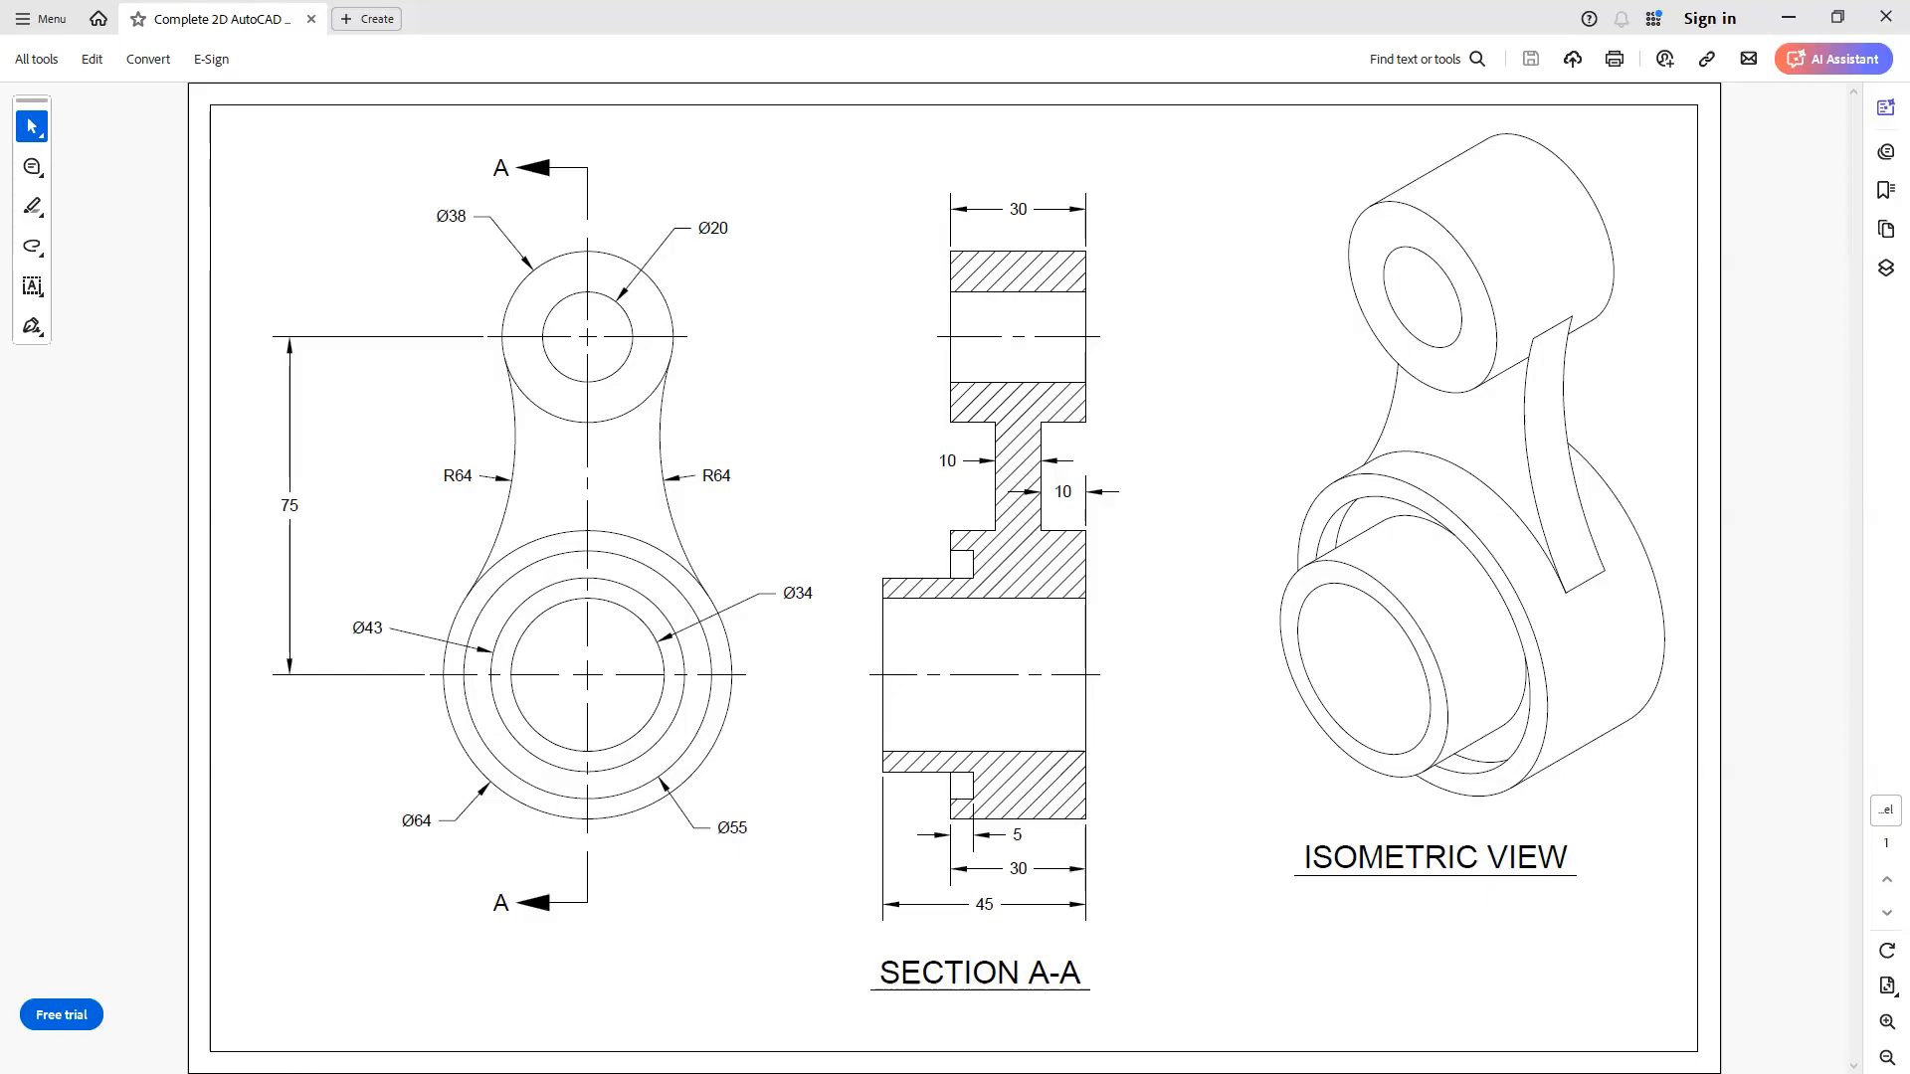
Step: Underline Ø55, Ø34, Ø64 and Ø43 in red, then Ø38 and Ø20 in orange on the PDF
drag(734, 848, 755, 845)
drag(782, 610, 813, 613)
drag(401, 832, 441, 838)
drag(373, 640, 380, 642)
drag(439, 230, 454, 232)
drag(715, 241, 731, 241)
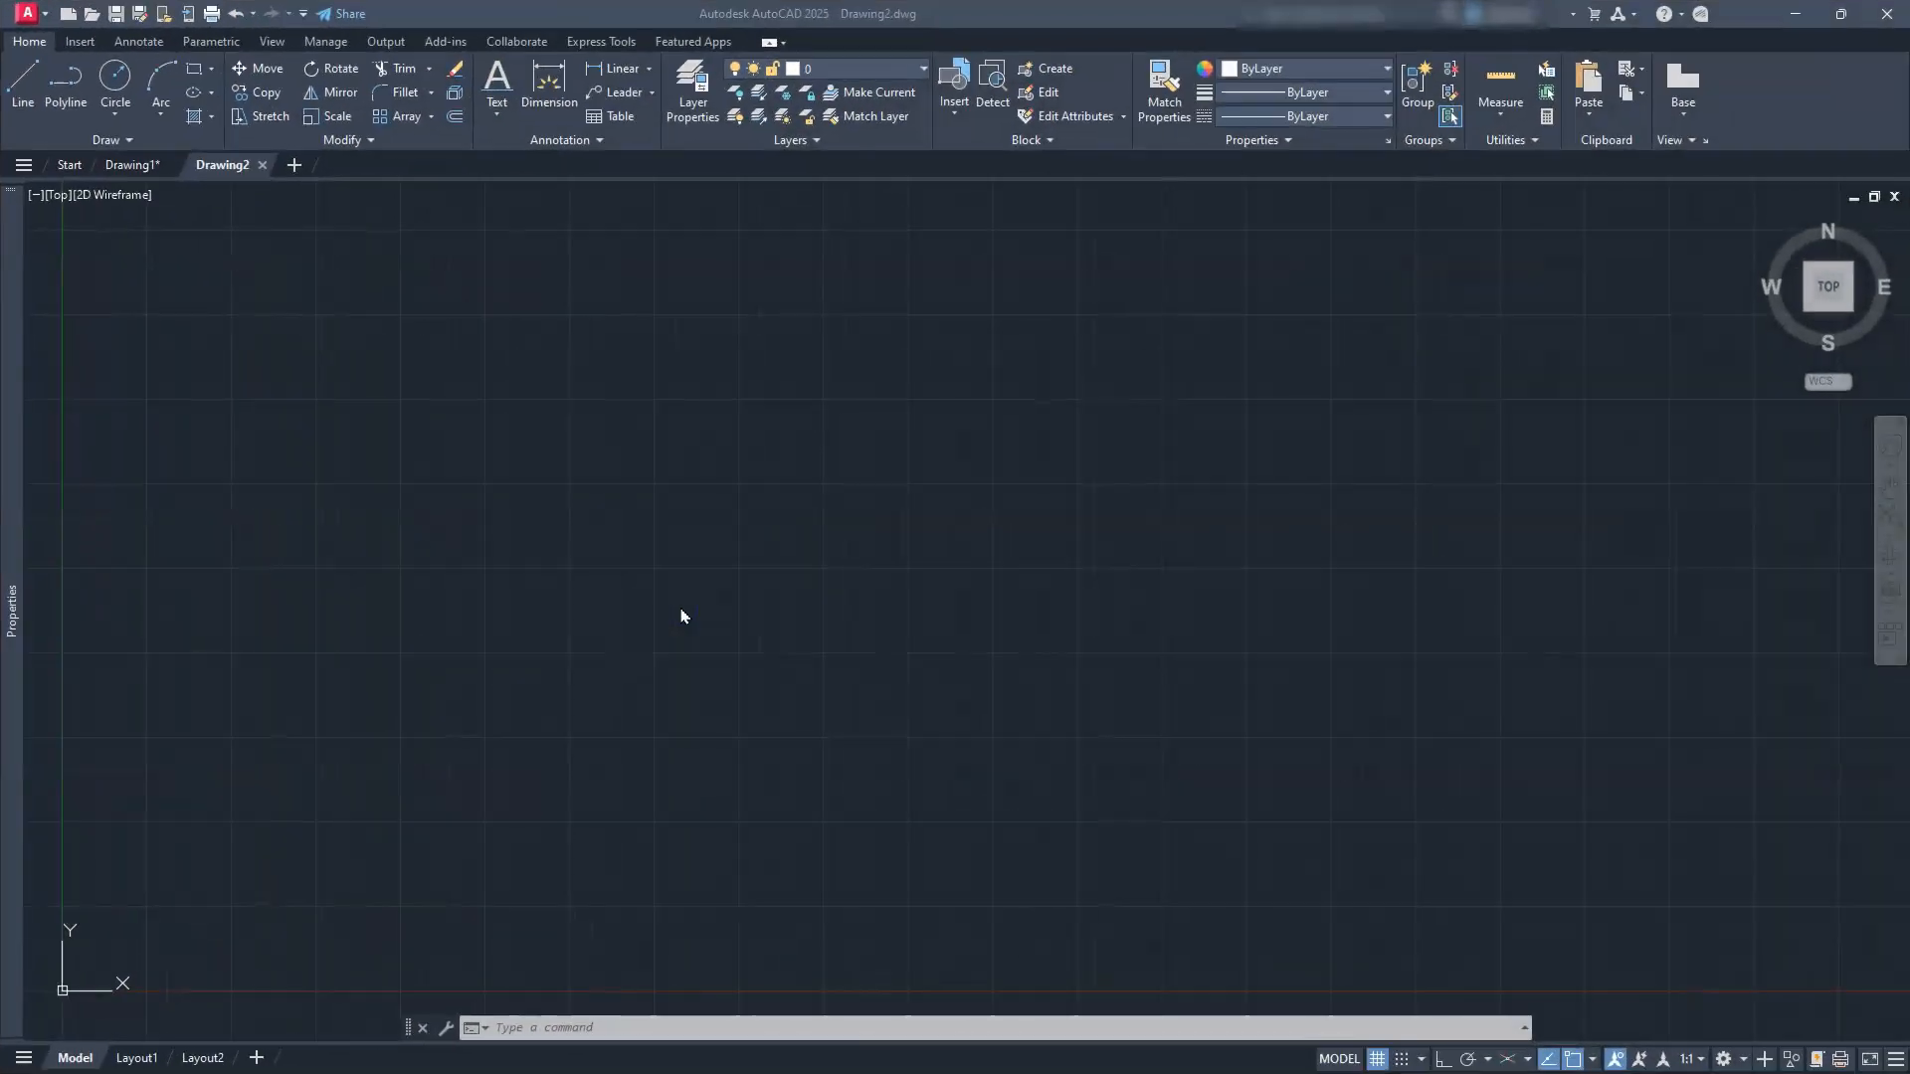
Step: Turn the grid off and Ortho on, leaving the object snap list unchanged
click(1377, 1060)
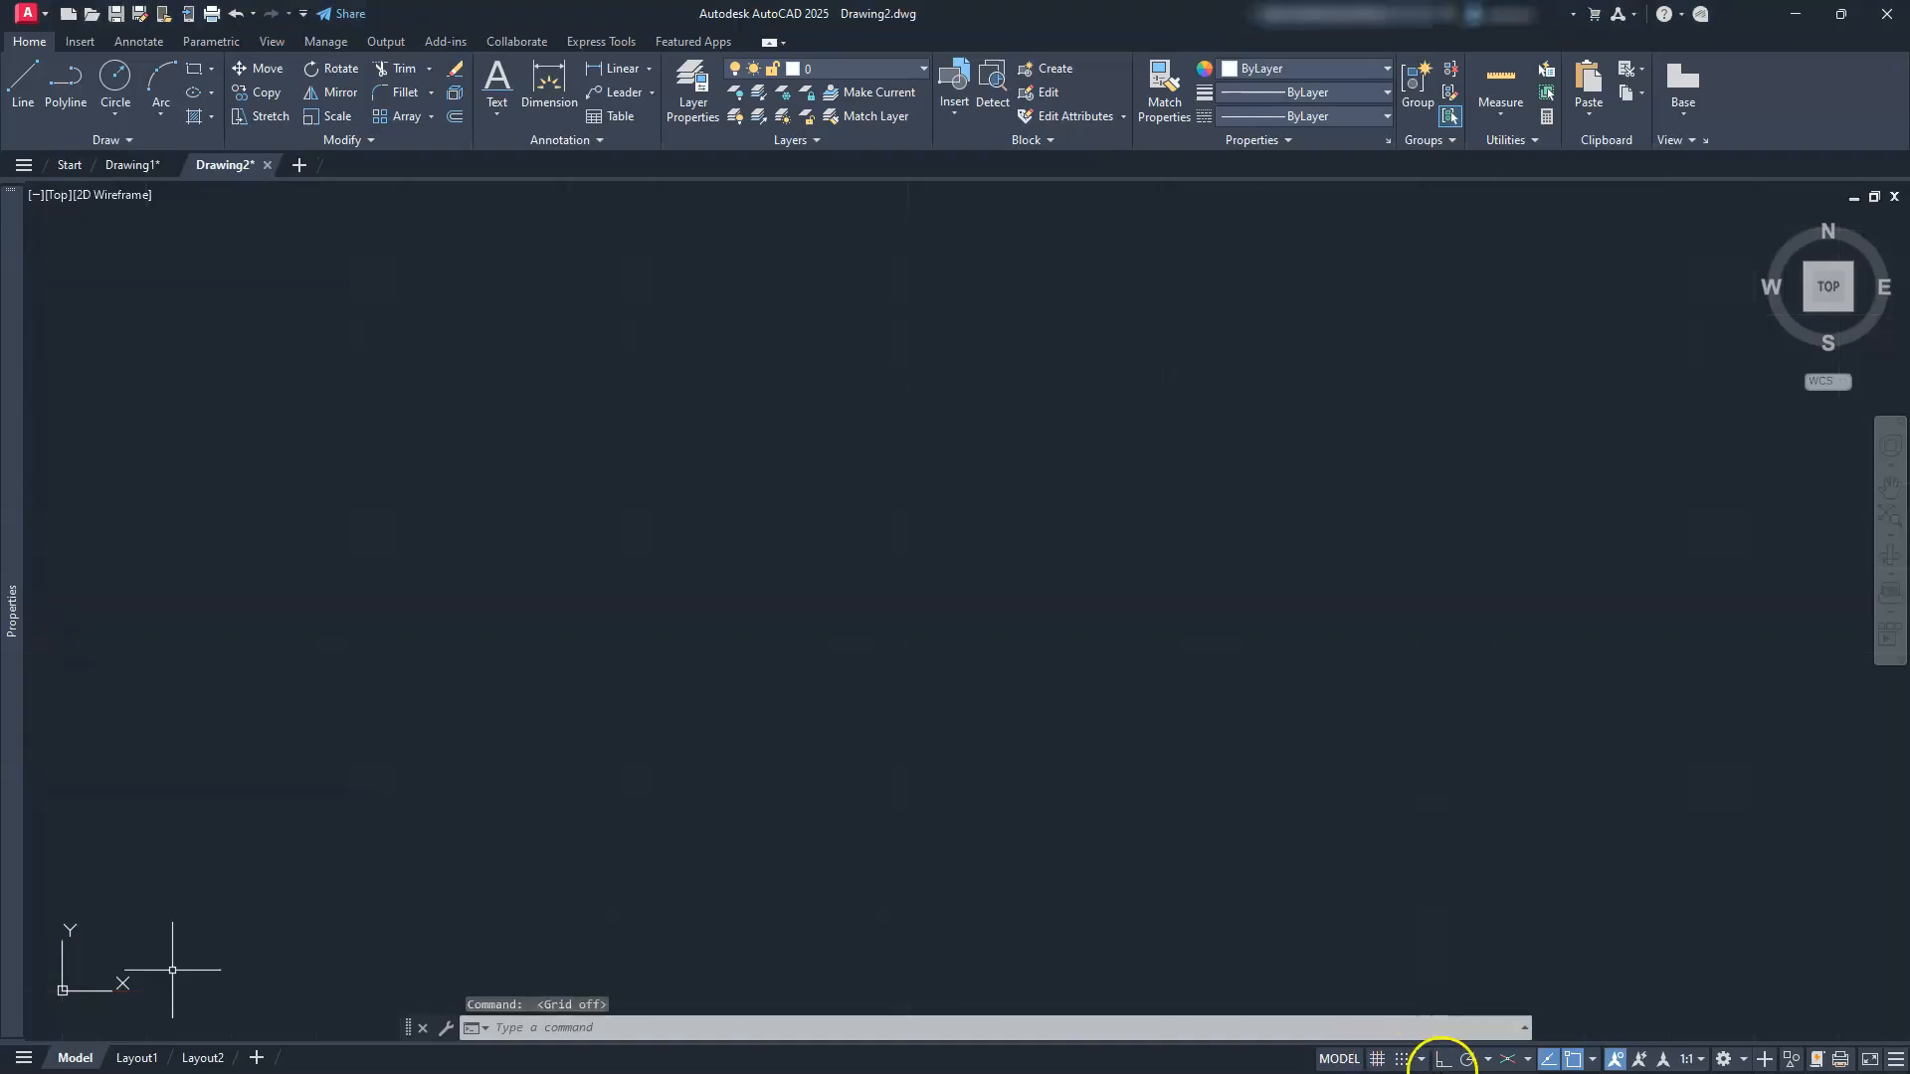
click(1444, 1061)
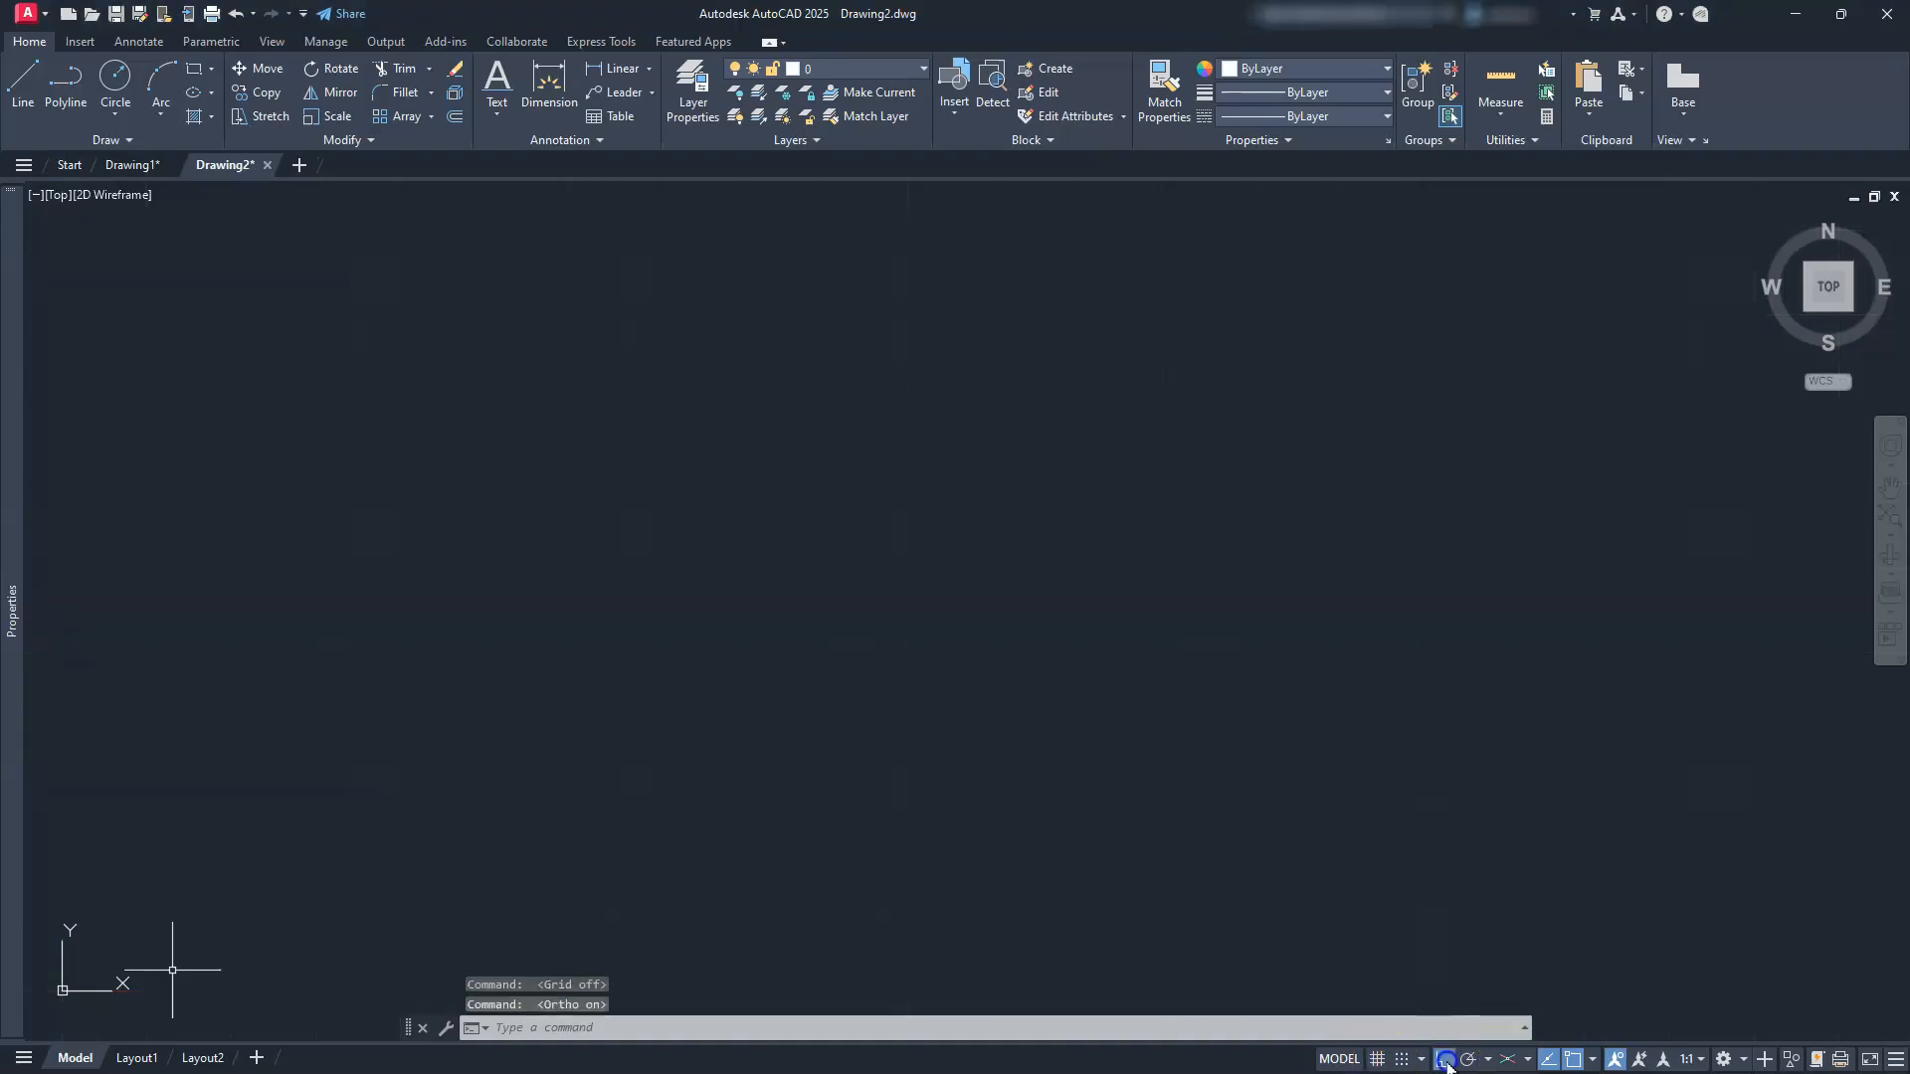
click(1591, 1060)
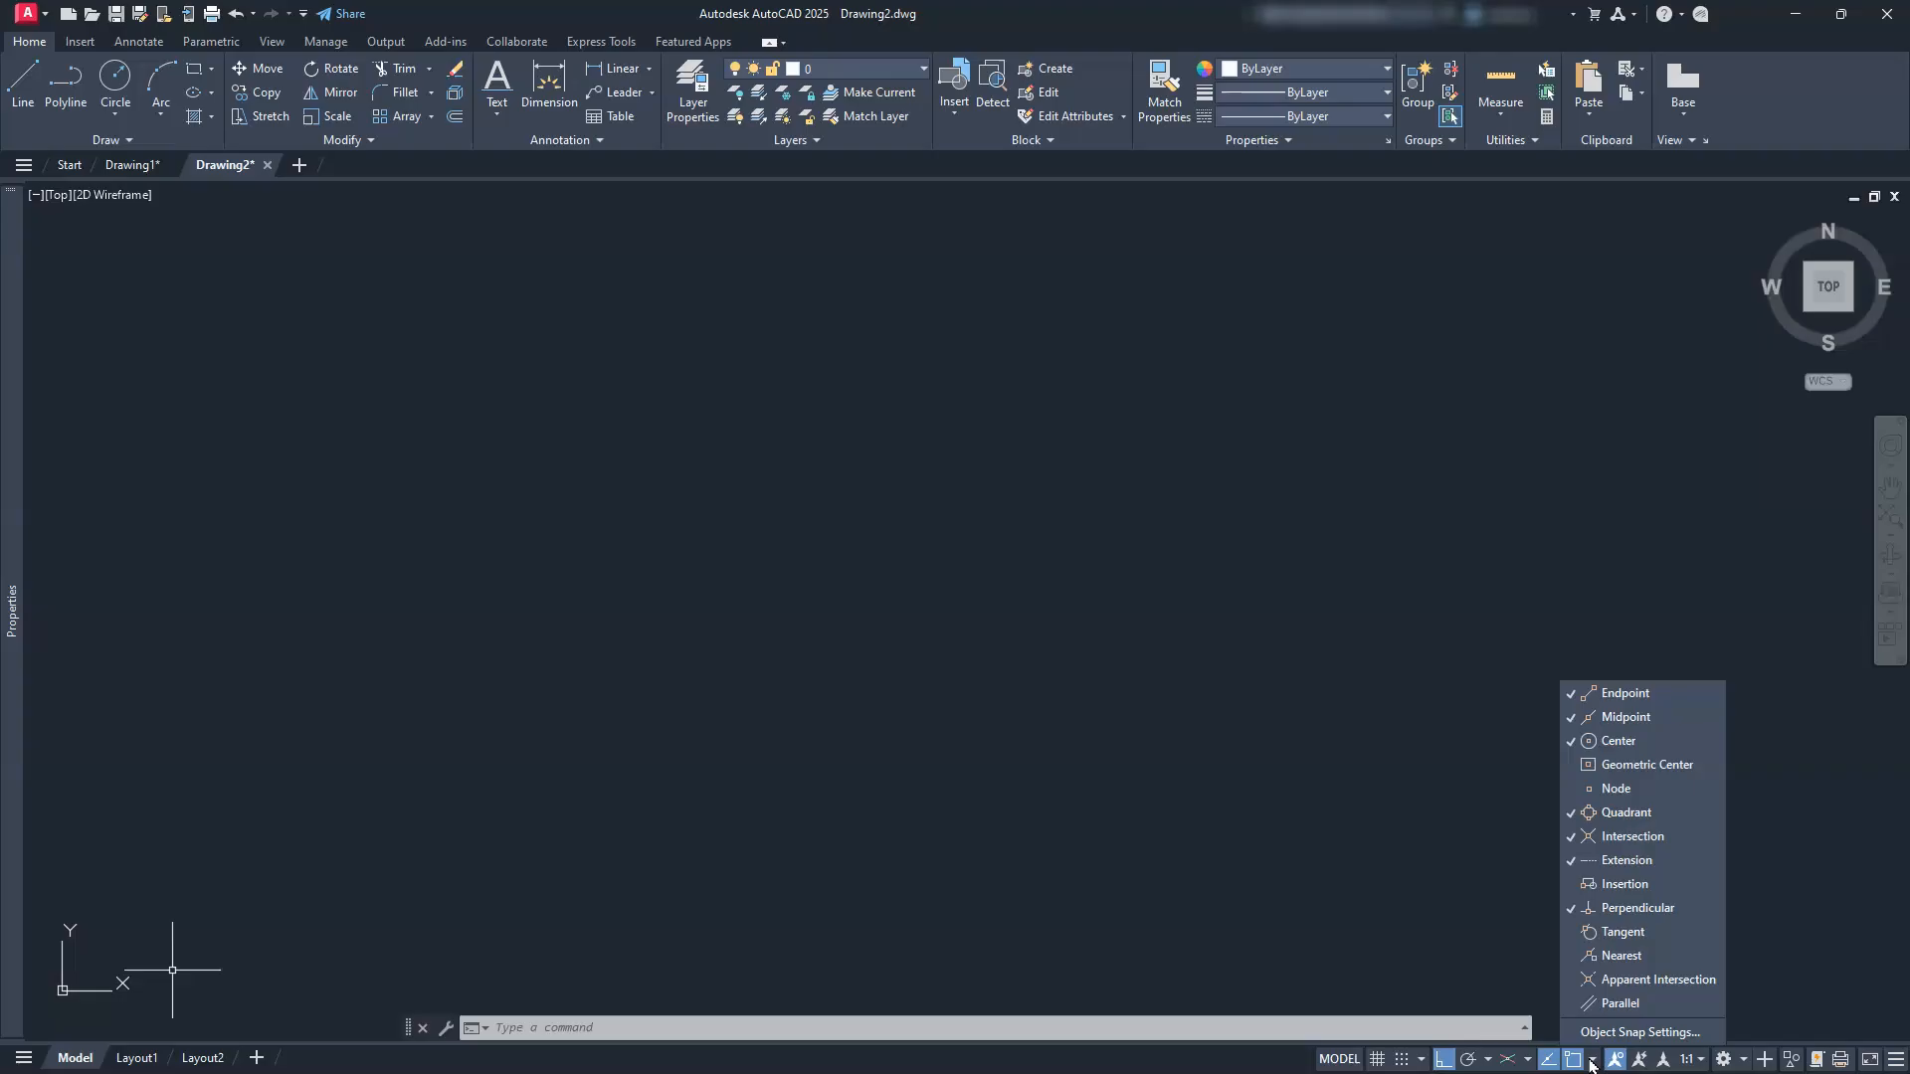
click(1134, 663)
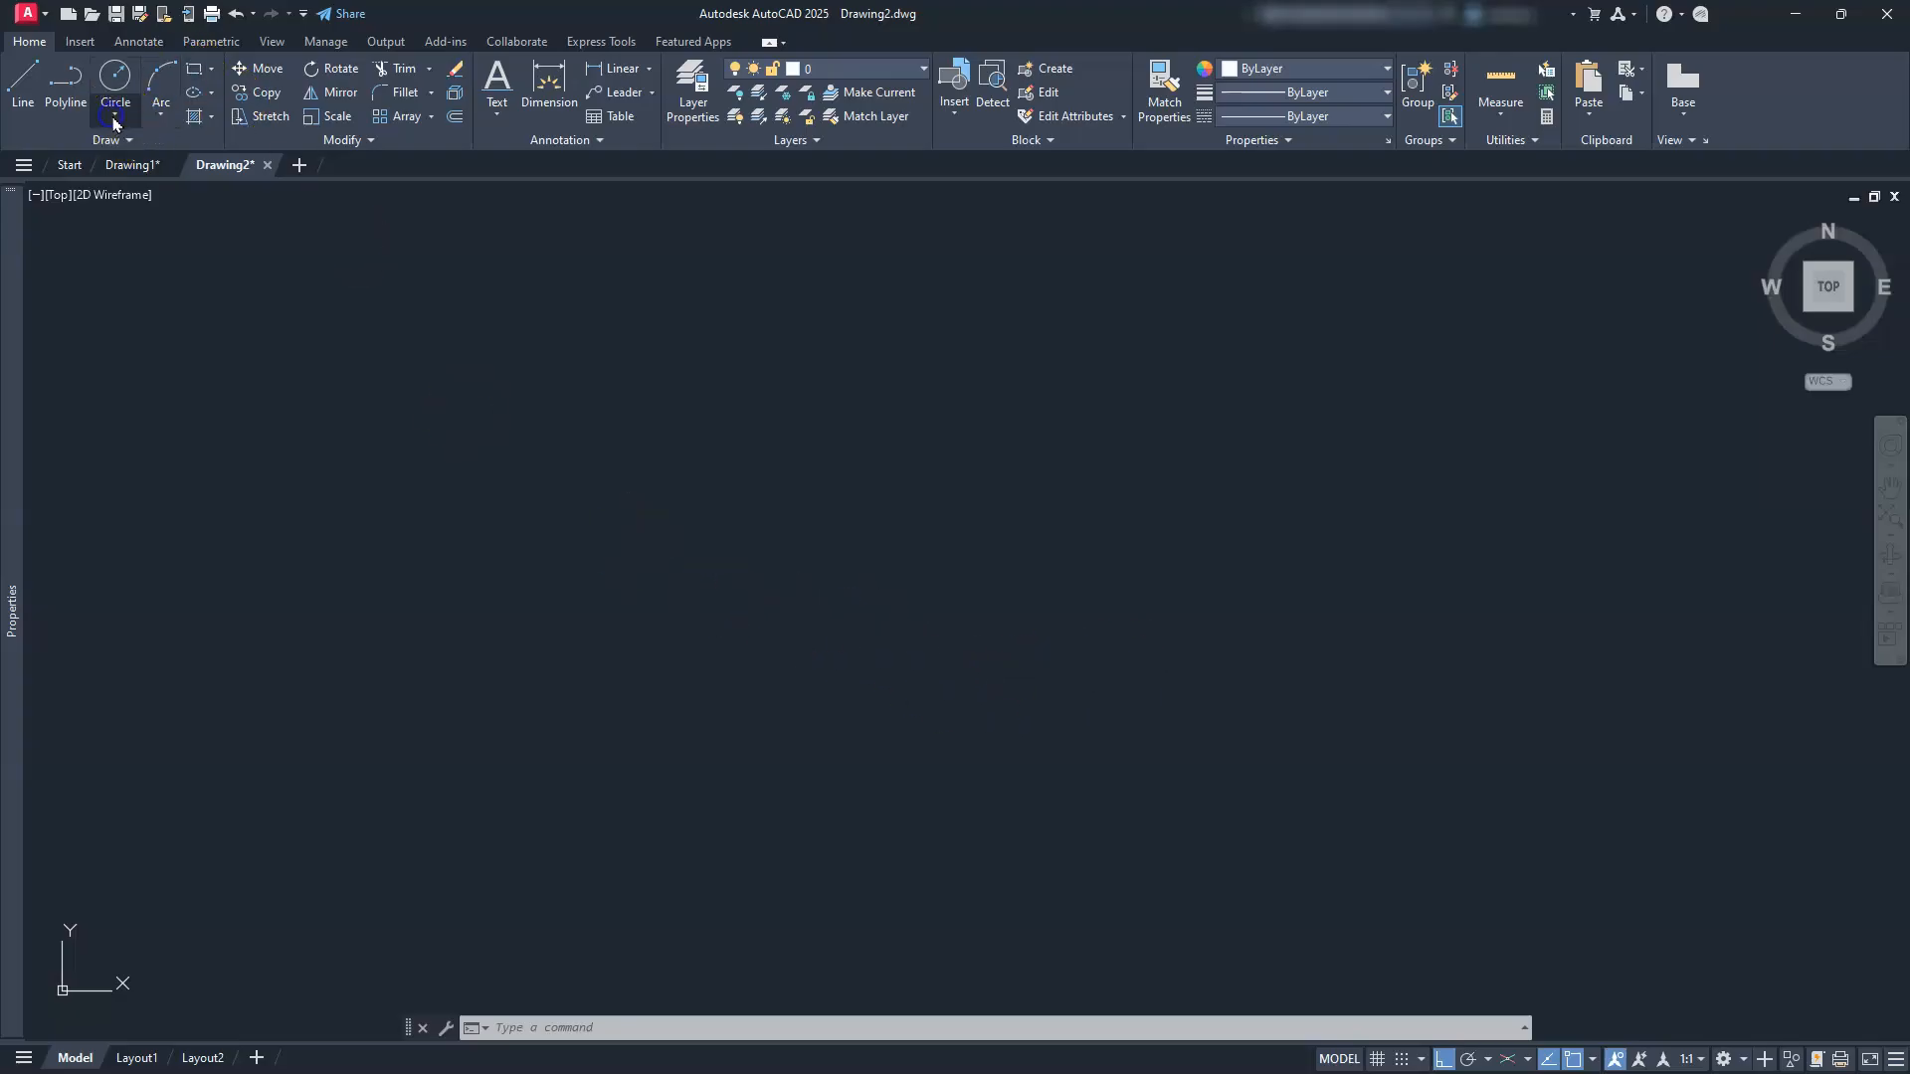
Step: Draw a Ø64 circle and zoom to fit it in the view
click(113, 120)
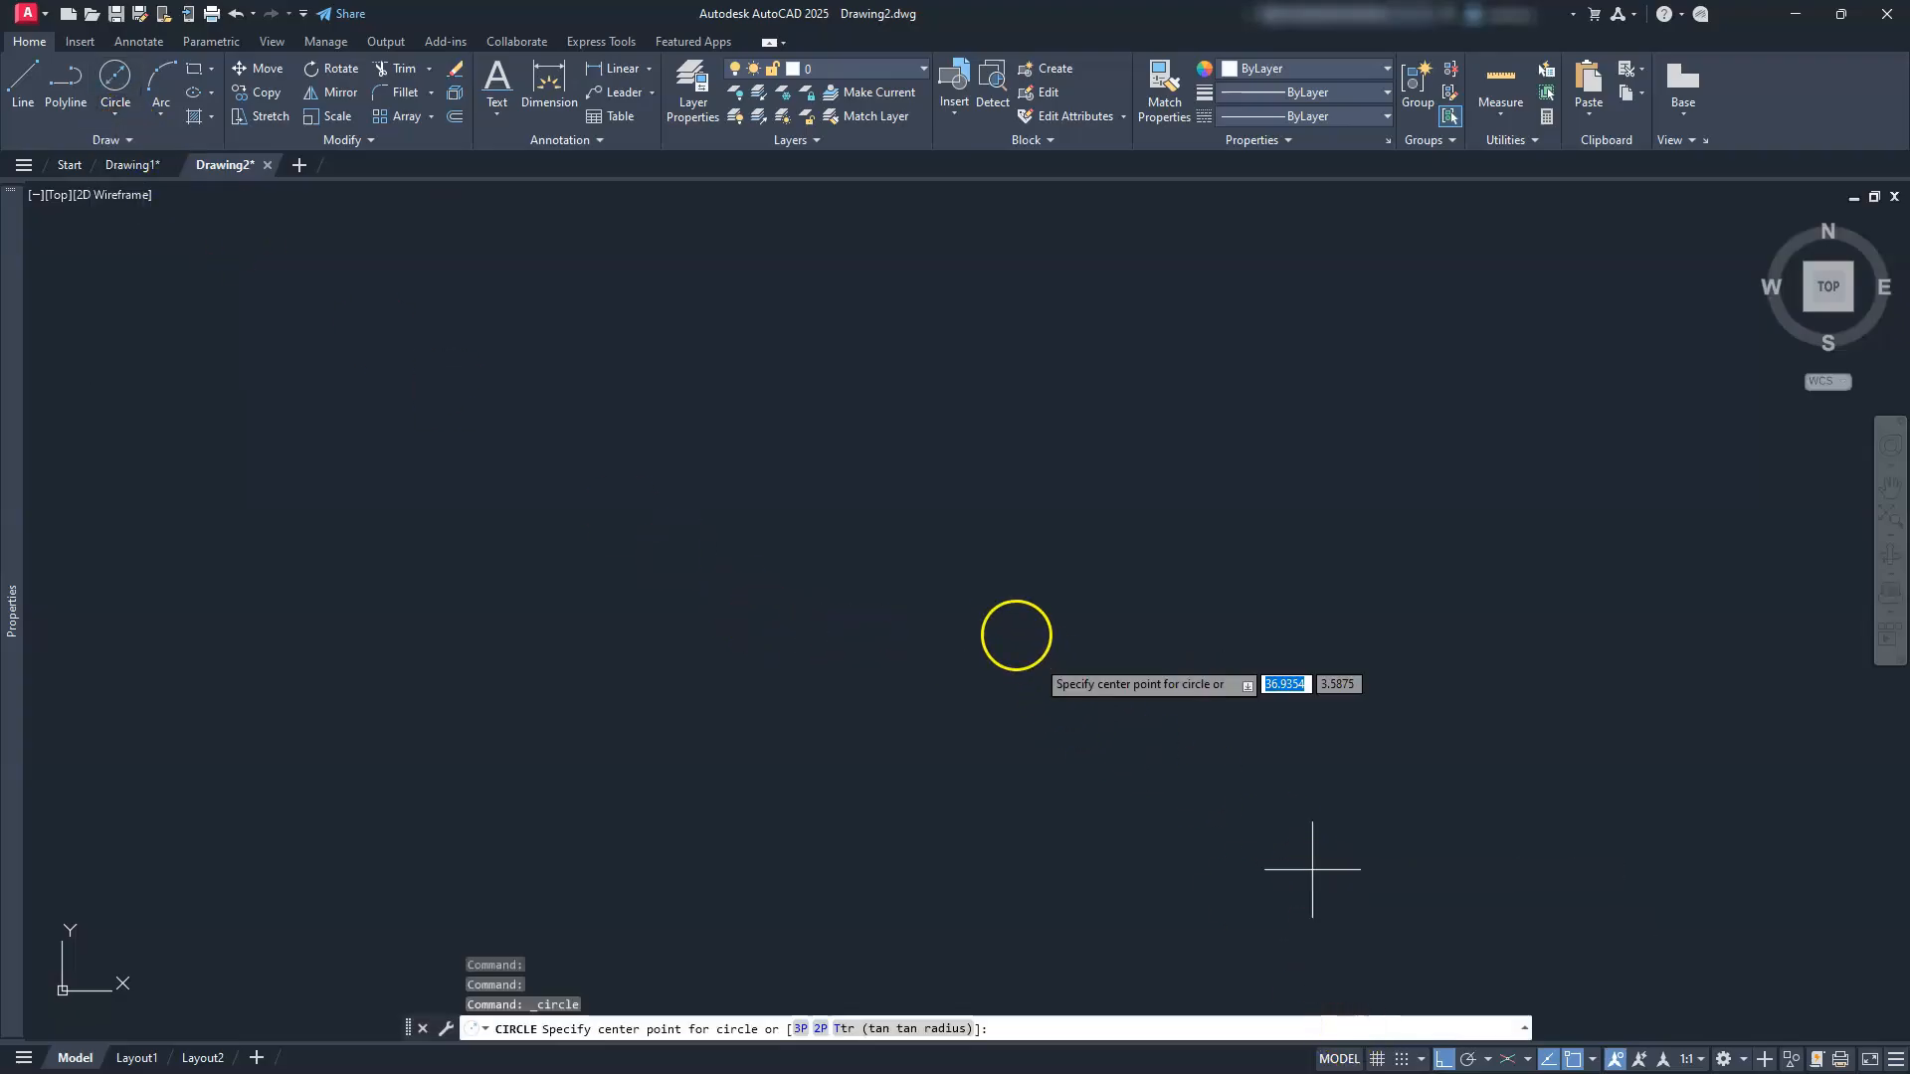
click(998, 627)
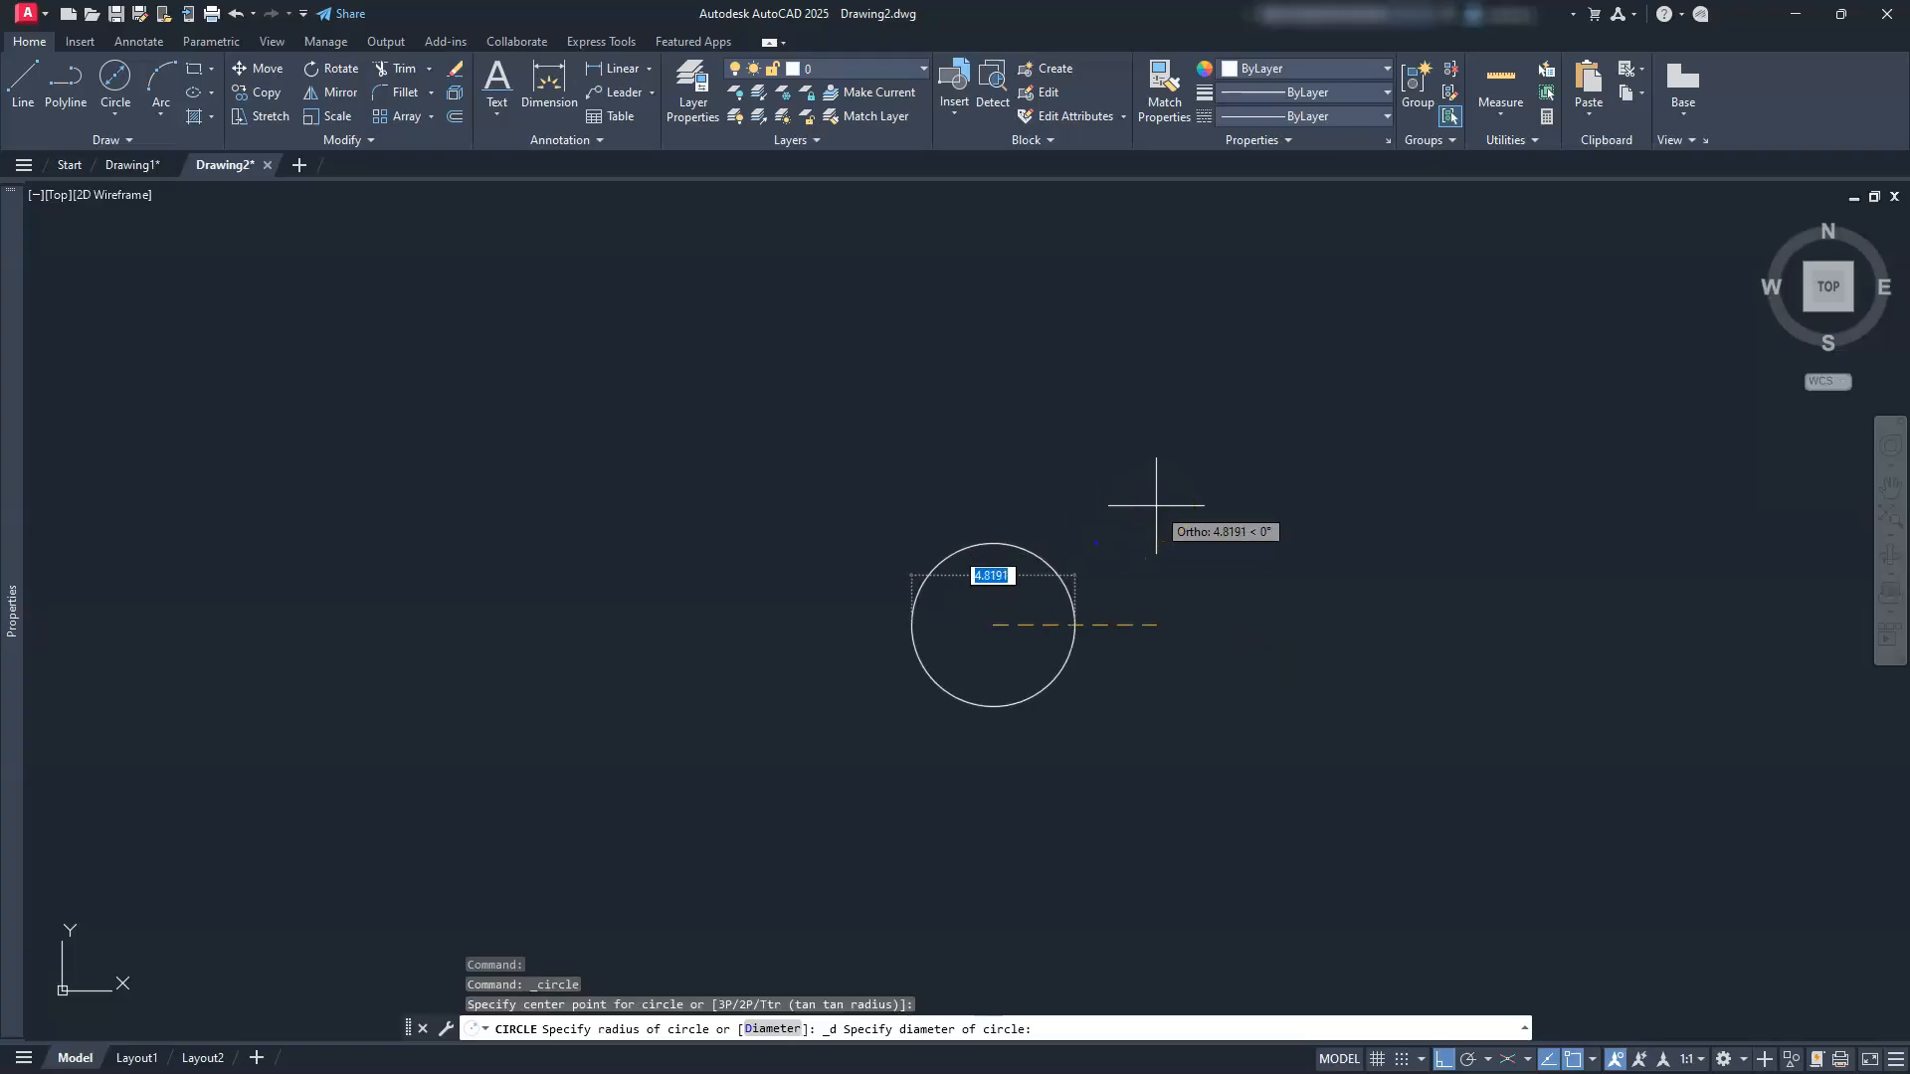
text(64)
key(Return)
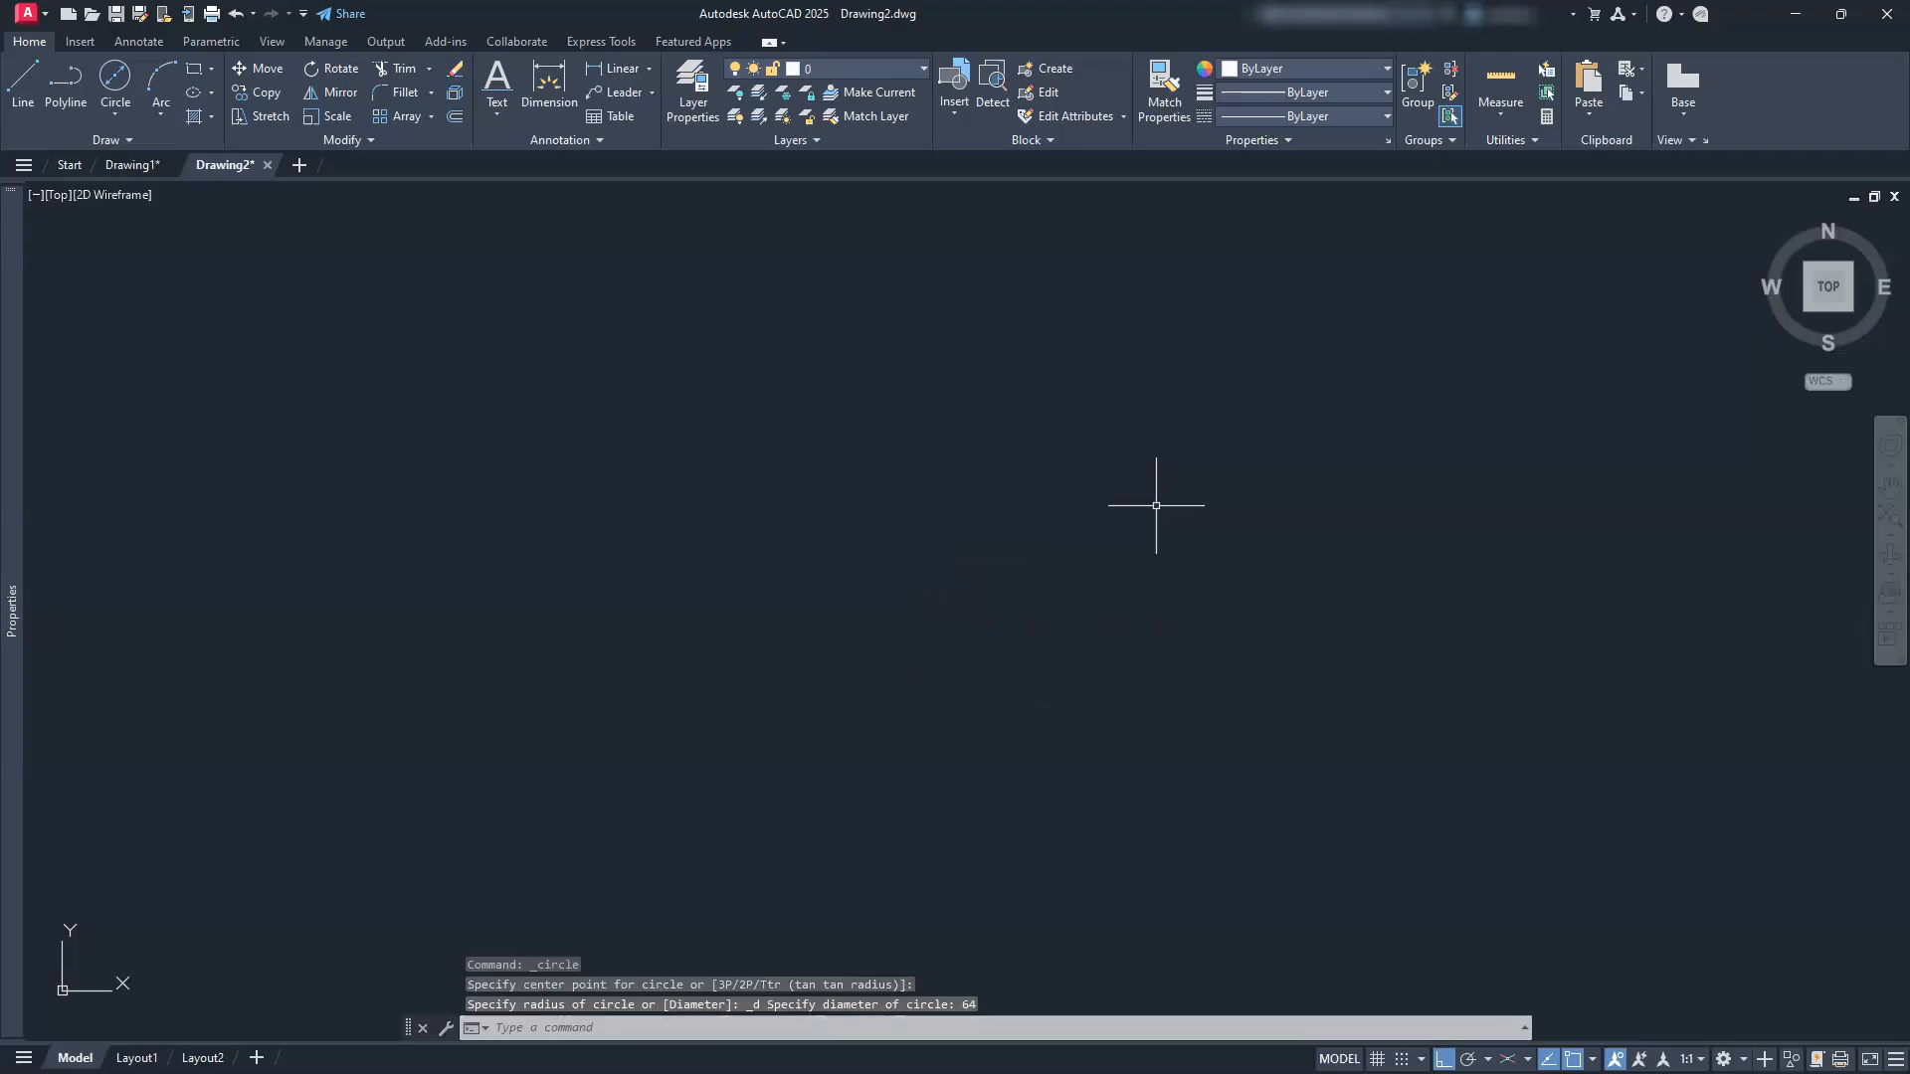
click(1888, 512)
scroll(898, 637, down, 3)
middle_drag(893, 656, 899, 639)
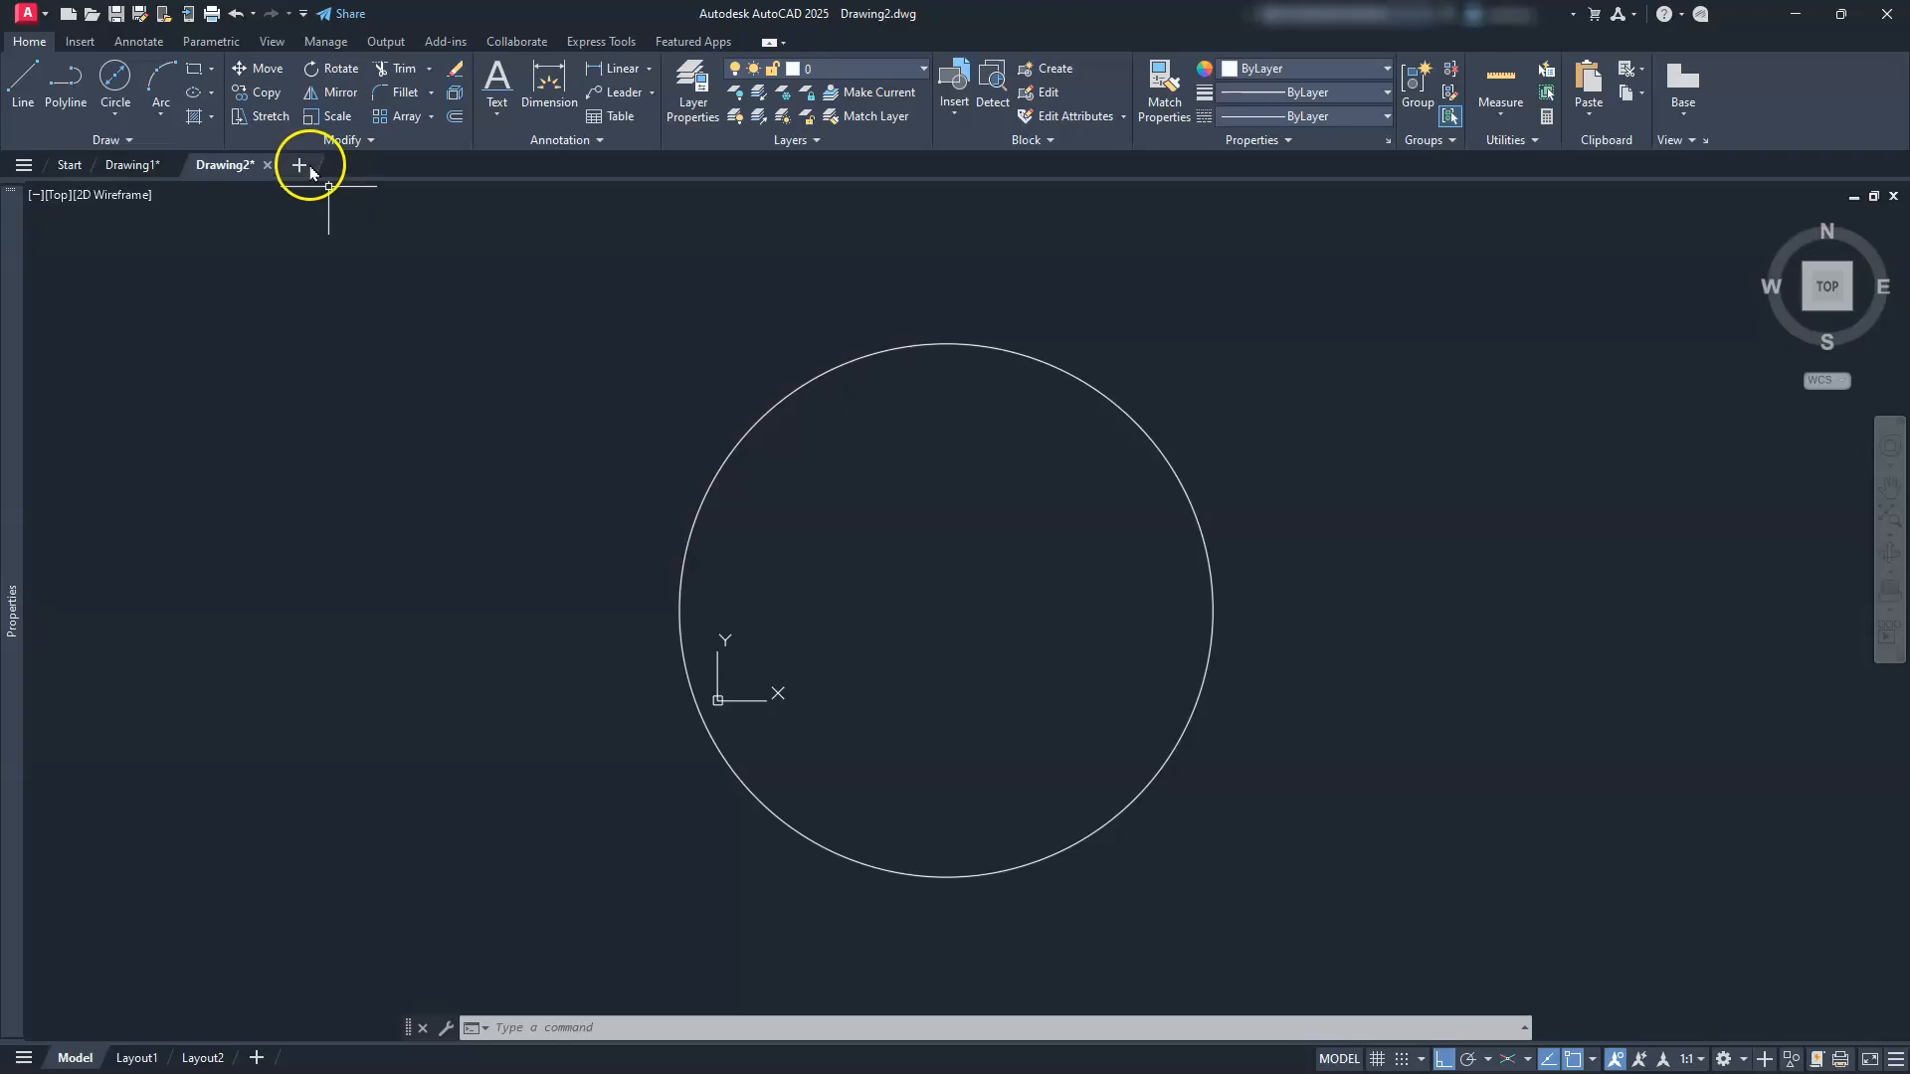
Step: Add concentric Ø55 and Ø43 circles at the same centre
click(114, 76)
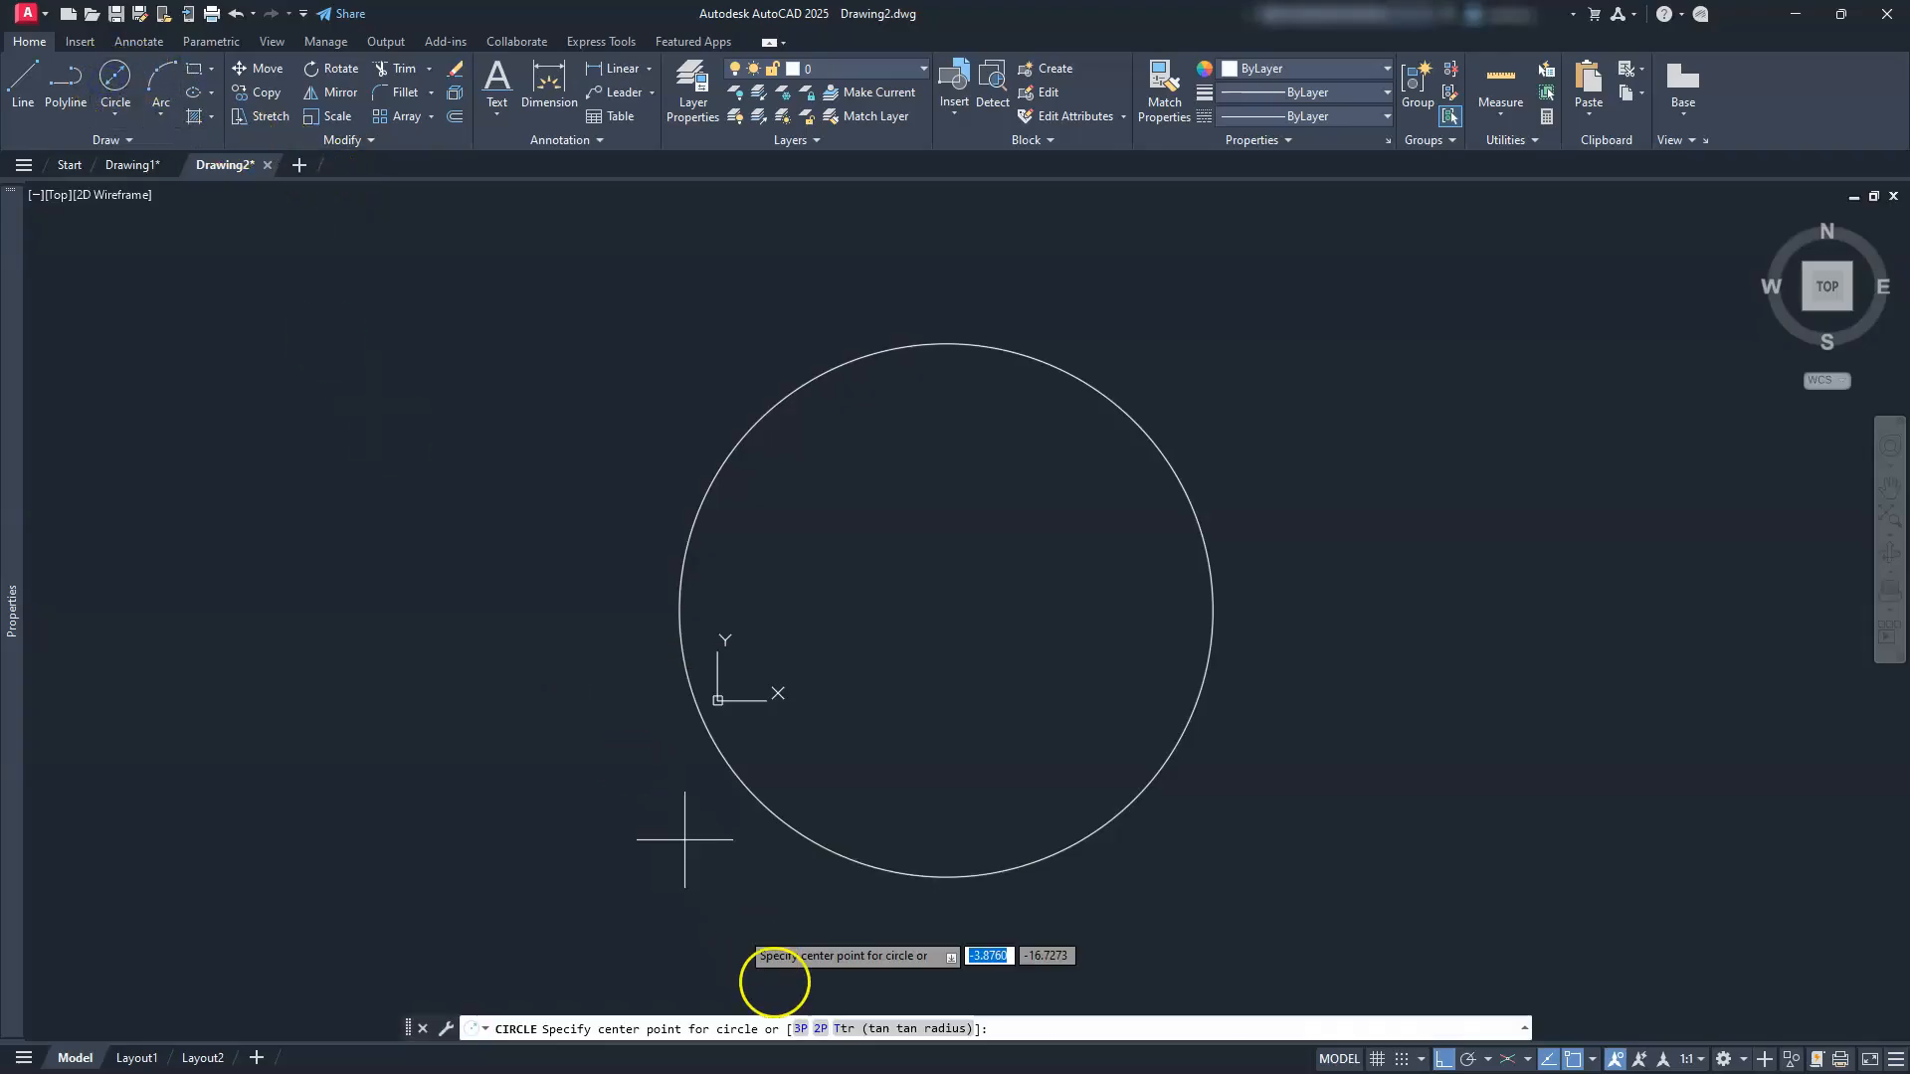
click(946, 611)
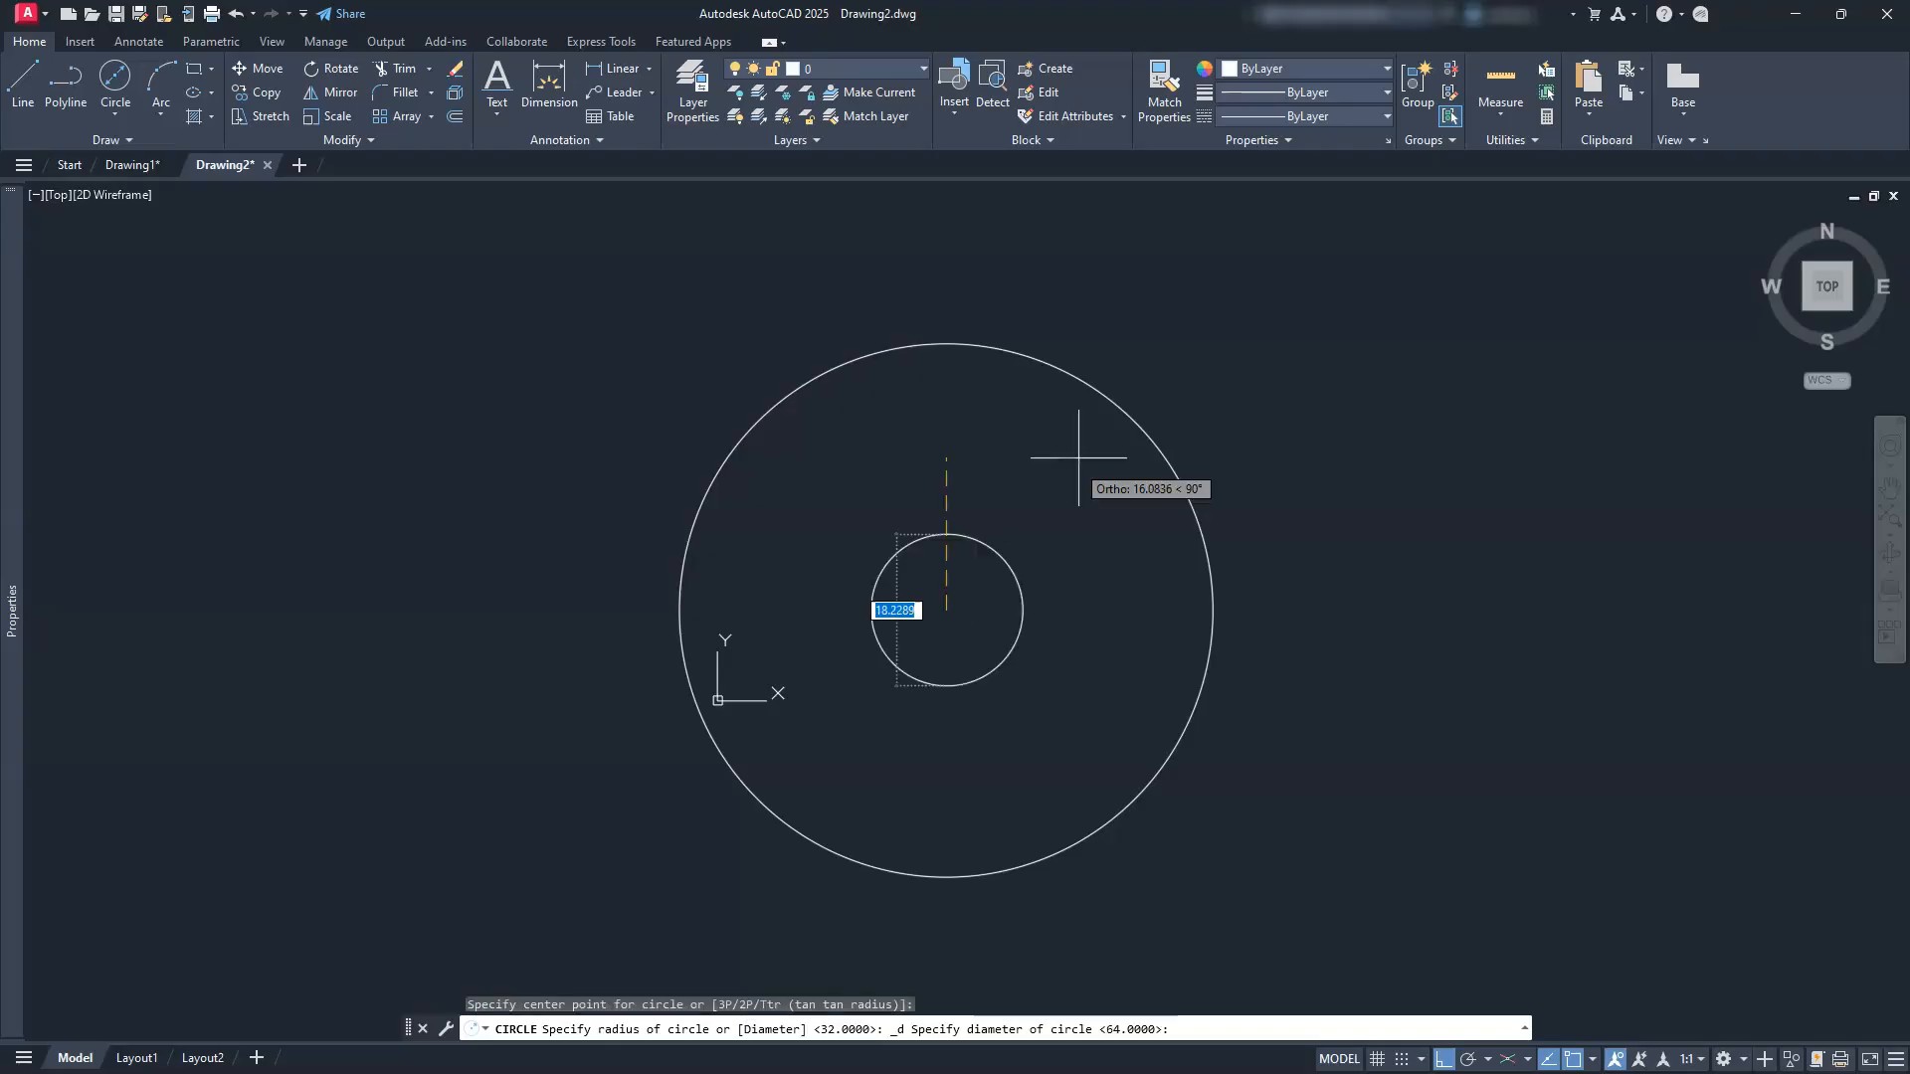
text(55)
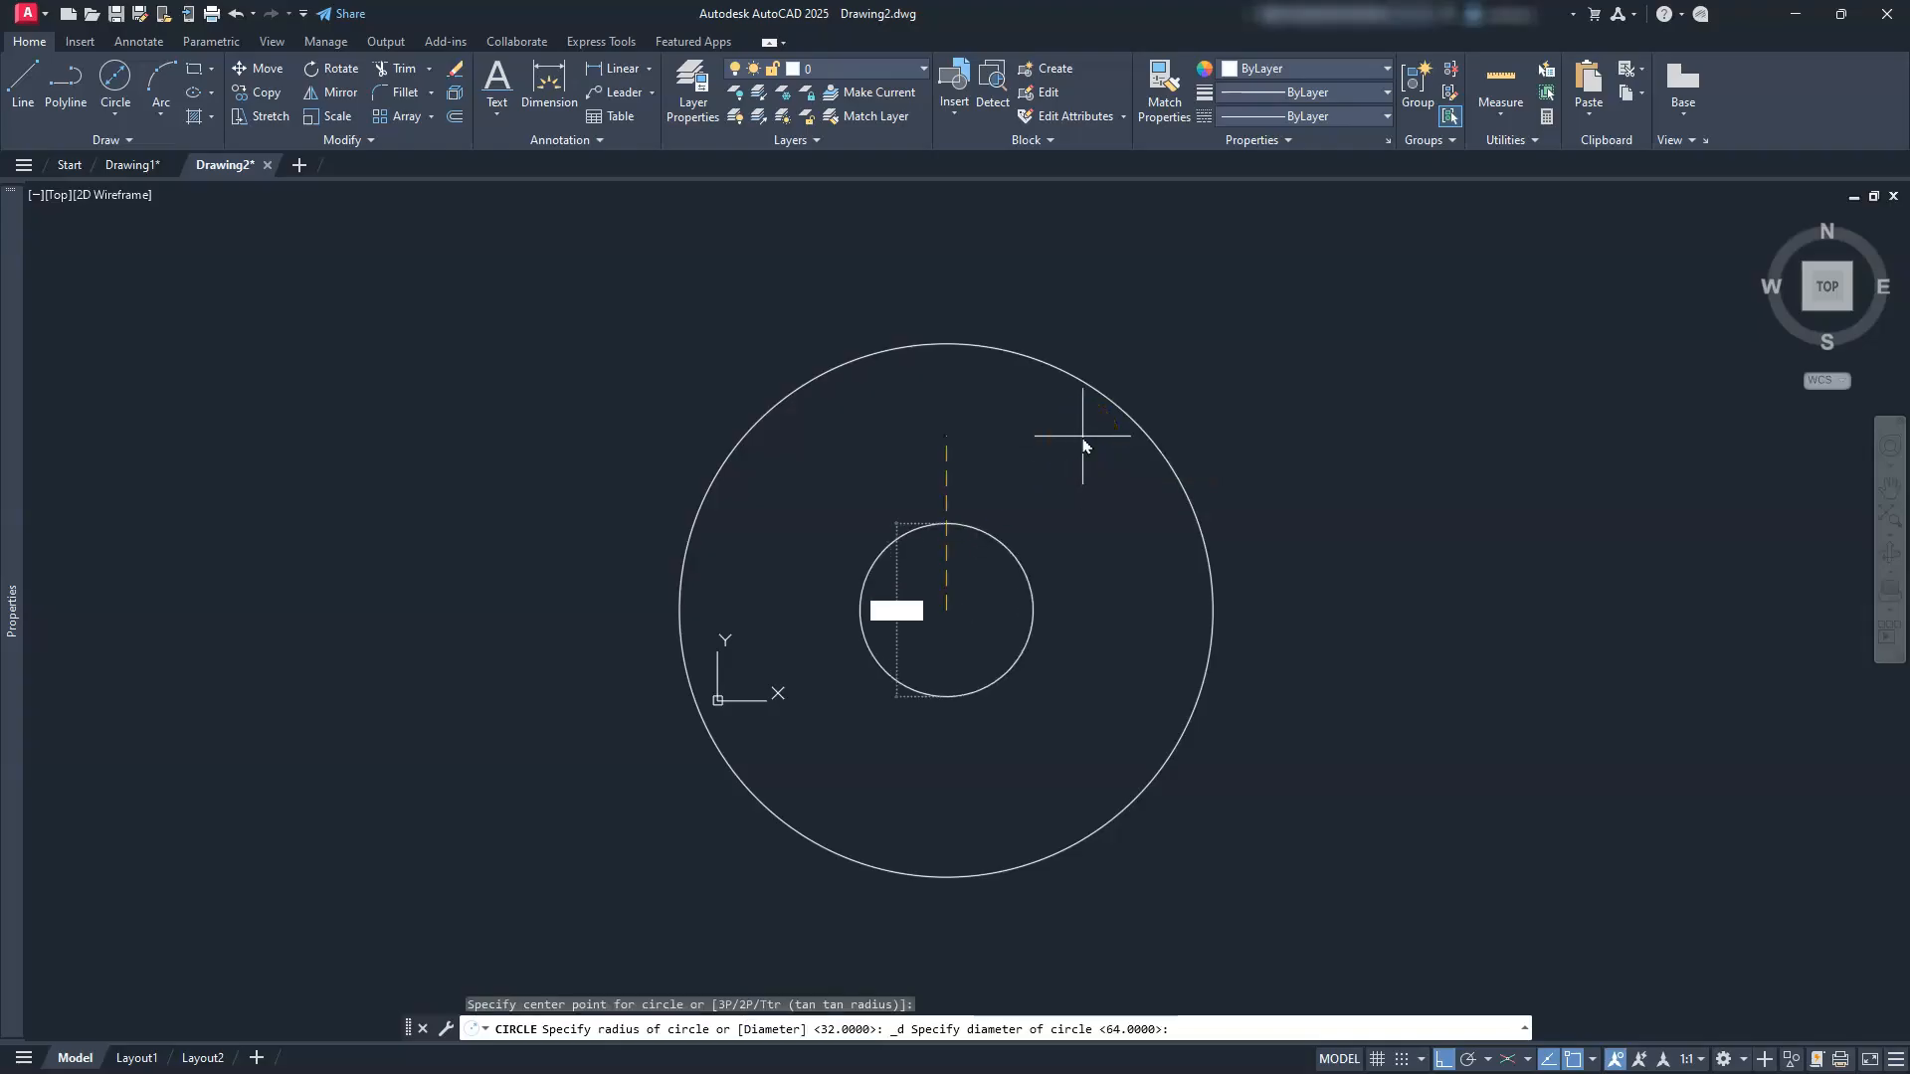
key(Return)
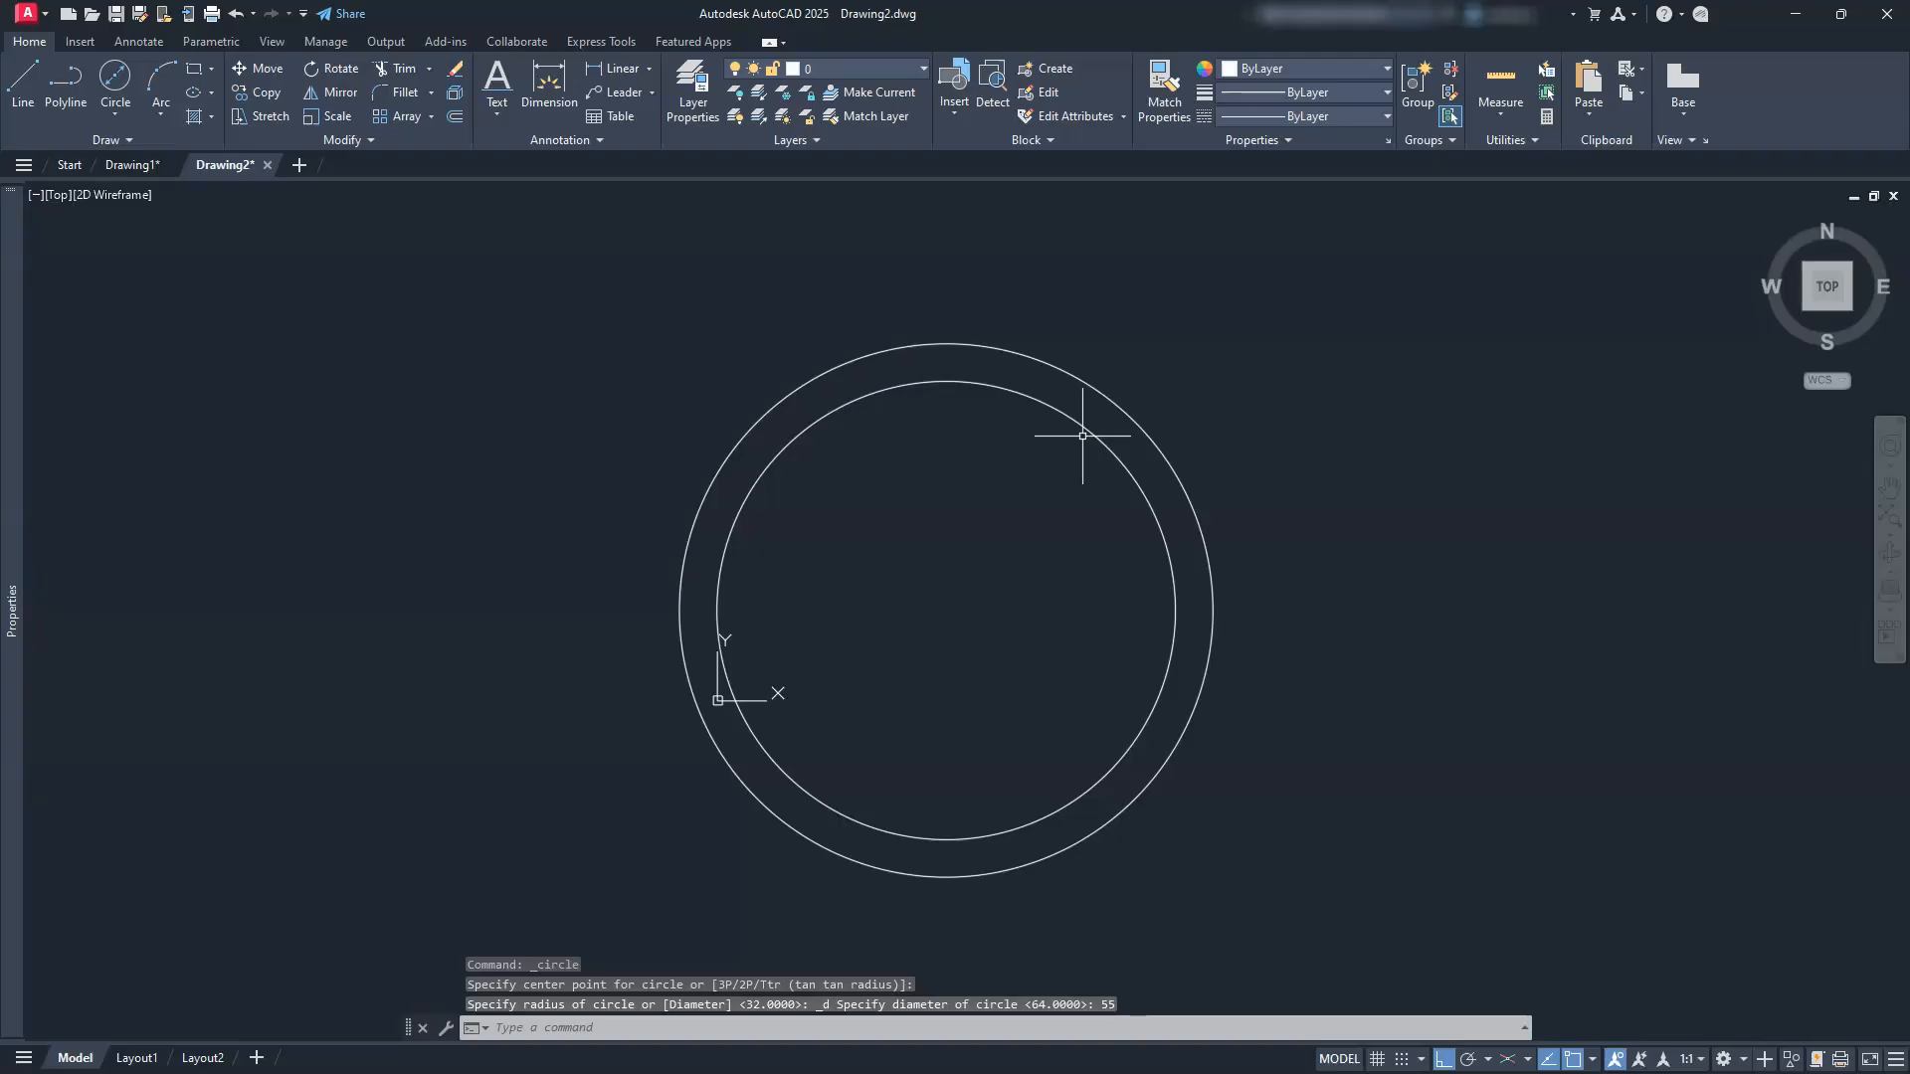
key(Return)
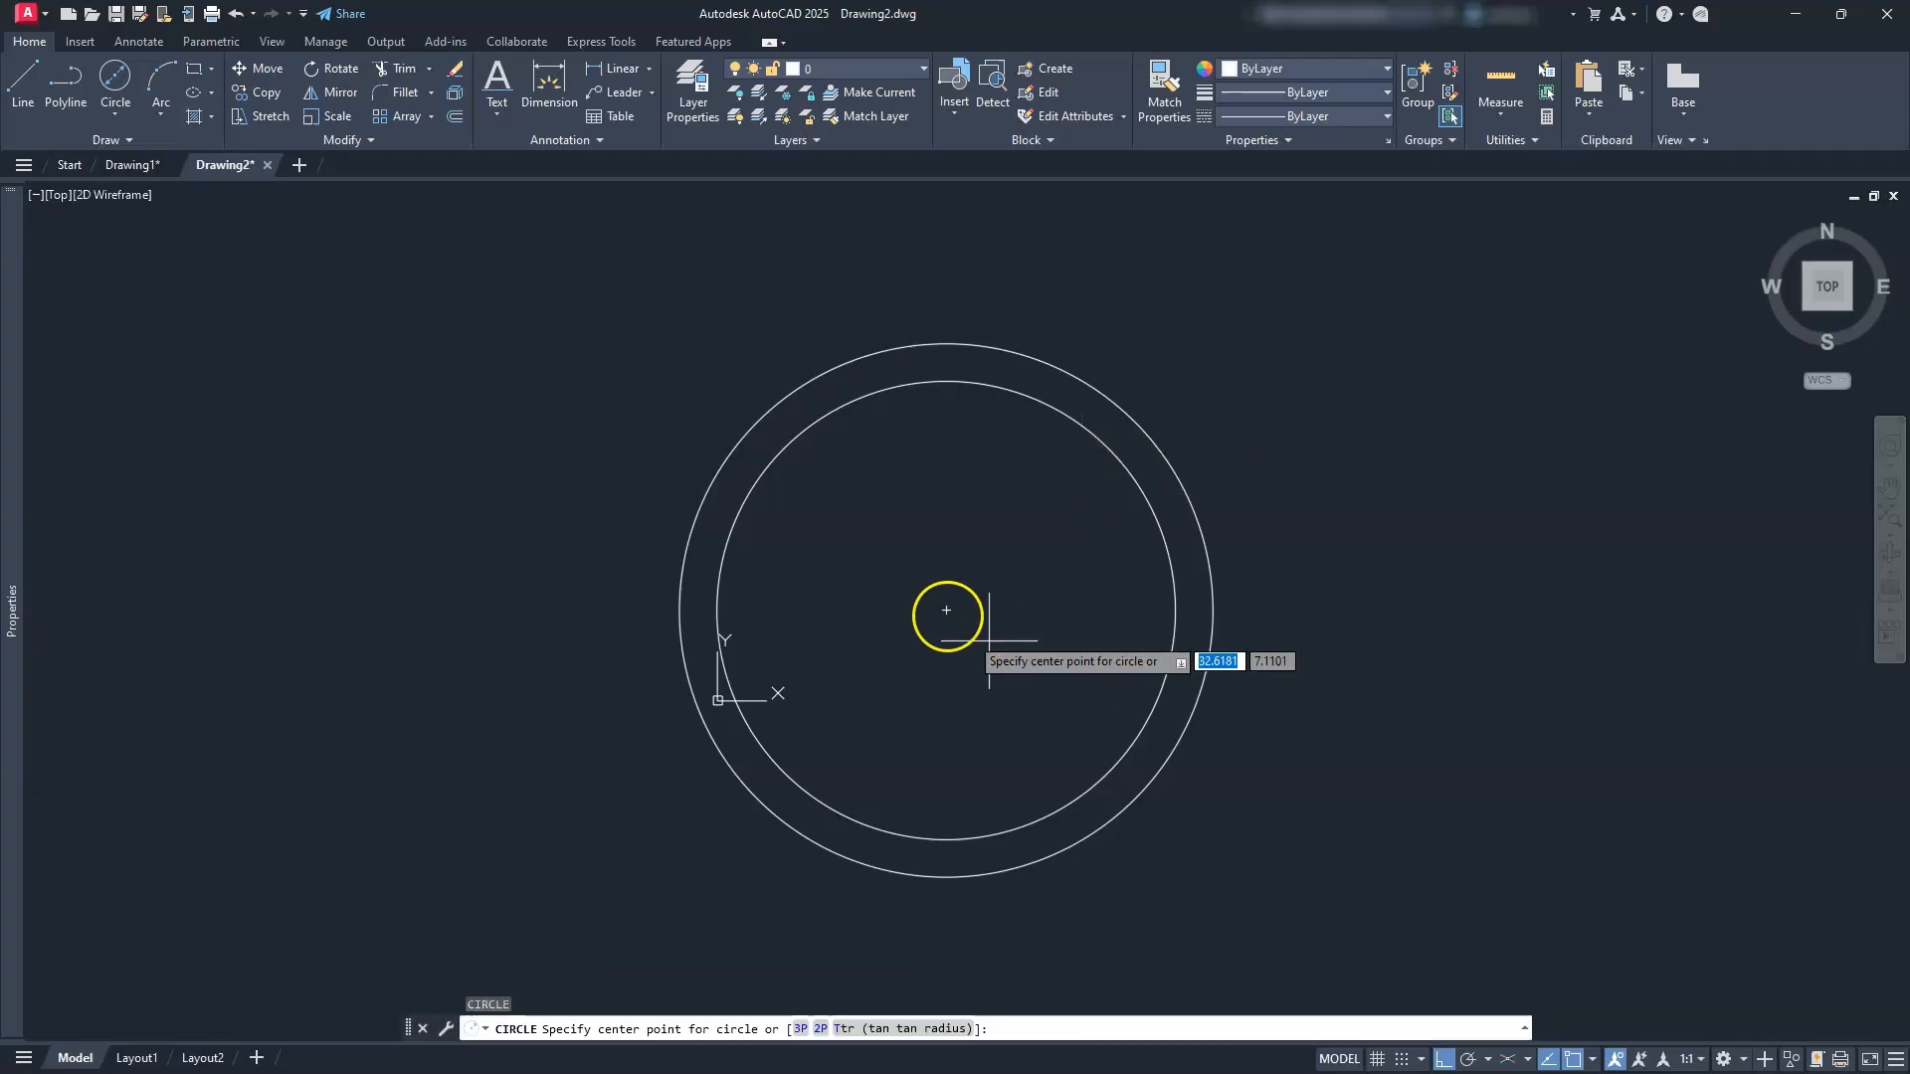
click(946, 609)
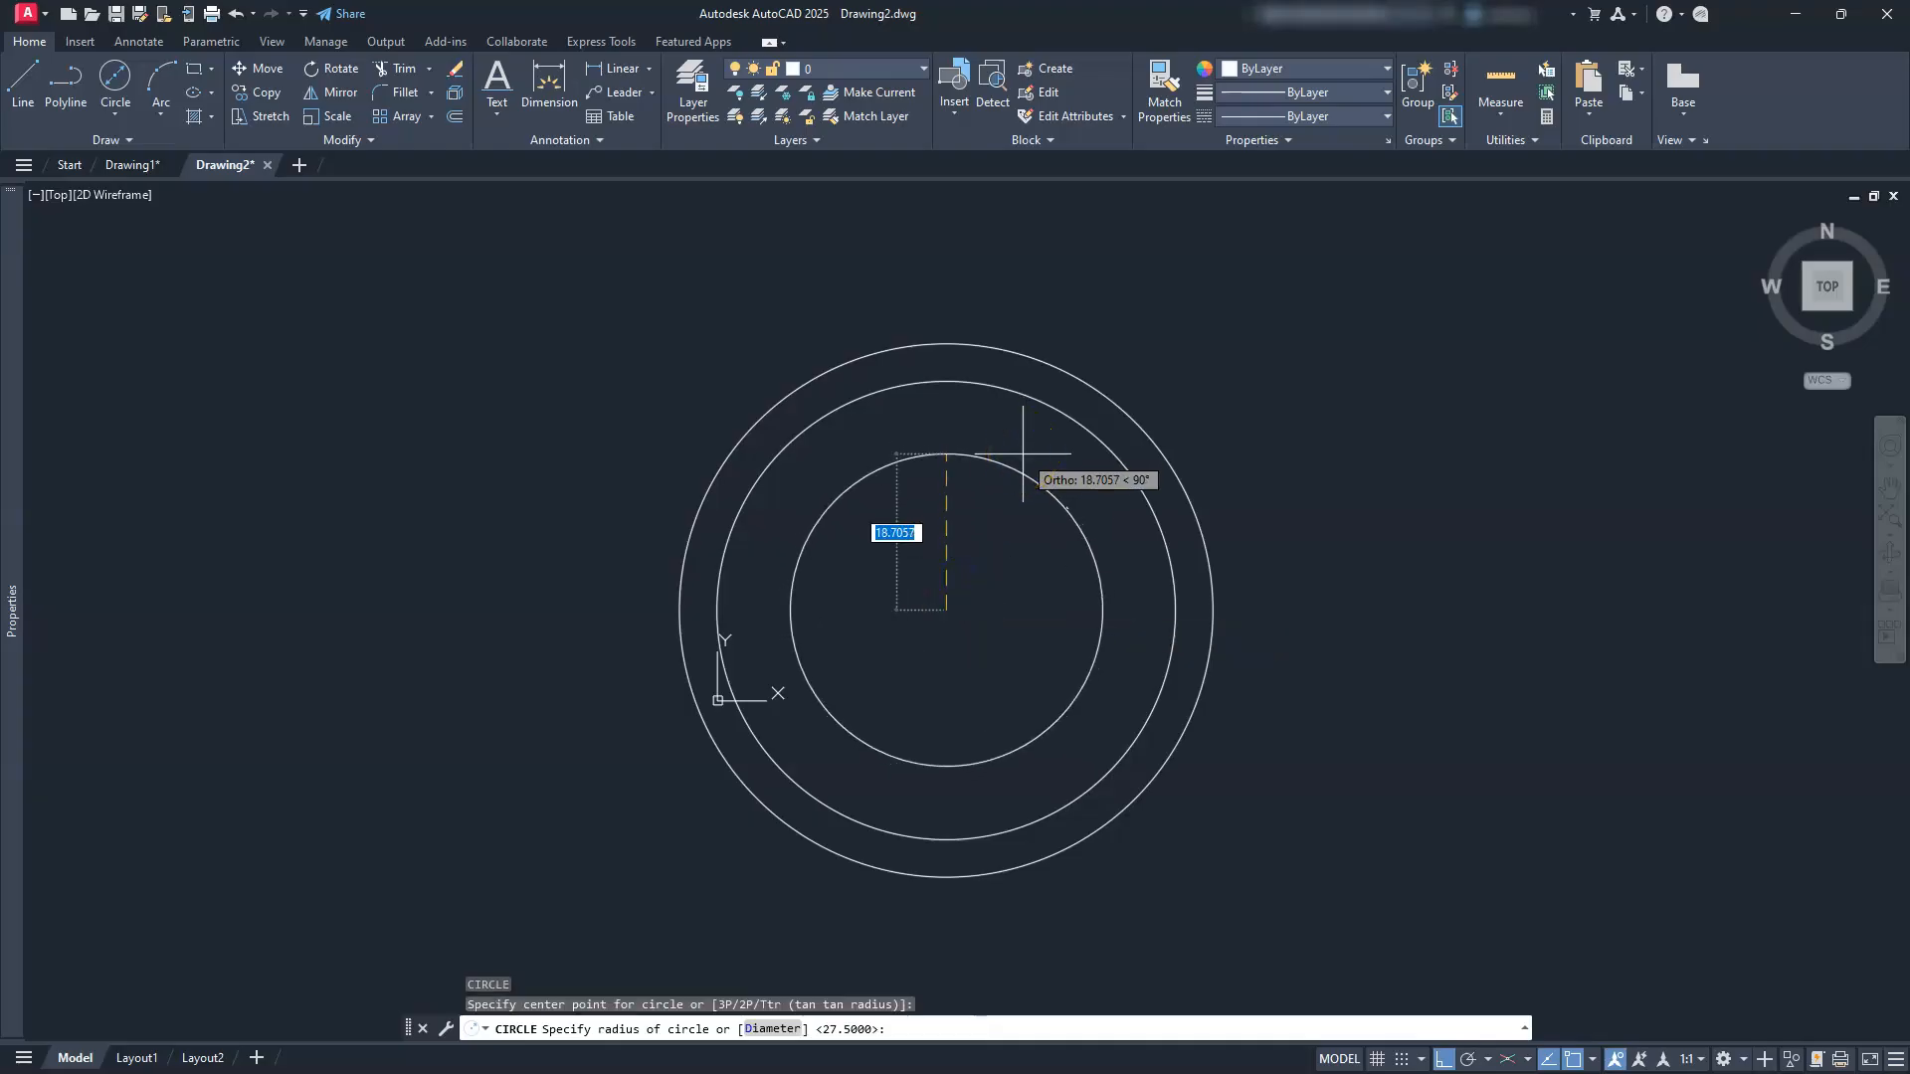
text(D)
key(Return)
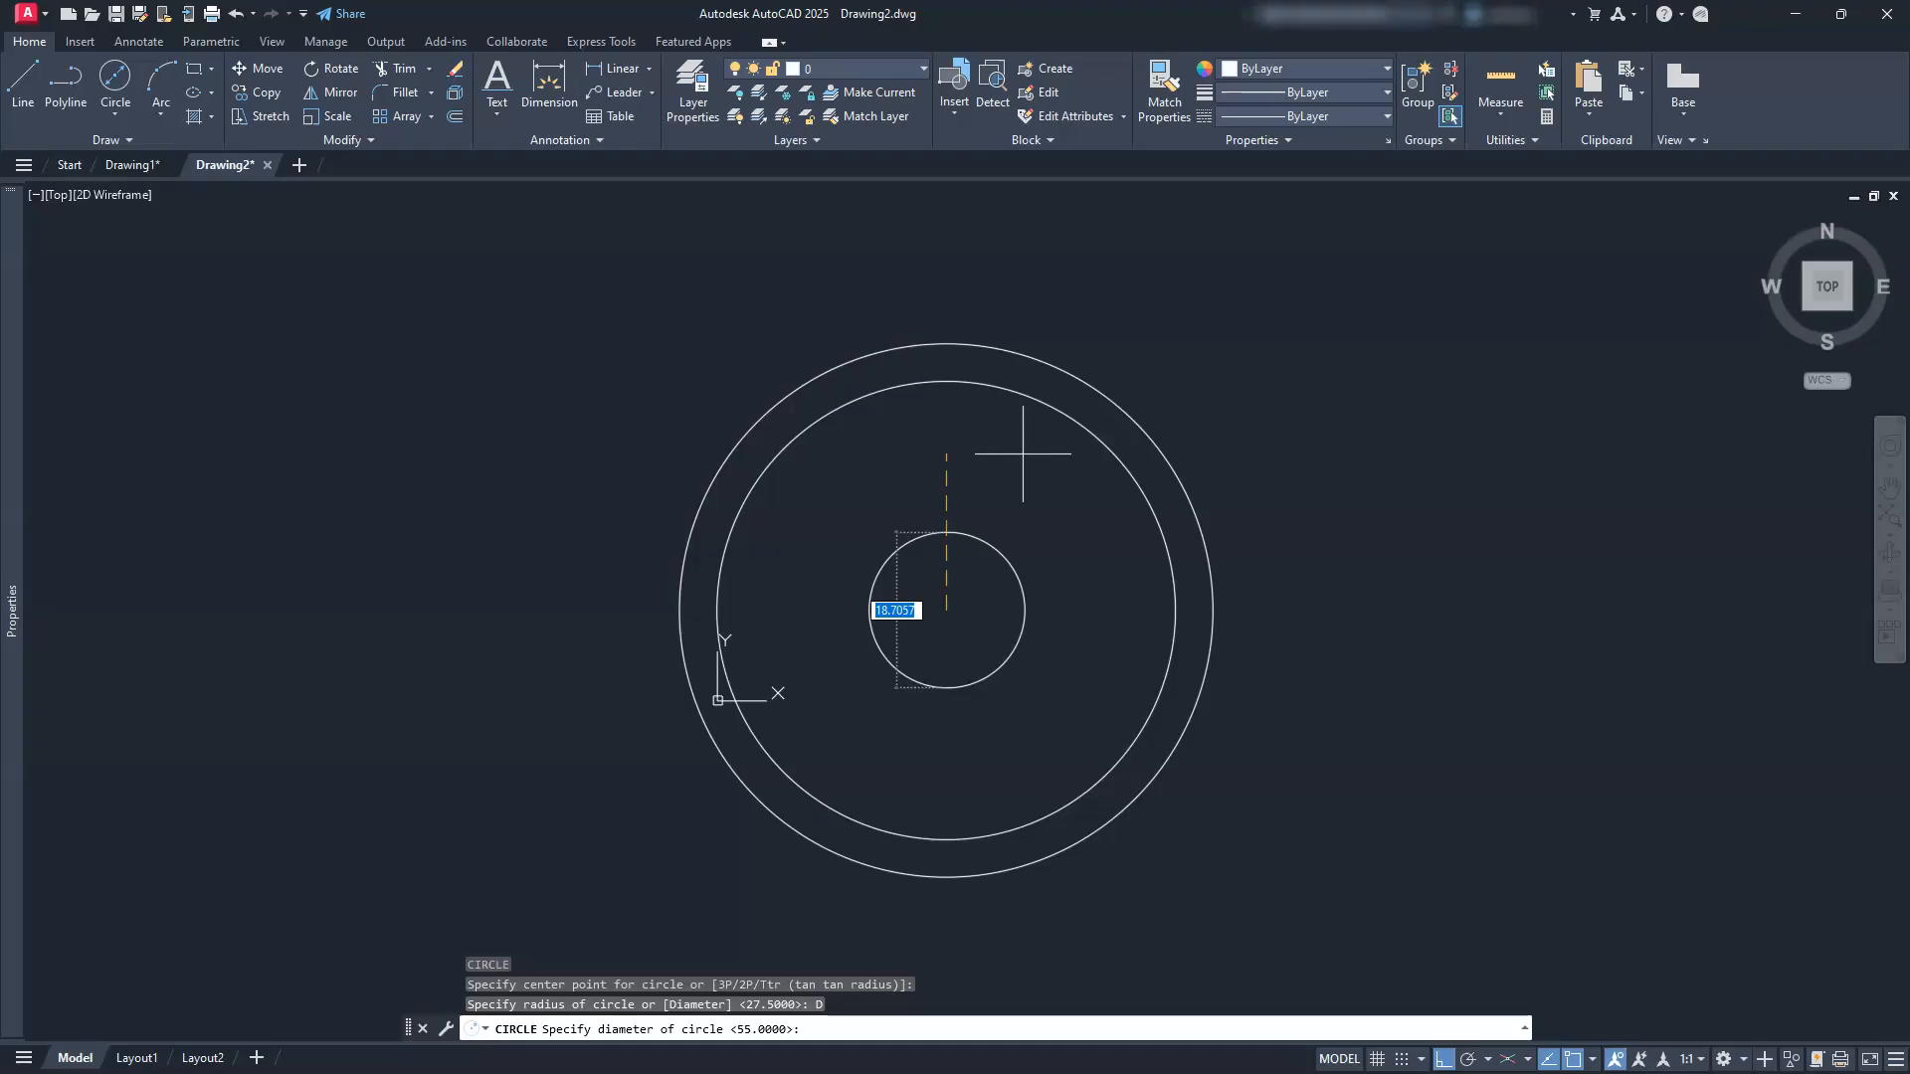
text(43)
key(Return)
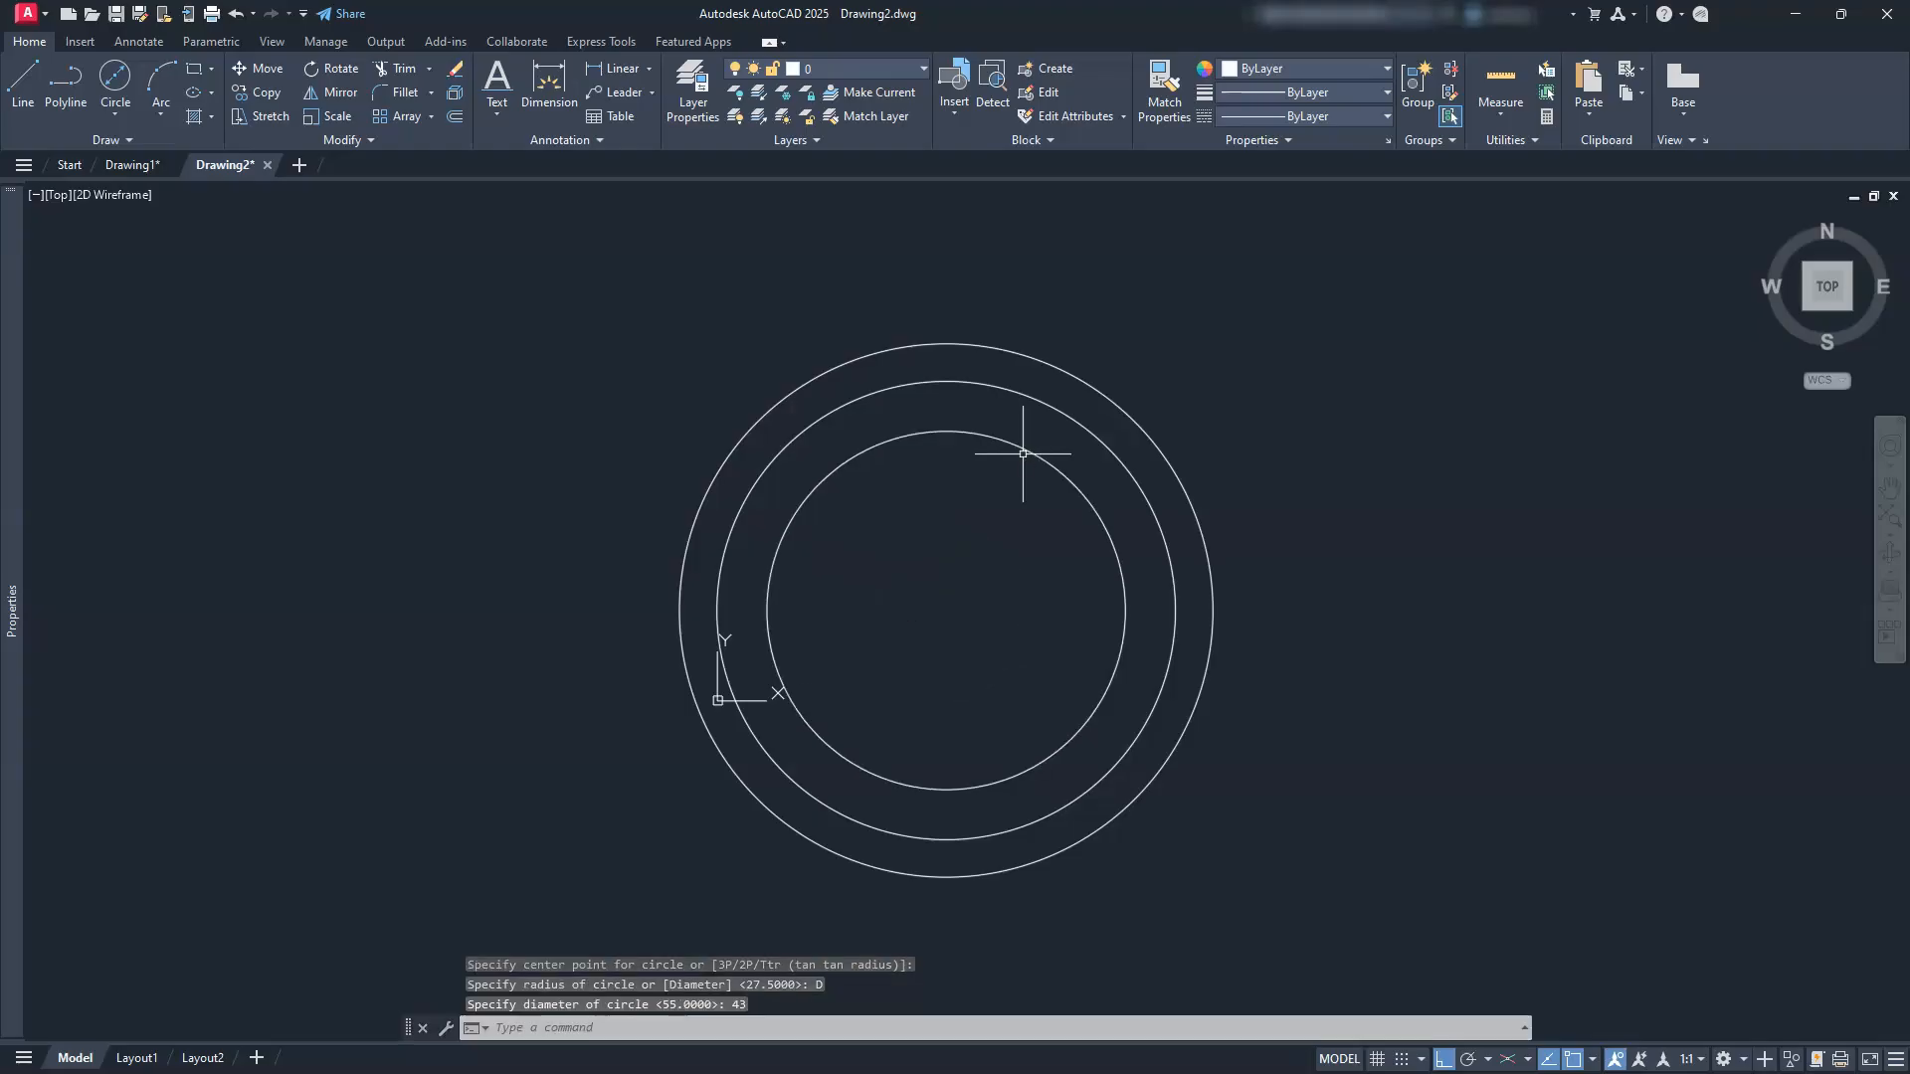
Step: Add a concentric Ø34 circle at the shared centre
text(c)
key(Return)
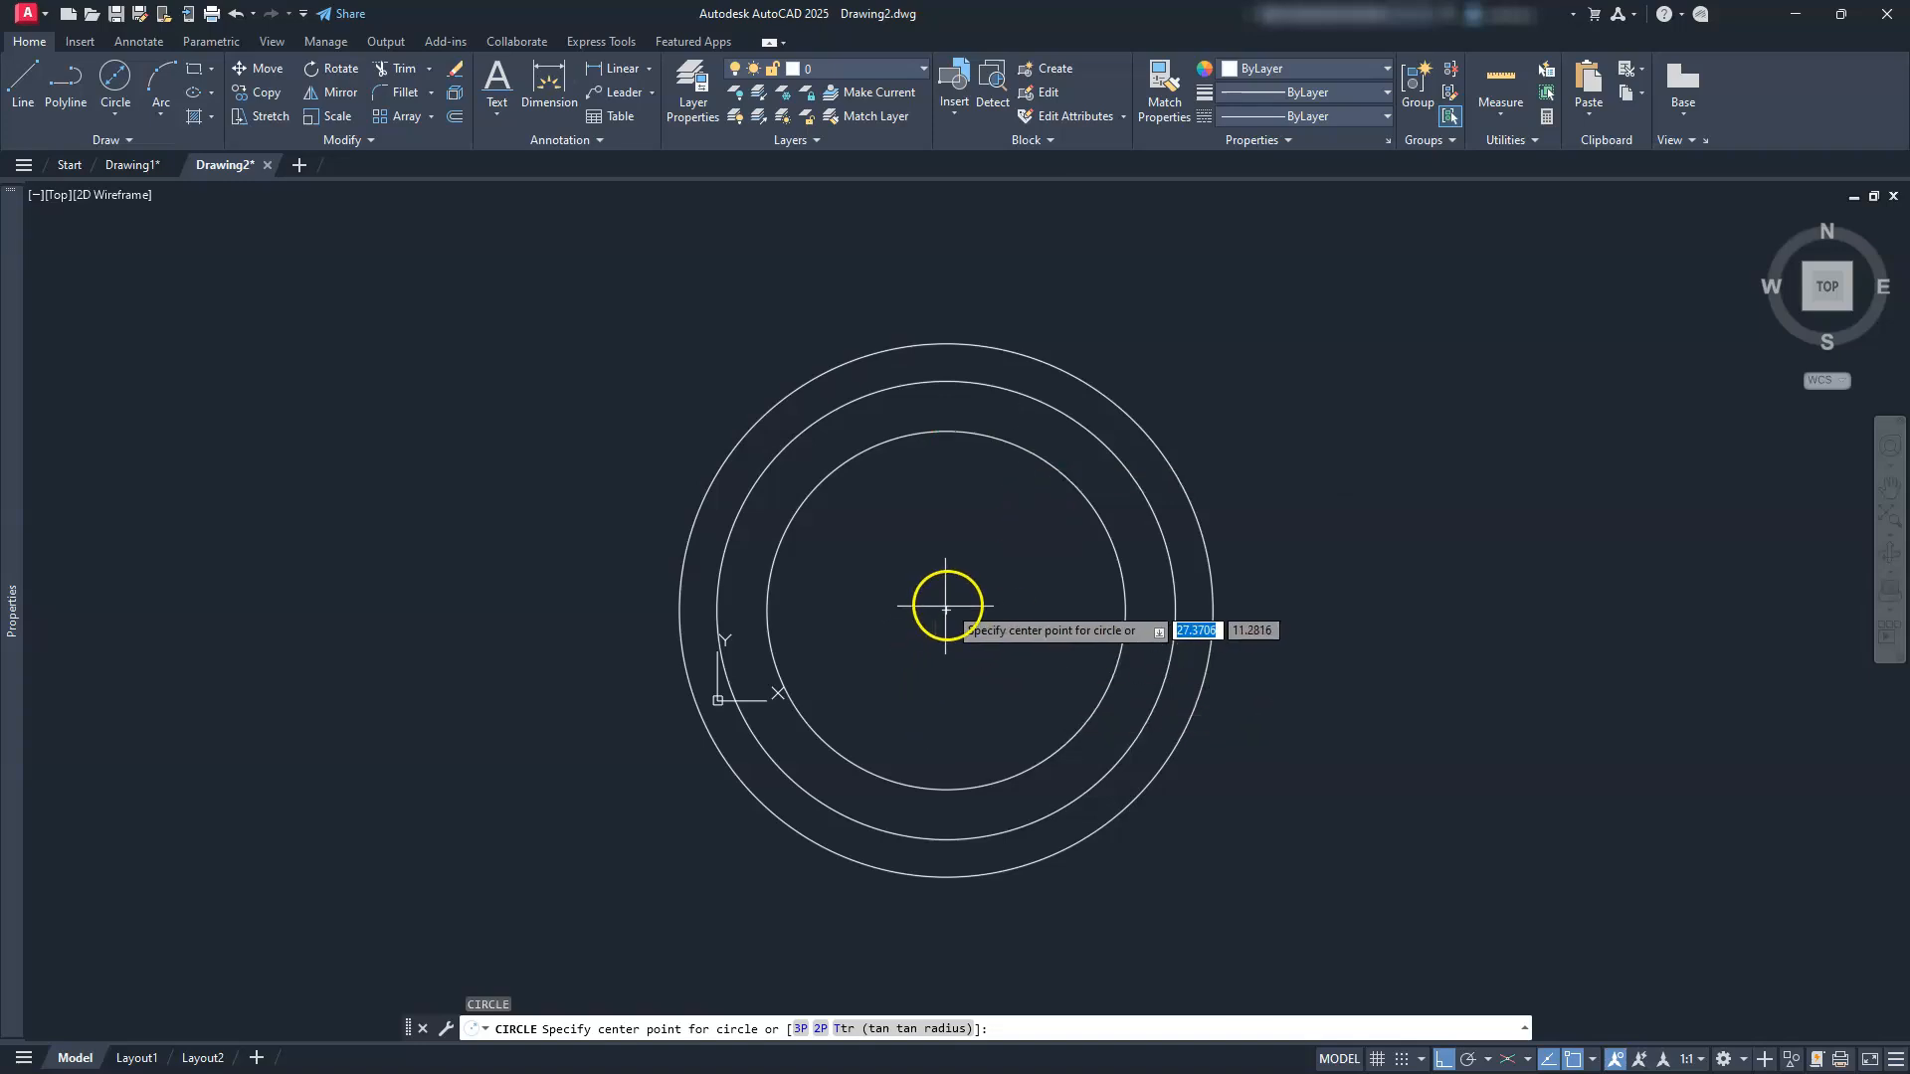
click(945, 608)
text(d)
key(Return)
text(34)
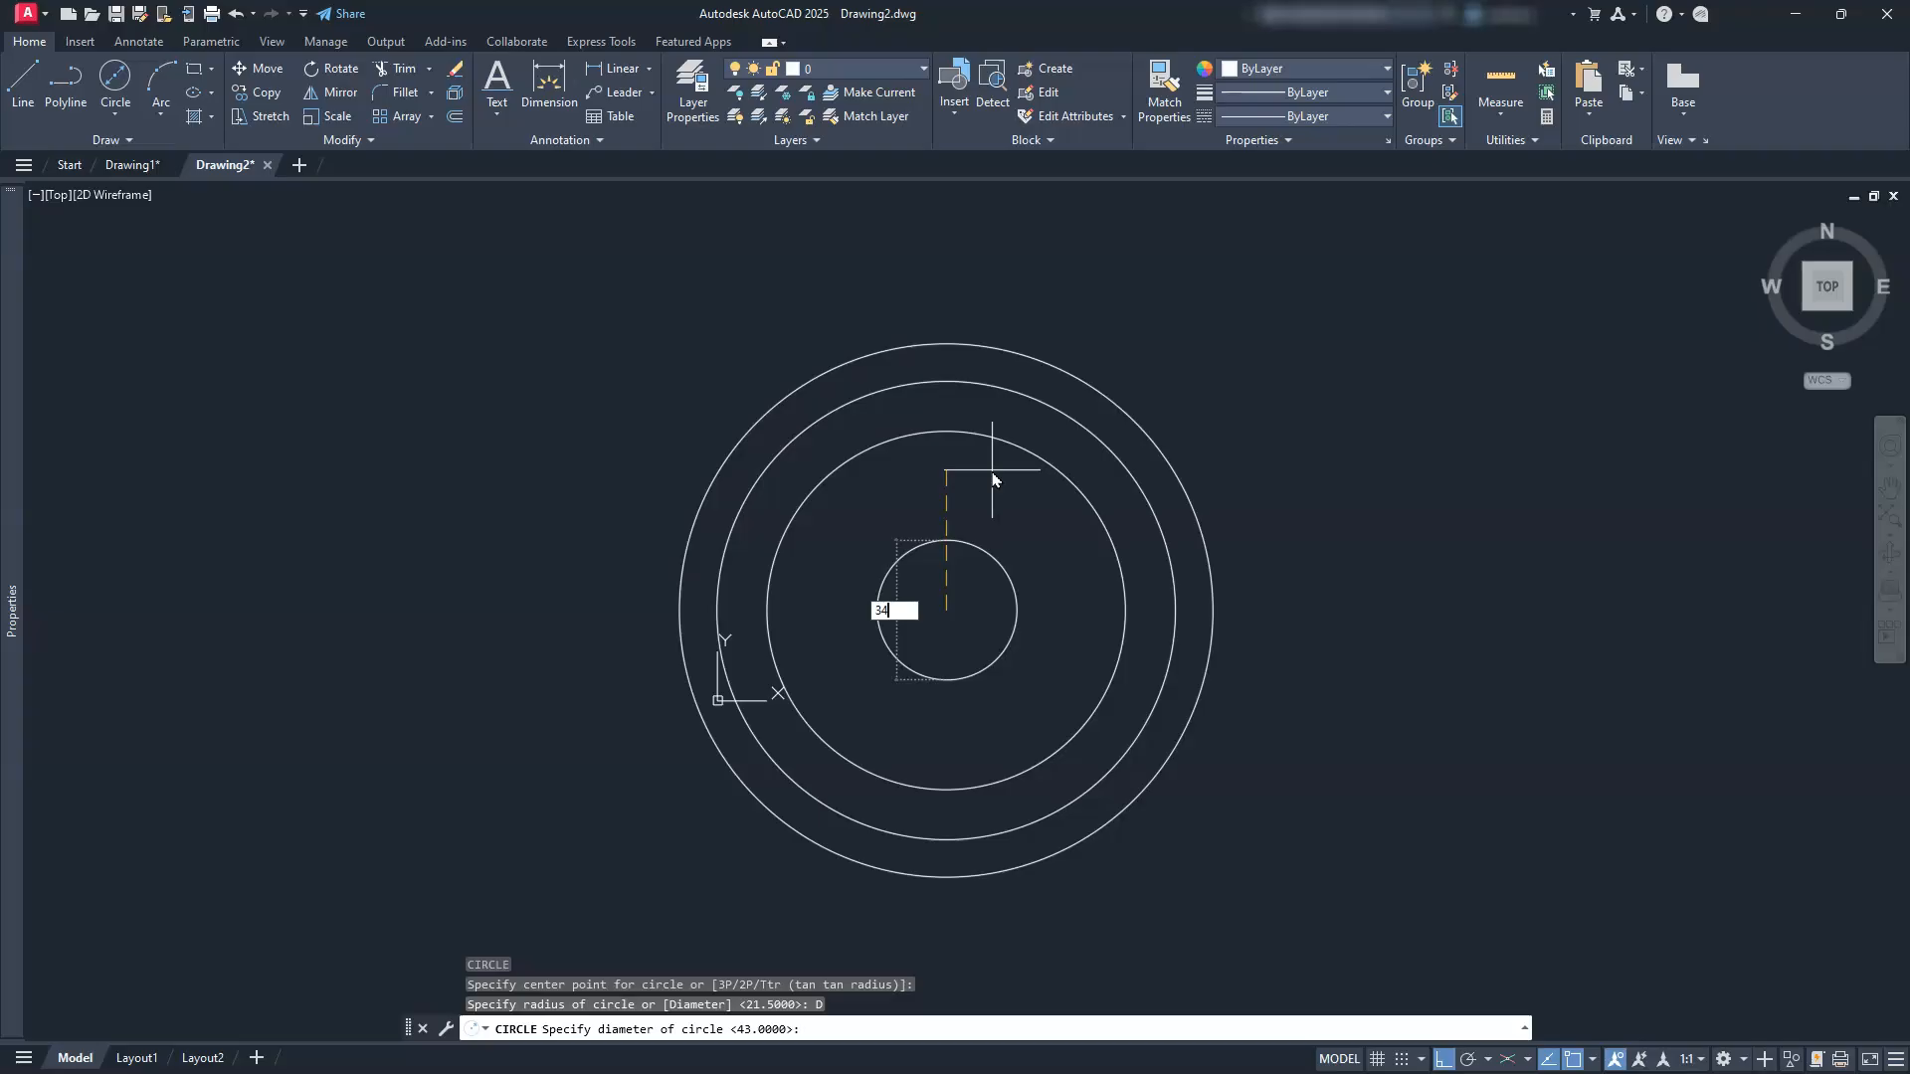
key(Return)
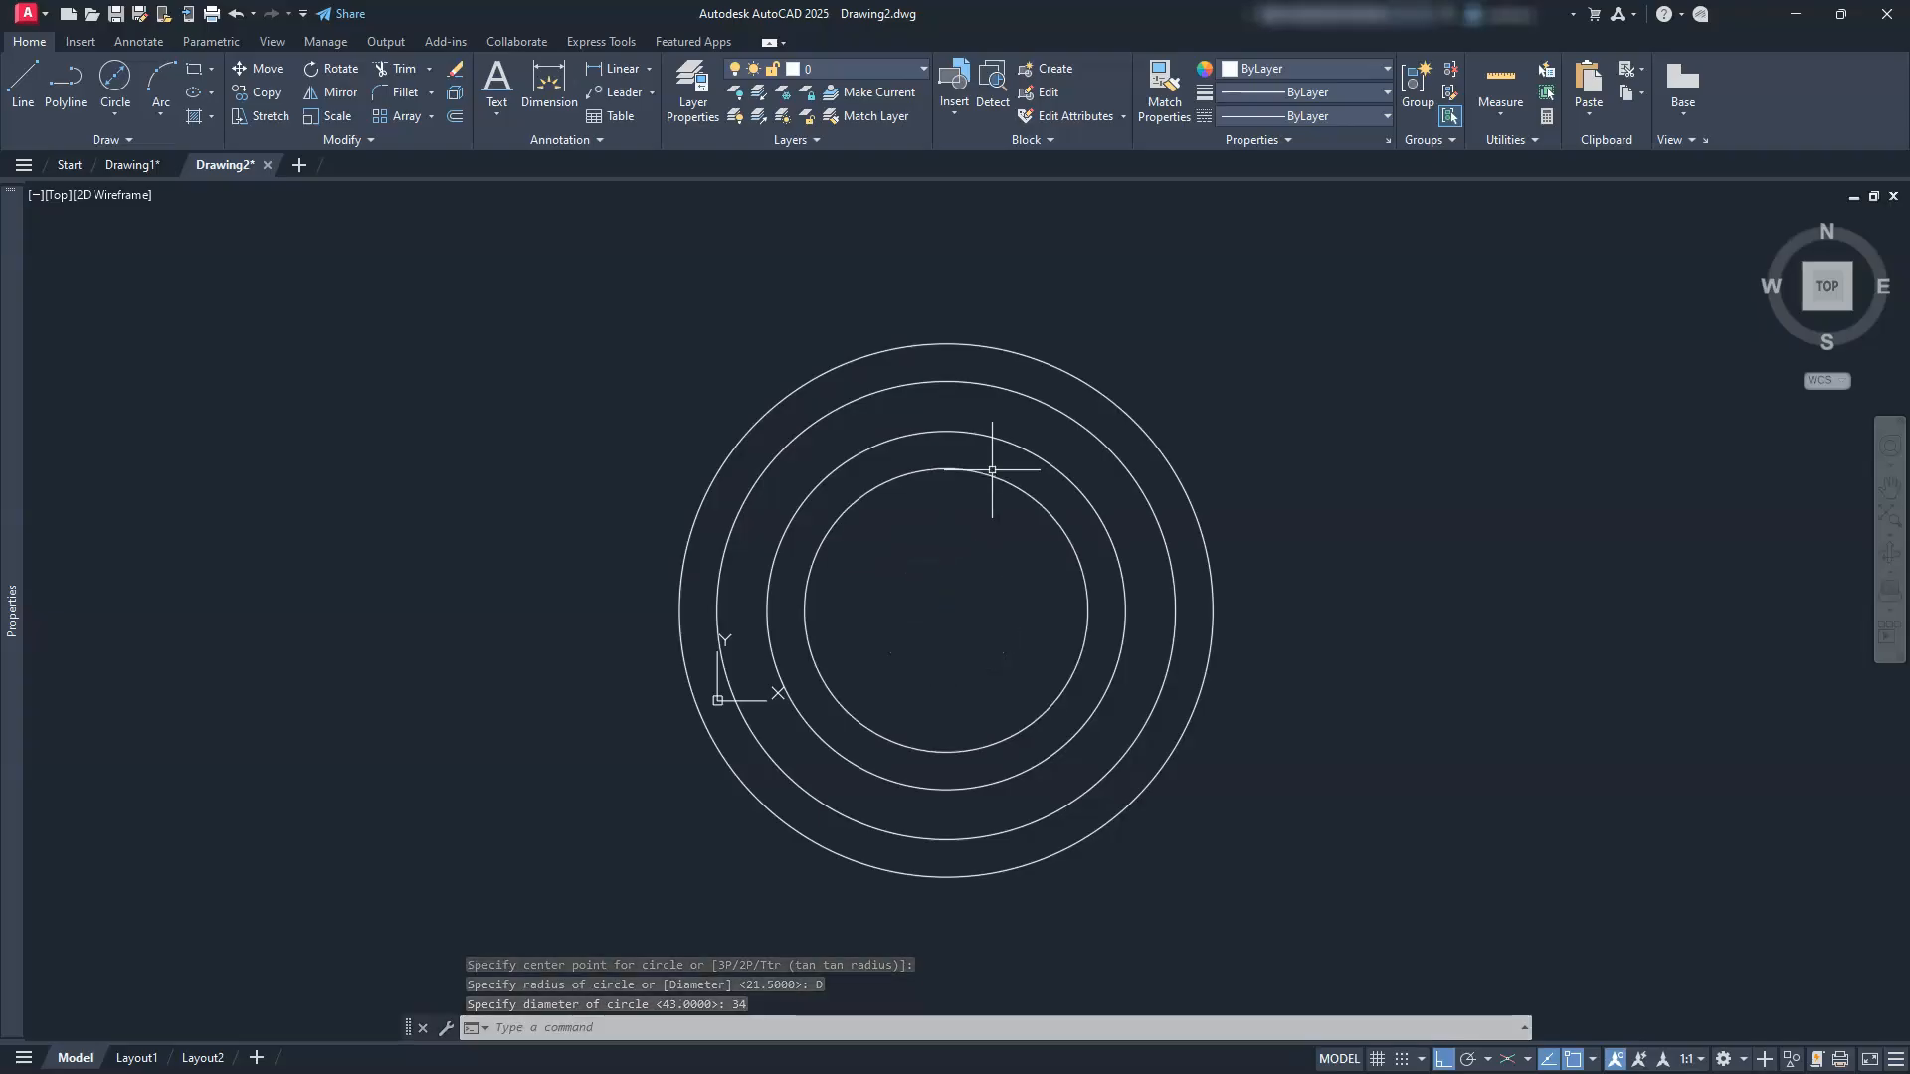
Step: Window-select and delete the Ø55, Ø43 and Ø34 circles, keeping the Ø64 circle
click(1126, 458)
click(958, 574)
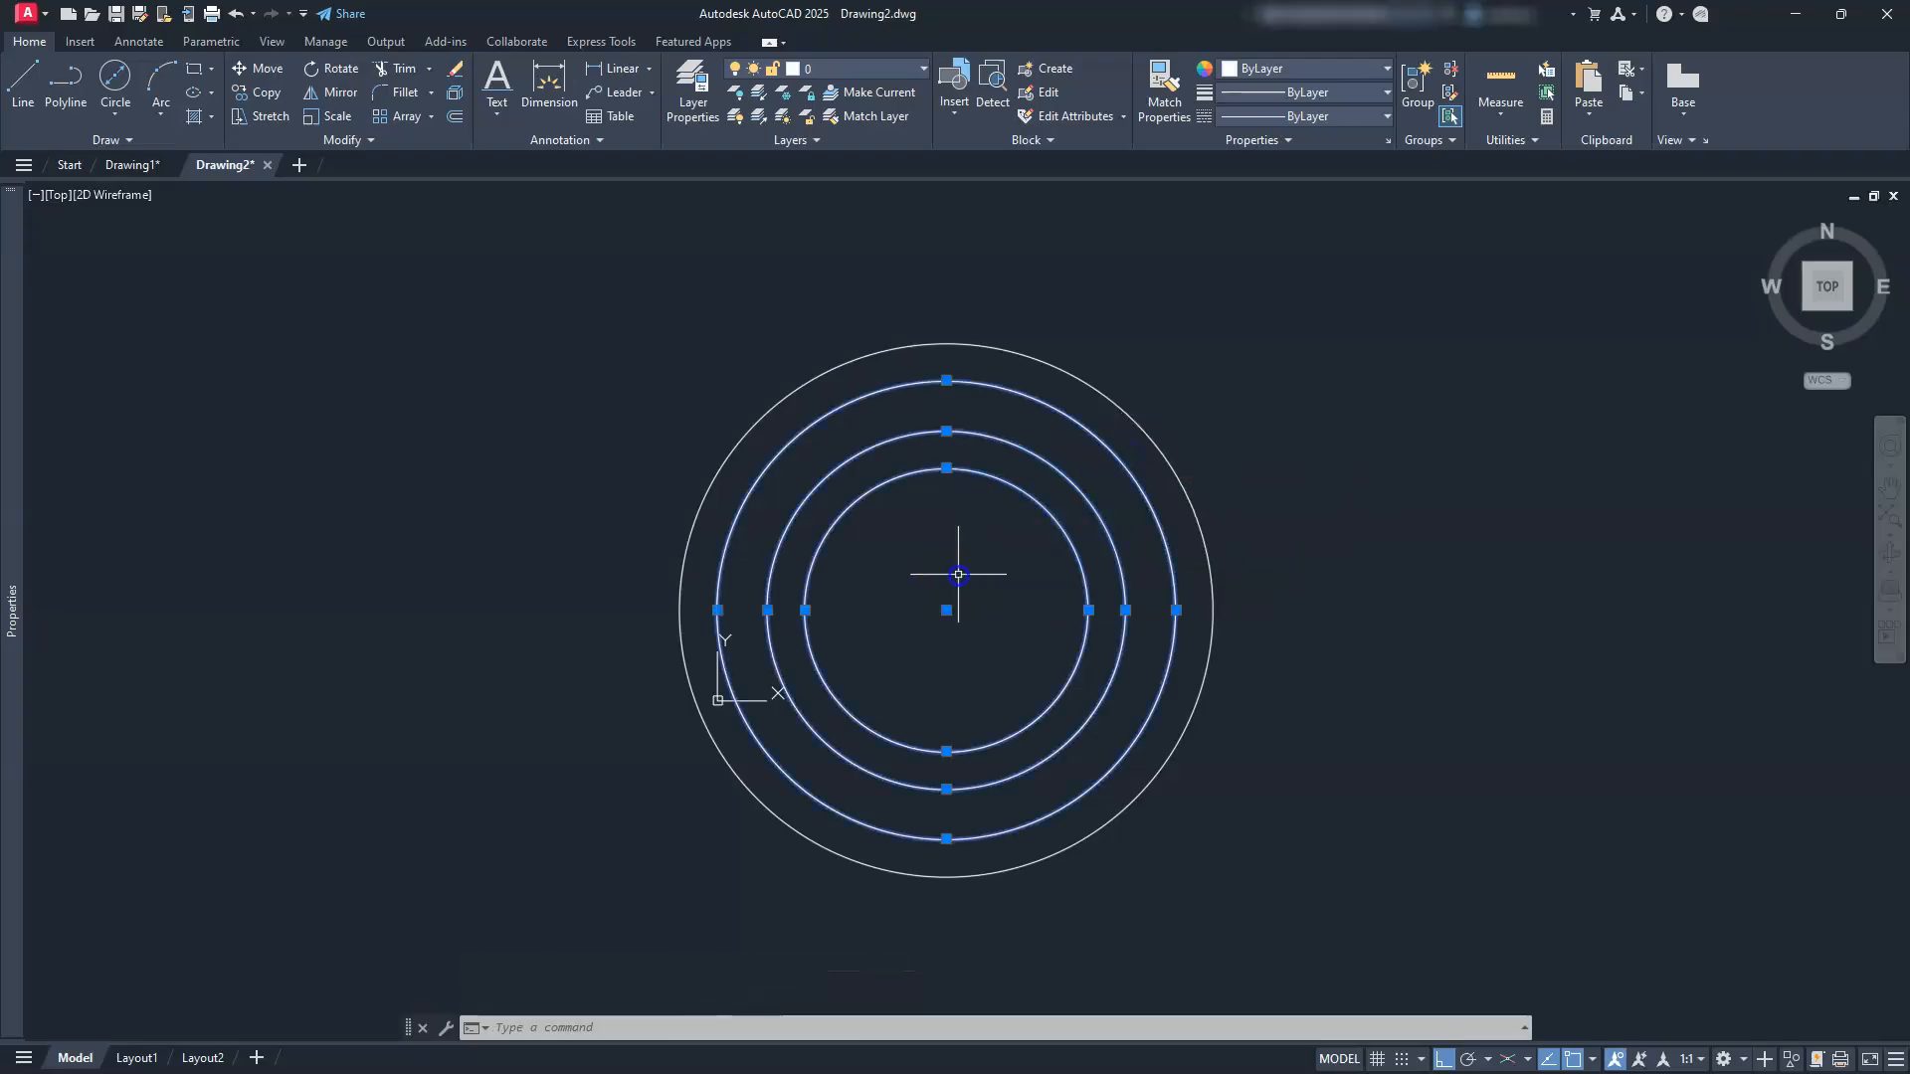
key(Delete)
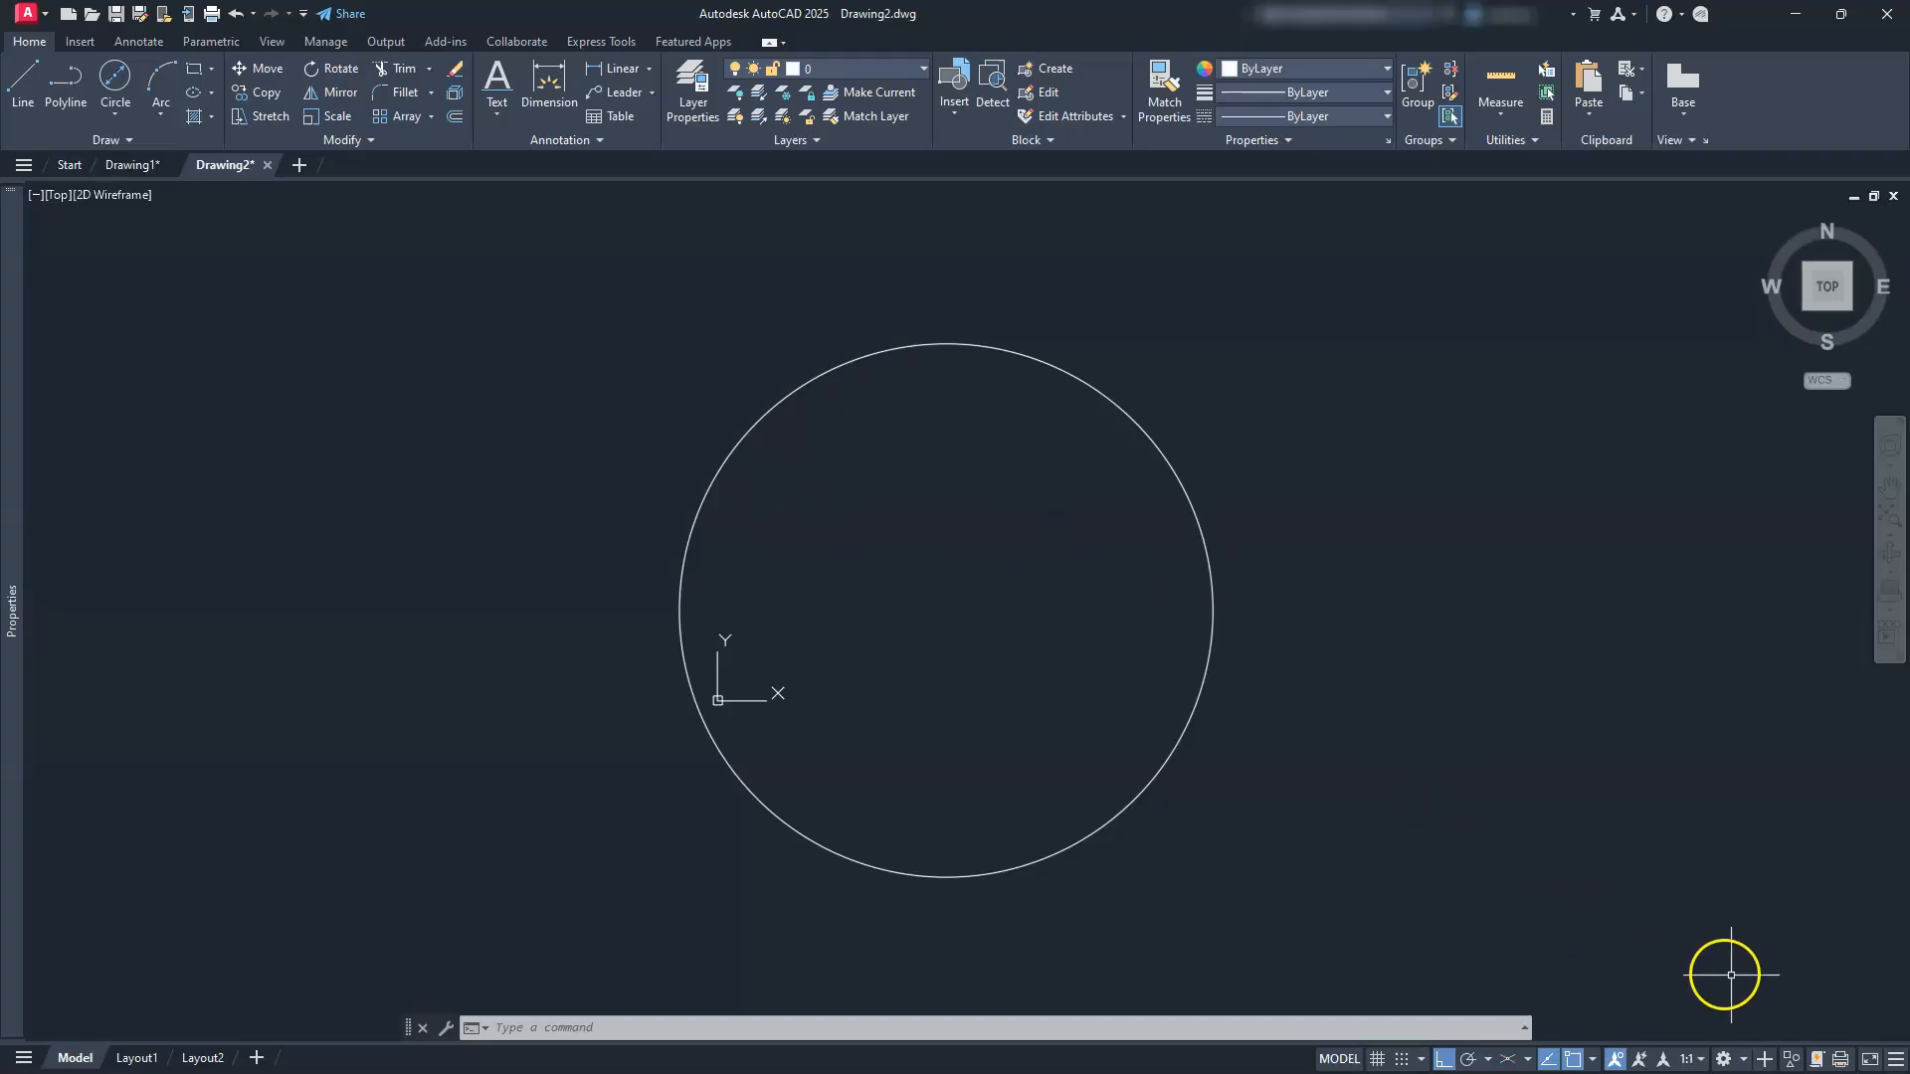
click(1896, 1061)
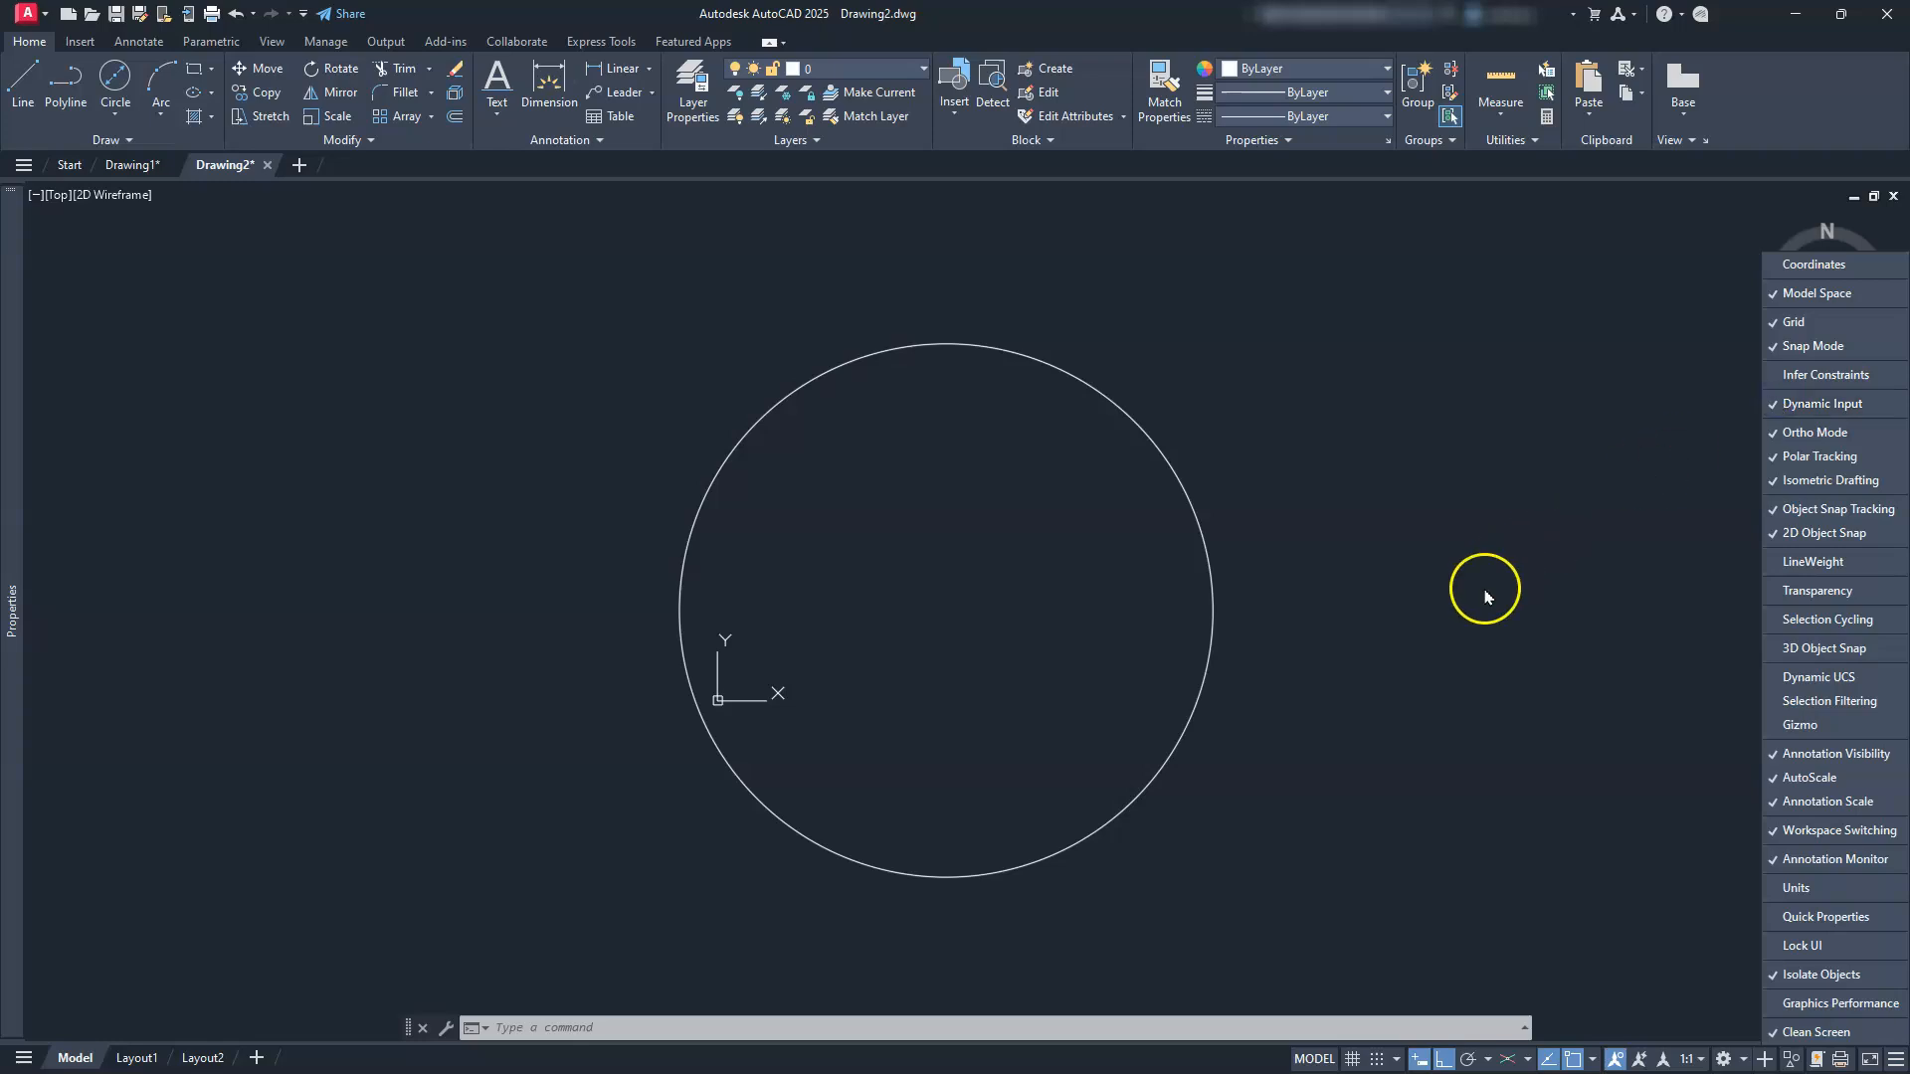
click(1421, 1060)
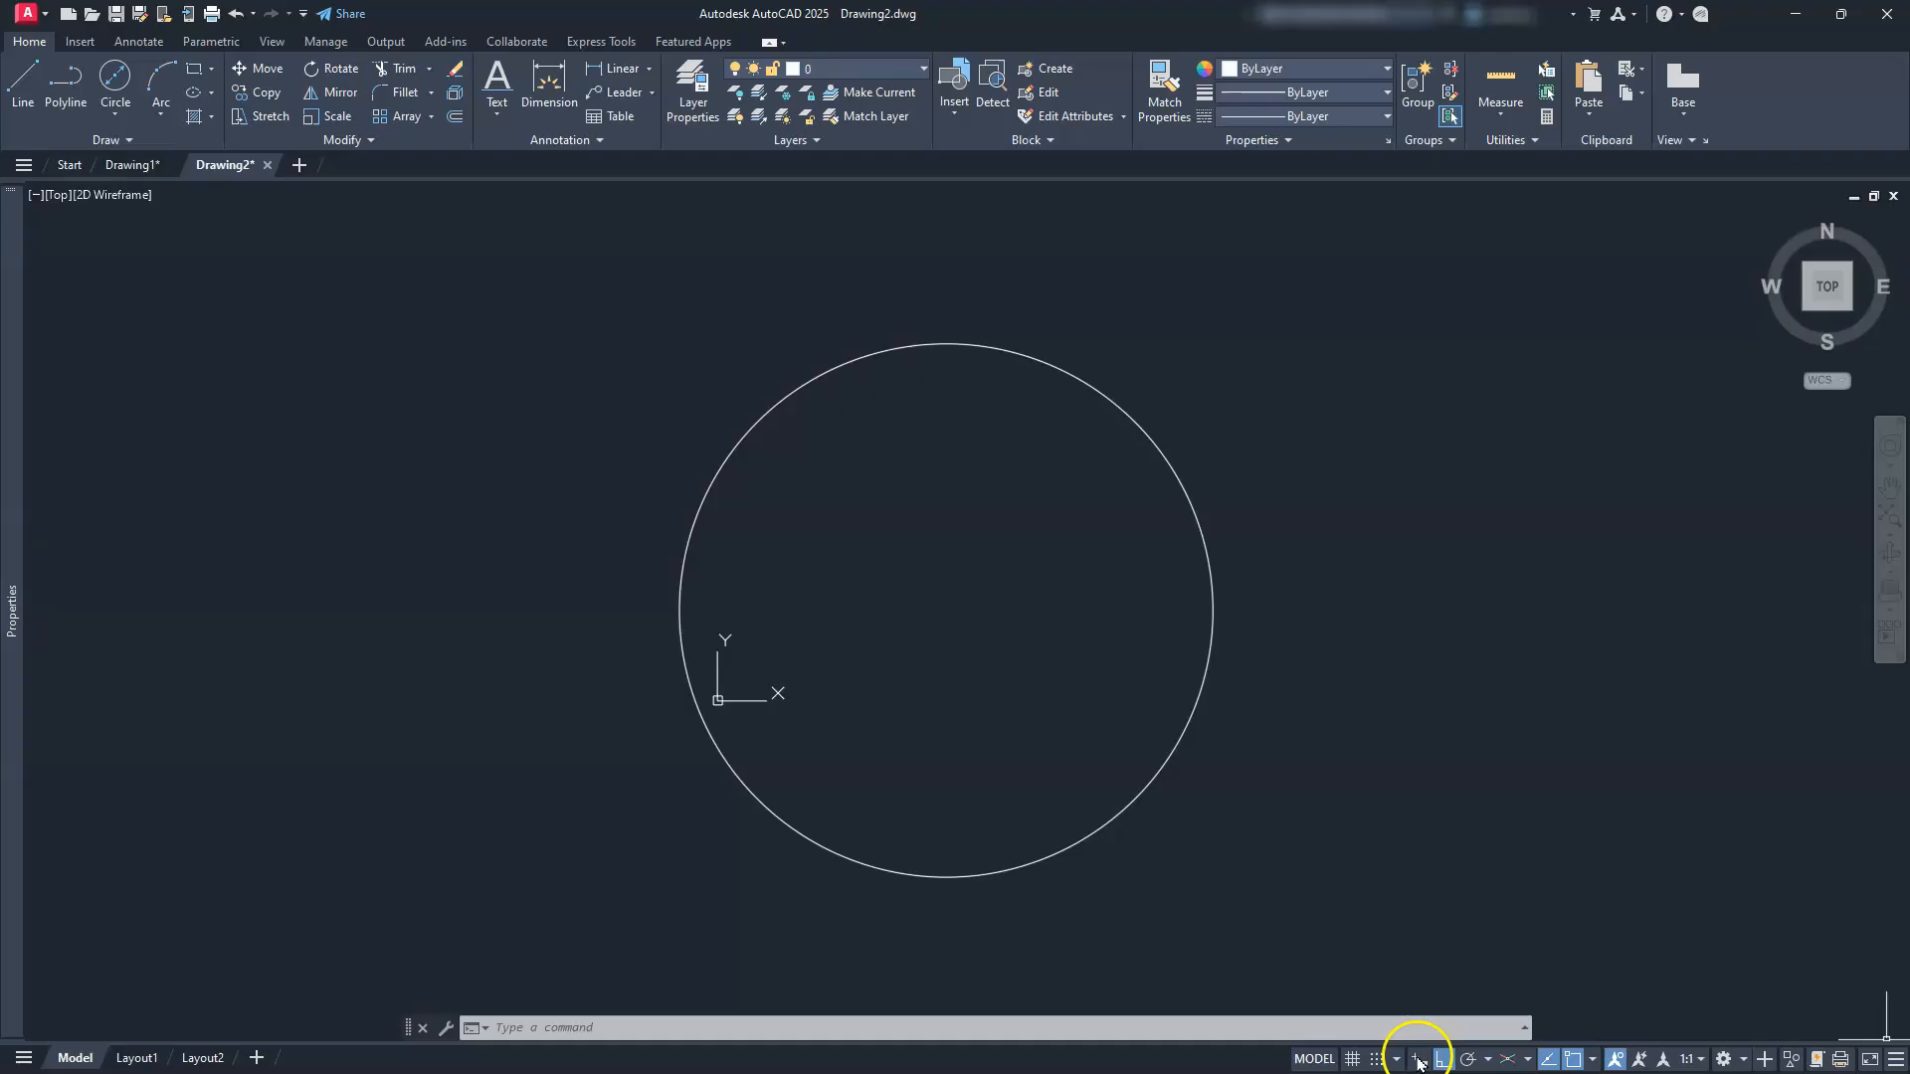
Step: Copy-stretch the Ø64 circle's quadrant grip to recreate concentric circles sized 55, 43 and 34
click(1198, 696)
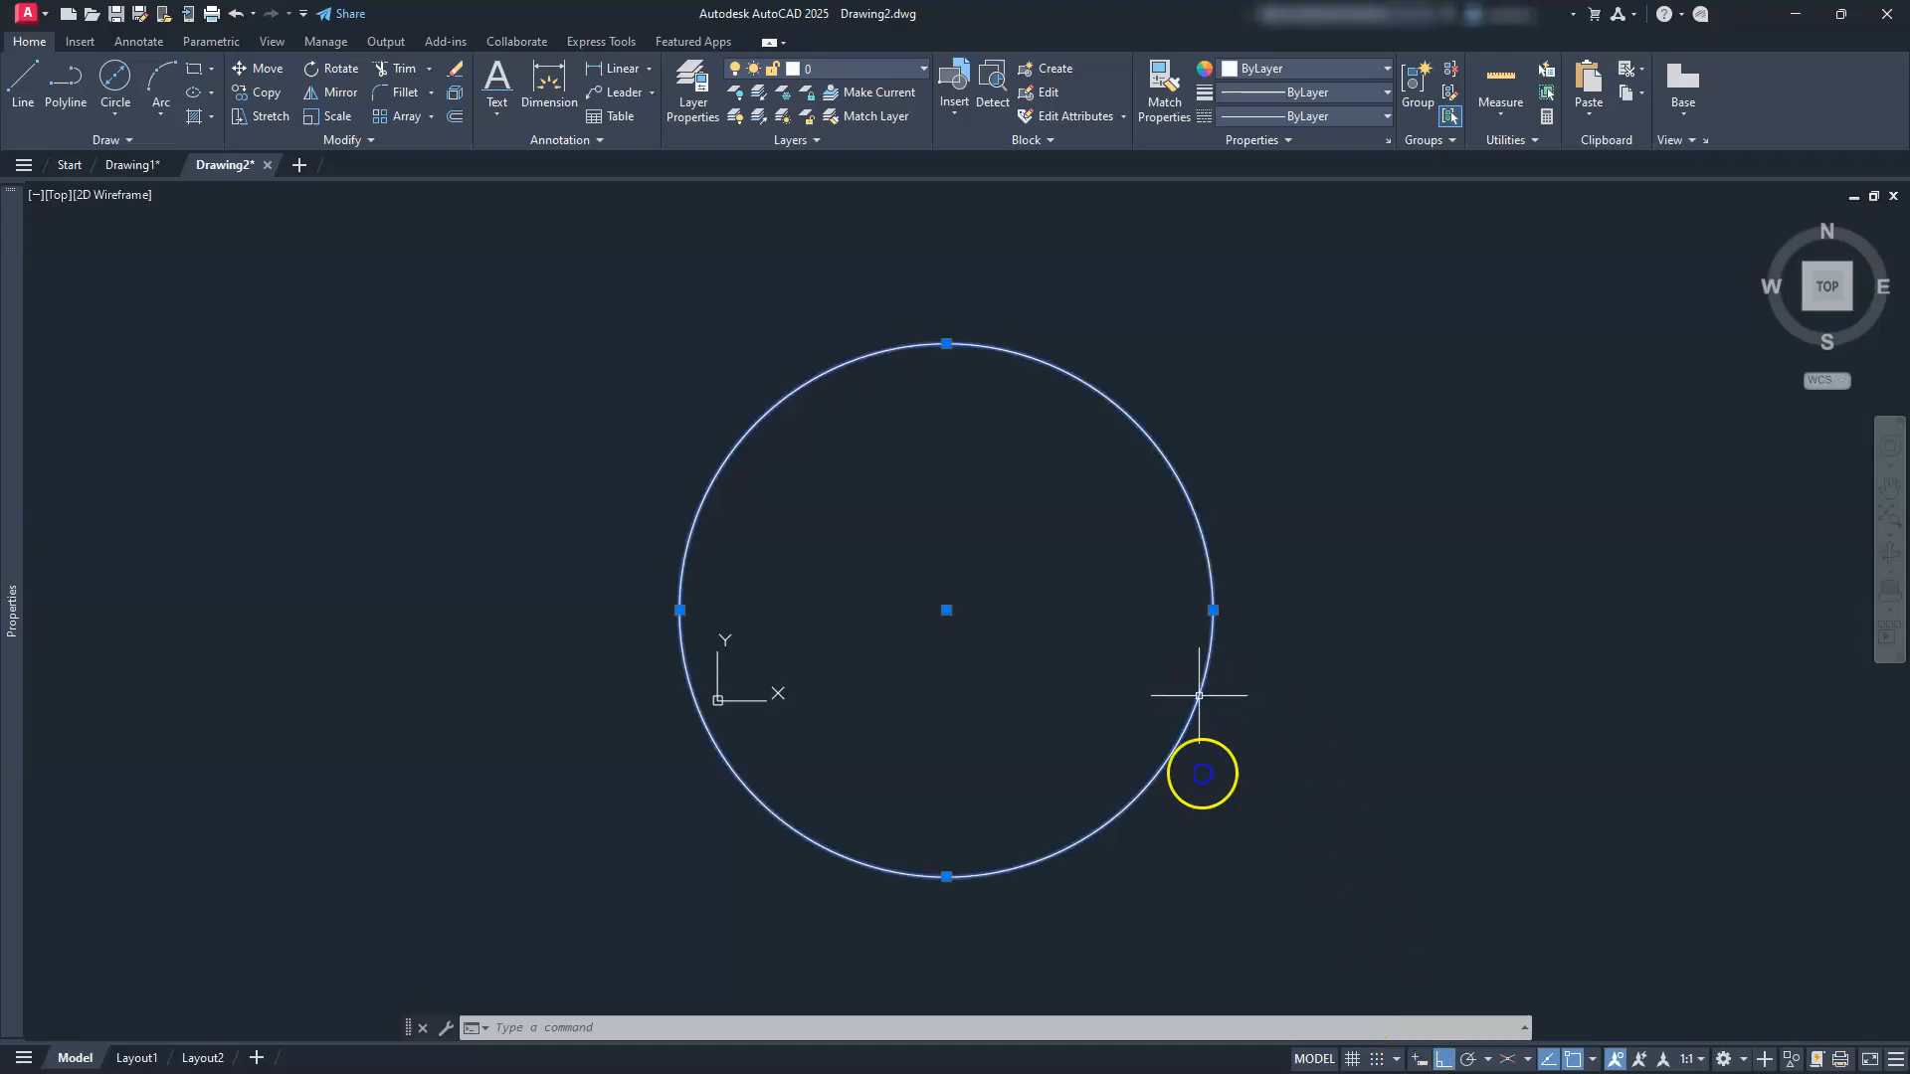
click(1213, 628)
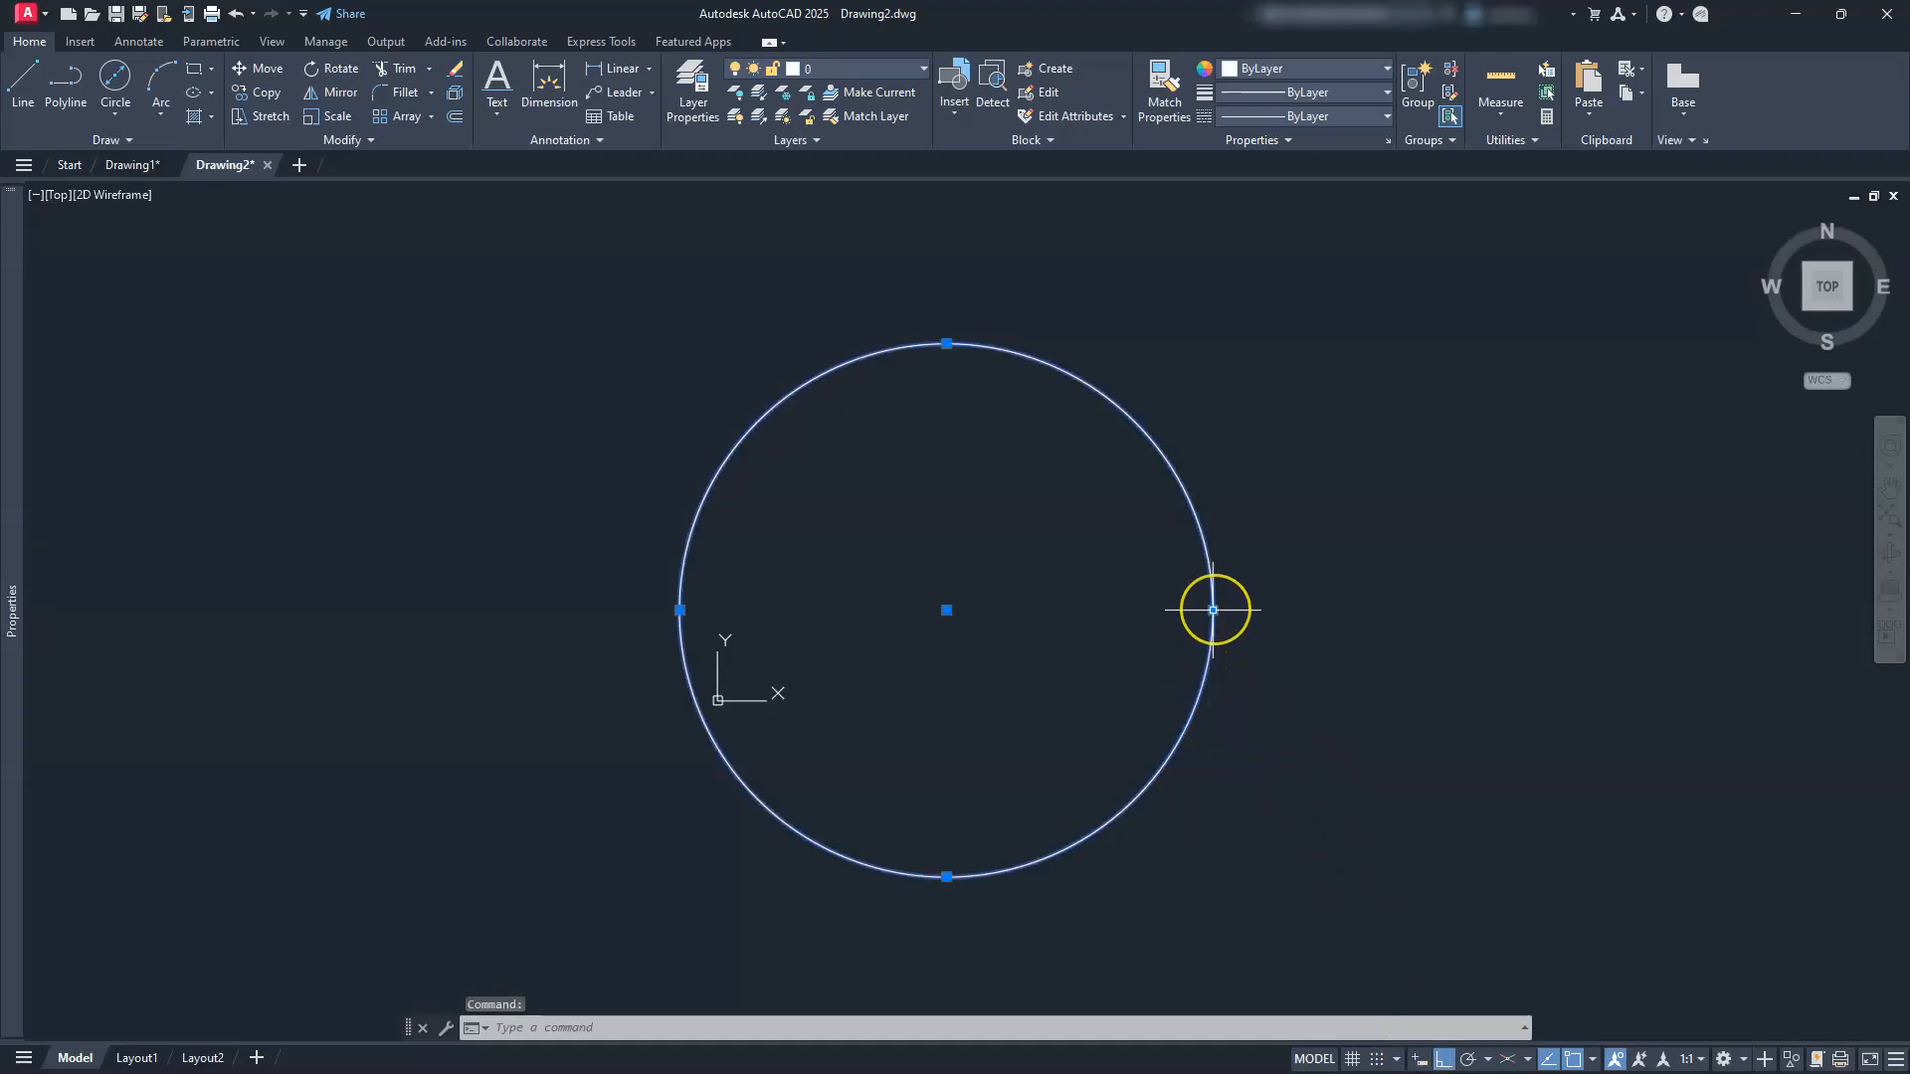
click(1213, 610)
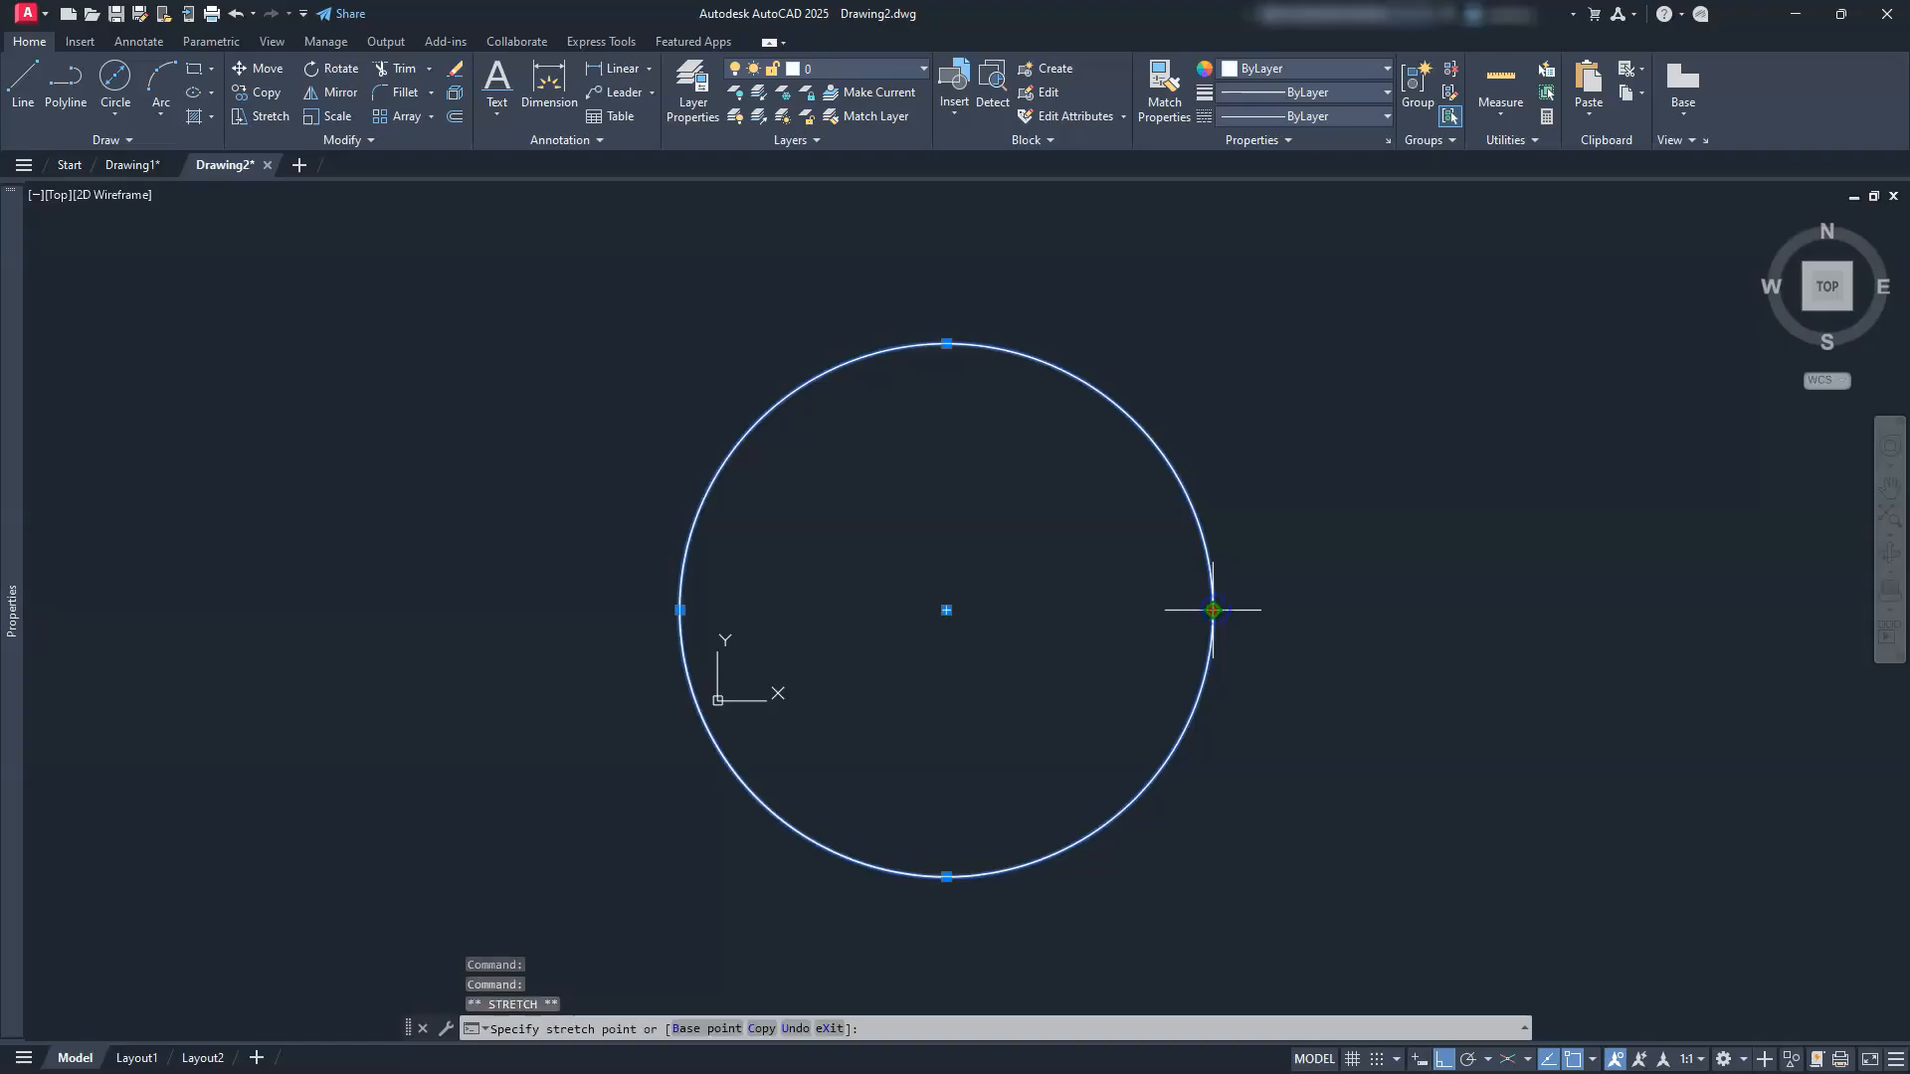
click(763, 1028)
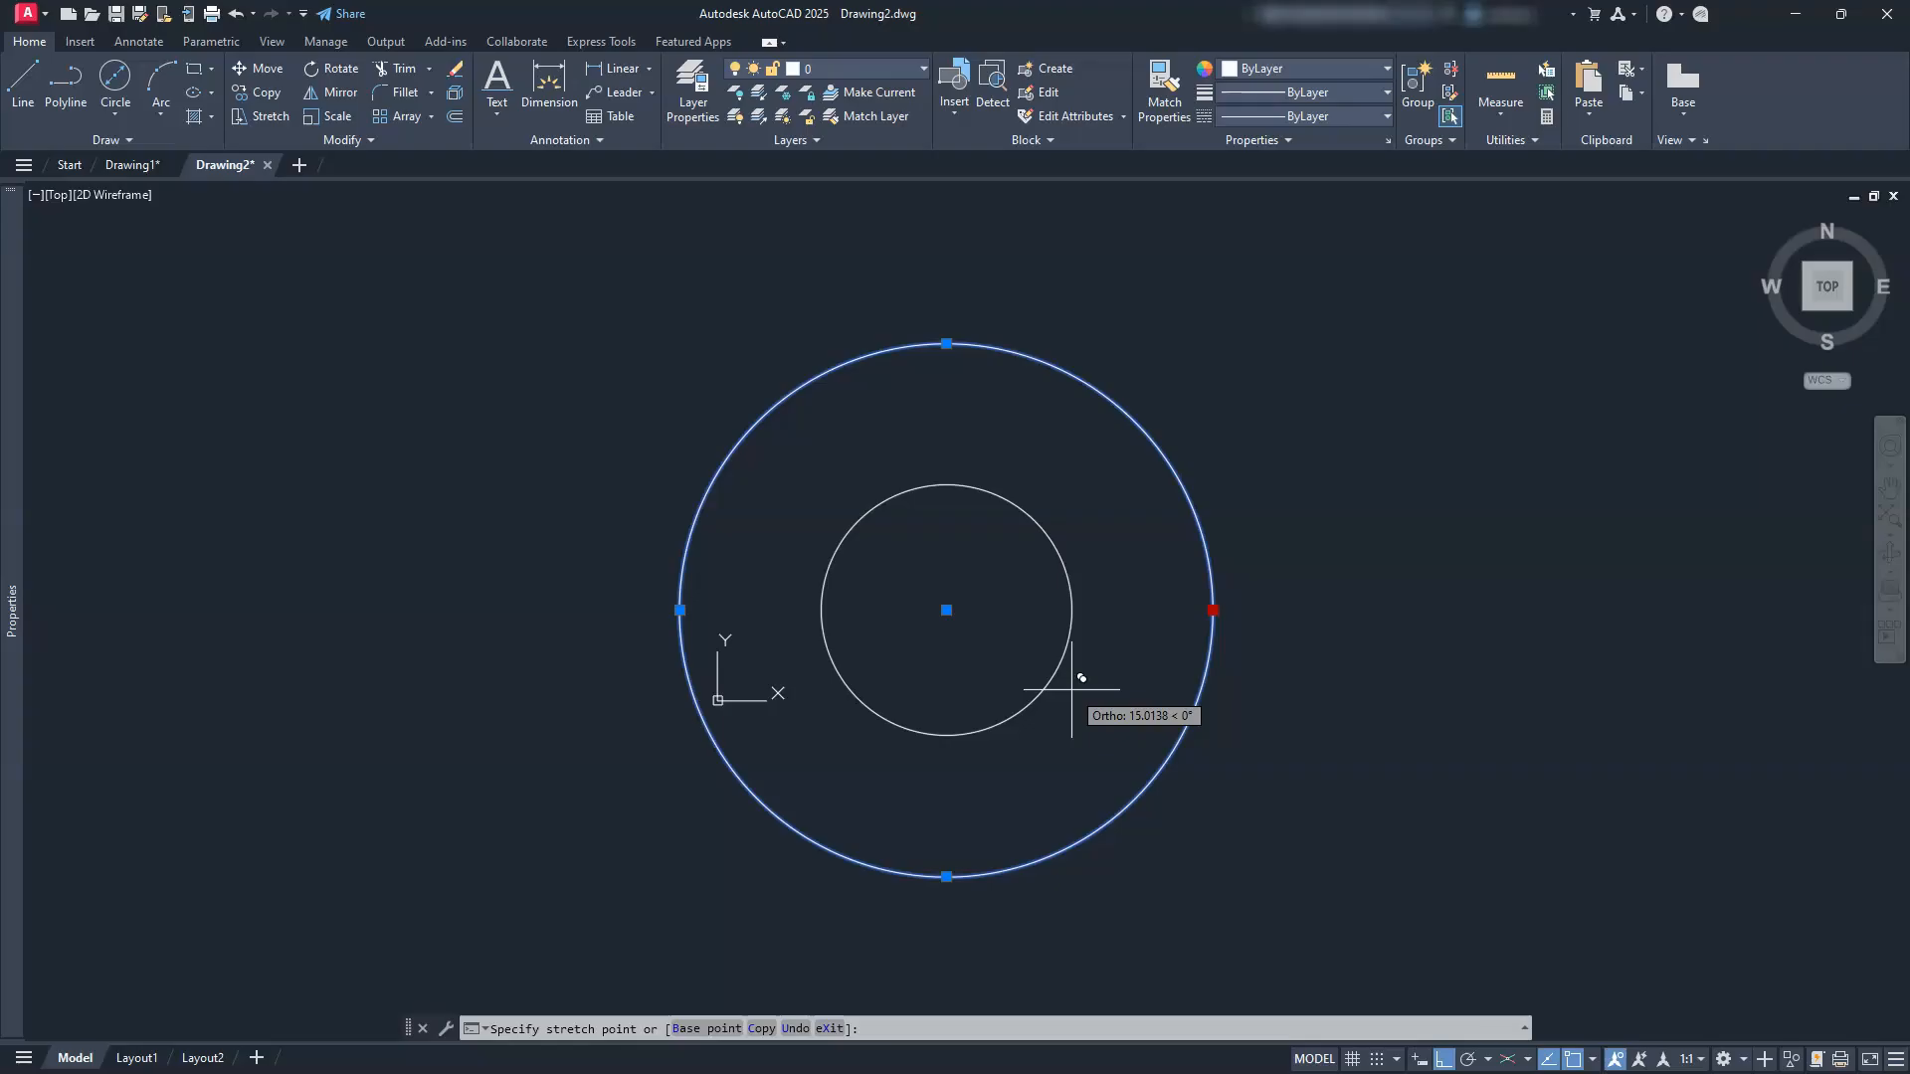
text(55/2)
key(Return)
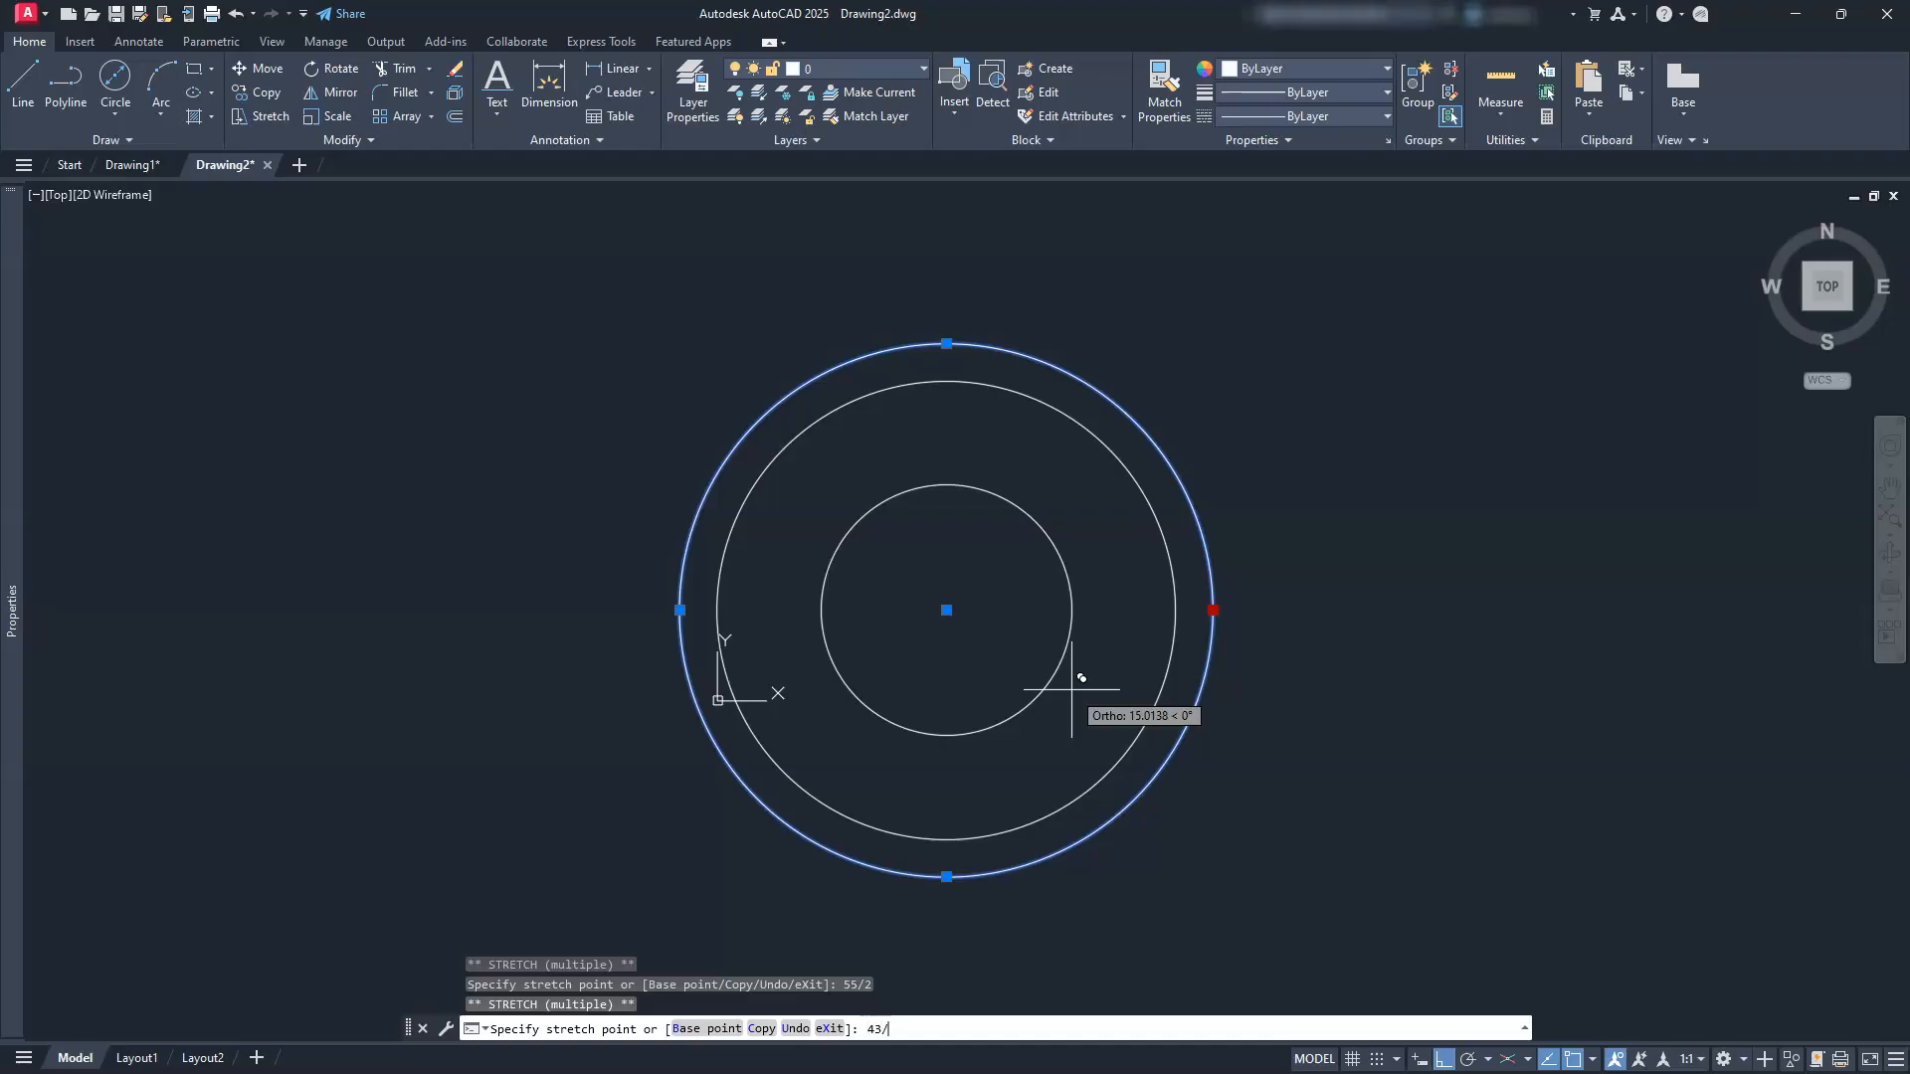
key(Return)
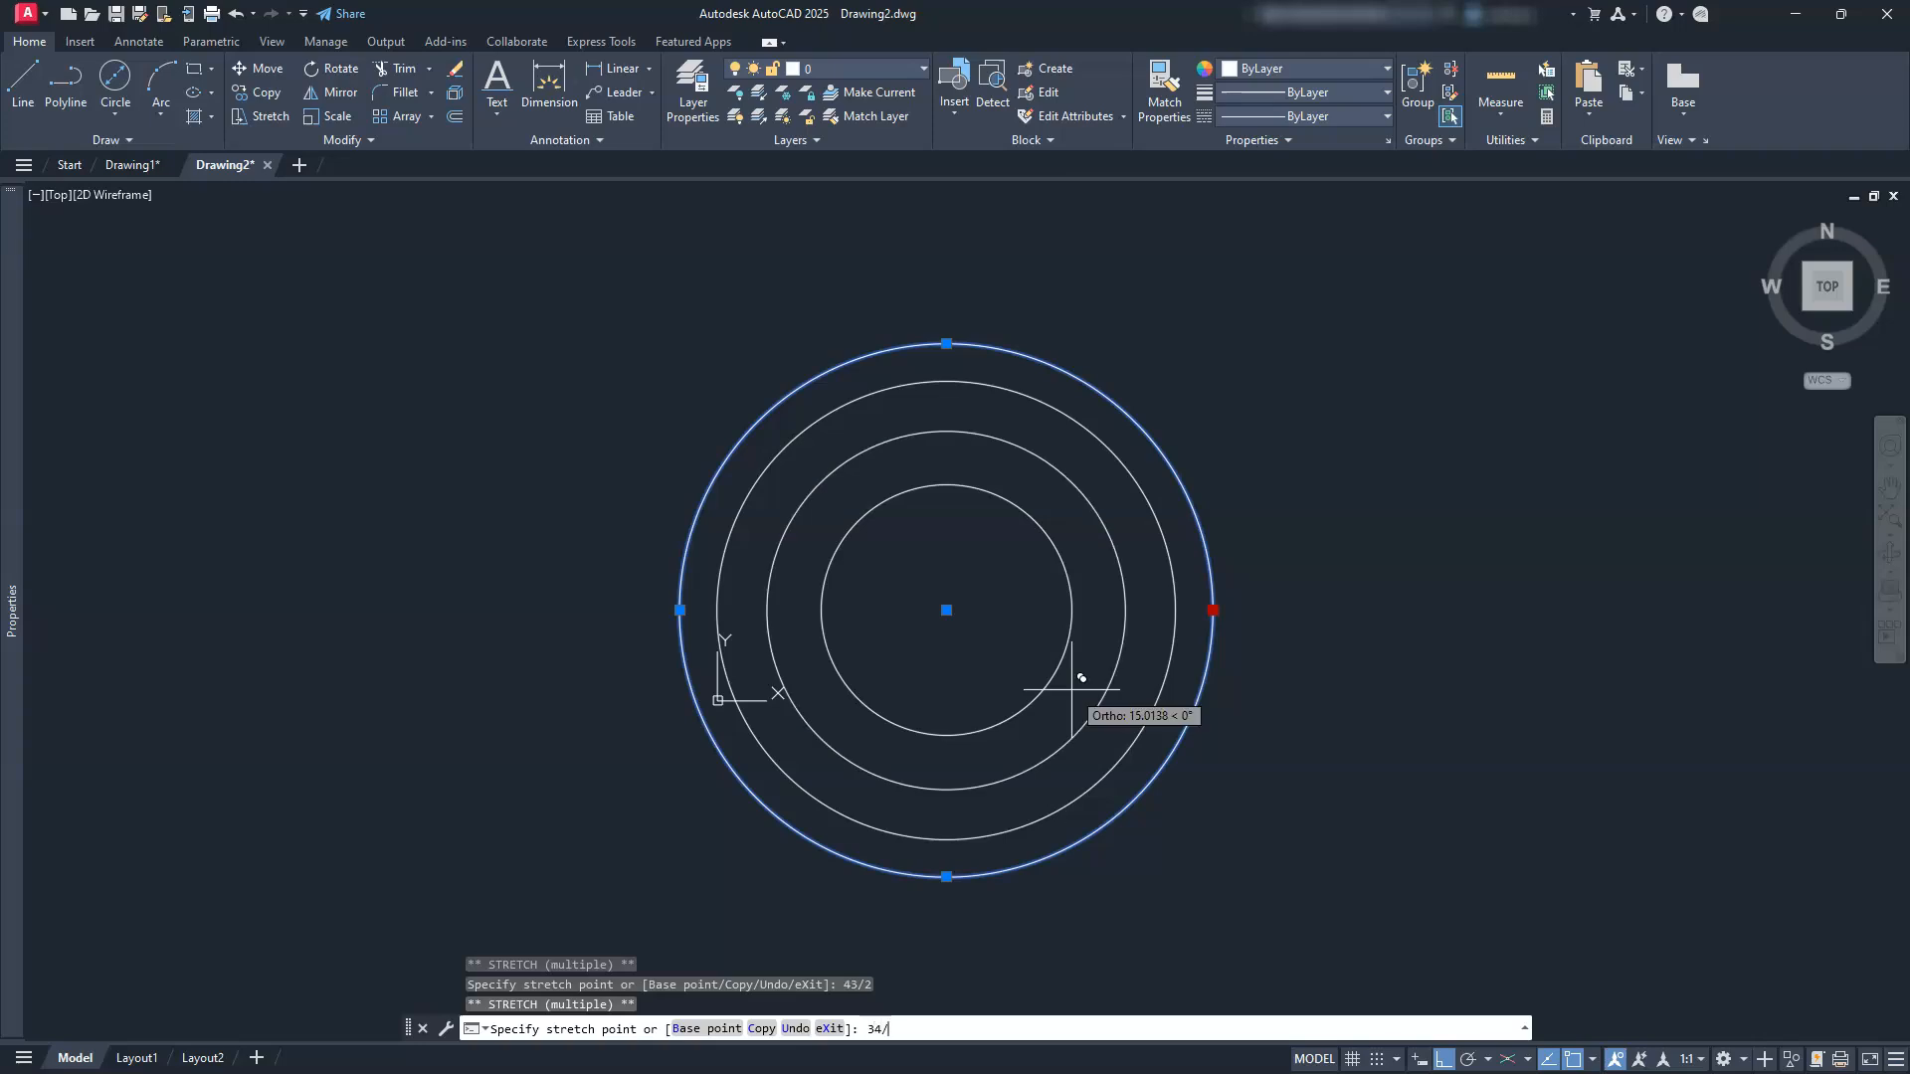
text(34/2)
key(Return)
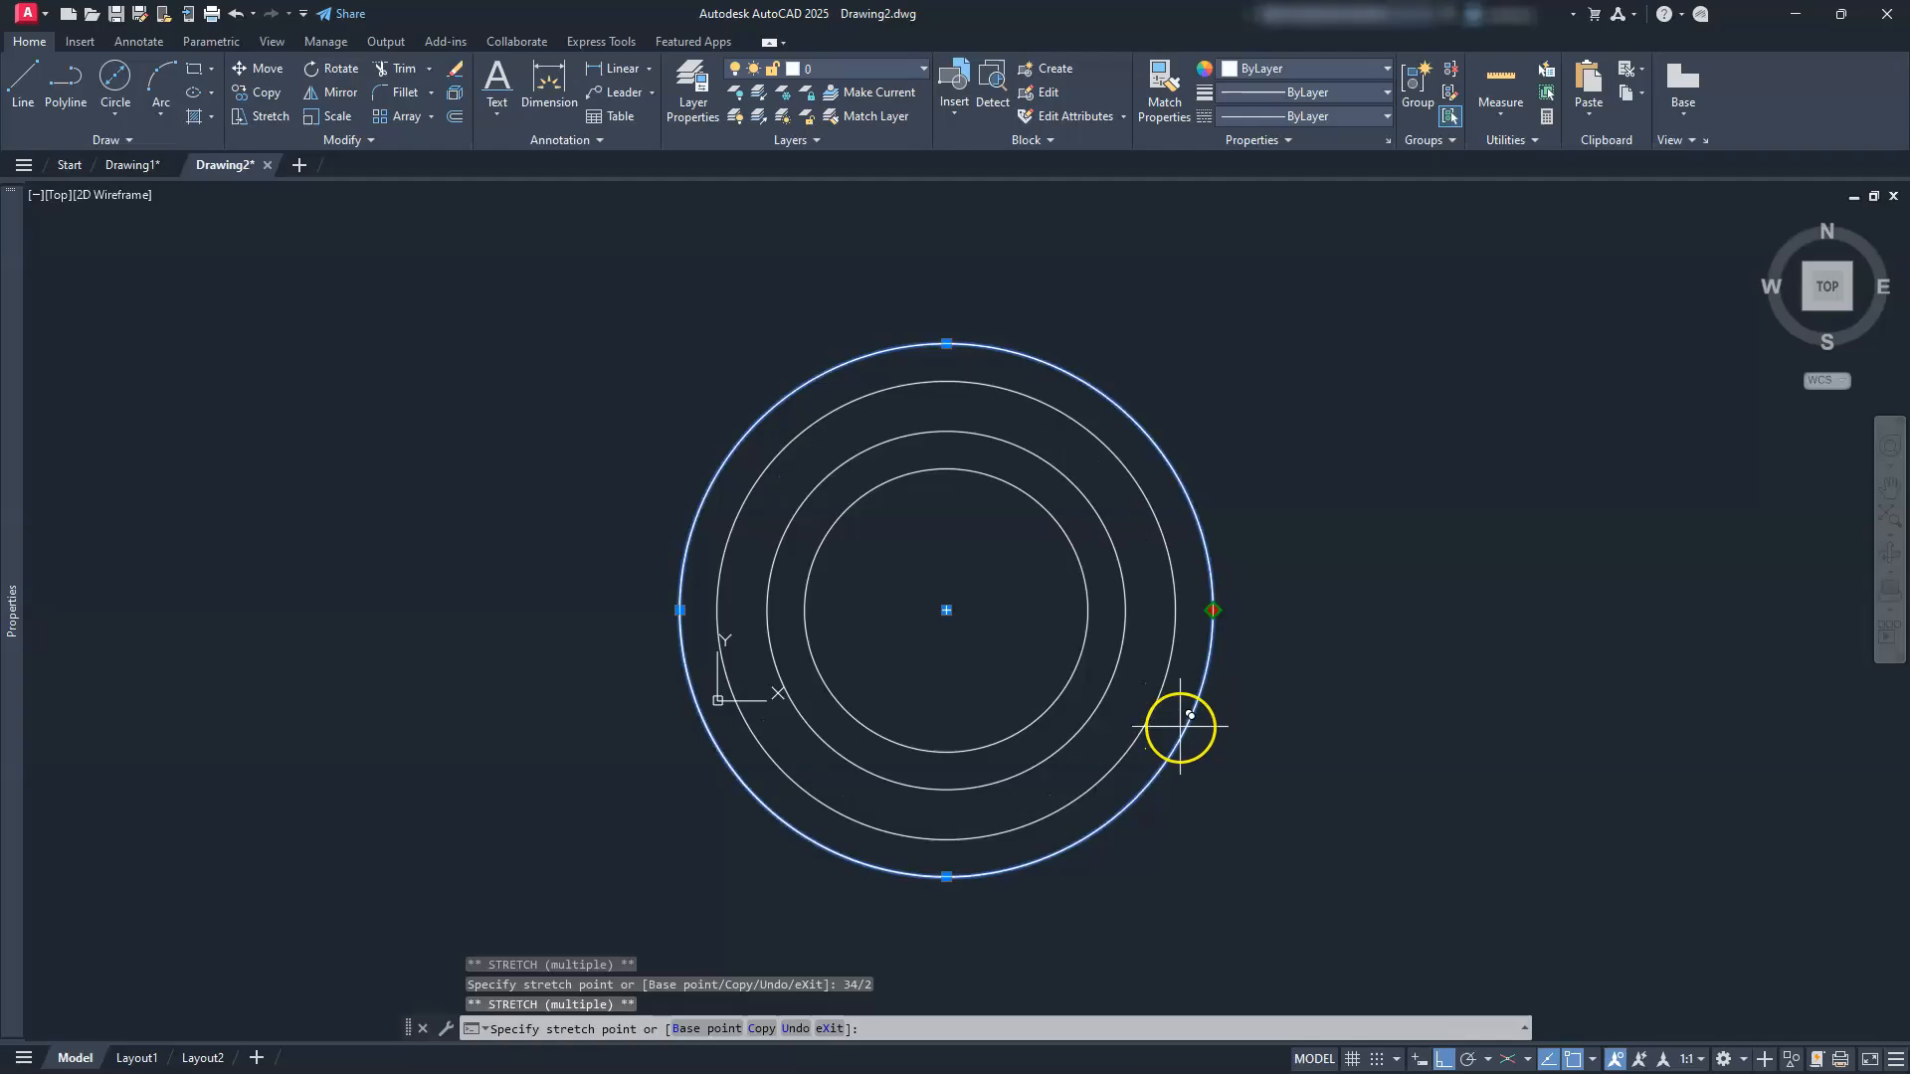
key(Escape)
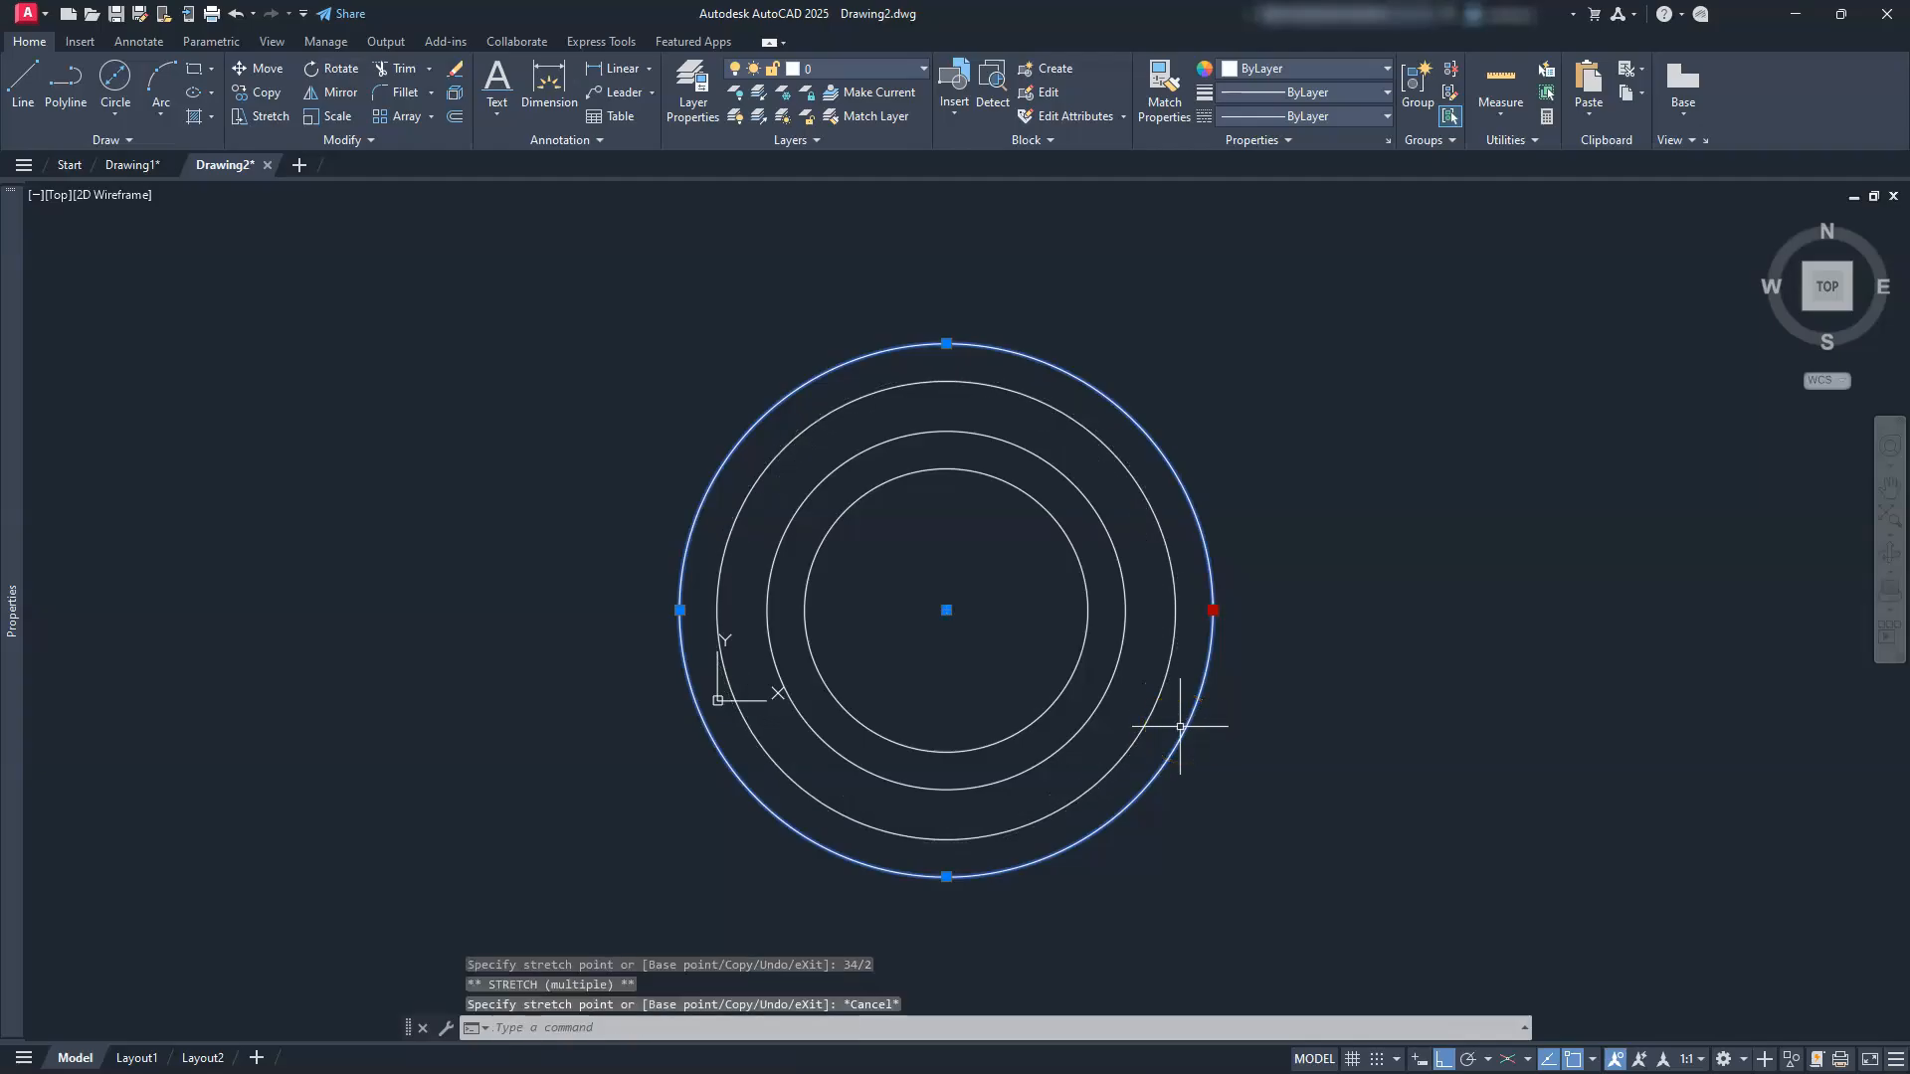
key(Escape)
key(Escape)
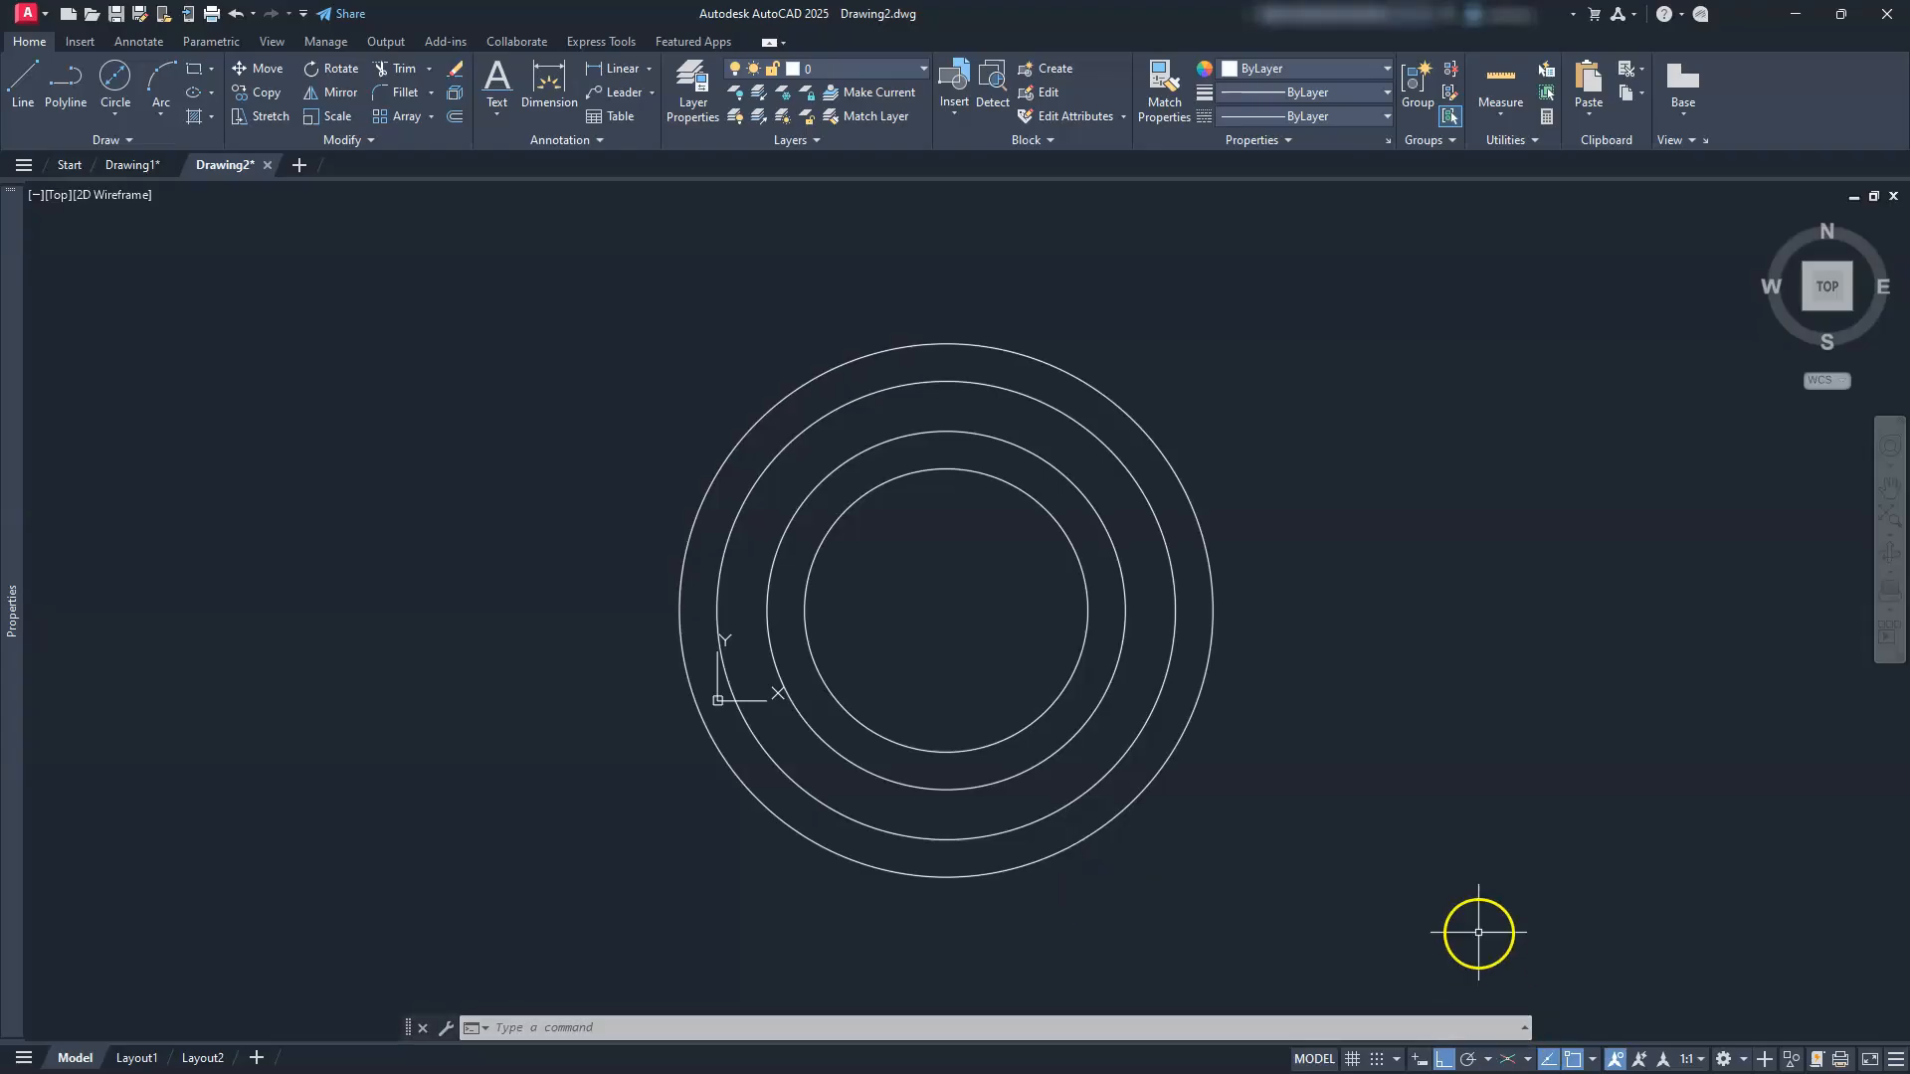
Step: Turn on Dynamic Input and zoom out to make room above the circles
click(1454, 1028)
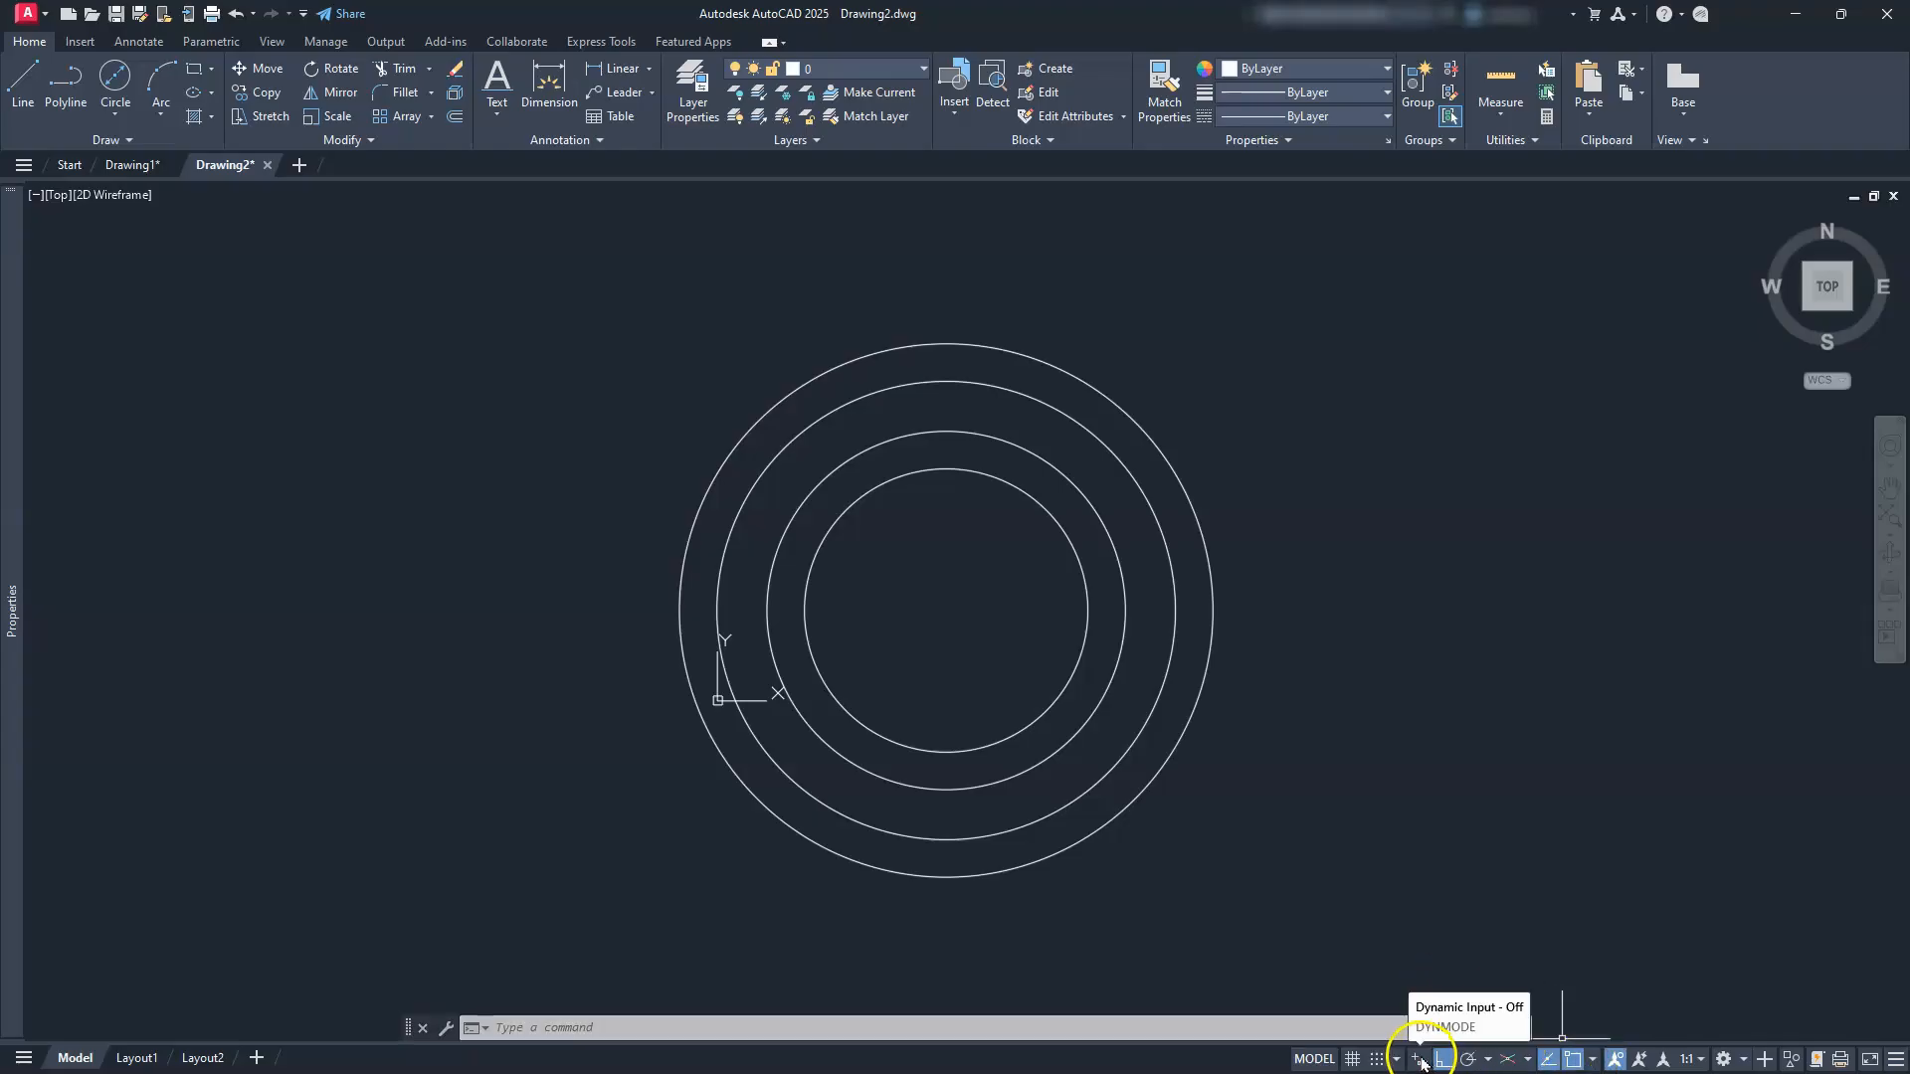
click(1417, 1060)
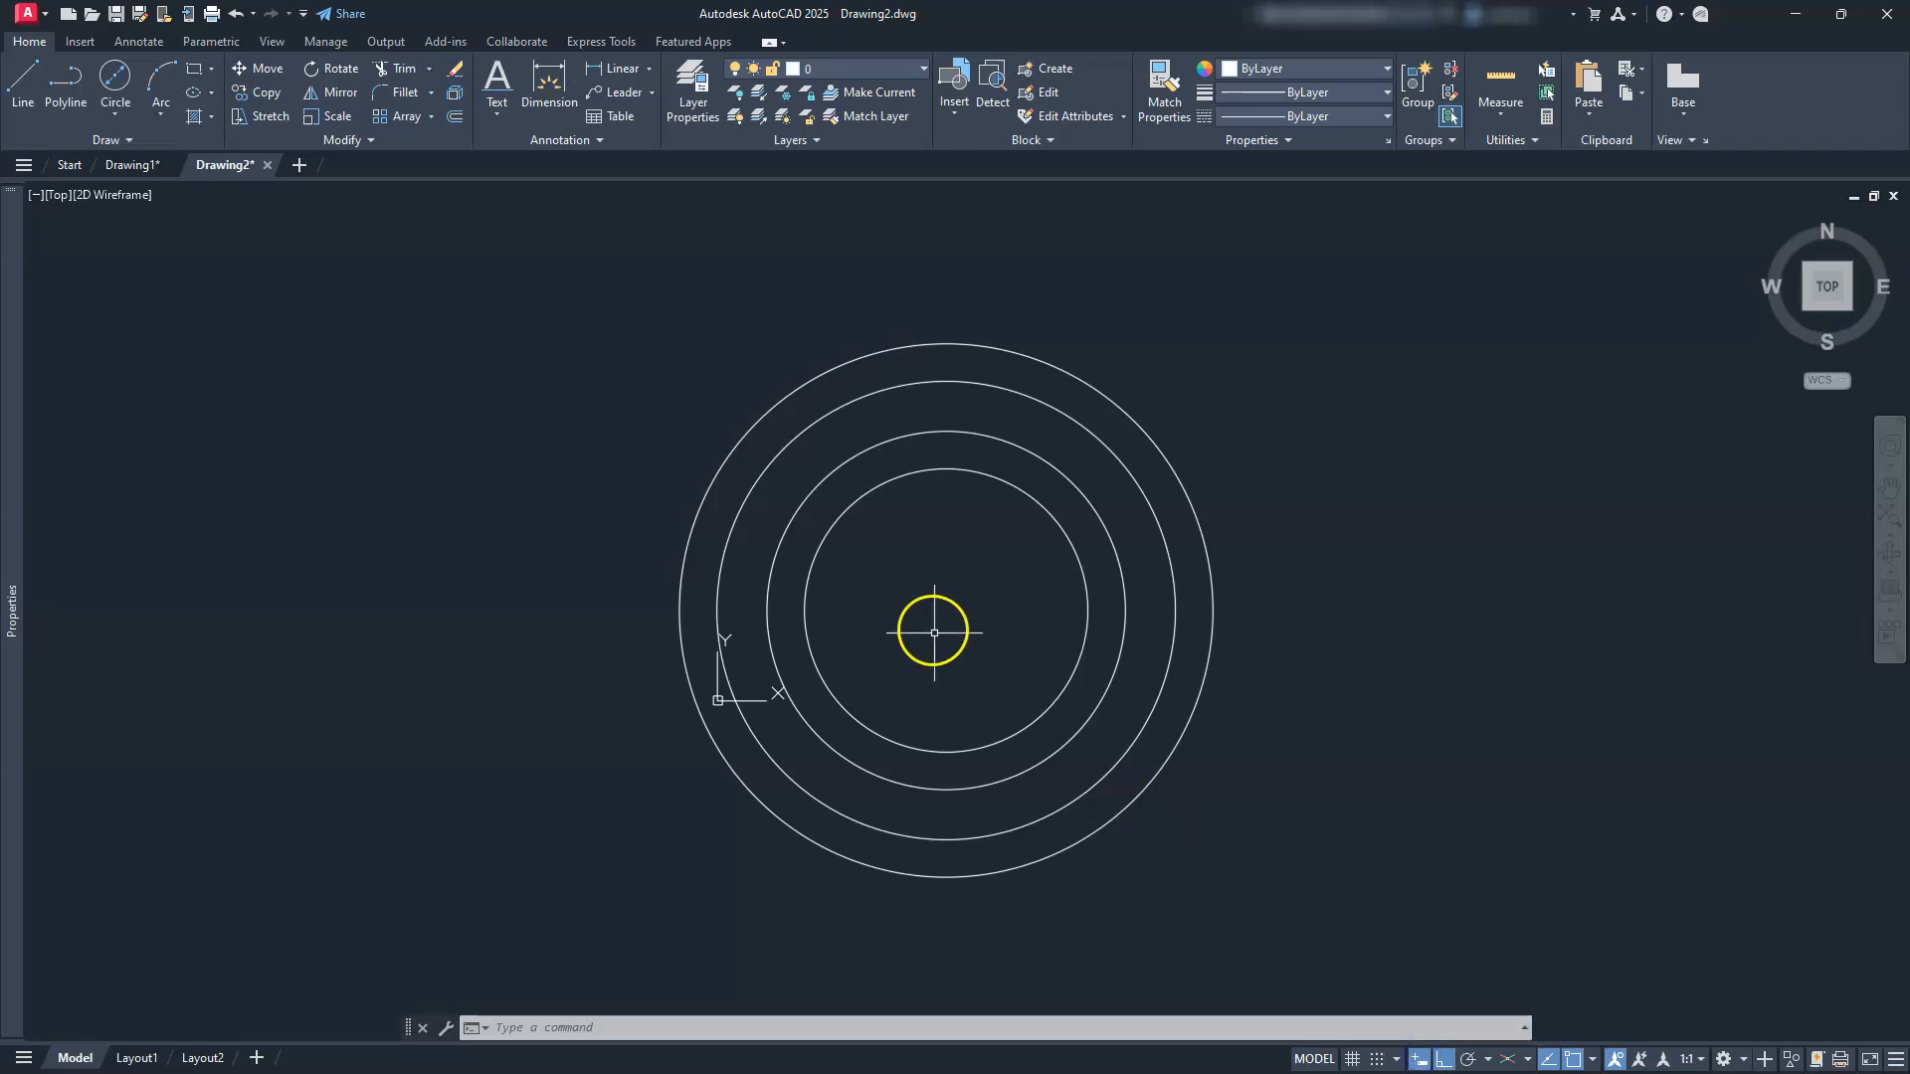
scroll(934, 632, down, 2)
mouse_move(929, 627)
middle_down()
mouse_move(938, 605)
mouse_move(970, 717)
middle_up()
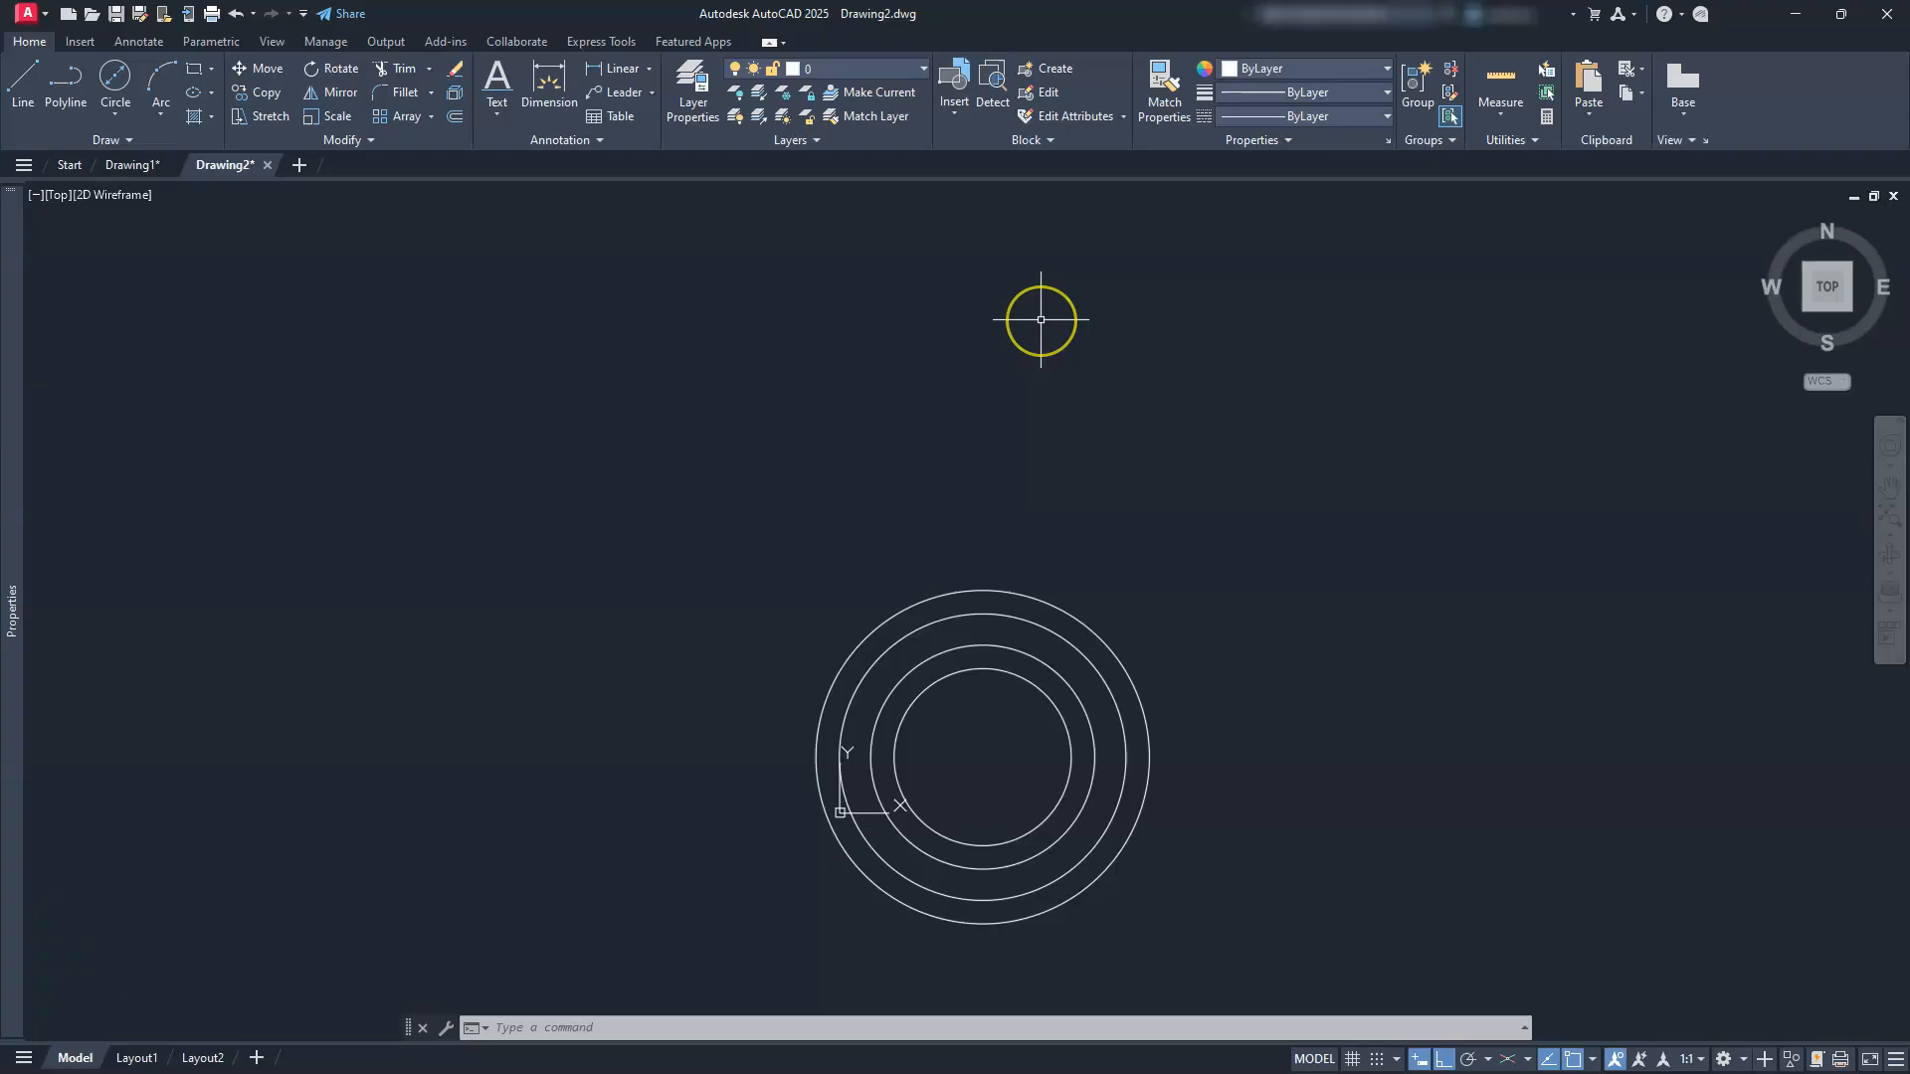
Step: Draw a 75-long vertical line up from the circles' centre
click(14, 85)
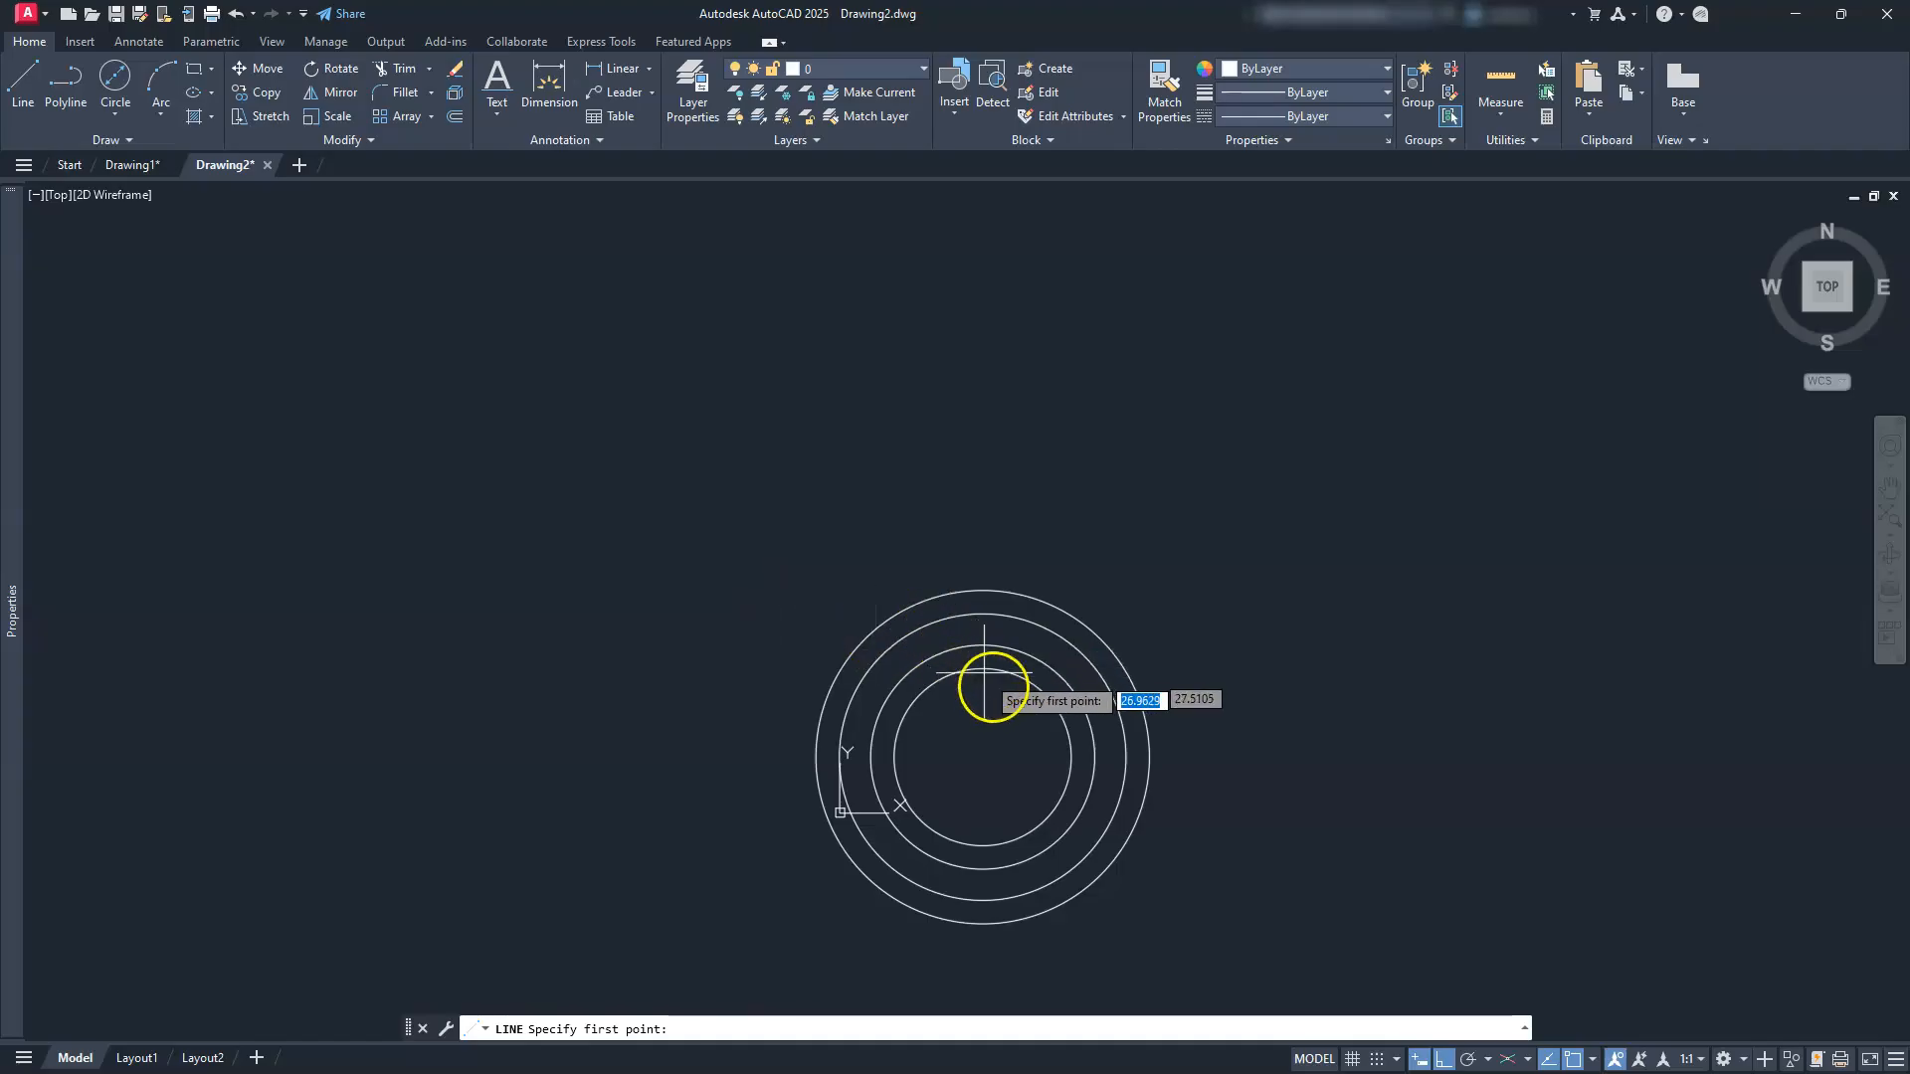
click(983, 759)
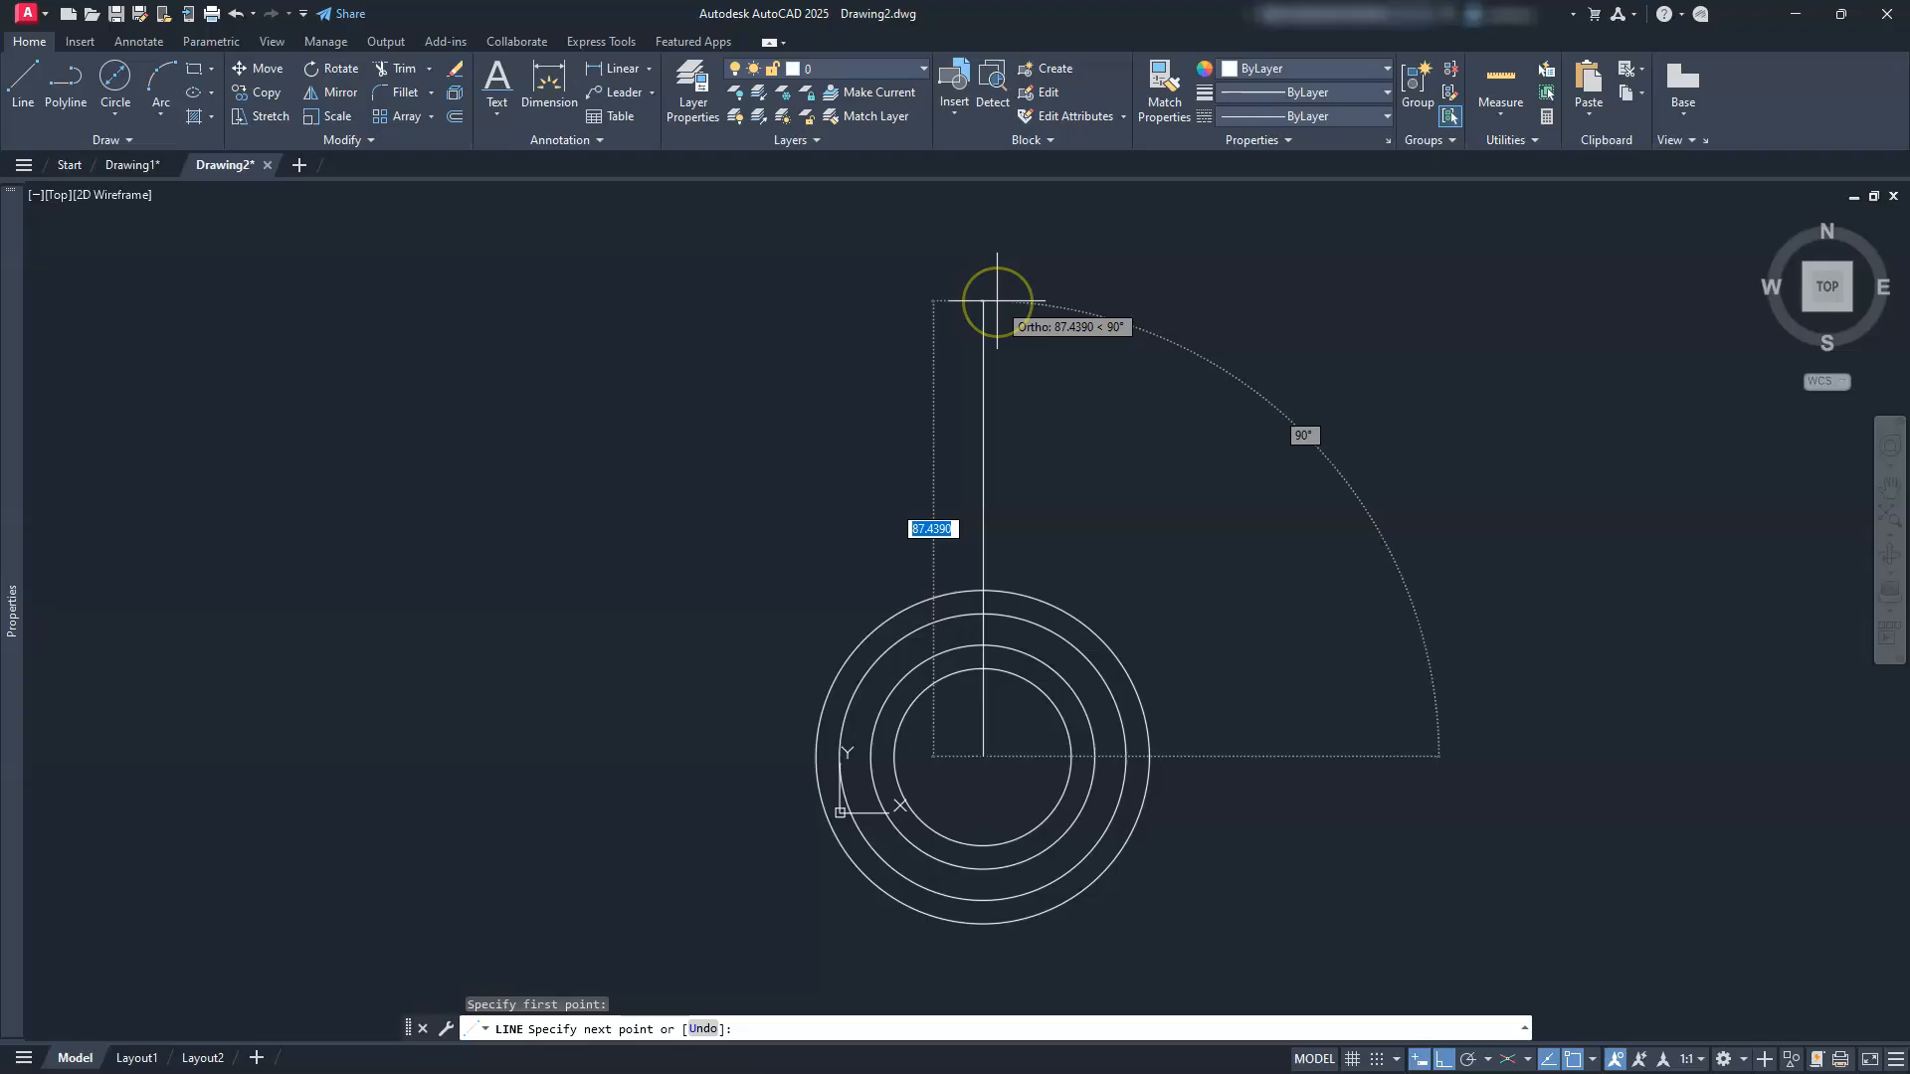
text(75)
key(Return)
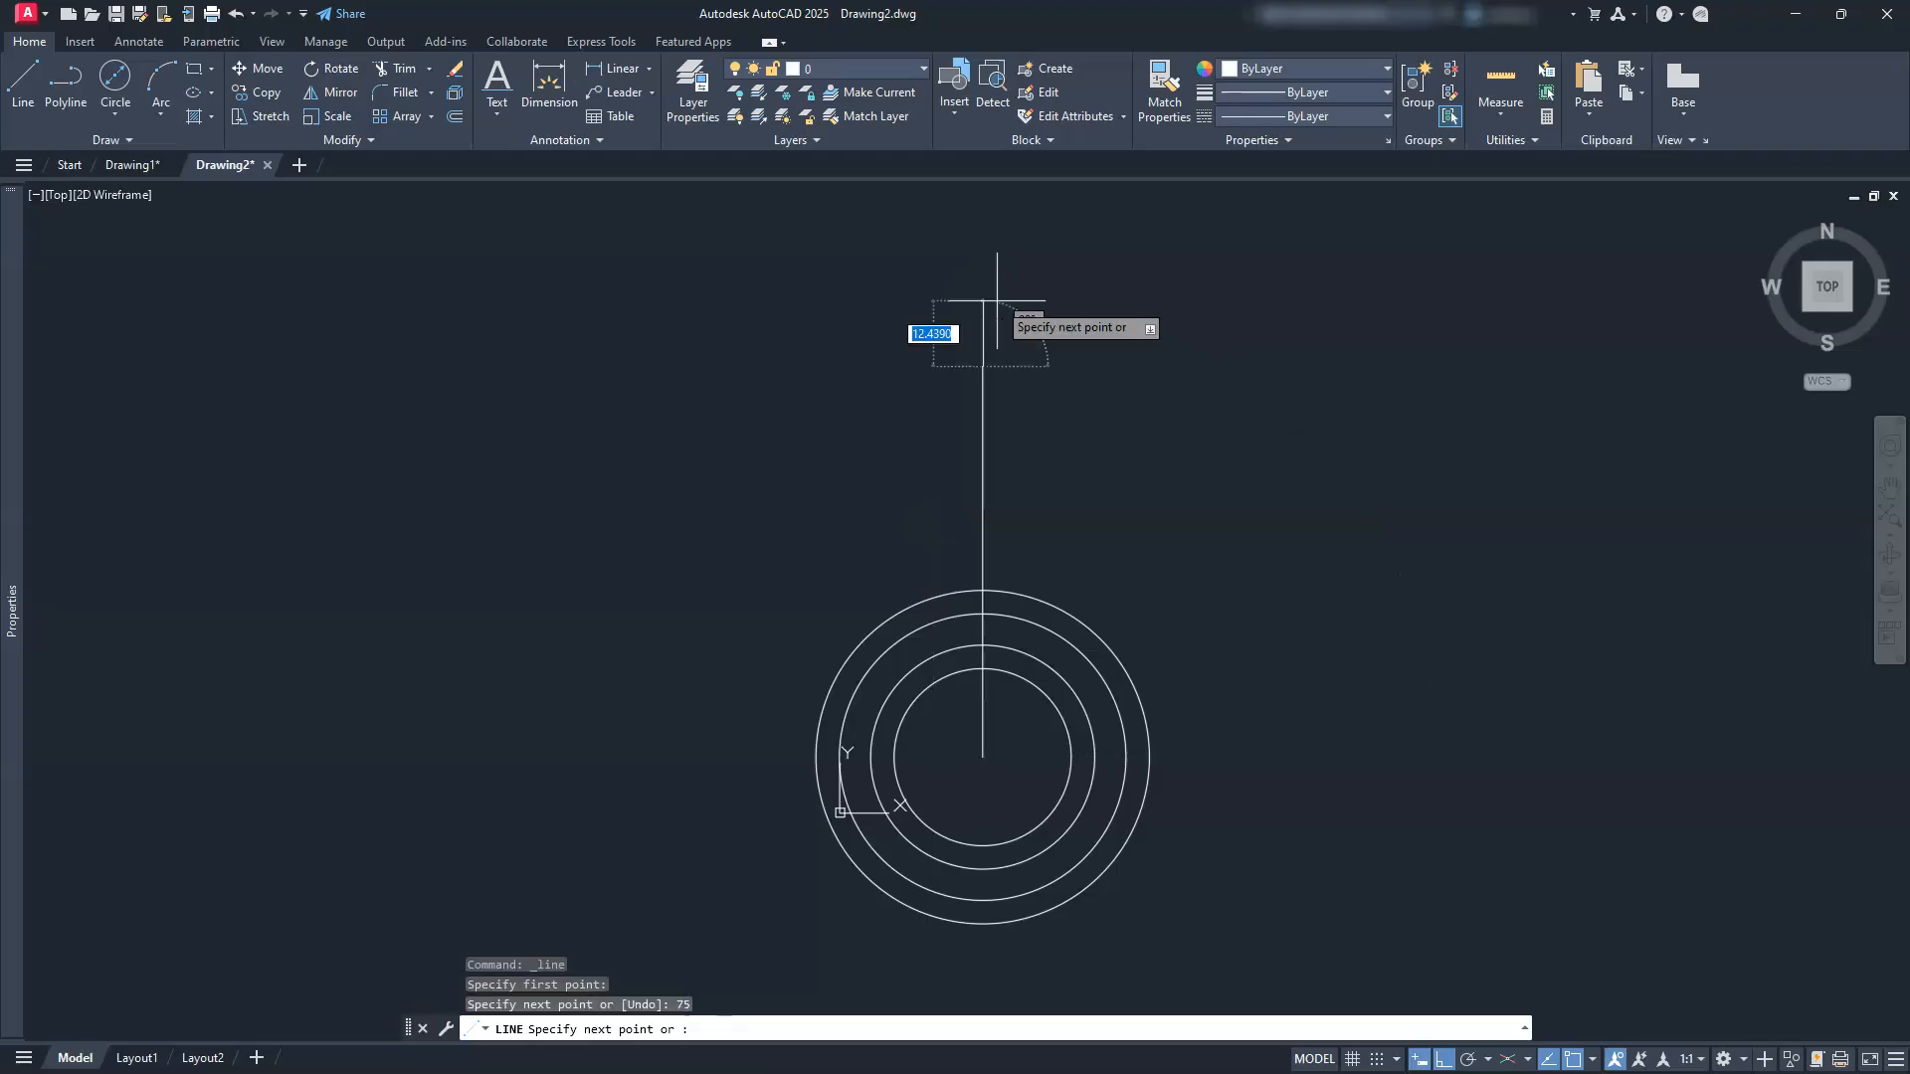
key(Escape)
key(Escape)
key(Escape)
key(Escape)
Step: Start a circle centred on the line's top endpoint
scroll(926, 319, up, 2)
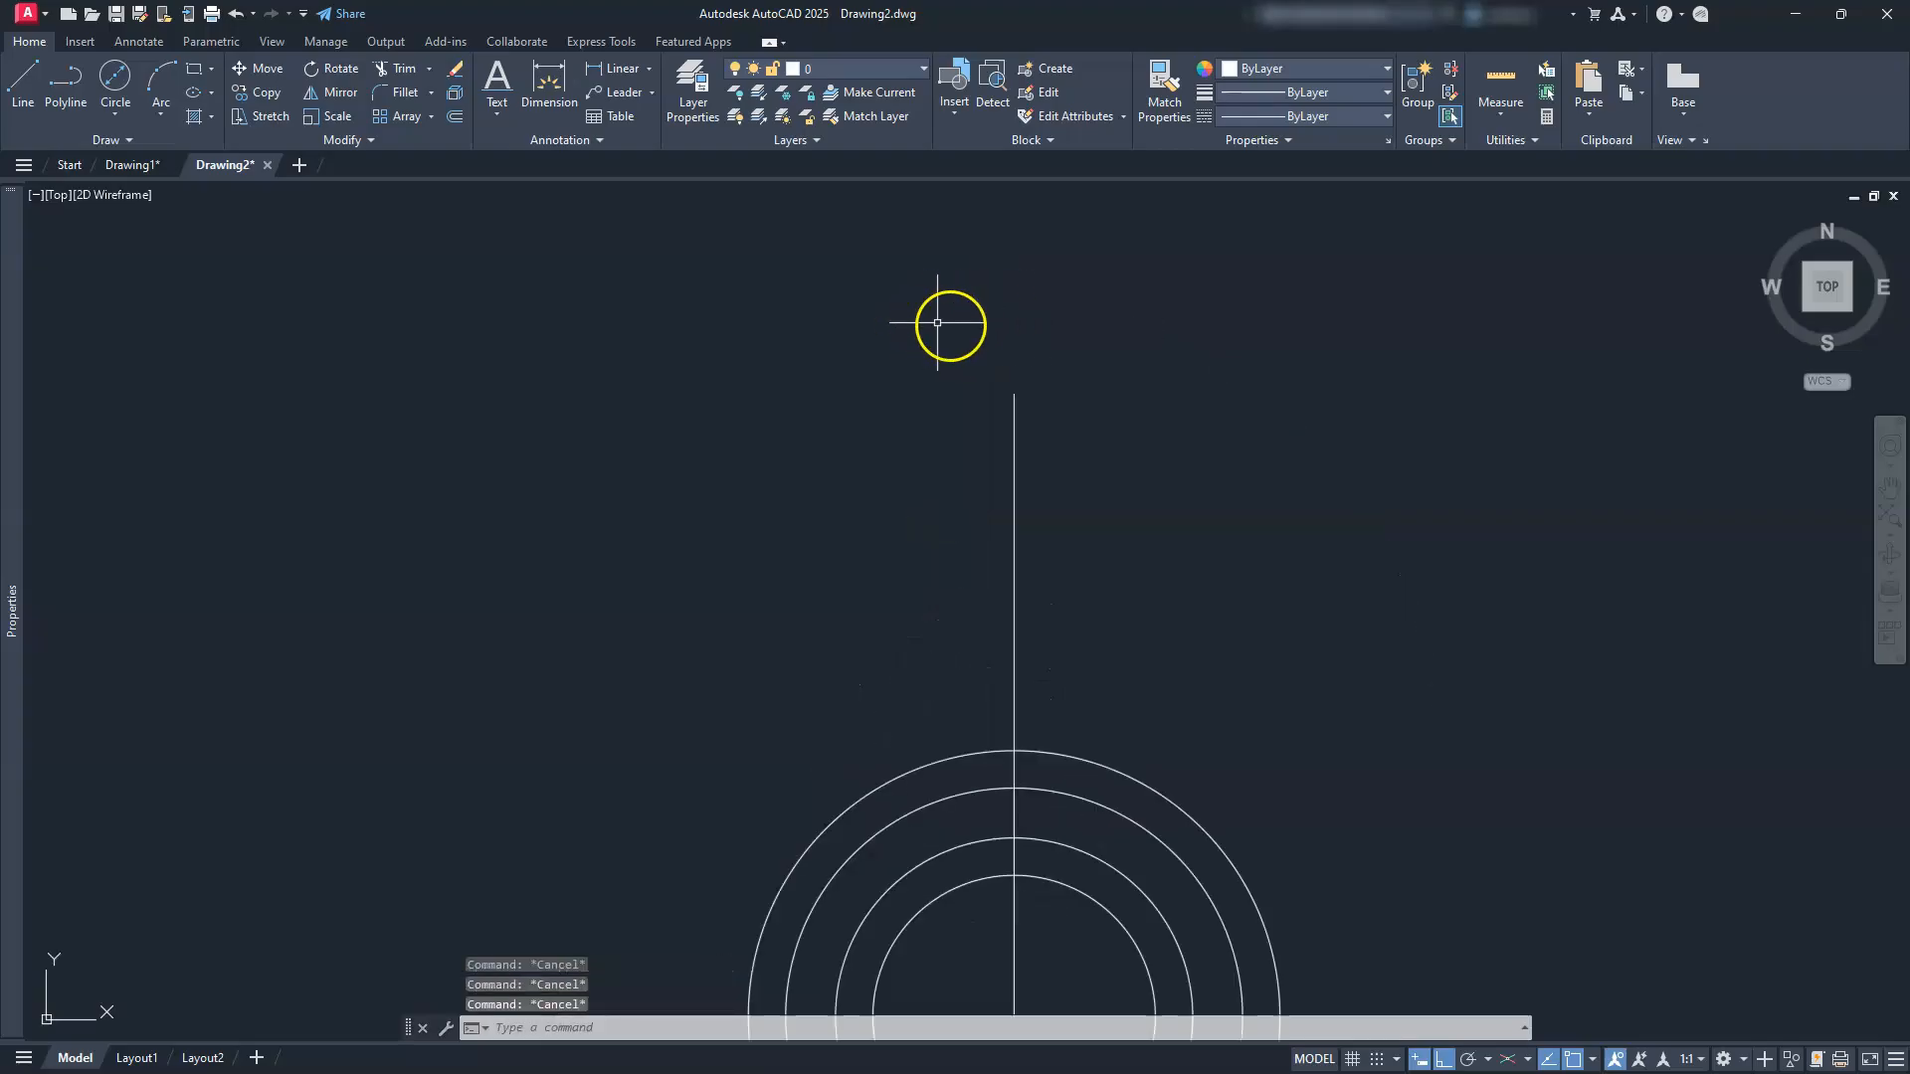
click(114, 74)
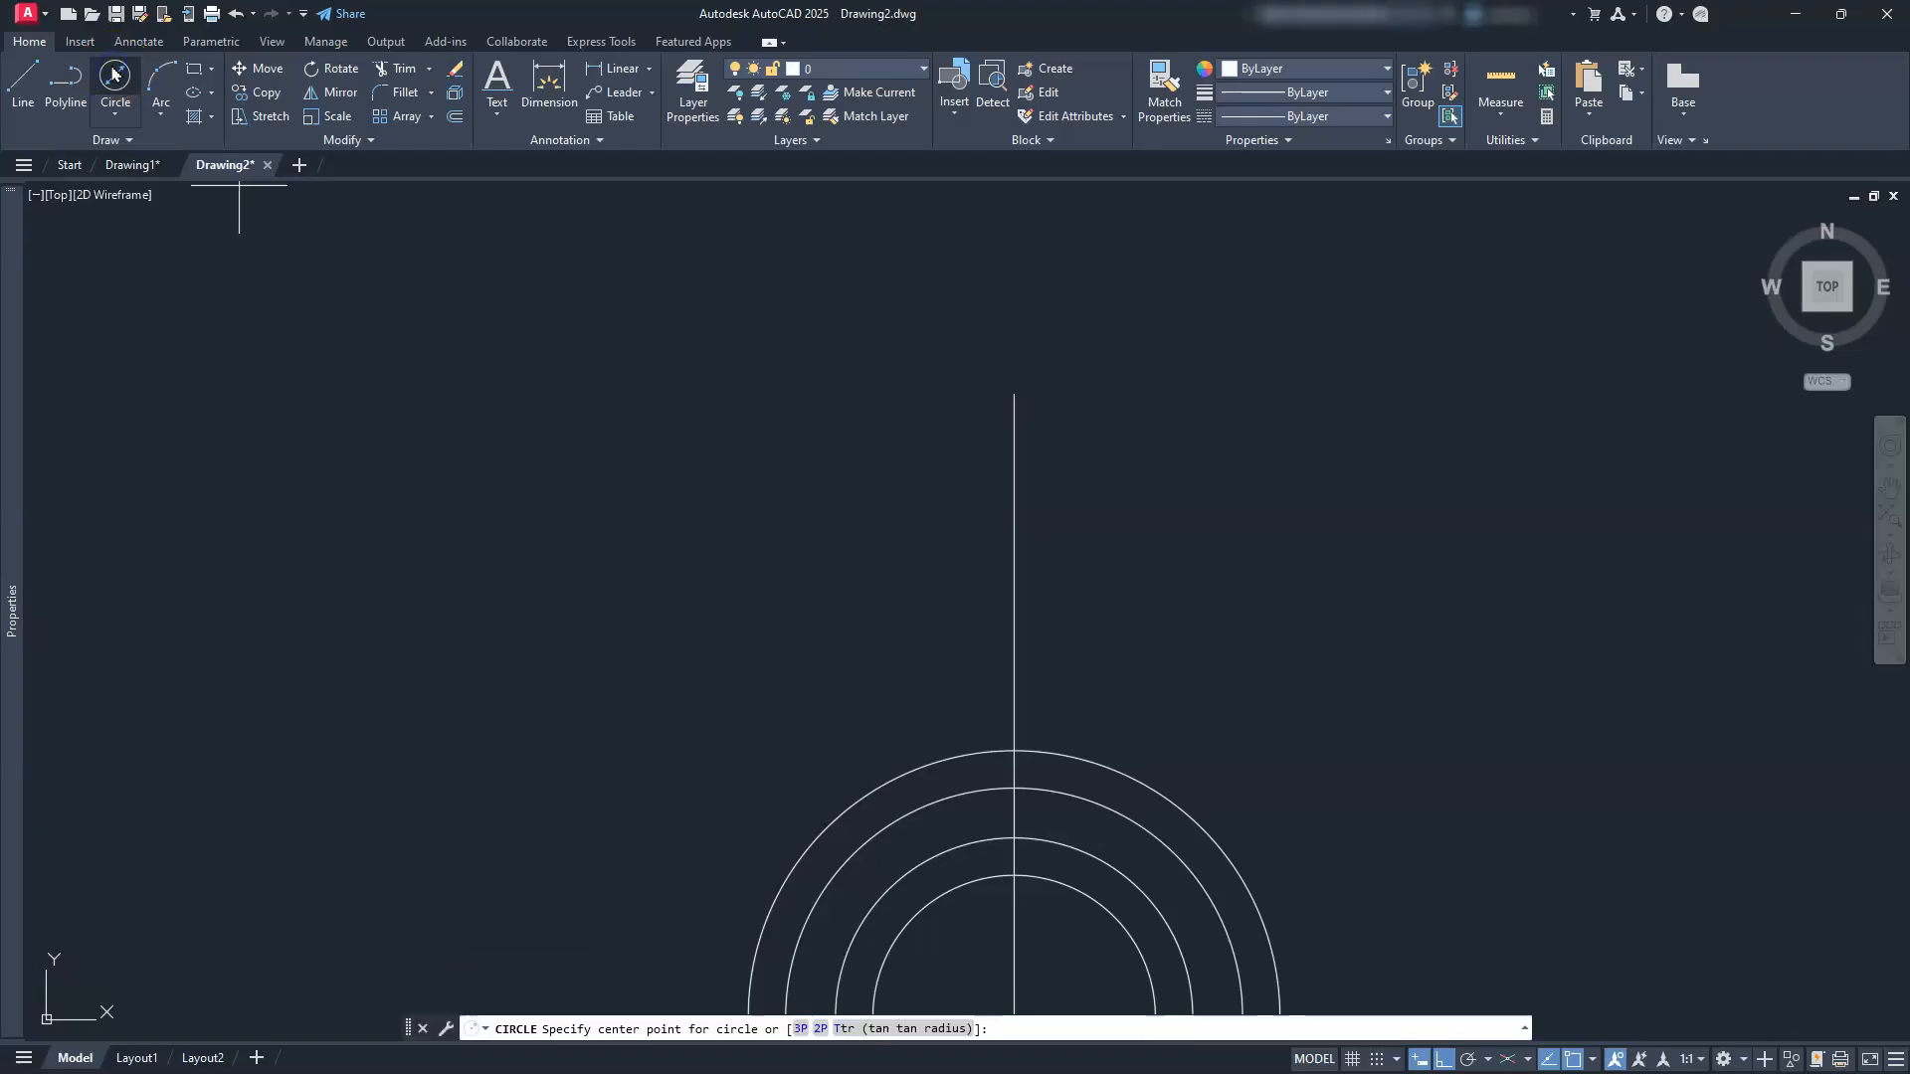
click(1013, 393)
Step: Draw Ø38 and Ø20 circles centred on the vertical line's top end
text(d)
key(Return)
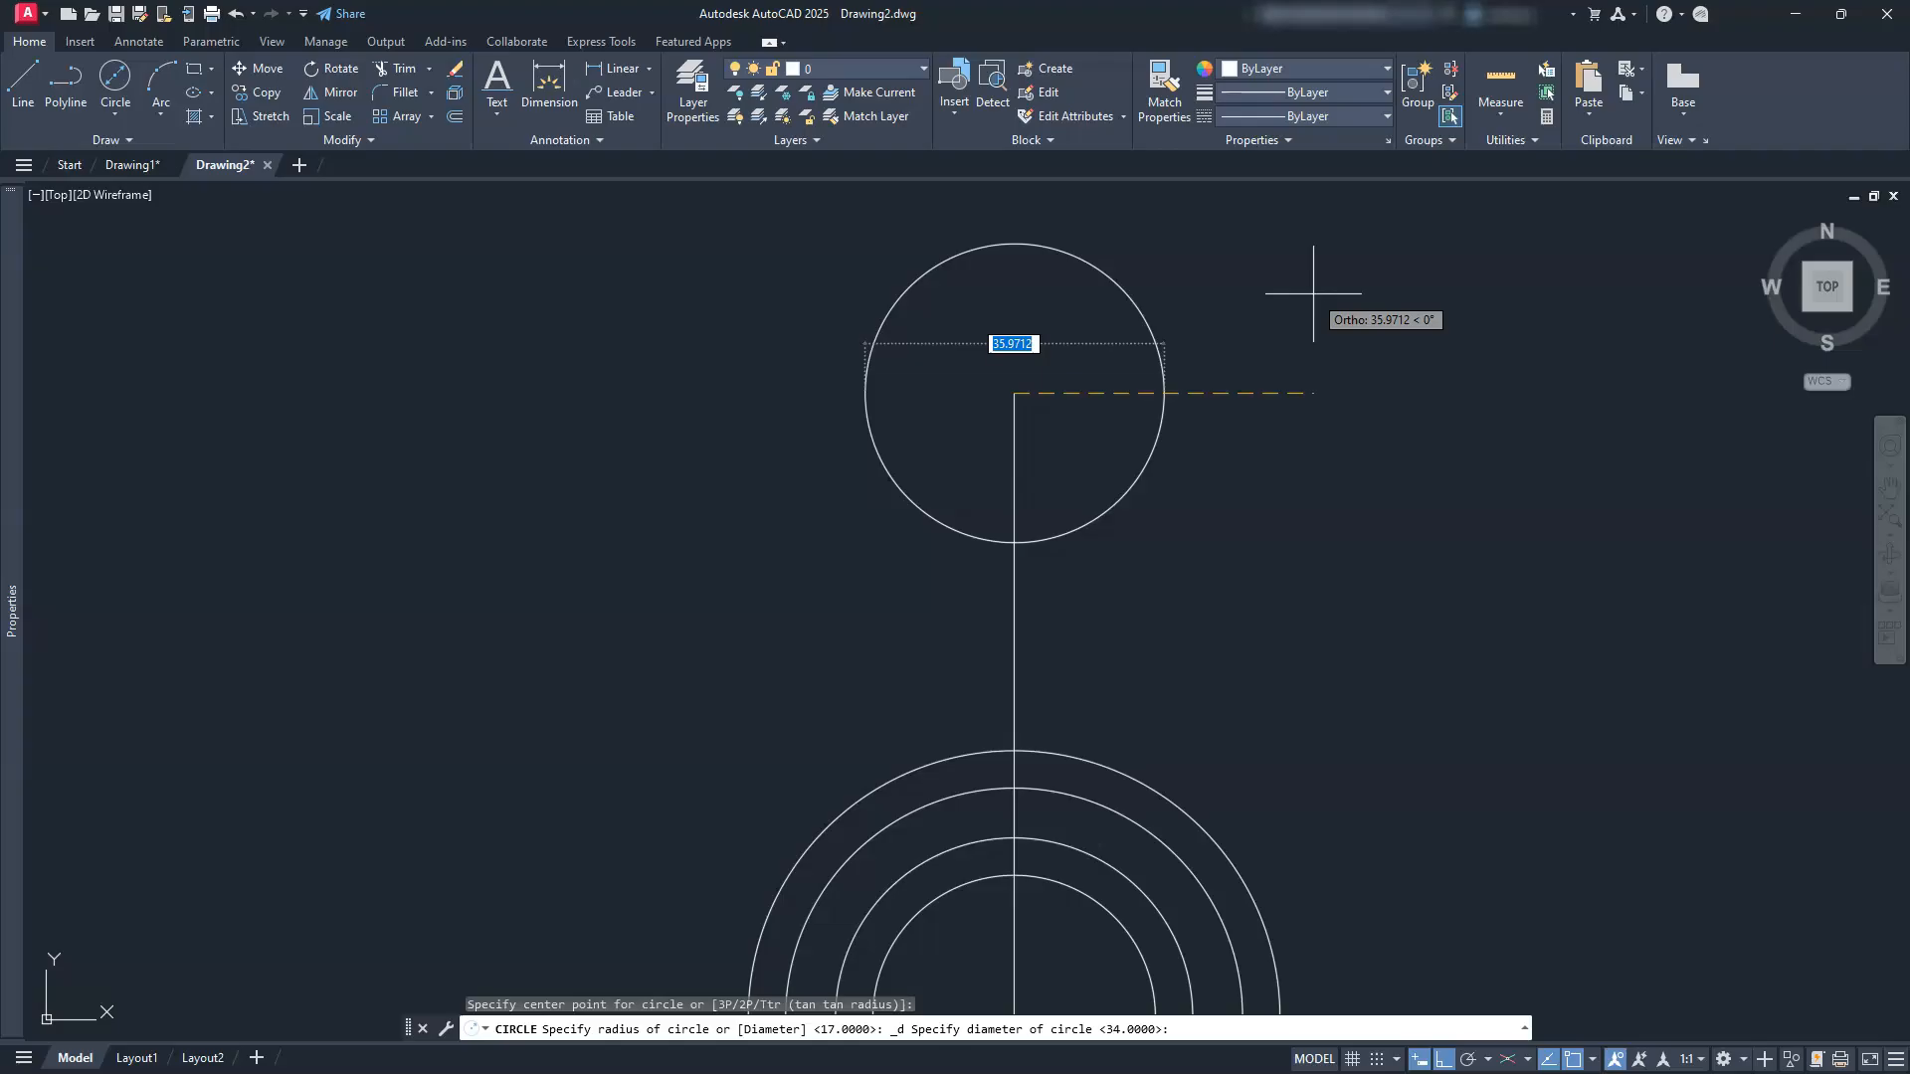
text(38)
key(Return)
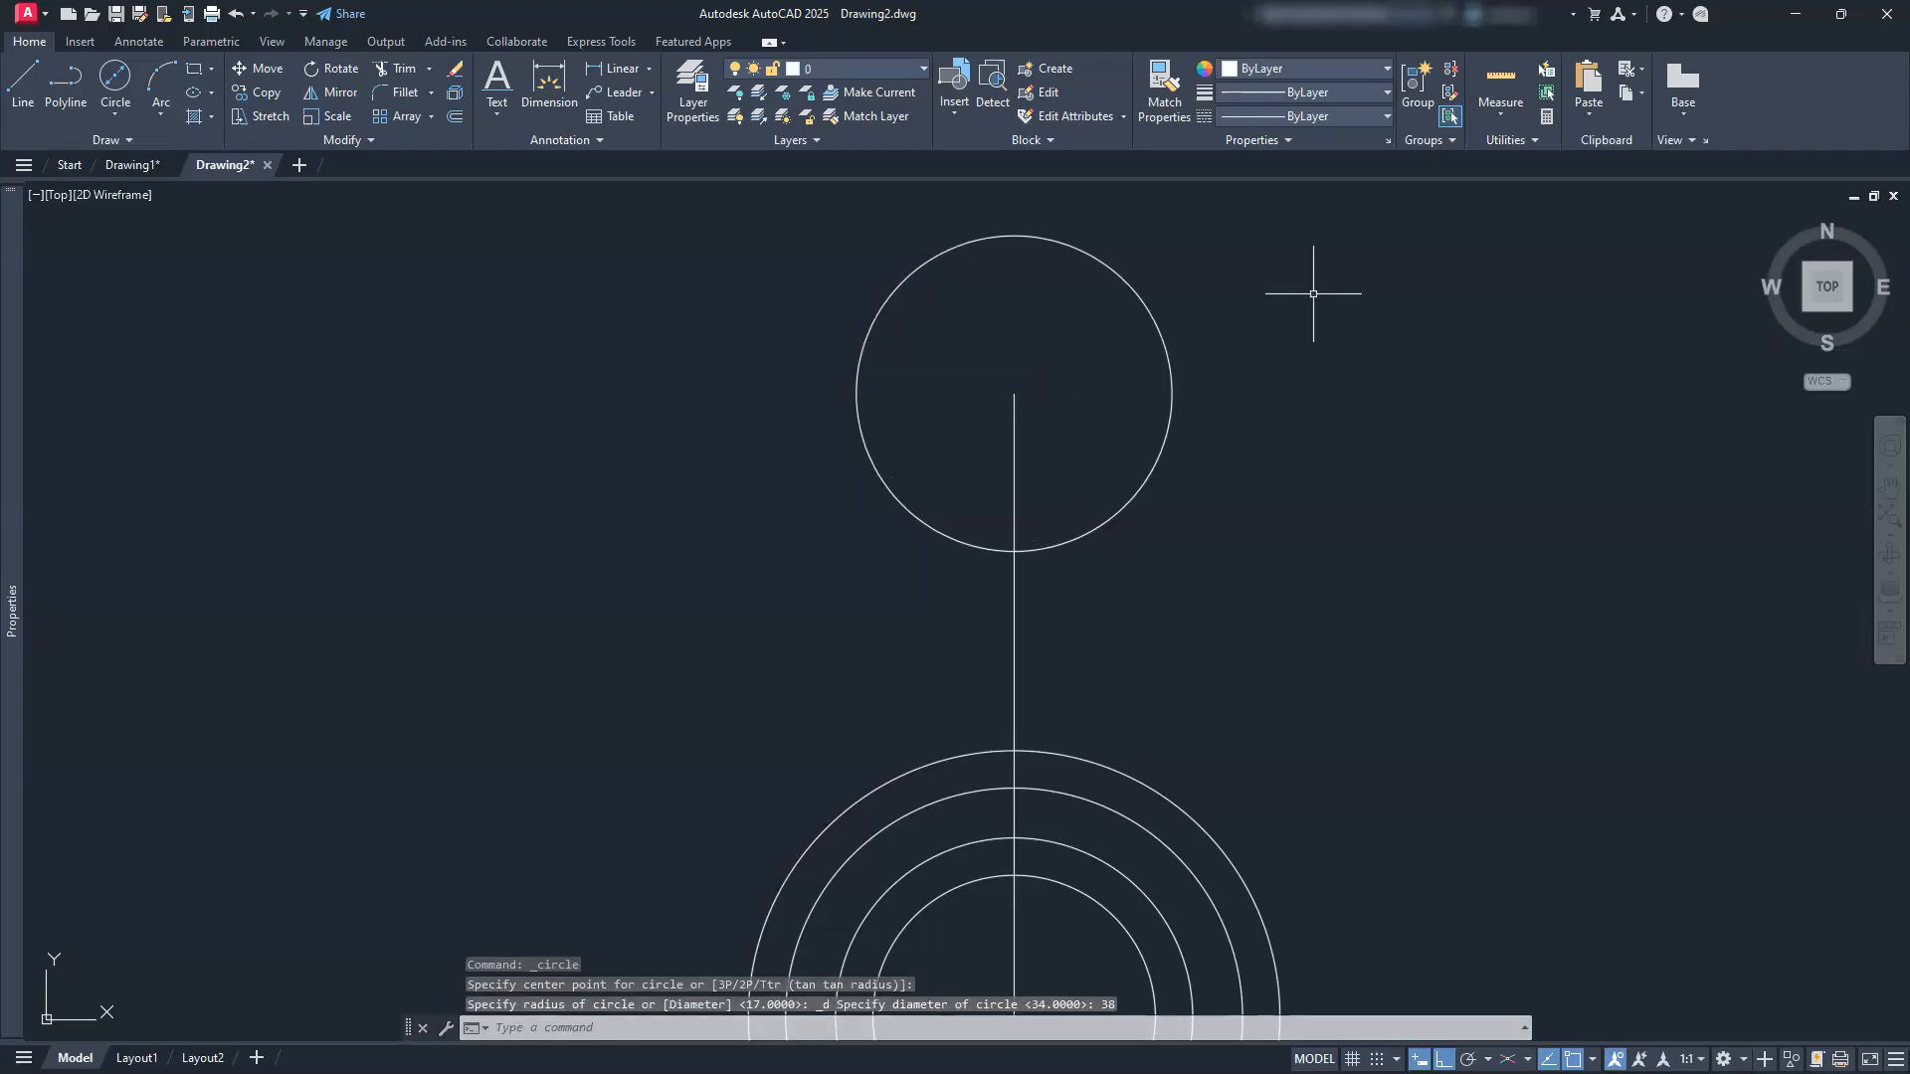
click(116, 84)
click(1021, 393)
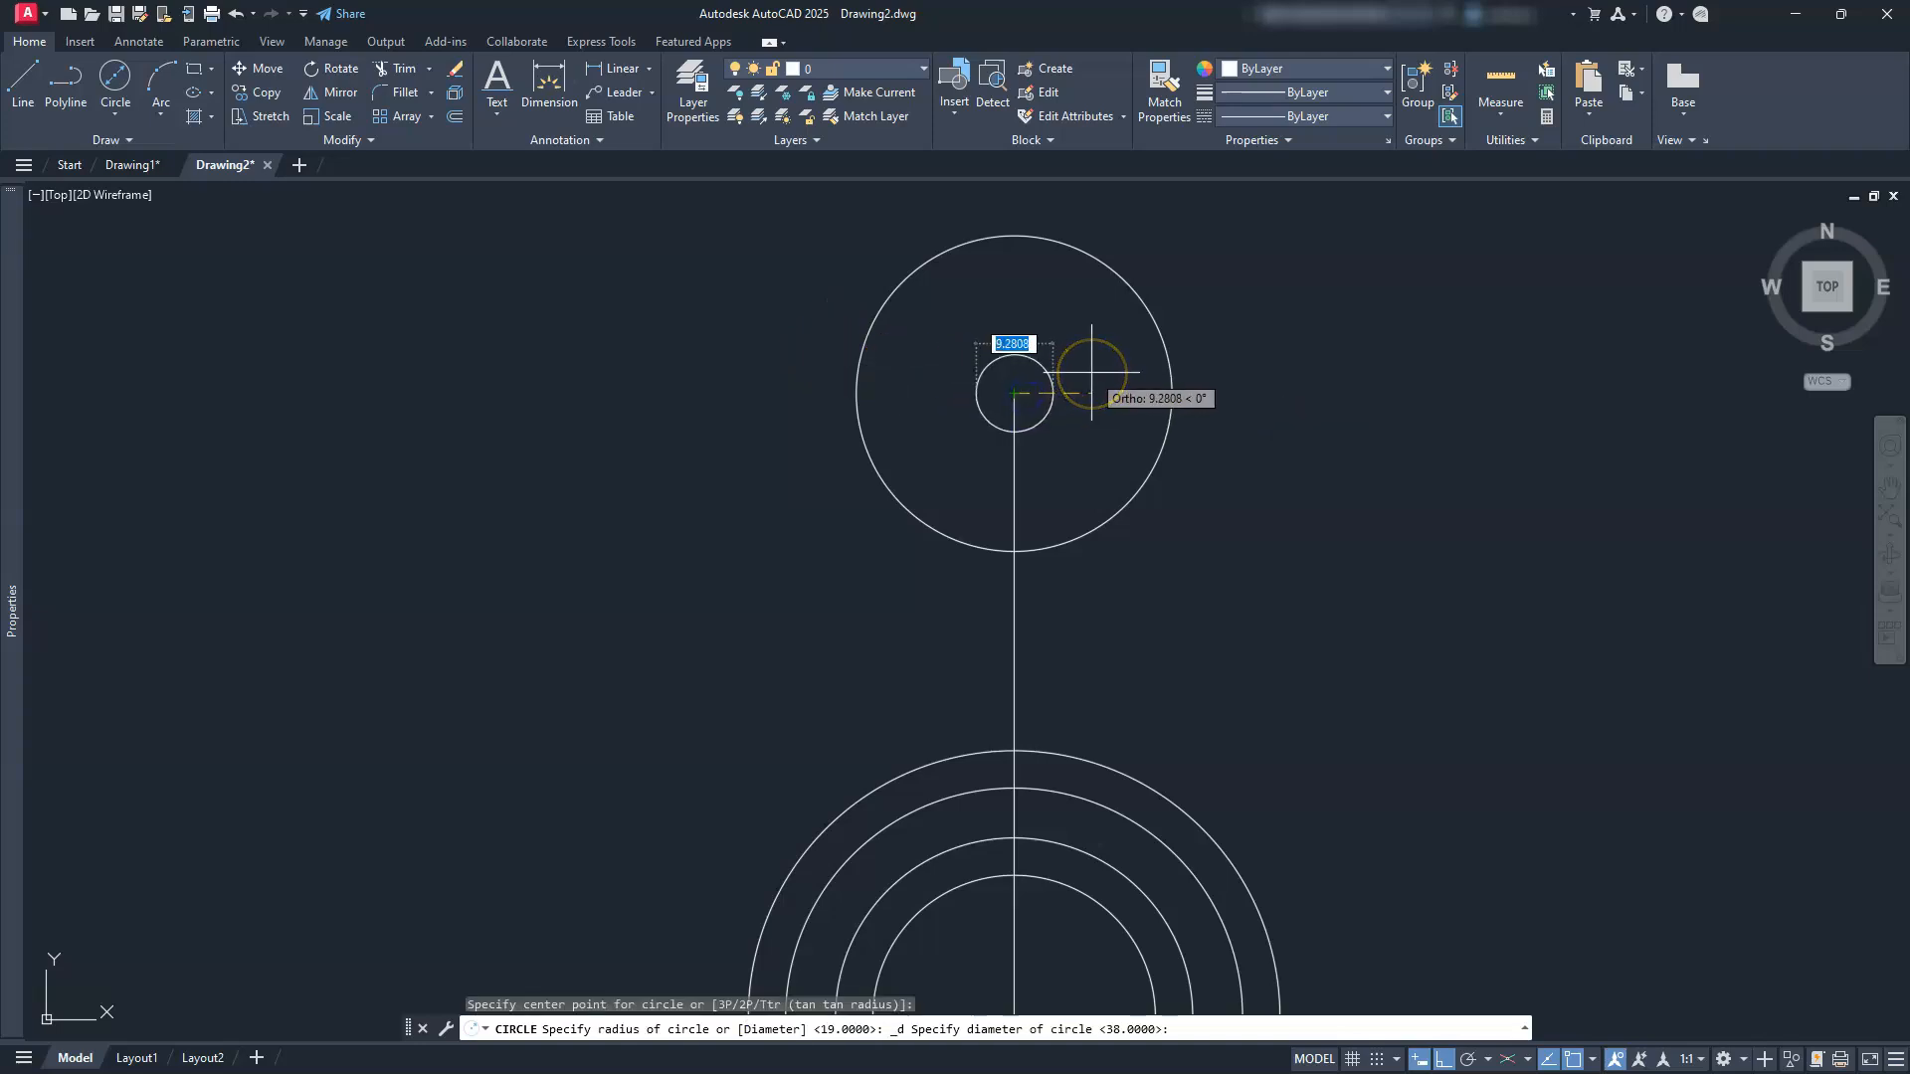
text(20)
key(Return)
scroll(1084, 520, down, 3)
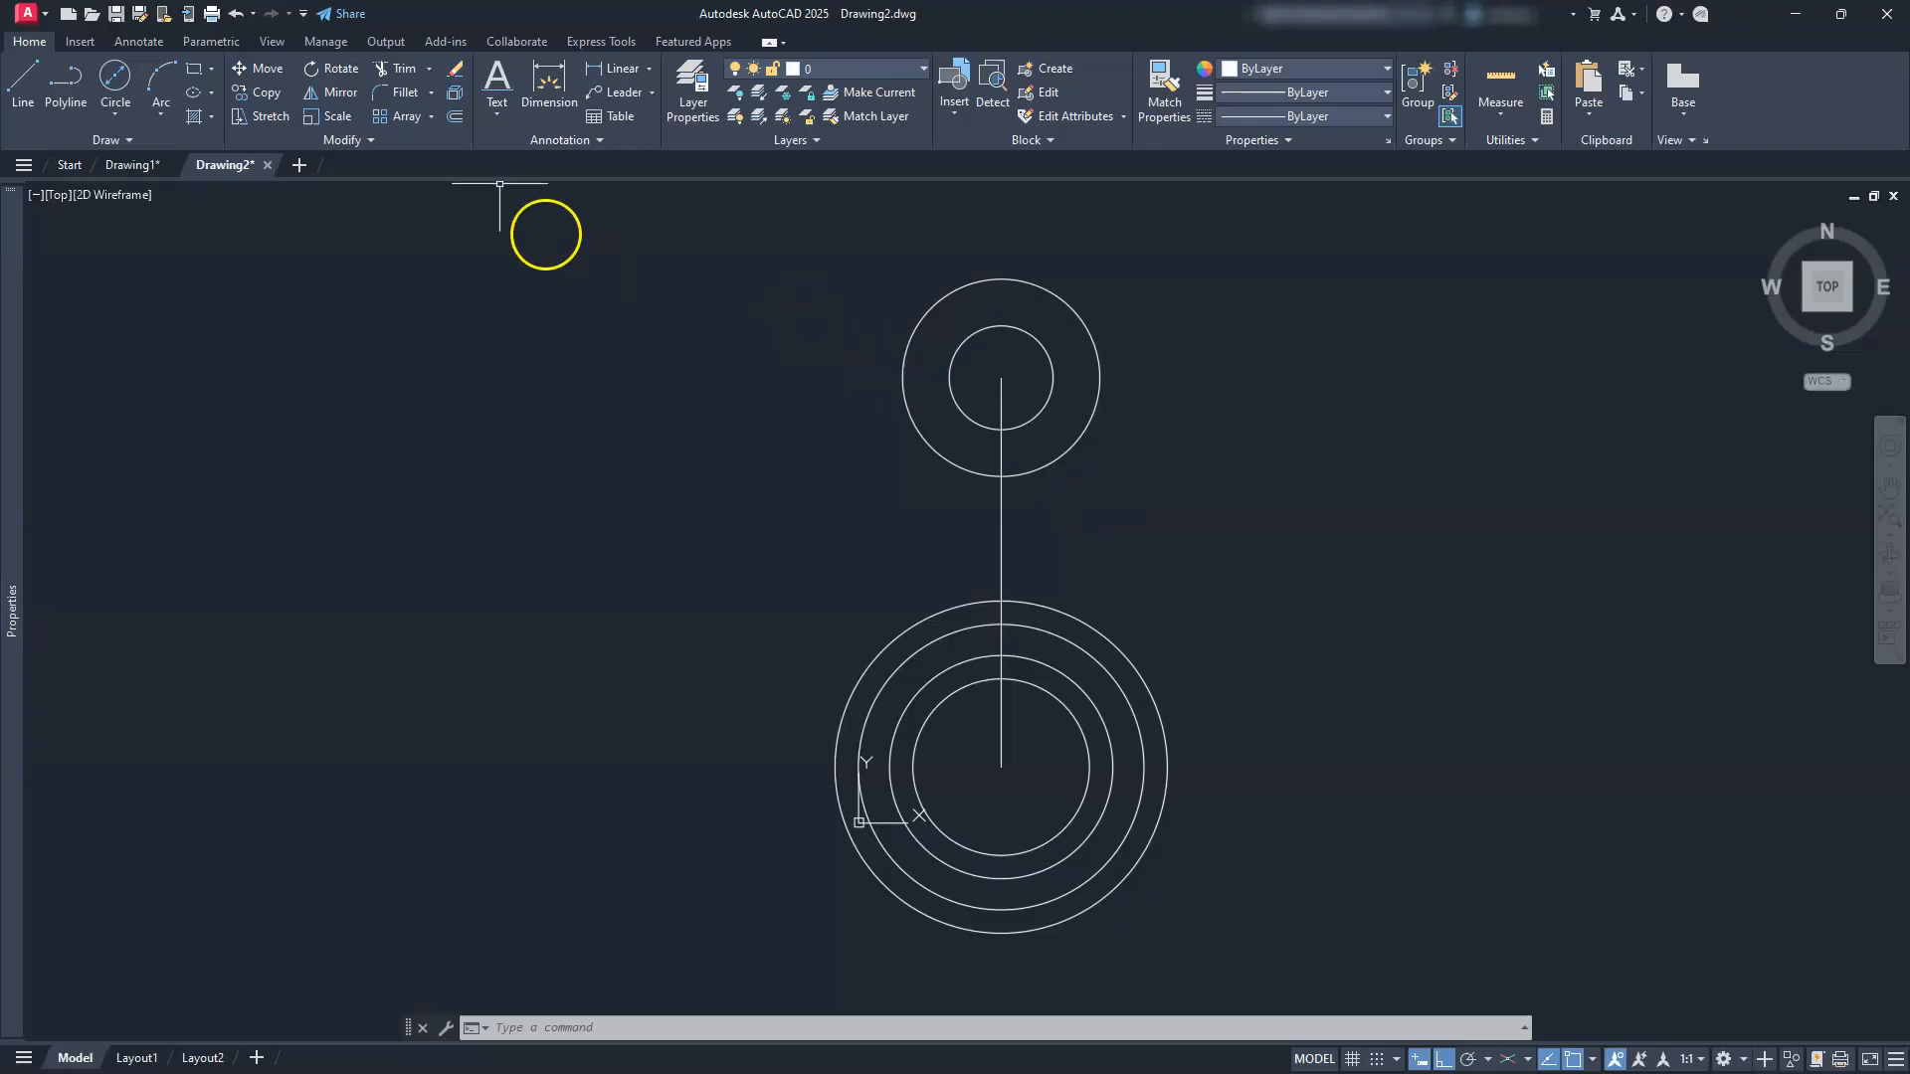
Step: Fillet the Ø64 and Ø38 circles with R64 arcs on both sides
click(384, 90)
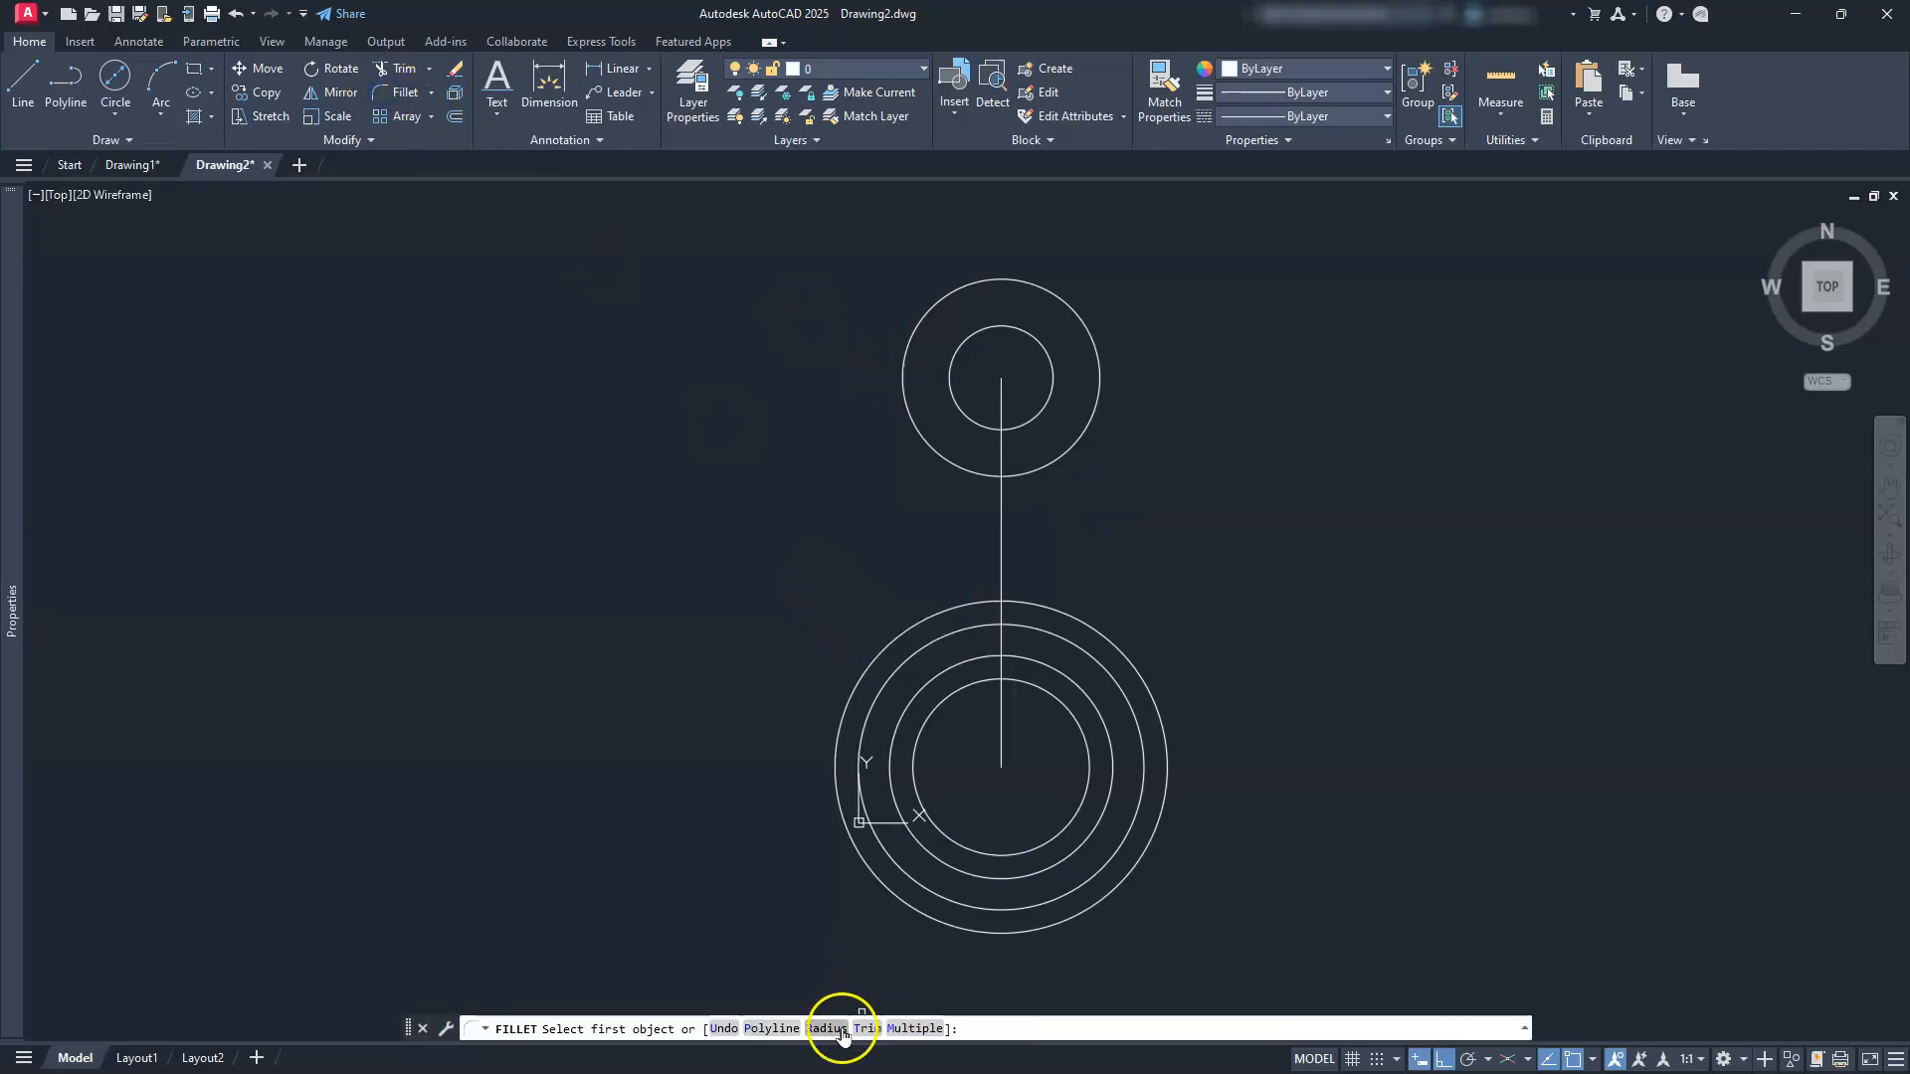
click(826, 1029)
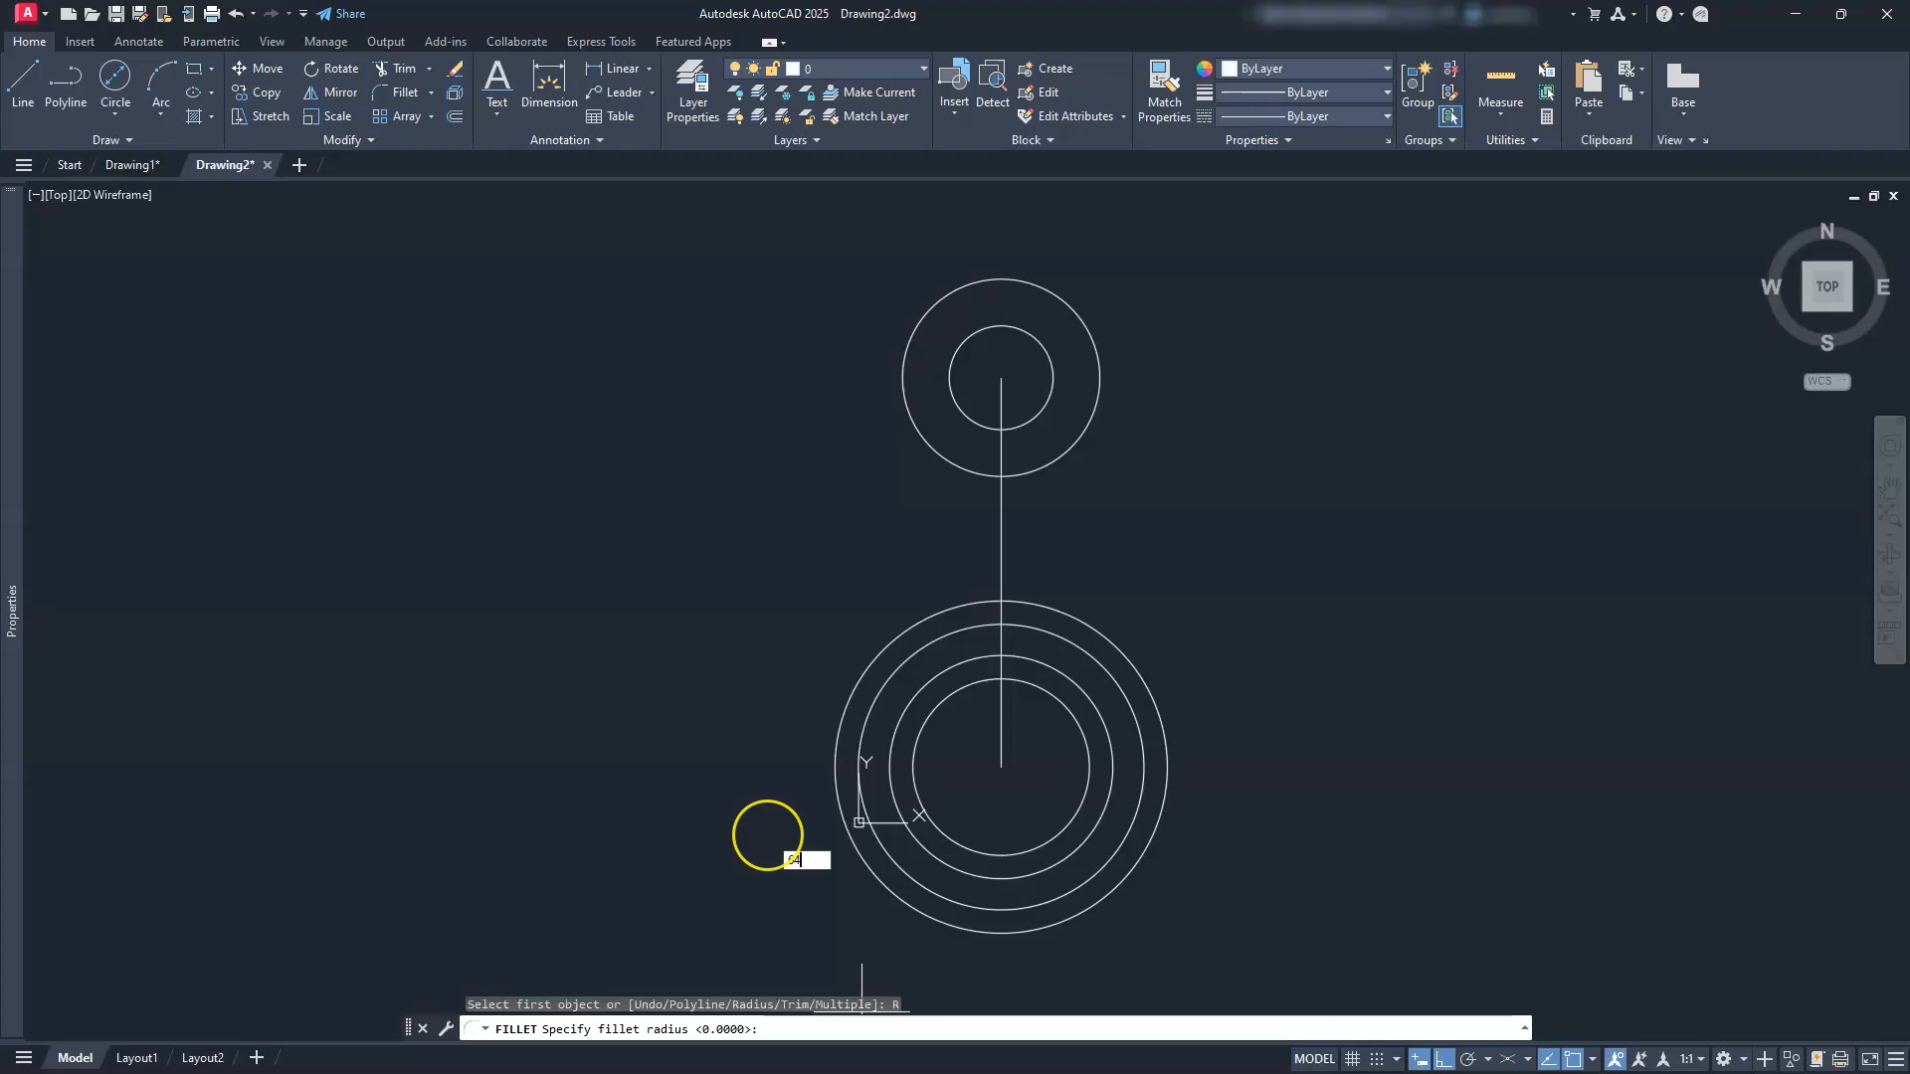
text(64)
key(Return)
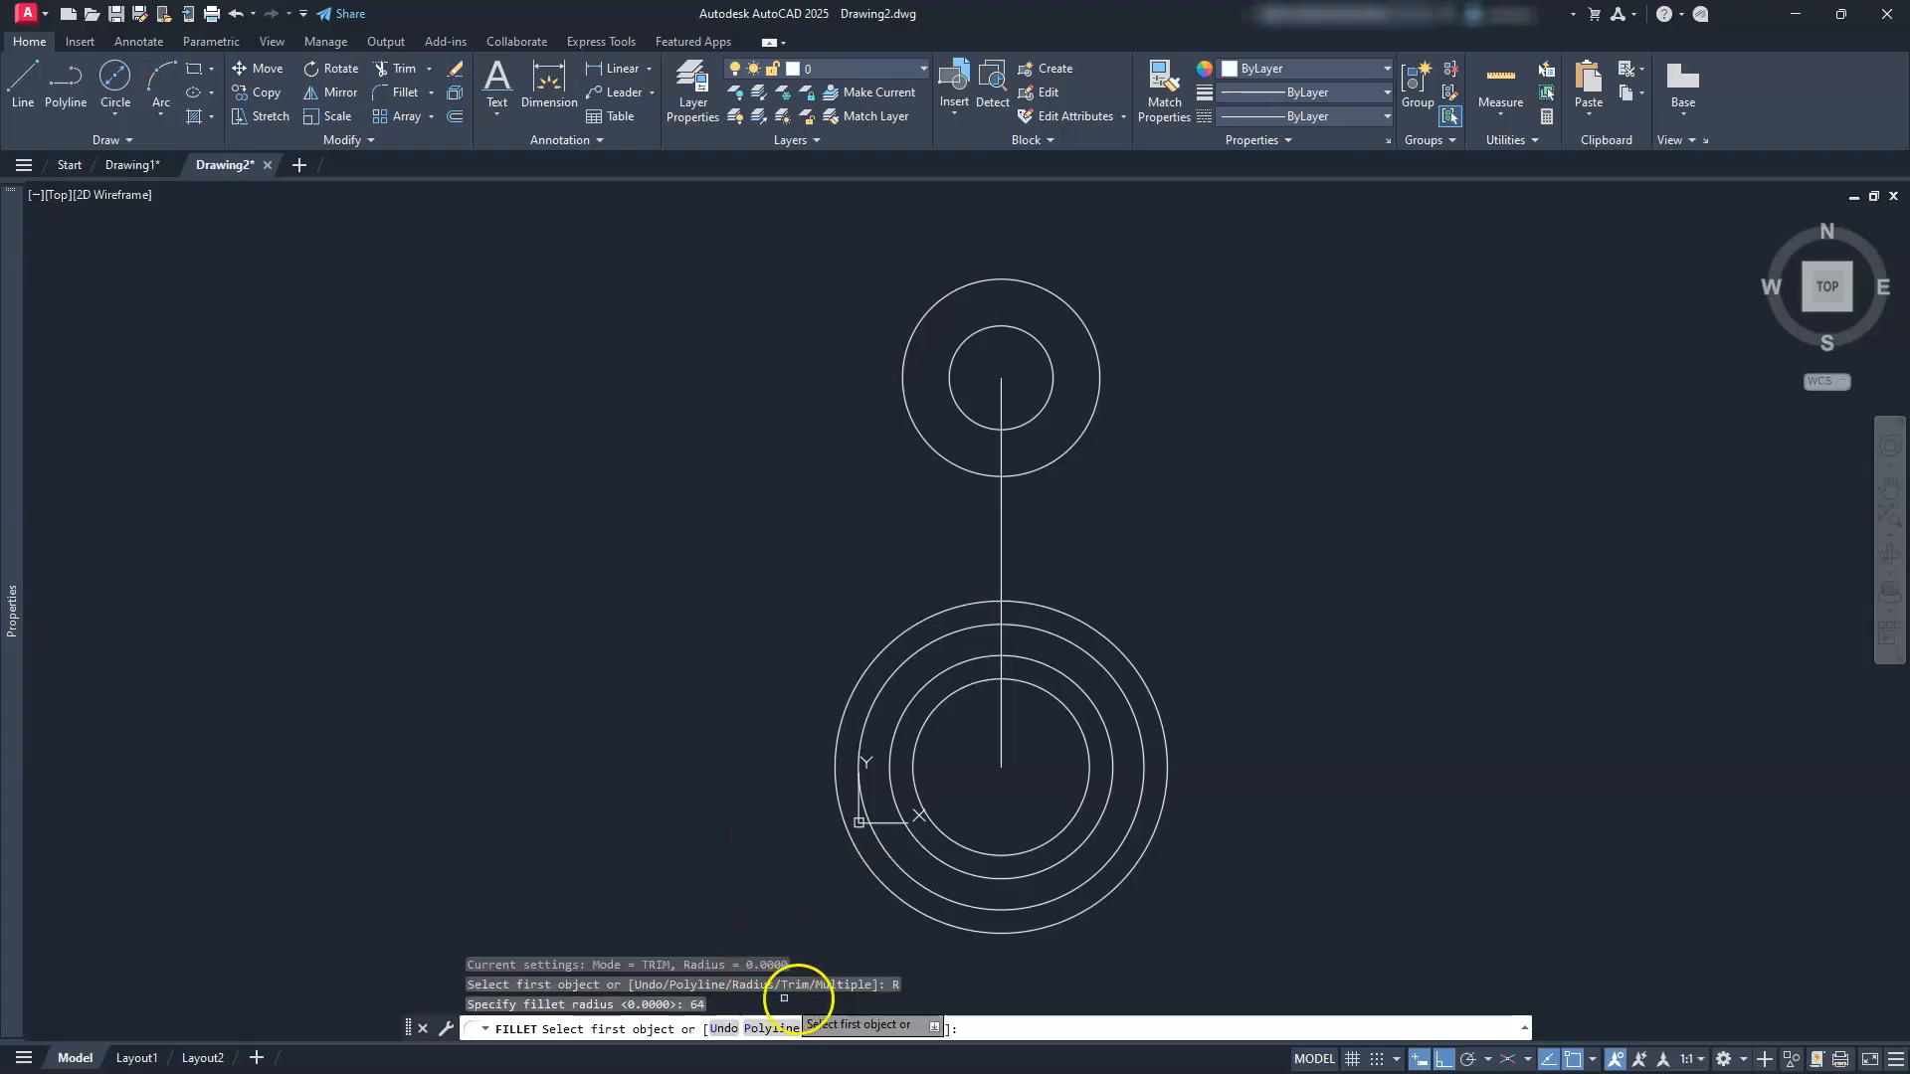
click(907, 1029)
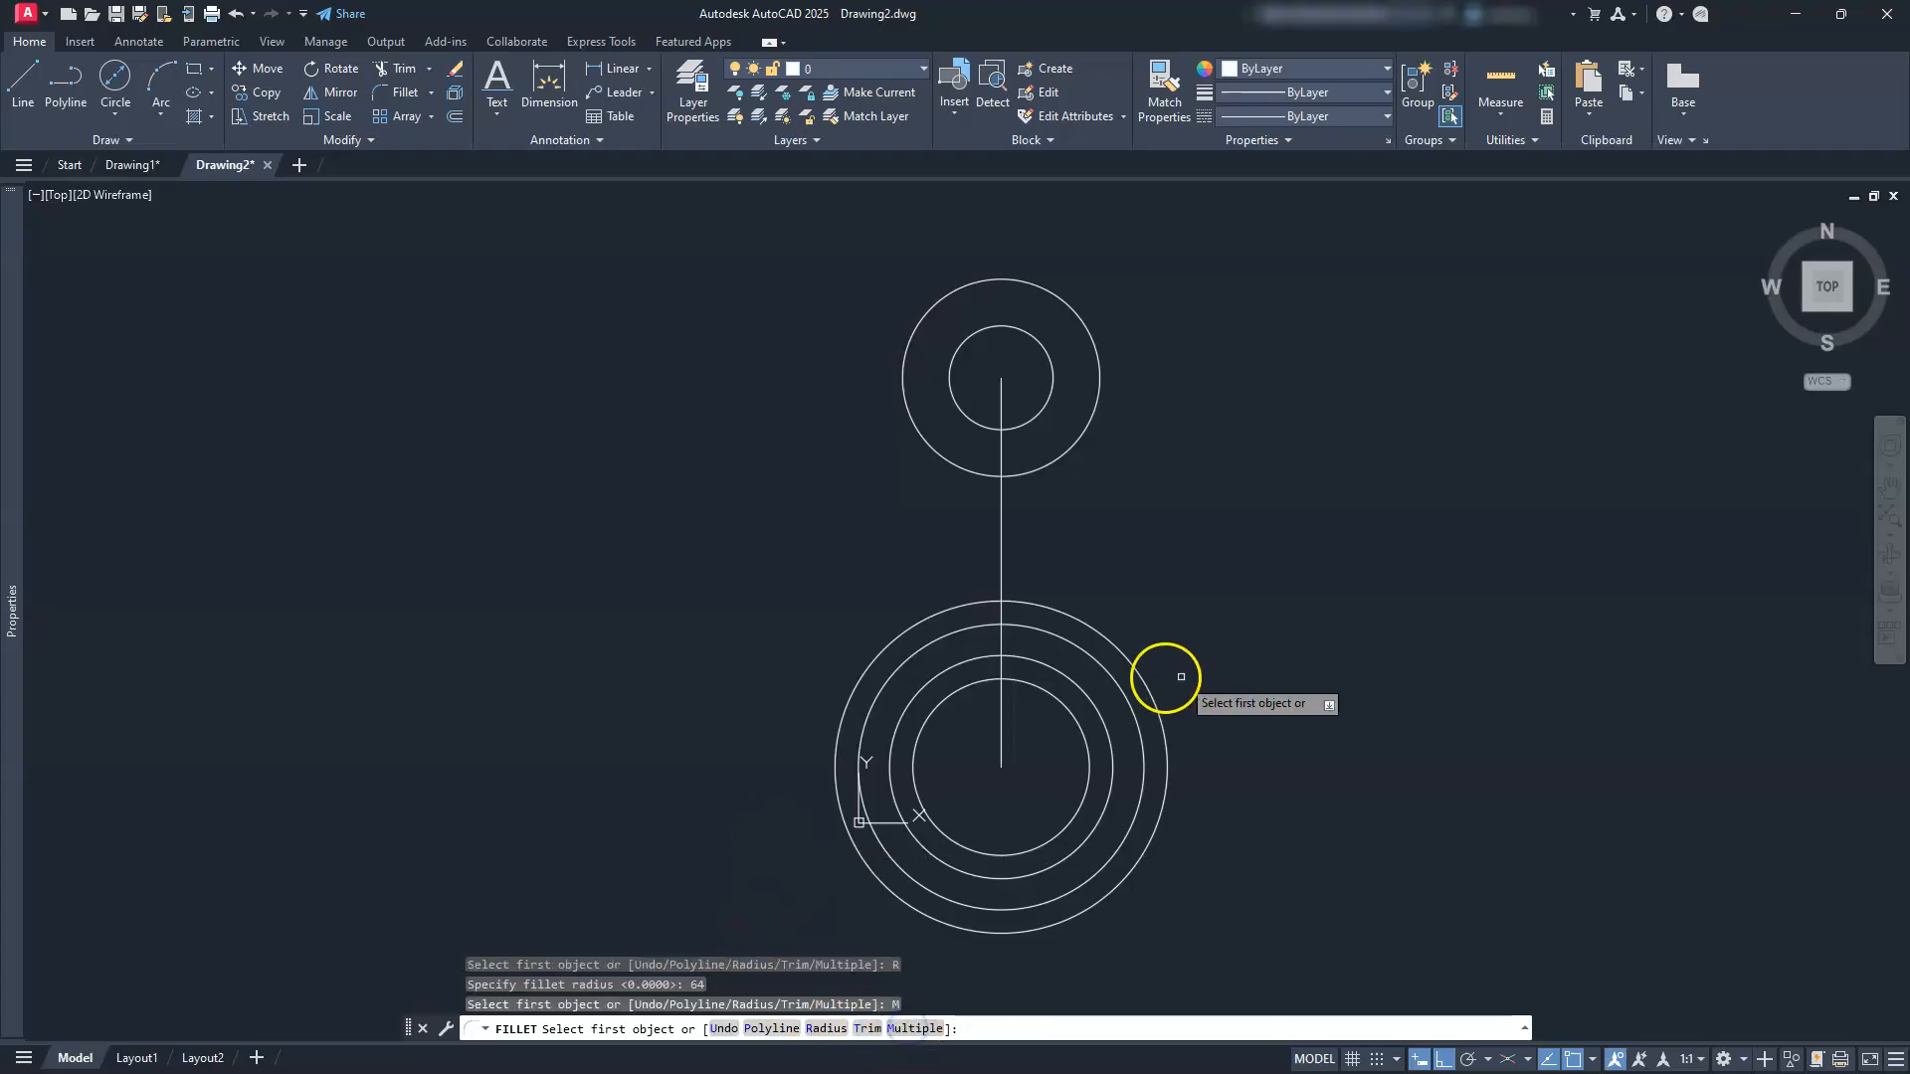
click(1150, 682)
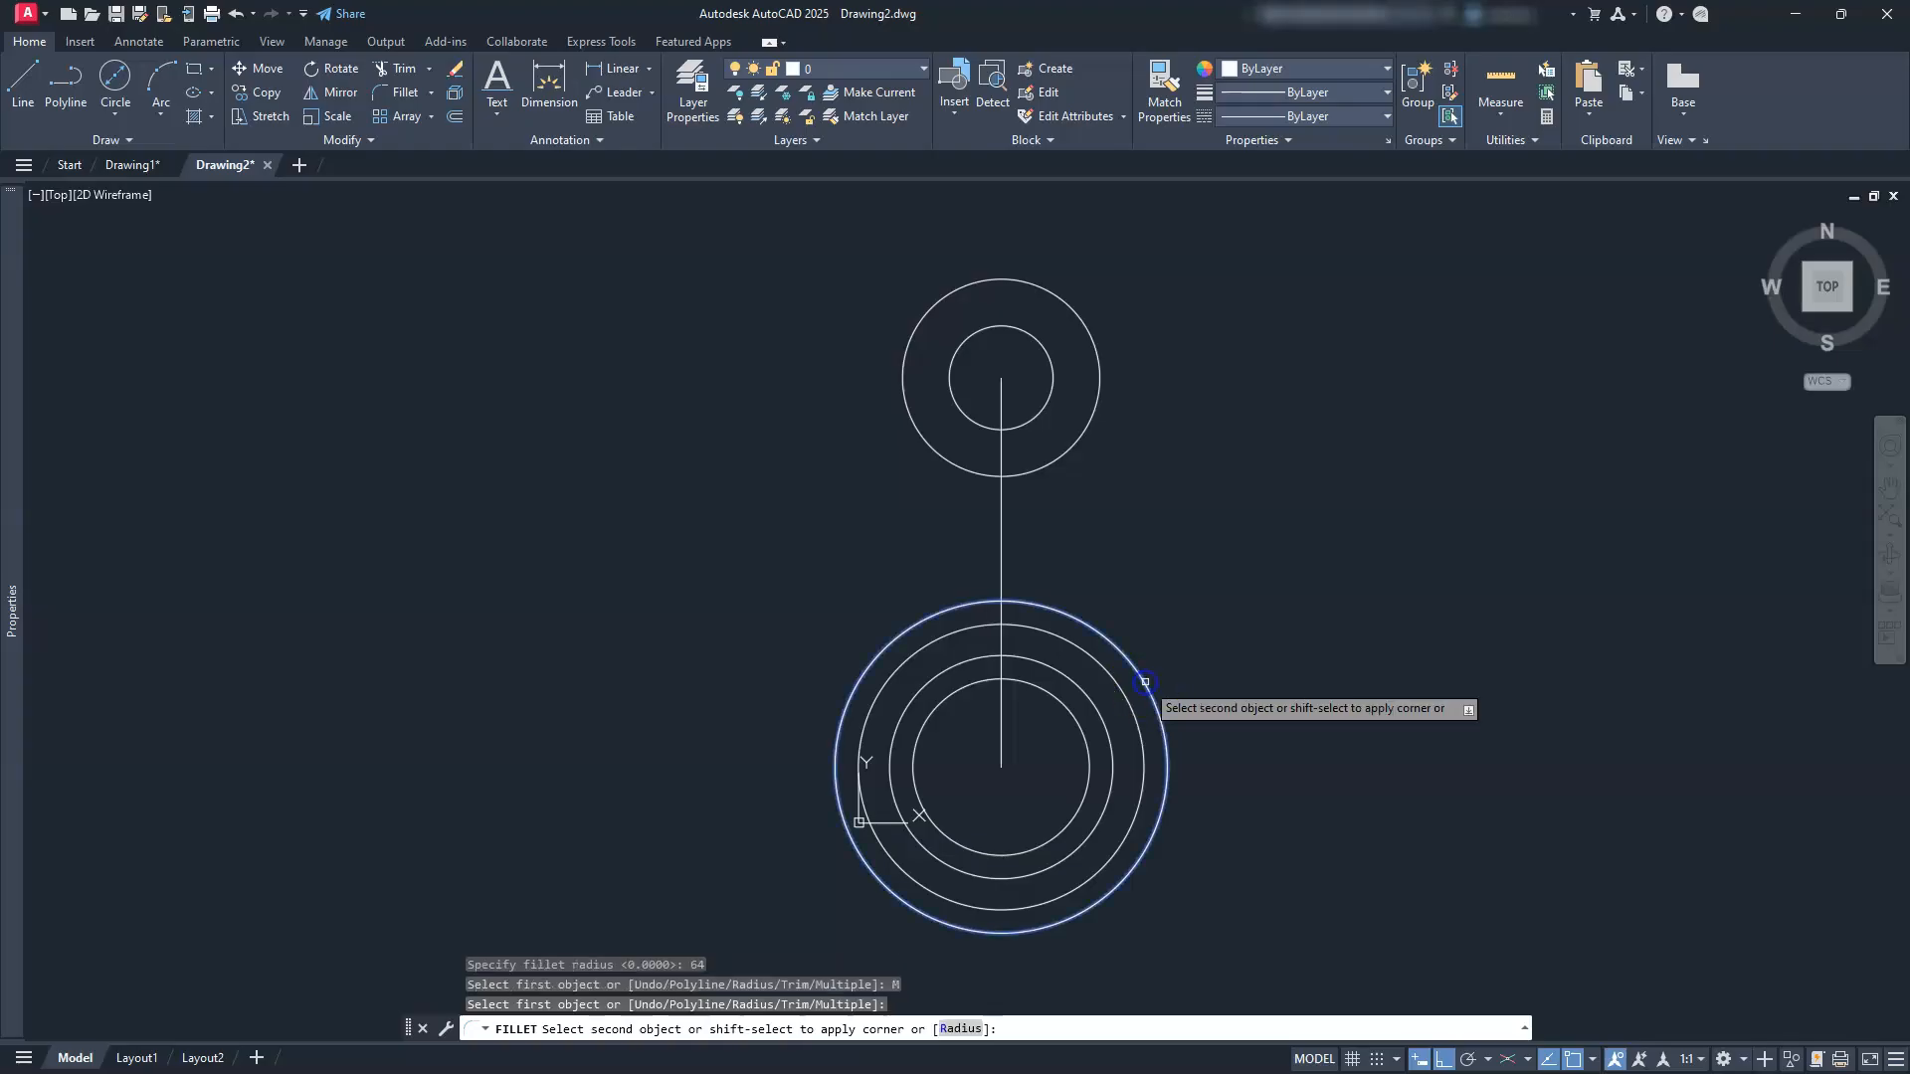
click(1102, 404)
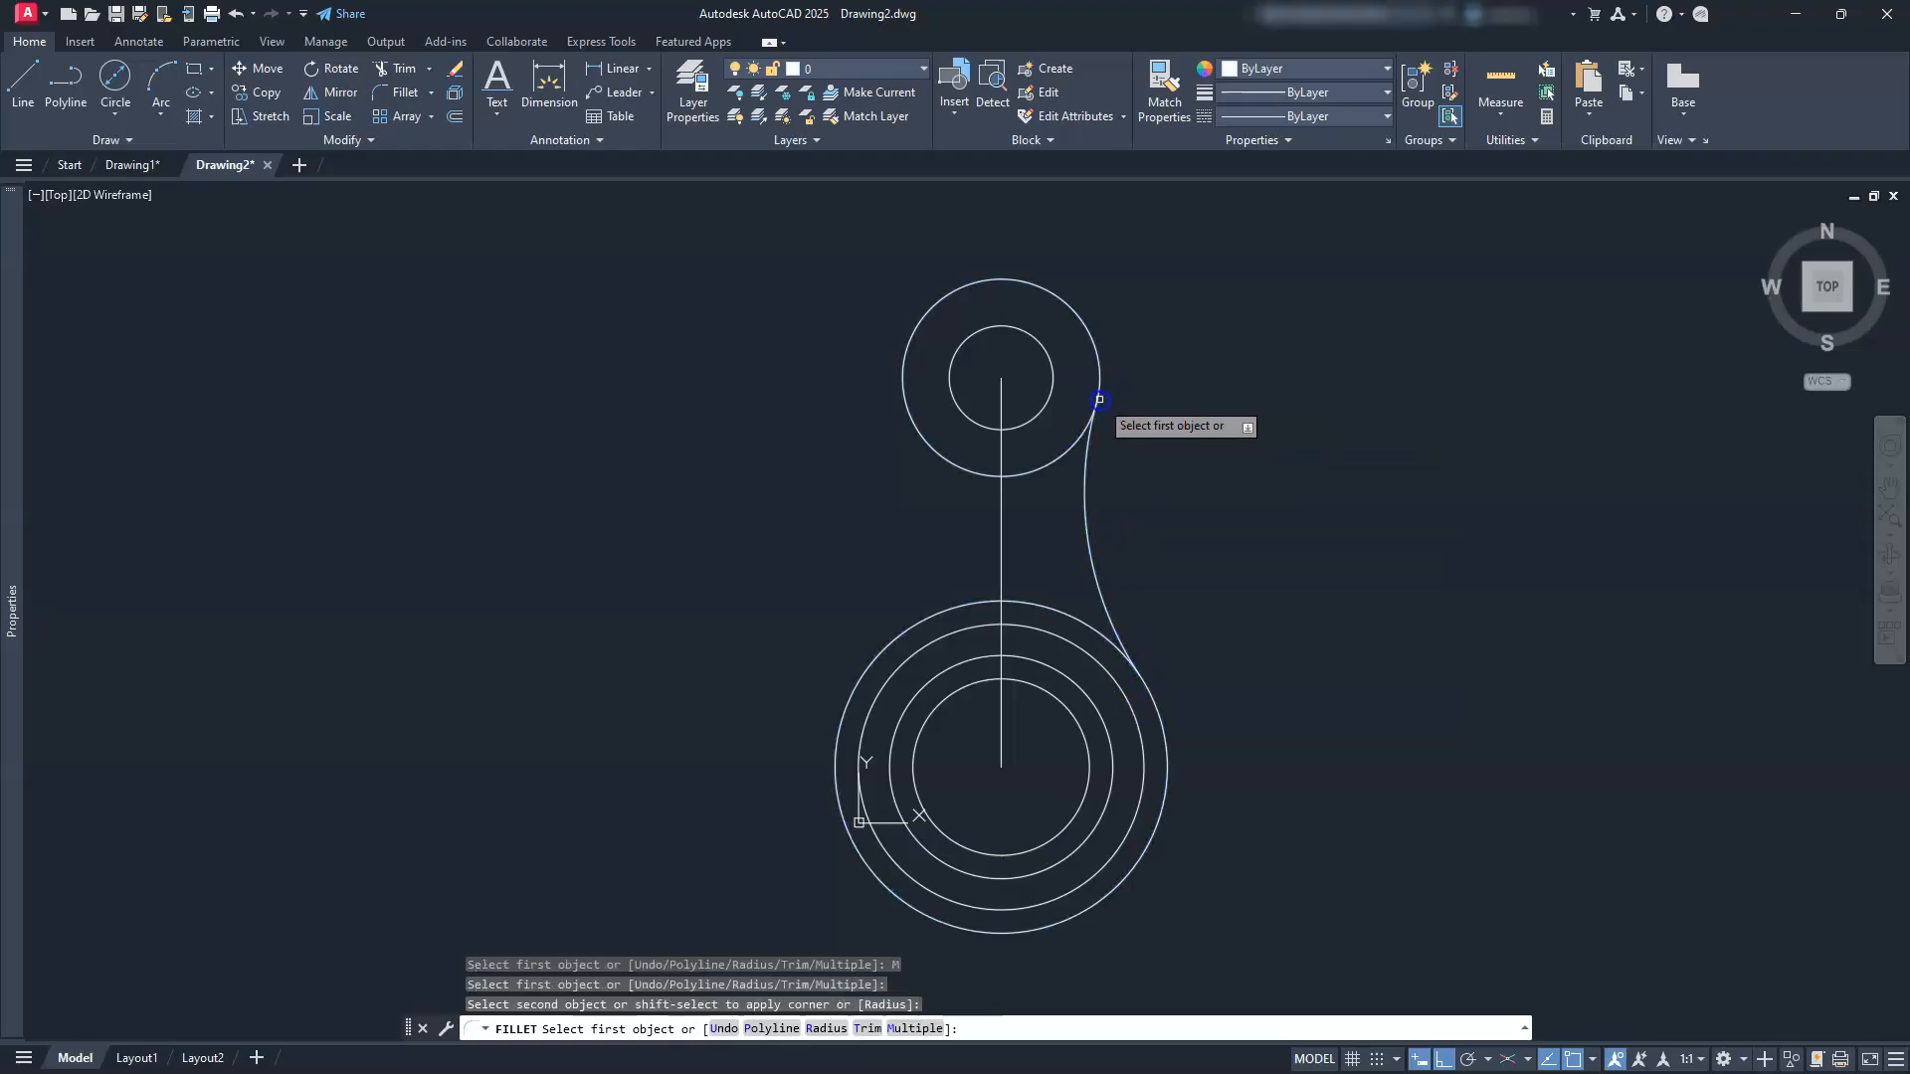
click(858, 675)
click(911, 409)
key(Escape)
key(Escape)
key(Escape)
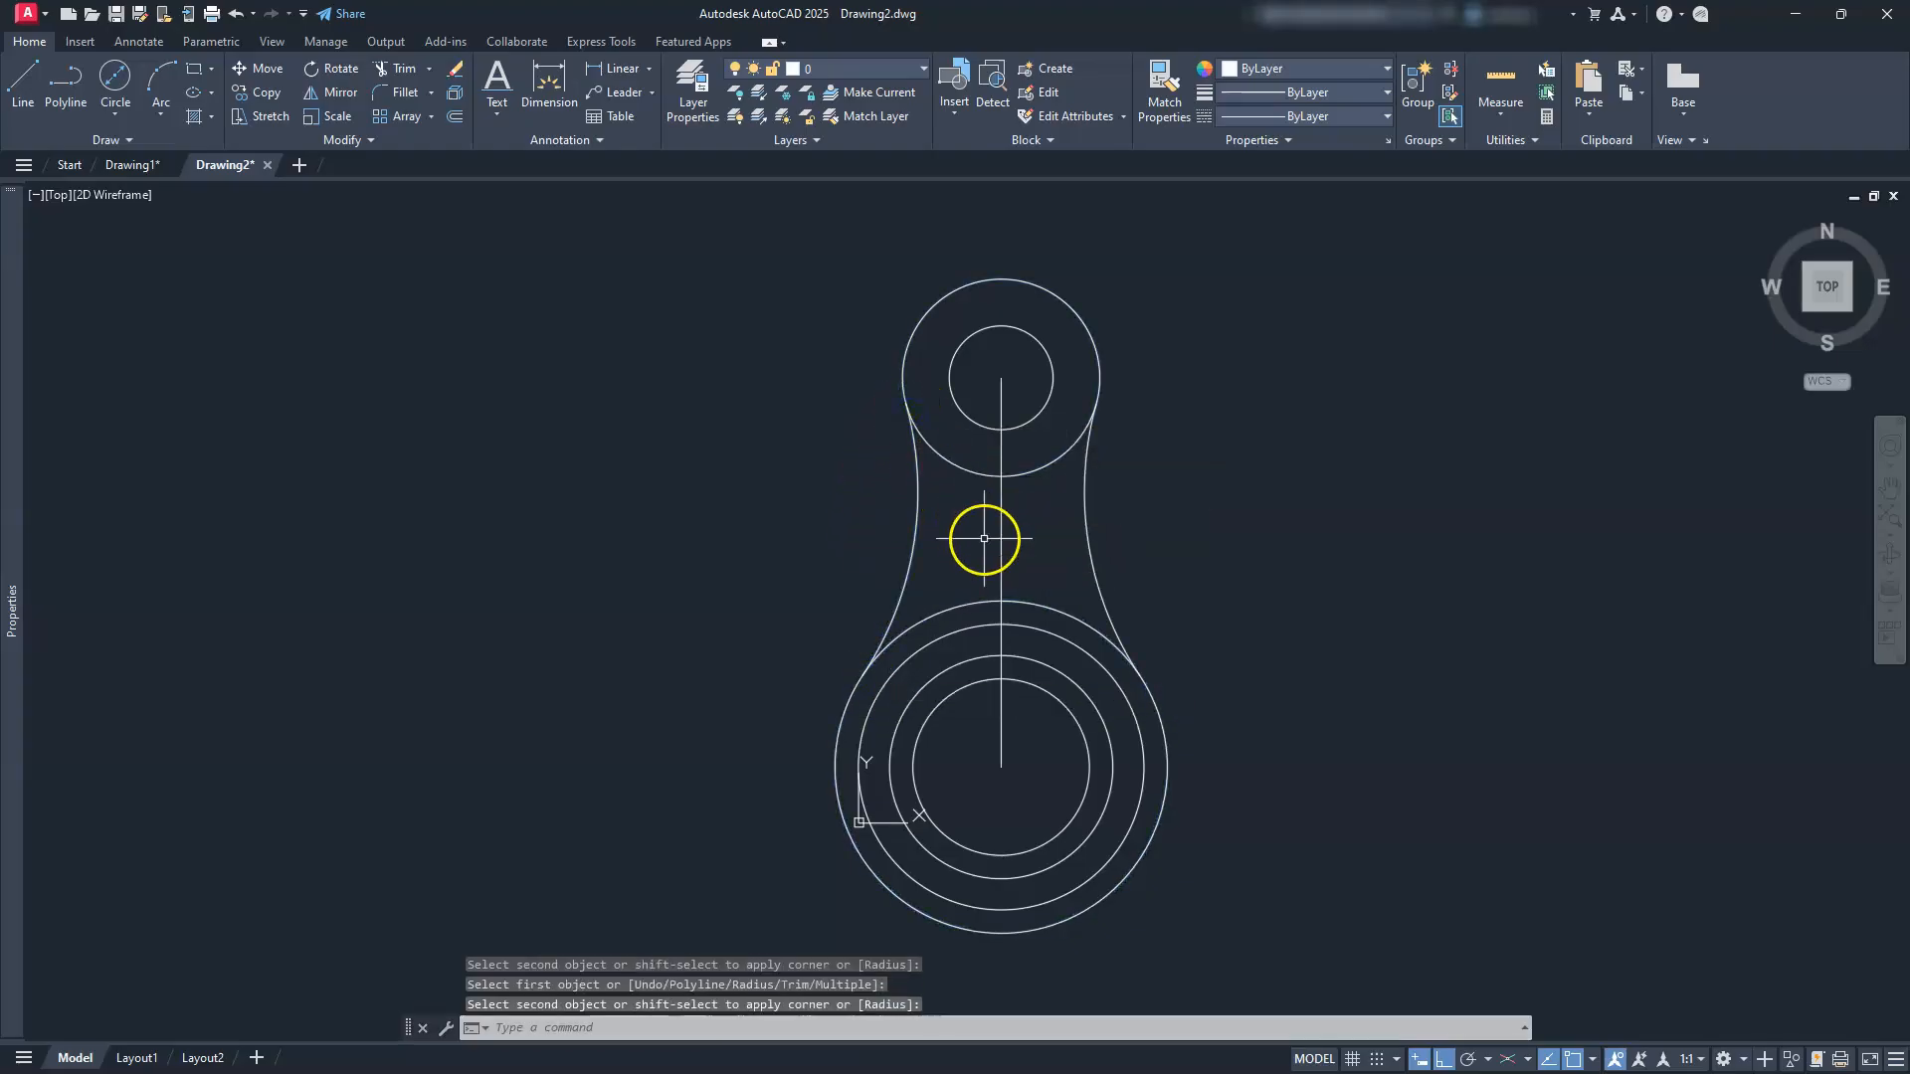
Step: Delete the vertical centre line between the circles
click(1002, 538)
key(Delete)
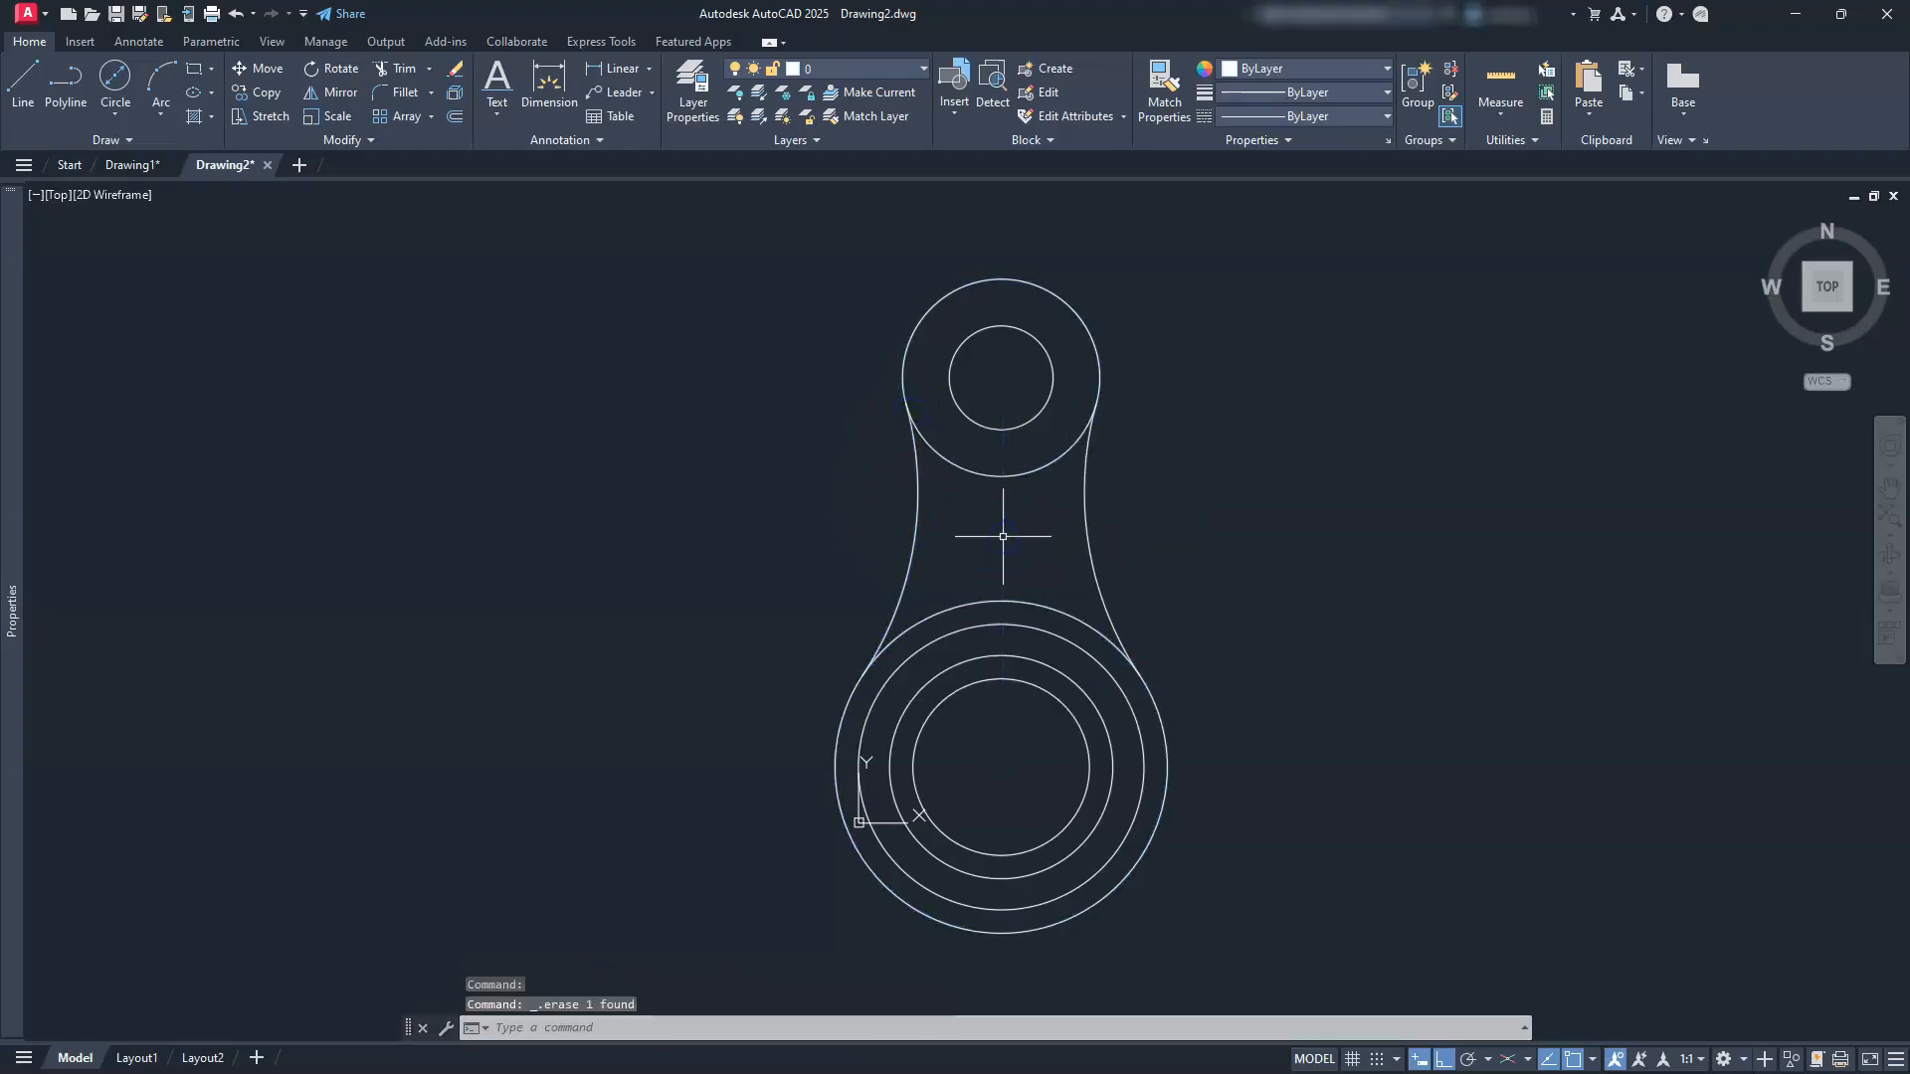
middle_drag(1003, 537, 977, 499)
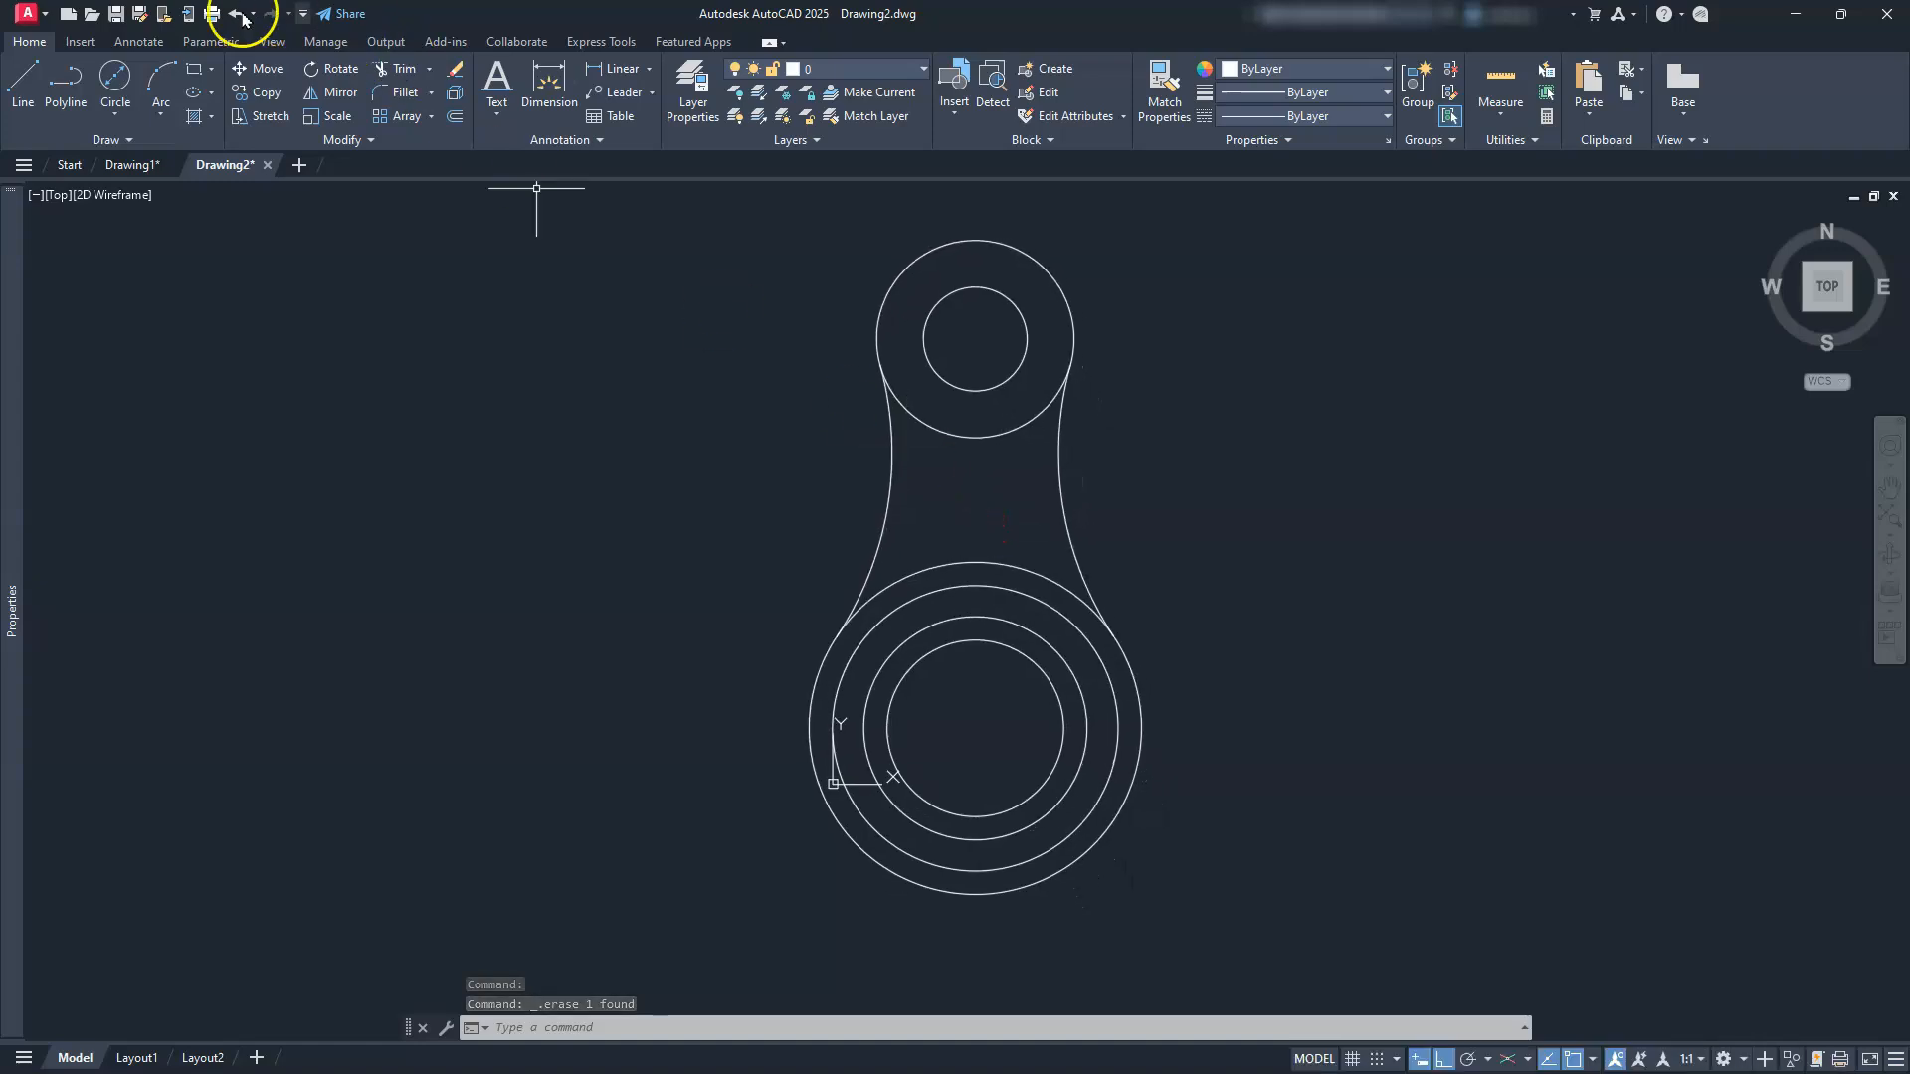
Step: Place horizontal construction lines through the top and bottom quadrants of all six circles
click(113, 140)
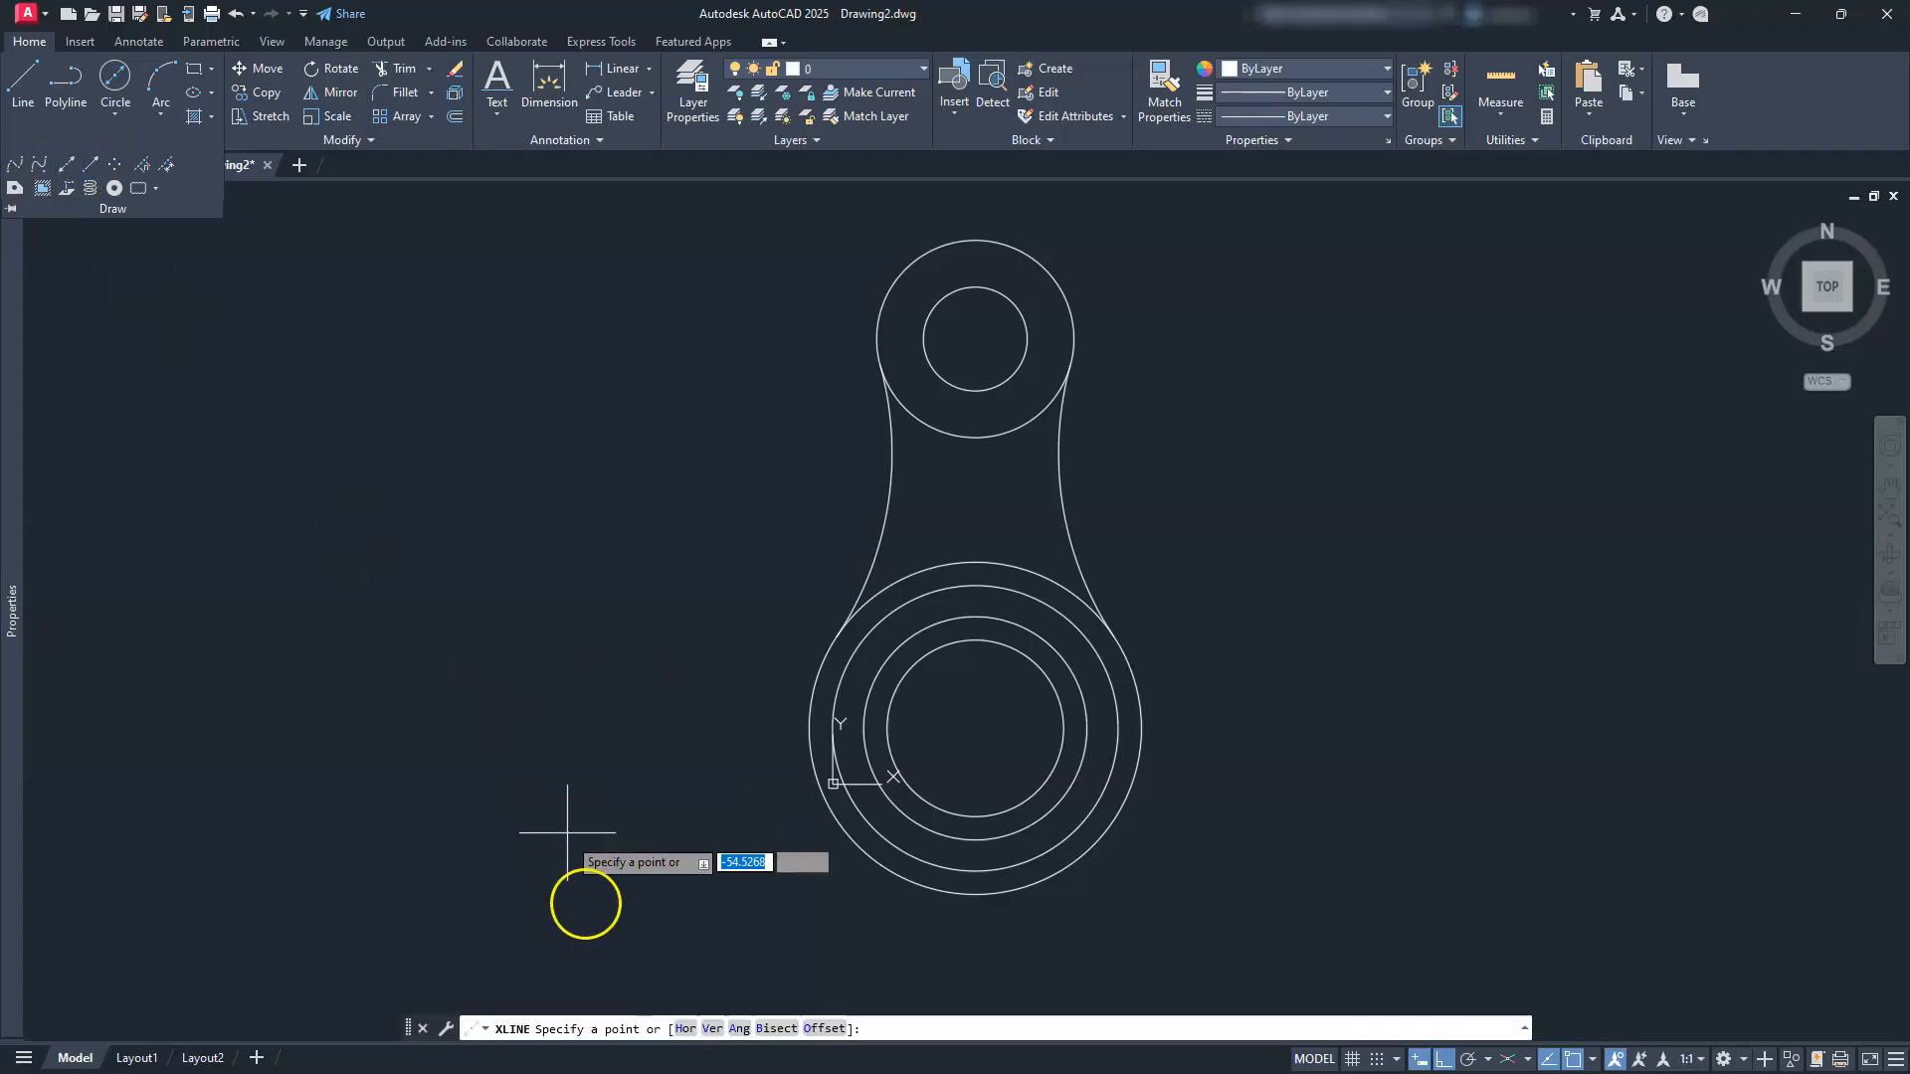
click(689, 1029)
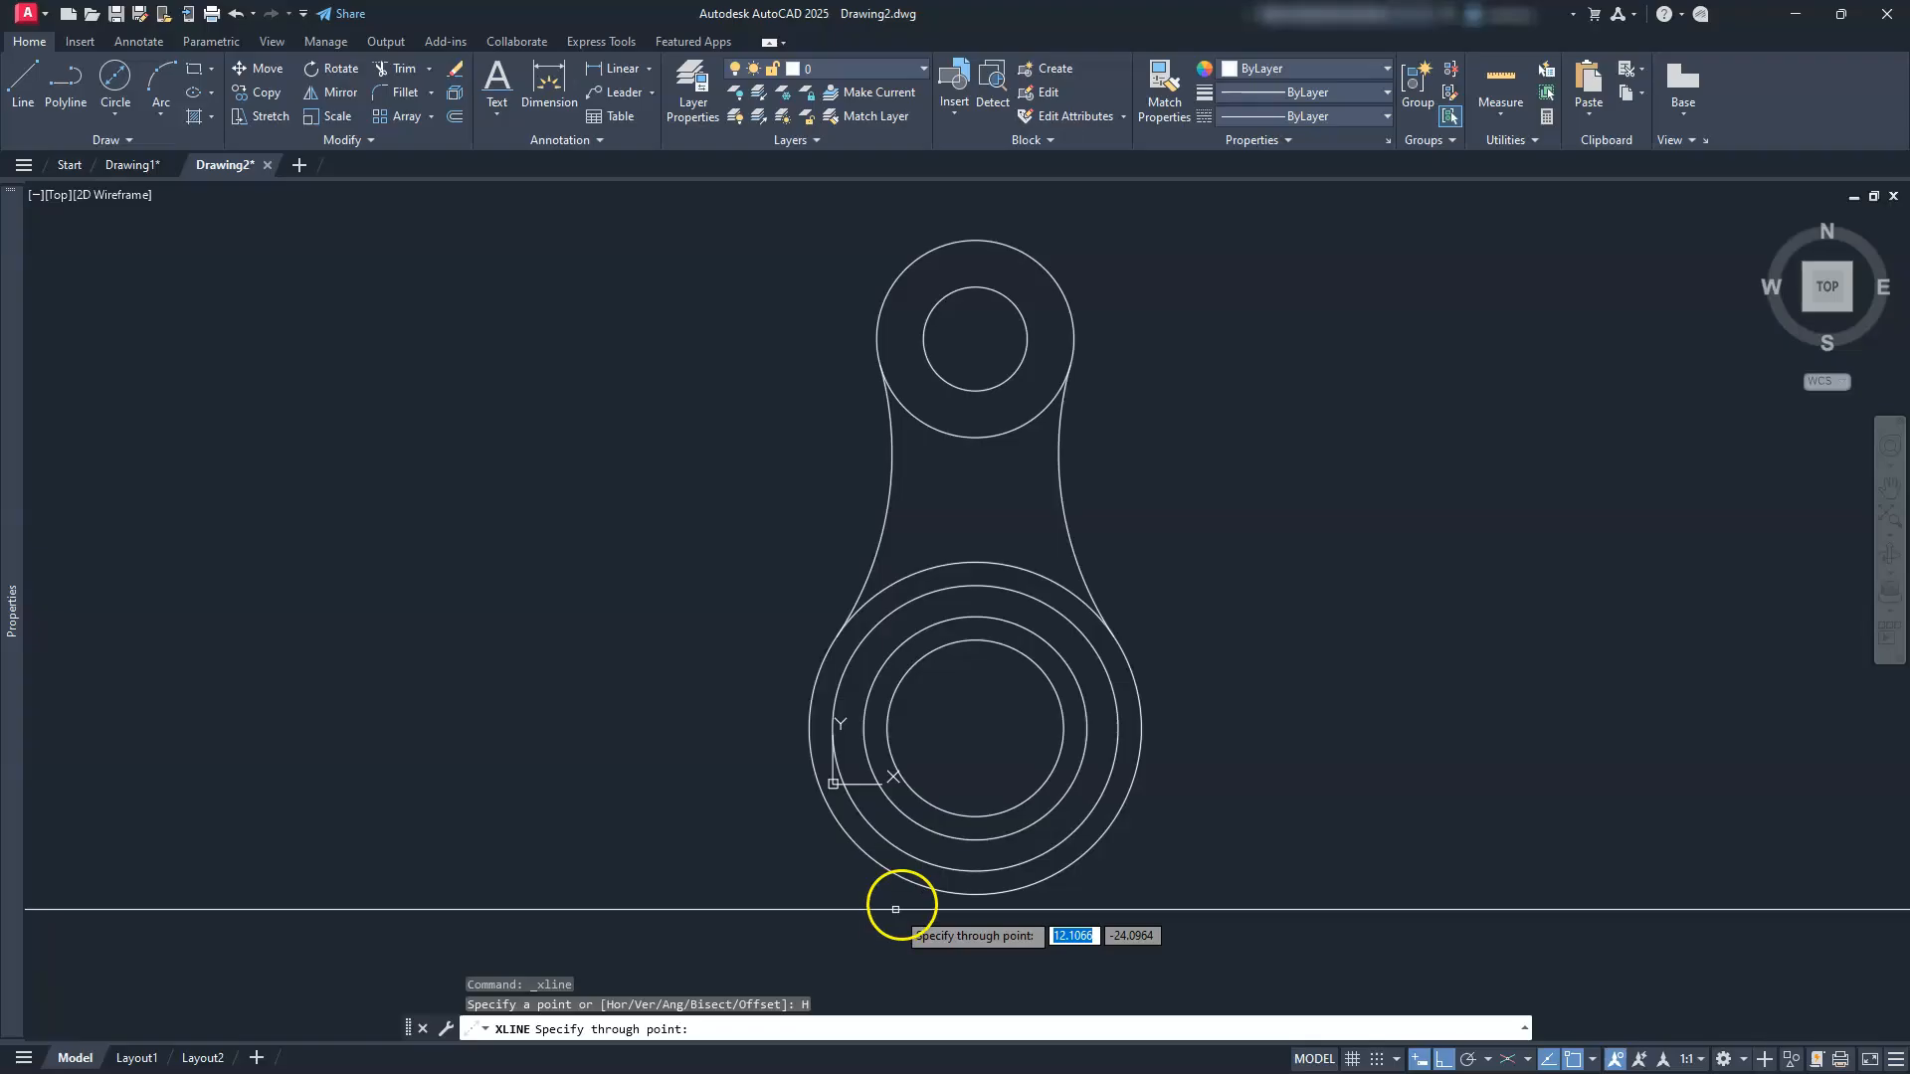
click(973, 896)
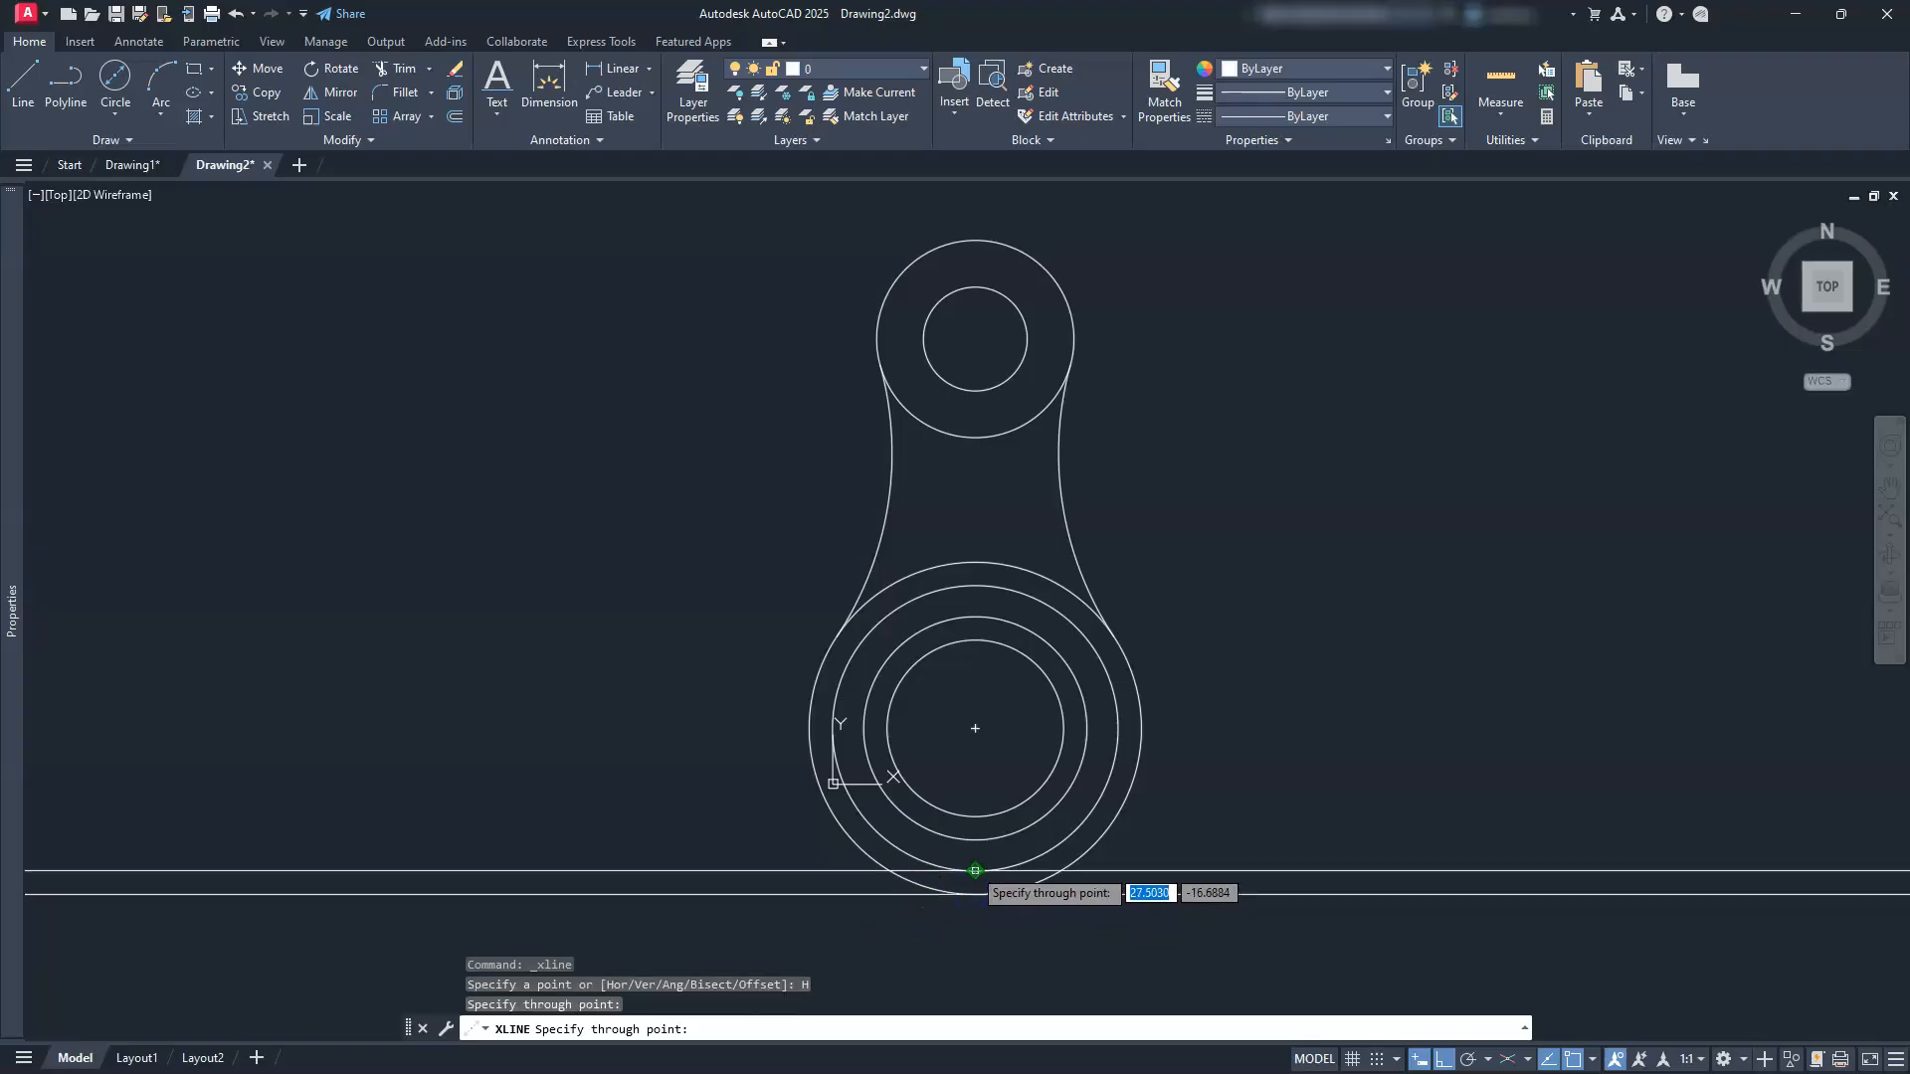
click(974, 843)
click(976, 817)
click(974, 639)
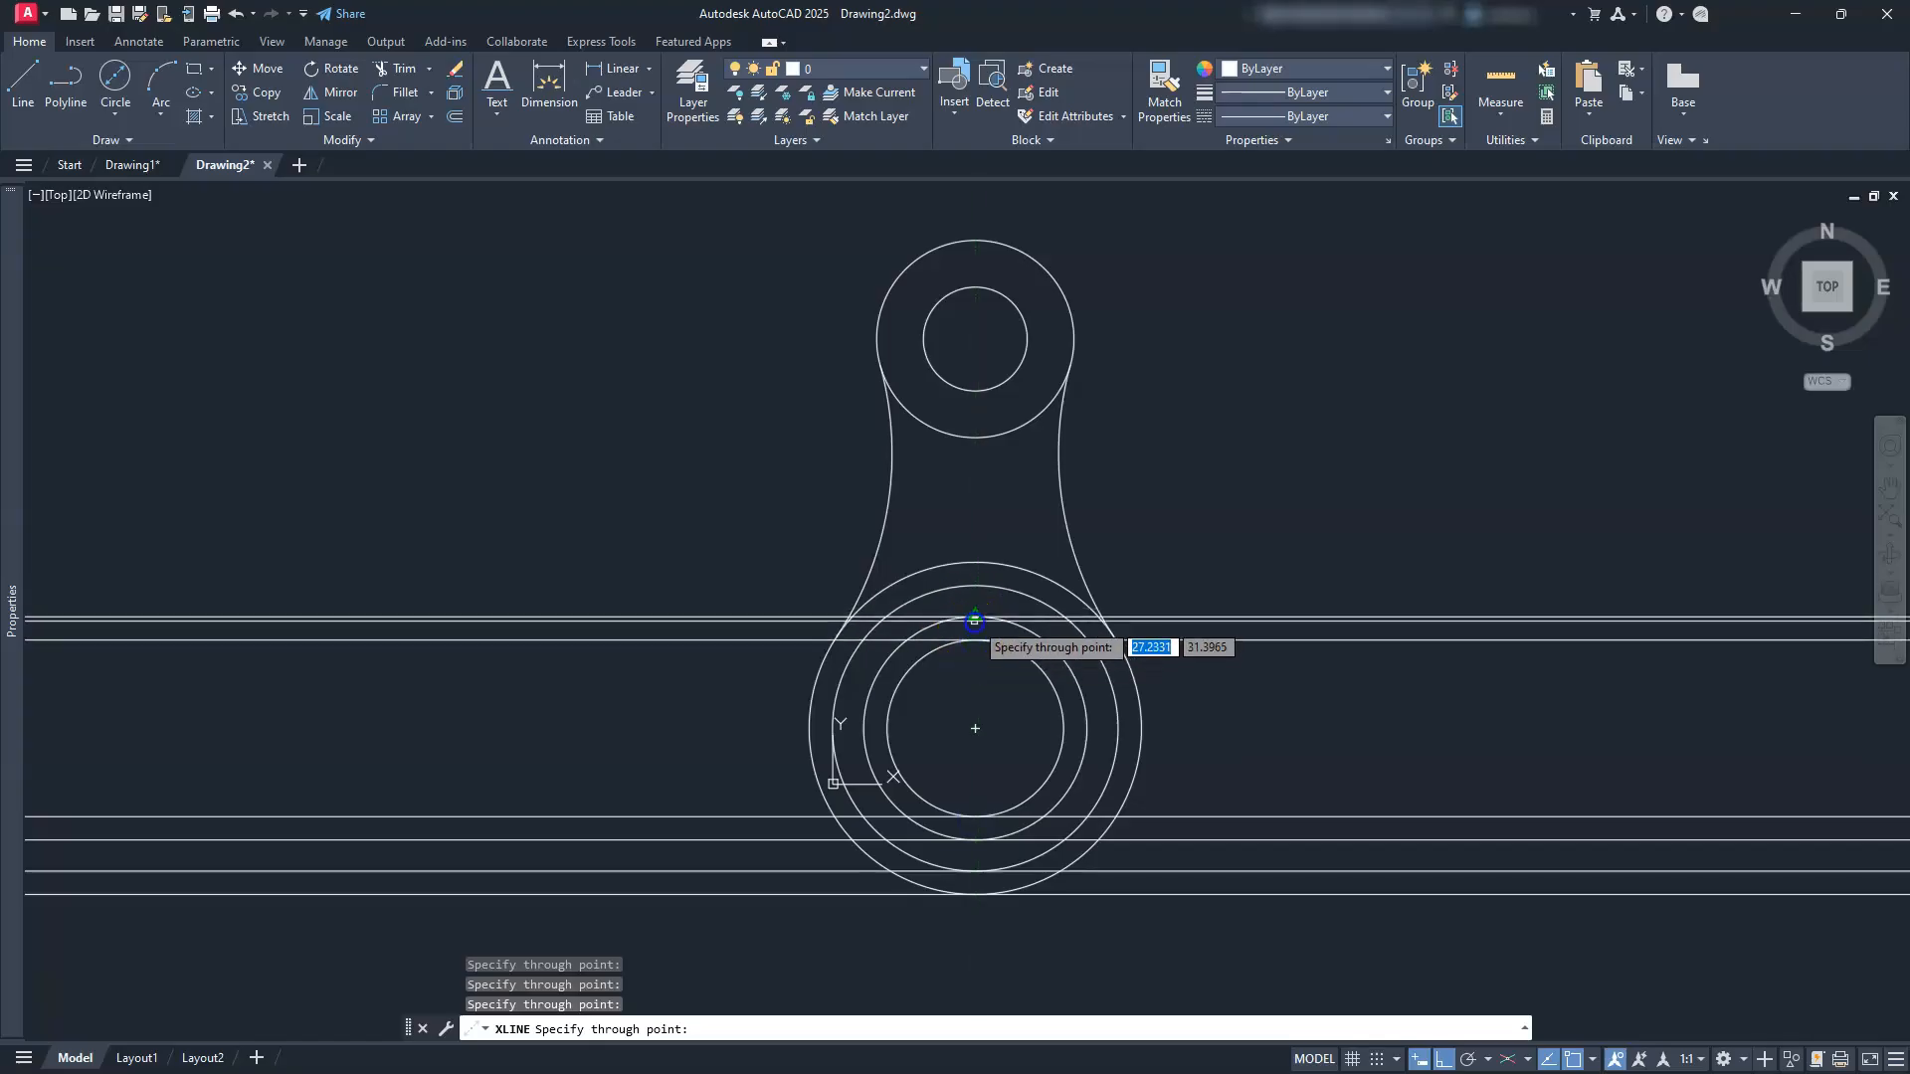
click(975, 586)
click(975, 563)
click(975, 438)
click(975, 390)
click(975, 286)
click(975, 241)
key(Escape)
key(Escape)
key(Escape)
key(Escape)
middle_drag(1399, 601, 1072, 602)
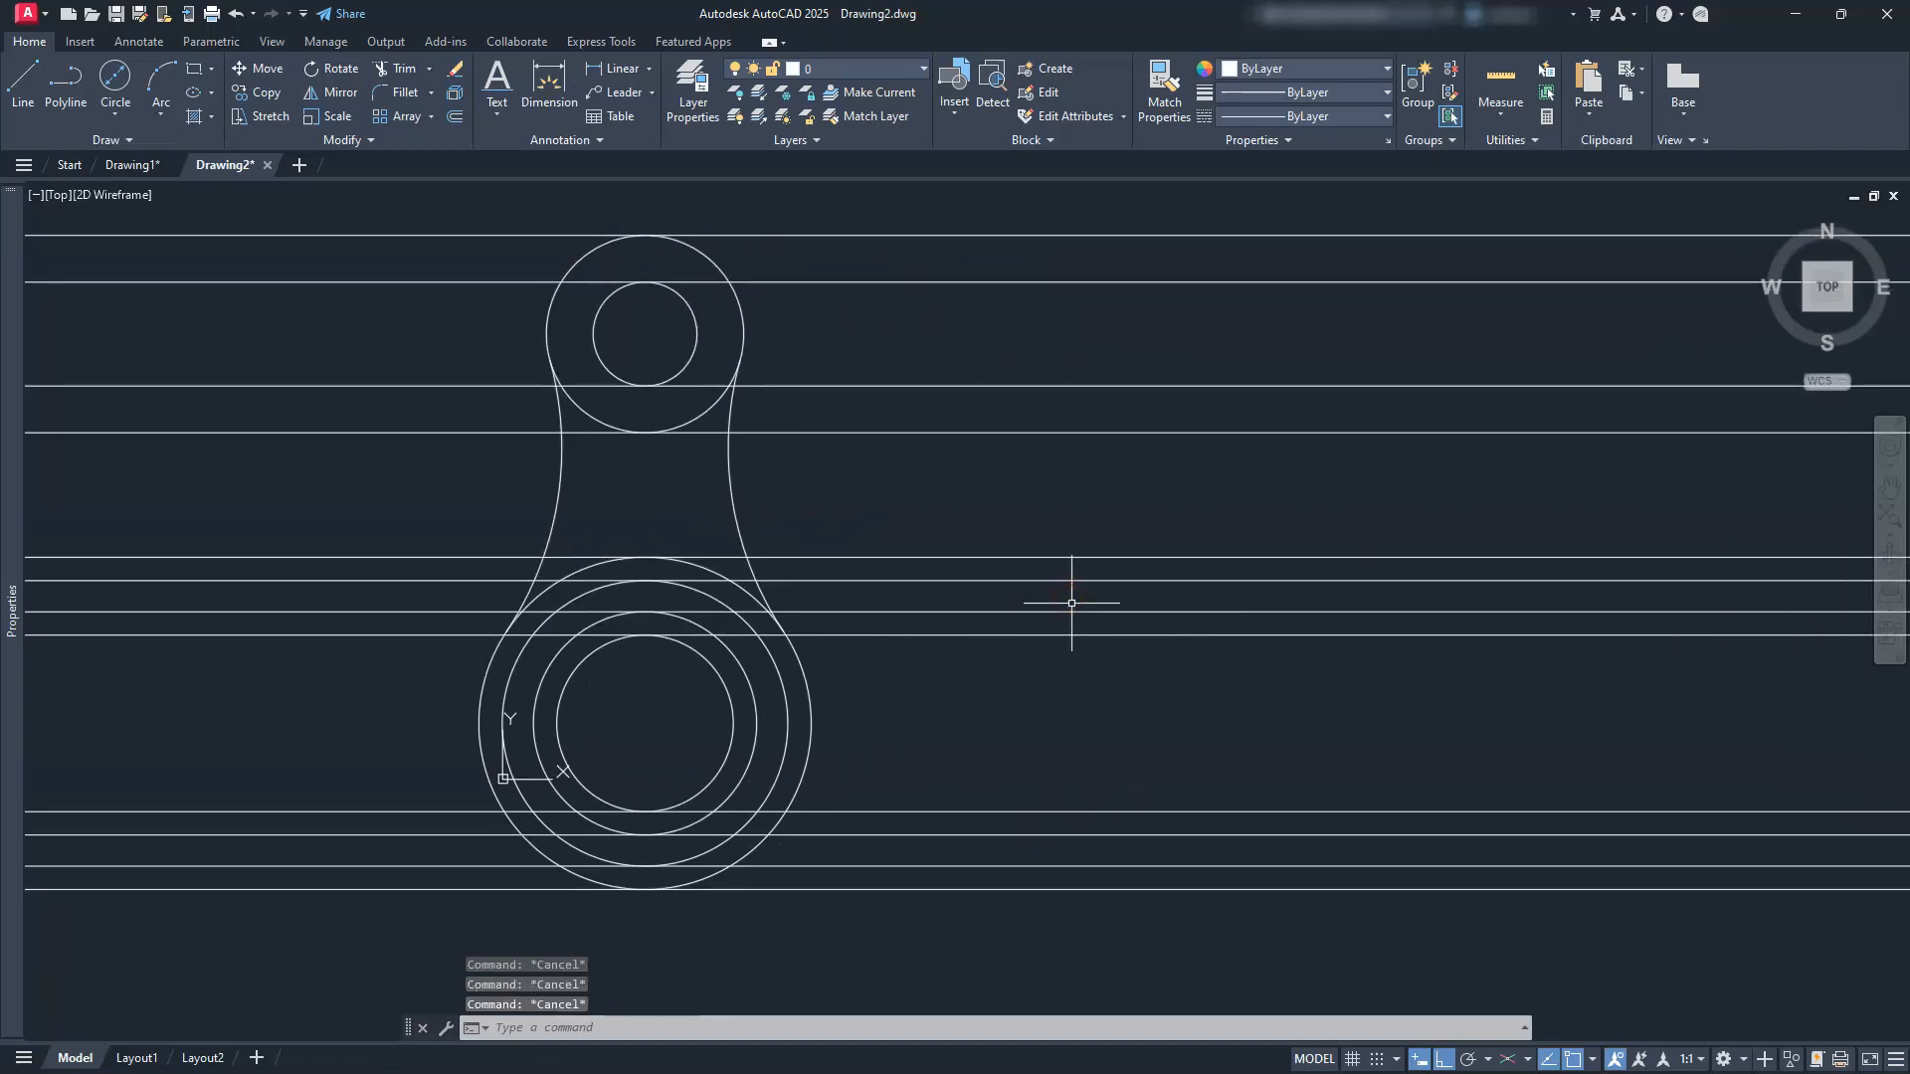
Step: Draw a vertical line to the right of the lever across the construction lines
text(L)
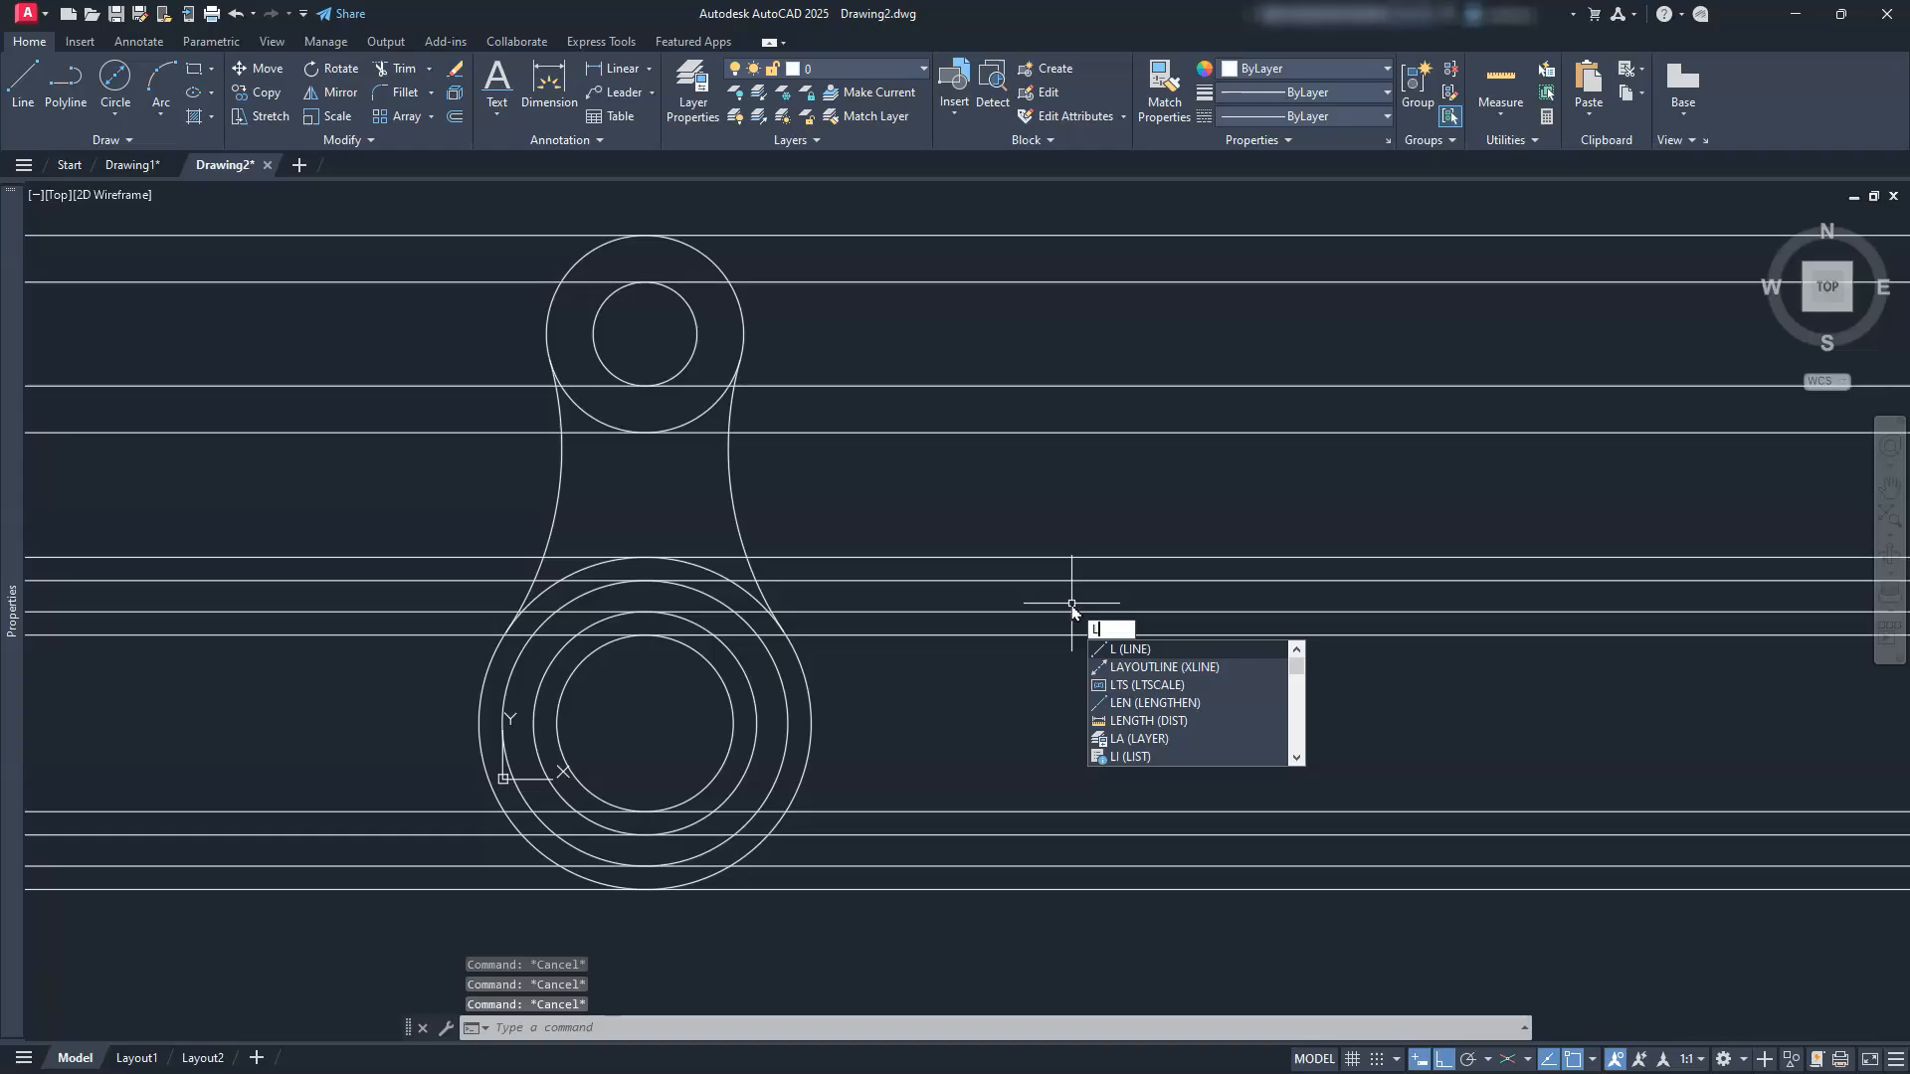
key(Return)
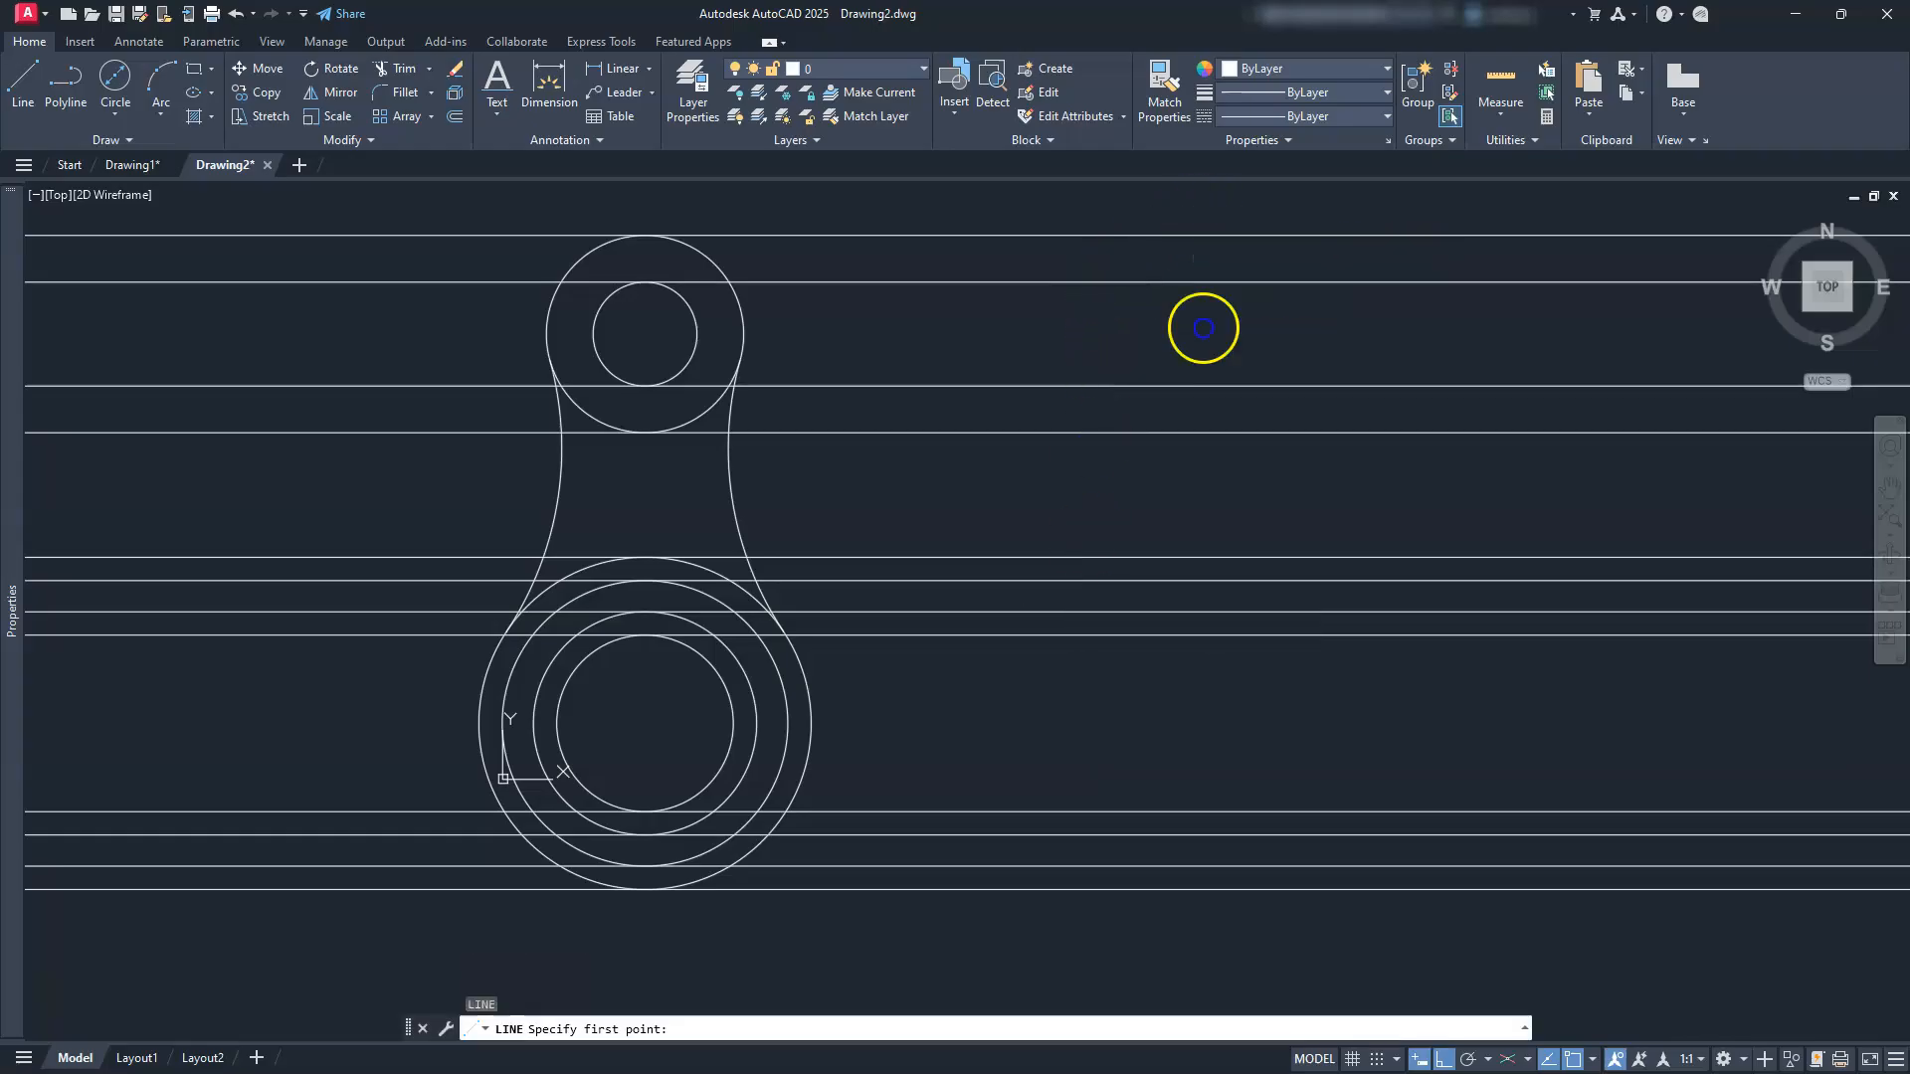
click(1199, 211)
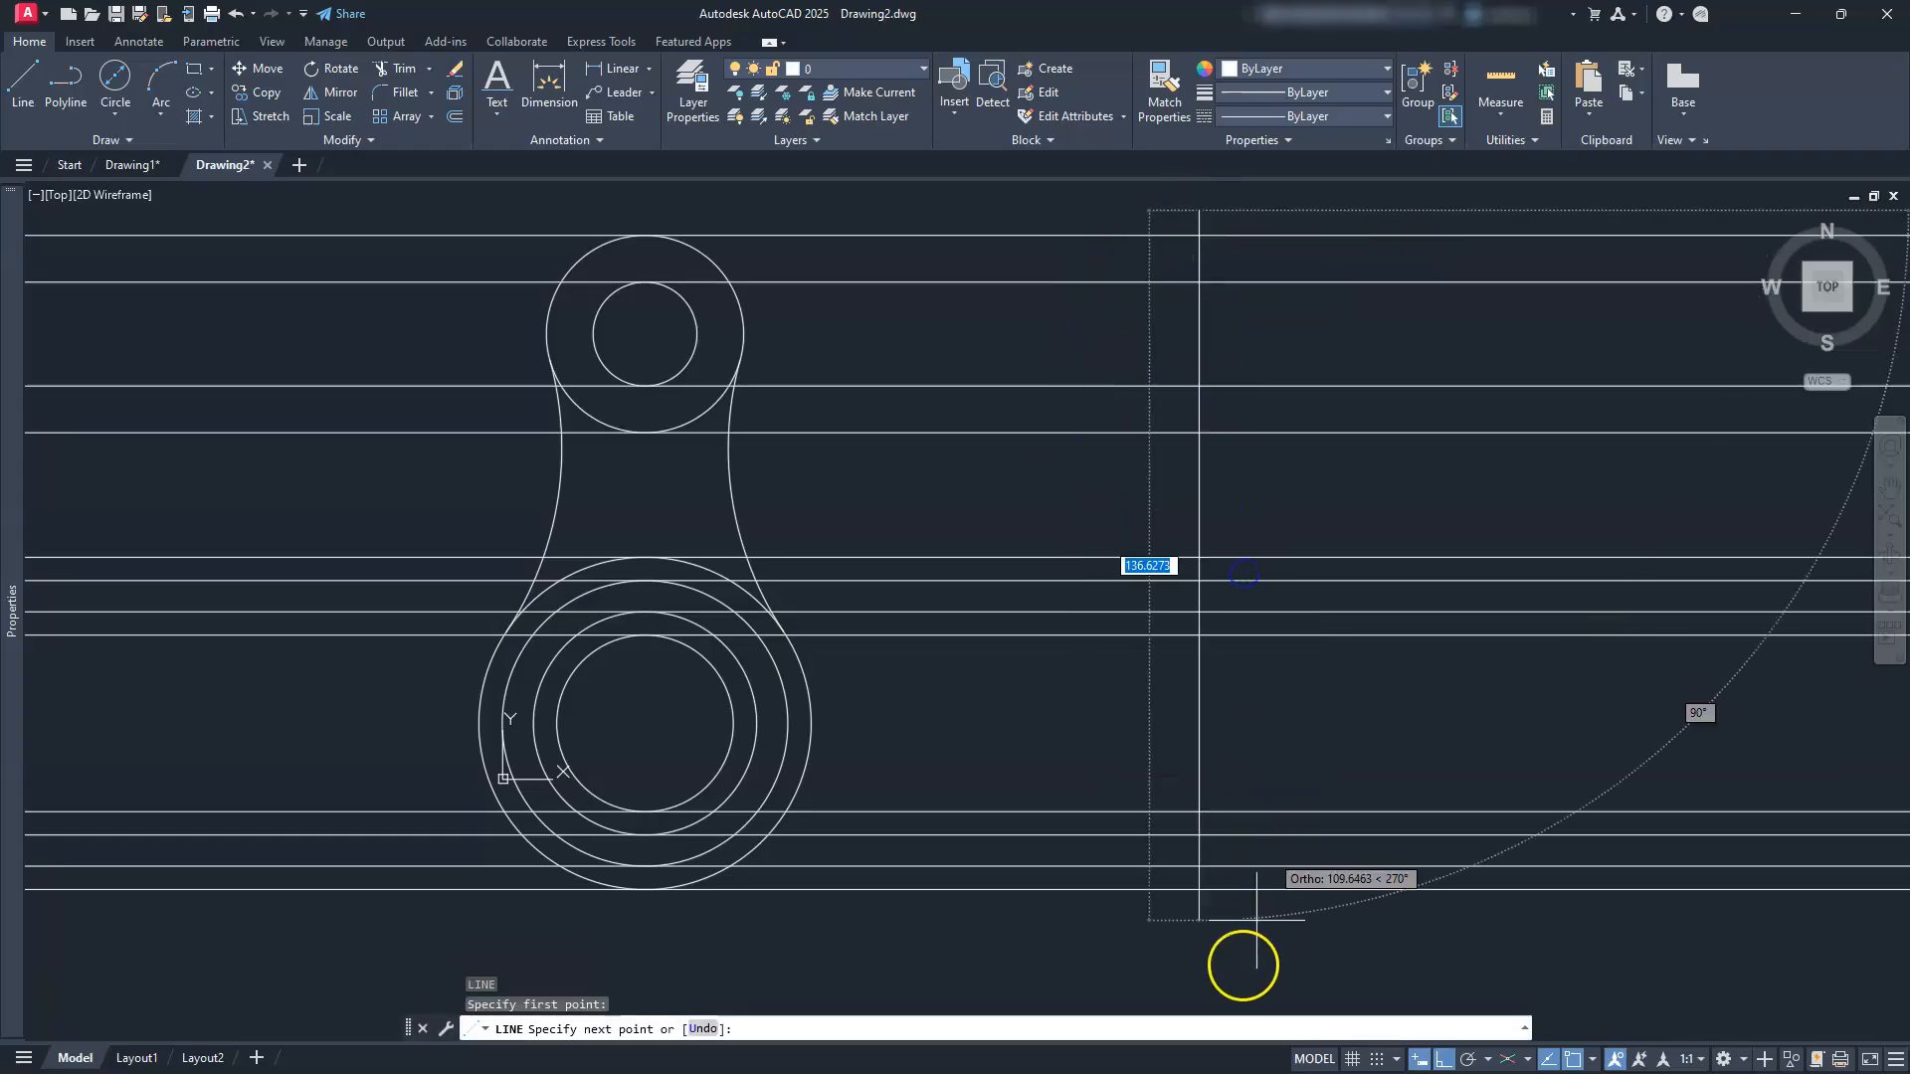
click(1213, 946)
key(Escape)
key(Escape)
key(Escape)
key(Escape)
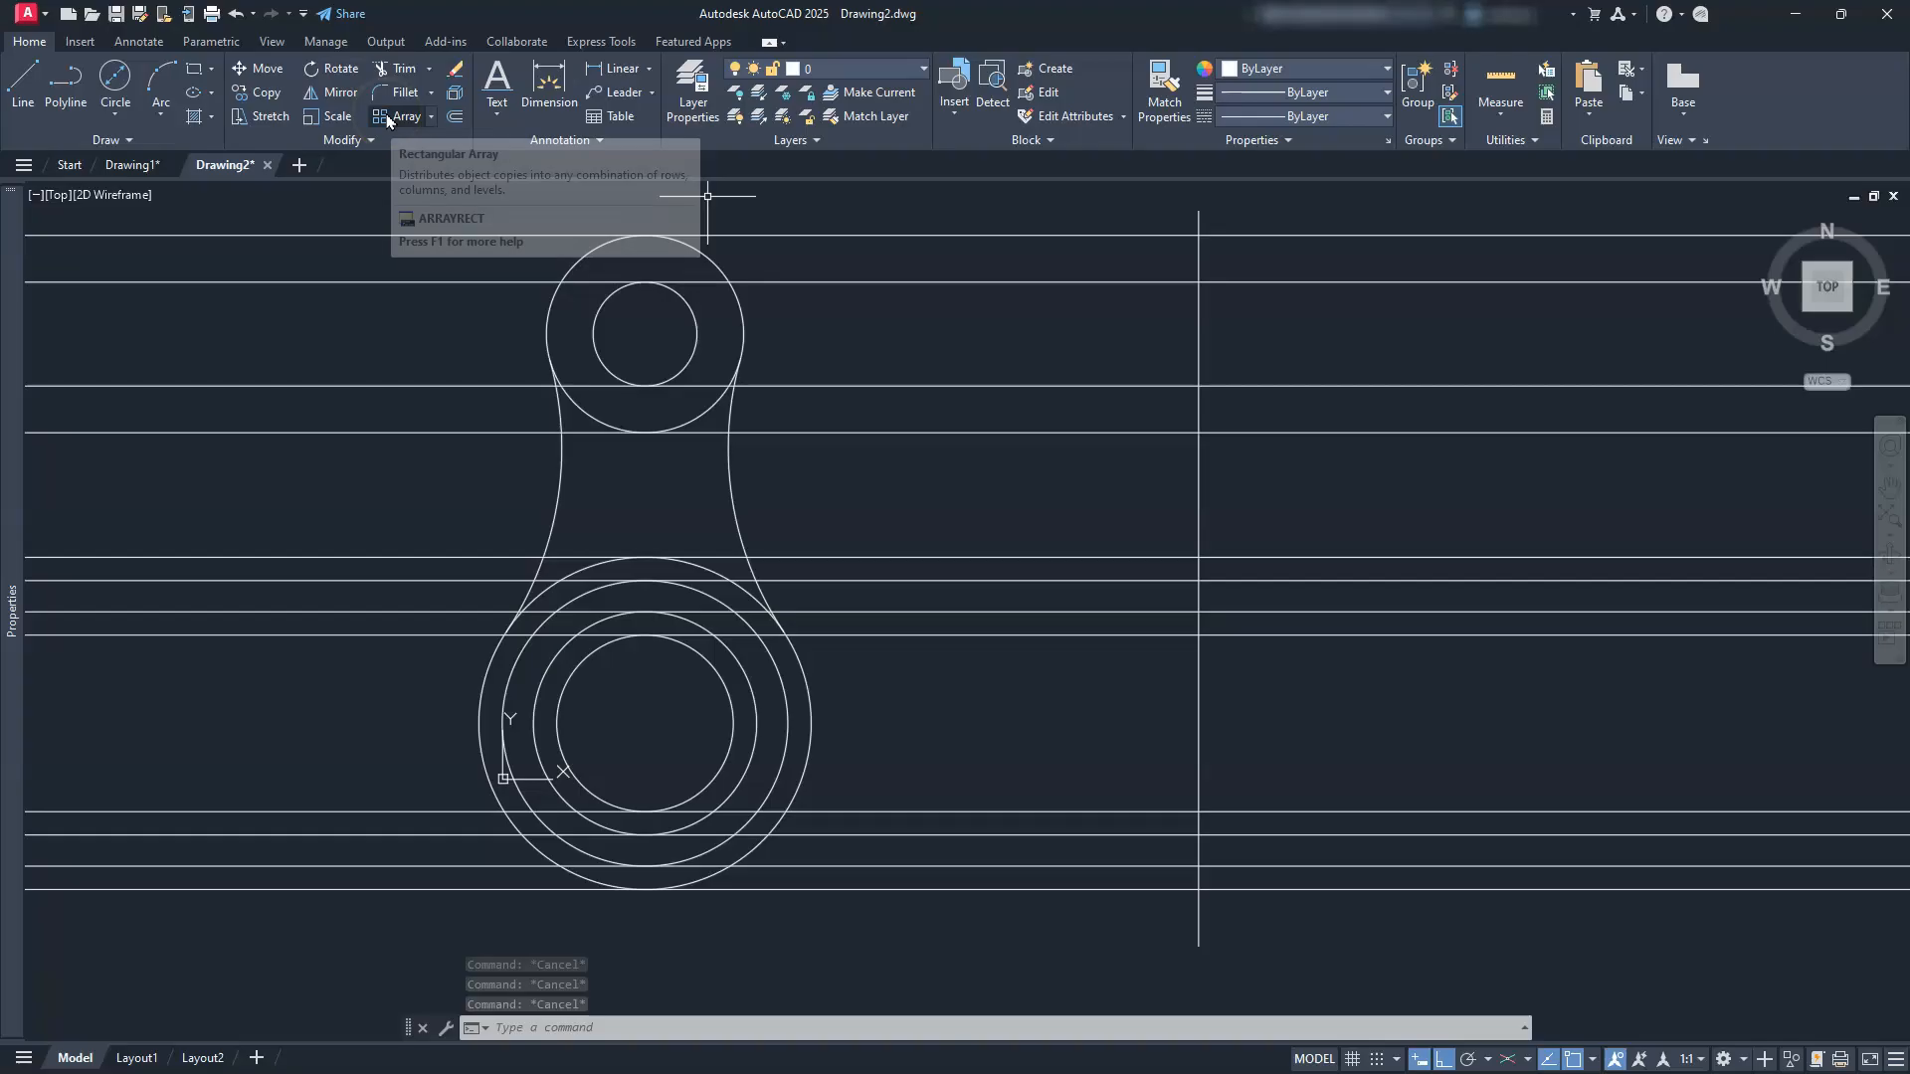
Step: Offset the vertical line 30 units to the left
click(454, 117)
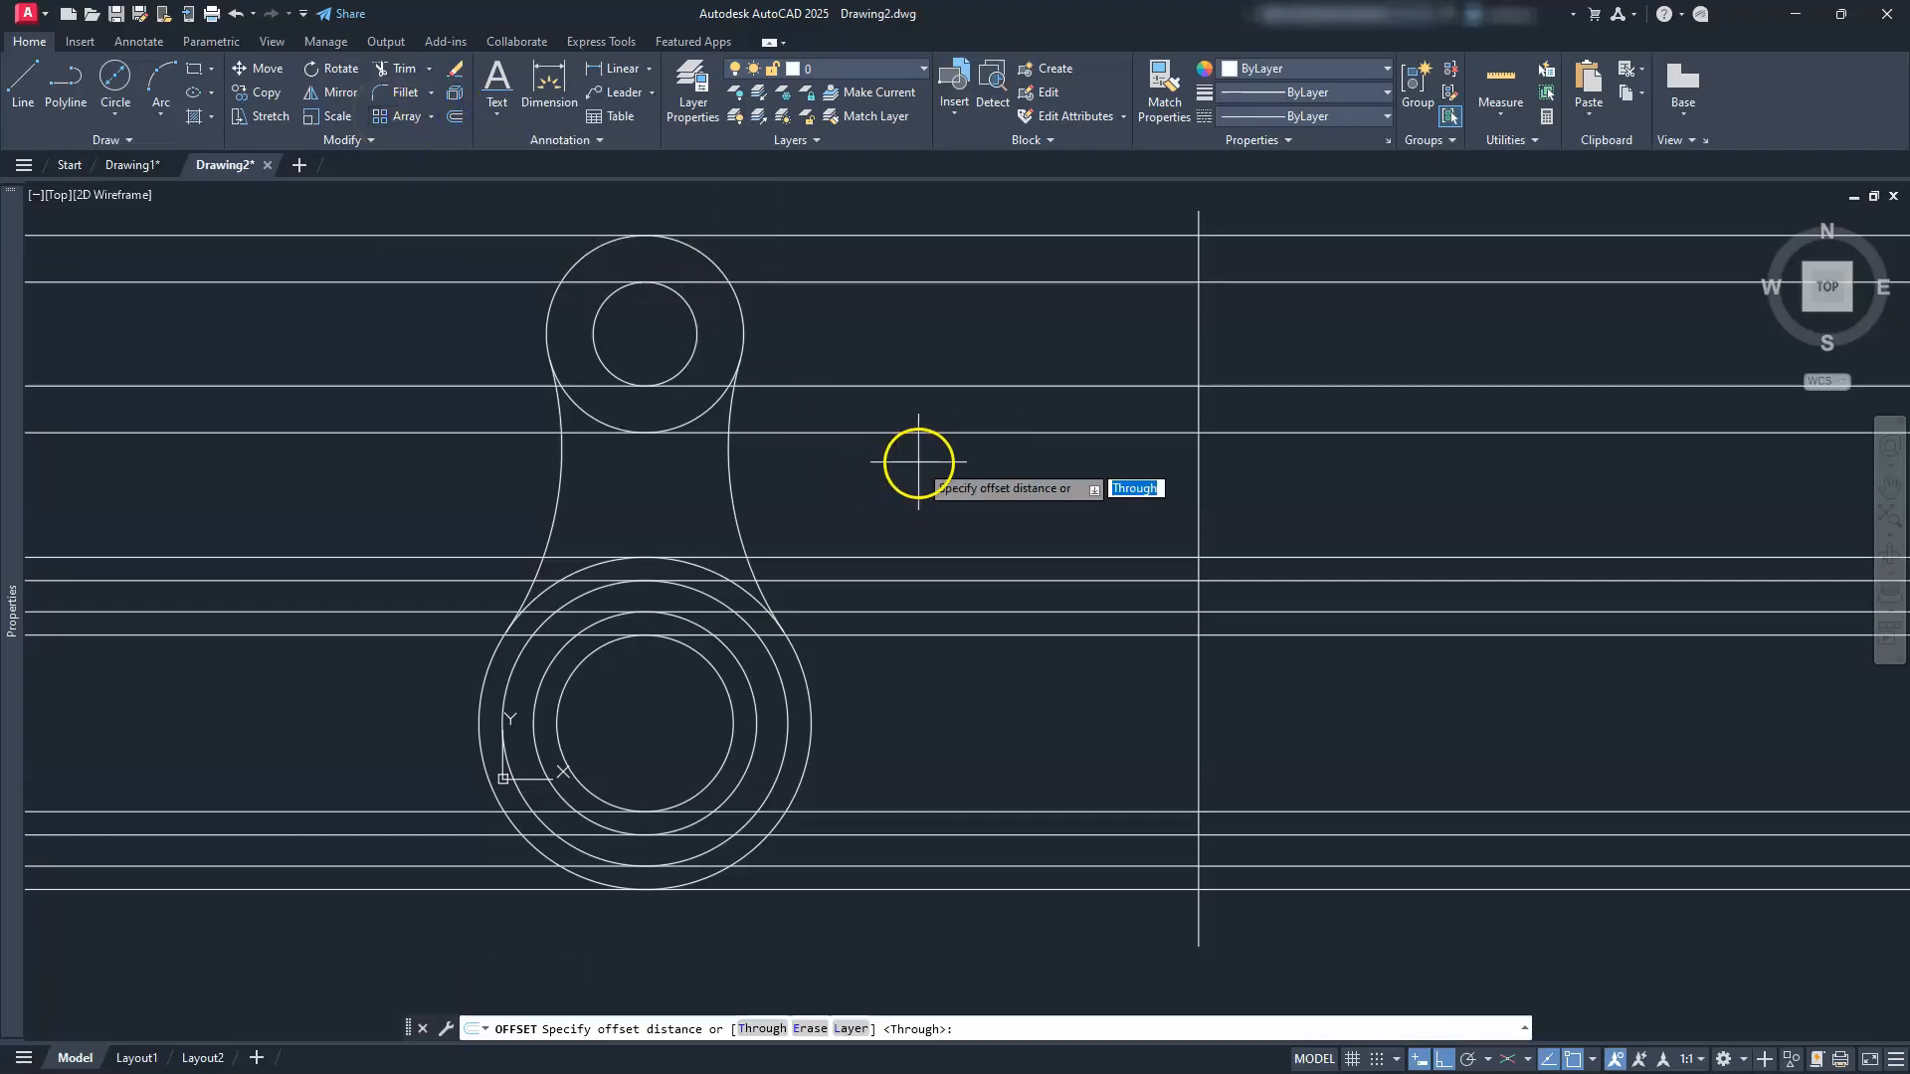
text(30)
key(Return)
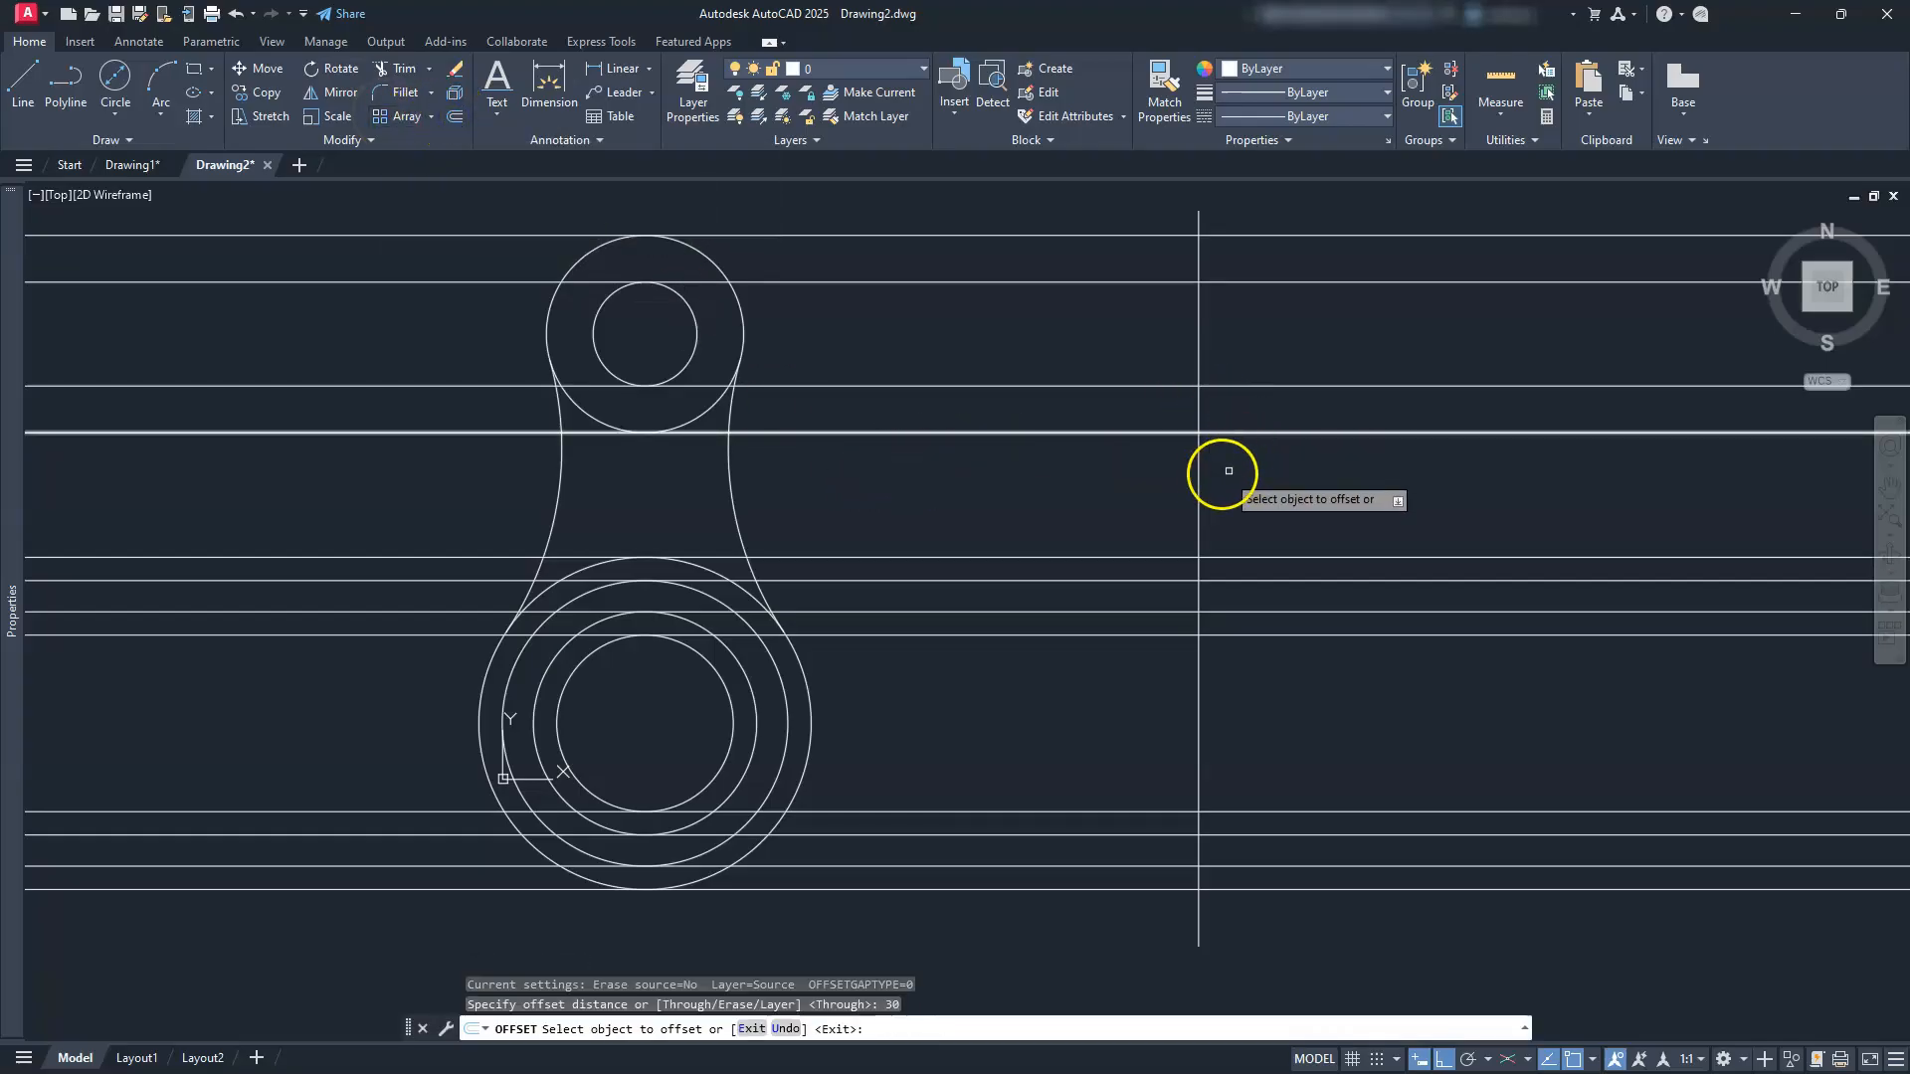
click(1196, 481)
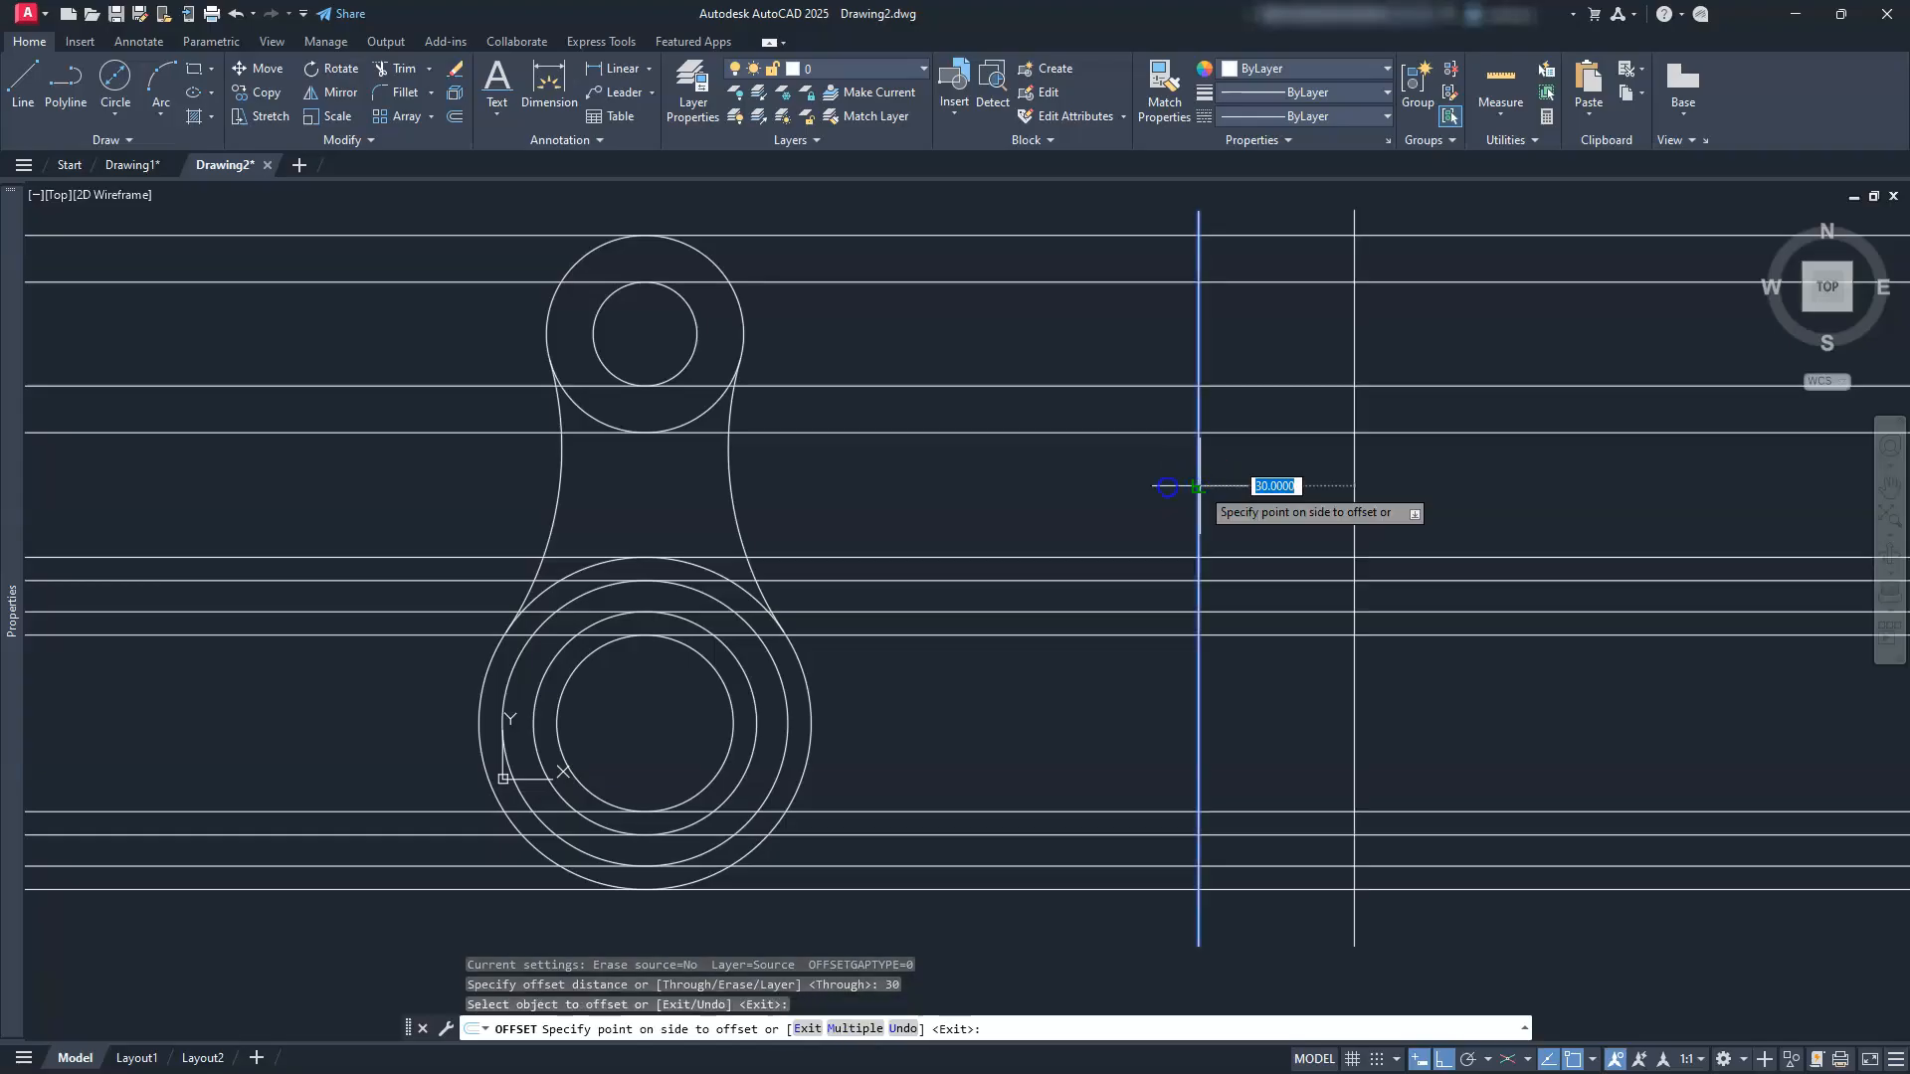
click(1107, 503)
scroll(971, 340, up, 3)
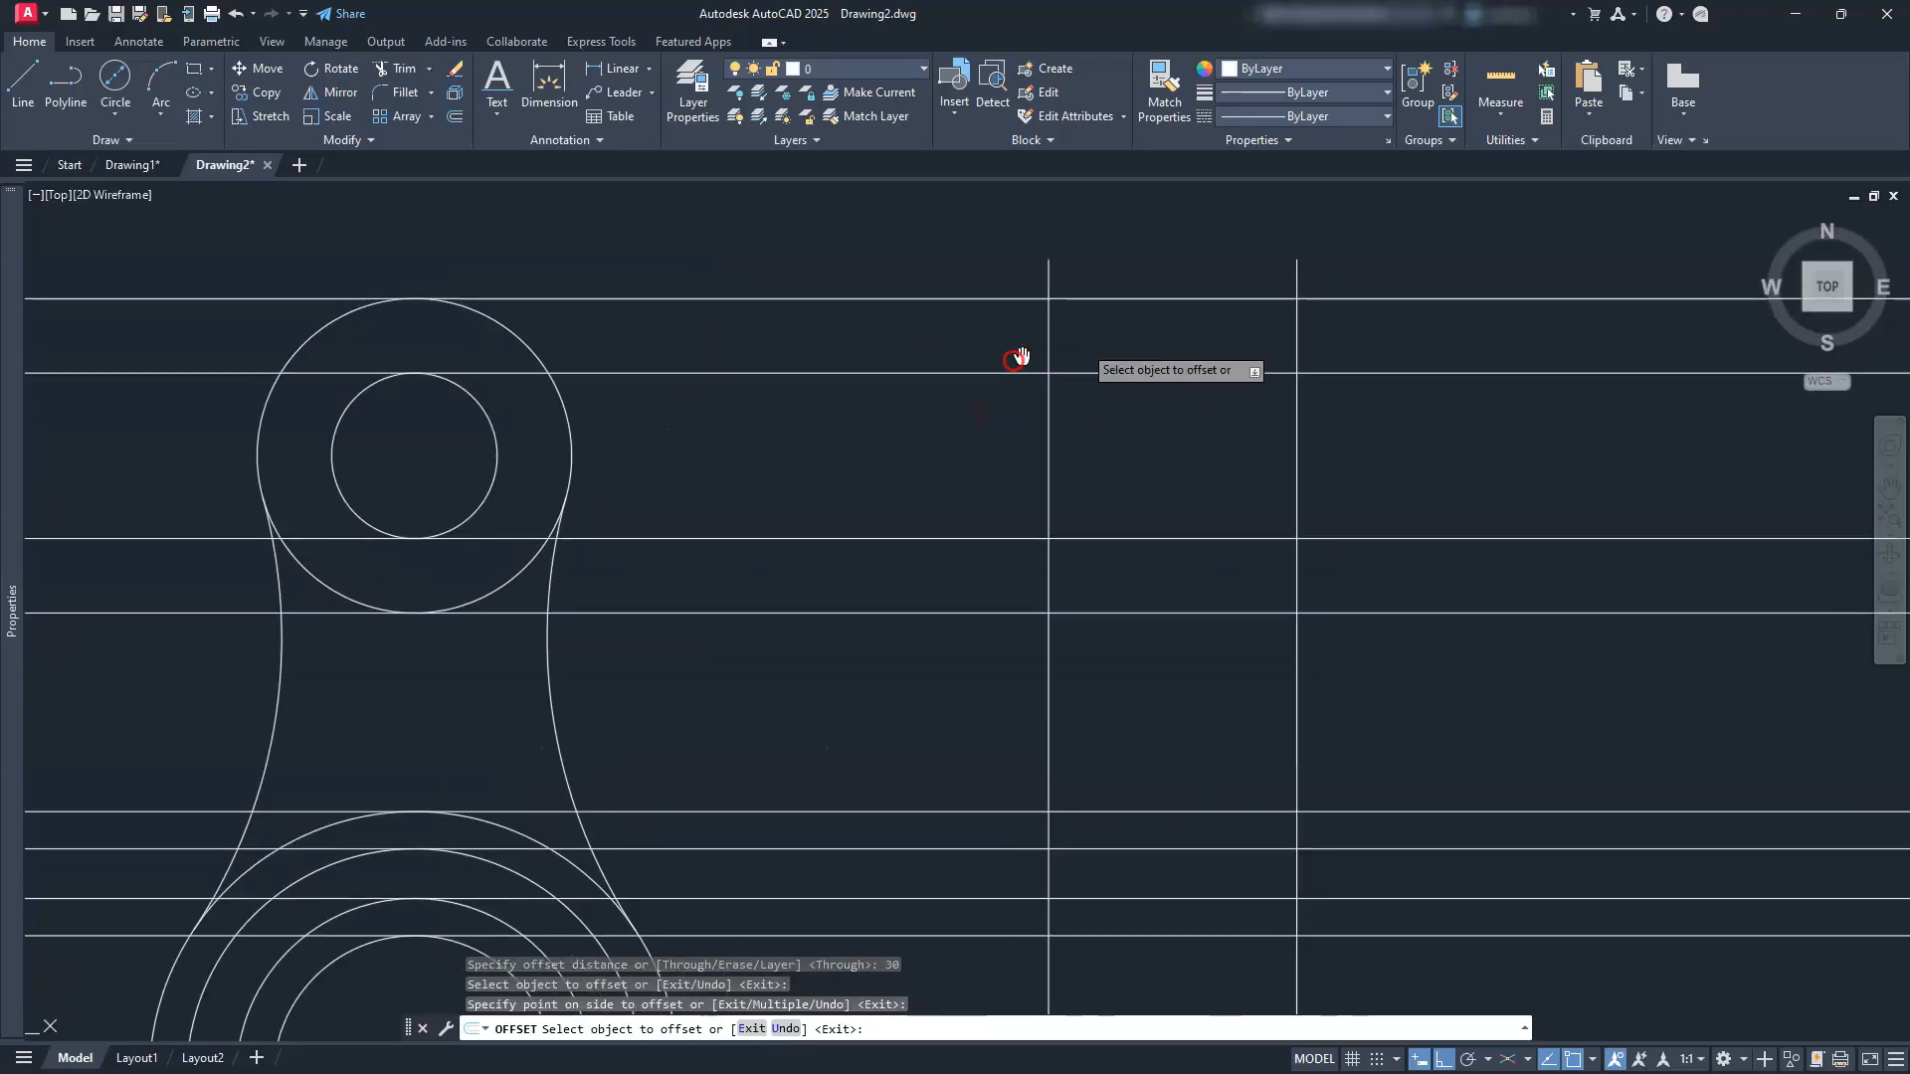
key(Escape)
key(Escape)
key(Escape)
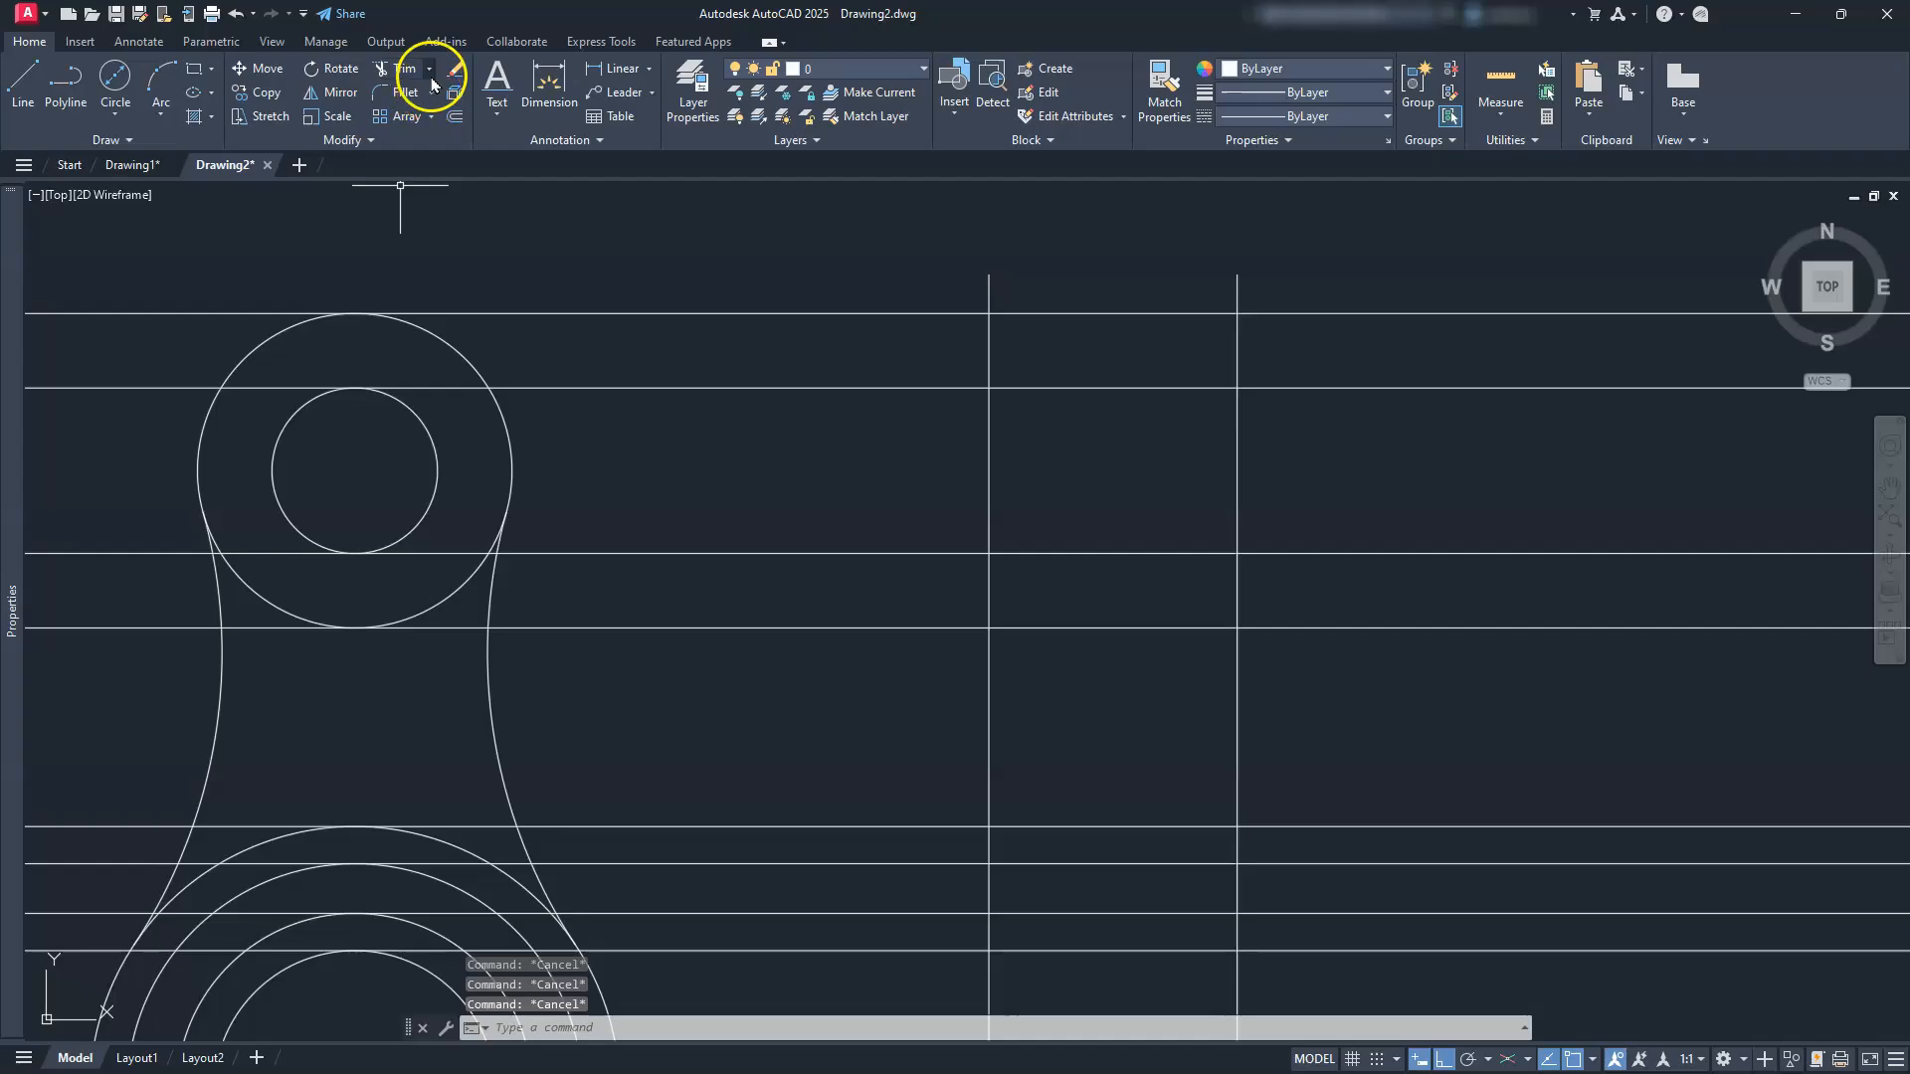
Step: Trim the vertical stubs above the top line and the top line's left overhang
click(398, 67)
click(1300, 278)
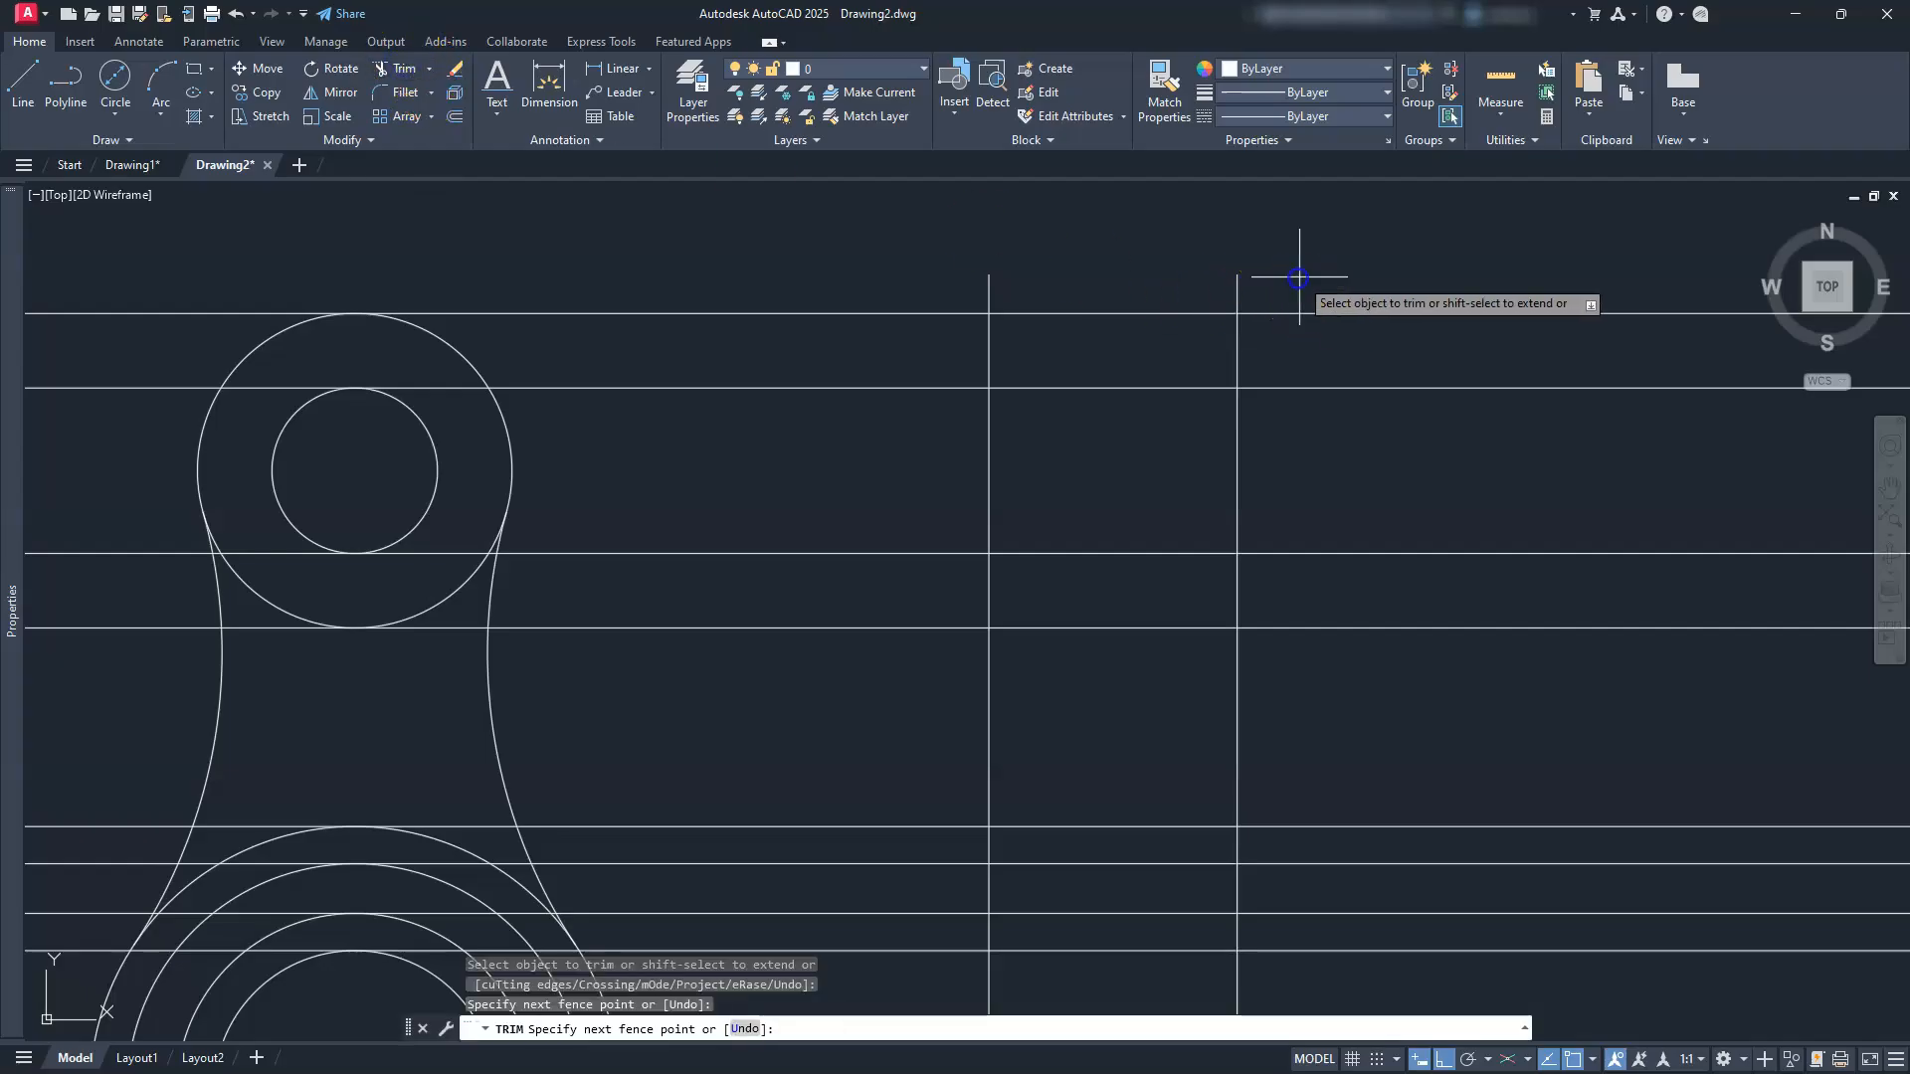
click(852, 309)
click(905, 251)
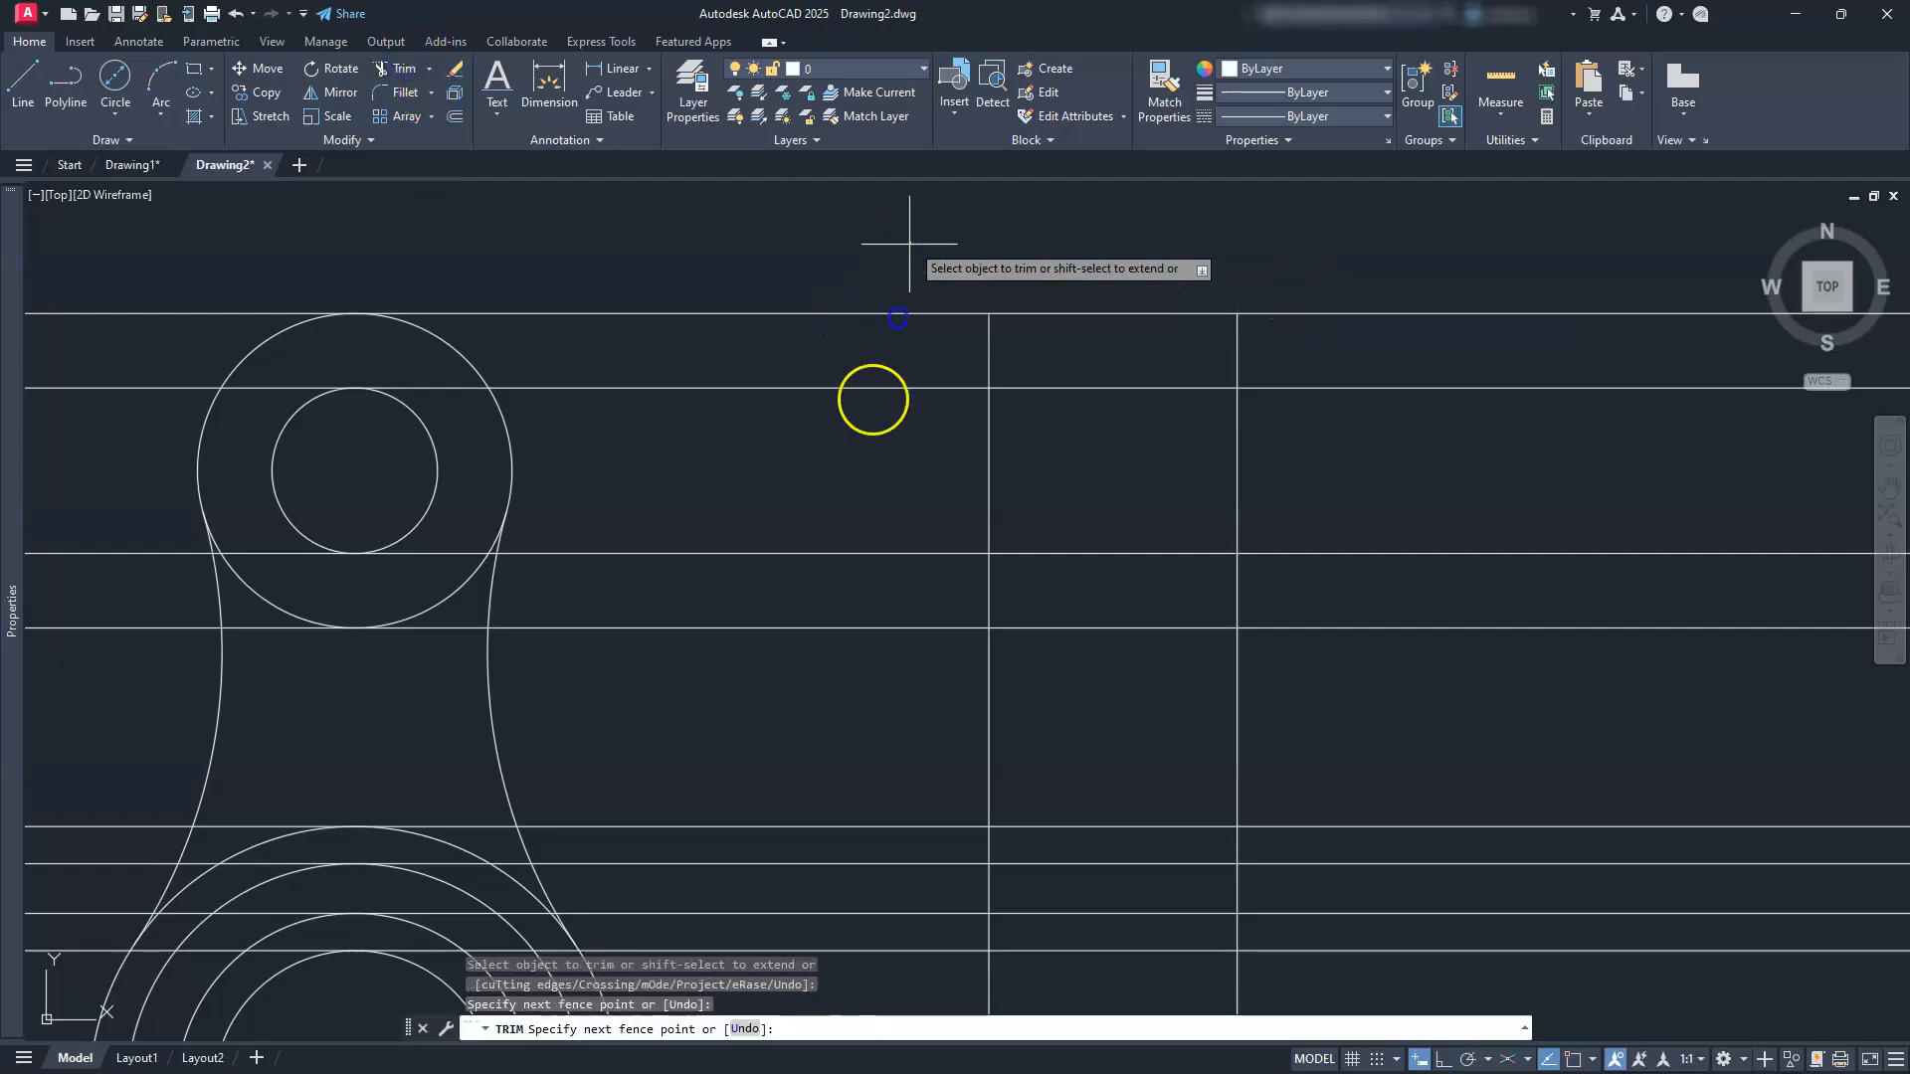
click(872, 682)
Step: Trim the verticals below and the horizontals right, closing the 30-wide upper rectangle
click(1281, 651)
click(938, 691)
click(1555, 632)
click(1502, 652)
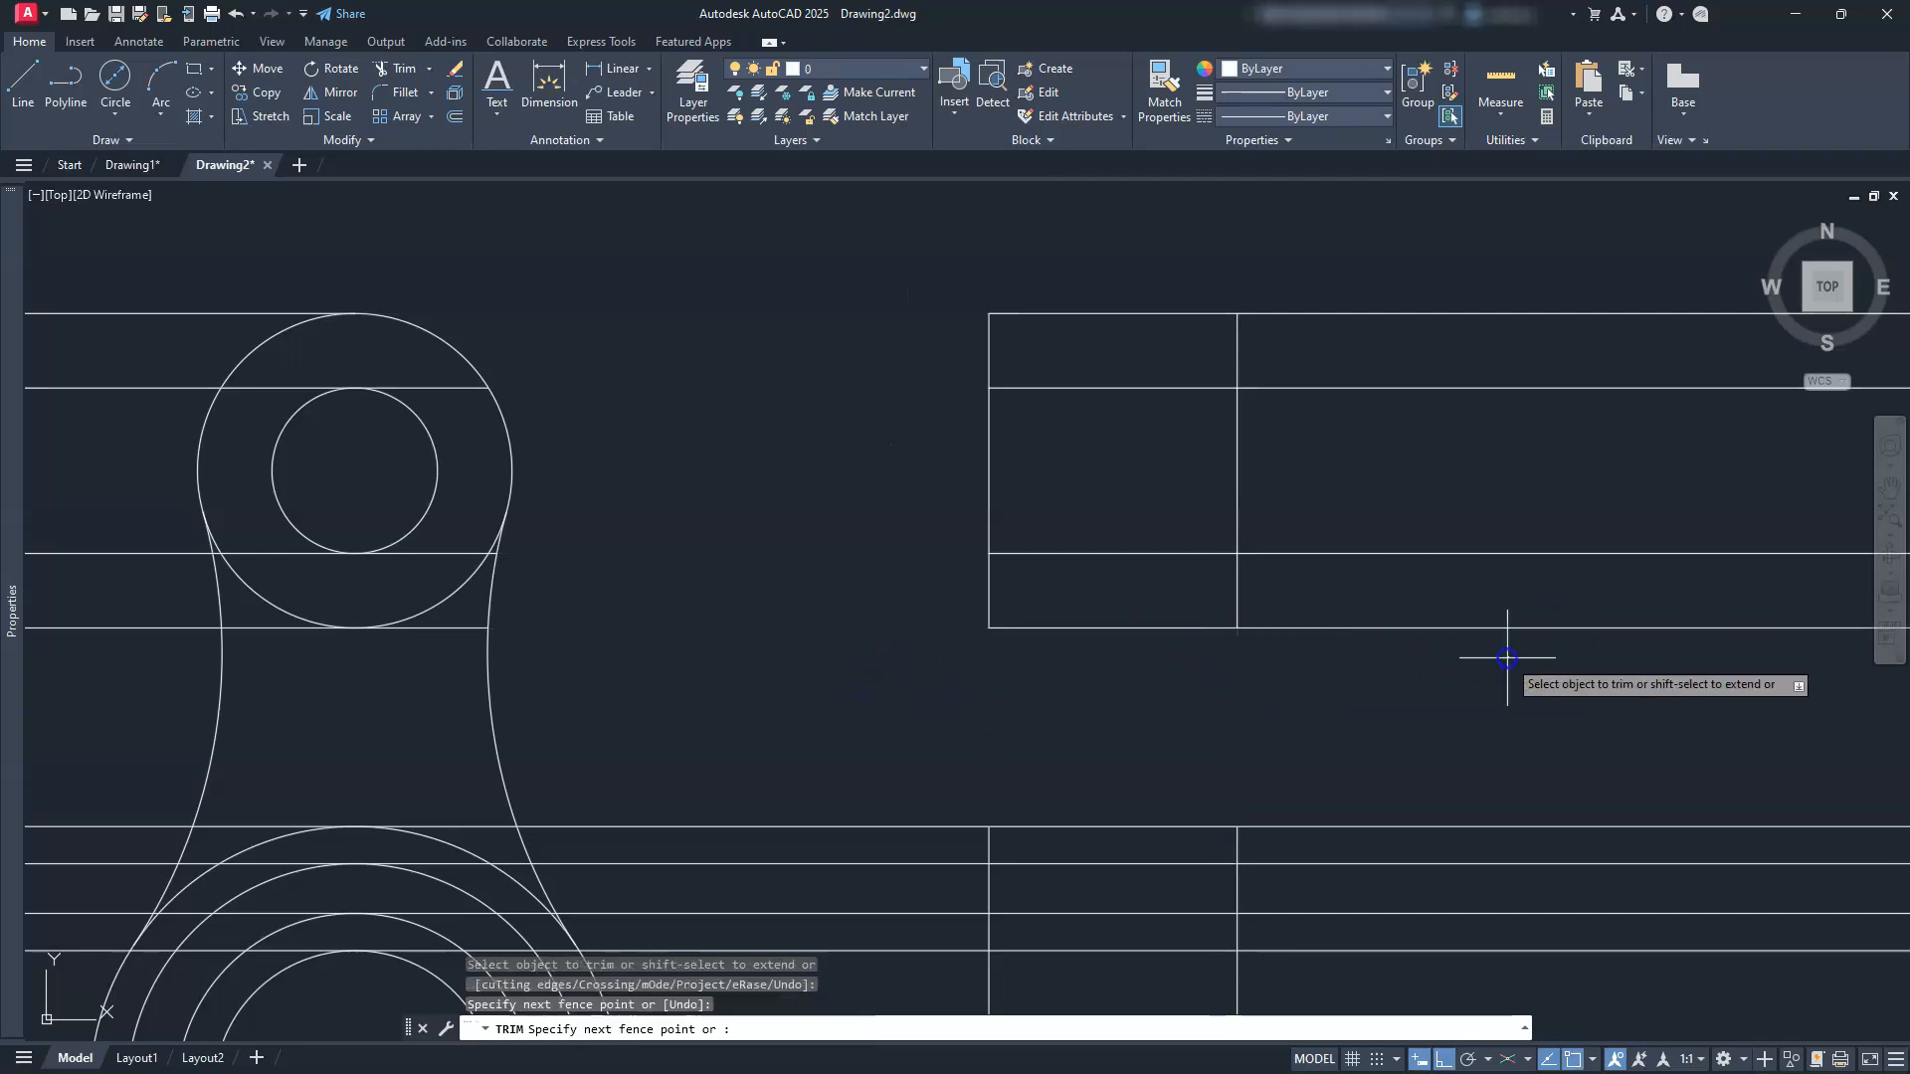
click(1453, 310)
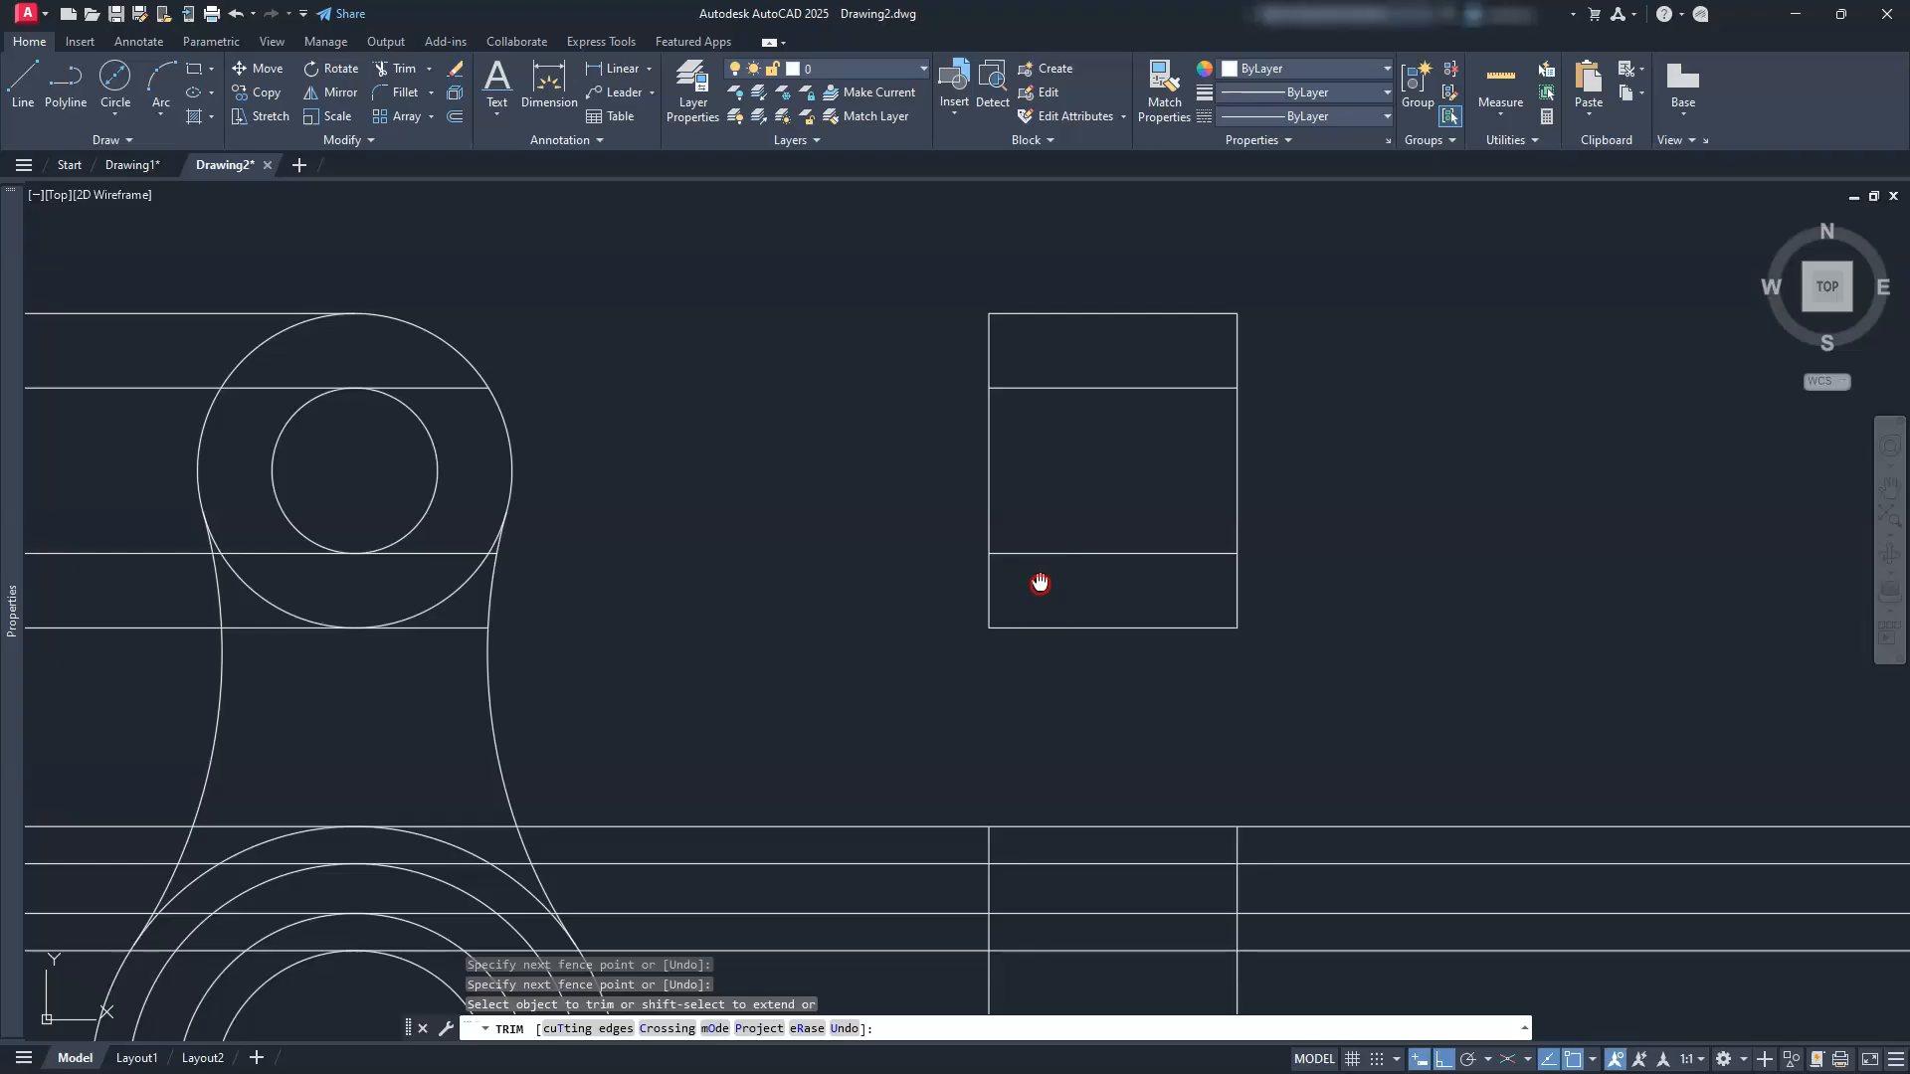
middle_drag(1036, 576, 998, 460)
key(Escape)
key(Escape)
key(Escape)
key(Escape)
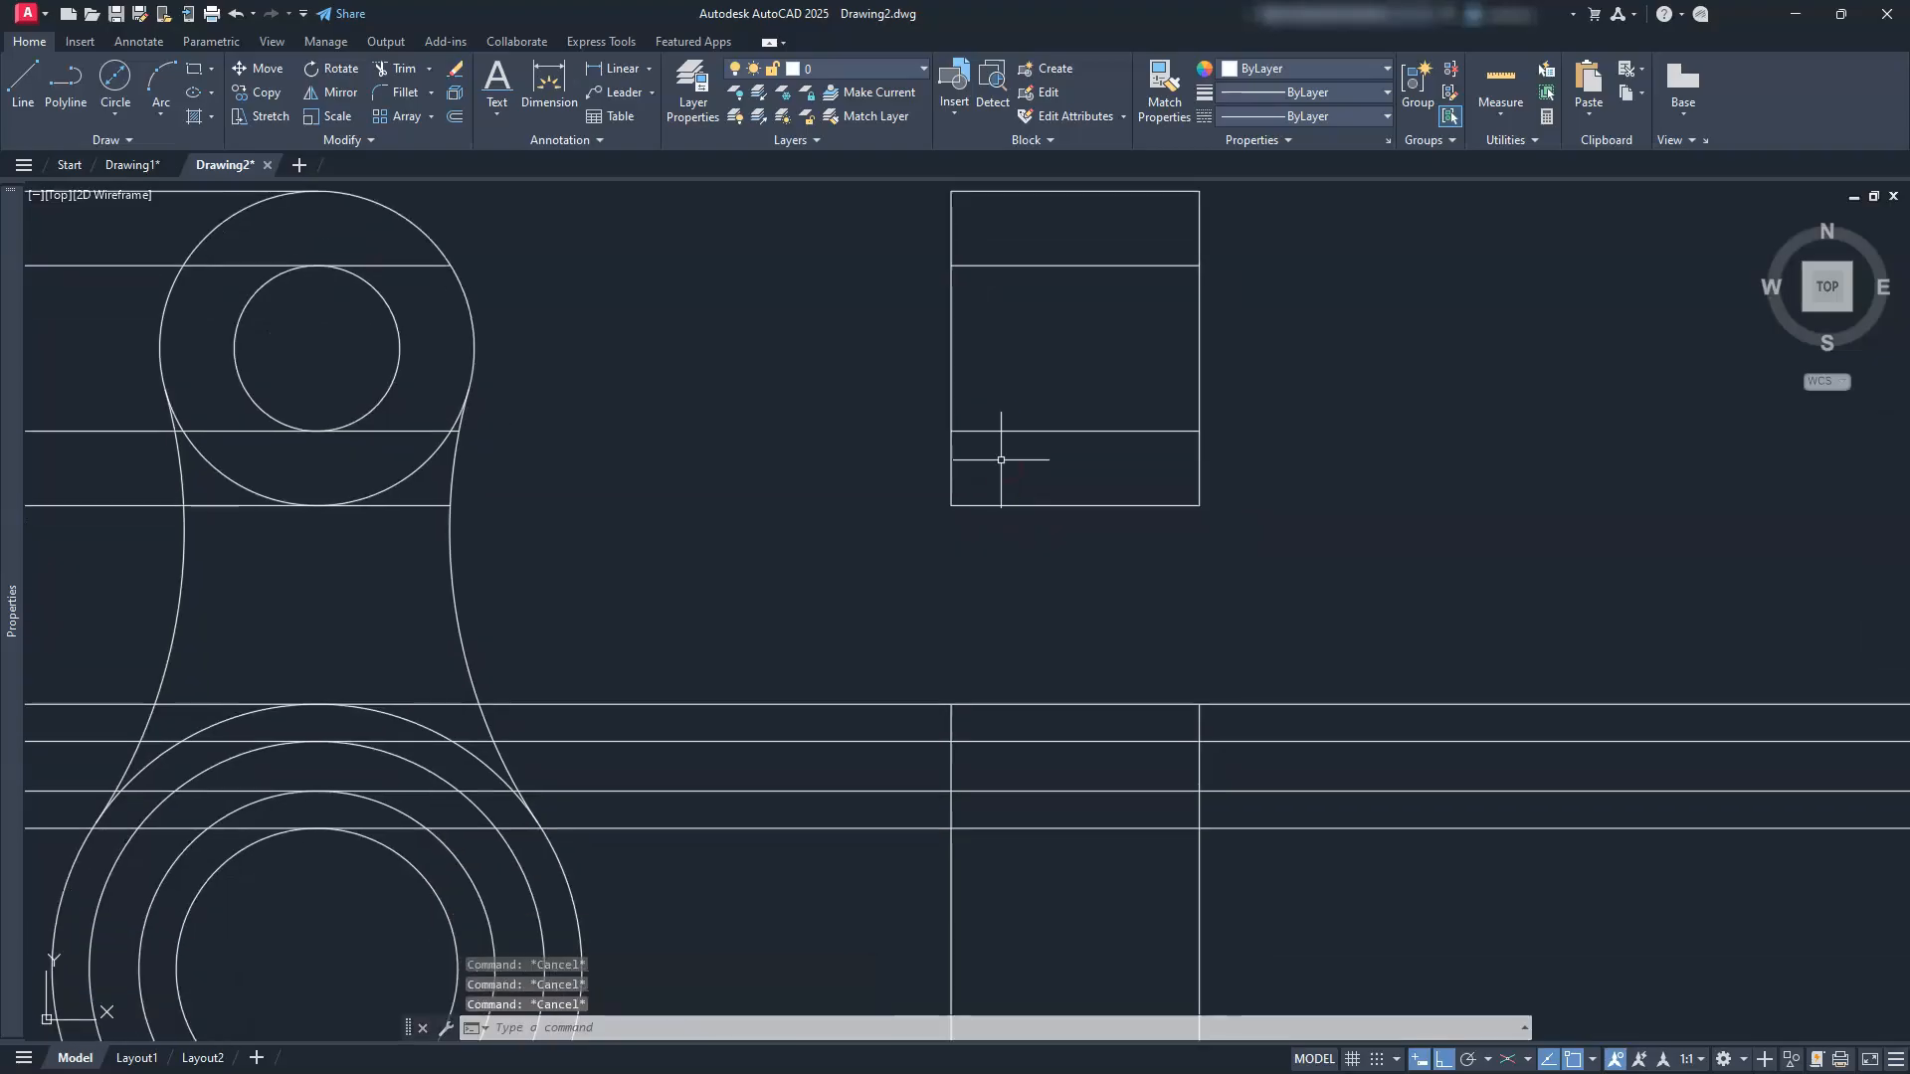
mouse_move(1320, 719)
middle_down()
mouse_move(1339, 392)
mouse_move(1356, 354)
mouse_move(1364, 371)
middle_up()
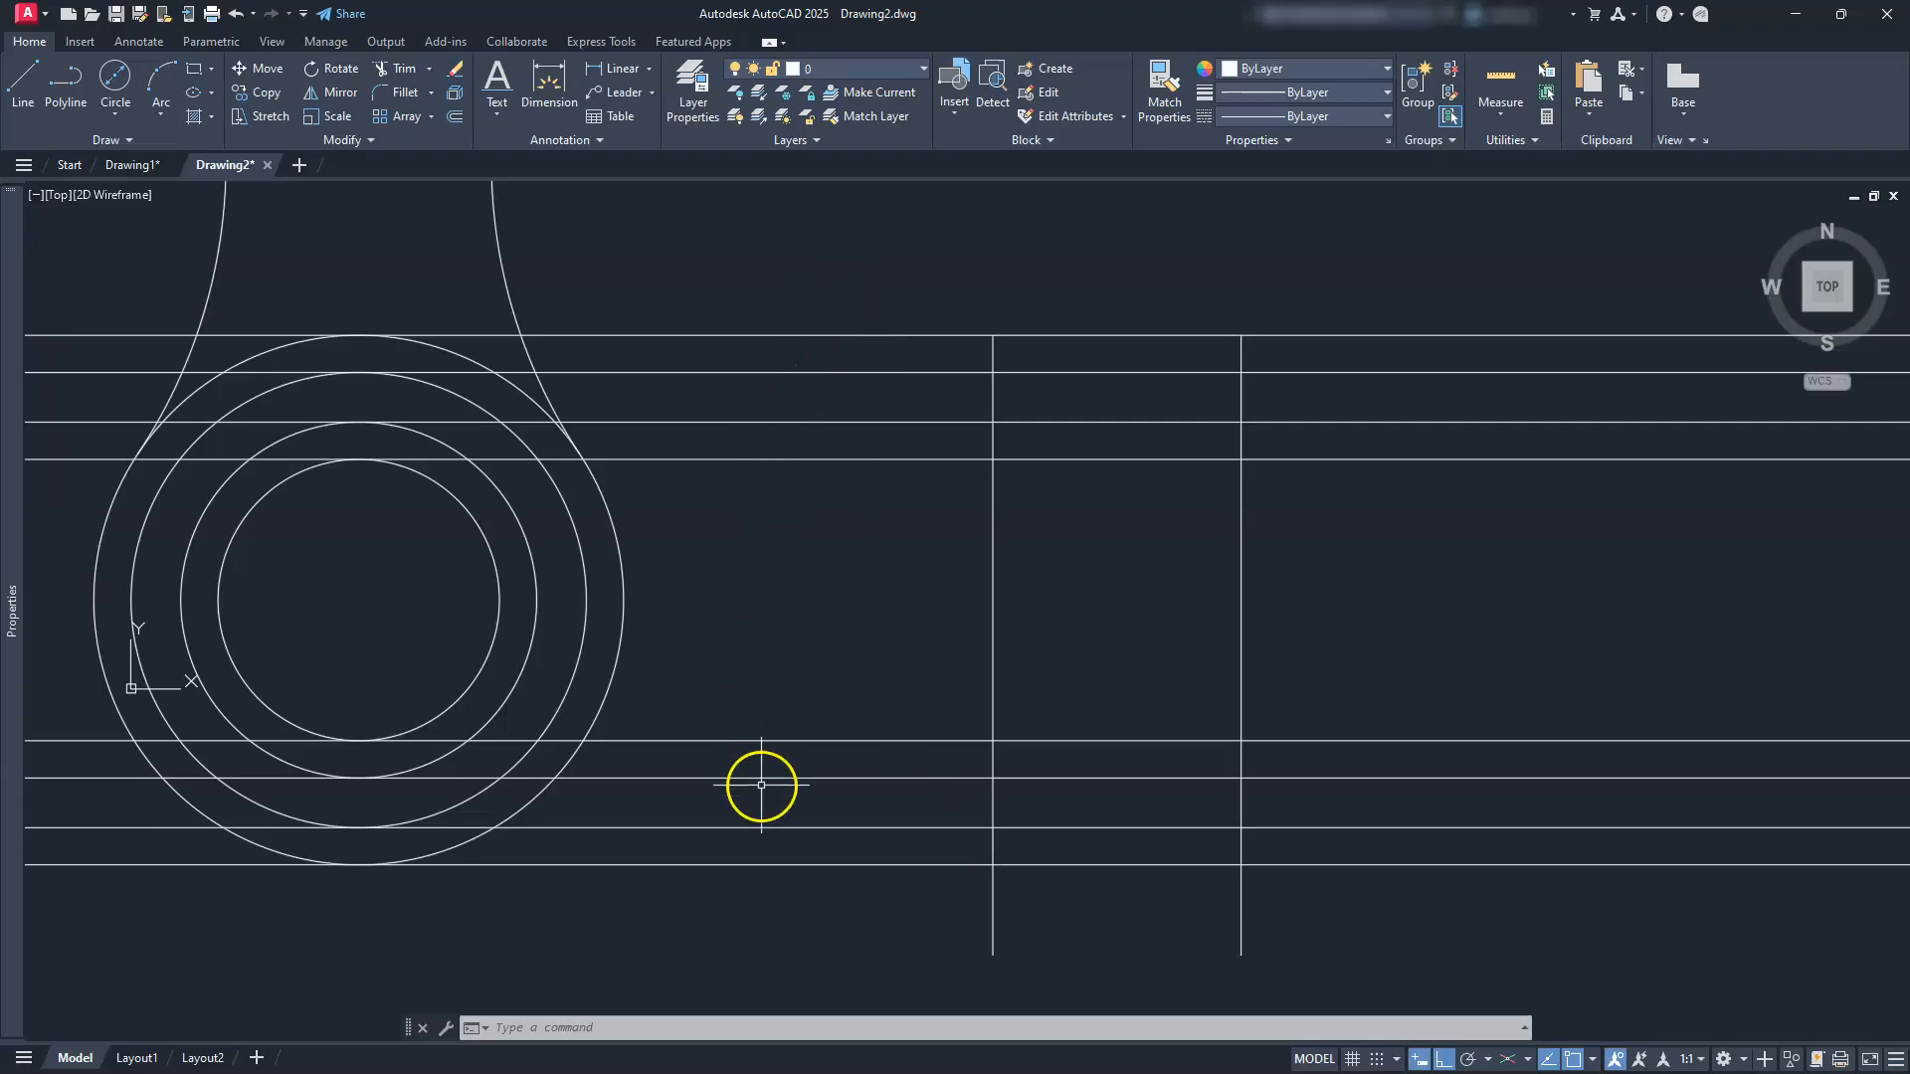
Step: Offset the right vertical line 45 units to the left
click(456, 117)
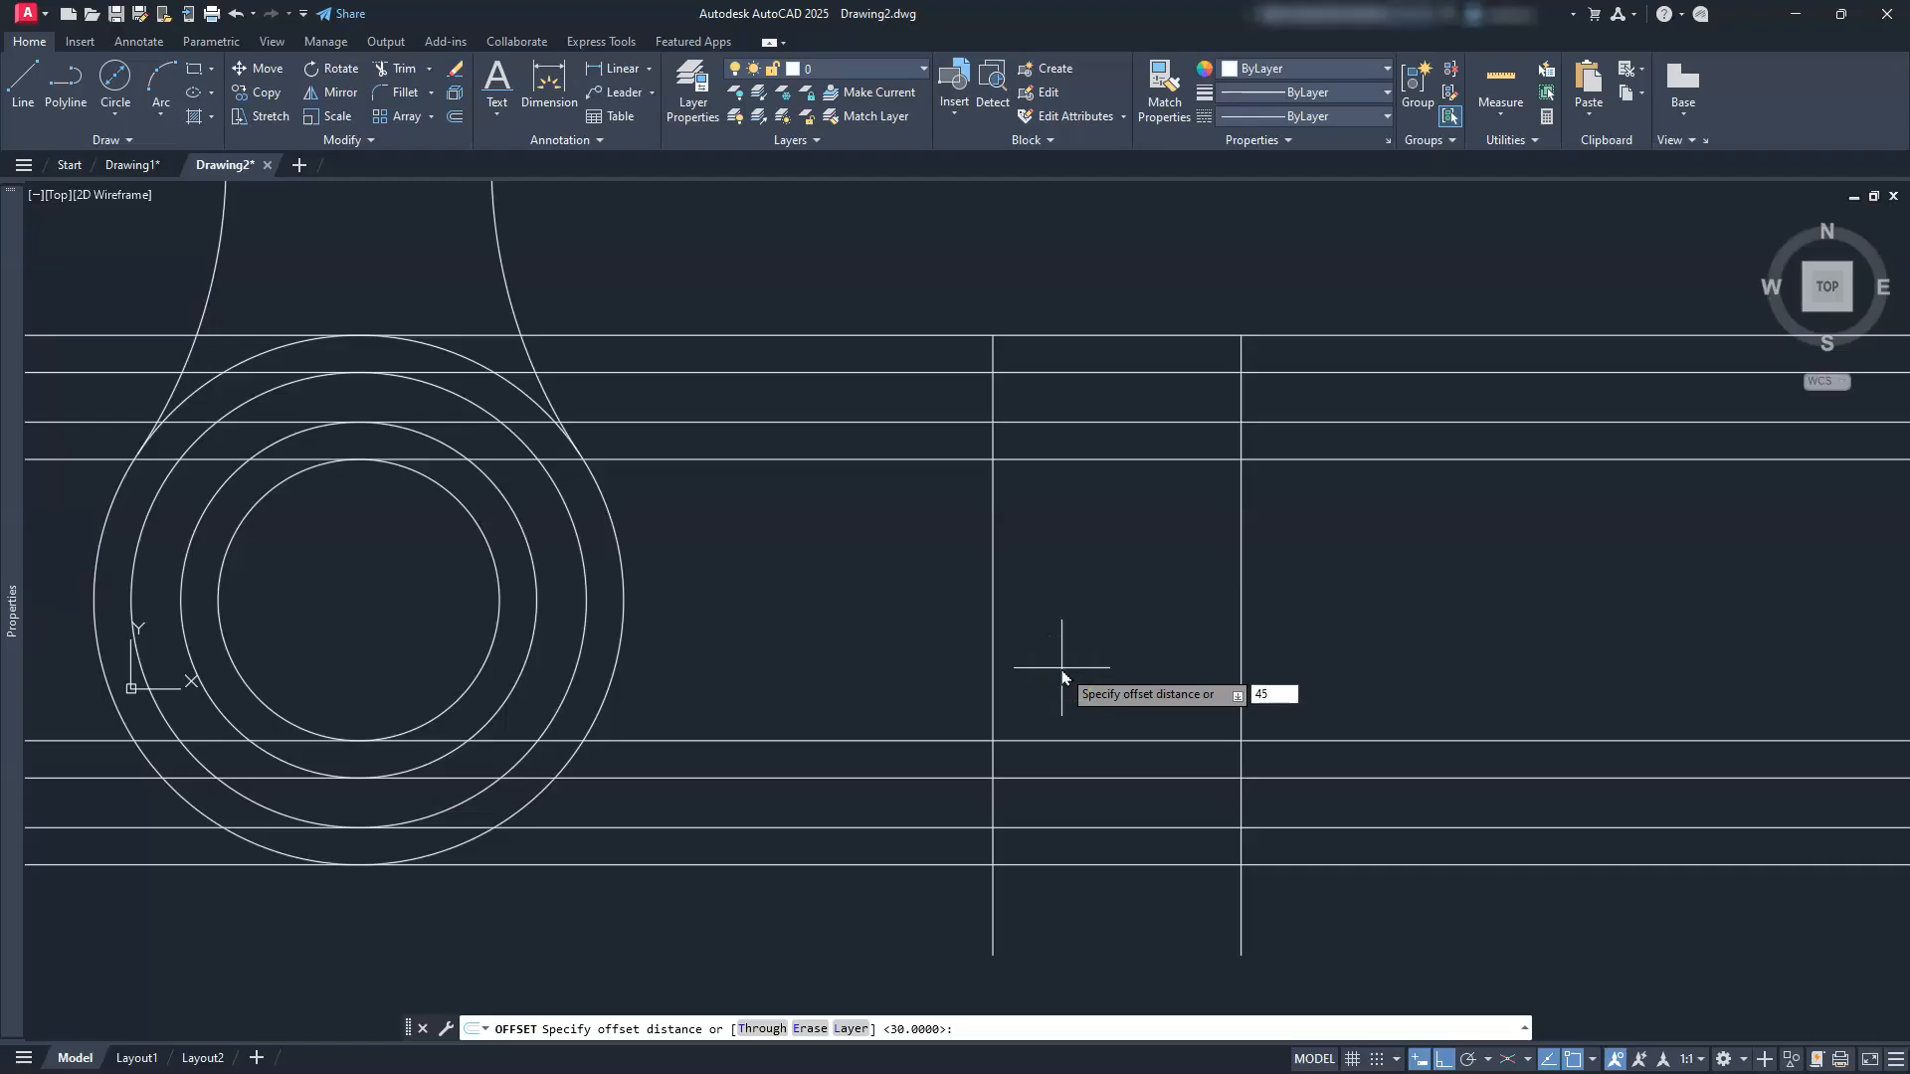
text(45)
key(Return)
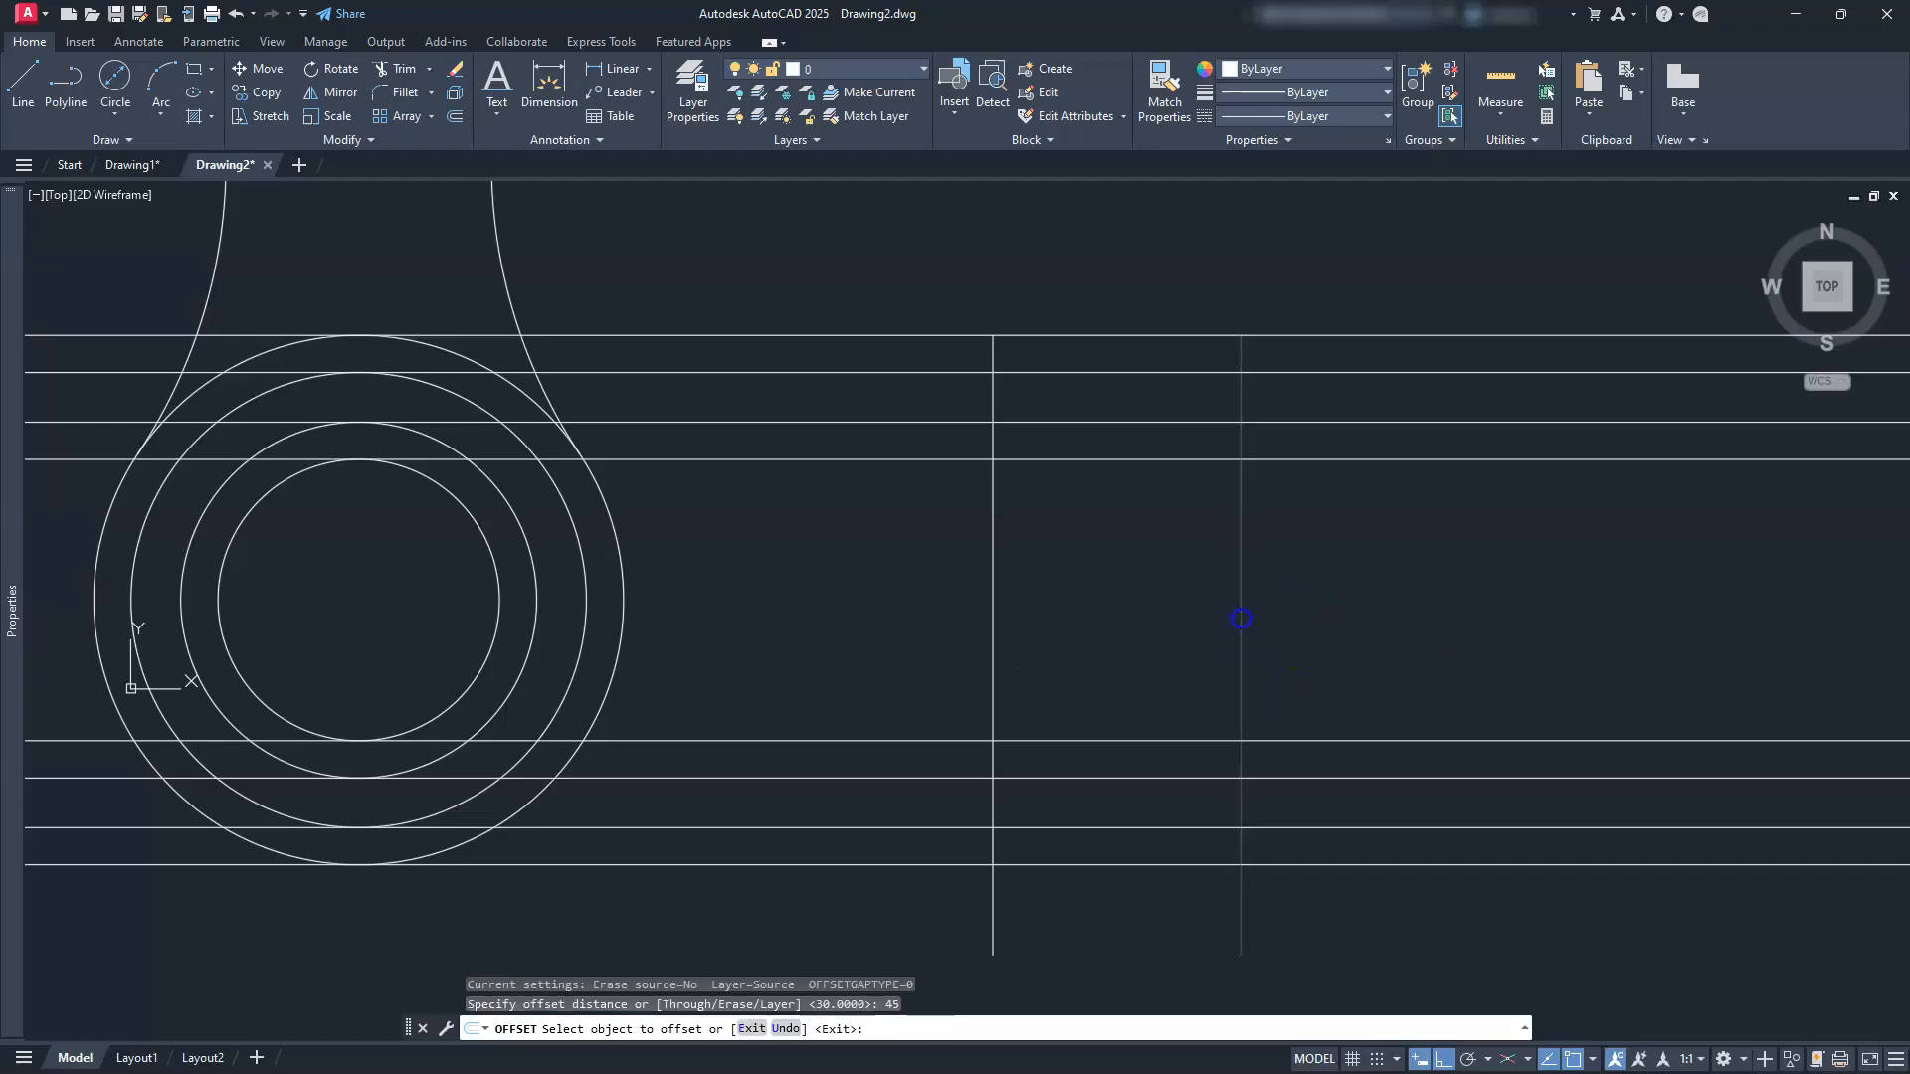
click(1241, 619)
click(938, 631)
key(Escape)
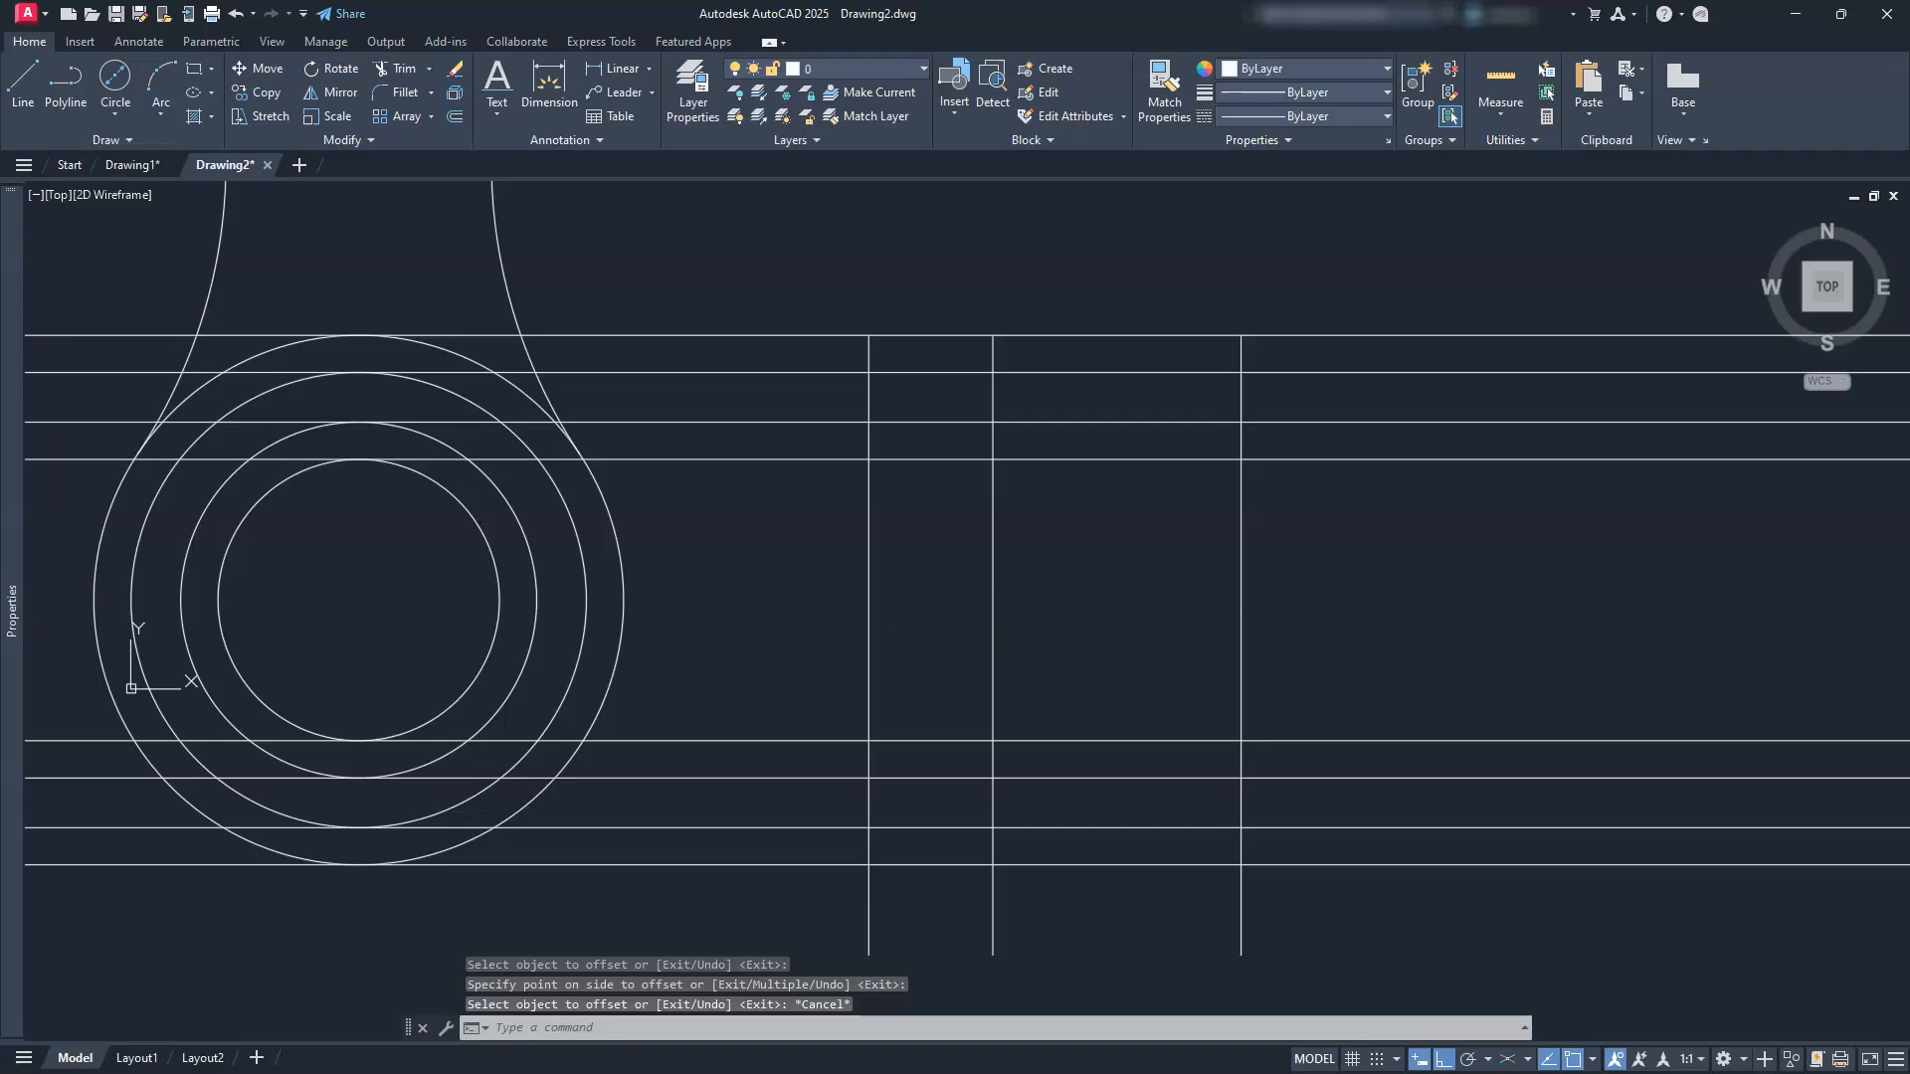
key(Escape)
key(Escape)
key(Escape)
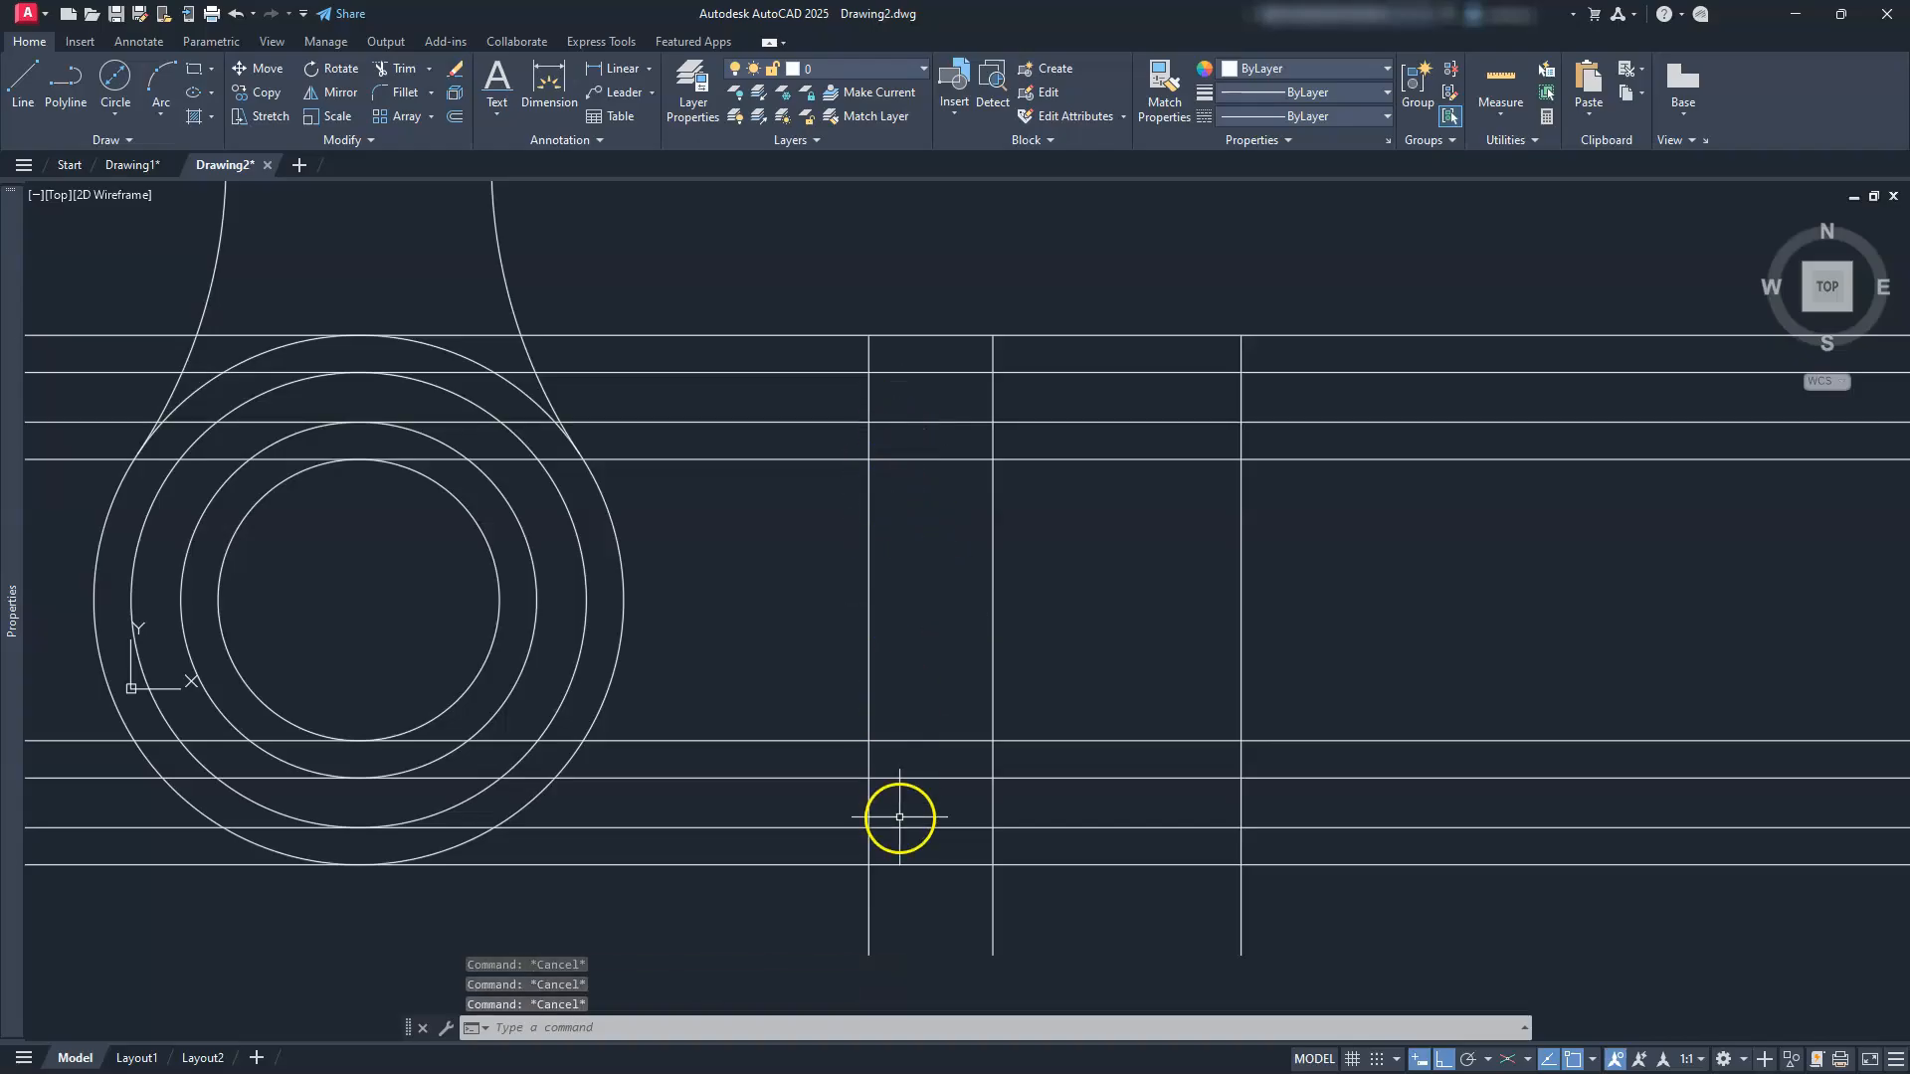
Step: Trim the new 45-offset line's excess pieces and the horizontal lines left of the boss
click(396, 68)
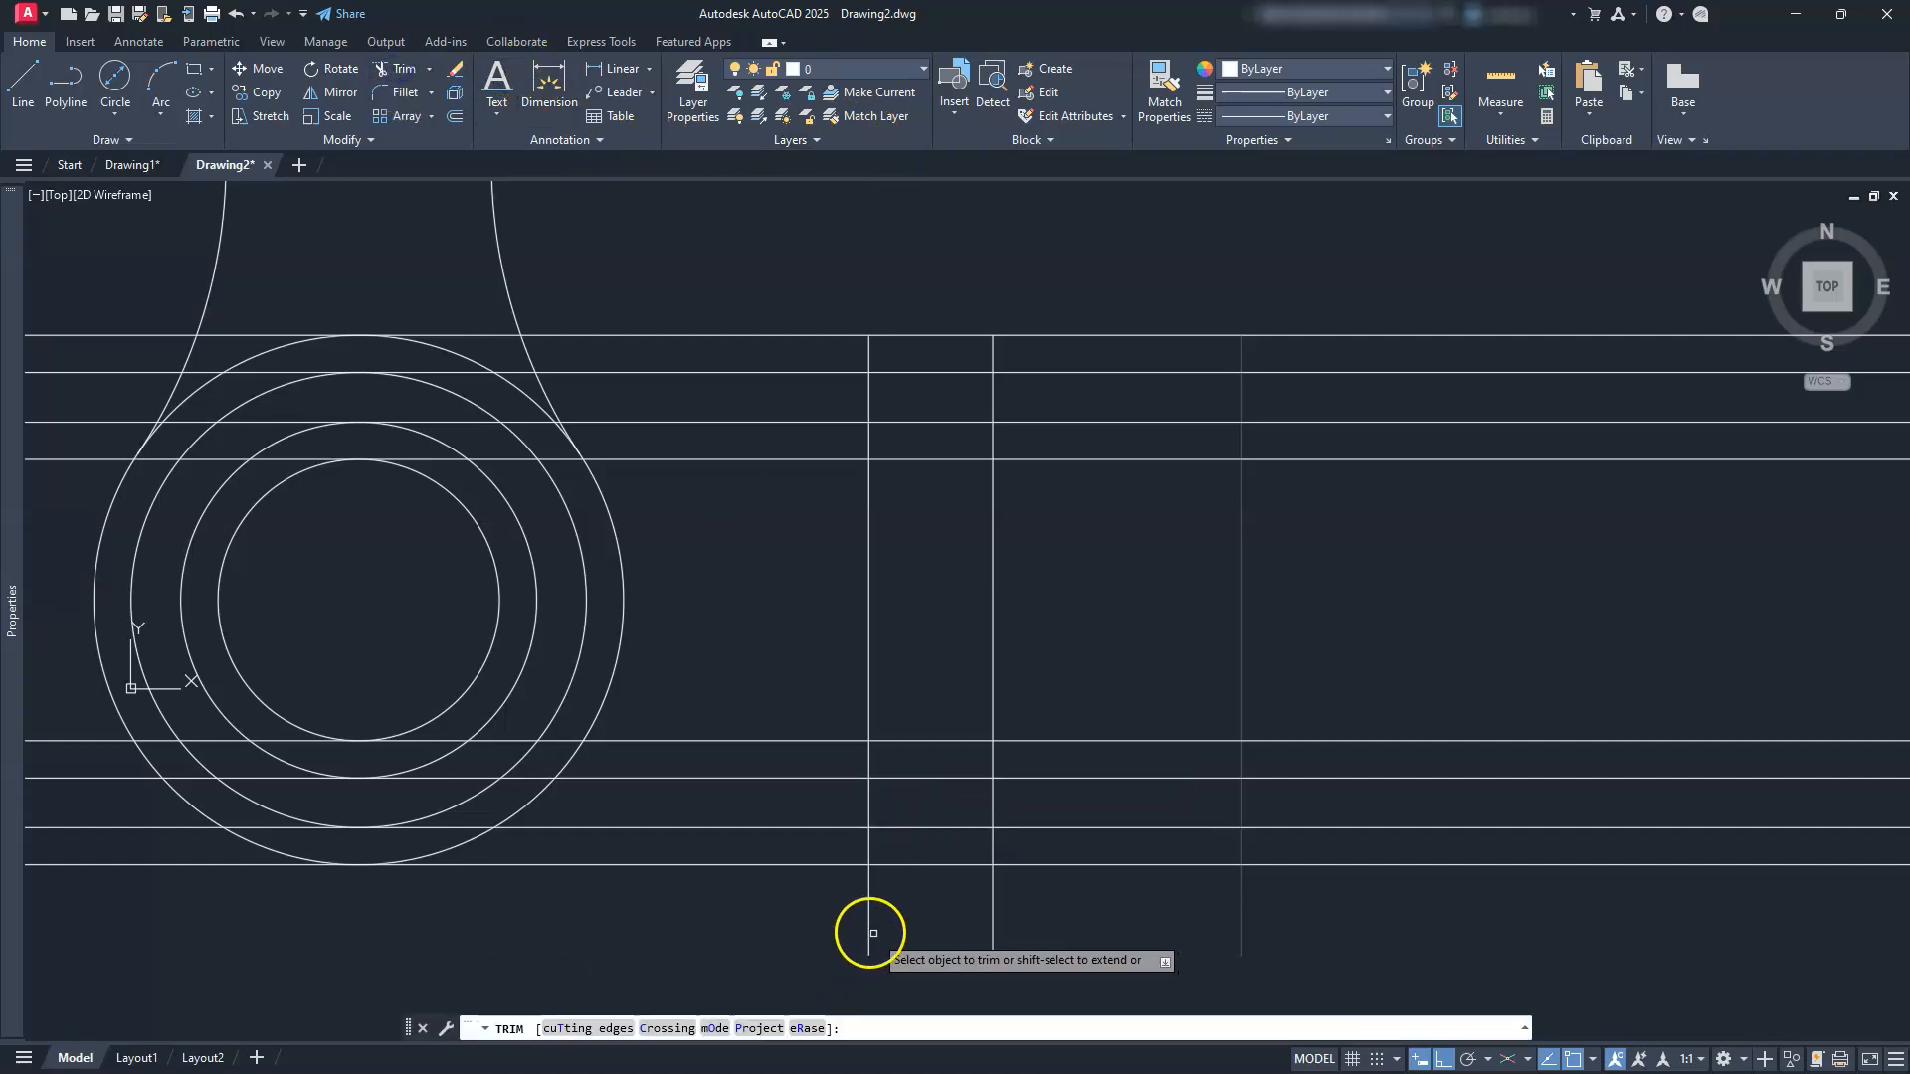
click(870, 845)
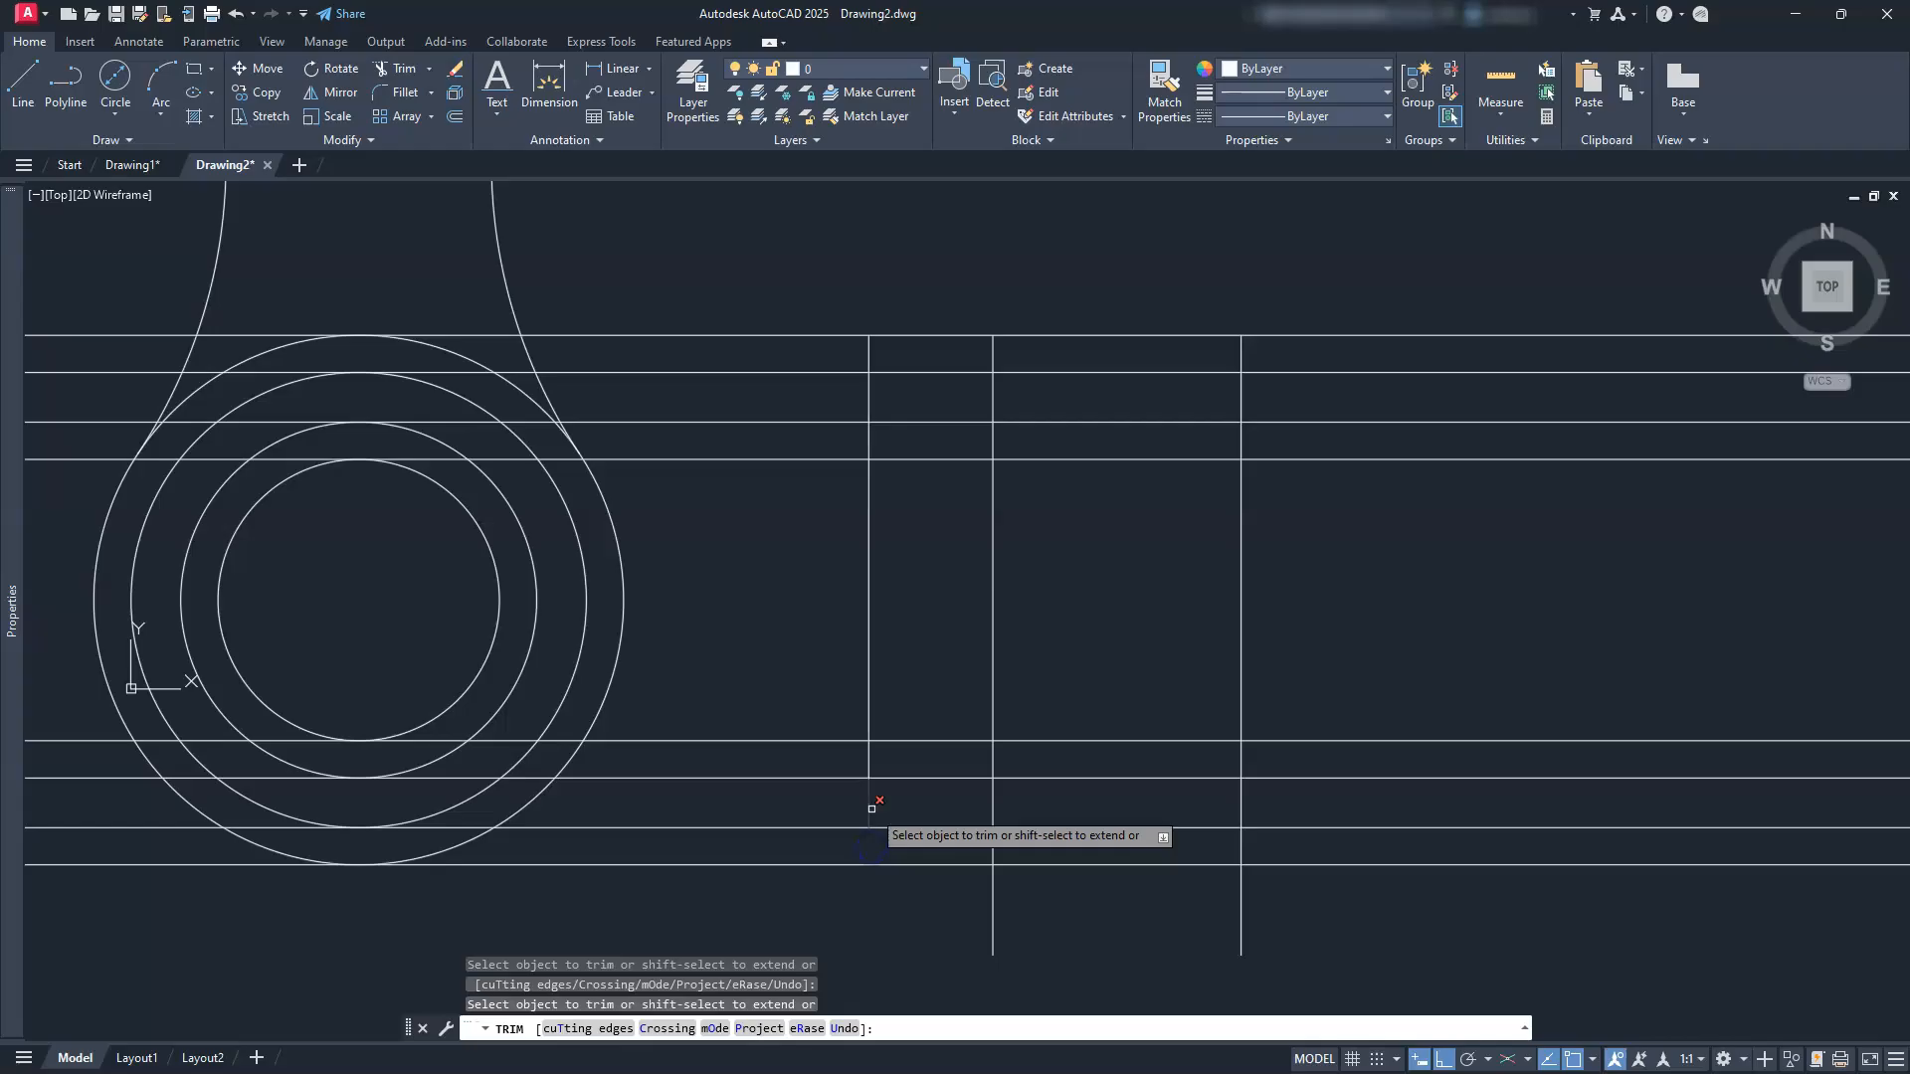
click(868, 344)
click(870, 392)
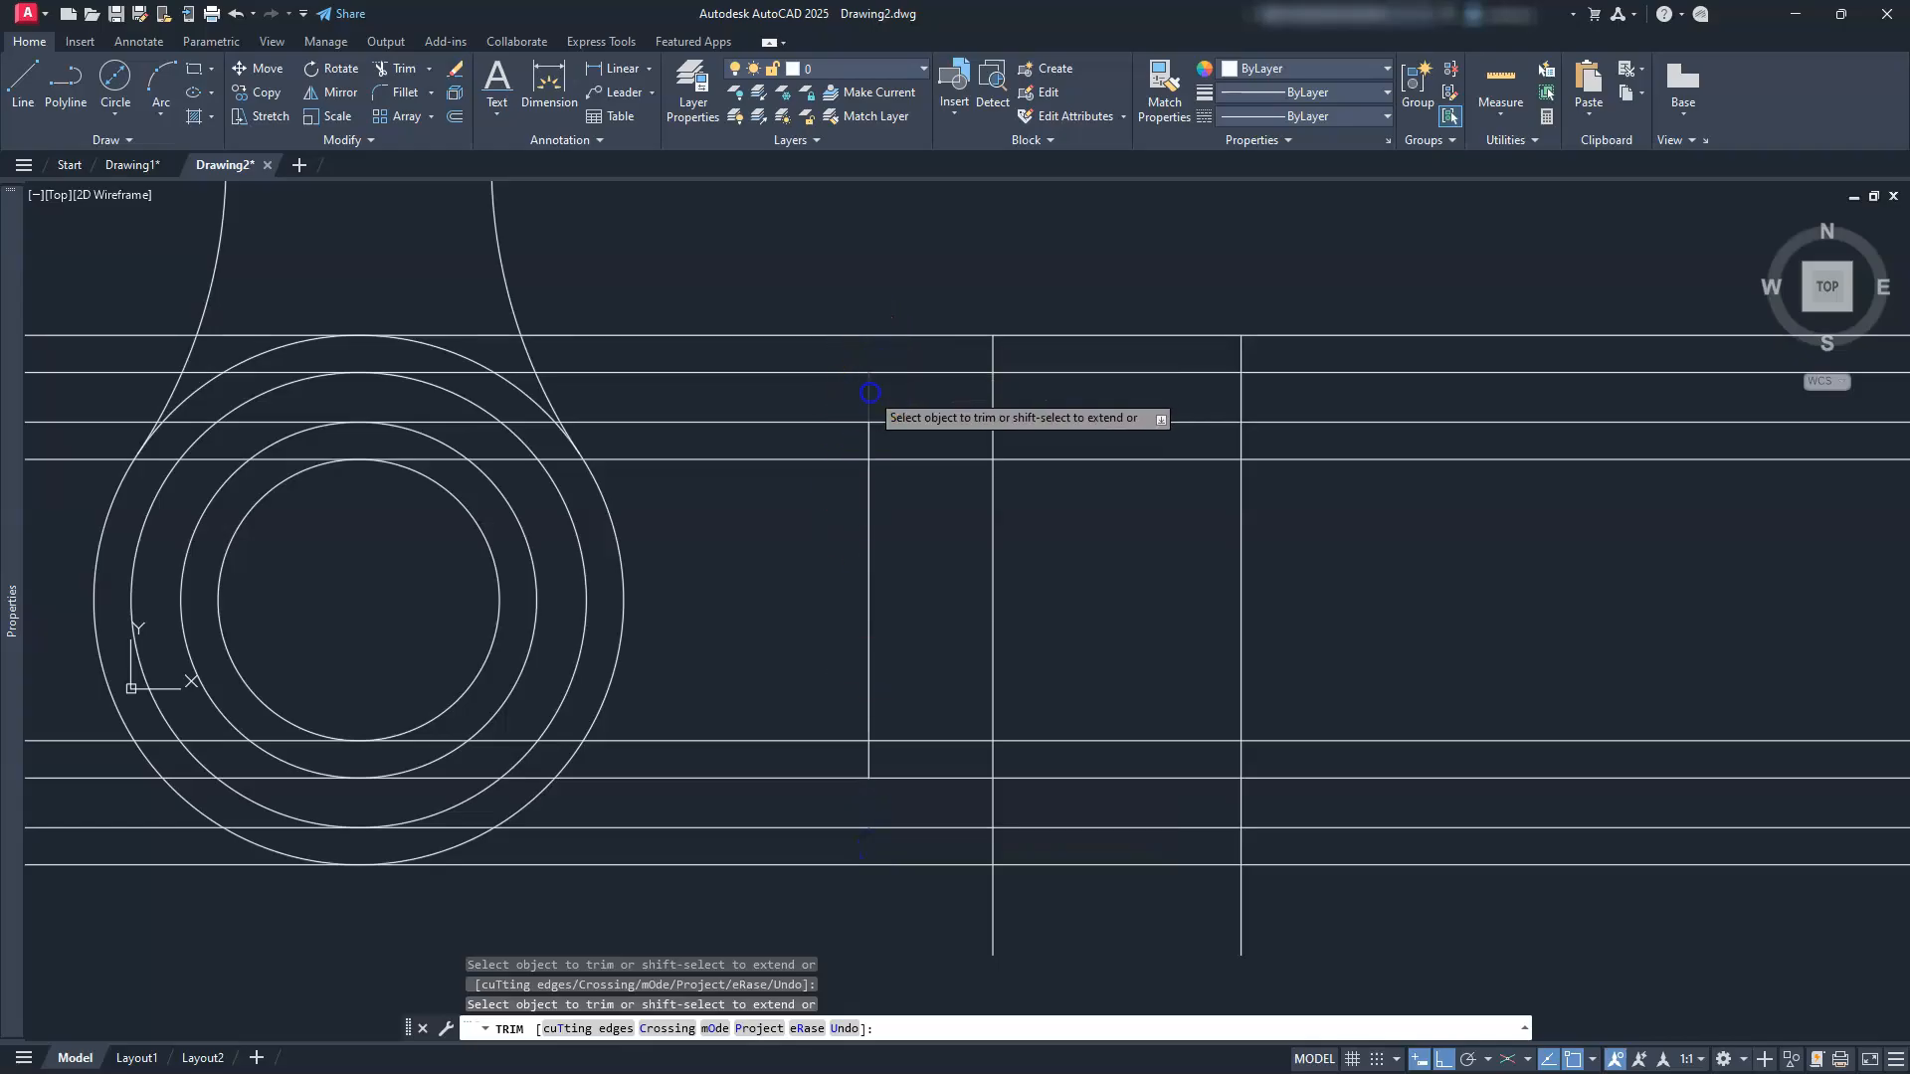
click(822, 407)
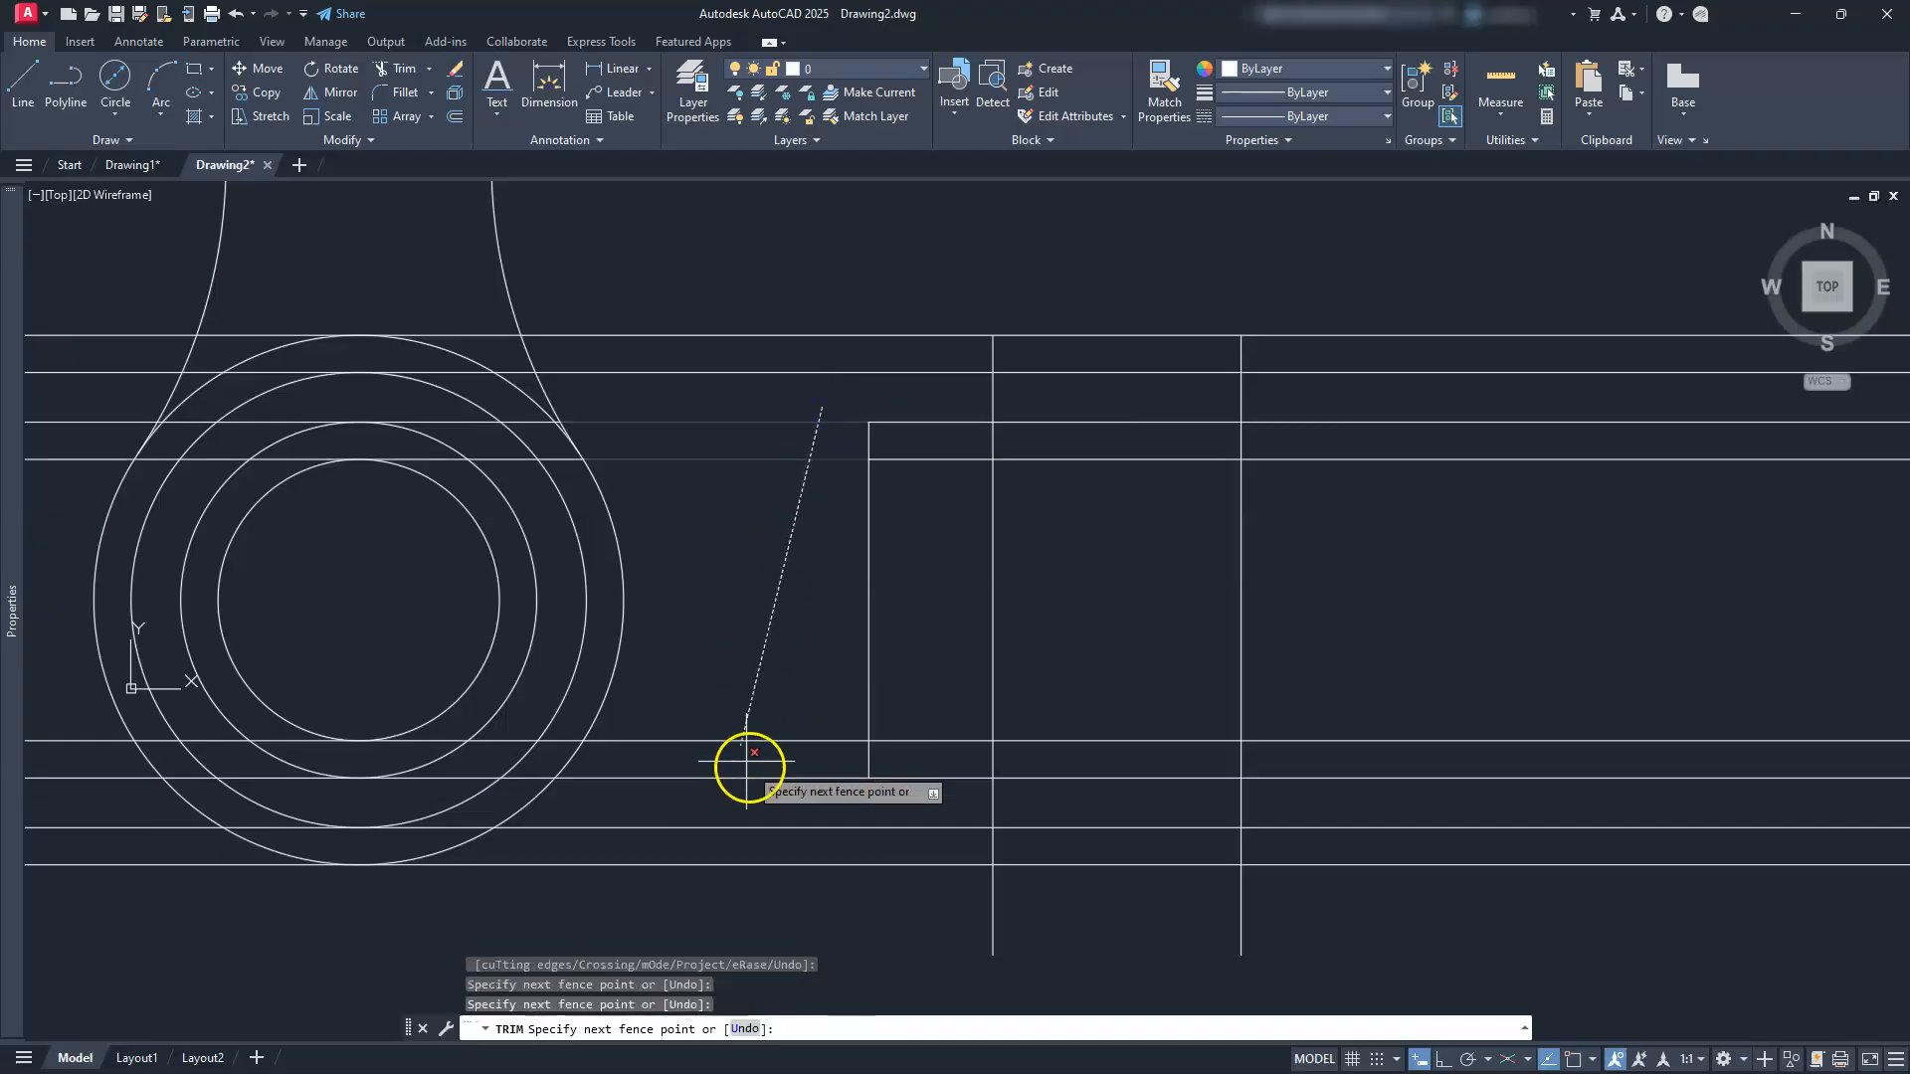
key(Return)
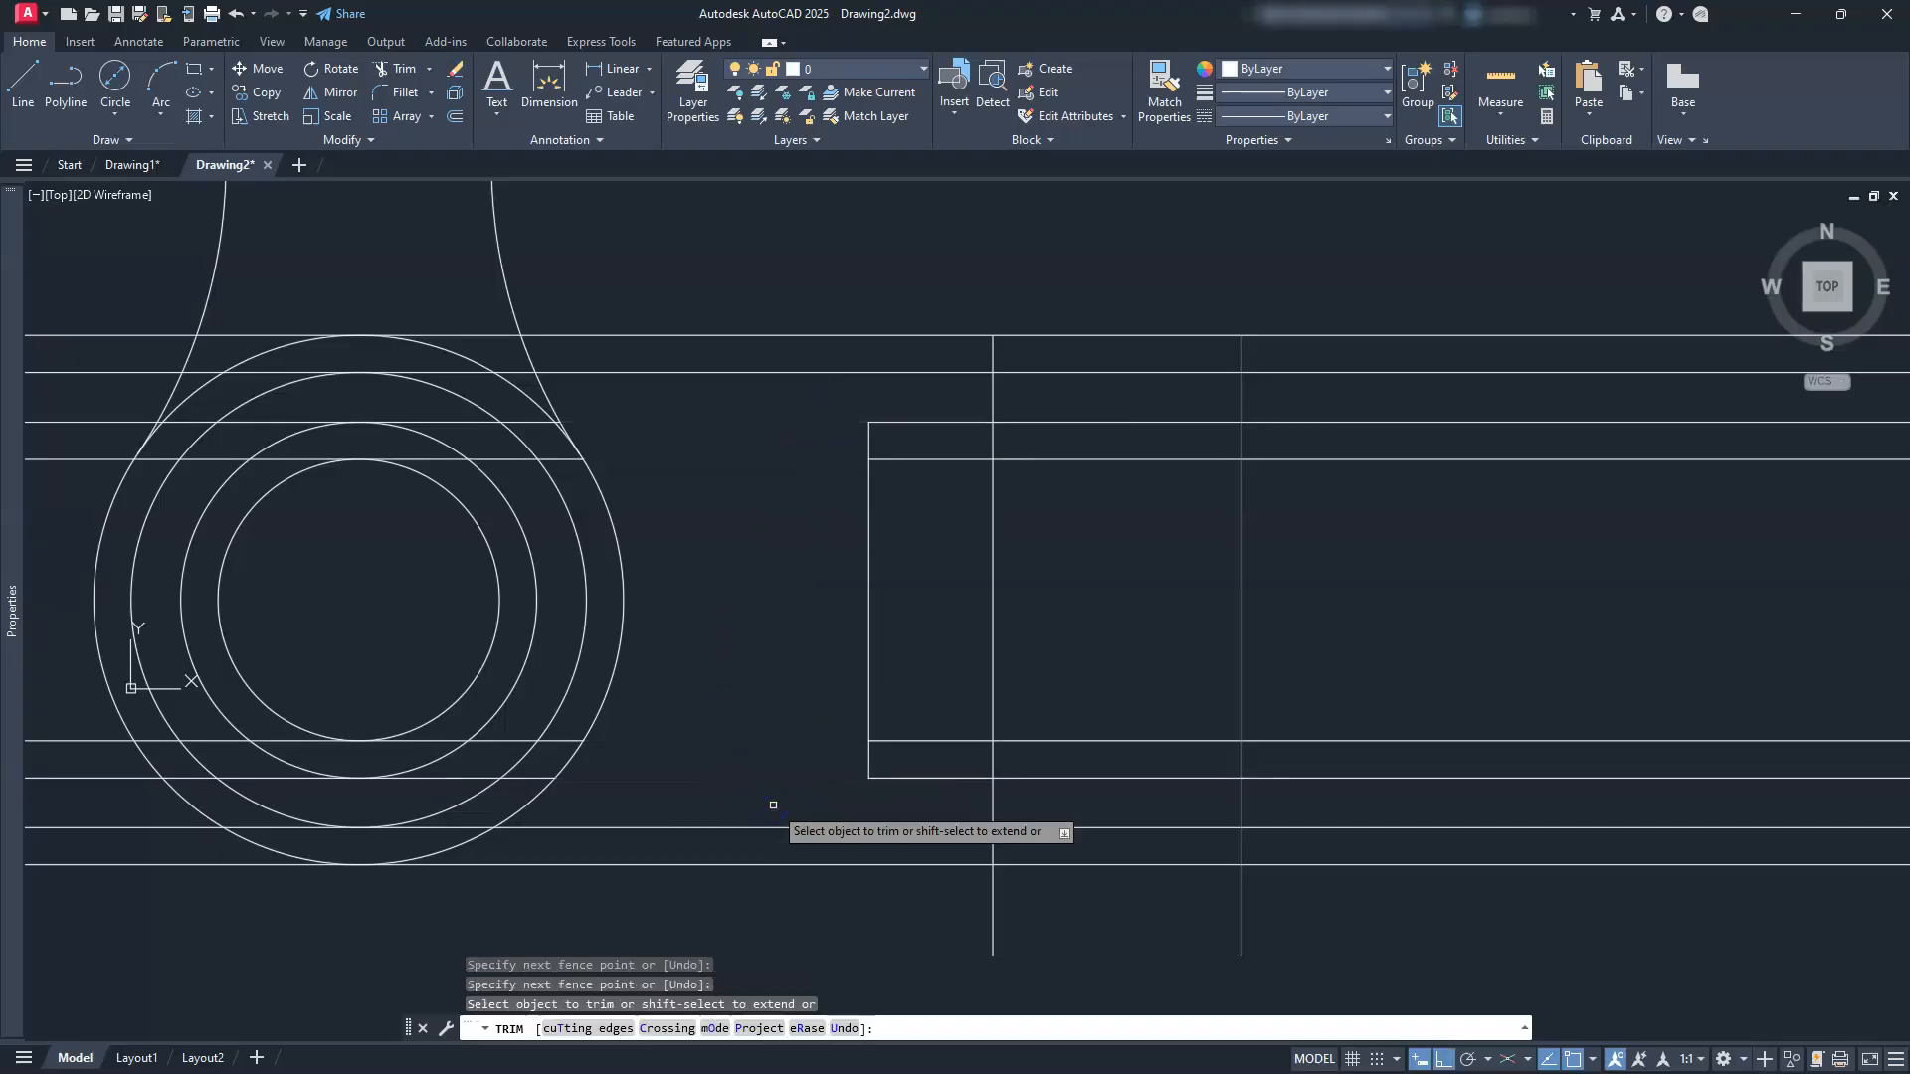
click(854, 746)
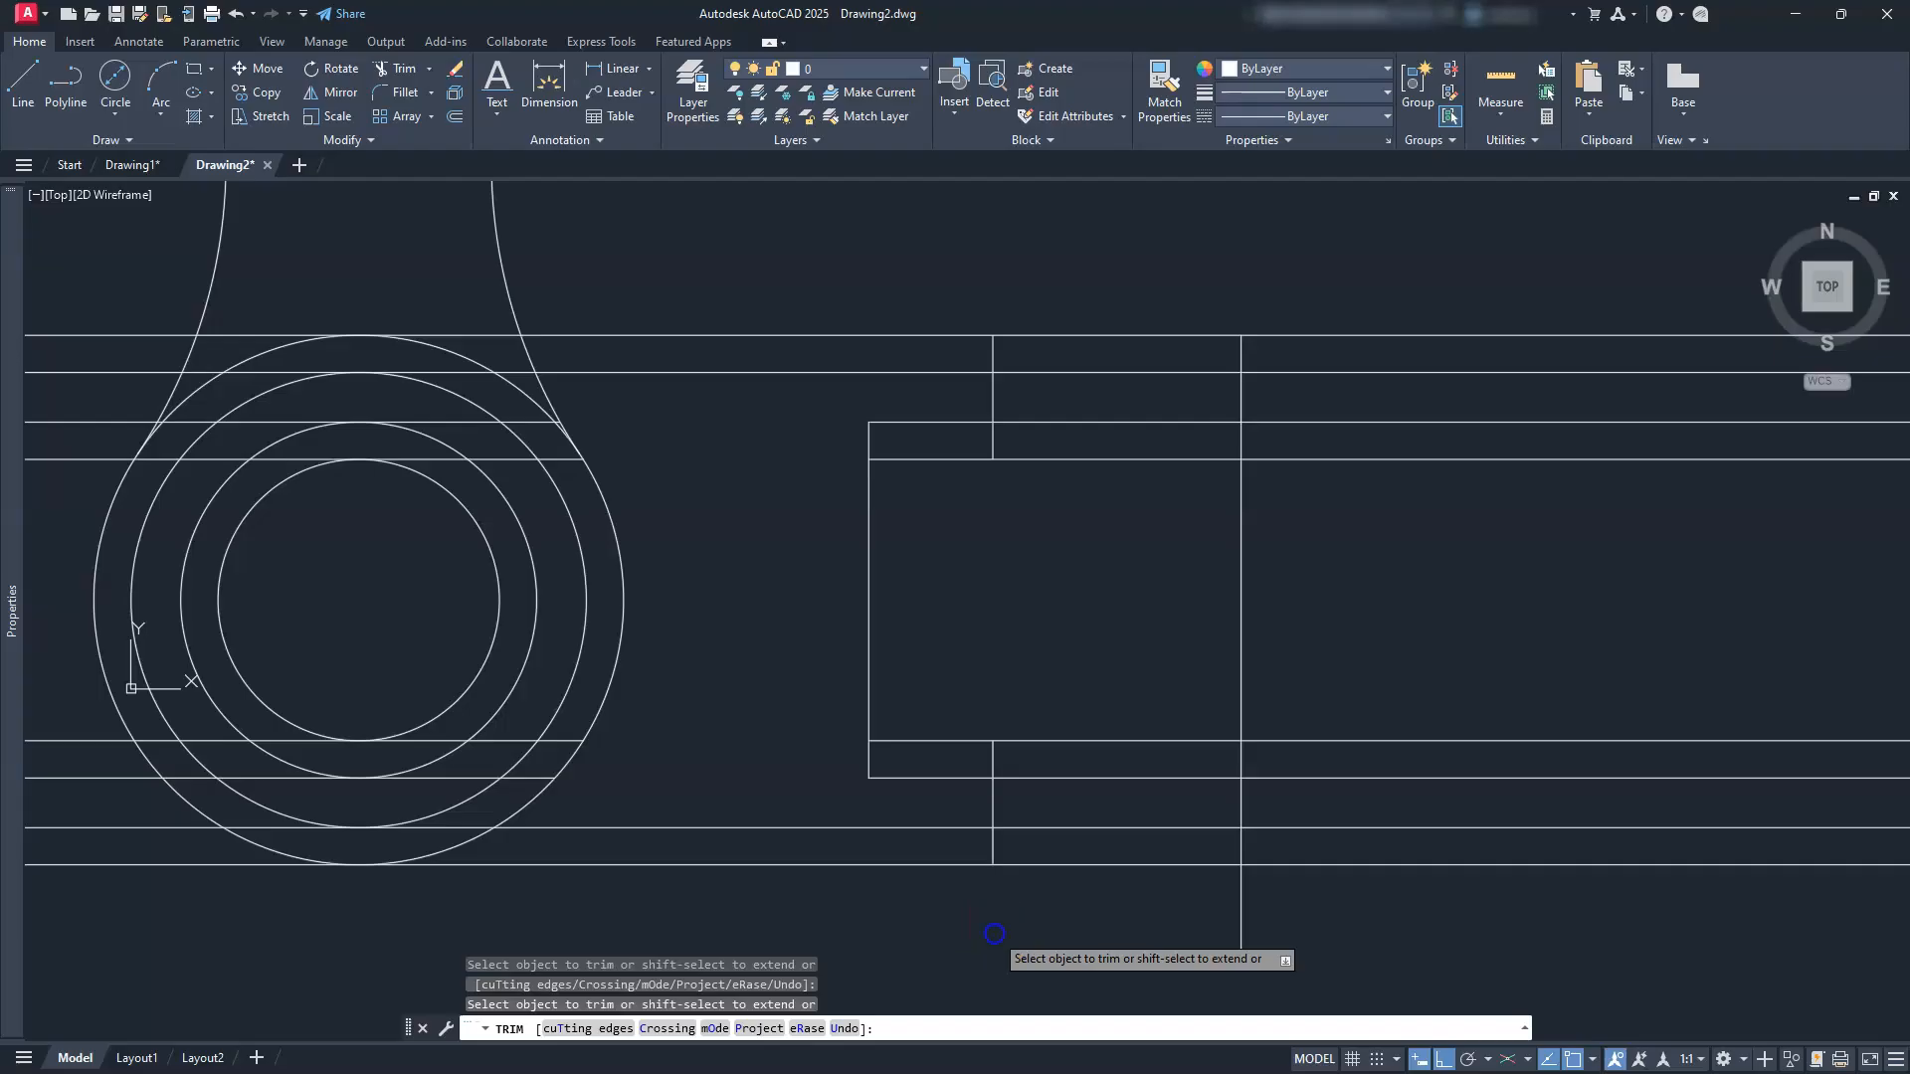
Step: Trim the horizontal lines extending left and right of the side view
click(747, 901)
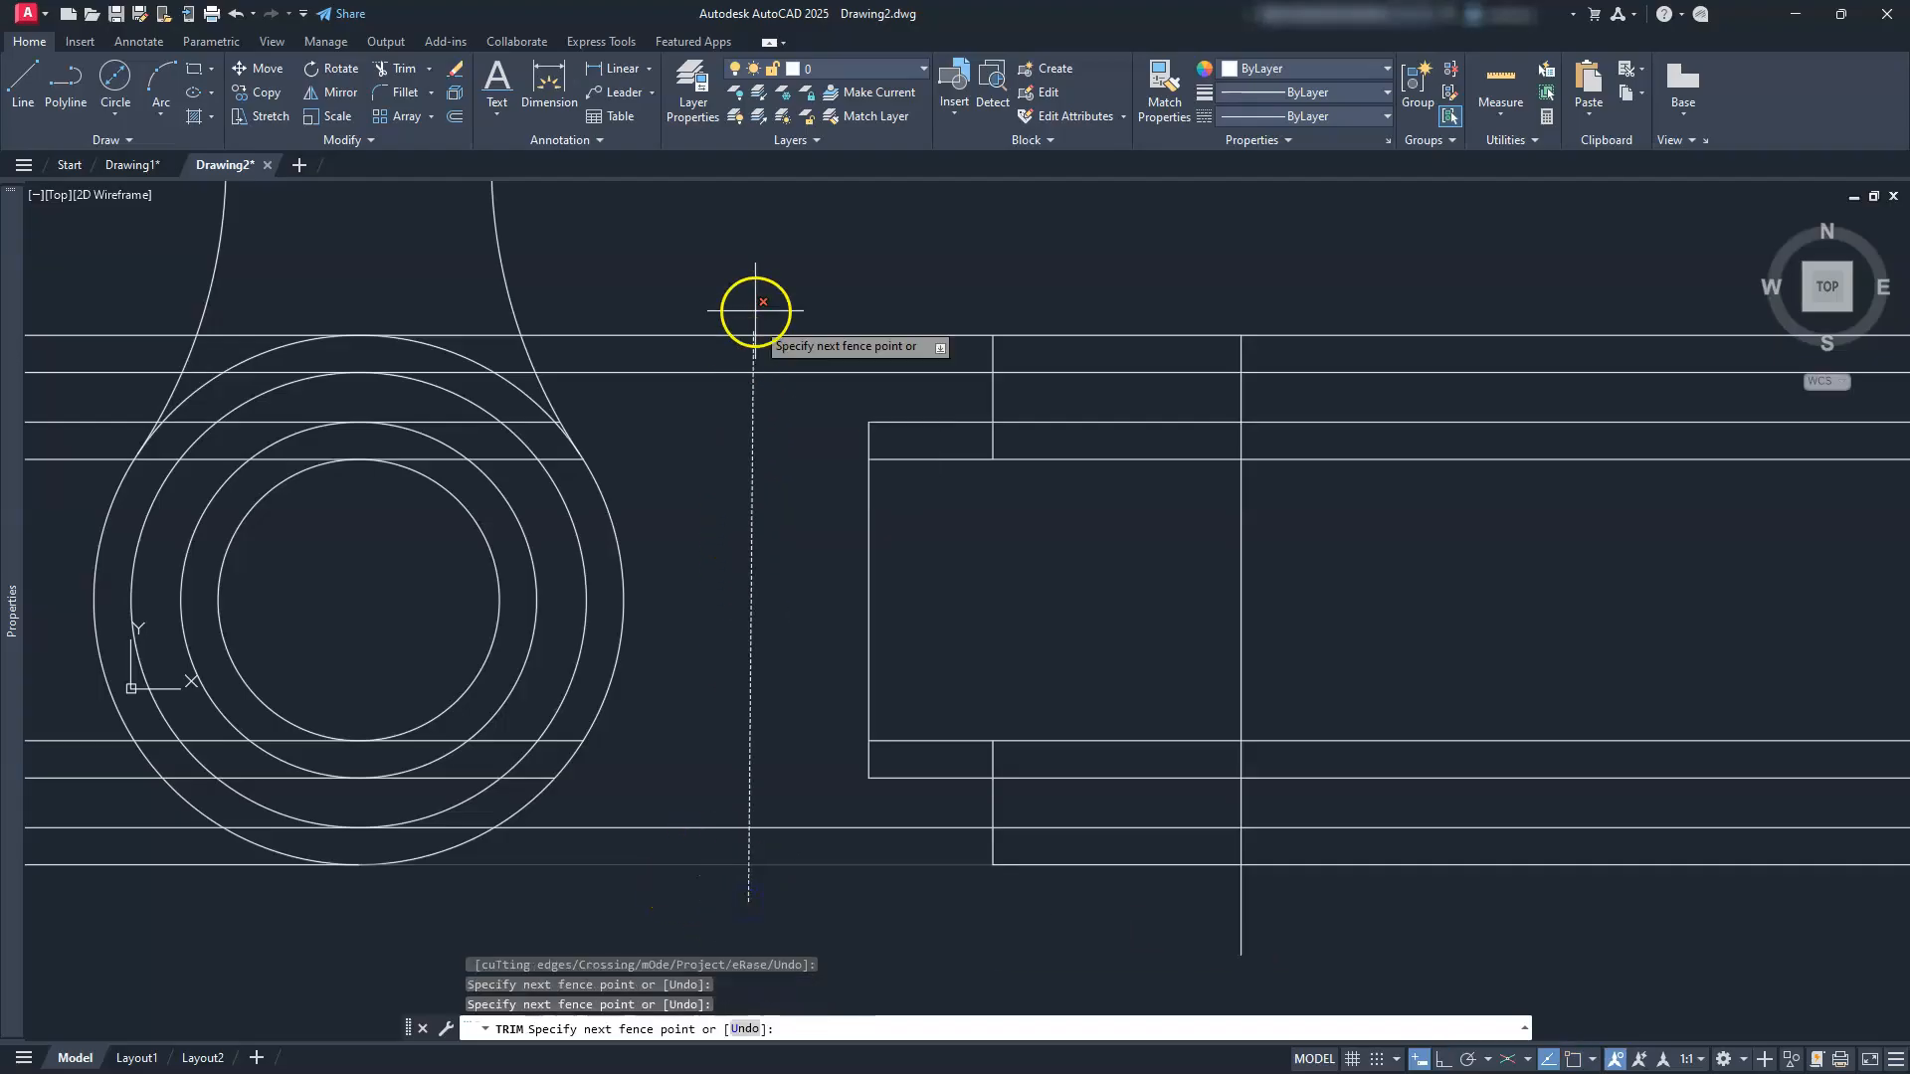
key(Return)
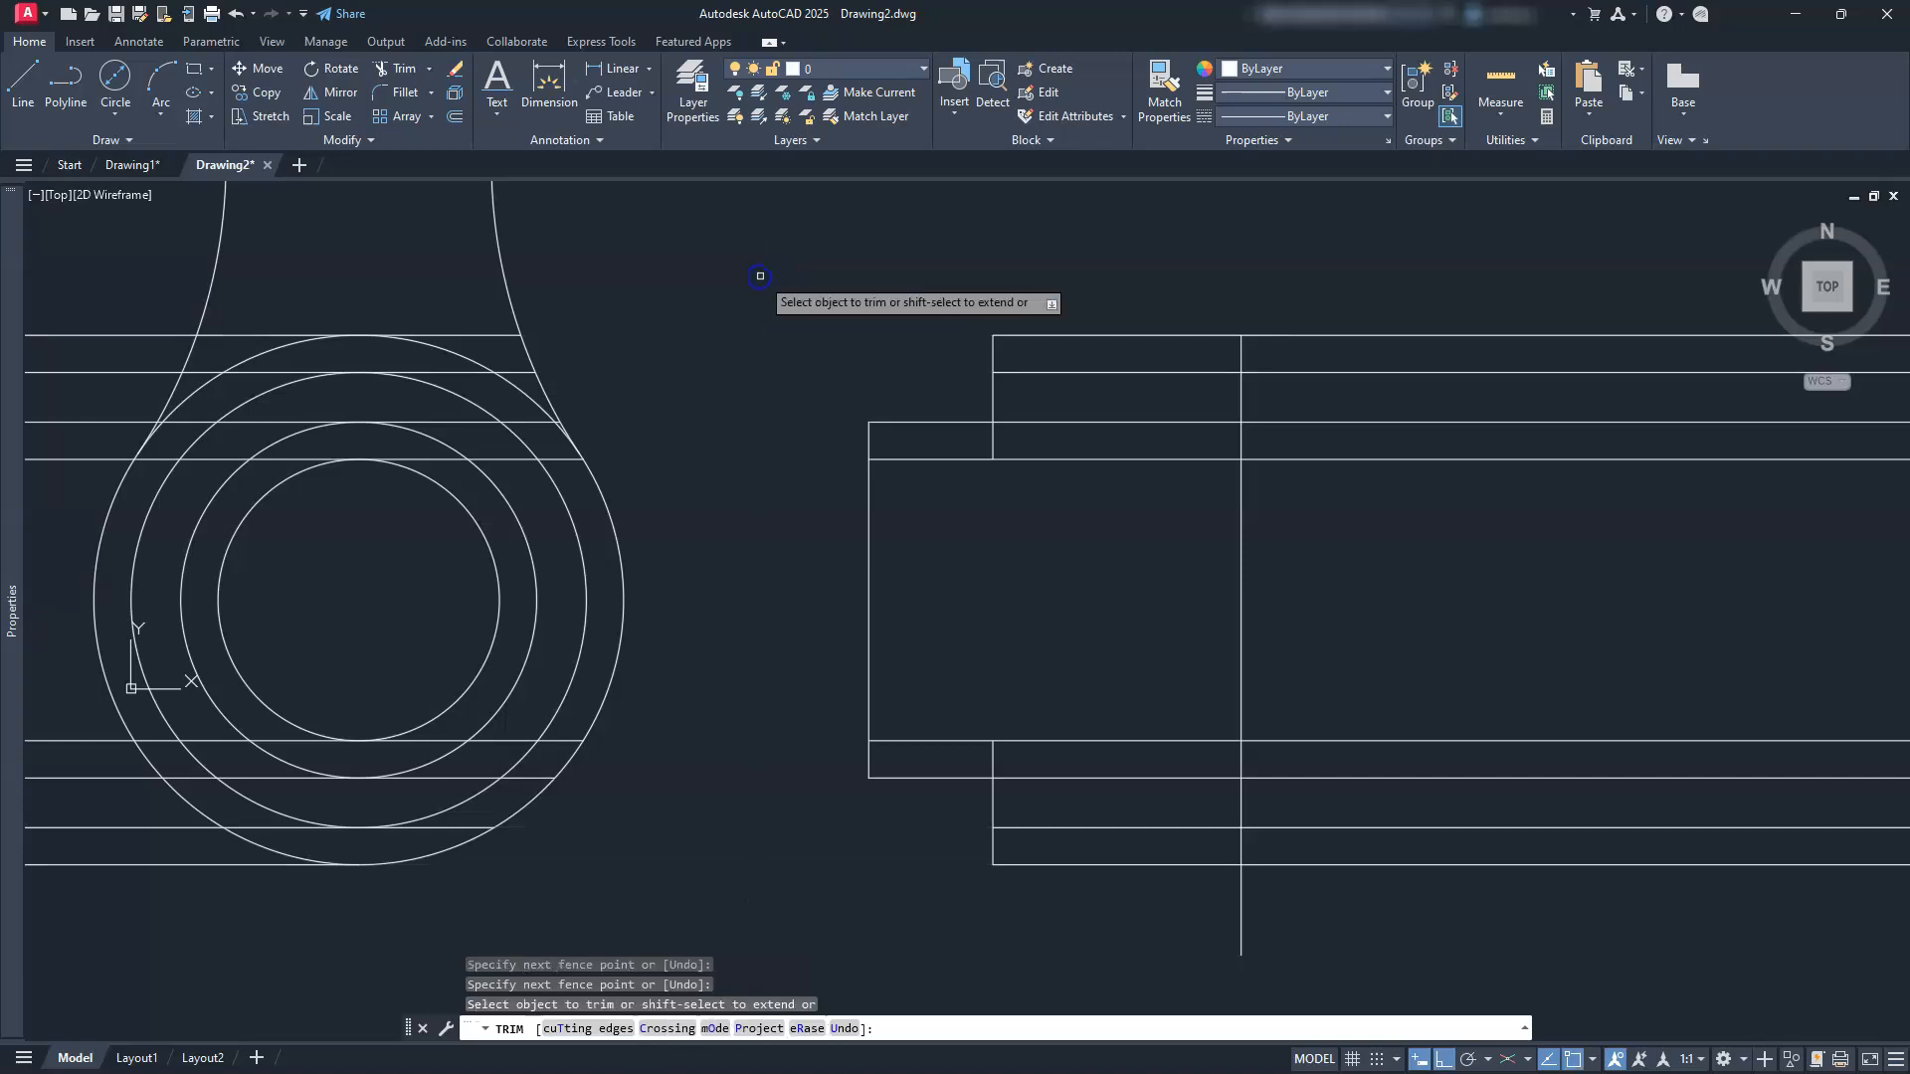
click(1389, 279)
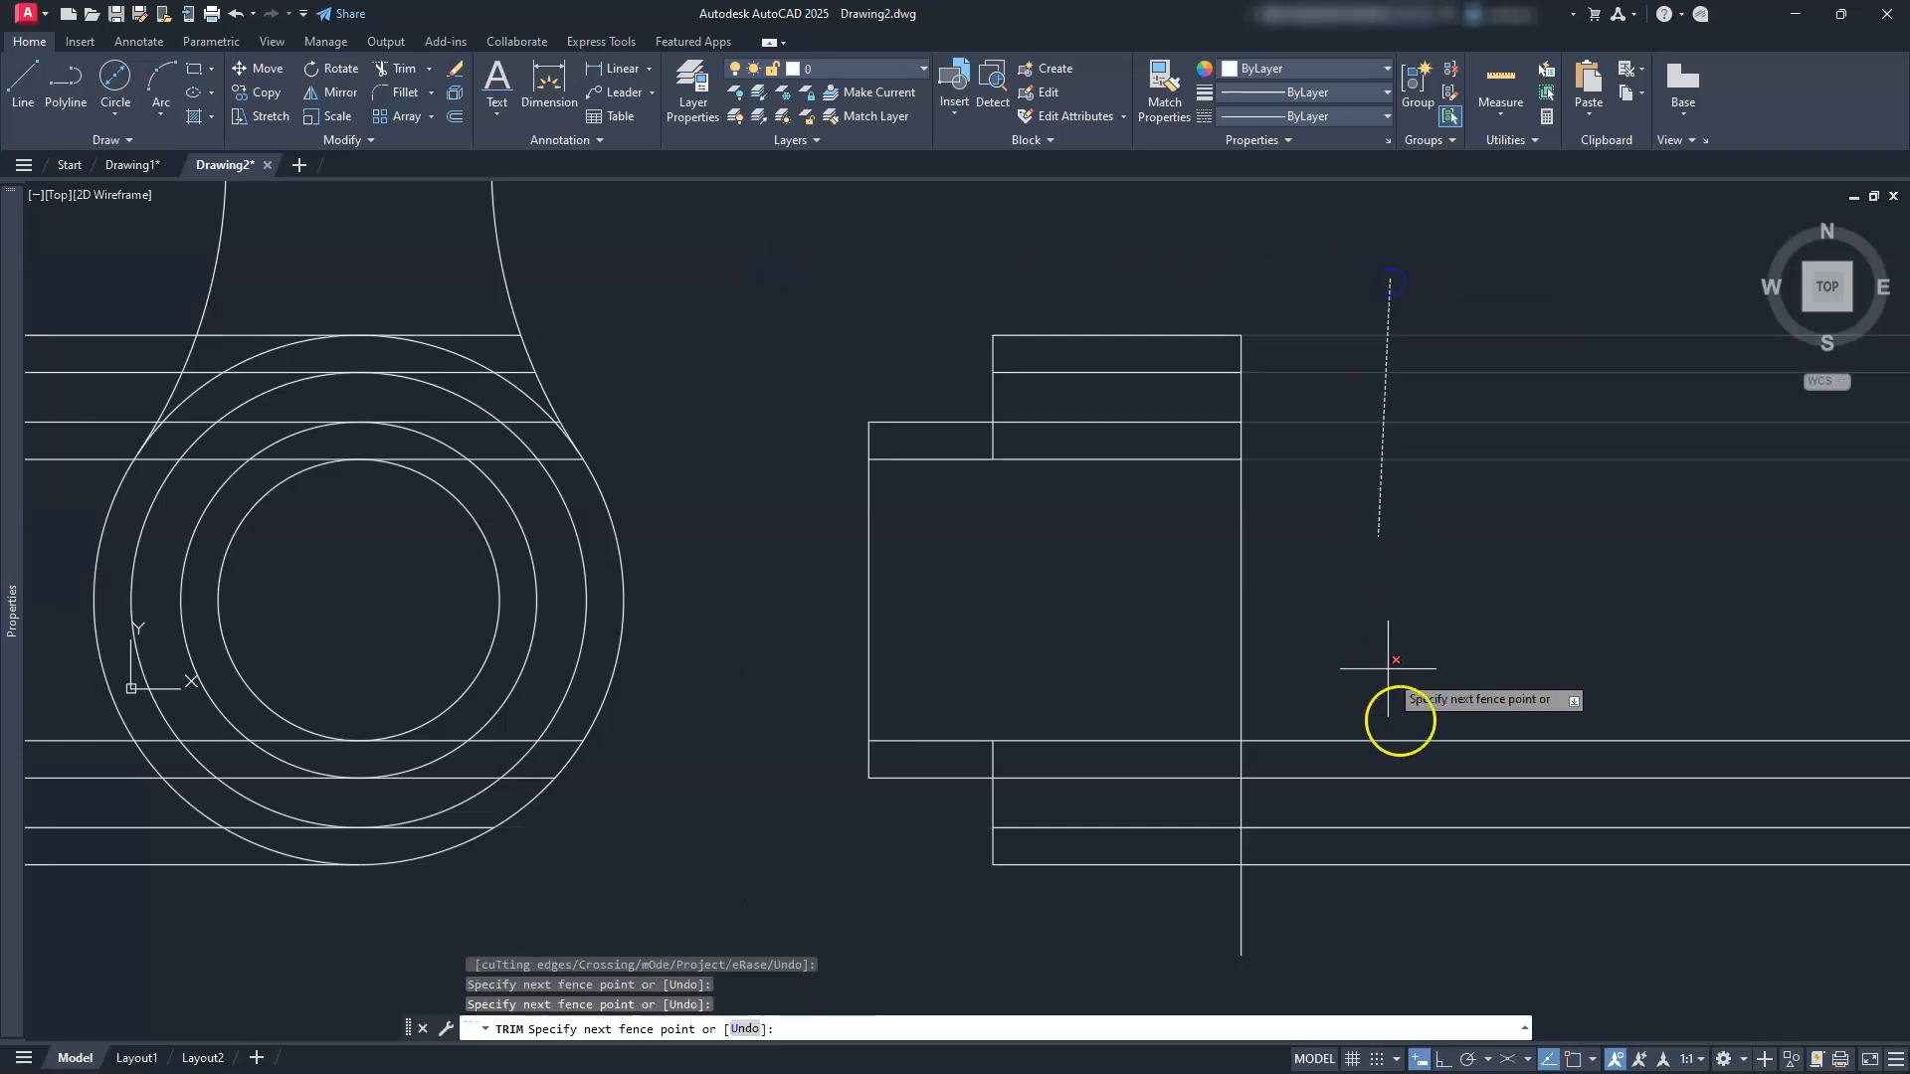
key(Return)
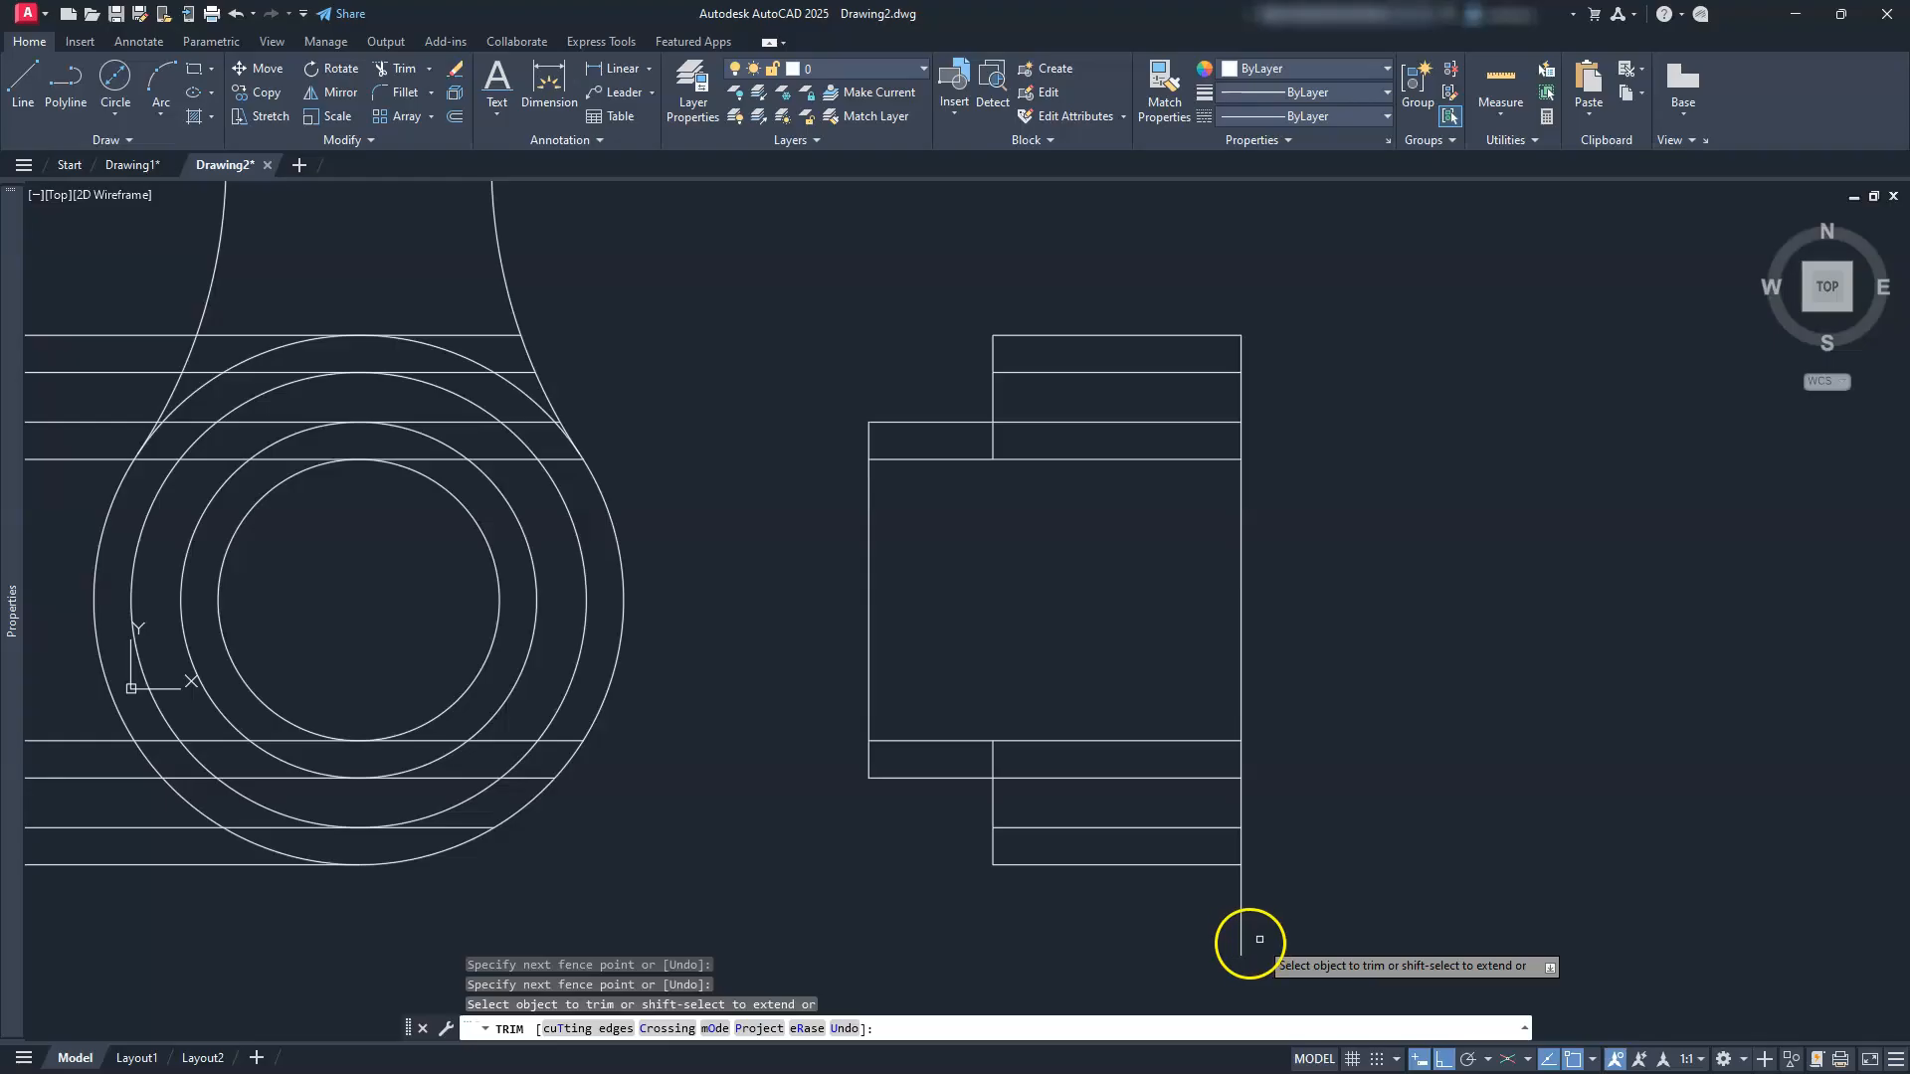
scroll(1293, 806, down, 4)
middle_drag(1293, 802, 1437, 753)
key(Escape)
key(Escape)
key(Escape)
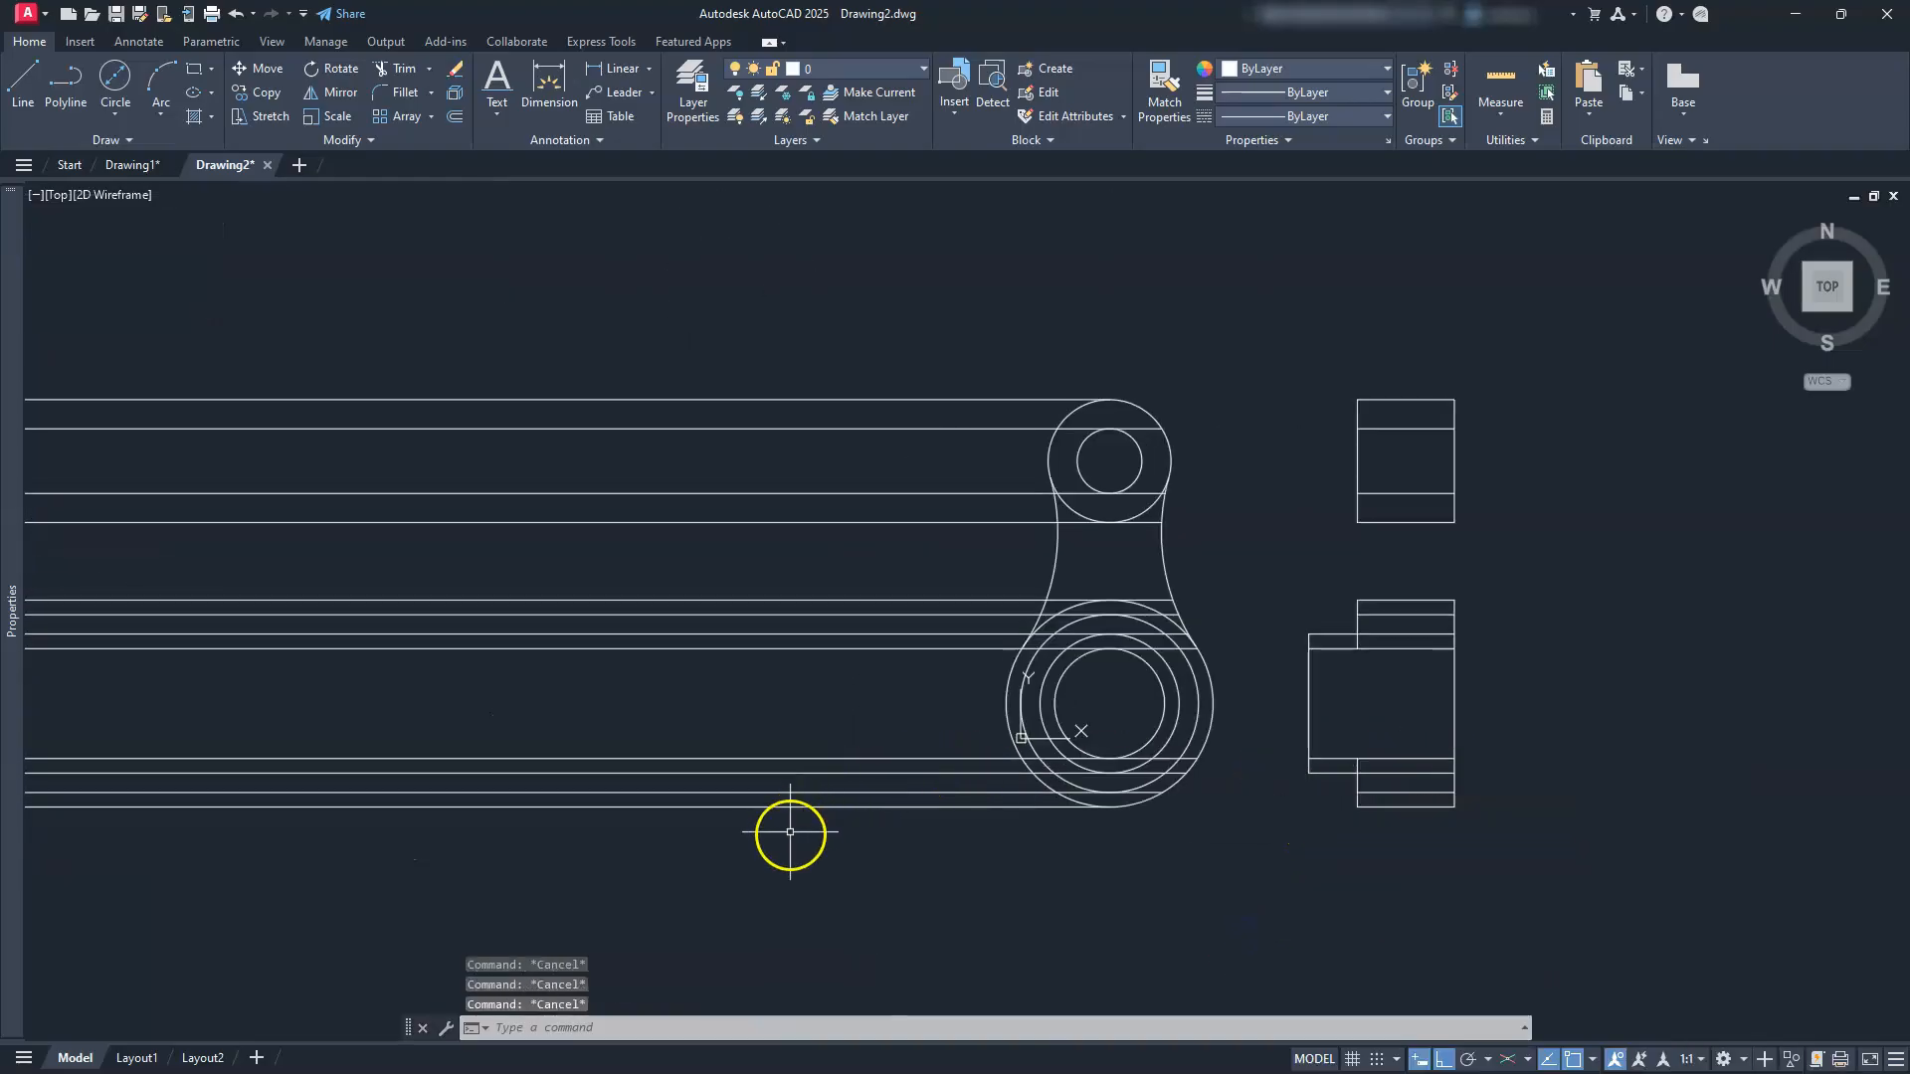
Step: Erase the 12 leftover horizontal construction lines
click(791, 839)
click(762, 350)
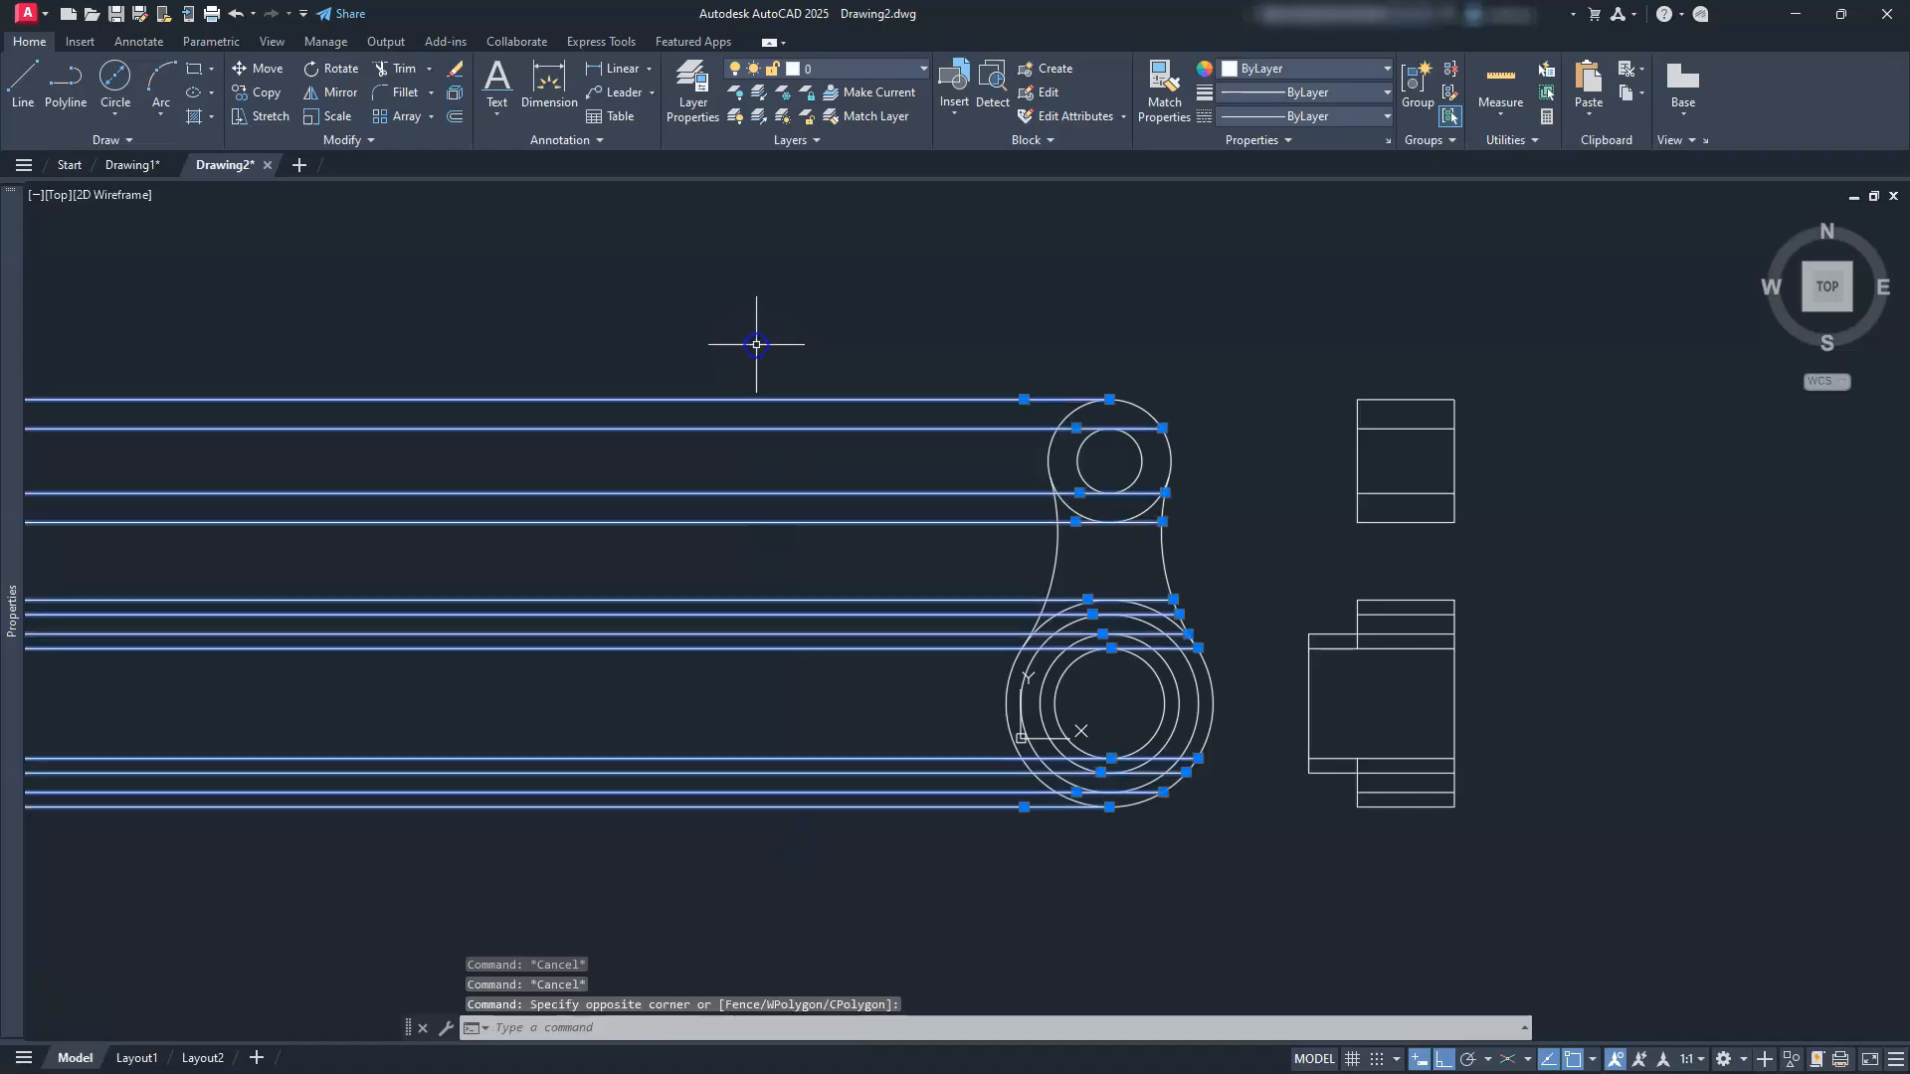
key(Delete)
scroll(1125, 703, up, 5)
middle_drag(1113, 828, 1100, 736)
key(Escape)
key(Escape)
key(Escape)
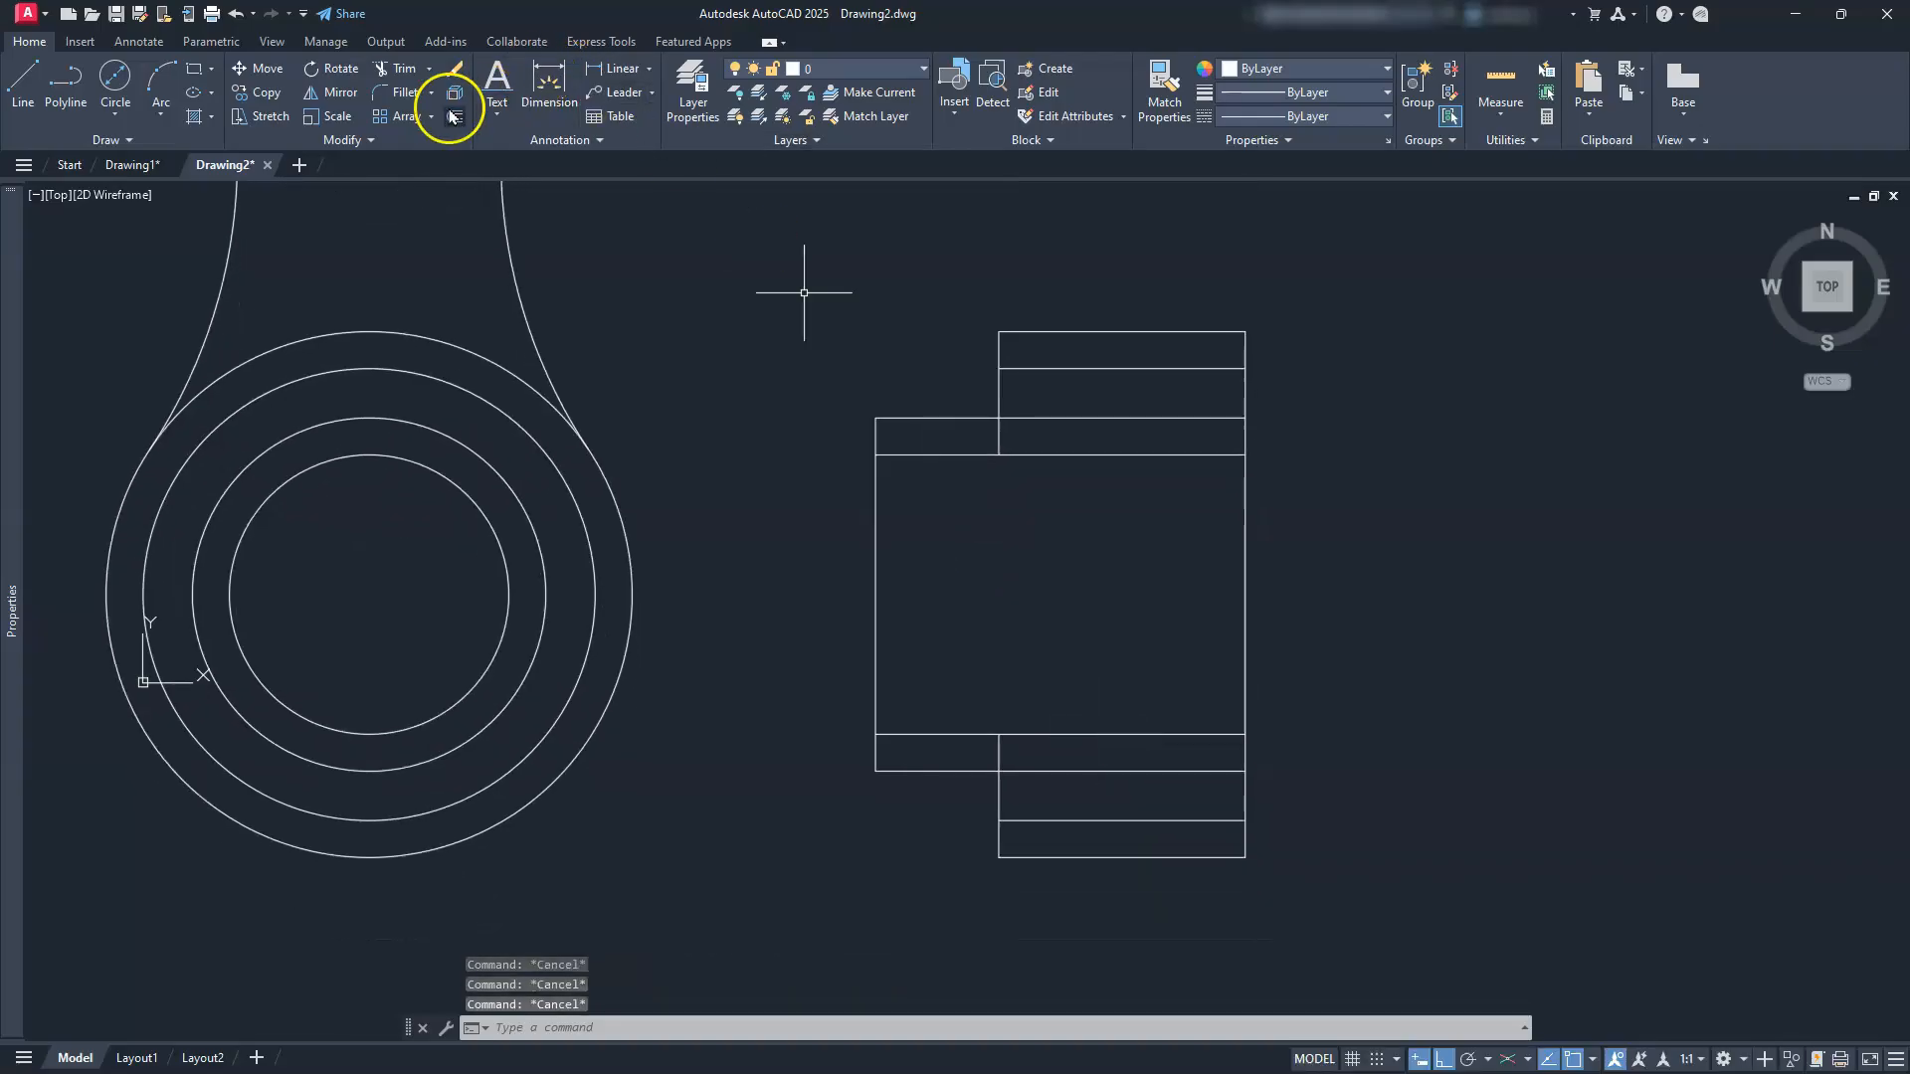
Step: Offset the upper and lower side-view vertical lines 5 units to the right
click(454, 117)
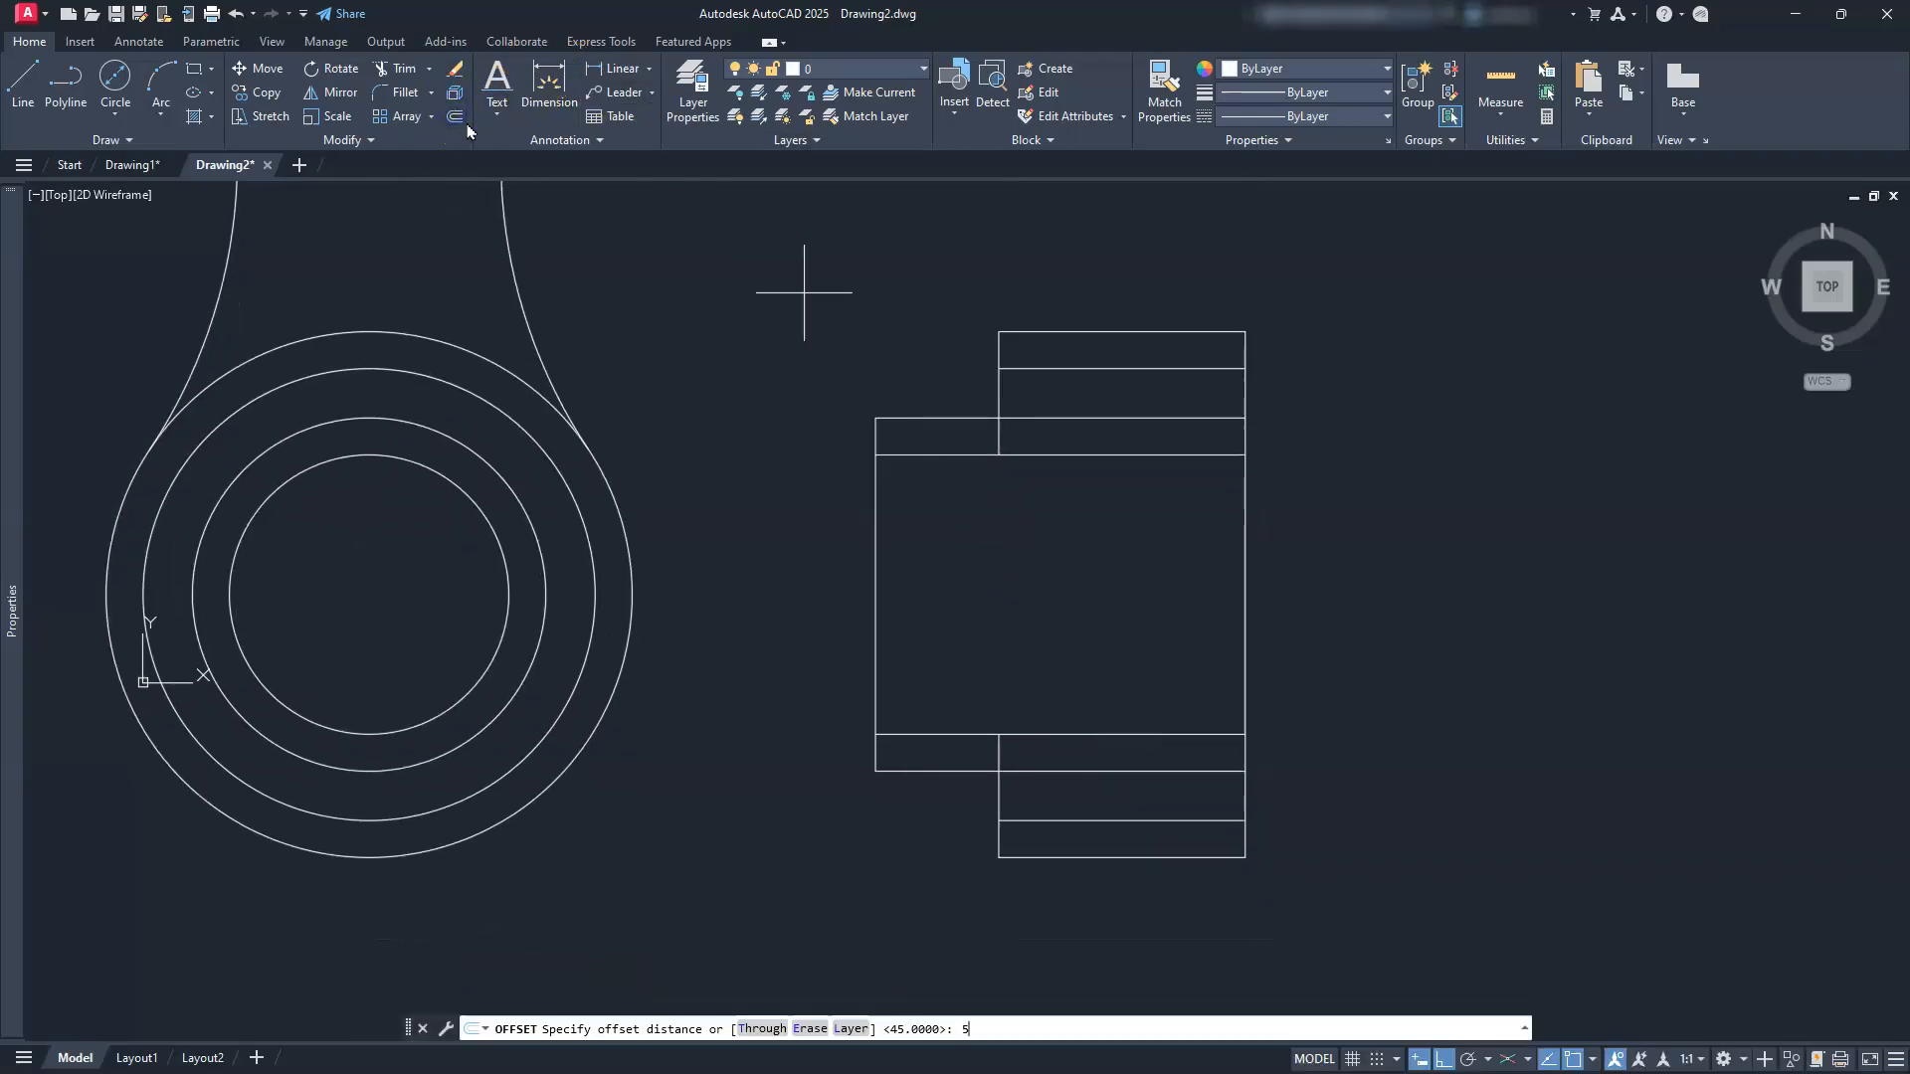
key(Return)
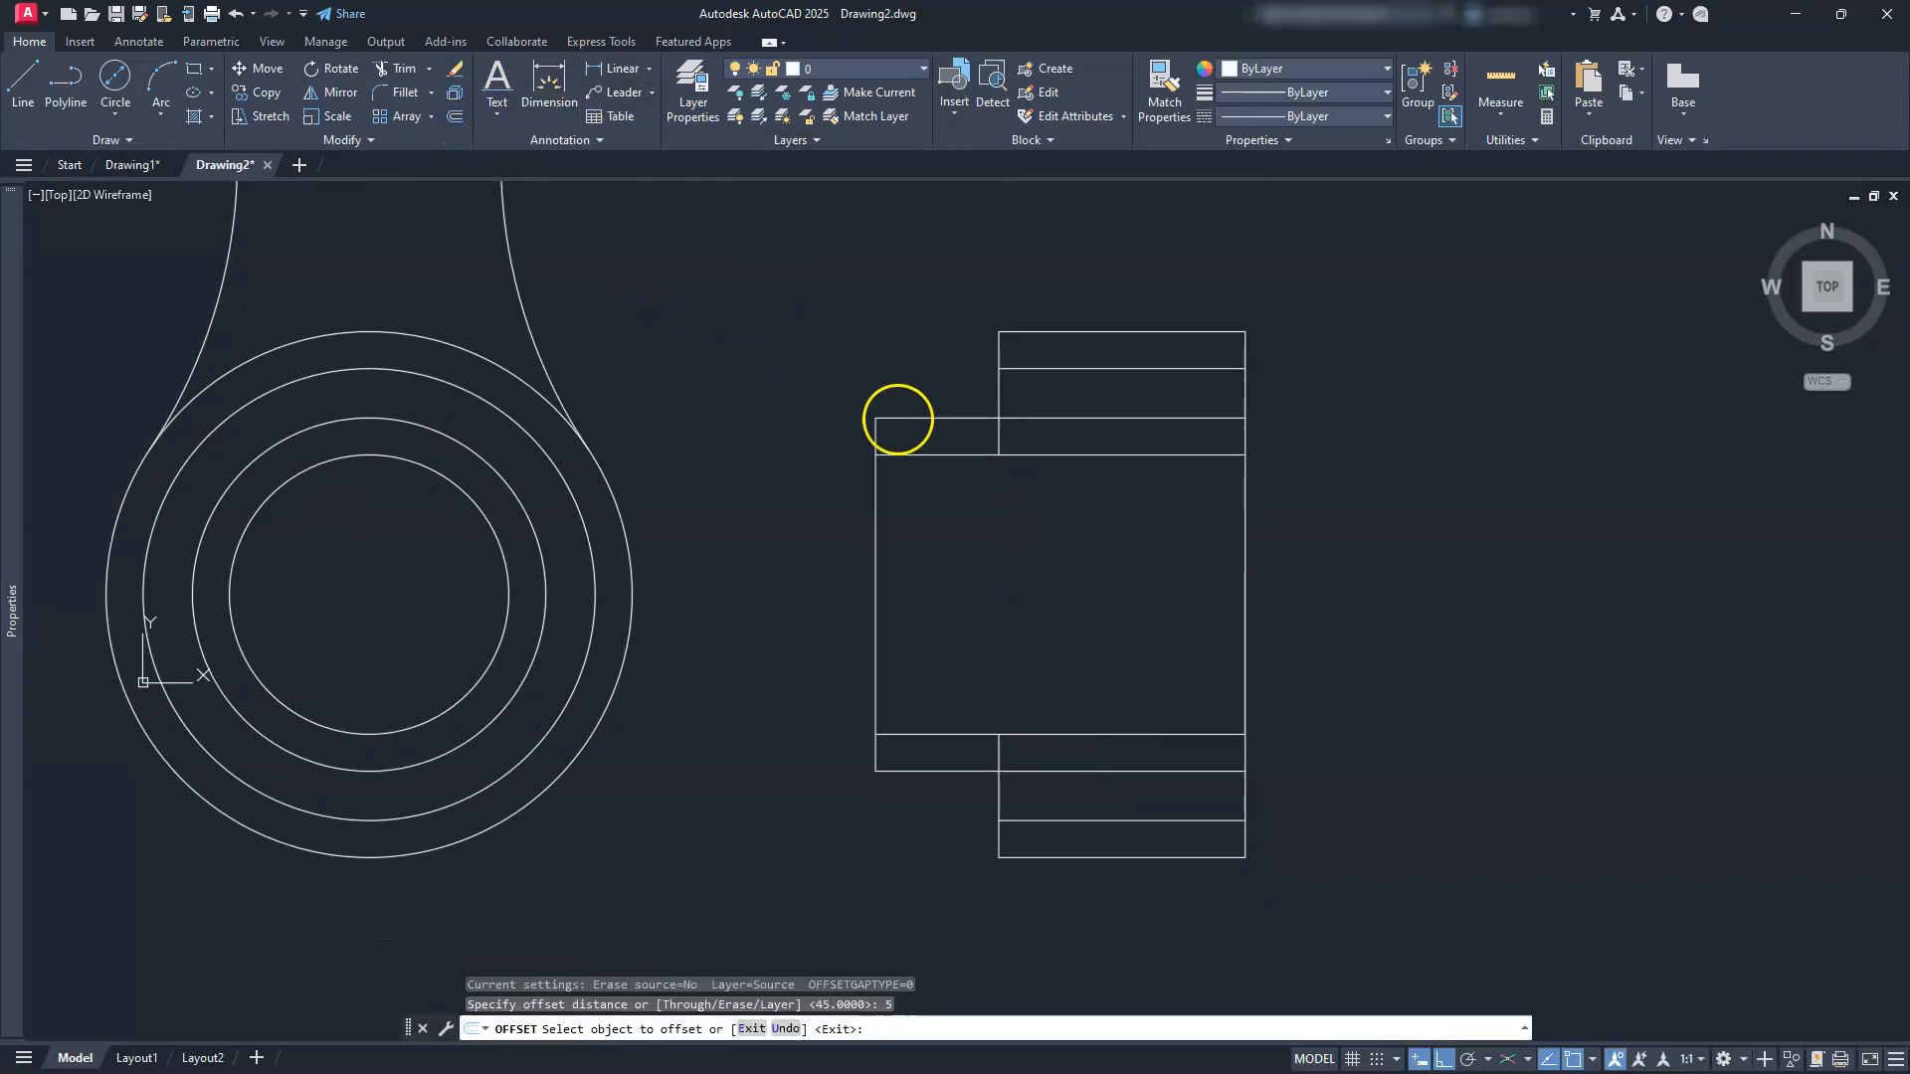
click(999, 438)
click(1062, 432)
click(996, 742)
click(1044, 750)
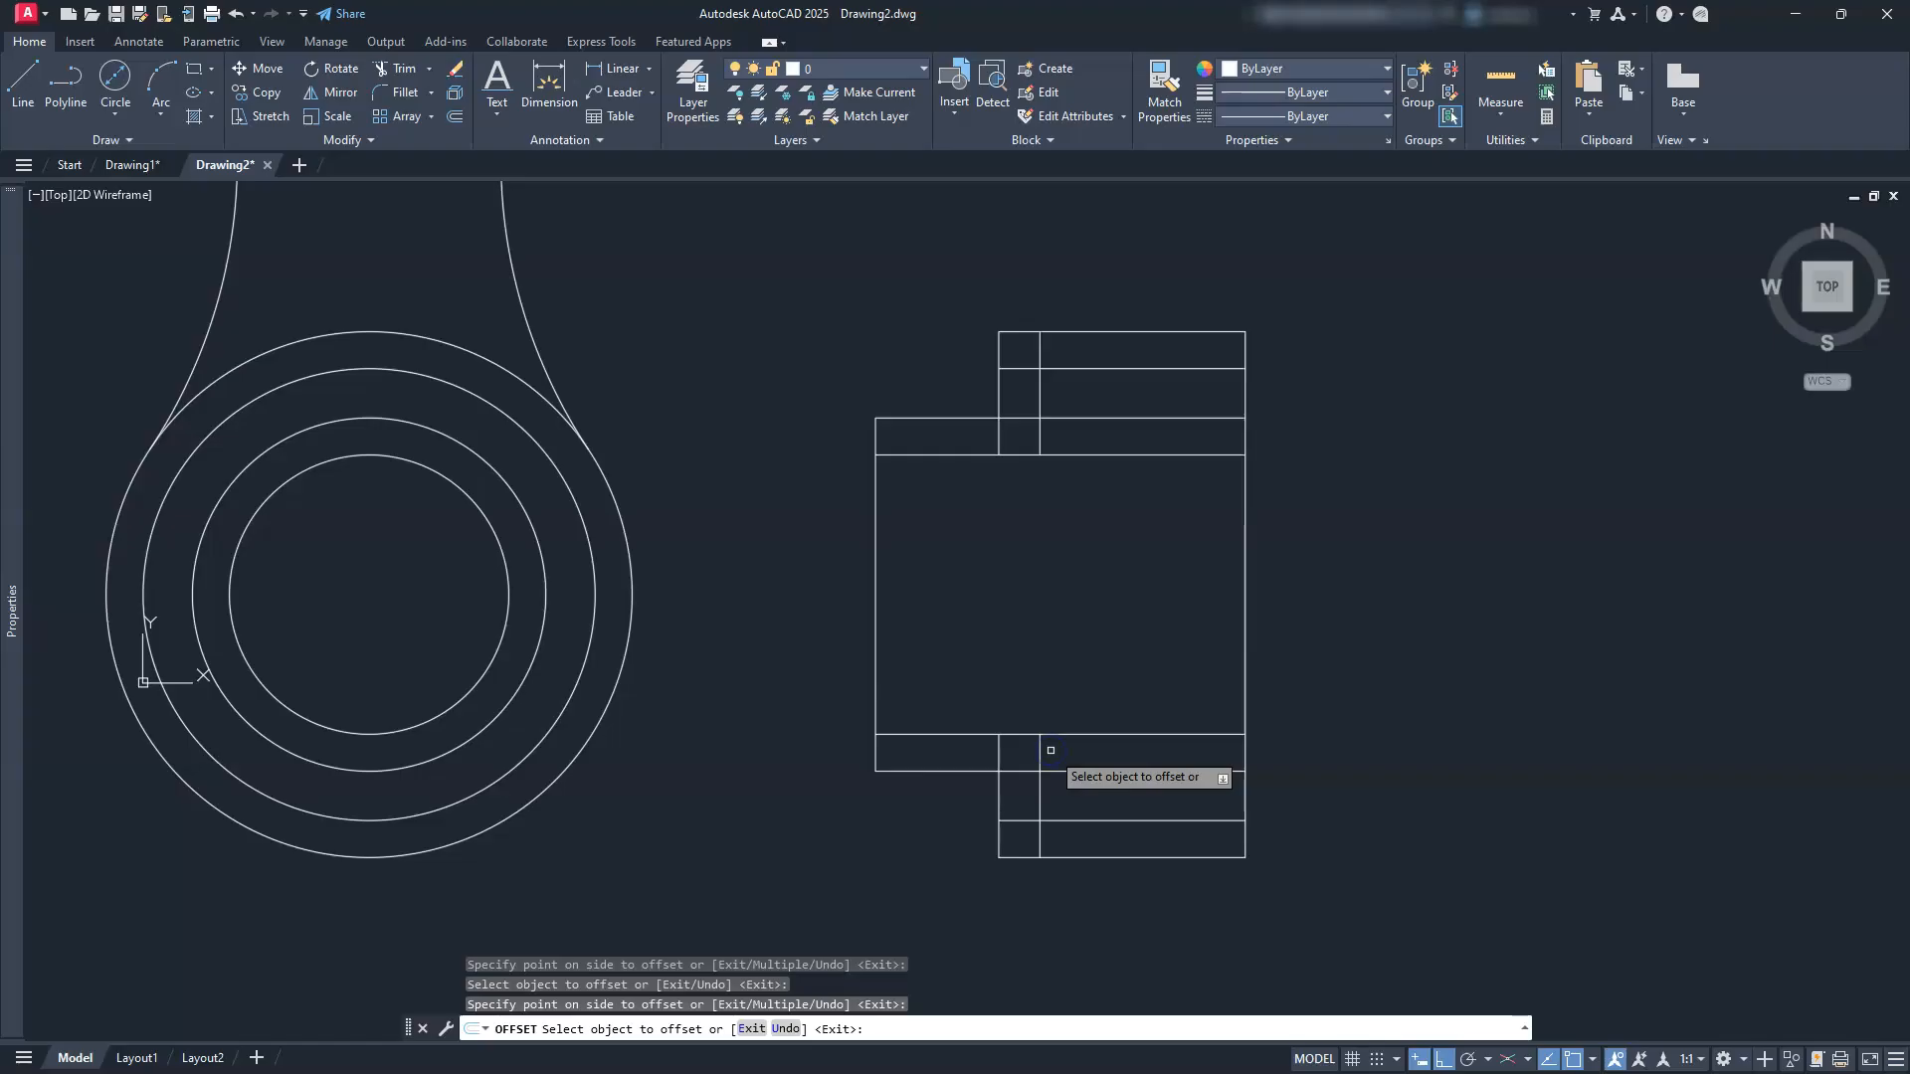
key(Escape)
key(Escape)
key(Escape)
key(Escape)
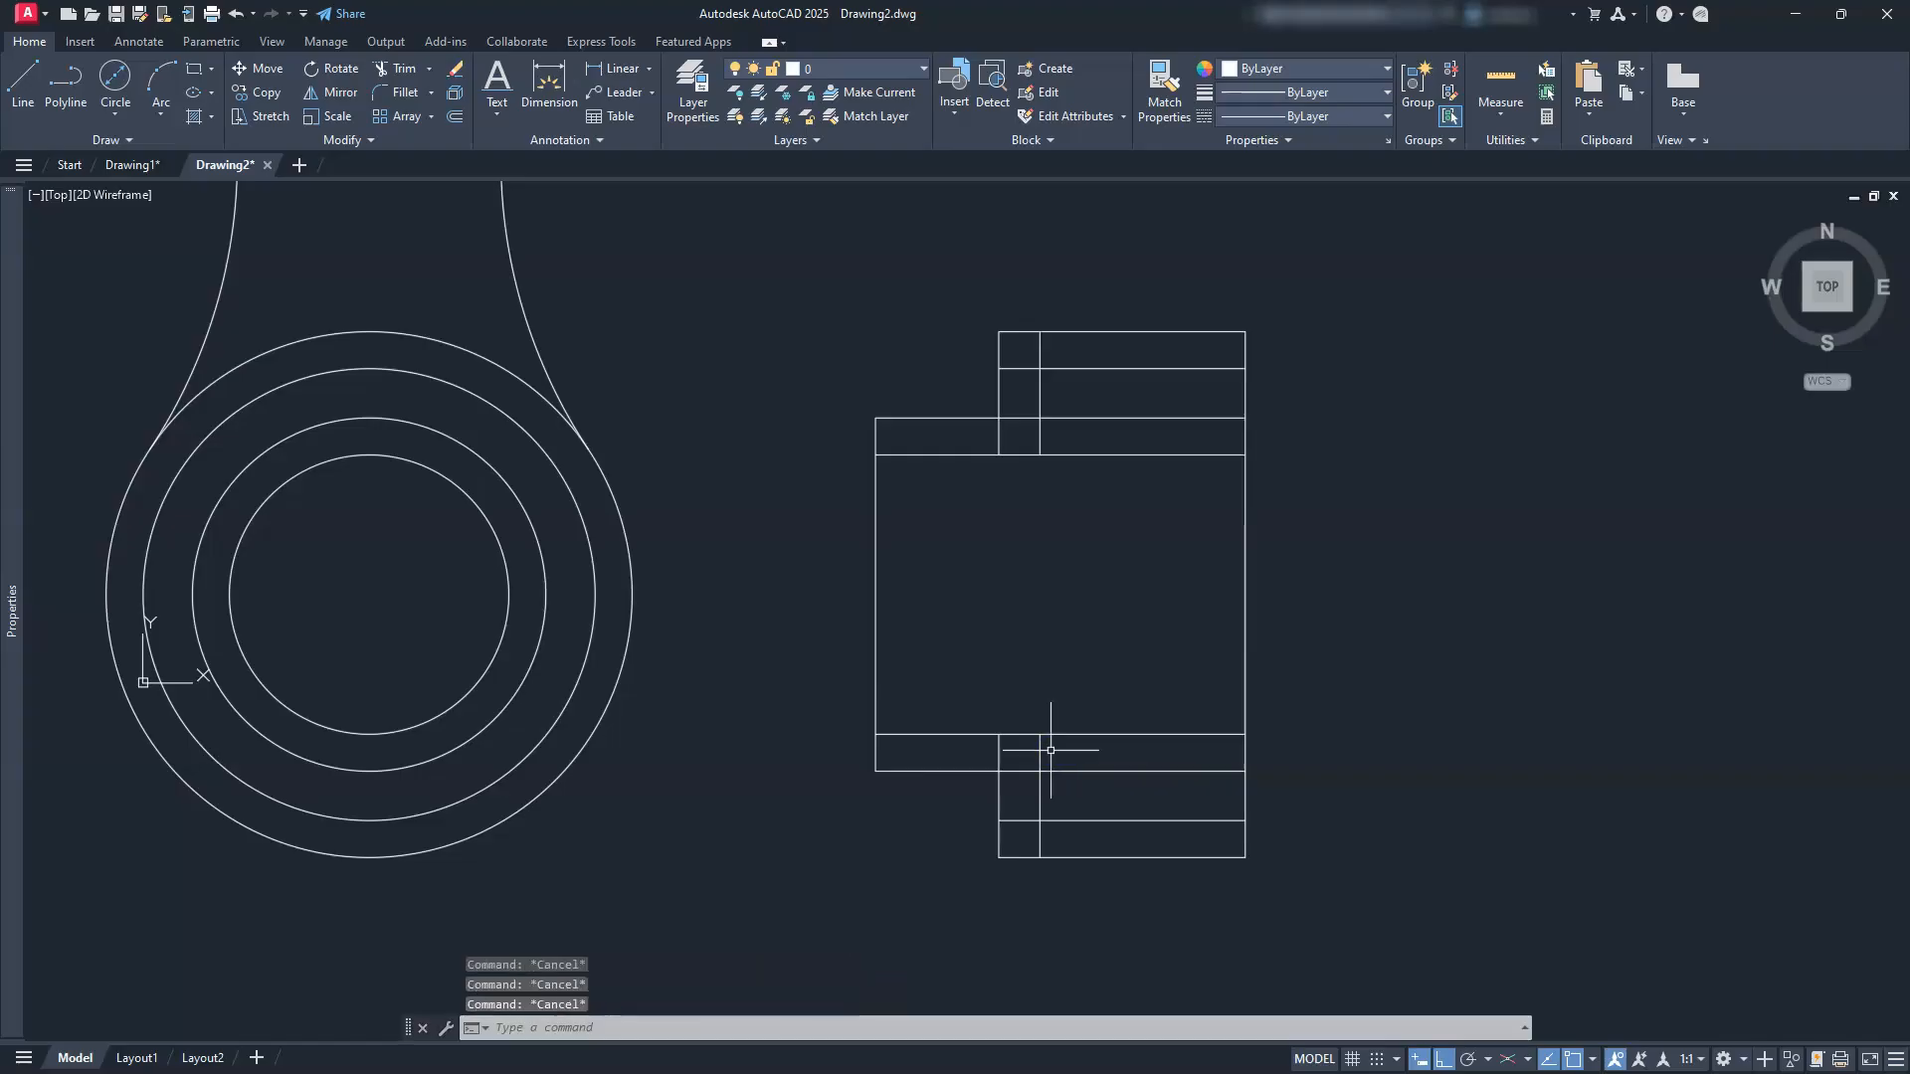
Step: Trim the extra vertical and horizontal segments at the lower boss step
click(403, 69)
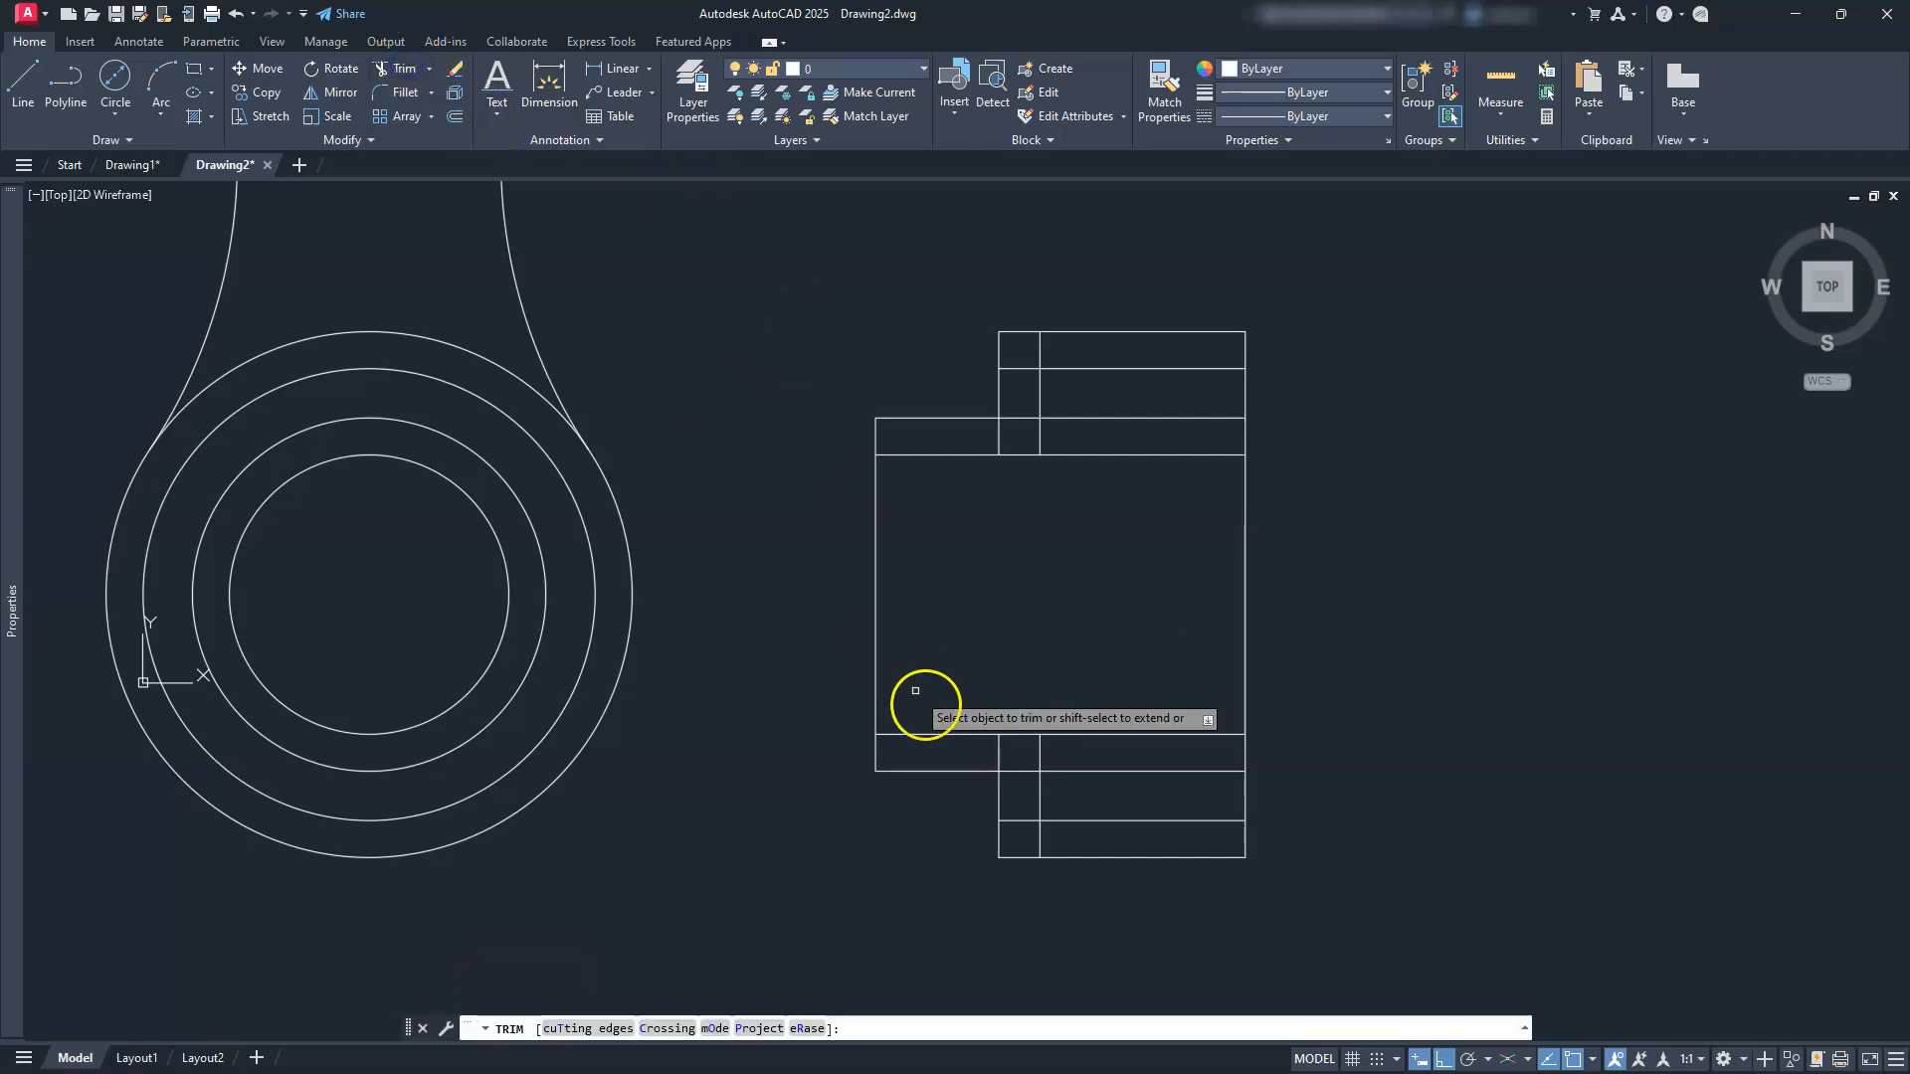
click(1038, 842)
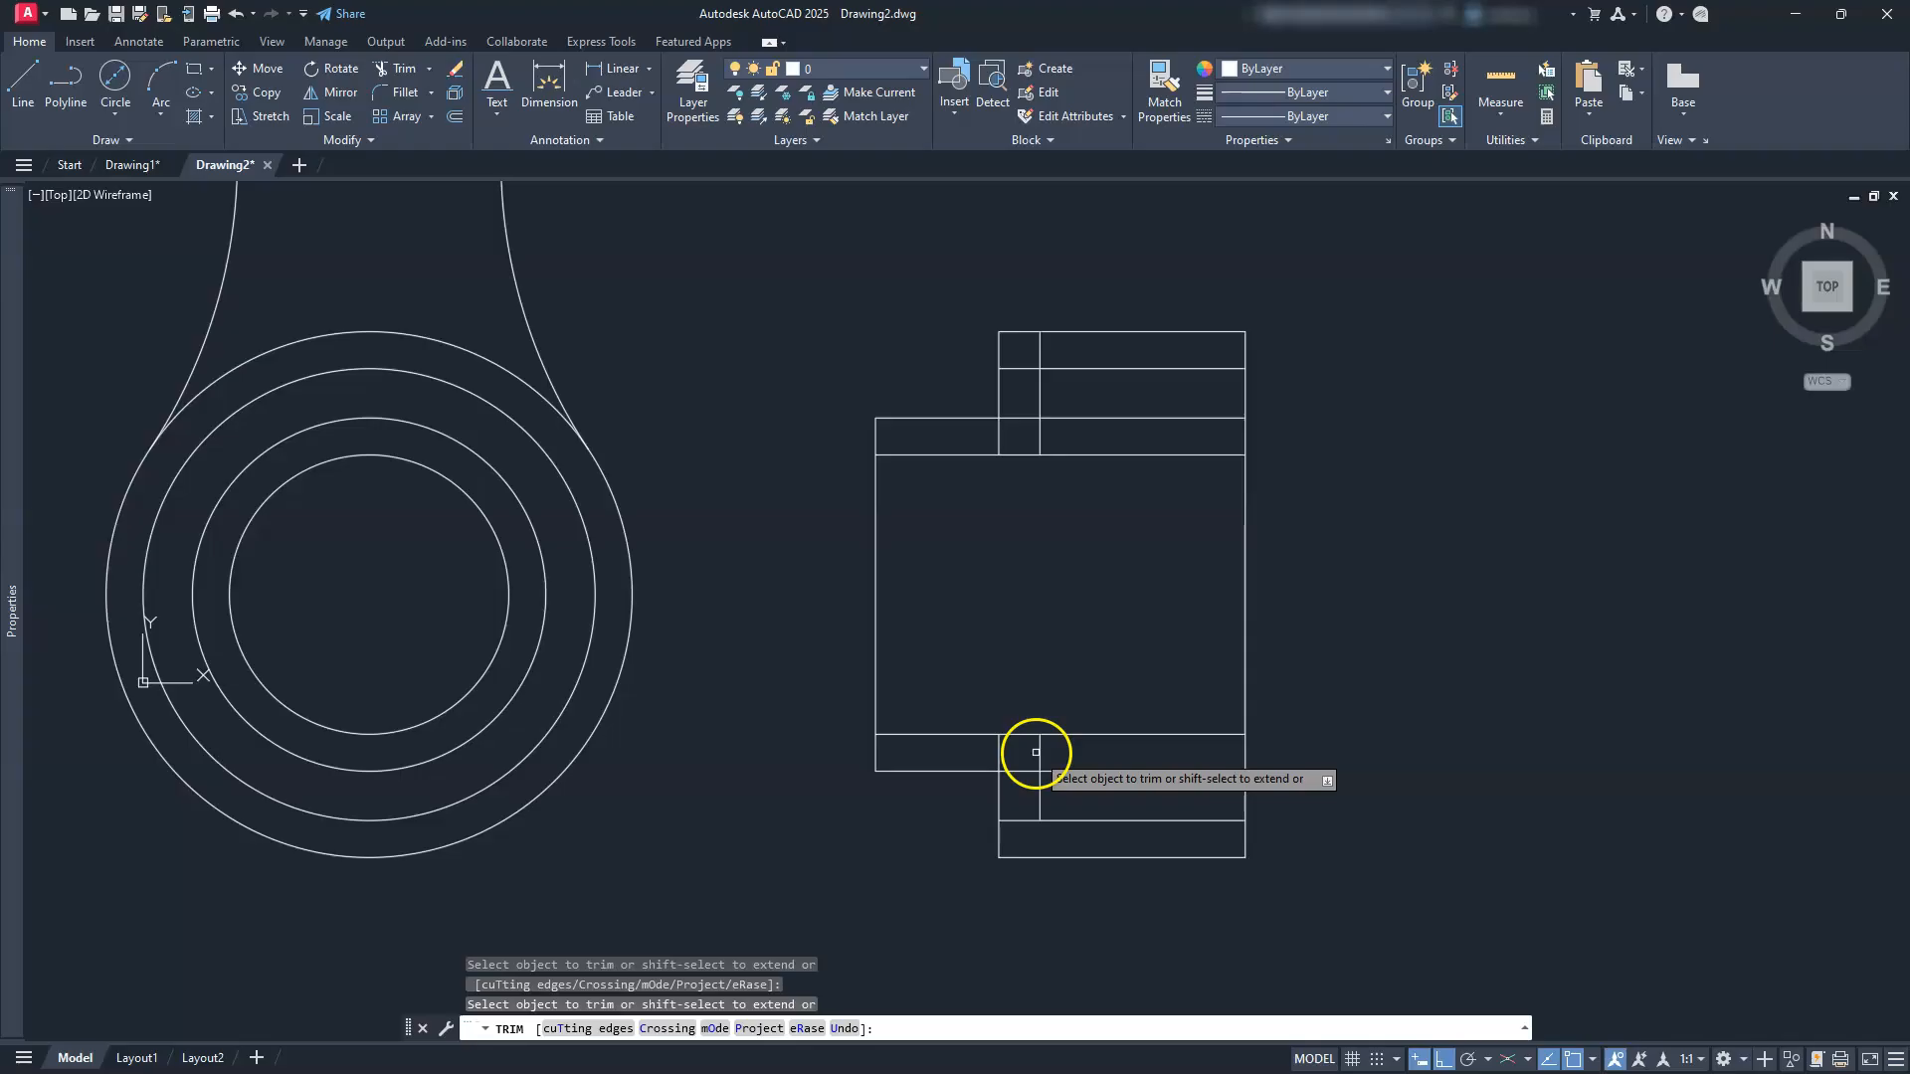
click(998, 753)
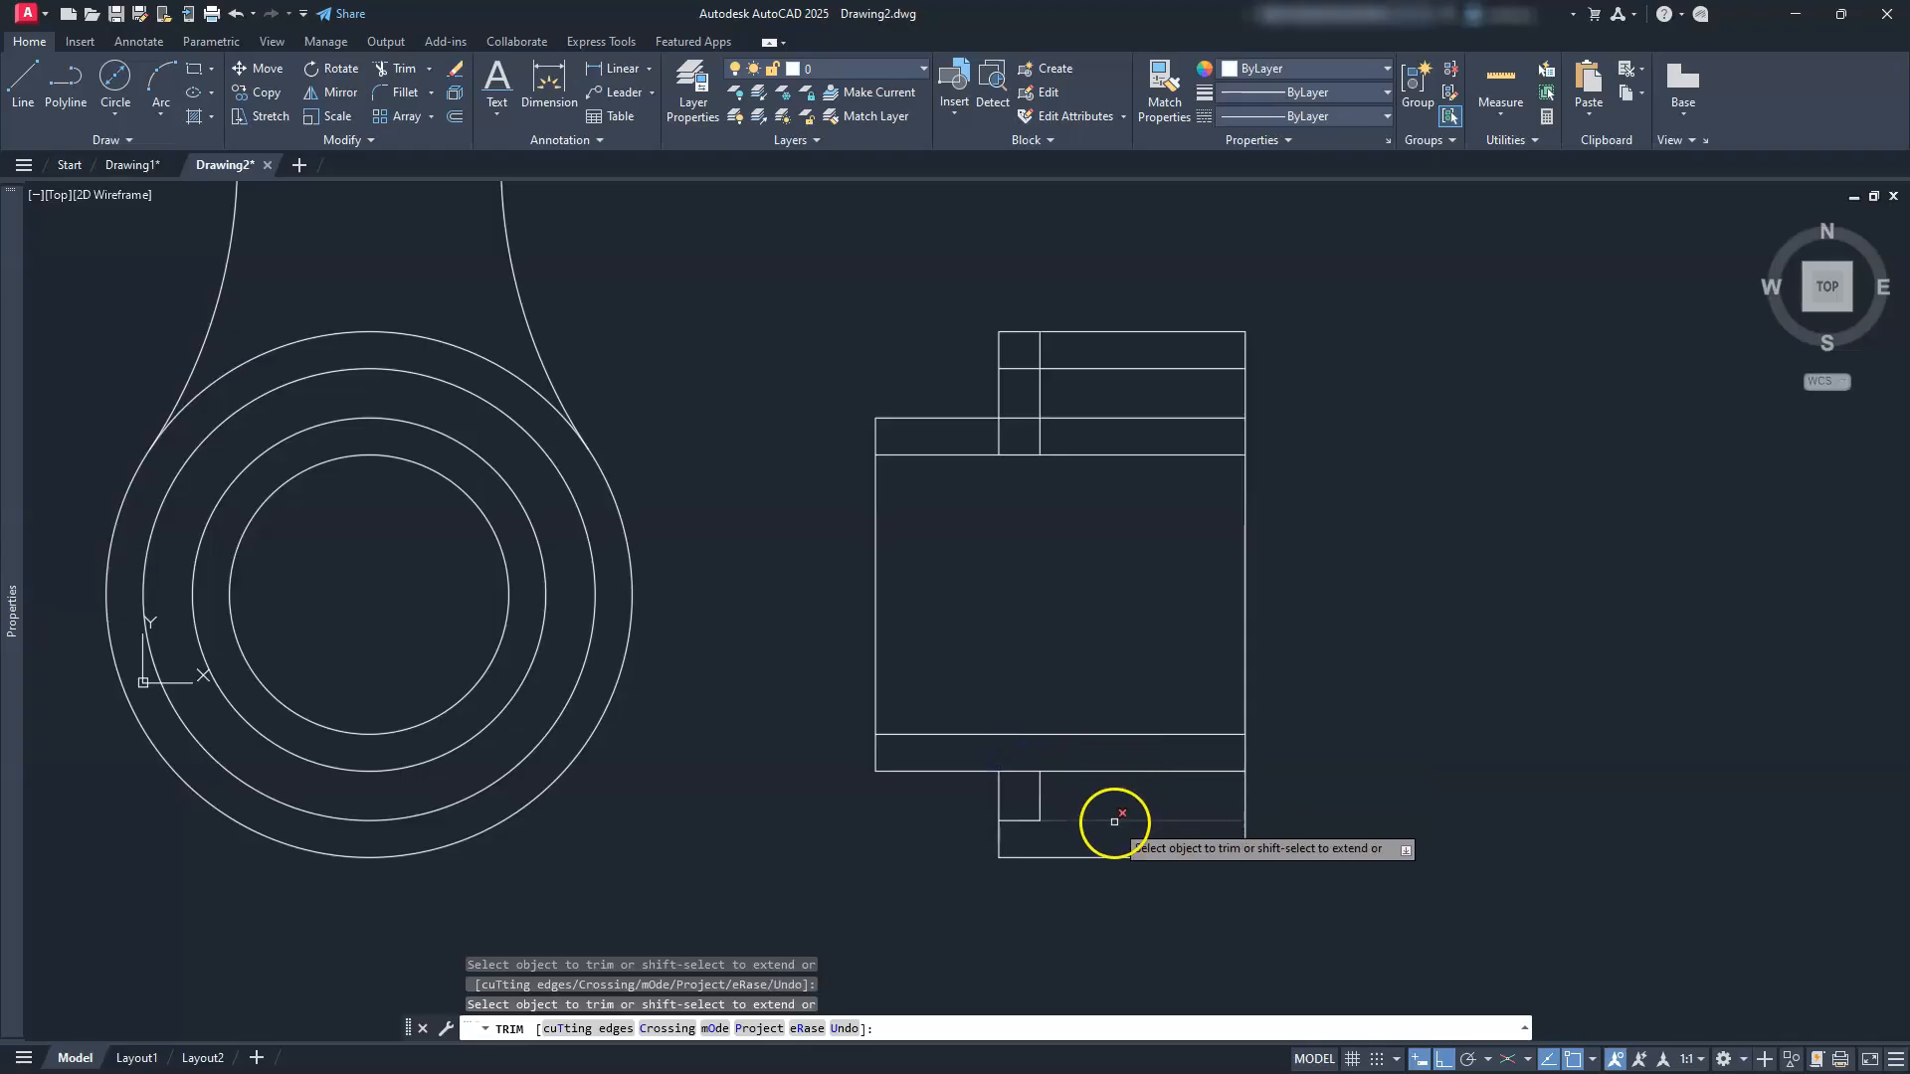
click(1091, 771)
Step: Trim the extra vertical and horizontal segments around the top step
middle_drag(1050, 559, 1080, 677)
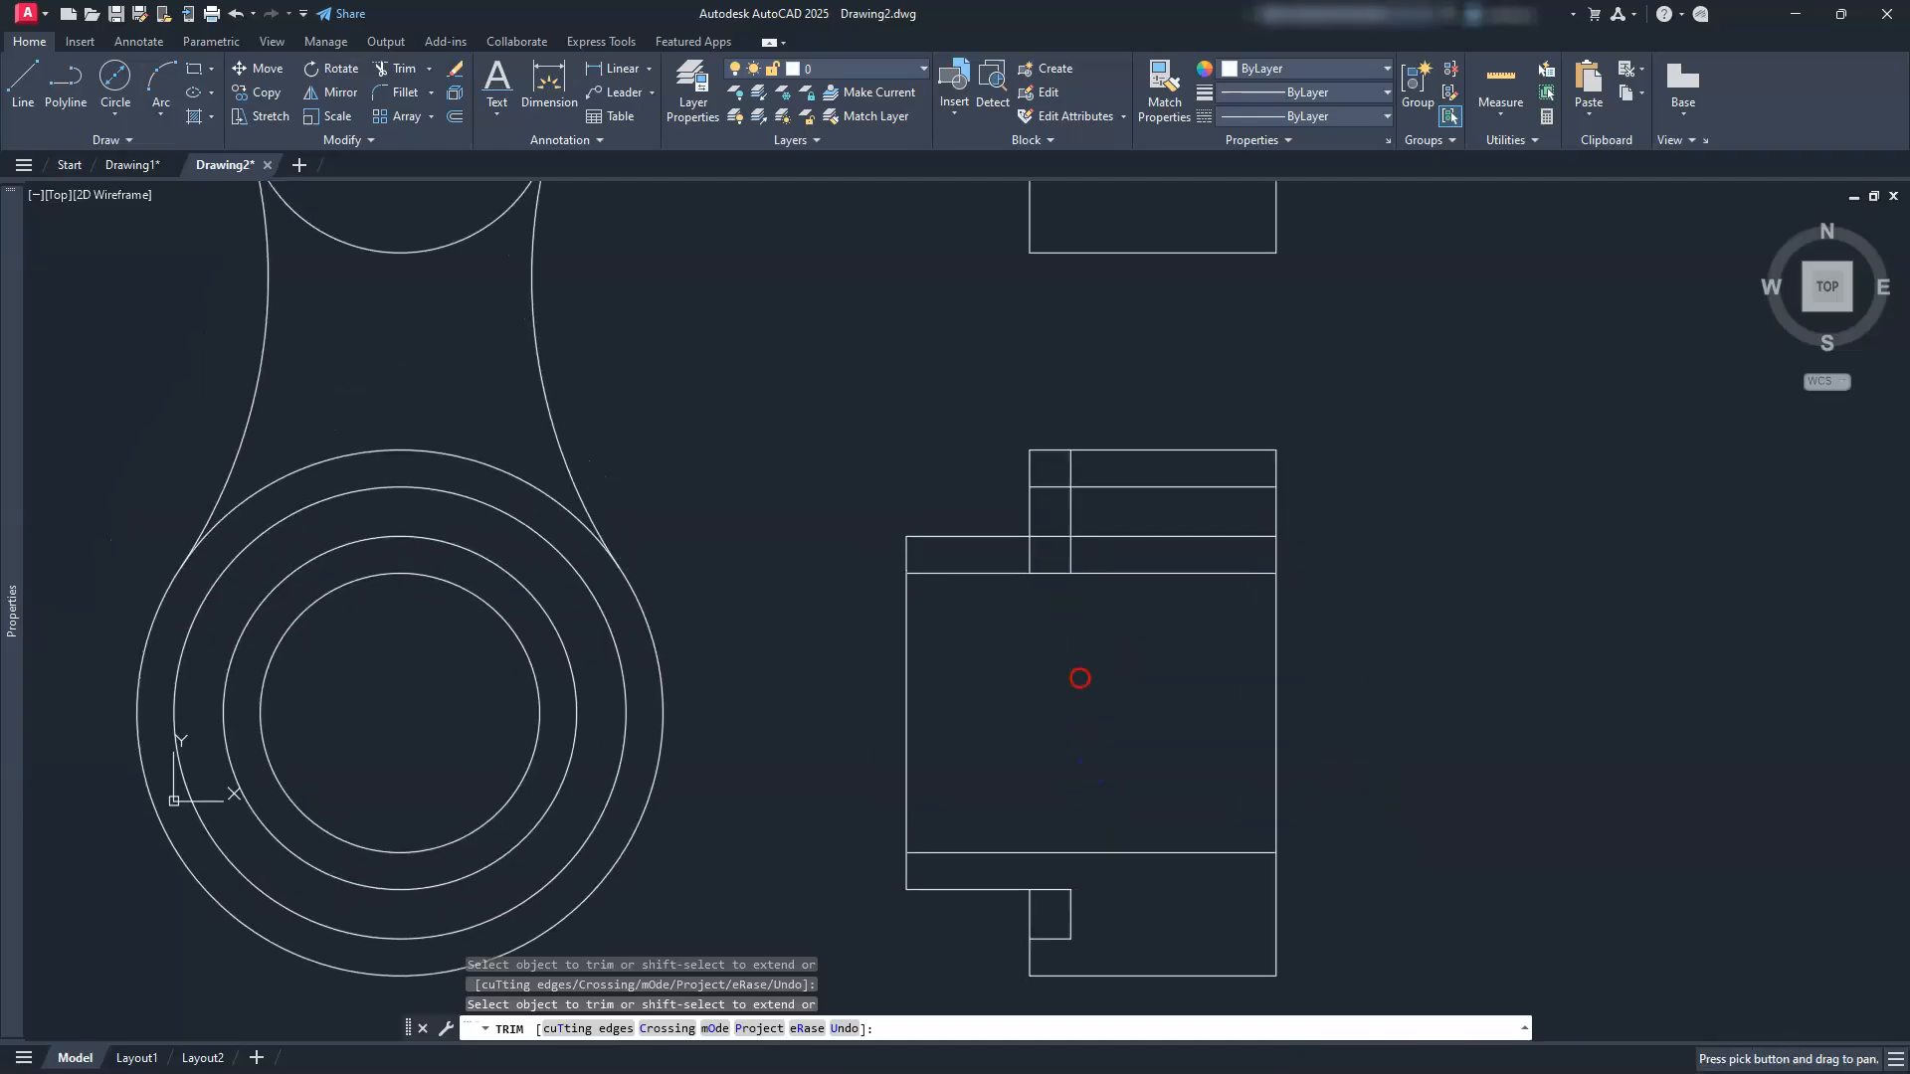
click(1072, 472)
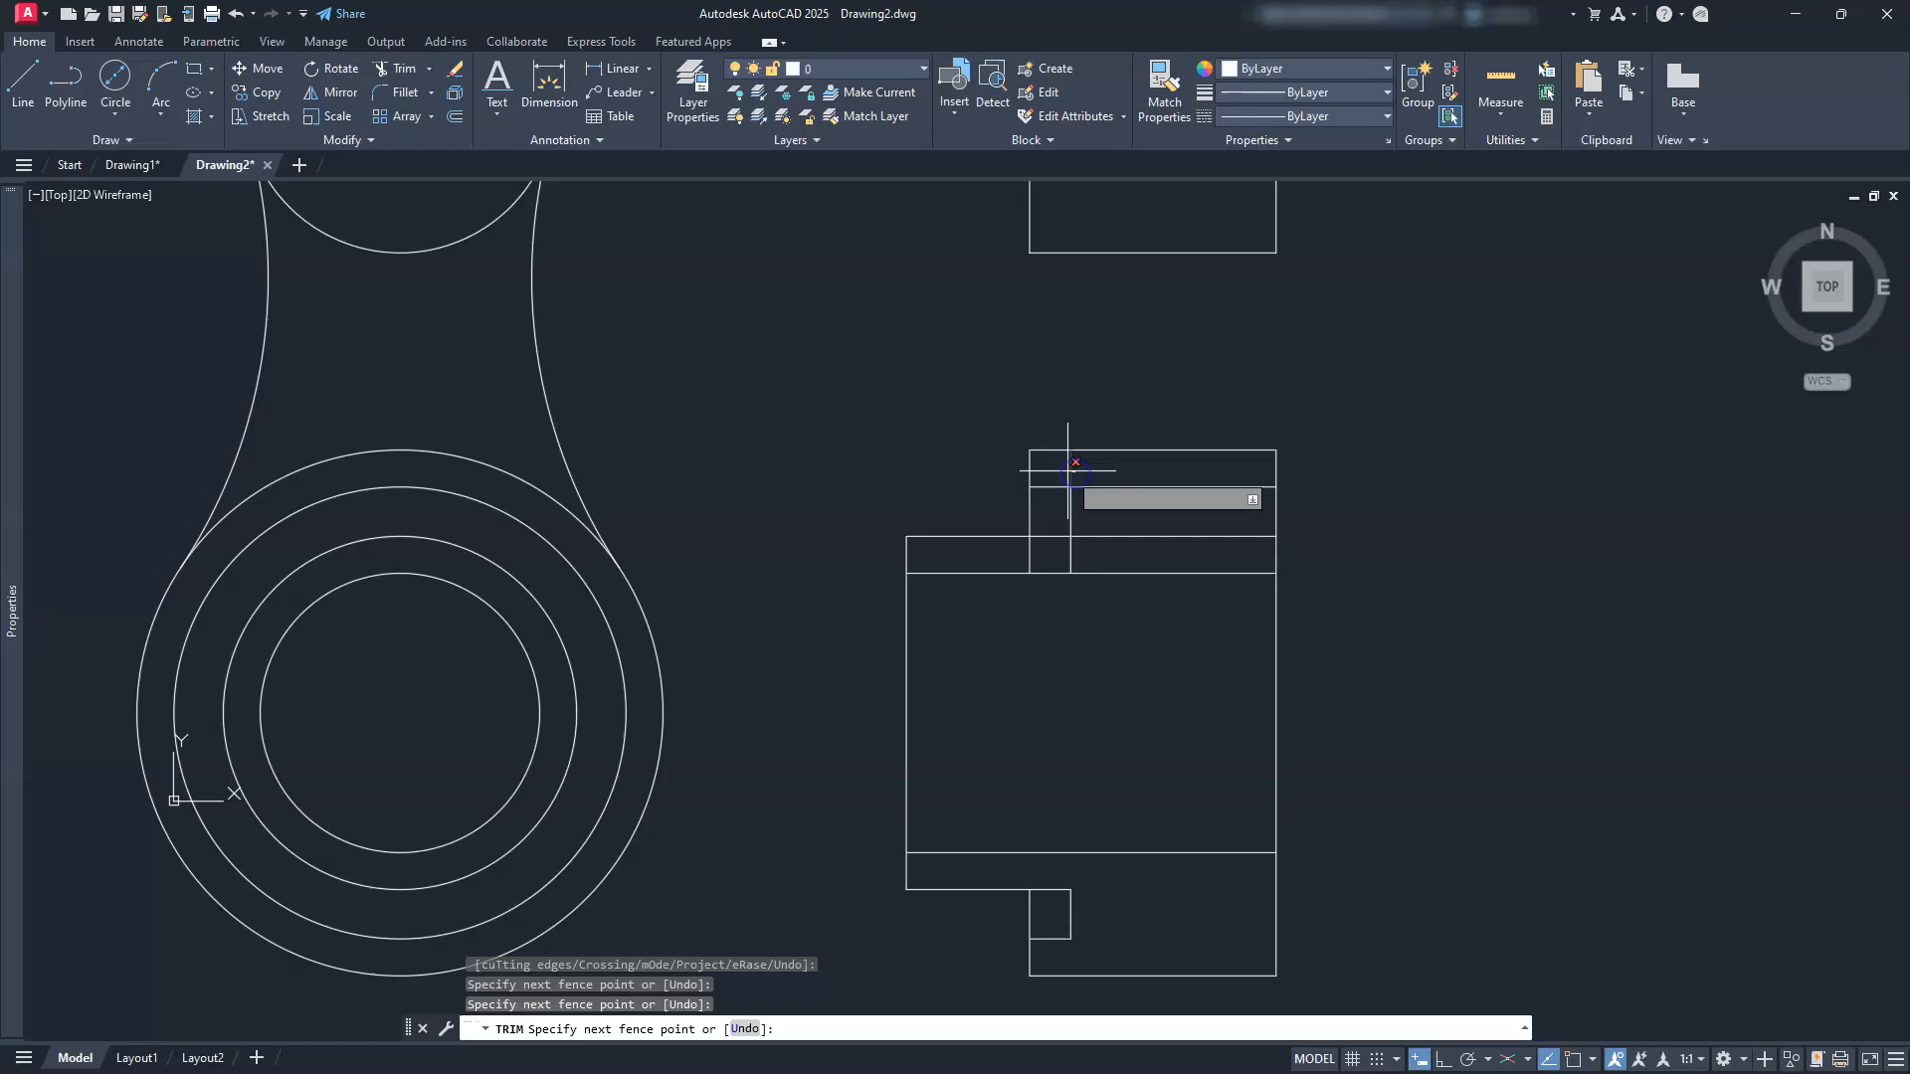
drag(1147, 478, 1142, 550)
click(1071, 559)
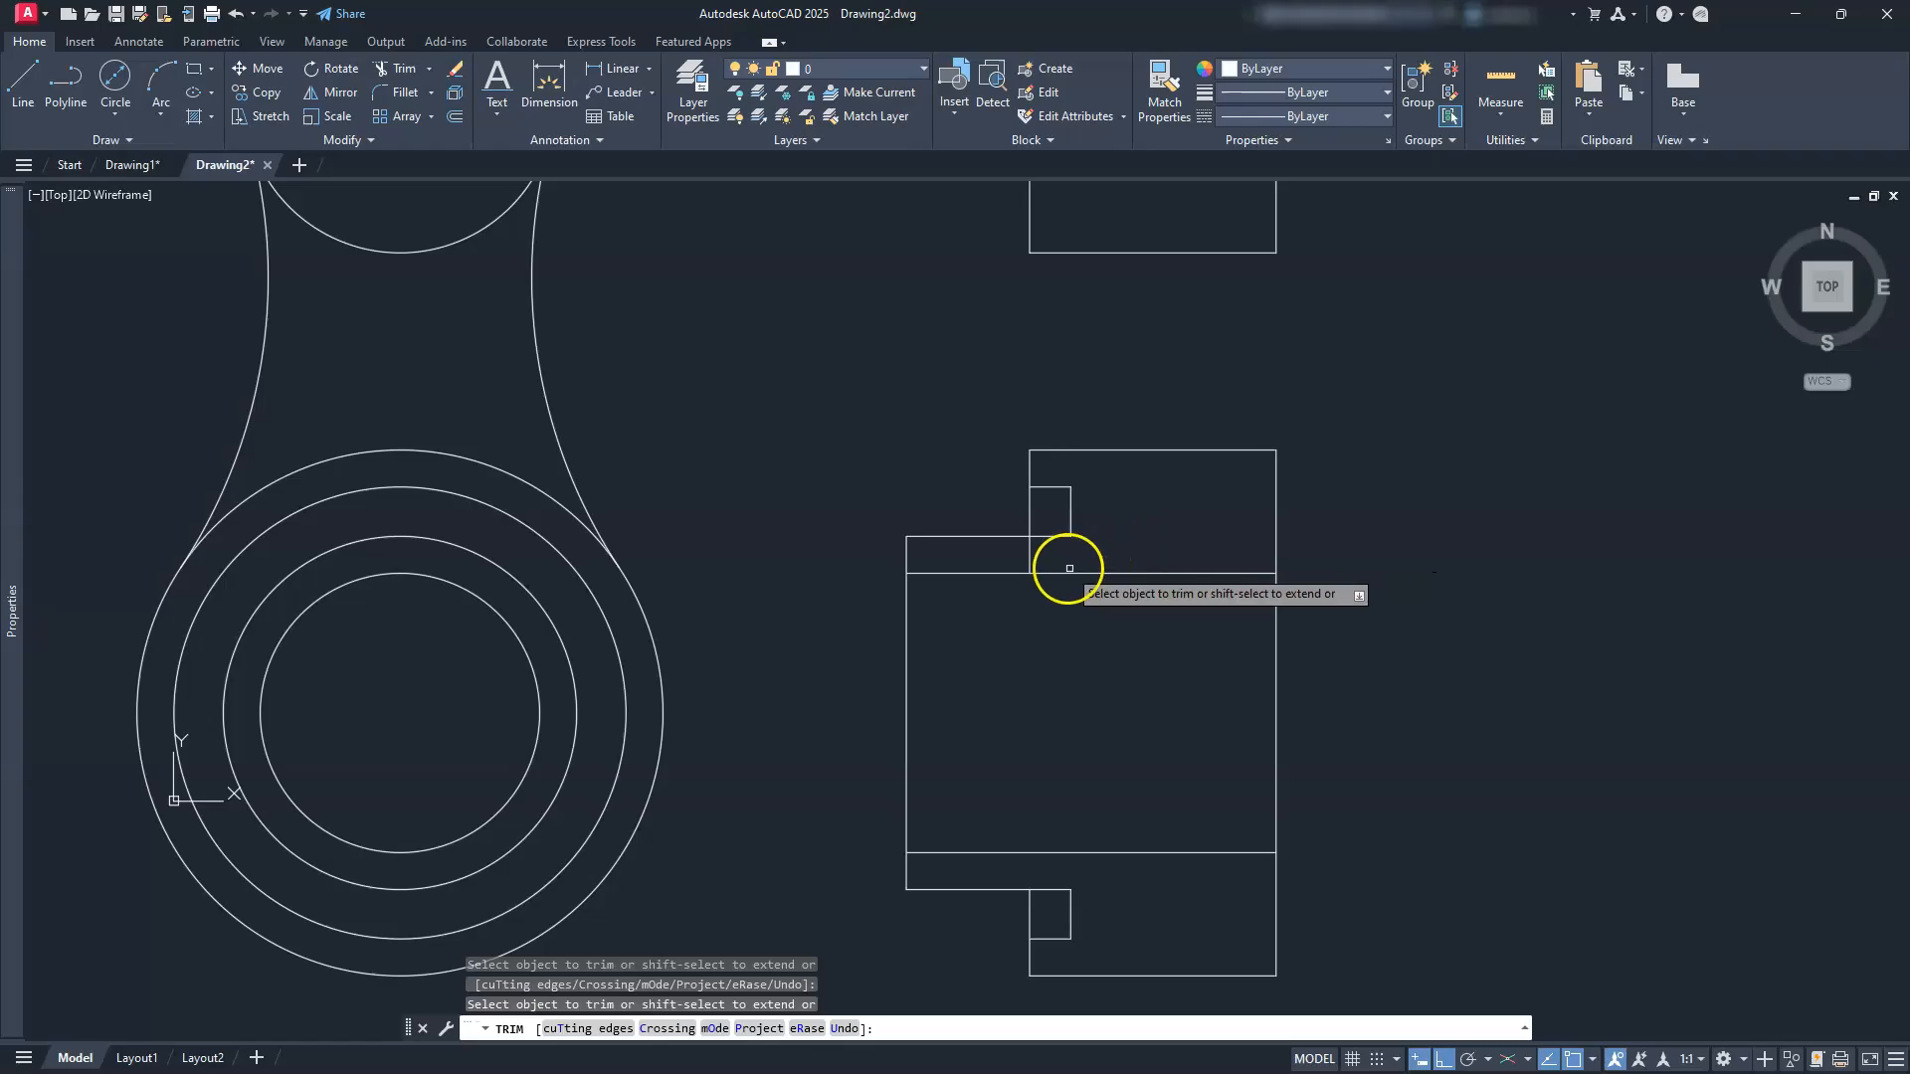
click(1029, 557)
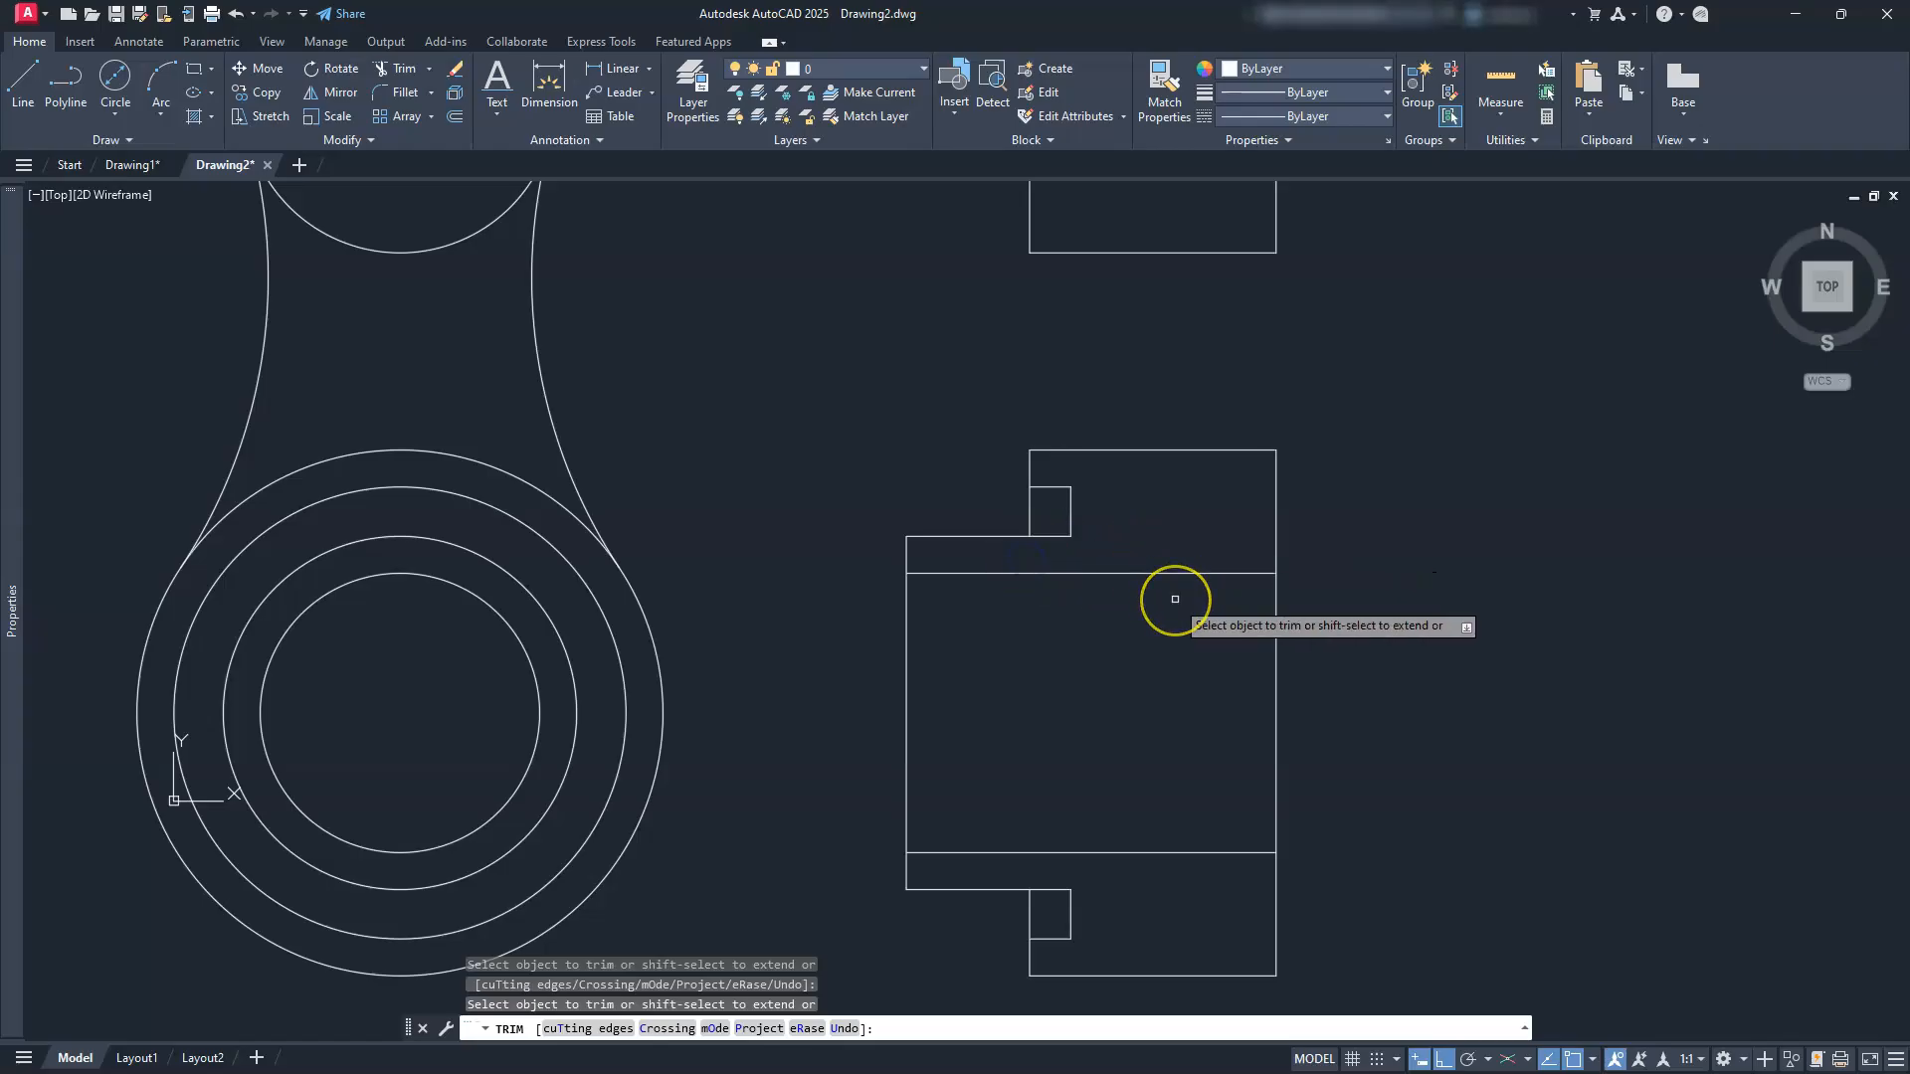
key(Escape)
key(Escape)
key(Escape)
scroll(1170, 596, down, 2)
middle_drag(1112, 546, 1072, 682)
scroll(1134, 574, up, 2)
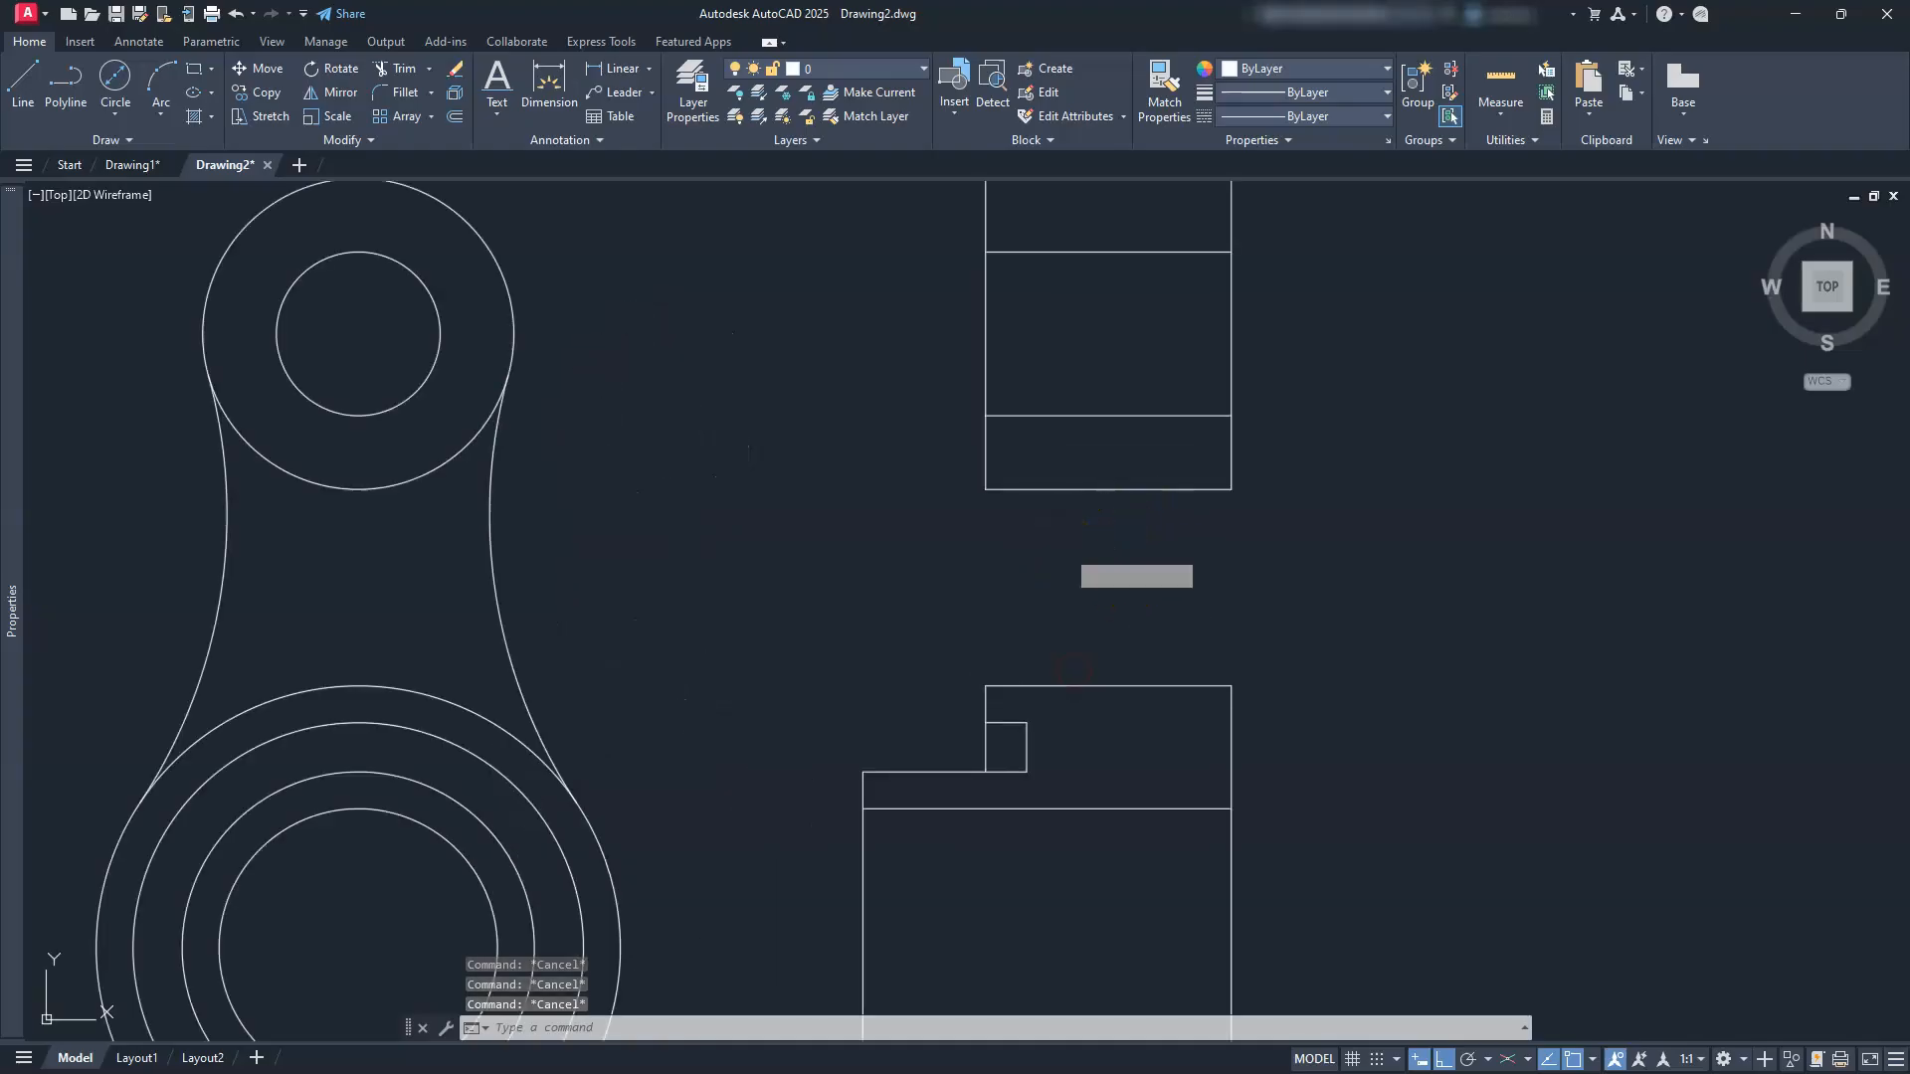
Step: Copy the right vertical line 10 and 20 units to the left
text(l)
key(Return)
click(1232, 489)
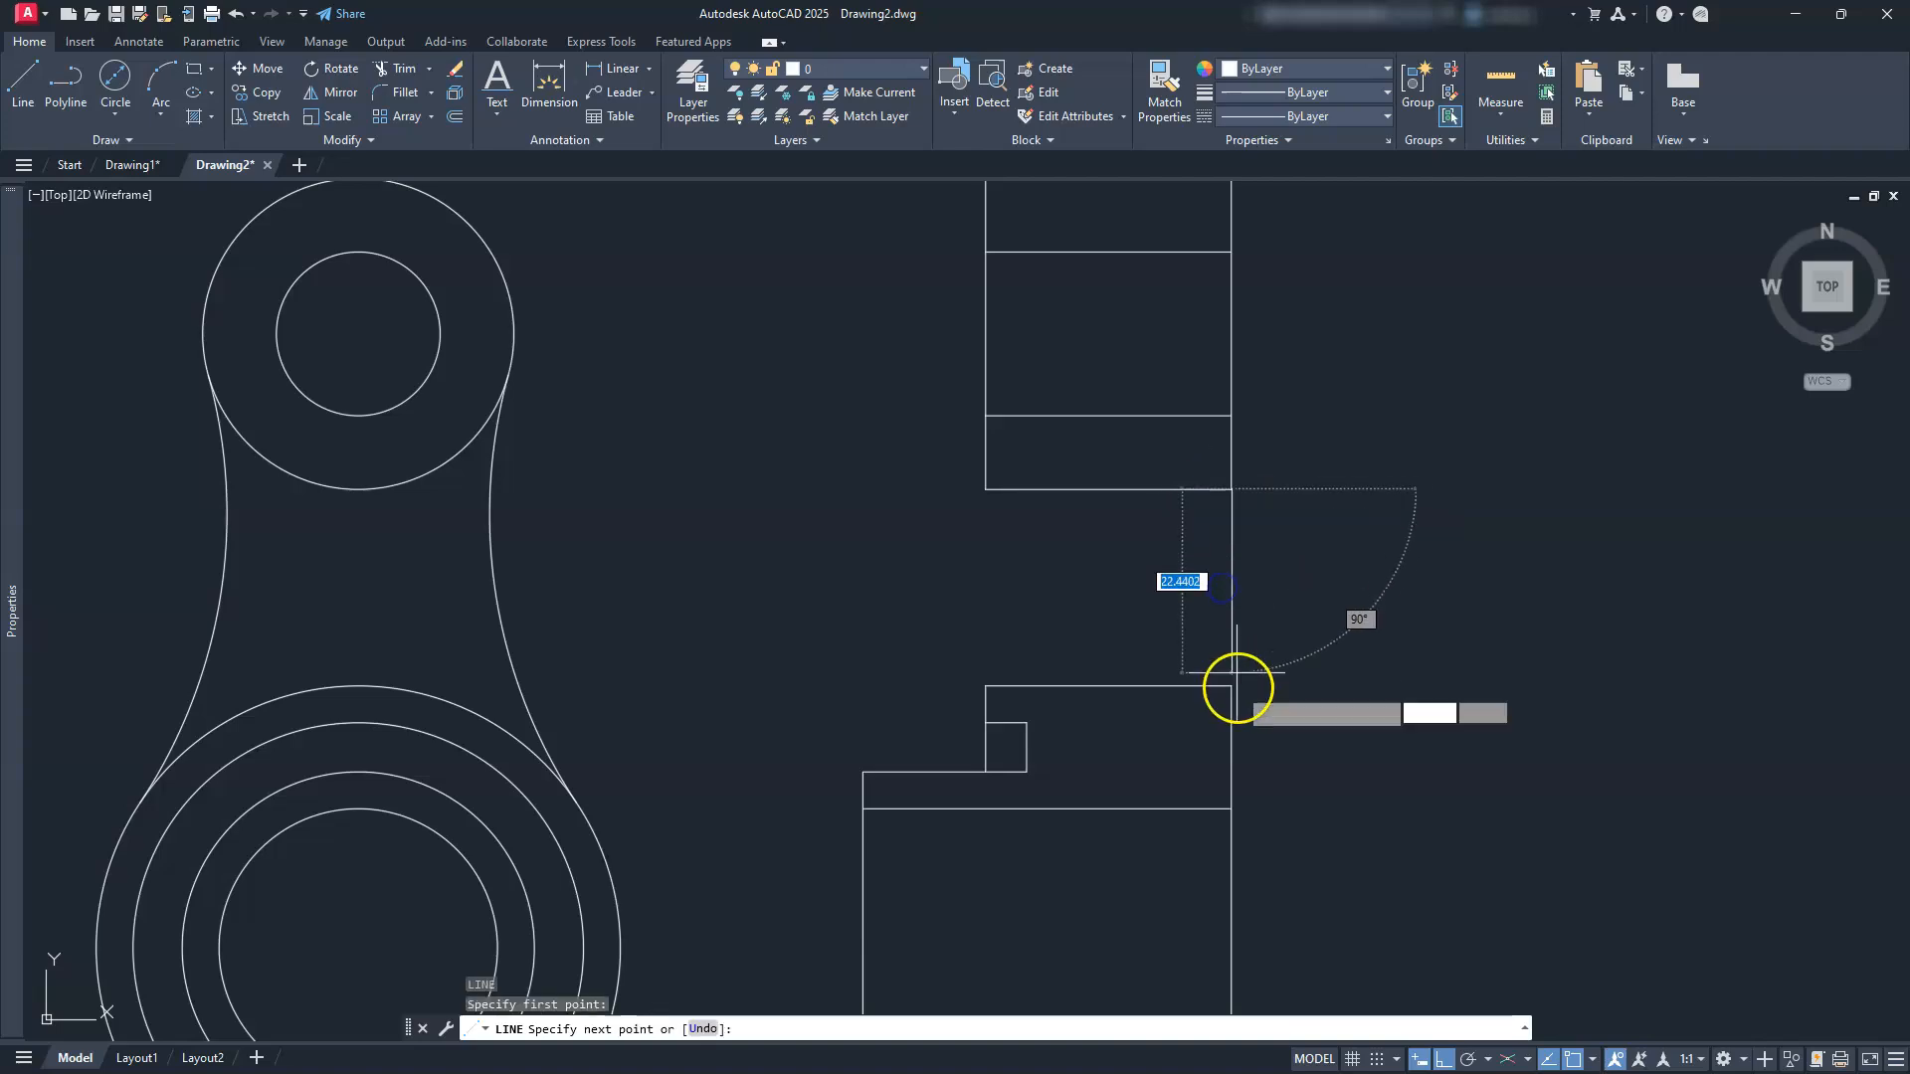
key(Escape)
key(Escape)
key(Escape)
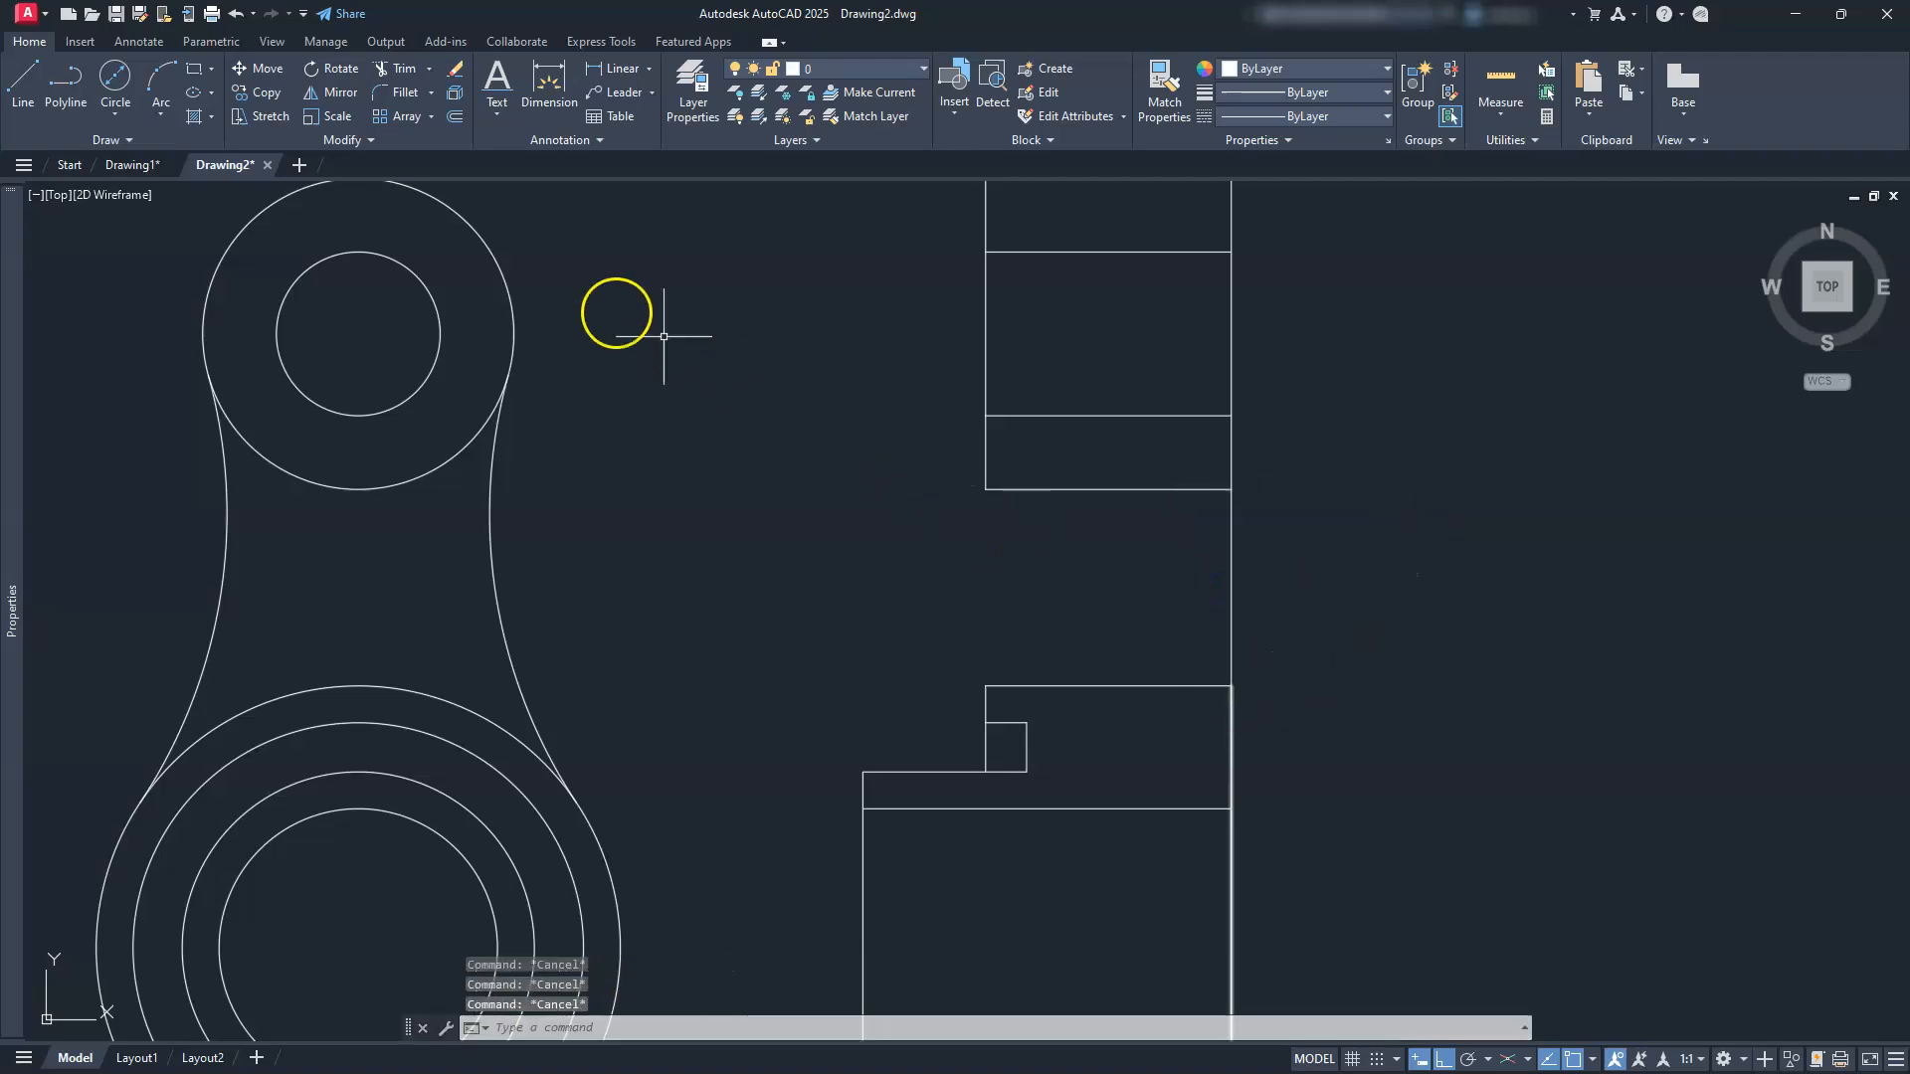
click(267, 92)
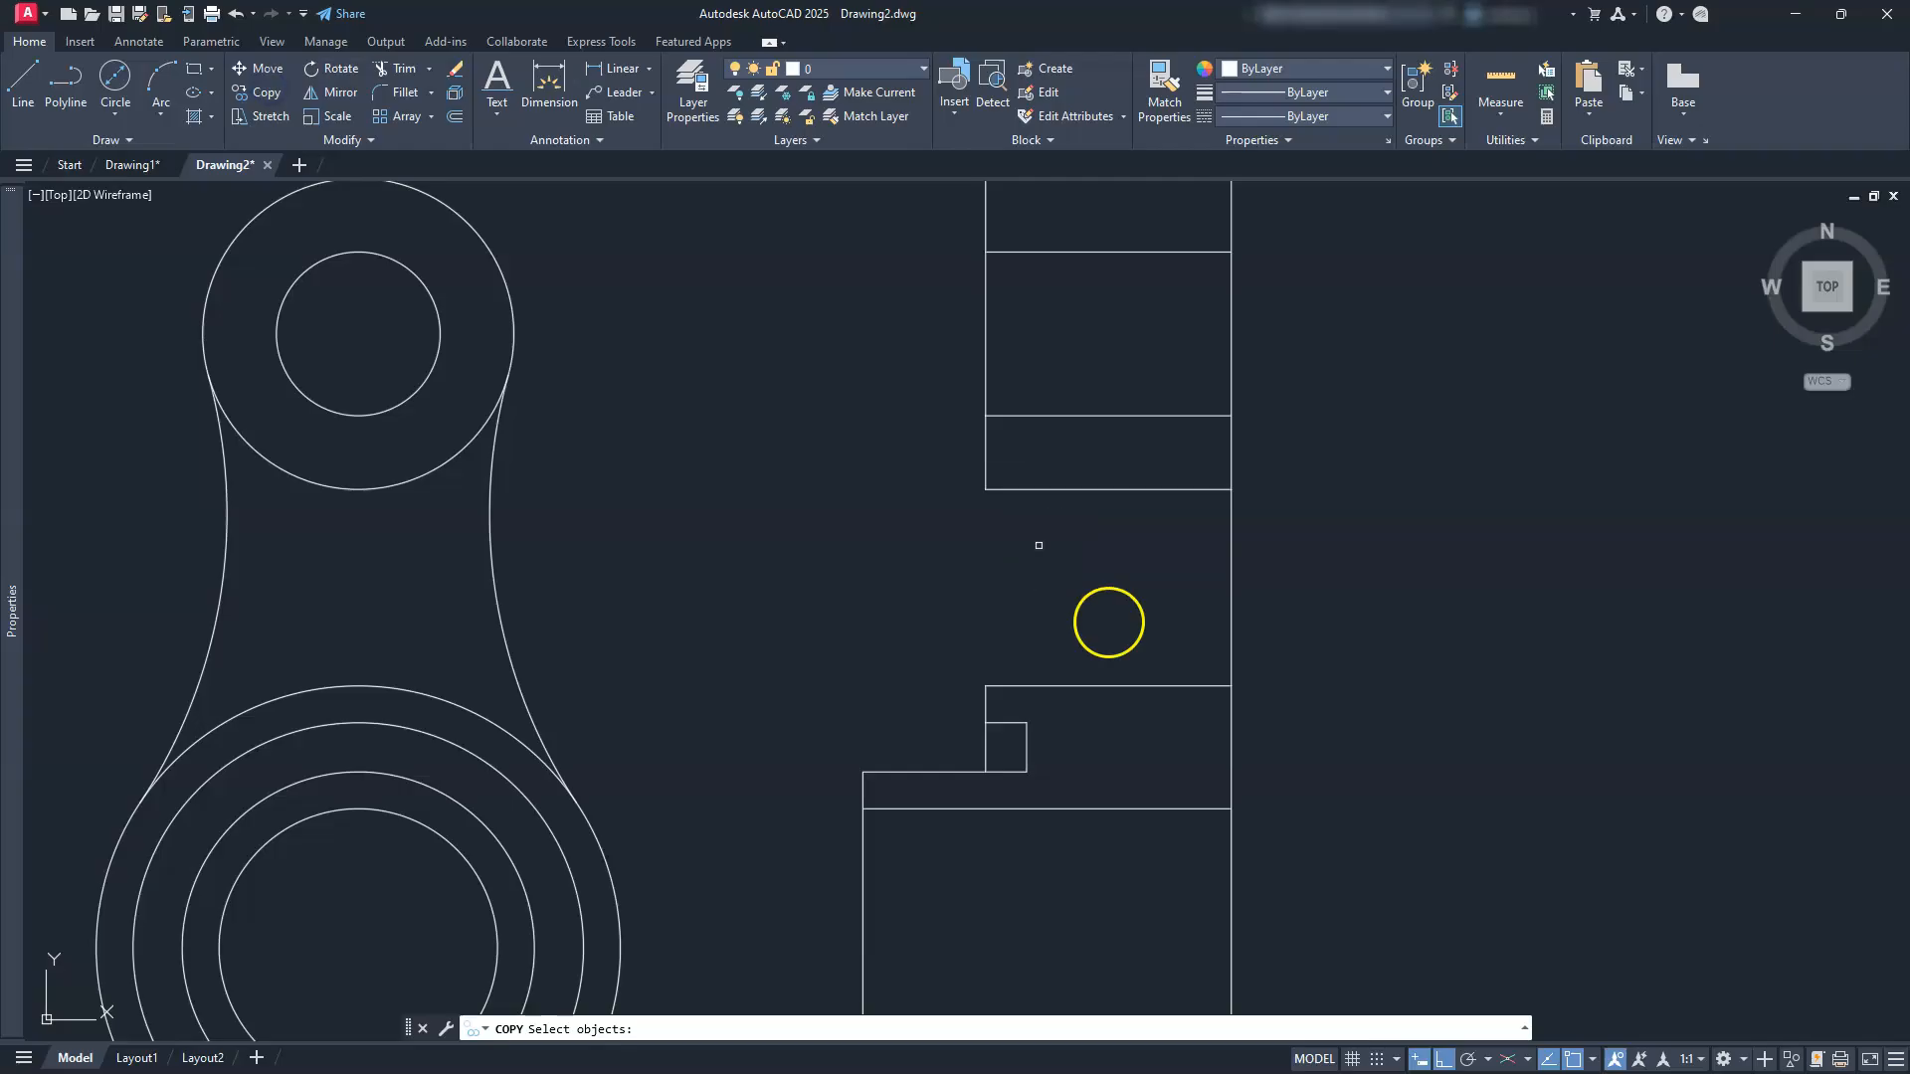
click(1229, 595)
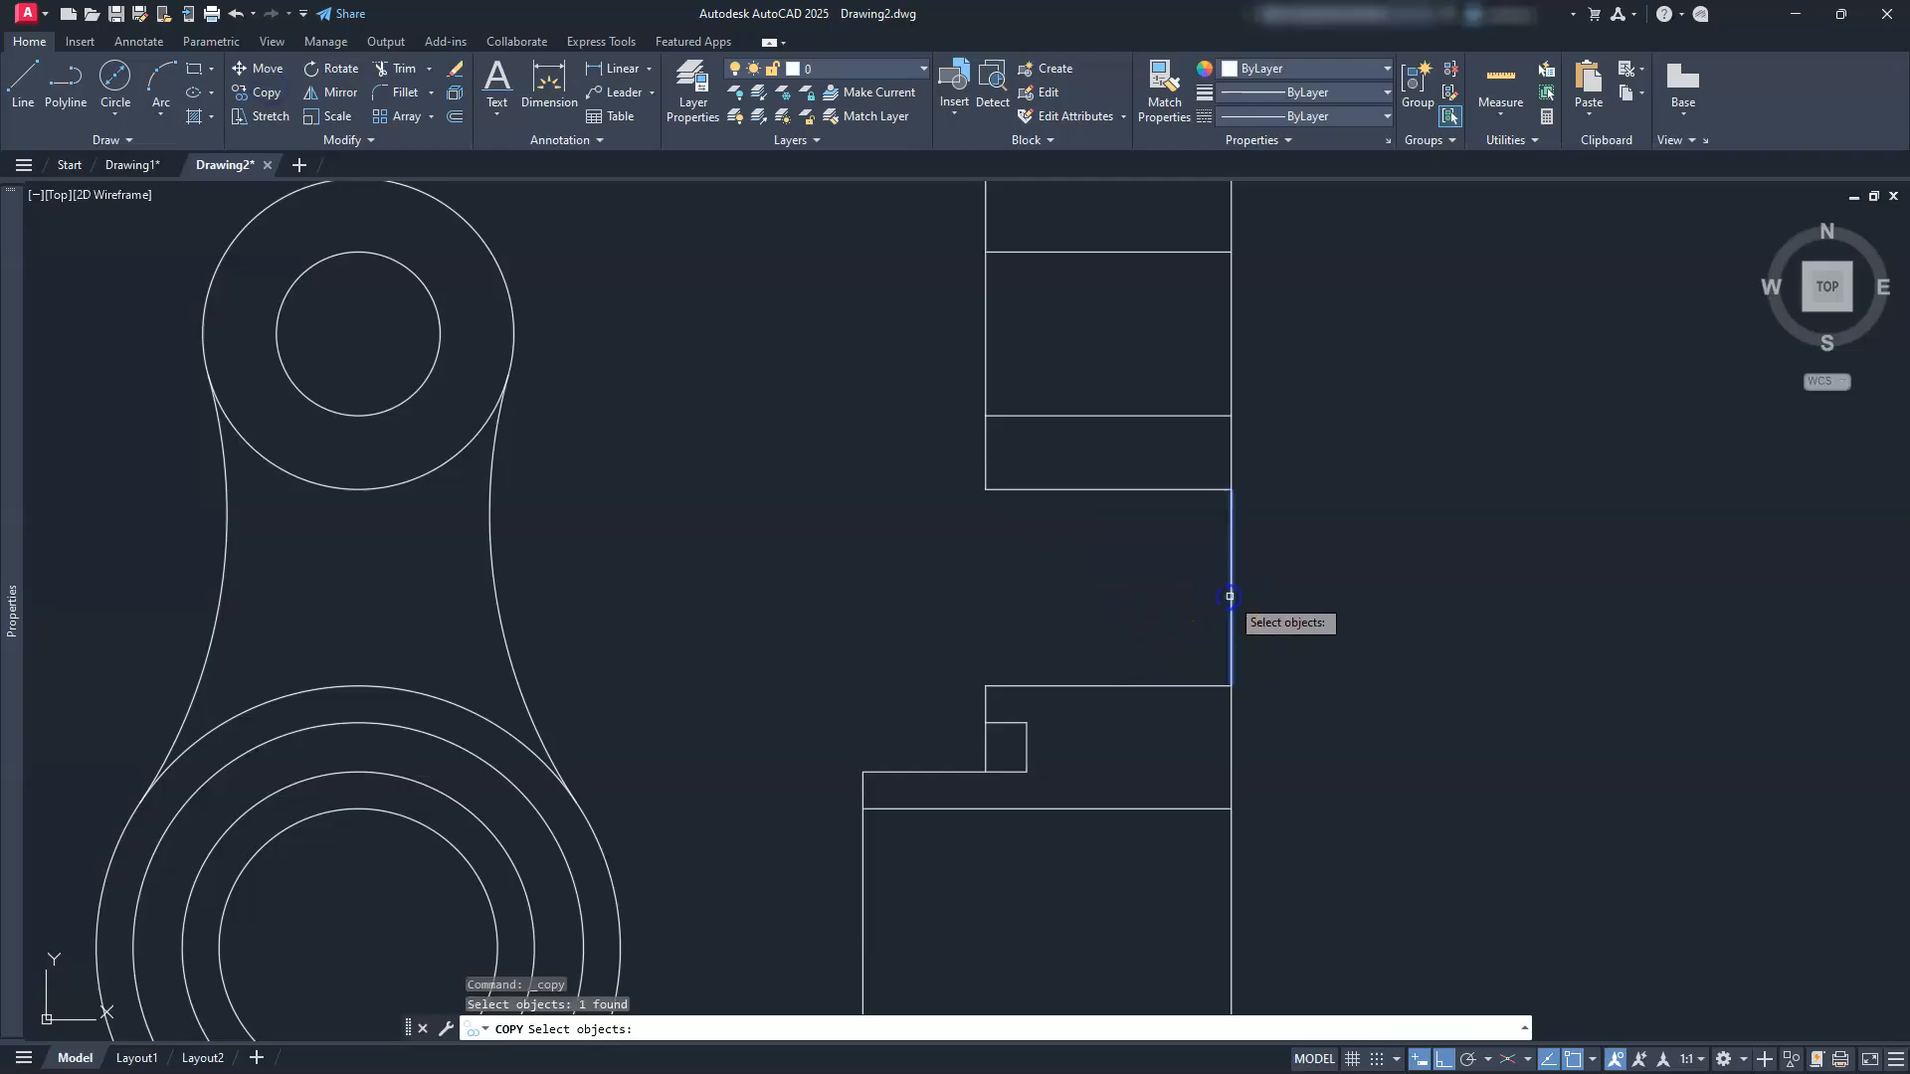
key(Return)
click(1061, 545)
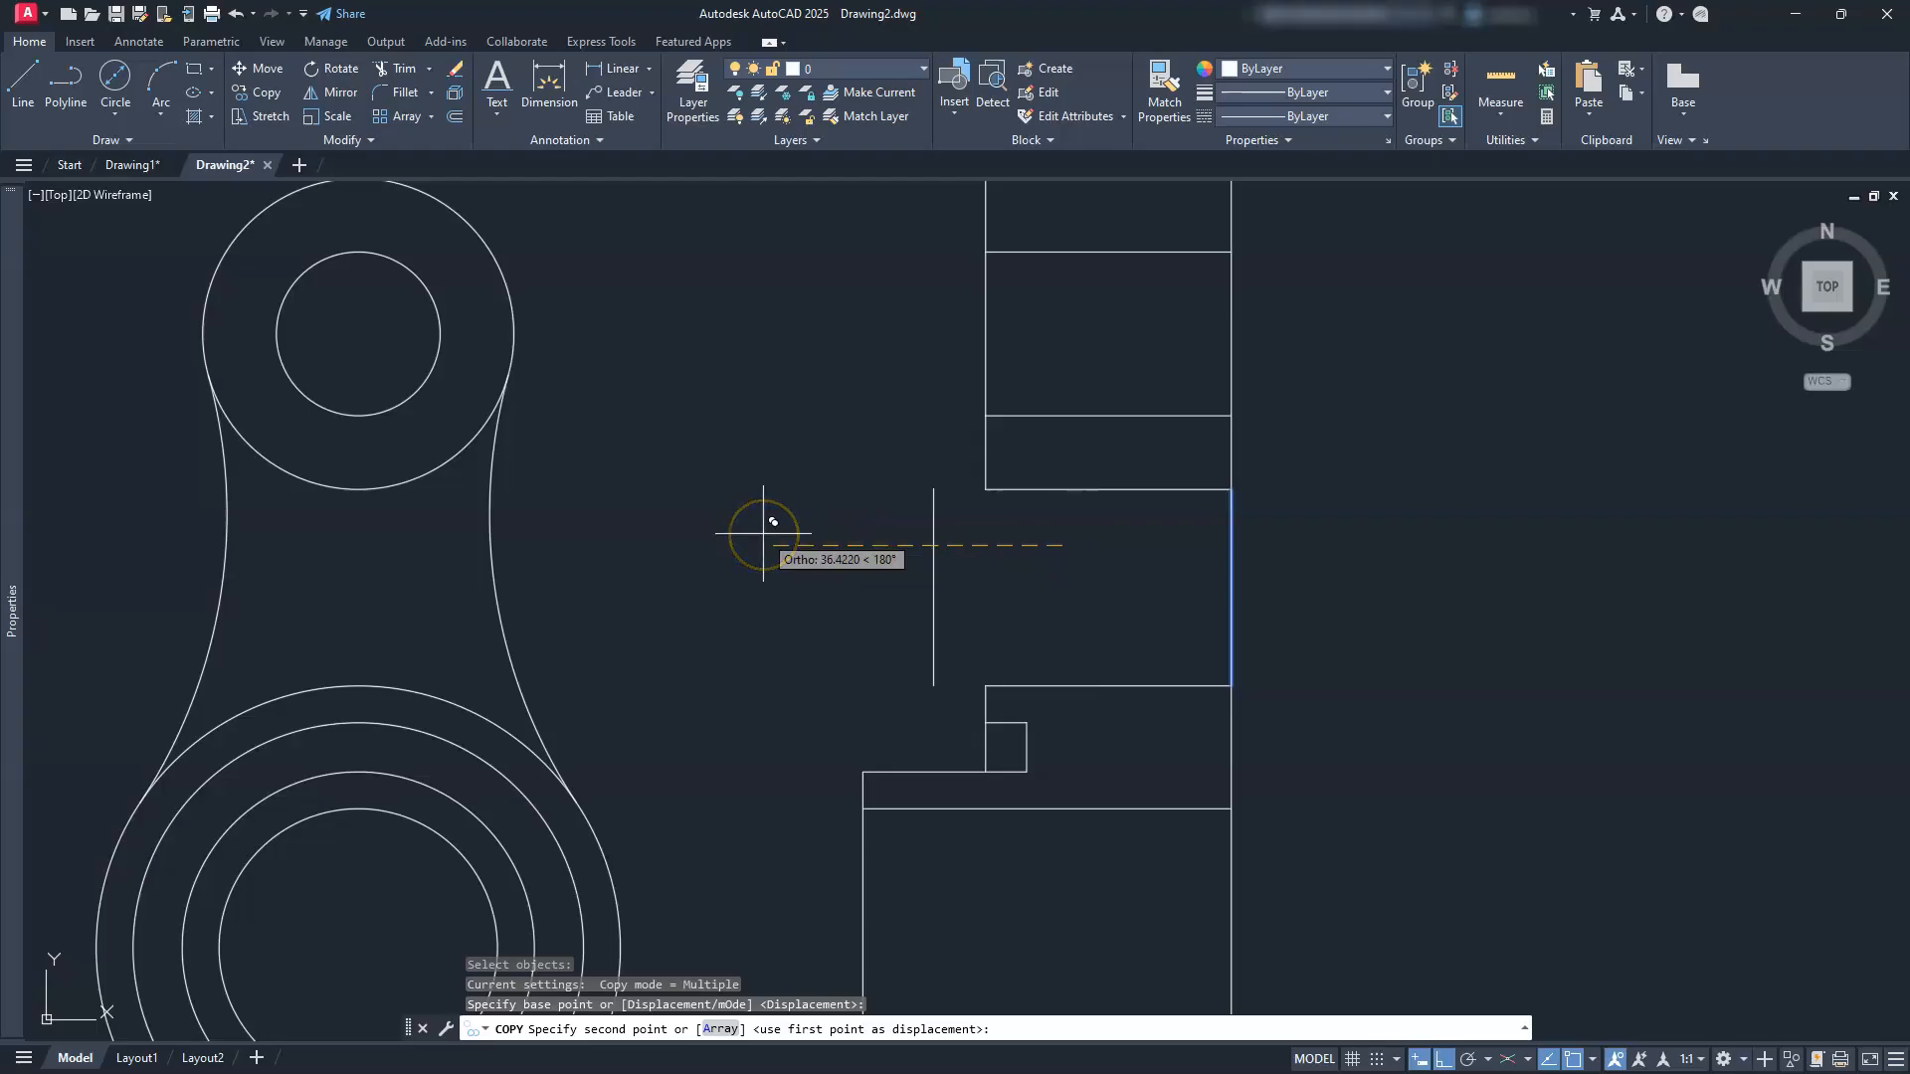
text(10)
key(Return)
text(20)
key(Return)
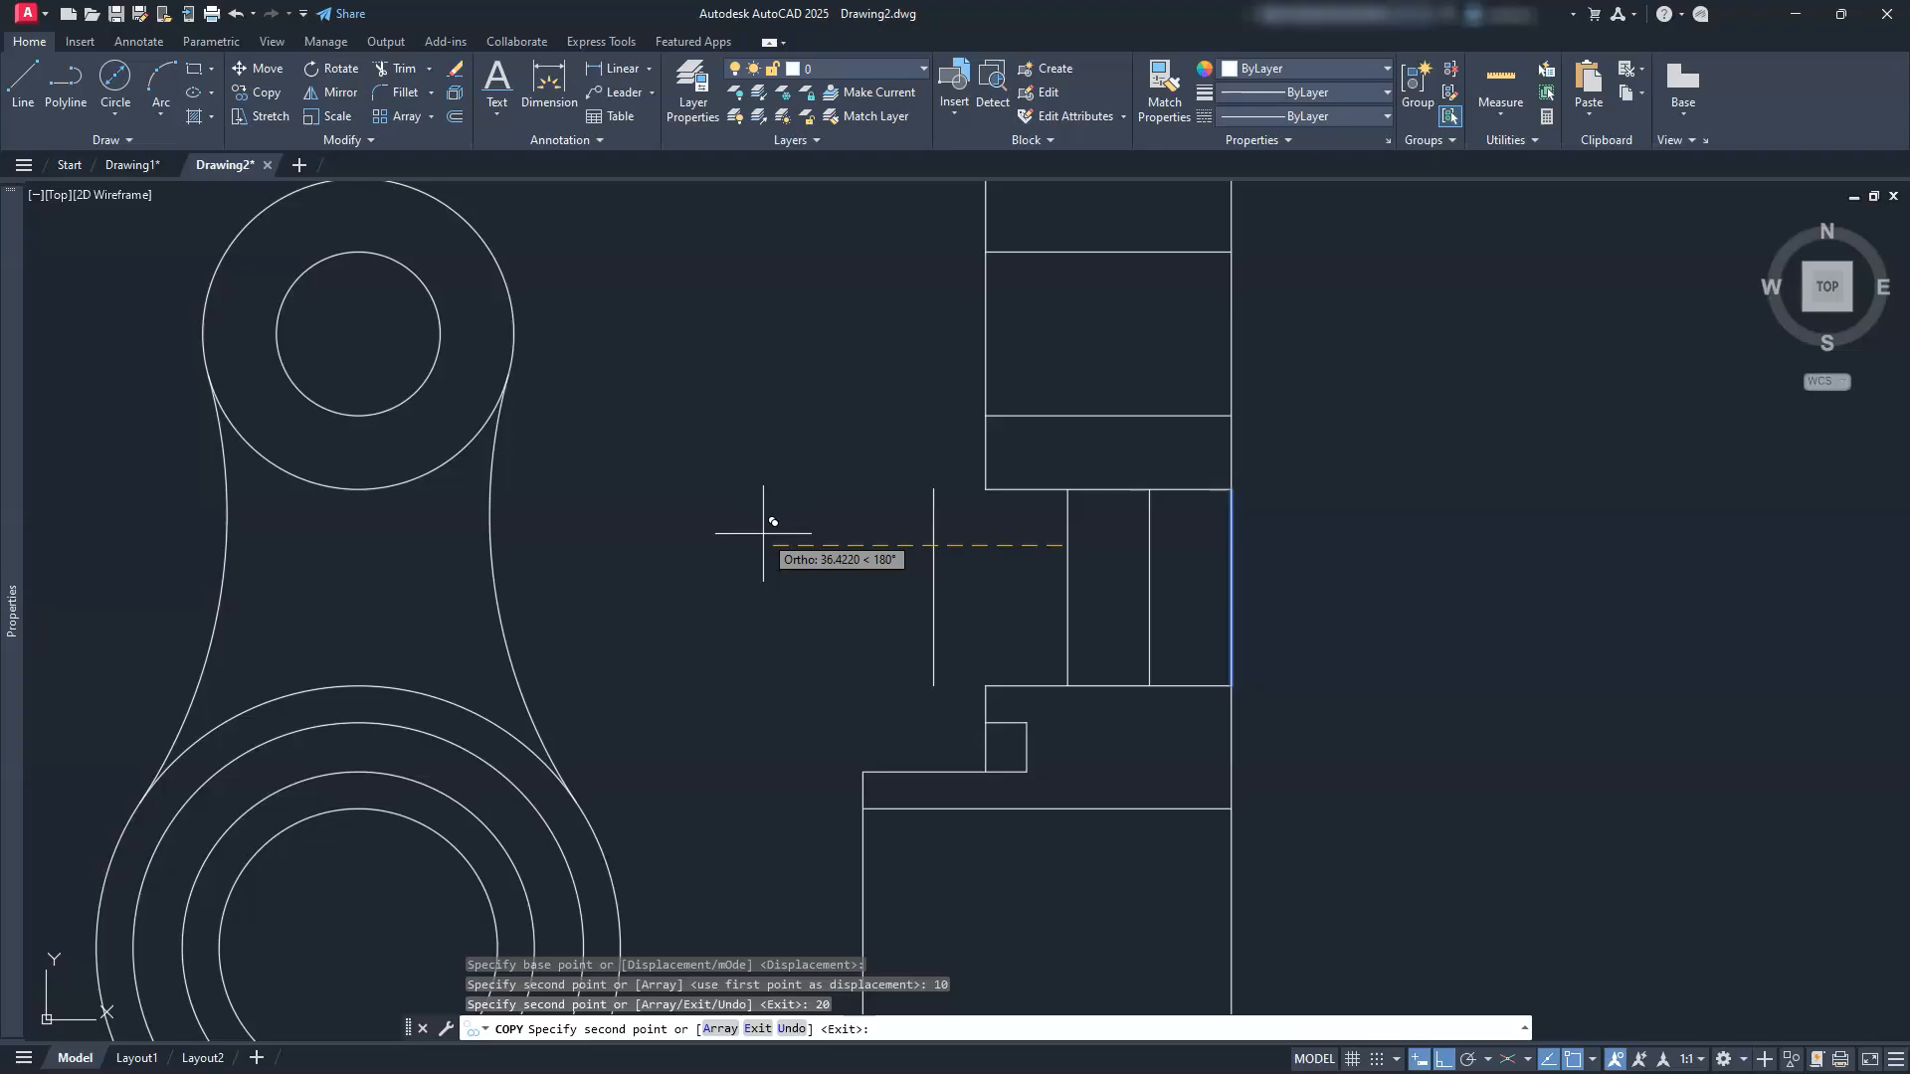
key(Escape)
key(Escape)
key(Escape)
Step: Erase the original right vertical line
click(1277, 547)
click(1226, 600)
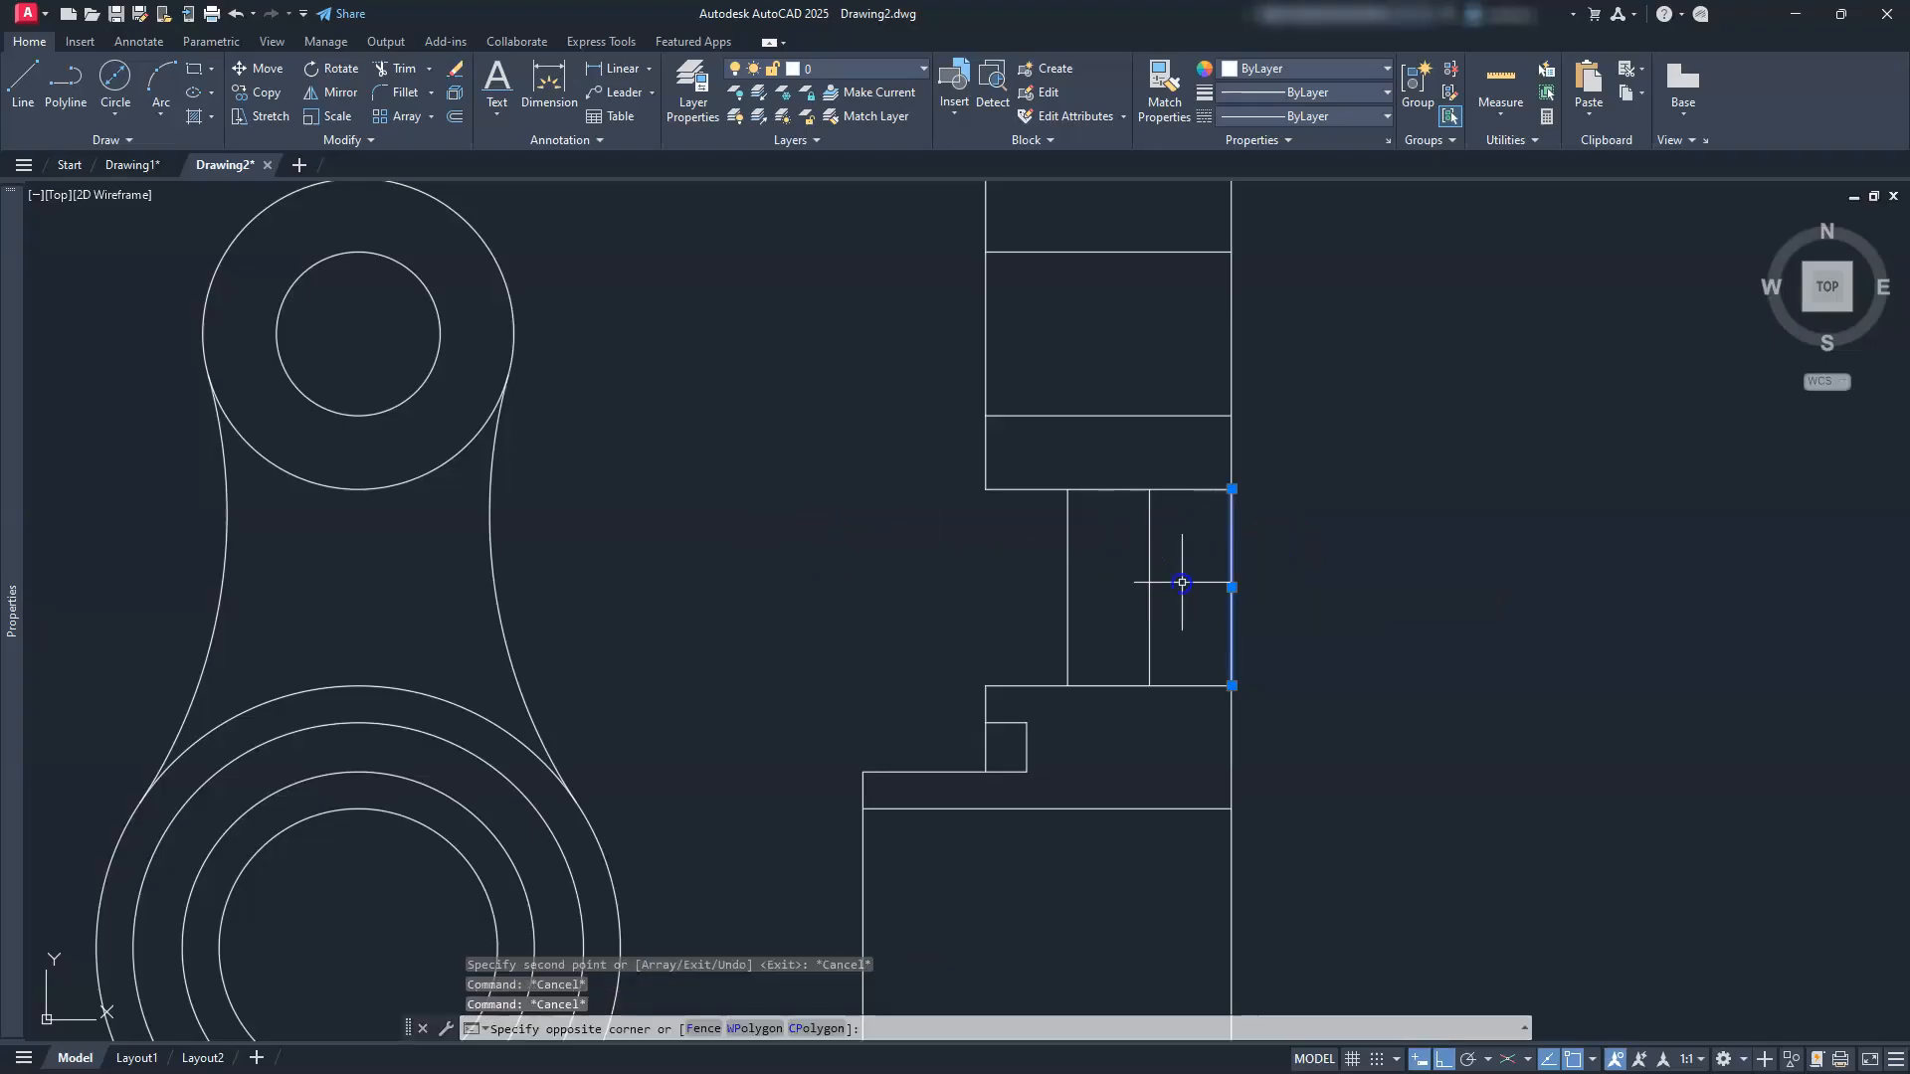
key(Delete)
key(Escape)
key(Escape)
key(Escape)
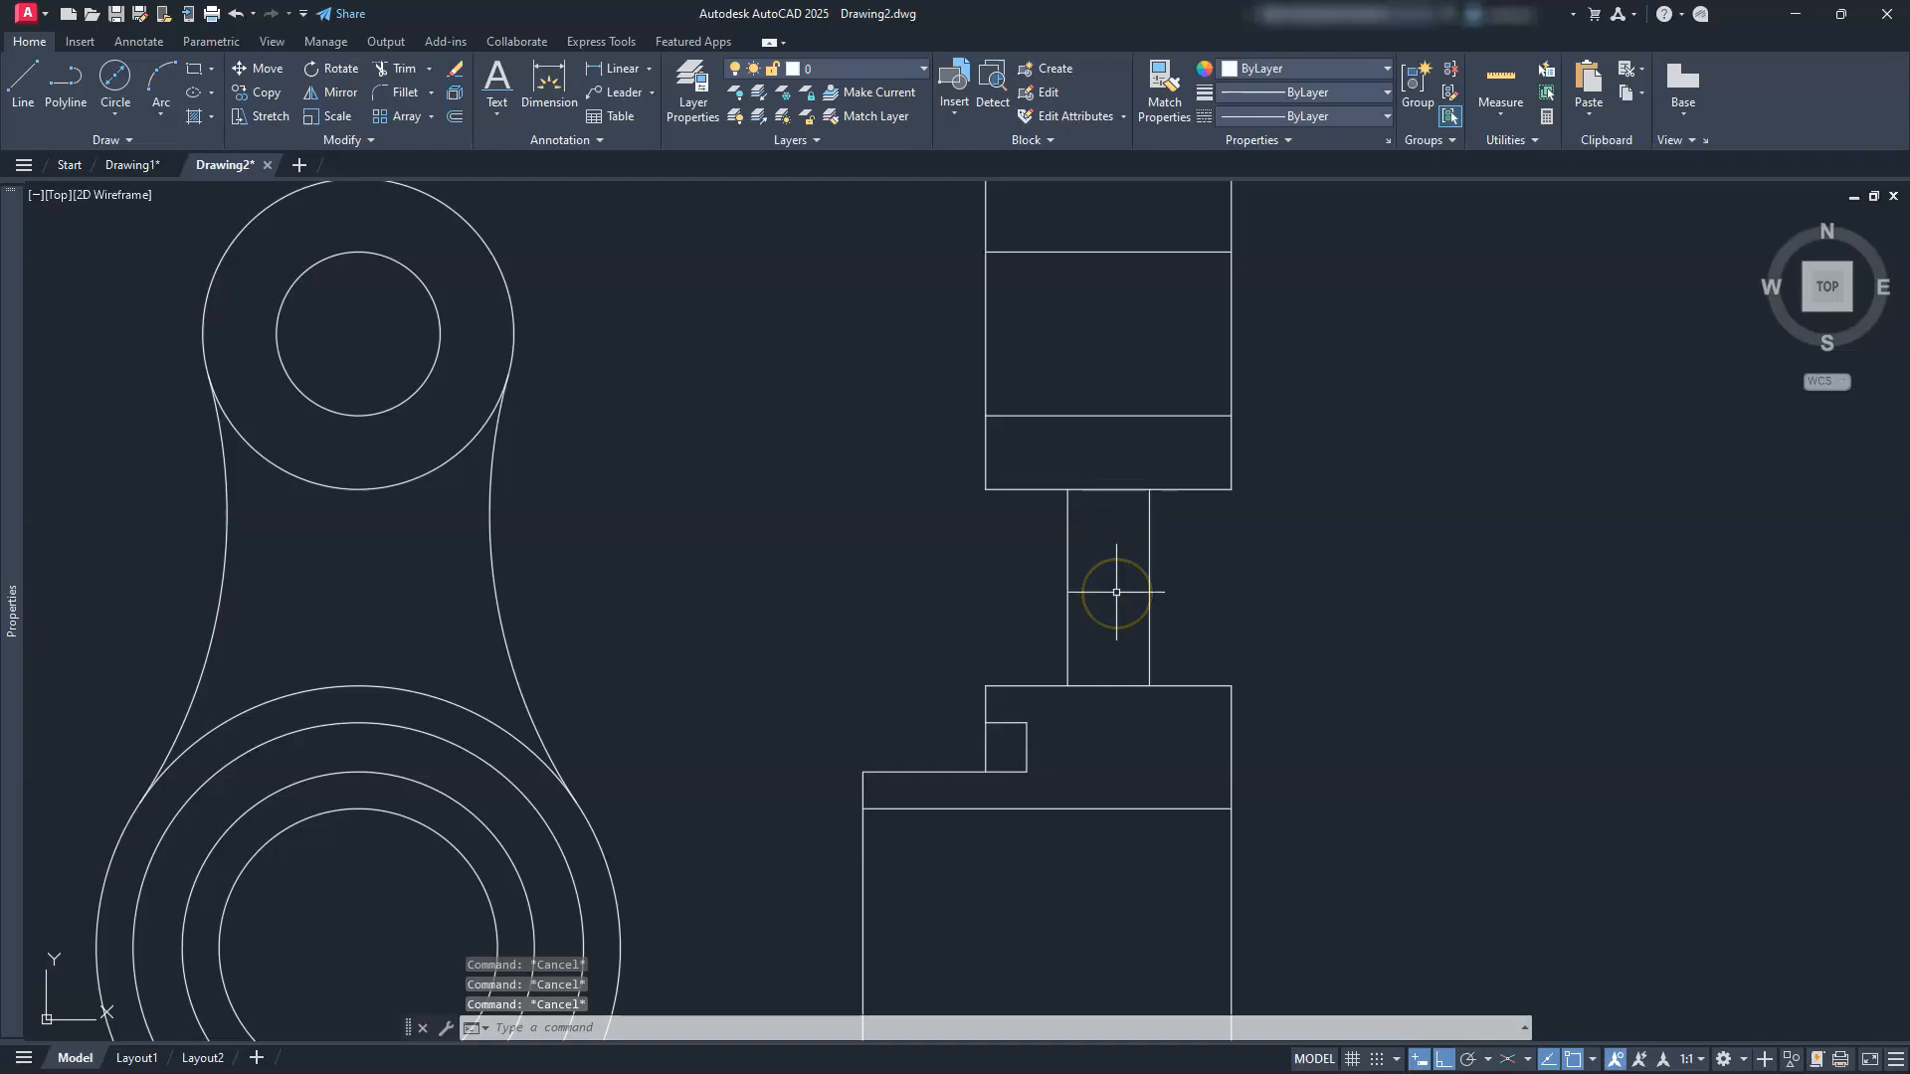
Step: Trim the top and bottom lines inside the 10-unit neck
text(tr)
key(Return)
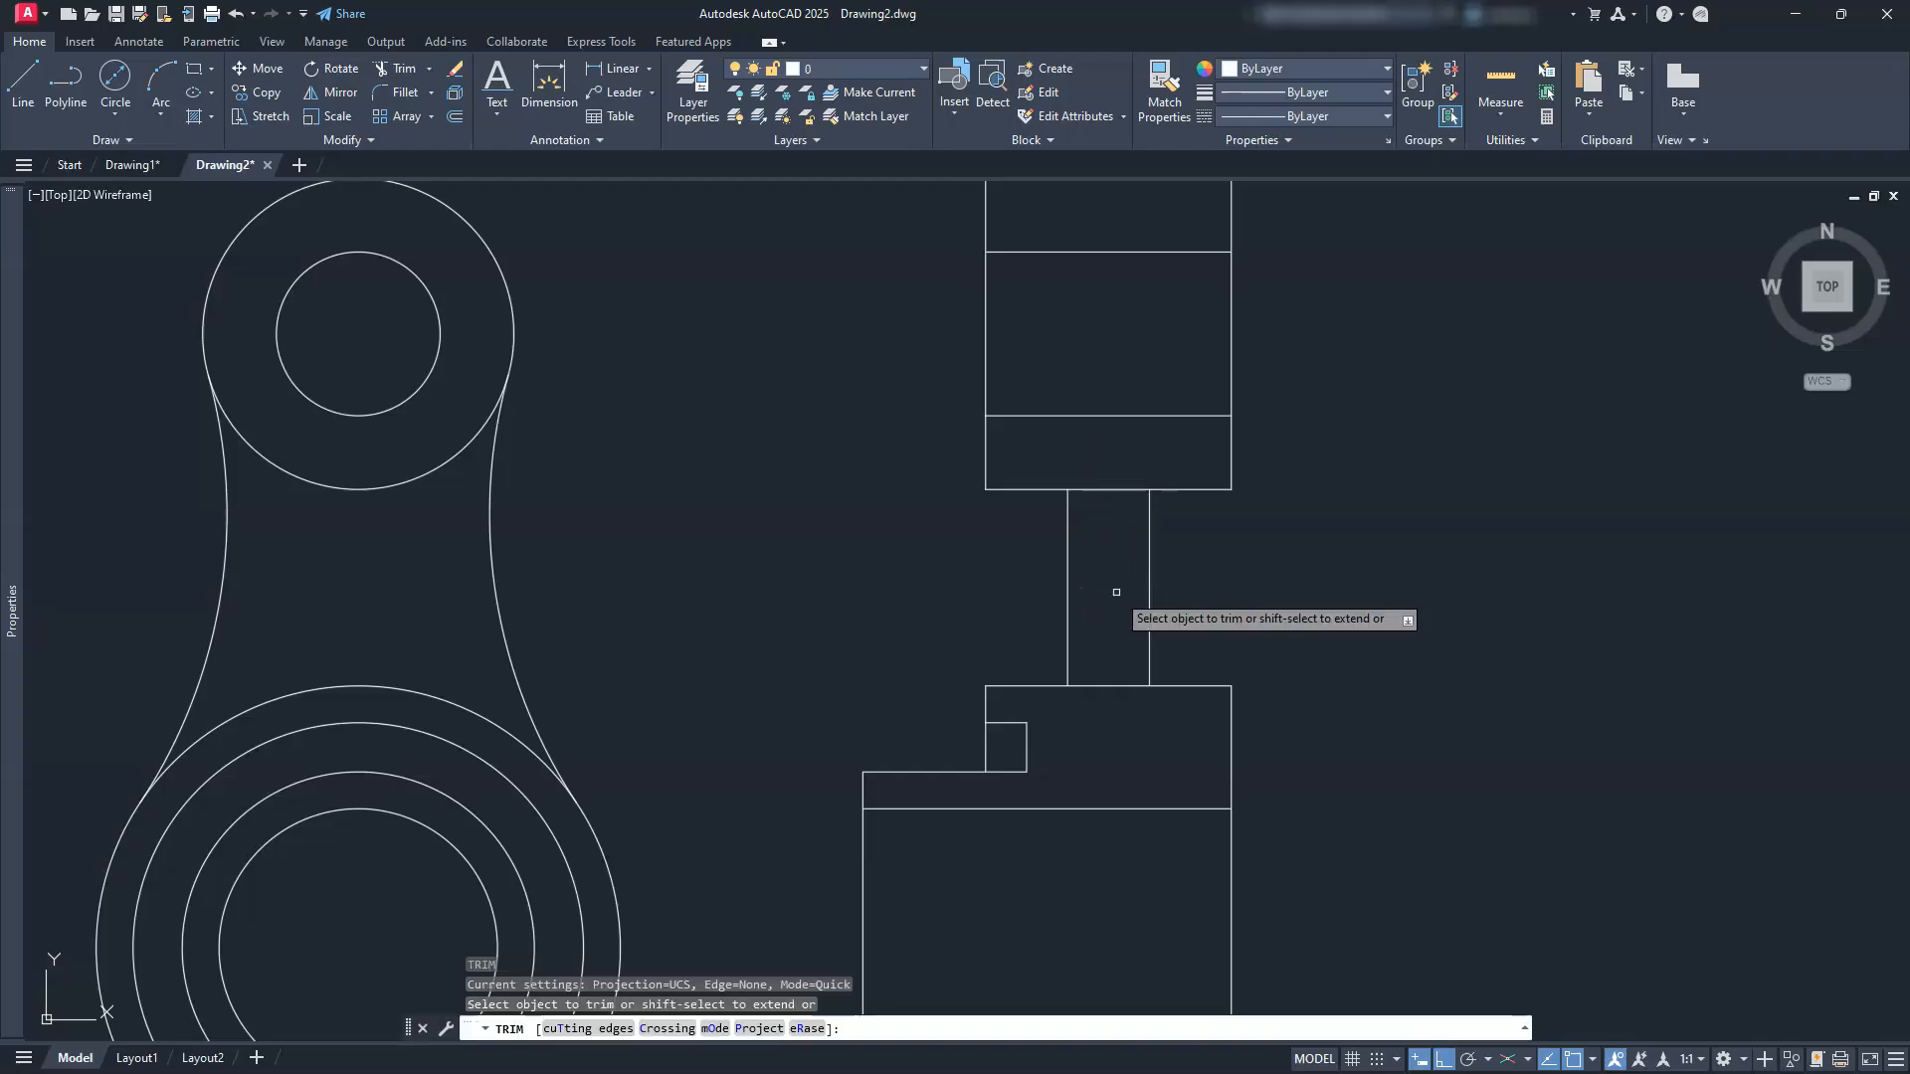
click(1107, 491)
click(1121, 685)
key(Escape)
key(Escape)
key(Escape)
scroll(1092, 649, down, 3)
middle_drag(1085, 683, 1072, 593)
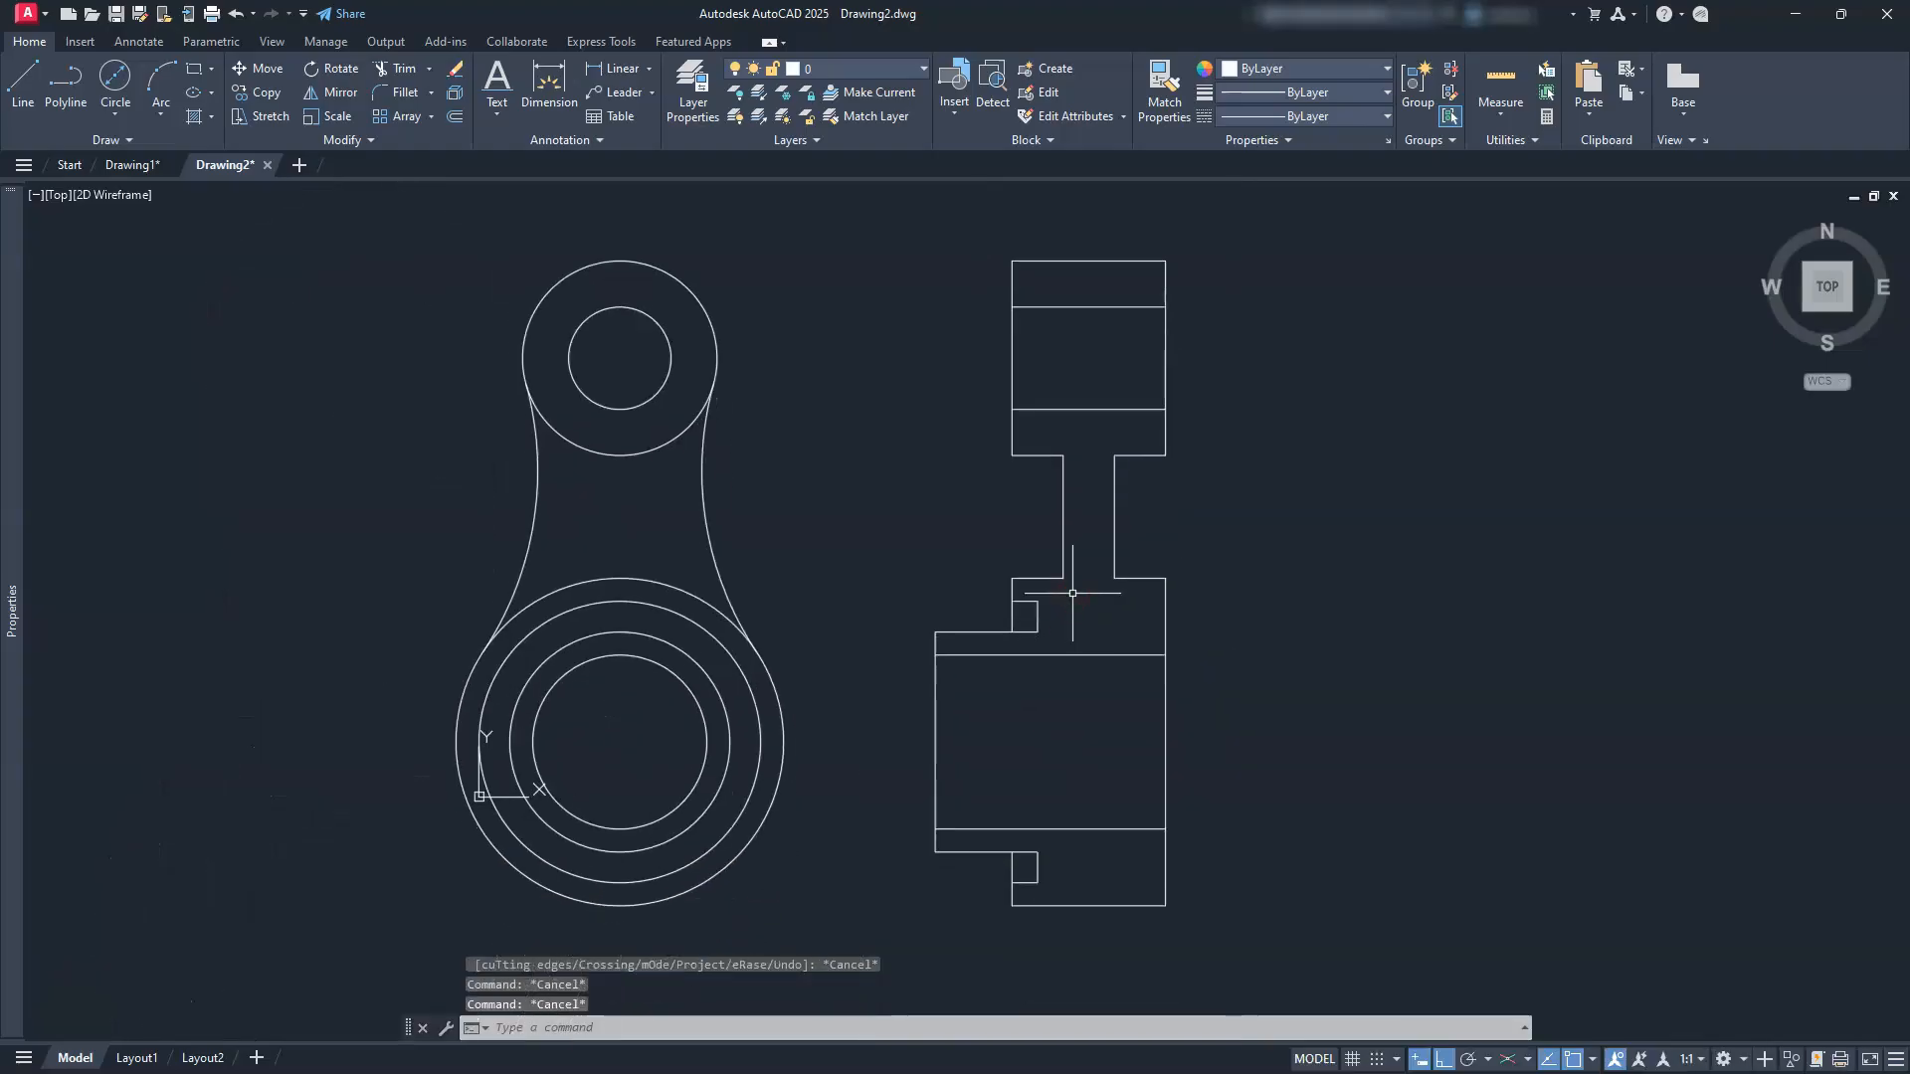
Step: Turn on isometric drafting and make Isoplane Left current beside the side view
middle_drag(948, 618, 1020, 618)
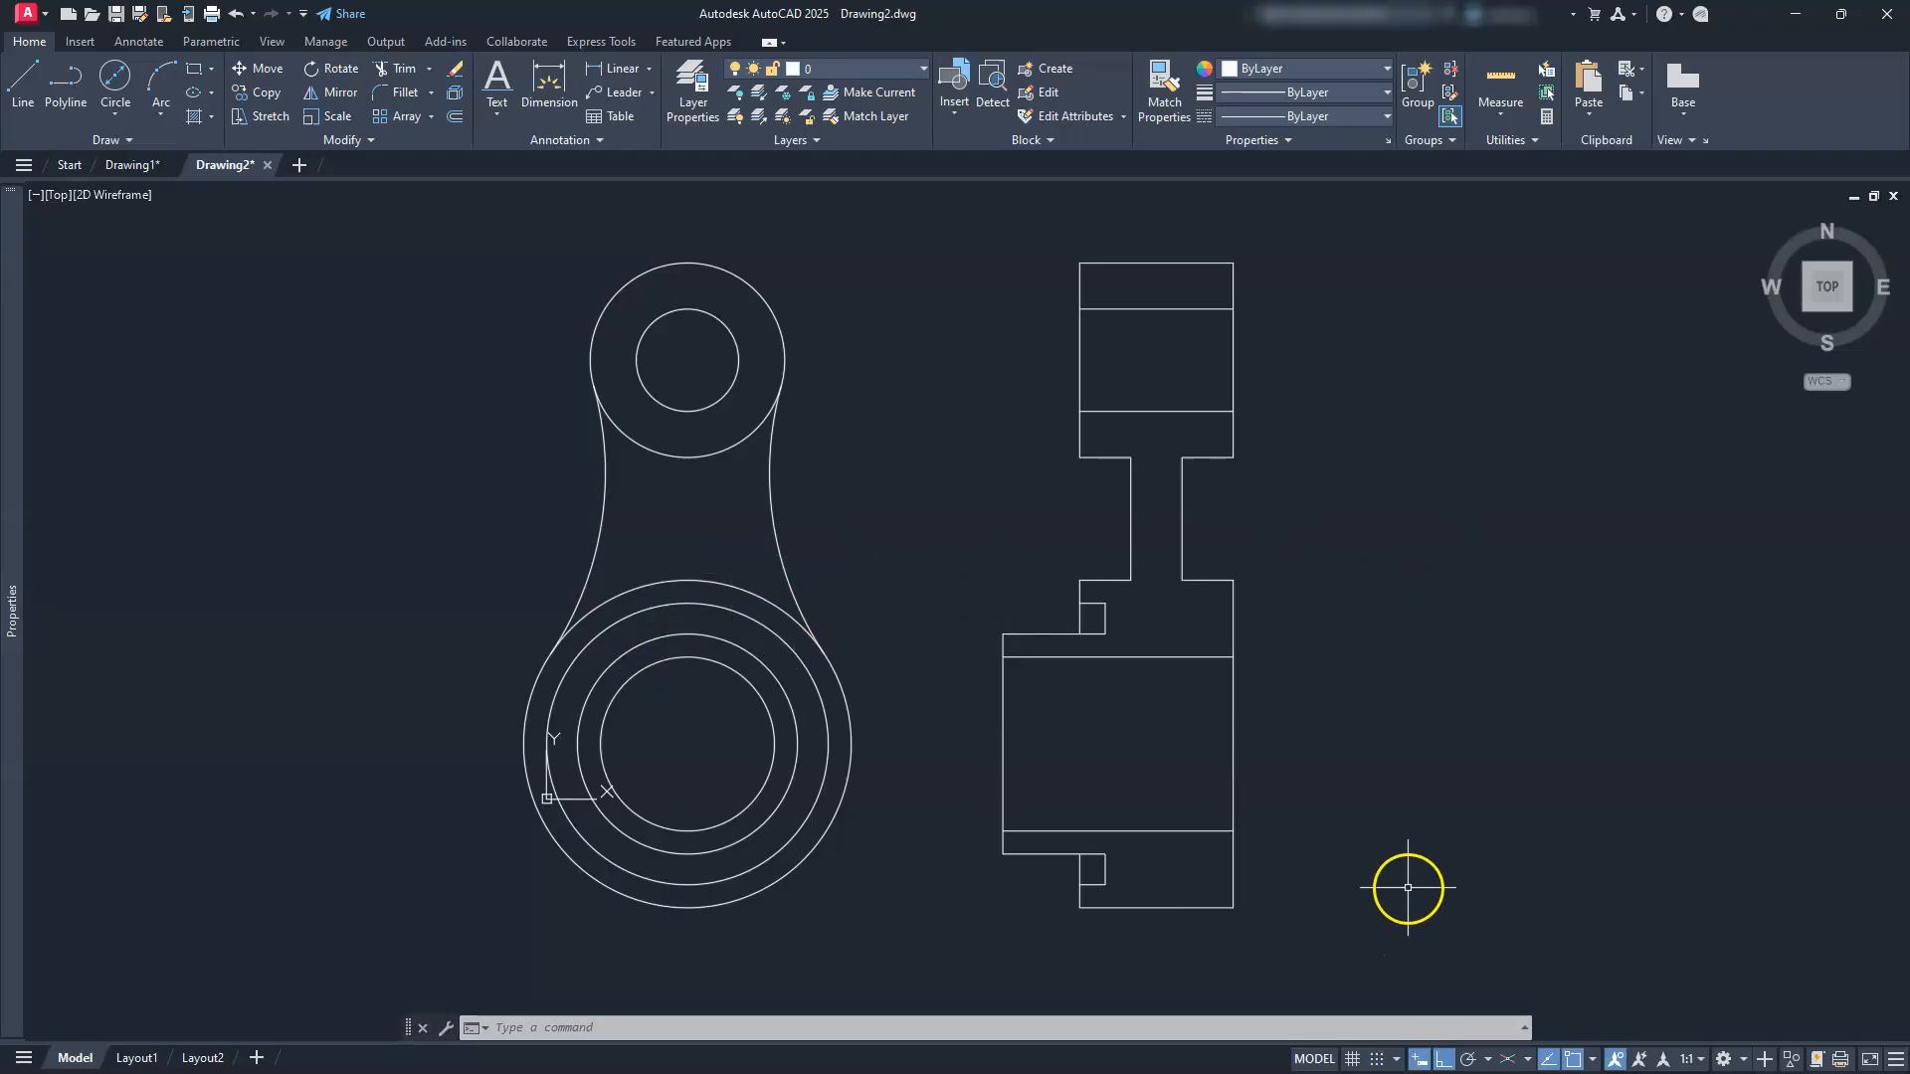
middle_drag(1442, 869, 1364, 859)
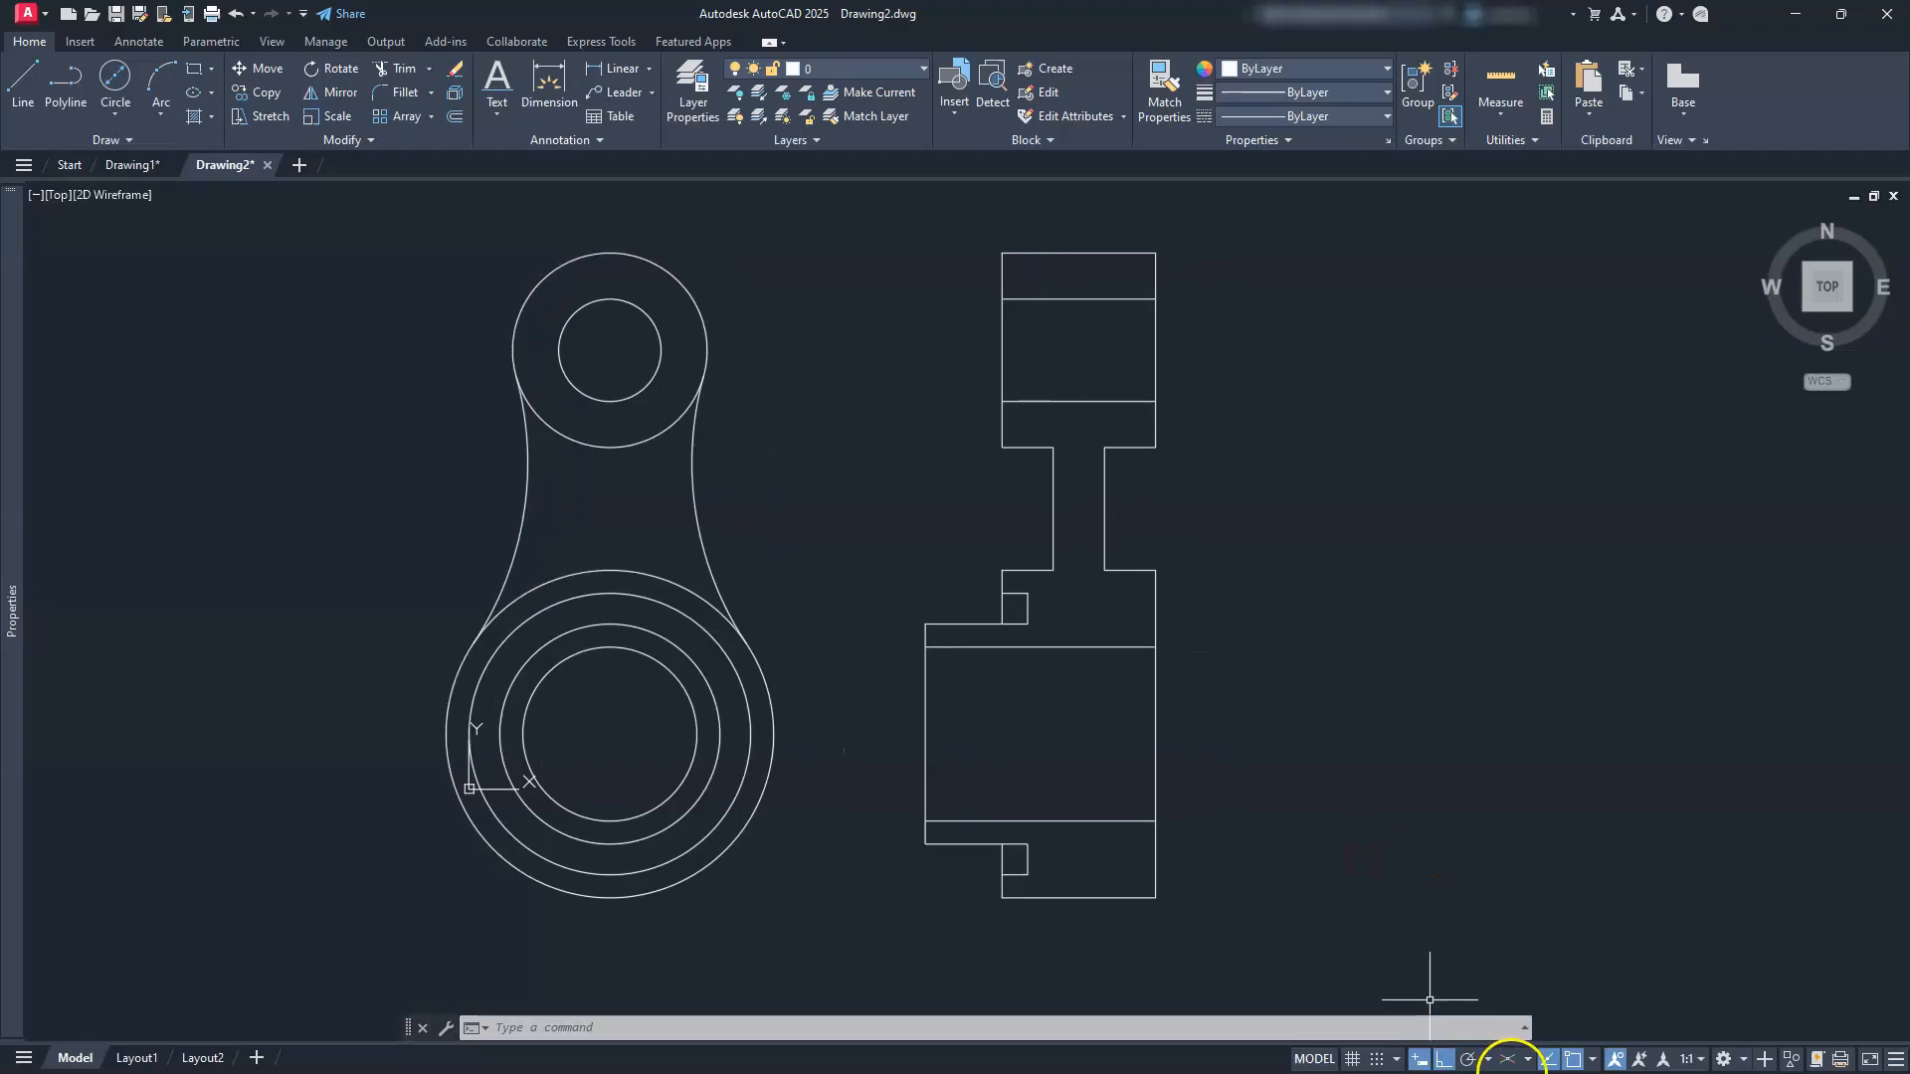
click(1505, 1060)
middle_drag(1492, 840, 888, 819)
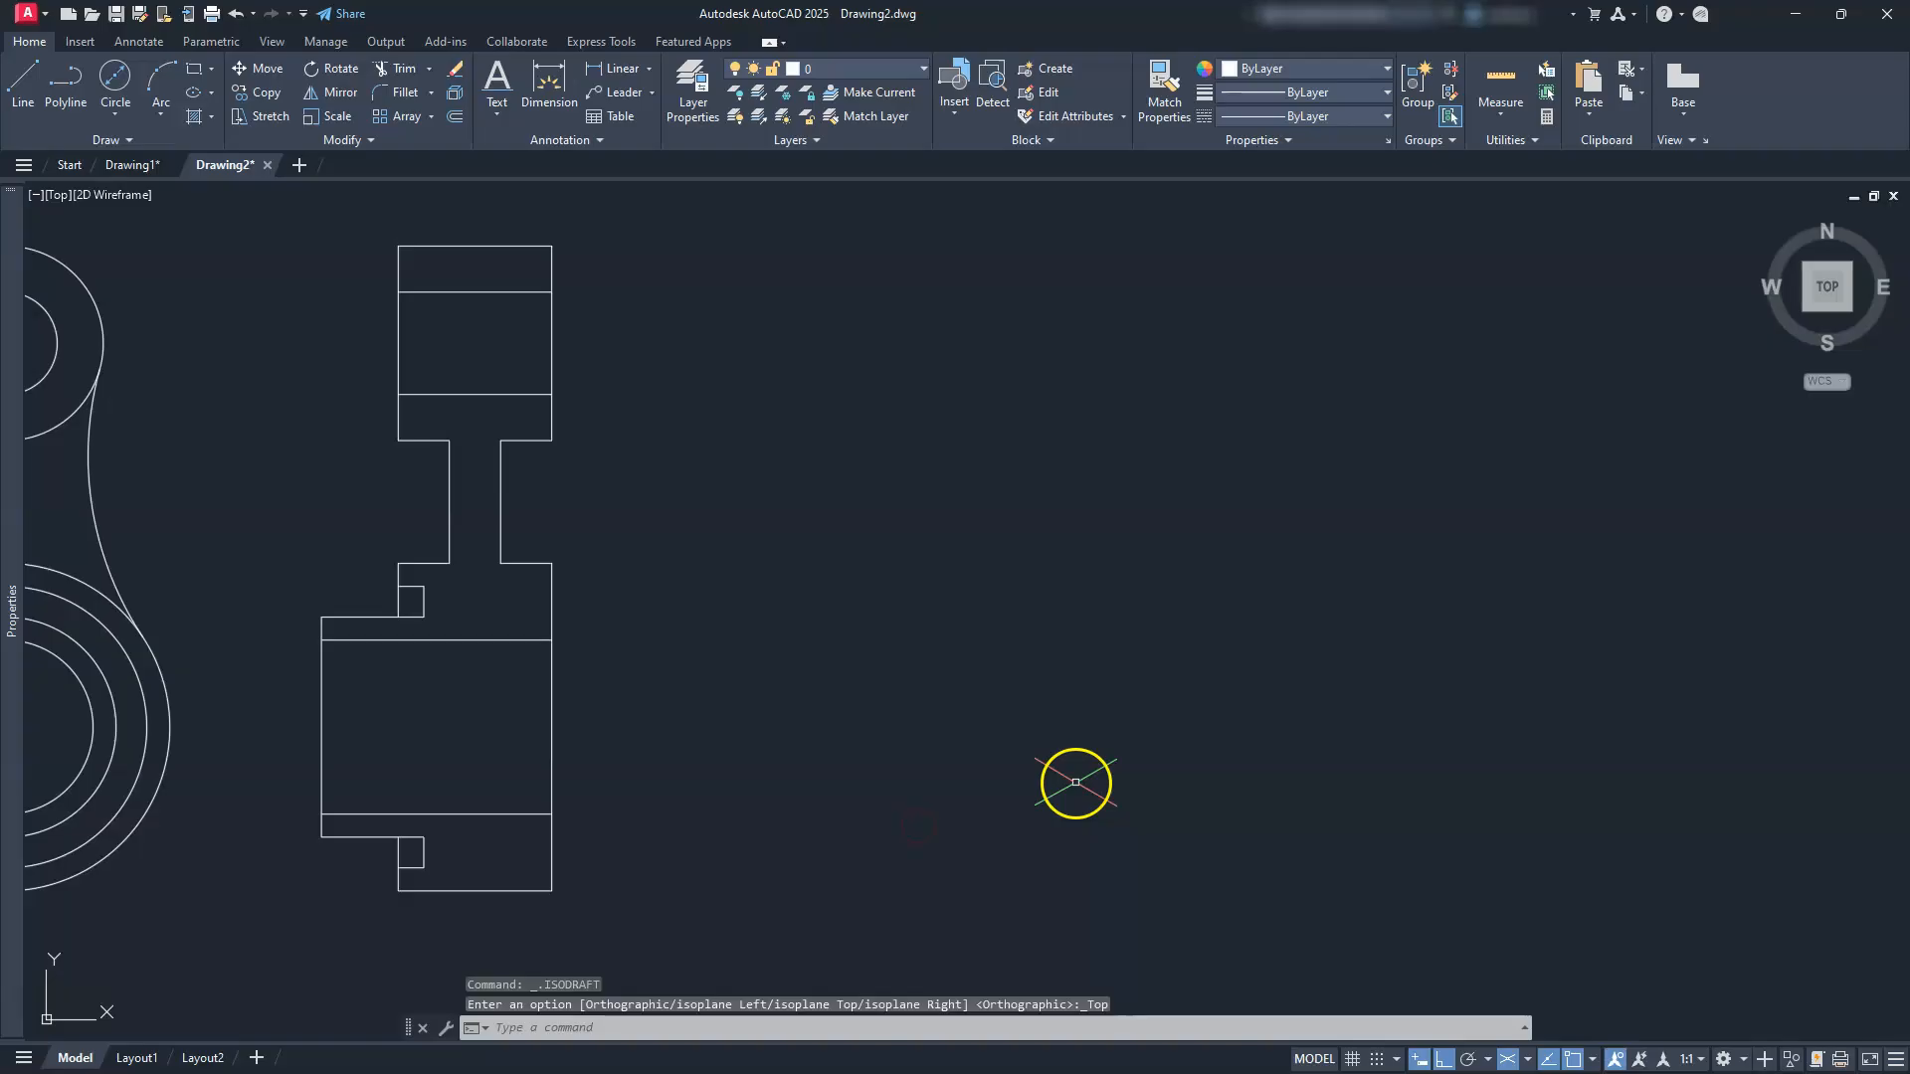
click(1528, 1059)
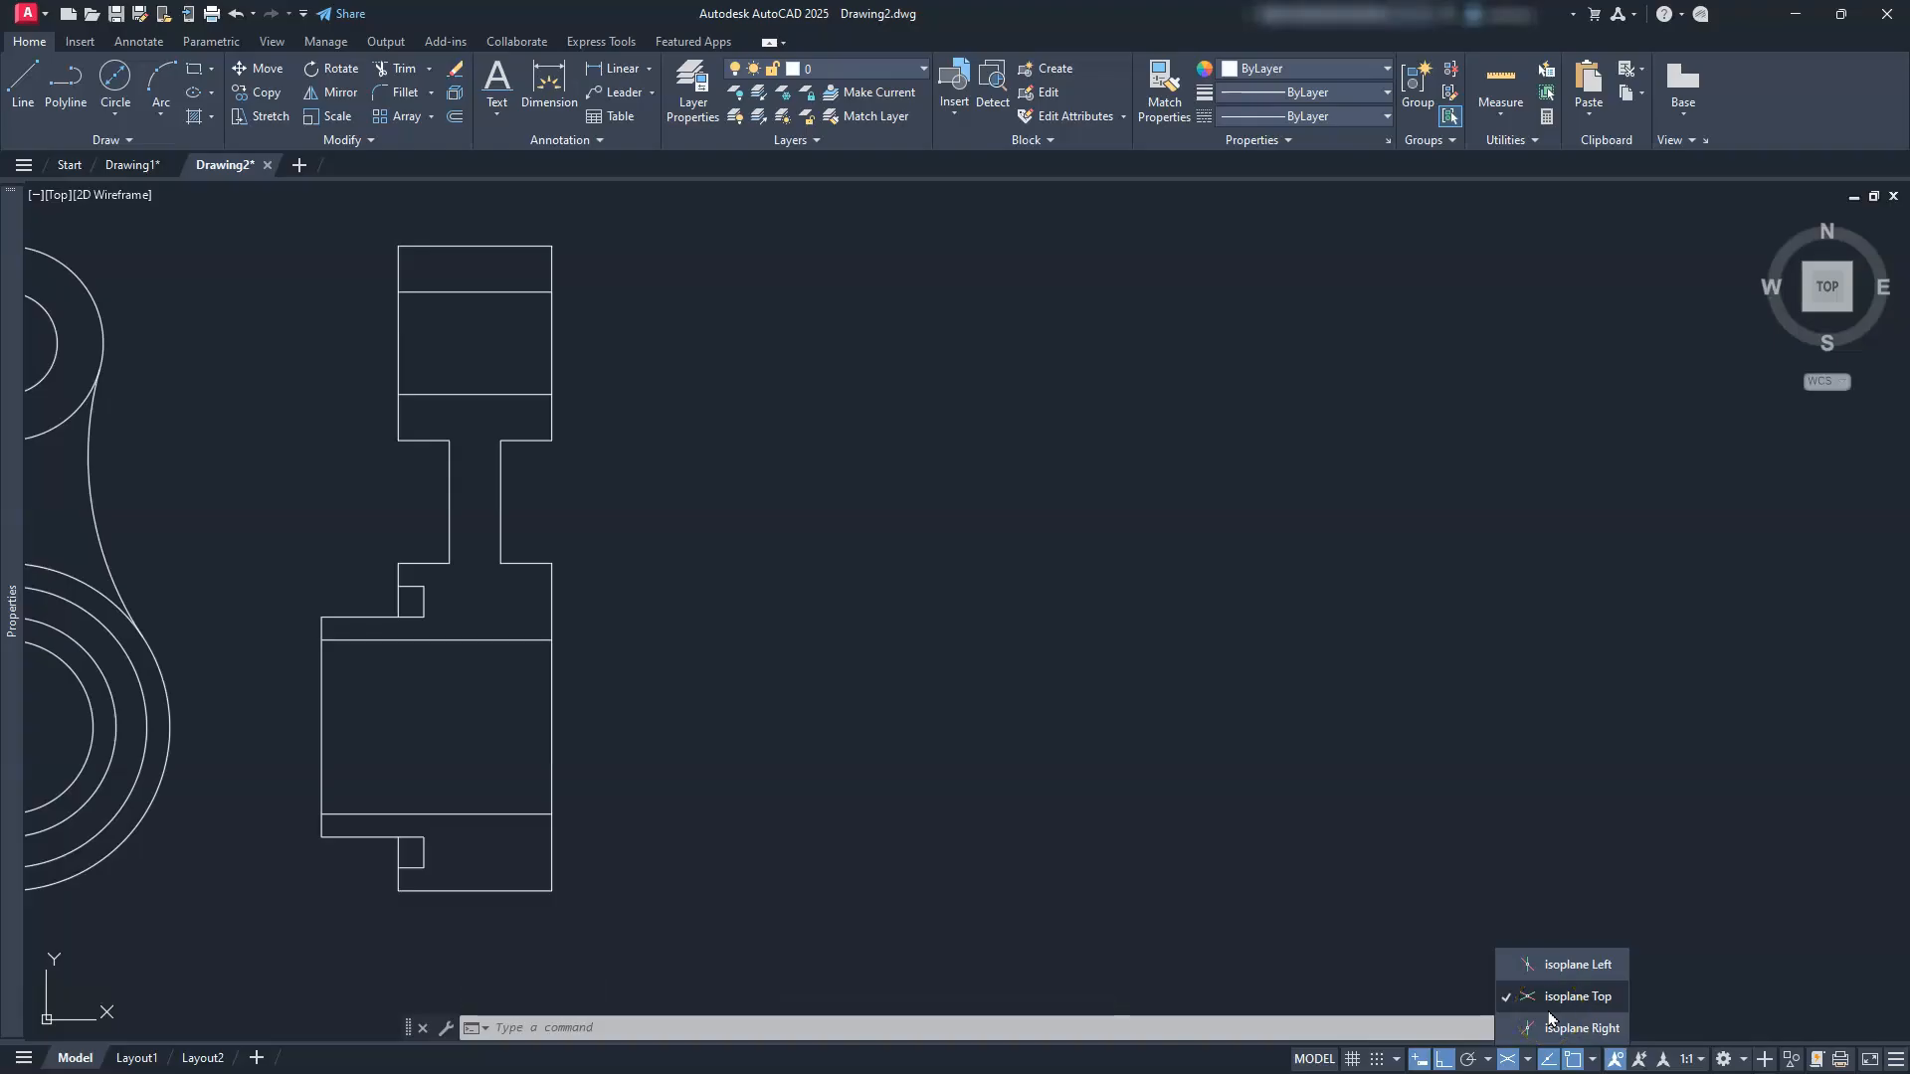
click(1550, 963)
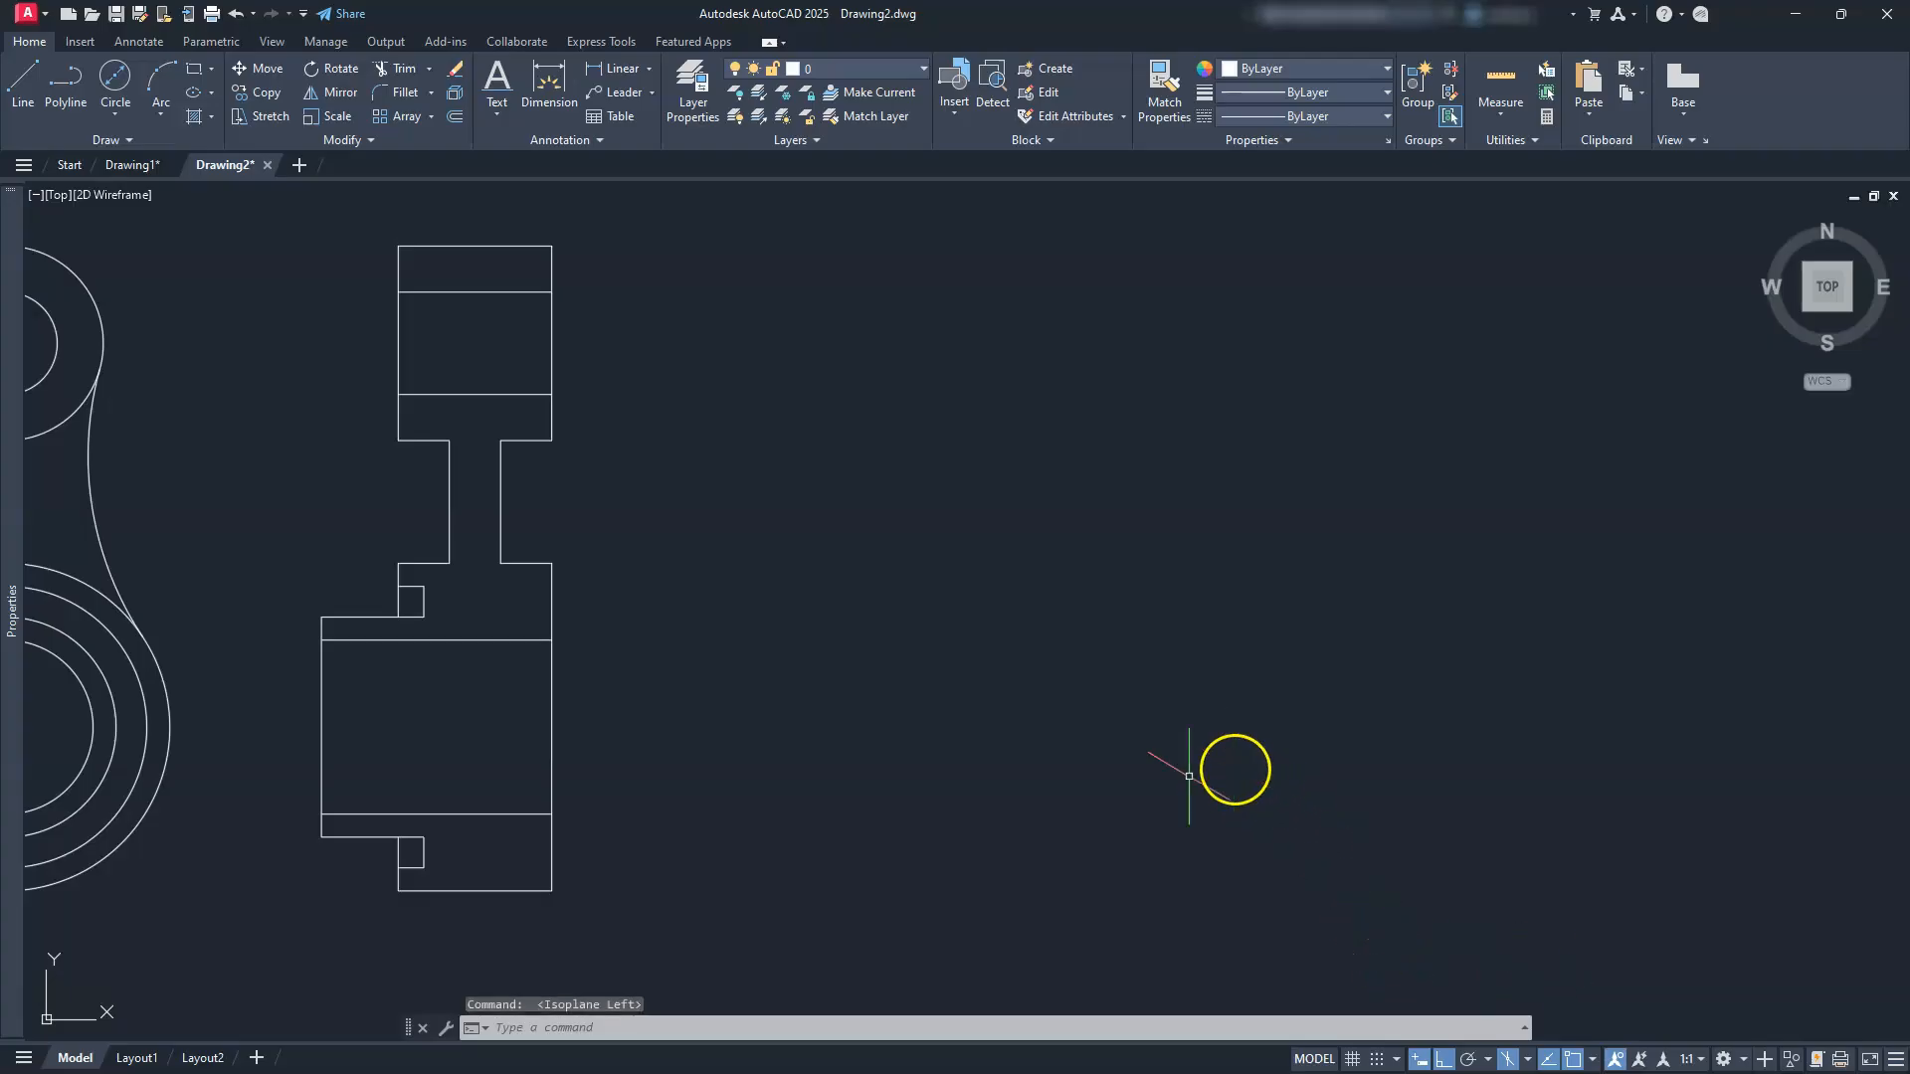
Step: Draw an isocircle of diameter 34 on the left isoplane
key(Return)
text(I)
key(Return)
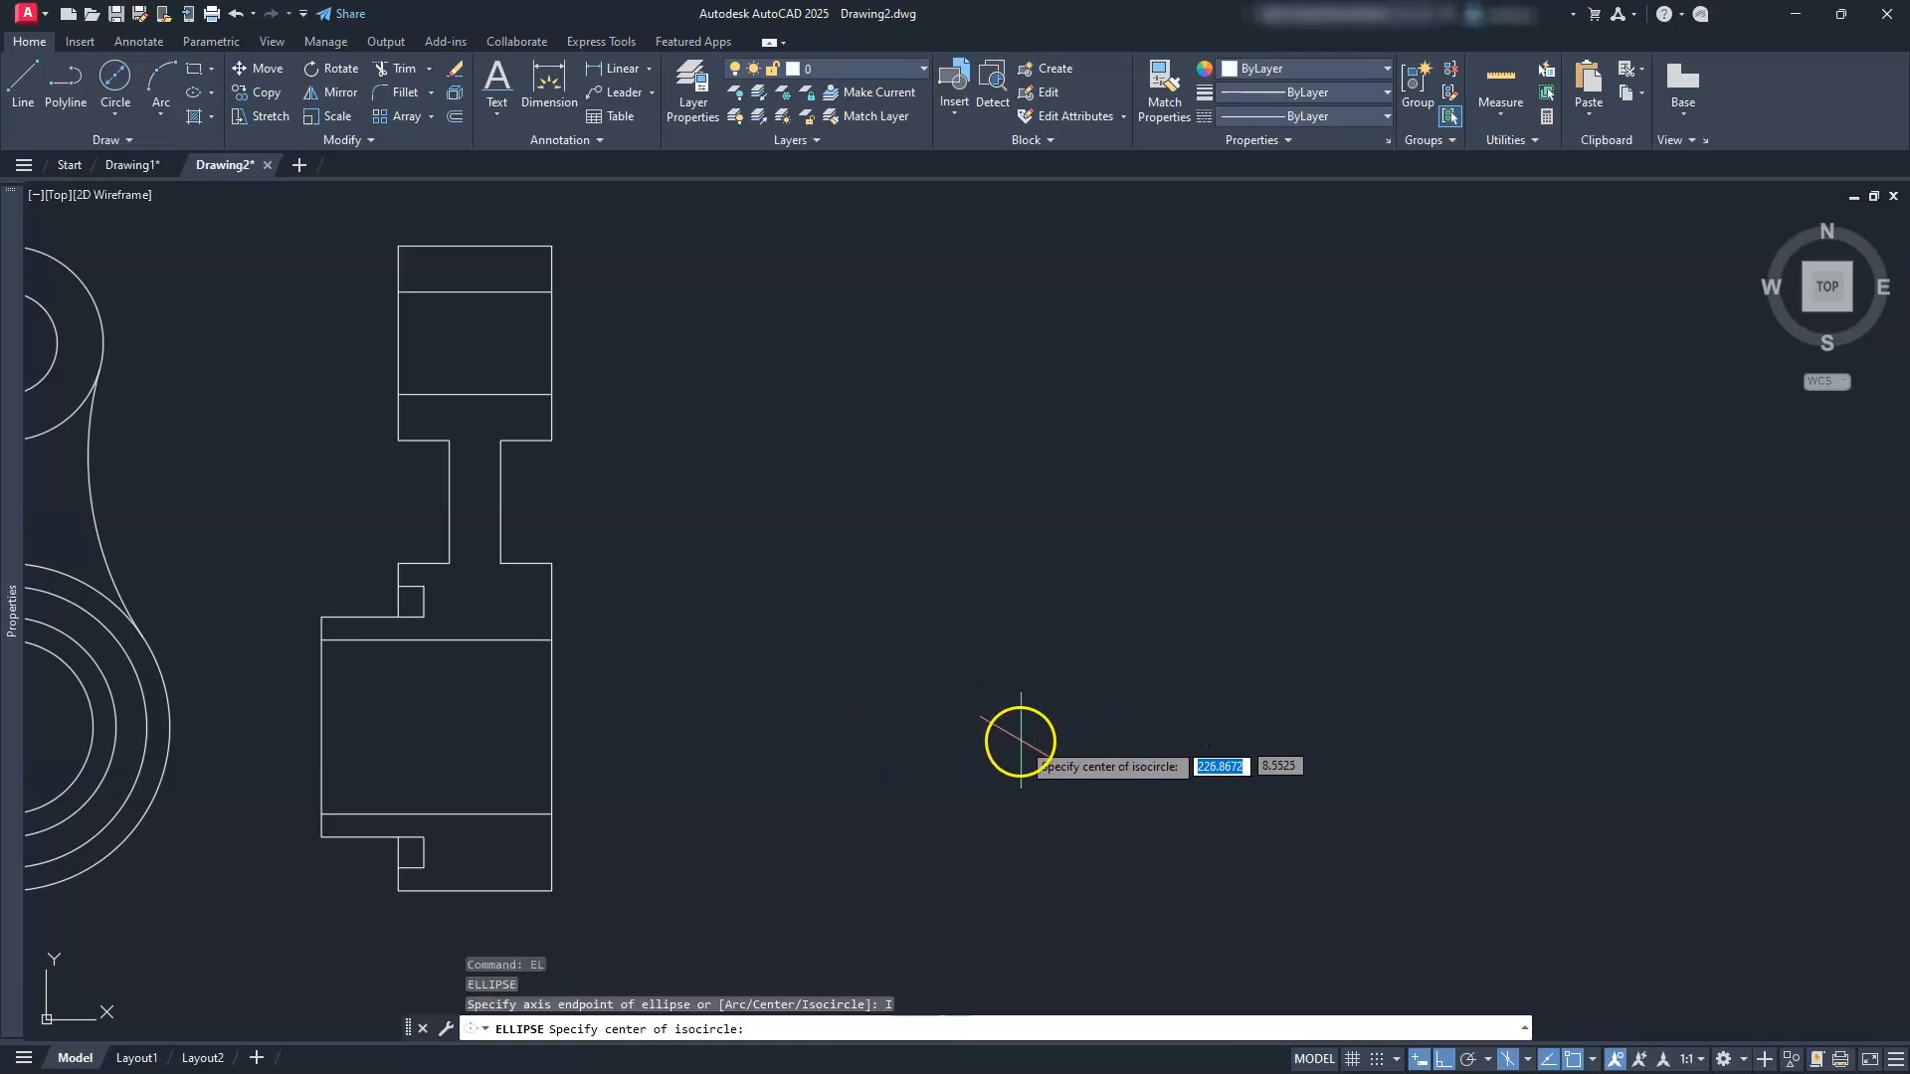
click(1016, 740)
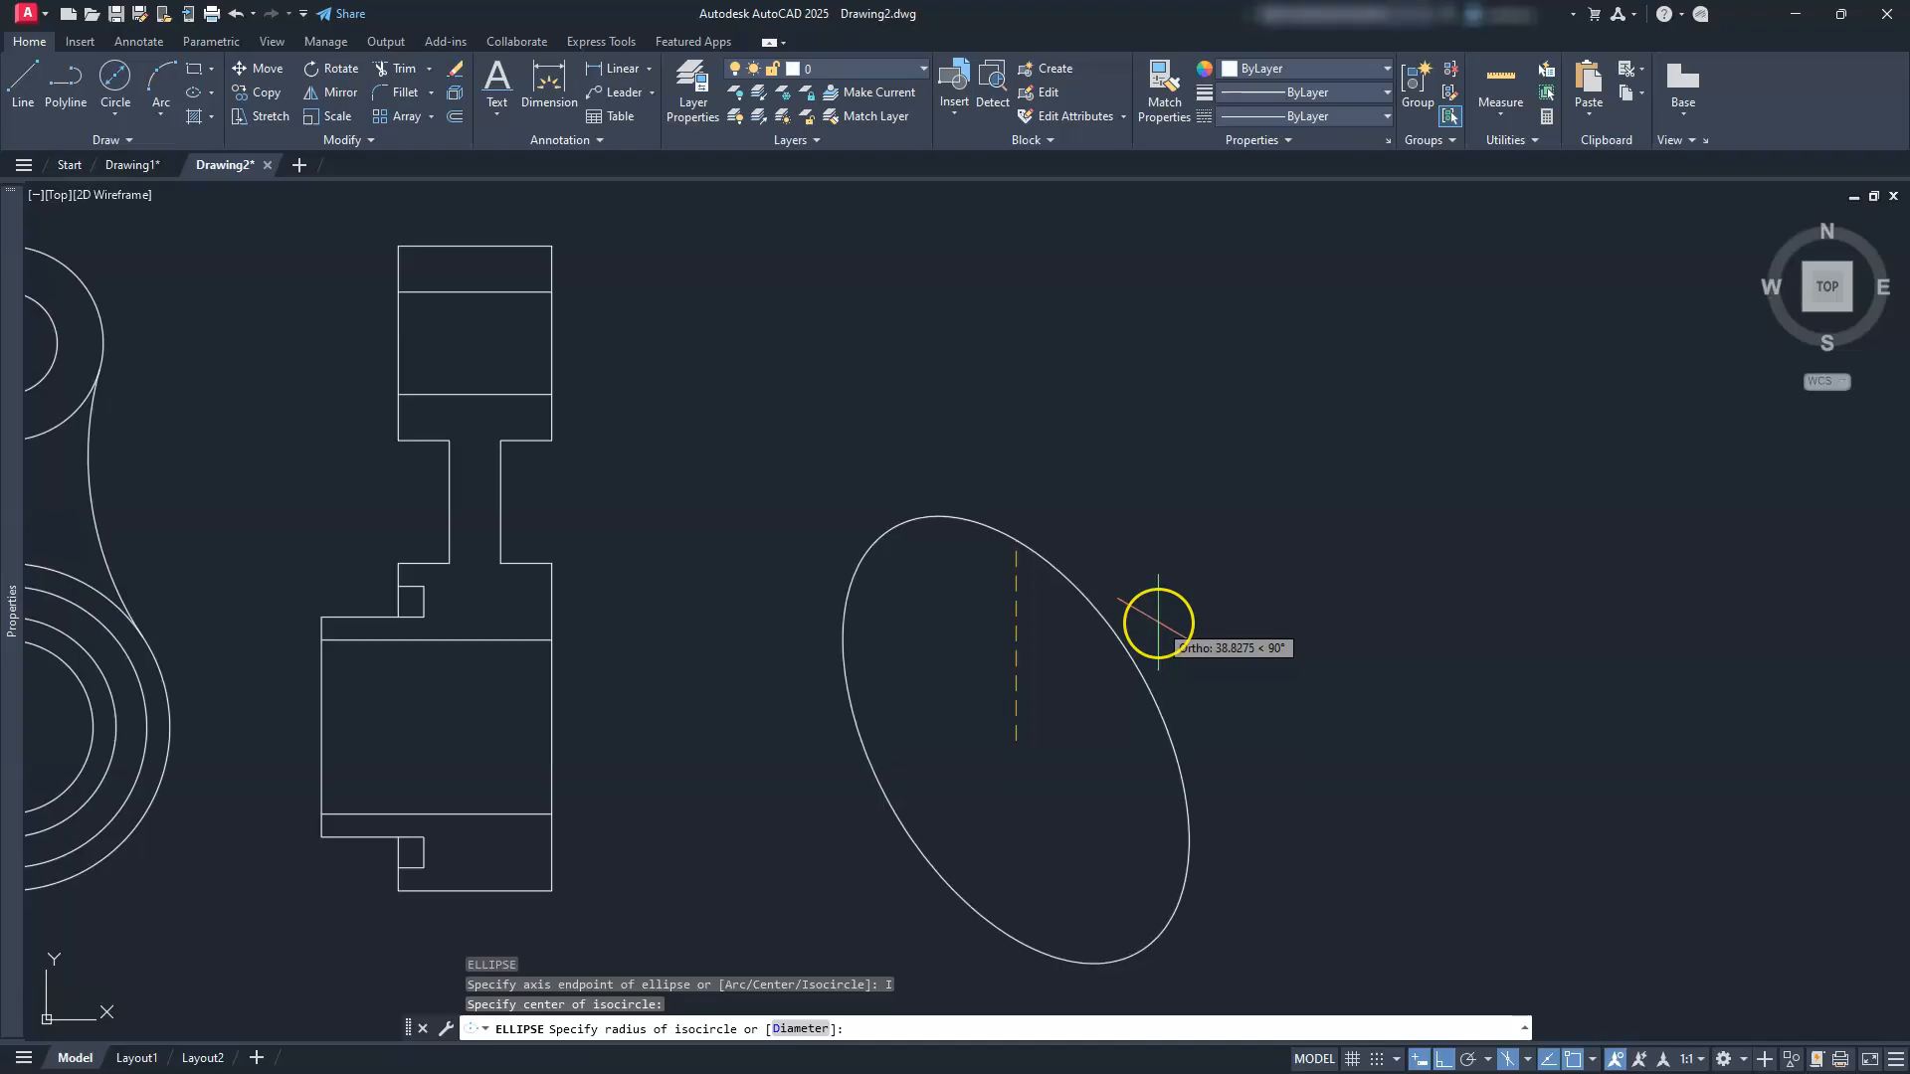
text(D)
key(Return)
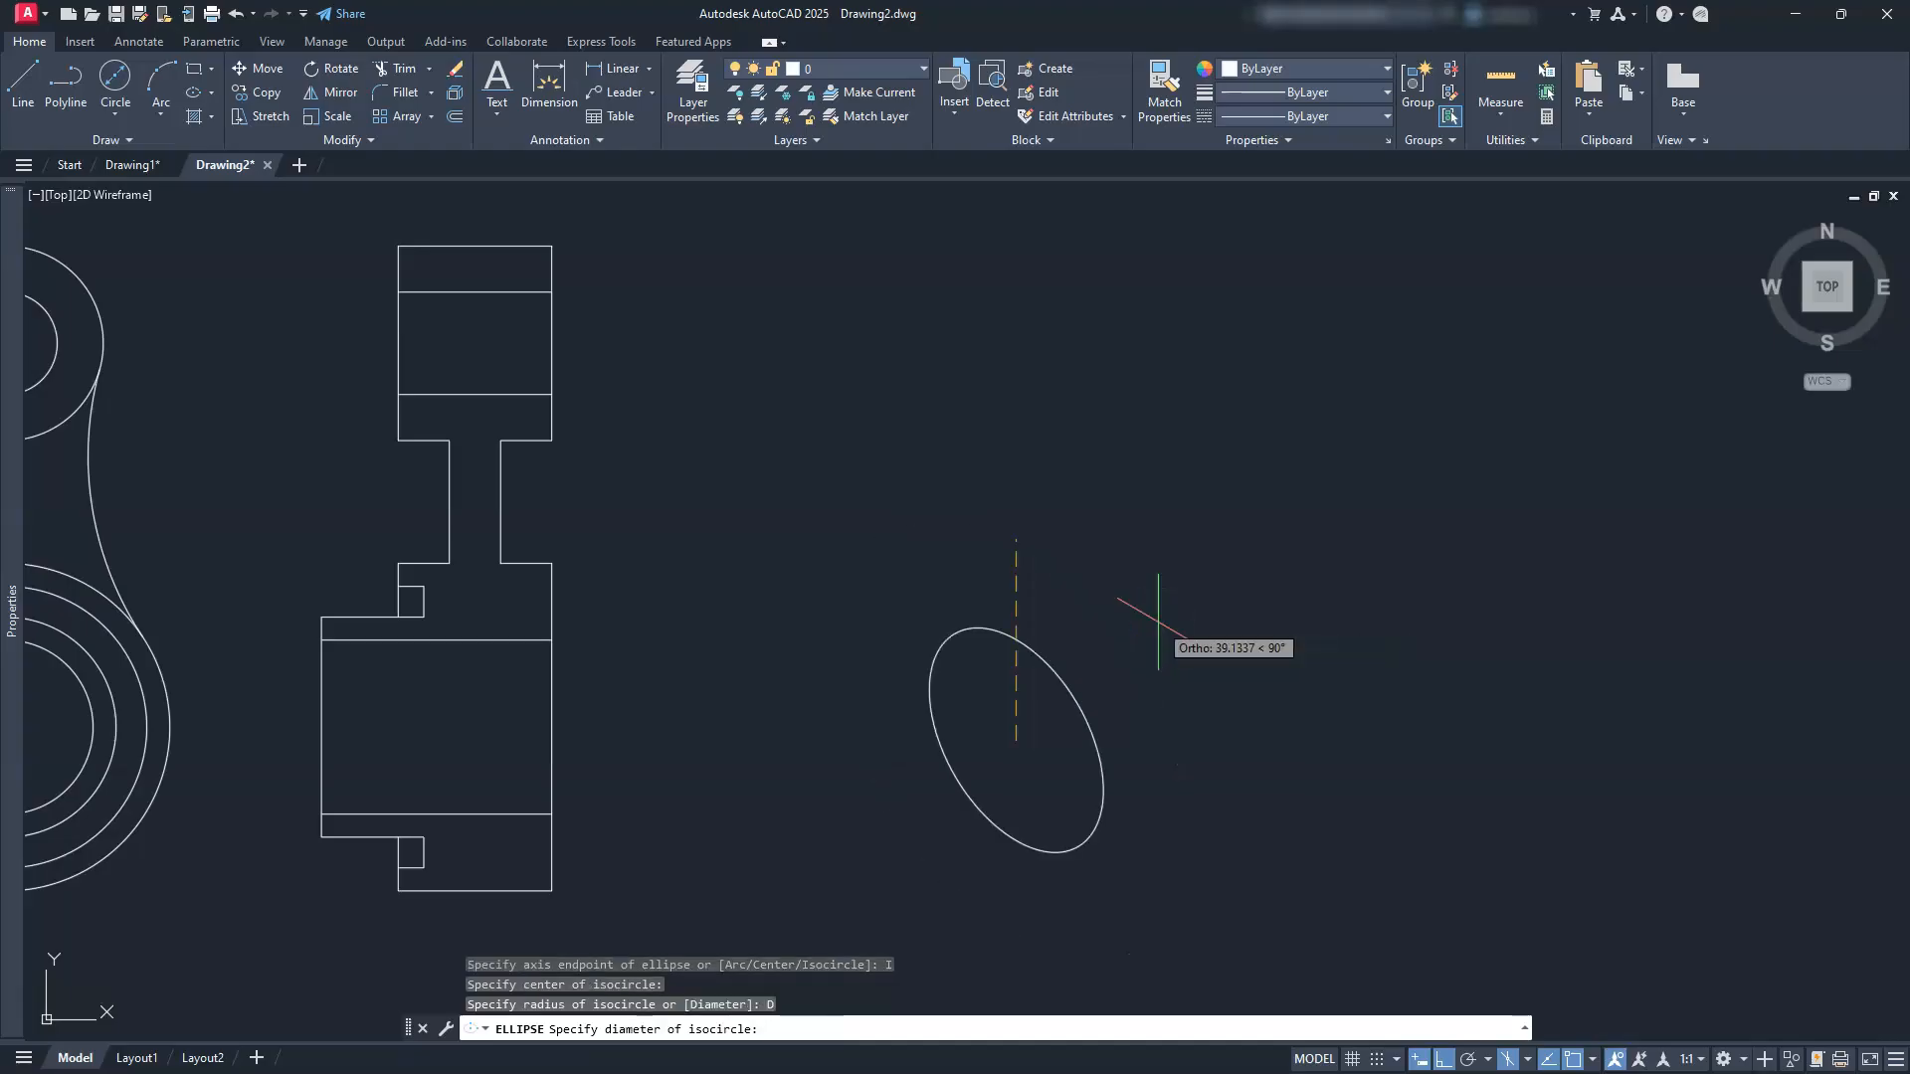
text(34)
key(Return)
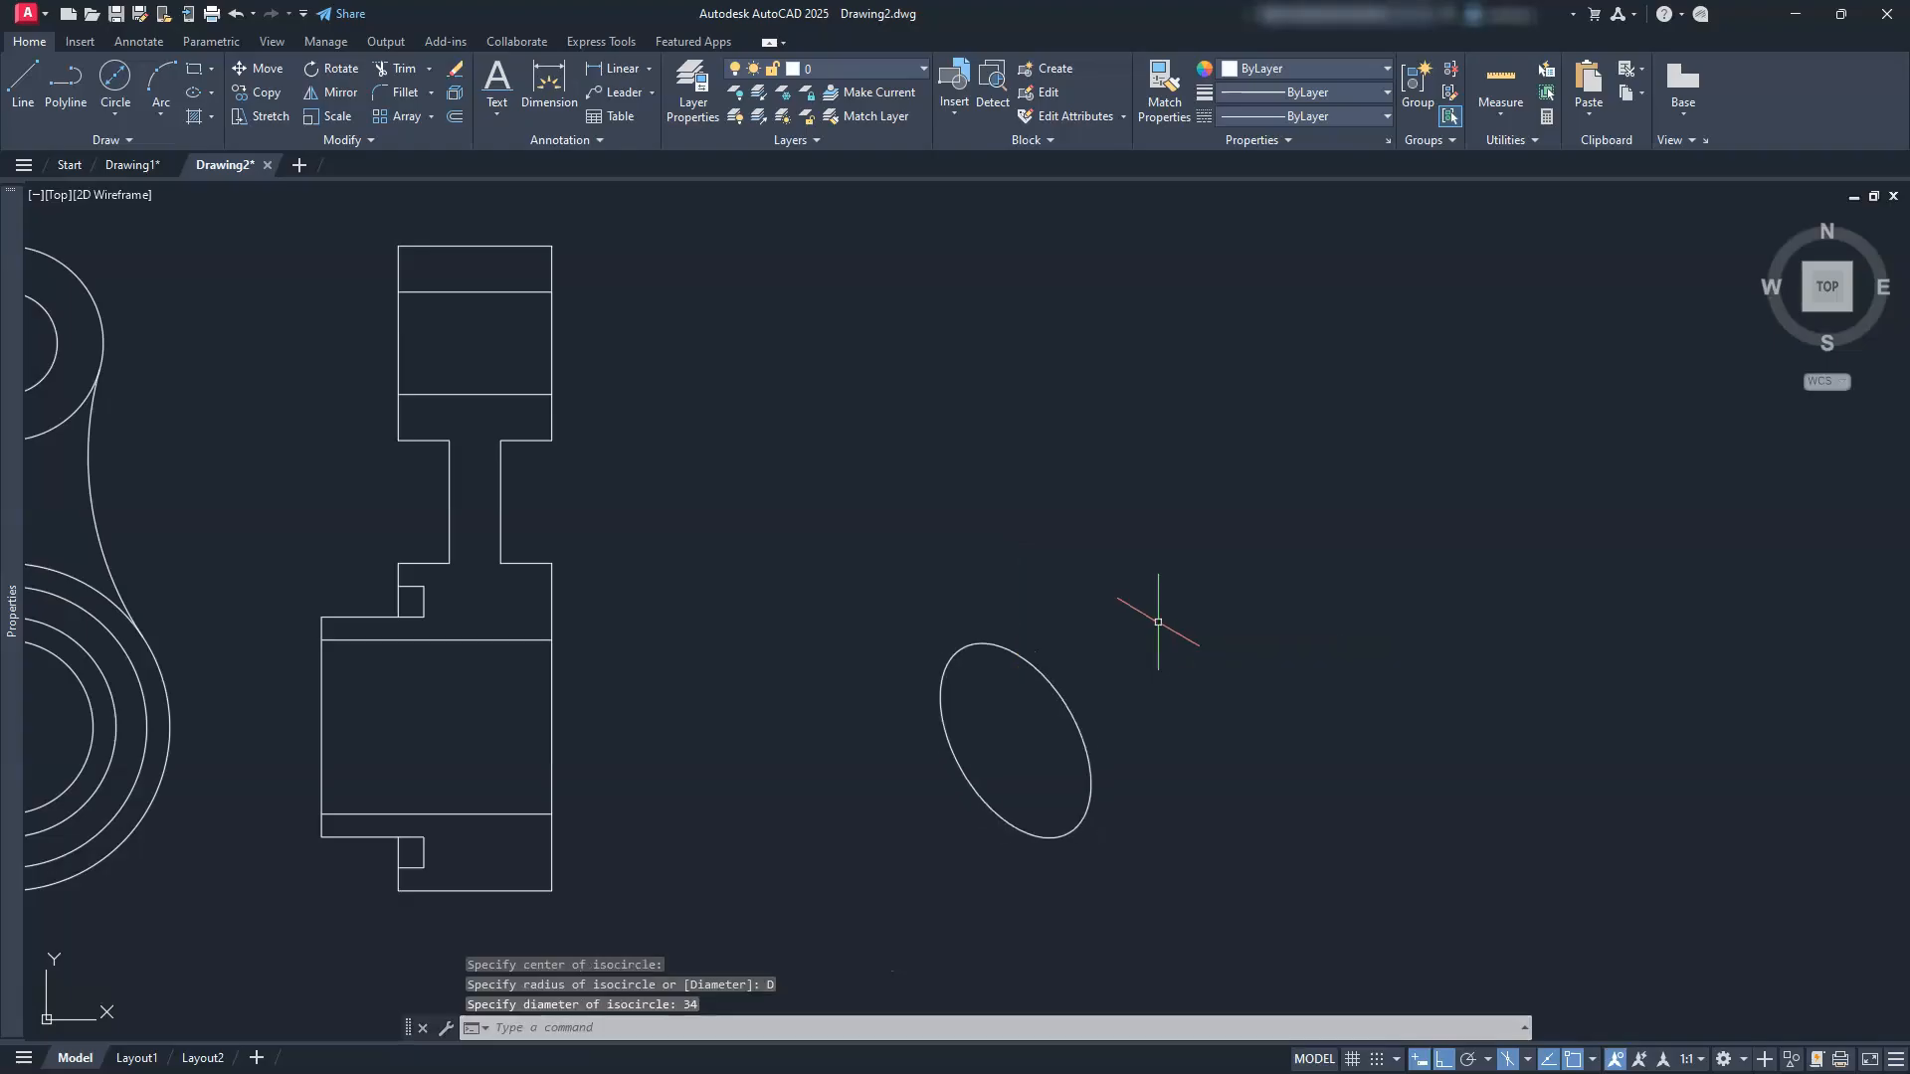
Step: Draw a concentric isocircle of diameter 43 on the same centre
text(el)
key(Return)
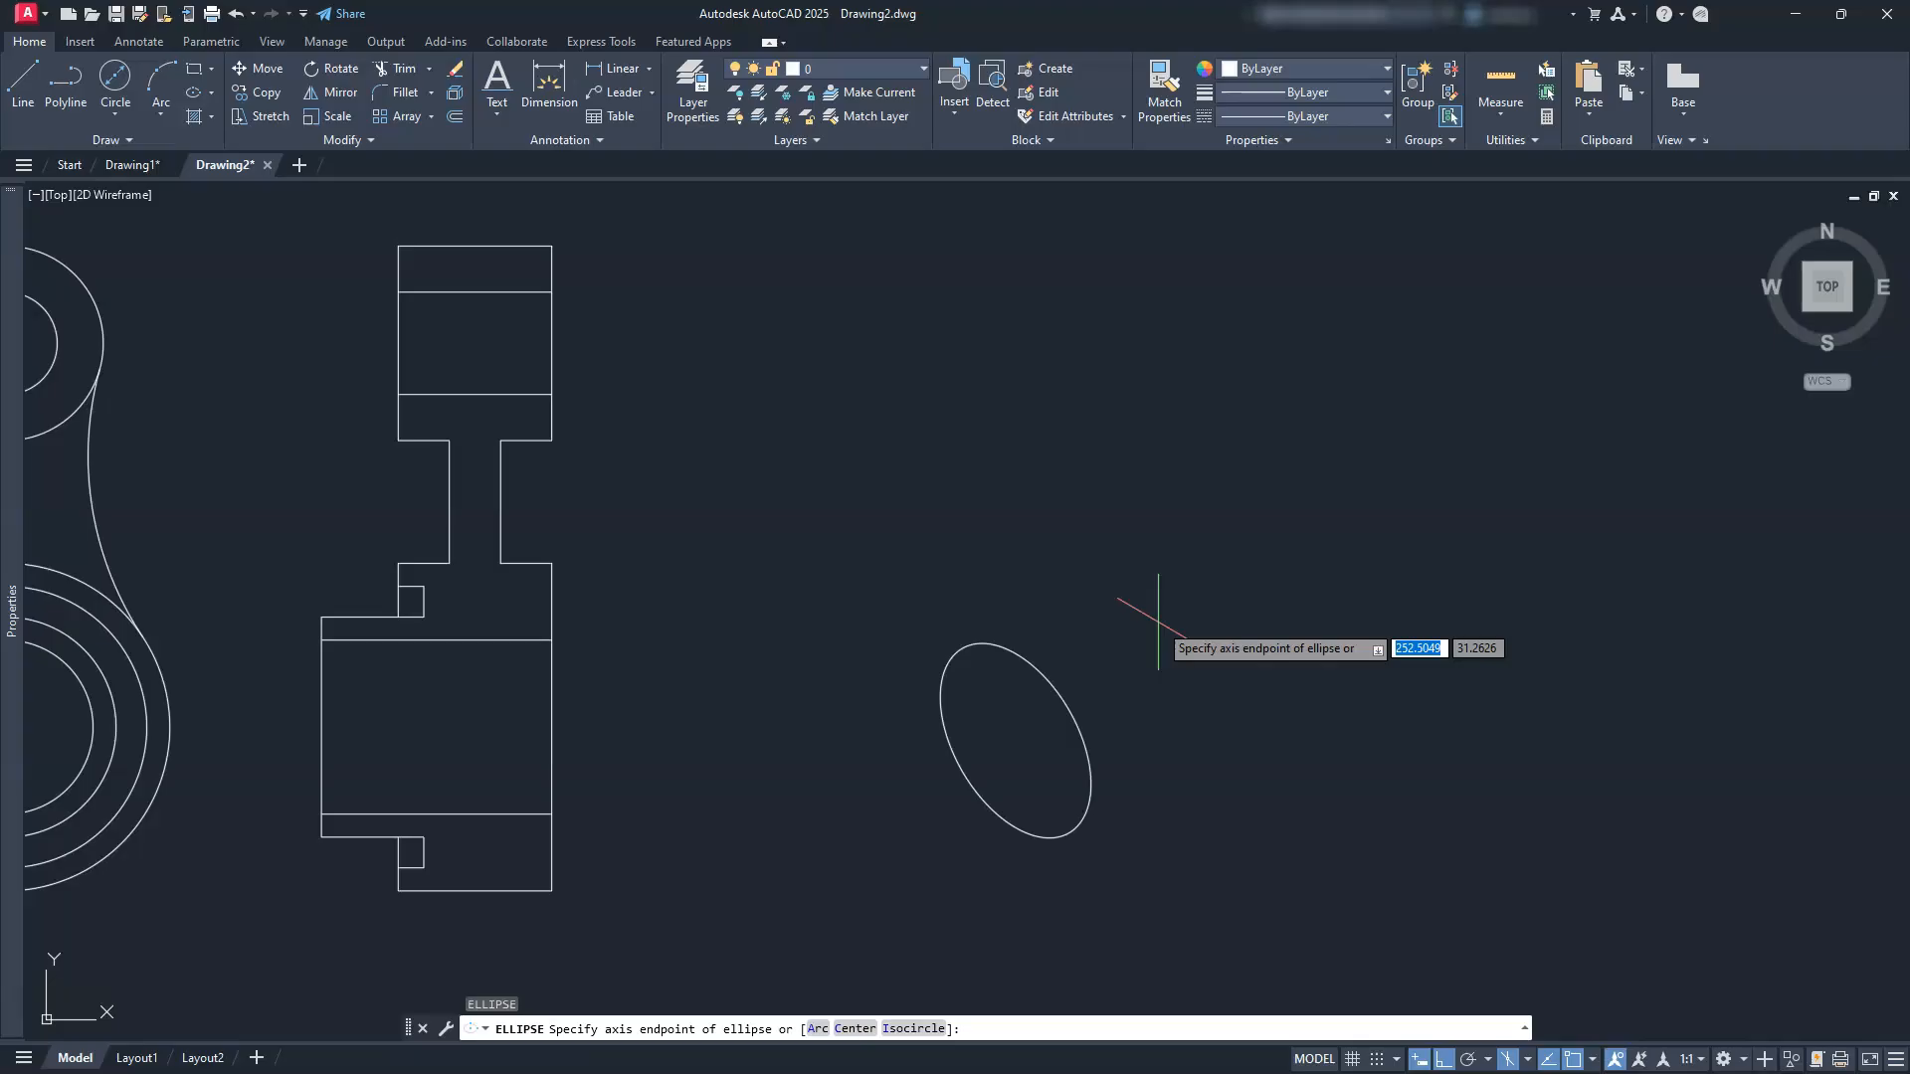
text(I)
key(Return)
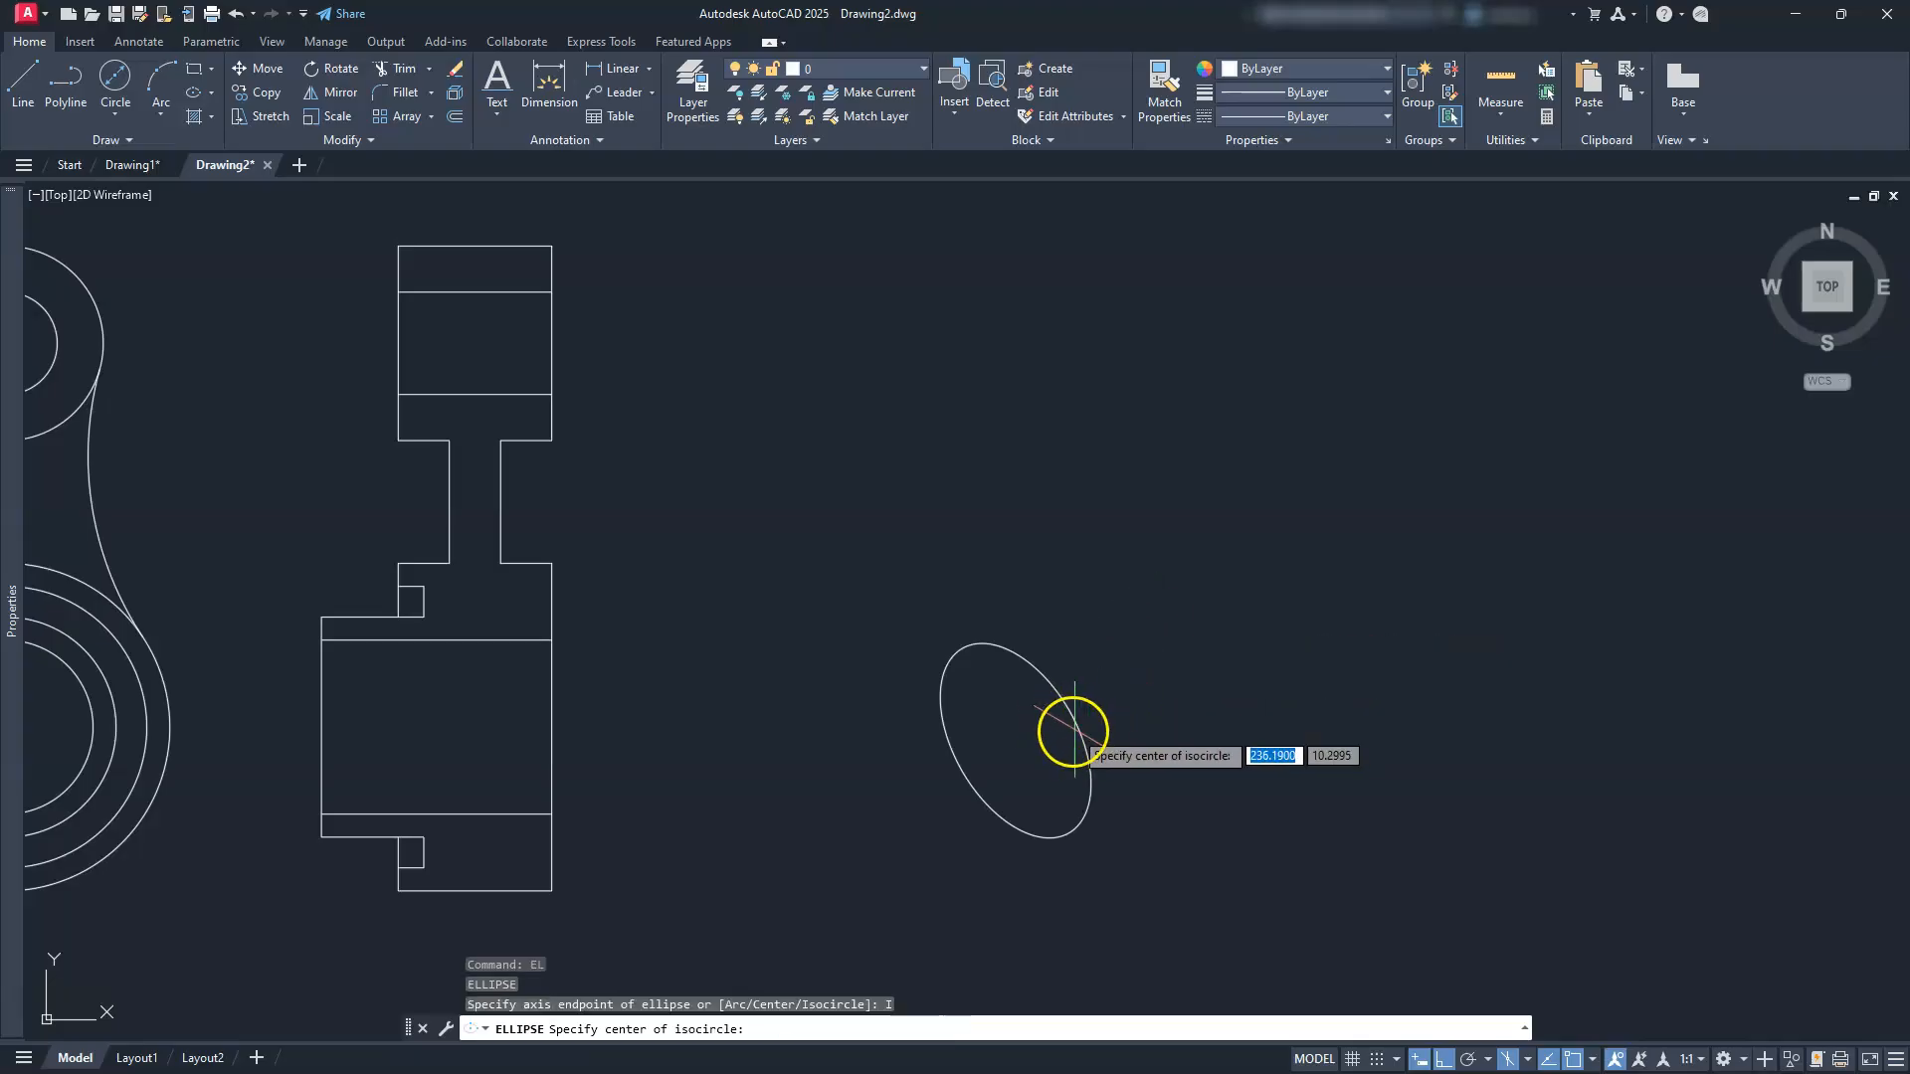
click(1016, 741)
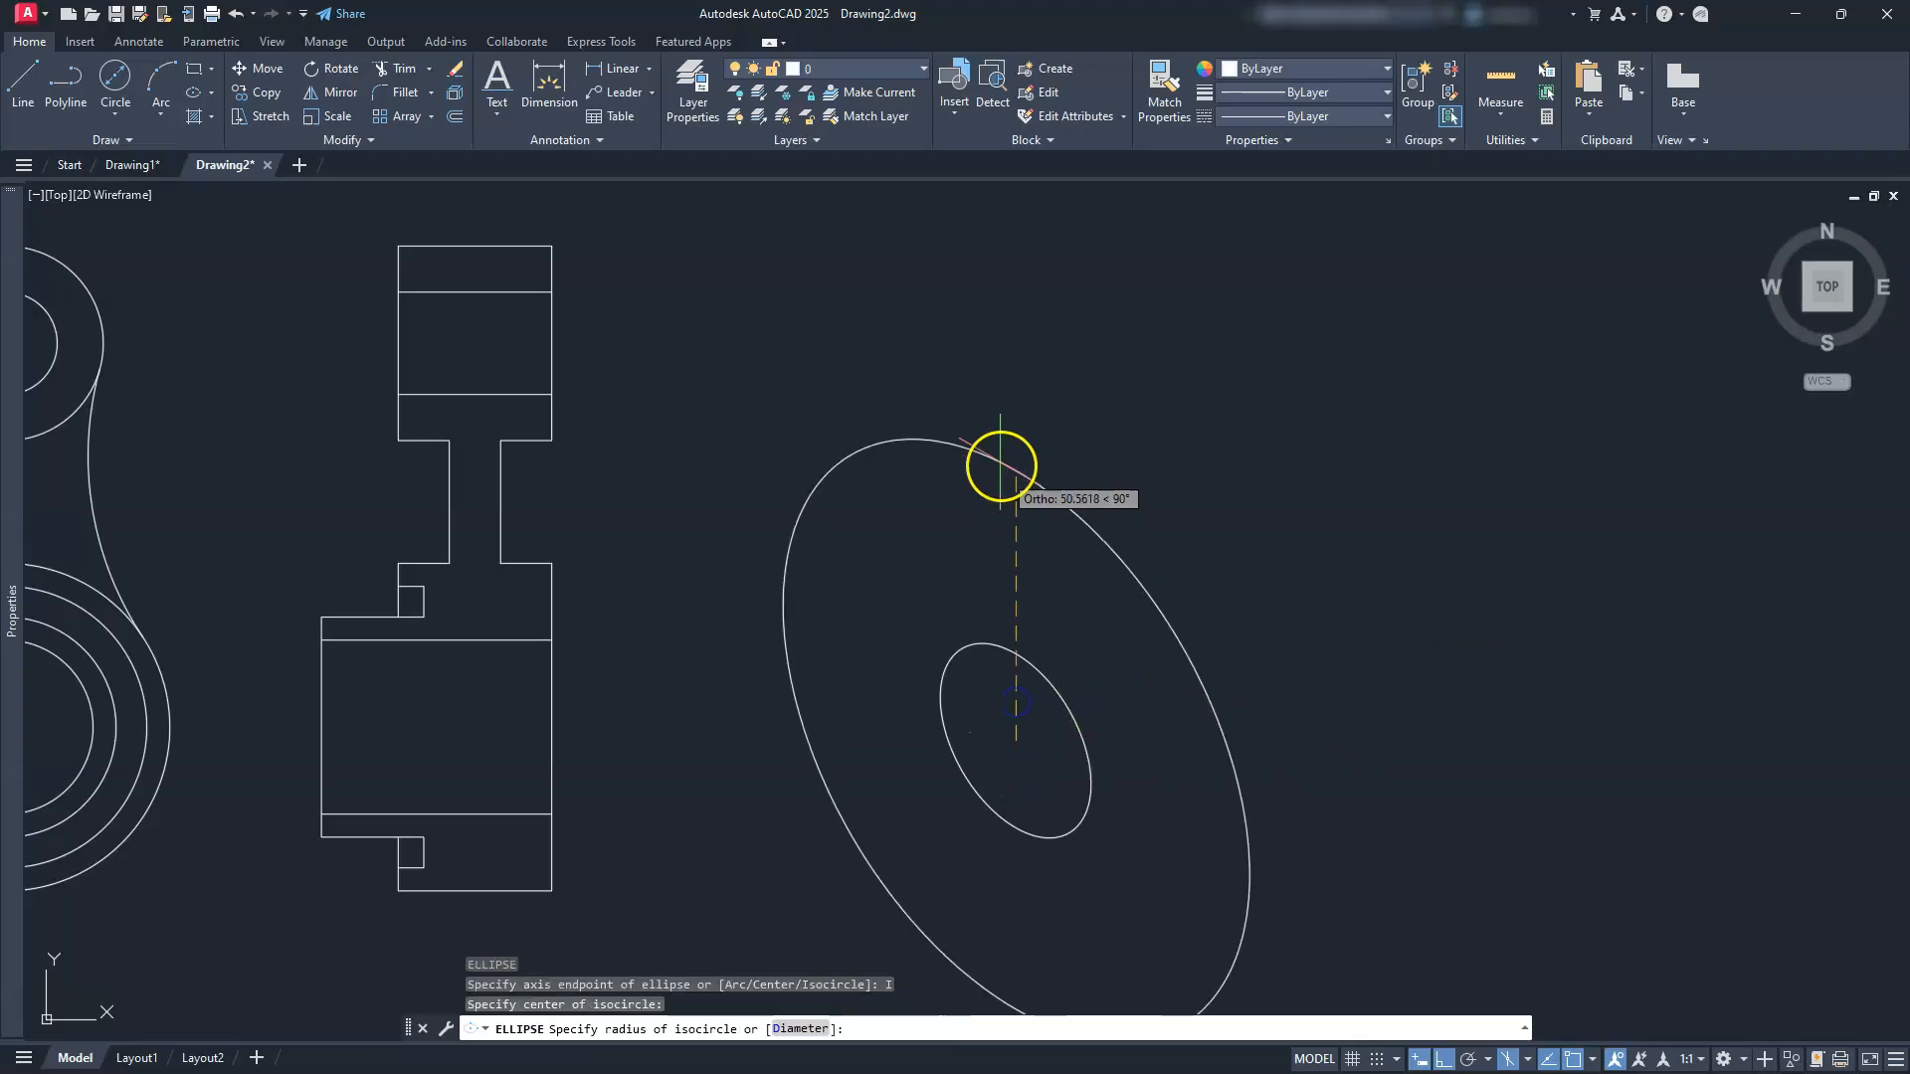
text(D)
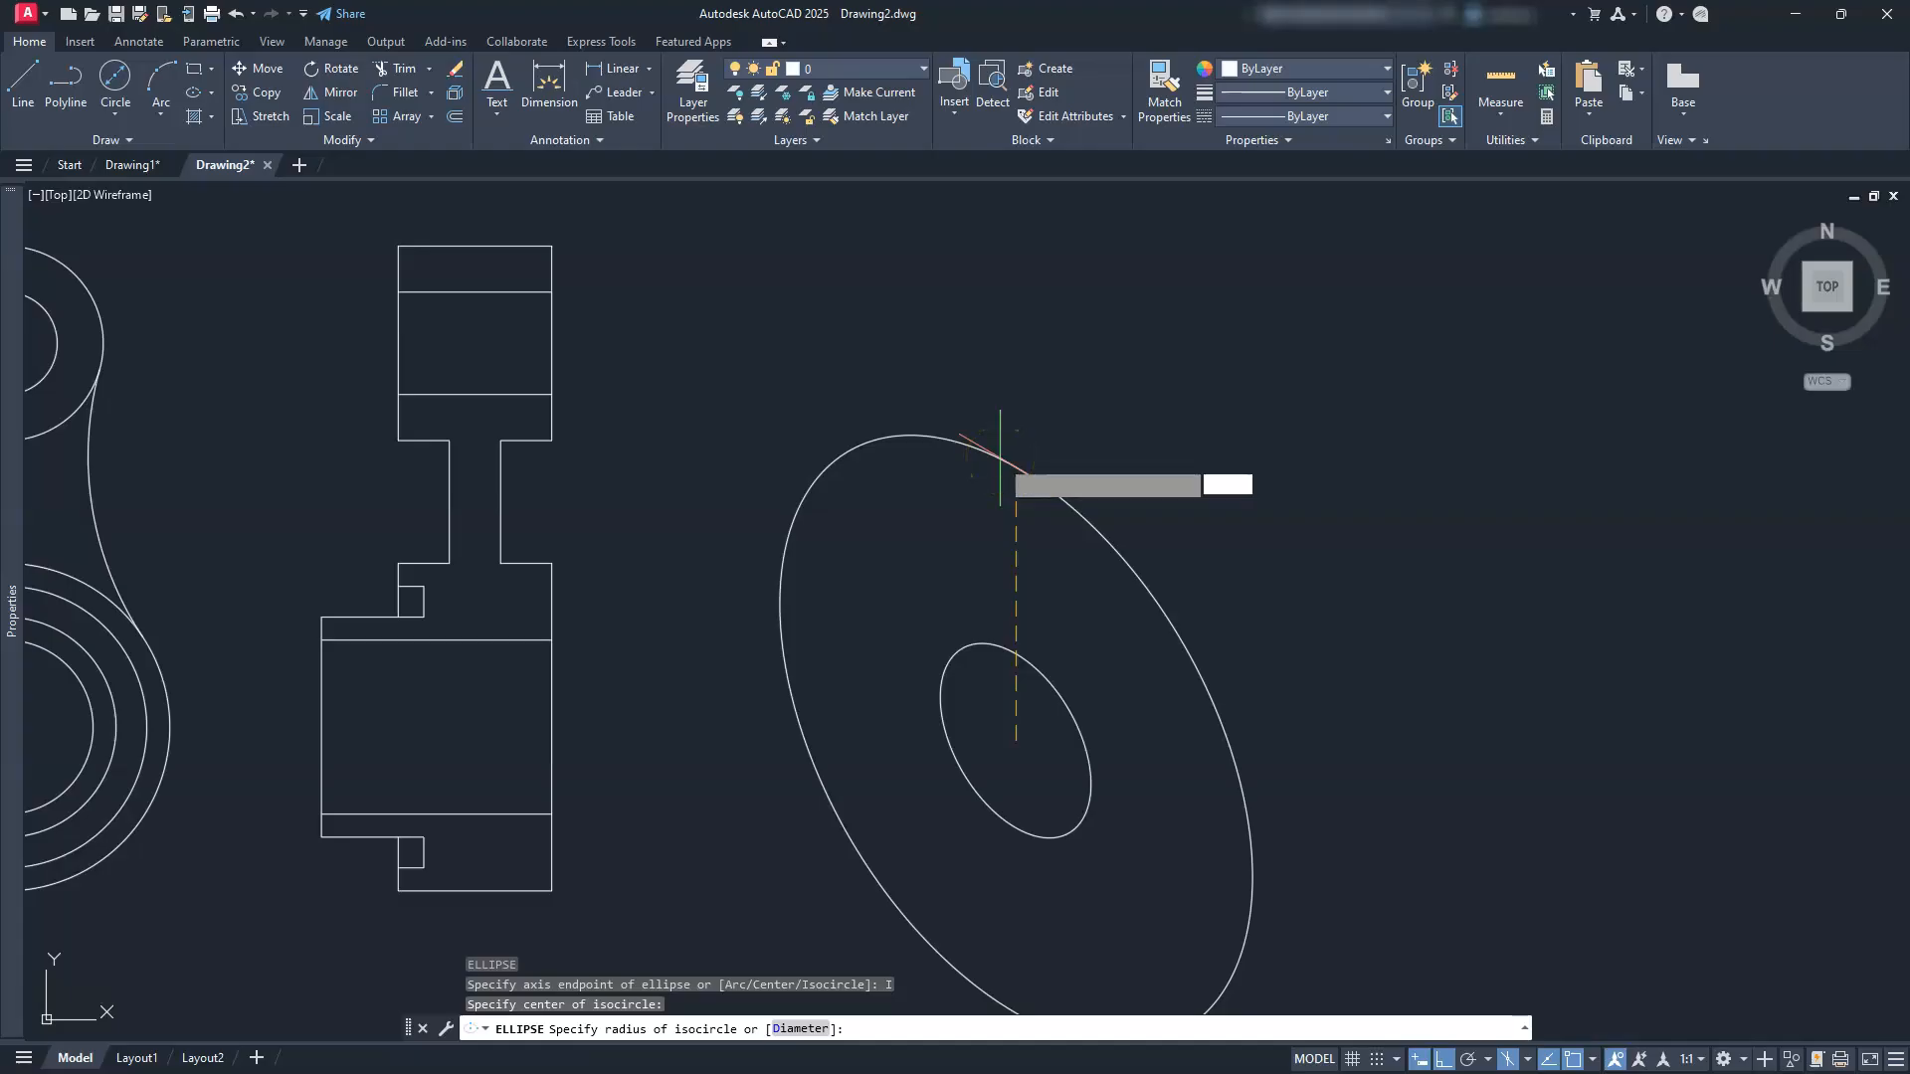
key(Return)
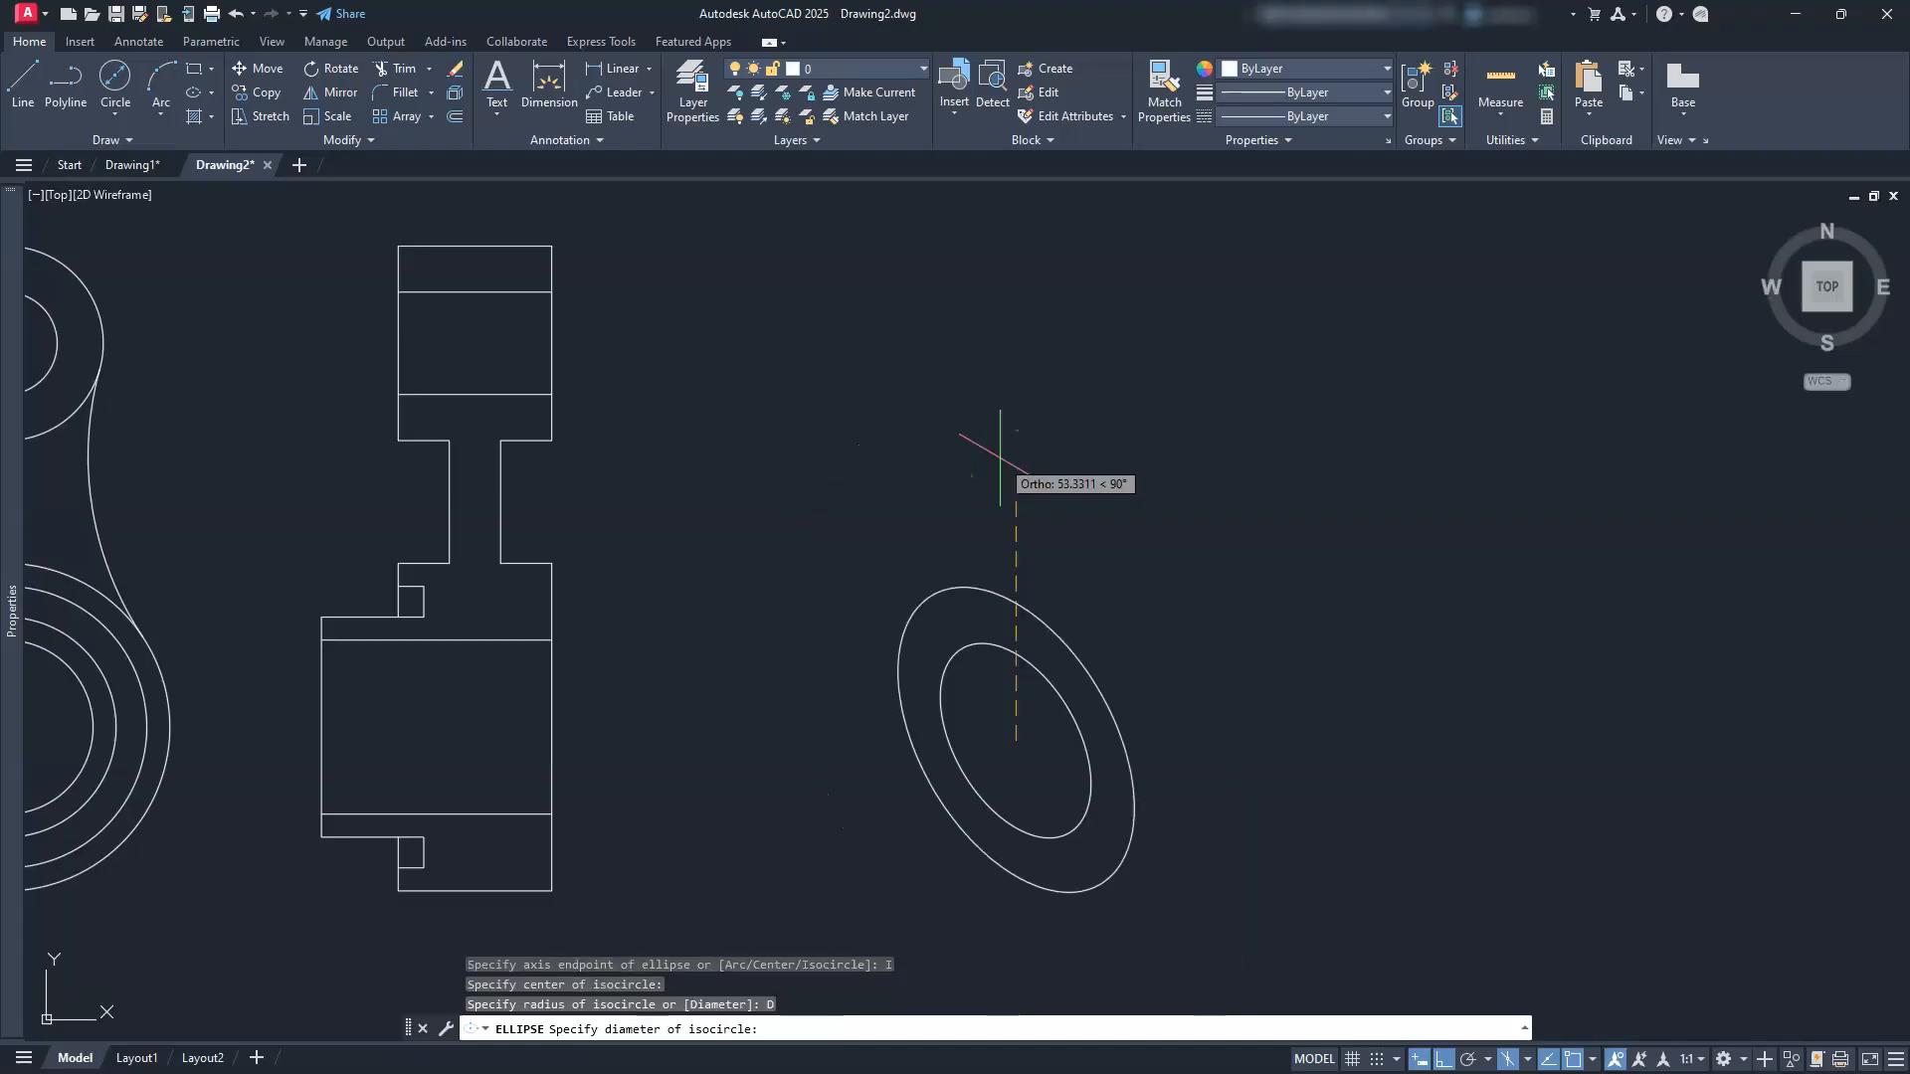
text(43)
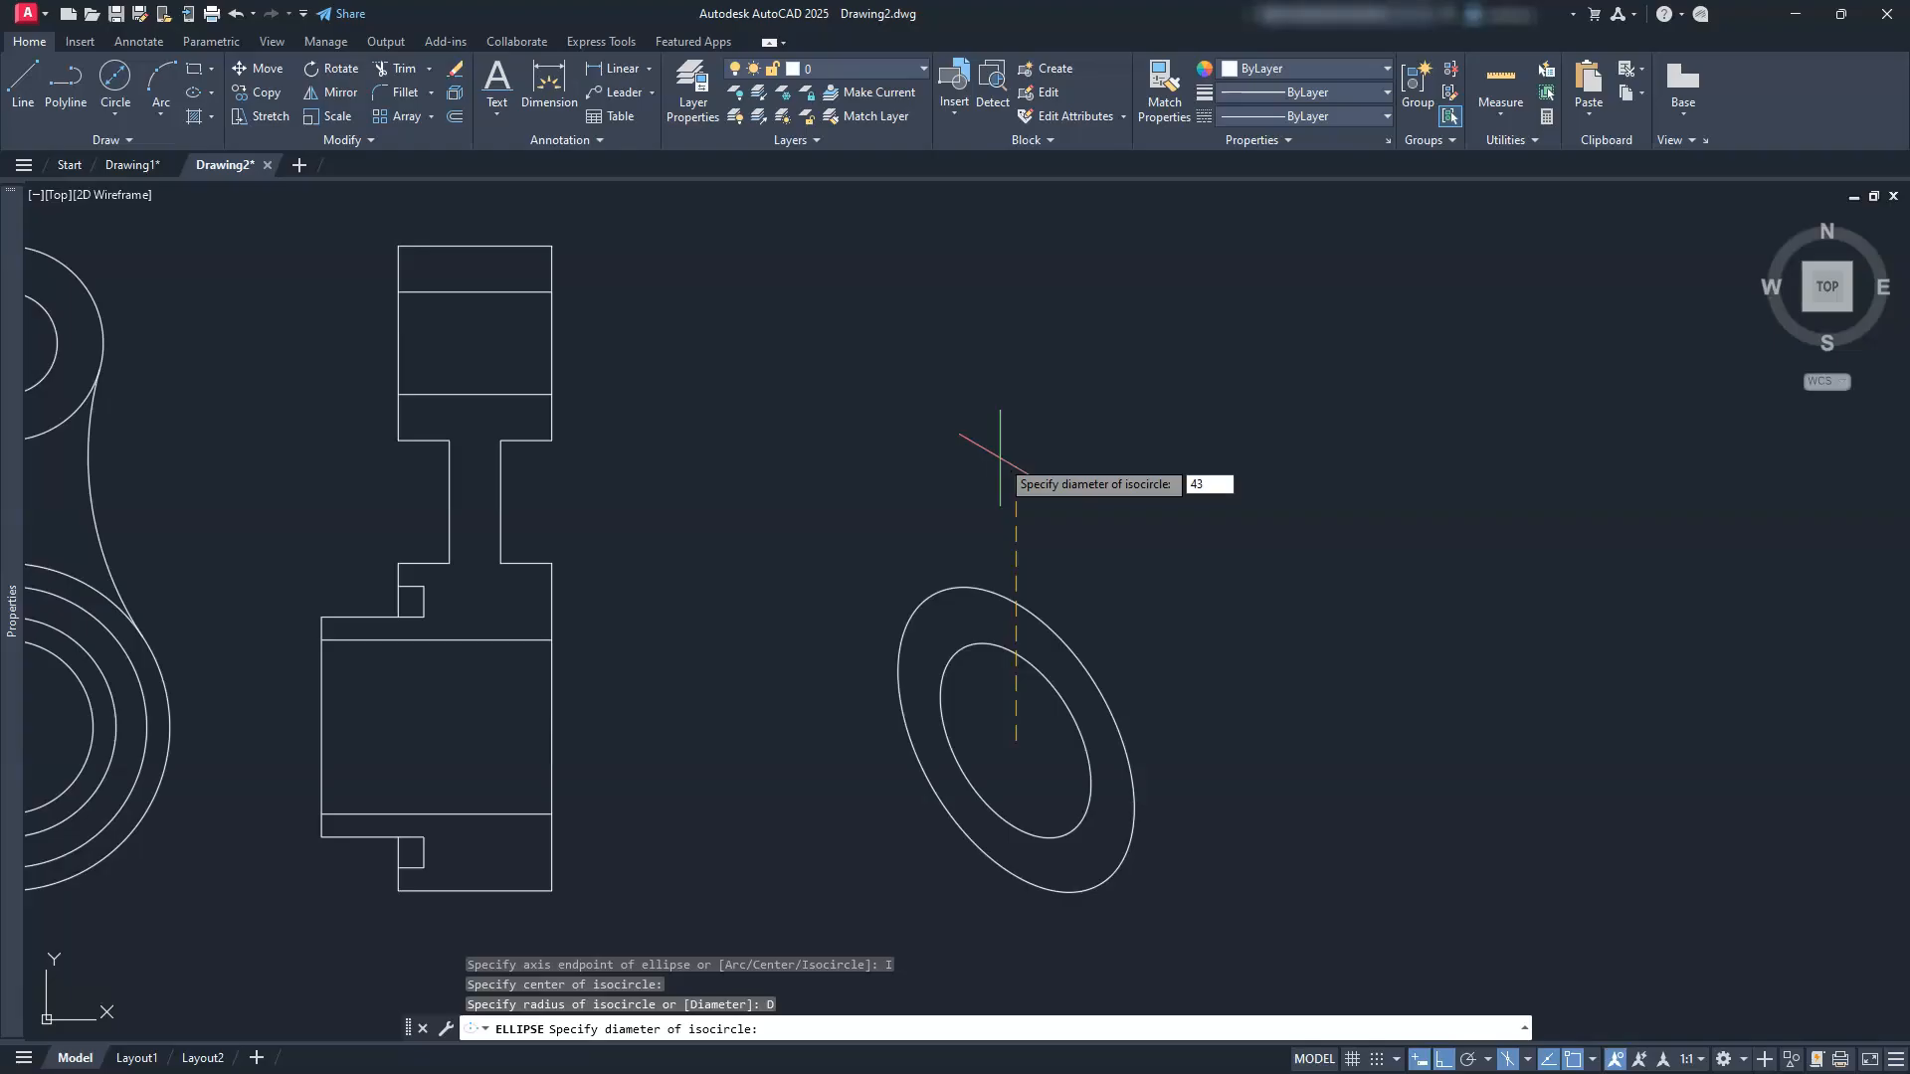
key(Return)
scroll(995, 731, up, 3)
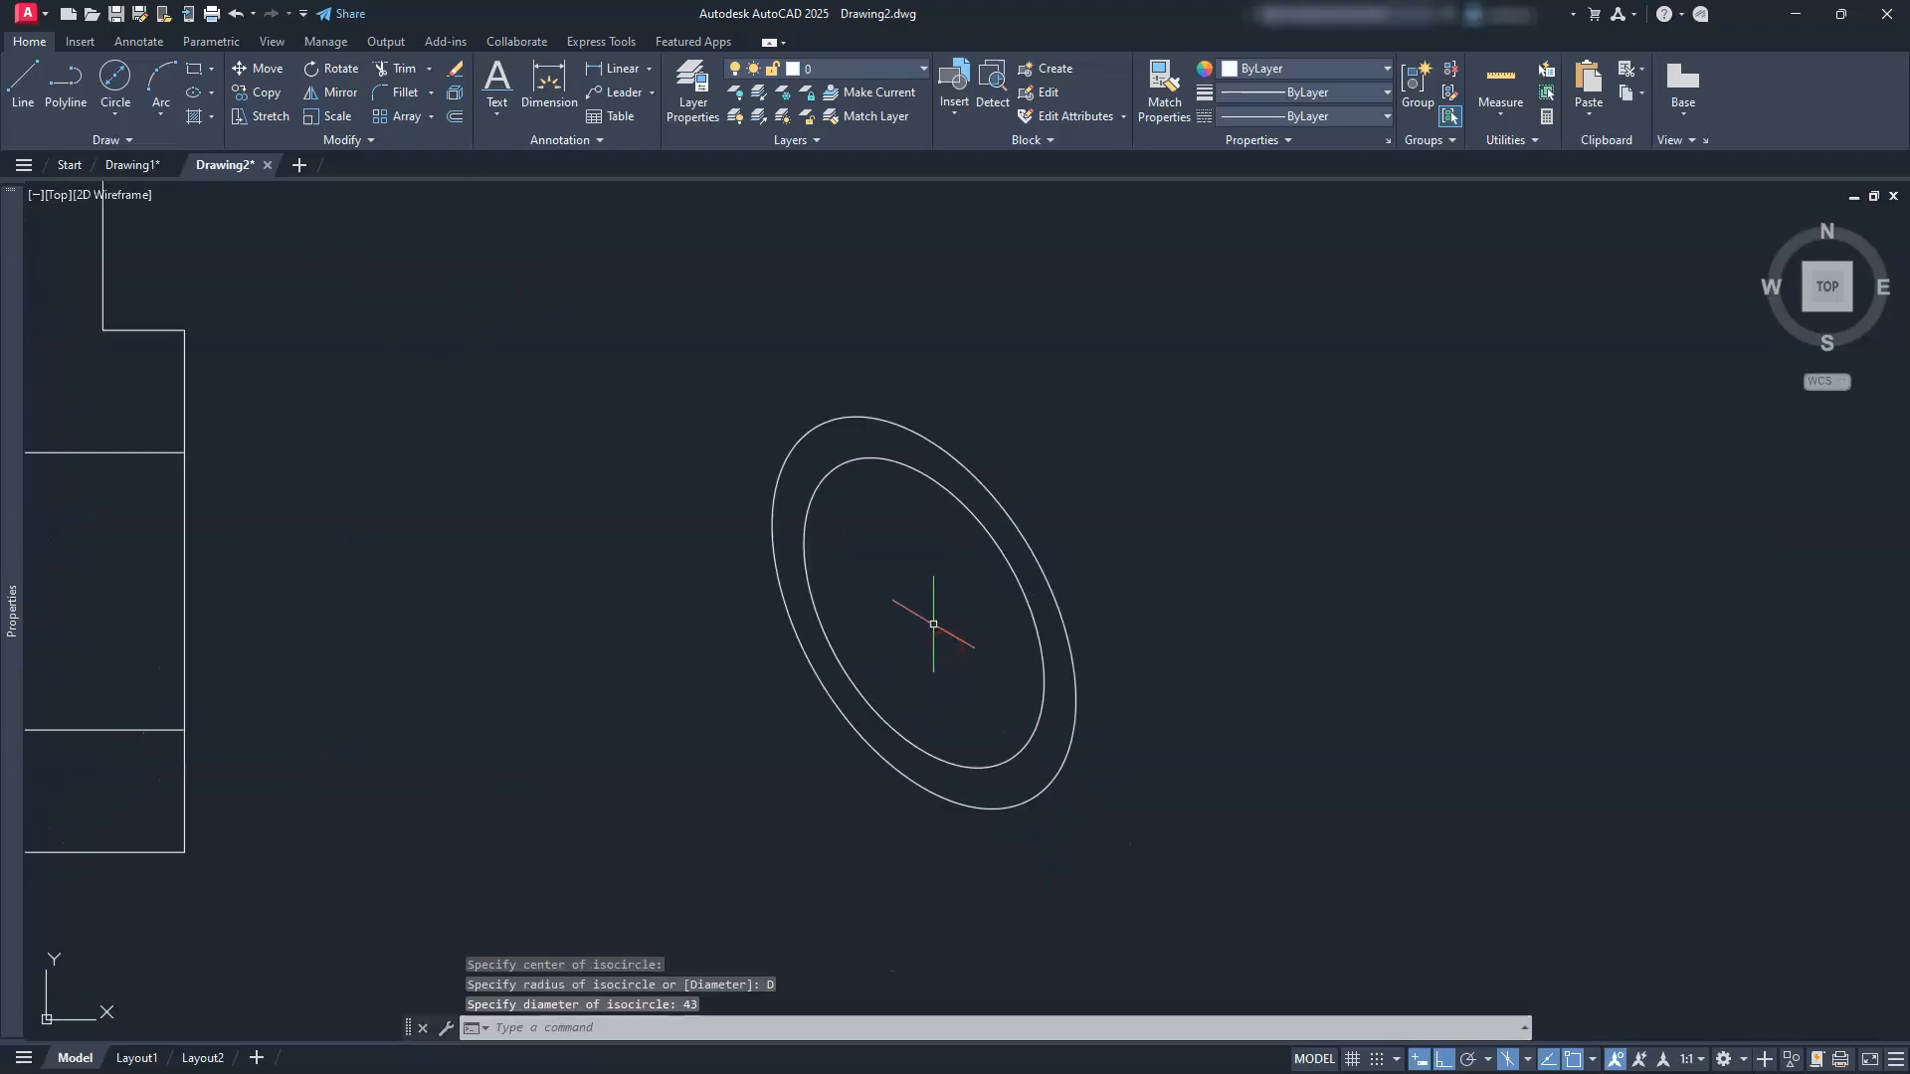
Step: With Isoplane Top active, copy the Ø34/Ø43 ring 45 units along the 30° axis
click(1527, 1059)
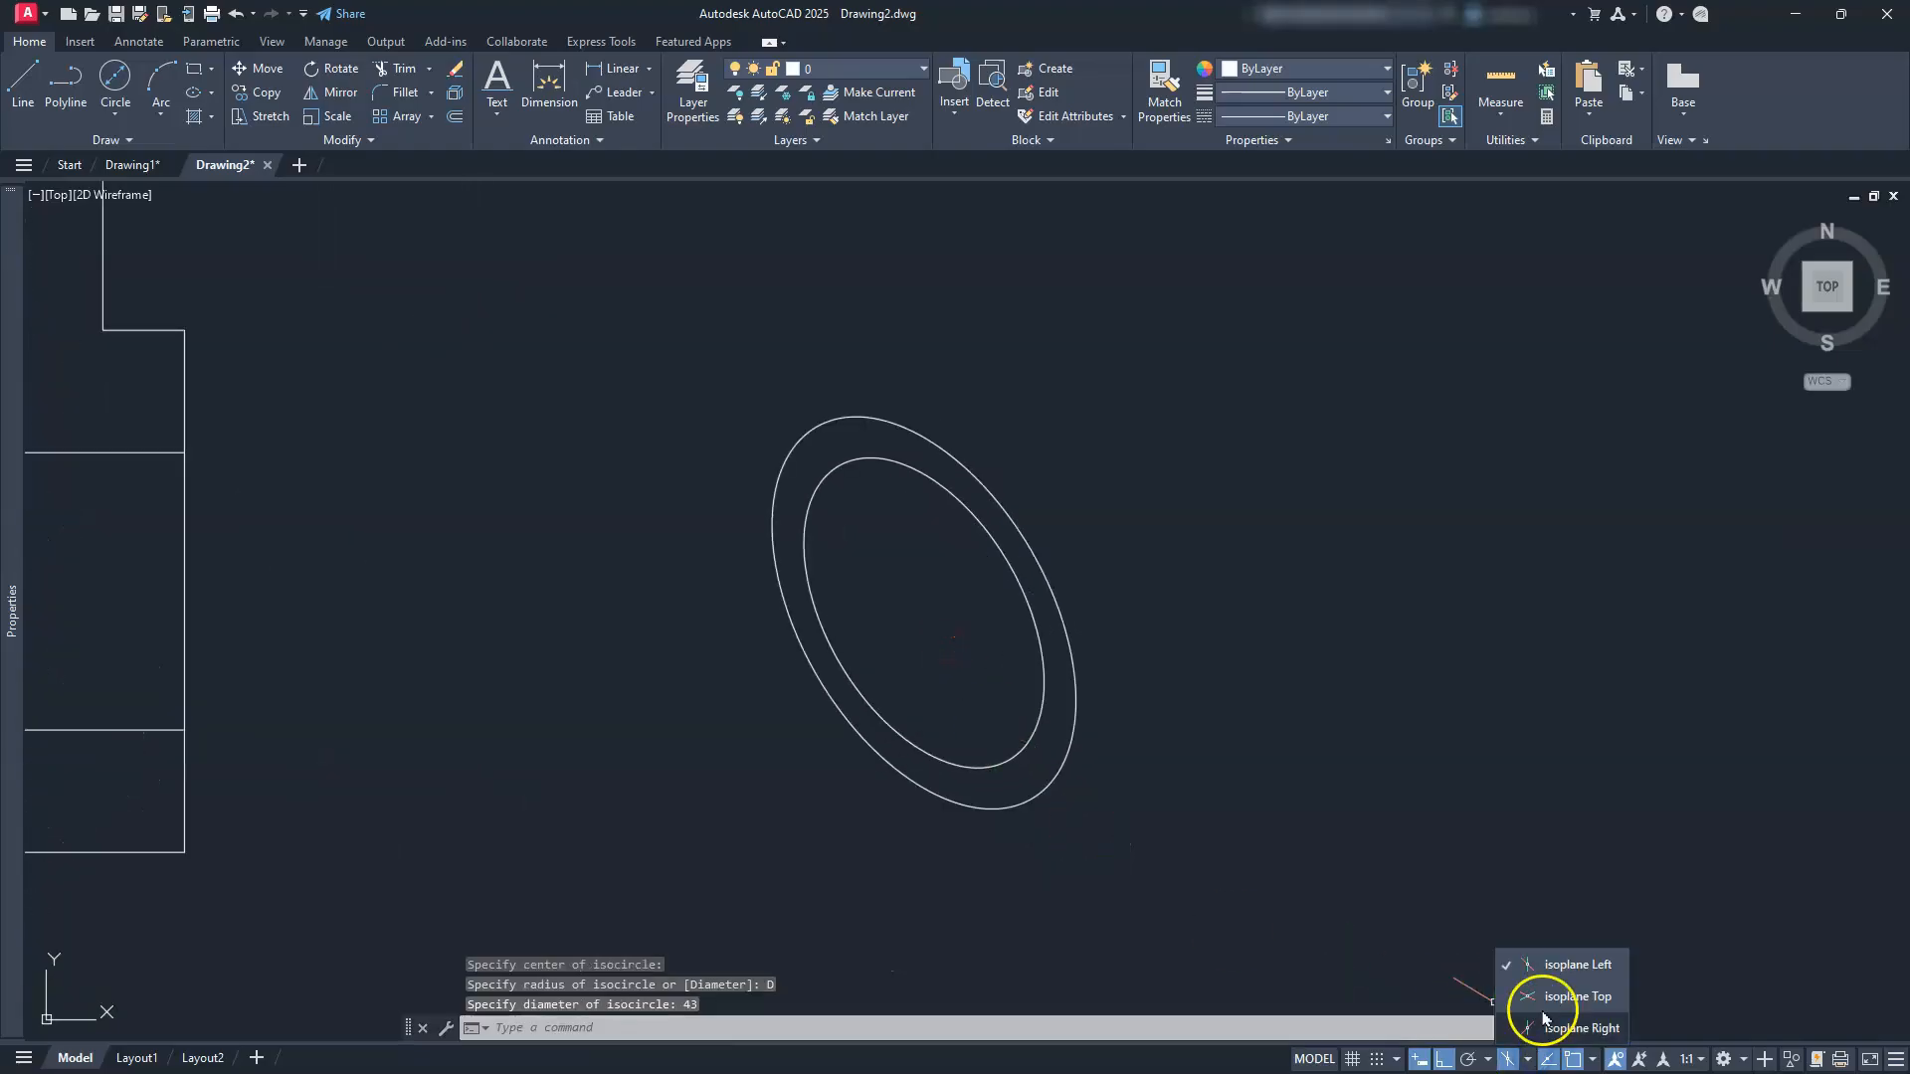
click(1578, 997)
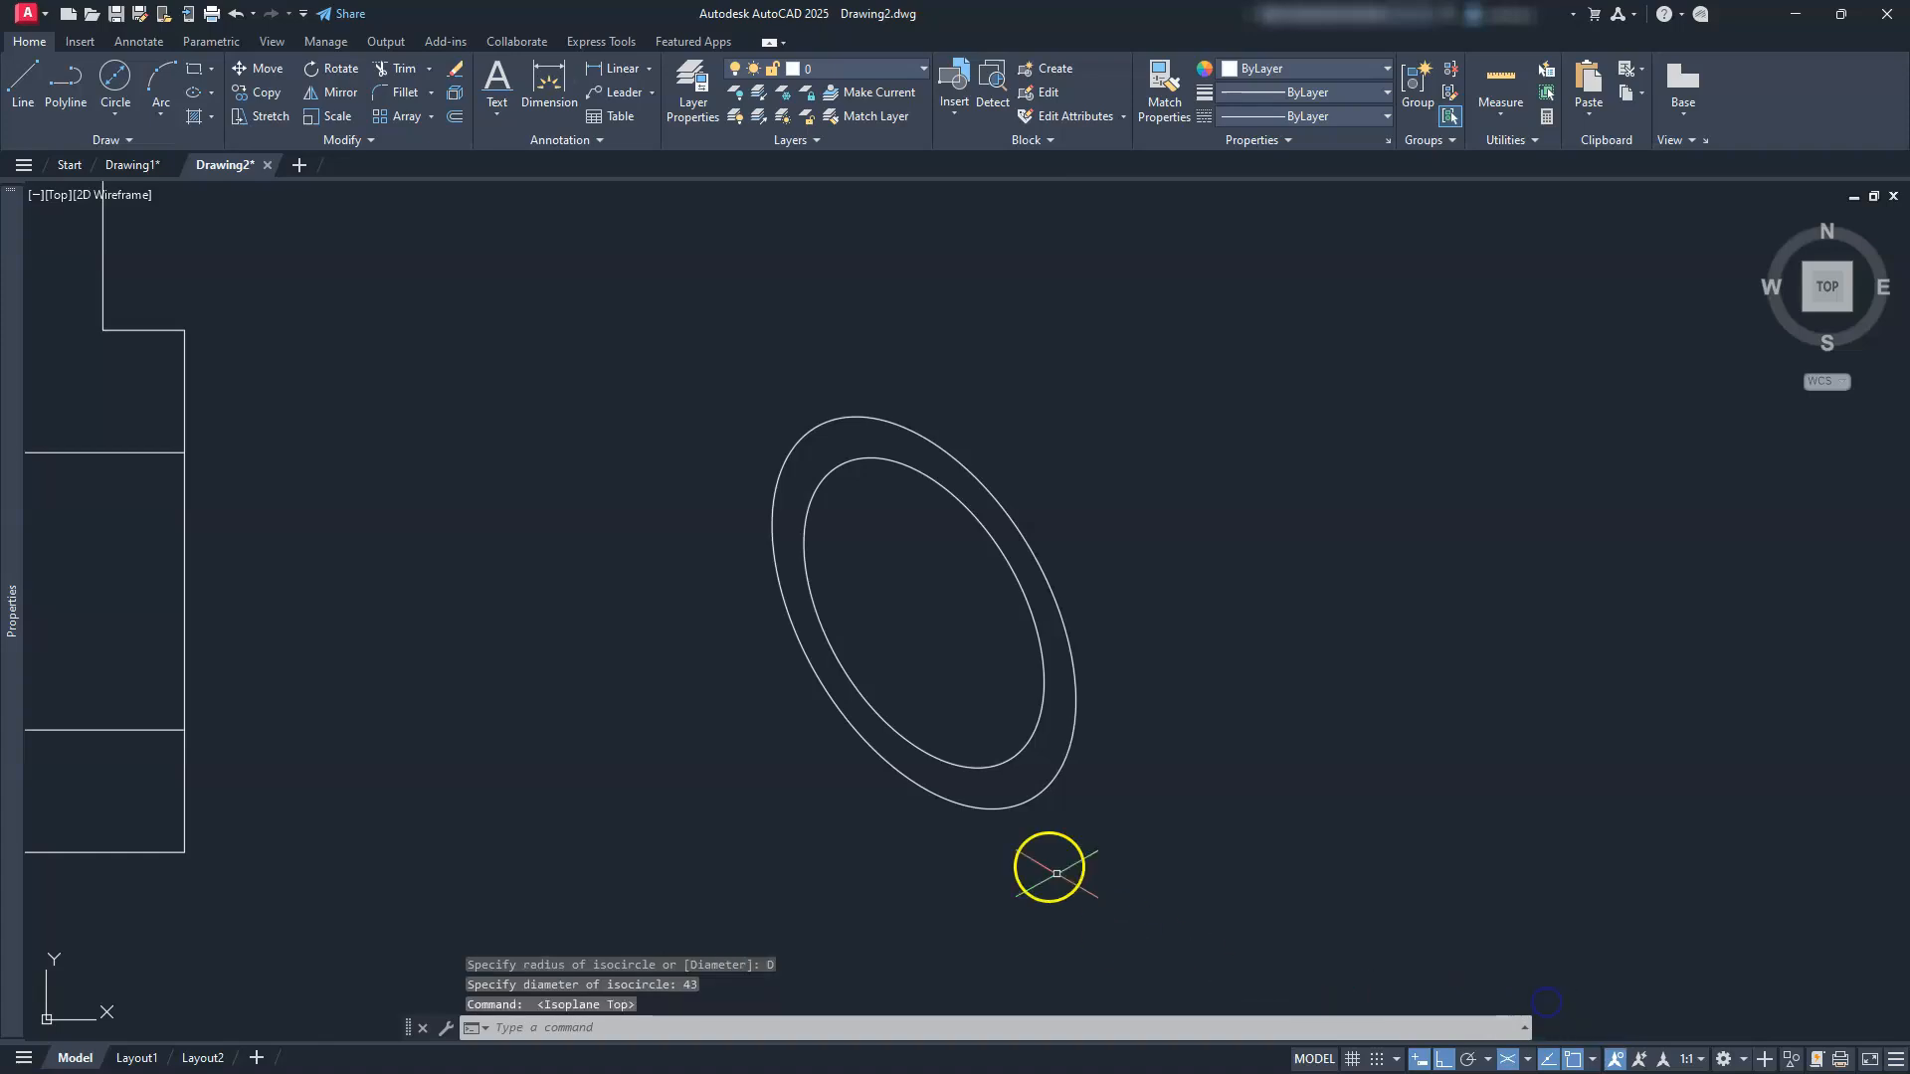
click(1205, 522)
click(944, 703)
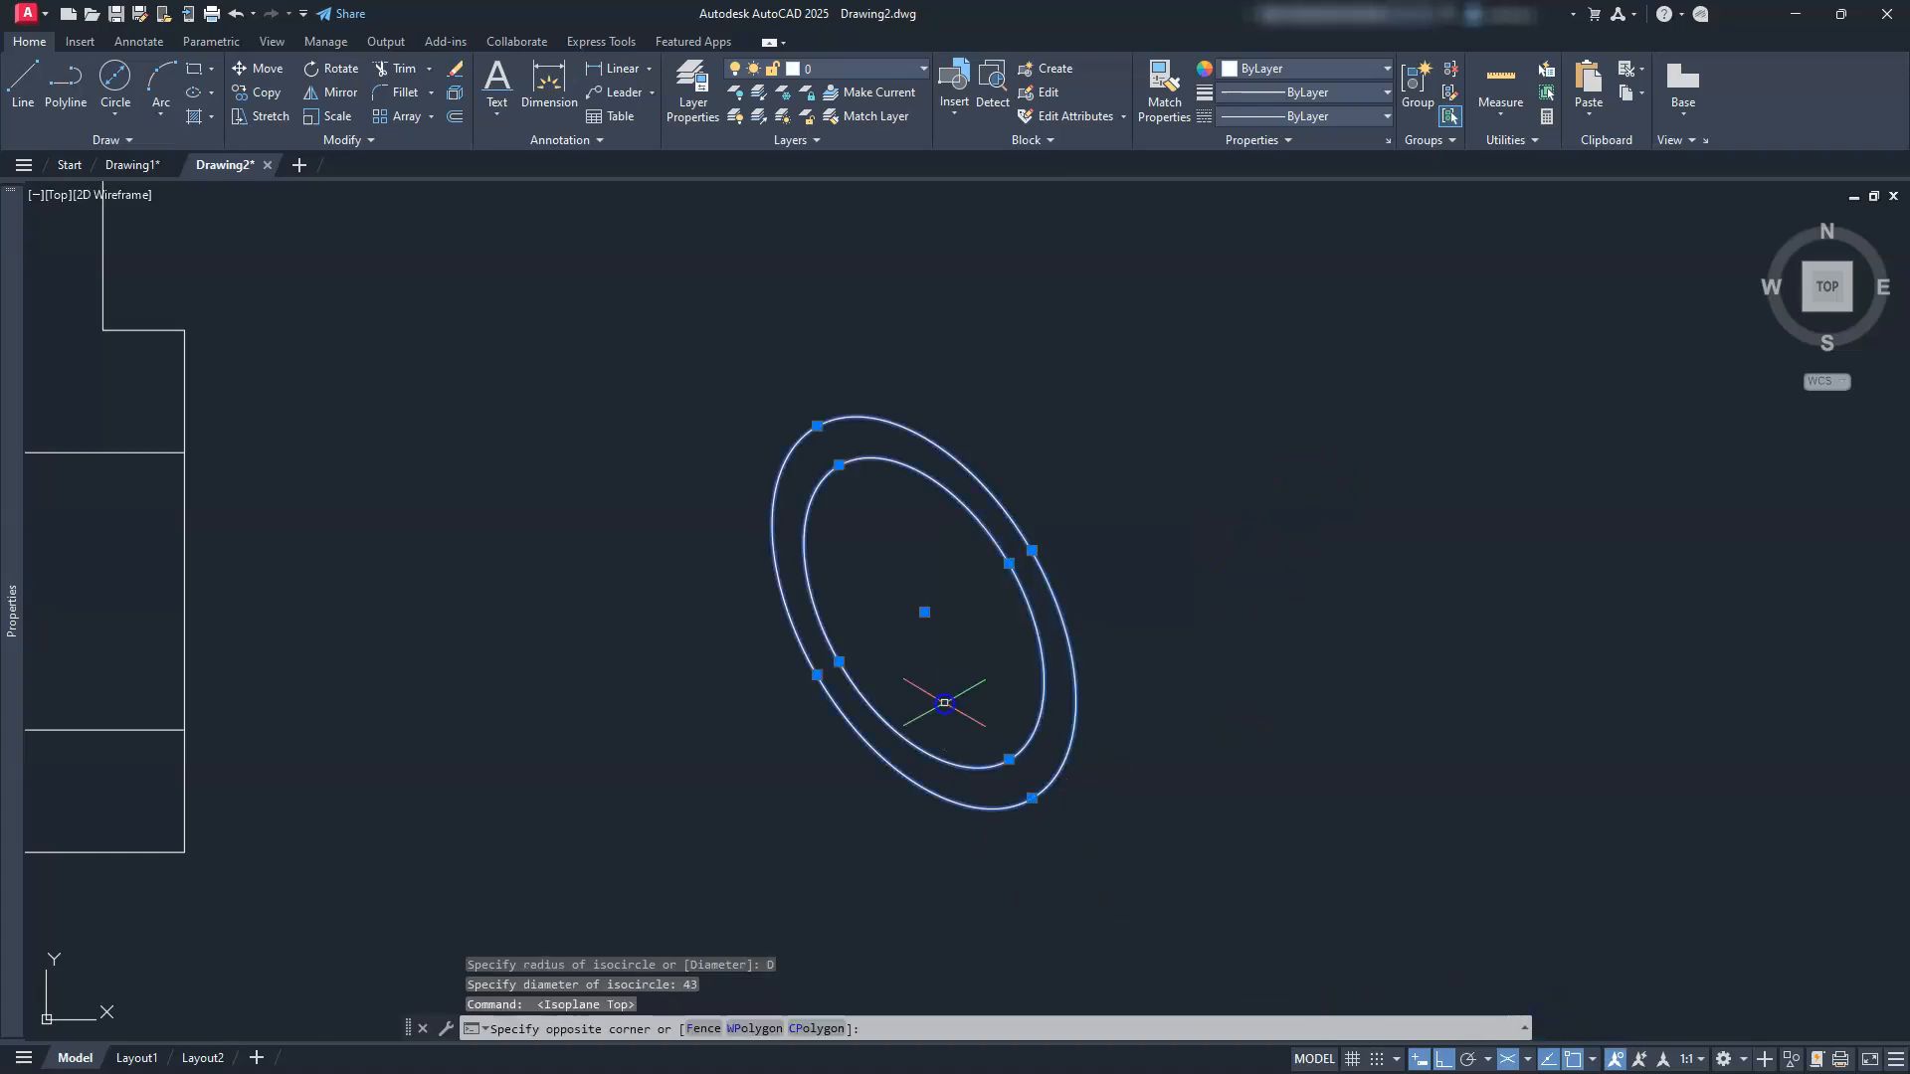
click(261, 94)
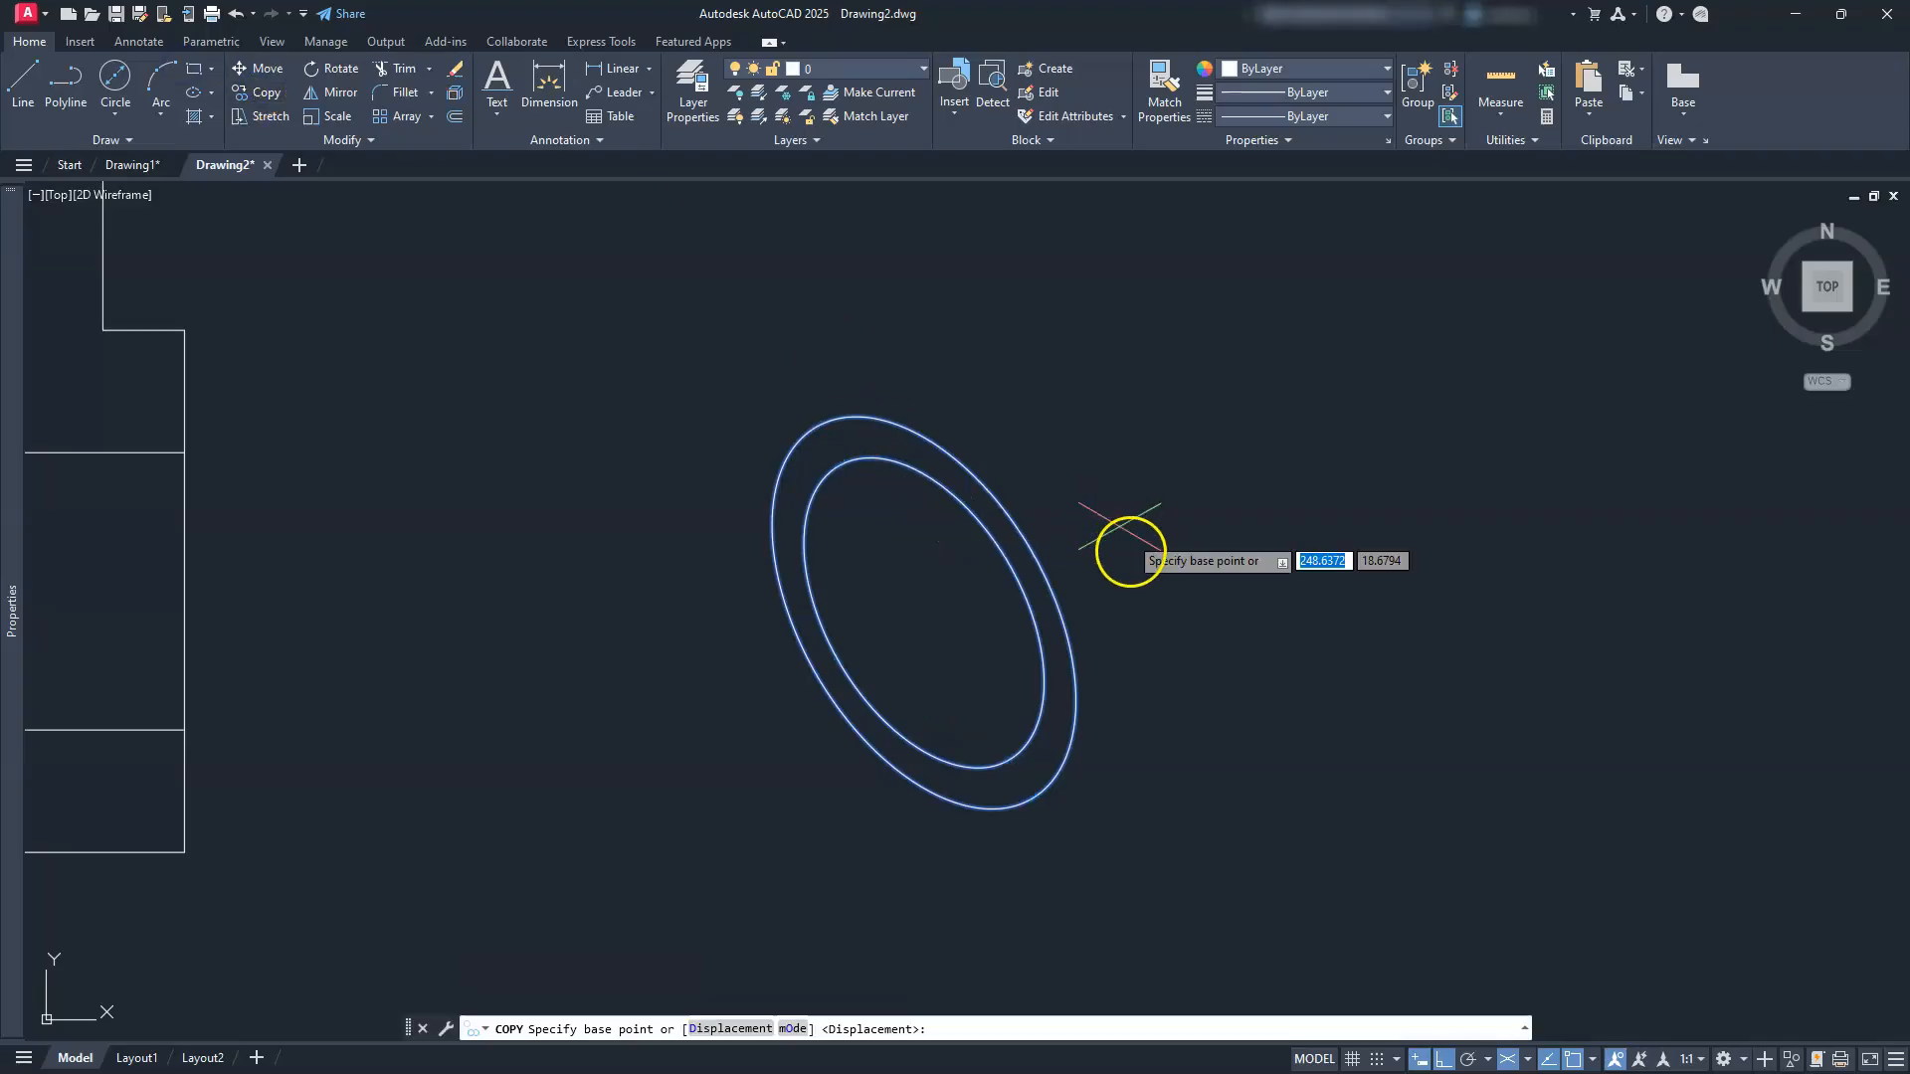
click(1132, 575)
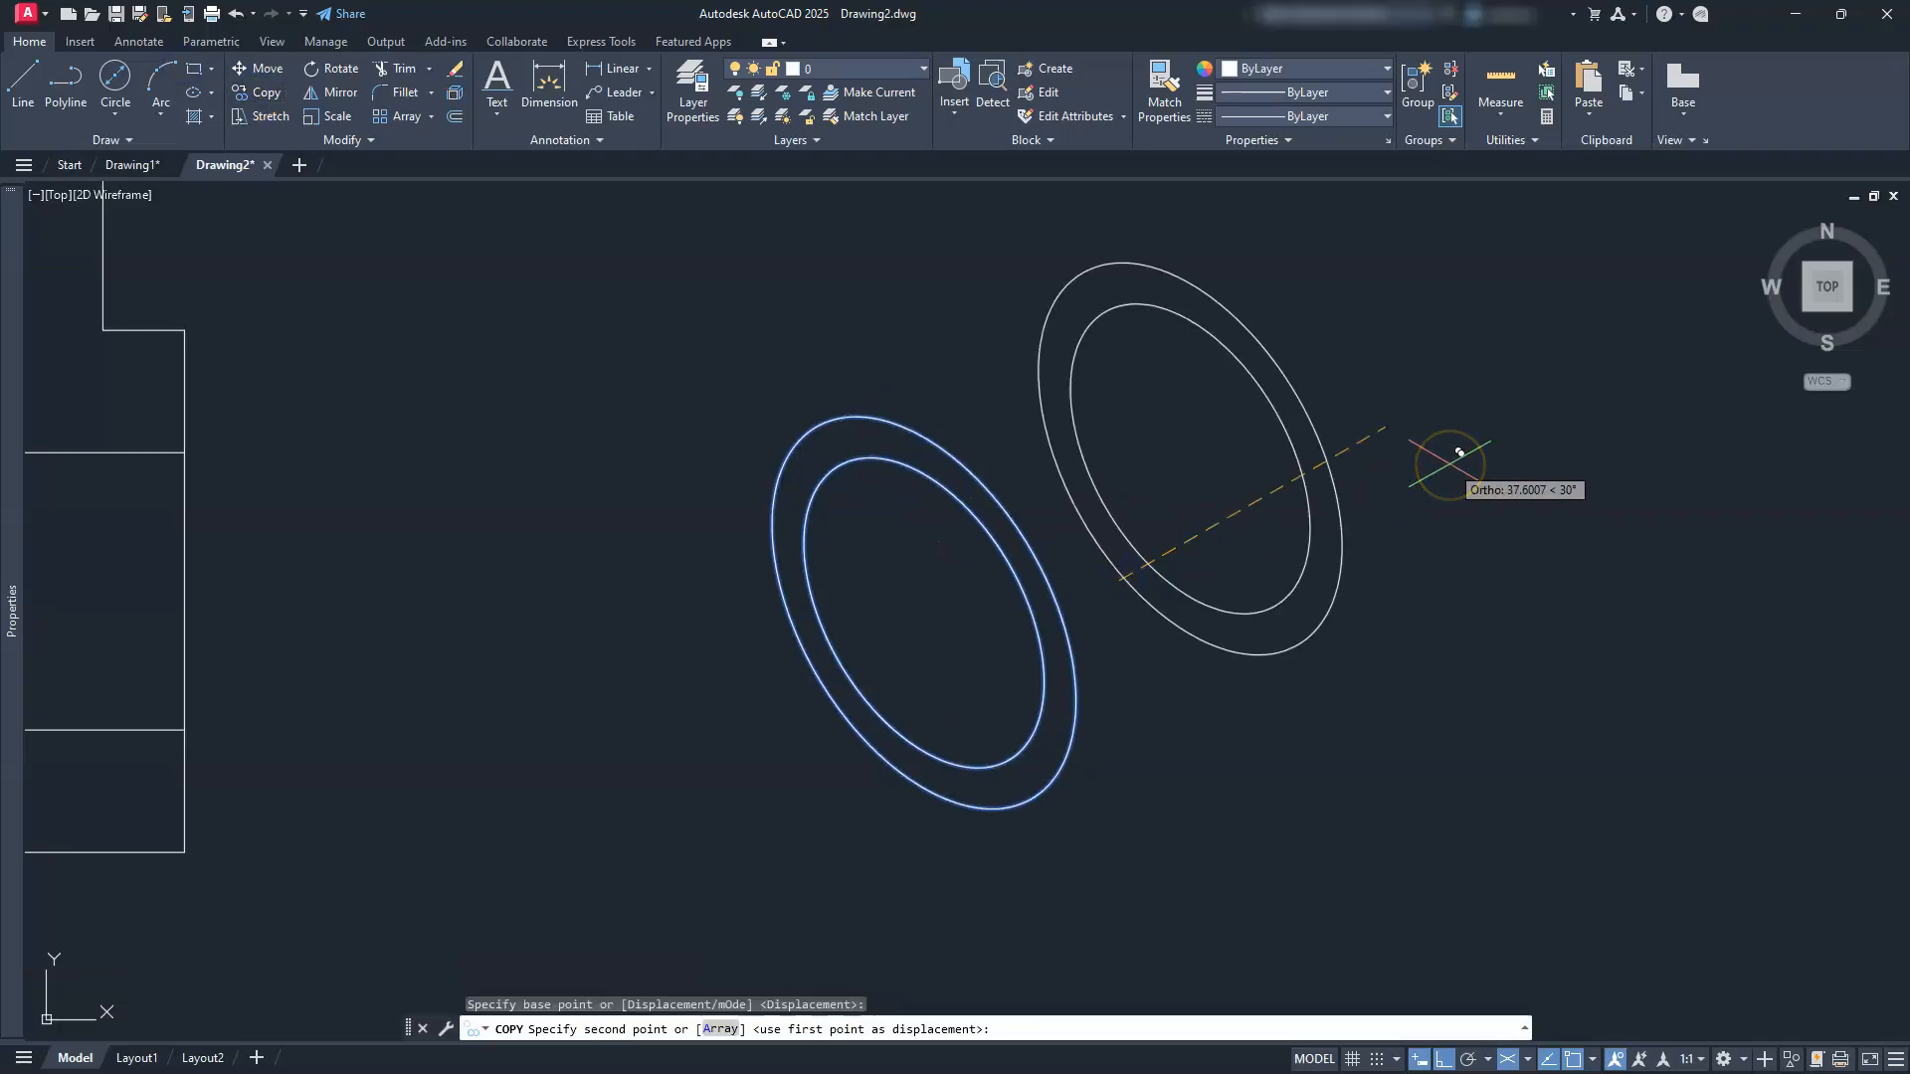
text(45)
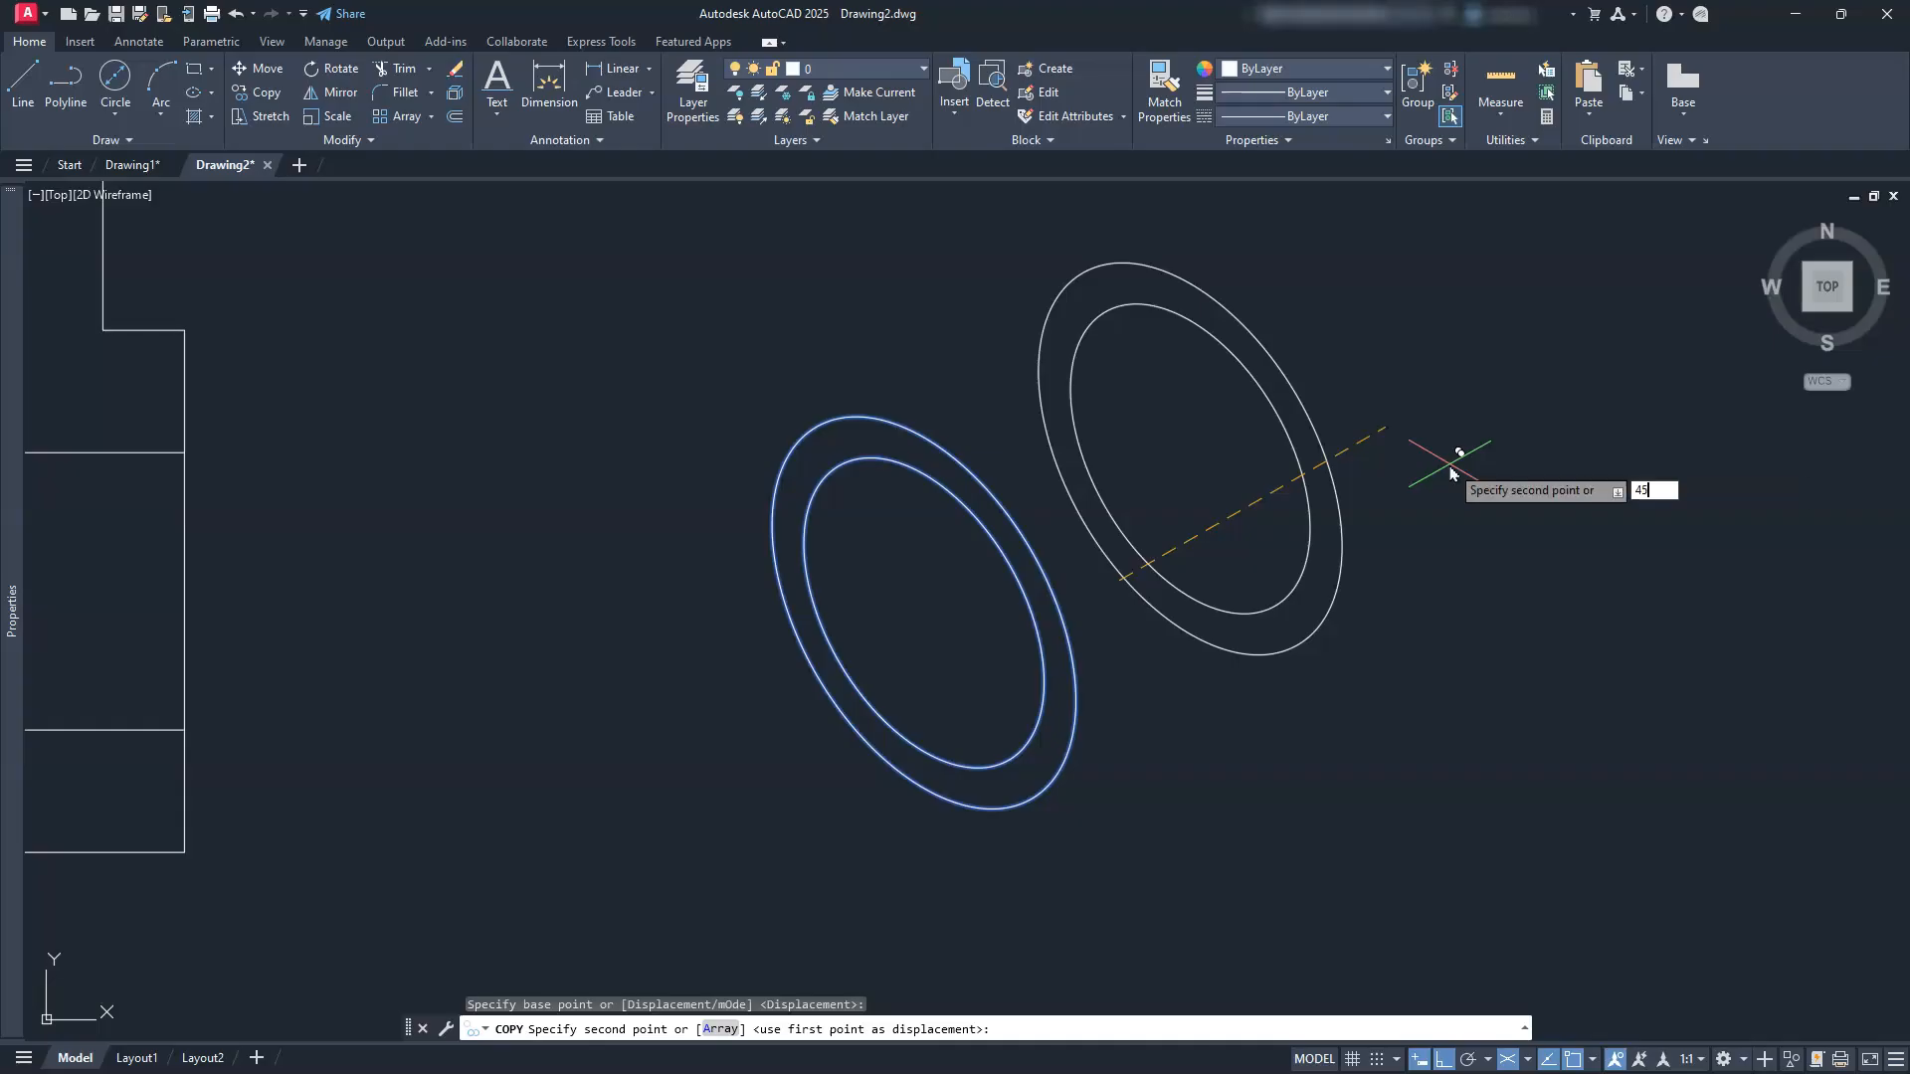
key(Return)
key(Escape)
key(Escape)
key(Escape)
key(Escape)
text(l)
key(Return)
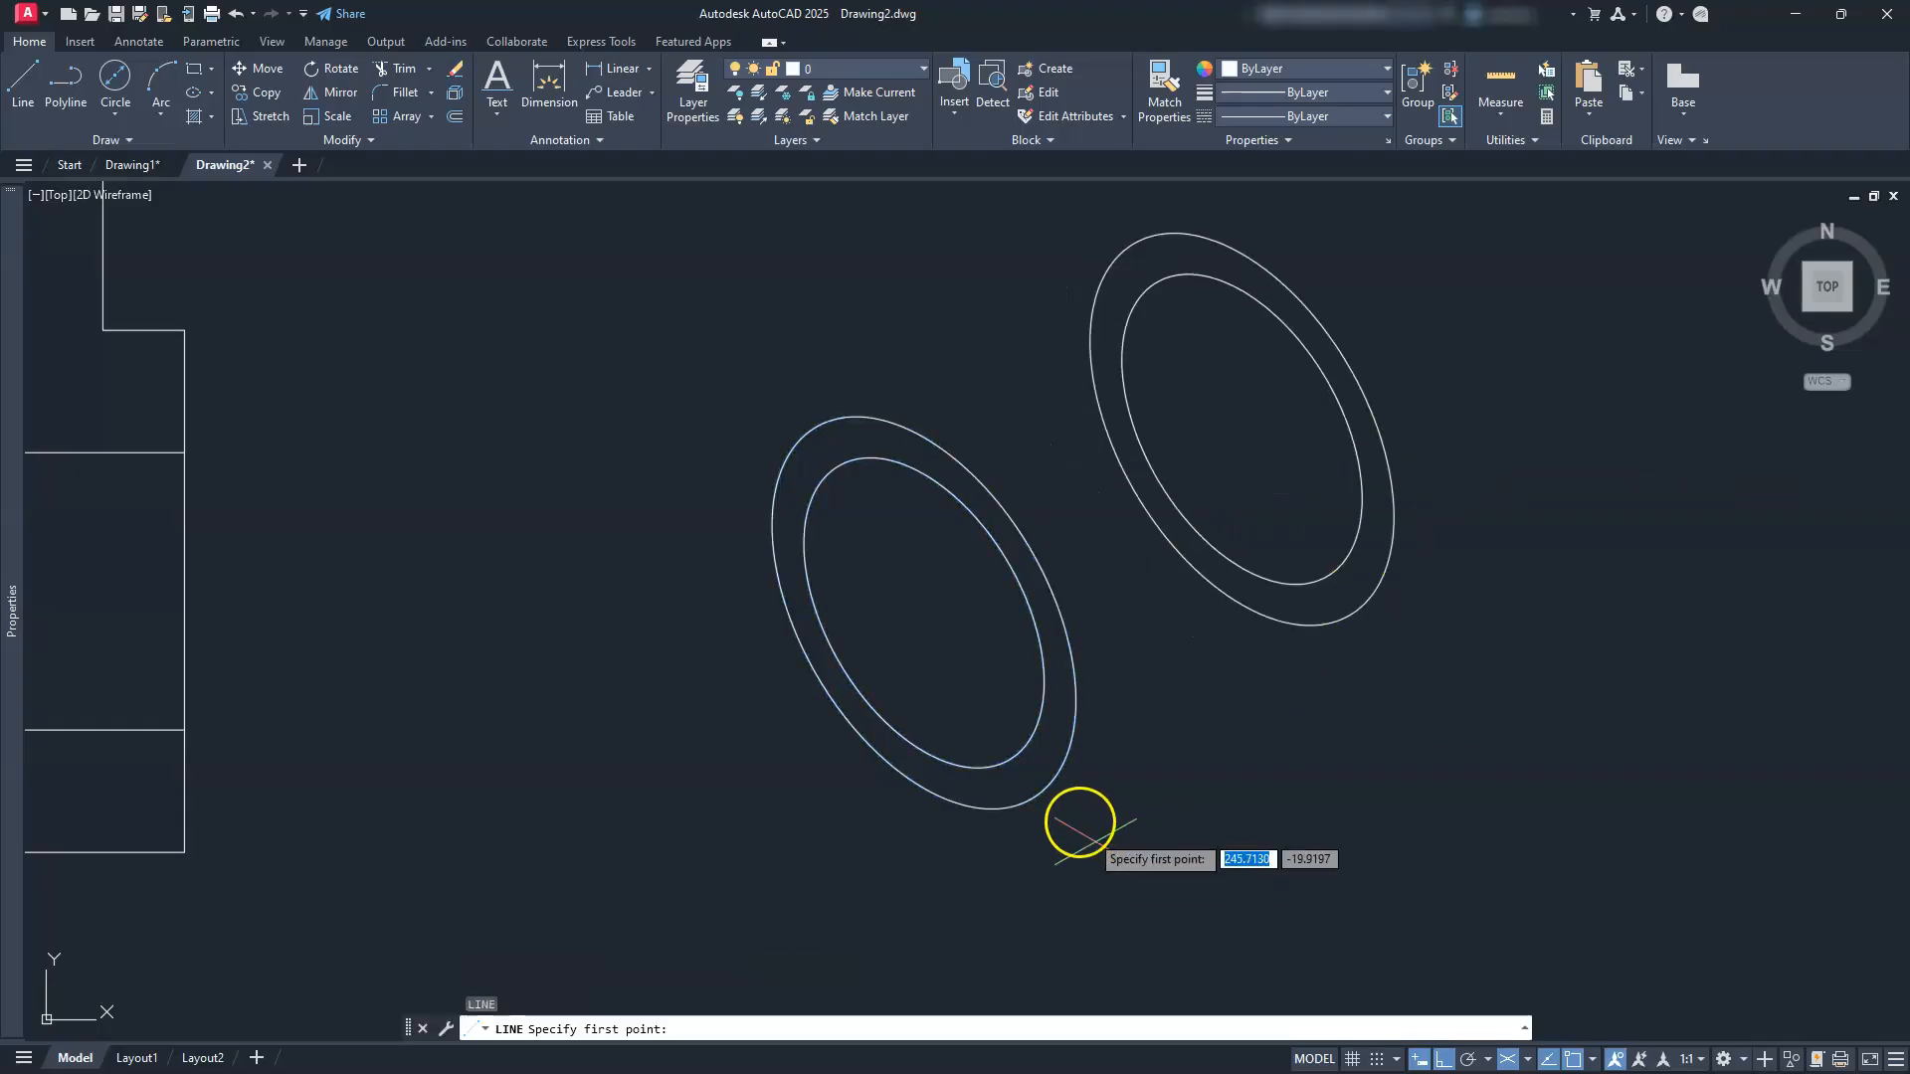
Step: Draw the lower and upper tangent lines joining the front and back rings
click(1016, 810)
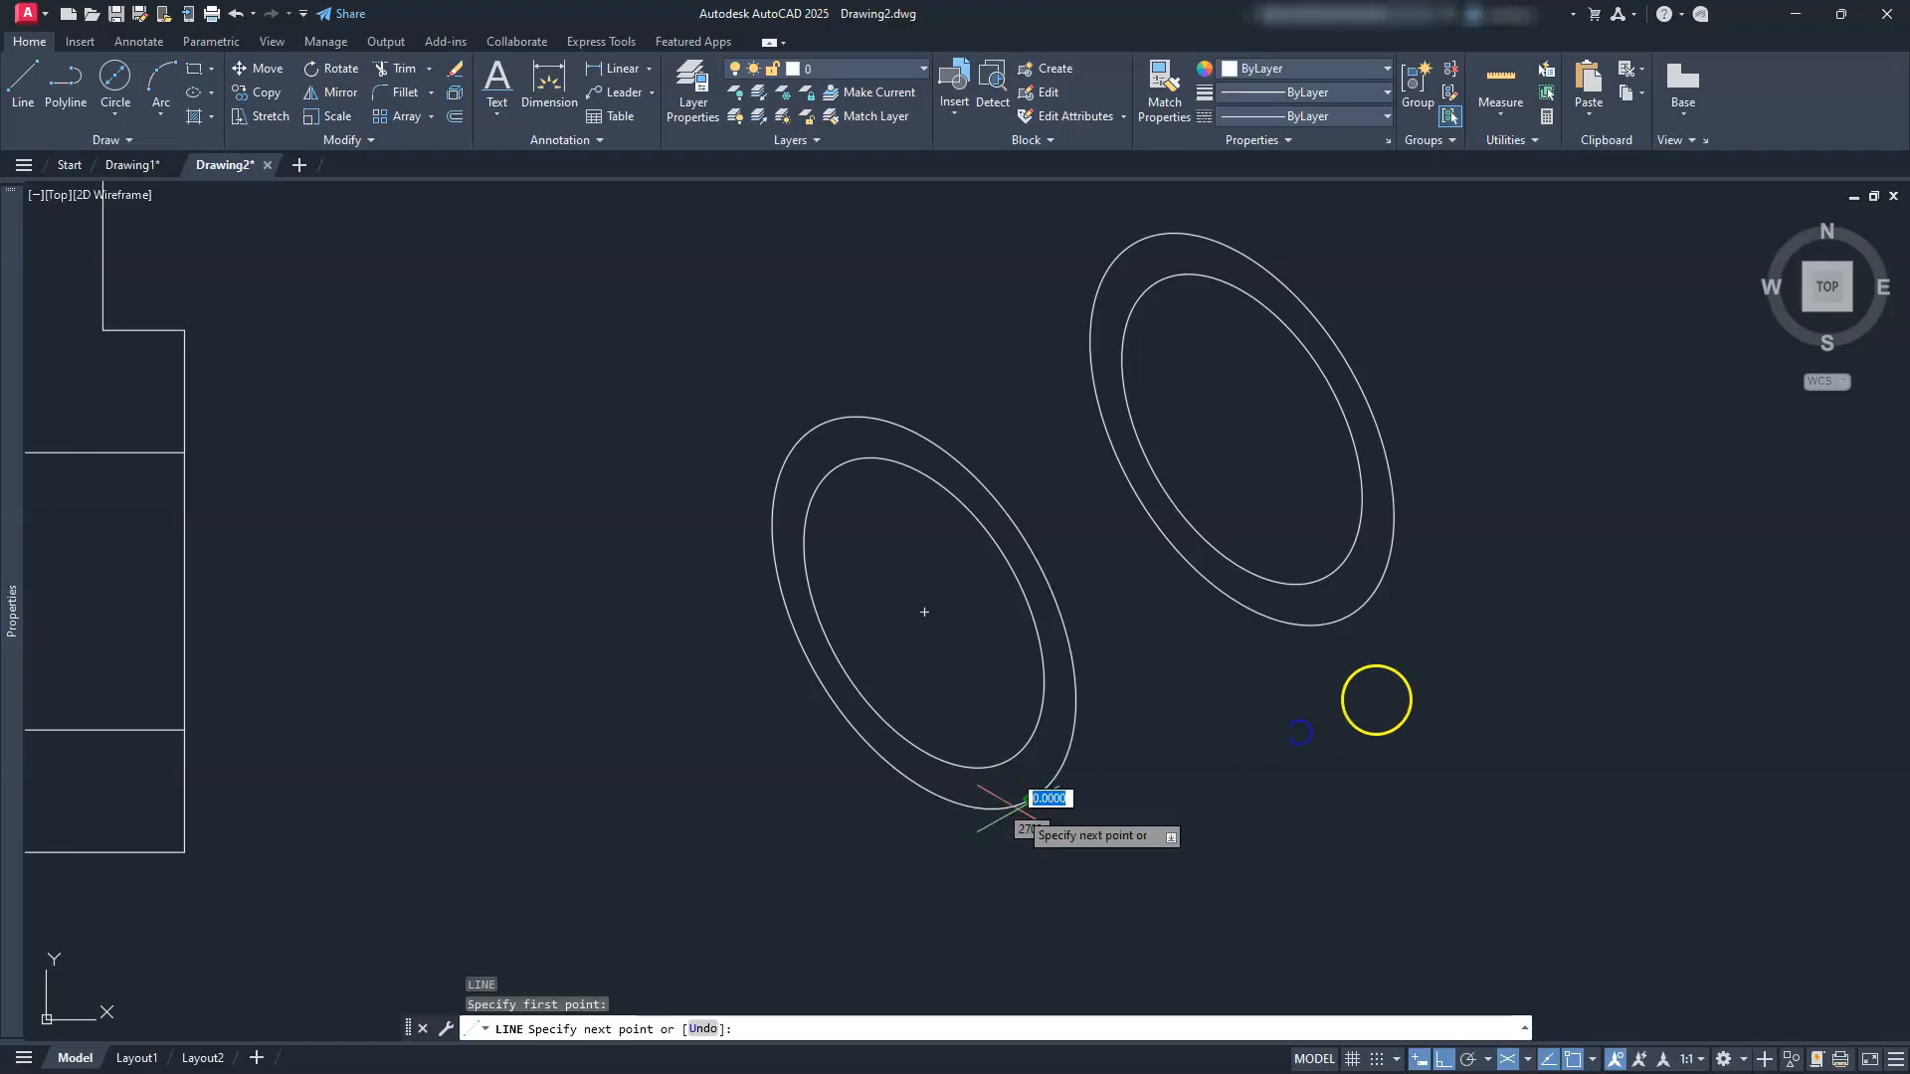
click(1356, 611)
key(Return)
key(Return)
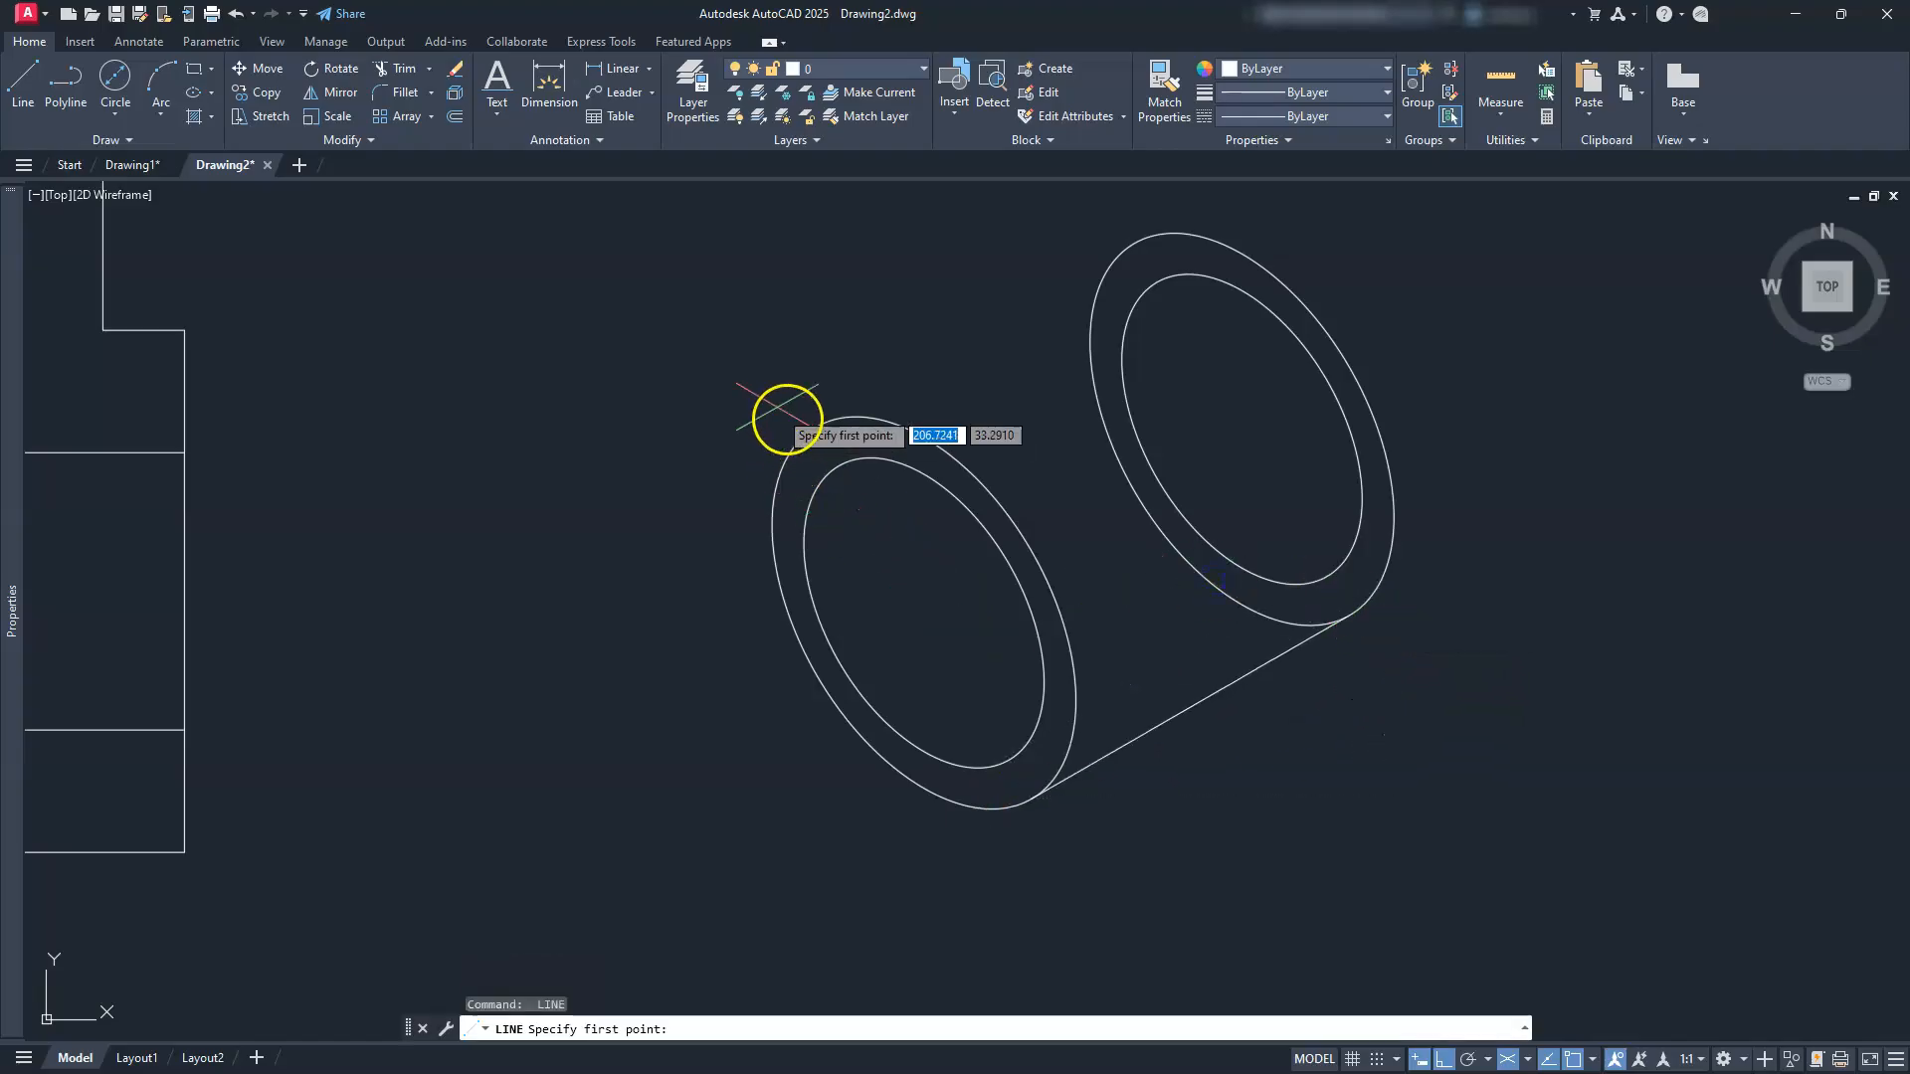
click(811, 425)
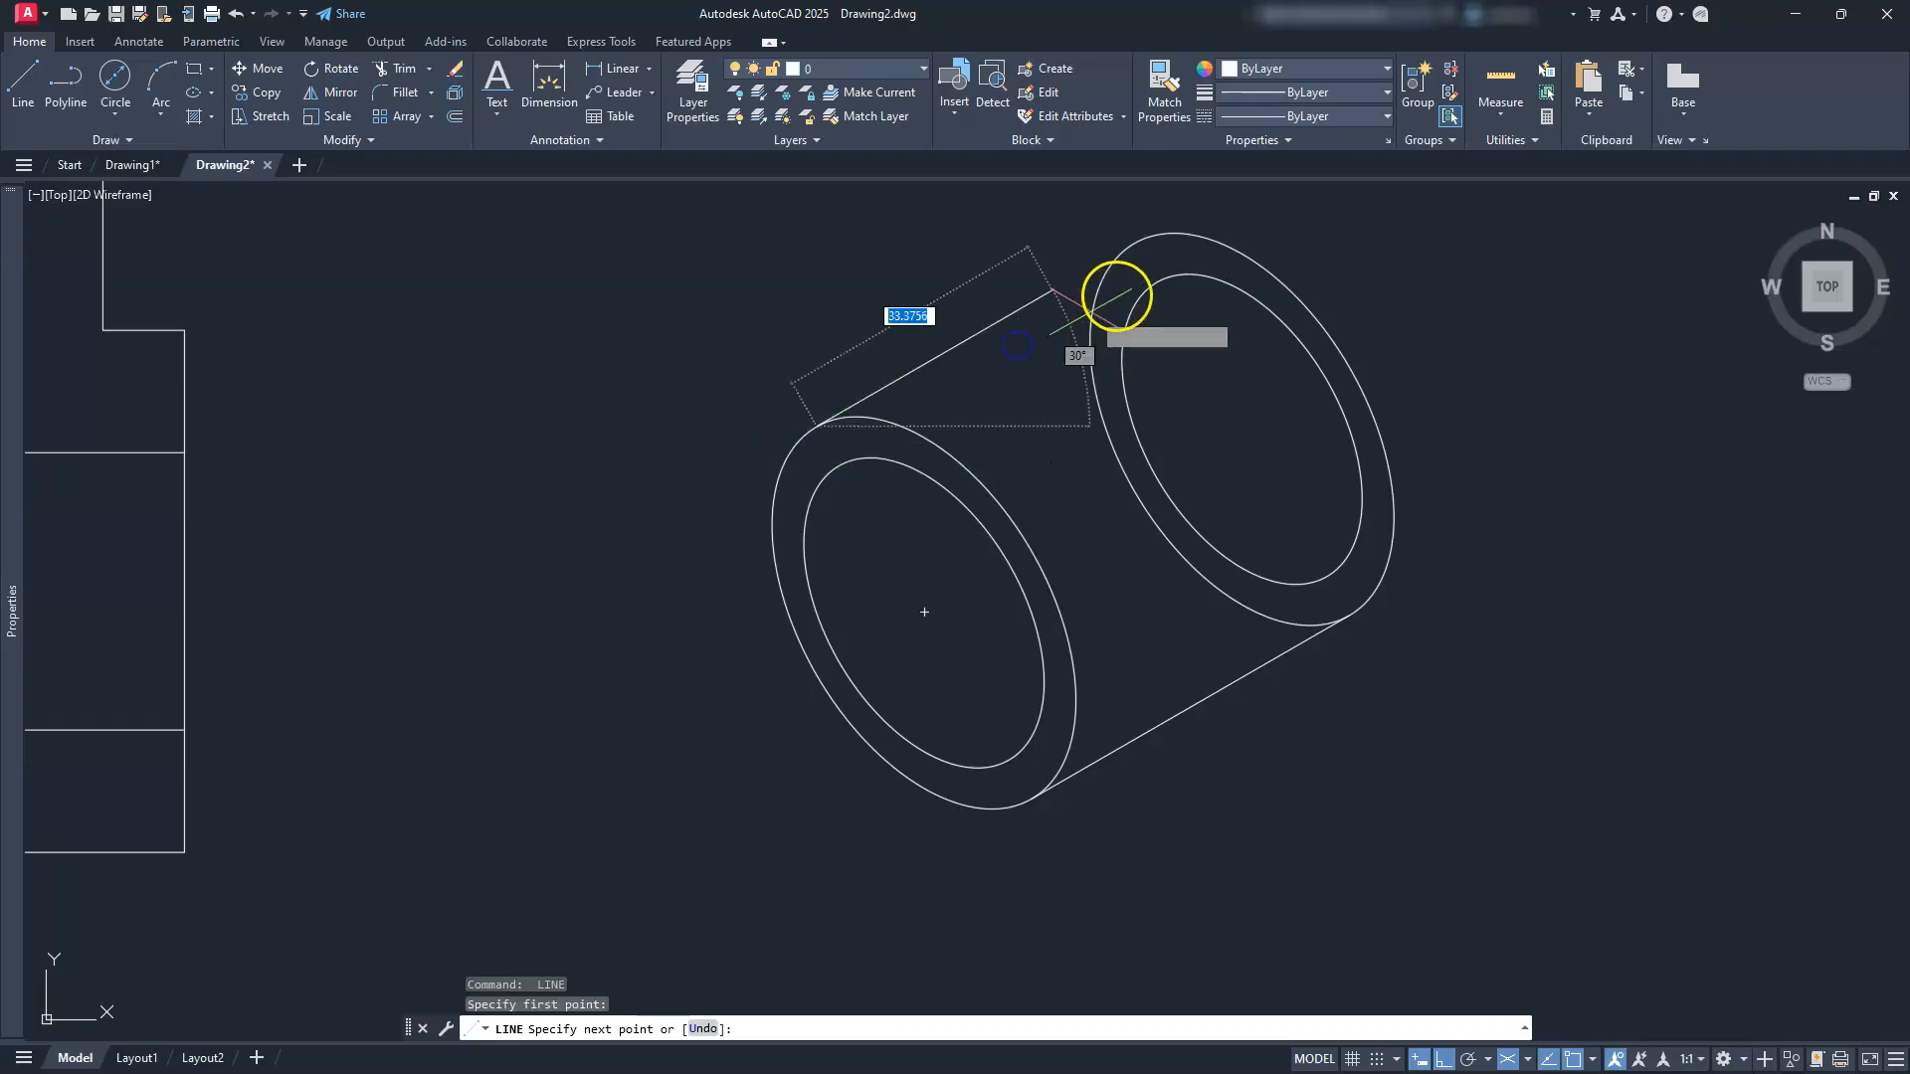
click(1134, 237)
key(Escape)
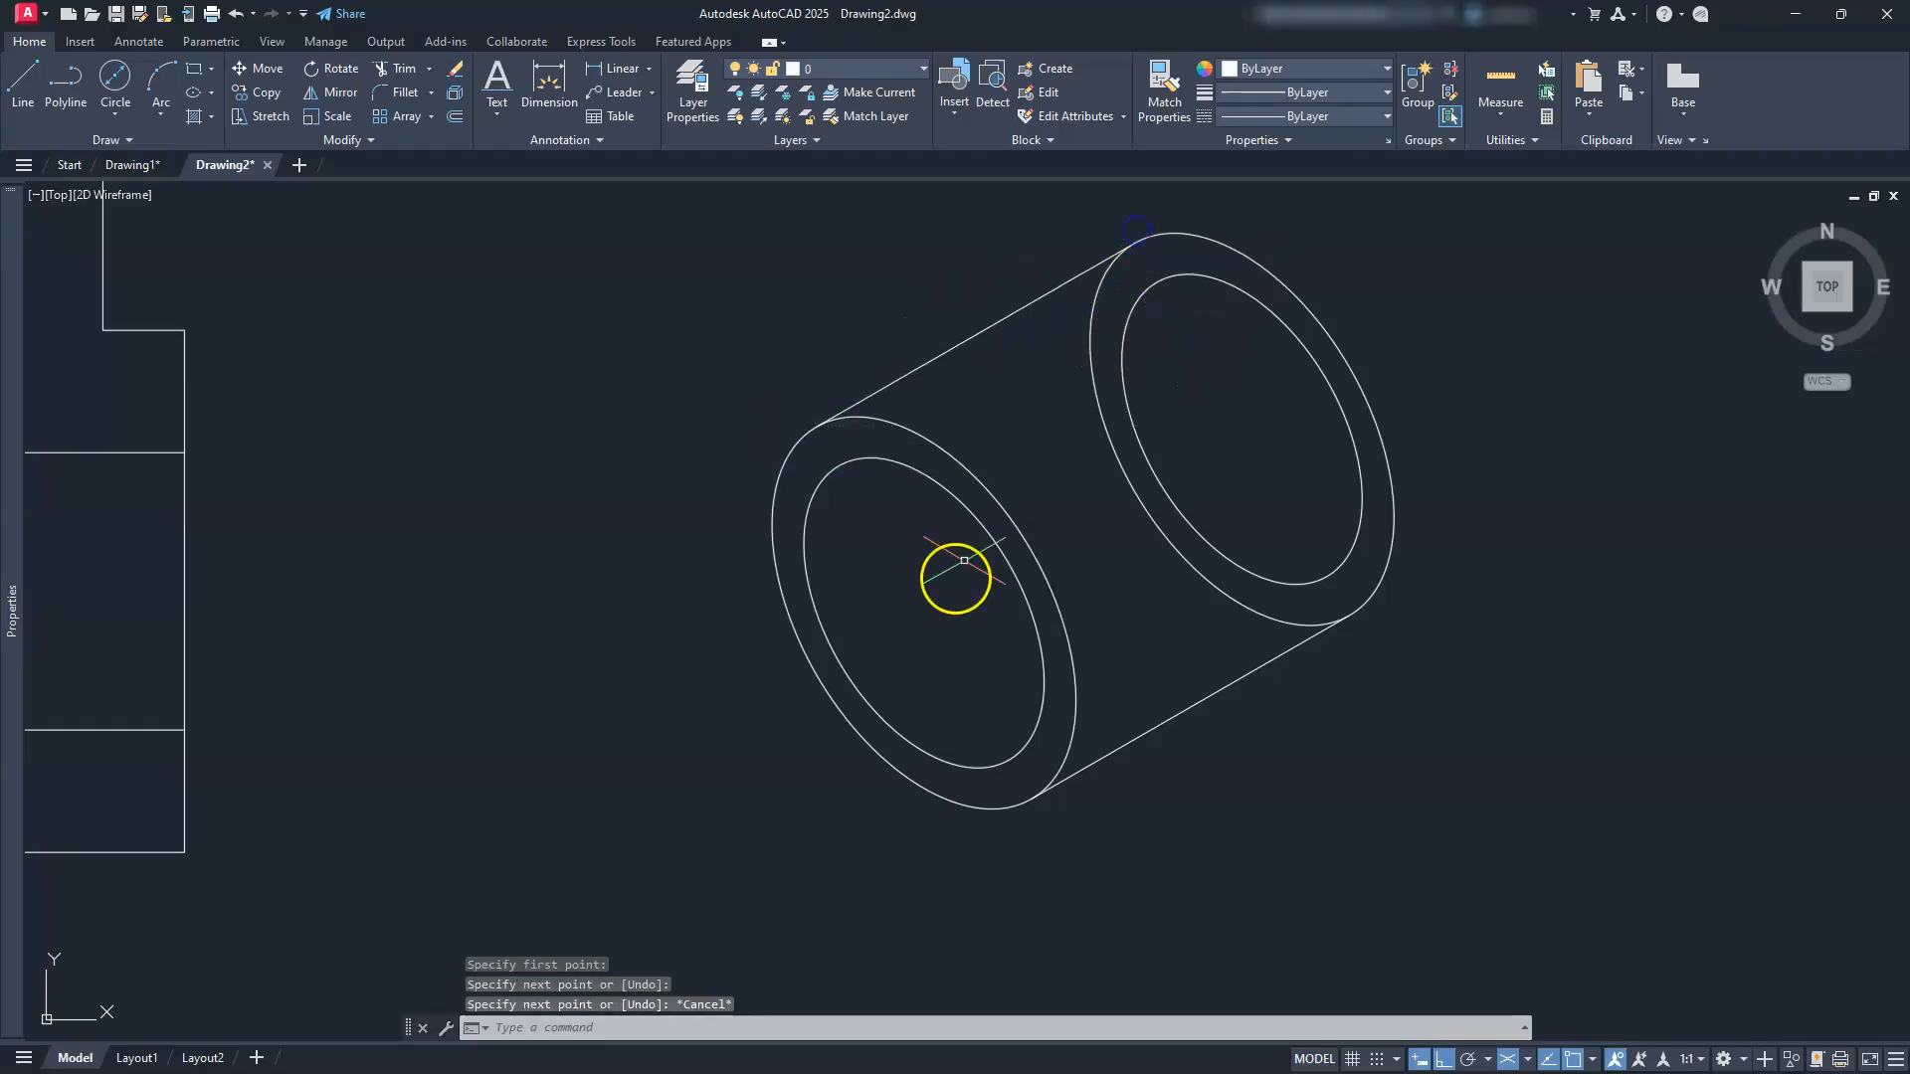
key(Escape)
key(Escape)
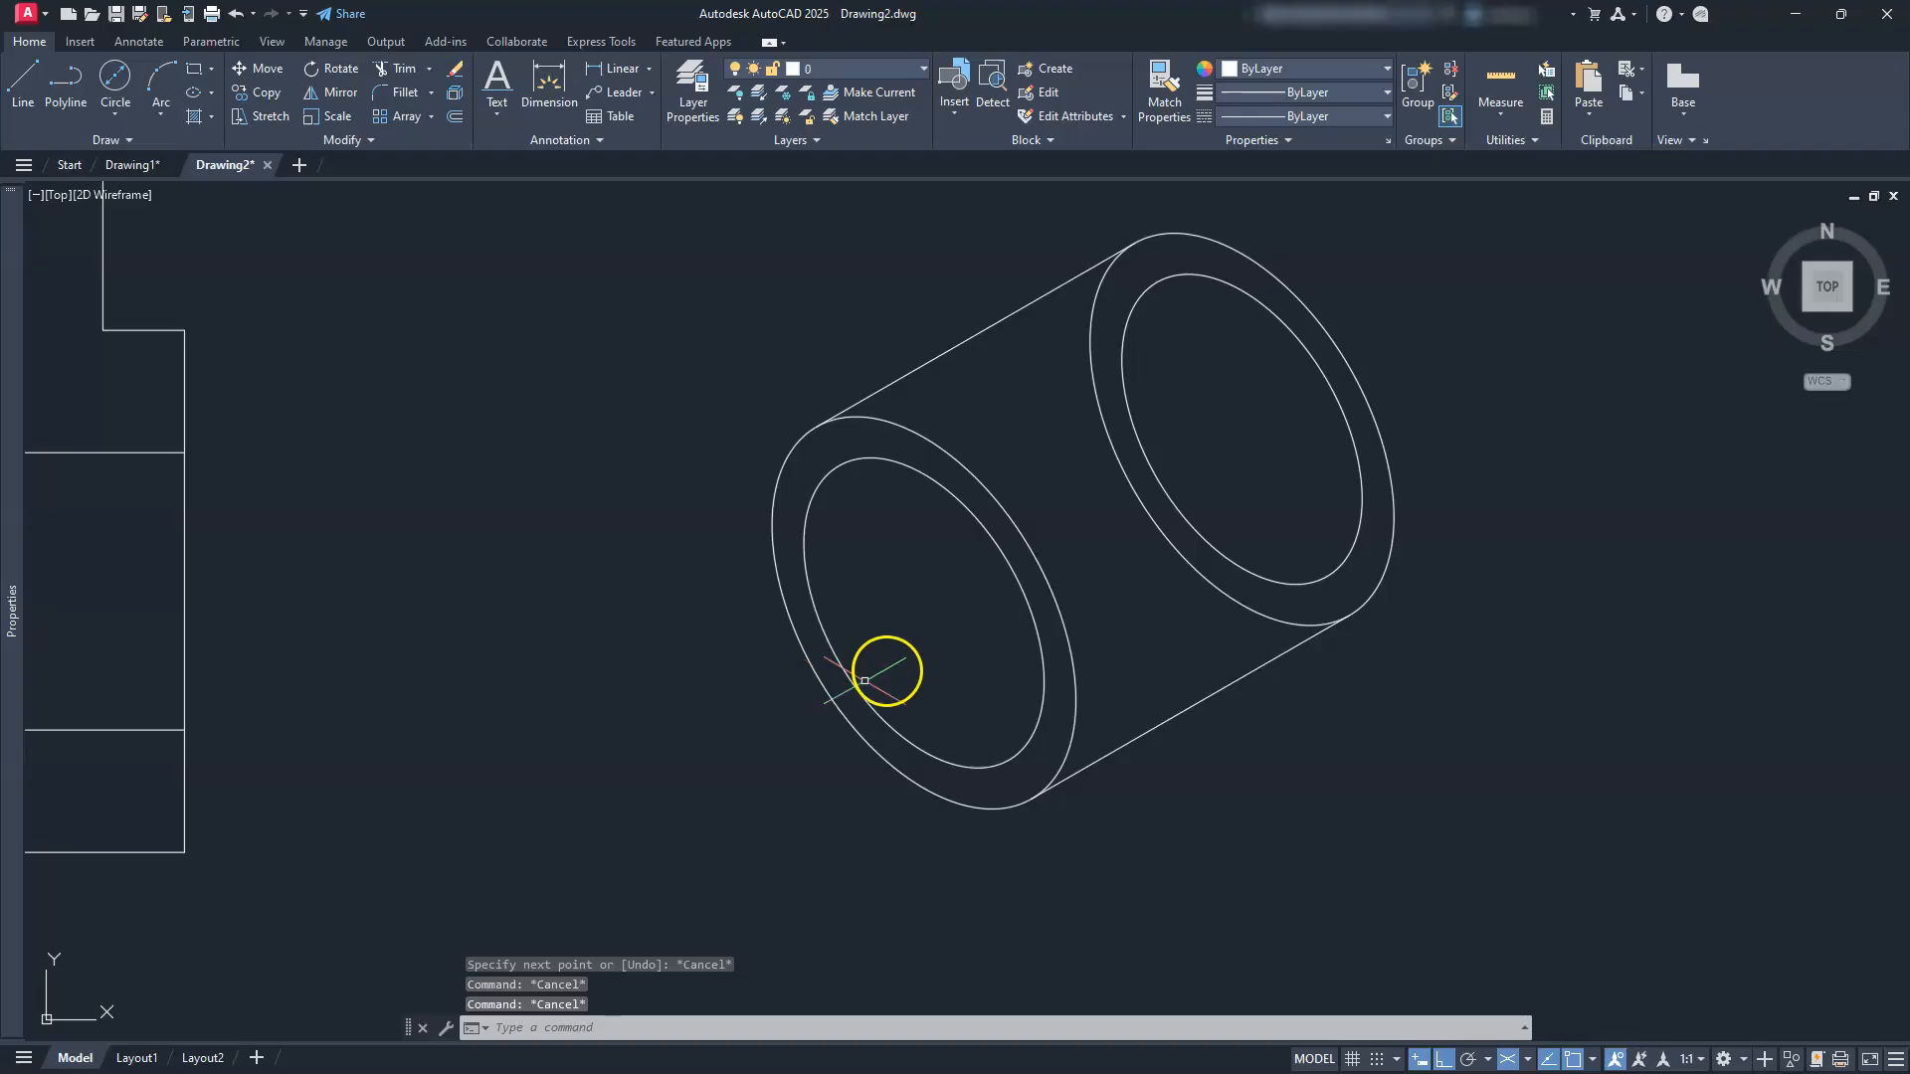
Step: Erase the back ring's inner ellipse
click(1134, 429)
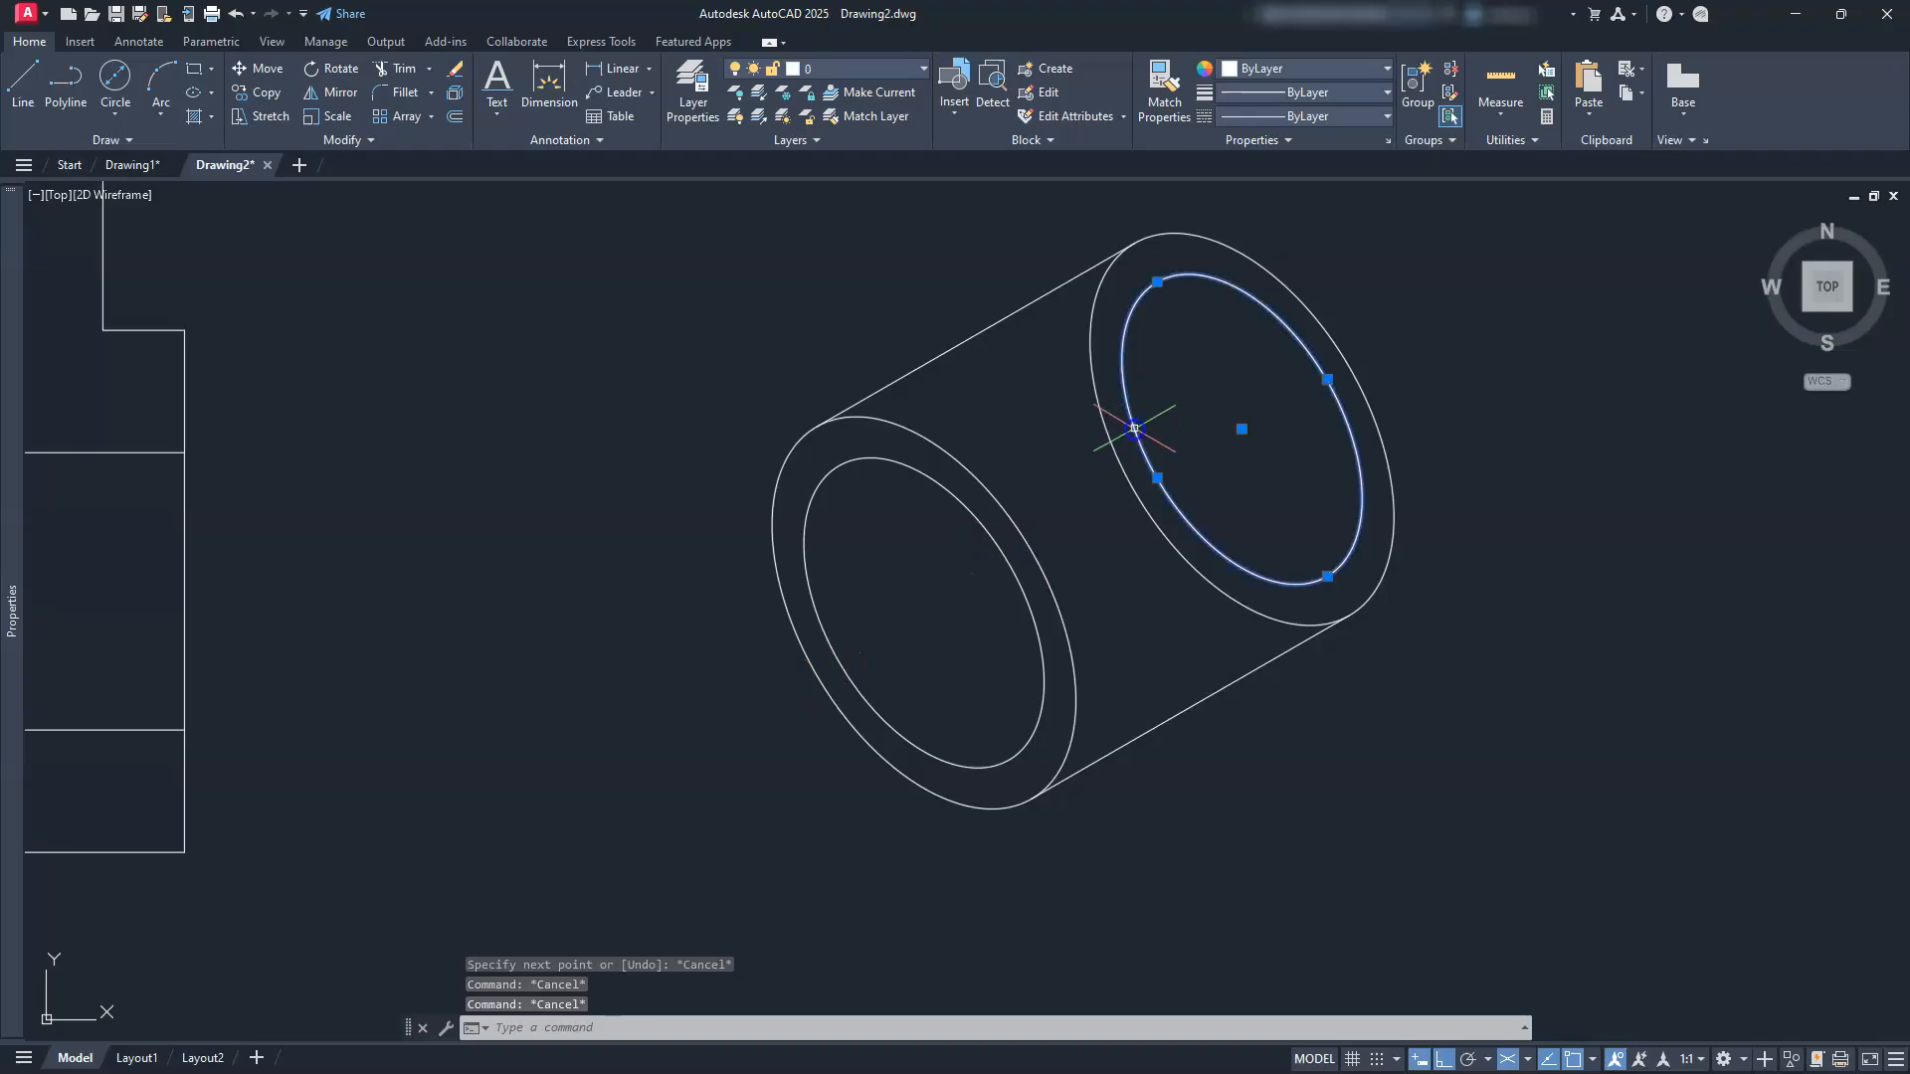
key(Delete)
scroll(1144, 471, down, 3)
mouse_move(1142, 469)
middle_down()
mouse_move(1100, 541)
mouse_move(1043, 577)
middle_up()
key(Escape)
key(Escape)
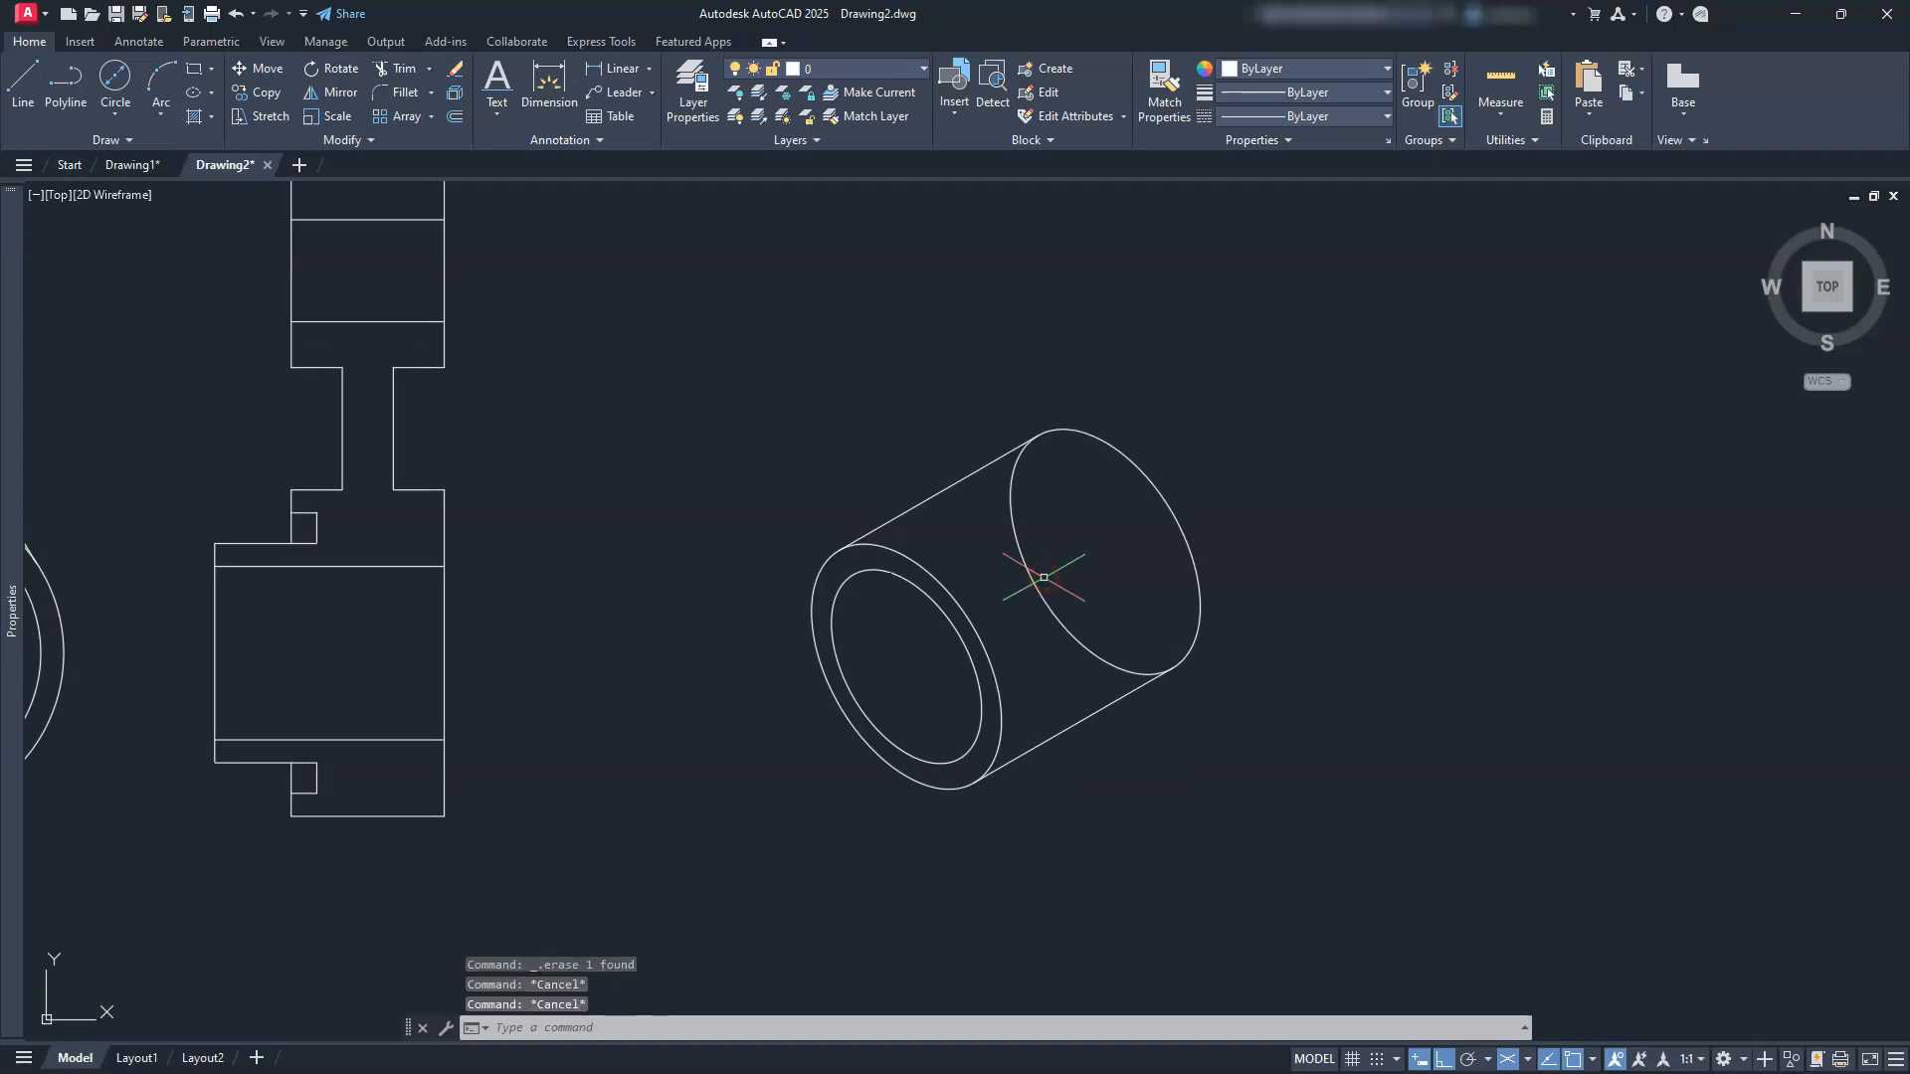
Step: Trim away the hidden arc of the back outer ellipse
text(tr)
key(Return)
click(1047, 608)
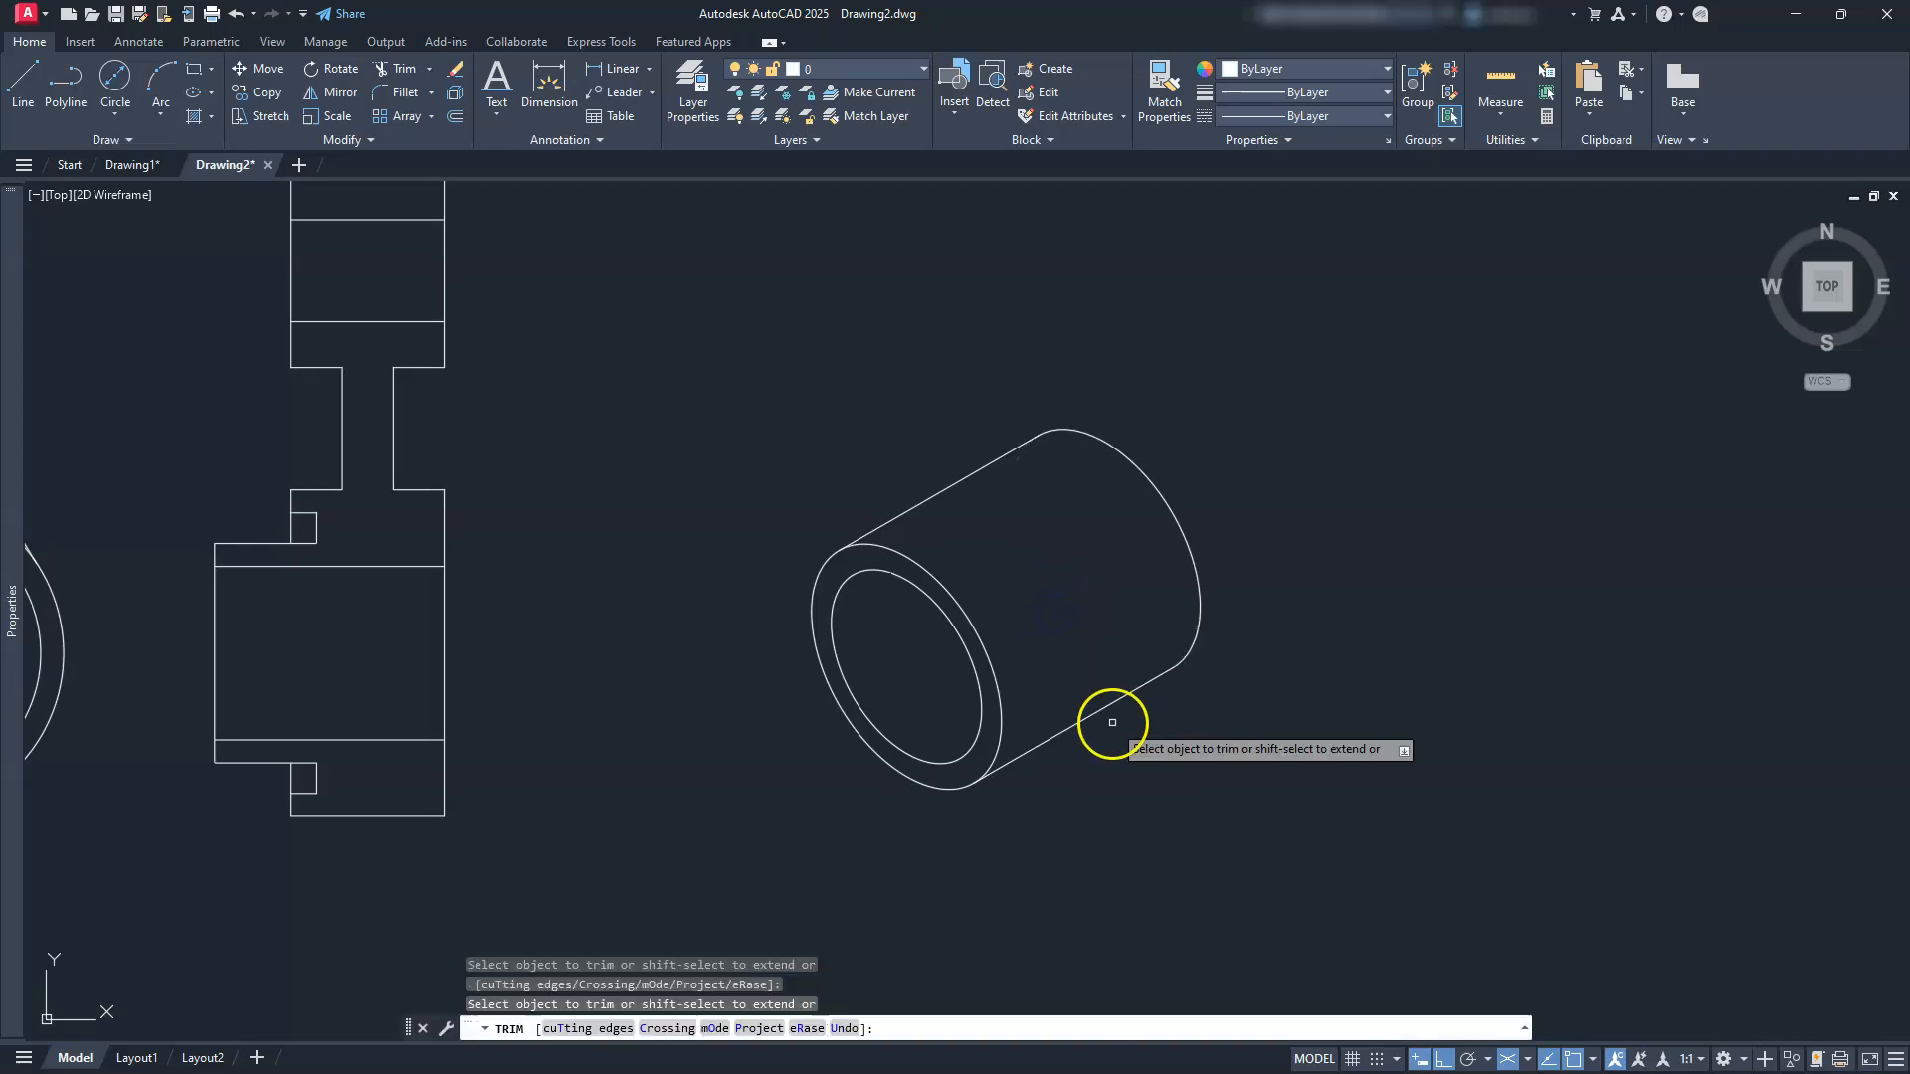
key(Escape)
key(Escape)
key(Escape)
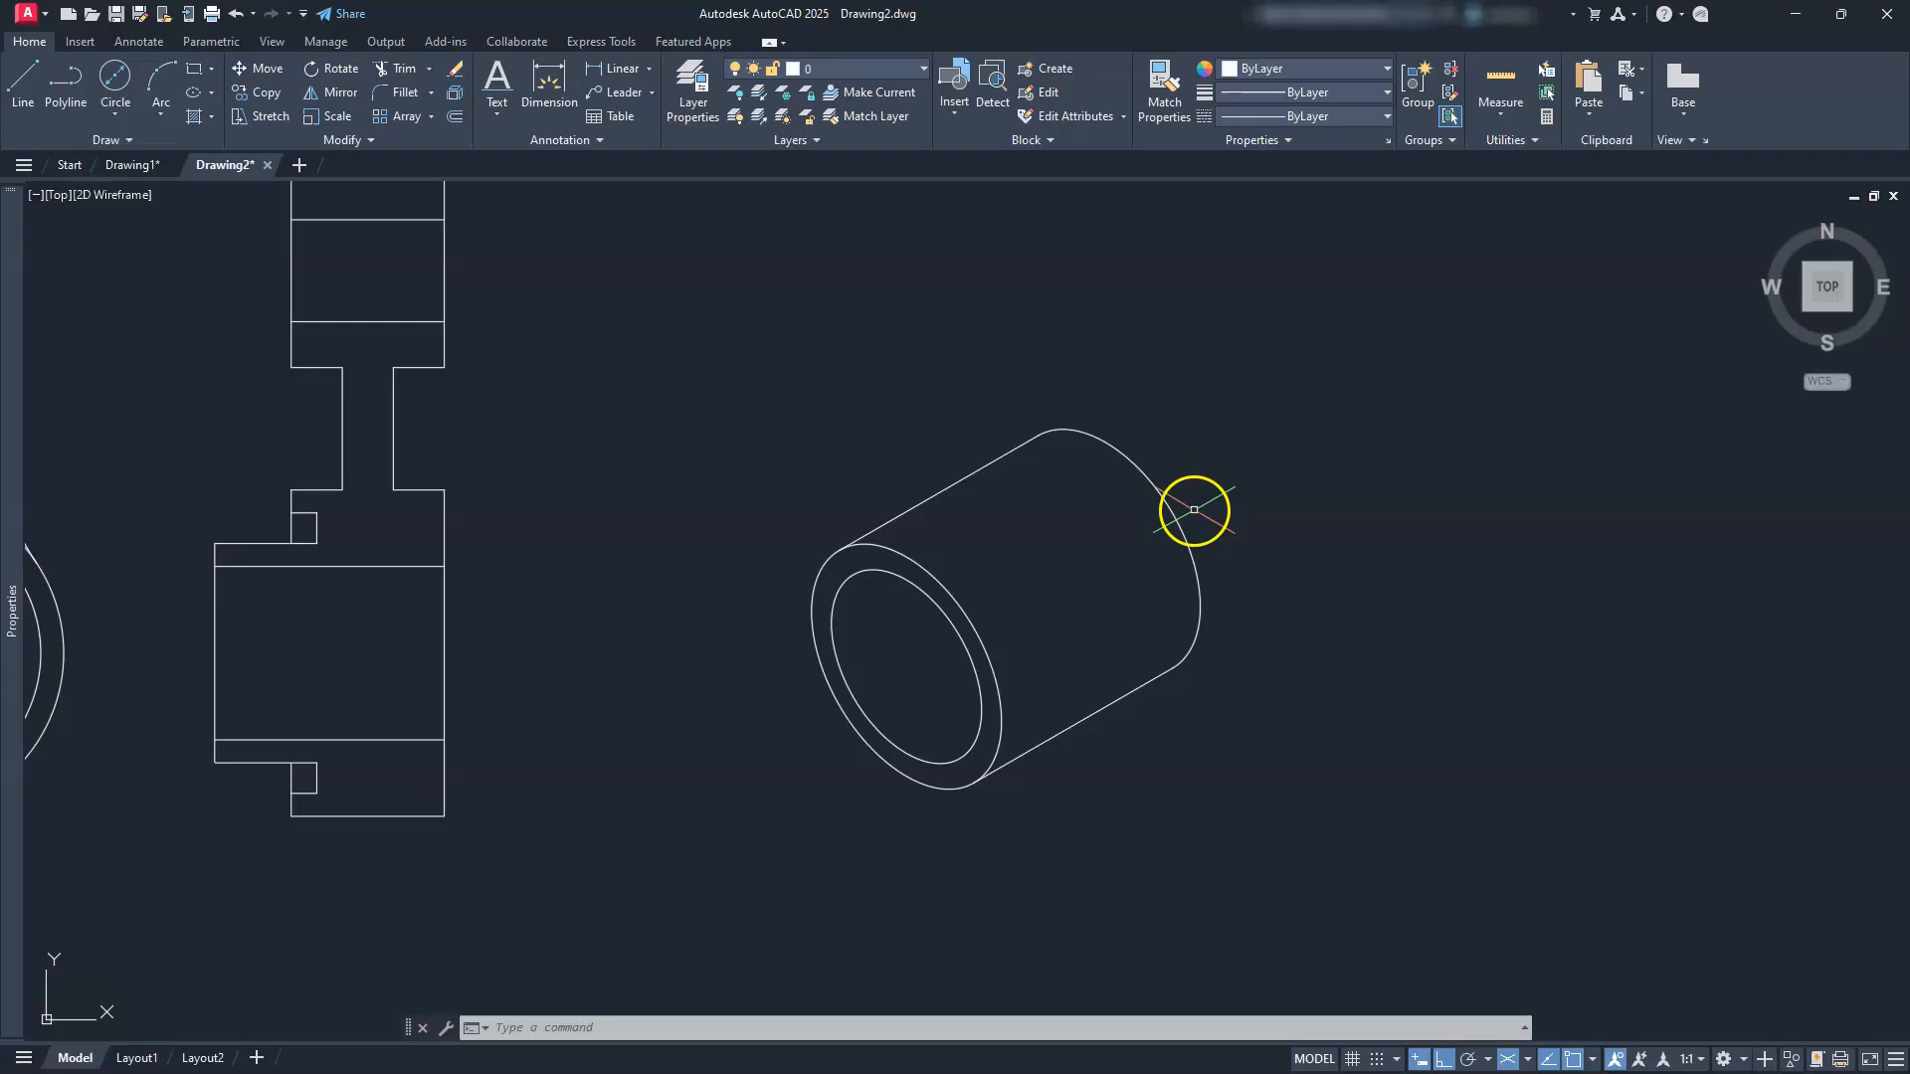
Step: Draw a Ø64 isocircle on the left isoplane, centred on the cylinder's rear end
text(el)
key(Return)
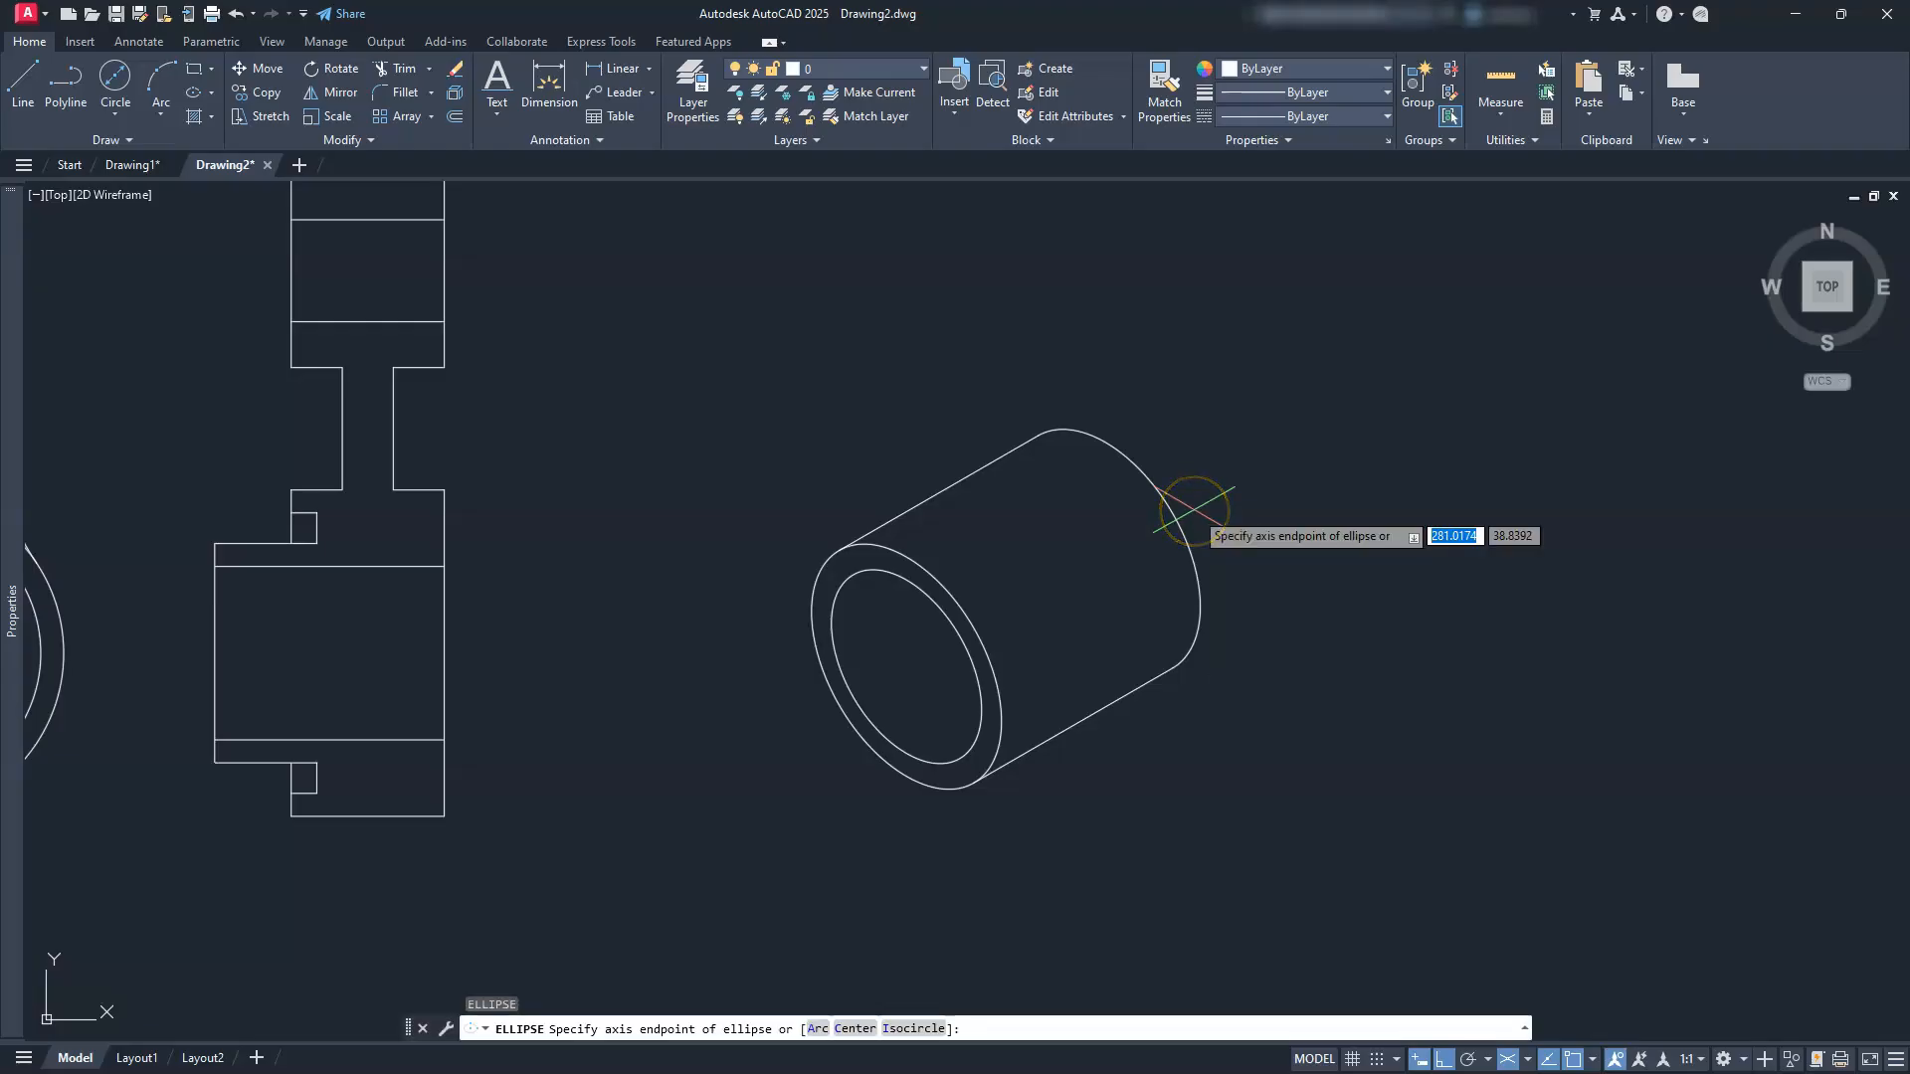
text(i)
key(Return)
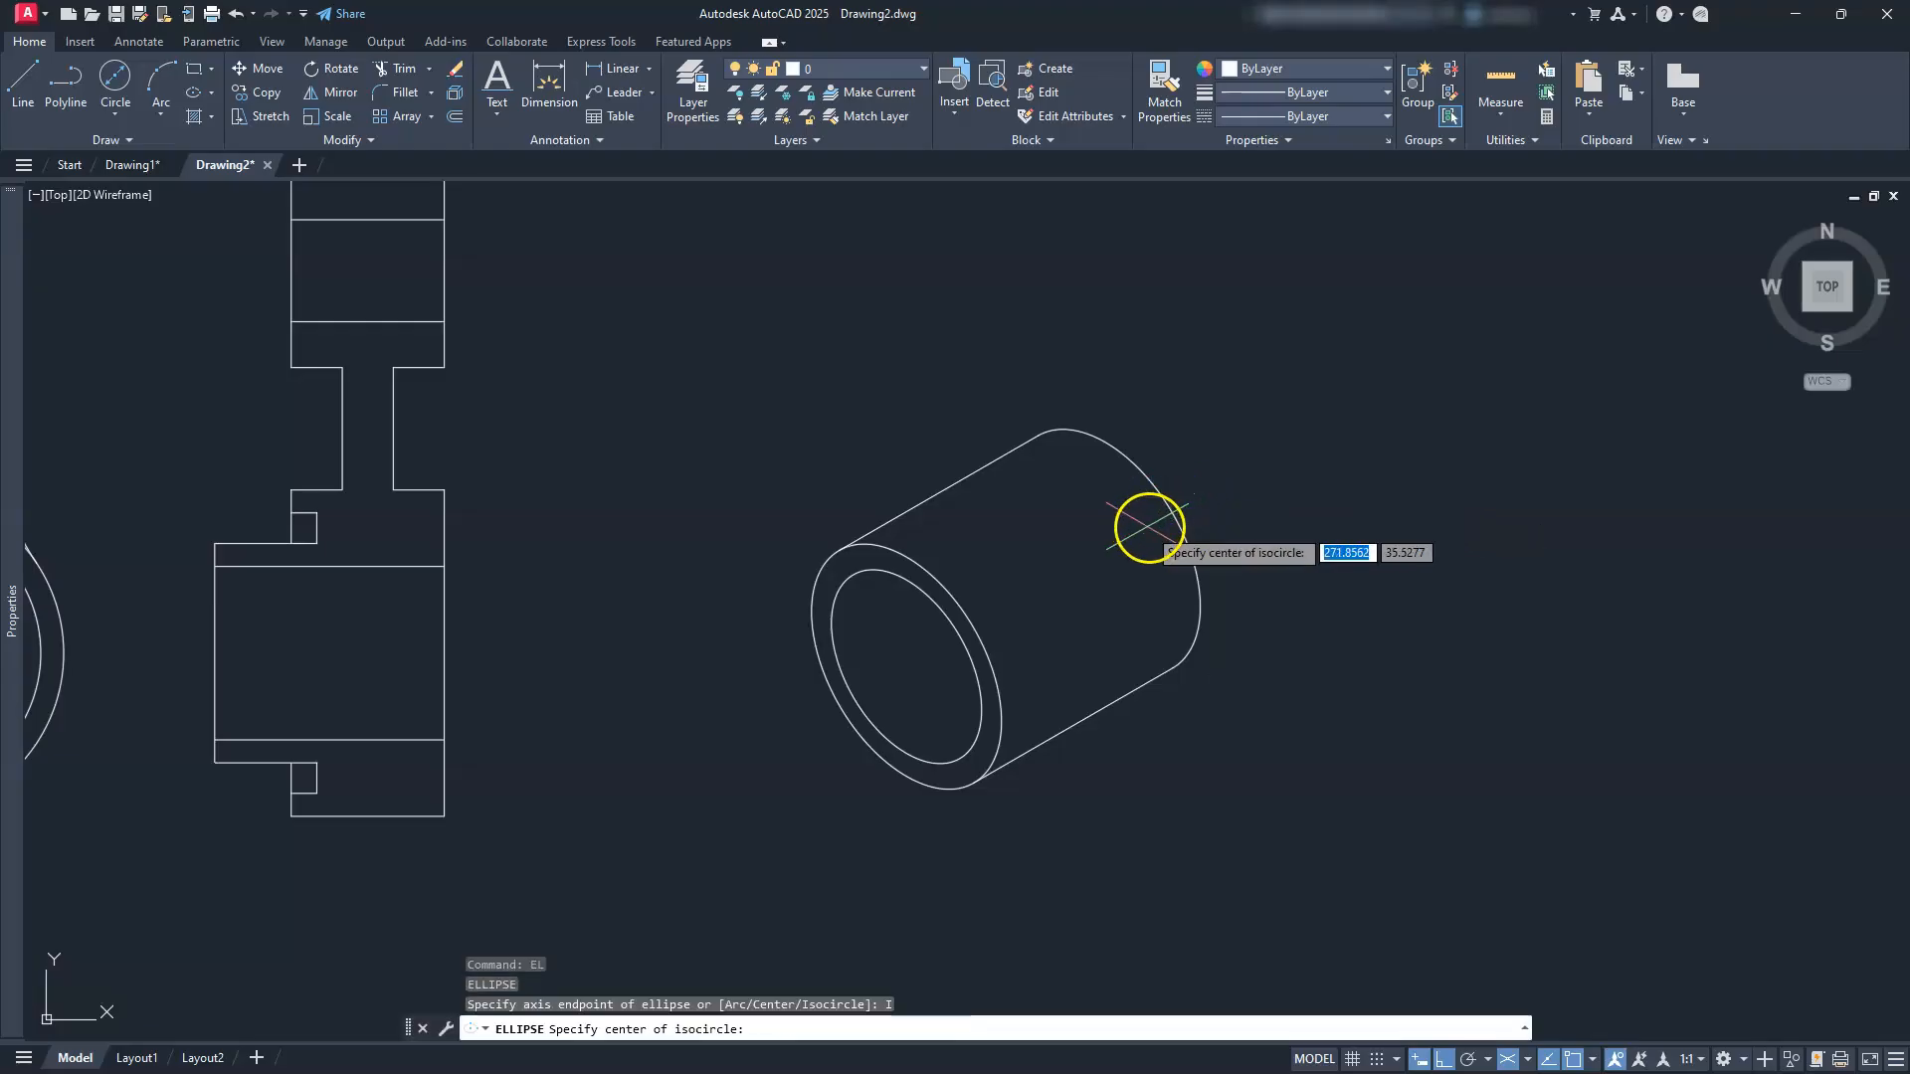
click(1100, 550)
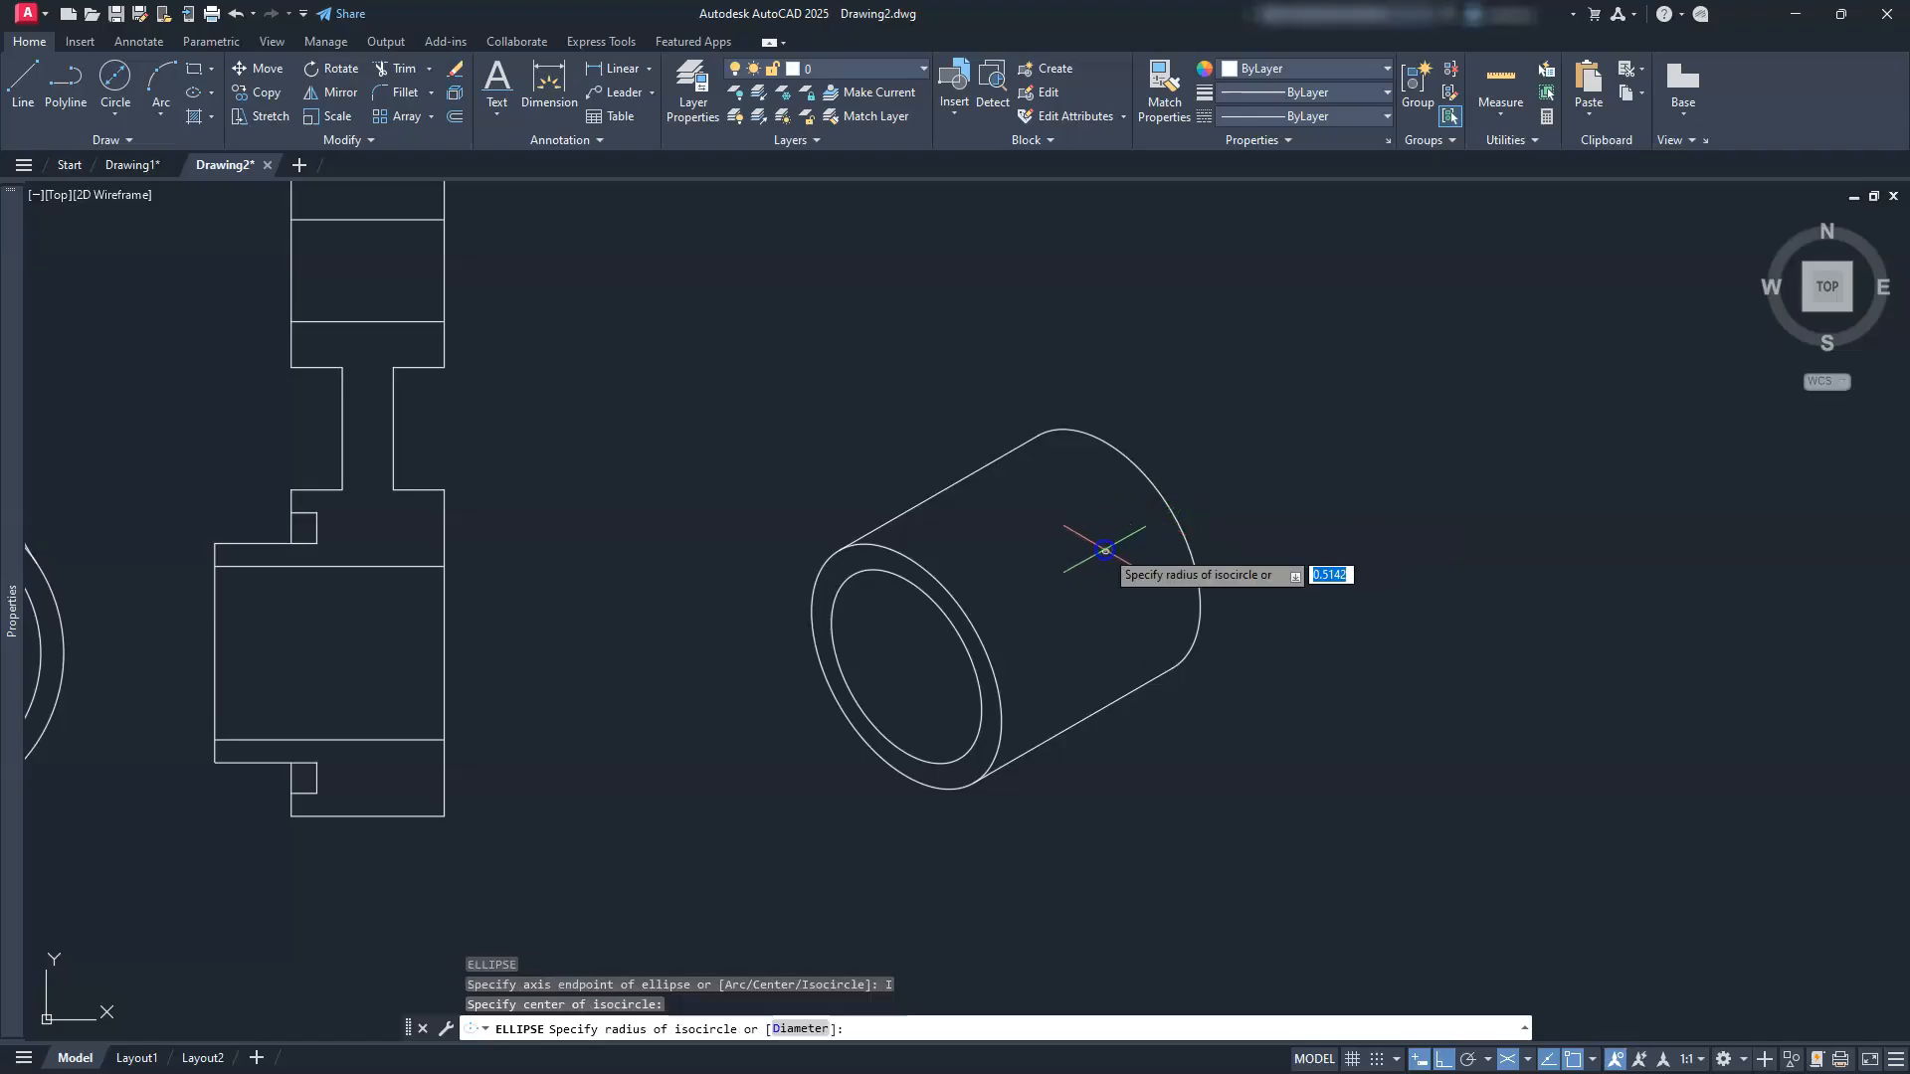
click(1529, 1061)
click(1554, 971)
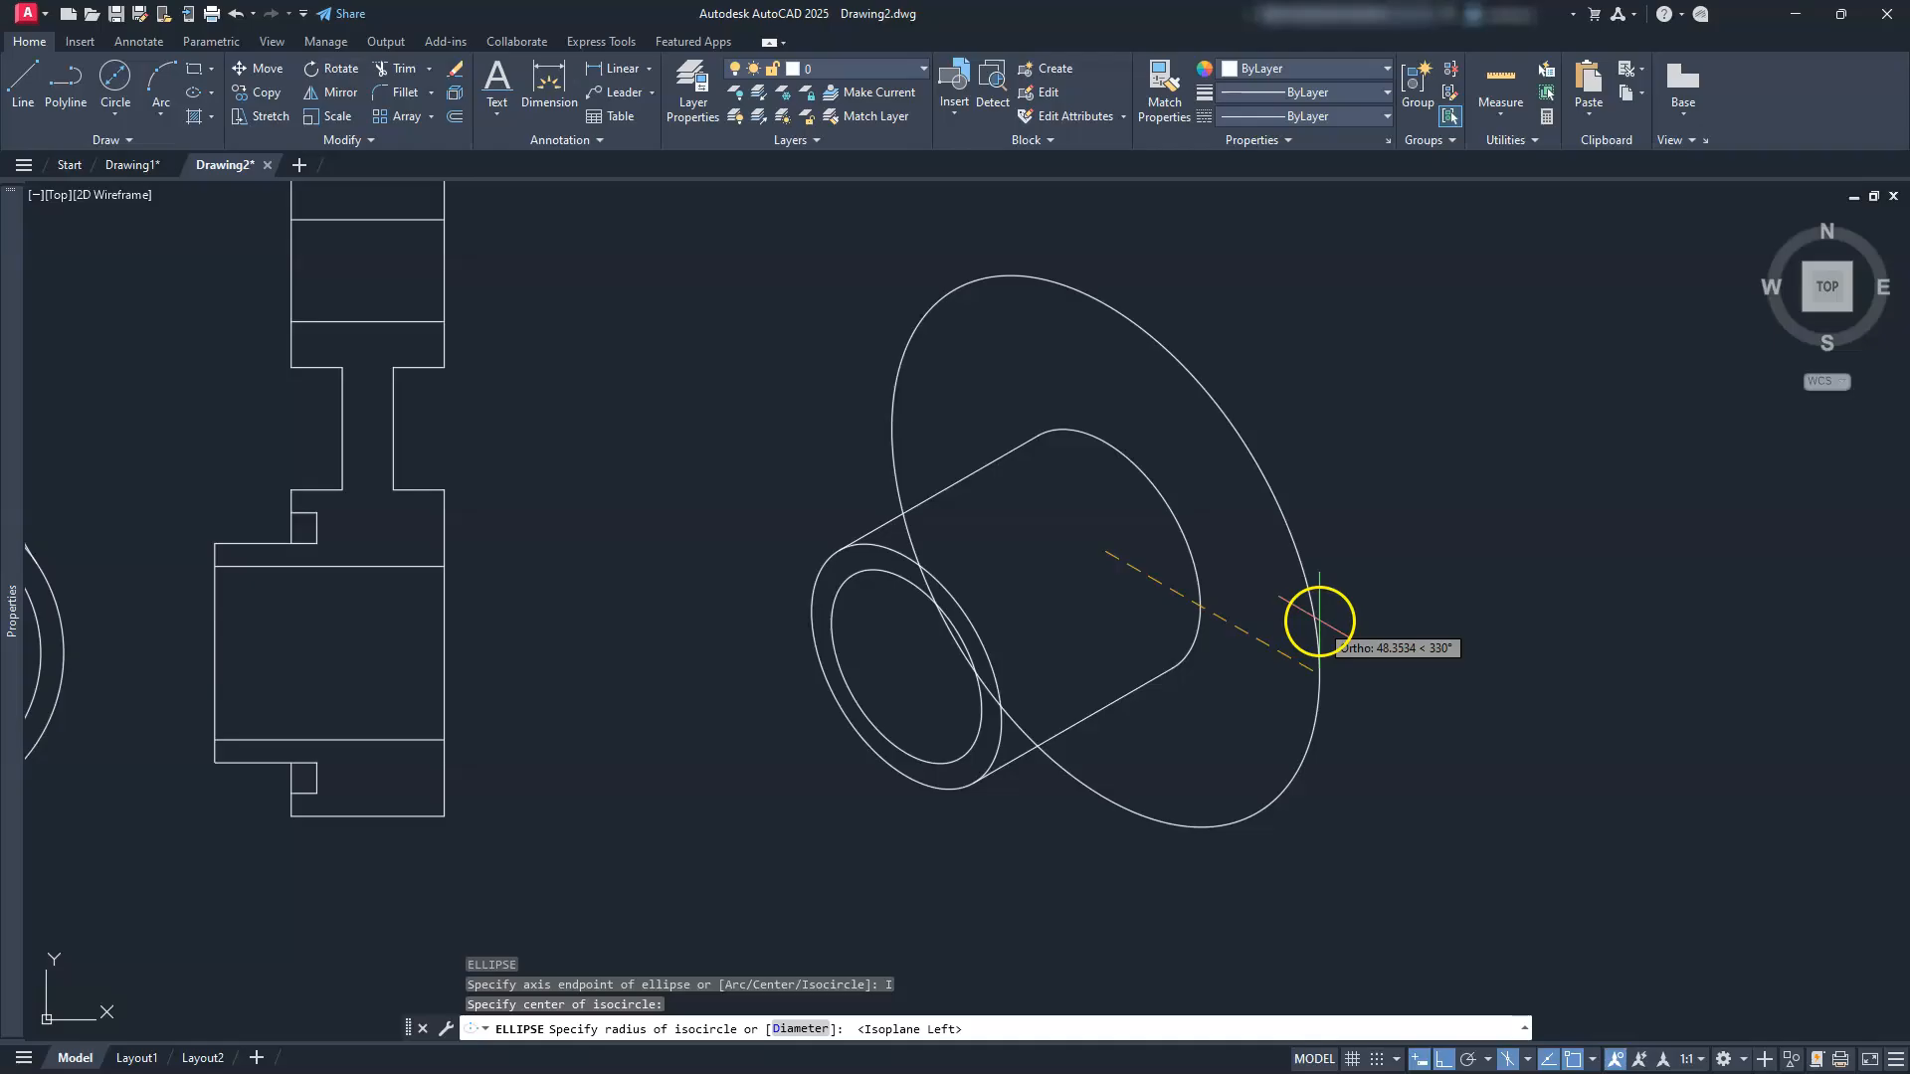
text(D)
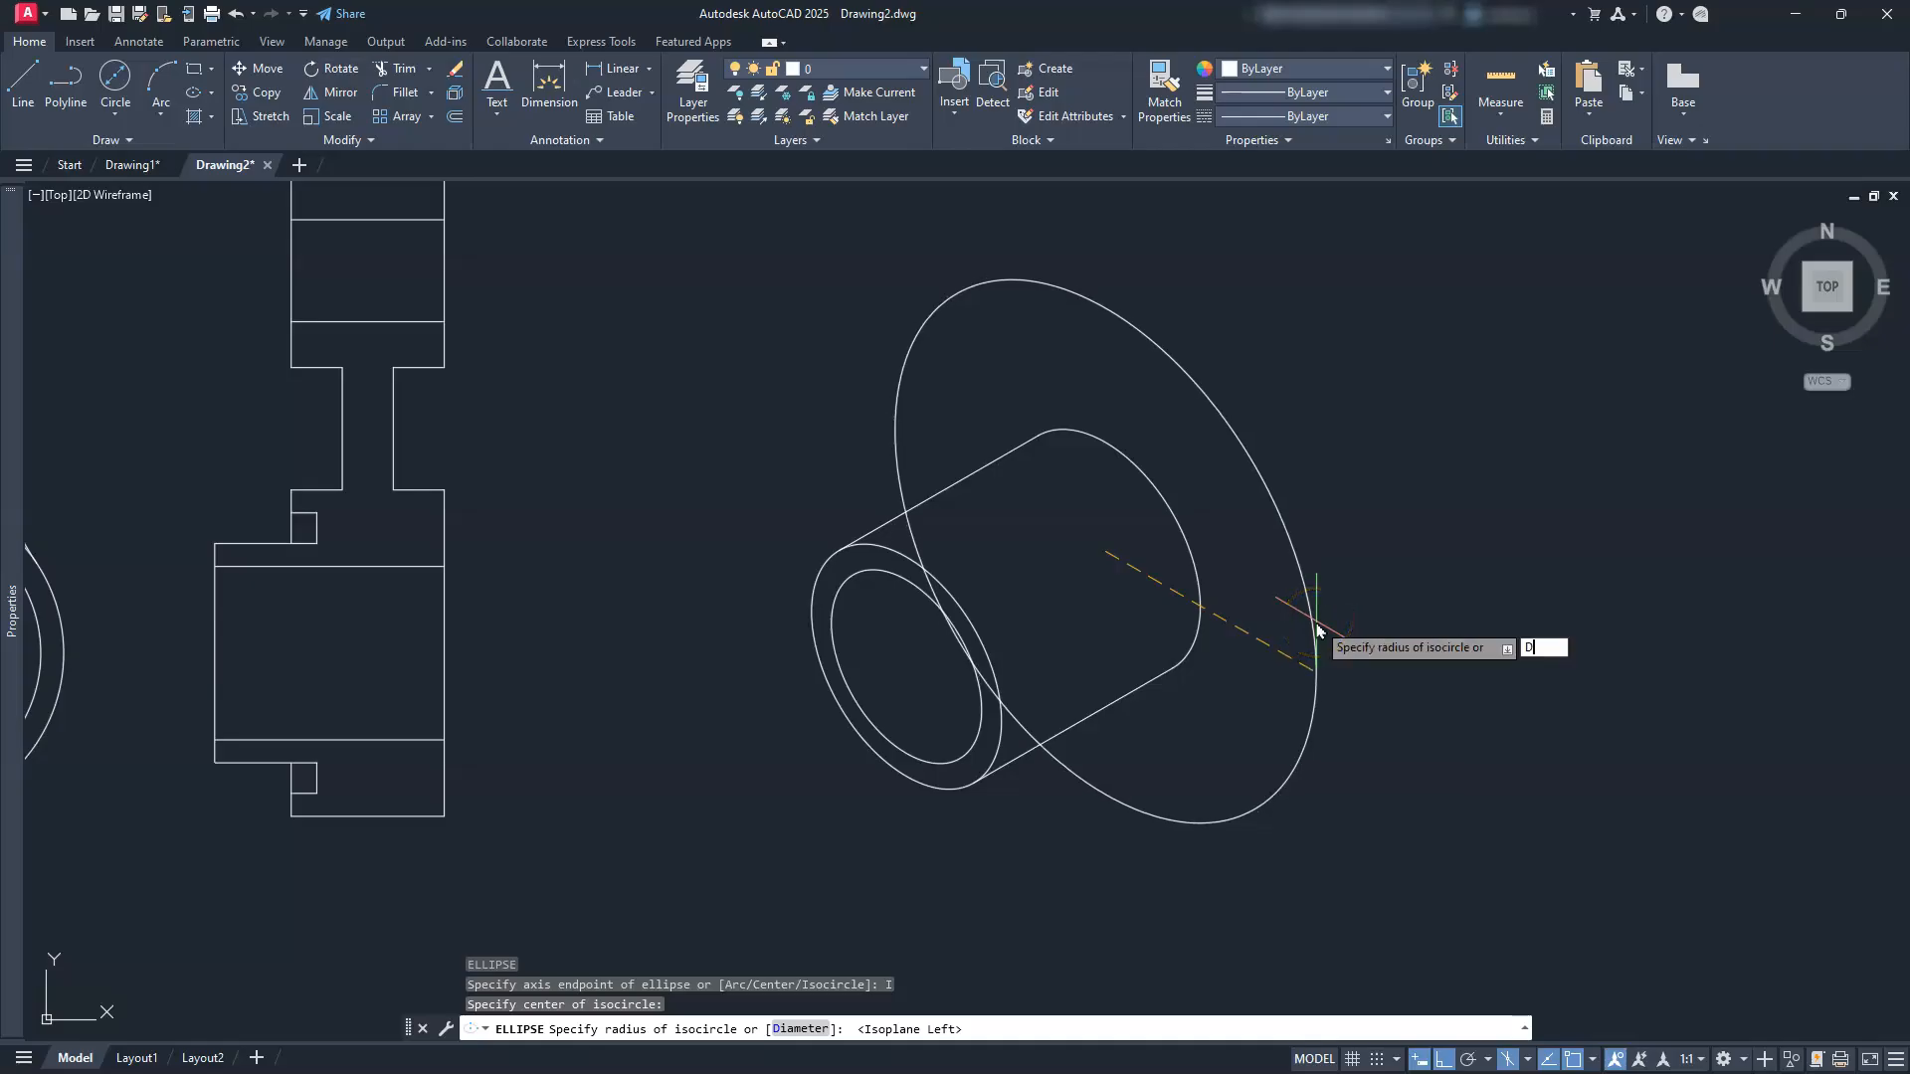
key(Return)
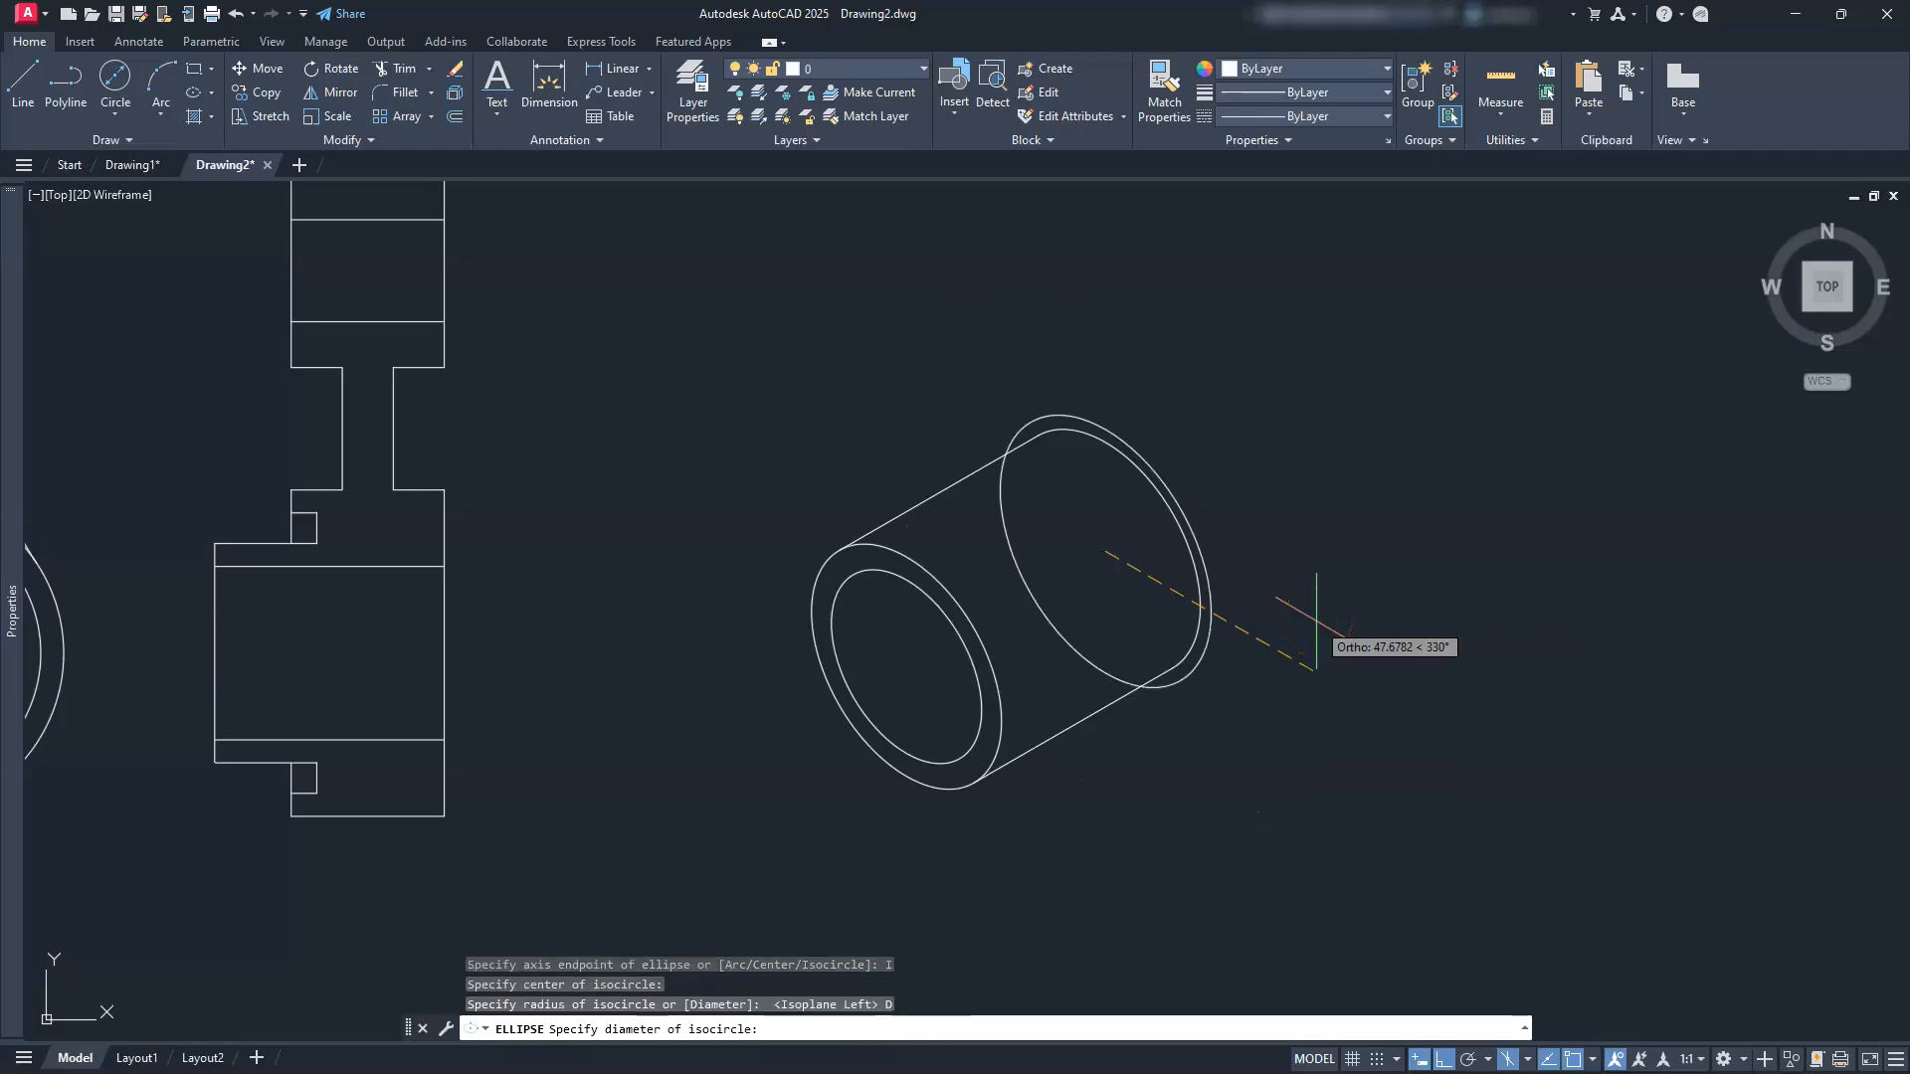
text(6)
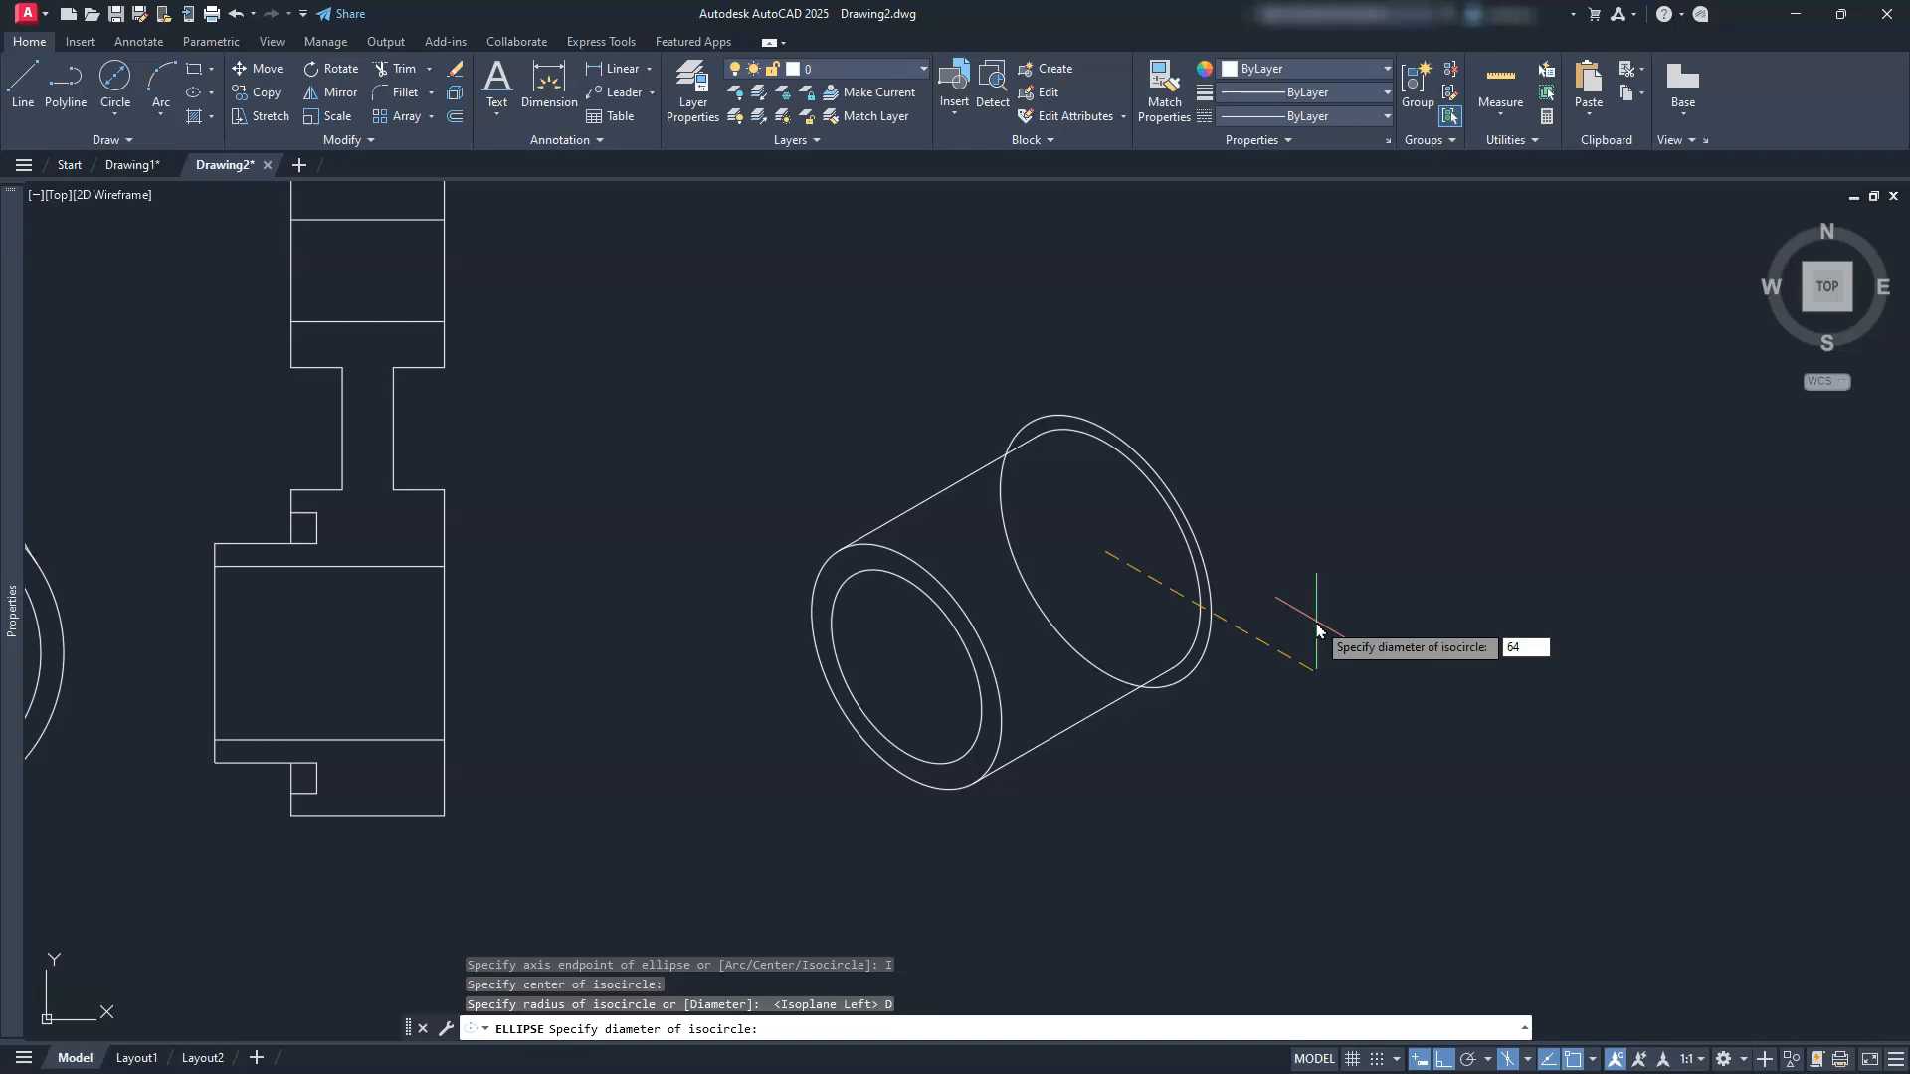
text(4)
key(Return)
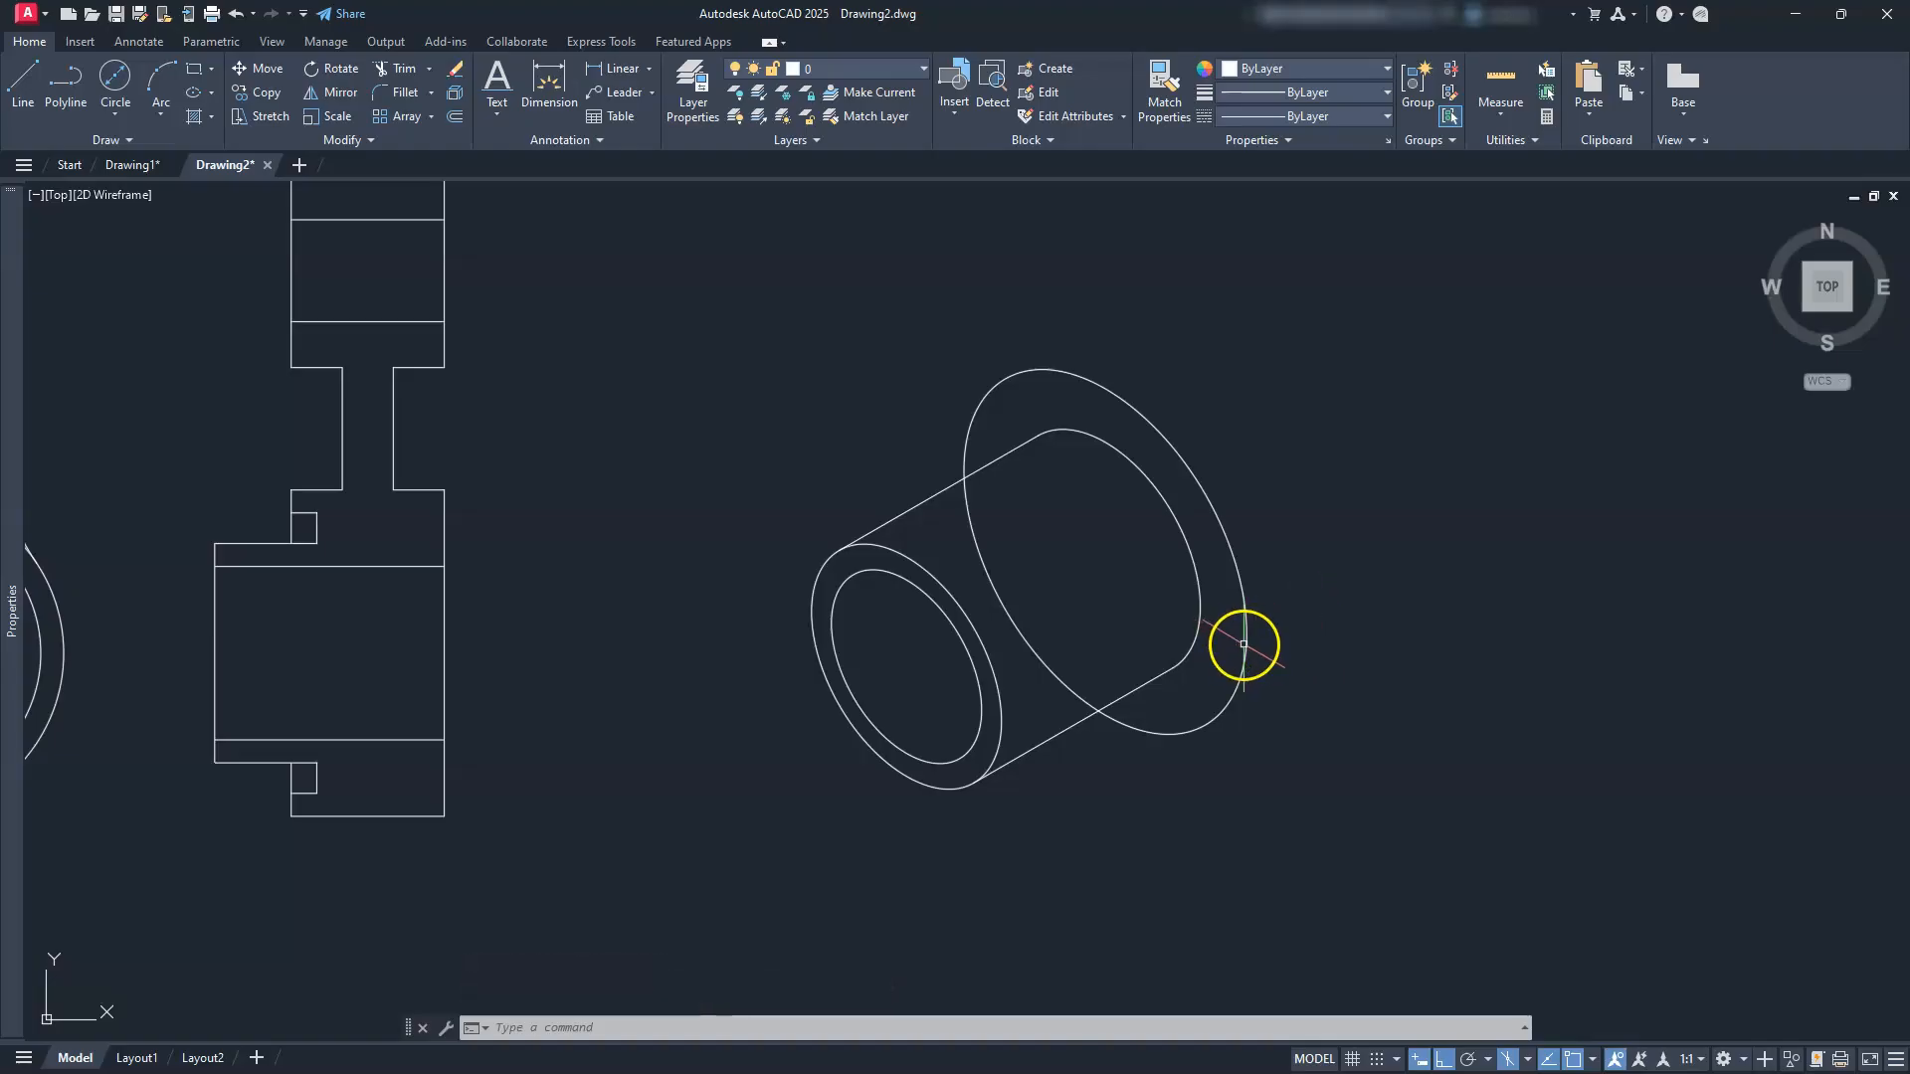
Step: Copy the Ø64 isocircle 30 units toward the front using the top isoplane
click(1245, 644)
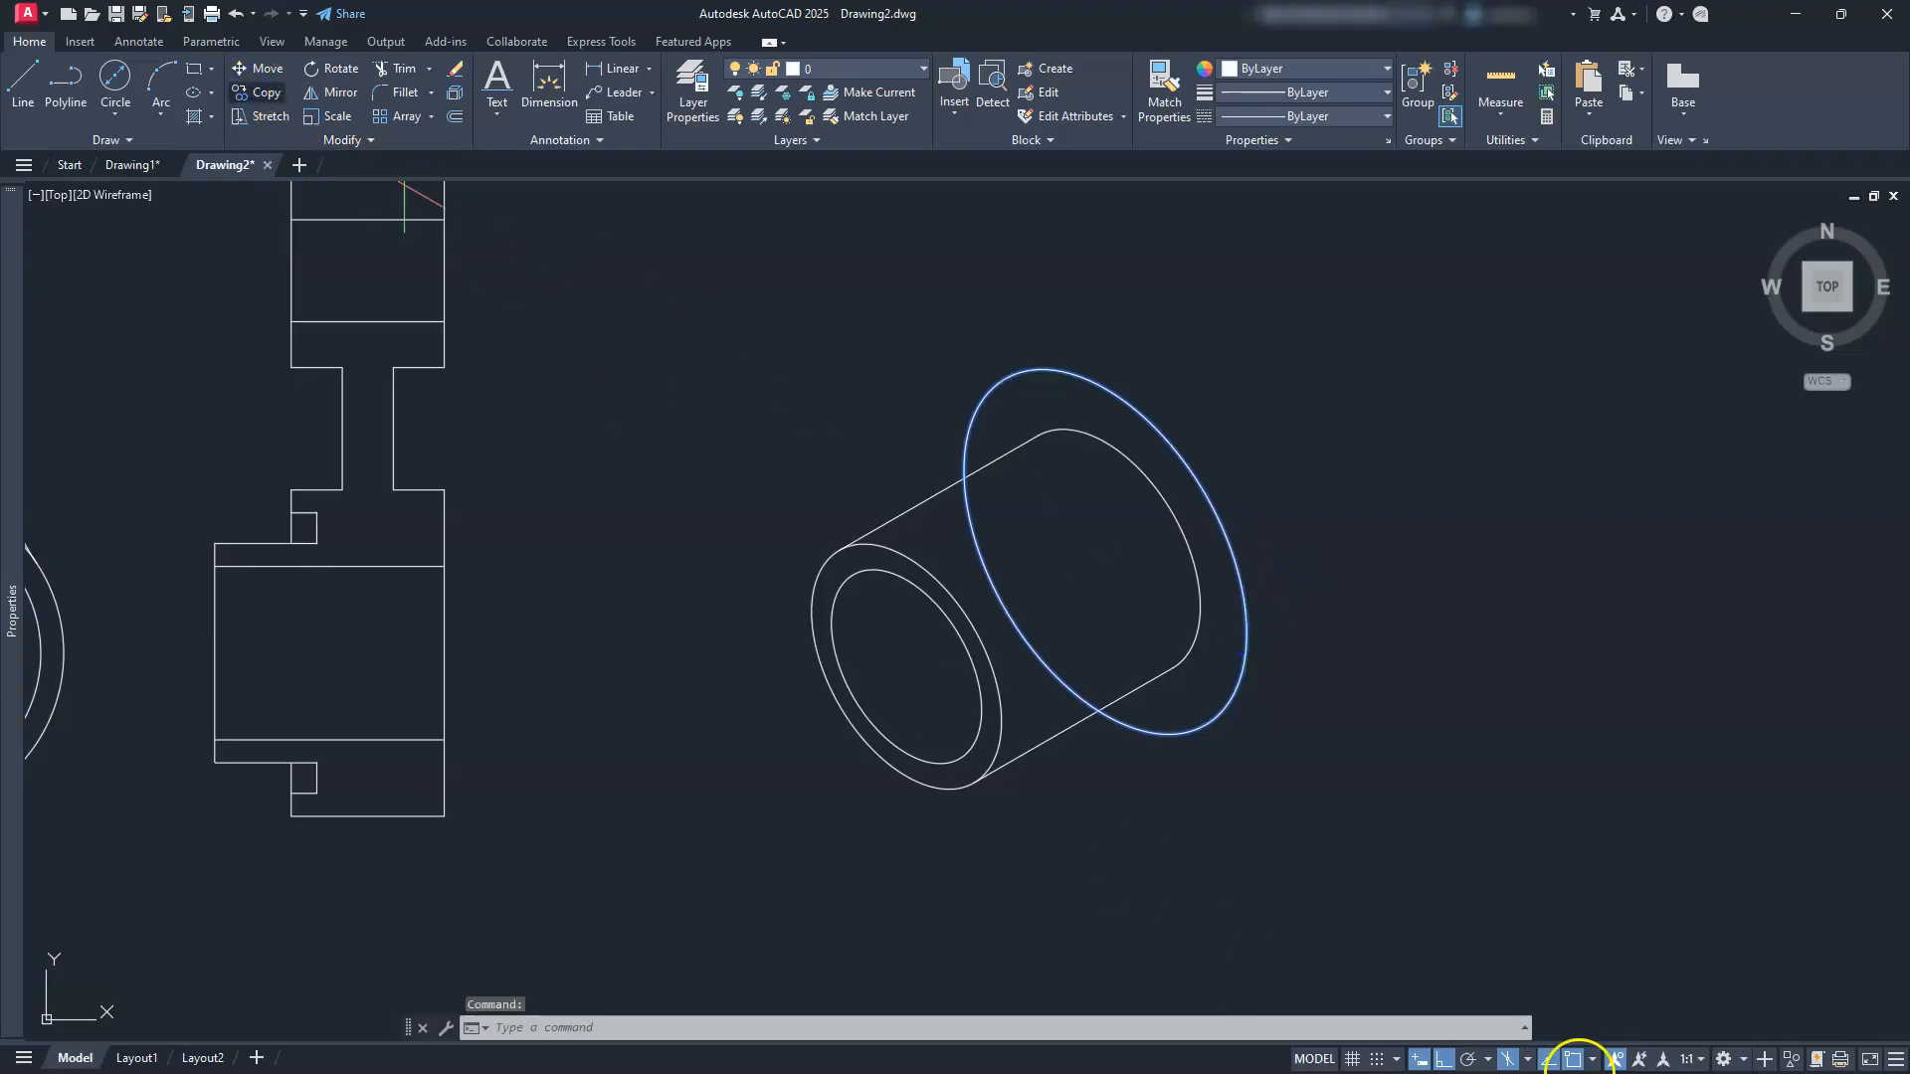
click(1522, 1063)
click(1554, 988)
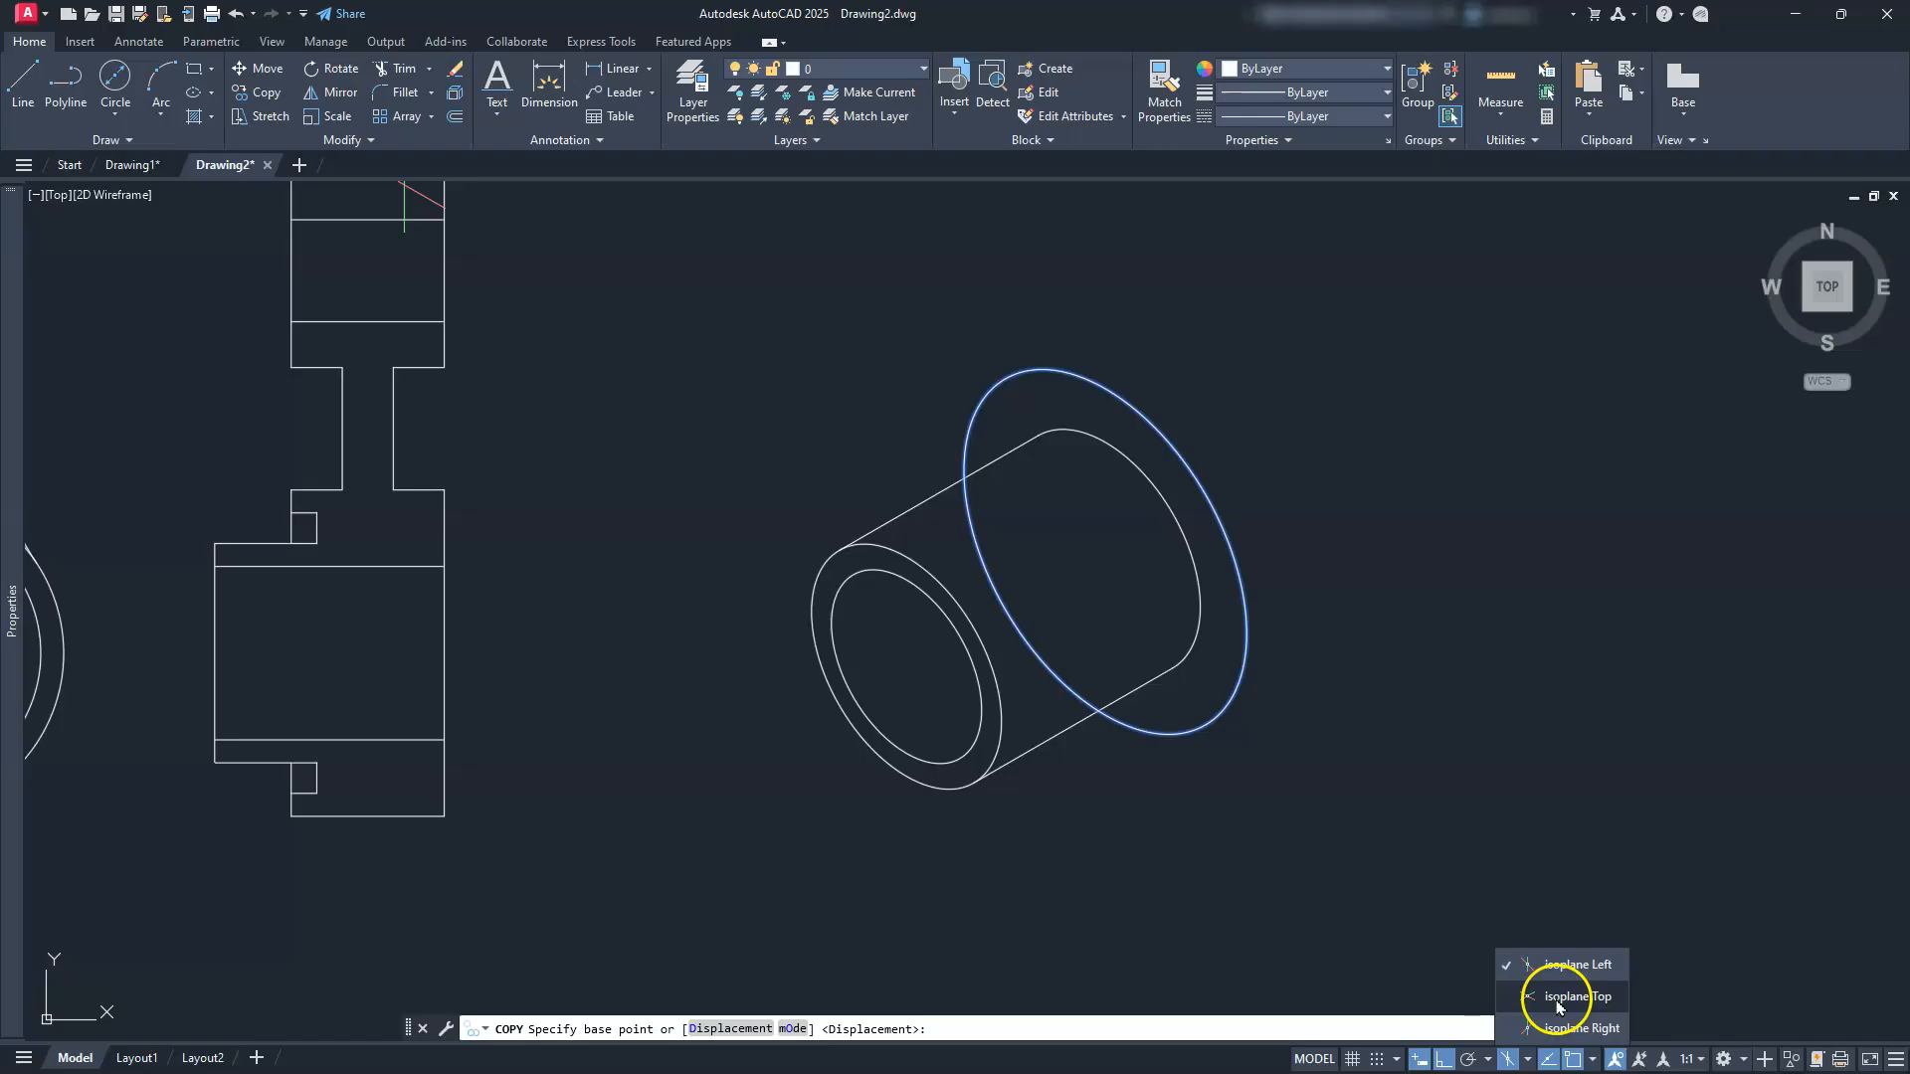
click(1315, 766)
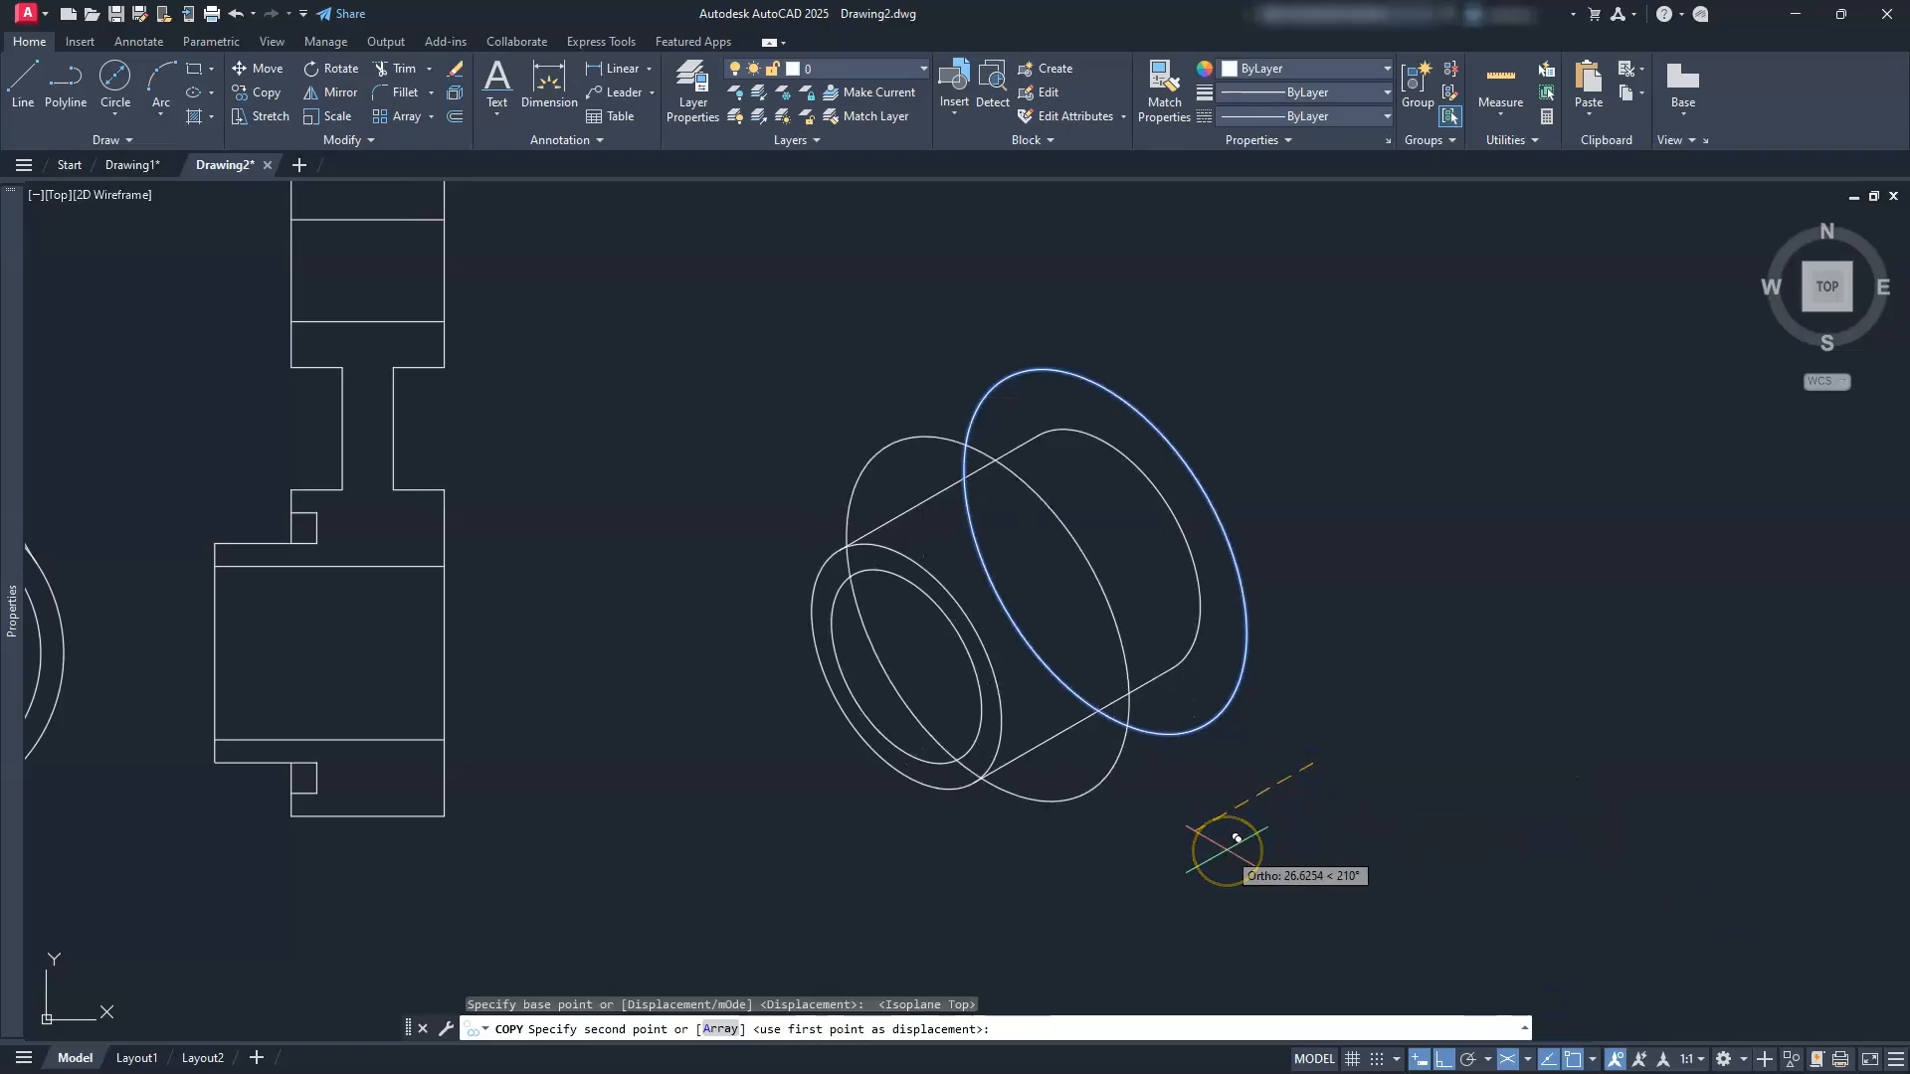
text(30)
key(Return)
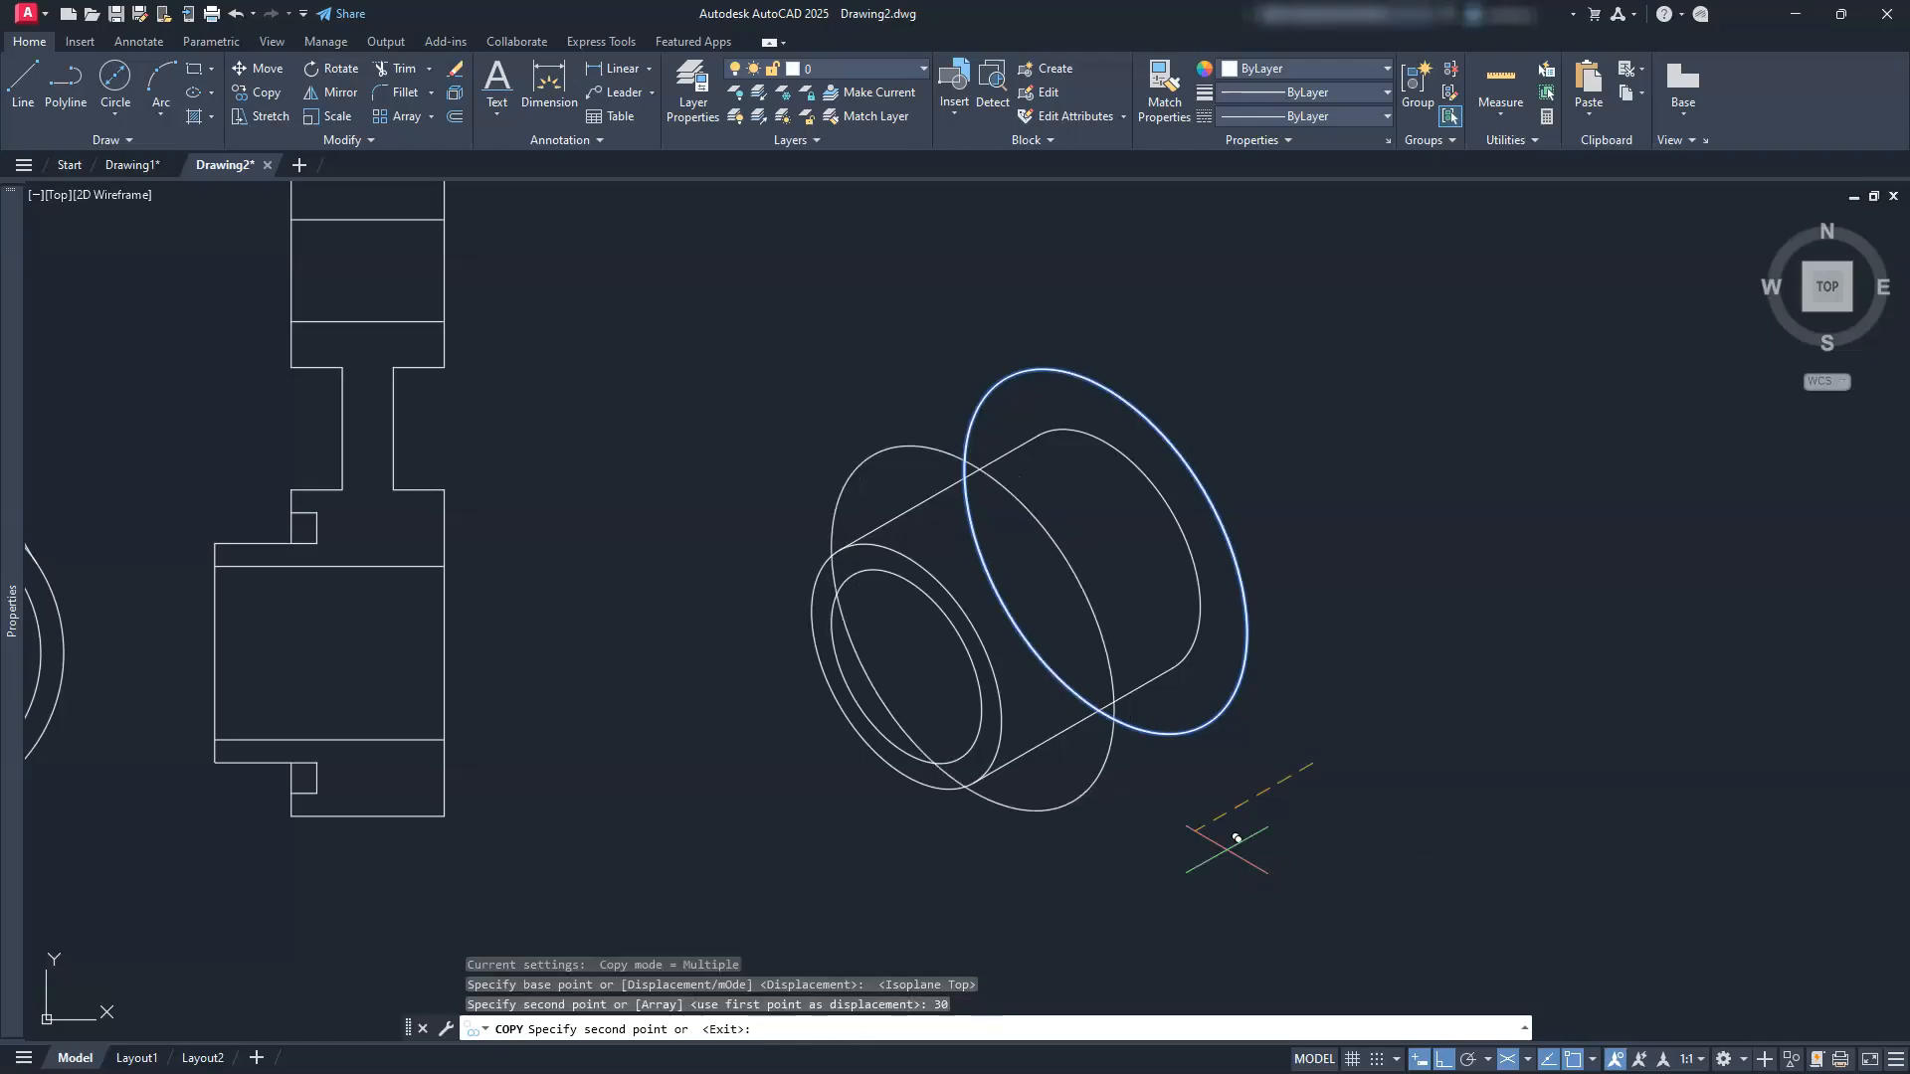
key(Escape)
key(Escape)
key(Escape)
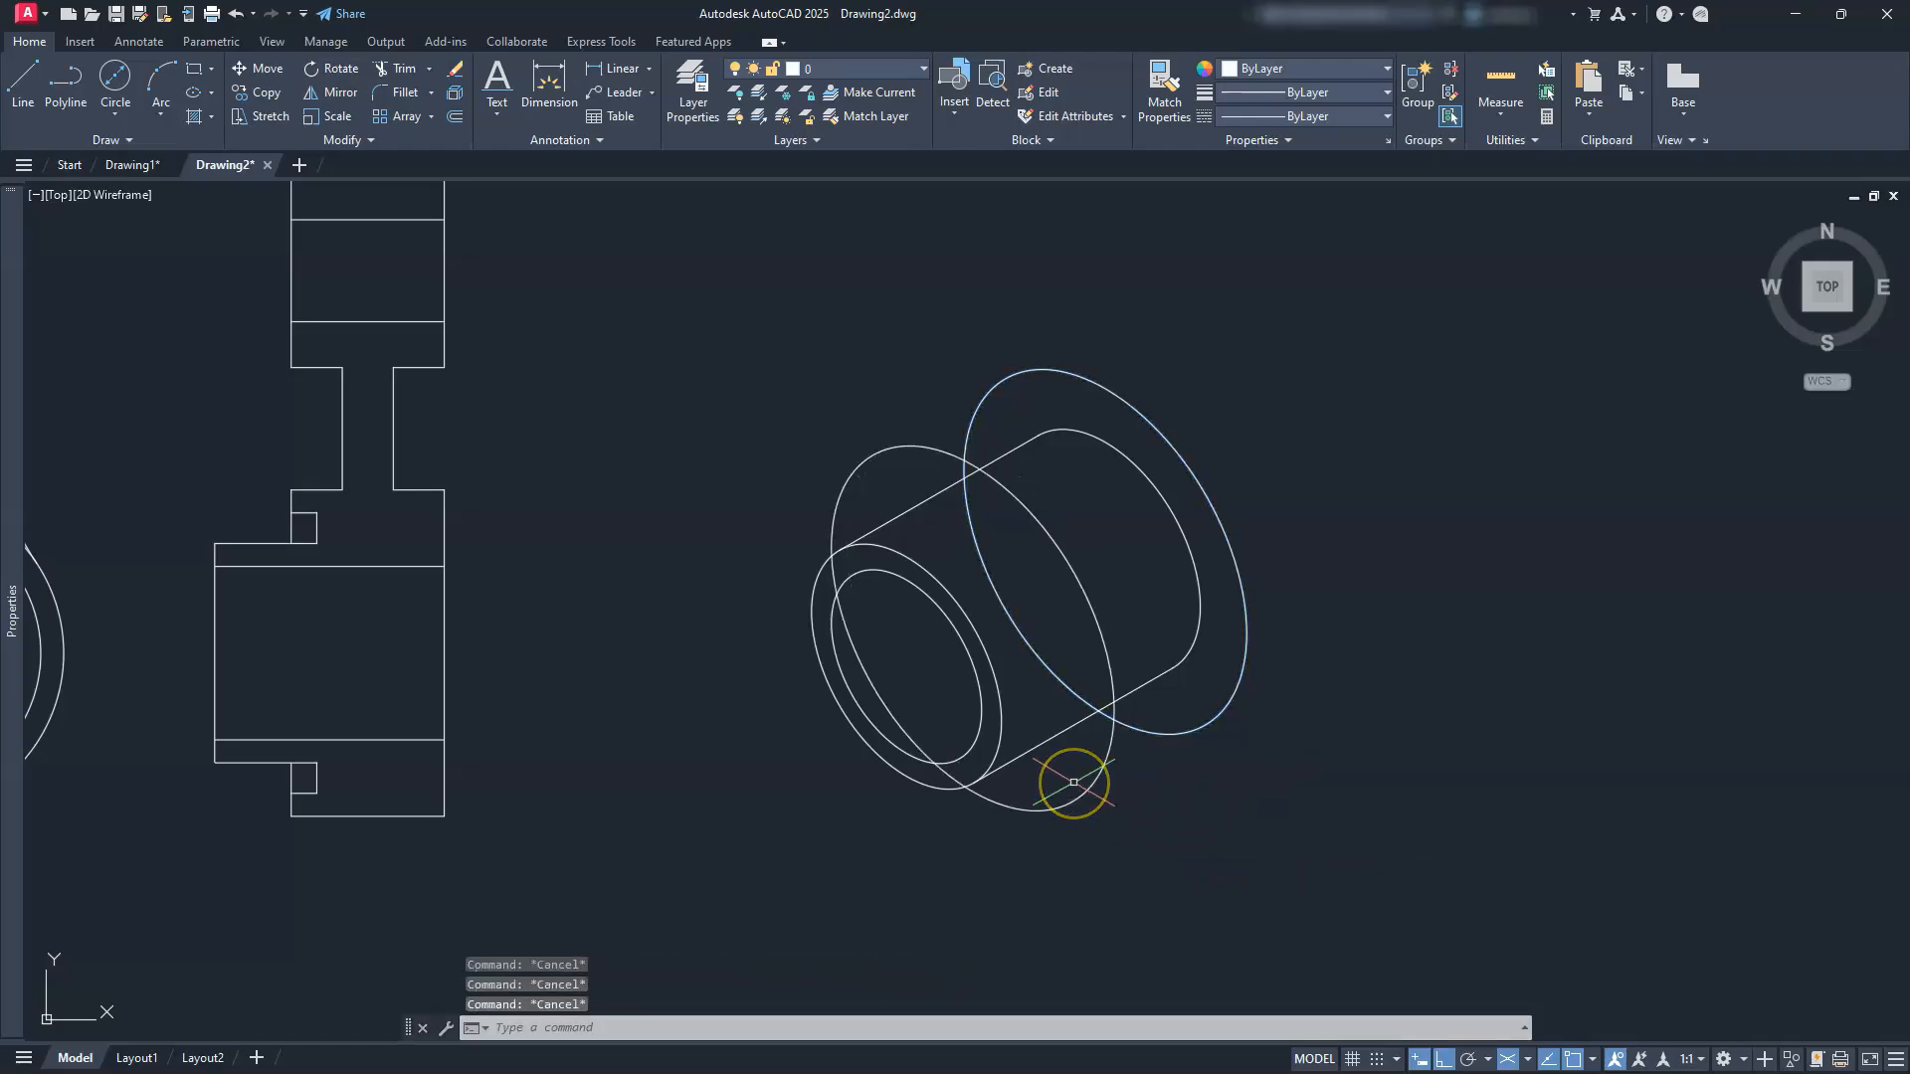
text(l)
key(Return)
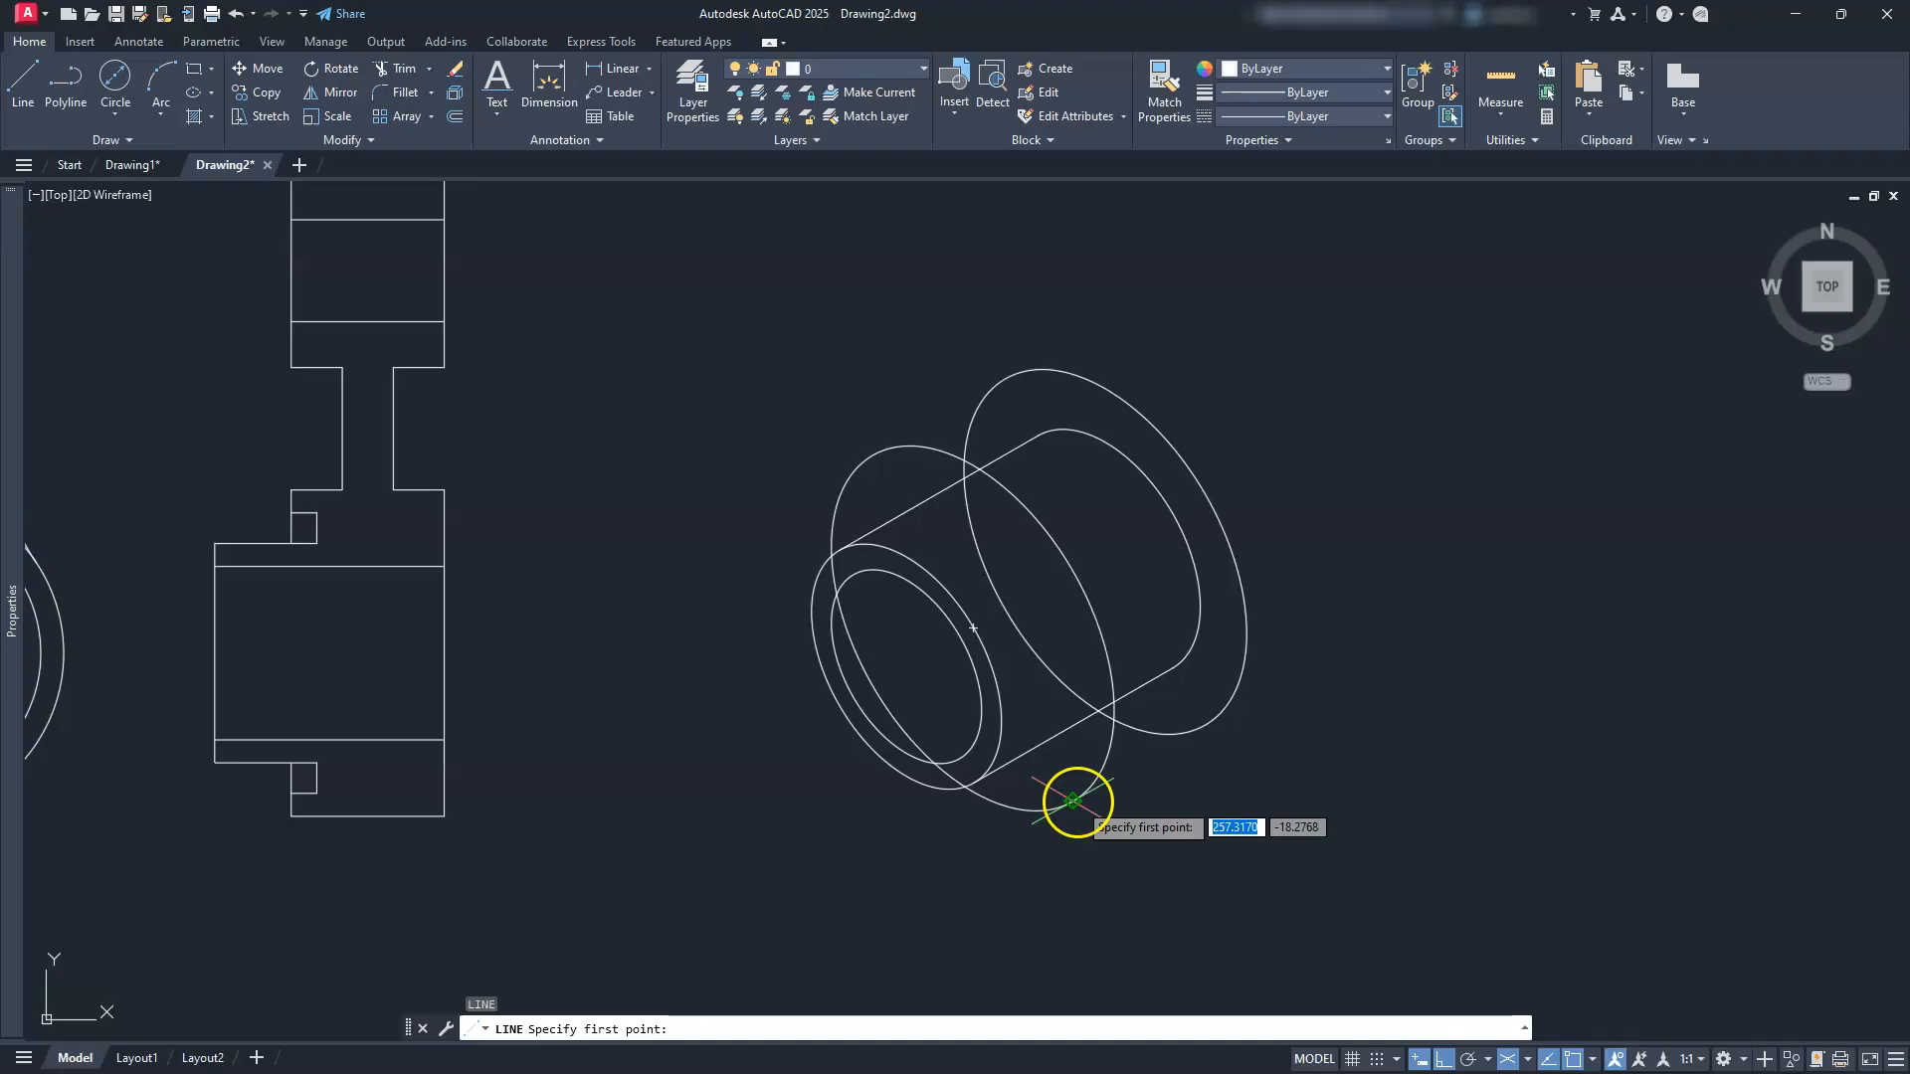
Step: Draw a tangent edge line from the front ellipse's top to the outer ellipse
click(1071, 795)
key(Escape)
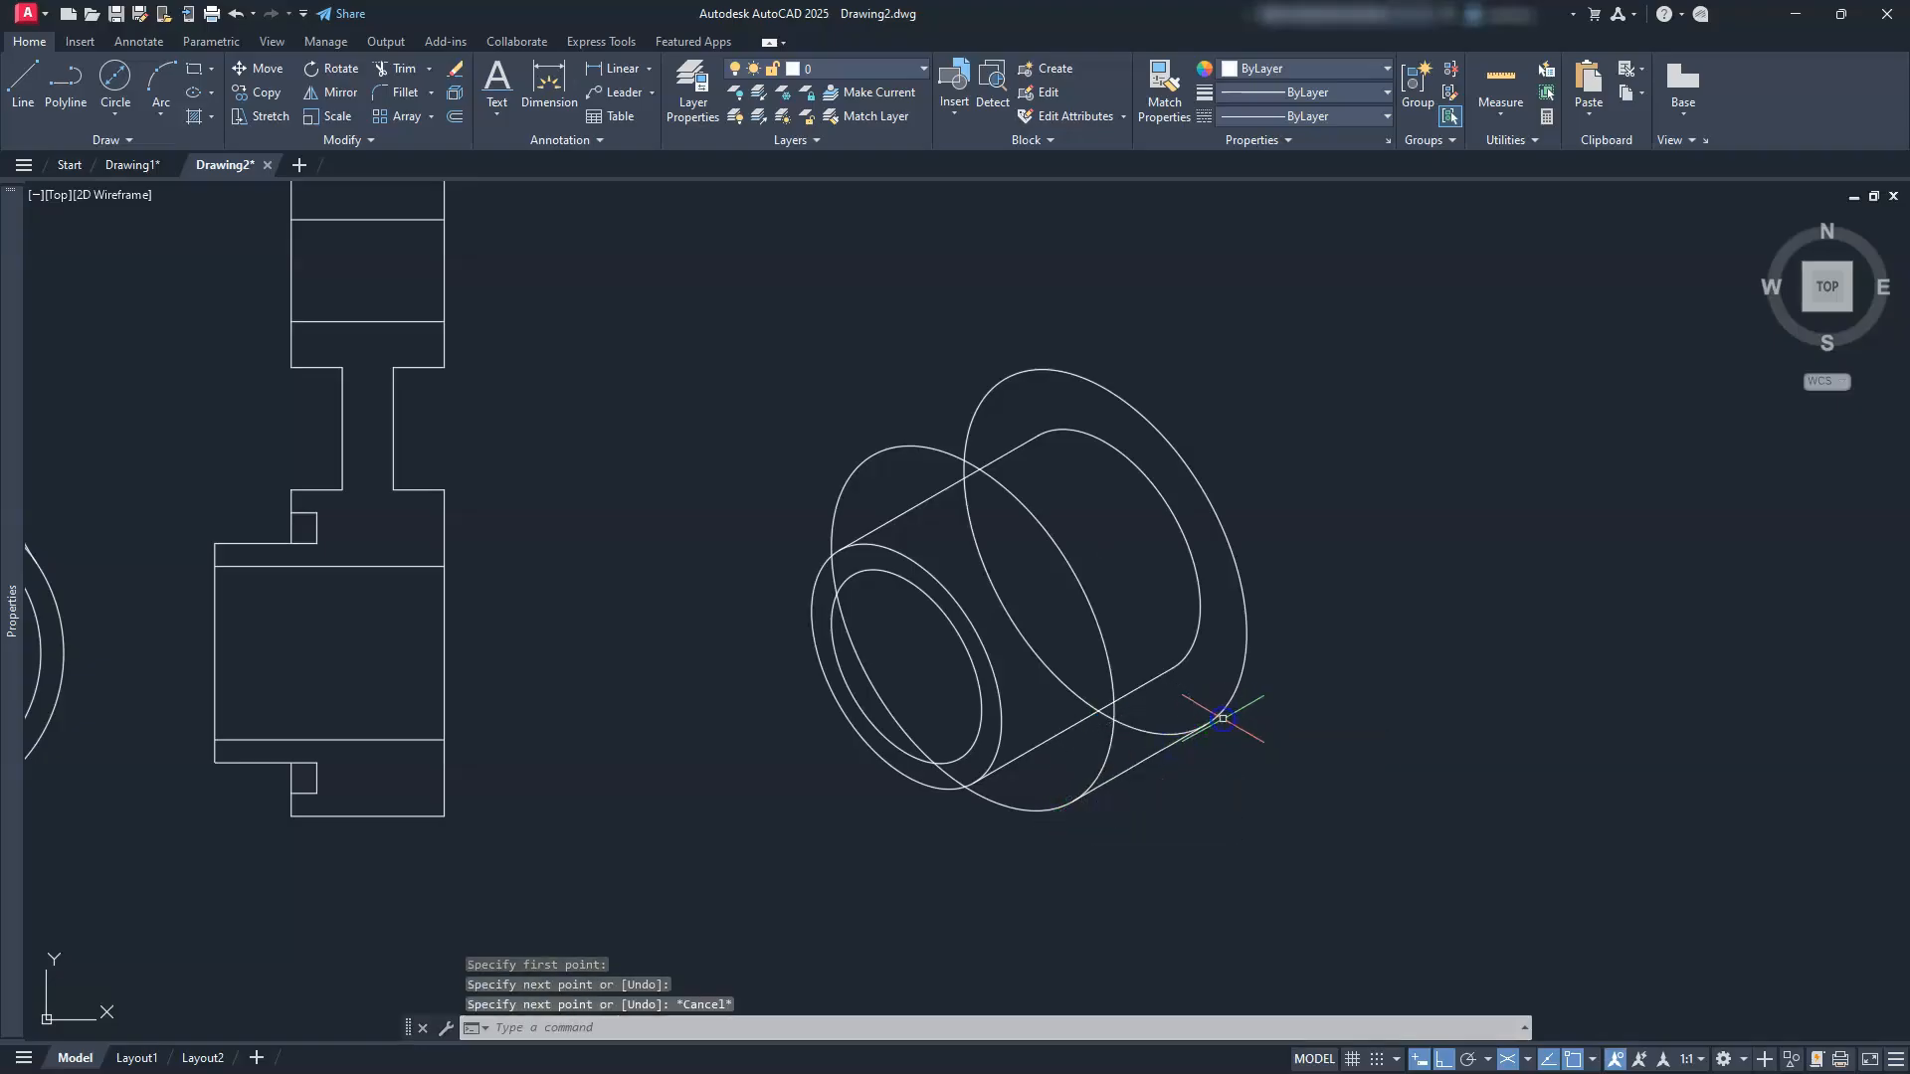
key(Return)
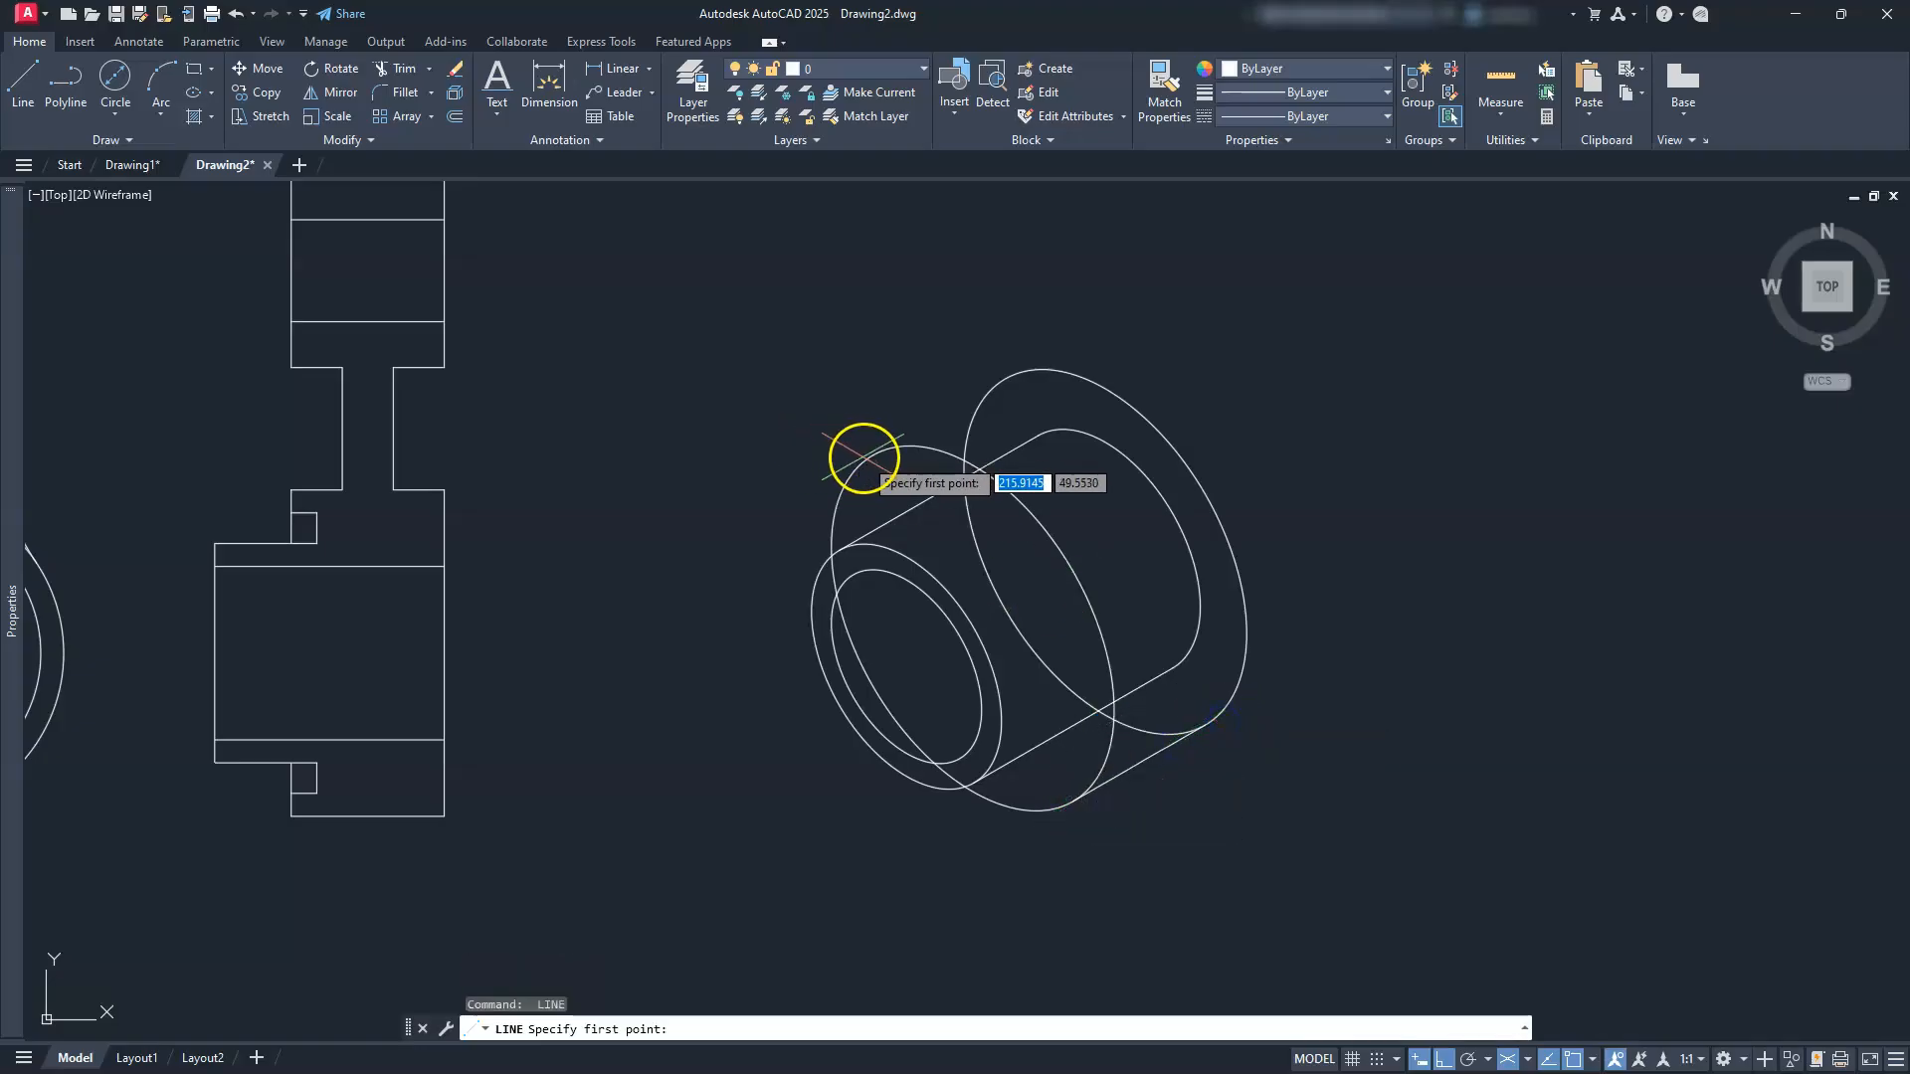
click(872, 456)
click(980, 385)
key(Escape)
key(Escape)
key(Escape)
key(Escape)
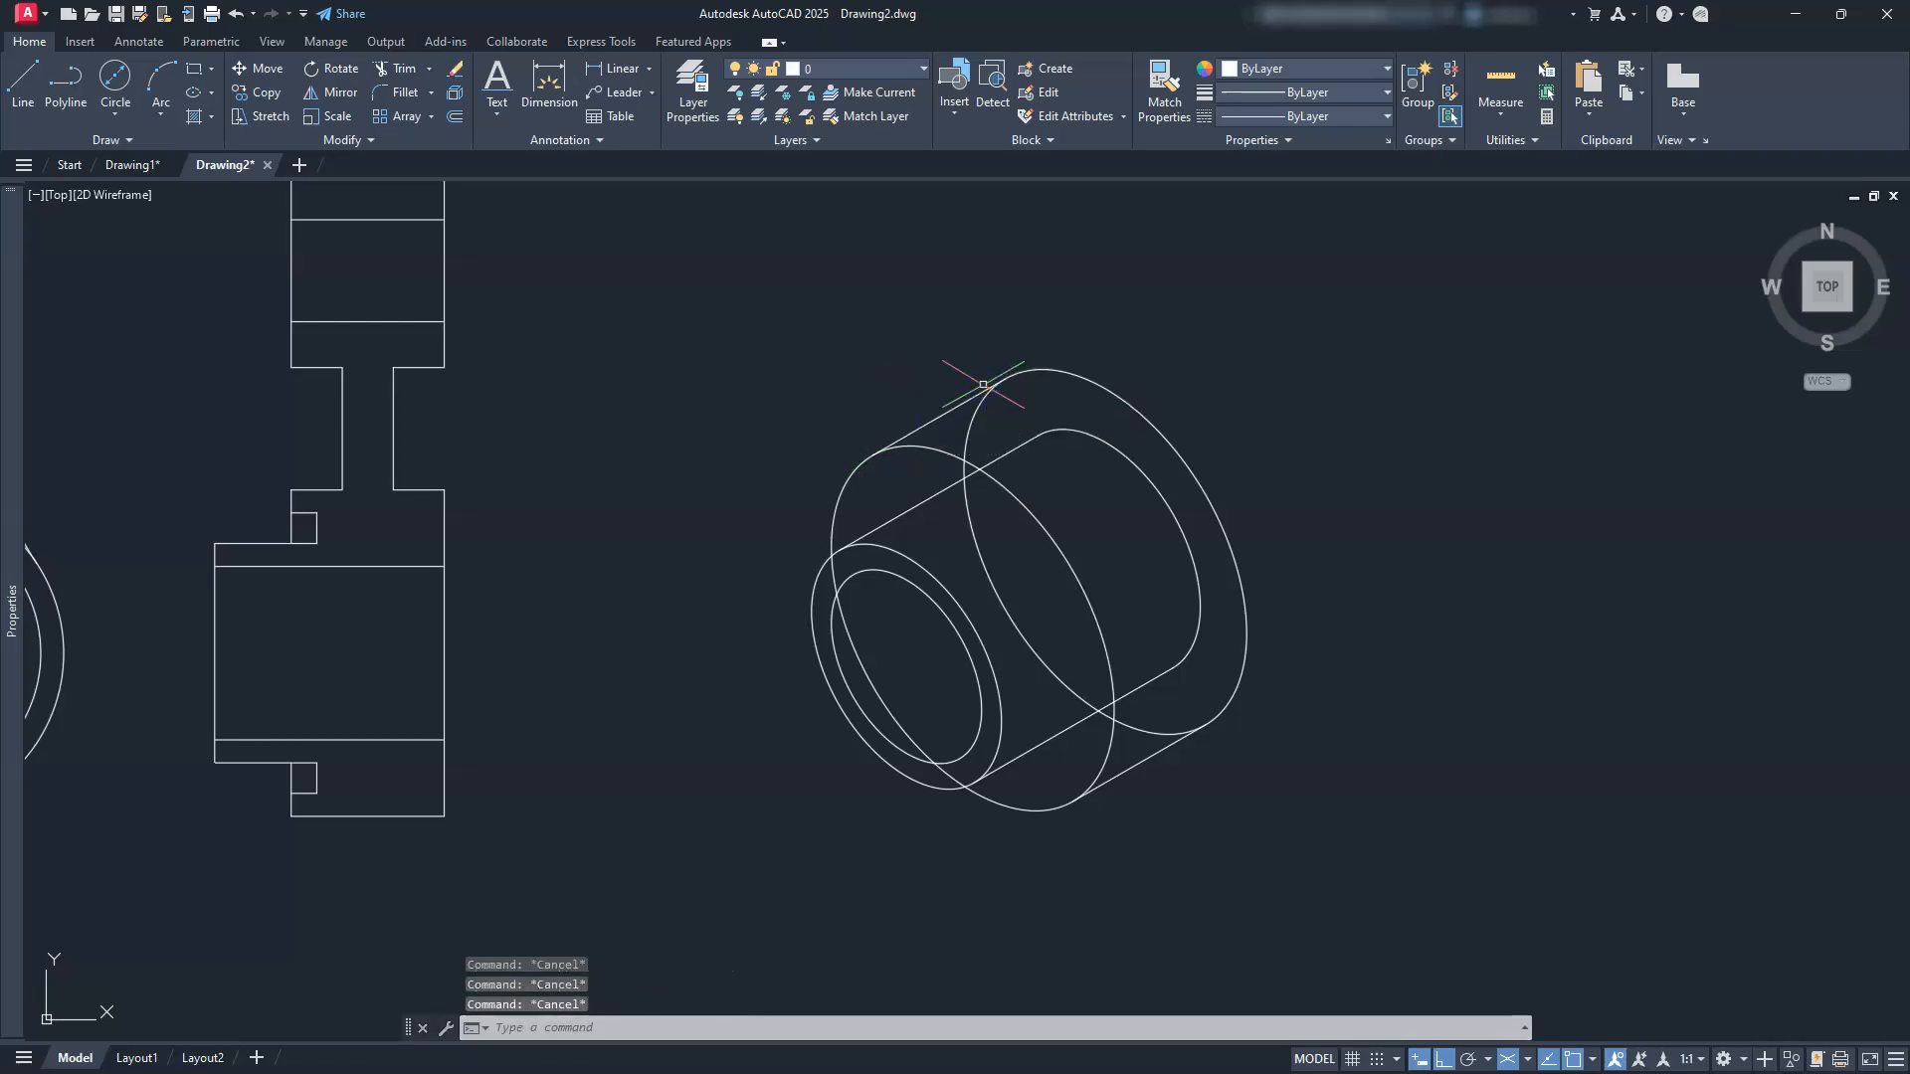
Step: Trim the hidden lower arc and erase the leftover hidden arc
scroll(1092, 468, up, 4)
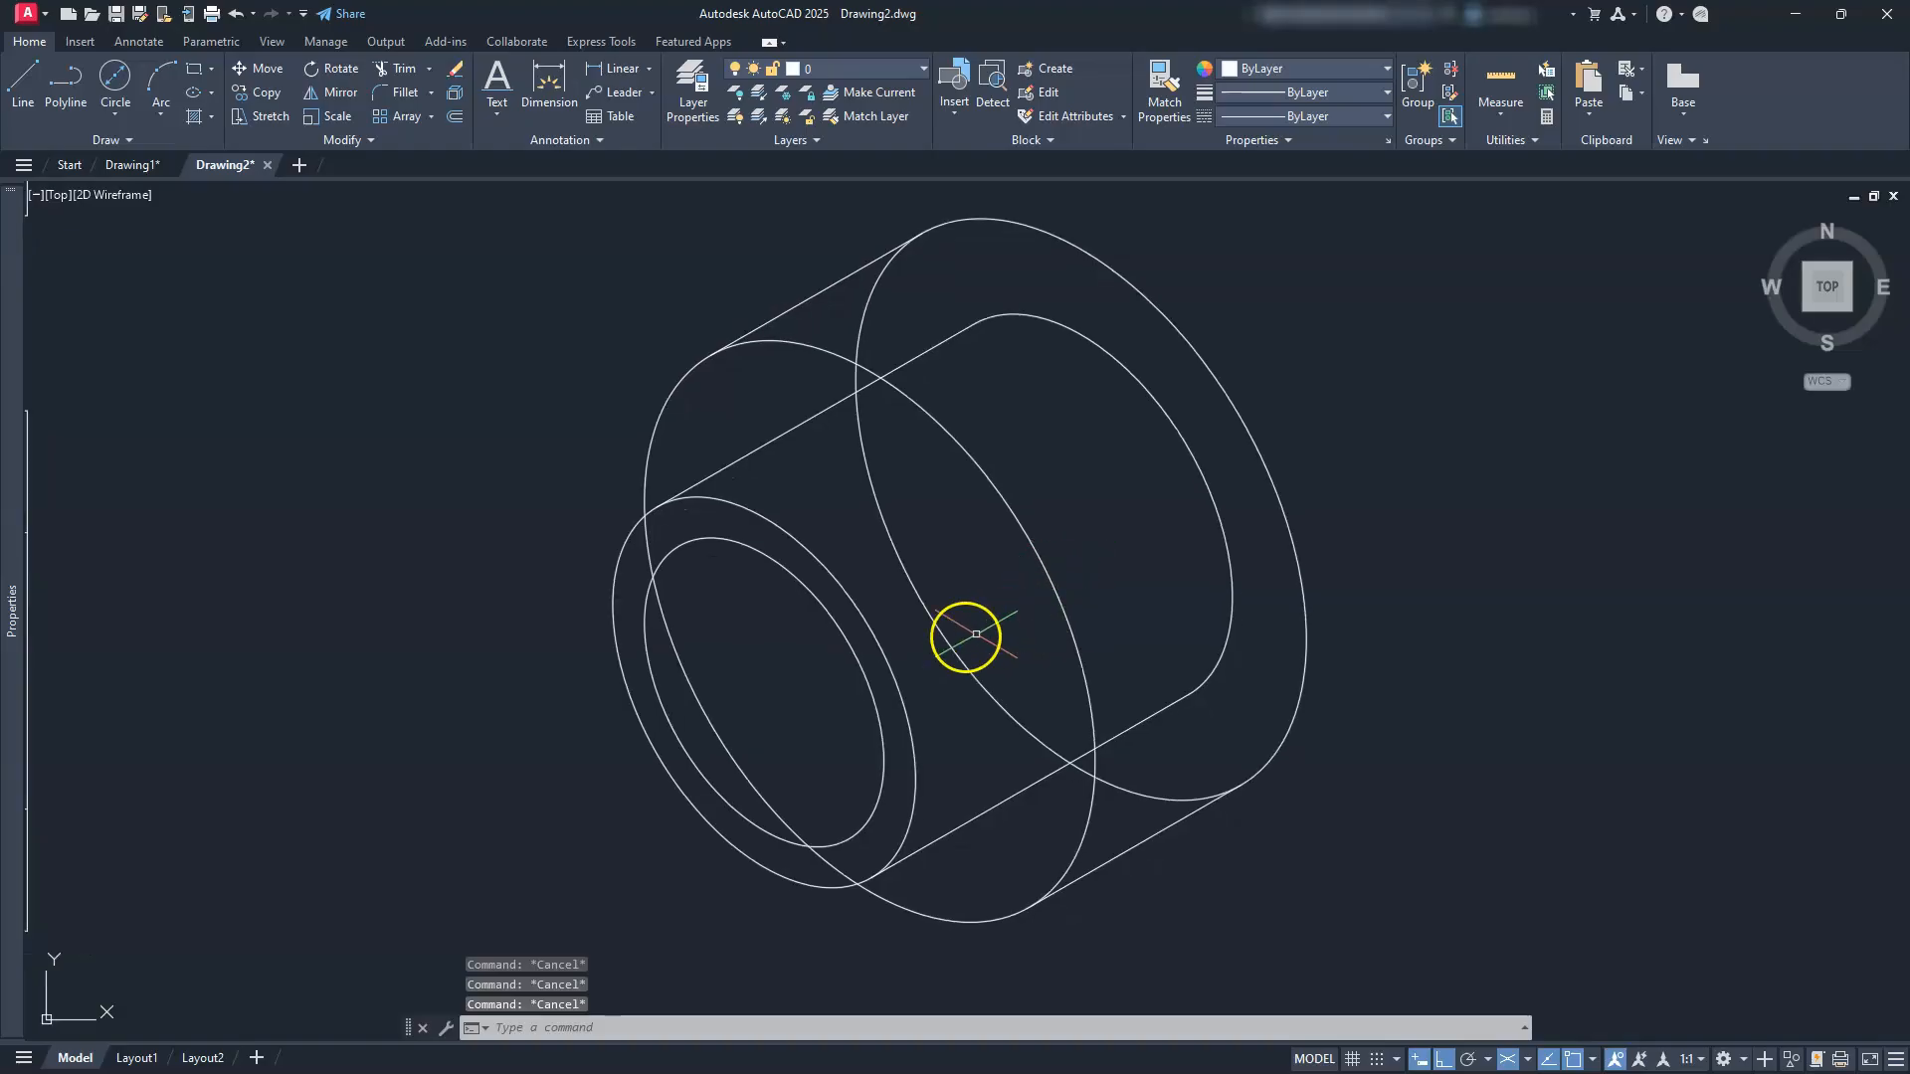
click(393, 70)
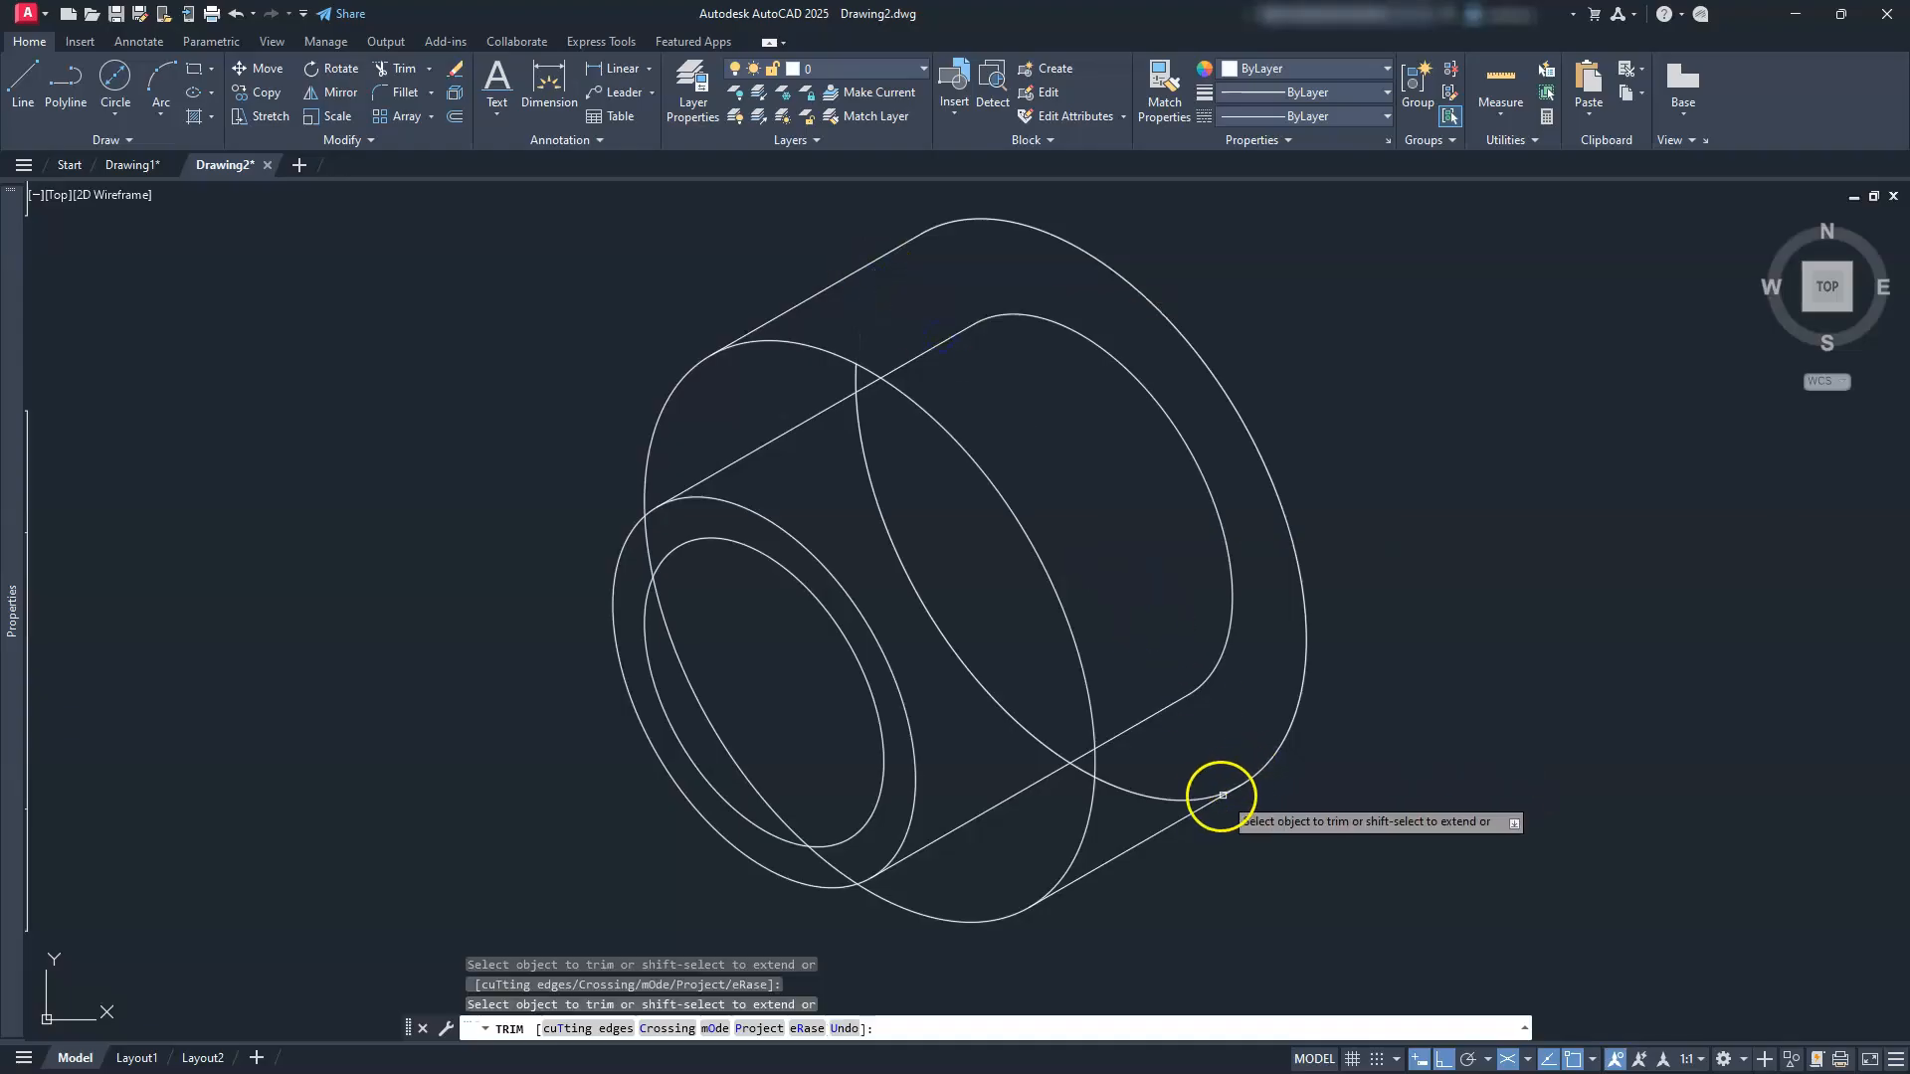
click(1182, 802)
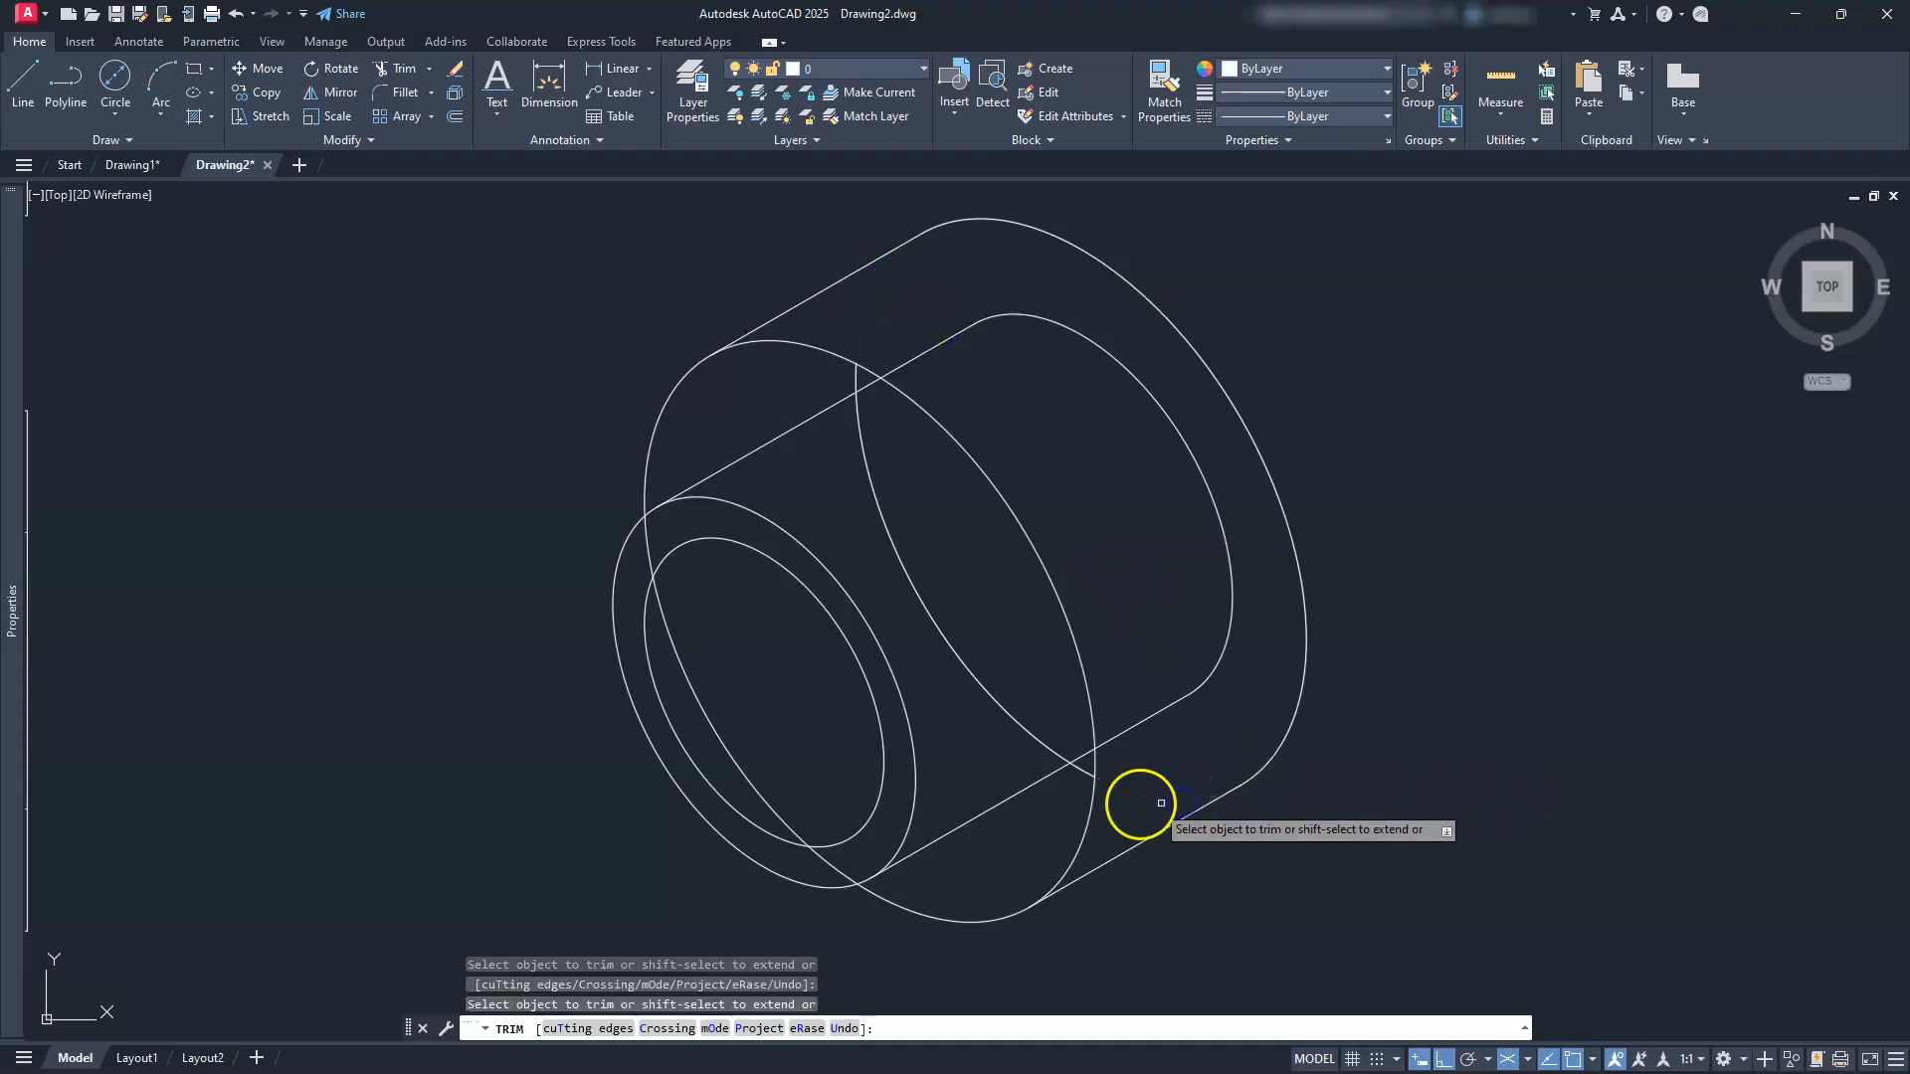
key(Escape)
key(Escape)
key(Escape)
click(1023, 729)
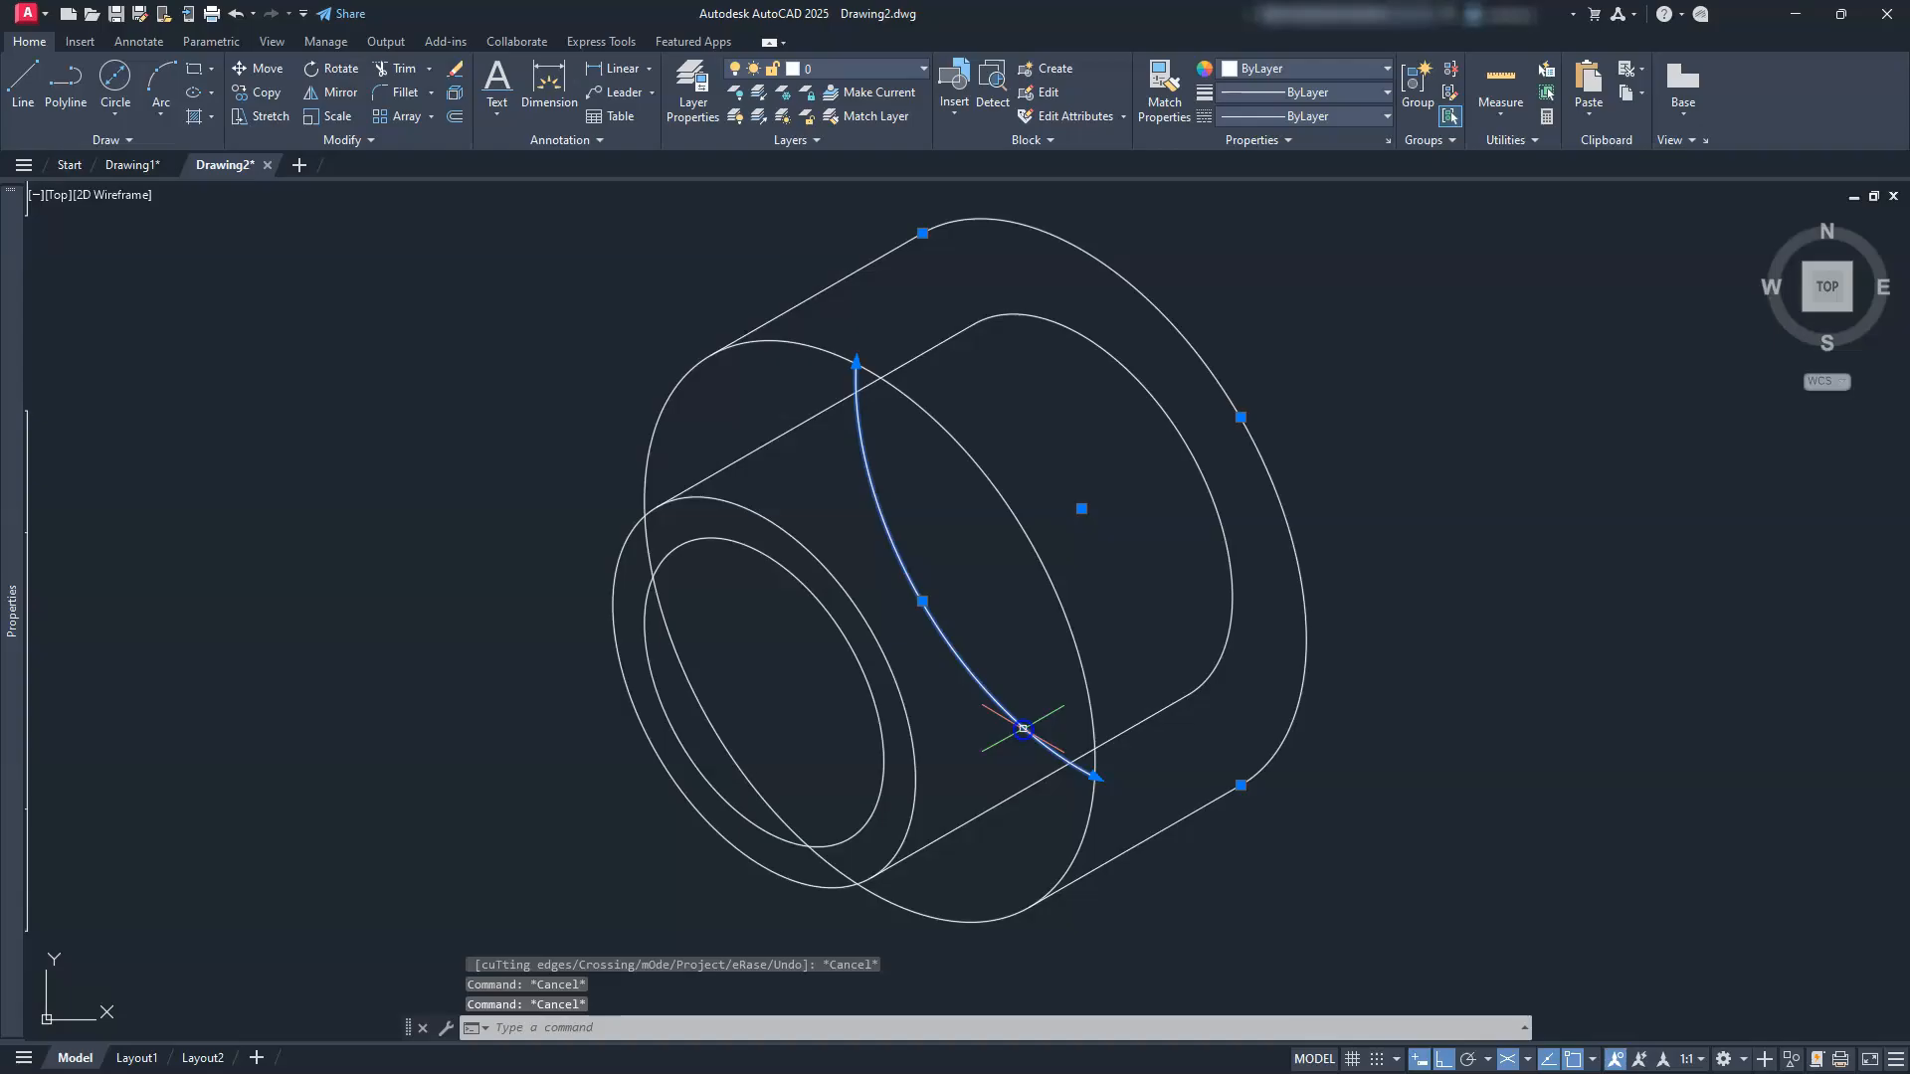
key(Delete)
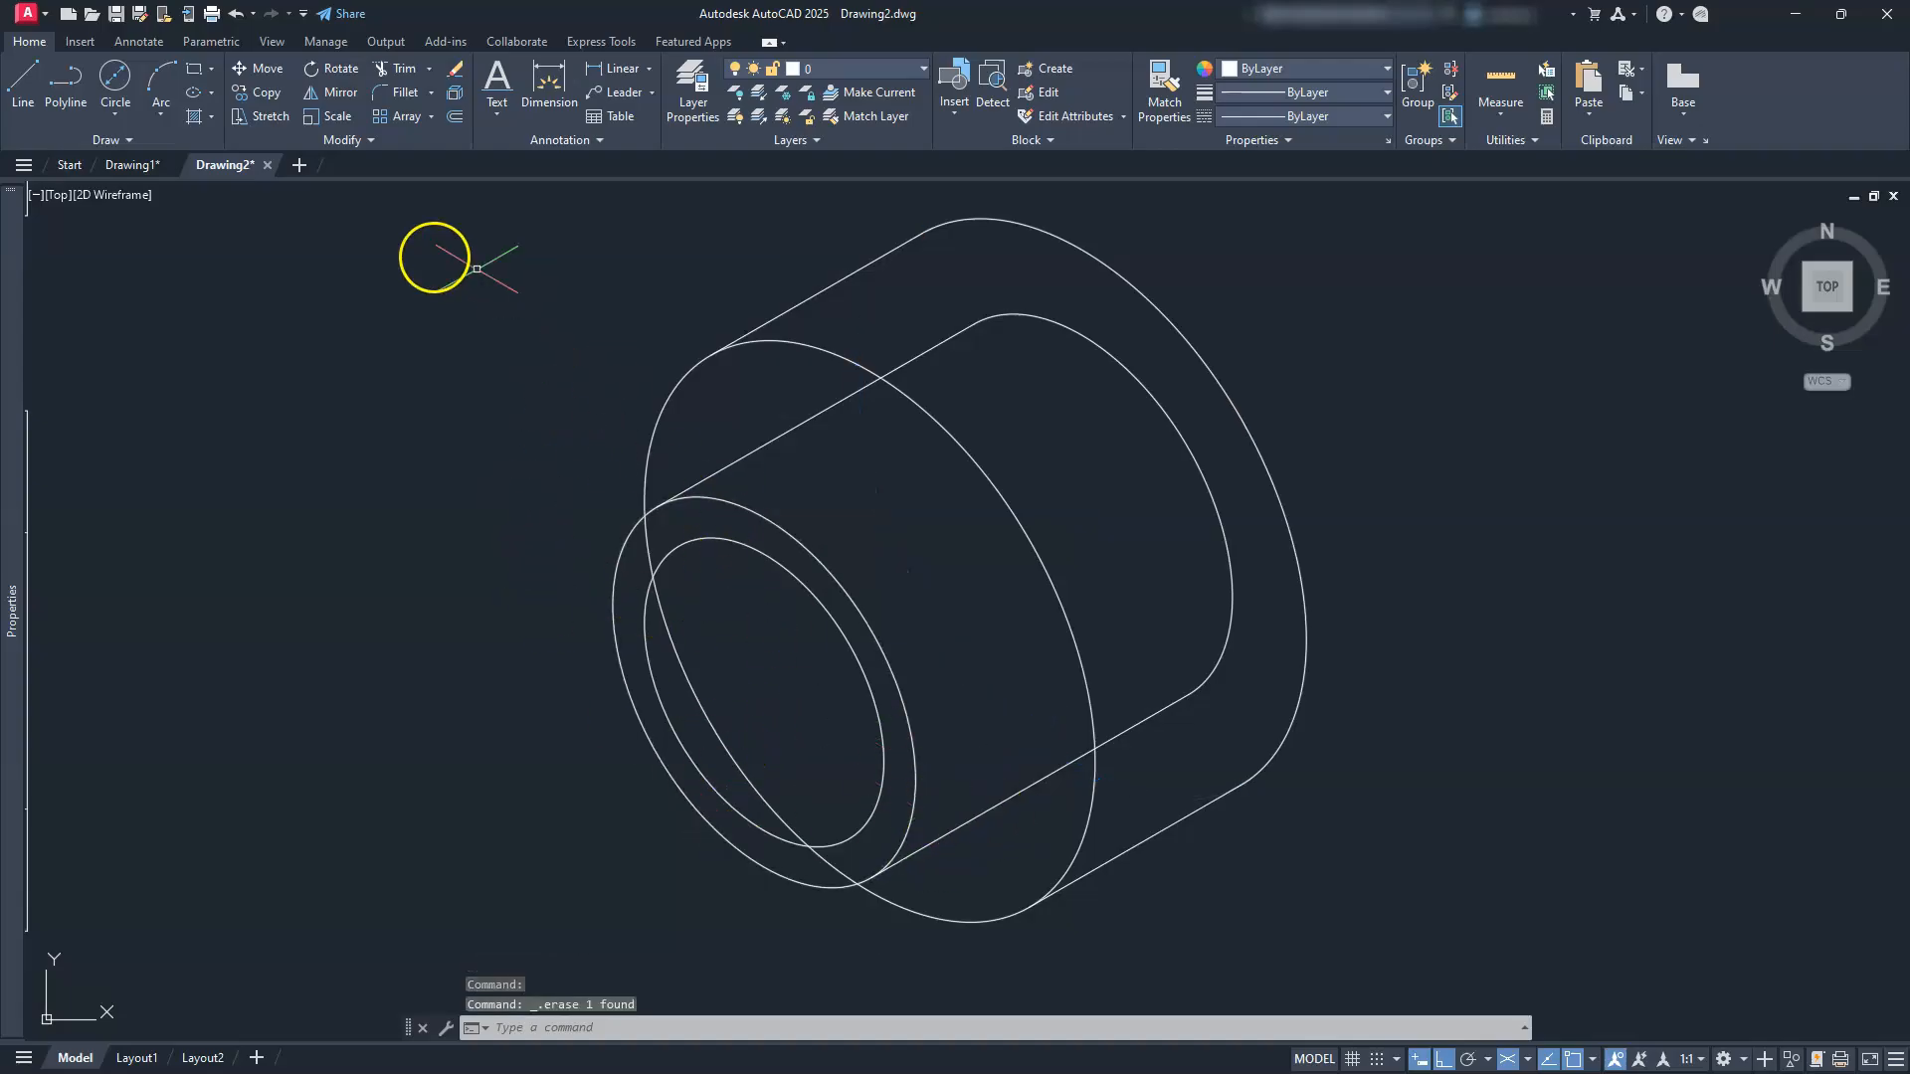
Step: Trim the small hidden arc and the lower line's end, then delete the stray diagonal line
click(390, 71)
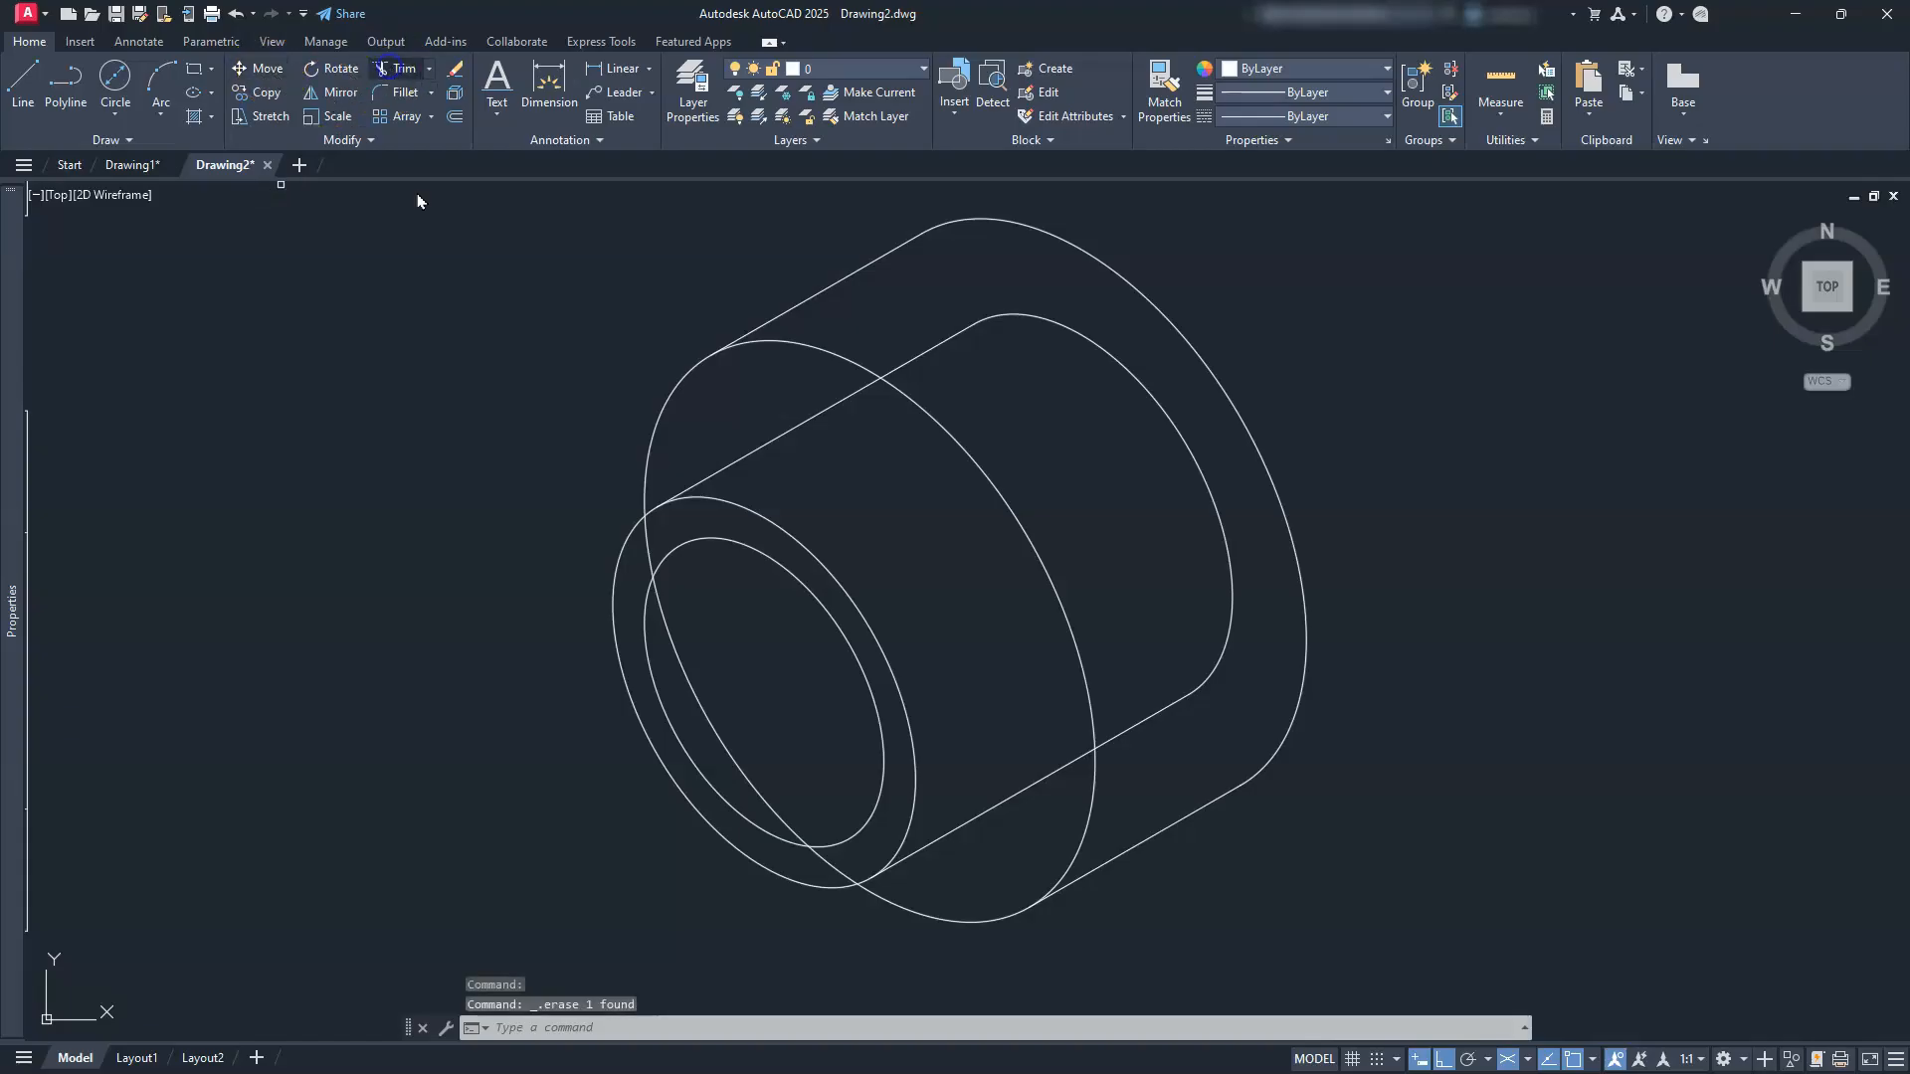
click(648, 538)
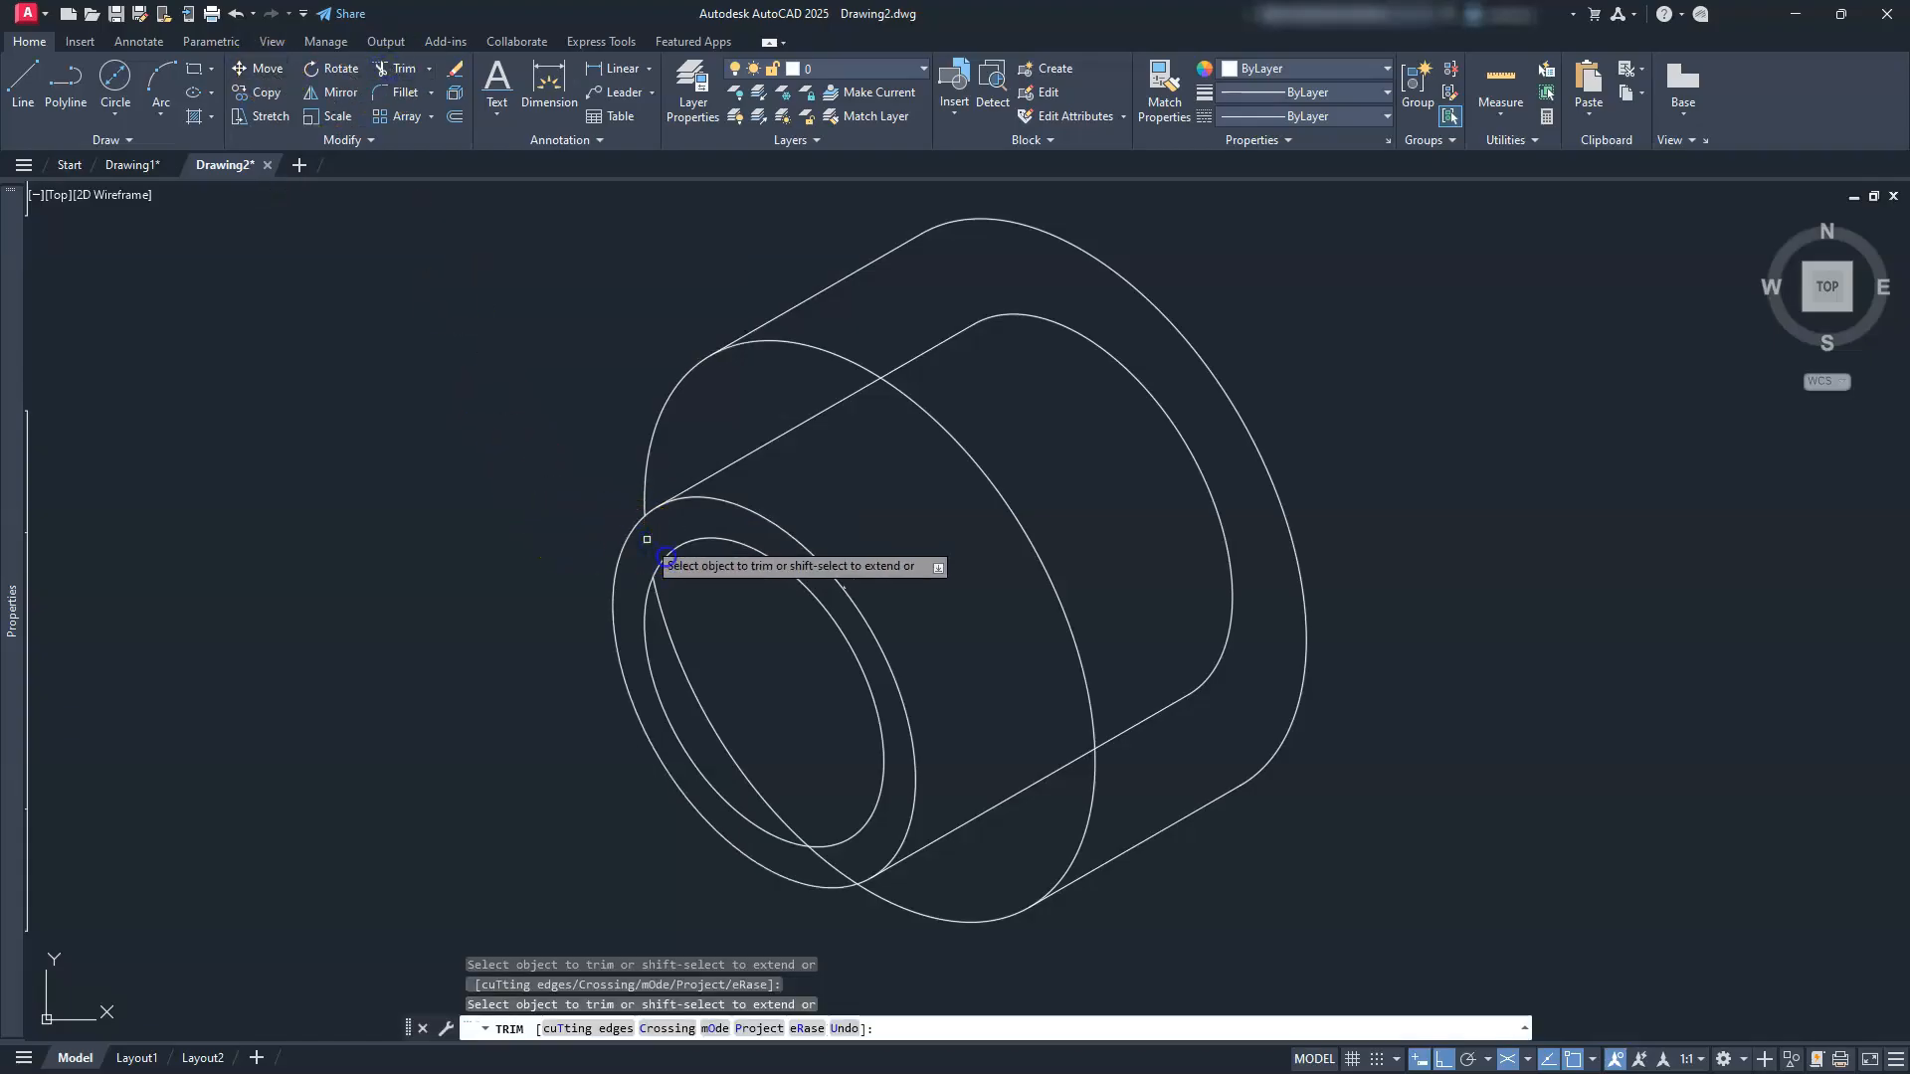
click(856, 868)
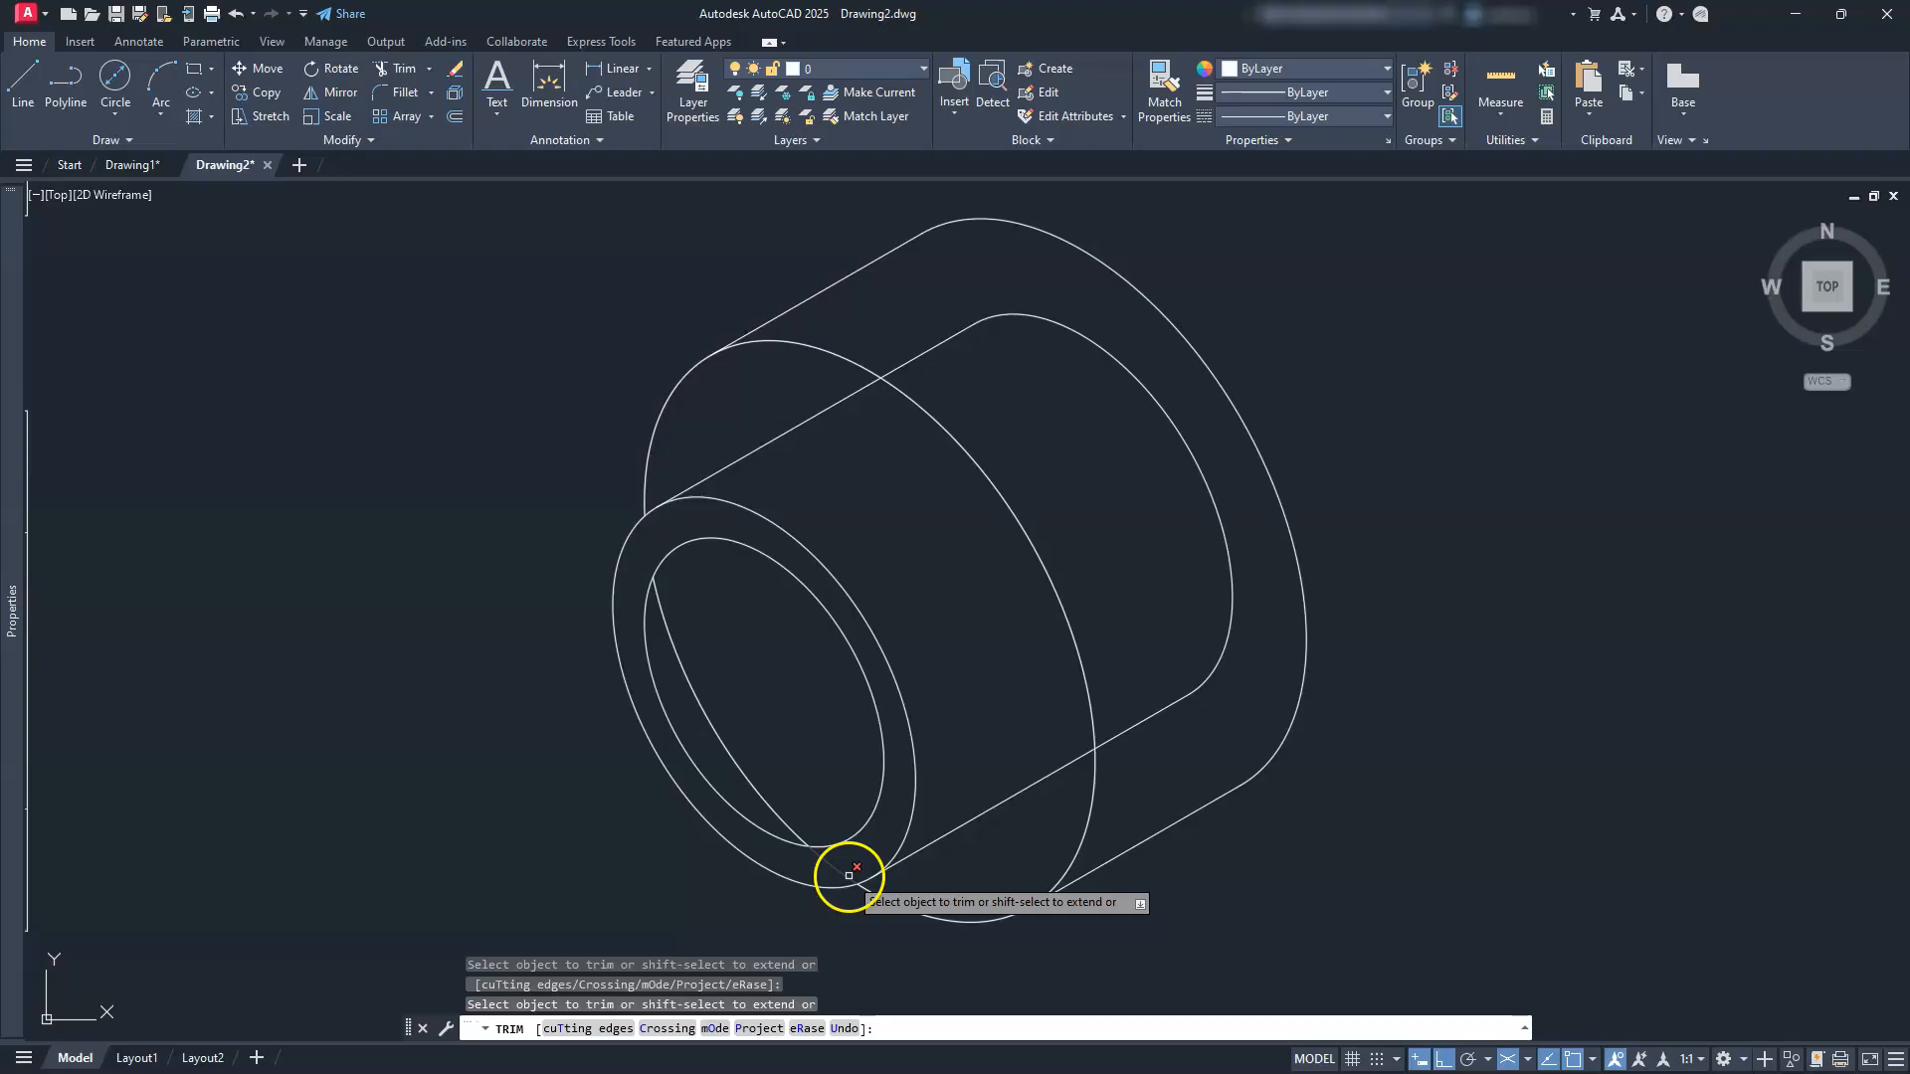
key(Escape)
key(Escape)
click(746, 764)
click(733, 768)
key(Delete)
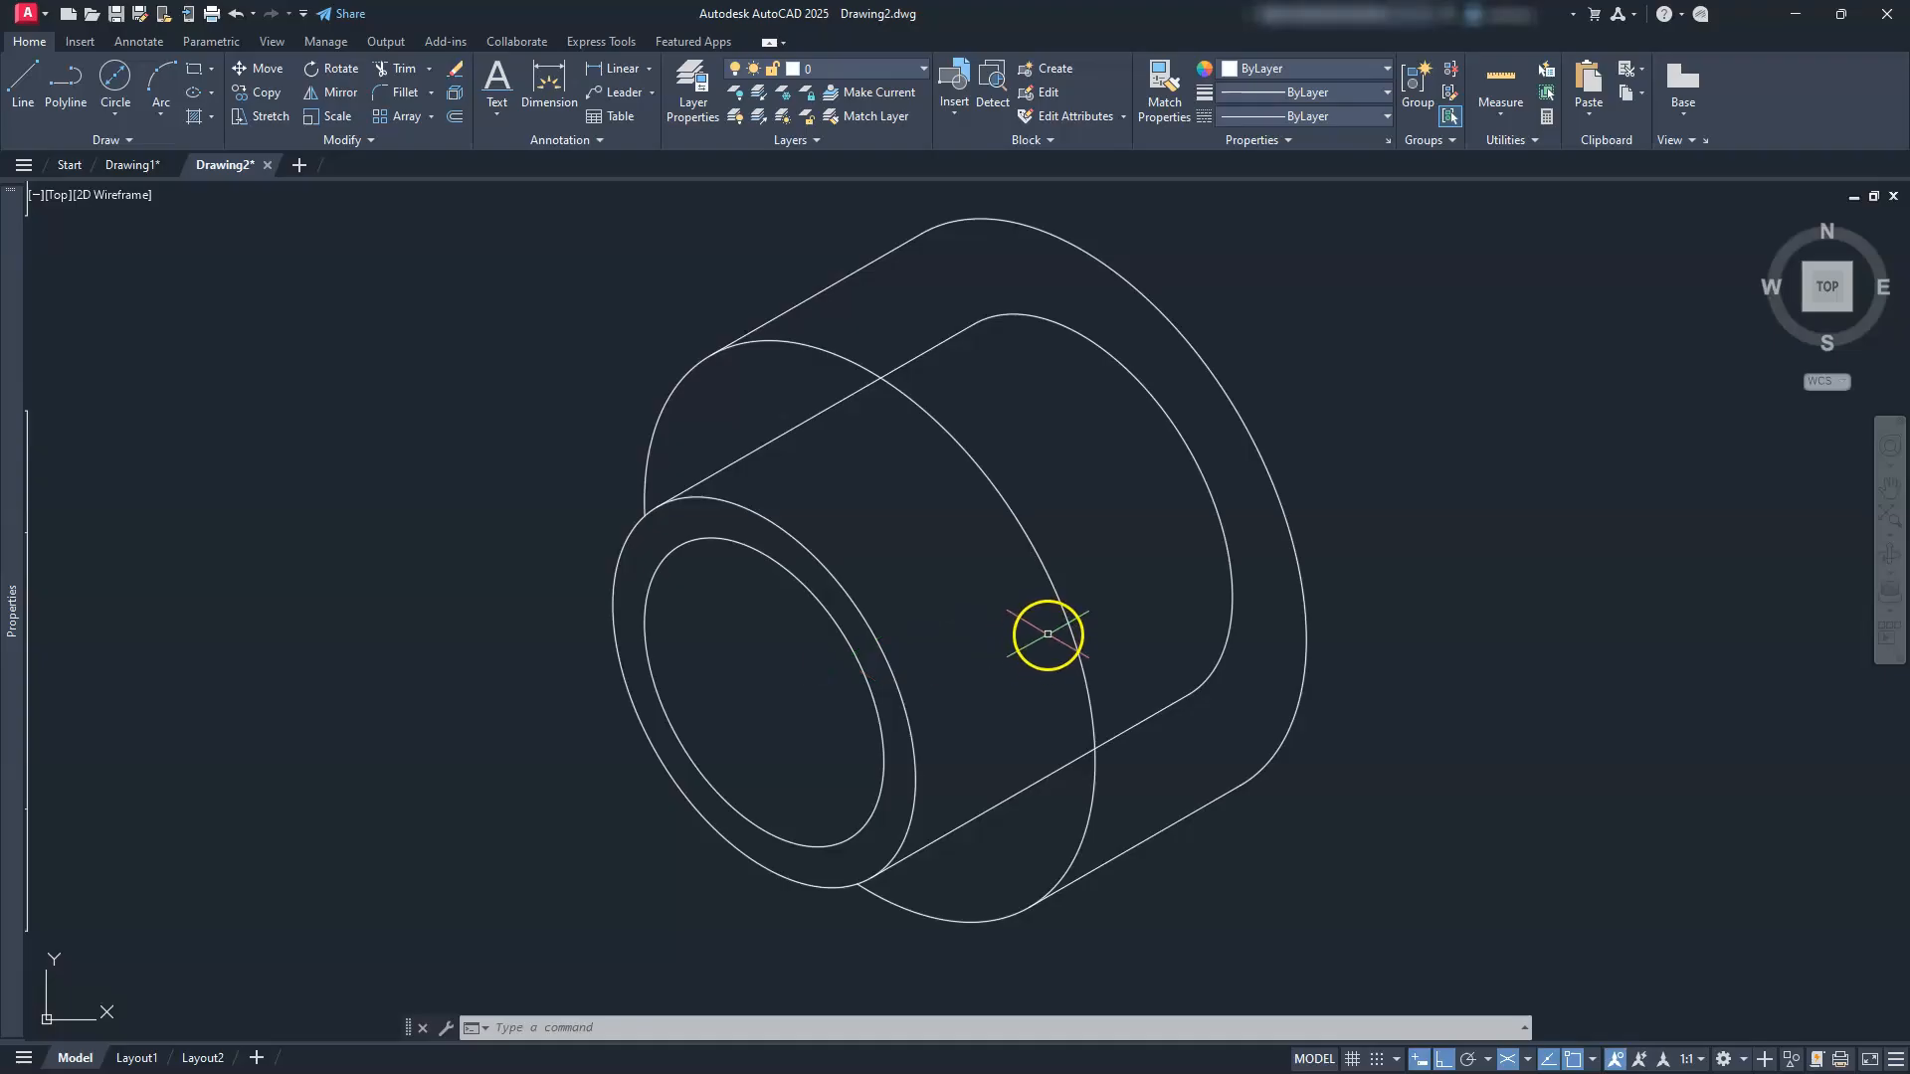
Step: Switch the isometric drawing plane to Left
key(Escape)
key(Escape)
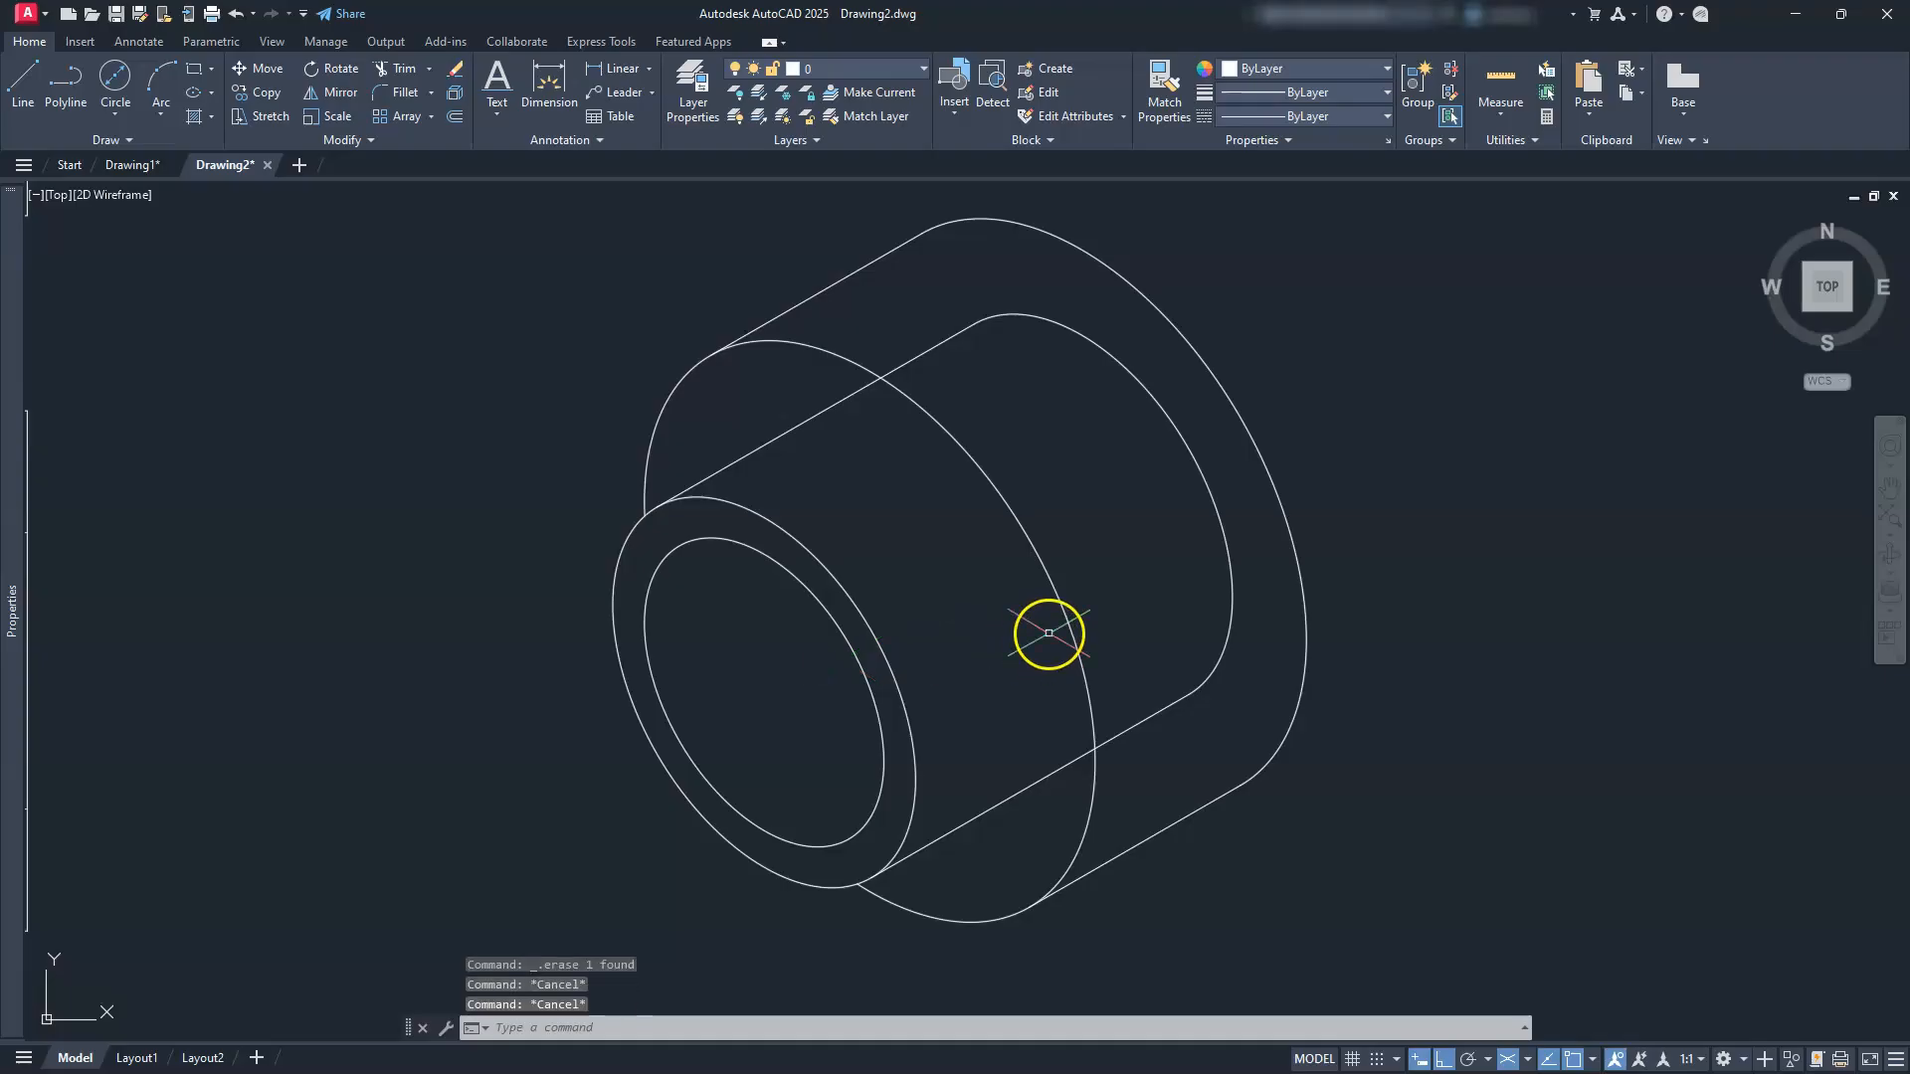
click(1527, 1060)
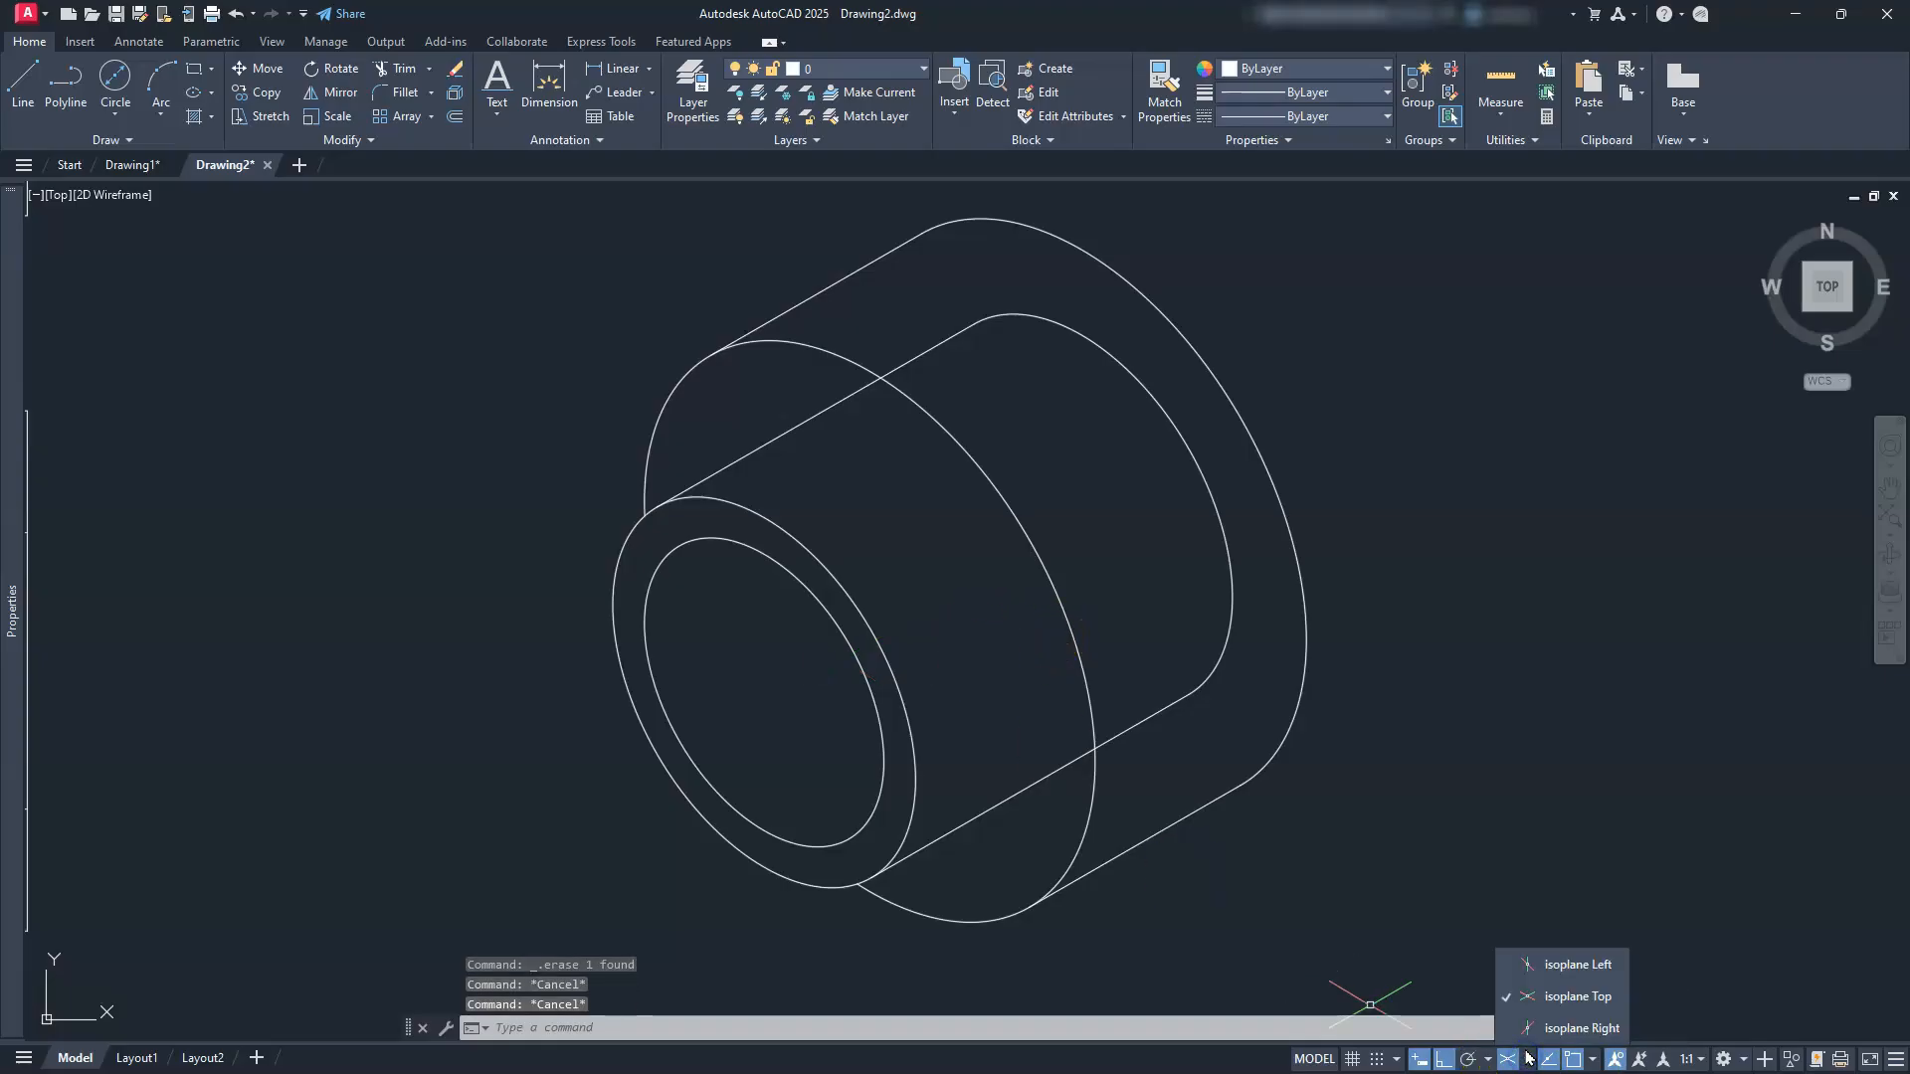
click(1544, 963)
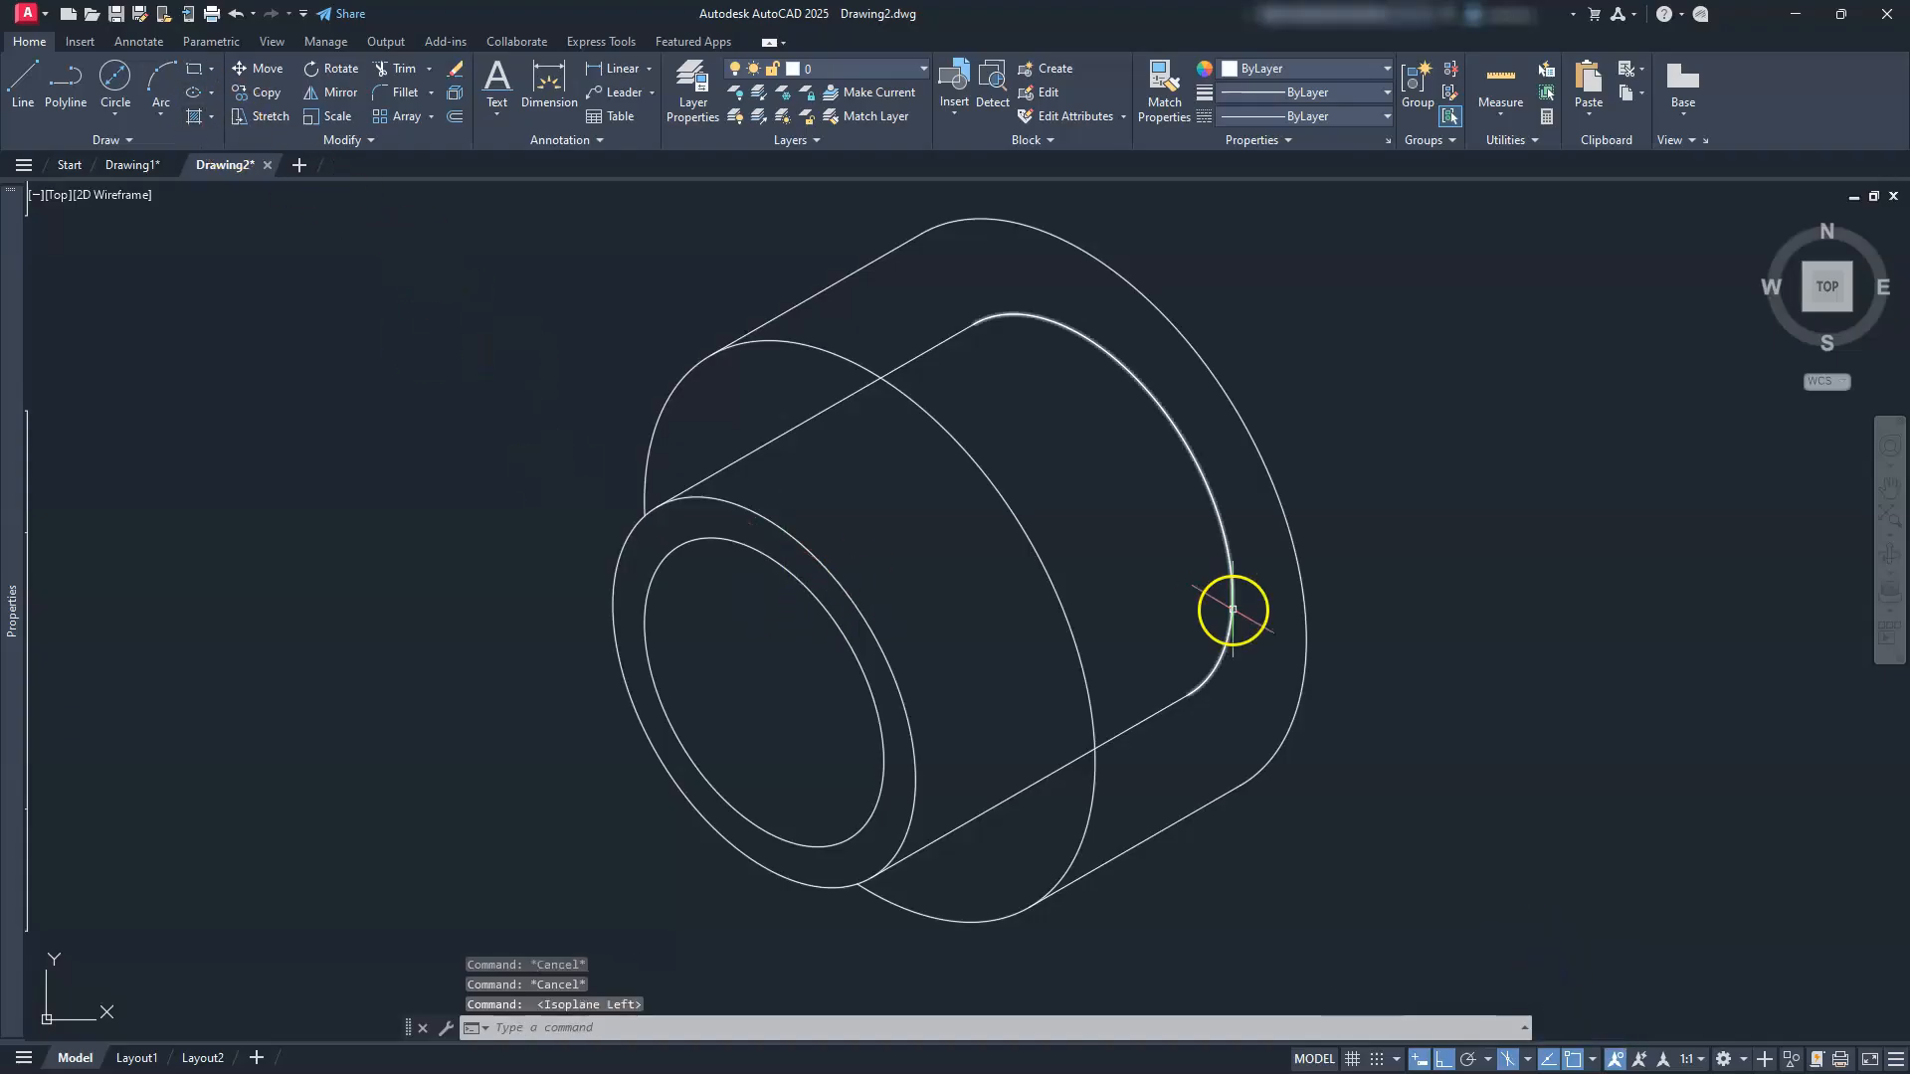
text(el)
key(Return)
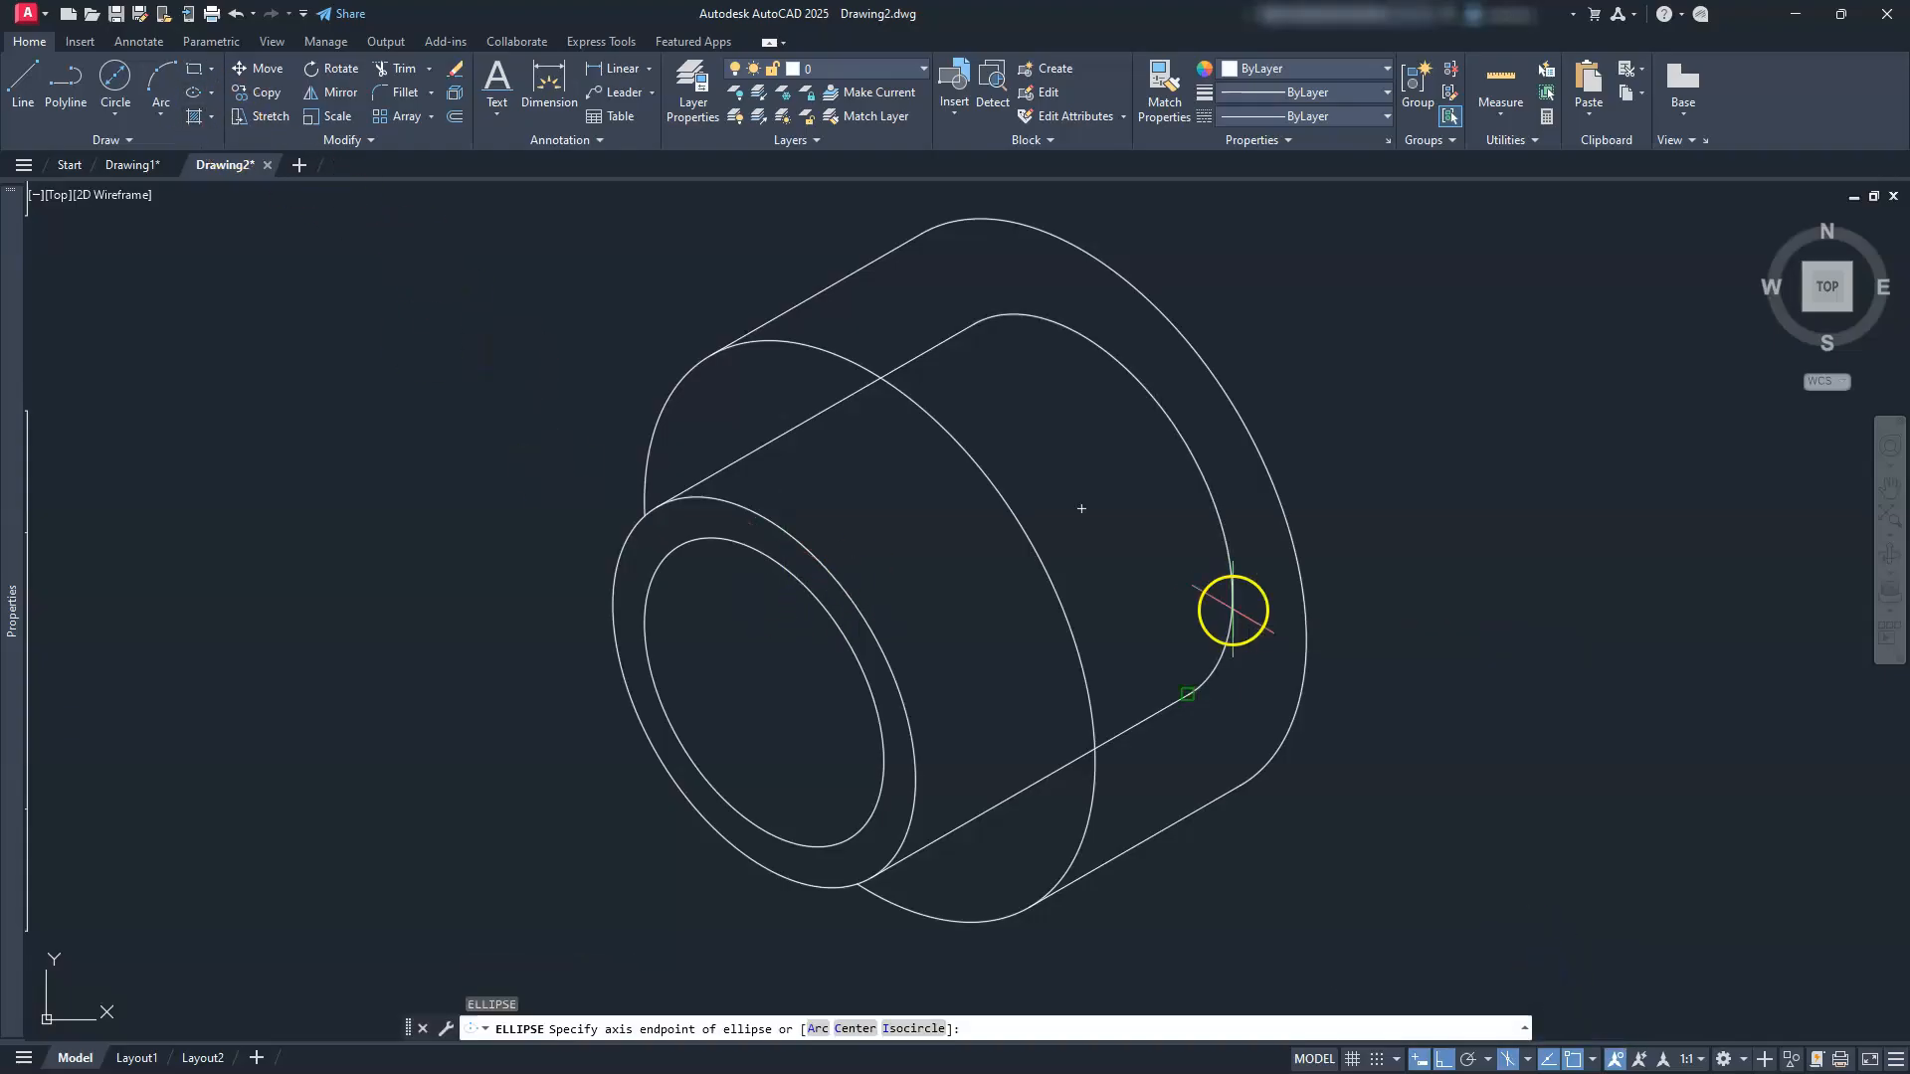
click(870, 629)
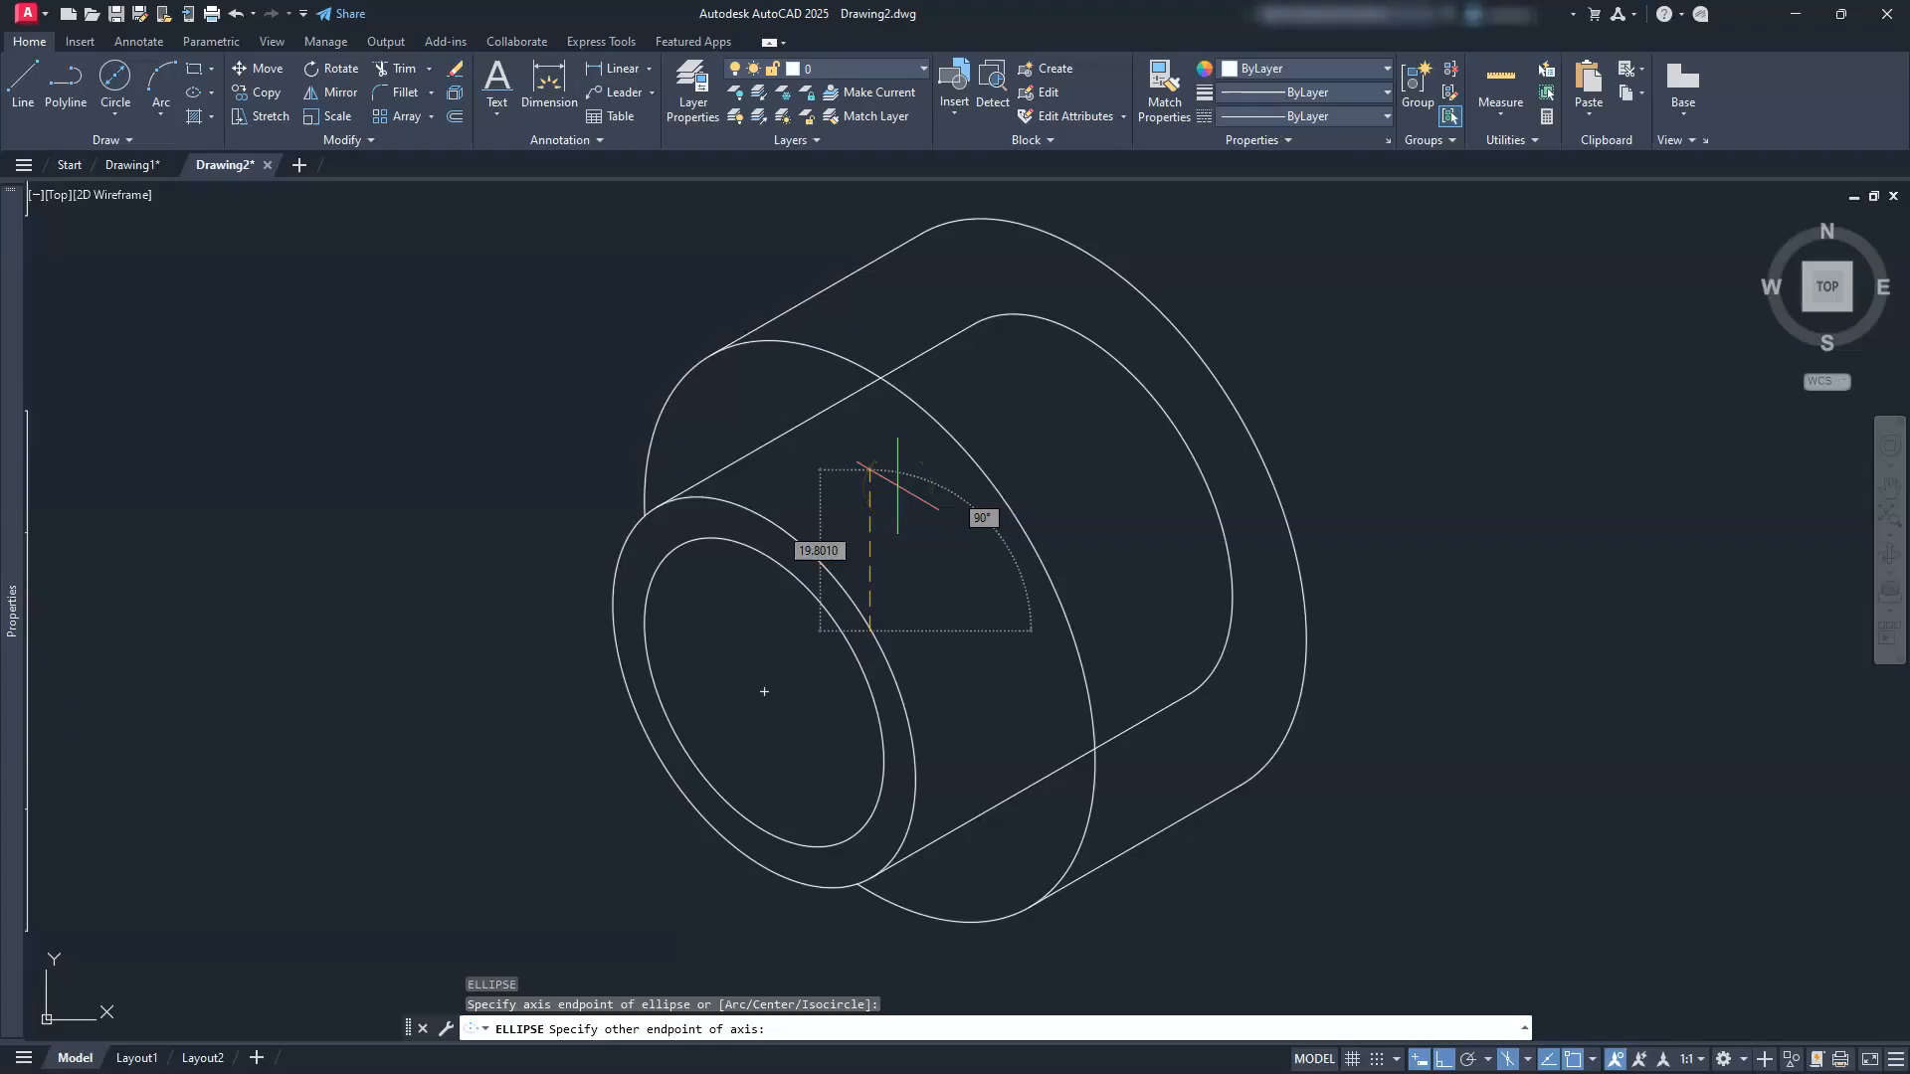
key(Escape)
key(Escape)
key(Escape)
Step: Draw a Ø55 isocircle centred inside the boss behind the front face
text(EL)
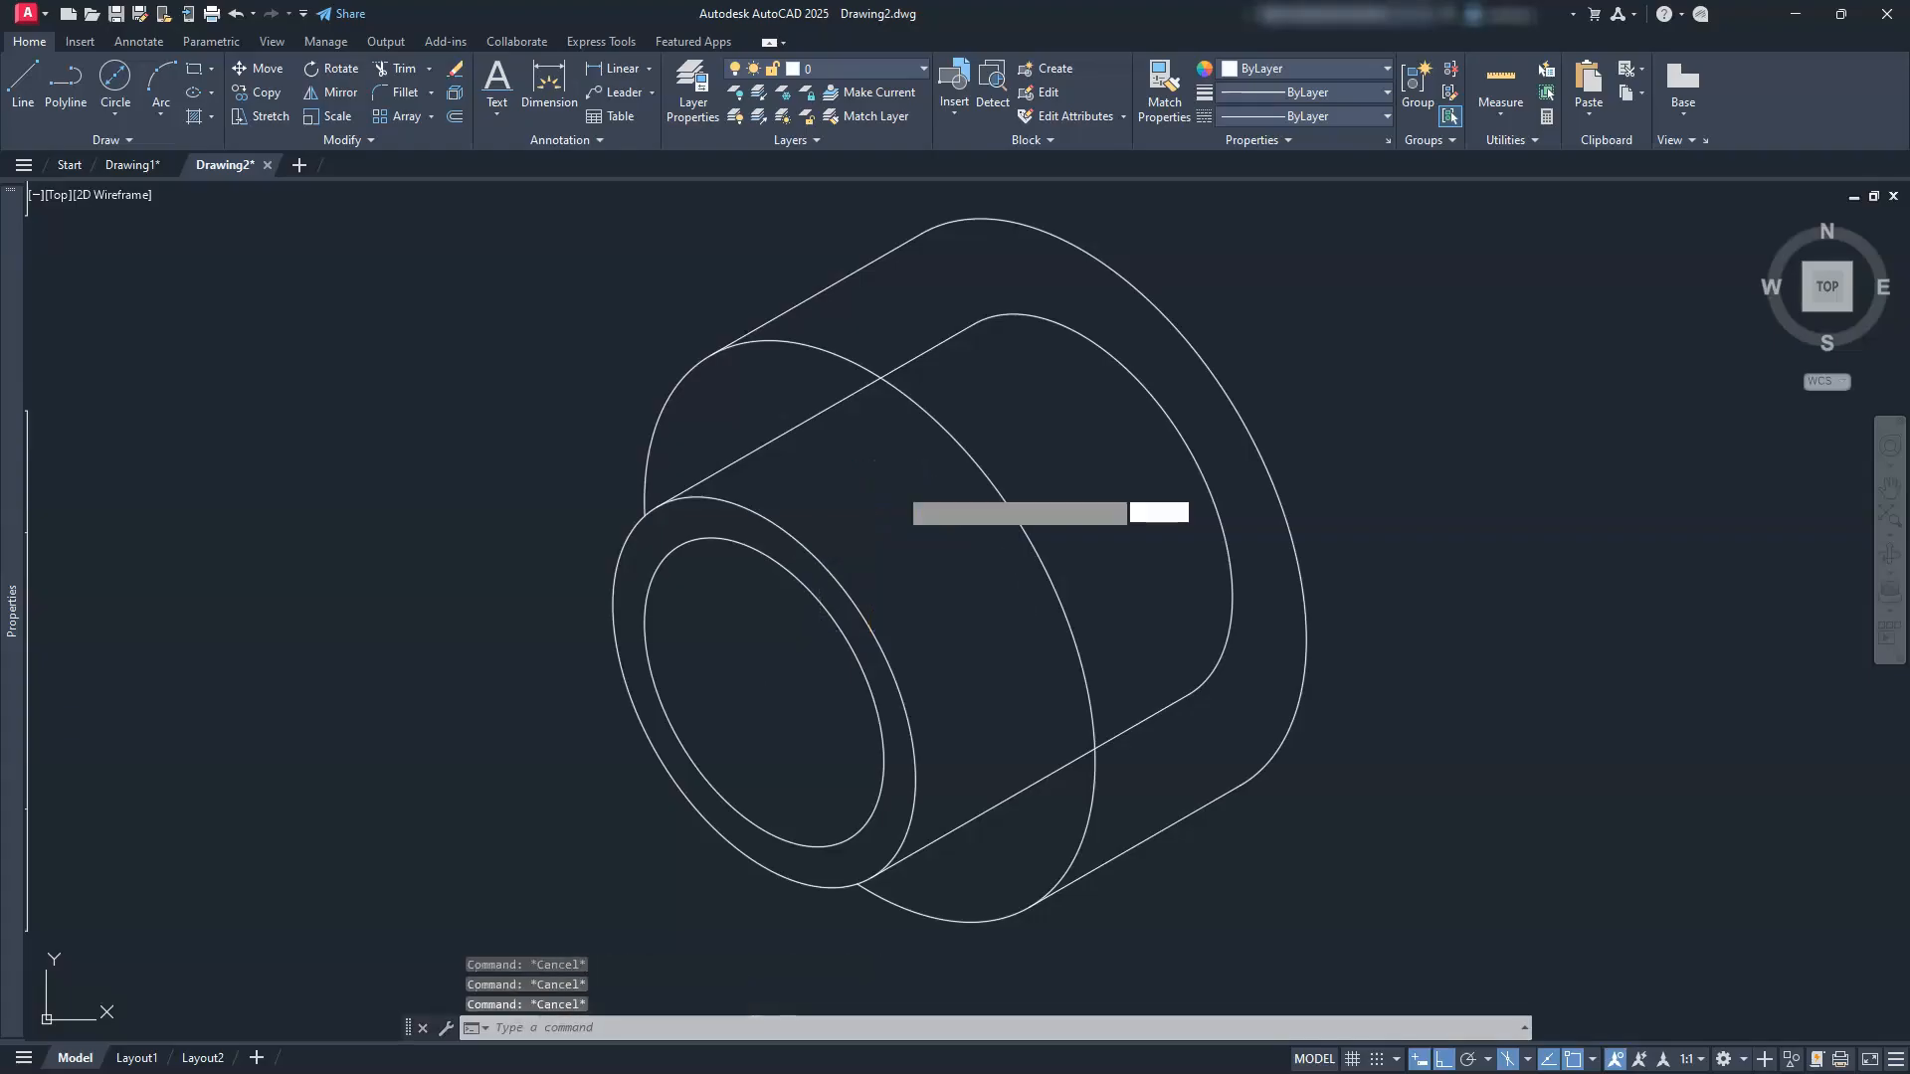
key(Return)
text(I)
key(Return)
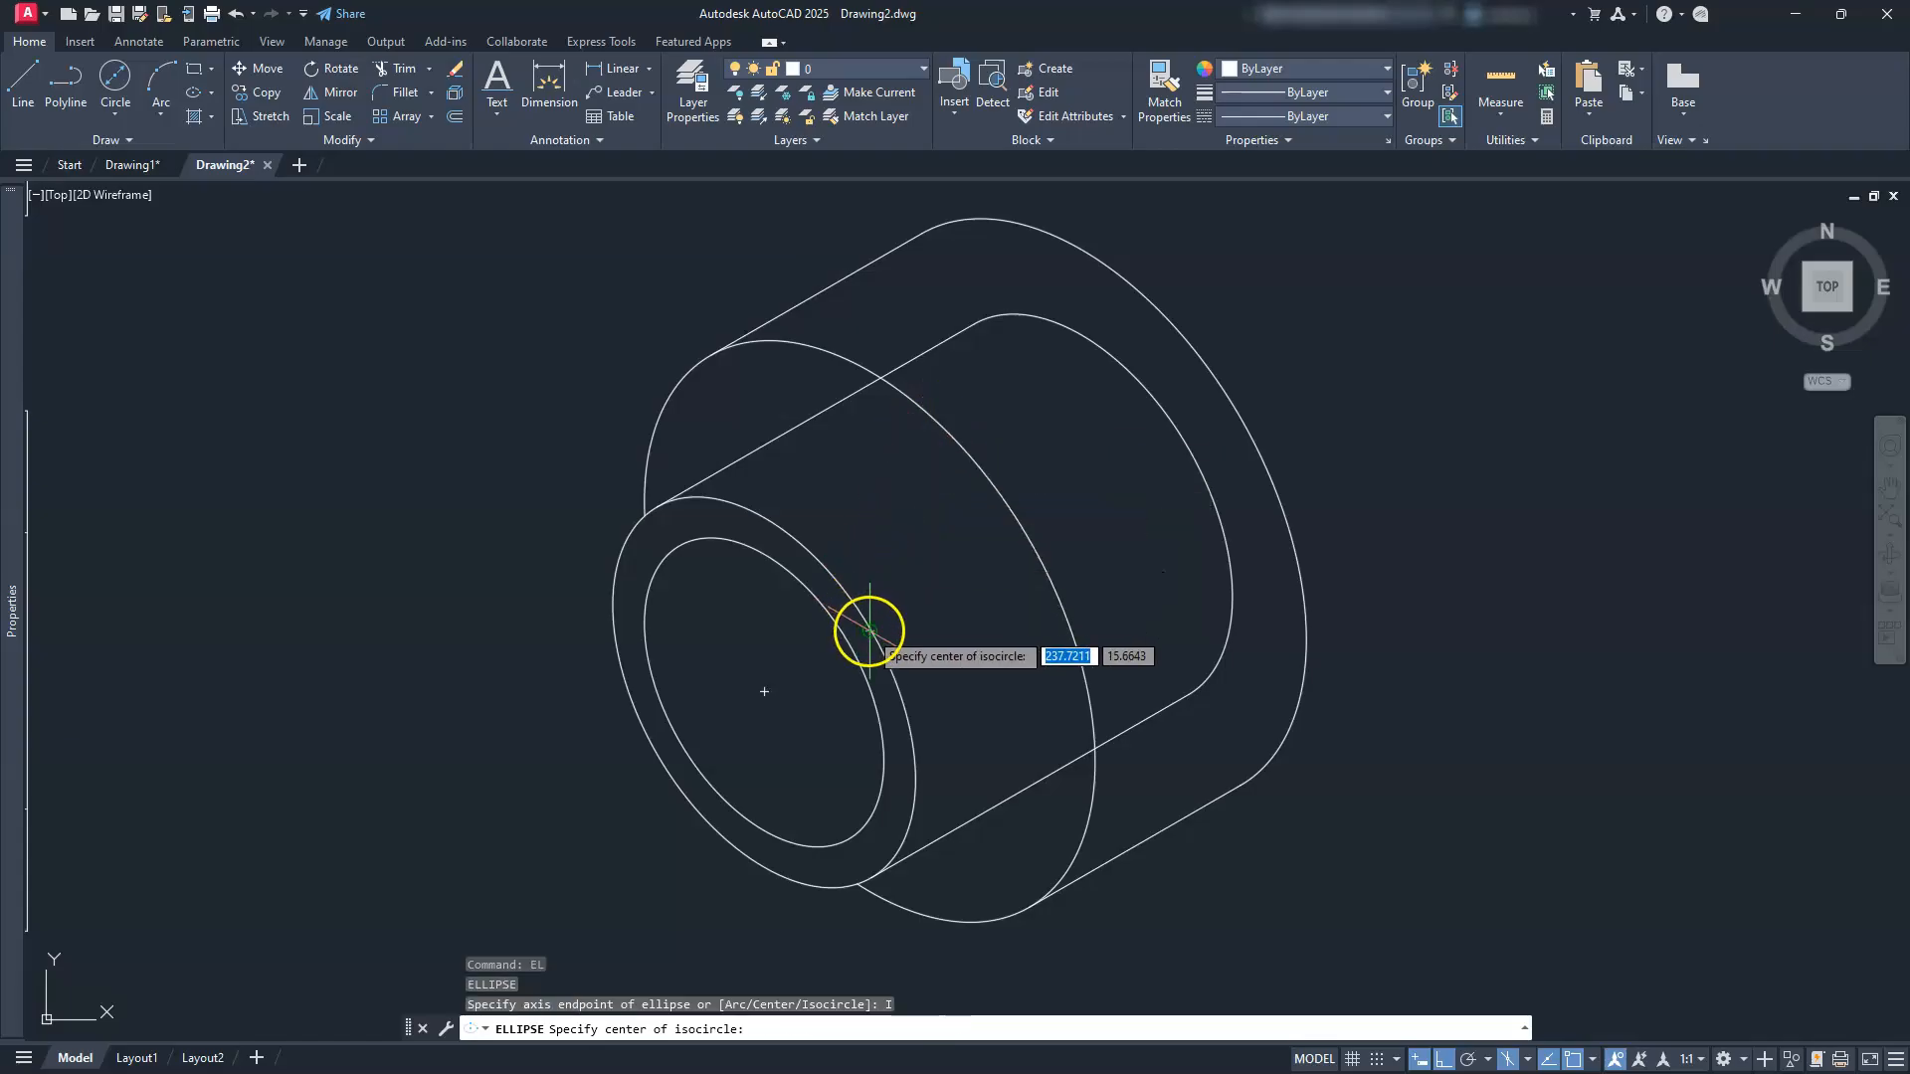
click(870, 631)
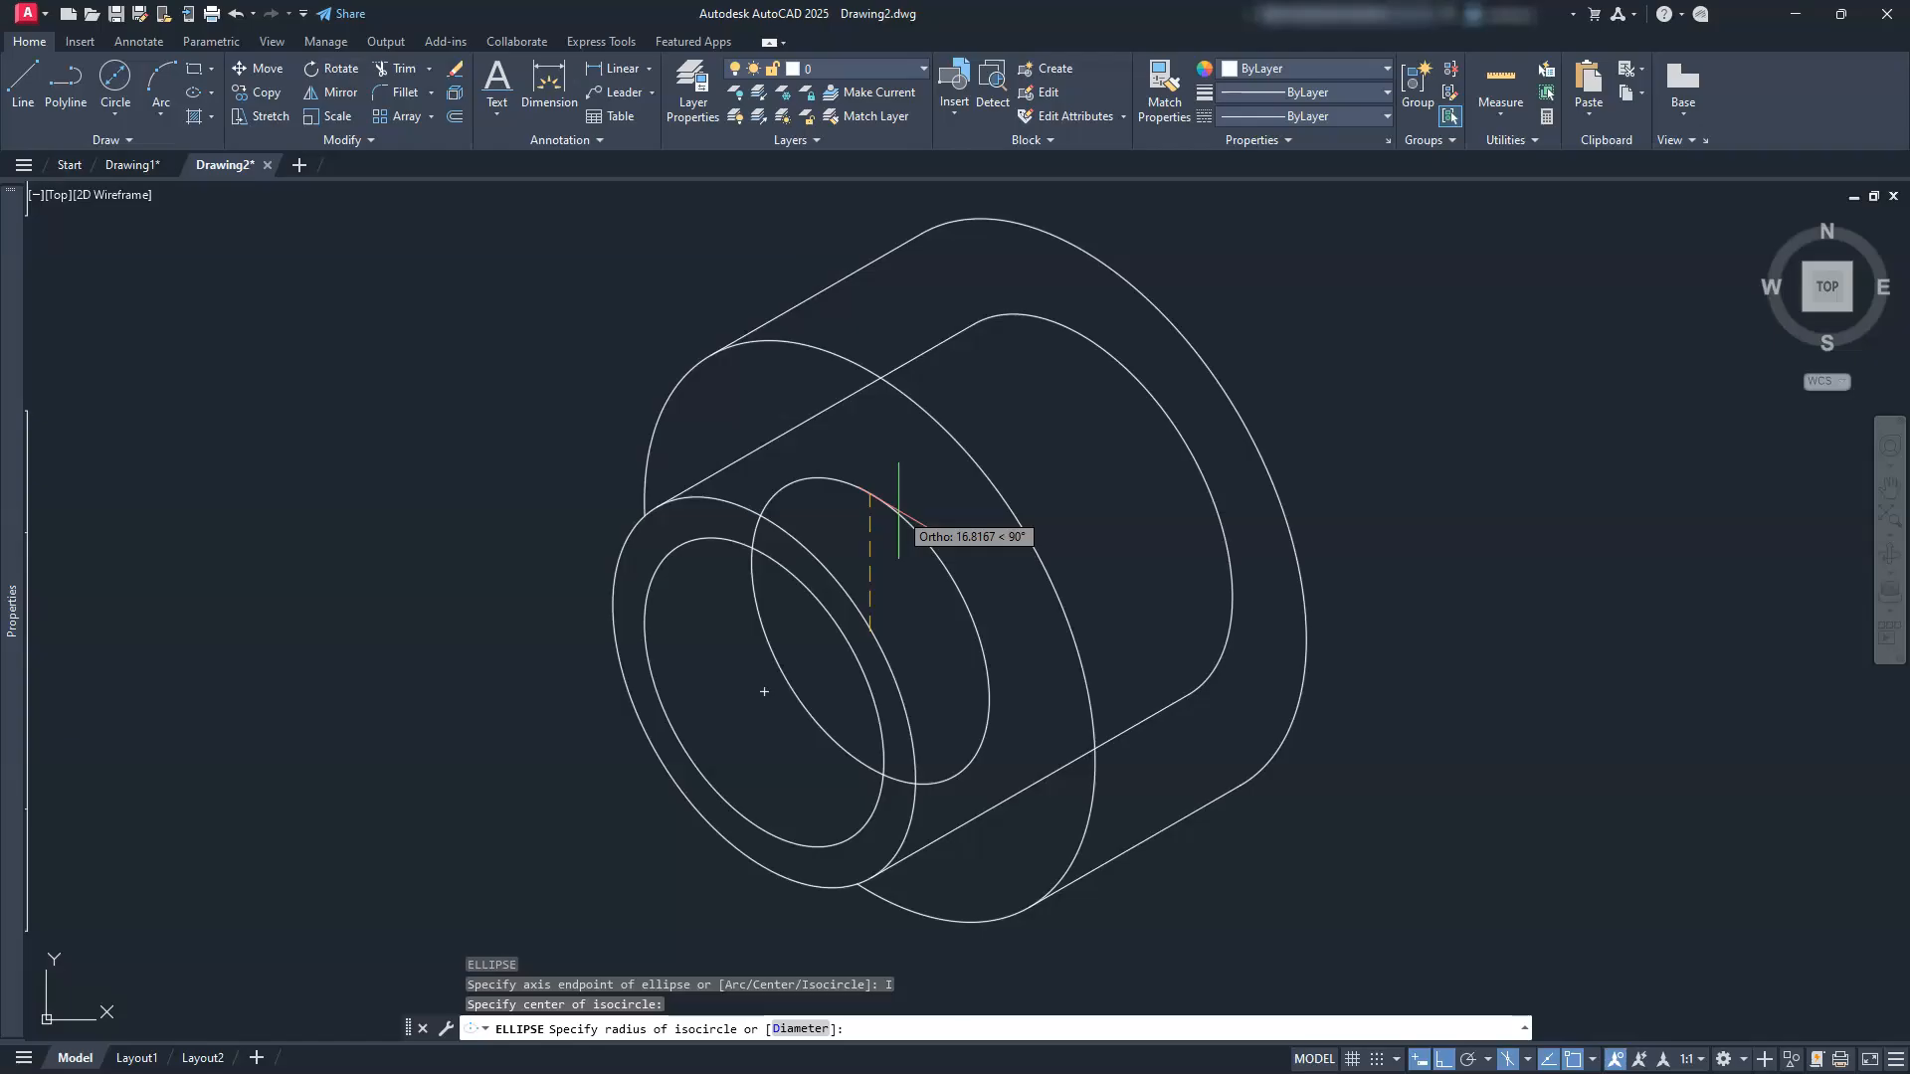
text(D)
key(Return)
text(55)
key(Return)
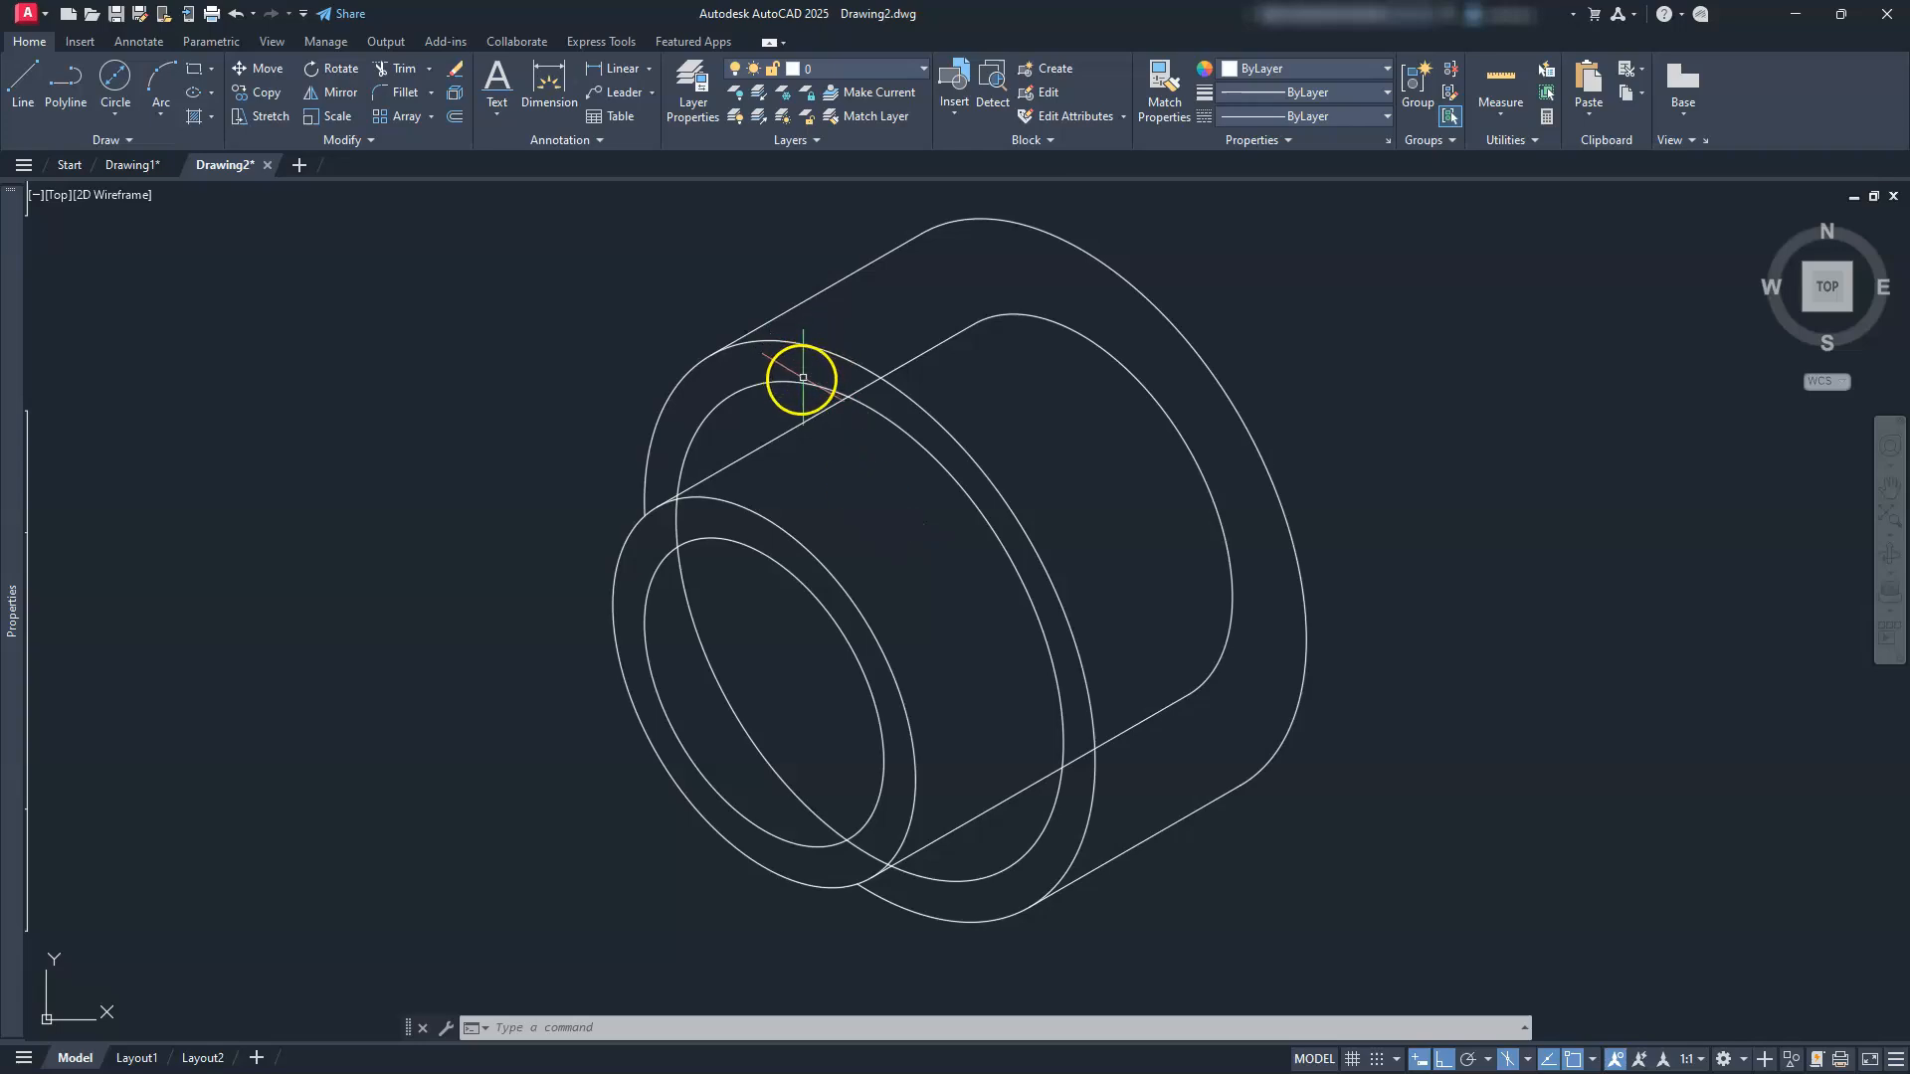
Step: Copy the Ø55 isocircle 5 units along the 30° direction on the top isoplane
click(1533, 1063)
click(1564, 1000)
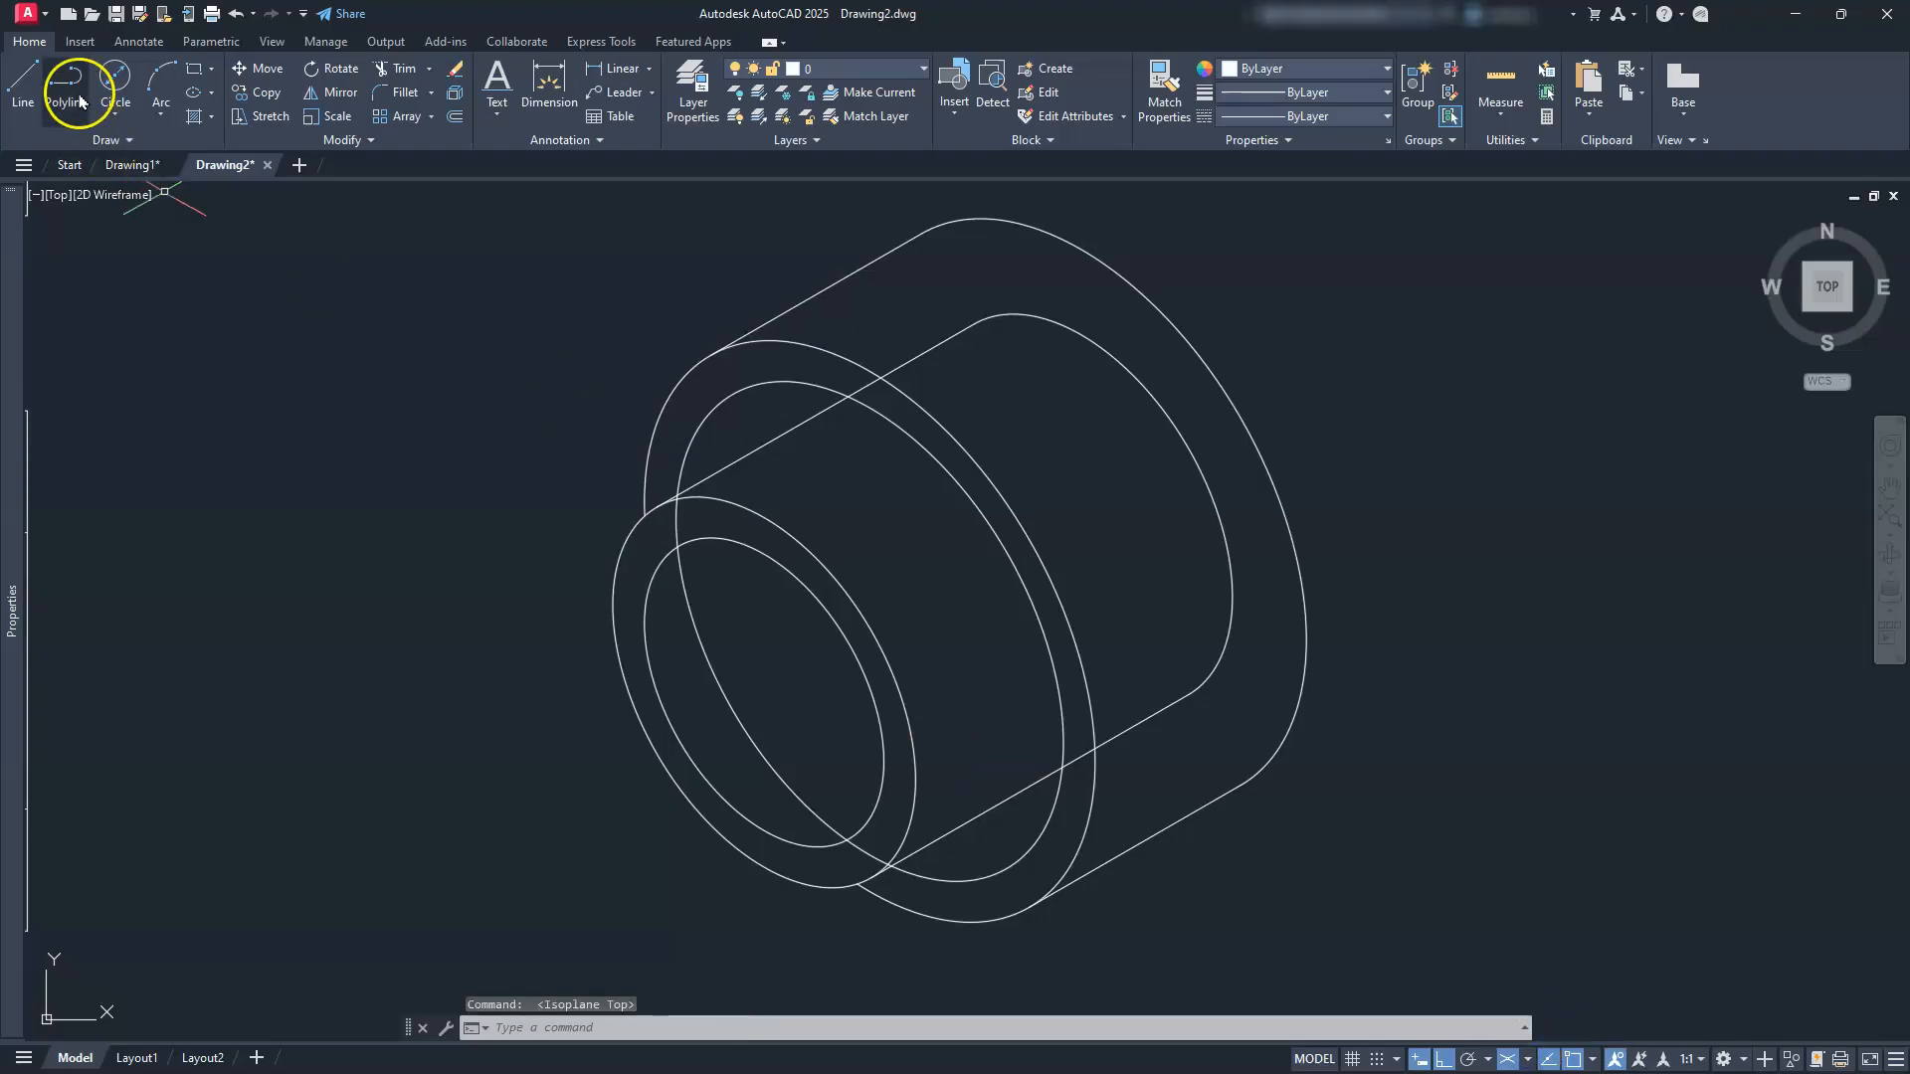
click(271, 97)
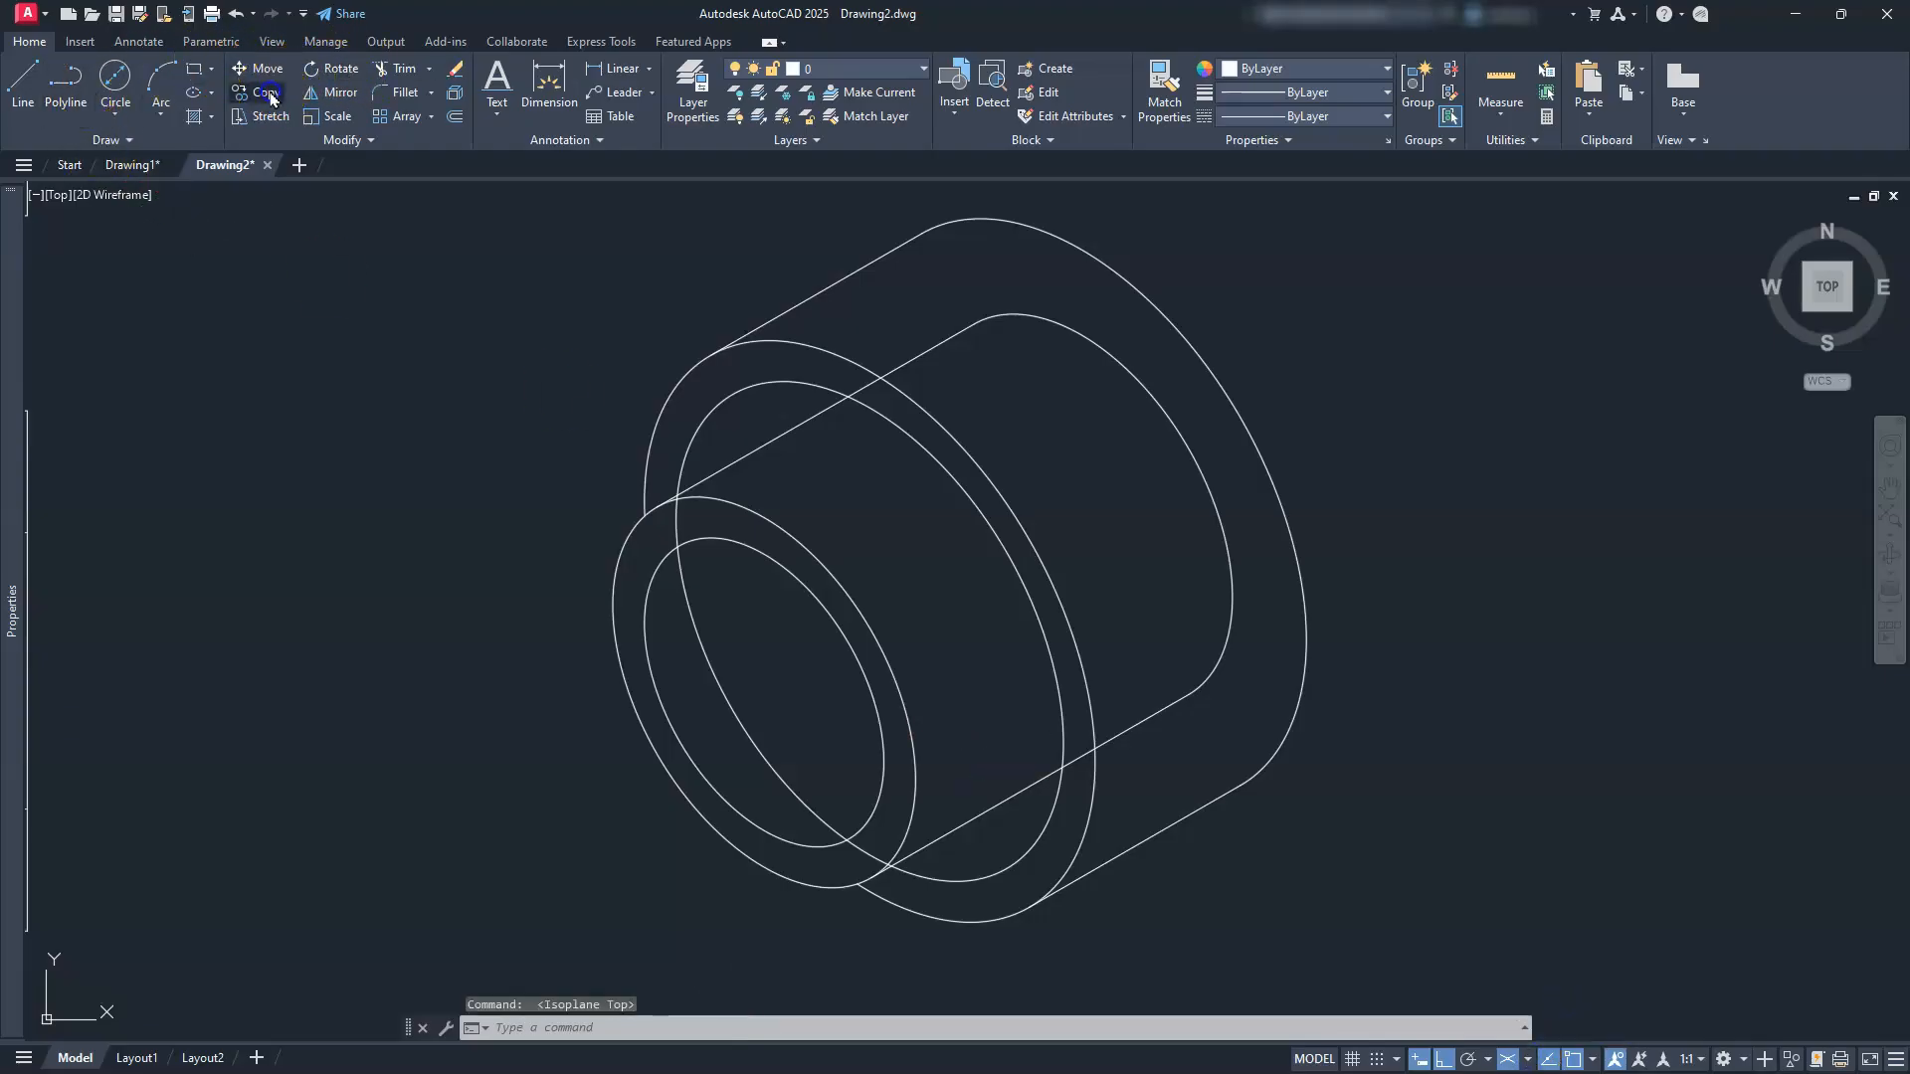
click(916, 439)
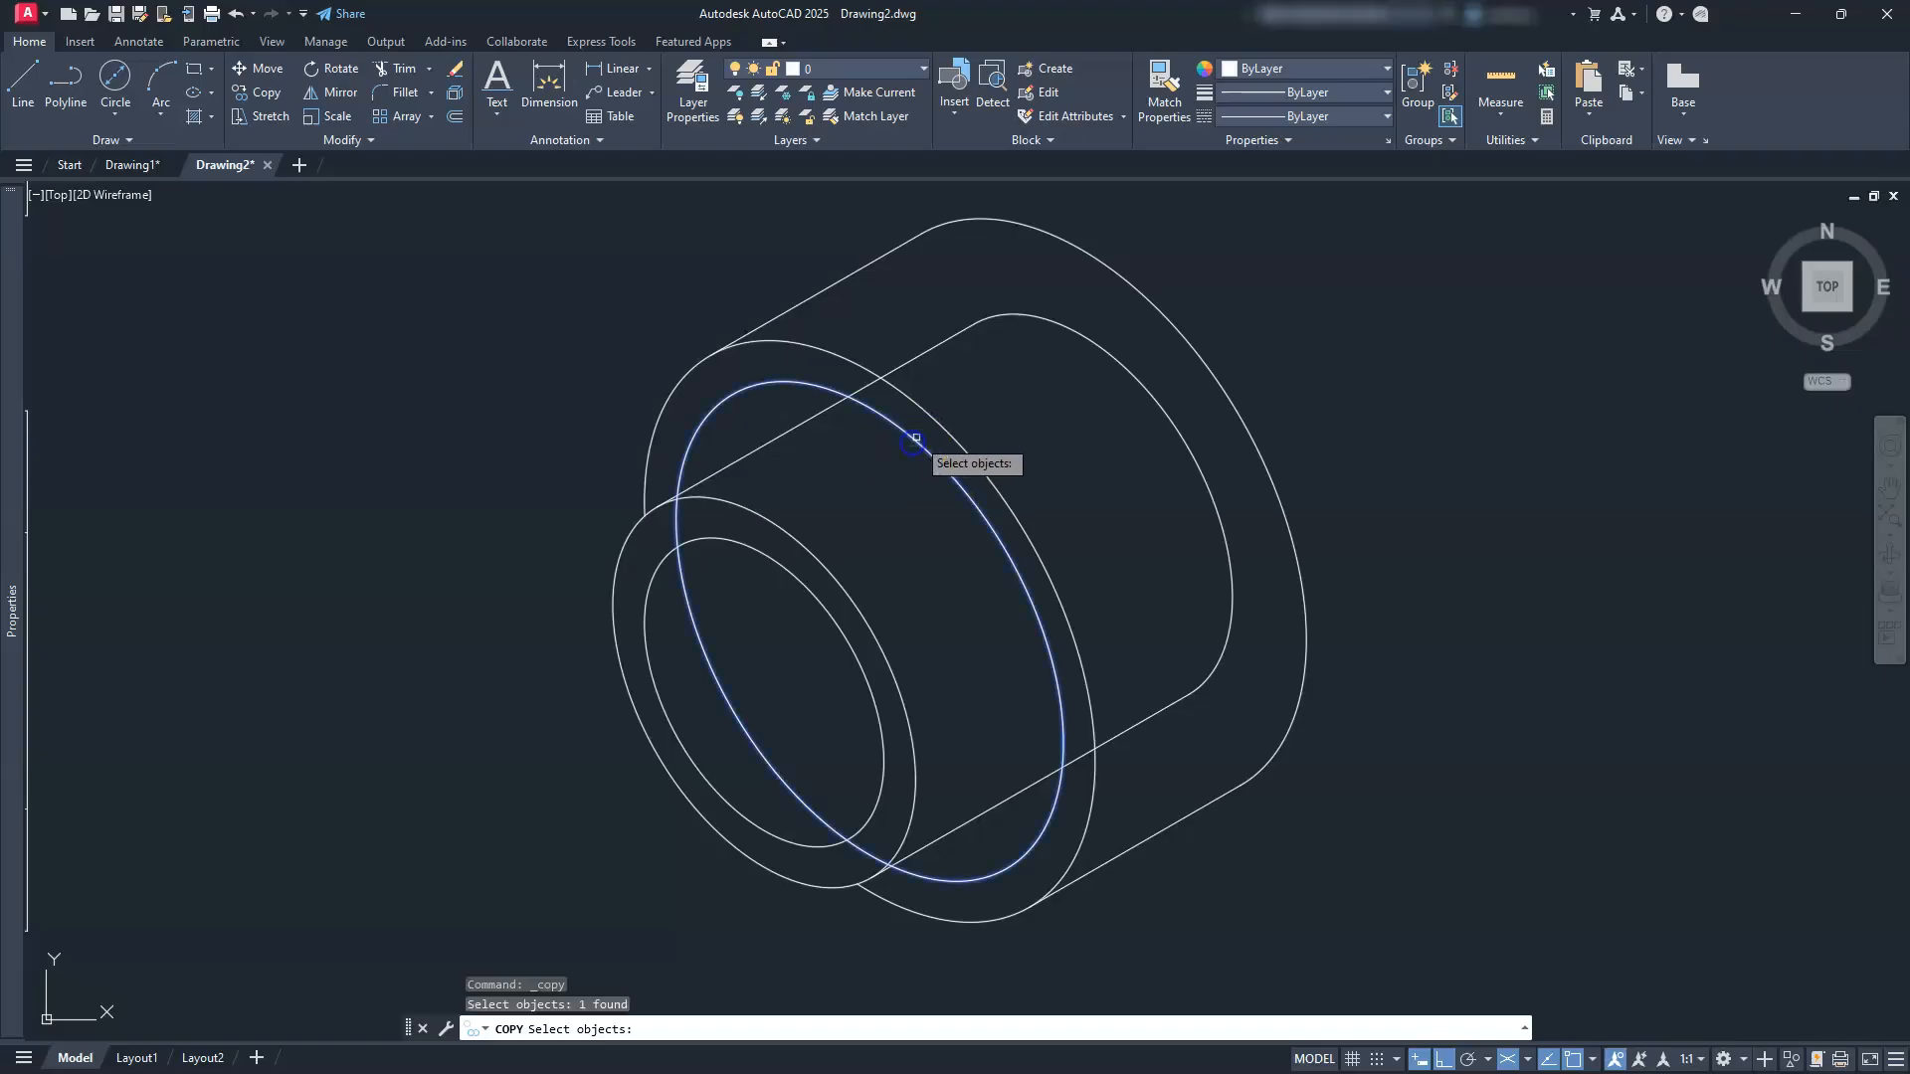
key(Return)
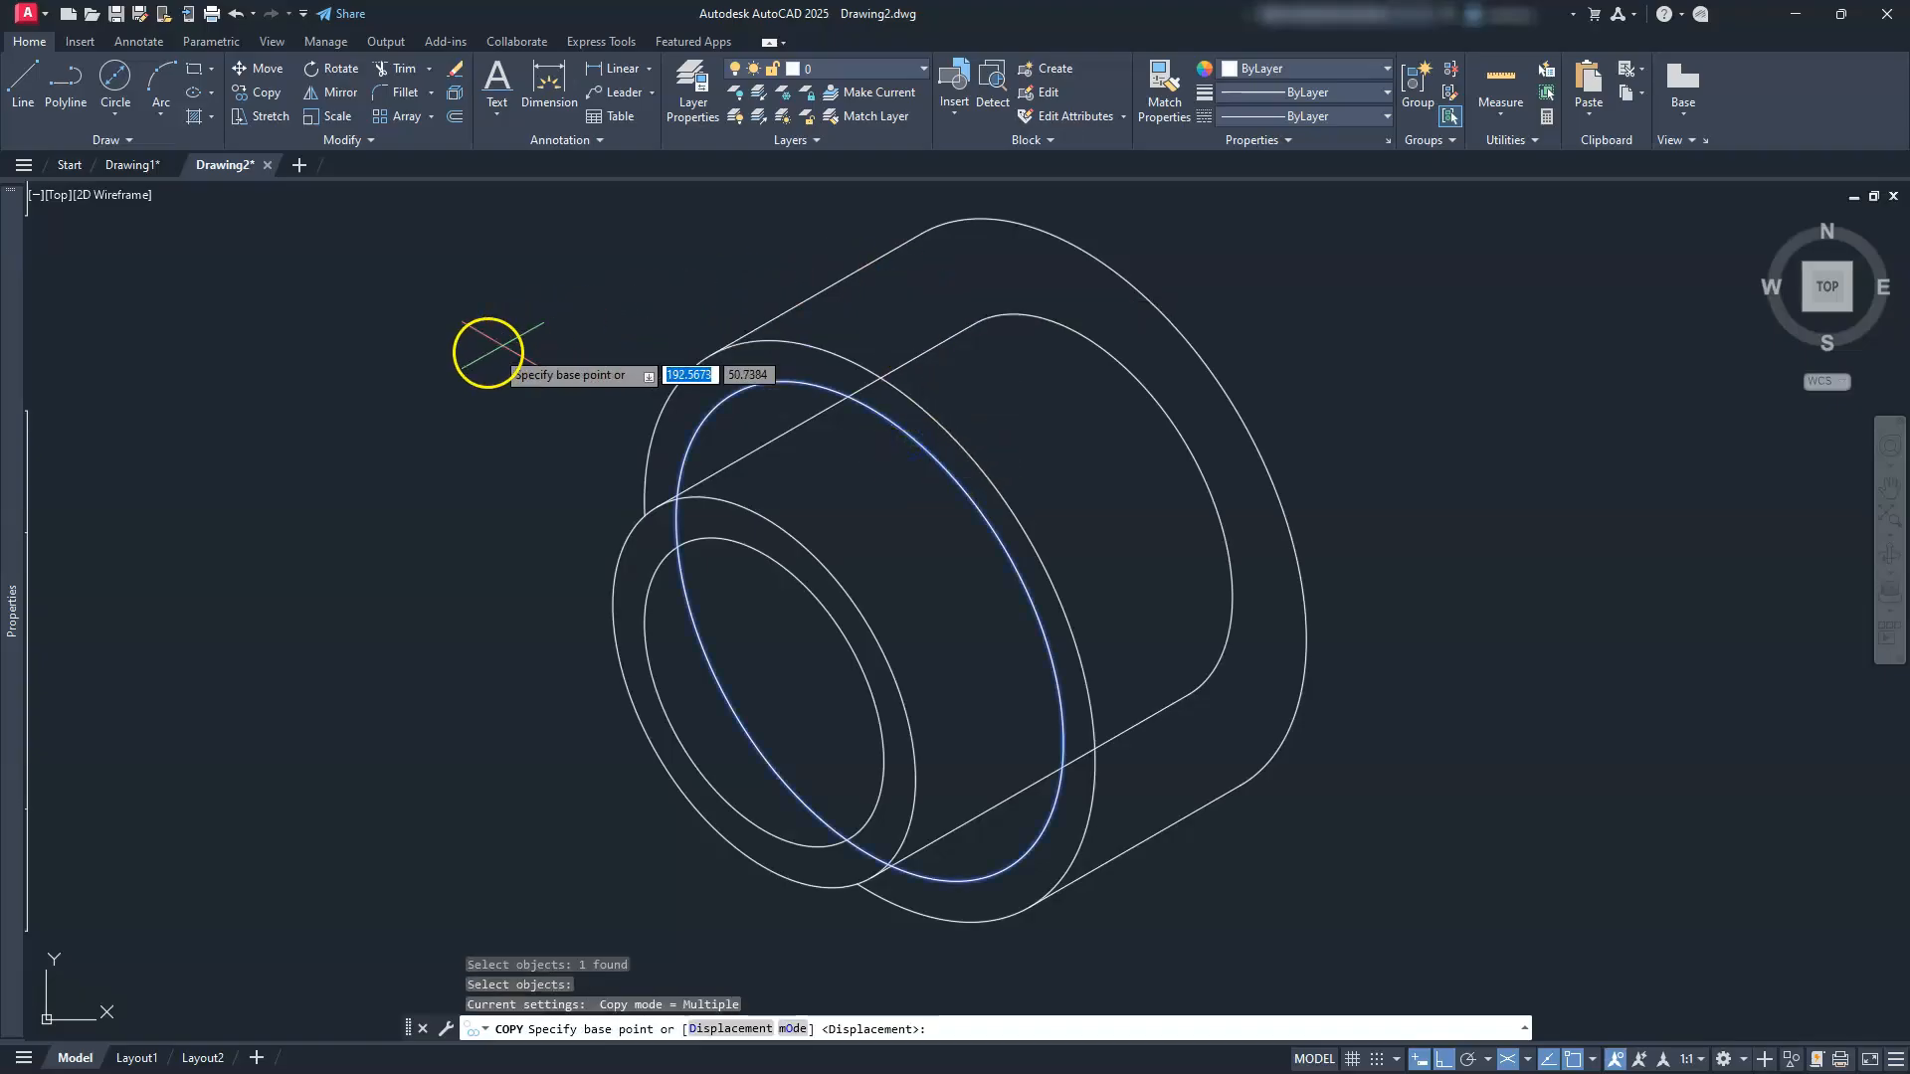
click(460, 366)
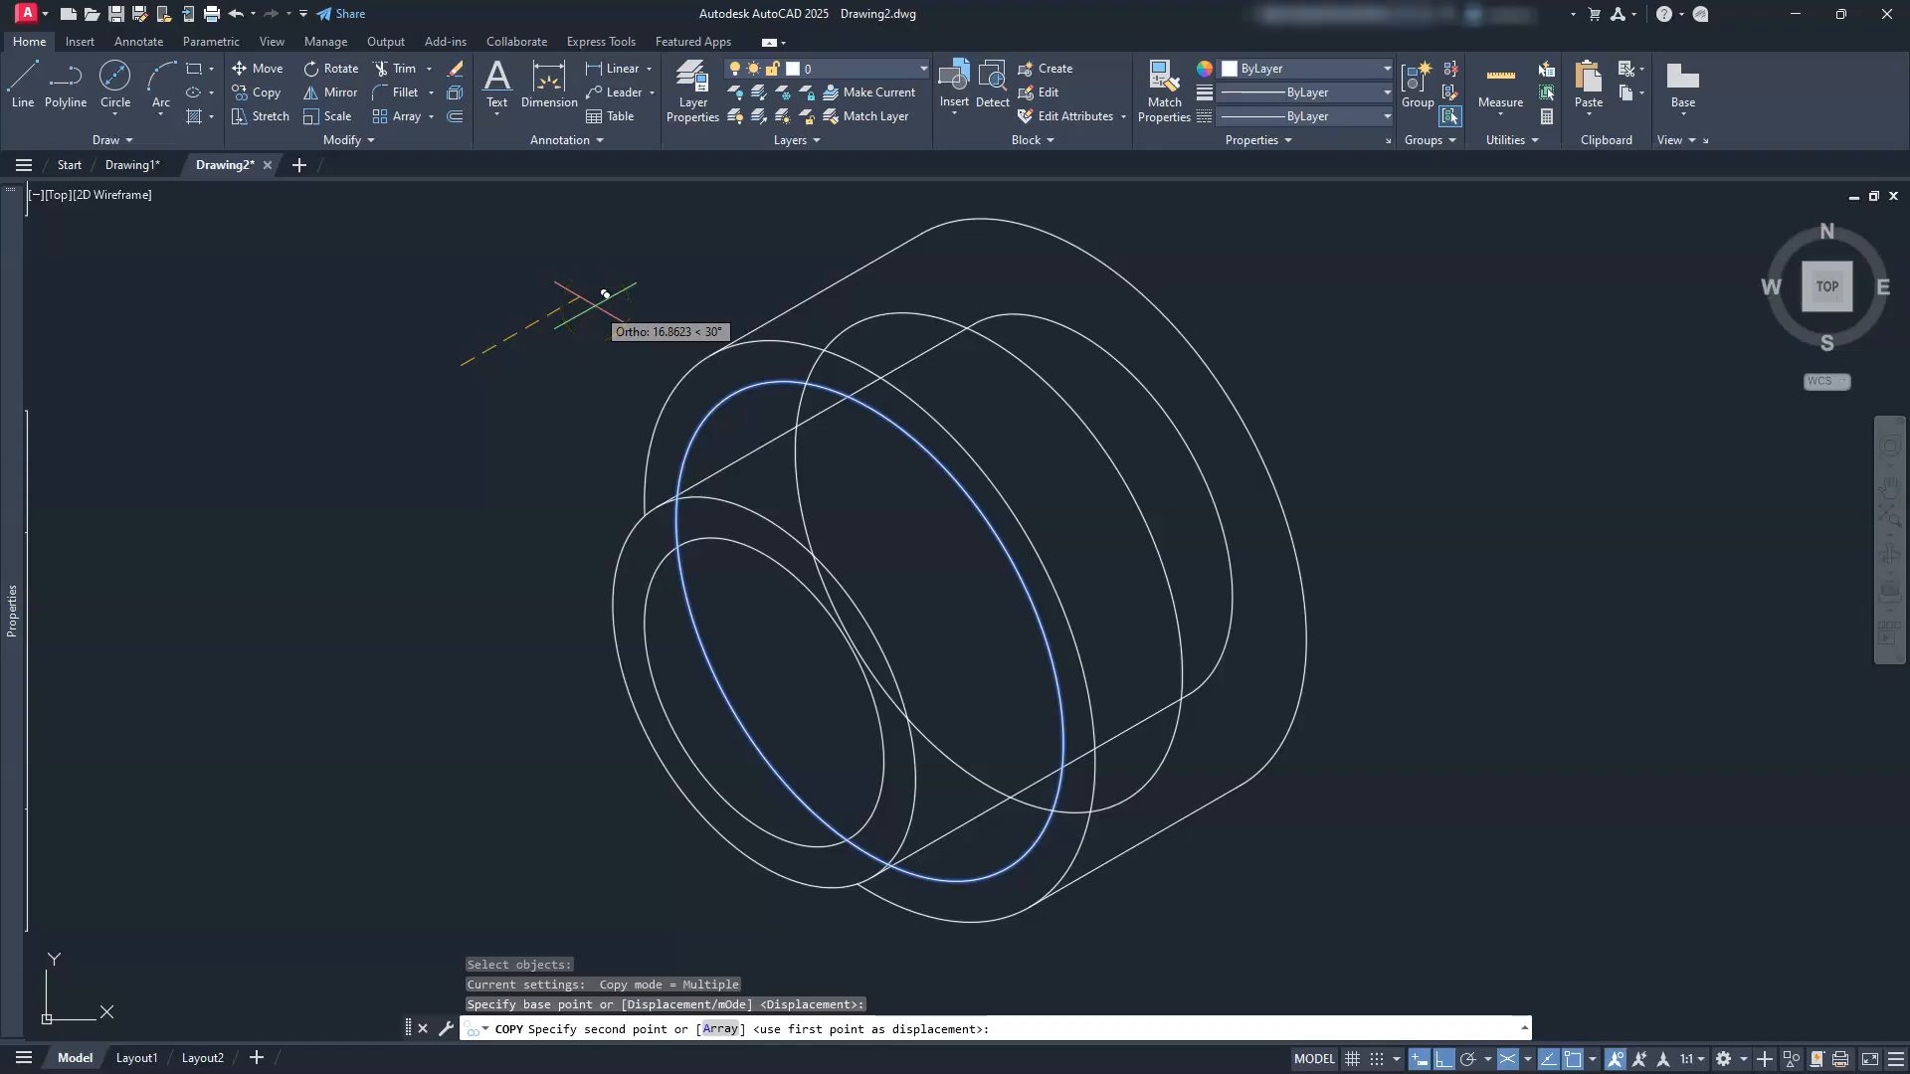
text(5)
key(Return)
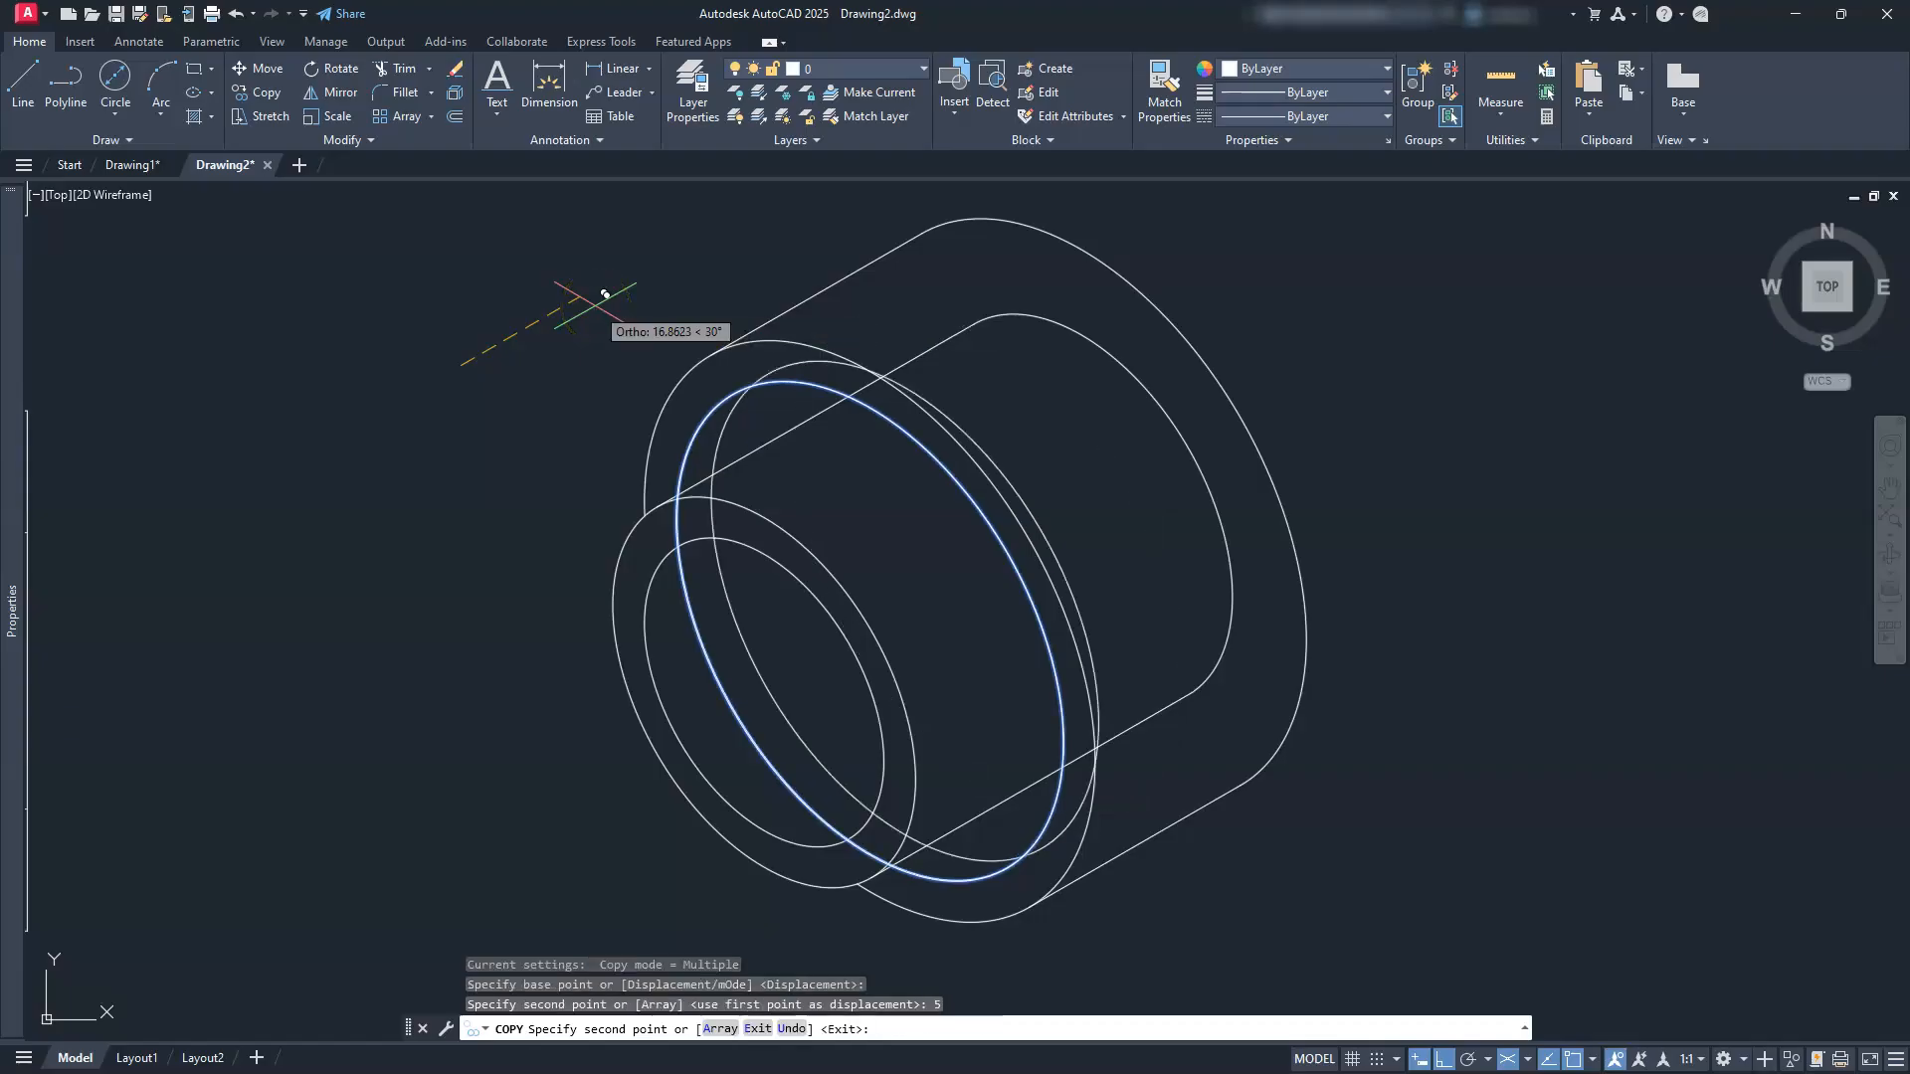
key(Escape)
key(Escape)
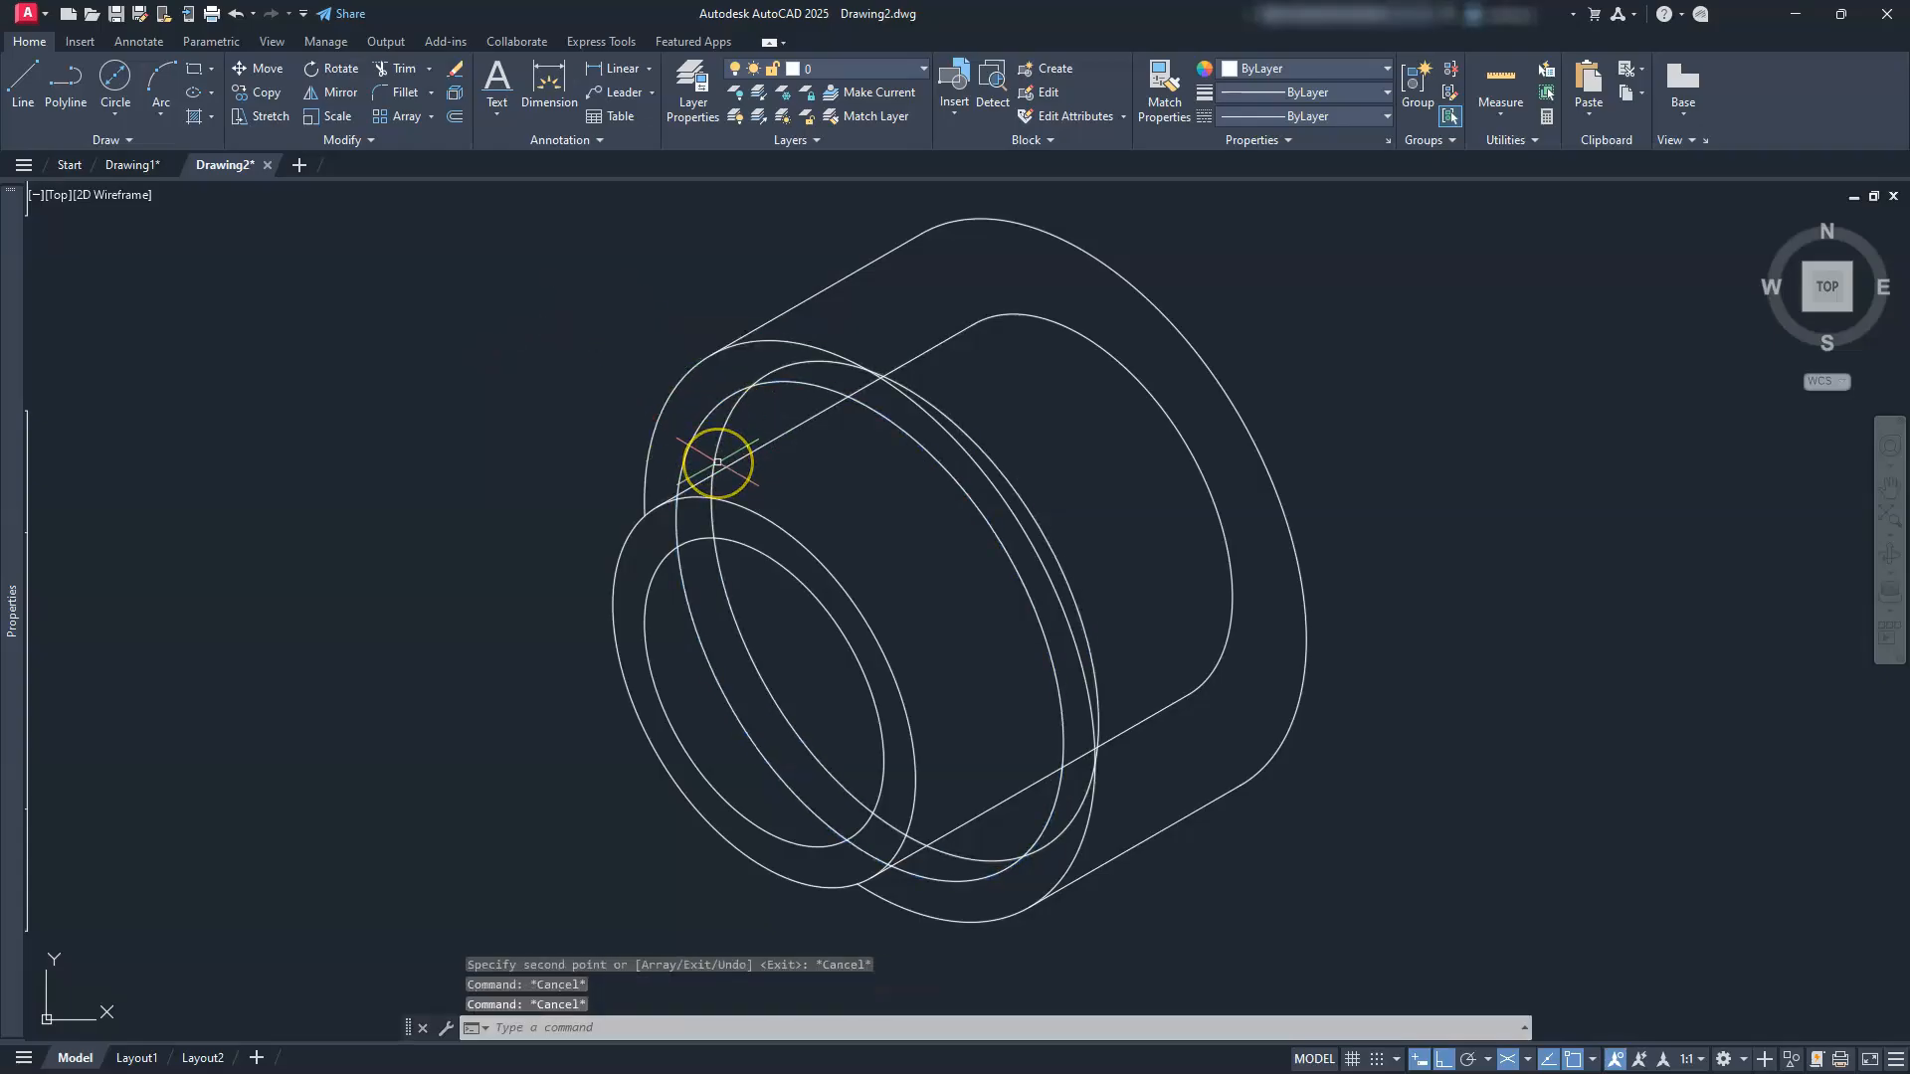
scroll(718, 462, up, 2)
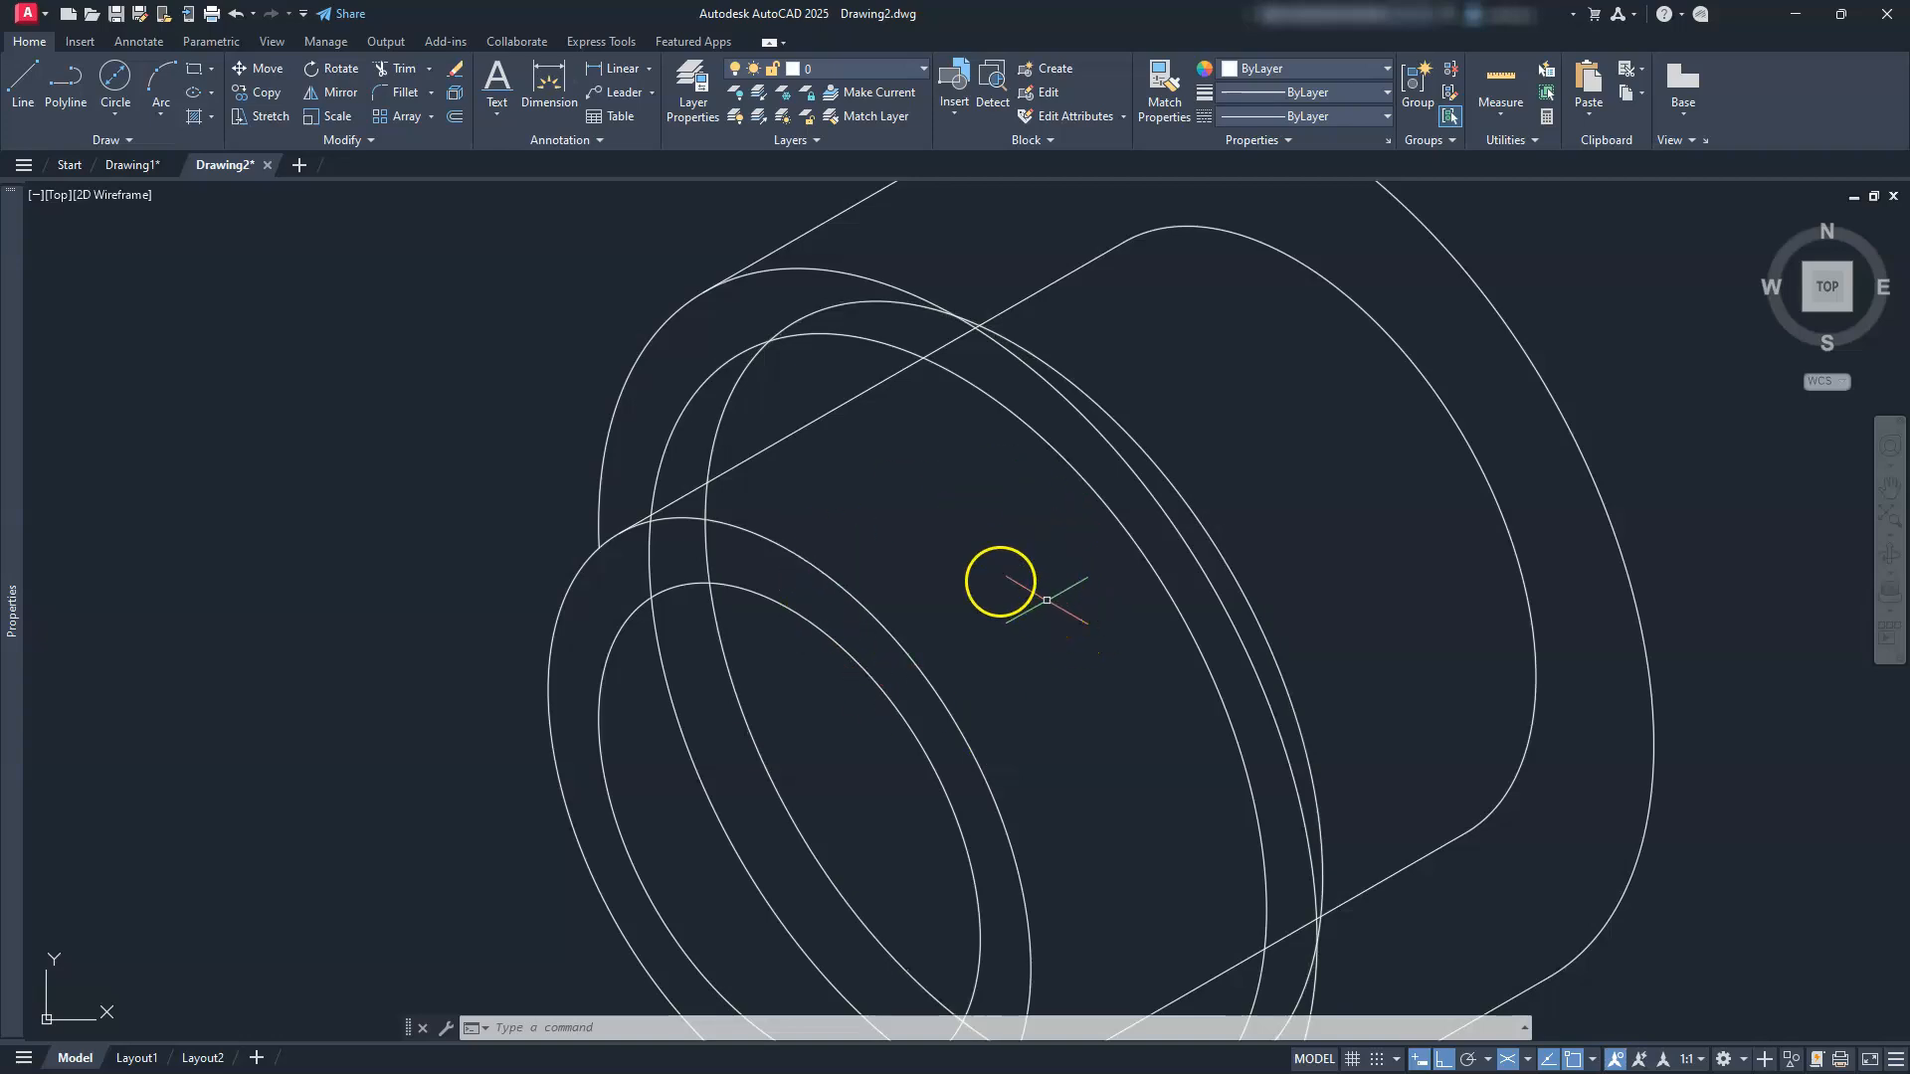
Step: Draw a Ø43 isocircle on the left isoplane, centred on the copied Ø55 face
click(1528, 1062)
click(1573, 961)
text(EL)
key(Return)
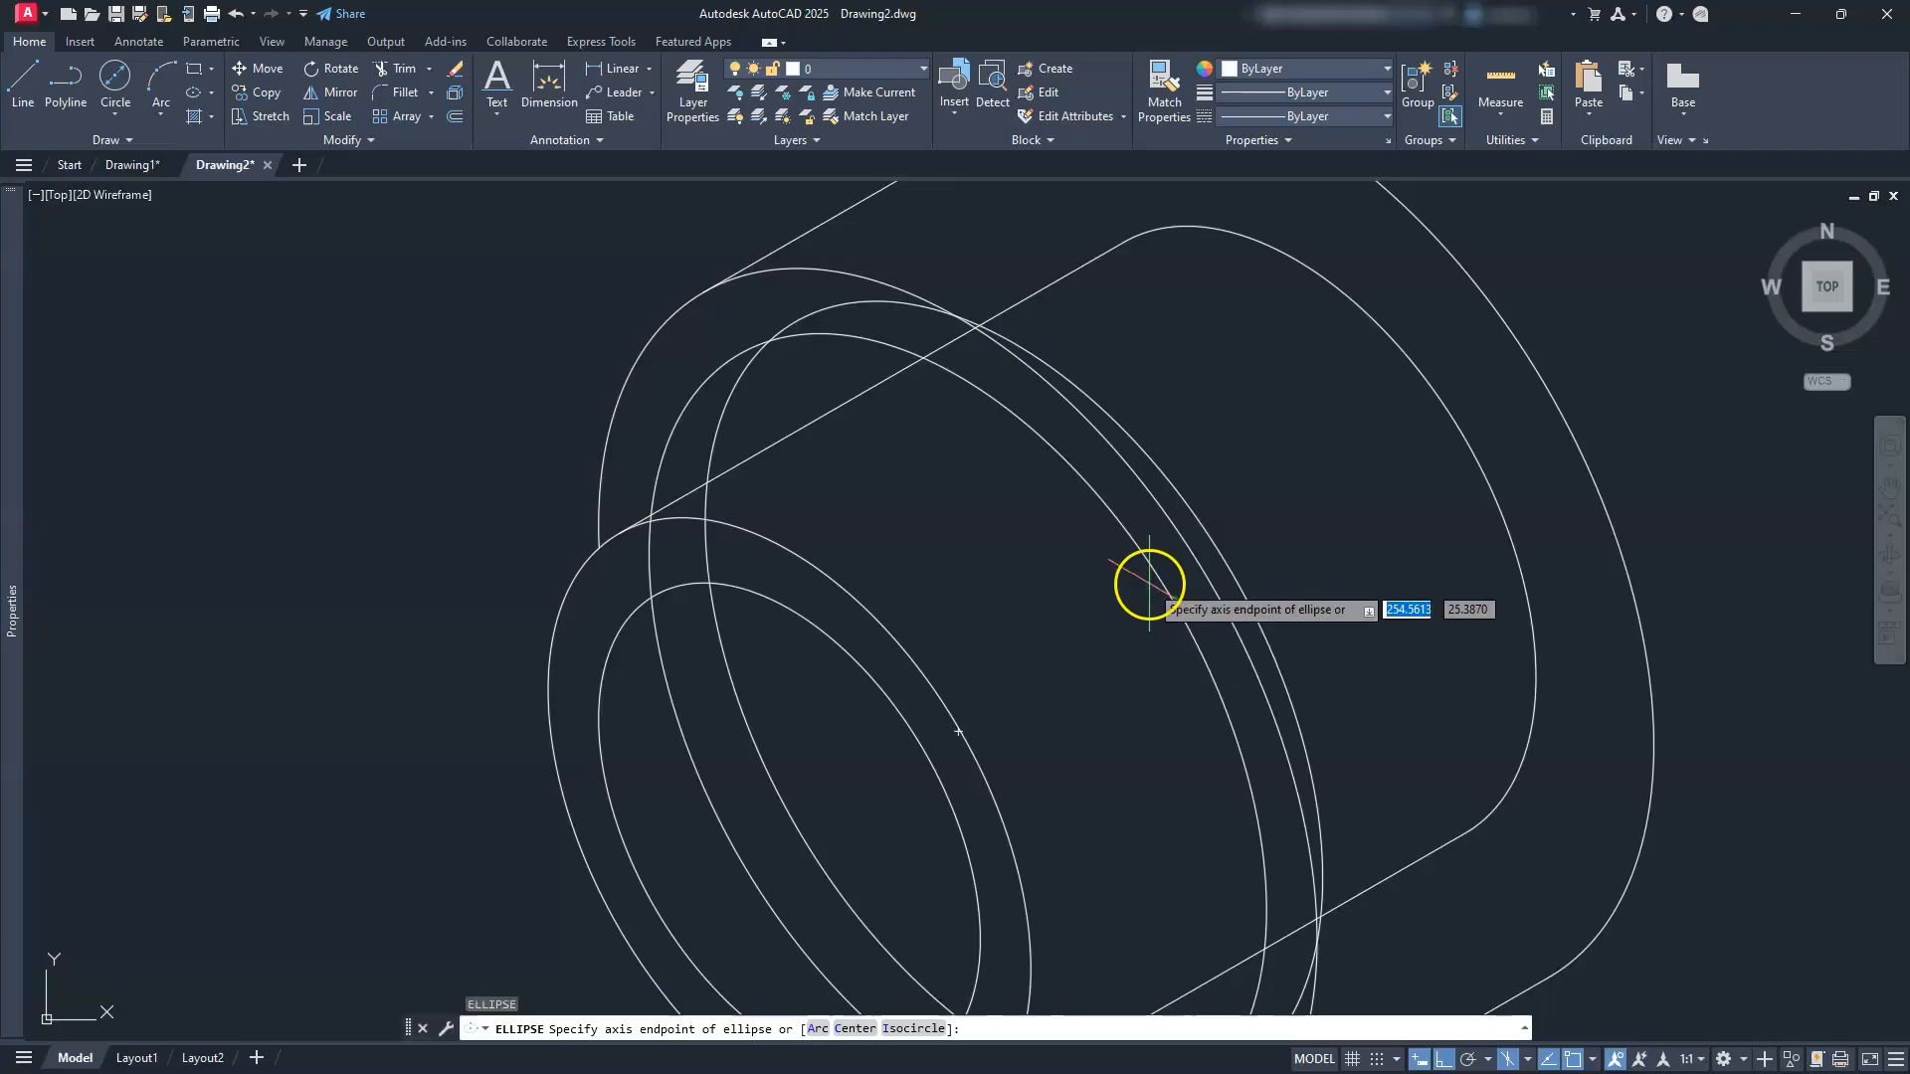
text(I)
key(Return)
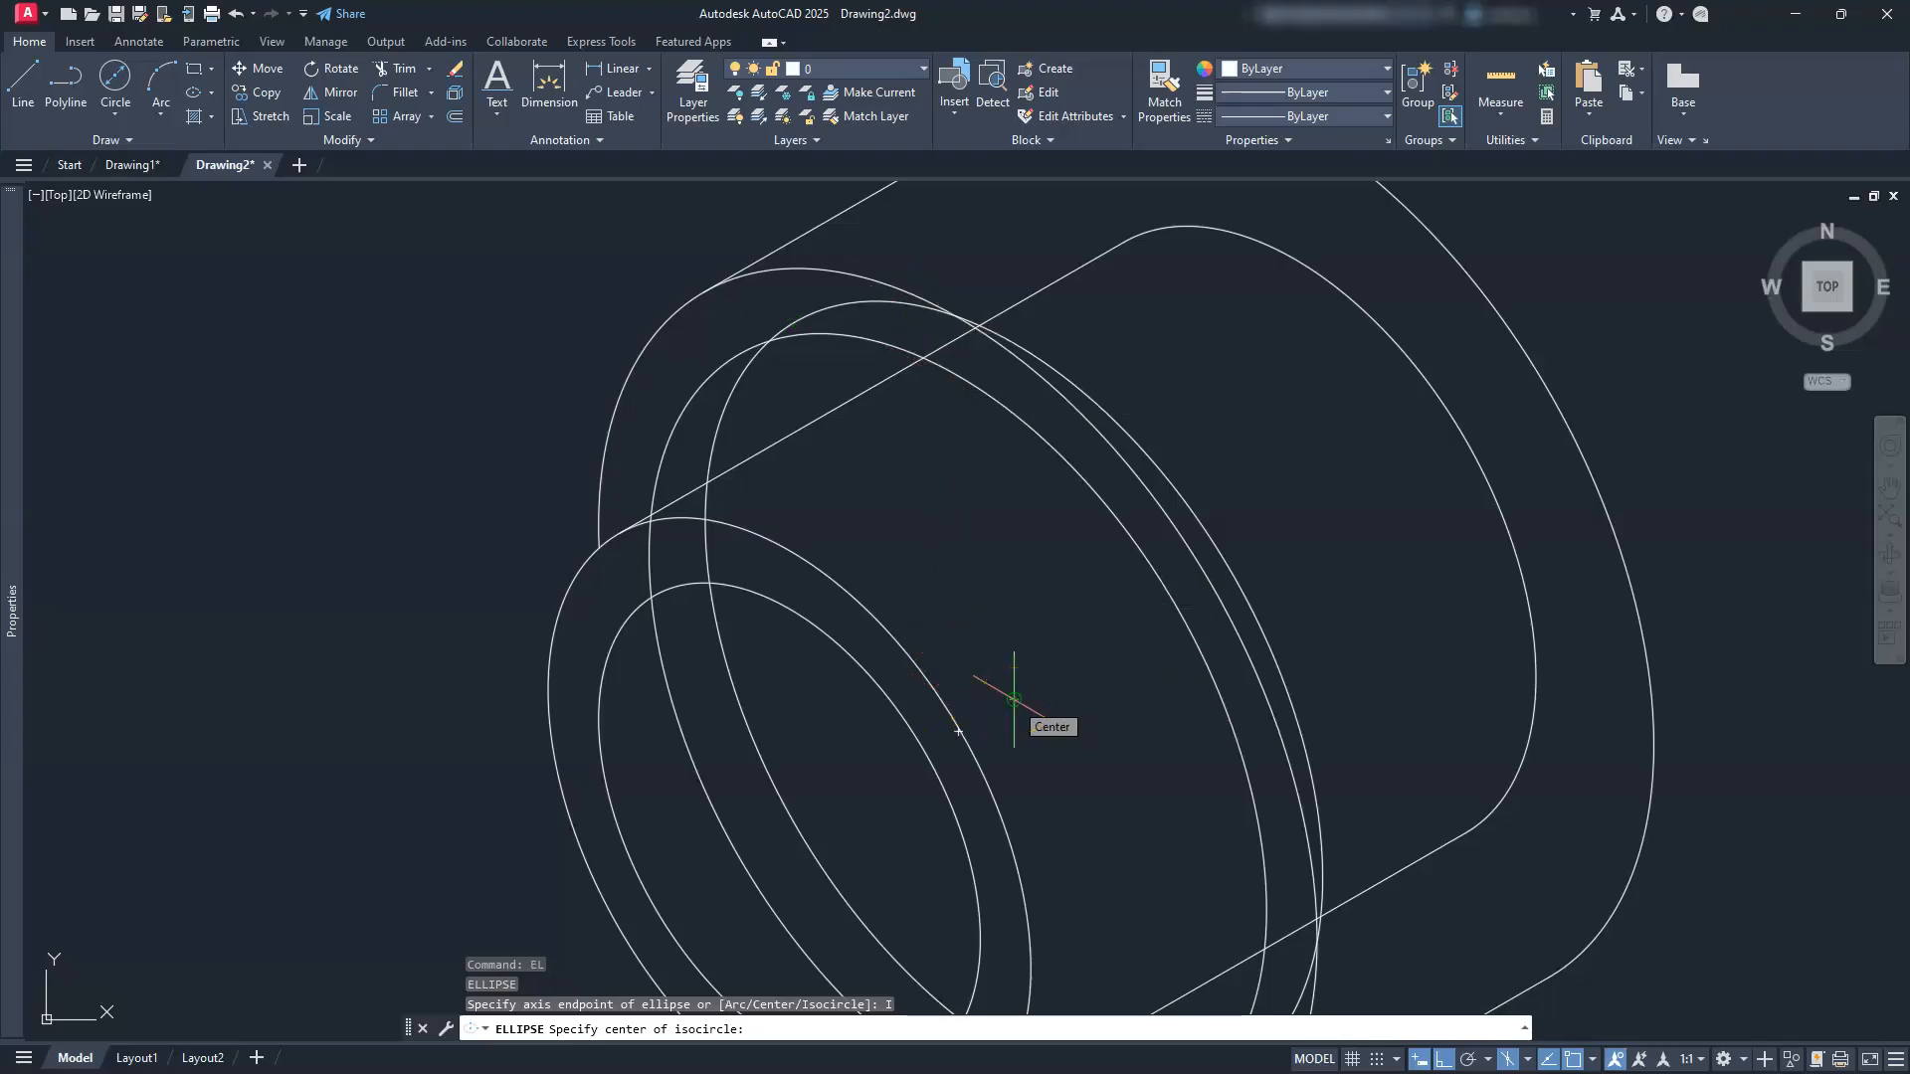
click(1014, 699)
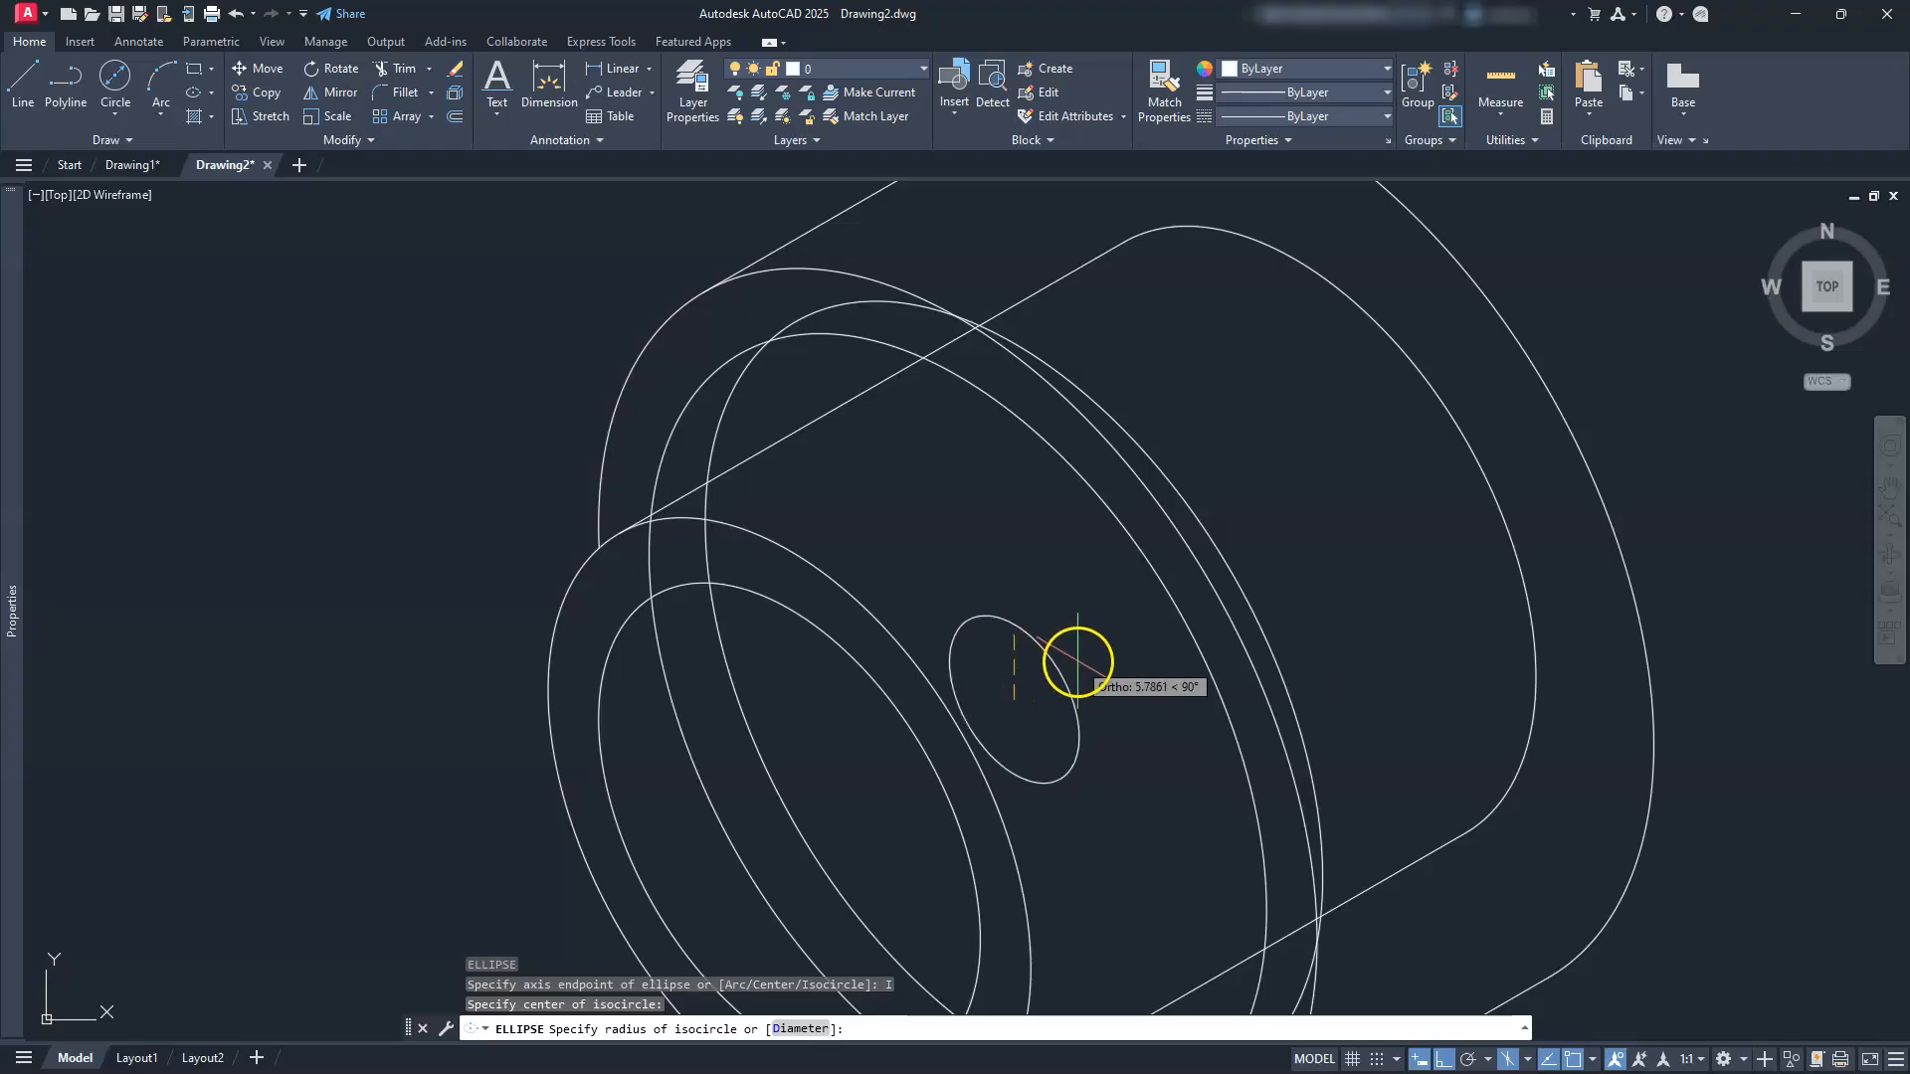
text(d)
key(Return)
text(43)
key(Return)
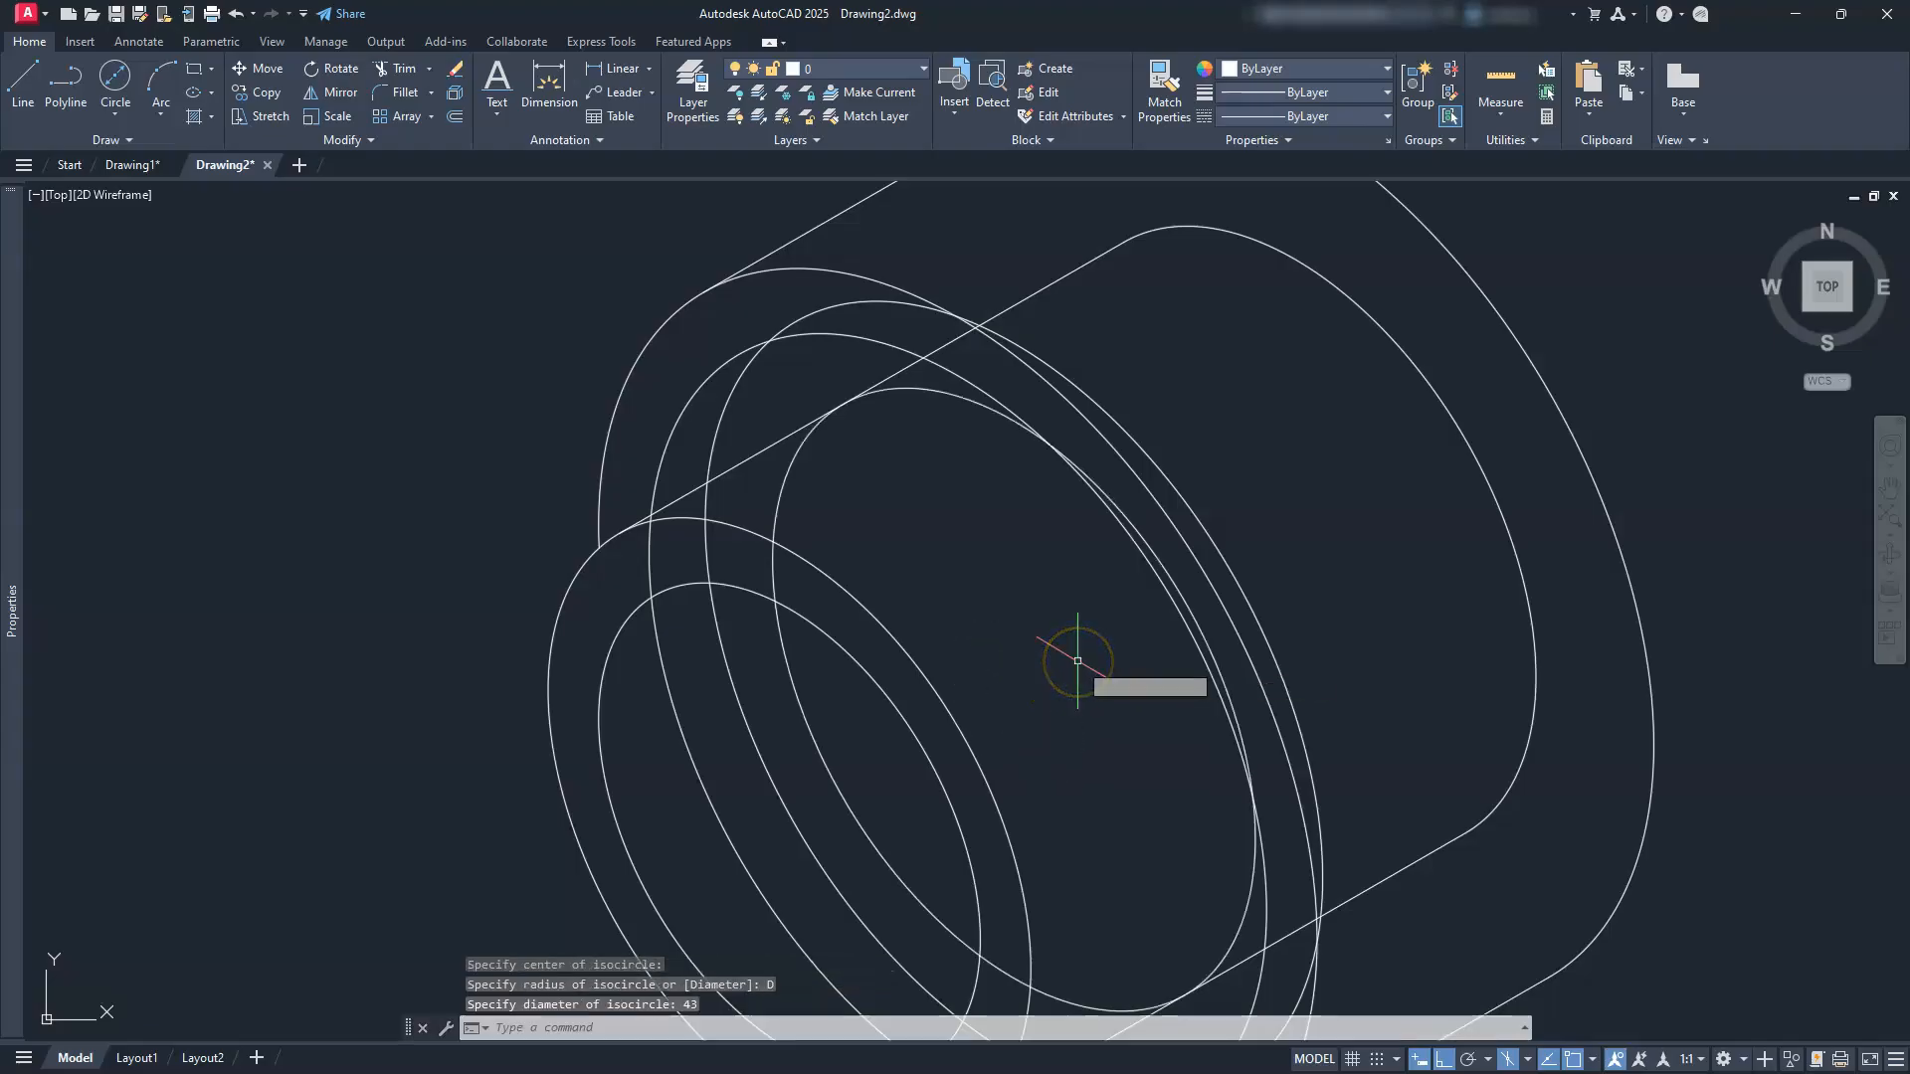
key(Escape)
key(Escape)
key(Escape)
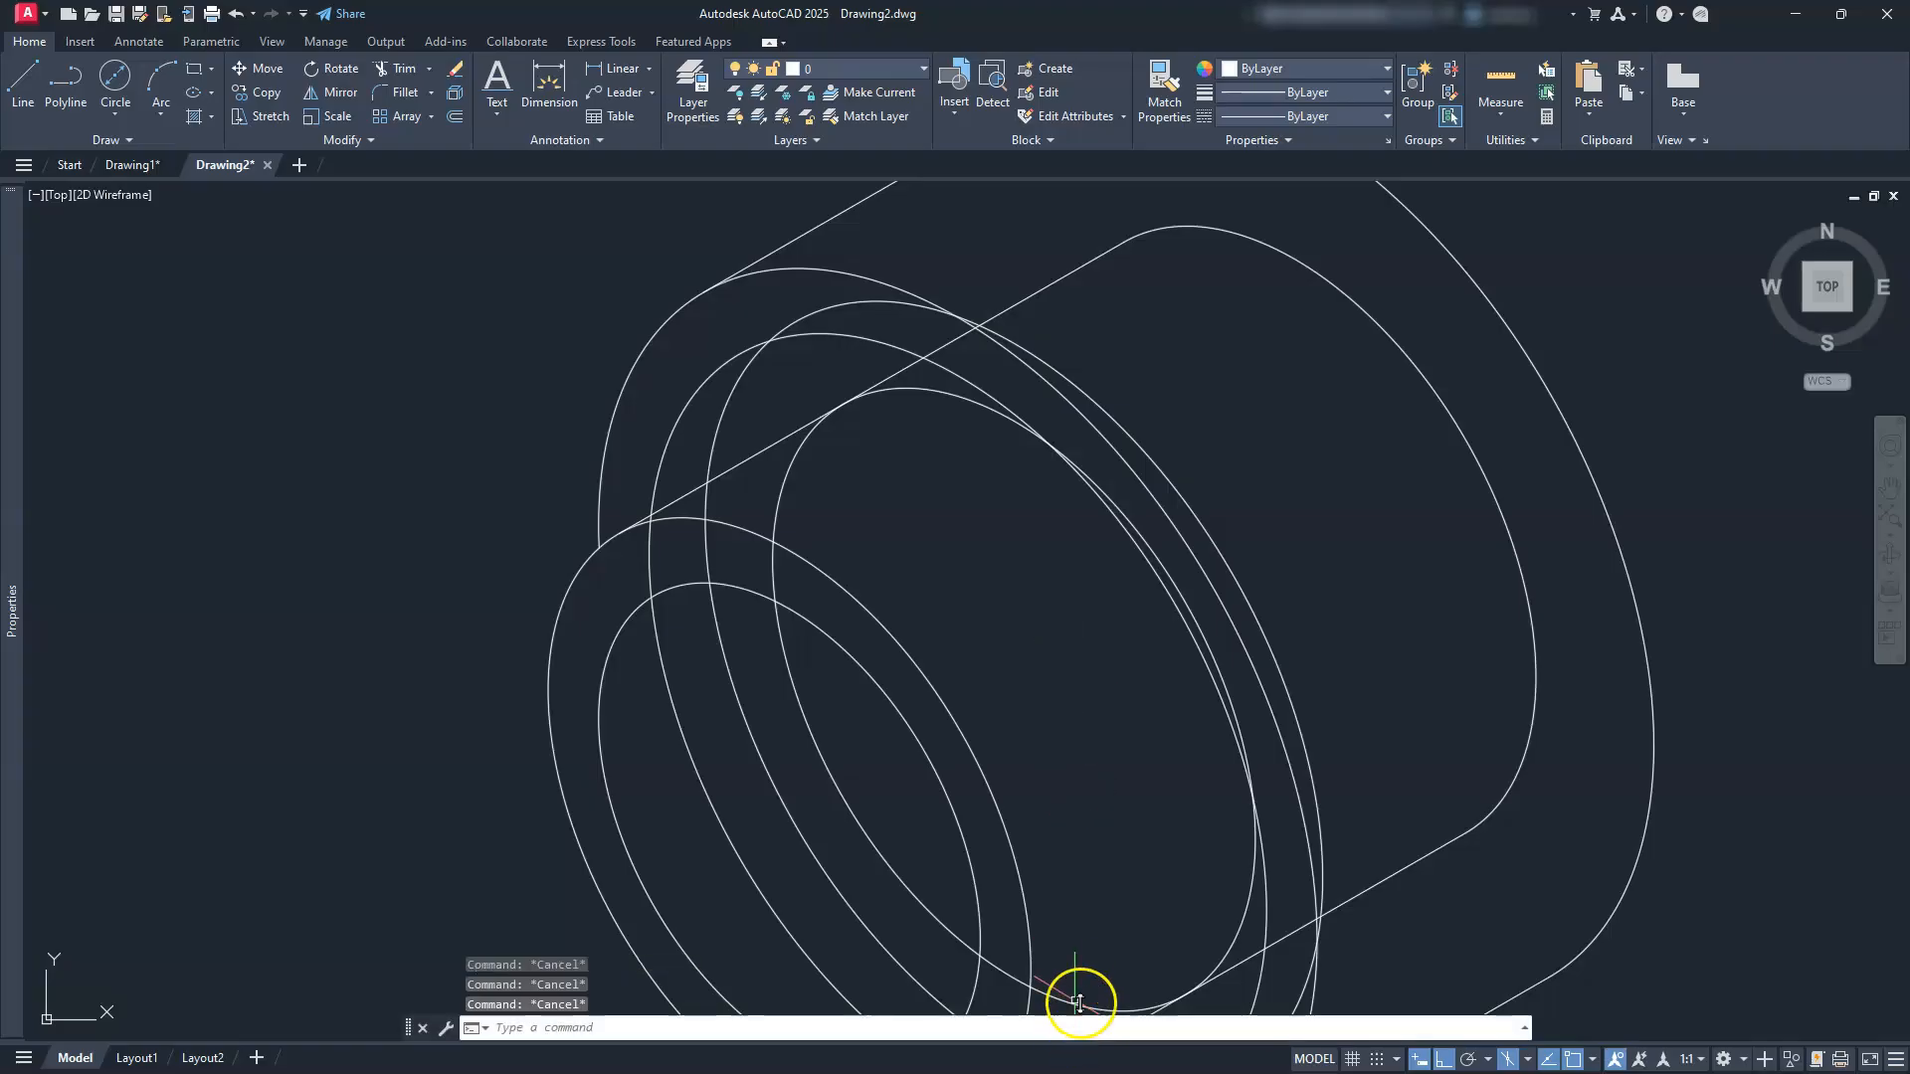
scroll(1088, 789, up, 2)
scroll(1028, 743, up, 5)
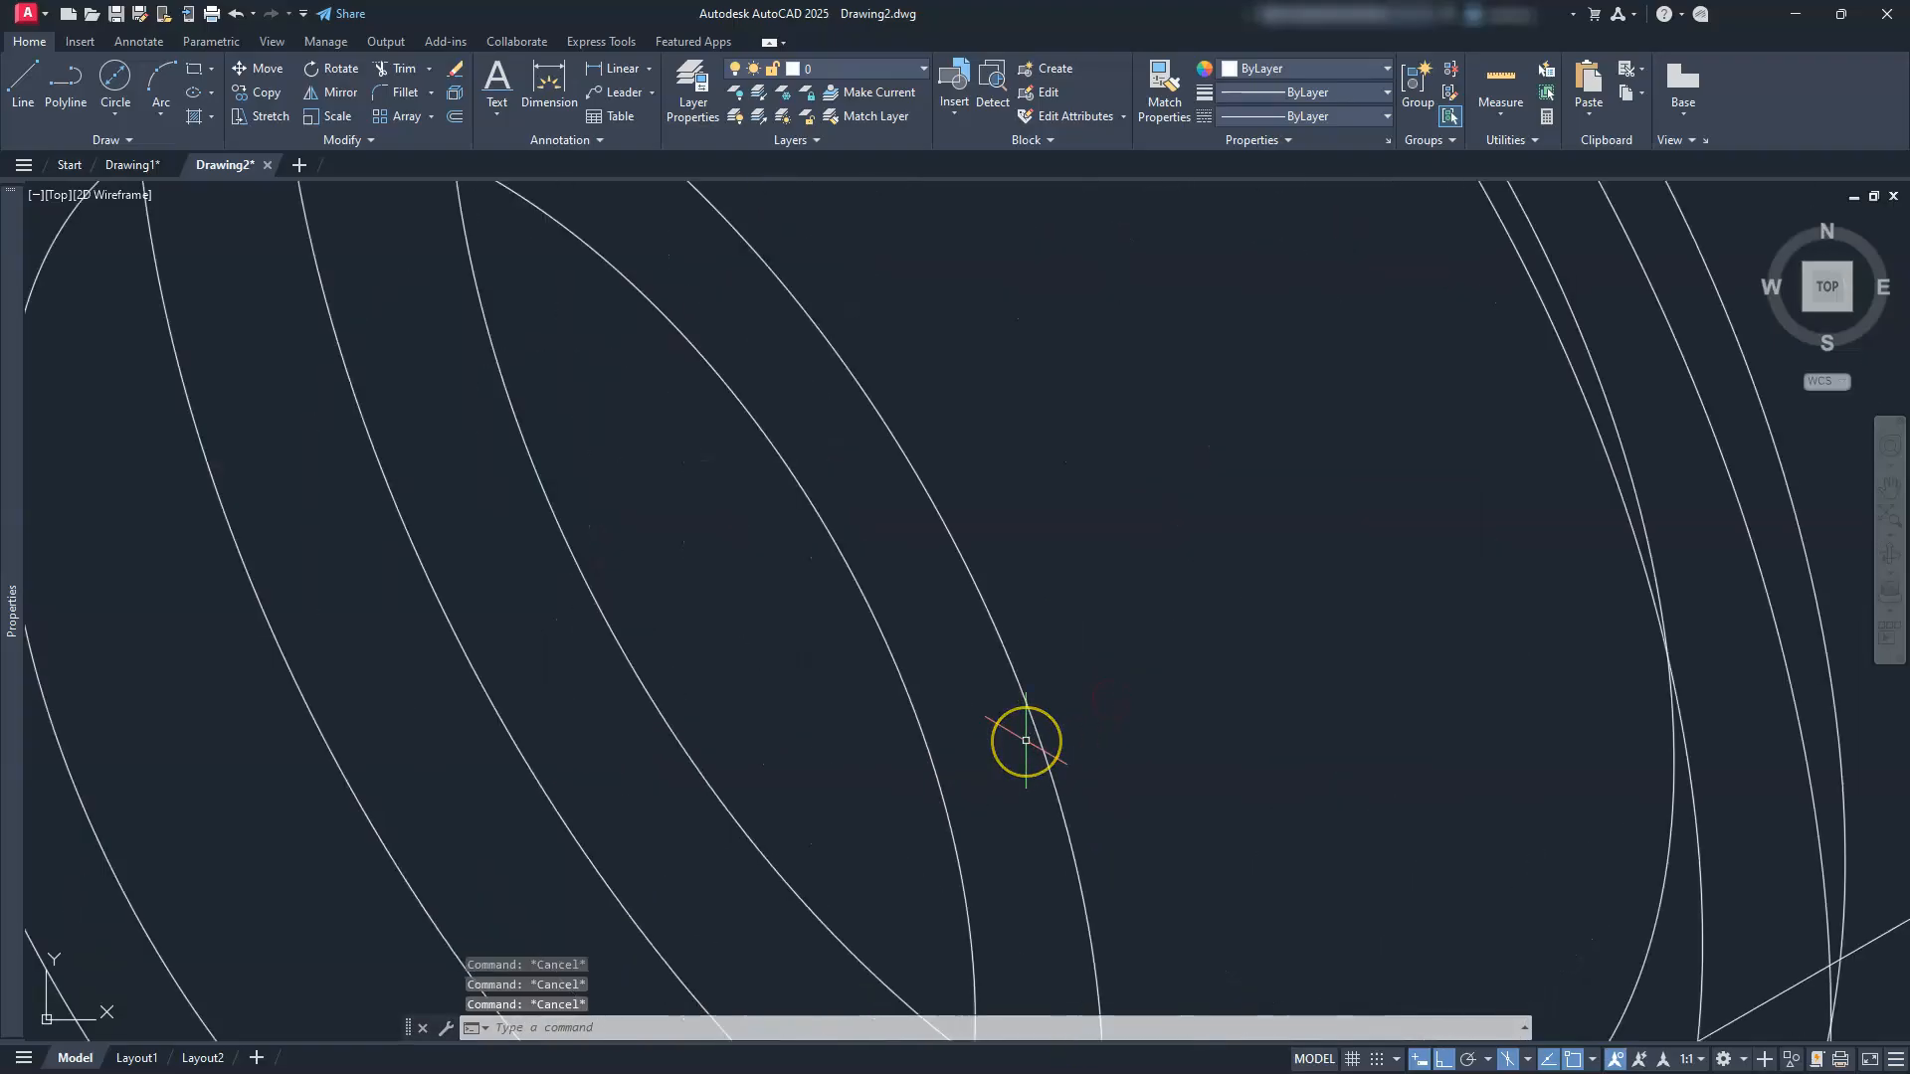
scroll(1026, 741, down, 5)
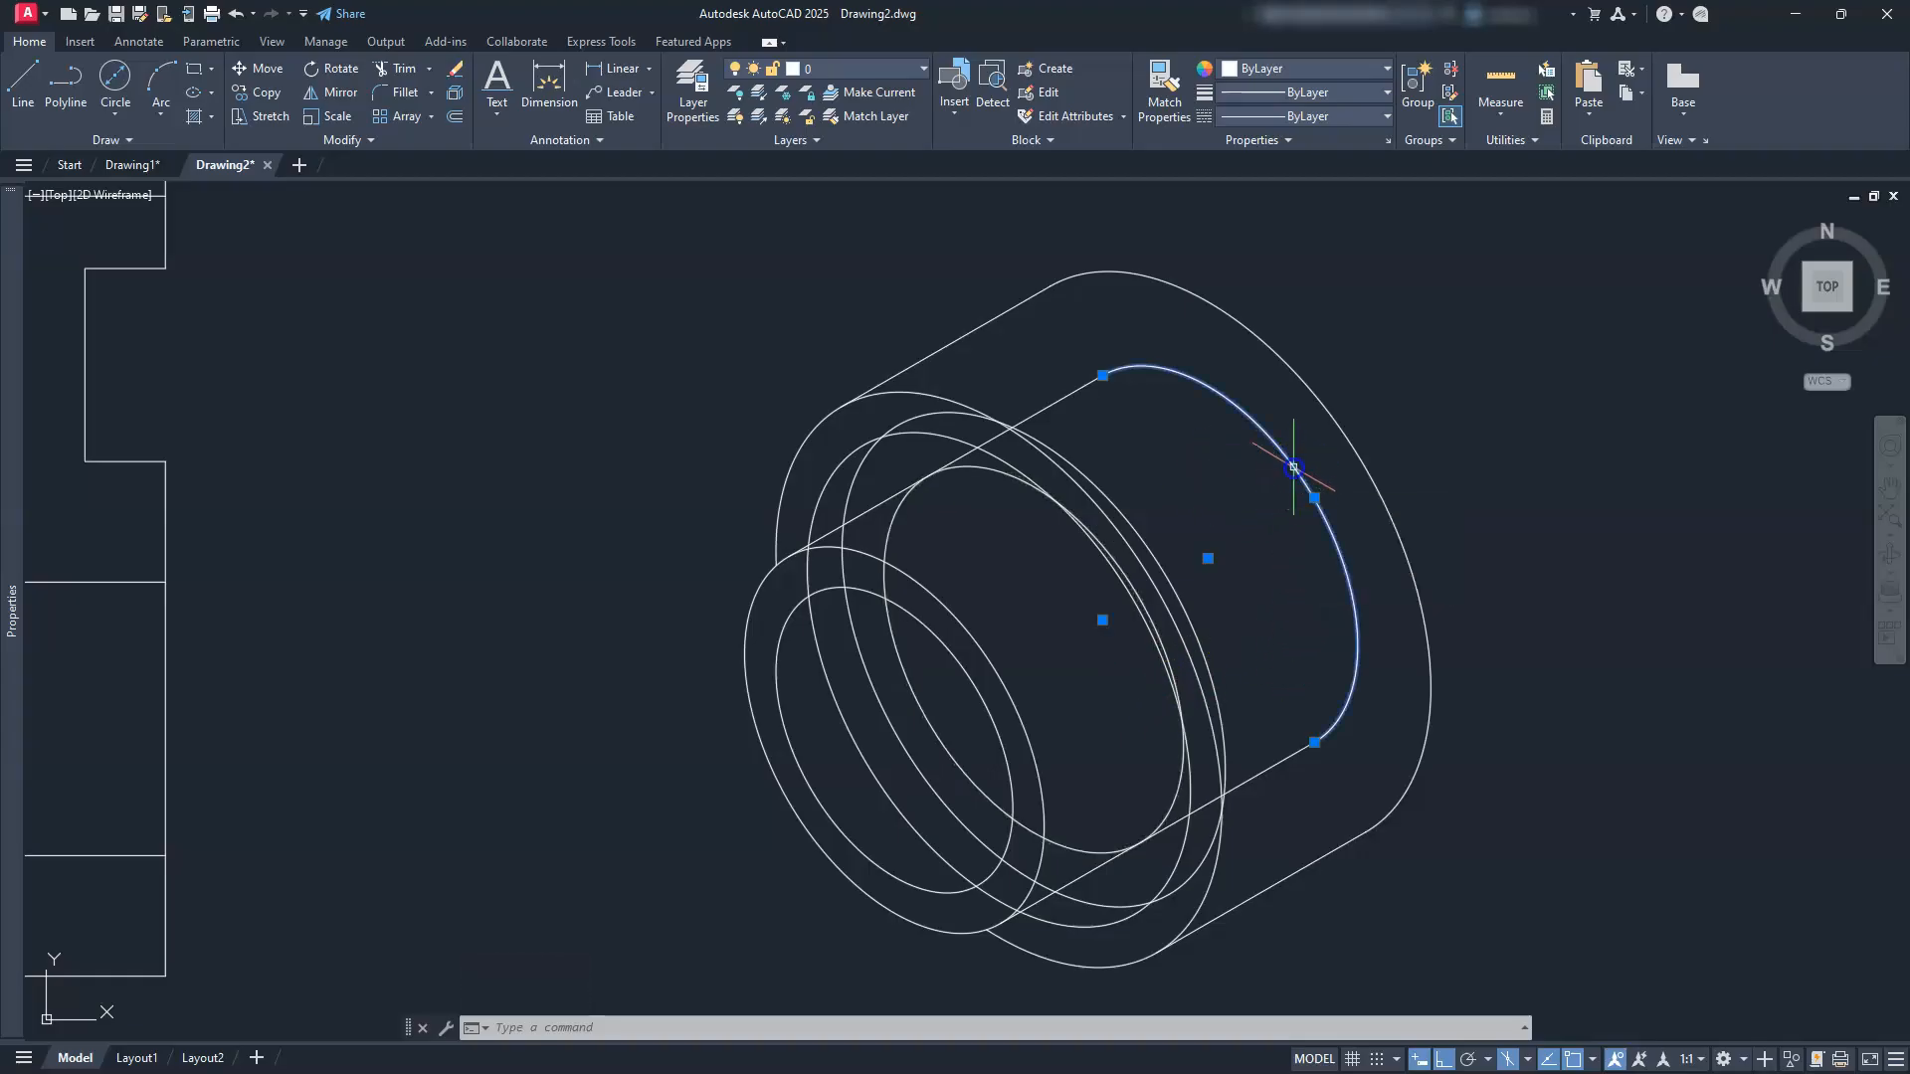
Step: Erase the unwanted elliptical arc and trim the line's excess beyond and between the arcs
key(Delete)
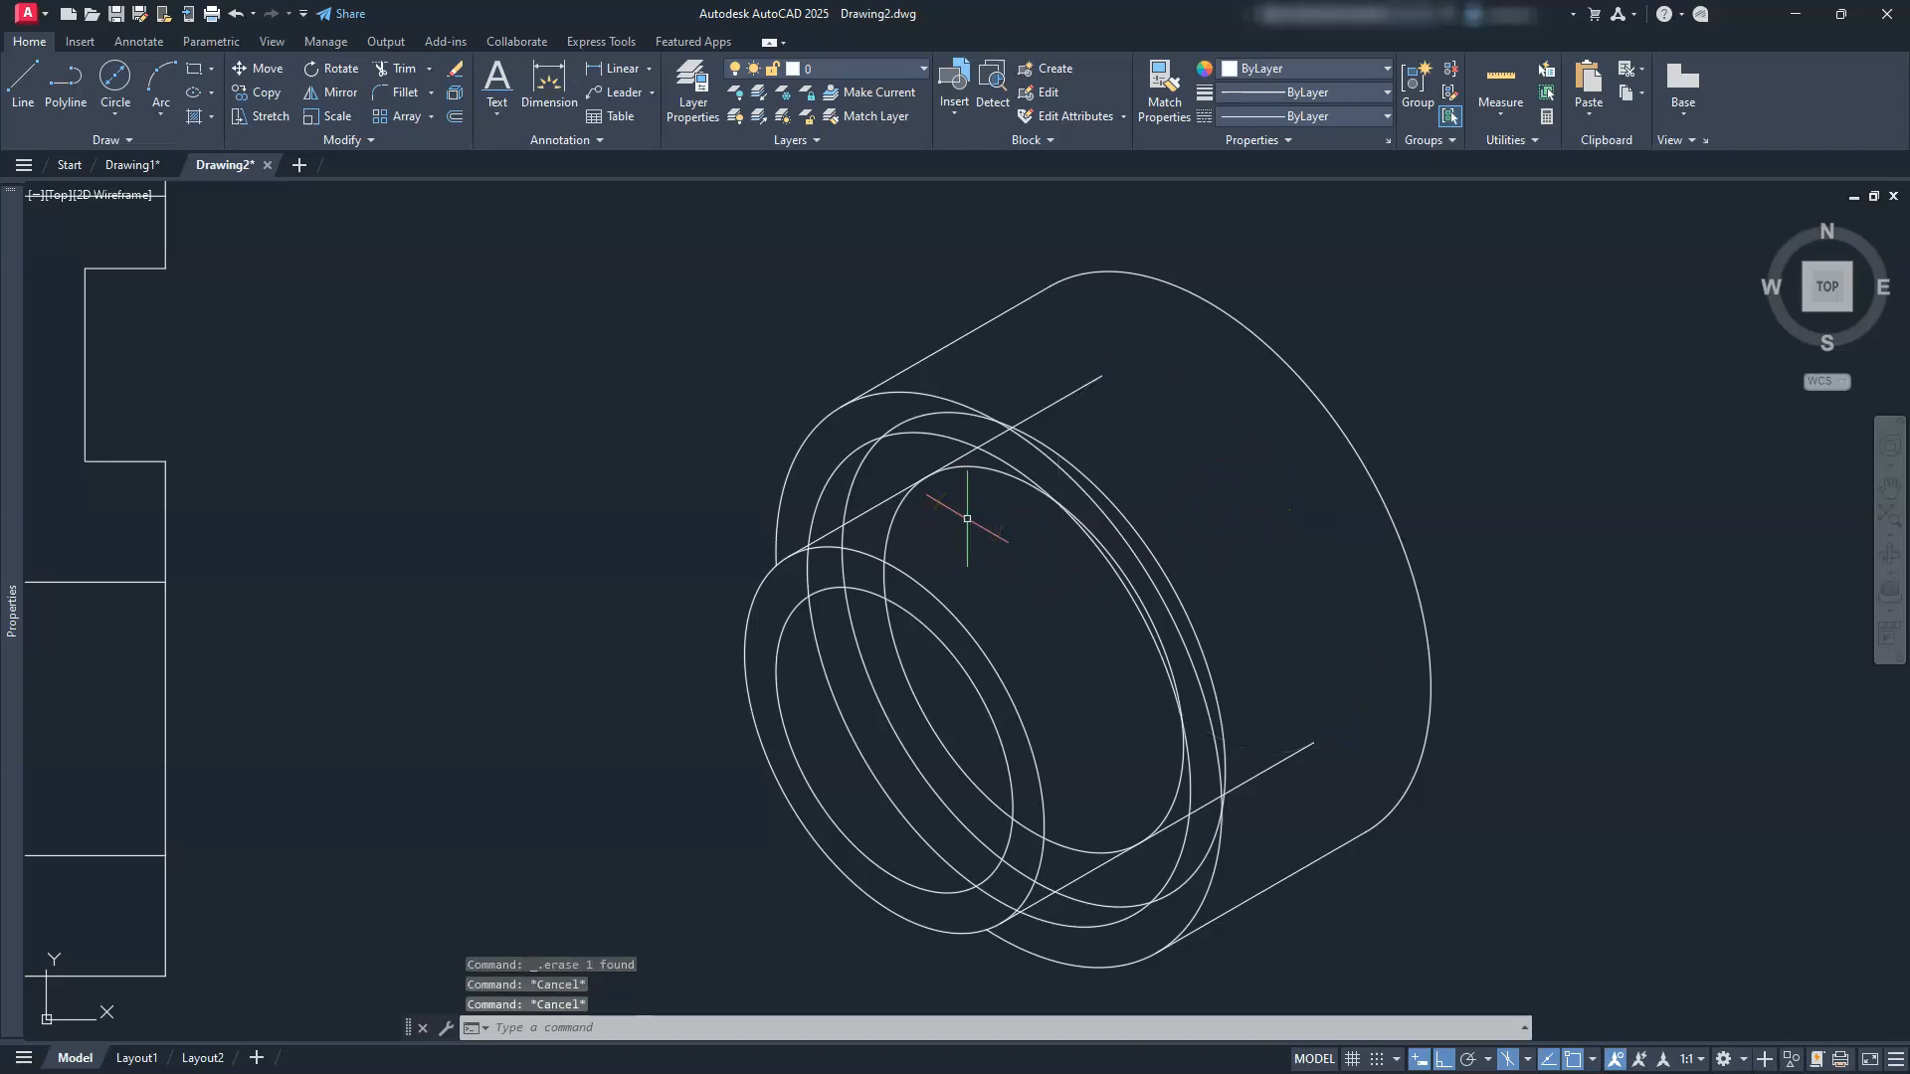
text(tr)
key(Return)
scroll(973, 450, up, 3)
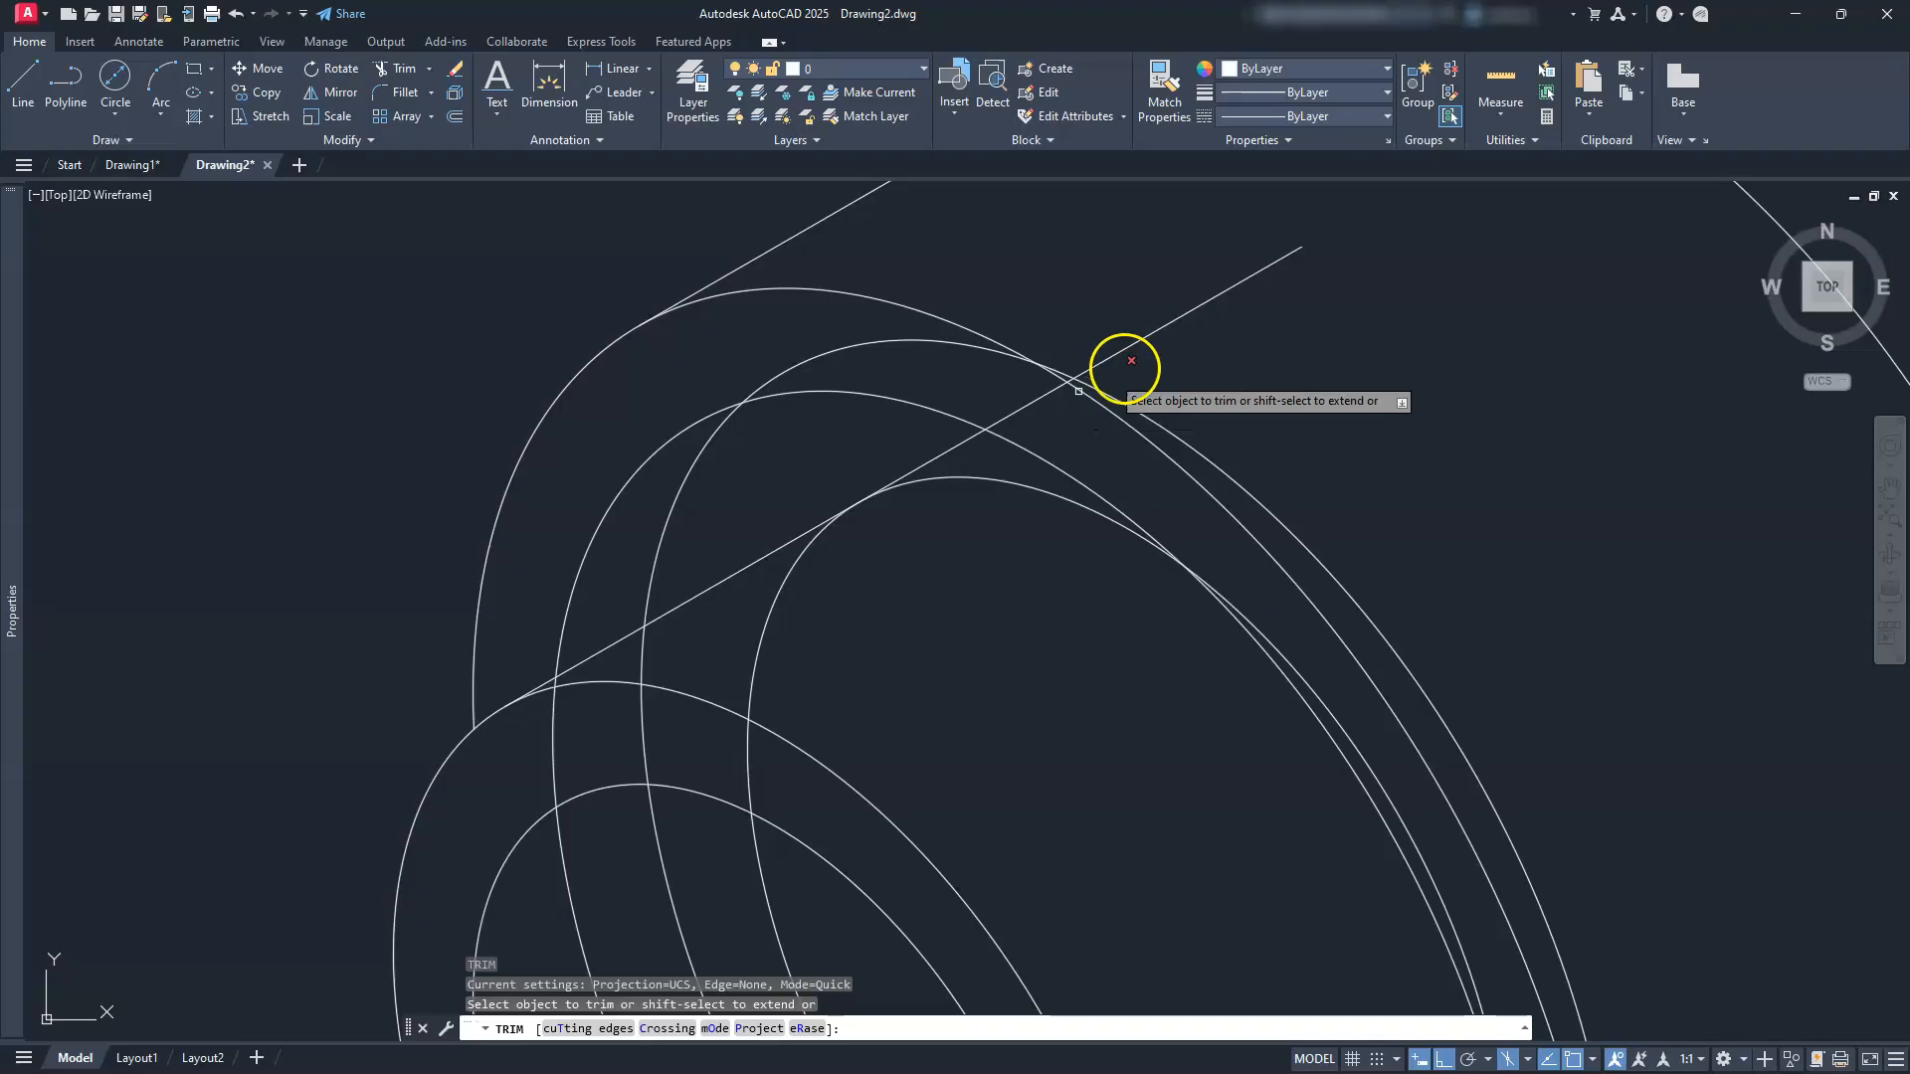
click(1241, 281)
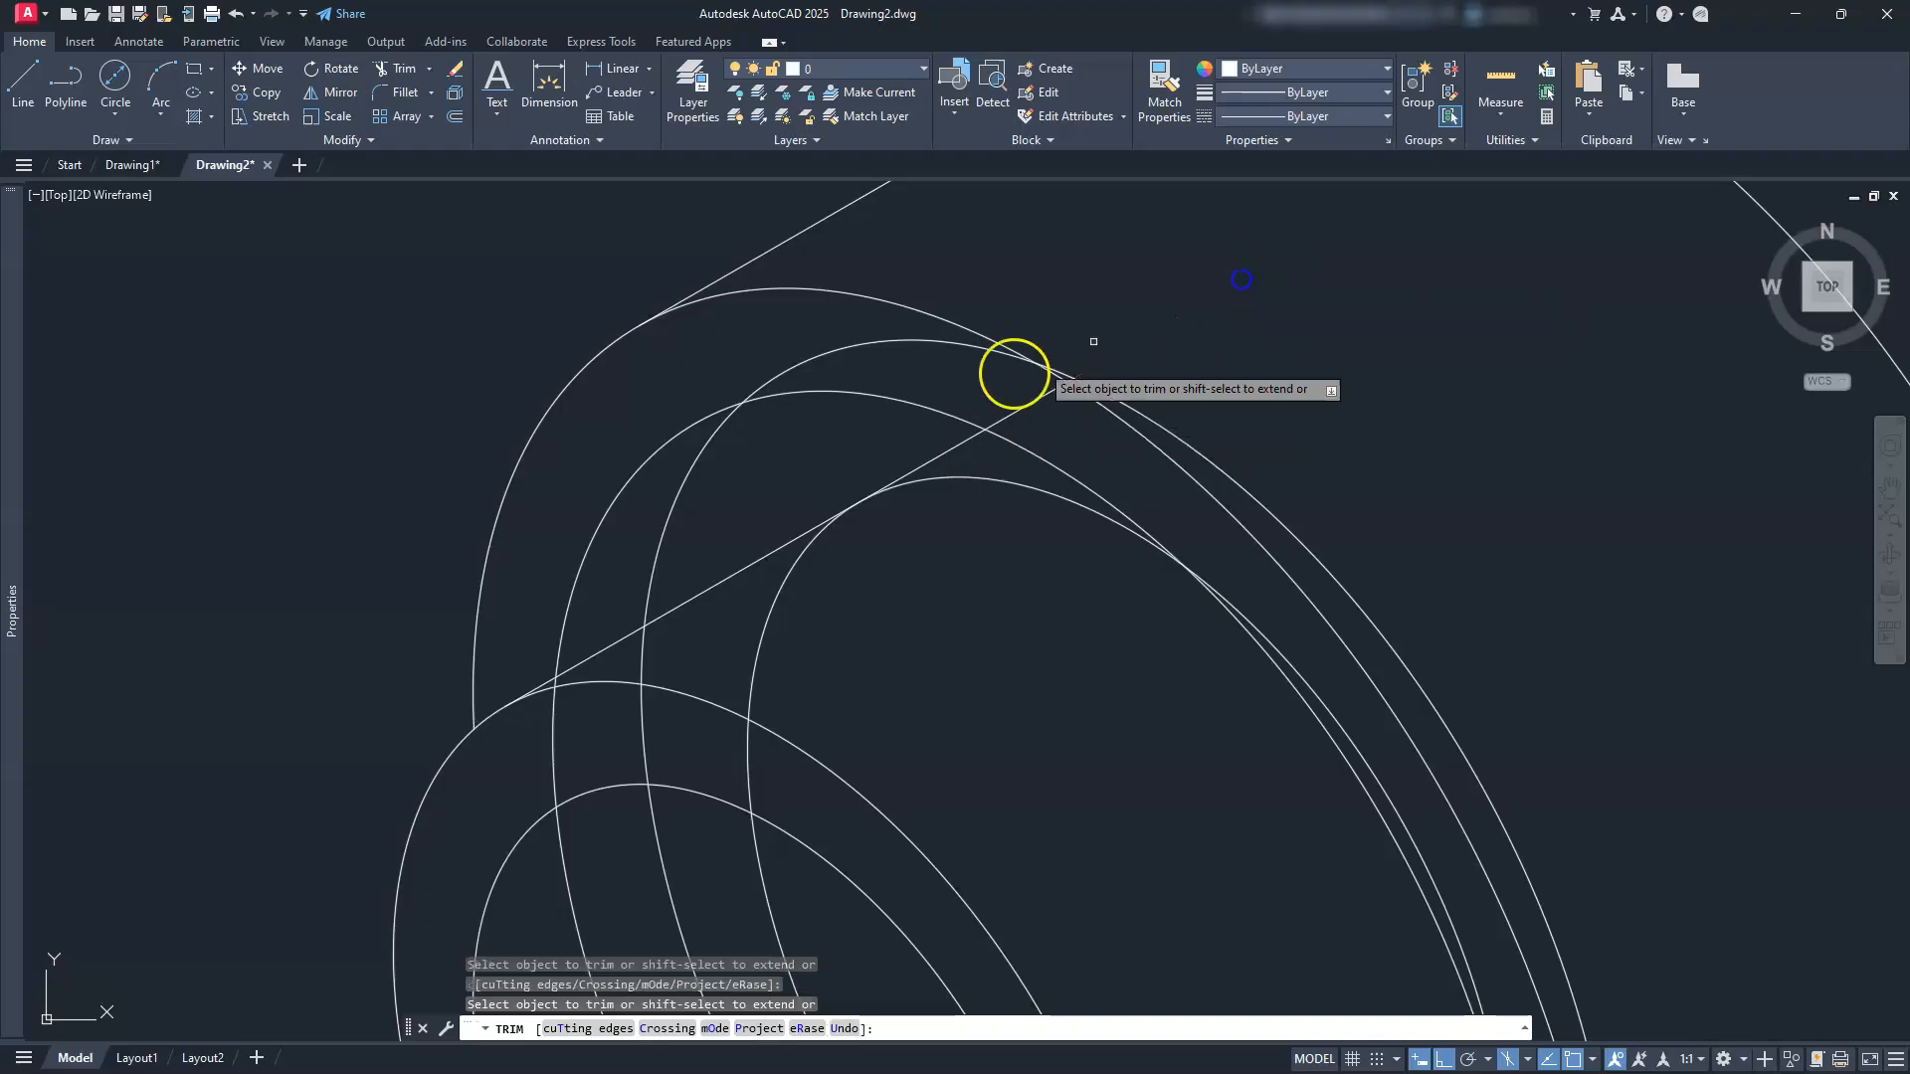
scroll(1050, 375, up, 3)
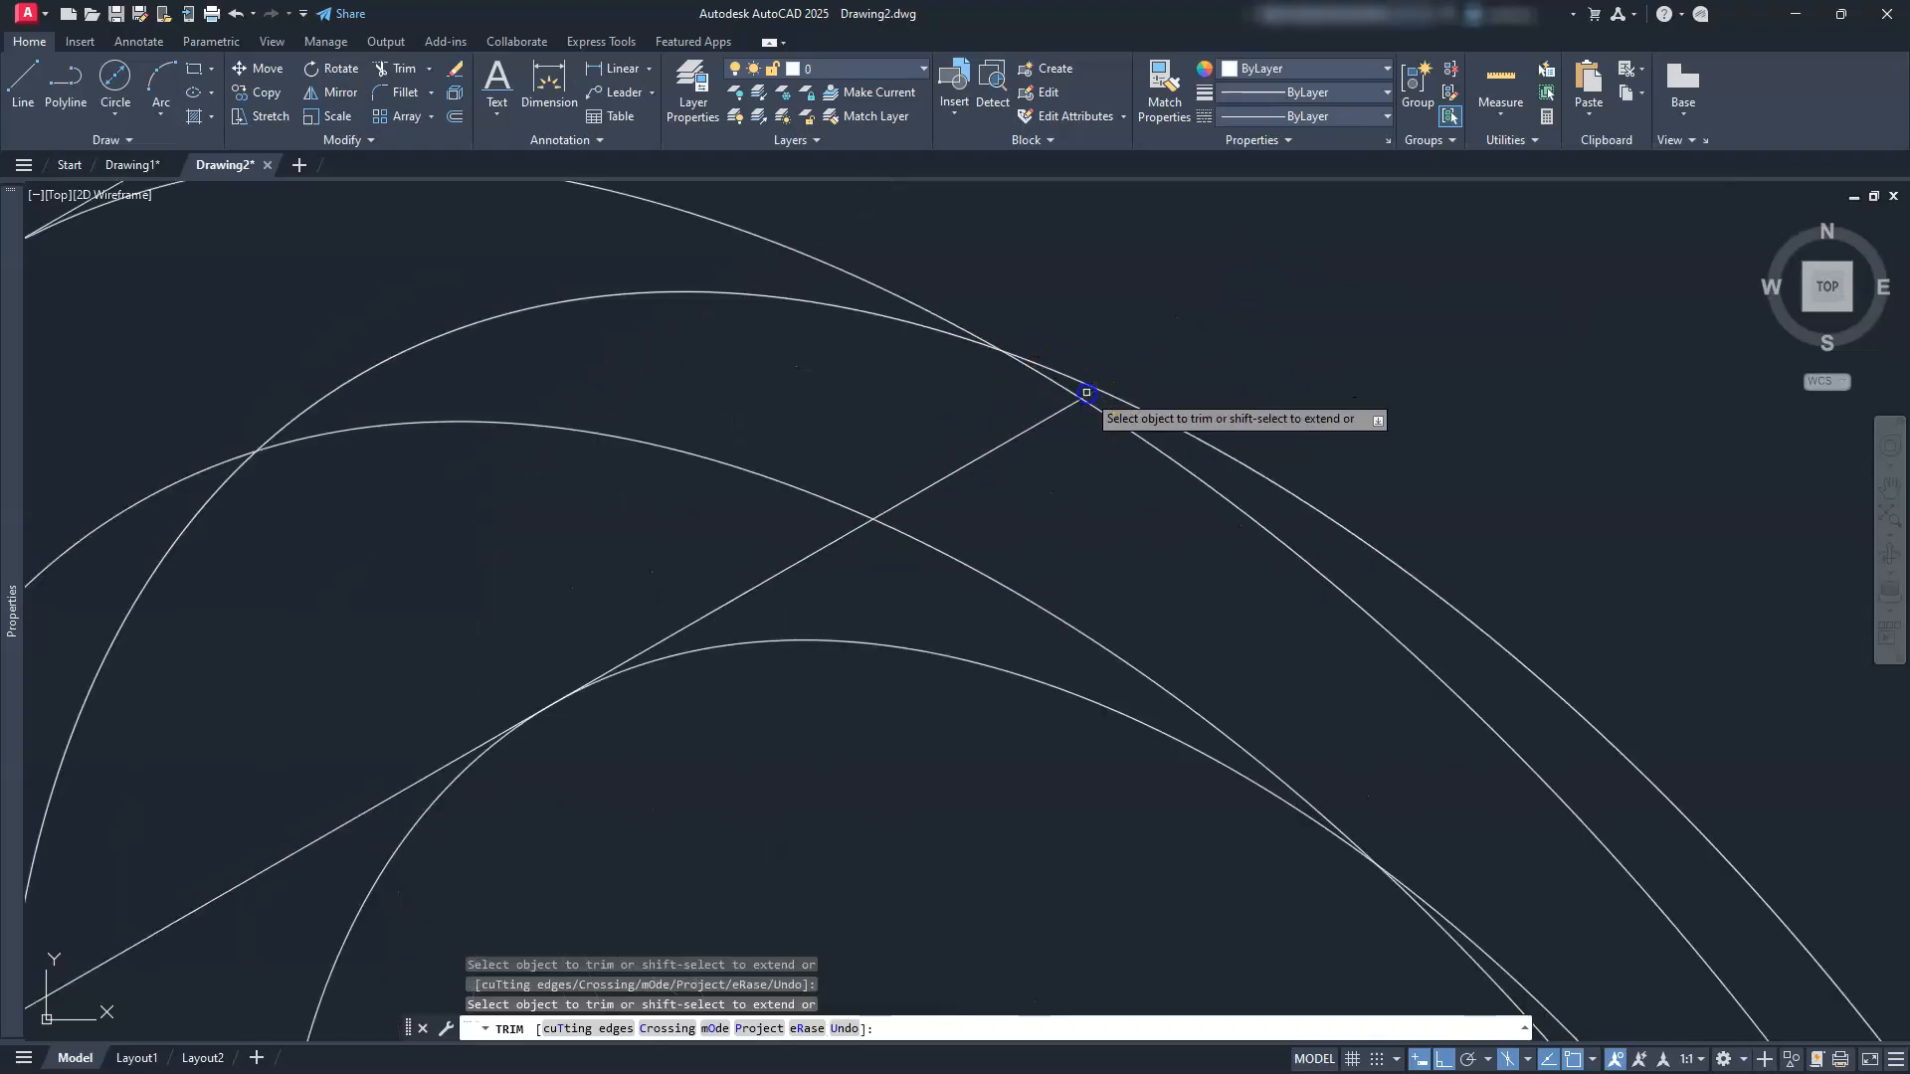
click(1036, 425)
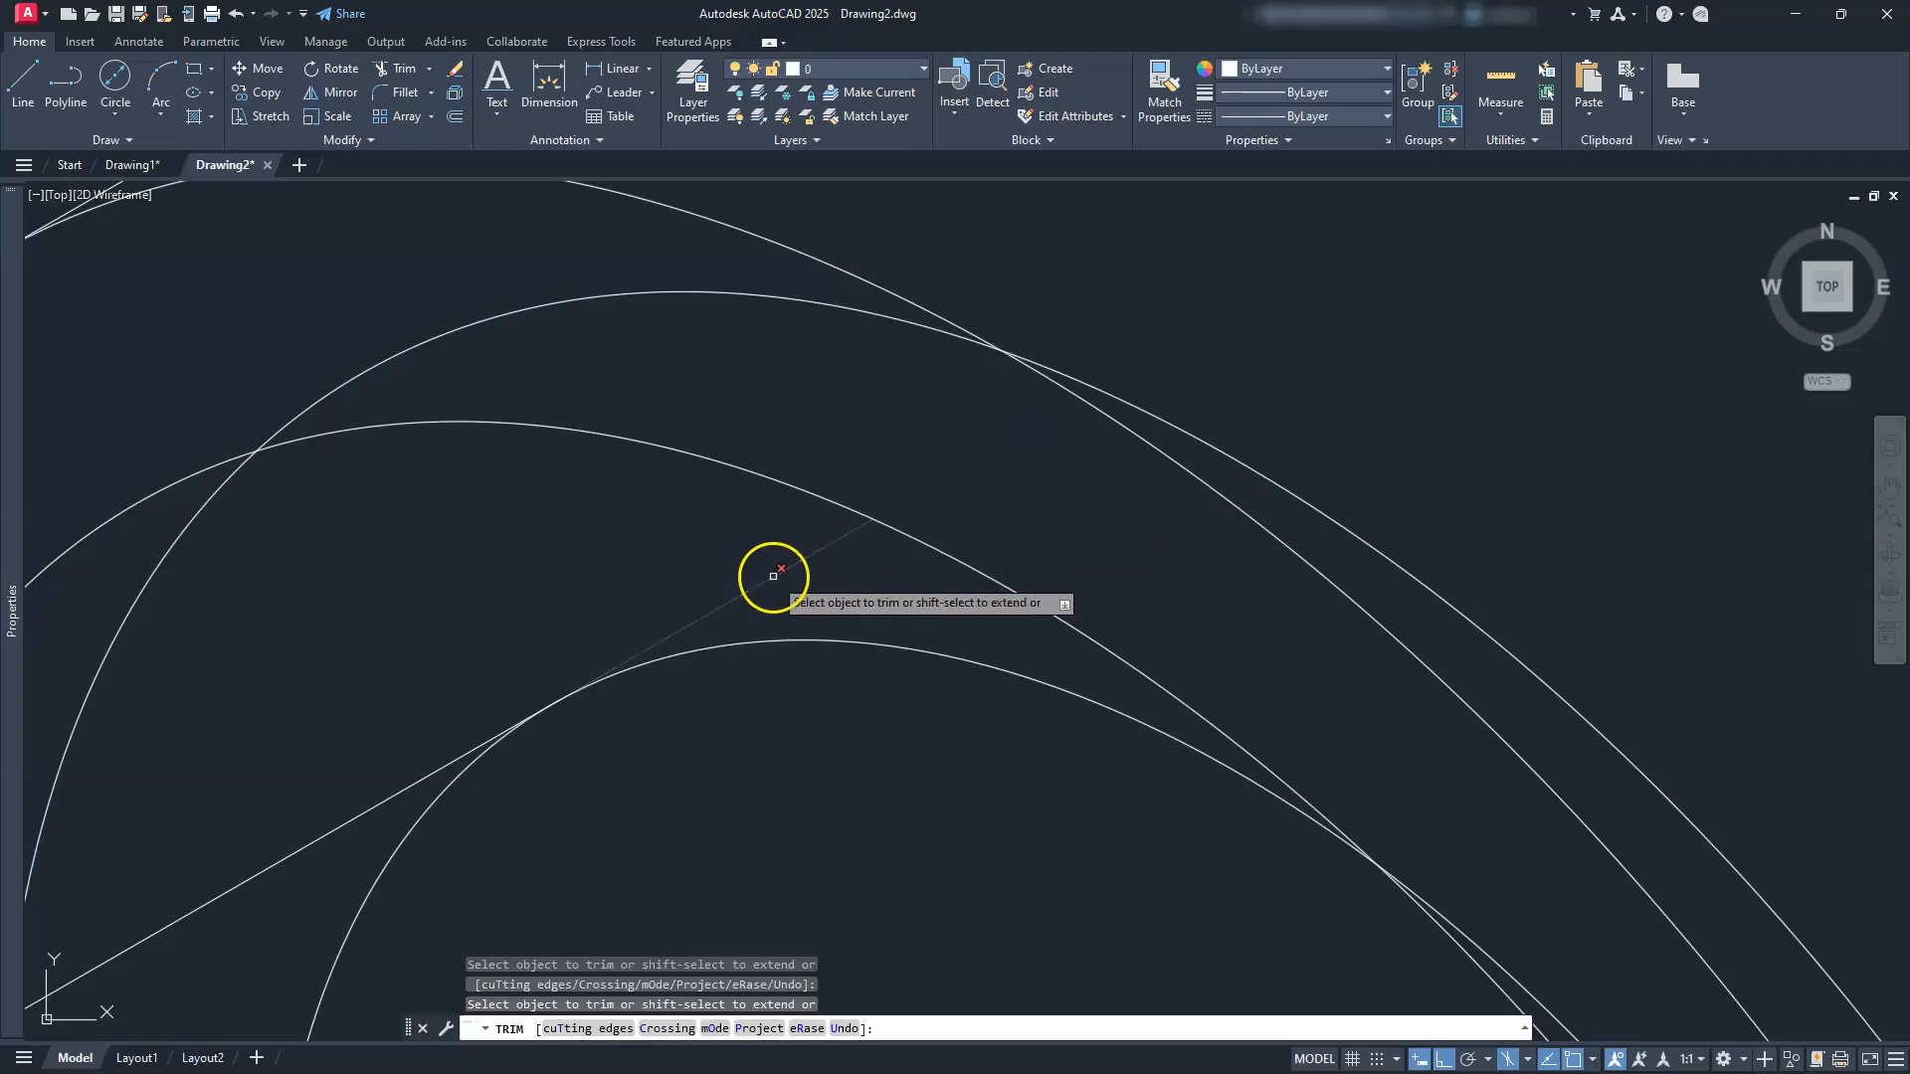
scroll(773, 577, down, 7)
middle_drag(858, 759, 819, 576)
scroll(1008, 762, up, 2)
scroll(1007, 762, up, 2)
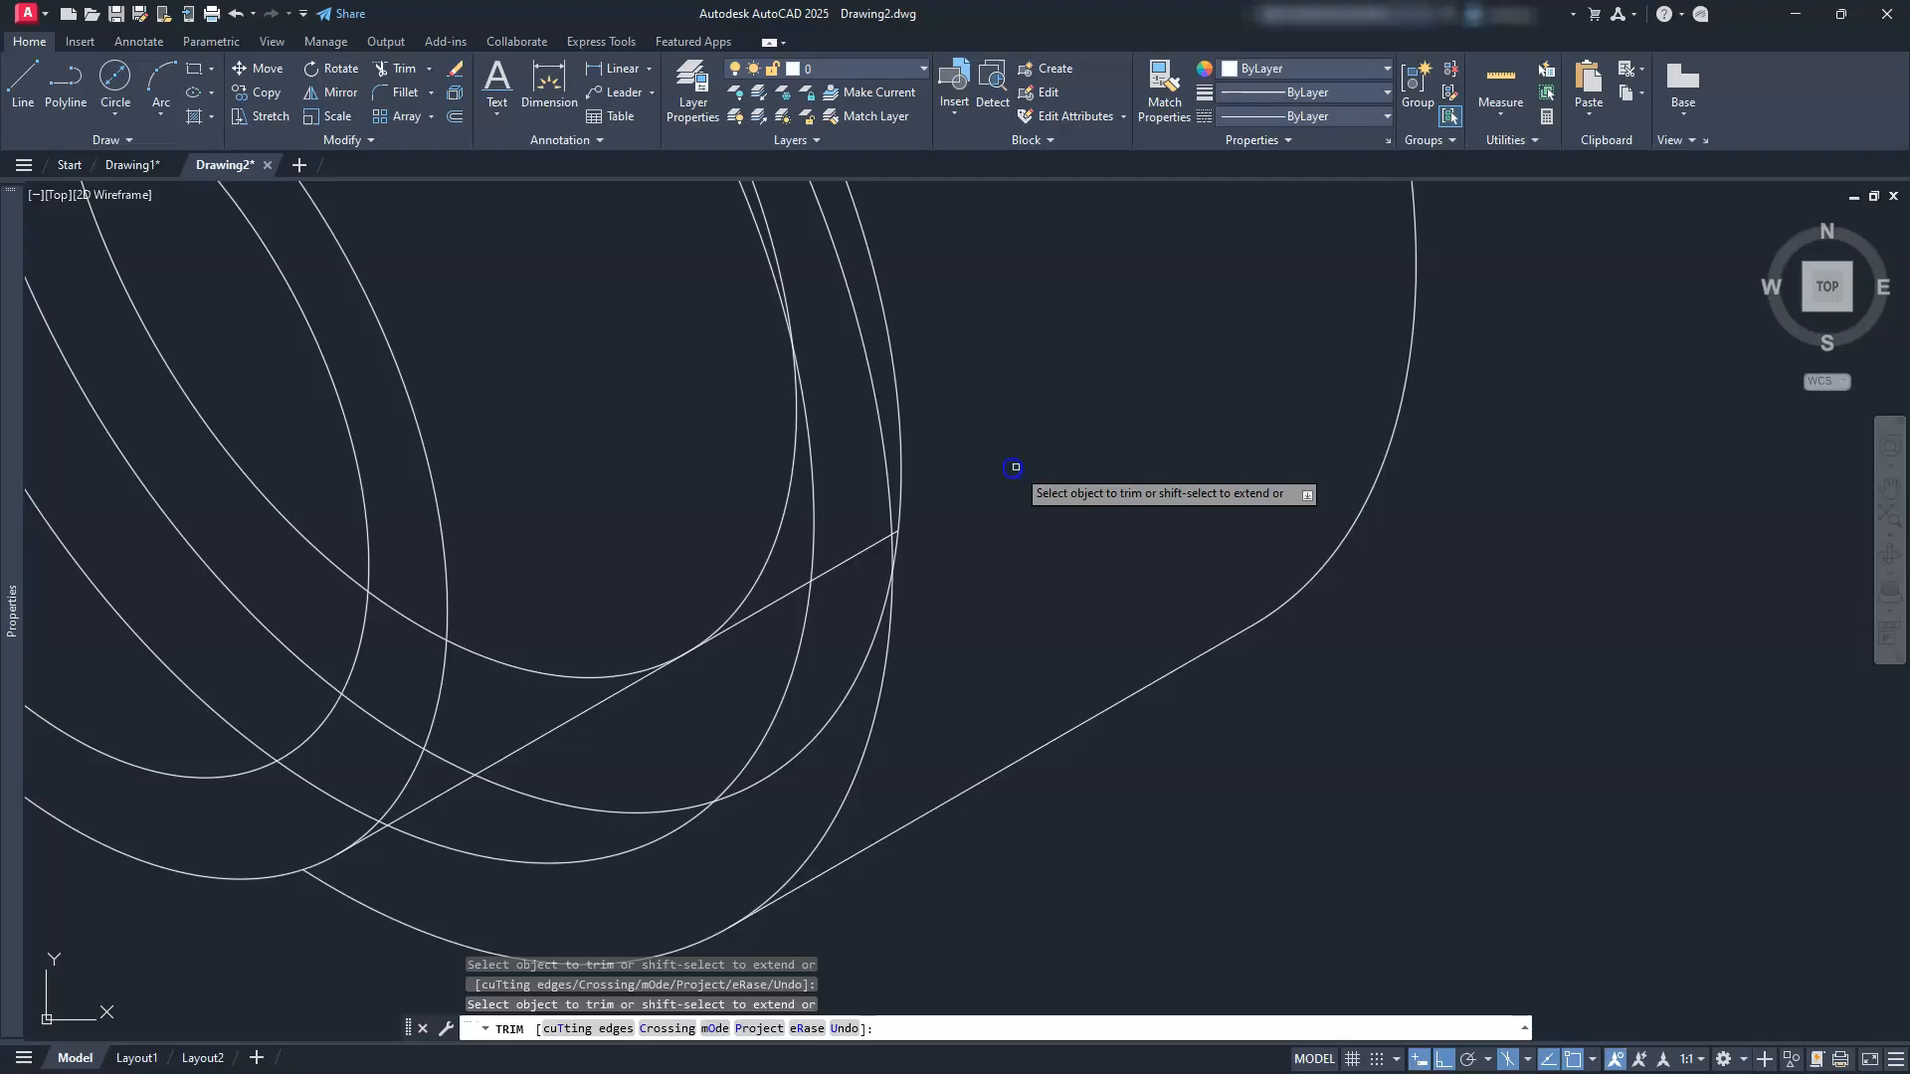
scroll(886, 533, up, 3)
Step: Trim the upper stretch of the straight line and the hidden inner ellipse arcs
drag(894, 528, 646, 671)
scroll(648, 664, down, 5)
middle_drag(631, 647, 1014, 697)
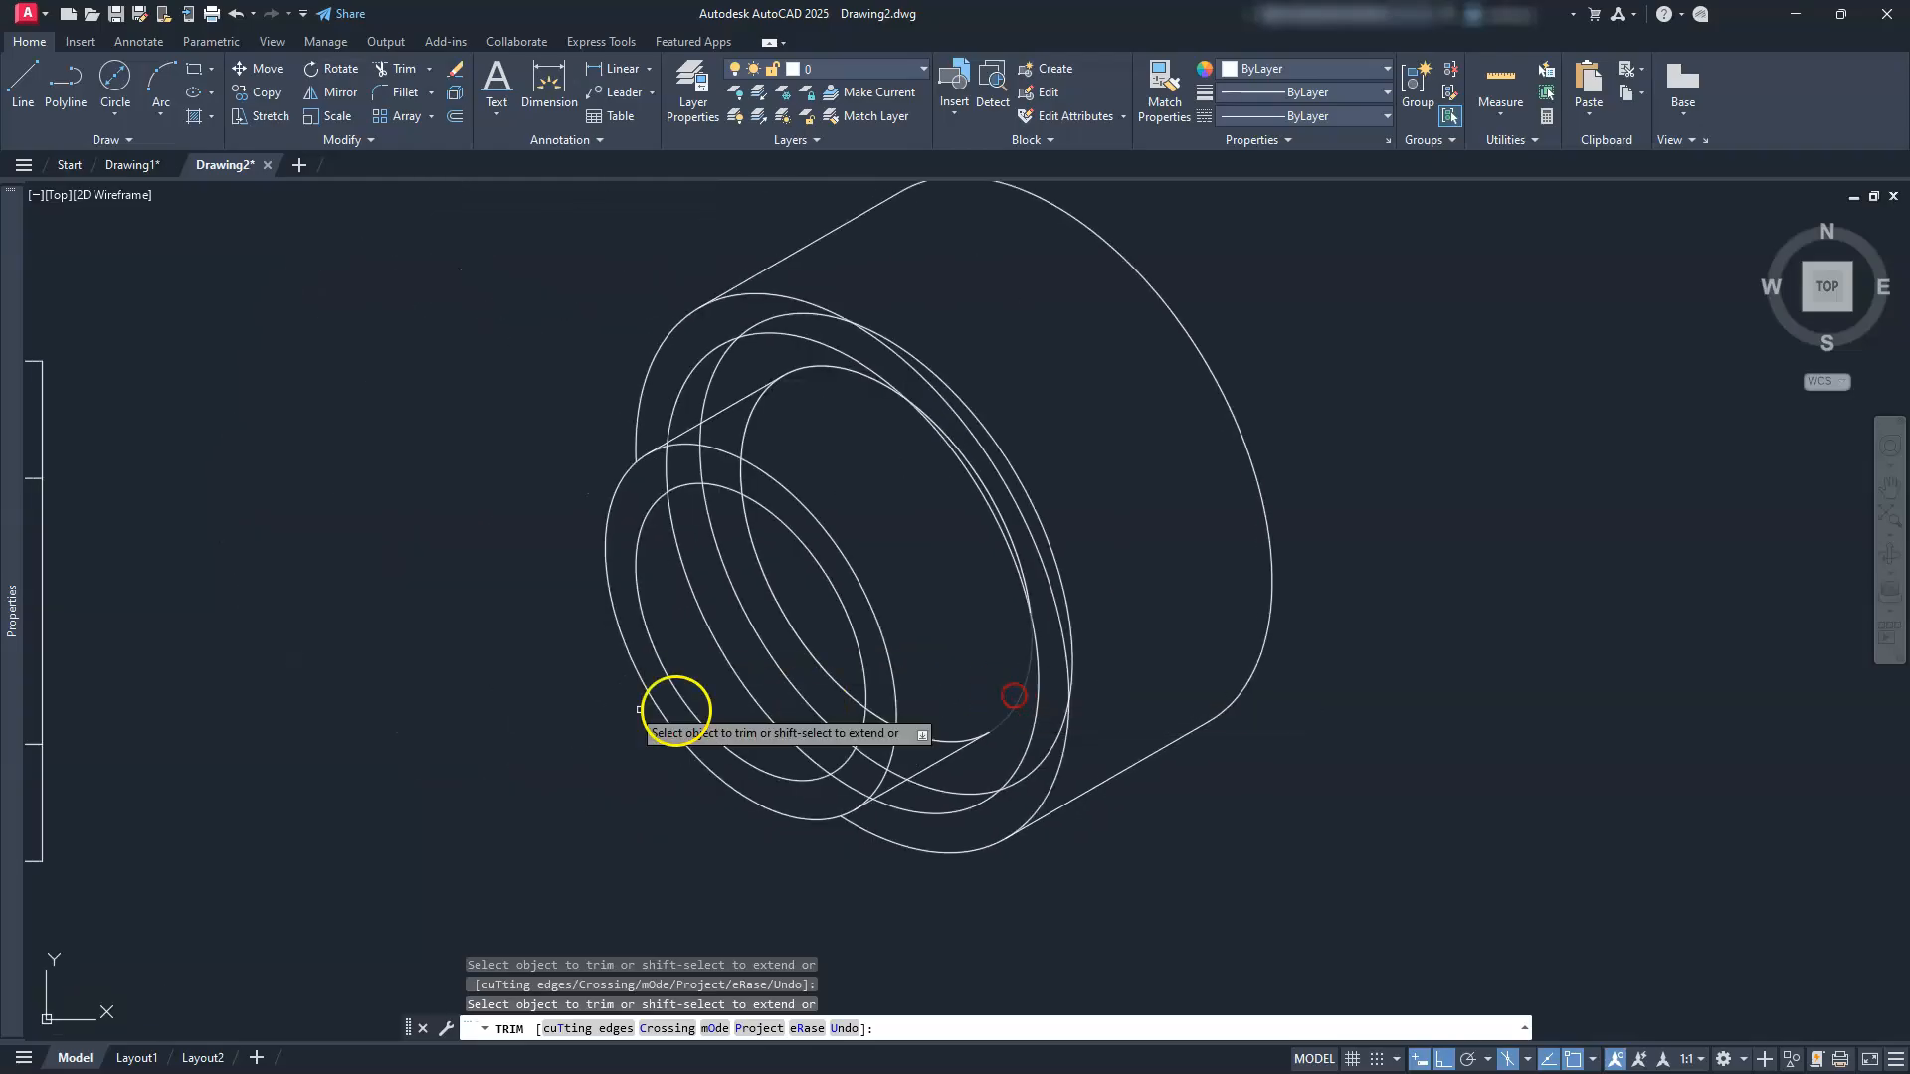
scroll(687, 477, up, 2)
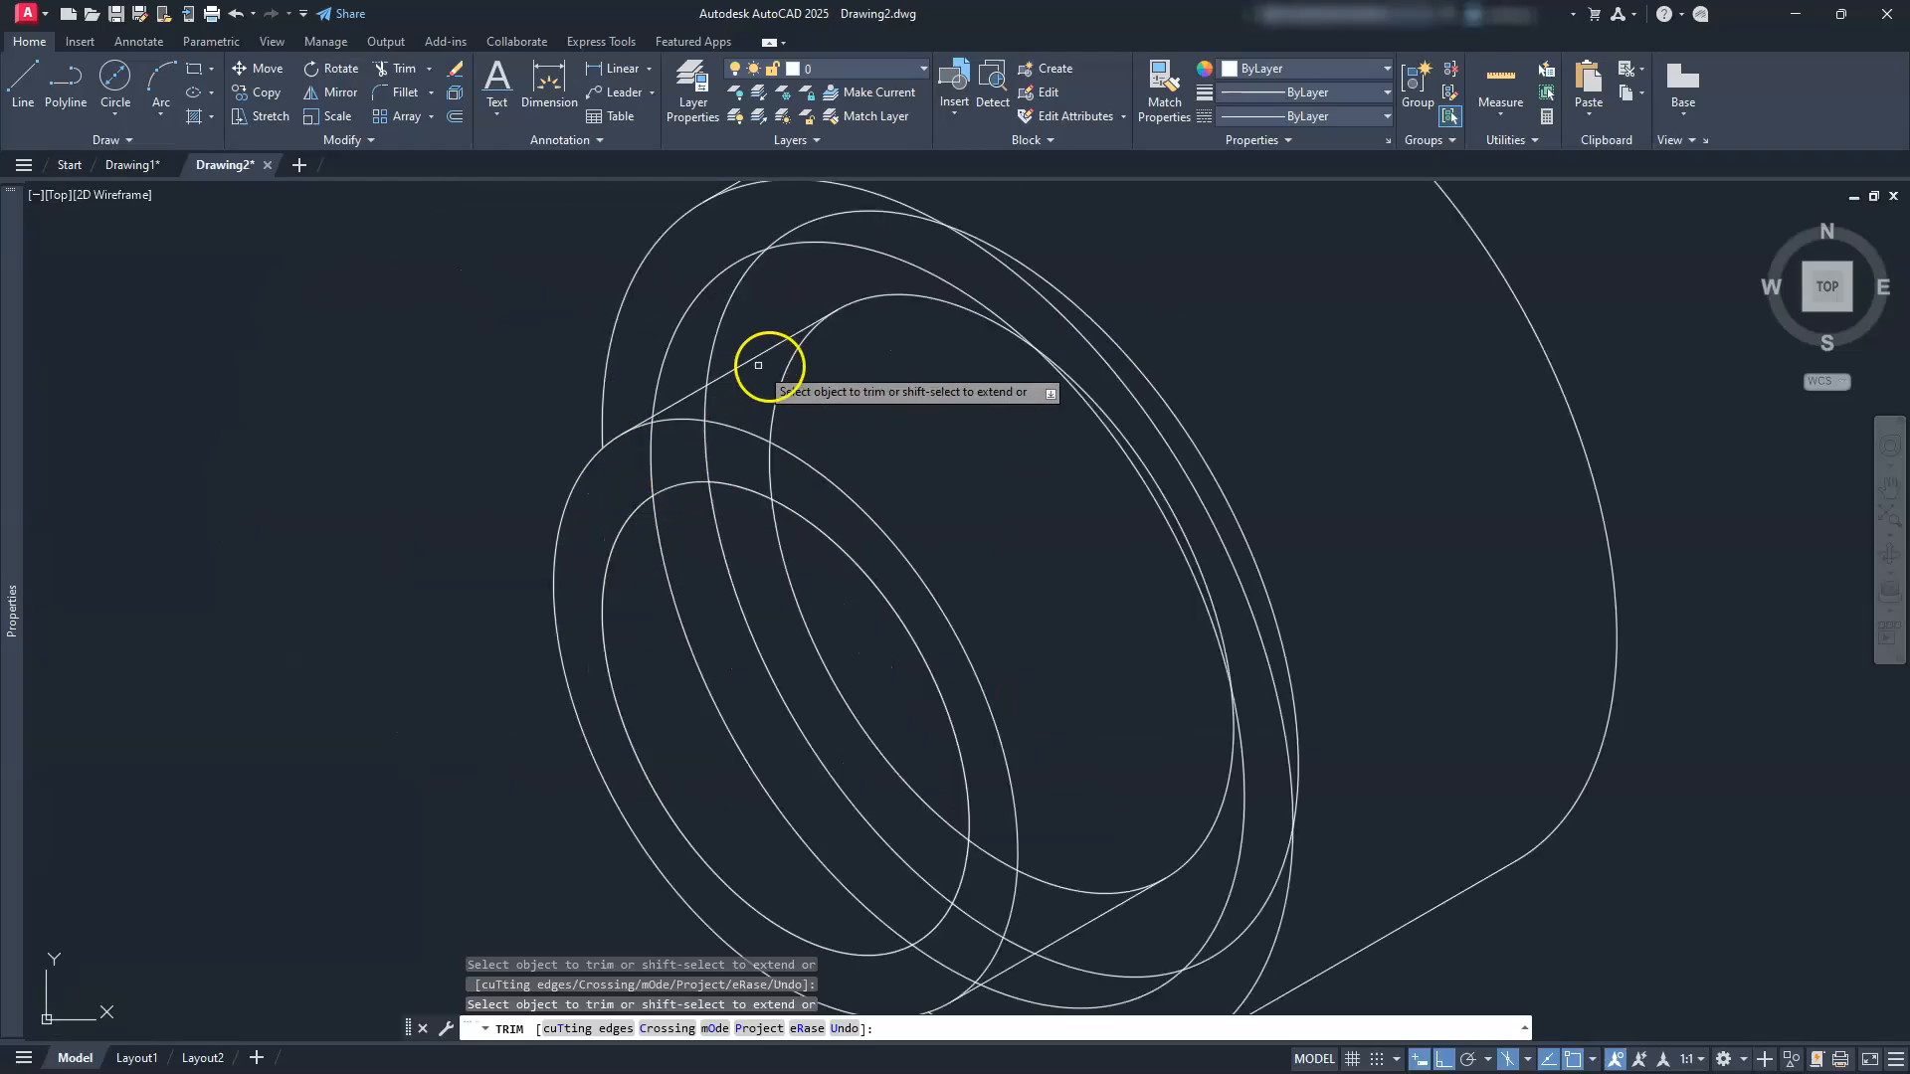
click(789, 363)
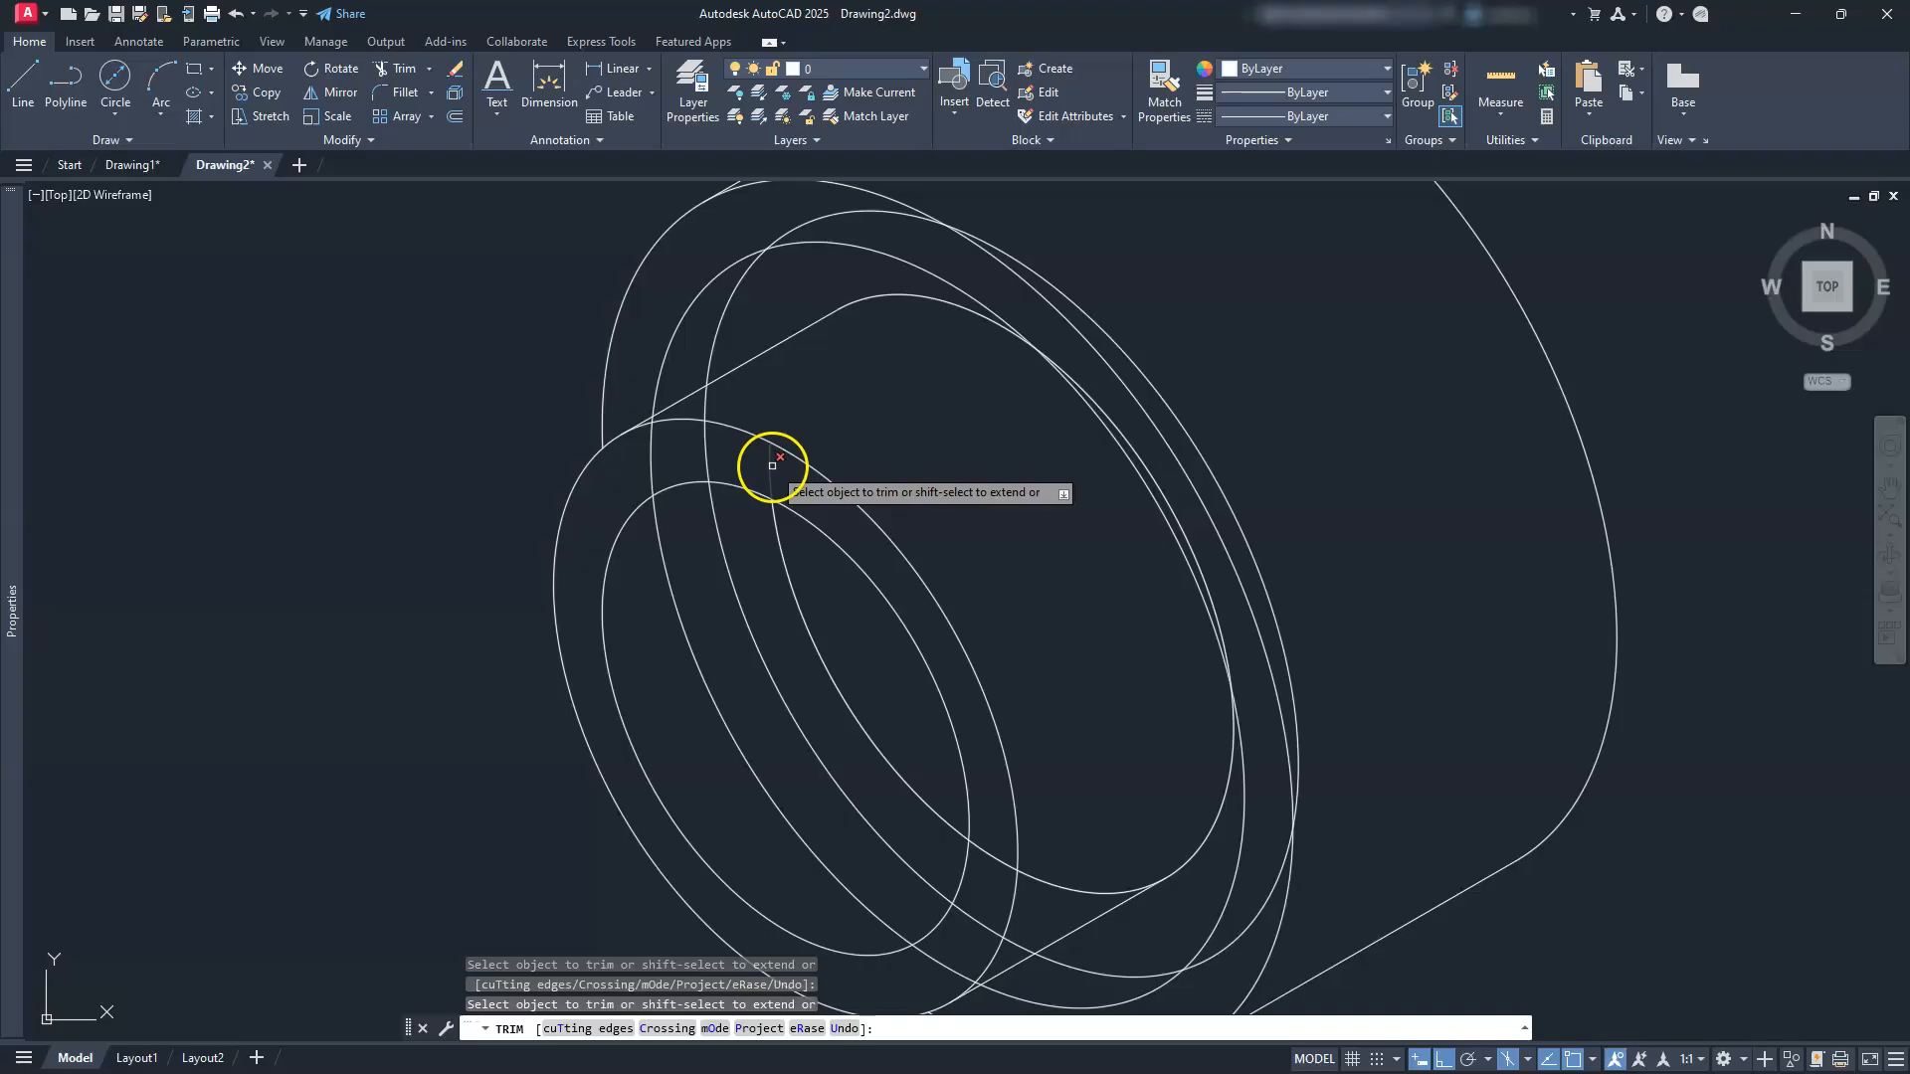
click(778, 542)
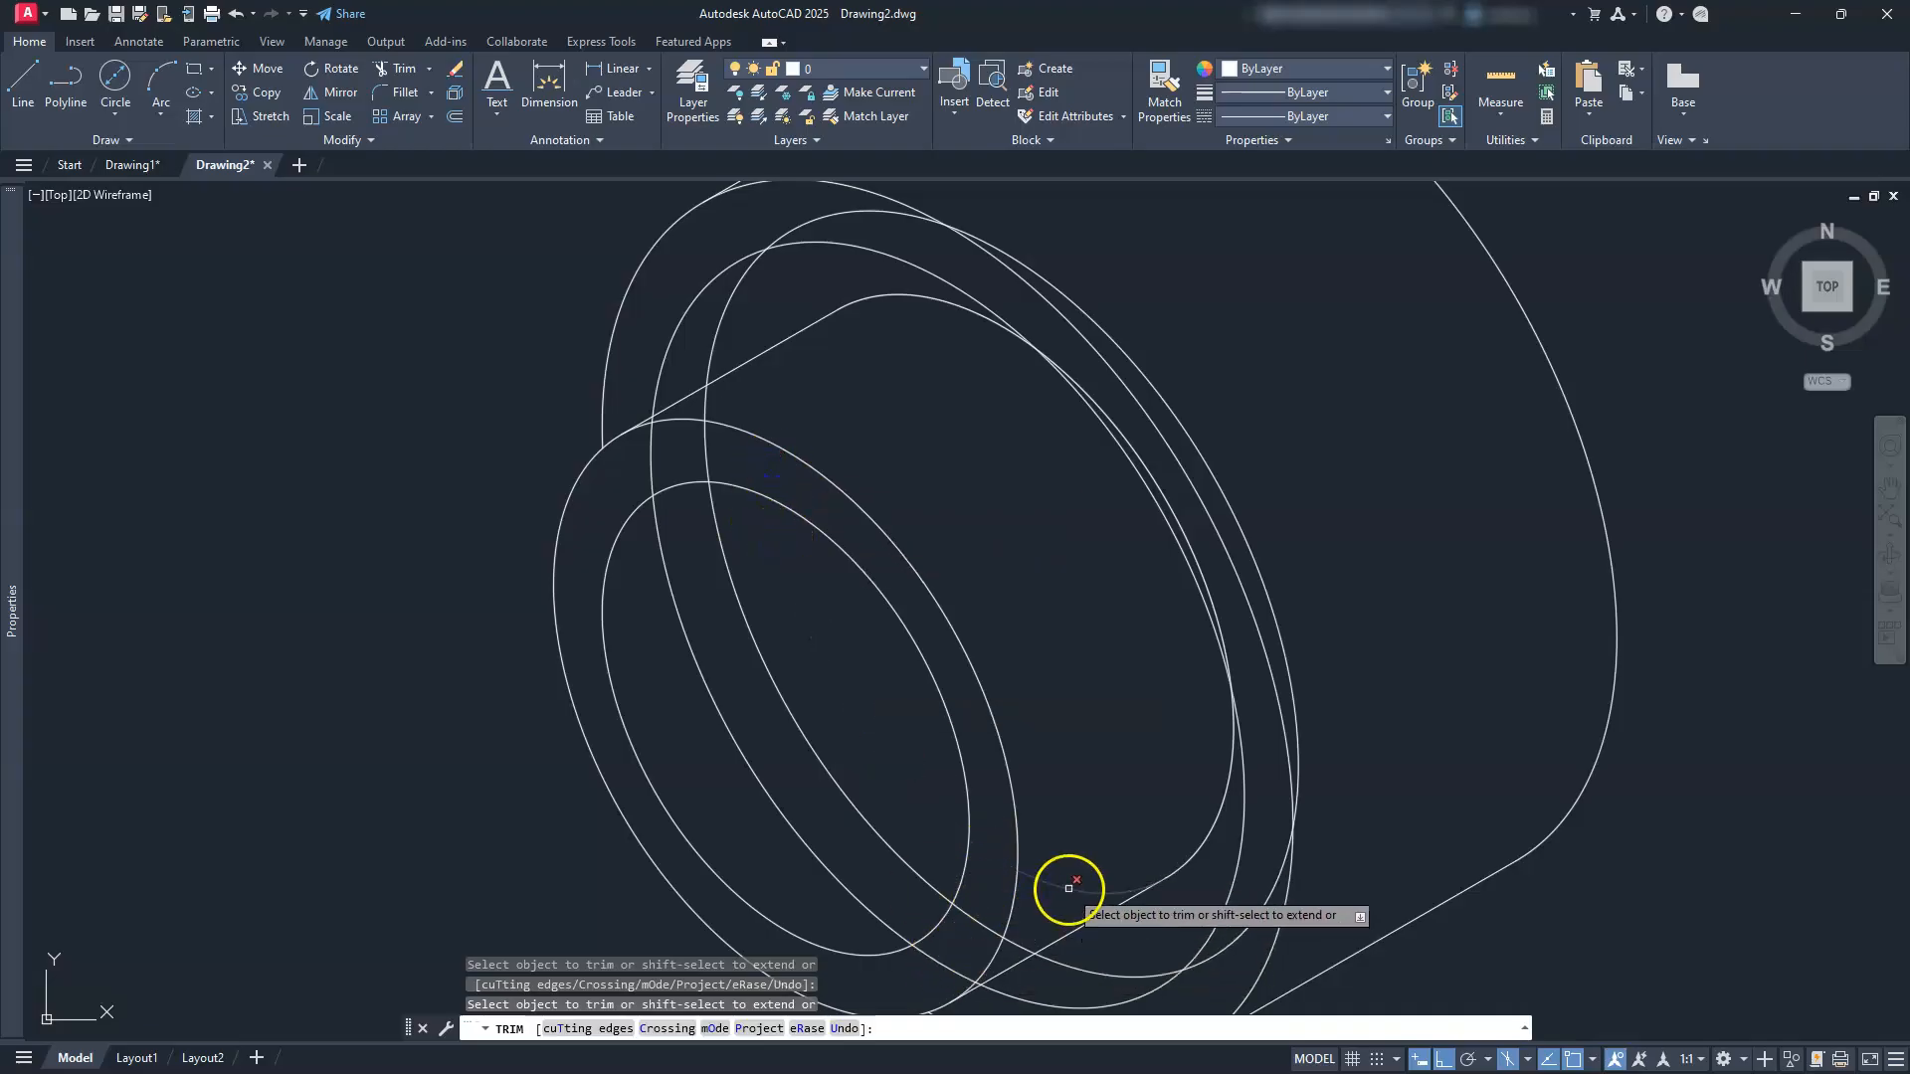
scroll(1001, 733, down, 2)
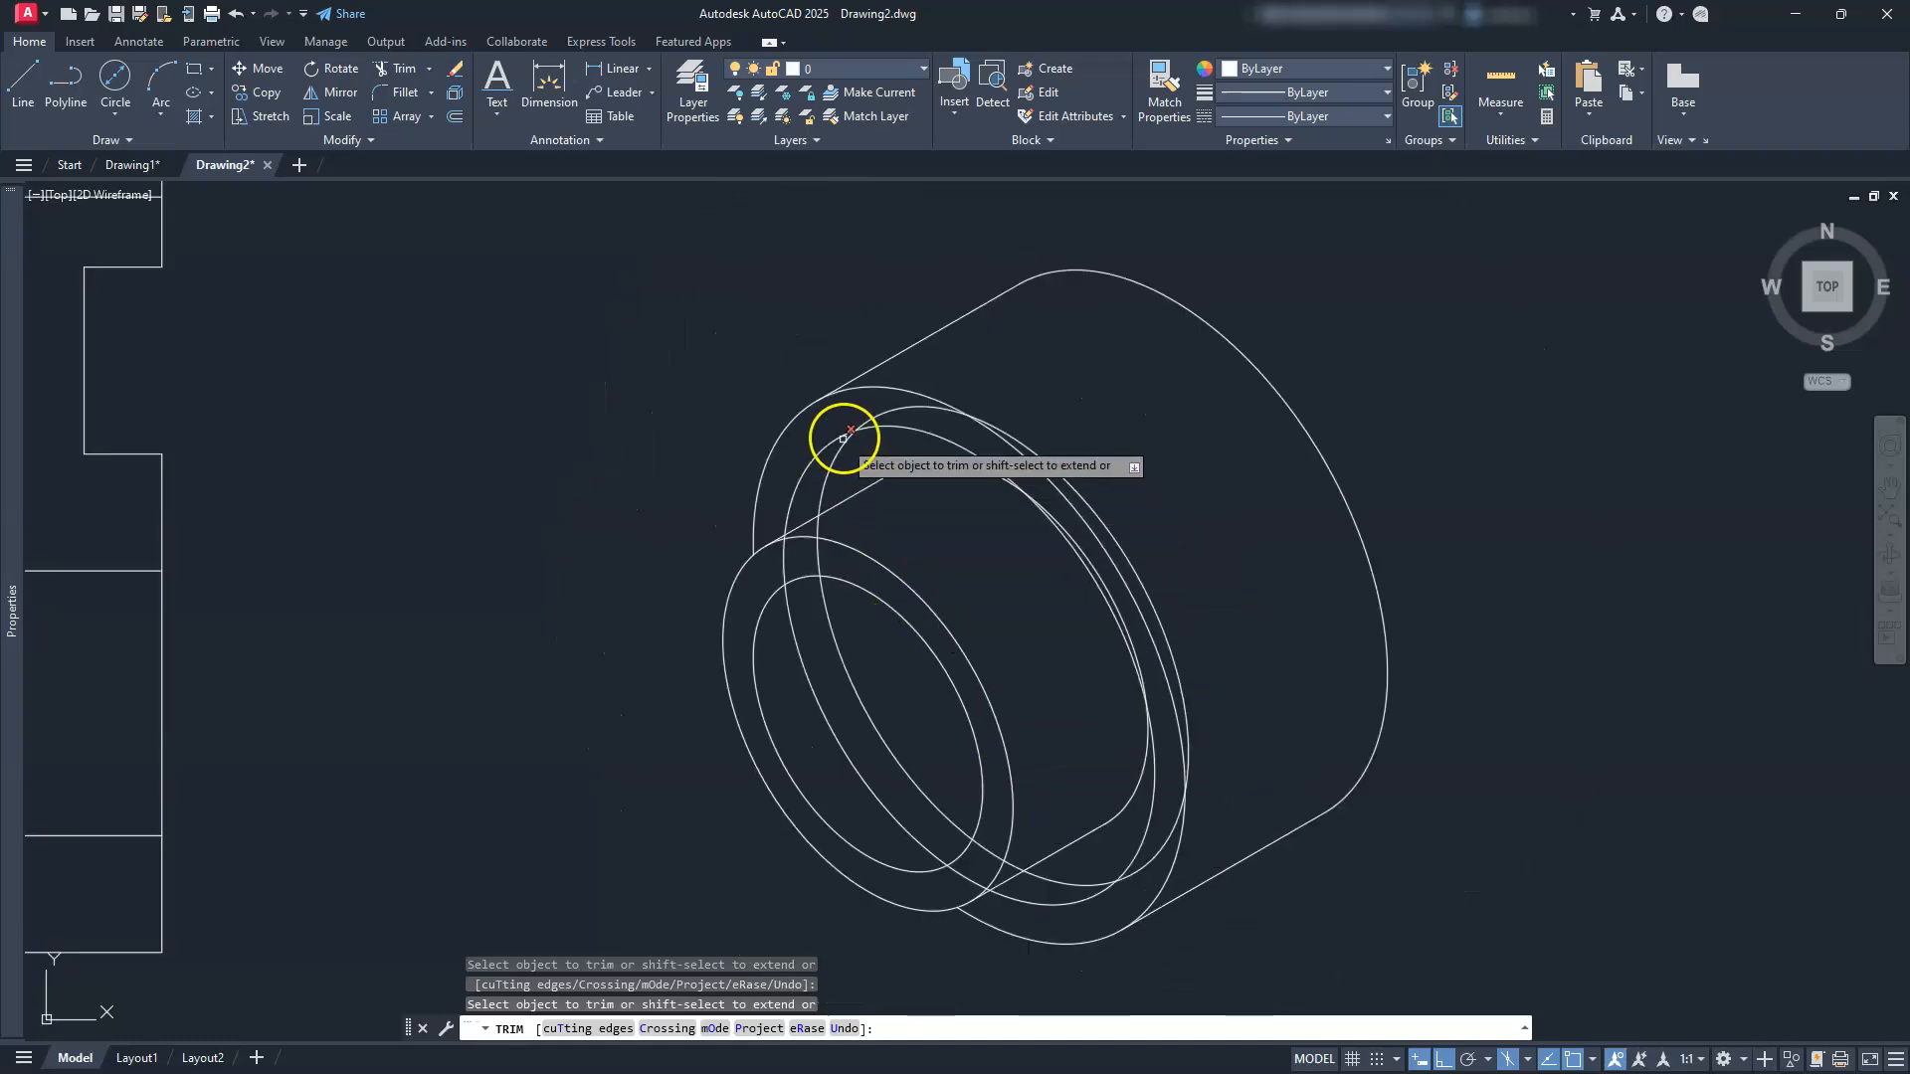
scroll(849, 431, up, 4)
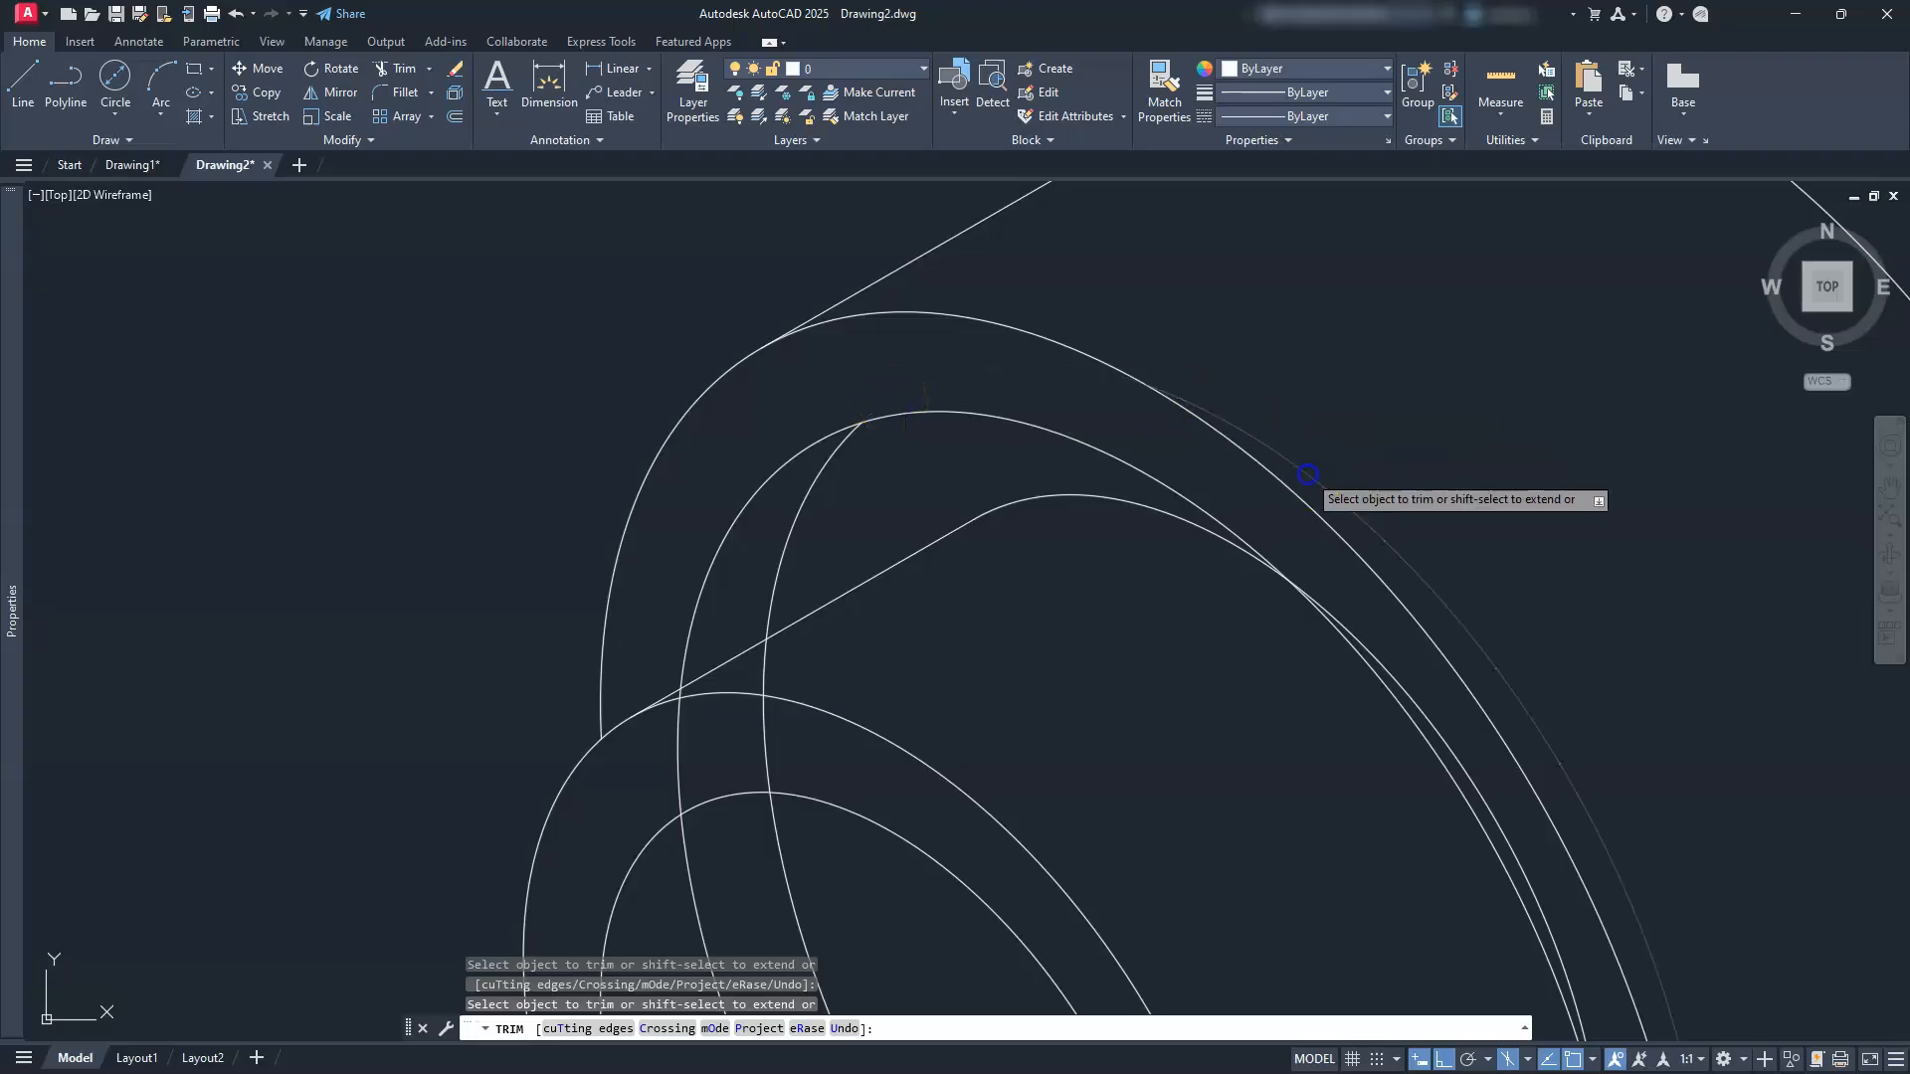
scroll(1352, 627, down, 5)
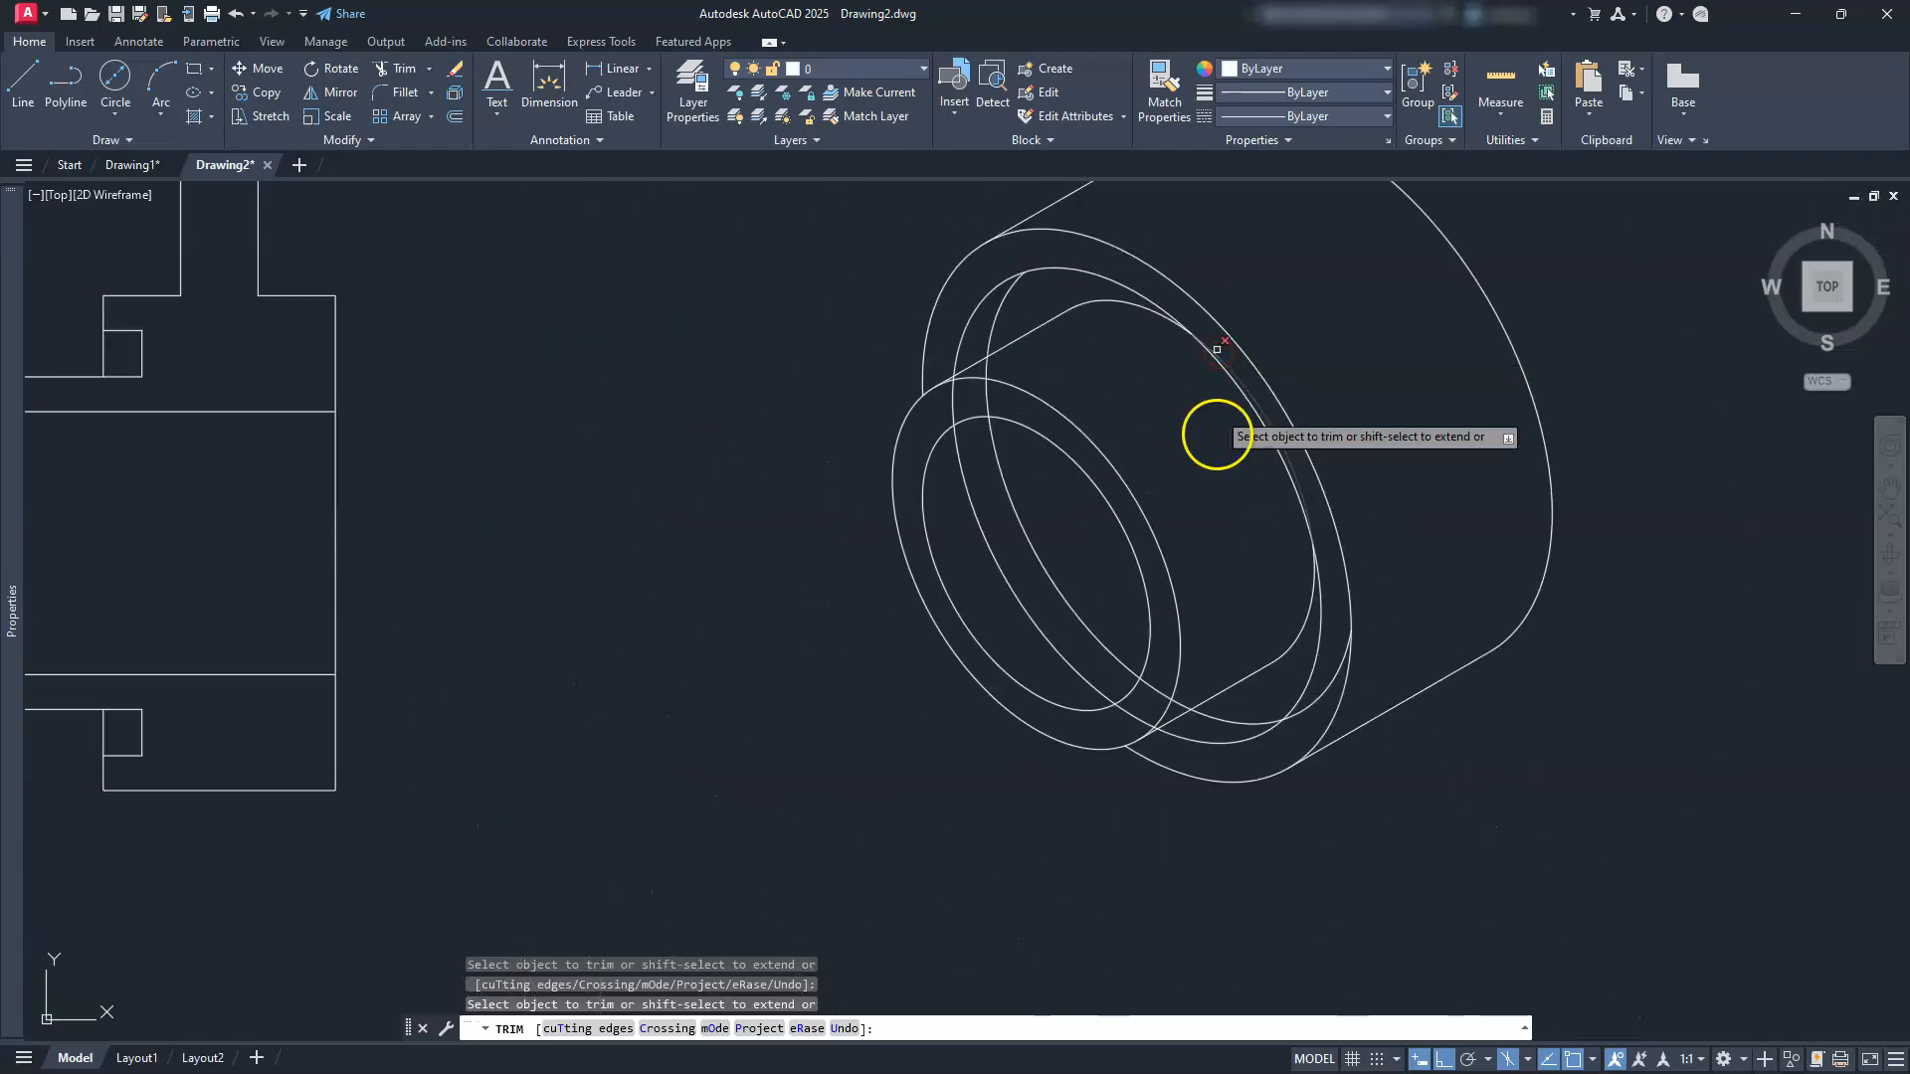
scroll(1217, 349, up, 2)
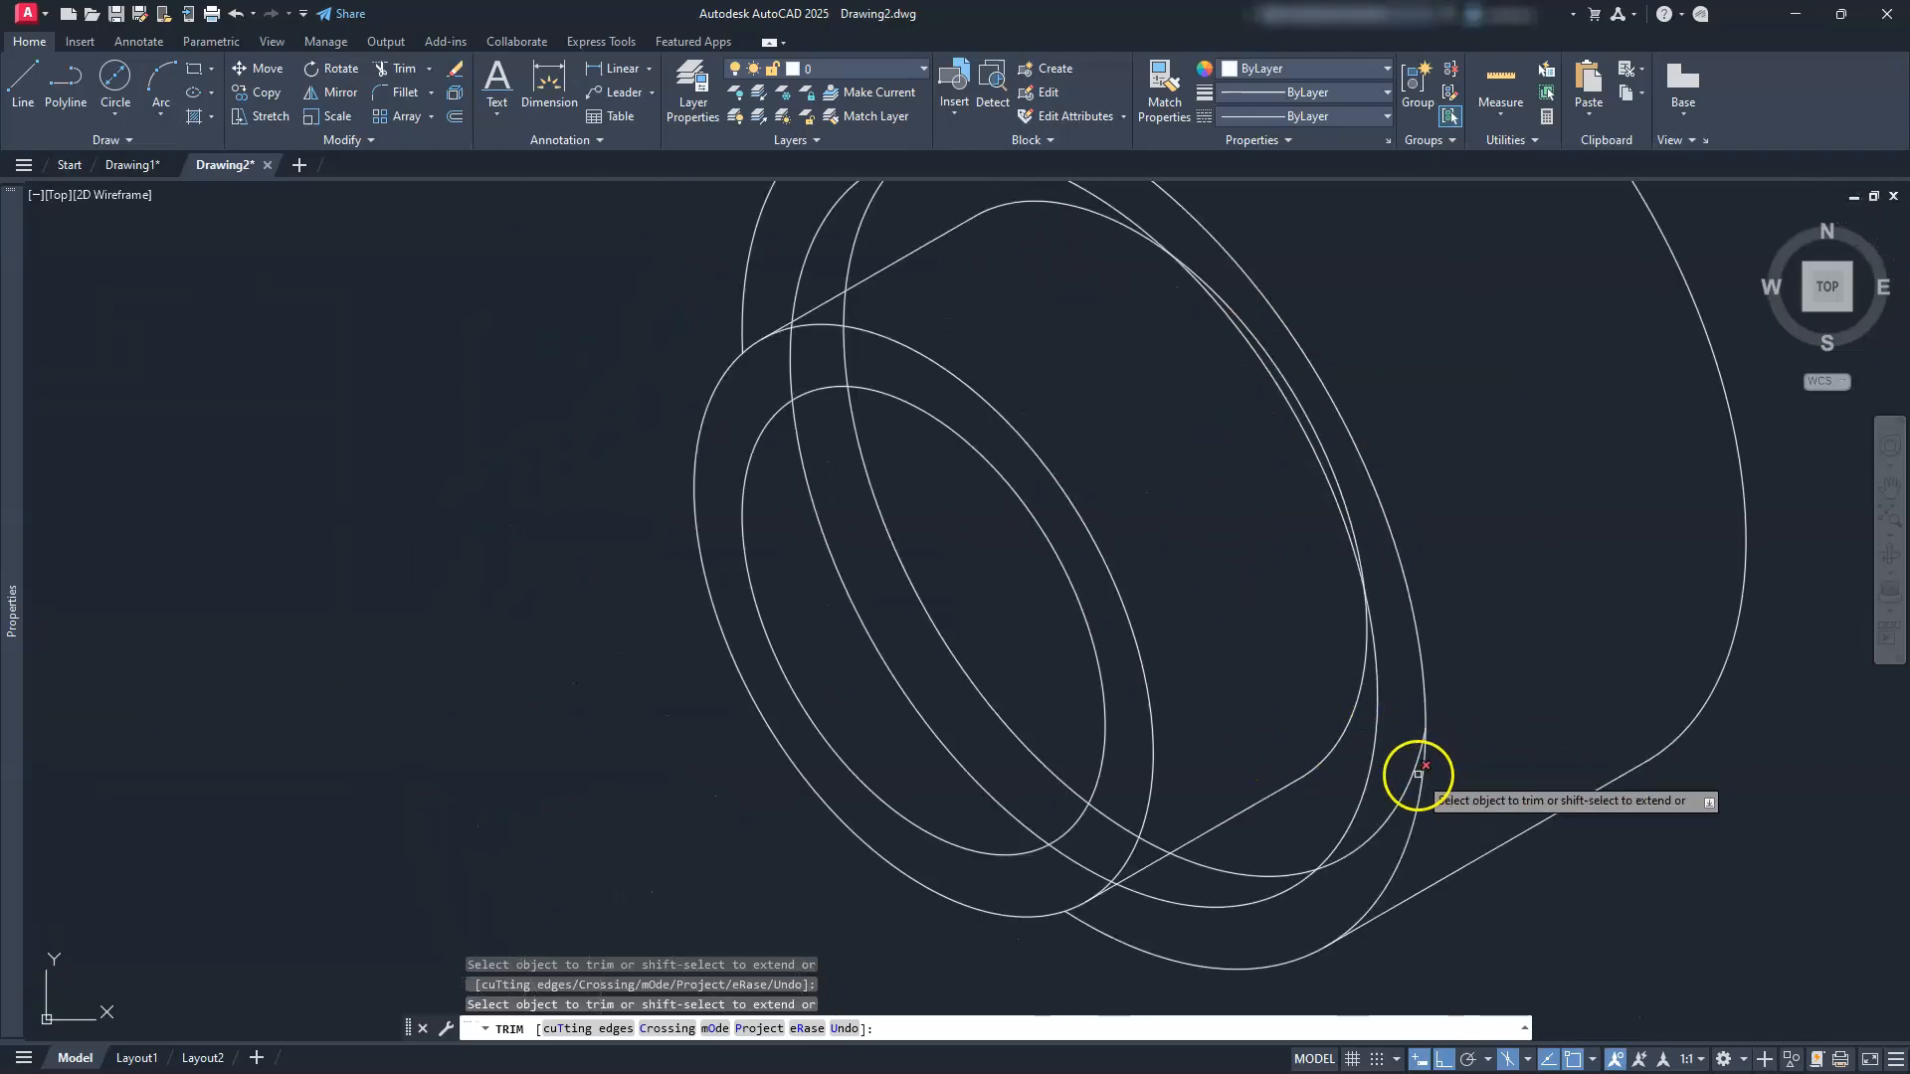
scroll(1304, 836, down, 2)
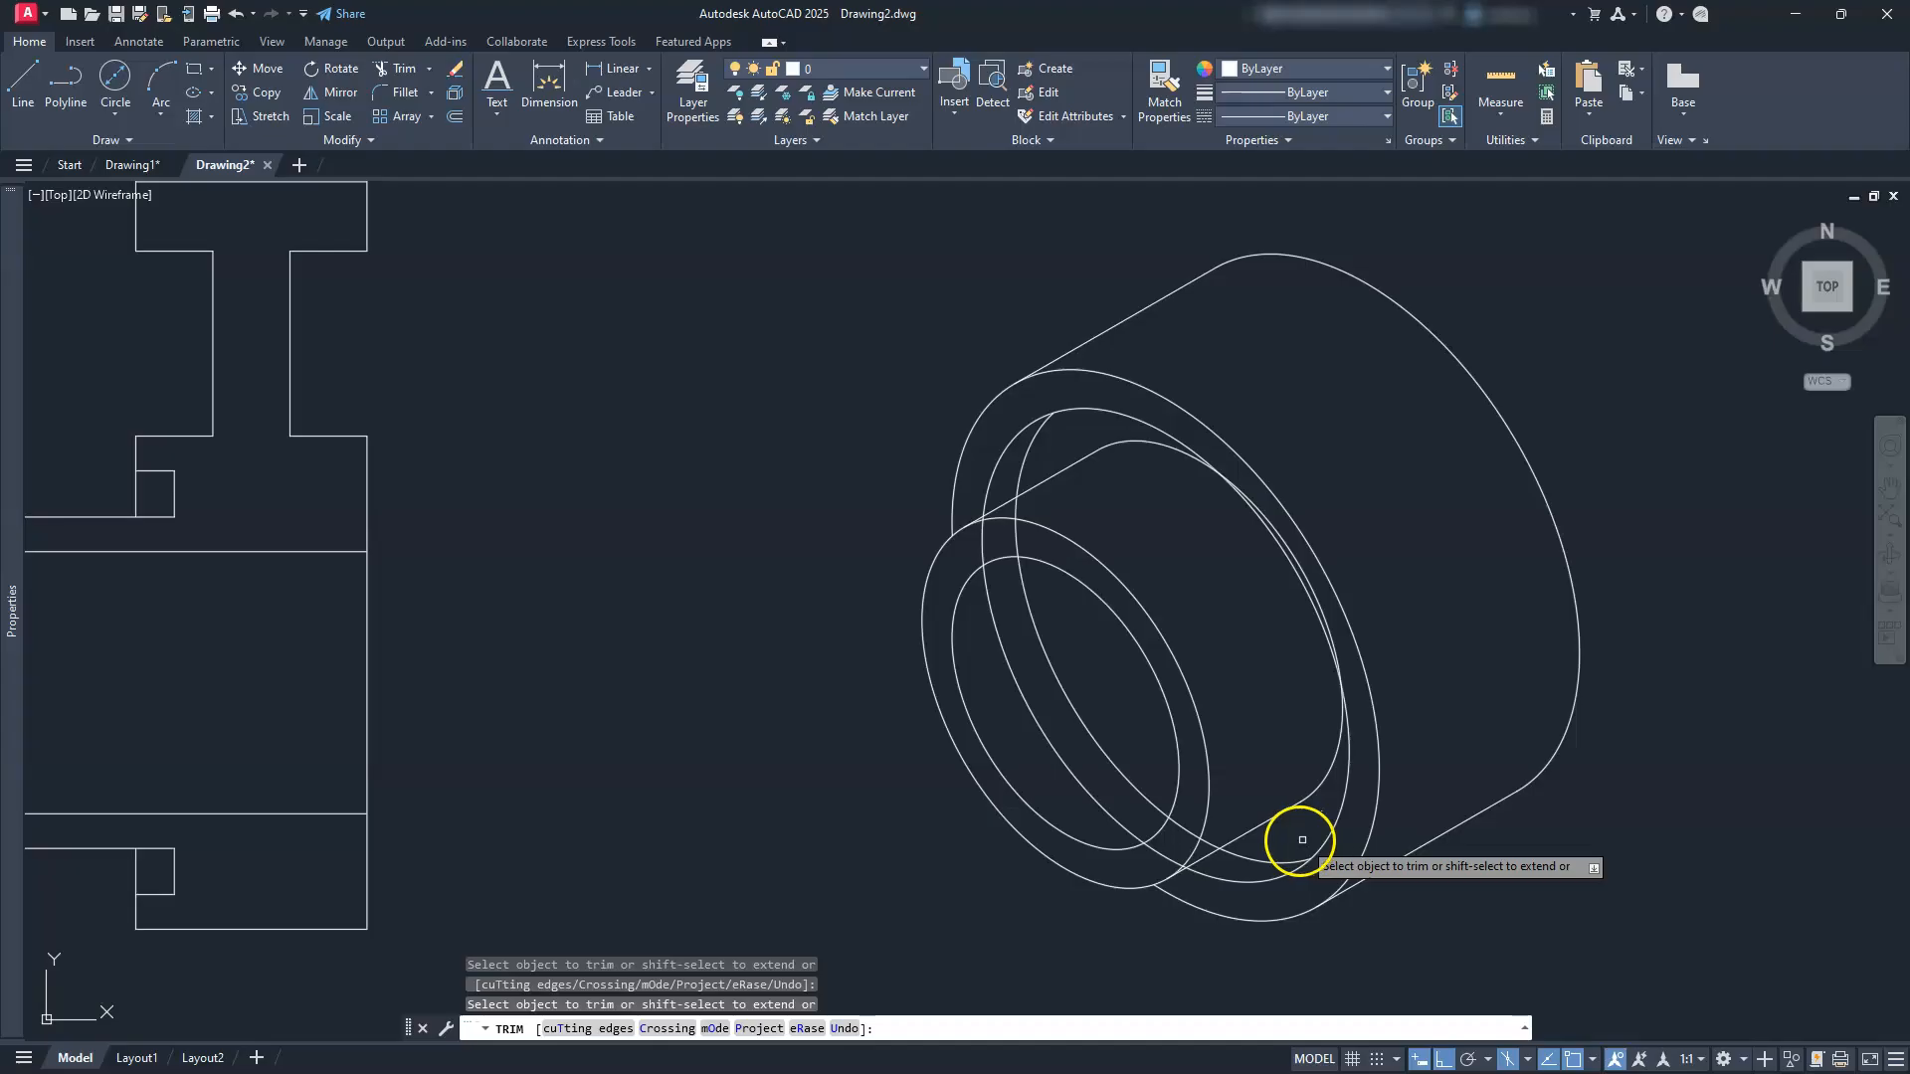
middle_drag(1112, 836, 1074, 867)
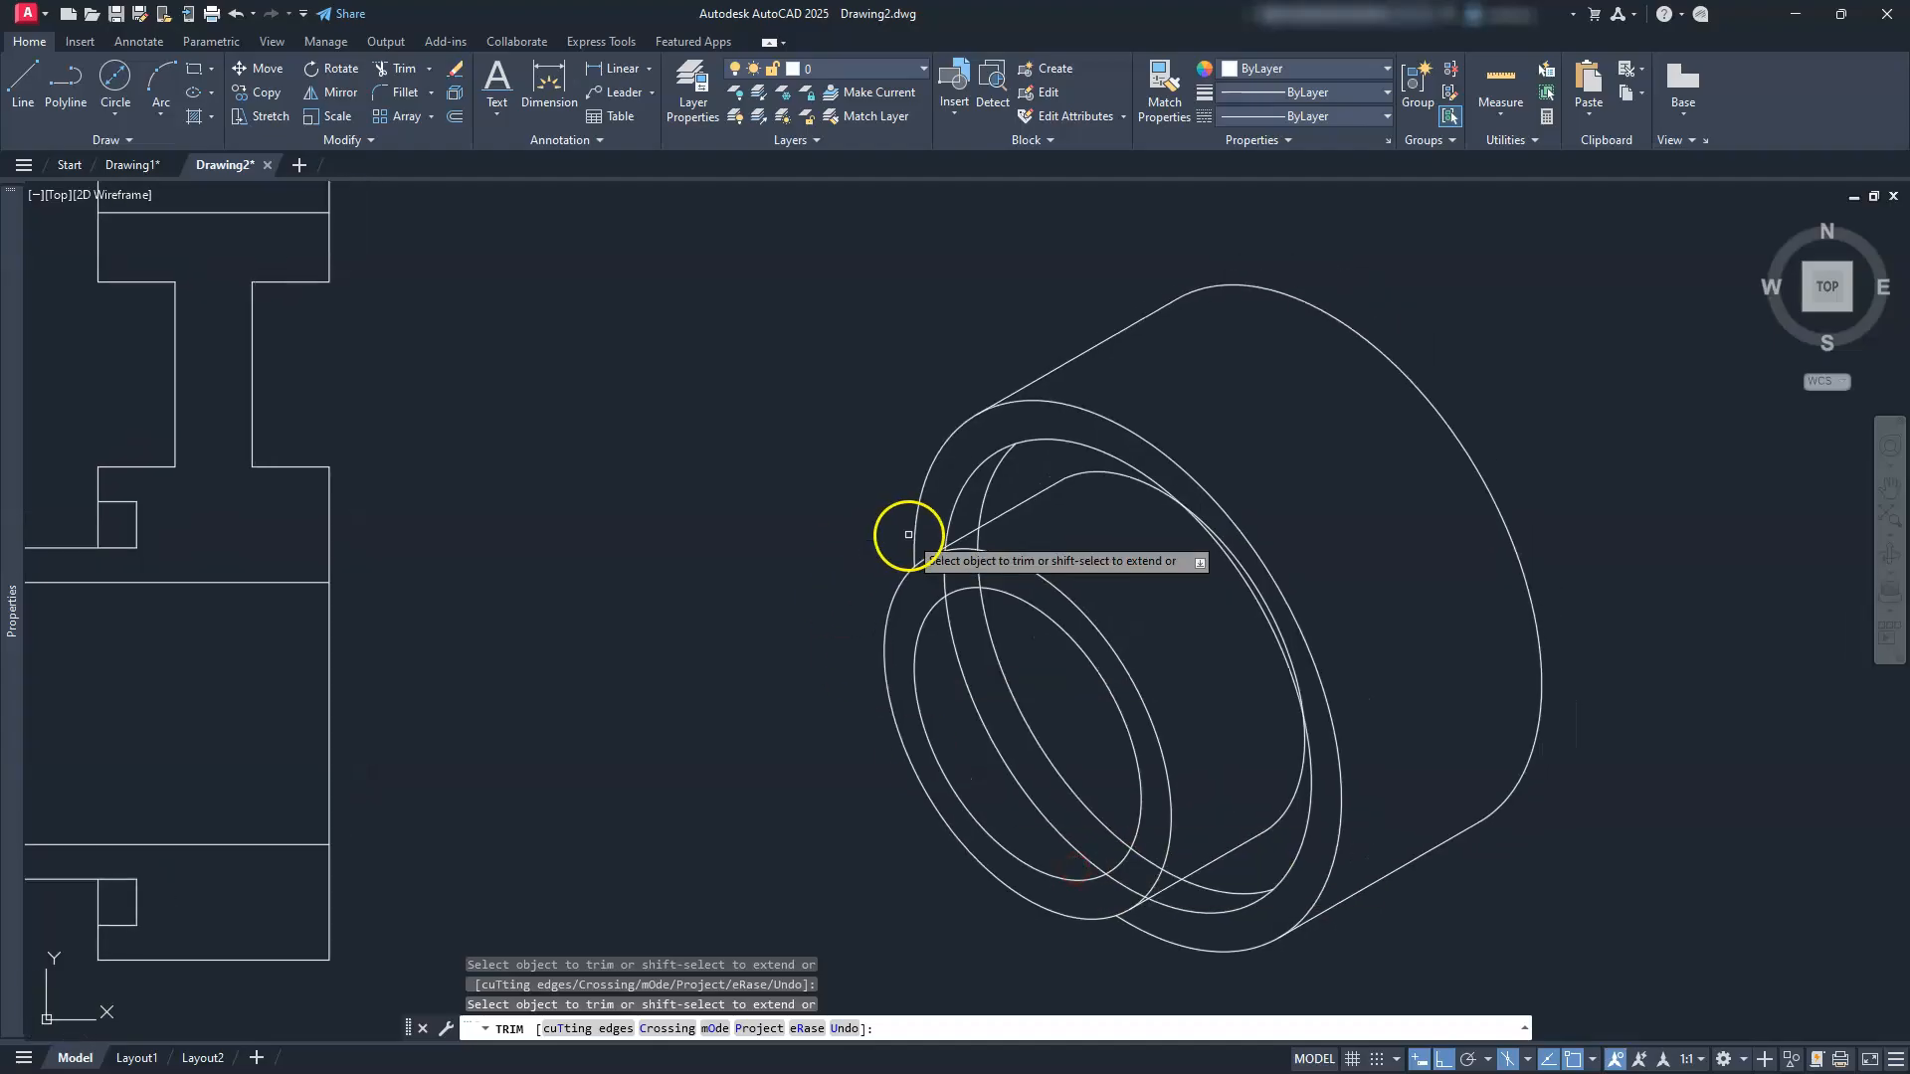
scroll(946, 647, up, 4)
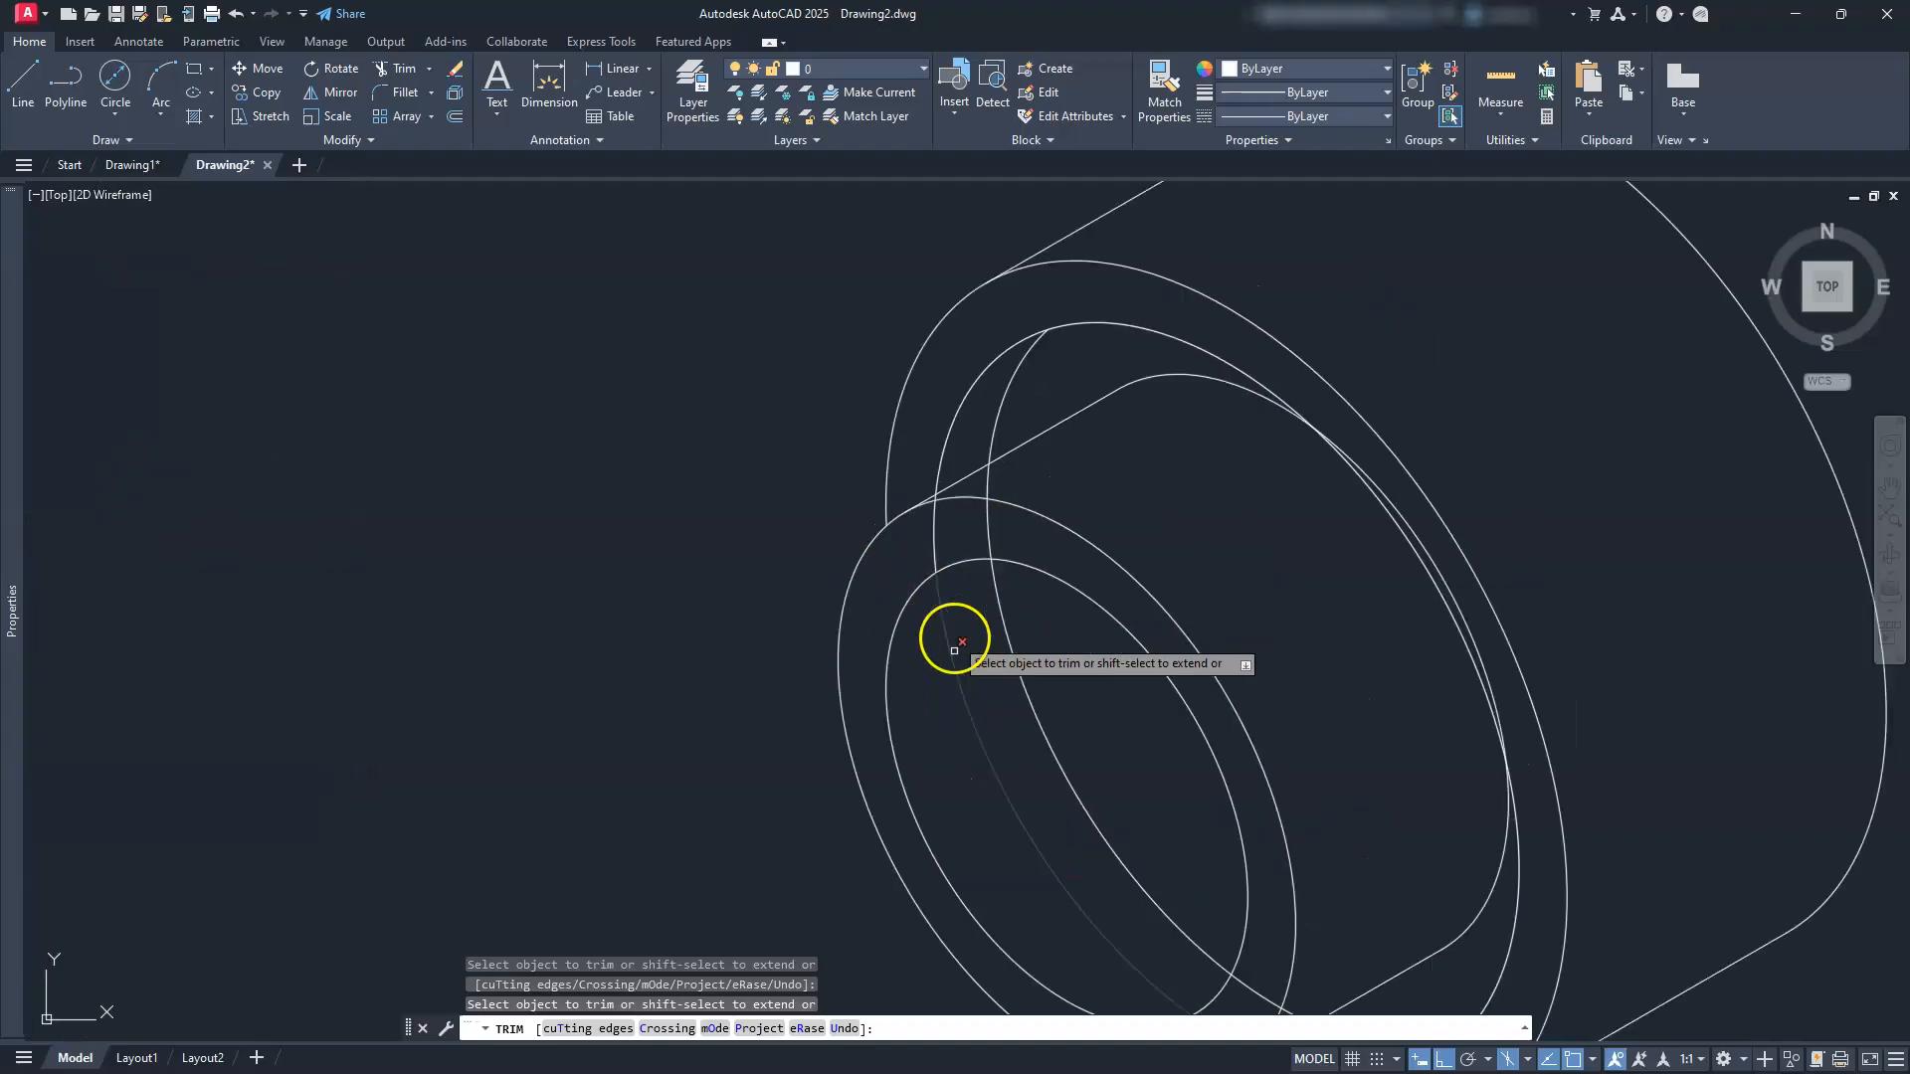
scroll(911, 403, up, 3)
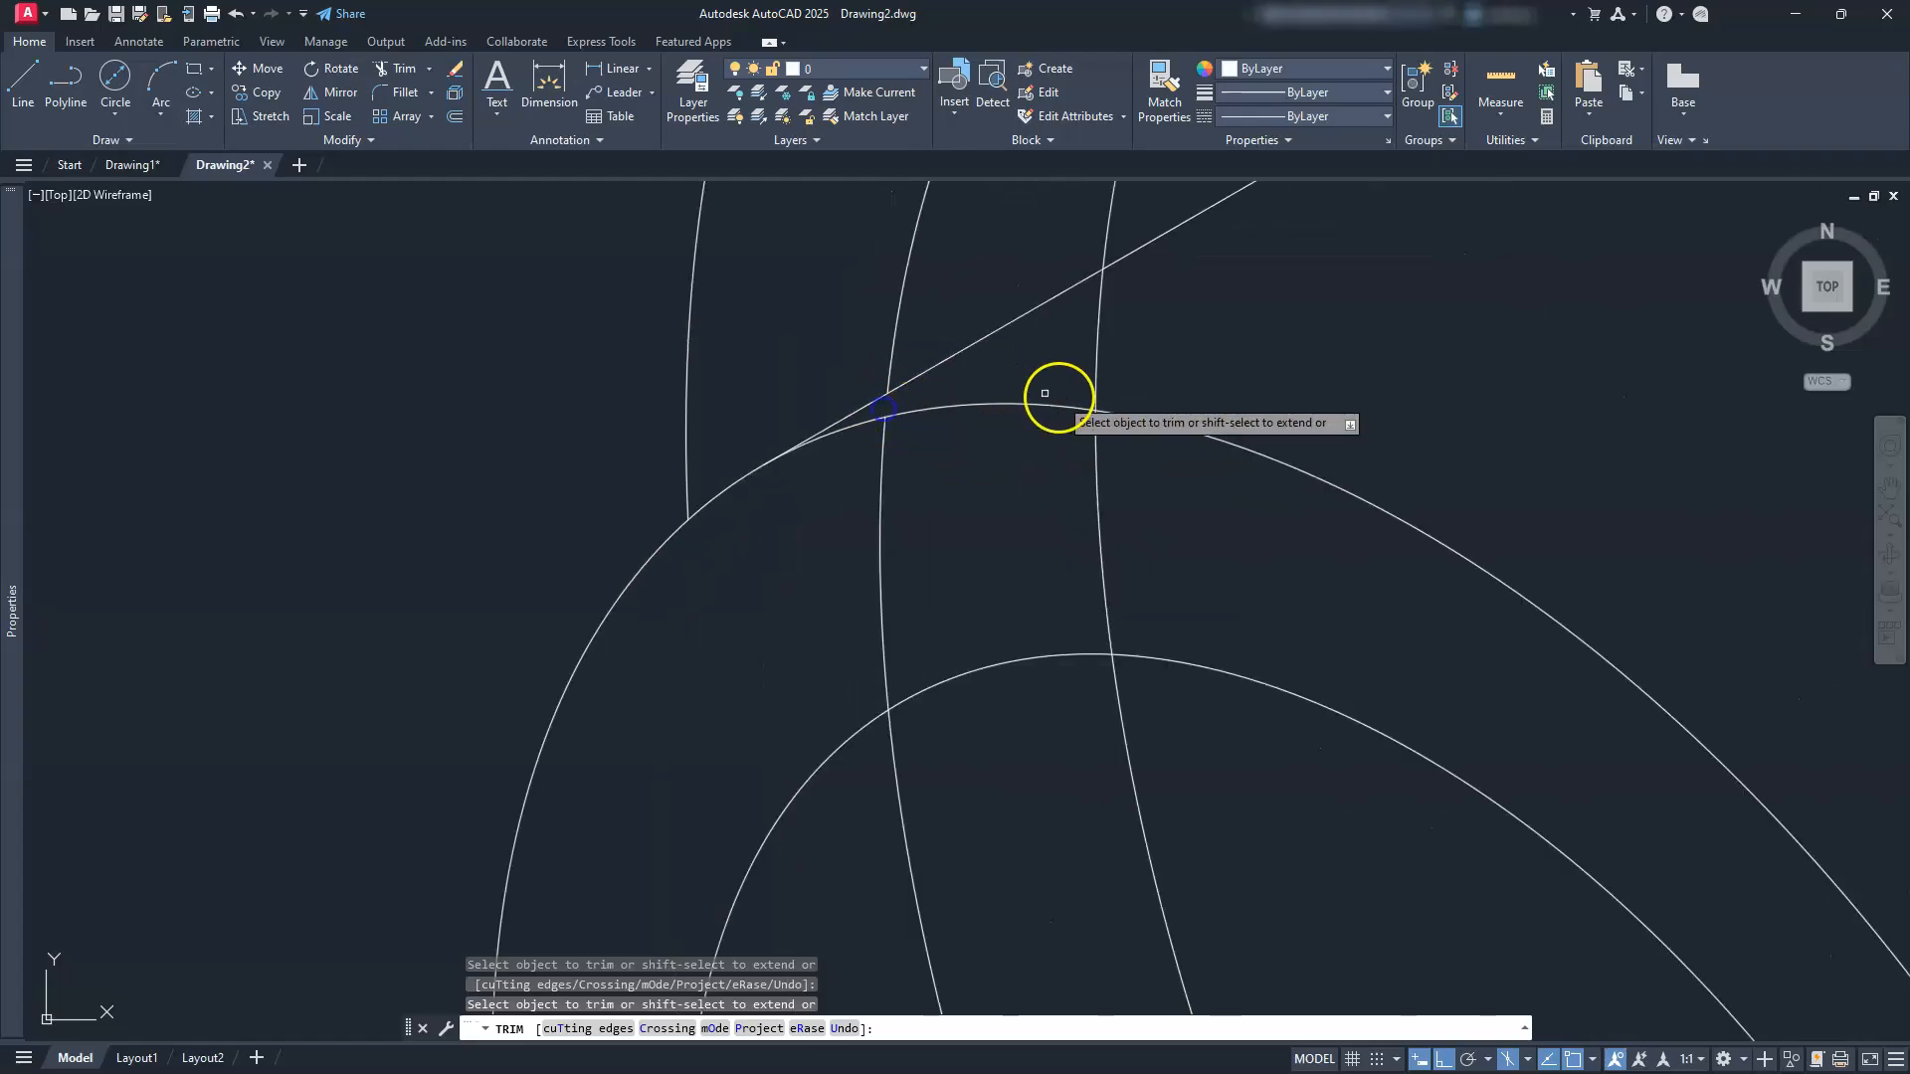
Step: Trim the remaining hidden segments between the ellipses and arcs of the recess
drag(1131, 482, 811, 589)
scroll(811, 588, down, 3)
middle_drag(972, 755, 889, 434)
scroll(997, 695, up, 5)
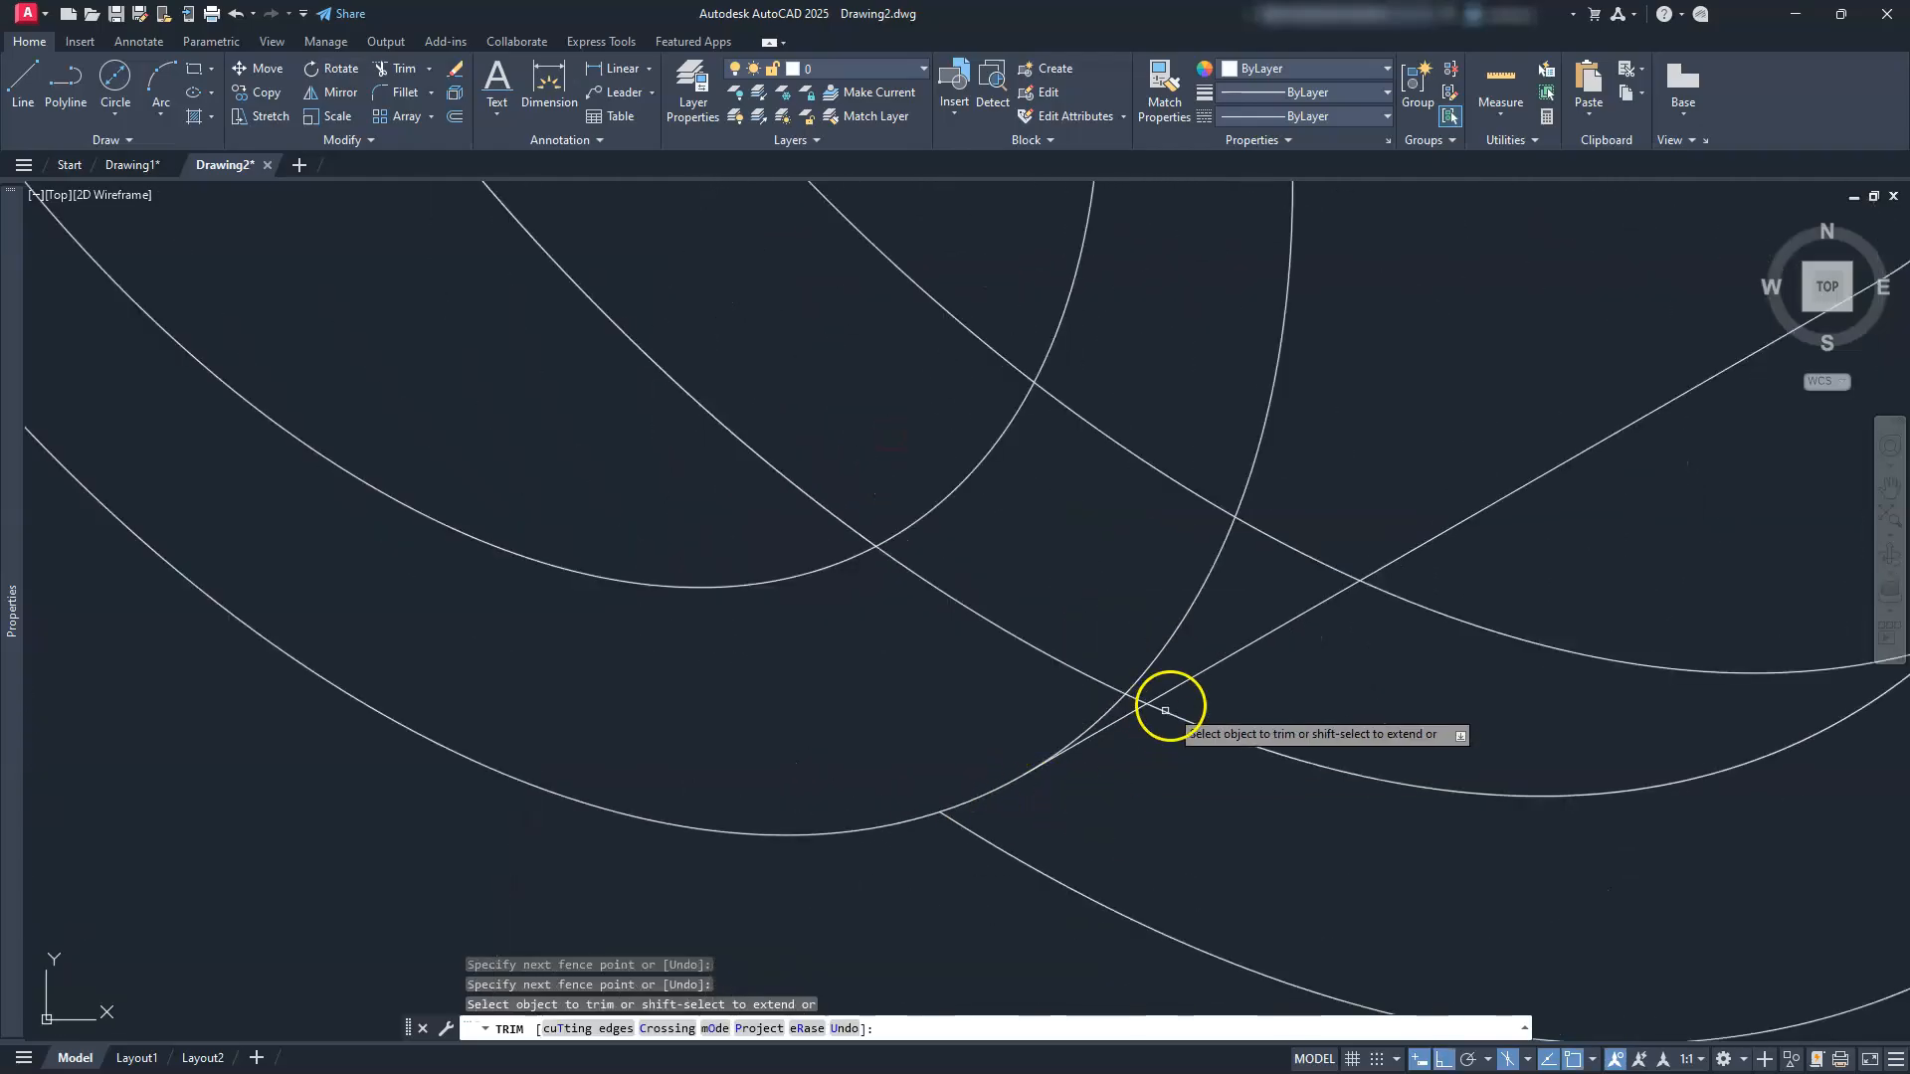
click(1135, 700)
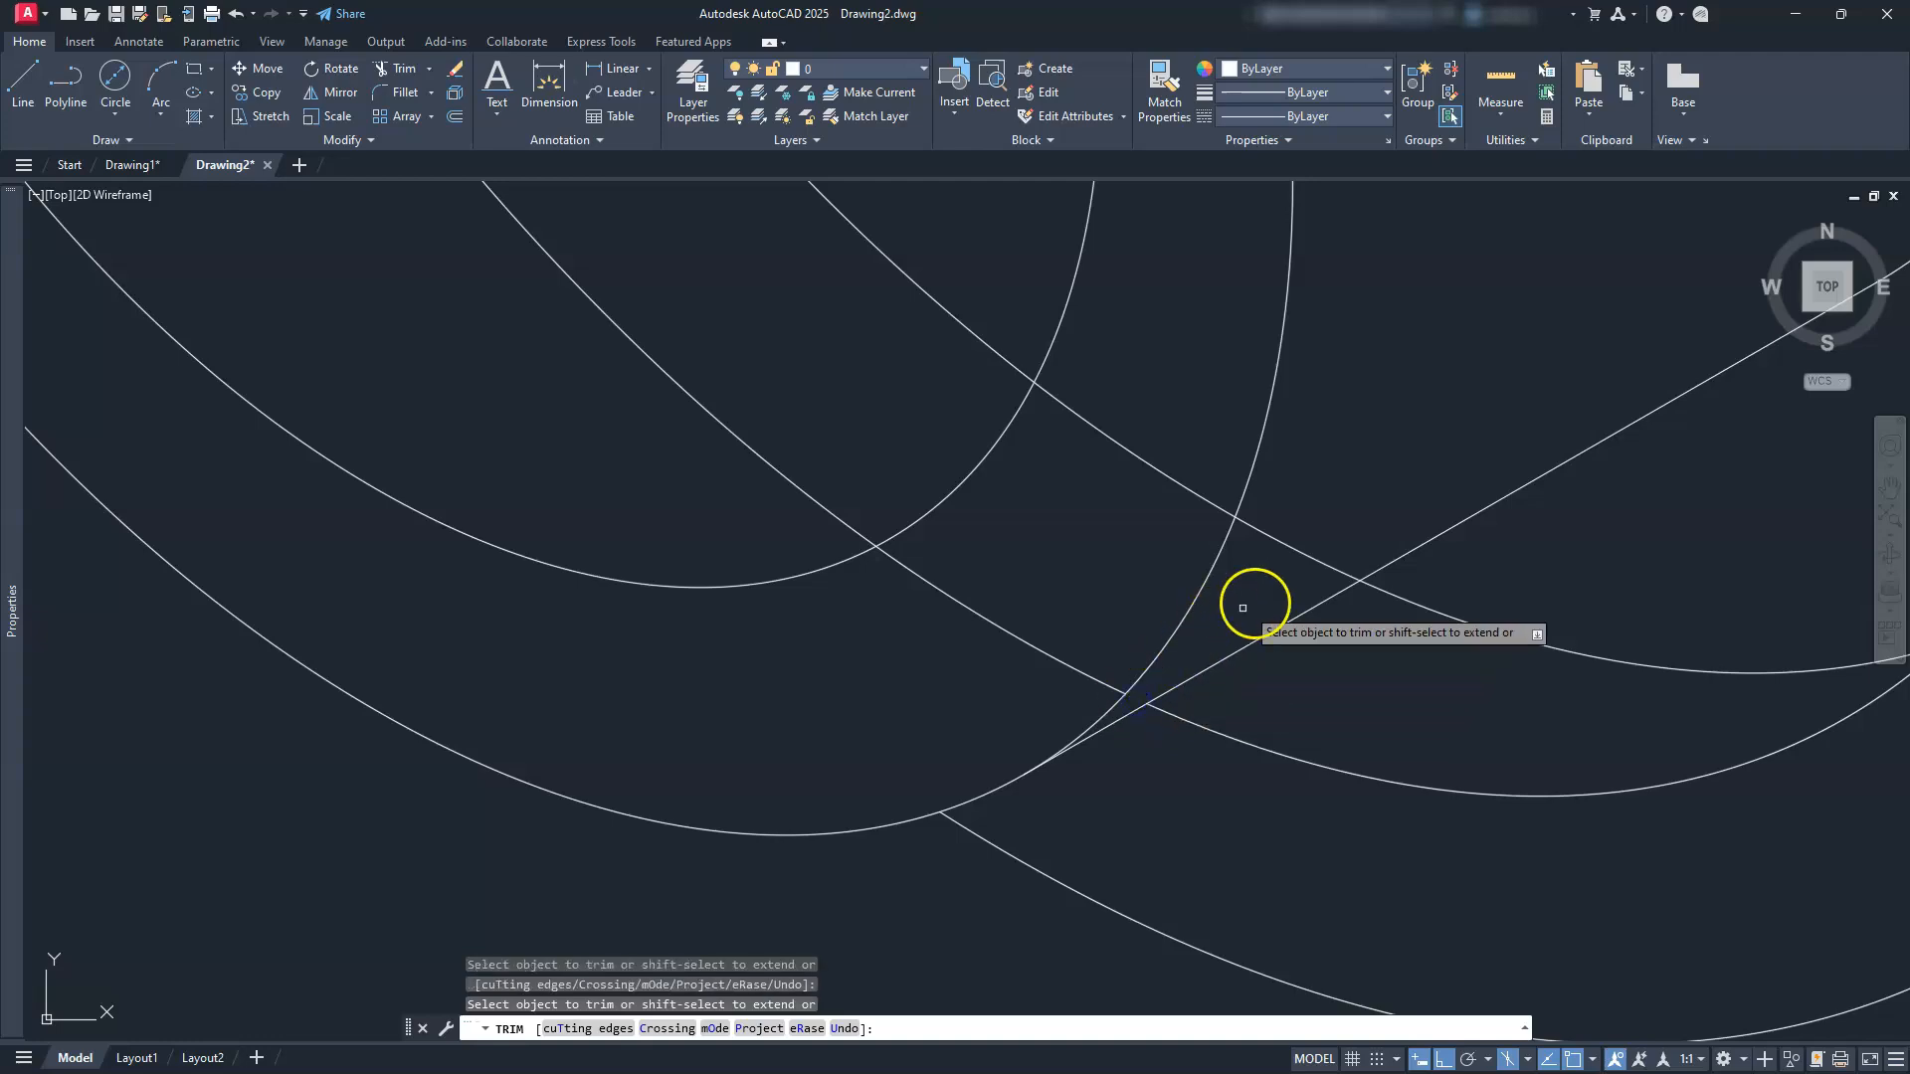
scroll(1007, 542, down, 3)
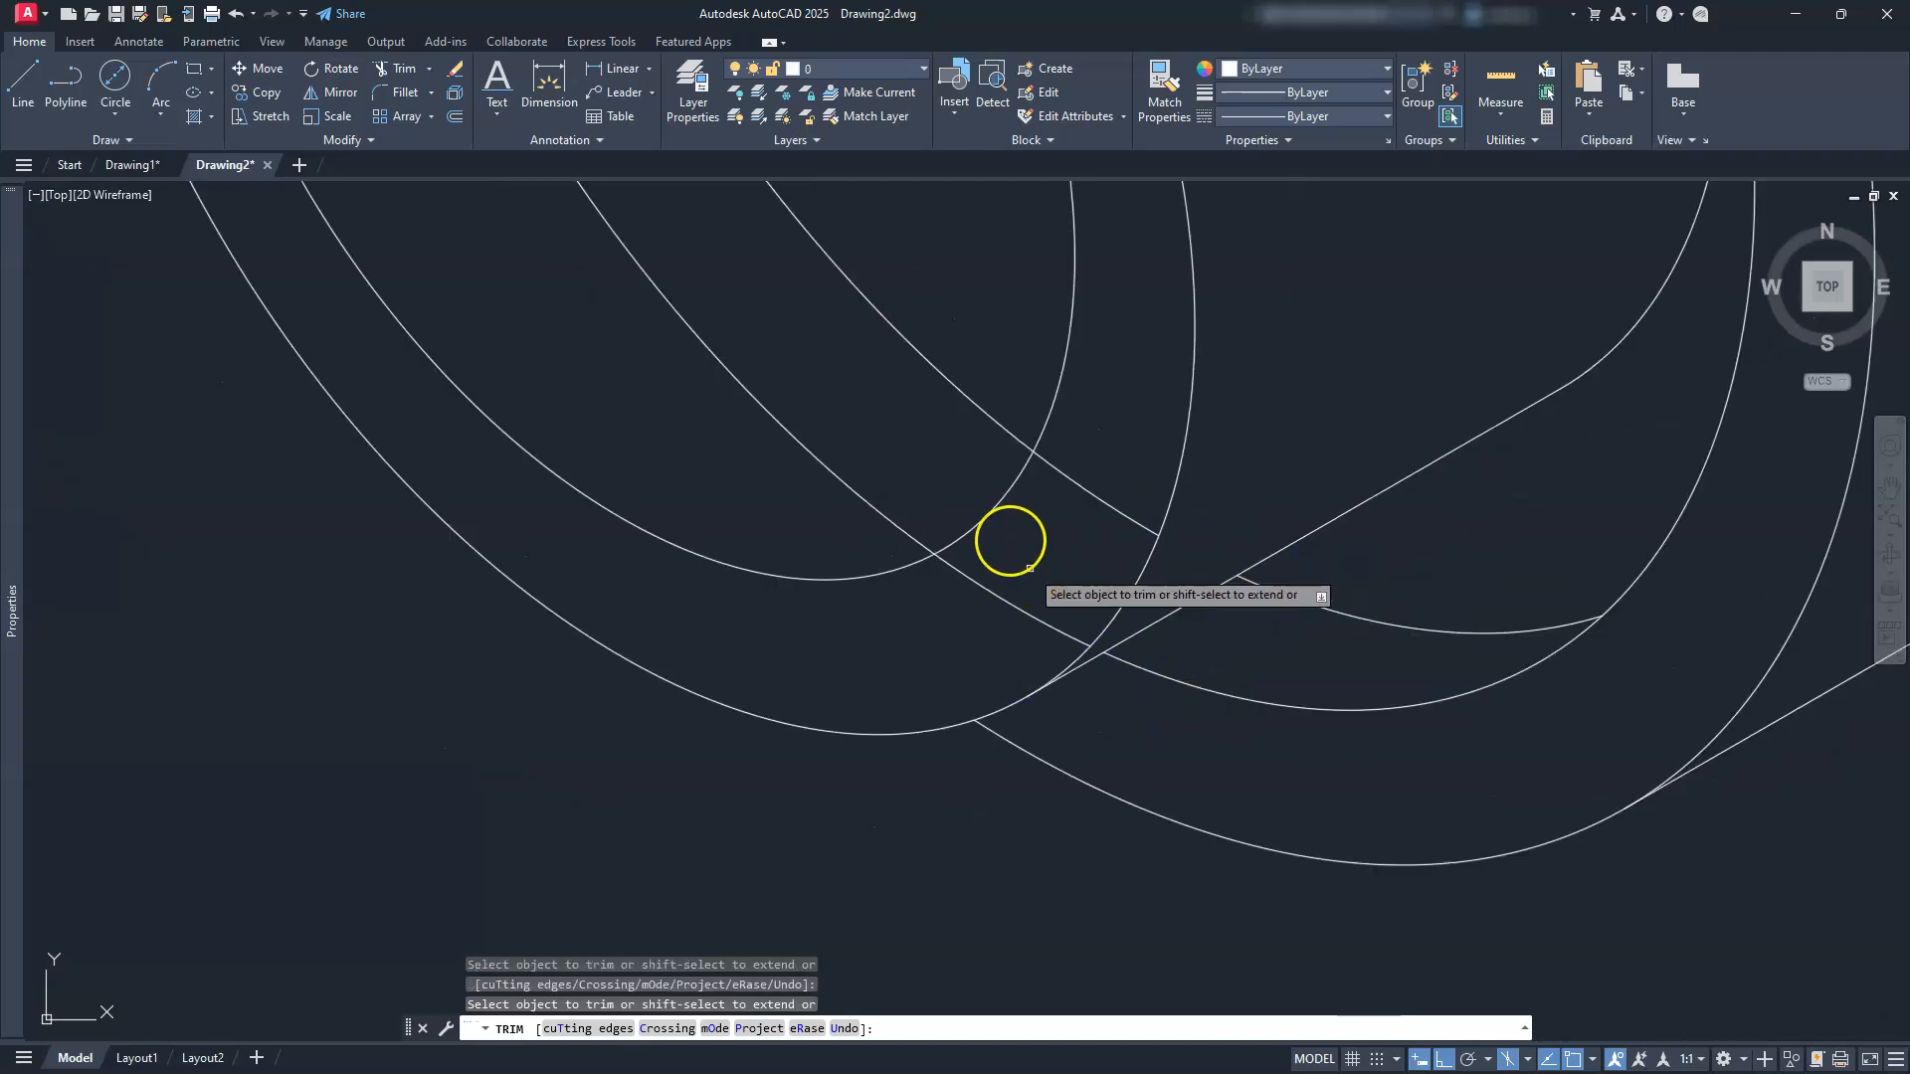
click(935, 314)
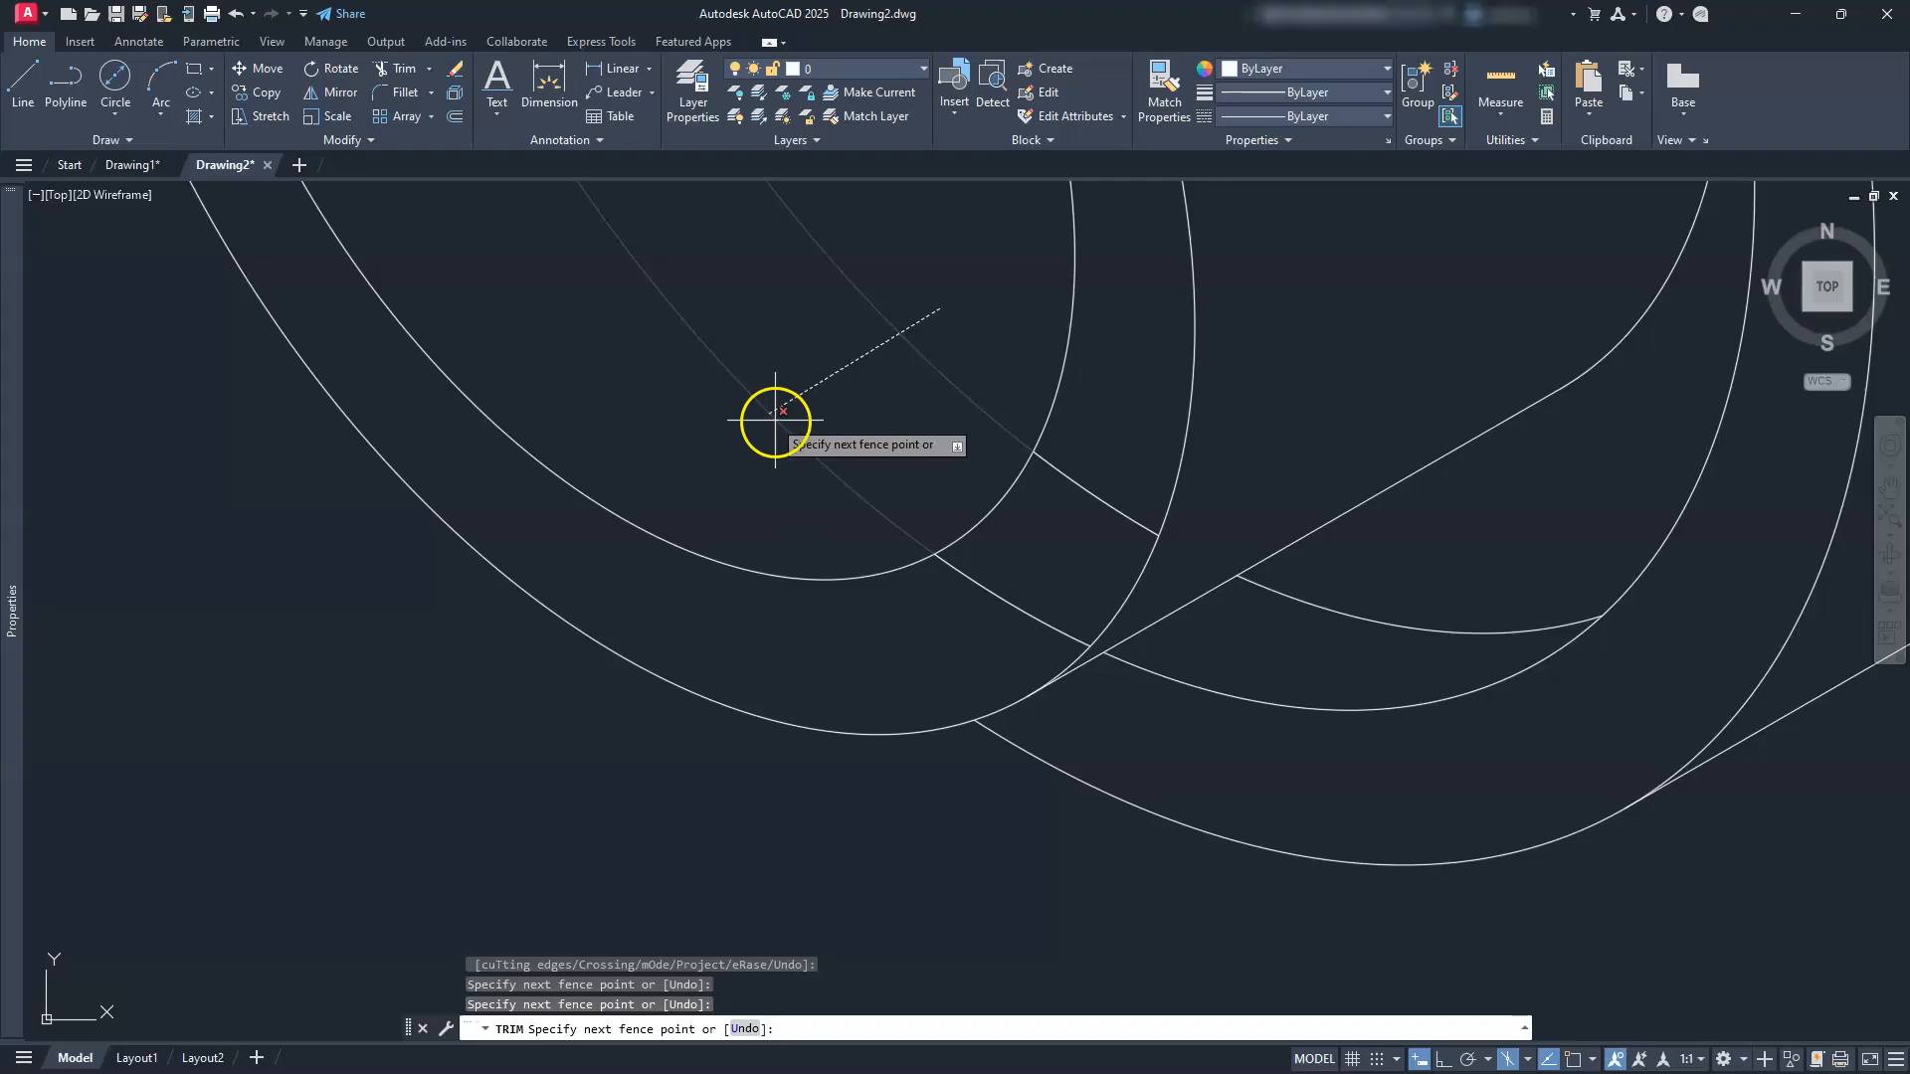
scroll(832, 481, down, 5)
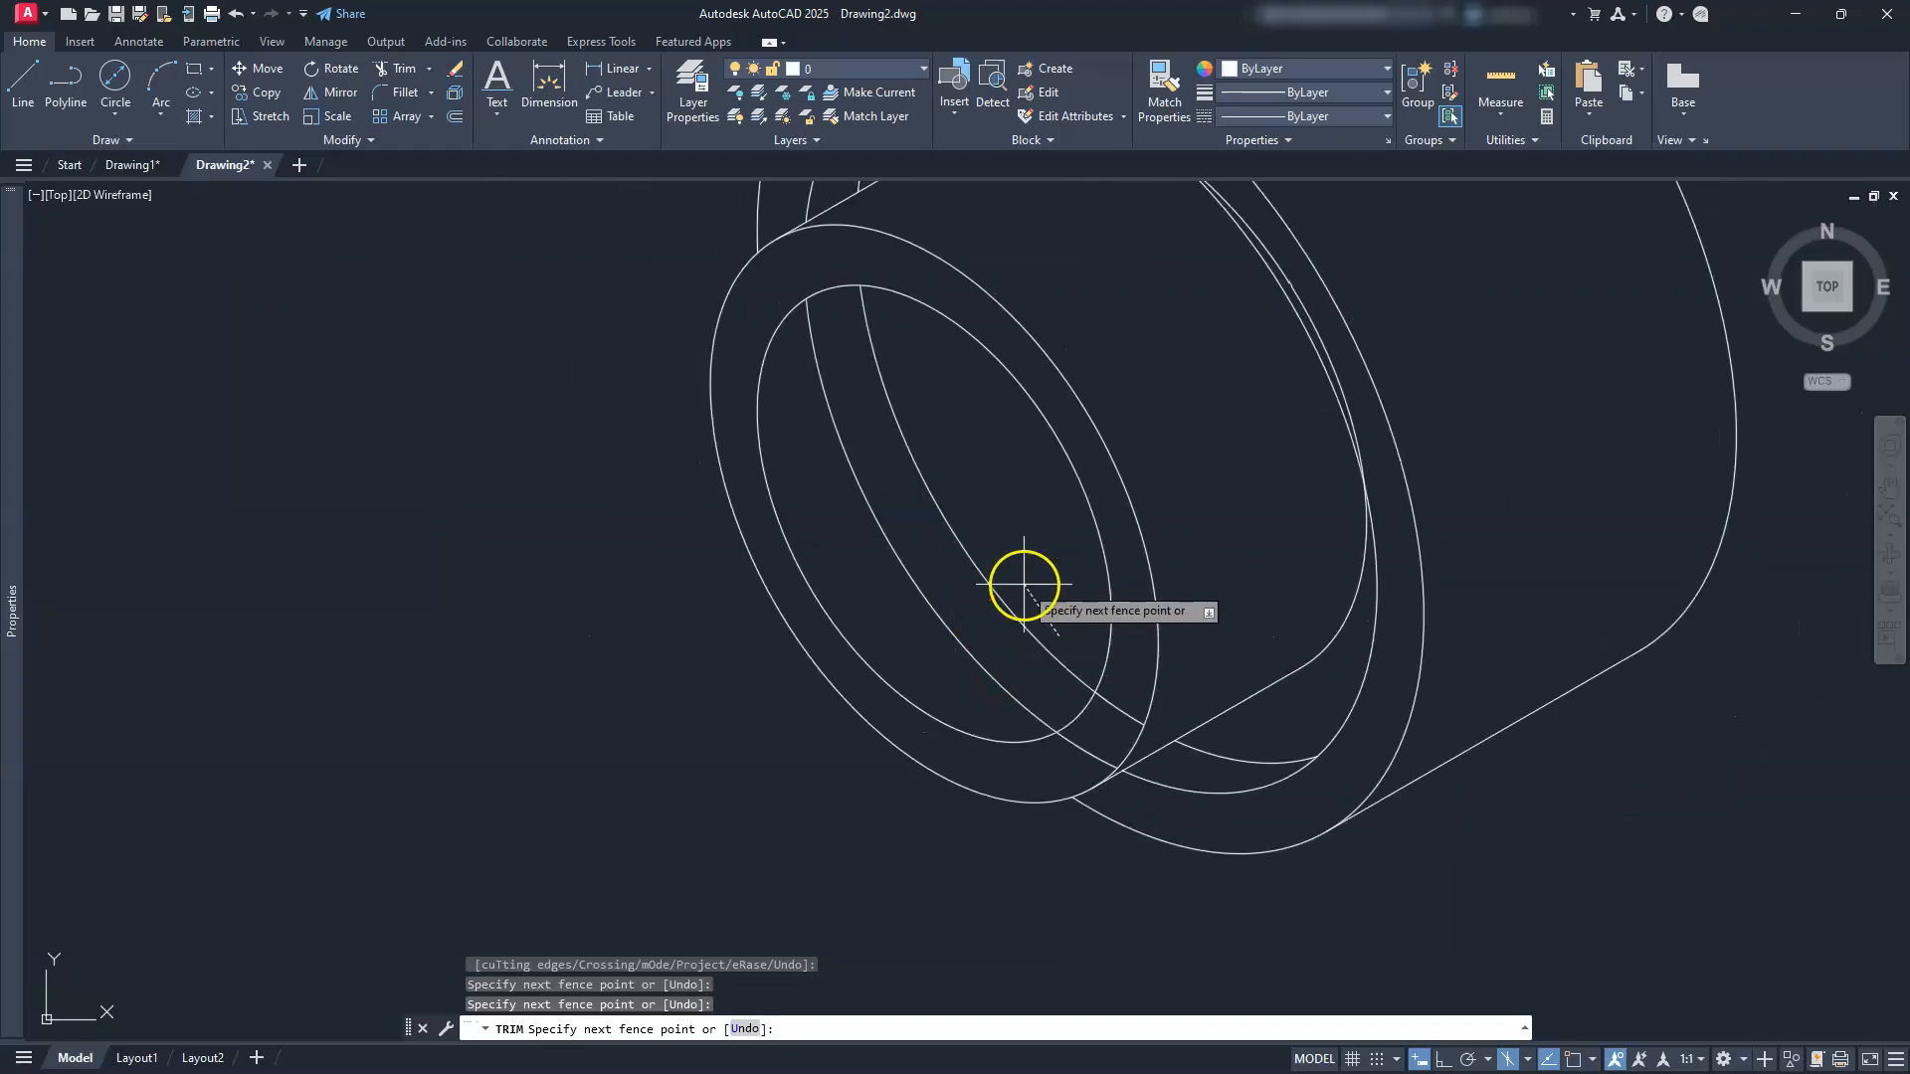
key(Return)
scroll(1144, 786, up, 4)
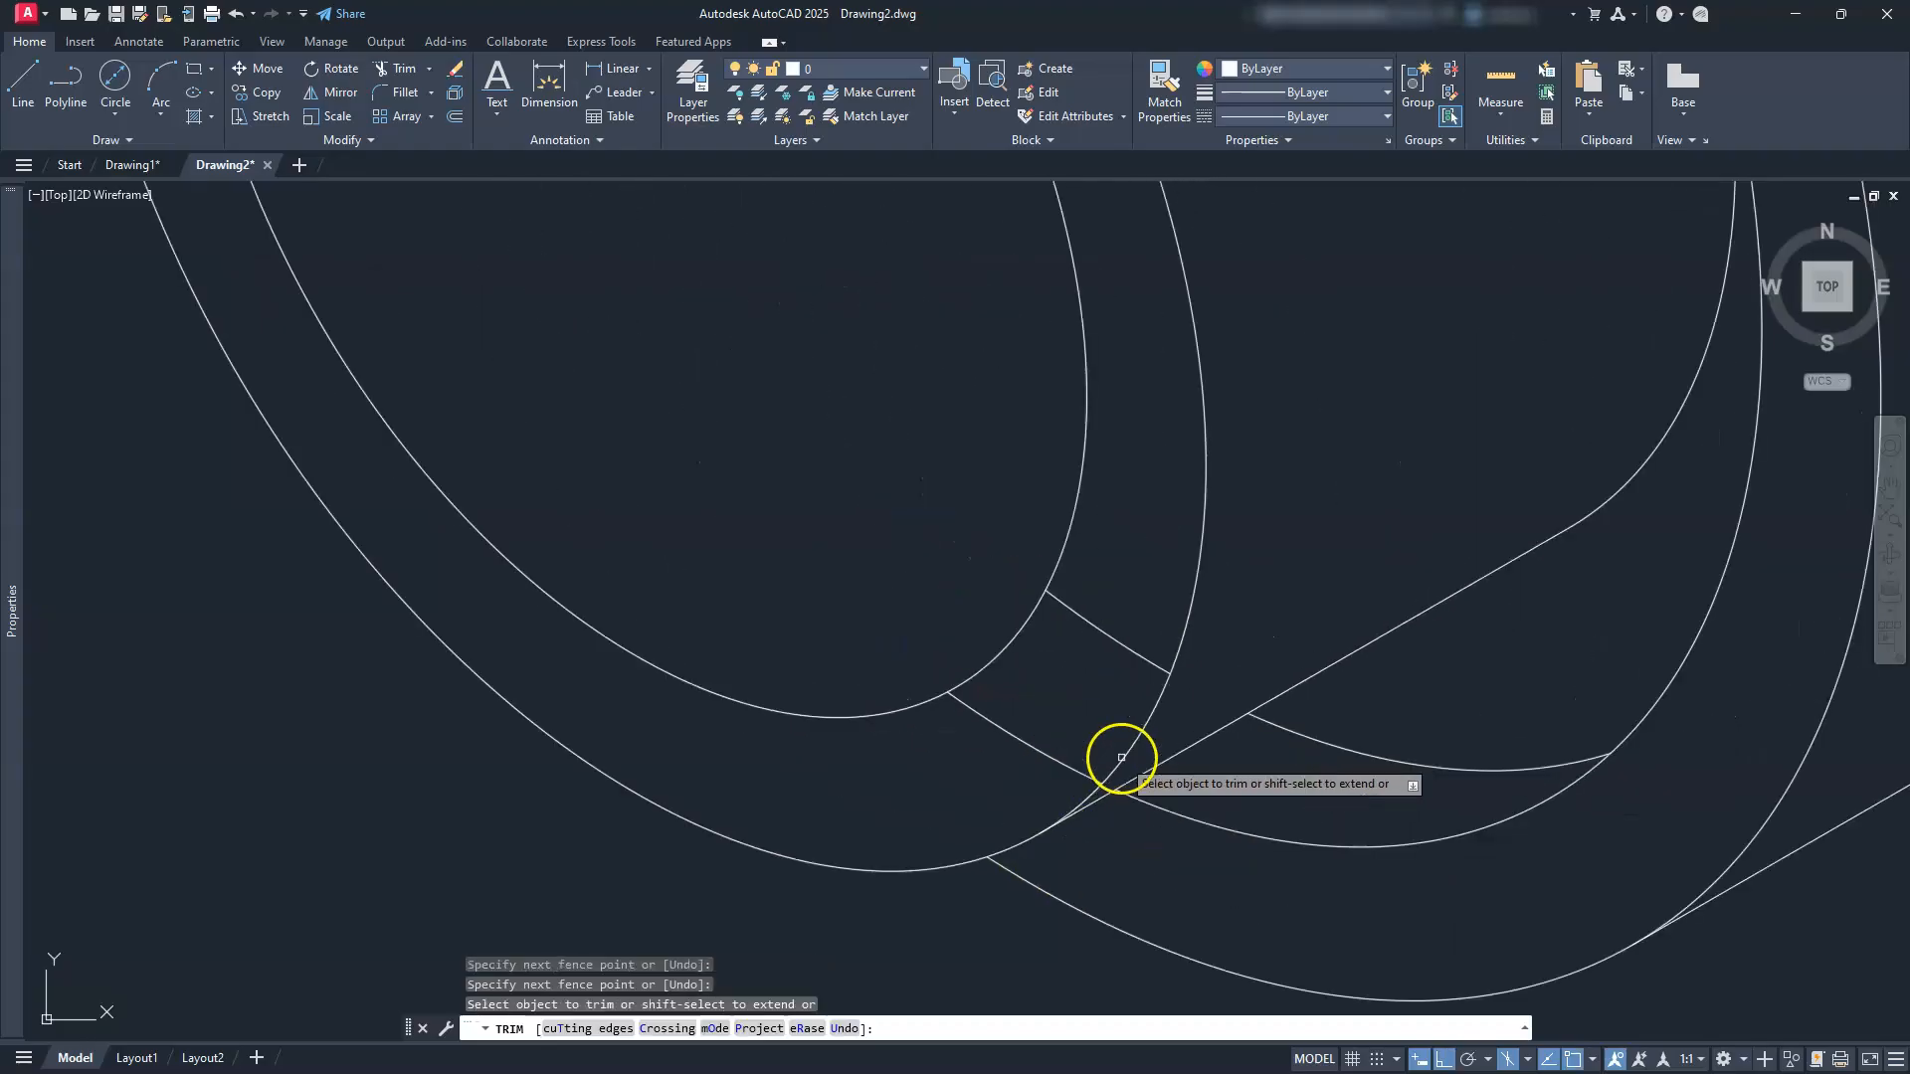
click(1048, 750)
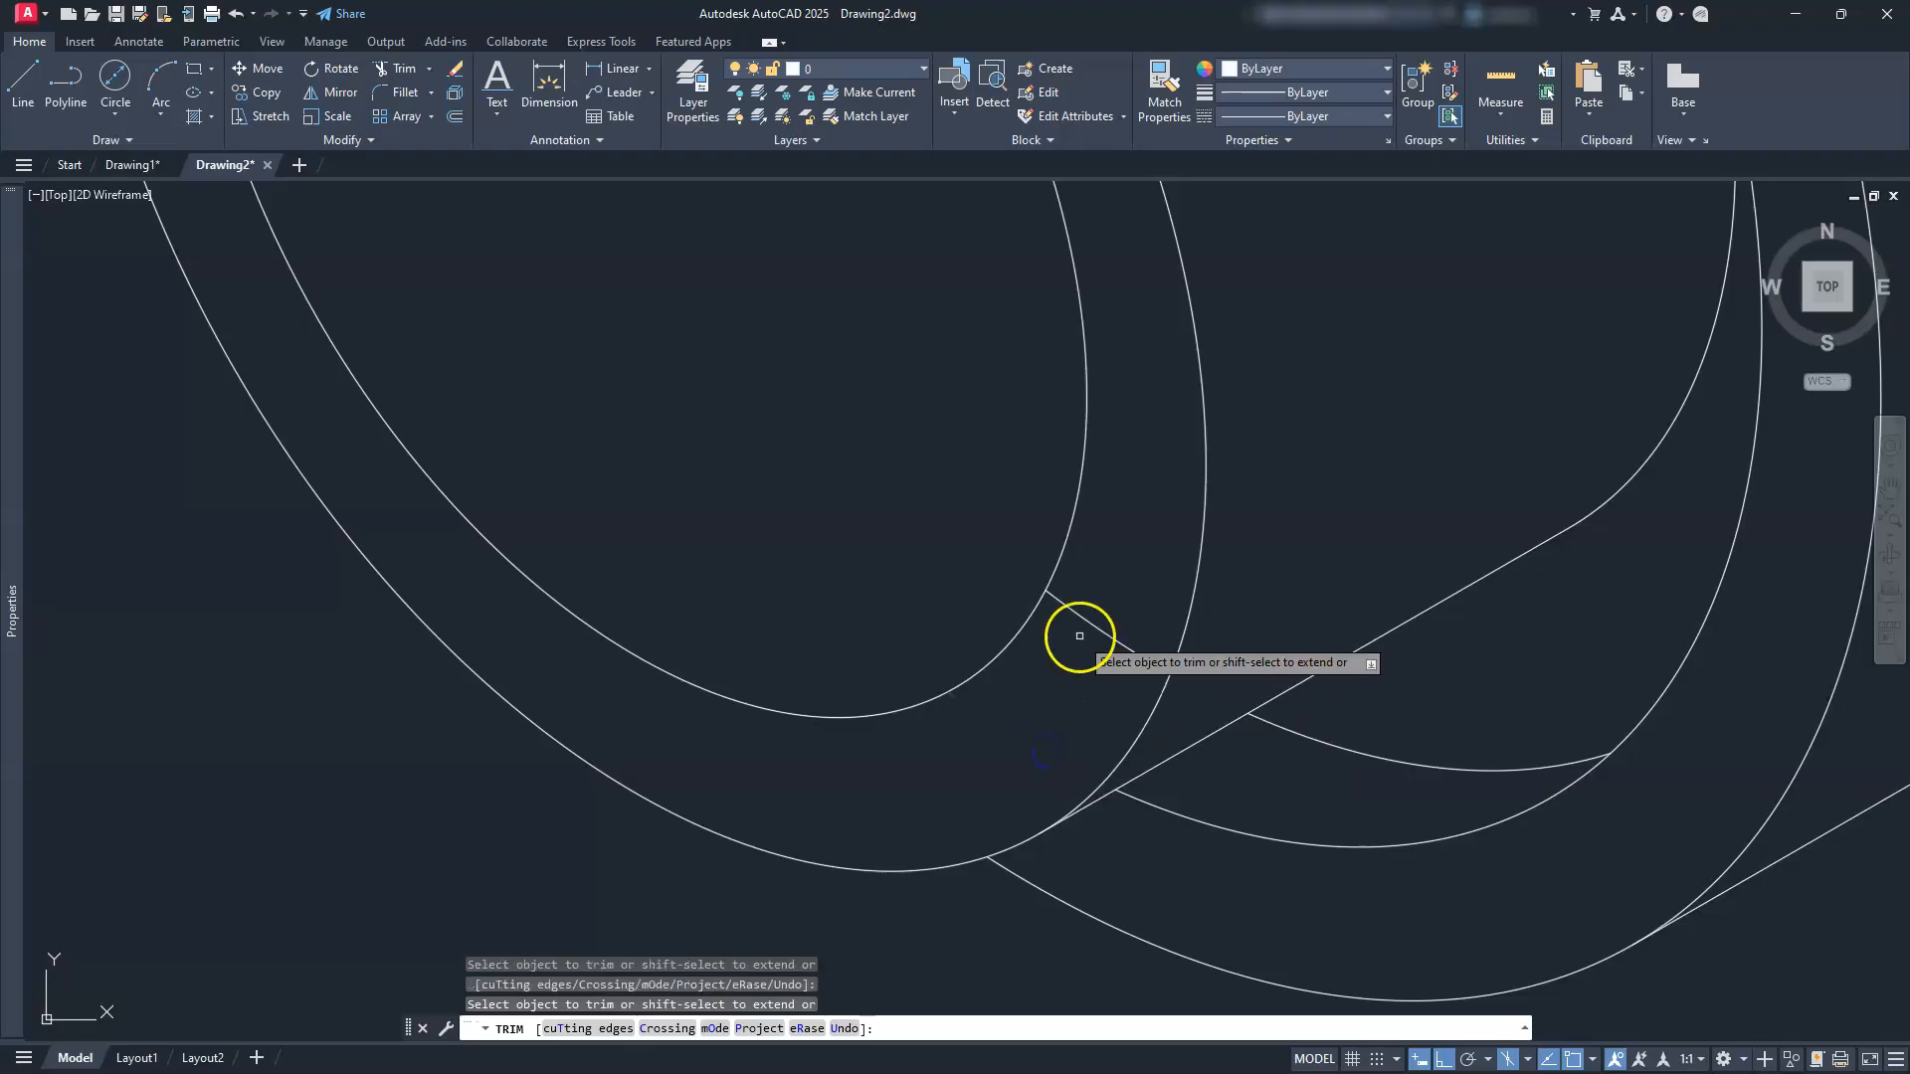
scroll(1098, 629, down, 5)
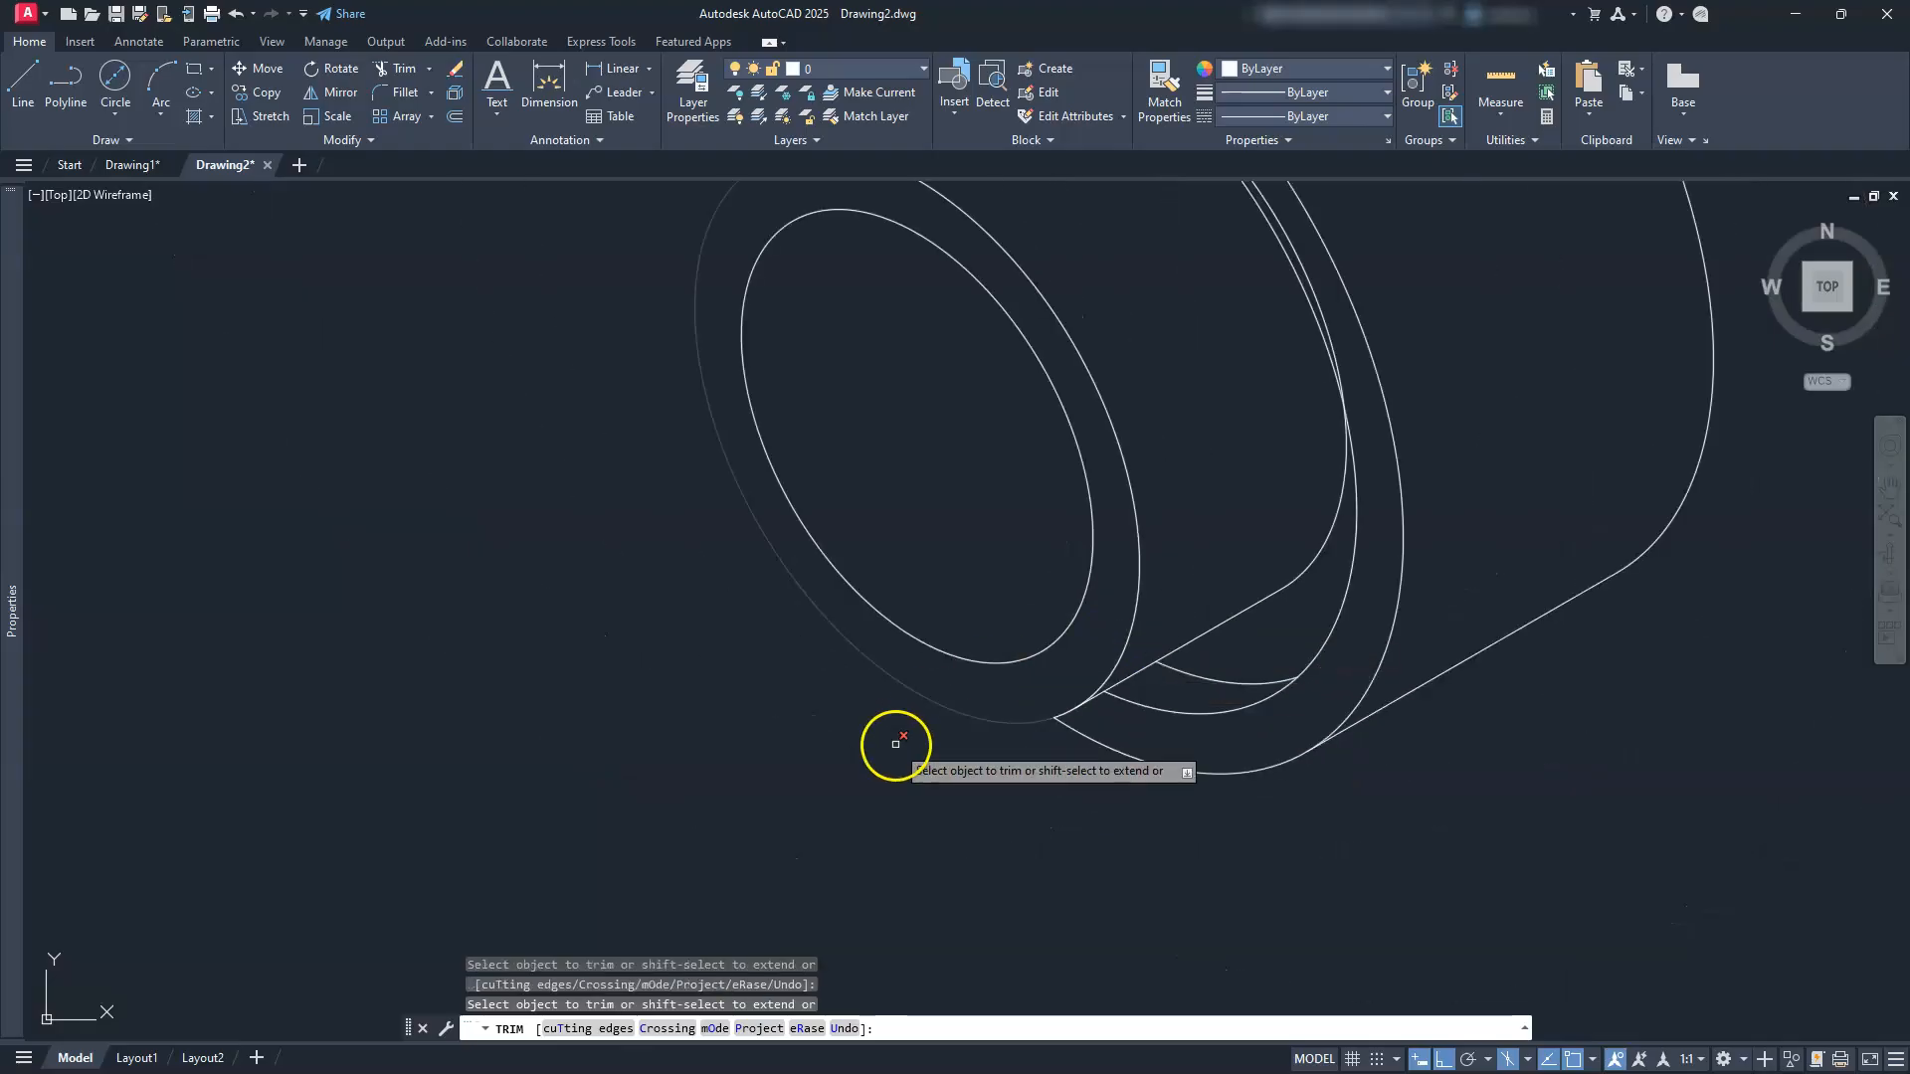
scroll(895, 738, down, 3)
middle_drag(894, 740, 918, 788)
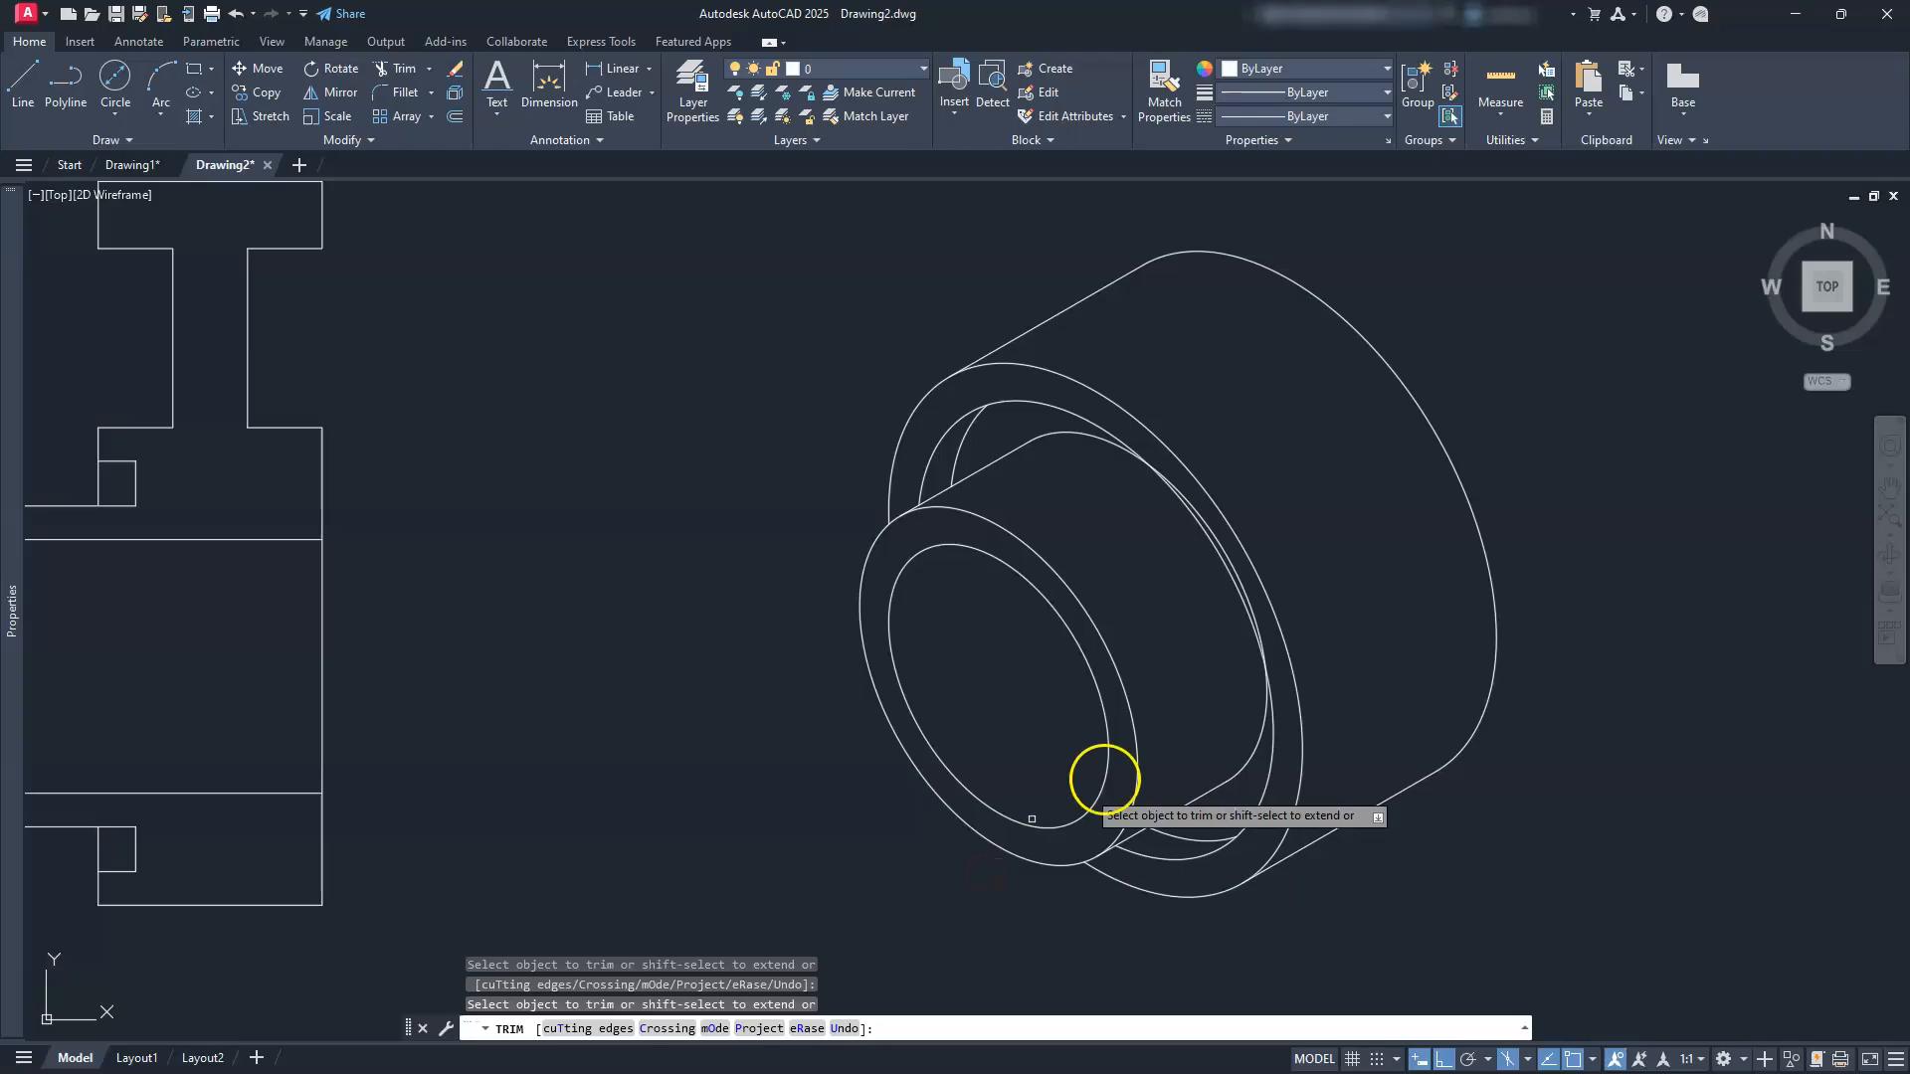
scroll(1257, 674, up, 2)
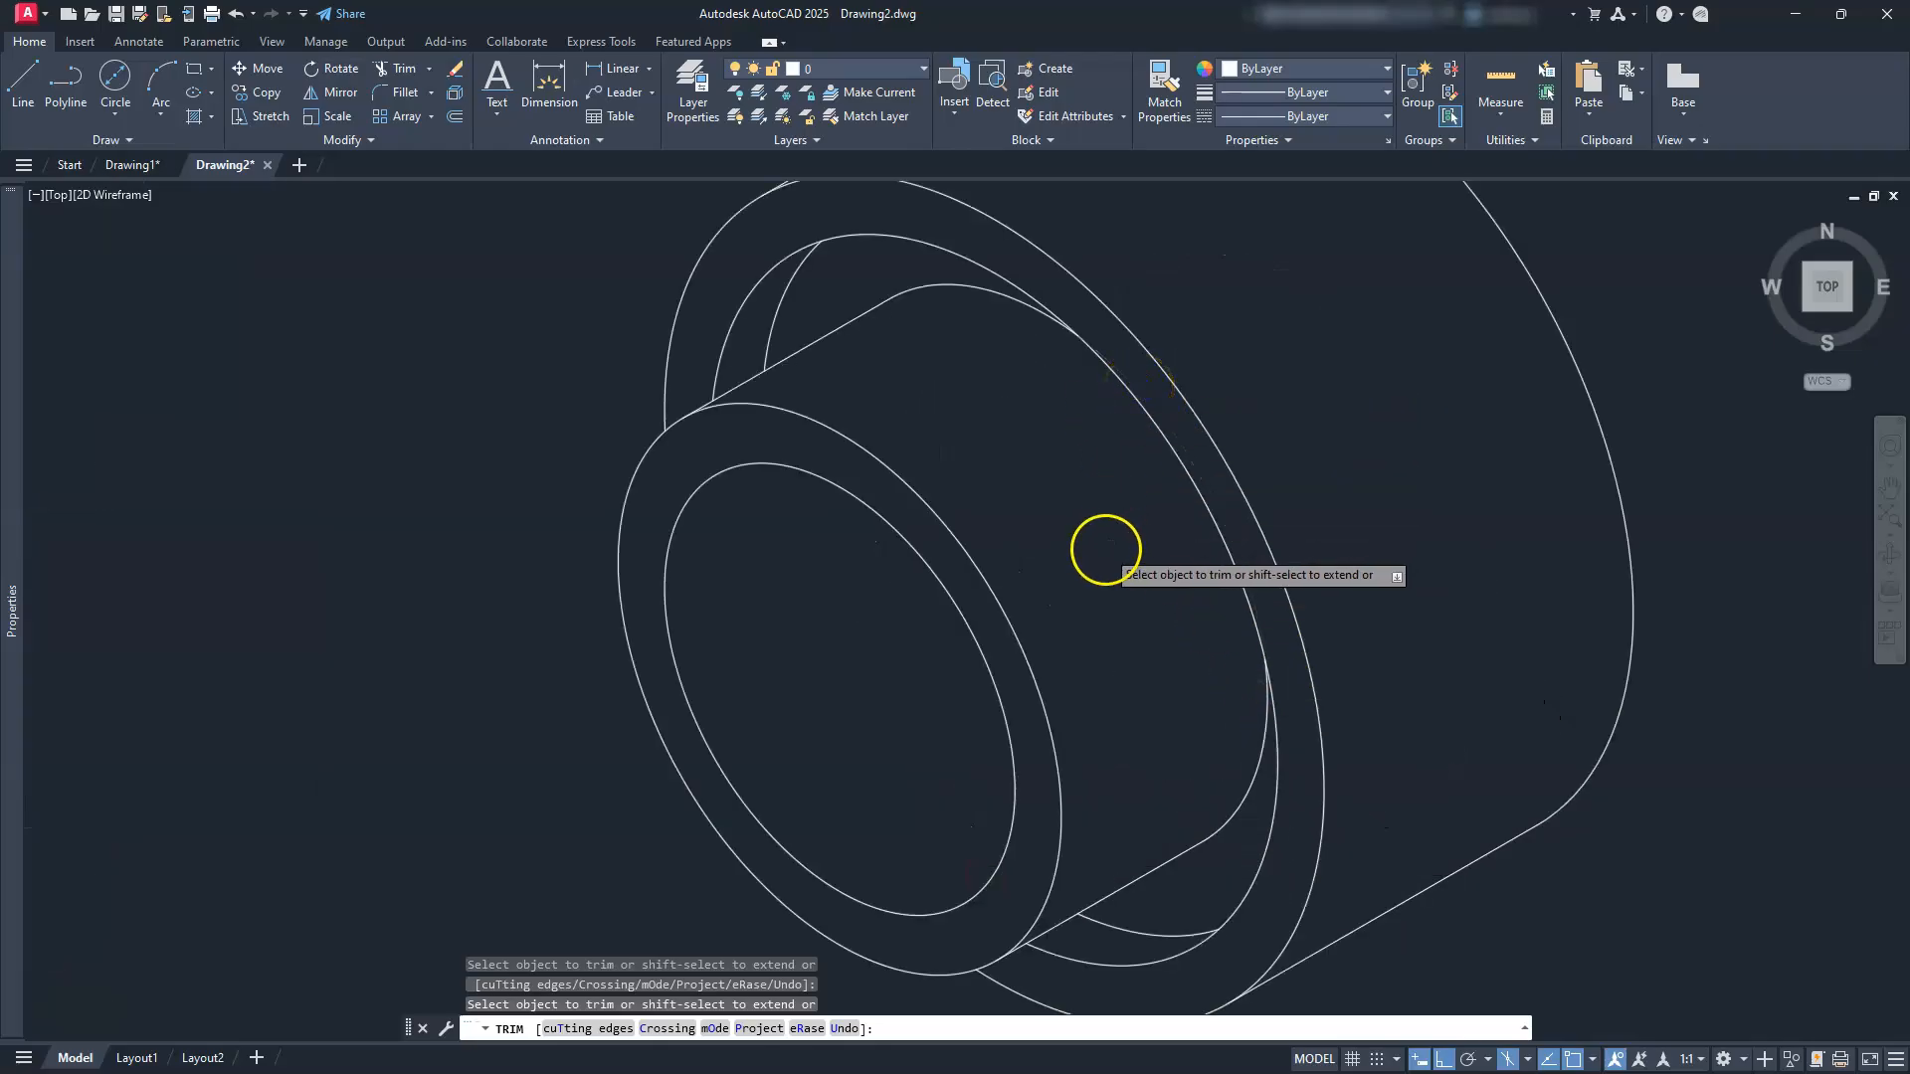
scroll(1105, 547, down, 2)
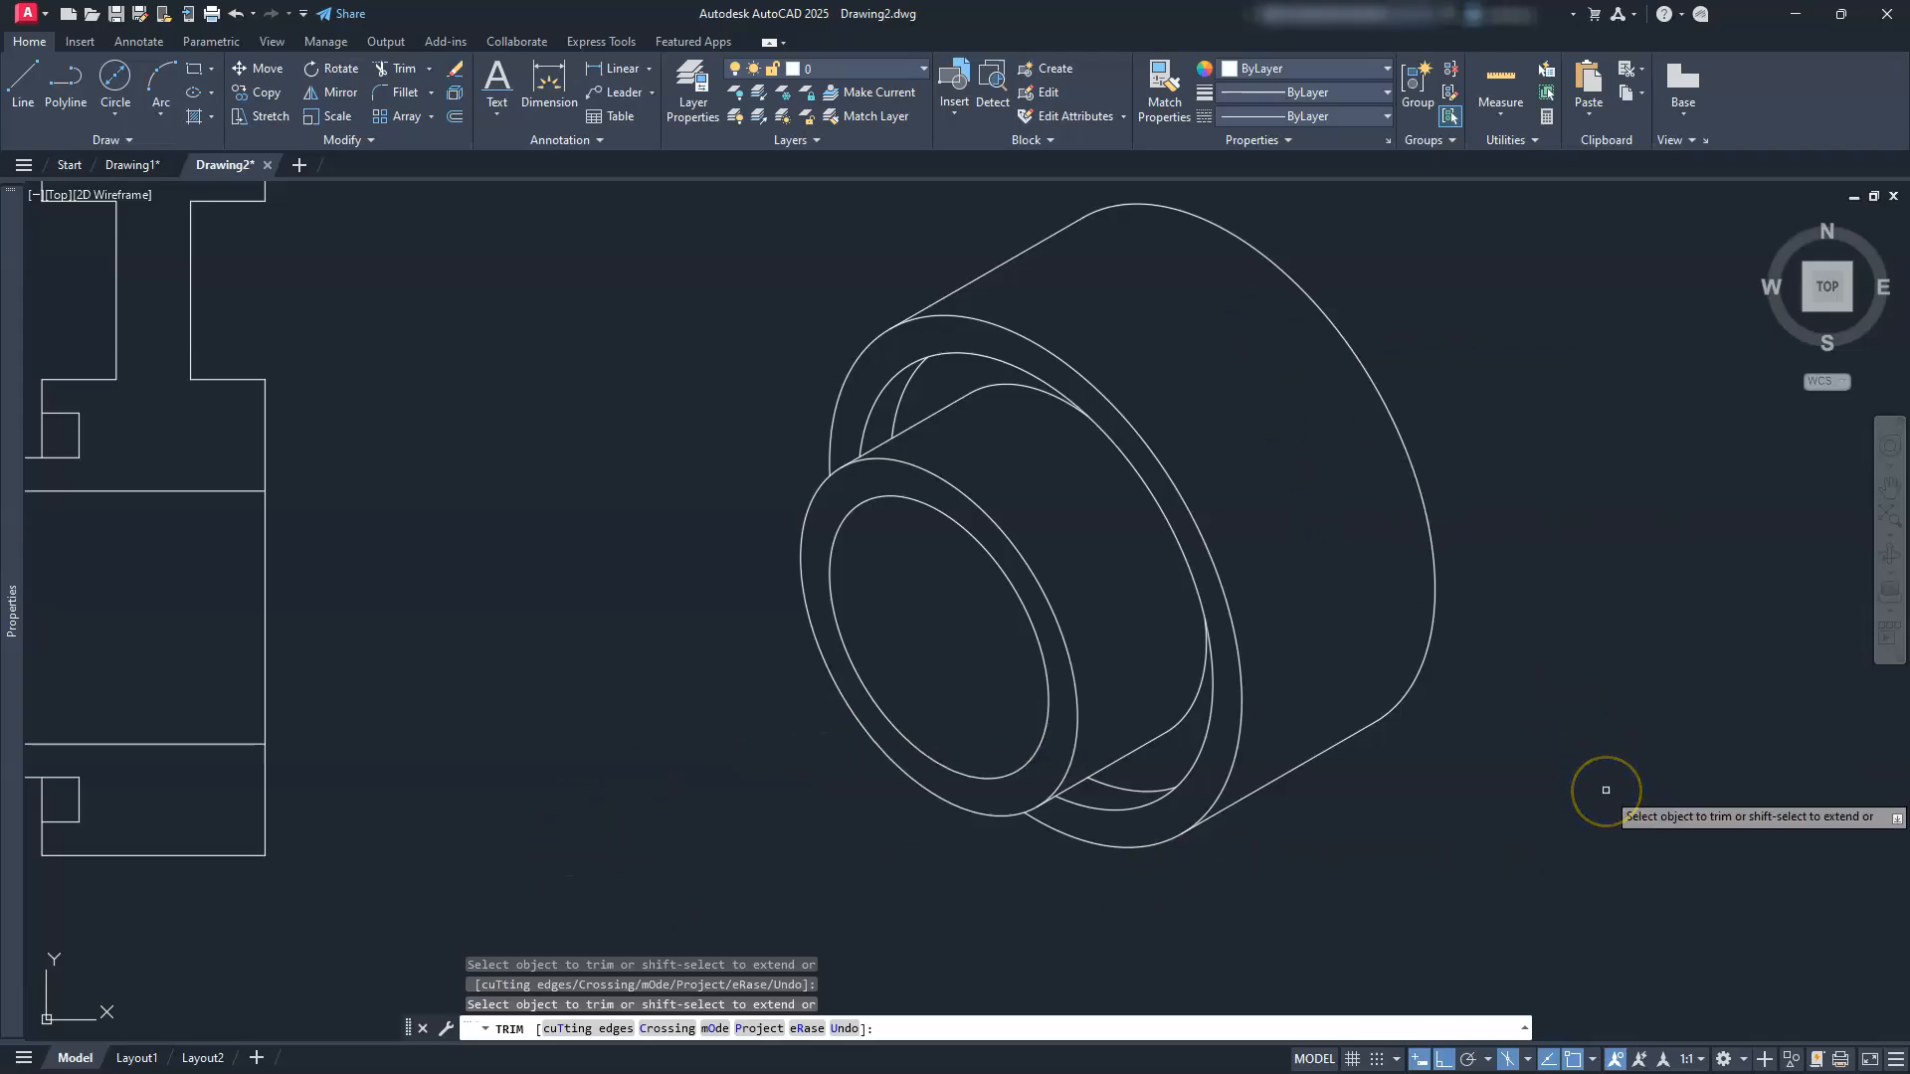
key(Escape)
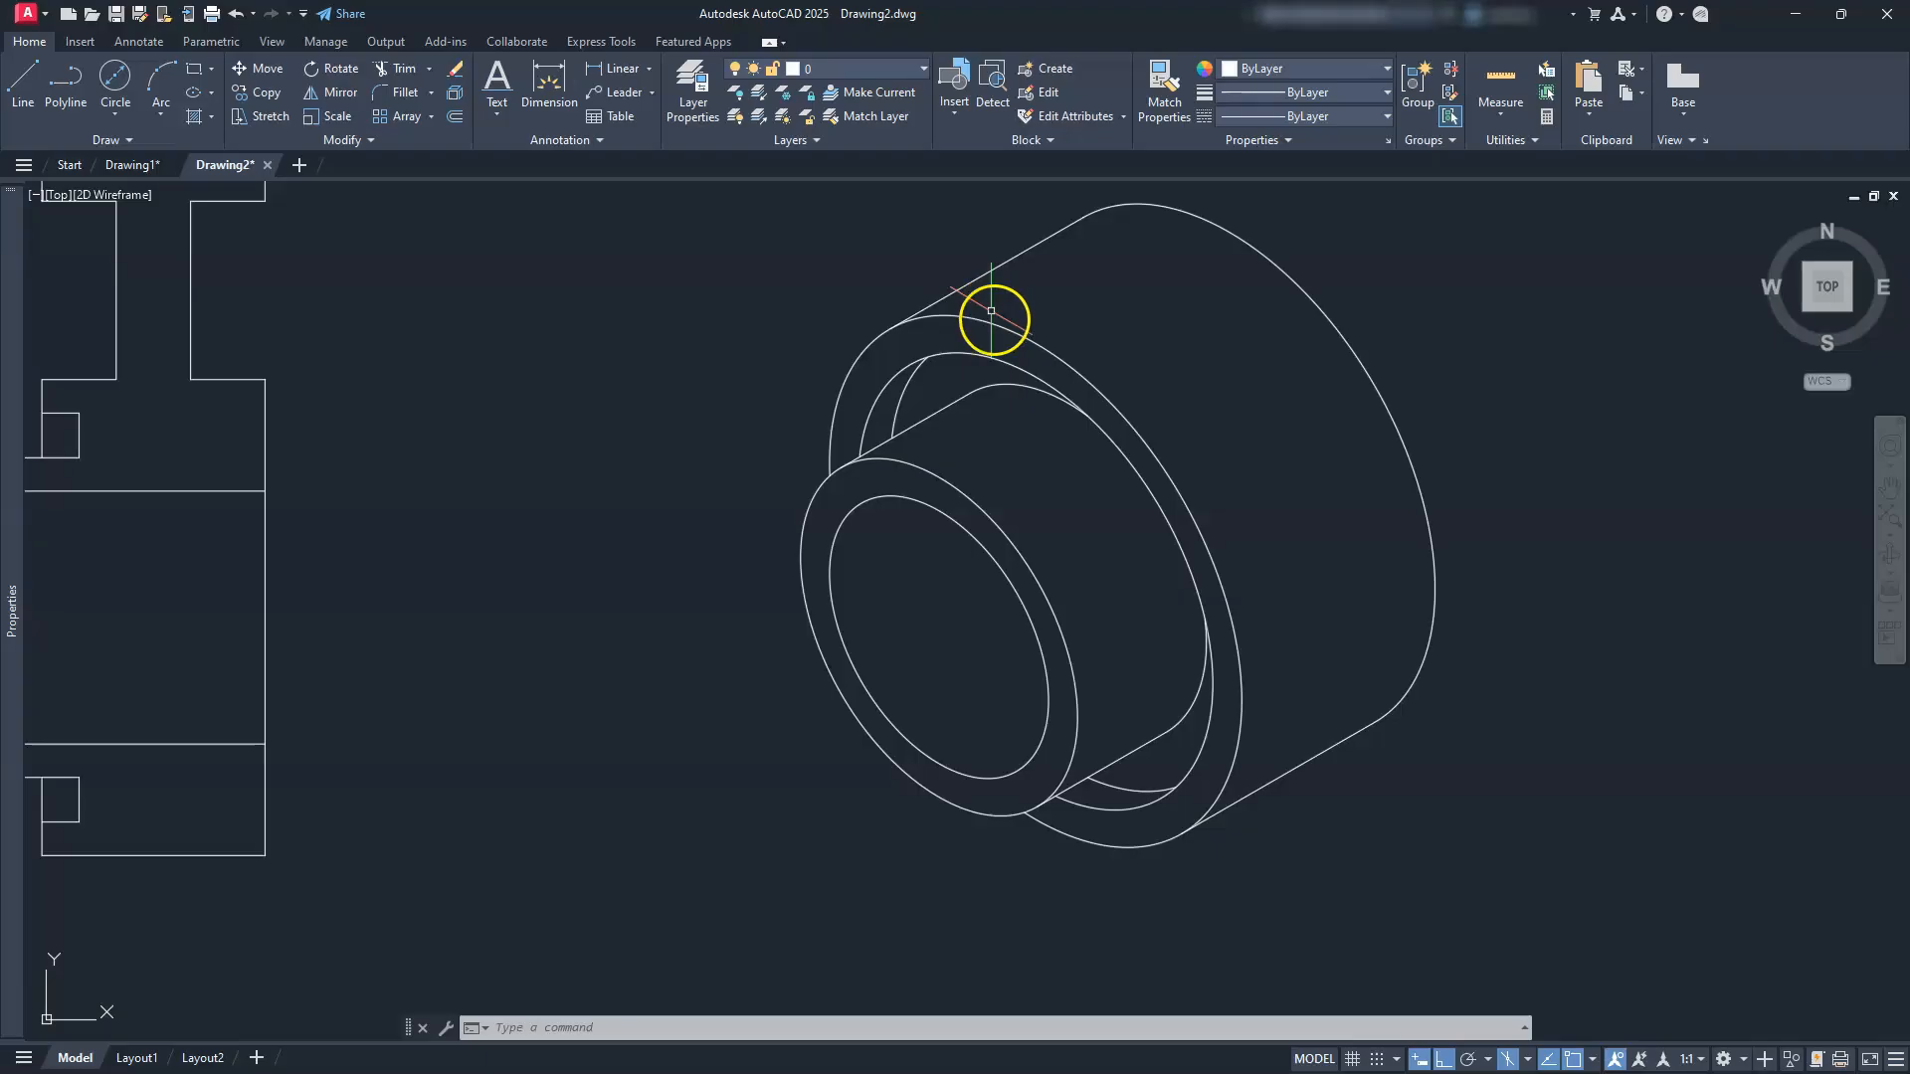
Step: Draw a 75-unit vertical line rising from the boss's top edge
scroll(1170, 634, down, 3)
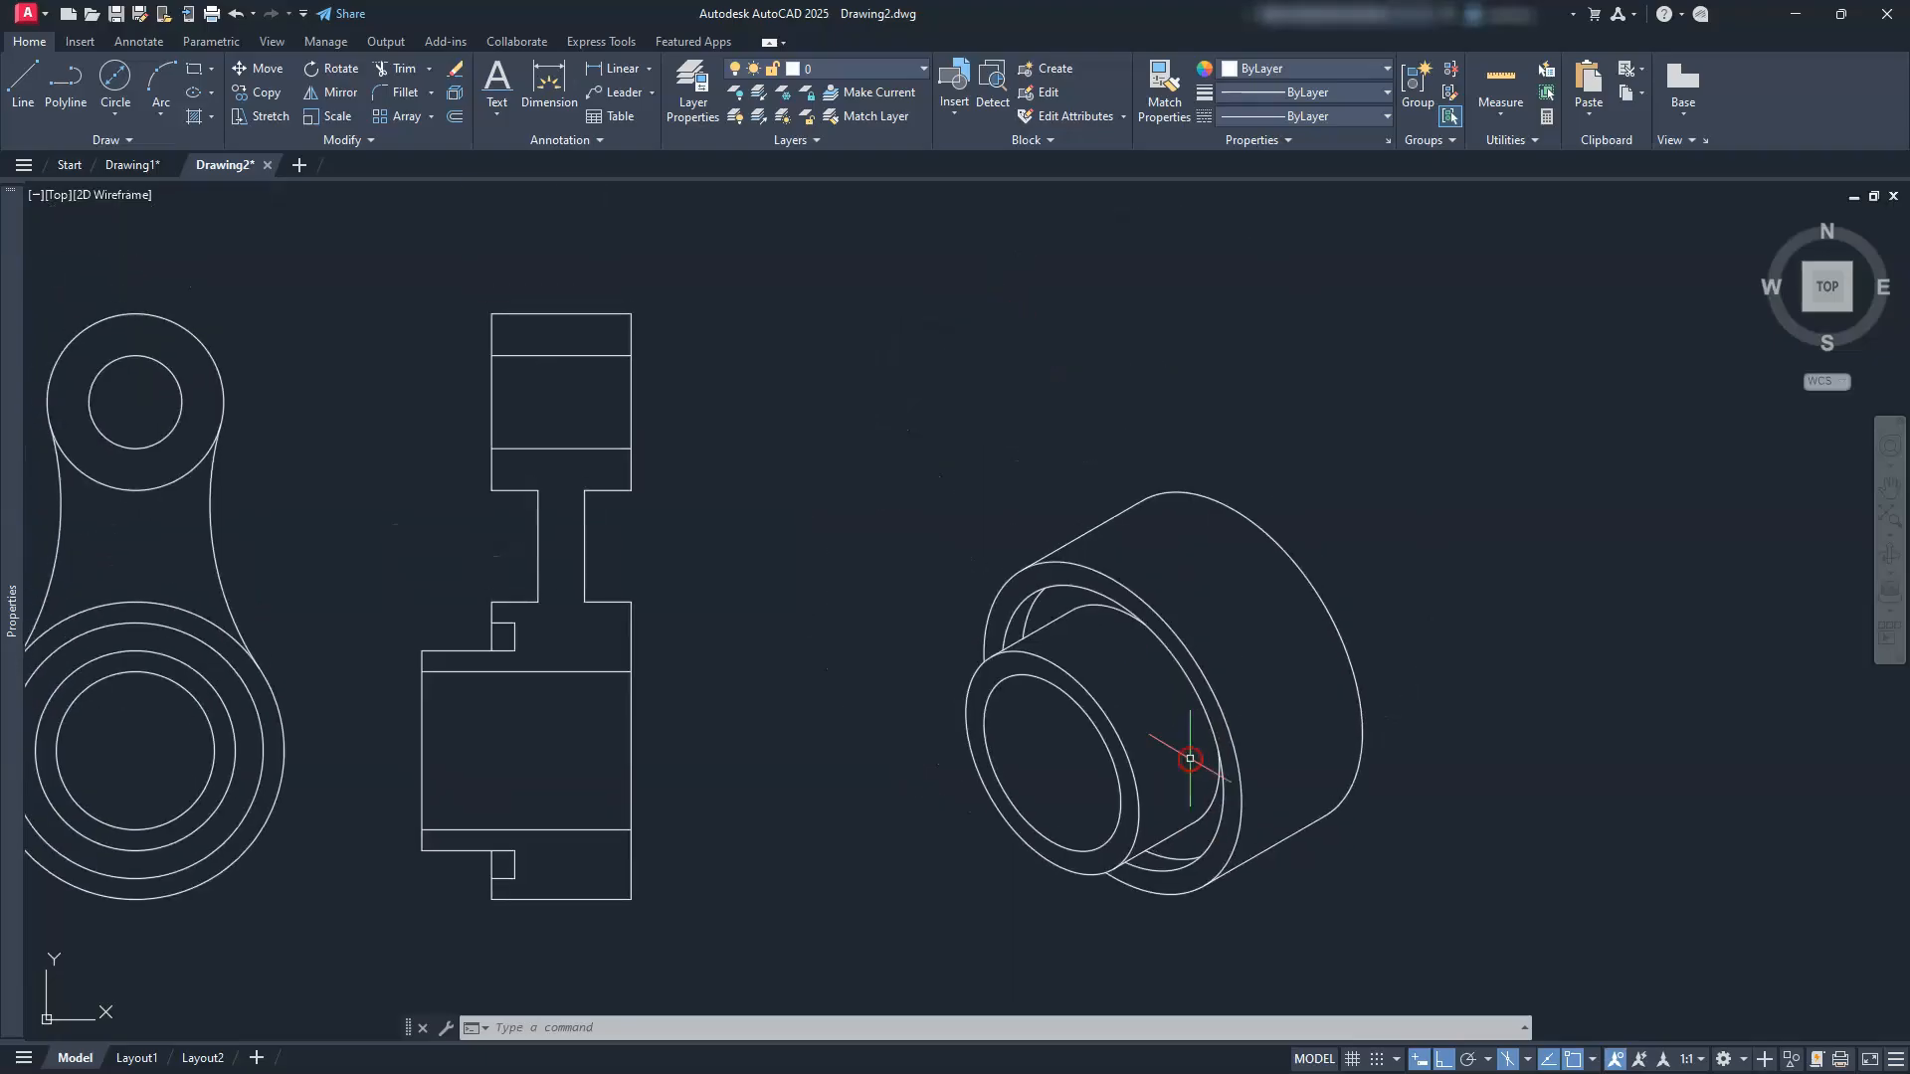
middle_drag(1214, 765, 1025, 774)
text(l)
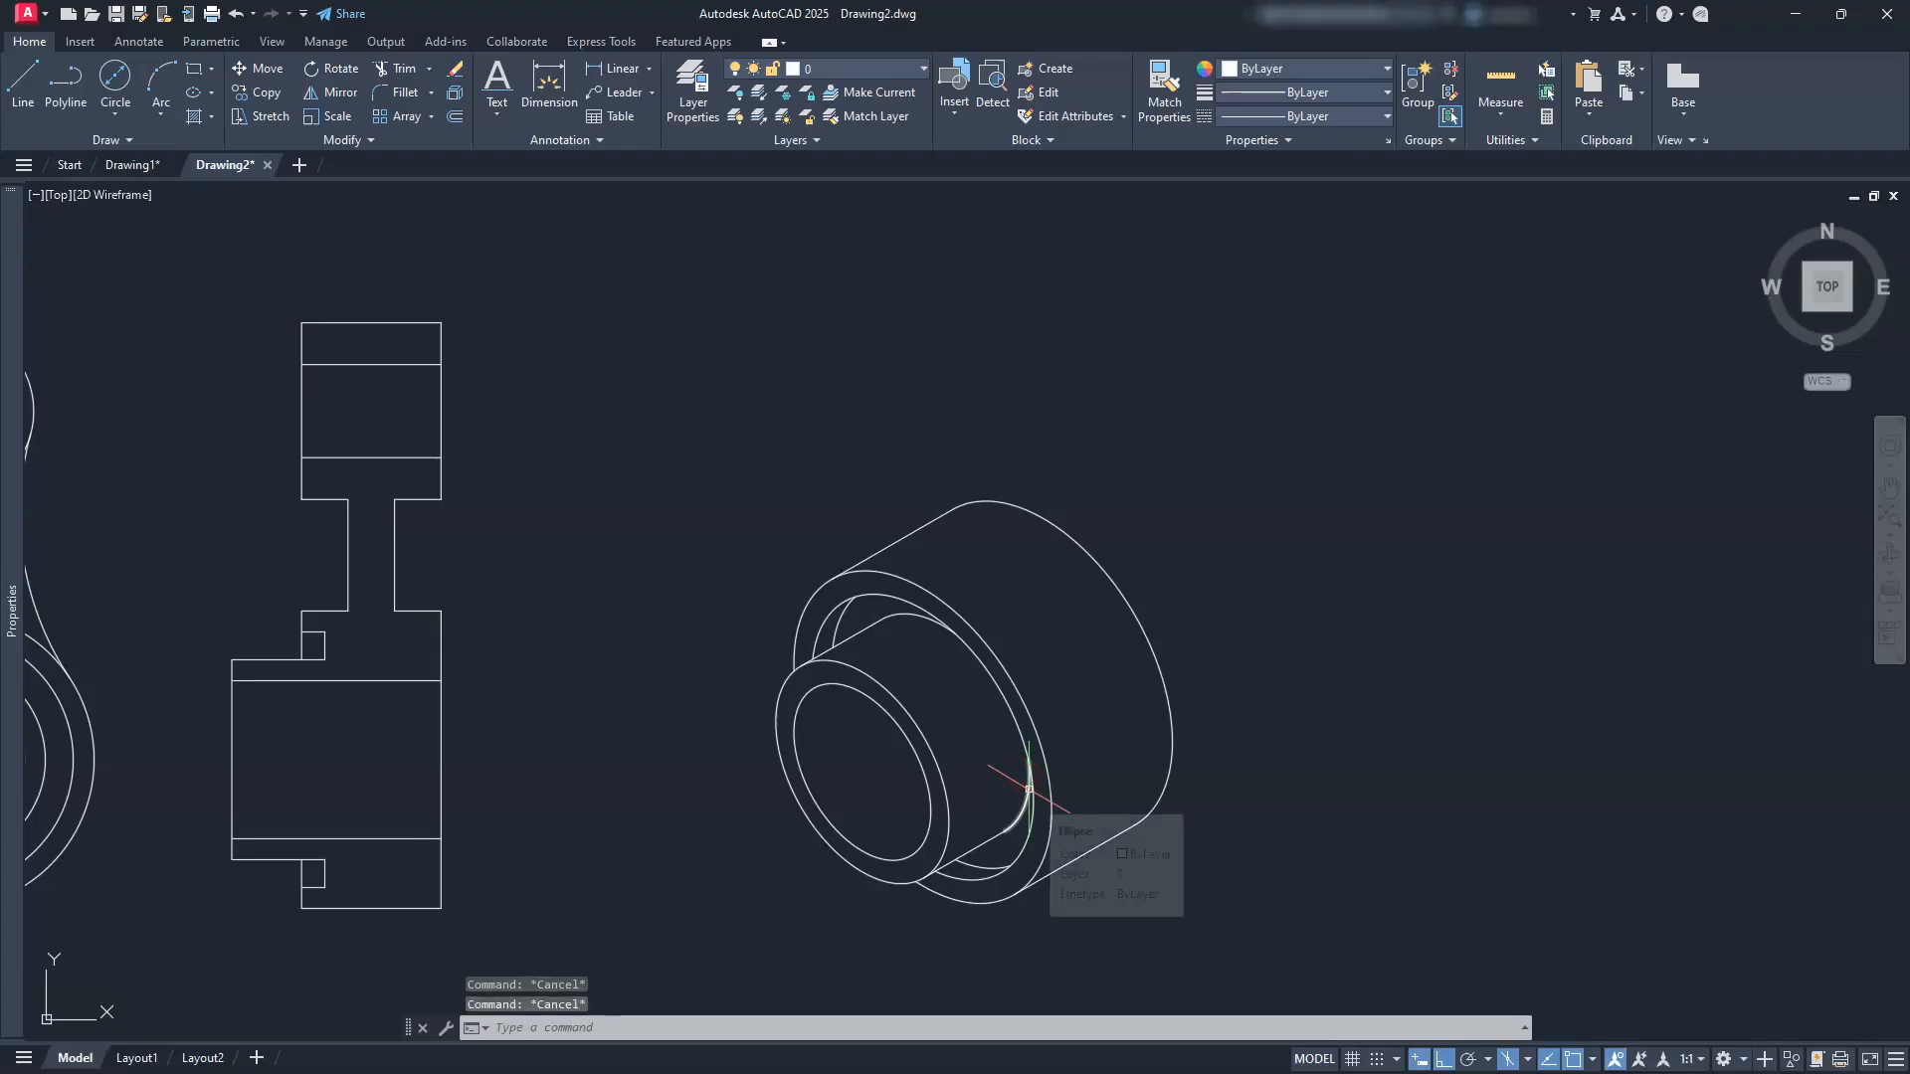
key(Return)
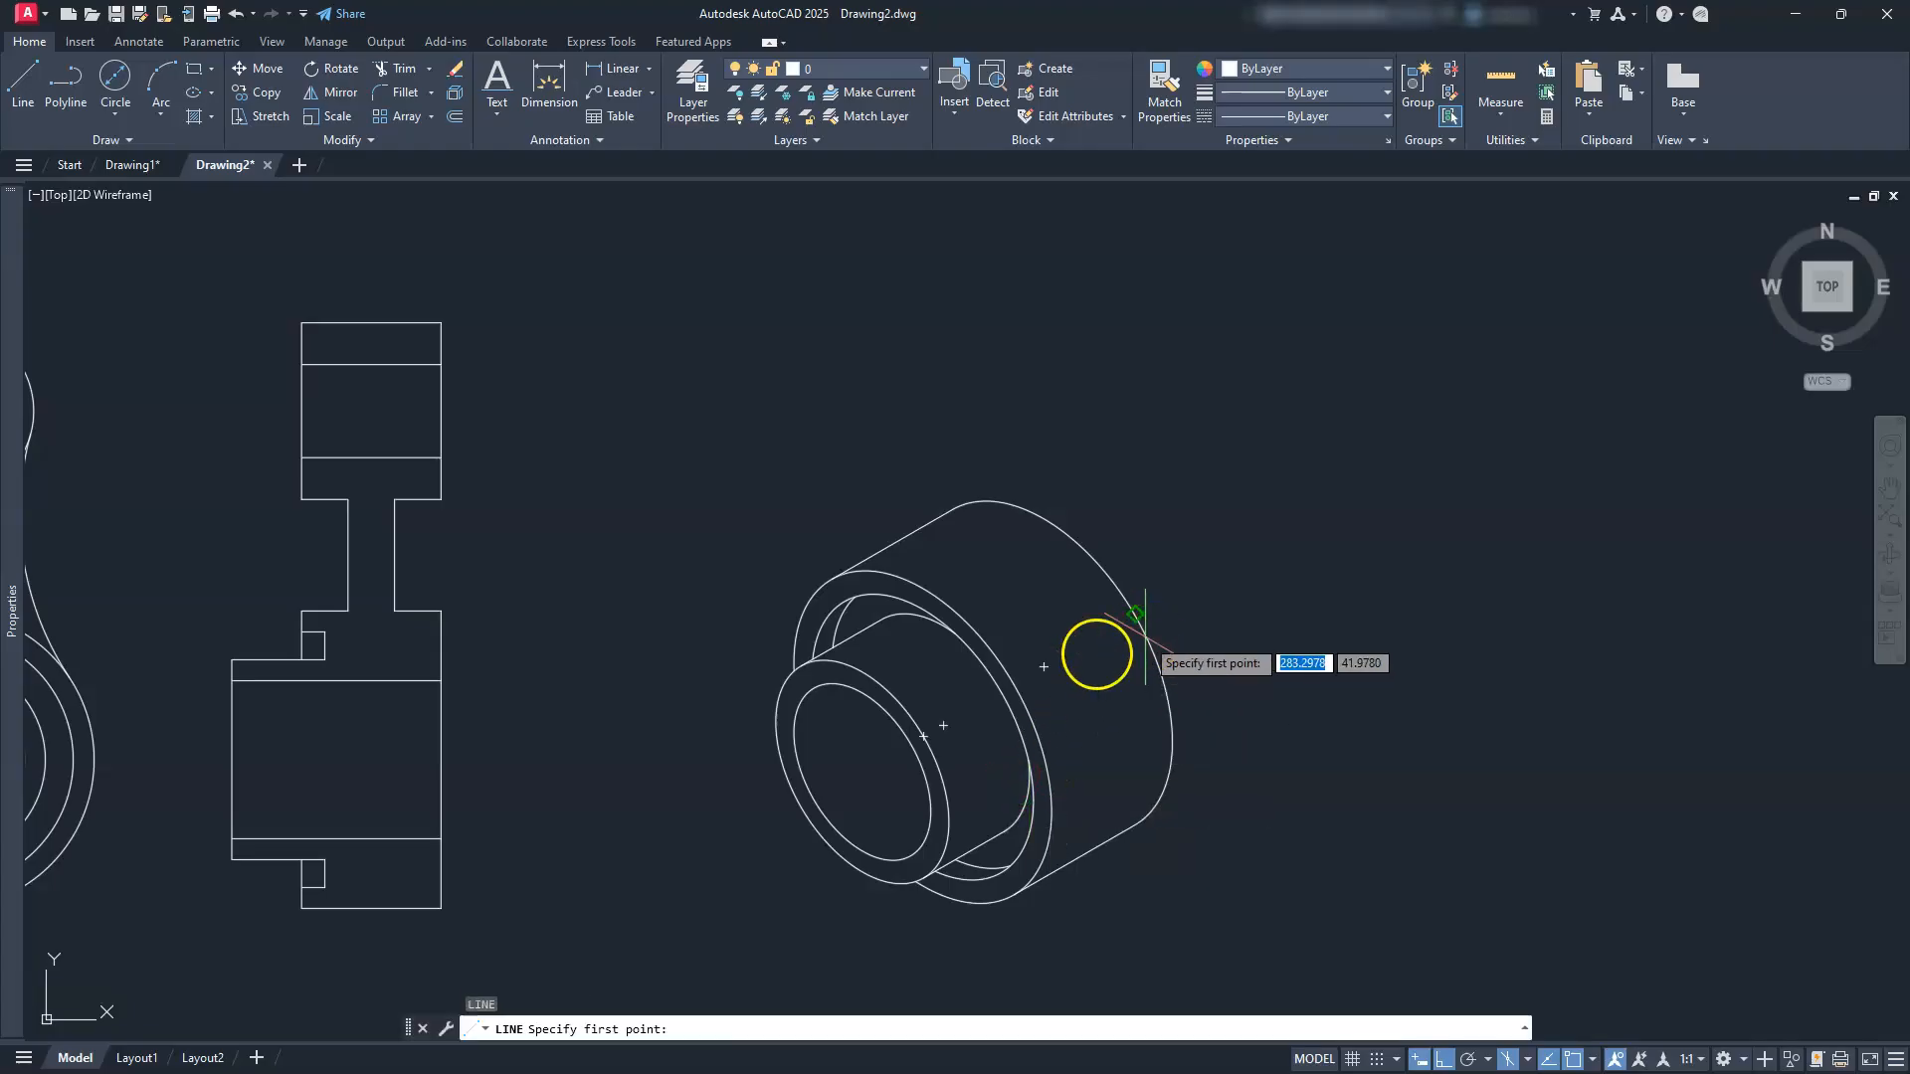
click(1043, 667)
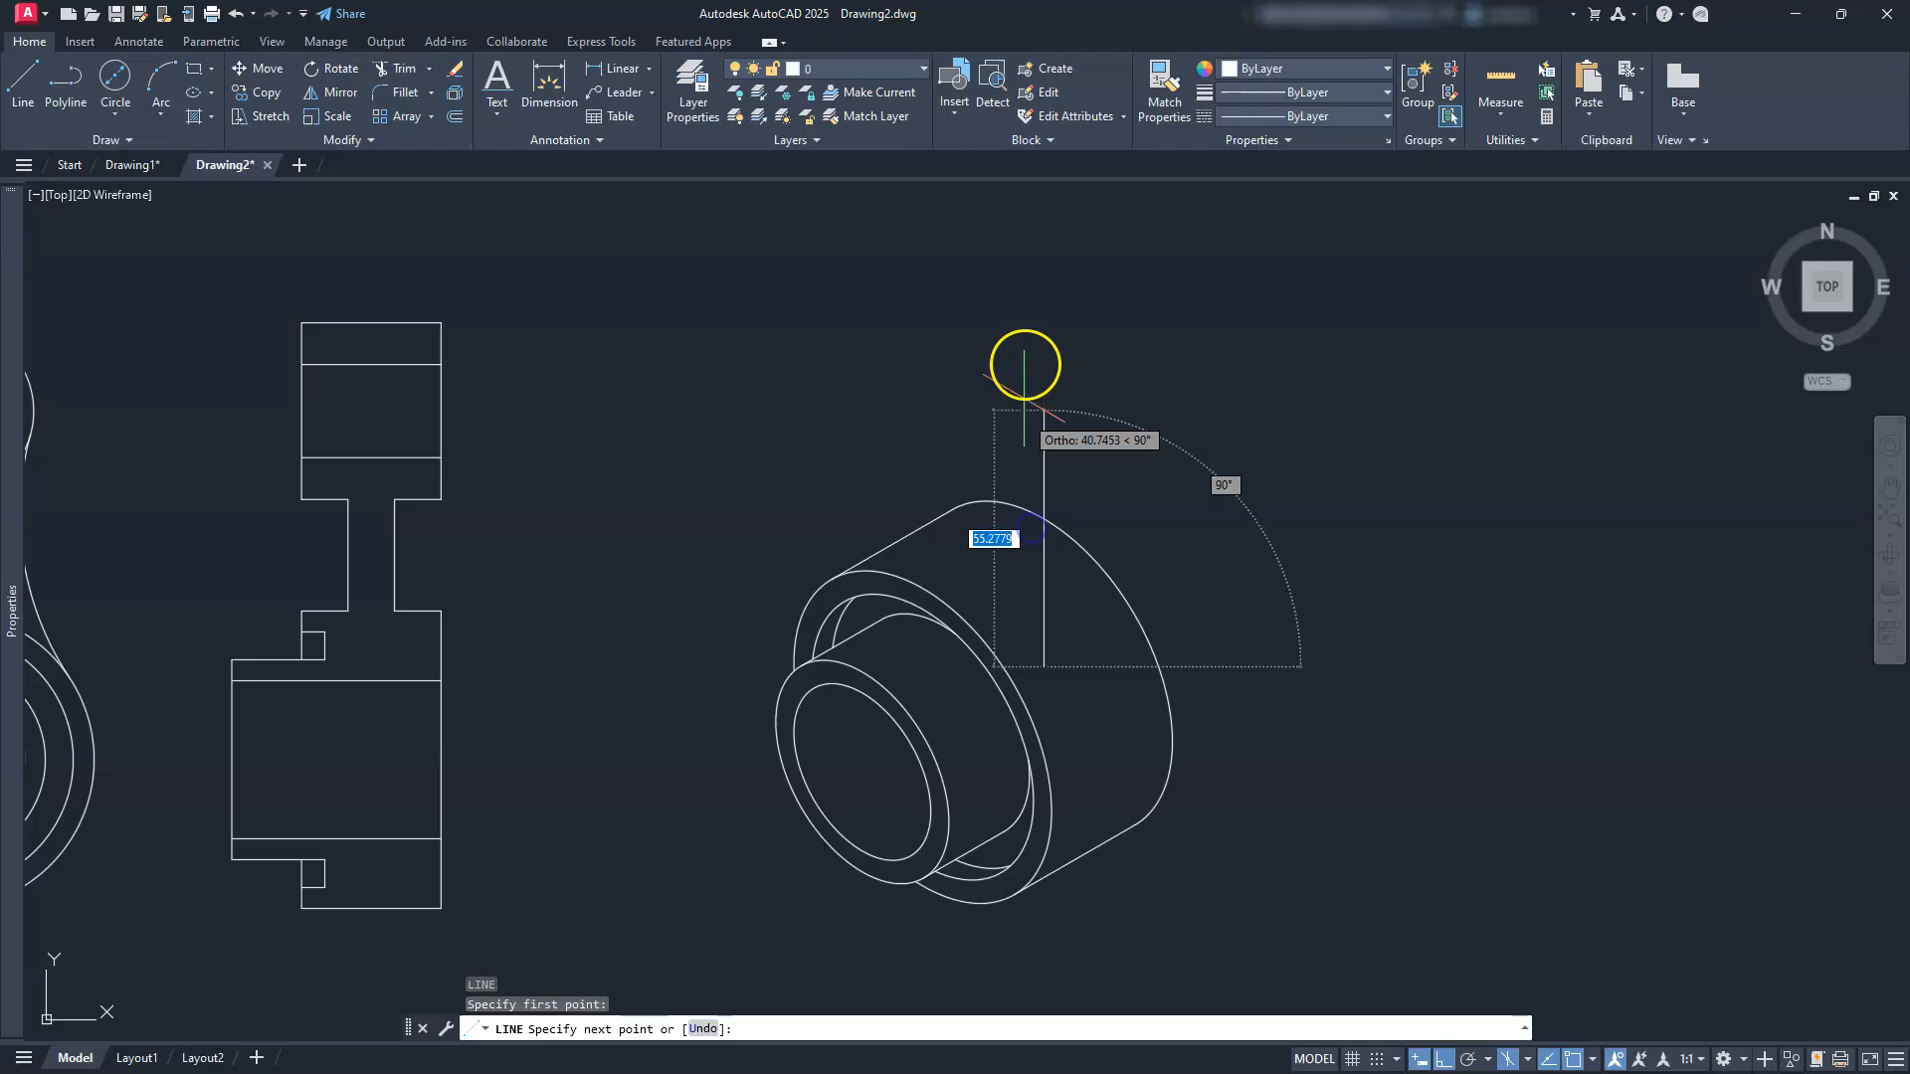
text(75)
key(Return)
key(Escape)
scroll(1036, 503, down, 4)
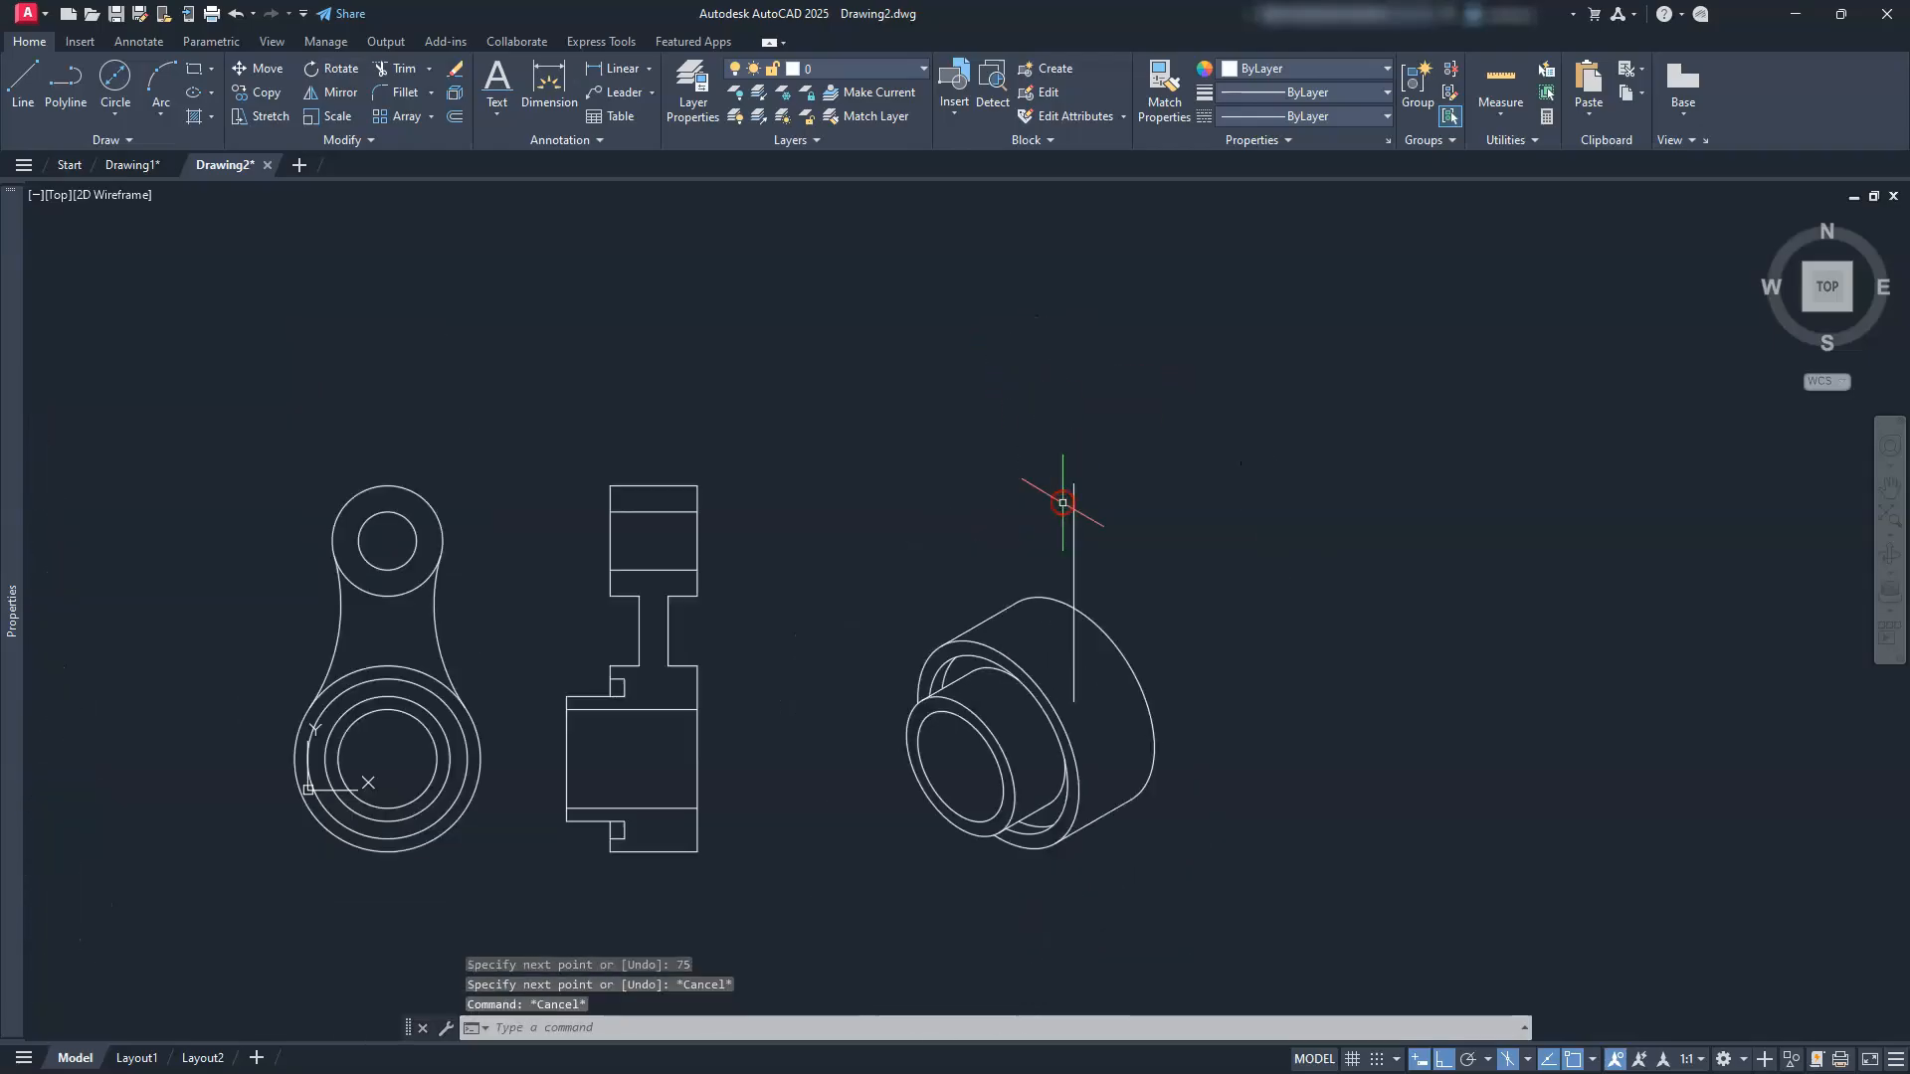
scroll(1040, 451, up, 10)
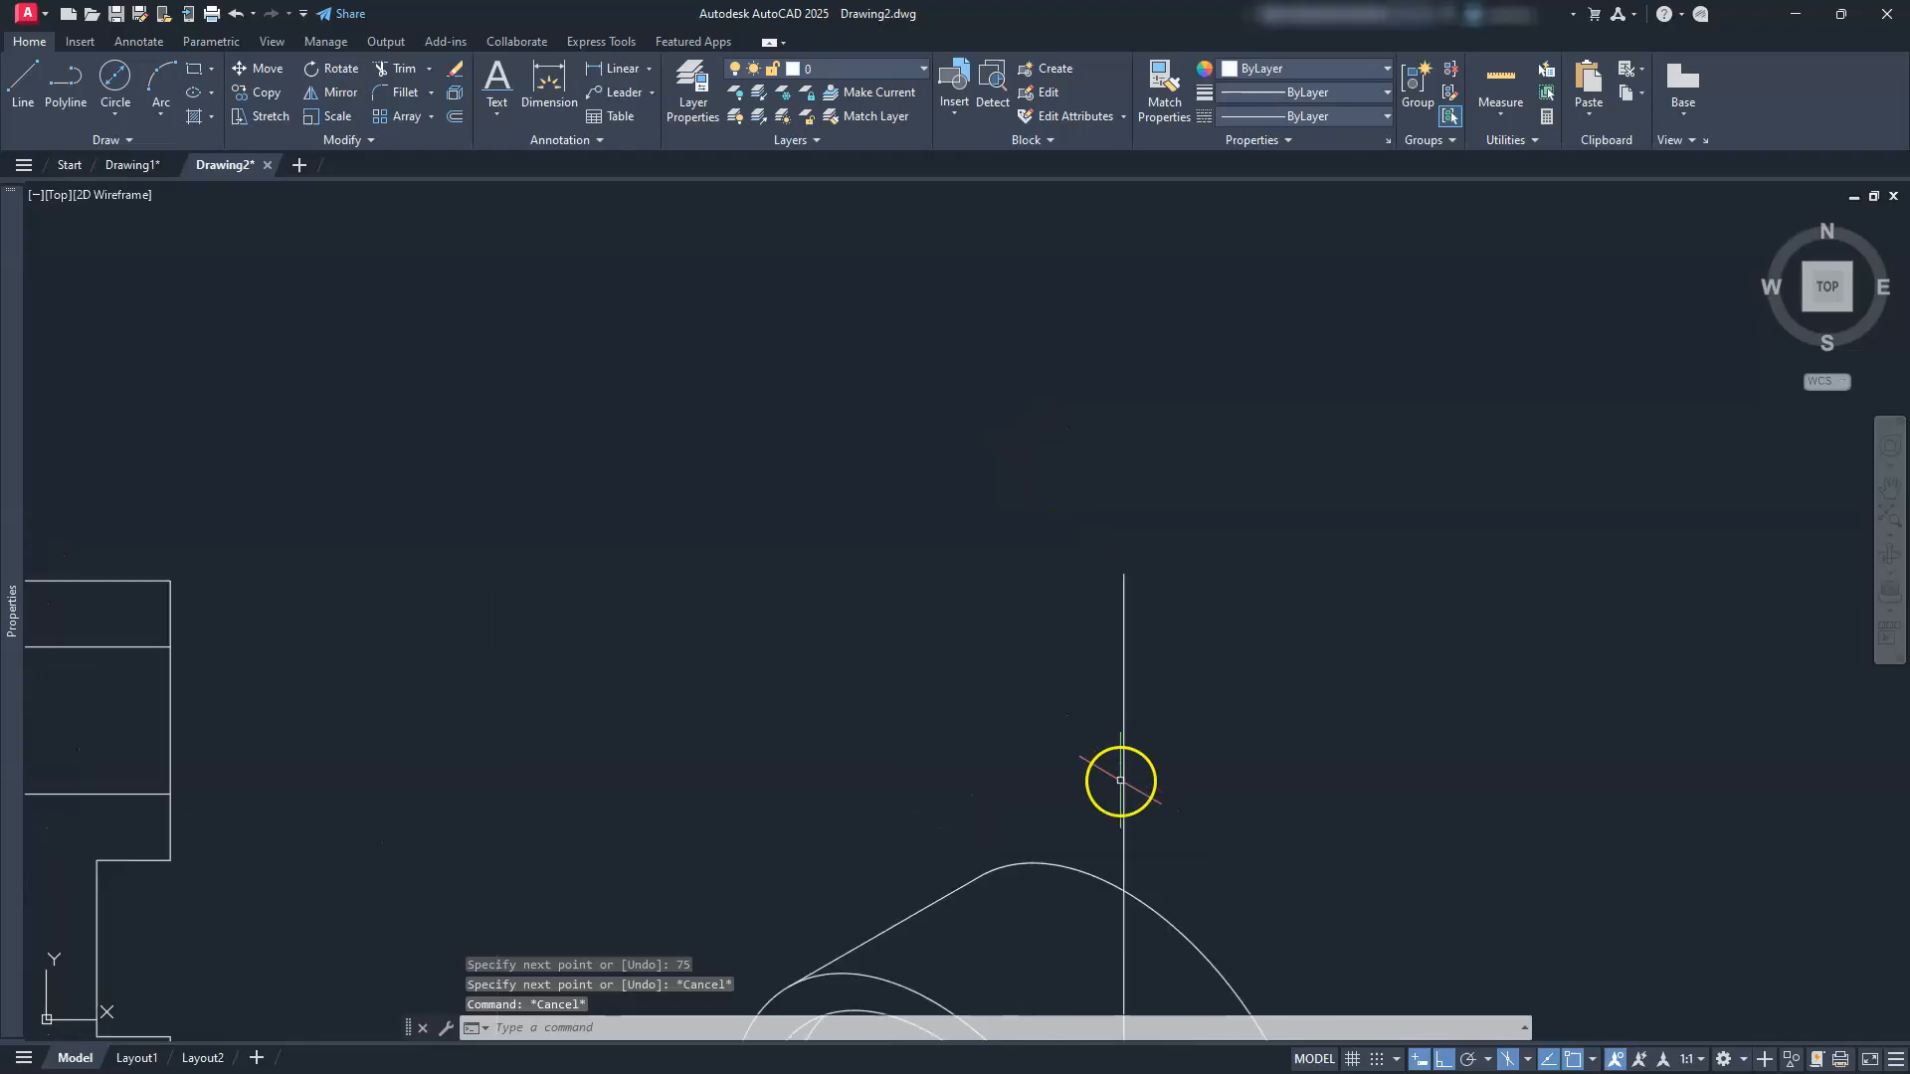
Step: Draw a Ø38 isocircle centred on the top endpoint of the vertical line
key(Return)
text(I)
key(Return)
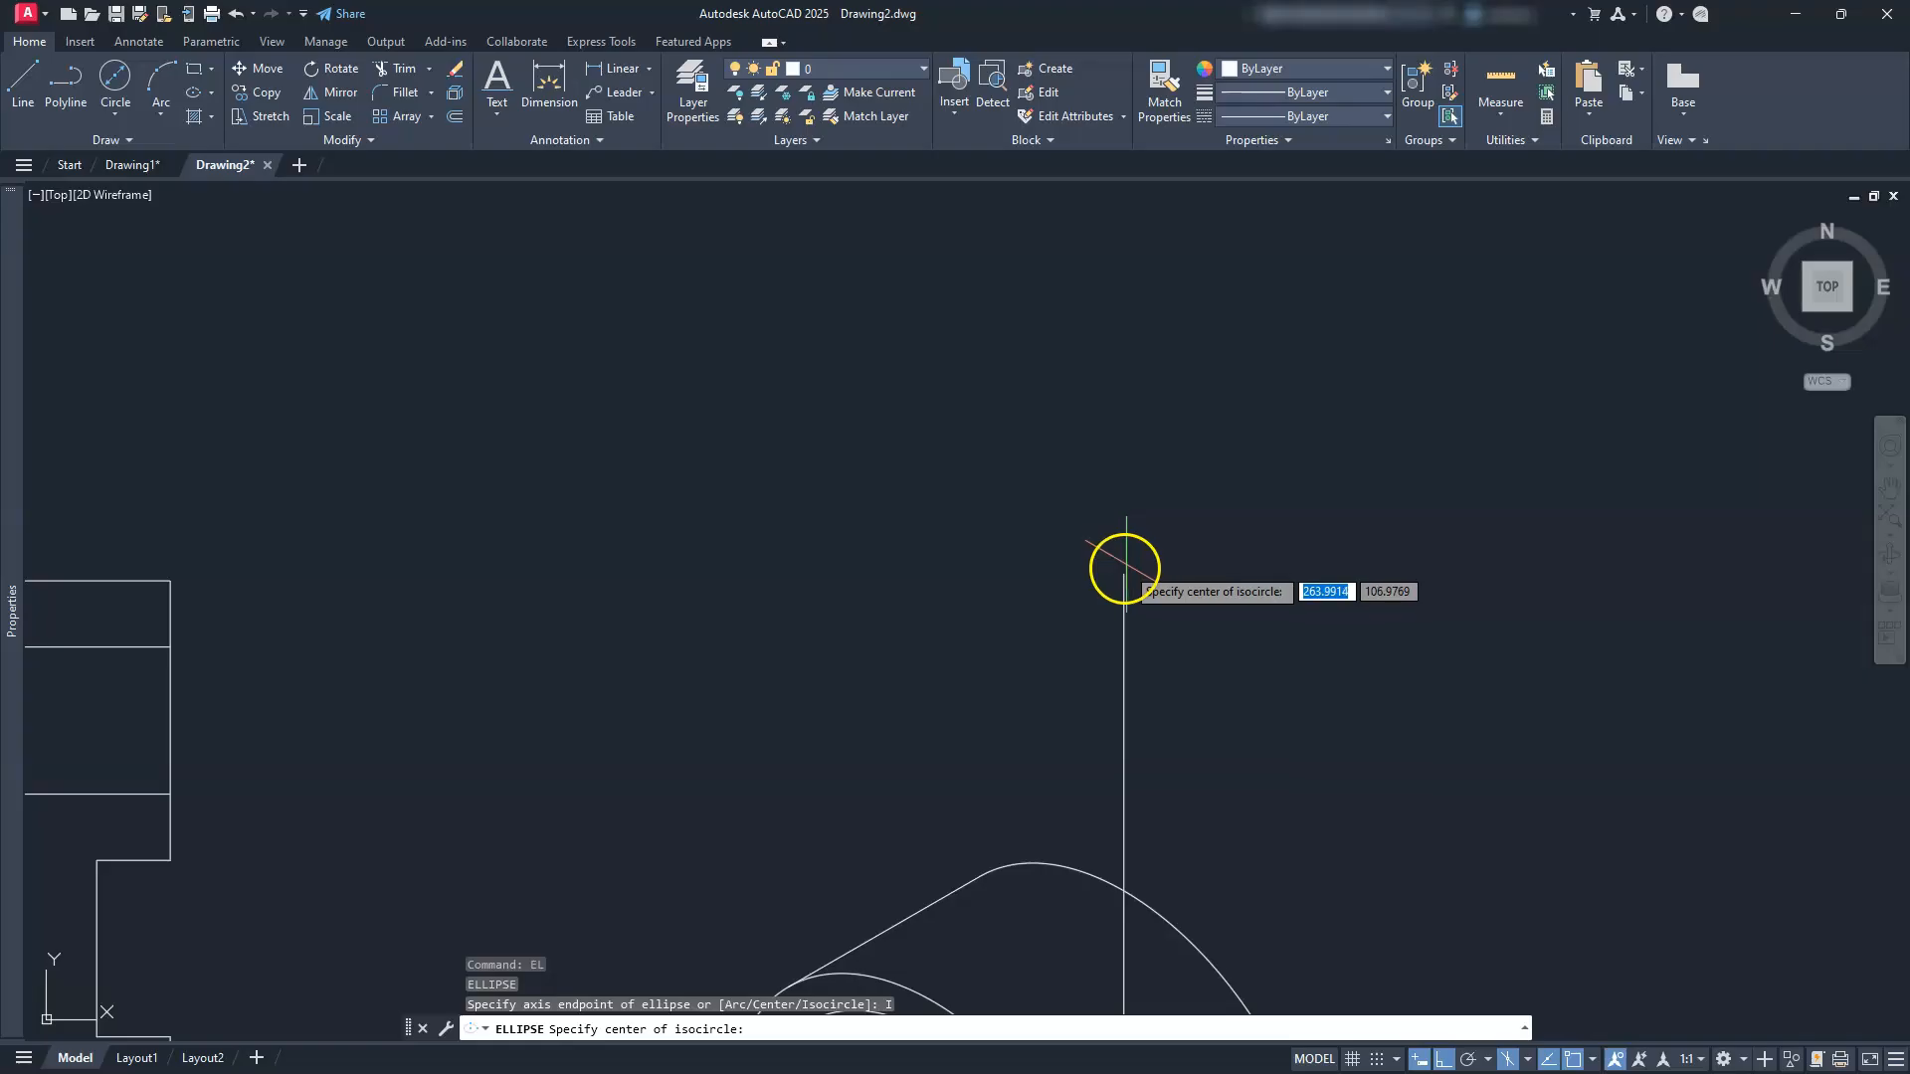
click(1124, 574)
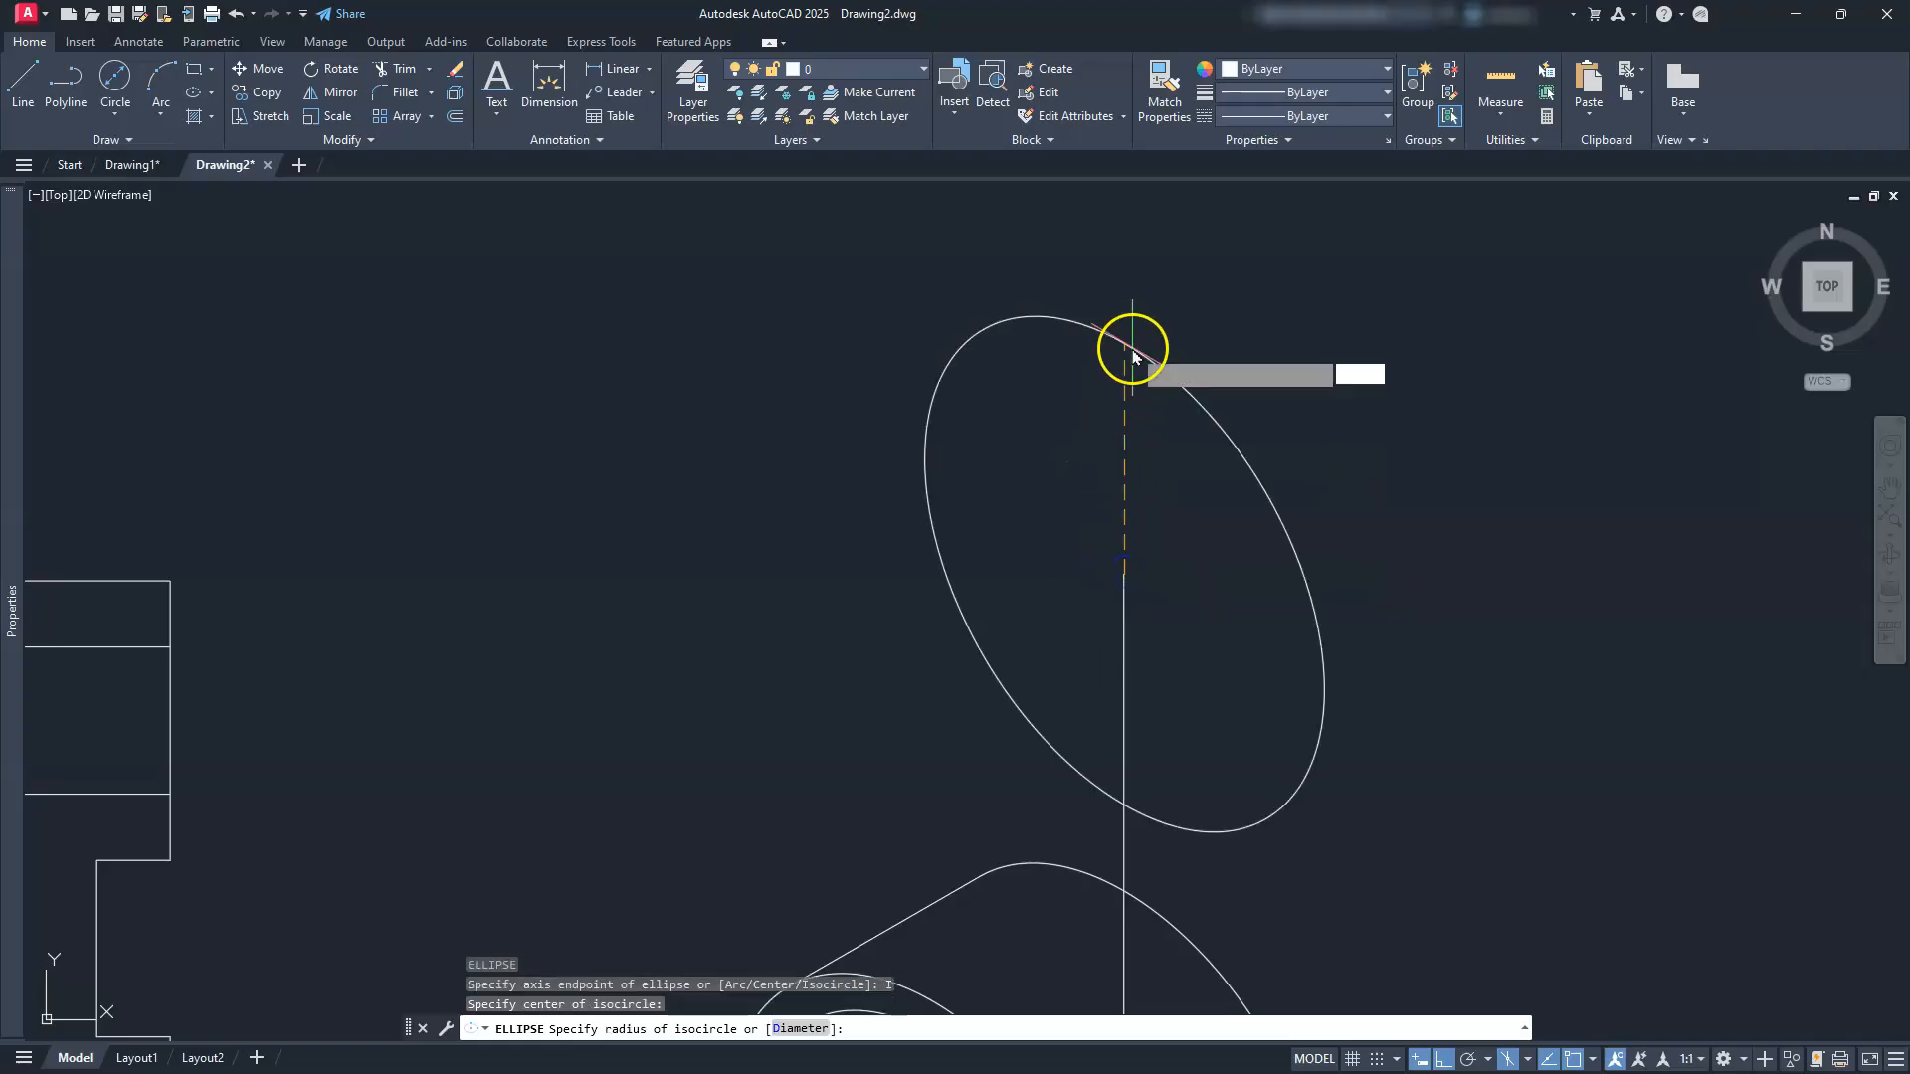
text(D)
key(Return)
text(38)
key(Return)
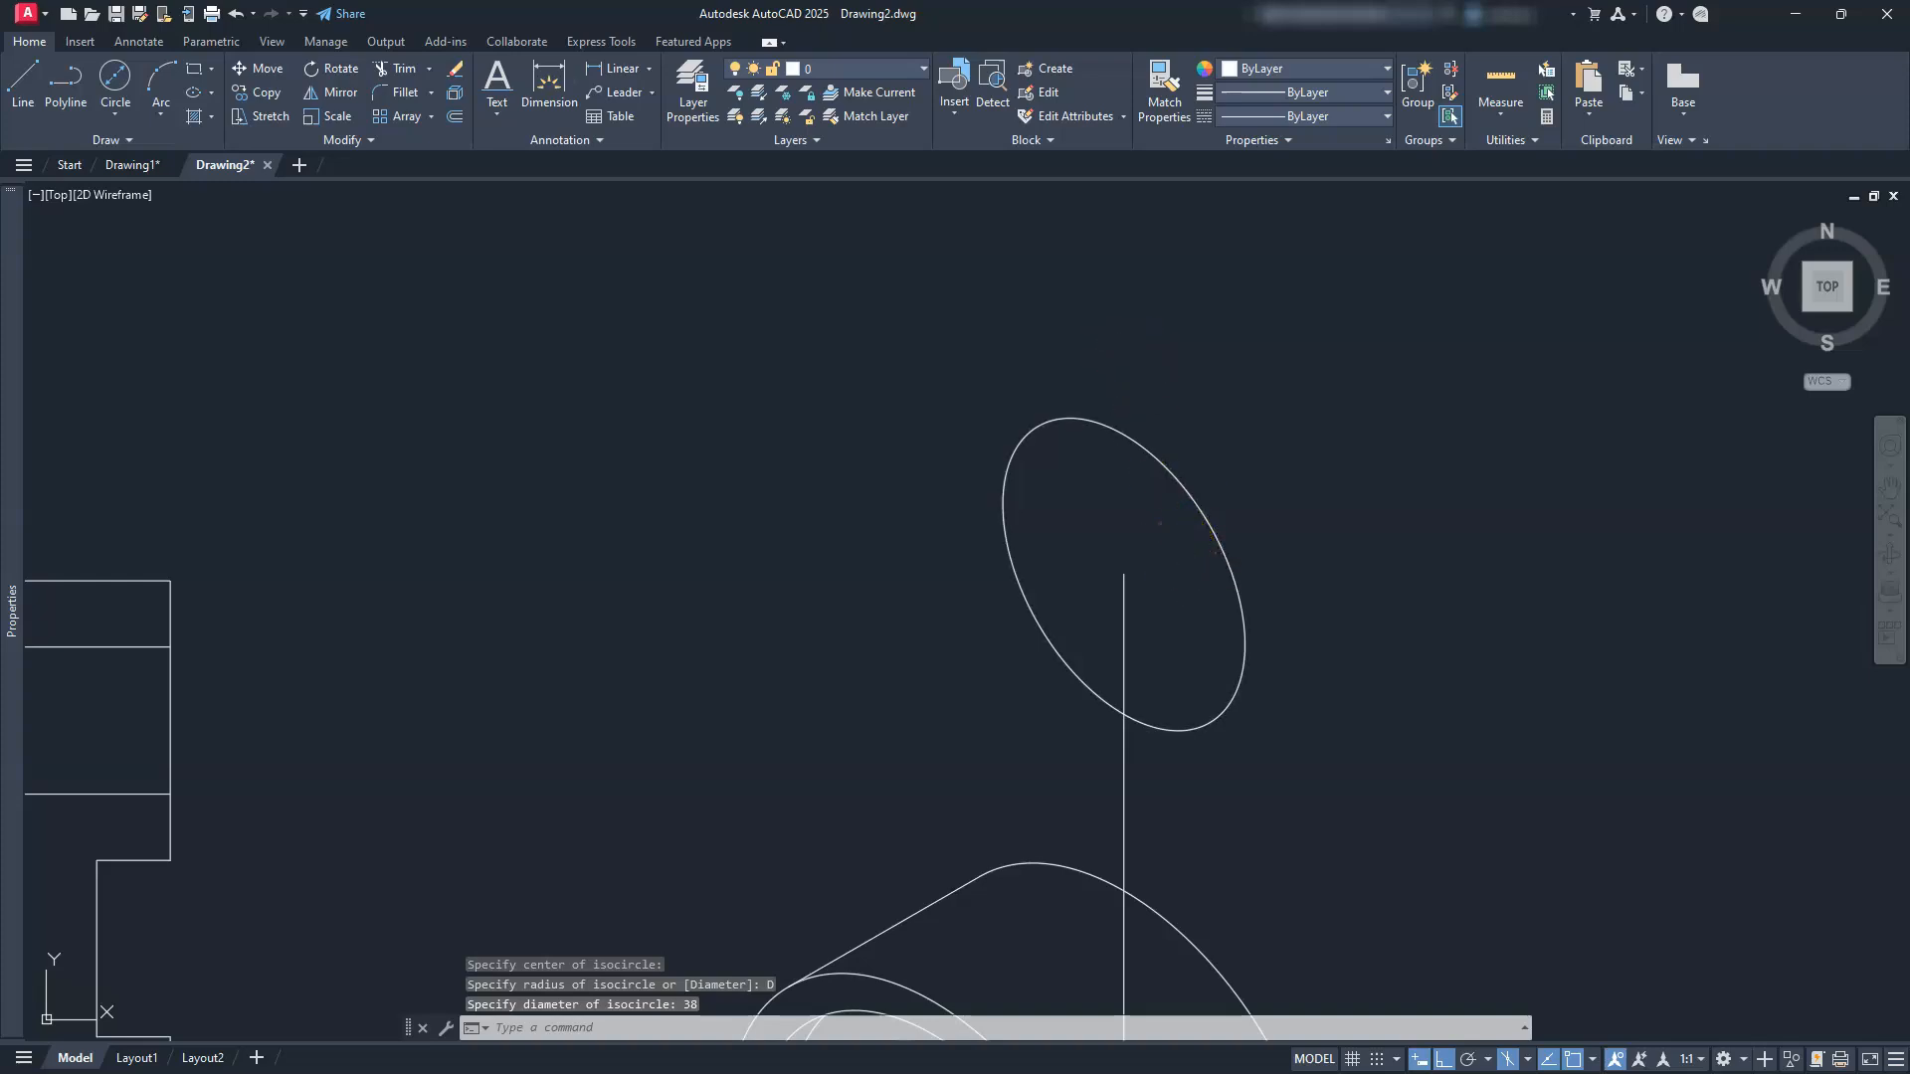
Step: Add a concentric Ø20 isocircle at the same centre point
key(Return)
text(I)
key(Return)
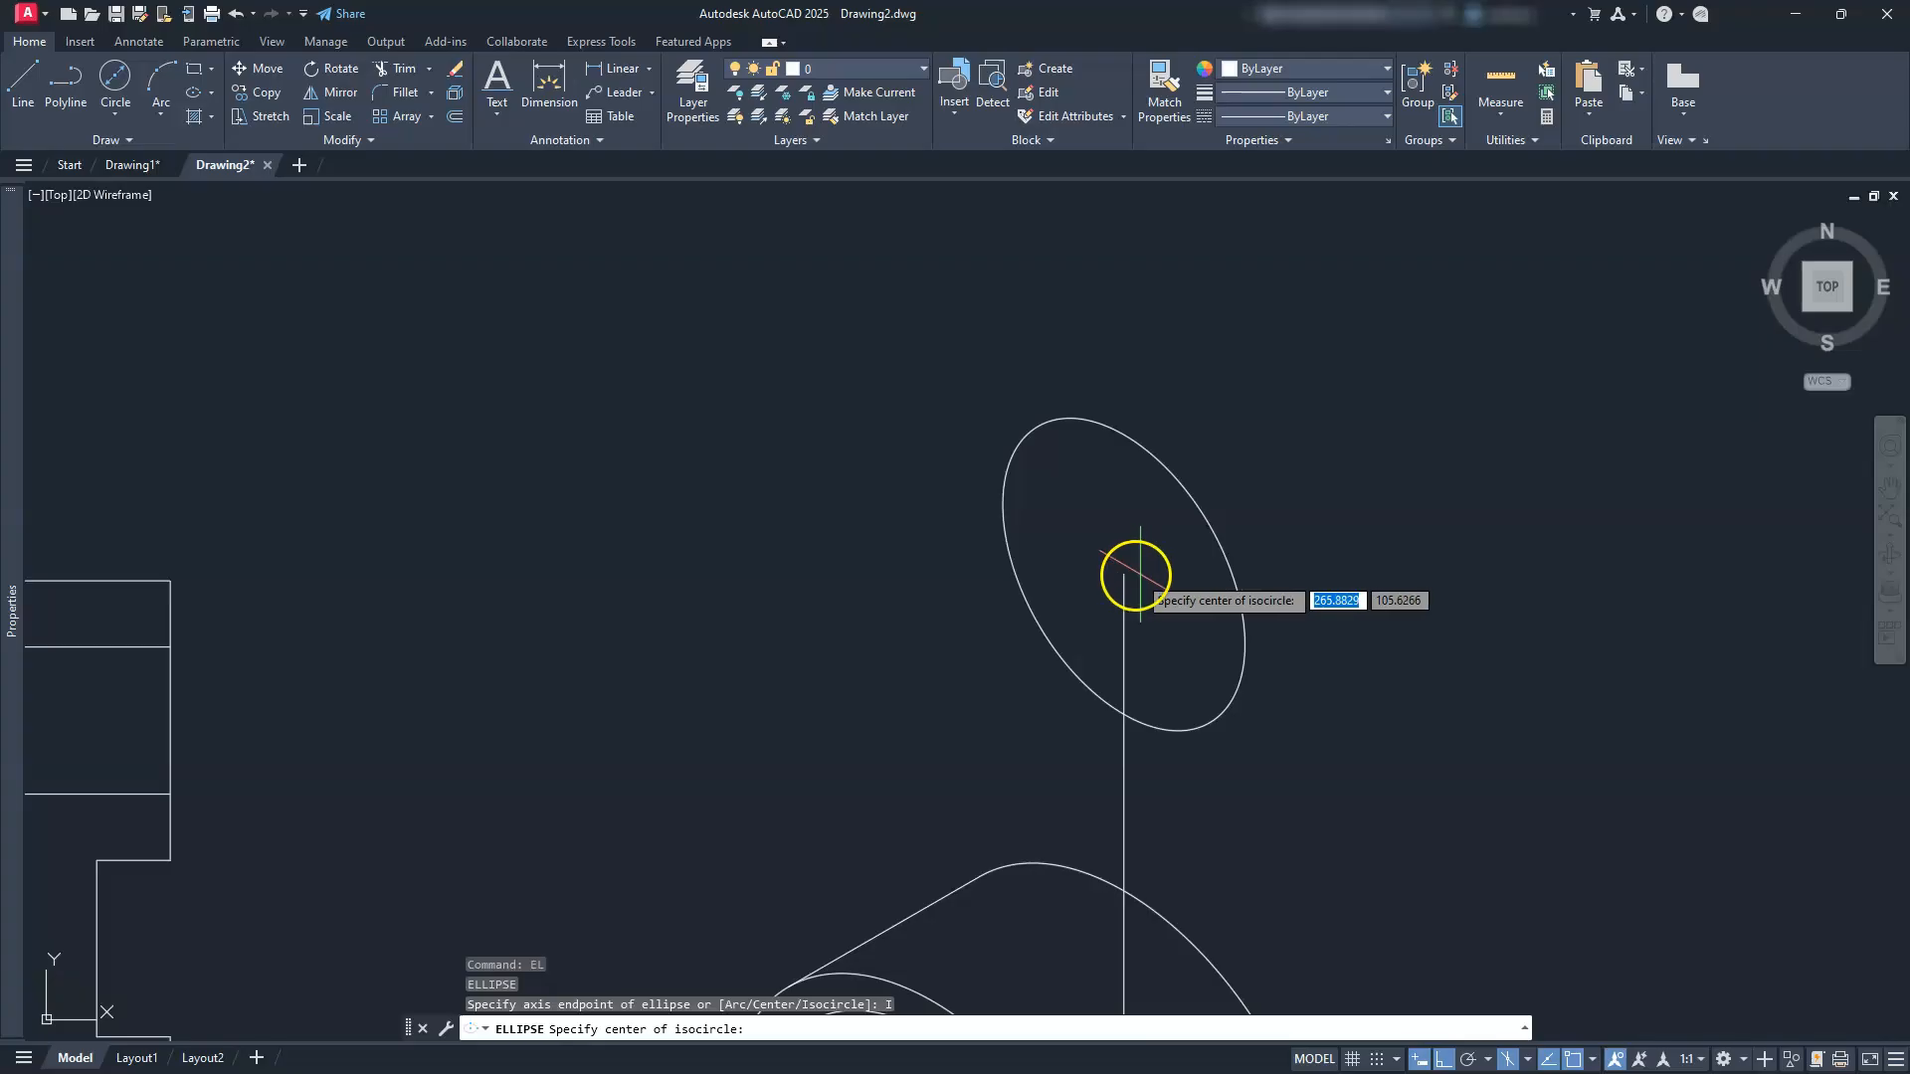
click(1125, 573)
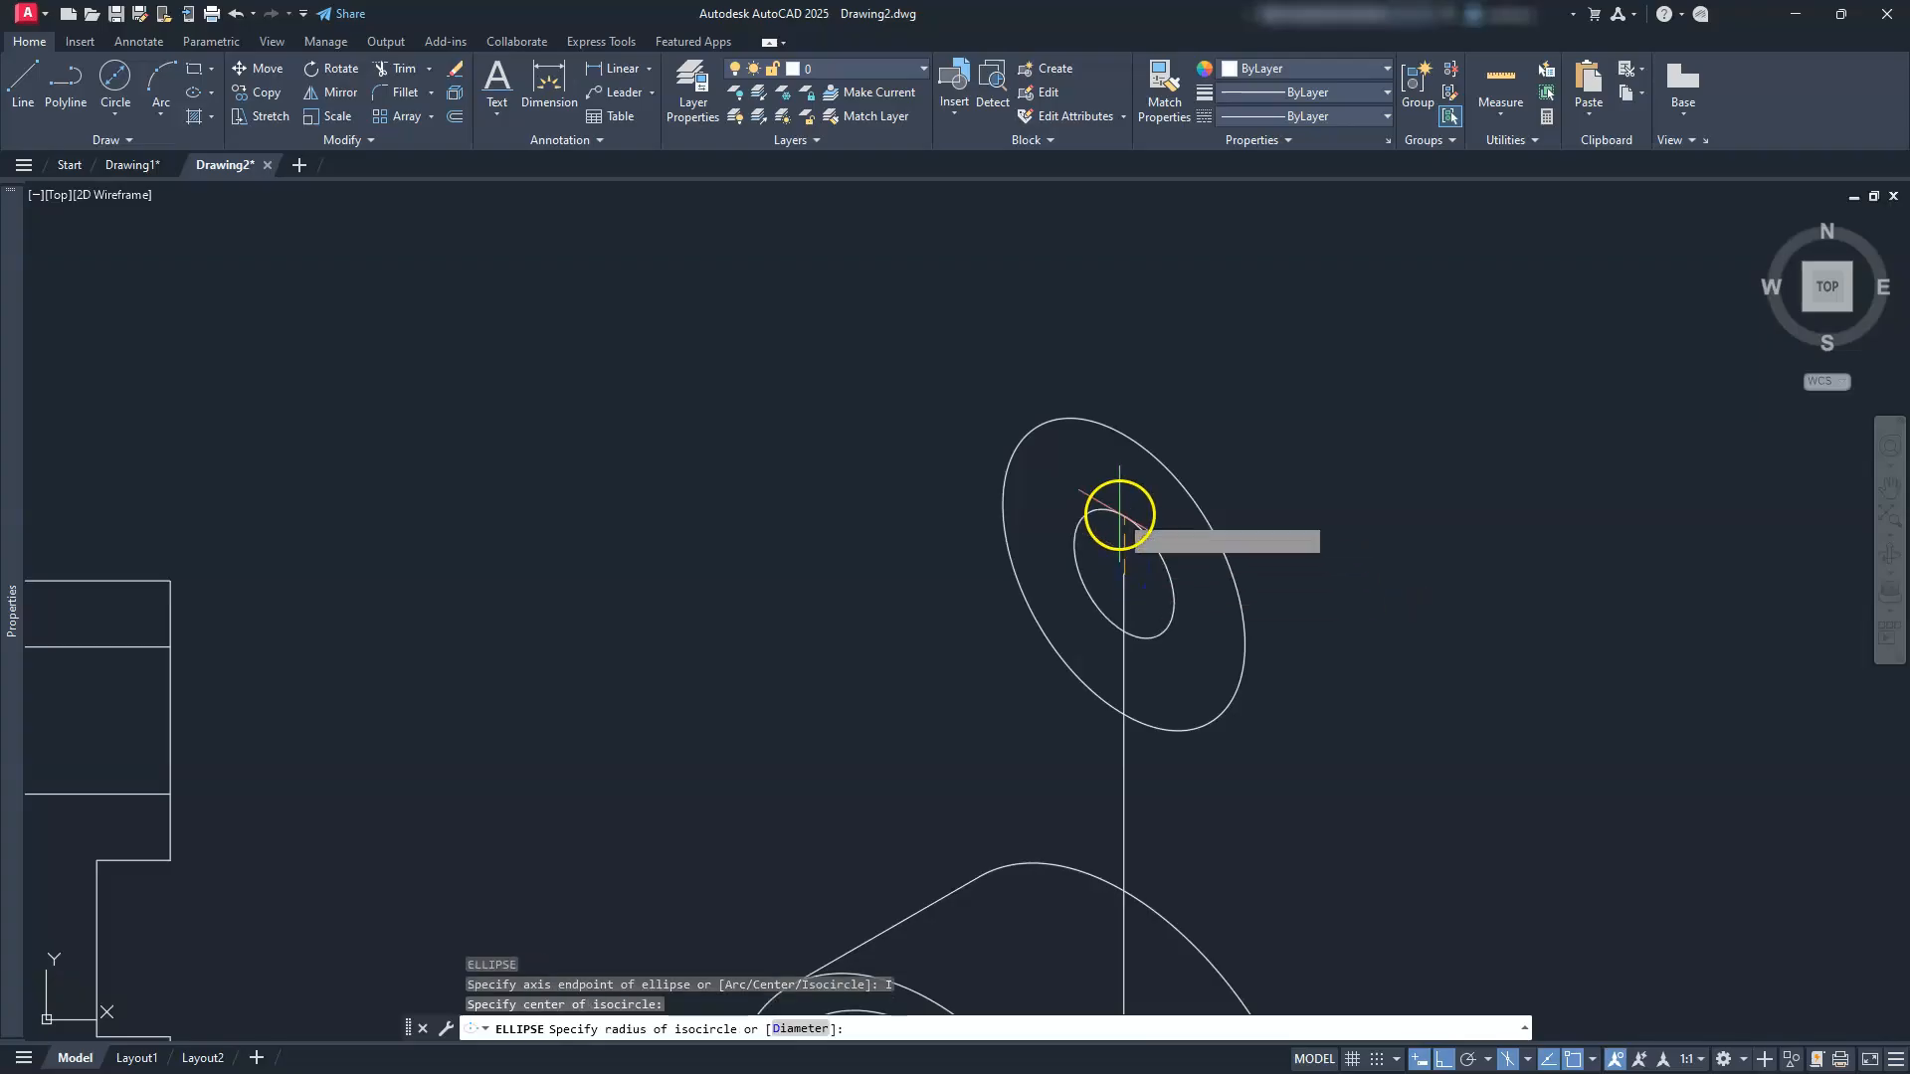
text(D)
key(Return)
key(Return)
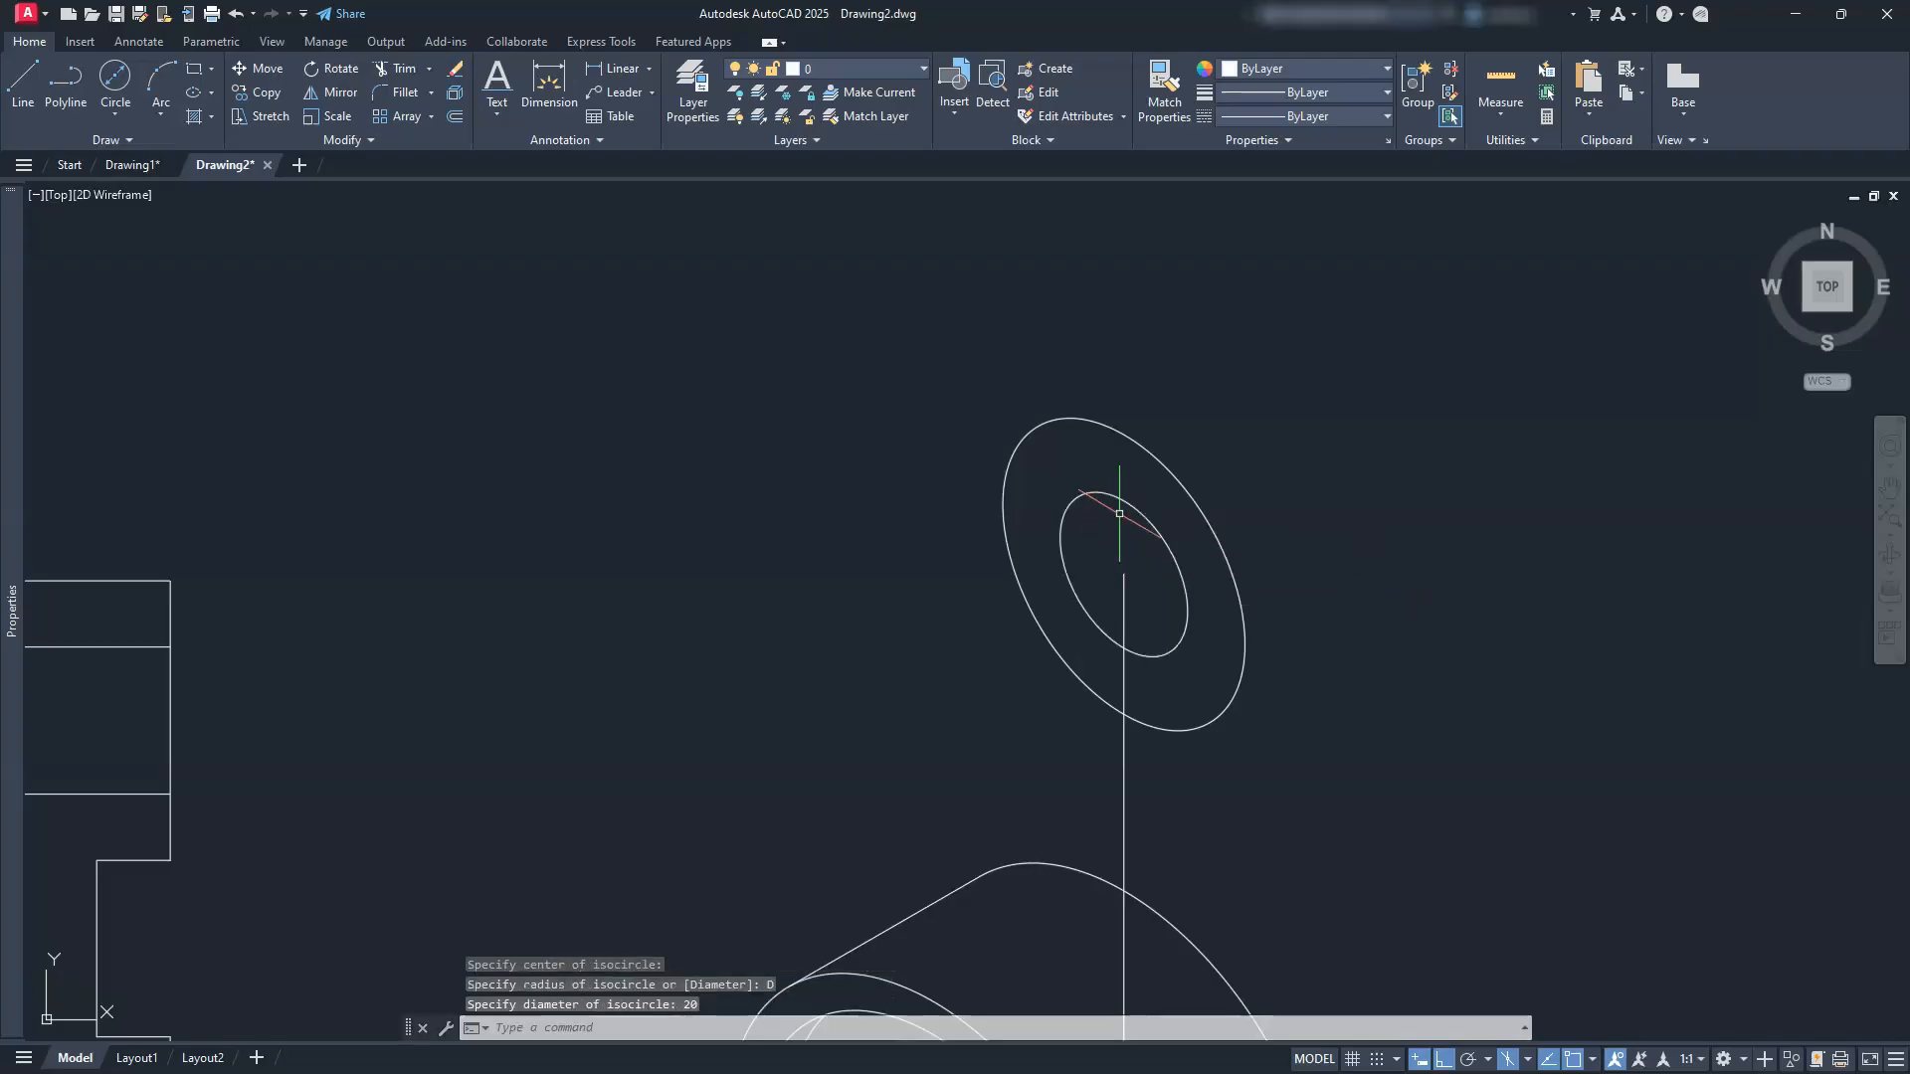
key(Escape)
key(Escape)
key(Escape)
mouse_move(1100, 503)
middle_down()
mouse_move(1100, 431)
mouse_move(1031, 364)
middle_up()
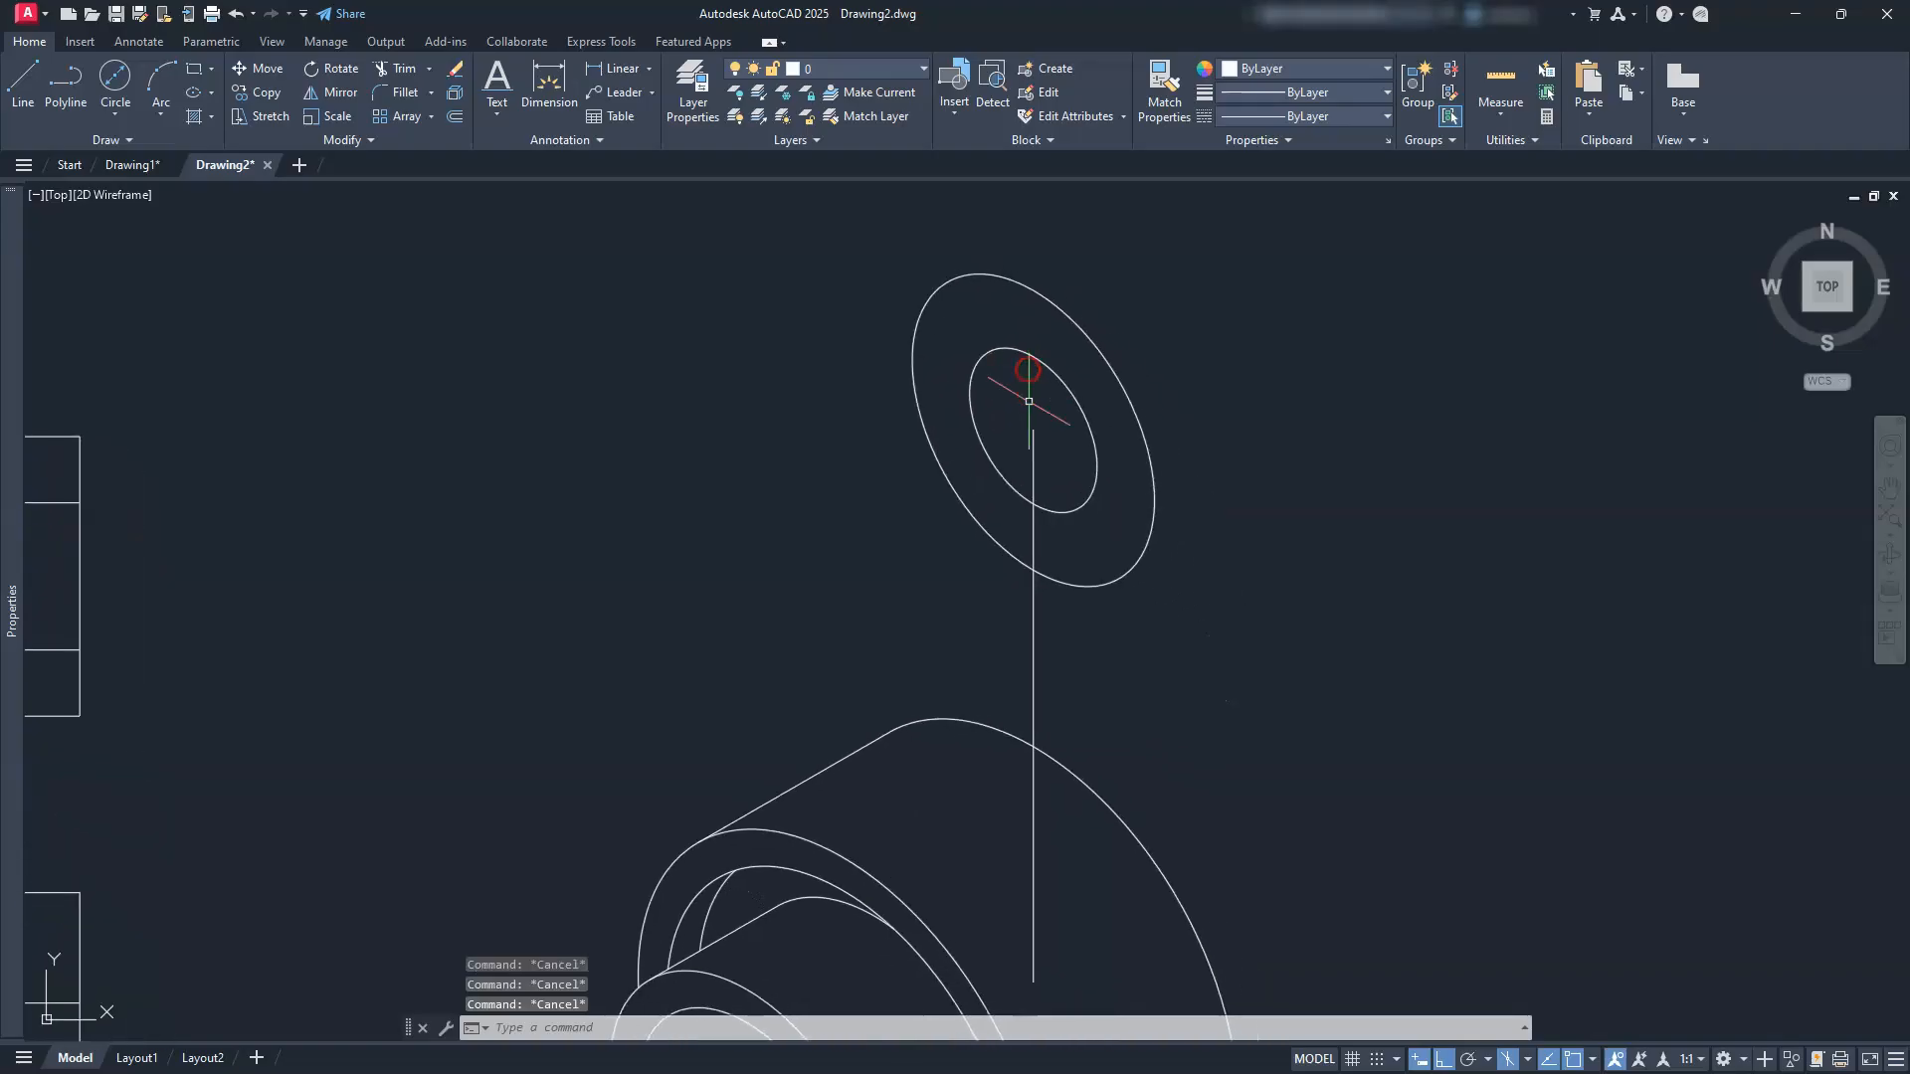
Step: Switch drafting to the Top isoplane and window-select both isocircles for copying
click(1525, 1061)
click(1547, 995)
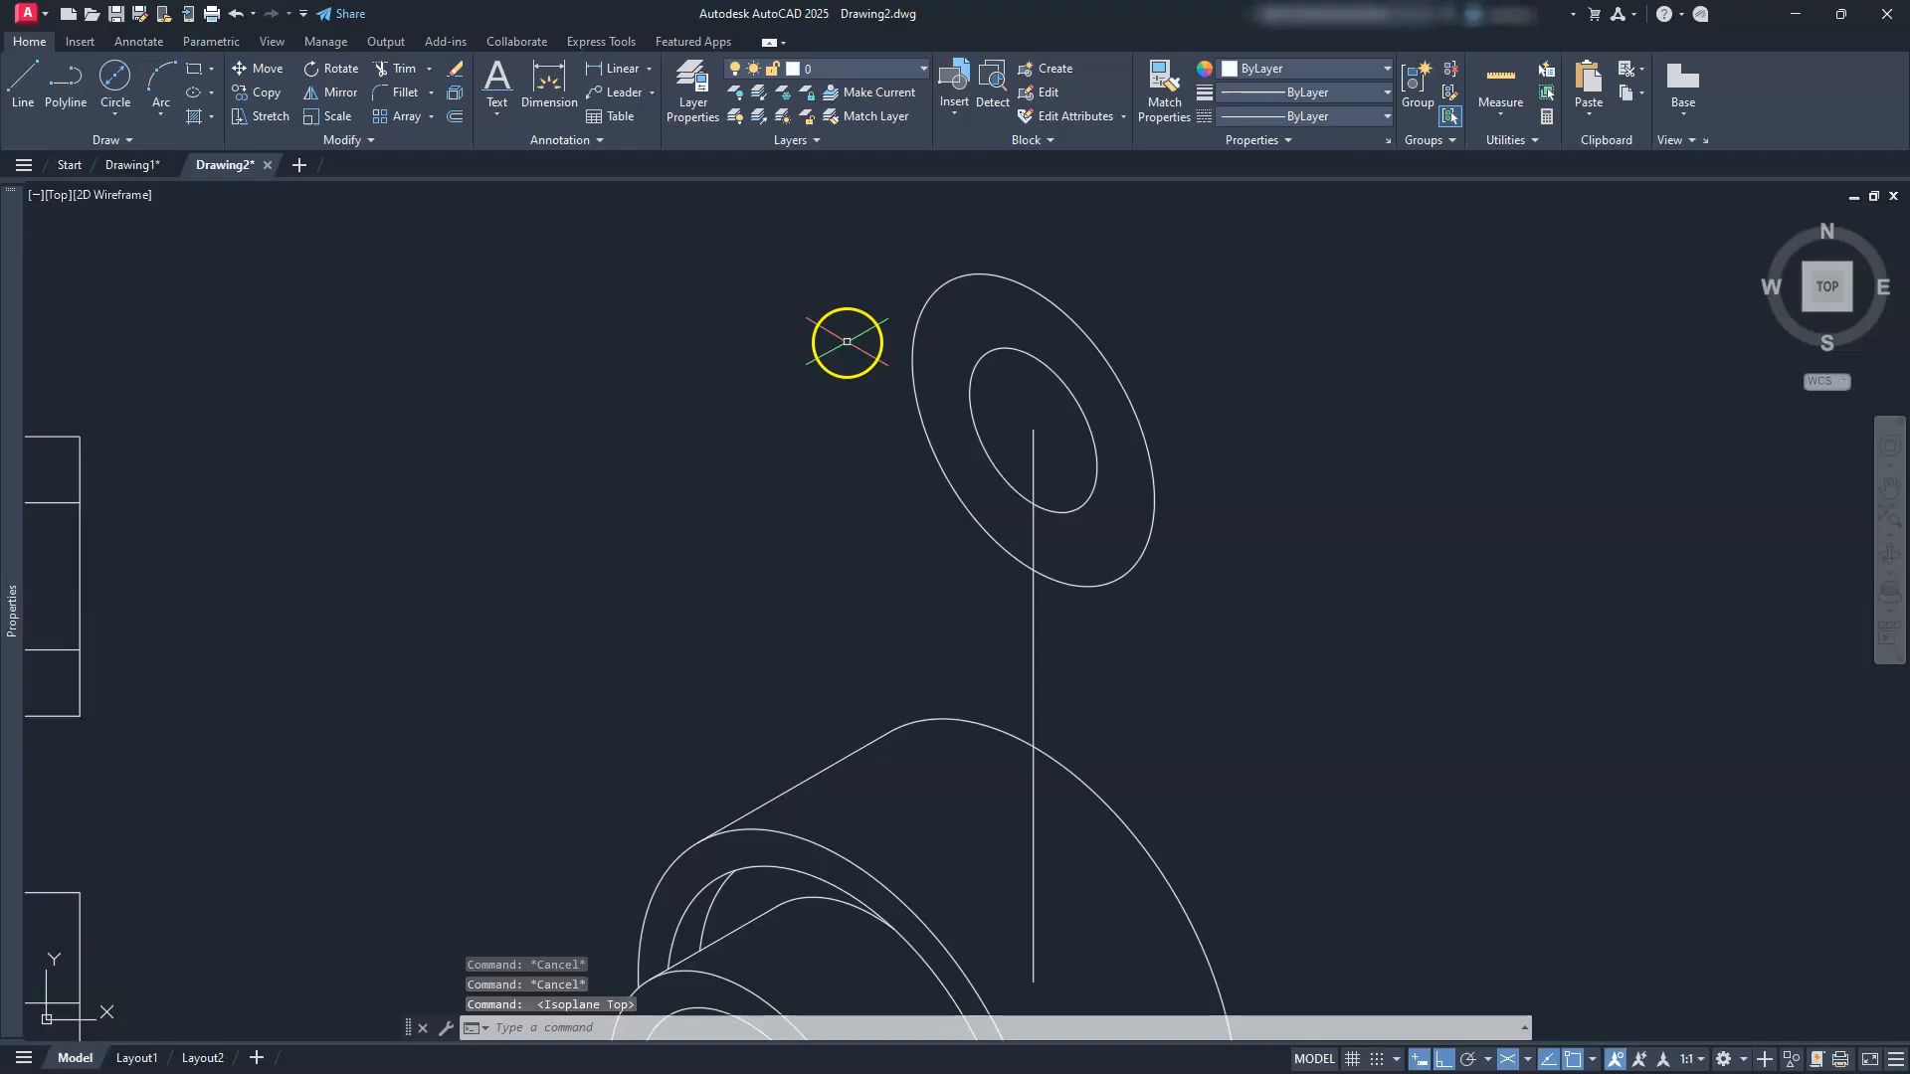
click(241, 95)
click(1169, 309)
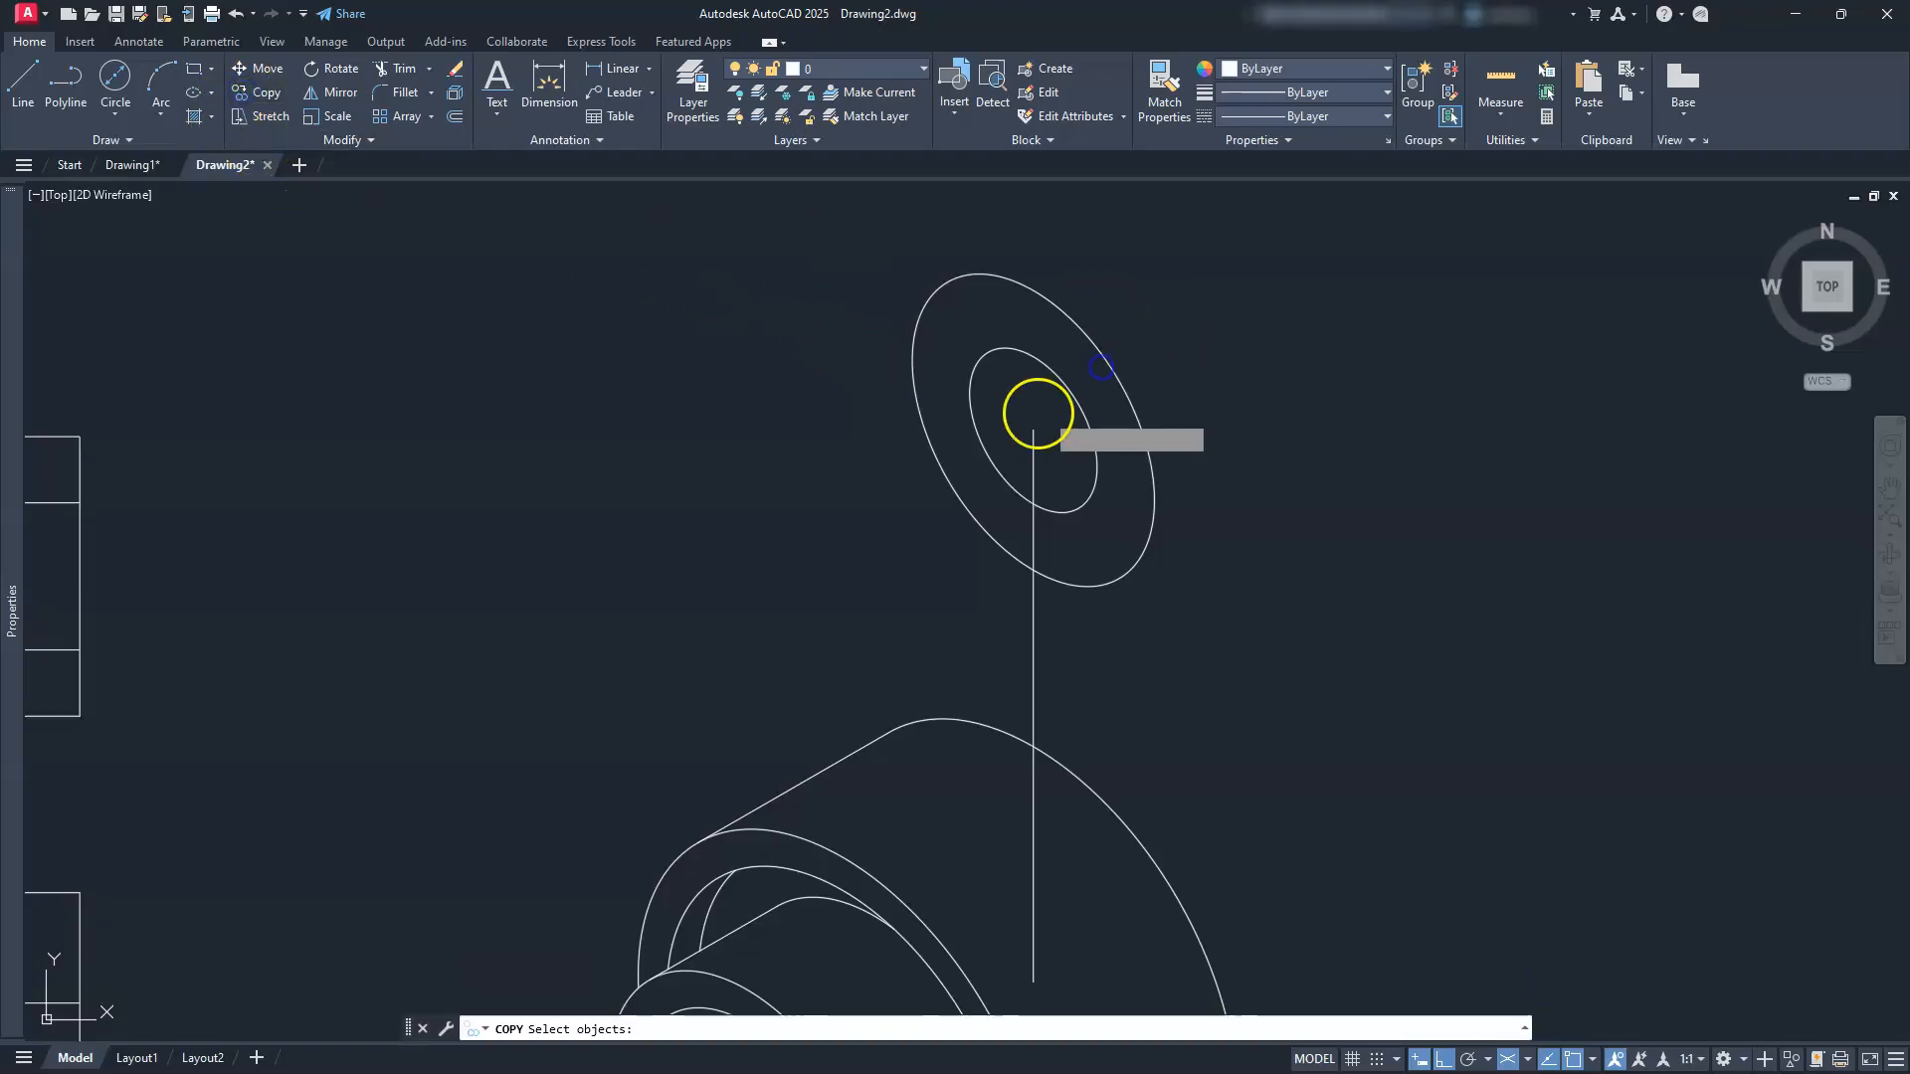
click(1025, 403)
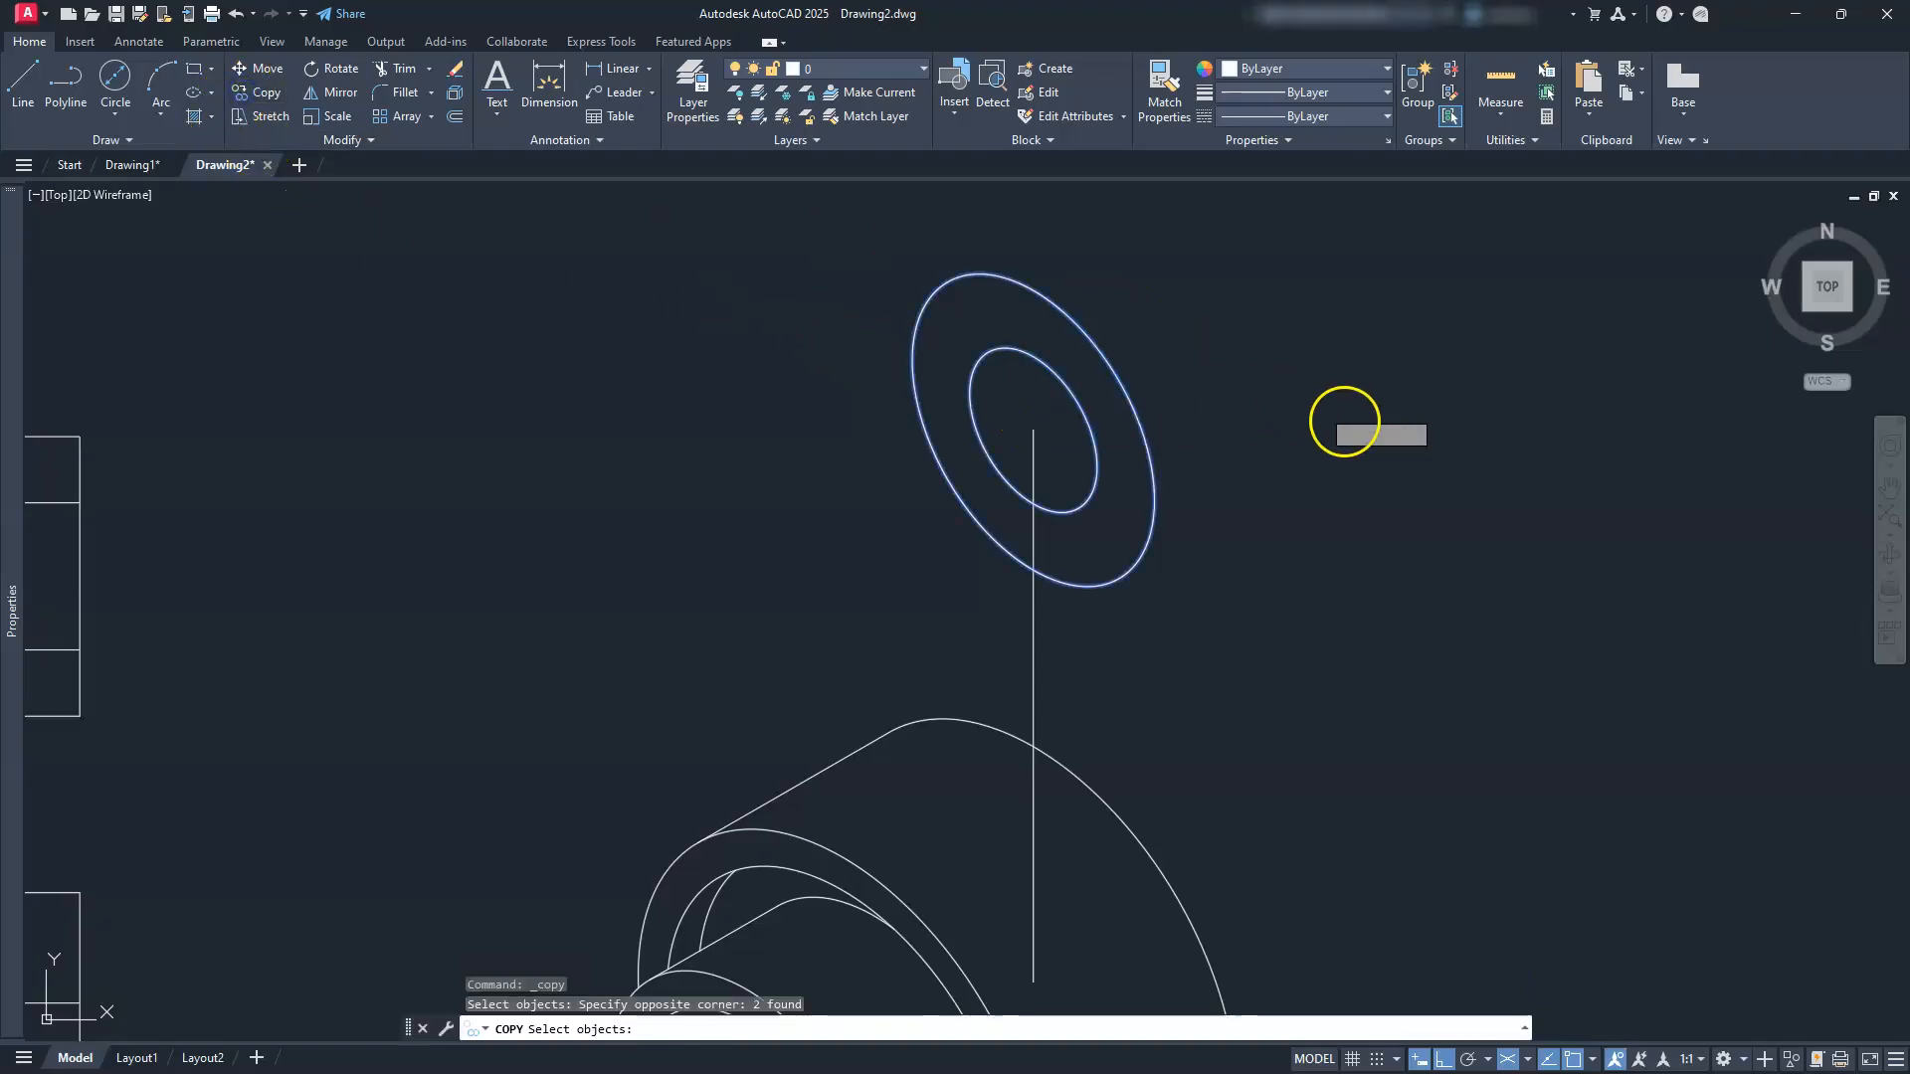
key(Return)
Step: Copy the isocircle pair 30 units along the 210° axis, then select the vertical construction line
click(1371, 481)
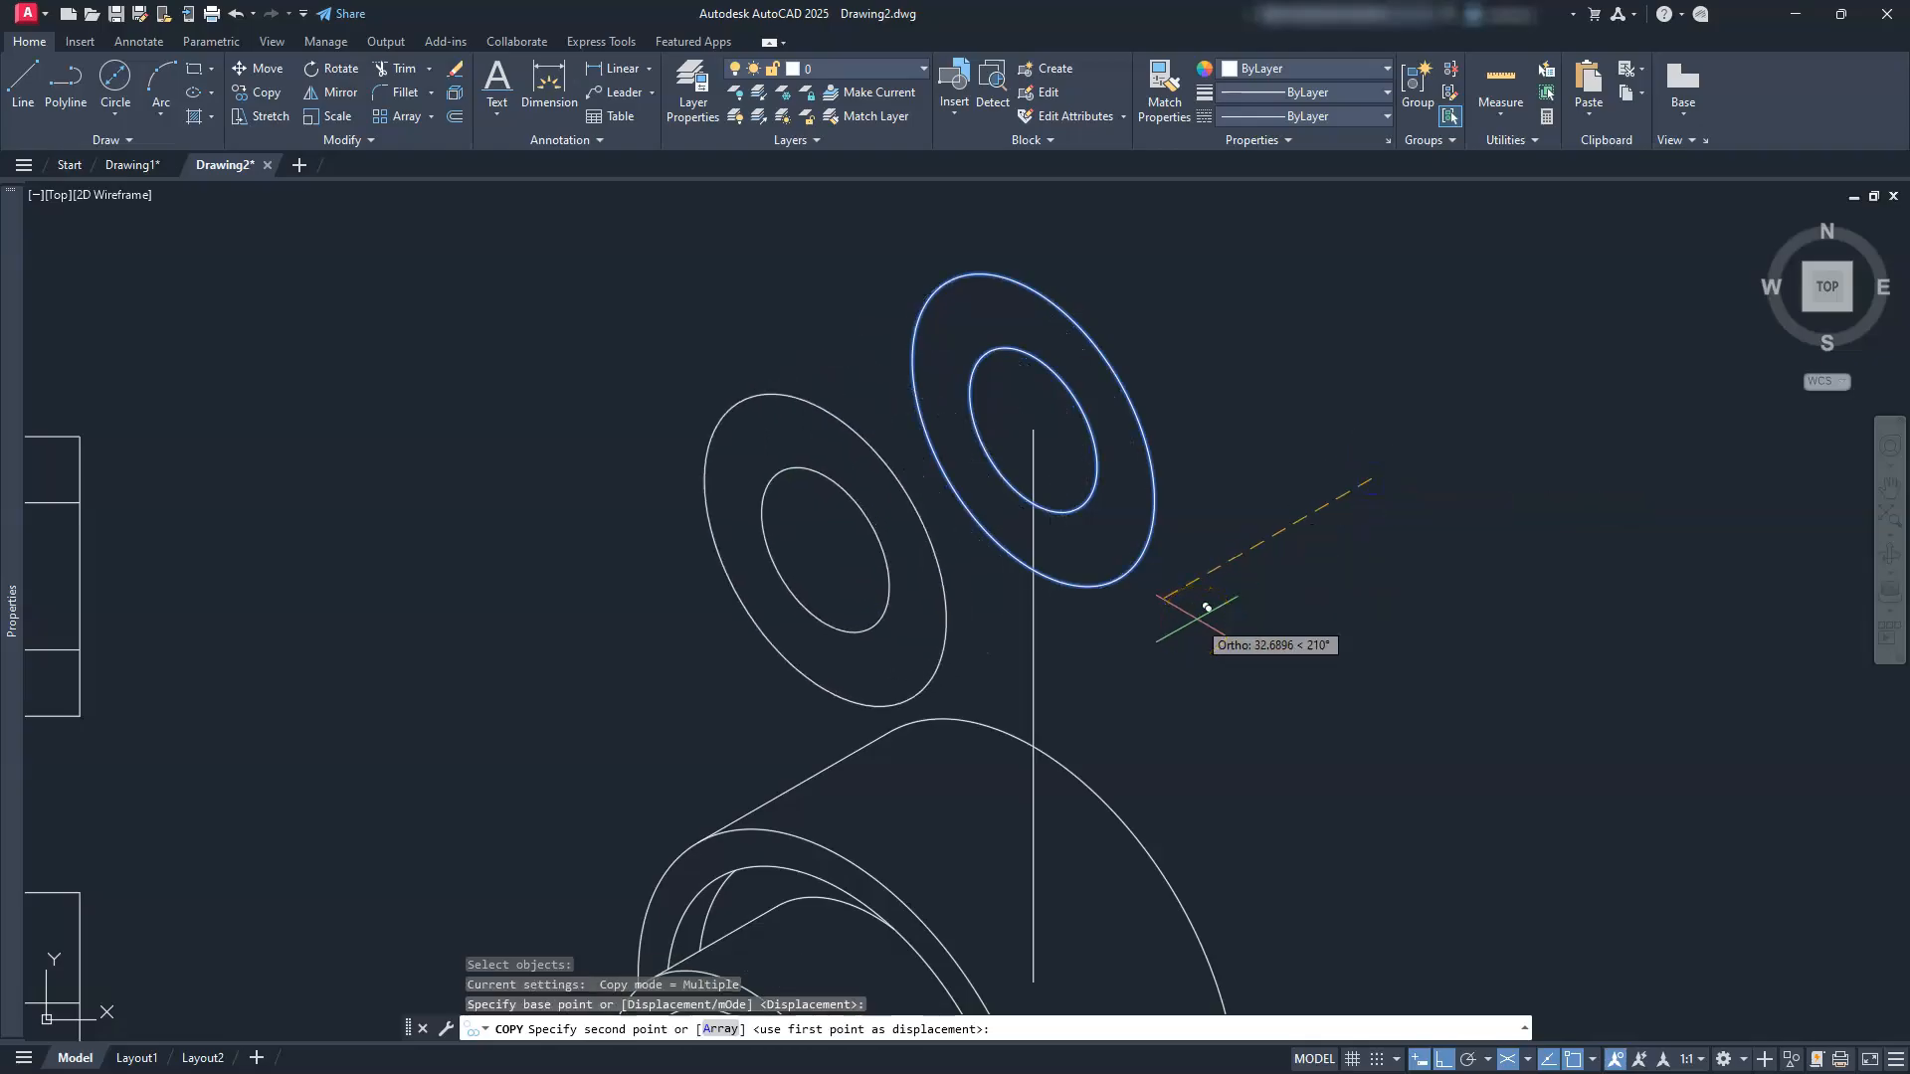
key(Return)
key(Escape)
key(Escape)
key(Escape)
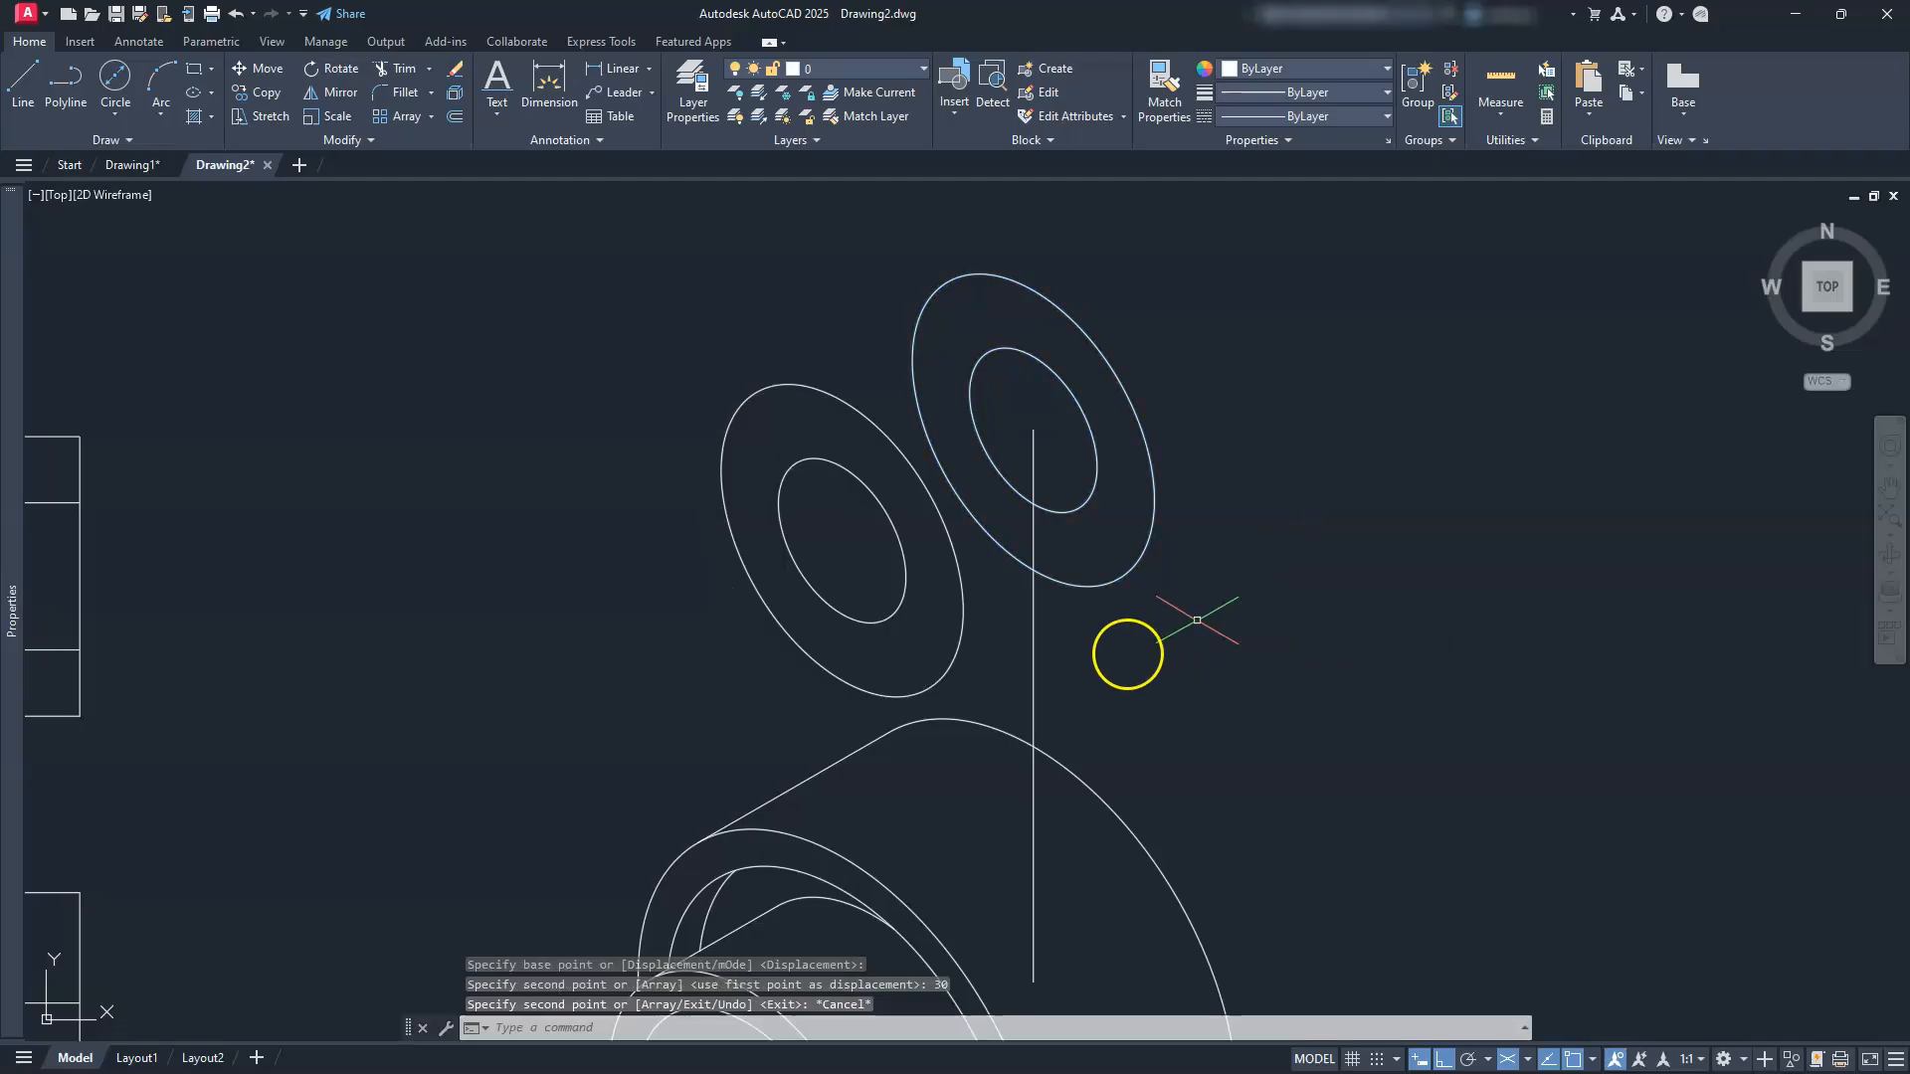
click(1038, 688)
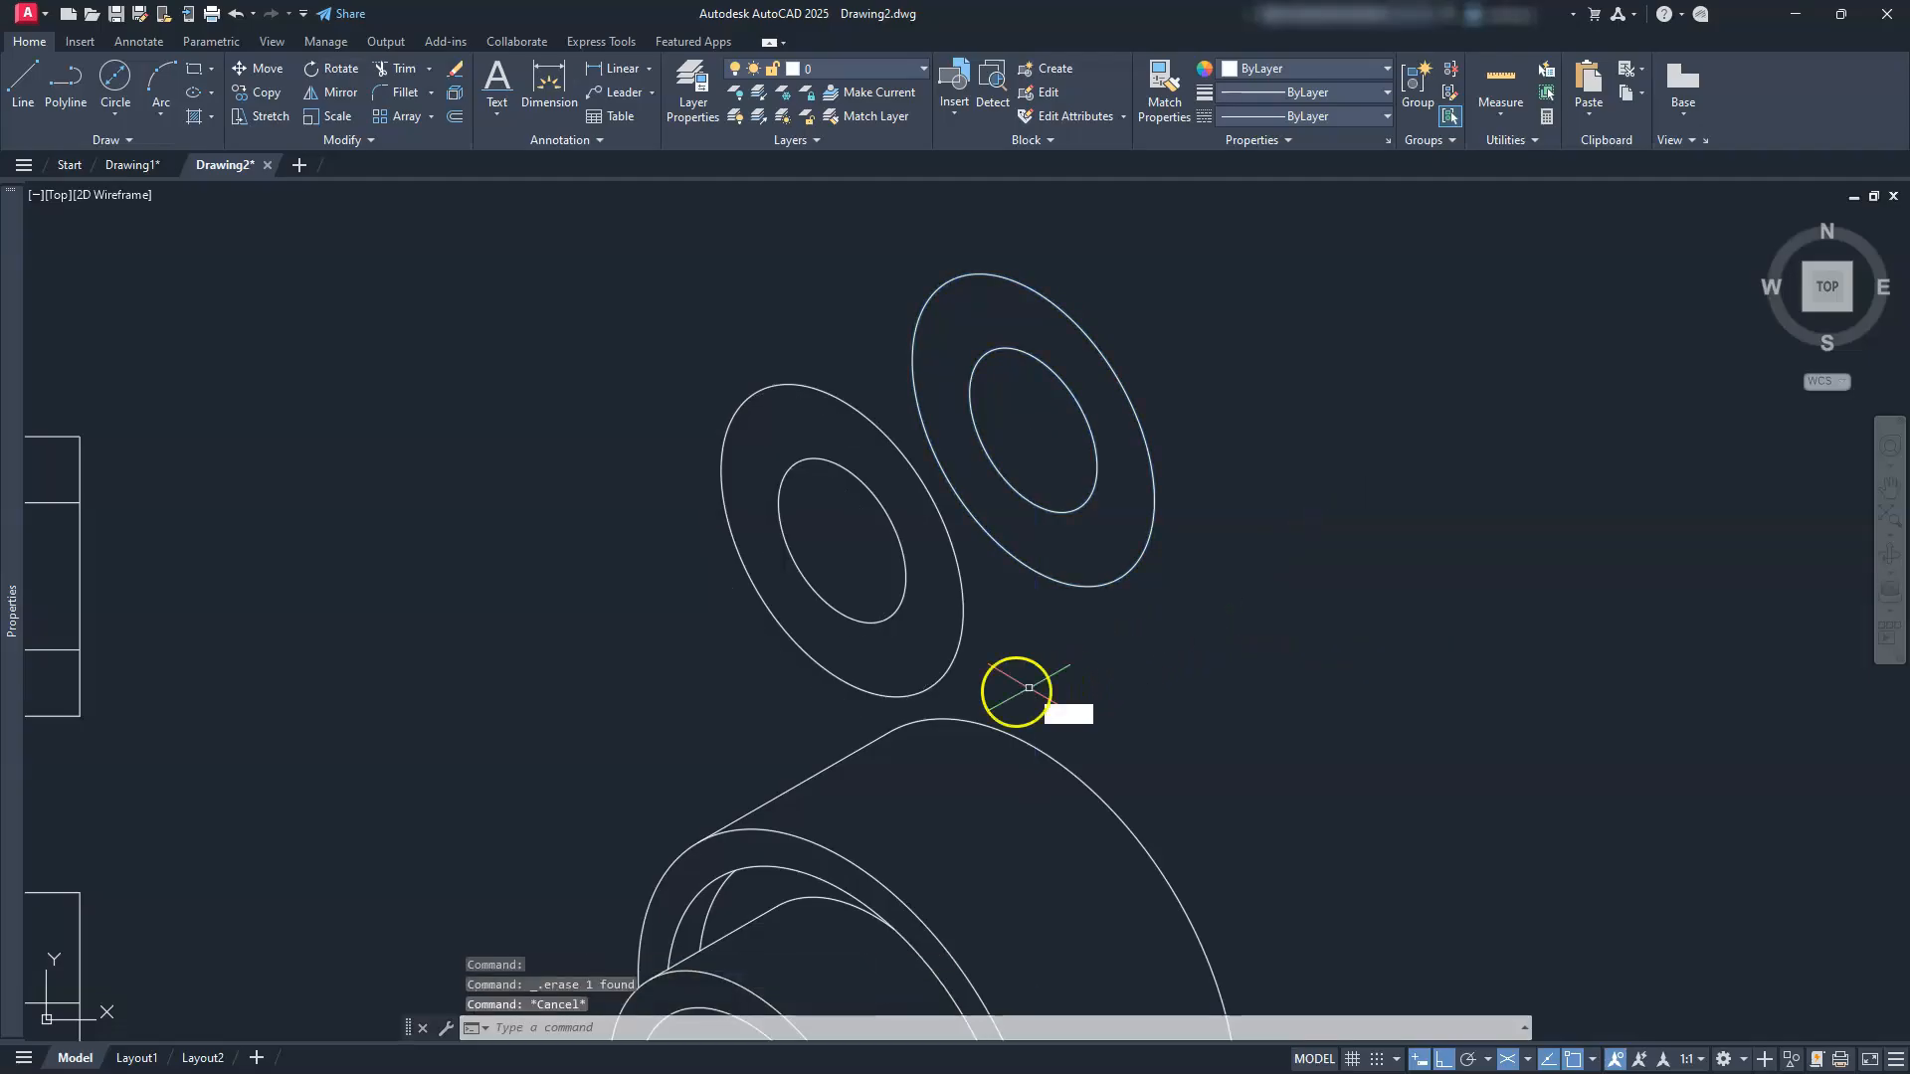
Step: Draw two side lines tangent to the front and back Ø38 isocircles
text(l)
key(Return)
click(928, 686)
click(1164, 524)
key(Escape)
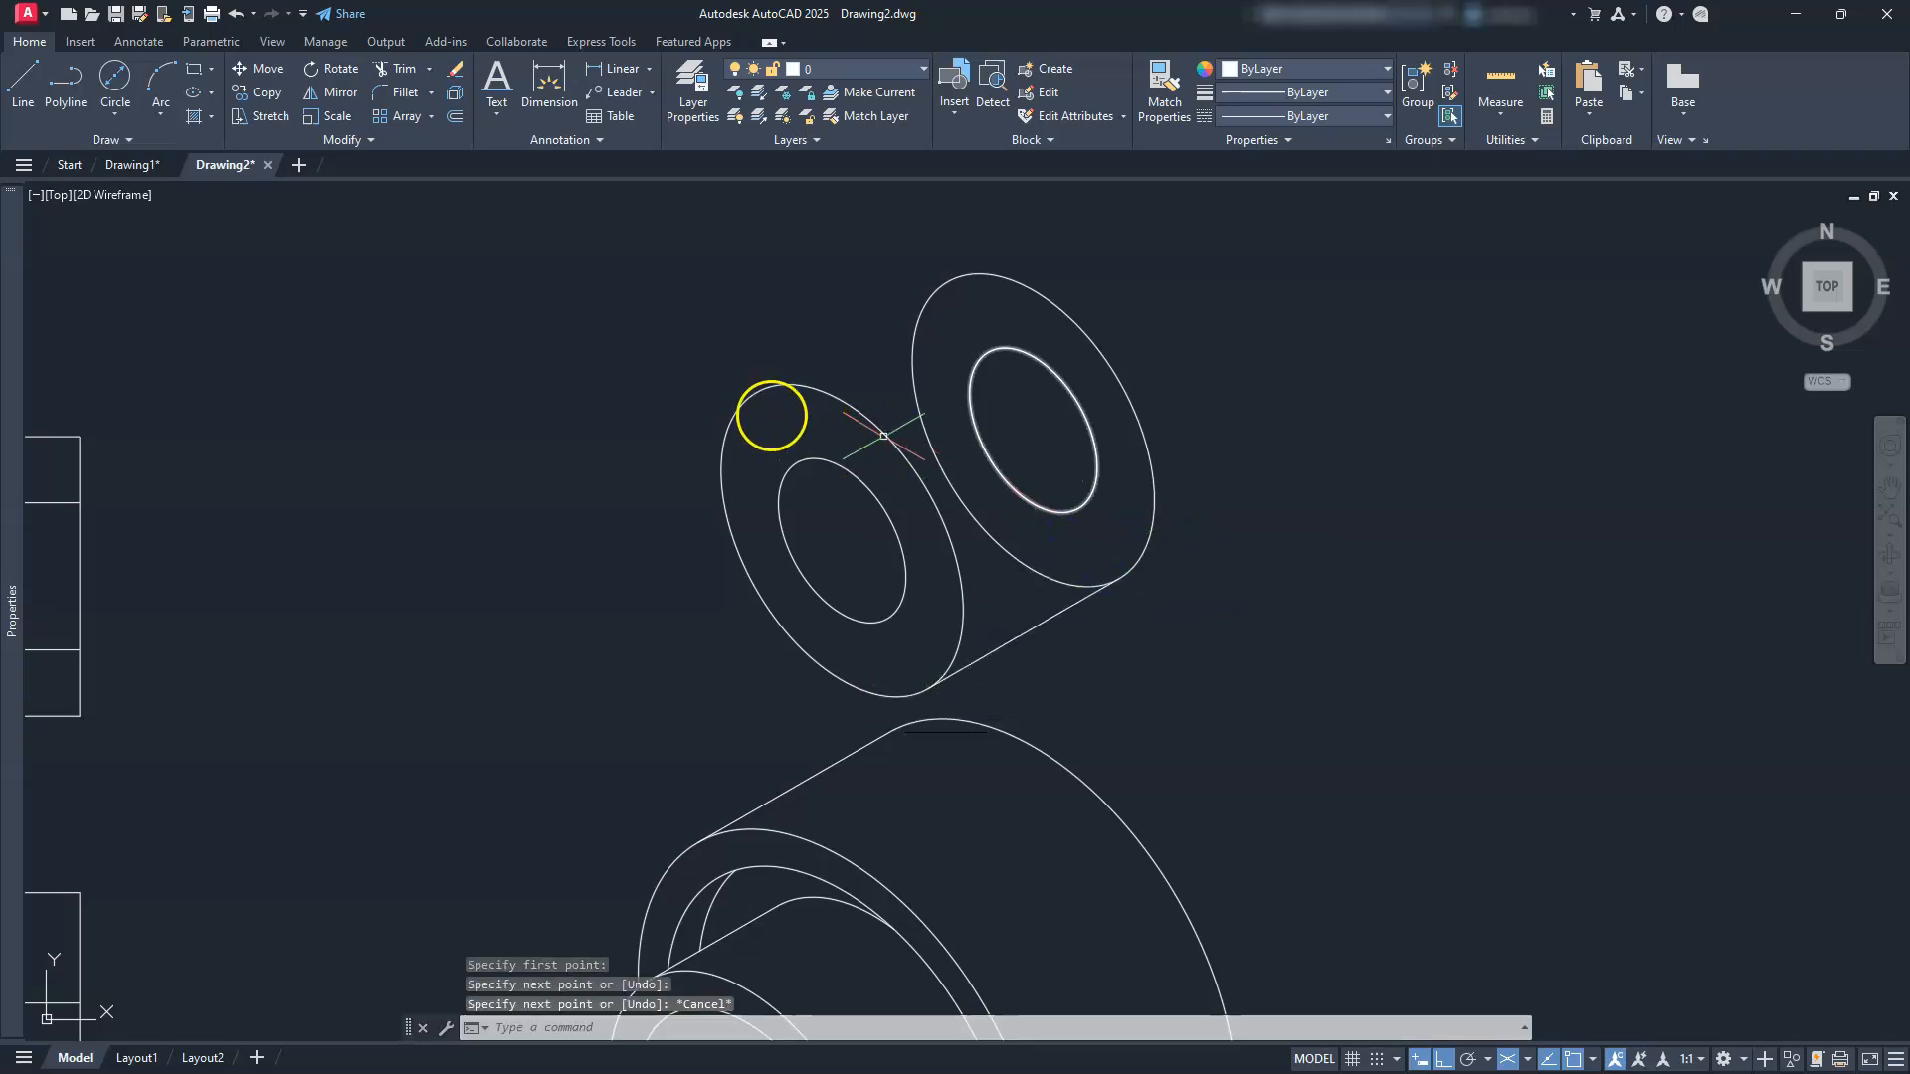
key(Return)
click(754, 401)
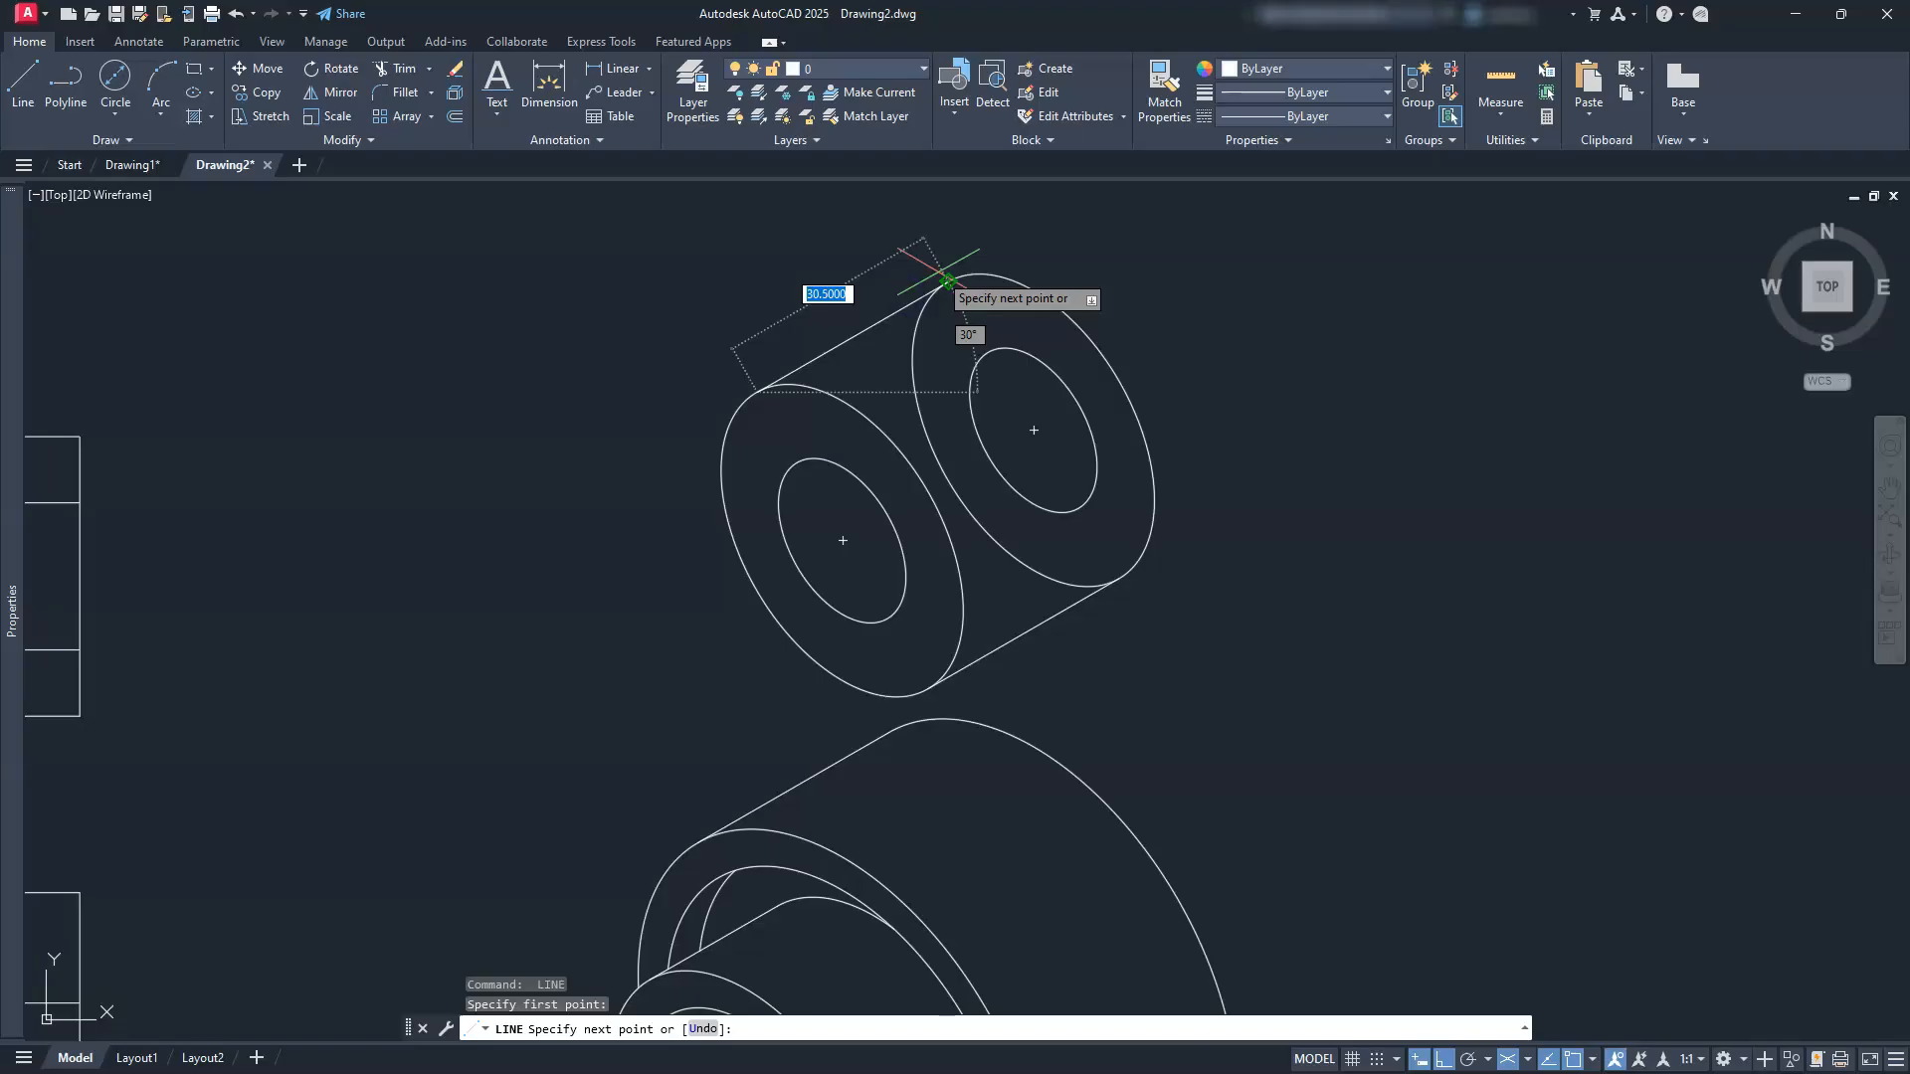
click(940, 275)
key(Escape)
key(Escape)
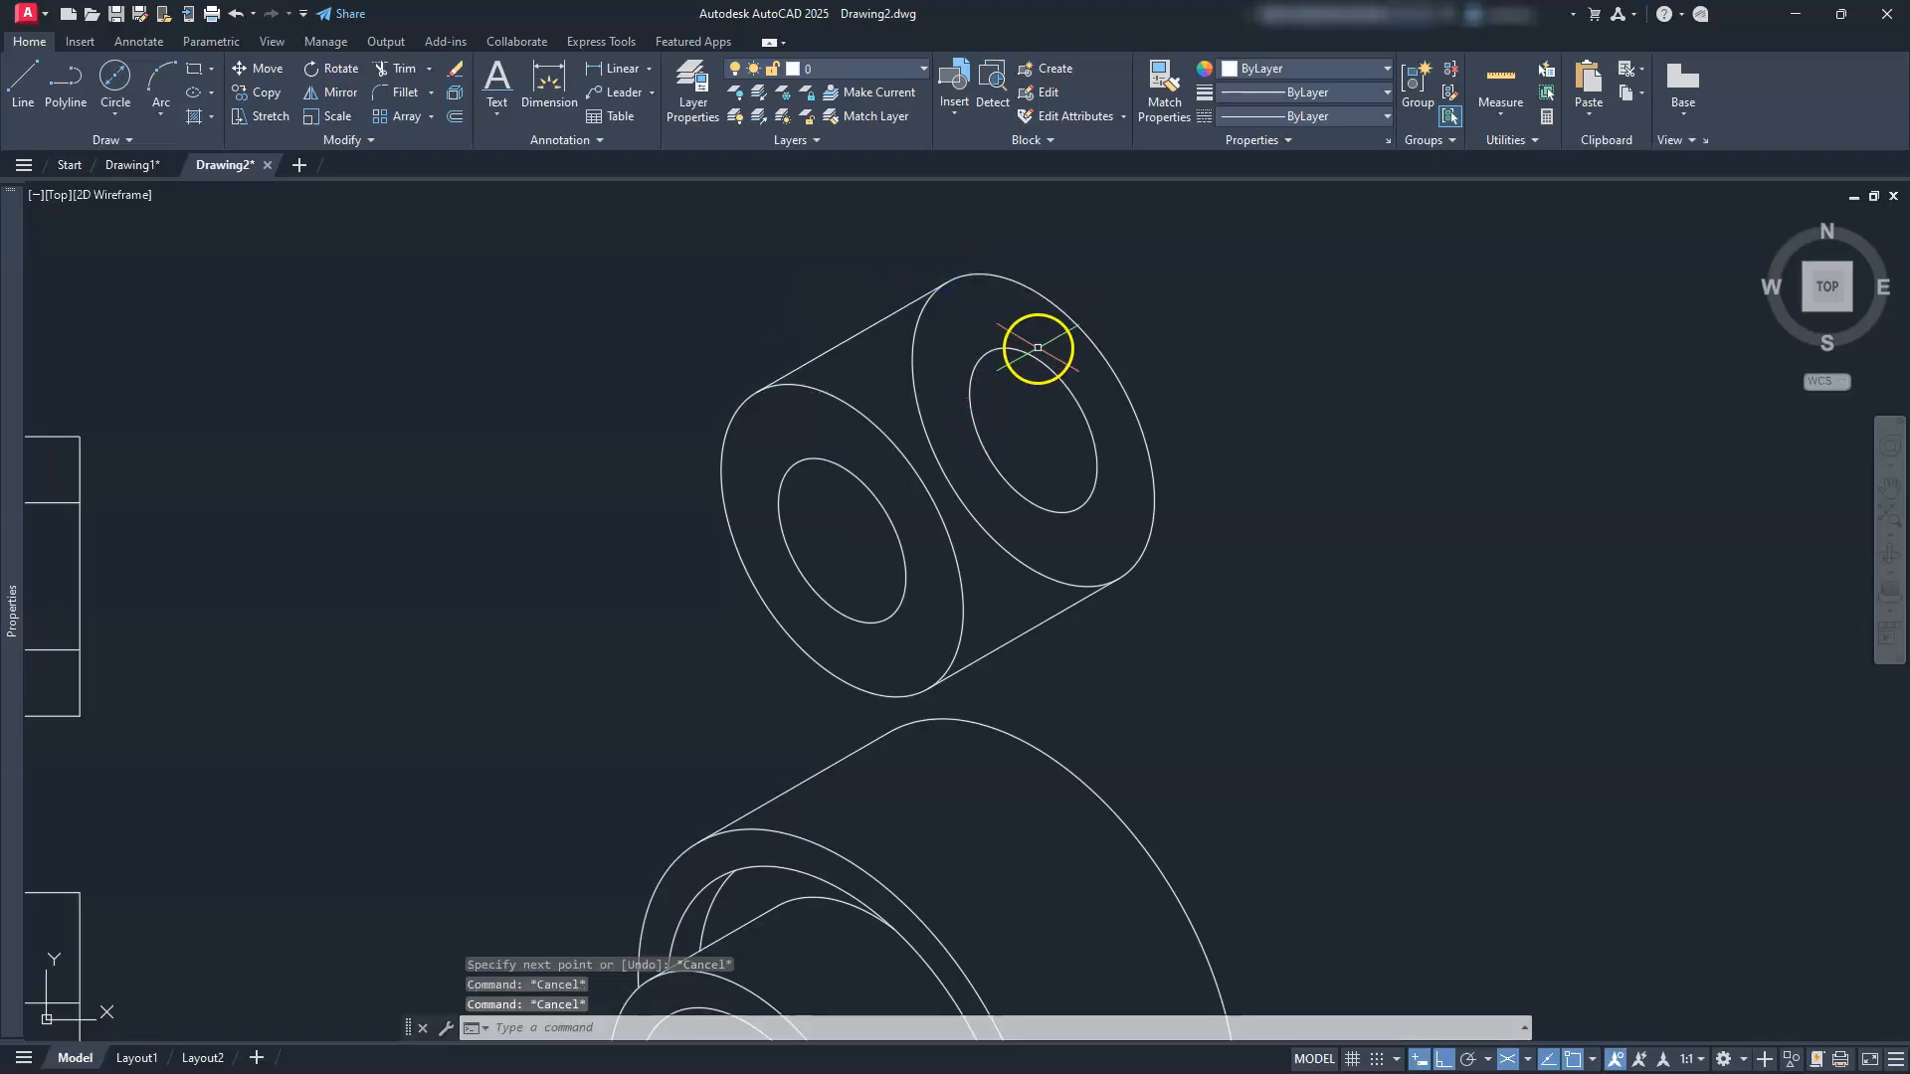
Step: Delete the back face's inner Ø20 ellipse
key(Delete)
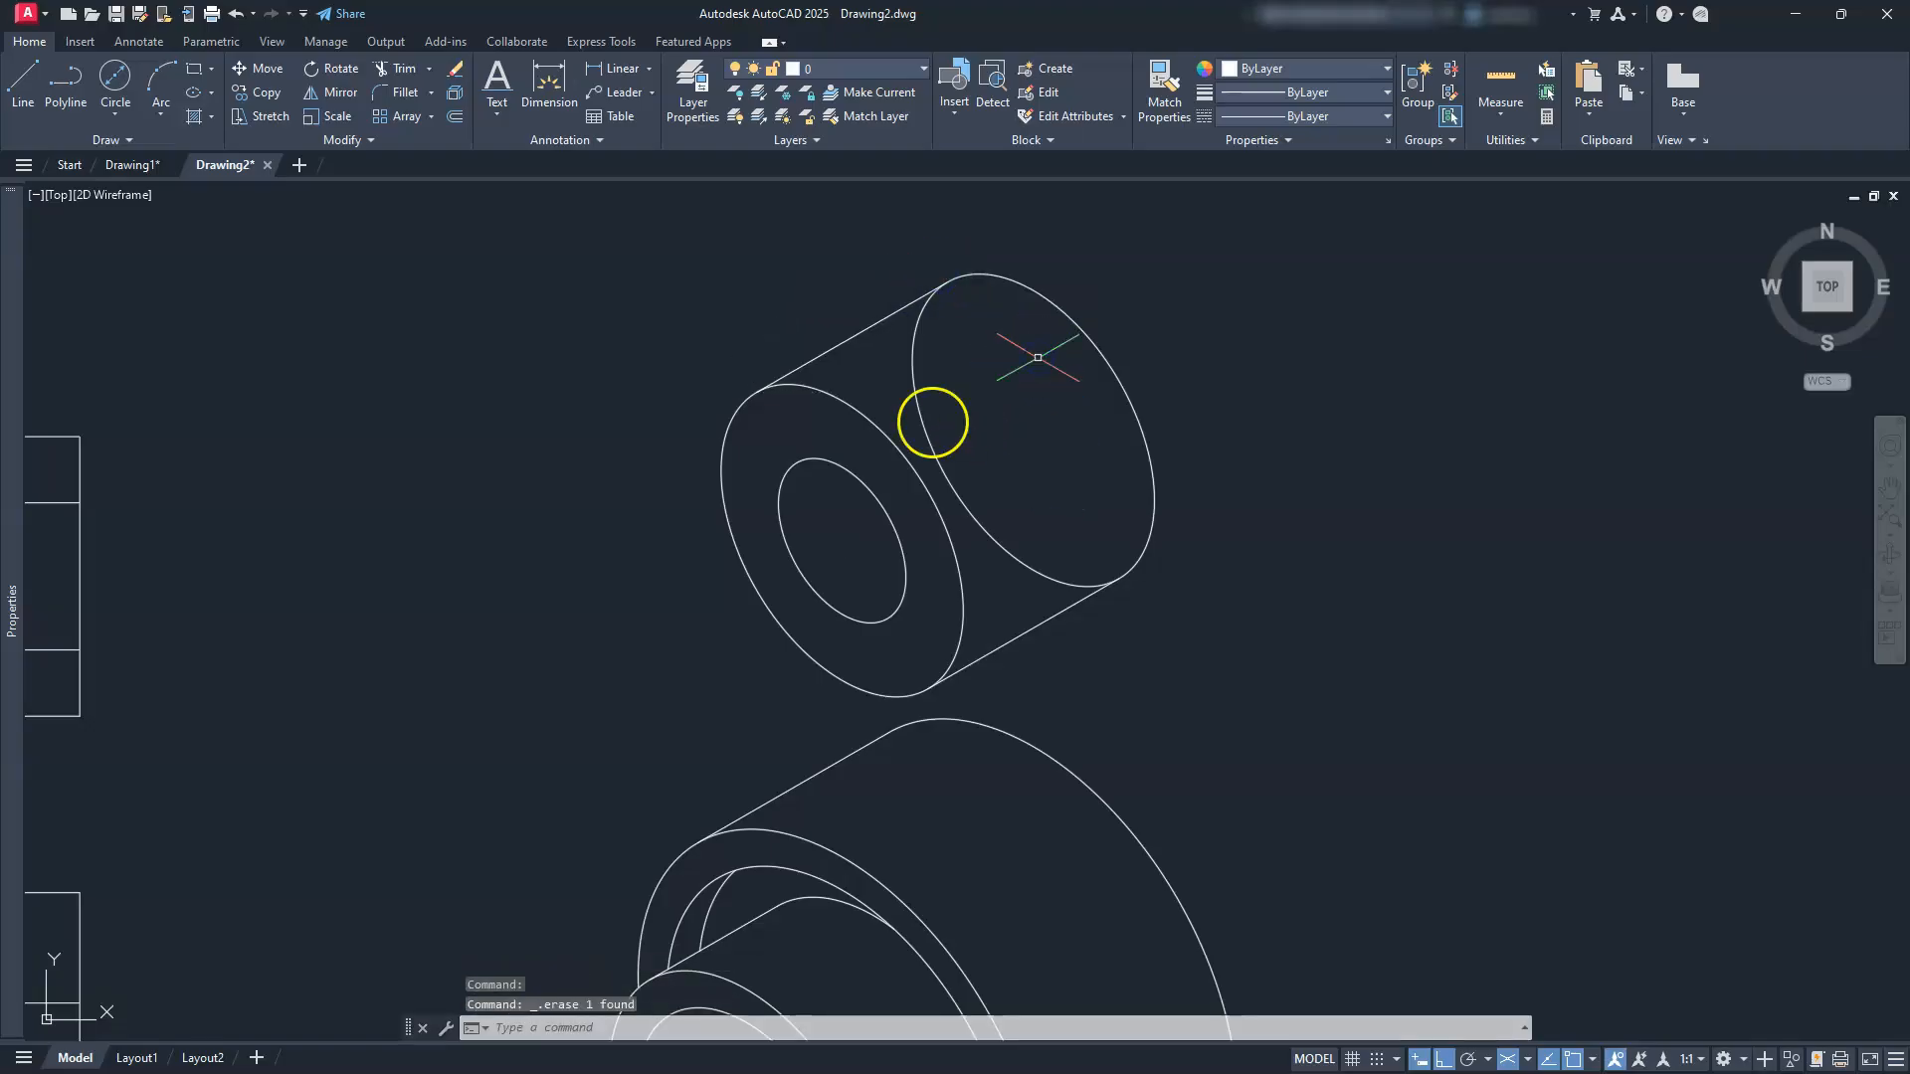
text(tr)
key(Return)
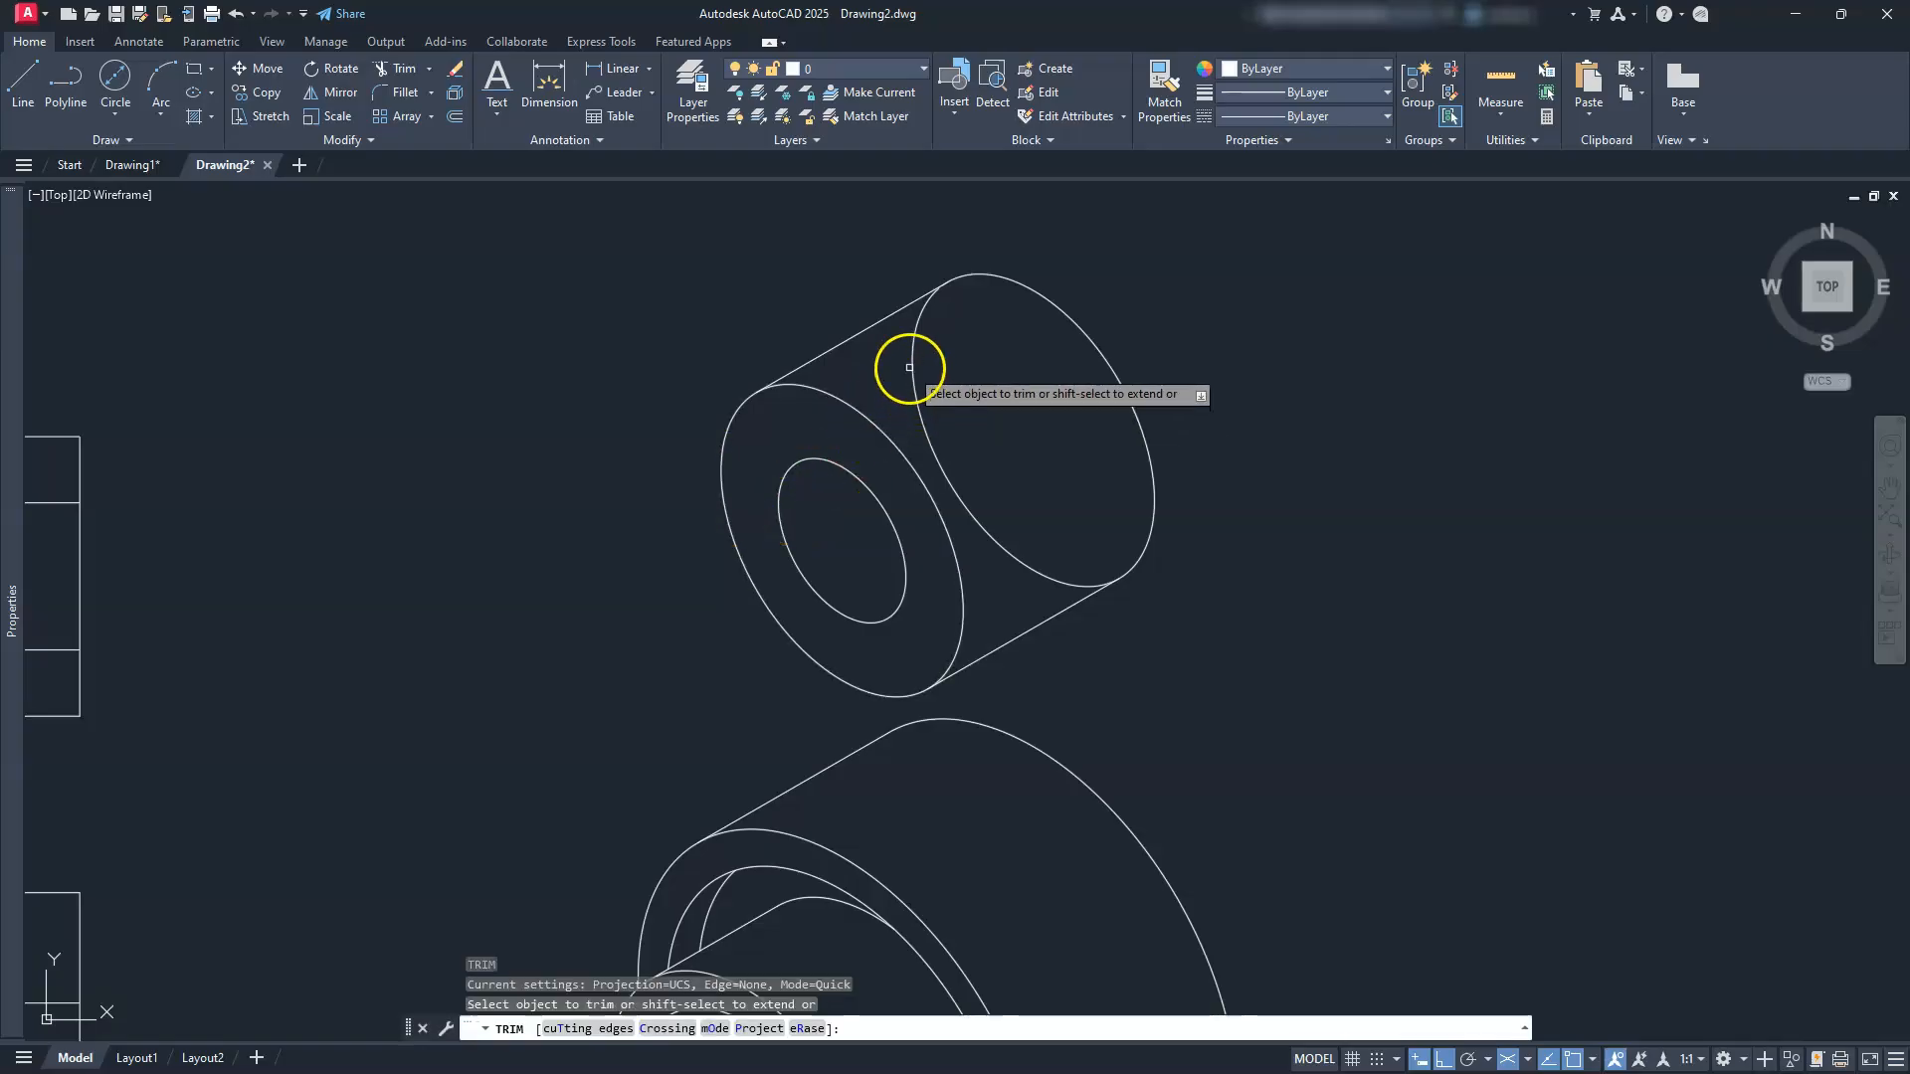
Step: Trim the hidden arc of the rear Ø38 ellipse, then zoom out to show all views
drag(913, 371, 905, 379)
key(Escape)
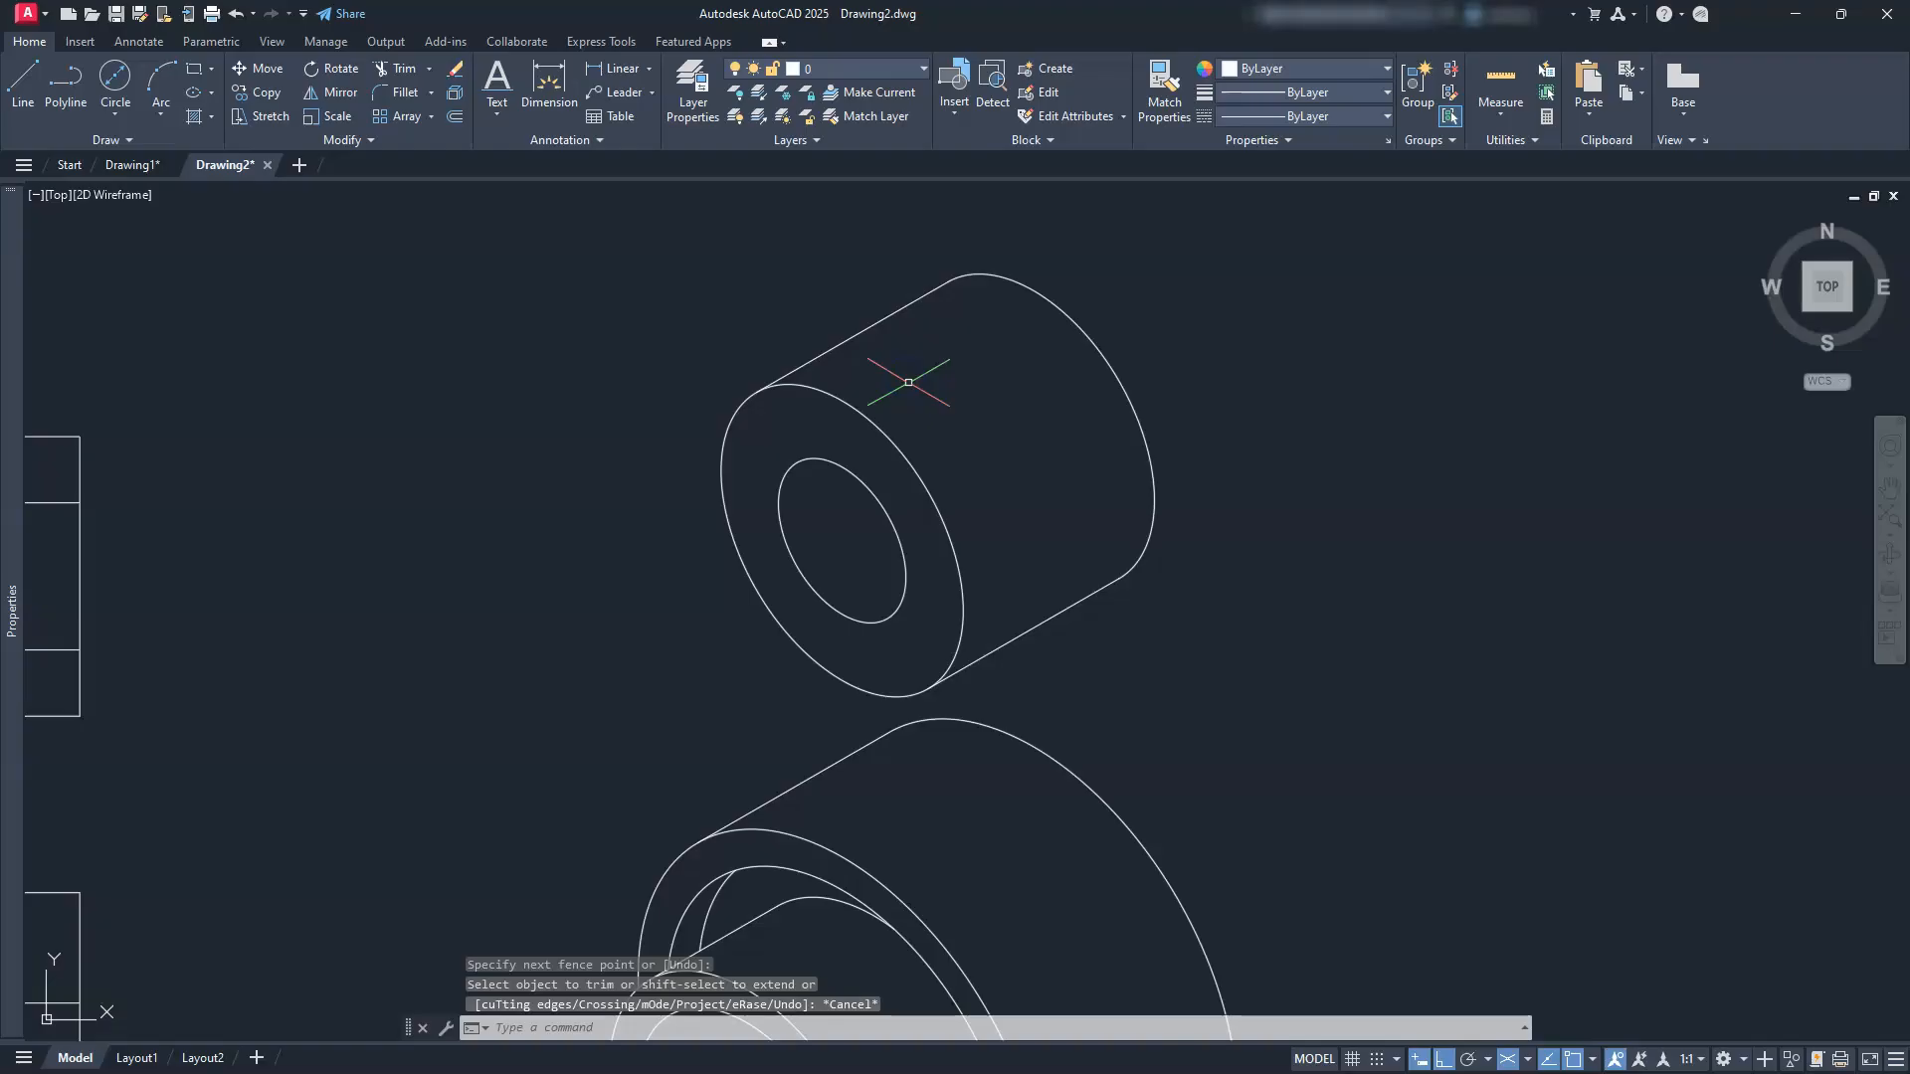
key(Escape)
scroll(910, 388, down, 2)
middle_drag(856, 564, 1025, 522)
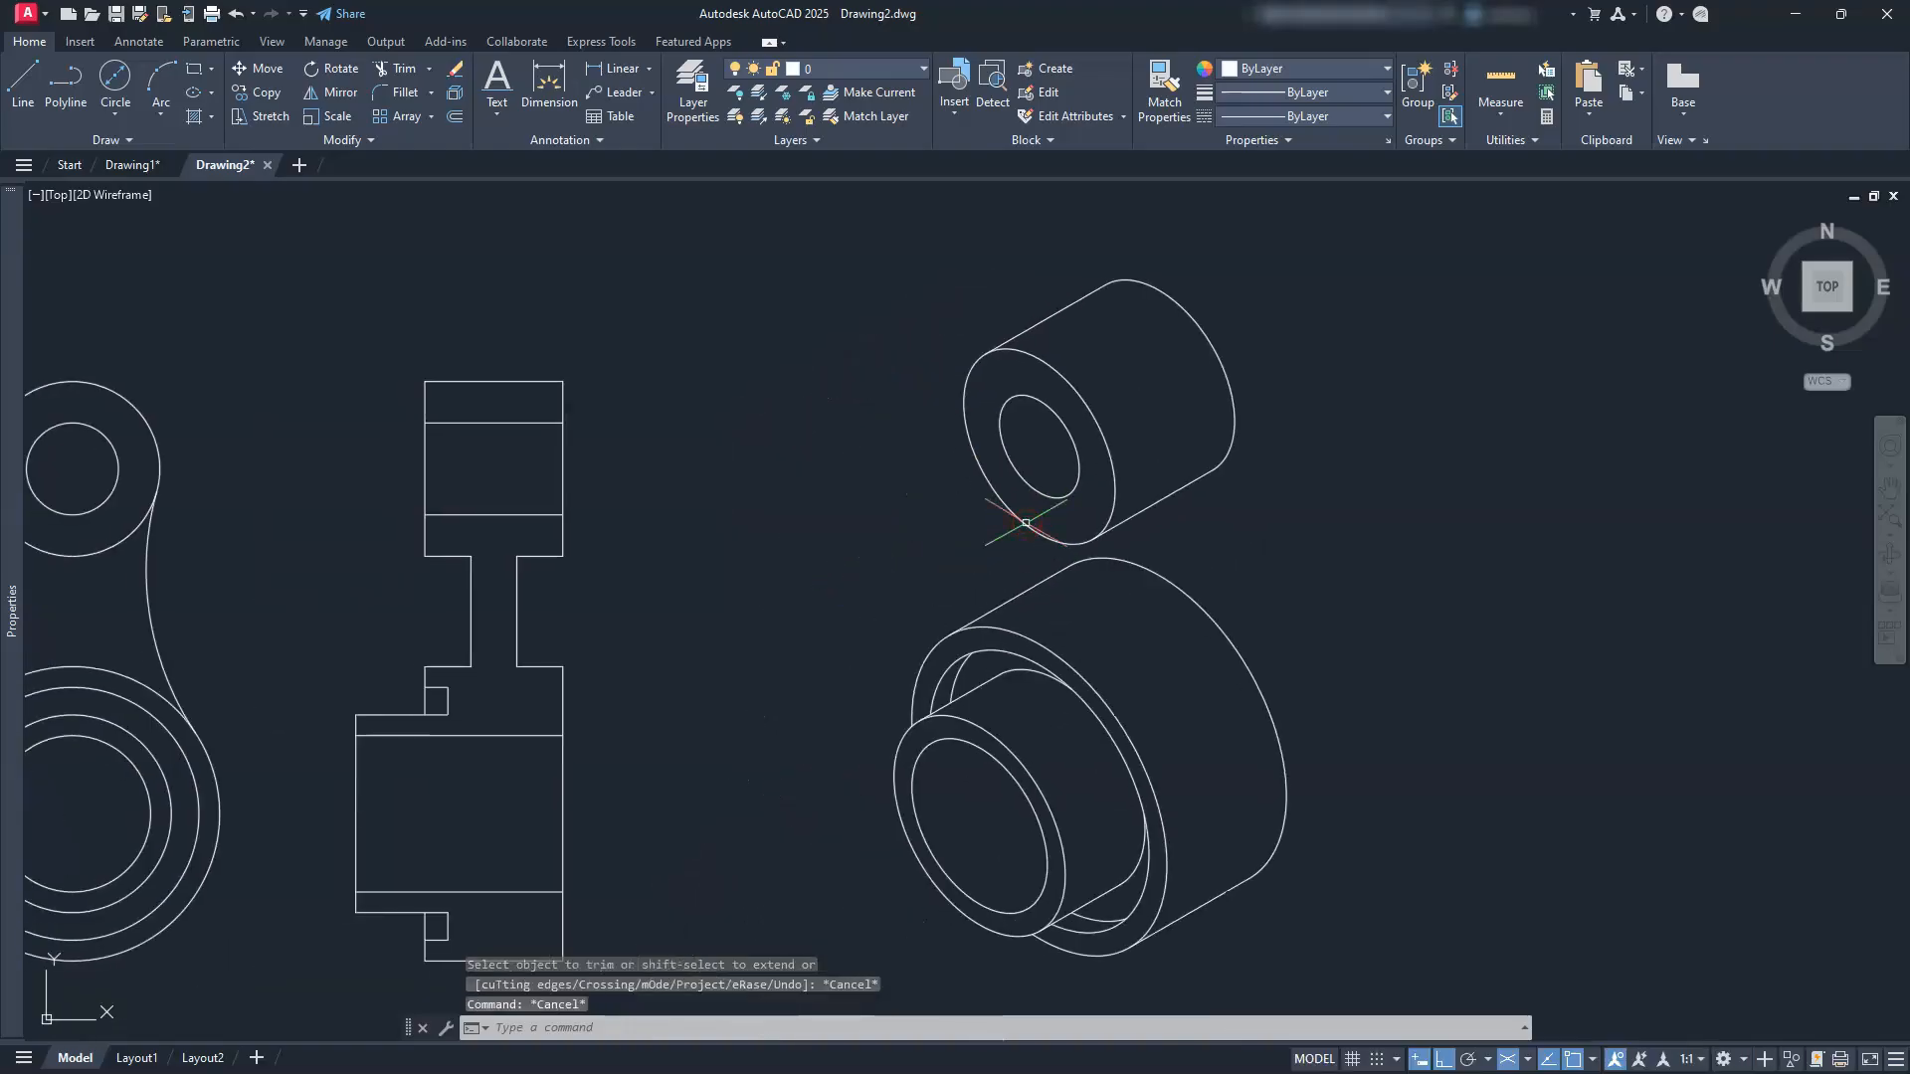
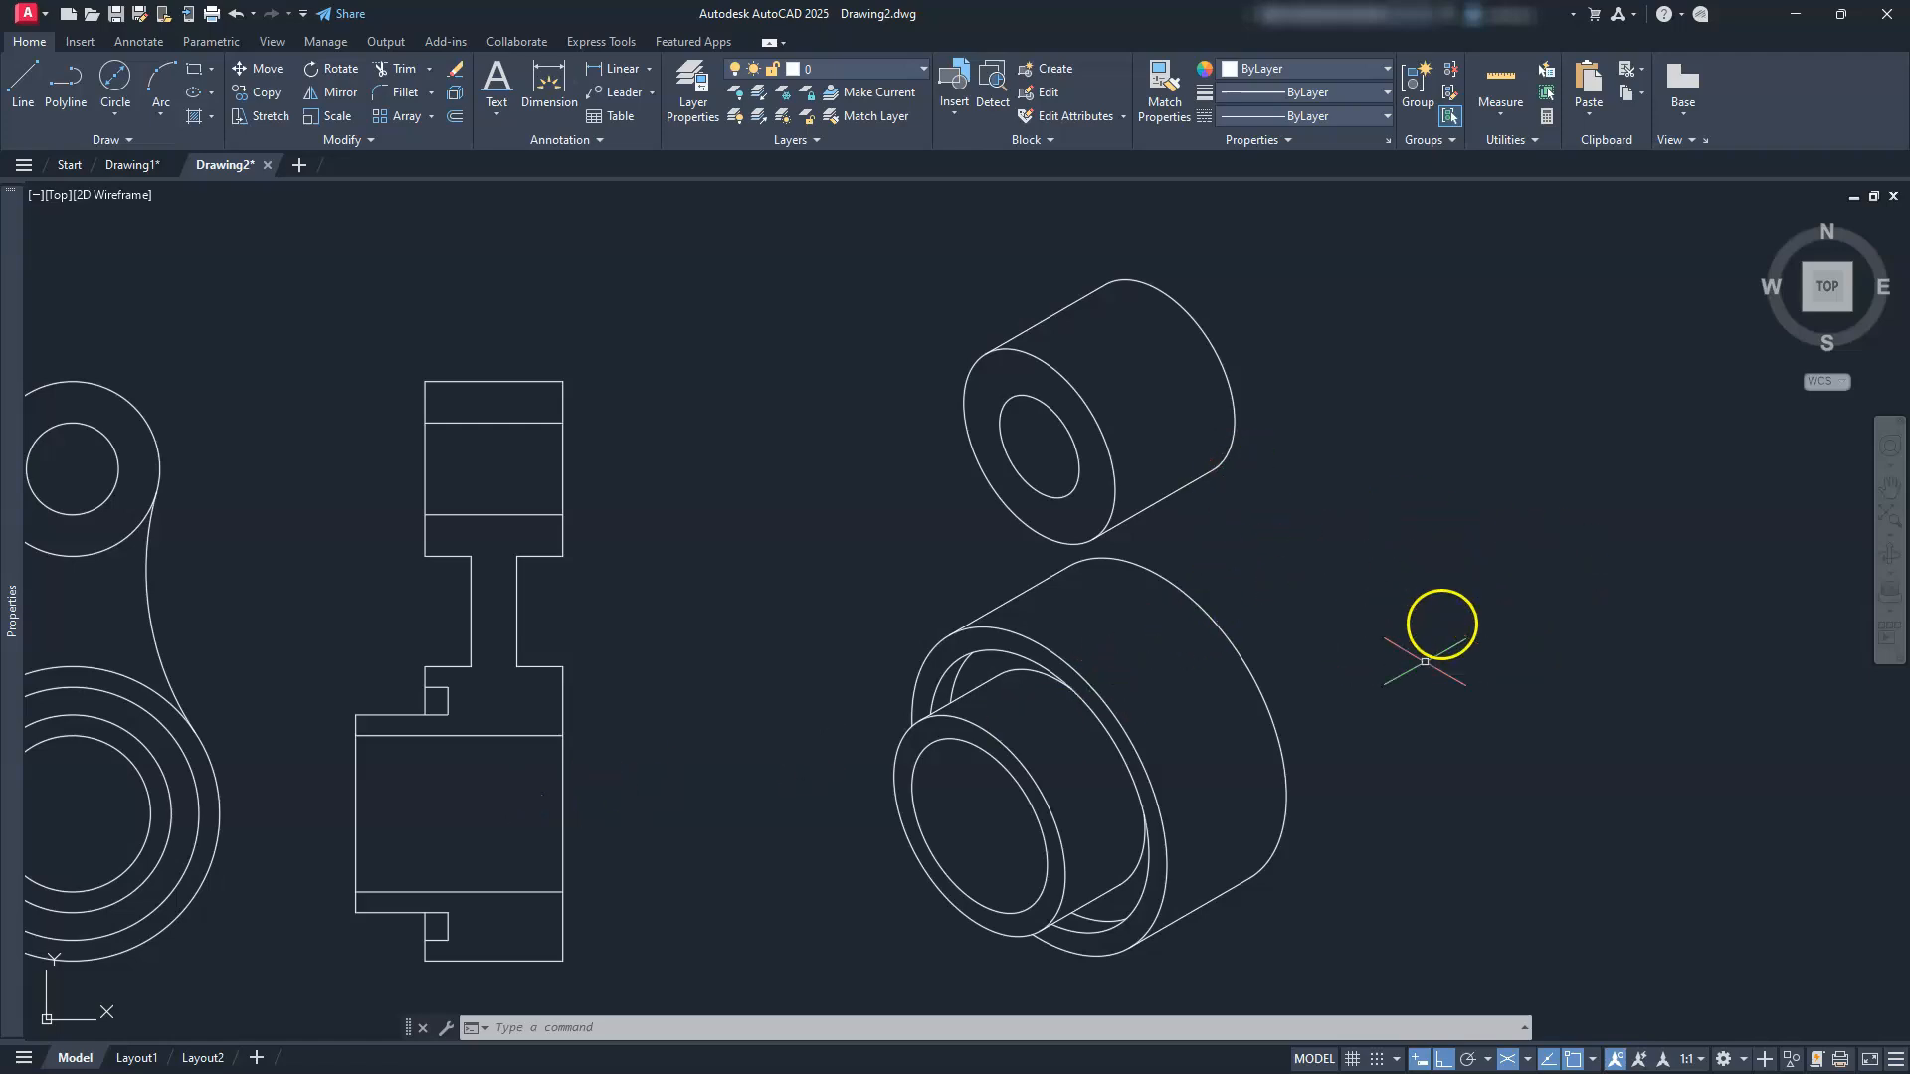
Step: Switch drafting to the left isoplane and centre the lever's front view
click(1529, 1060)
click(1564, 977)
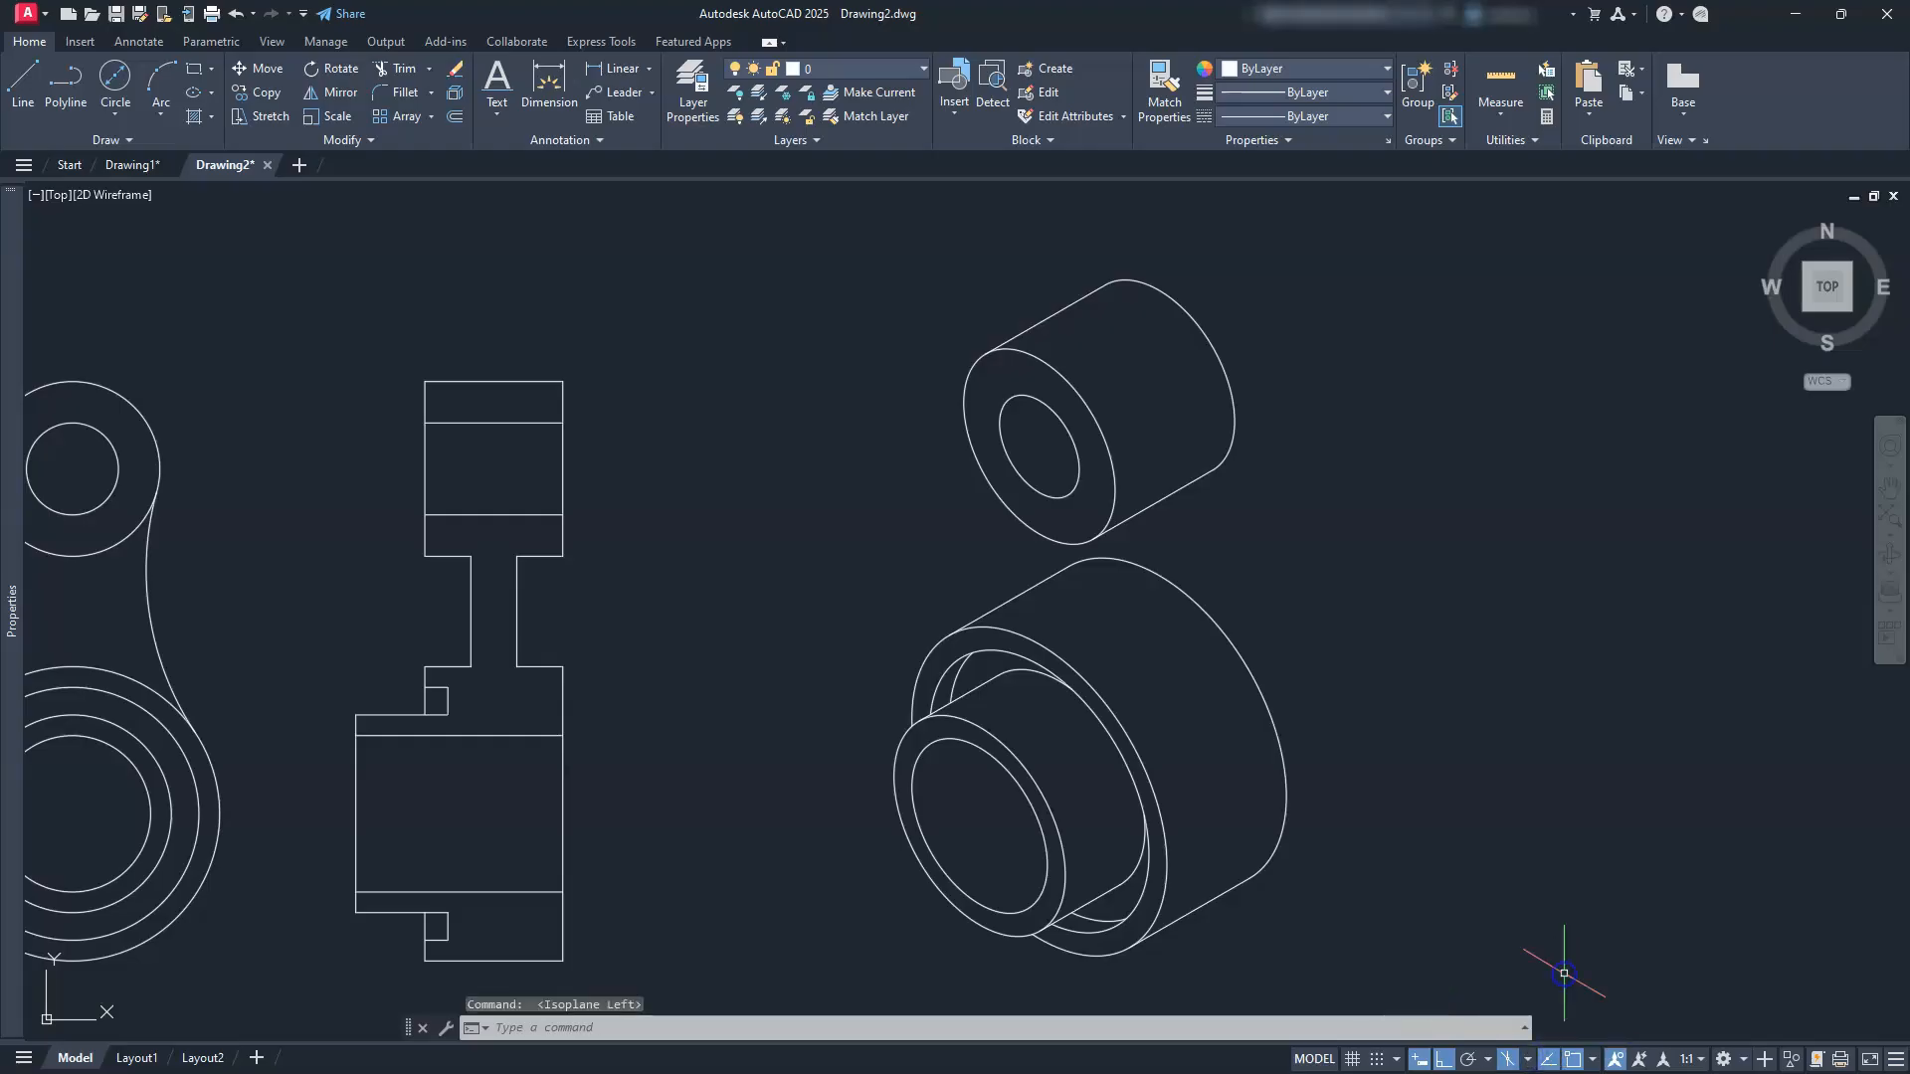
middle_drag(743, 655, 1520, 639)
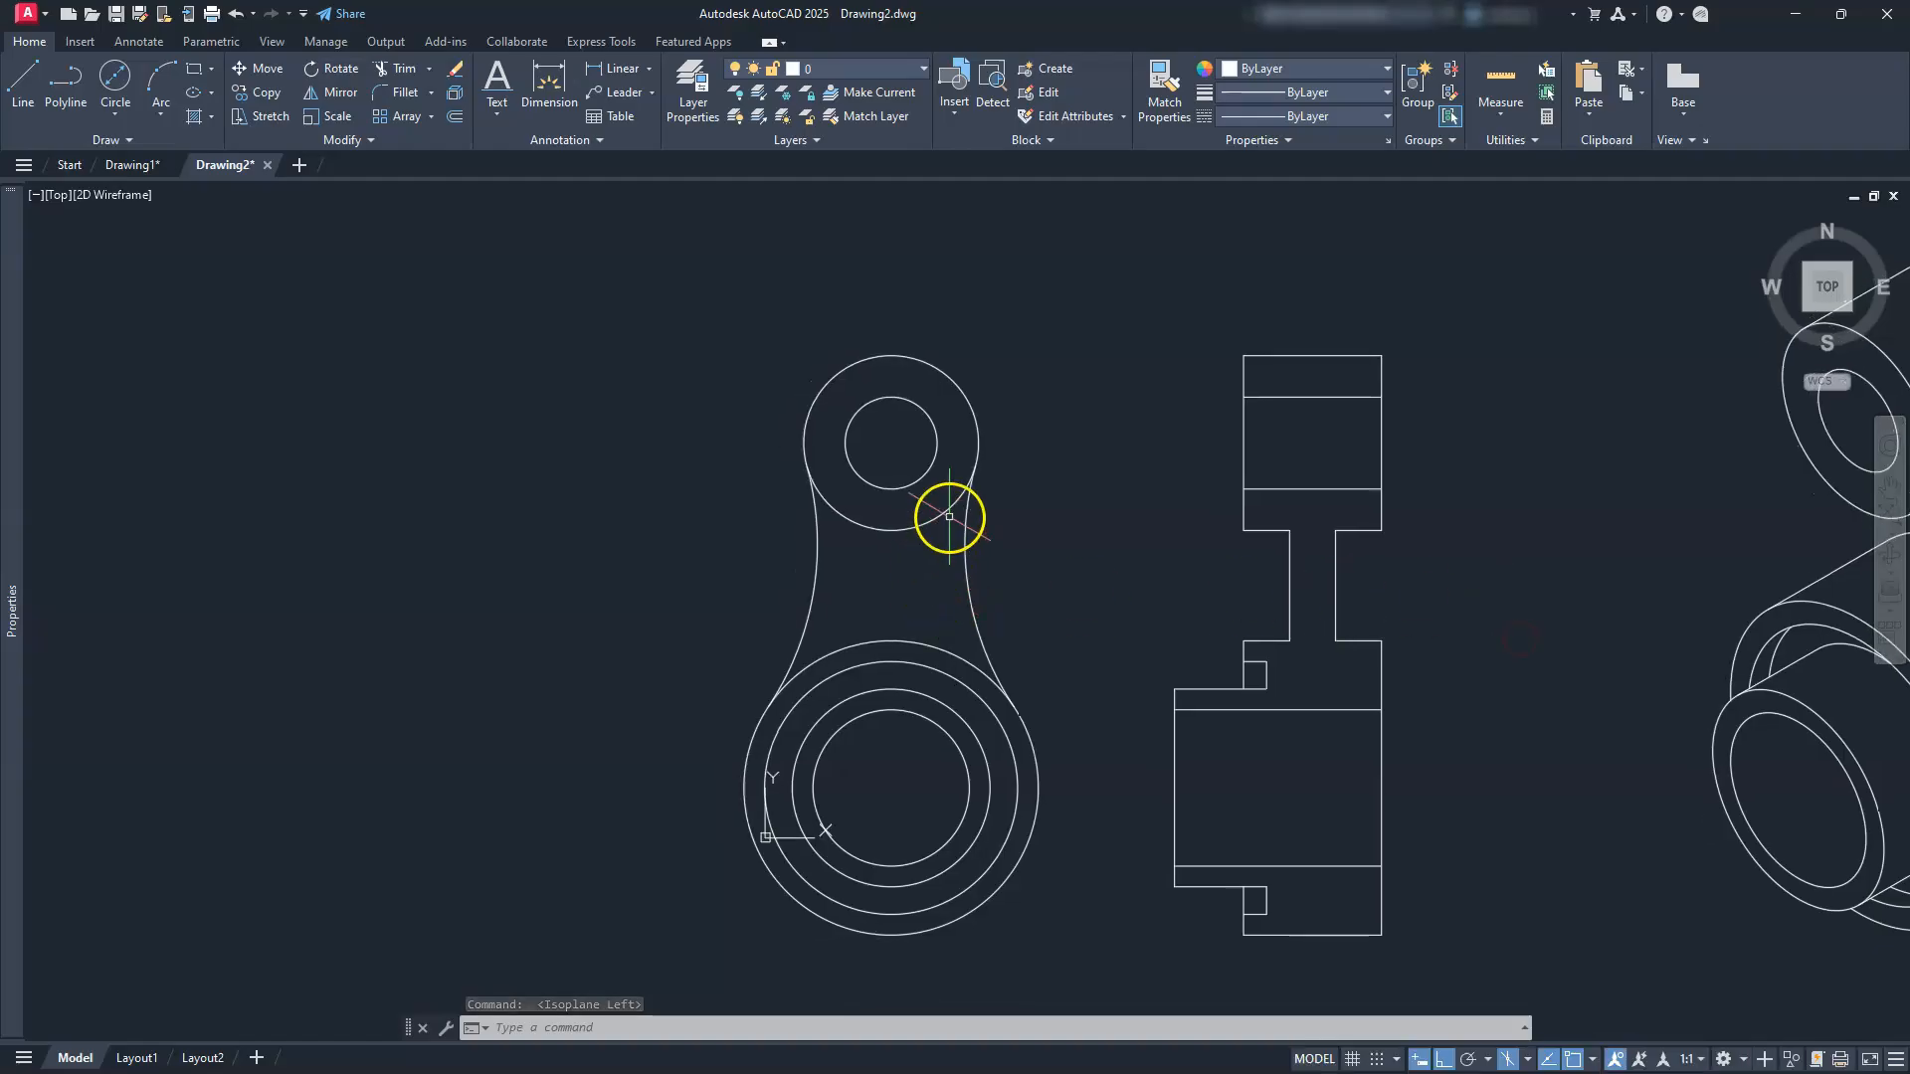
scroll(950, 513, up, 2)
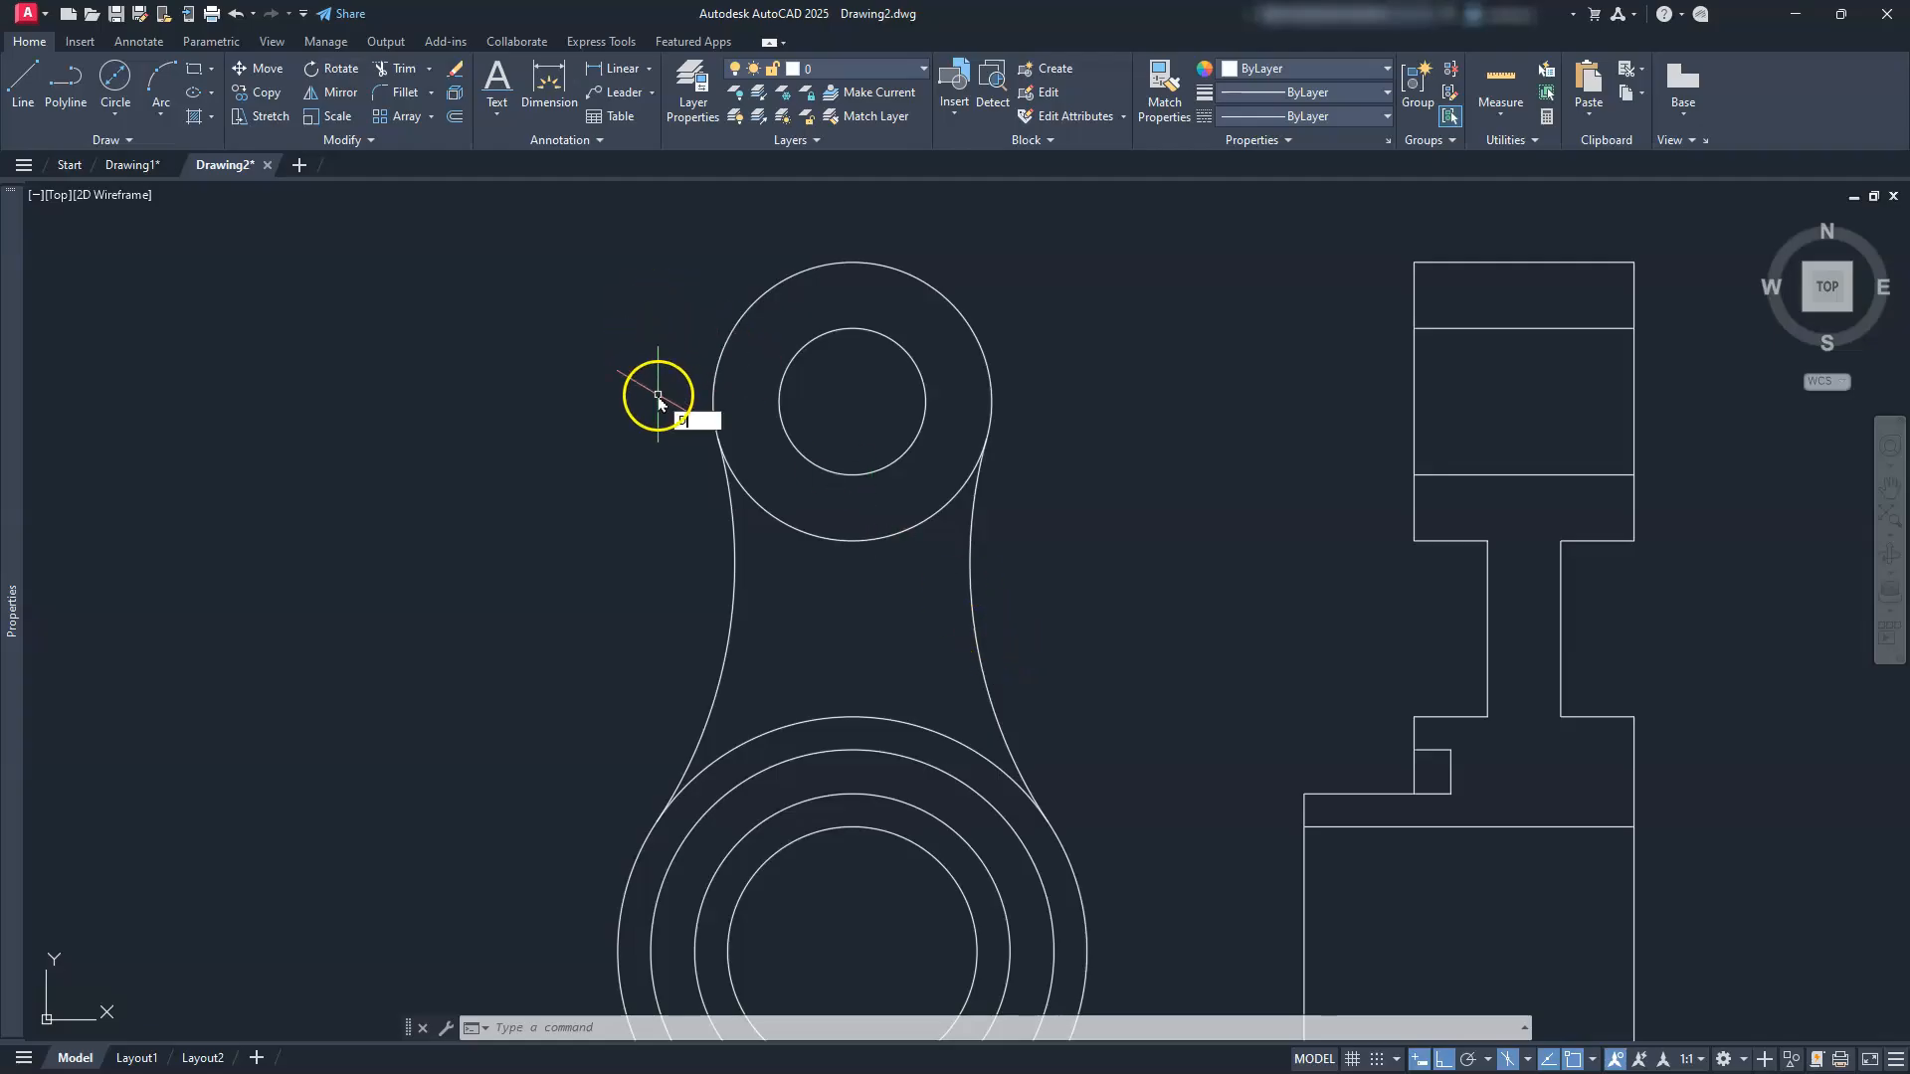
Step: Add an 83 aligned dimension from the upper circle's centre to the side view corner
text(L)
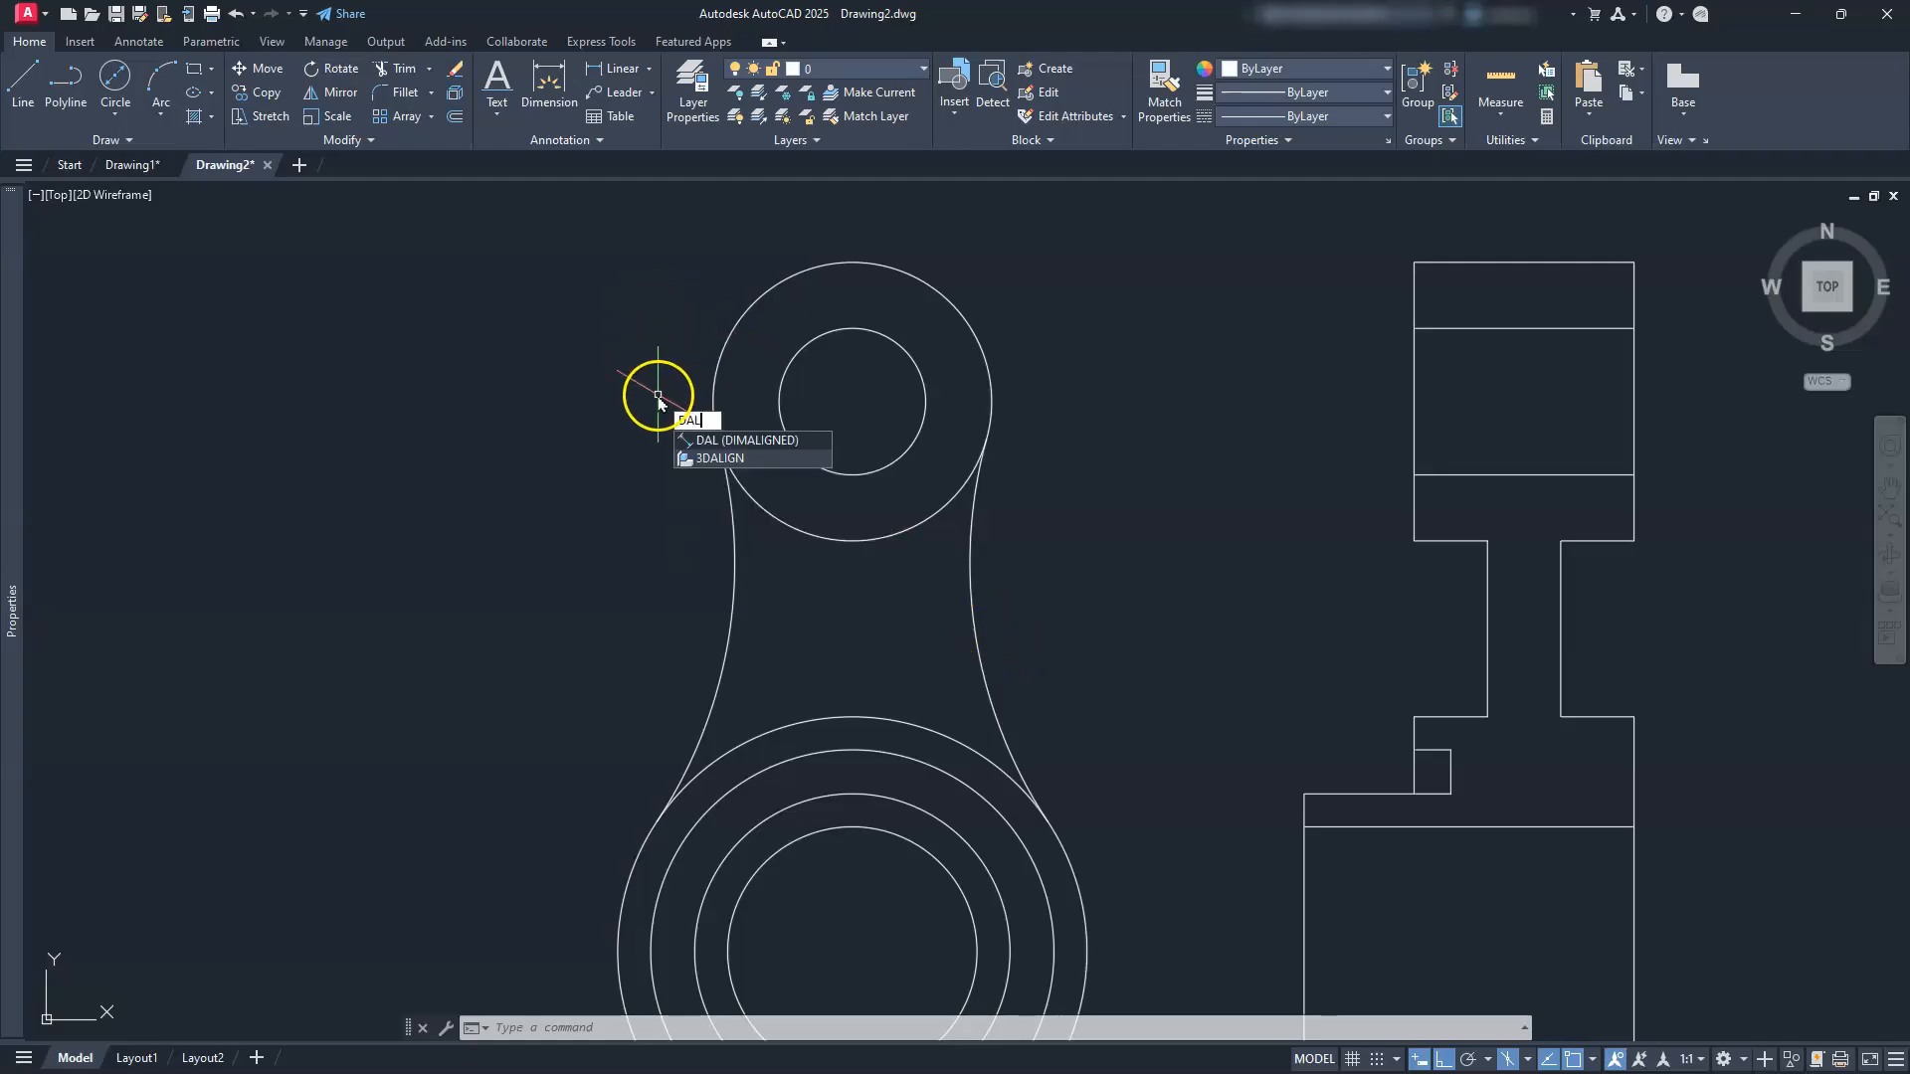
click(749, 441)
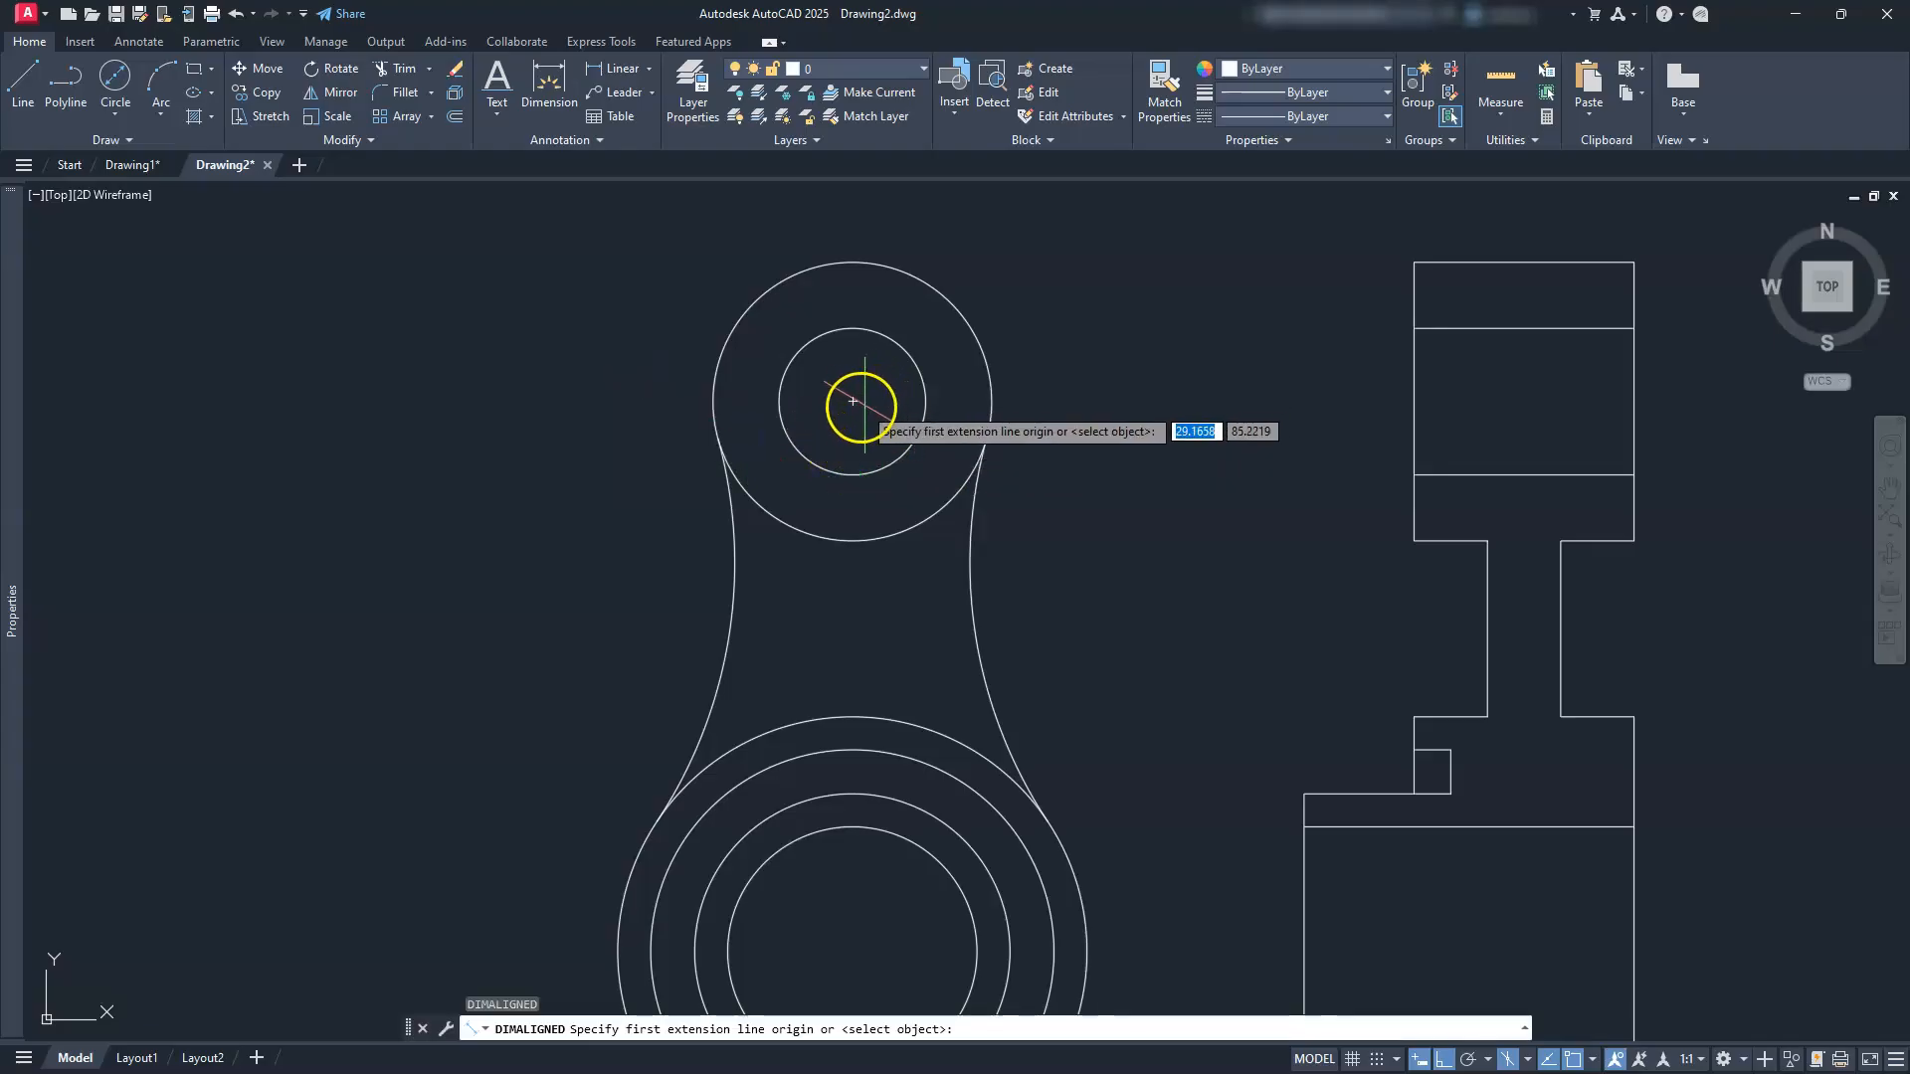
click(852, 402)
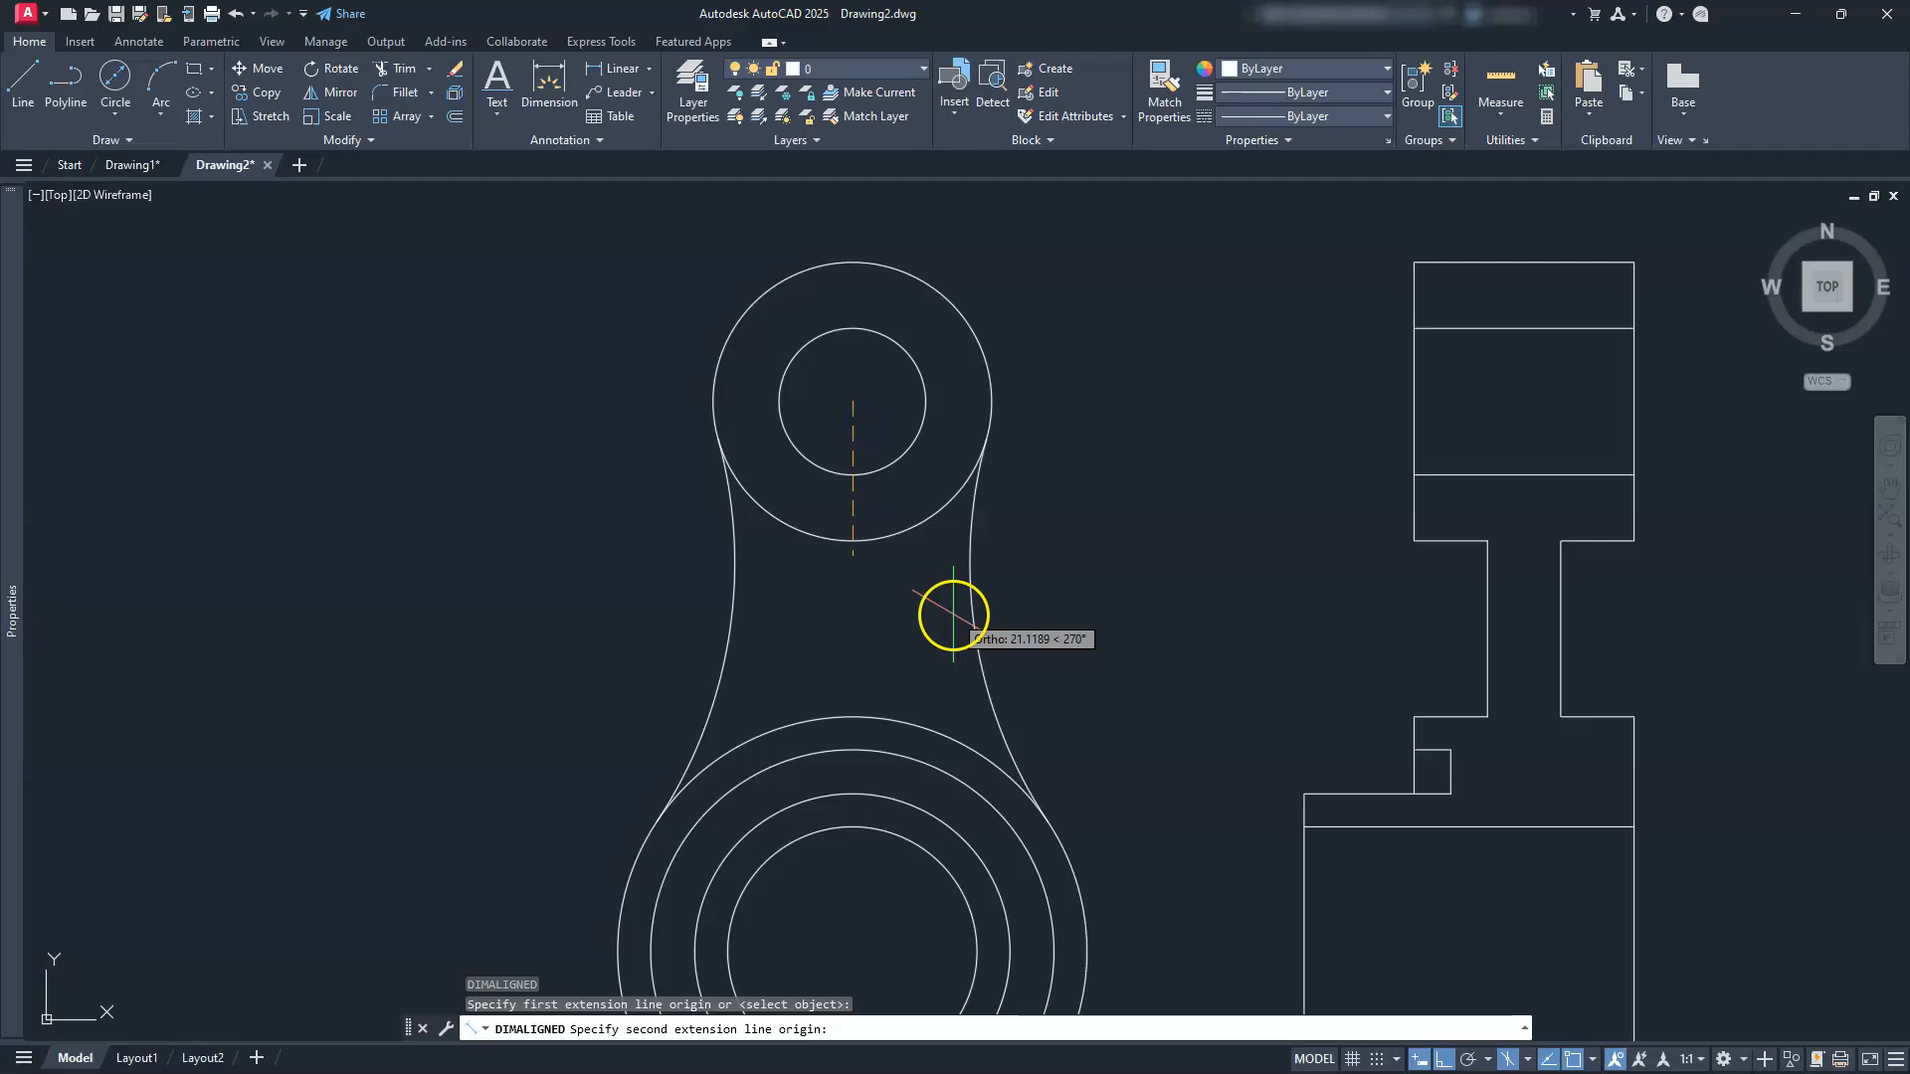
click(1445, 563)
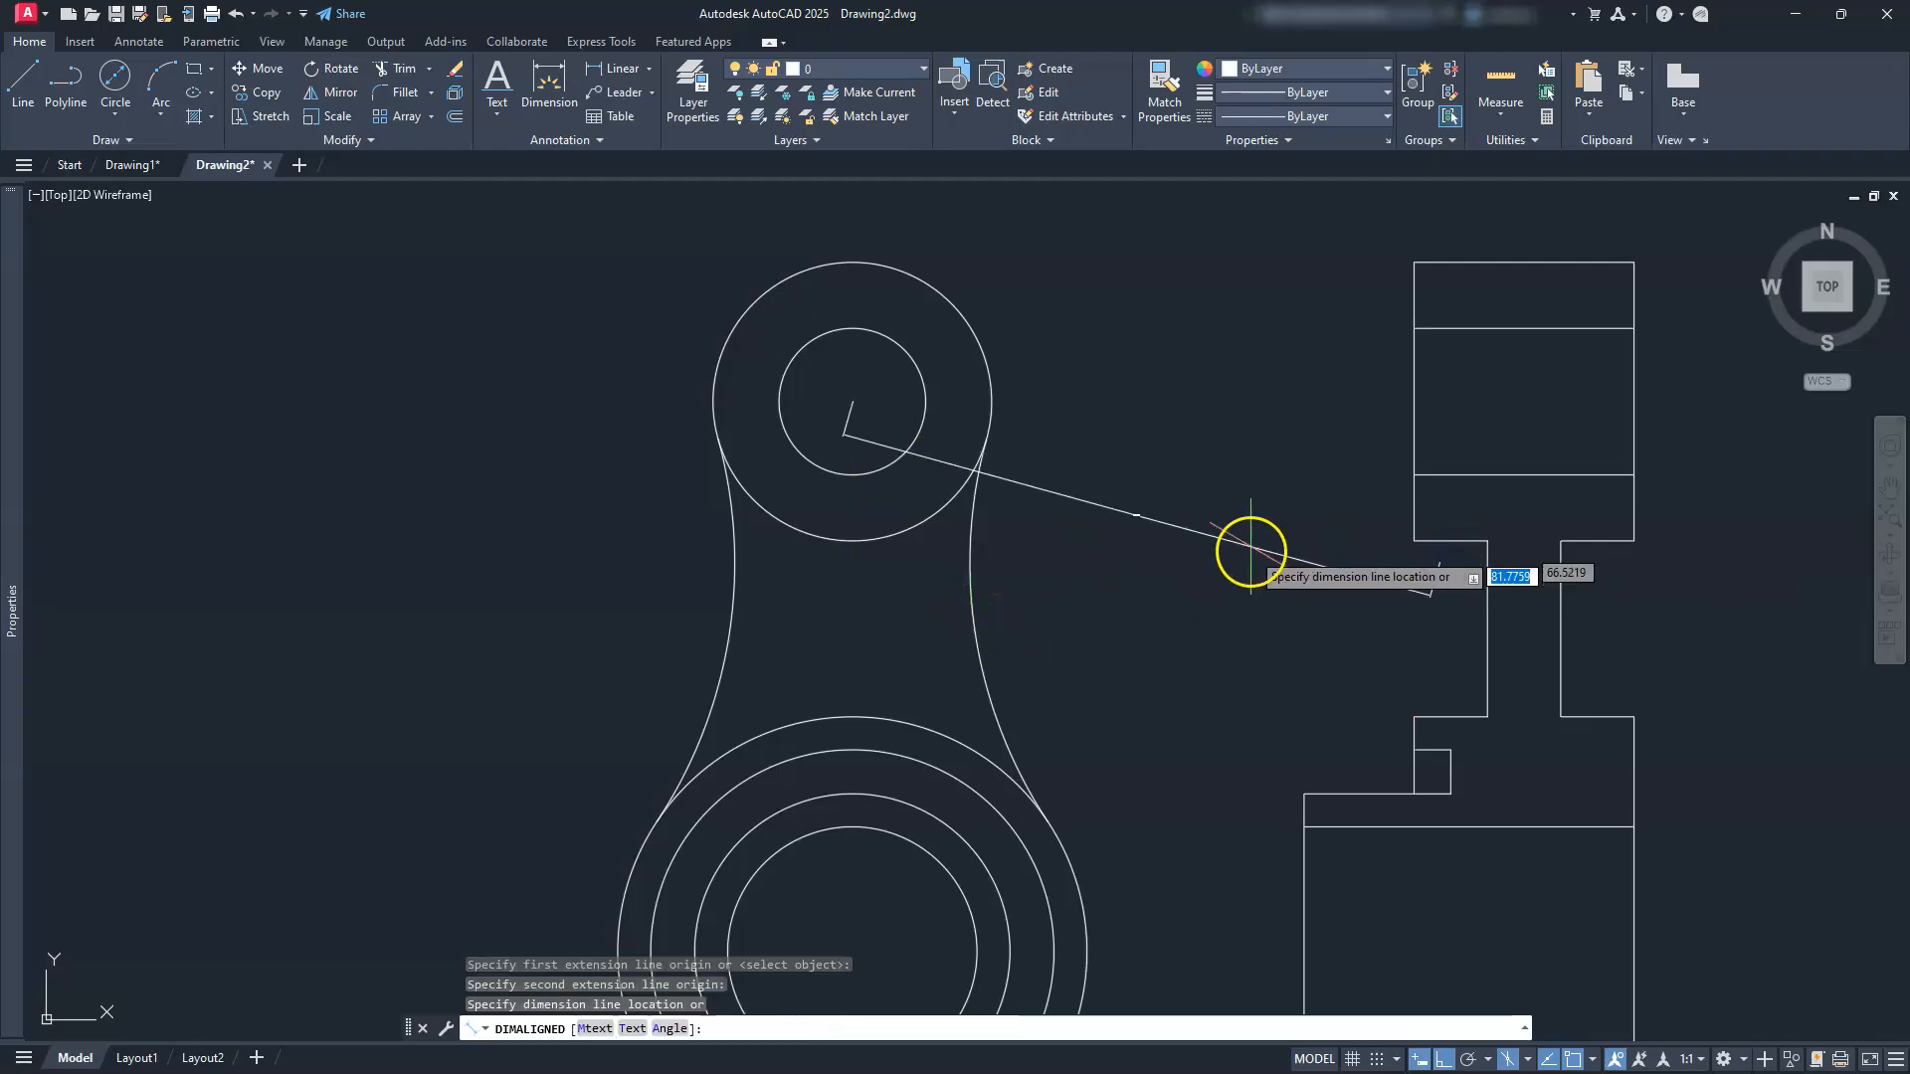
click(1244, 549)
Step: Add a 96 aligned dimension from the lower circle's centre to the side view corner
mouse_move(1143, 653)
middle_down()
mouse_move(1123, 617)
mouse_move(941, 513)
middle_up()
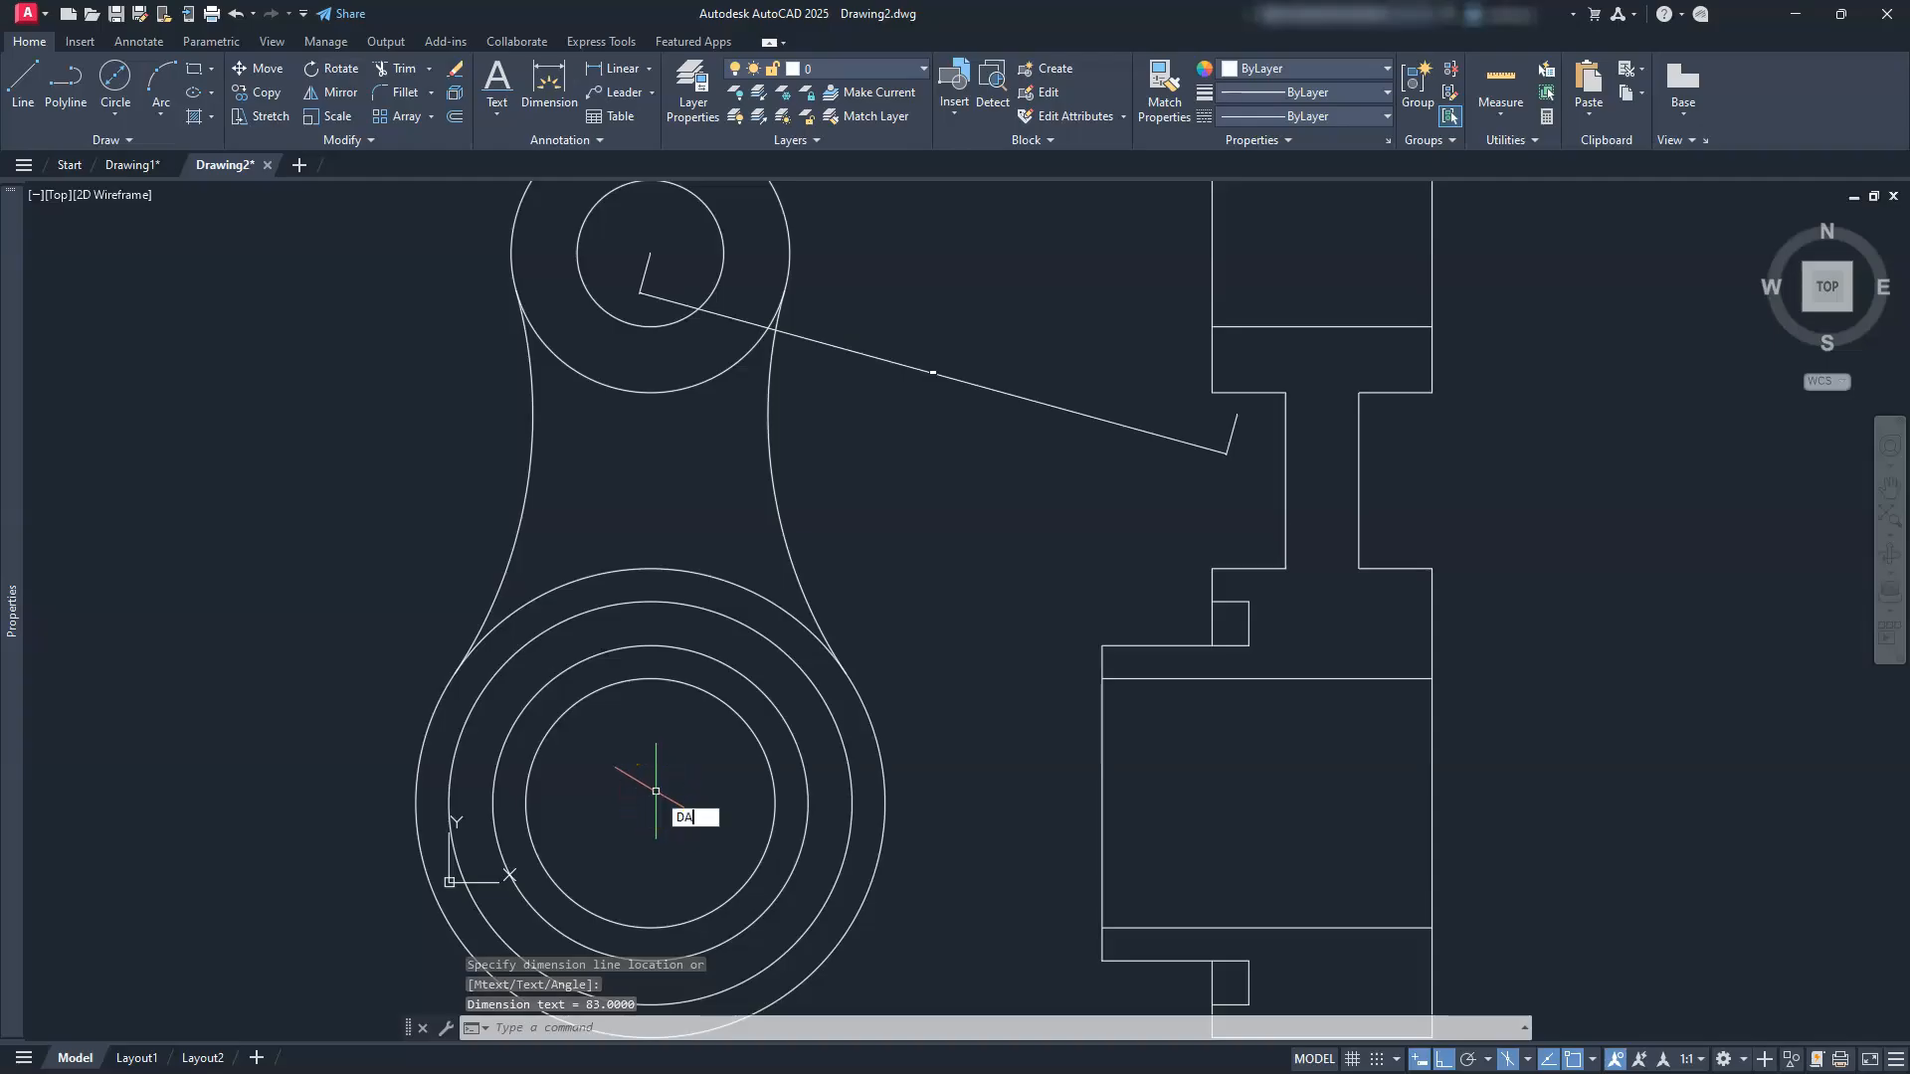
text(L)
key(Return)
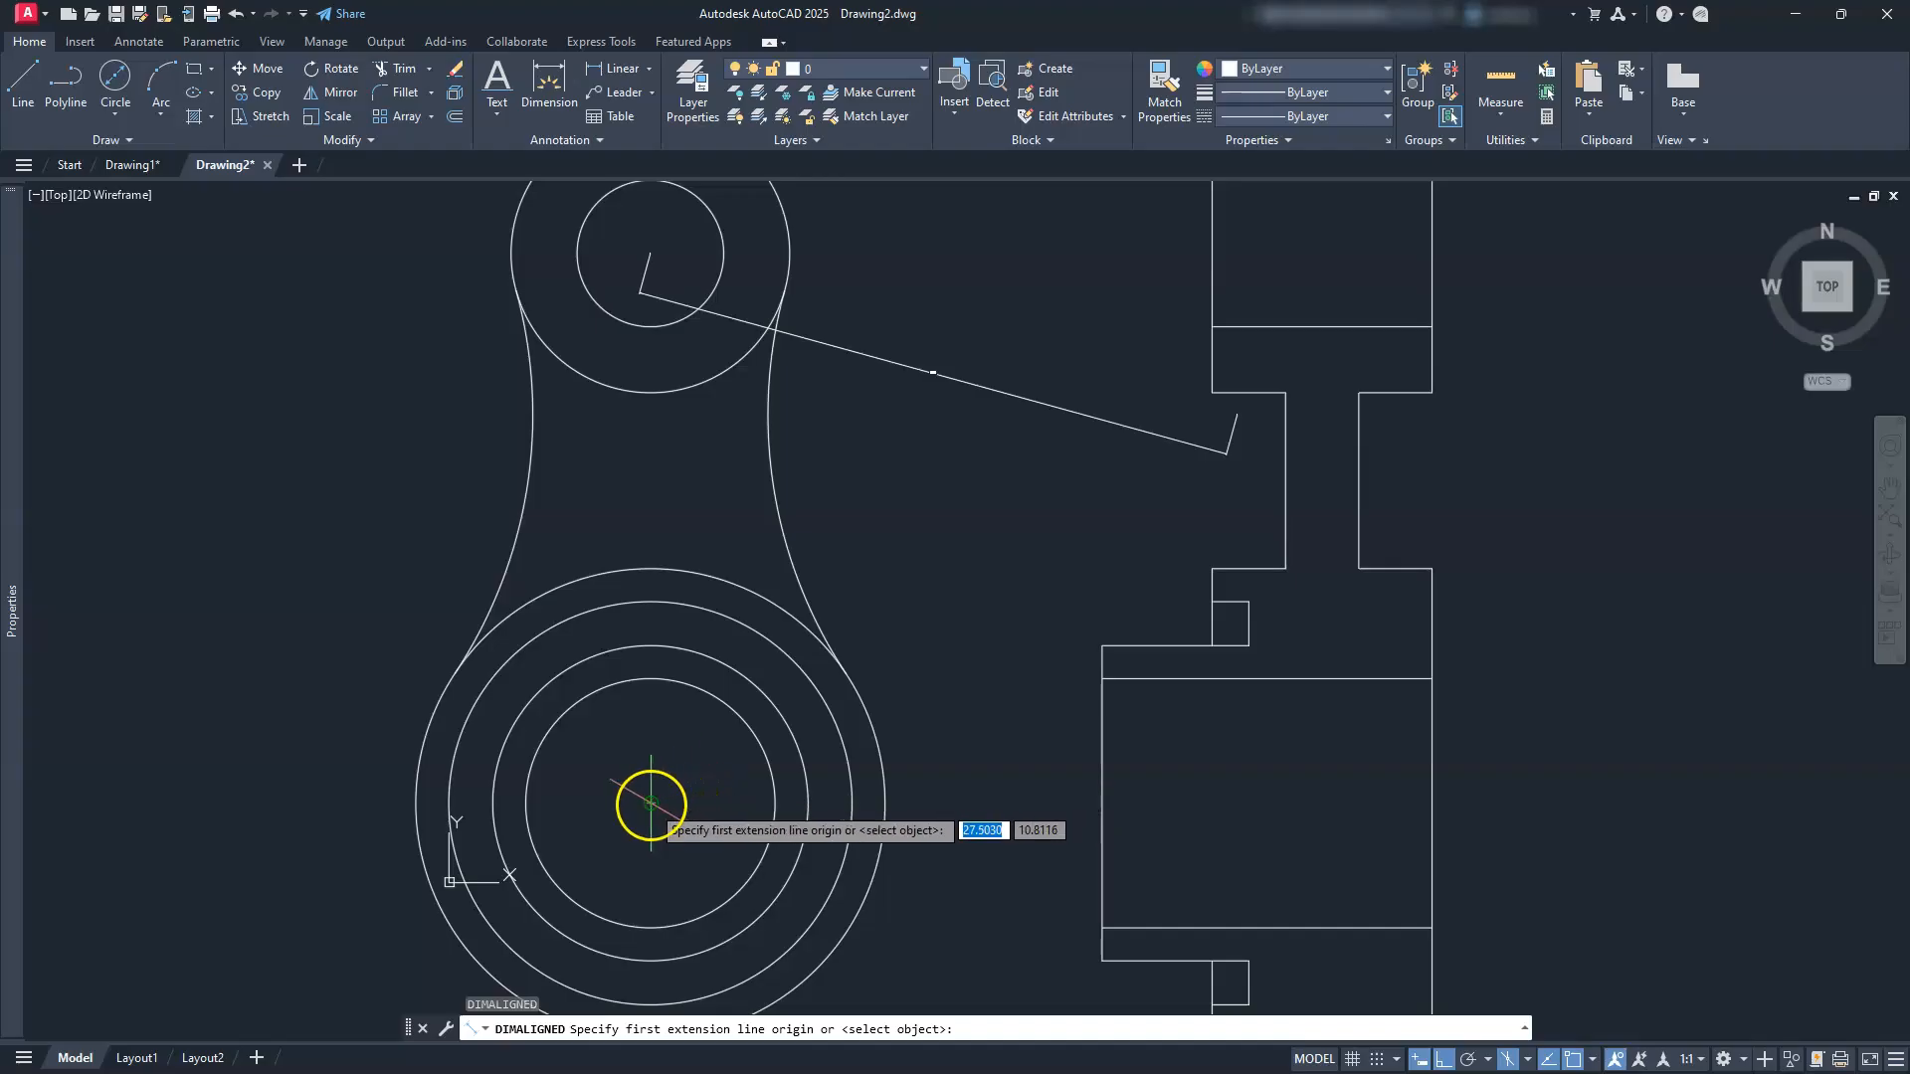
click(651, 803)
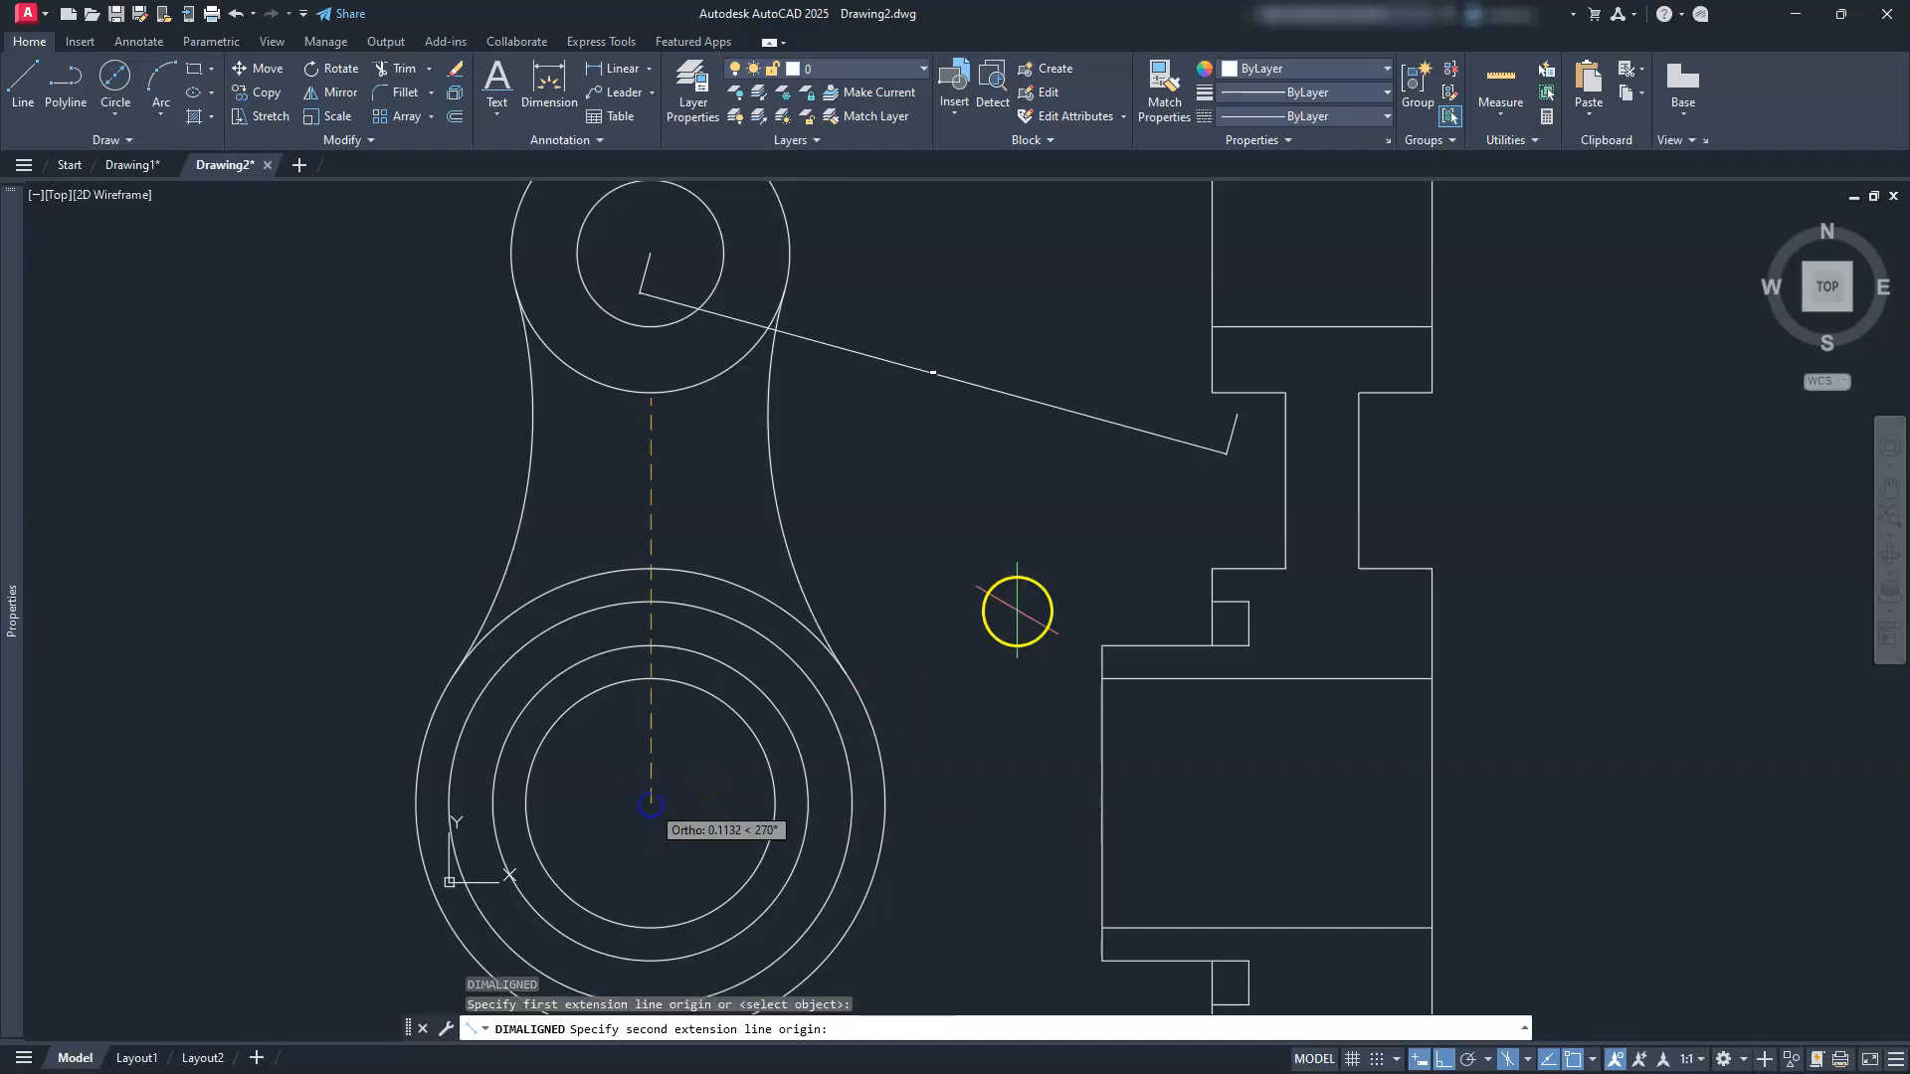
click(1239, 413)
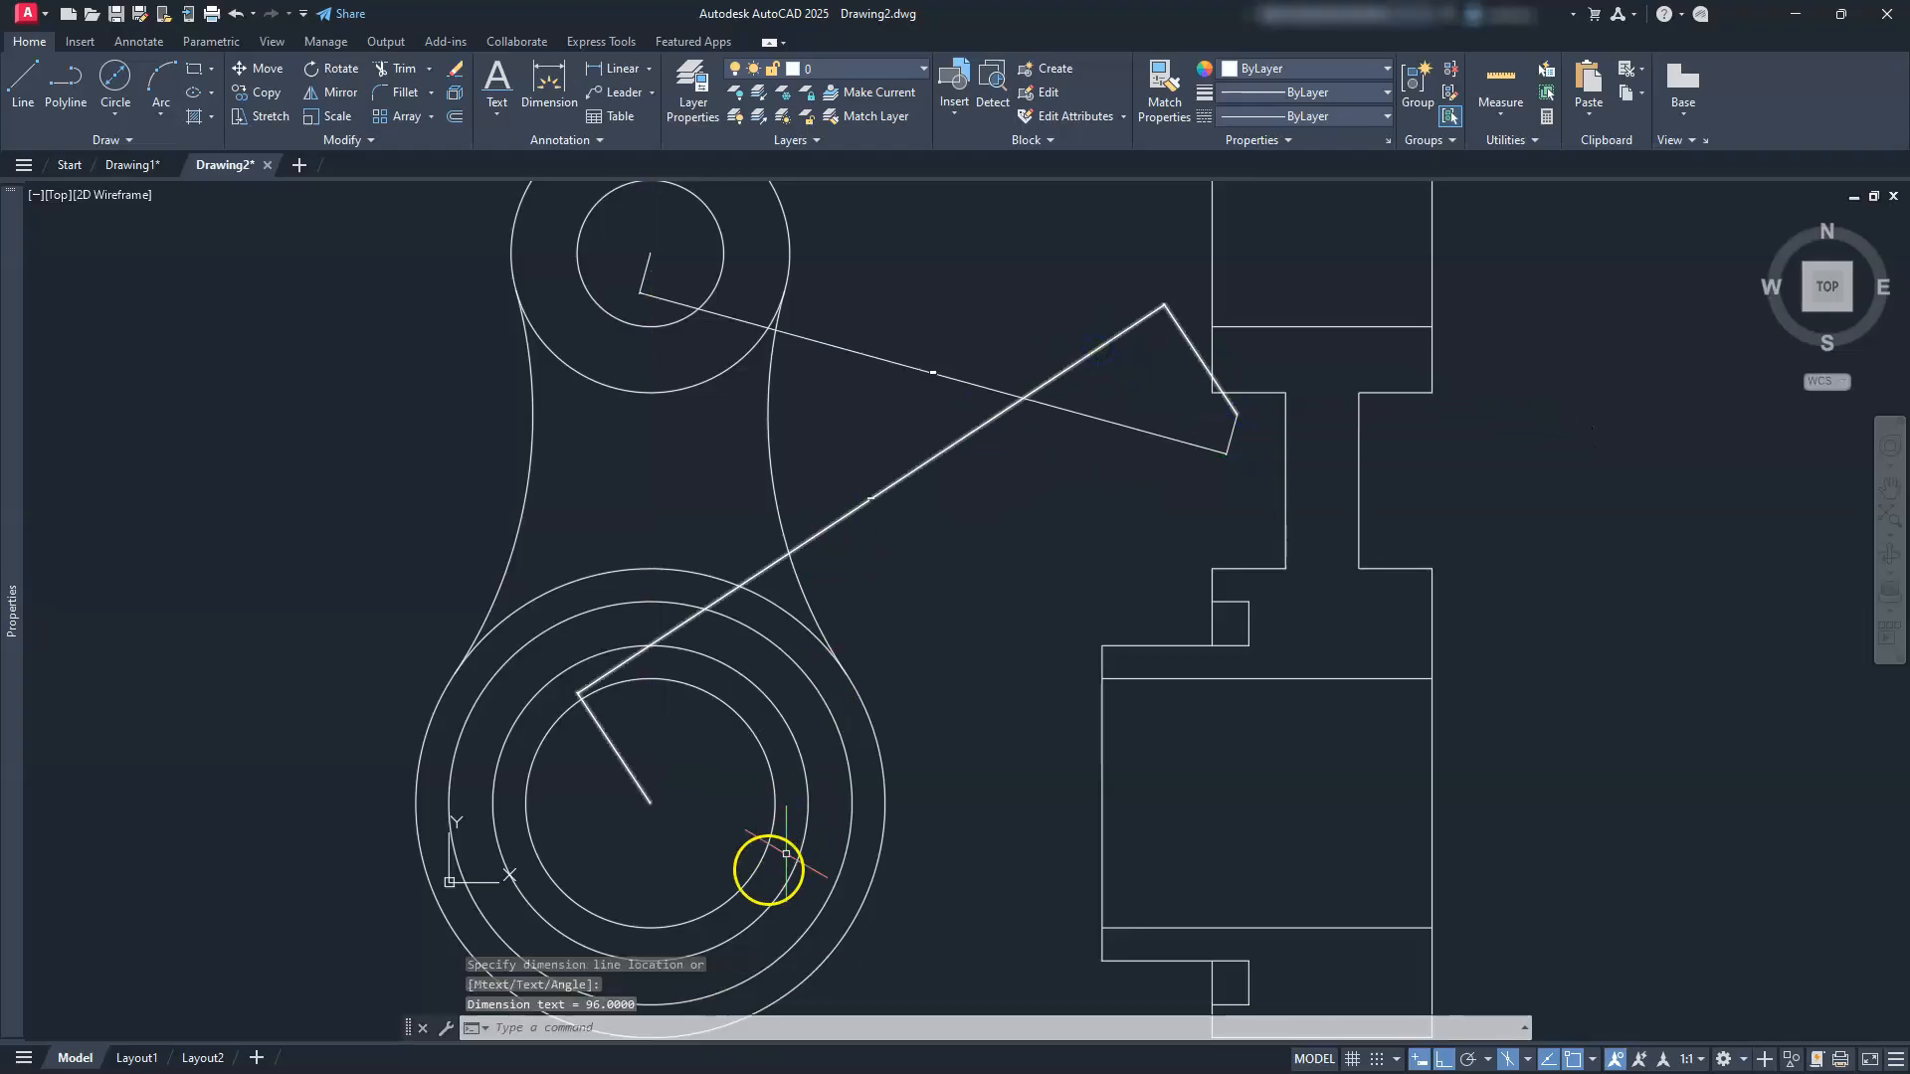
scroll(941, 378, up, 4)
scroll(938, 375, down, 4)
scroll(843, 520, up, 3)
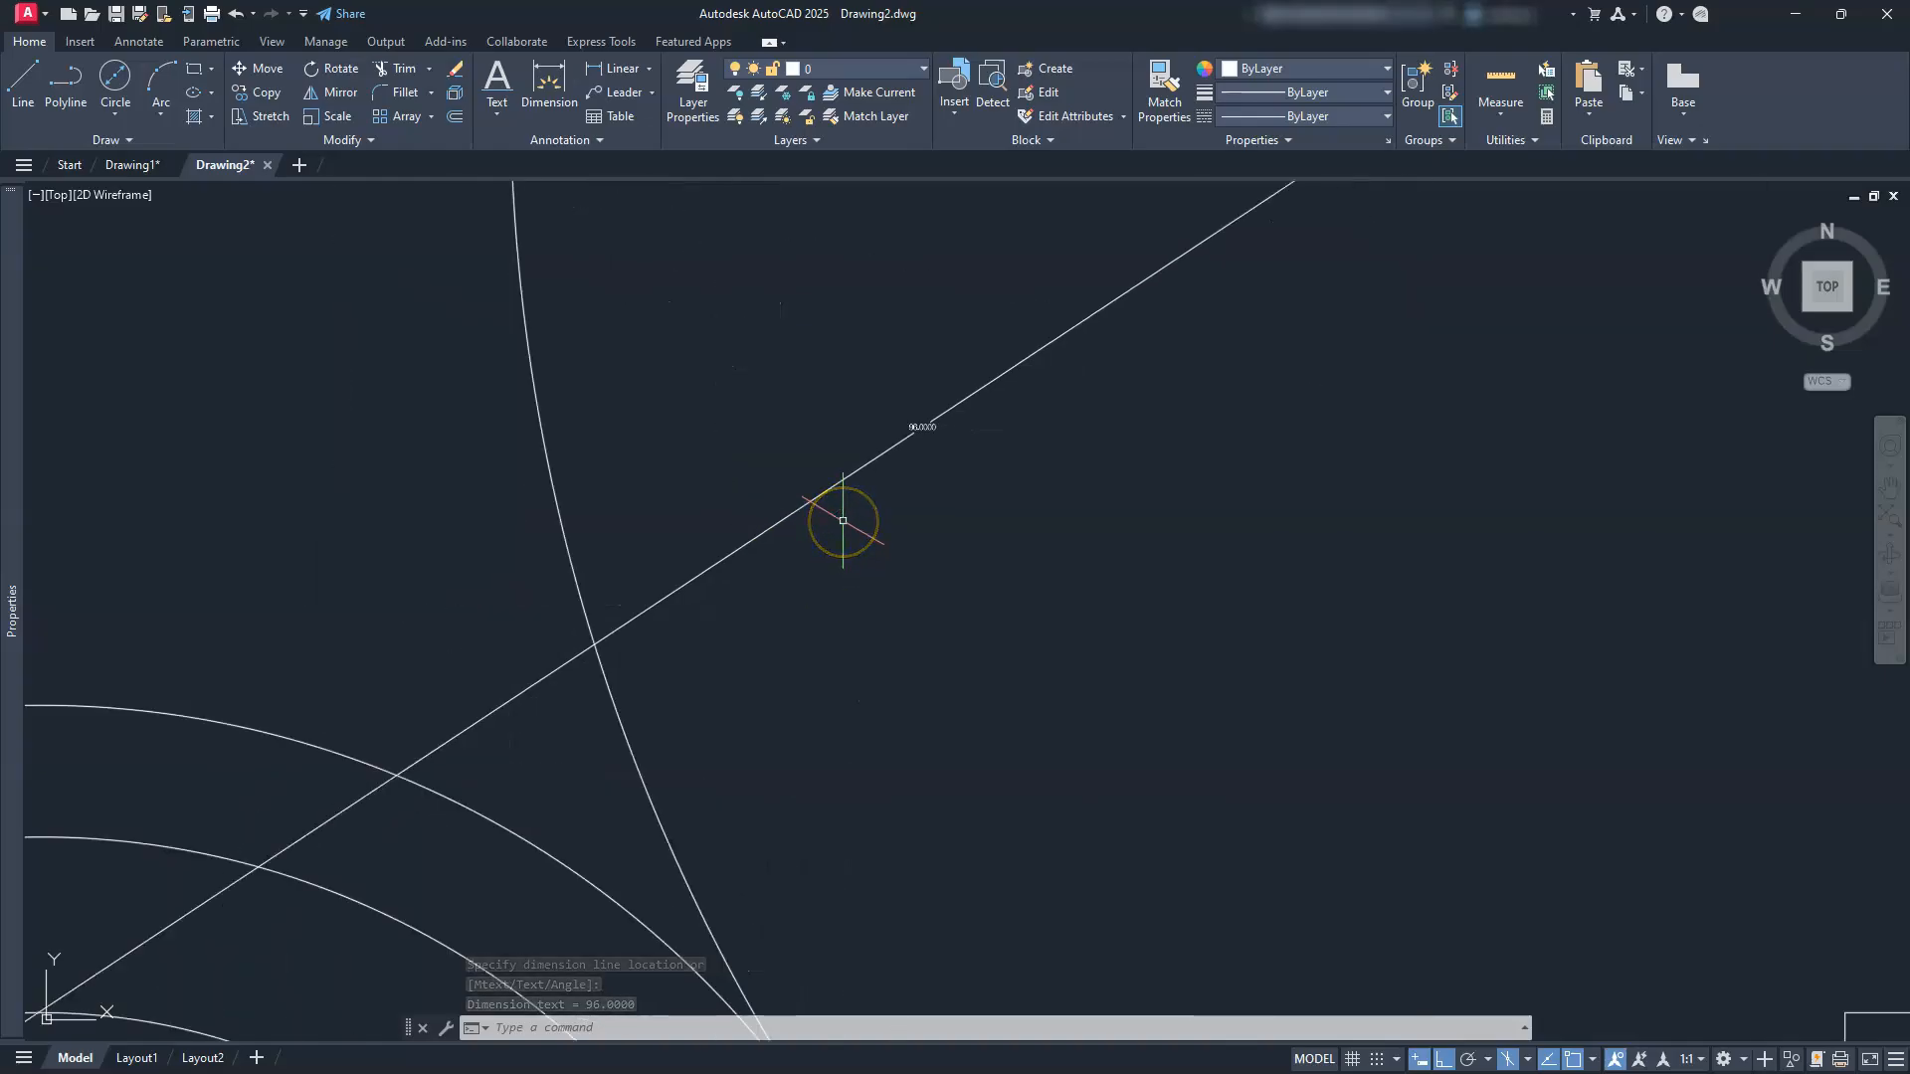
click(843, 520)
scroll(843, 520, down, 4)
scroll(981, 554, down, 1)
scroll(1256, 558, up, 4)
Step: Draw a radius-83 isocircle centred on the small cylinder of the isometric view
middle_drag(1255, 558, 1160, 557)
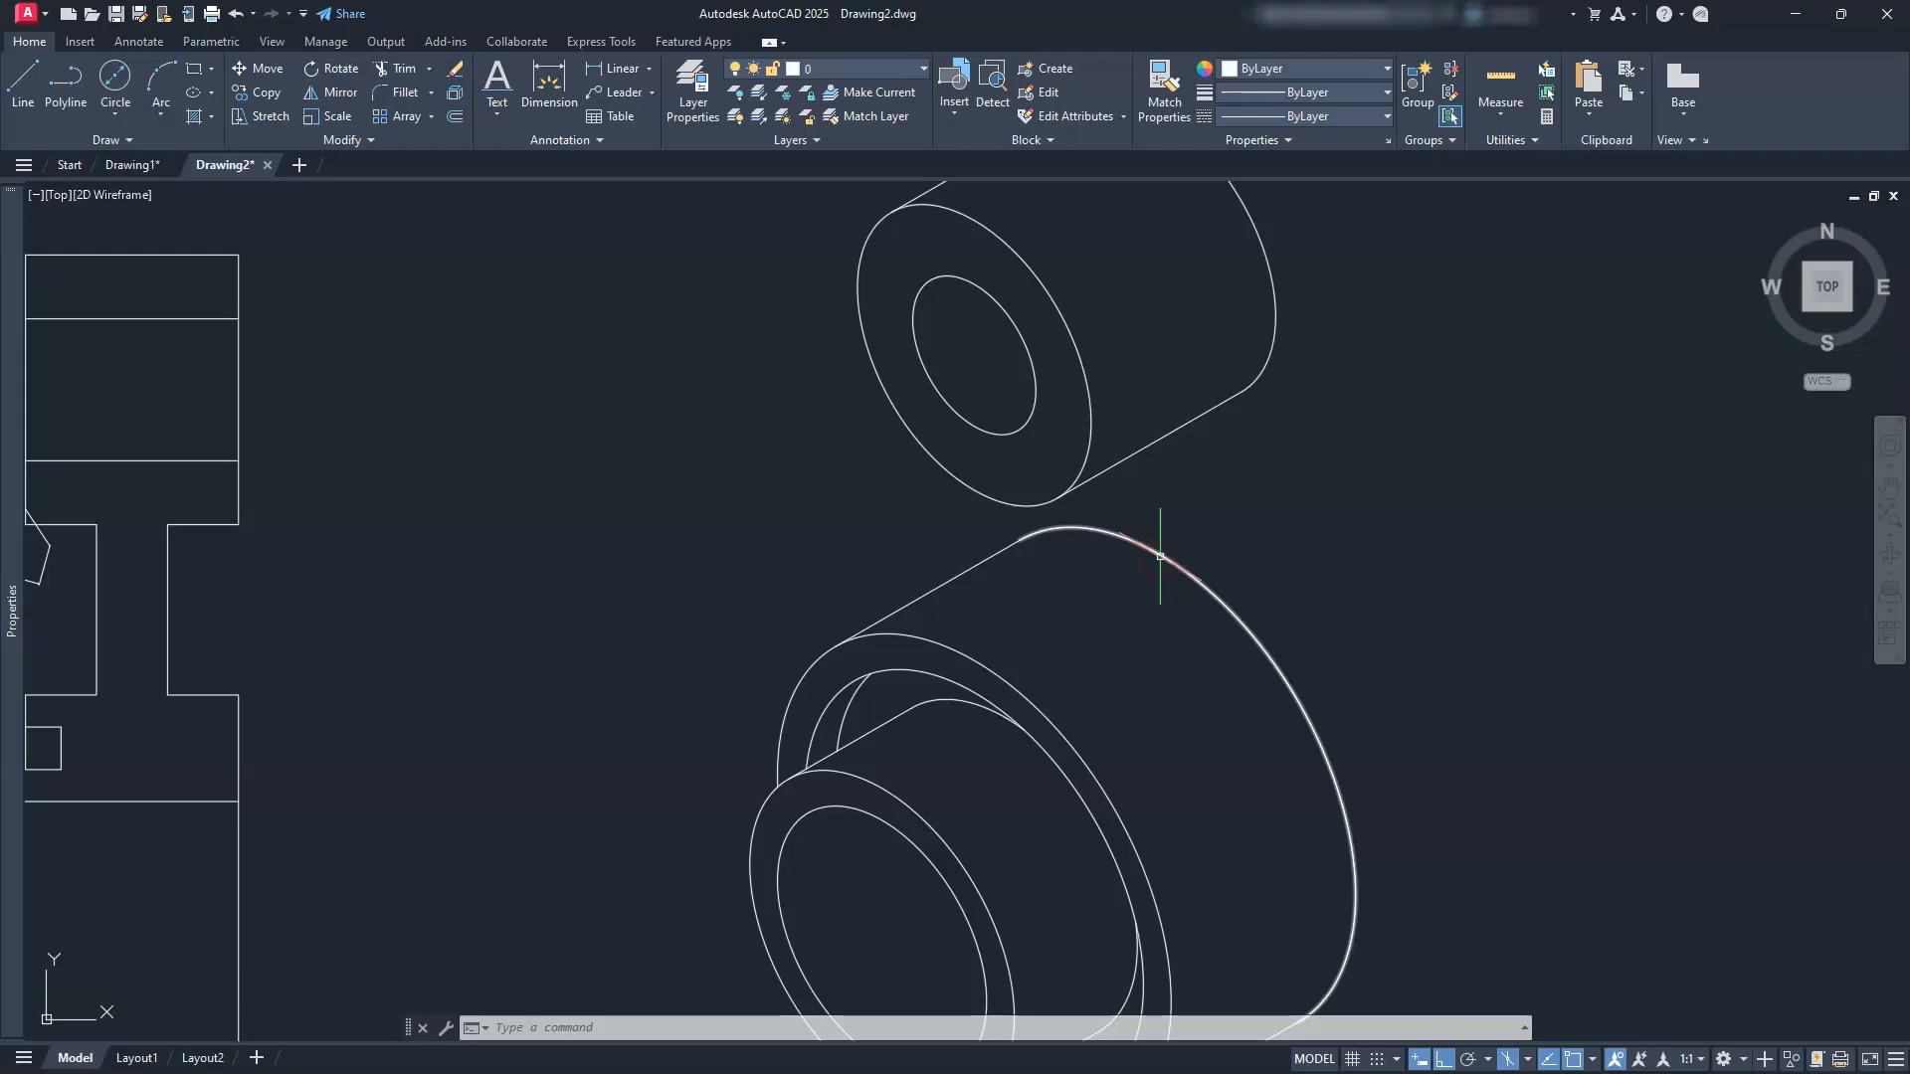
scroll(1160, 556, down, 2)
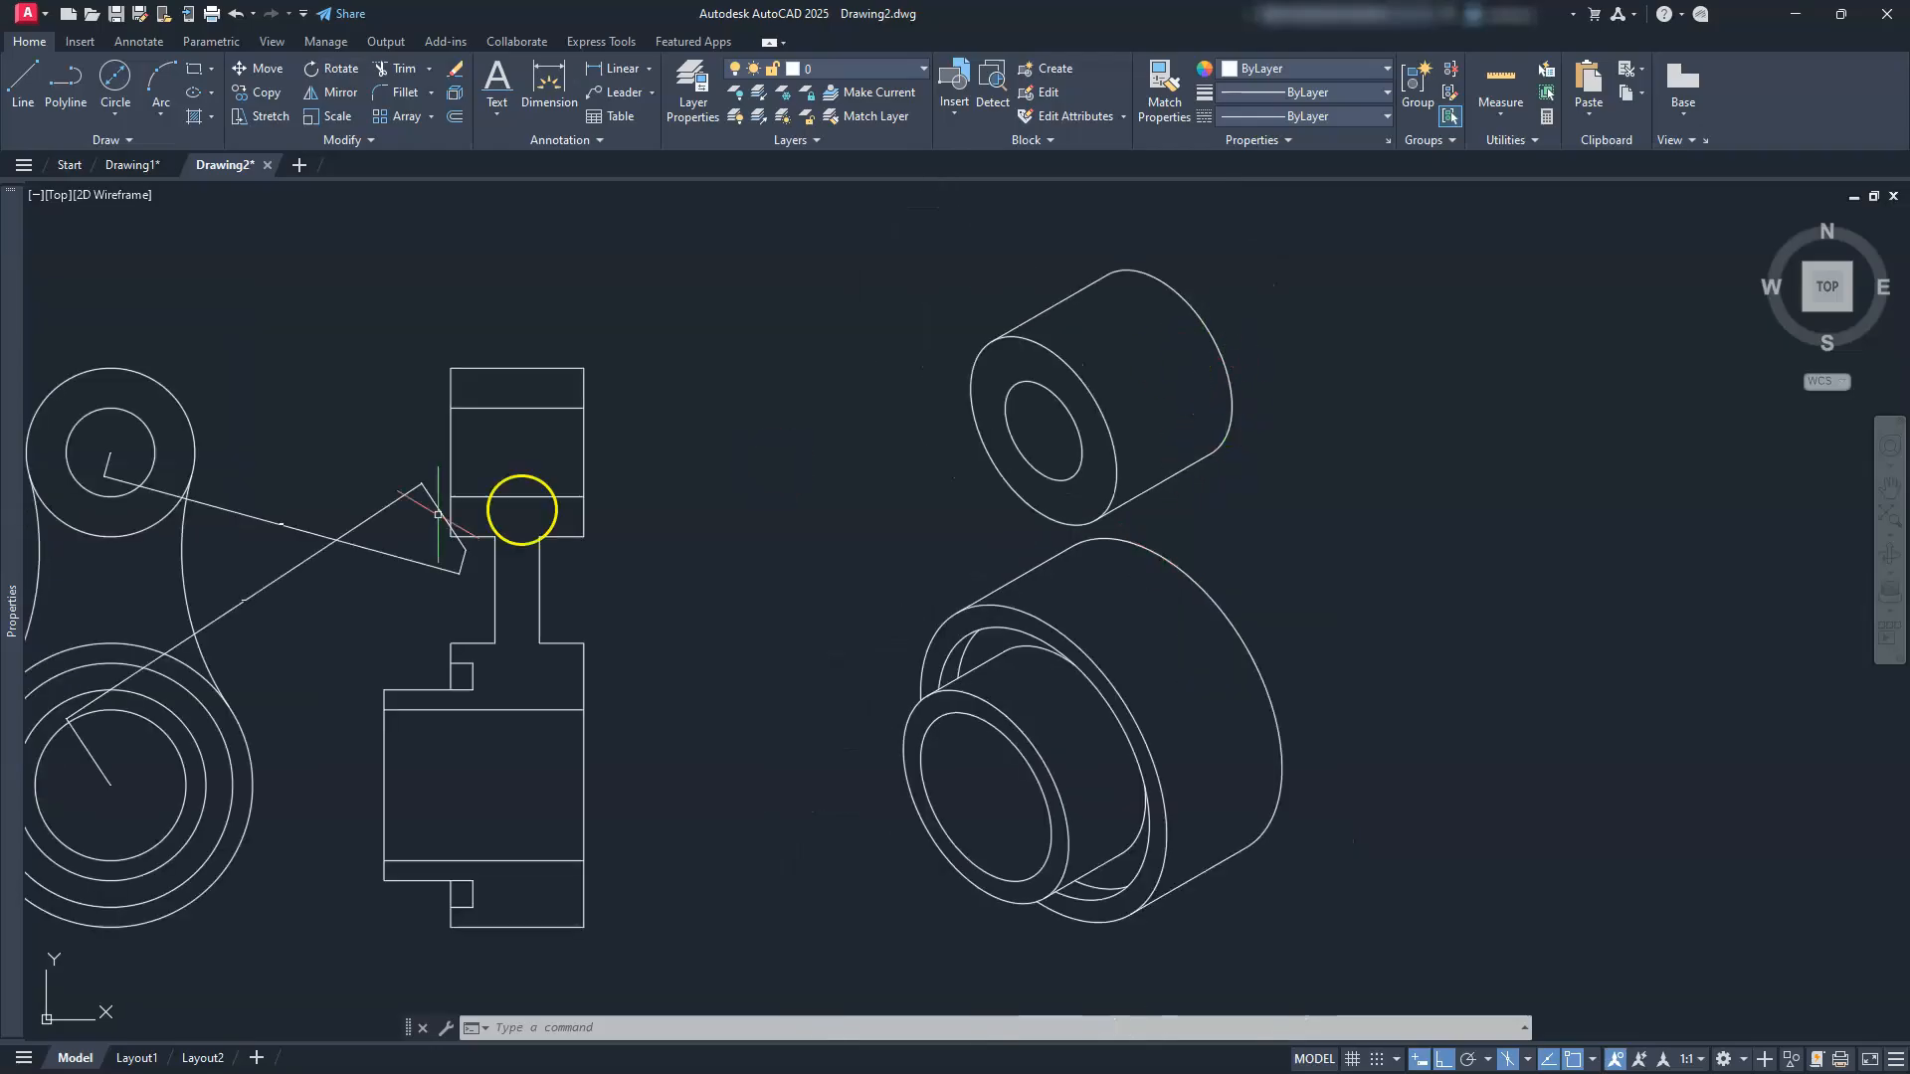
scroll(266, 534, up, 8)
scroll(290, 443, up, 6)
scroll(297, 448, down, 12)
middle_drag(1007, 300, 708, 483)
scroll(1014, 422, down, 5)
scroll(940, 467, up, 3)
key(Escape)
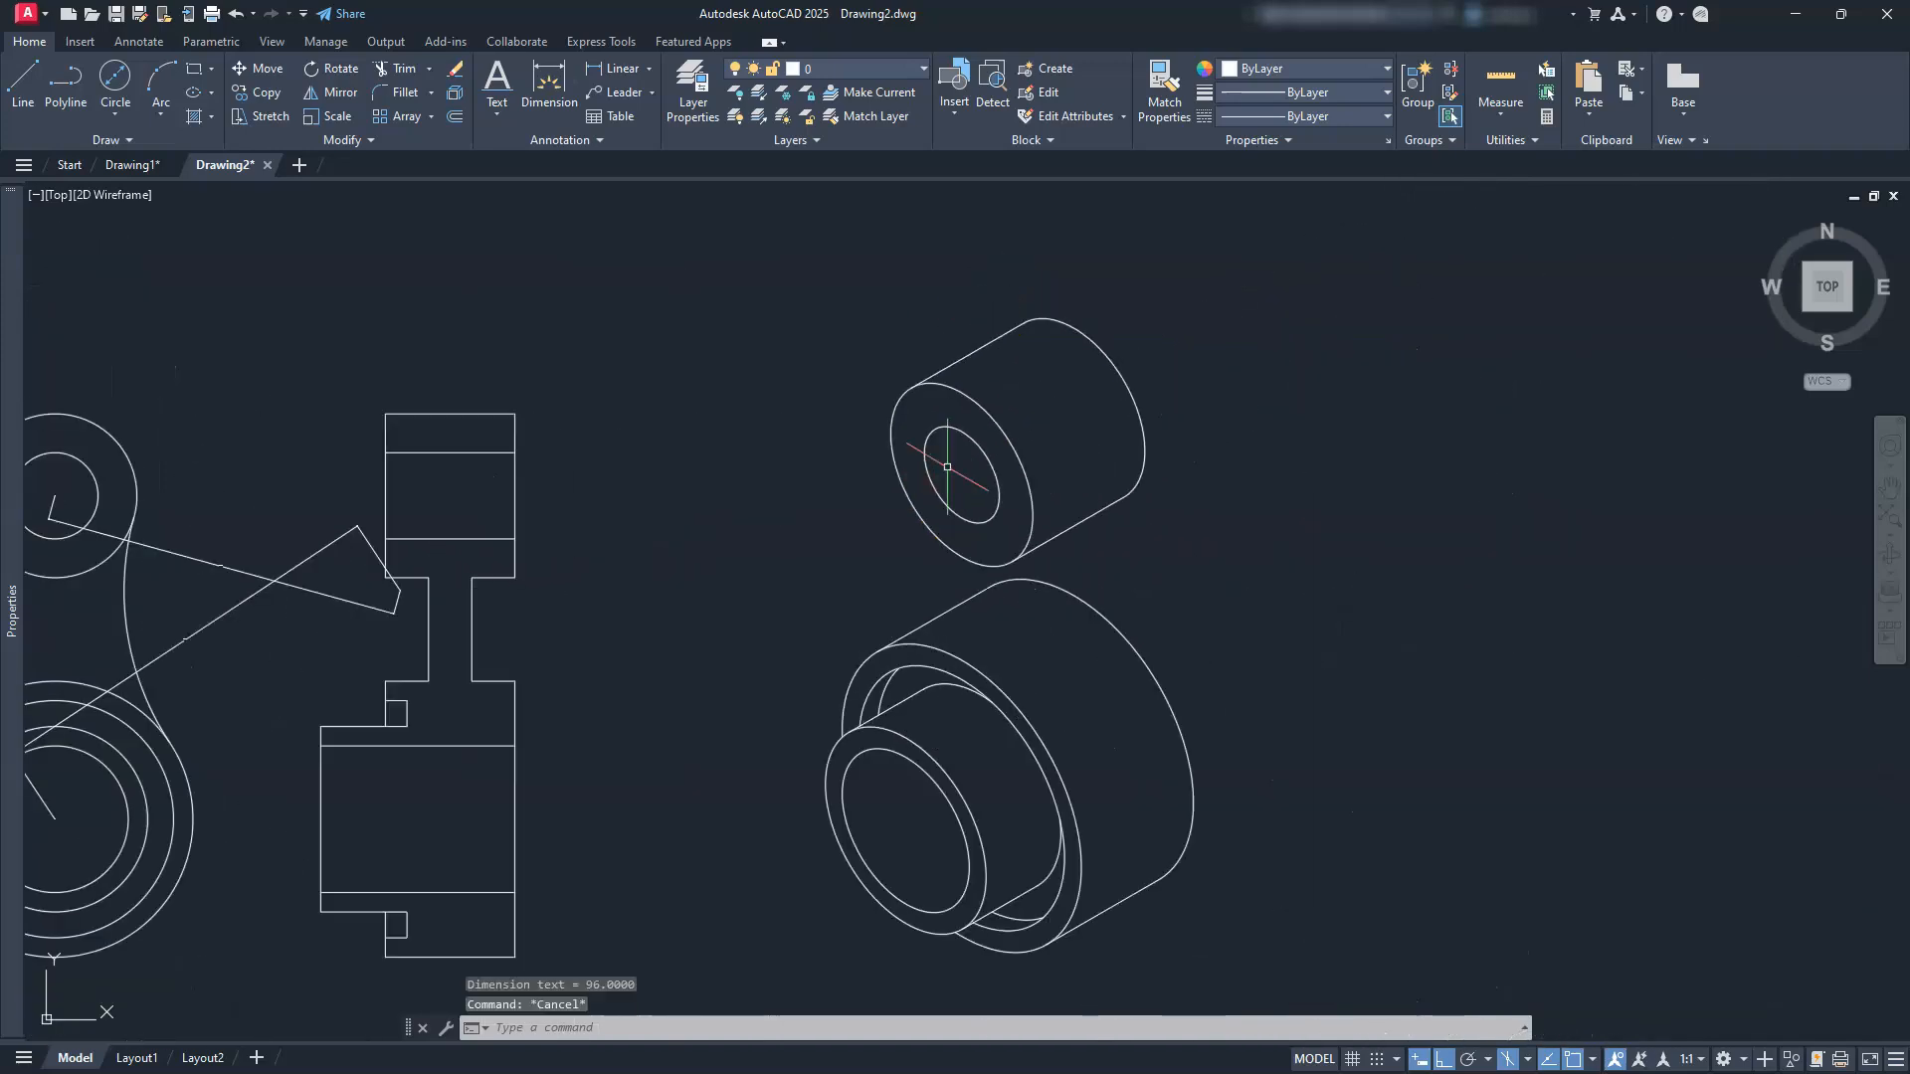
text(EL)
key(Return)
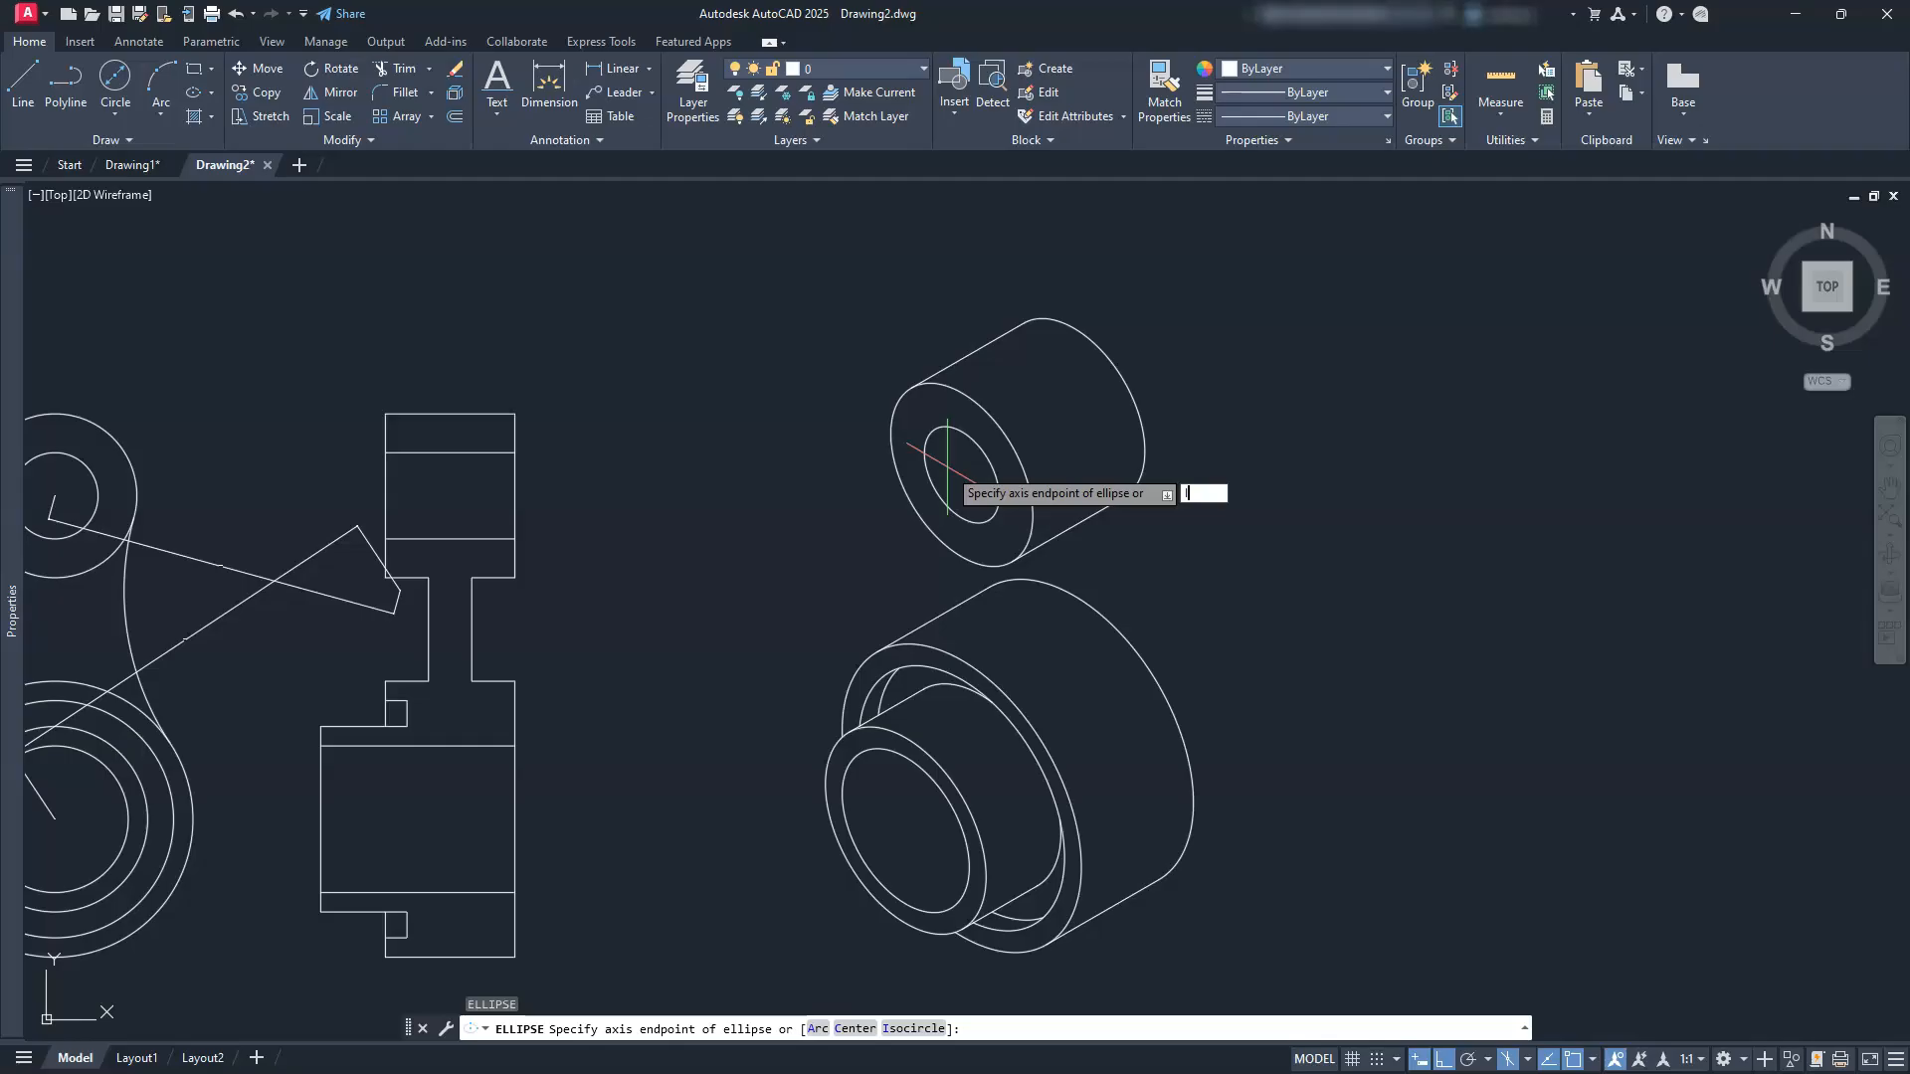
text(I)
key(Return)
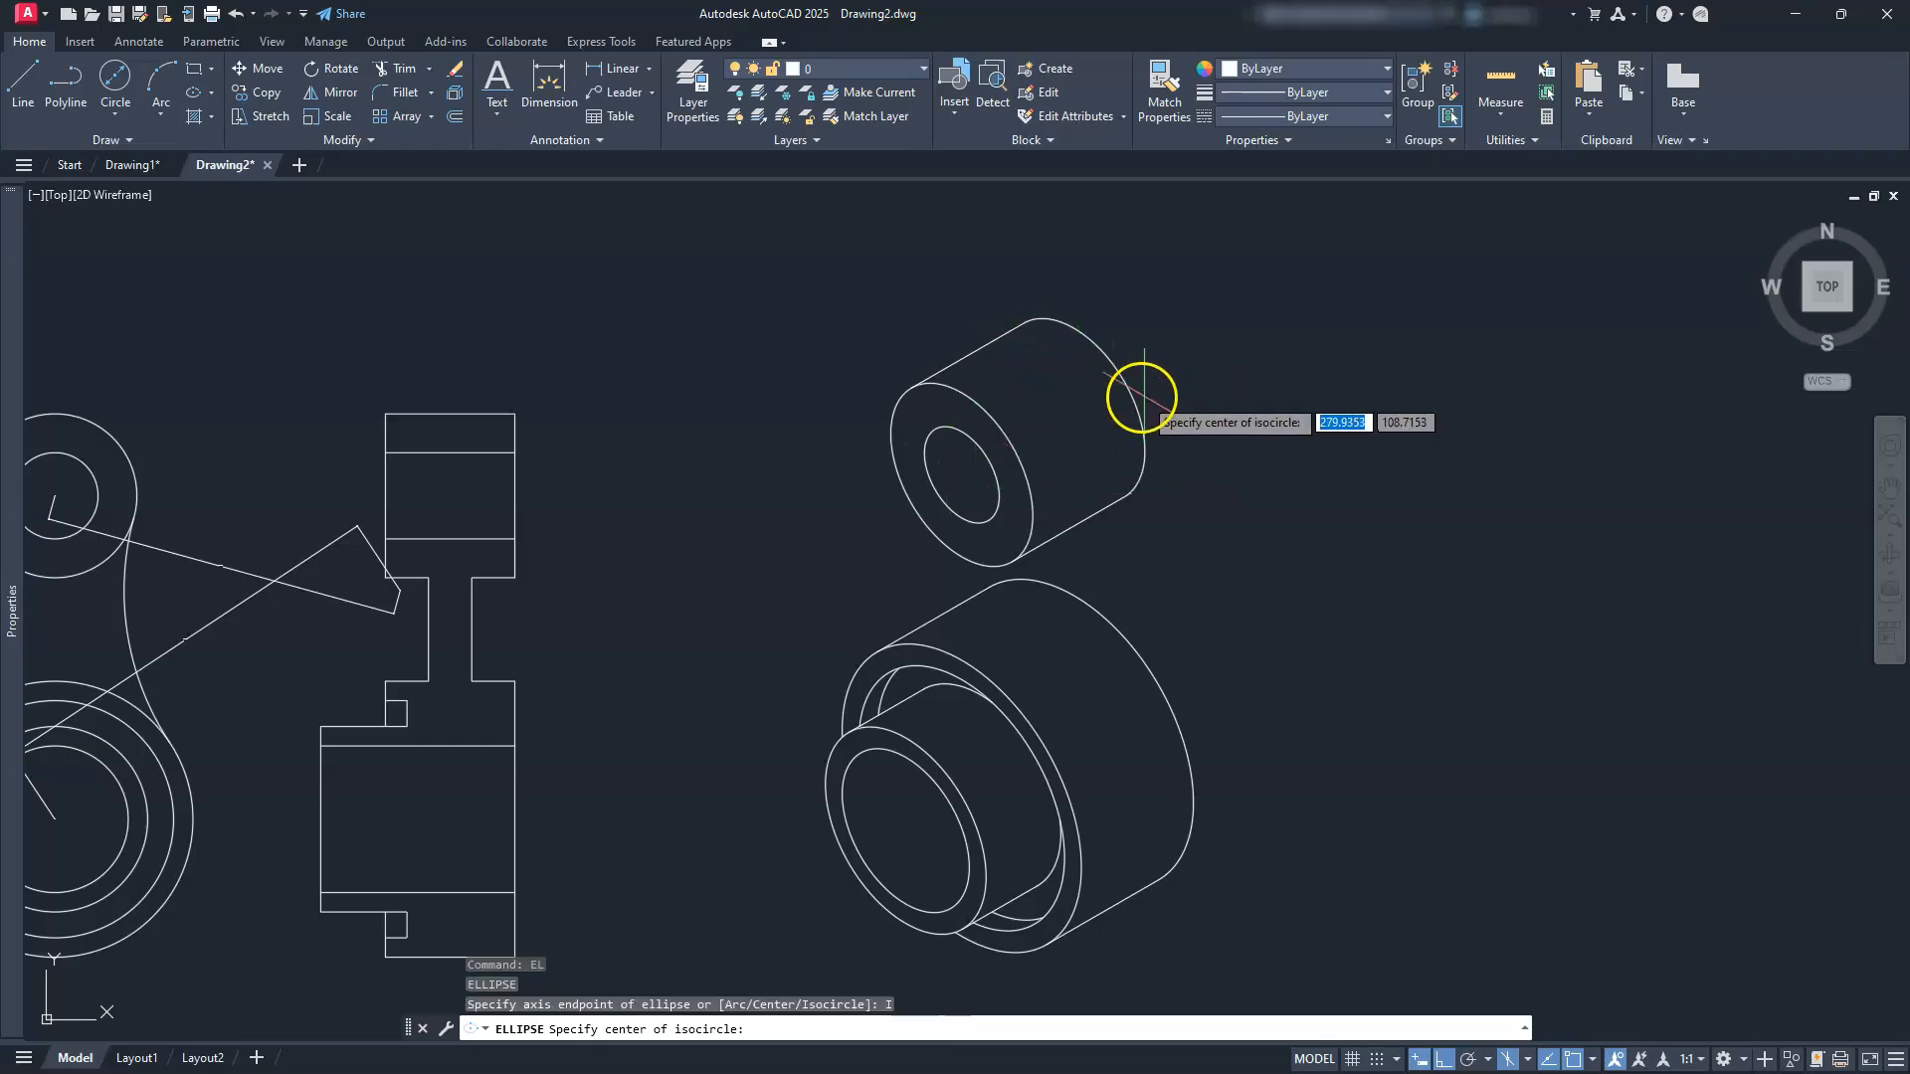
click(1077, 408)
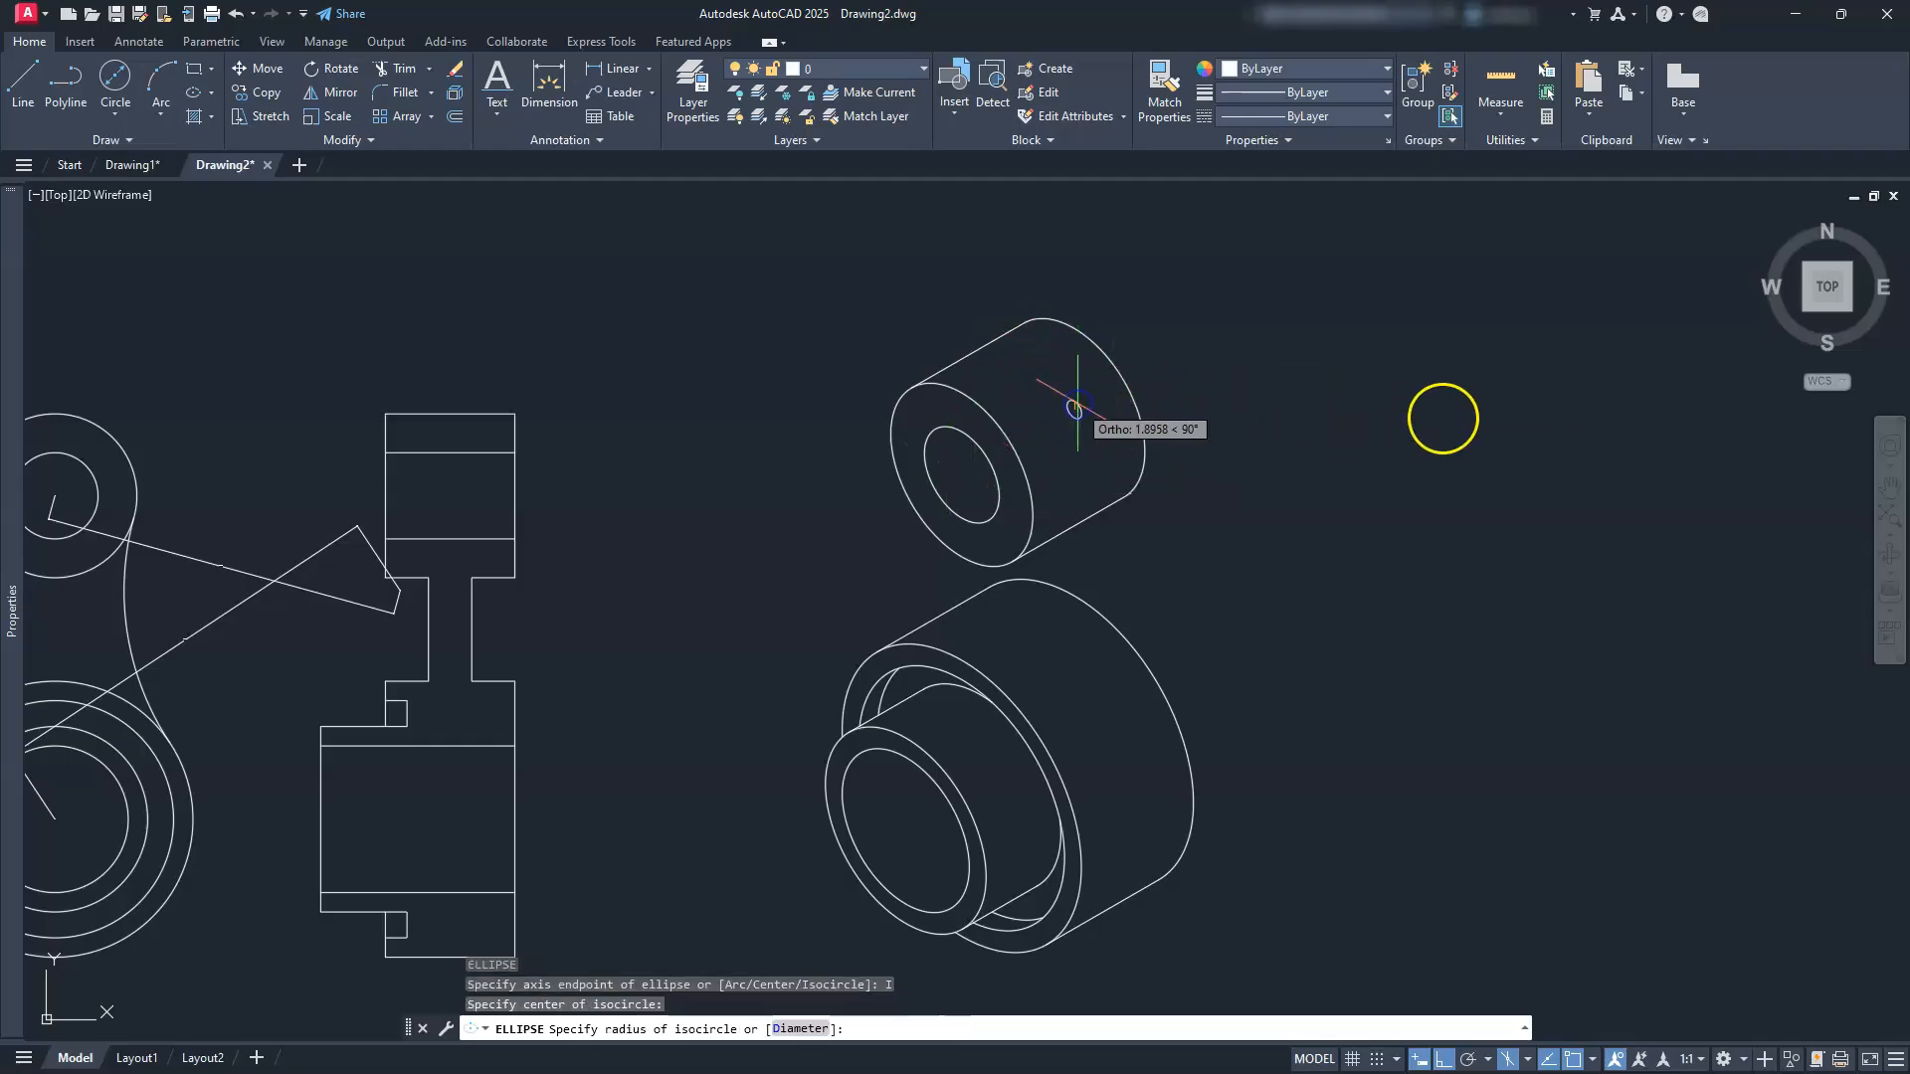
text(83)
key(Return)
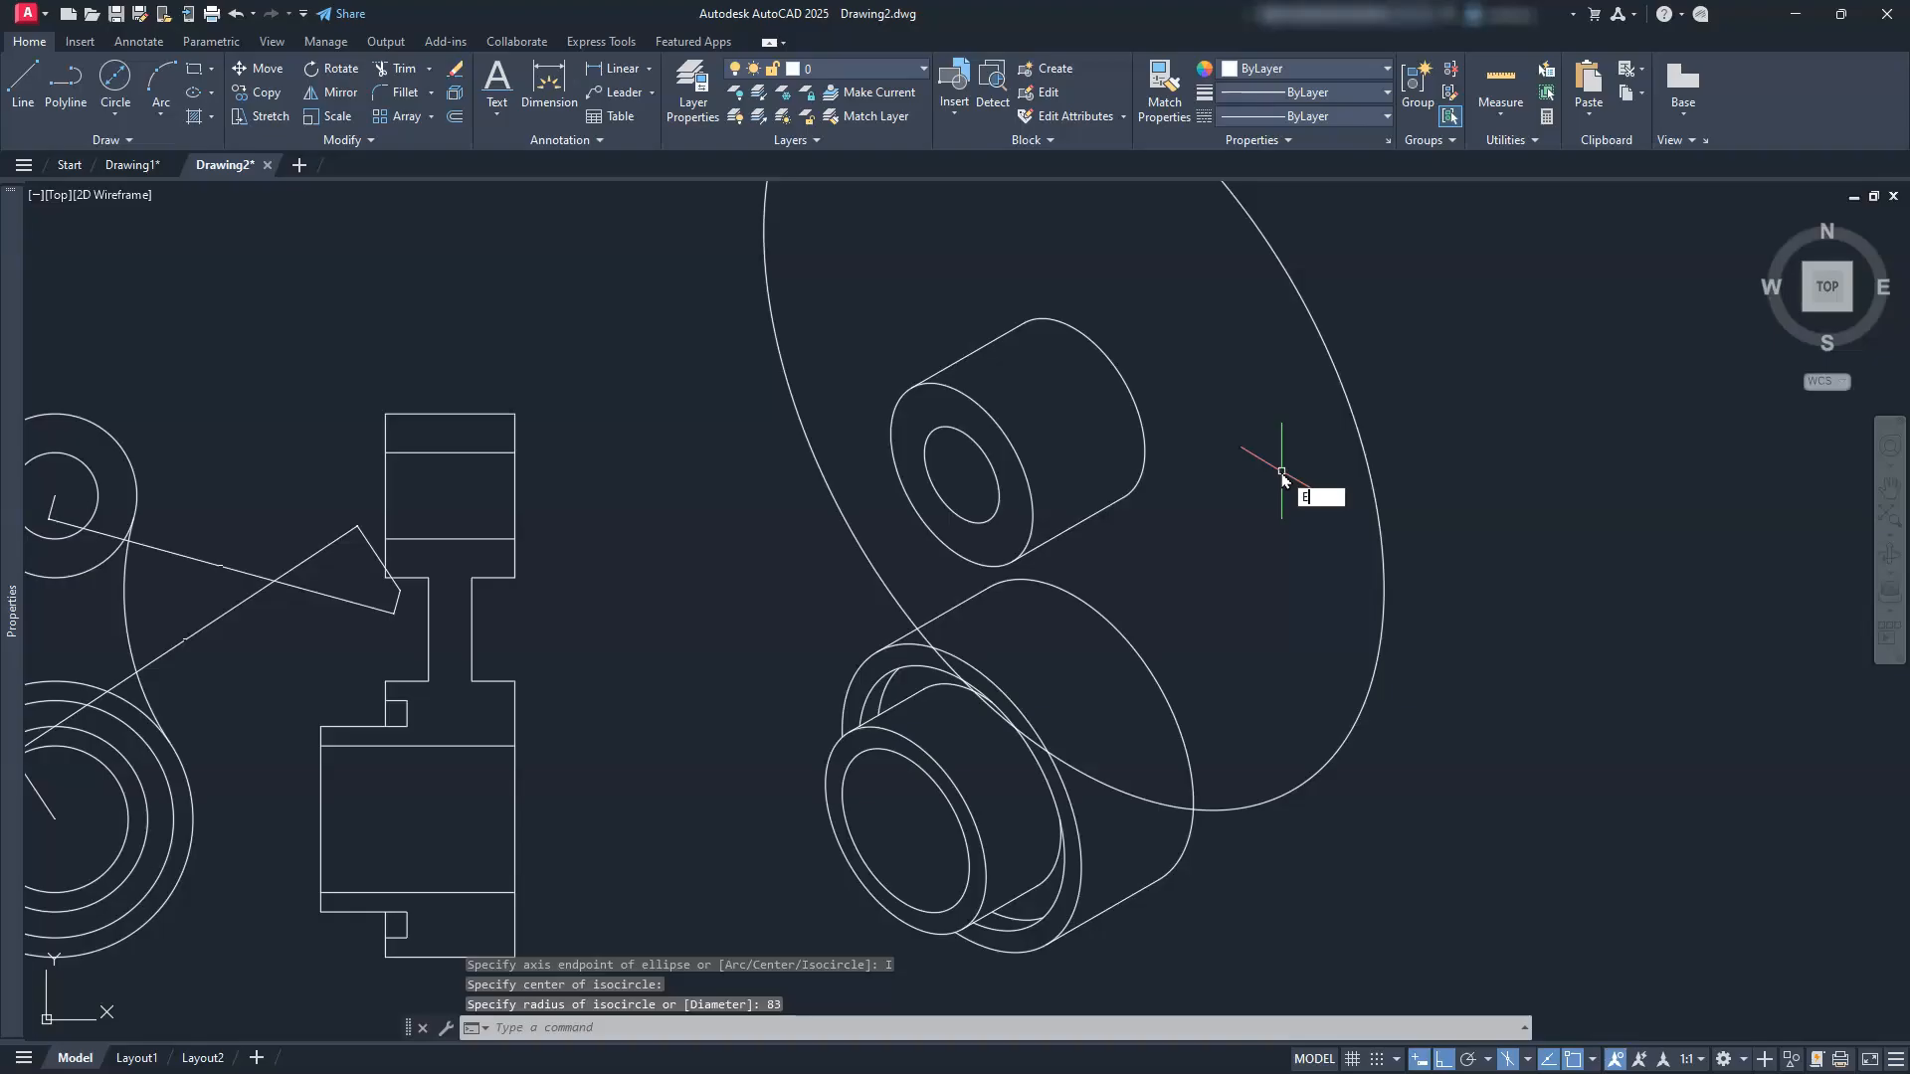
Step: Draw a radius-96 isocircle centred on the larger cylinder
key(Return)
text(I)
key(Return)
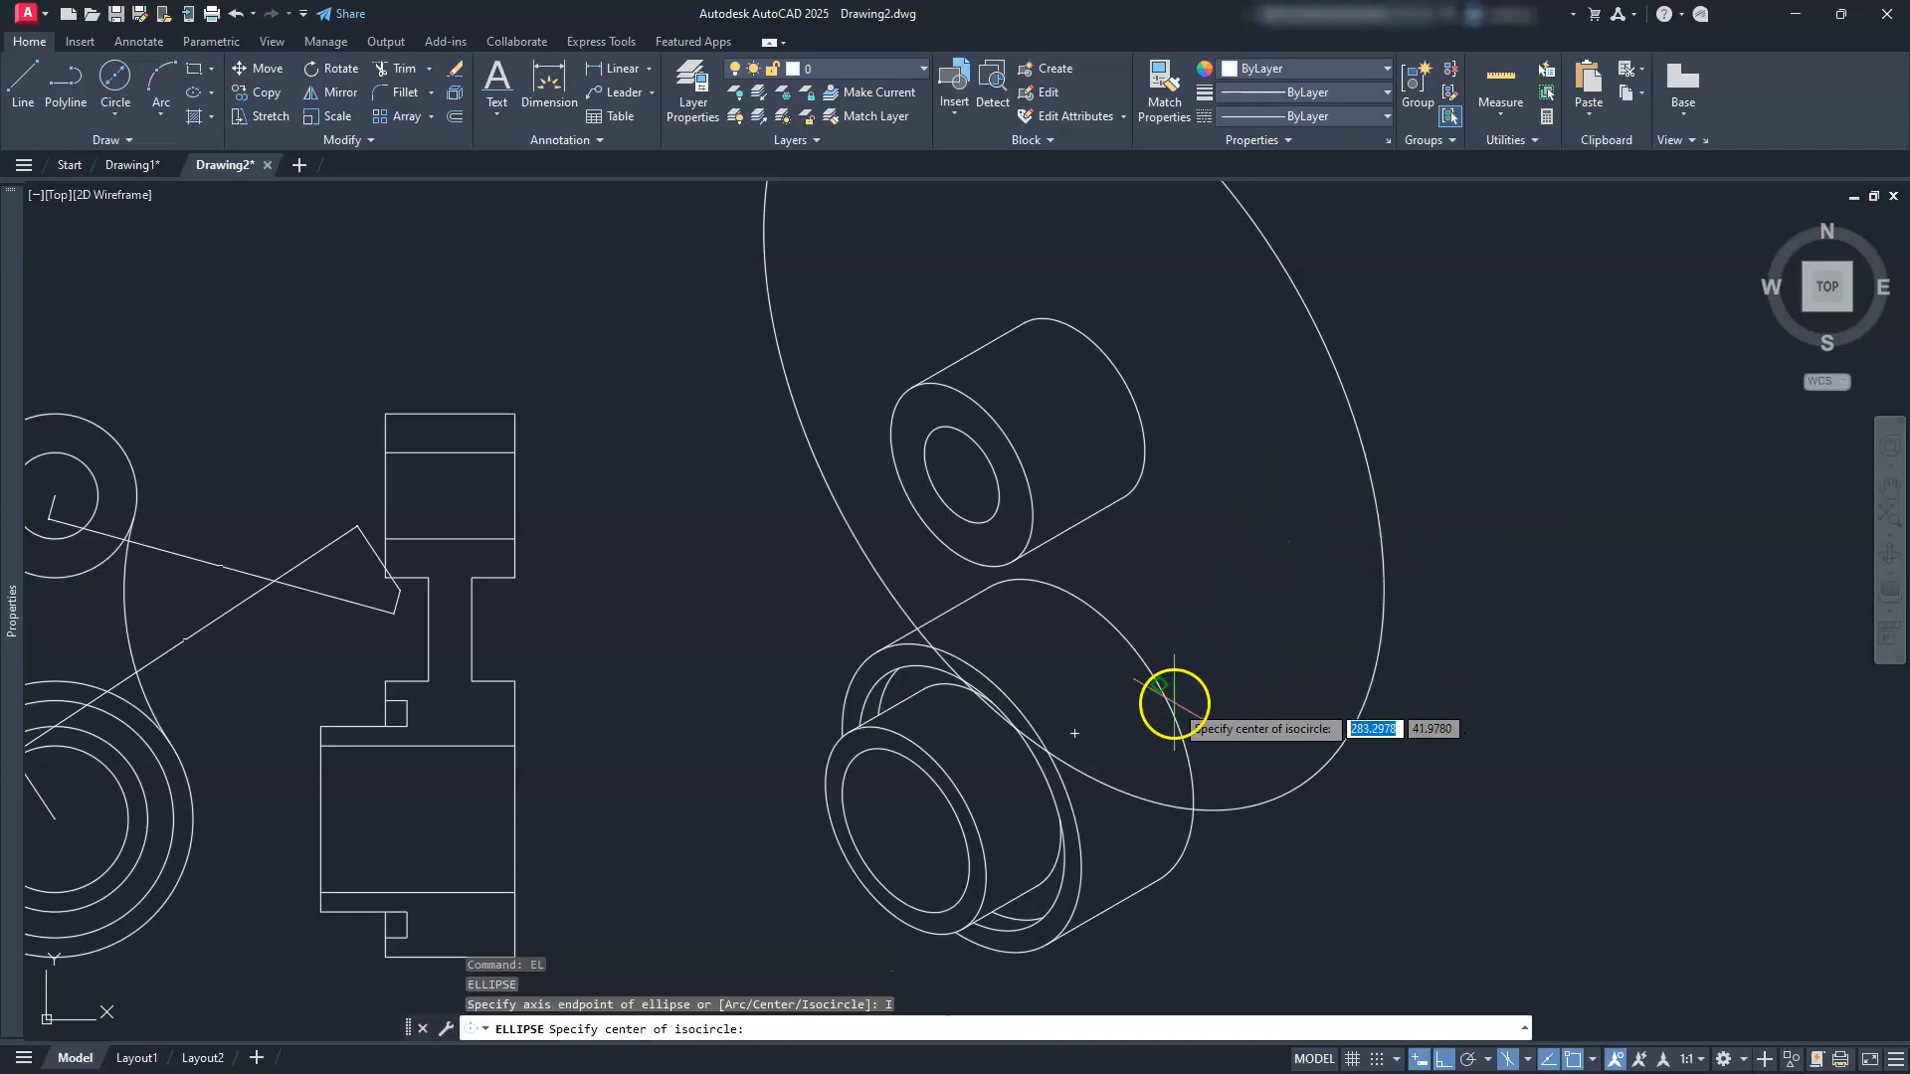
click(1152, 668)
key(Escape)
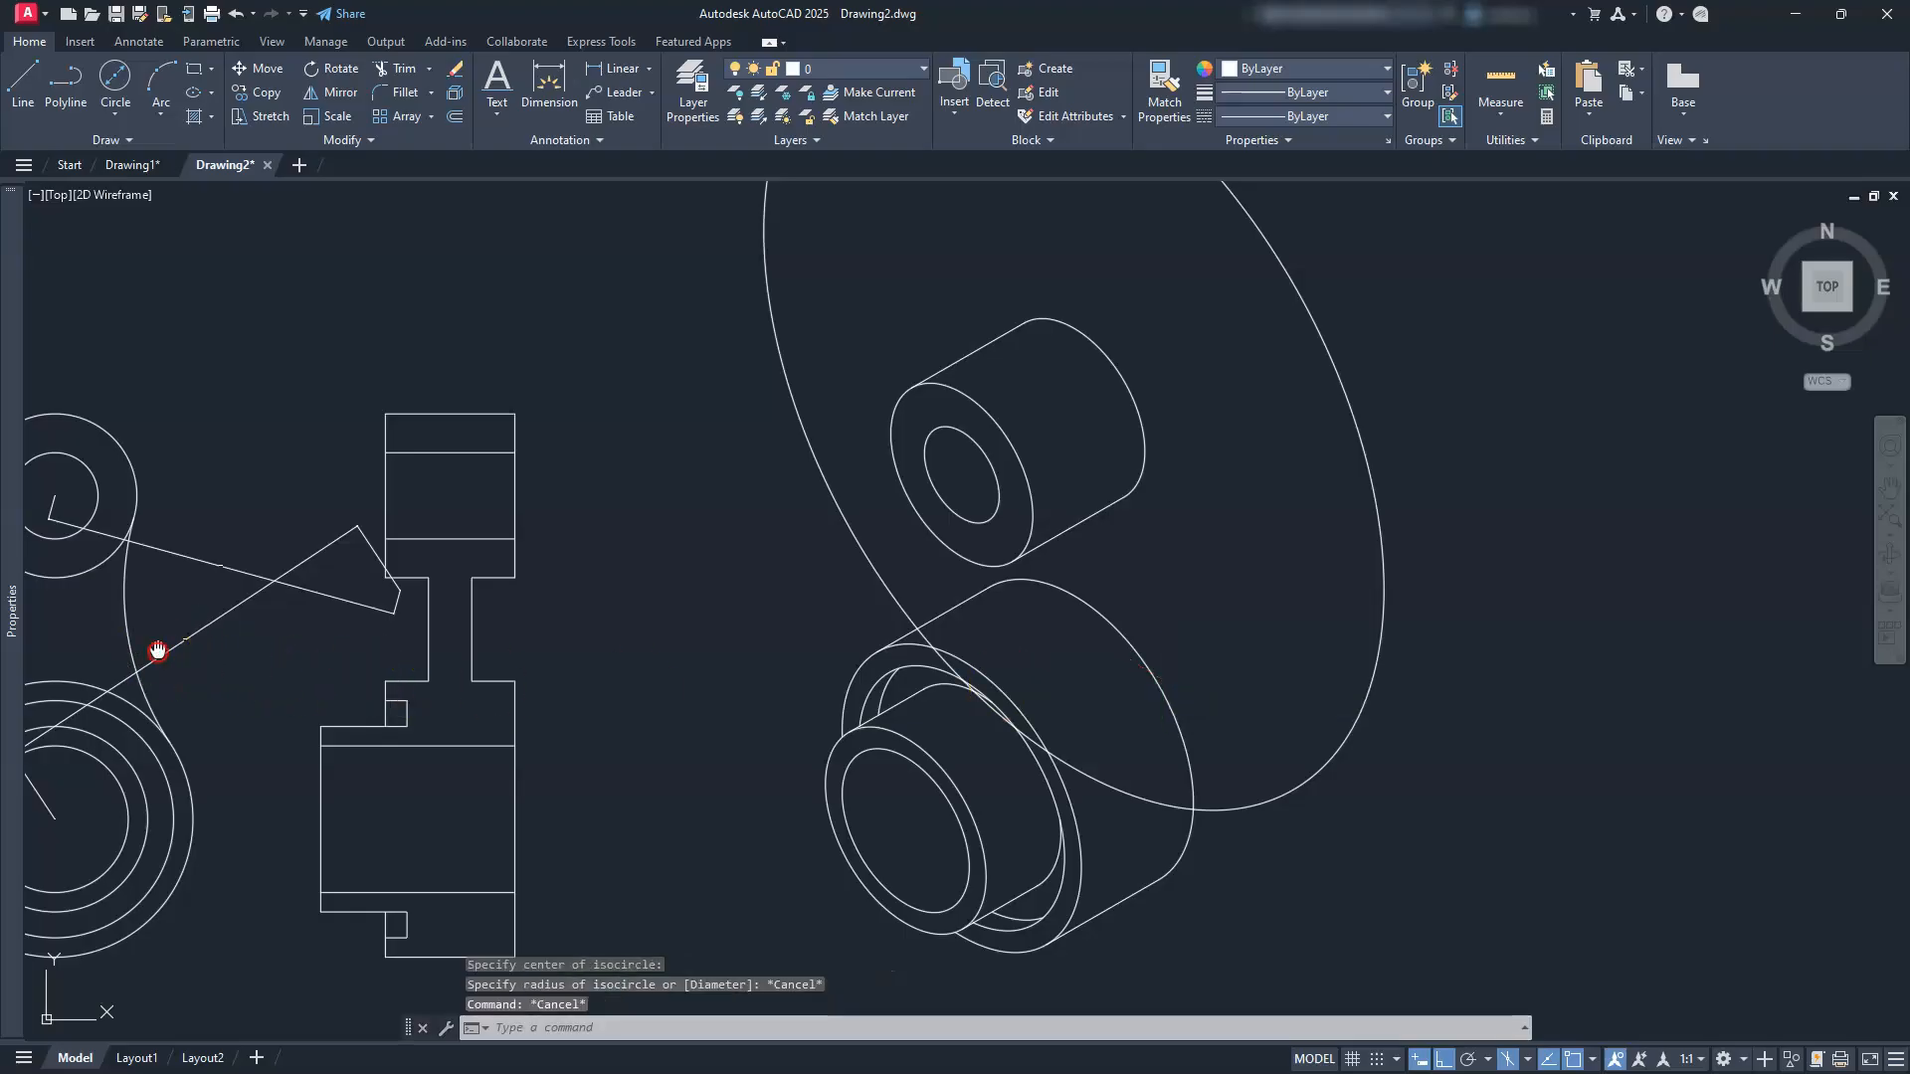
scroll(908, 661, up, 8)
scroll(911, 657, down, 8)
scroll(1243, 652, up, 5)
key(Escape)
key(Escape)
scroll(1240, 641, up, 2)
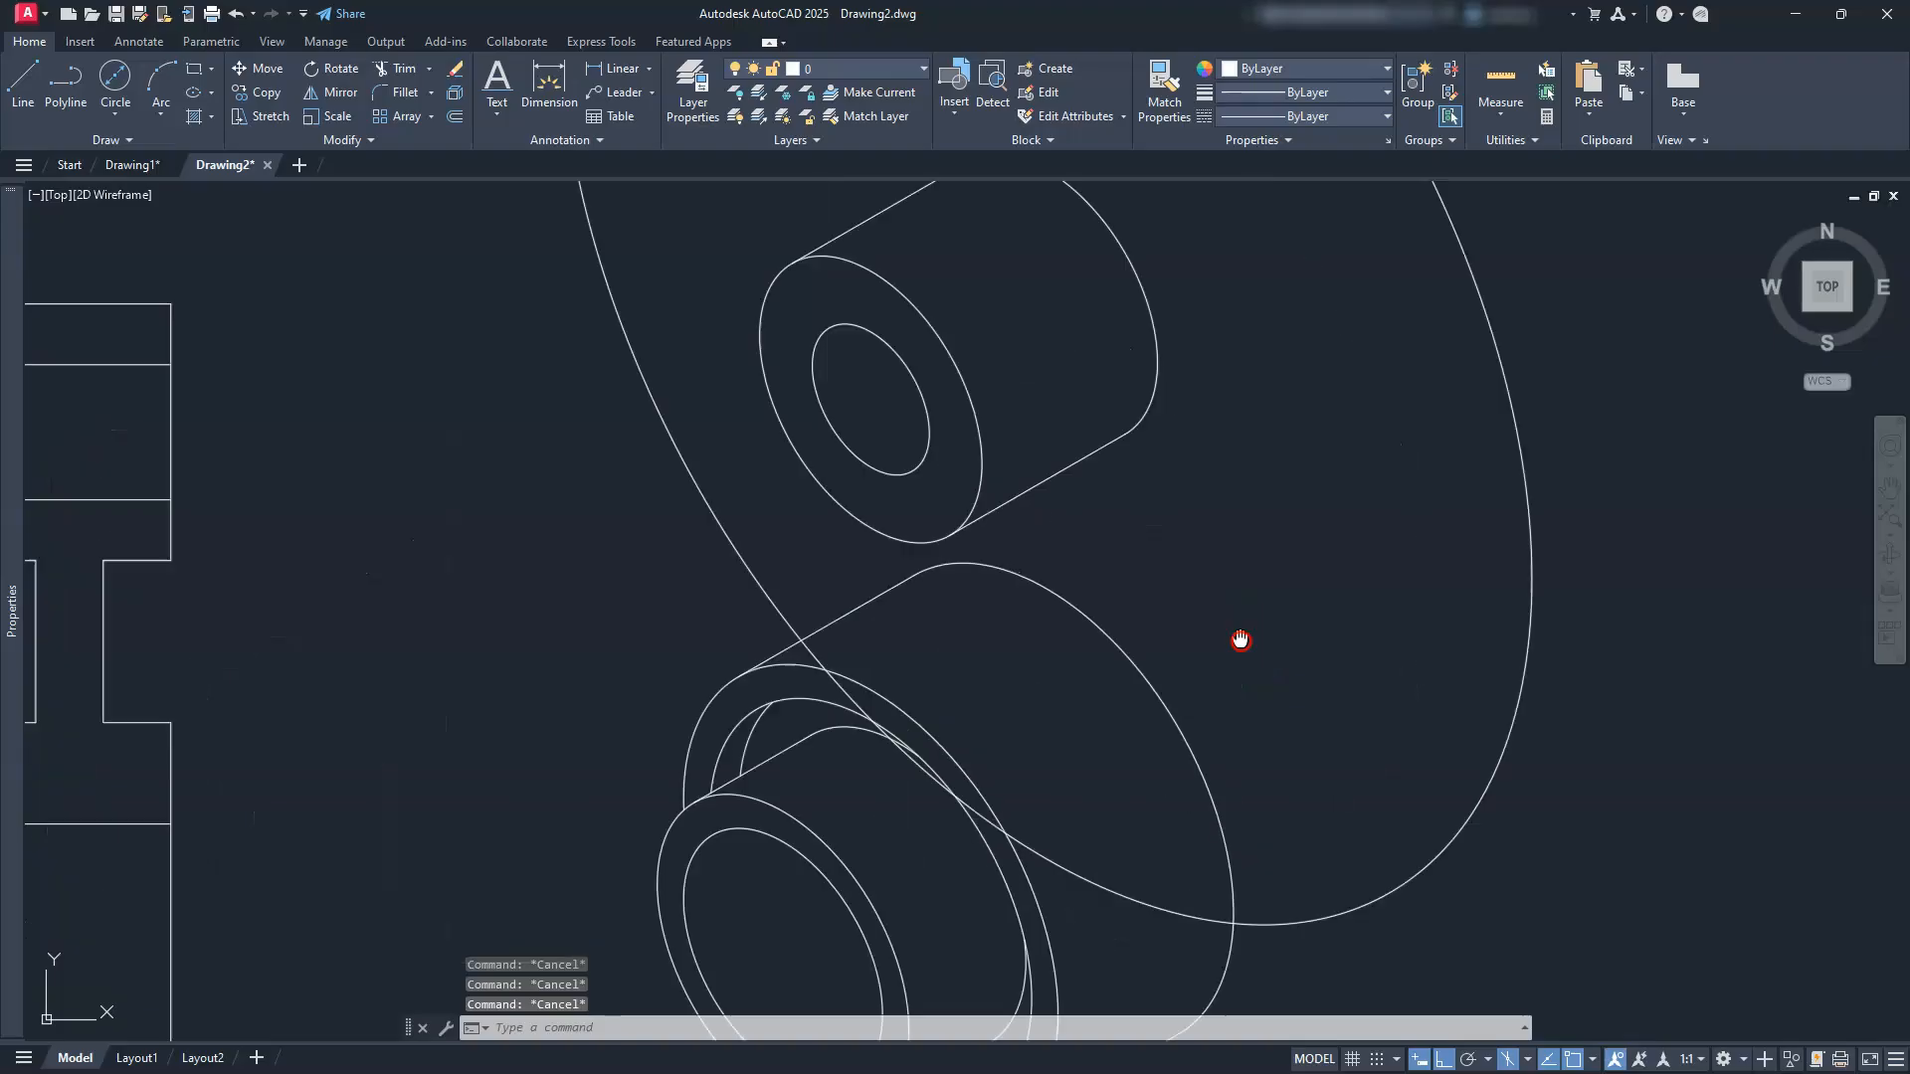
middle_drag(1240, 641, 1100, 624)
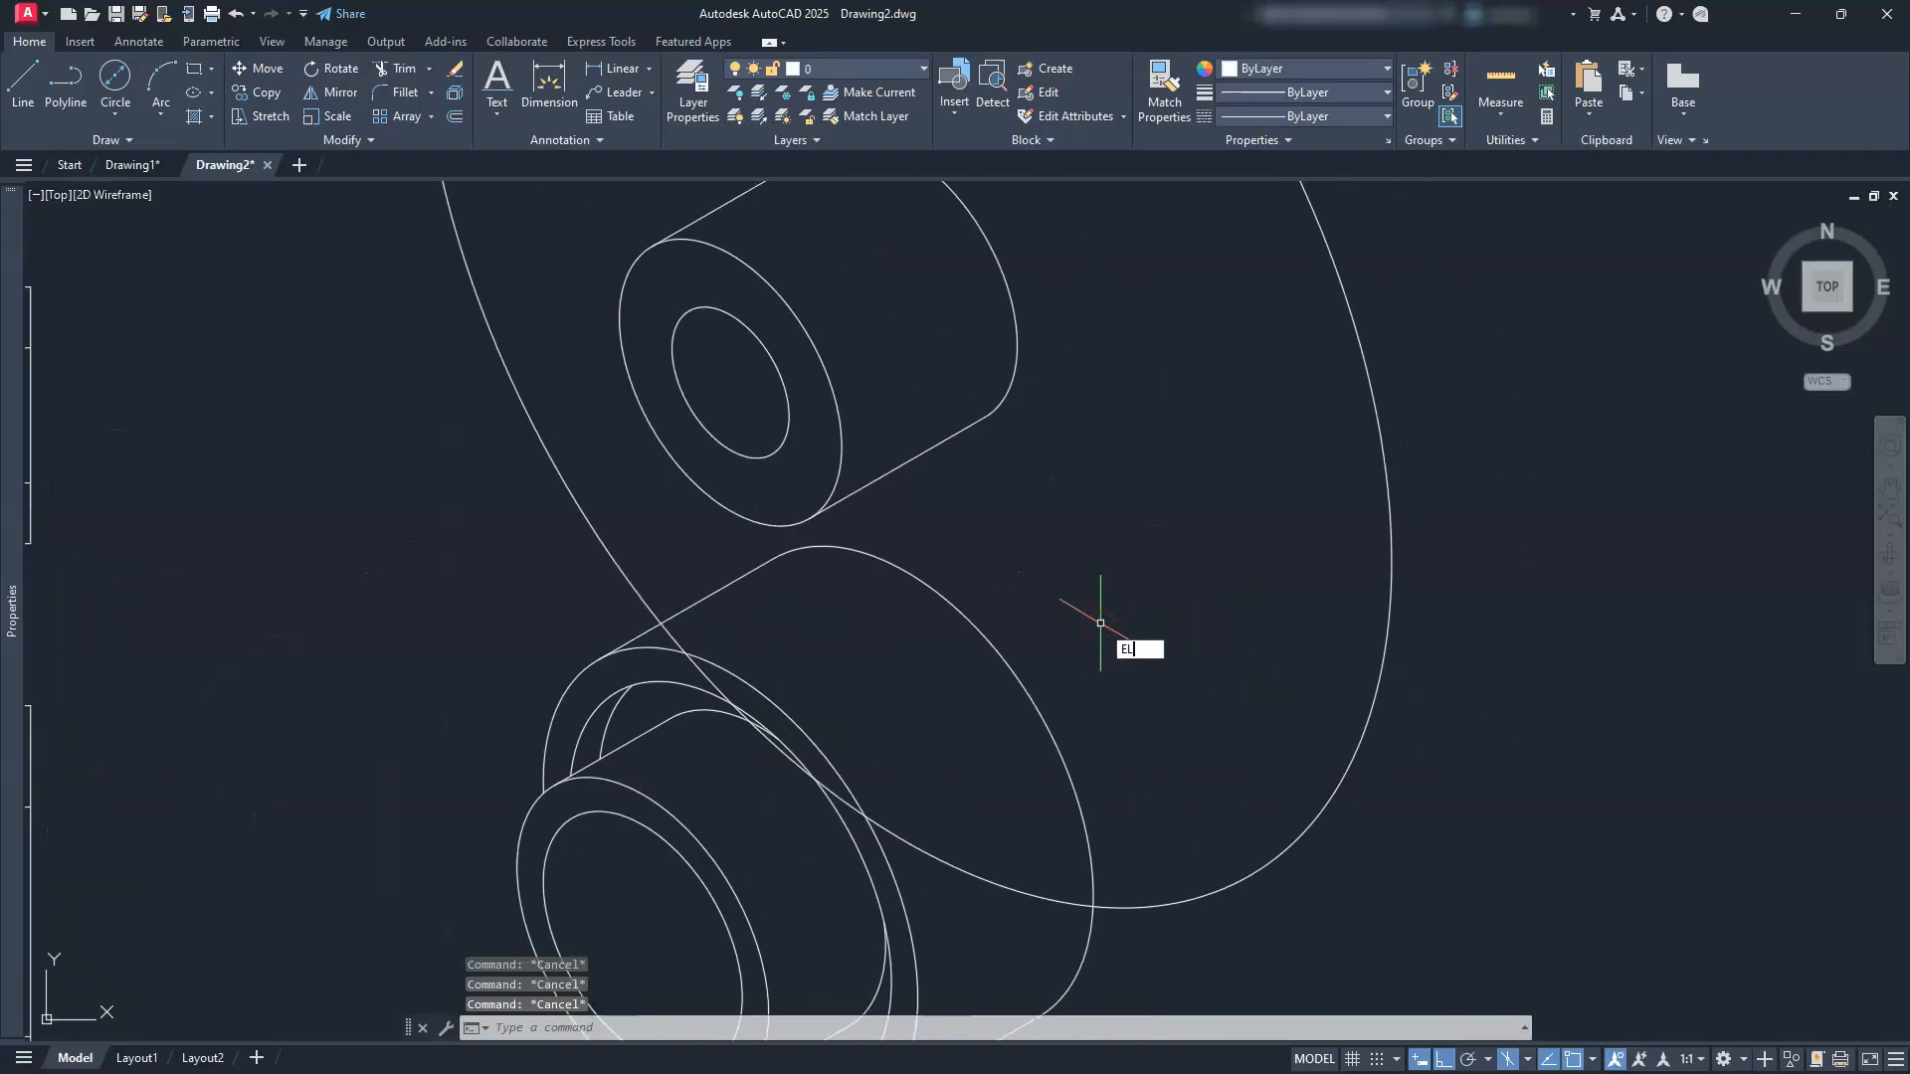
key(Return)
text(I)
key(Return)
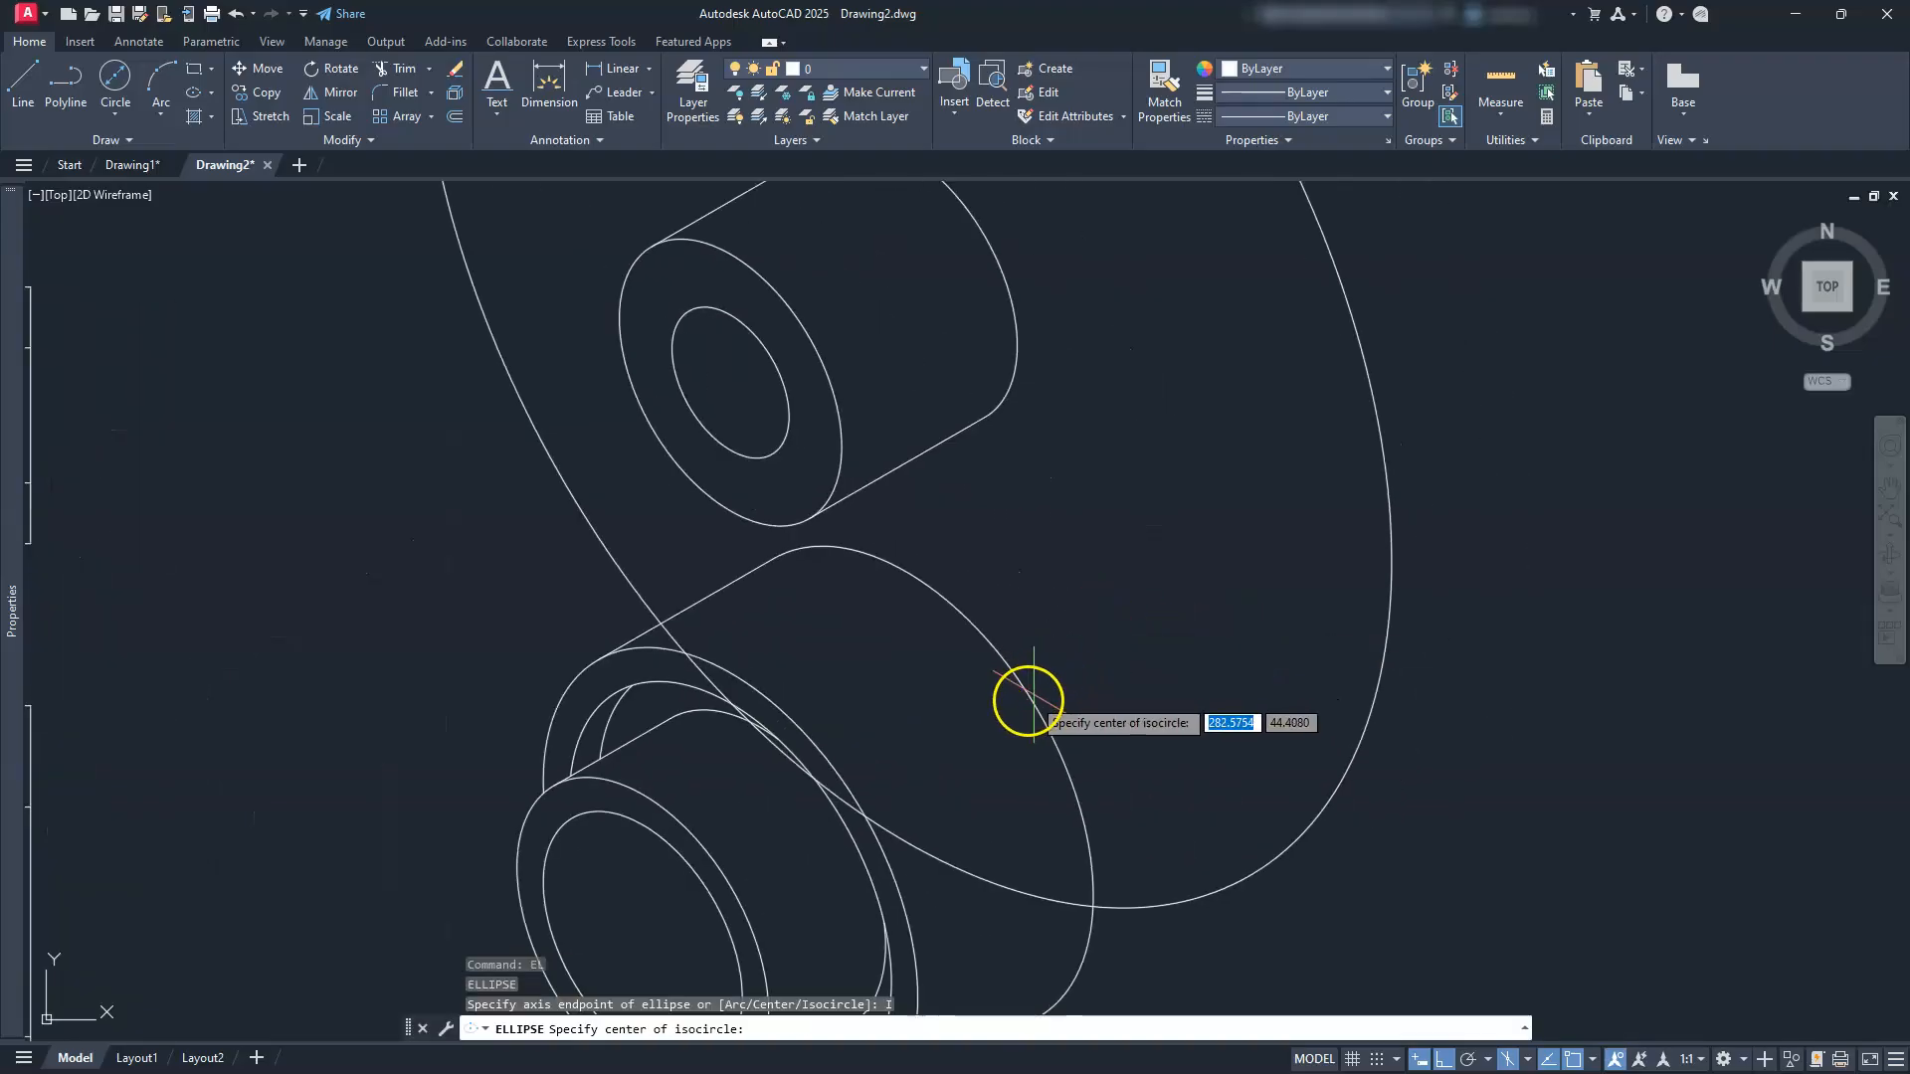
click(903, 792)
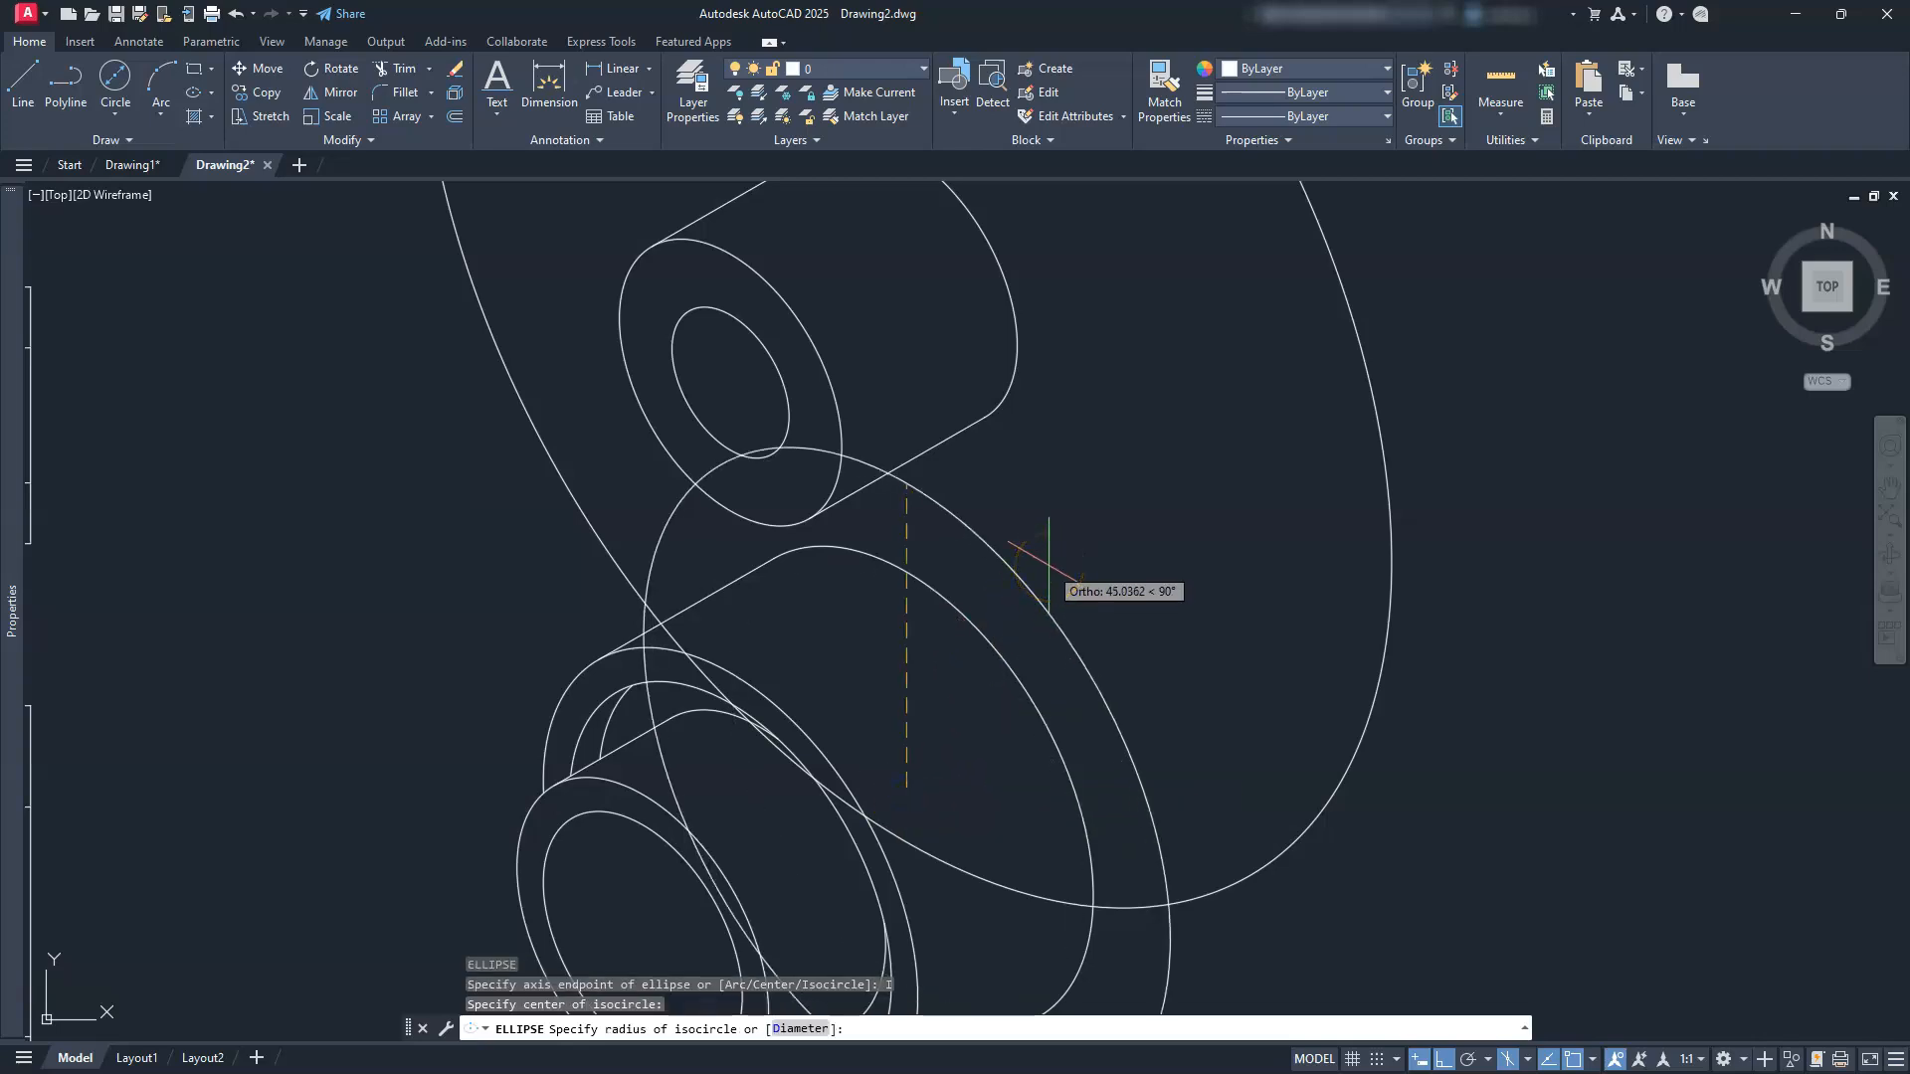
text(96)
key(Return)
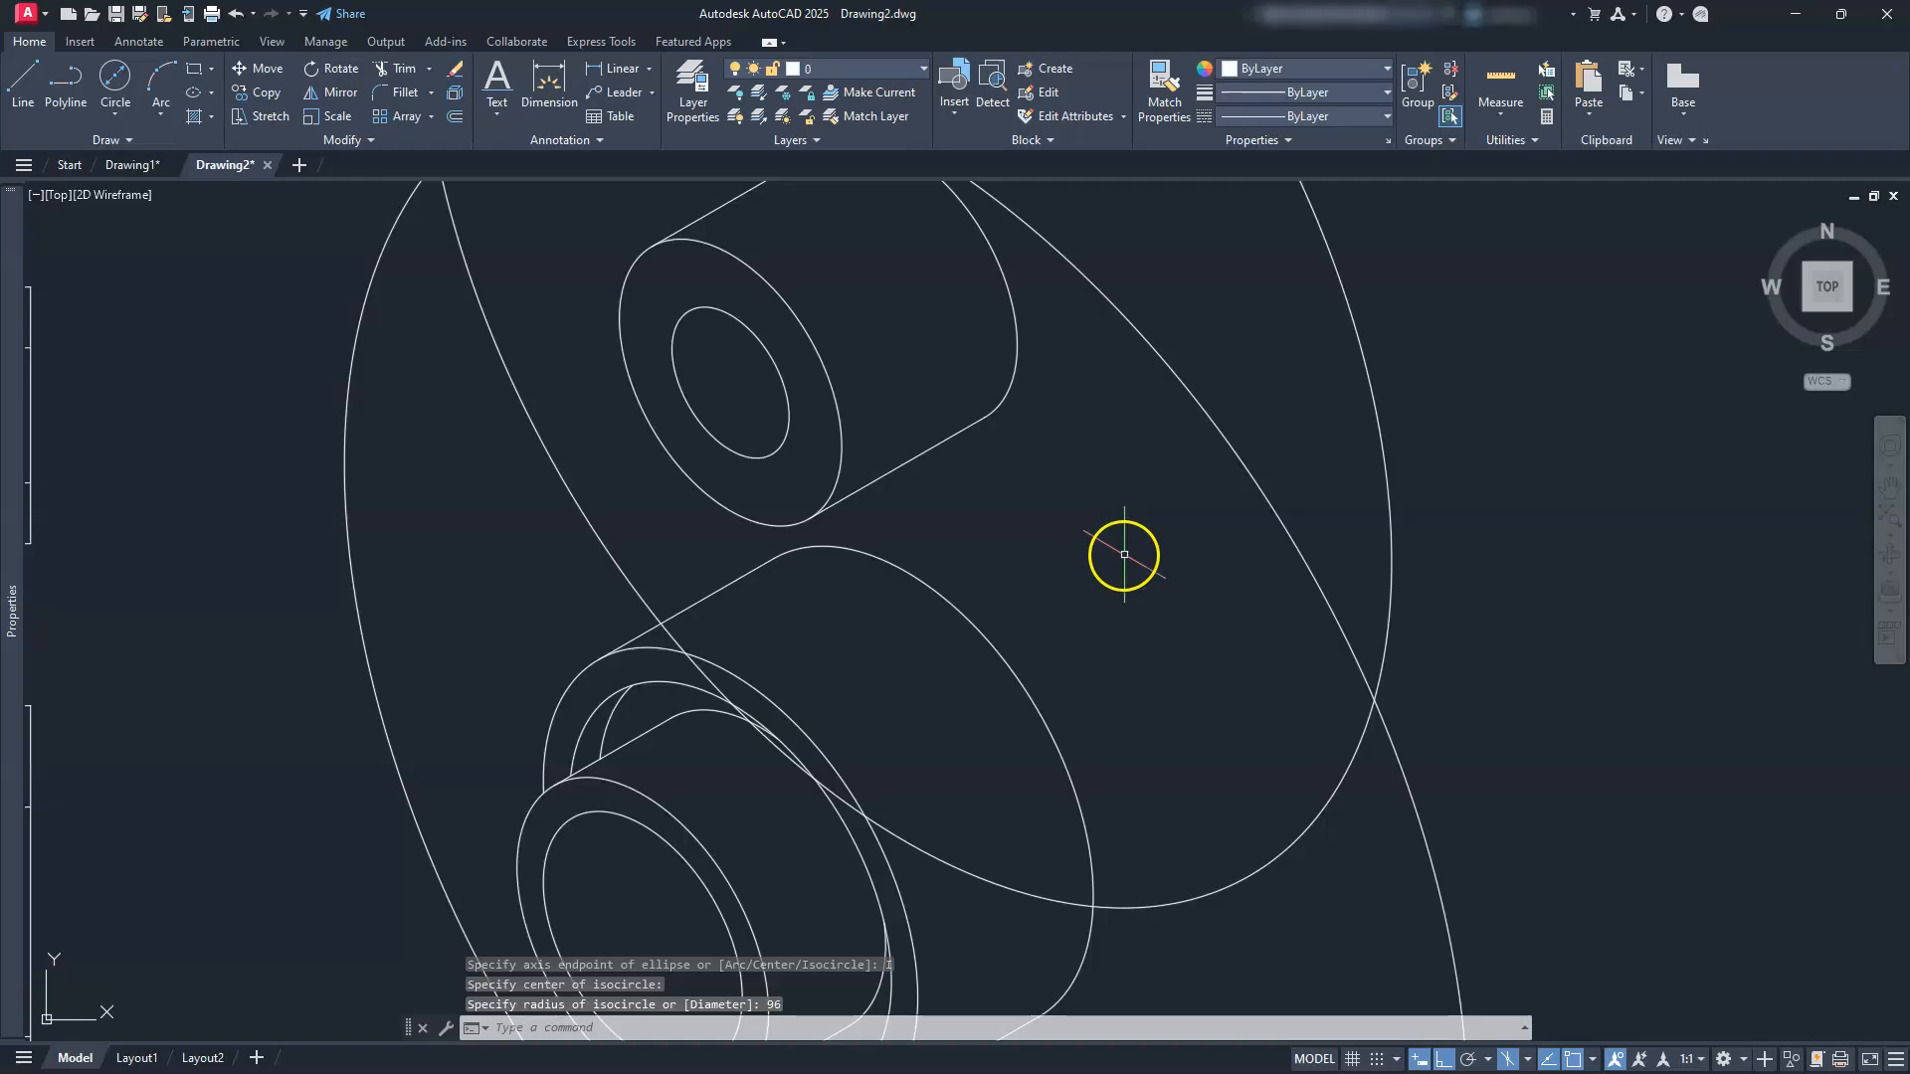
Step: Draw a radius-64 isocircle centred at the circles' intersection
scroll(1125, 554, down, 2)
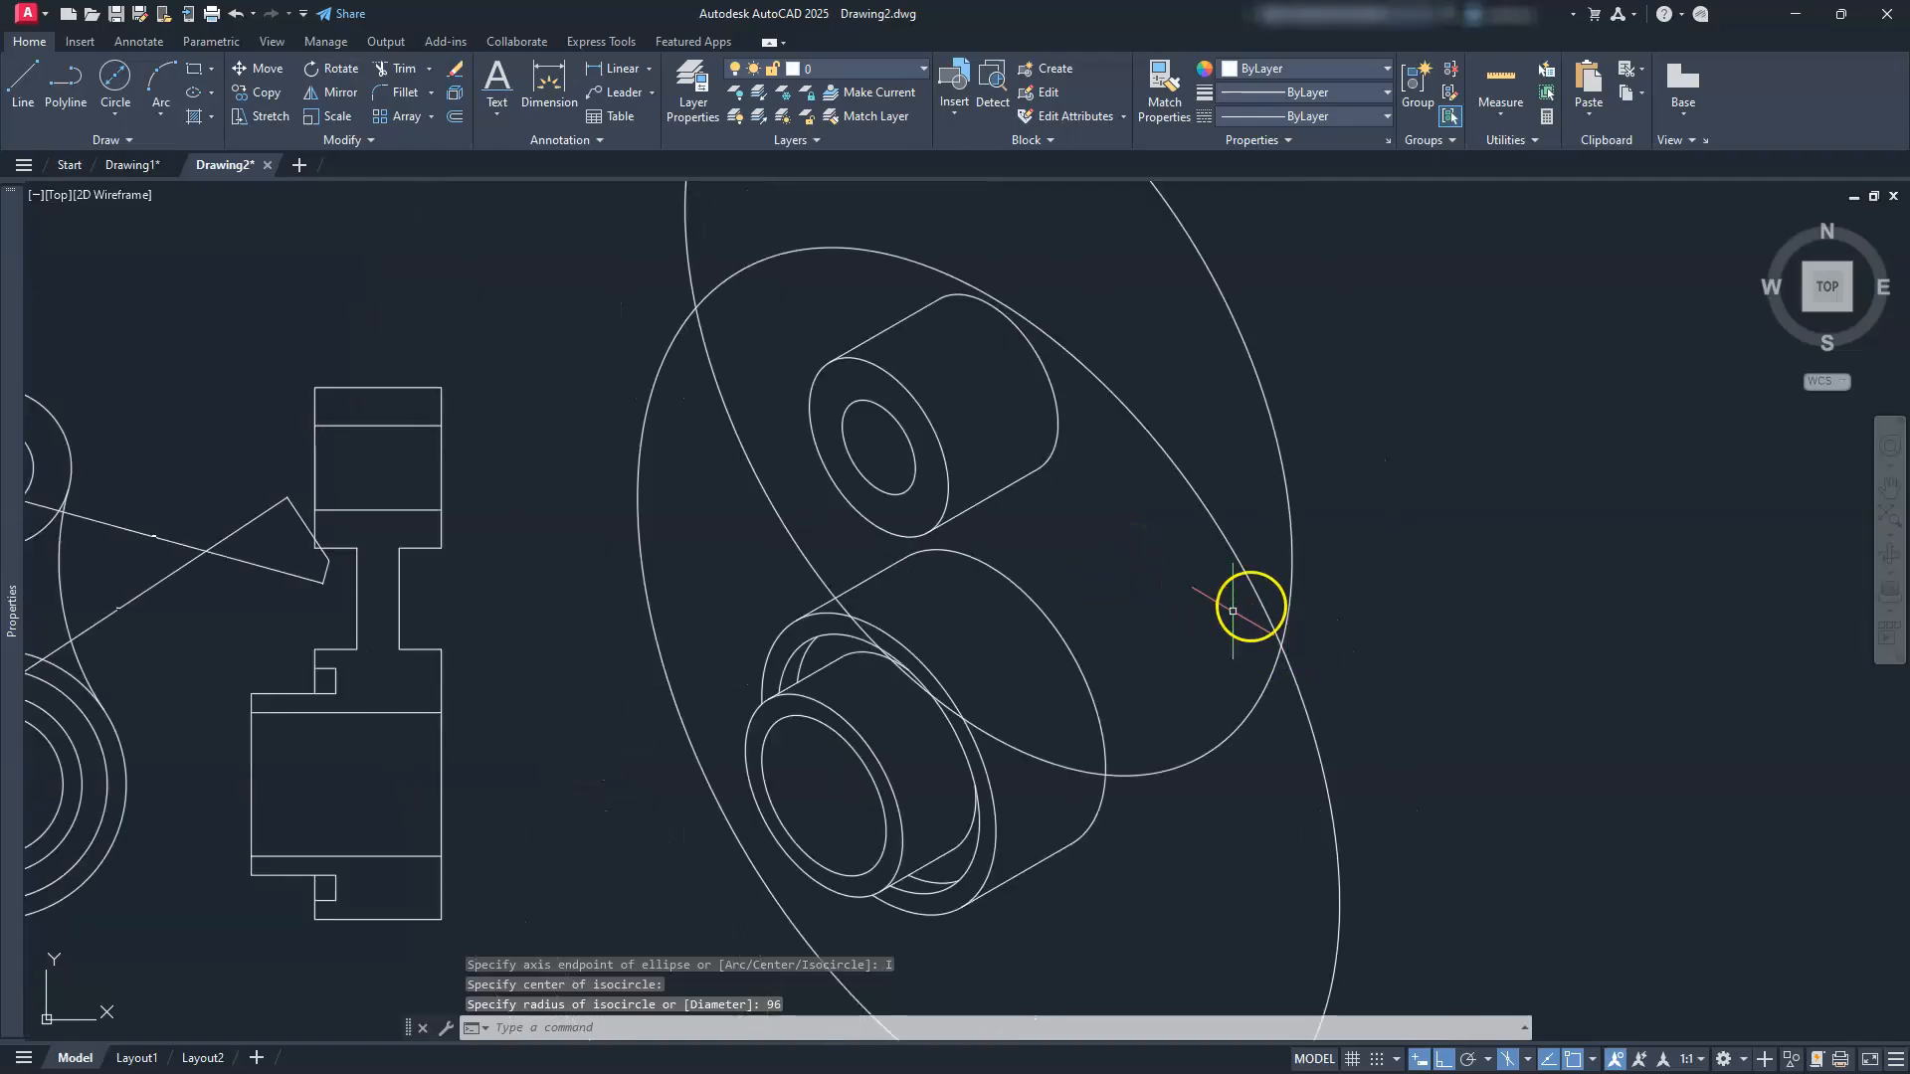
middle_drag(1207, 554, 1203, 576)
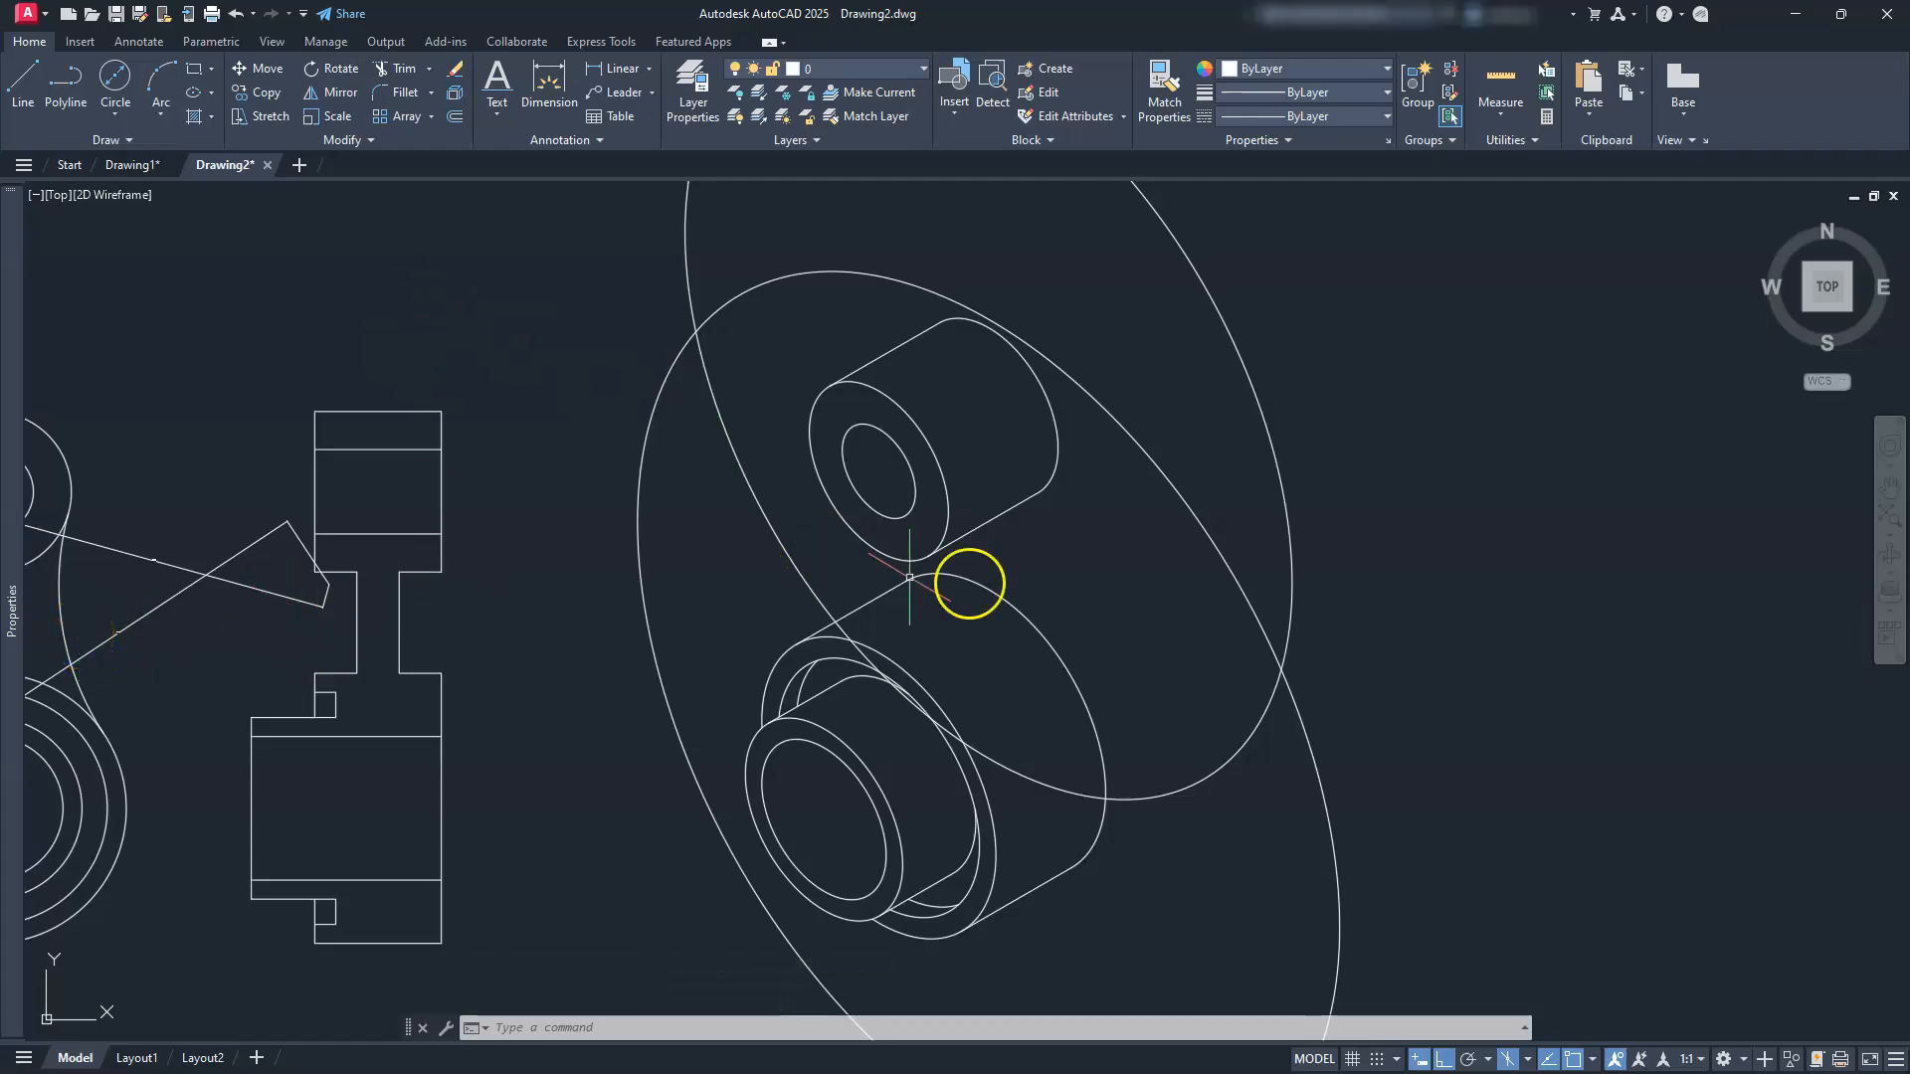
key(Escape)
text(EL)
key(Return)
text(I)
key(Return)
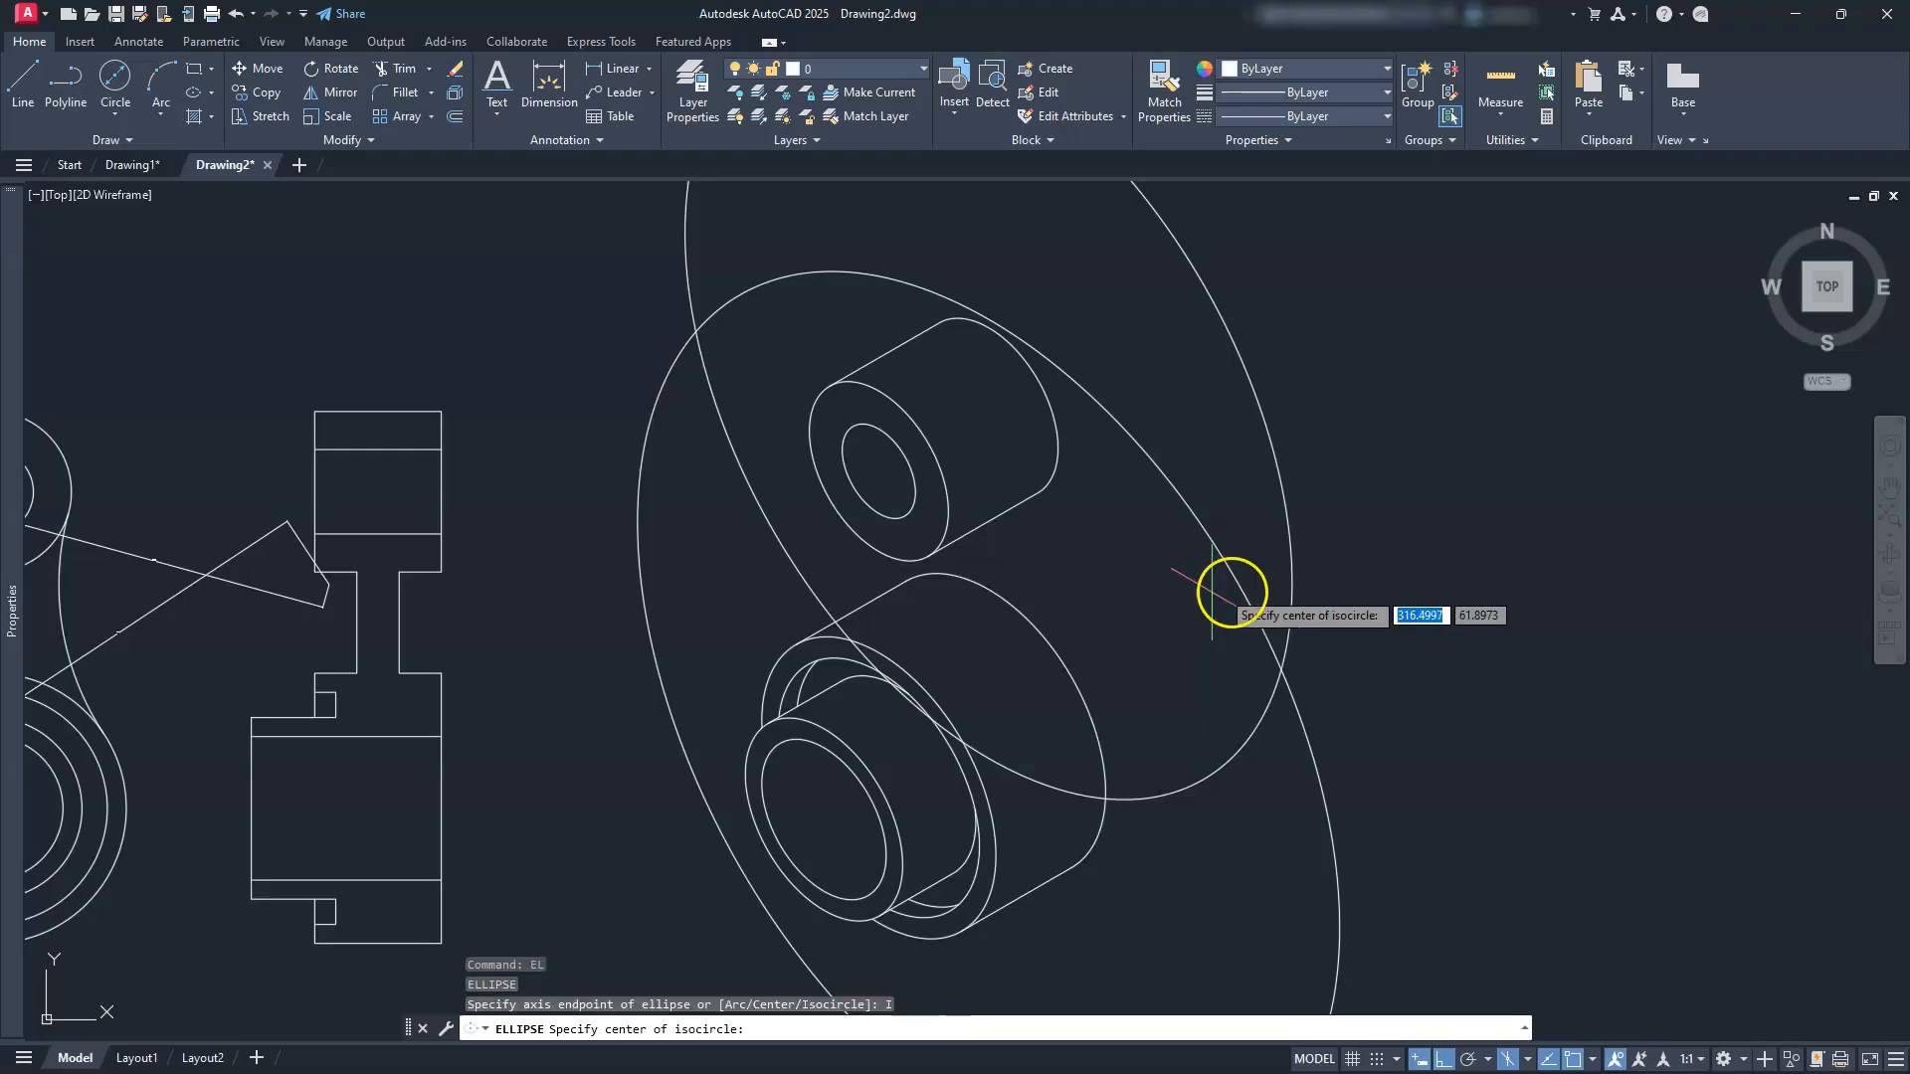
click(1281, 666)
text(64)
key(Return)
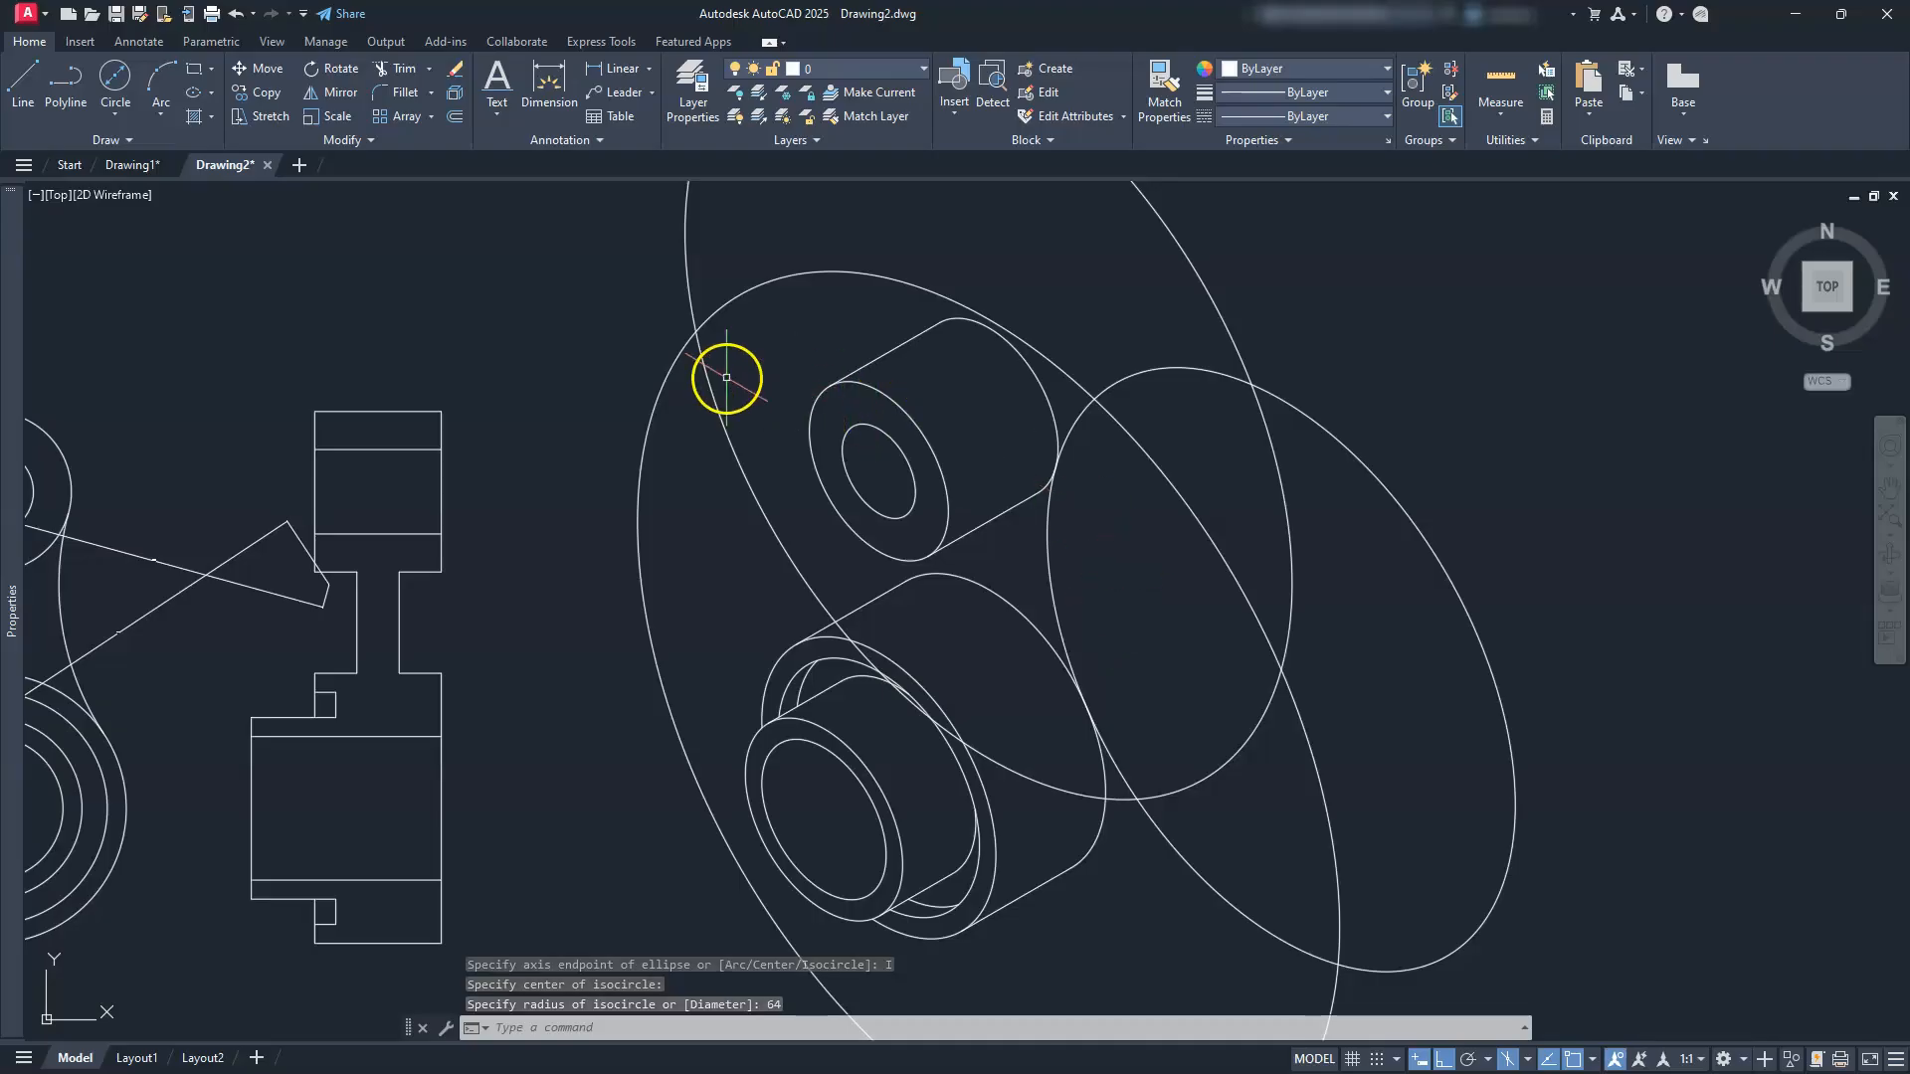
Step: Draw a second radius-64 isocircle centred at the upper-left point
key(Return)
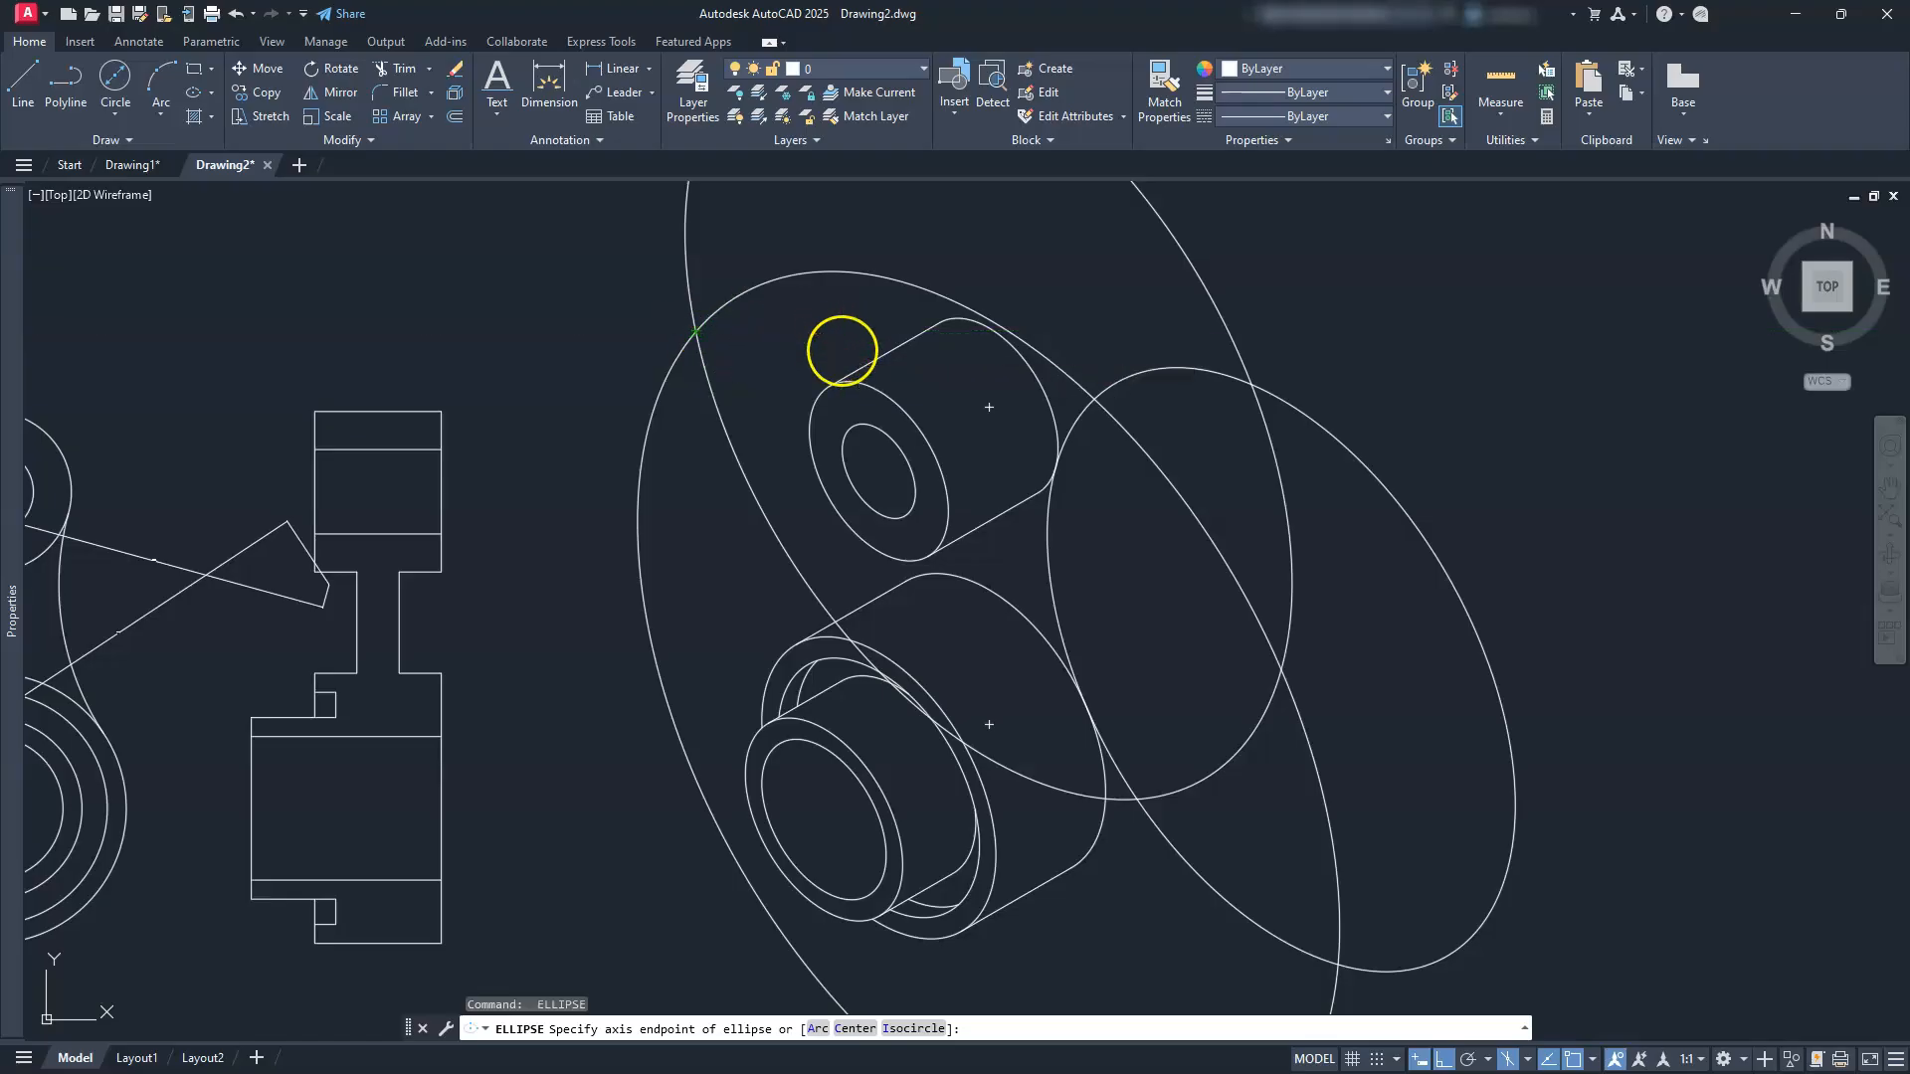
text(I)
key(Return)
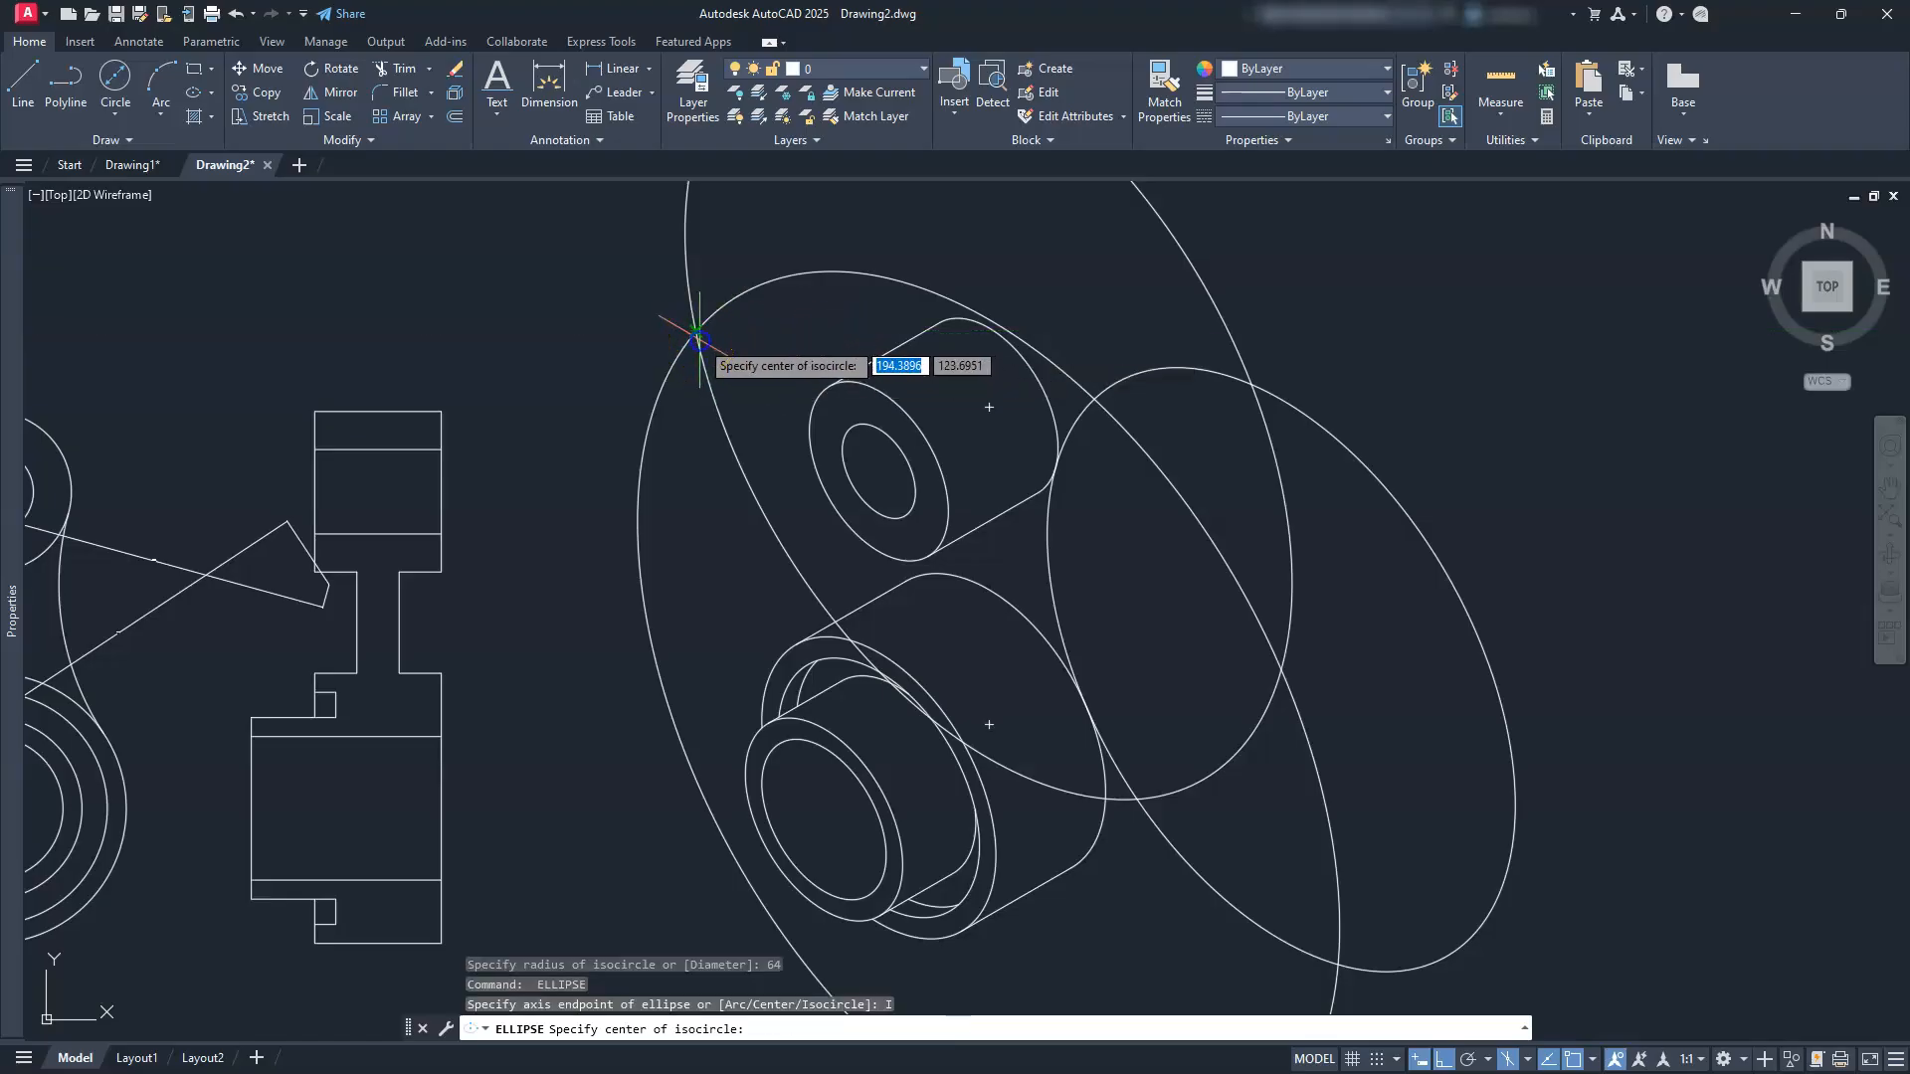
click(698, 339)
text(64)
key(Return)
key(Escape)
key(Escape)
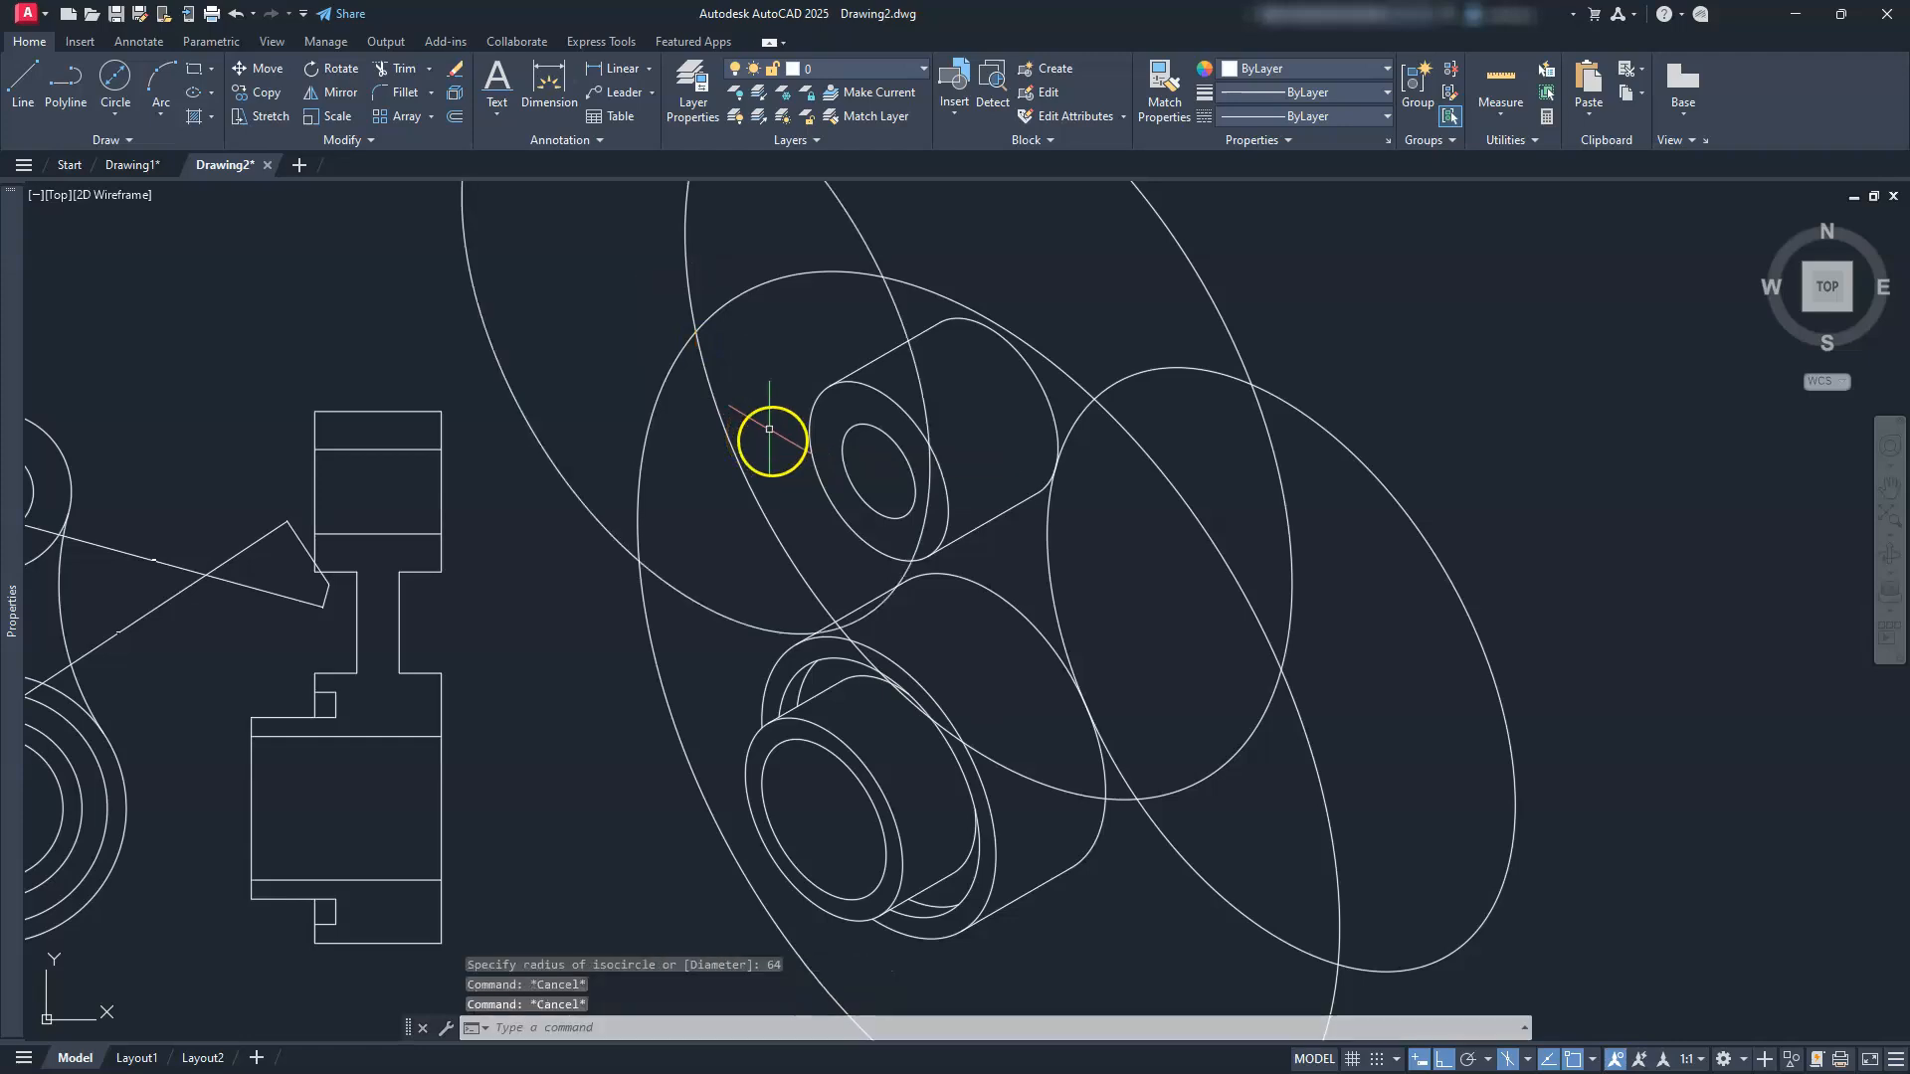
scroll(769, 429, up, 3)
scroll(802, 439, up, 1)
Step: Erase the two radius-64 isocircles
key(Escape)
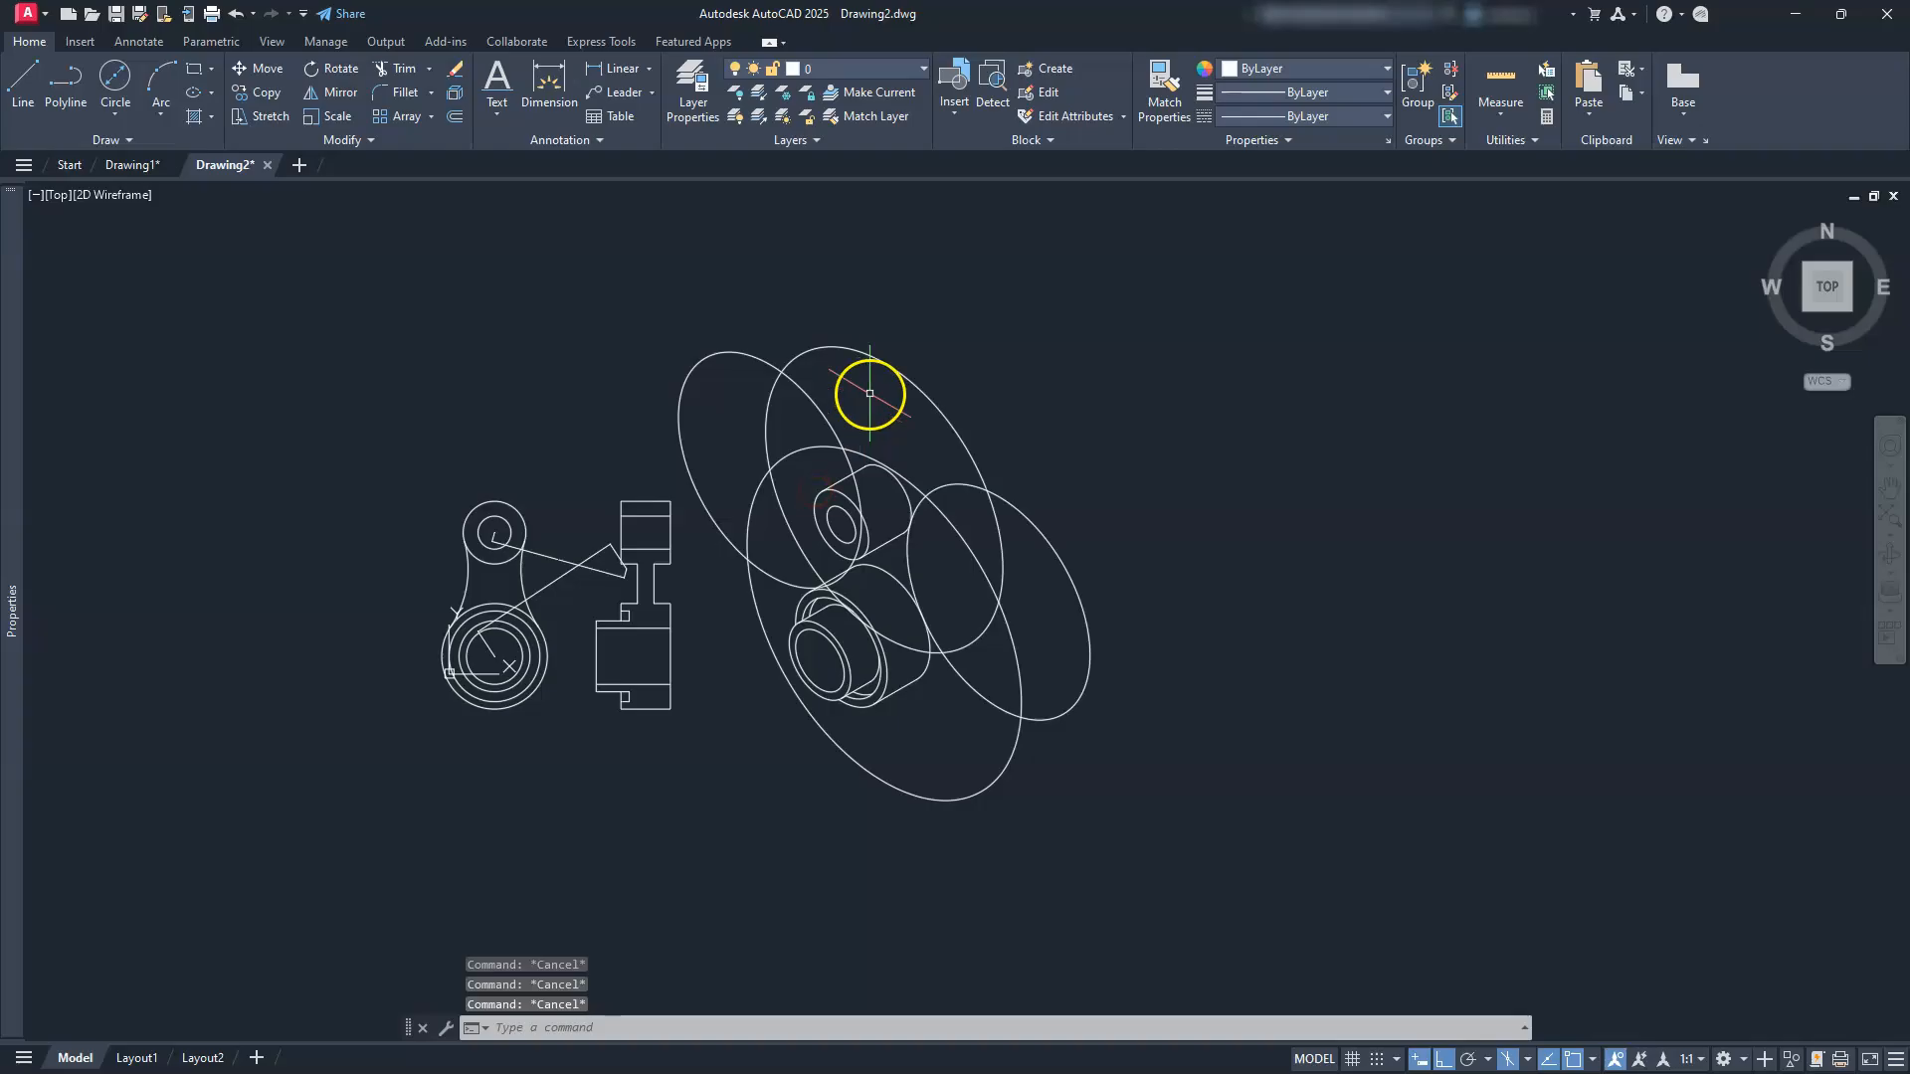
click(900, 376)
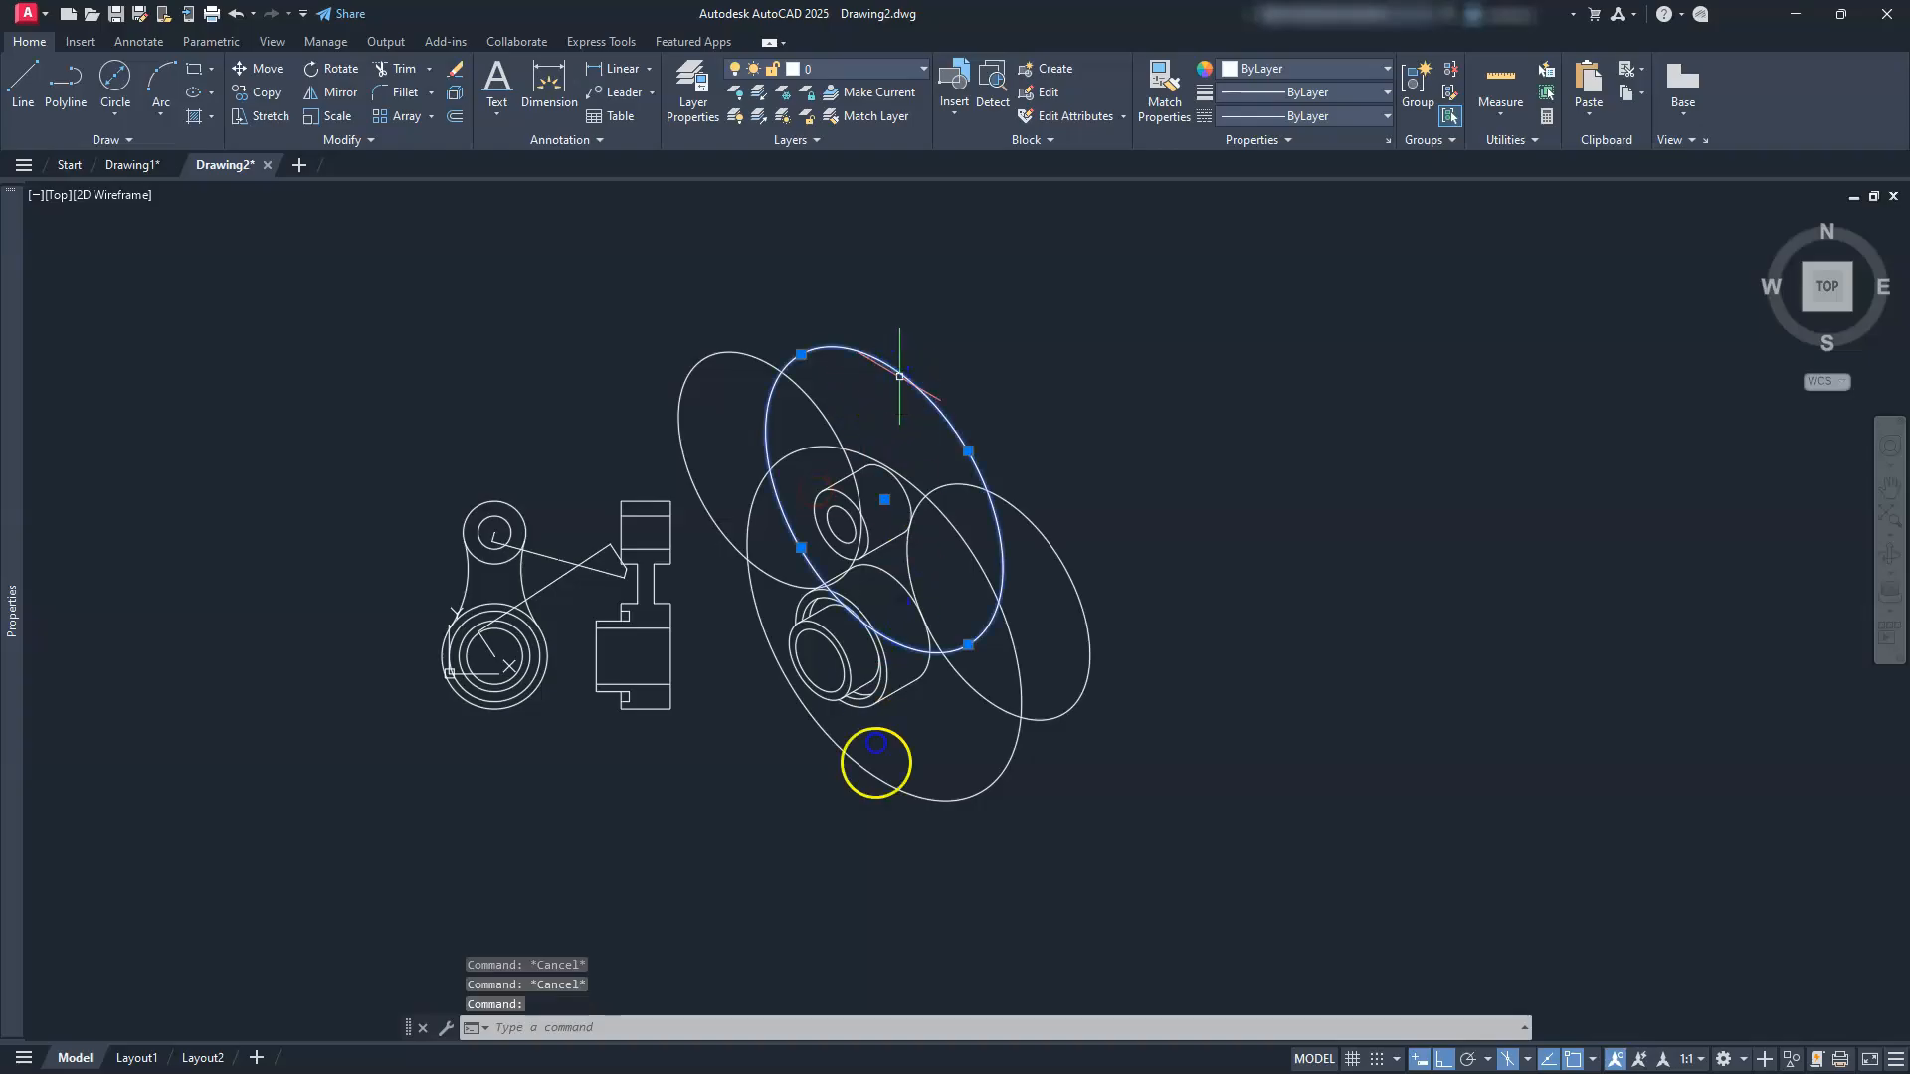
click(882, 776)
key(Delete)
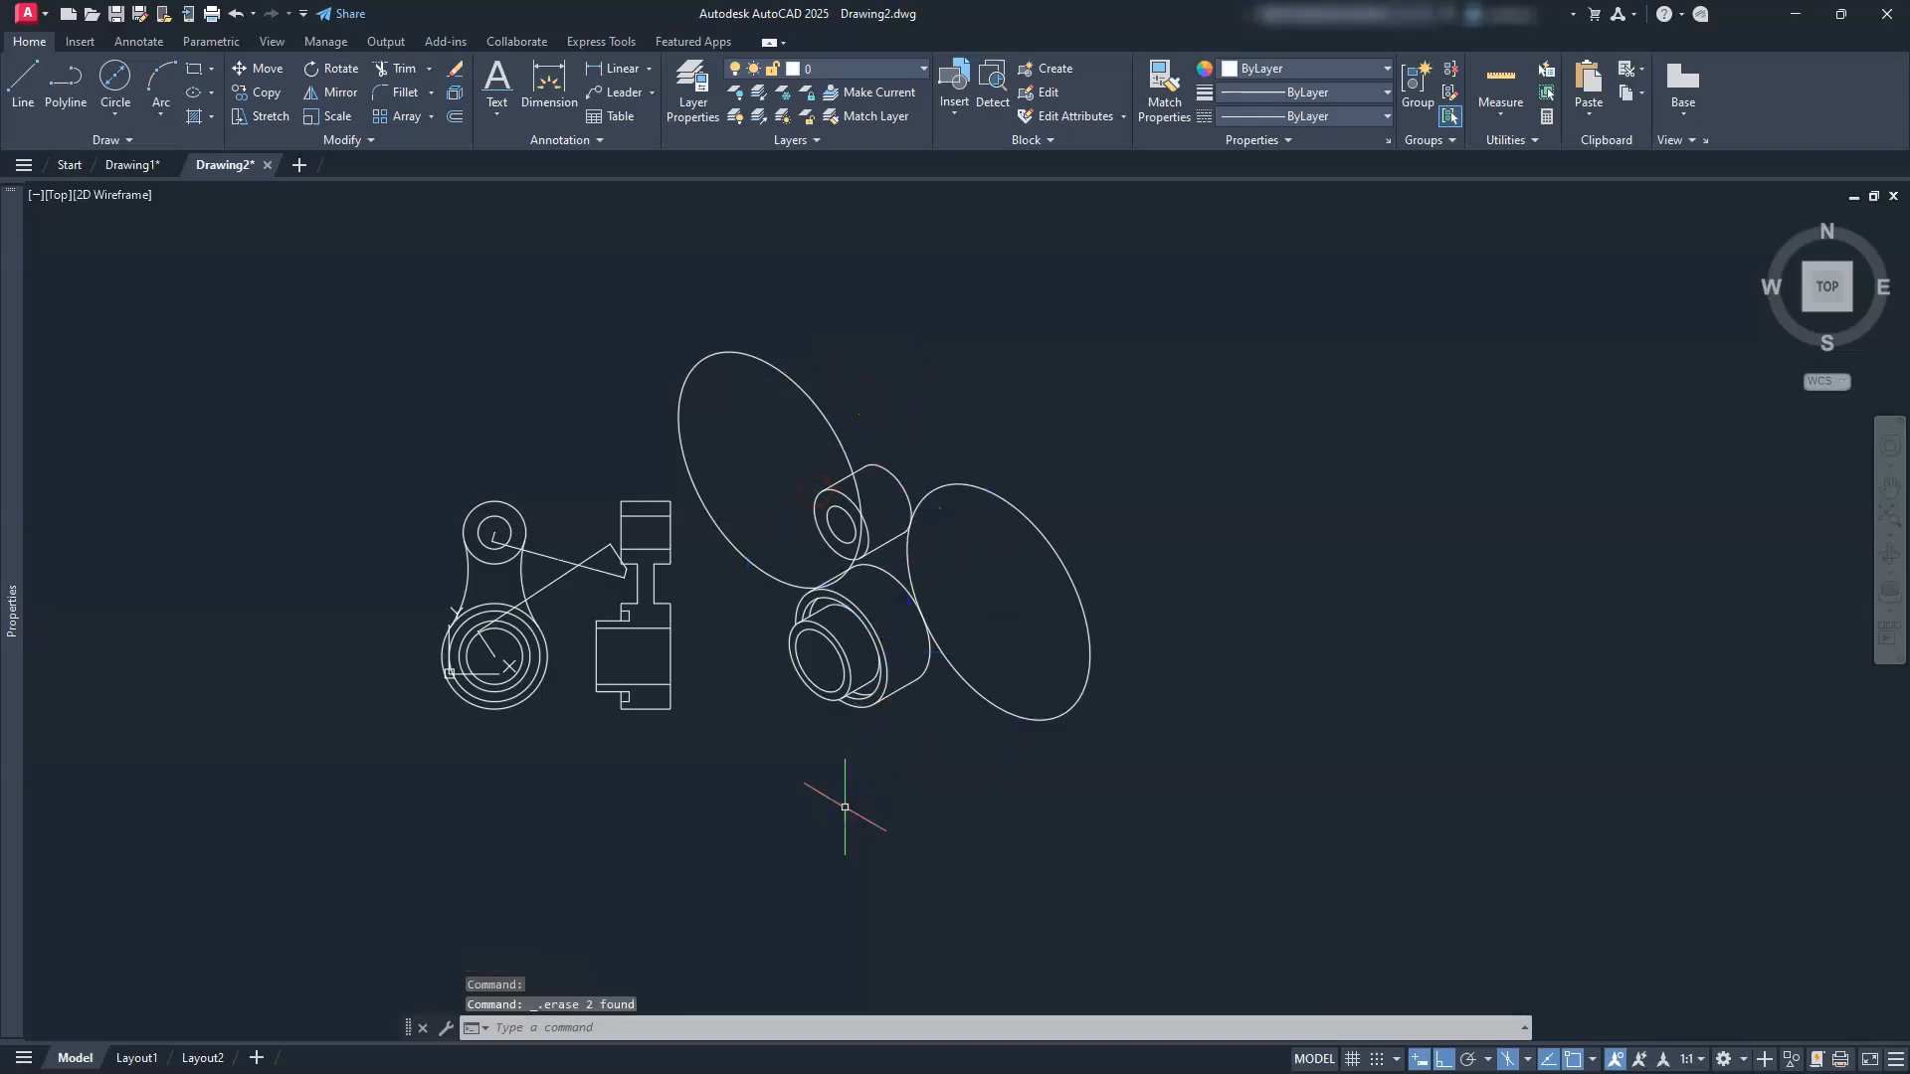
scroll(817, 614, up, 5)
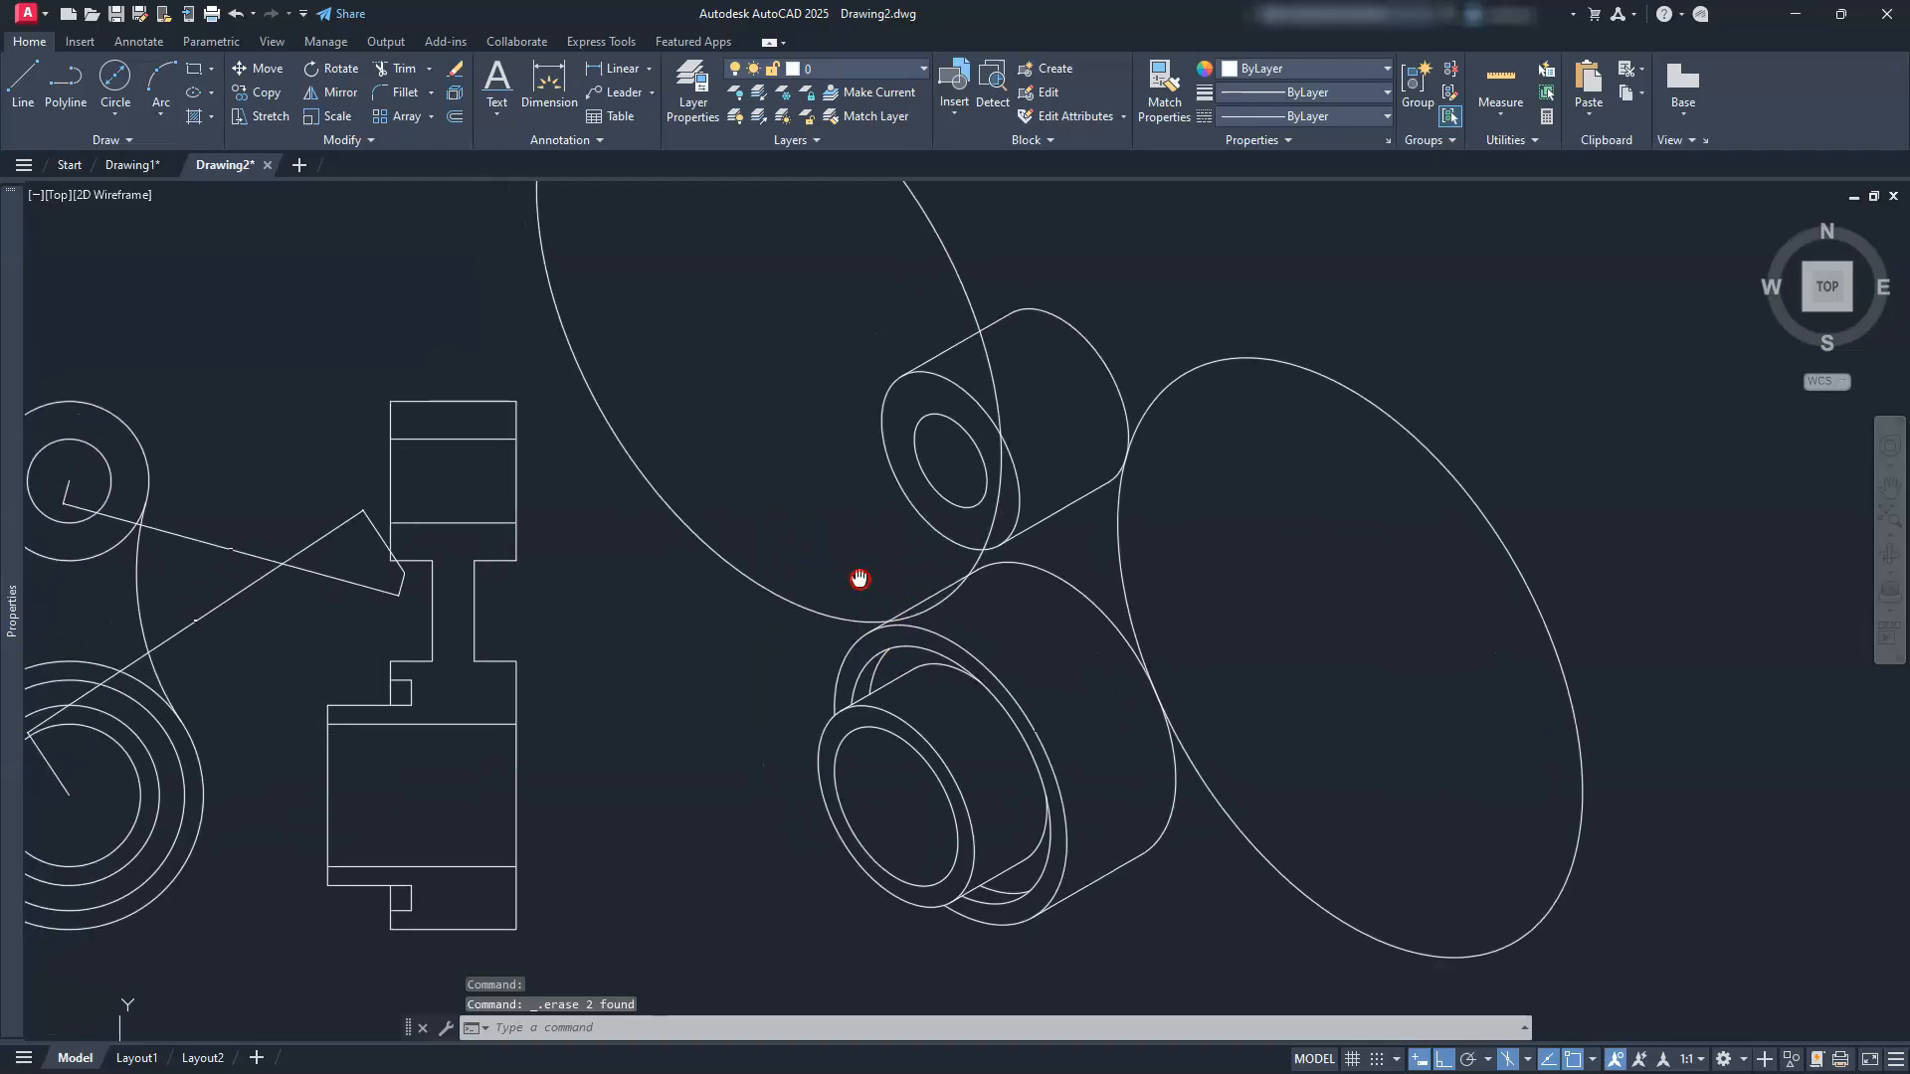
key(Escape)
key(Escape)
key(Escape)
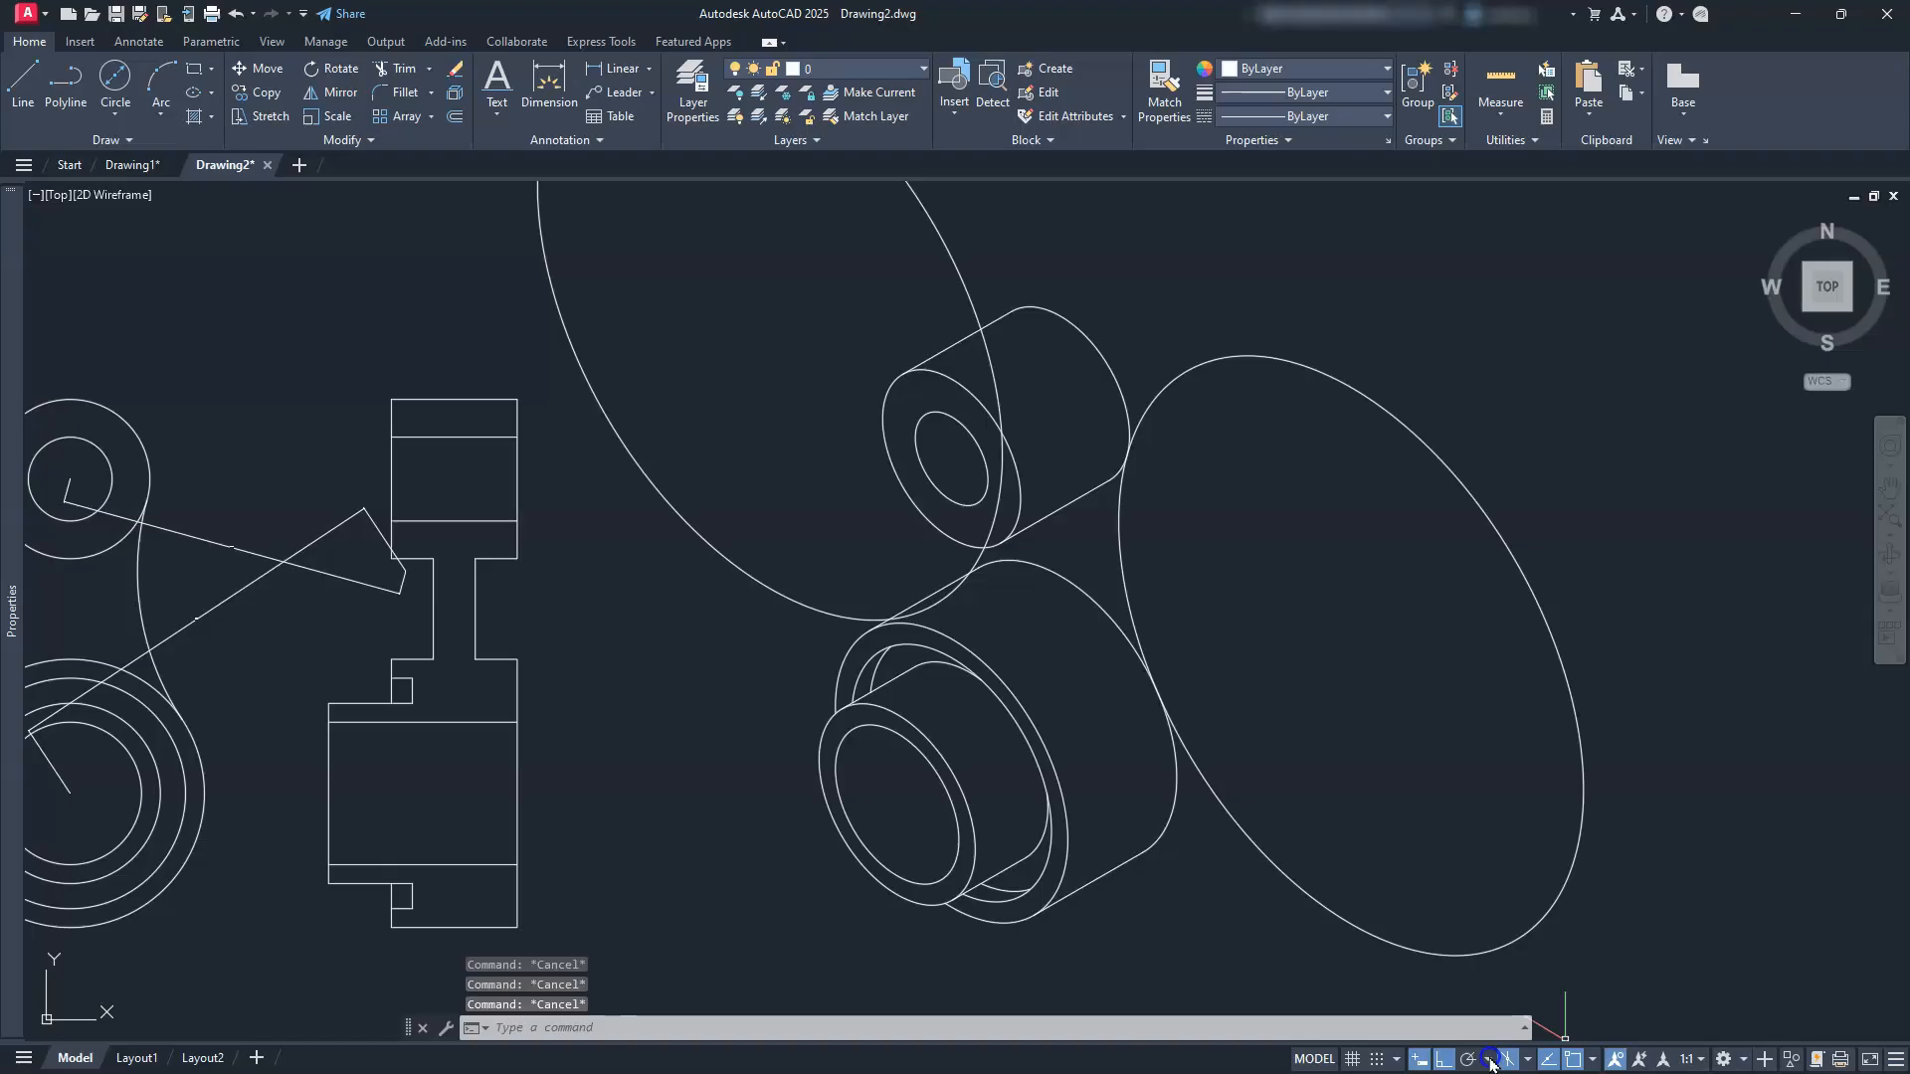
Step: Turn on isometric drafting and select the 83 and 96 ellipses for moving
click(1488, 1060)
click(1514, 1062)
click(1293, 858)
click(1255, 913)
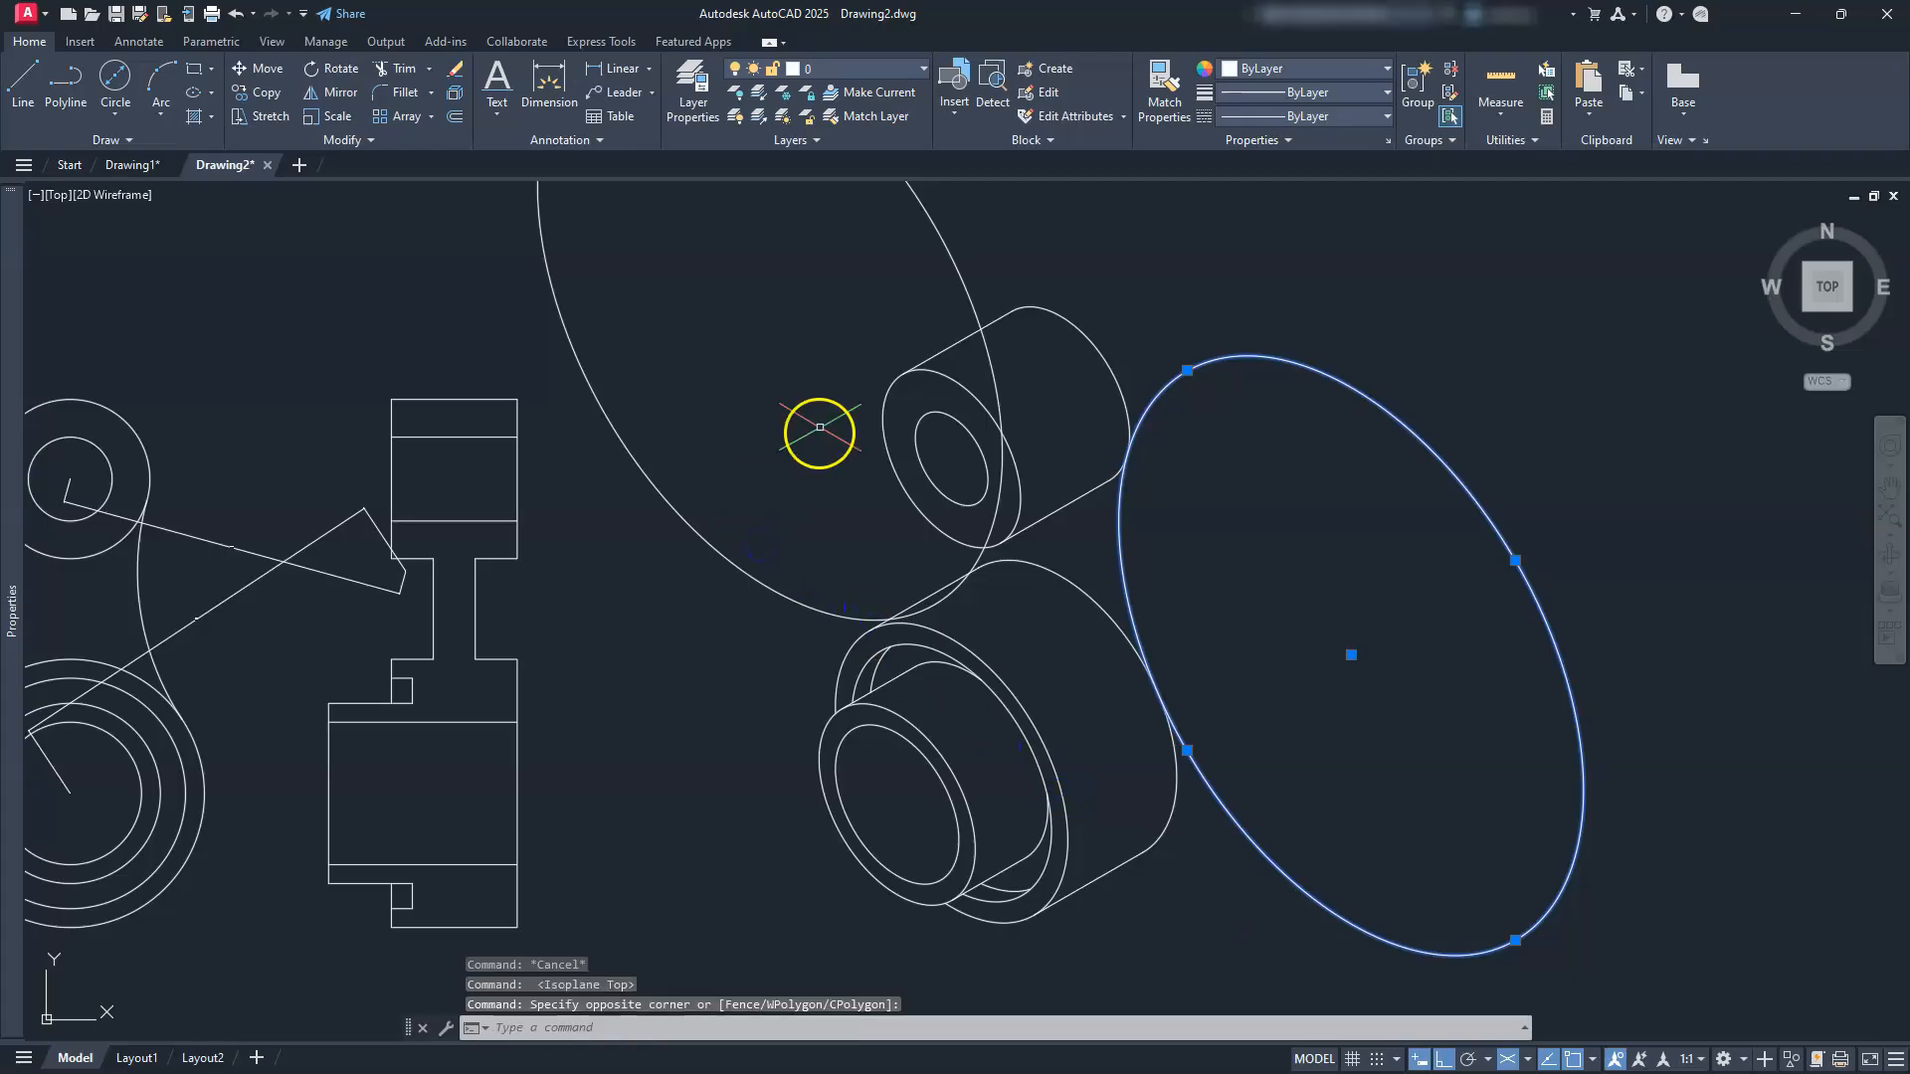
click(753, 522)
click(703, 599)
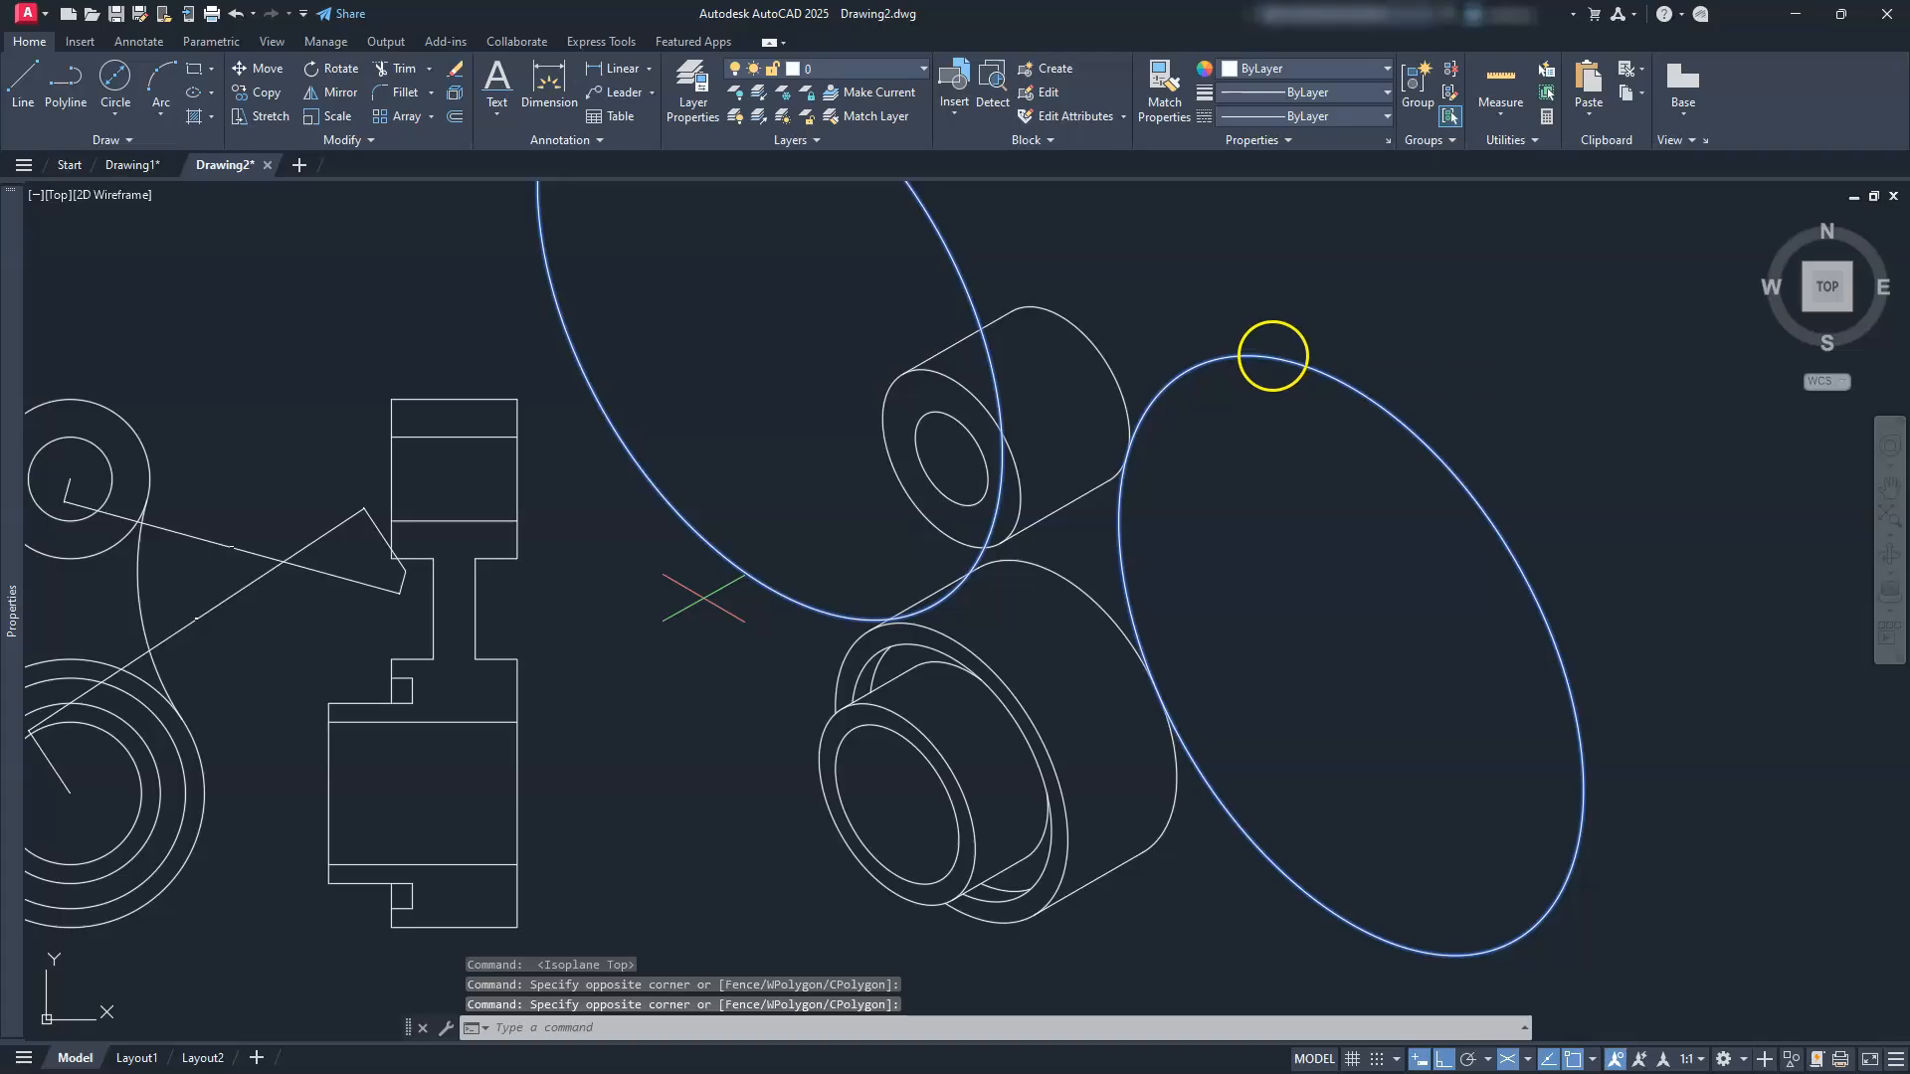
text(m)
key(Return)
Step: Move both ellipses 10 units down-left along the 210° isometric axis
click(1297, 526)
click(1239, 558)
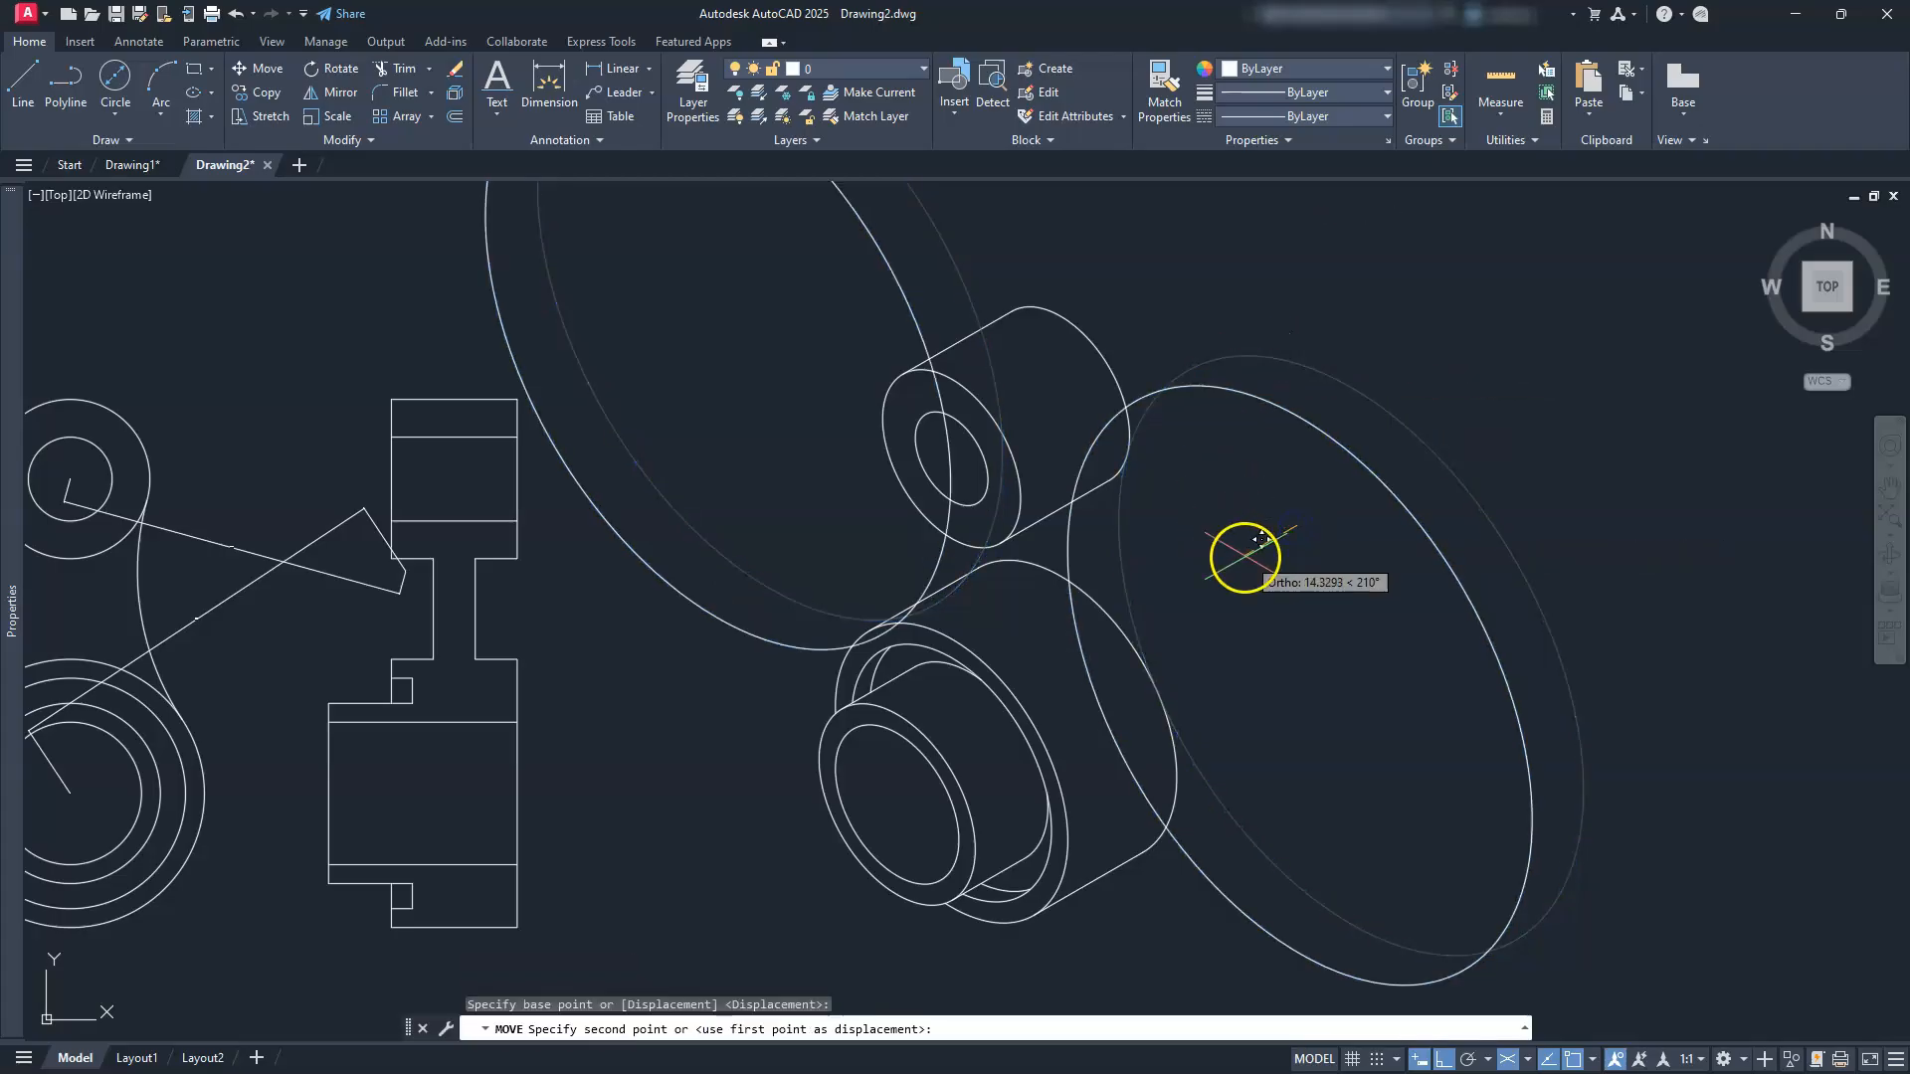
text(10)
key(Return)
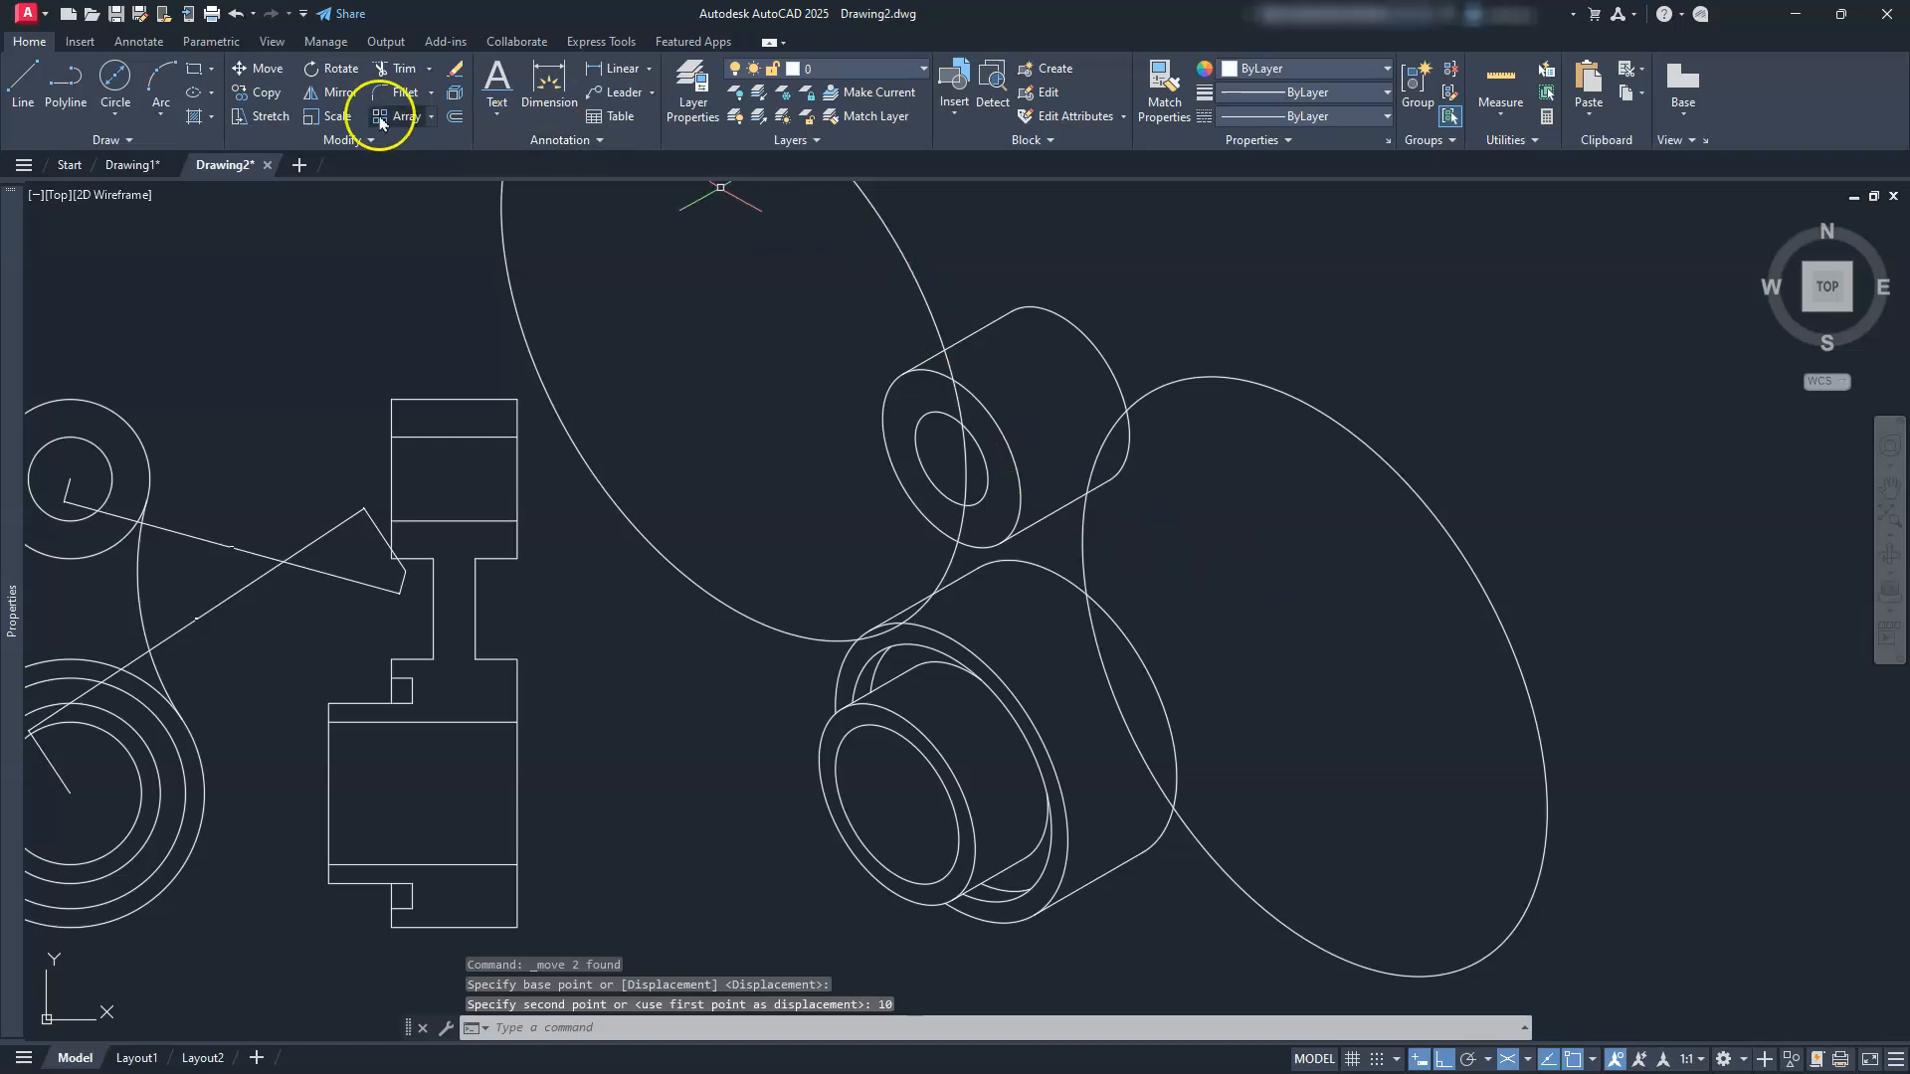
Step: Copy both ellipses a further 10 units along 210°
click(287, 95)
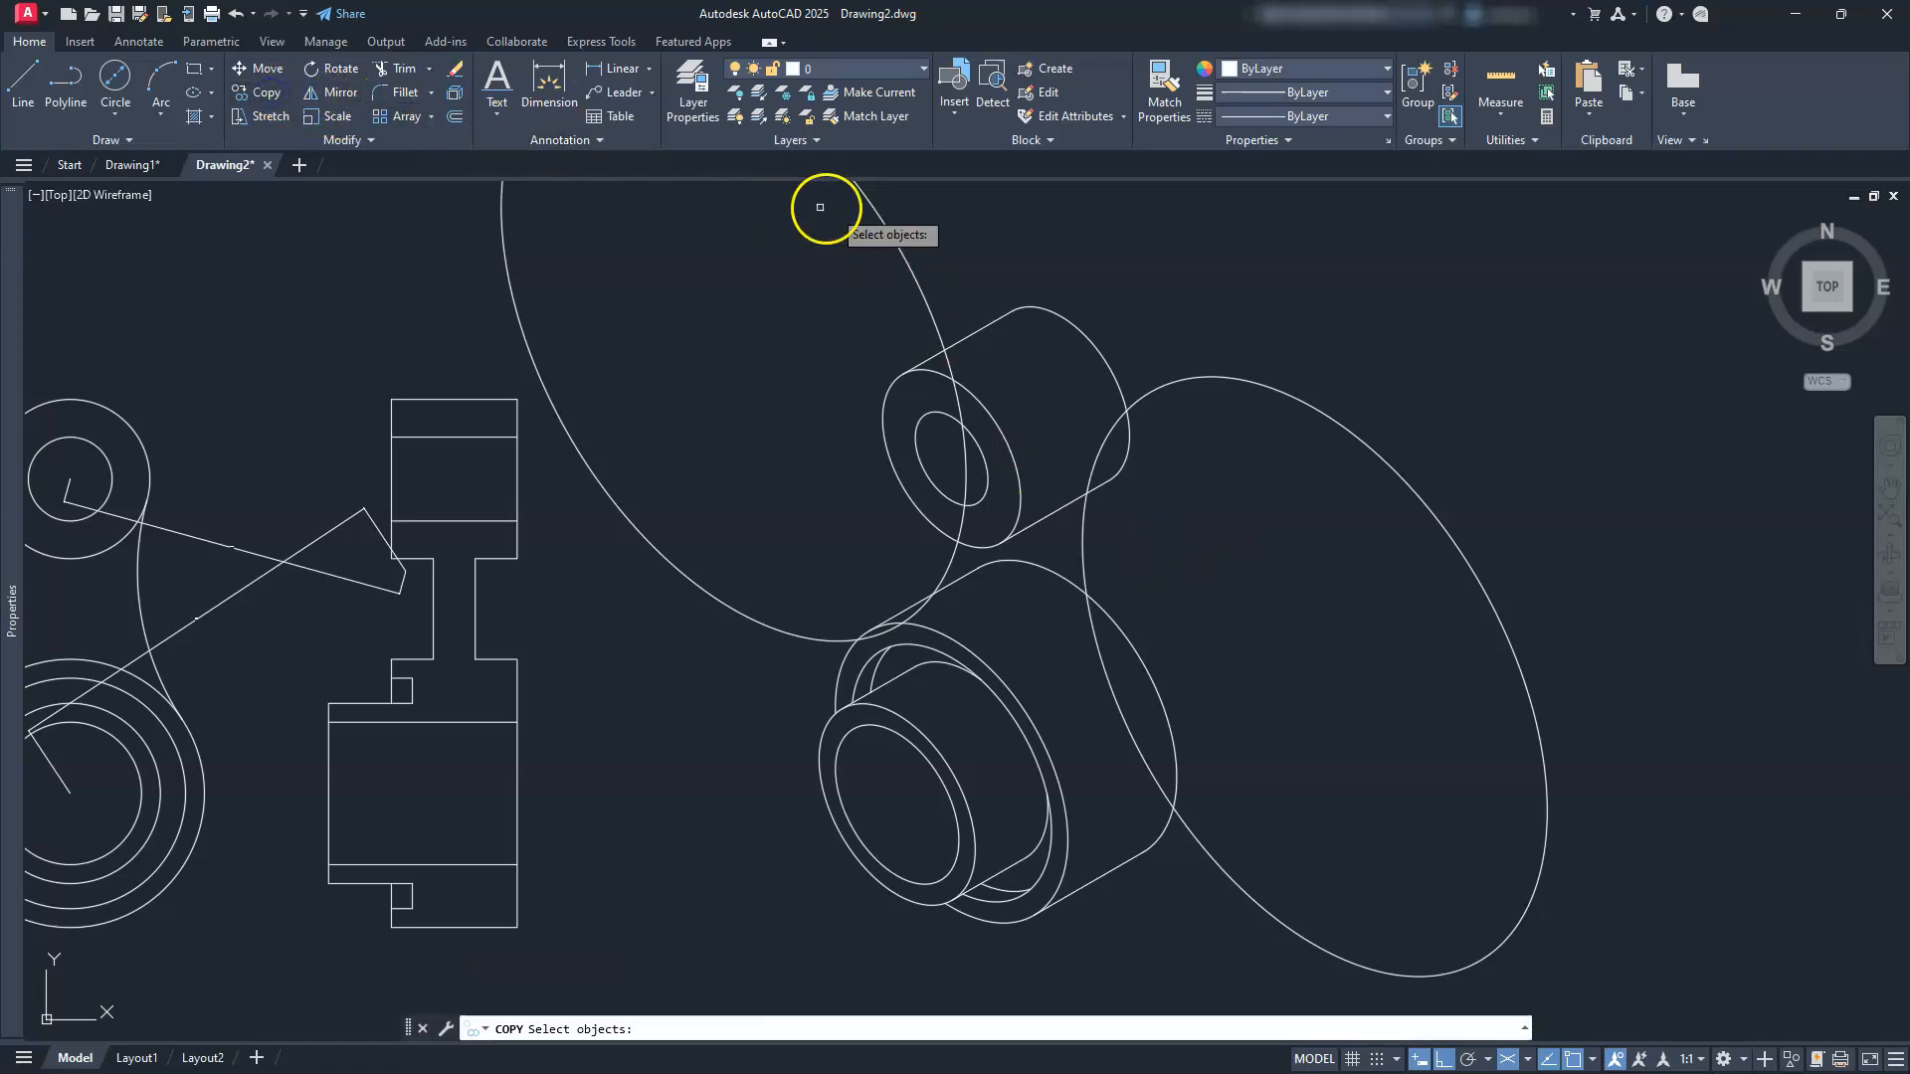
click(888, 232)
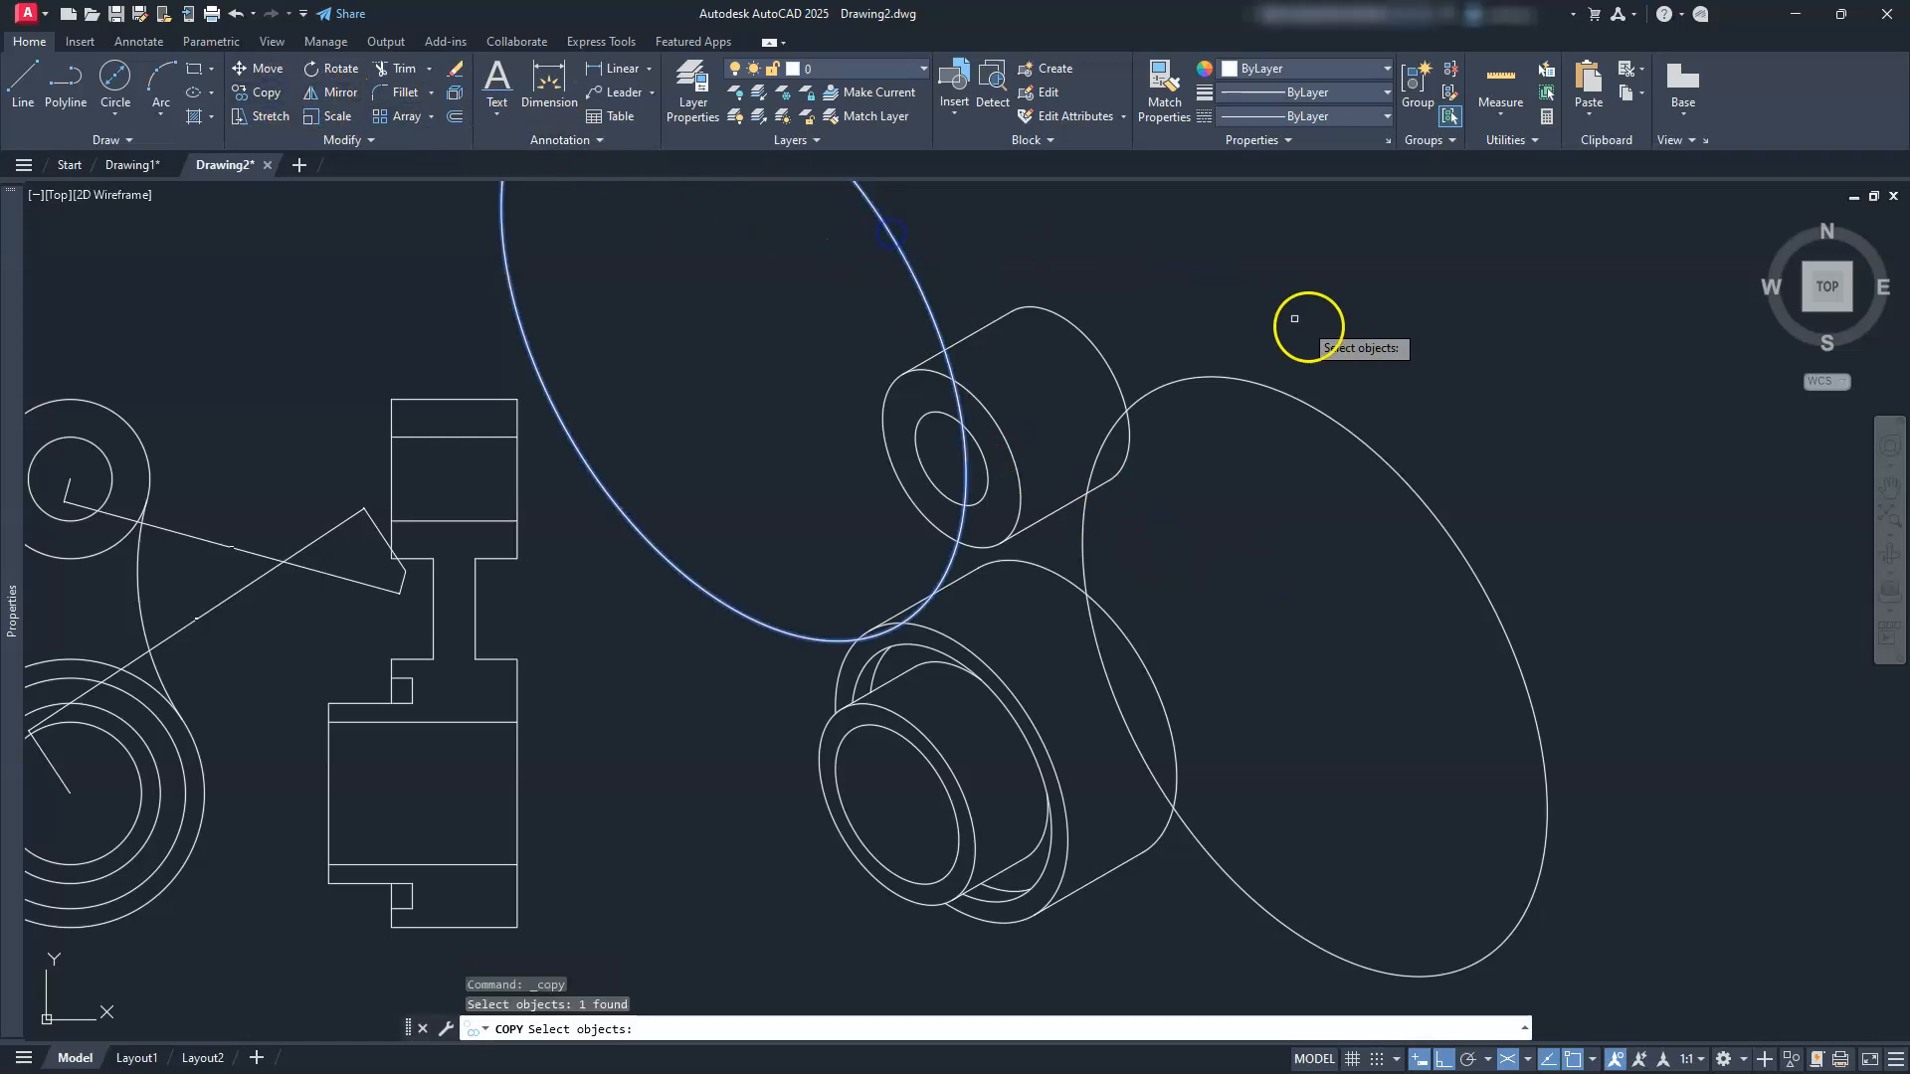
click(1311, 404)
right_click(1356, 341)
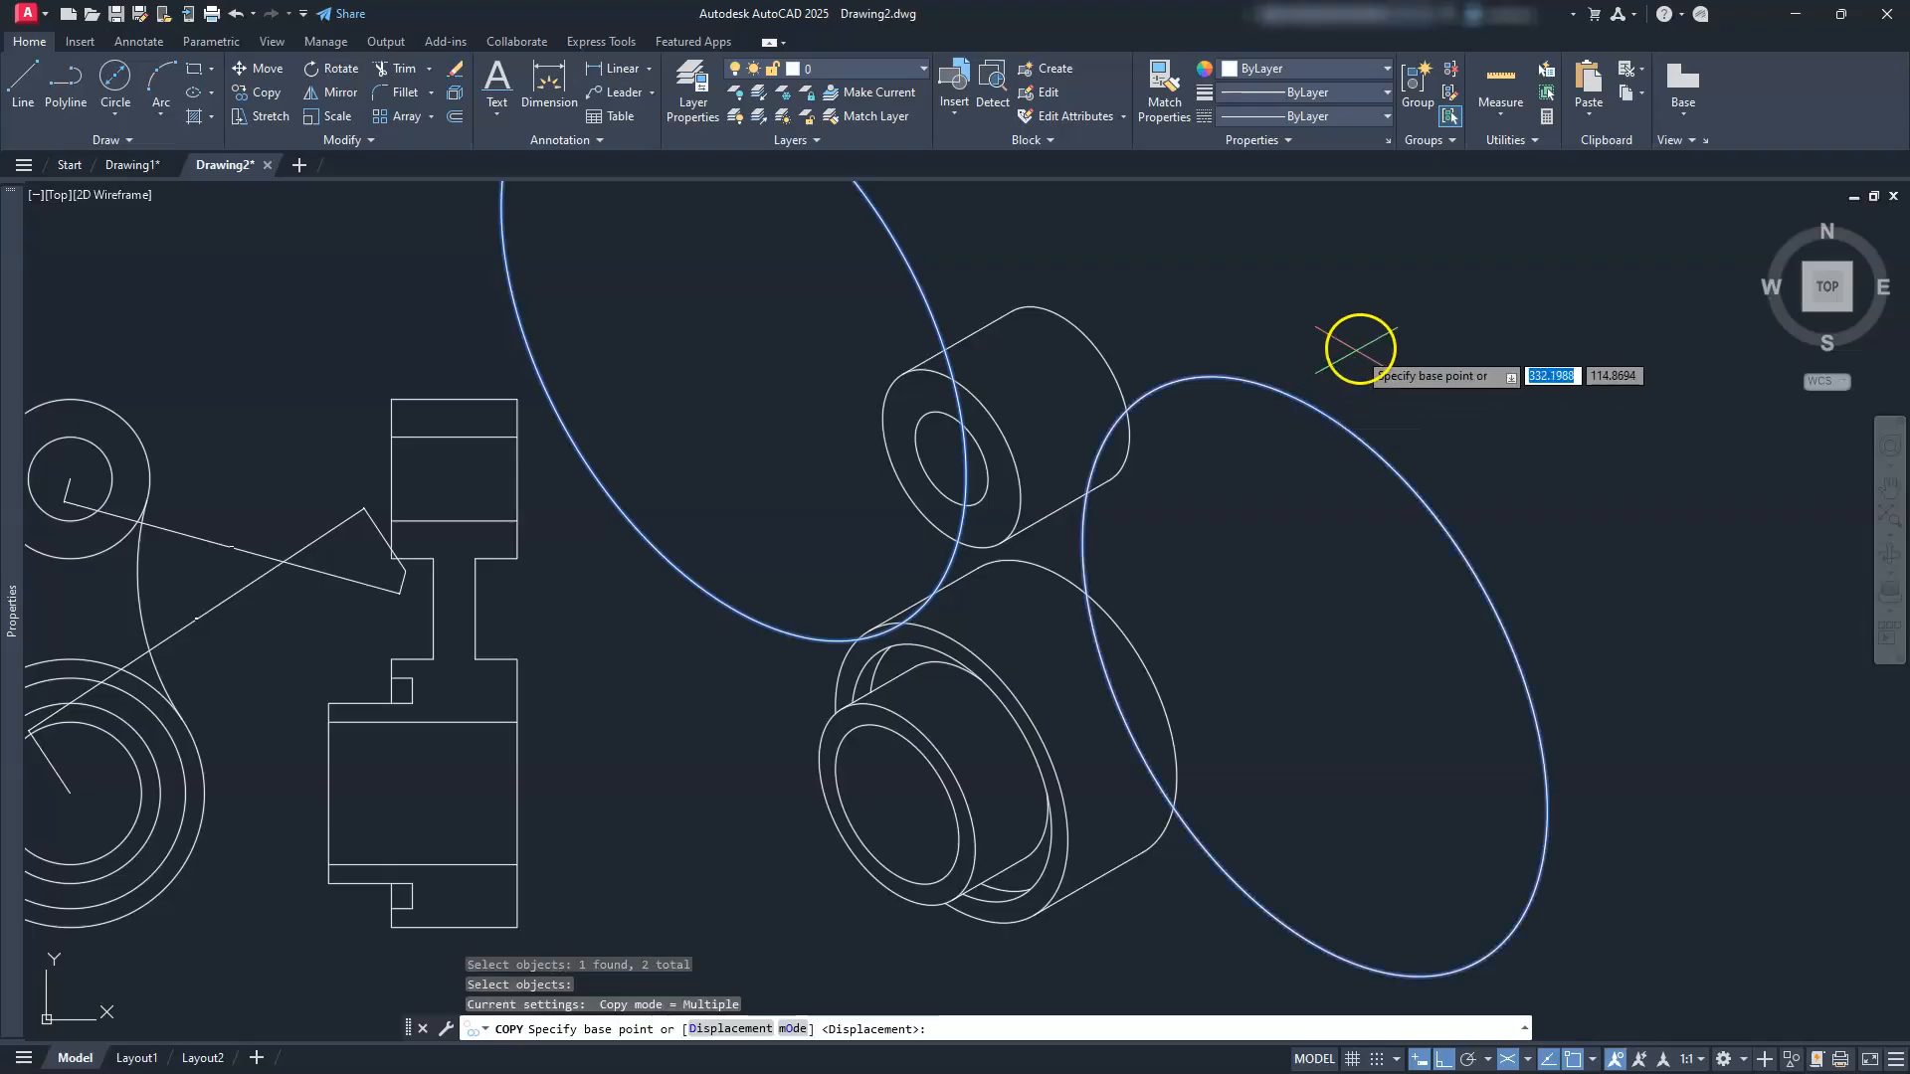
click(1406, 319)
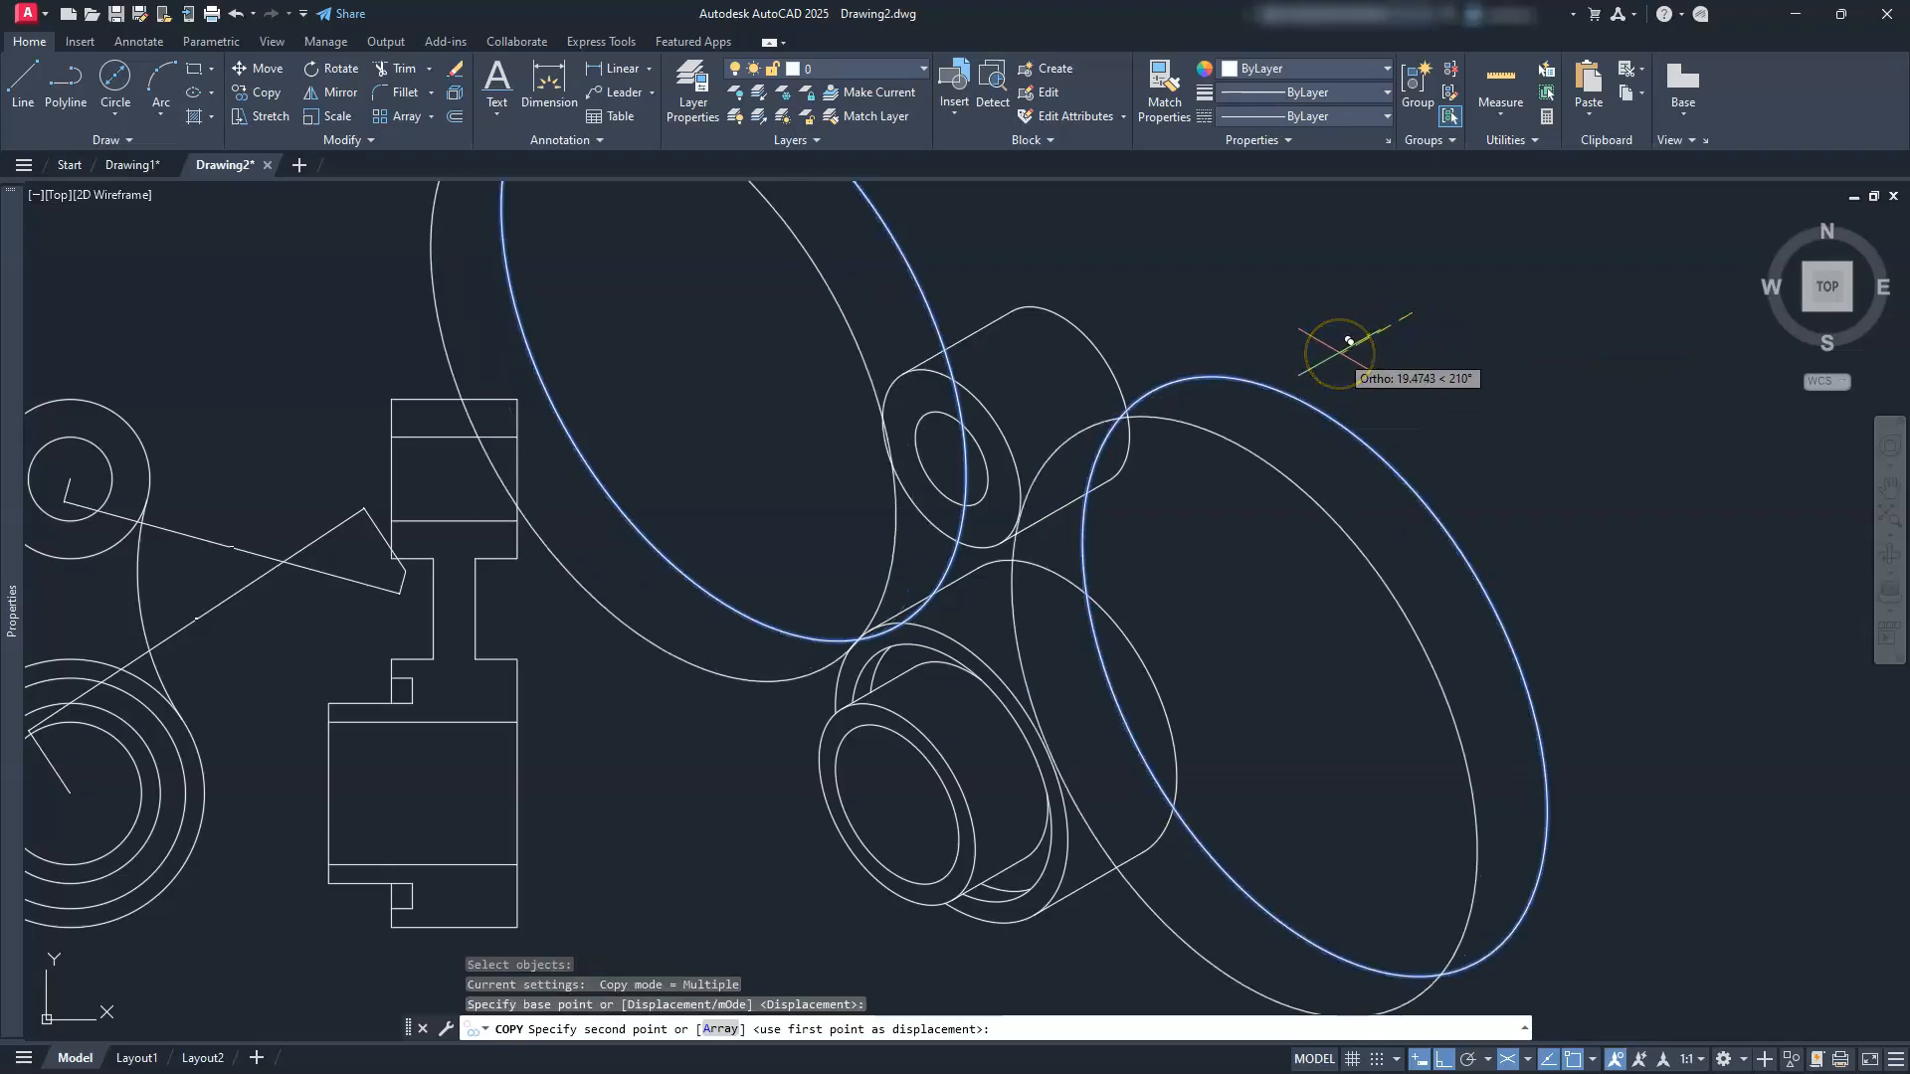
text(10)
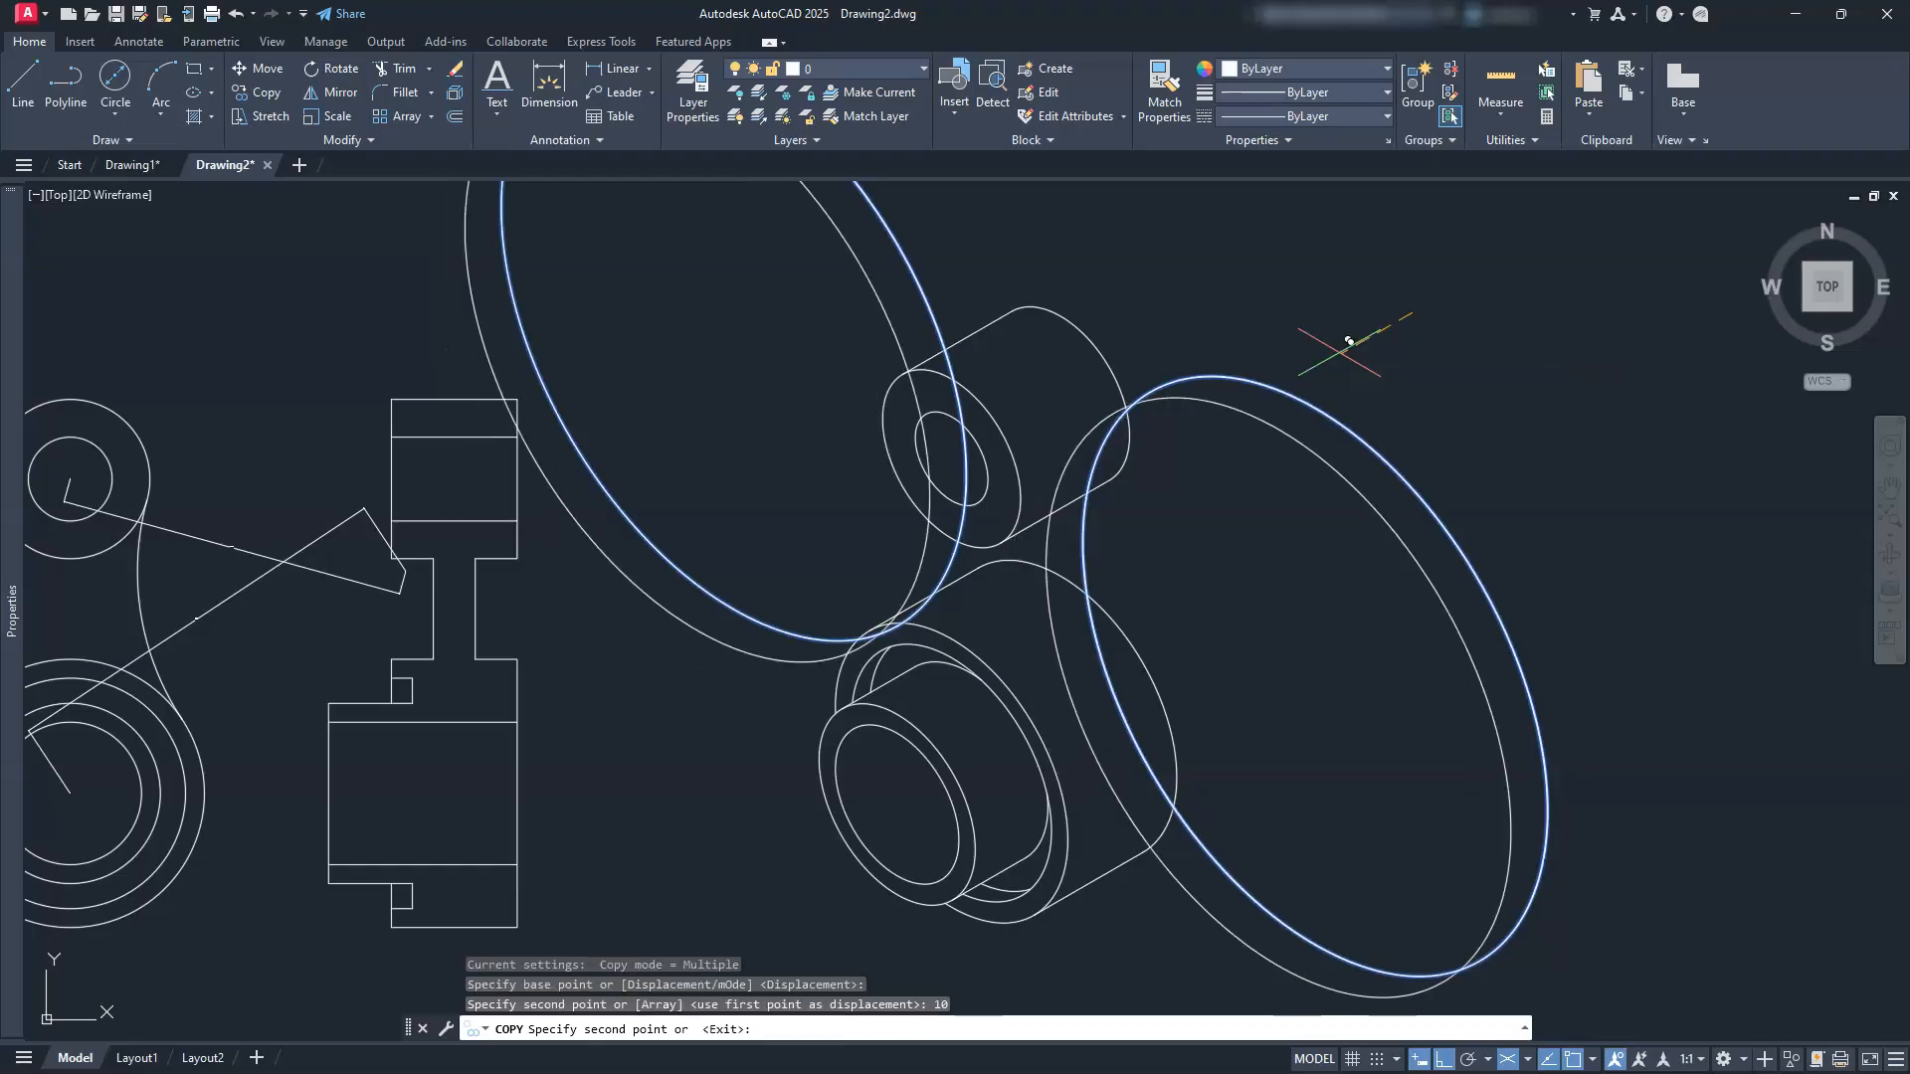
key(Escape)
key(Escape)
key(Escape)
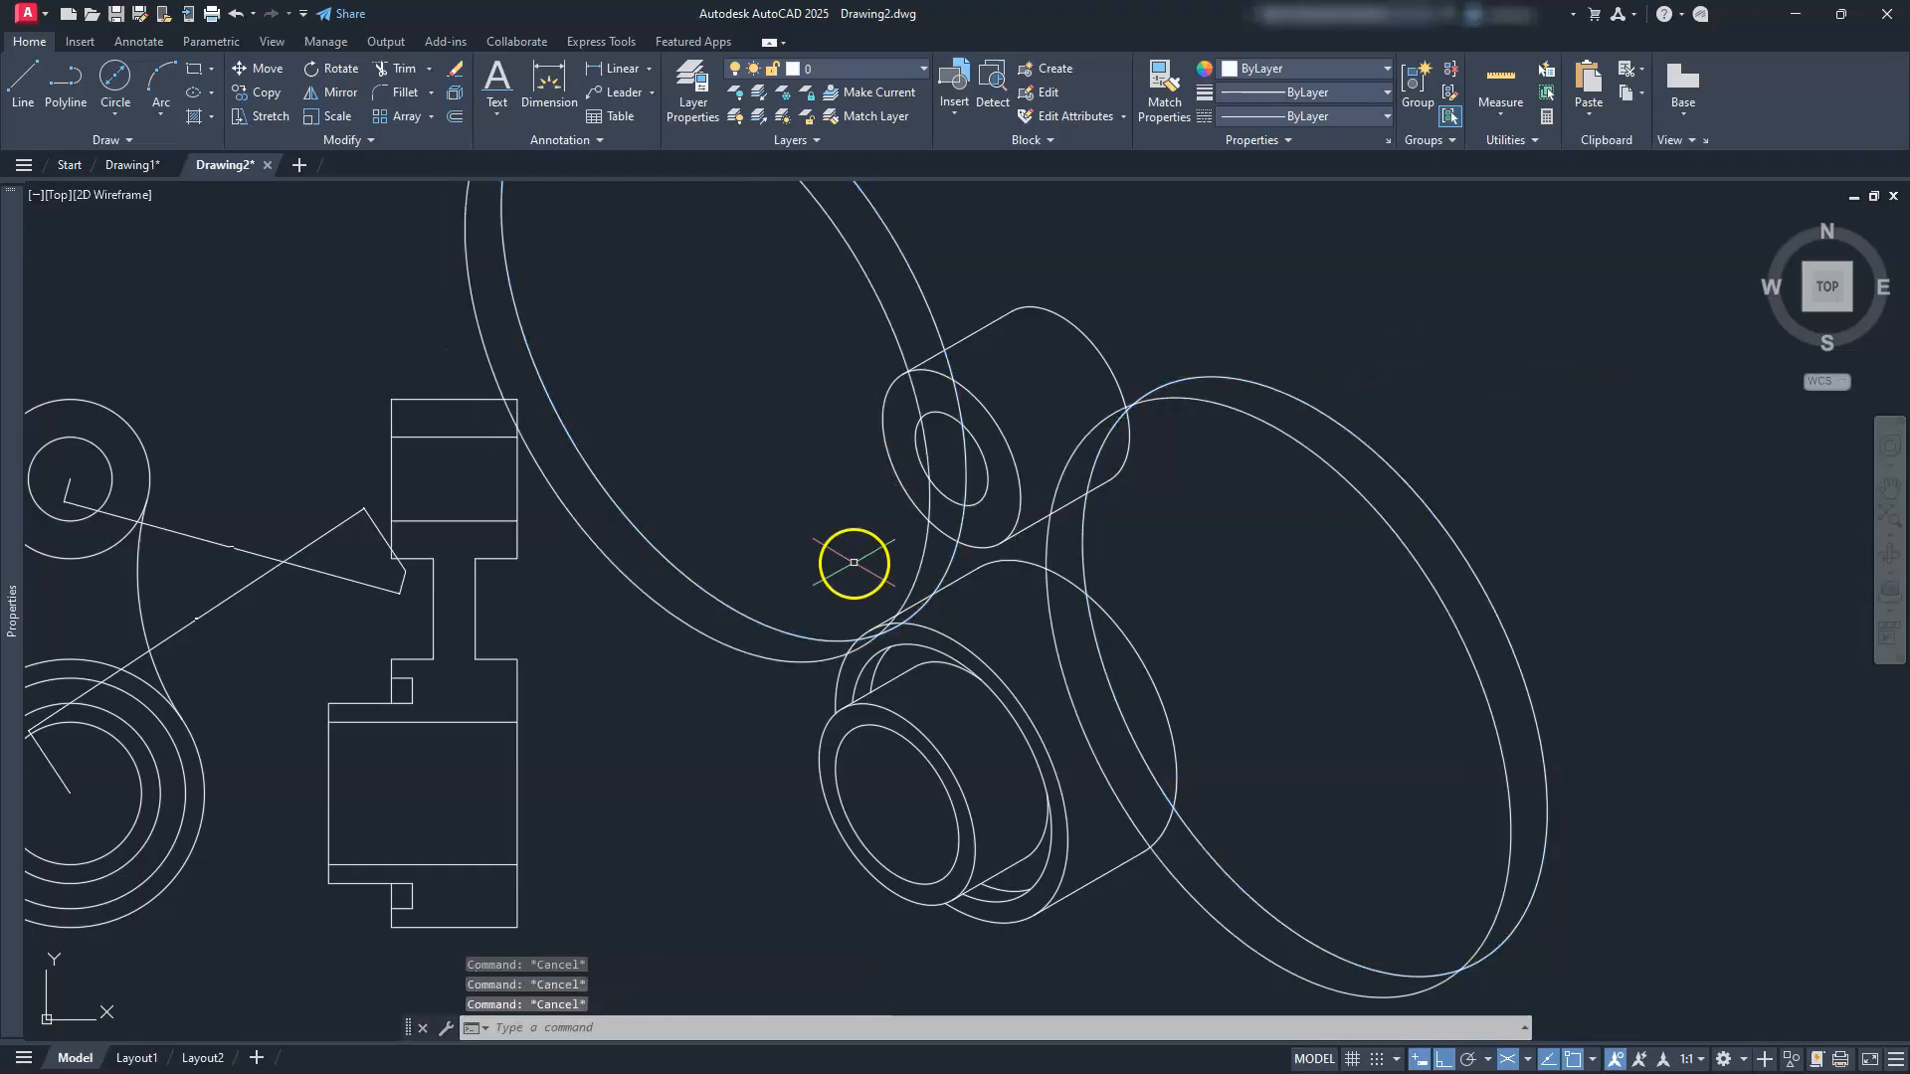
scroll(854, 562, up, 4)
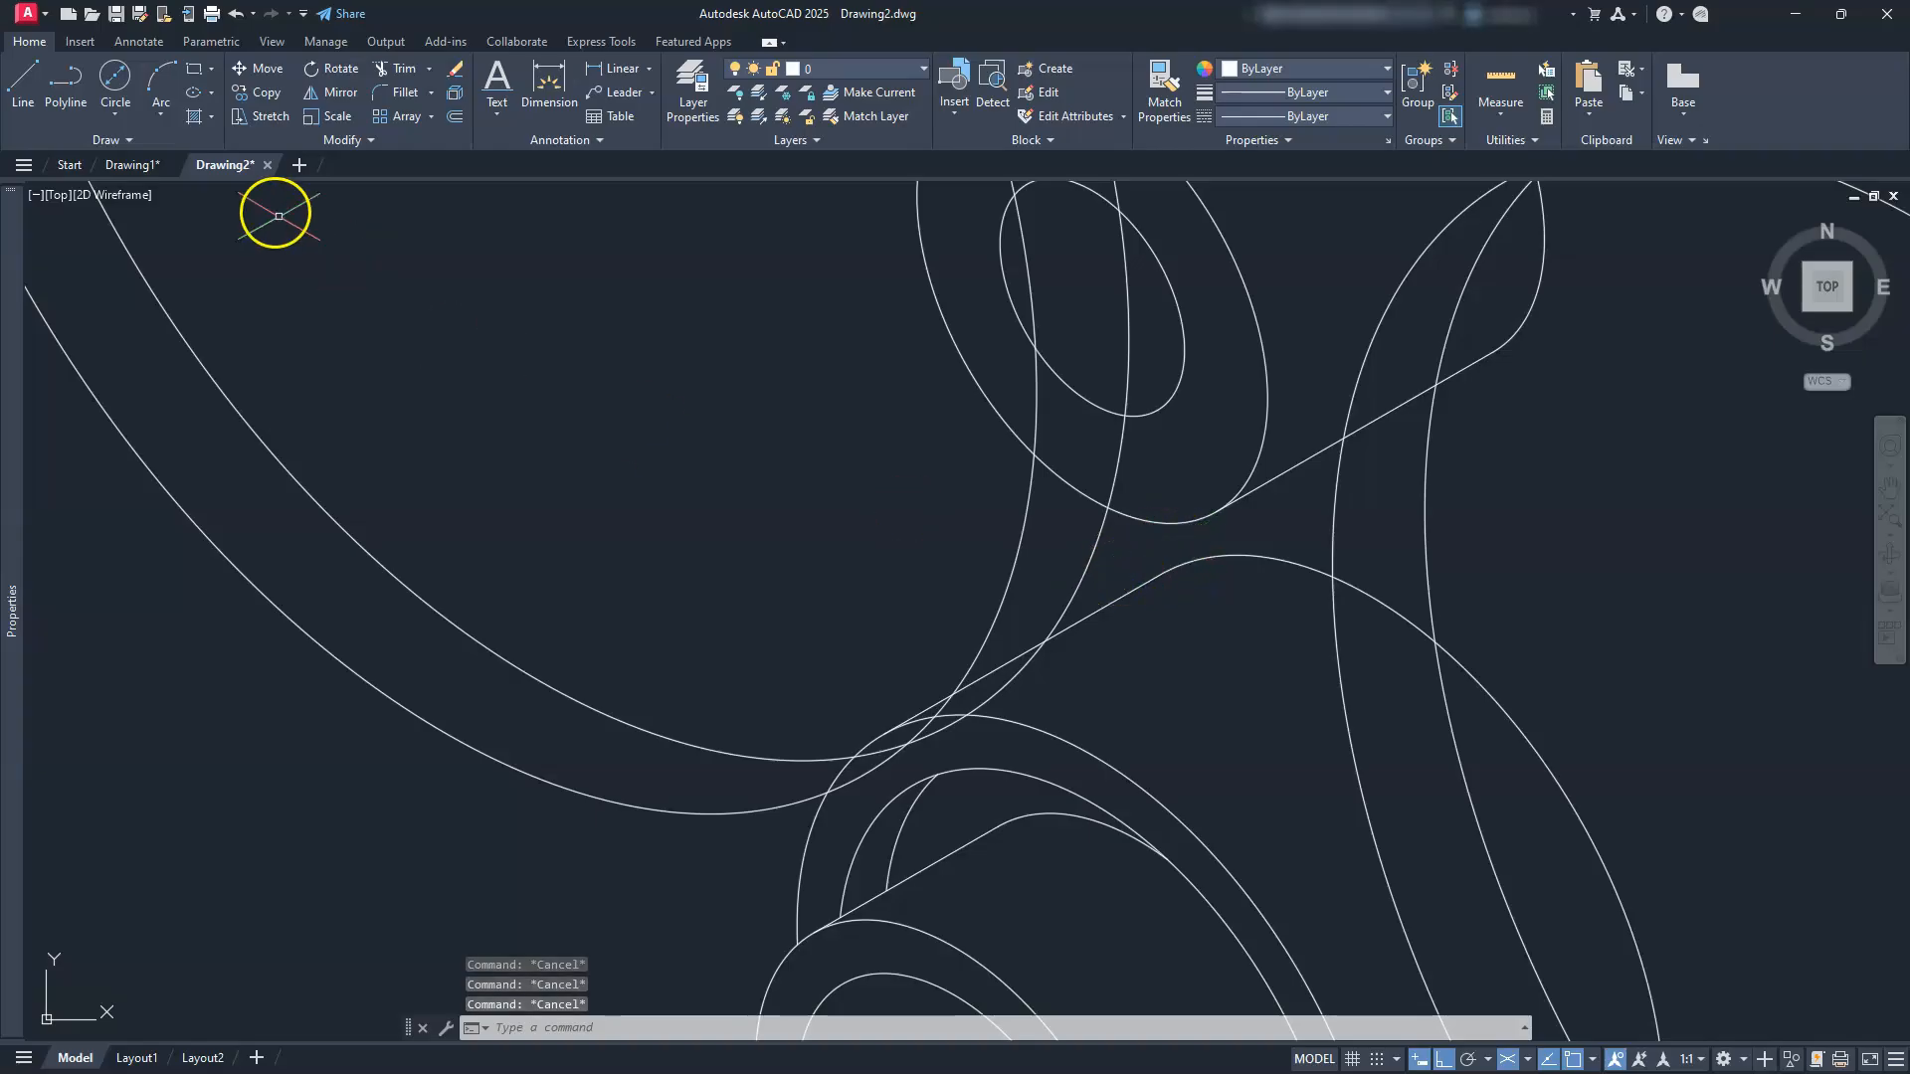
Step: Trim the surplus ellipse arcs against the tangent line and upper curve, then erase the leftover arc
click(401, 80)
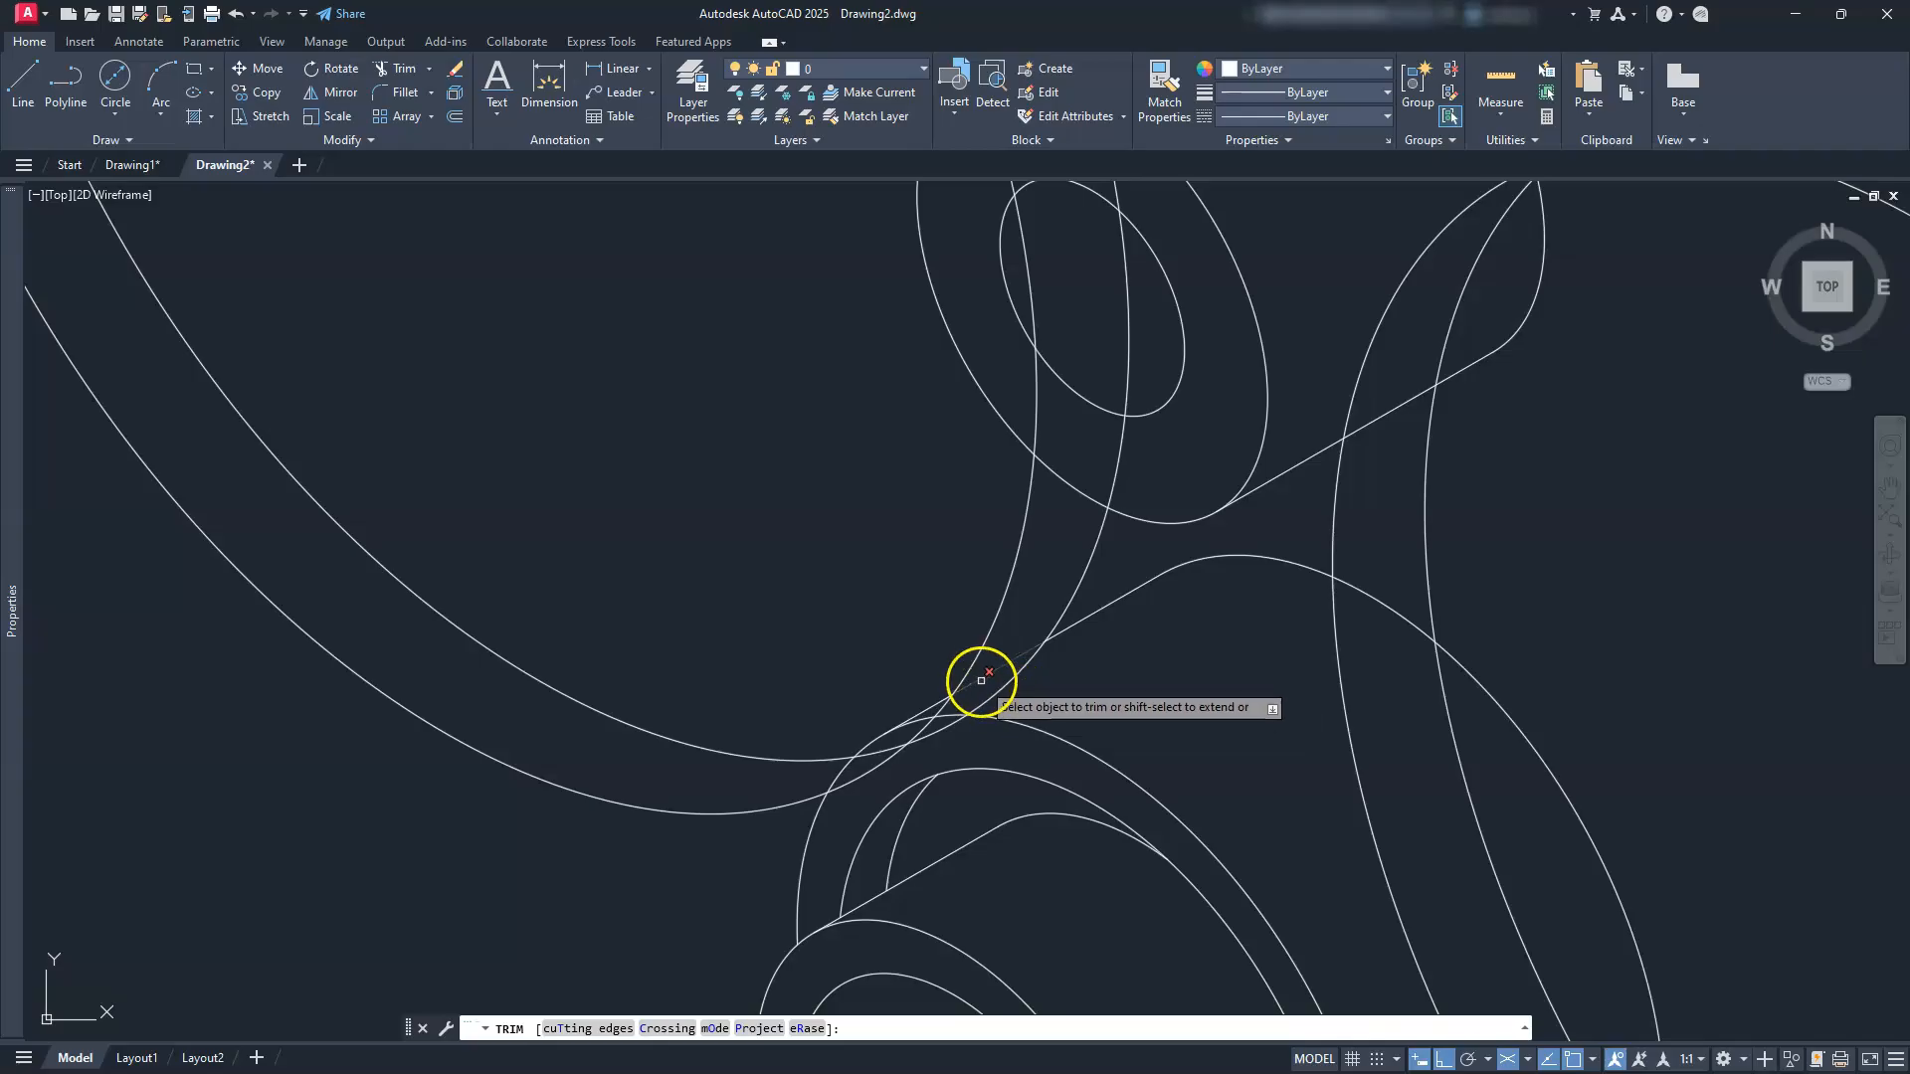
click(602, 1029)
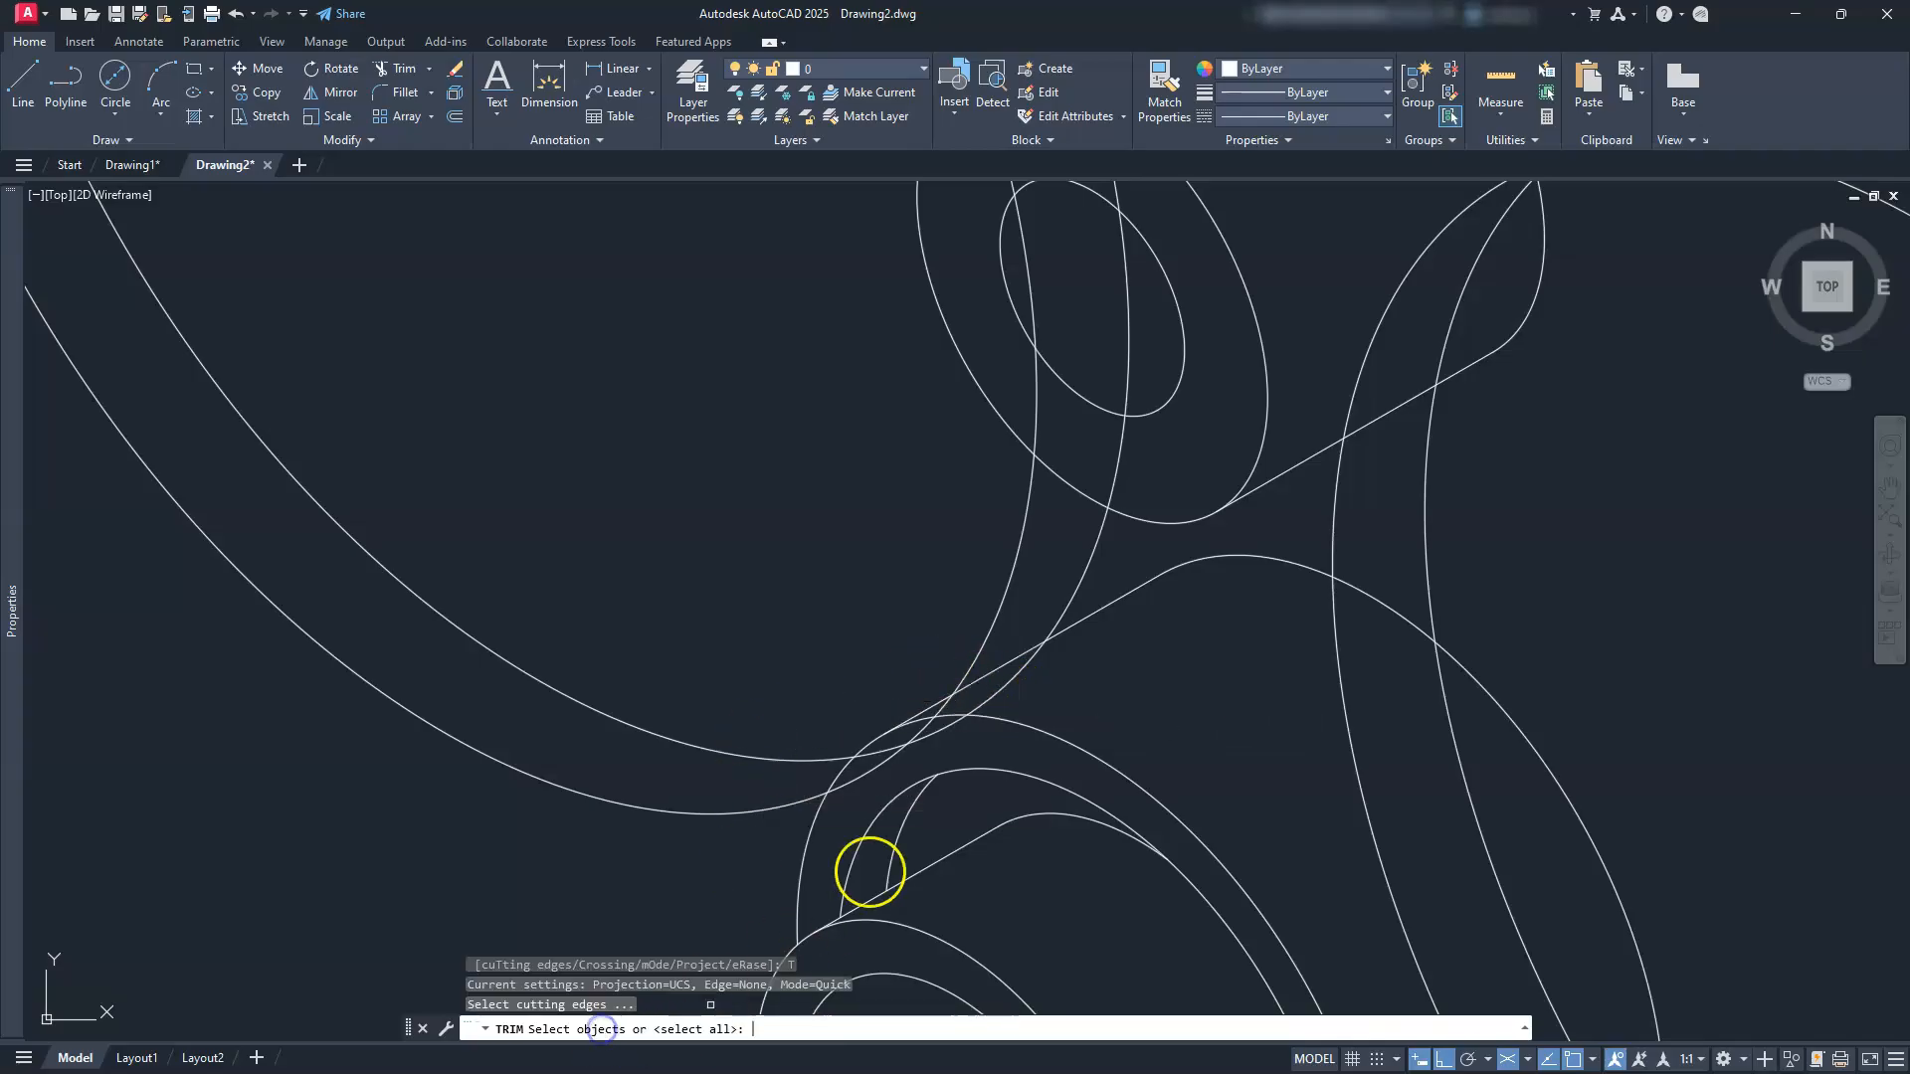
click(999, 669)
click(1063, 480)
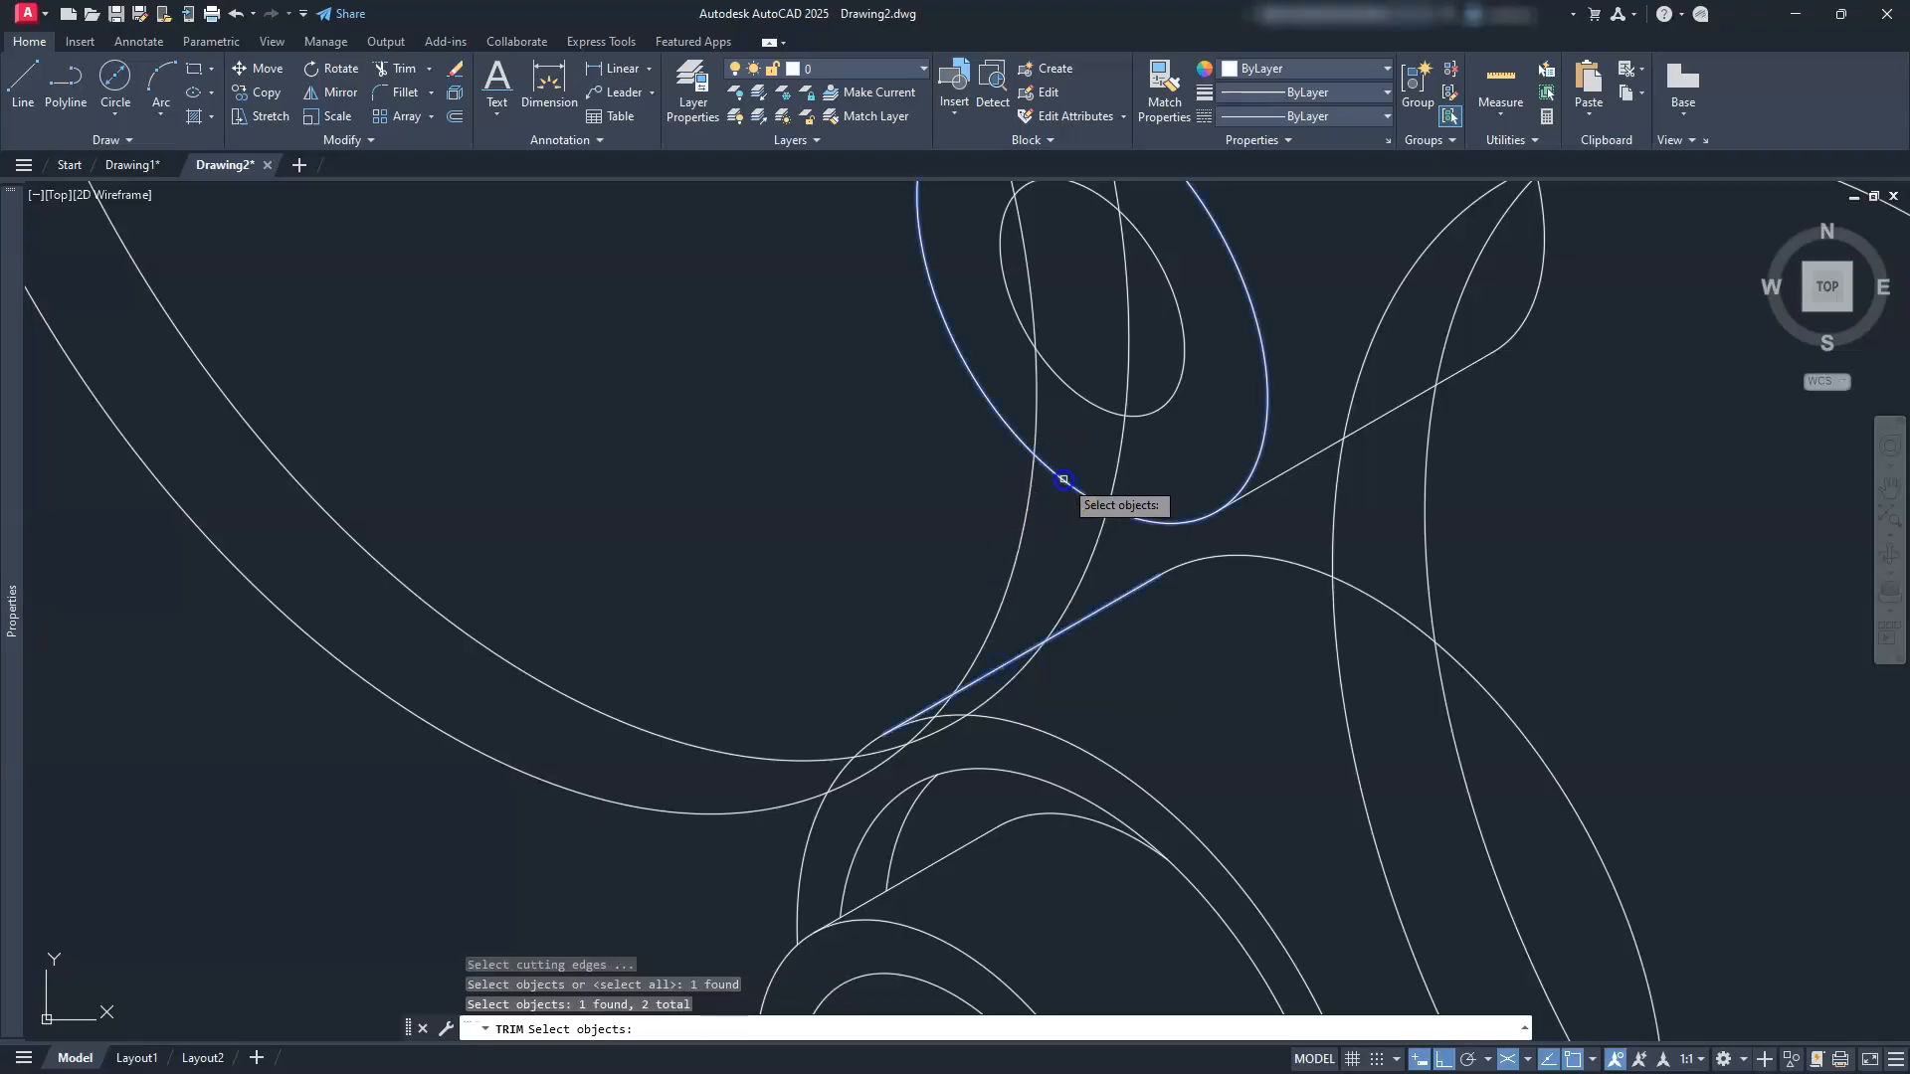
key(Return)
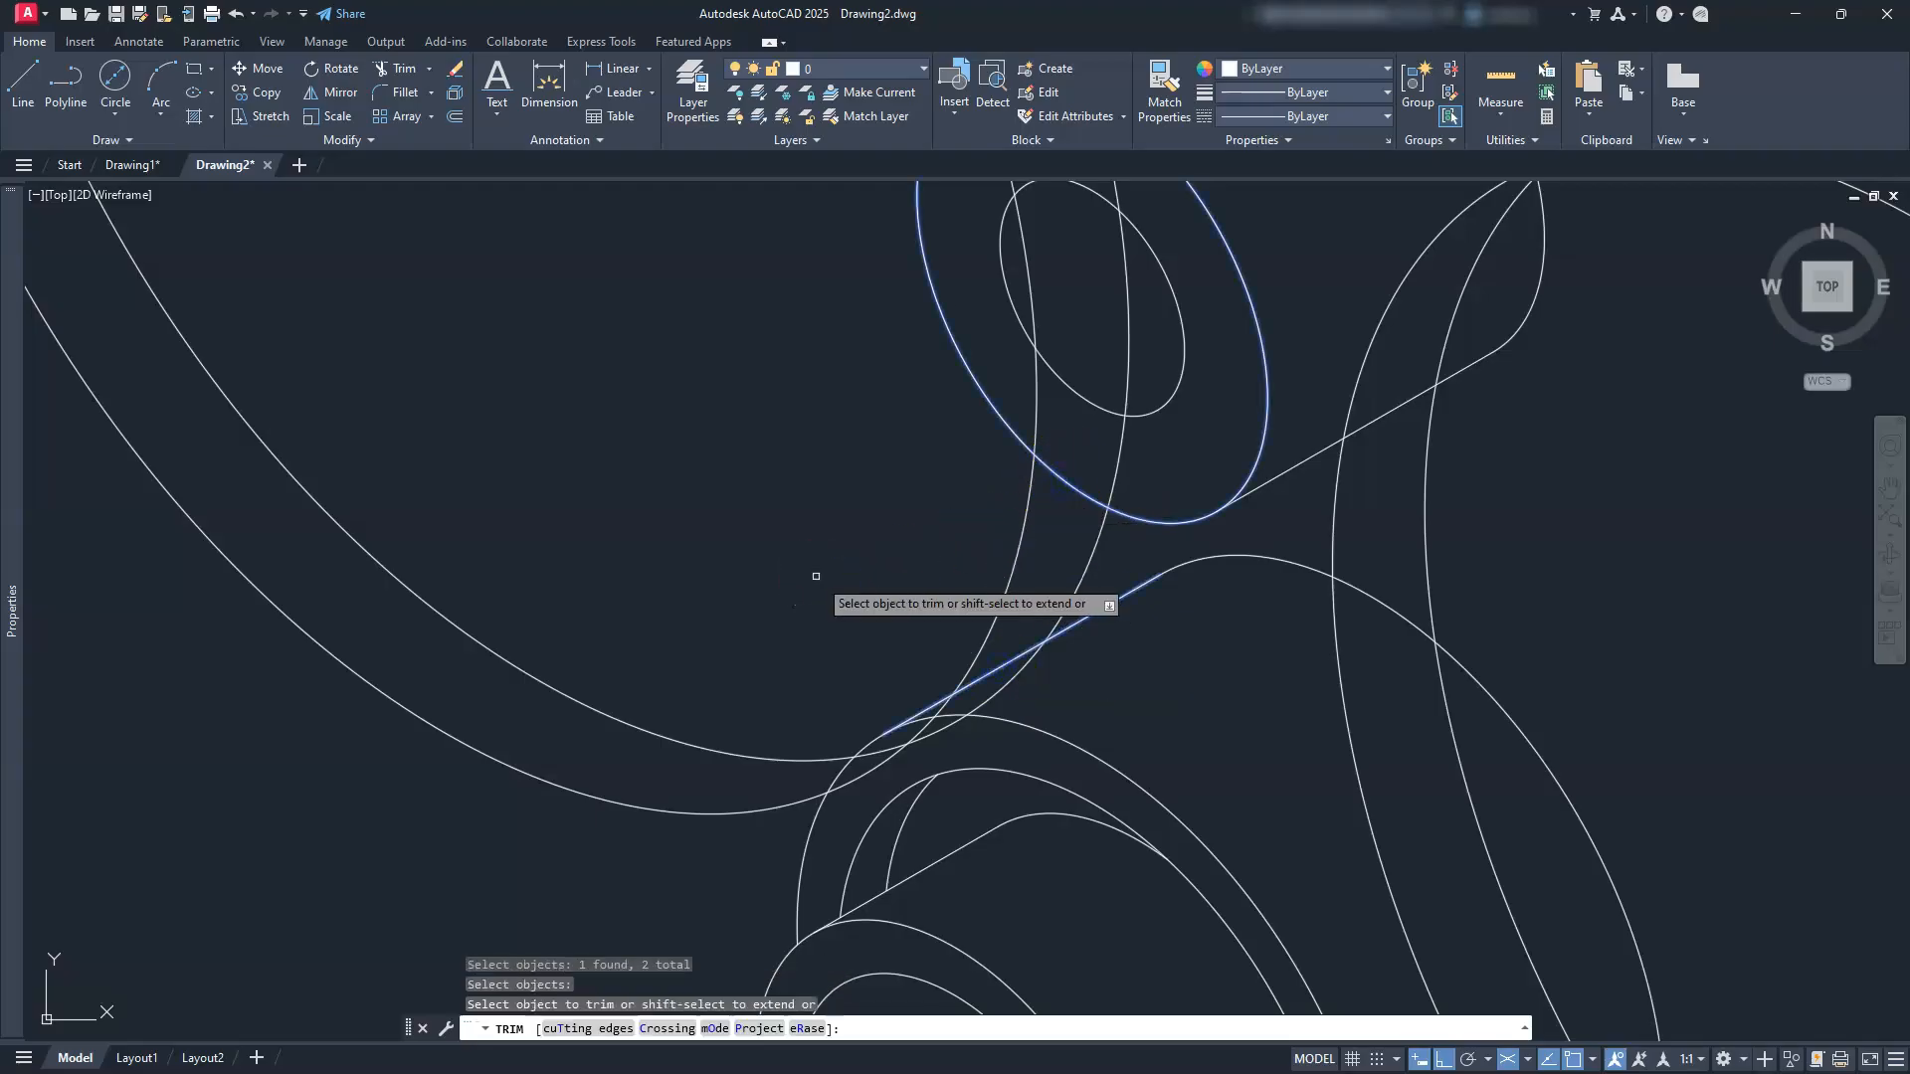
scroll(816, 575, down, 5)
mouse_move(763, 277)
mouse_down()
mouse_move(776, 264)
mouse_move(736, 308)
mouse_move(741, 333)
mouse_up()
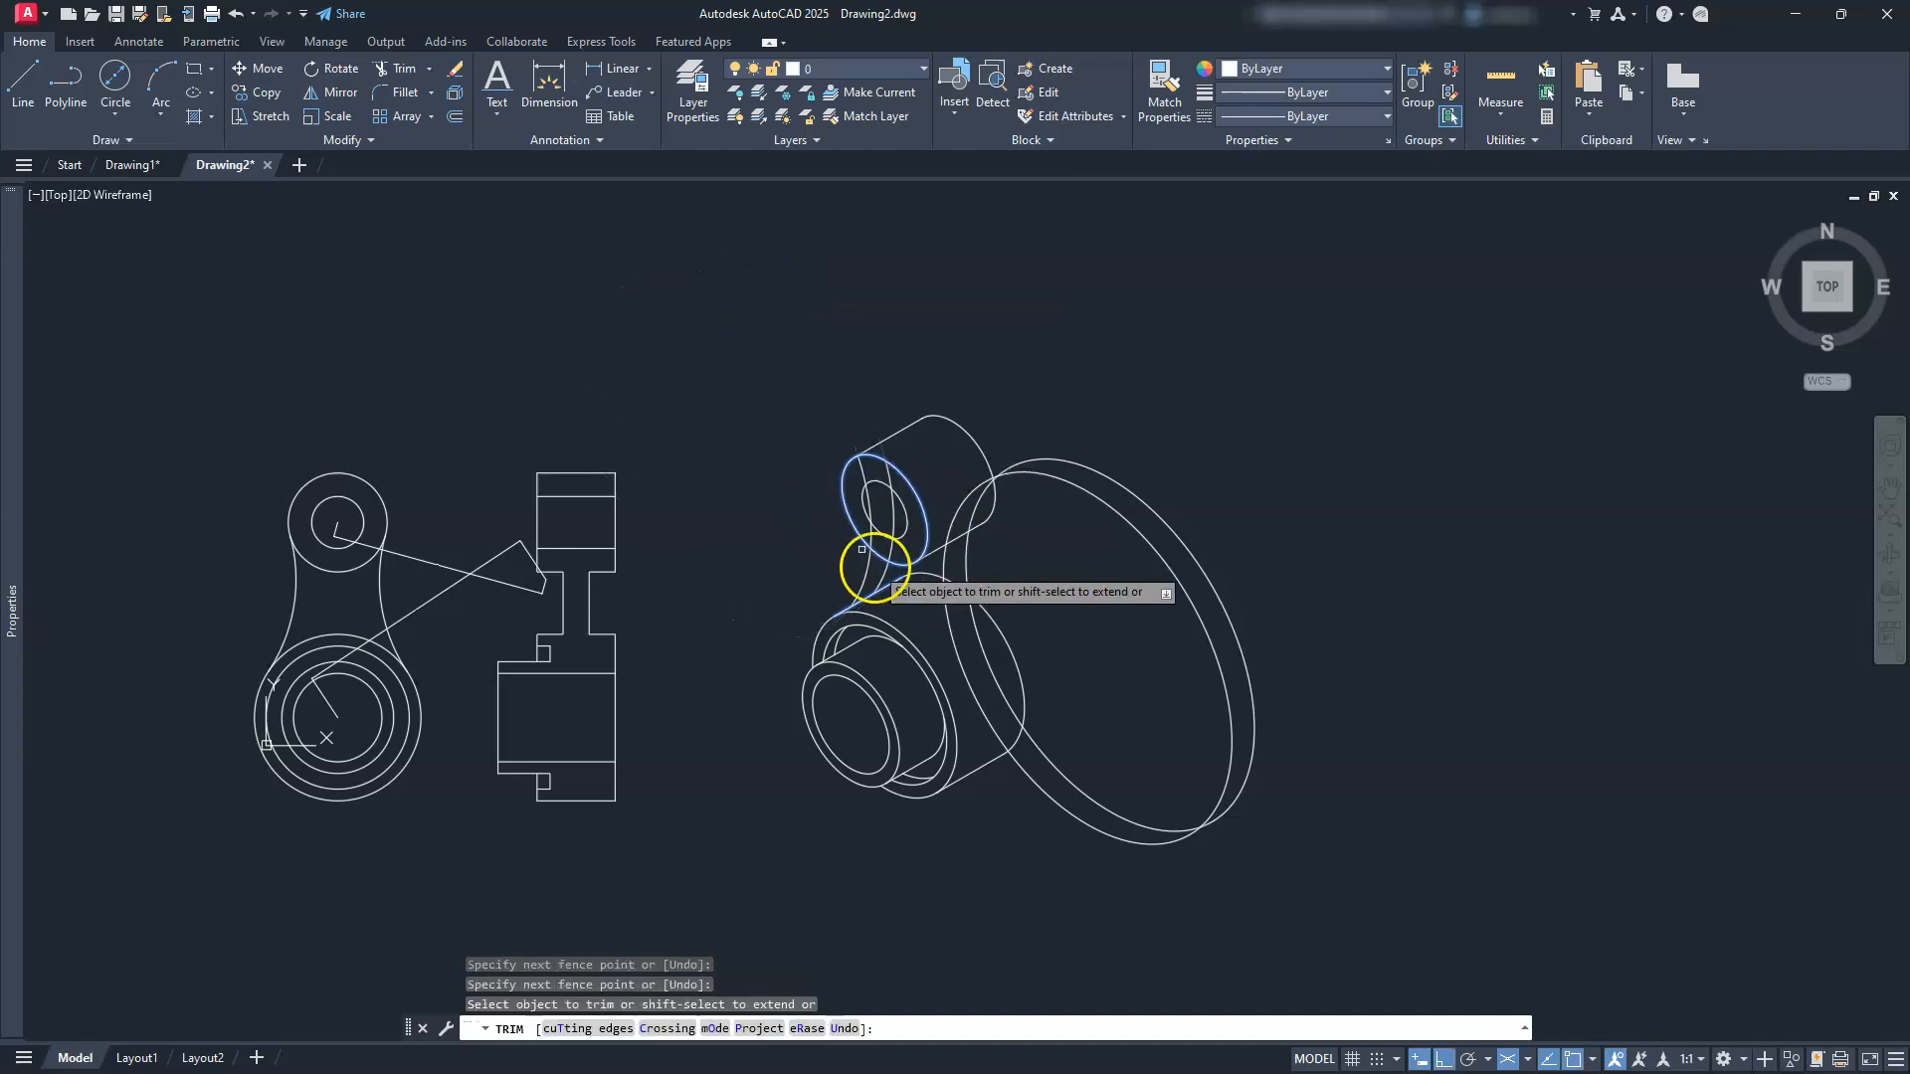
scroll(865, 547, up, 5)
middle_drag(894, 339, 1081, 523)
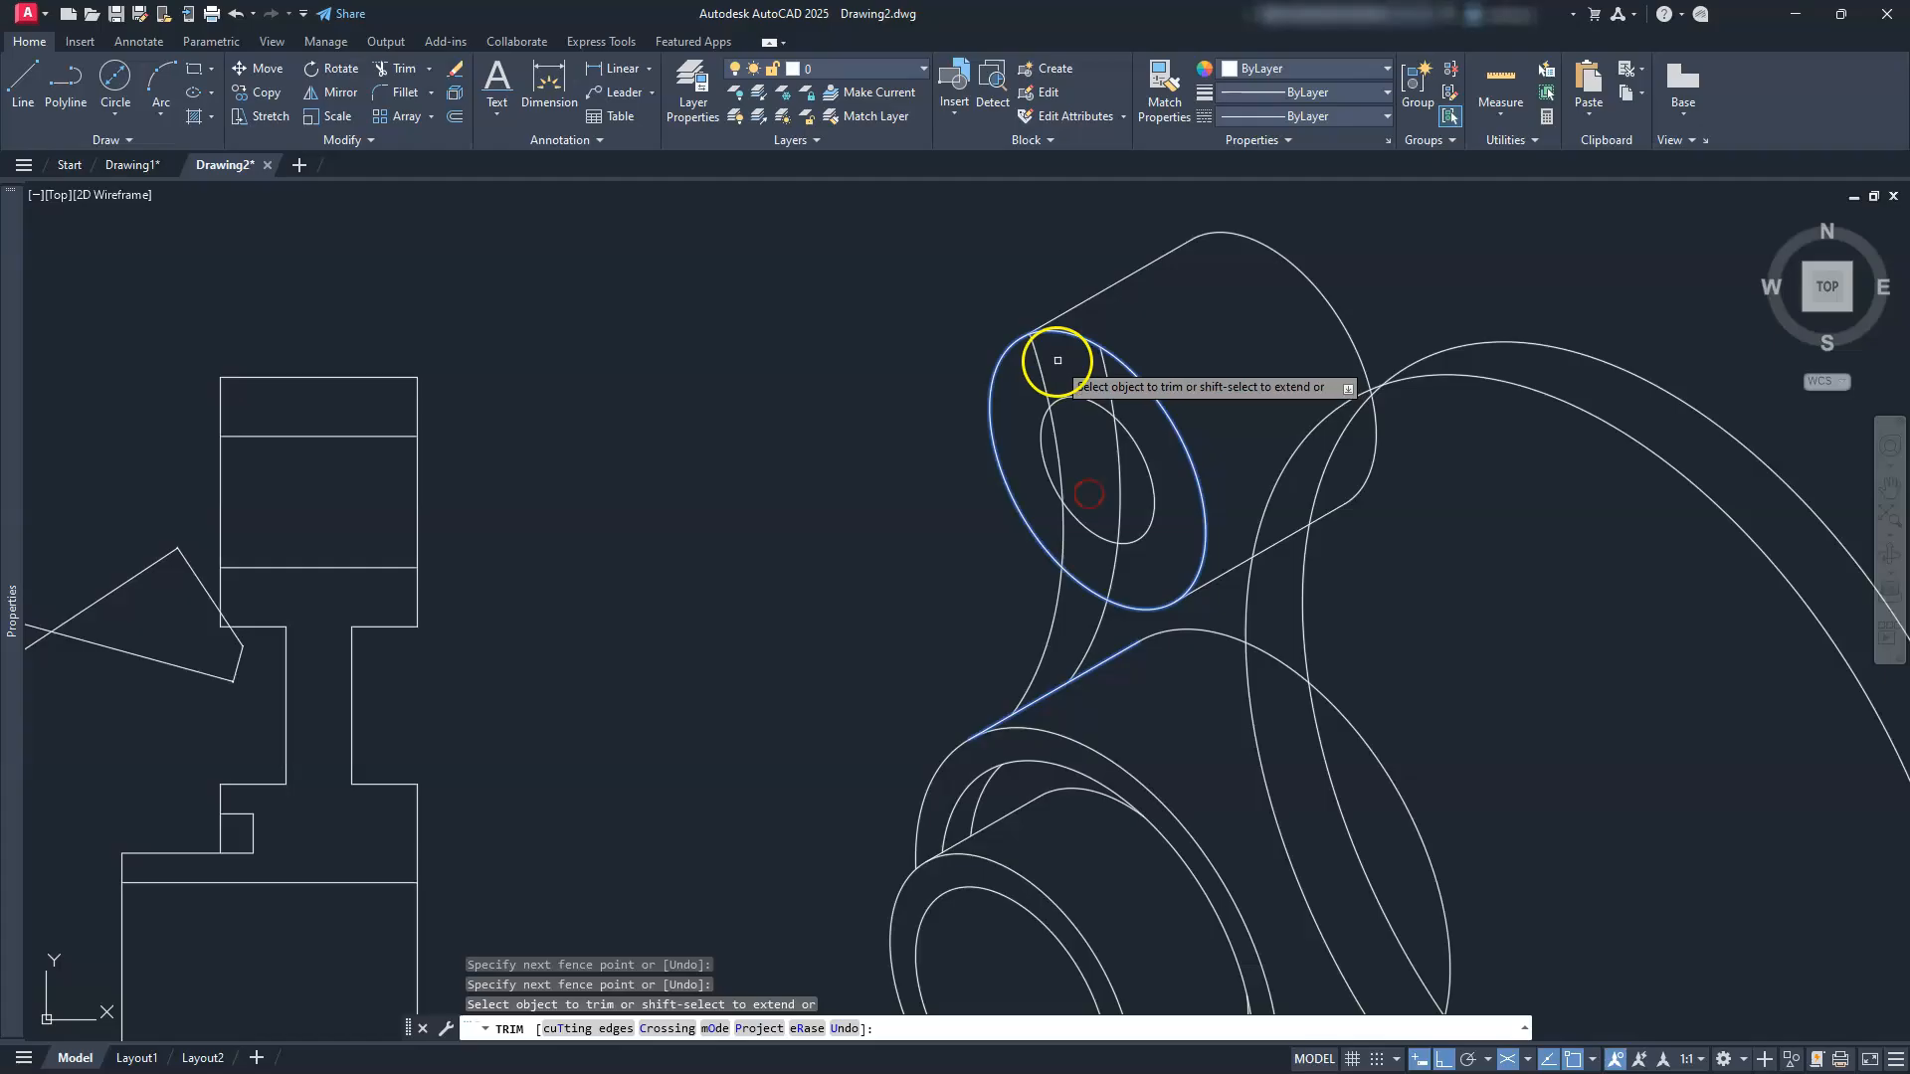
click(1104, 376)
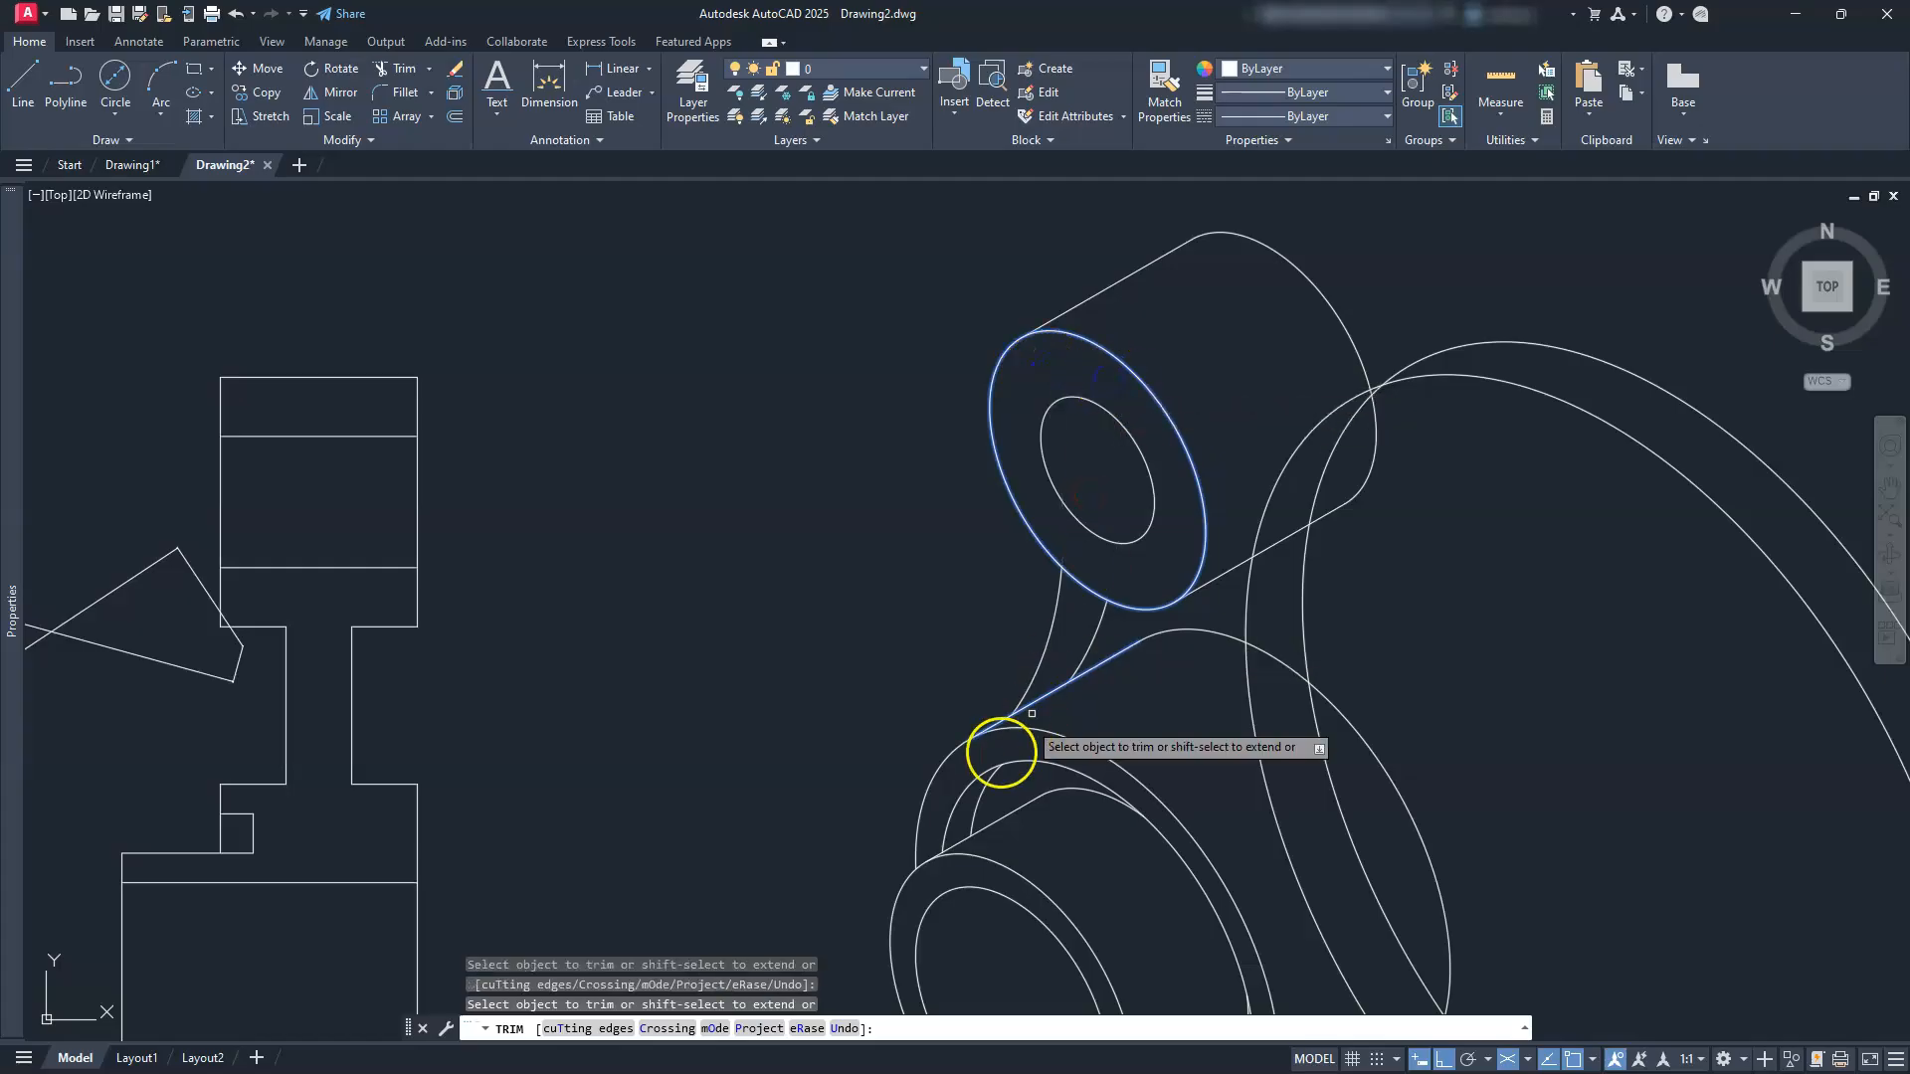
key(Escape)
key(Escape)
key(Escape)
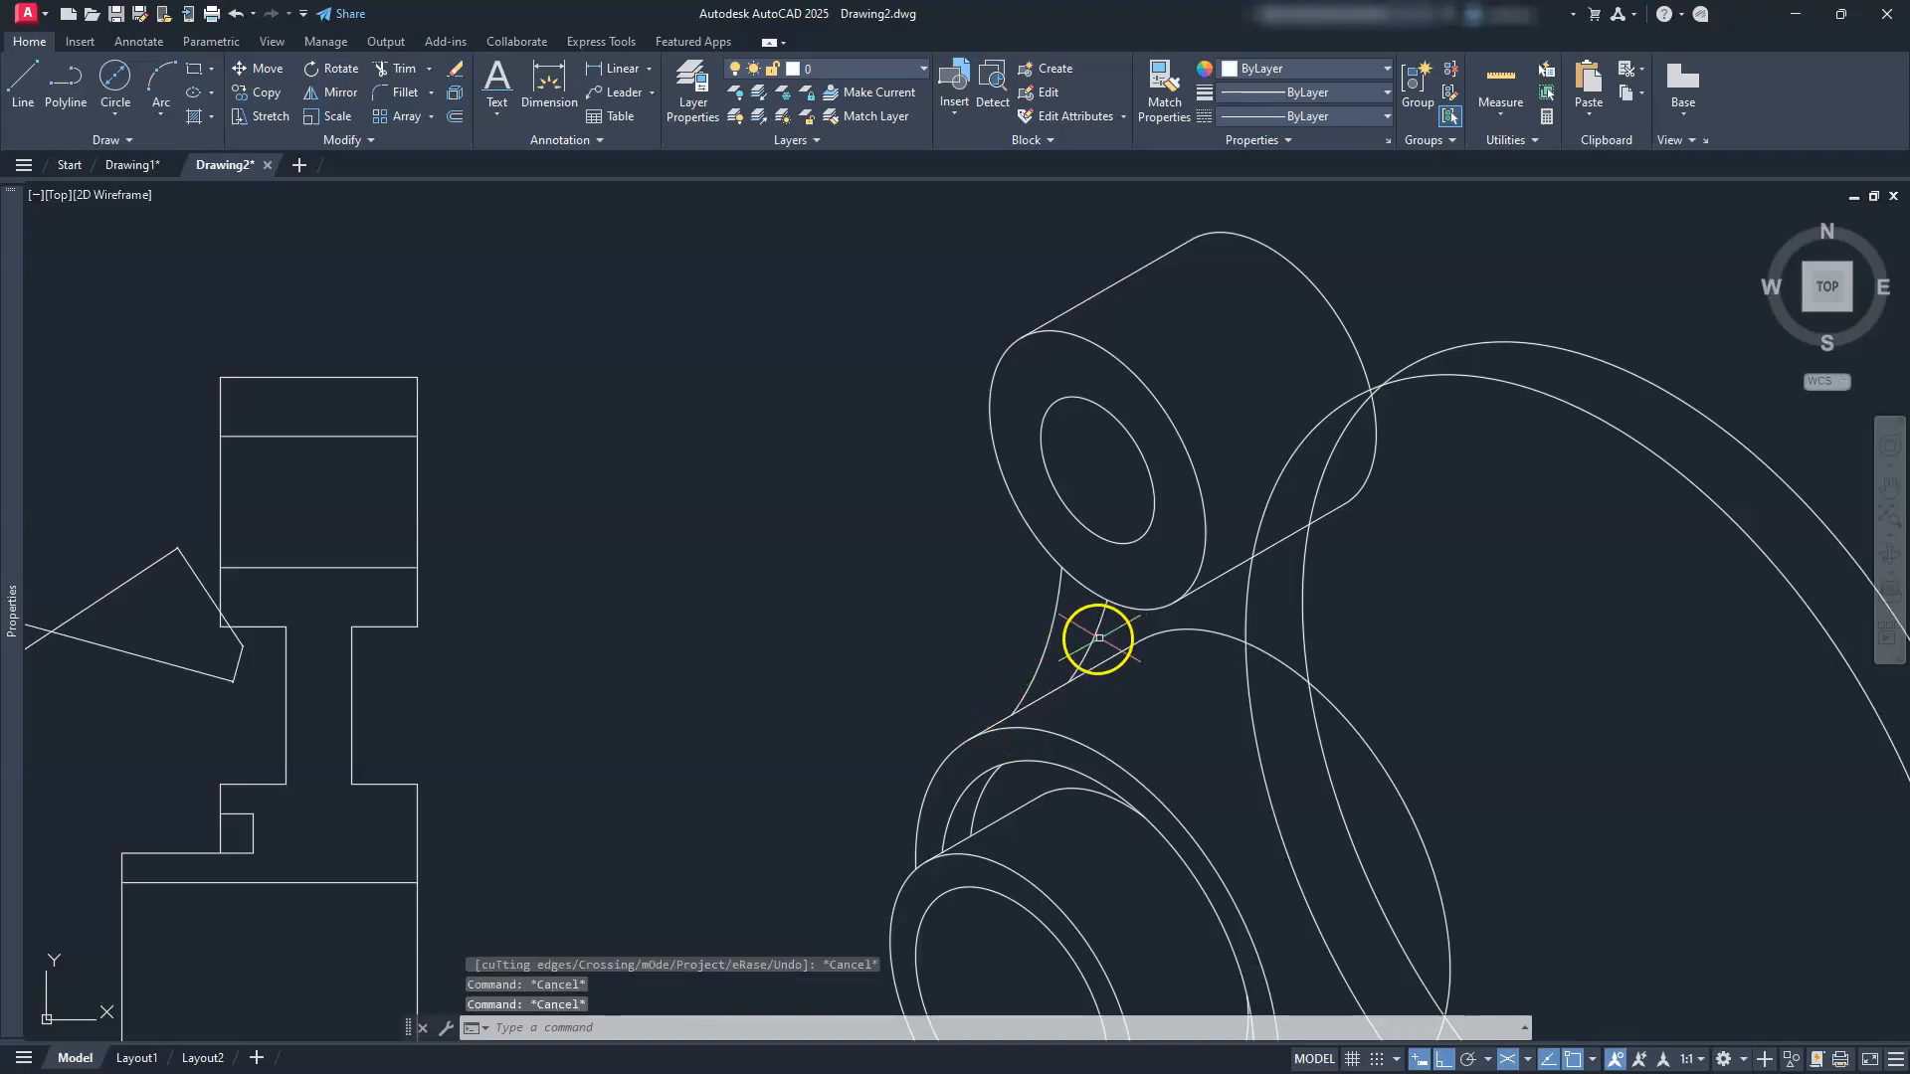
key(Delete)
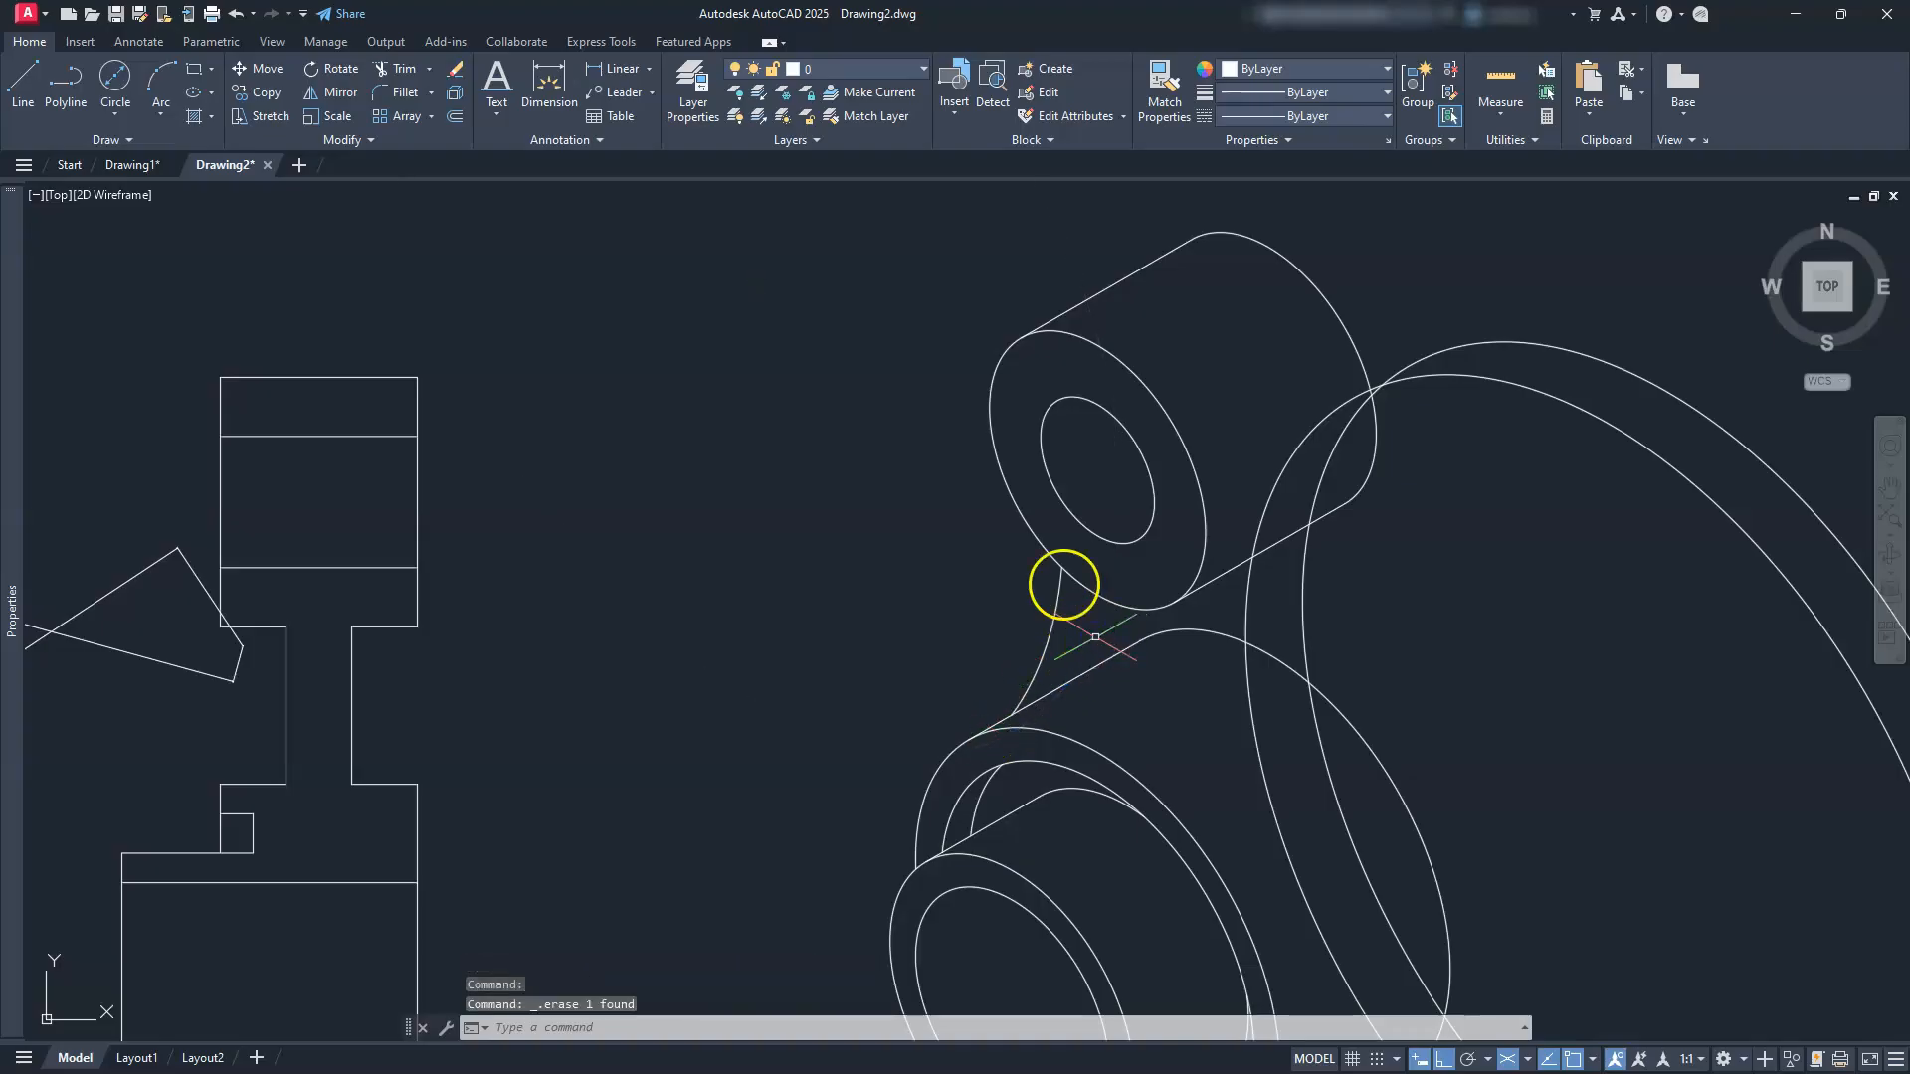
mouse_move(1098, 568)
middle_down()
mouse_move(1036, 439)
mouse_move(1007, 449)
middle_up()
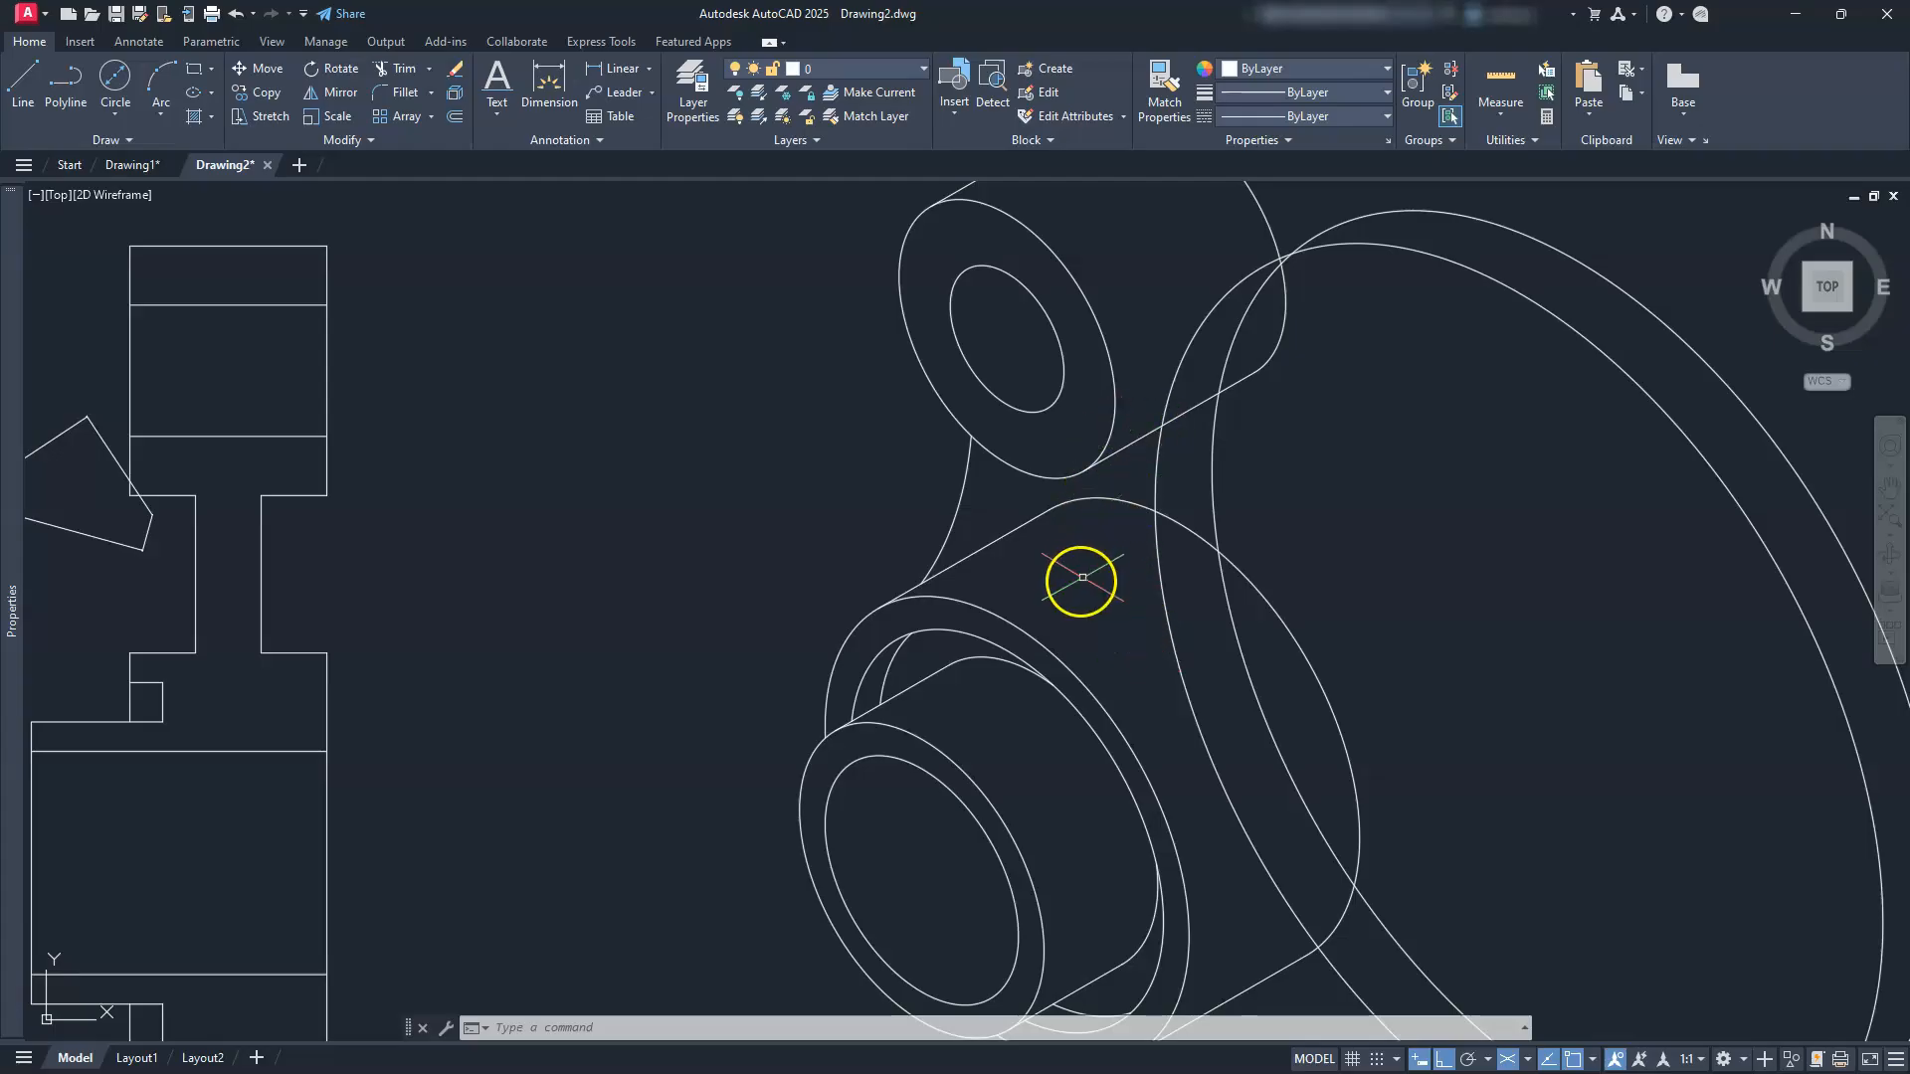
Step: Copy the upper boss ellipse and lower boss arc 10 units along the 30° axis
click(1071, 673)
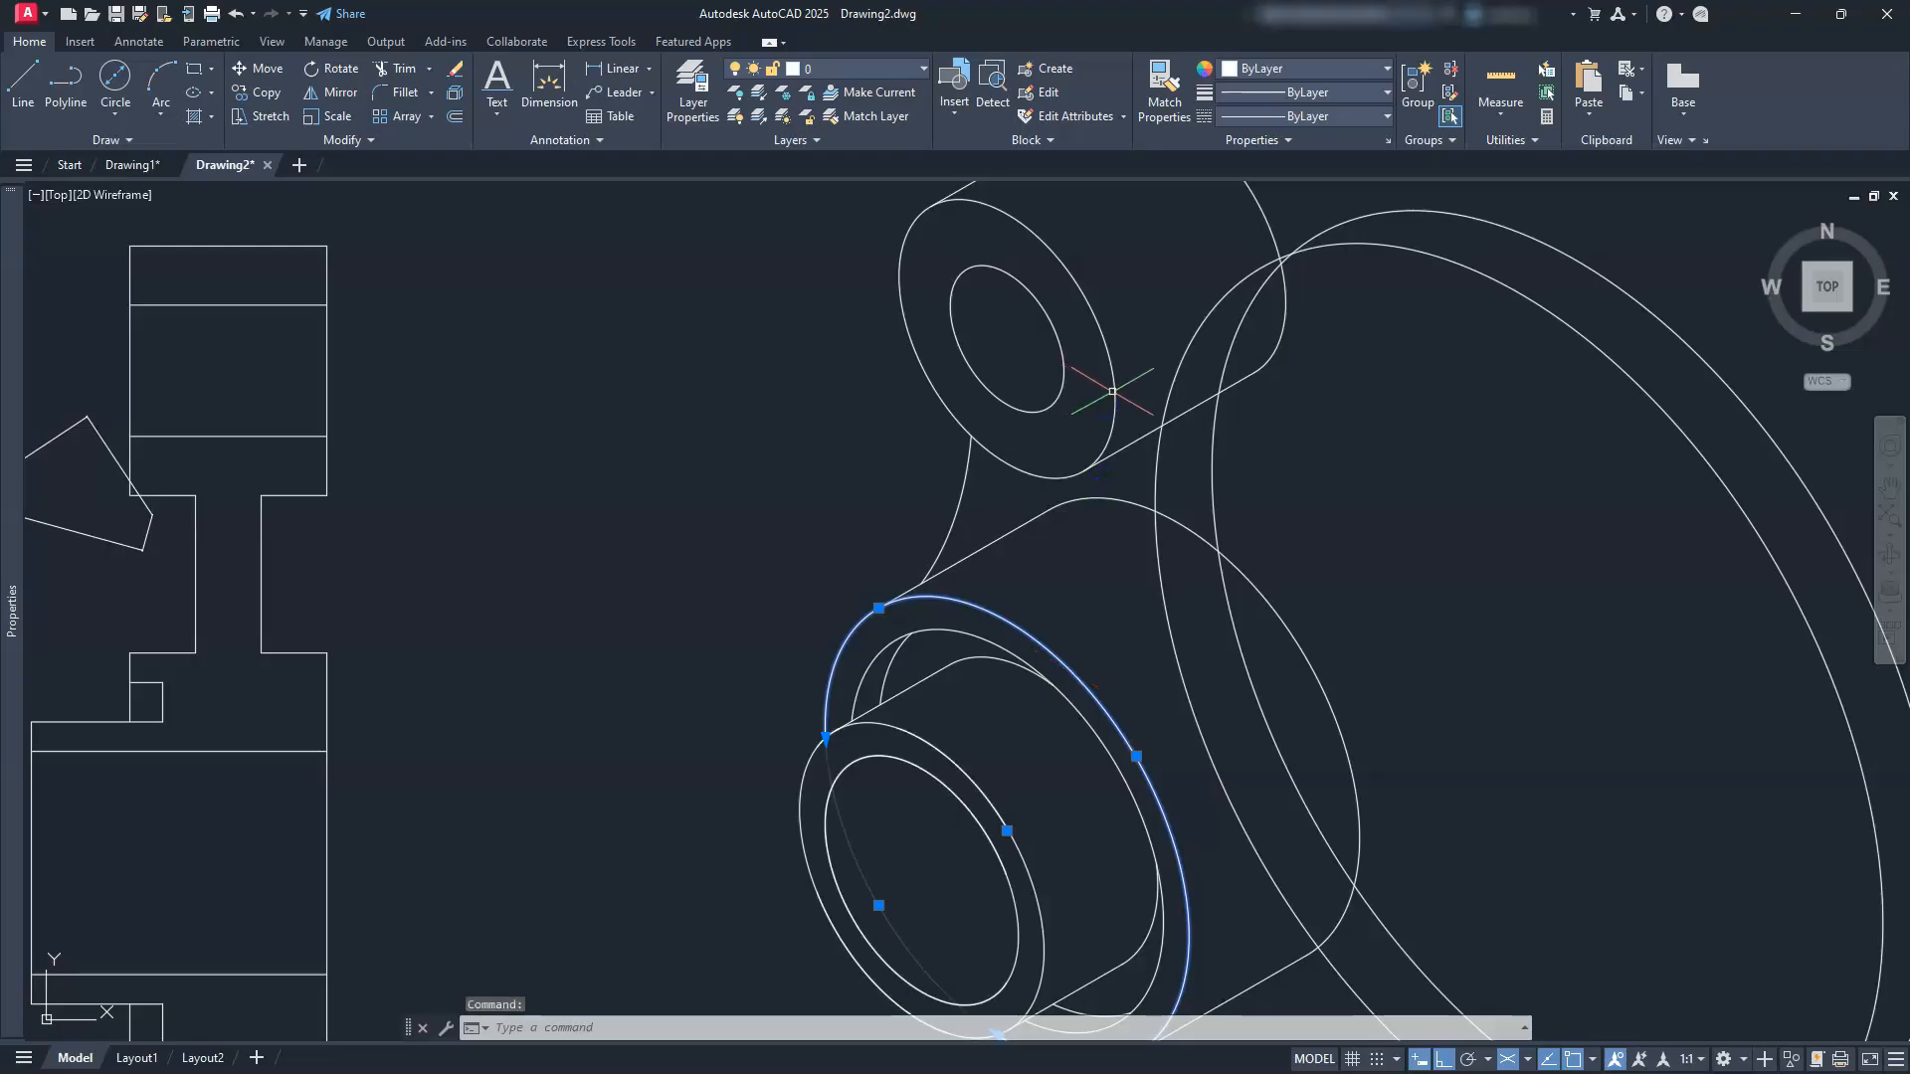
click(1112, 391)
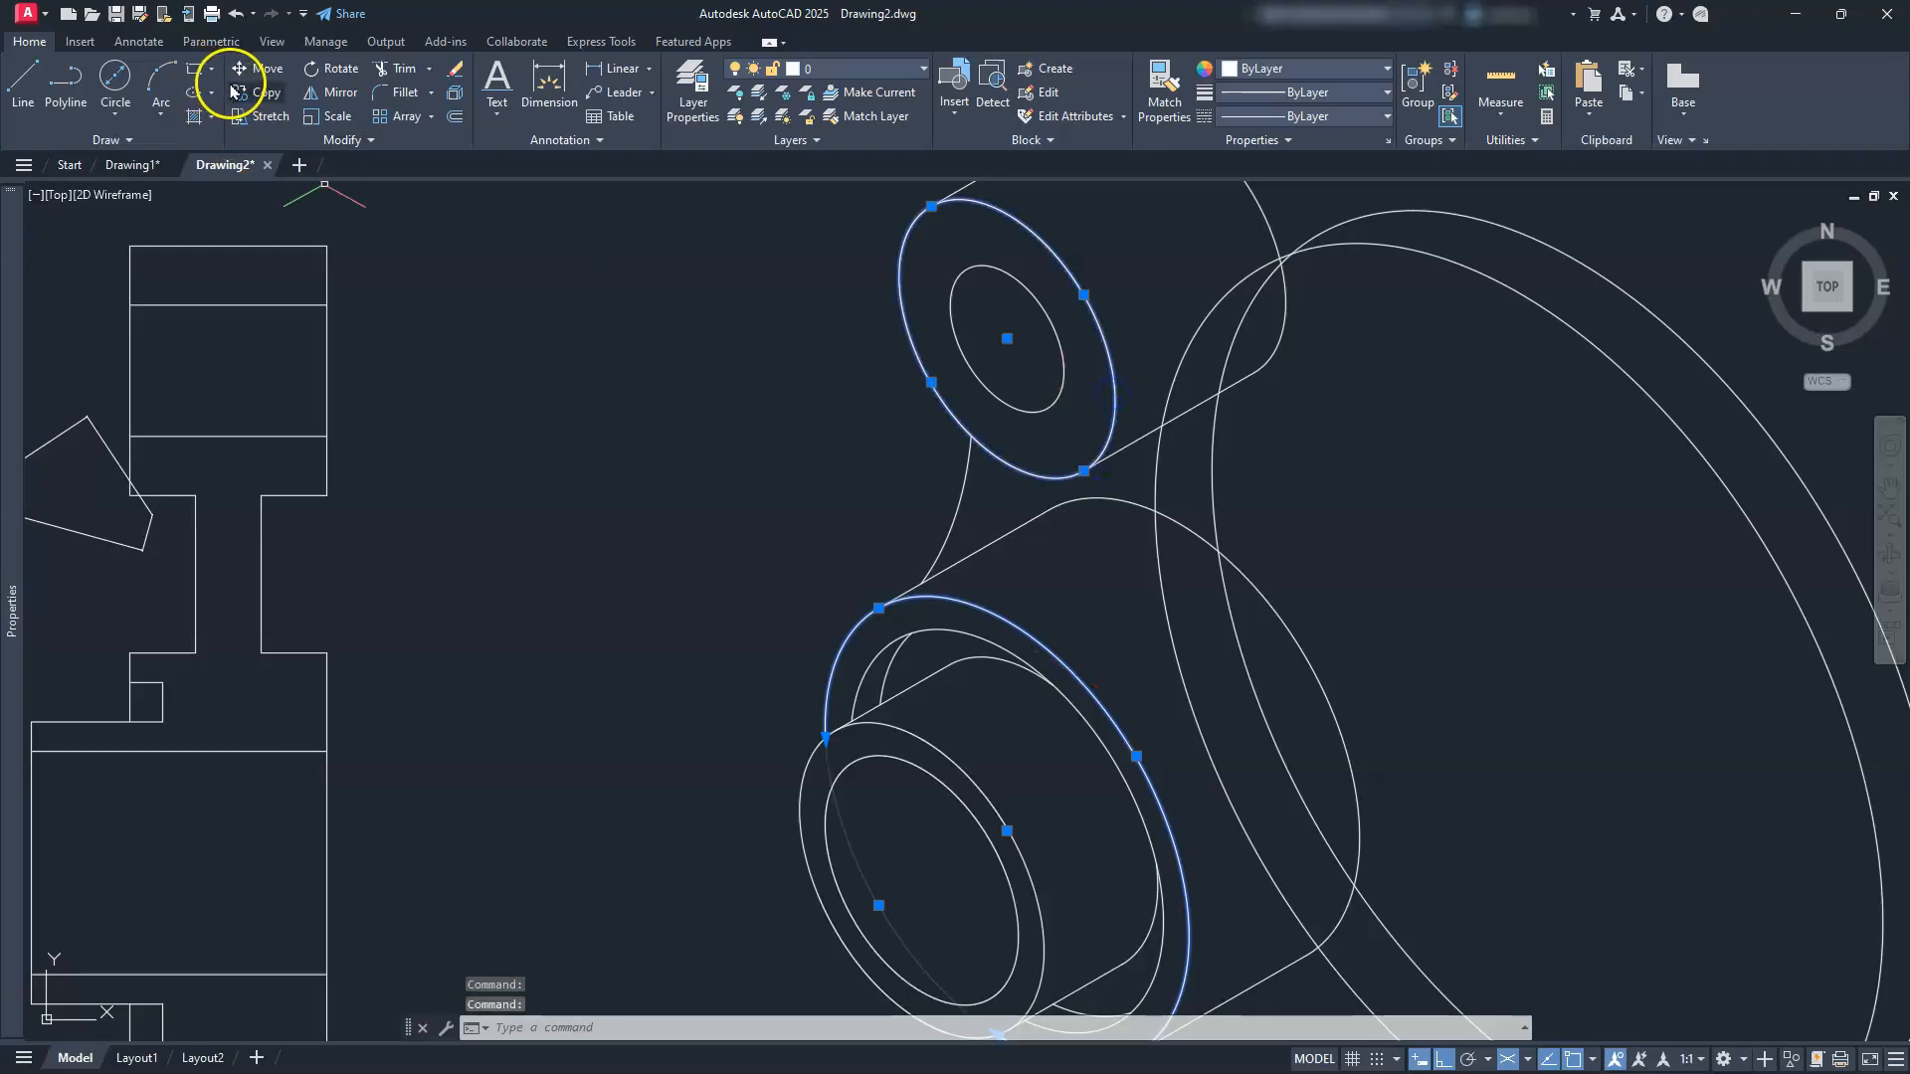
click(256, 92)
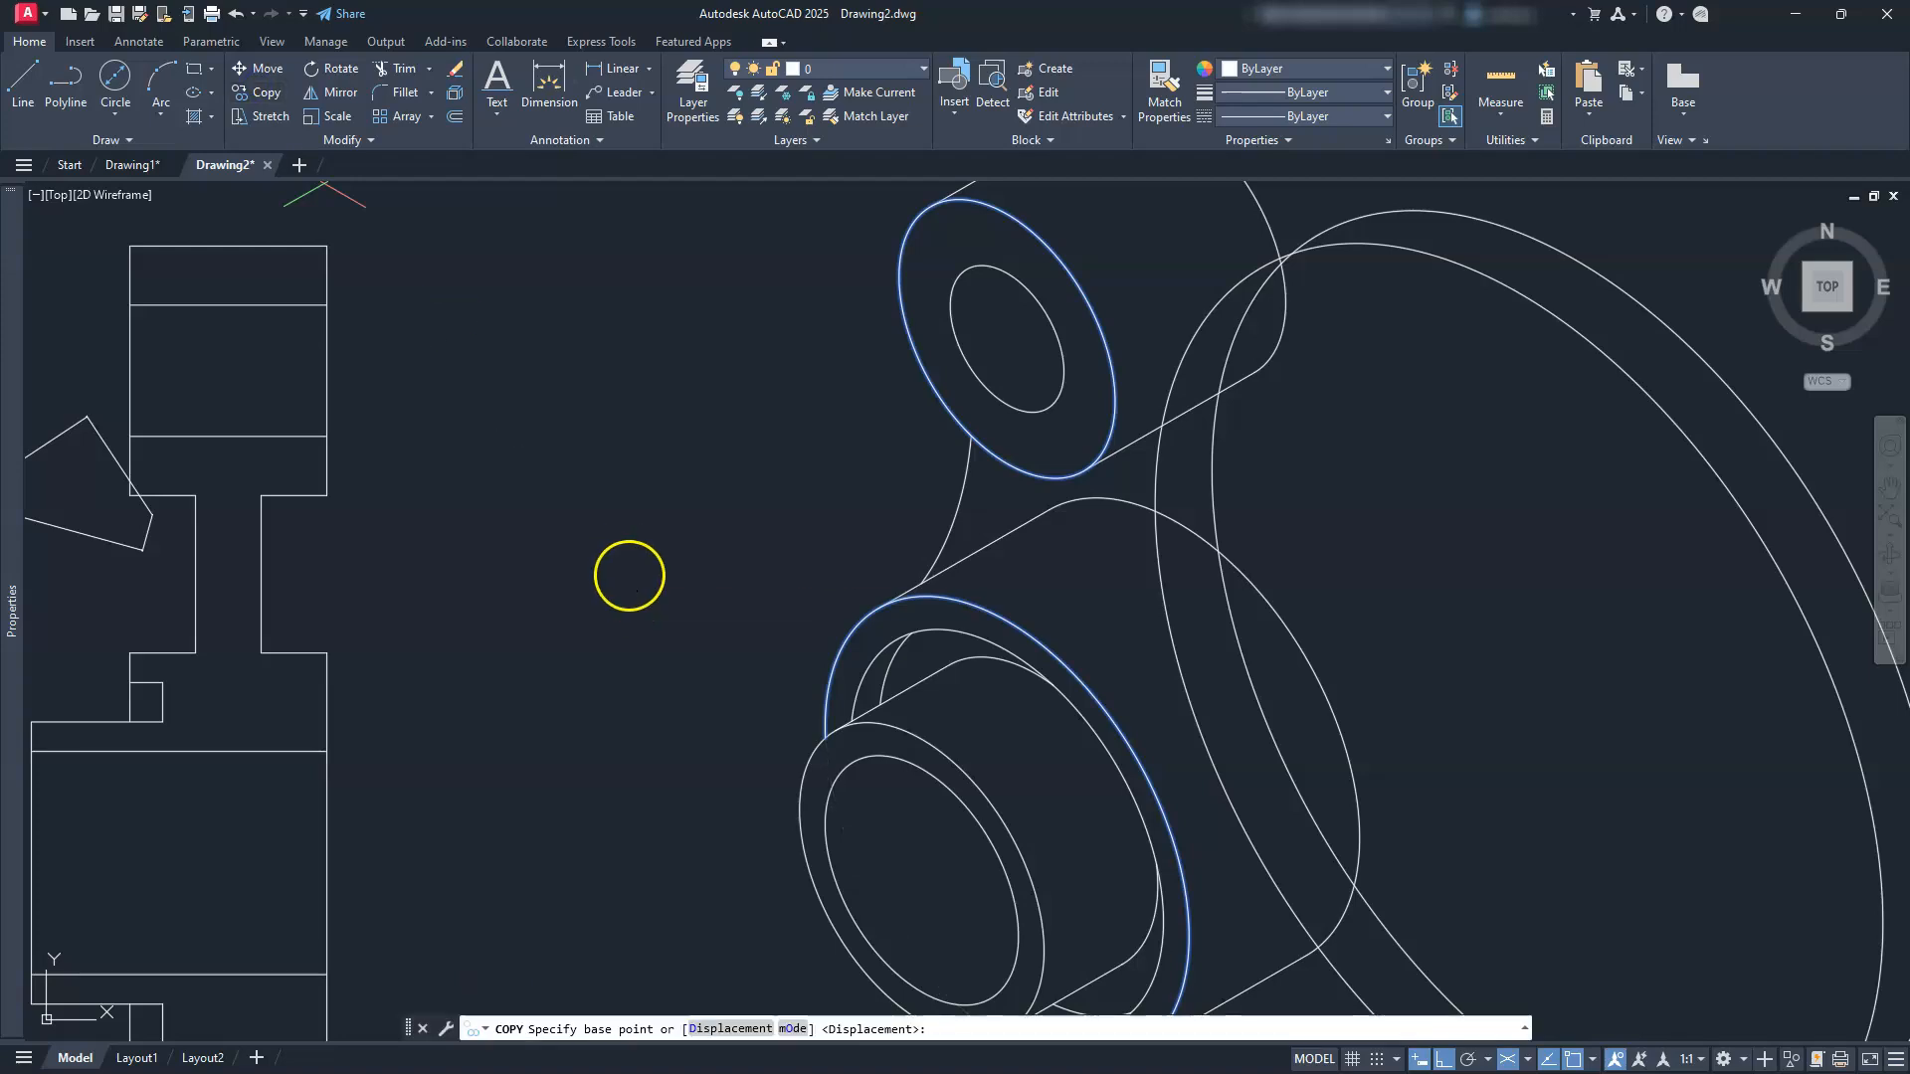
click(665, 597)
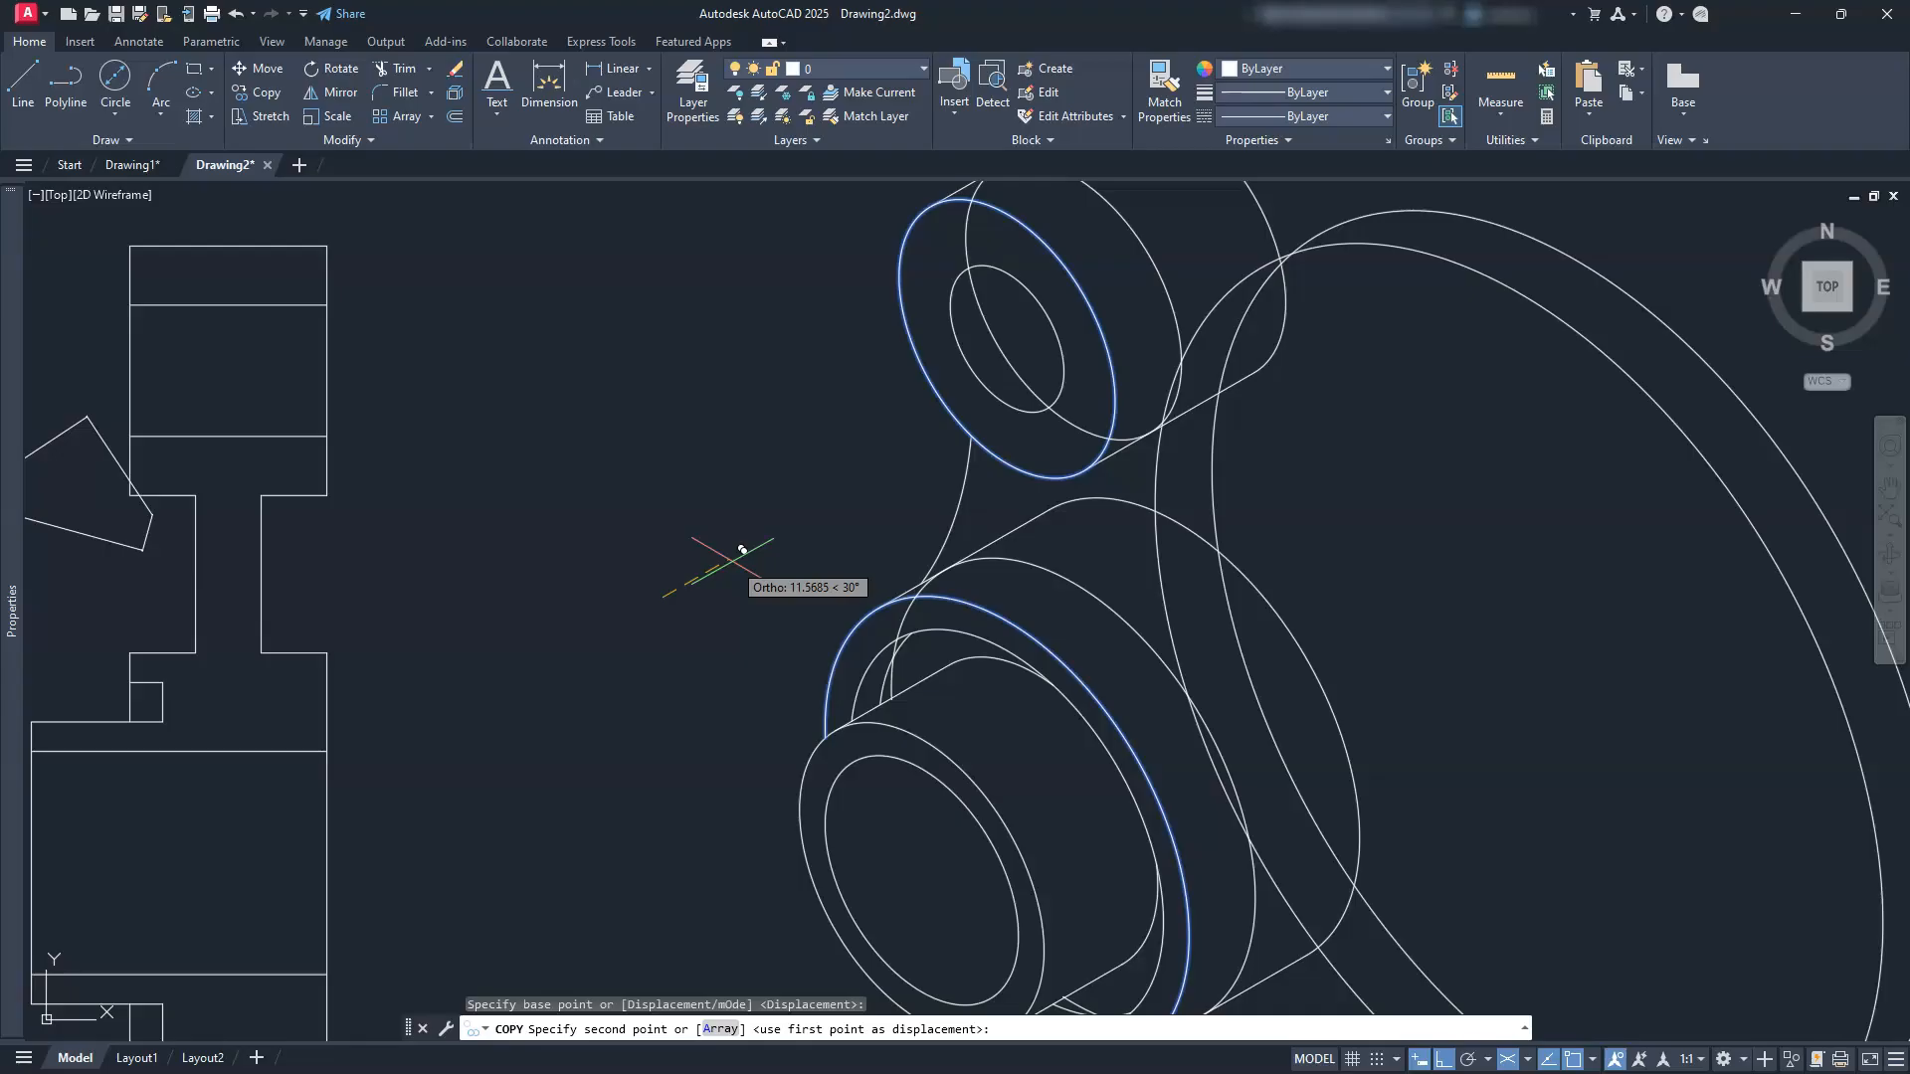
text(10)
key(Return)
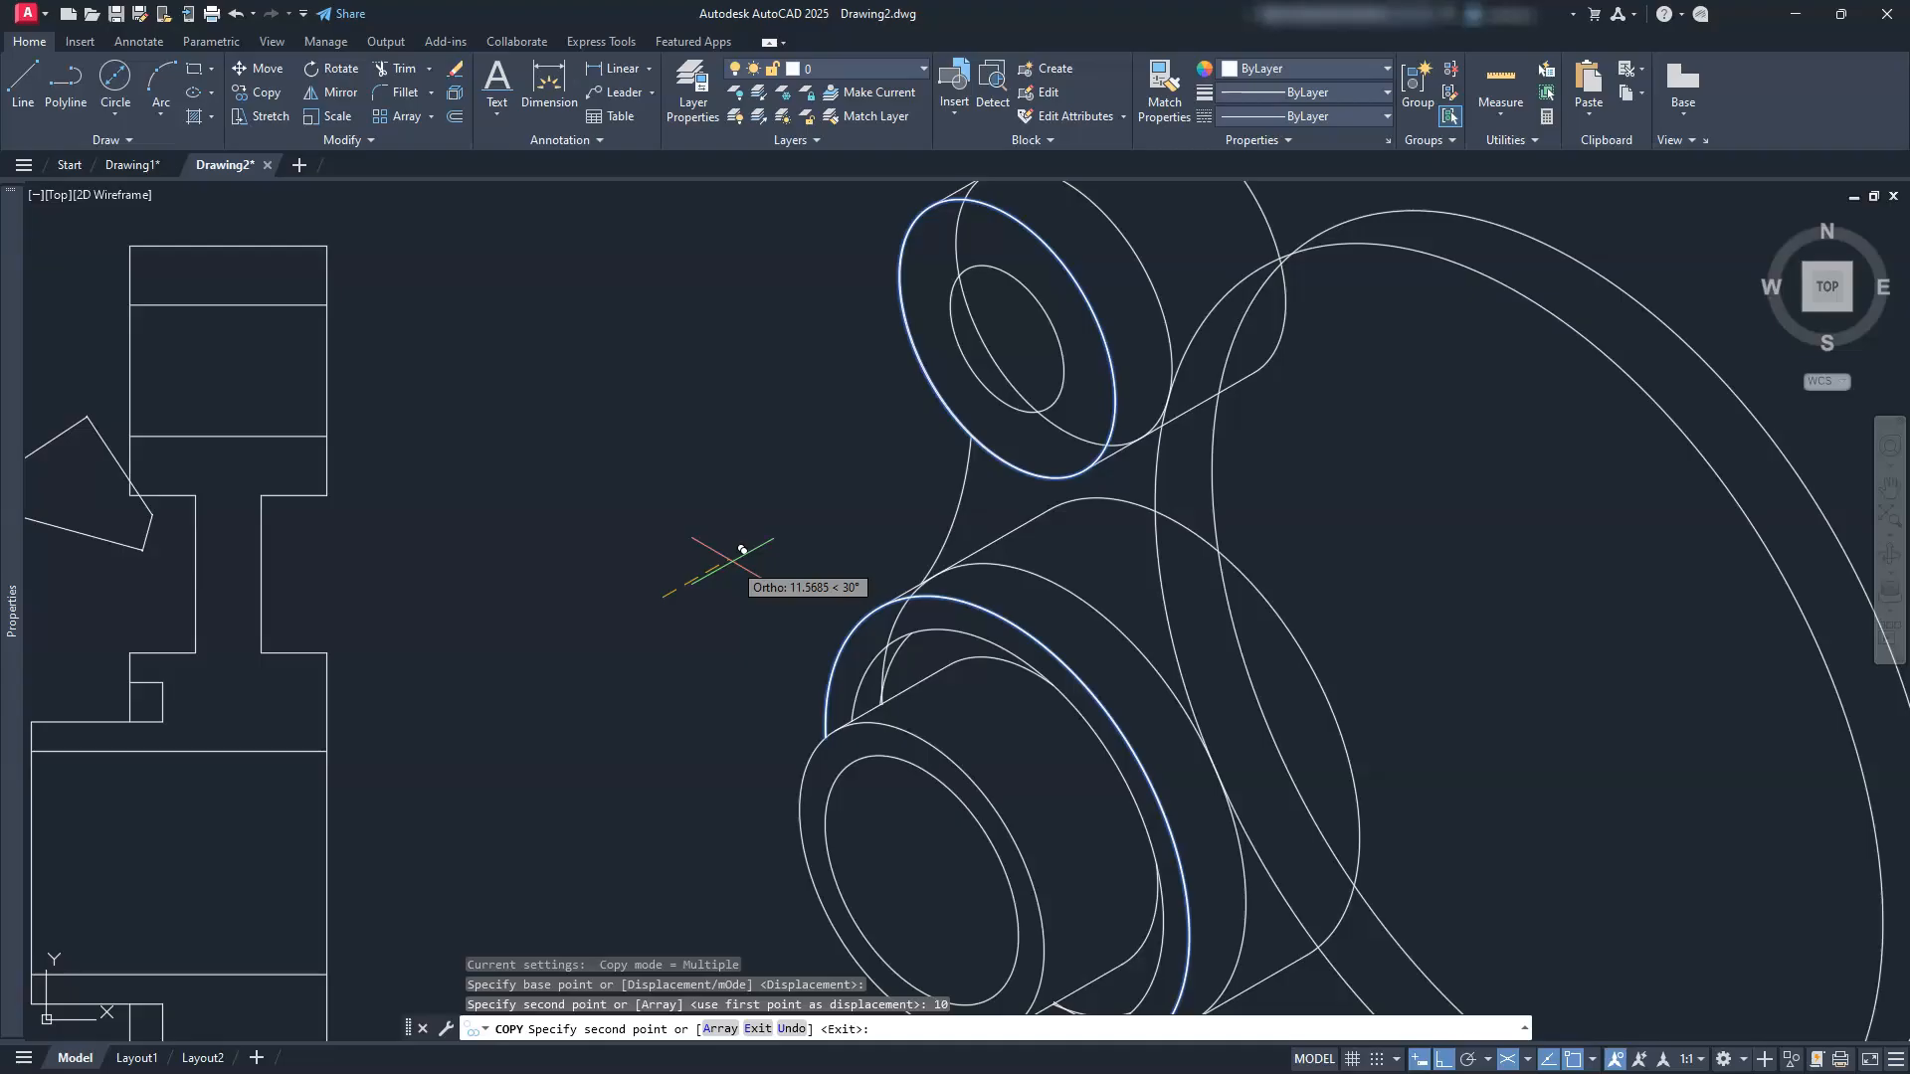
key(Escape)
key(Escape)
key(Escape)
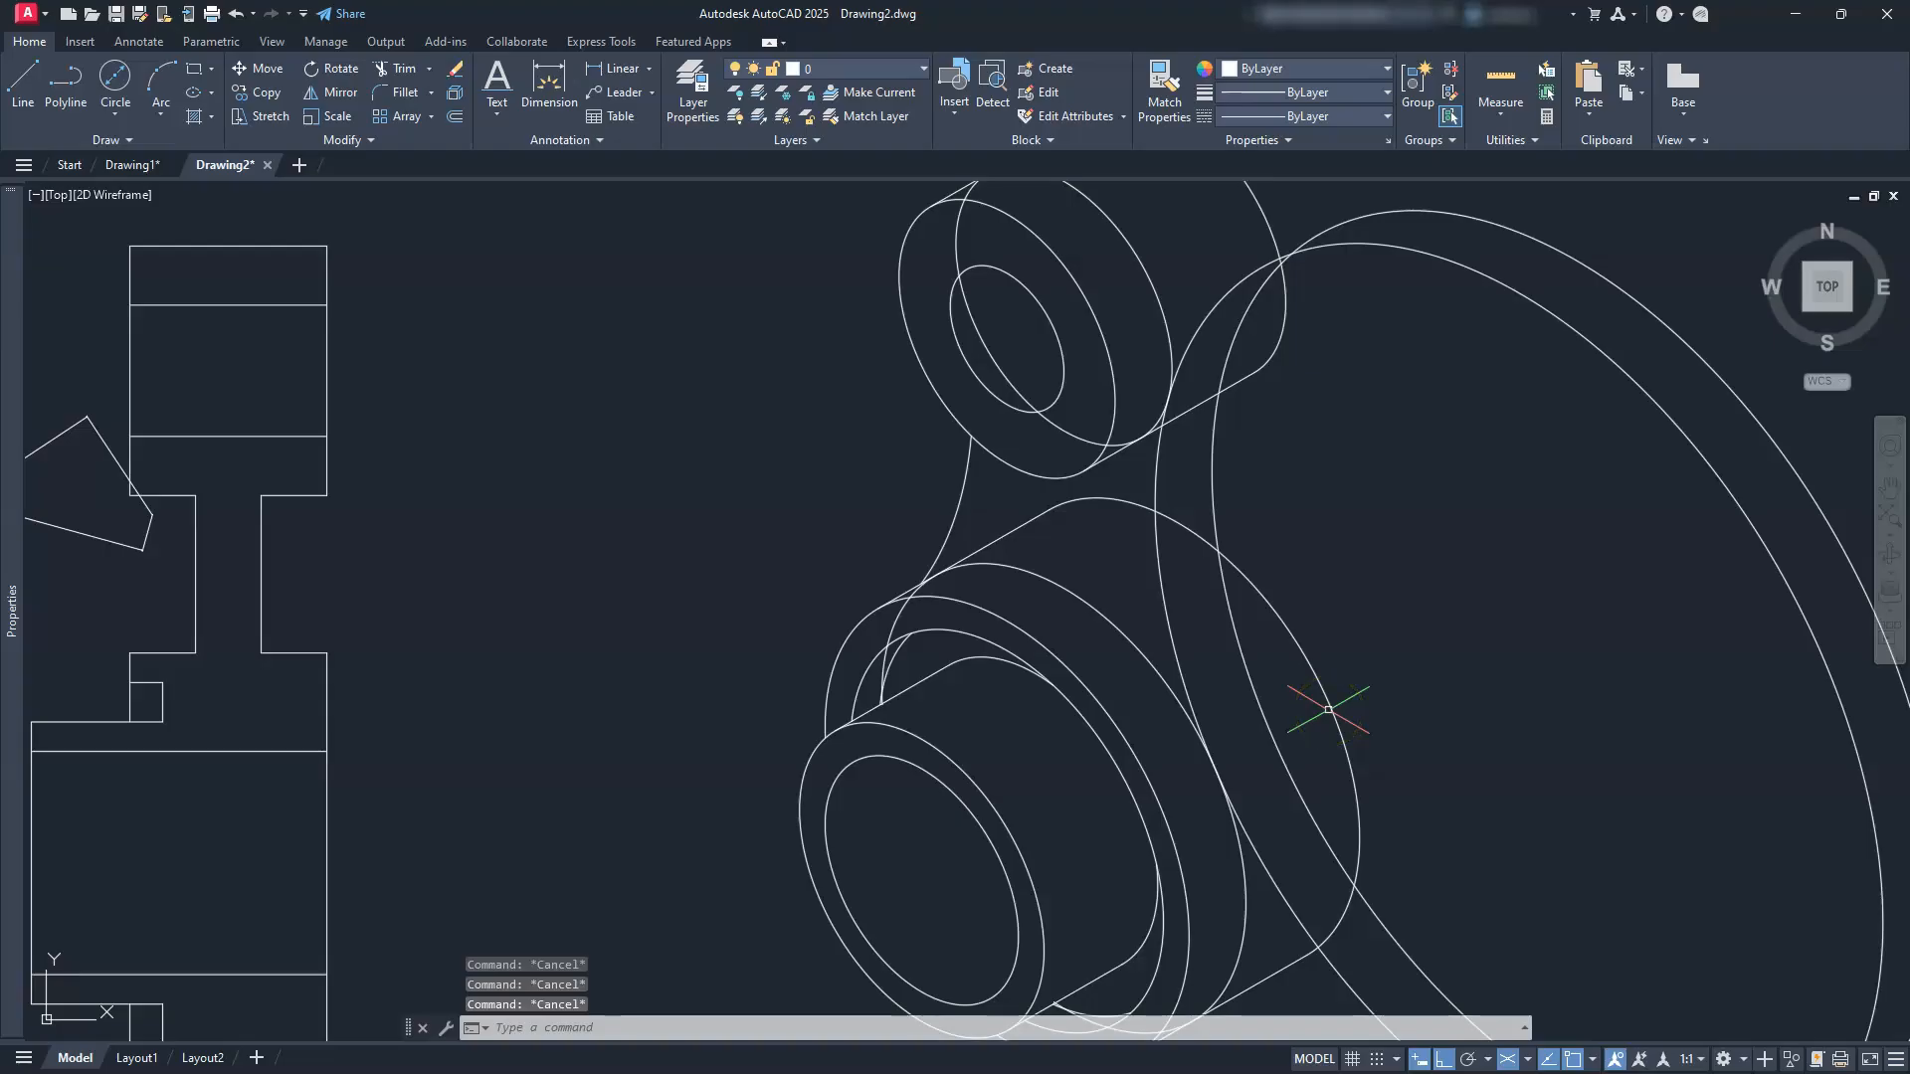
Step: Draw two short 30° lines at the lower and upper bosses
text(l)
key(Return)
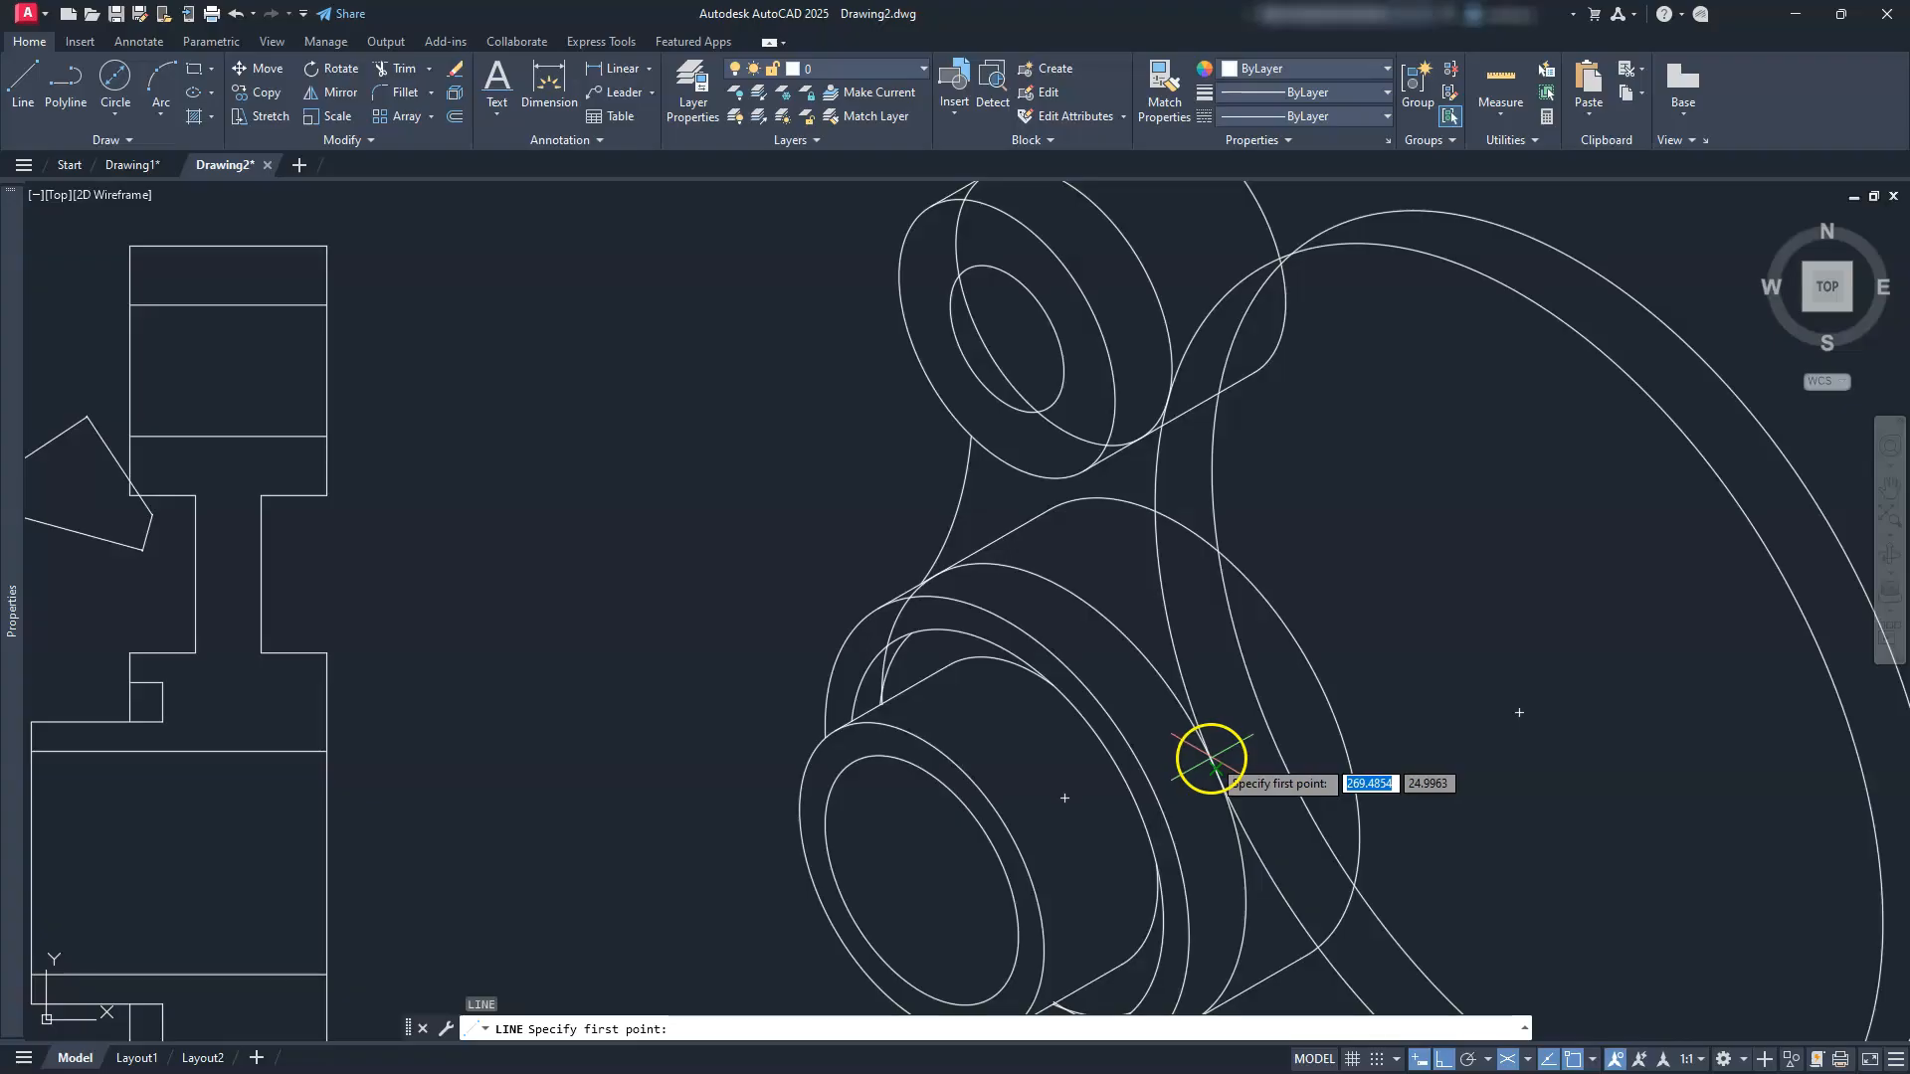
click(1215, 767)
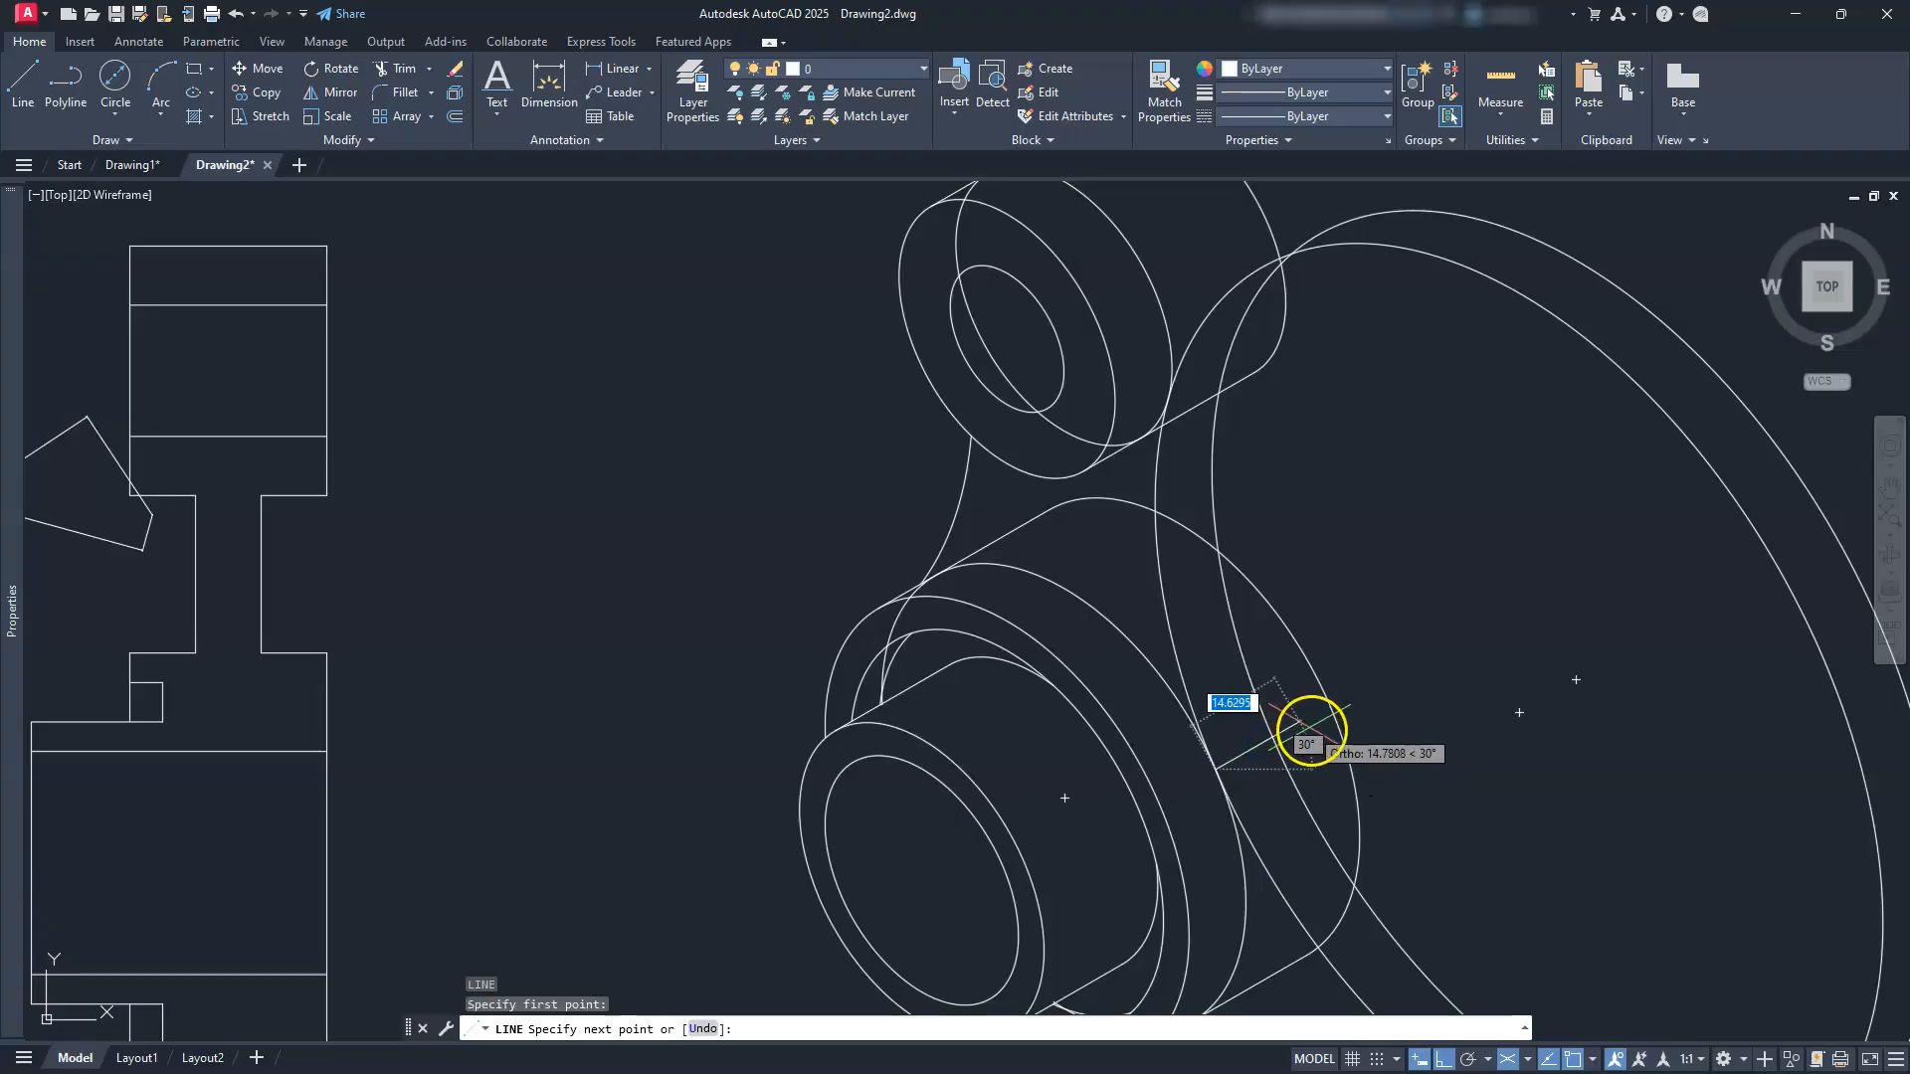
click(1394, 619)
key(Escape)
key(Escape)
key(Escape)
key(Escape)
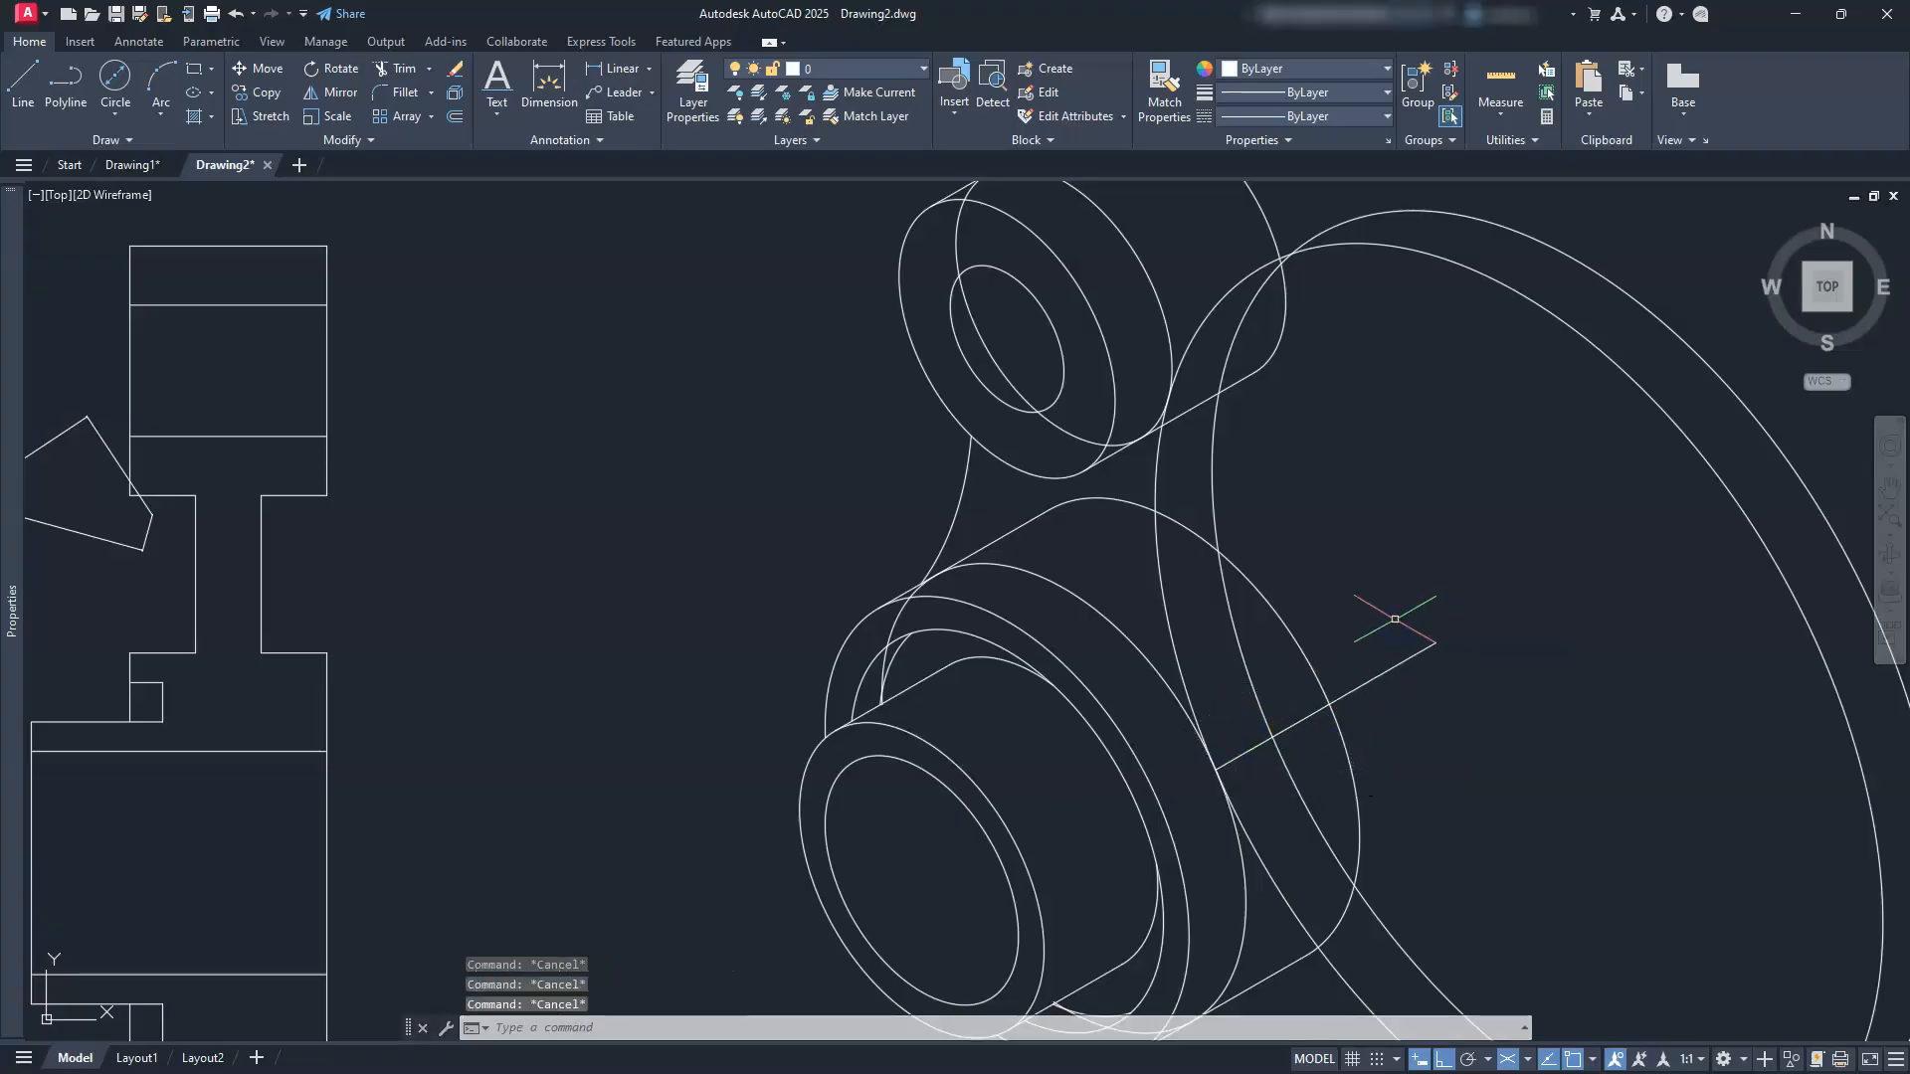
key(Return)
click(1174, 393)
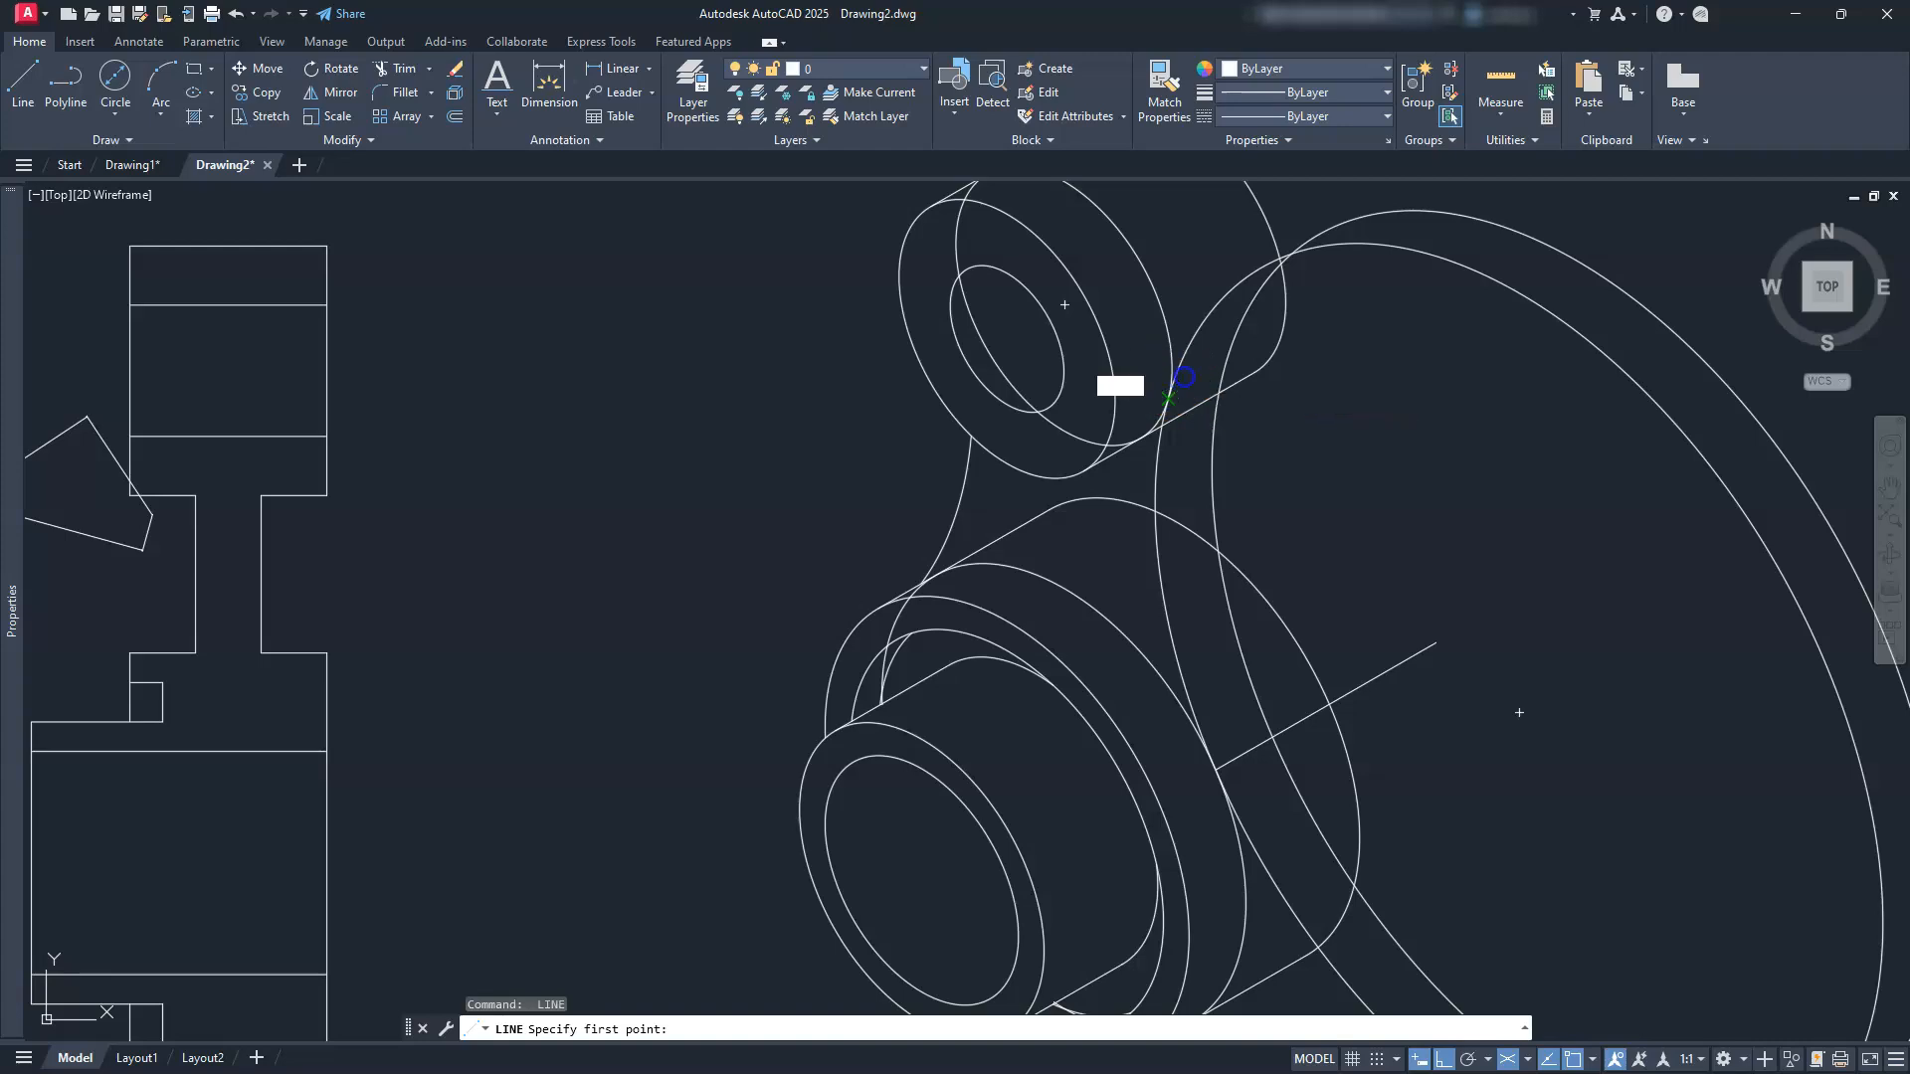
key(Escape)
key(Escape)
key(Escape)
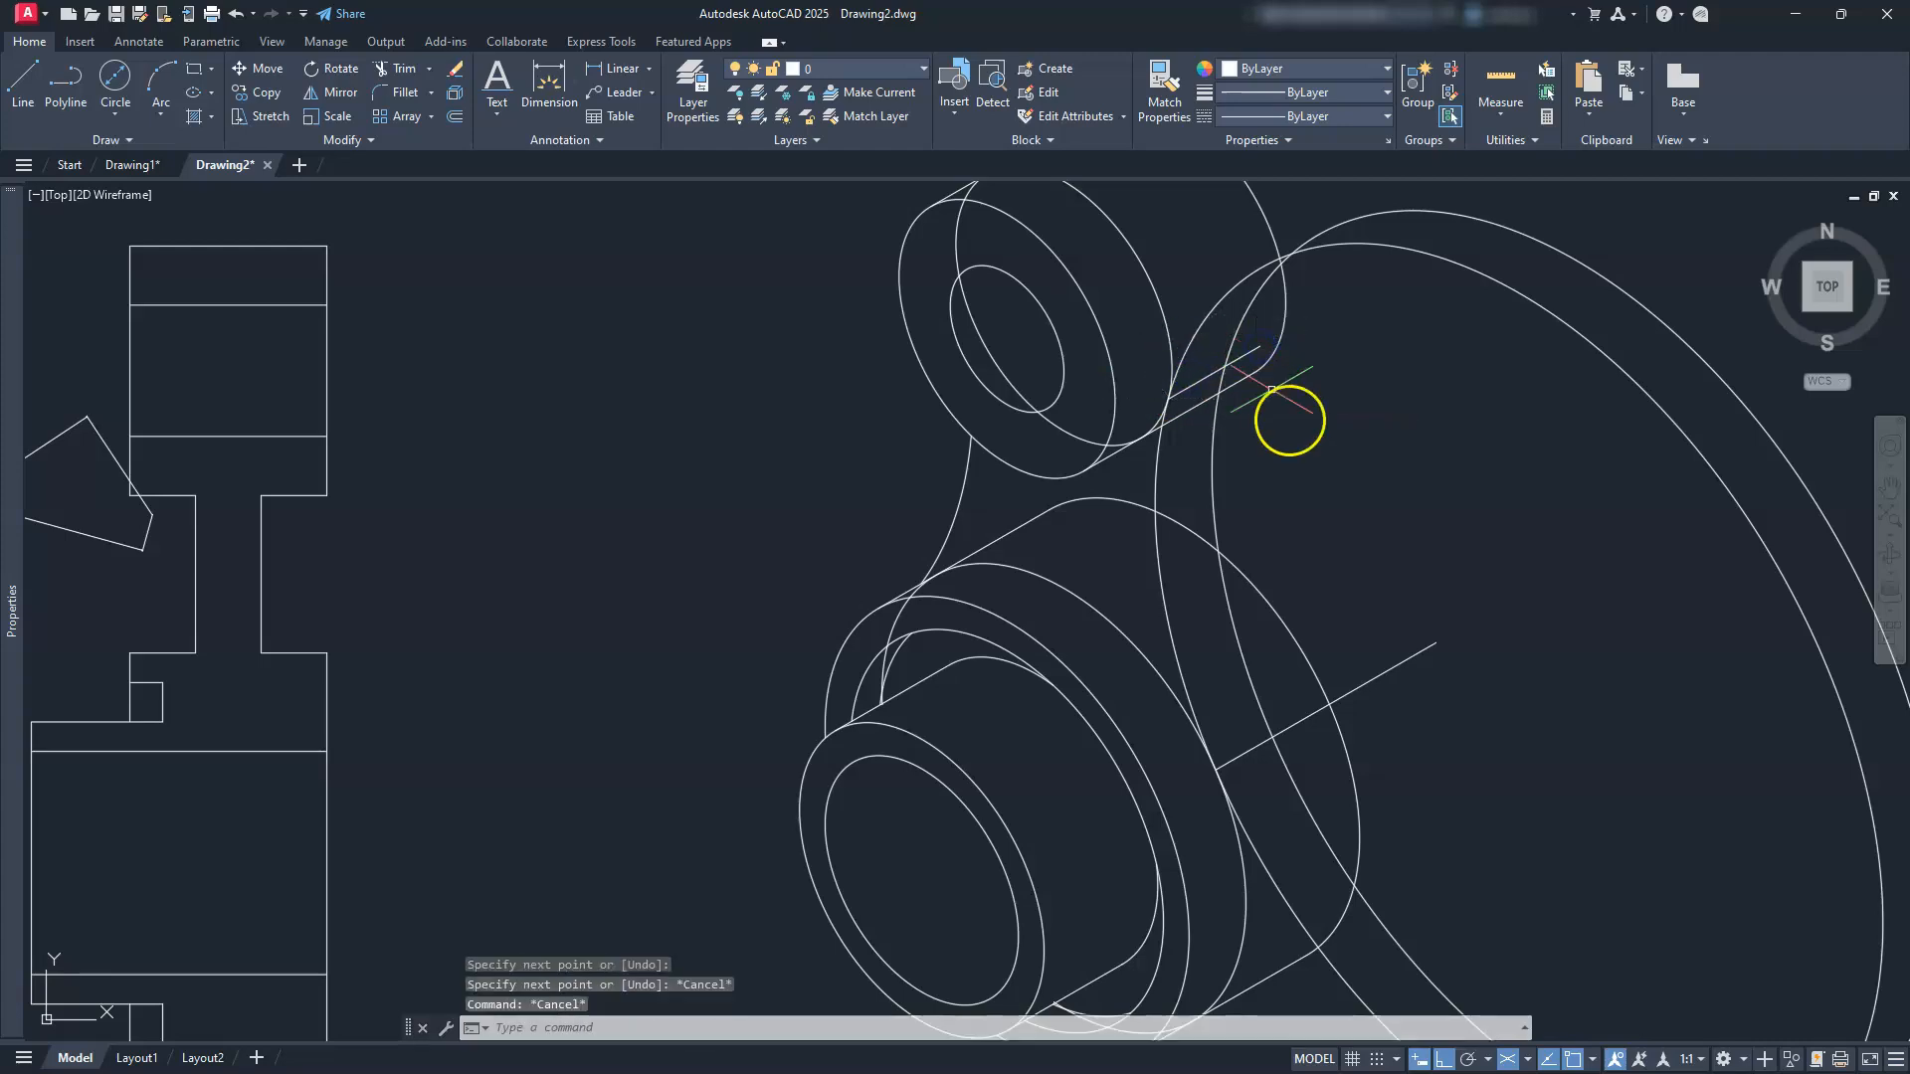
scroll(1397, 616, down, 2)
middle_drag(1397, 616, 1207, 603)
Step: Trim the inner and outer large ellipse arcs using the two short lines as cutting edges
key(Escape)
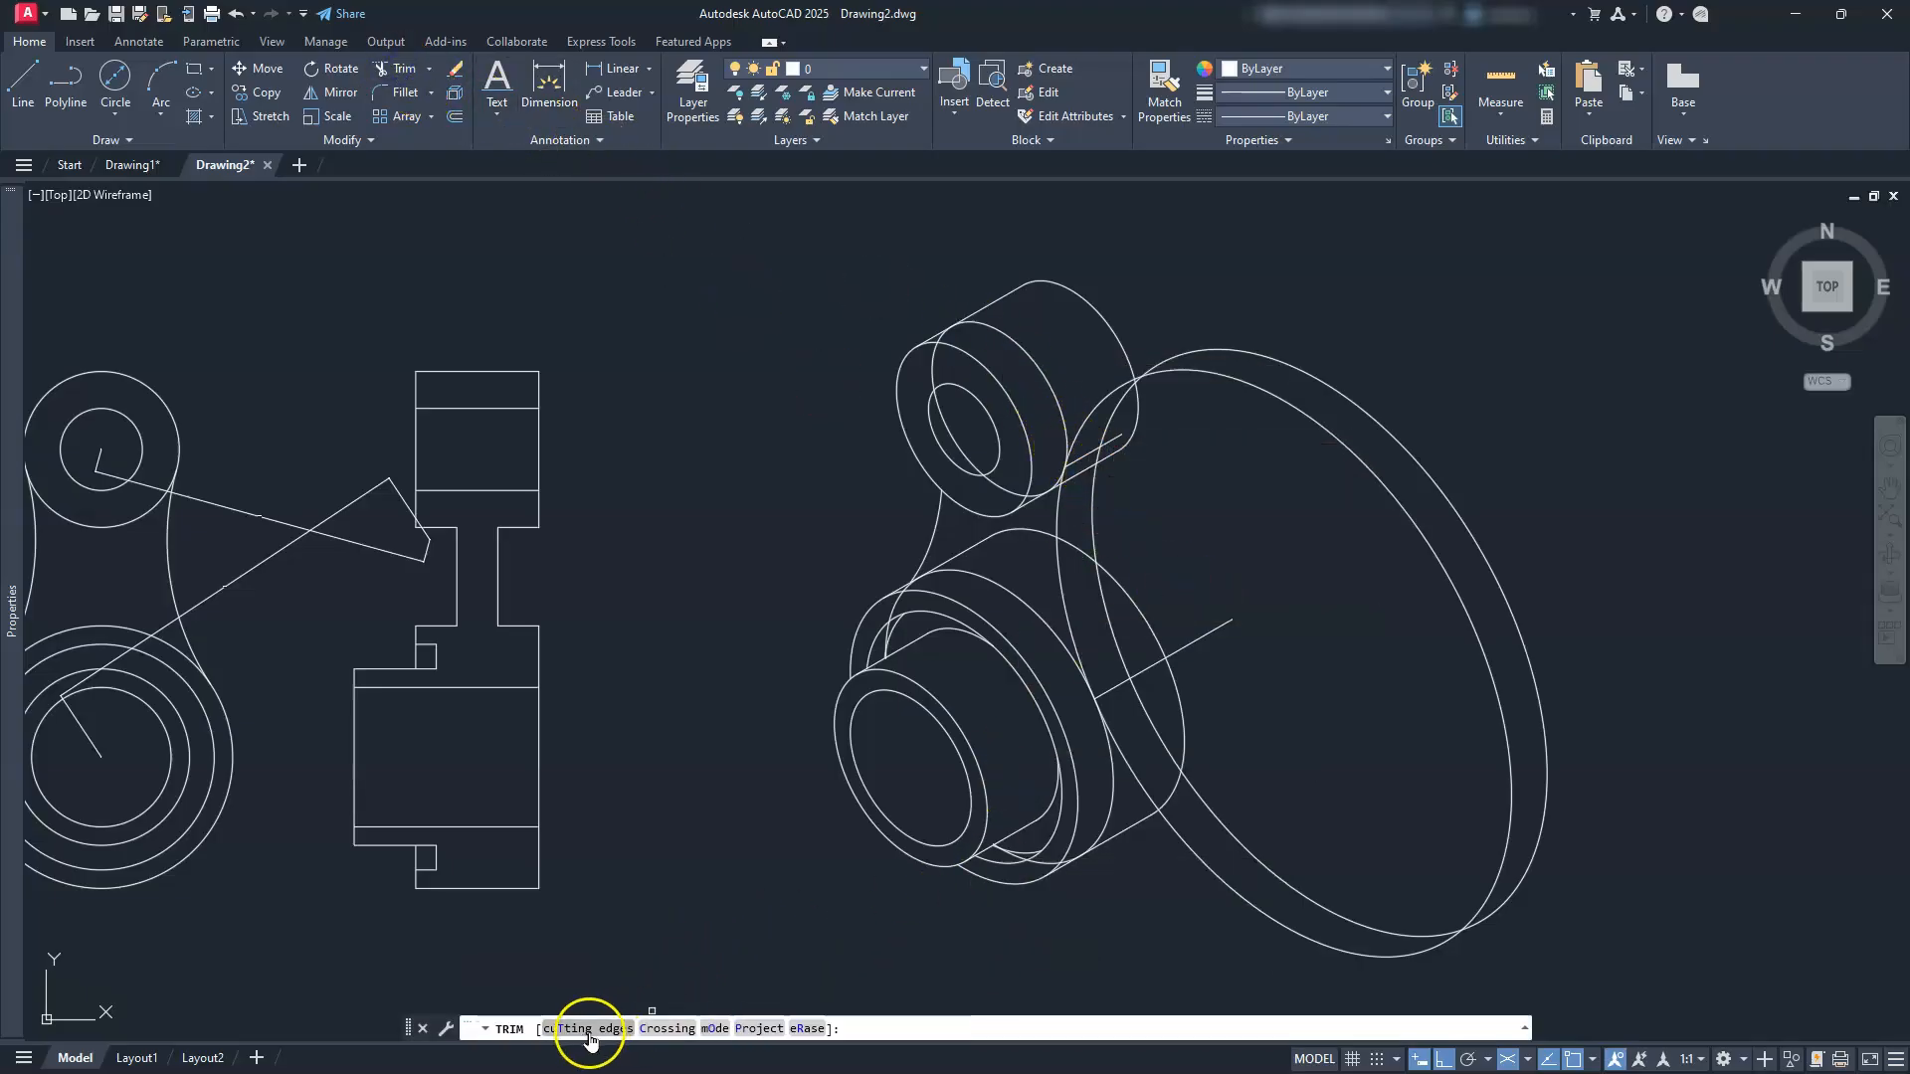
click(588, 1030)
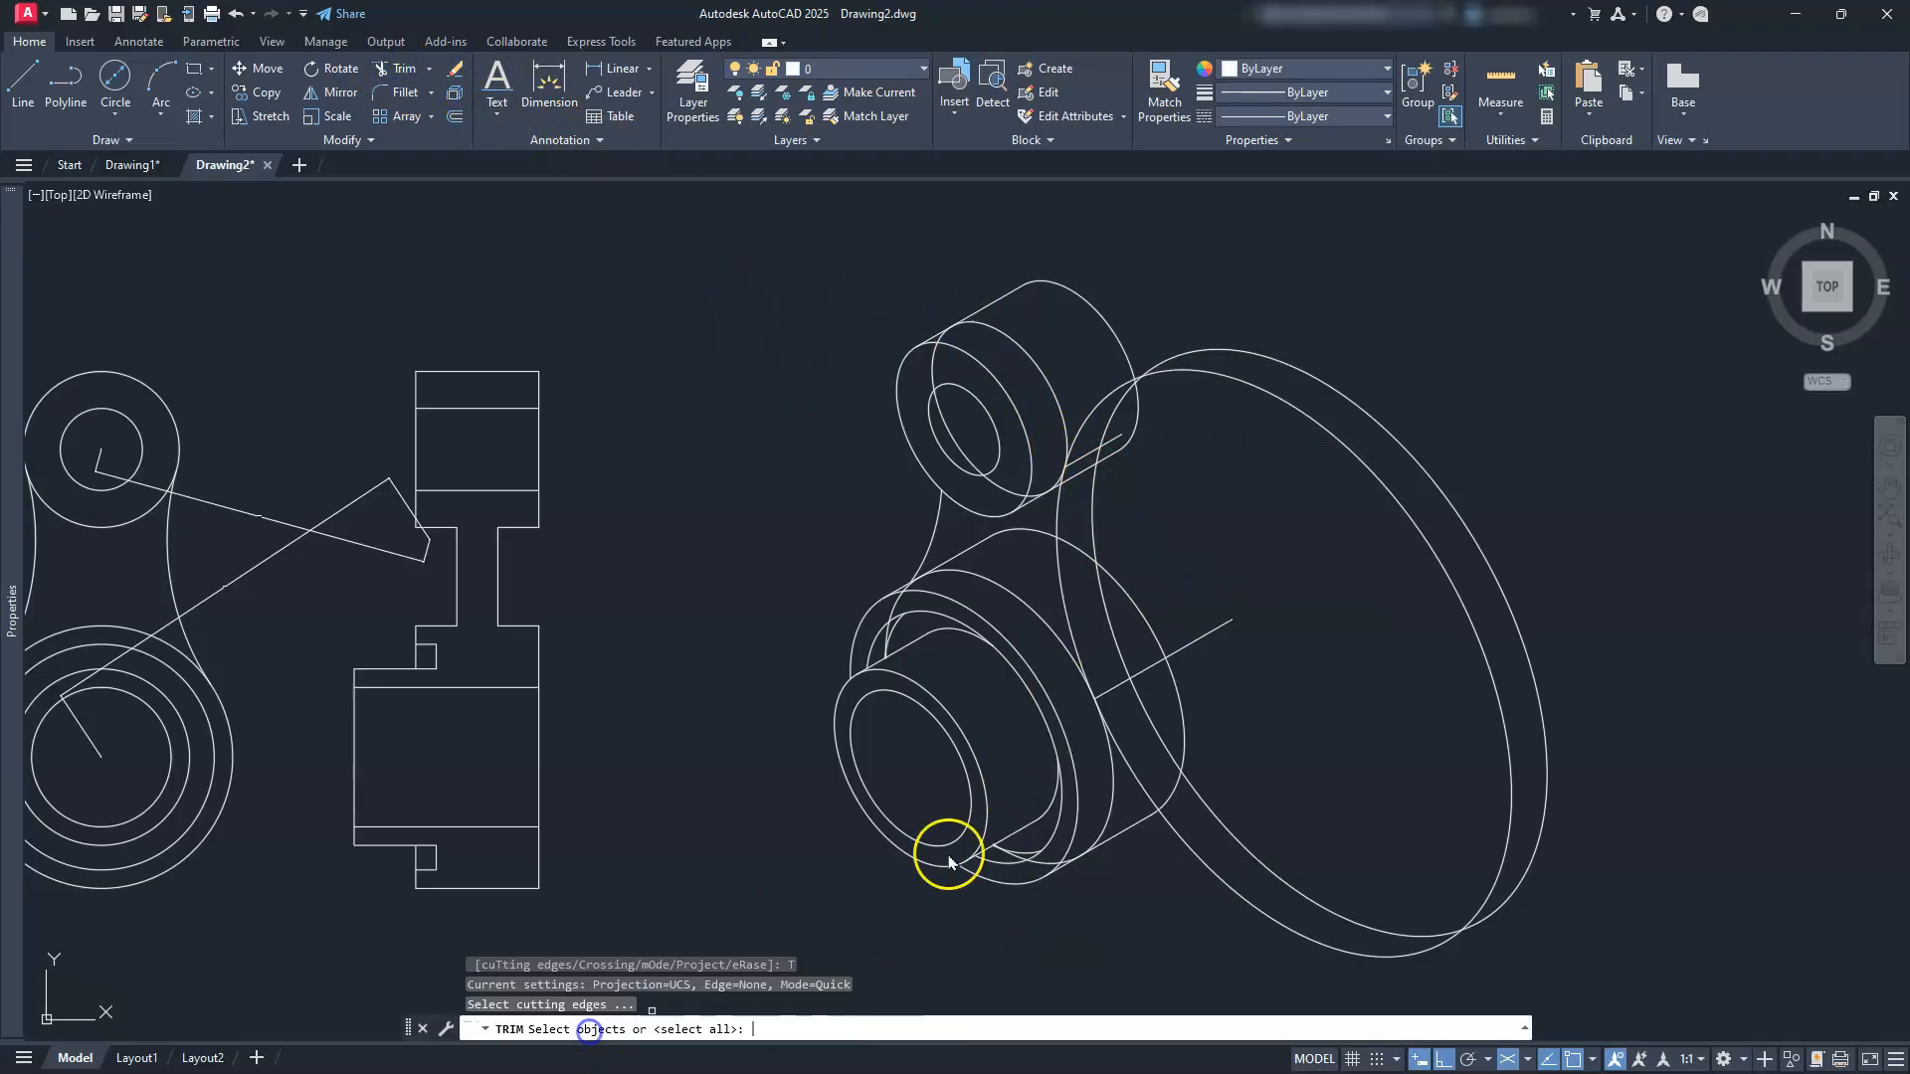
click(1086, 453)
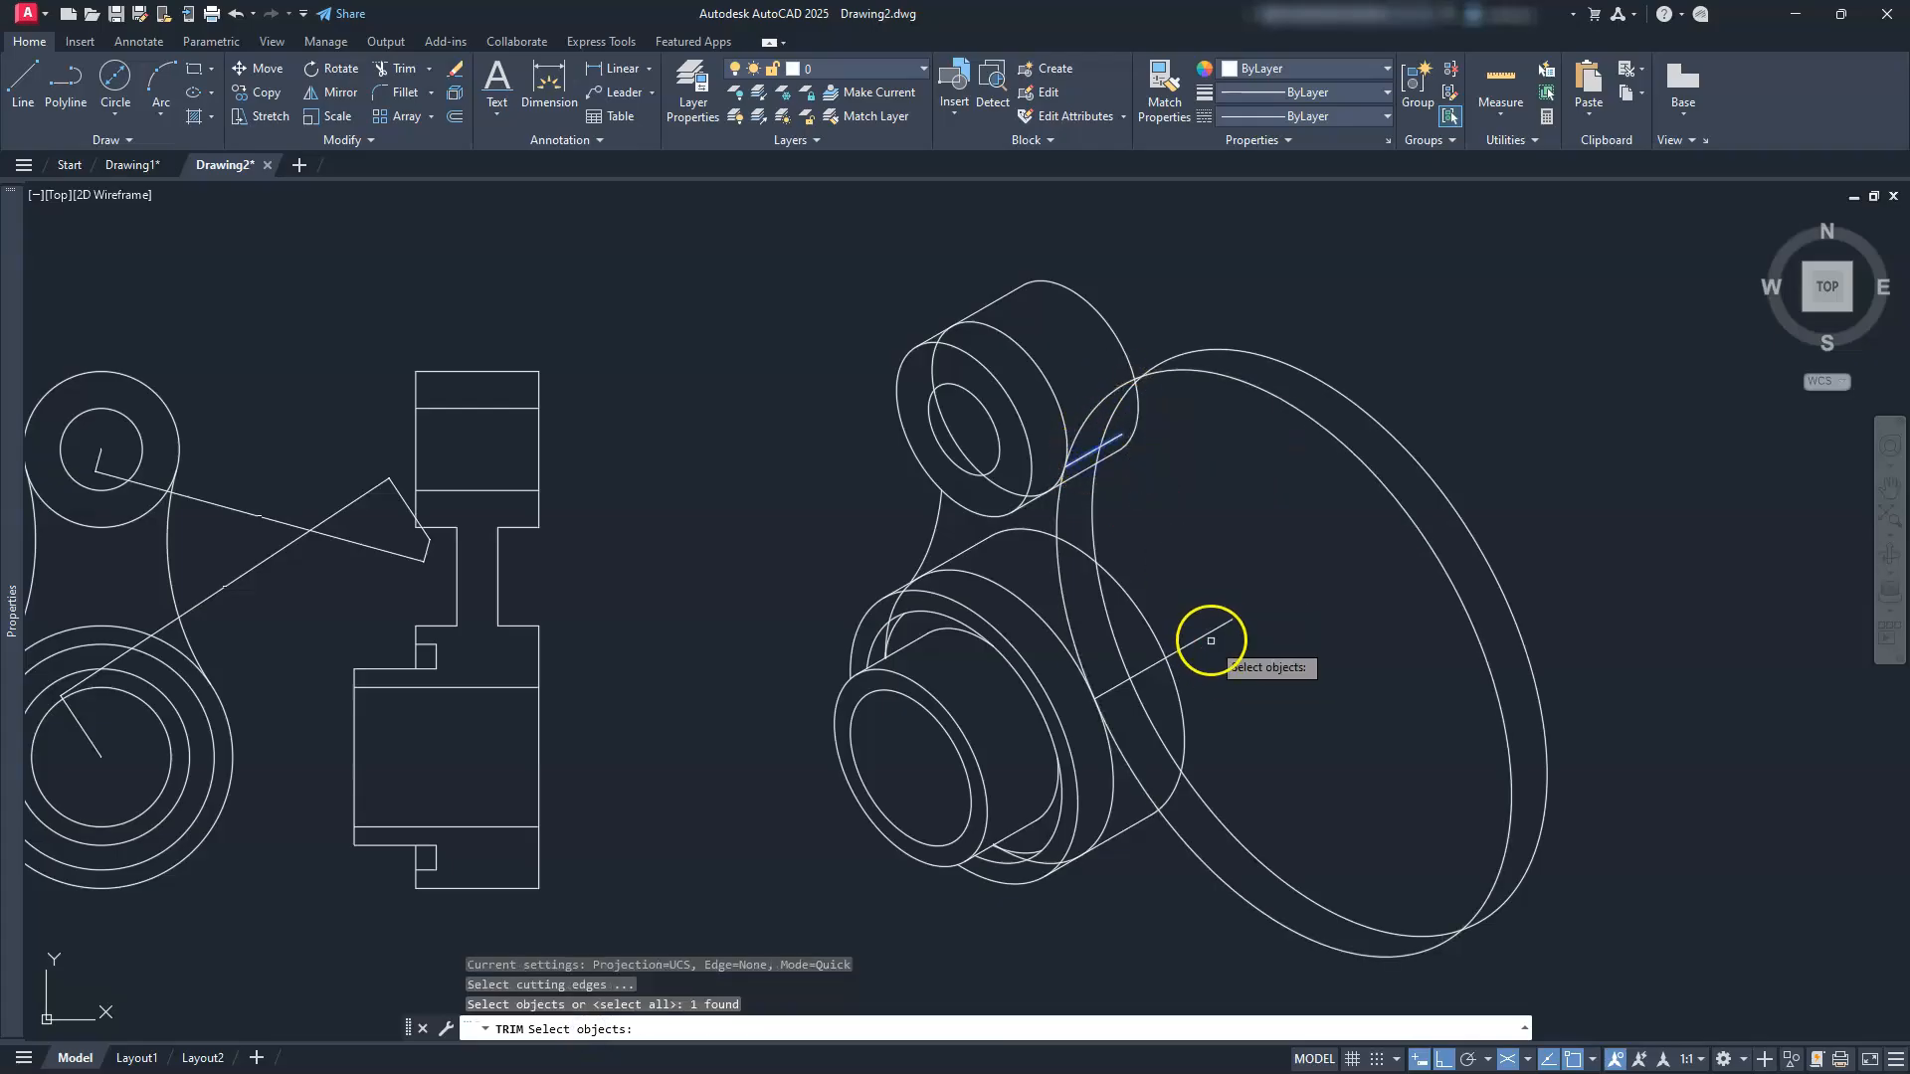
click(1207, 634)
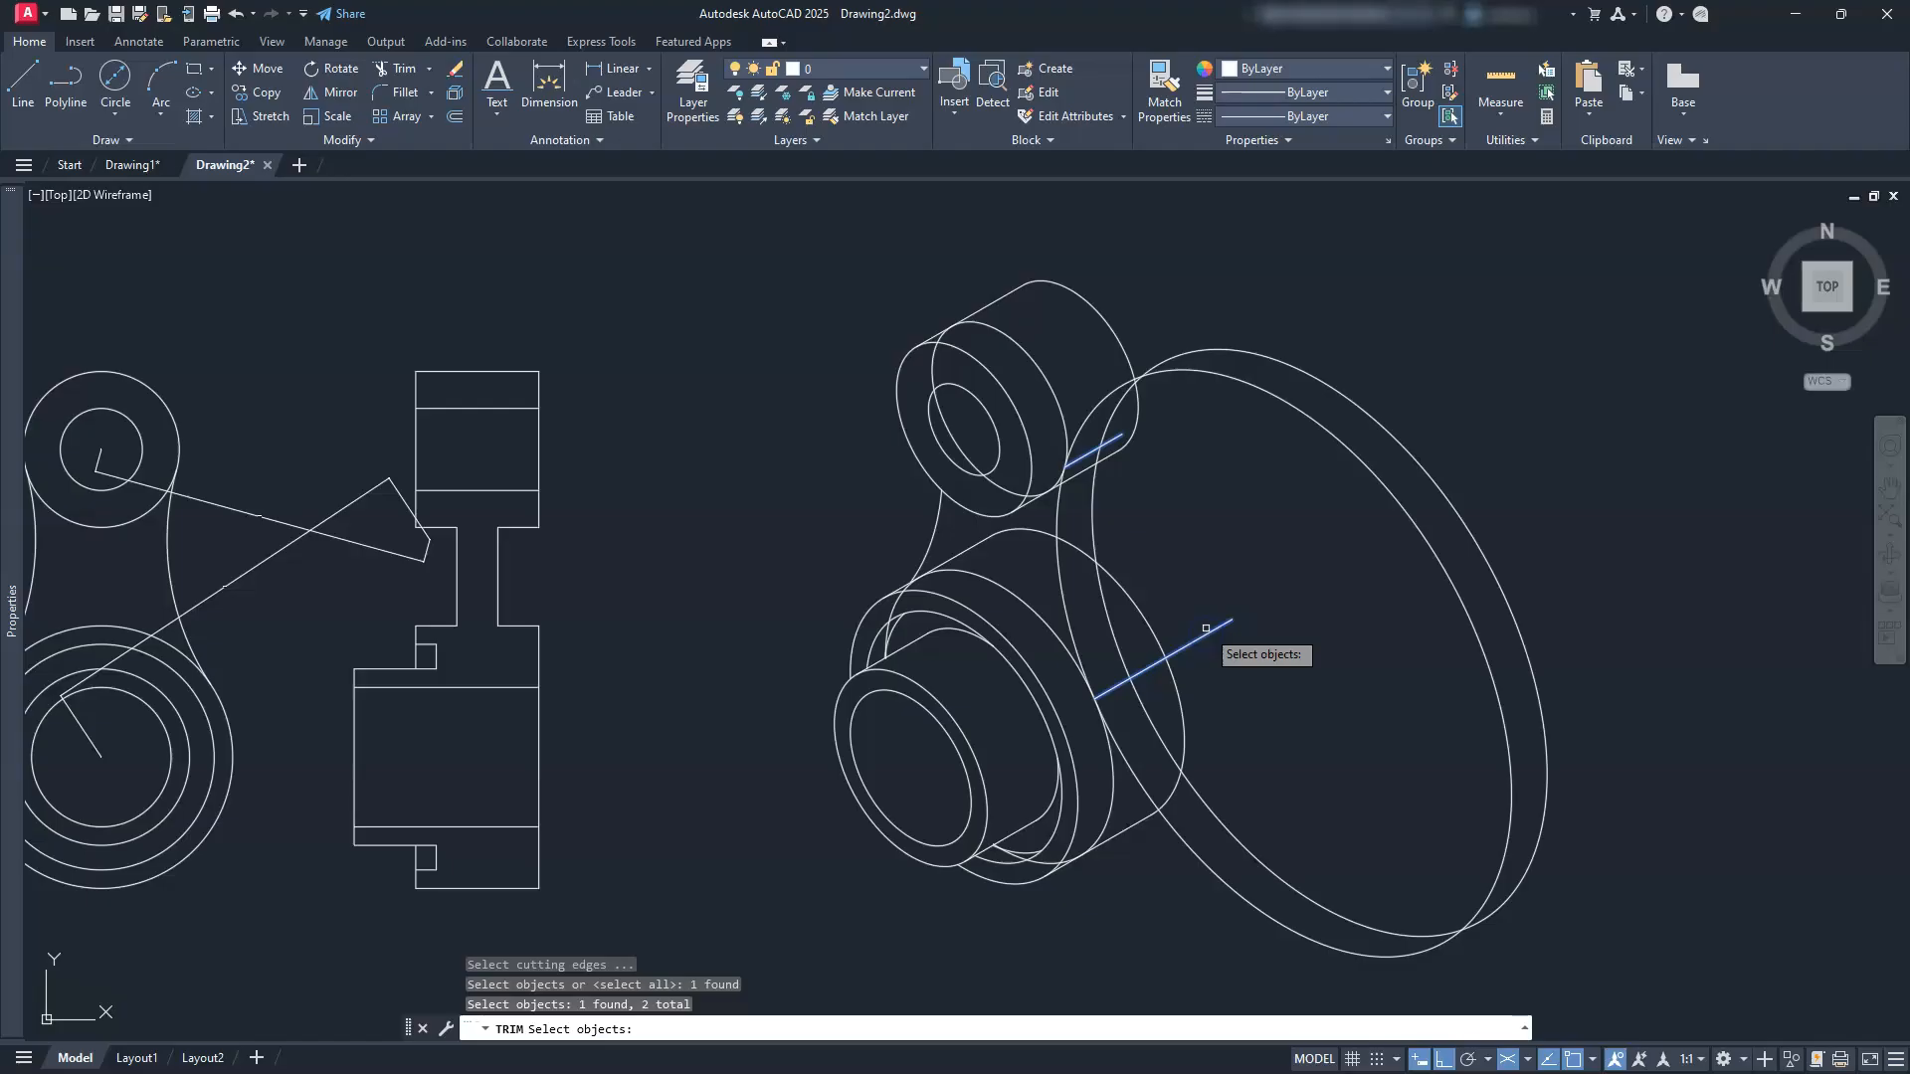
key(Return)
click(1283, 398)
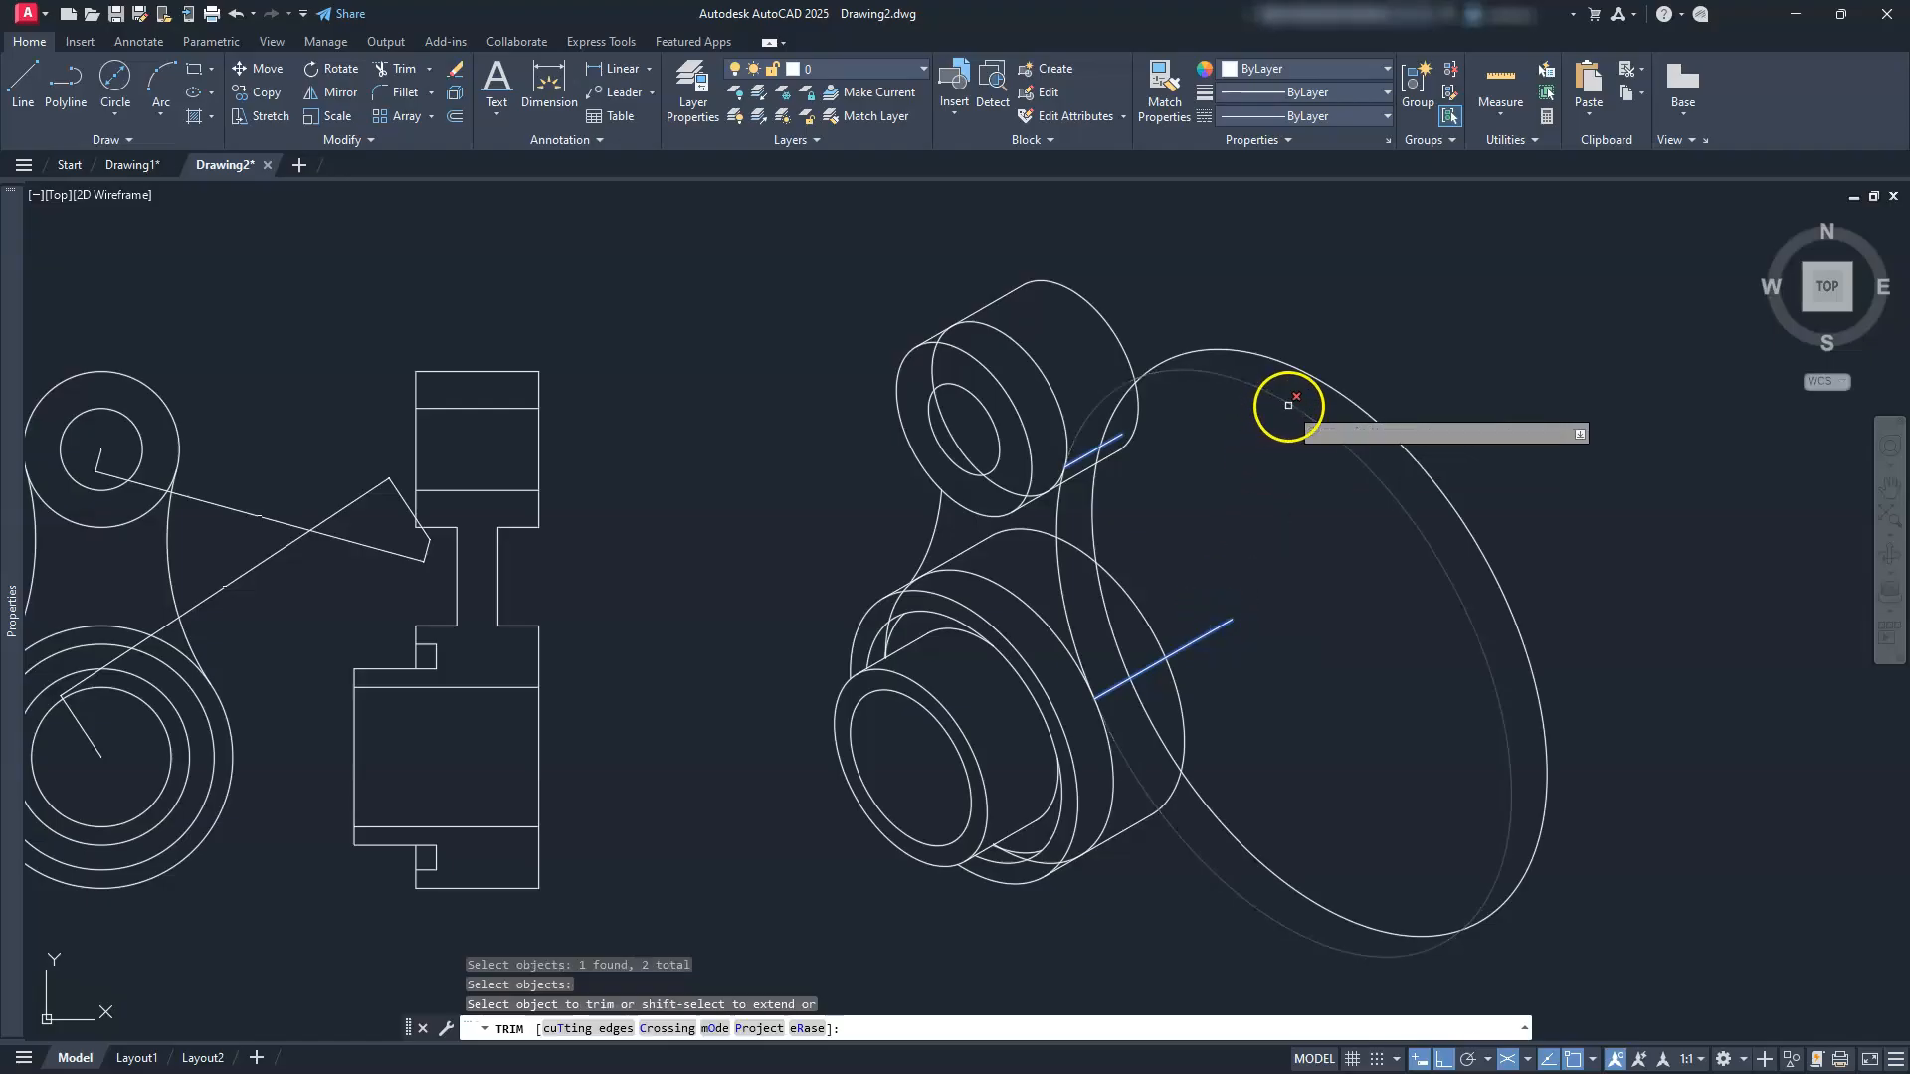
click(1312, 391)
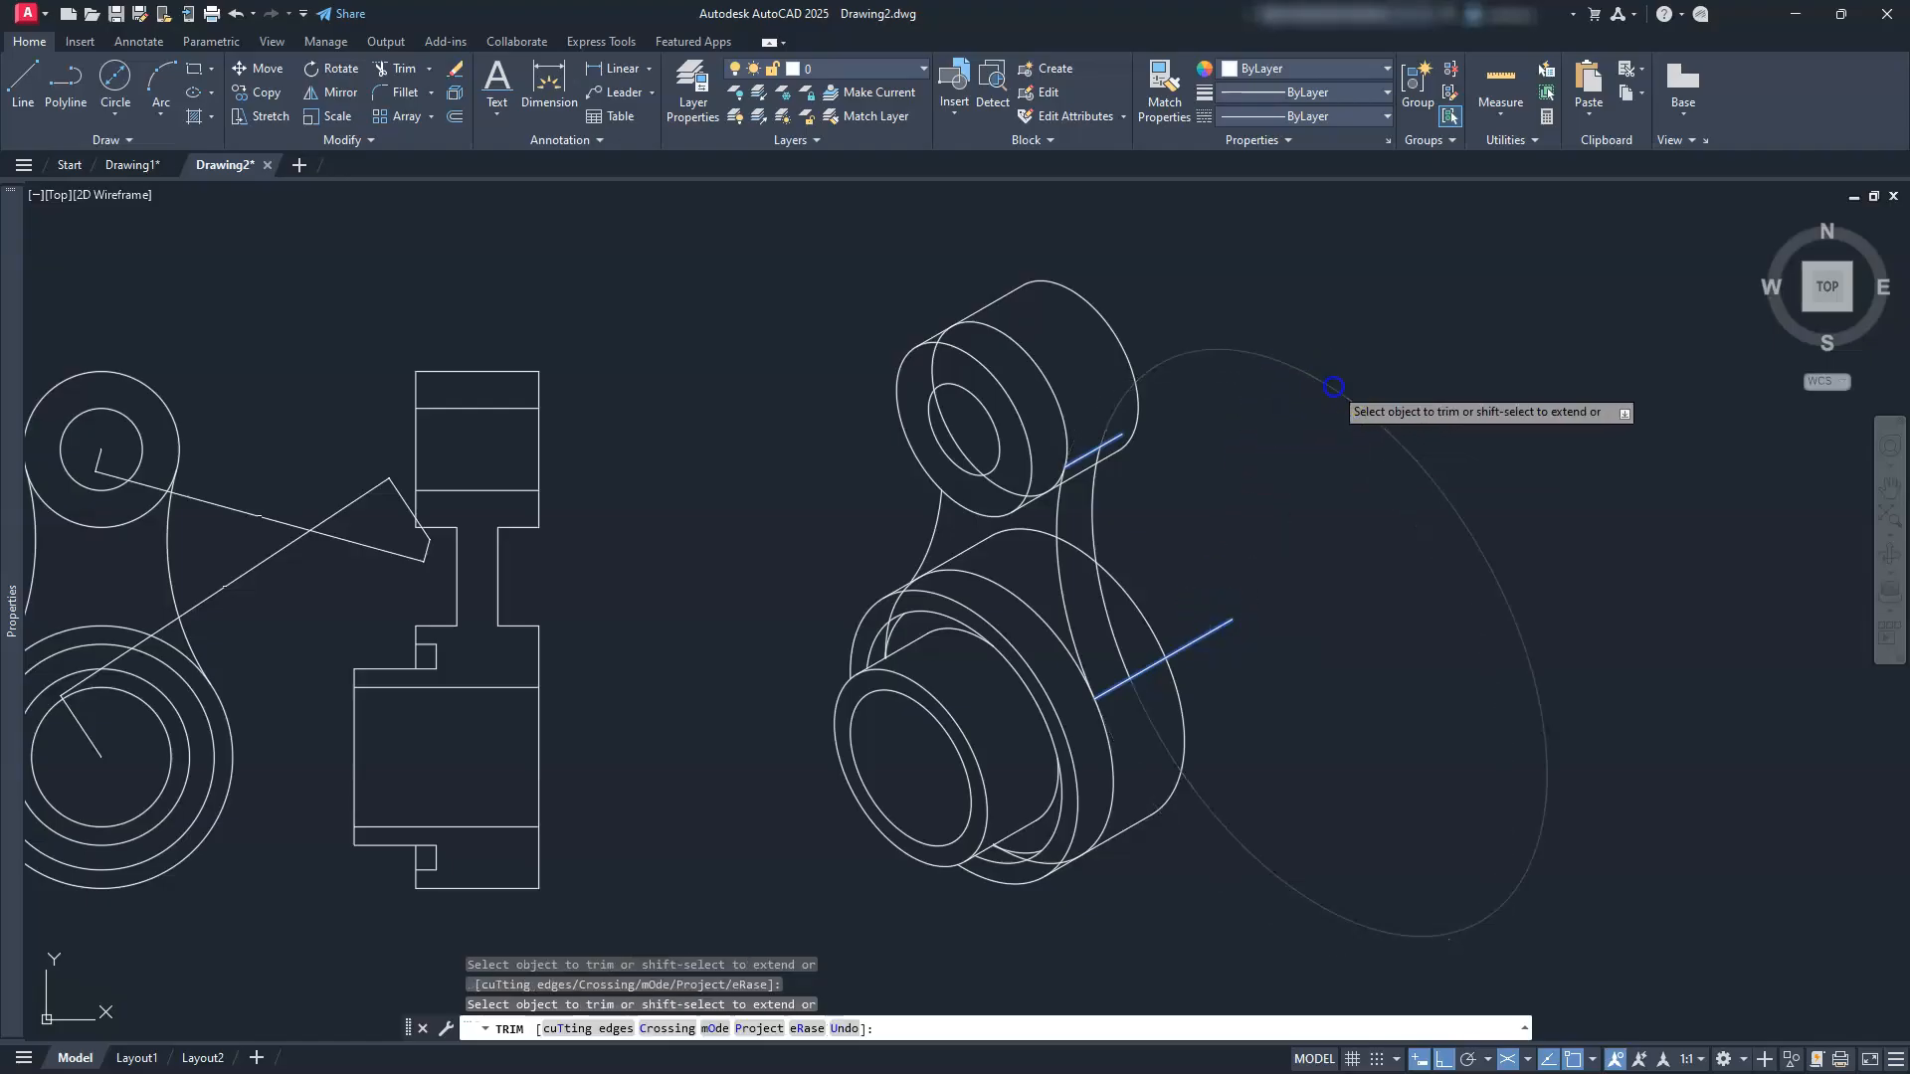
scroll(1000, 562, up, 2)
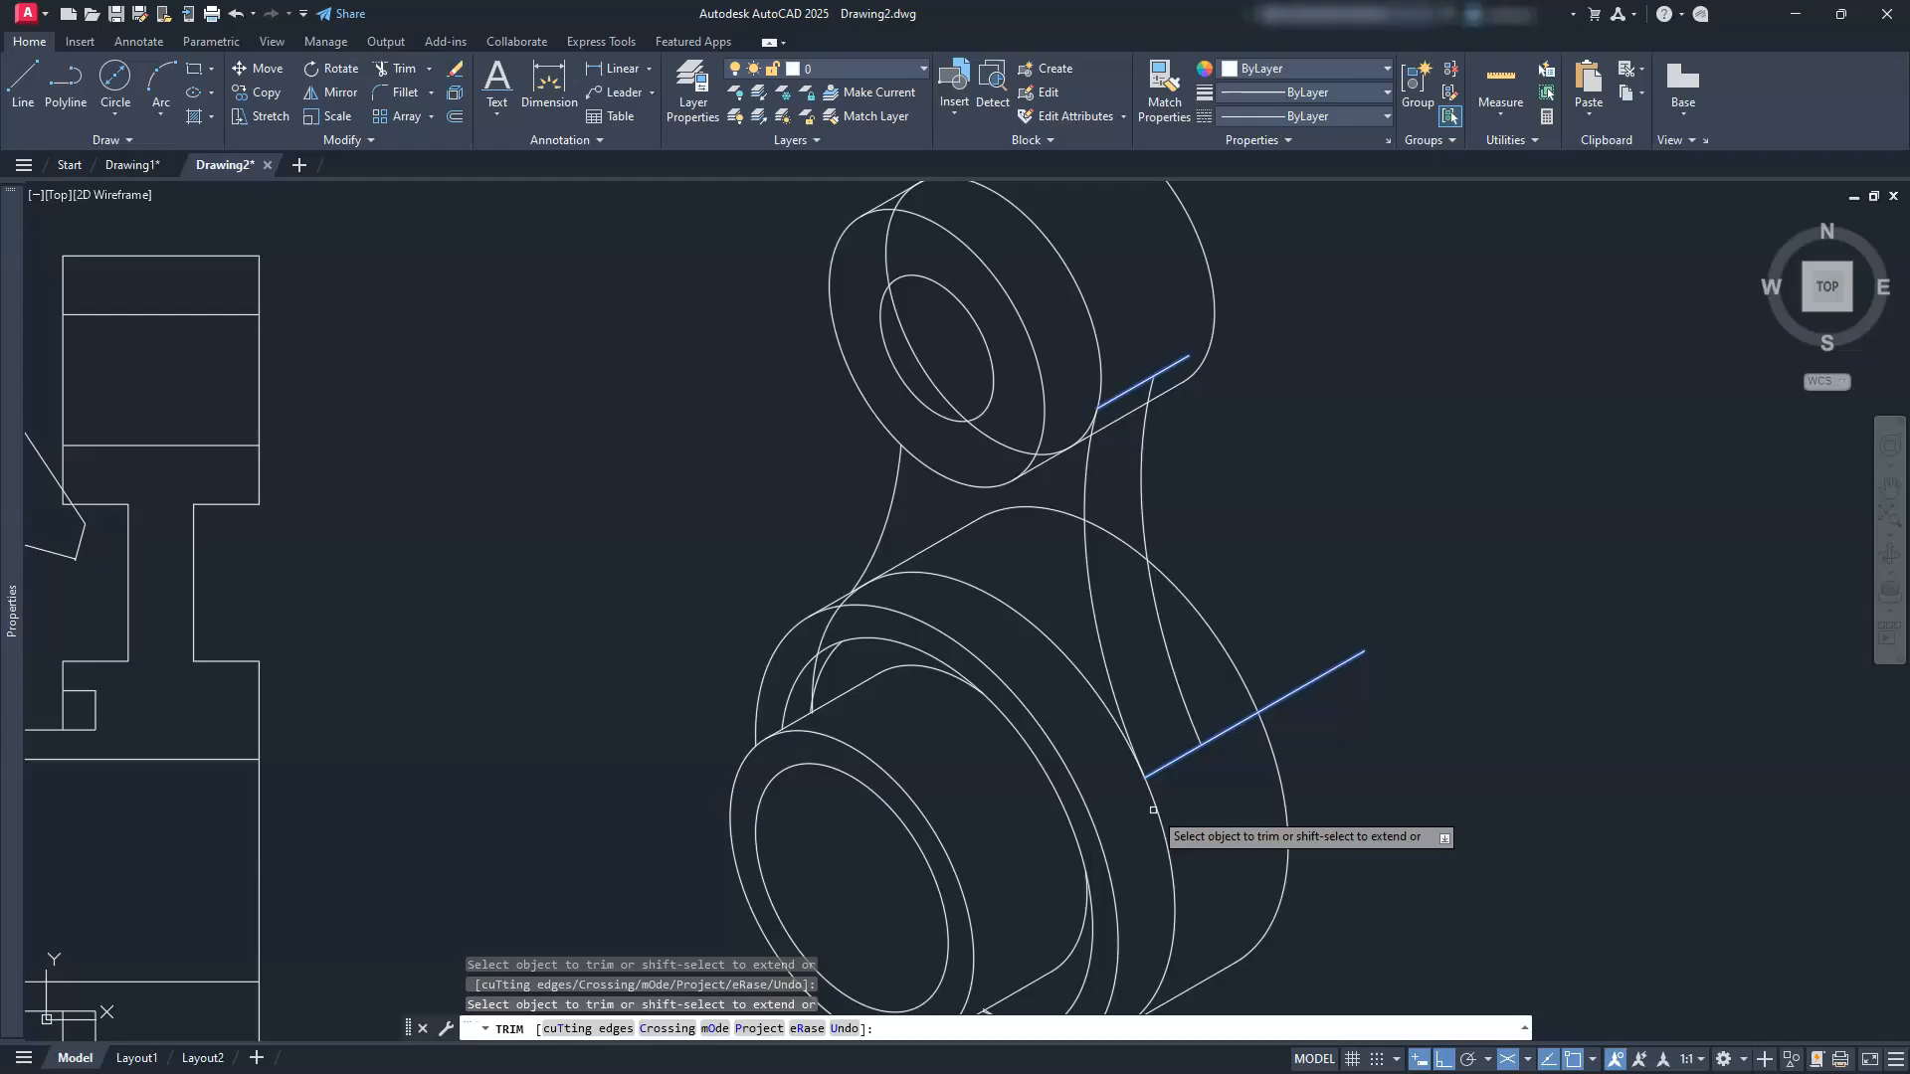
key(Escape)
key(Escape)
key(Escape)
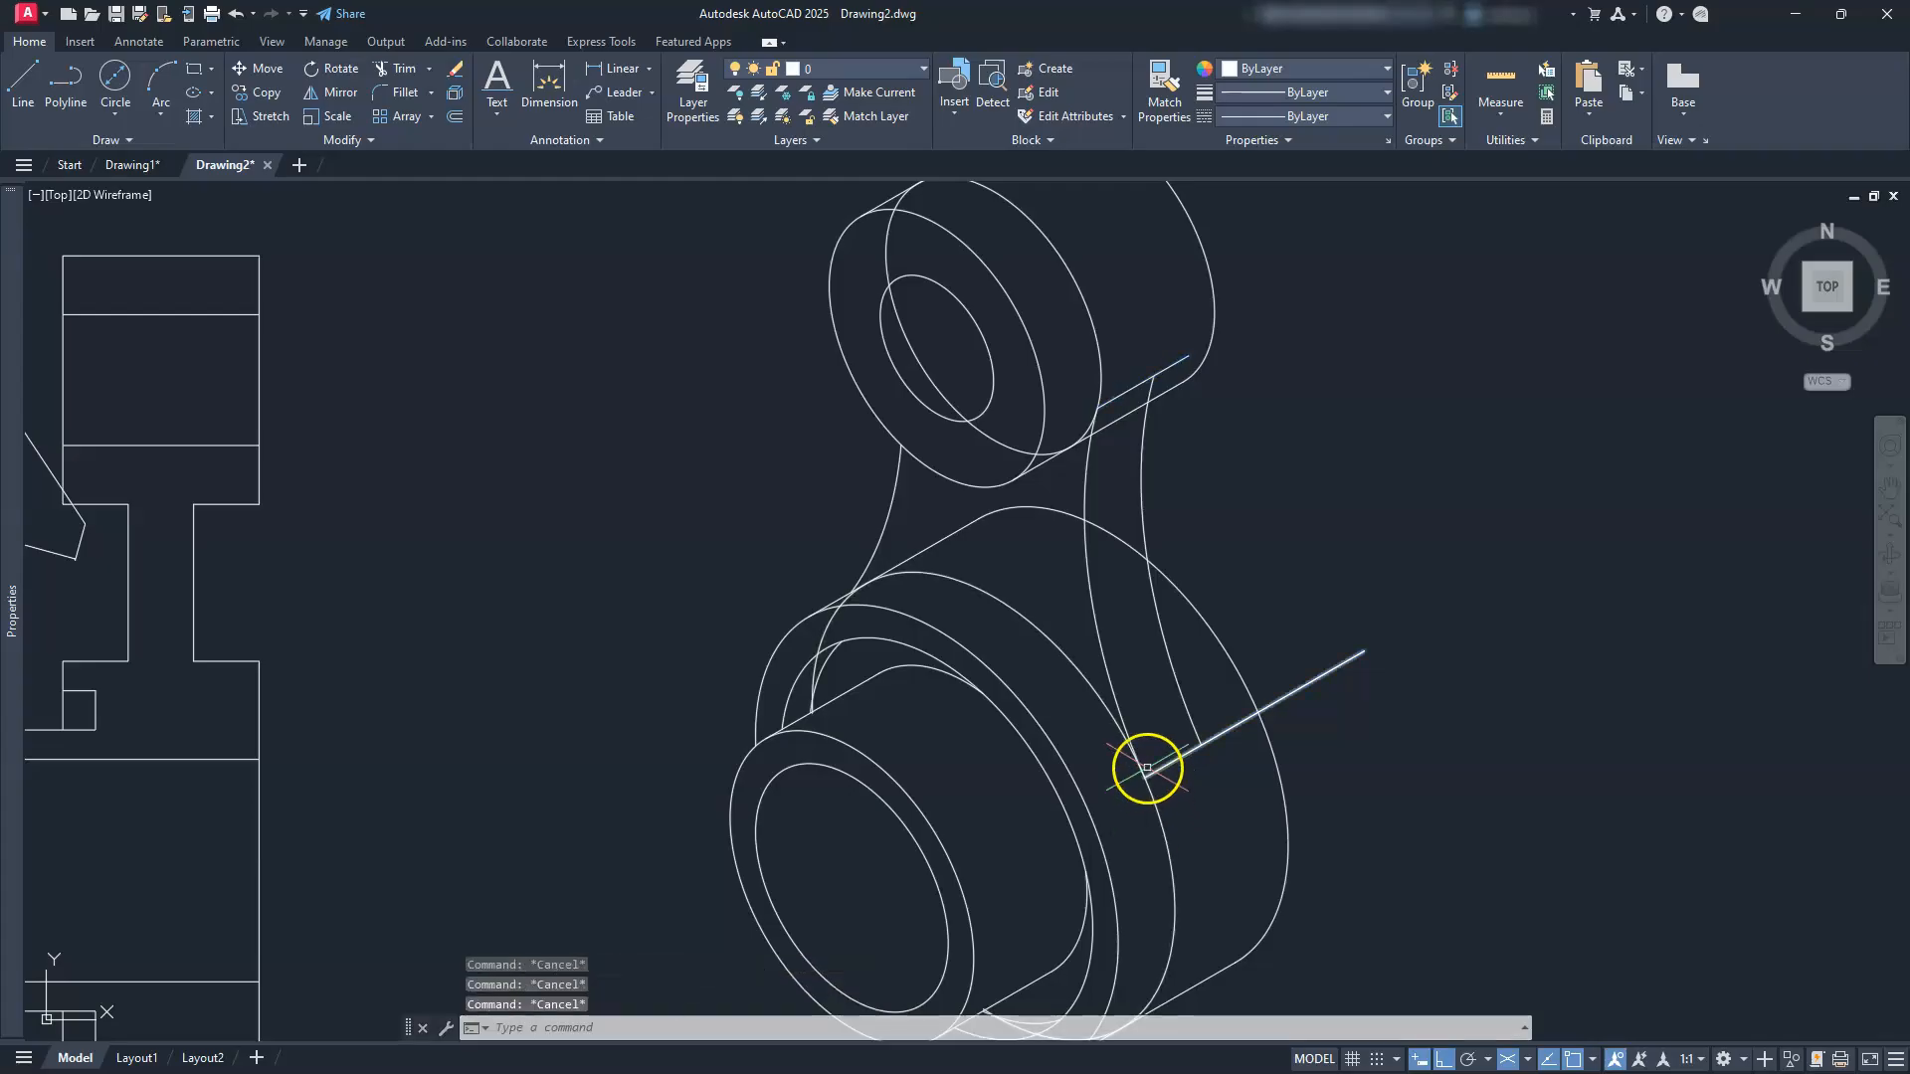
Step: Trim the excess curve at the lower boss and the curve piece between the two arcs
mouse_move(1226, 967)
middle_down()
mouse_move(1430, 913)
mouse_move(1504, 936)
middle_up()
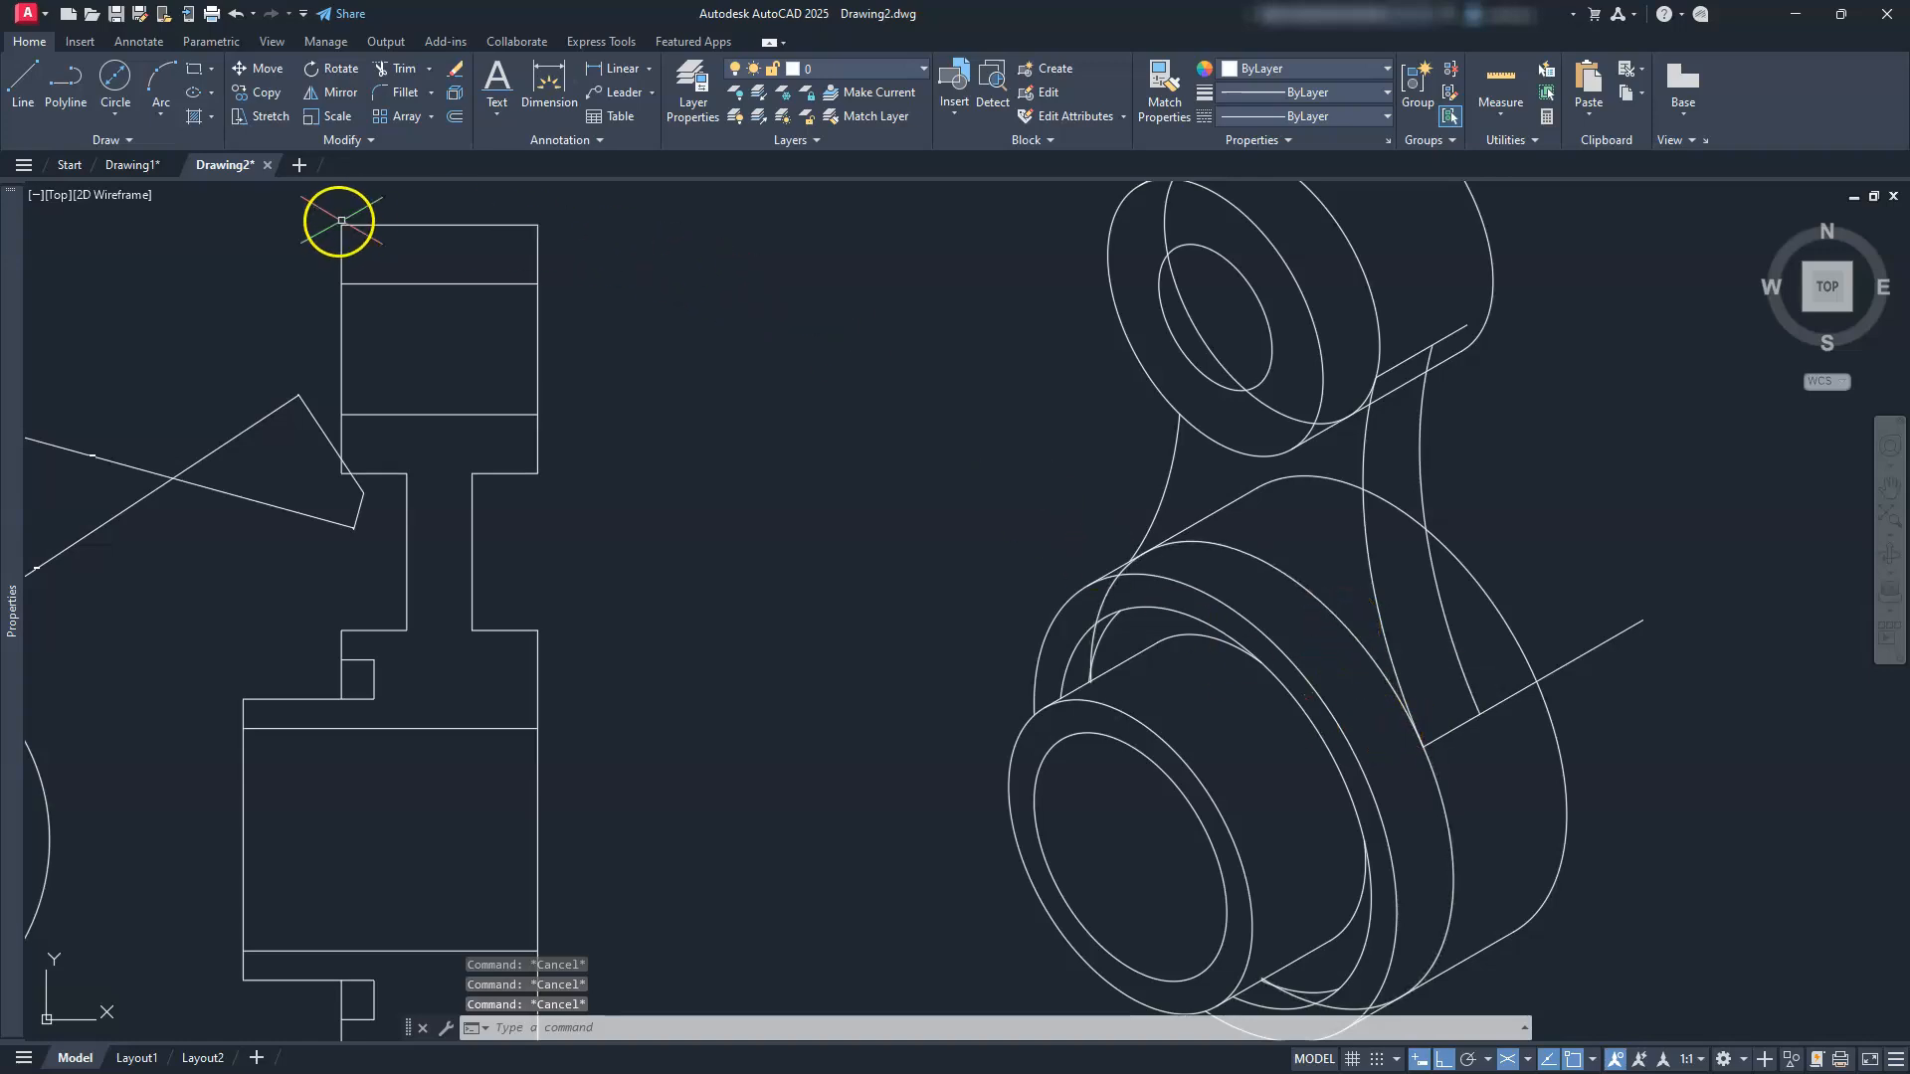
click(403, 71)
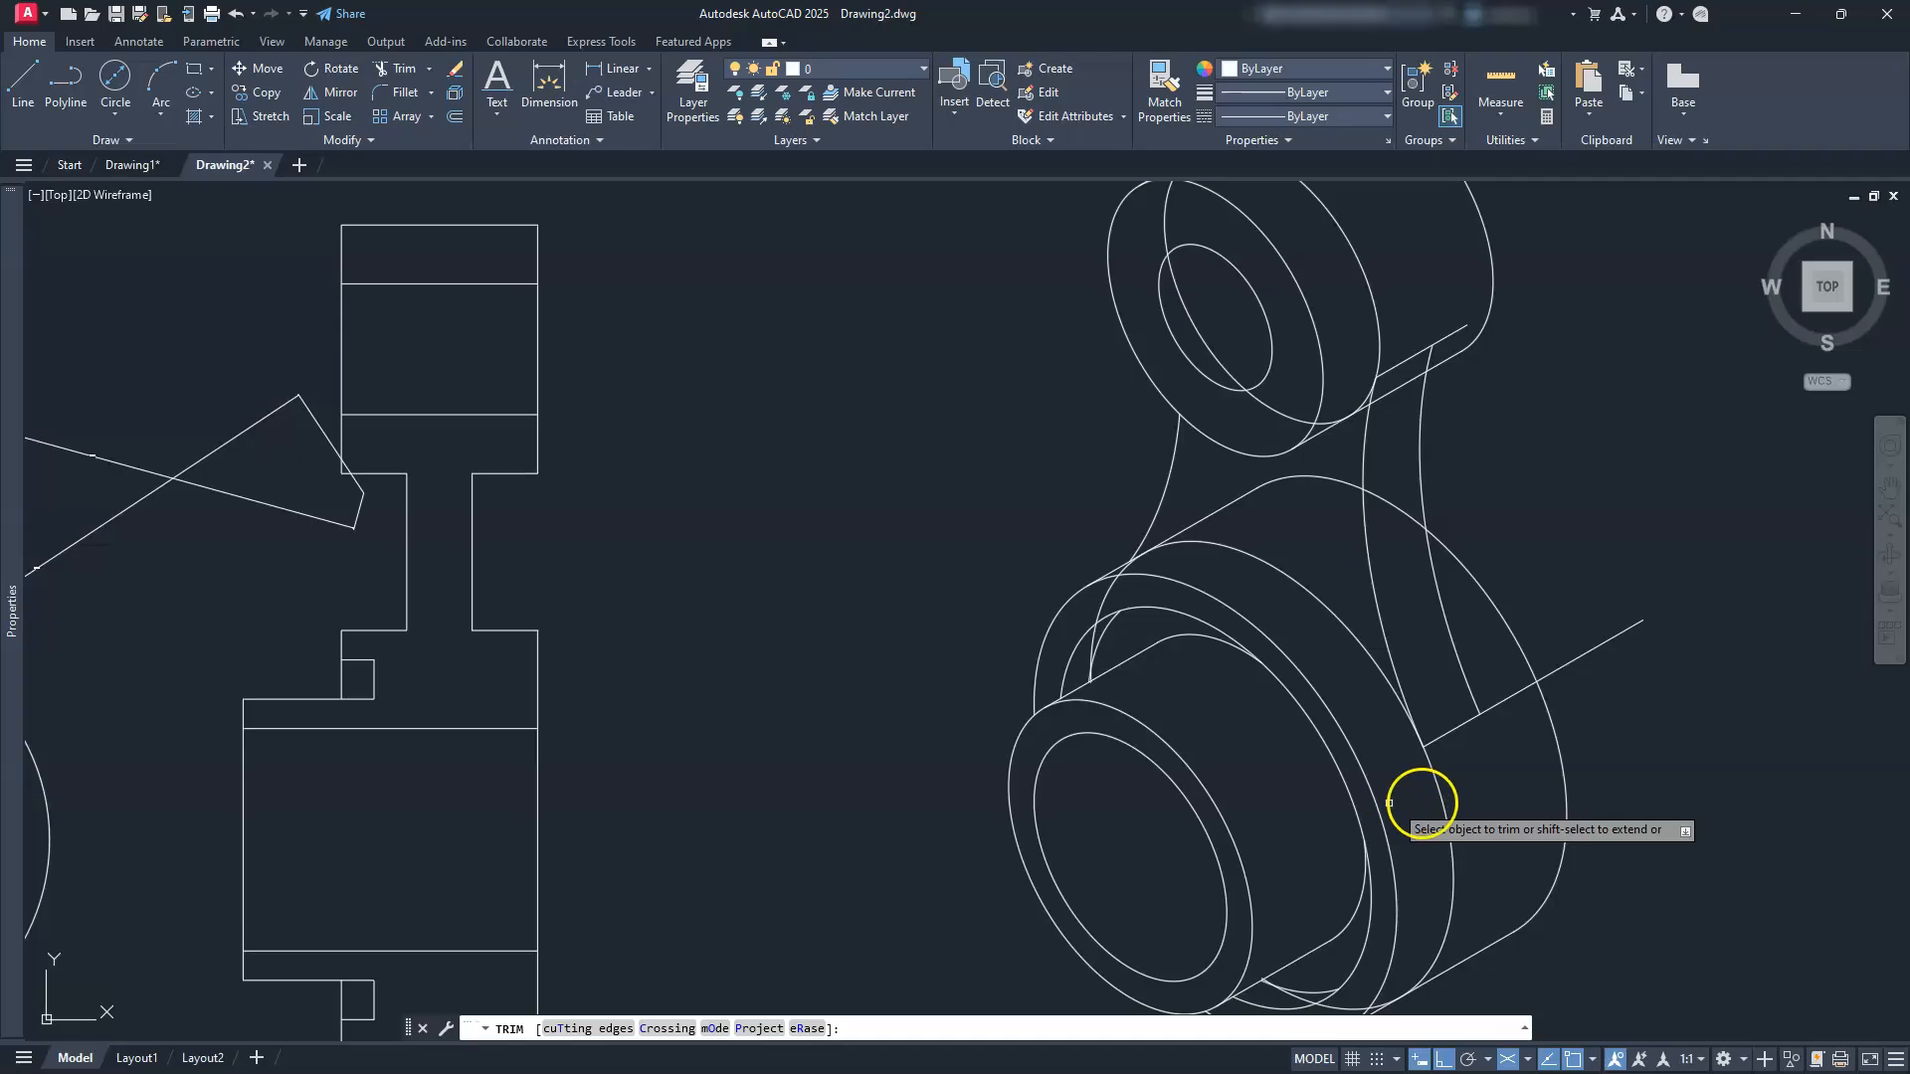
click(1437, 787)
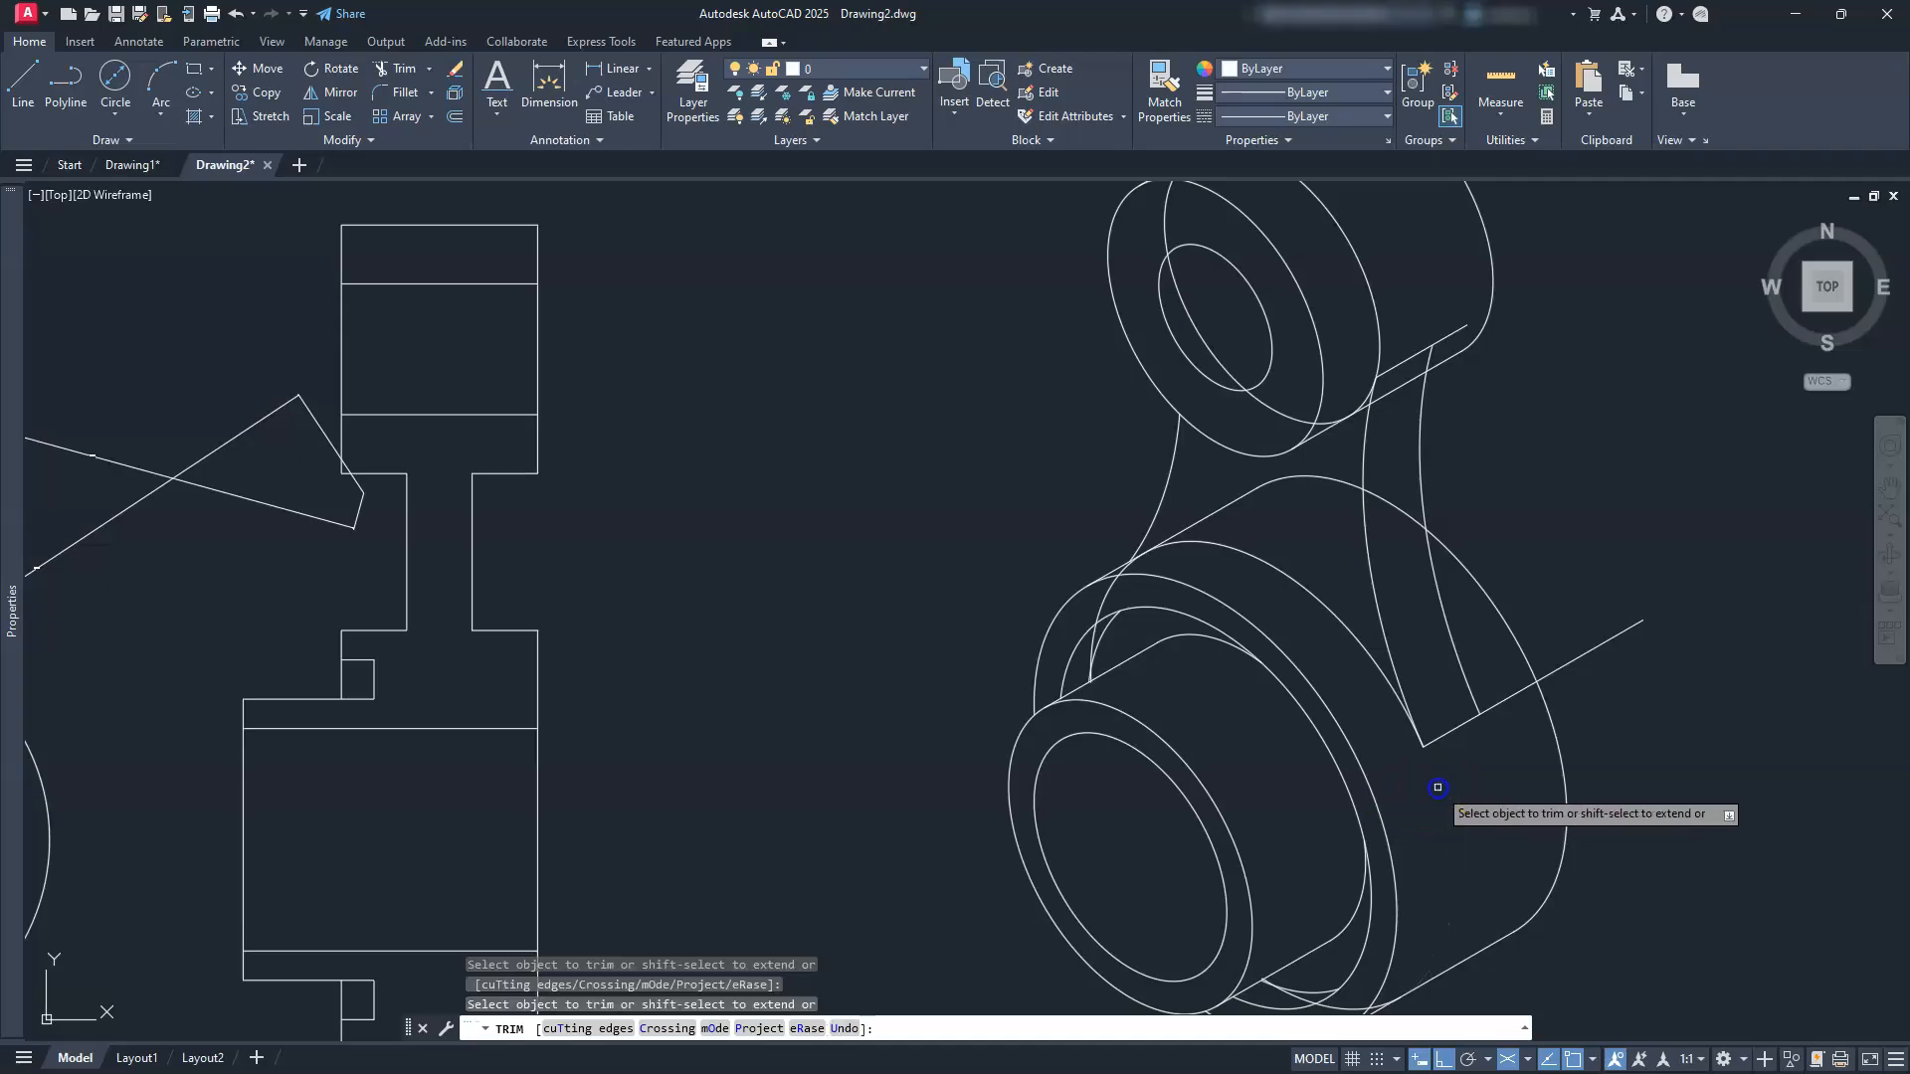
scroll(1144, 537, up, 6)
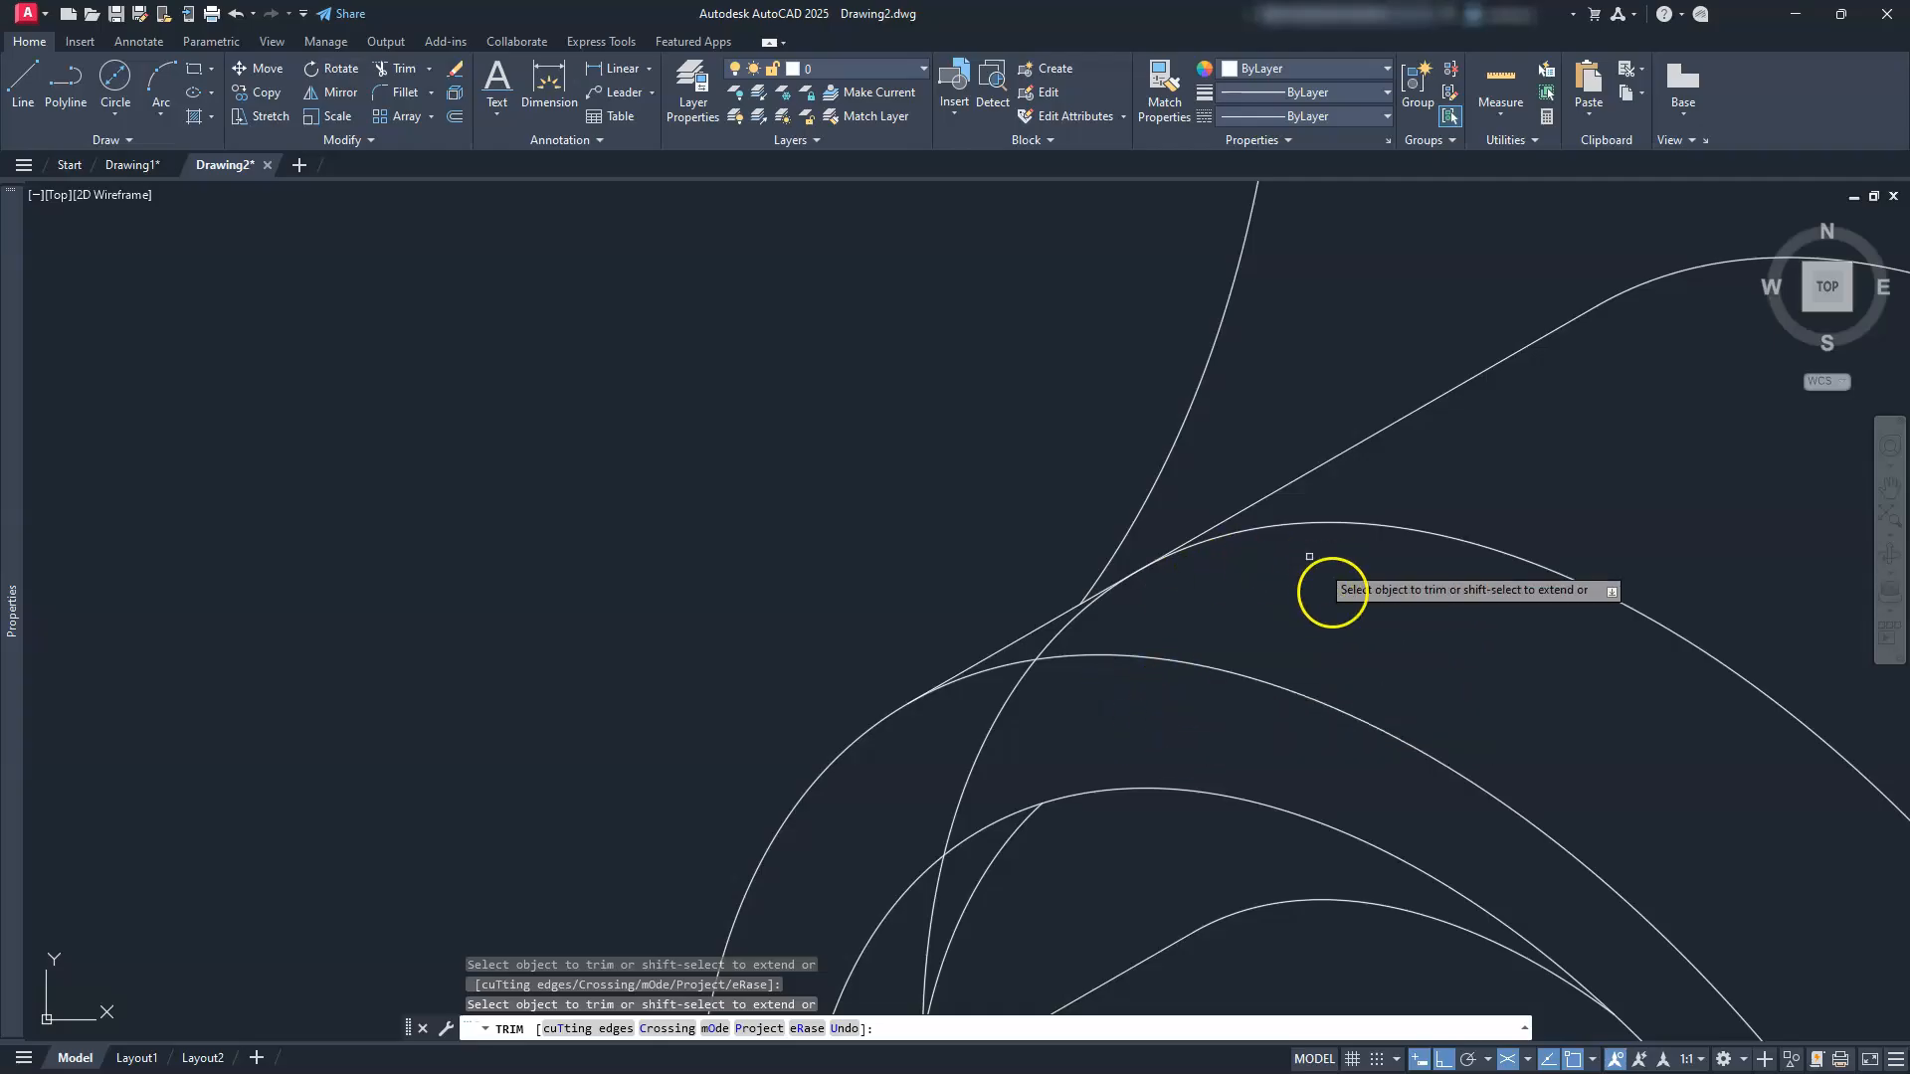
click(1000, 713)
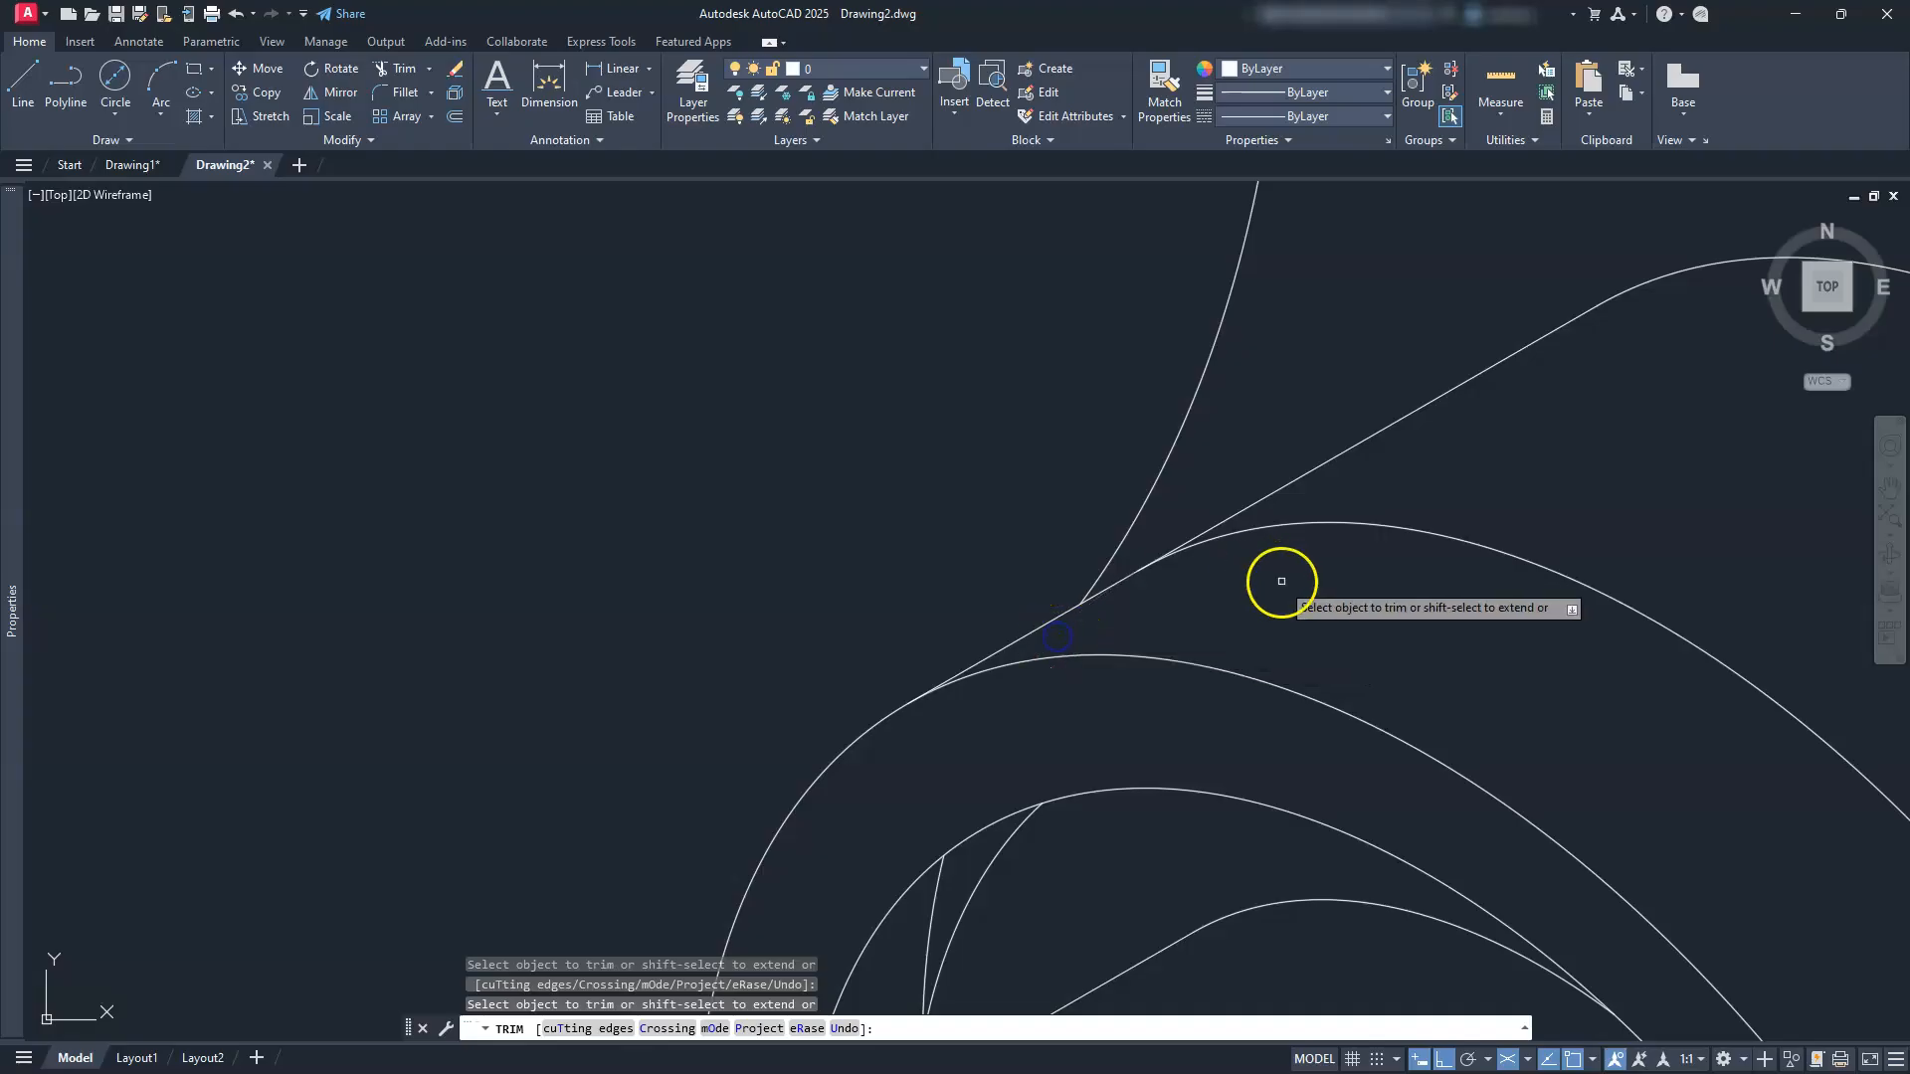
scroll(1284, 571, down, 3)
middle_drag(1258, 743, 1240, 631)
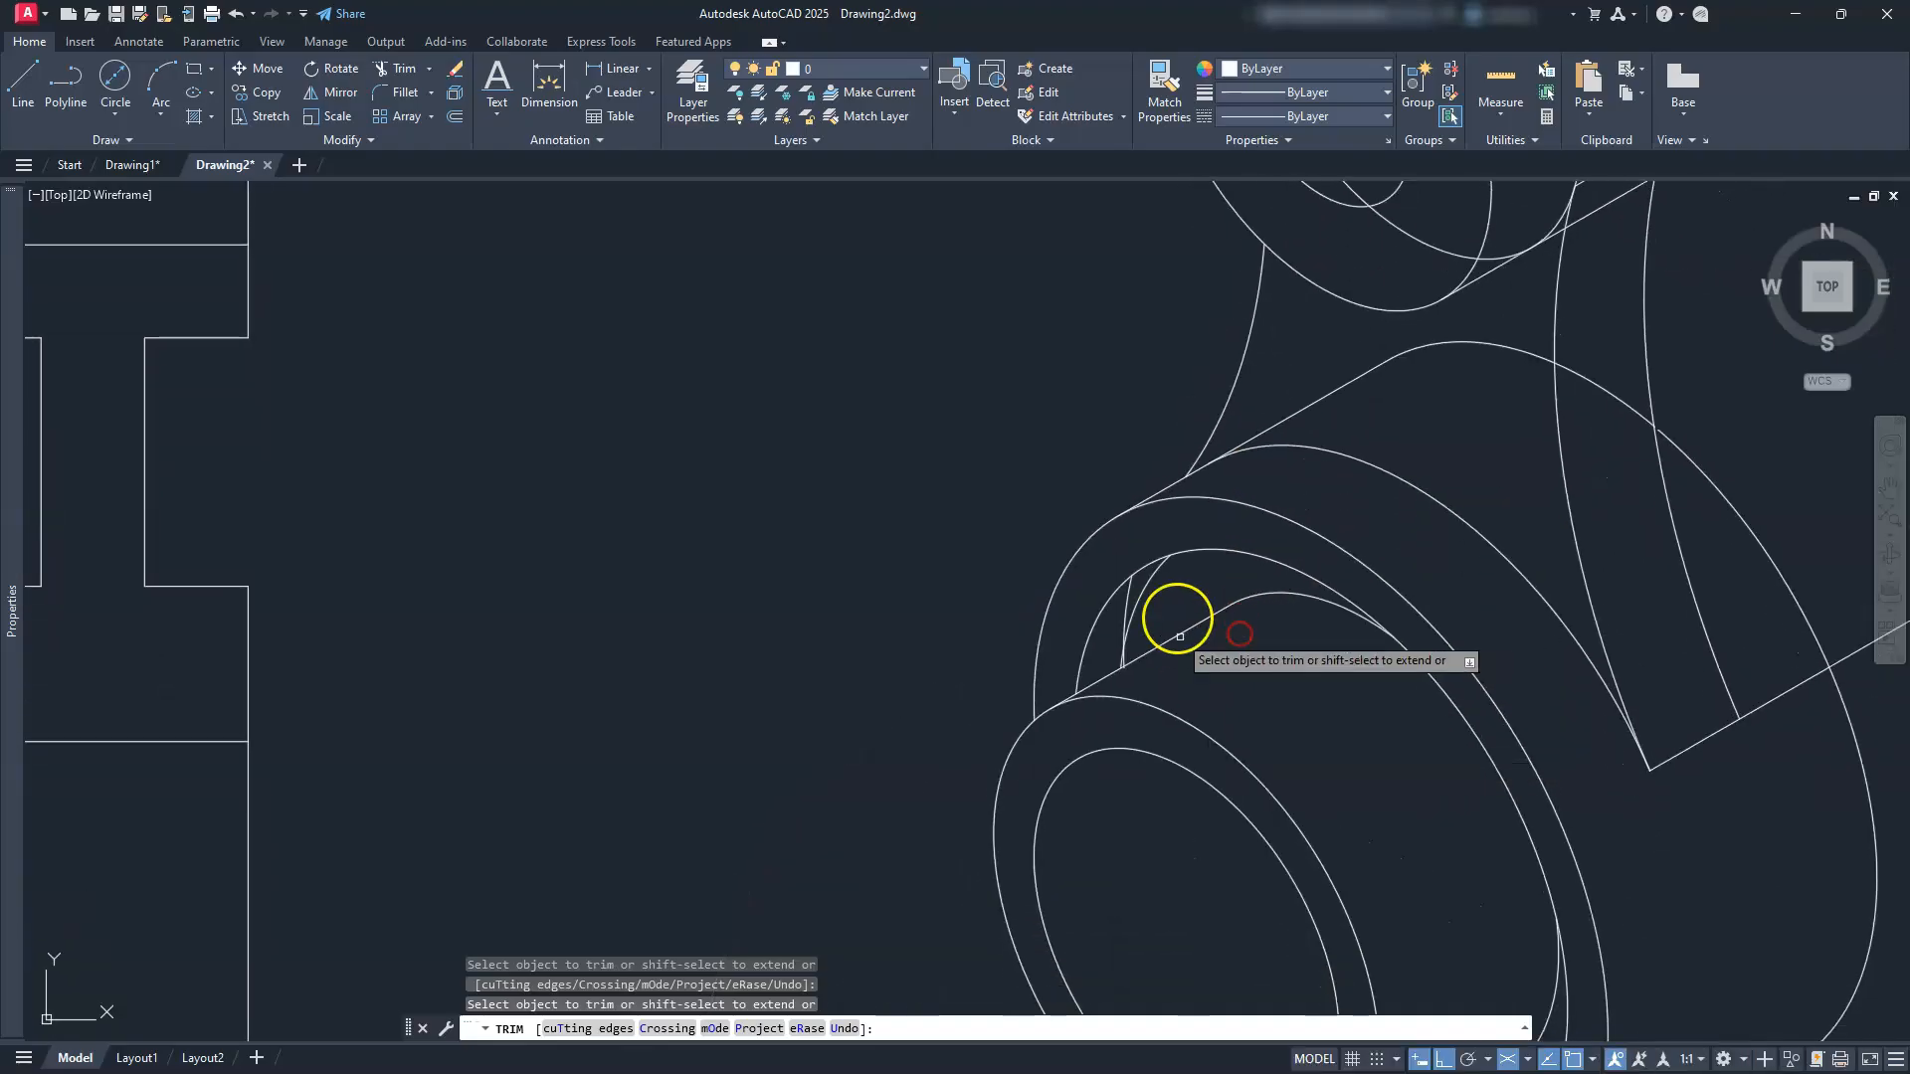
key(Escape)
key(Escape)
key(Escape)
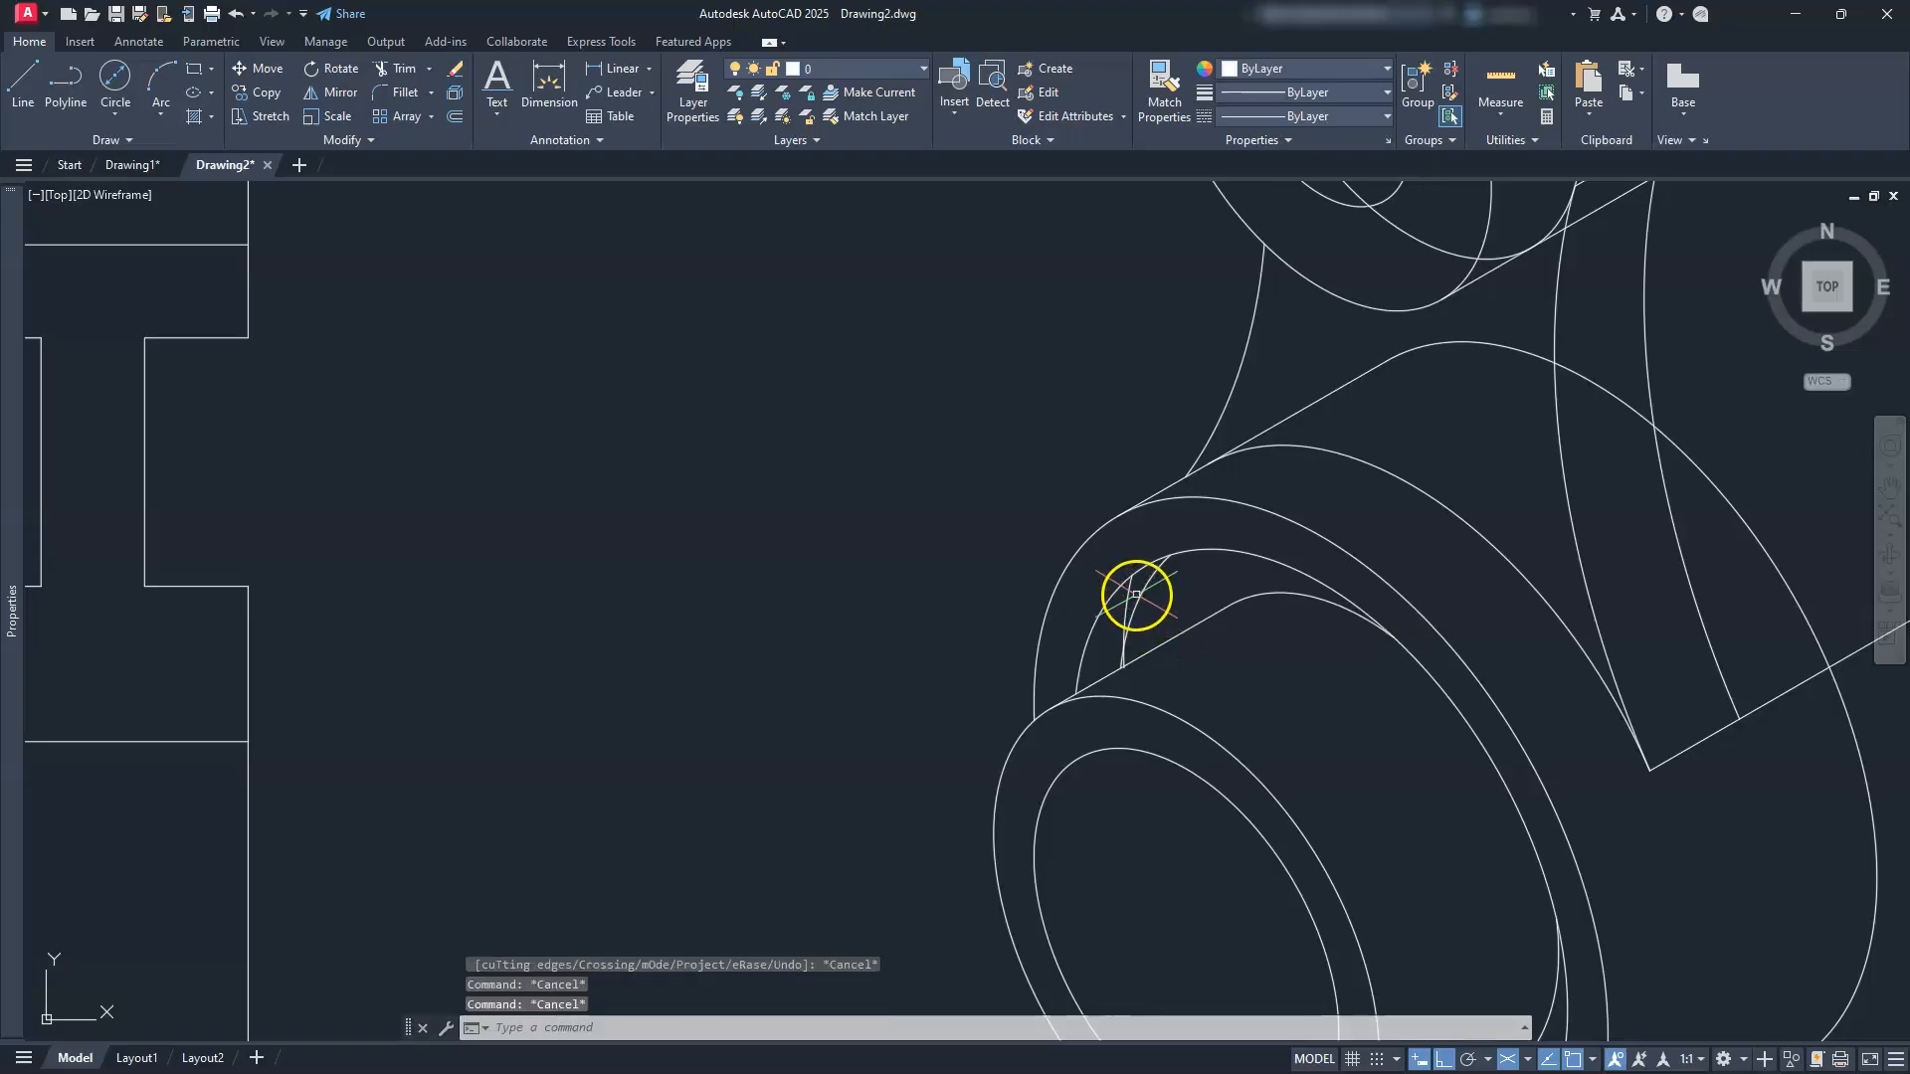
Step: Delete the small inner arc and the extra ellipse at the upper boss
key(Delete)
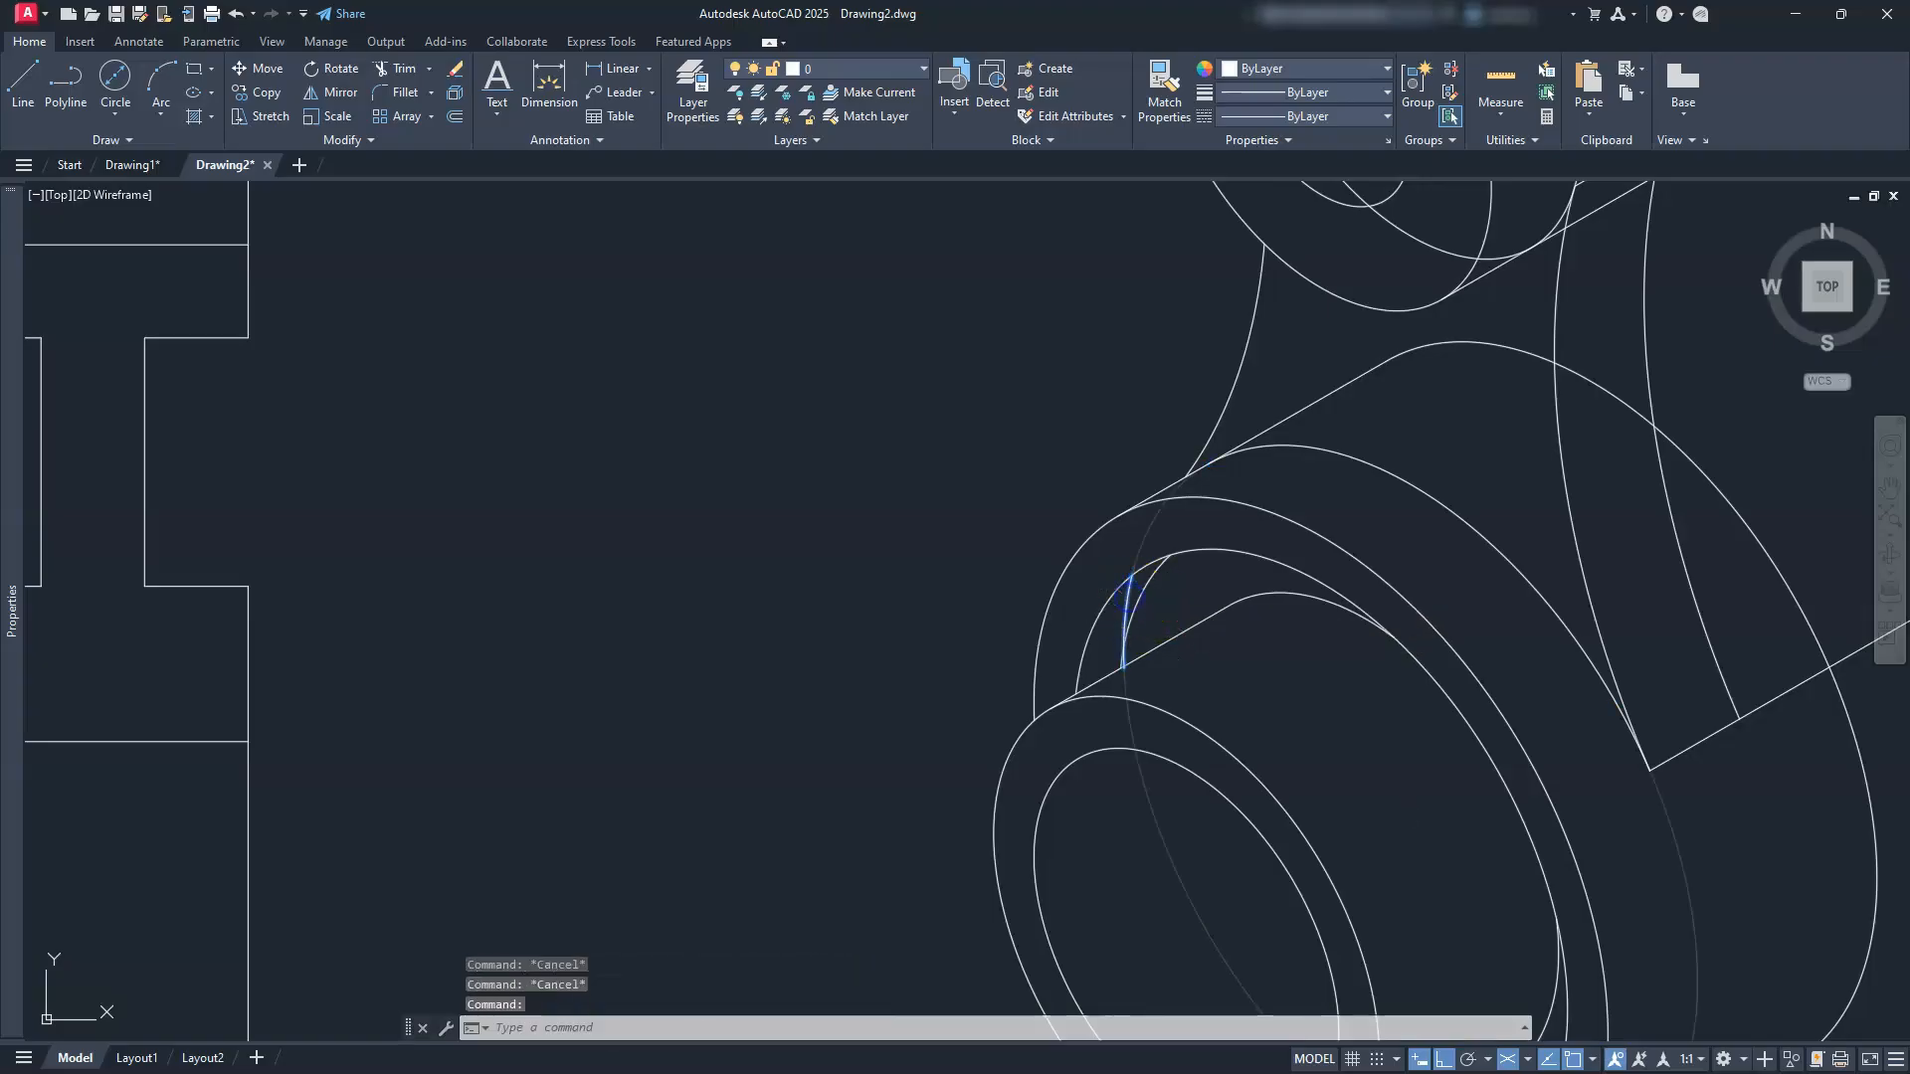
scroll(1146, 617, down, 3)
middle_drag(1146, 617, 1160, 682)
scroll(1233, 648, up, 2)
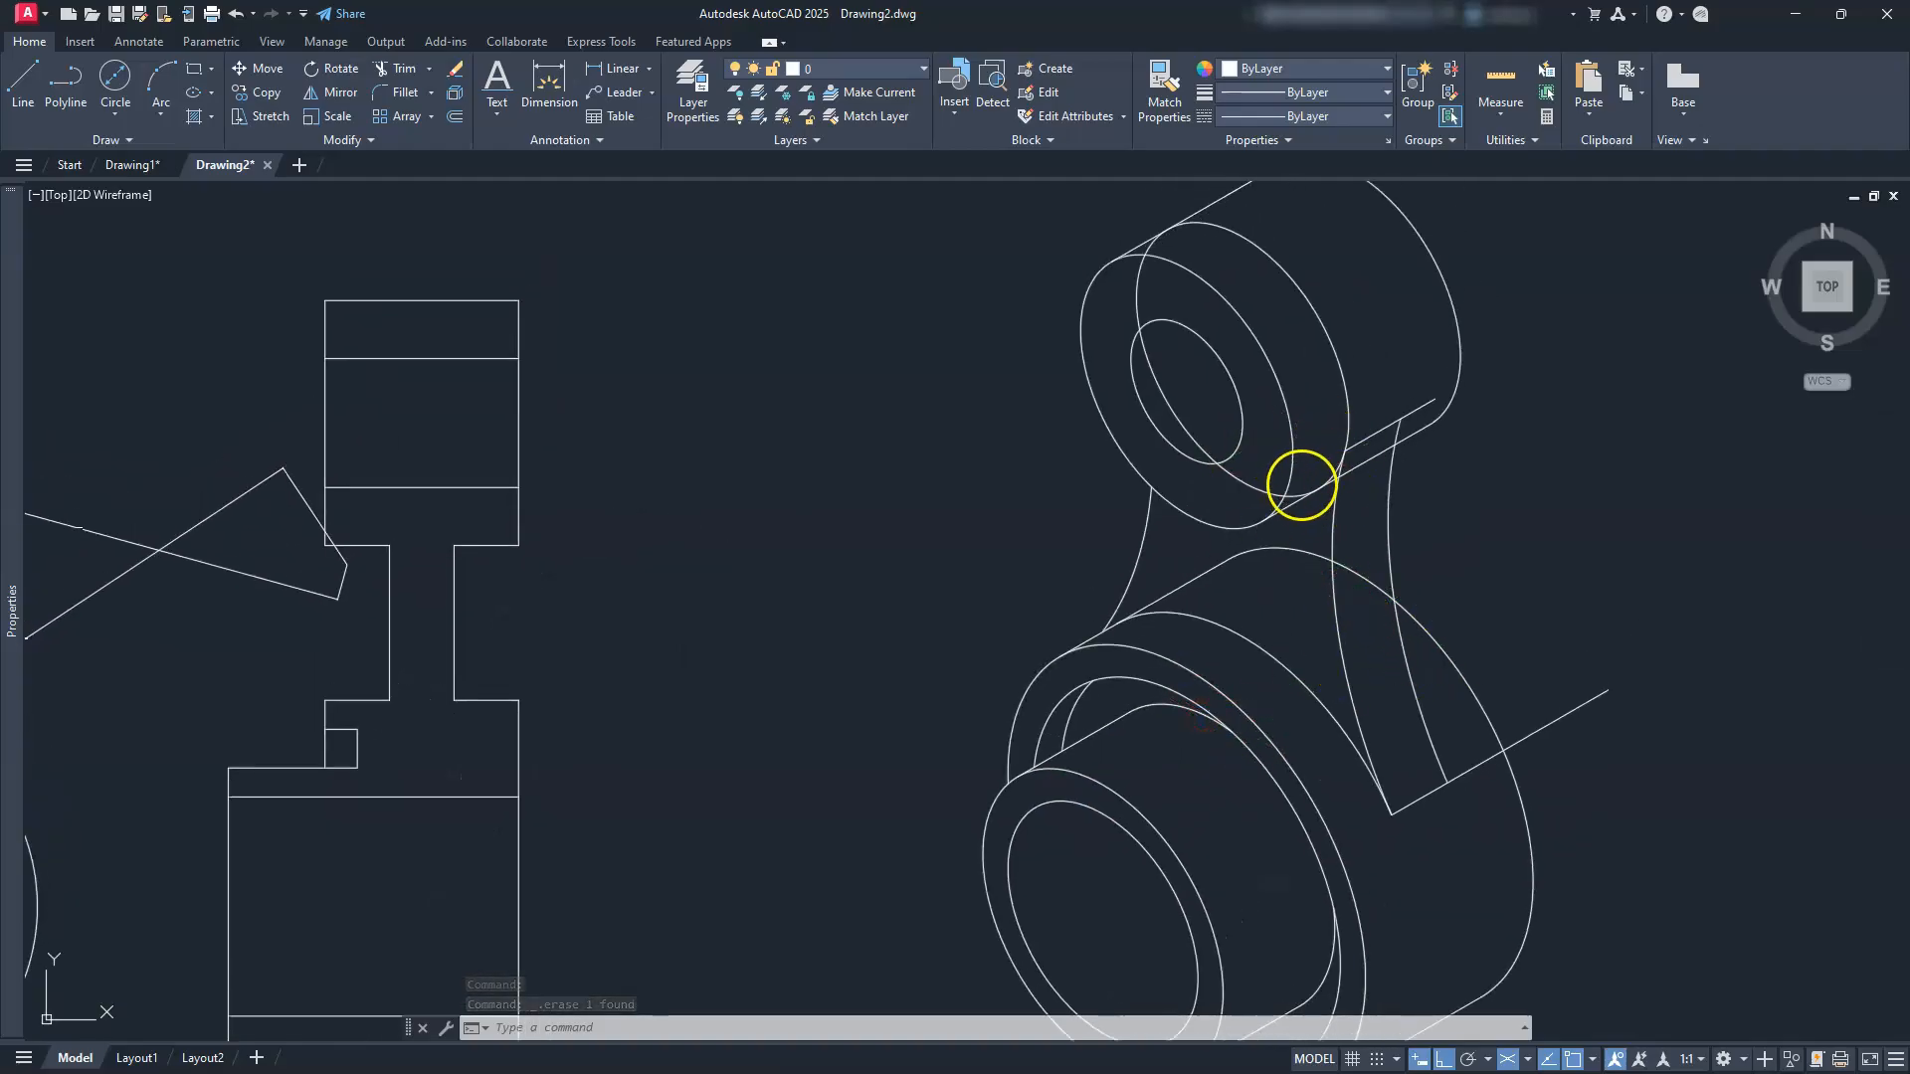
scroll(1310, 513, up, 4)
key(Escape)
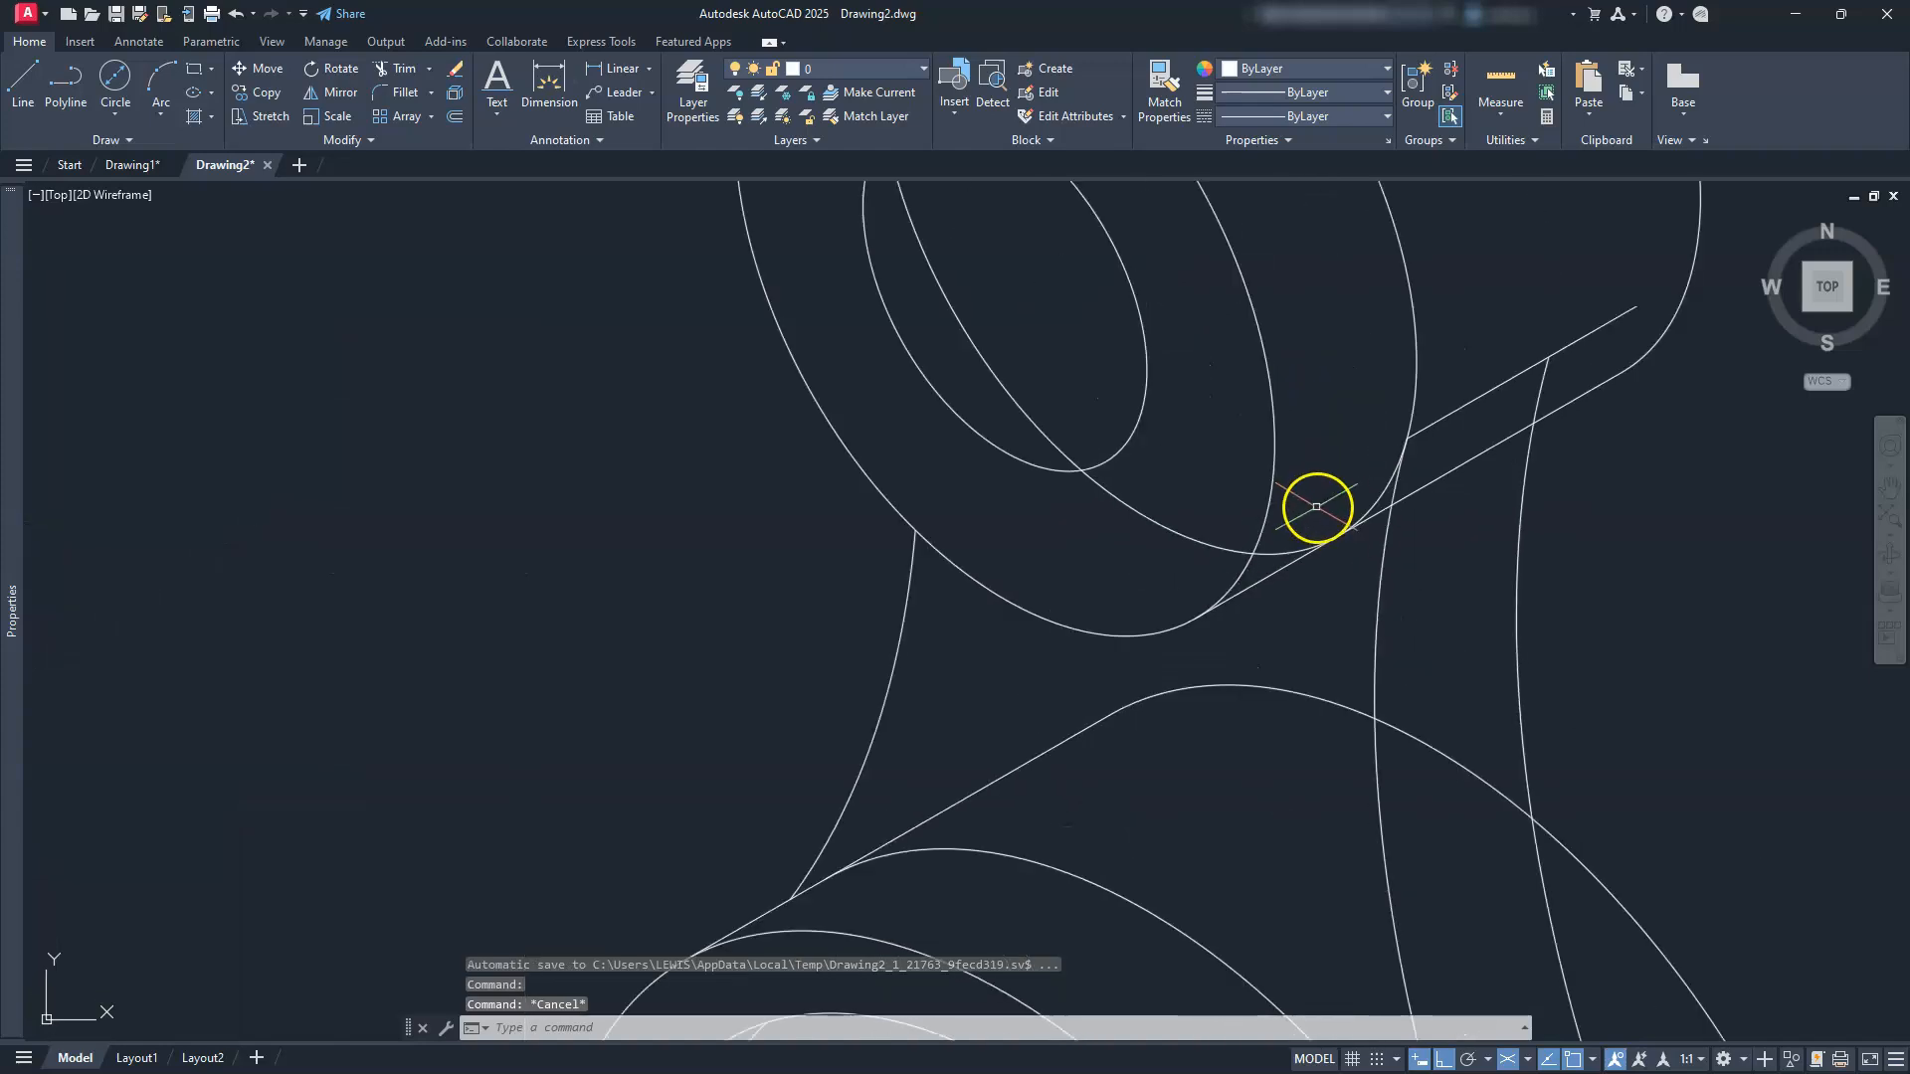
click(1390, 471)
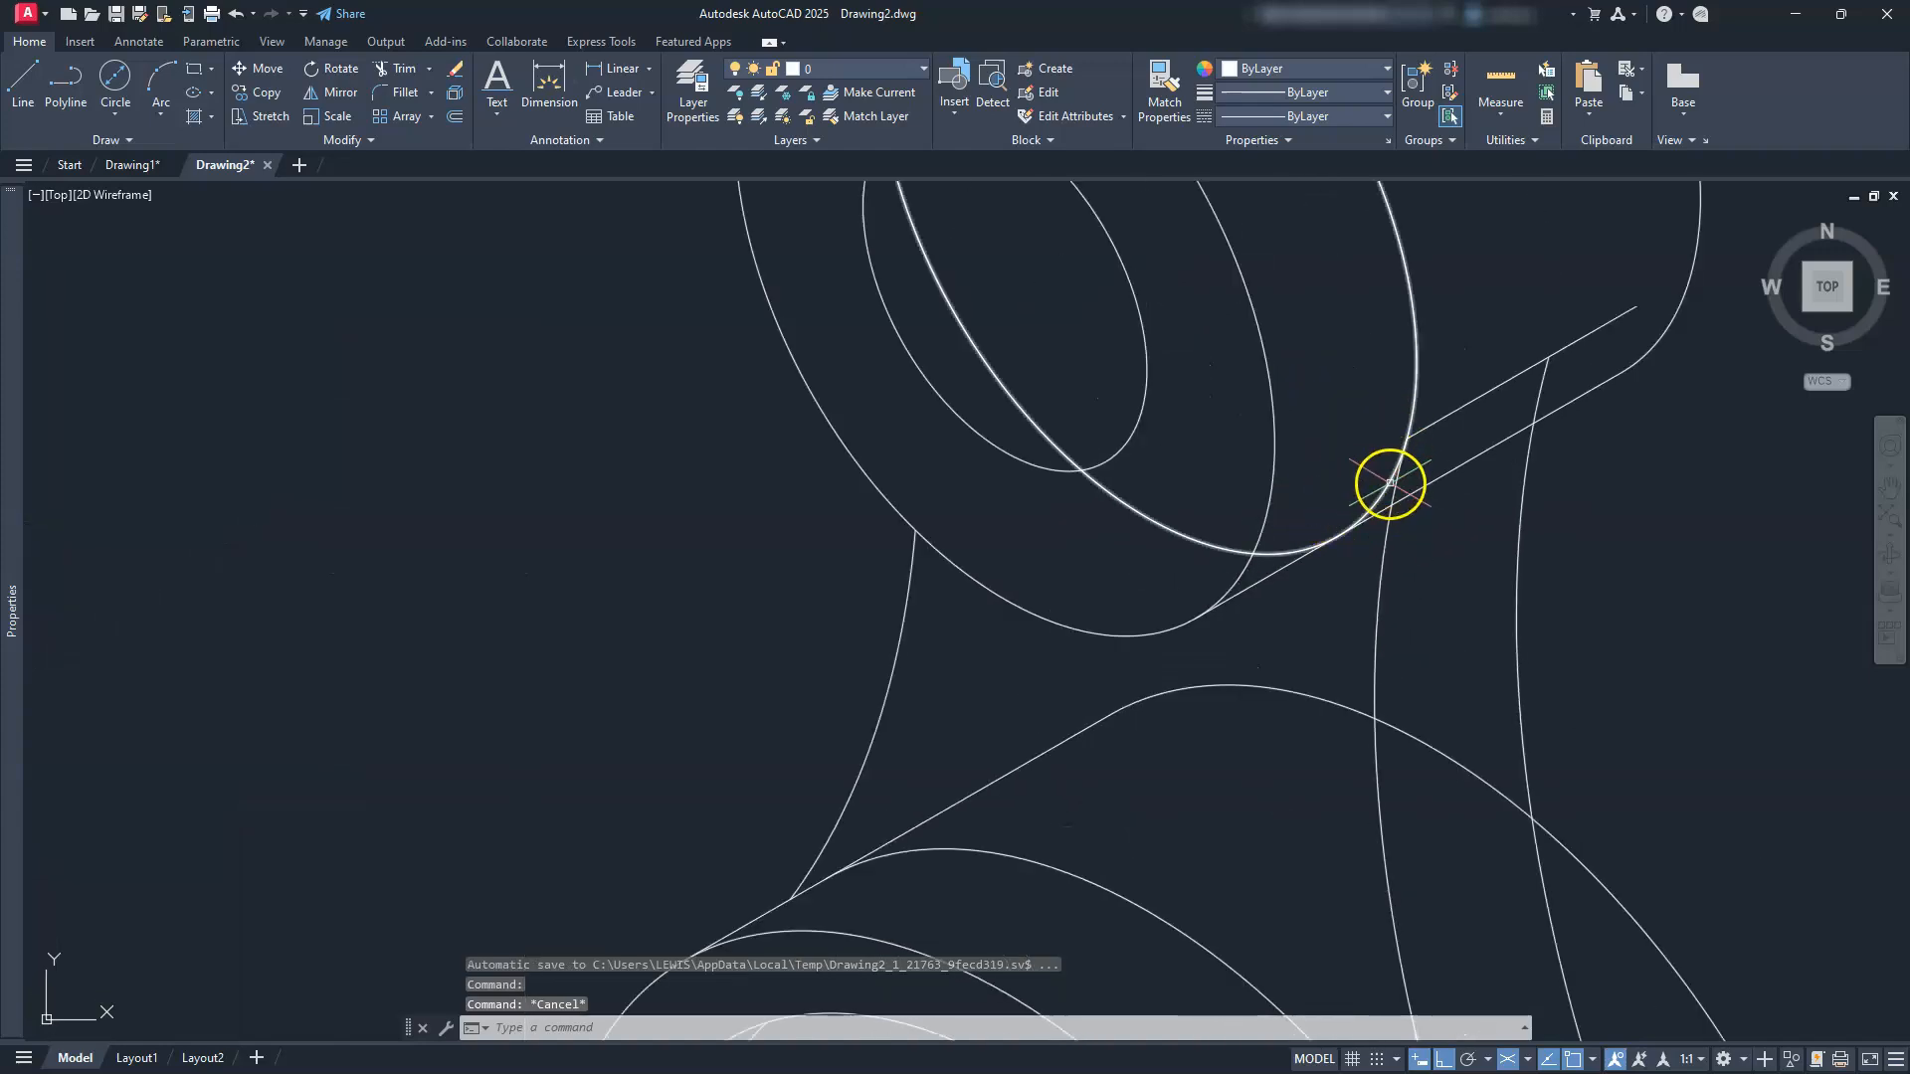
click(1177, 560)
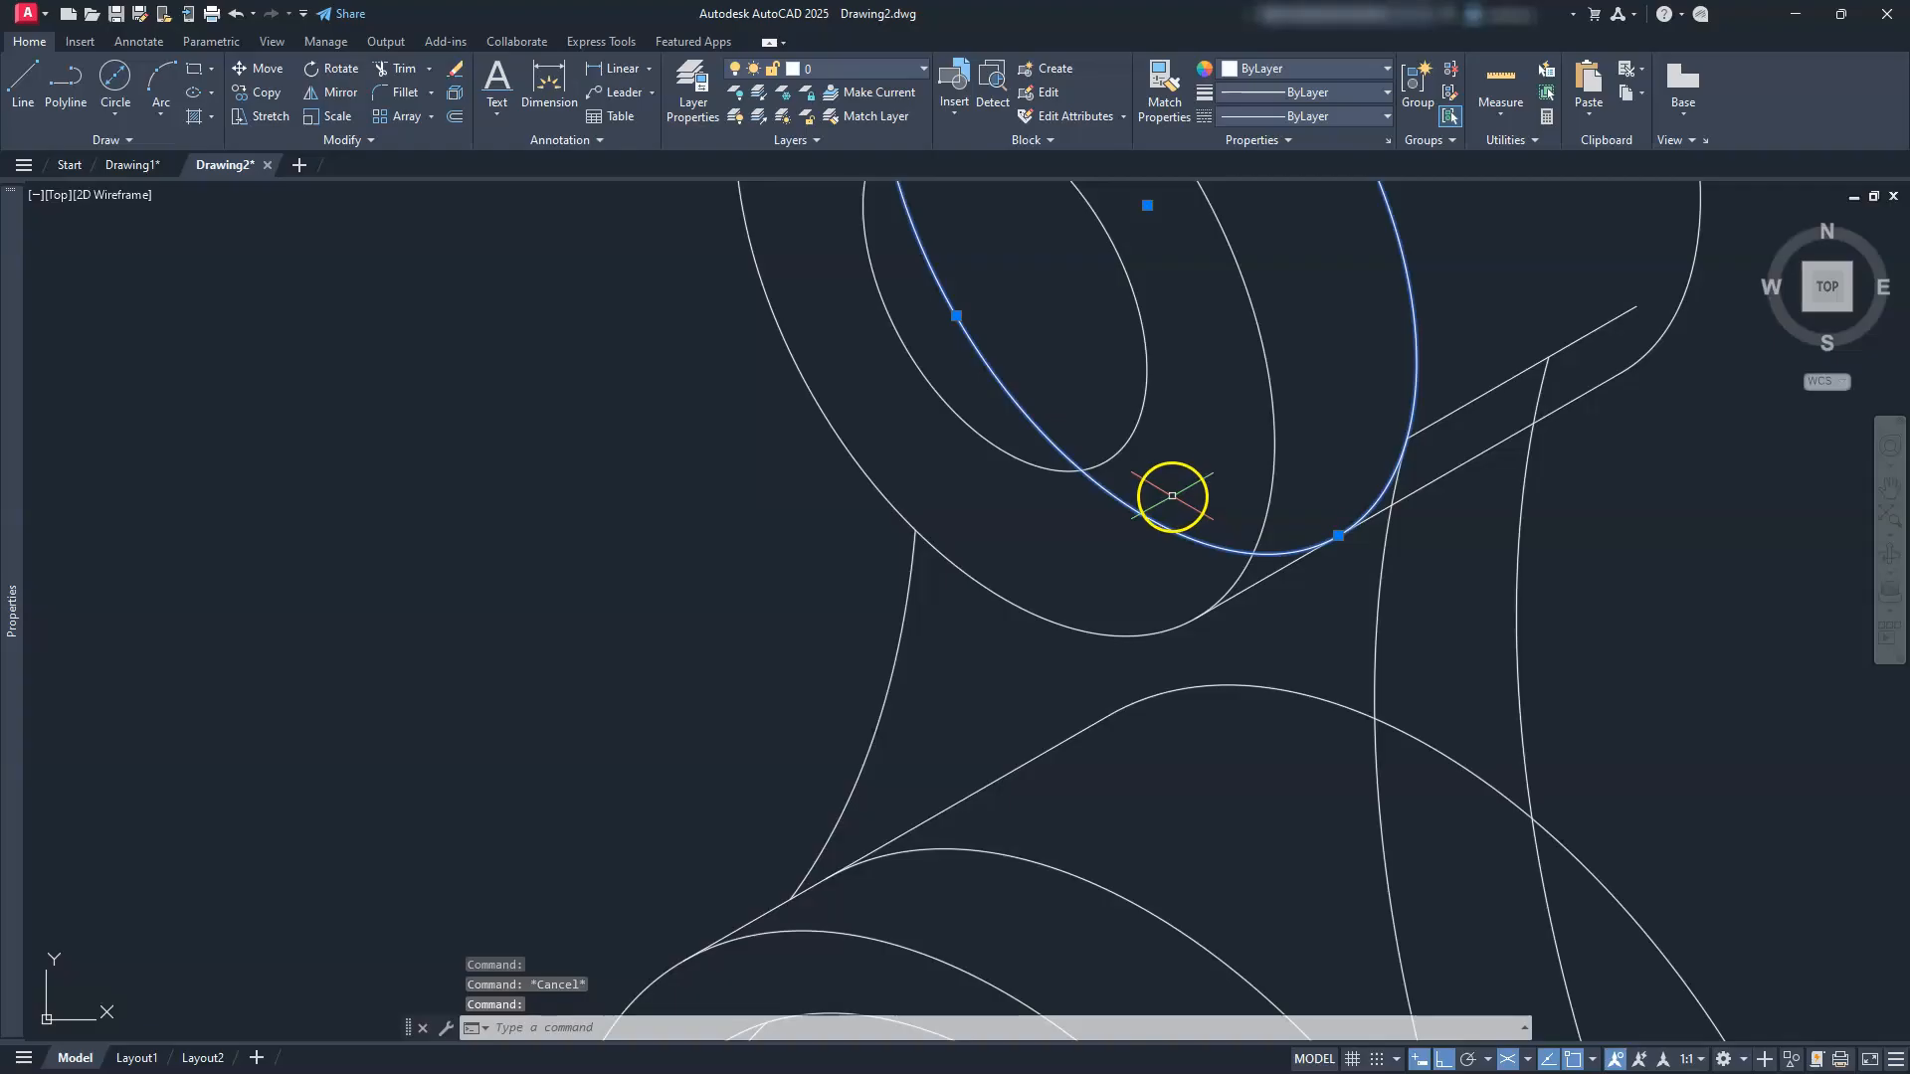
key(Delete)
scroll(1423, 426, down, 2)
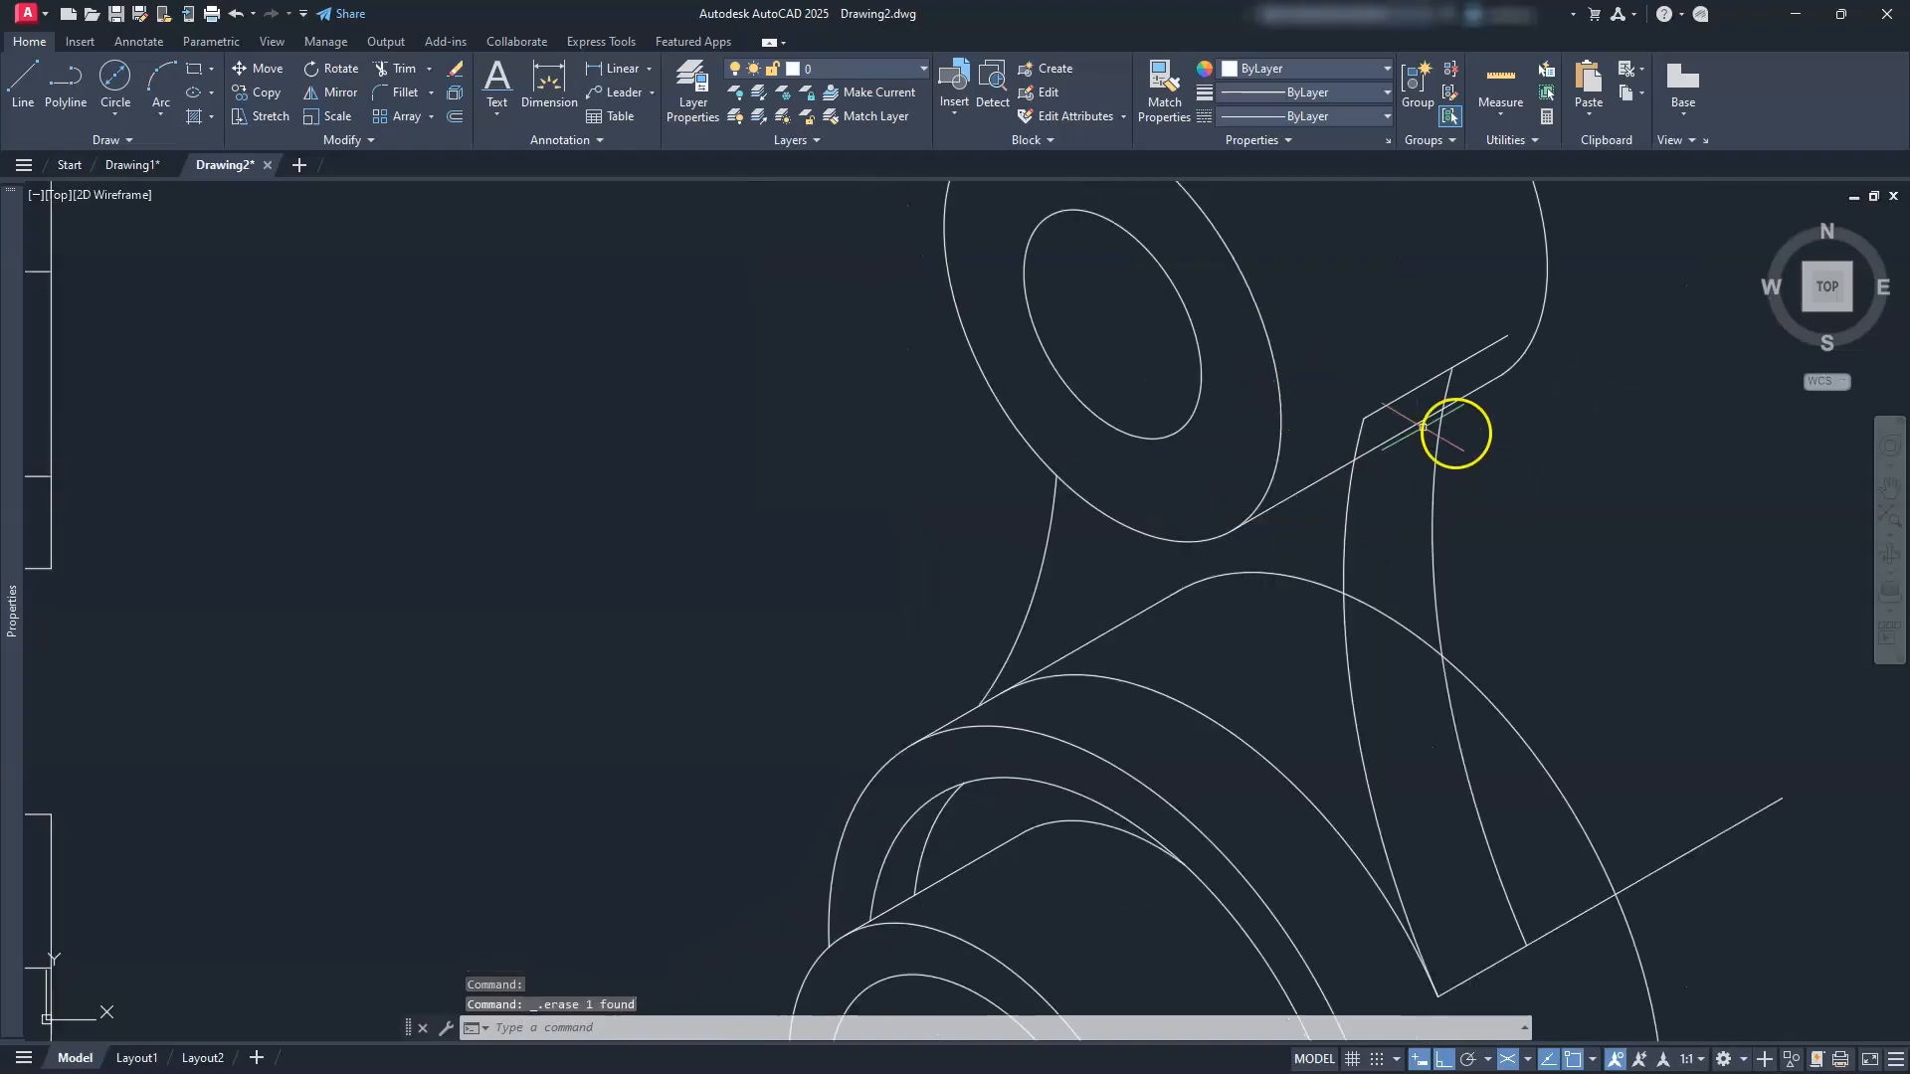
middle_drag(1468, 434, 1323, 378)
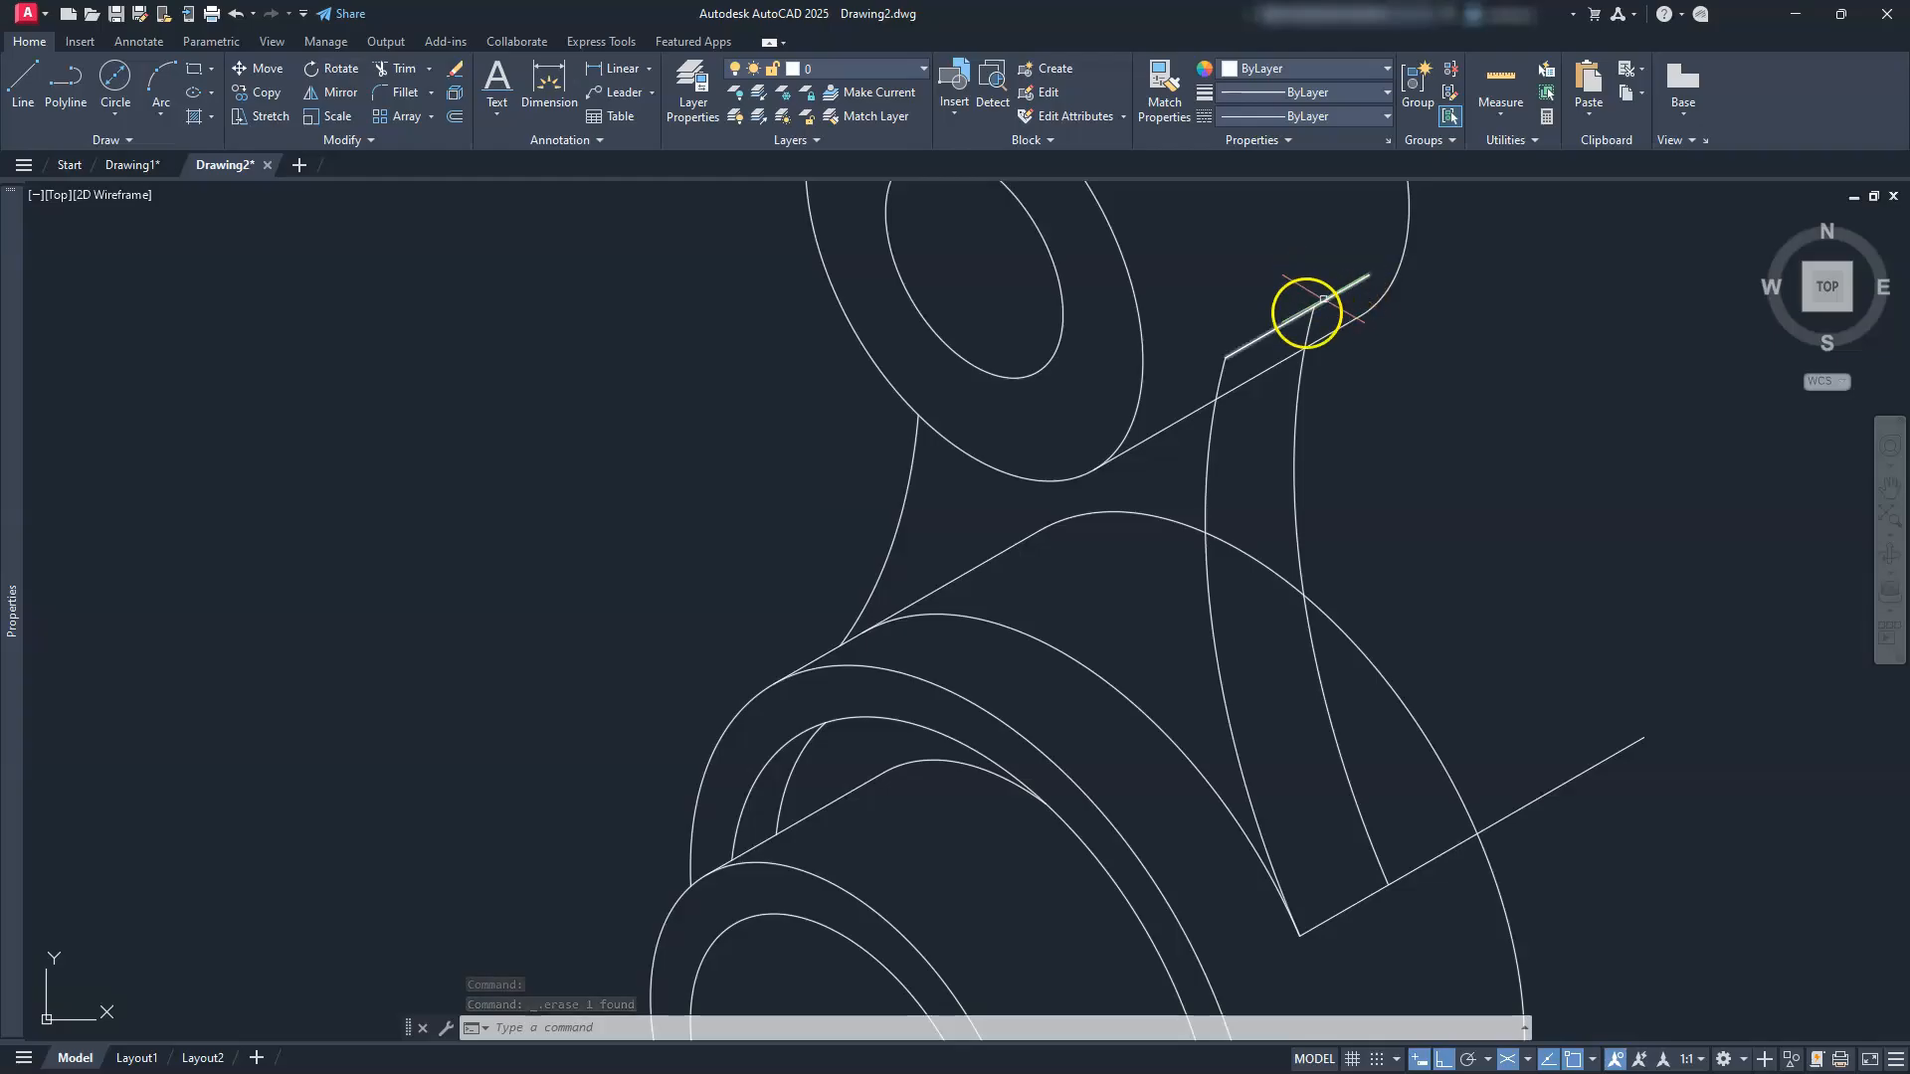
Step: Trim the overshooting line ends, the slanted line past the large arc, and stray arc pieces
key(Escape)
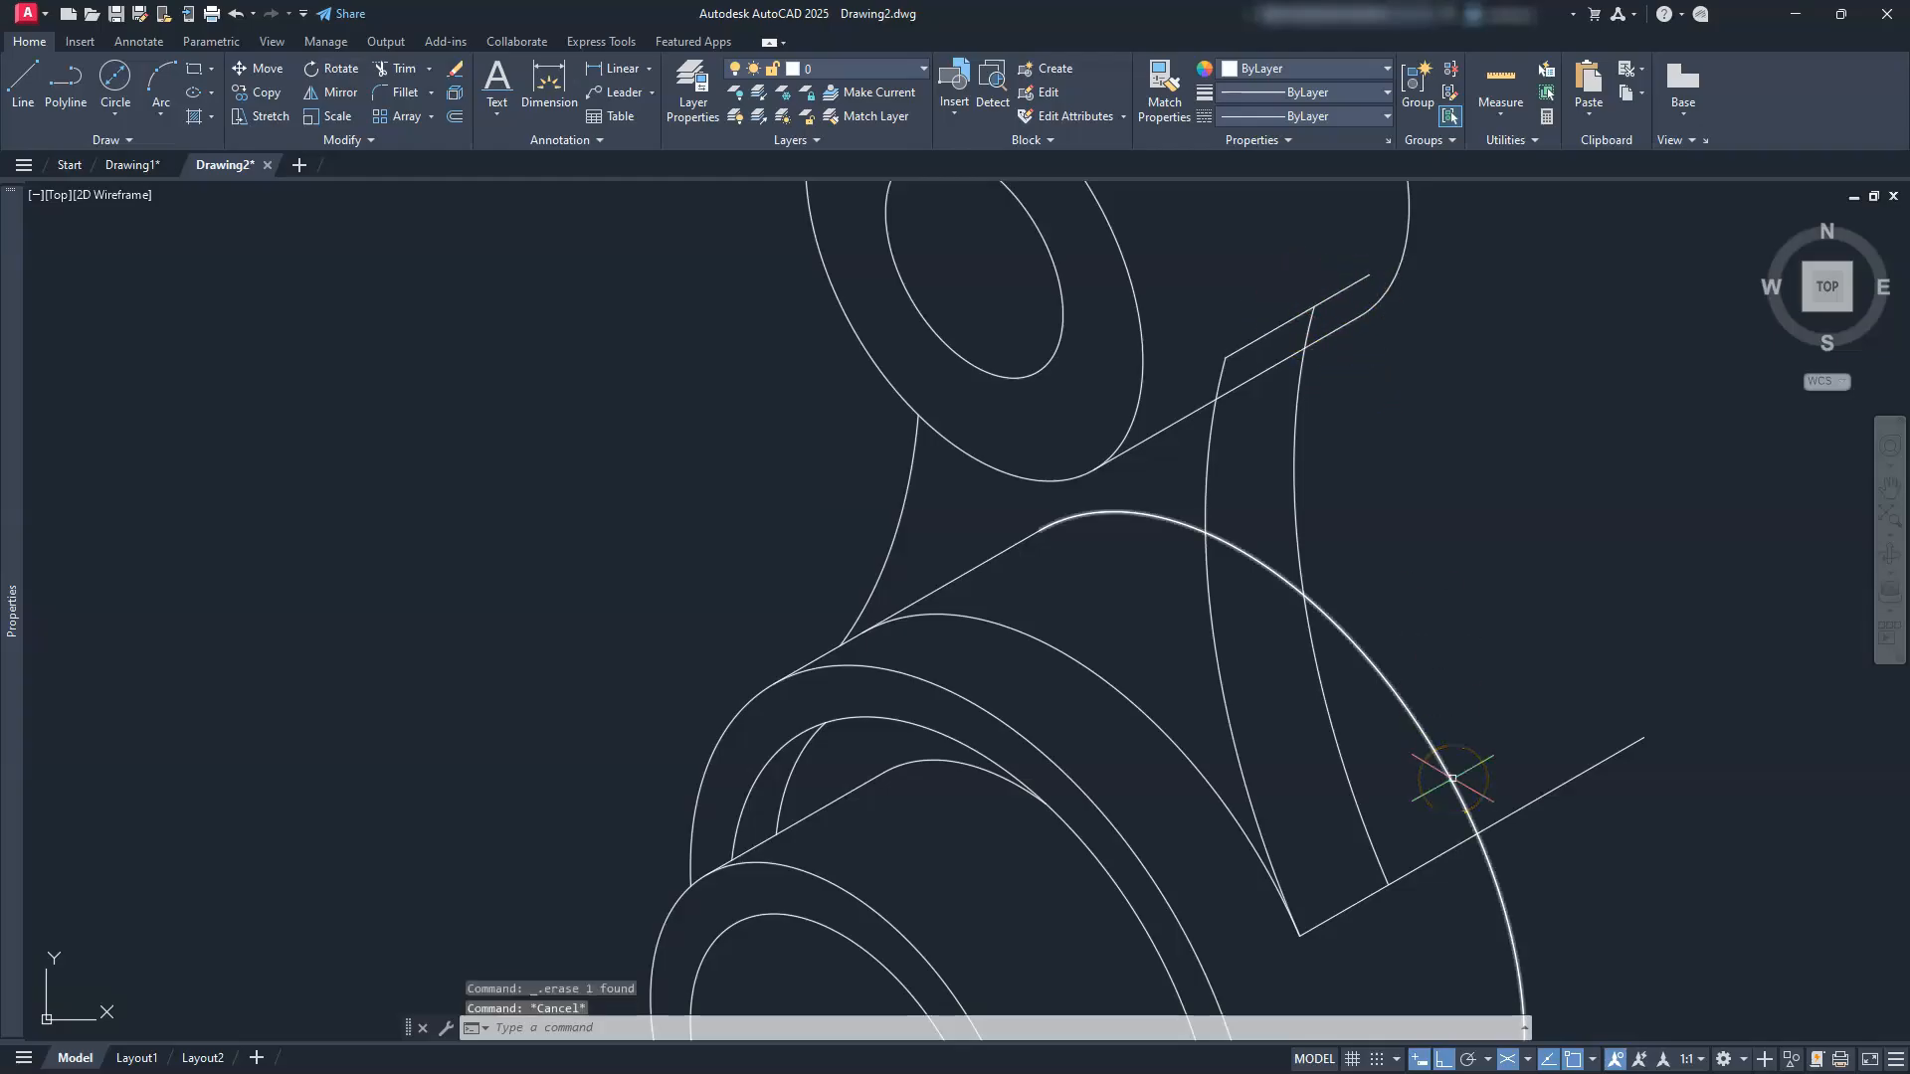
text(tr)
key(Return)
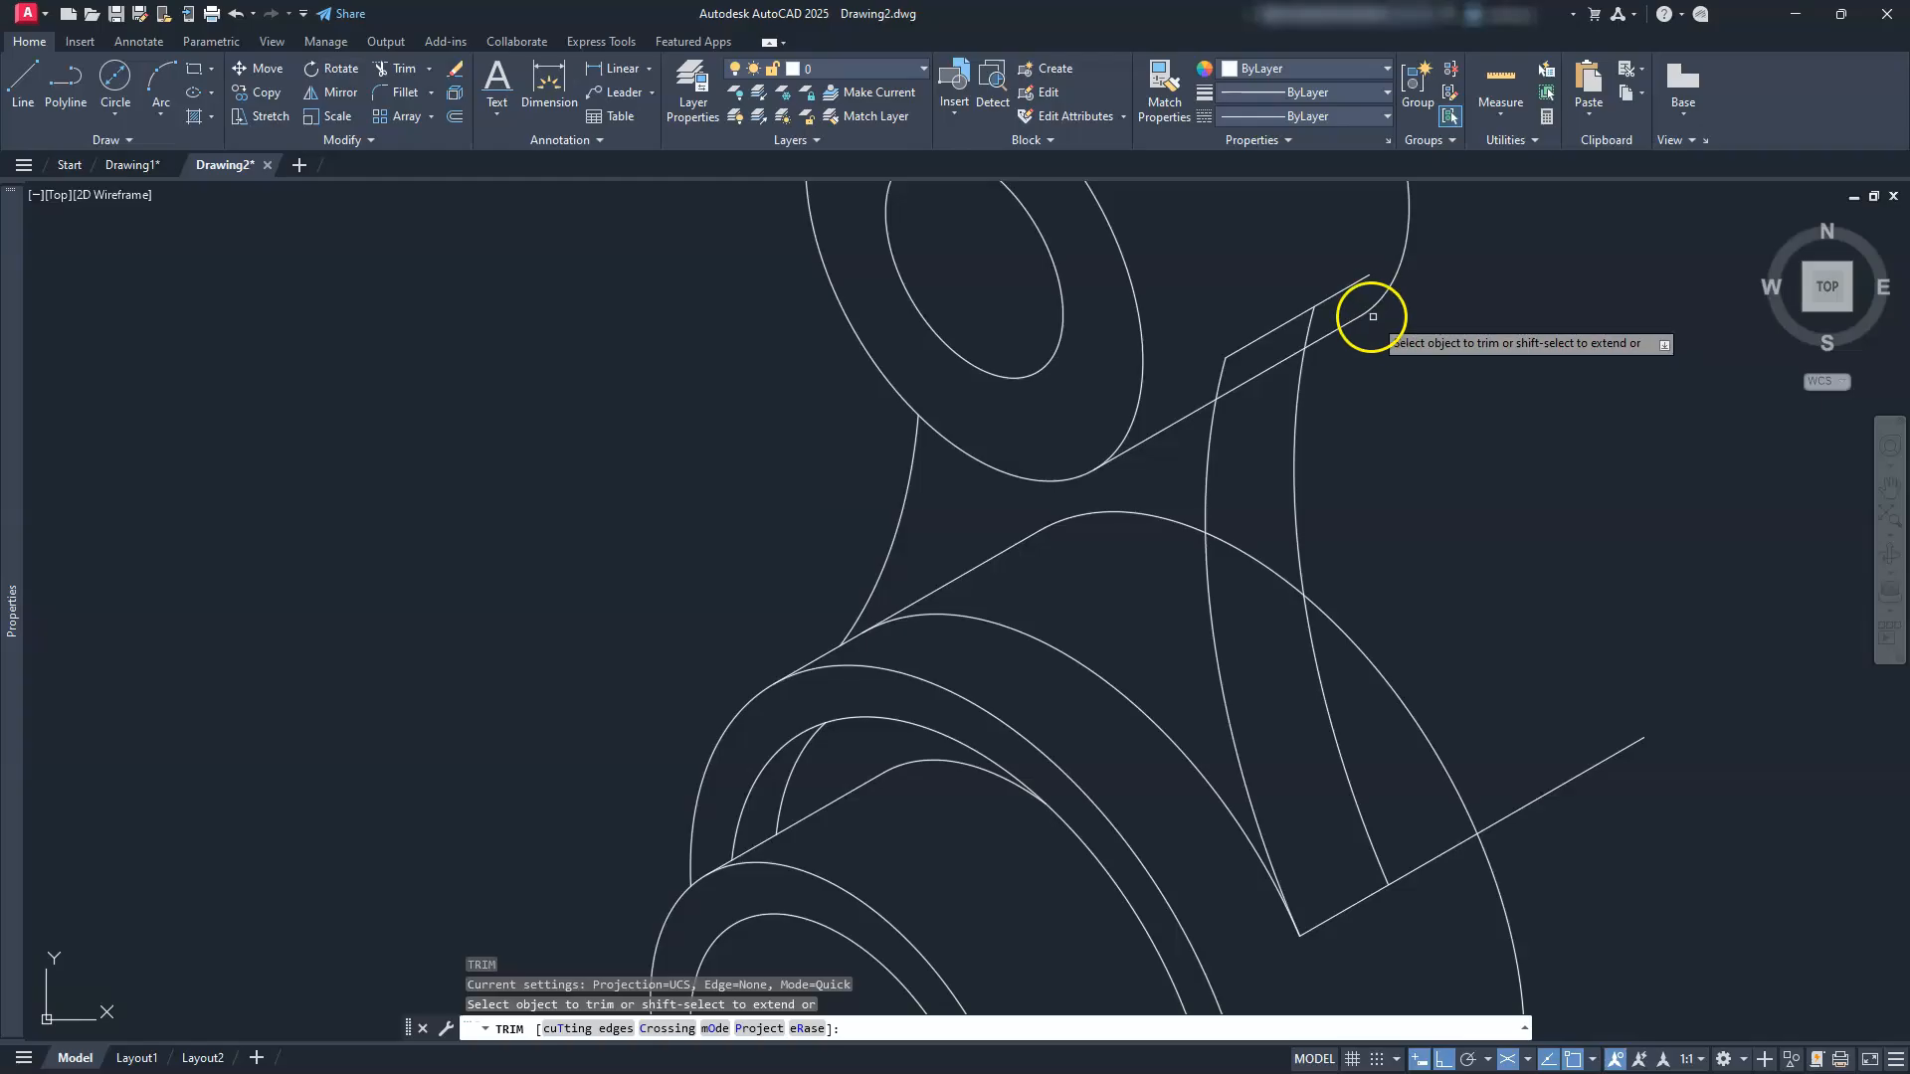
click(1334, 290)
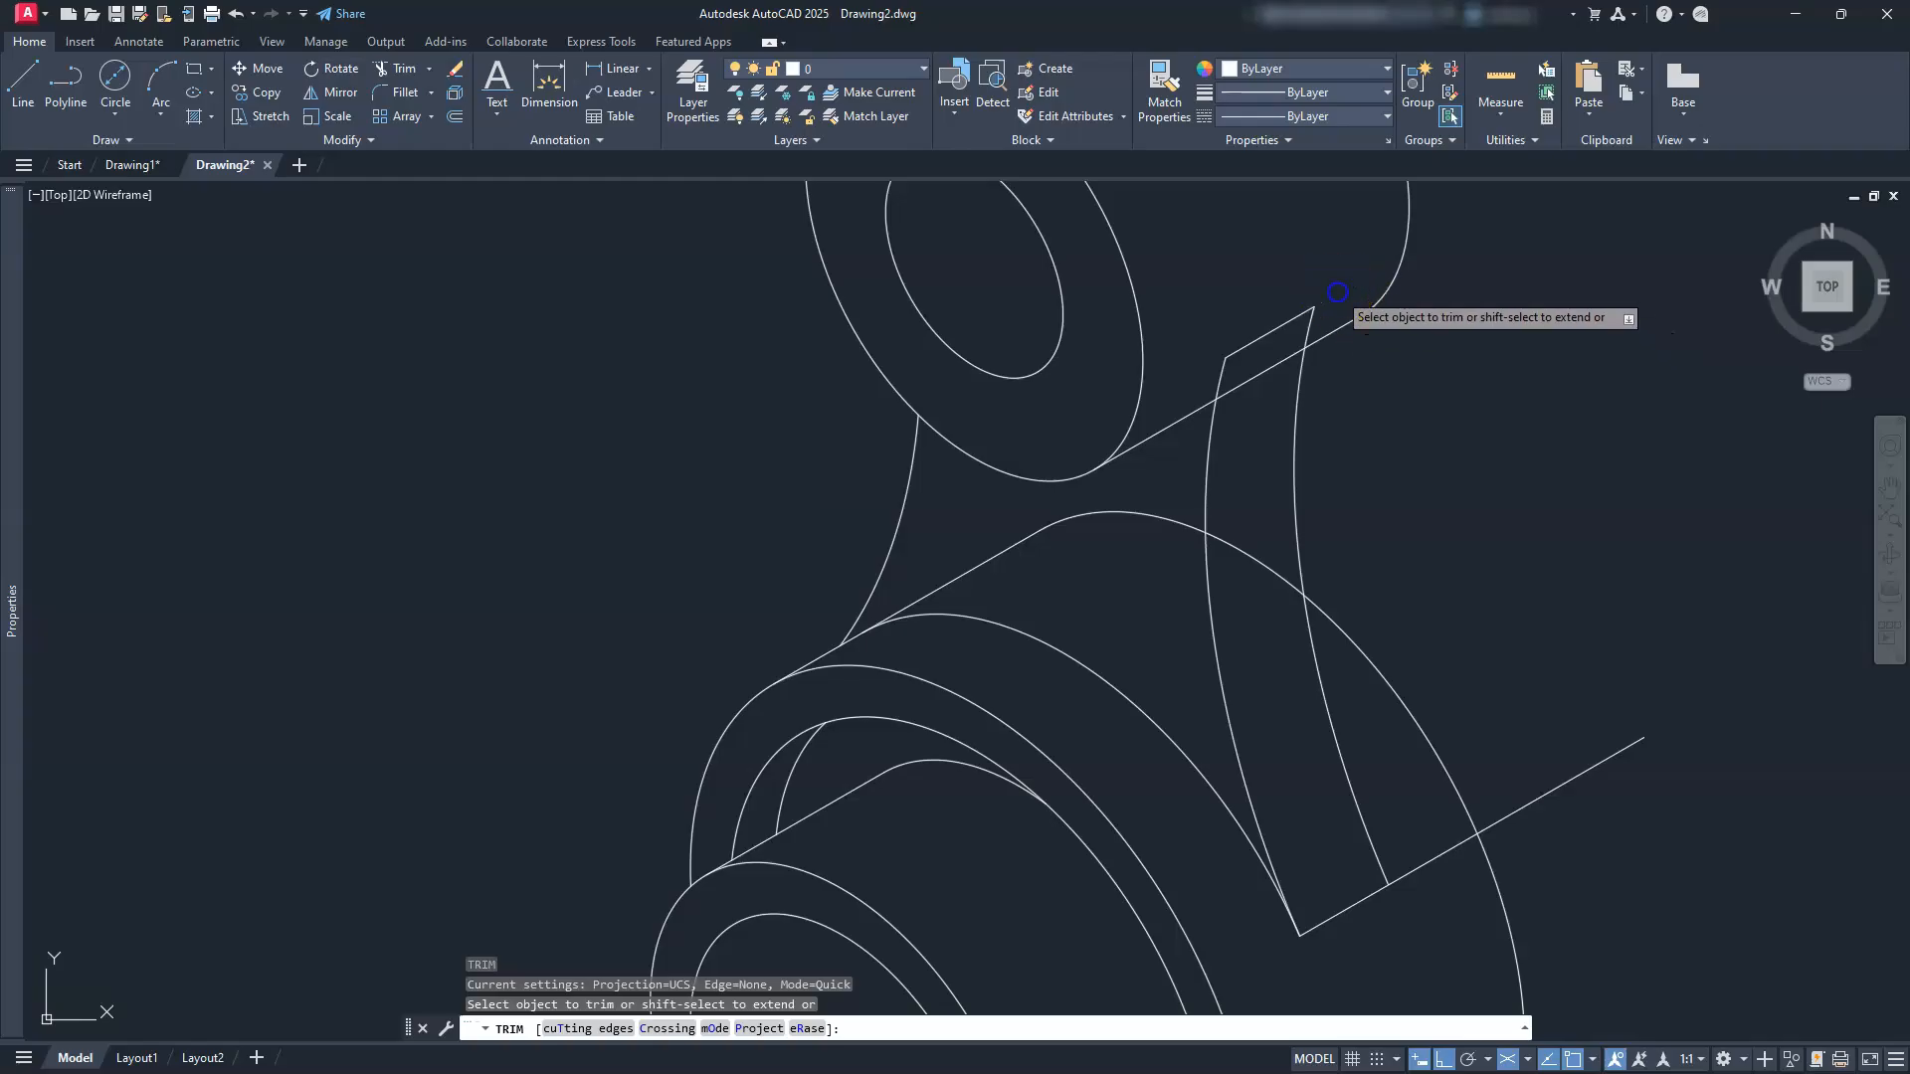
click(1531, 791)
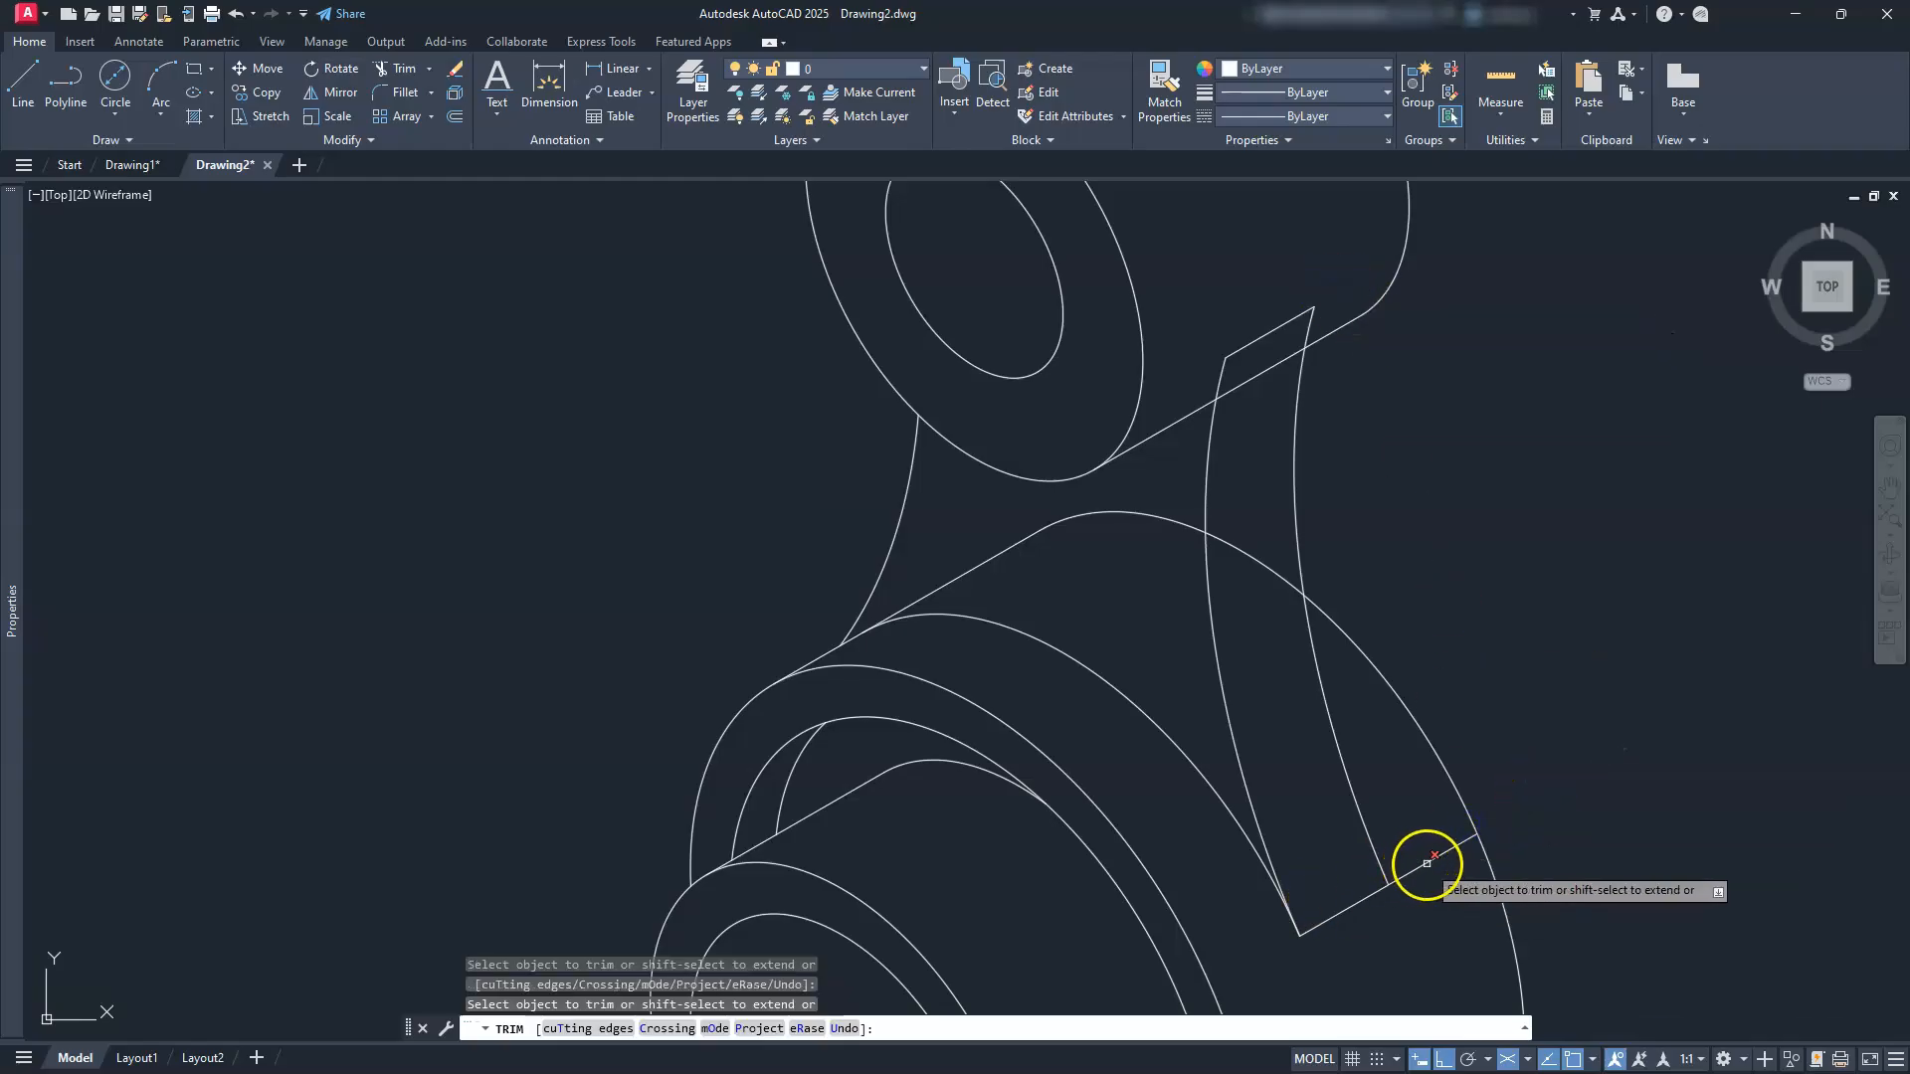
click(1269, 567)
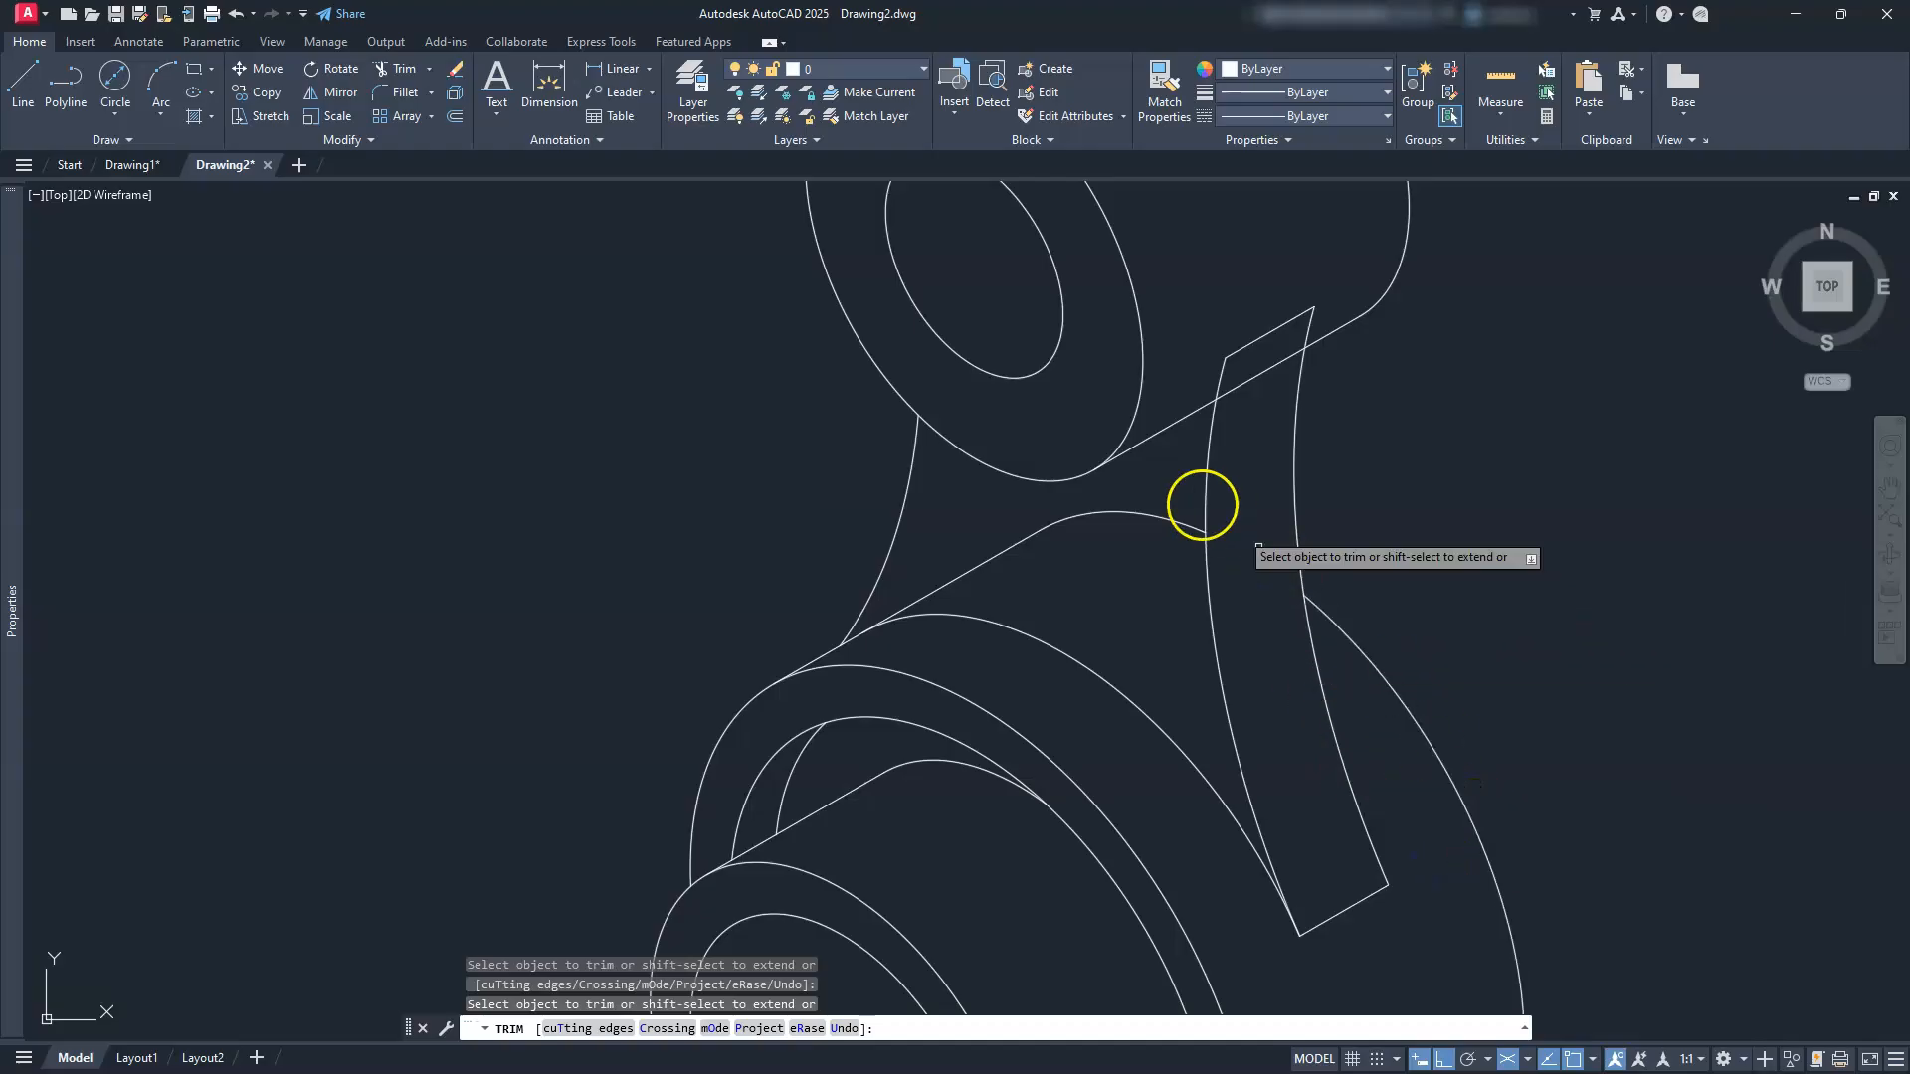
click(1179, 518)
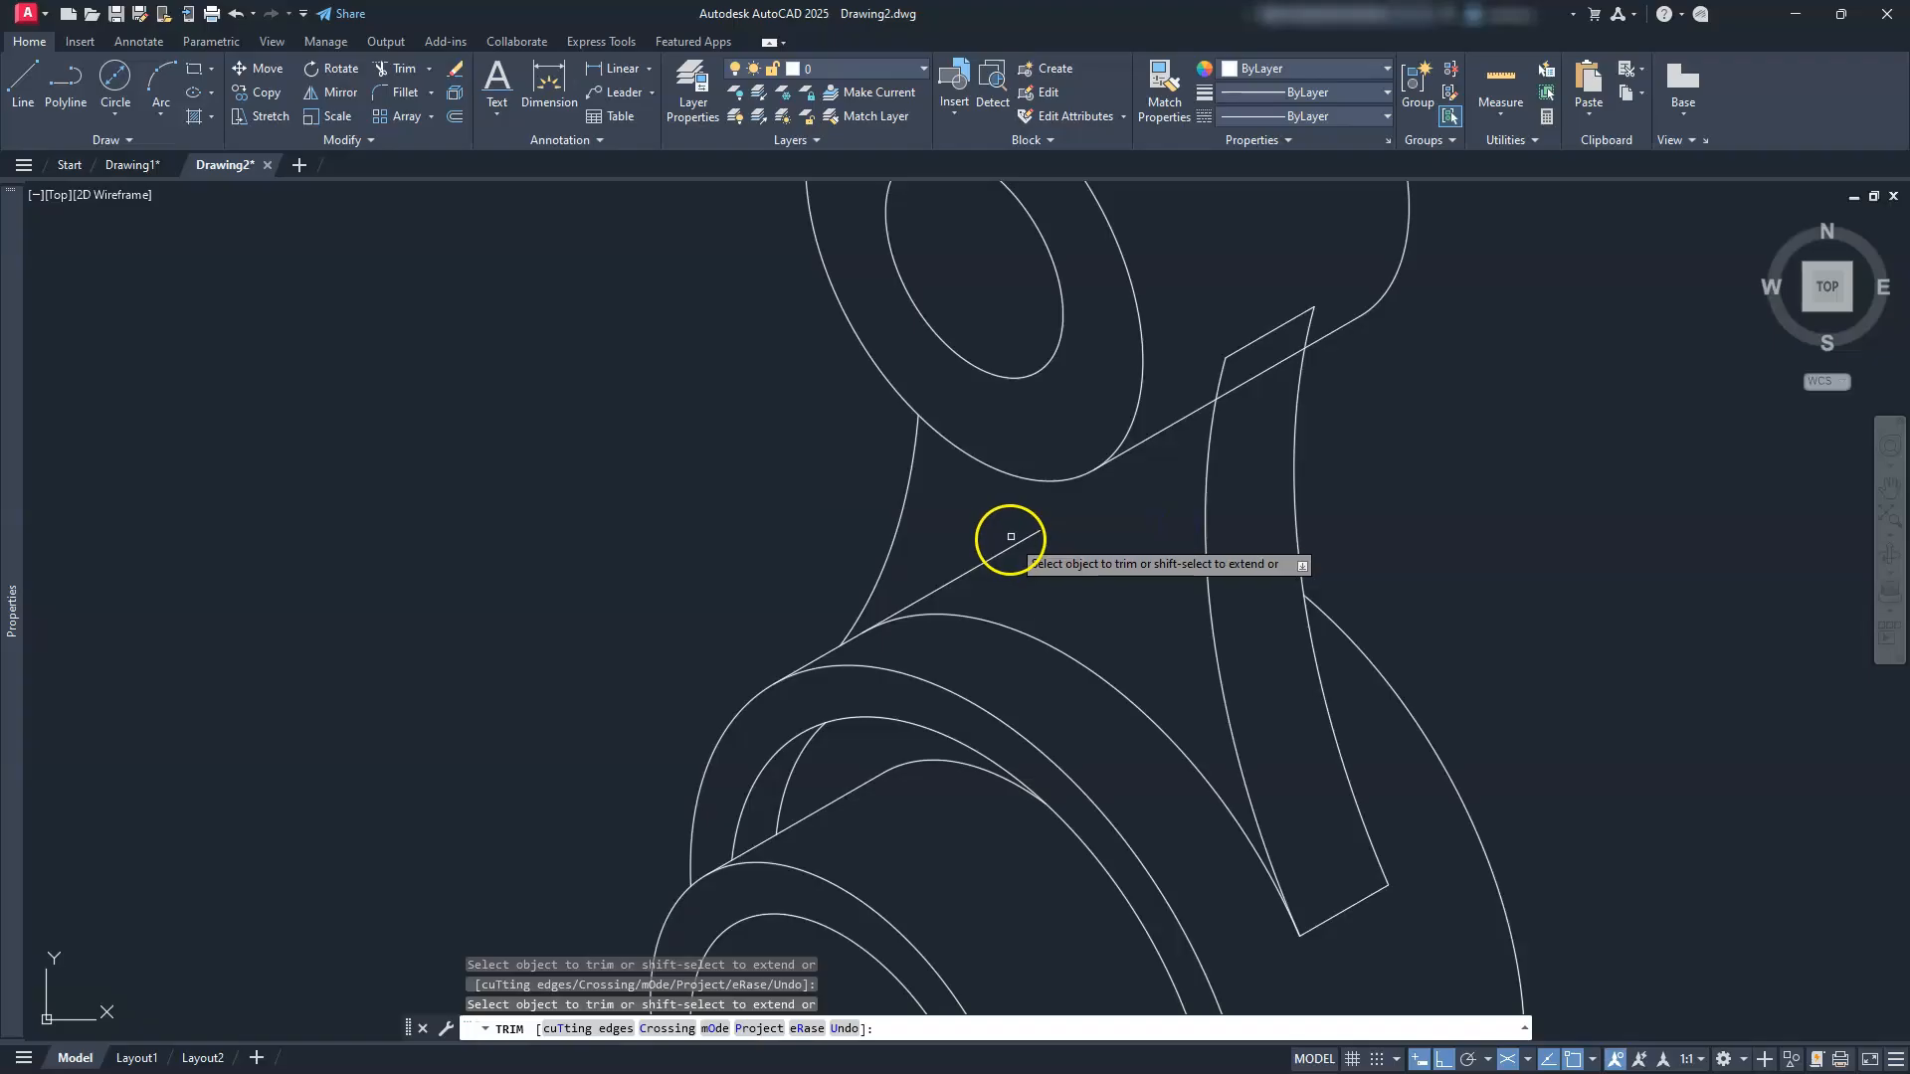
middle_drag(1078, 673, 1075, 768)
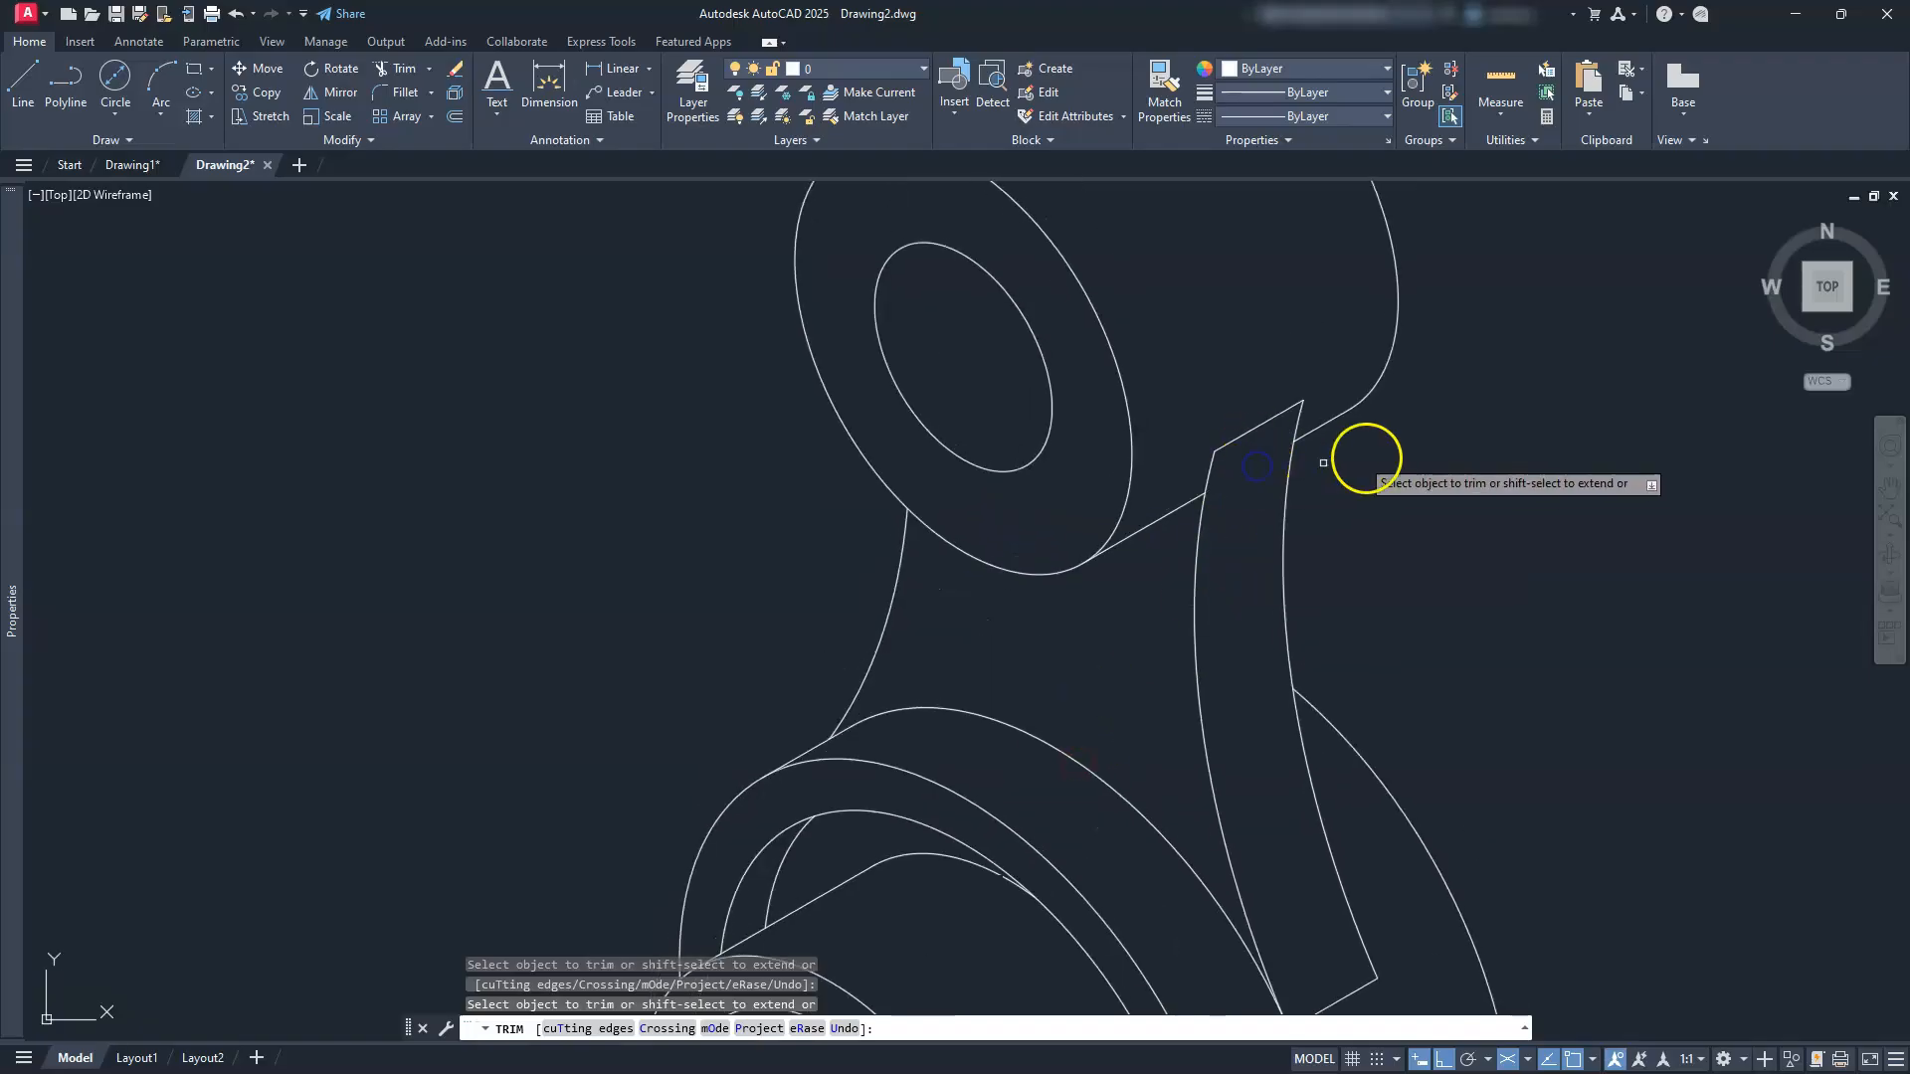
scroll(1369, 541, down, 5)
scroll(1154, 850, up, 4)
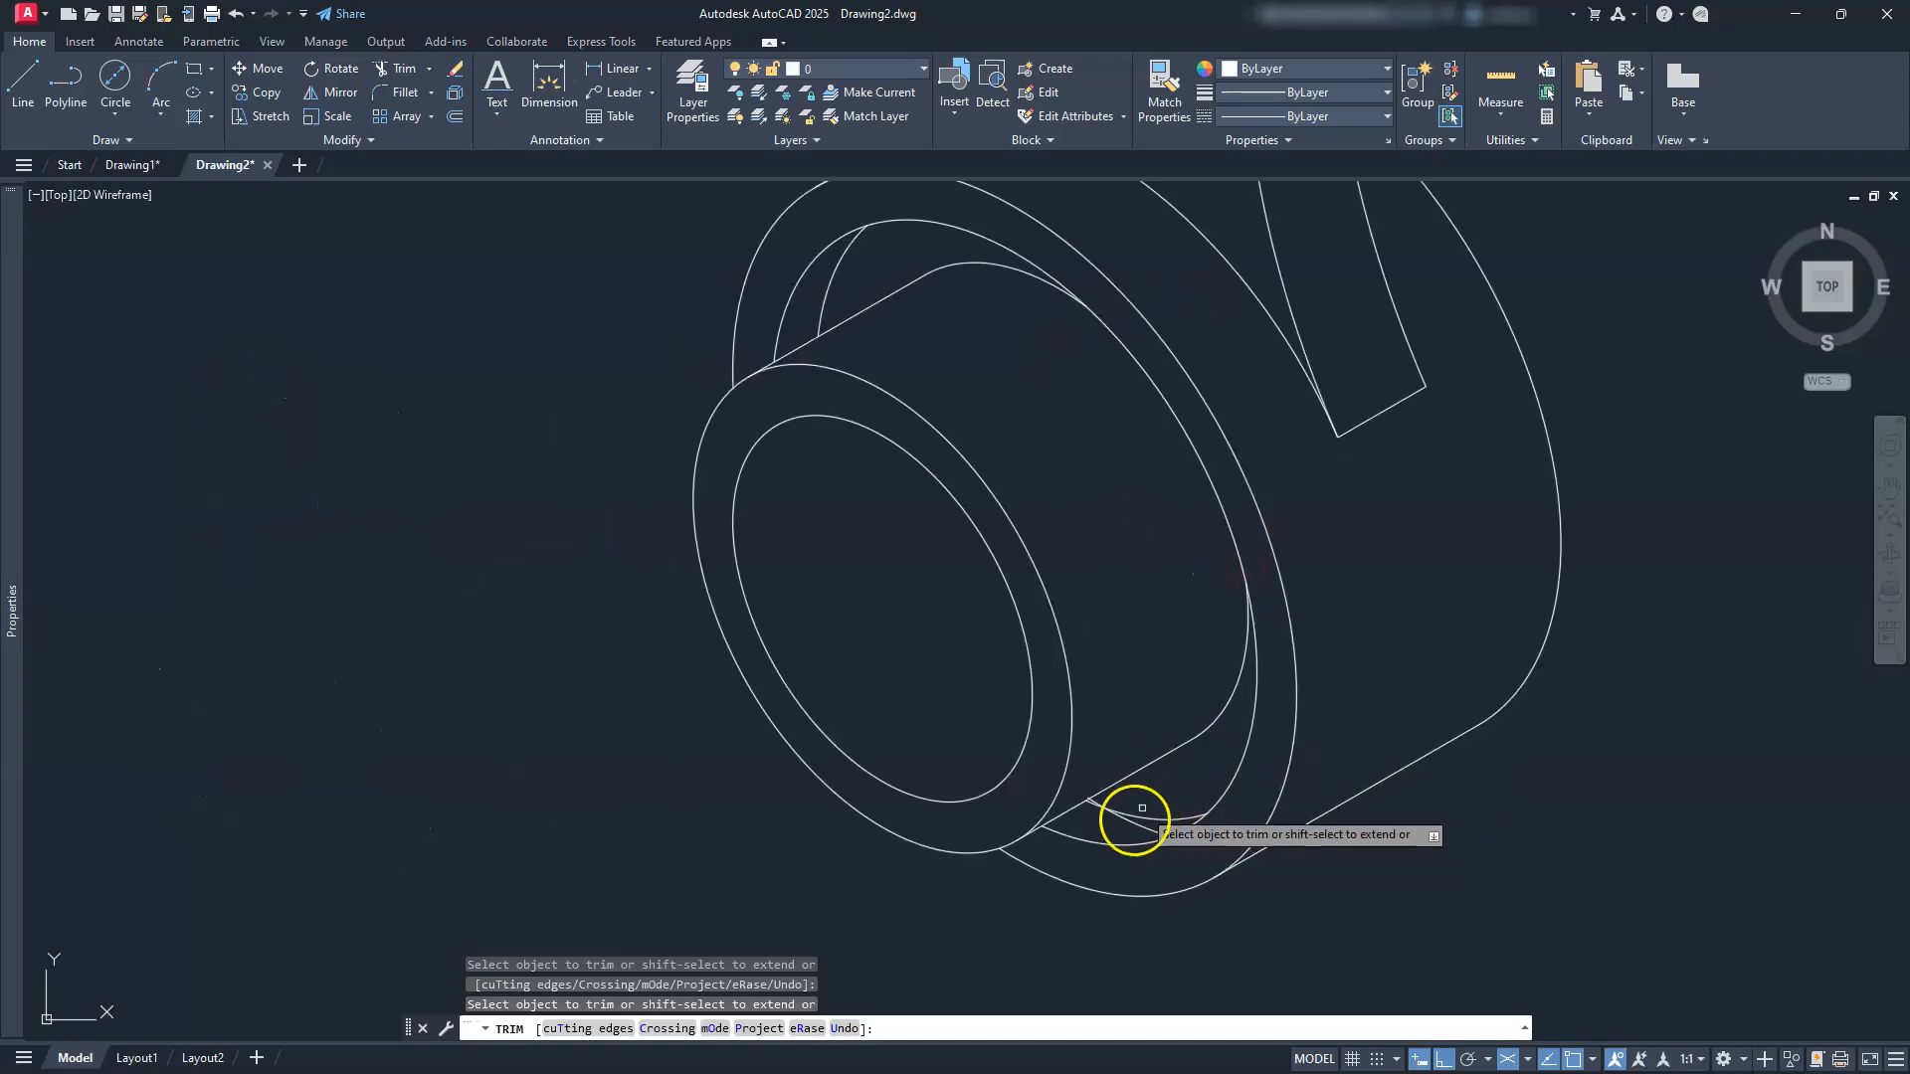
key(Escape)
key(Escape)
key(Escape)
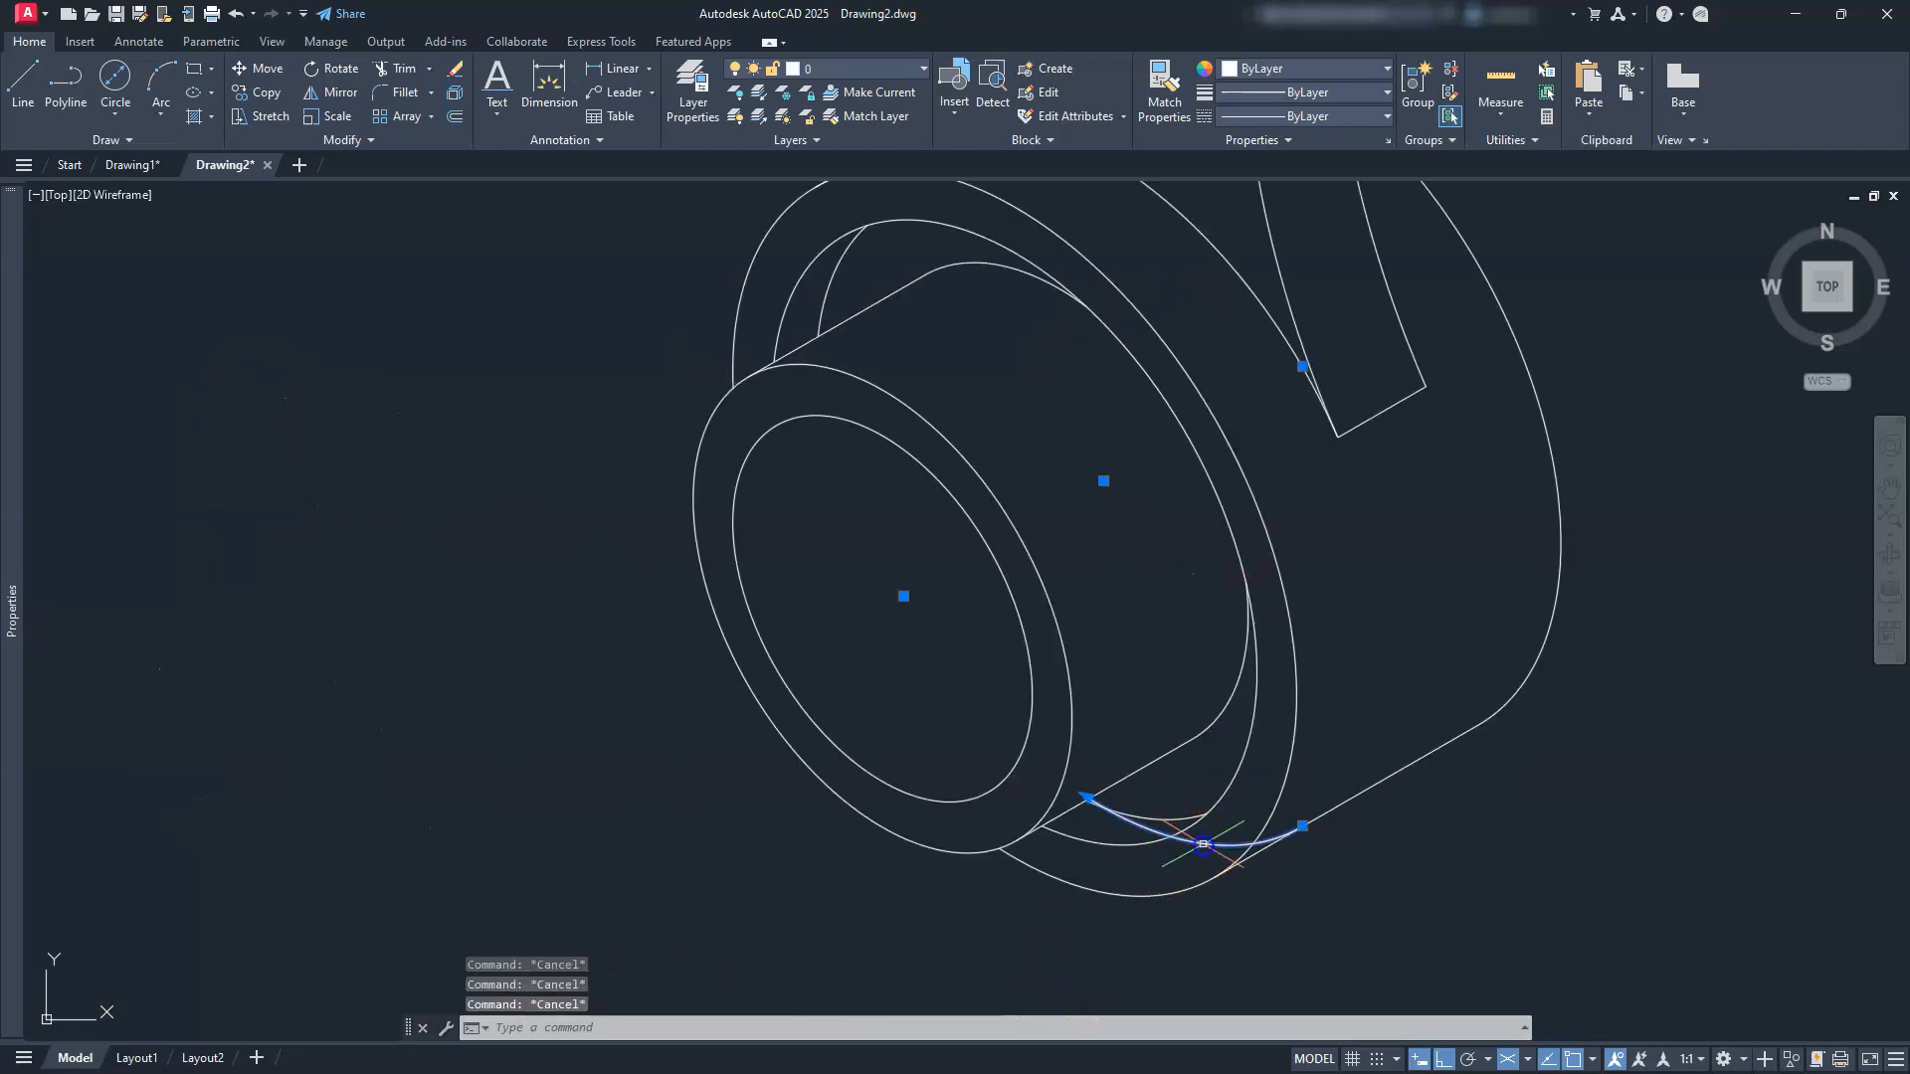
Step: Erase the leftover arc at the bottom boss
key(Delete)
scroll(1164, 786, down, 5)
scroll(1072, 836, up, 3)
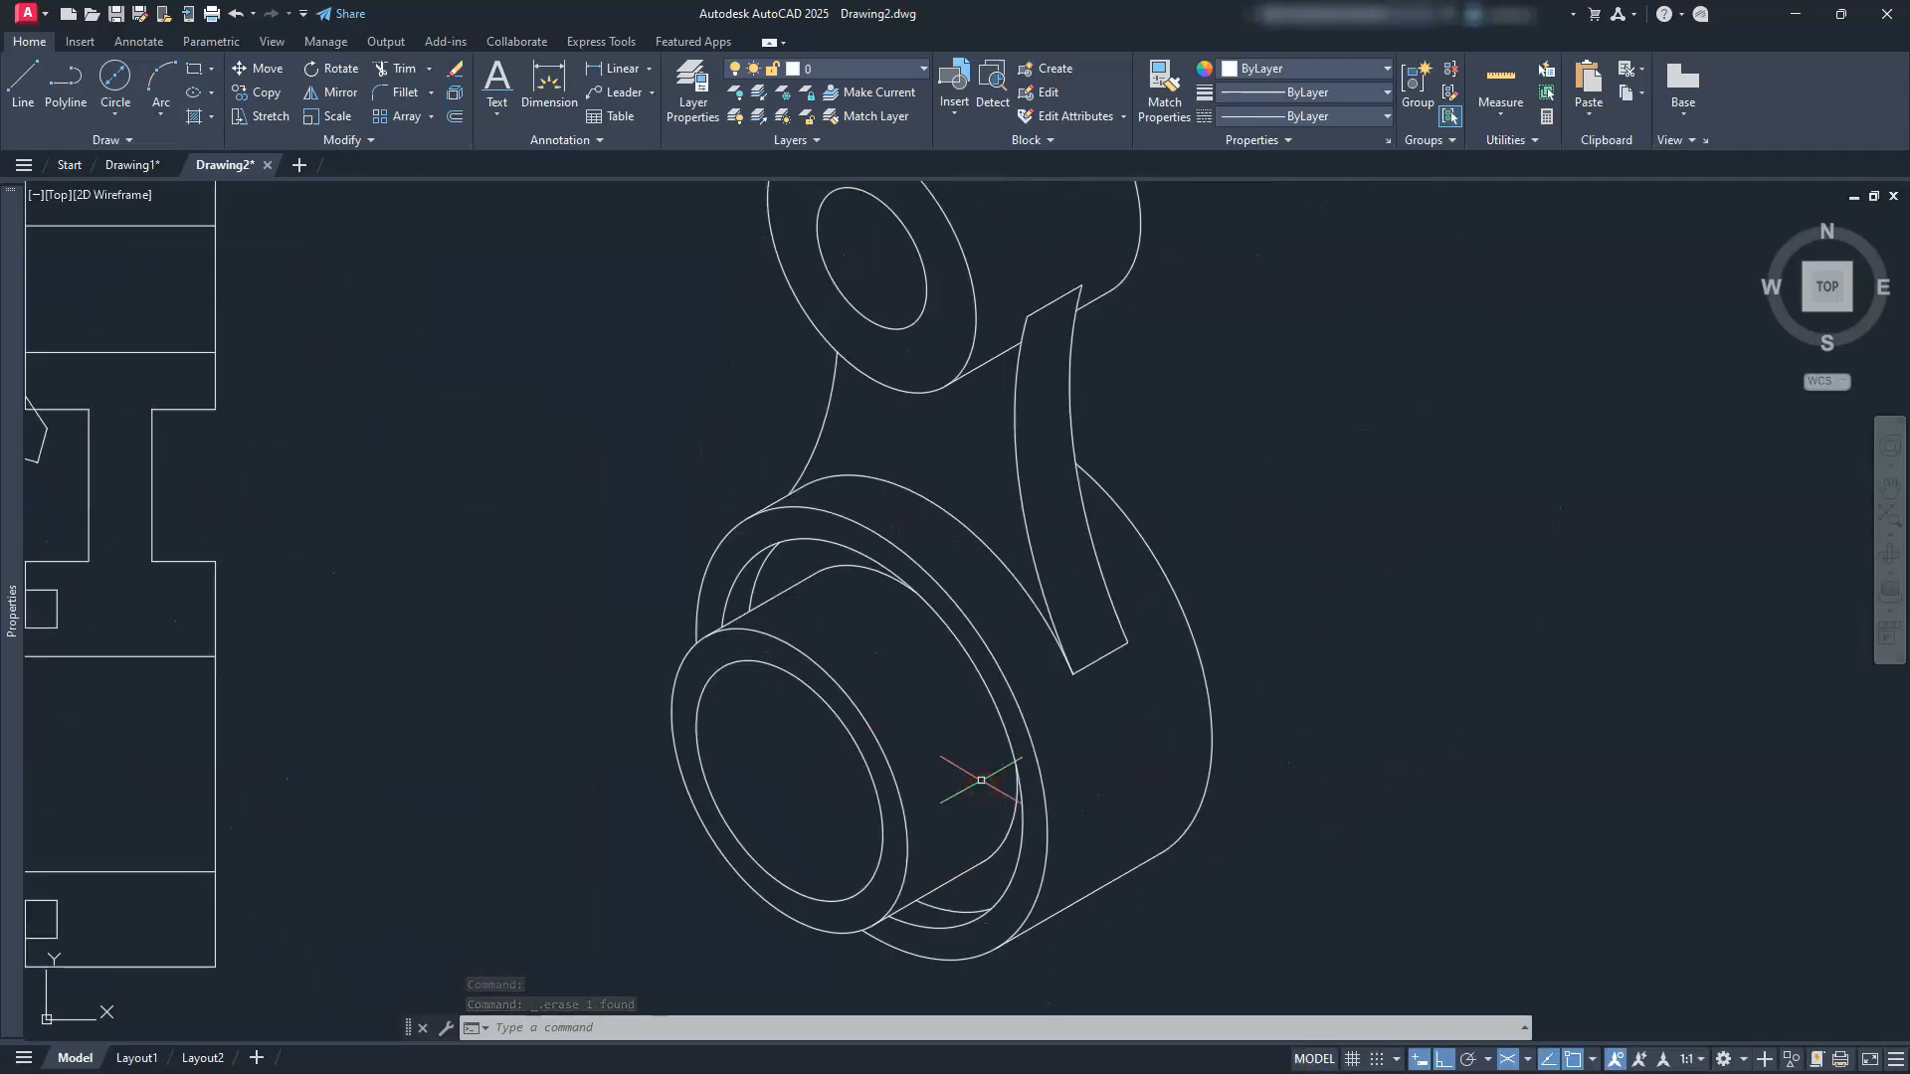
scroll(982, 780, down, 2)
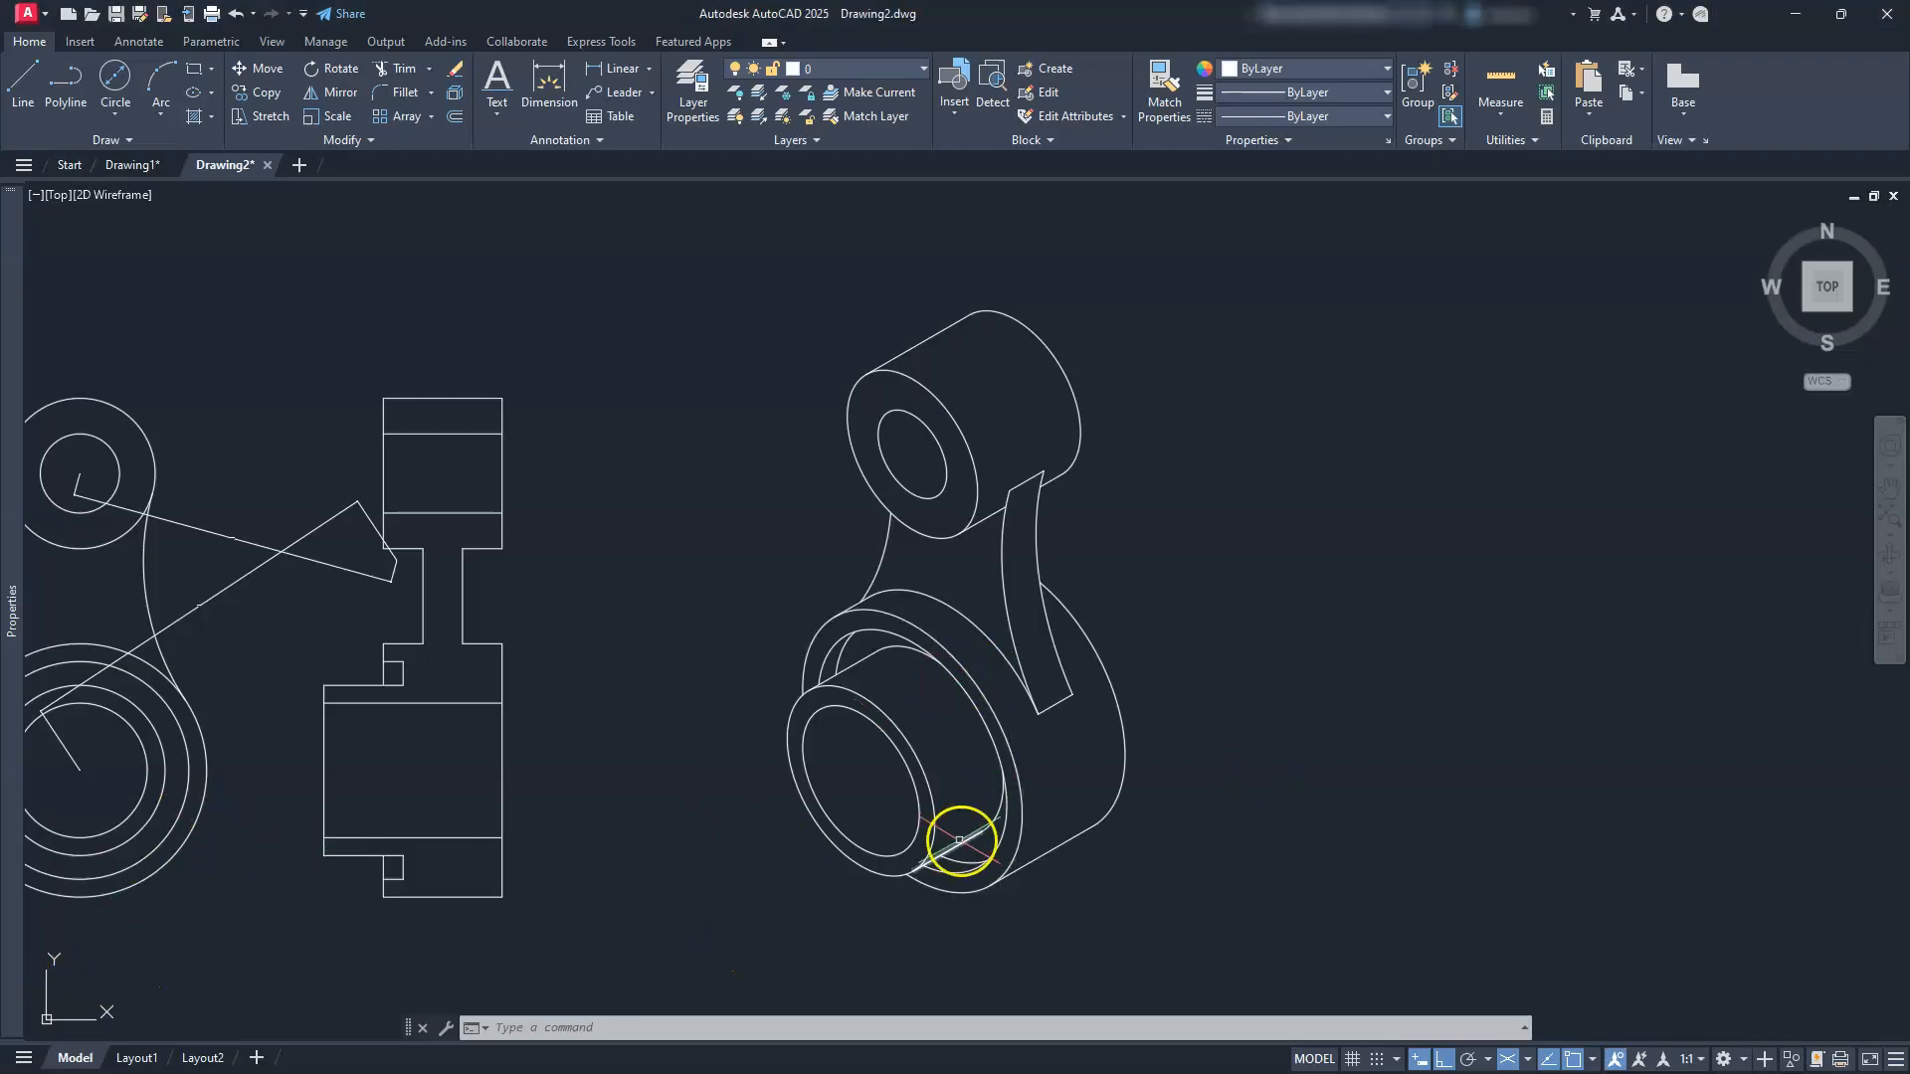
Step: Erase the two slanted construction lines across the front view and turn off isometric drafting
mouse_move(468, 840)
middle_down()
mouse_move(1085, 871)
mouse_move(1389, 772)
middle_up()
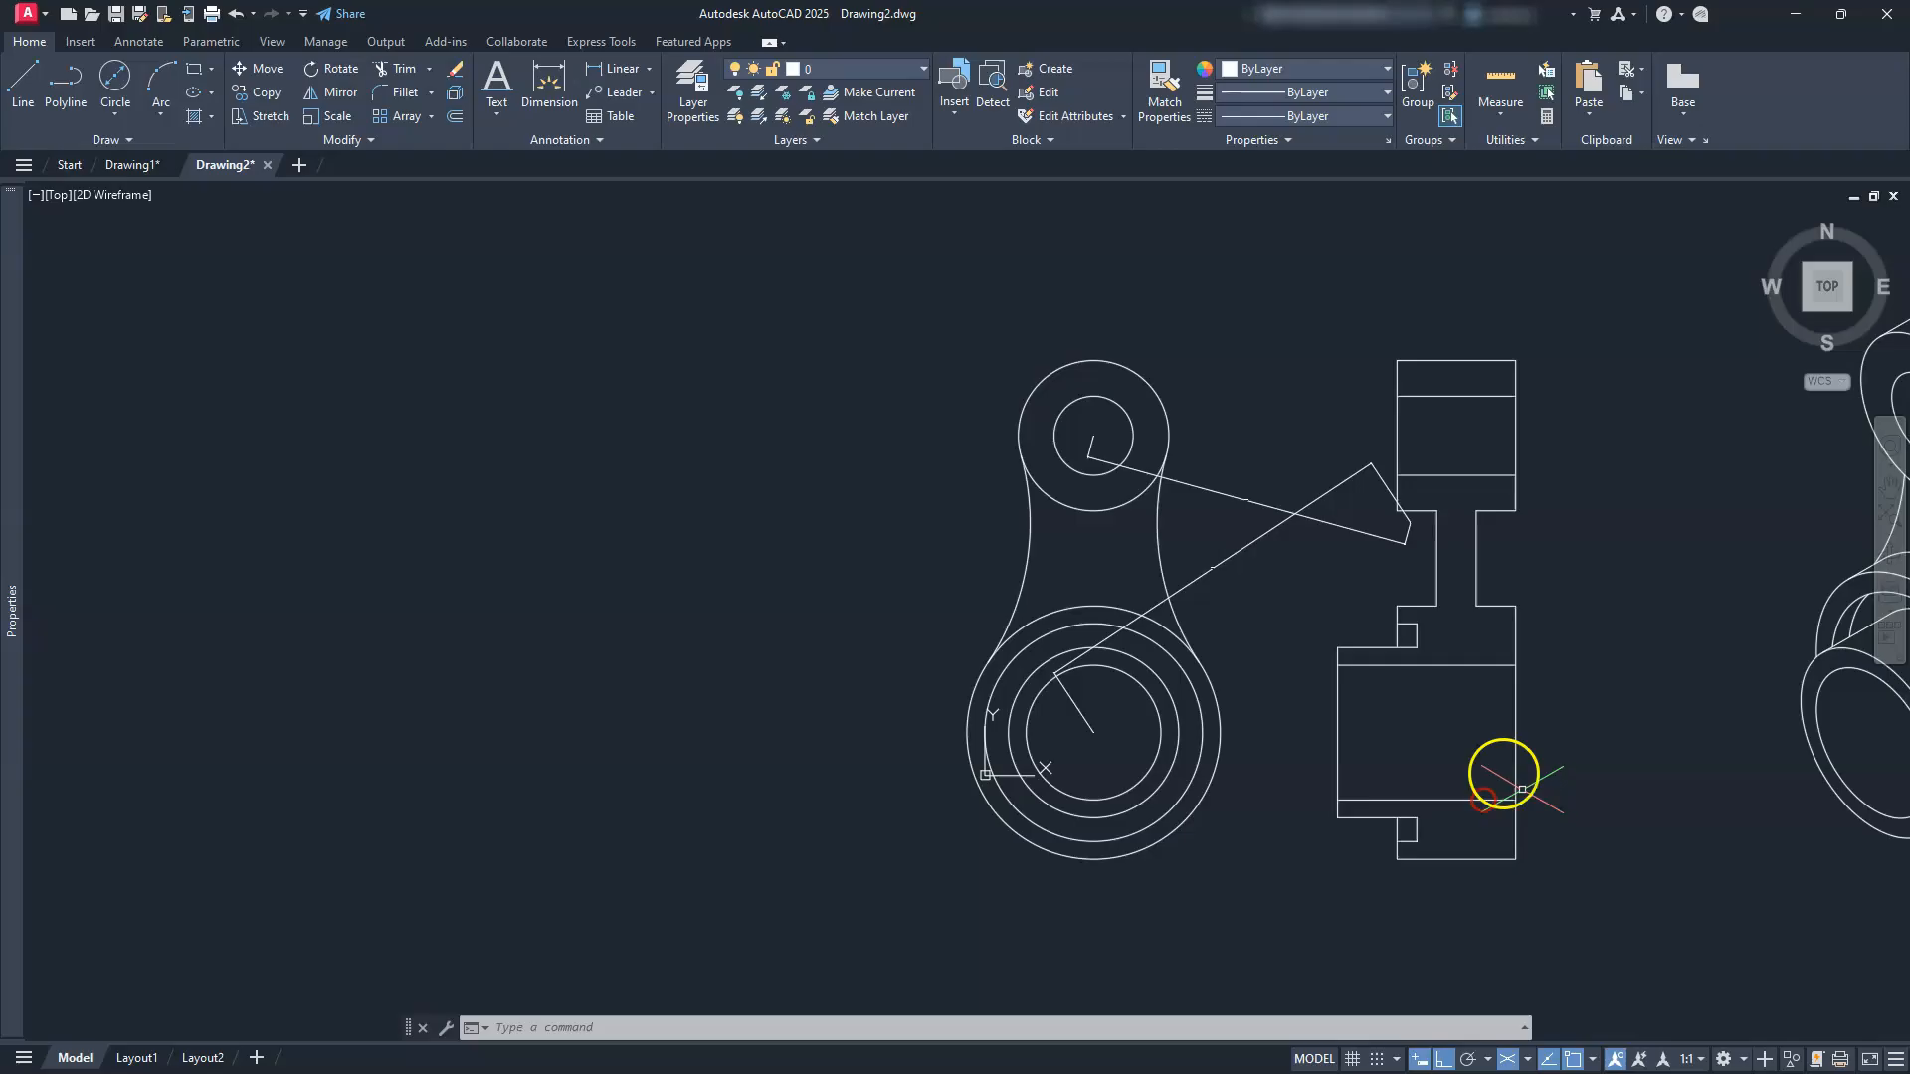
click(1263, 425)
click(1244, 550)
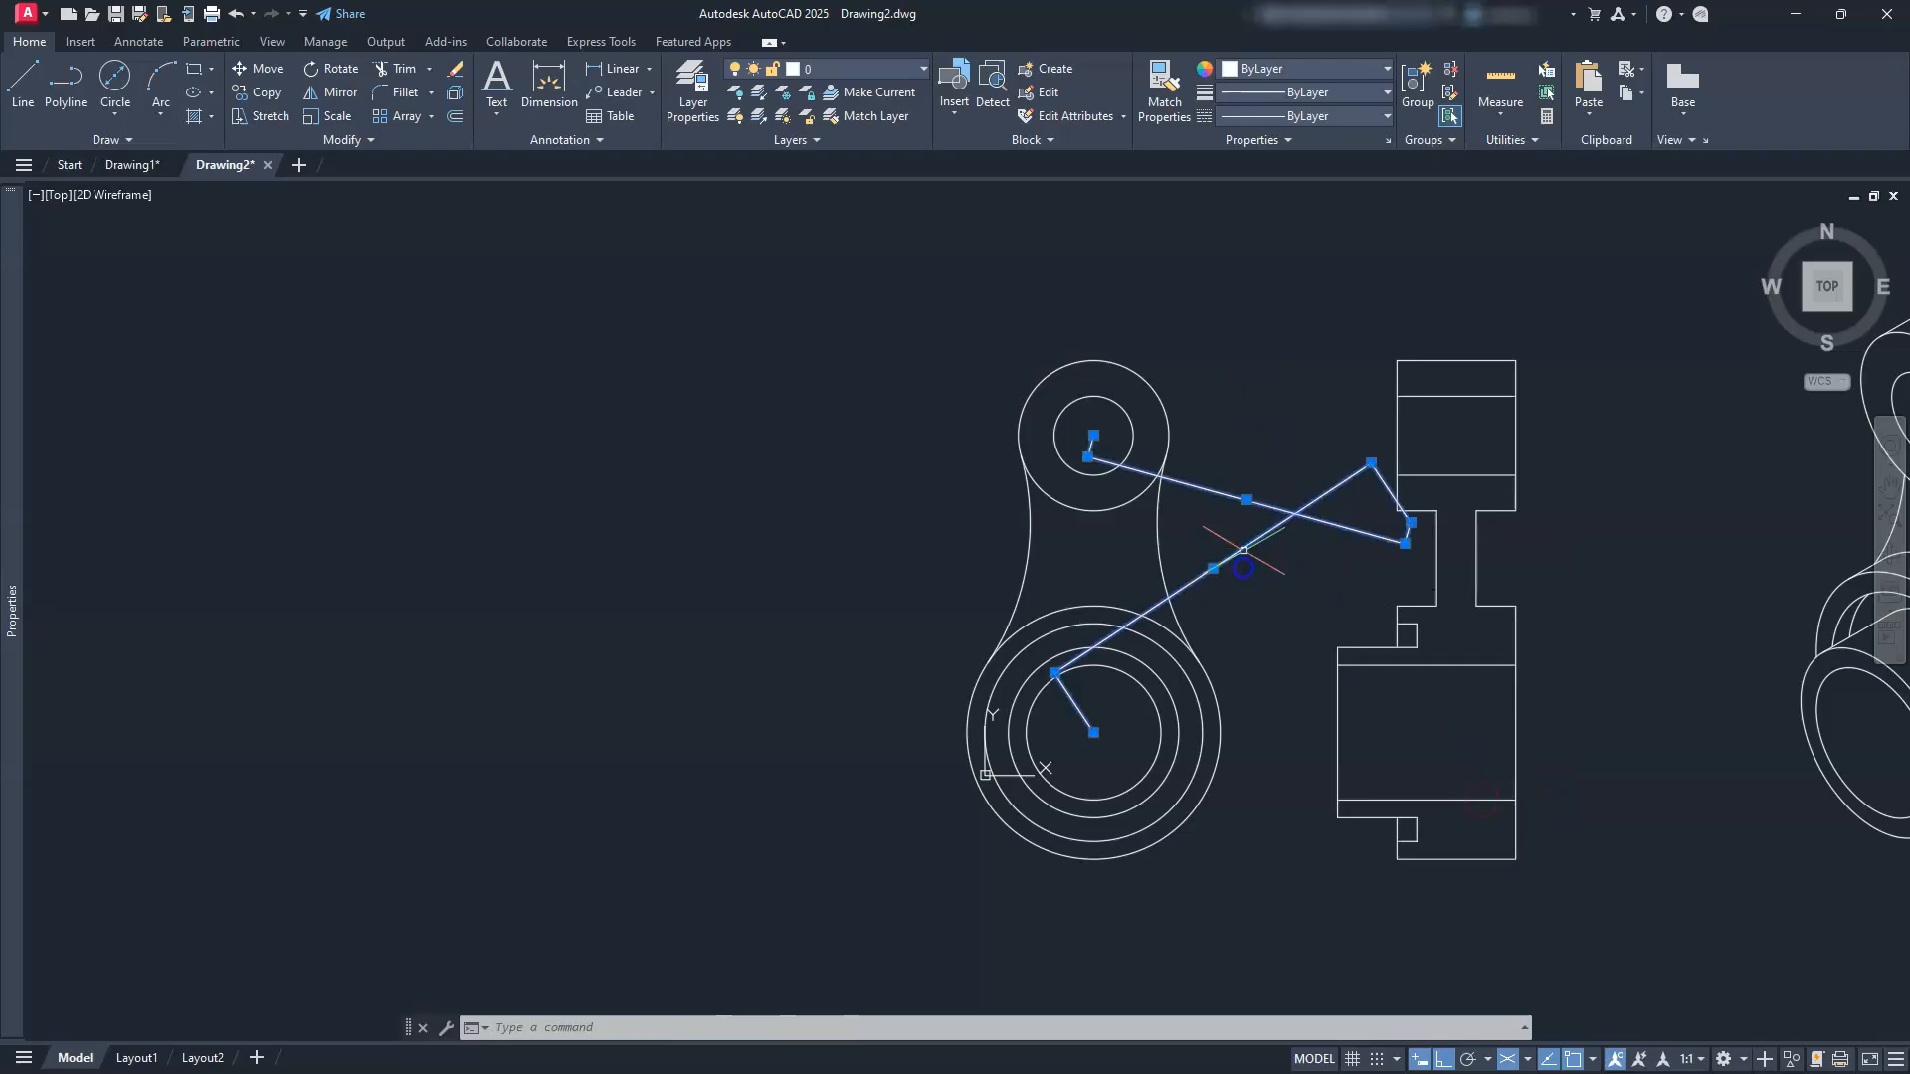
key(Delete)
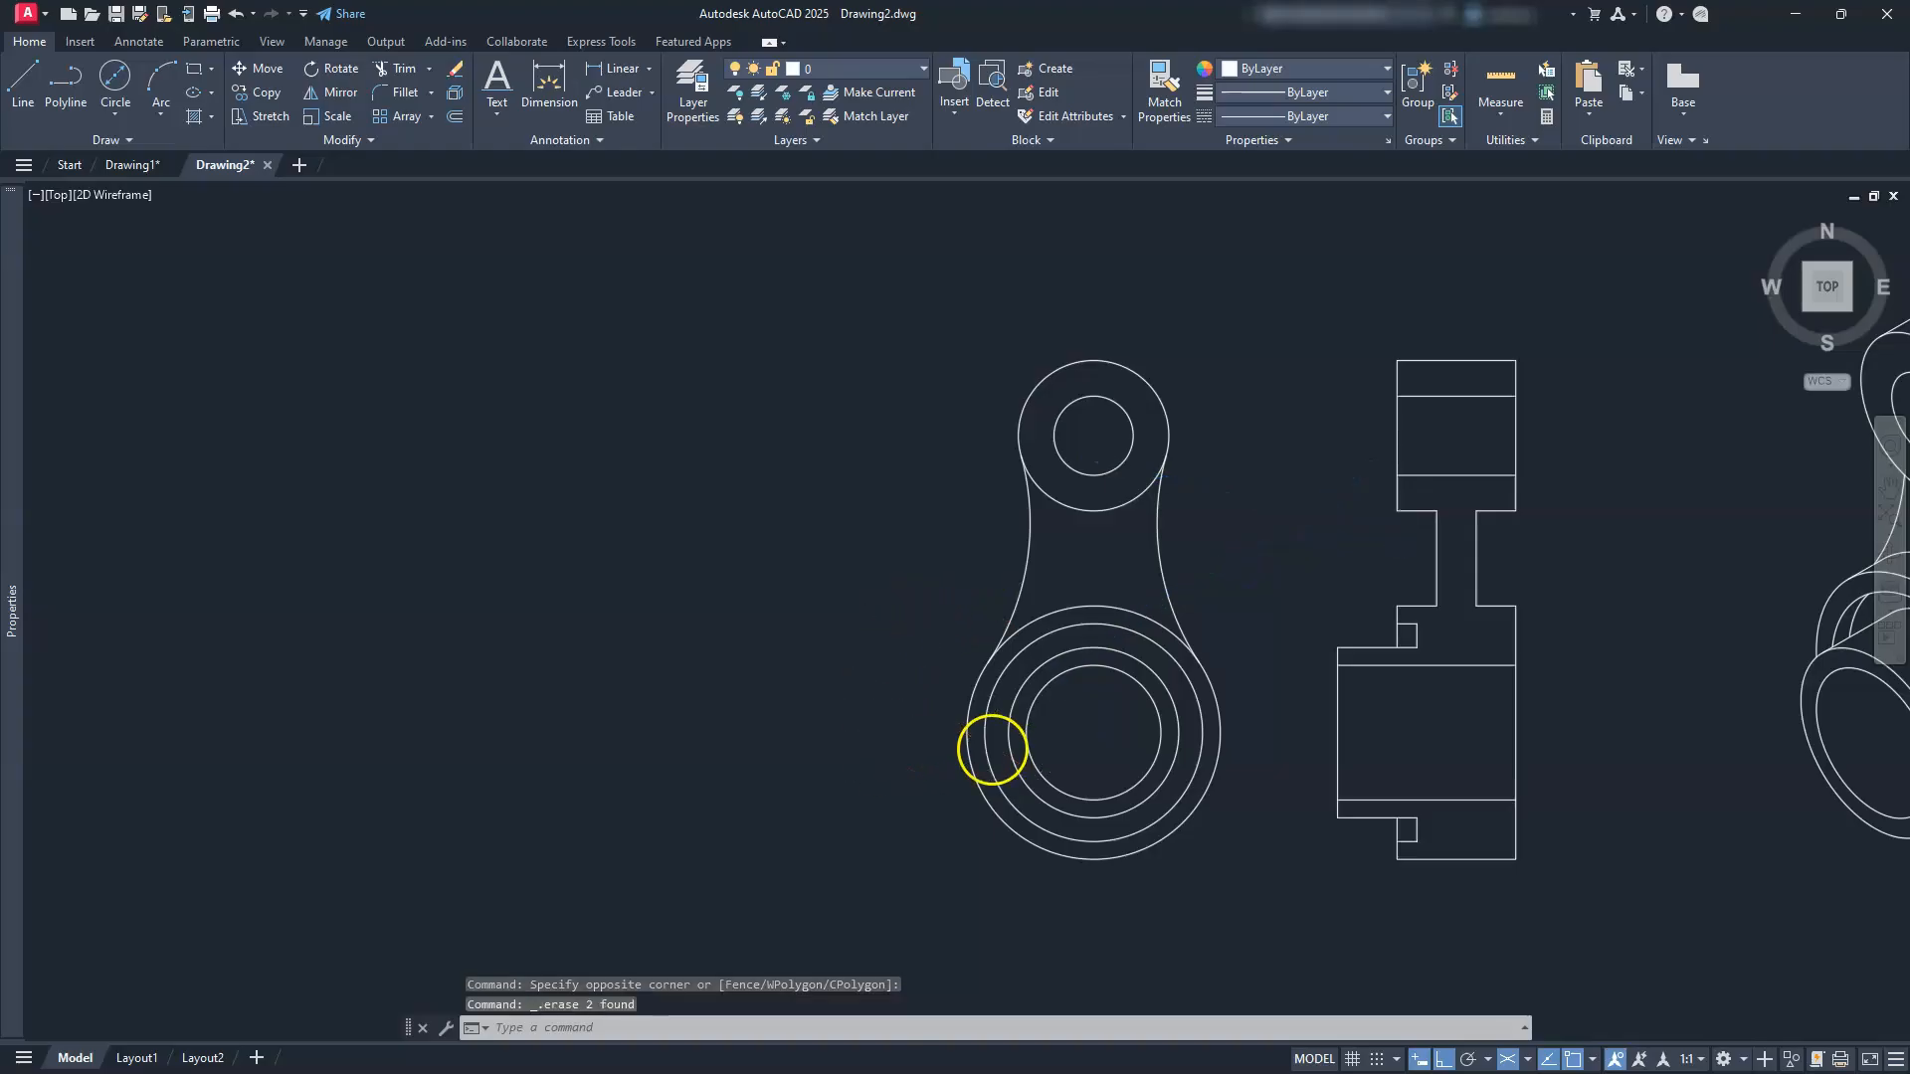
scroll(995, 750, up, 2)
click(1535, 1054)
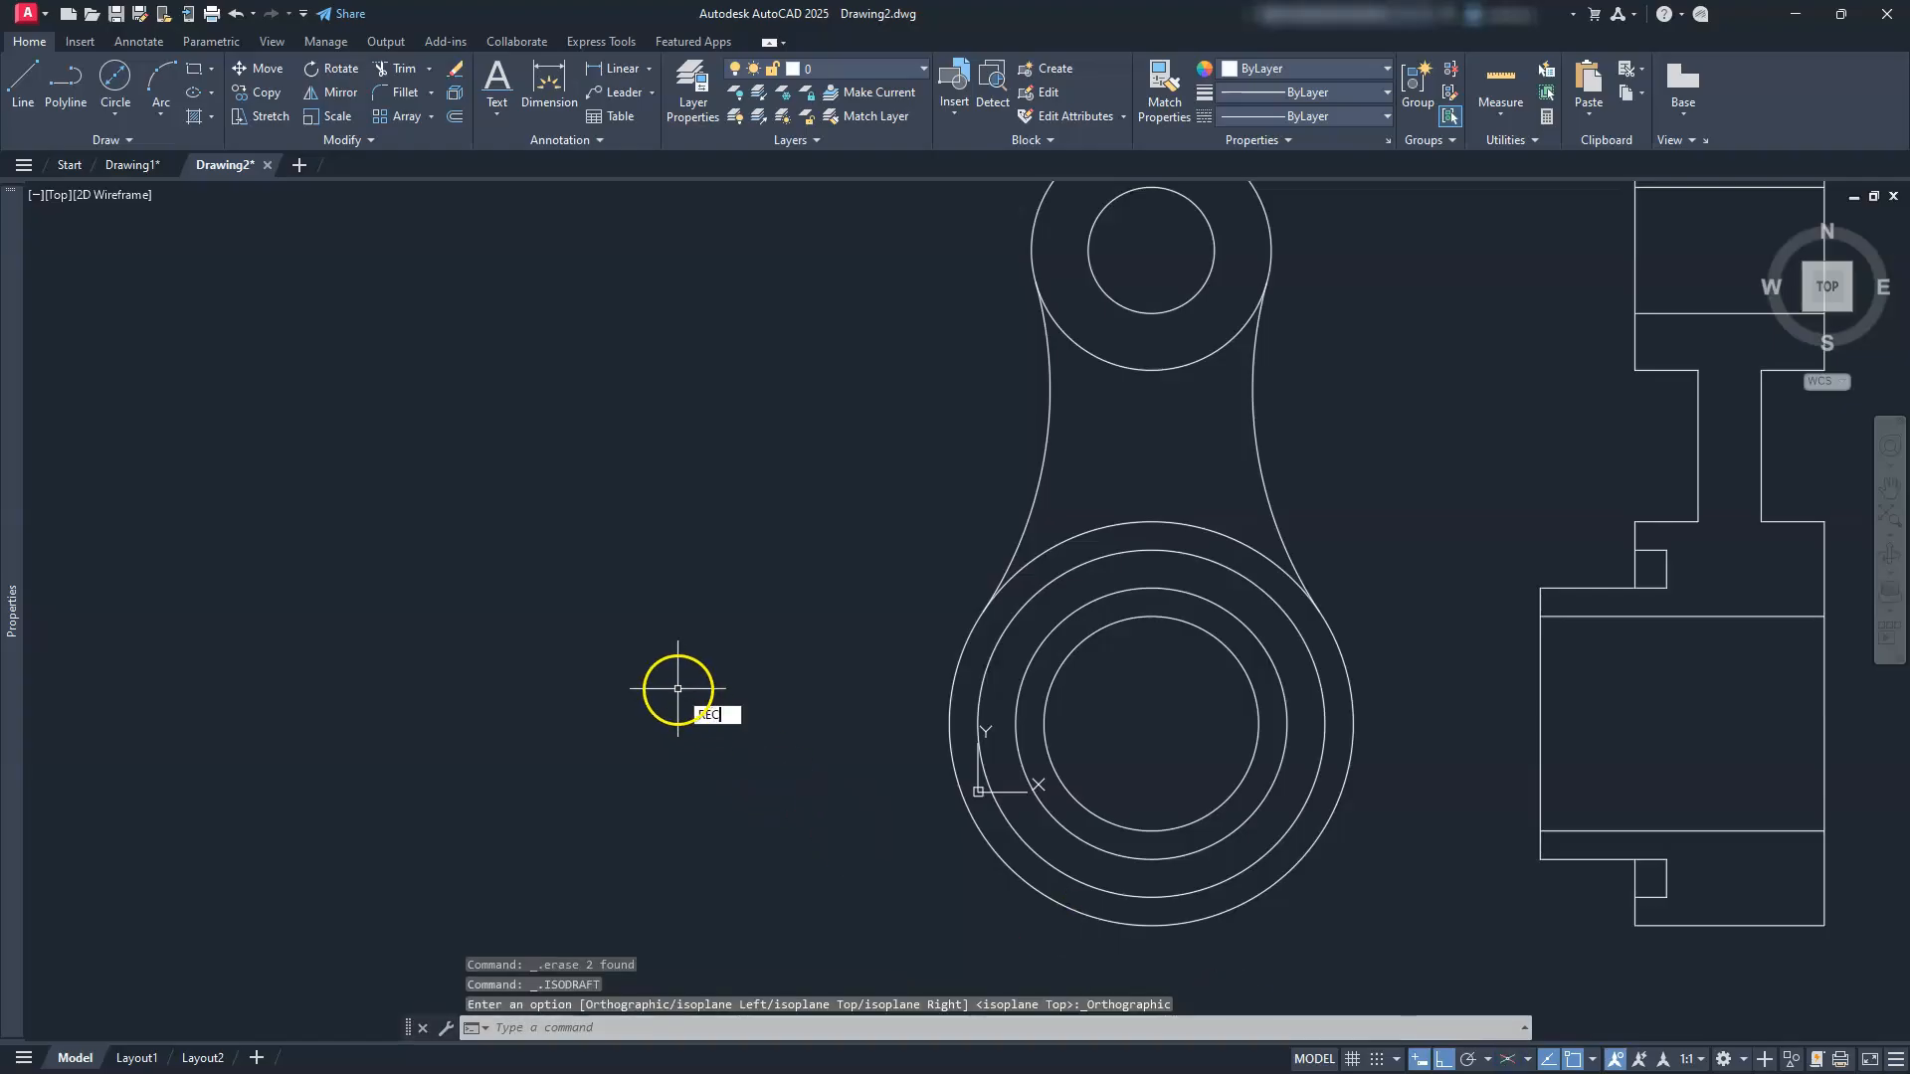
Step: Draw a 17 by 11 rectangle with its first corner at 0,0
key(Return)
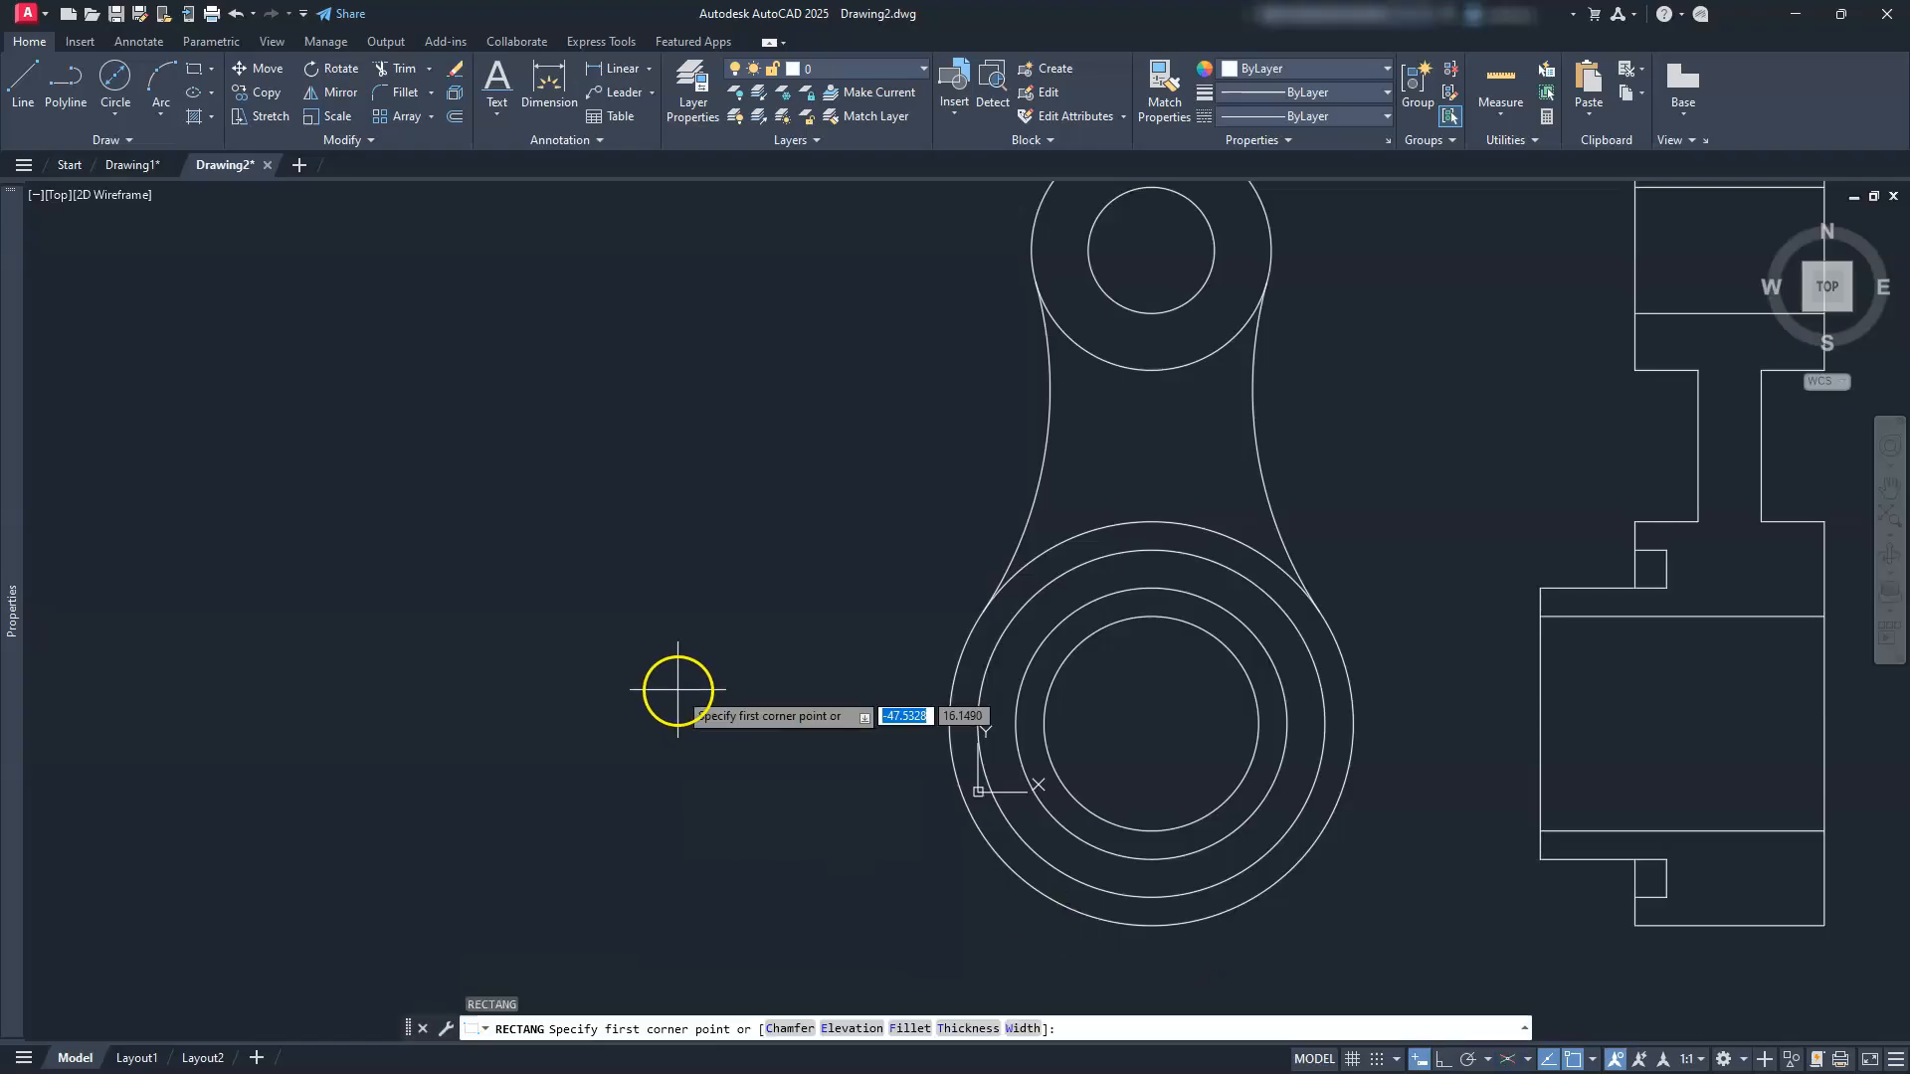
text(0,0)
key(Return)
text(17)
key(Tab)
text(11)
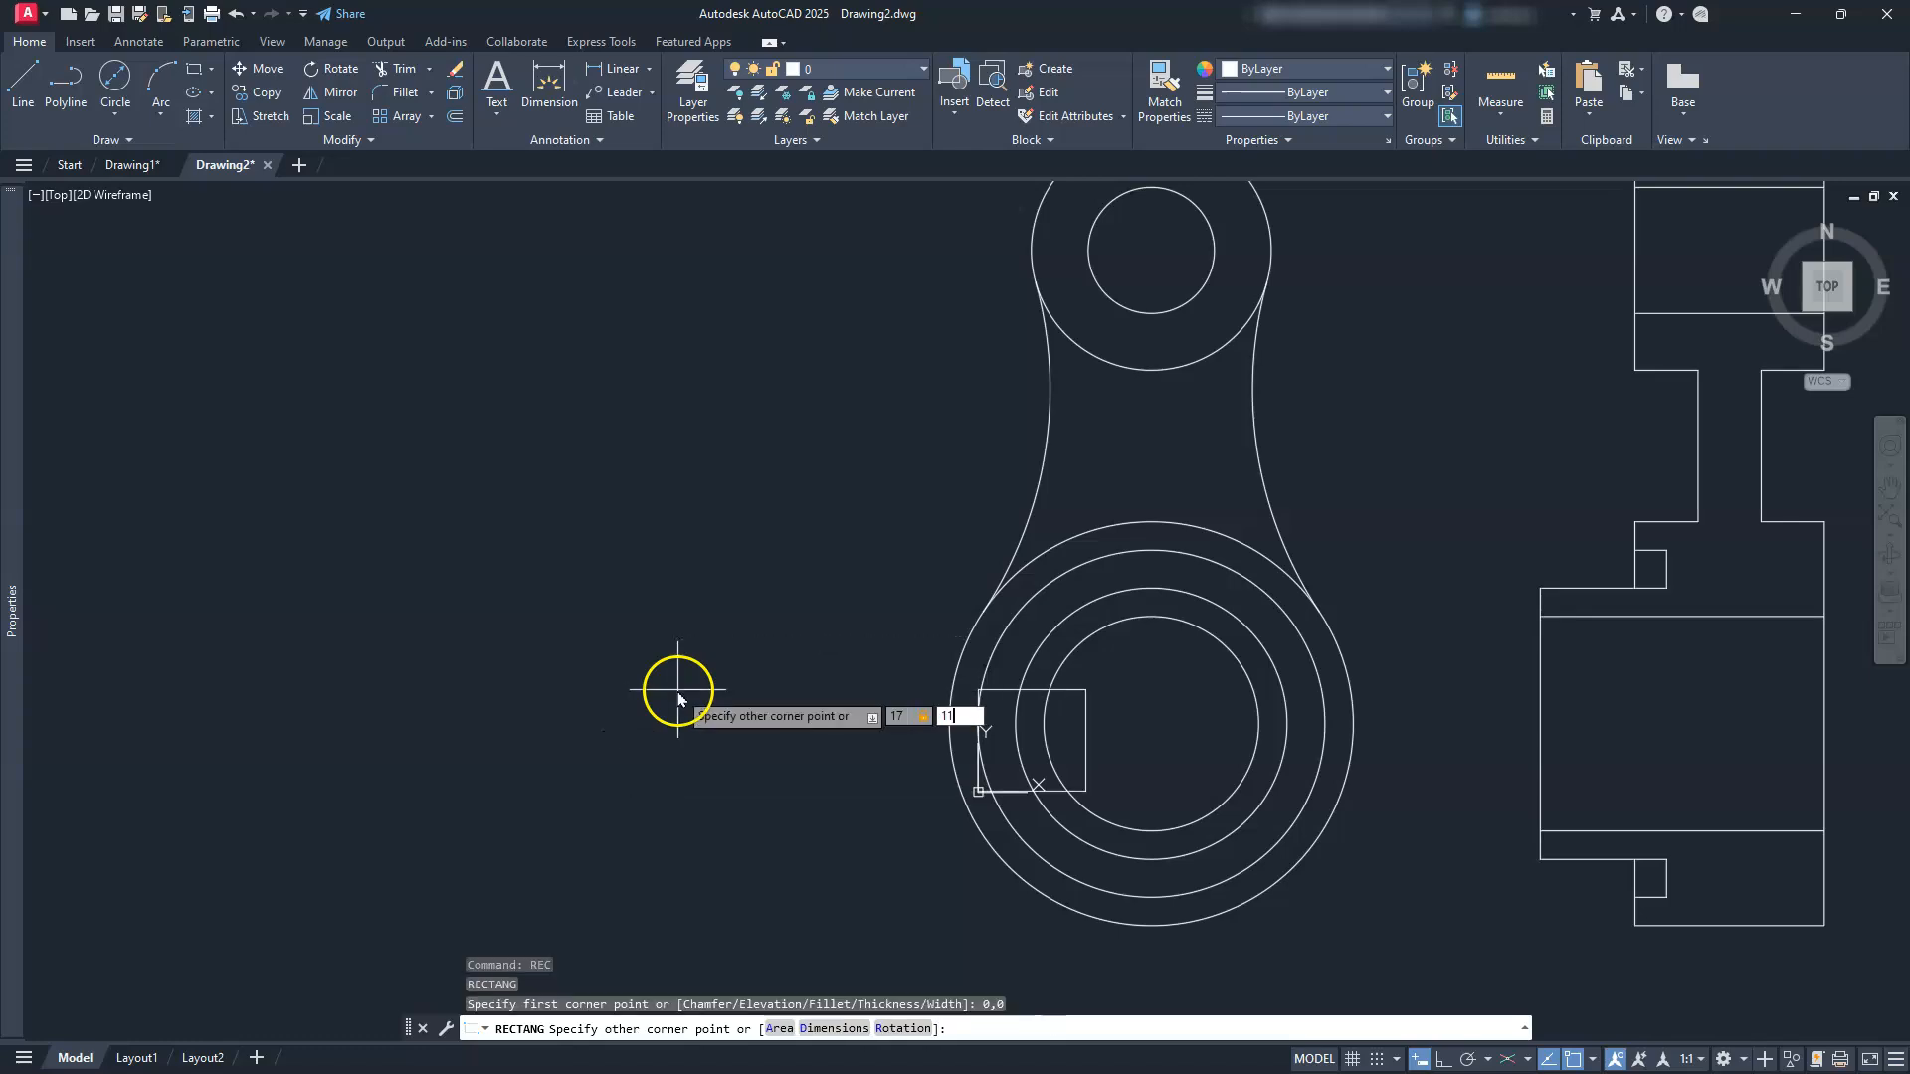
key(Return)
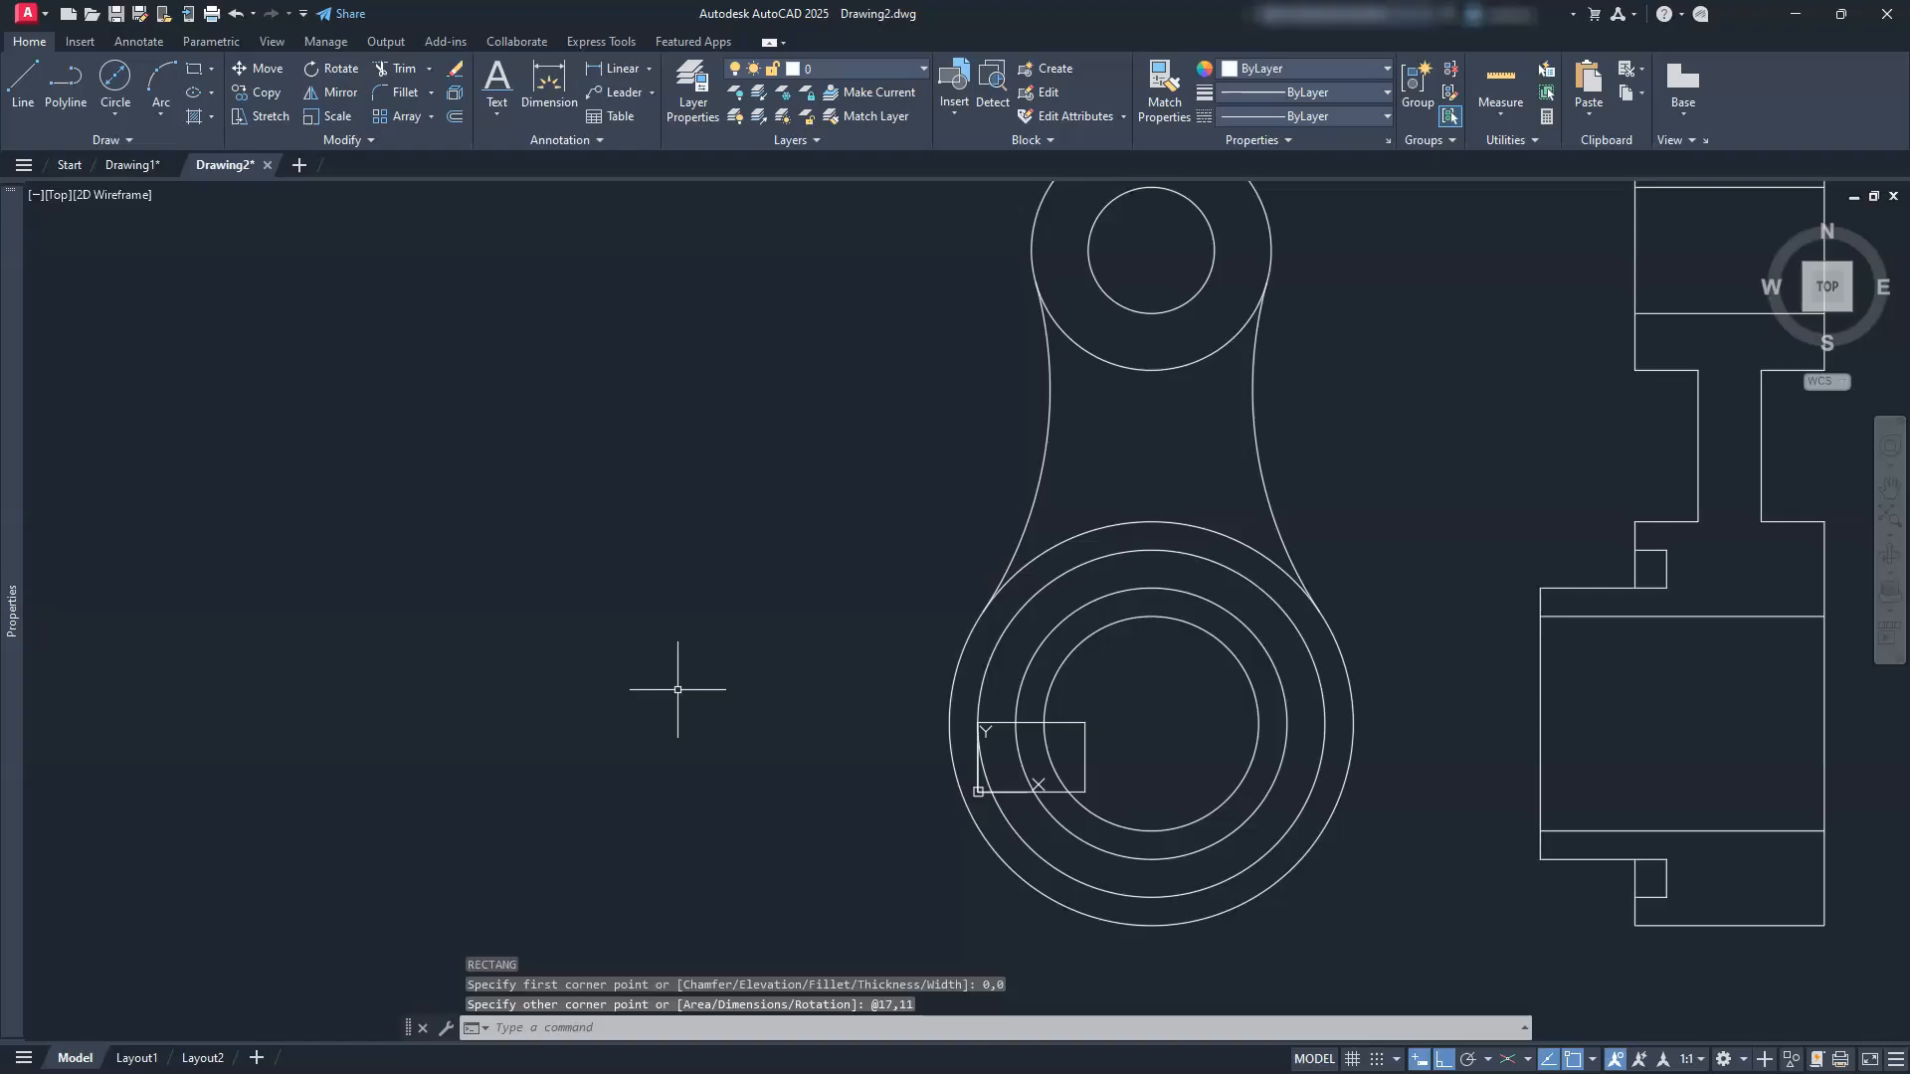
Step: Offset the rectangle 0.25 inward and erase the outer rectangle
scroll(1084, 789, up, 6)
click(1080, 765)
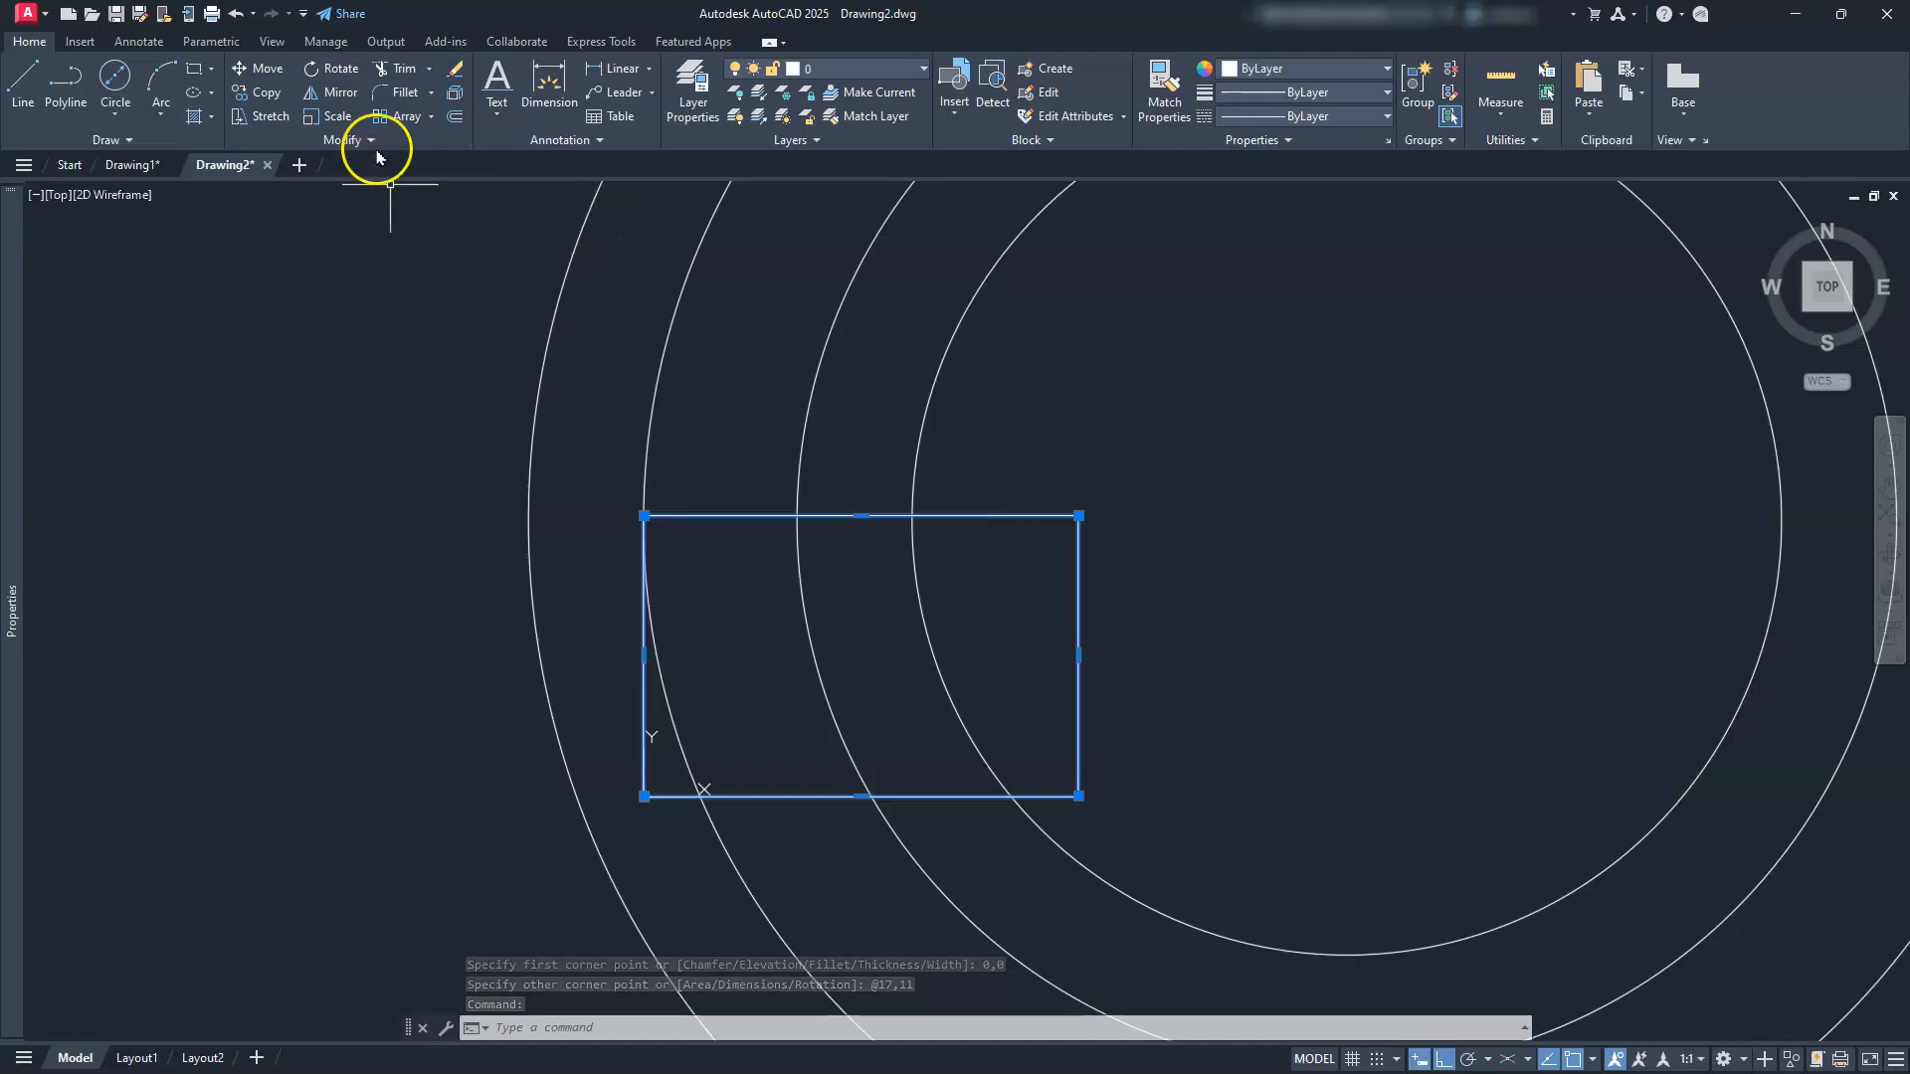
click(453, 118)
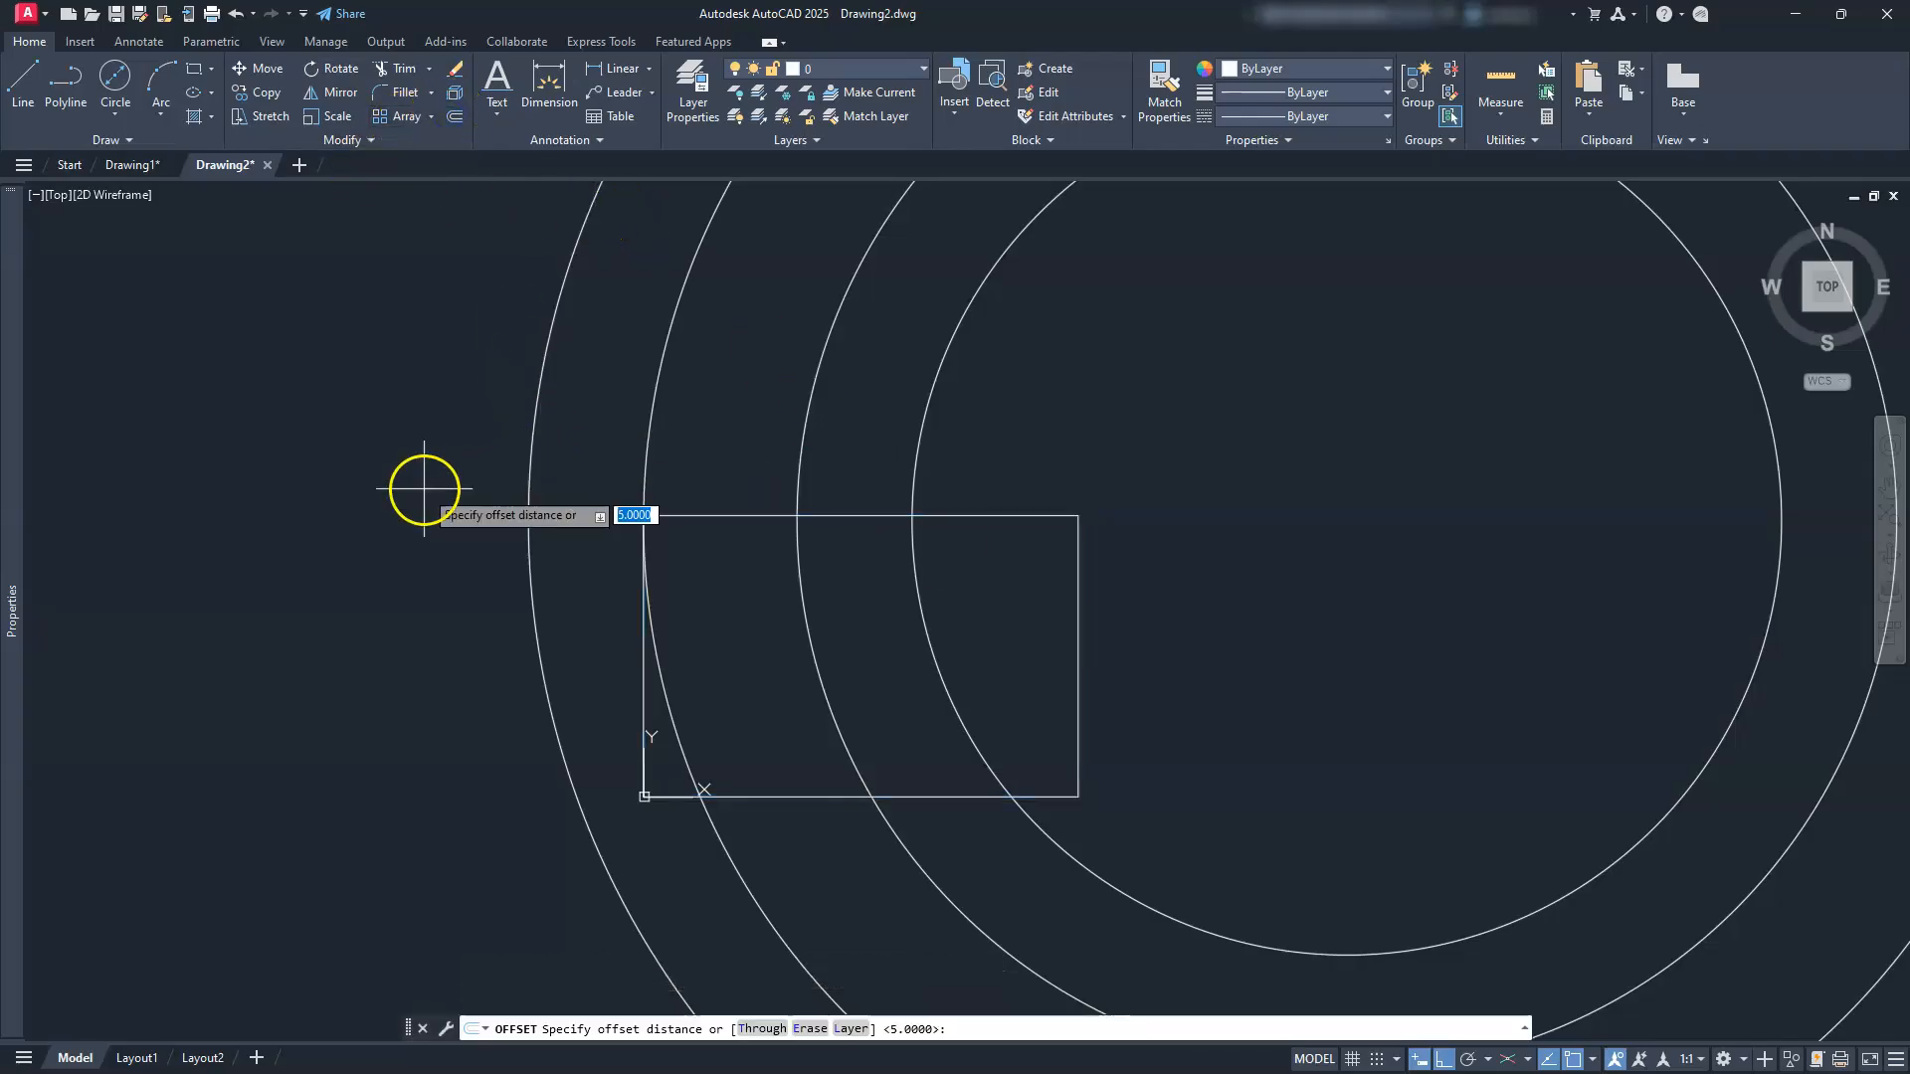
key(Return)
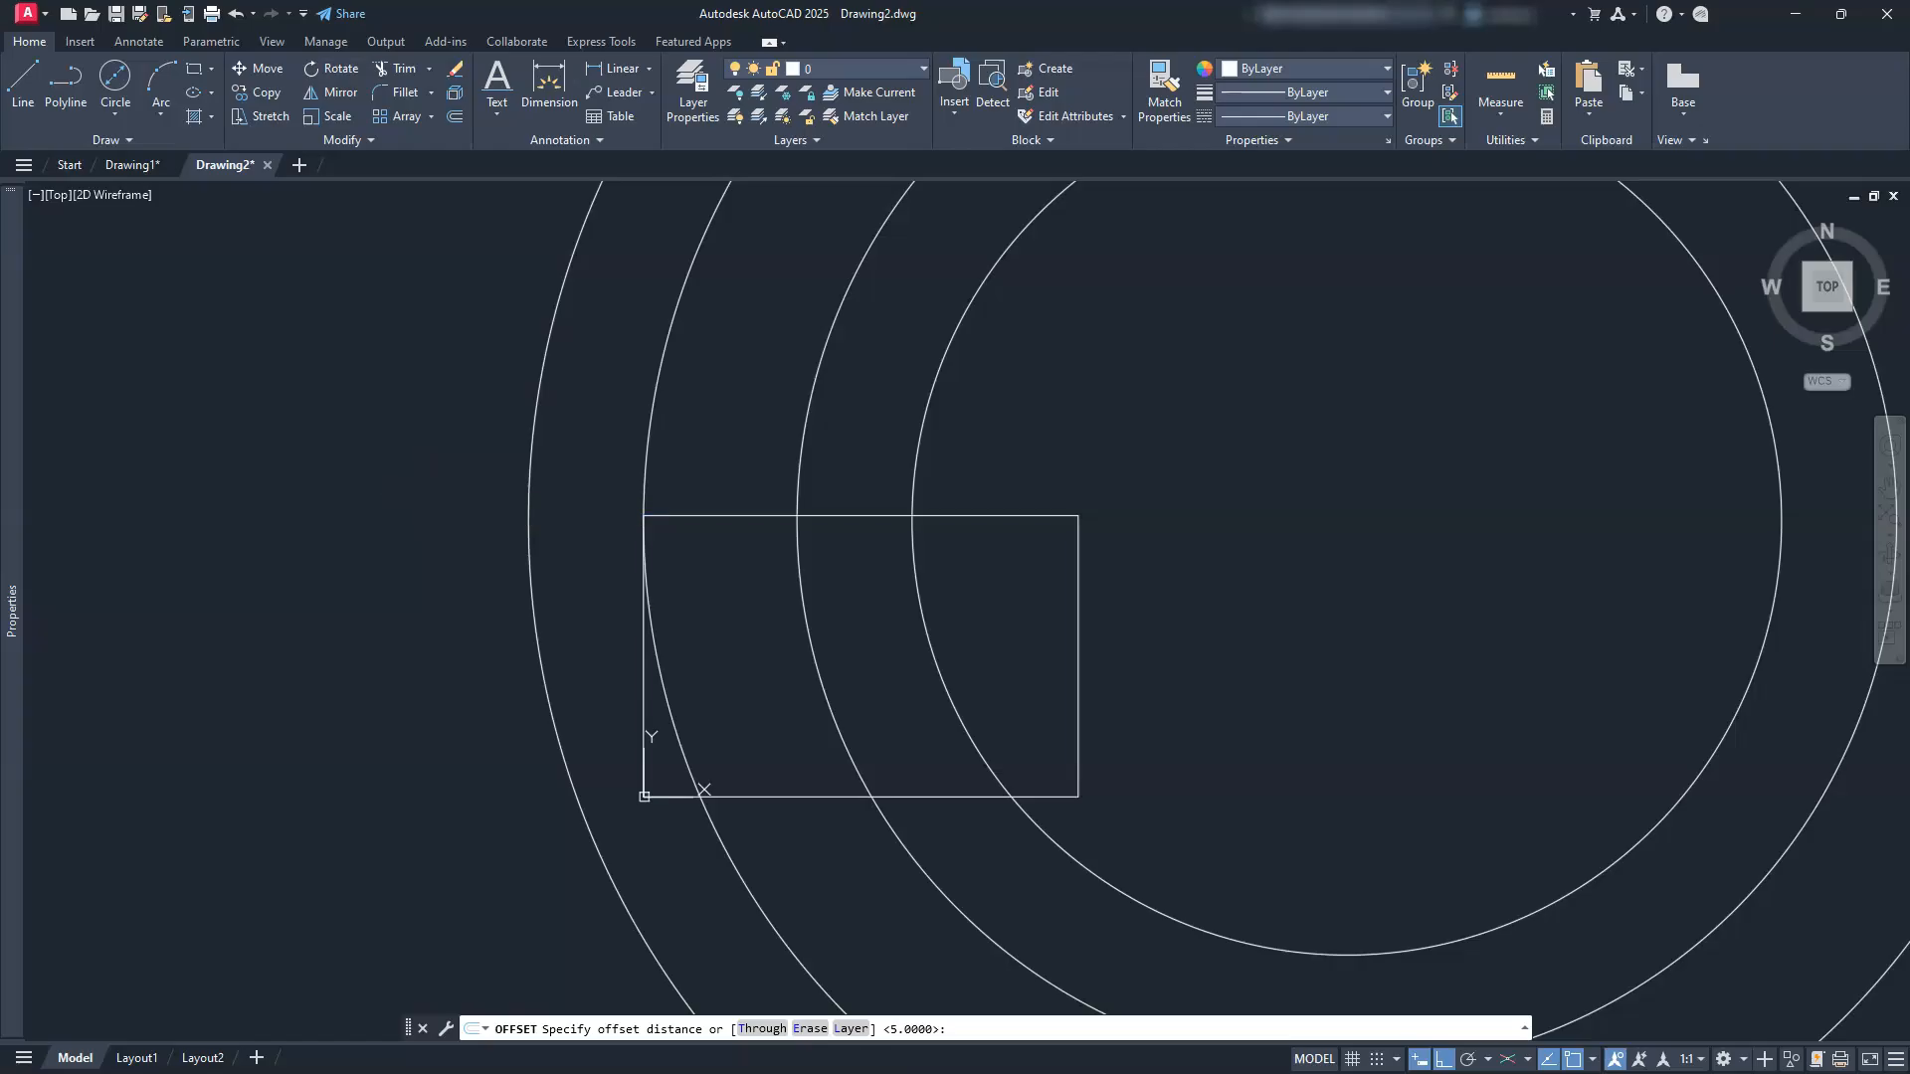
click(658, 516)
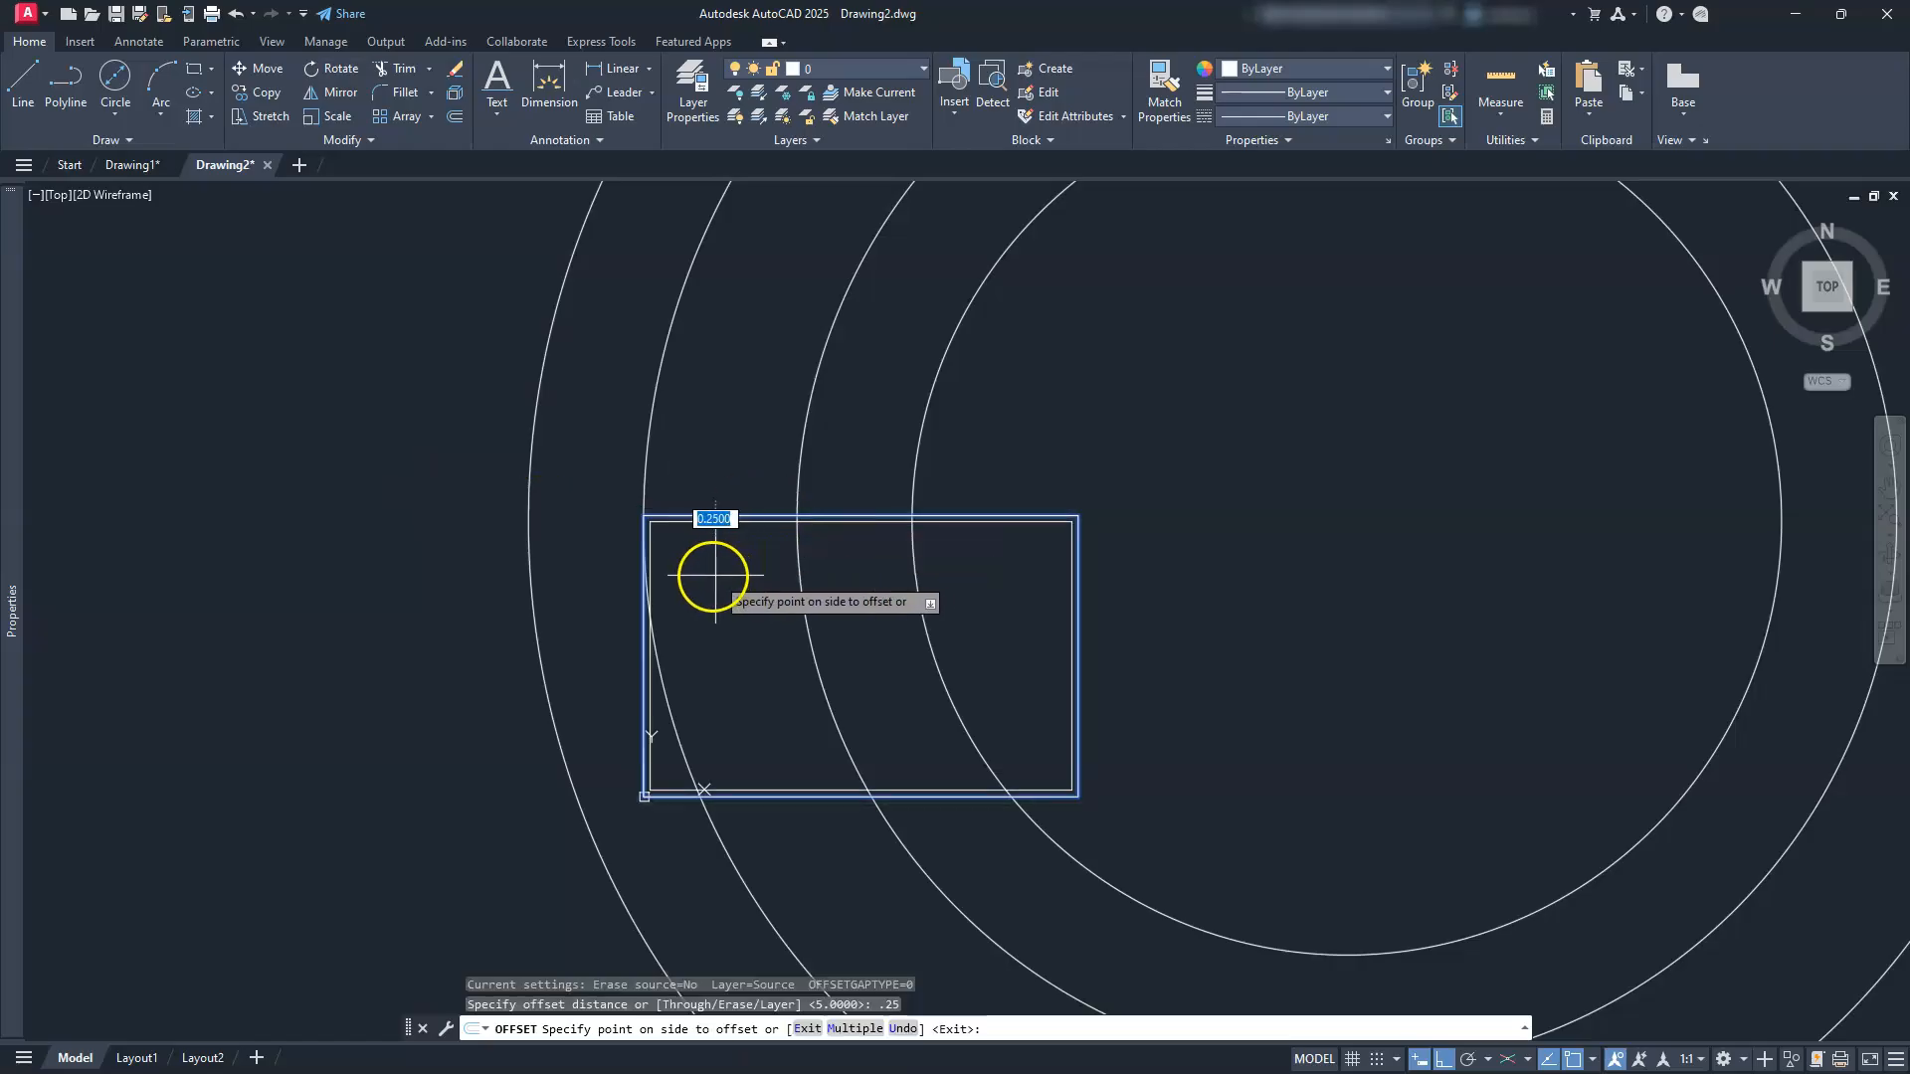
click(691, 557)
scroll(694, 561, up, 5)
key(Escape)
key(Escape)
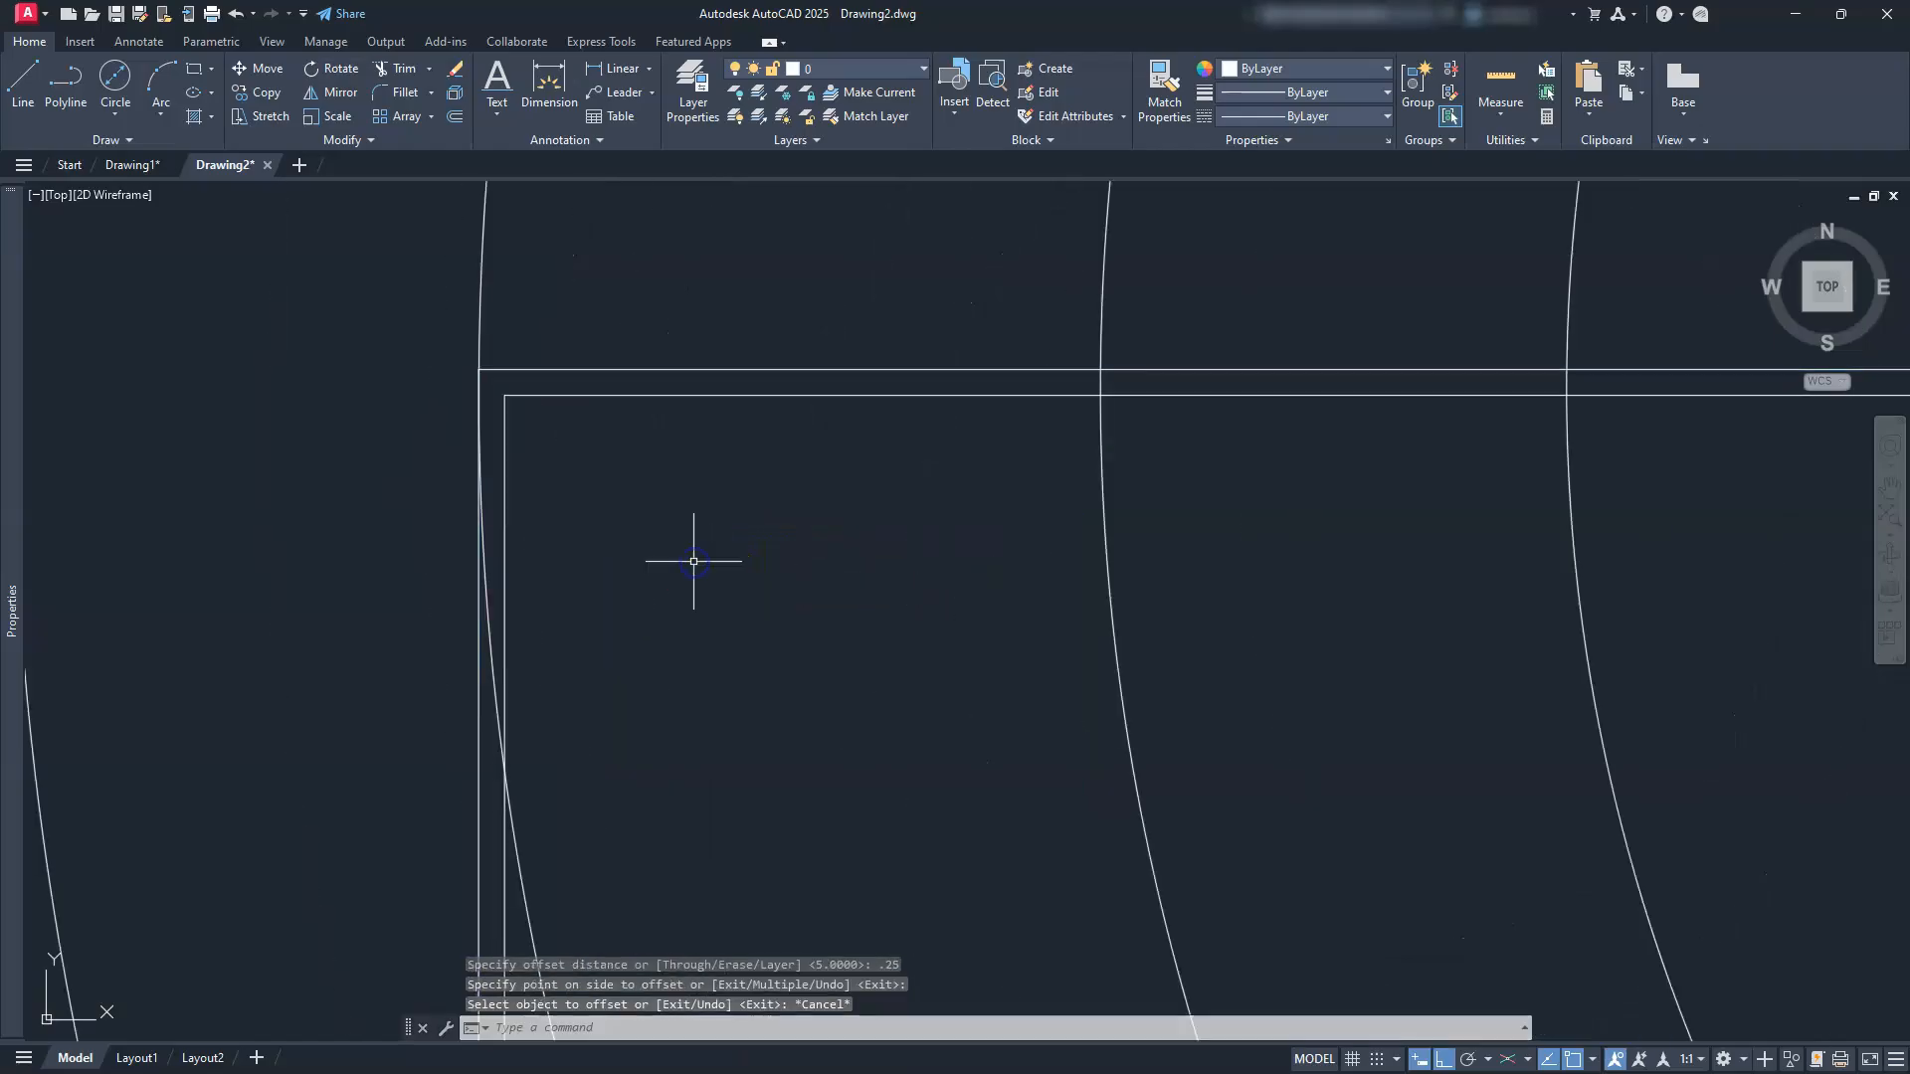
scroll(694, 561, down, 5)
scroll(746, 645, up, 4)
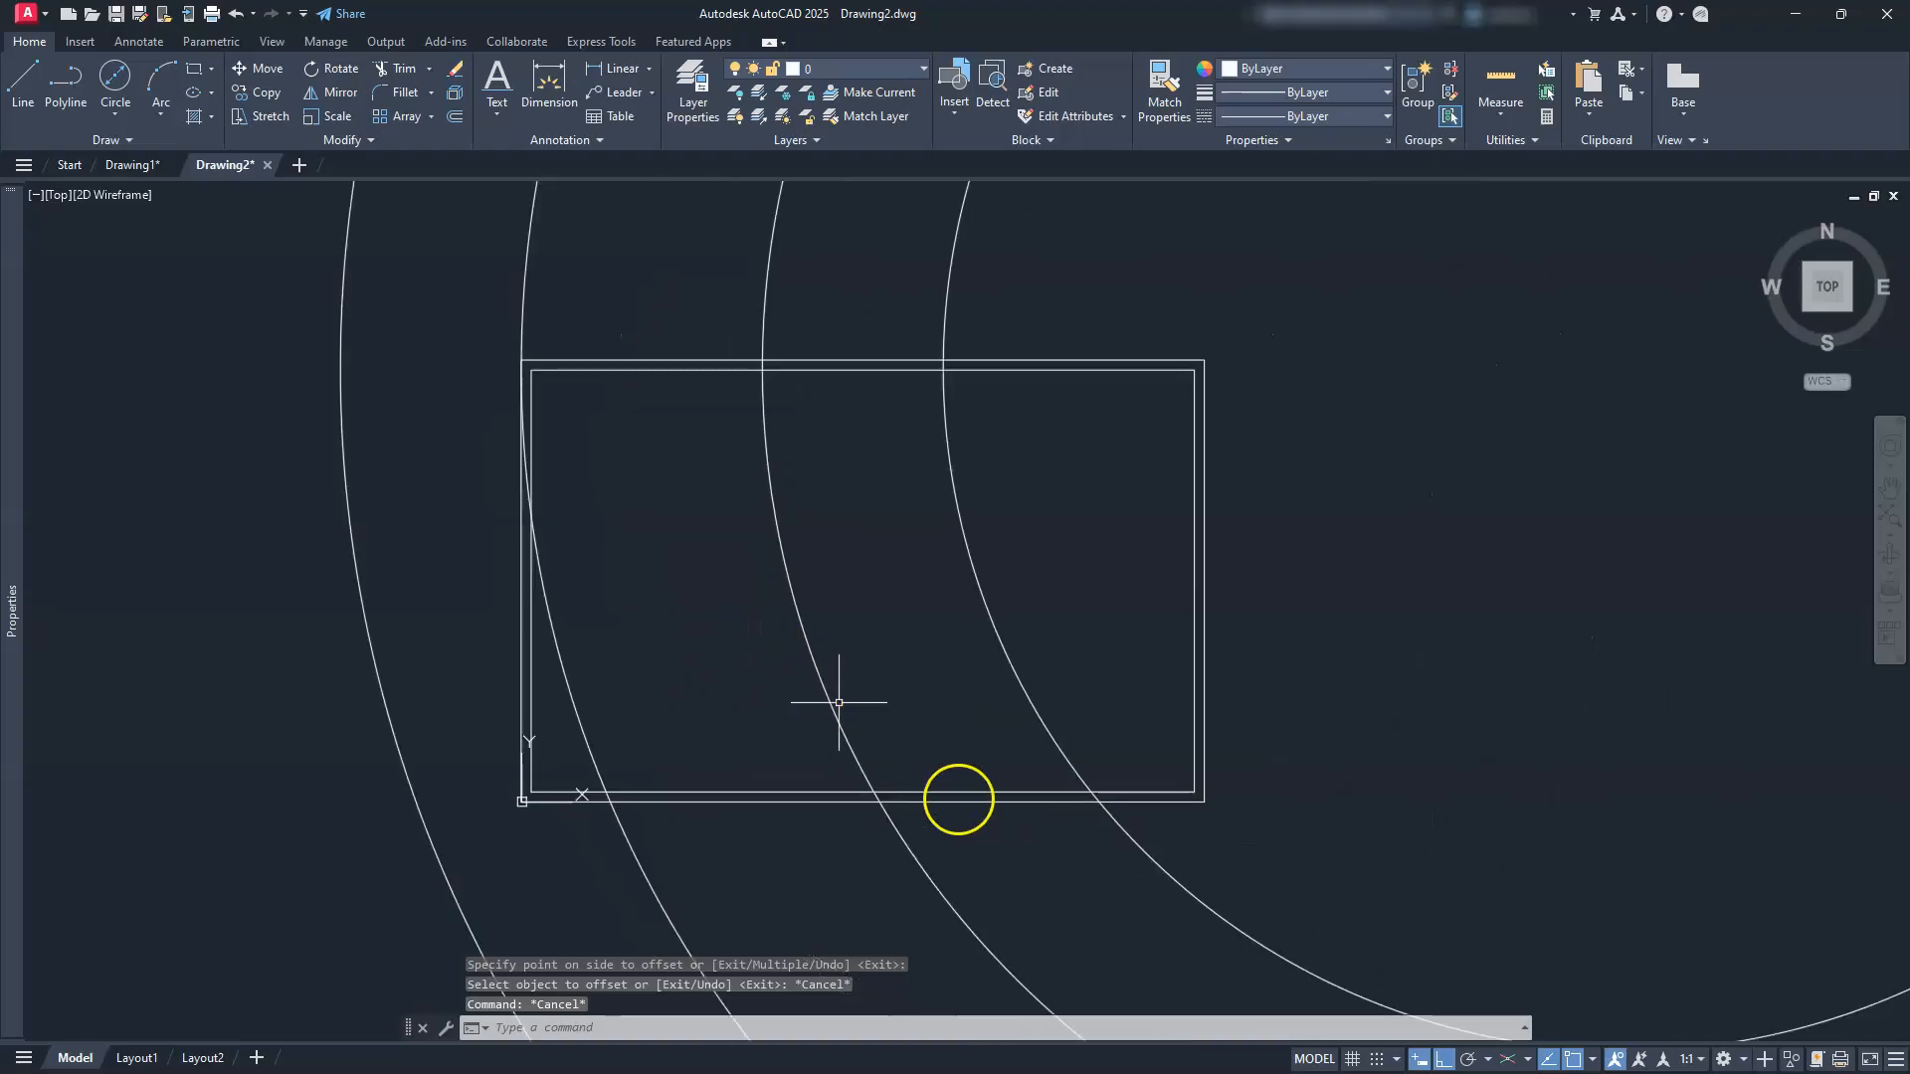
click(1024, 801)
key(Delete)
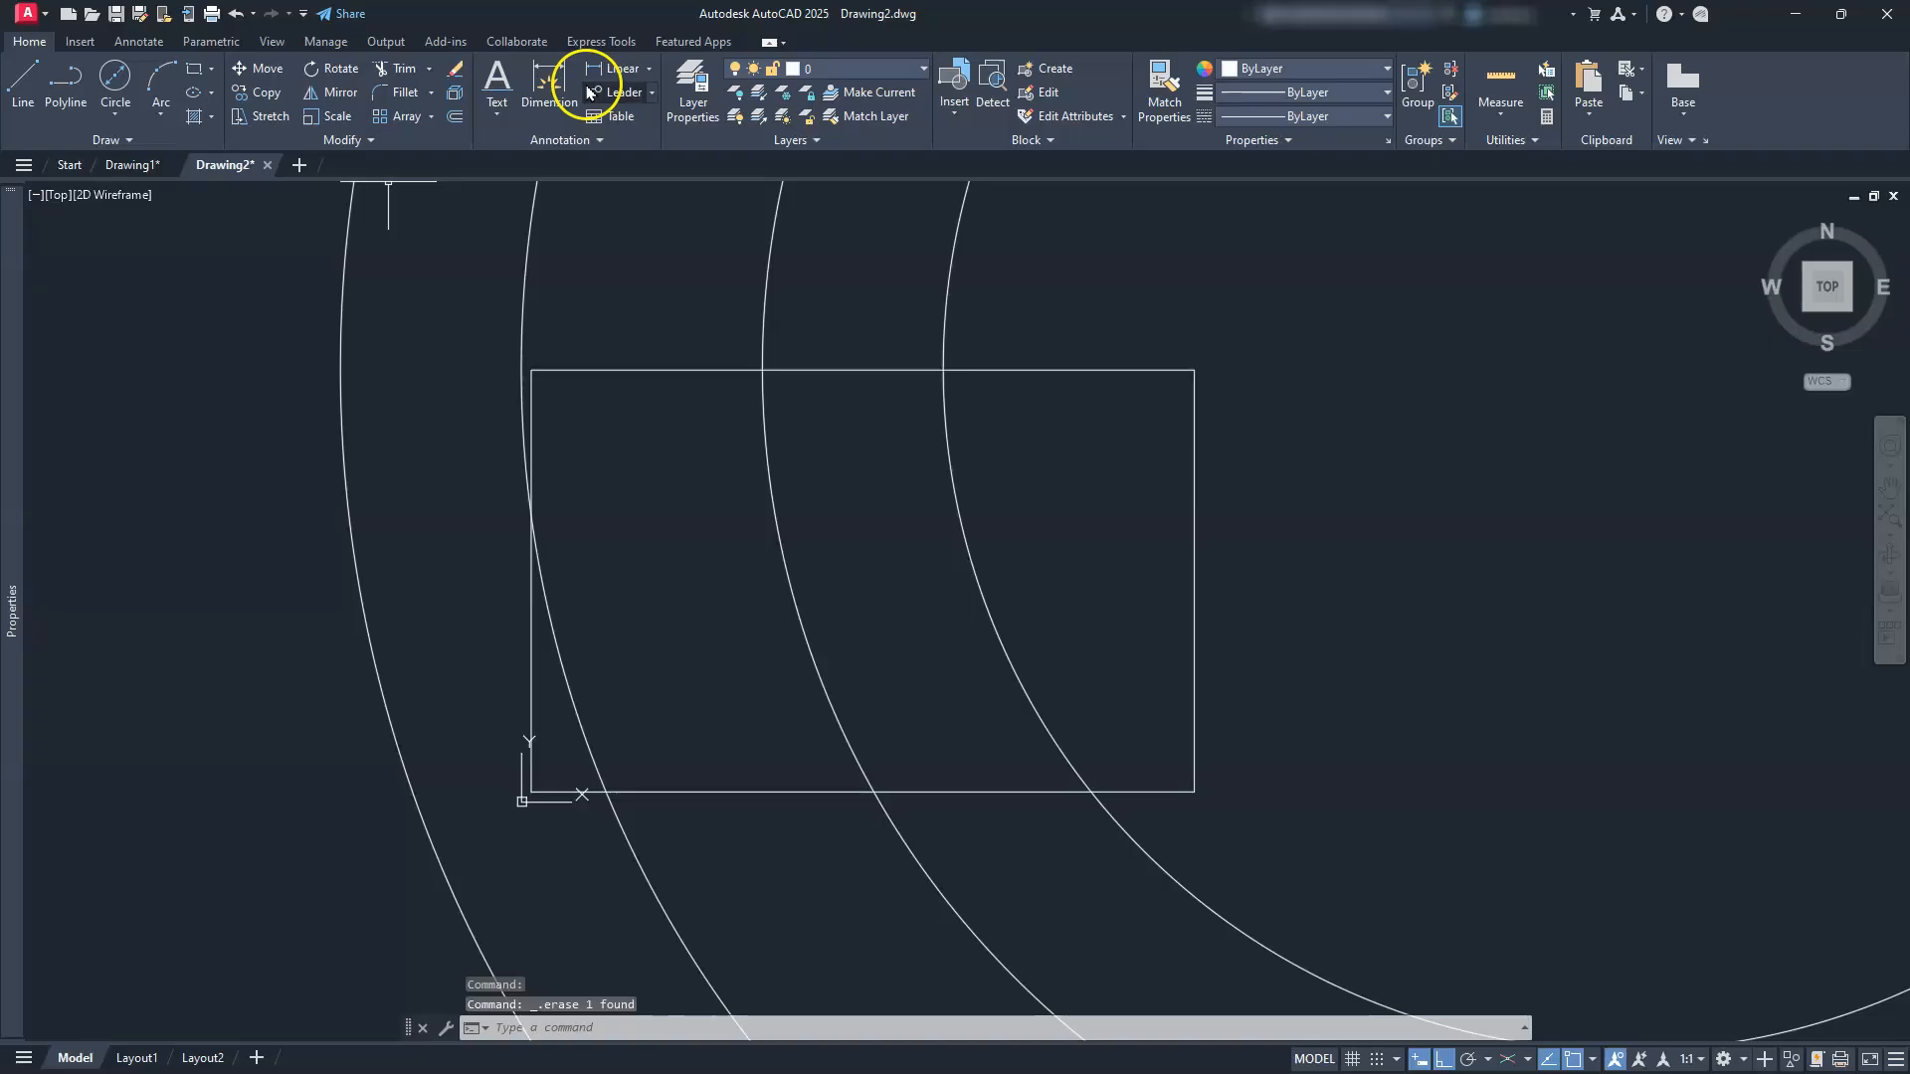
Step: Define a block named TB from the inset border rectangle and select it
click(1047, 69)
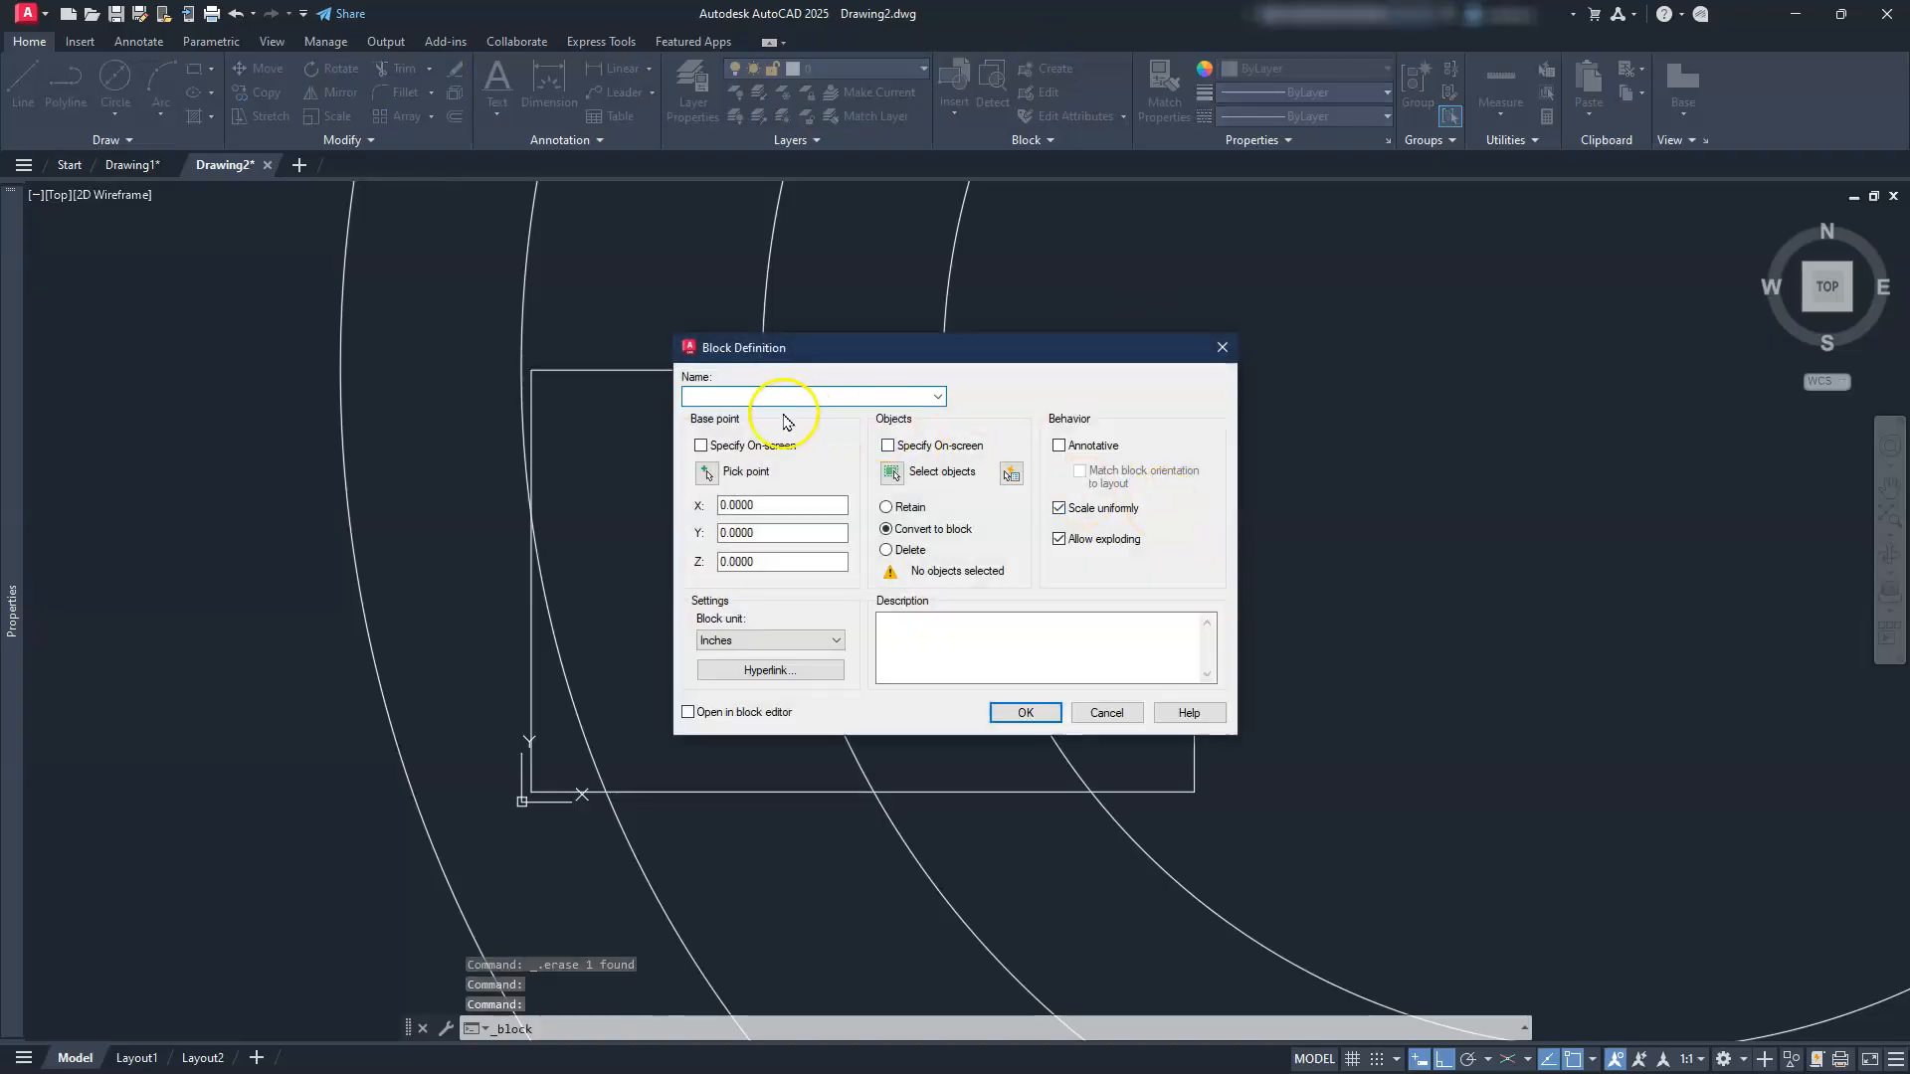
text(TB)
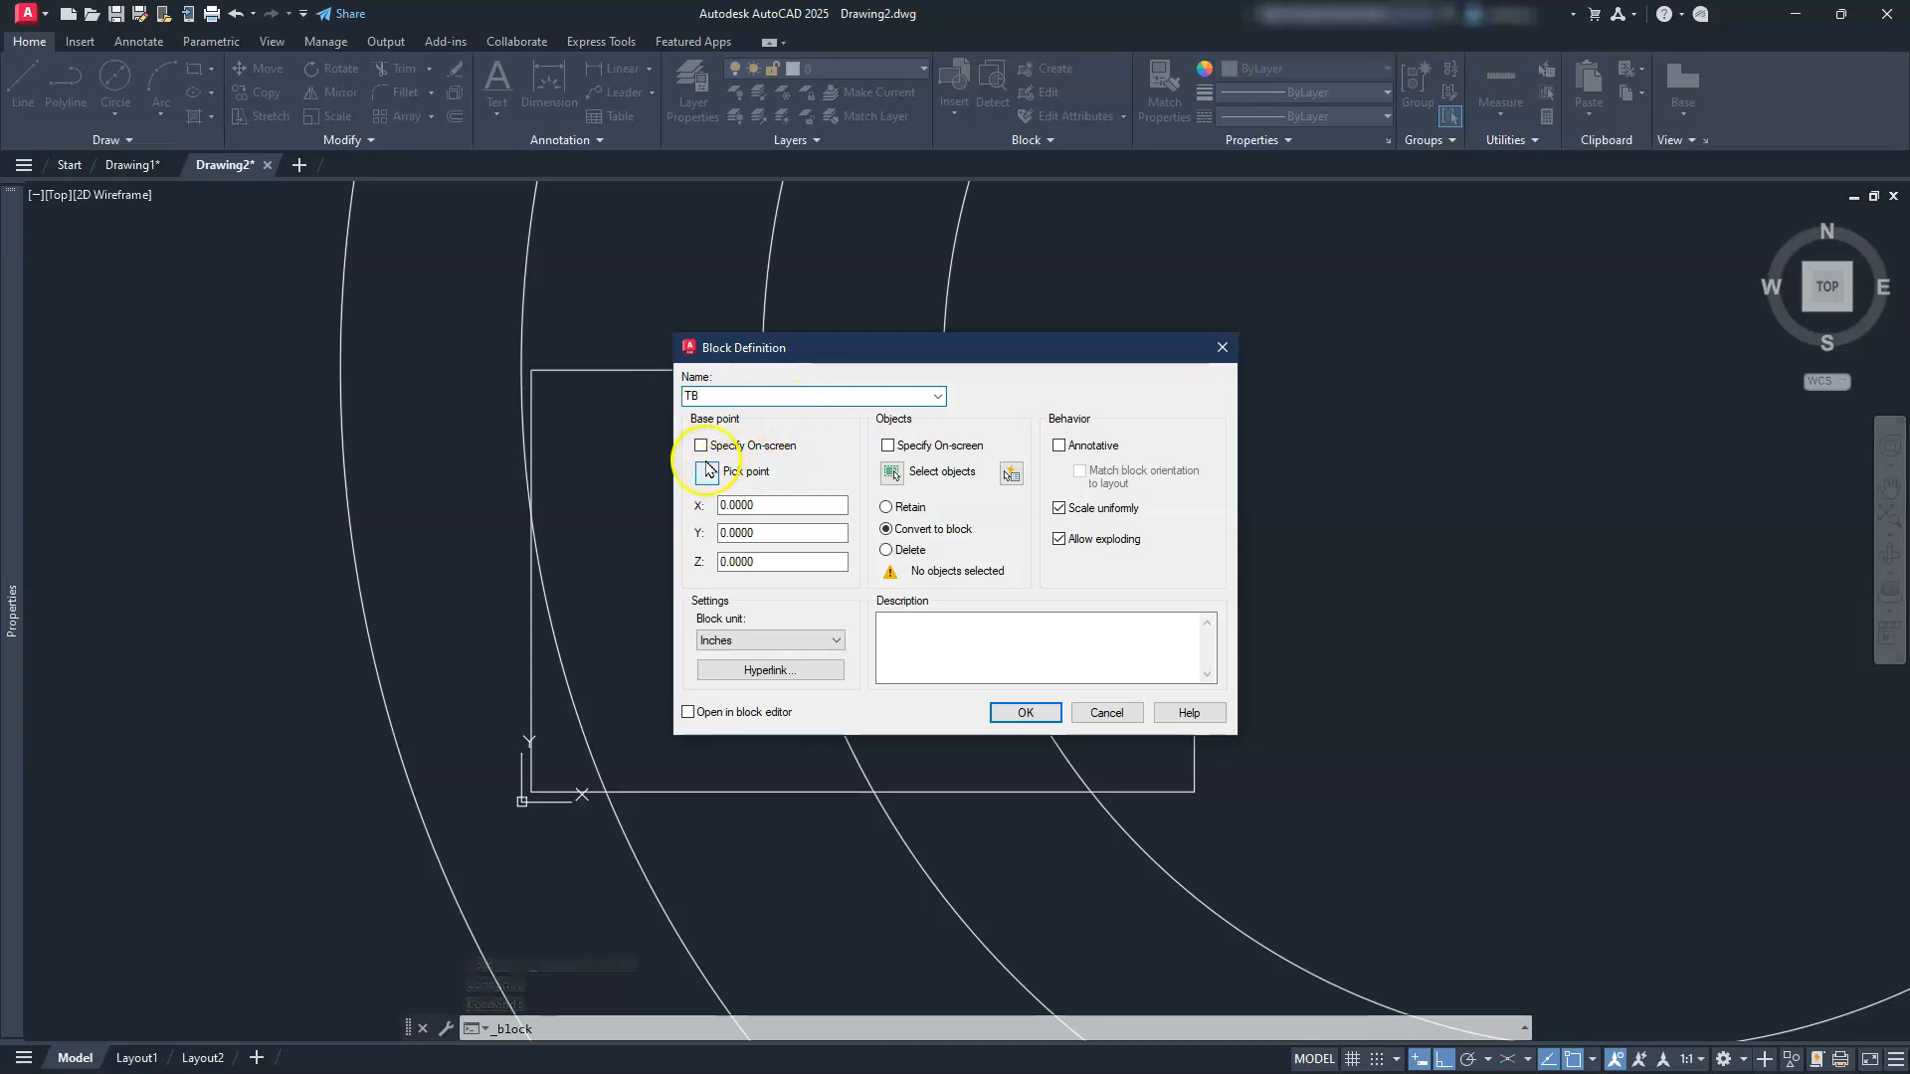
click(892, 473)
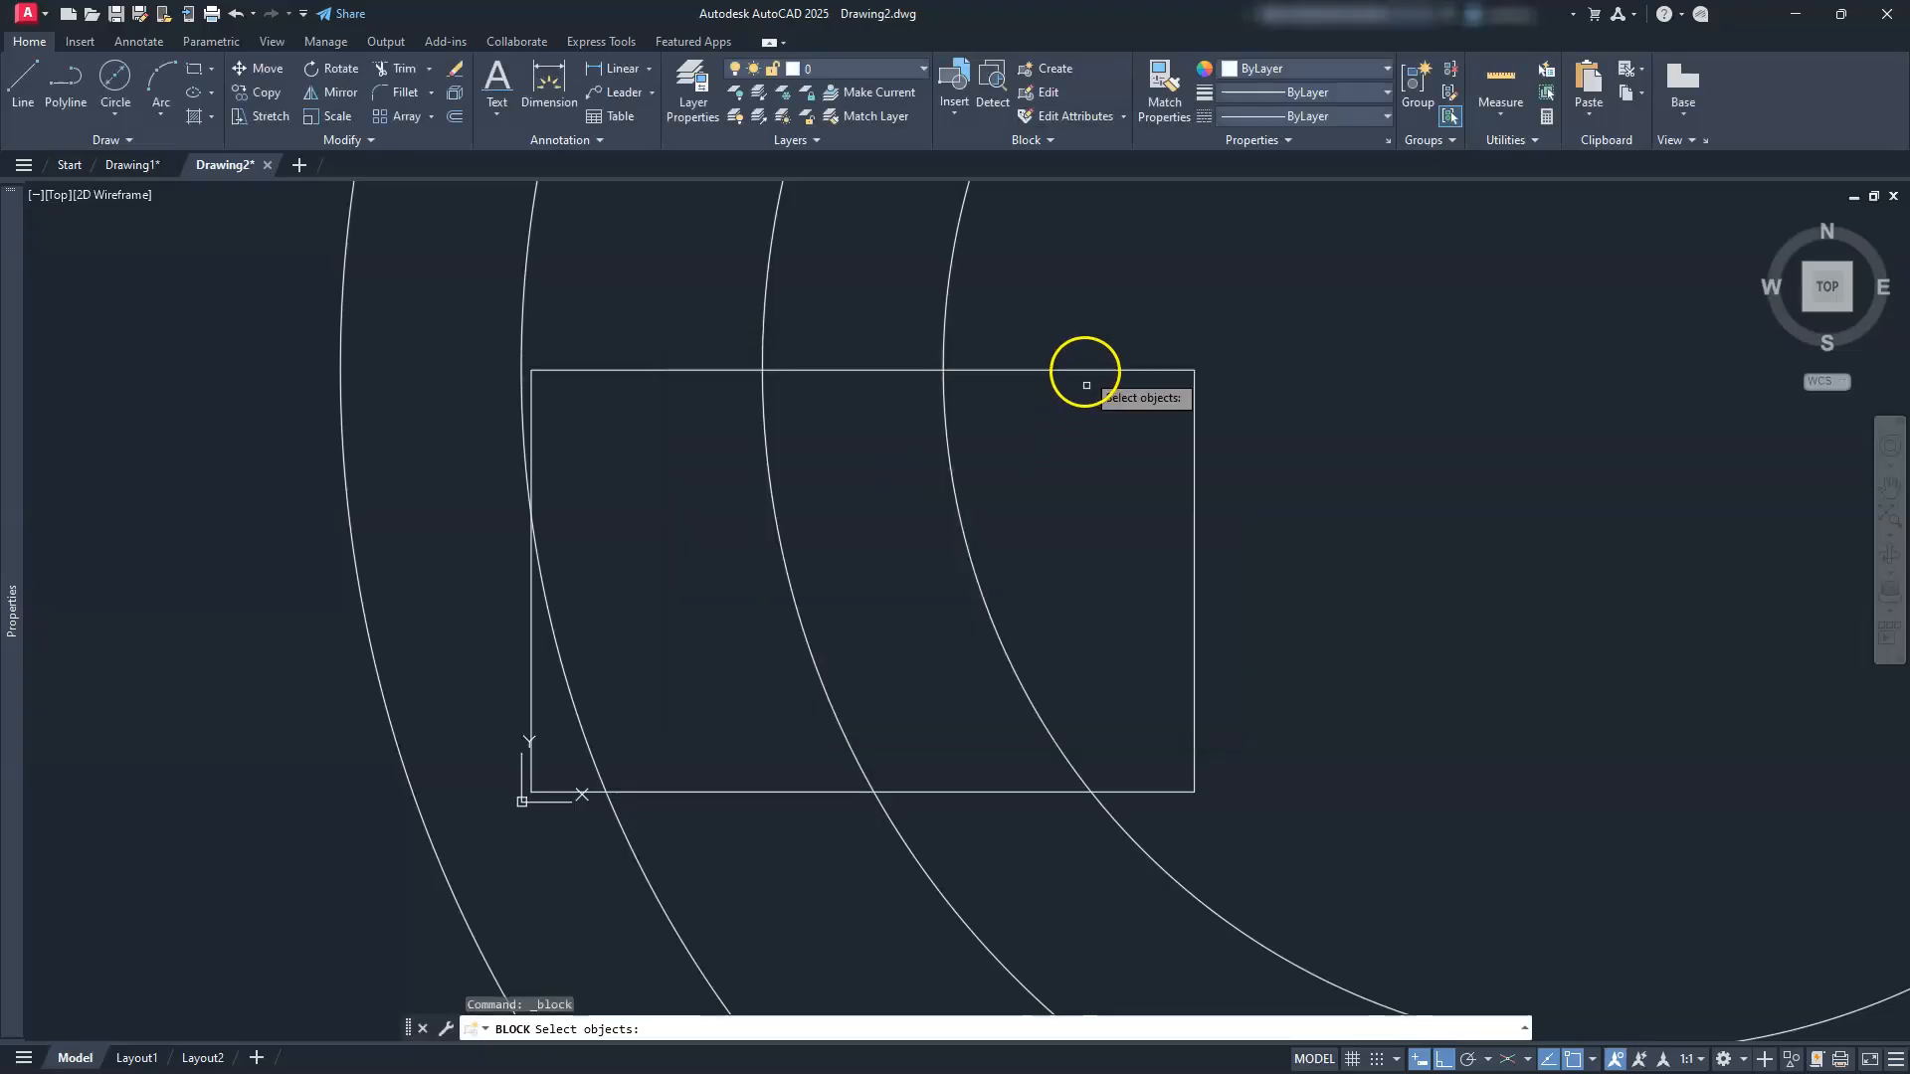
click(1079, 371)
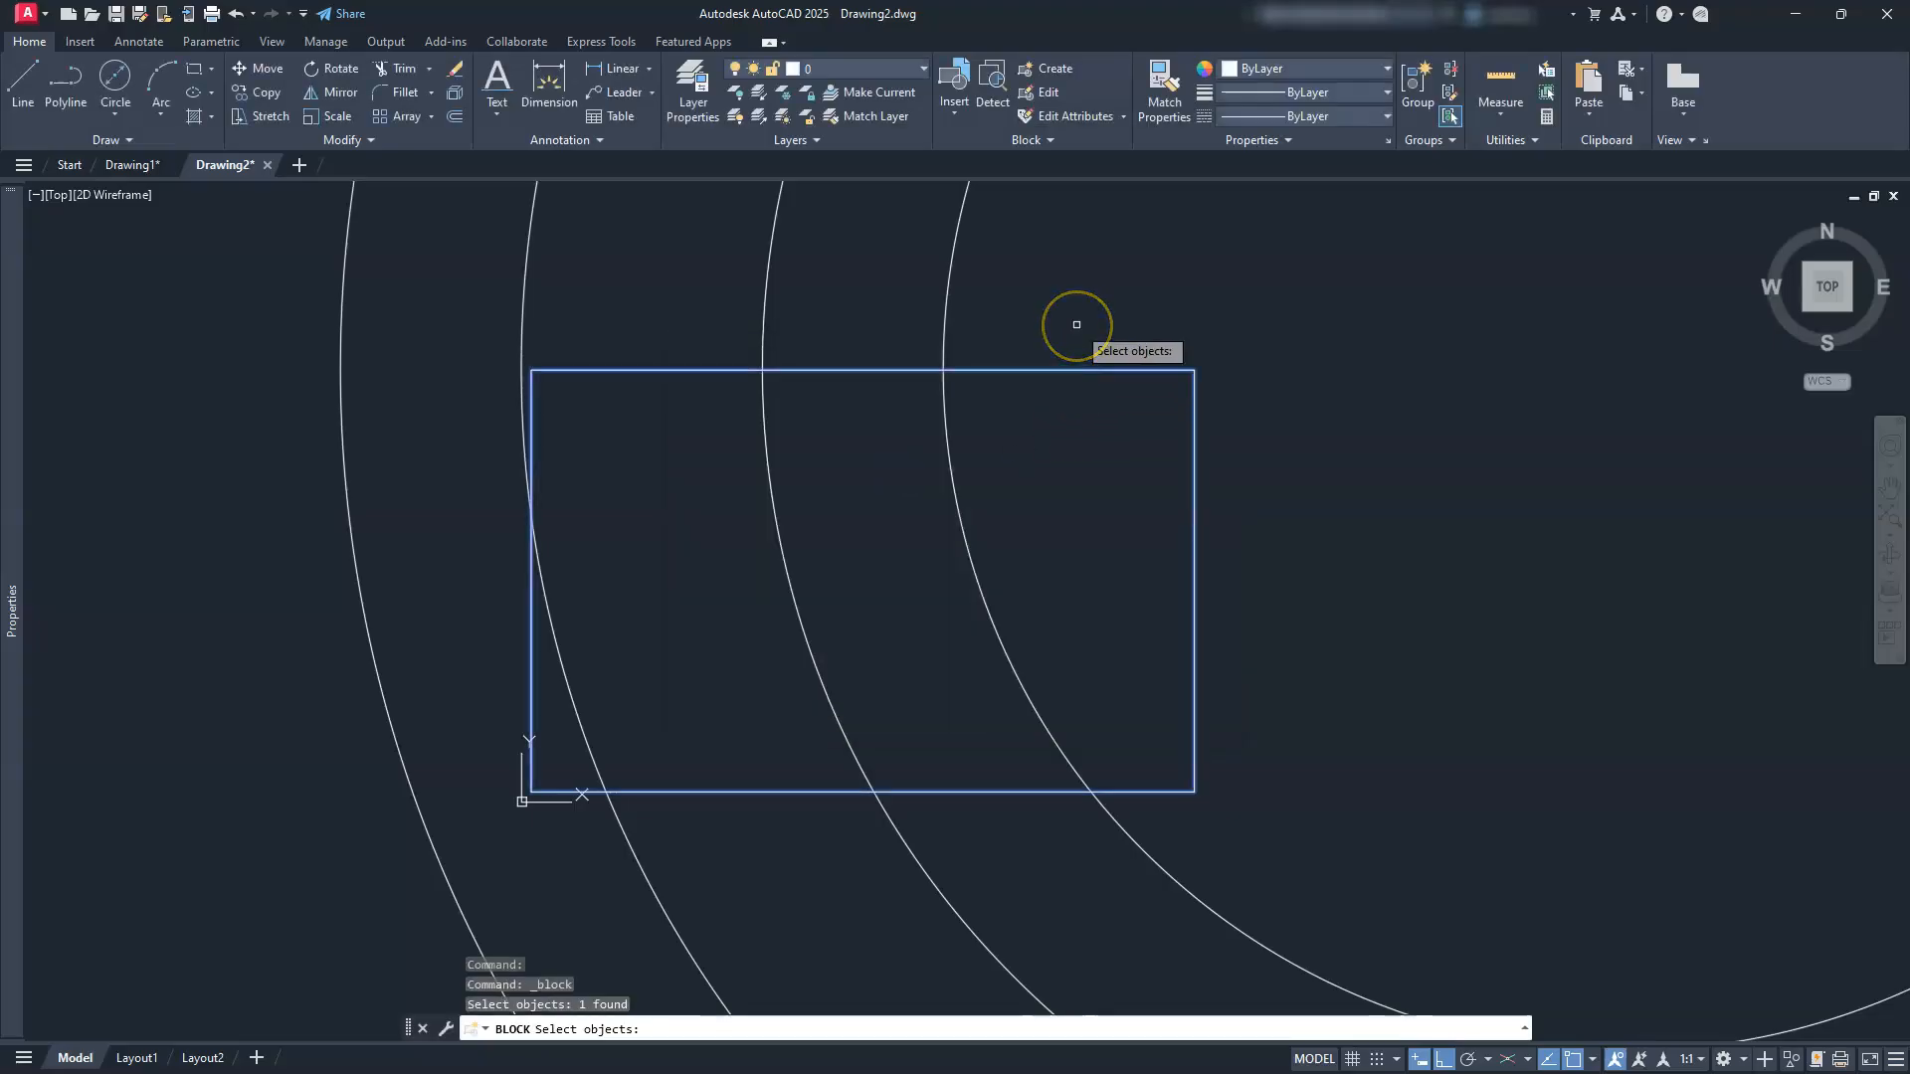
right_click(1077, 324)
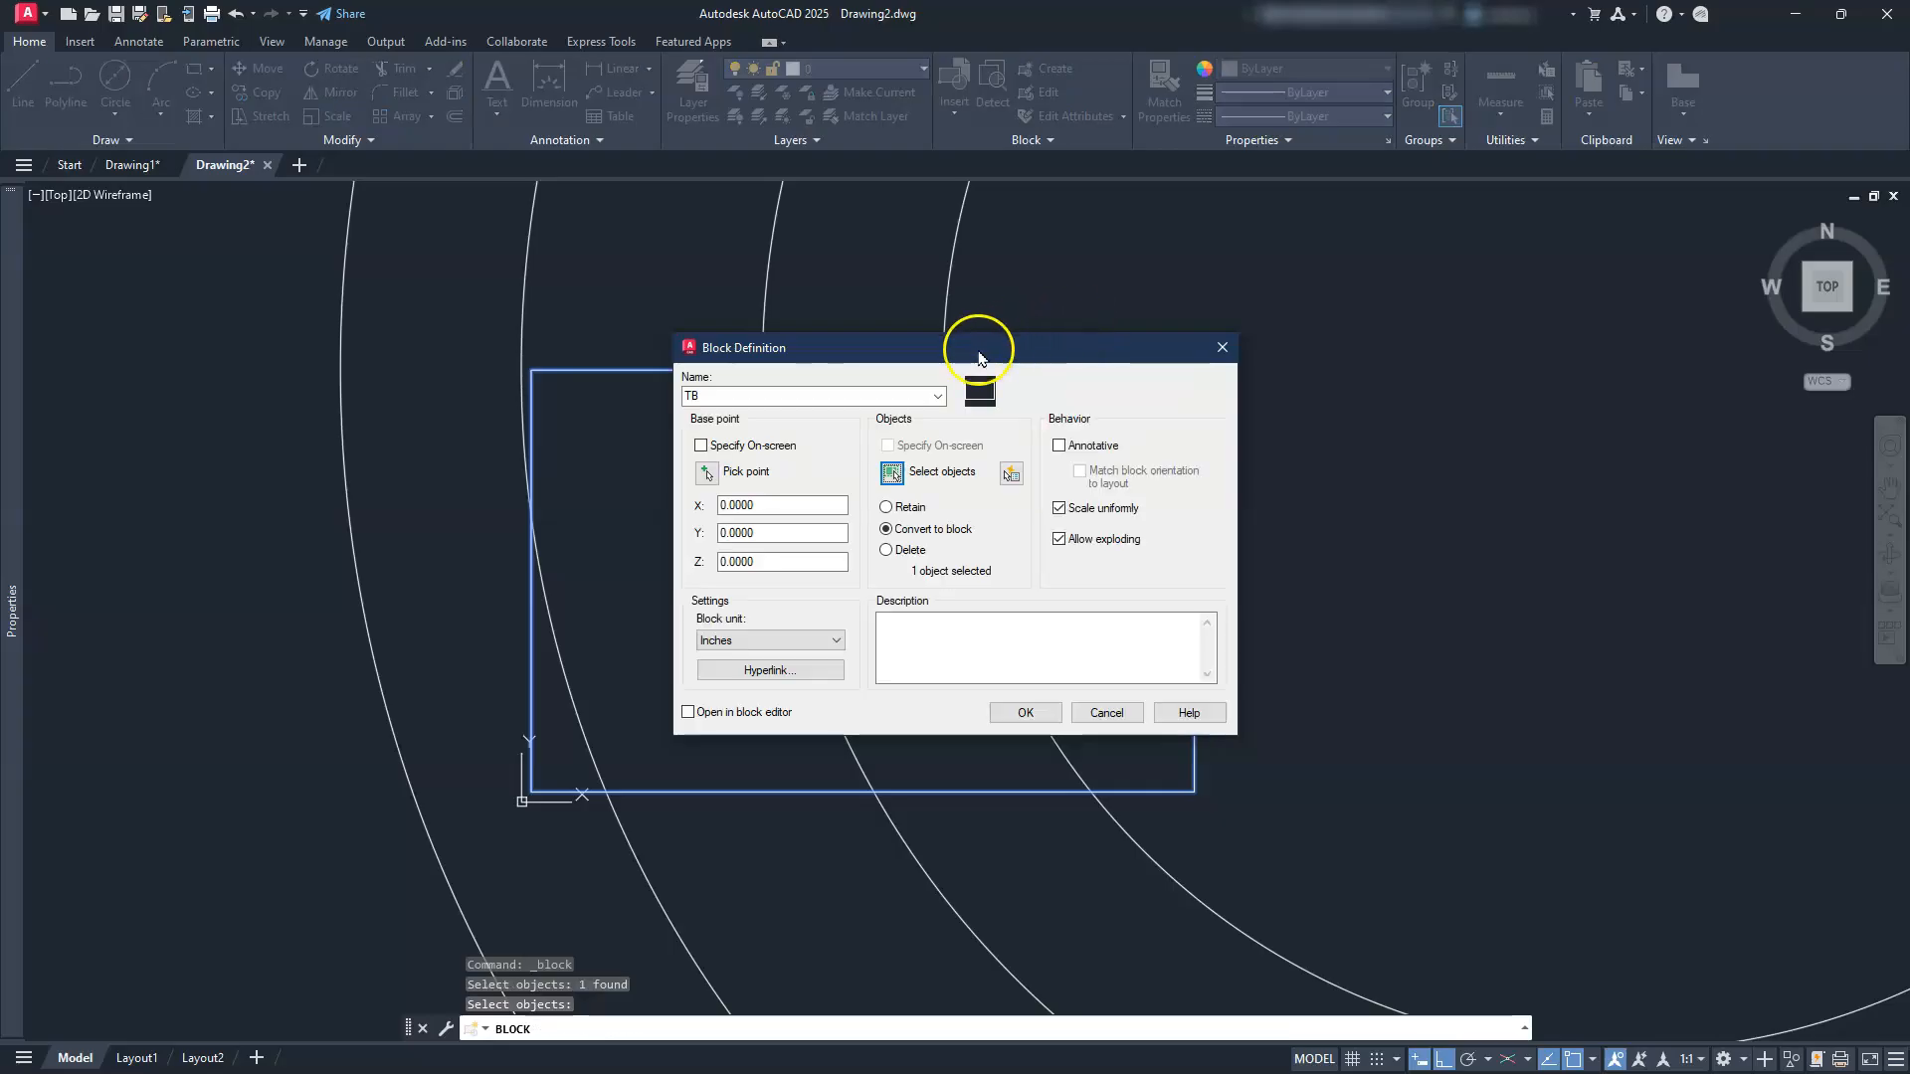
click(1034, 710)
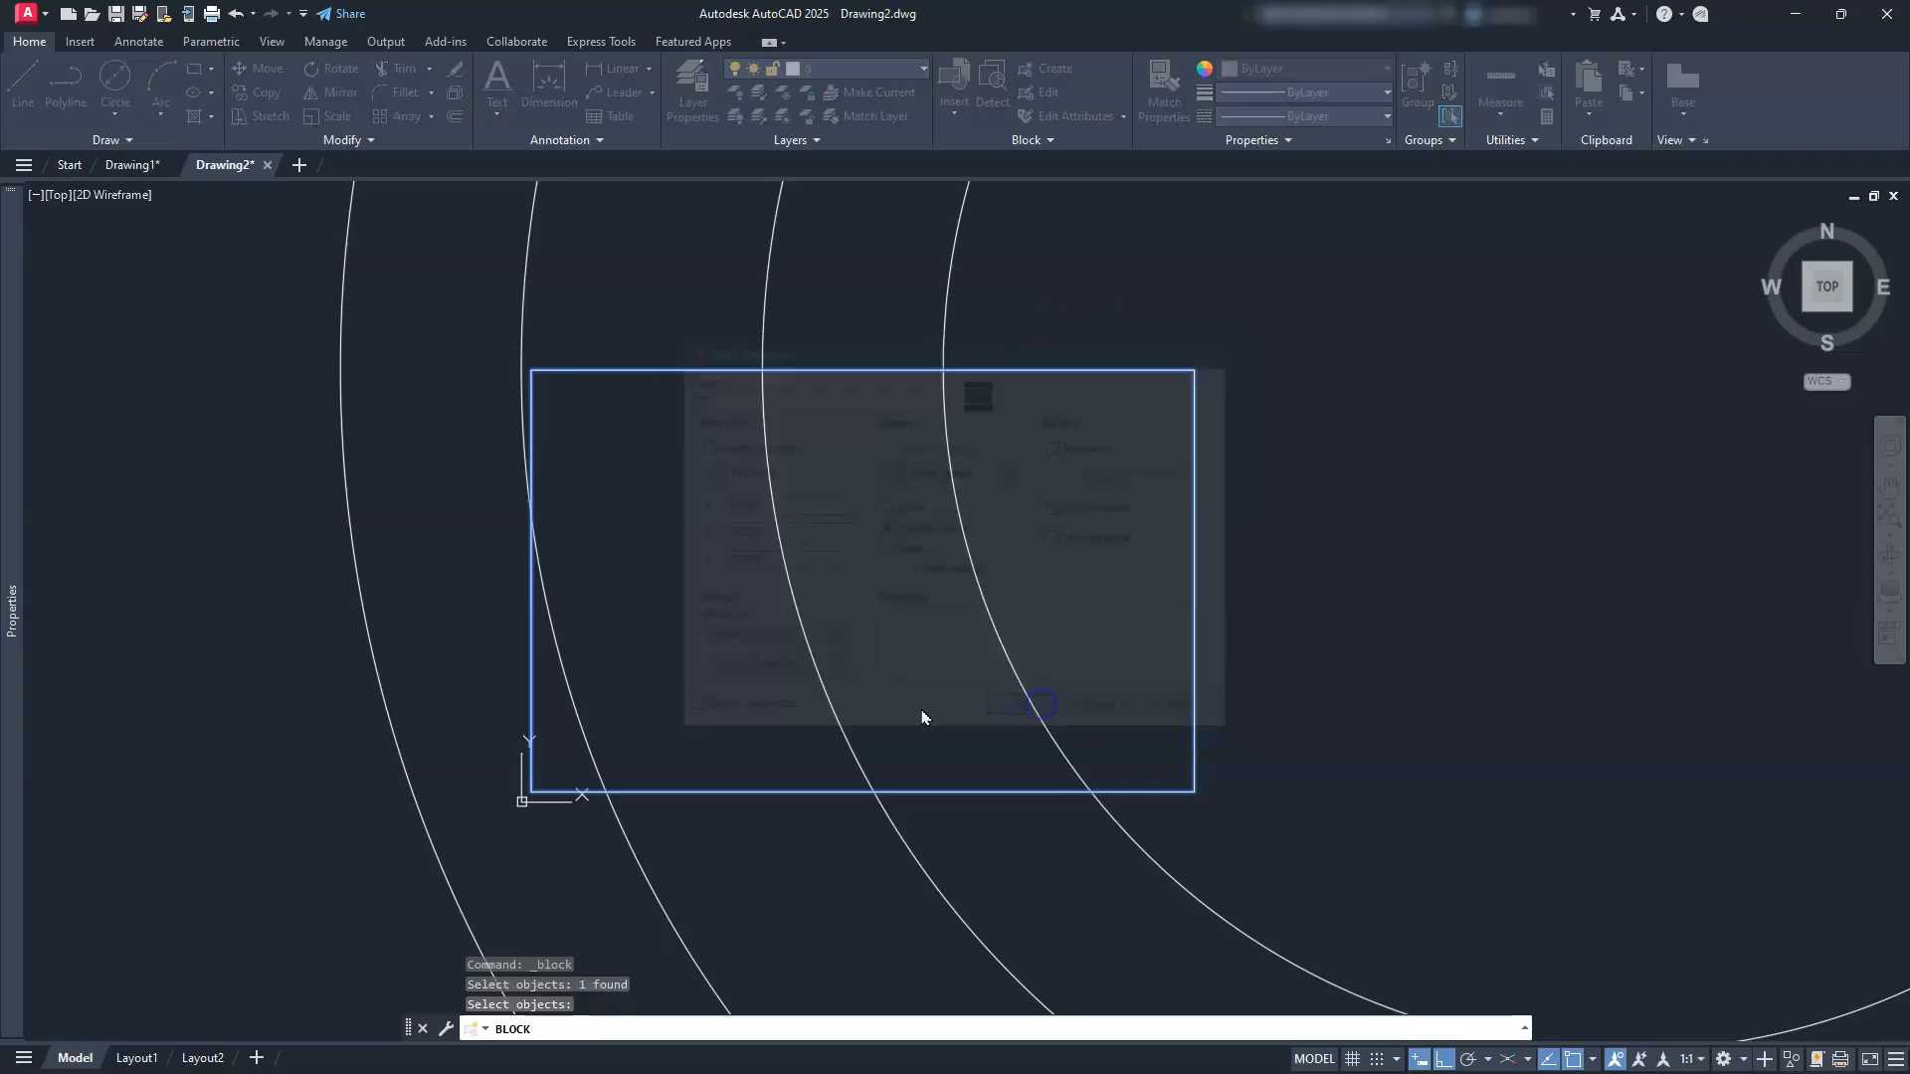
click(677, 792)
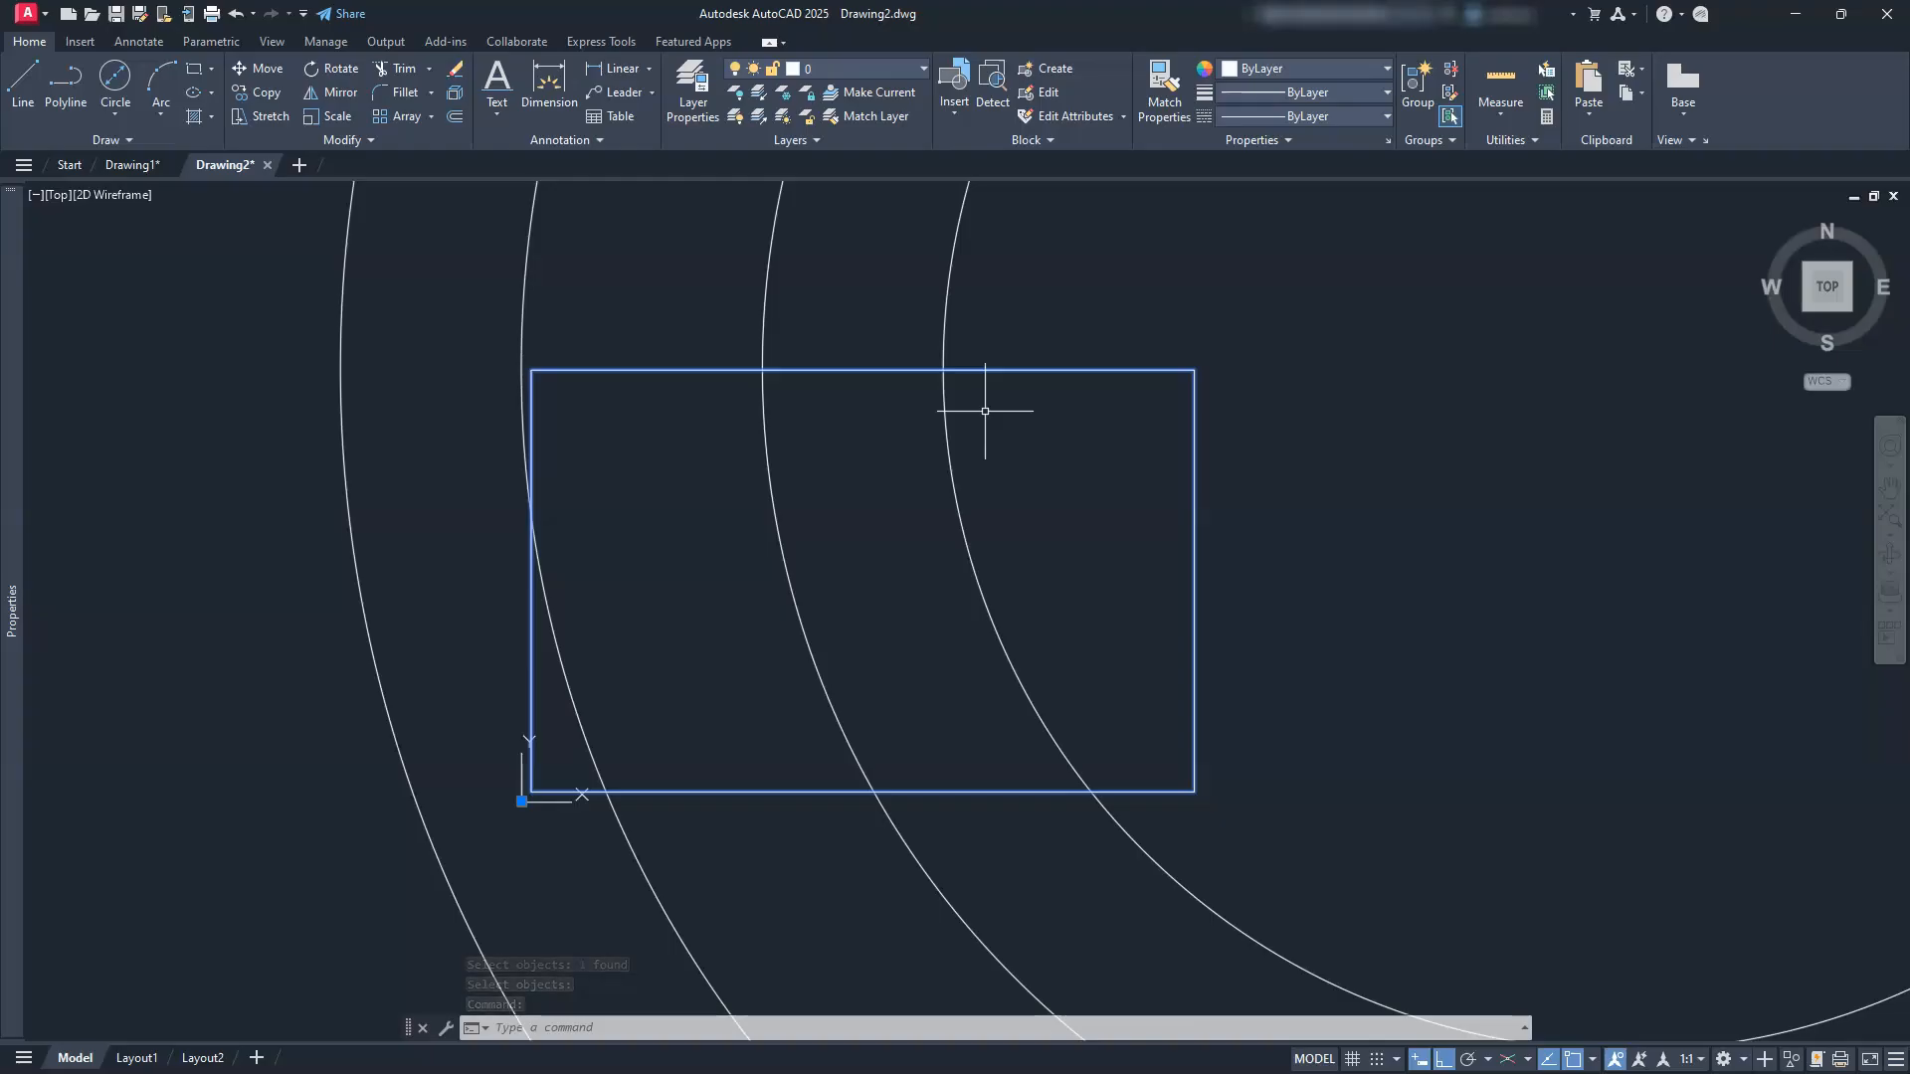
Step: Set the TB block's X scale to 20 in its Properties, then deselect it
click(926, 597)
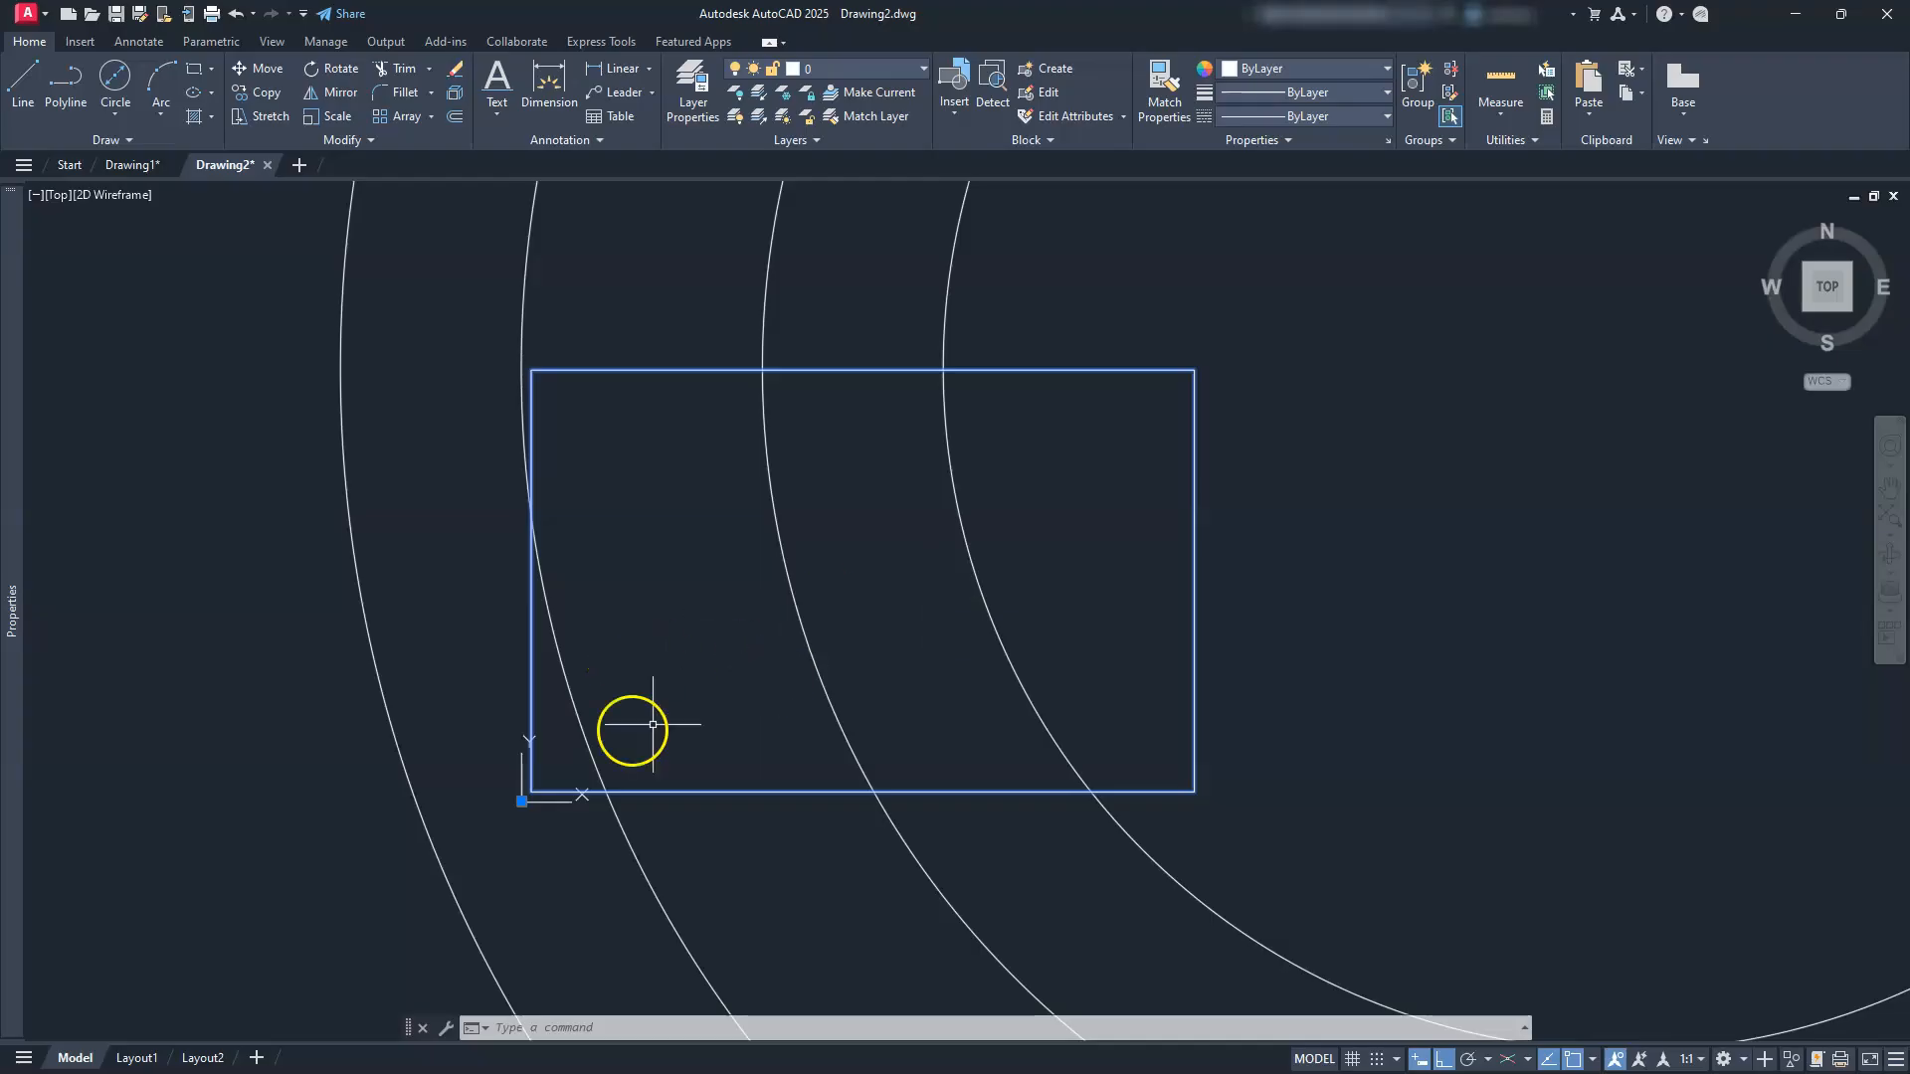
right_click(700, 781)
click(751, 750)
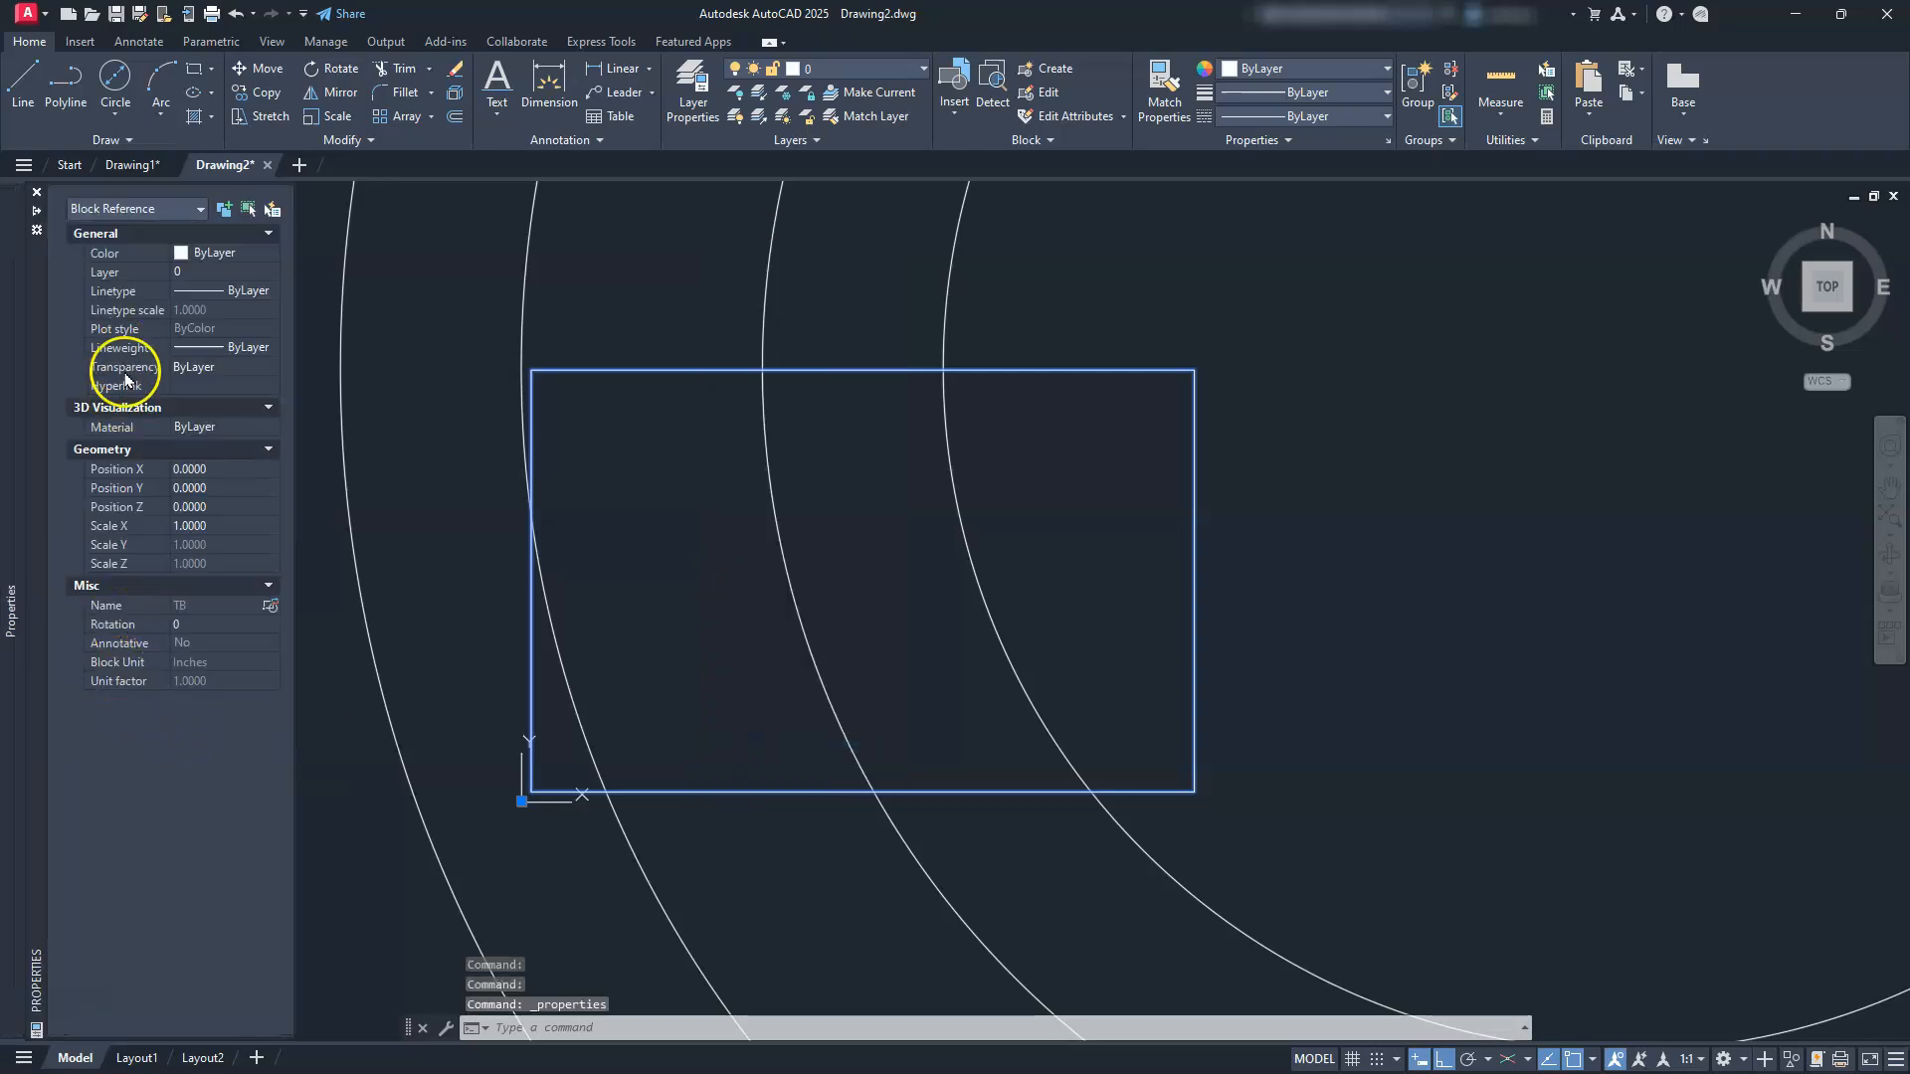
click(183, 527)
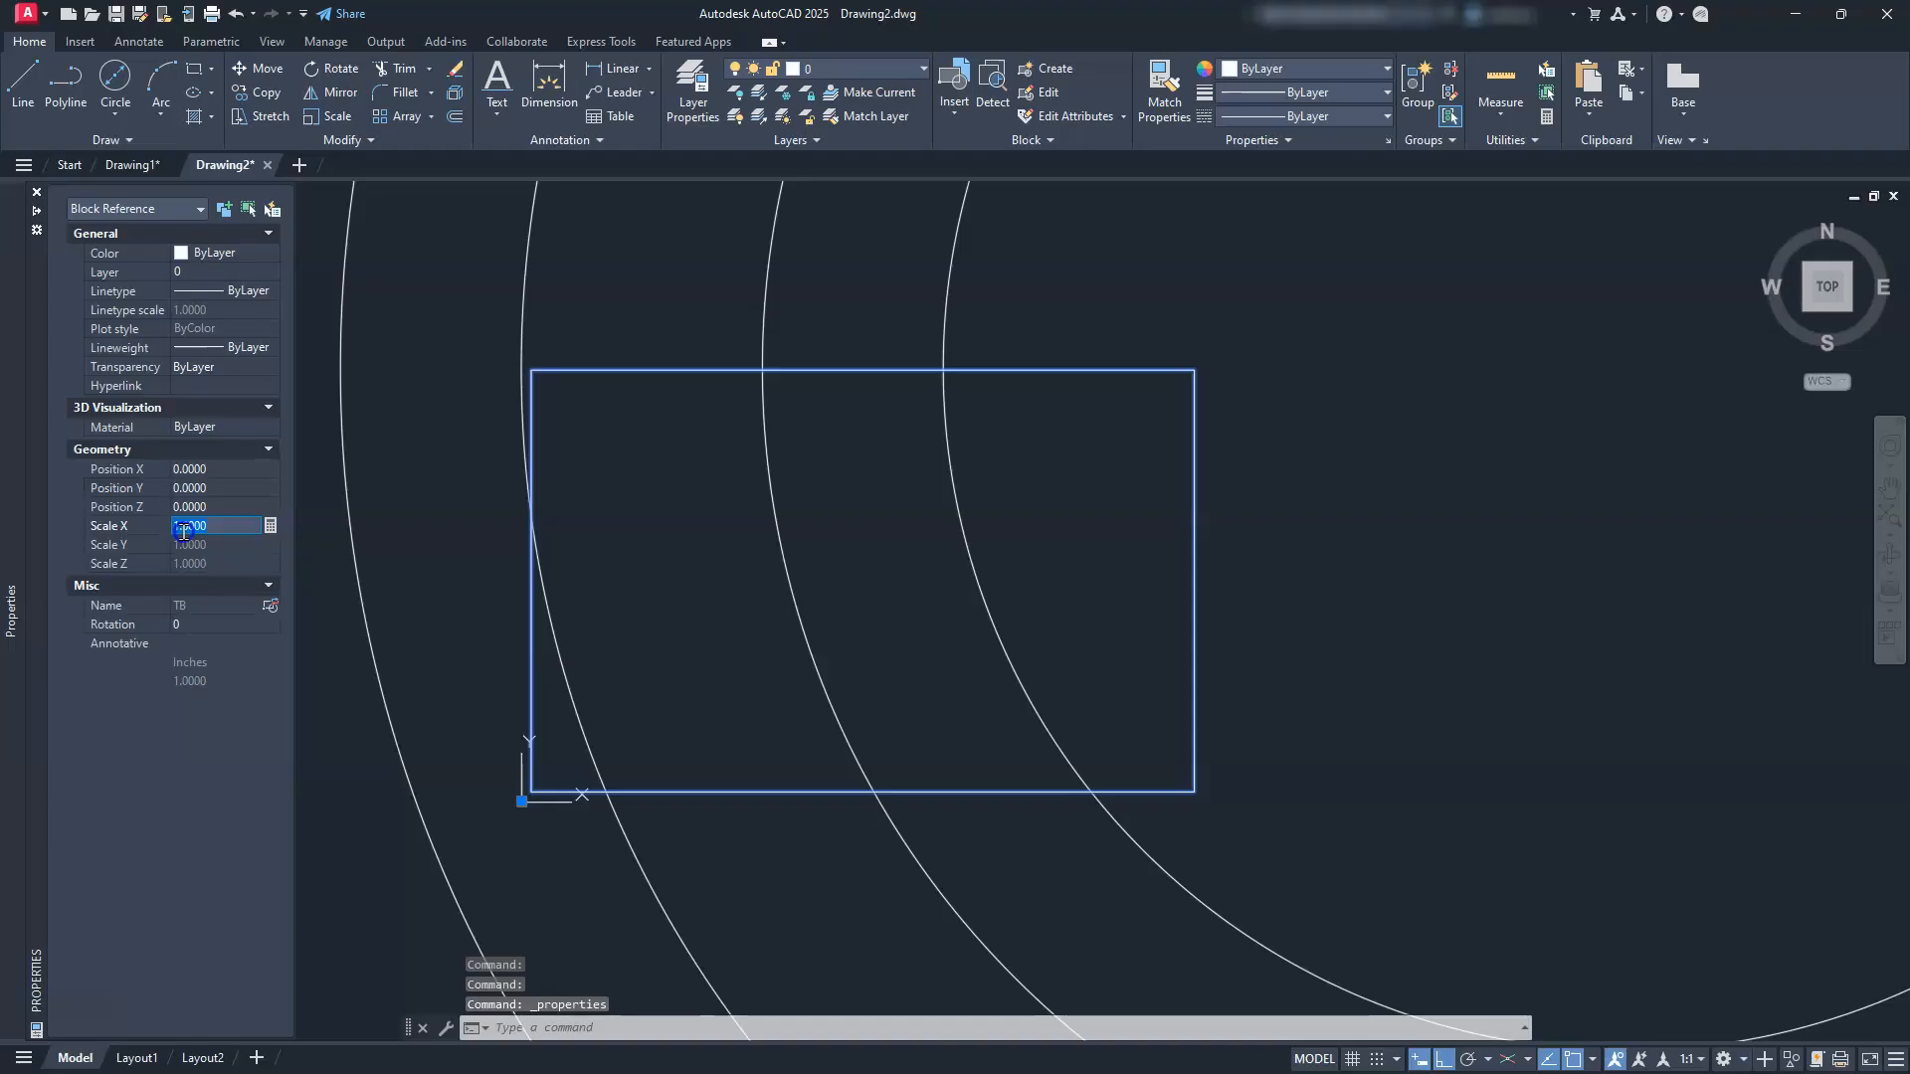
text(20)
key(Return)
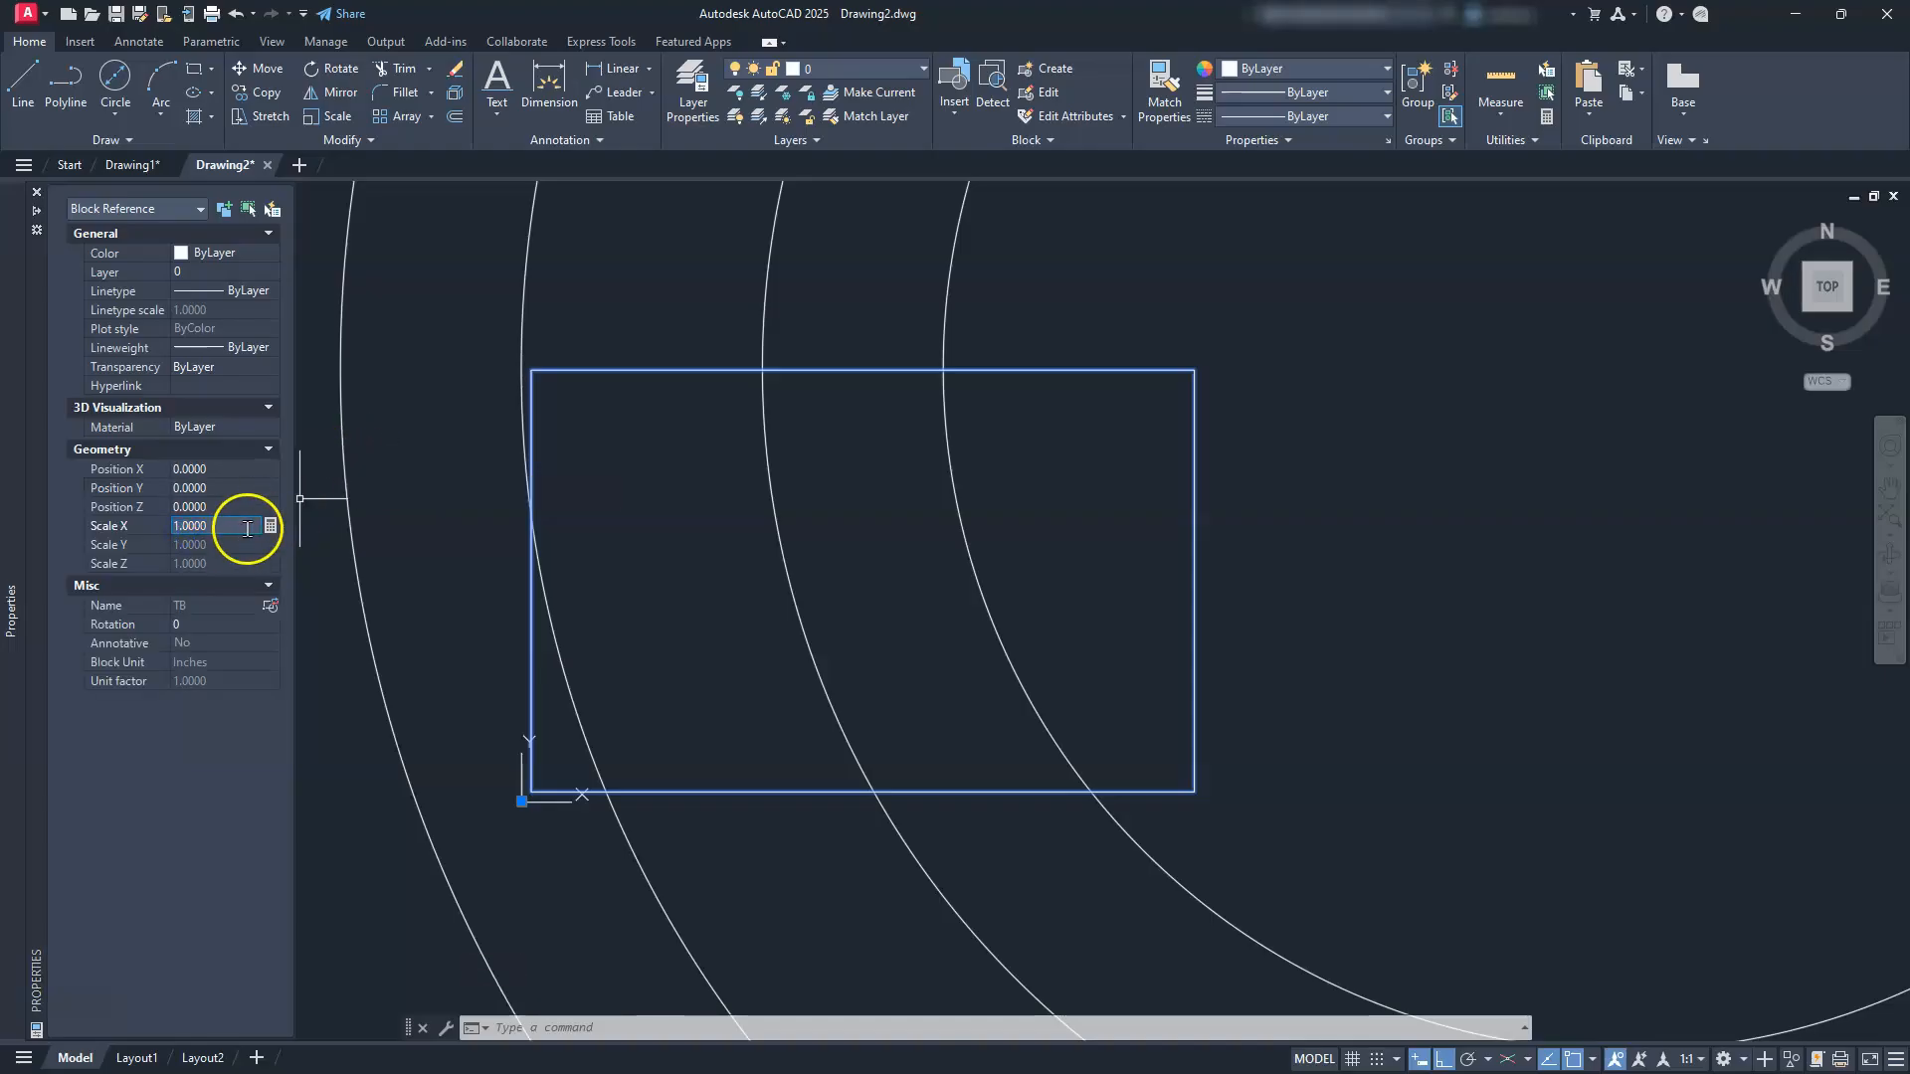
click(104, 531)
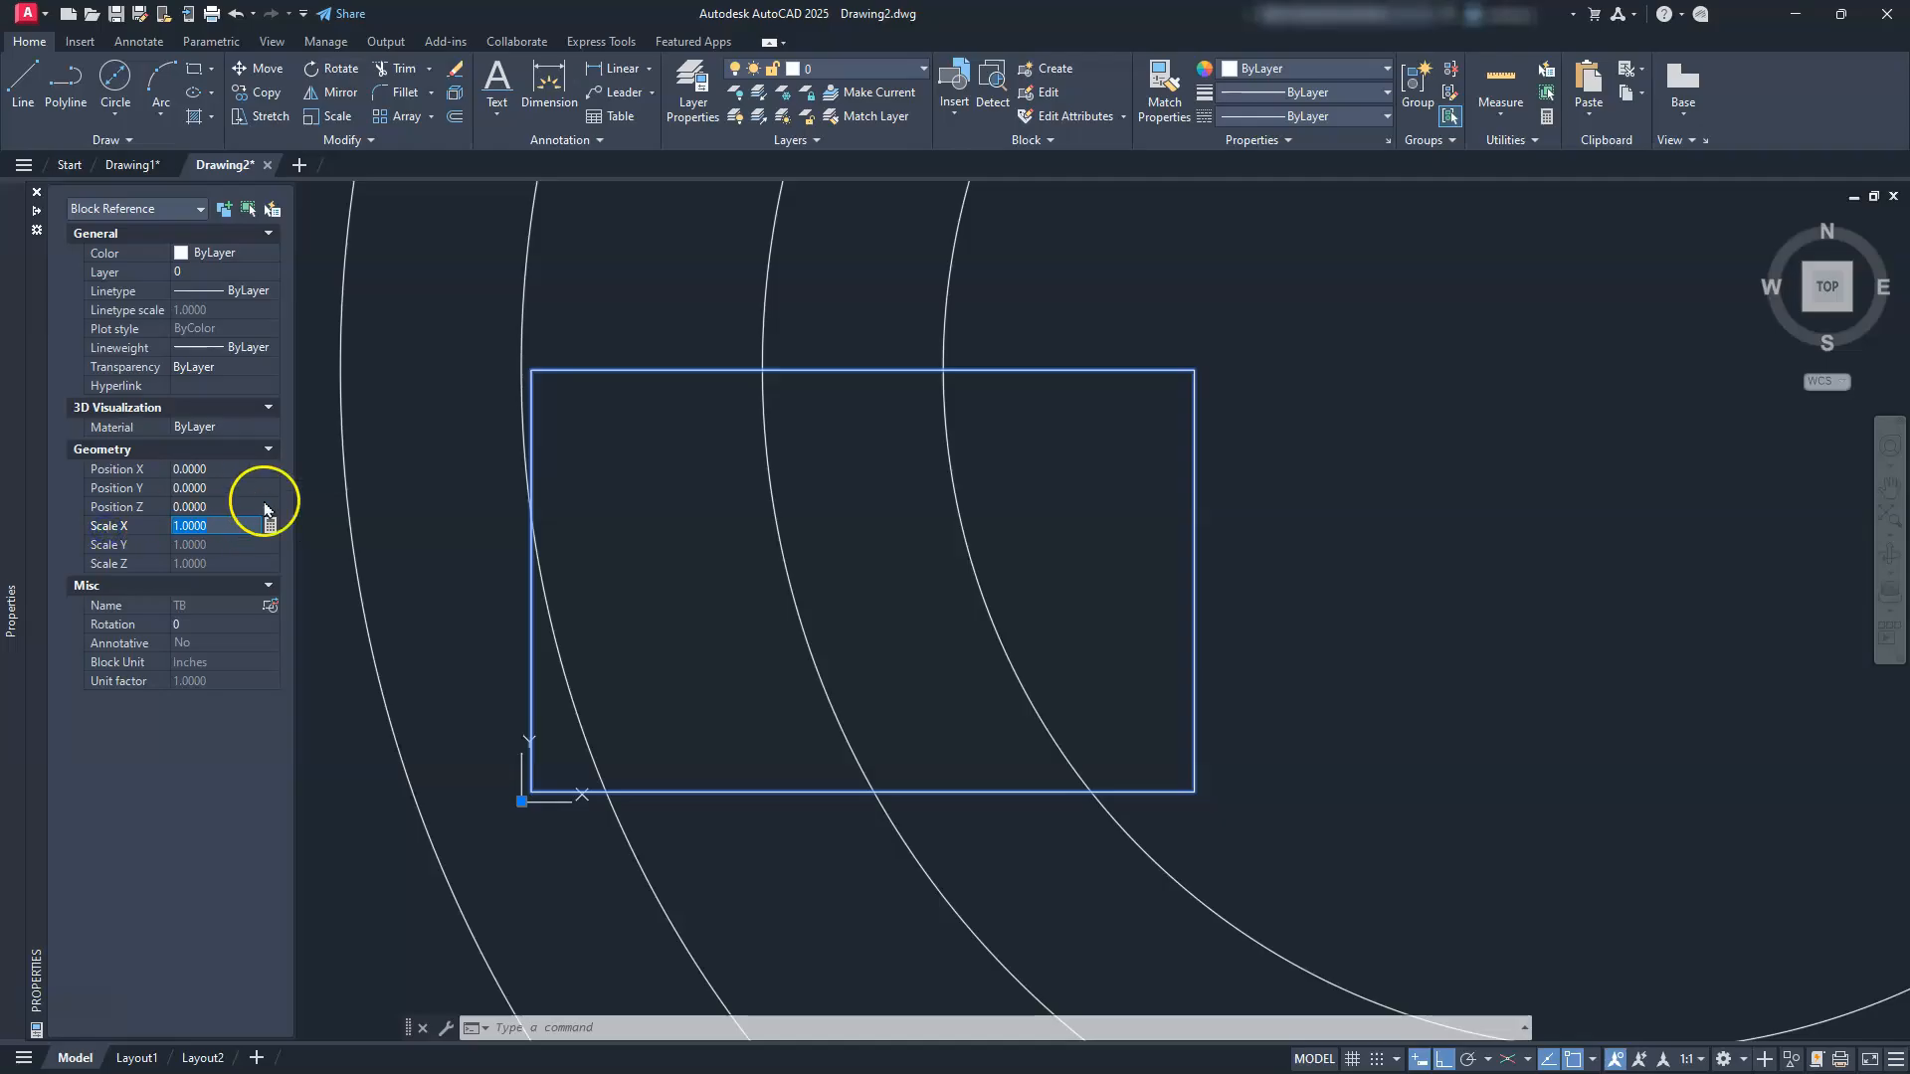
key(Return)
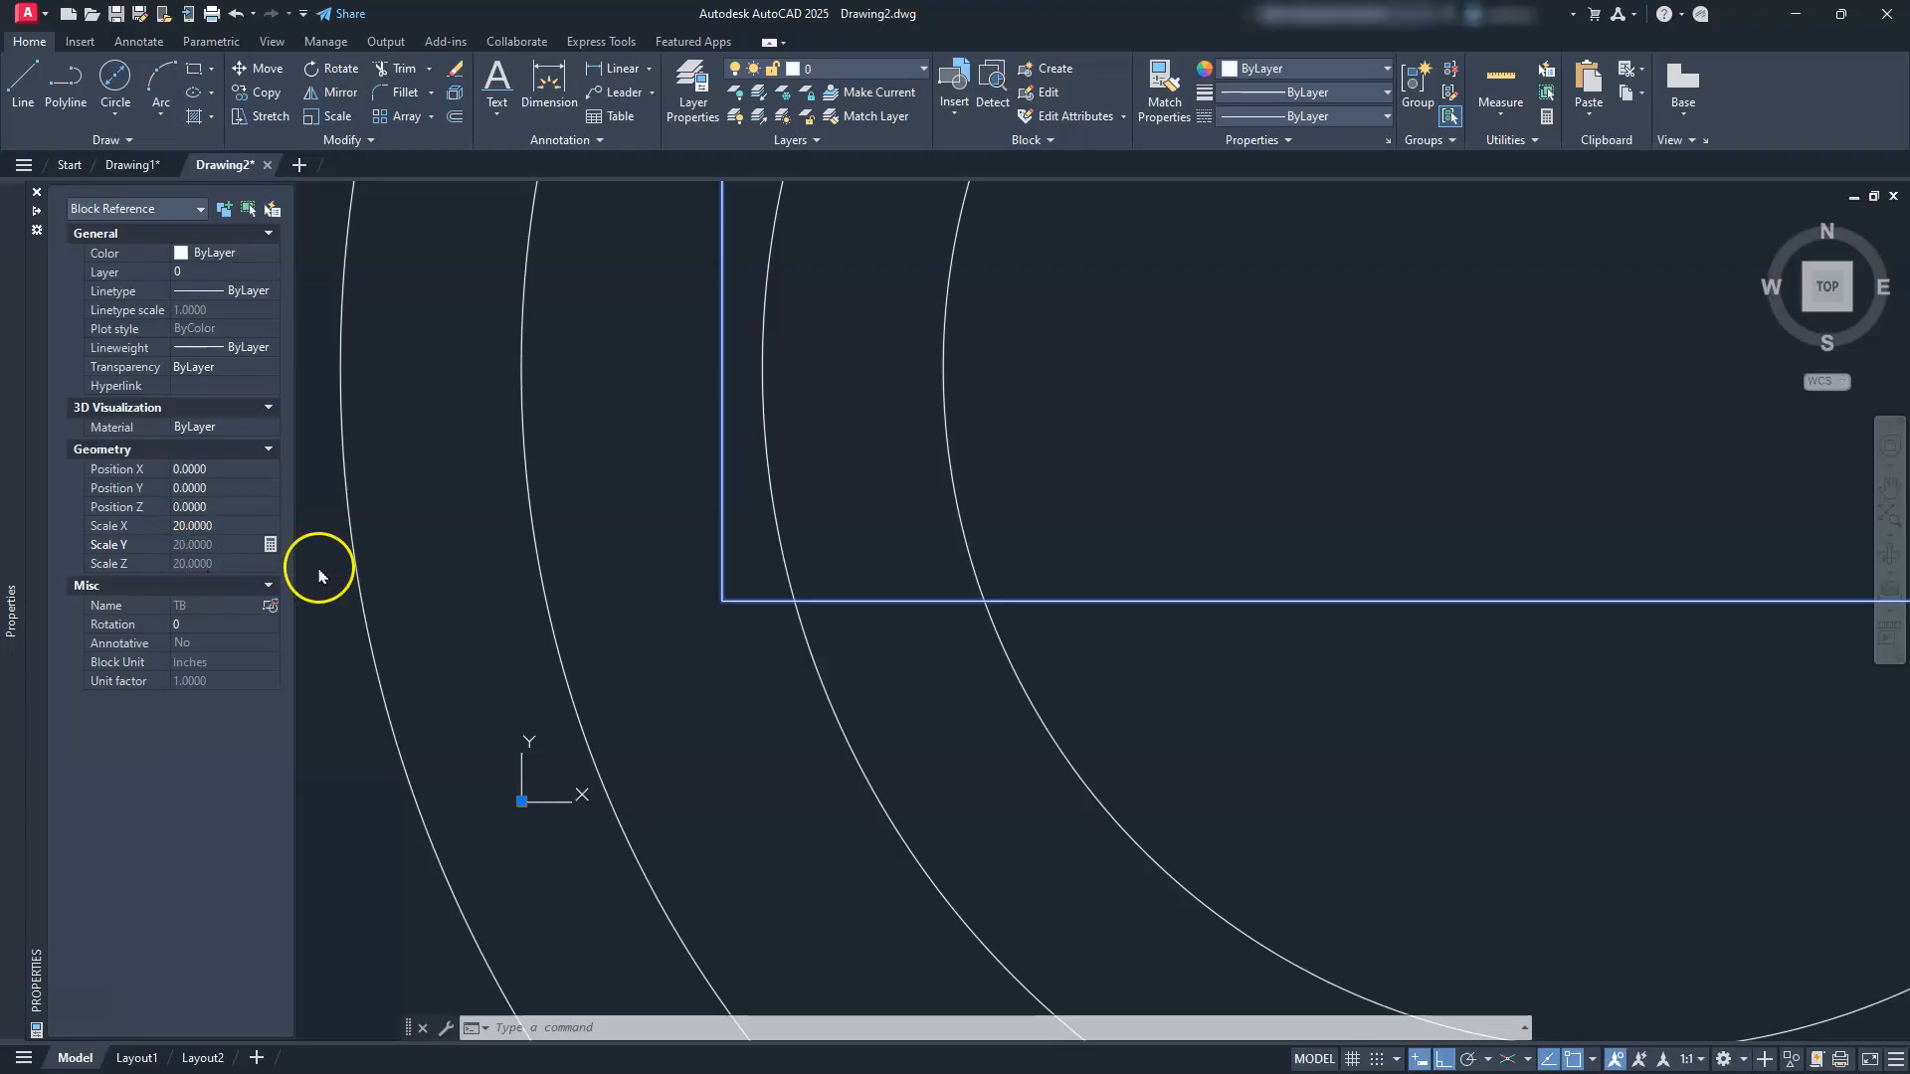
scroll(987, 567, down, 11)
key(Escape)
Step: Move all three lever views into the frame, with Ortho turned off
key(Escape)
middle_drag(1004, 550, 790, 685)
key(Escape)
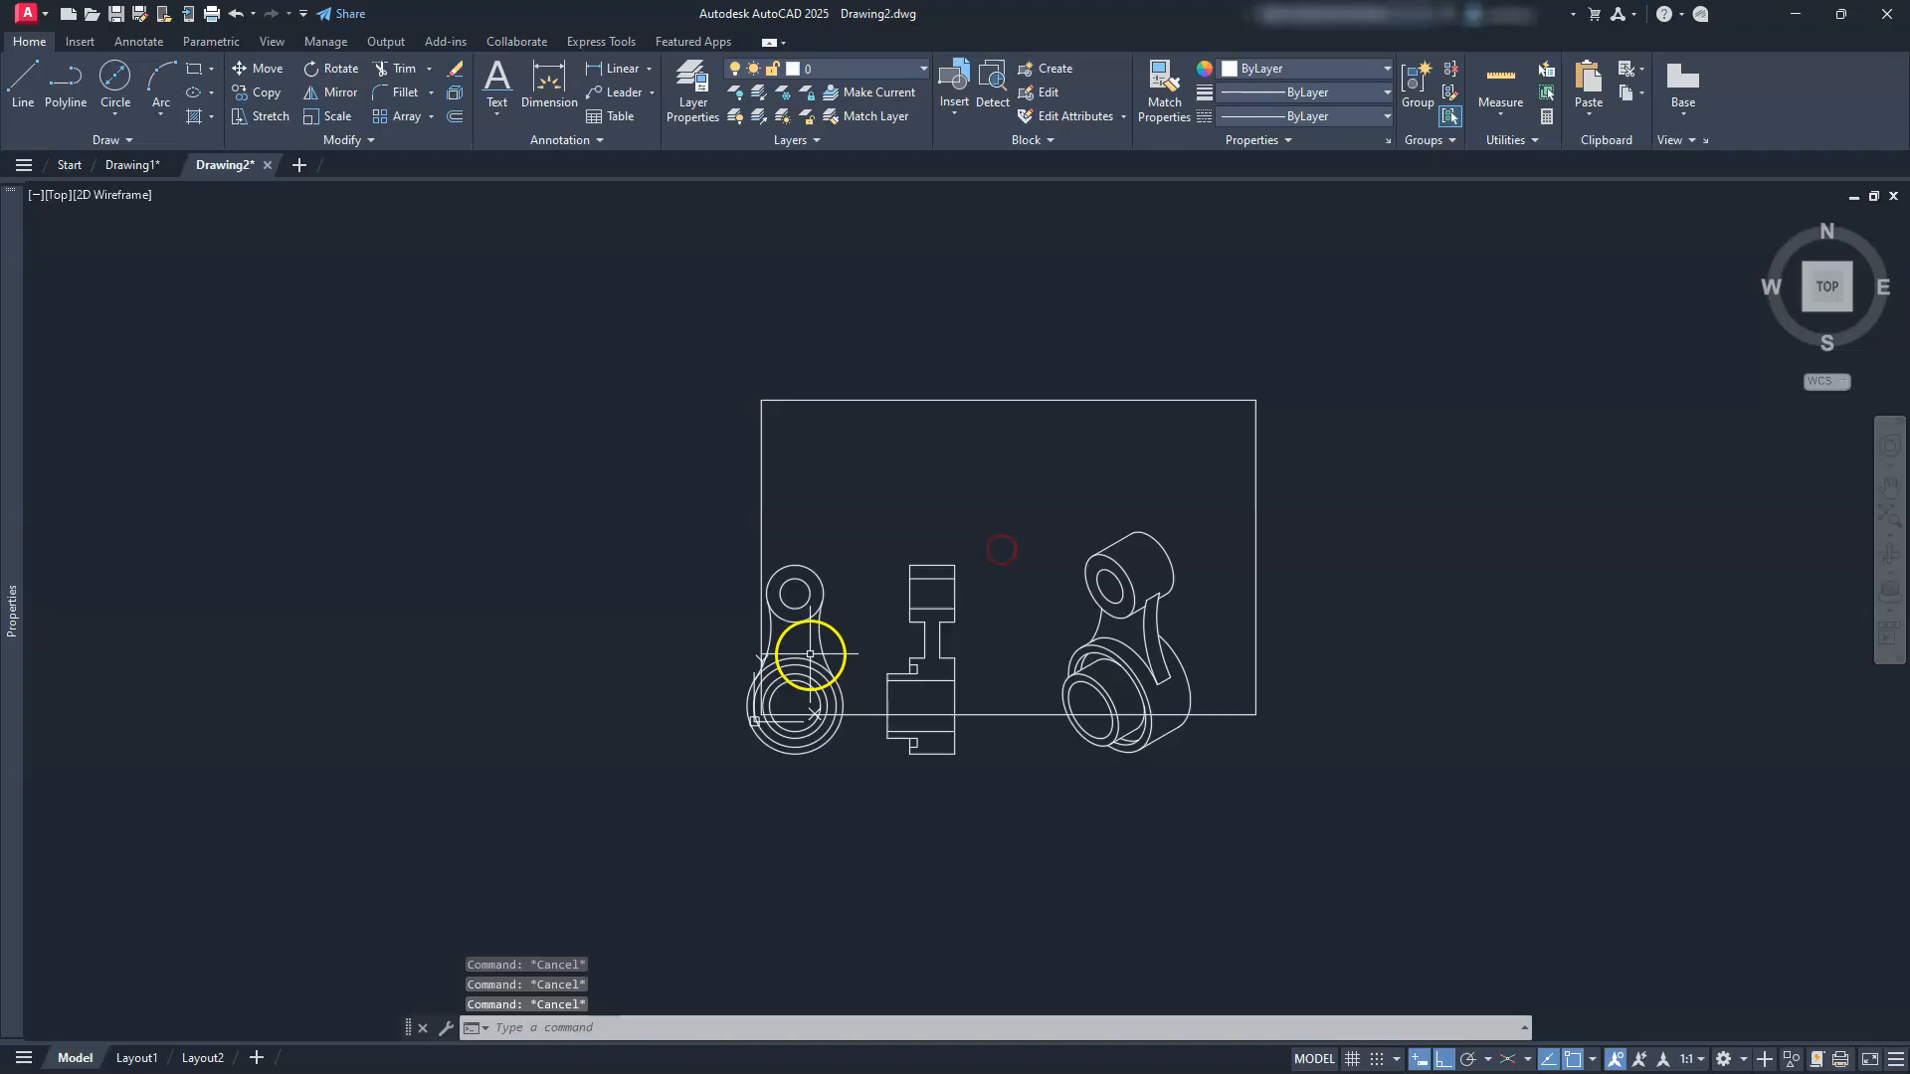
scroll(810, 654, up, 3)
middle_drag(929, 640, 754, 677)
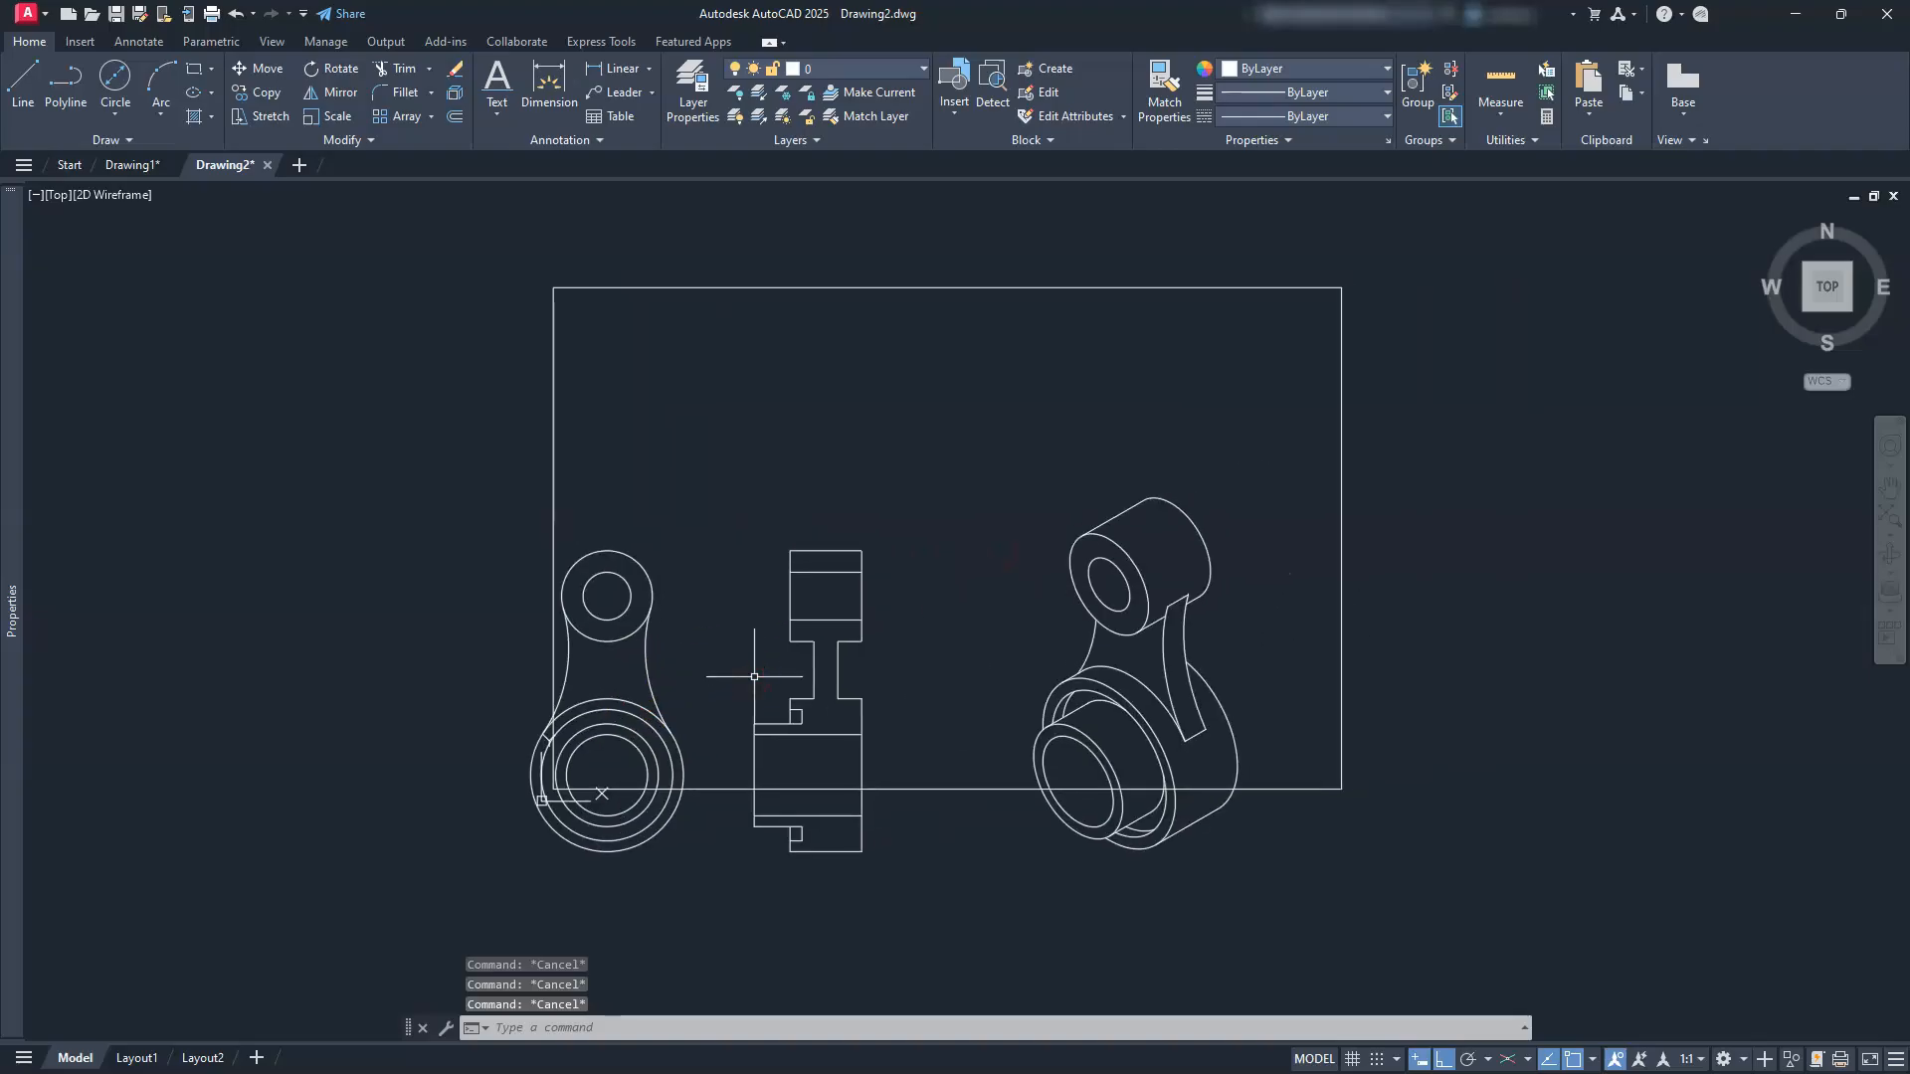
key(Return)
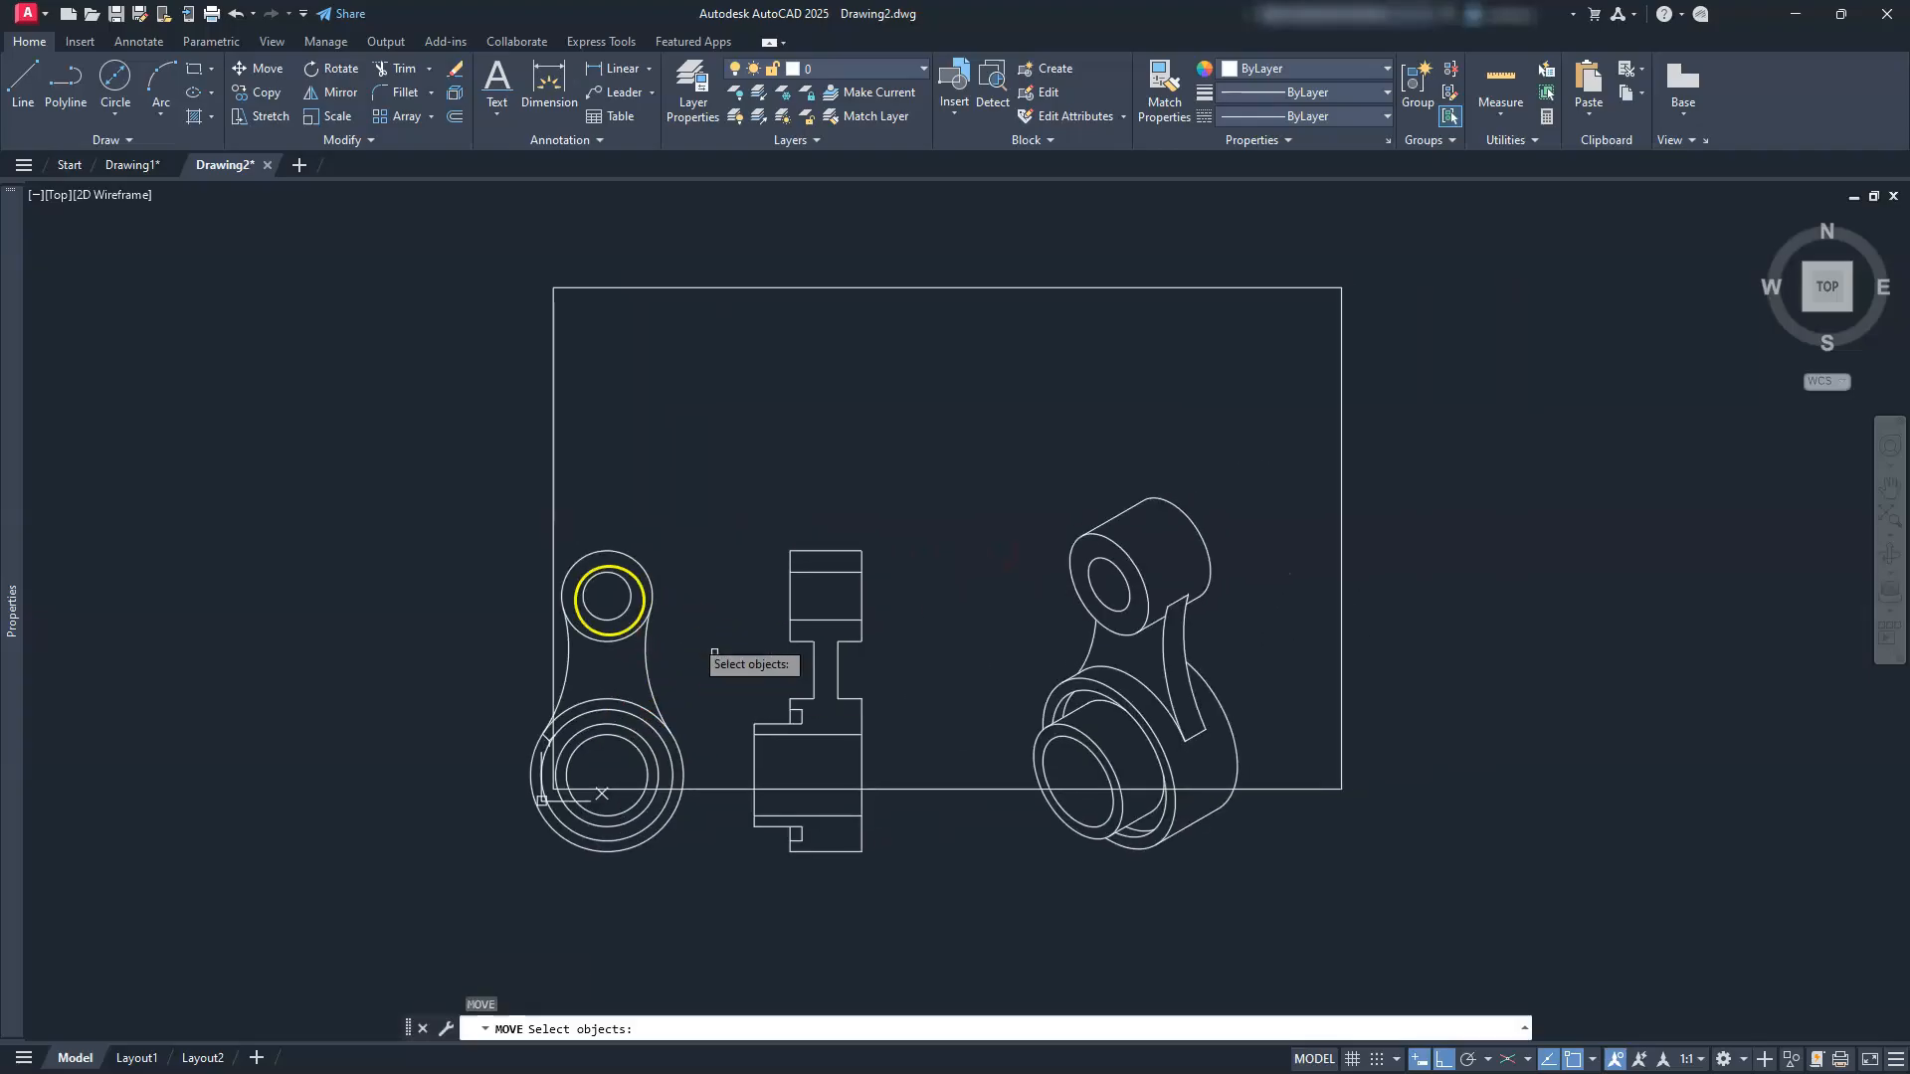
click(314, 334)
click(1346, 898)
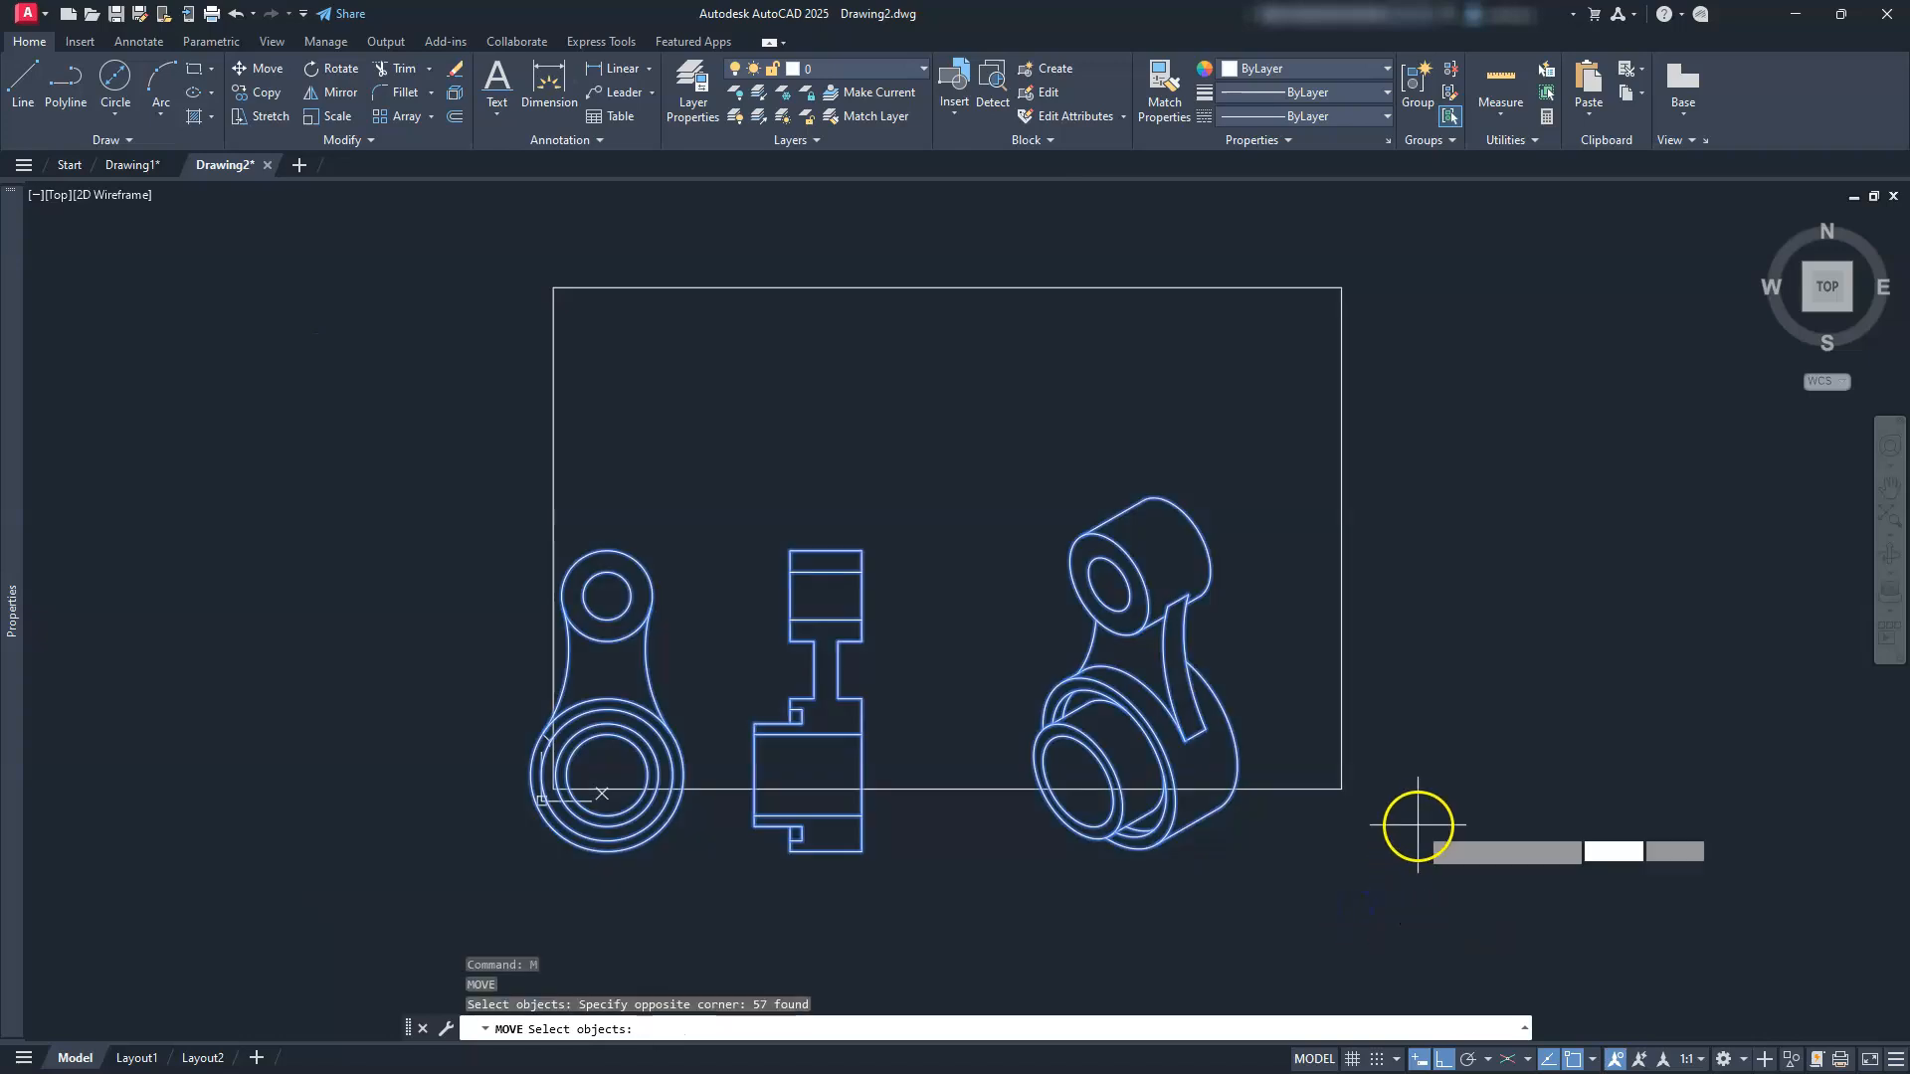
key(Return)
click(1376, 846)
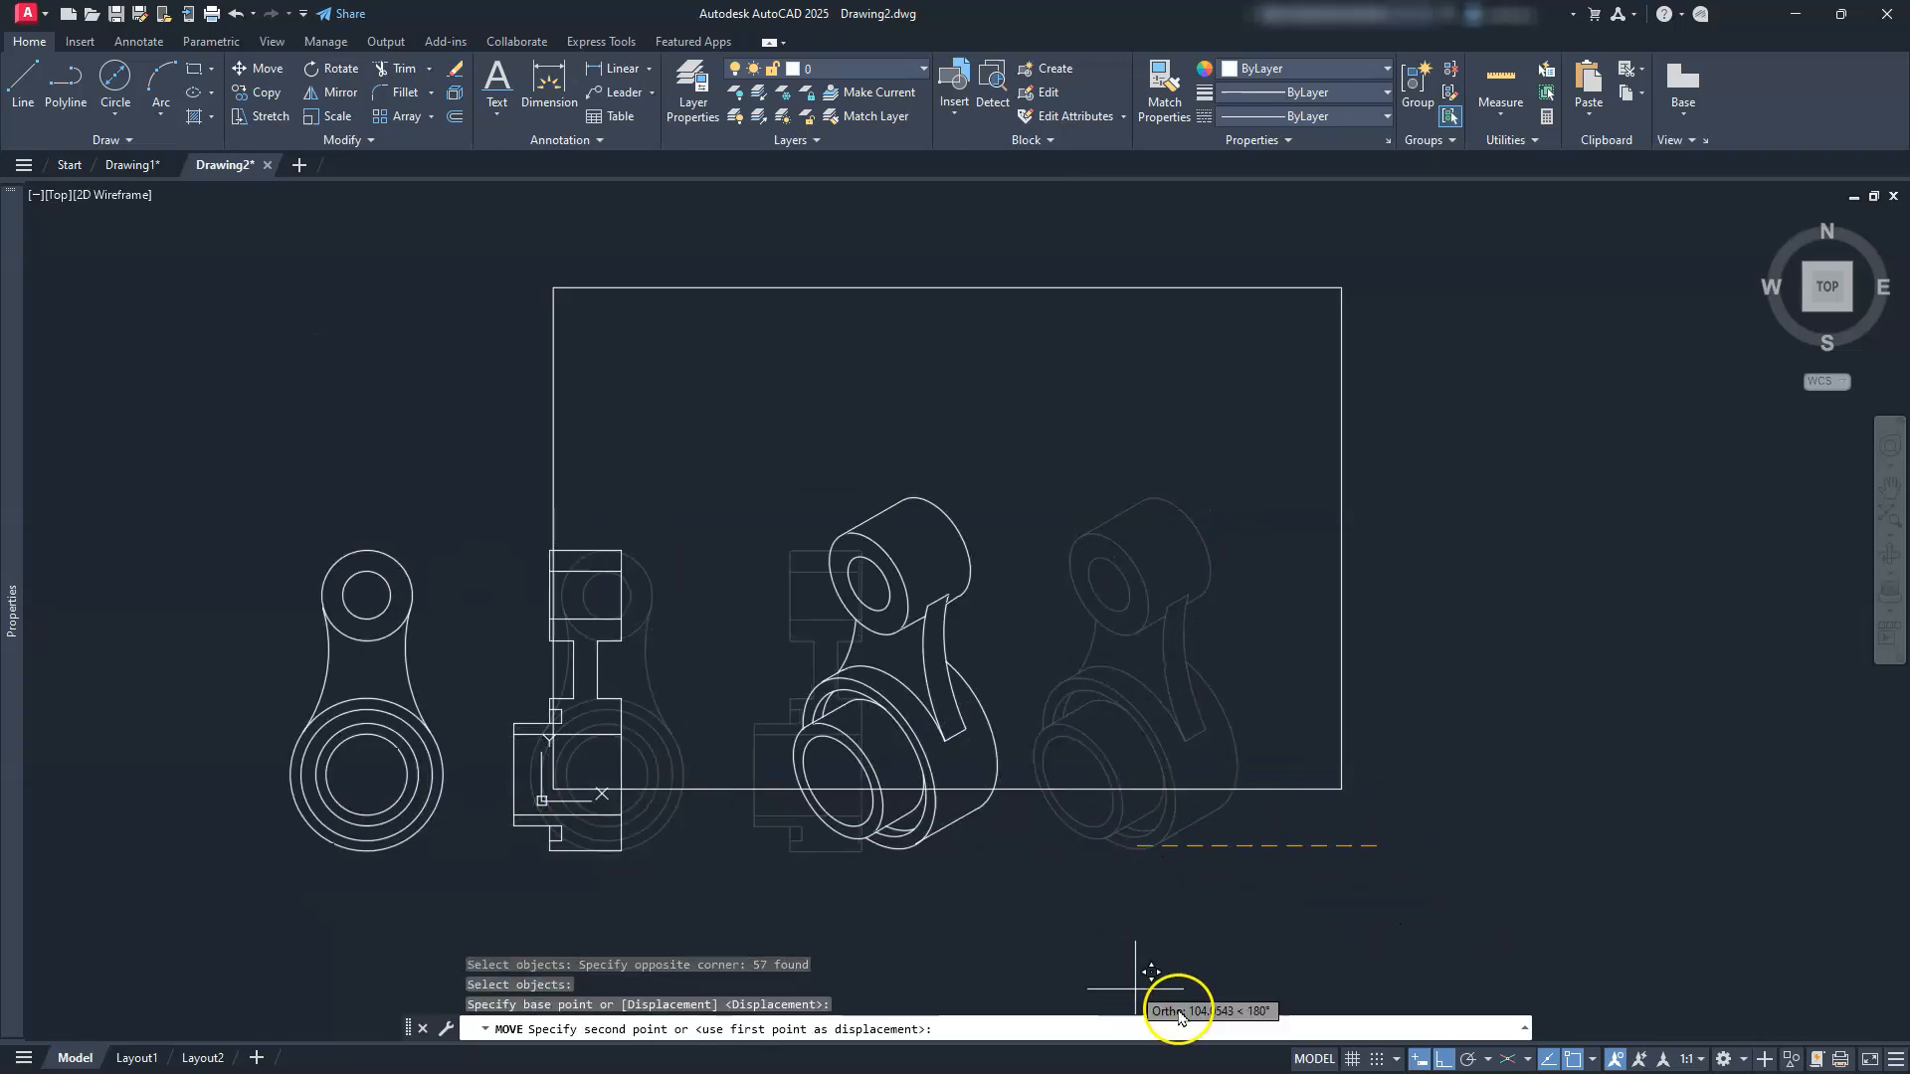
click(1444, 1060)
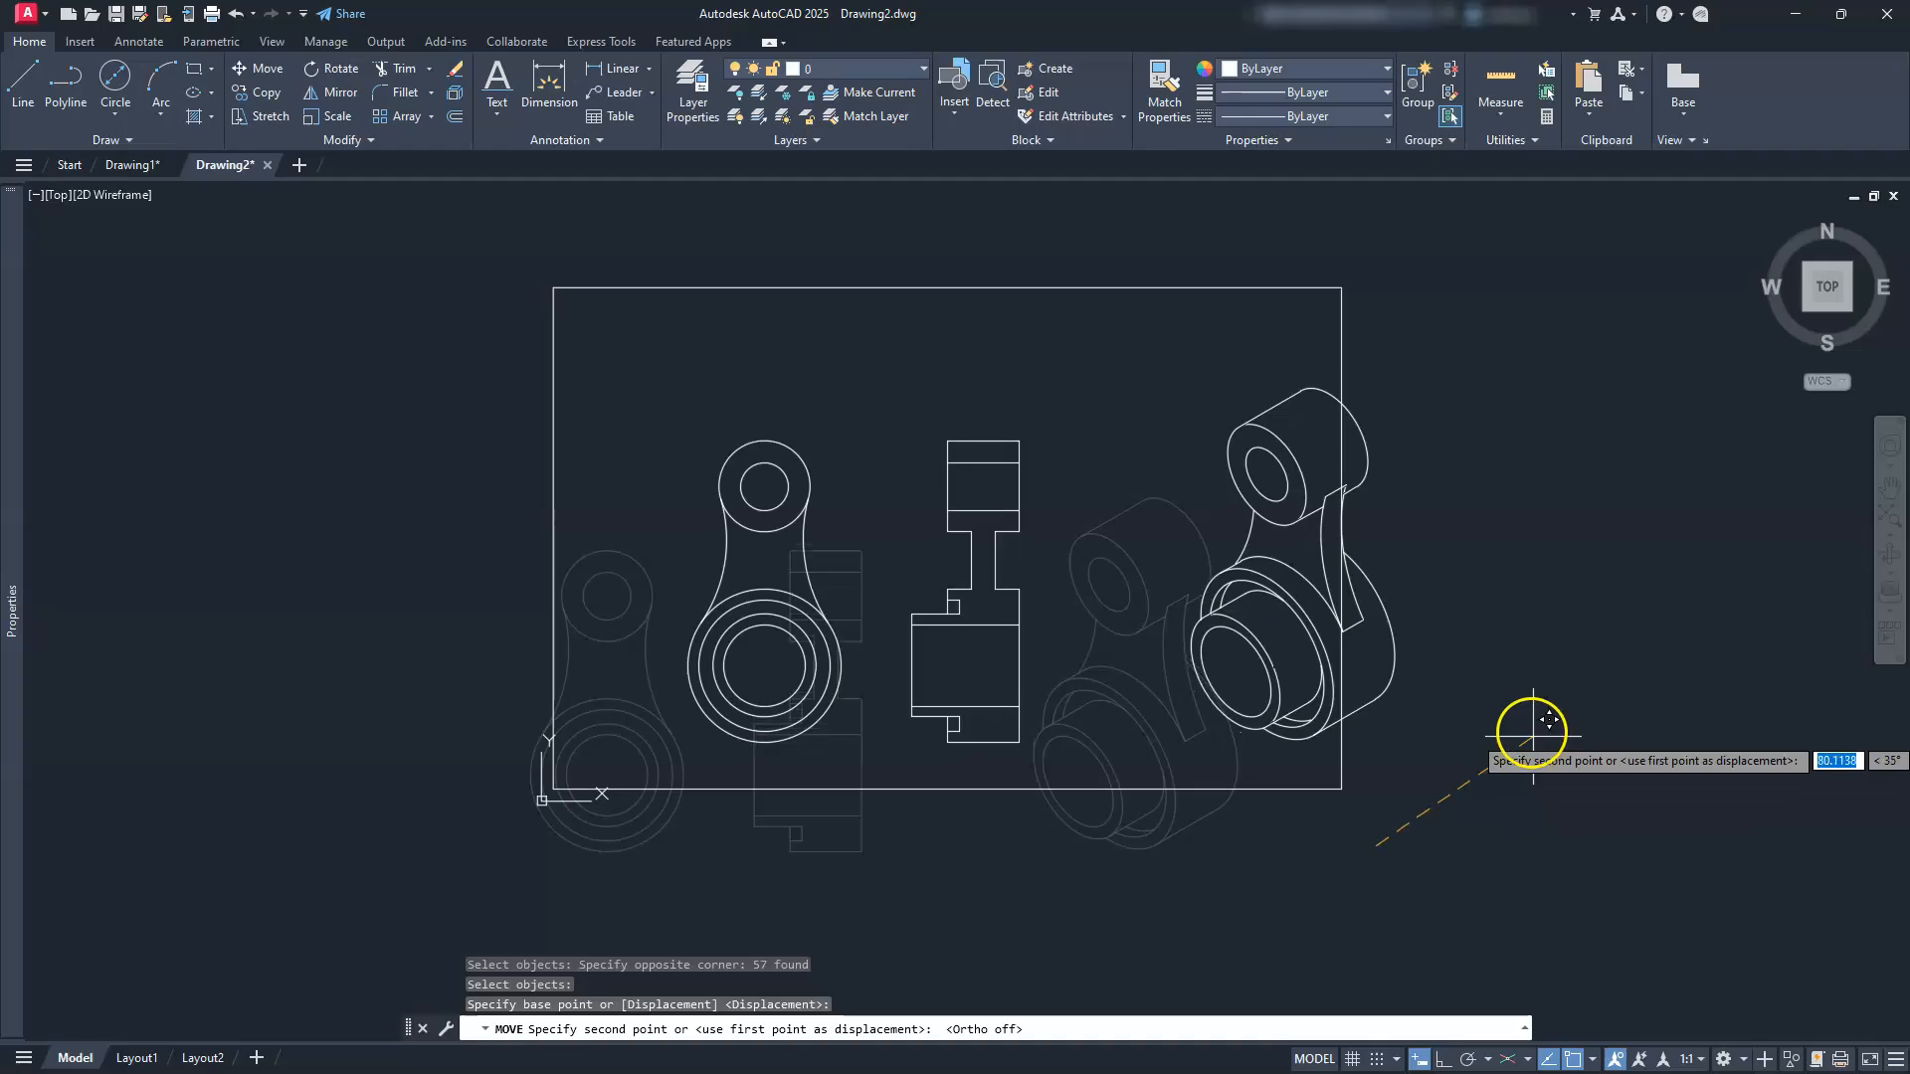
click(1494, 690)
key(Escape)
key(Escape)
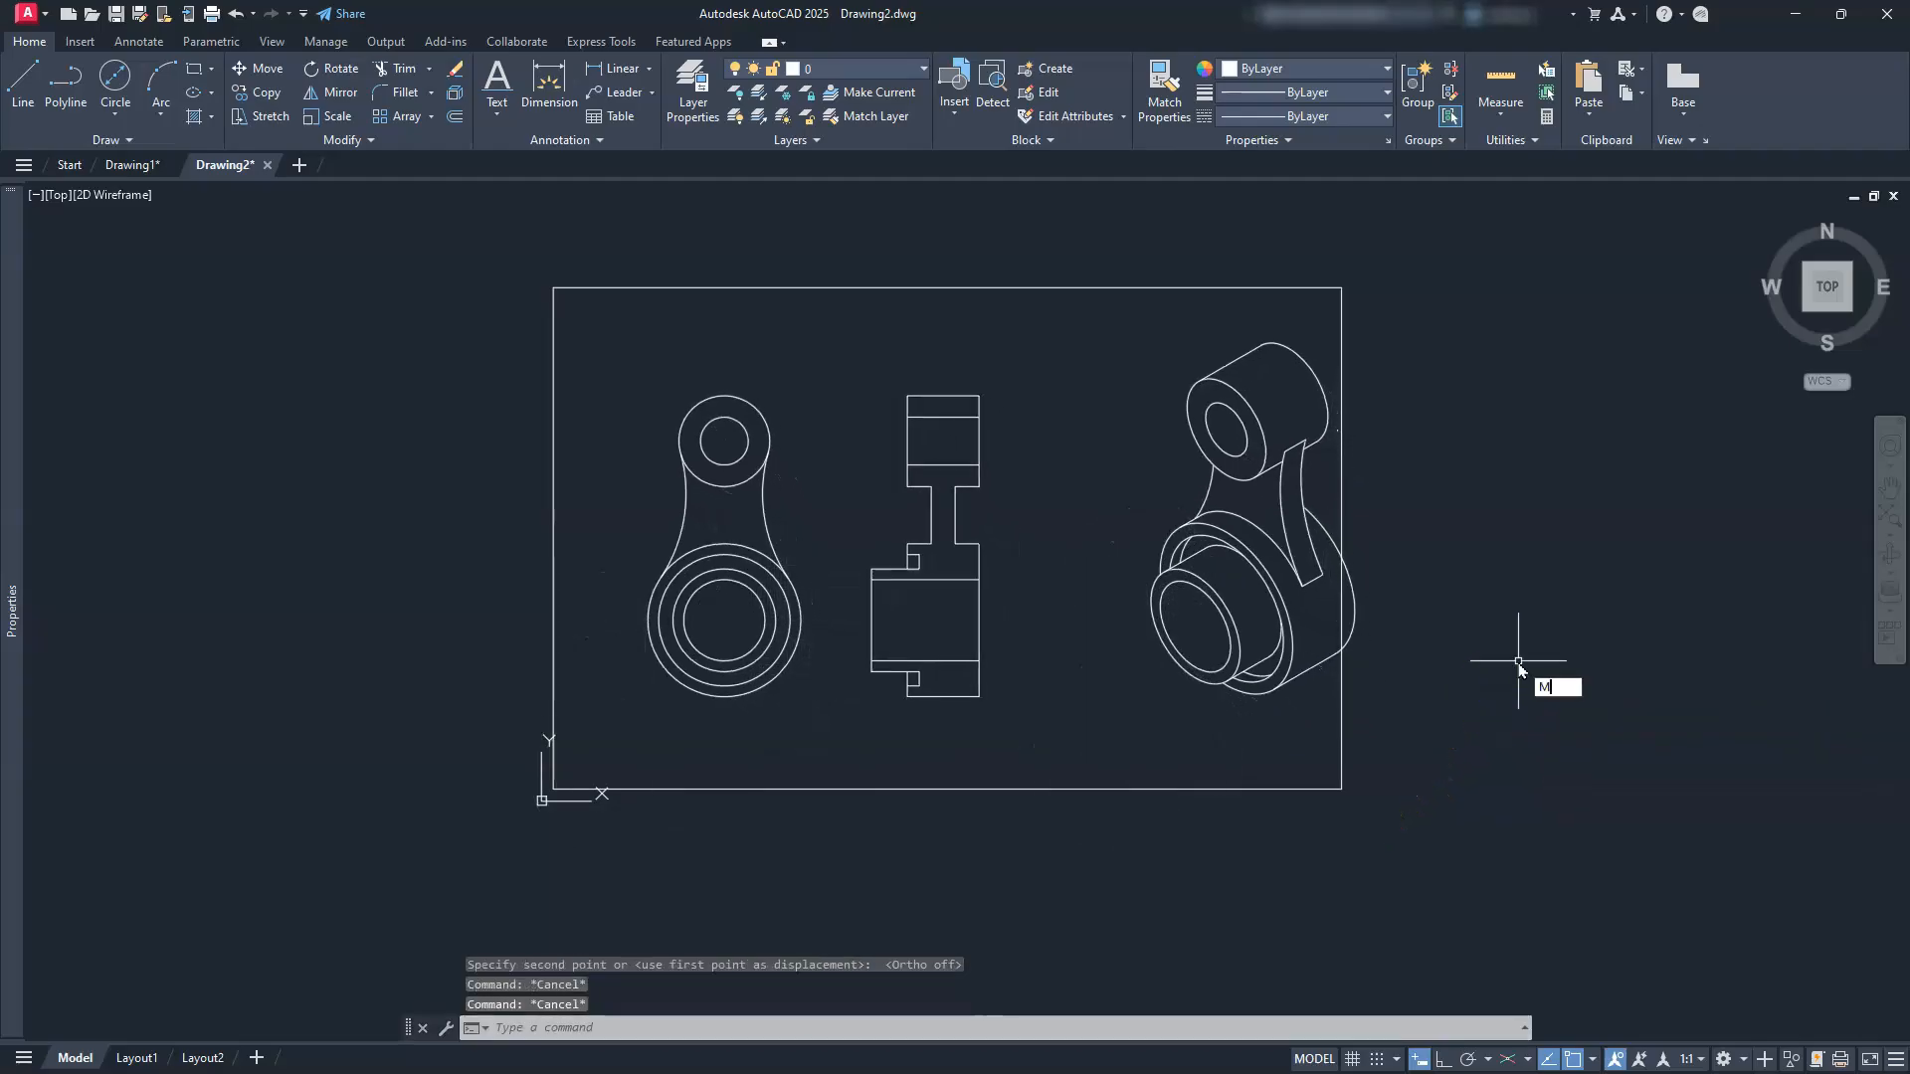
Step: Select the isometric view for a second move and pick its base point
key(Return)
click(1113, 726)
click(1430, 338)
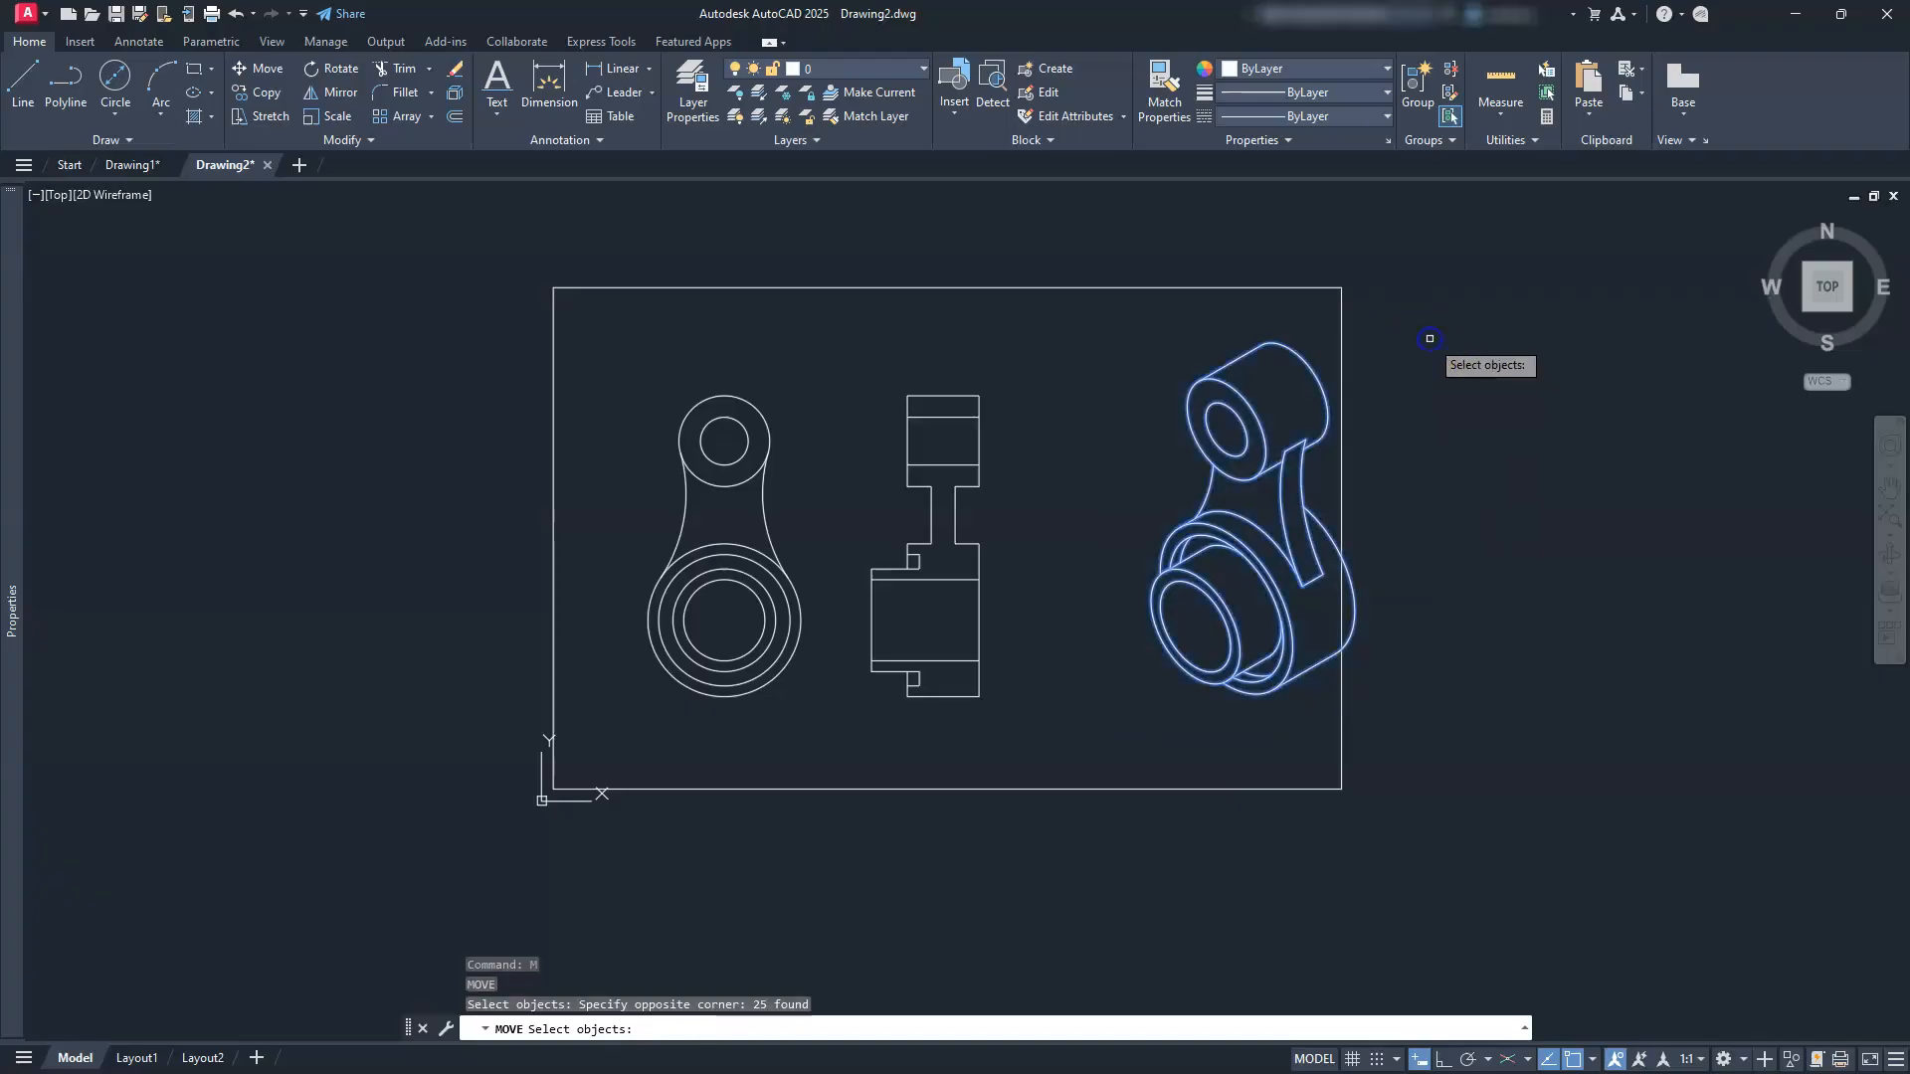
key(Return)
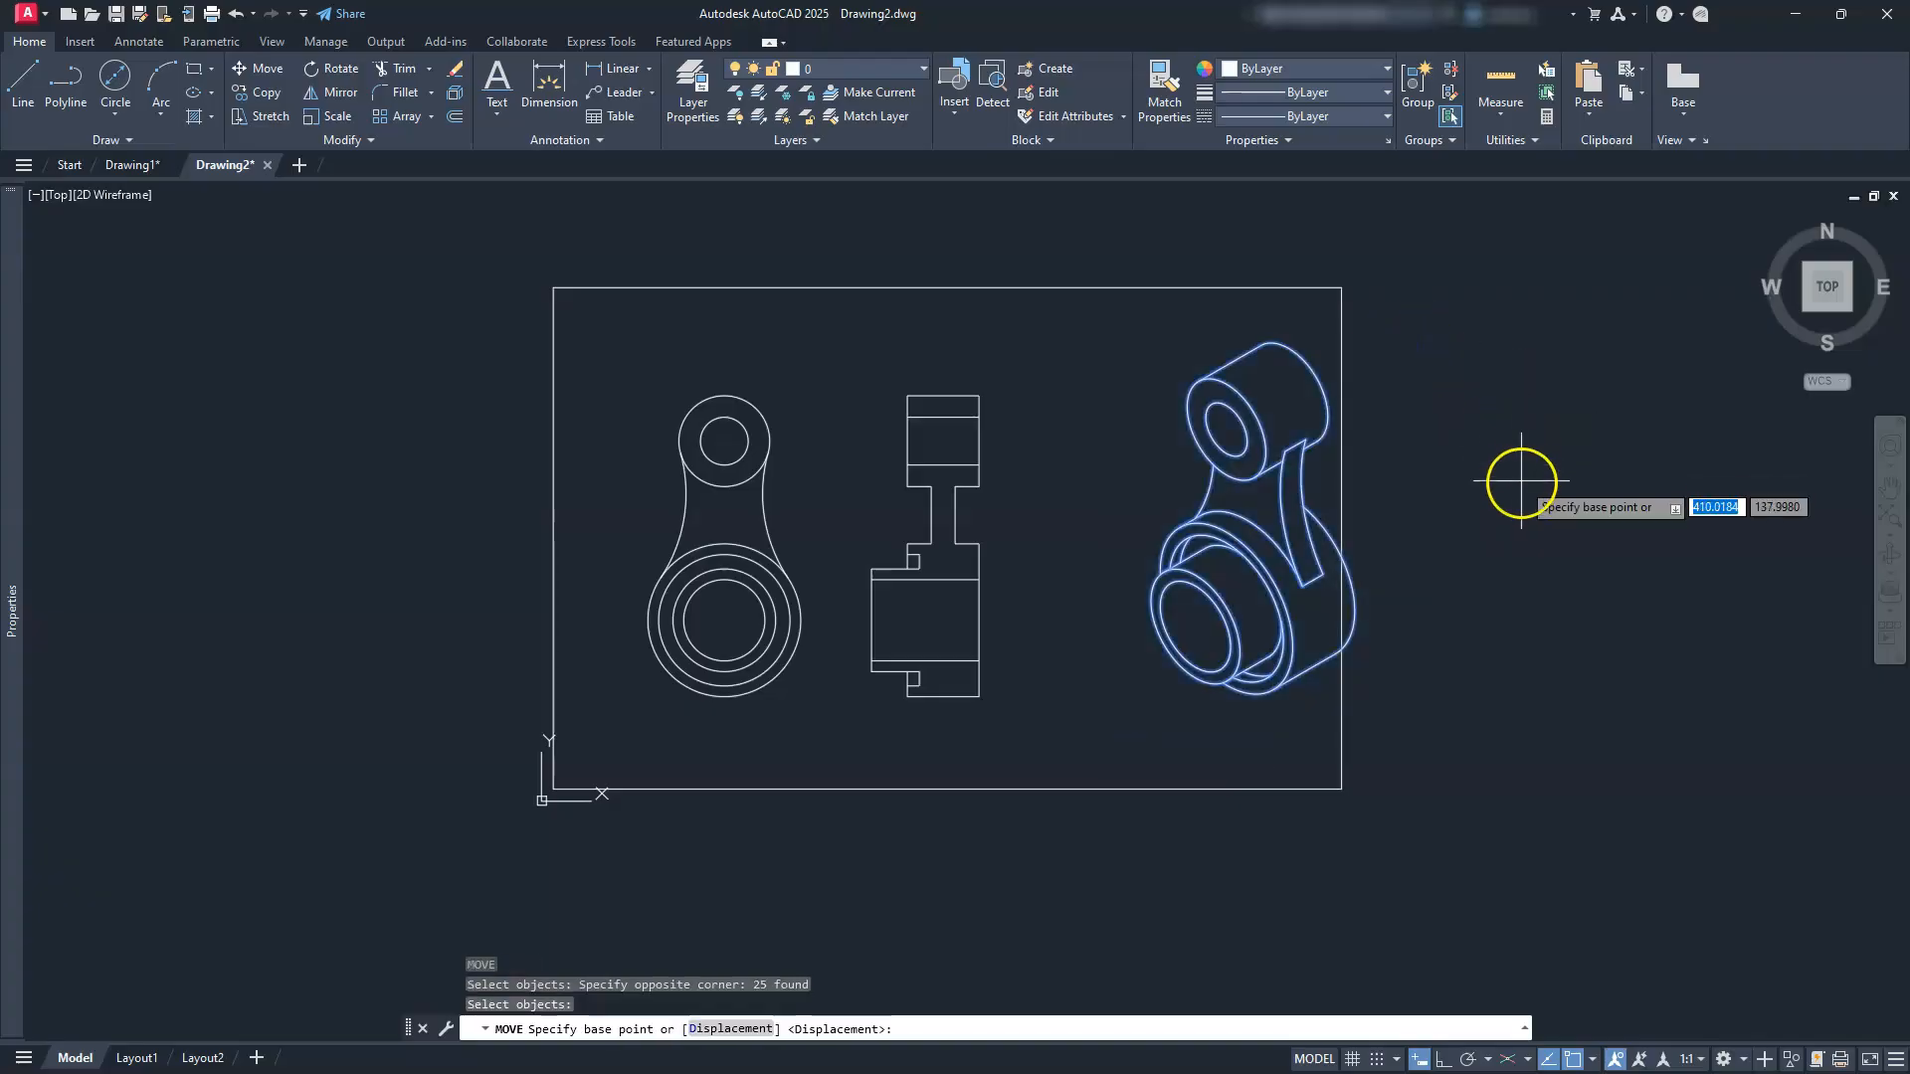
click(1520, 491)
Step: Place the isometric view slightly further left and set the annotation scale to 1:20
click(1470, 492)
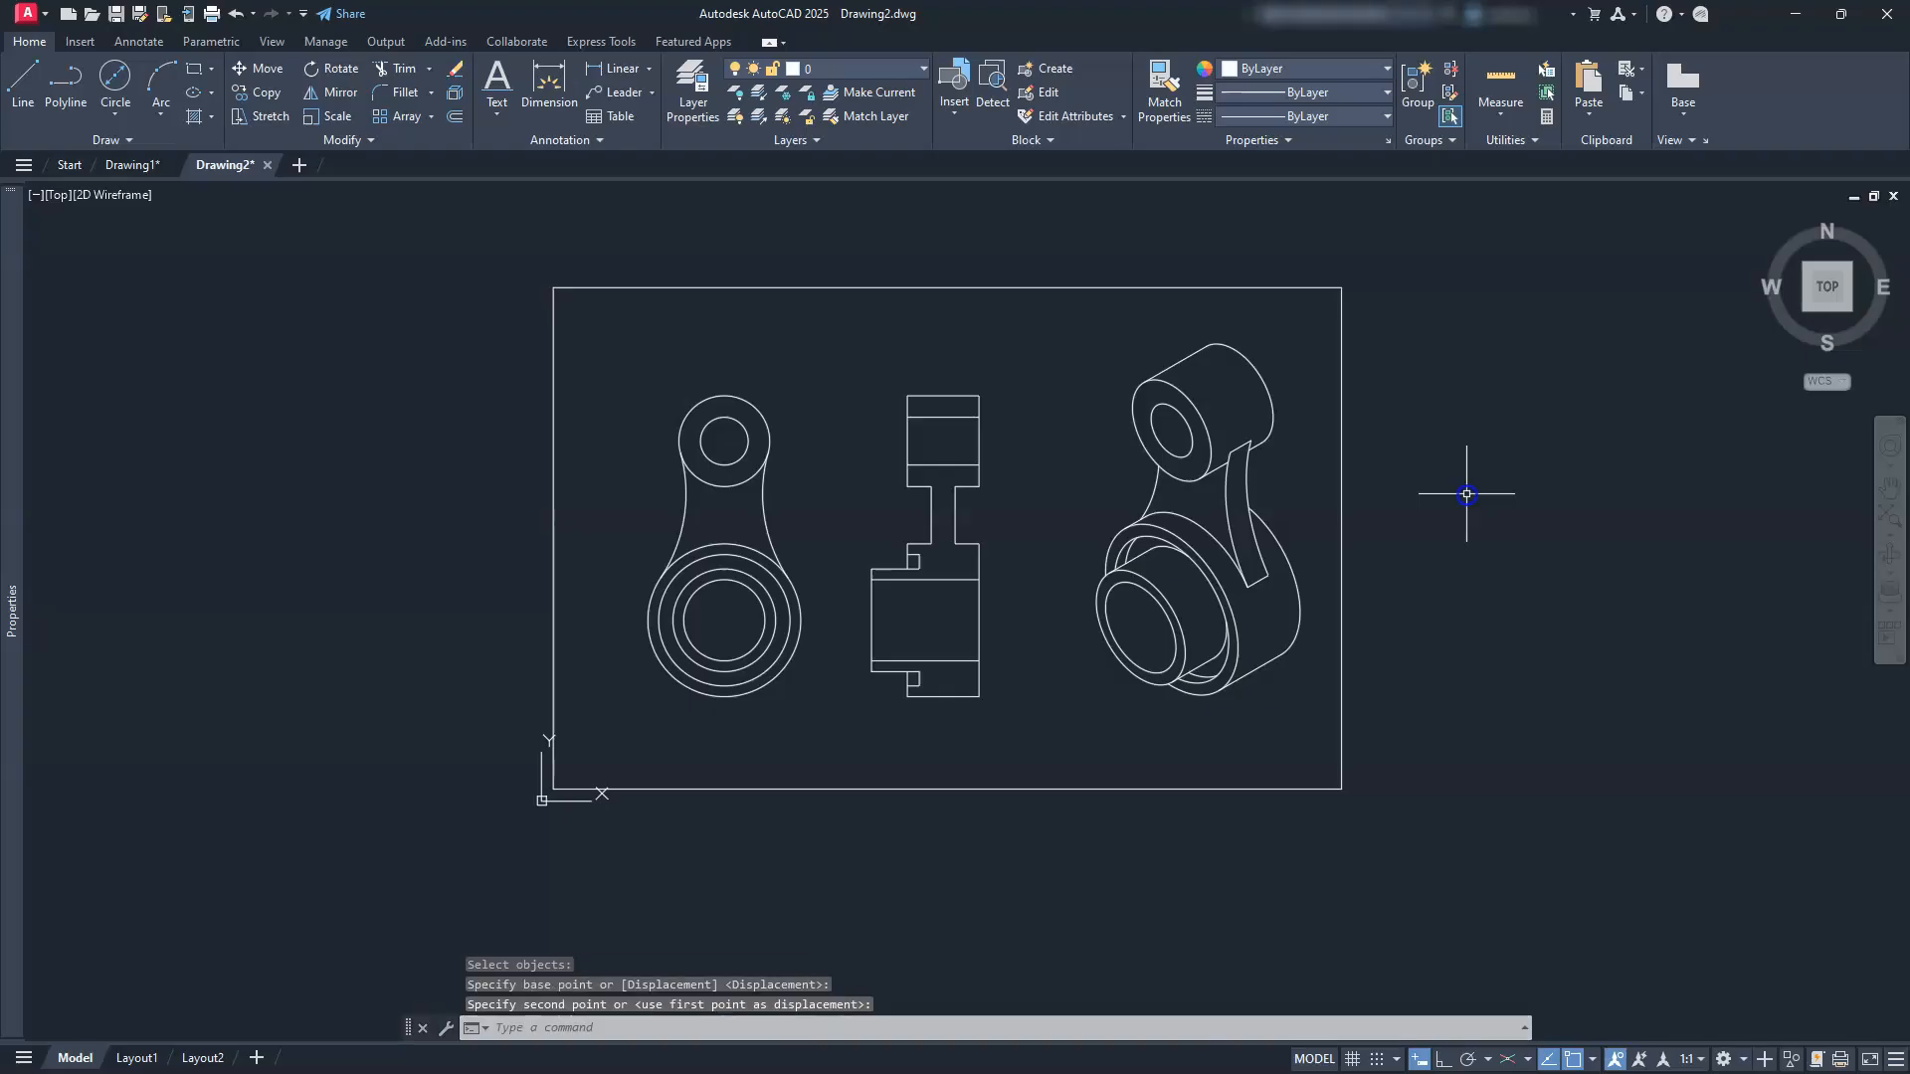
middle_click(1456, 502)
middle_click(1456, 503)
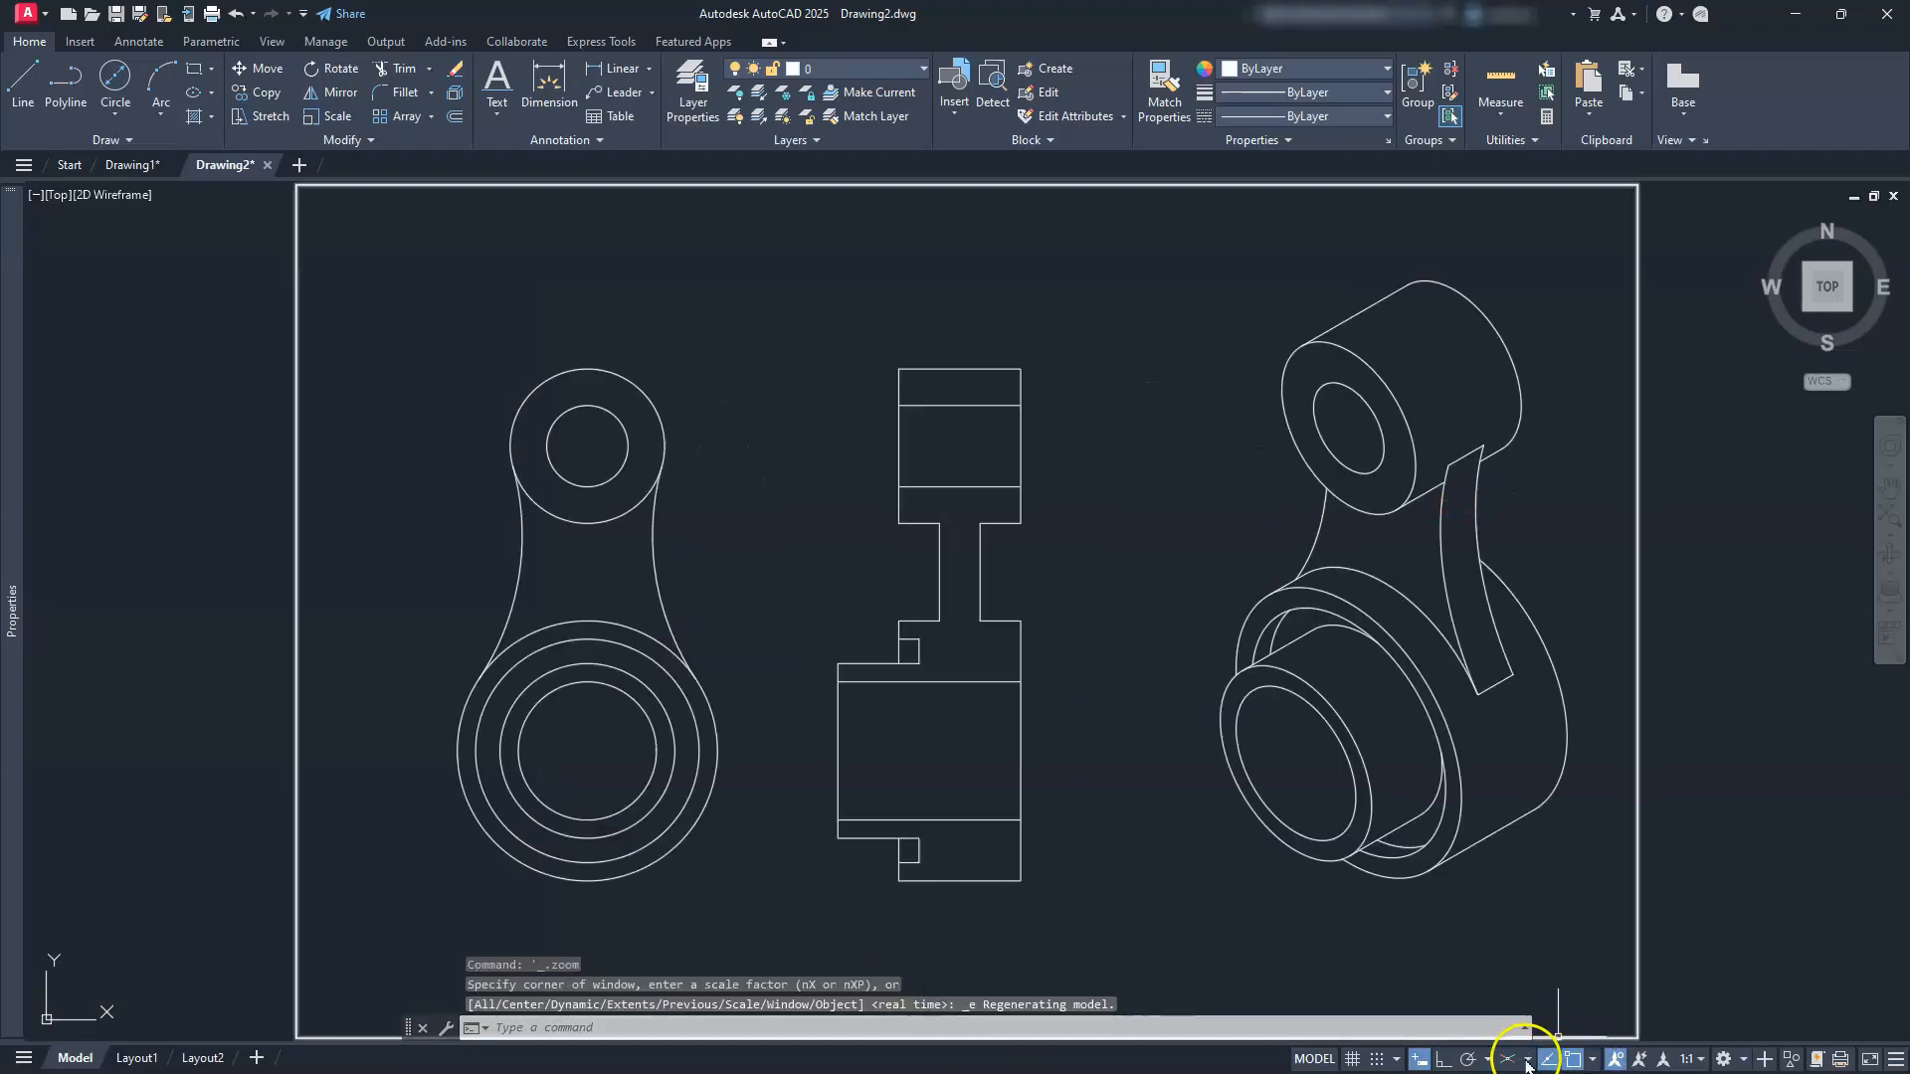
click(1700, 1060)
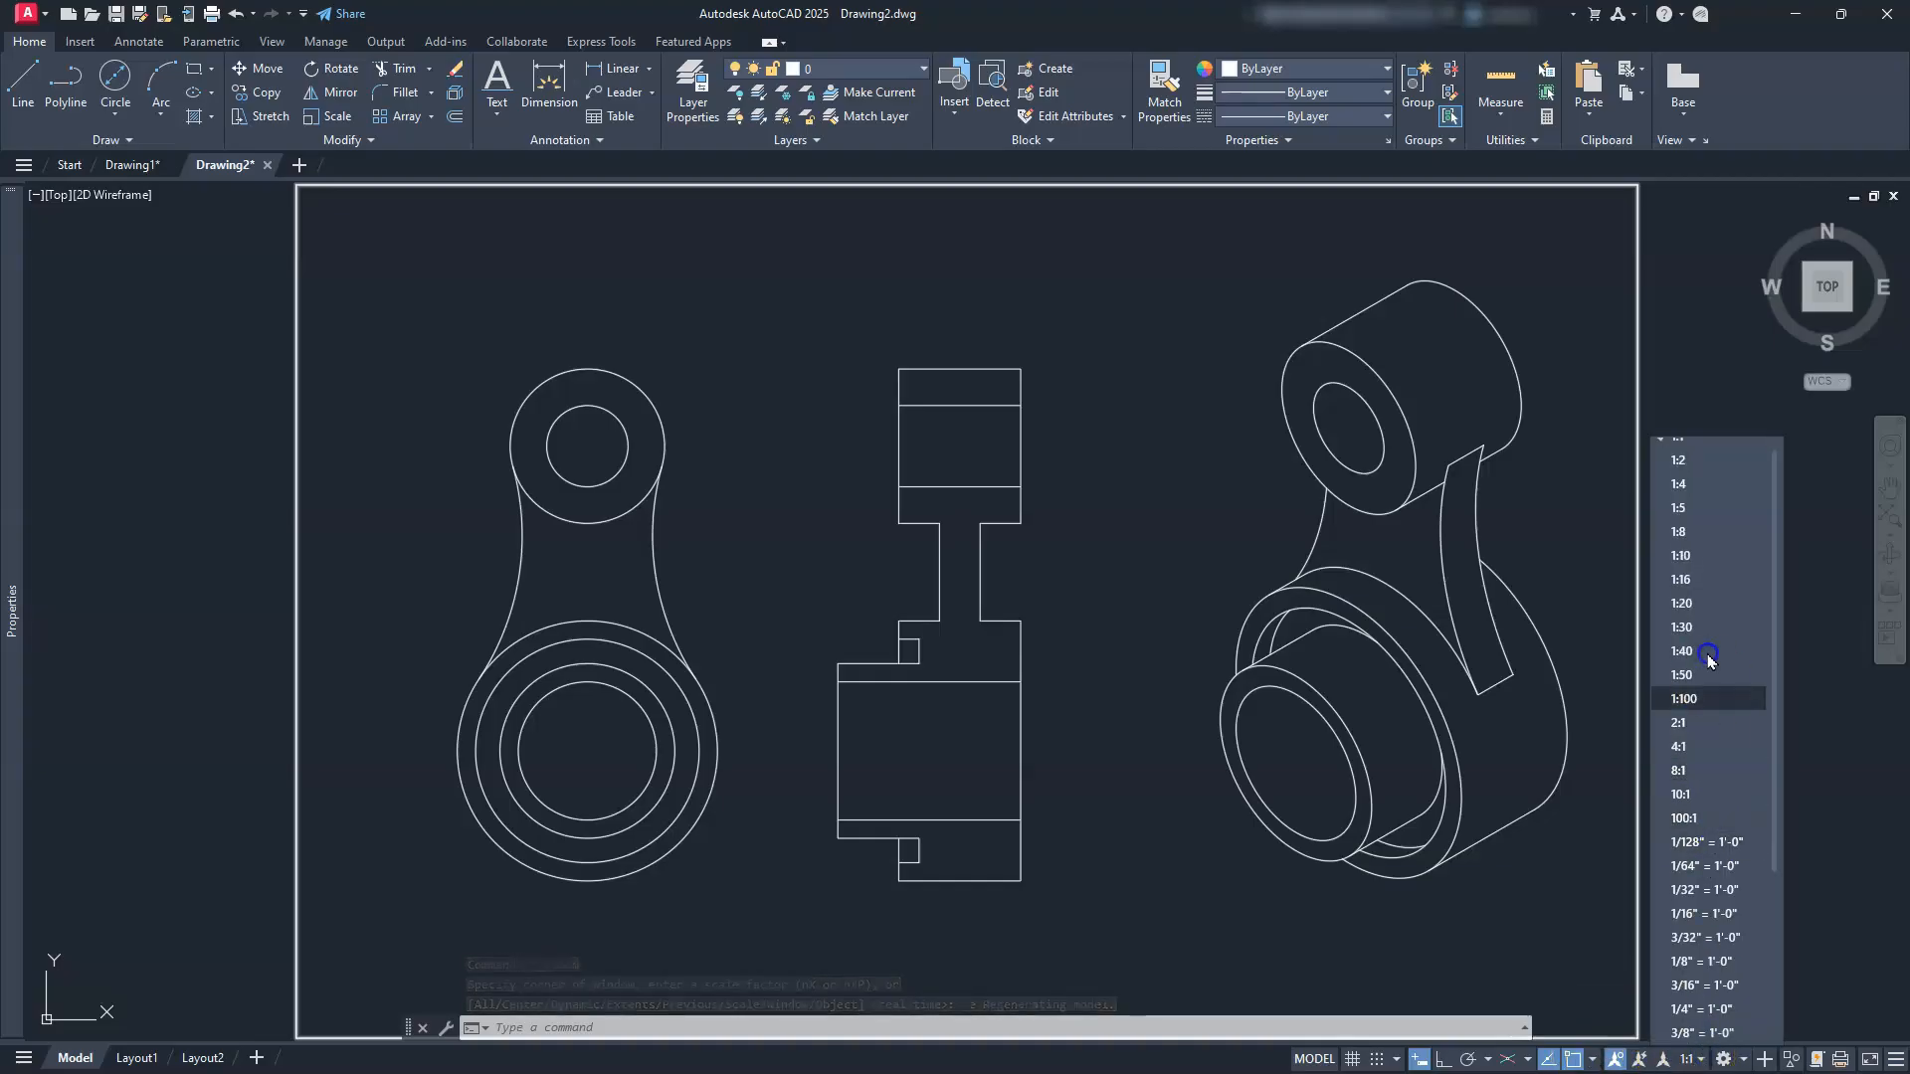
click(1709, 714)
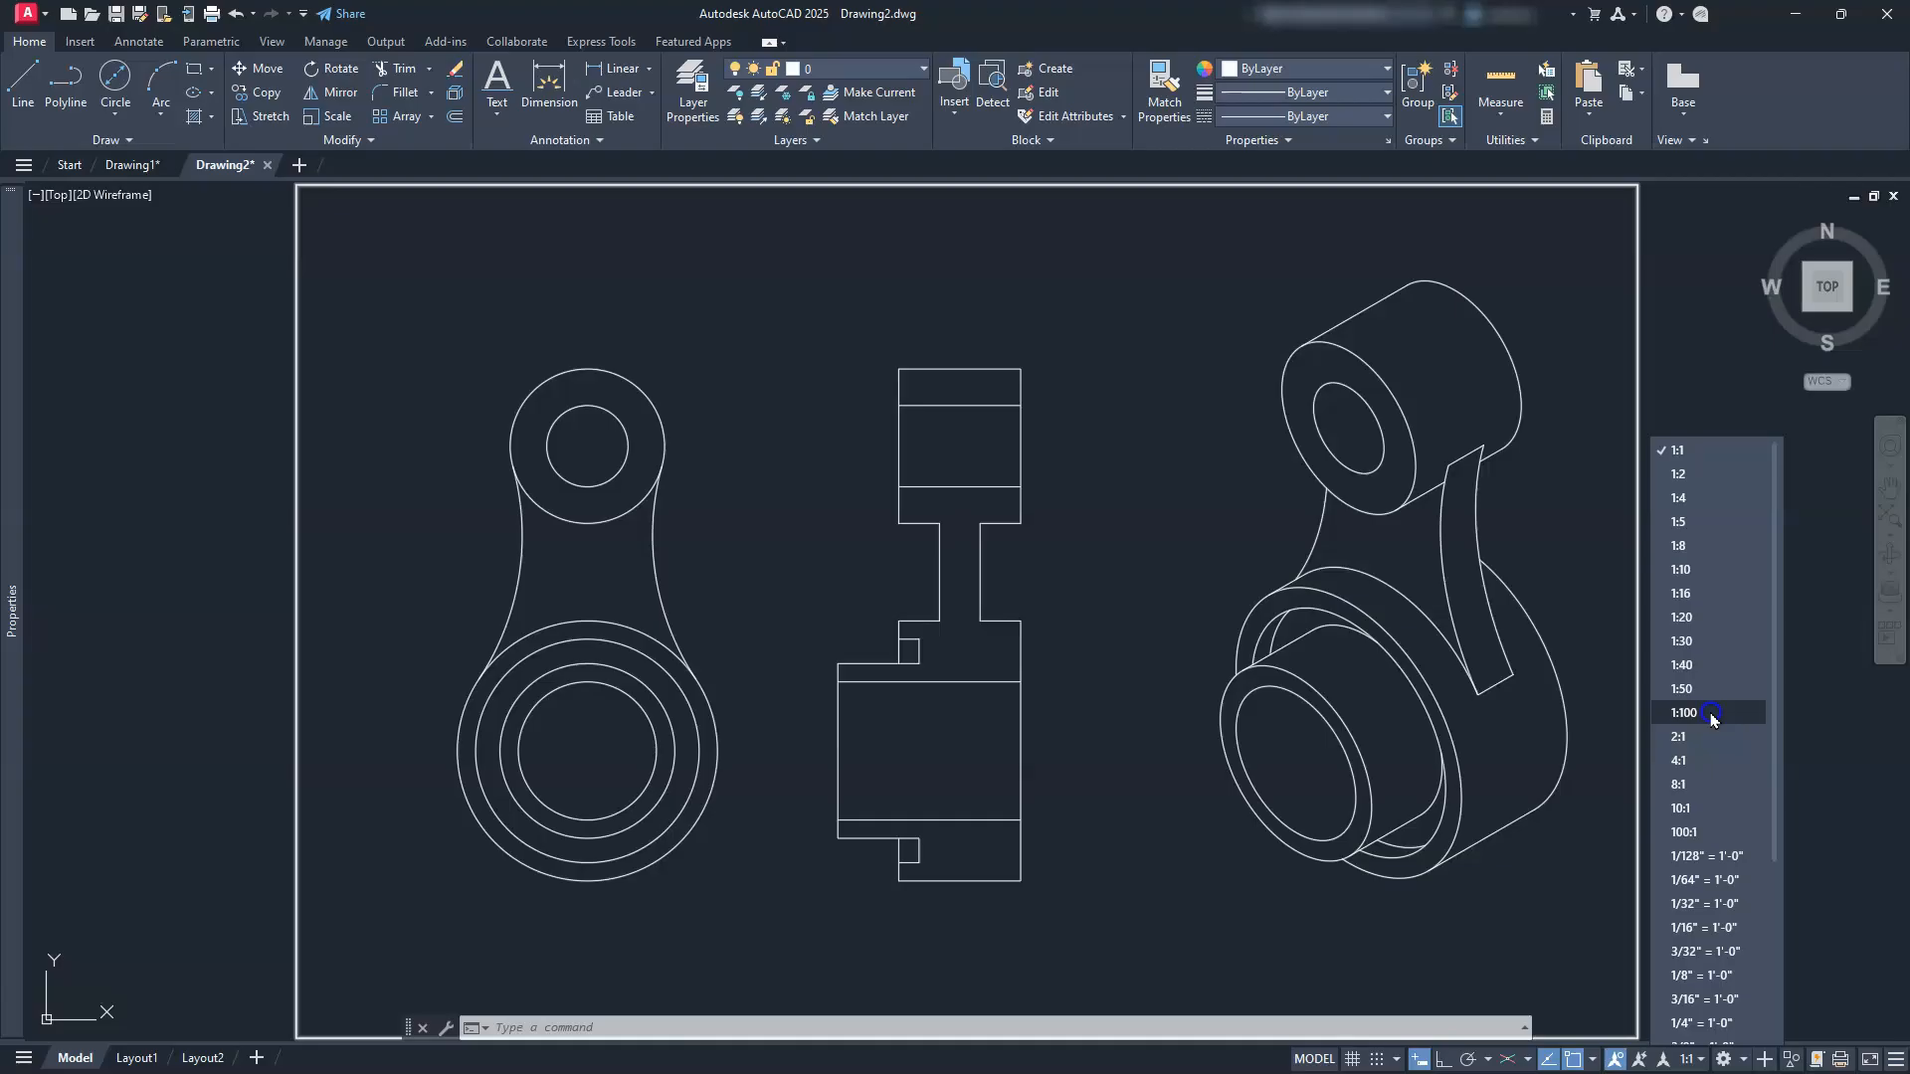
click(1683, 617)
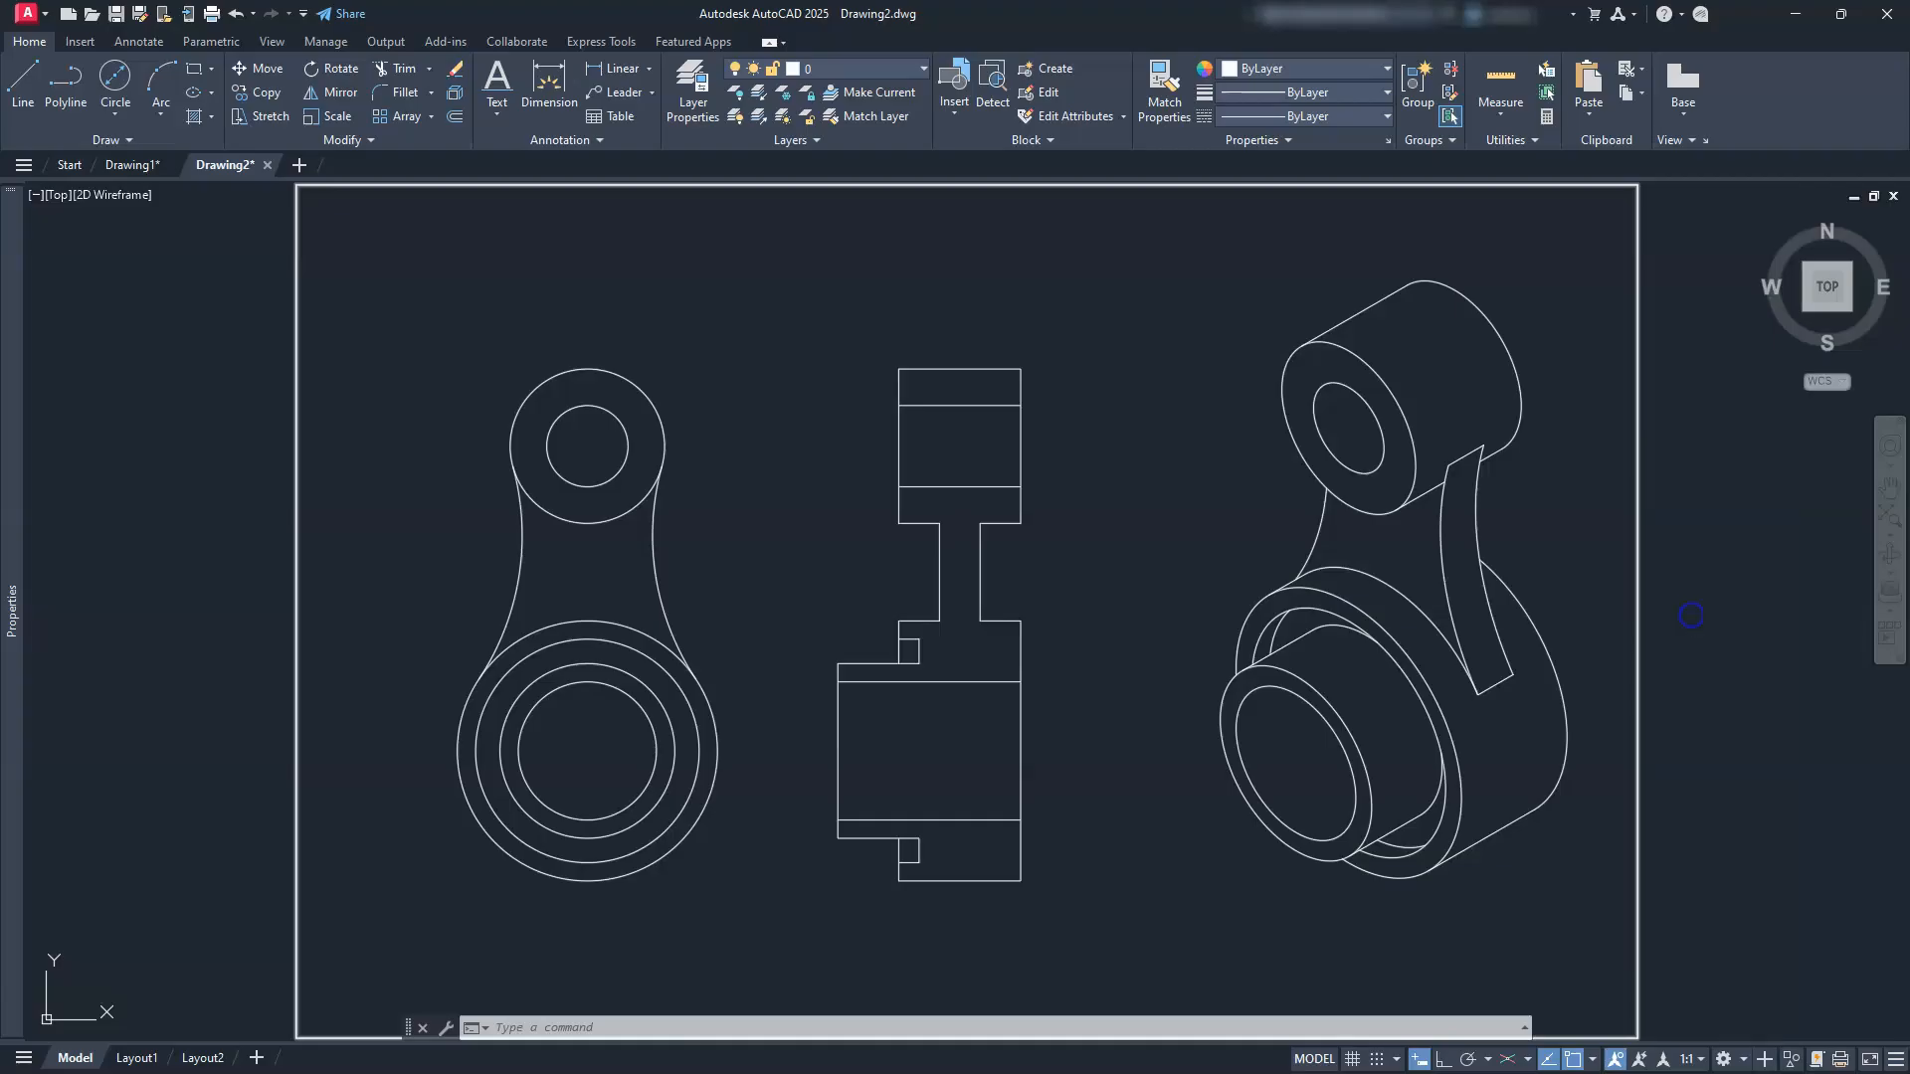
mouse_move(481, 888)
middle_down()
mouse_move(593, 857)
mouse_move(776, 875)
mouse_move(723, 819)
middle_up()
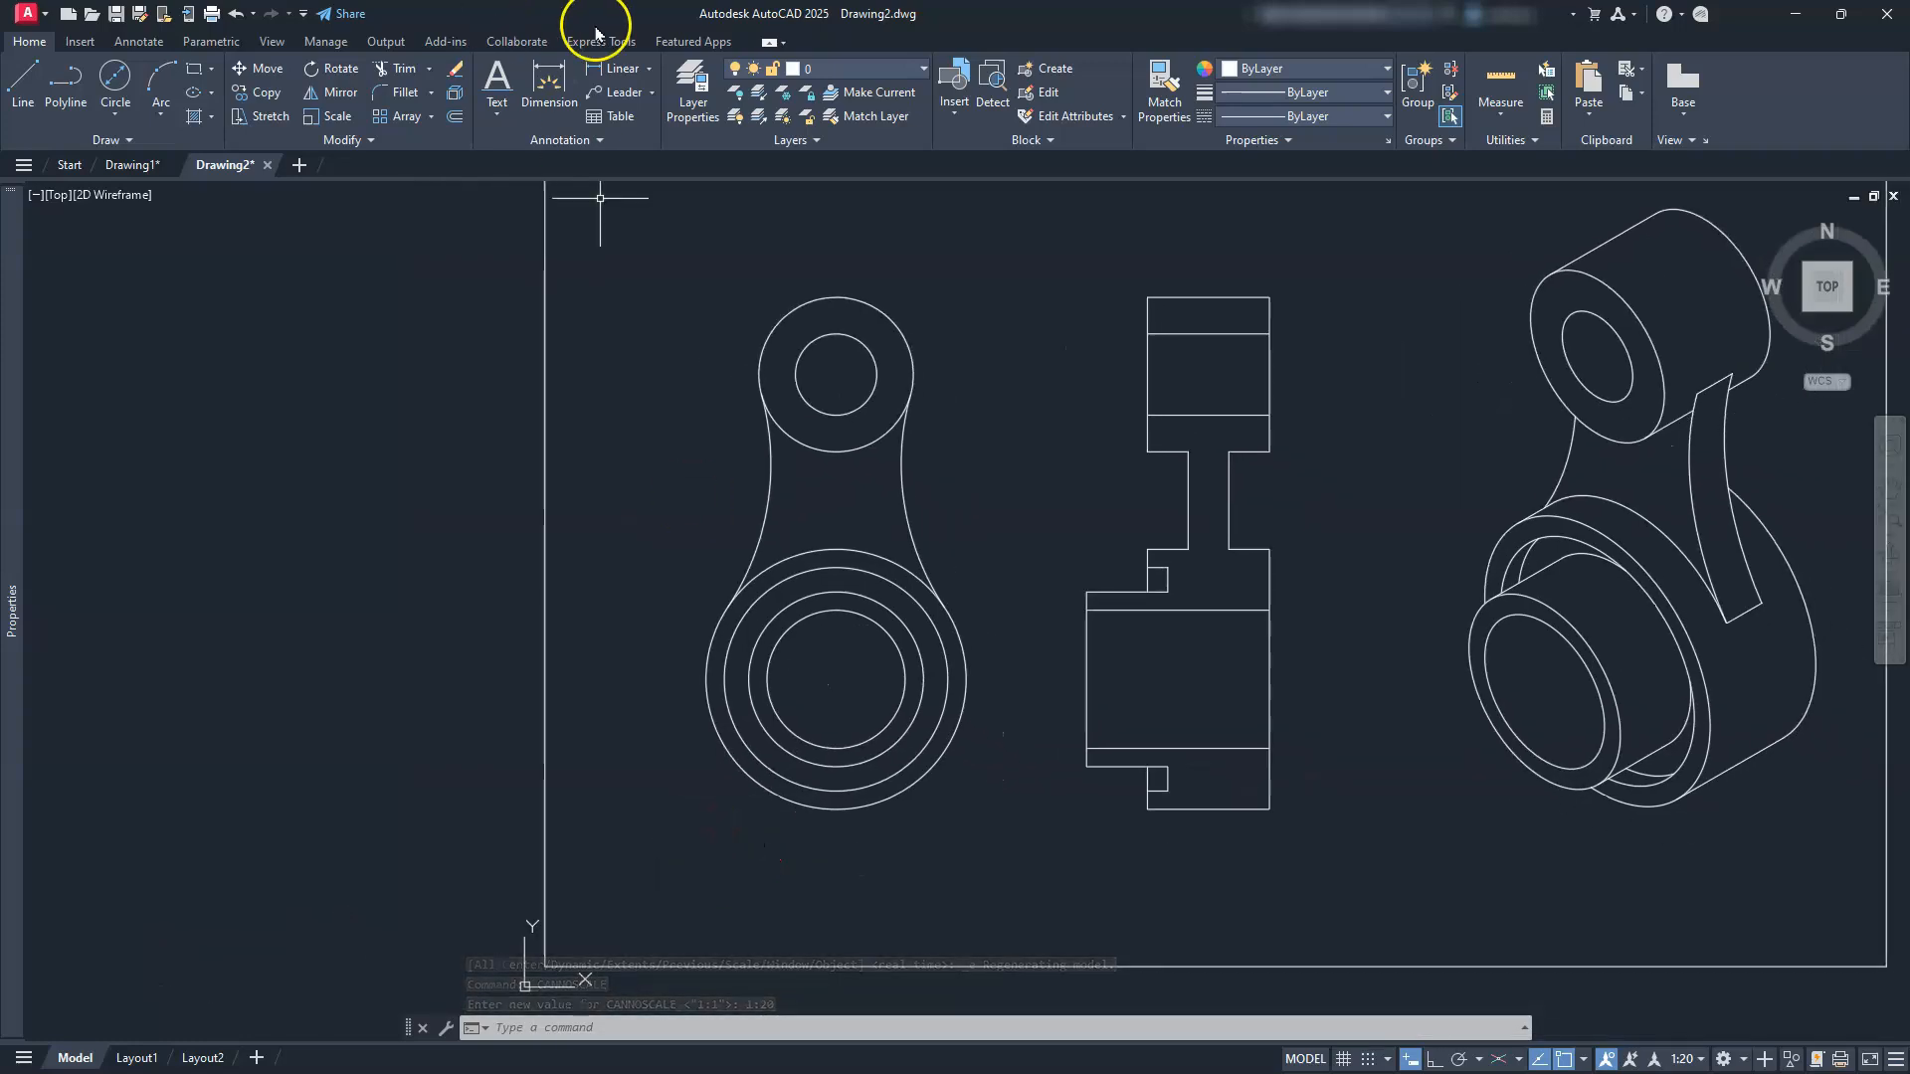
Step: Create new layers named DIM, HATCH, CEN and SECTION
click(692, 104)
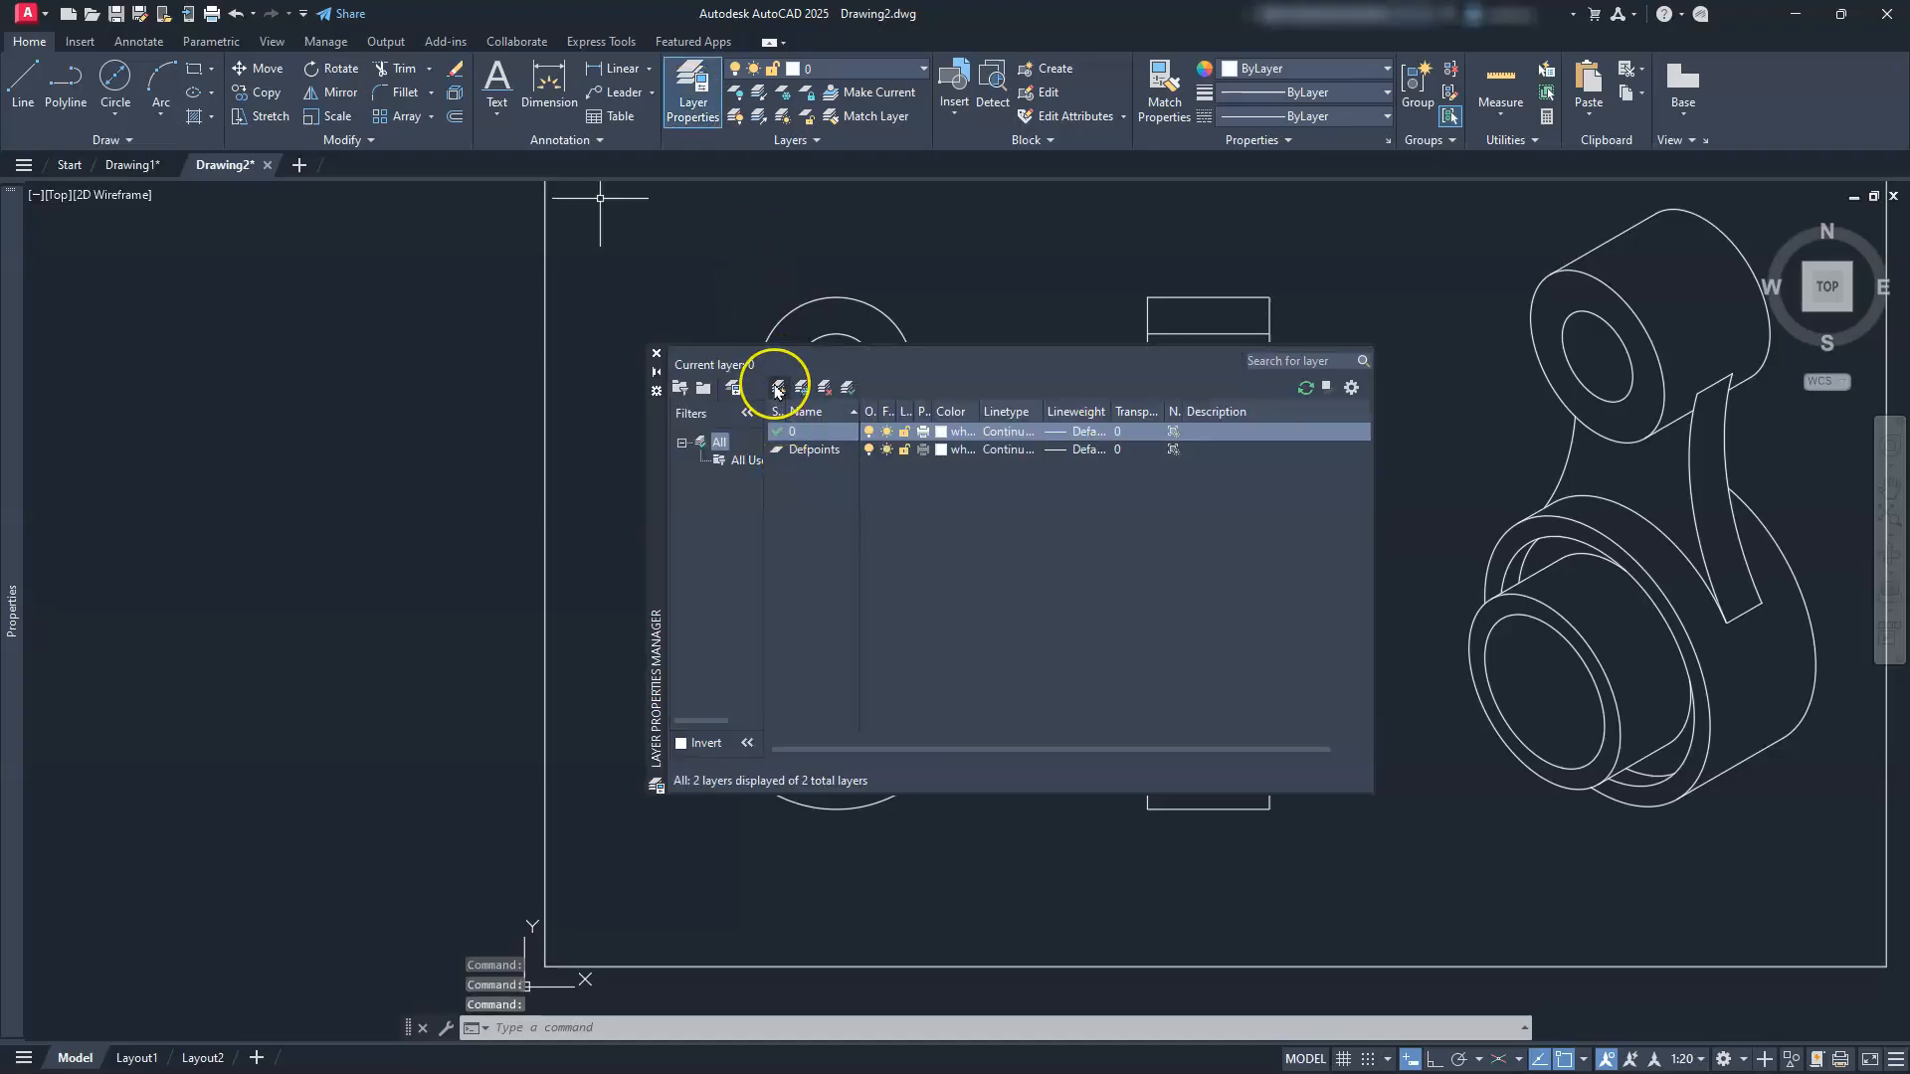
click(778, 388)
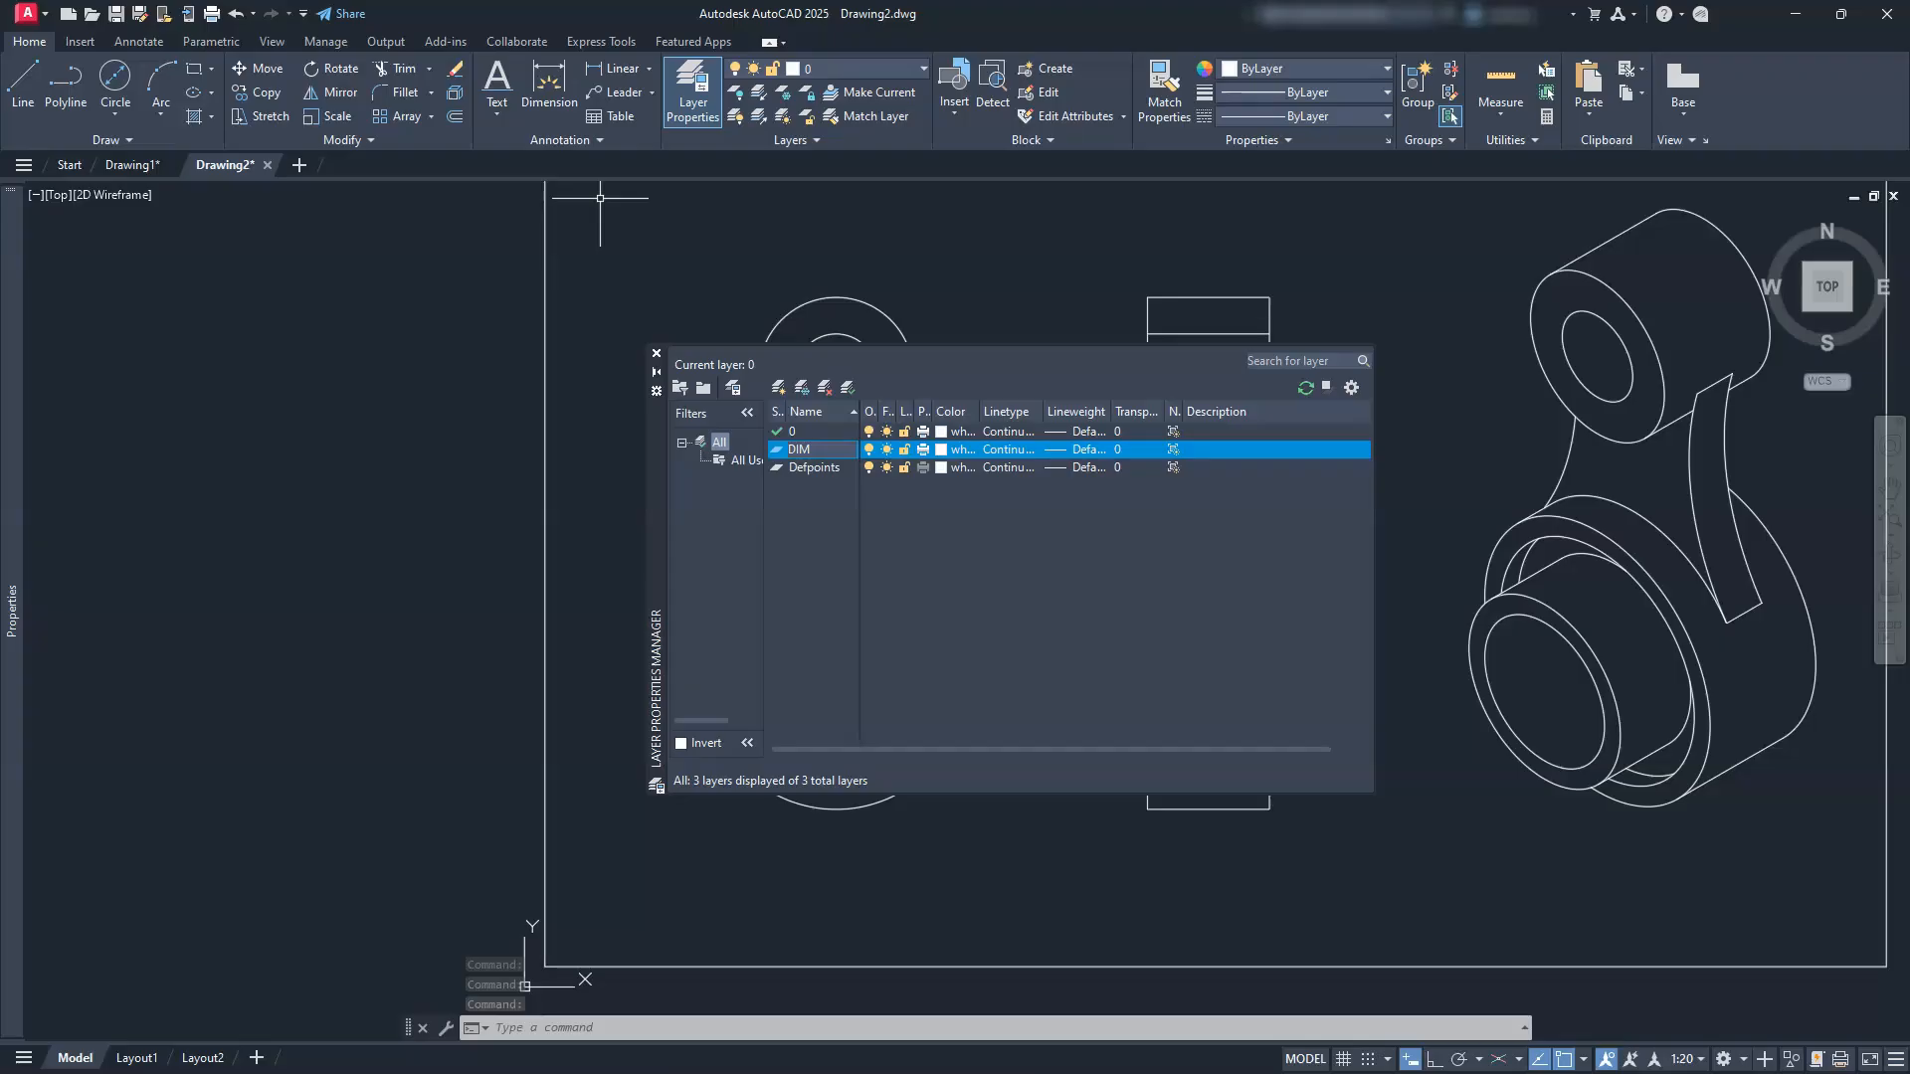
click(779, 388)
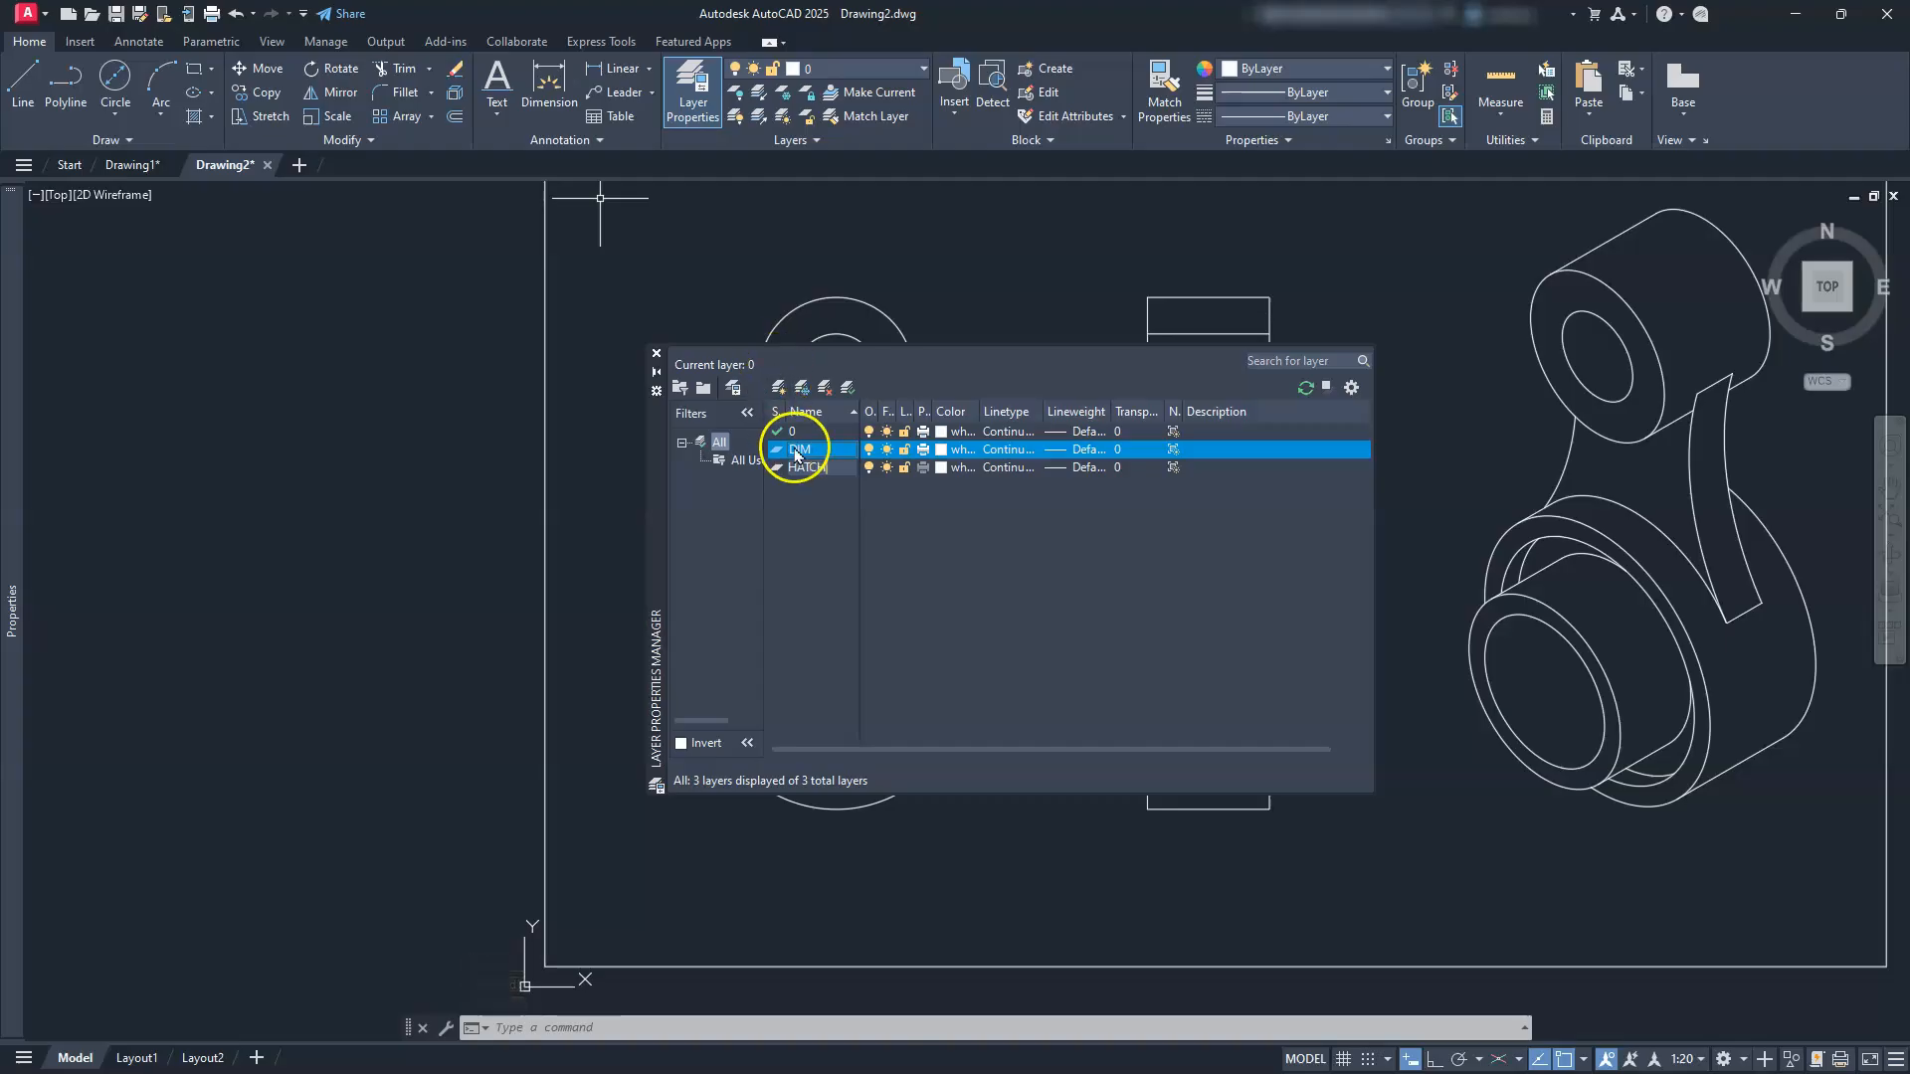
click(778, 389)
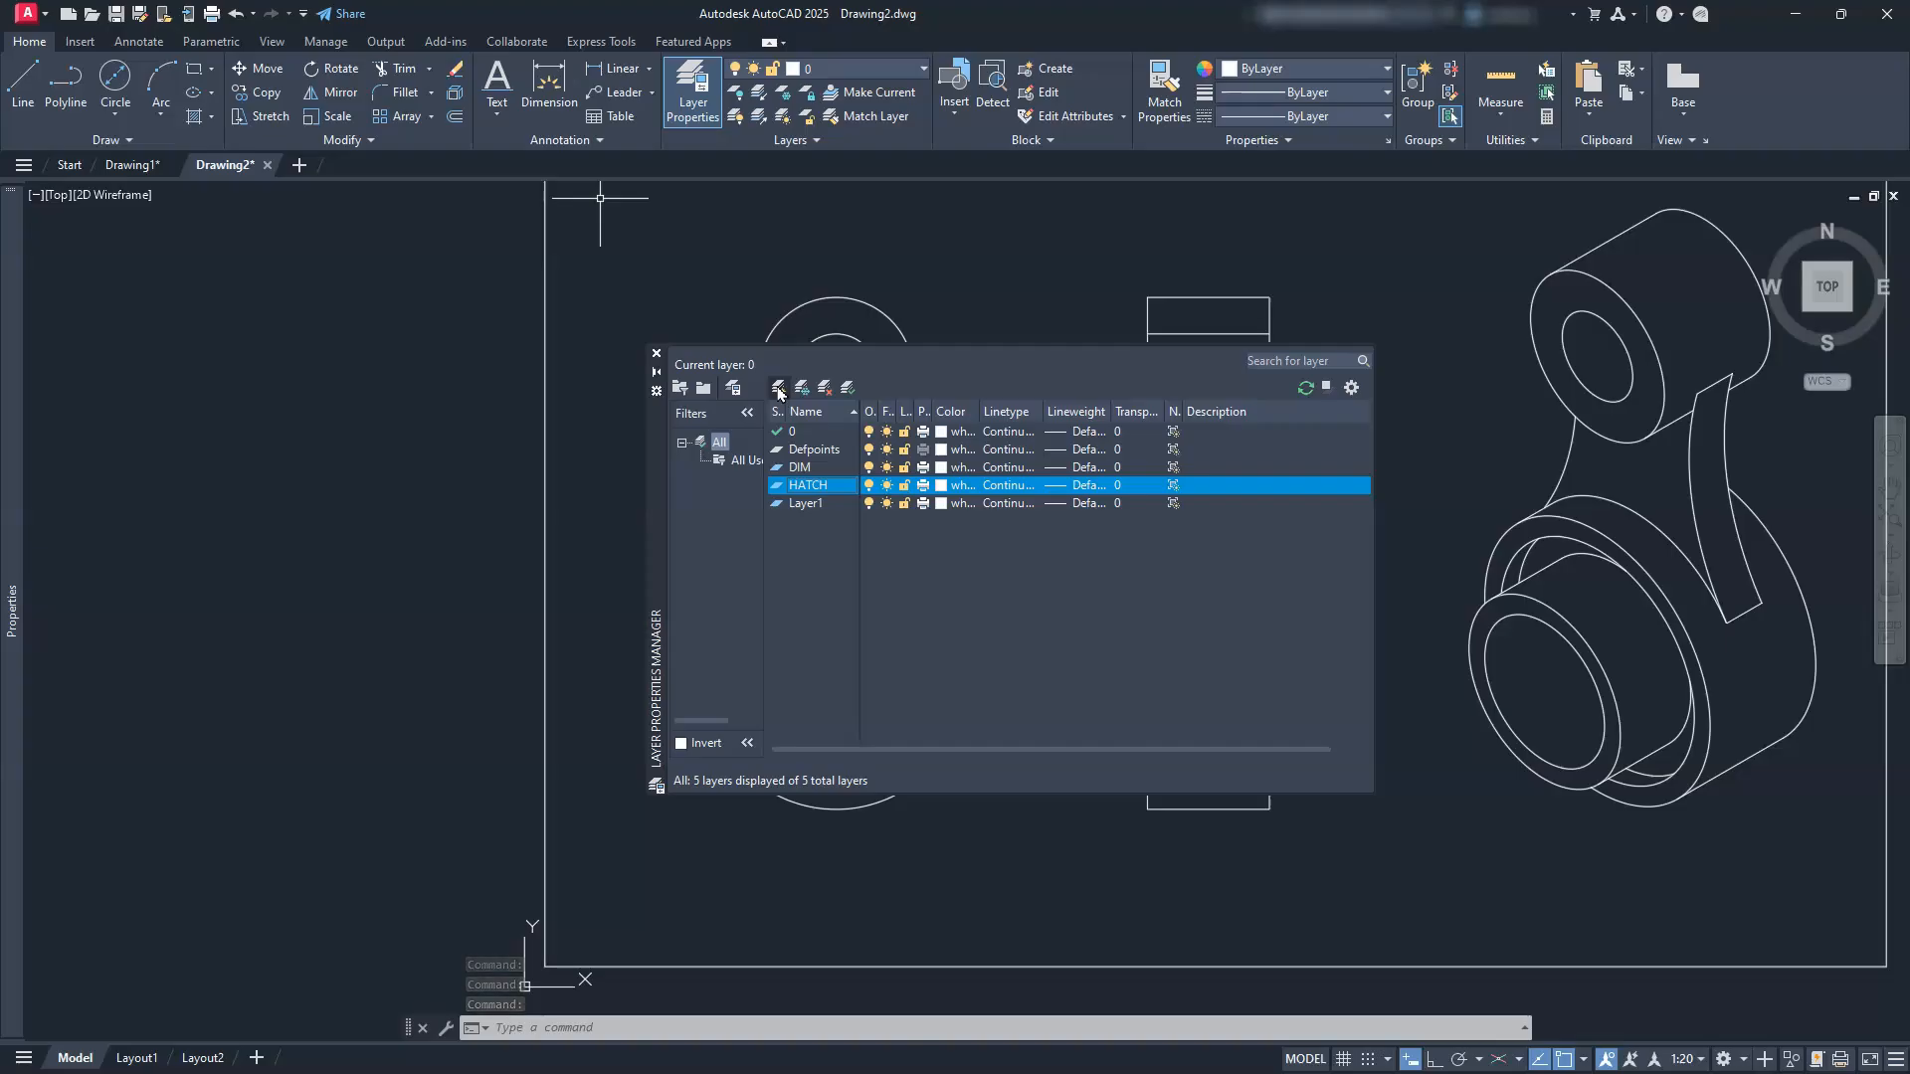
click(811, 505)
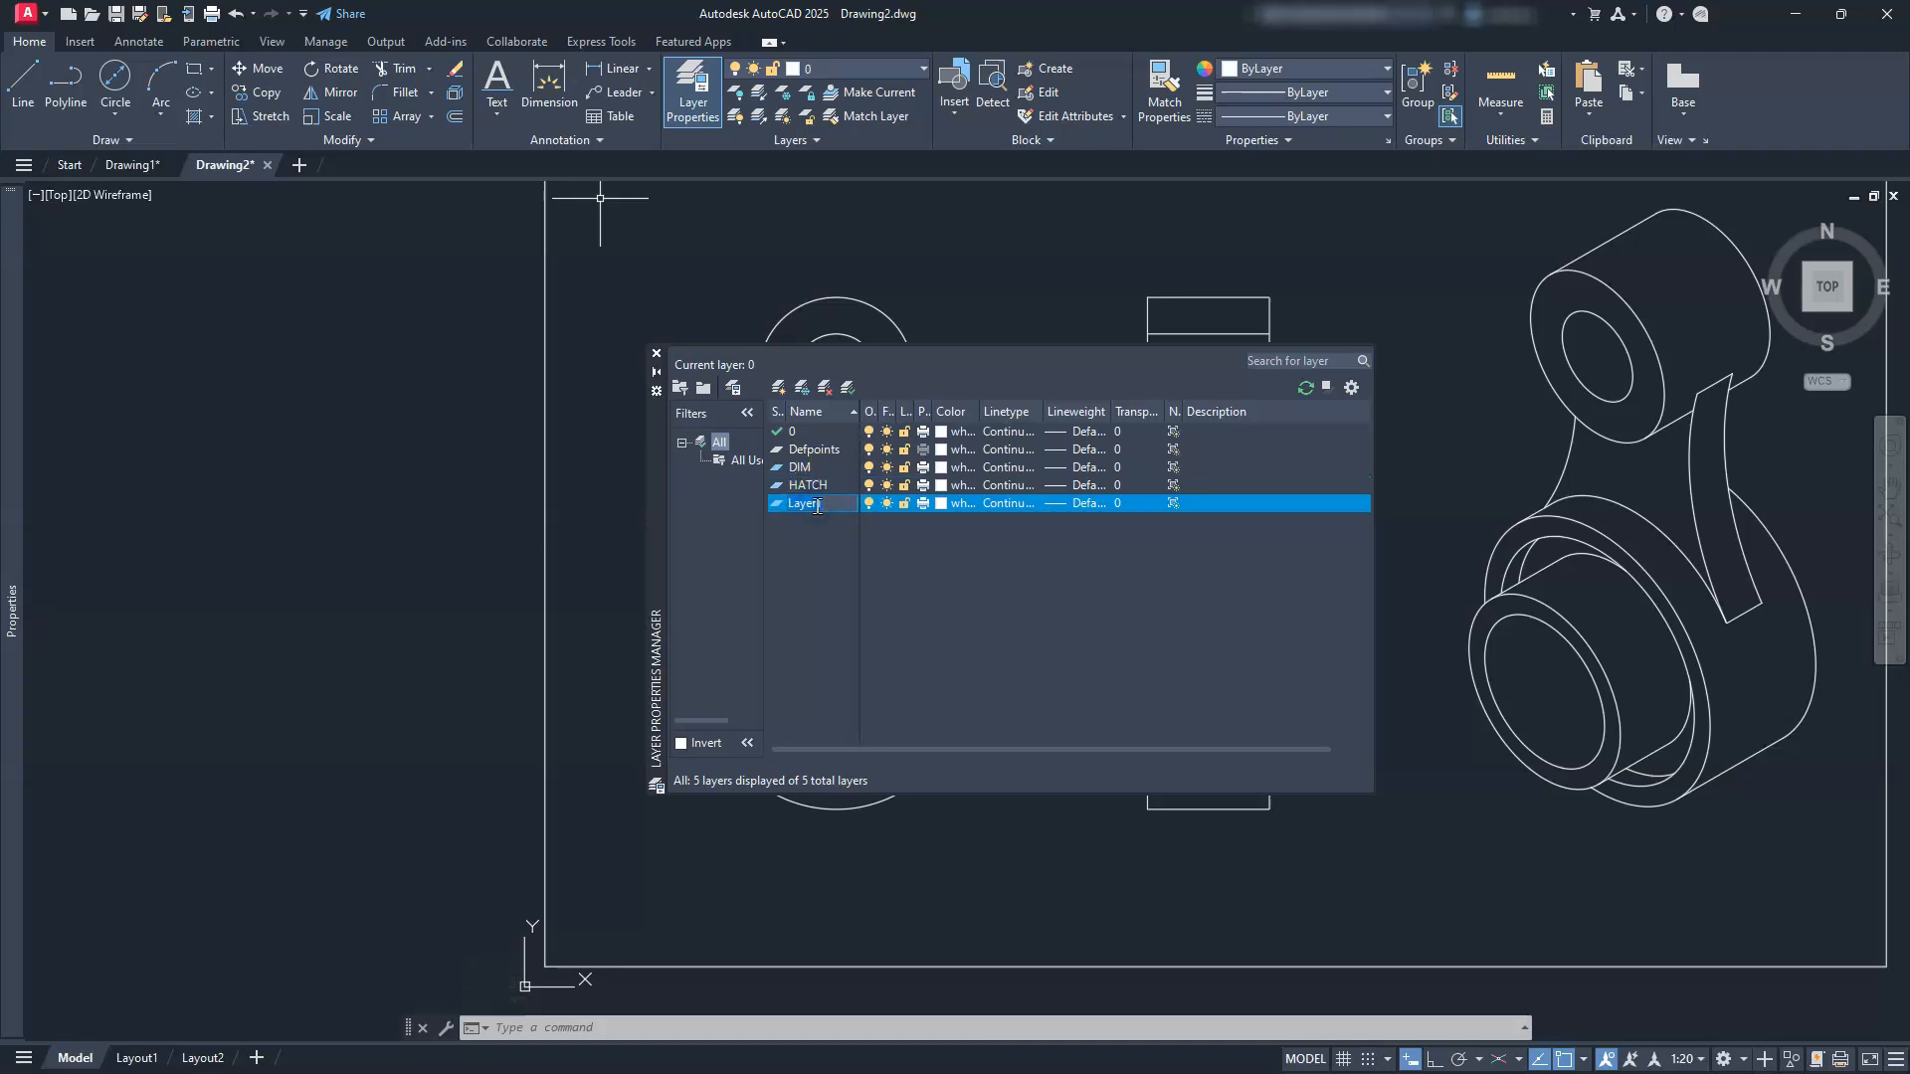
click(786, 550)
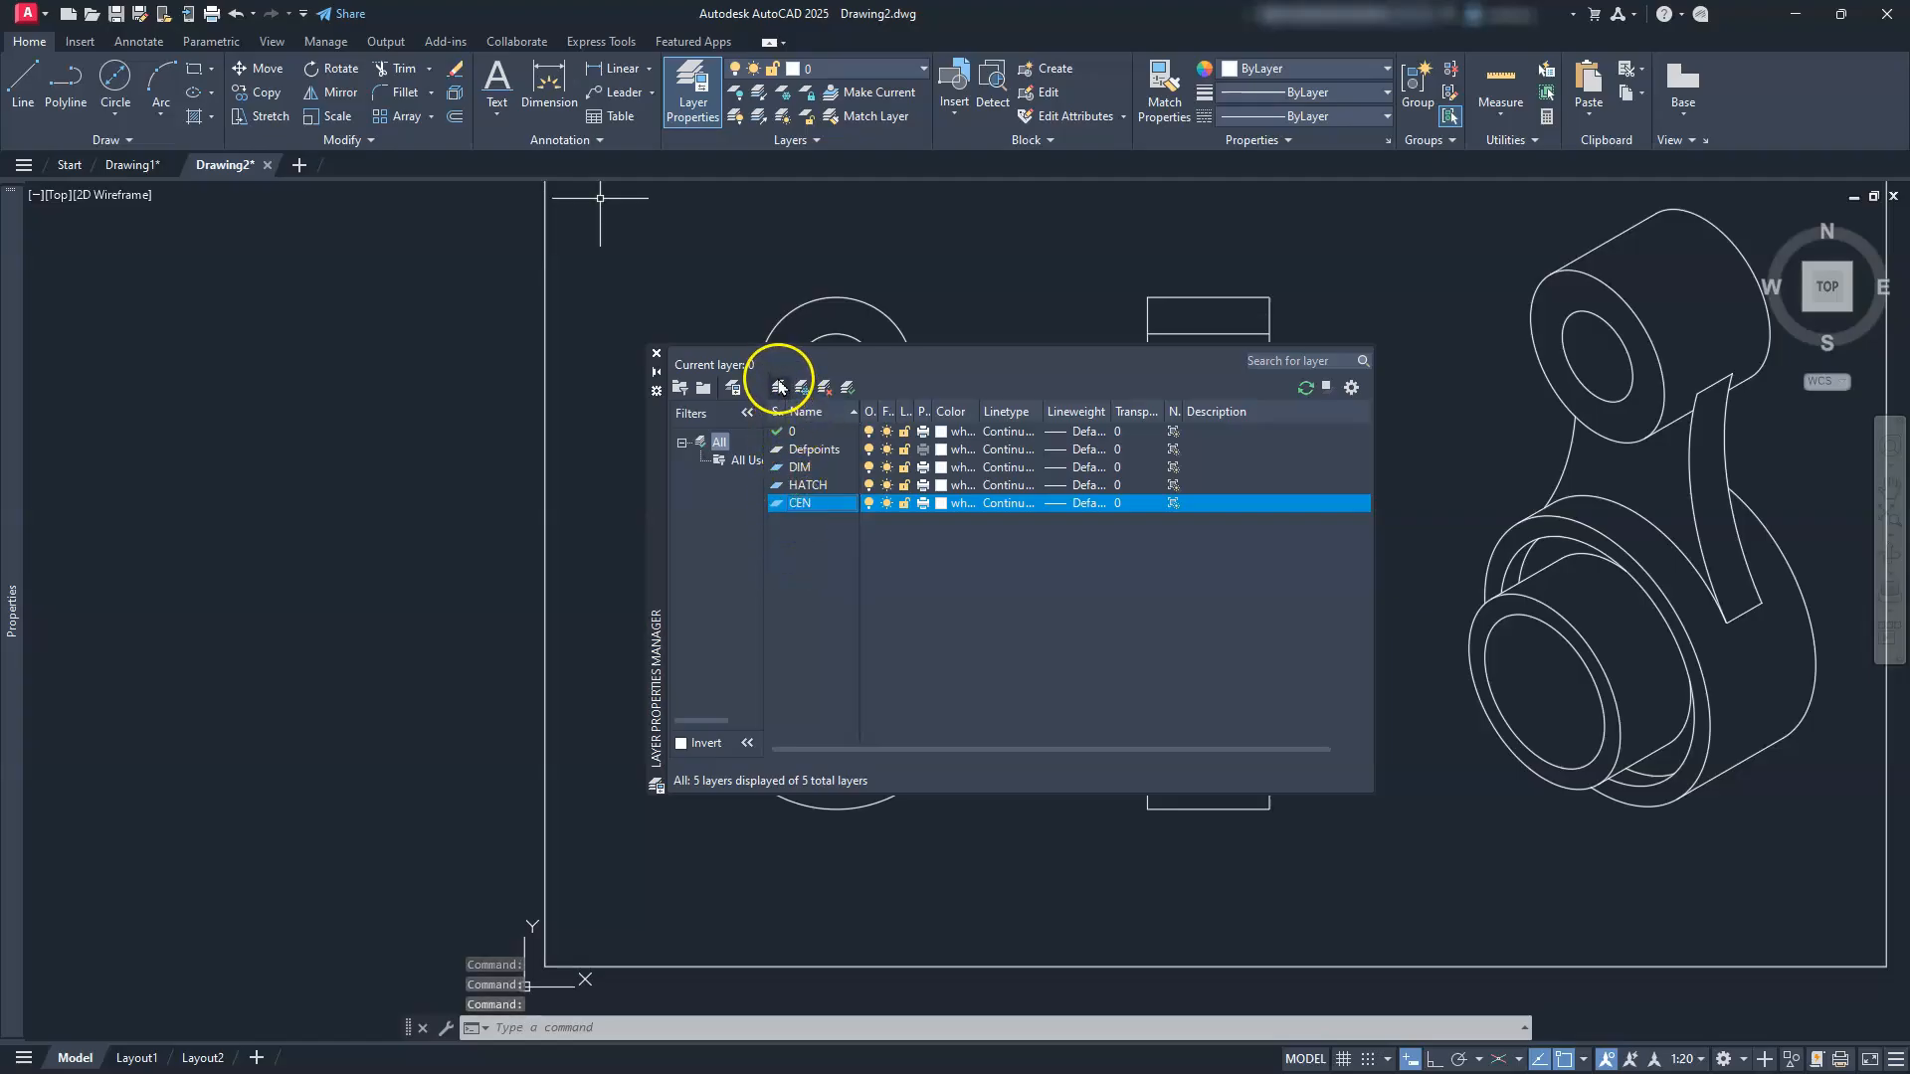
click(777, 389)
click(796, 528)
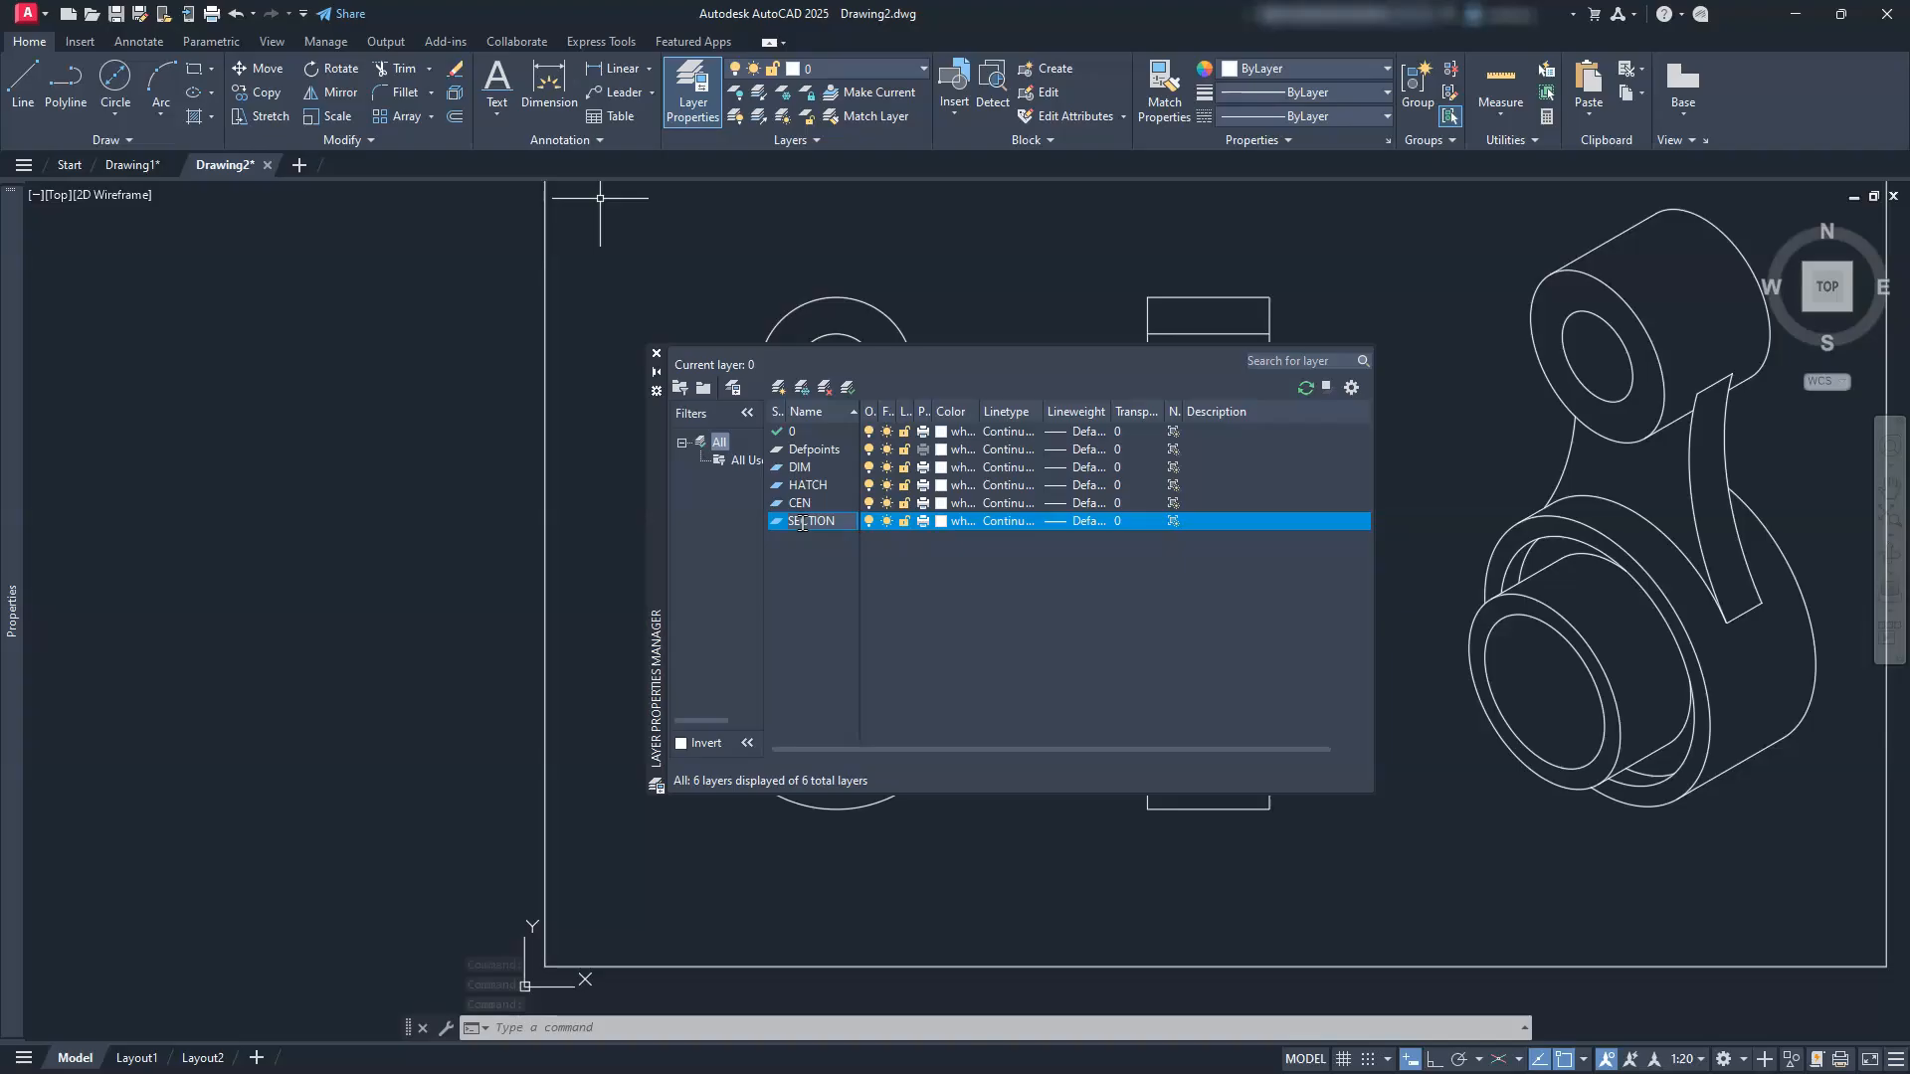
click(851, 613)
Step: Open the linetype selection for the SECTION layer
click(812, 522)
click(965, 522)
click(1014, 522)
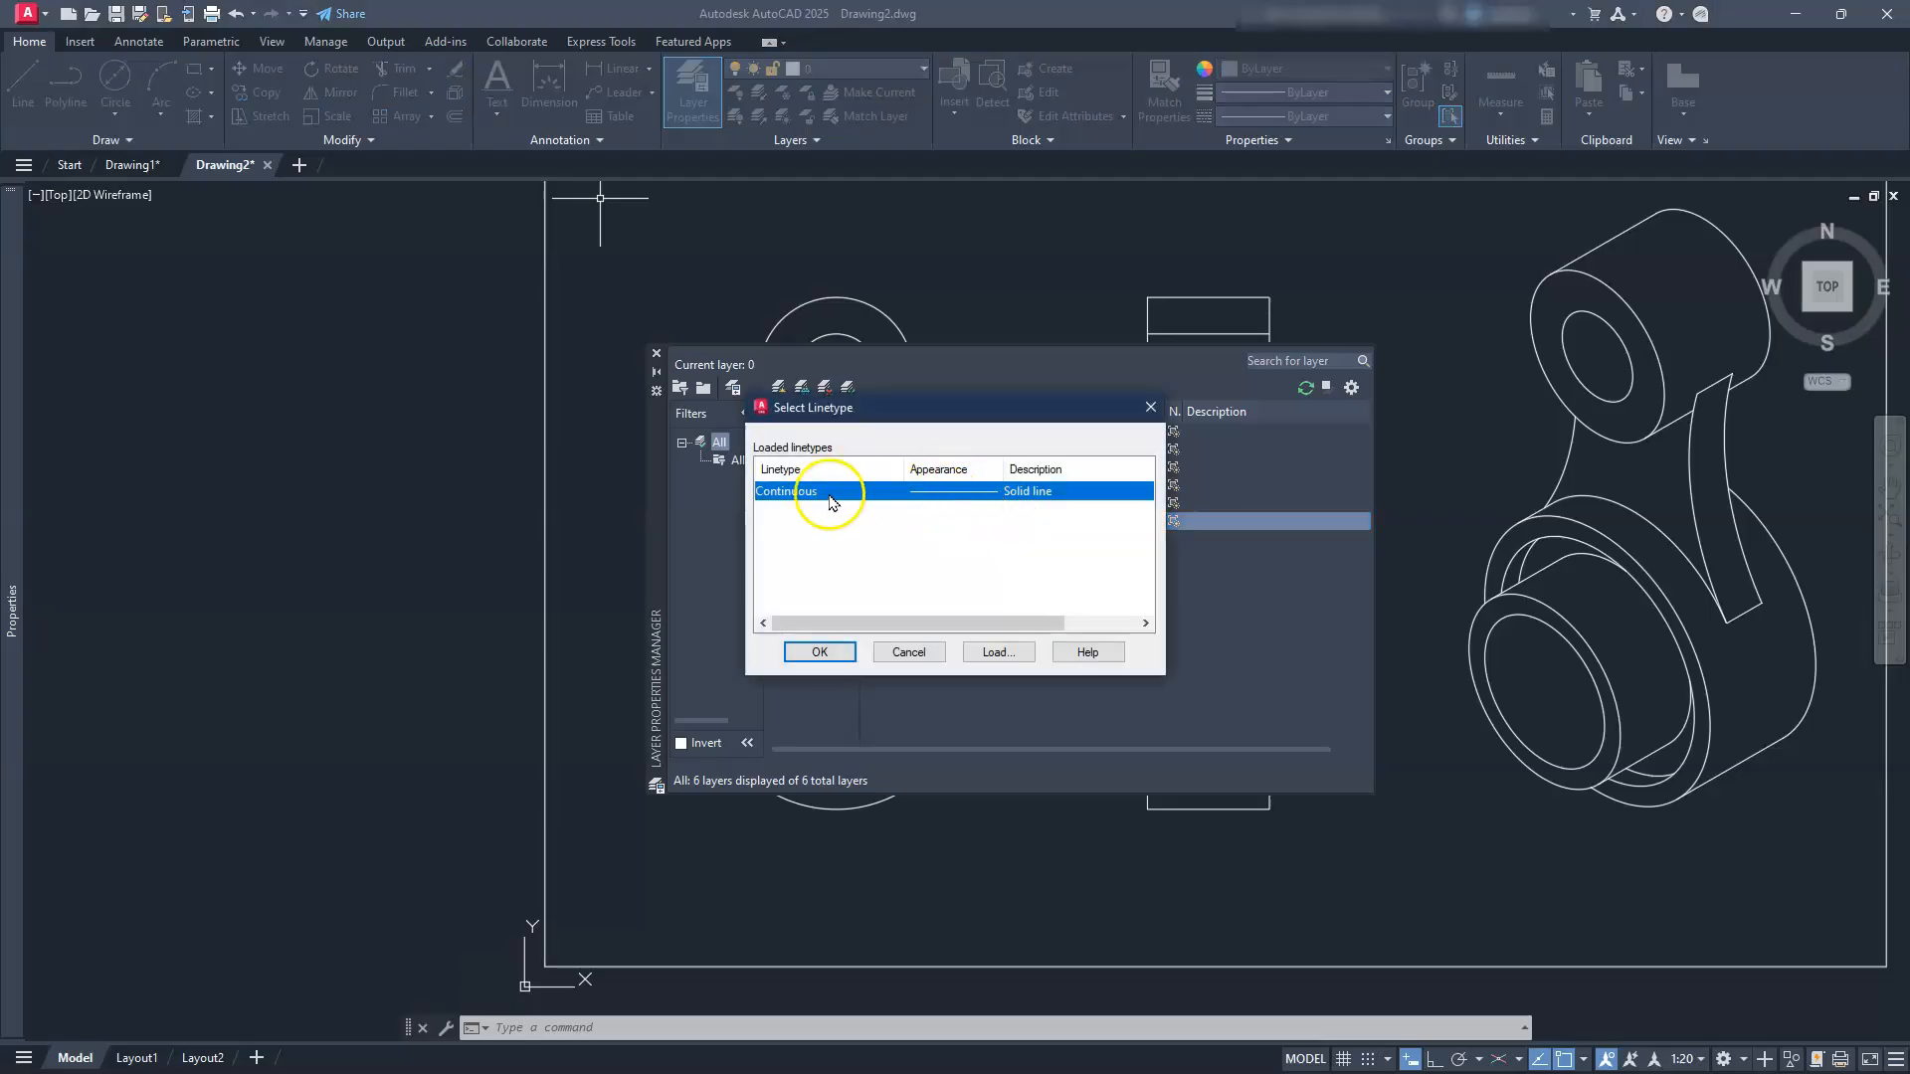
Step: Load PHANTOM2 from acad.lin and assign it to the SECTION layer
click(995, 652)
scroll(958, 569, down, 1)
scroll(958, 569, down, 11)
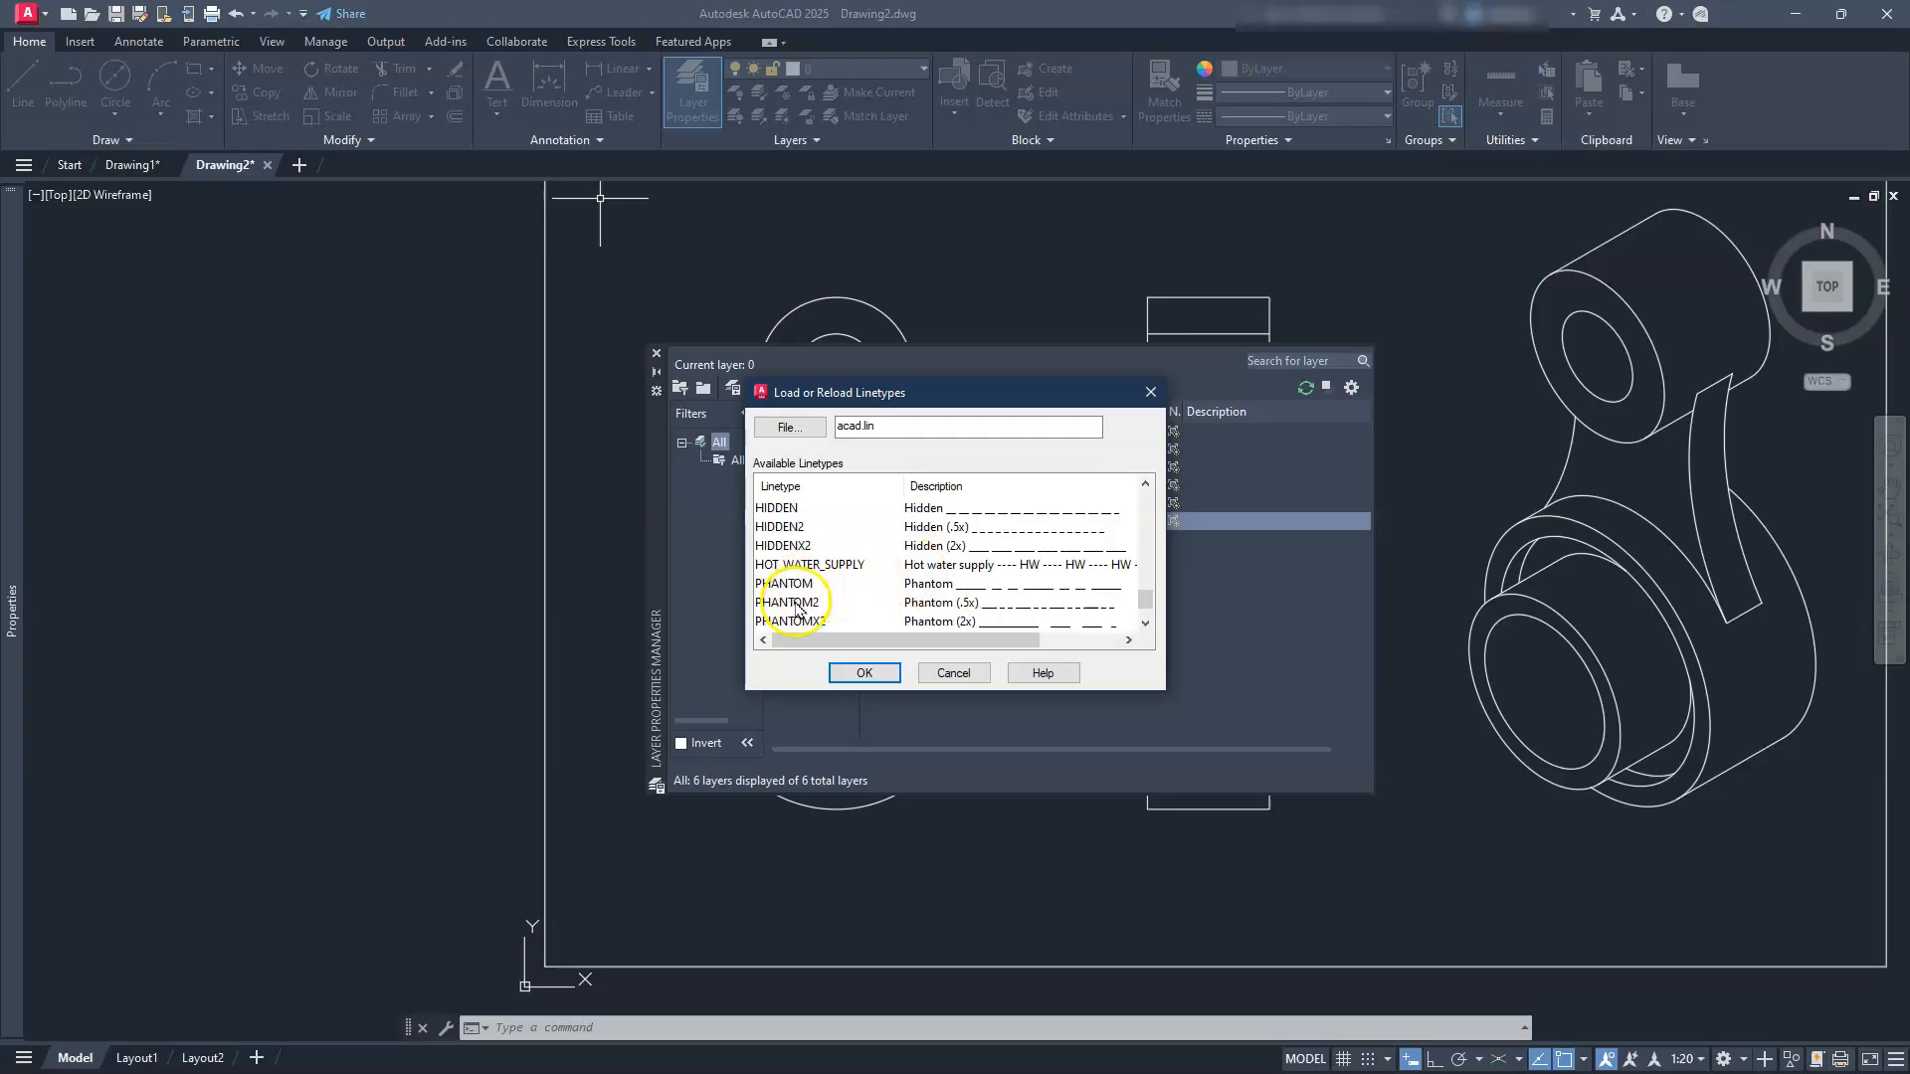
click(797, 603)
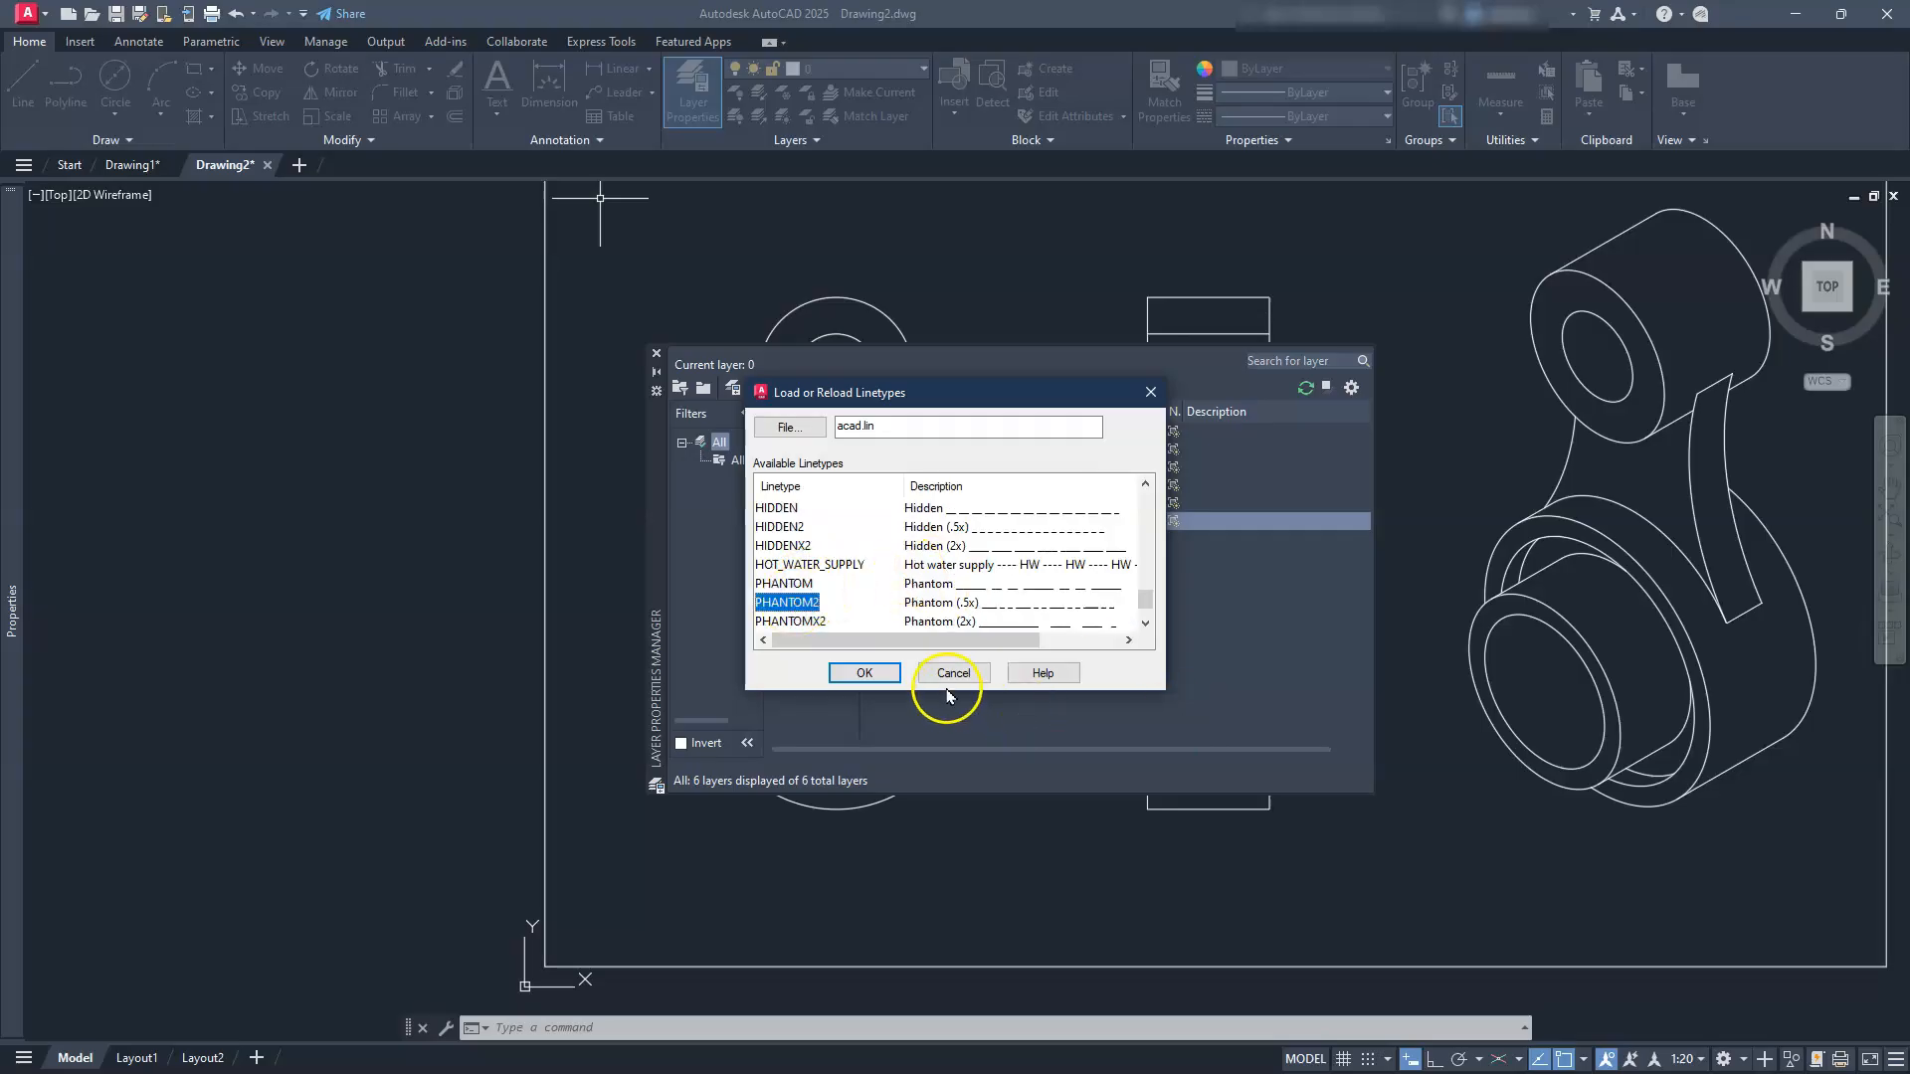
click(863, 677)
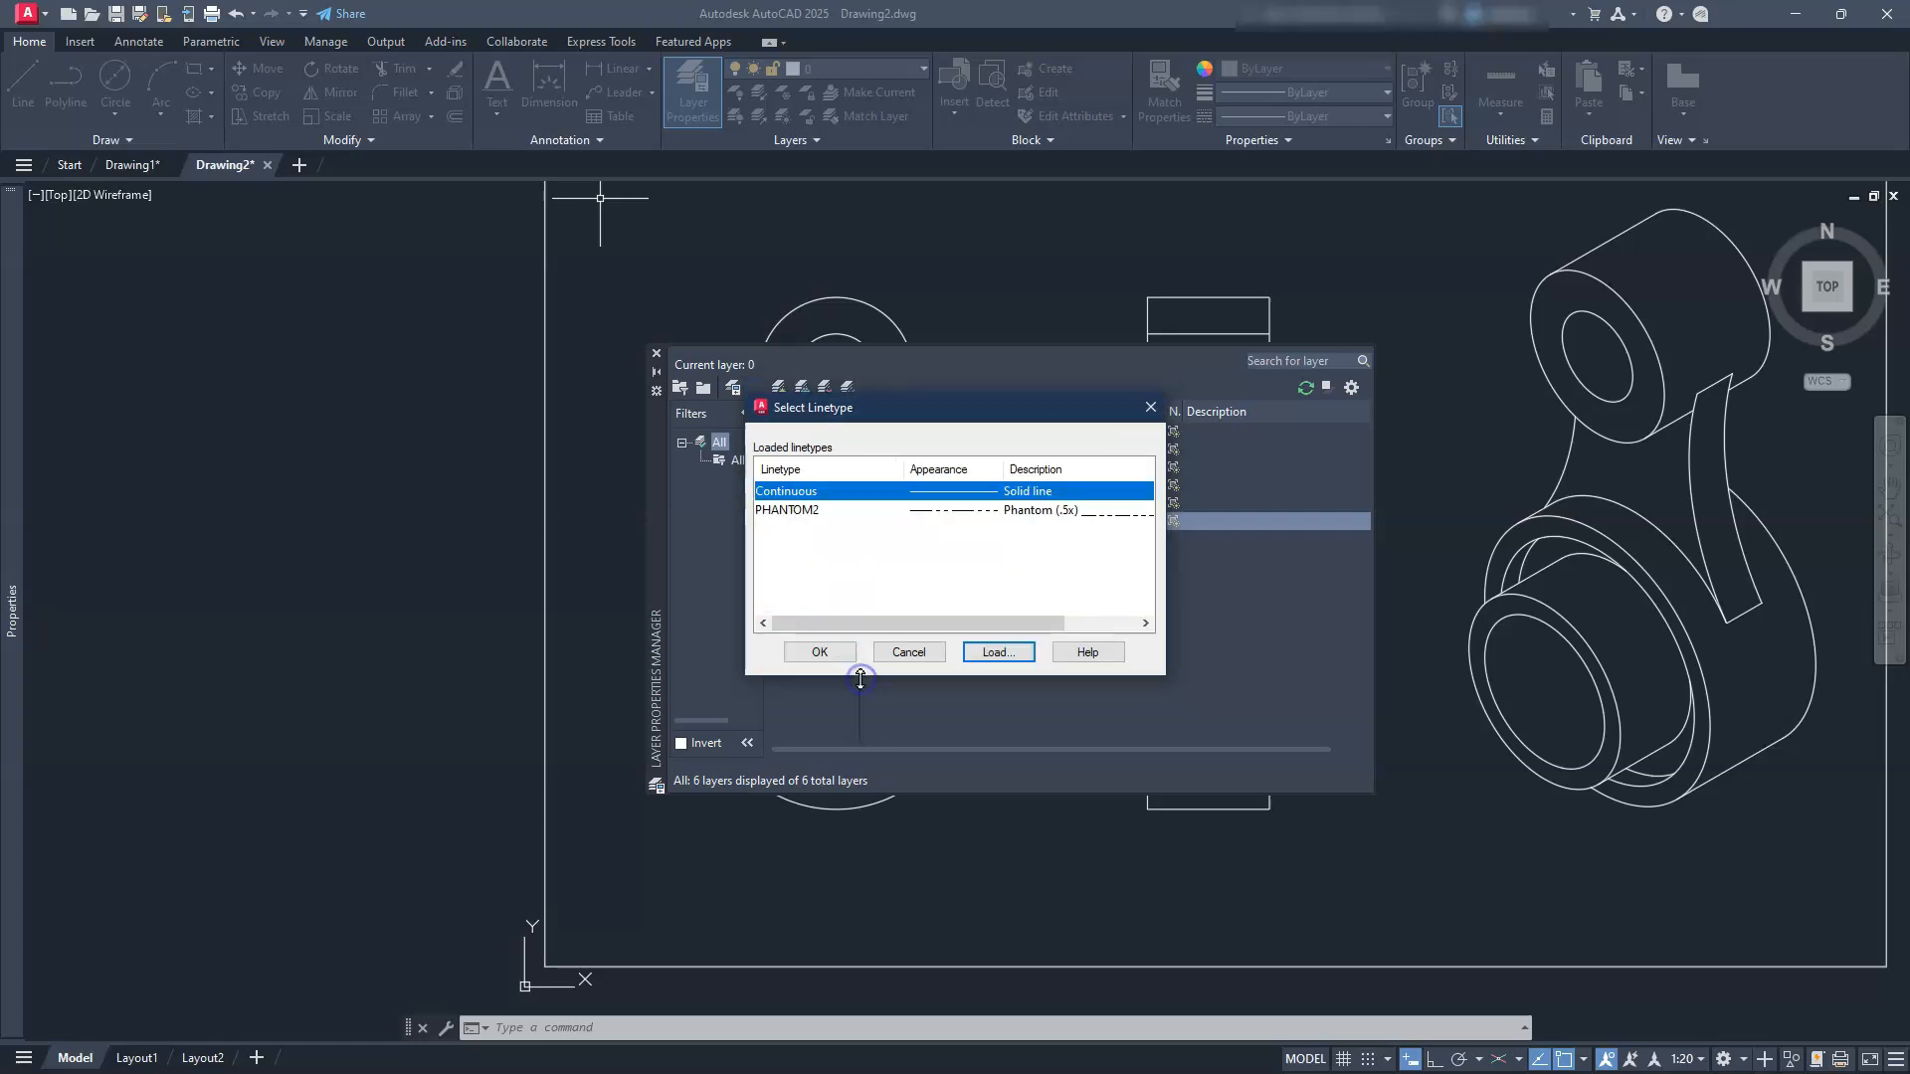
click(823, 510)
click(840, 657)
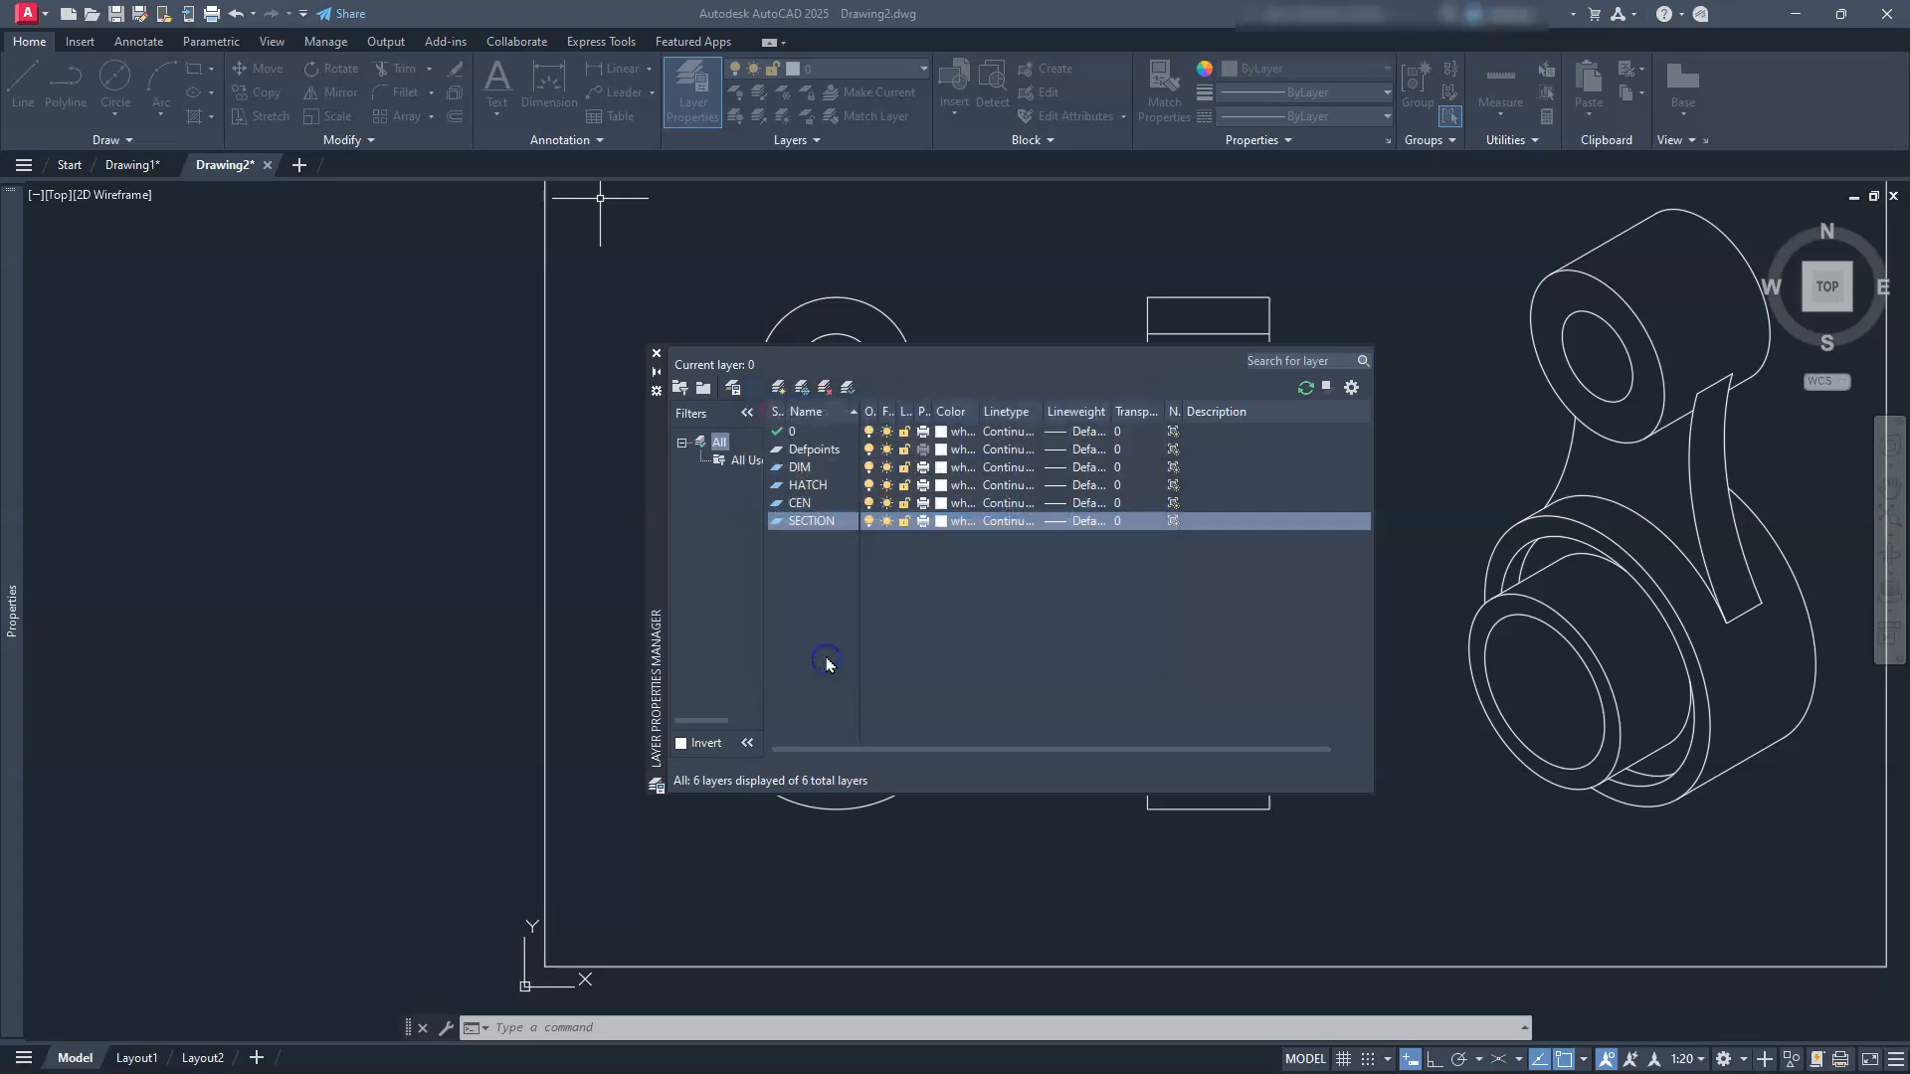
Step: Load CENTER2 from acad.lin and assign it to the CEN layer
click(998, 504)
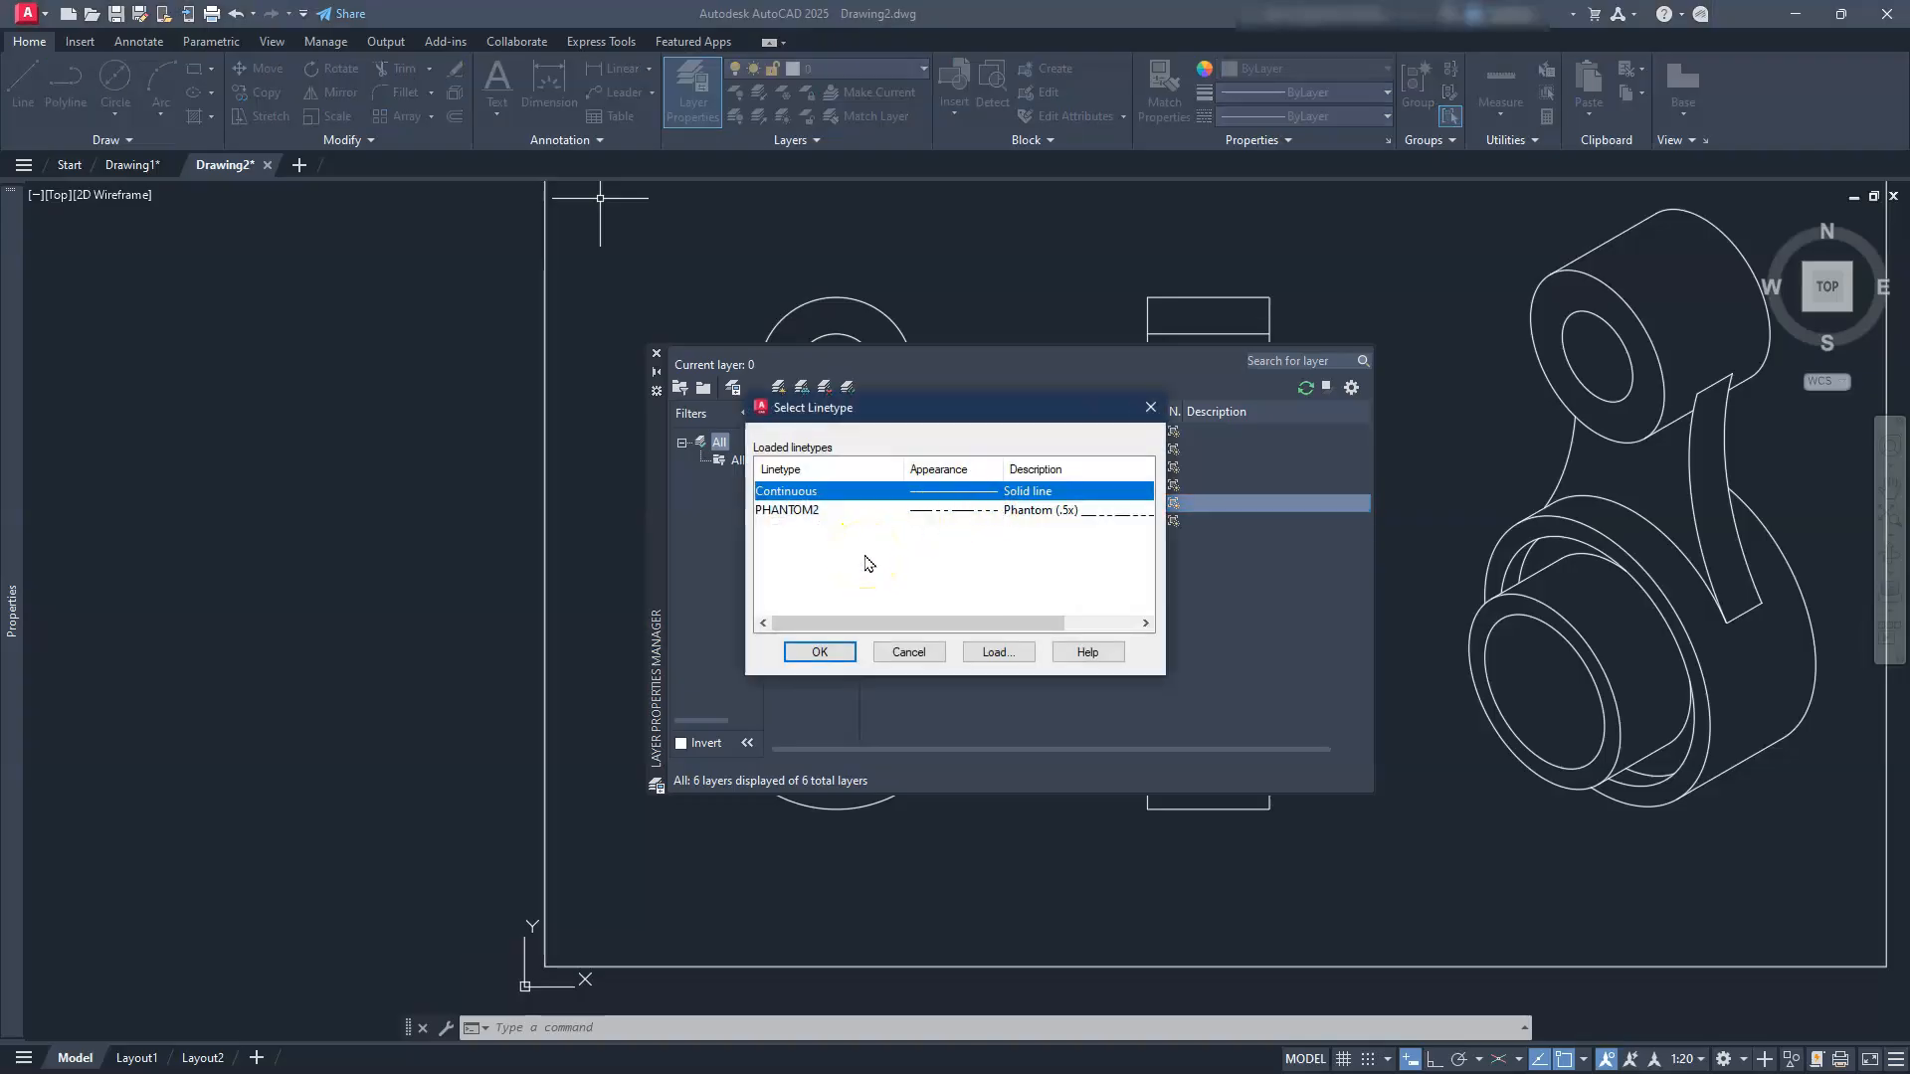
click(998, 651)
scroll(940, 574, down, 5)
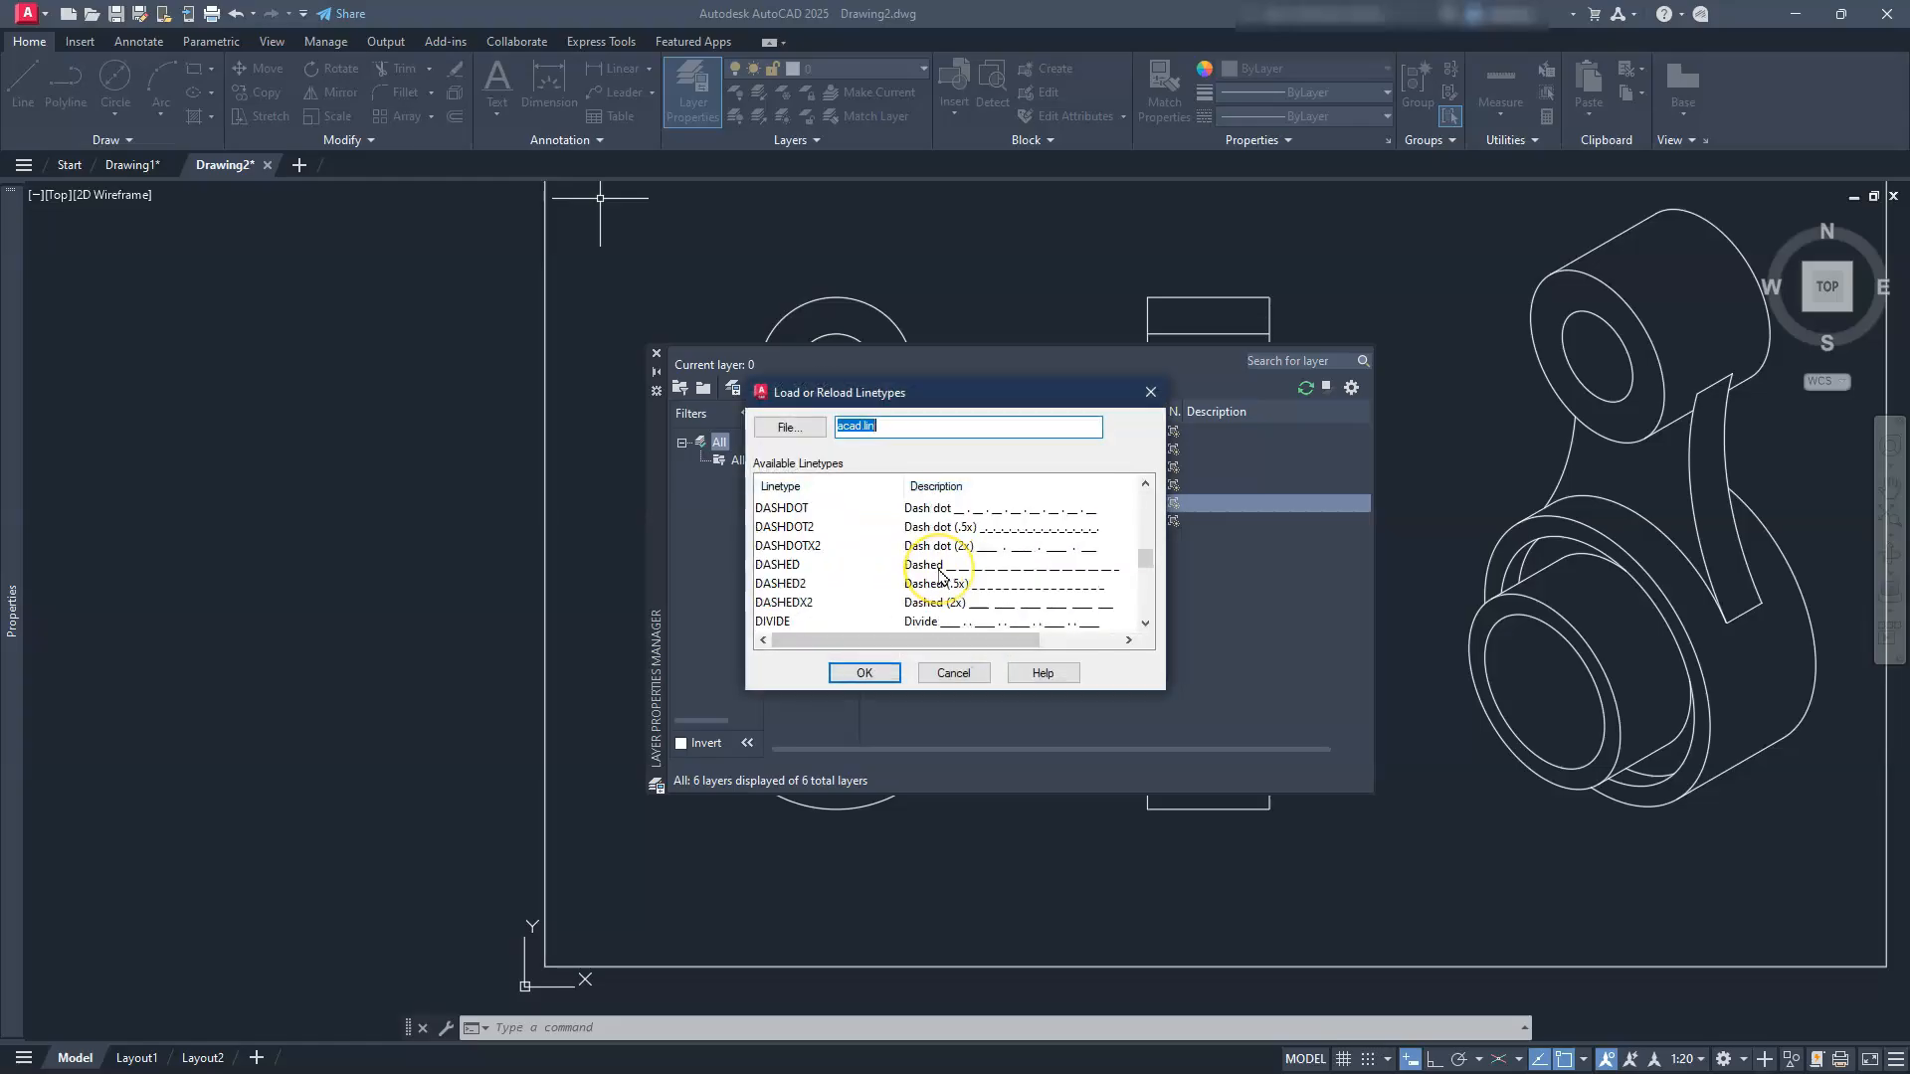
click(783, 577)
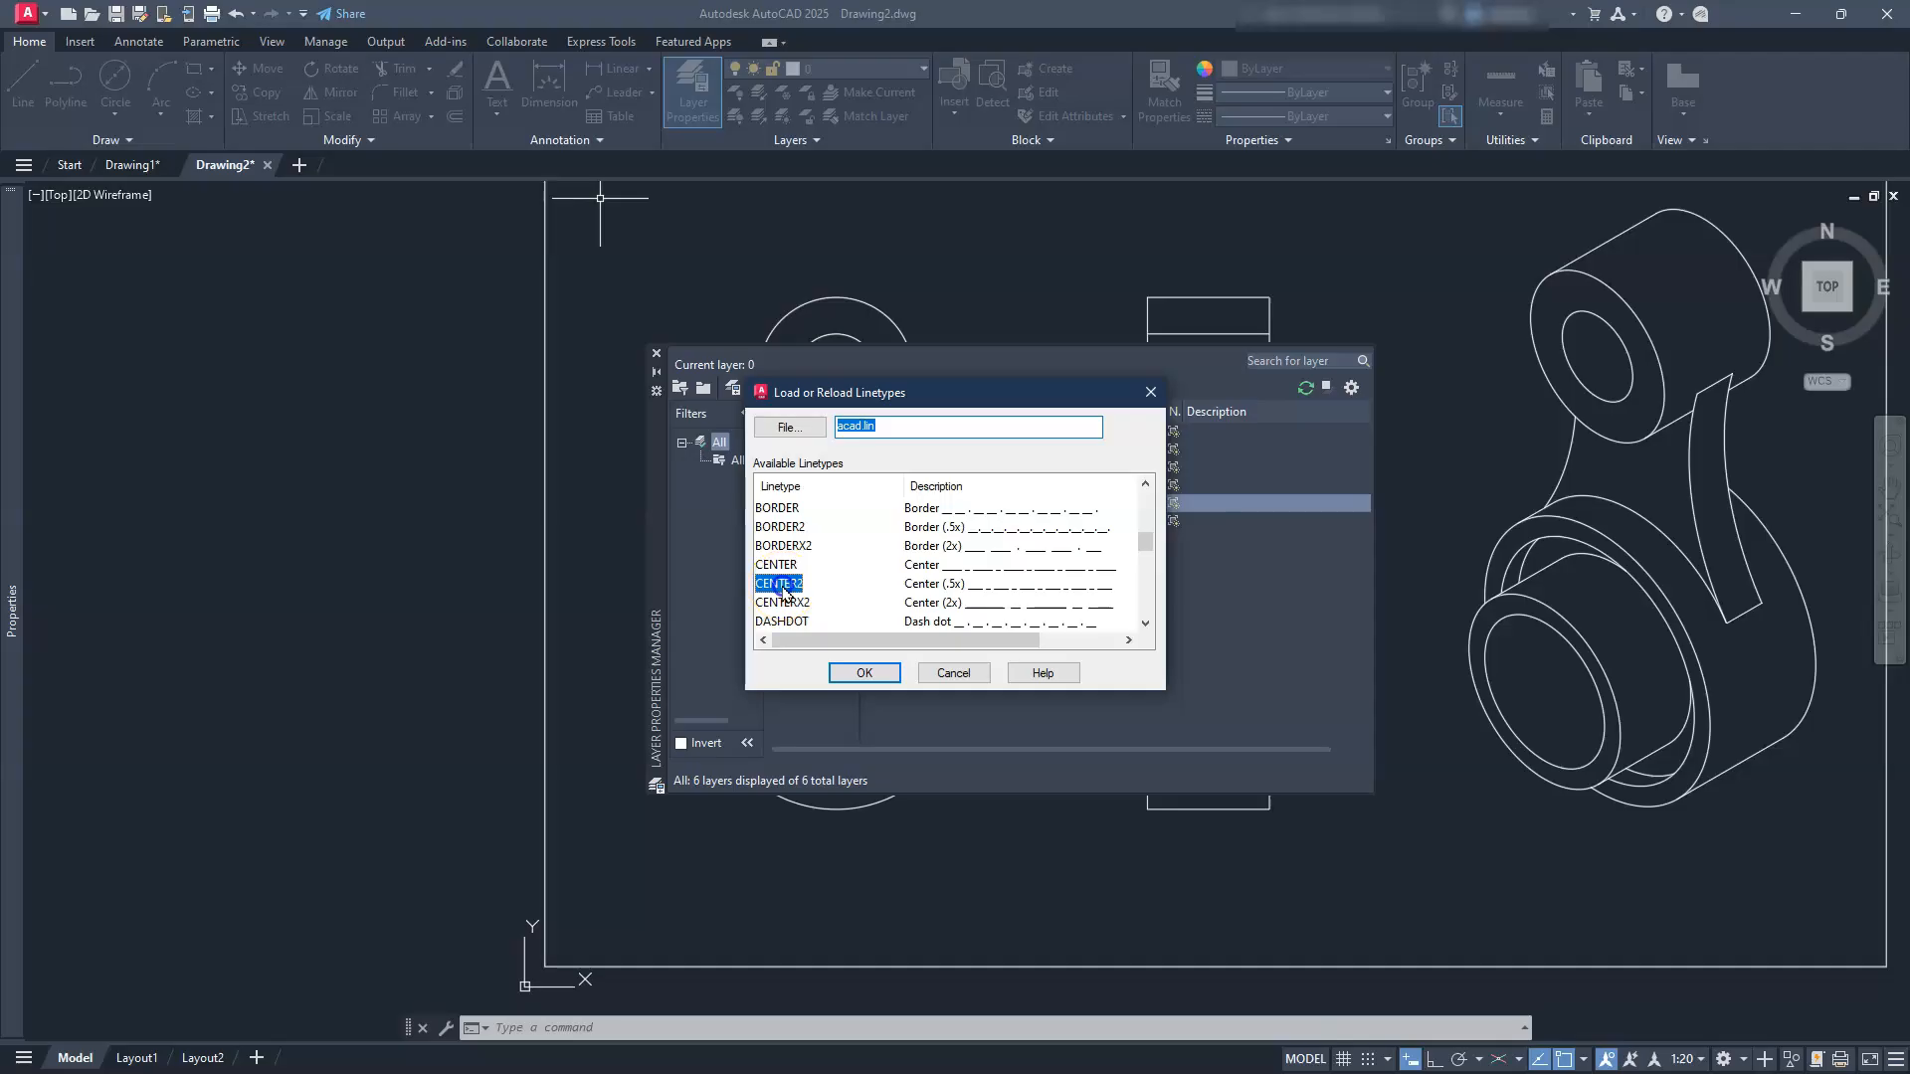
click(874, 677)
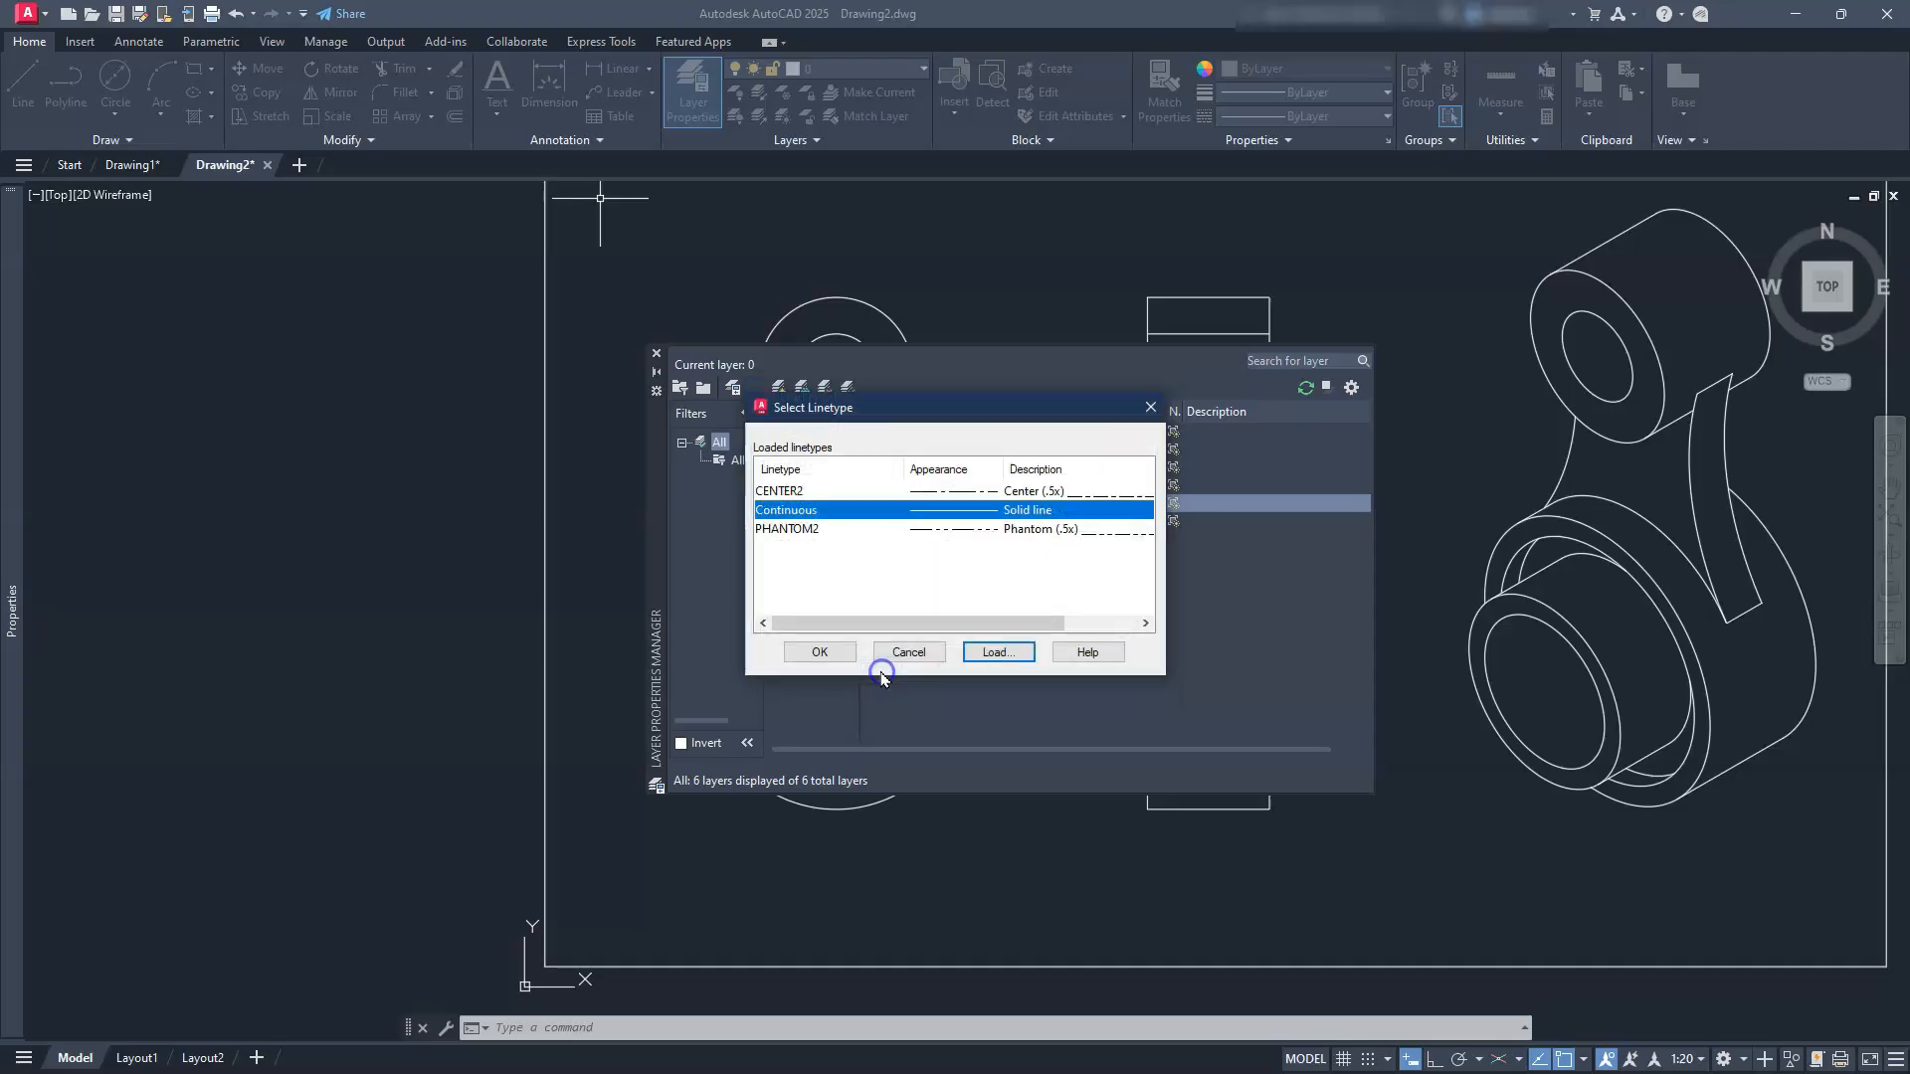
click(932, 491)
click(840, 652)
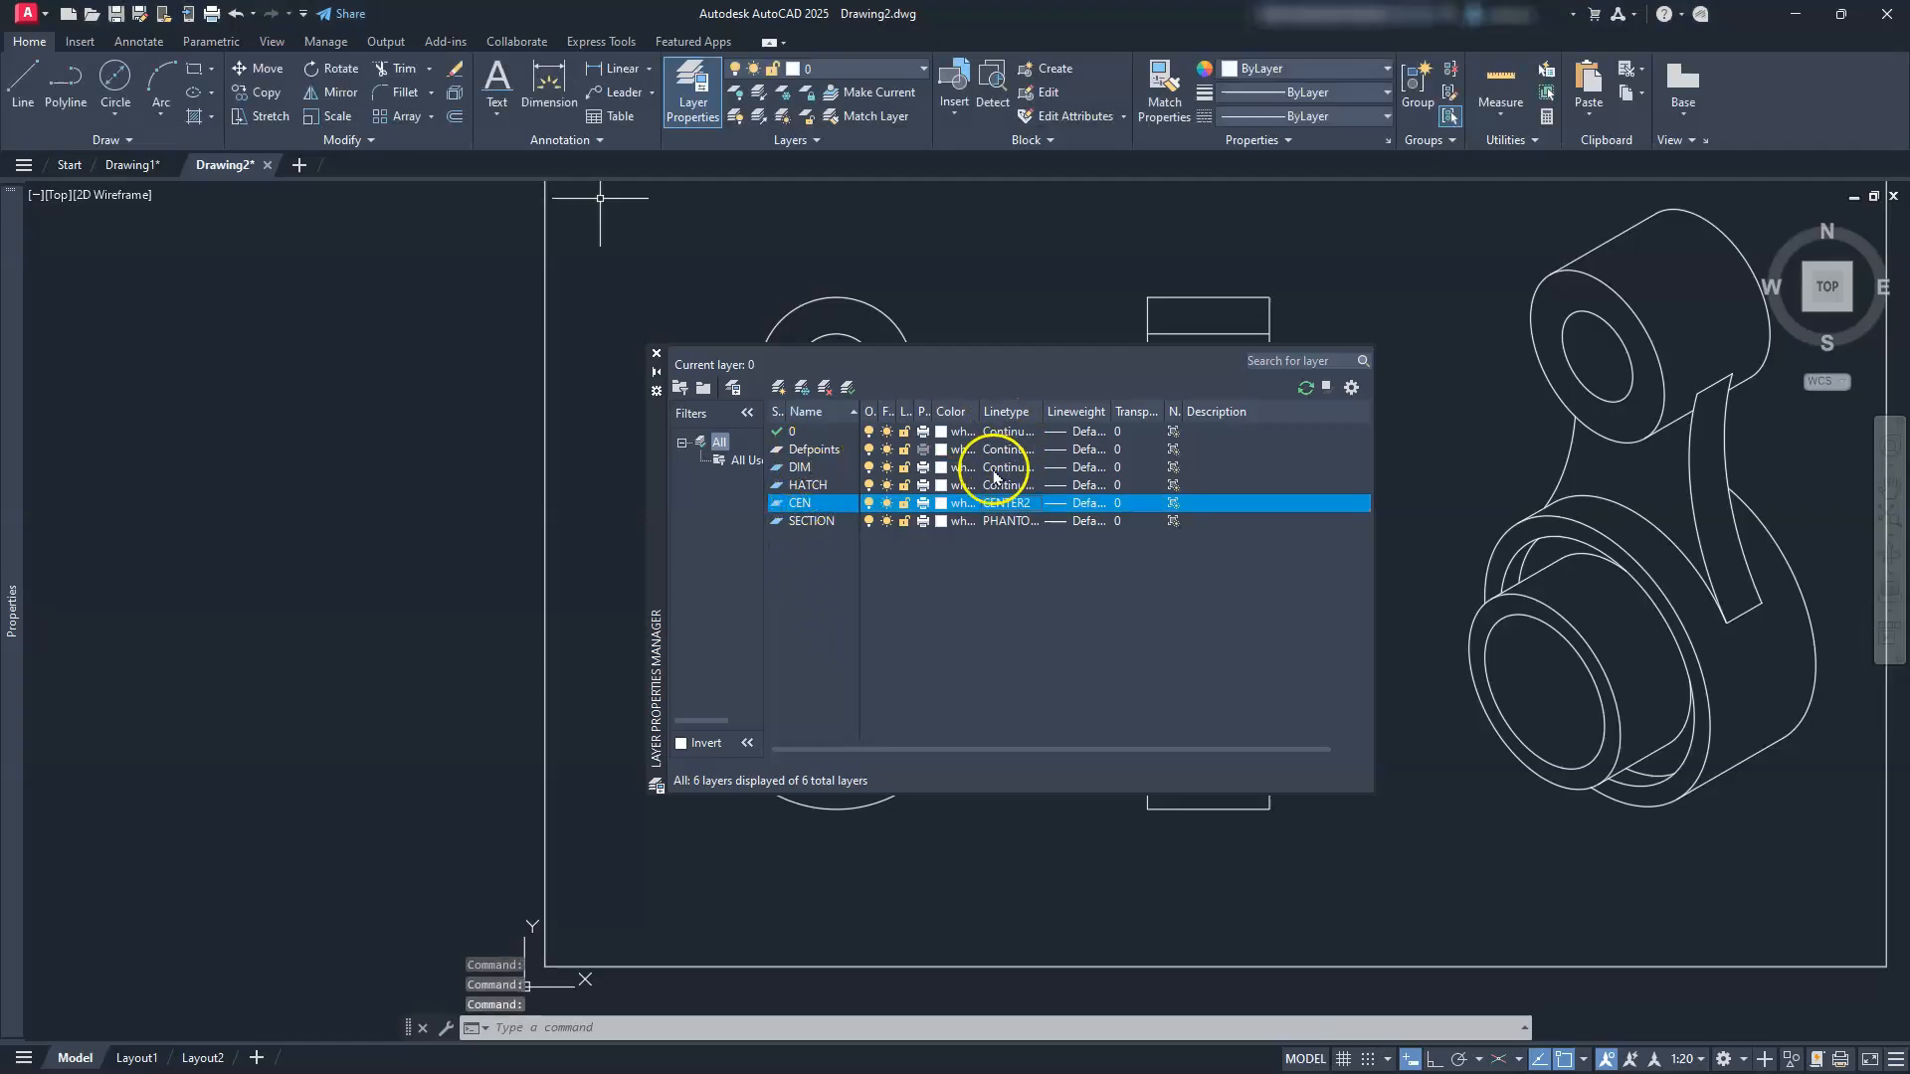
Step: Colour the DIM layer red (colour 1) and the HATCH layer green
click(941, 475)
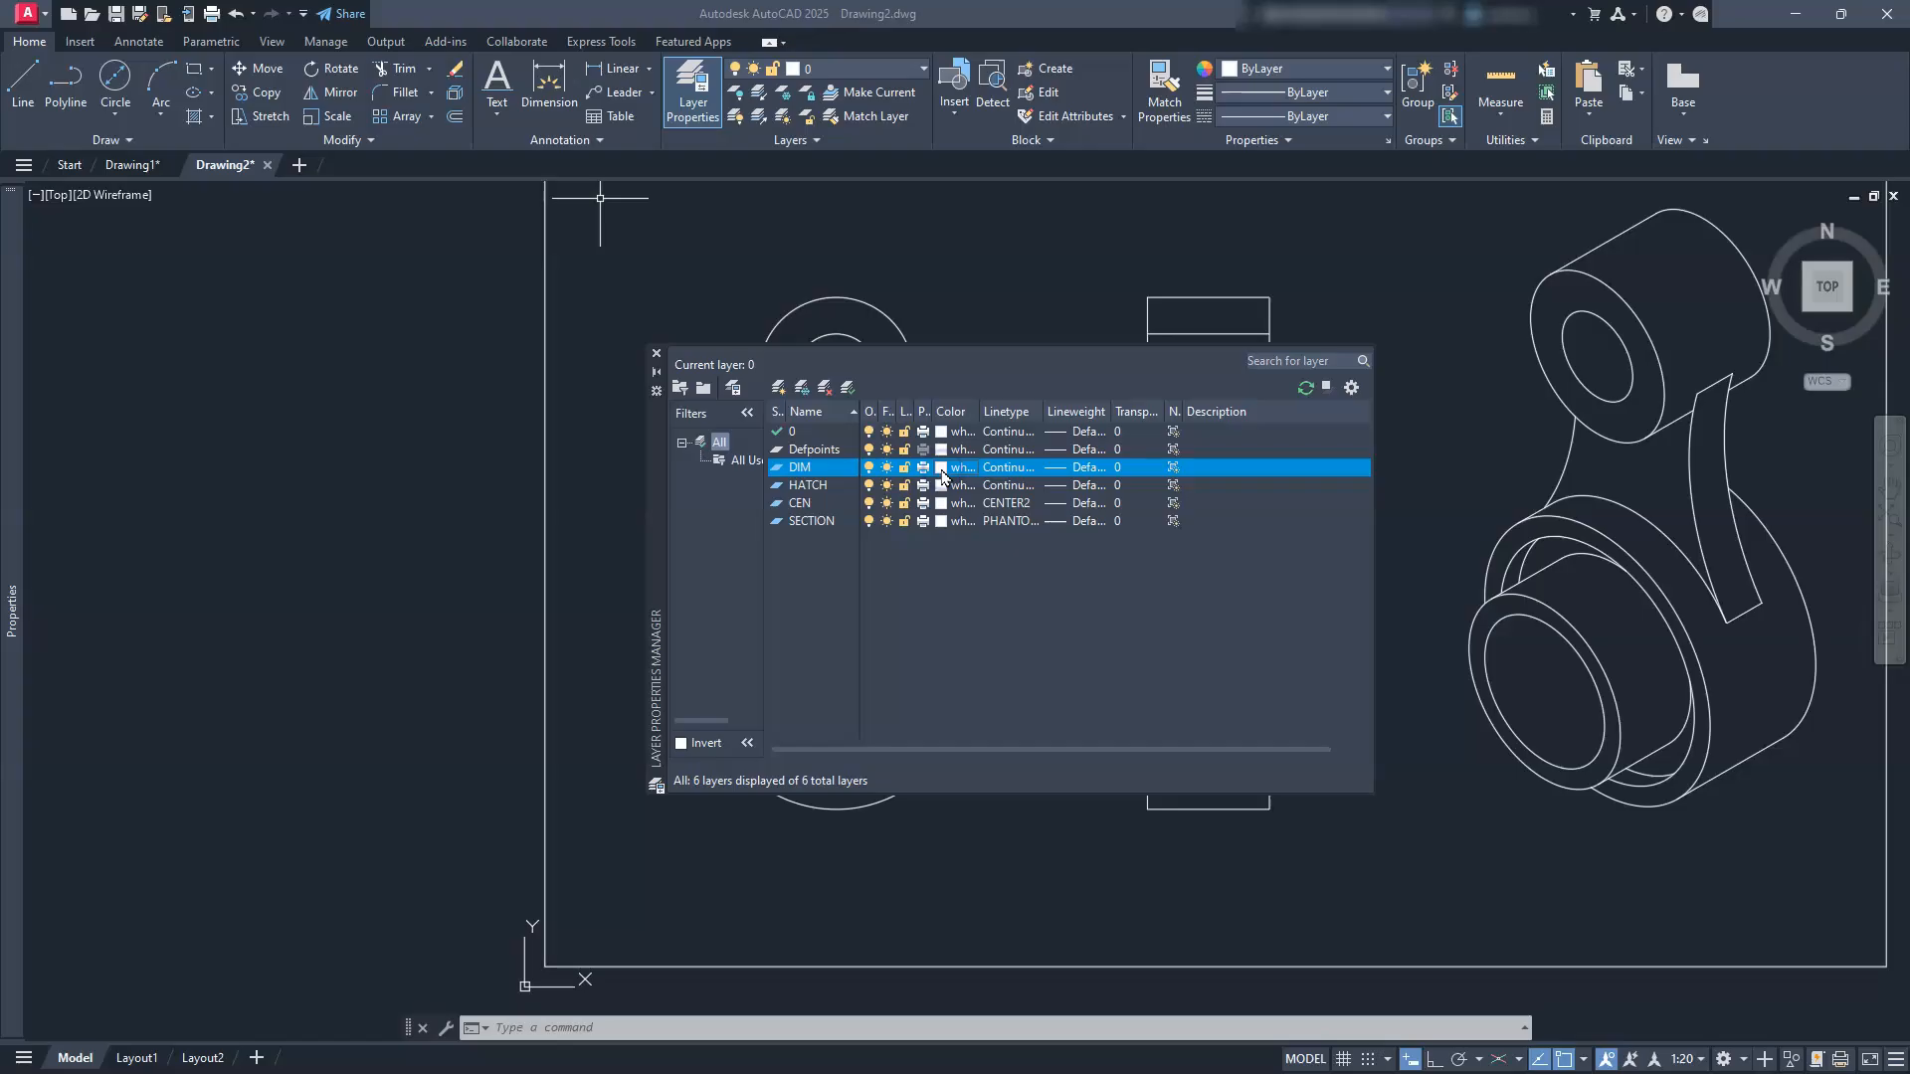
click(941, 467)
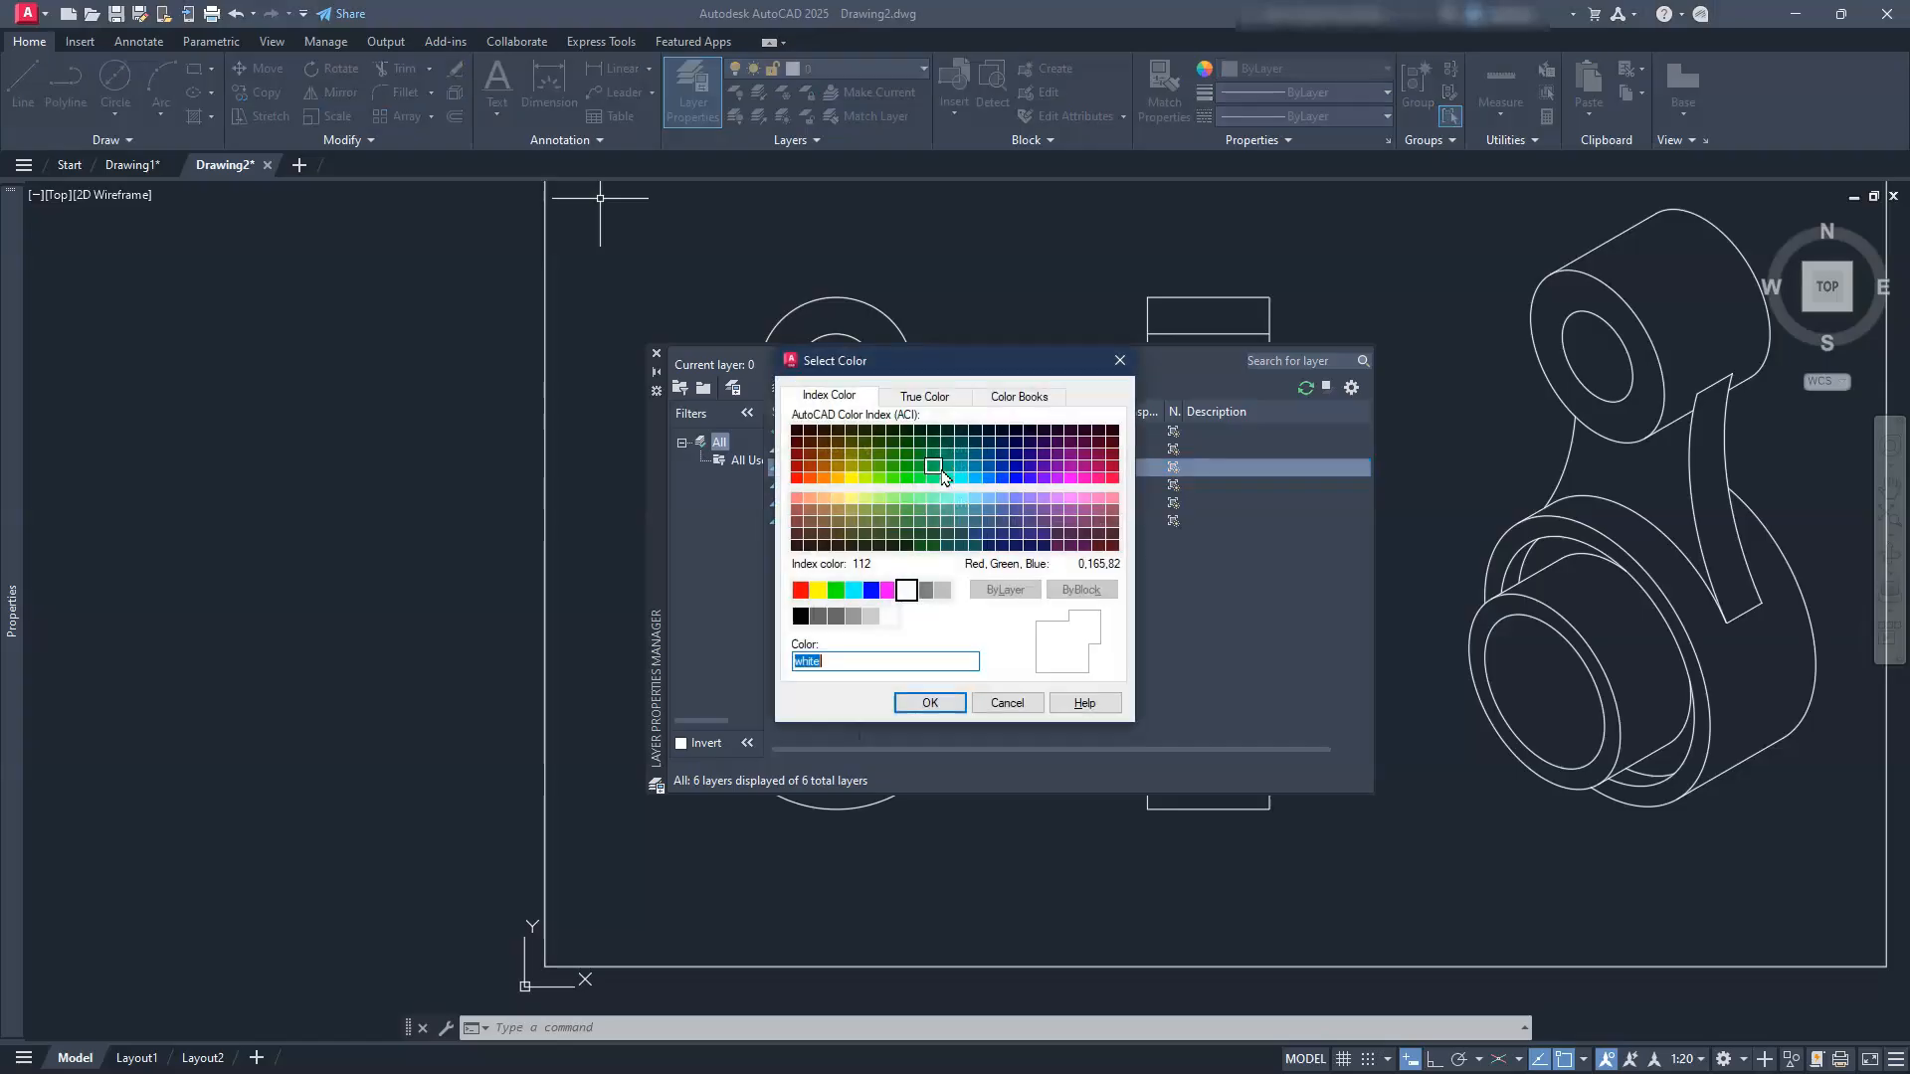
text(1)
key(Return)
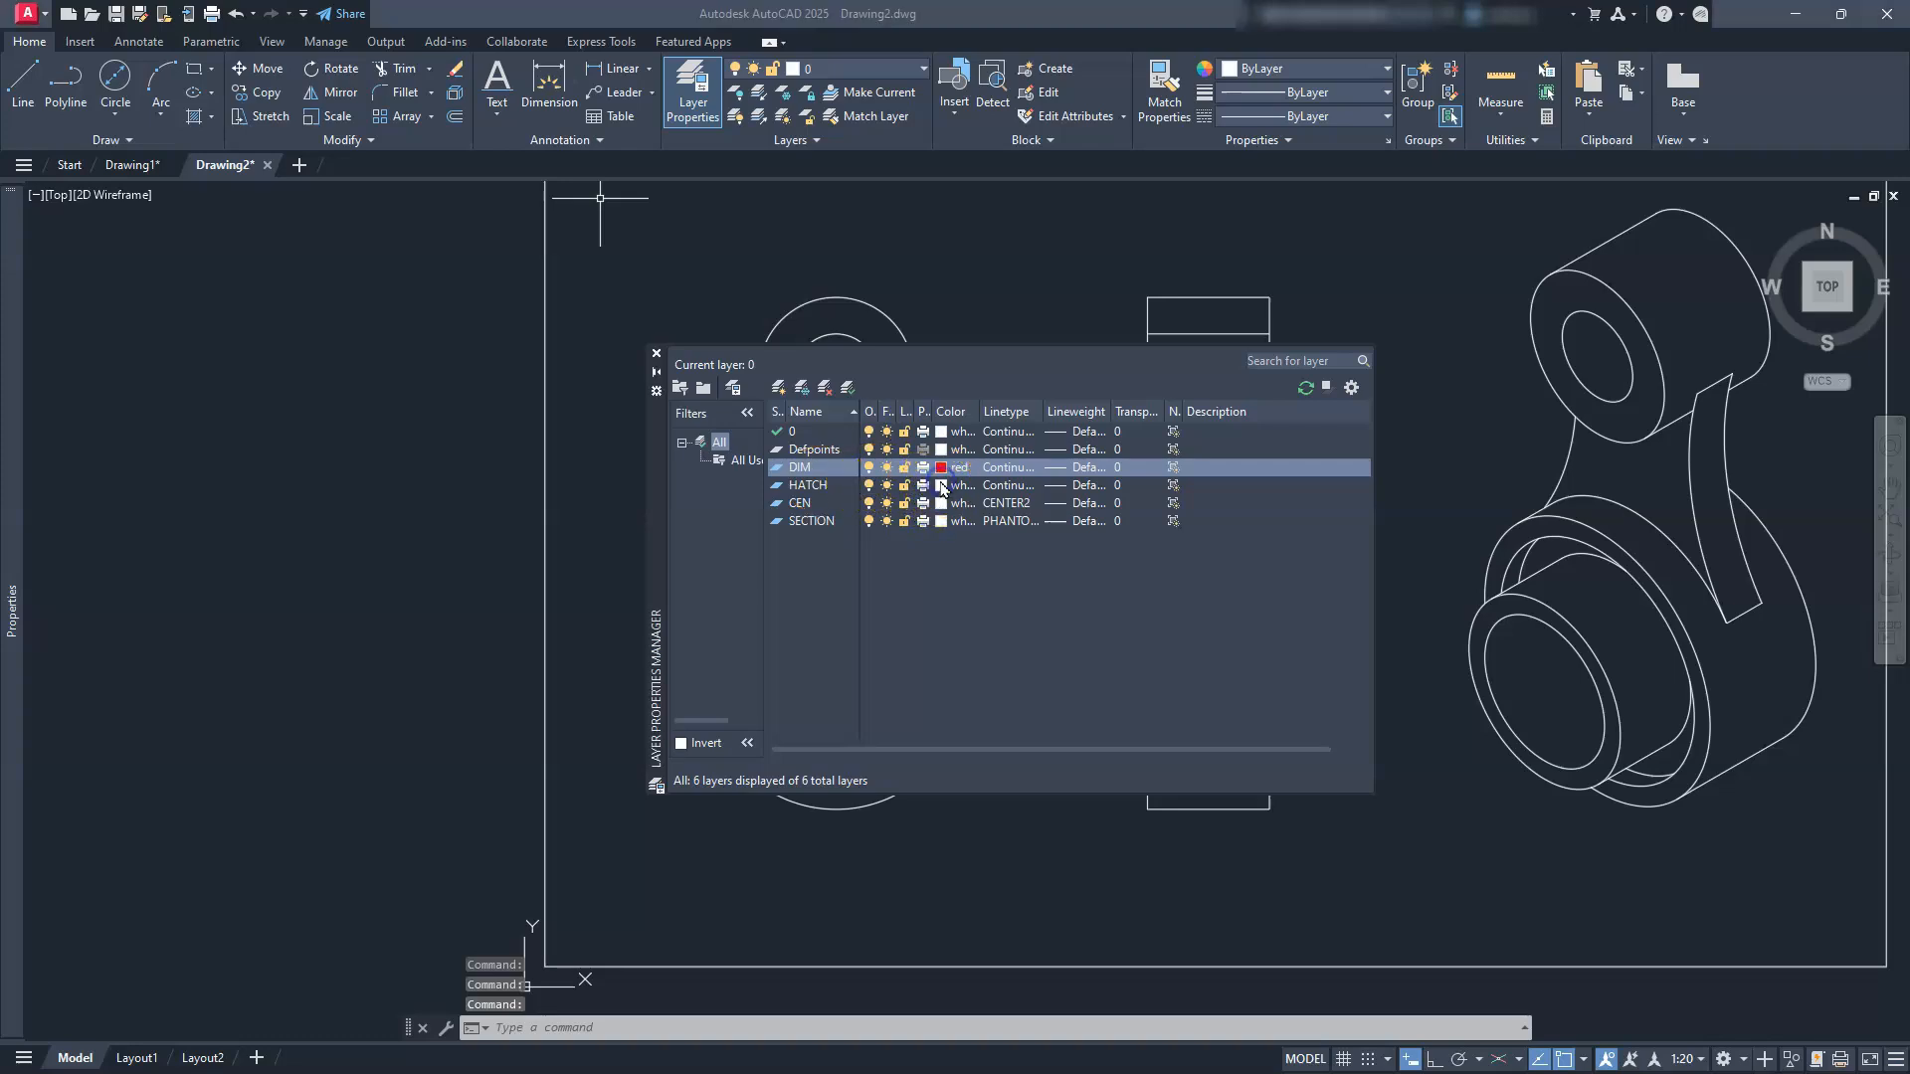
click(941, 486)
click(941, 485)
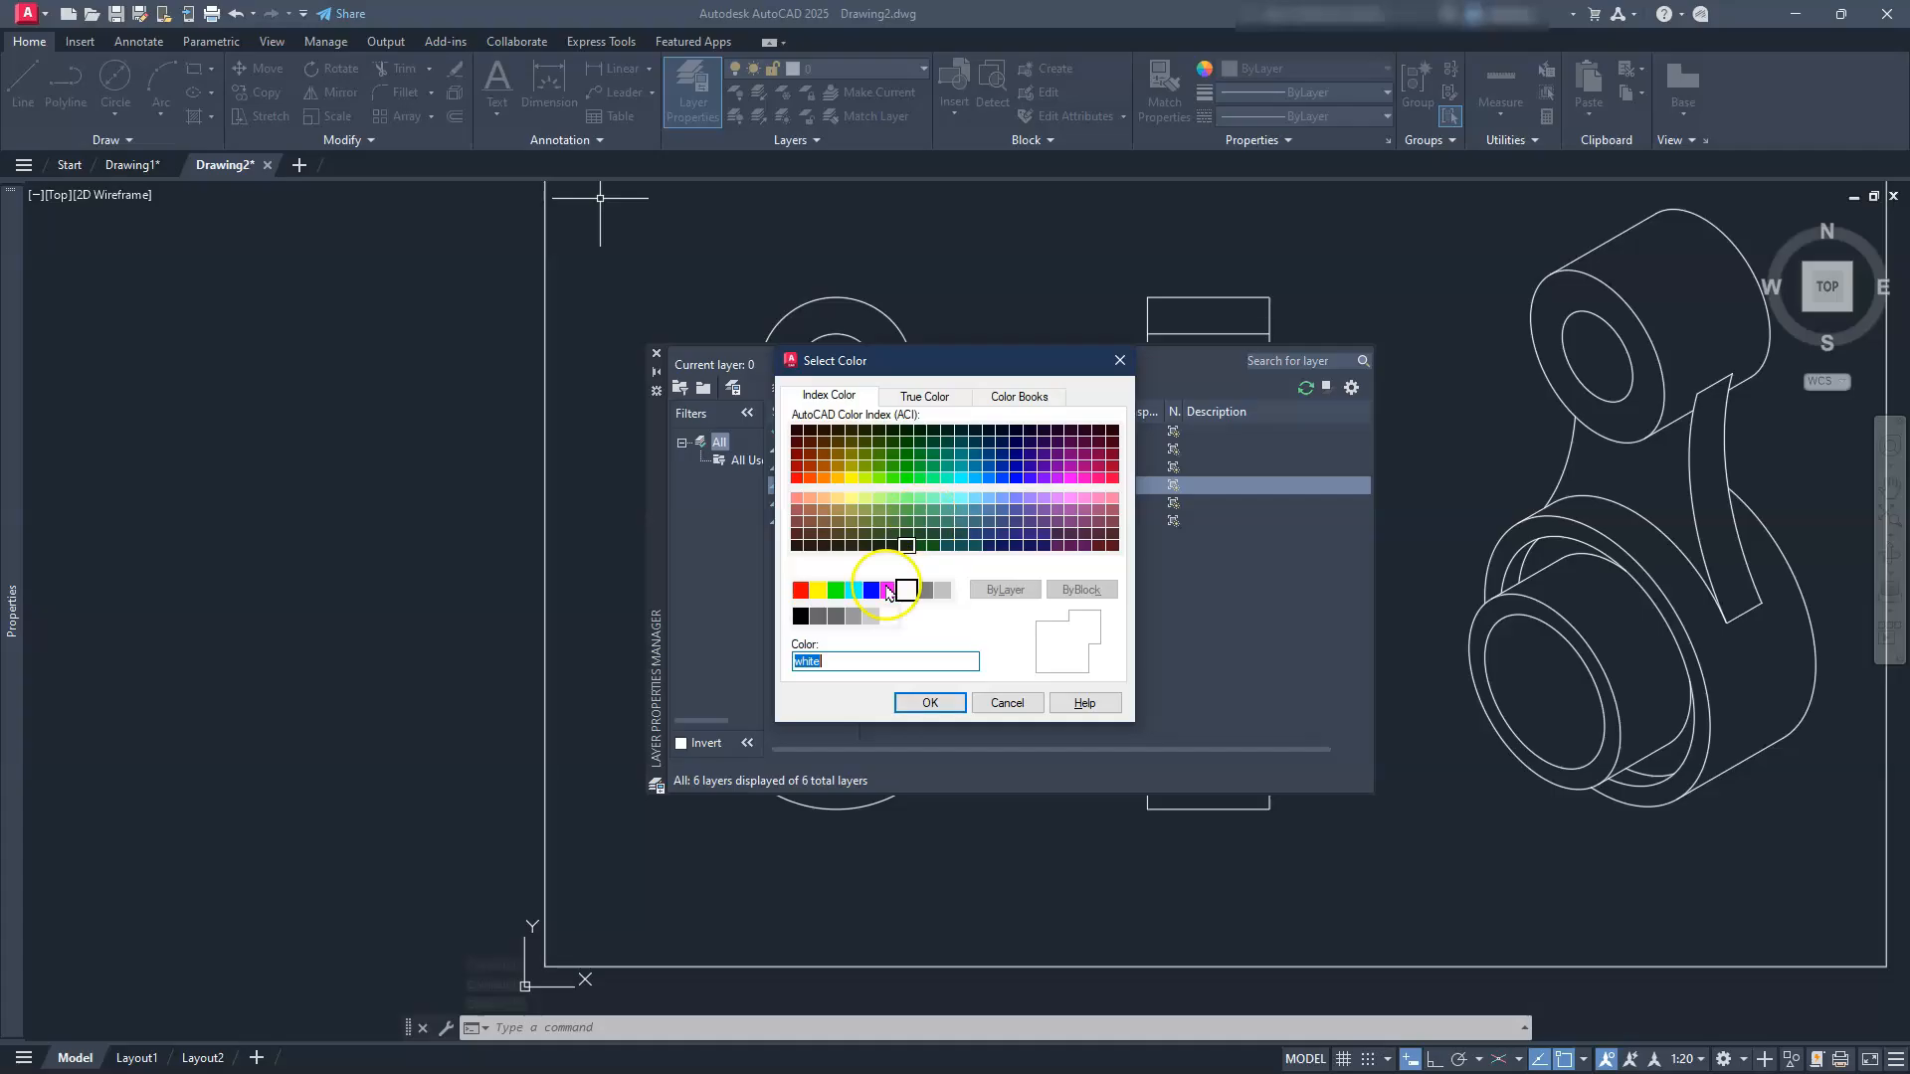
click(836, 591)
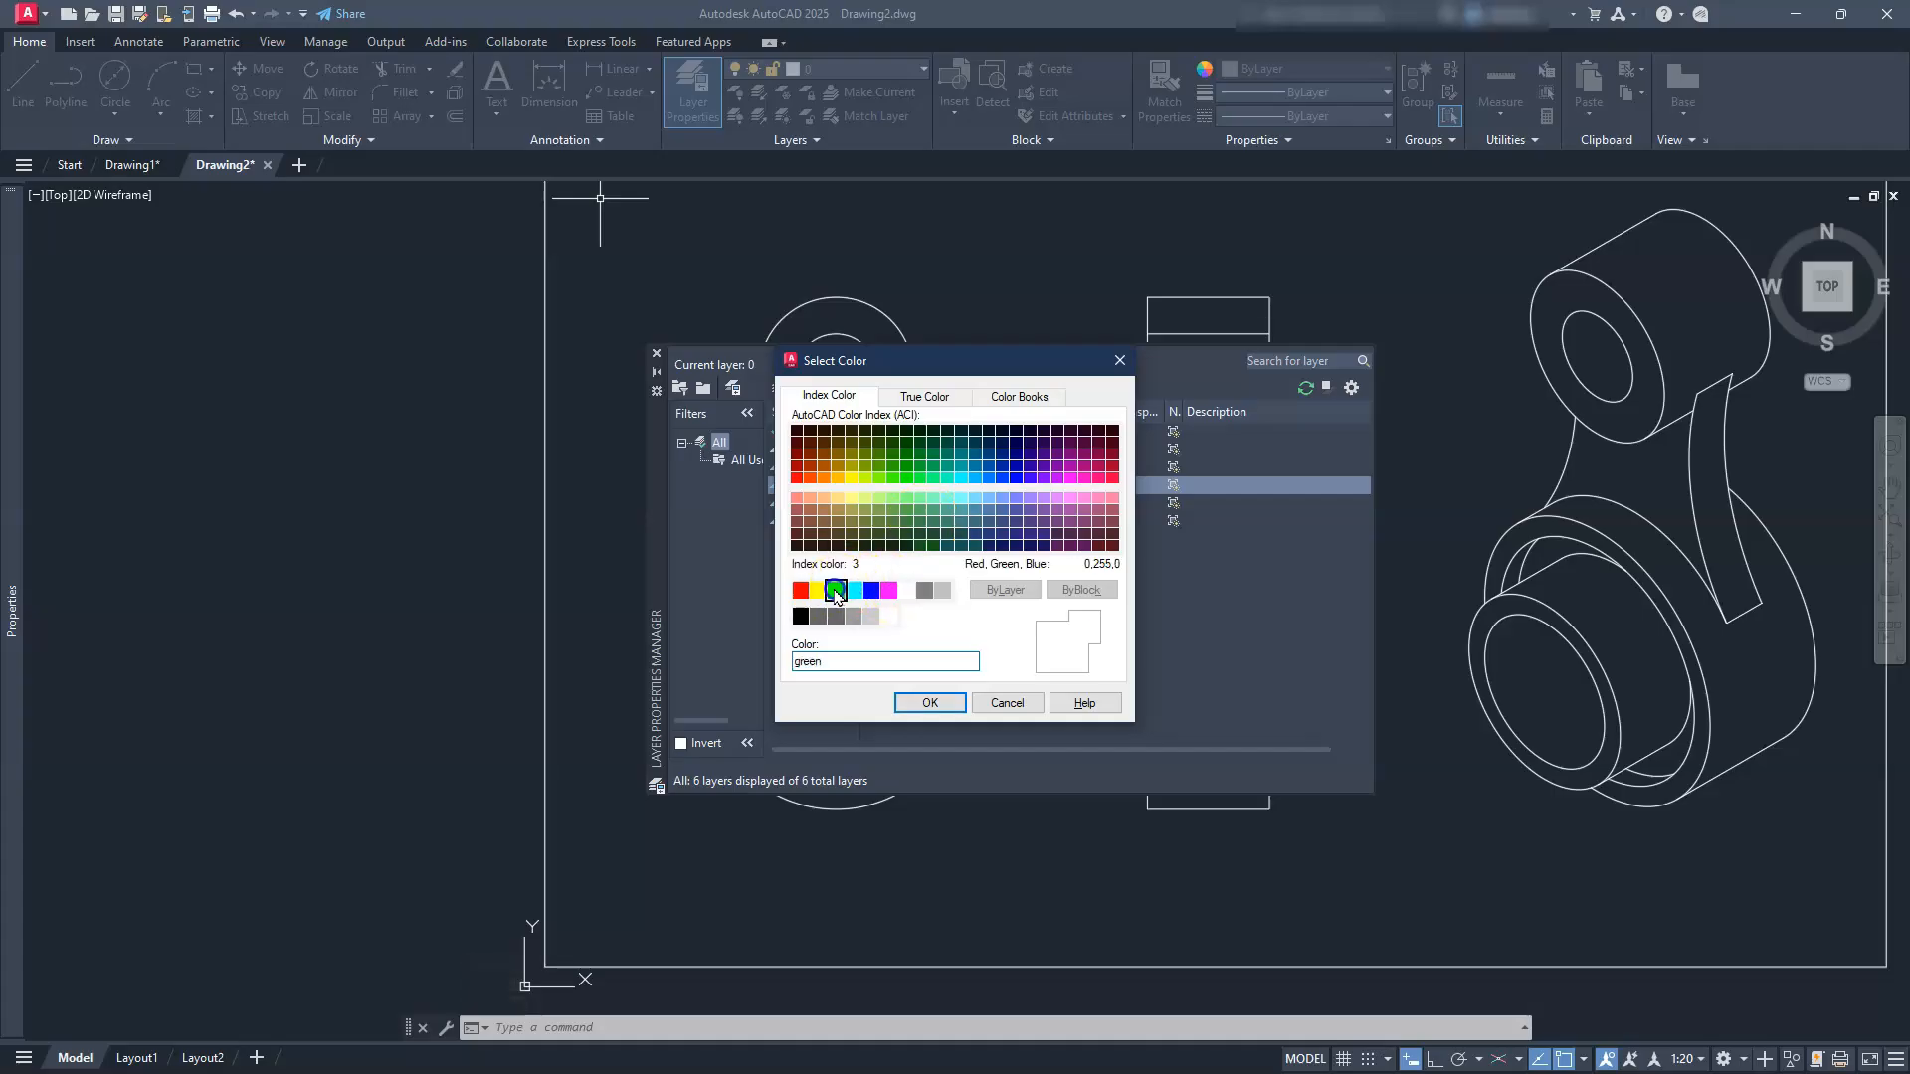
click(926, 704)
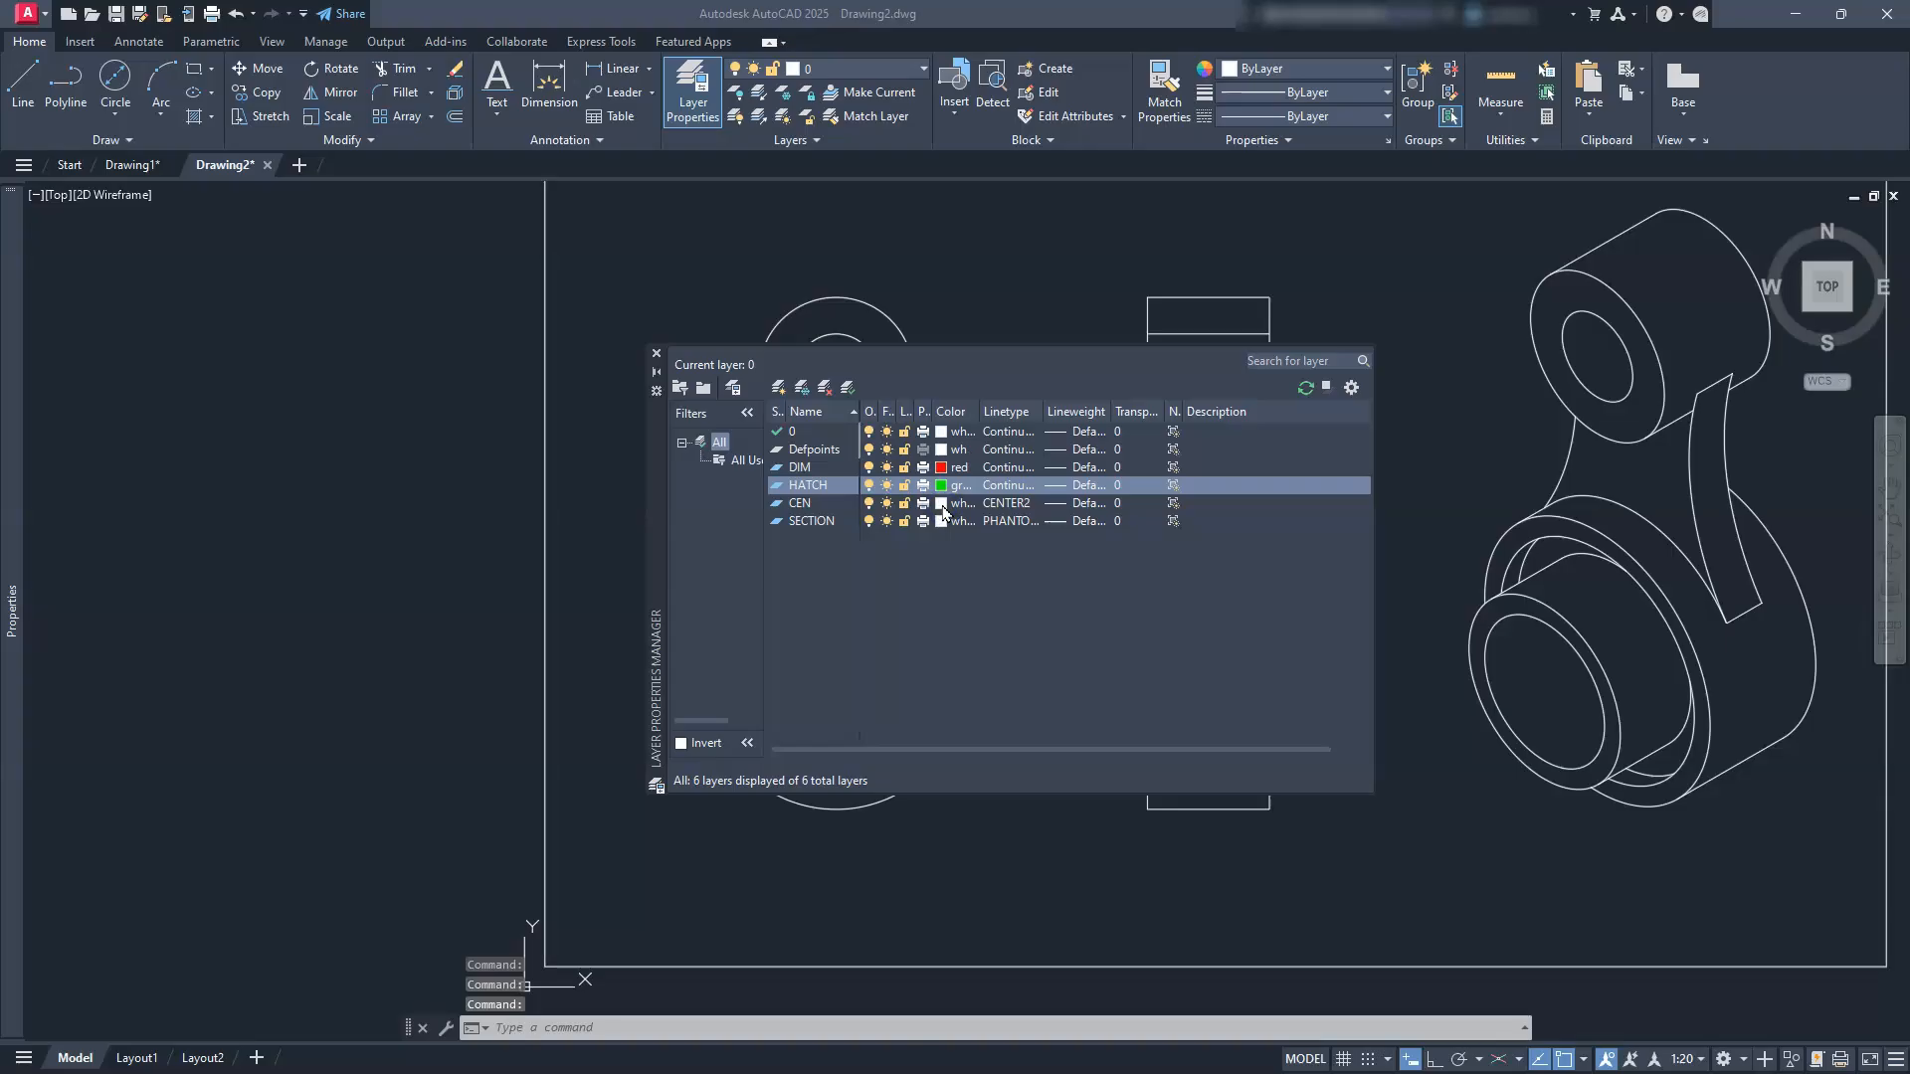
Step: Colour the CEN layer cyan and the SECTION layer blue, then close the layer list
click(941, 504)
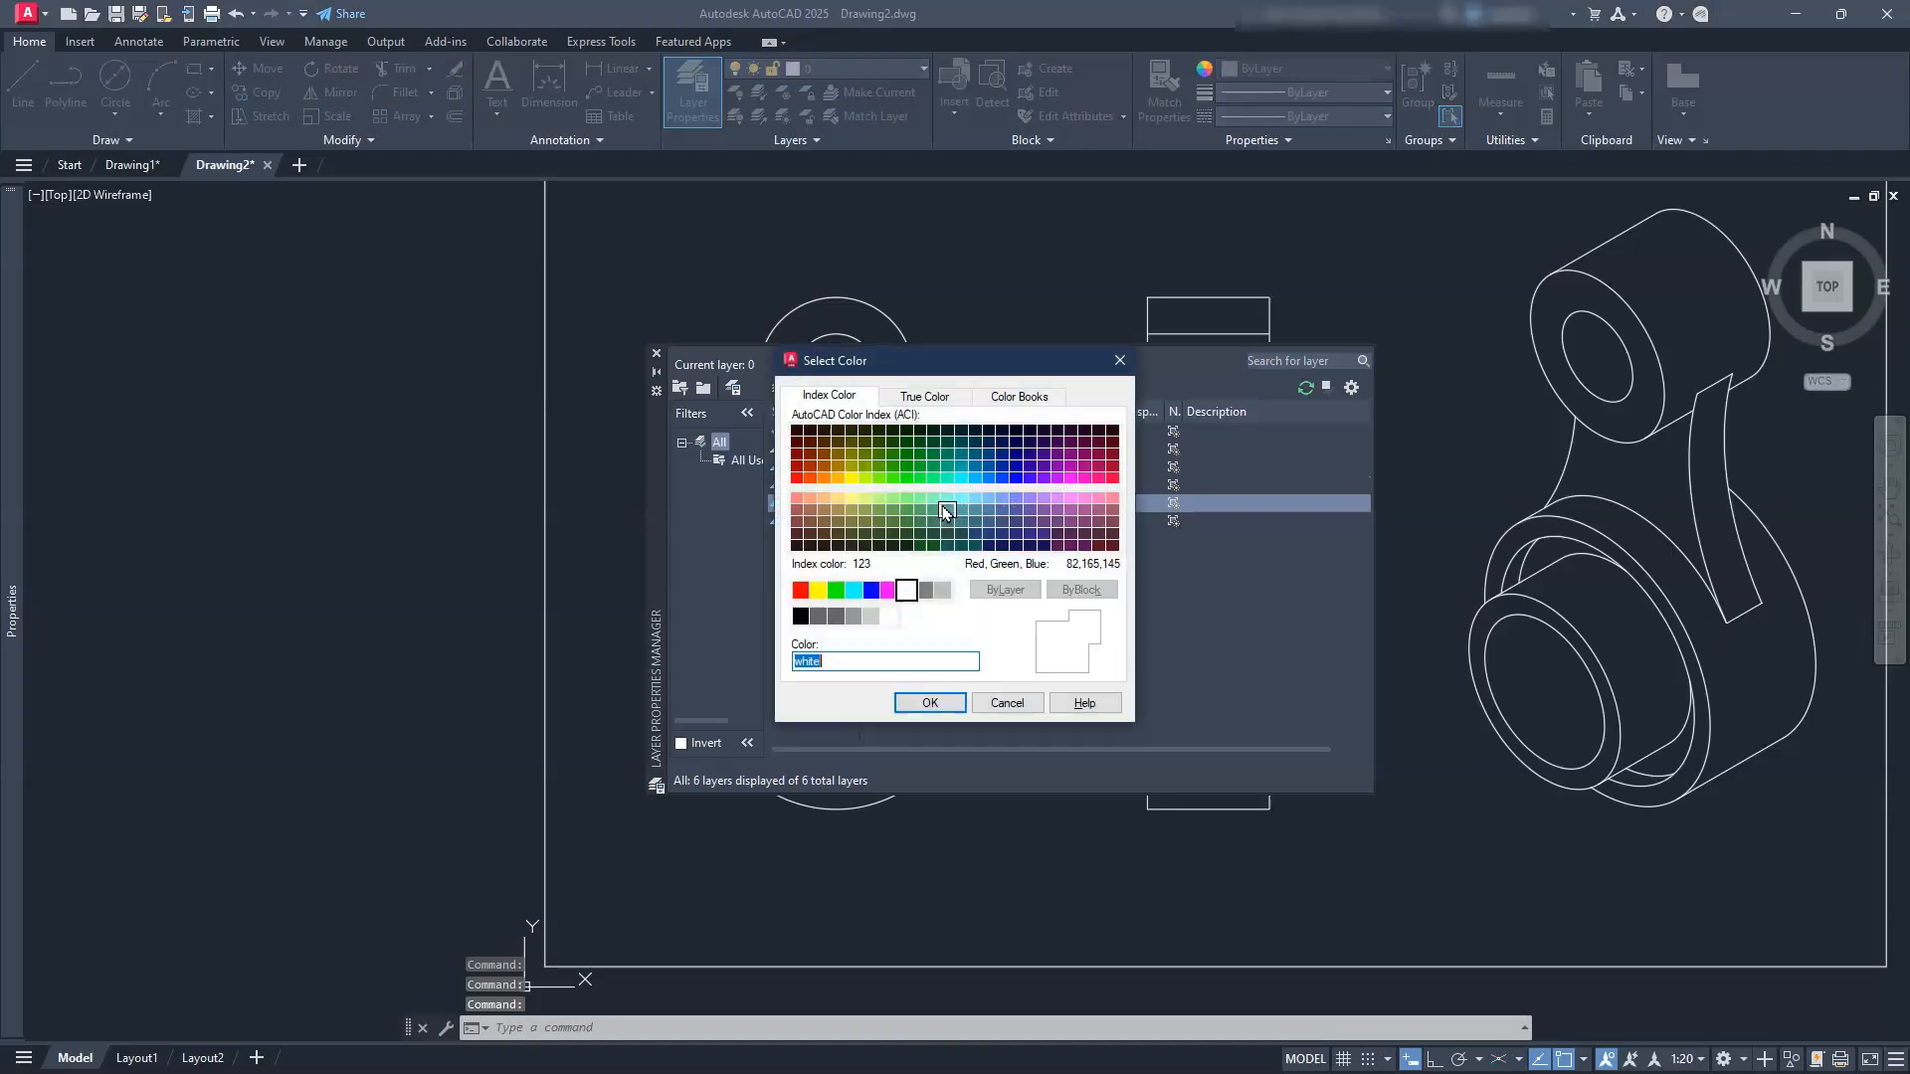
click(854, 590)
click(927, 702)
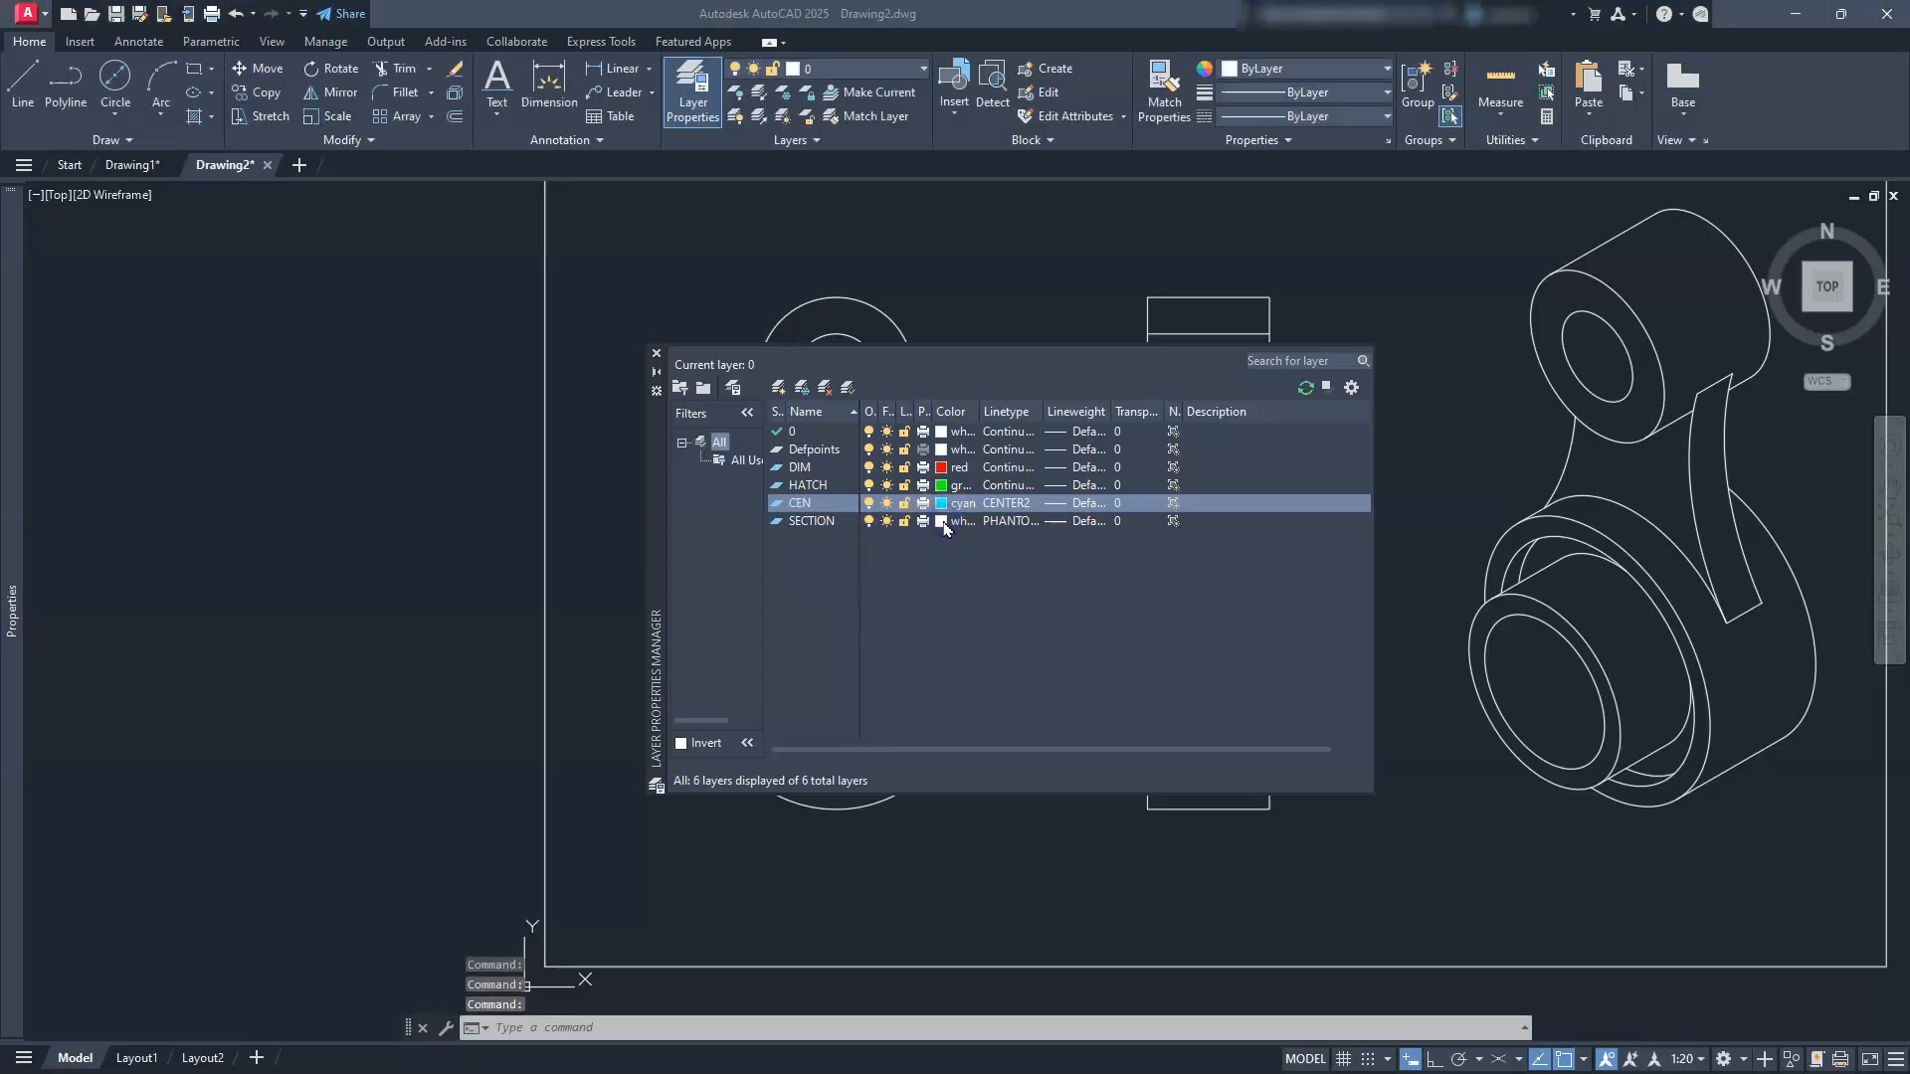
click(871, 590)
click(882, 661)
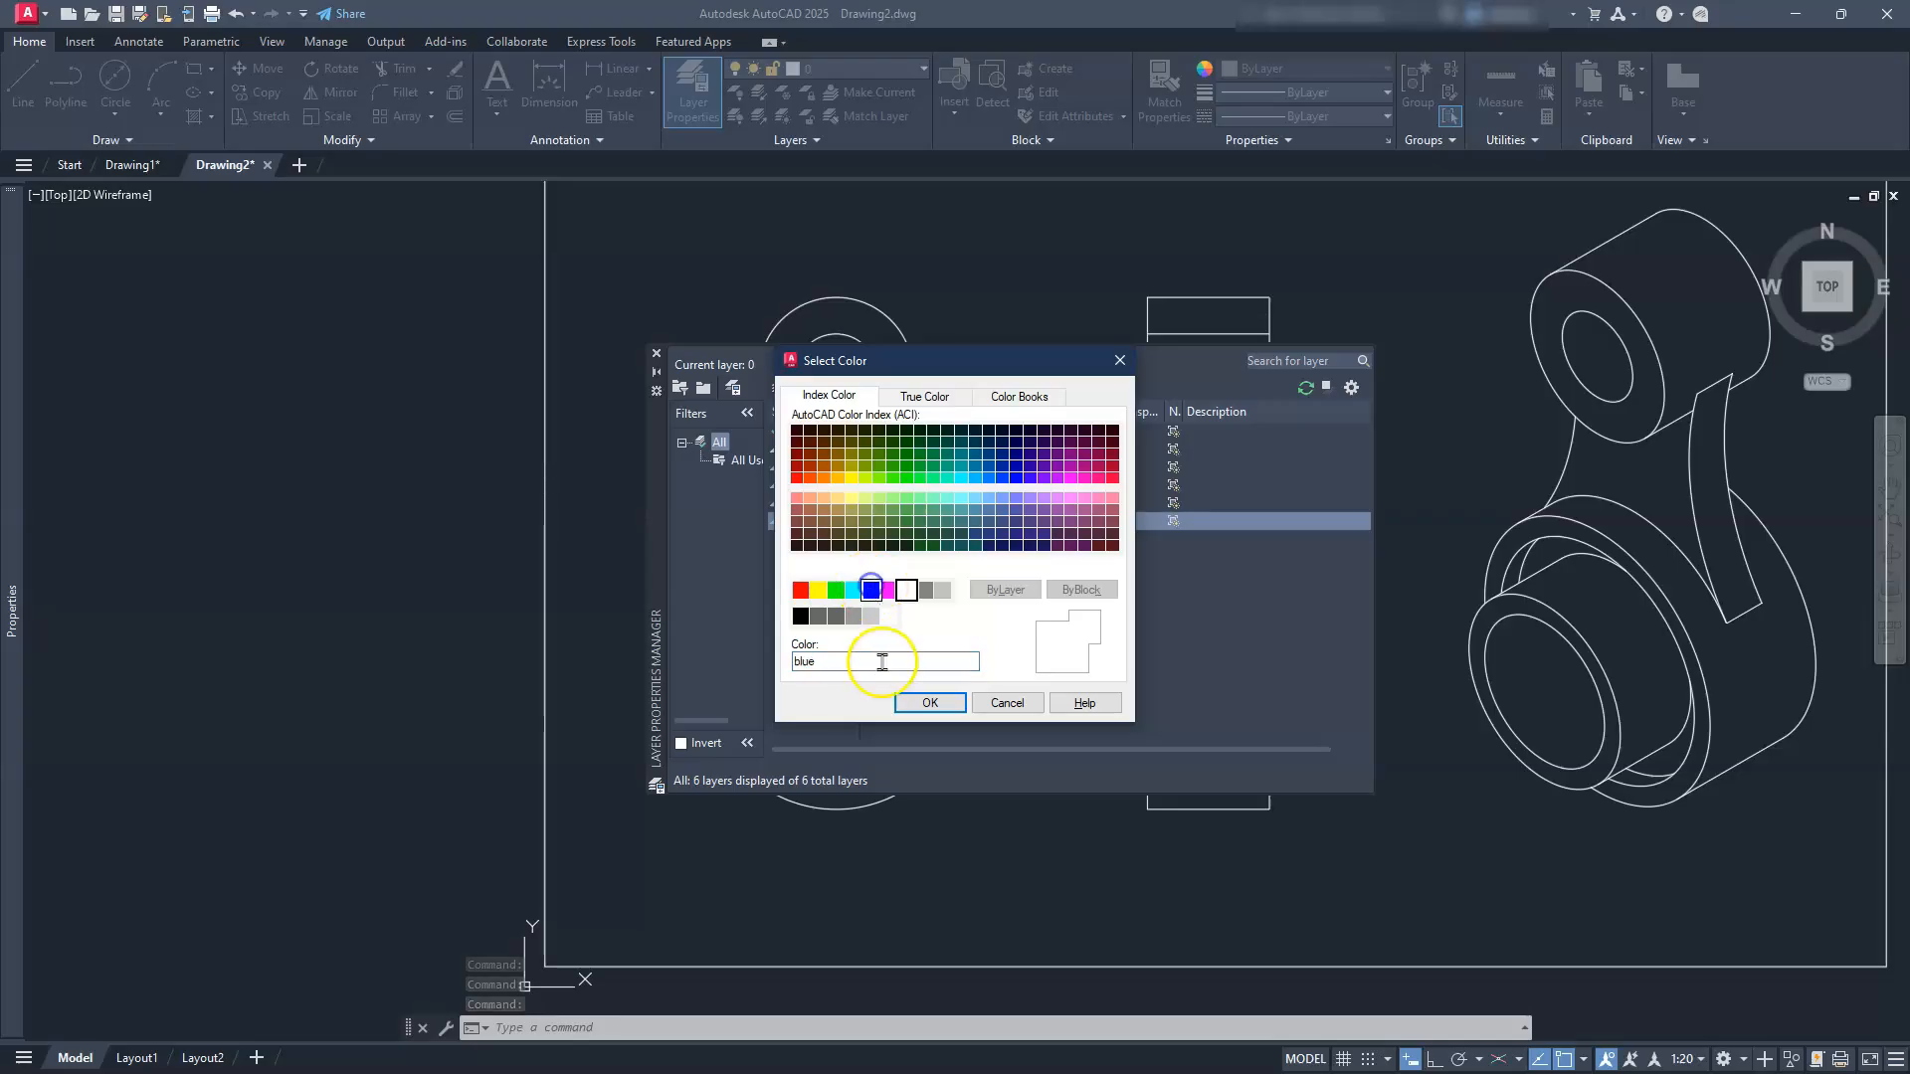
click(917, 706)
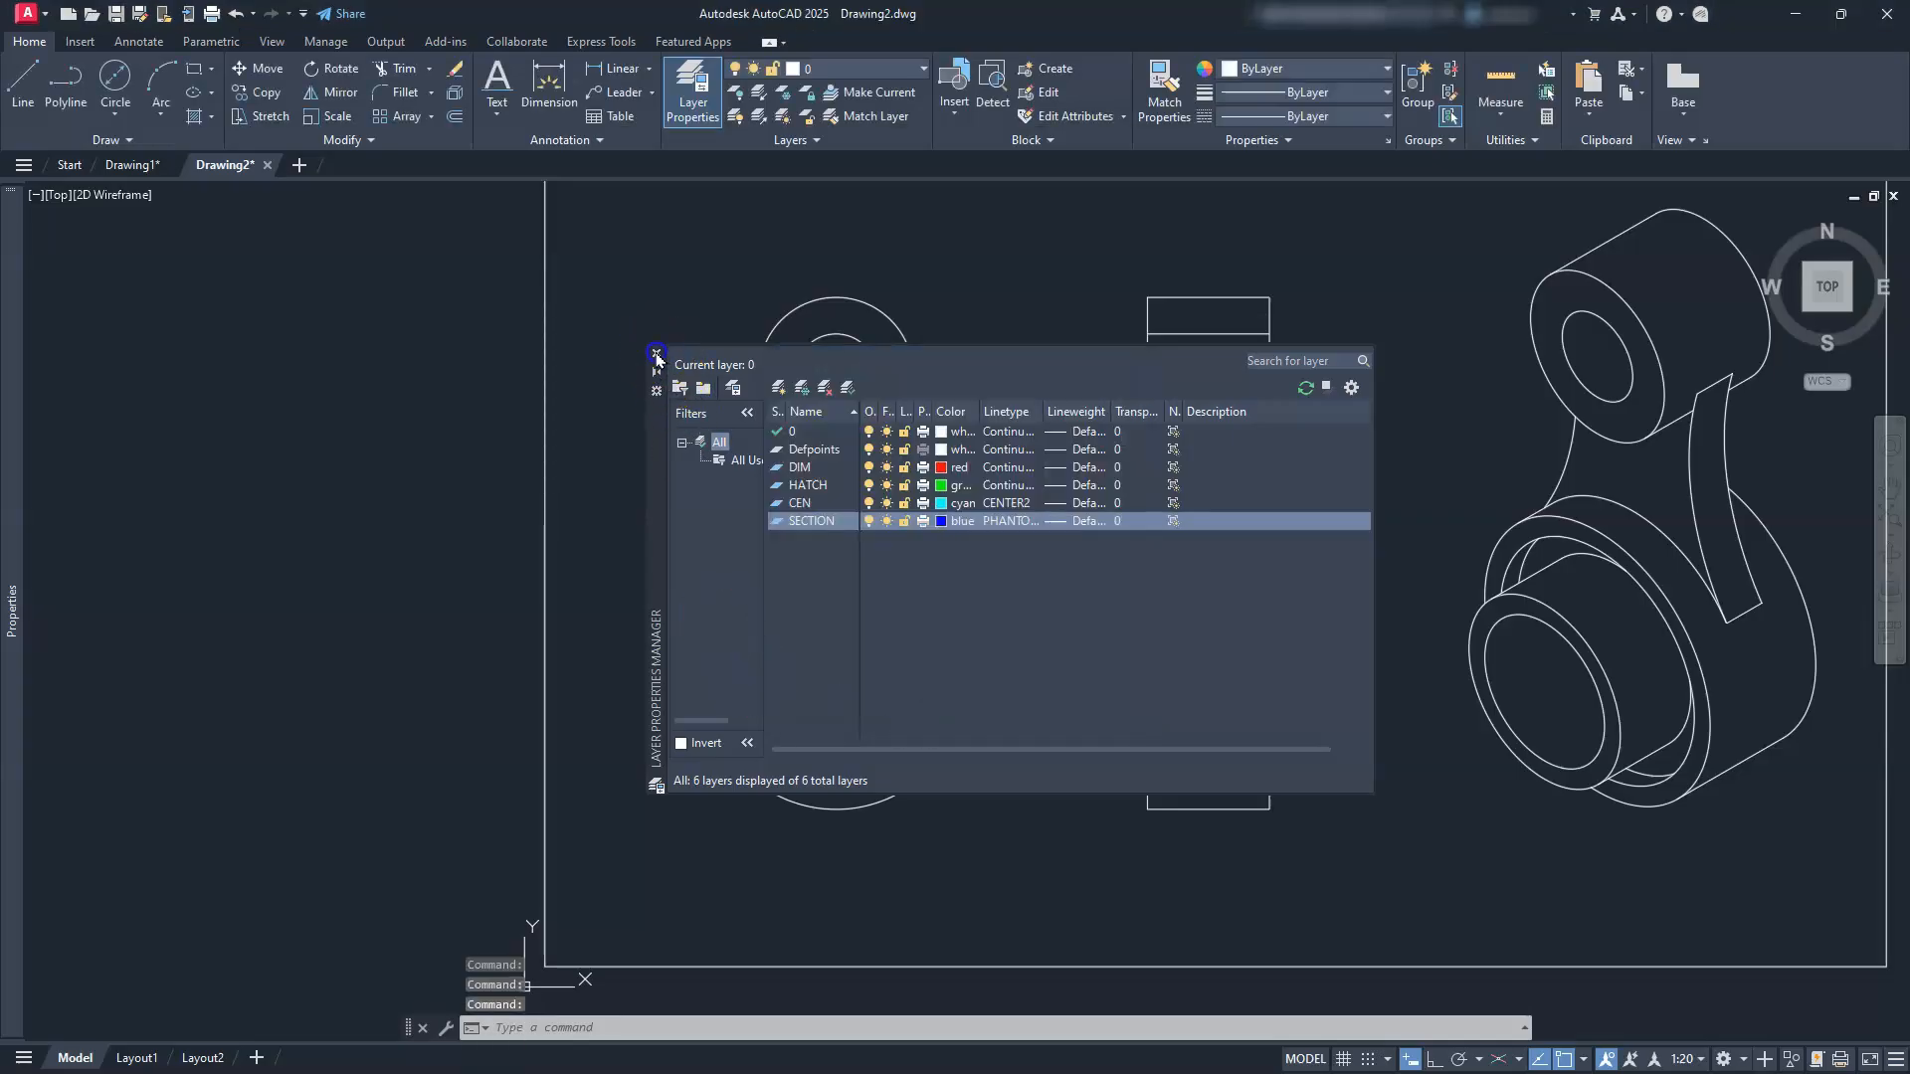
click(656, 354)
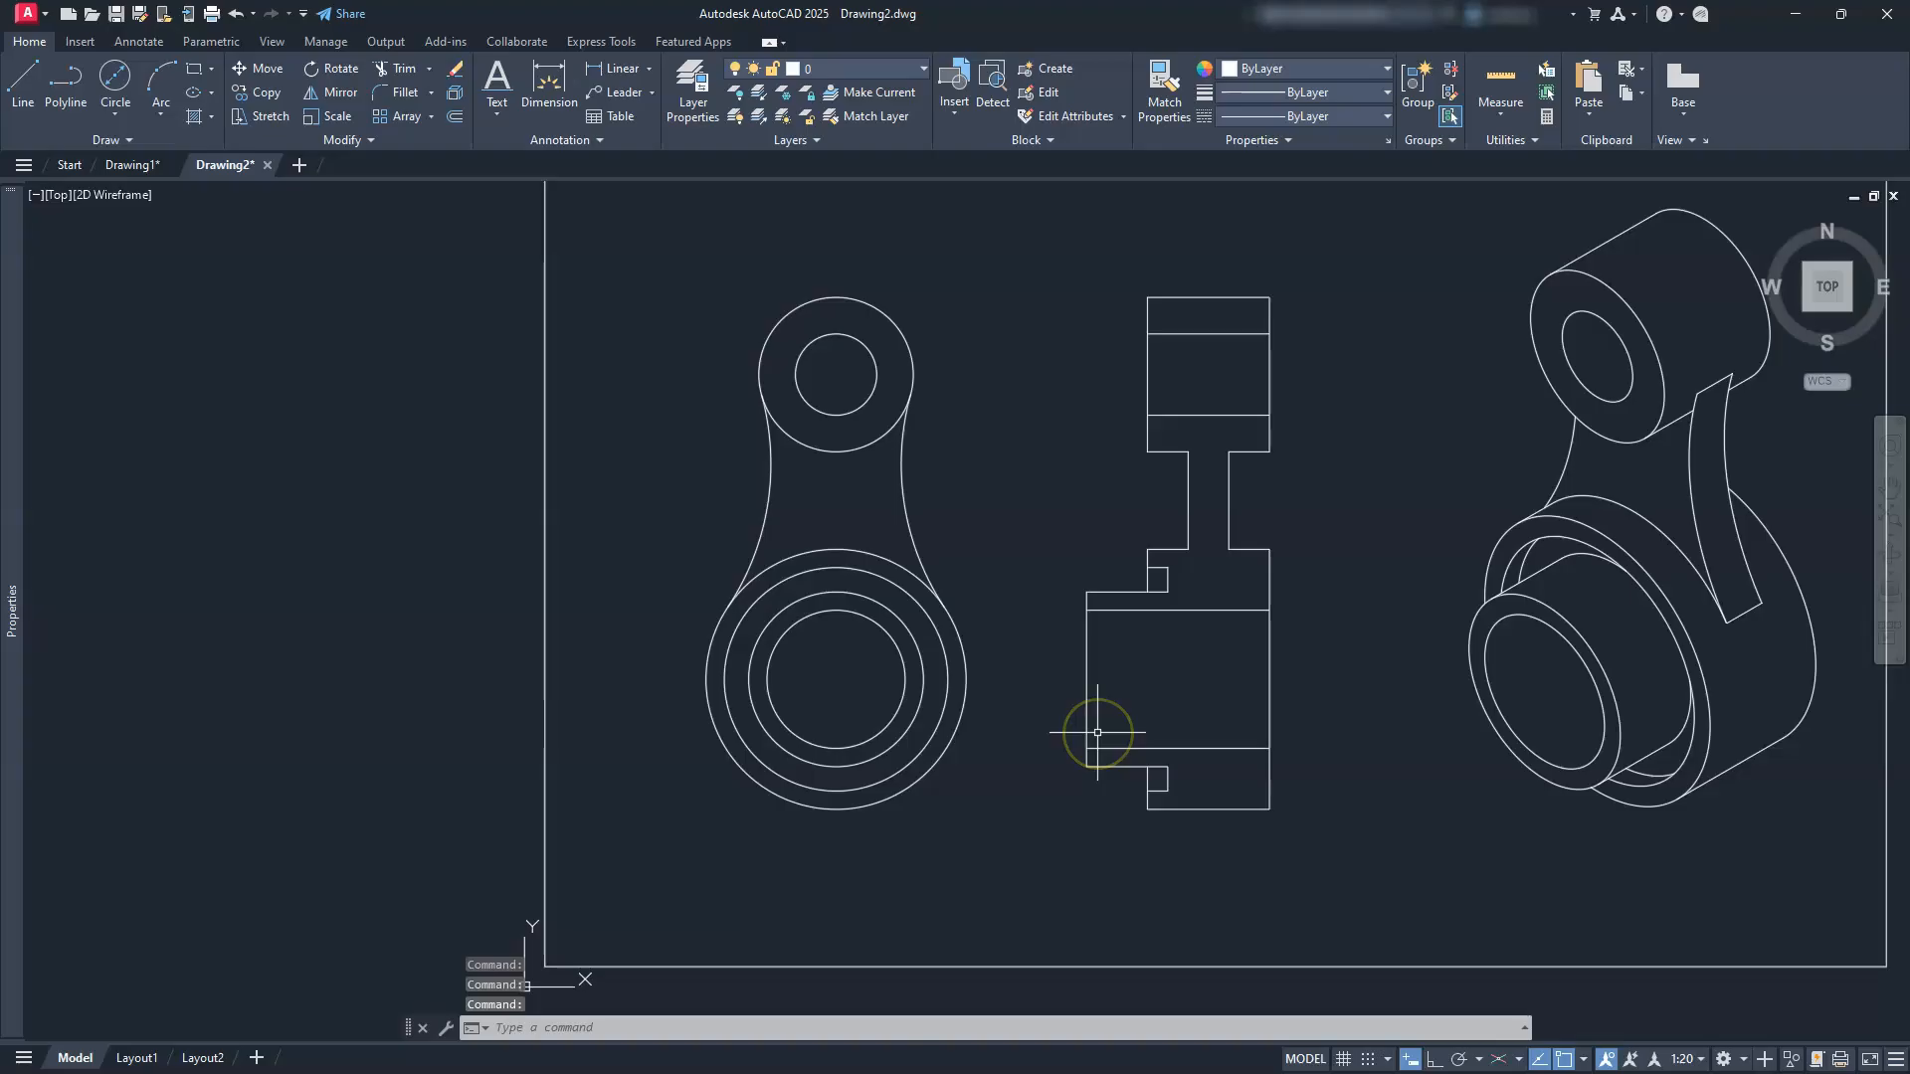
Step: Set CENTERLAYER to CEN and CENTEREXE to 5 for new centre marks and centerlines
text(CENTERLAYER)
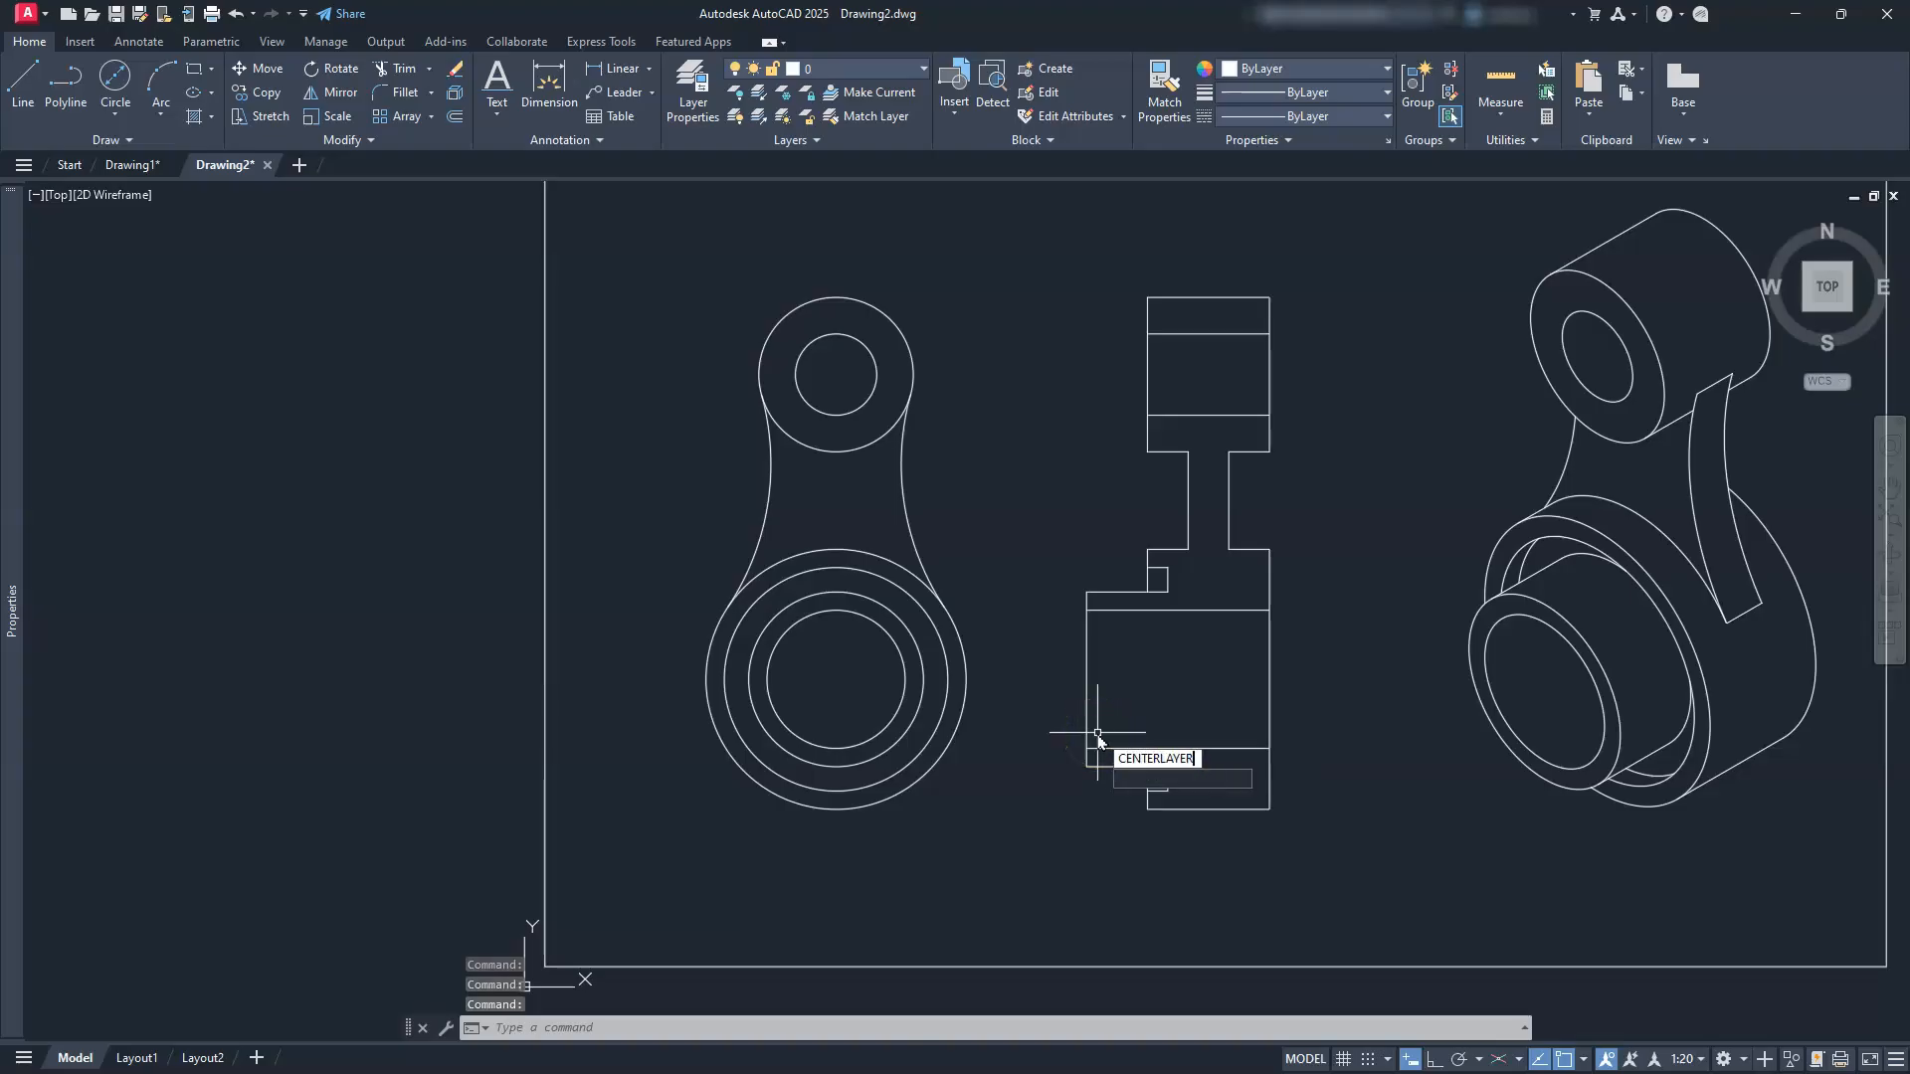
key(Return)
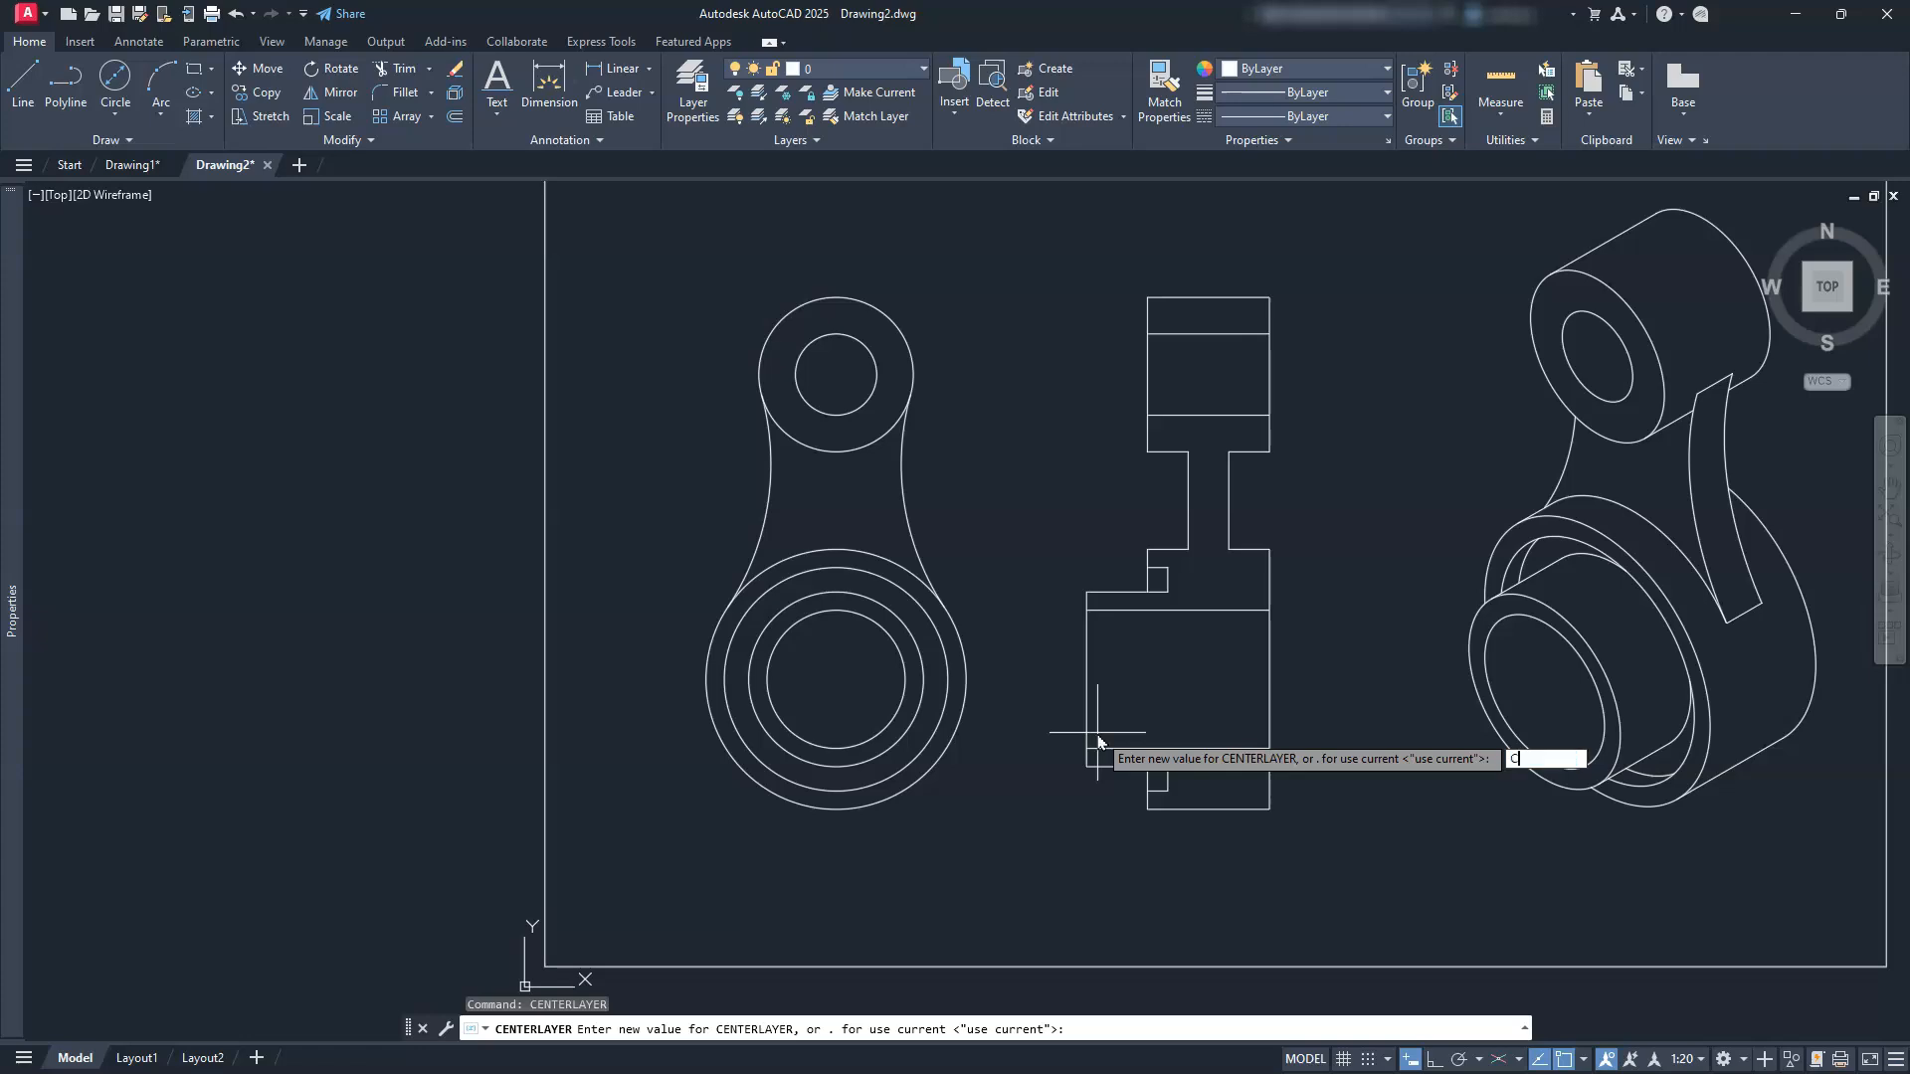
key(Return)
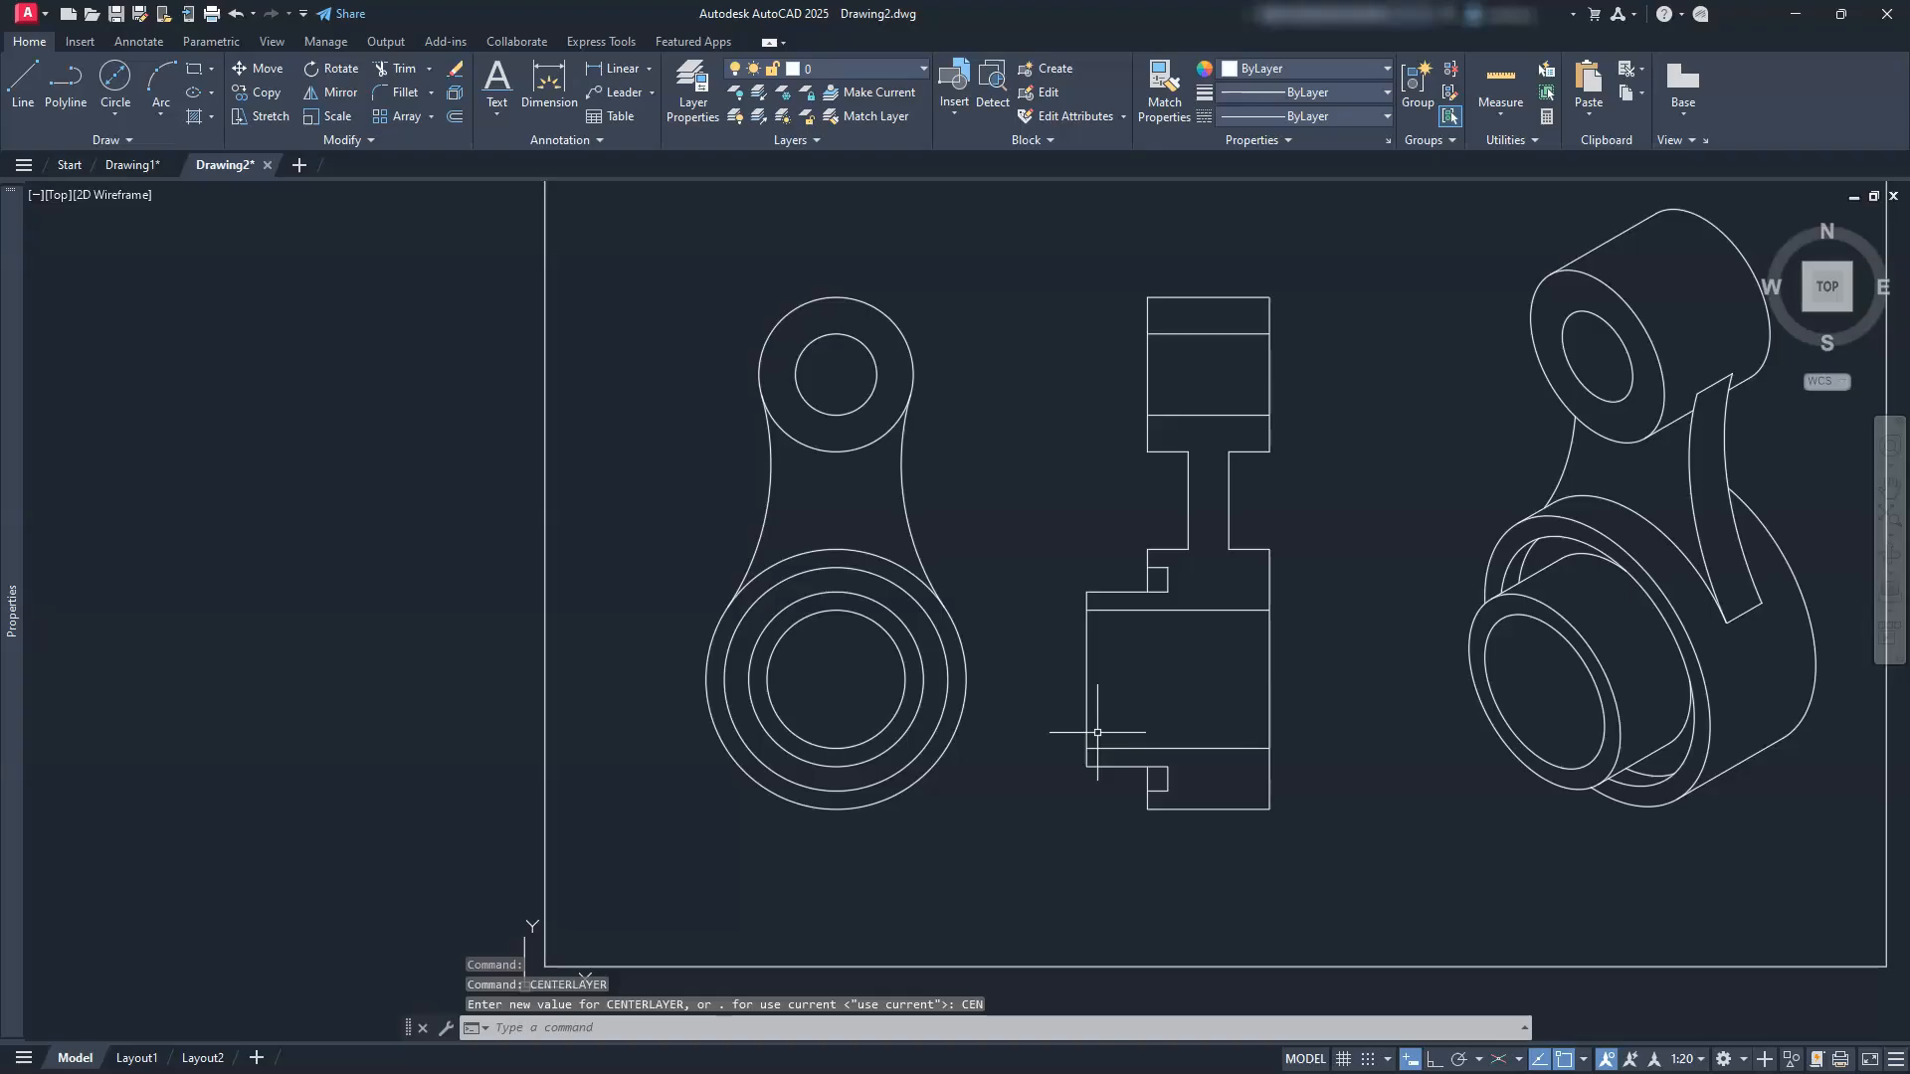
text(CENTEREXE)
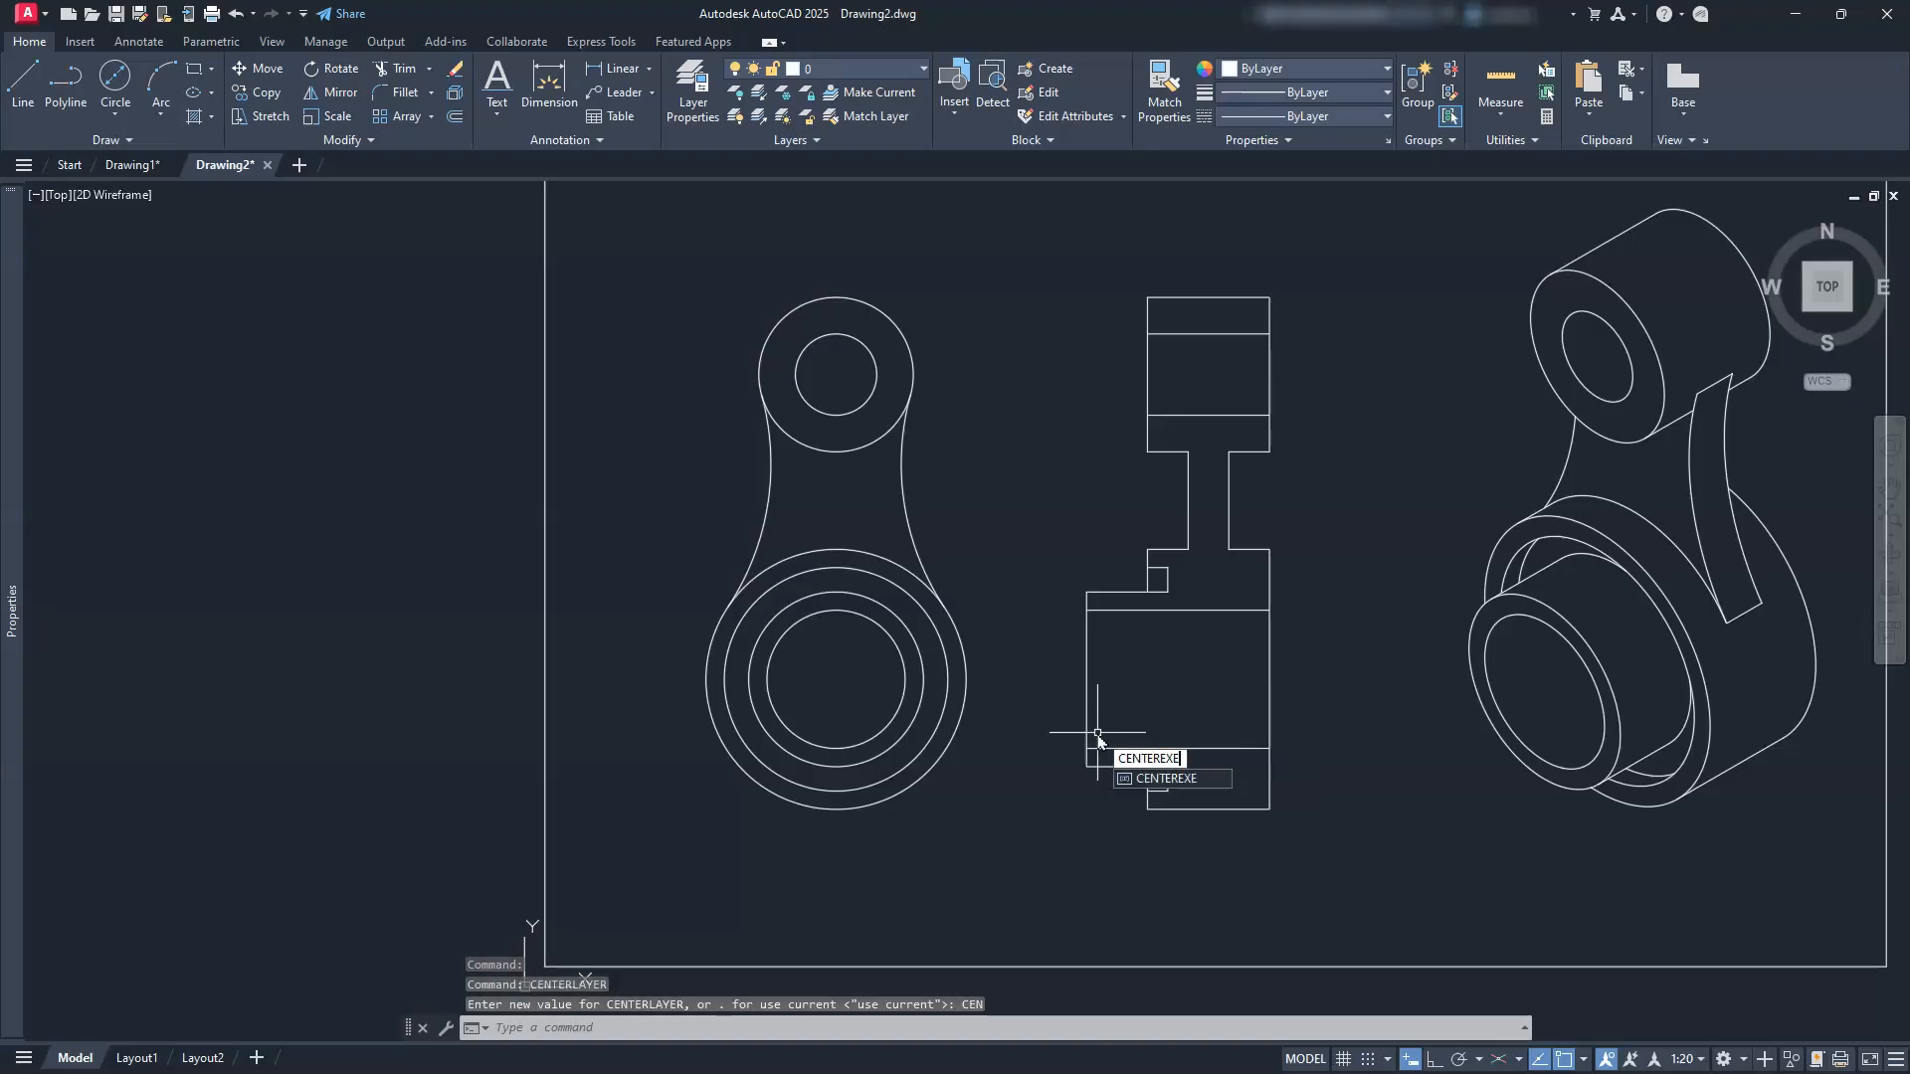
key(Return)
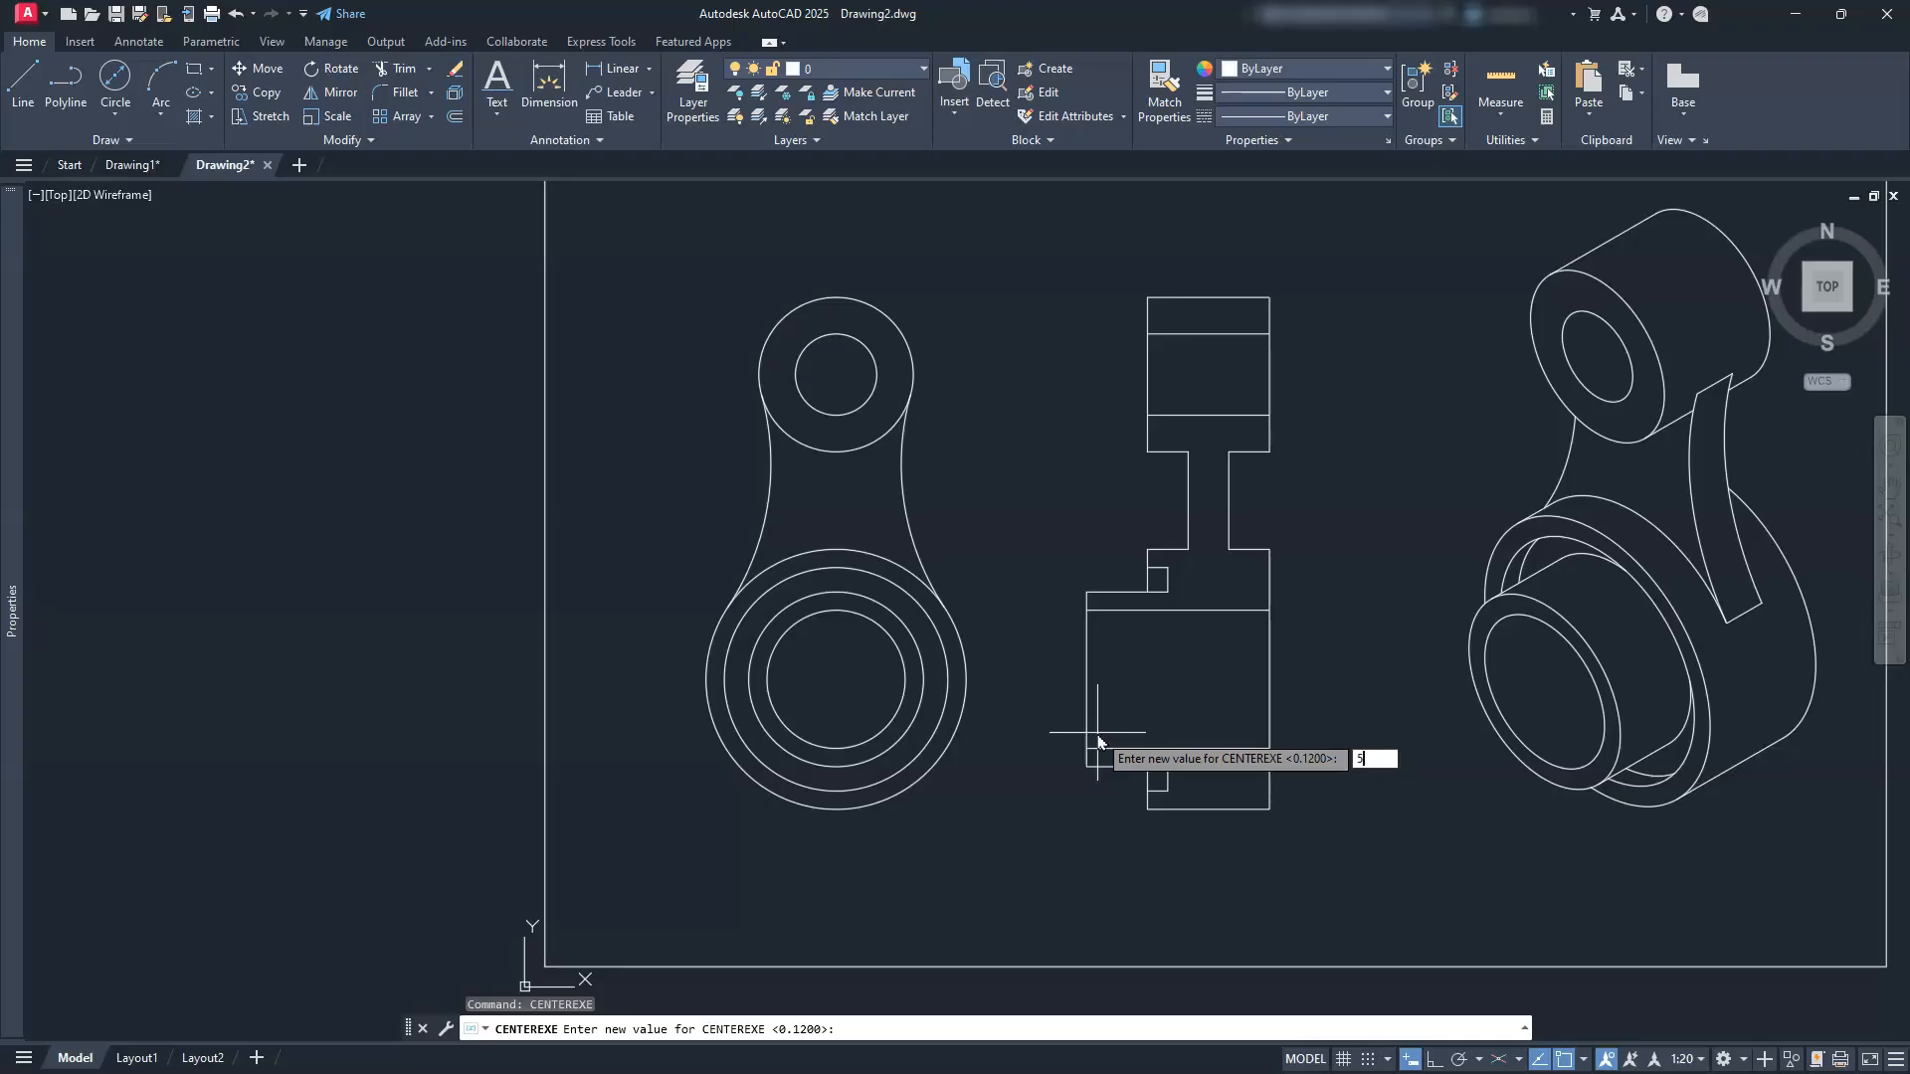
key(Return)
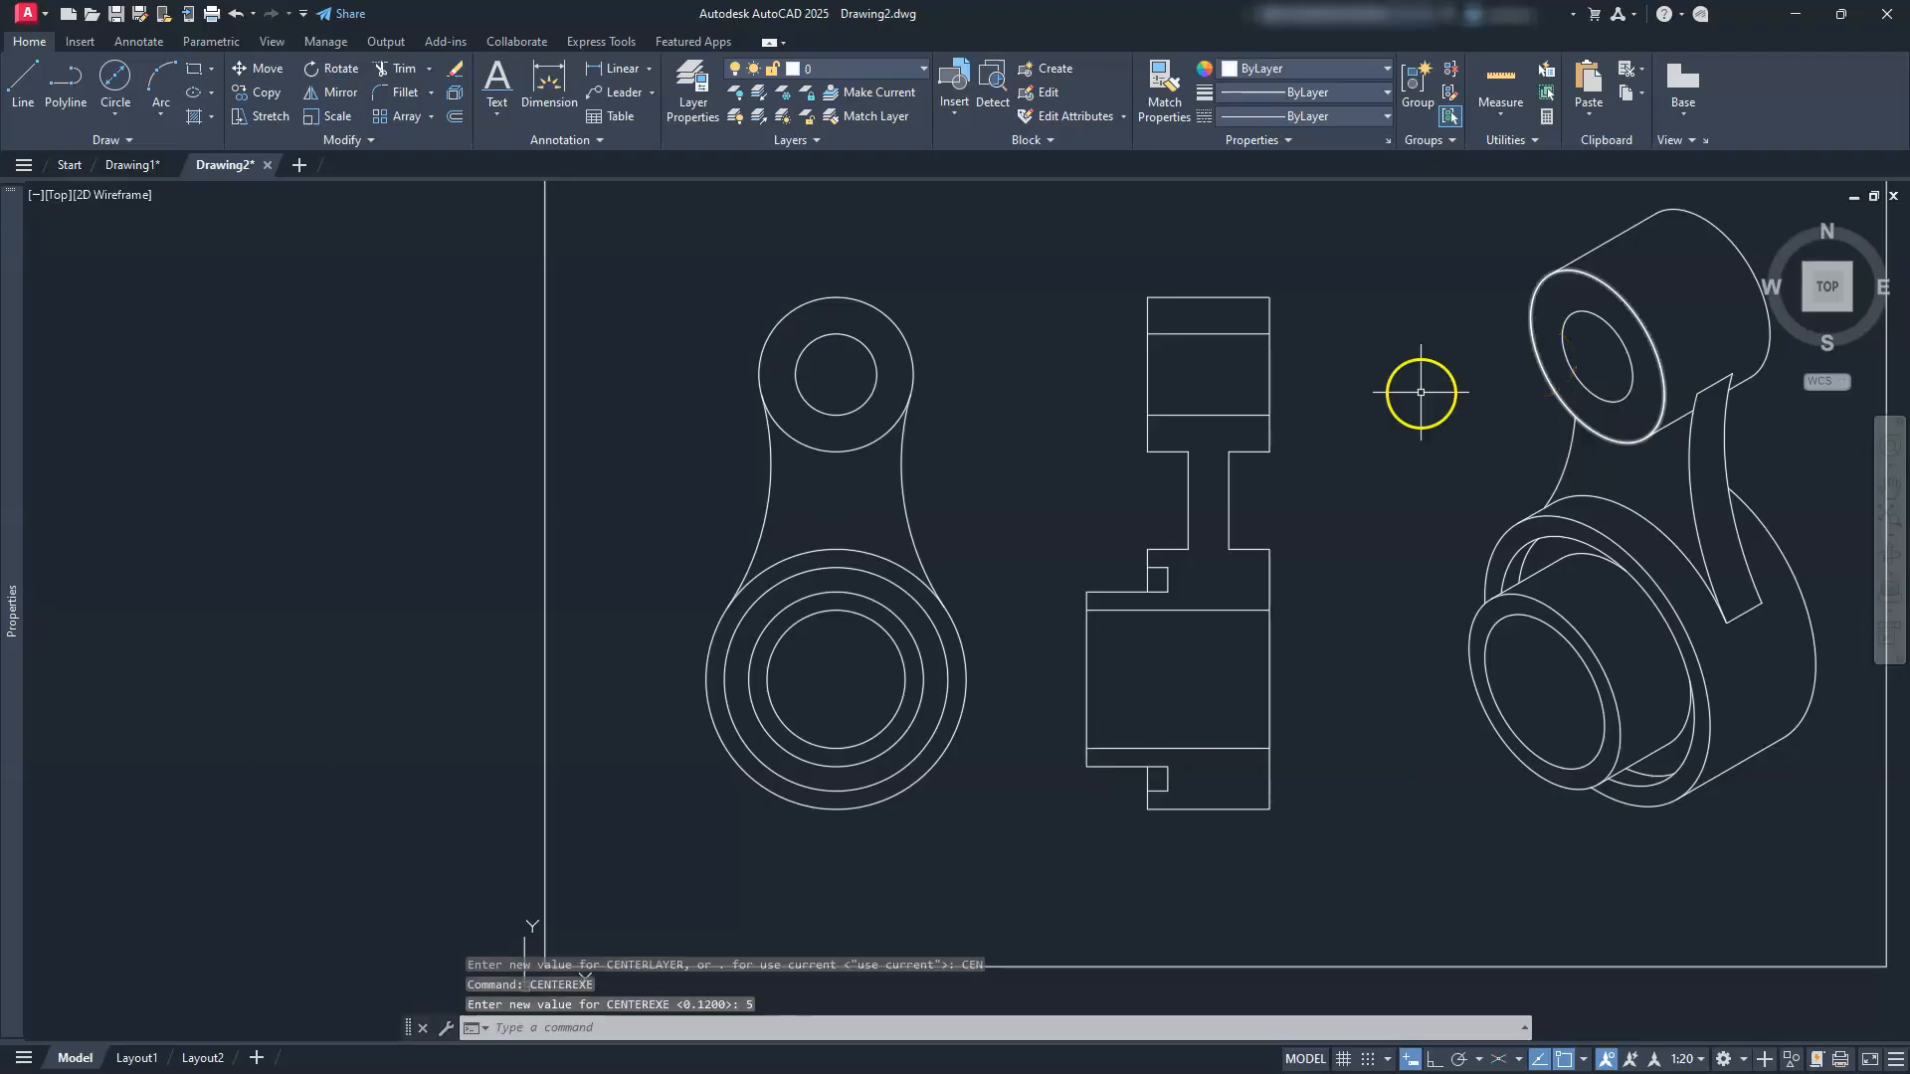
Step: Add centre marks to the front view's large lower circle and small top circle
click(120, 46)
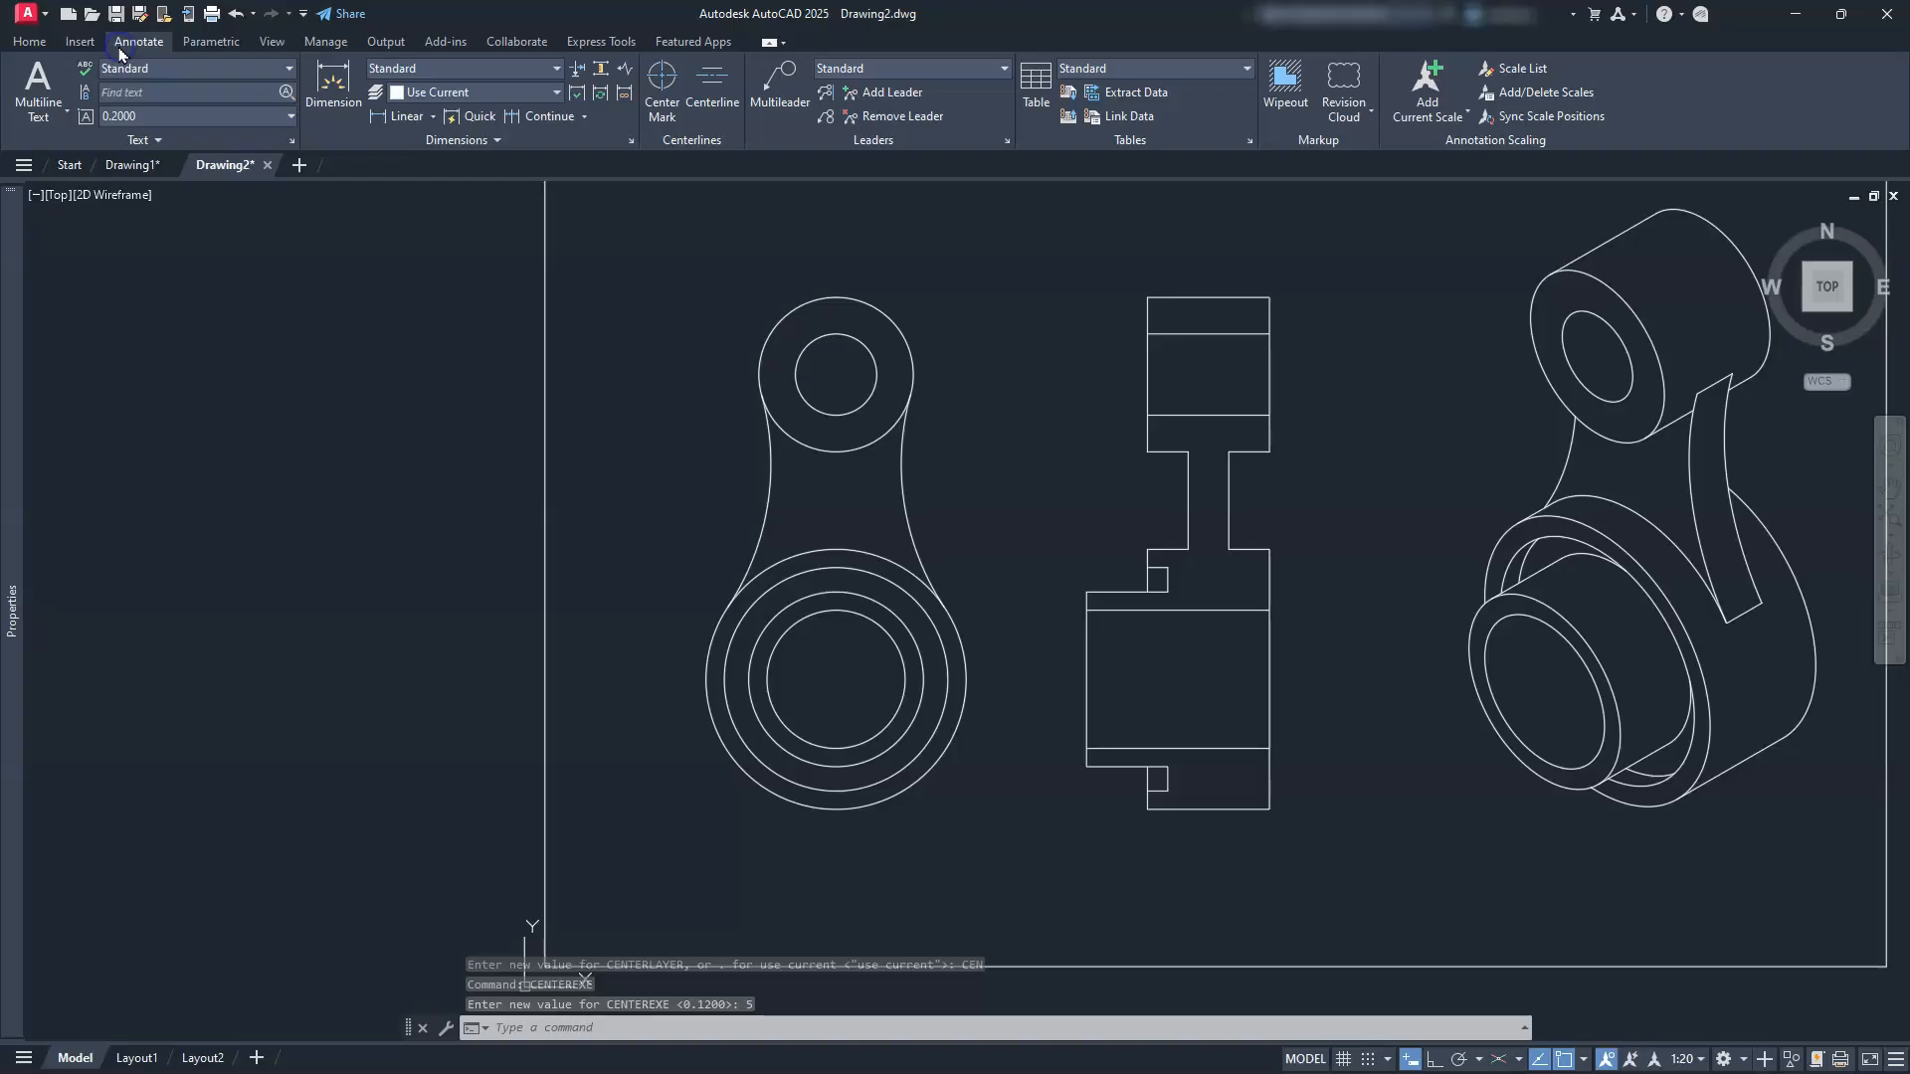
click(661, 76)
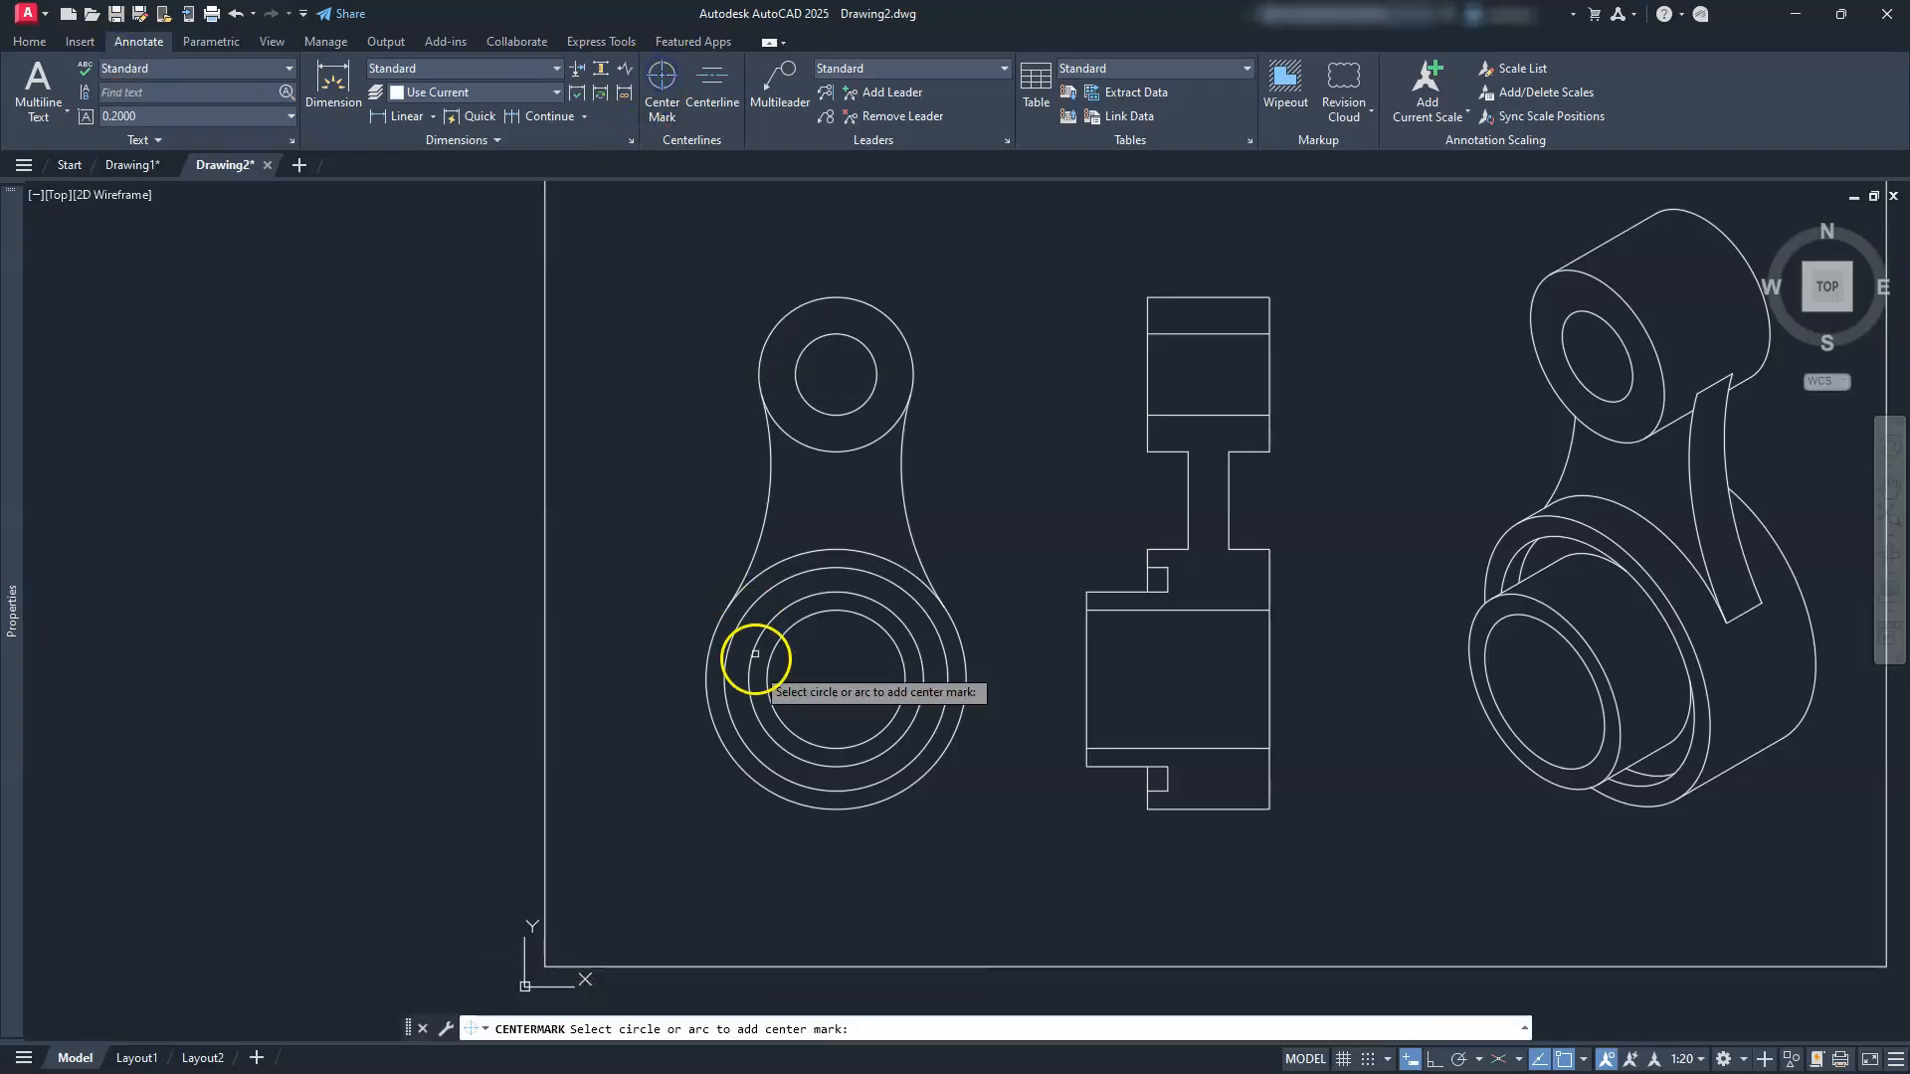
click(733, 767)
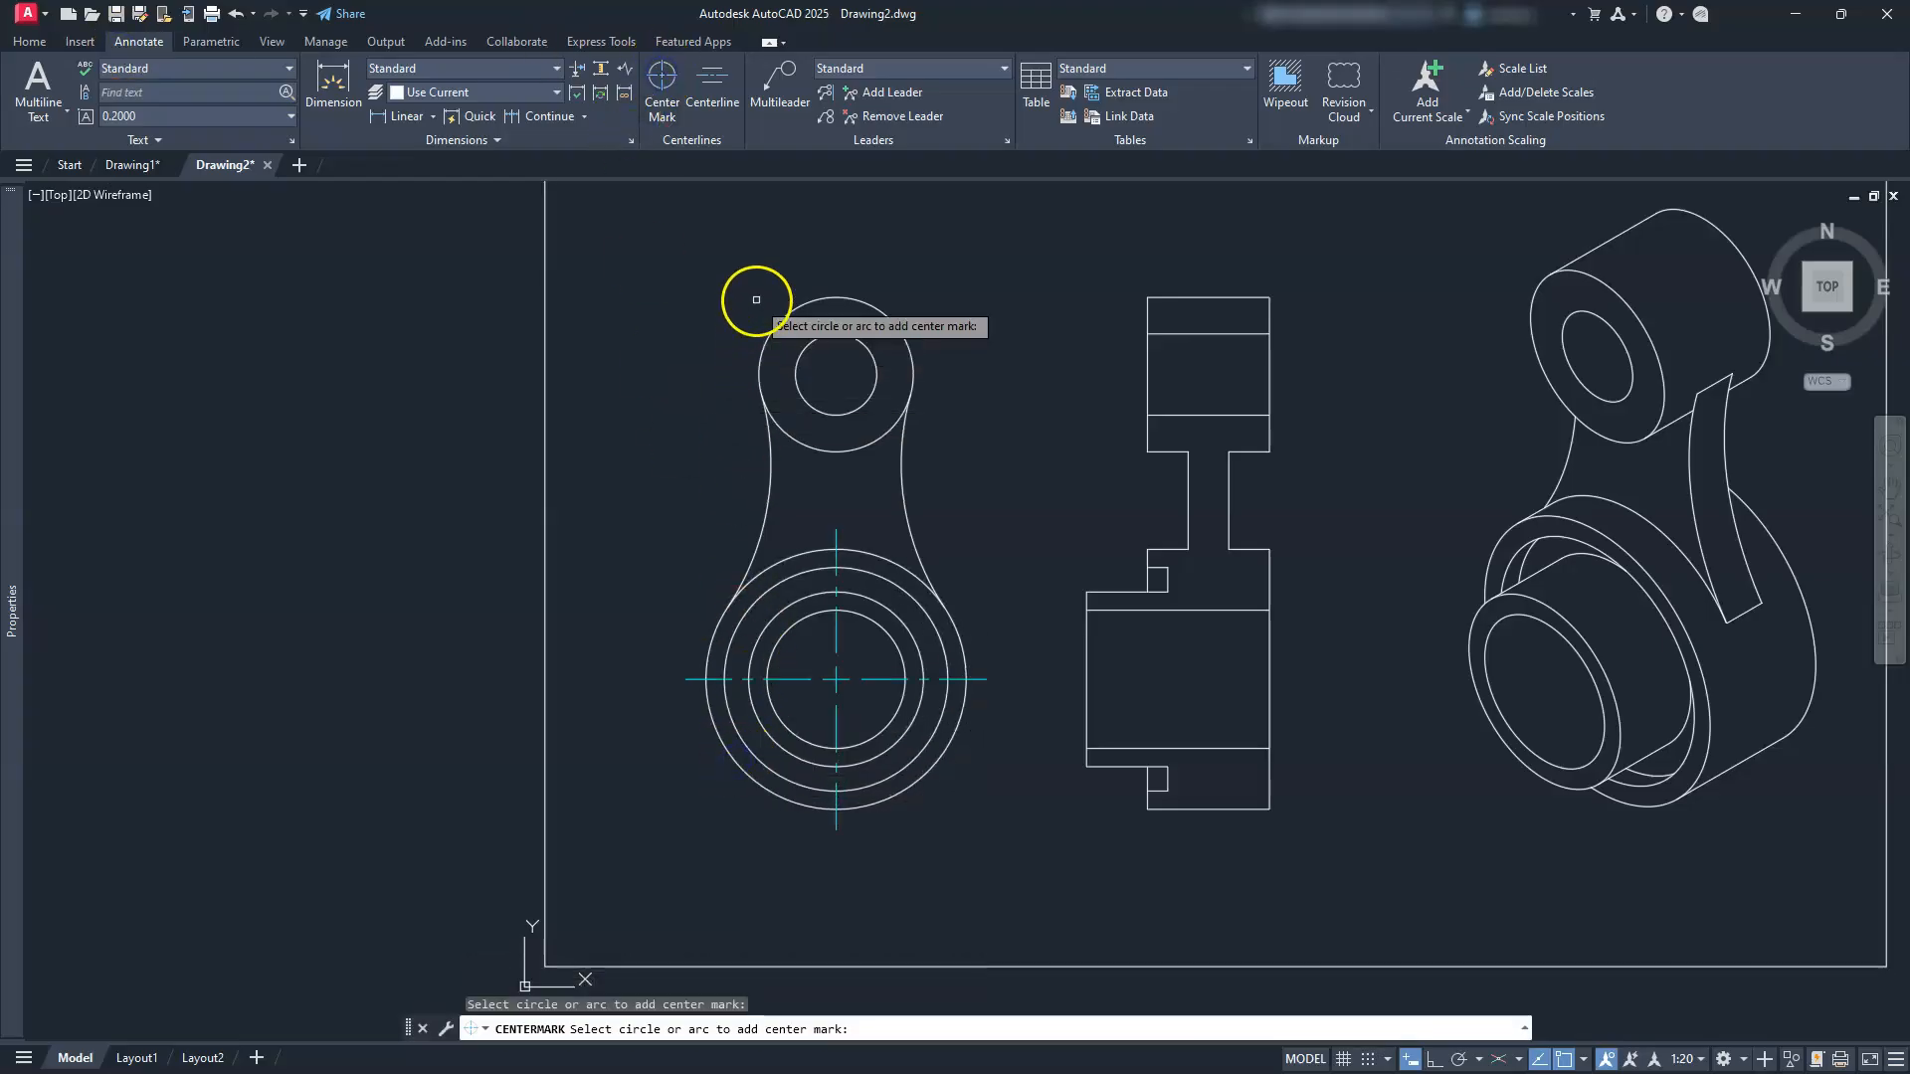
click(776, 325)
Step: Draw centerlines through the side view's bores by picking each bore's two edge lines
click(723, 84)
click(1223, 414)
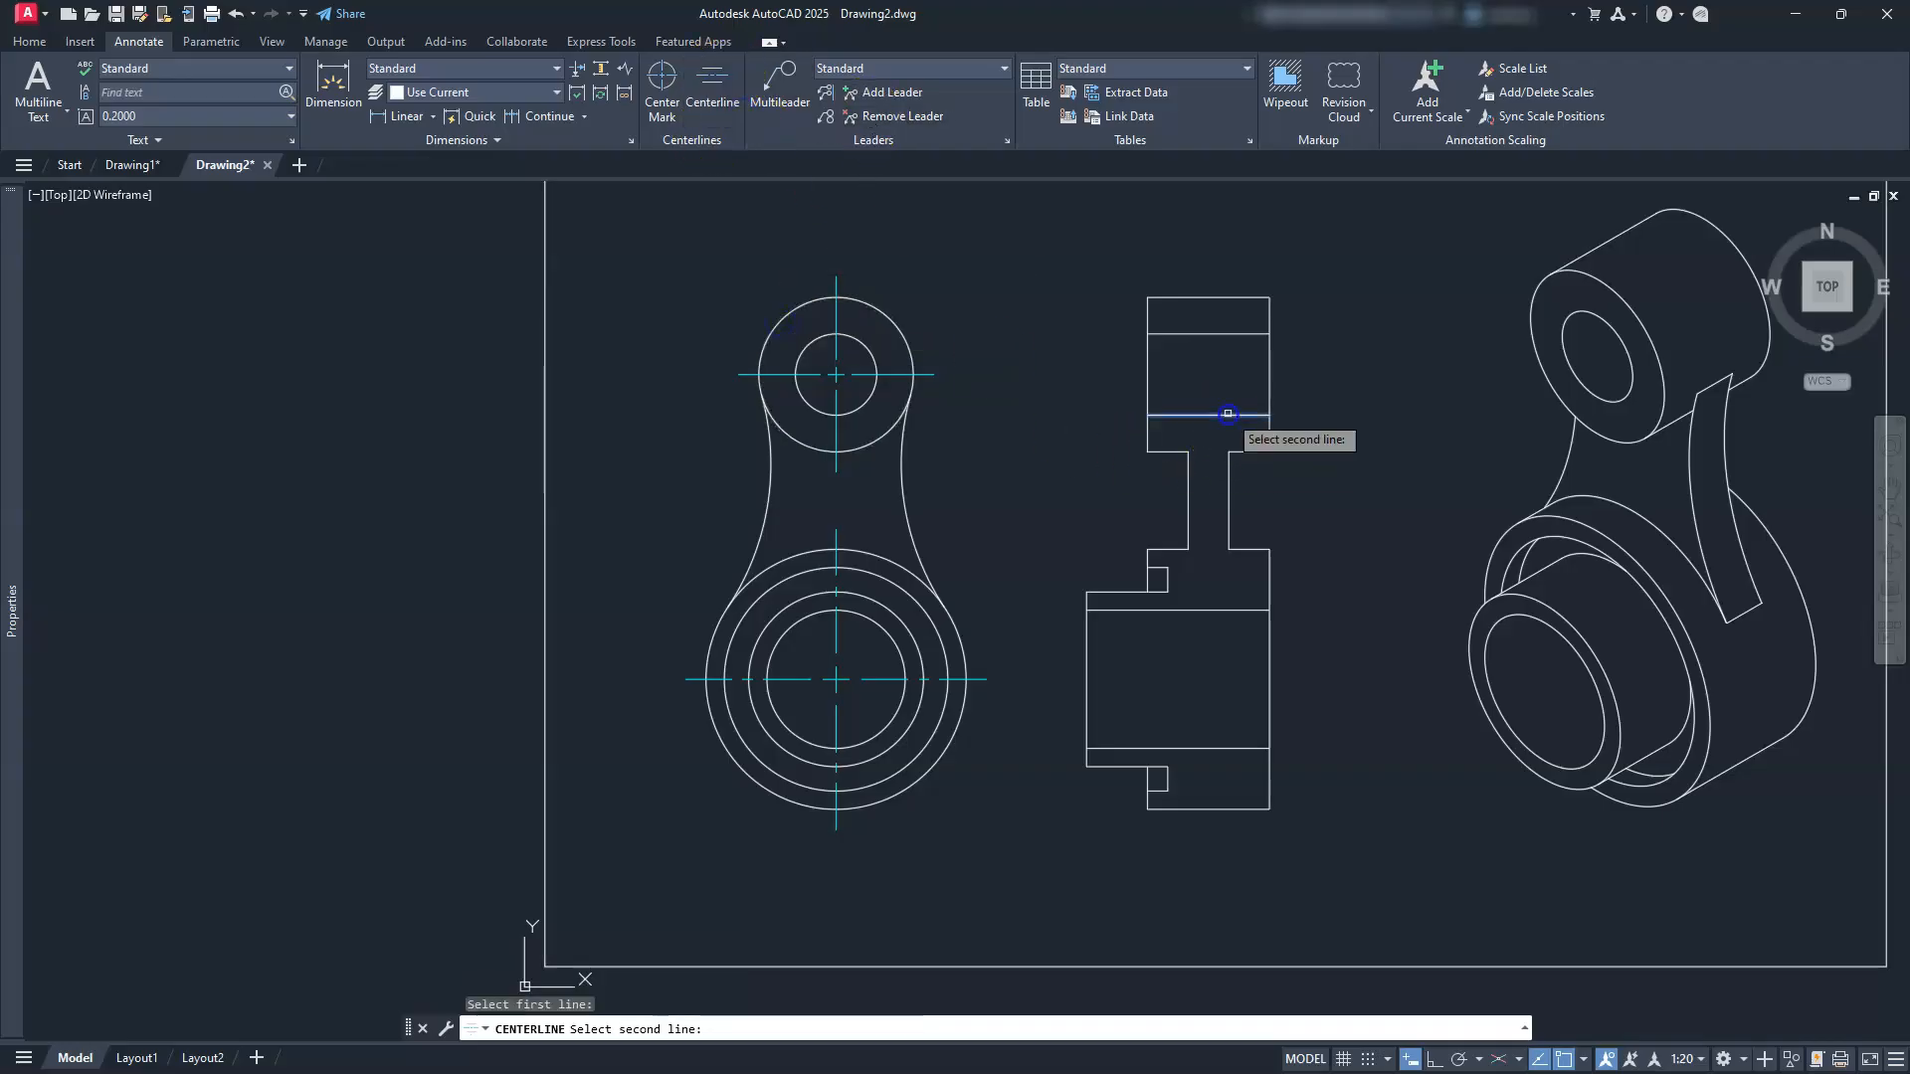
click(1216, 335)
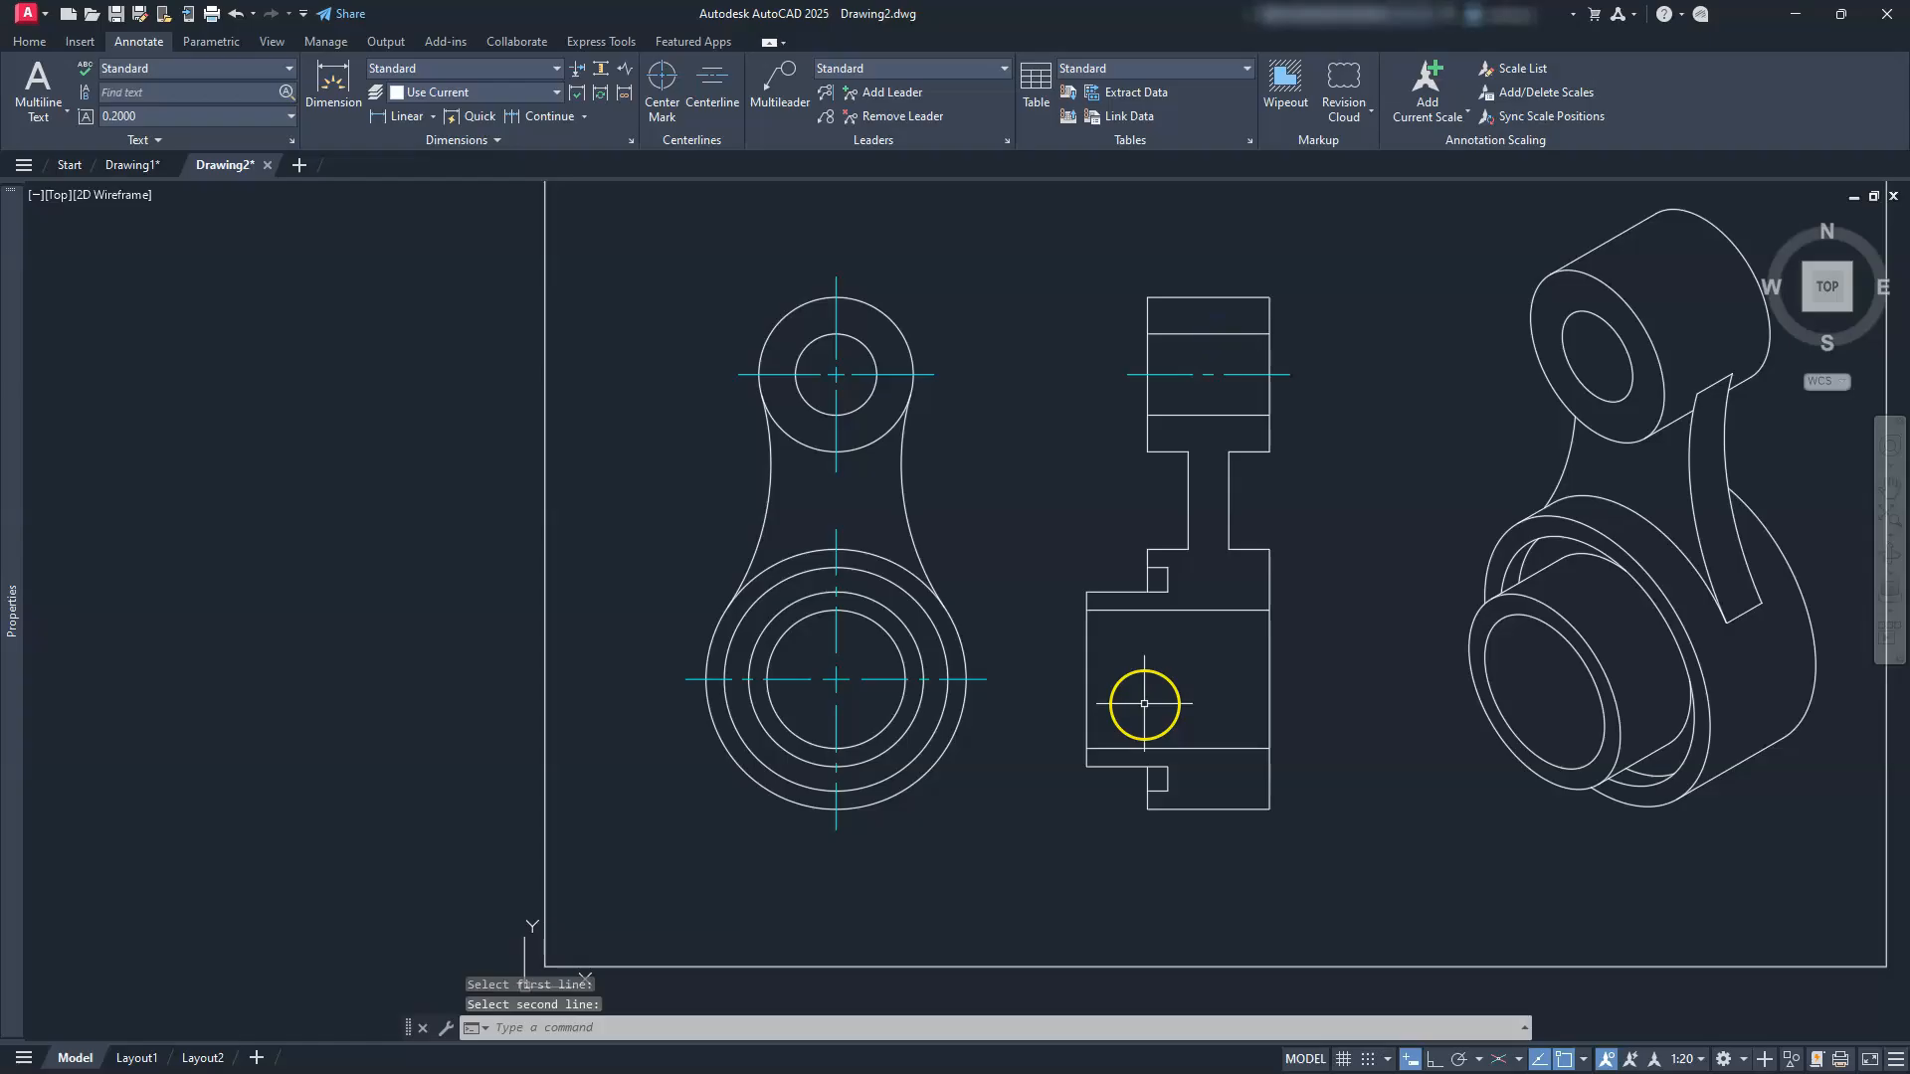
key(Return)
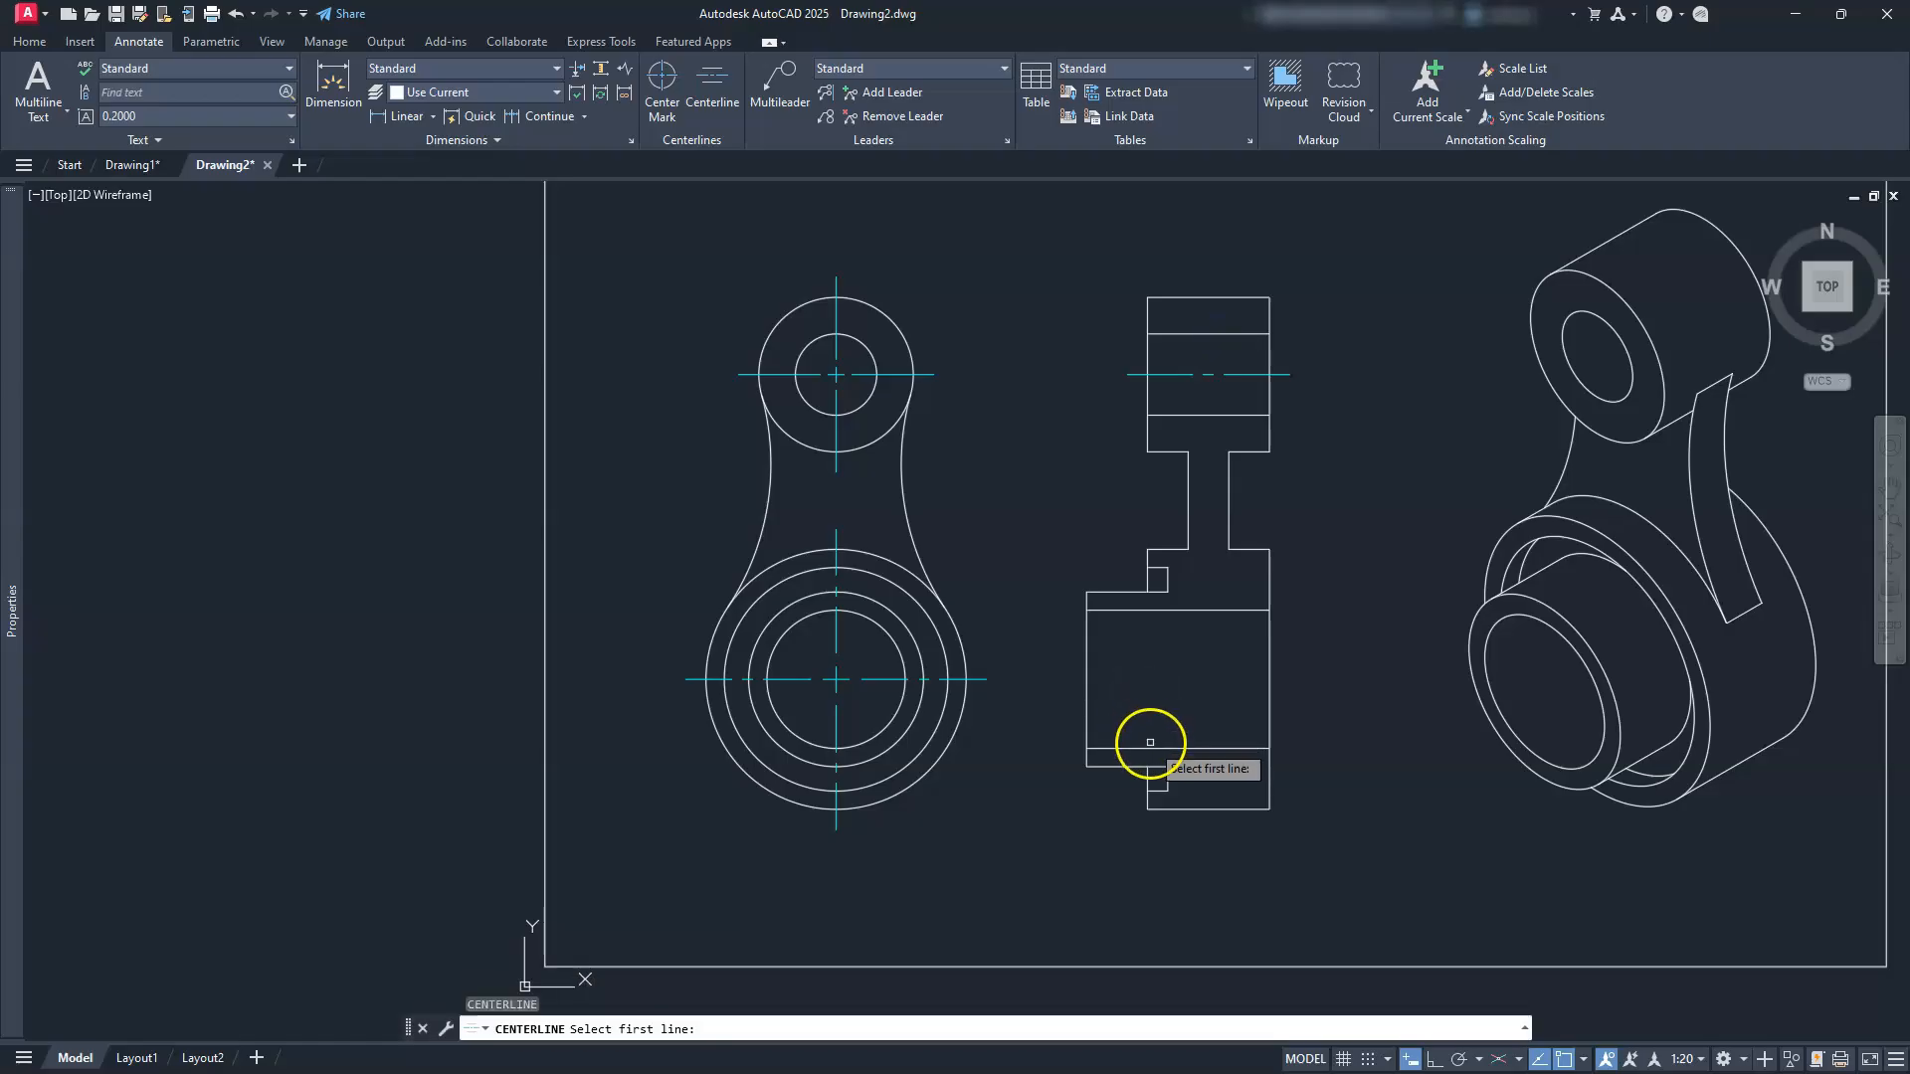
click(1151, 746)
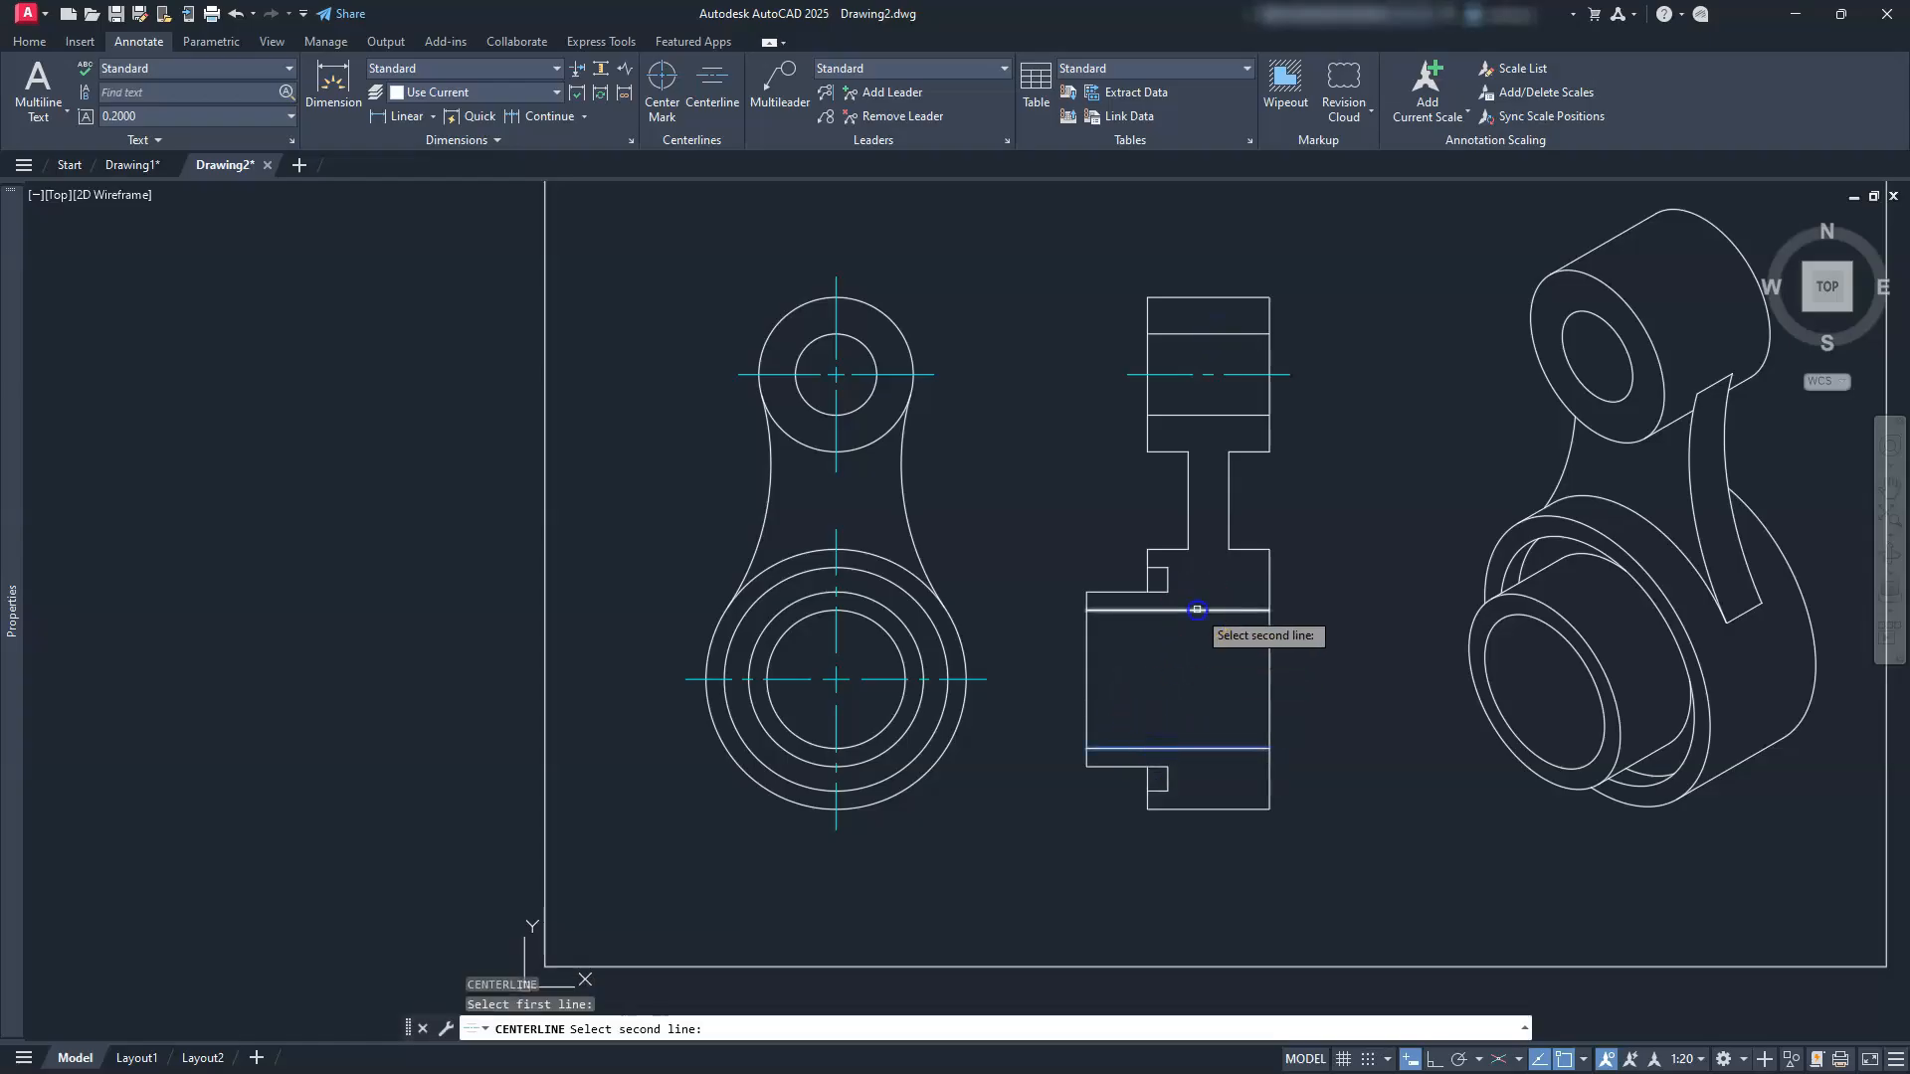
key(Escape)
key(Escape)
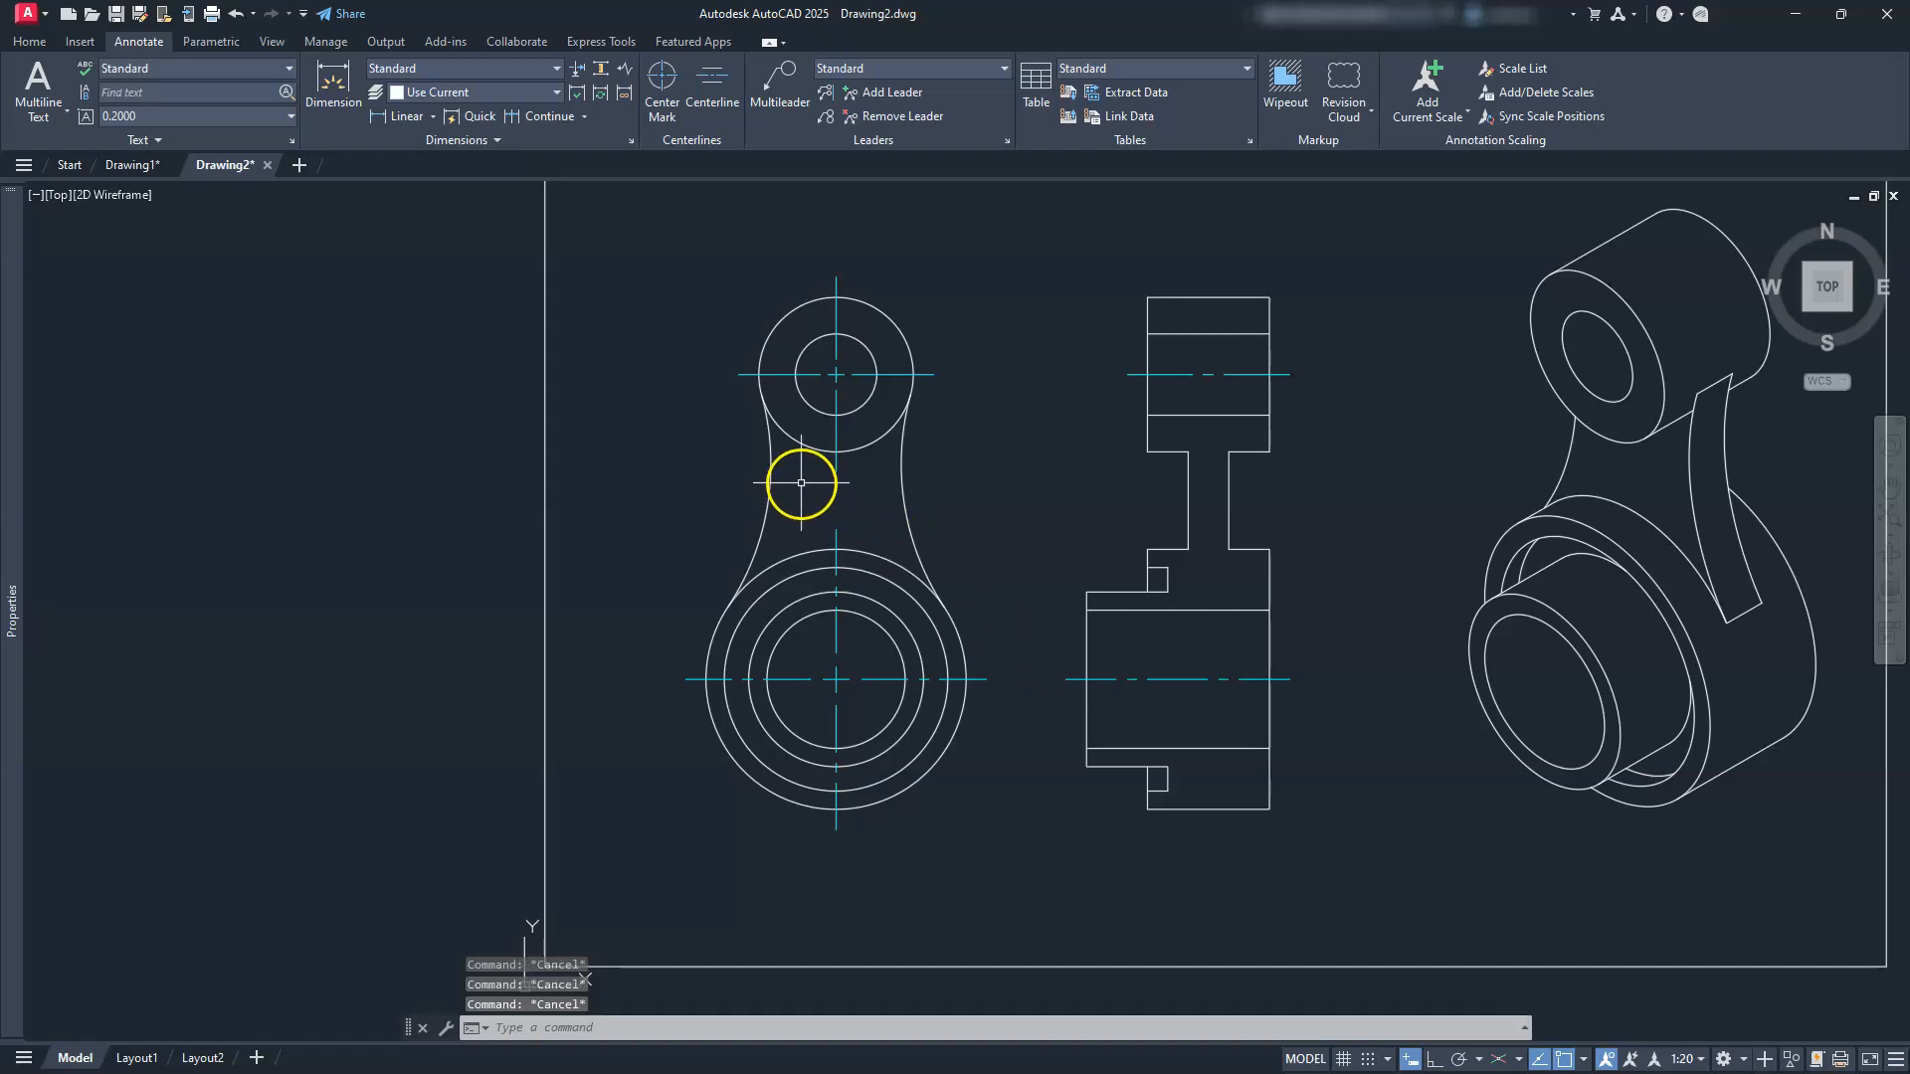
Step: Try lengthening the large circle's vertical centerline by its top grip, then cancel
scroll(803, 481, up, 2)
click(851, 569)
key(Escape)
click(852, 575)
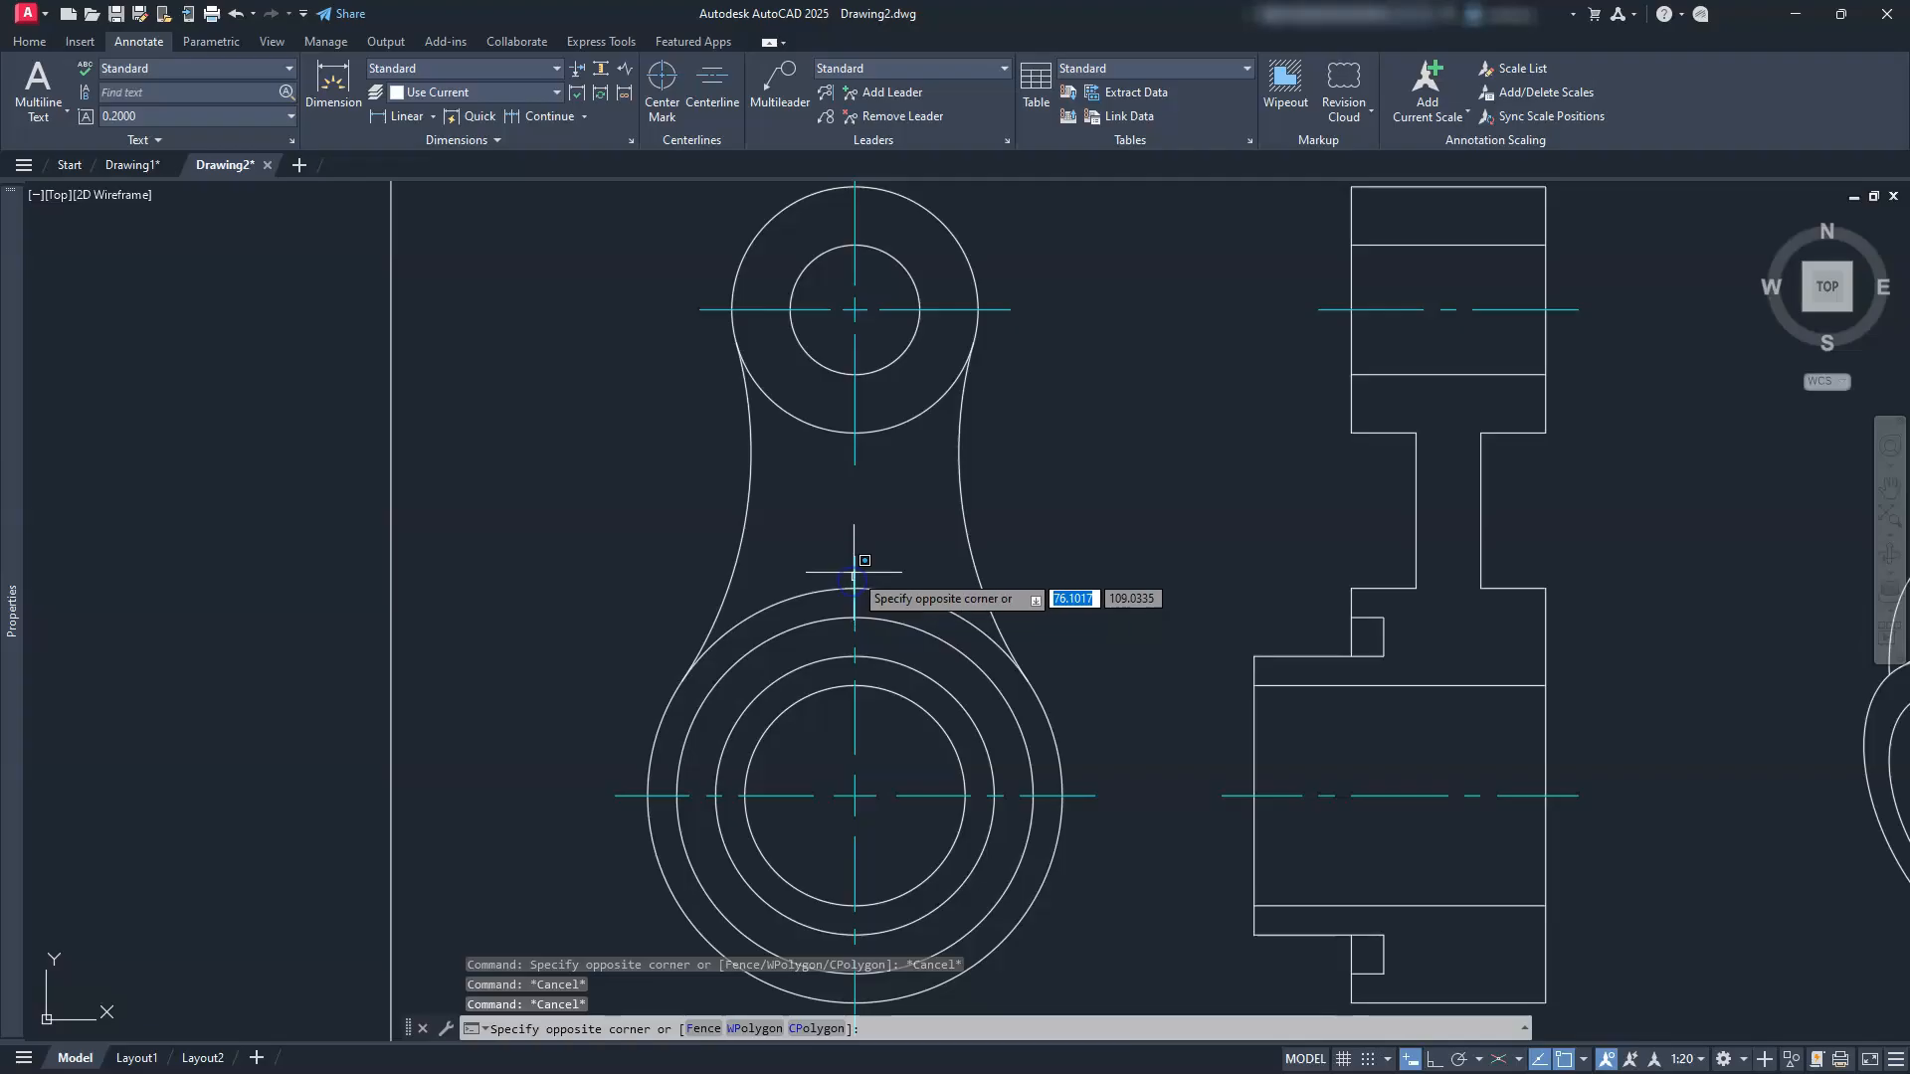
click(854, 569)
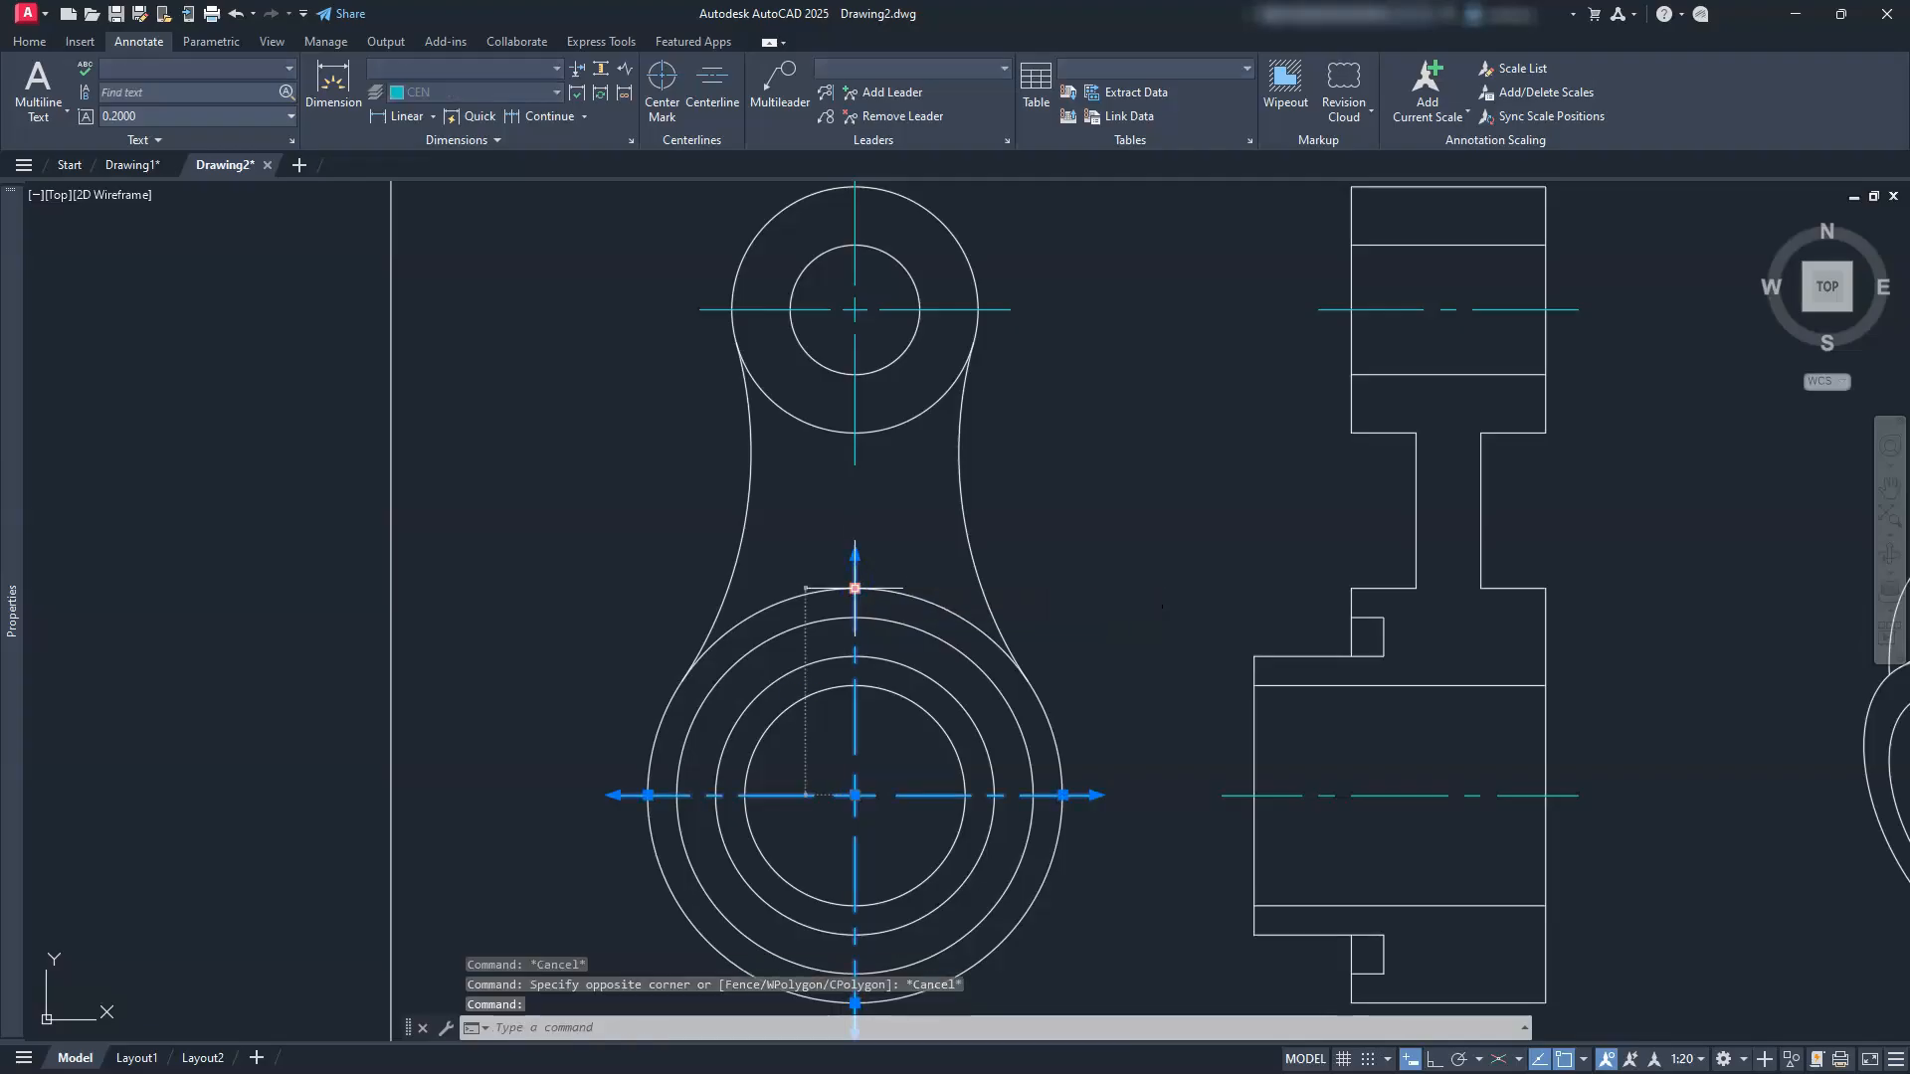
click(855, 588)
key(Escape)
key(Escape)
Step: Pan the drawing so all three views fit the frame
scroll(869, 538, down, 2)
mouse_move(772, 611)
middle_down()
mouse_move(804, 687)
mouse_move(901, 663)
middle_up()
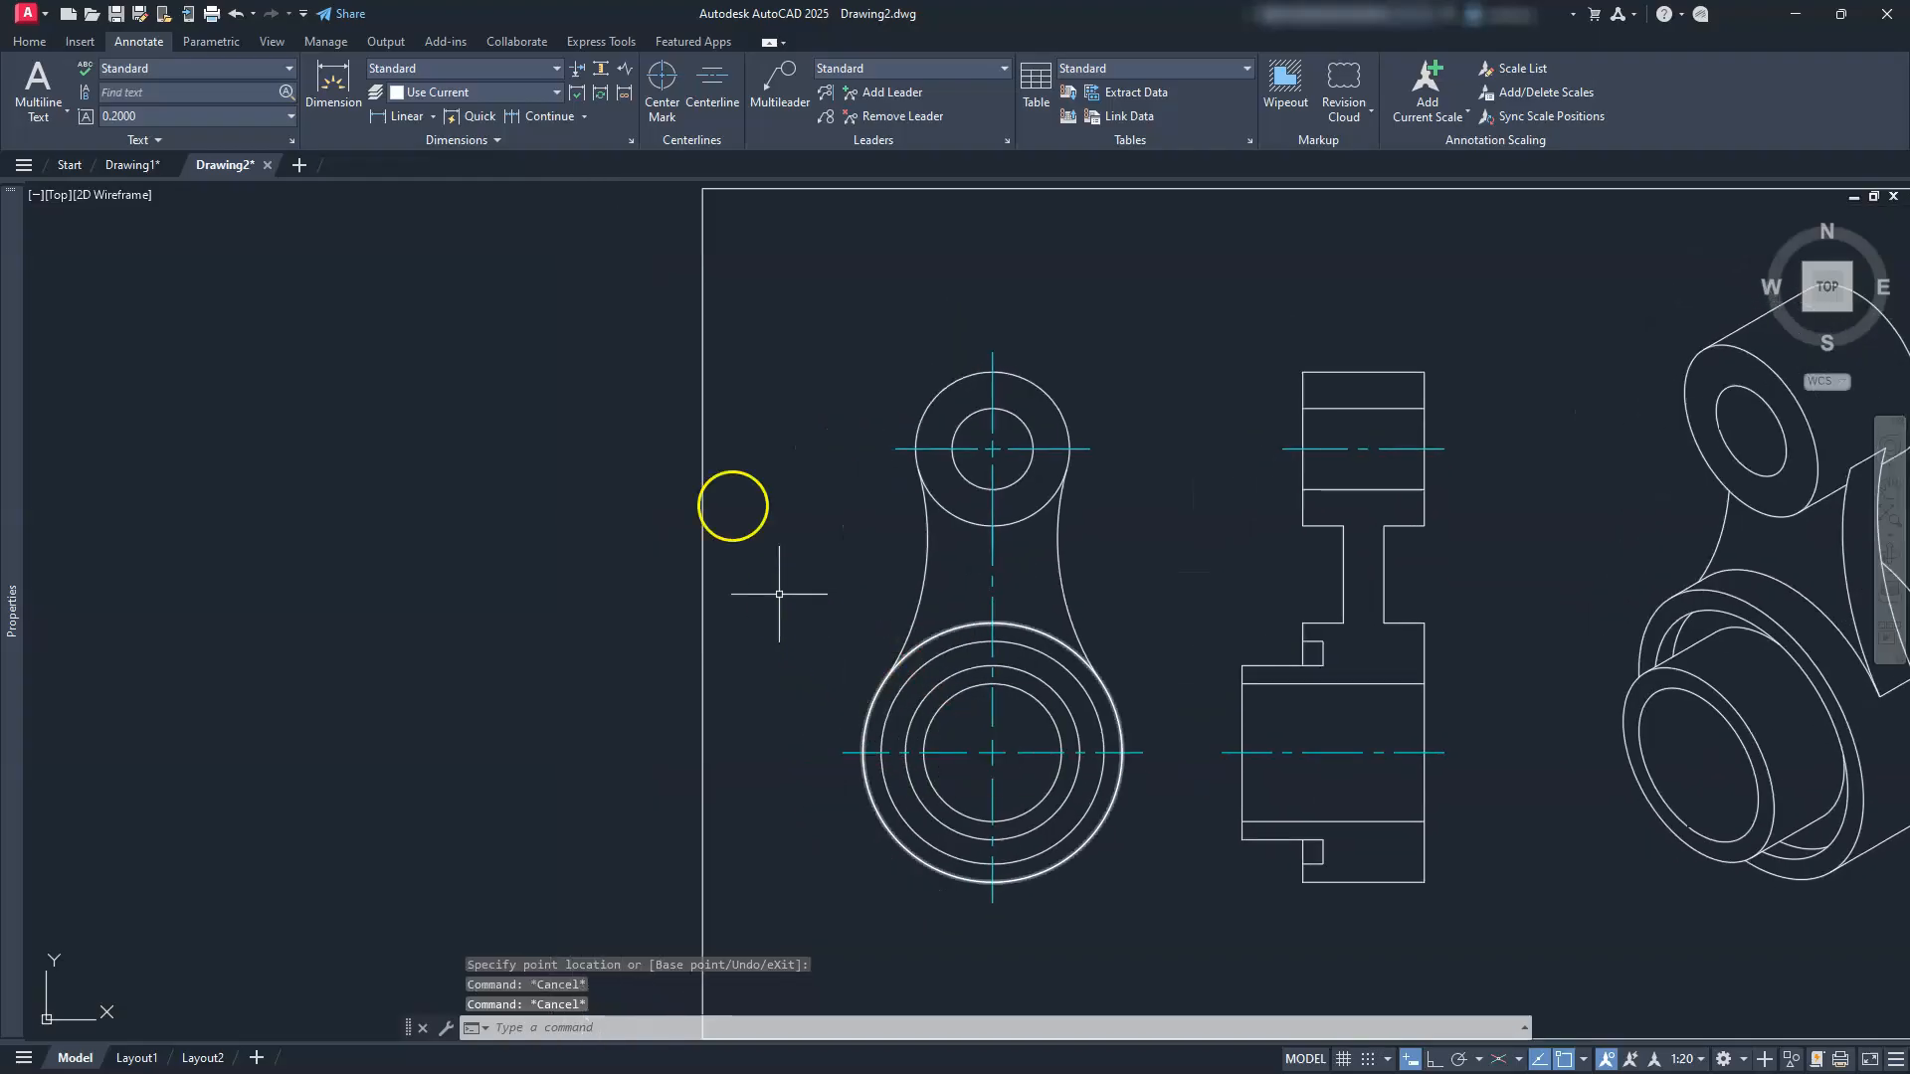
middle_drag(1222, 597, 1087, 524)
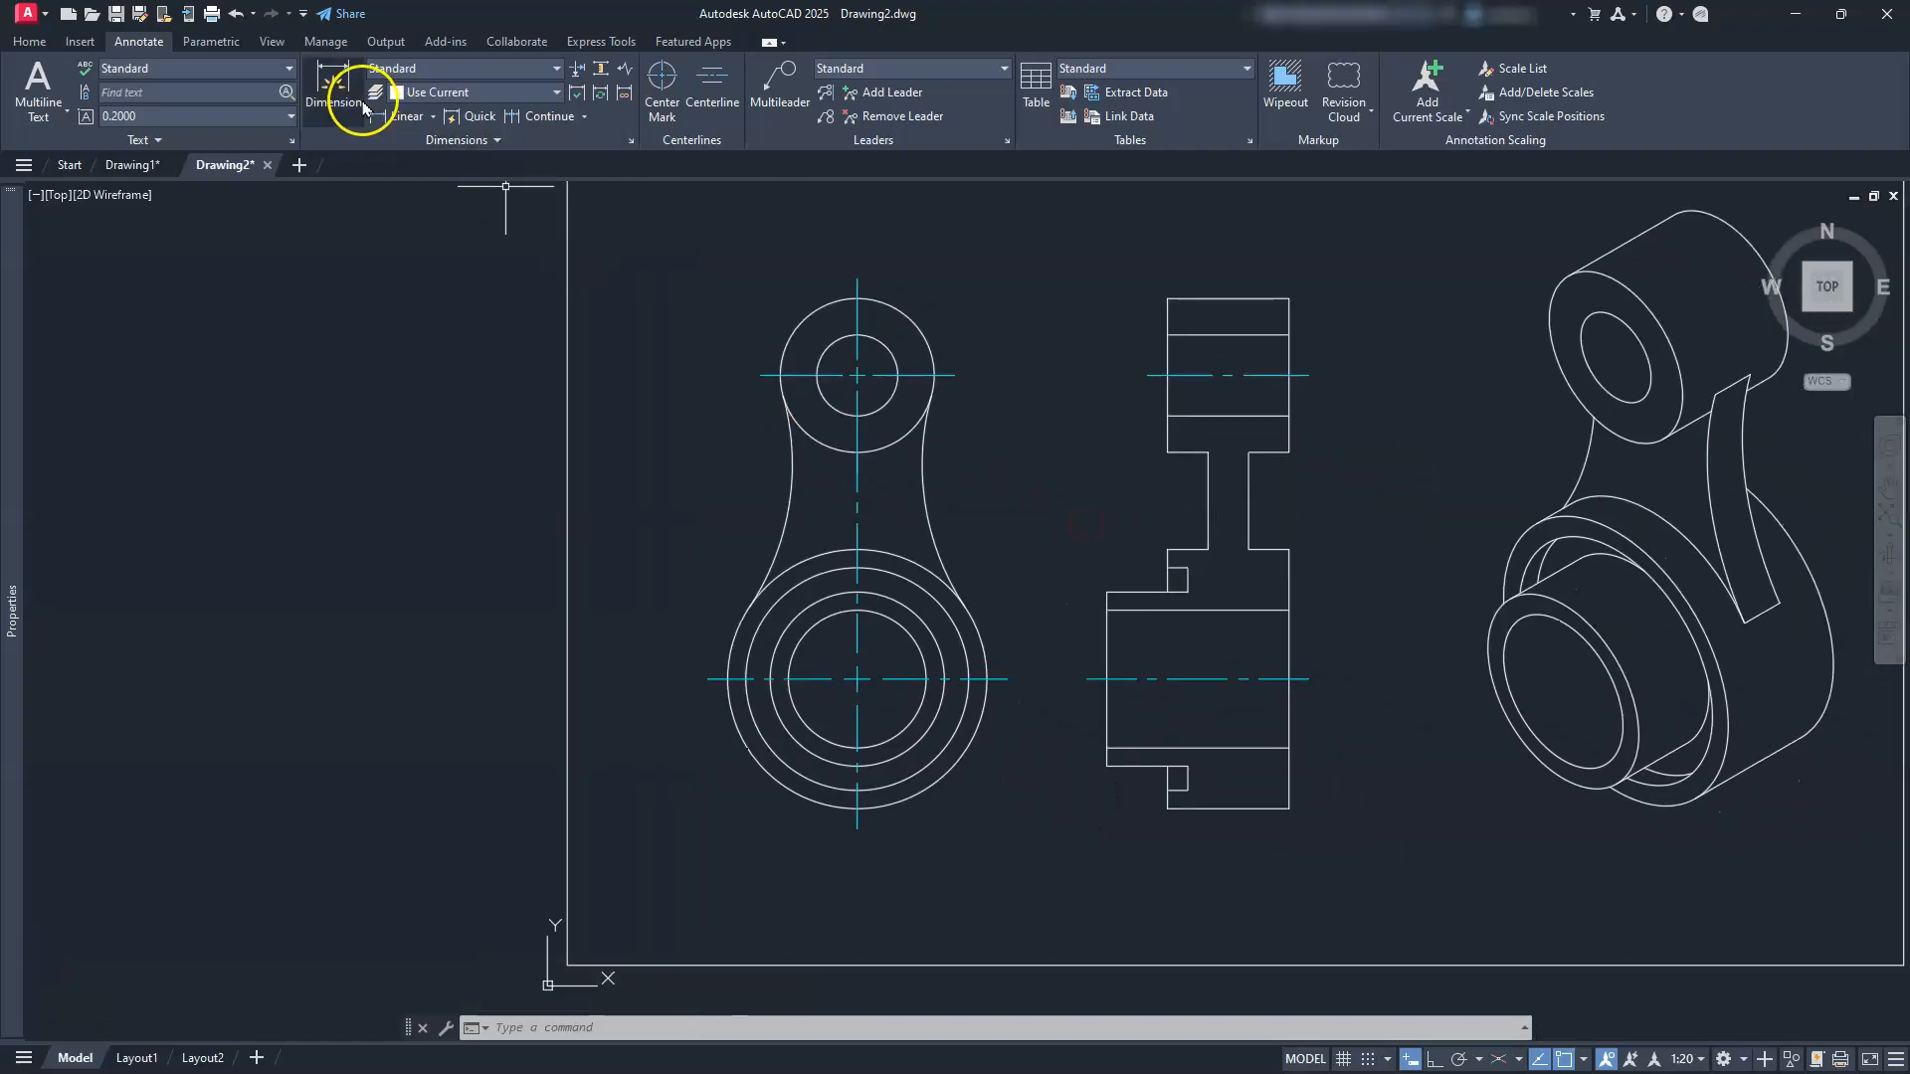
click(28, 43)
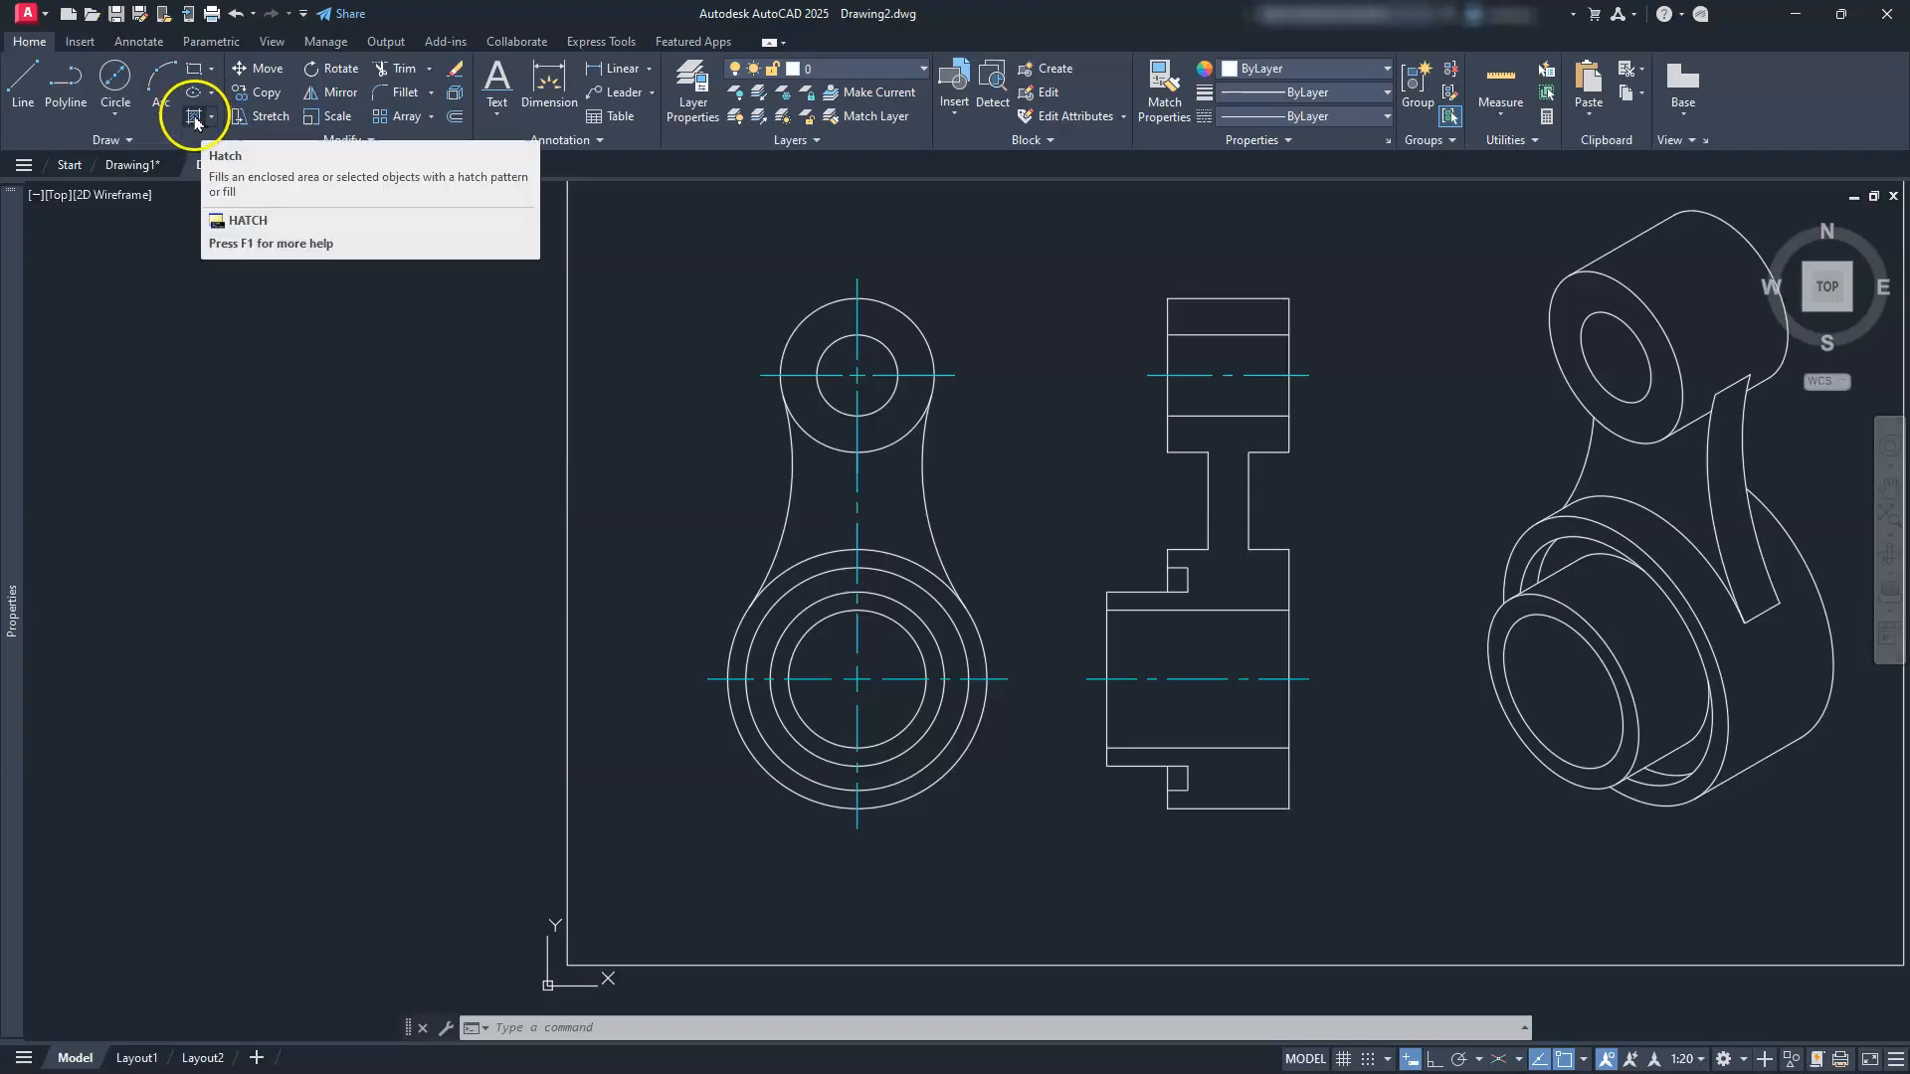
Step: Hatch the side view's top band, middle neck and flange, and bottom region with ANSI31 at scale 20
text(h)
key(Return)
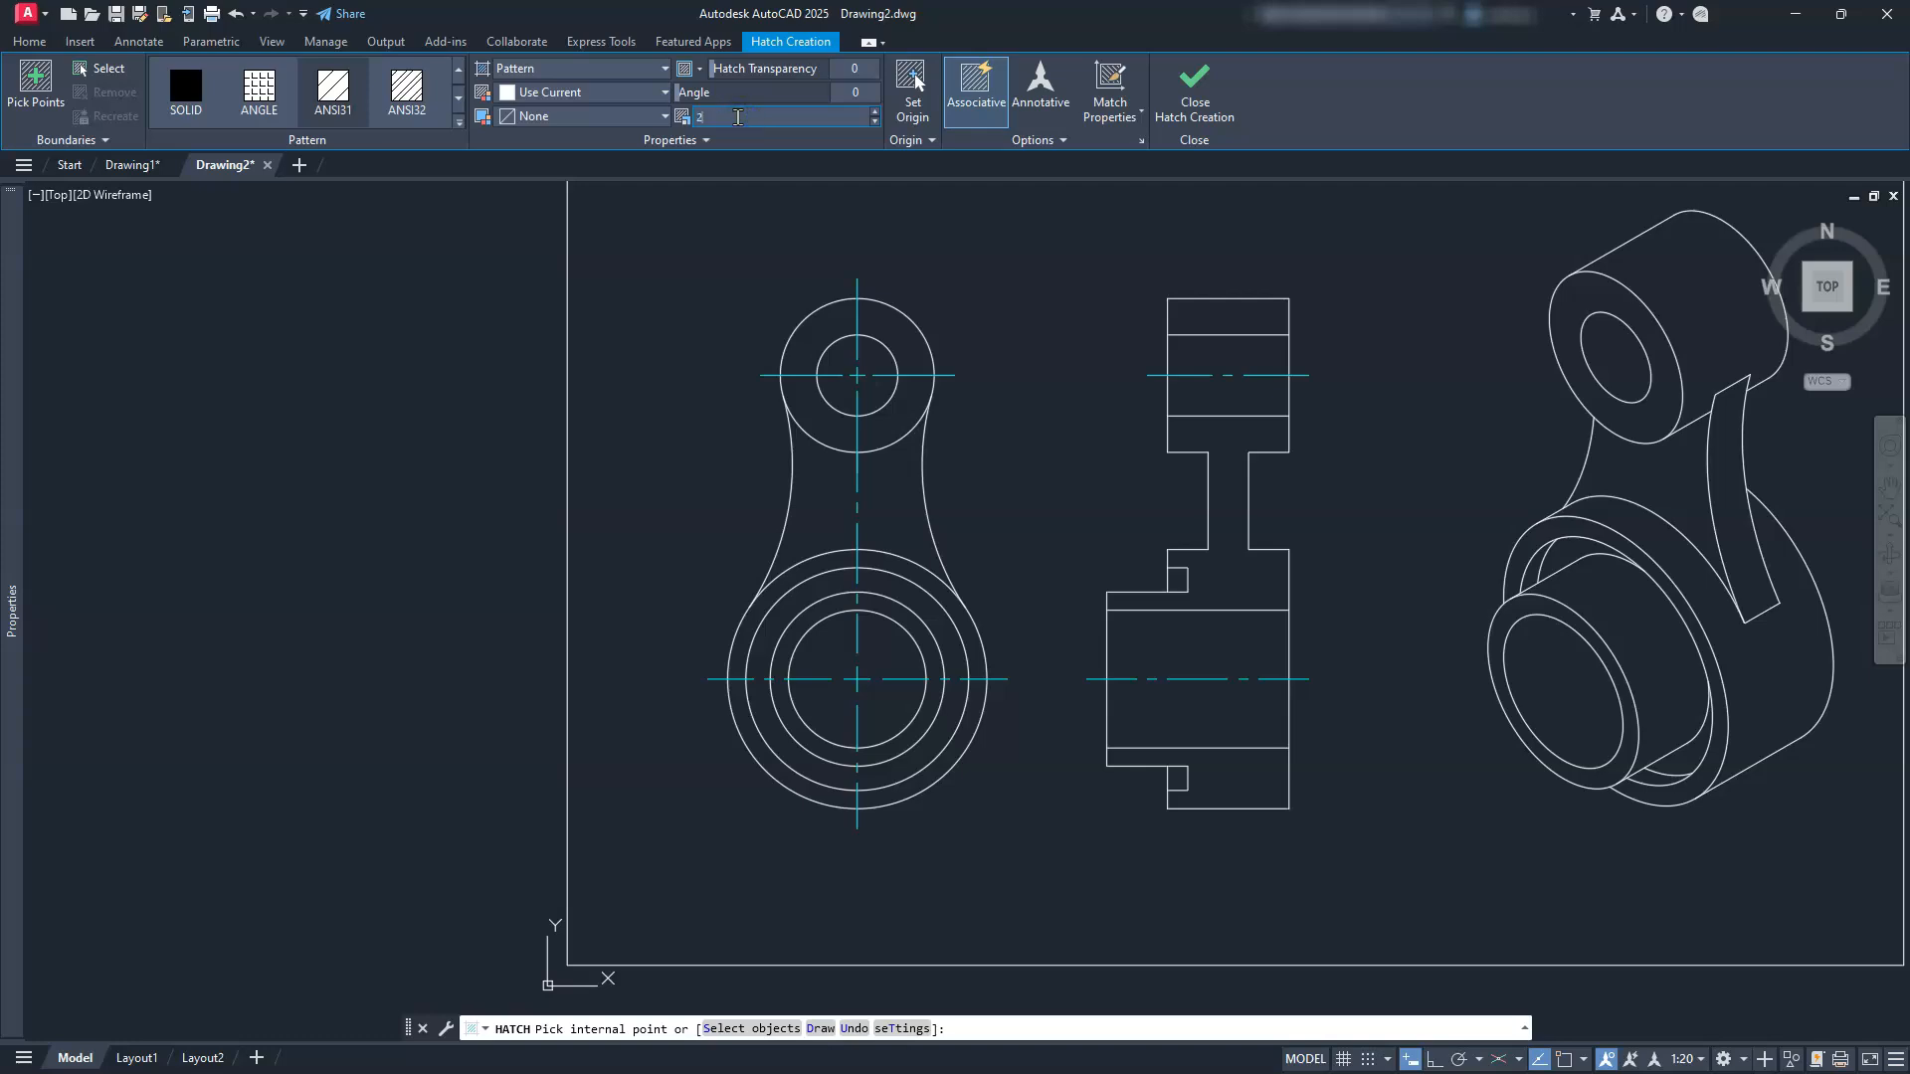
click(1213, 313)
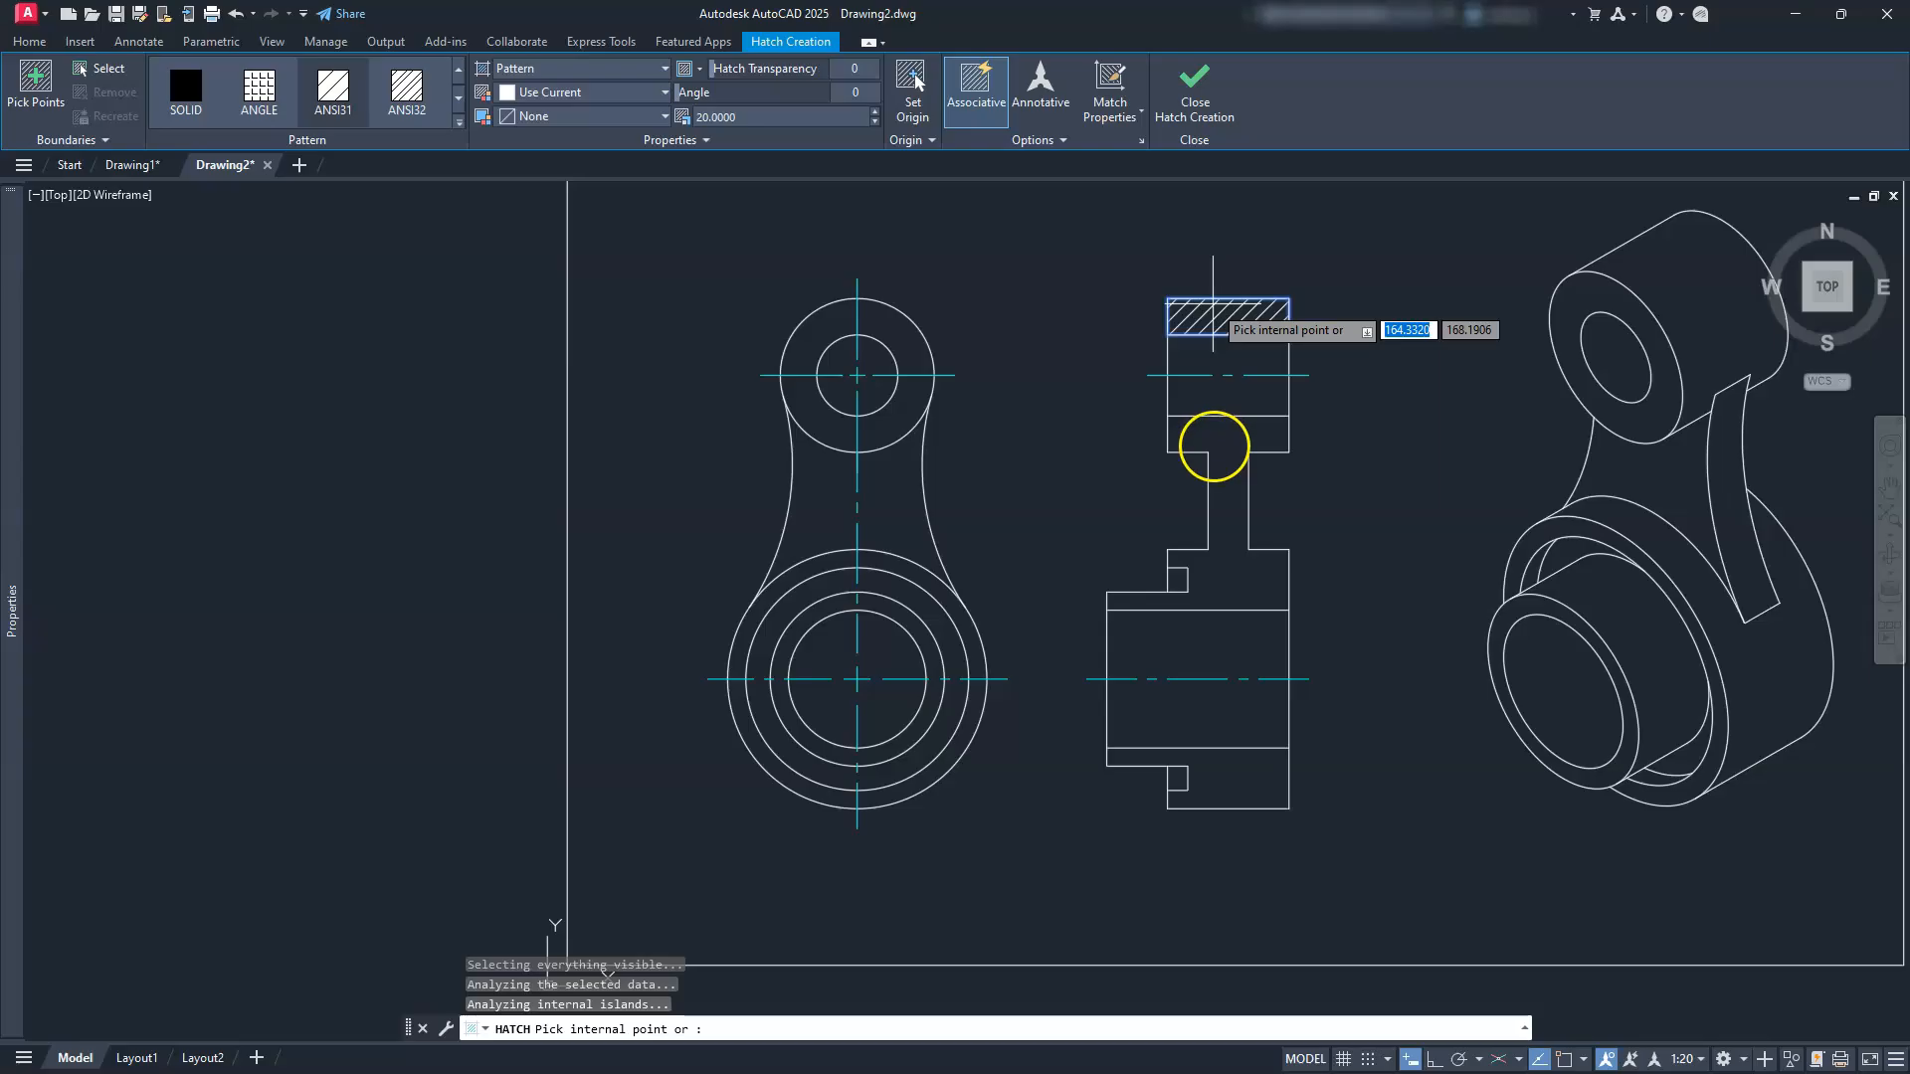
click(1218, 456)
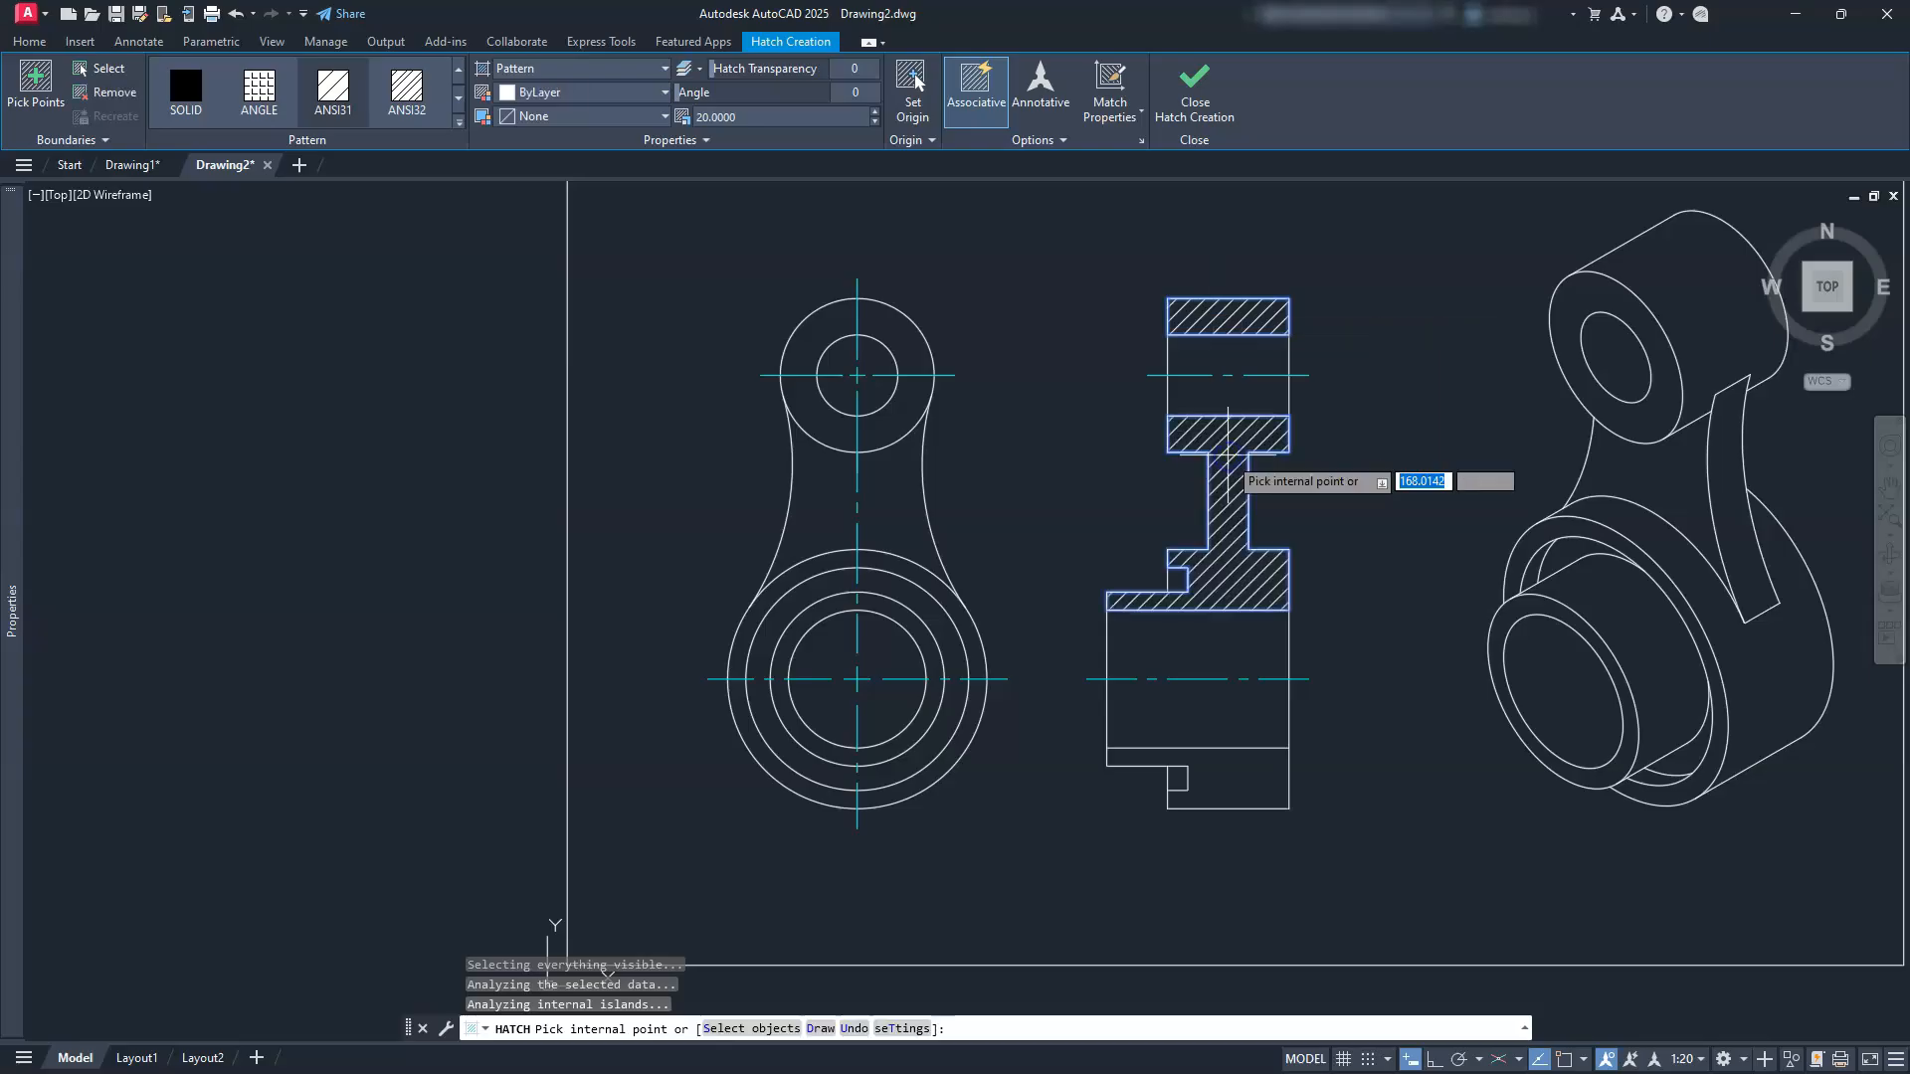
click(1254, 789)
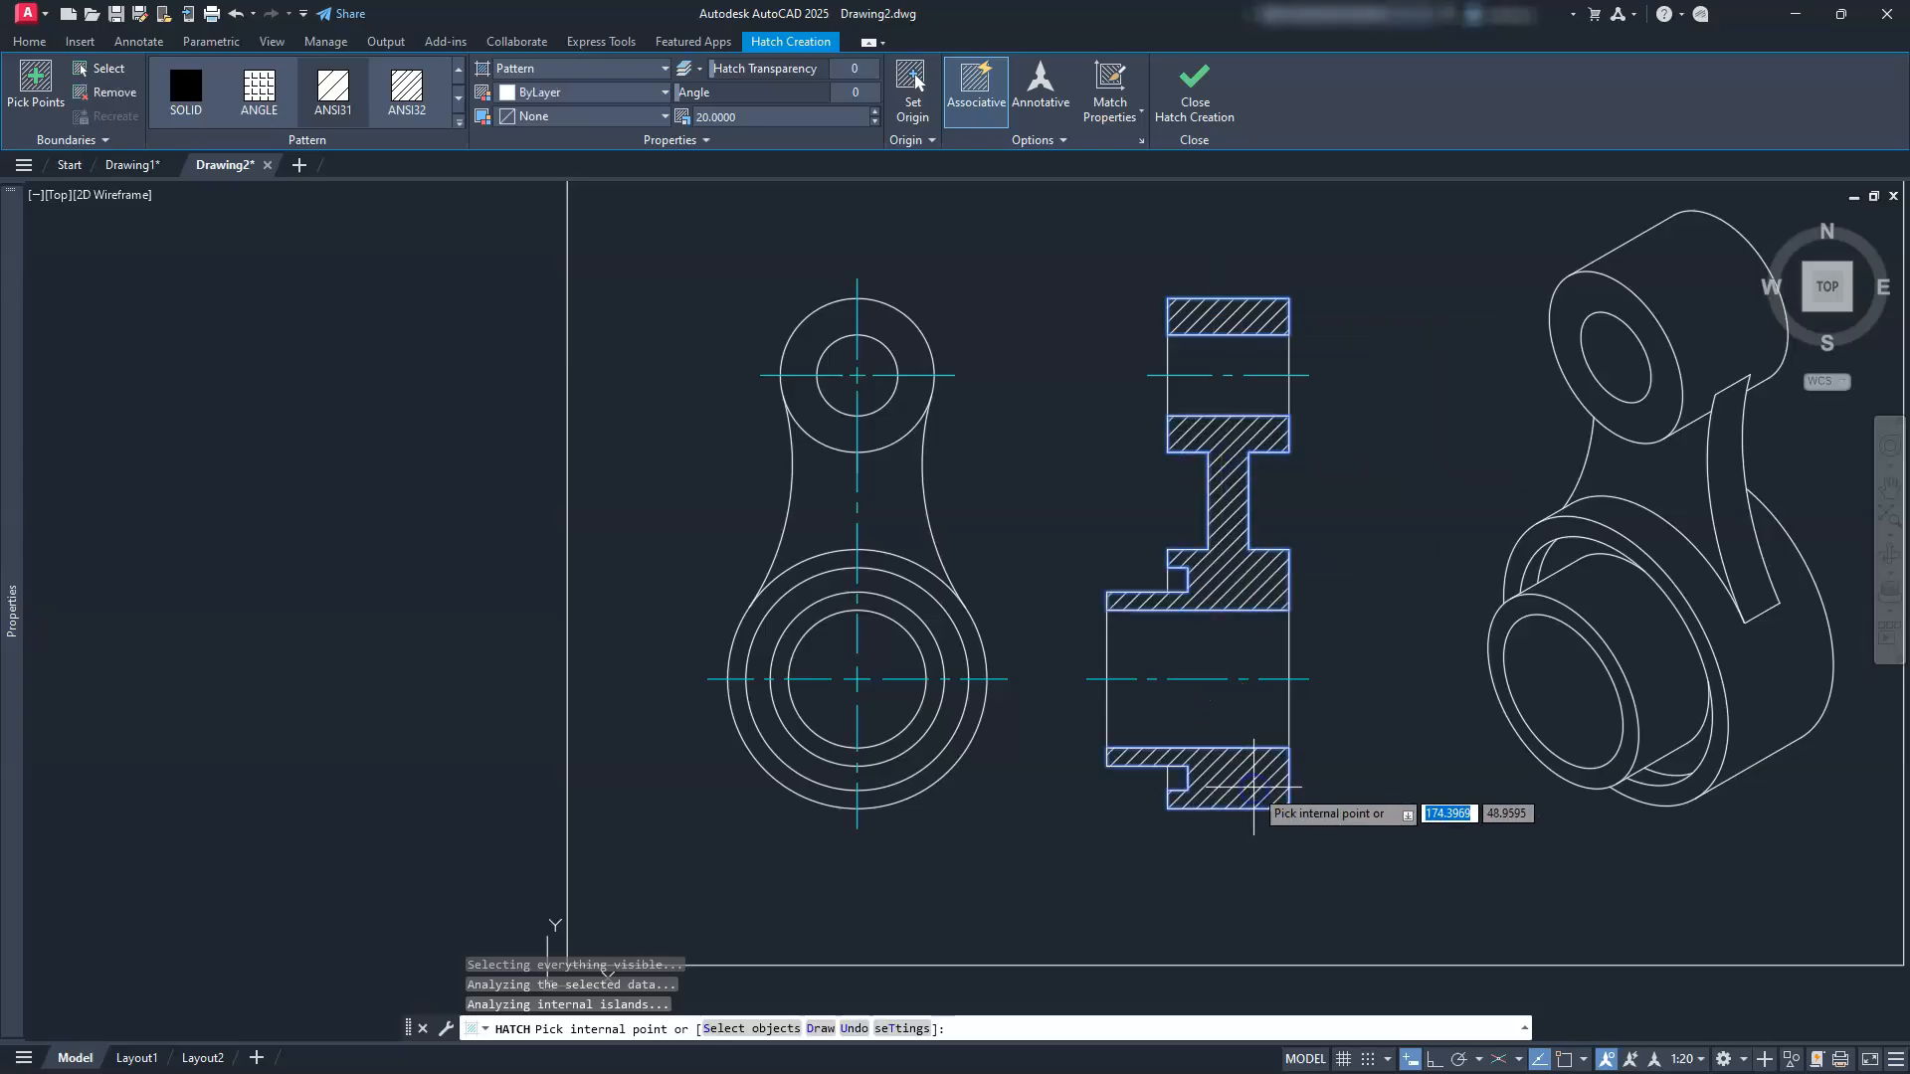
click(1190, 97)
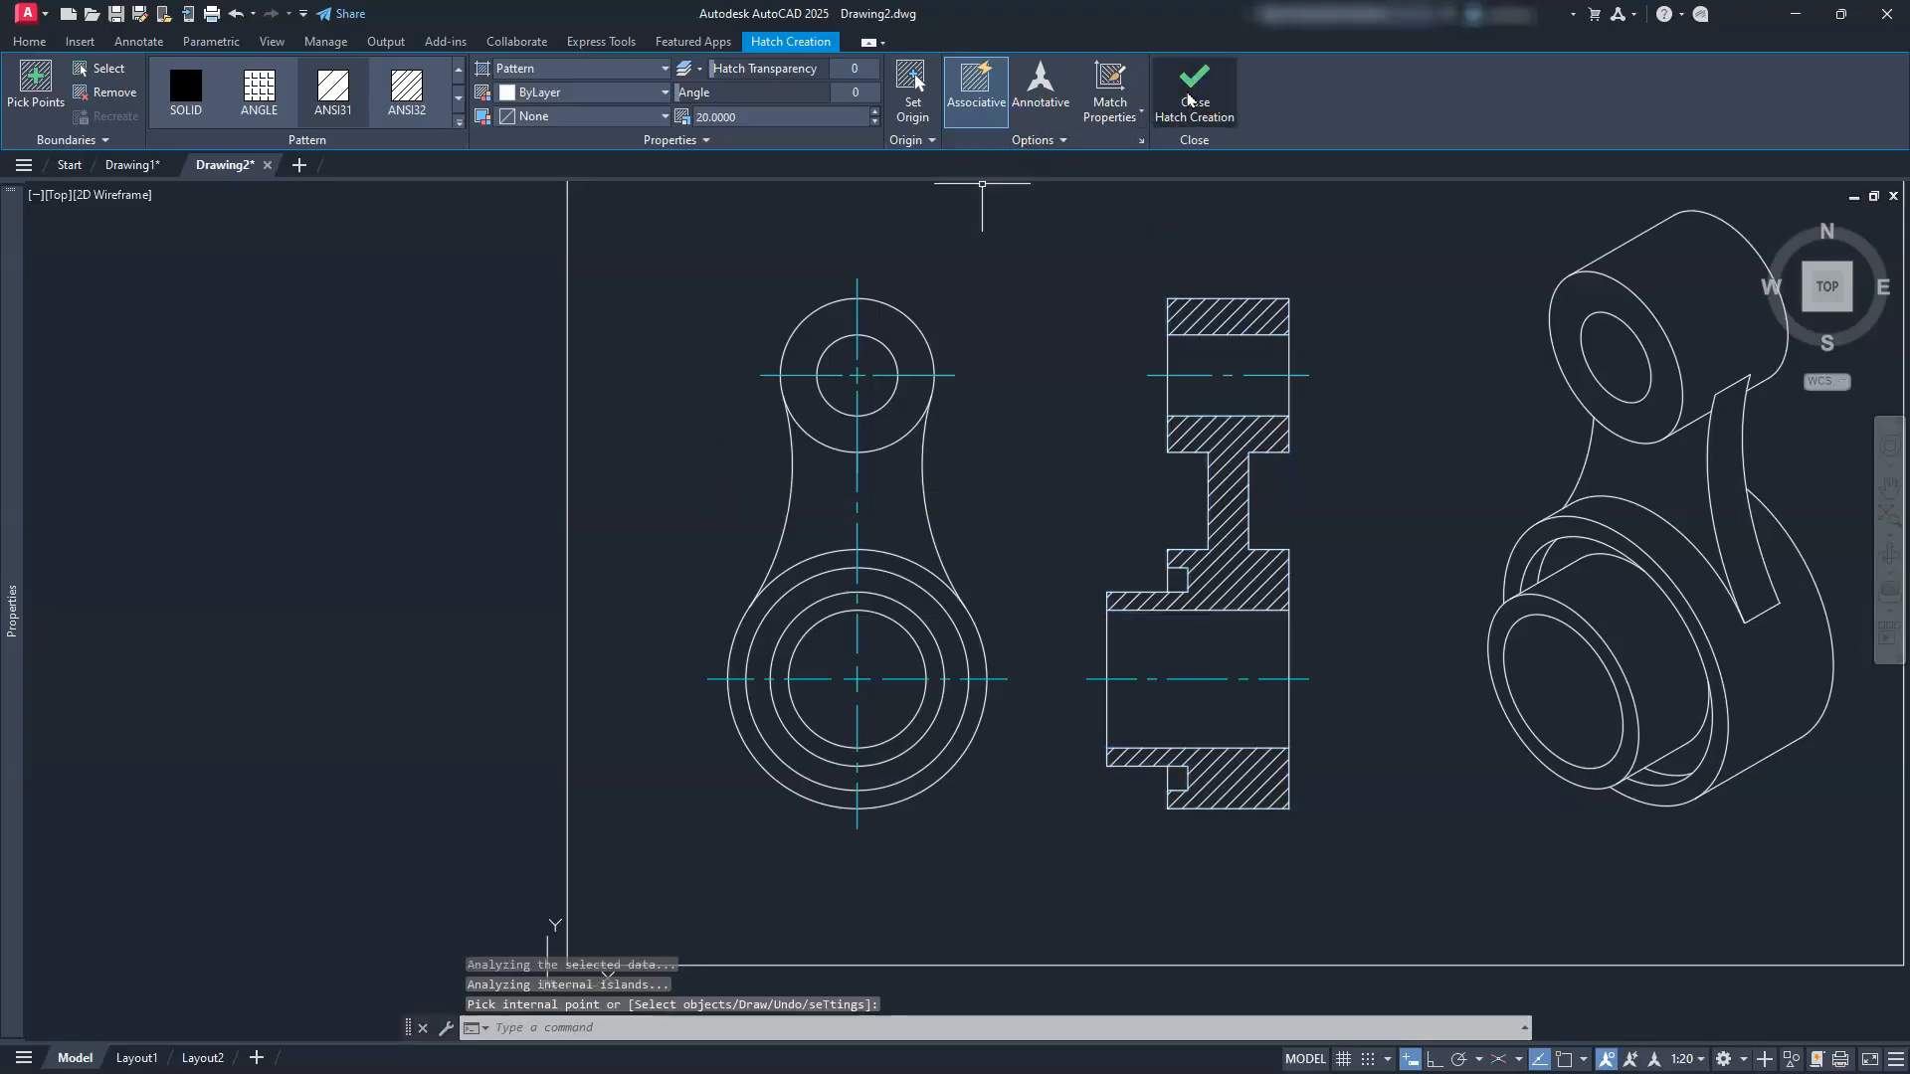
key(Escape)
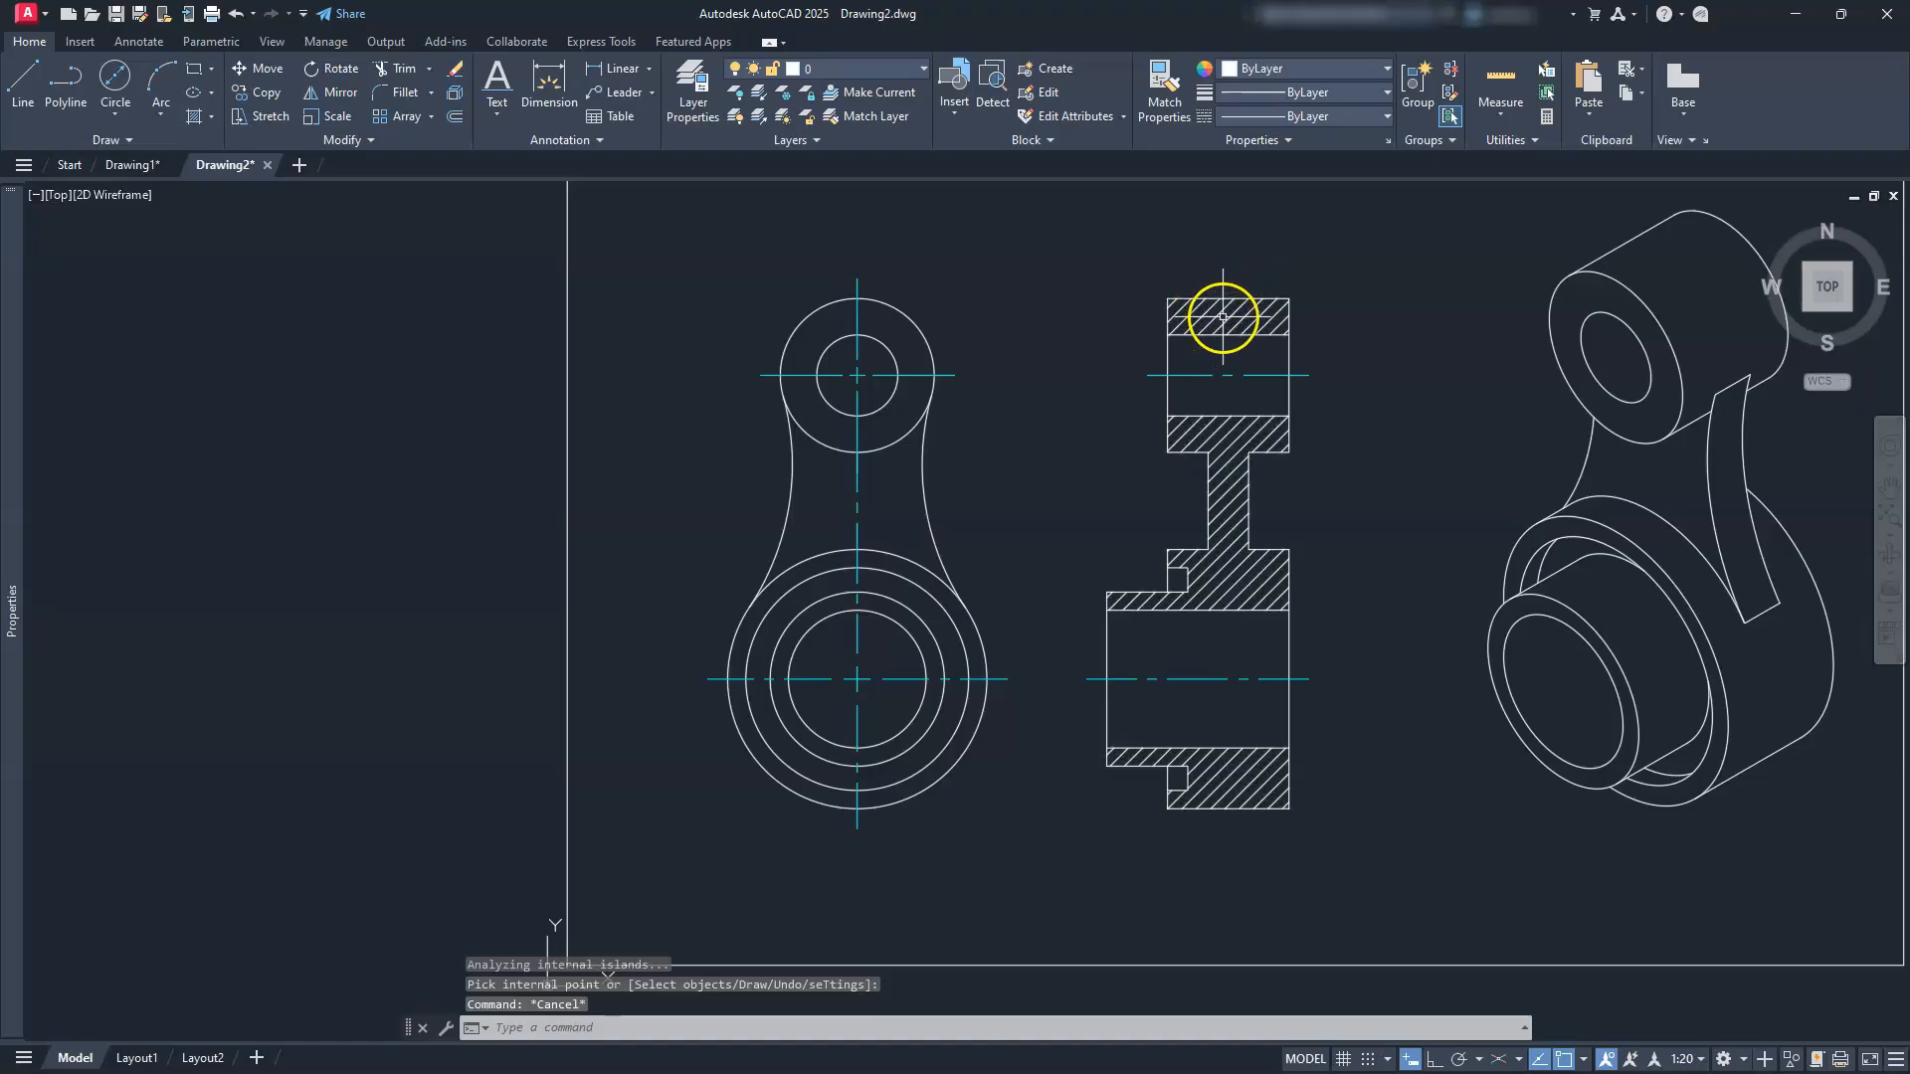
Step: Move the side view's hatching onto the HATCH layer so it shows green
click(1203, 315)
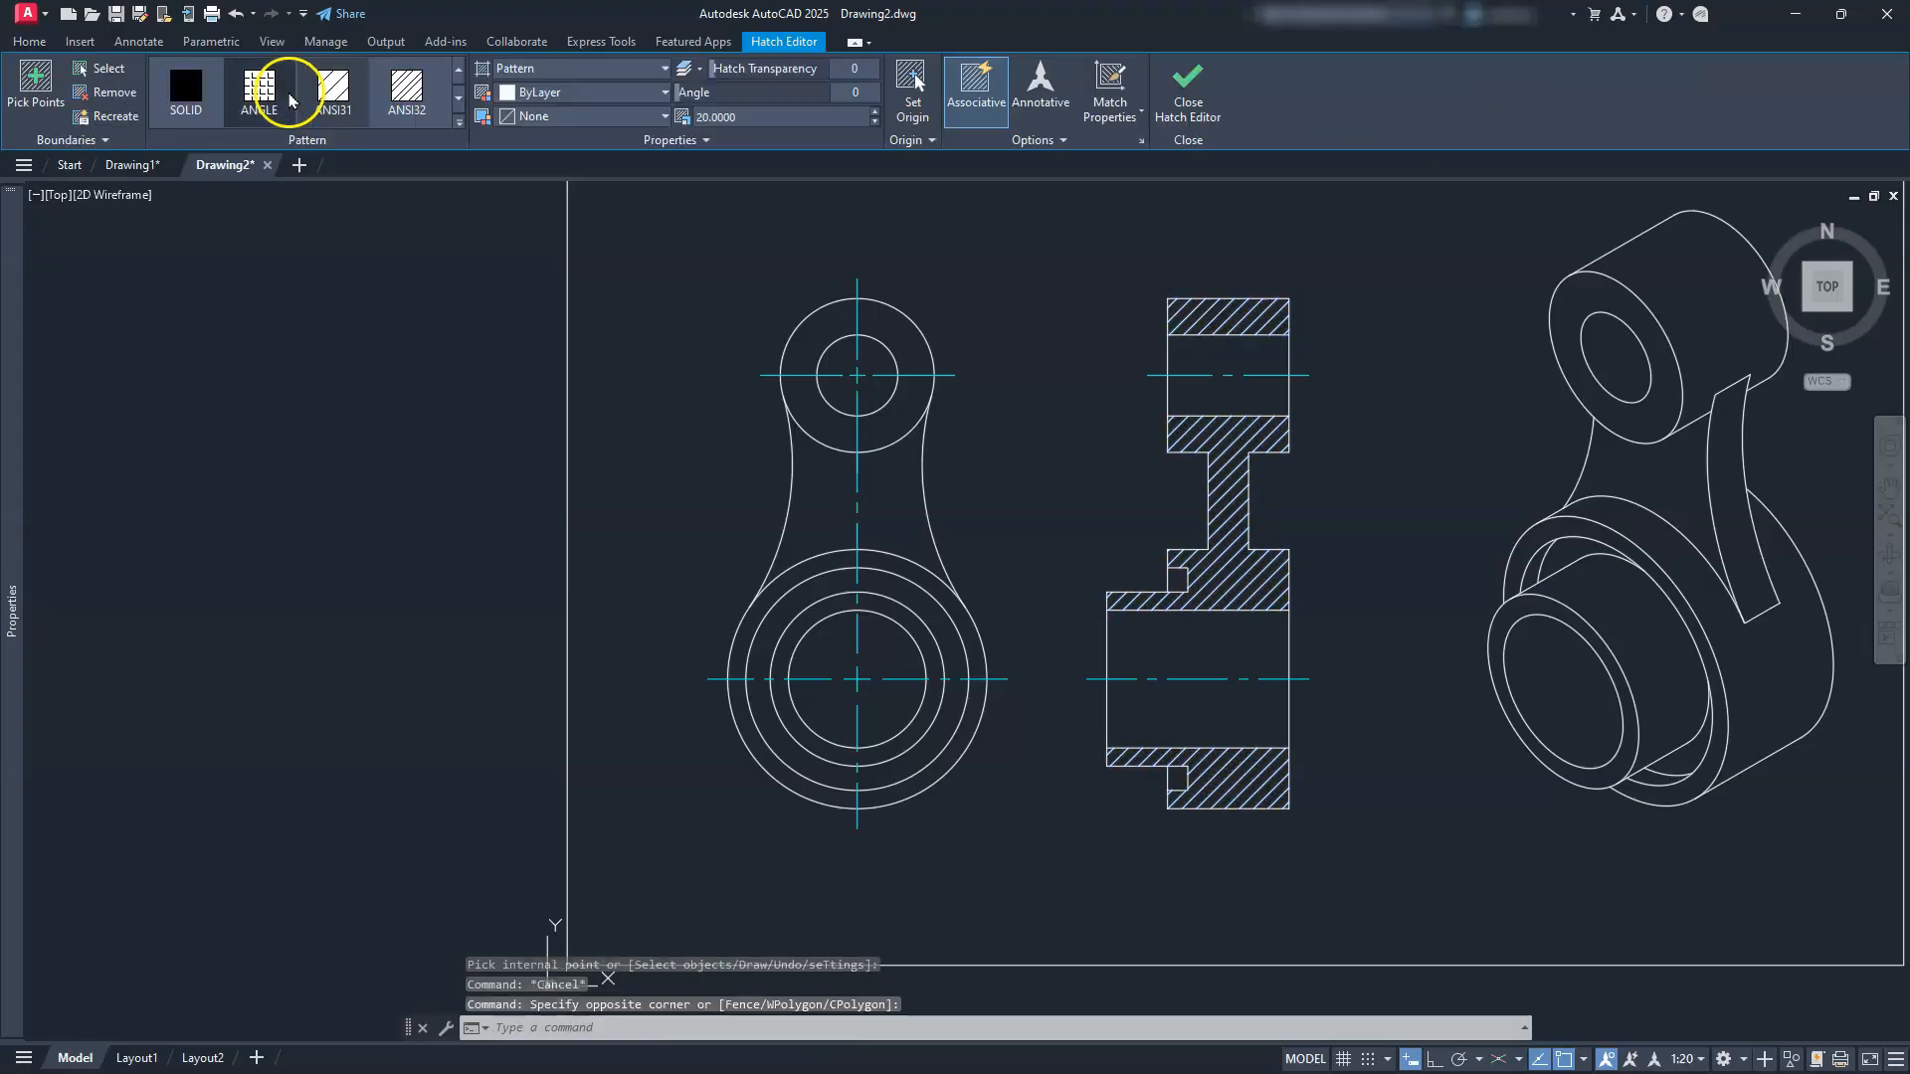
click(29, 43)
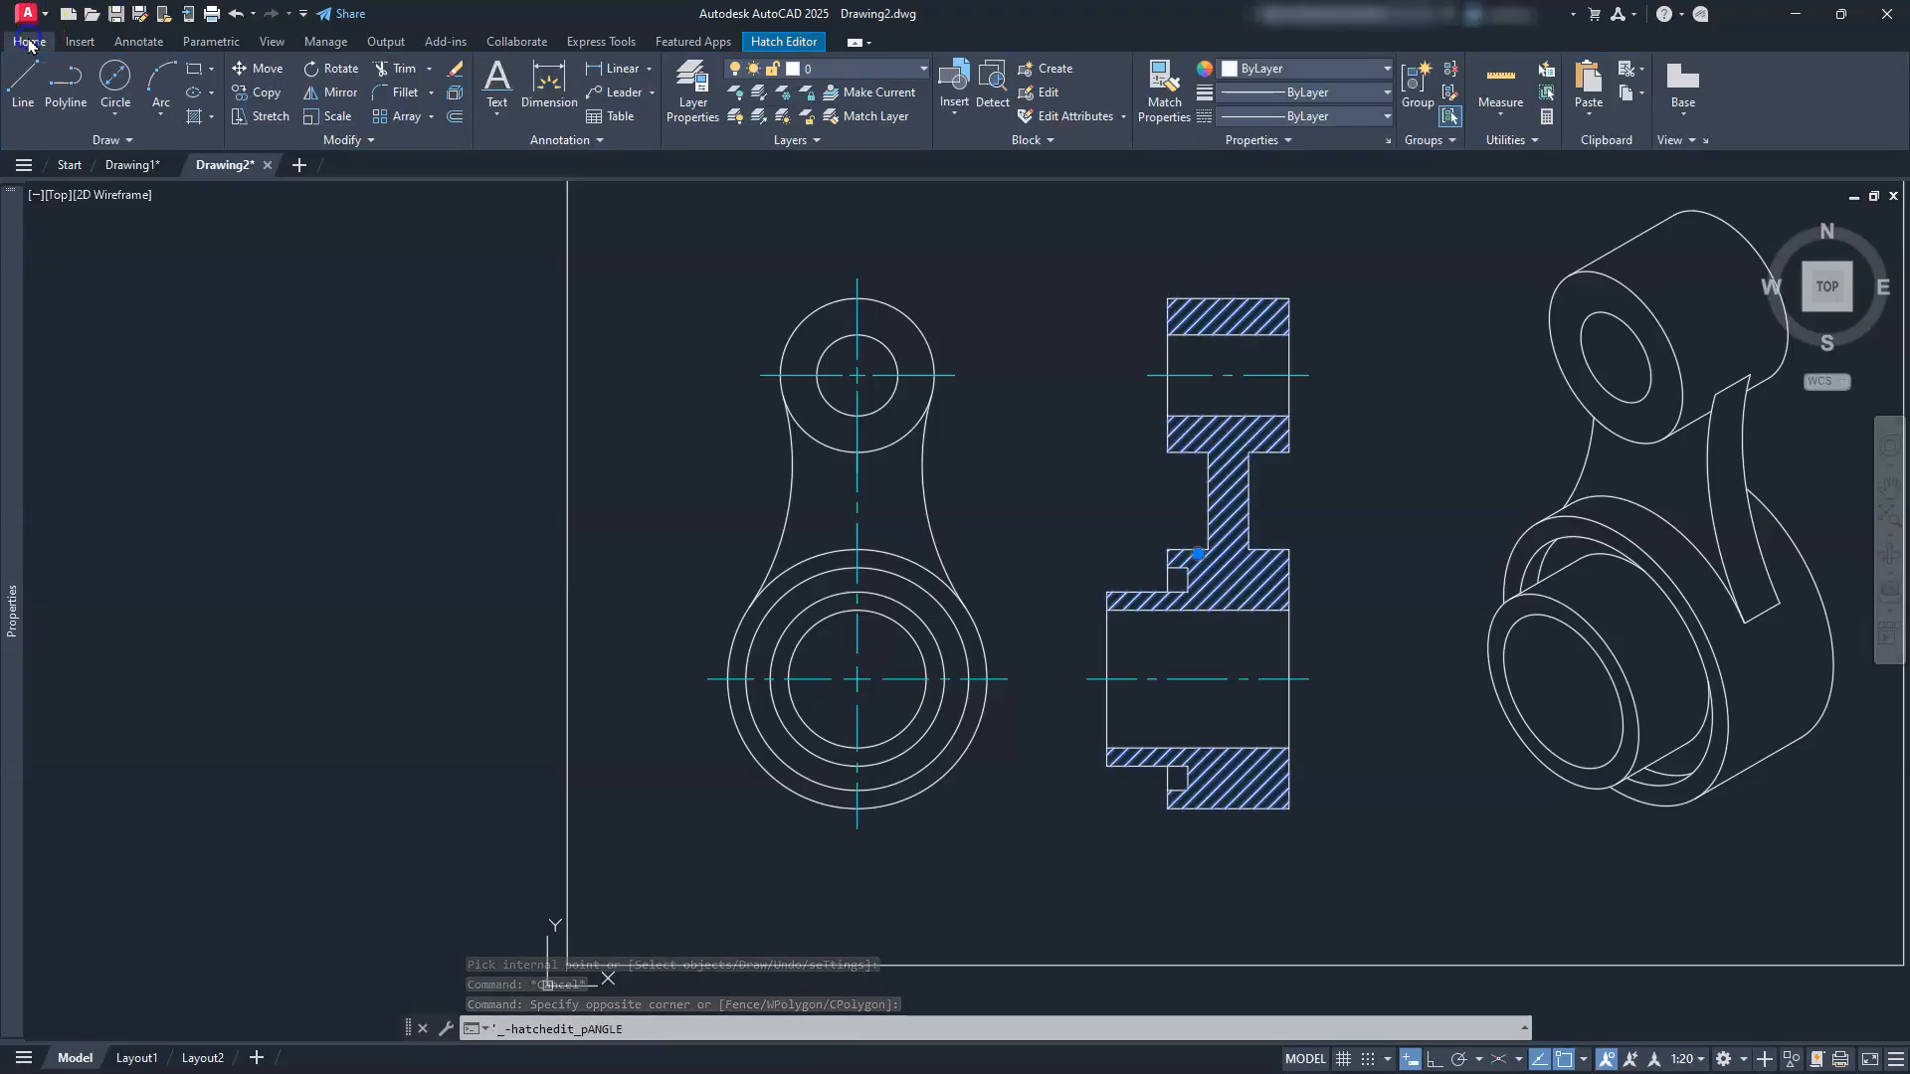
click(841, 70)
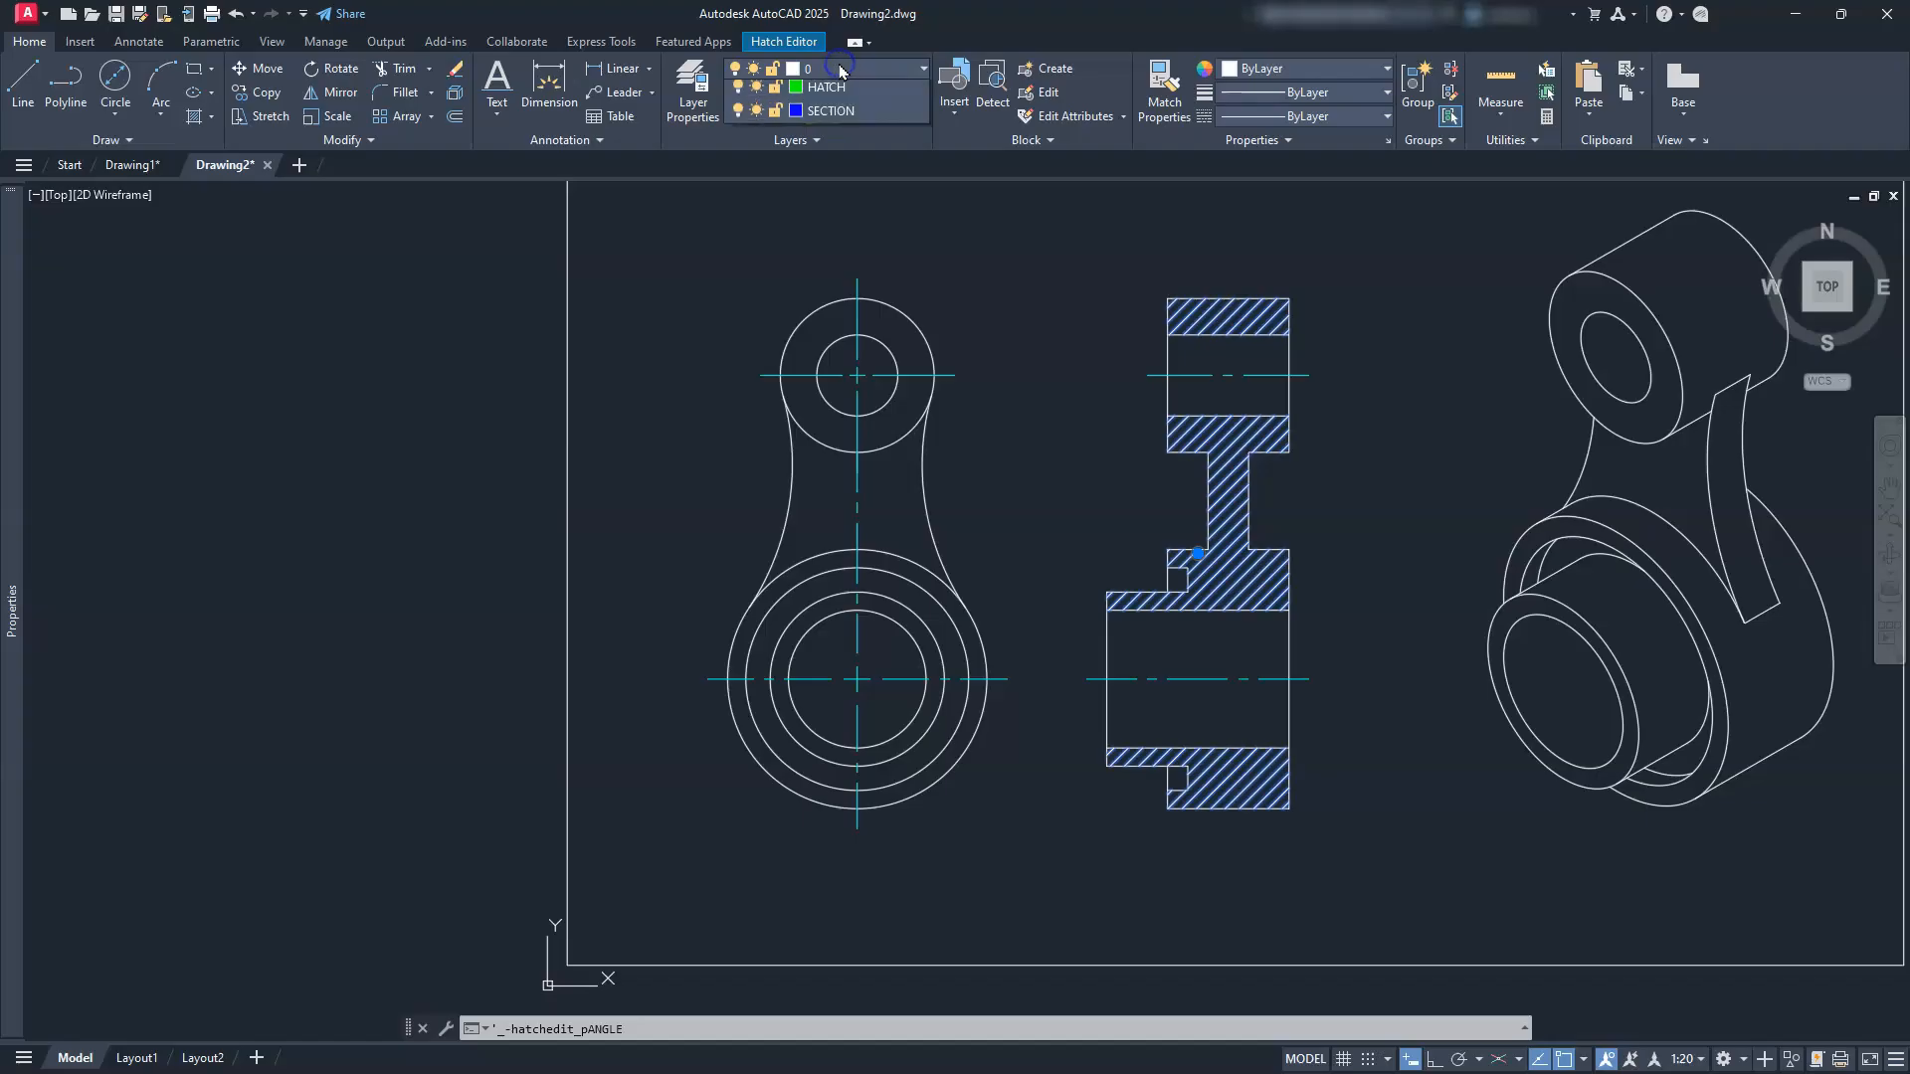
click(822, 184)
click(692, 393)
key(Escape)
key(Escape)
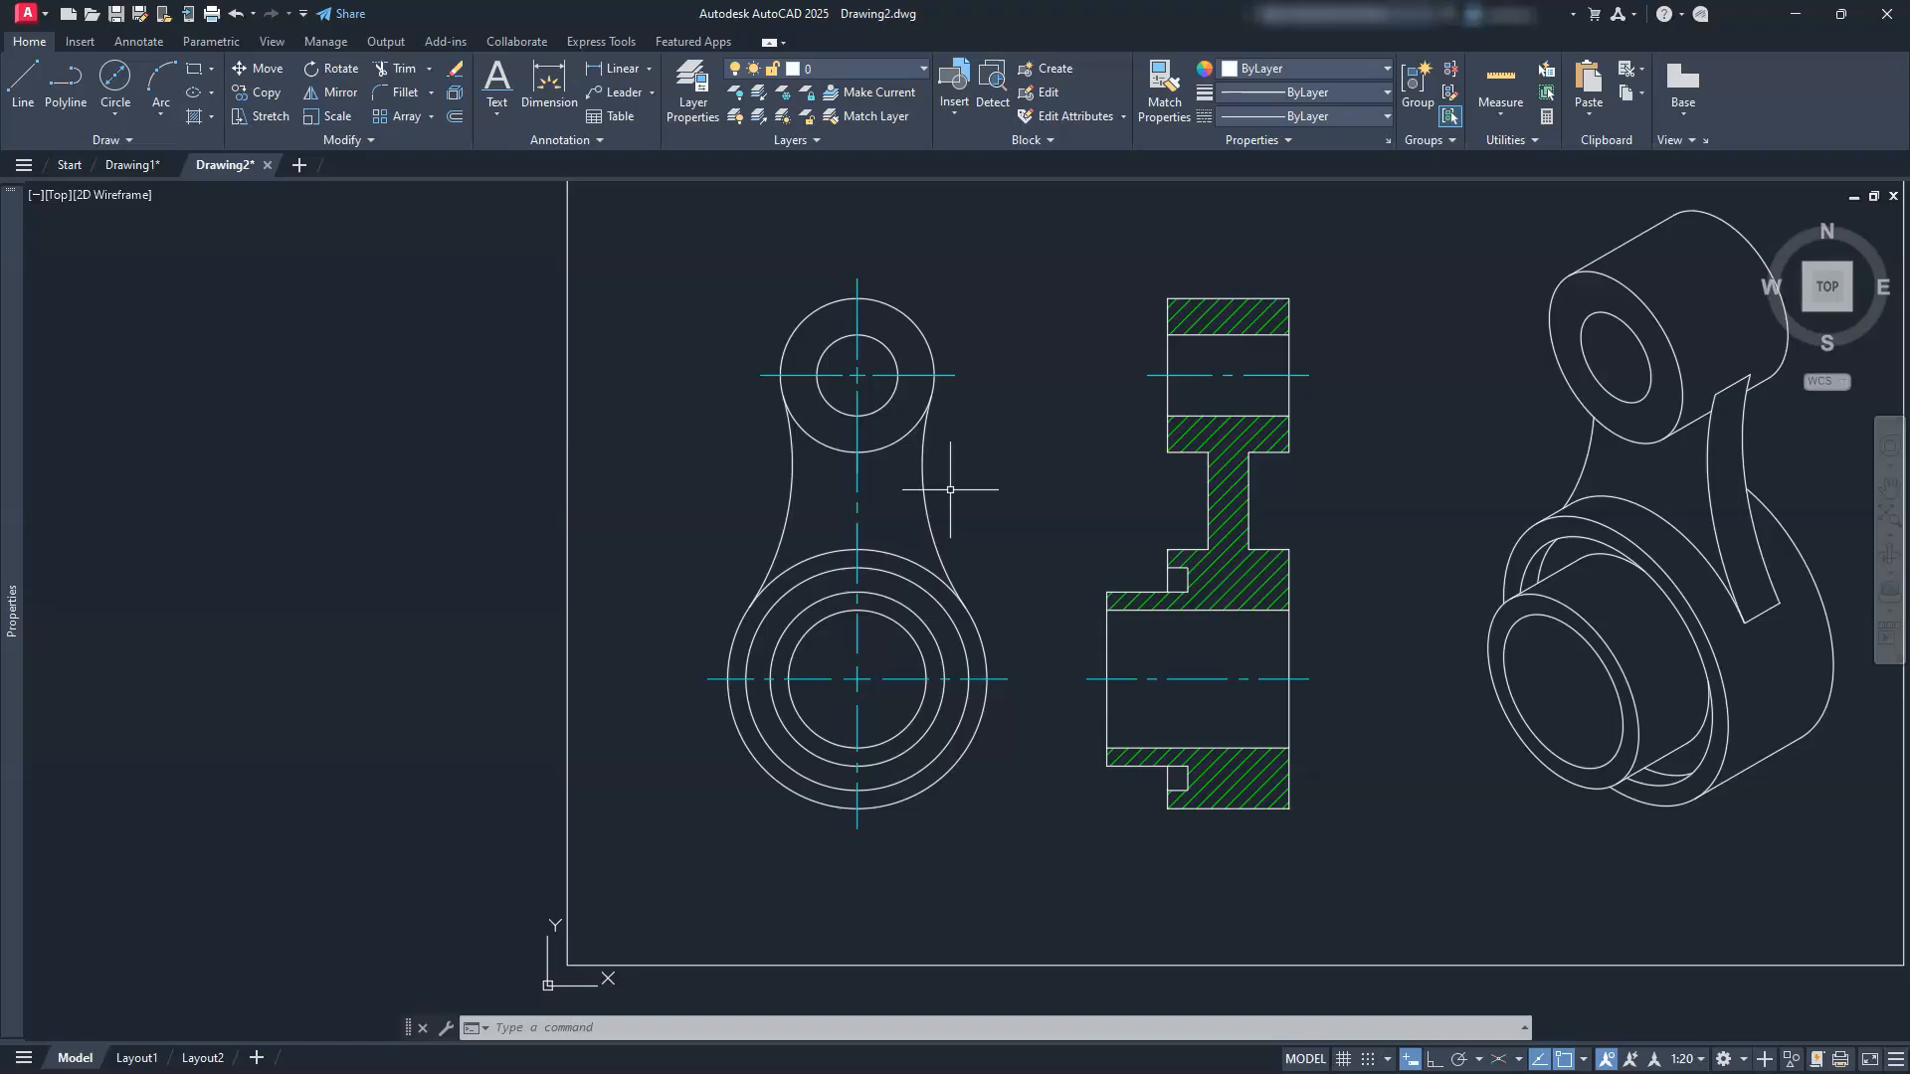
click(144, 41)
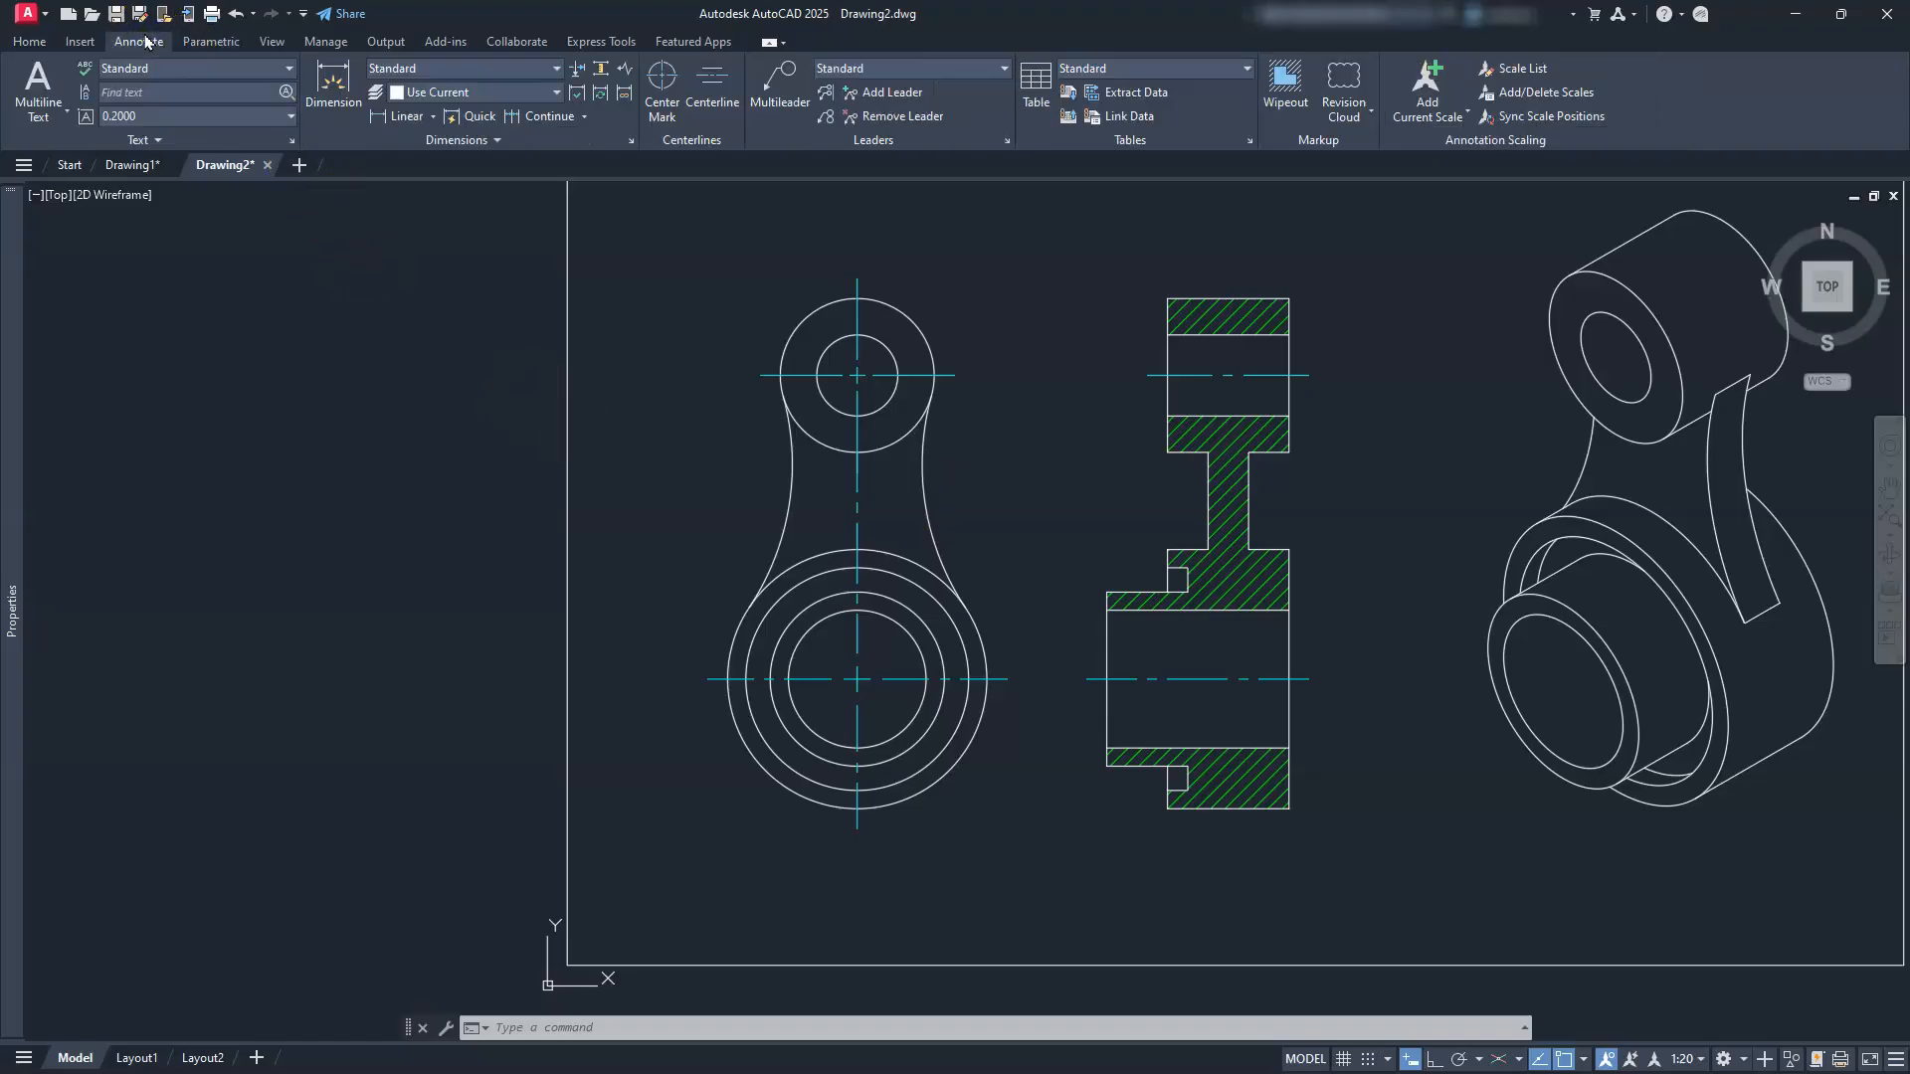
Step: Set the dimension layer to DIM and the current dimension style to Annotative, then open the style settings
click(477, 92)
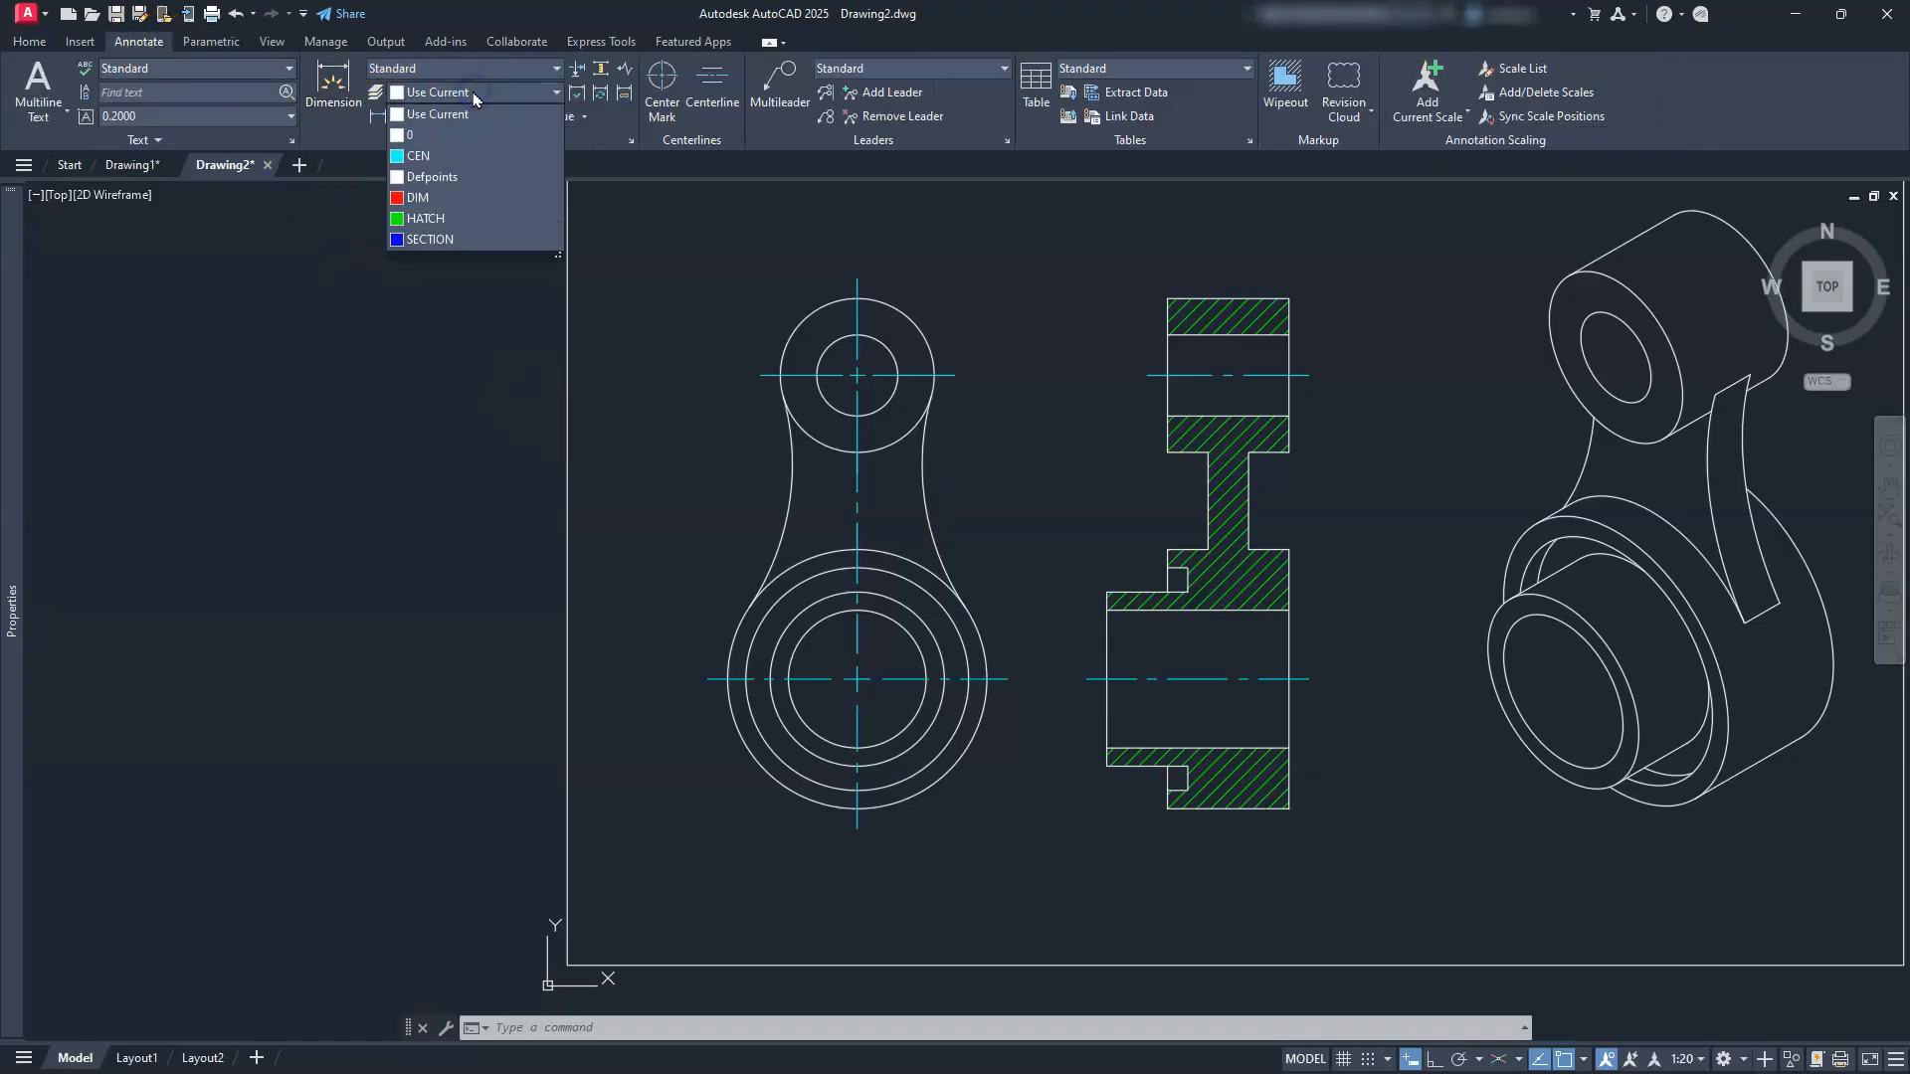
click(418, 198)
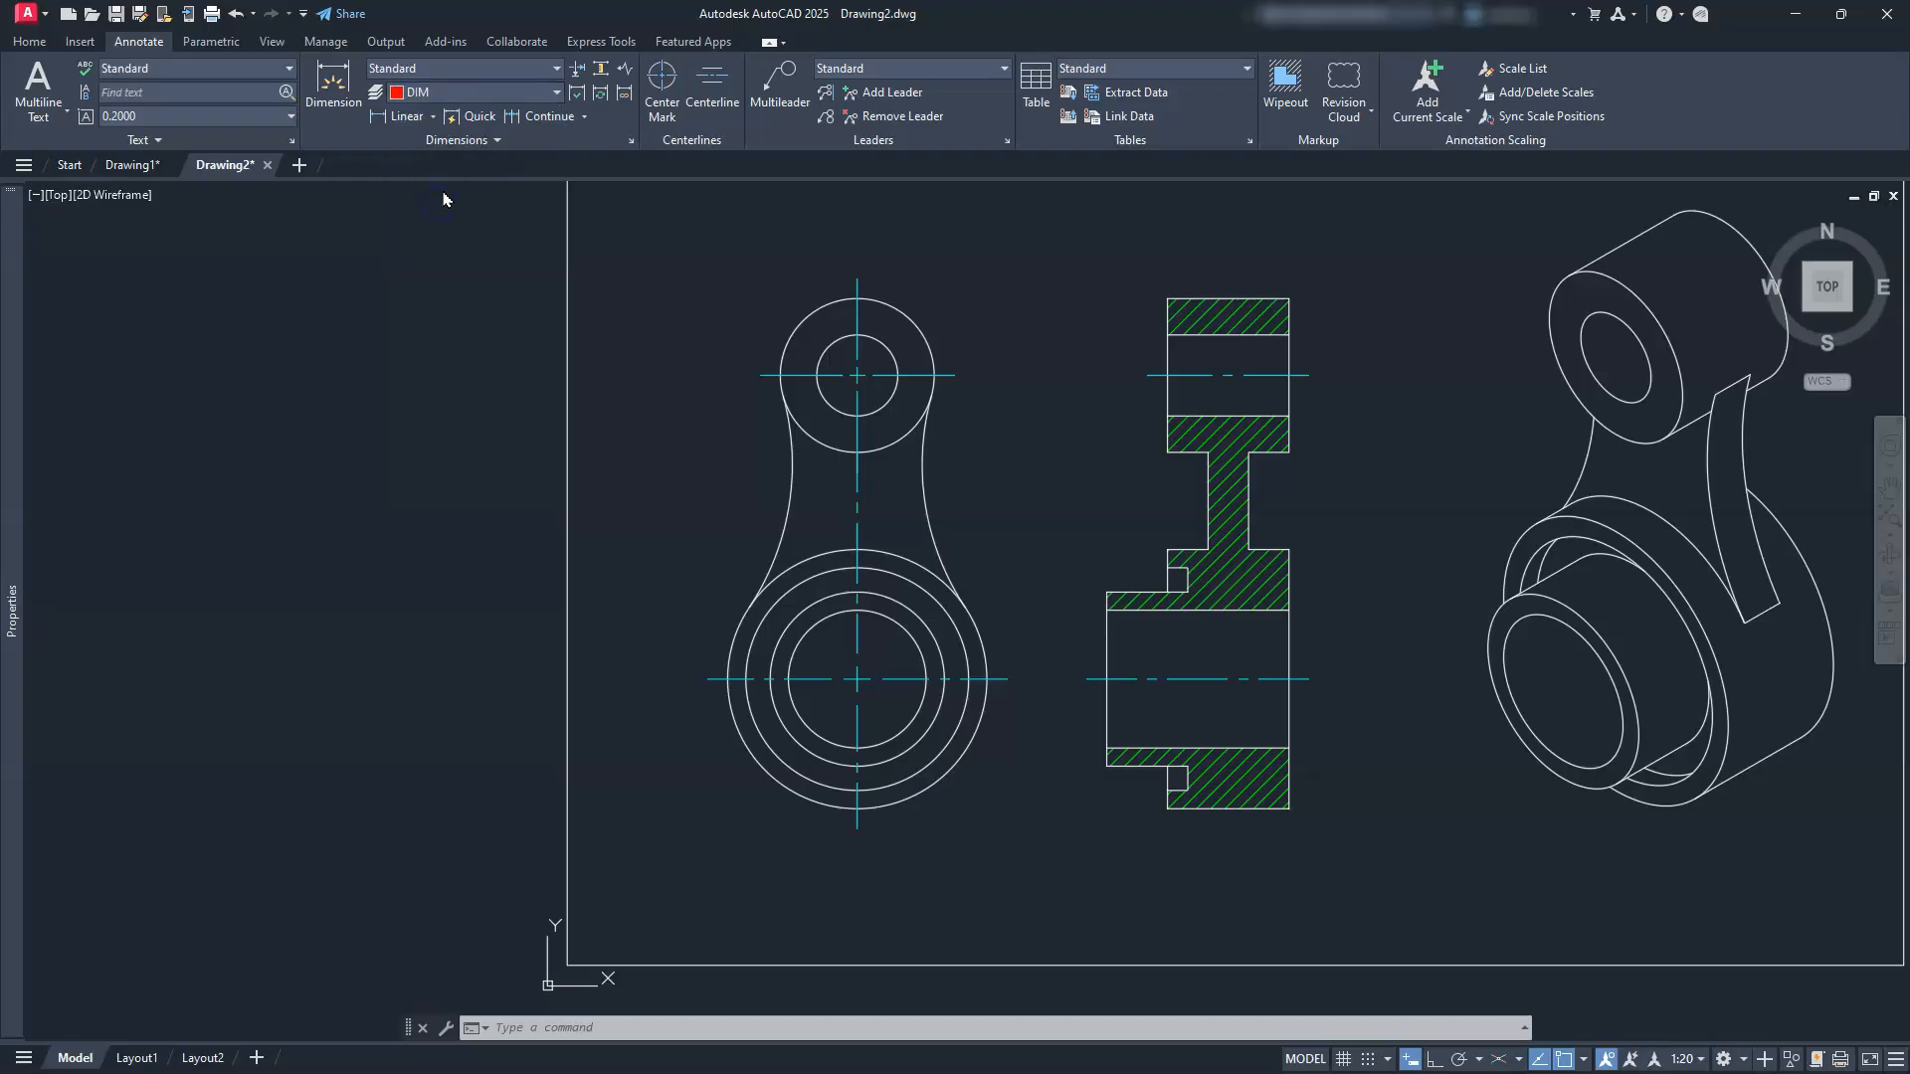
click(524, 68)
click(448, 85)
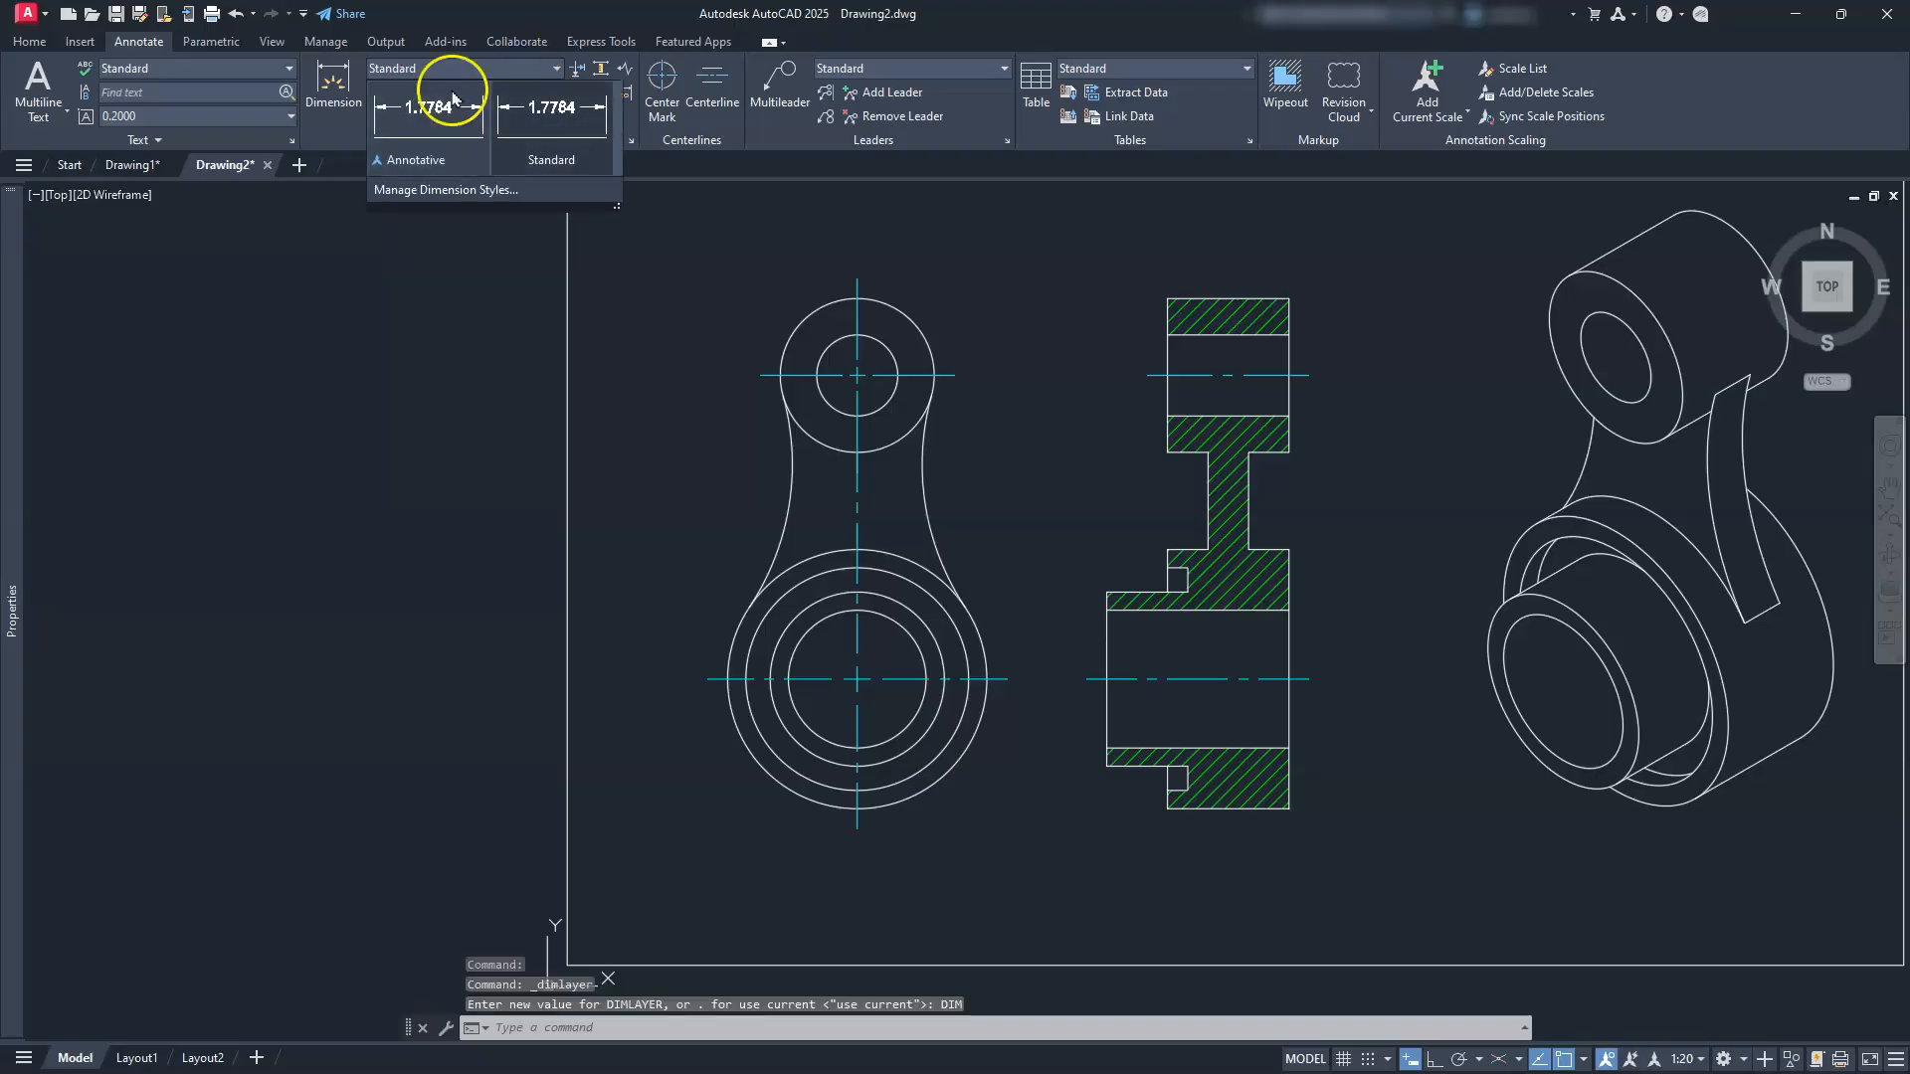
click(341, 342)
key(Escape)
key(Escape)
key(Escape)
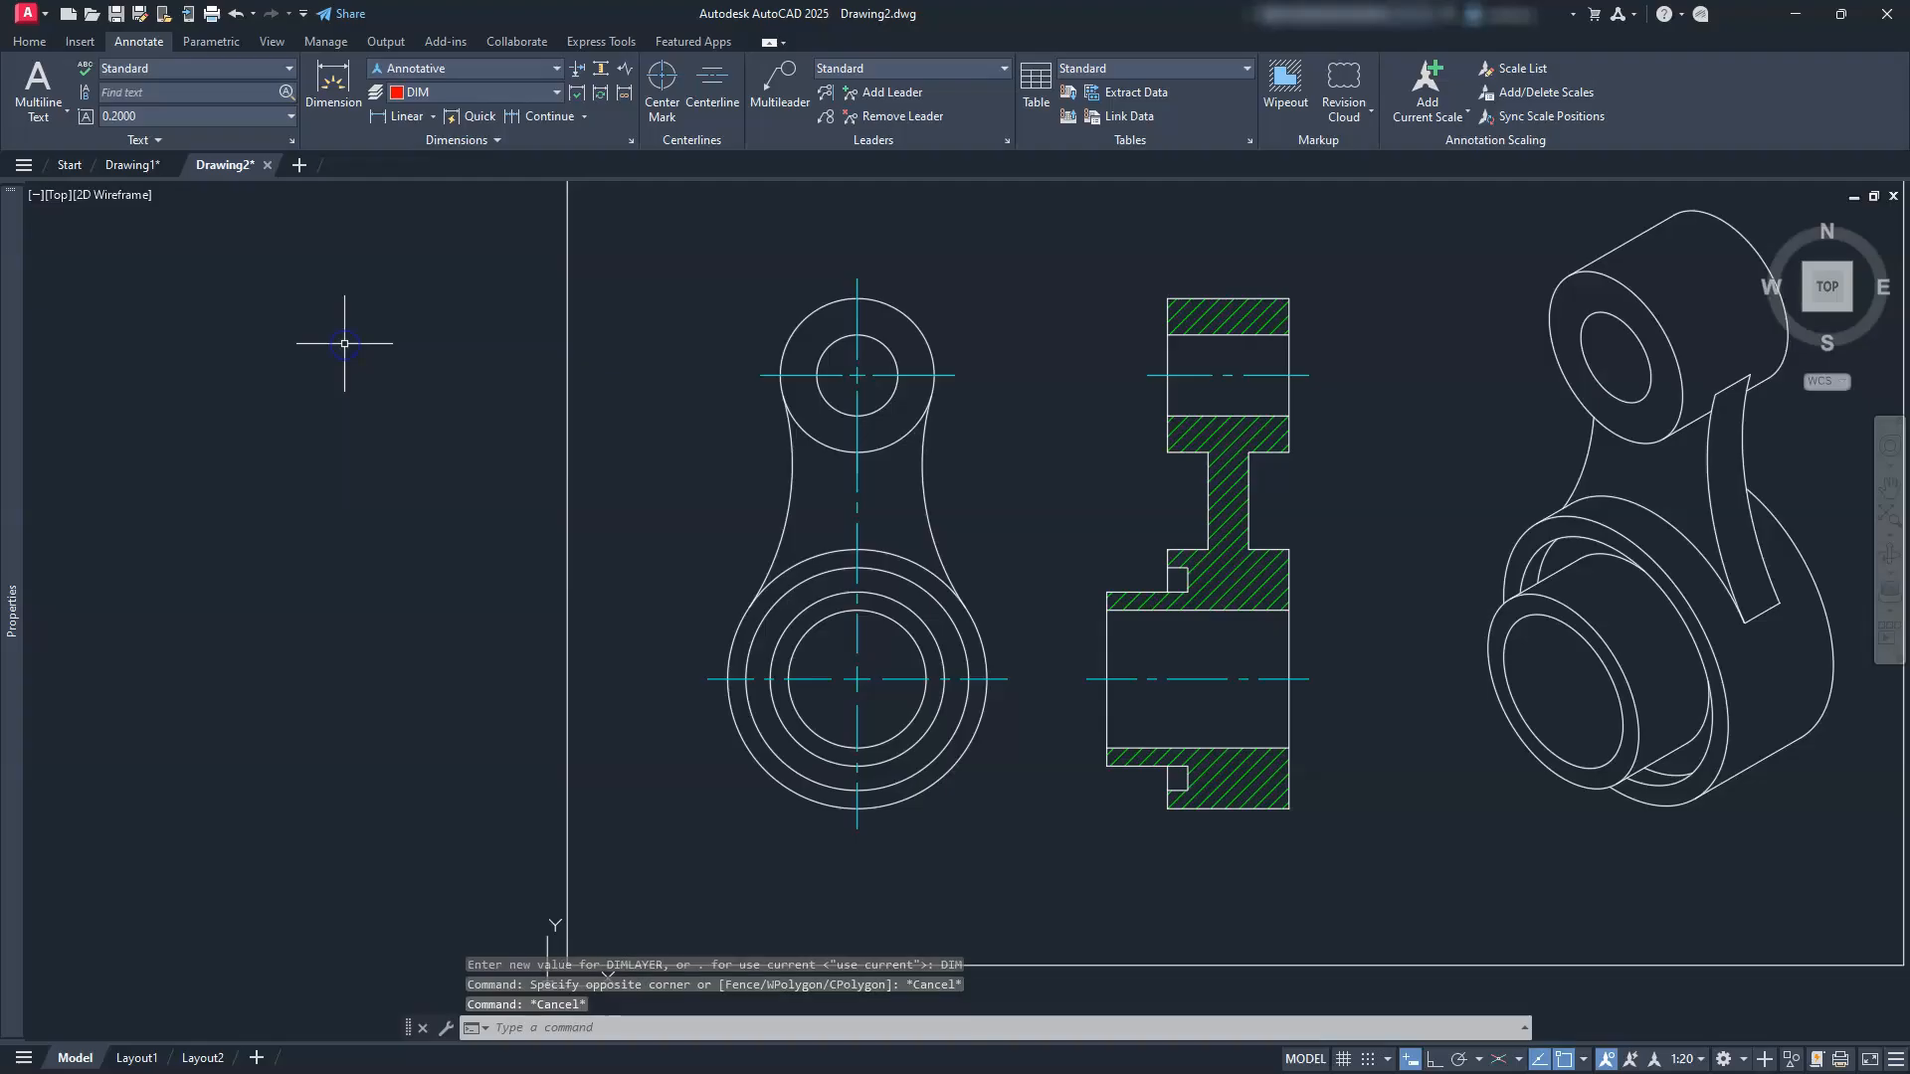
click(630, 141)
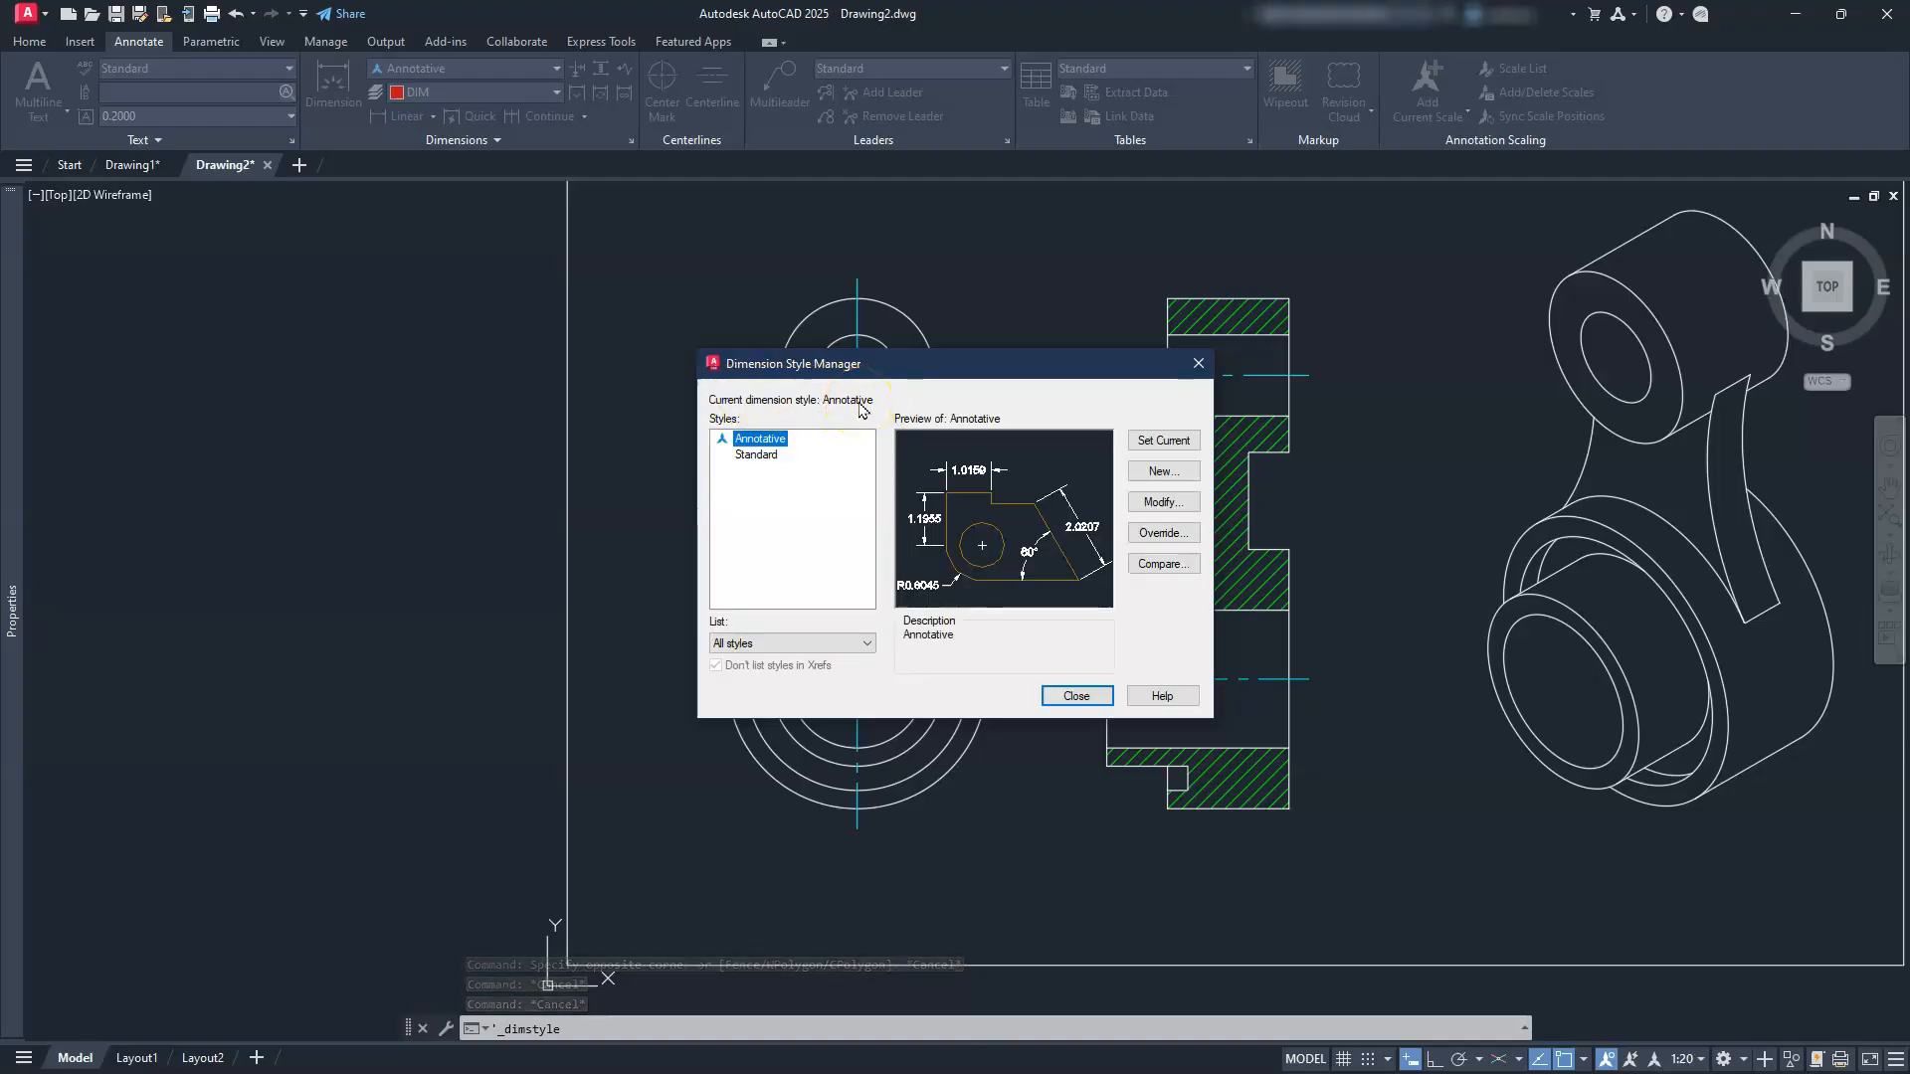
Step: Open the Annotative style for editing and suppress trailing zeros in linear dimensions
click(771, 444)
click(1172, 503)
click(1161, 503)
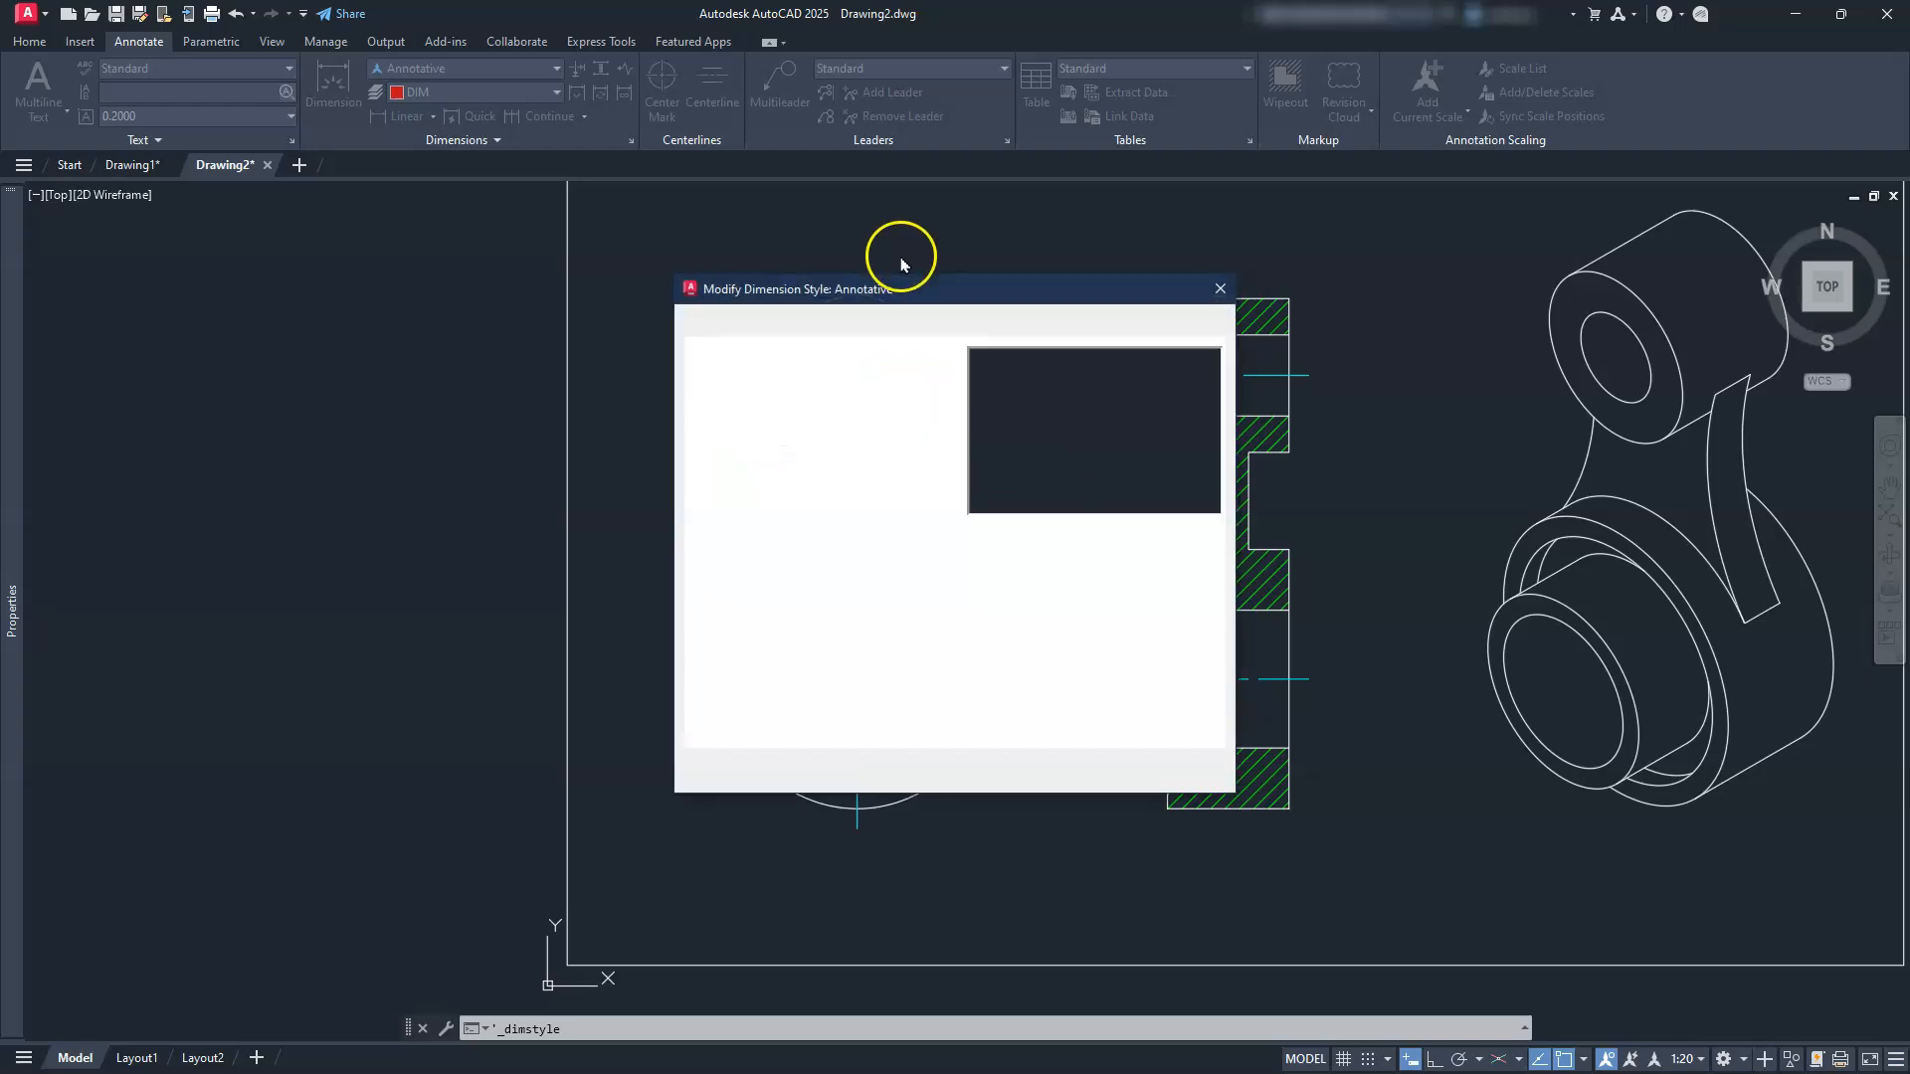
click(945, 326)
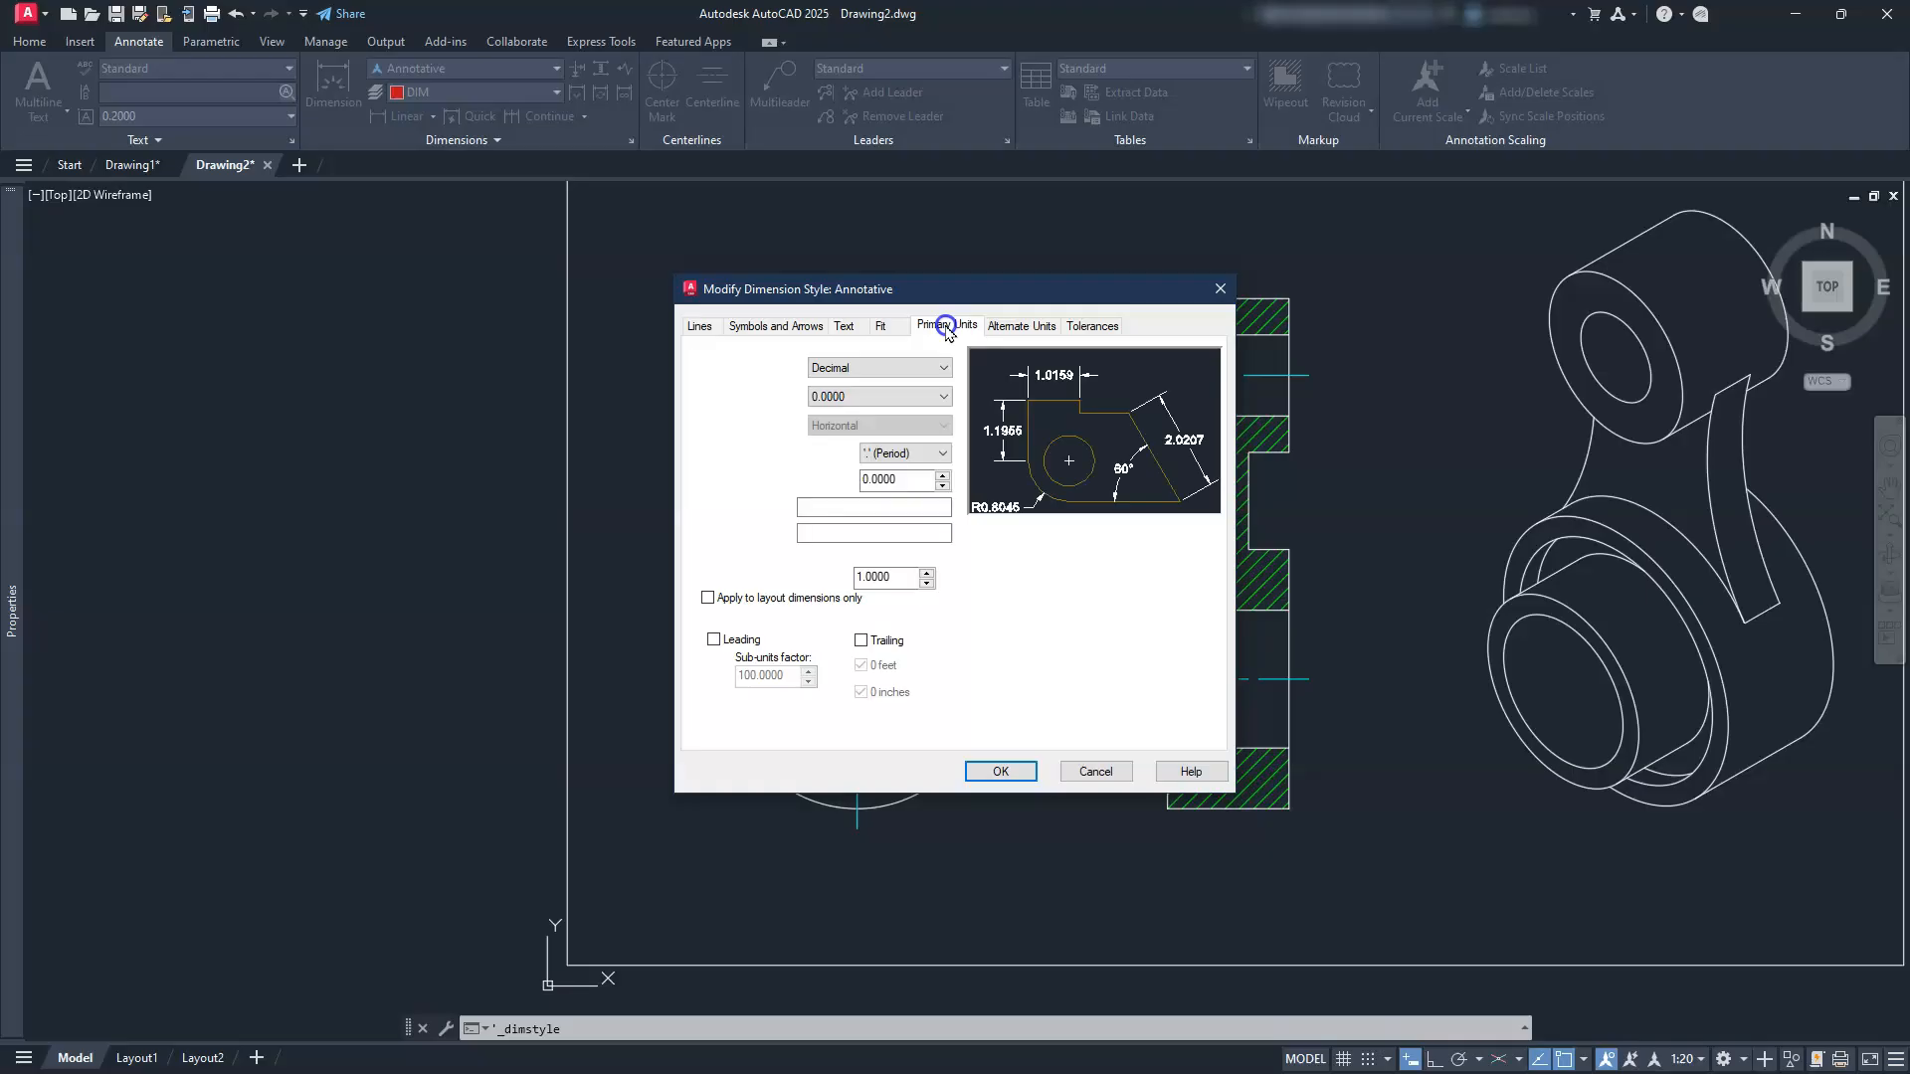
click(860, 641)
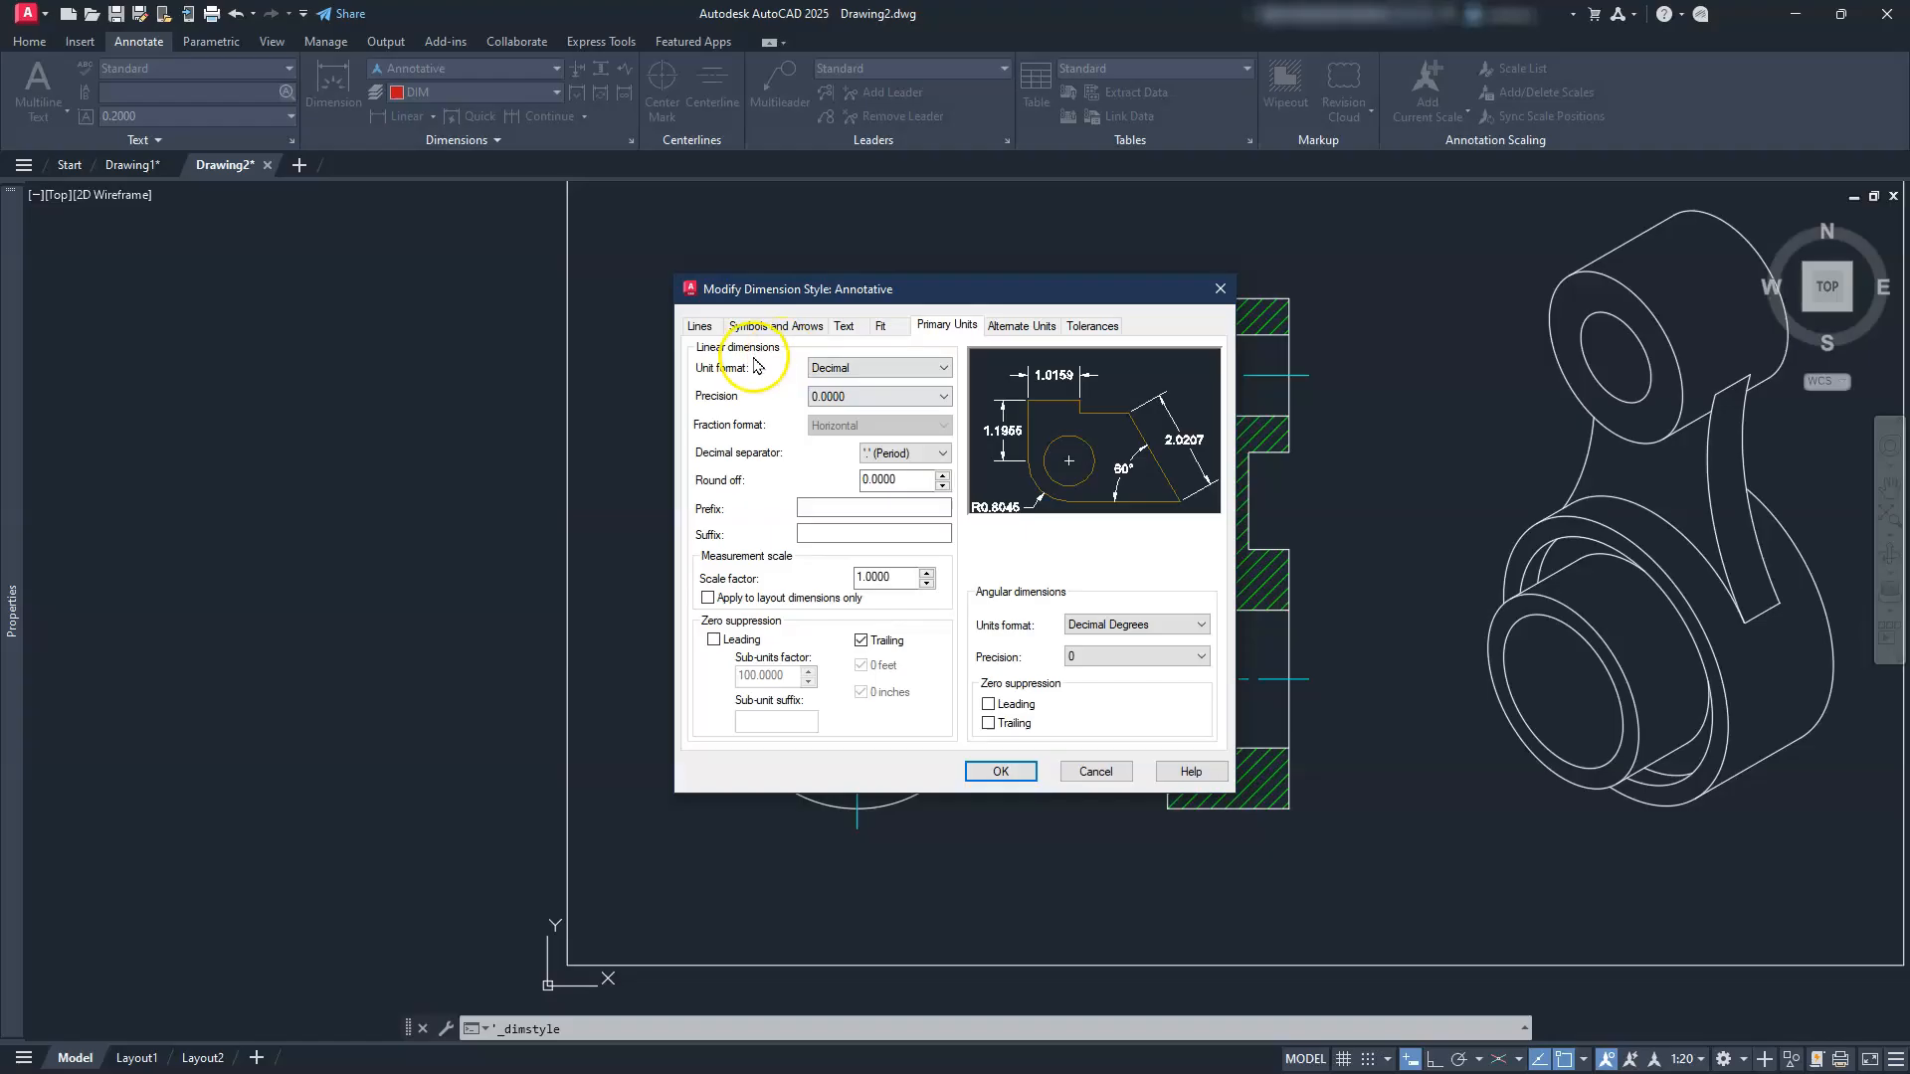
Step: Turn off circle centre marks and set extension lines to extend 0.1250 beyond dimension lines
click(882, 325)
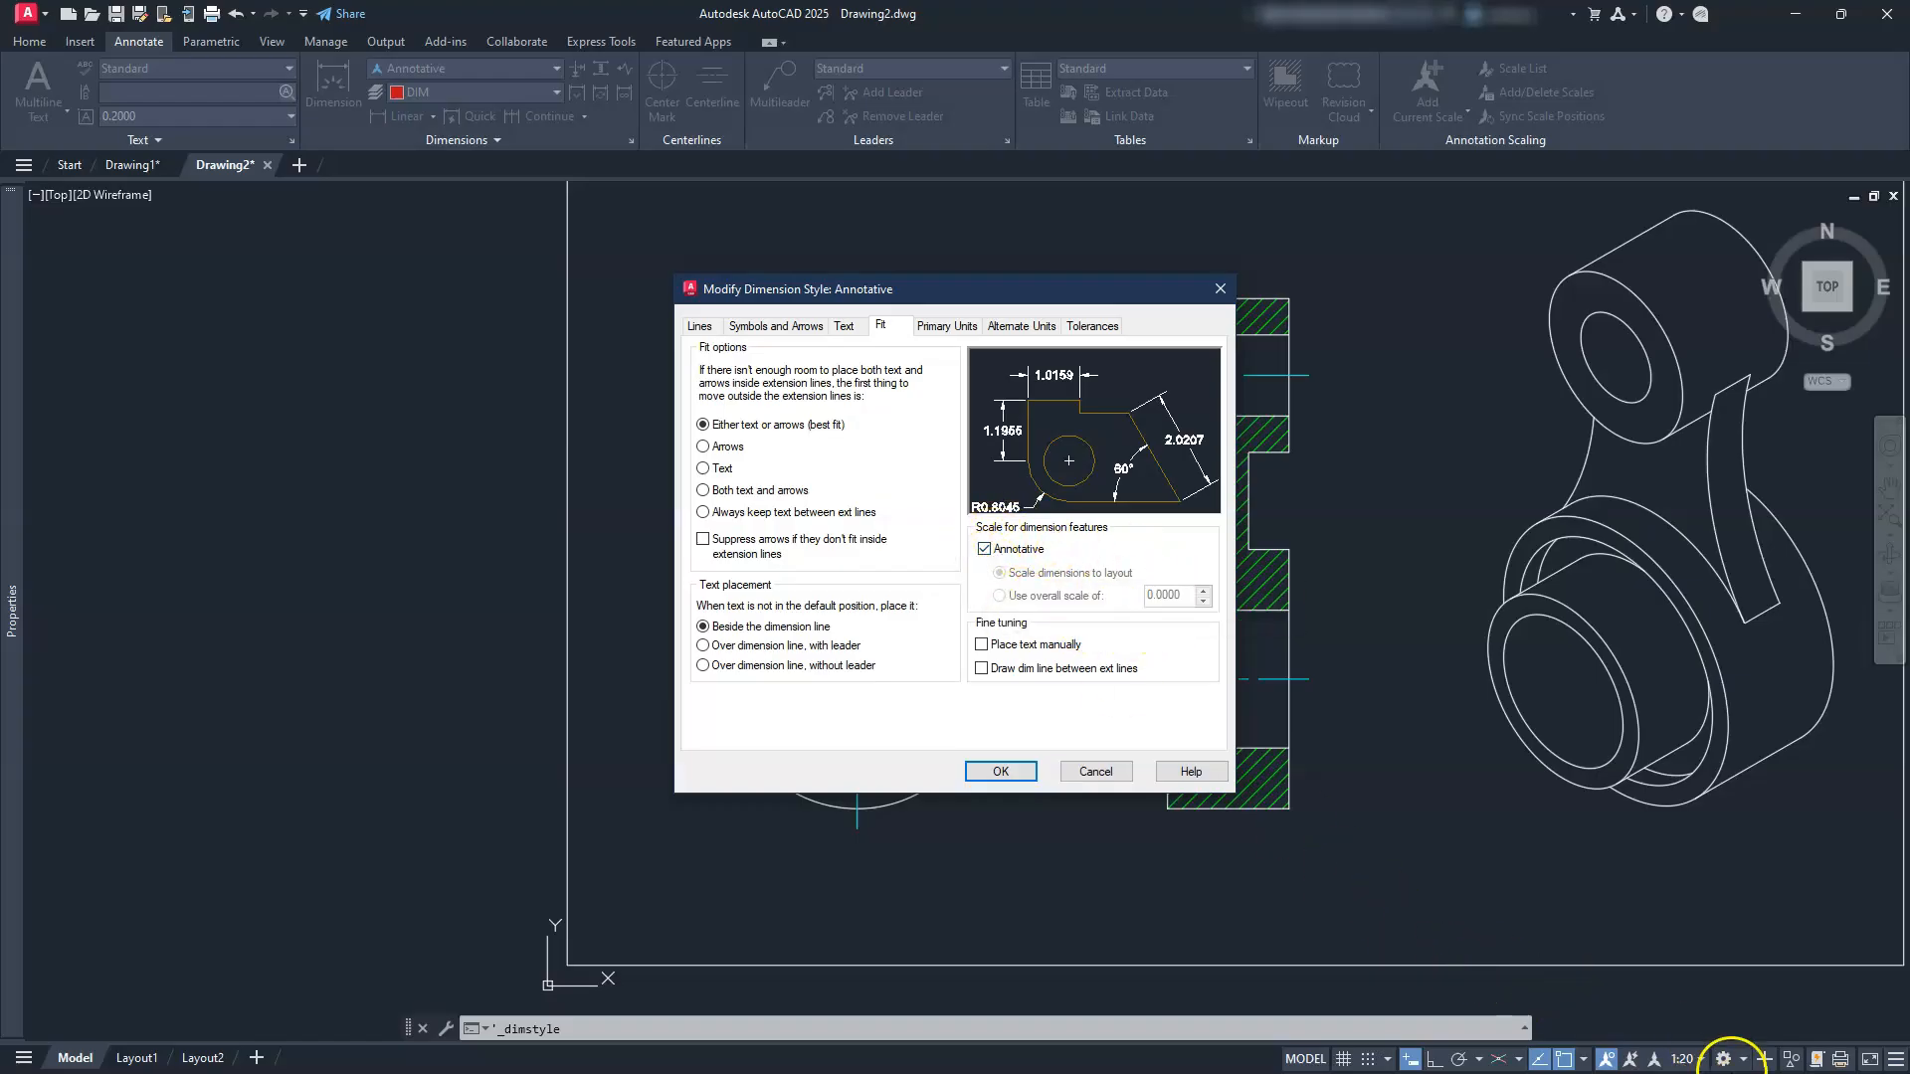
click(858, 328)
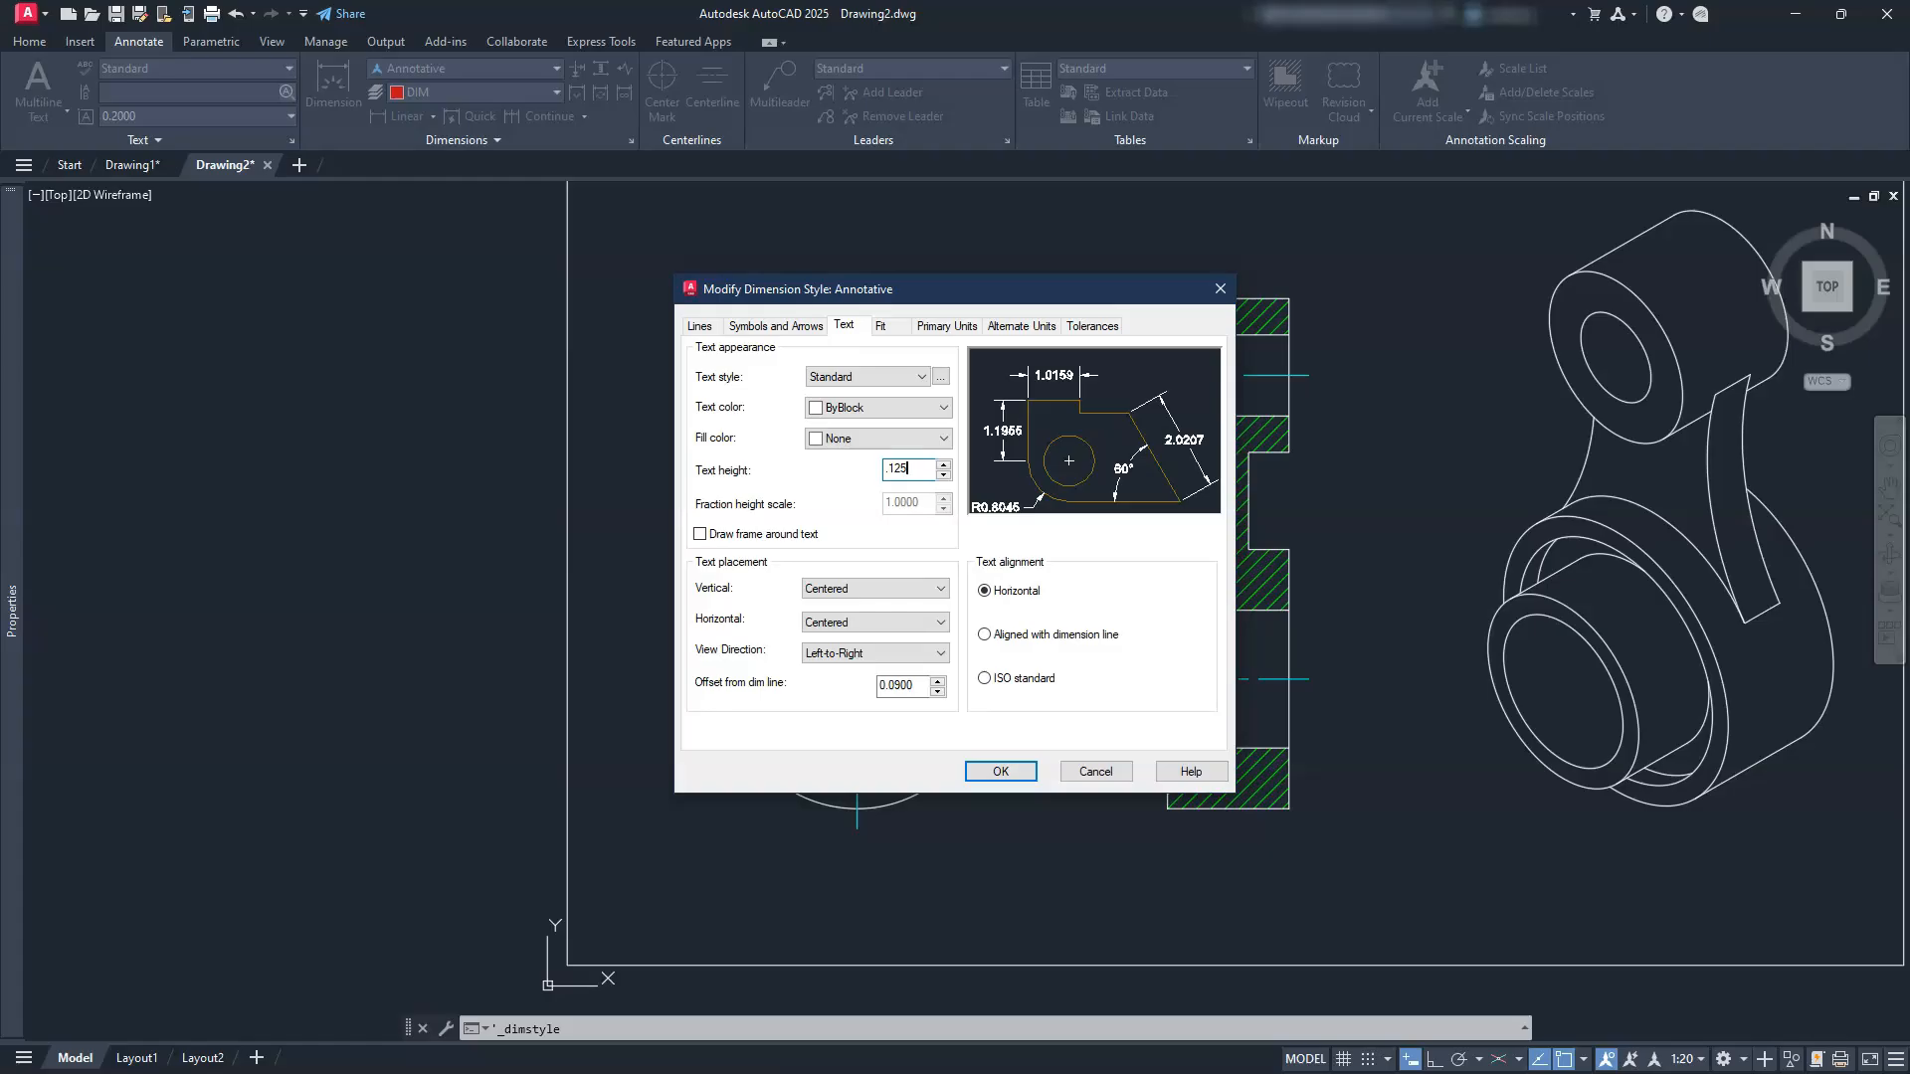
click(755, 331)
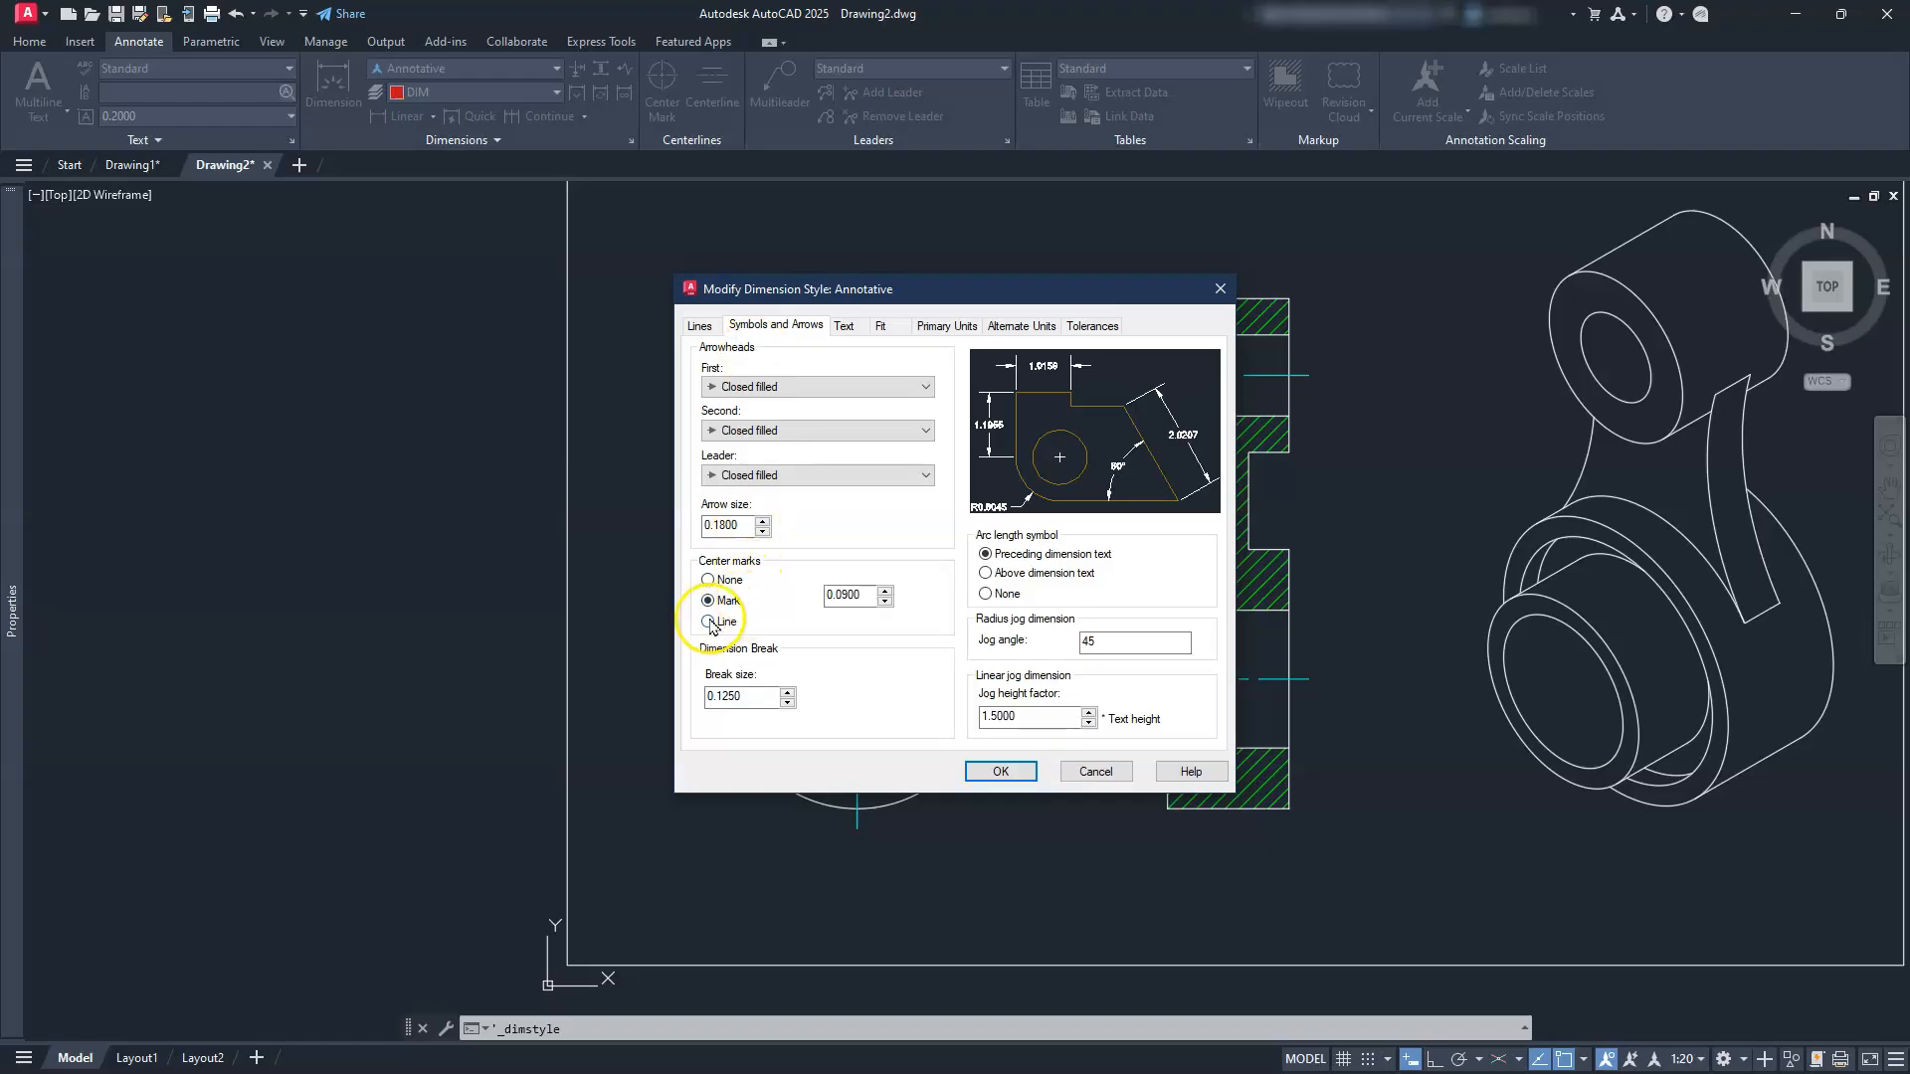
click(708, 581)
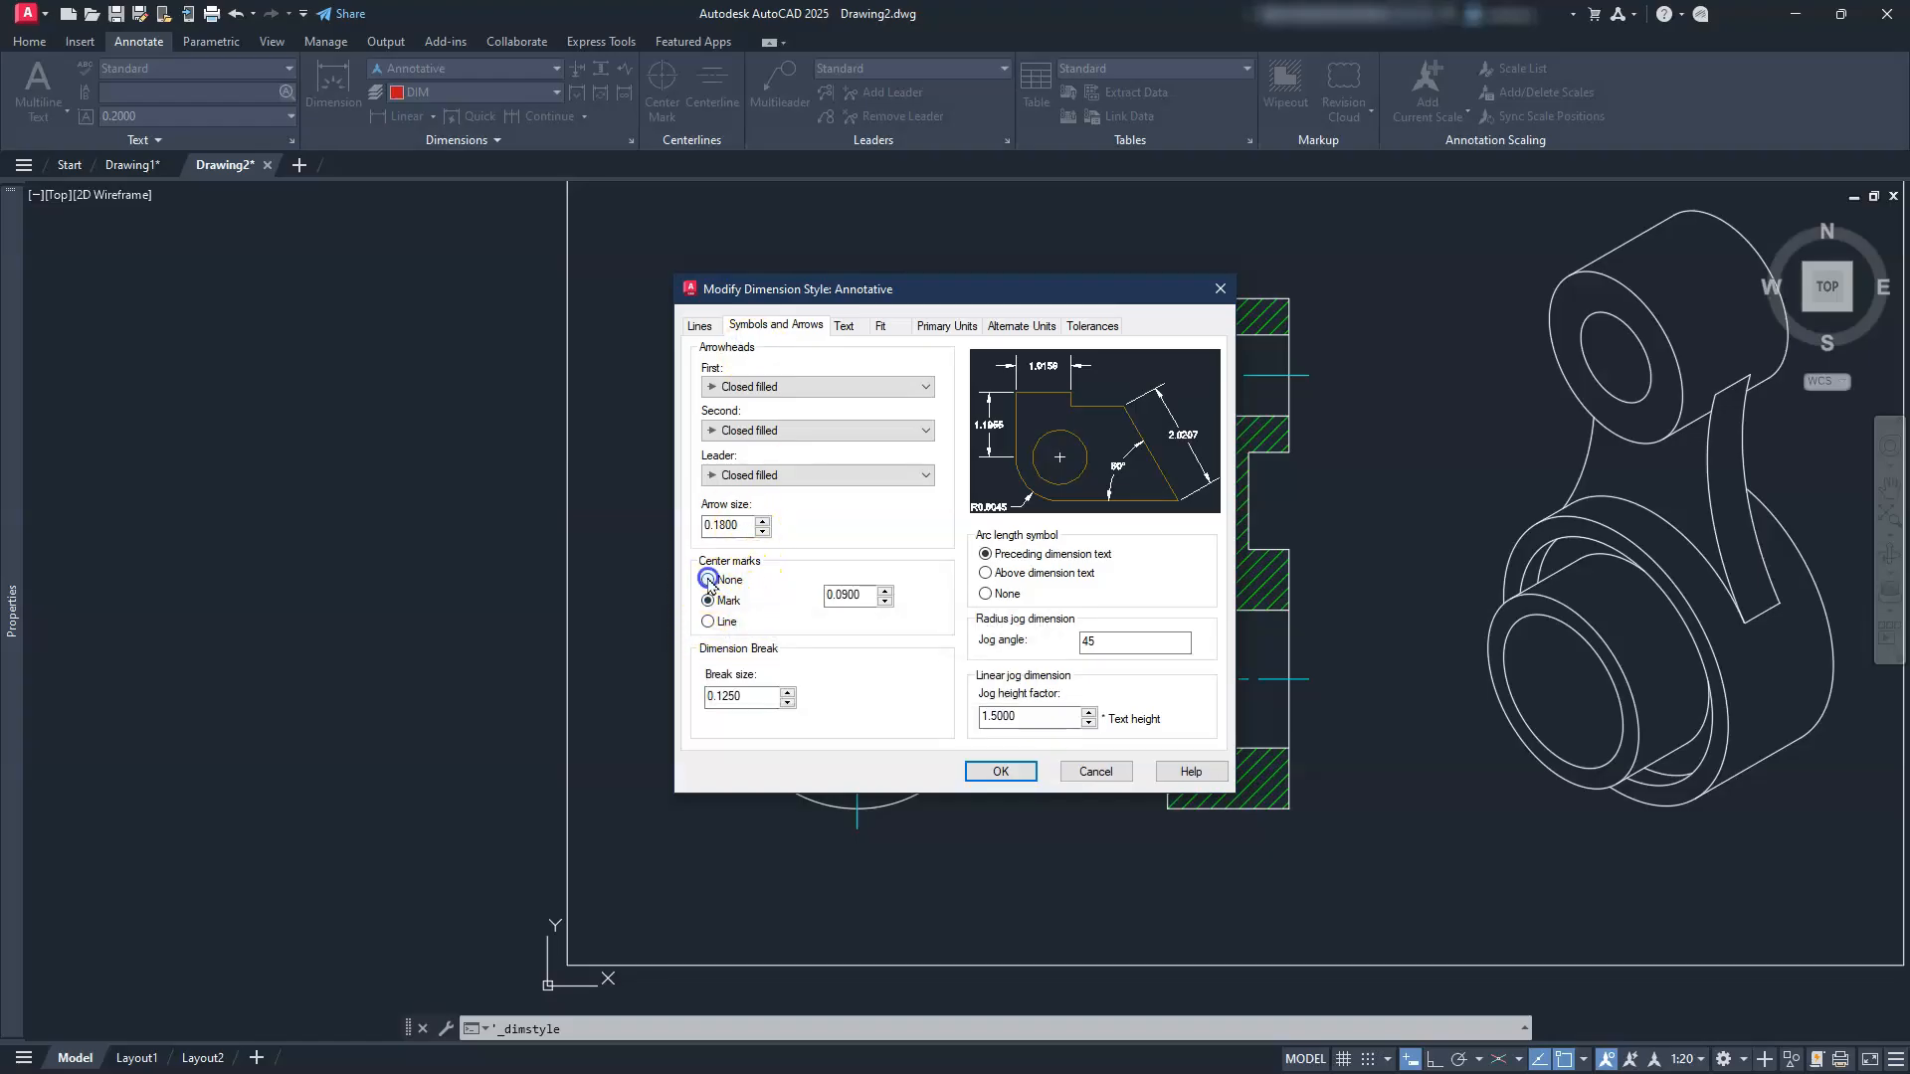
click(702, 326)
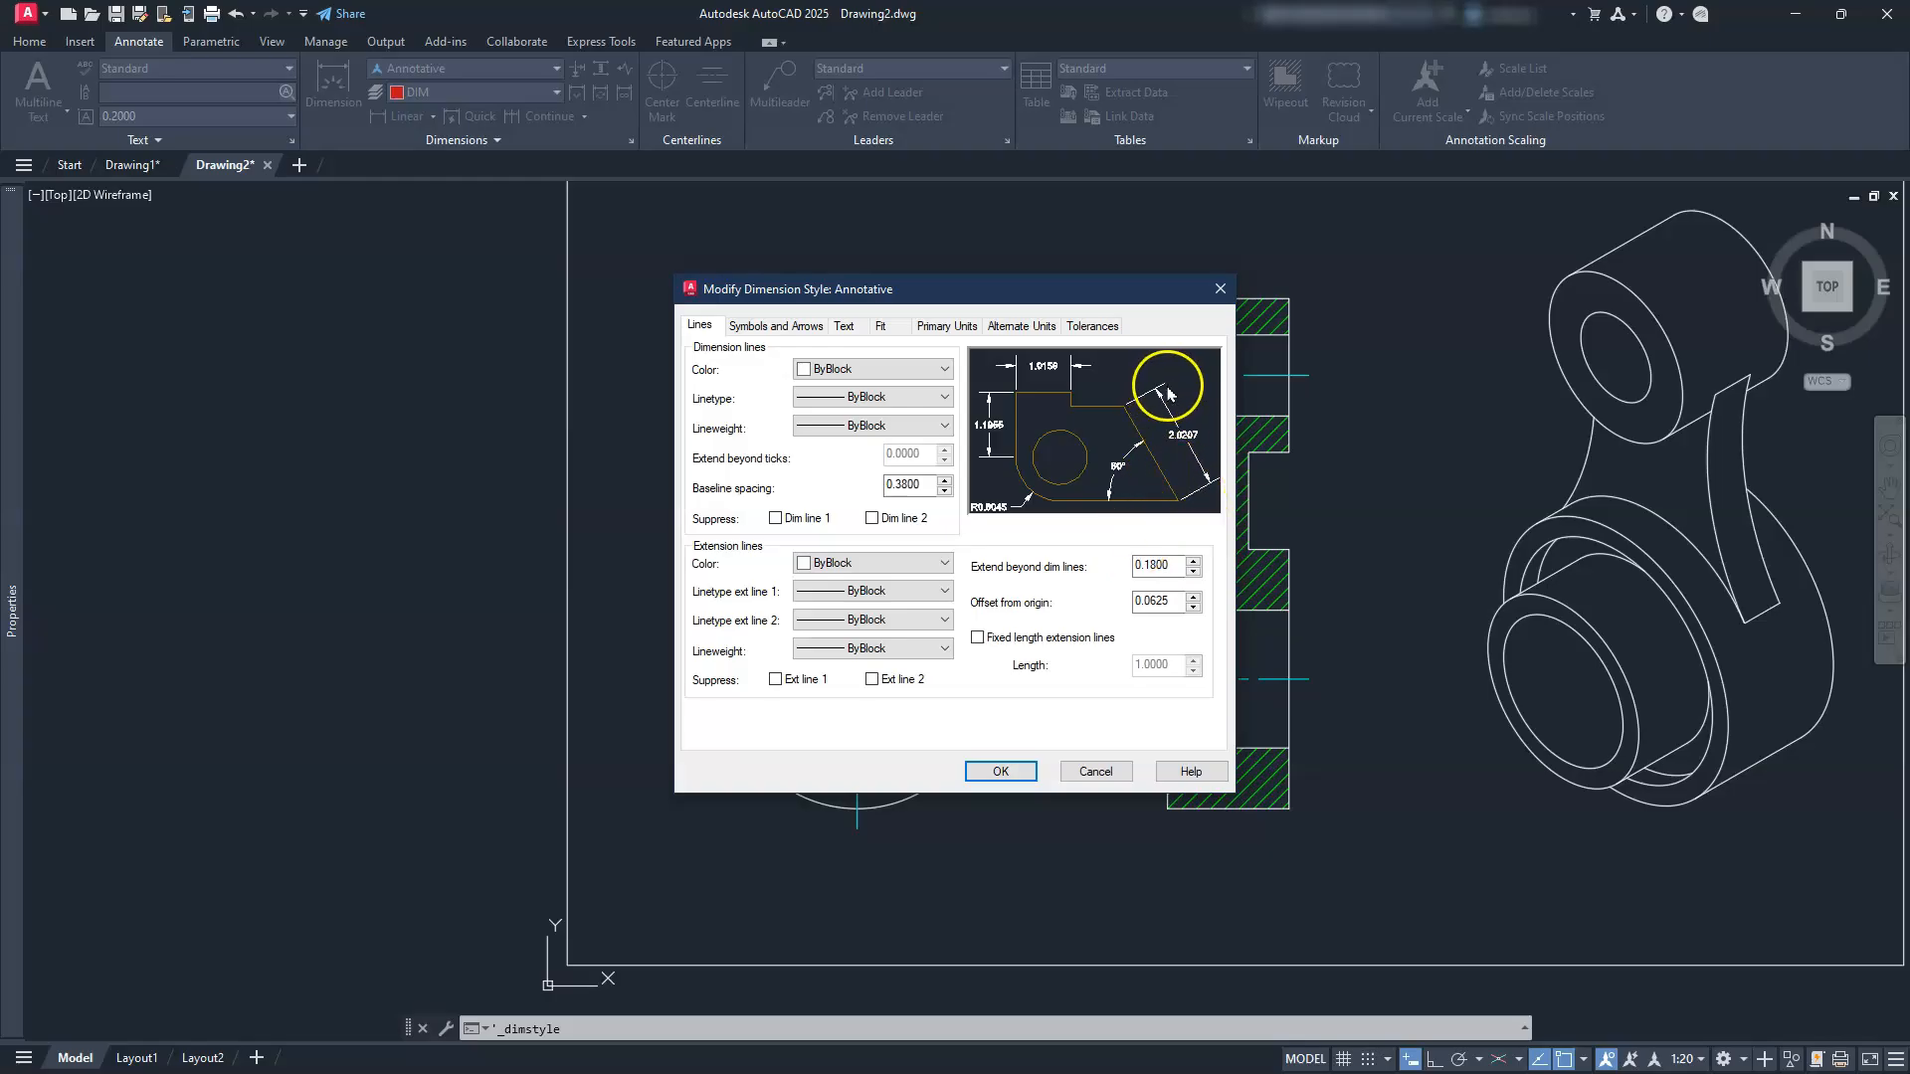
click(1170, 567)
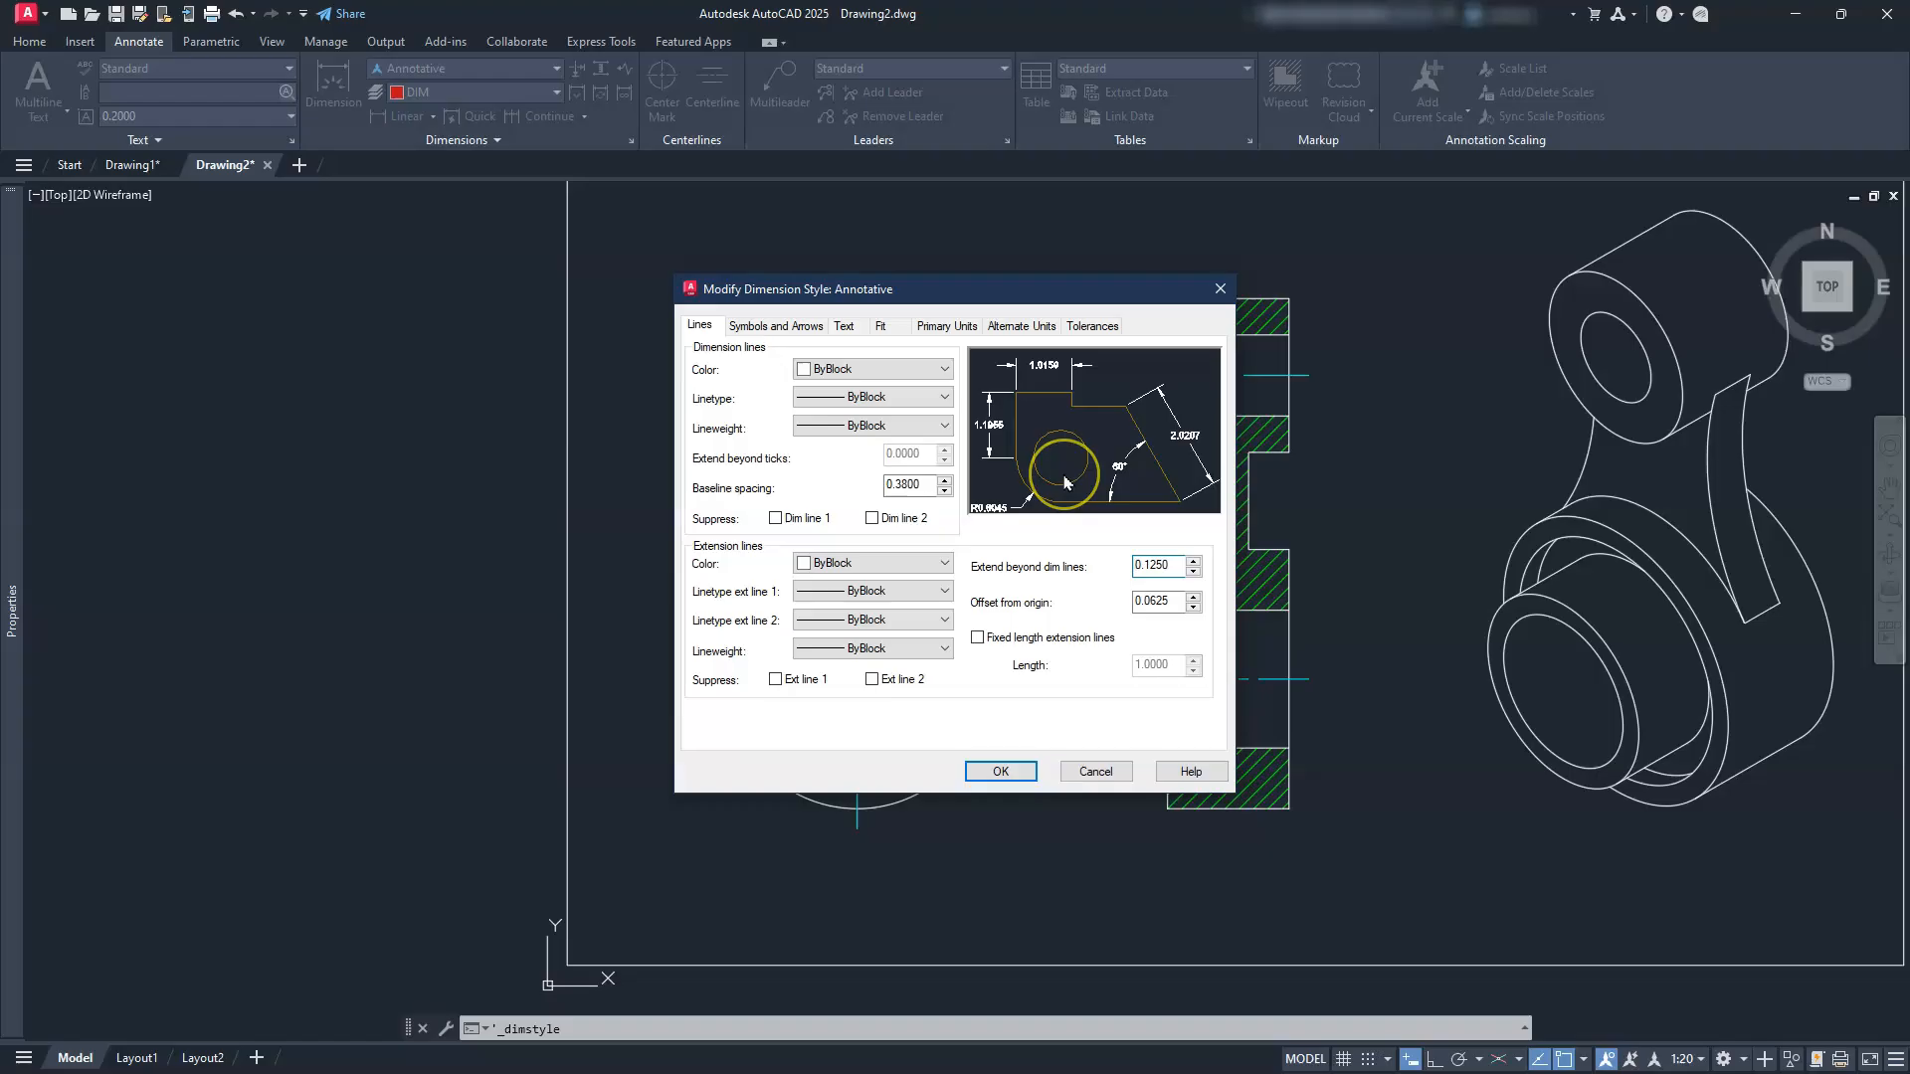
click(998, 772)
Step: Add diameter dimensions to the lower ring's circles: Ø64, Ø55, Ø43 and Ø34
click(1063, 697)
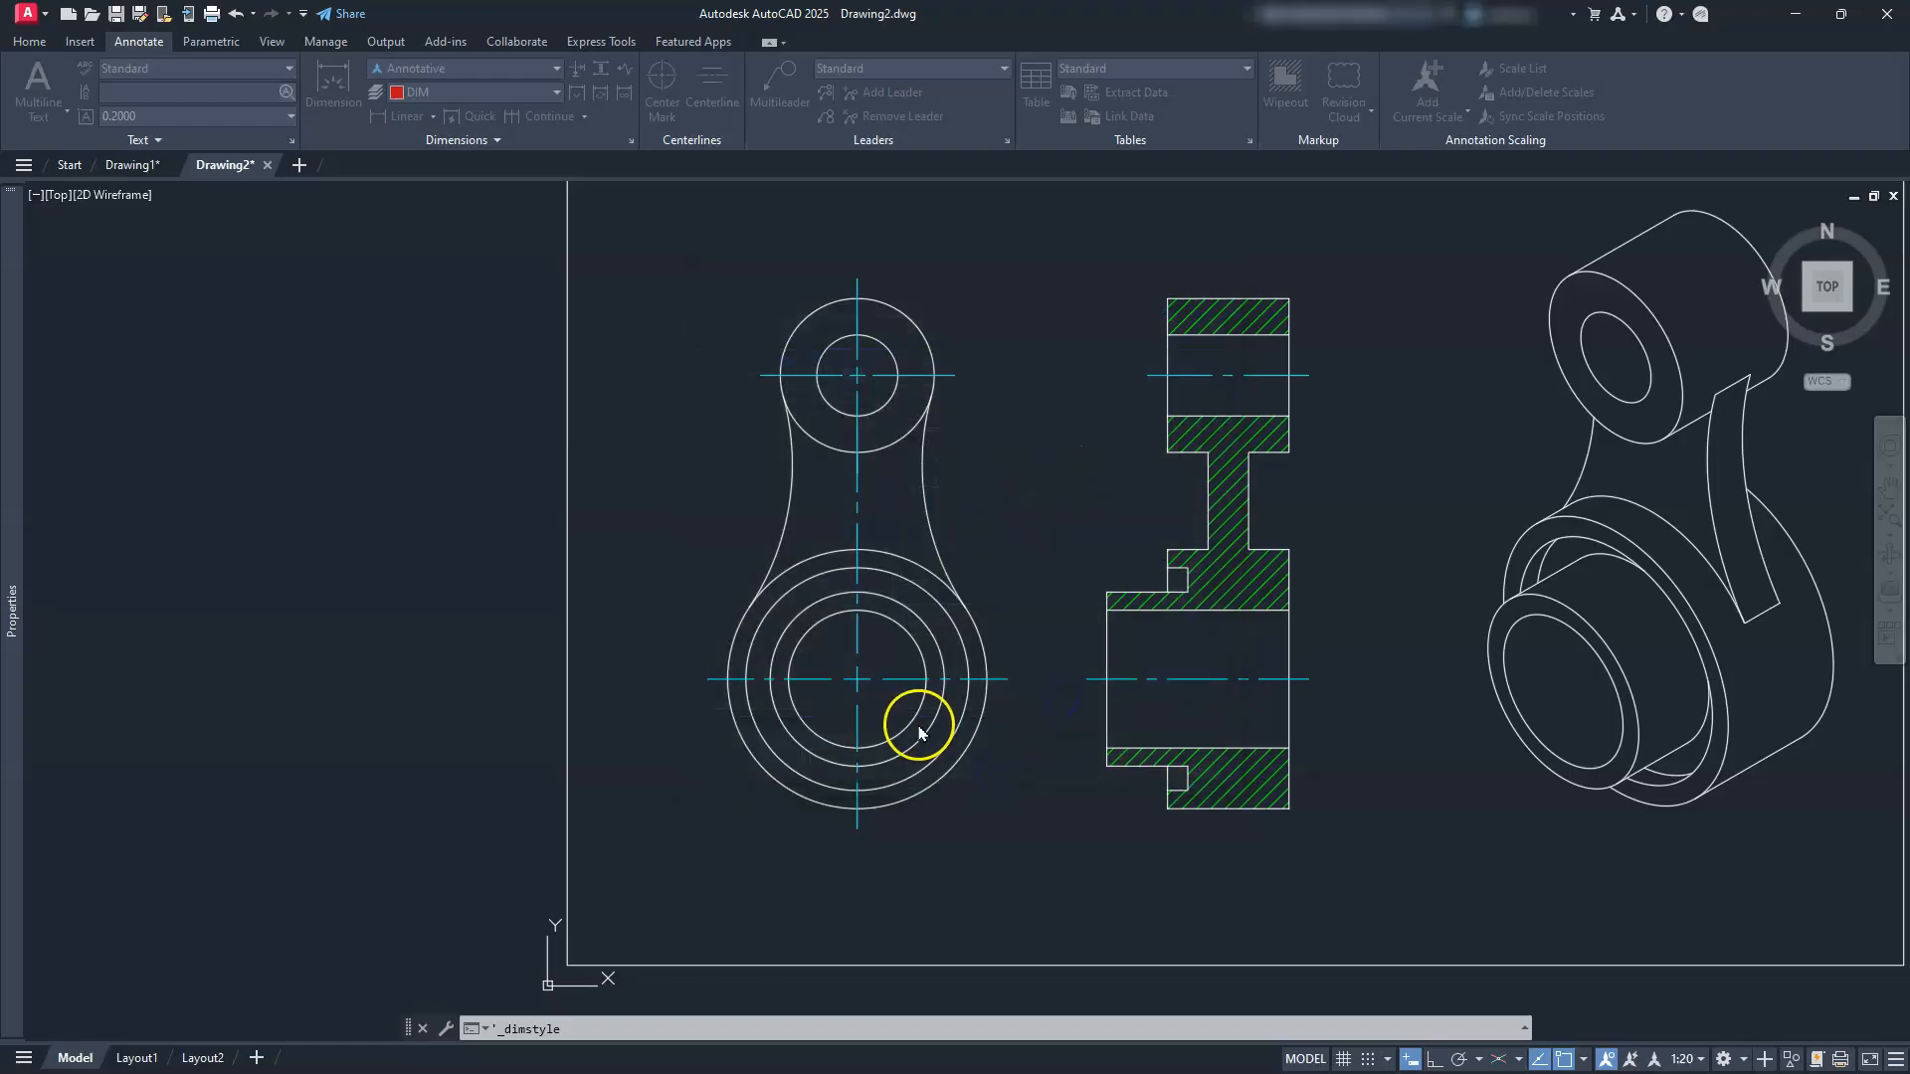
scroll(811, 729, up, 2)
mouse_move(811, 732)
middle_down()
mouse_move(1019, 696)
mouse_move(1011, 669)
mouse_move(976, 677)
middle_up()
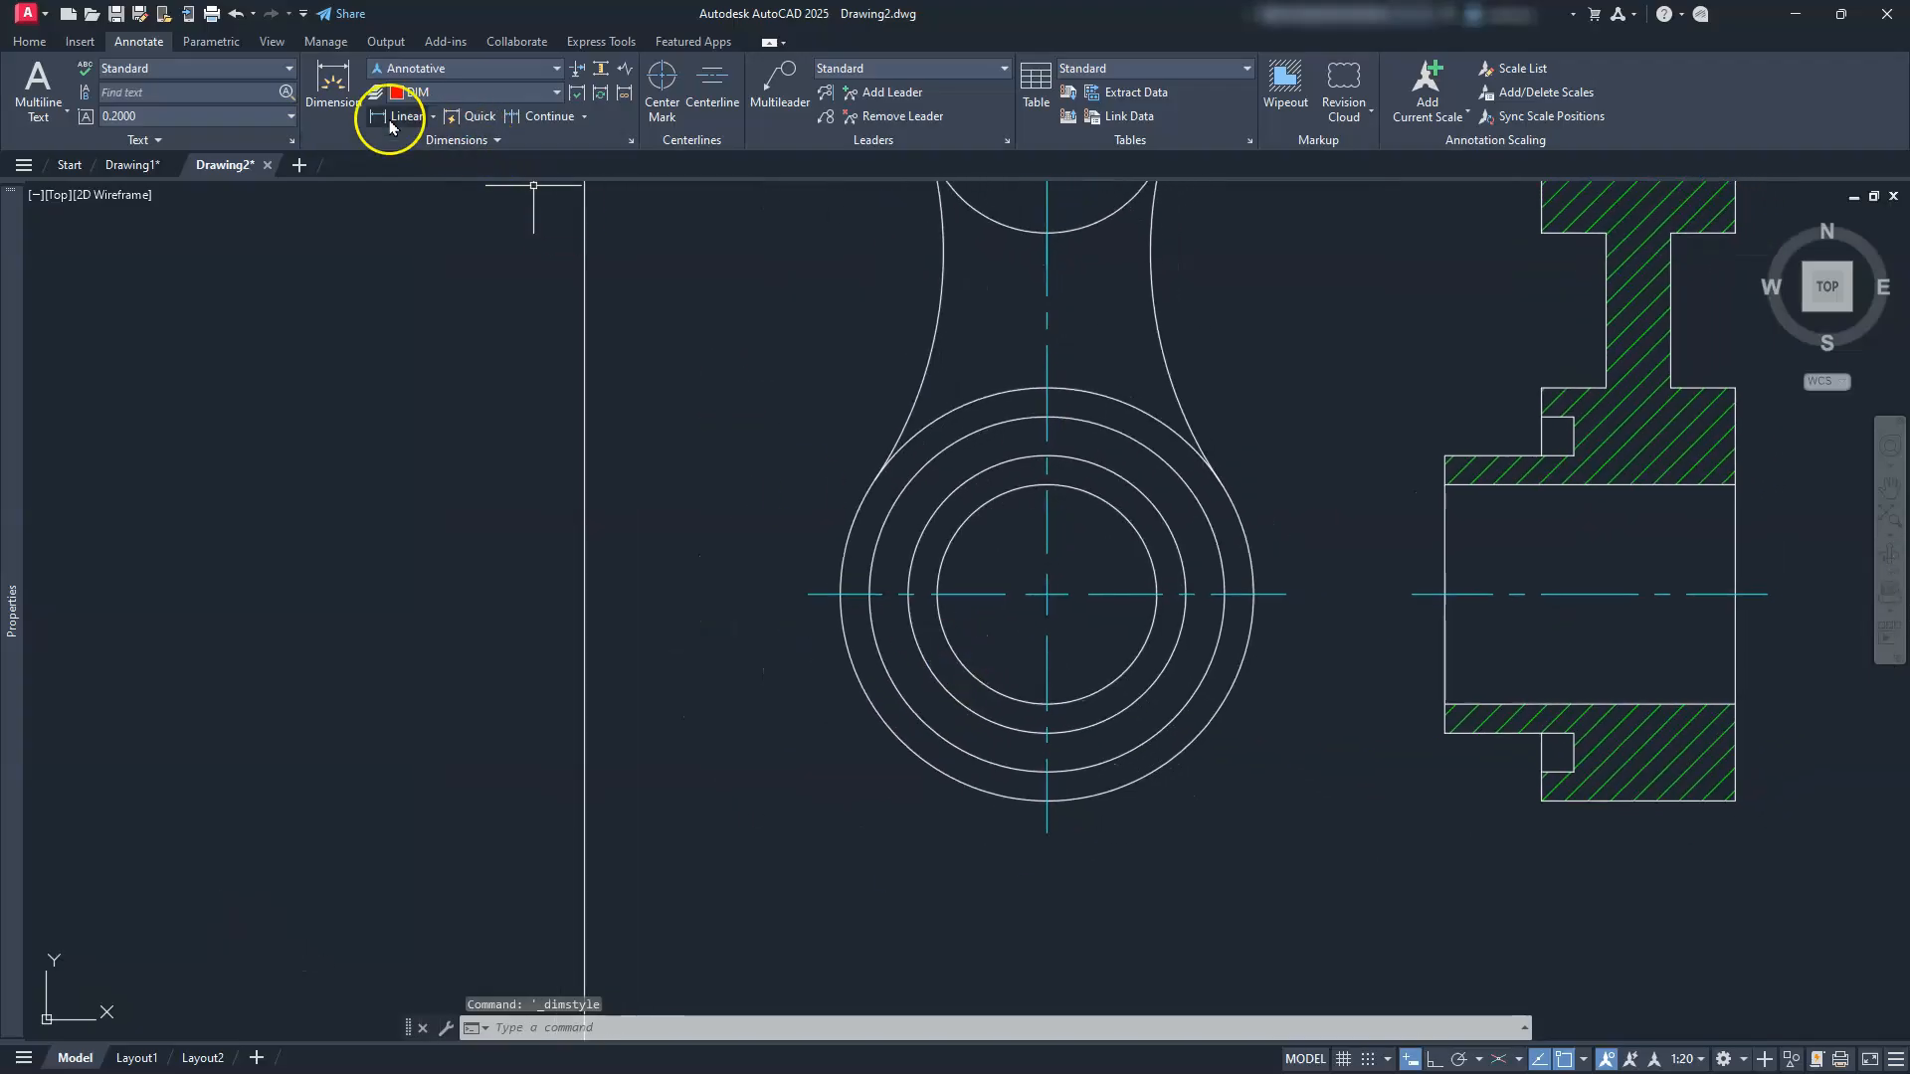
click(434, 120)
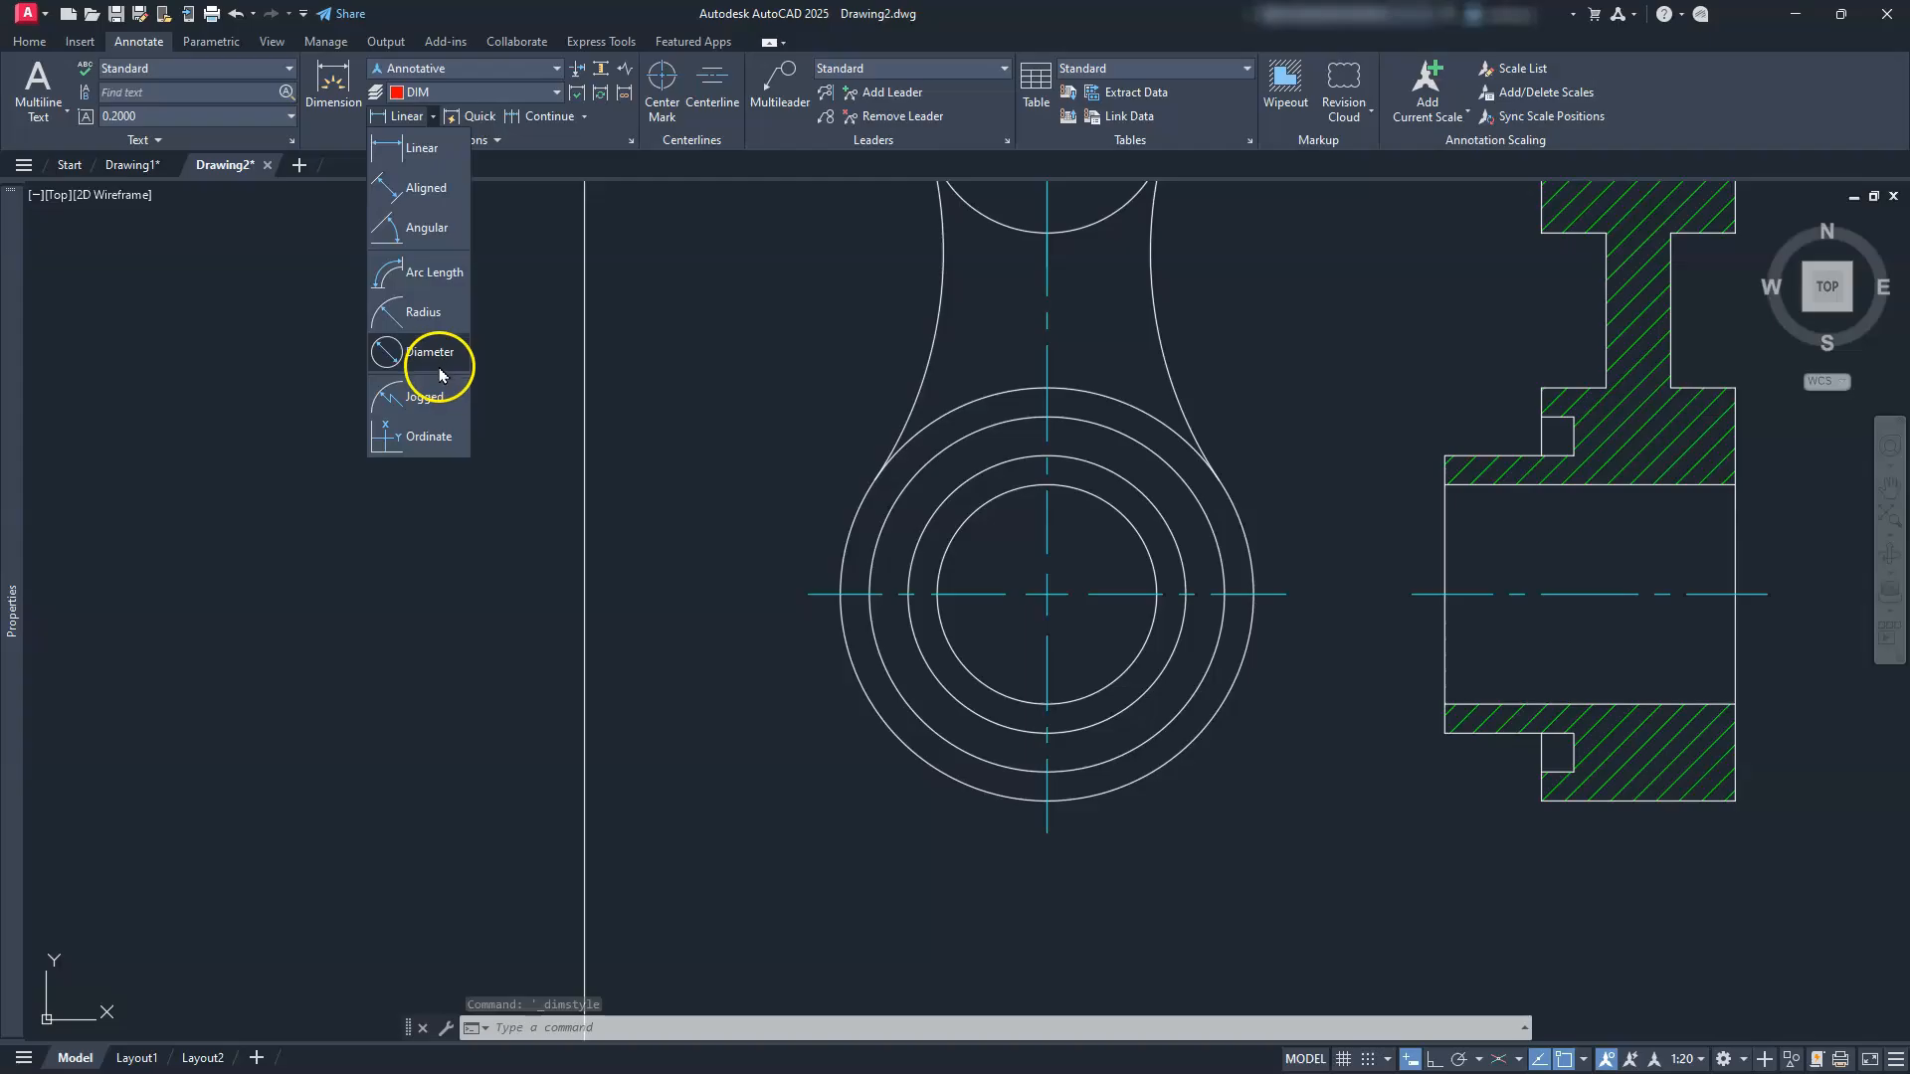
click(439, 360)
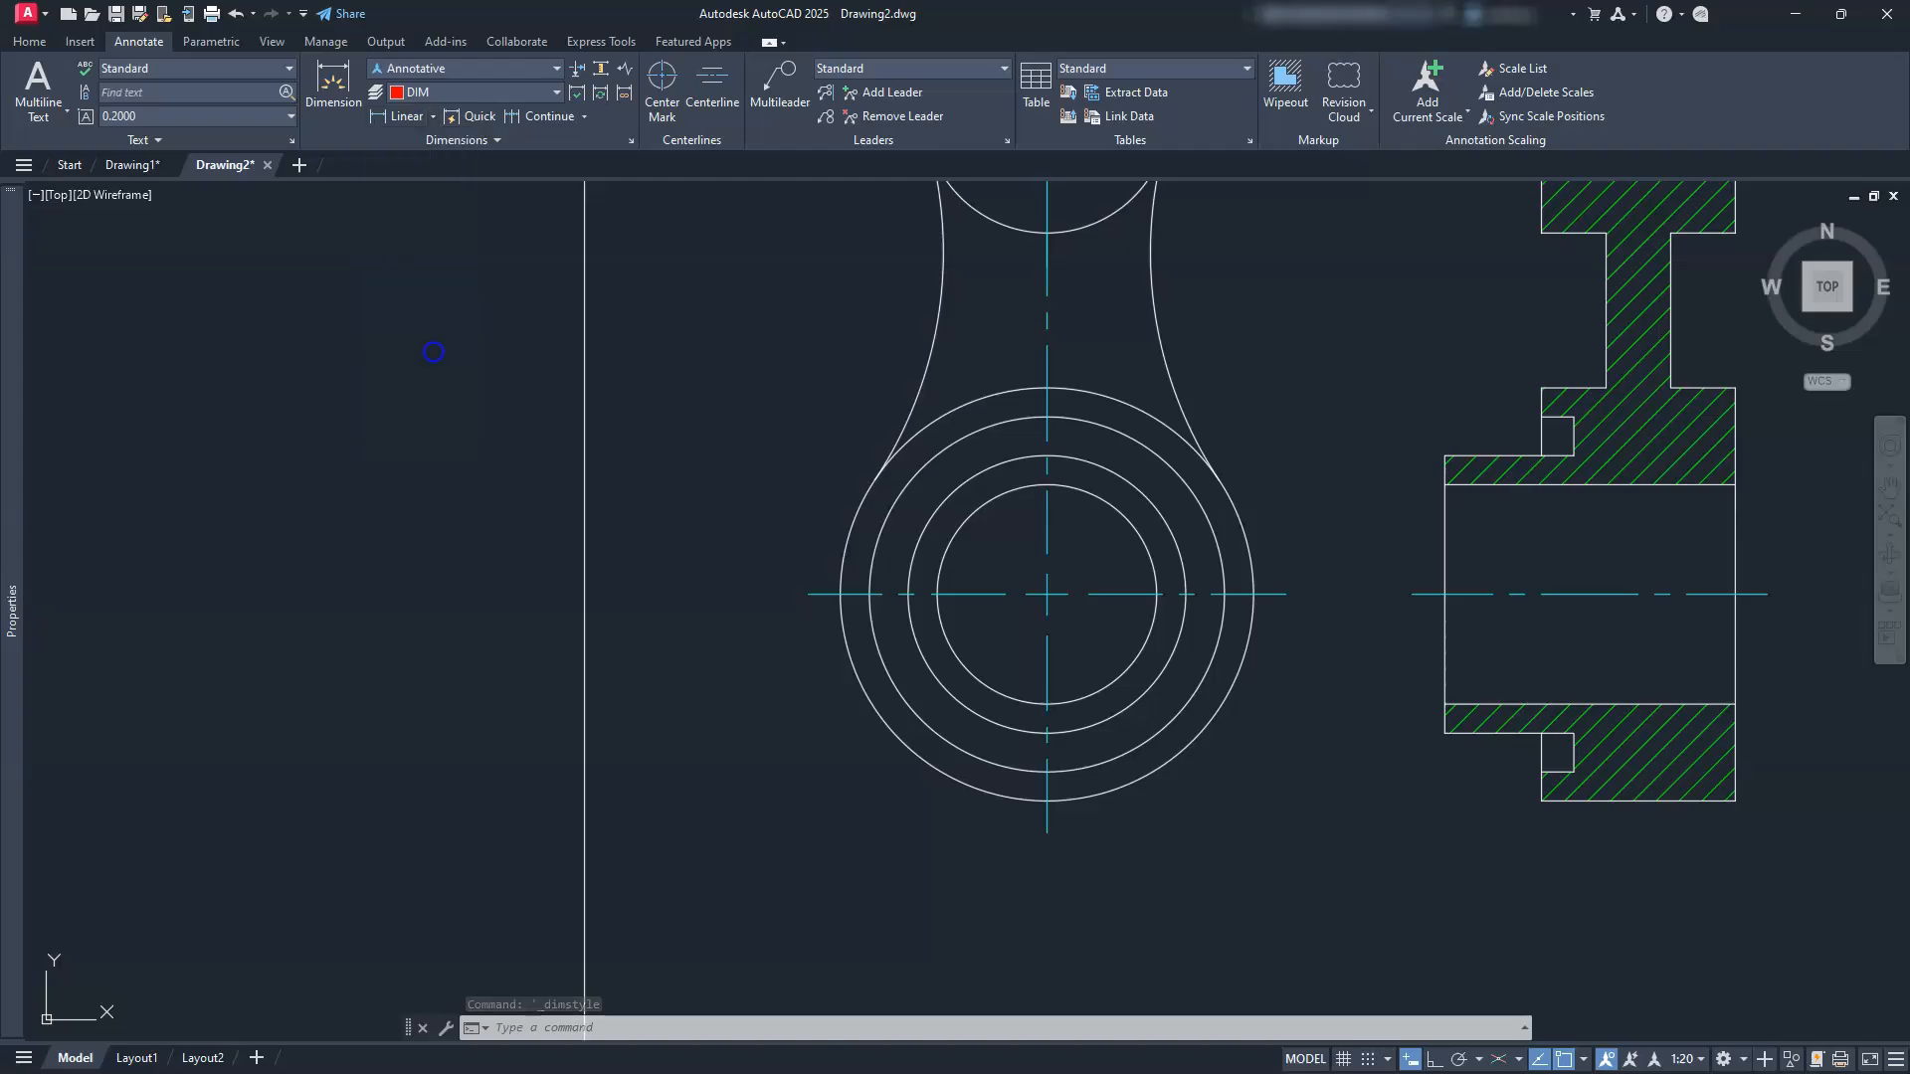
click(926, 766)
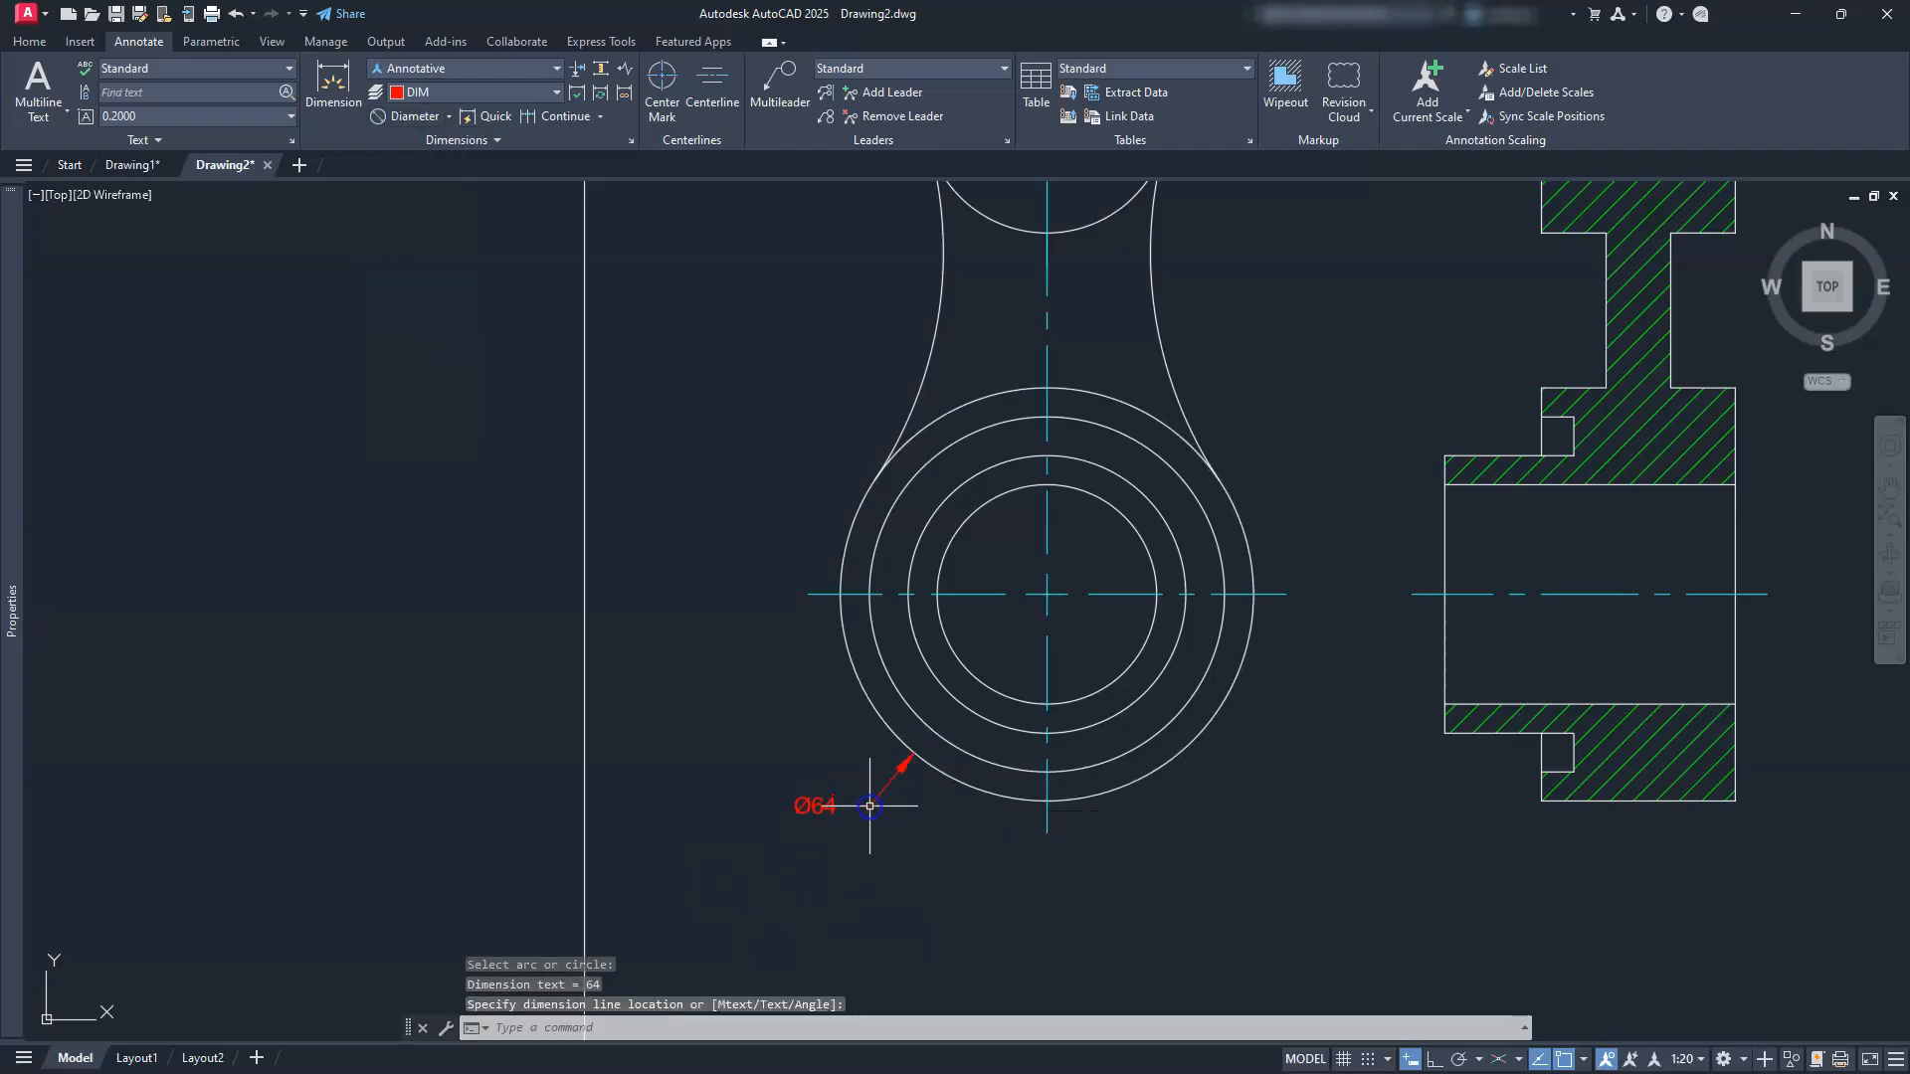
key(Return)
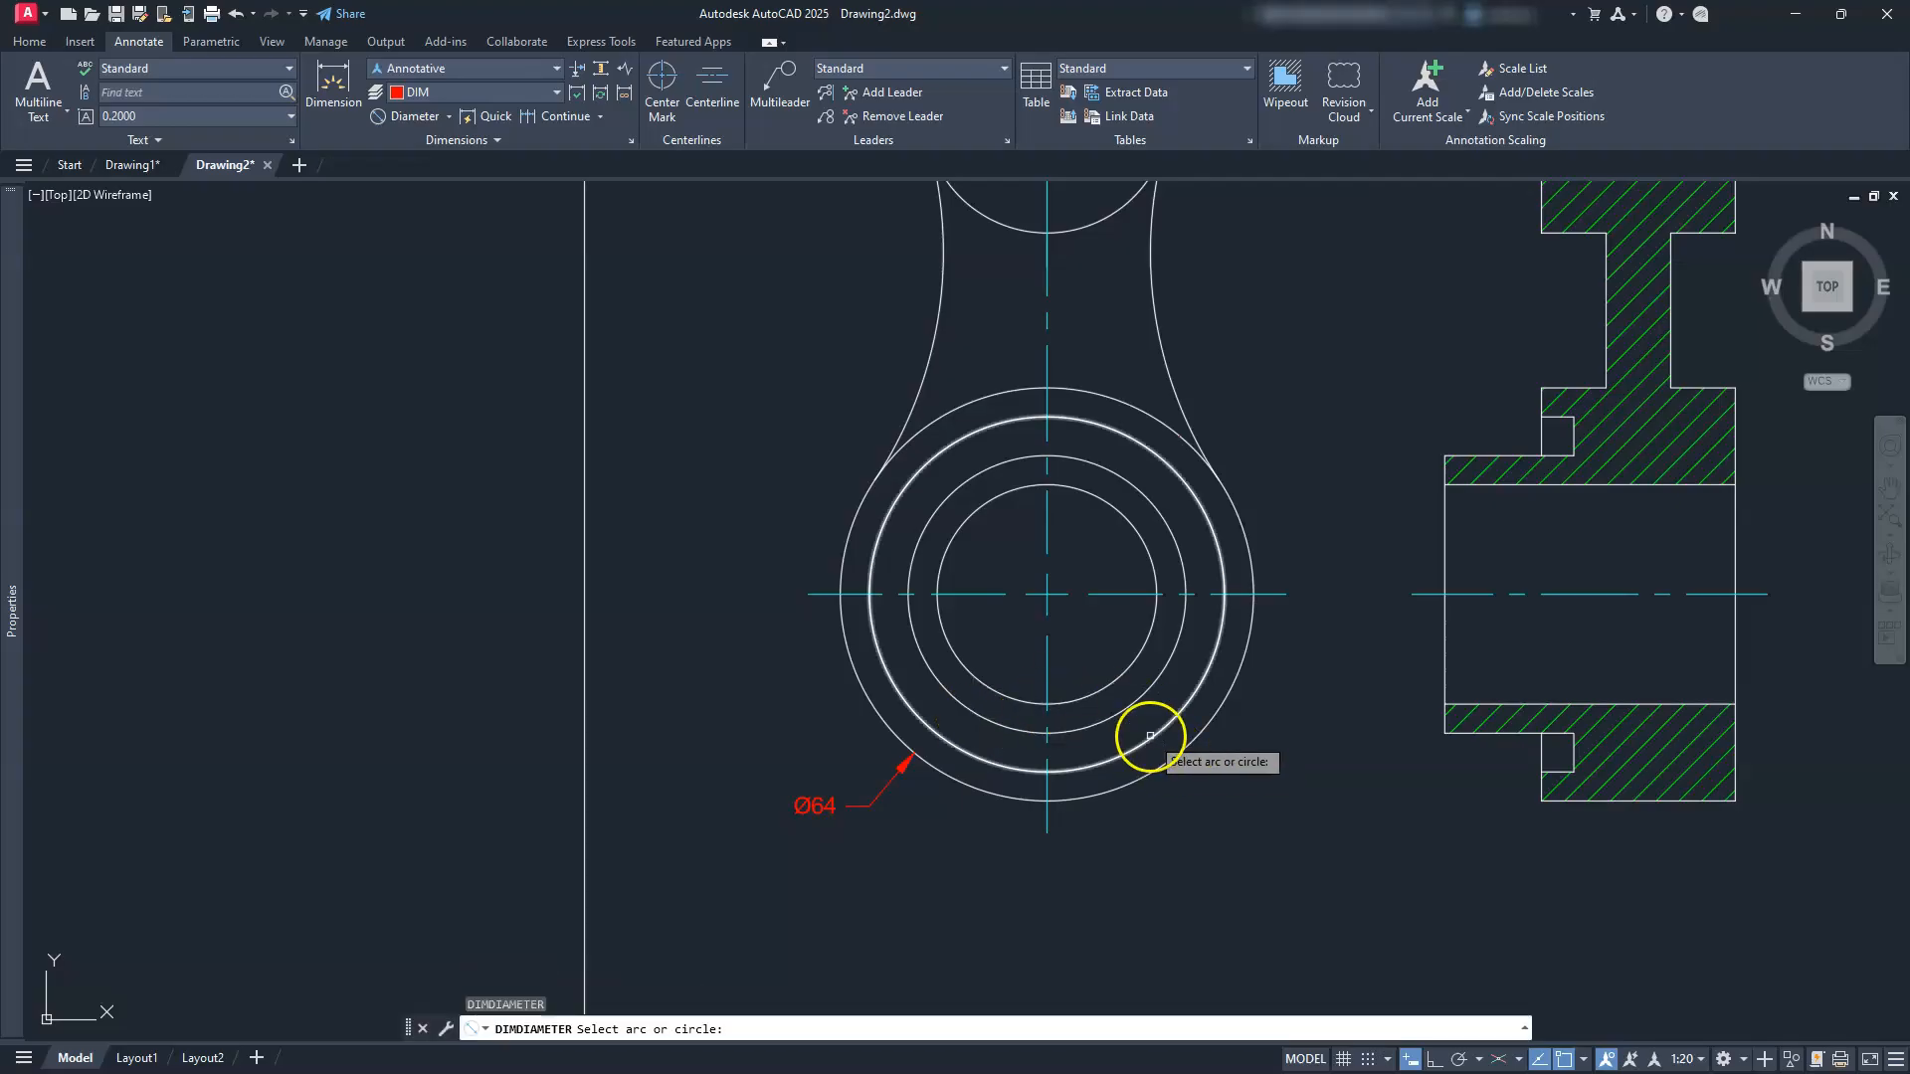
click(1144, 739)
click(1178, 814)
key(Return)
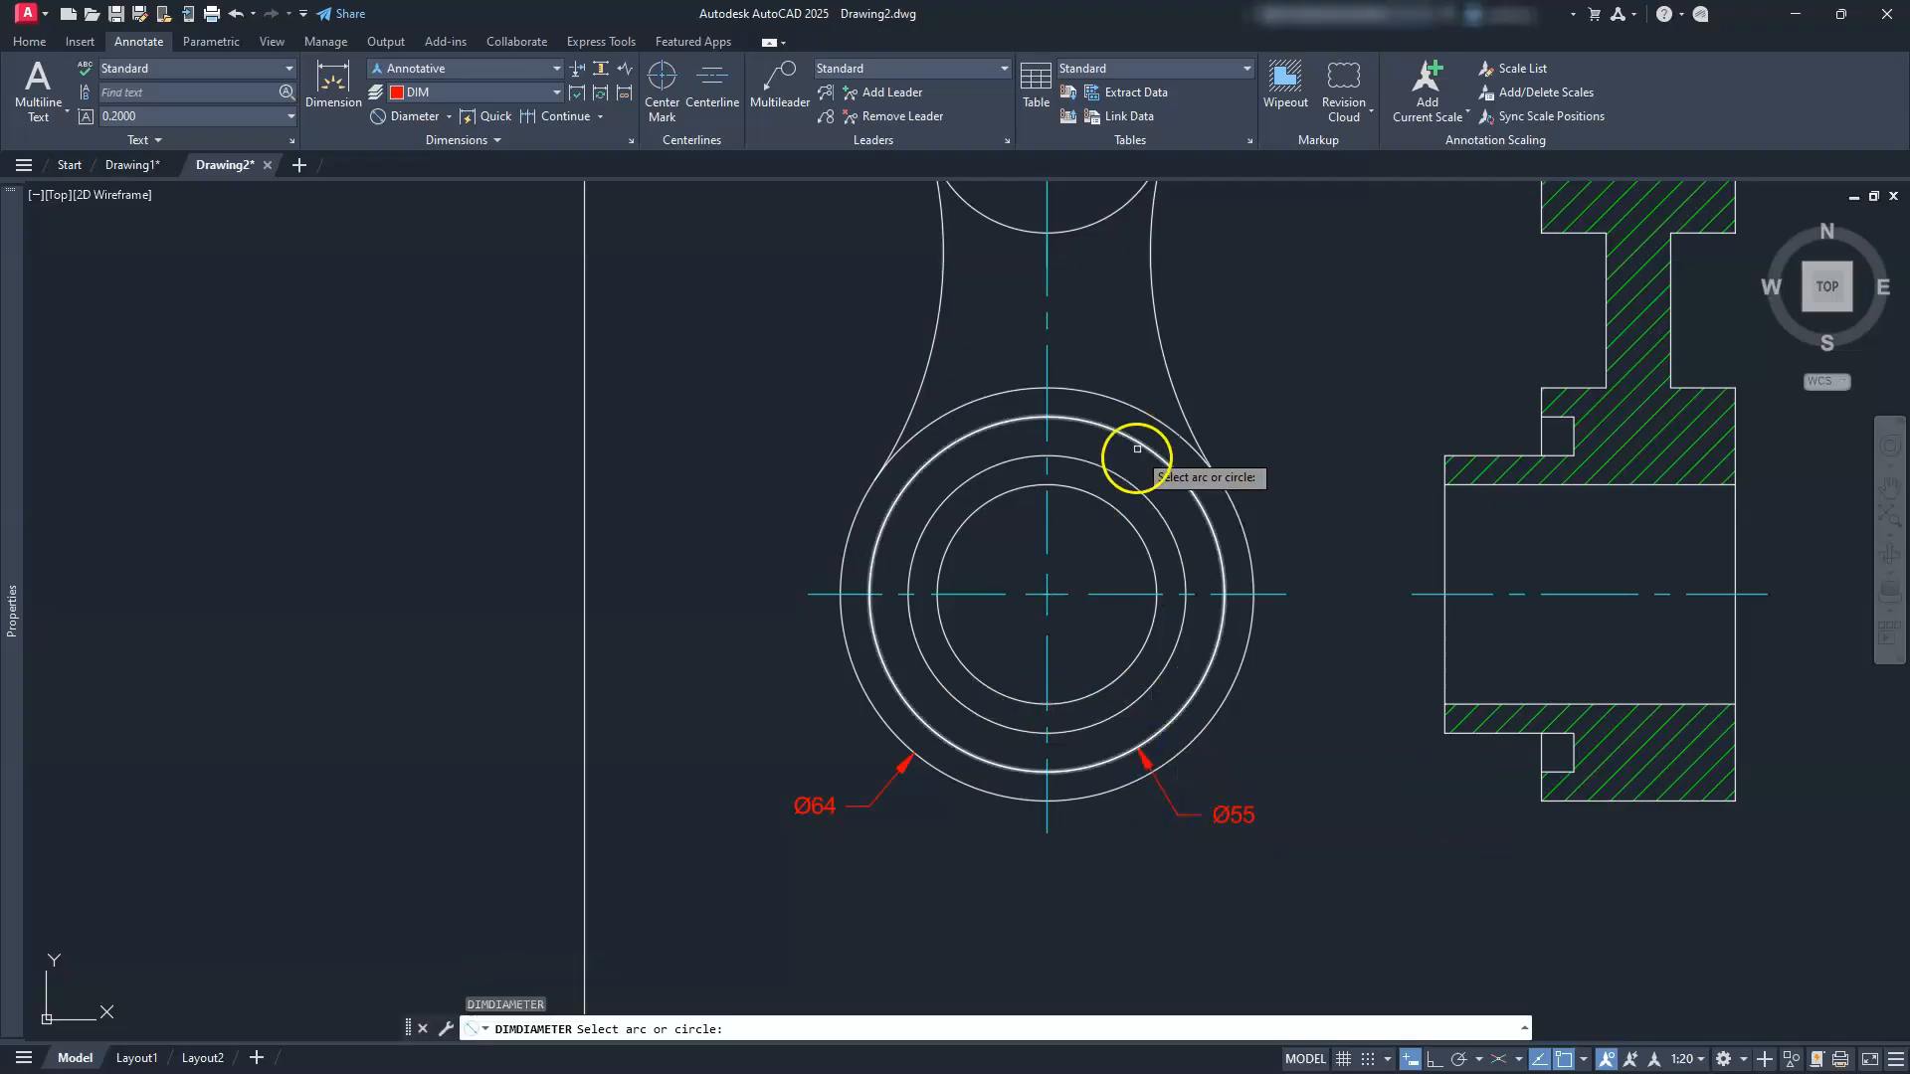
click(1160, 521)
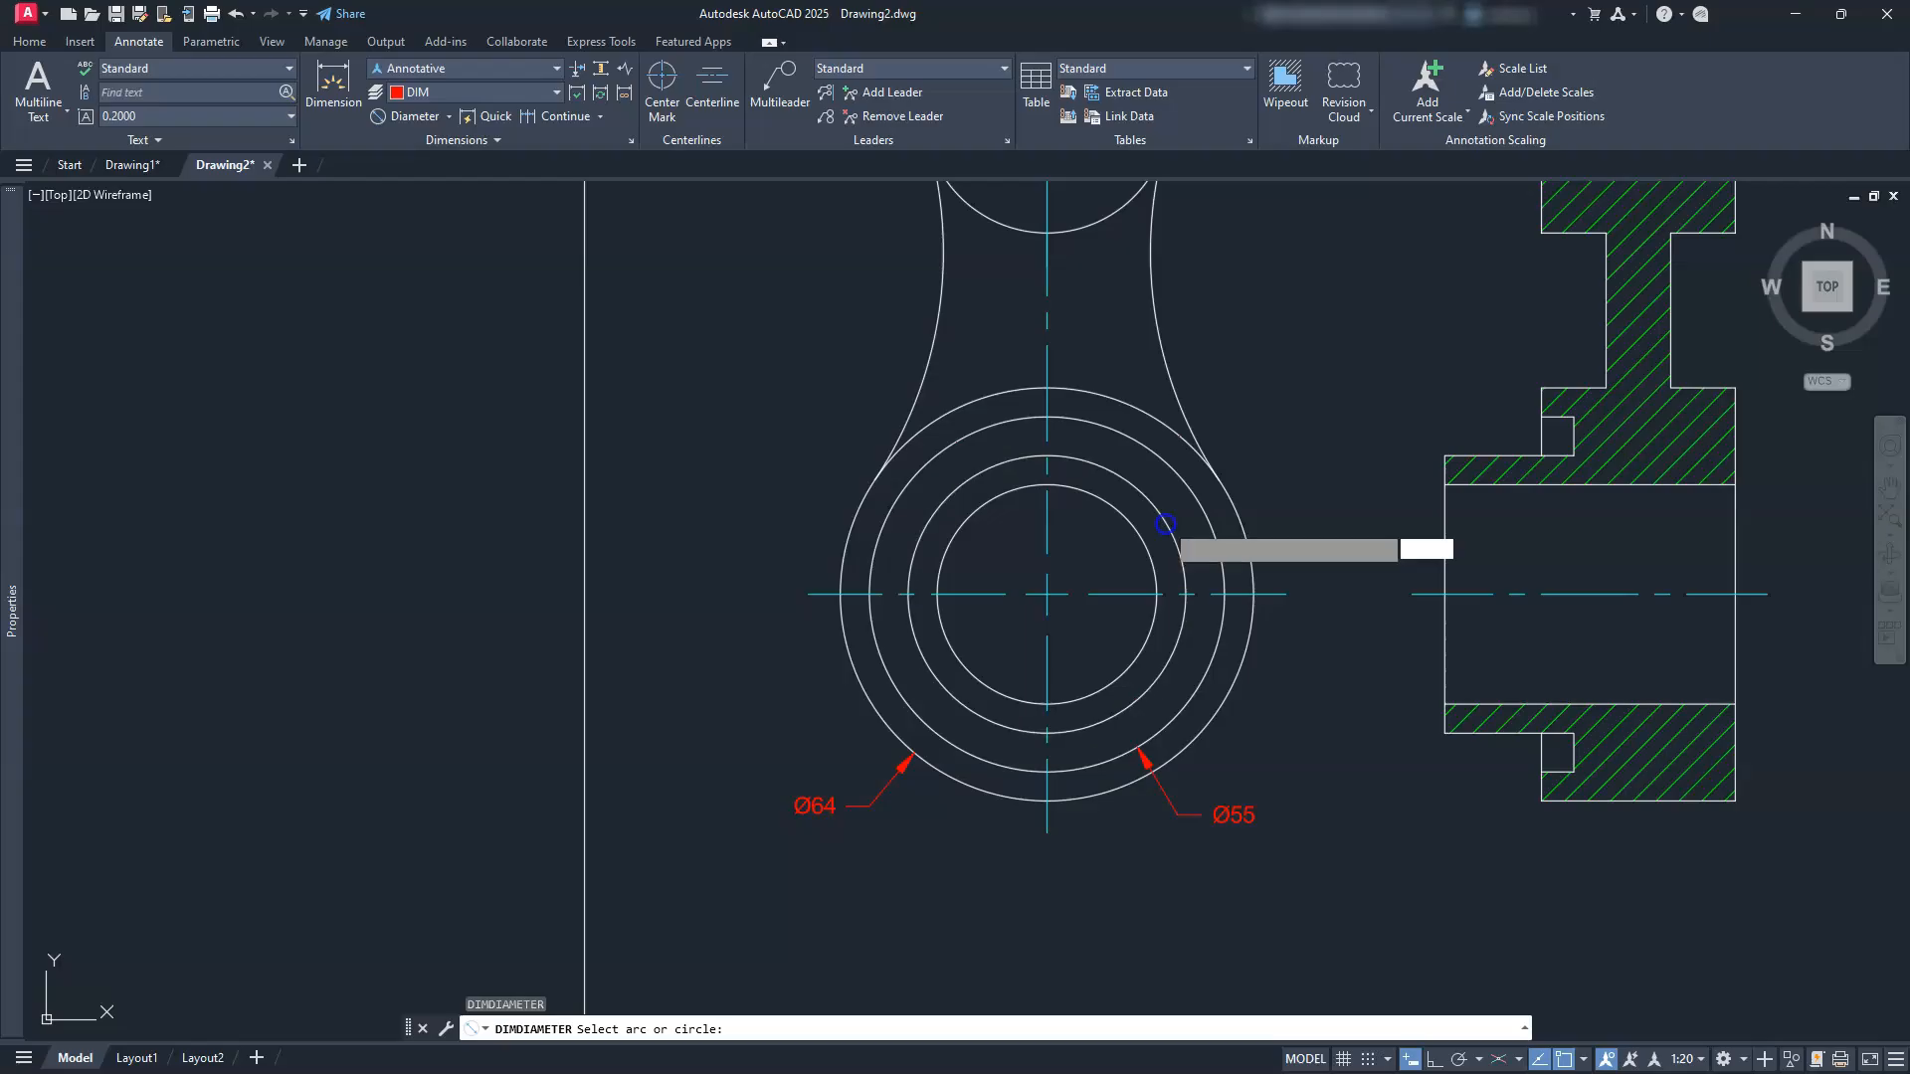
click(1259, 453)
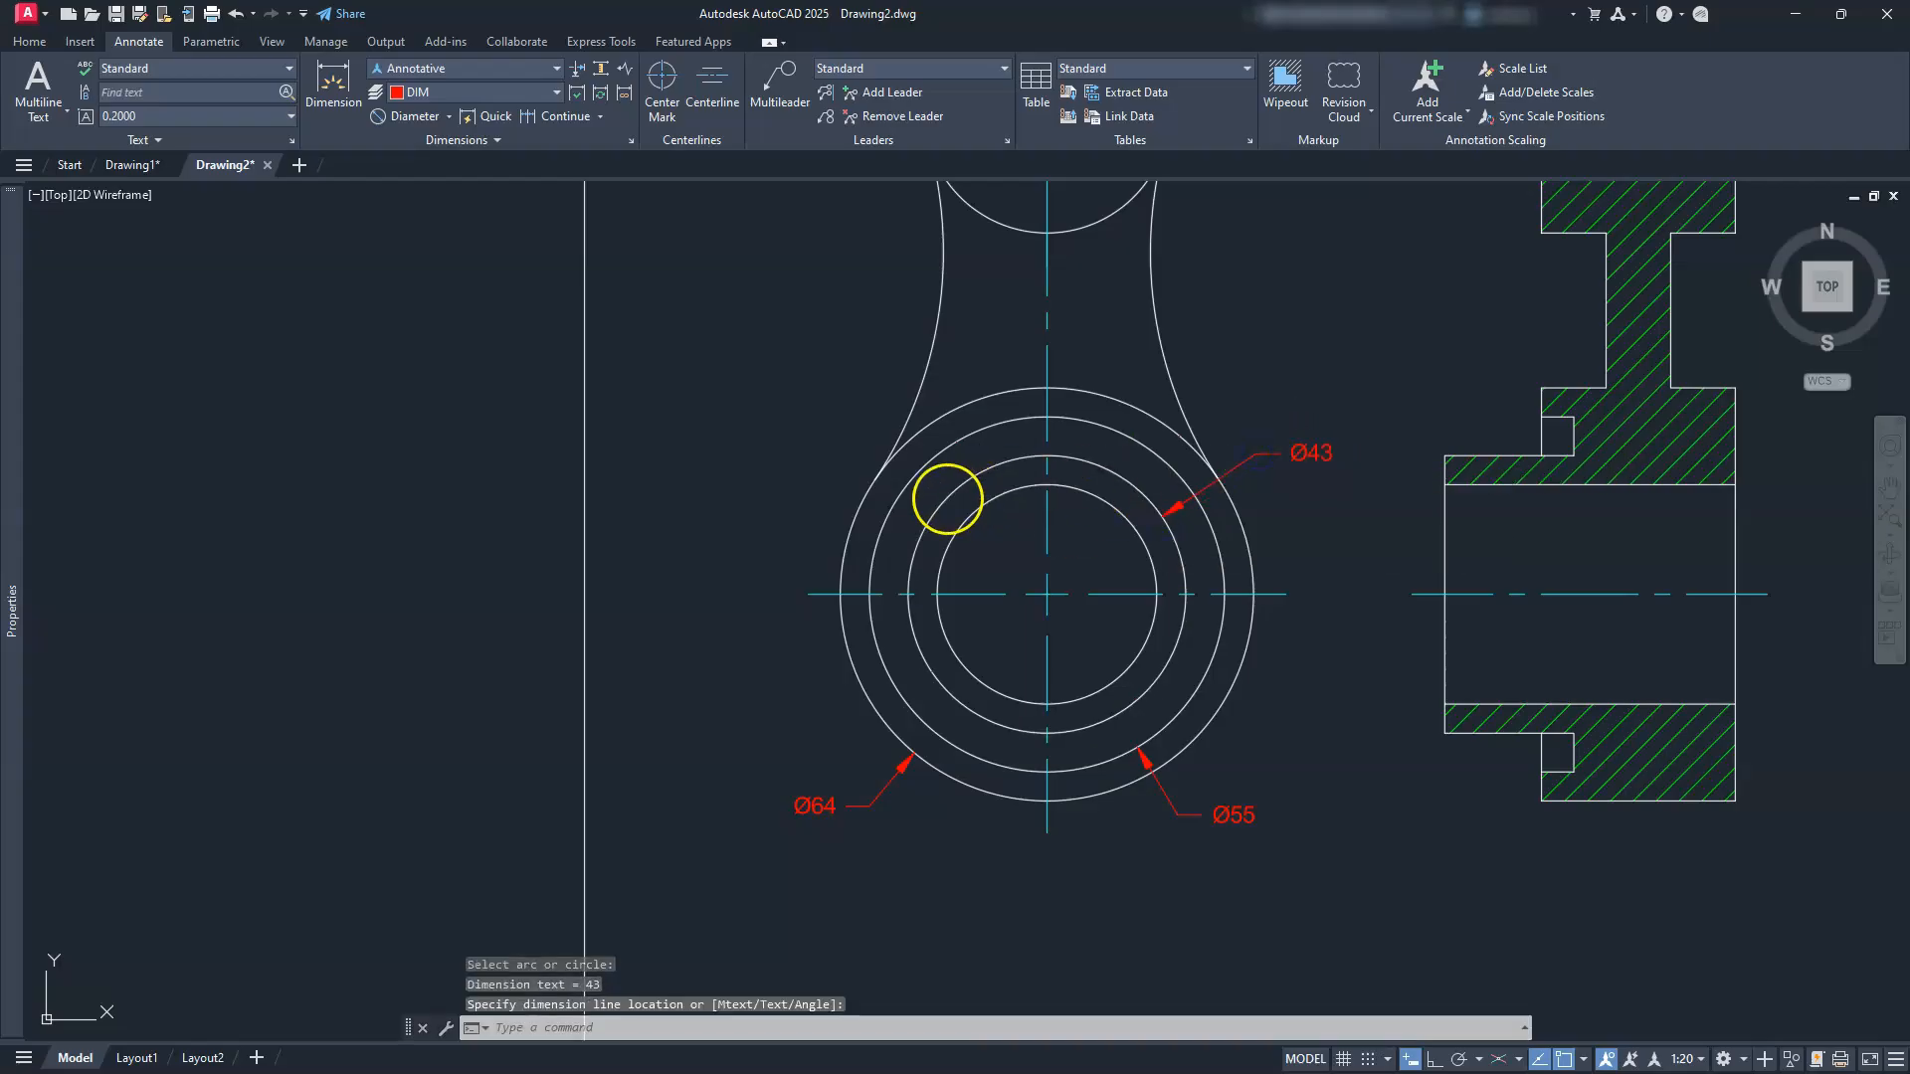
key(Return)
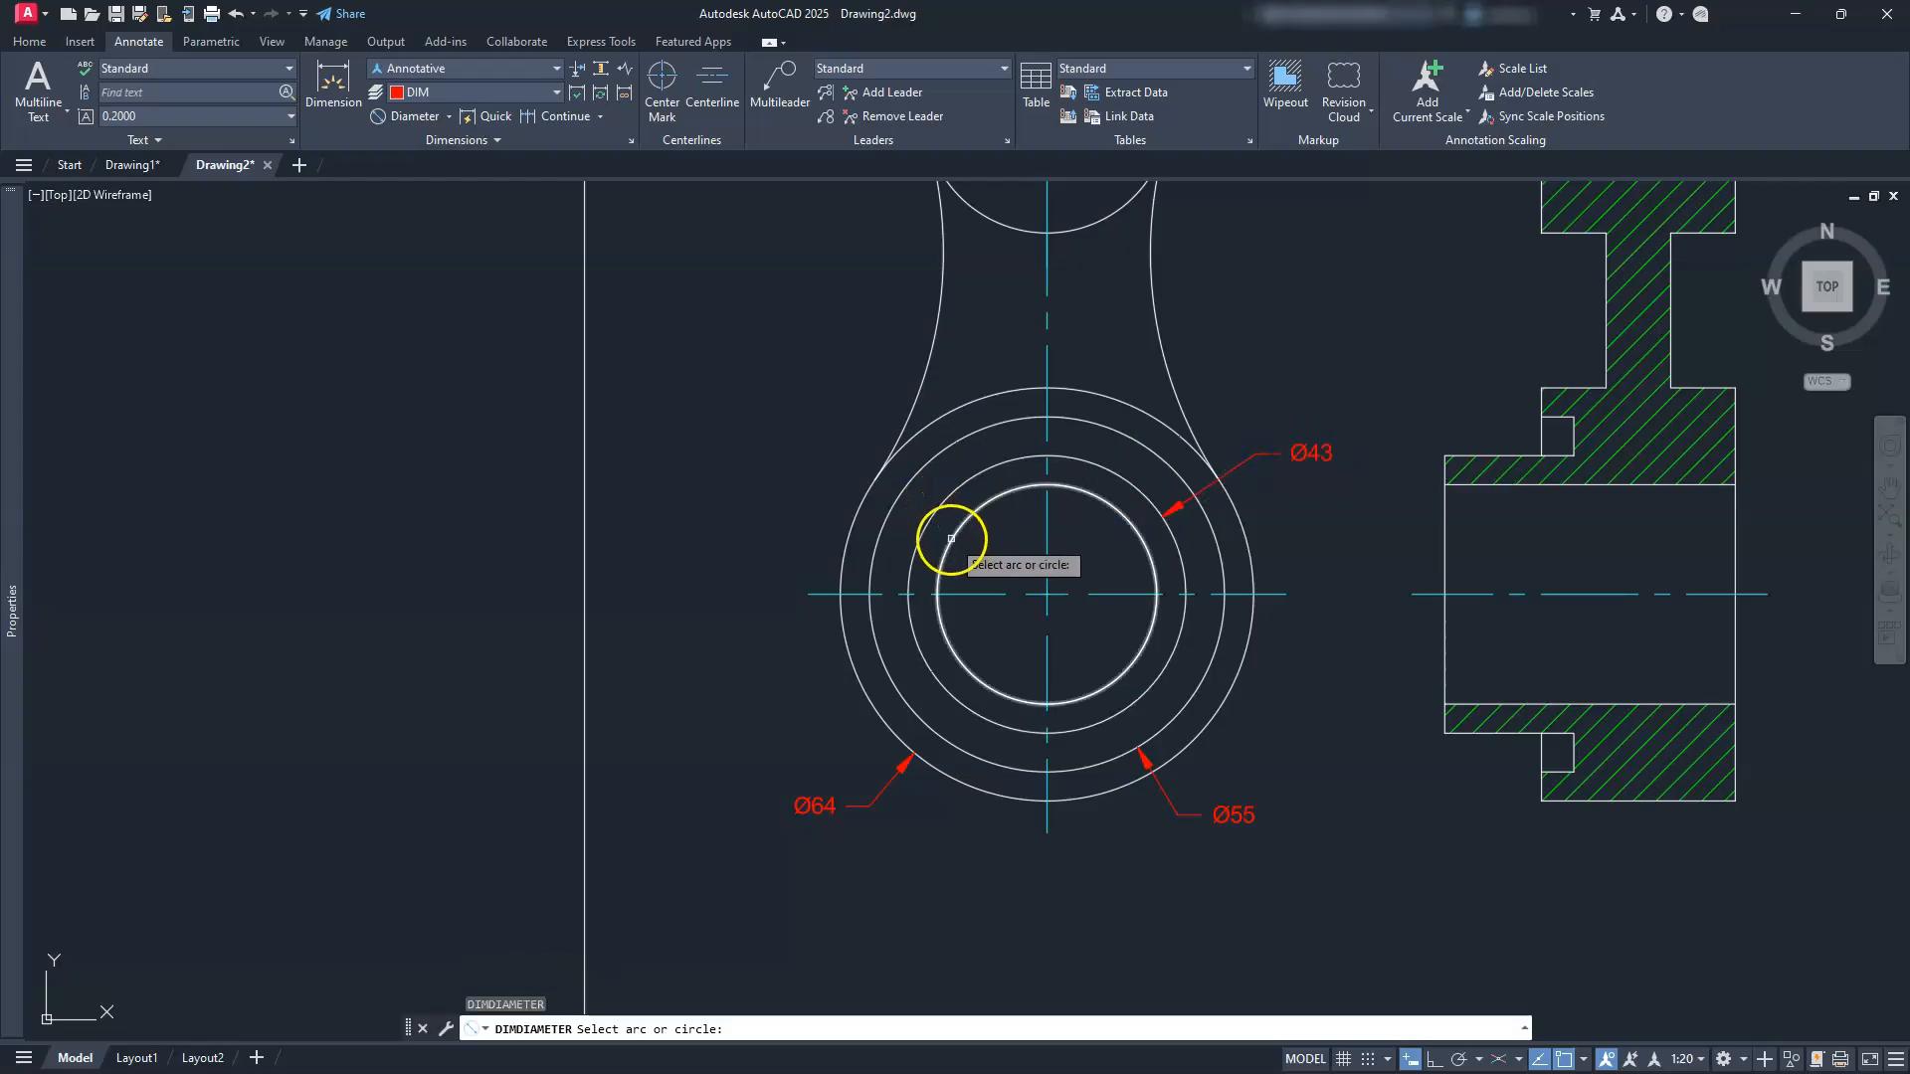
click(950, 542)
click(831, 449)
Step: Add Ø38 and Ø20 diameter dimensions to the upper circle and small upper hole
mouse_move(834, 411)
middle_down()
mouse_move(844, 861)
mouse_move(914, 801)
middle_up()
key(Return)
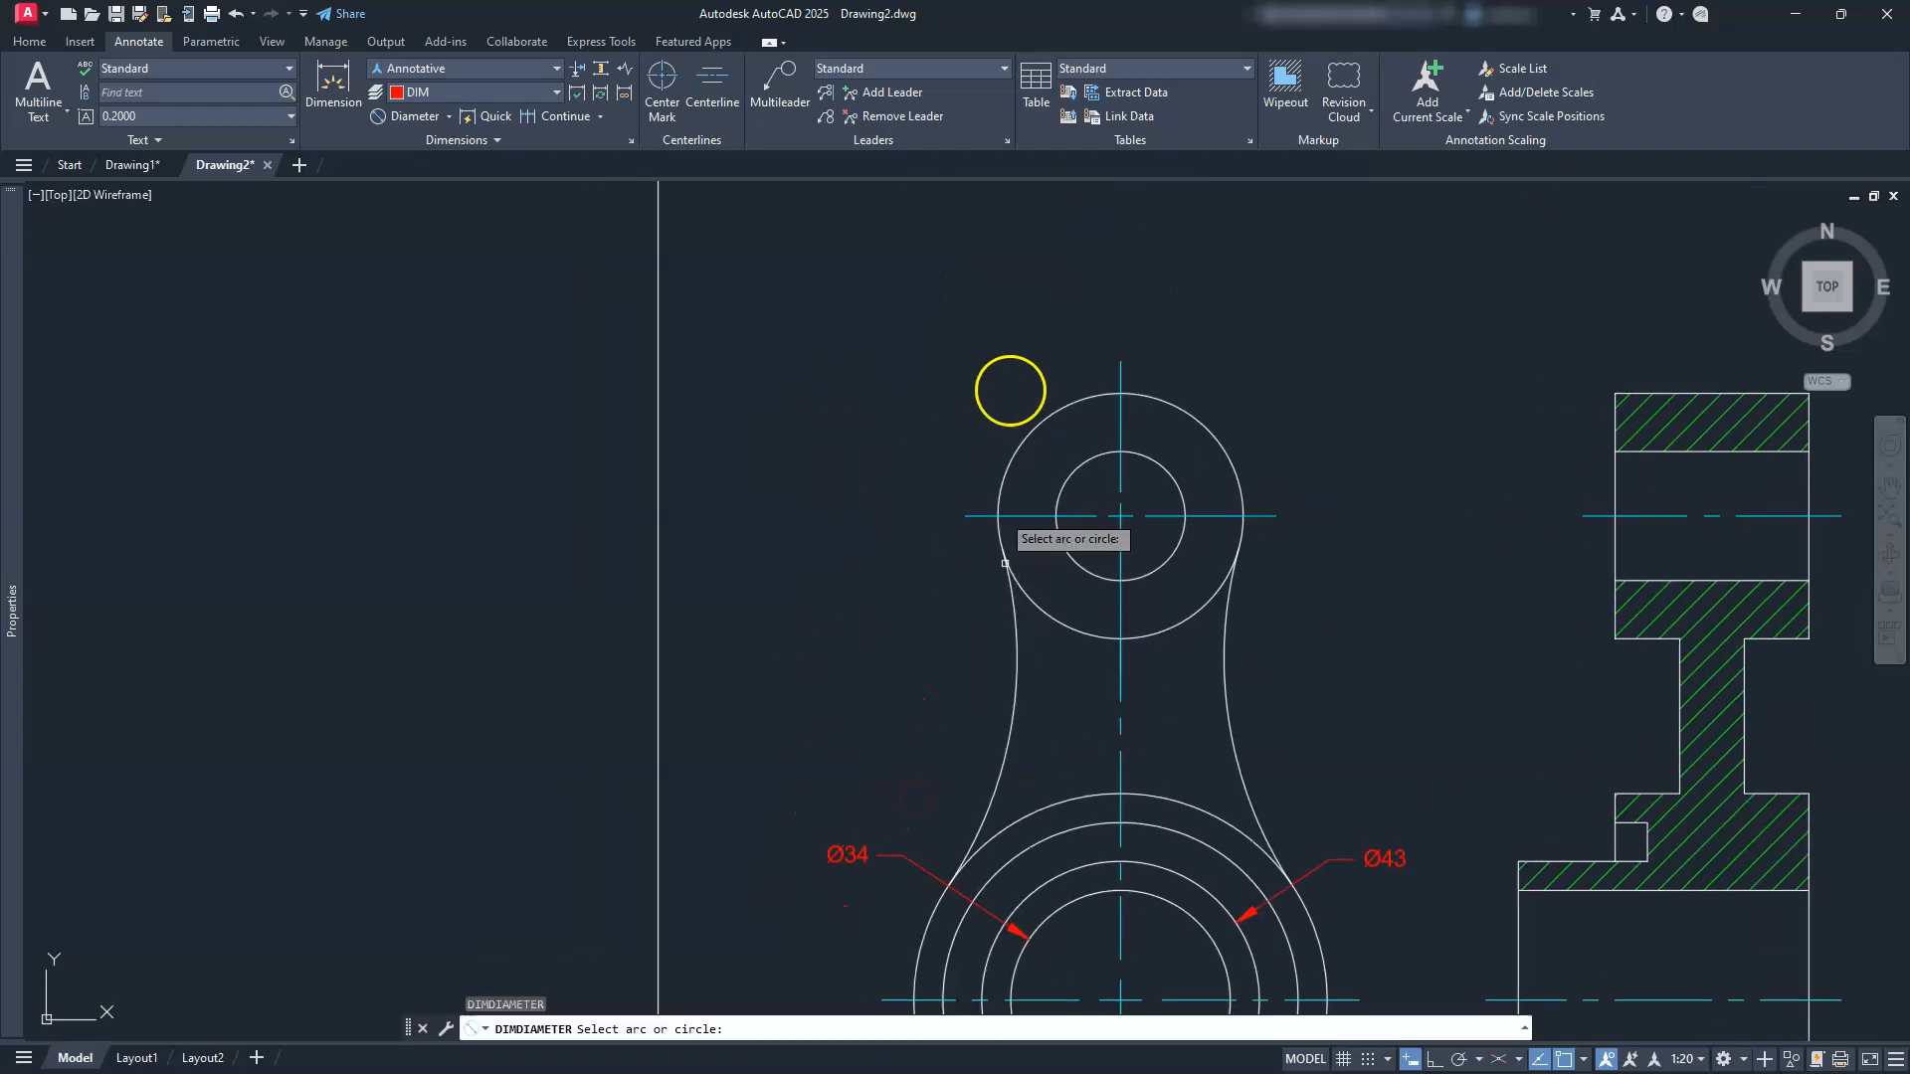
click(1038, 431)
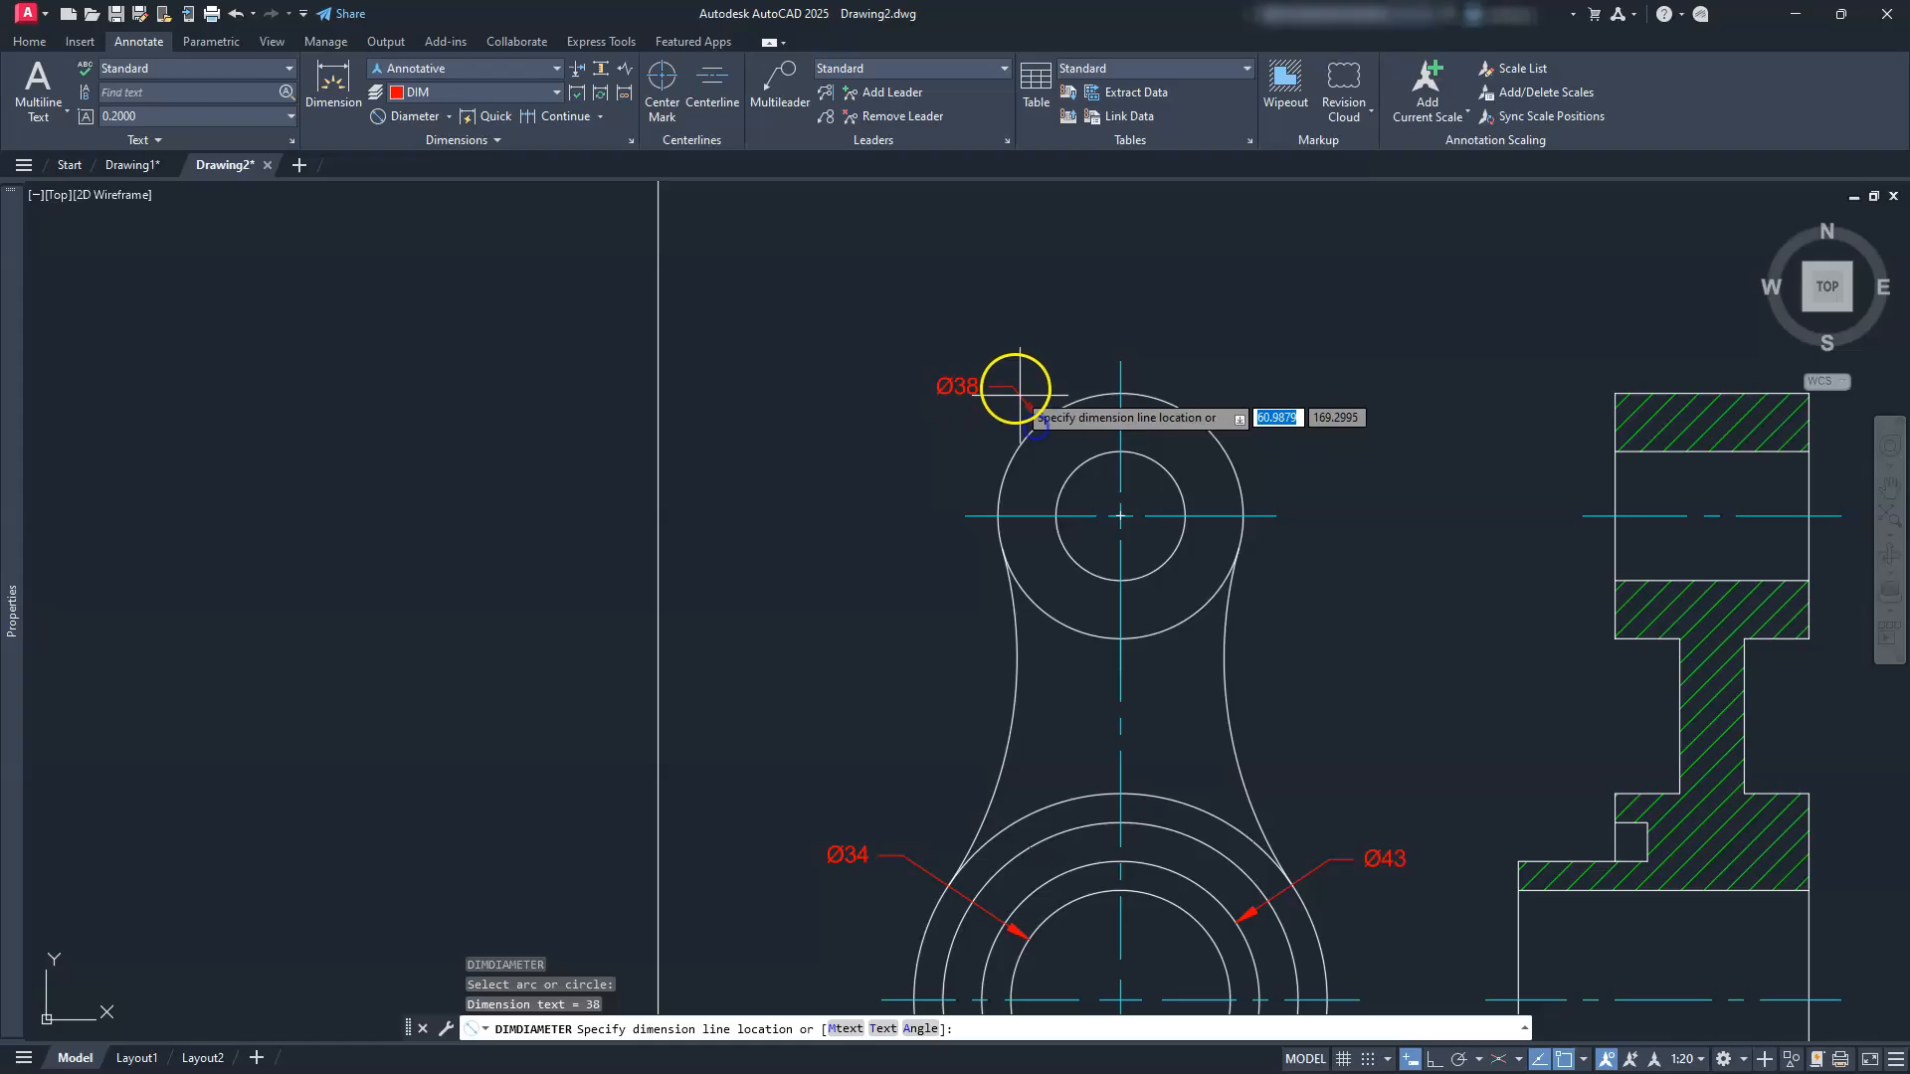
click(1162, 404)
key(Return)
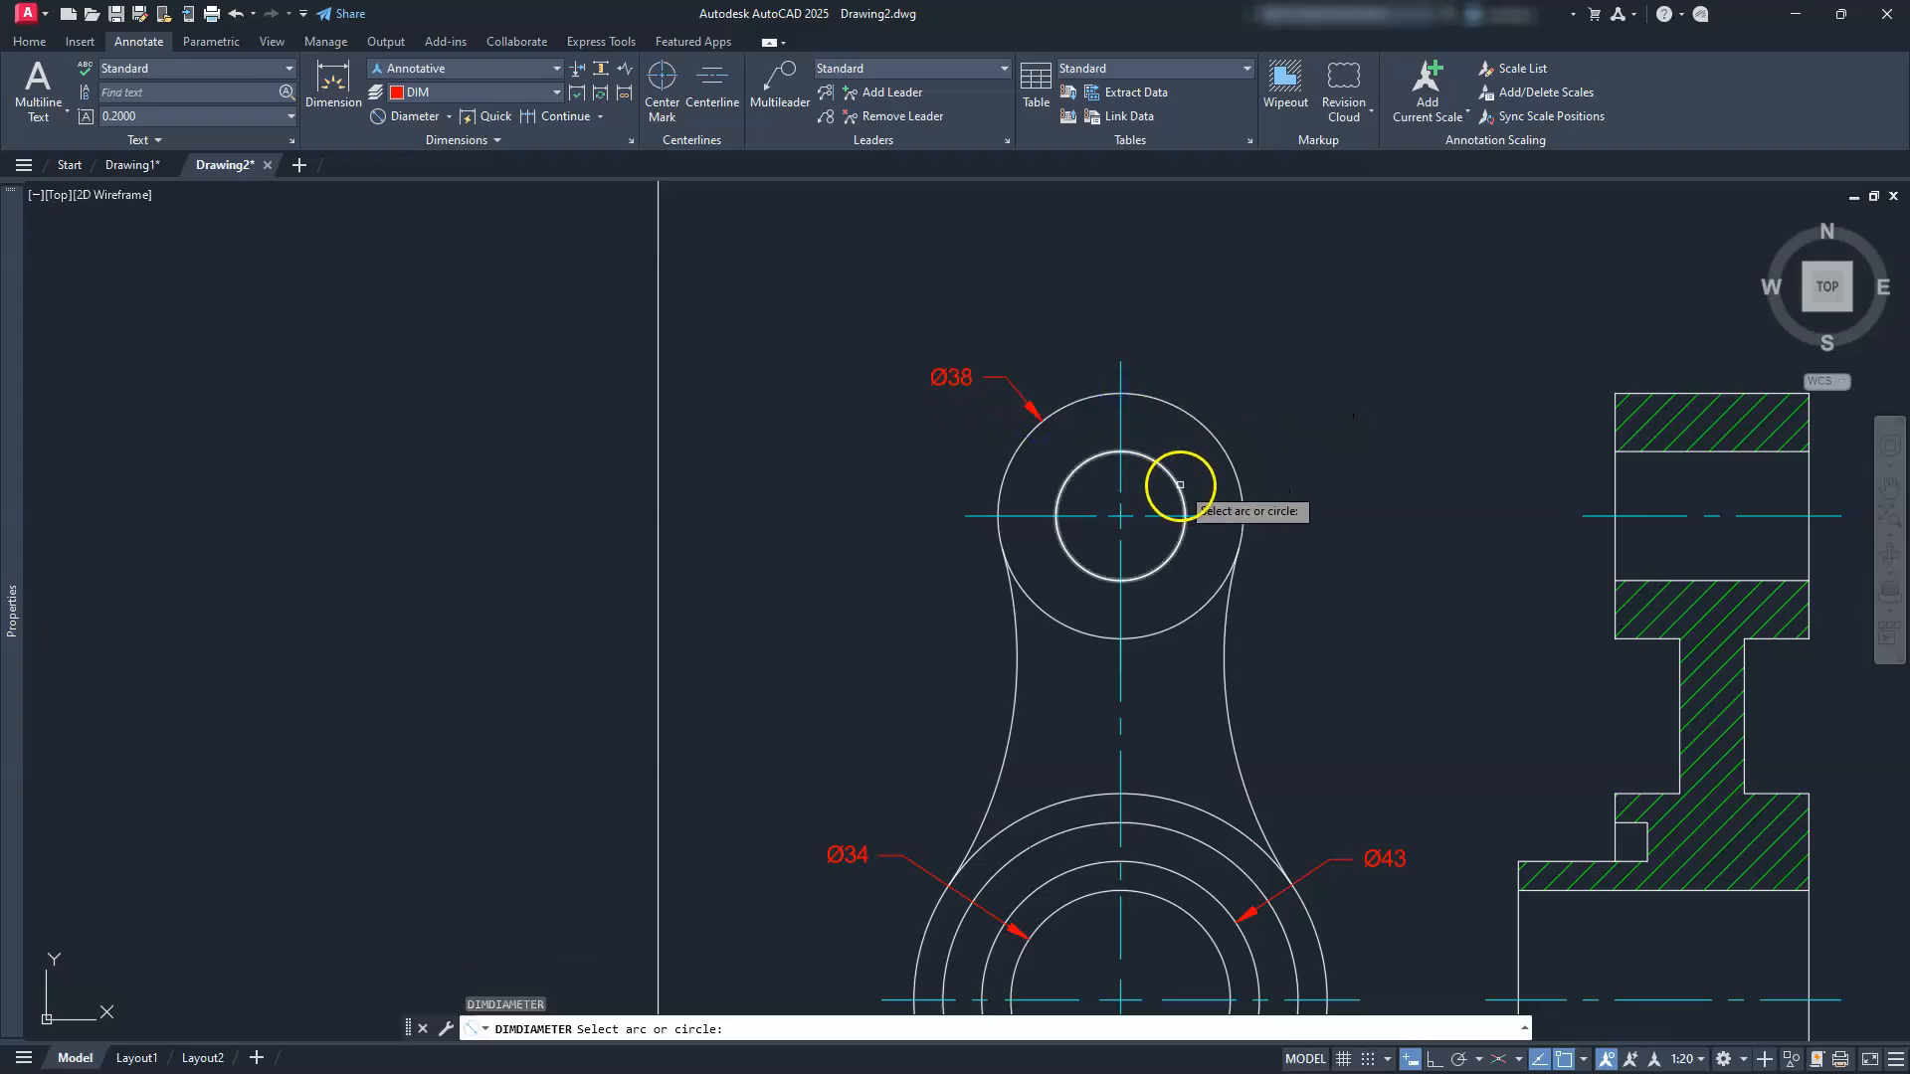
click(1162, 461)
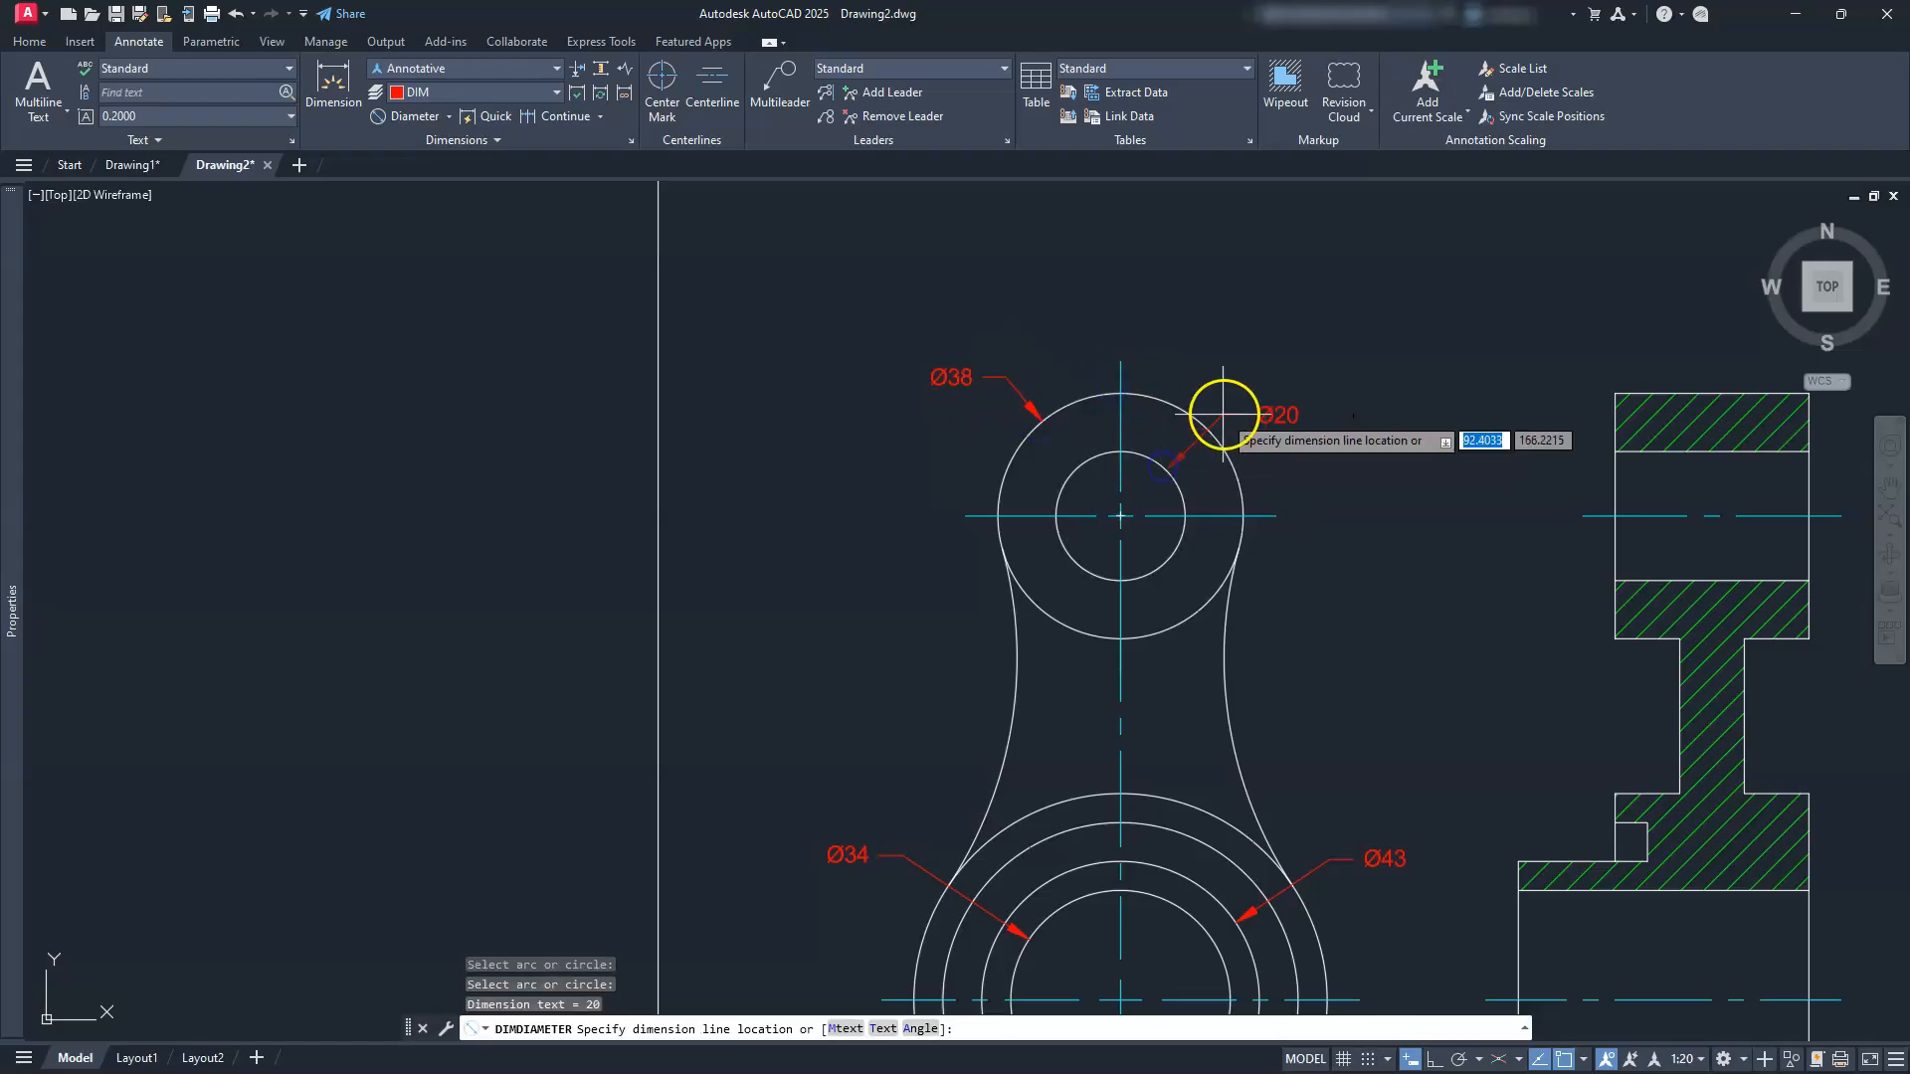
click(1232, 407)
key(Escape)
key(Escape)
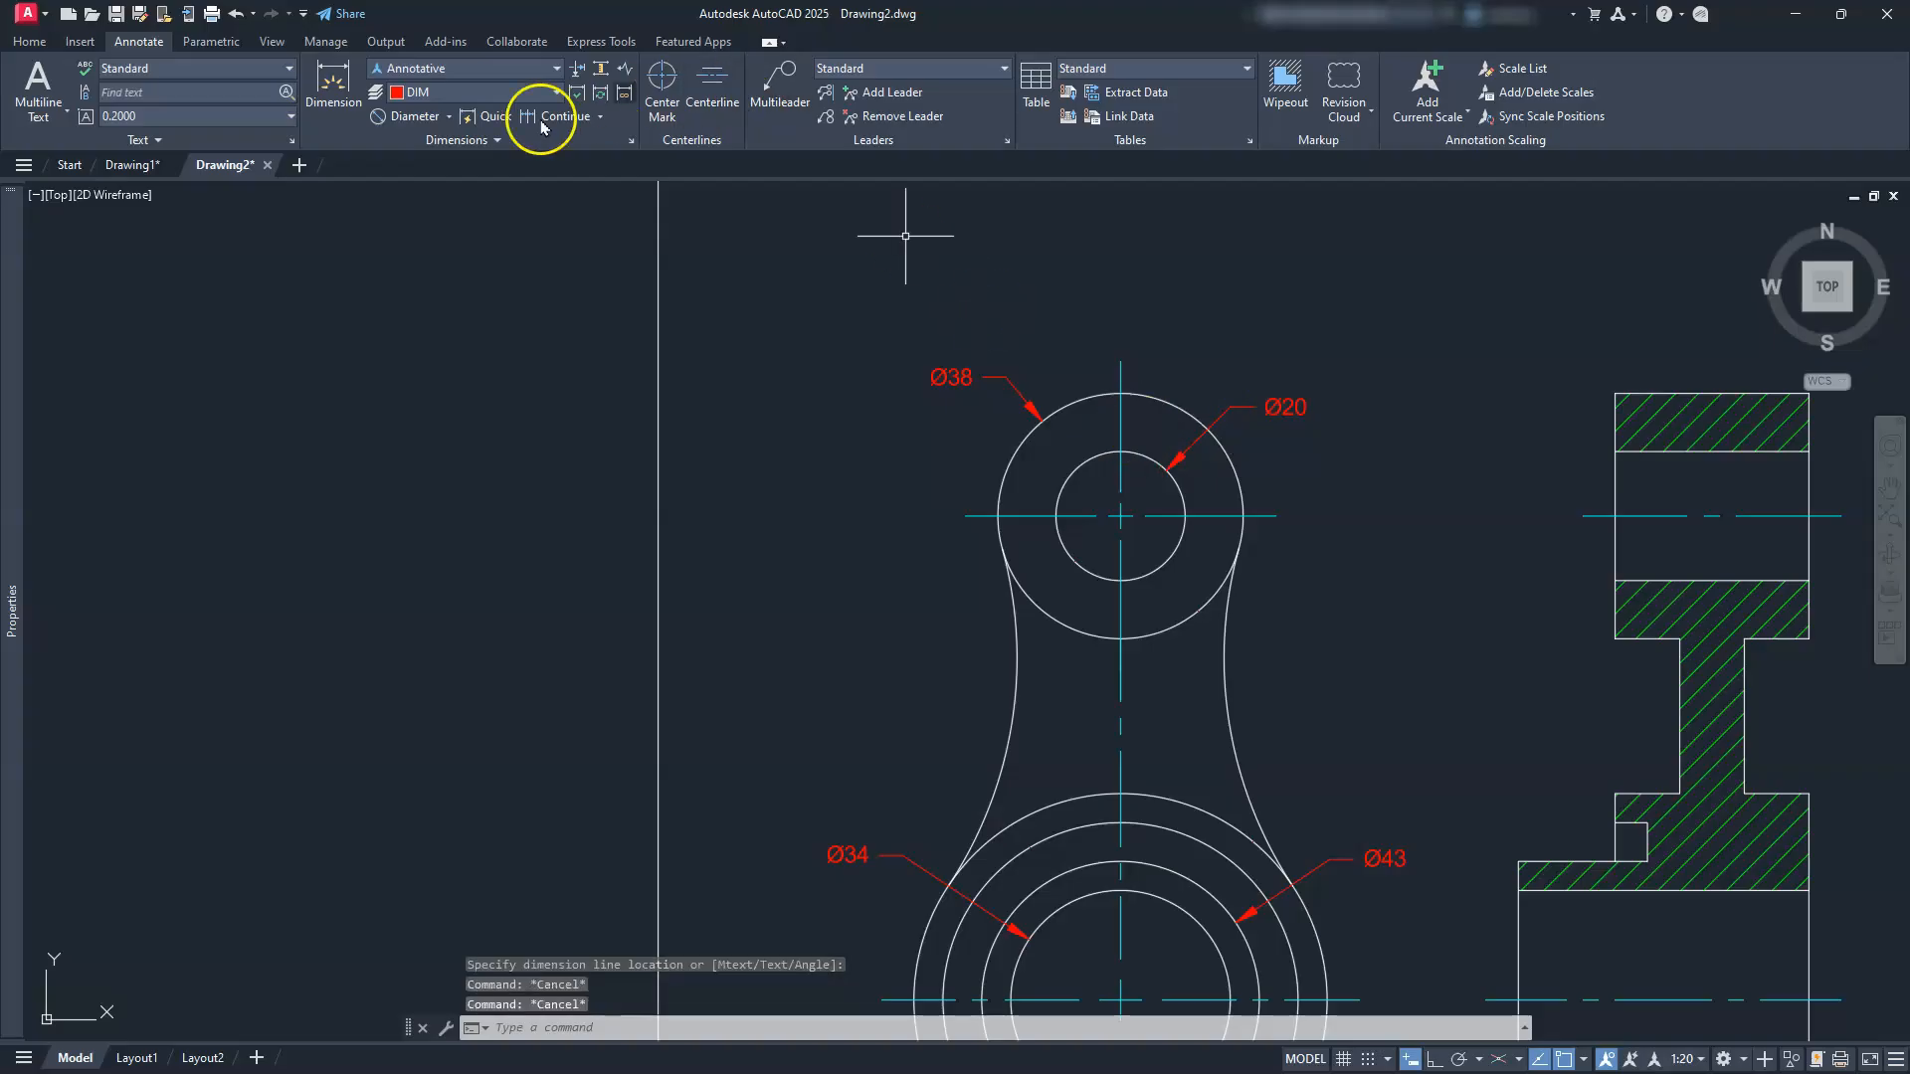
Step: Add R64 radius dimensions to both curved sides of the lever arm
click(449, 118)
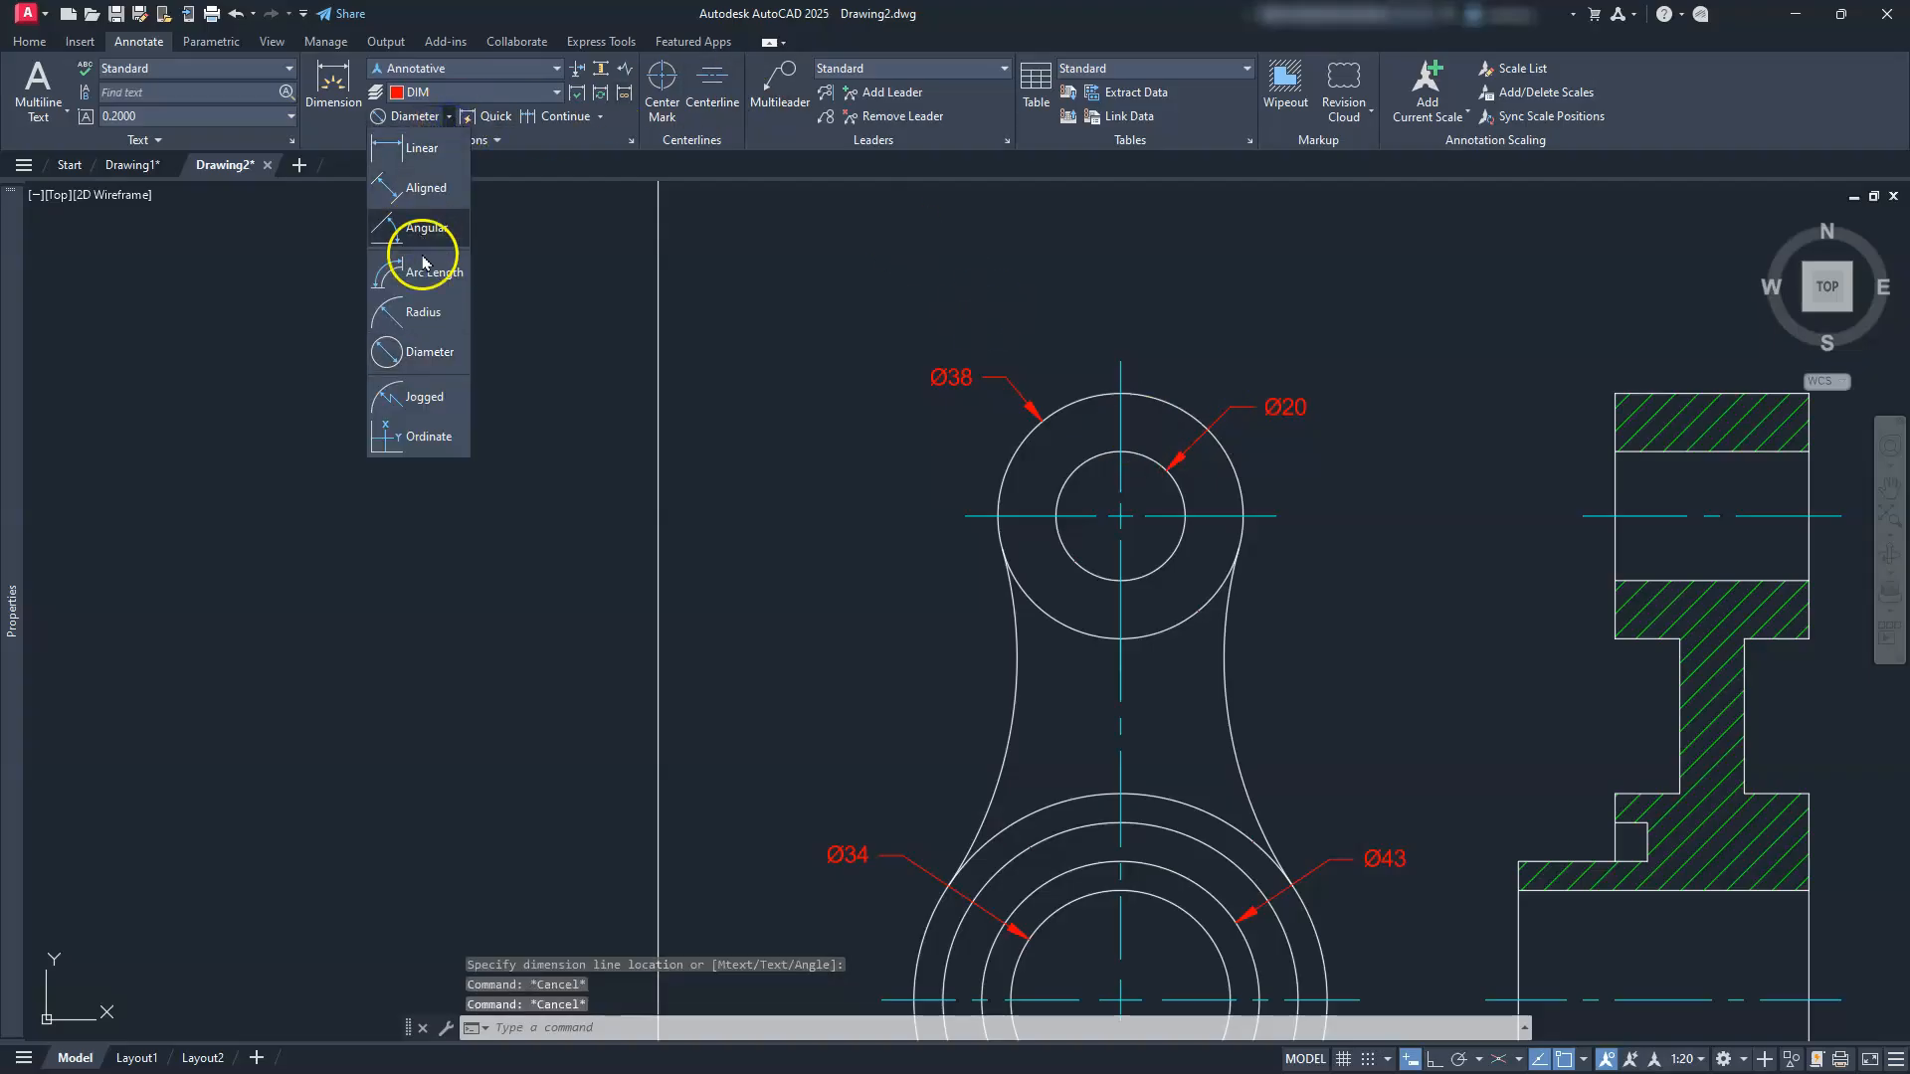
click(414, 318)
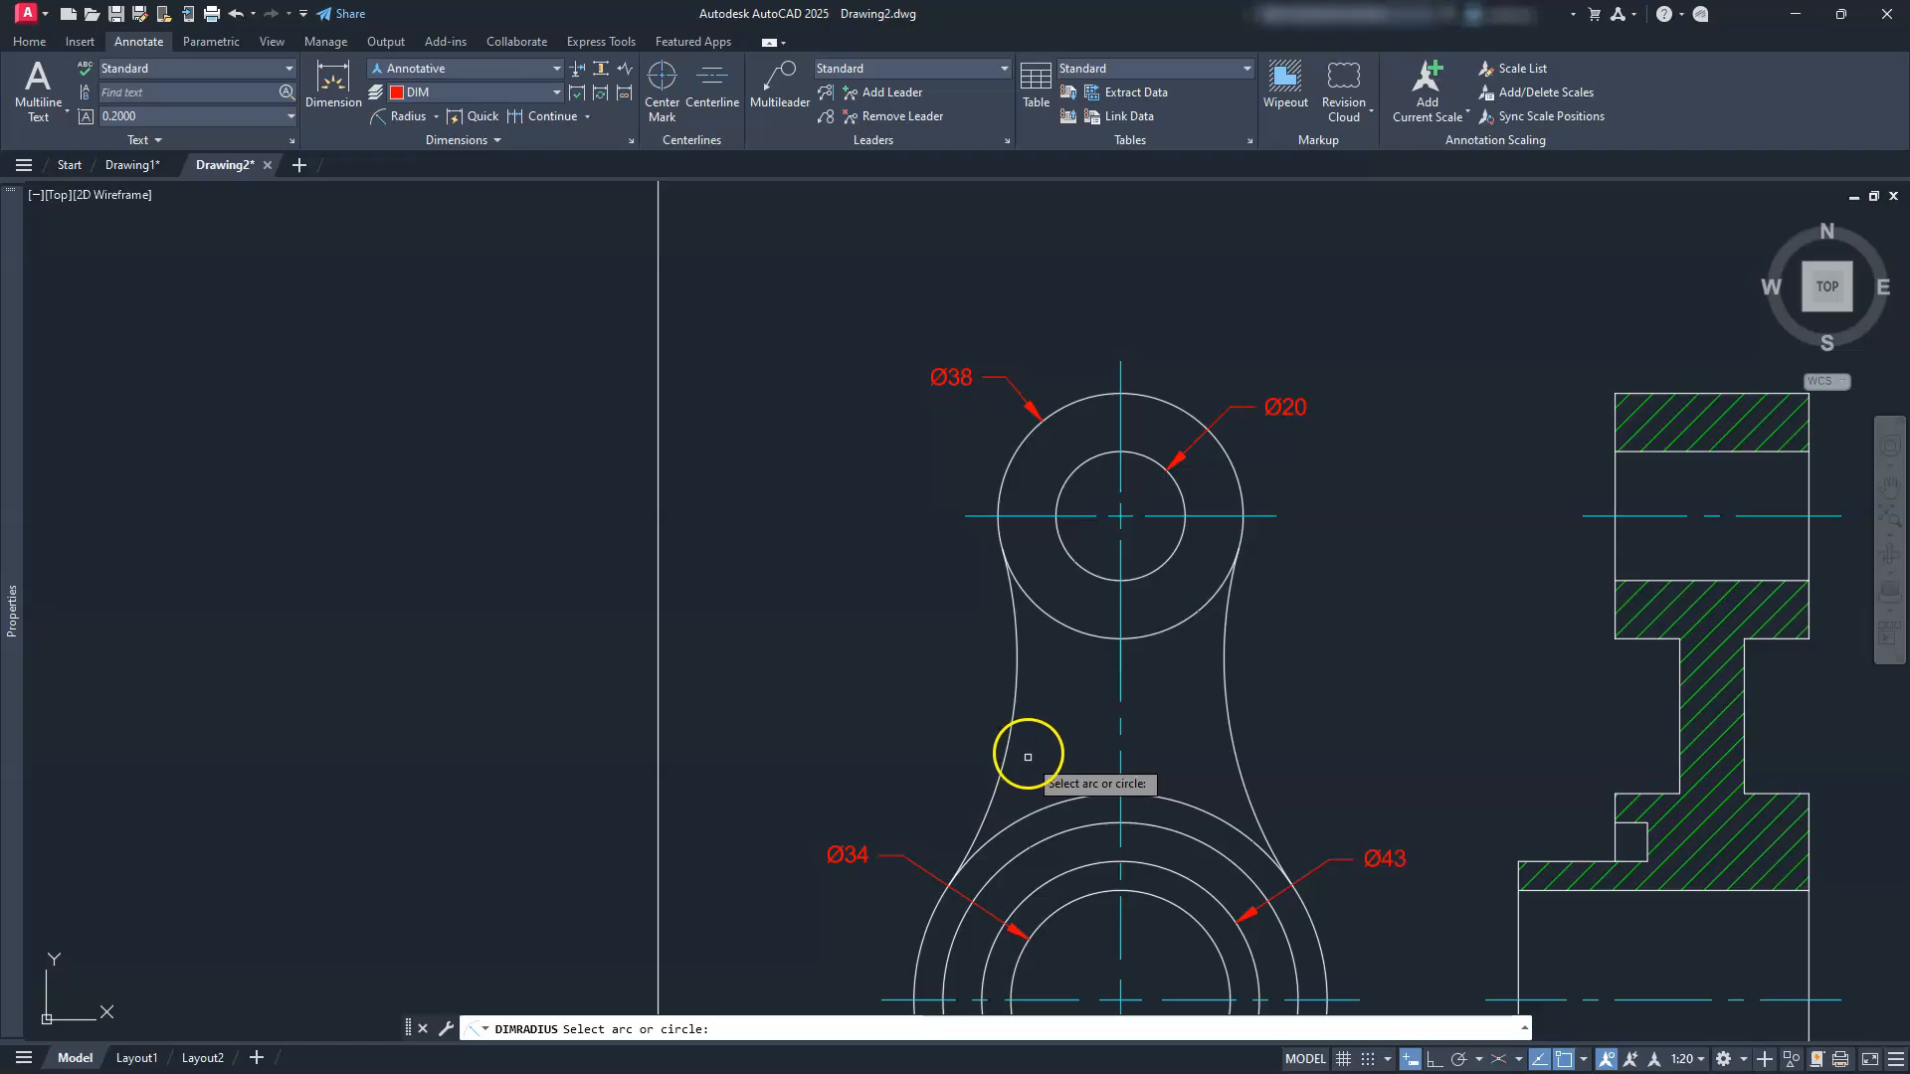
click(1008, 732)
click(967, 716)
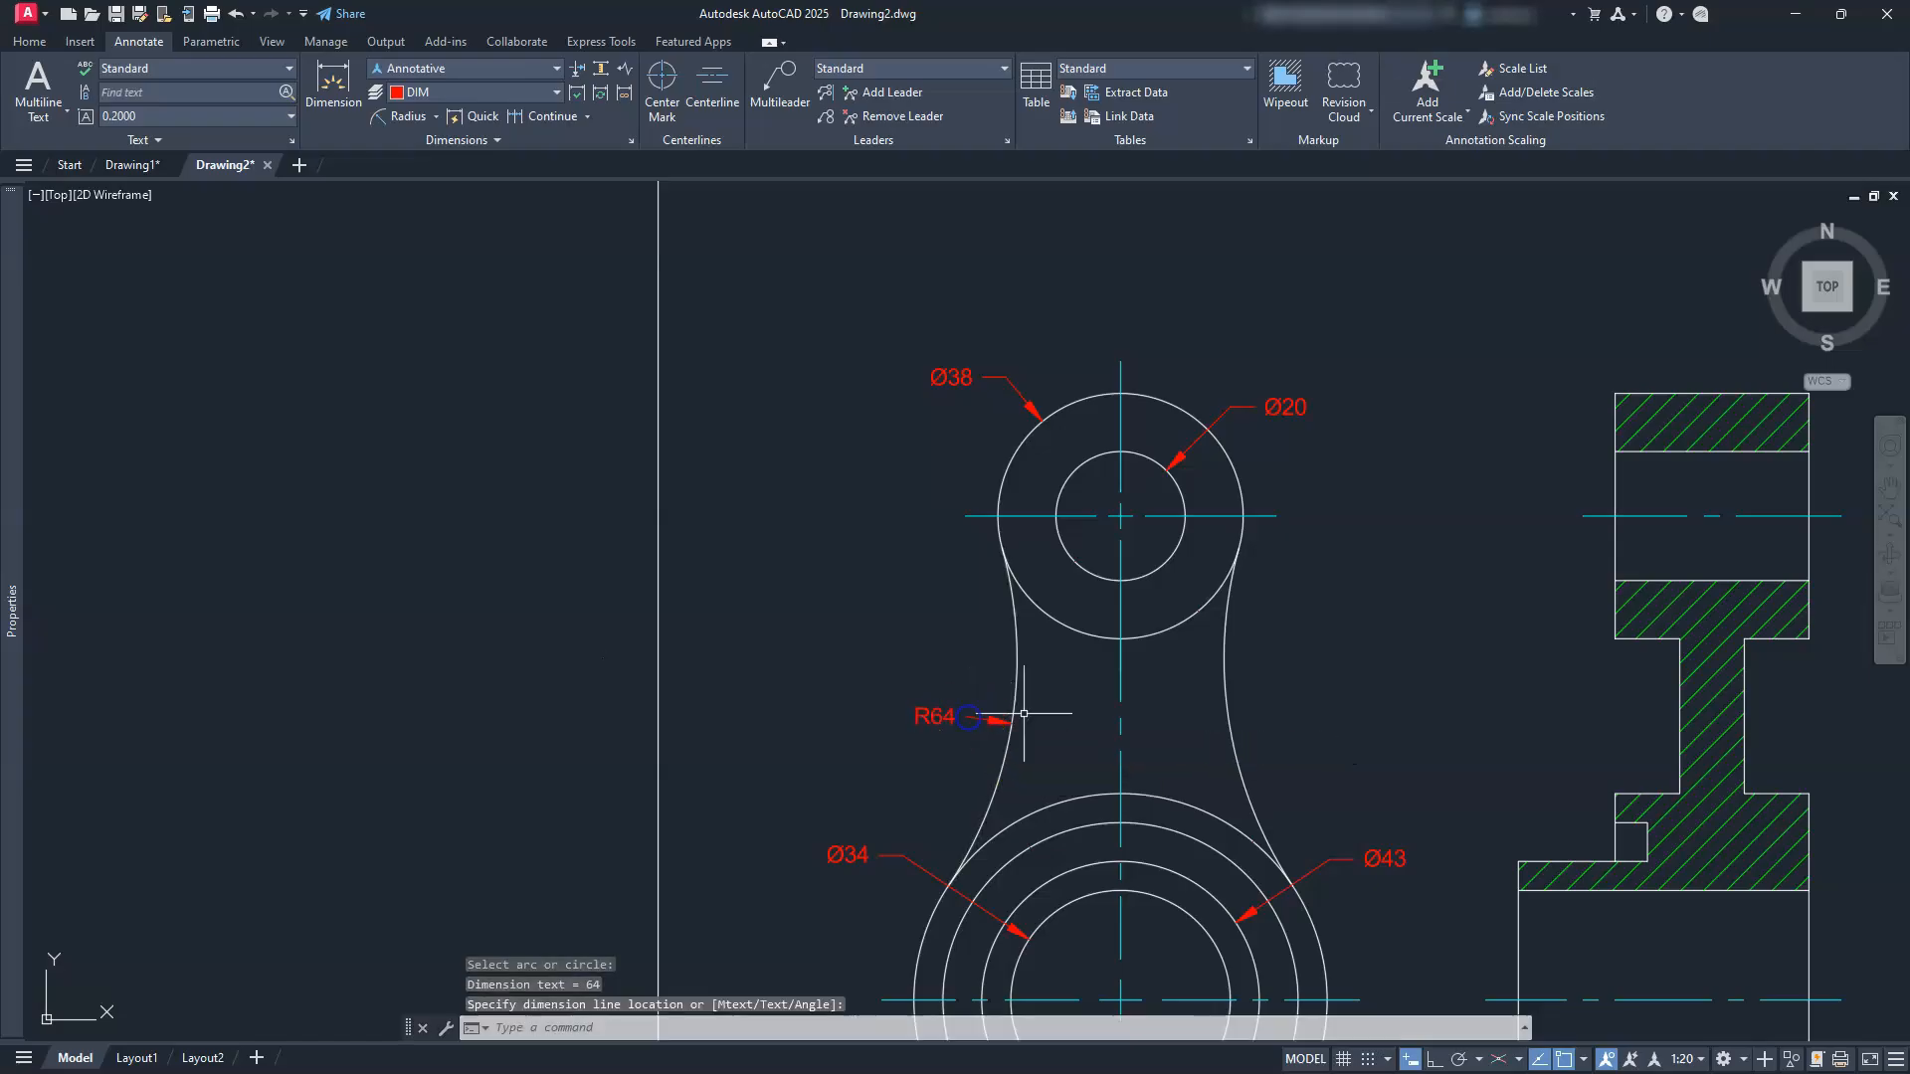
key(Return)
click(1234, 746)
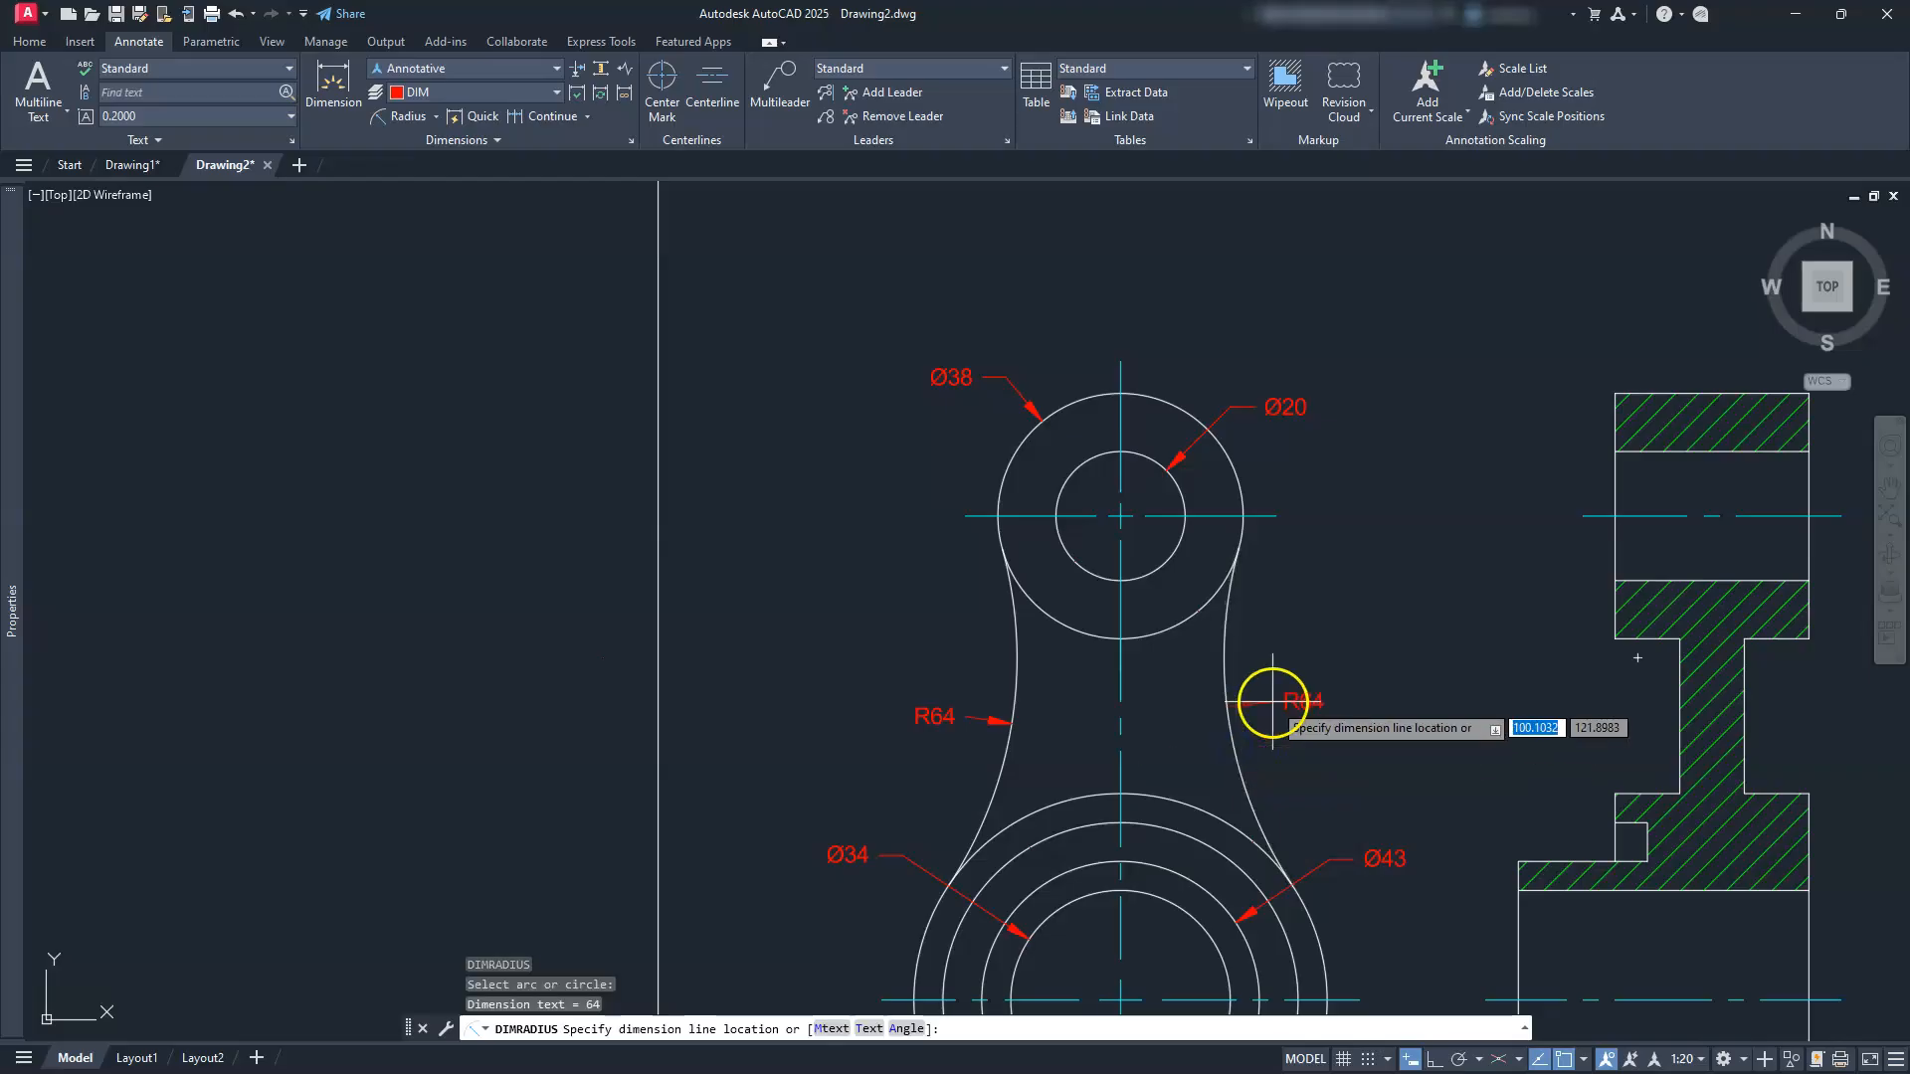
middle_drag(1263, 652, 1277, 471)
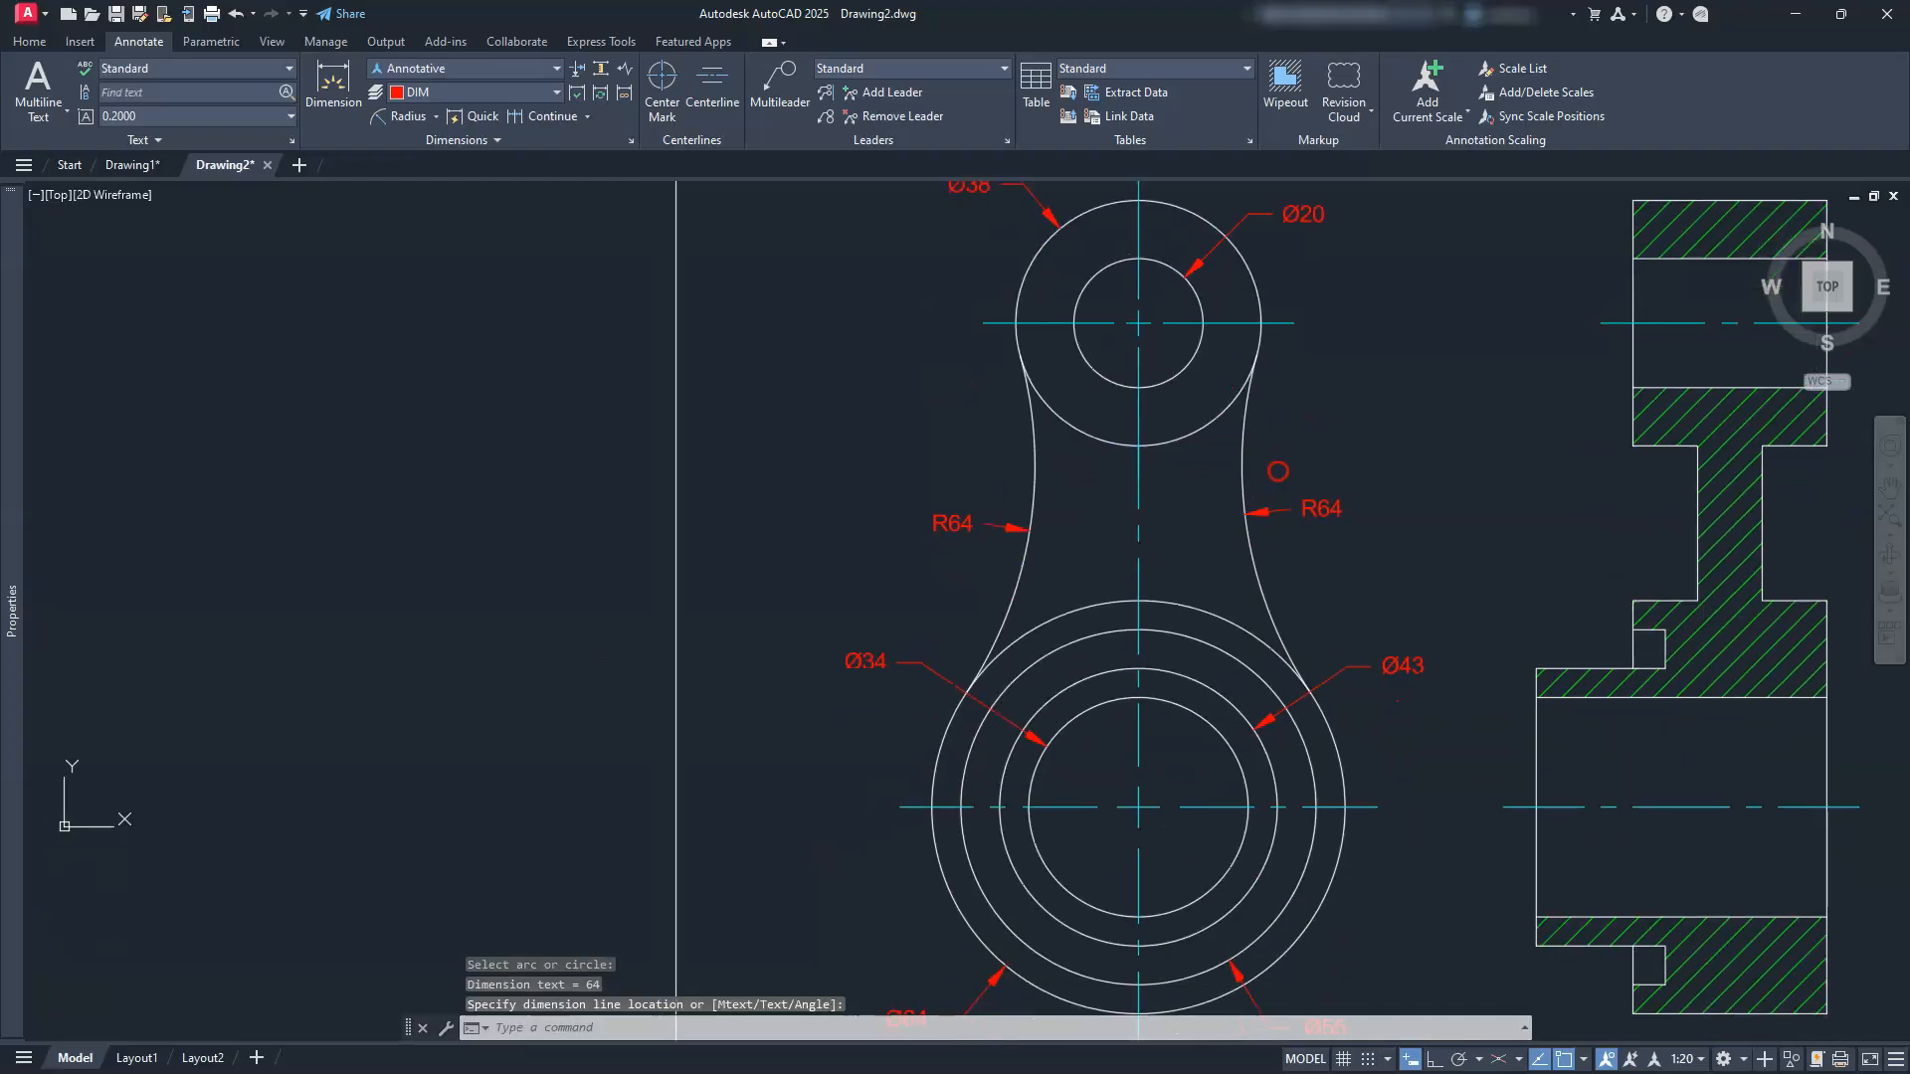
Step: Add a vertical 75 linear dimension between the front view's two centerlines
click(437, 118)
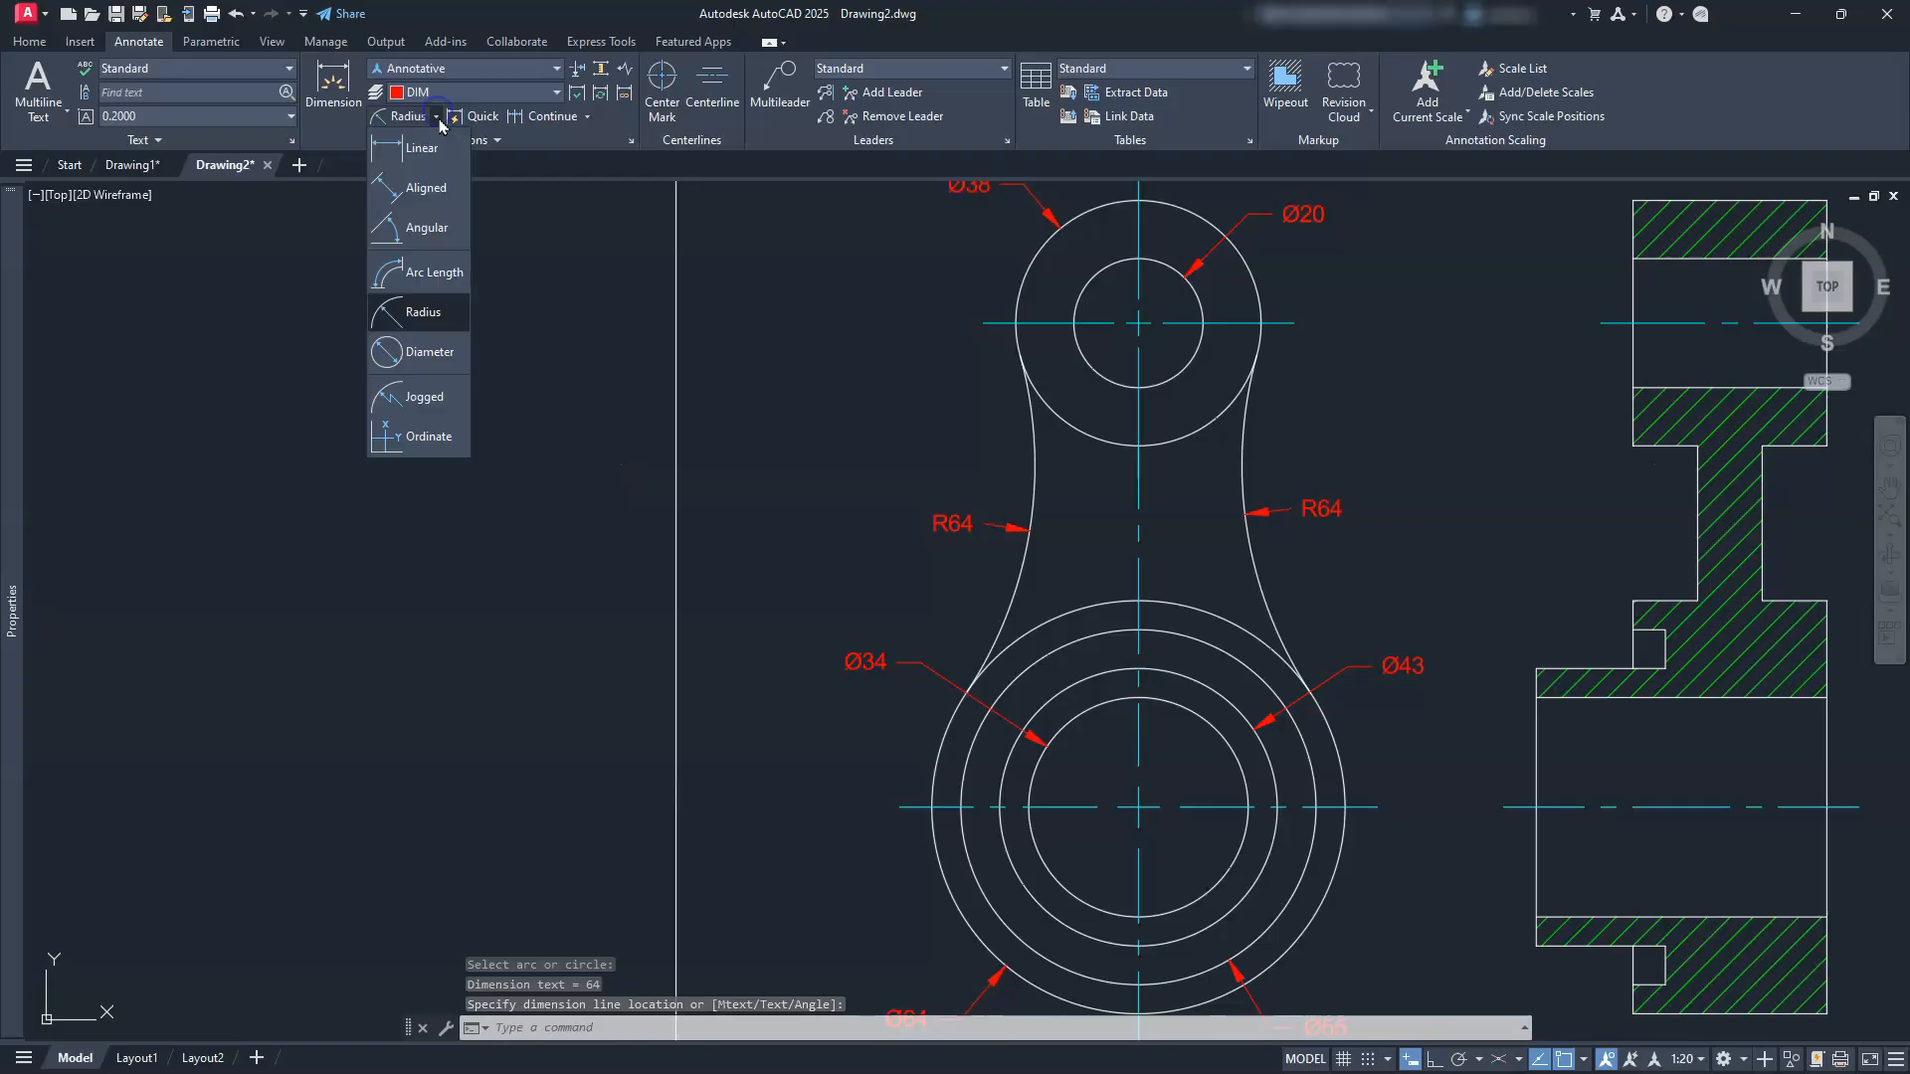
click(426, 157)
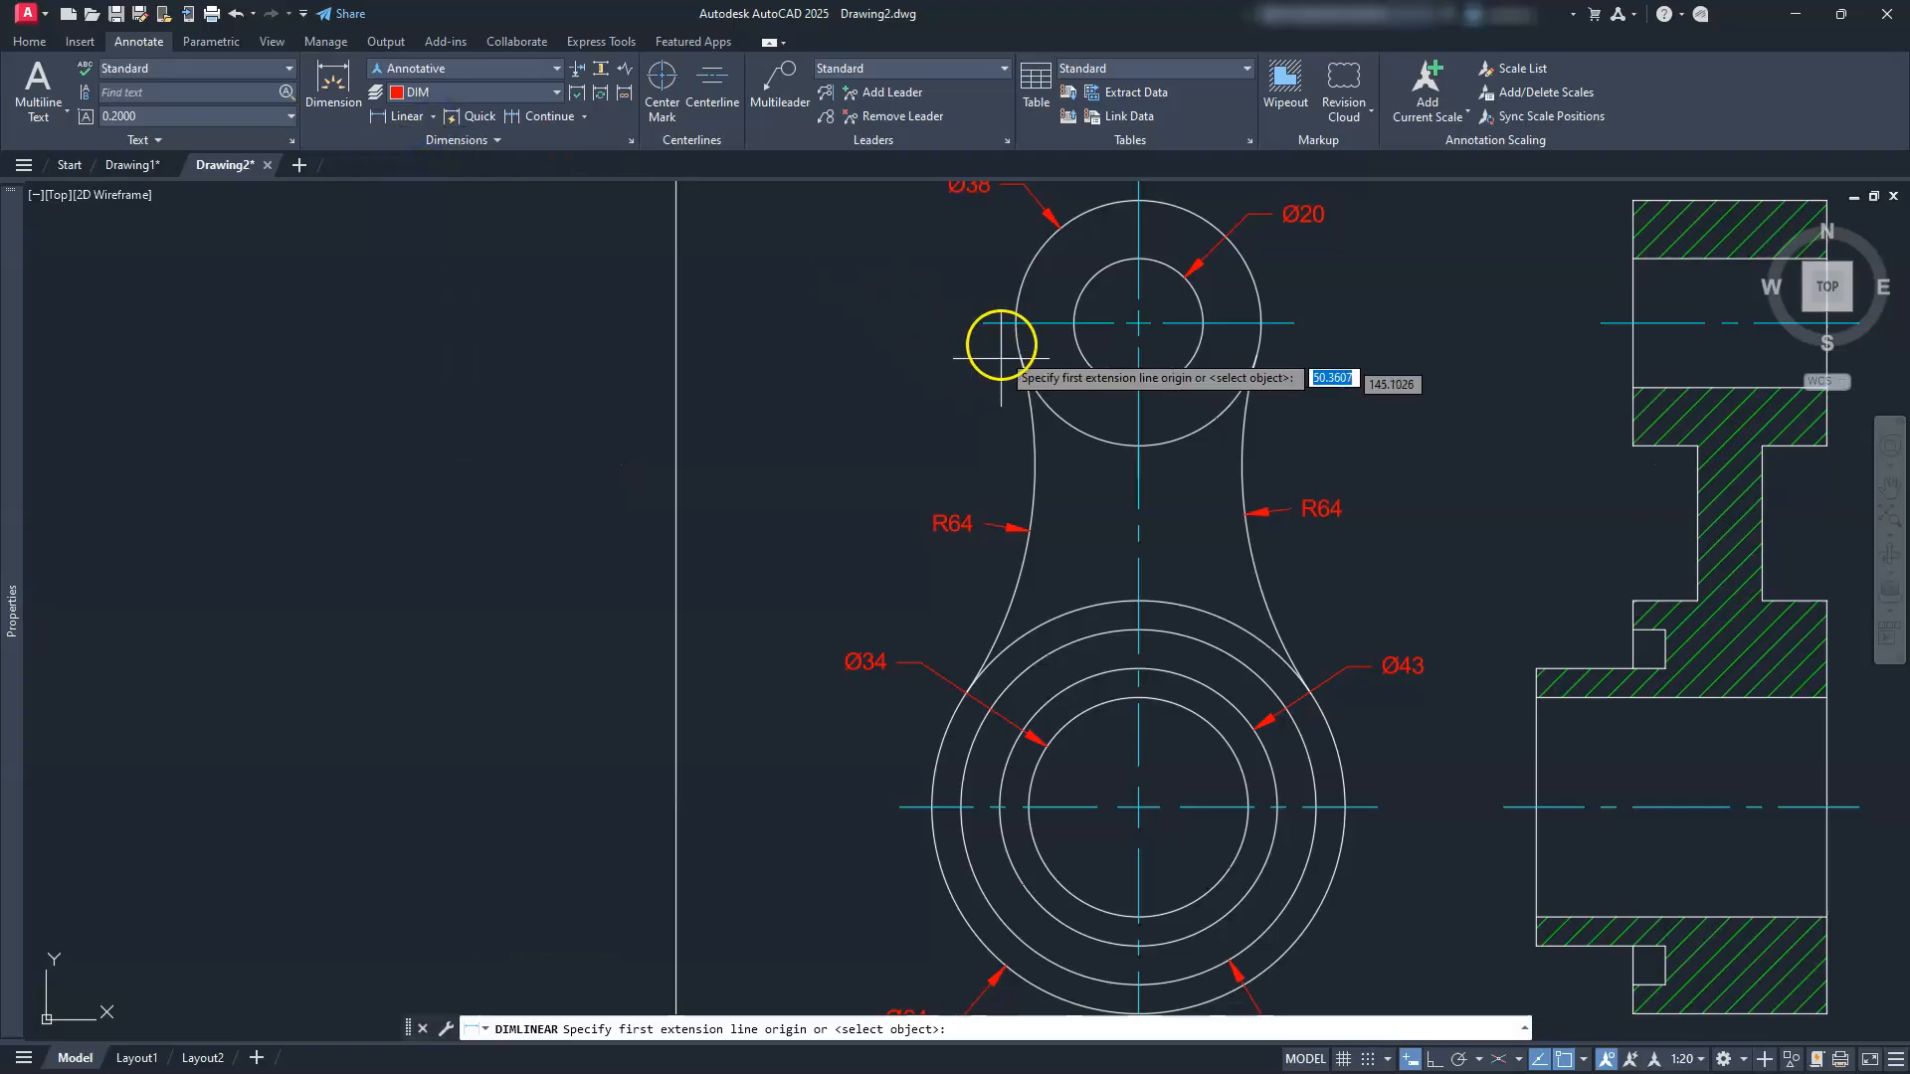
click(982, 324)
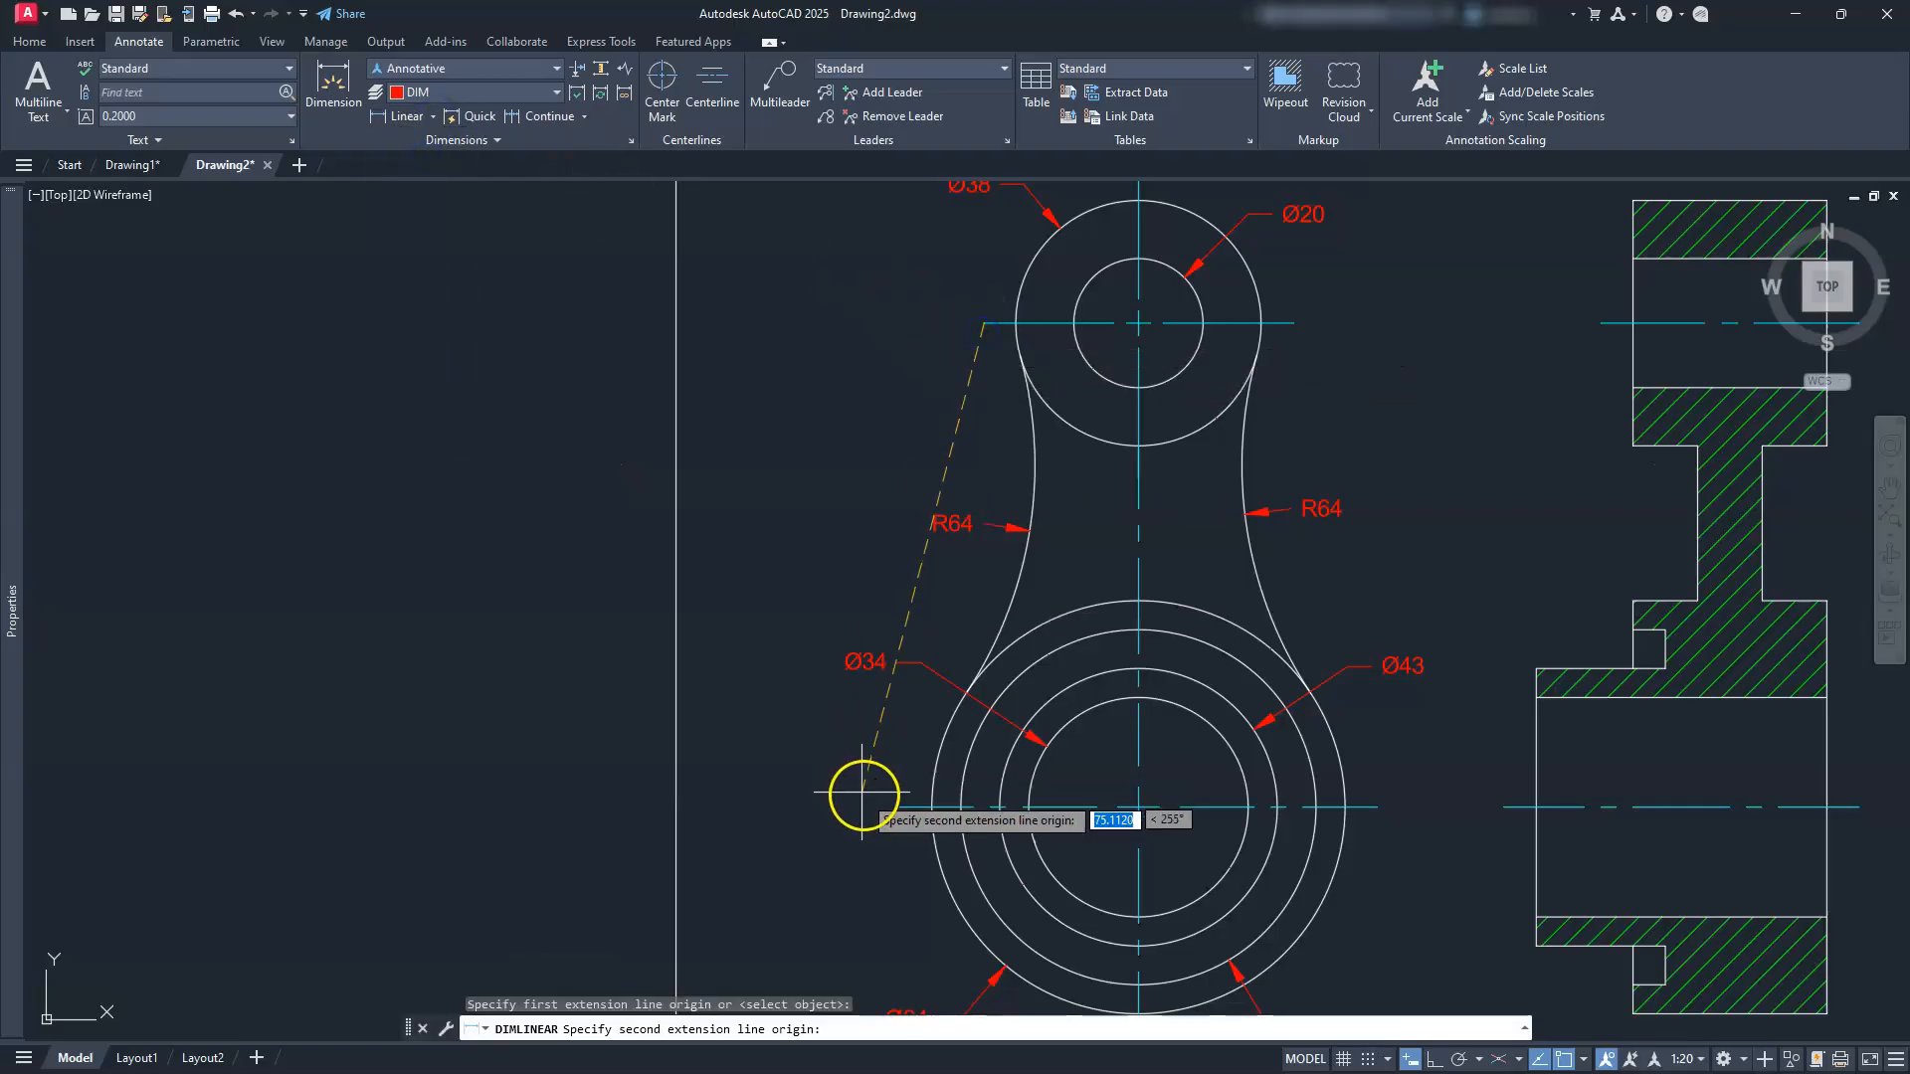
click(899, 807)
click(749, 587)
scroll(896, 624, down, 2)
mouse_move(969, 689)
middle_down()
mouse_move(836, 633)
mouse_move(567, 662)
middle_up()
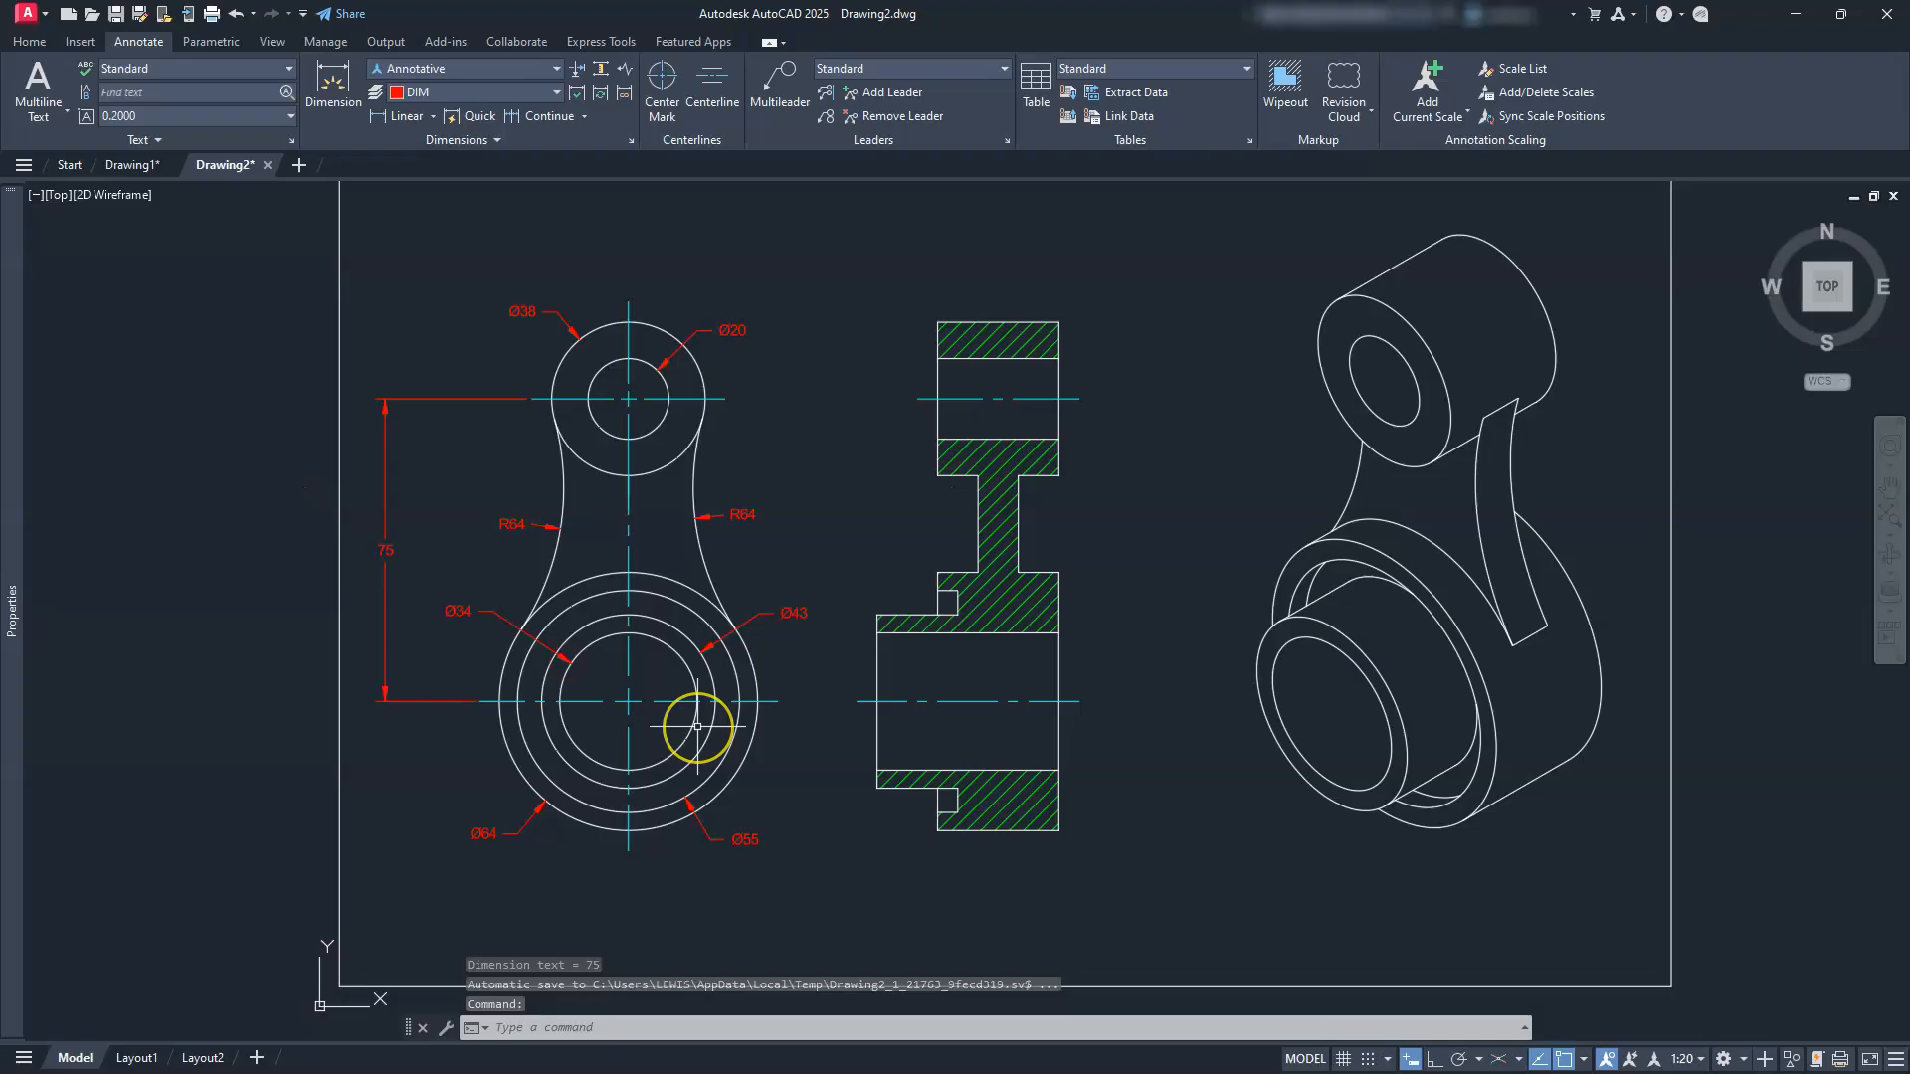
scroll(697, 726, up, 2)
mouse_move(1061, 851)
middle_down()
mouse_move(1027, 741)
mouse_move(992, 722)
middle_up()
Step: Add linear 45 and 30 dimensions beneath the hatched section view
click(378, 116)
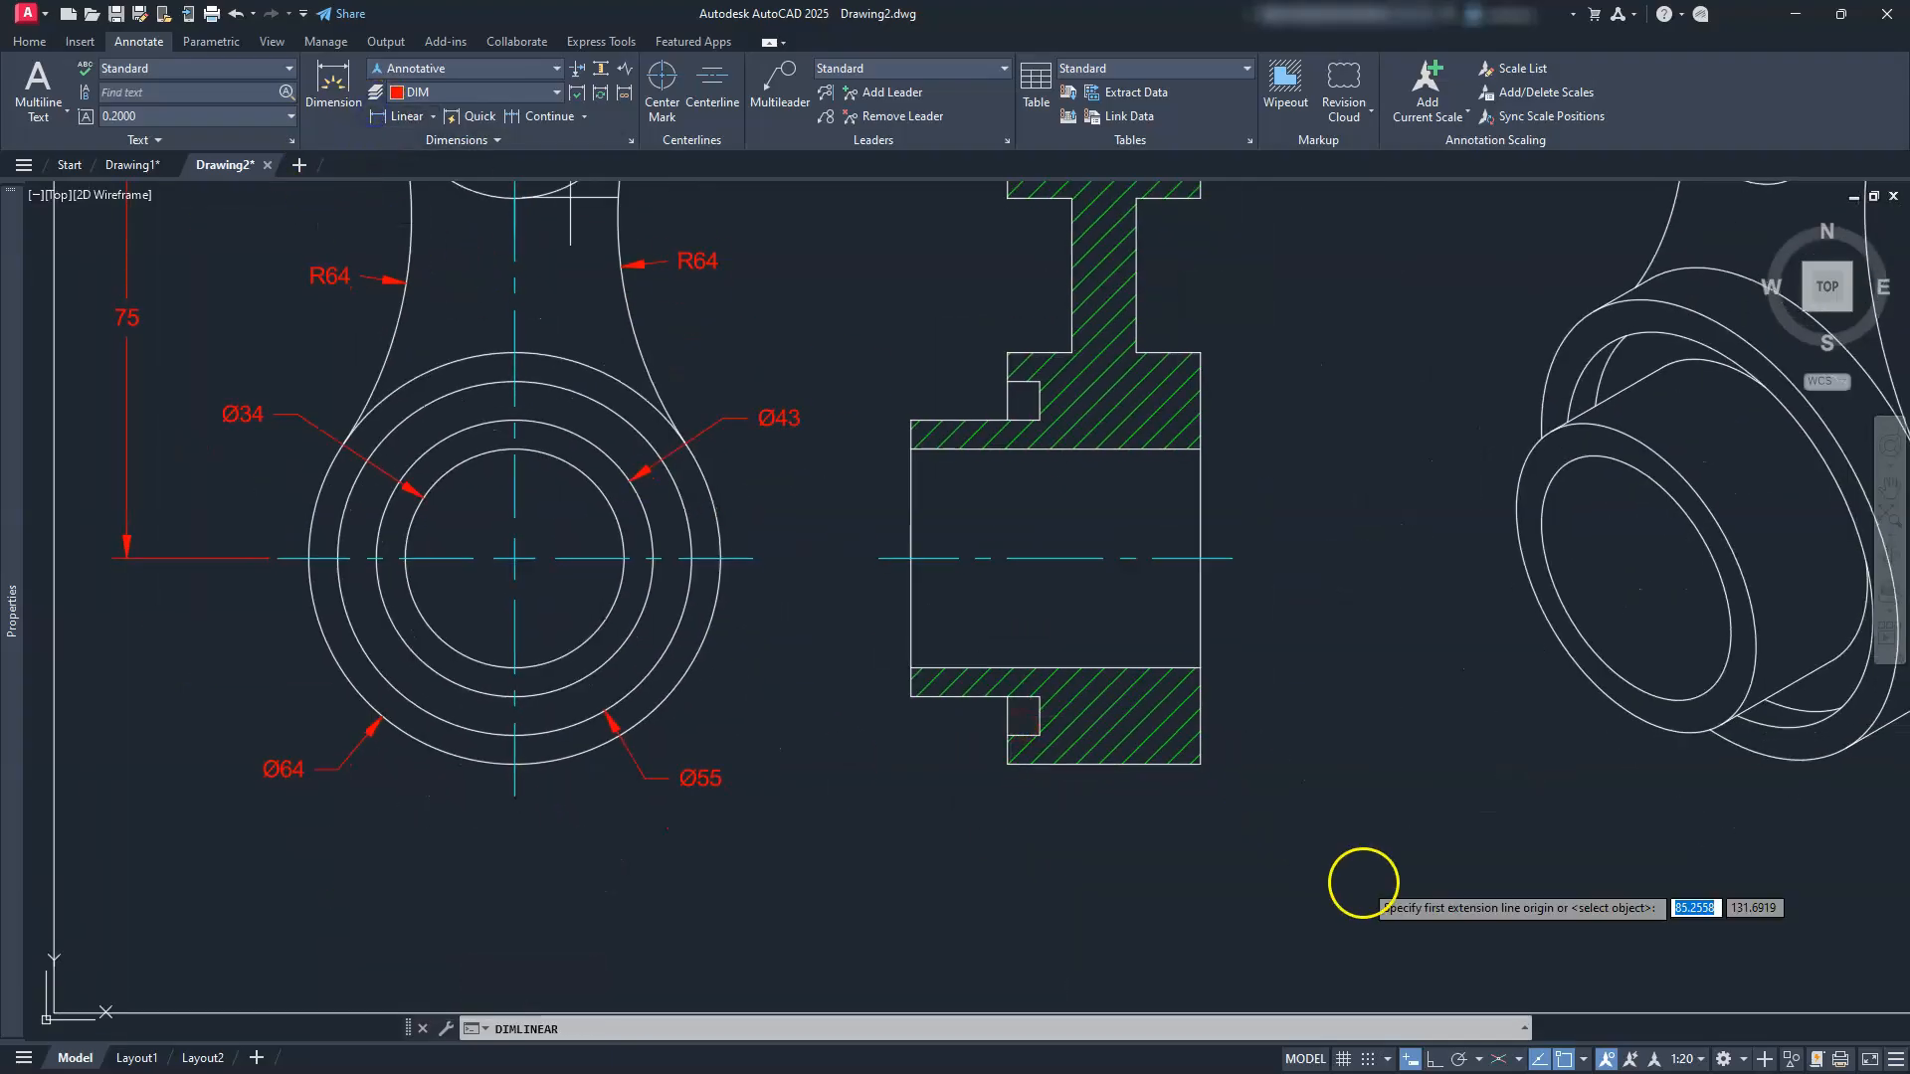
click(1201, 764)
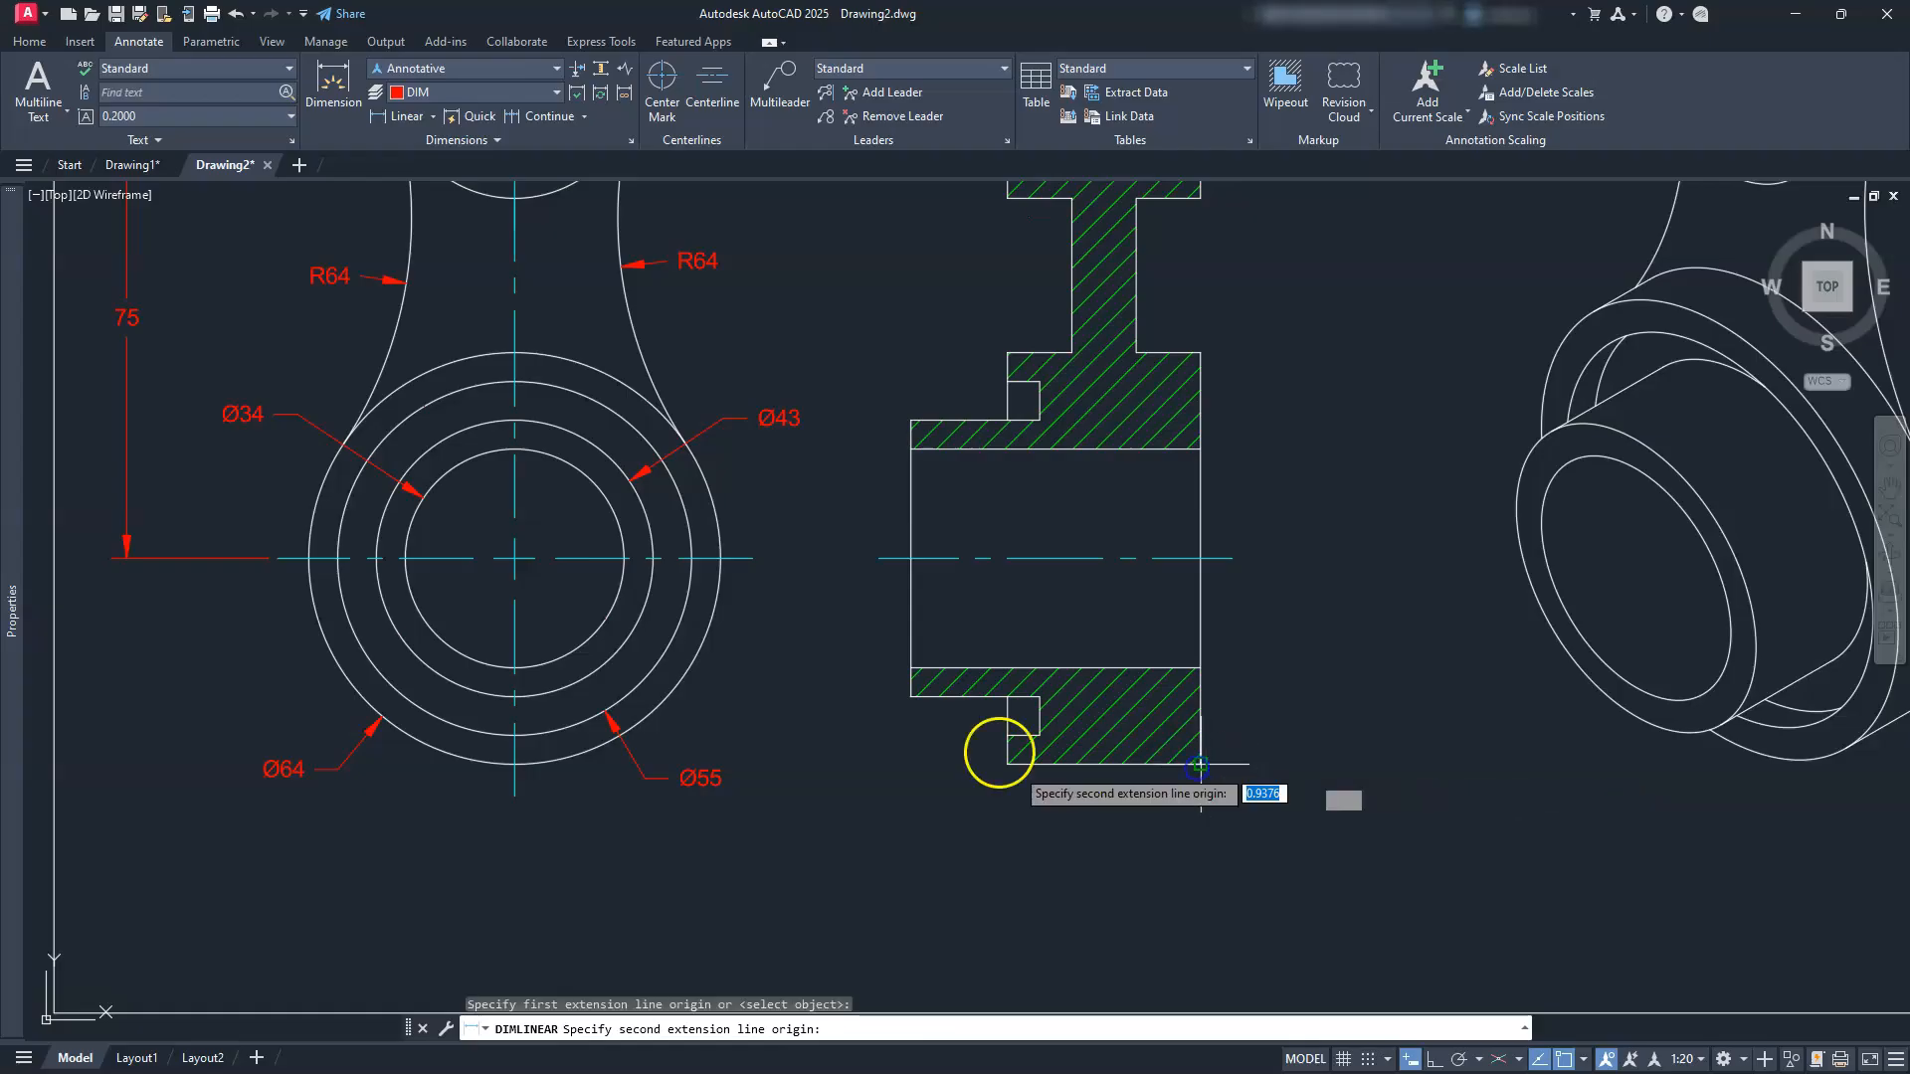
click(910, 700)
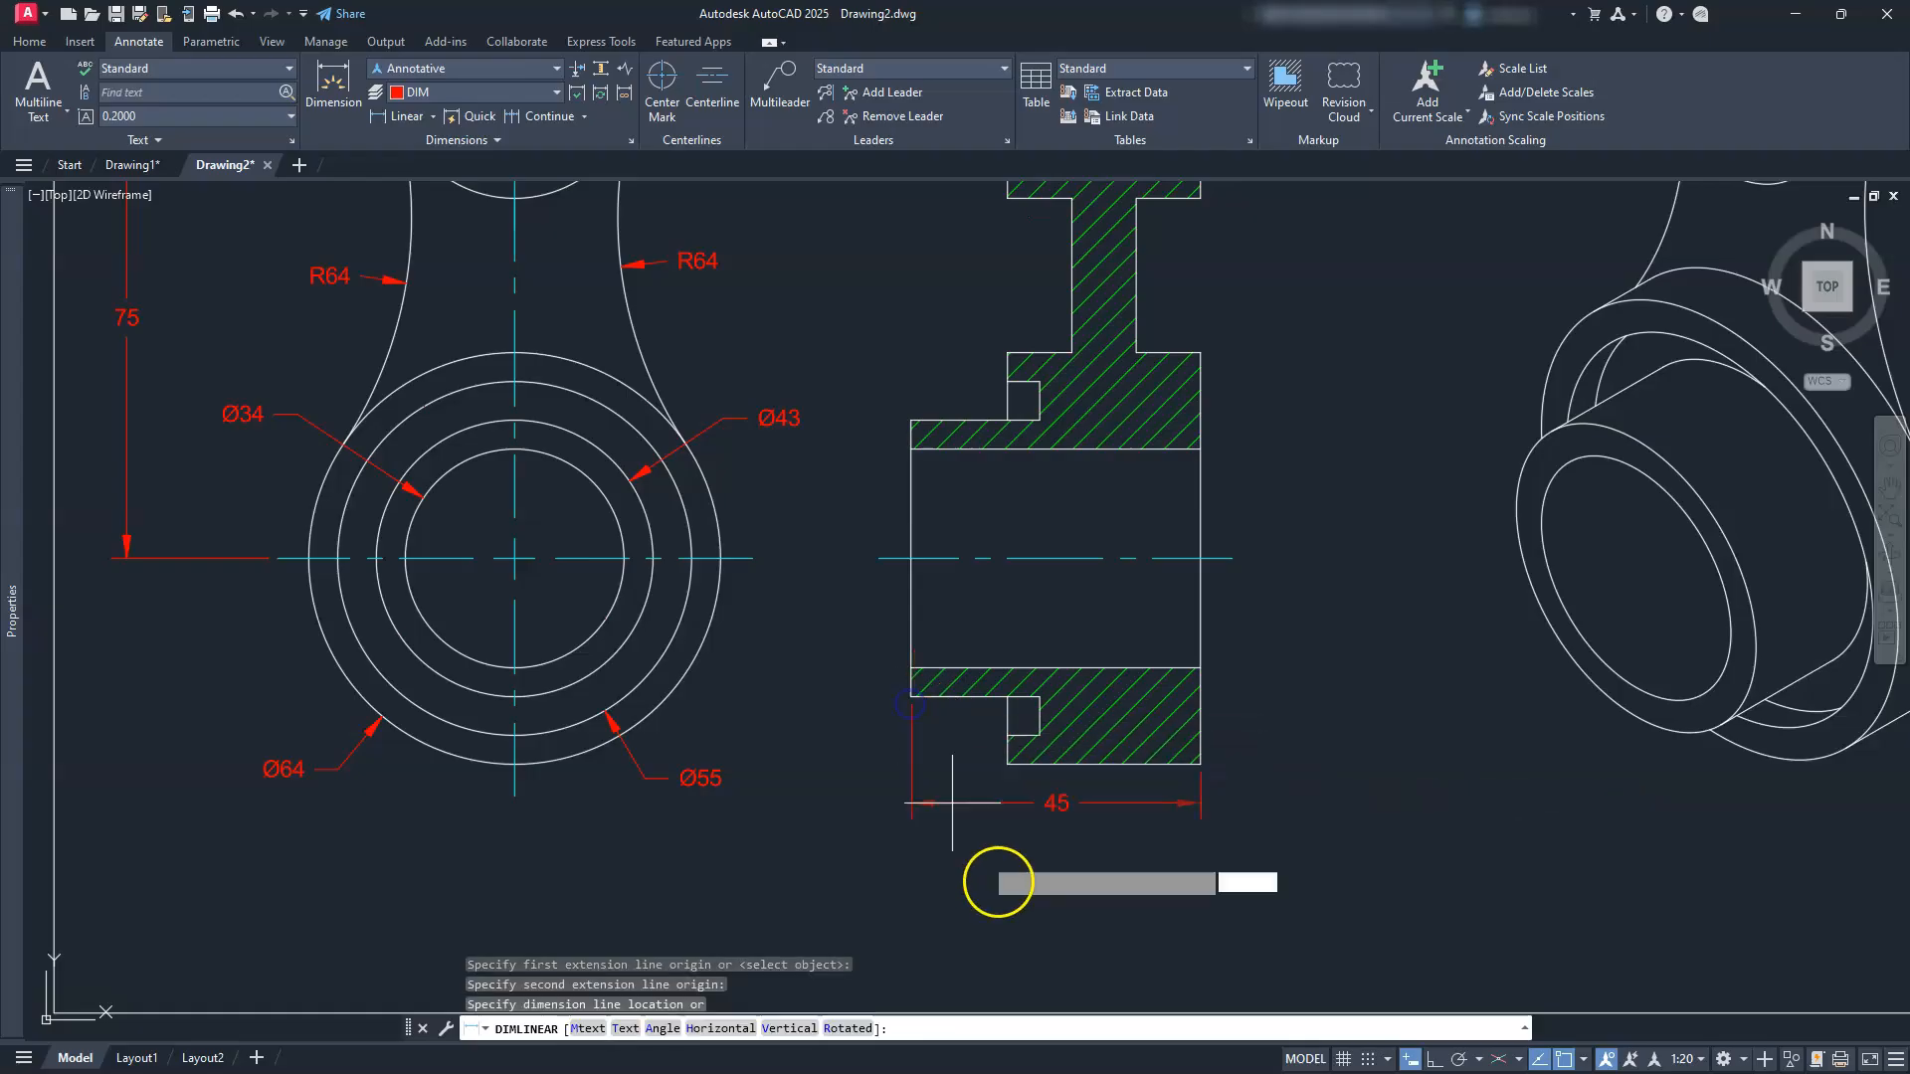
click(1085, 960)
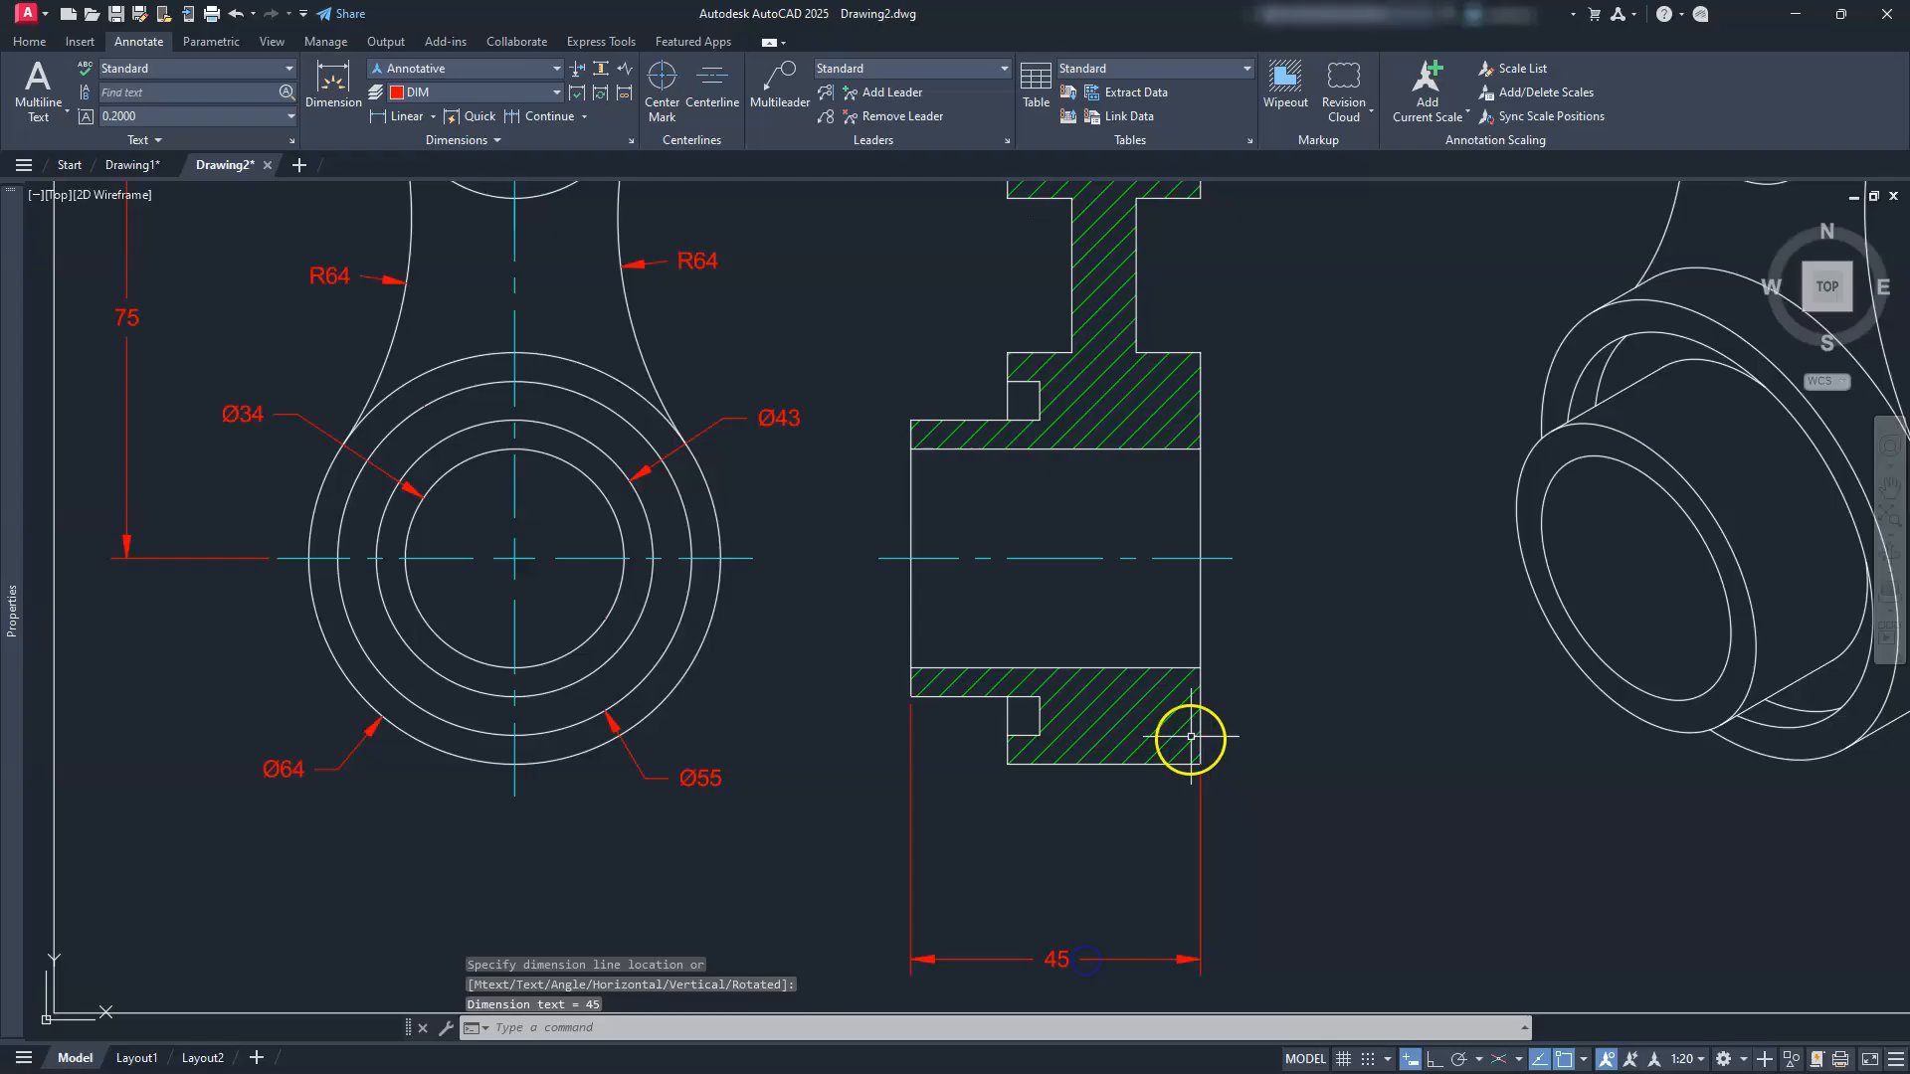
key(Return)
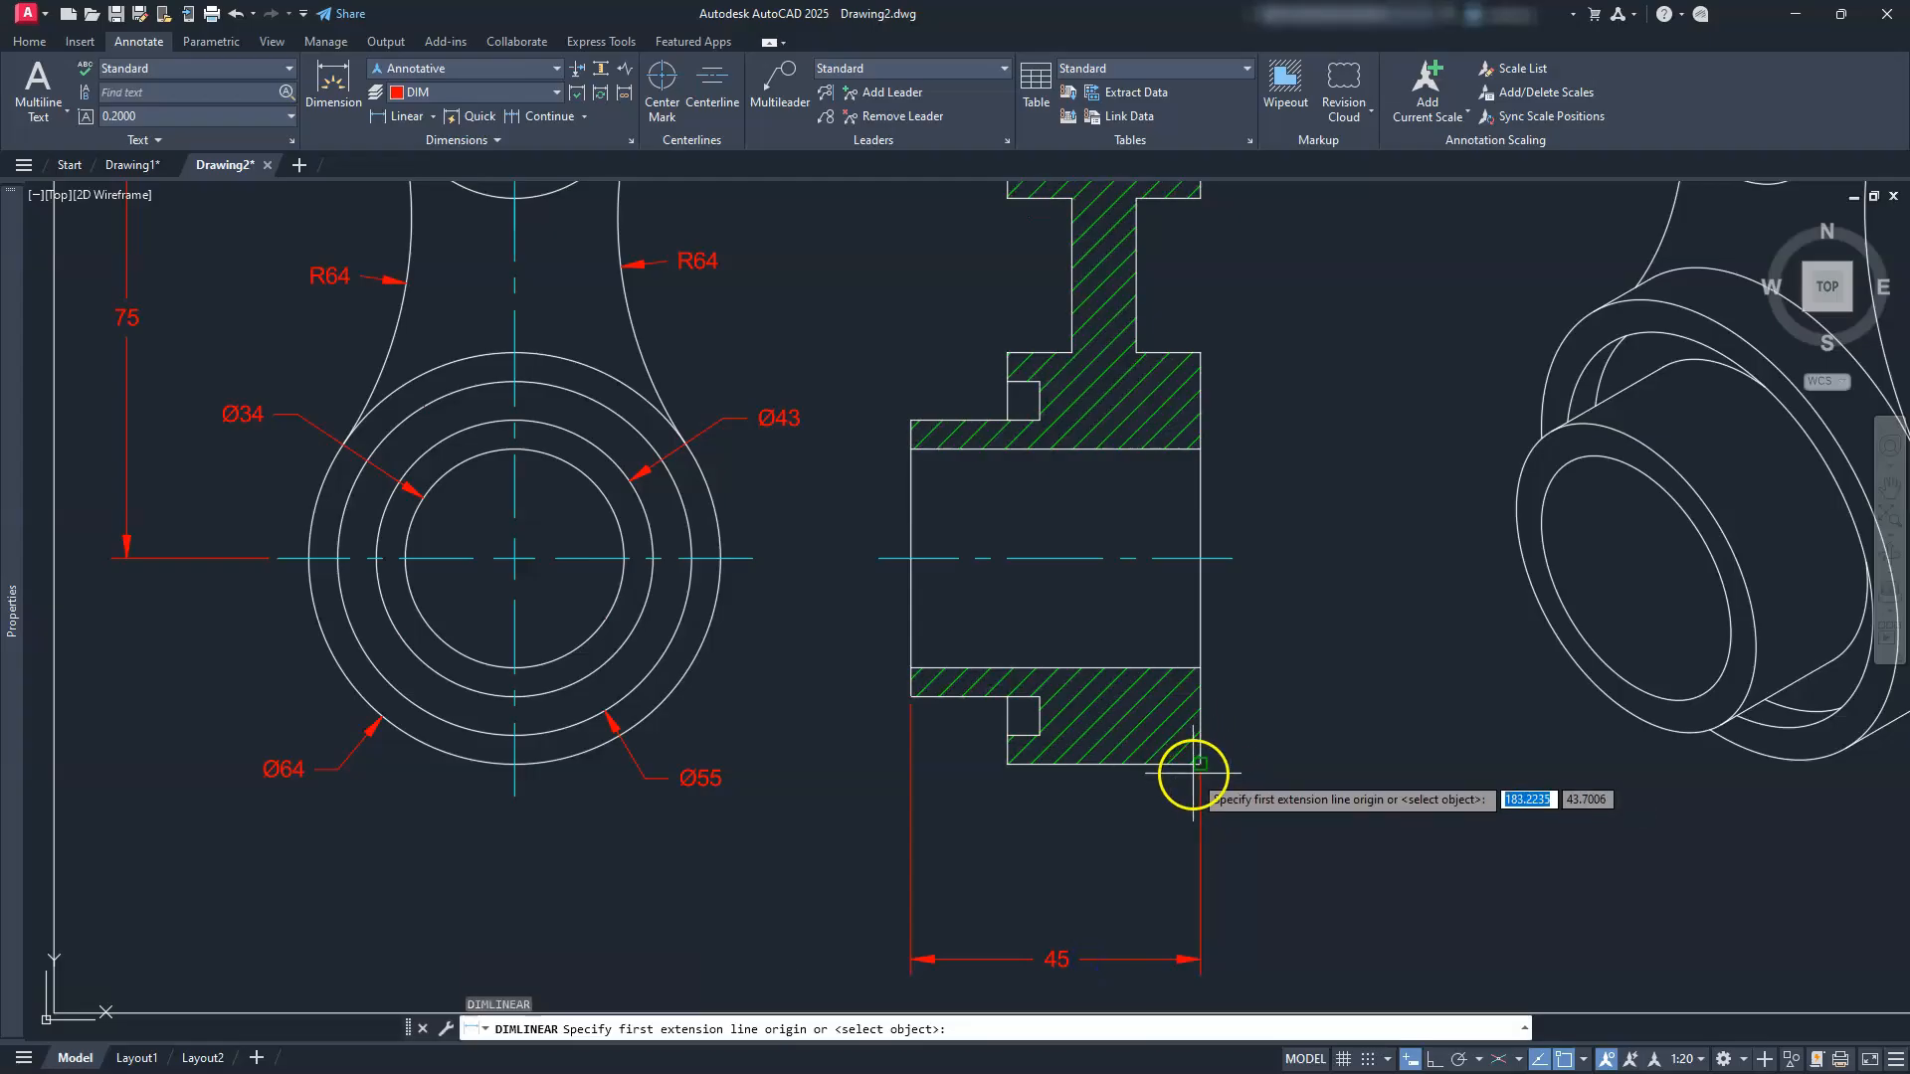
click(1201, 764)
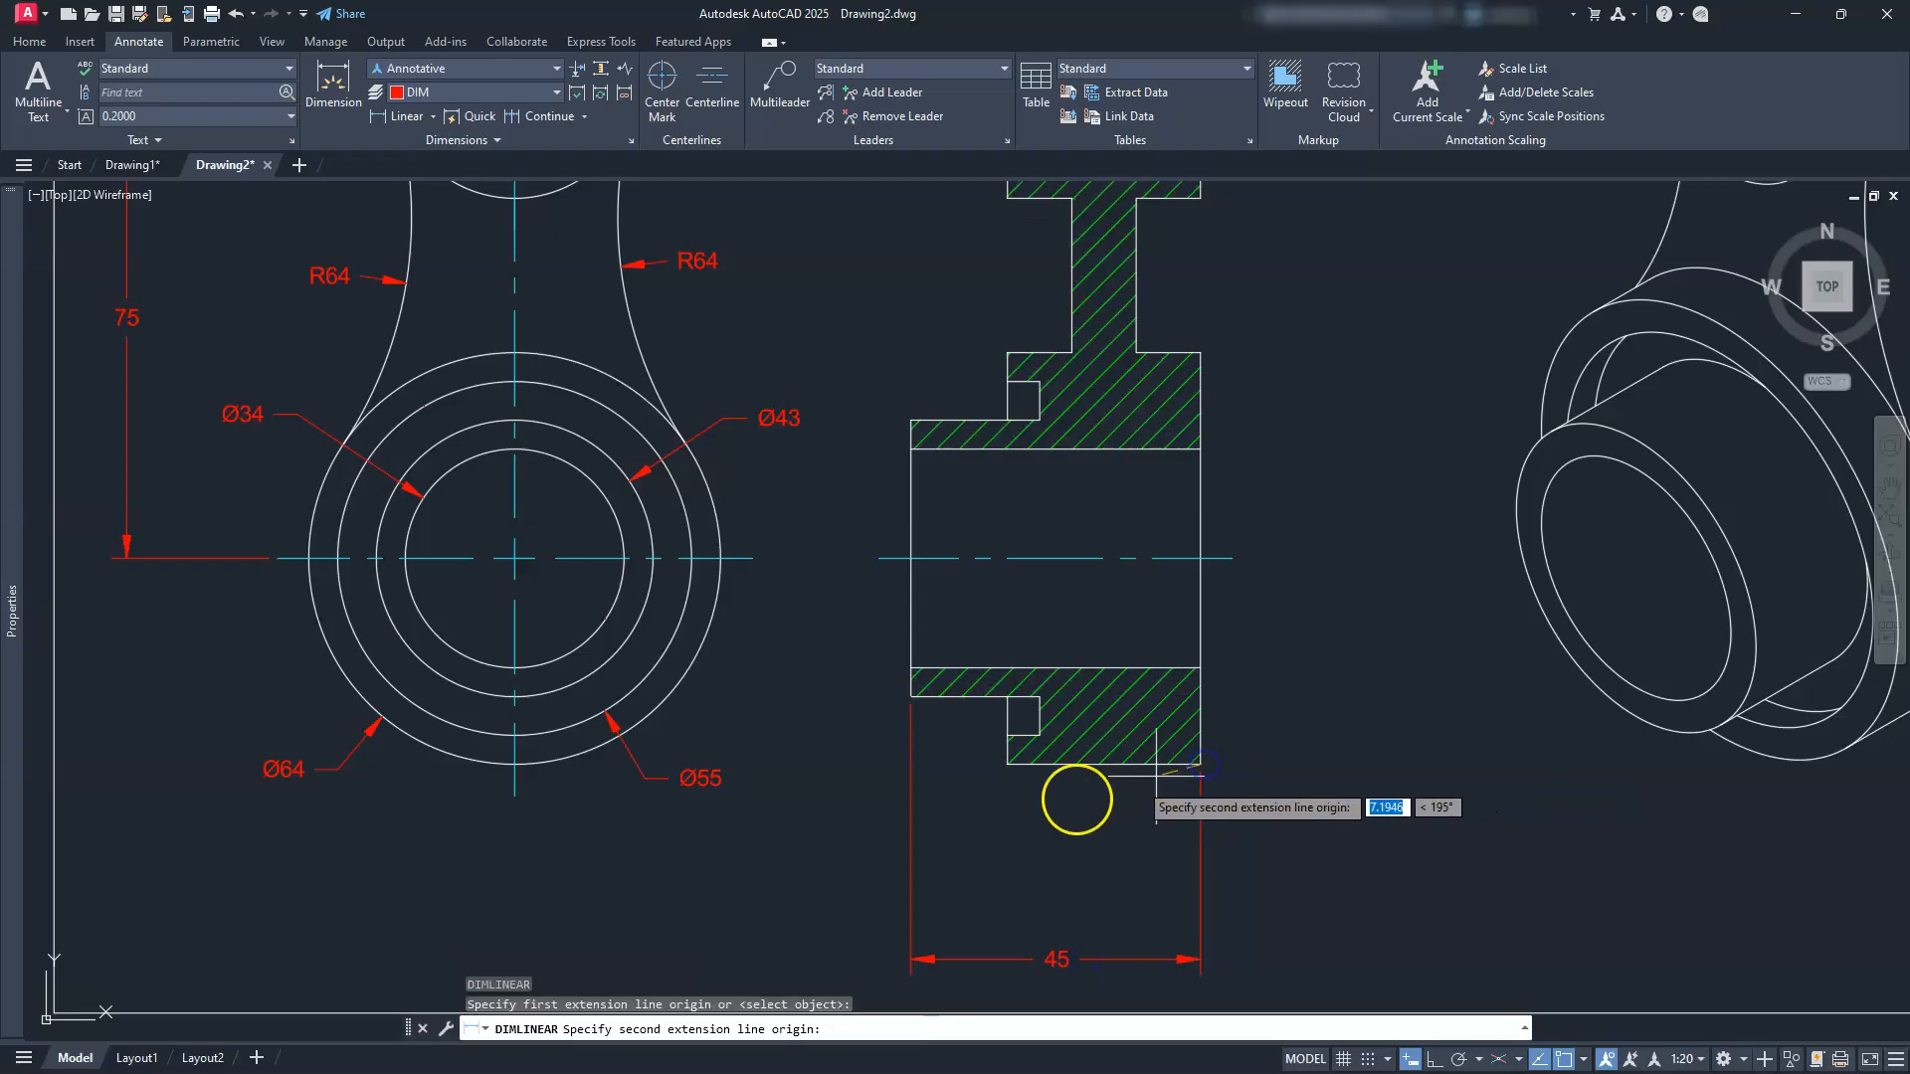
click(1008, 764)
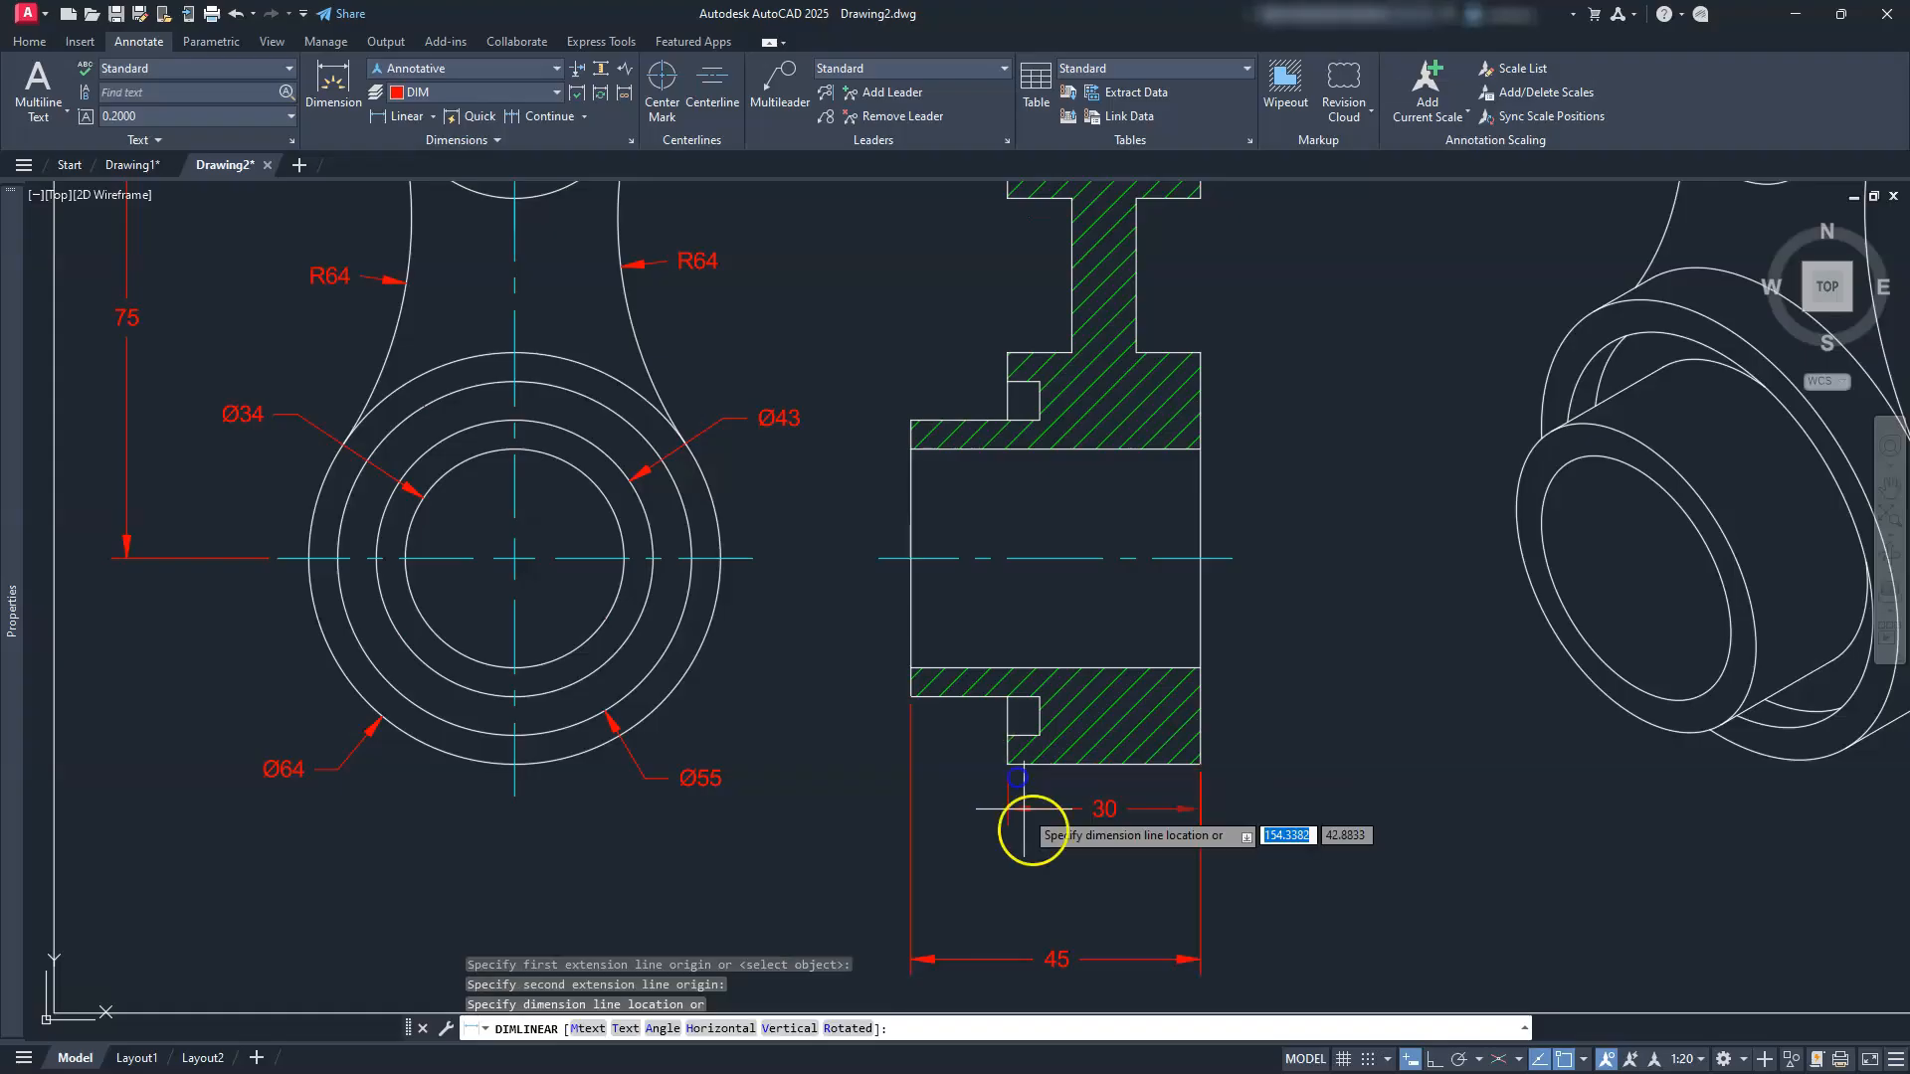
click(1059, 886)
Step: Add the 5 linear dimension across the notch, placed beneath the section
scroll(1019, 788, up, 4)
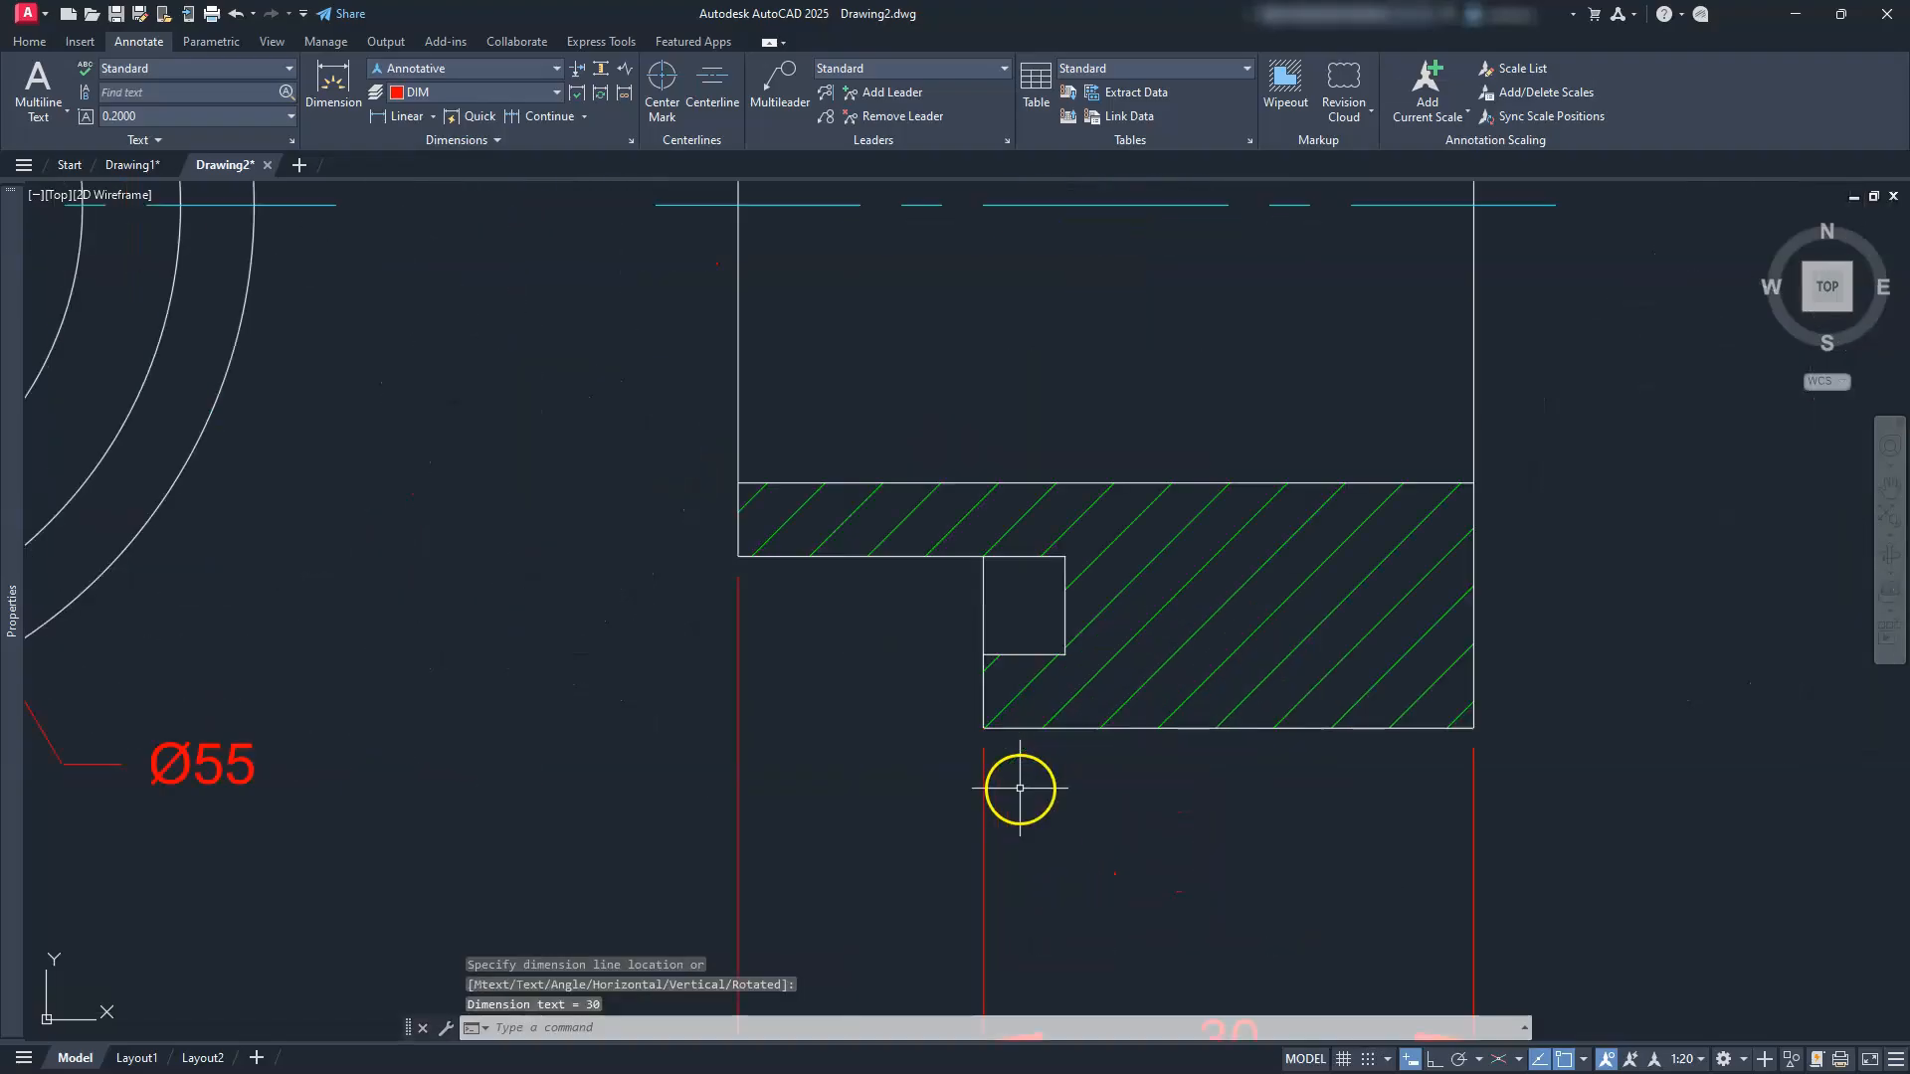
key(Return)
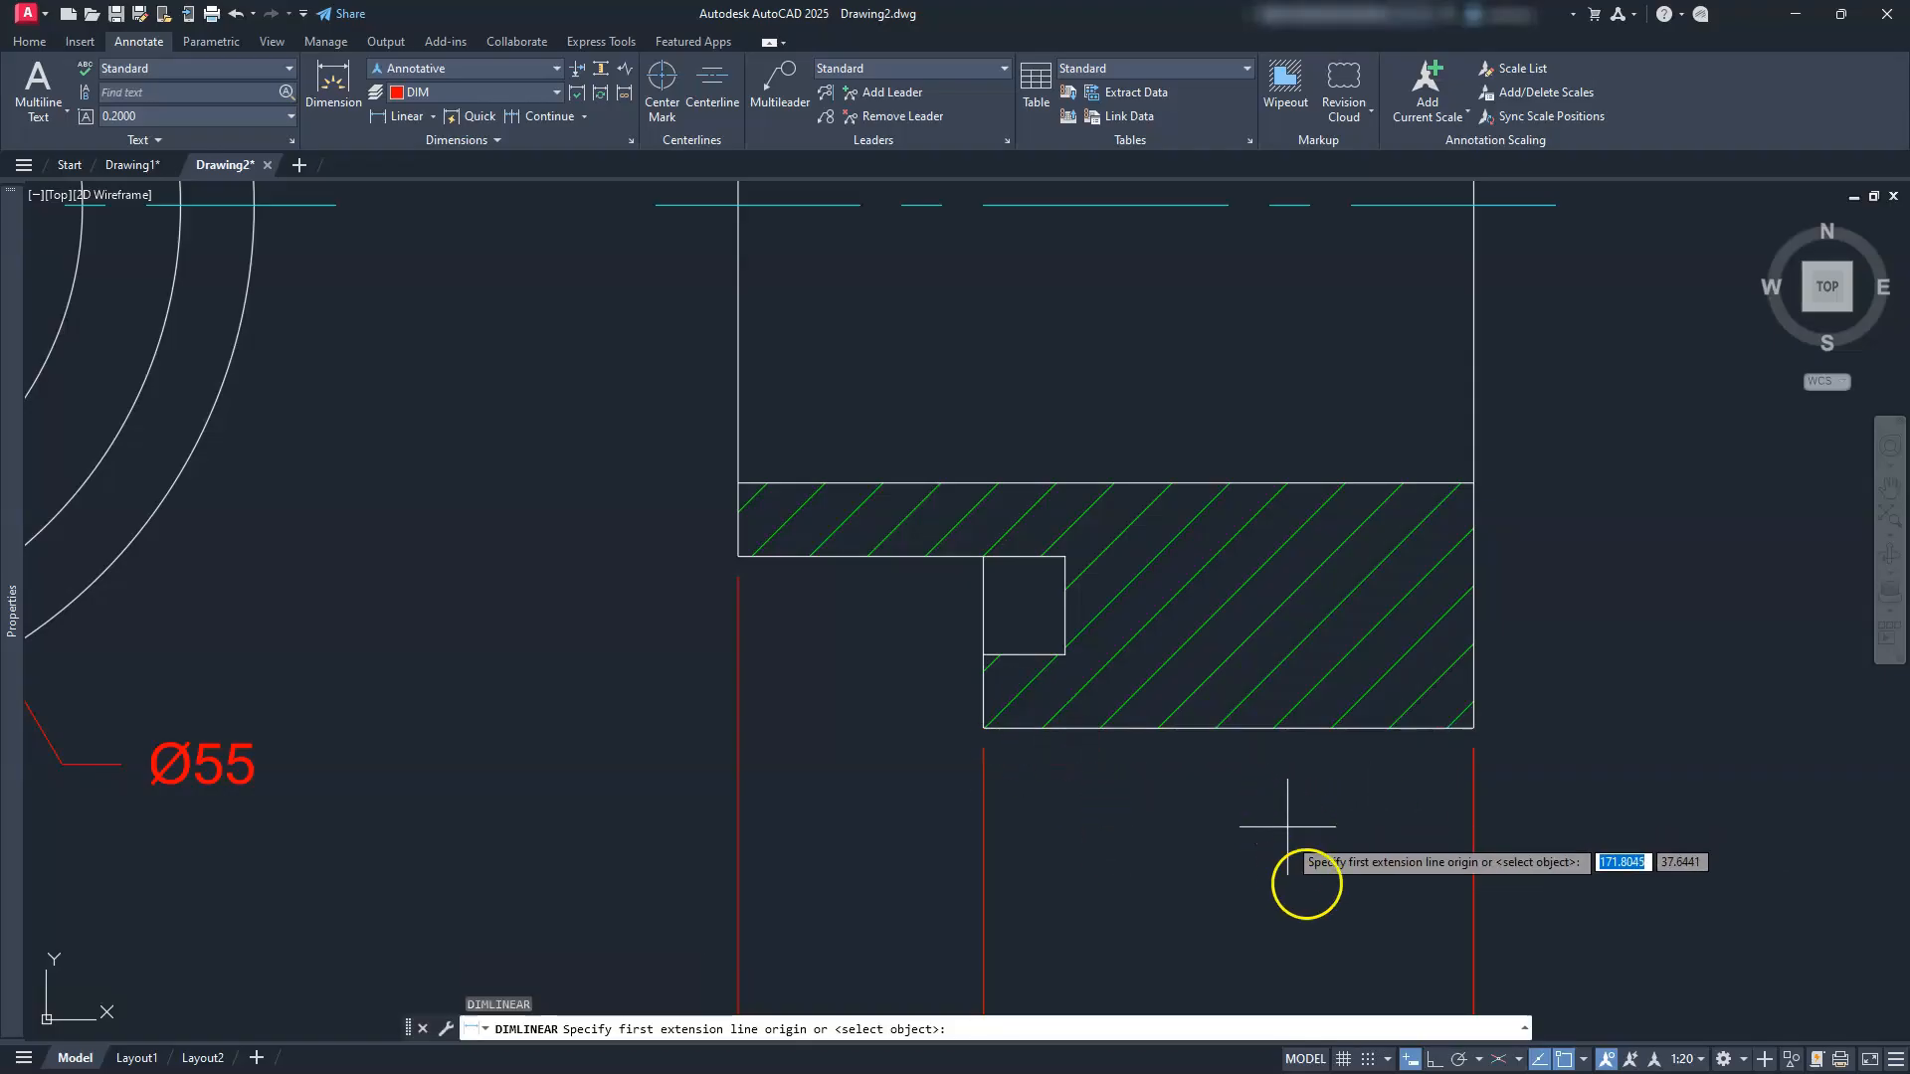
click(987, 728)
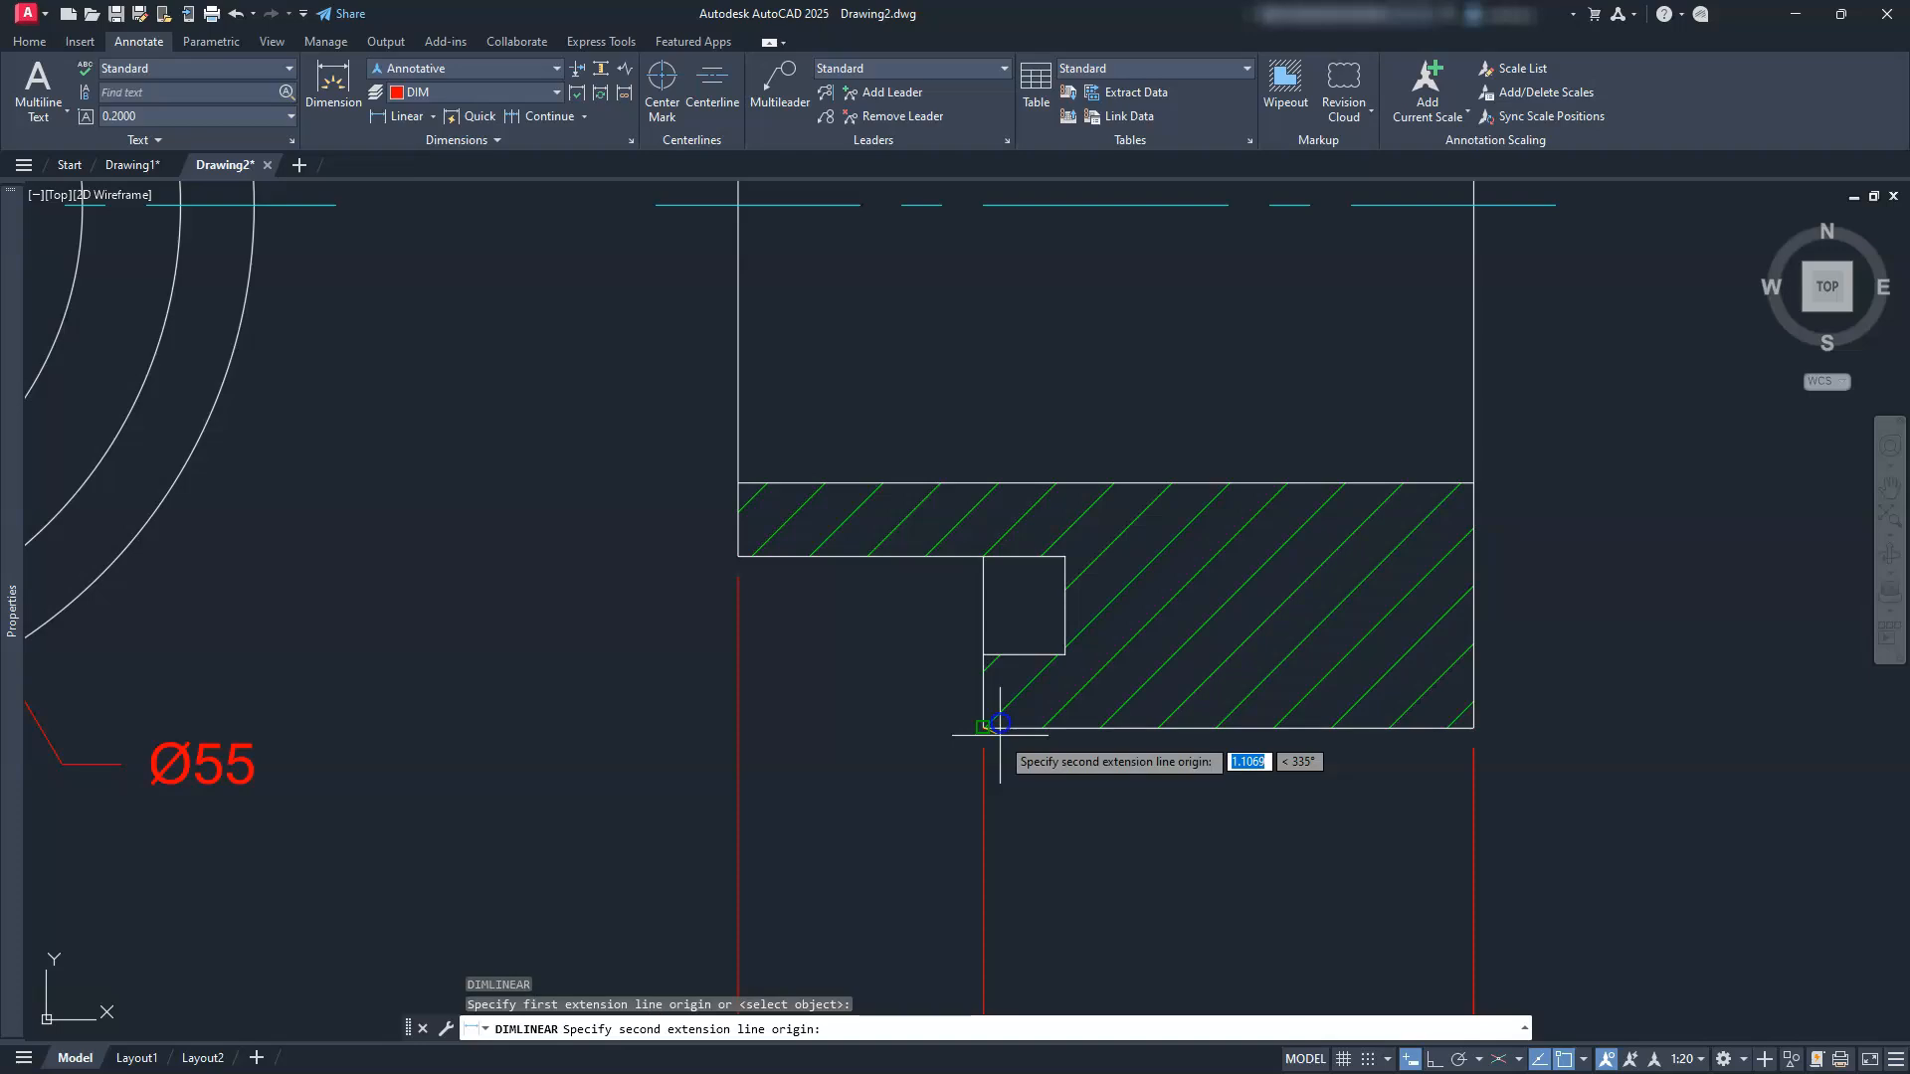
click(1067, 654)
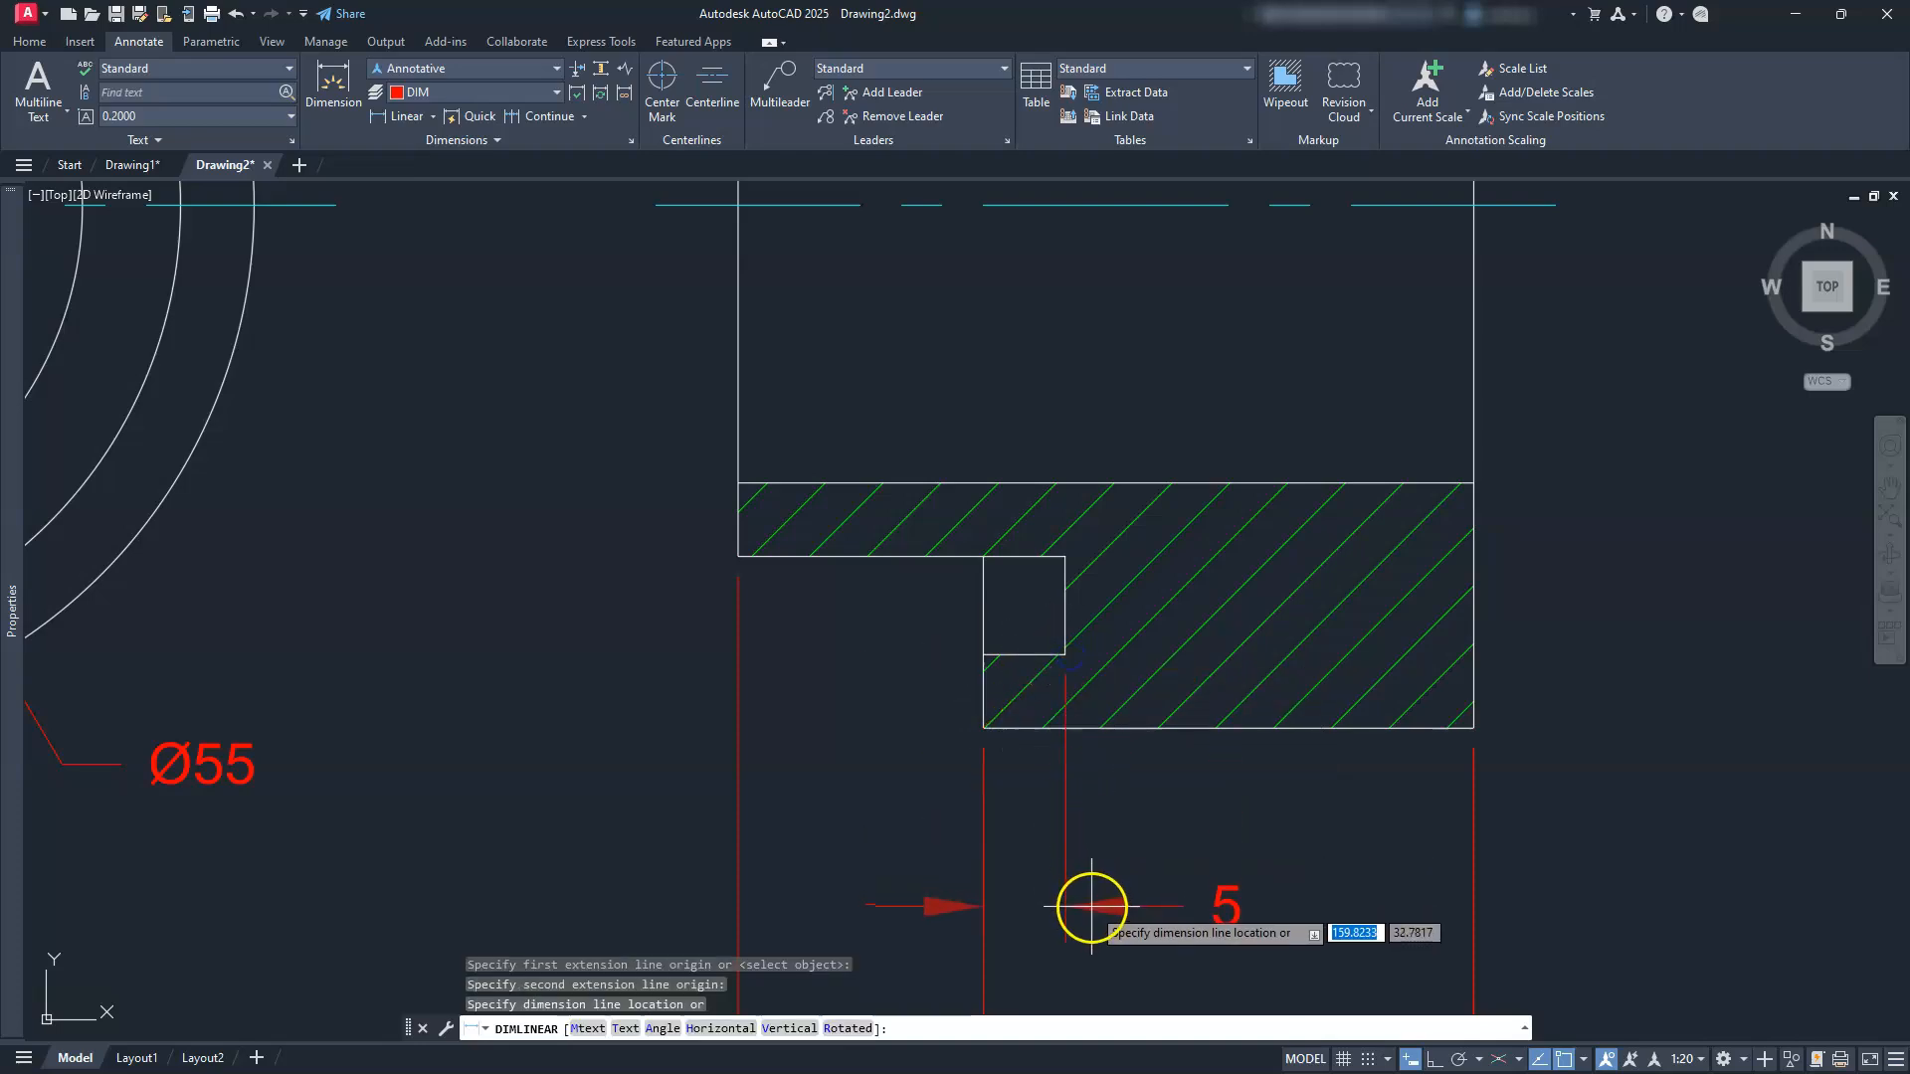
click(1096, 900)
scroll(1097, 835, down, 3)
scroll(1098, 835, down, 2)
scroll(1095, 637, up, 5)
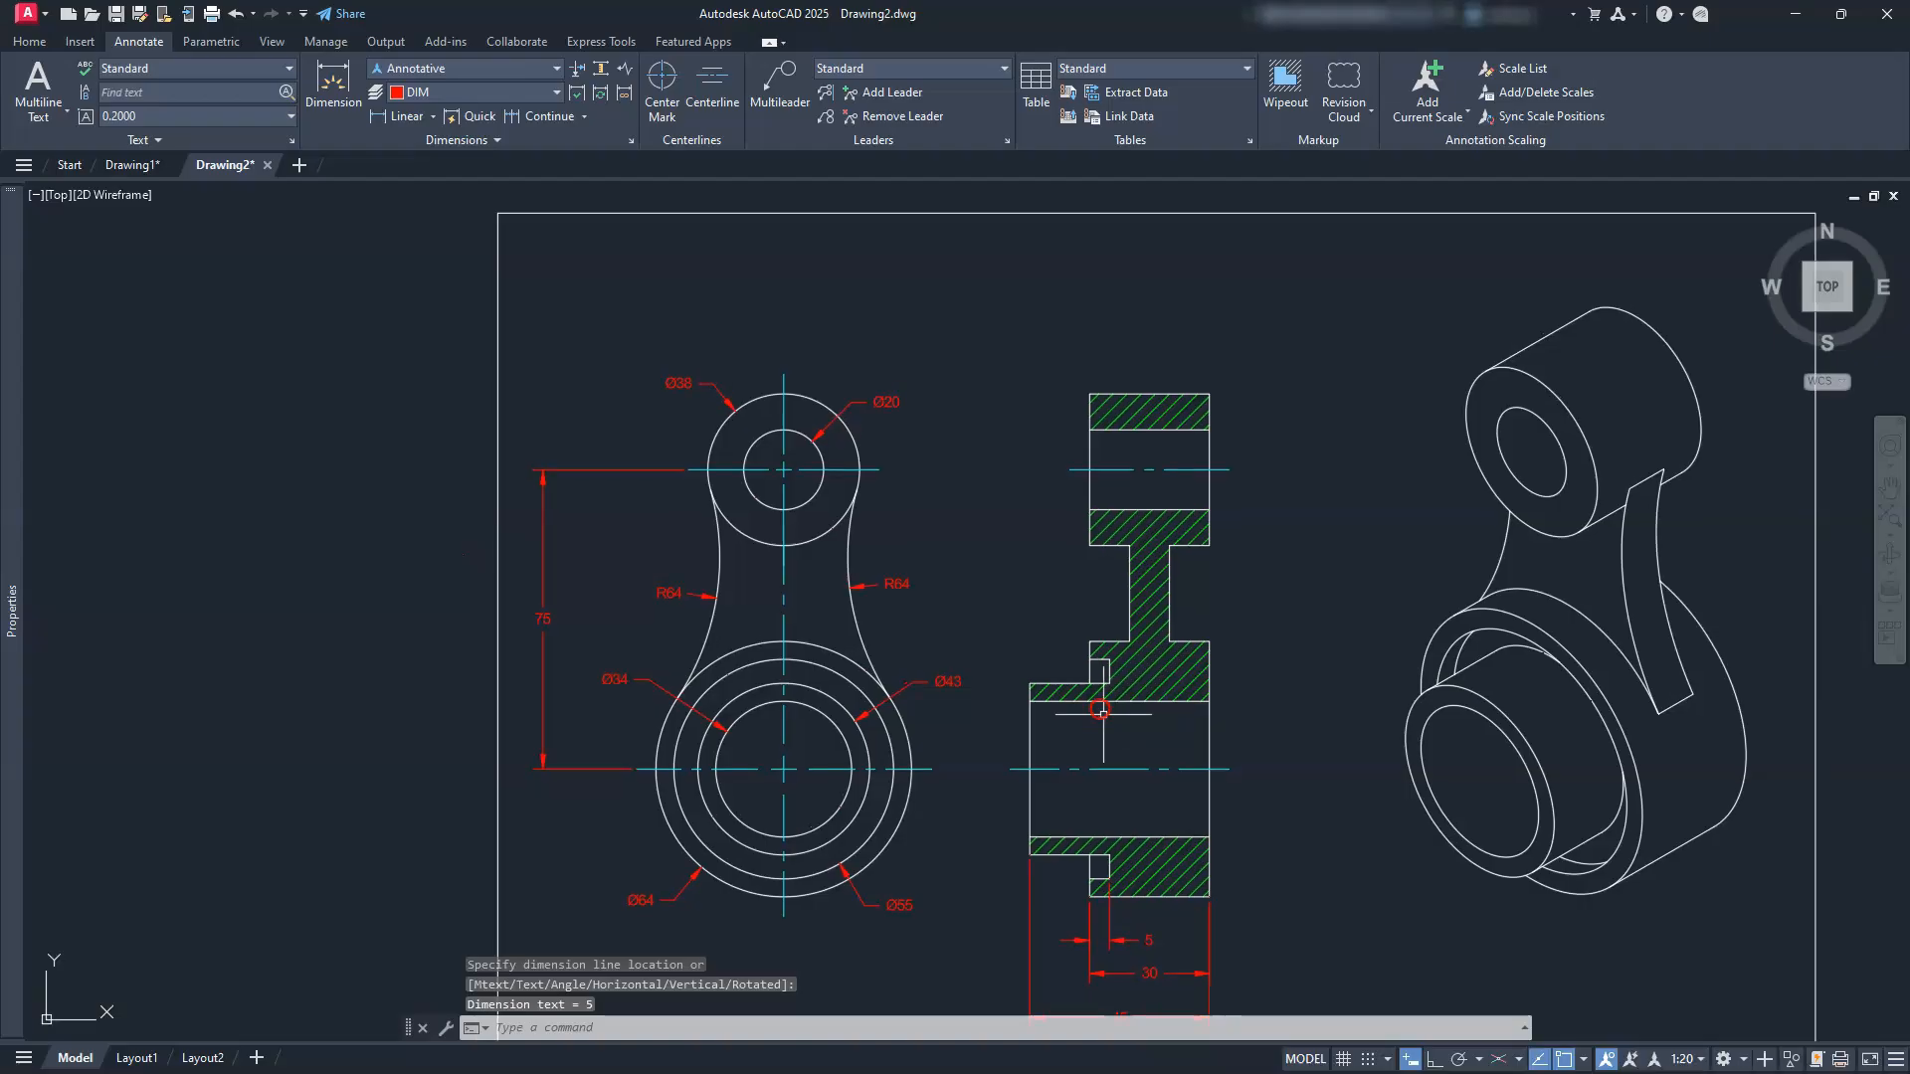
Step: Add two 10 linear dimensions across the section's step and narrow web
middle_drag(1150, 612, 1151, 636)
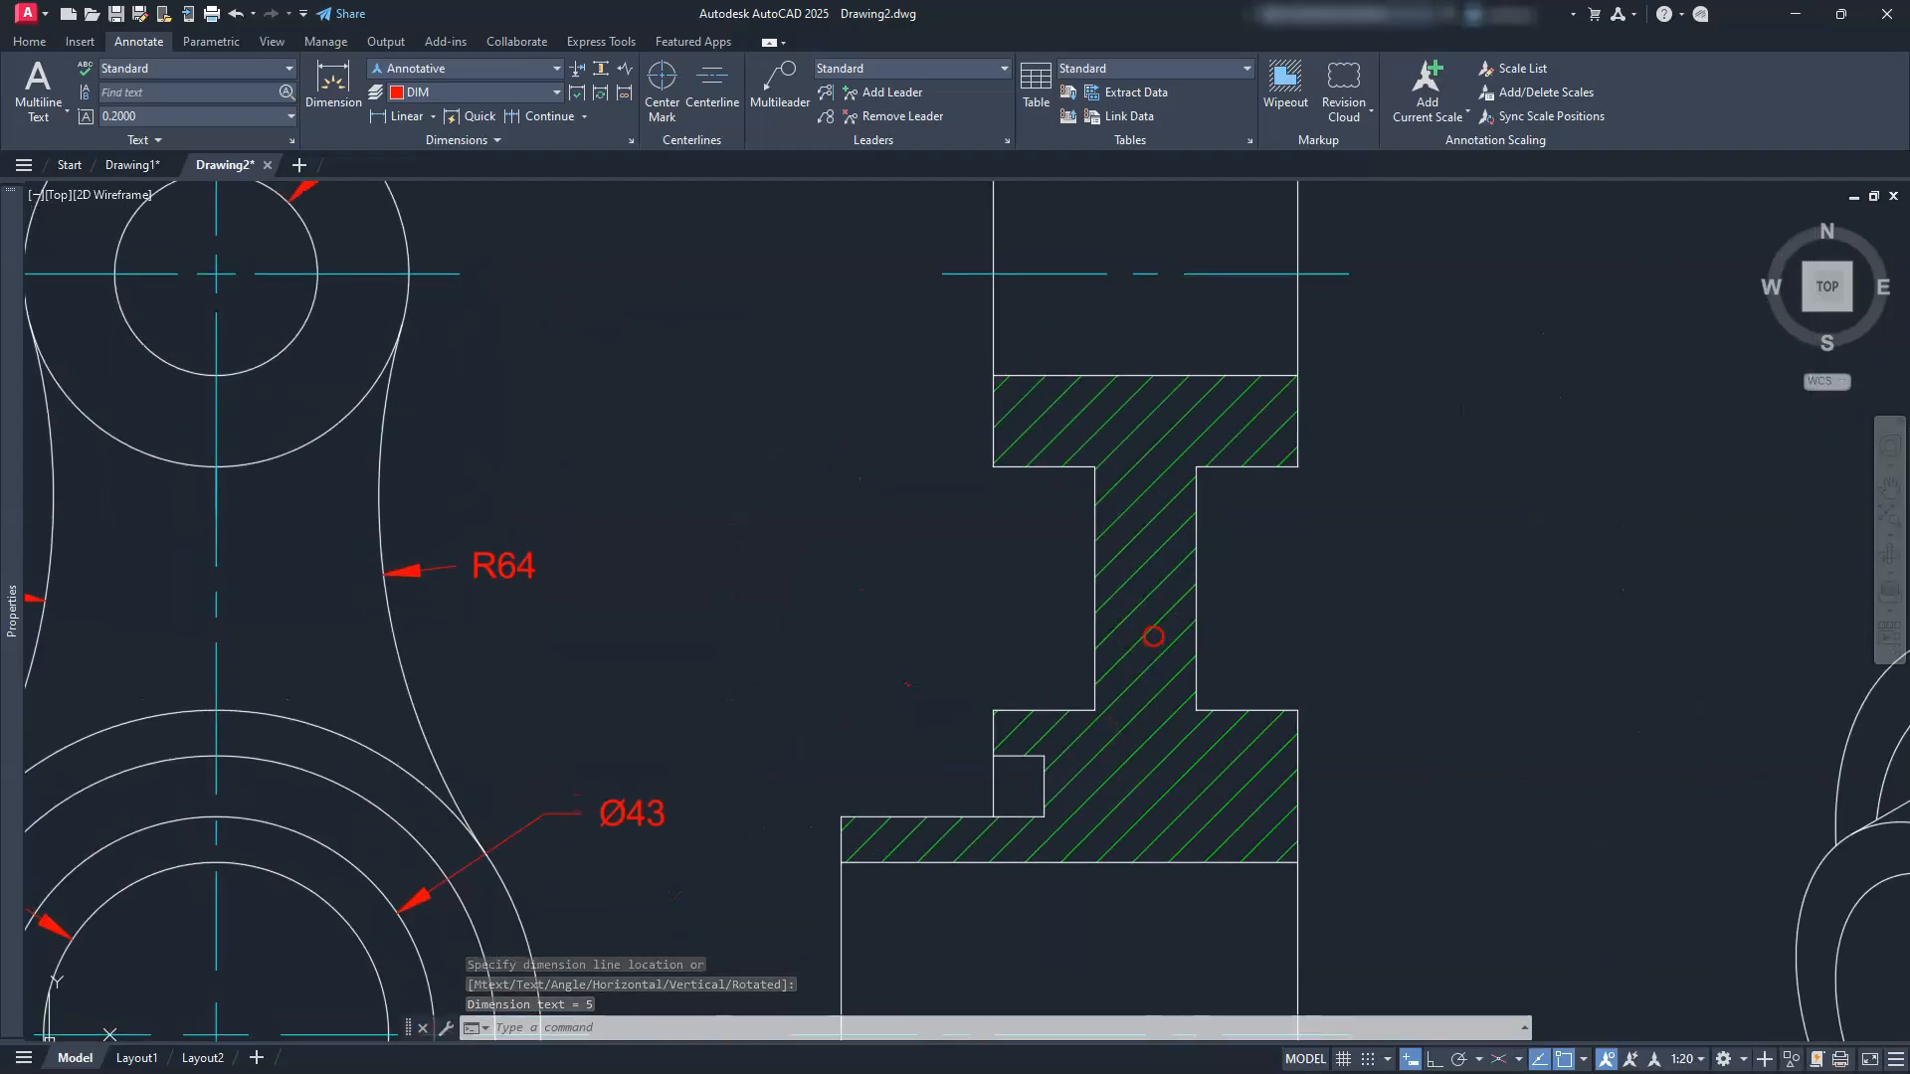
key(Return)
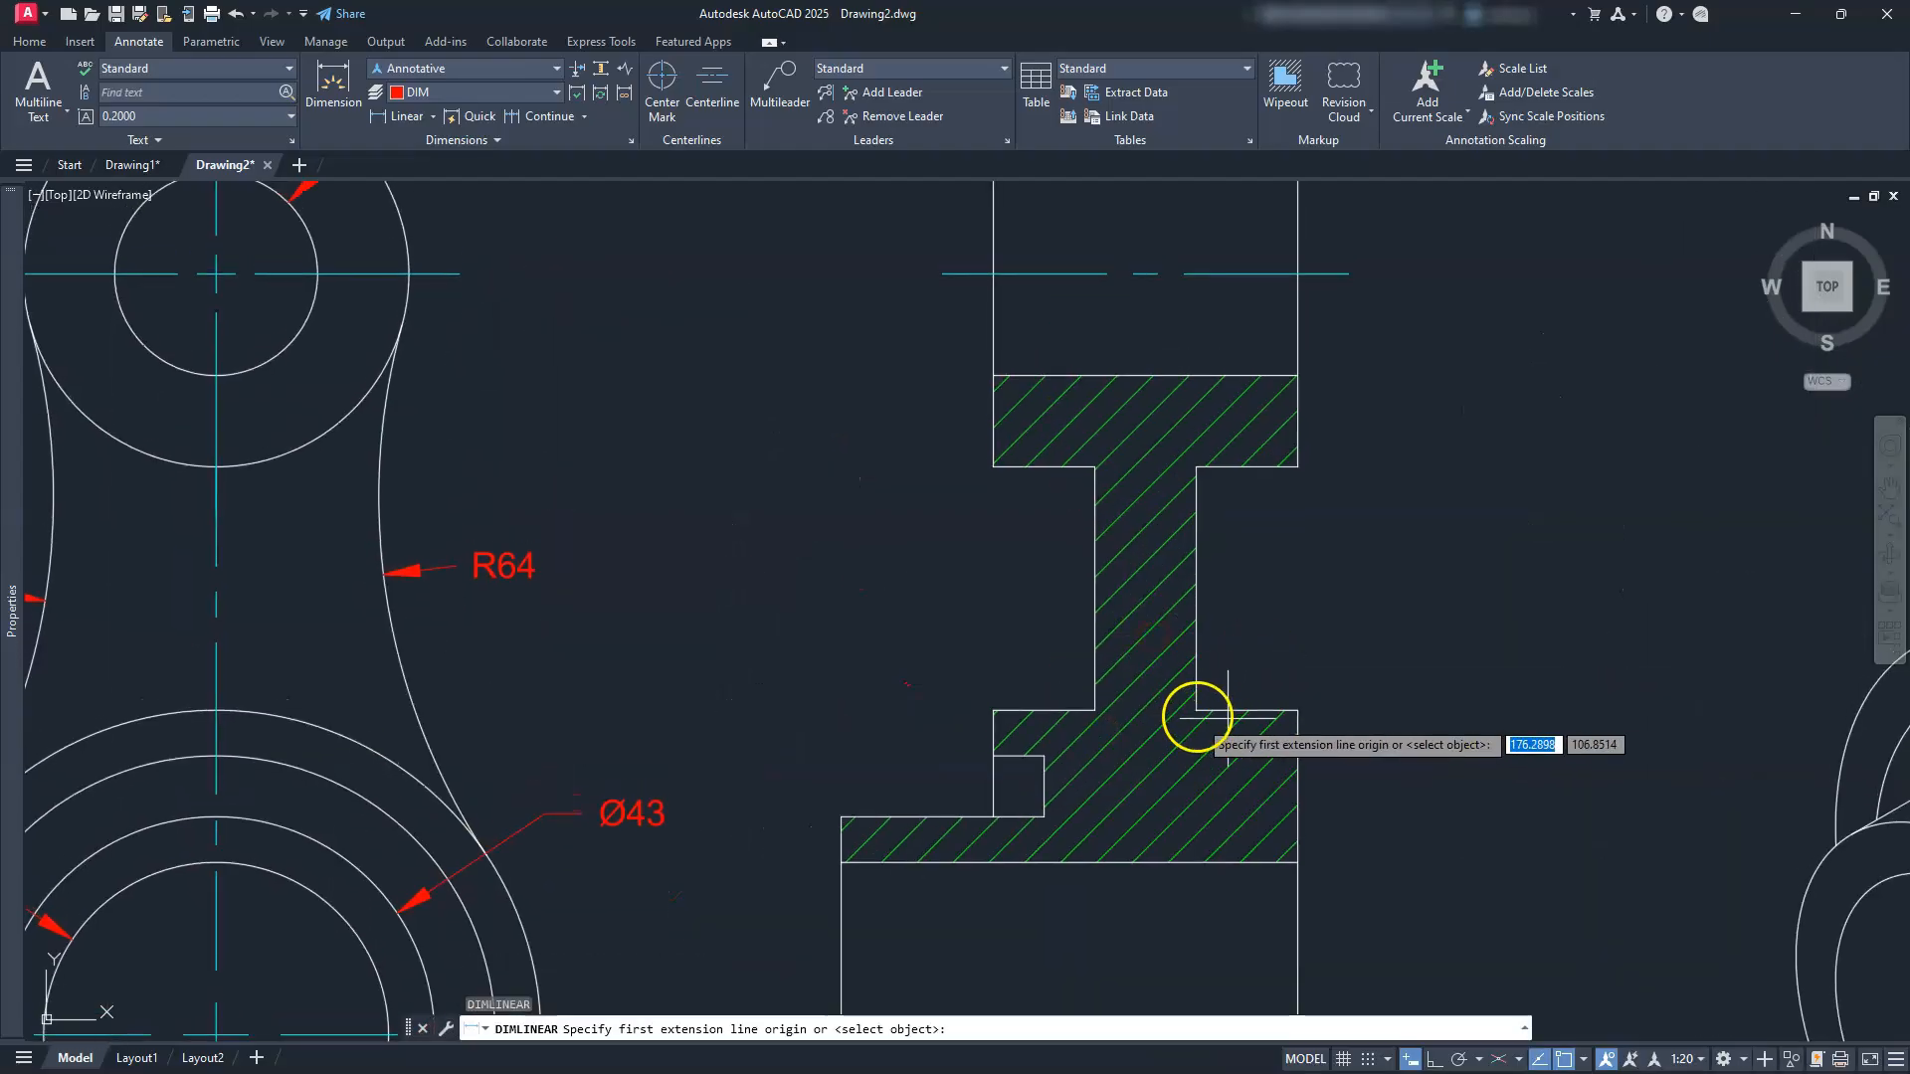
click(1197, 710)
click(1298, 710)
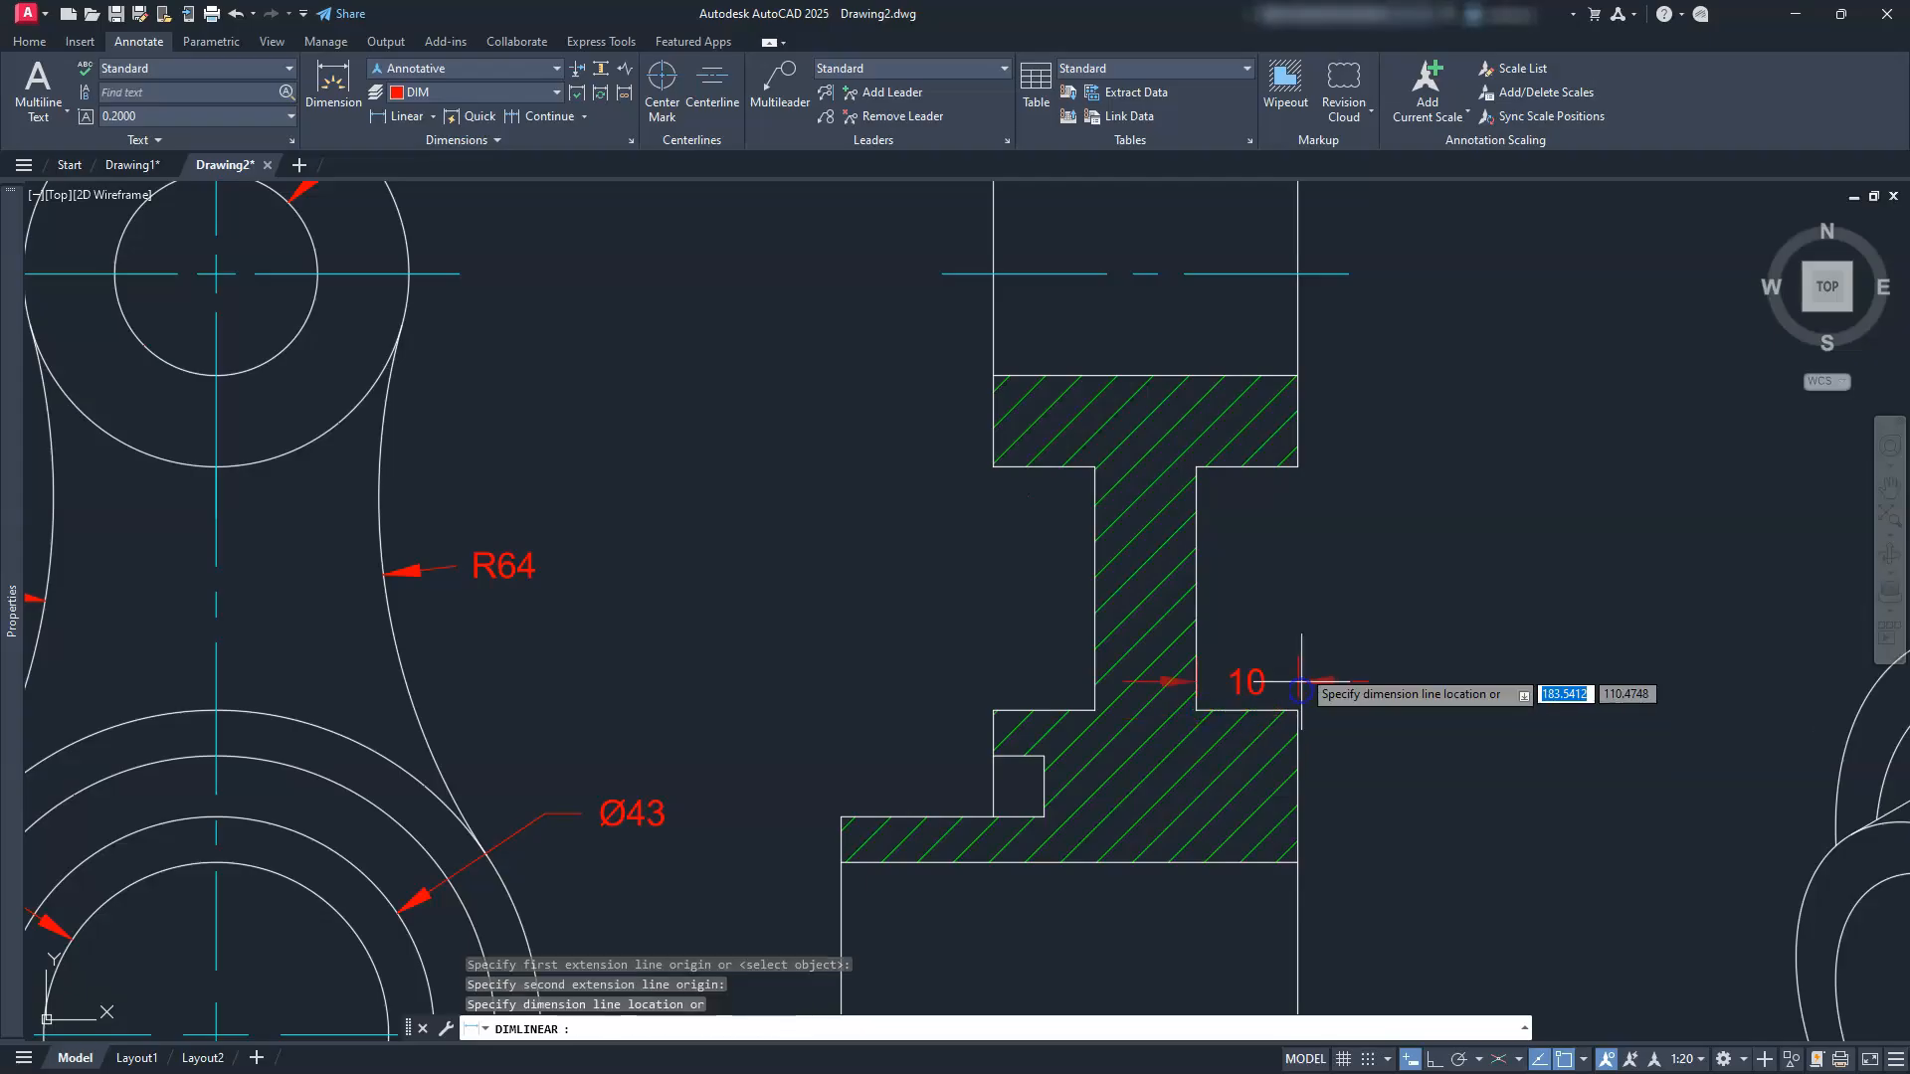
click(1308, 646)
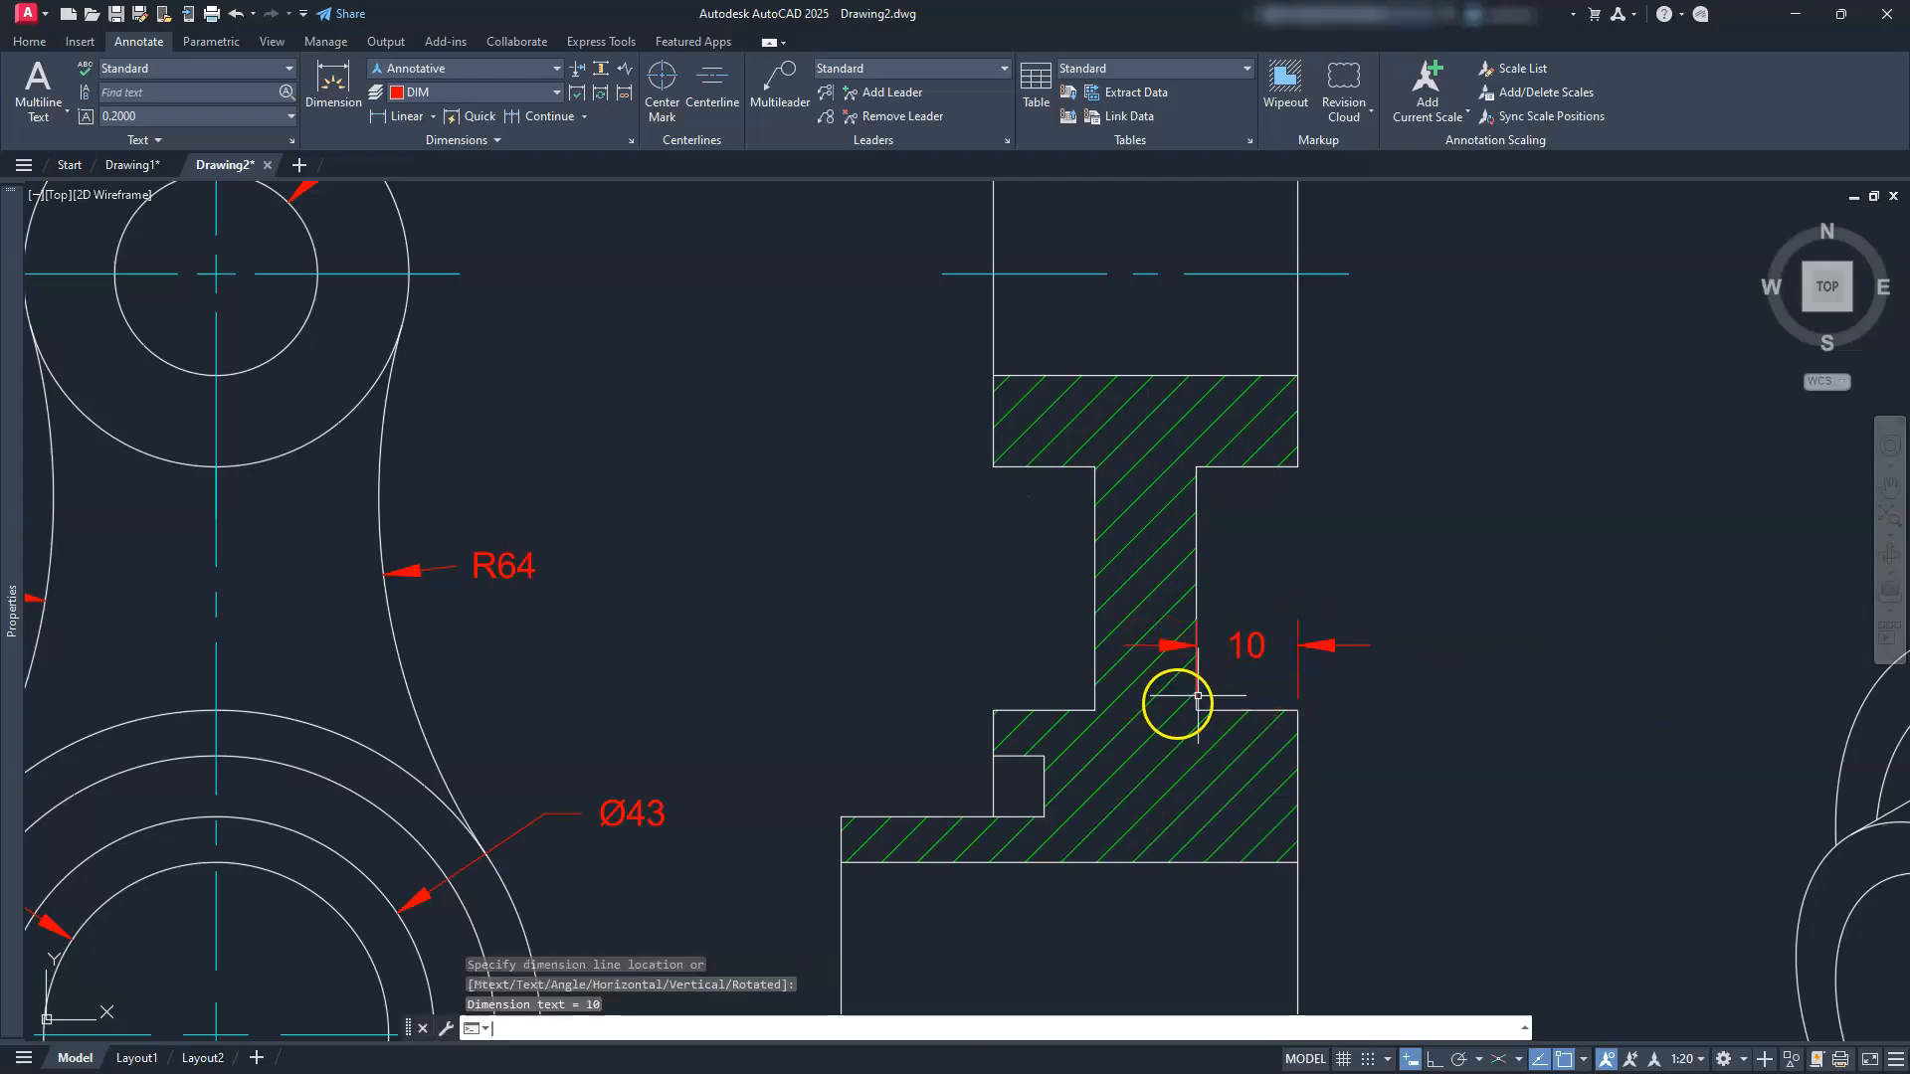
key(Return)
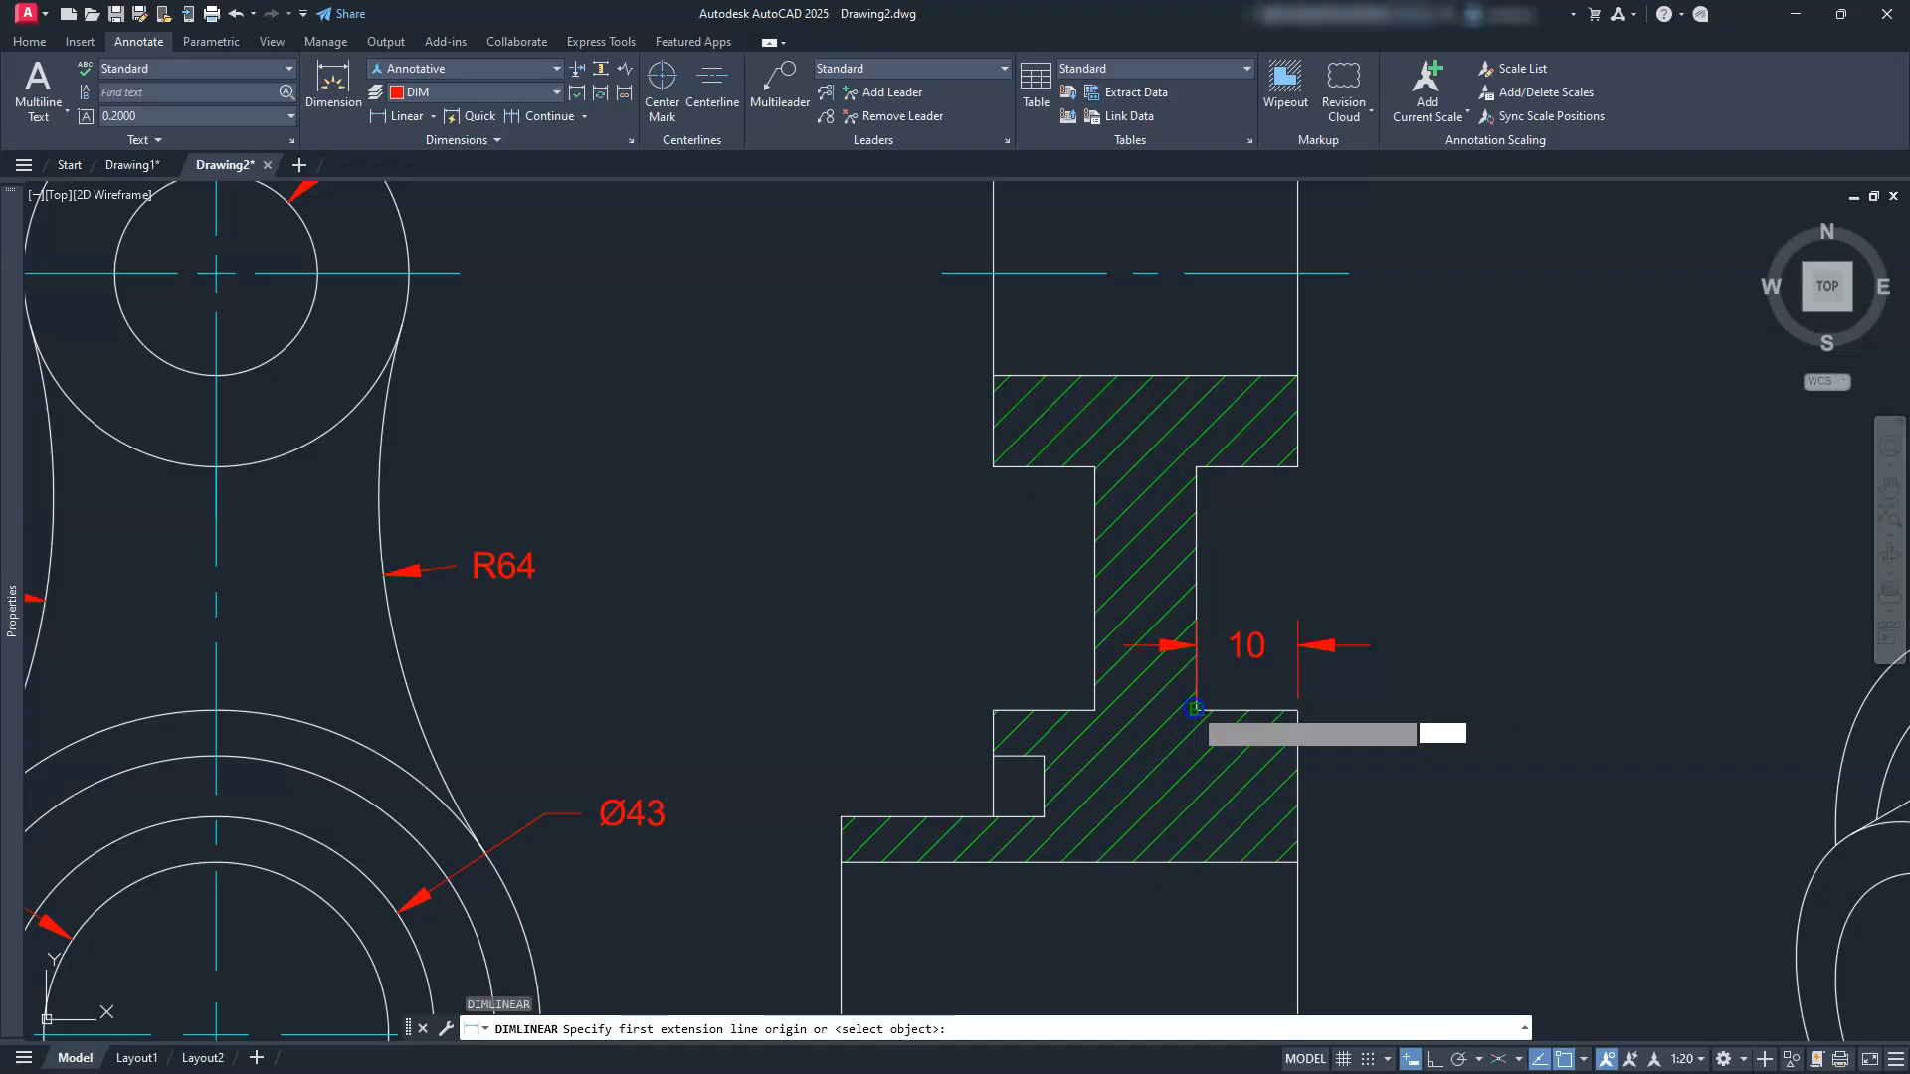
click(1194, 710)
click(1082, 710)
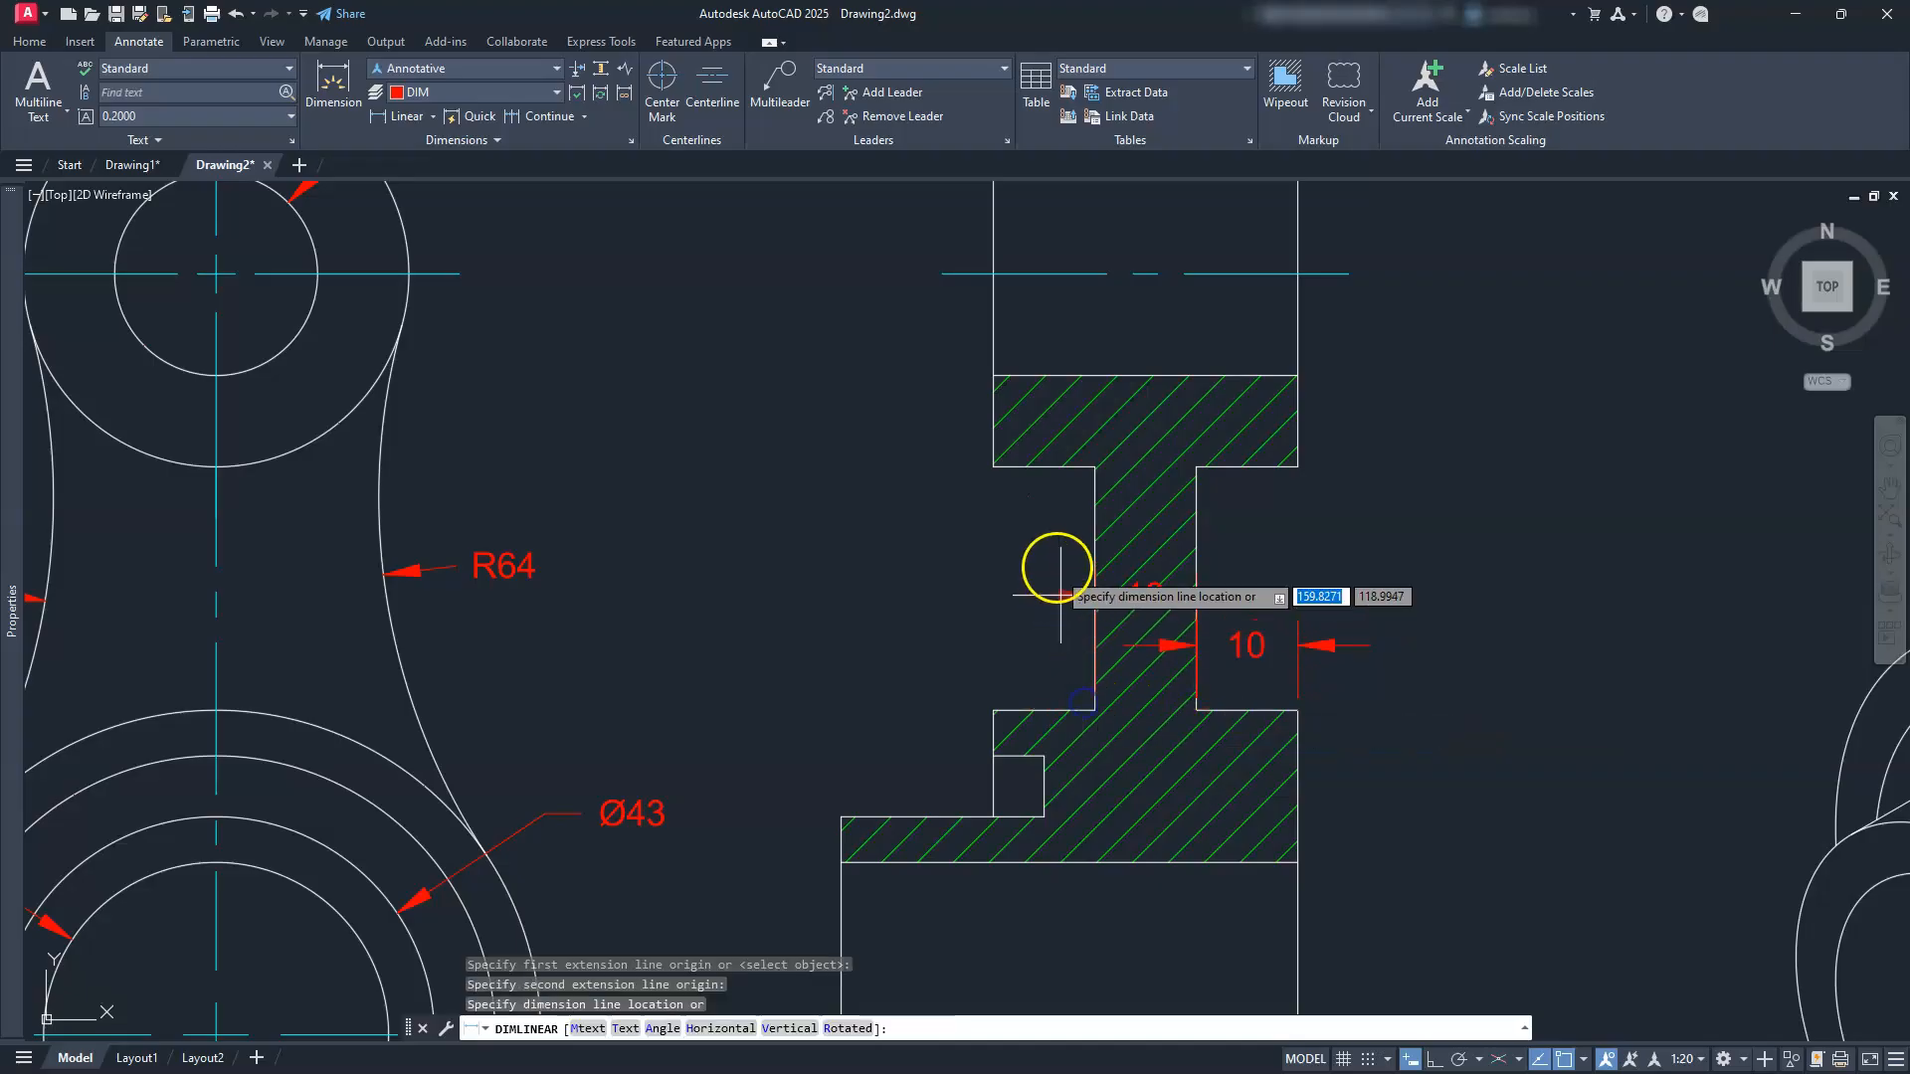
click(1057, 544)
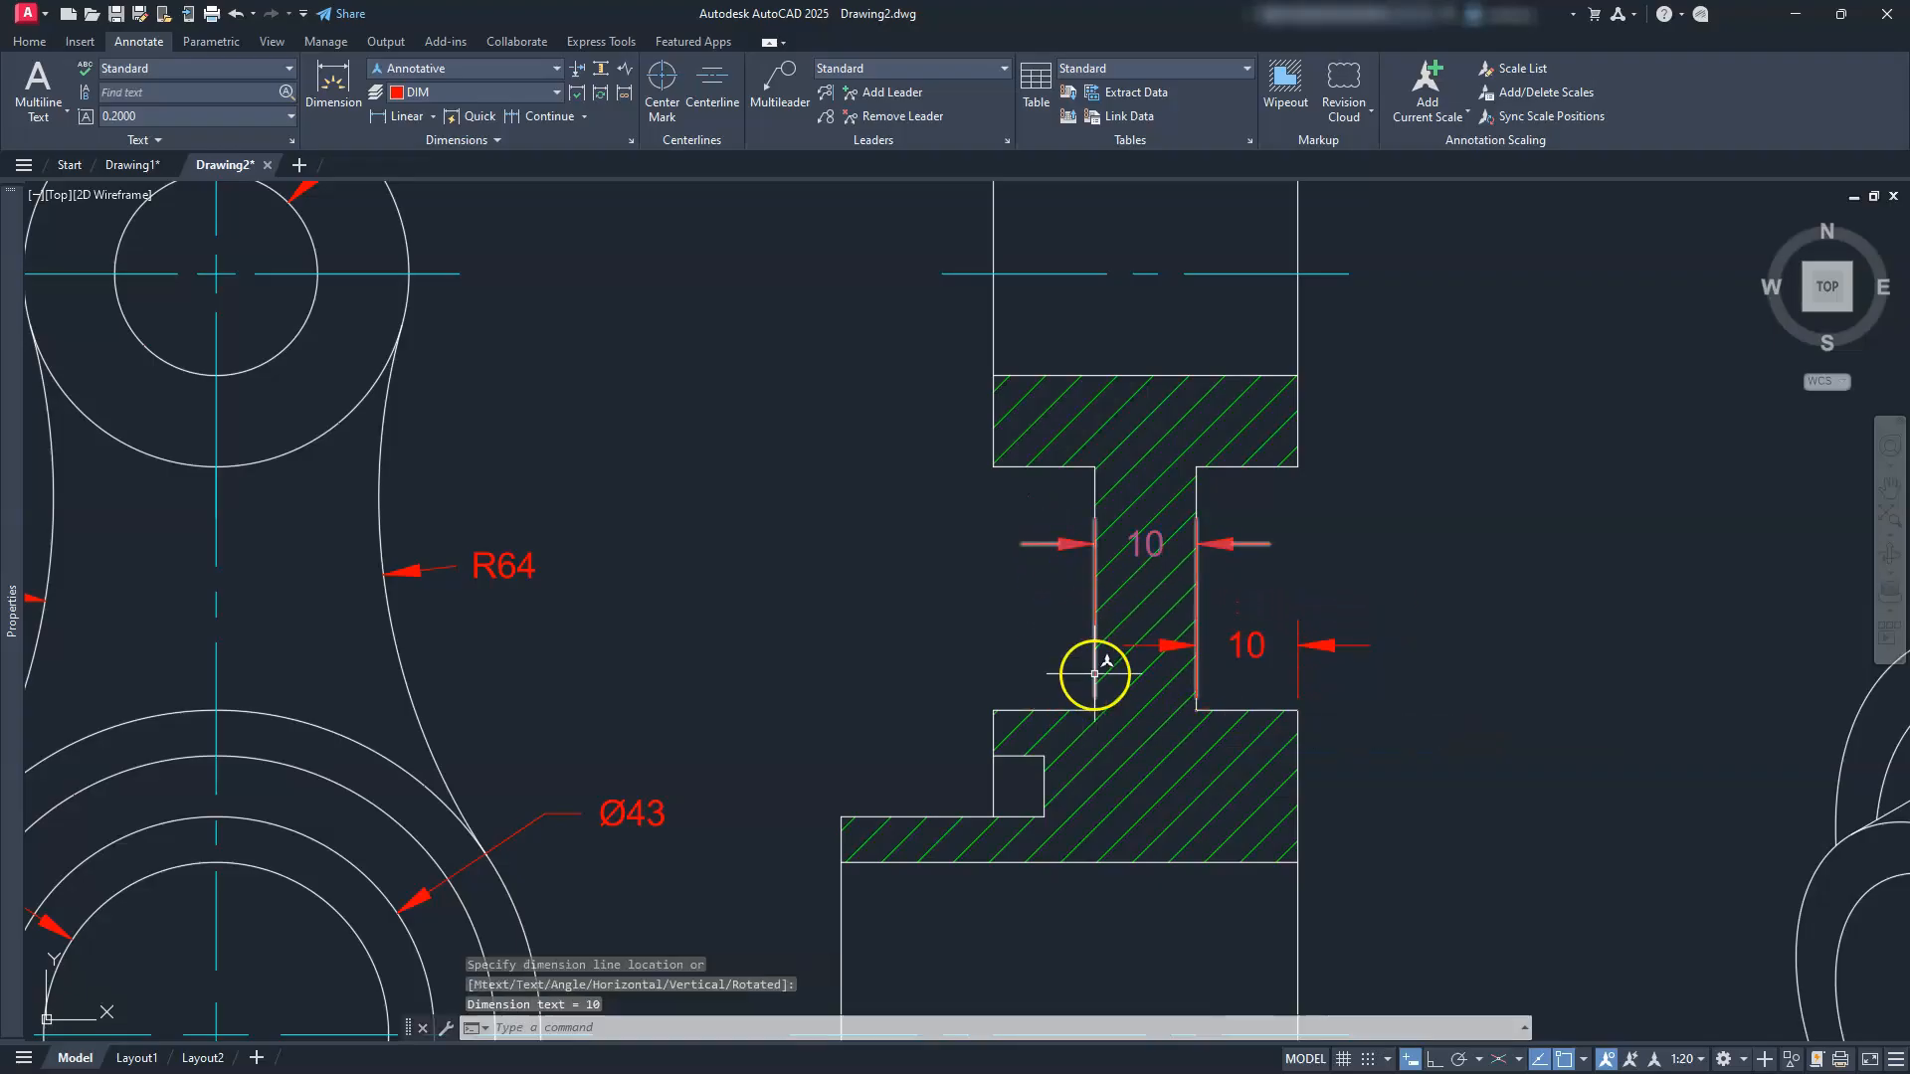
key(Escape)
key(Escape)
key(Escape)
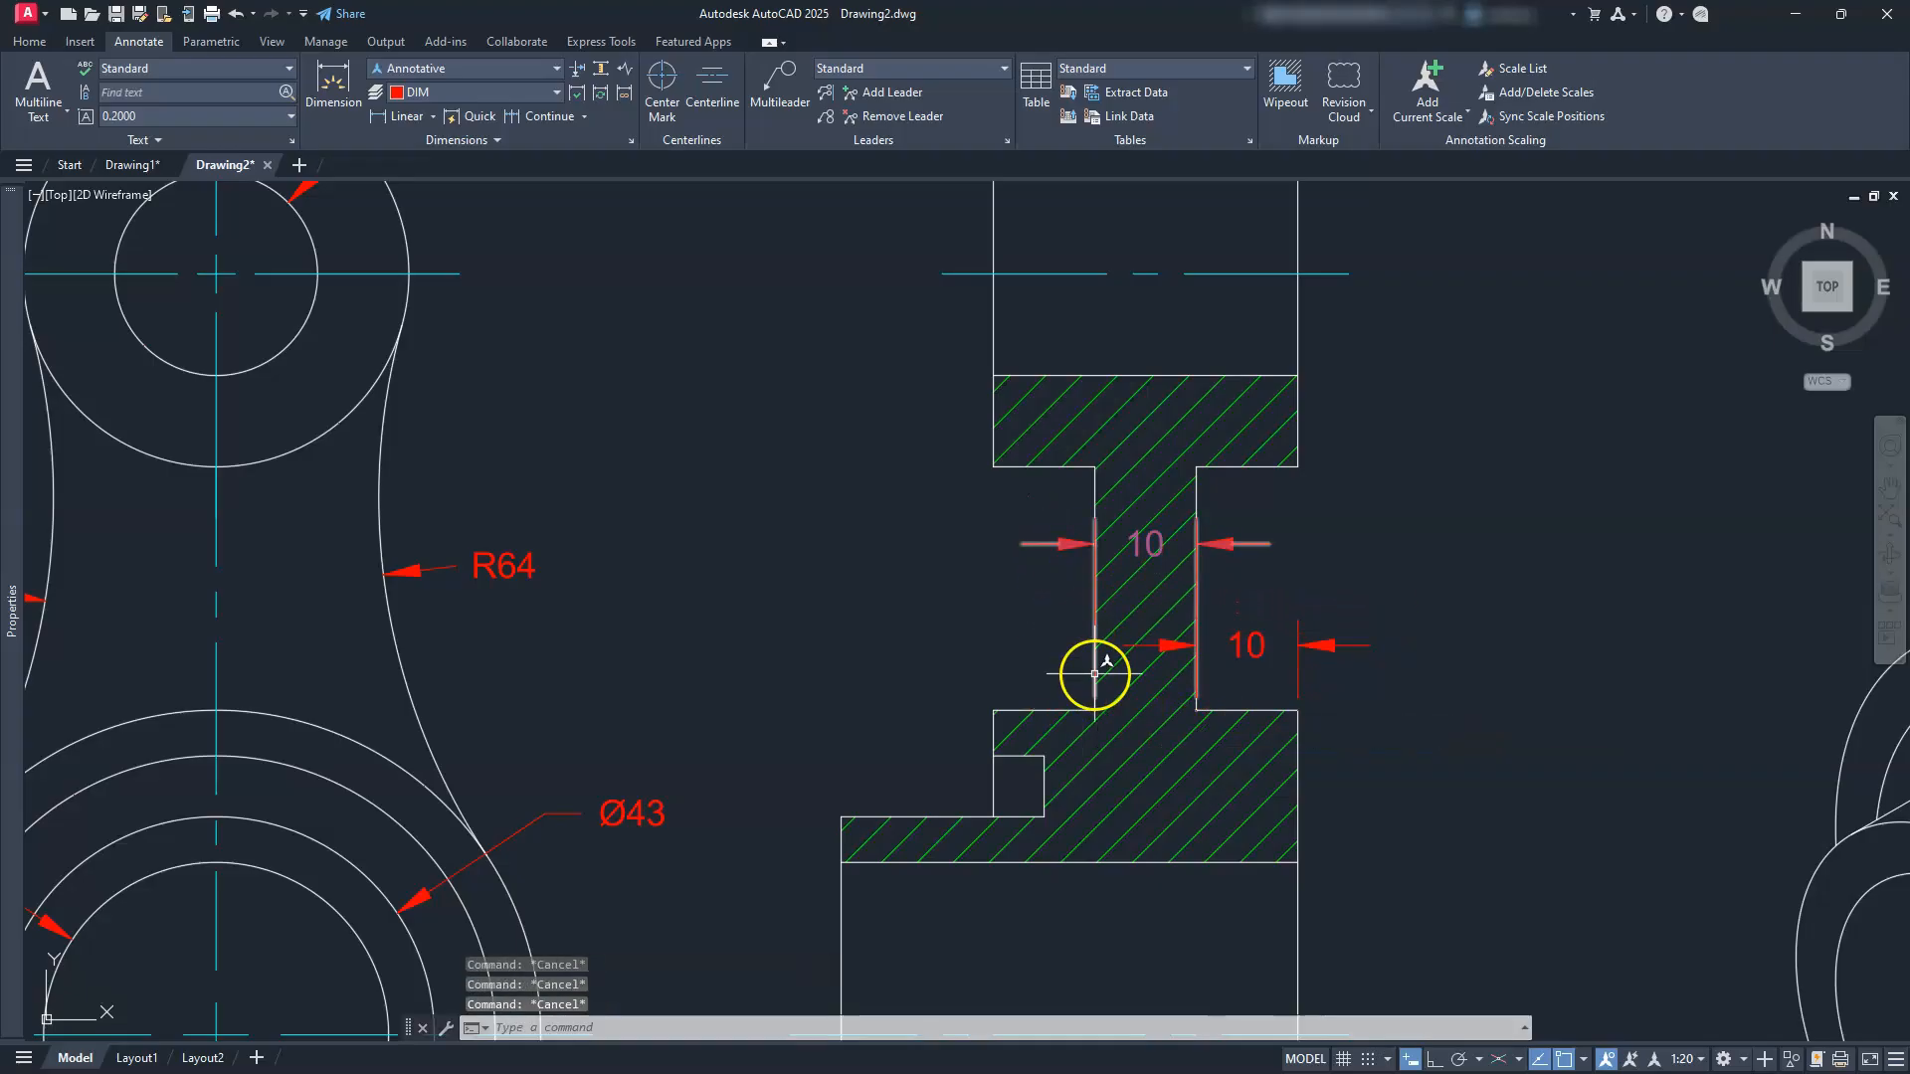
Step: Move both 10 dimension labels outside the section, one left of the web, one right
click(1136, 544)
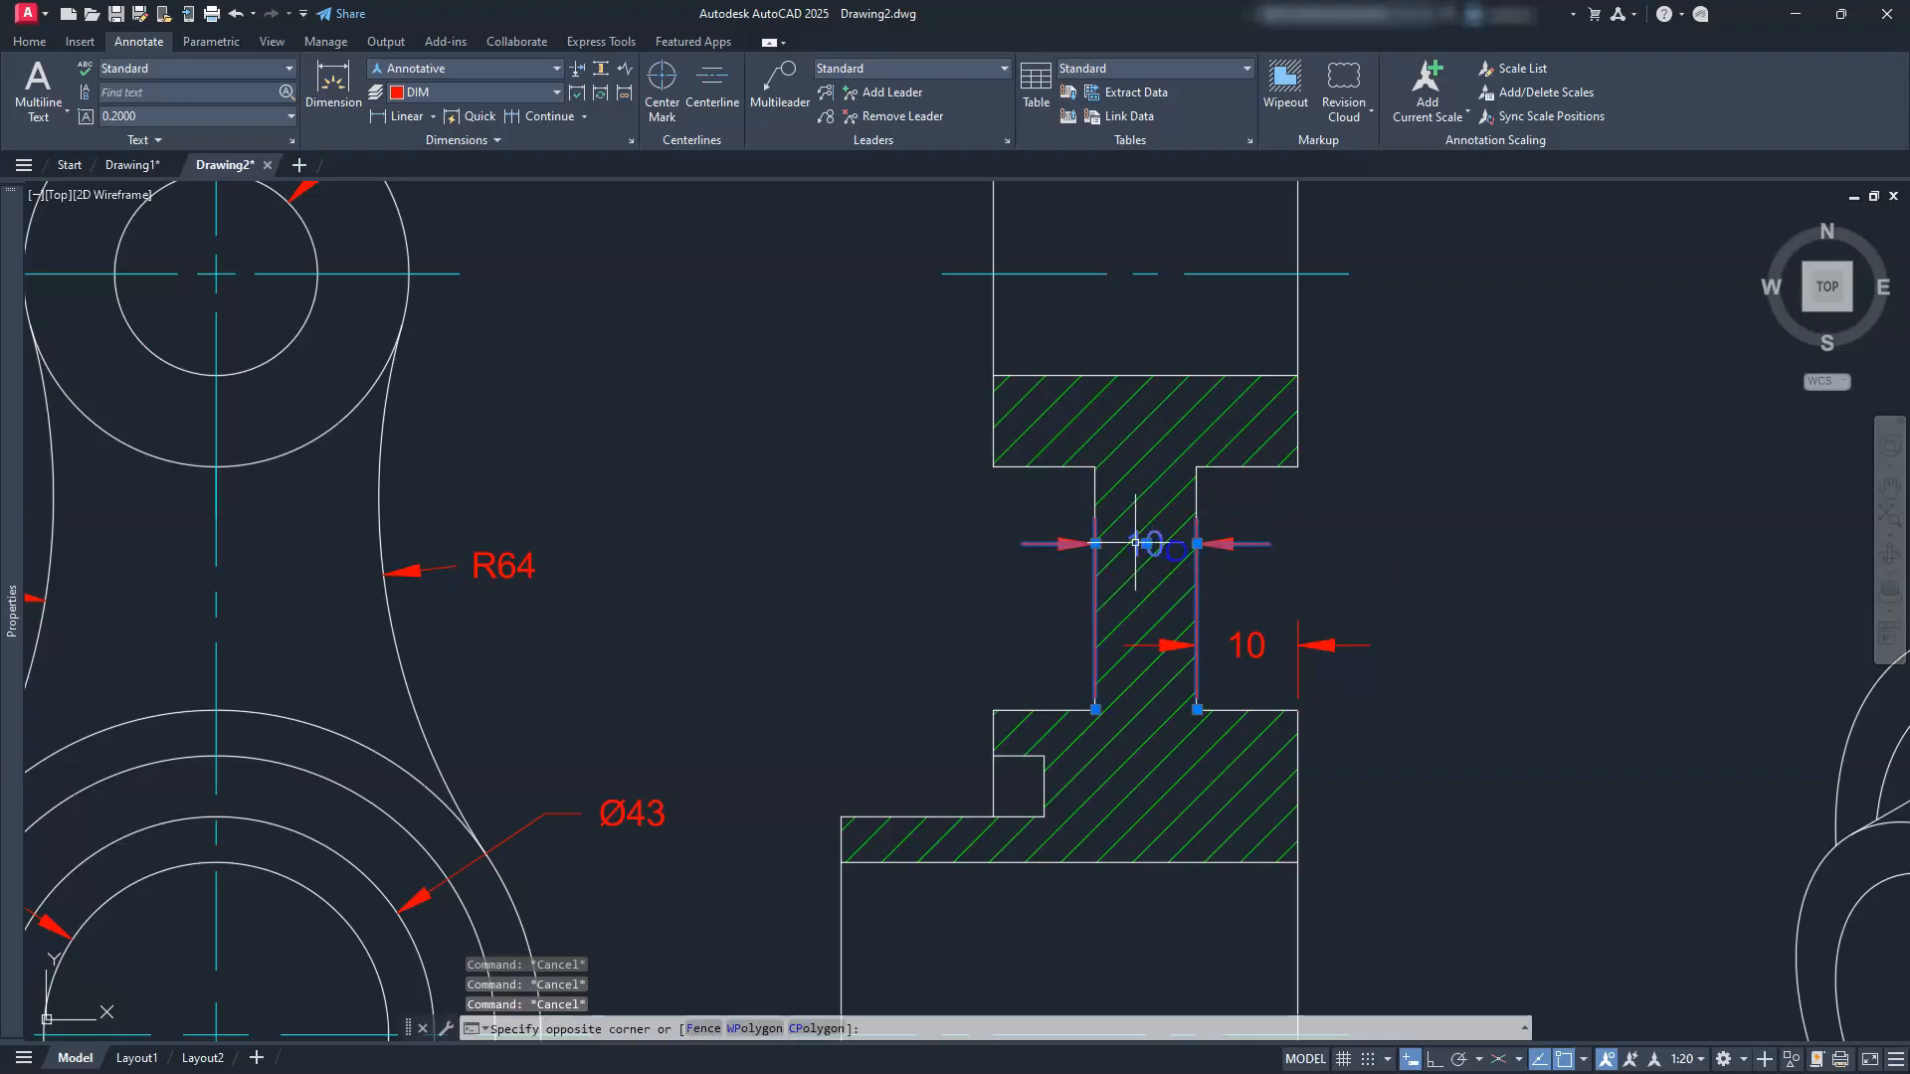
click(1200, 560)
click(1146, 544)
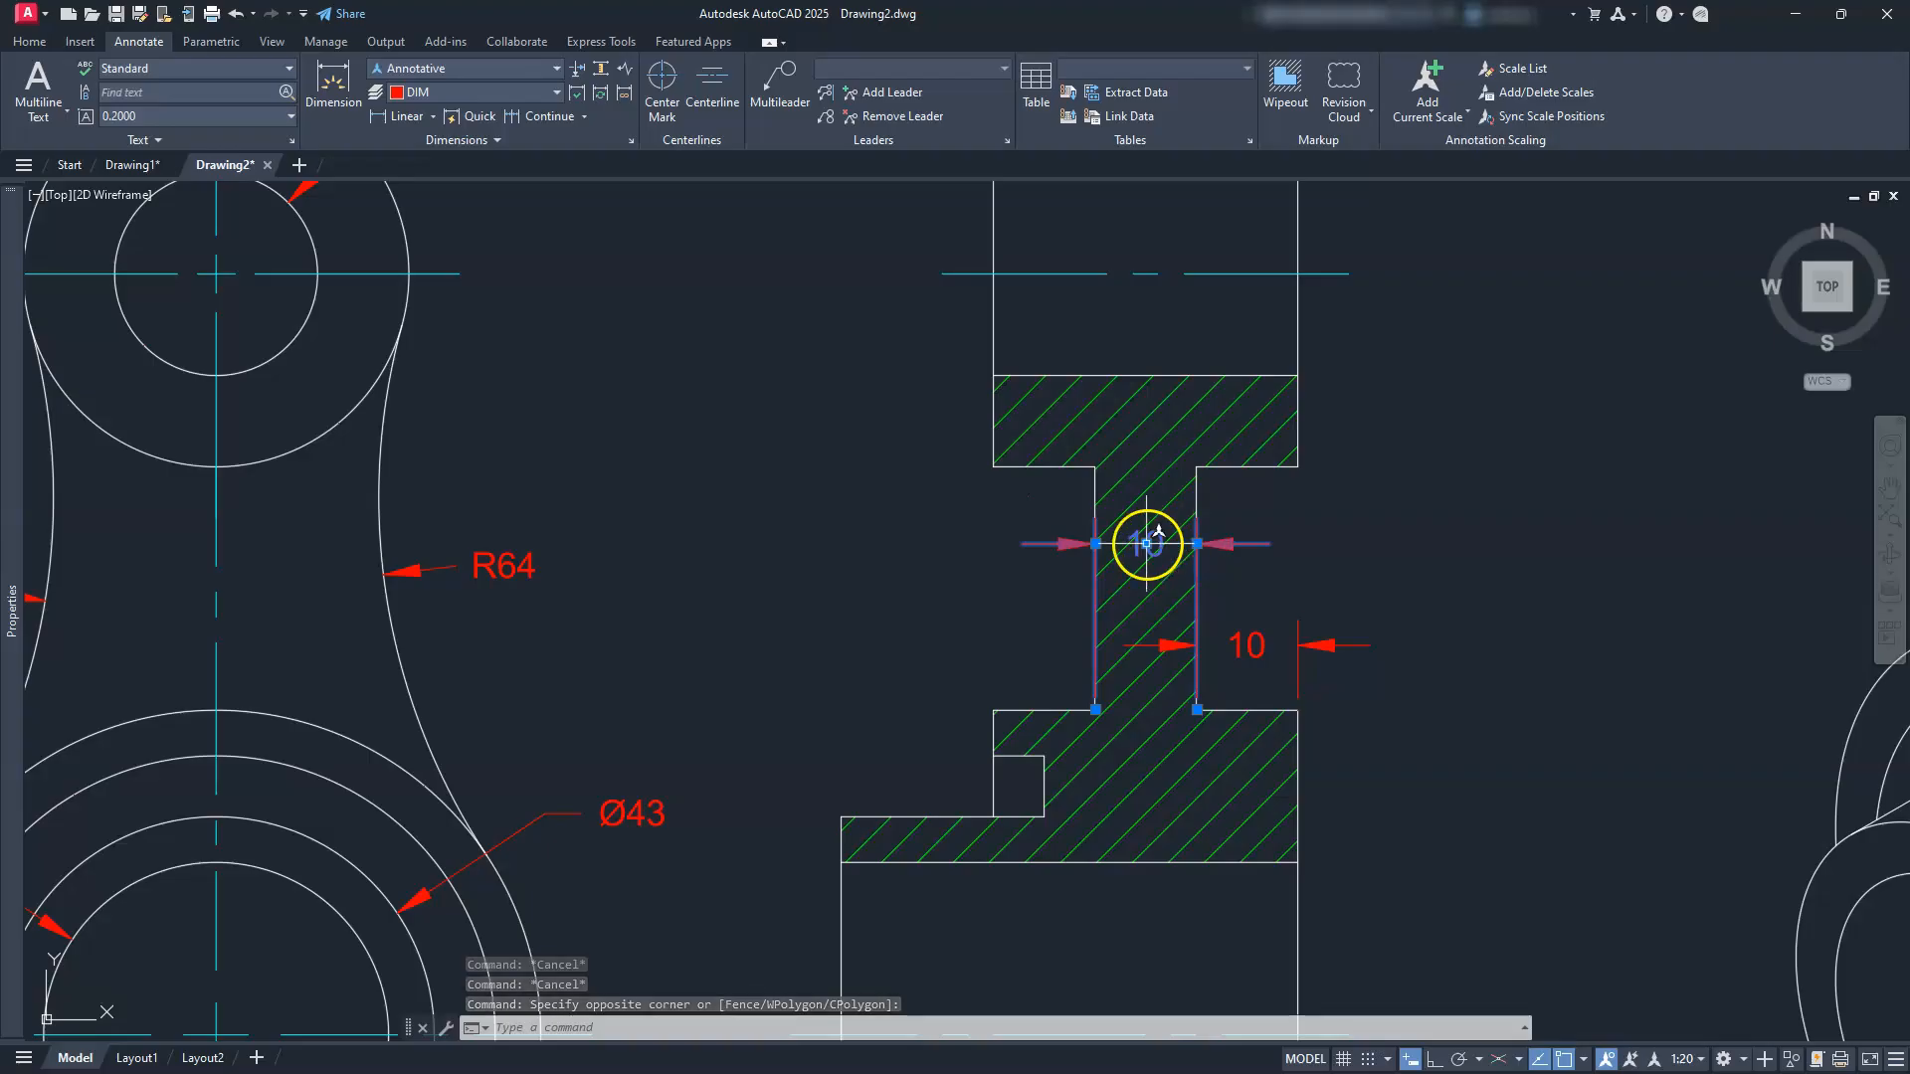
click(994, 551)
key(Escape)
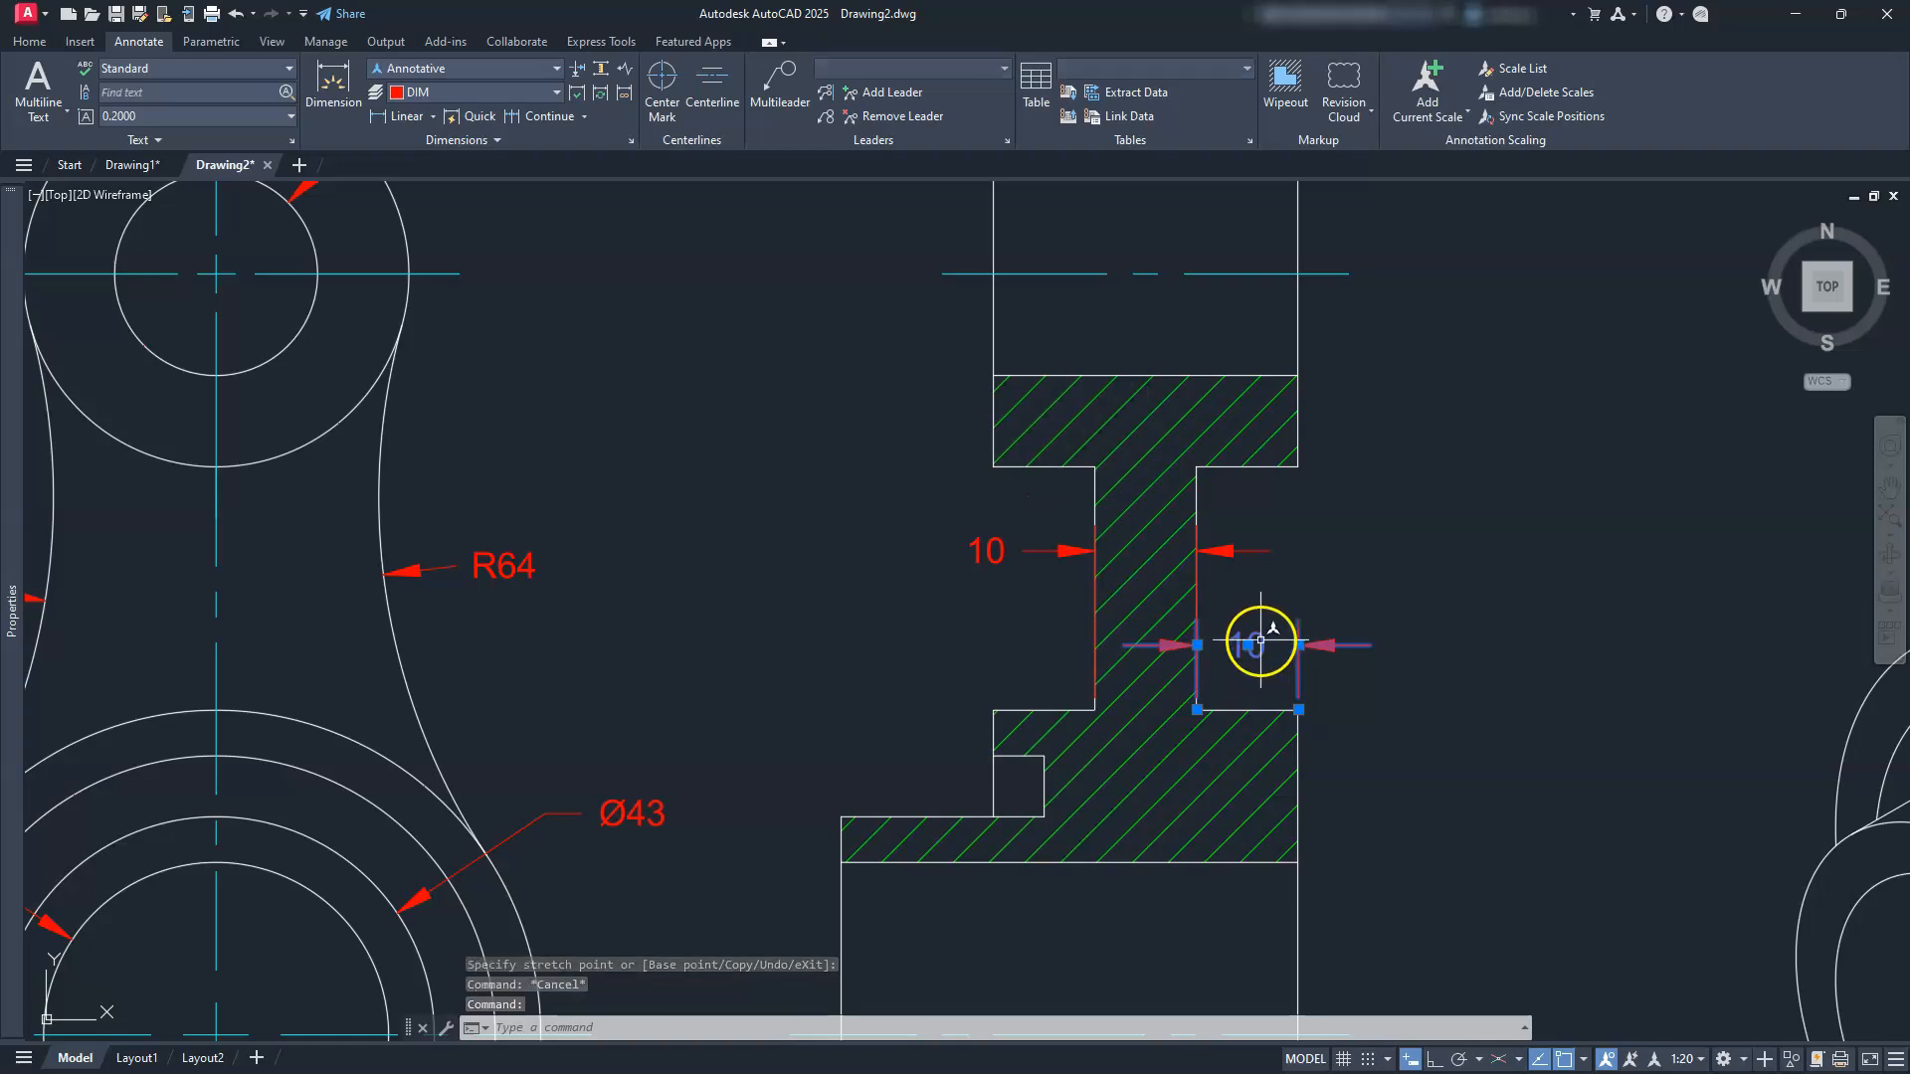
click(1248, 645)
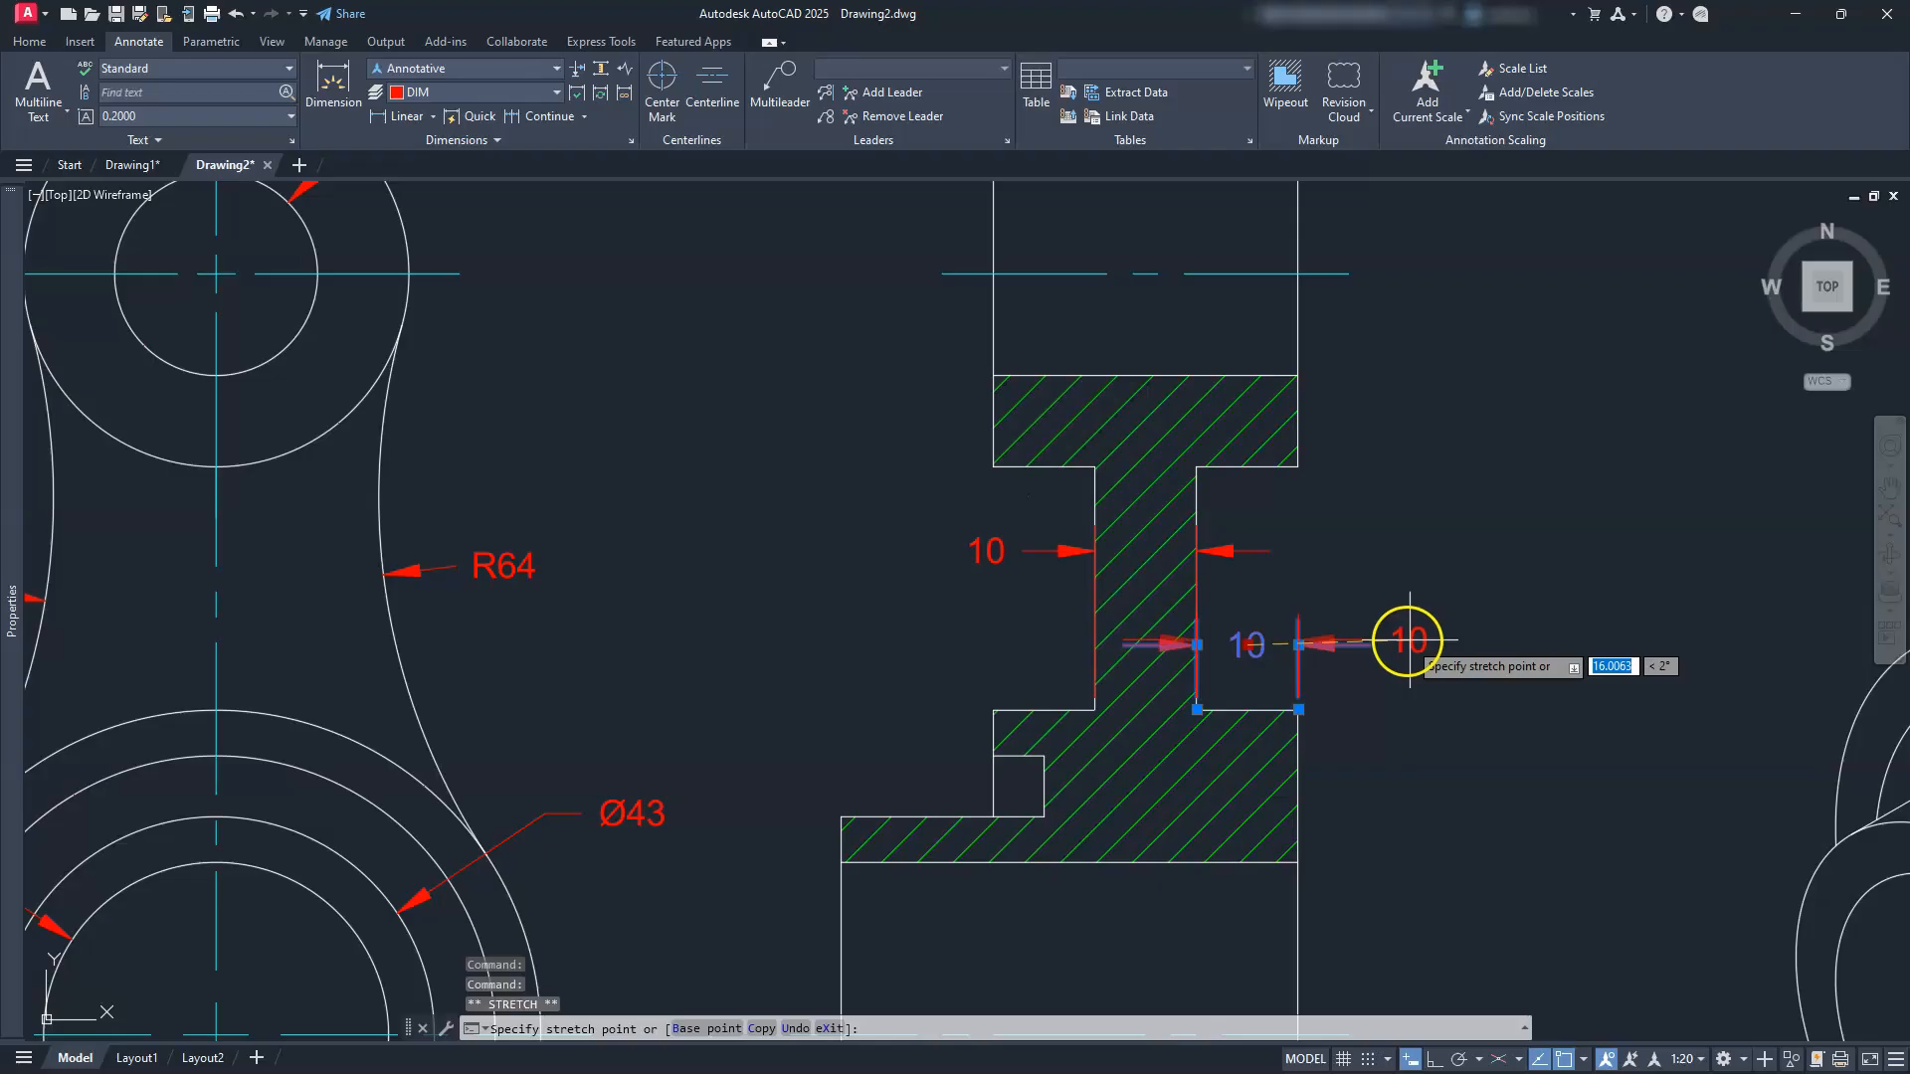
click(1405, 639)
key(Escape)
scroll(1334, 558, down, 2)
middle_drag(1334, 558, 1335, 630)
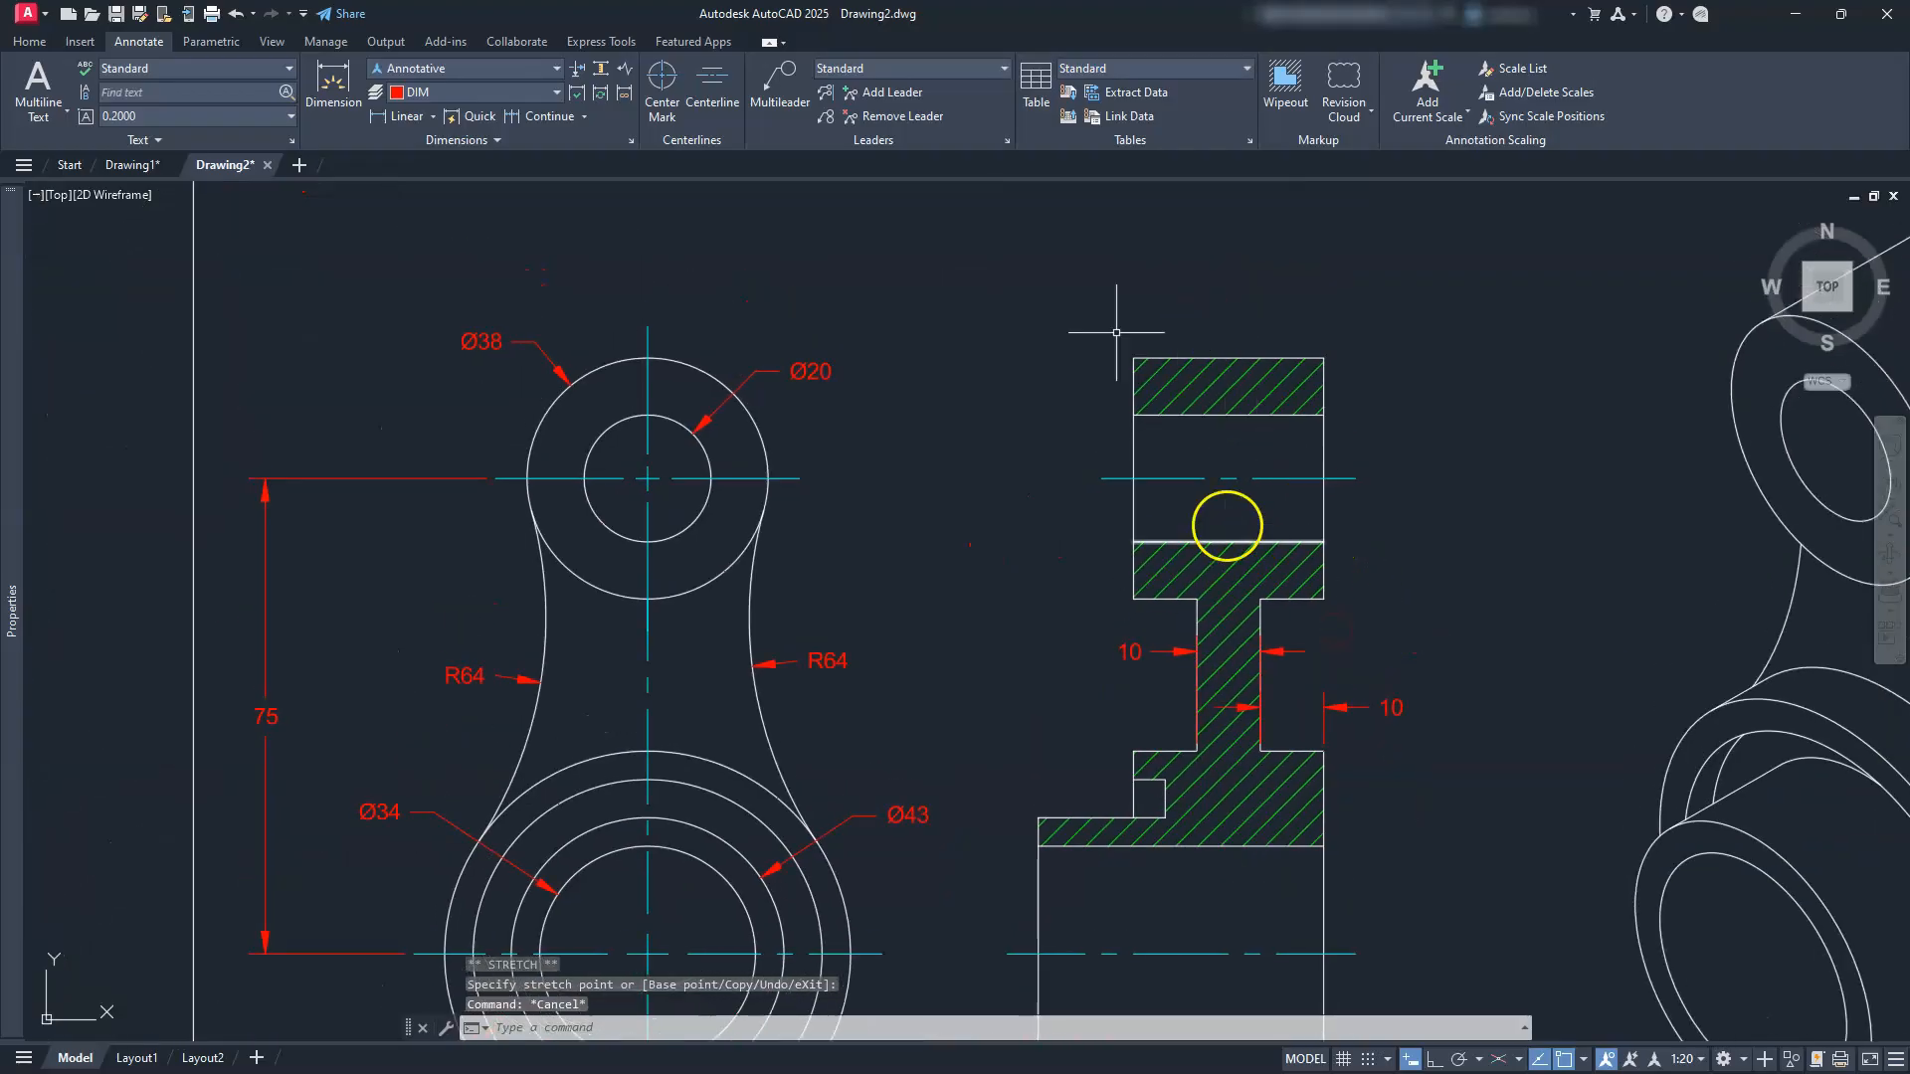
Step: Dimension the hatched section's top edge with a 30 linear dimension placed above it
click(404, 115)
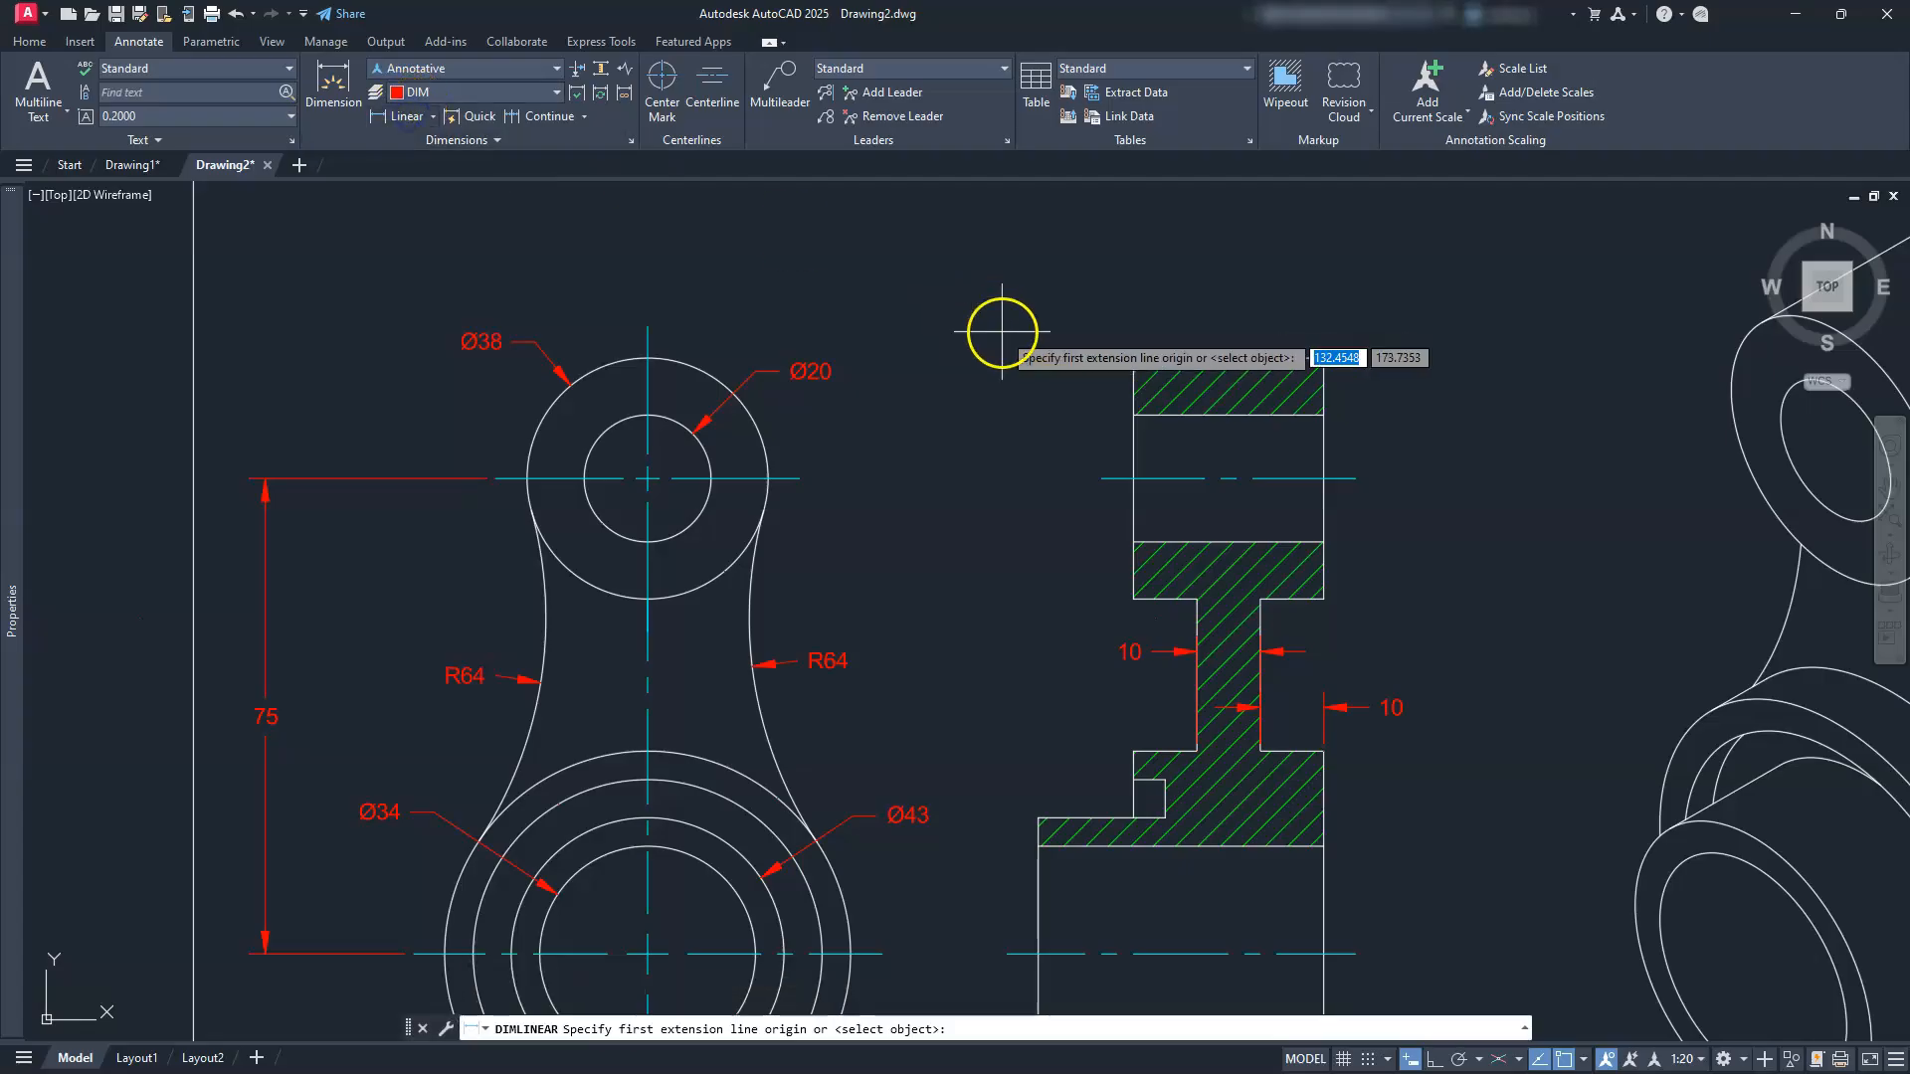
click(1134, 358)
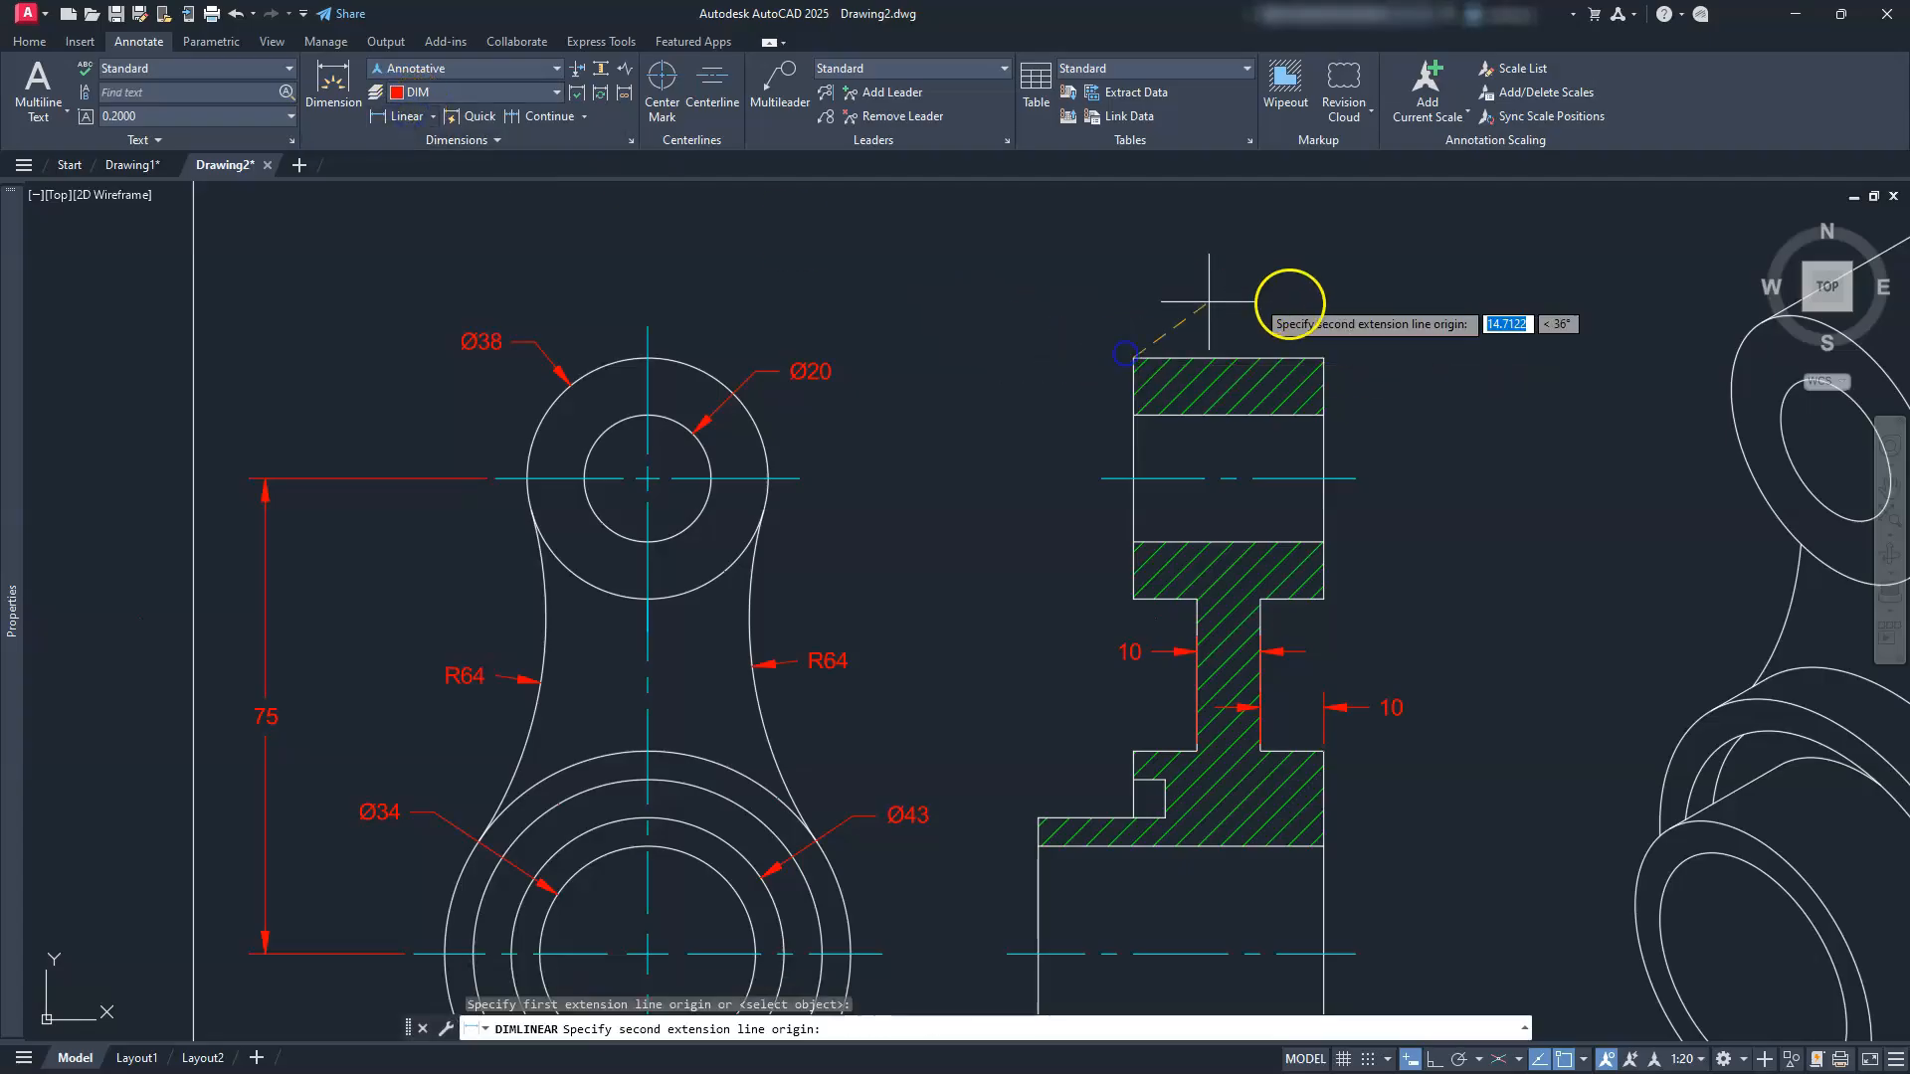
click(1323, 356)
click(1293, 299)
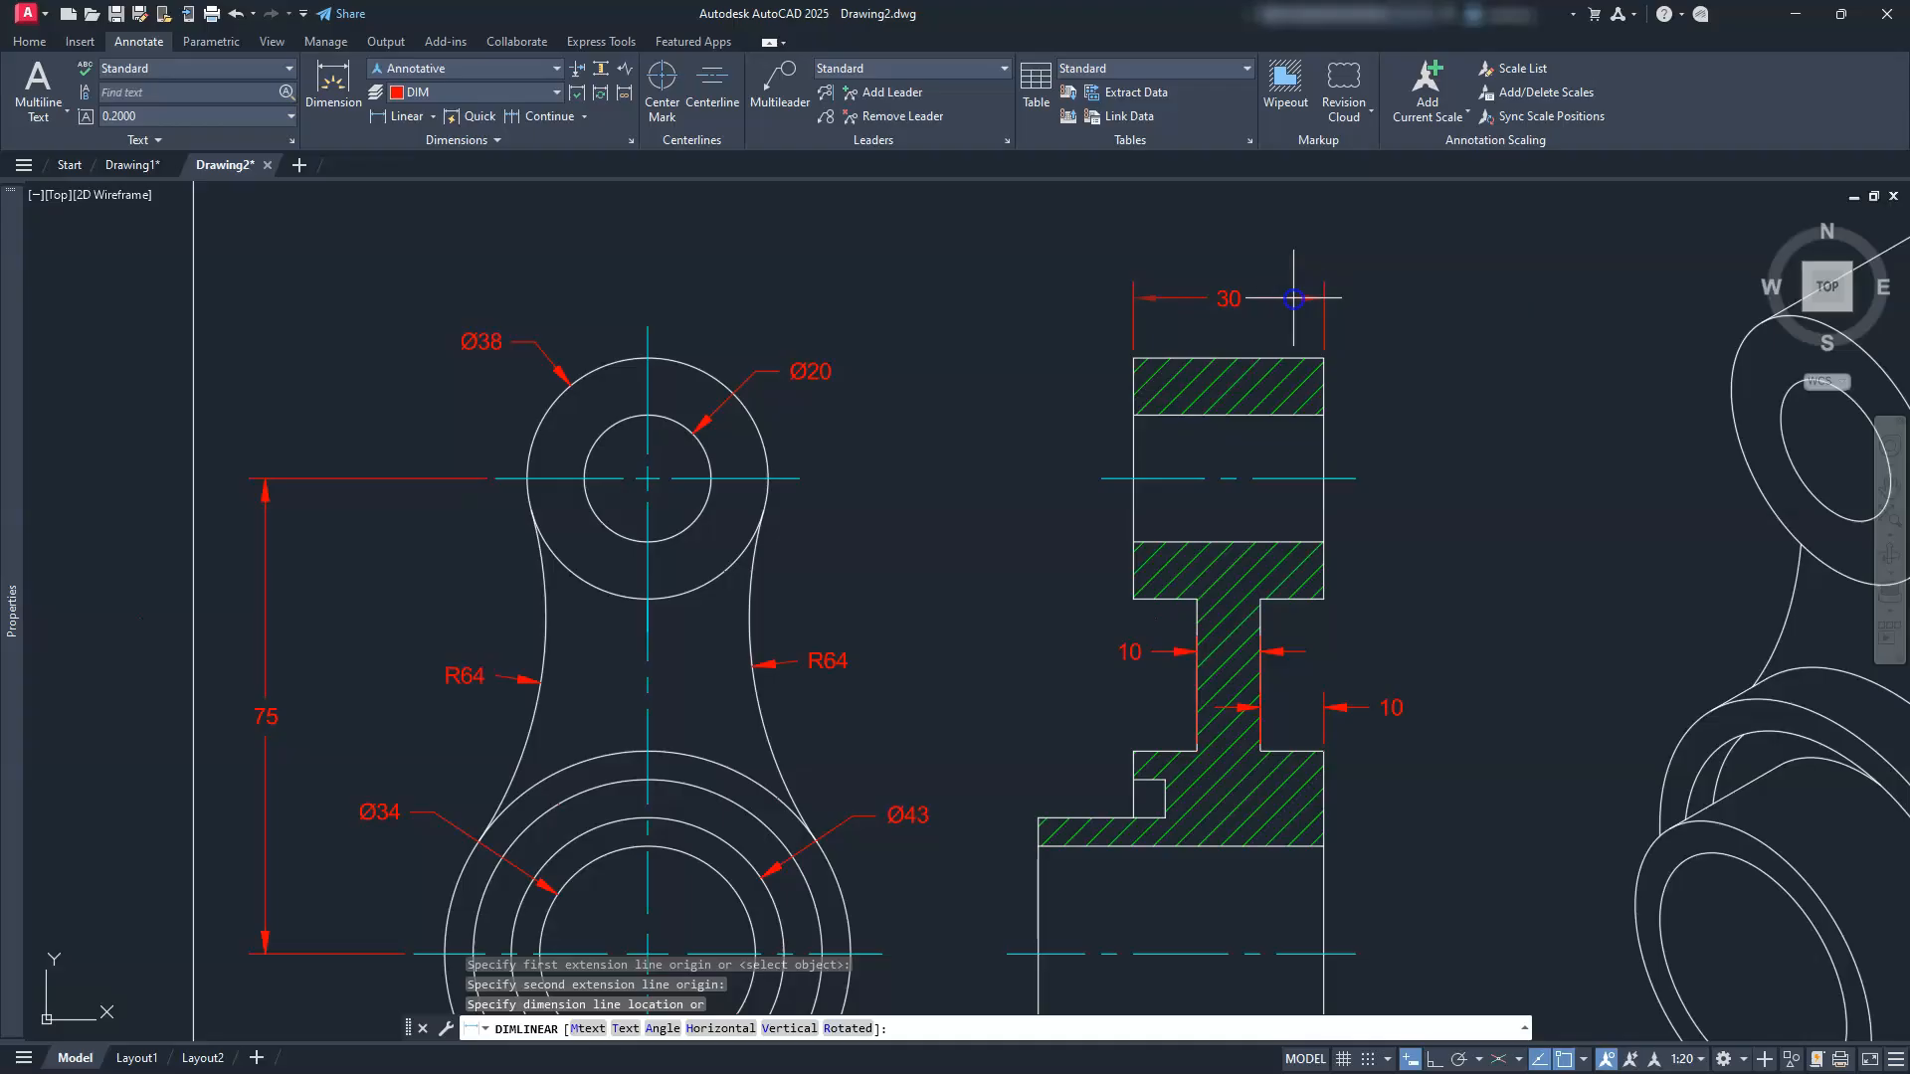
key(Escape)
Step: Pan and zoom to bring the front view's lower circles and the space below them into view
scroll(1293, 298, down, 2)
middle_drag(1044, 587, 1111, 558)
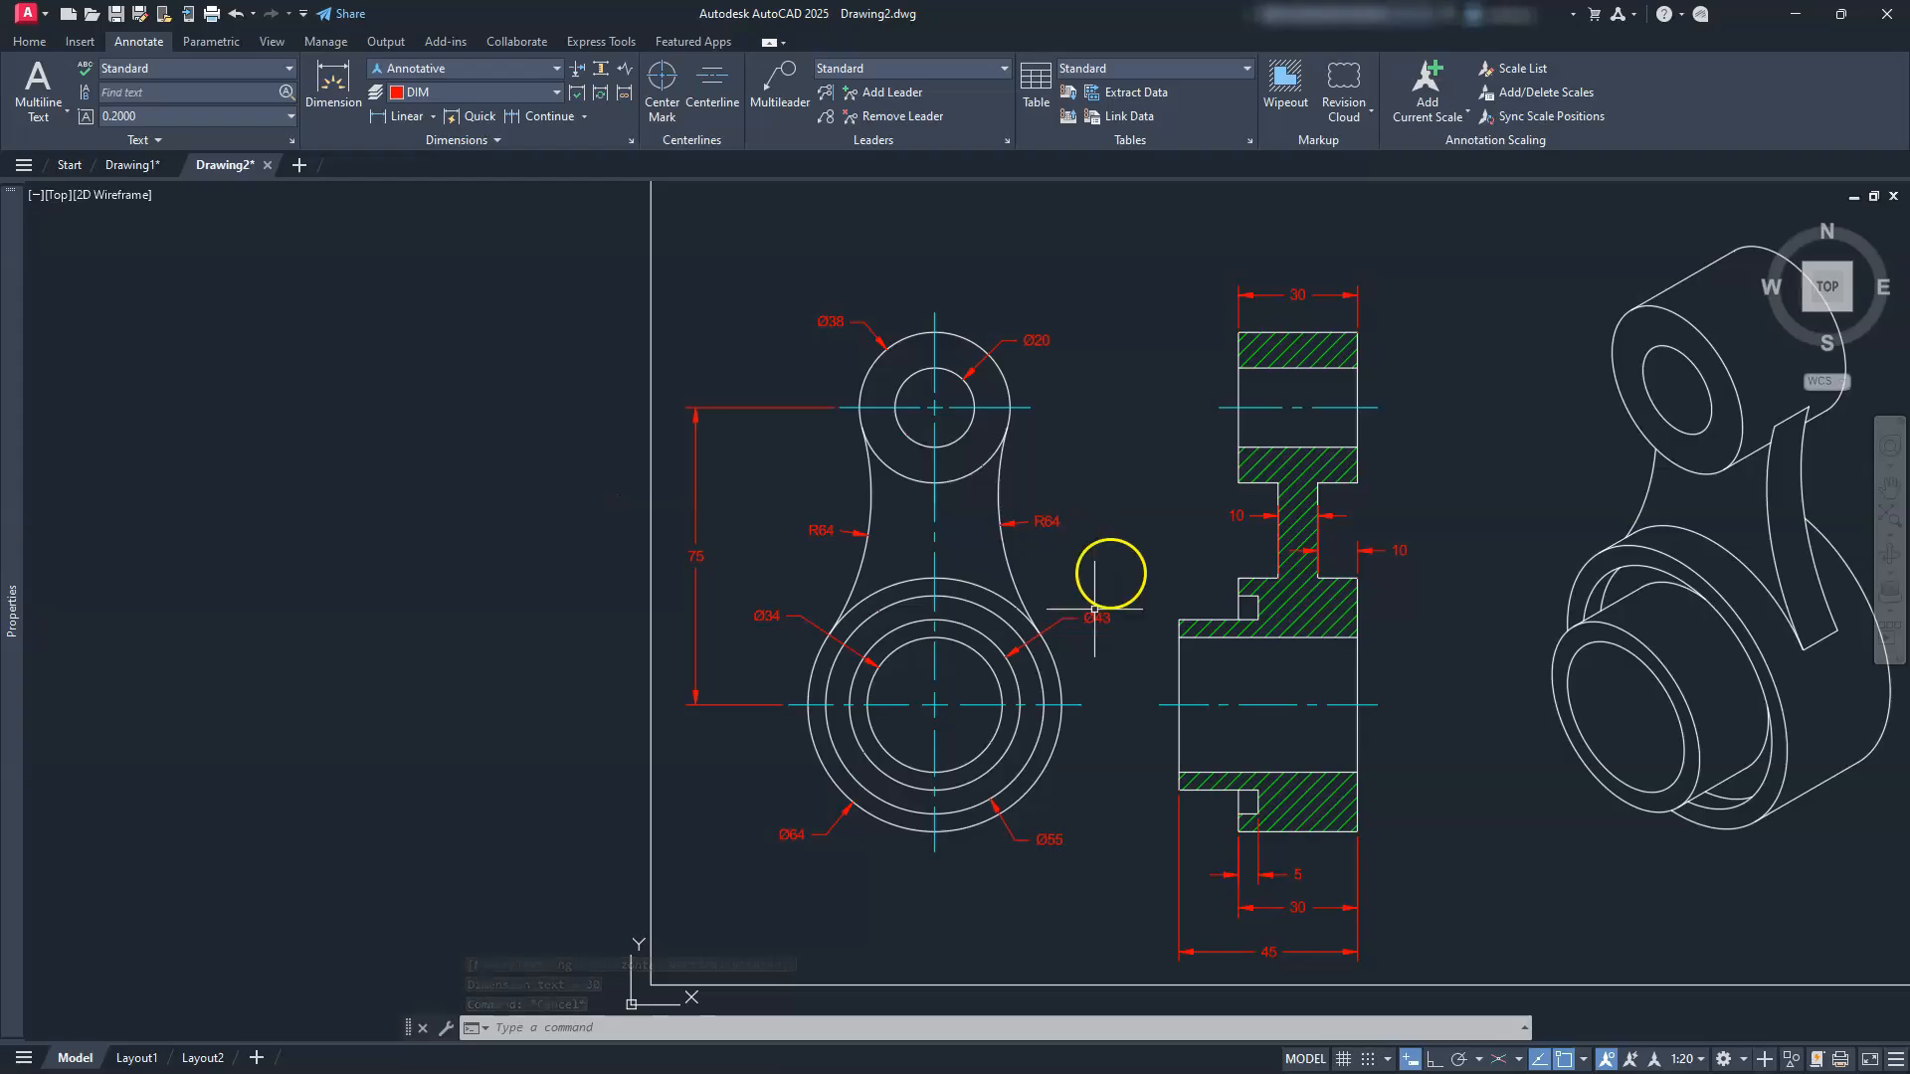
middle_drag(1004, 794, 1173, 759)
scroll(1160, 759, up, 4)
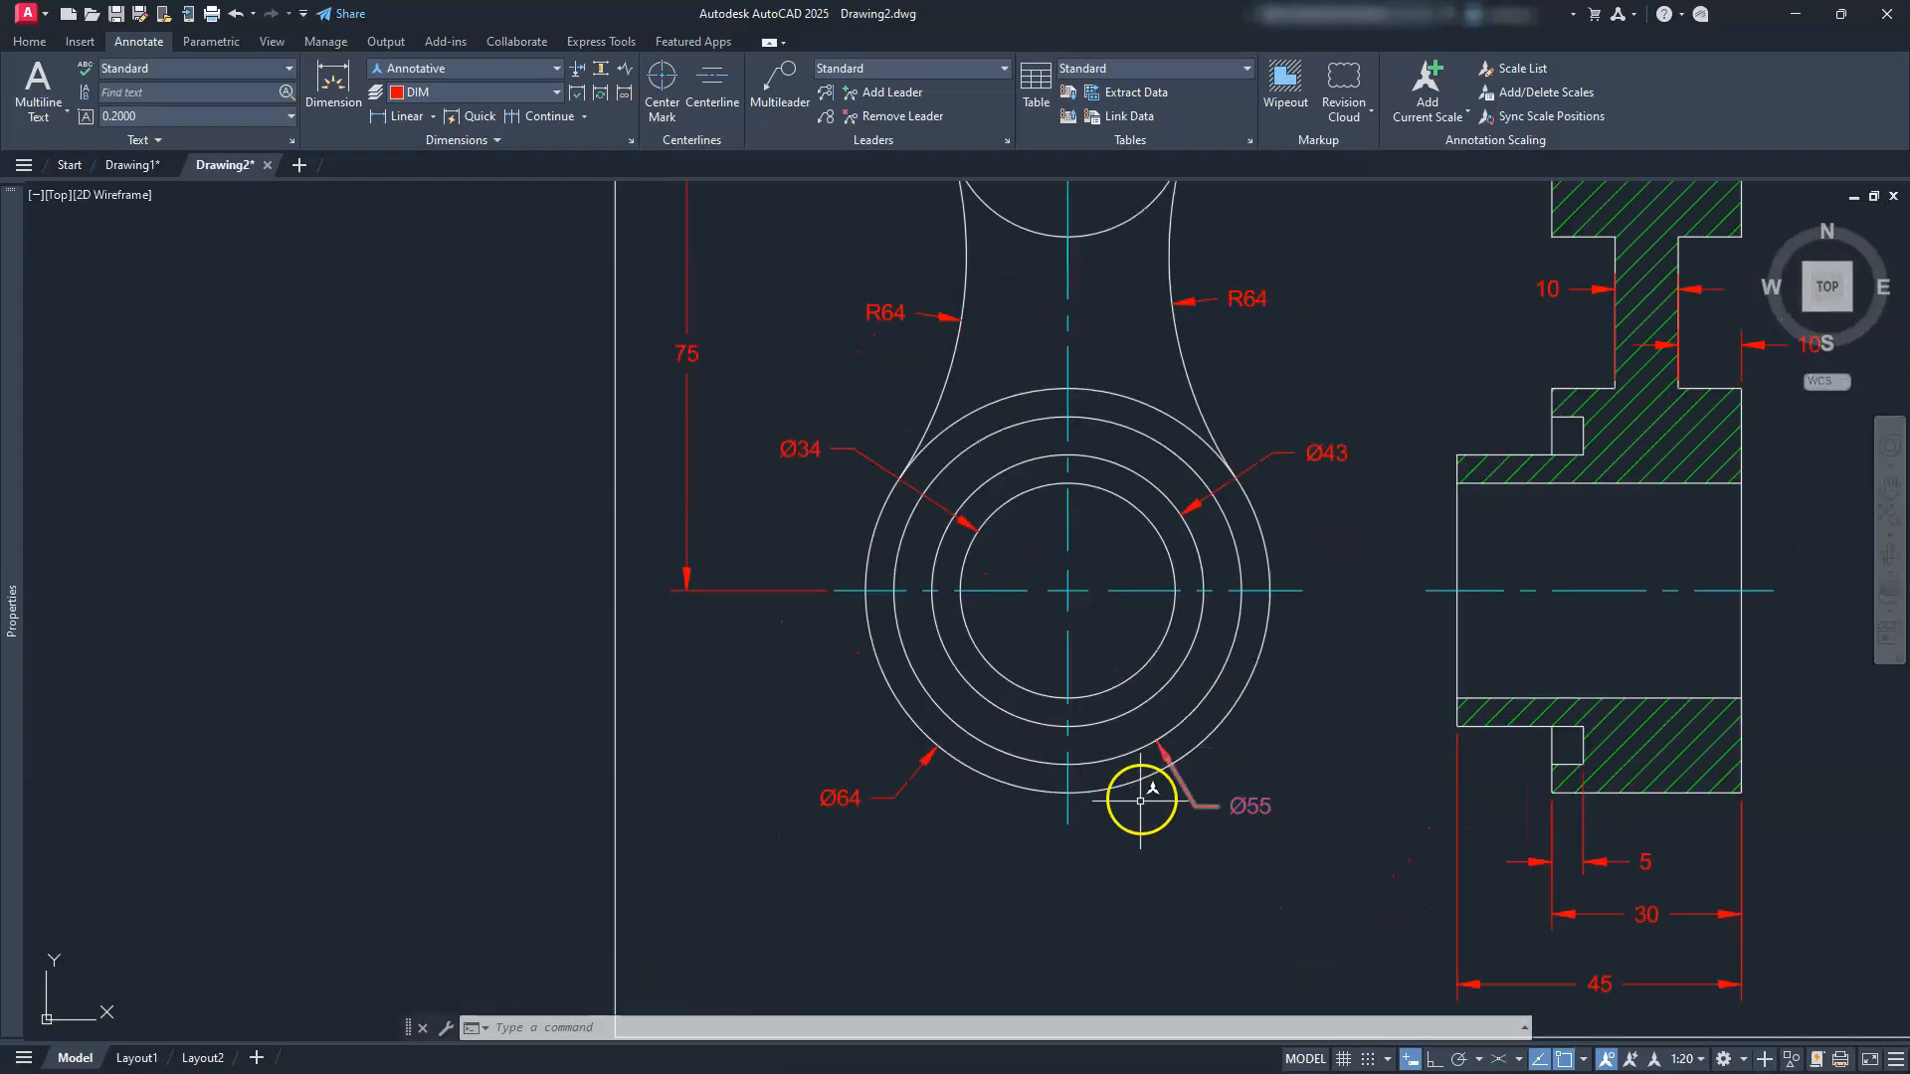
middle_drag(1123, 821, 1115, 762)
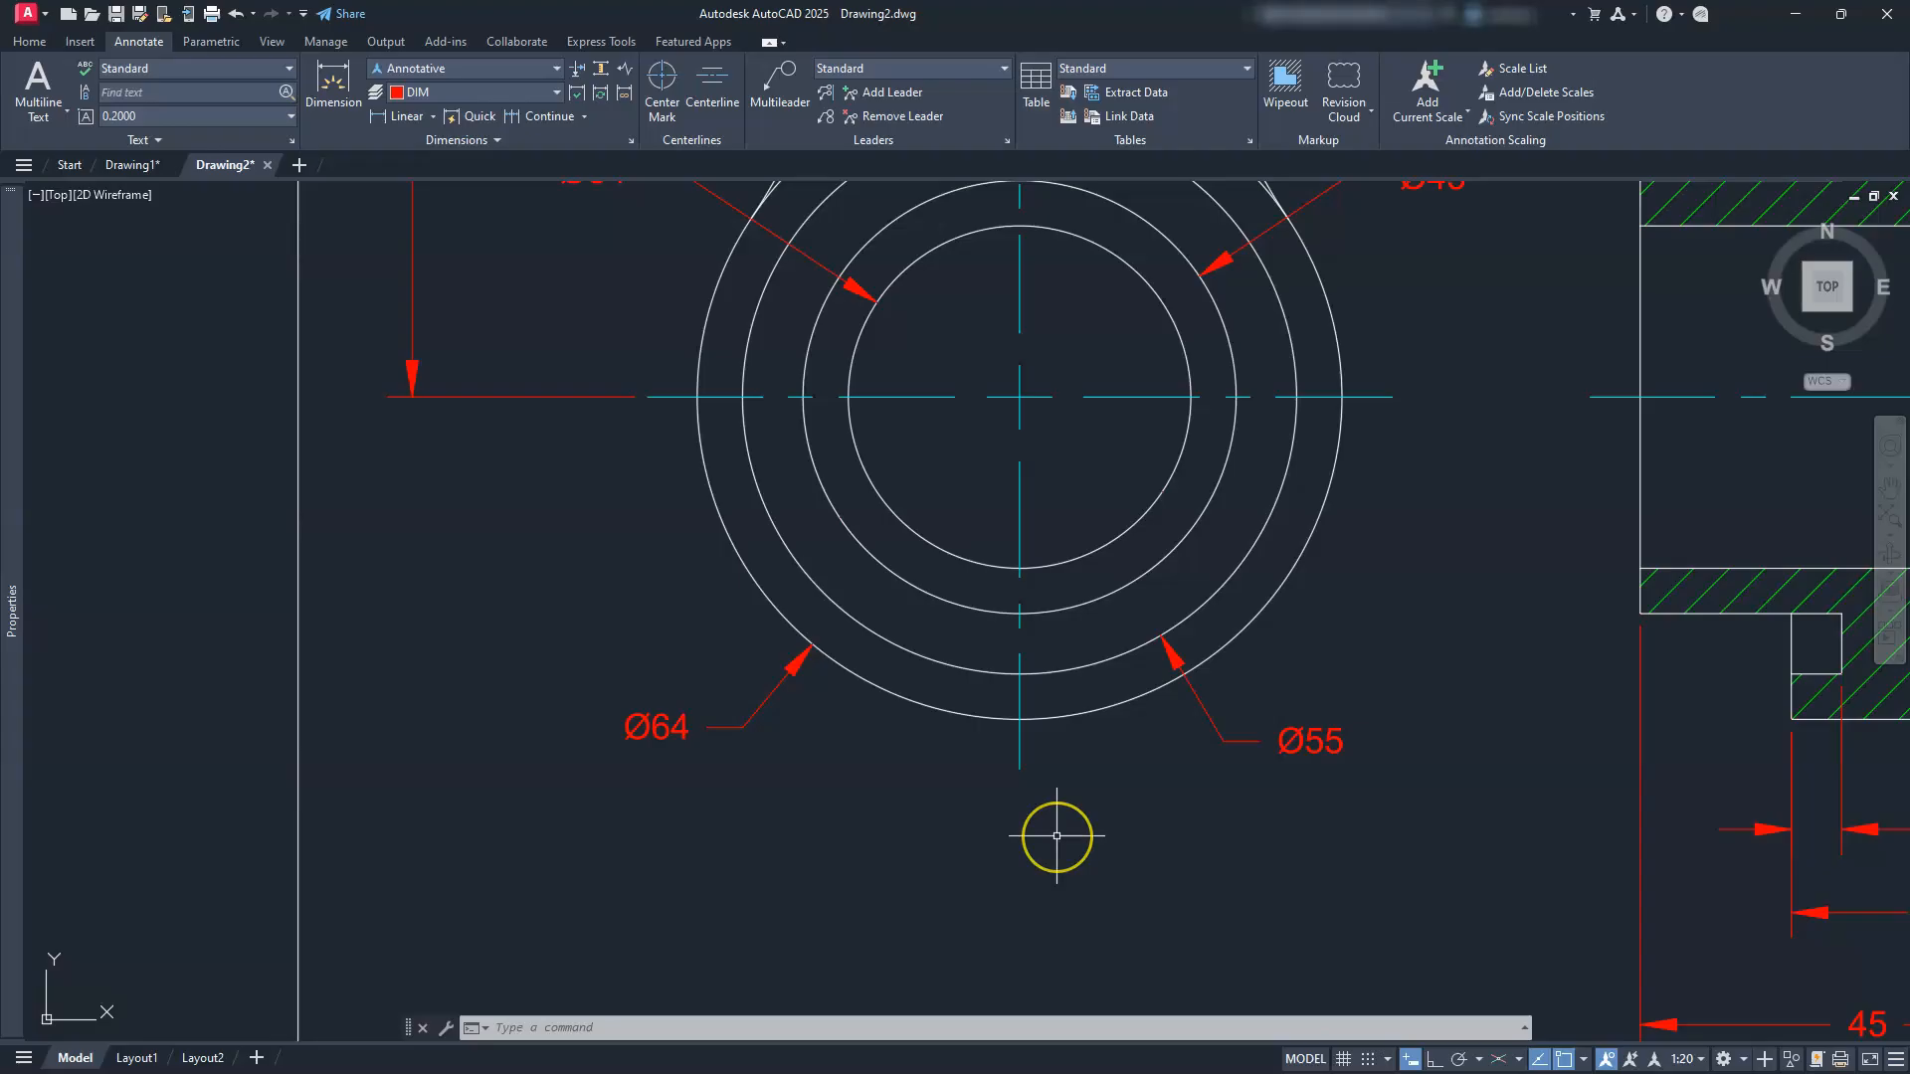
Step: Start a polyline (PL) just below the front view's large circles and choose its Width option
key(Escape)
key(Escape)
key(Escape)
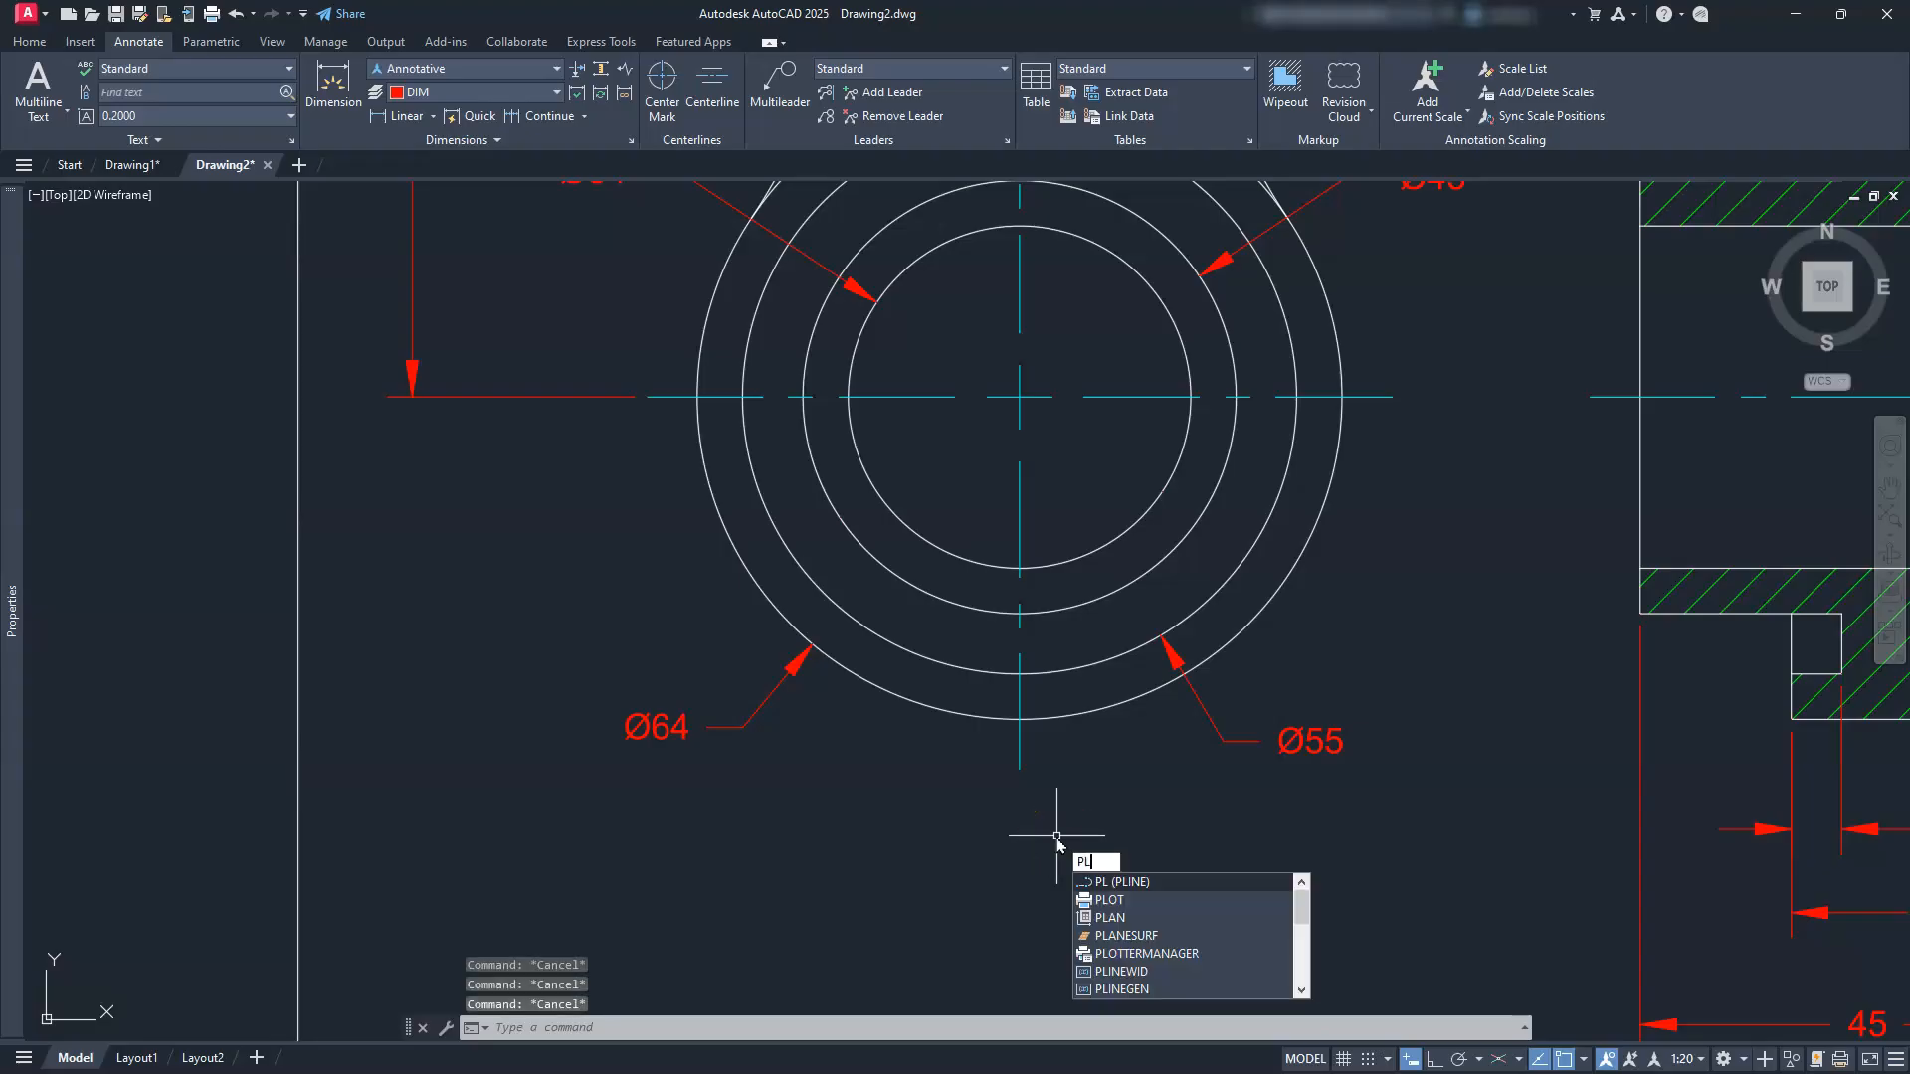
key(Return)
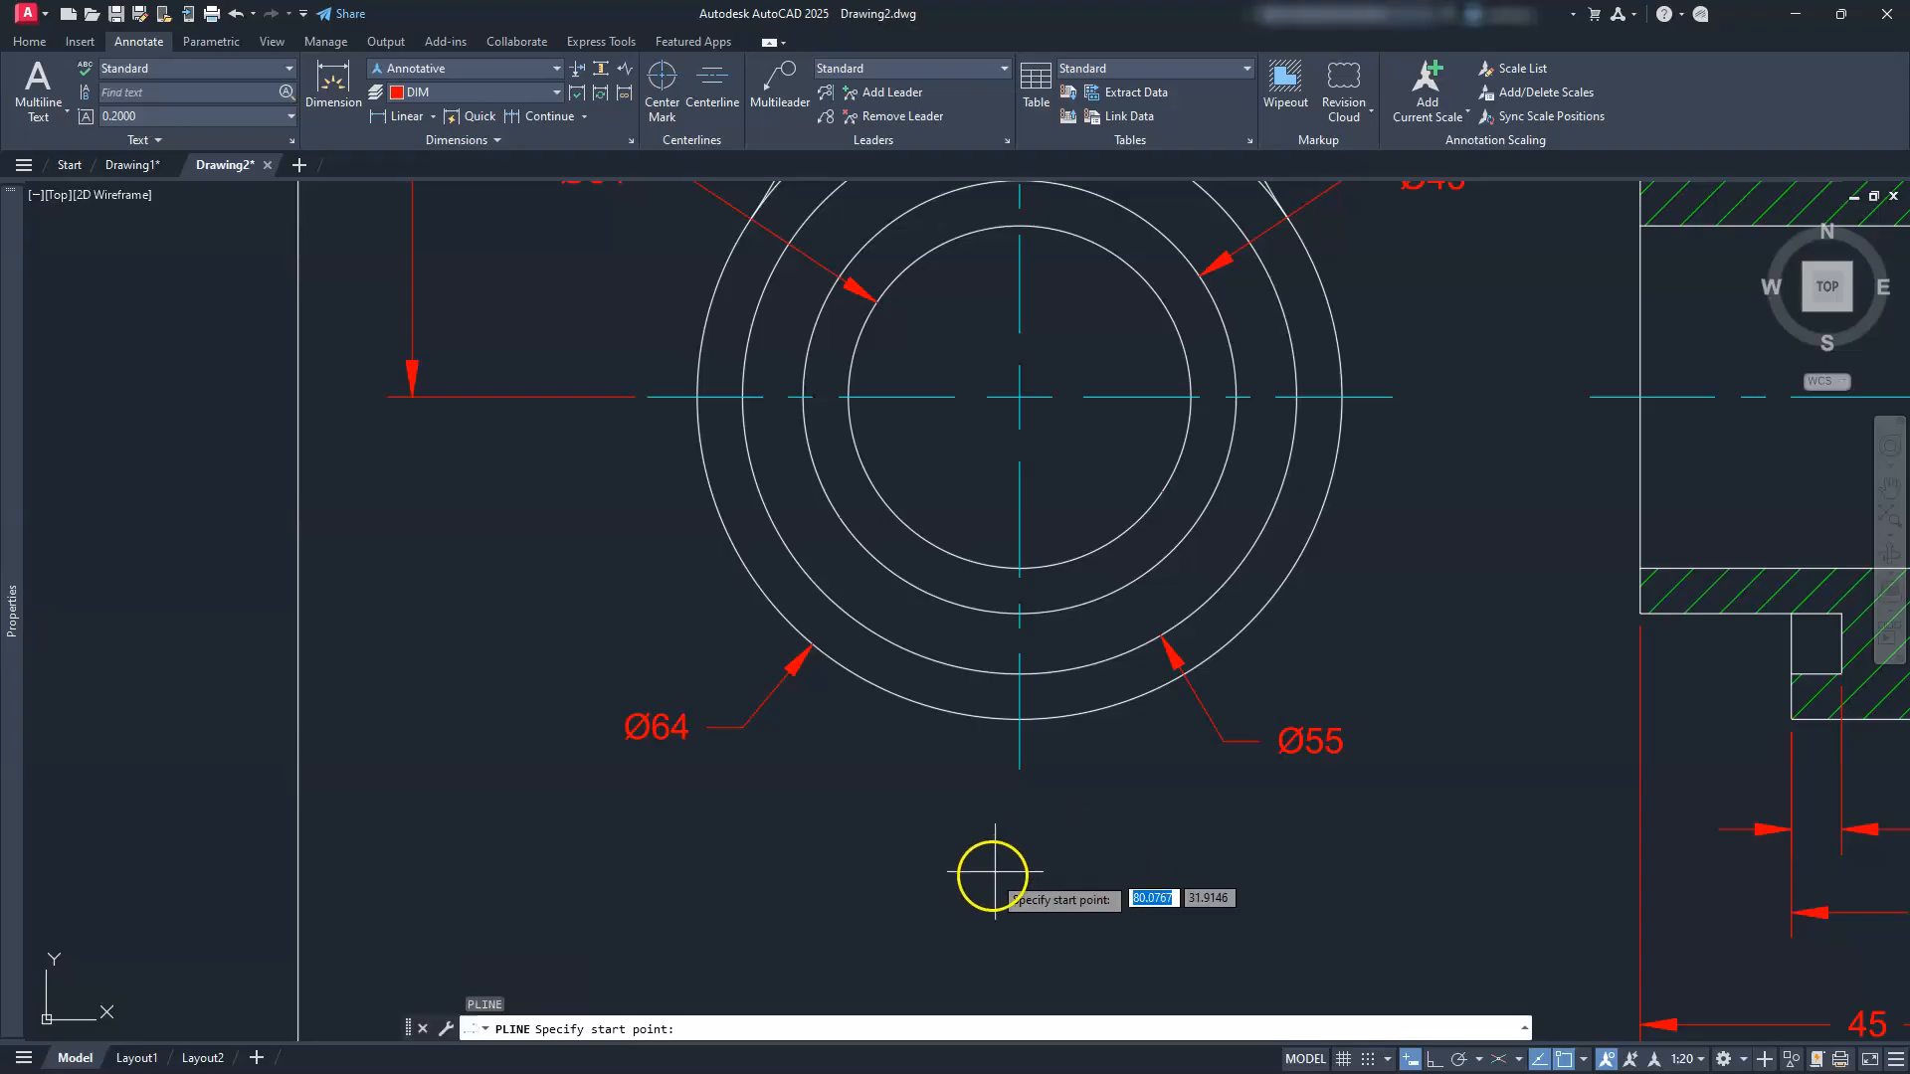
click(915, 888)
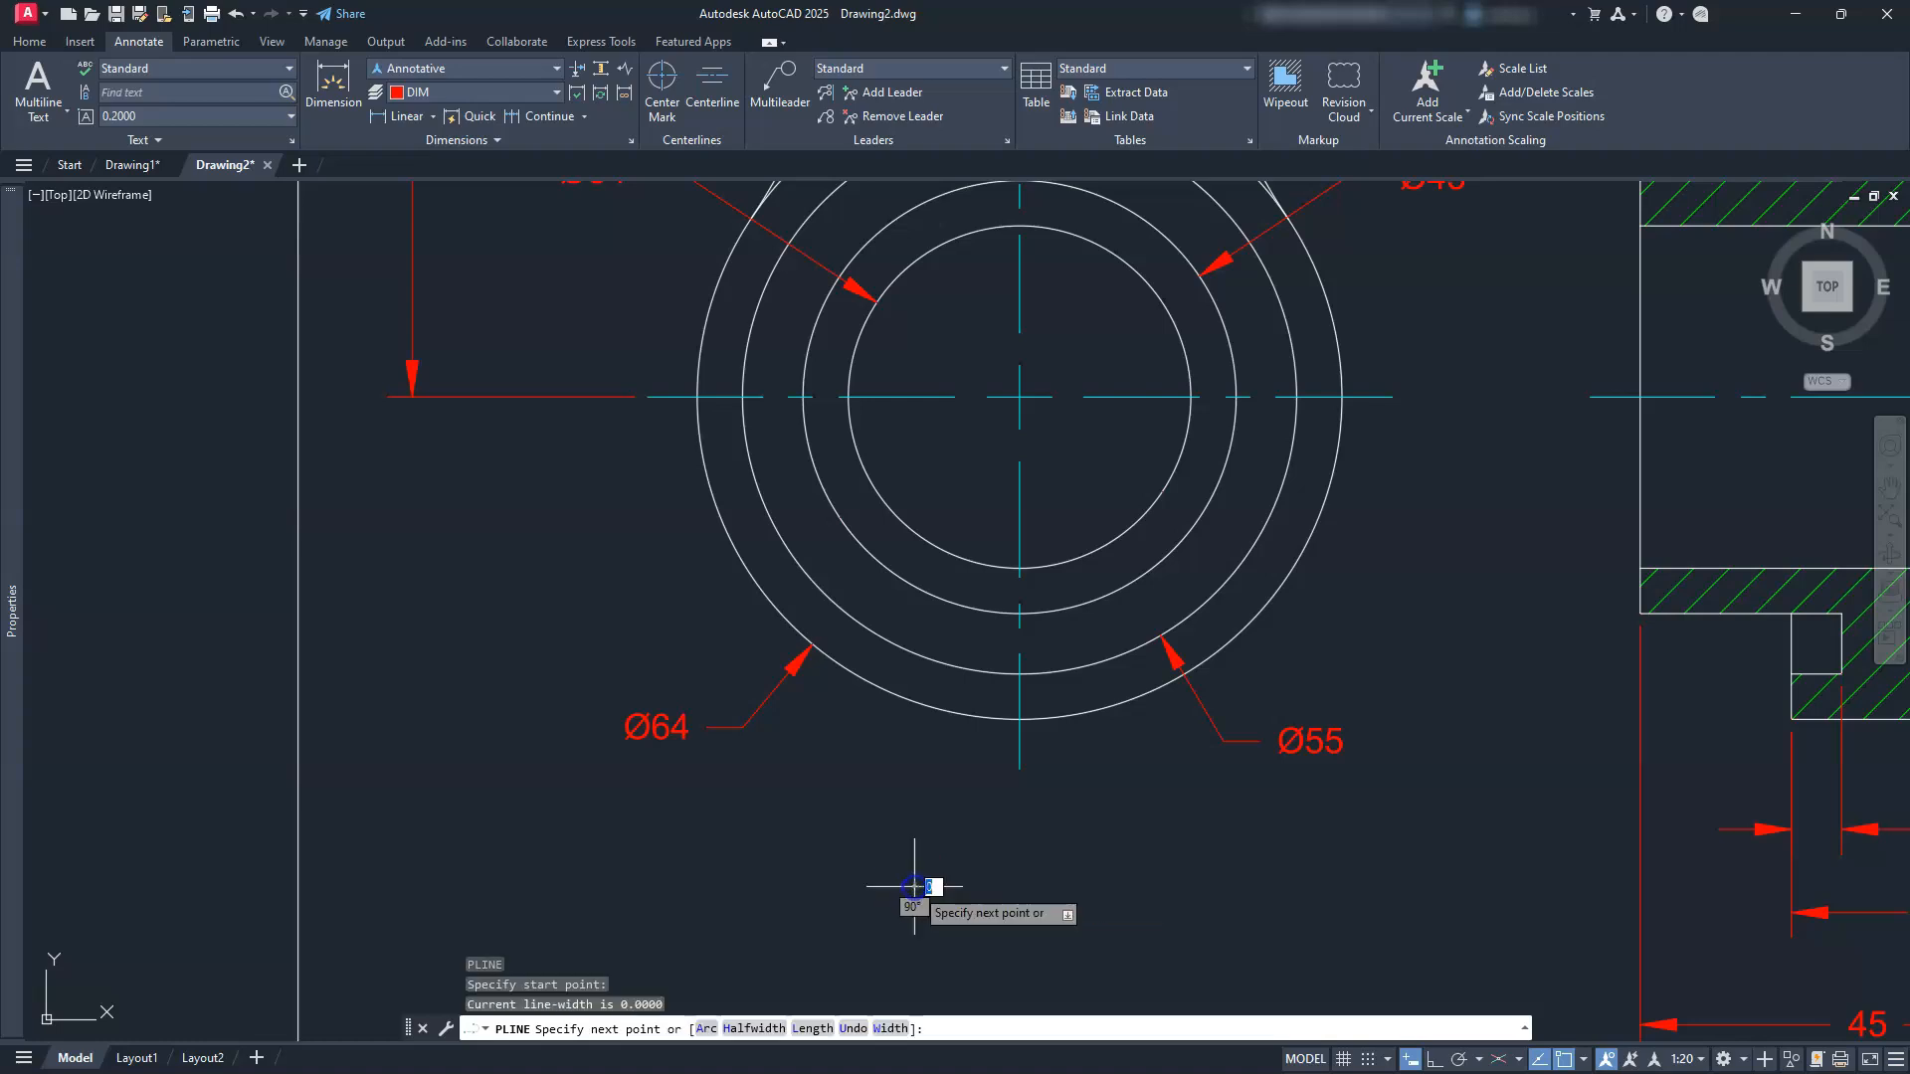
click(888, 1029)
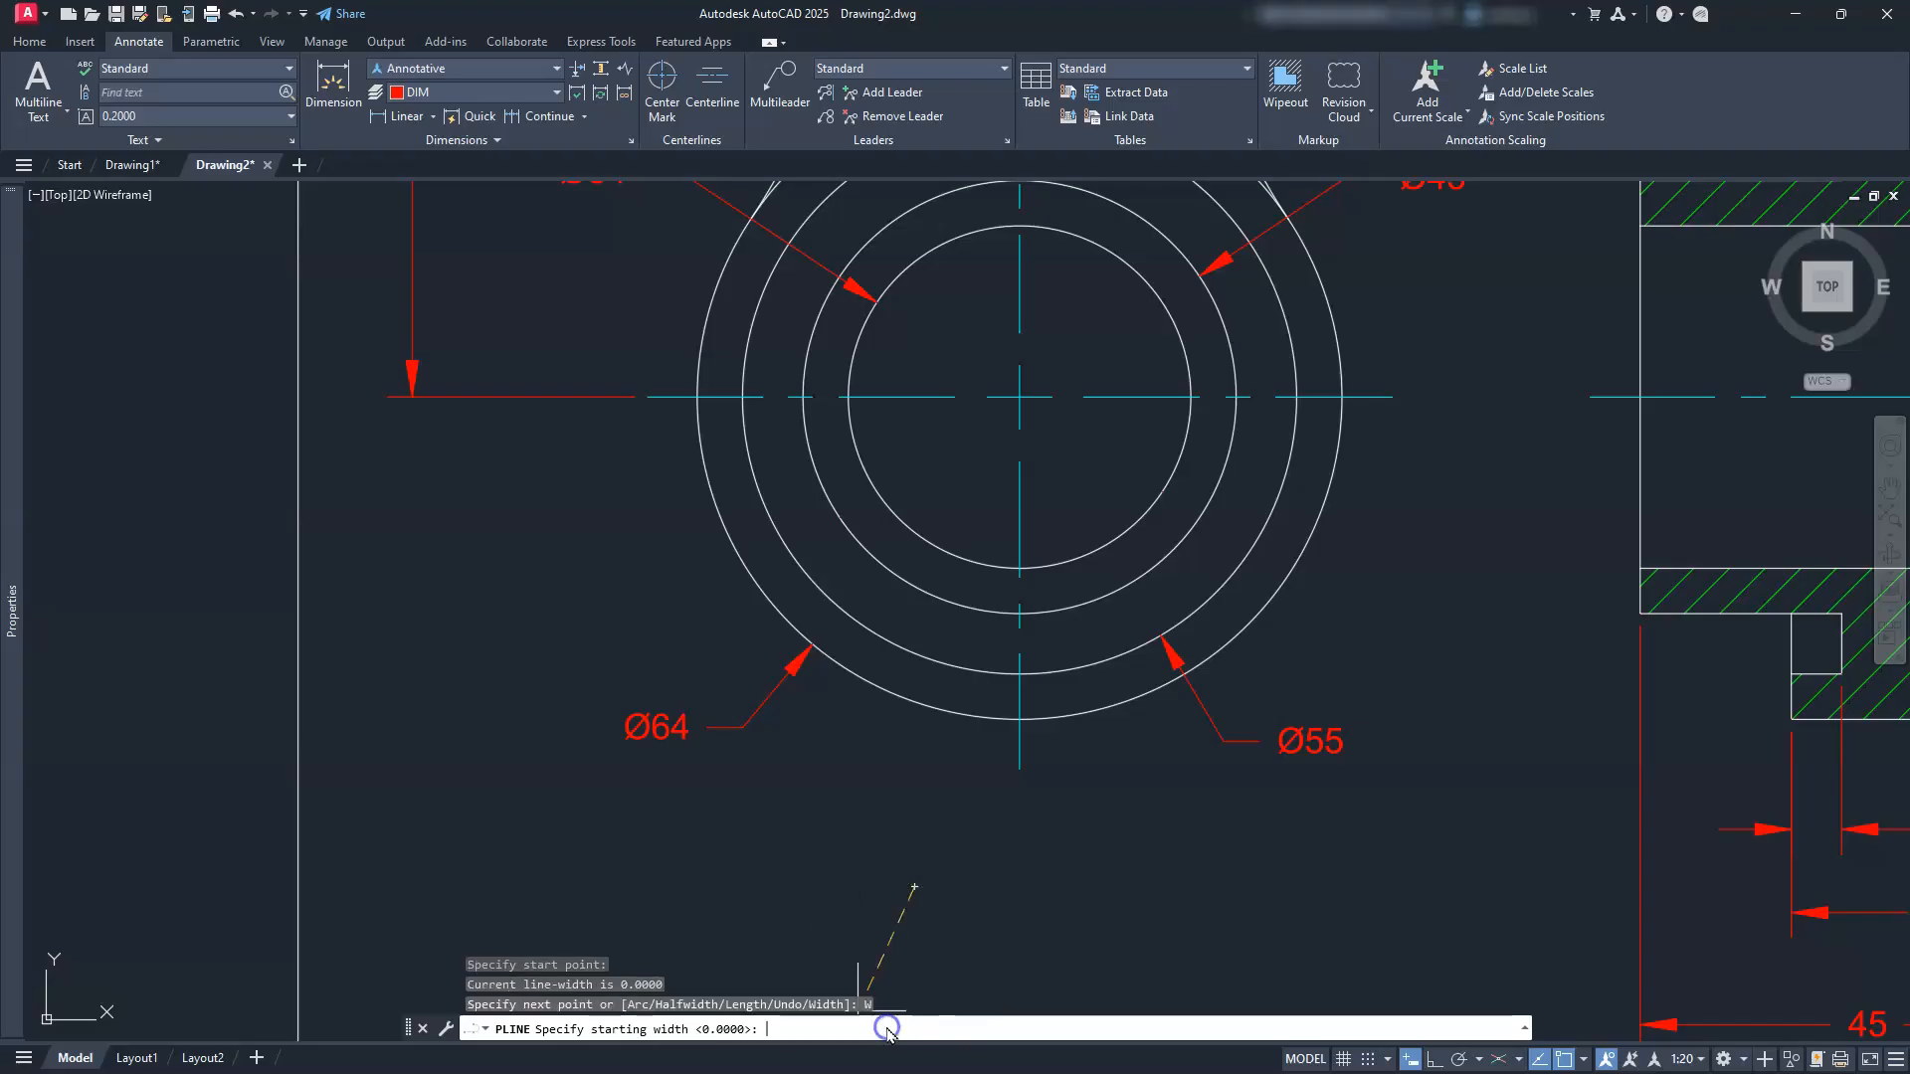
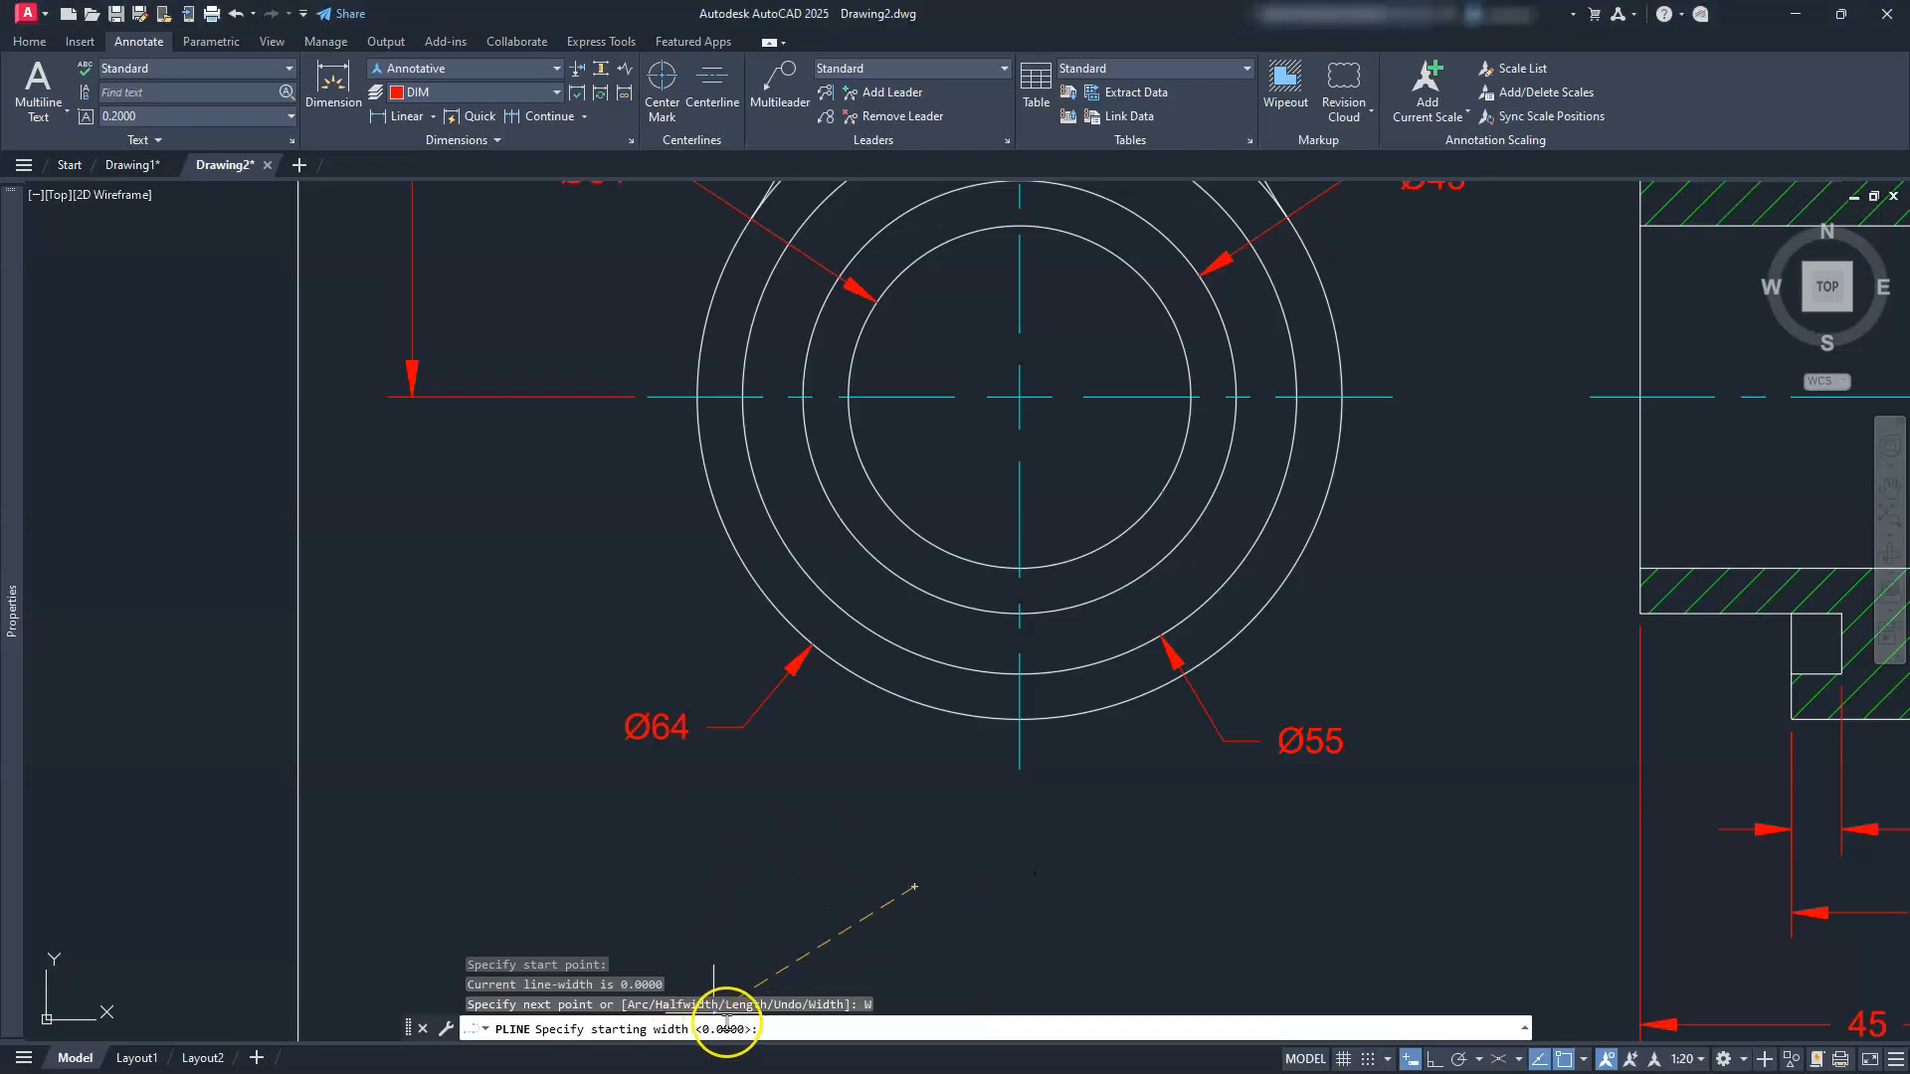
Step: With Ortho on, draw a solid arrowhead 8 long that tapers from width 3 to 0
key(Return)
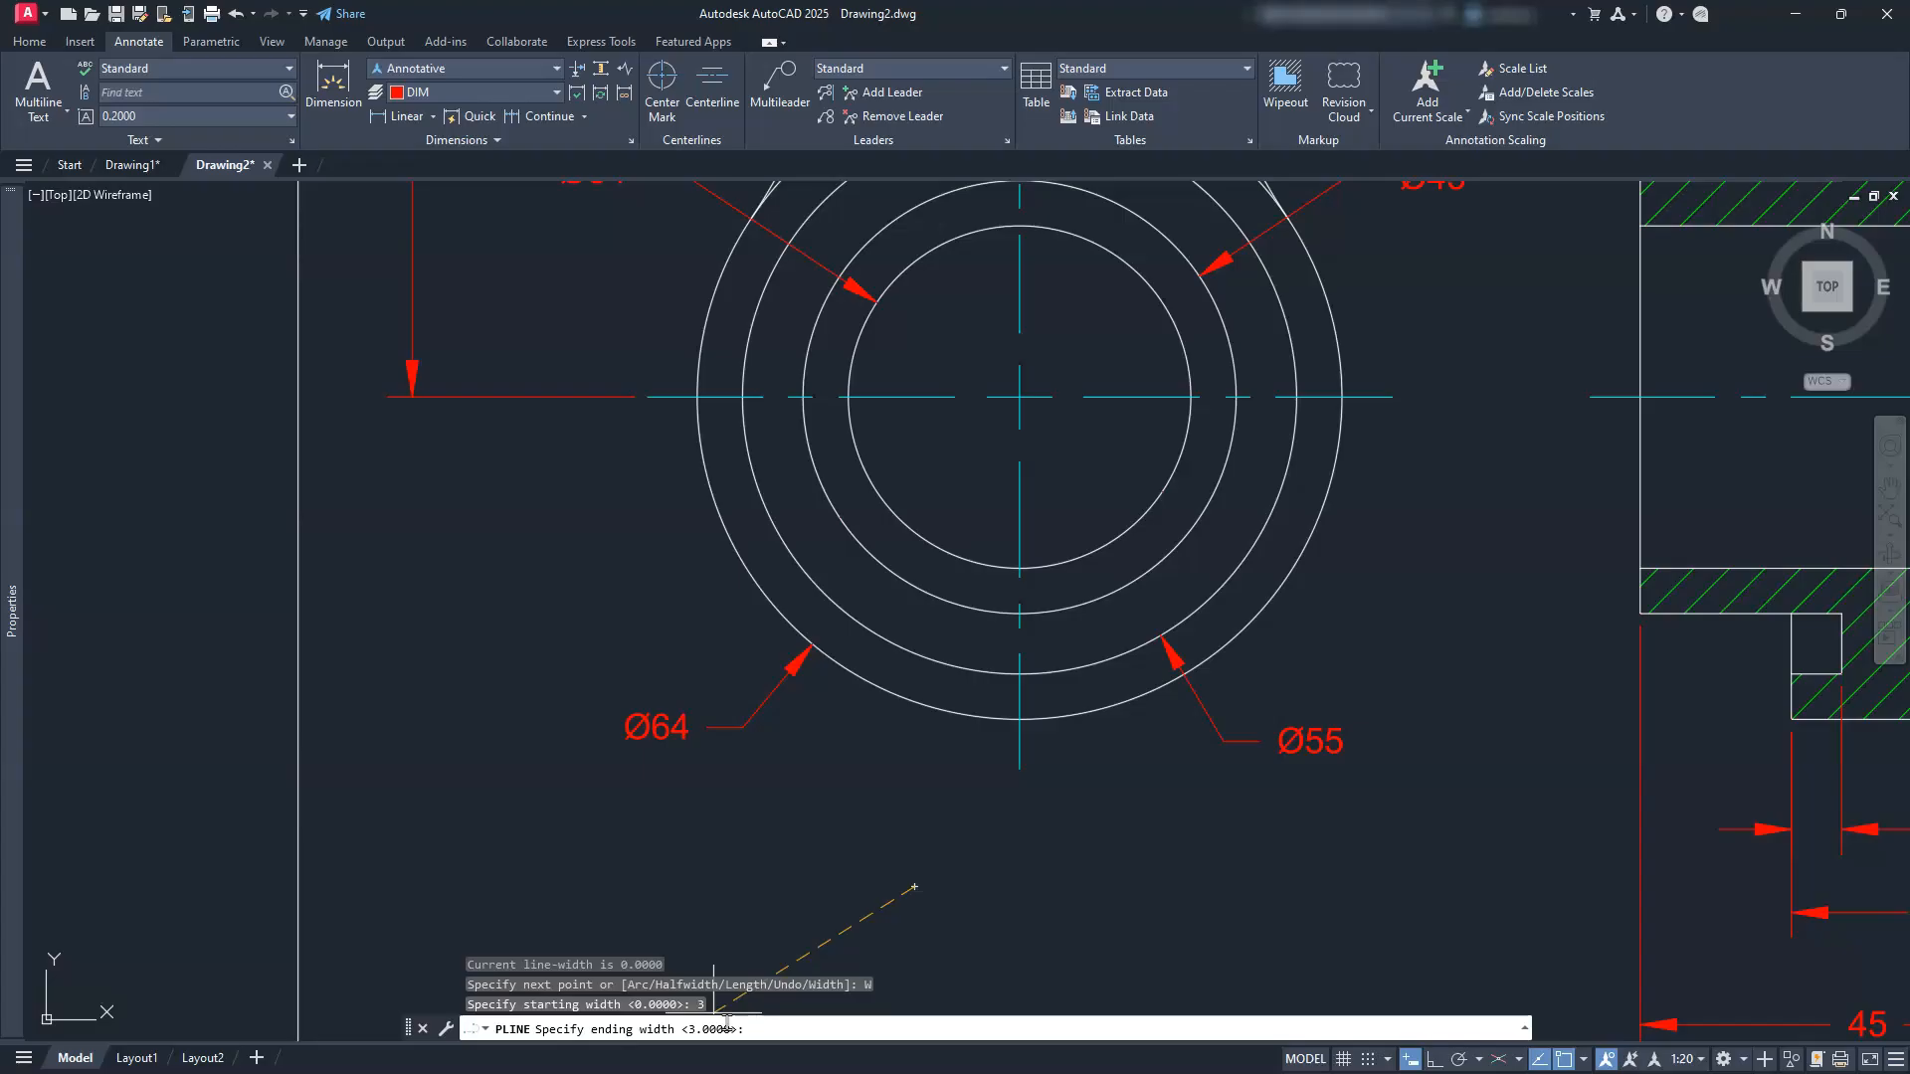
text(0)
key(Return)
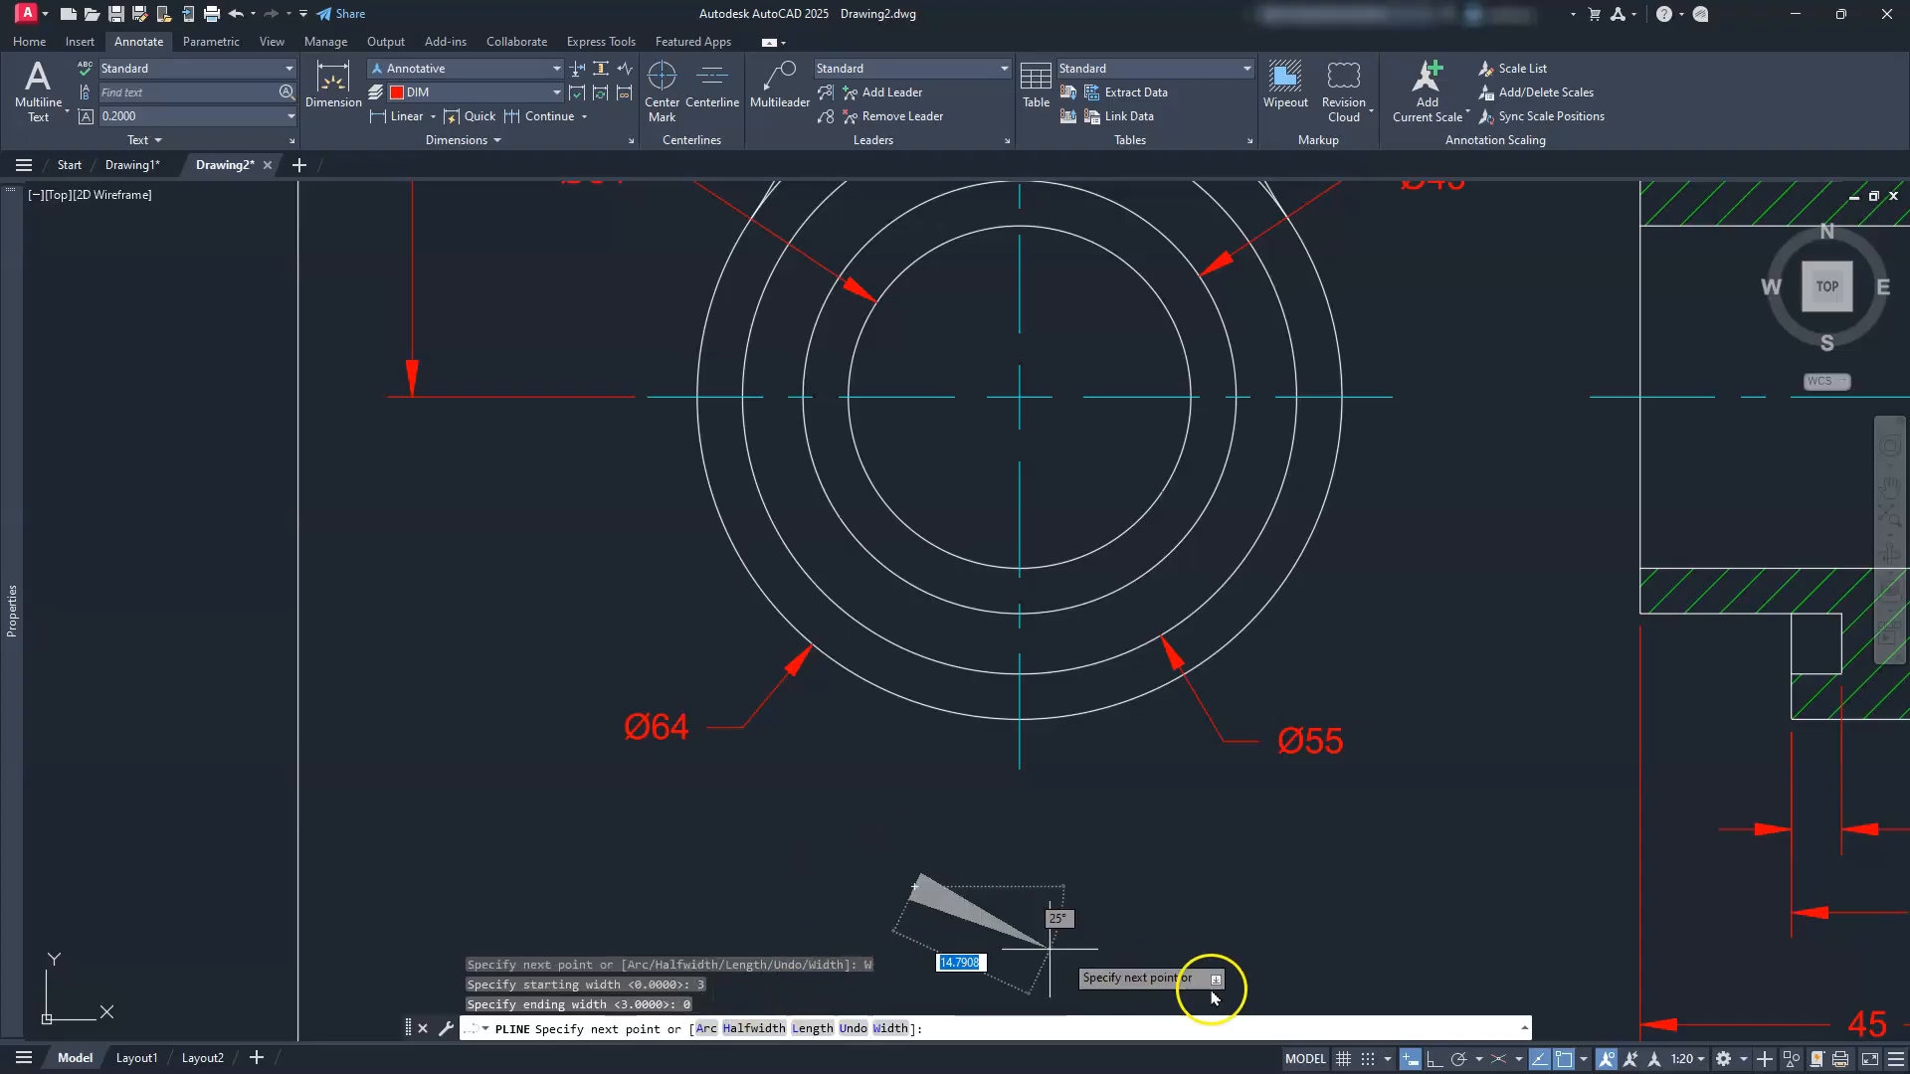
click(1435, 1061)
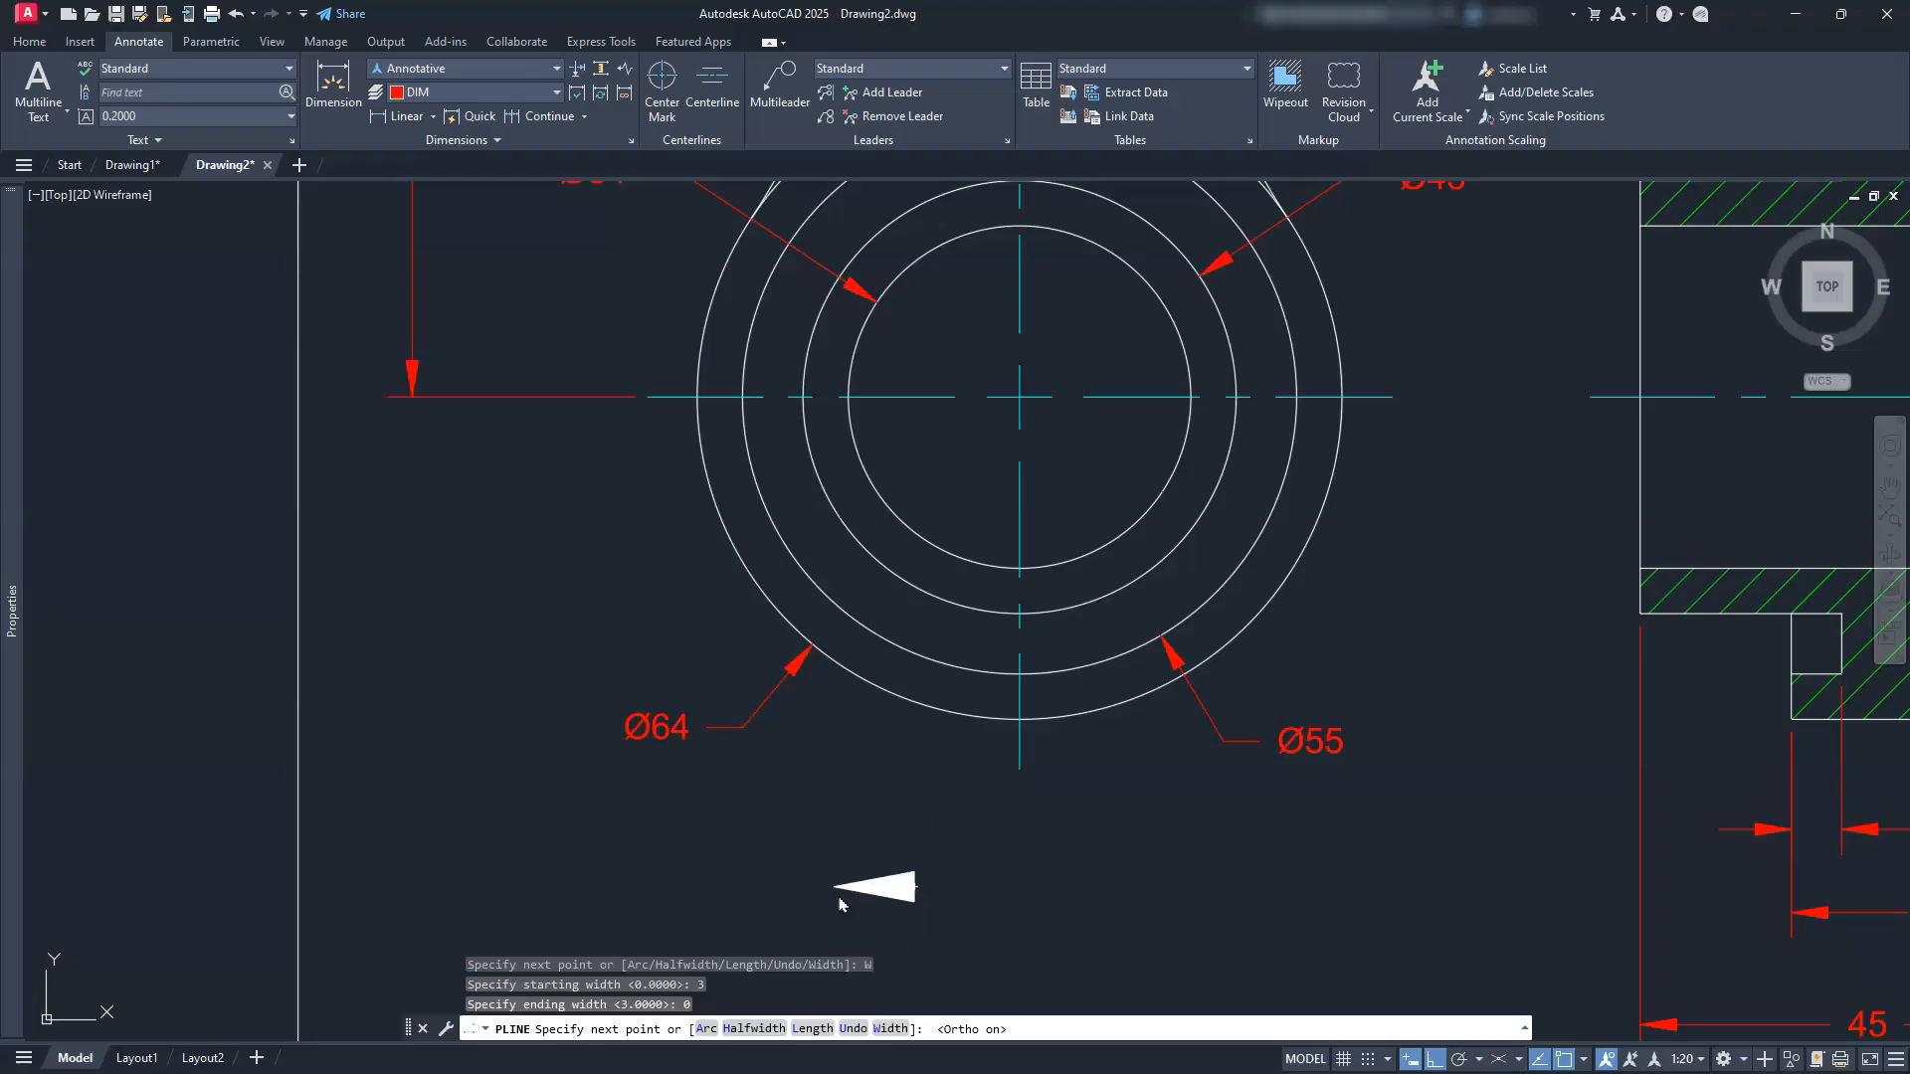
text(8)
key(Return)
key(Escape)
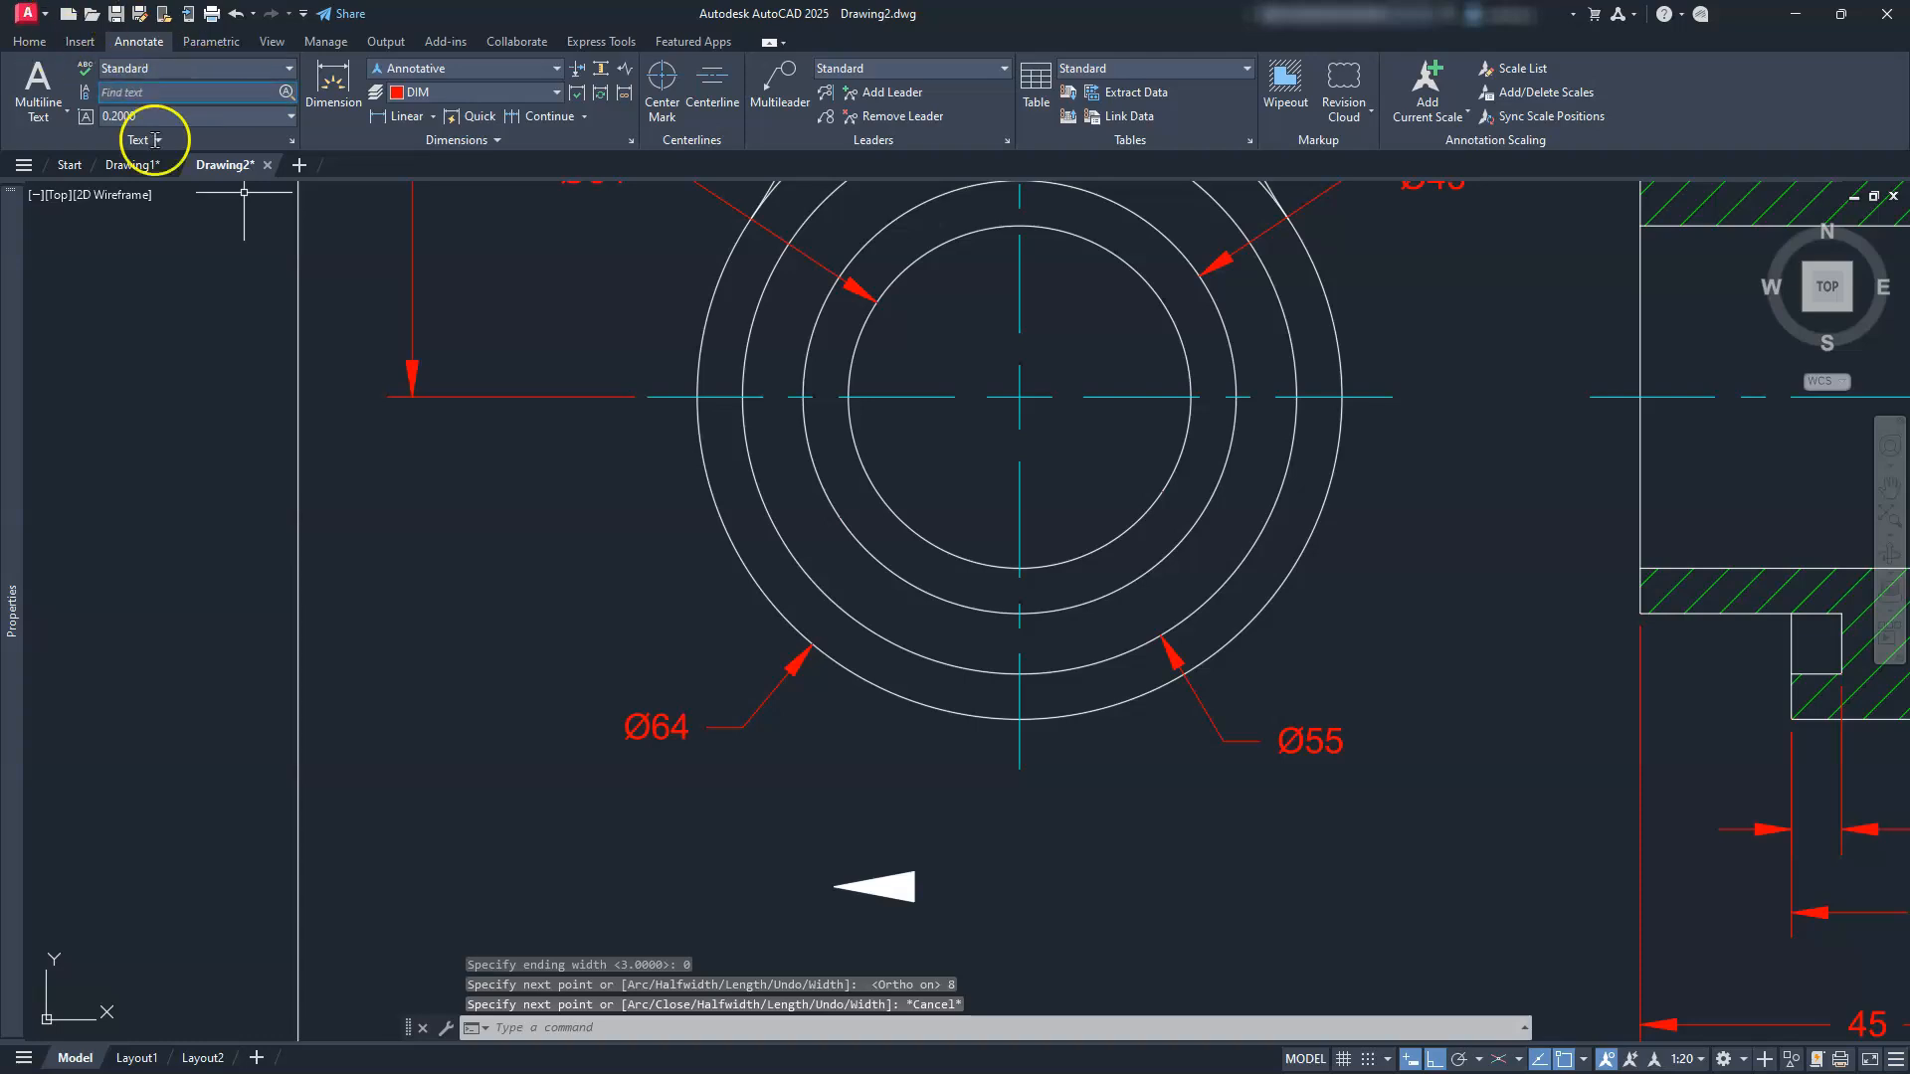
Step: Draw an L-shaped polyline leader from the arrowhead's back, right then up, and select both
text(PL)
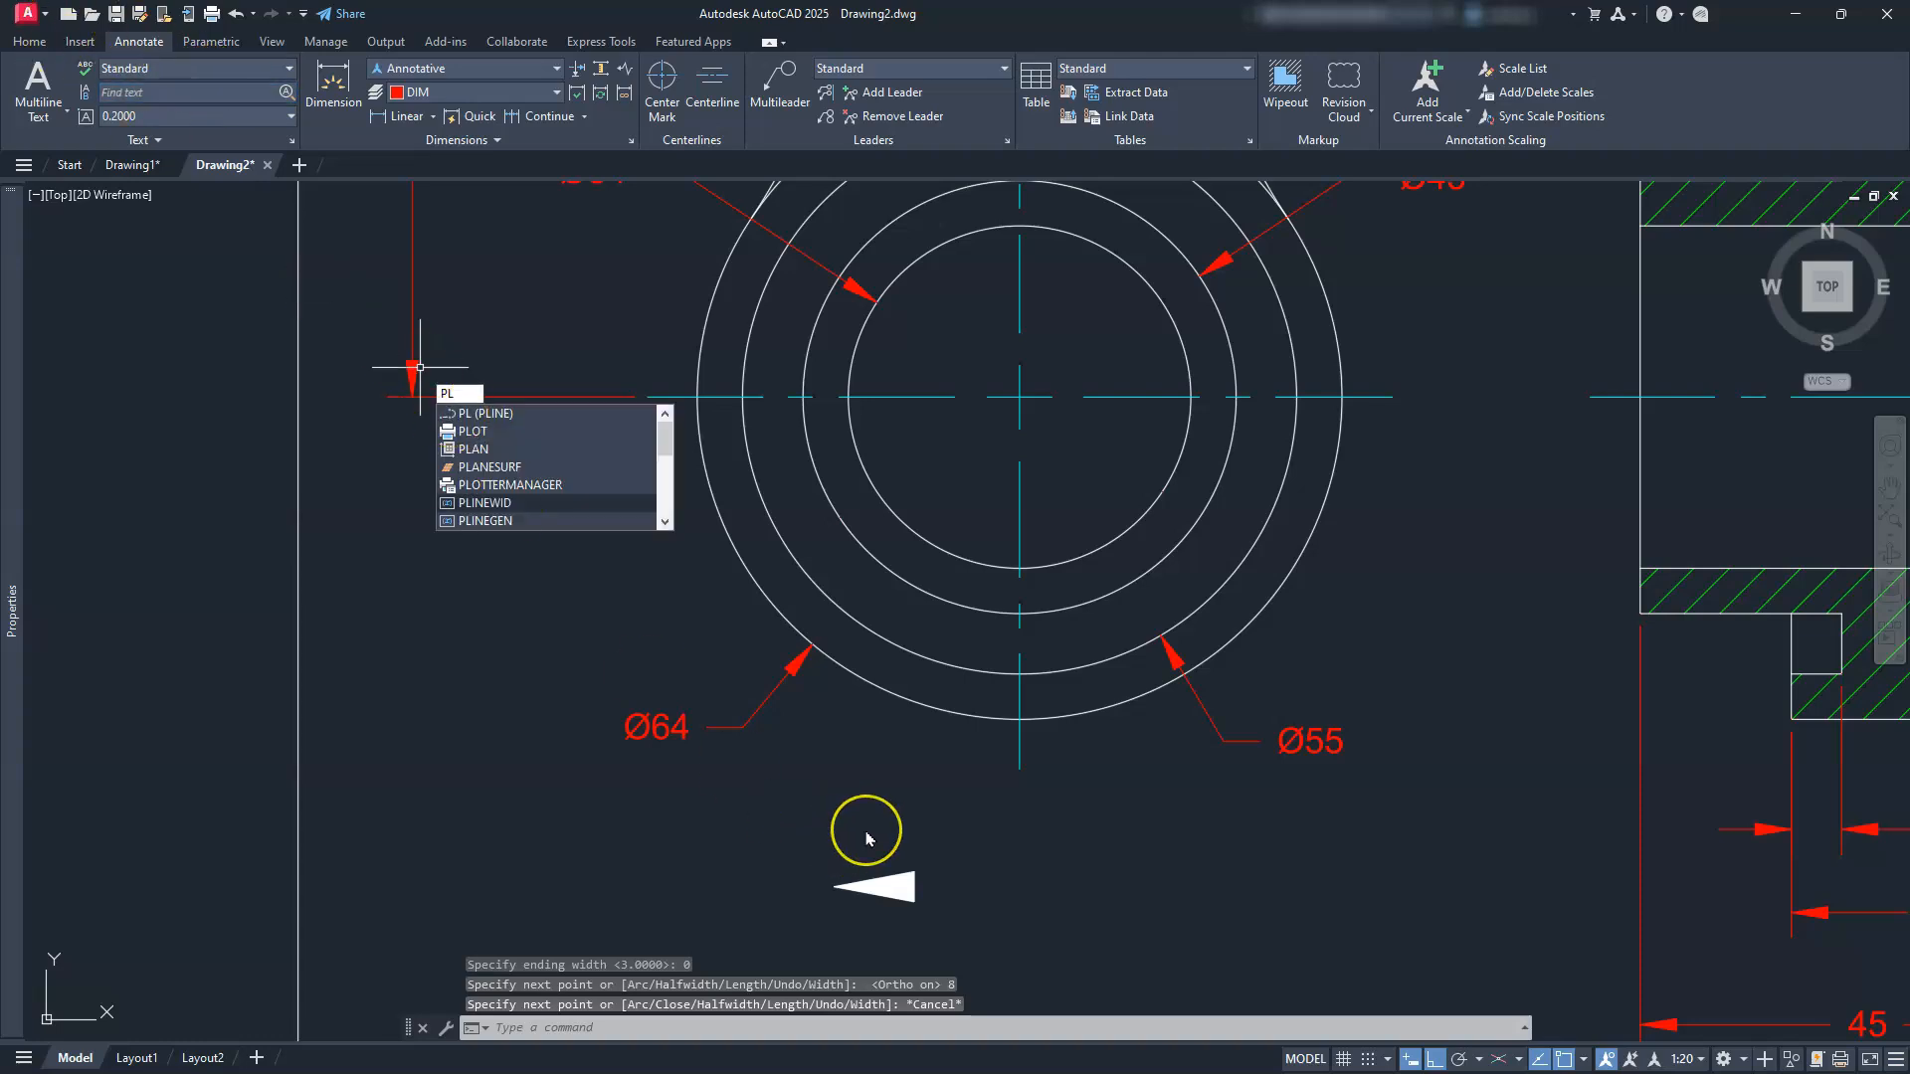
key(Return)
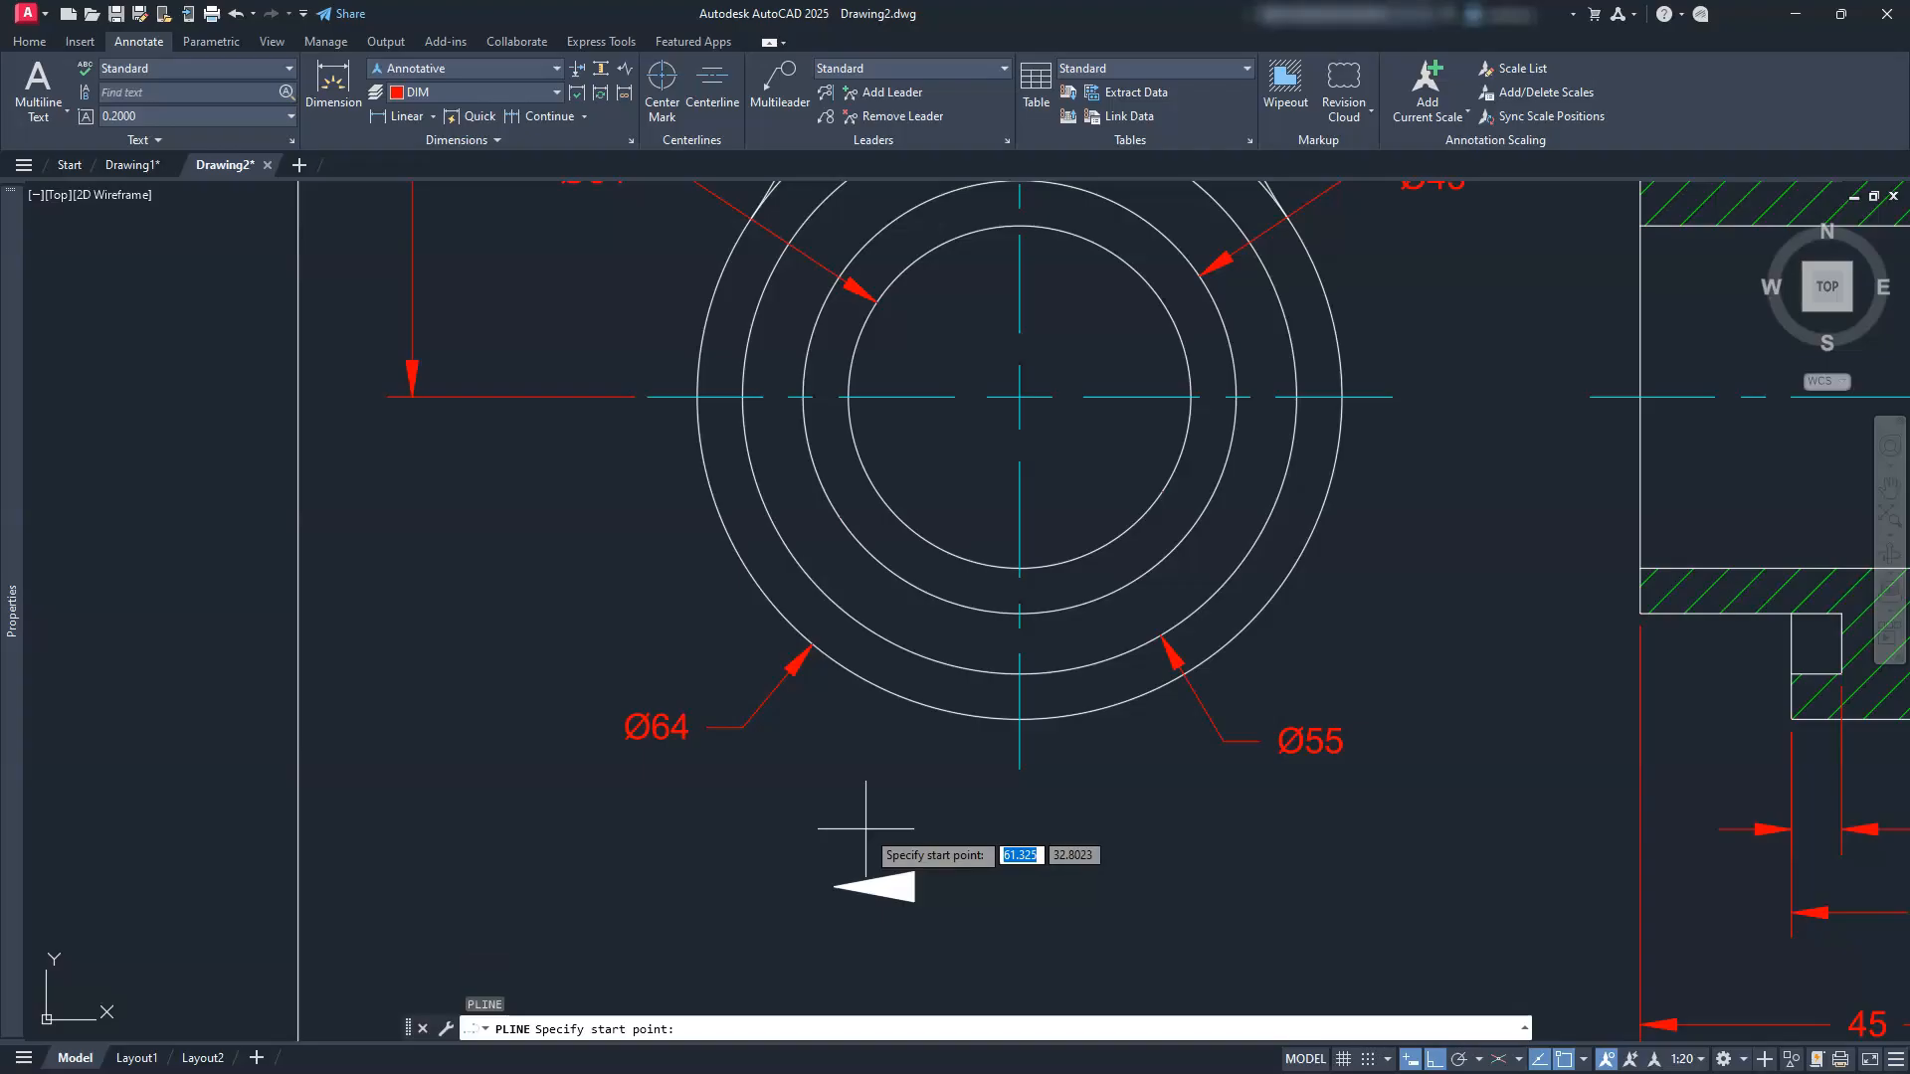
click(914, 886)
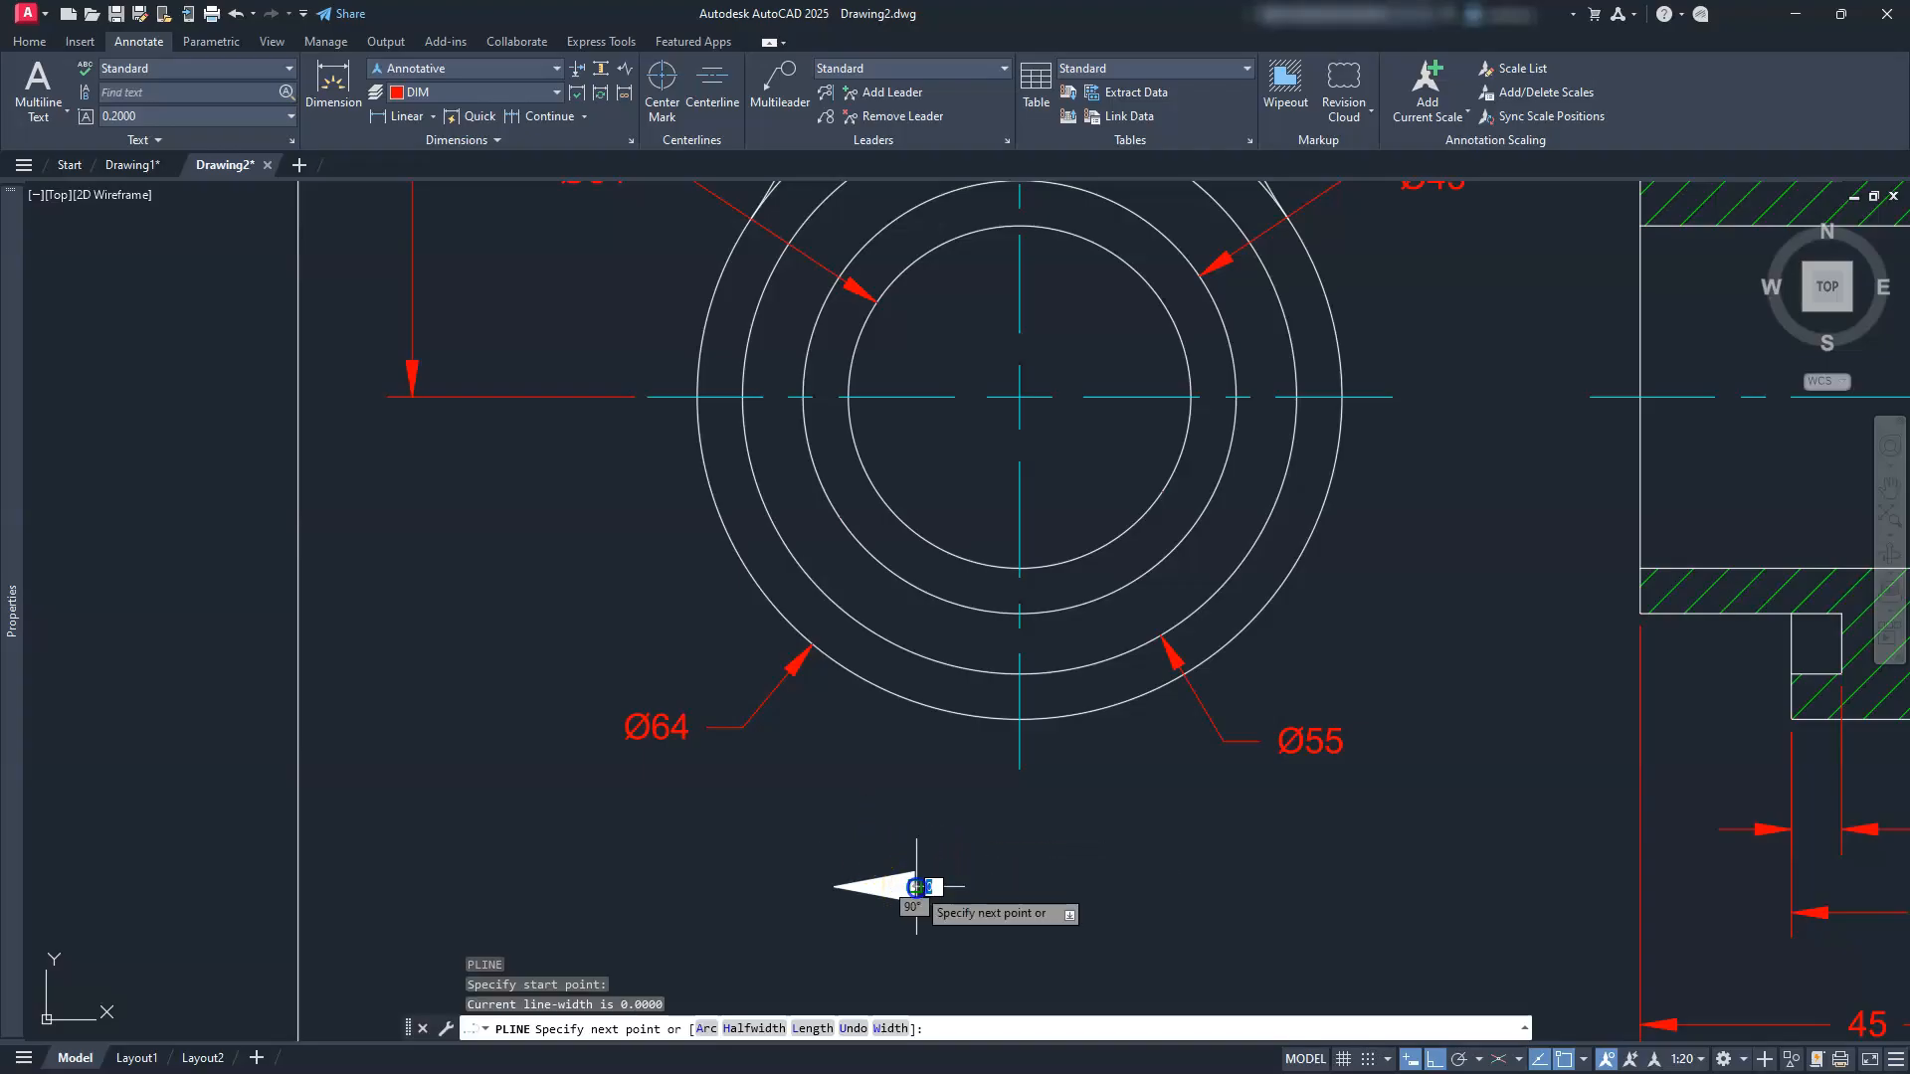
click(976, 889)
click(967, 814)
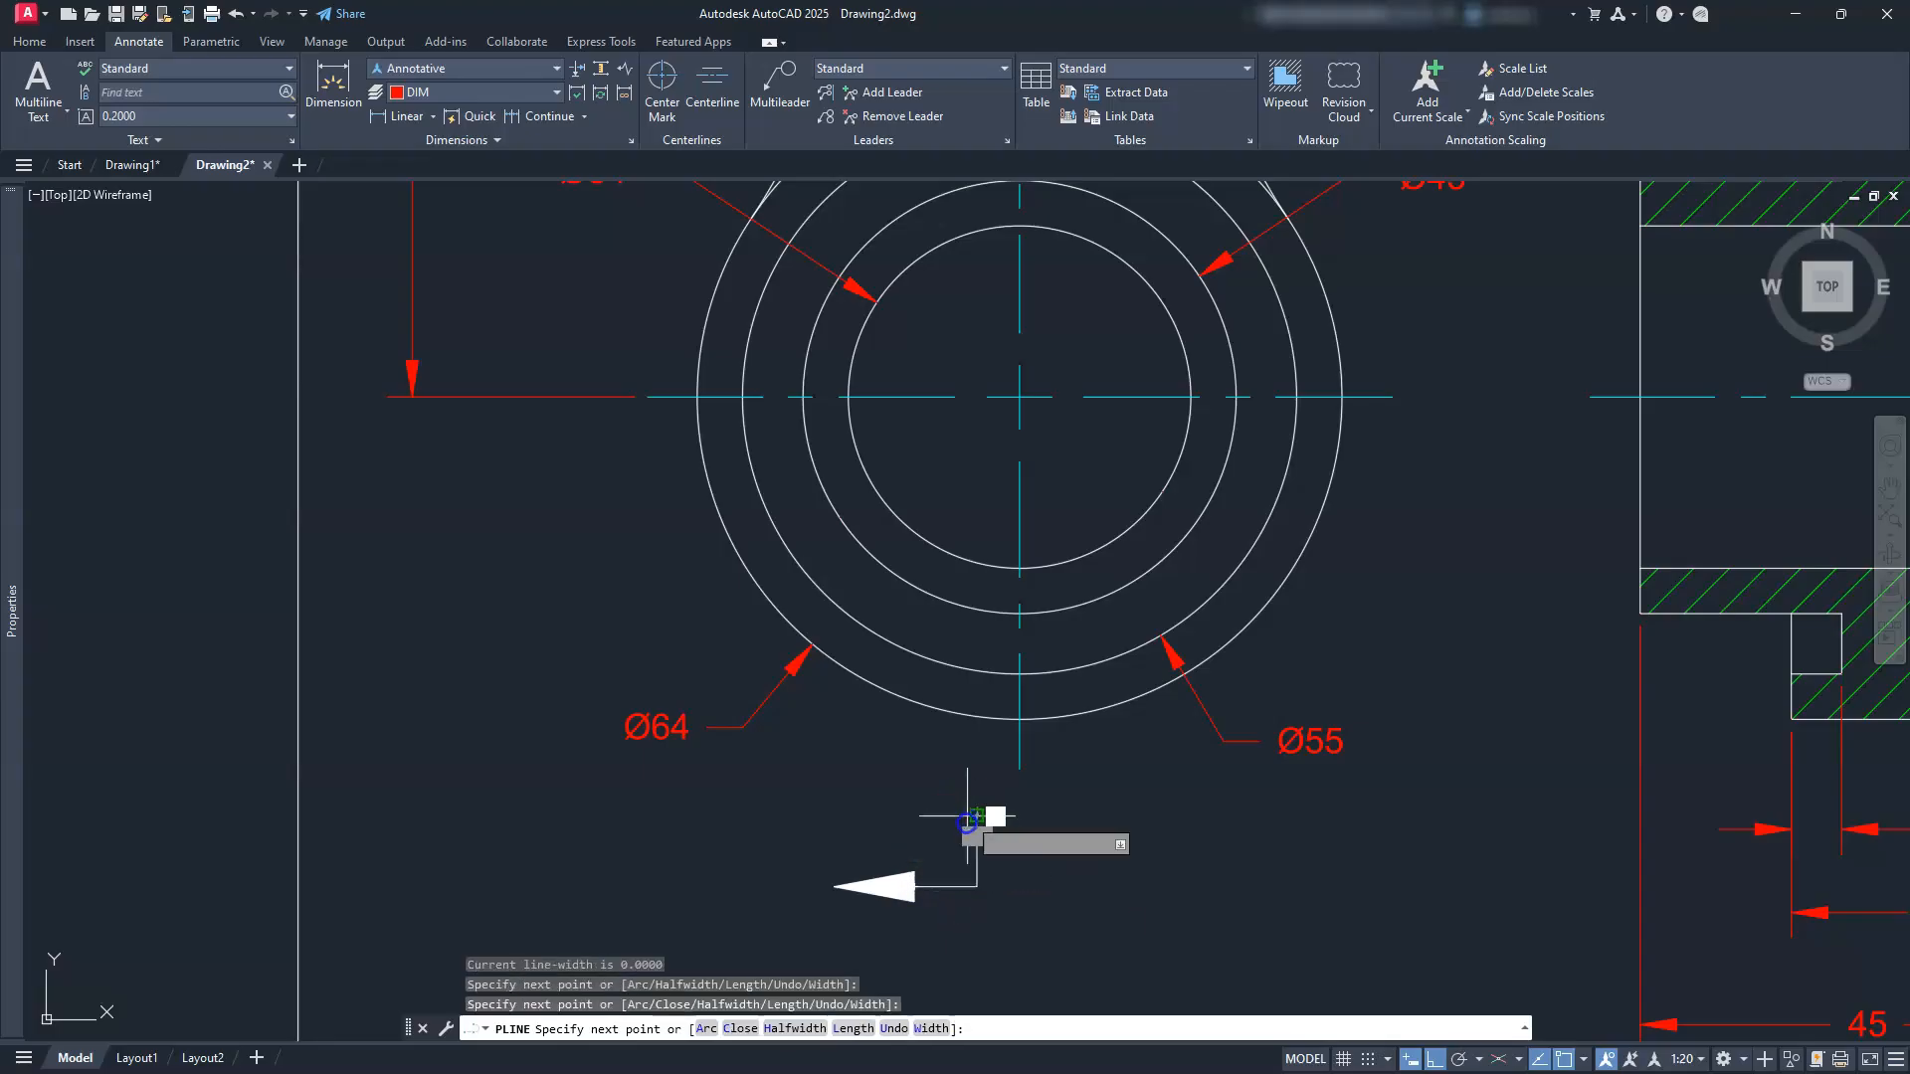
key(Escape)
key(Escape)
key(Escape)
drag(1017, 847, 784, 900)
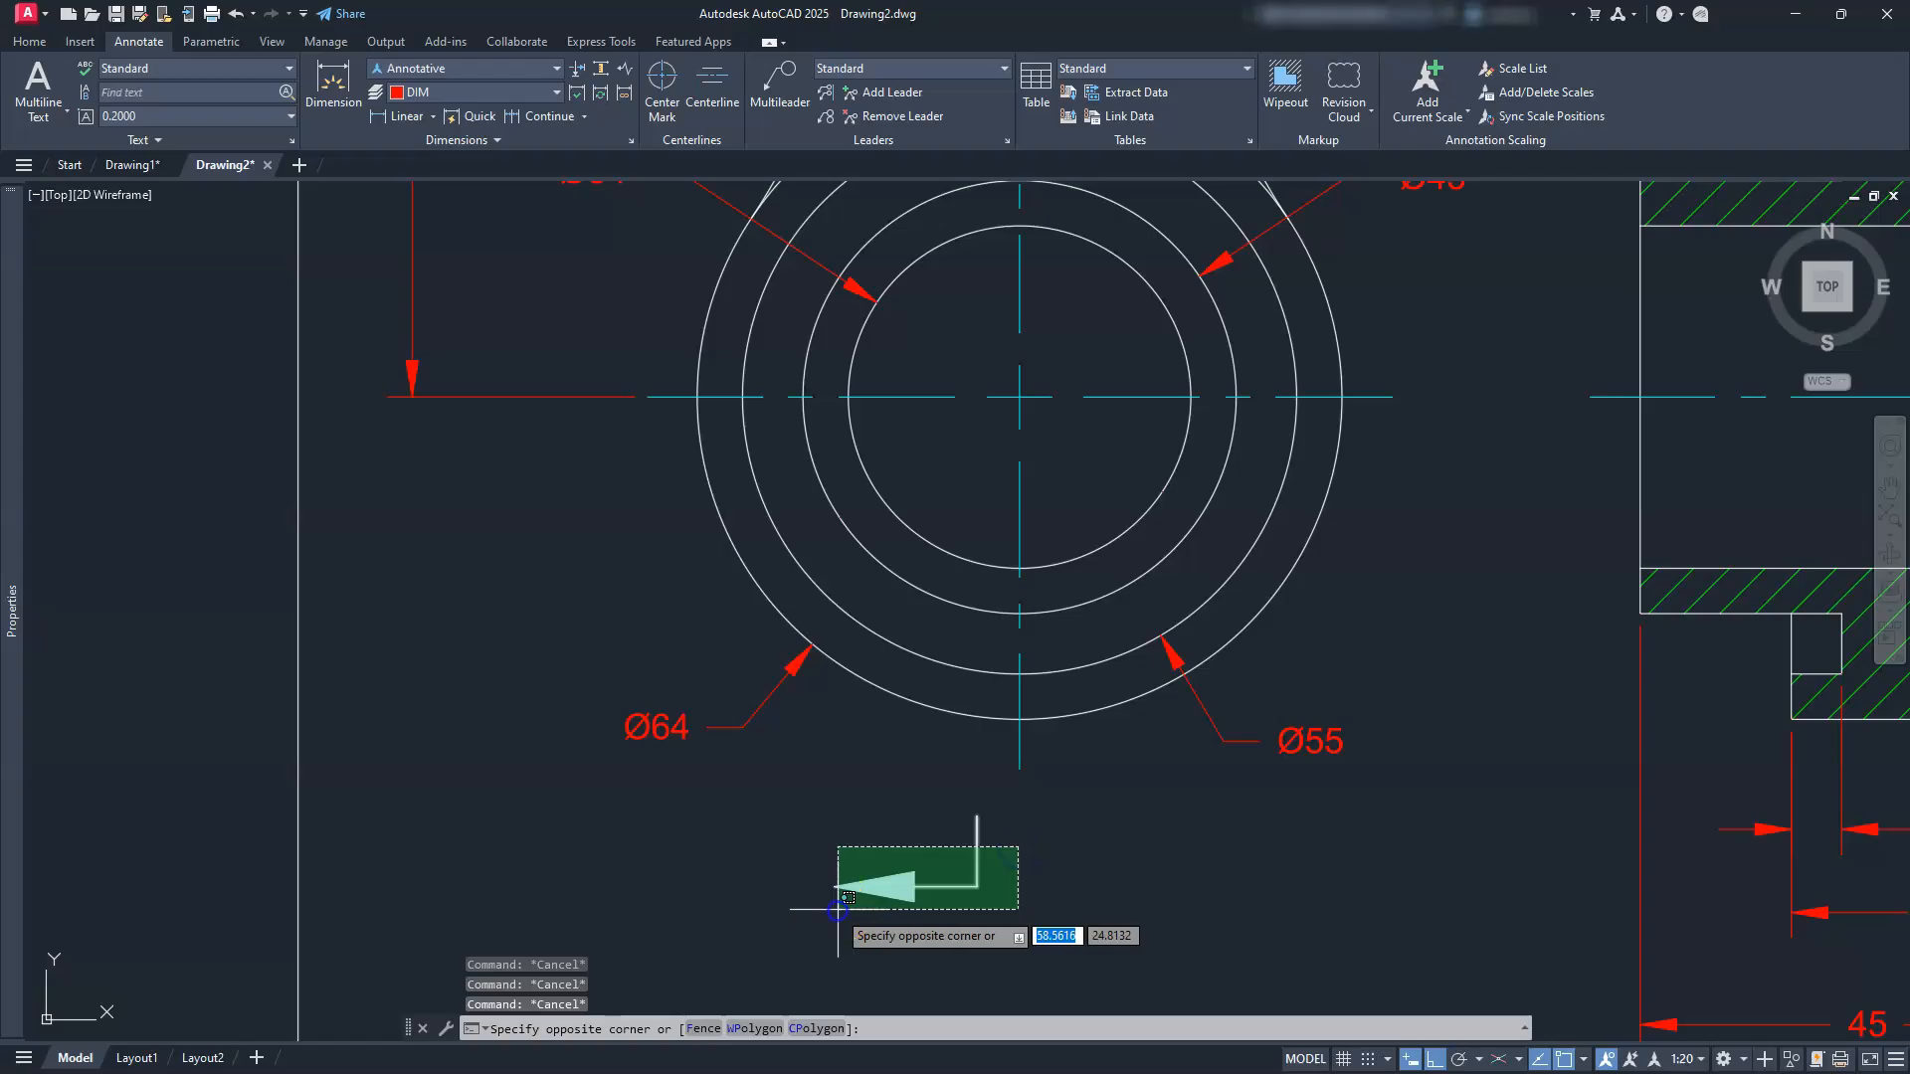
Step: Assign the selected arrow to the blue layer from the Home tab's Layer list
click(22, 42)
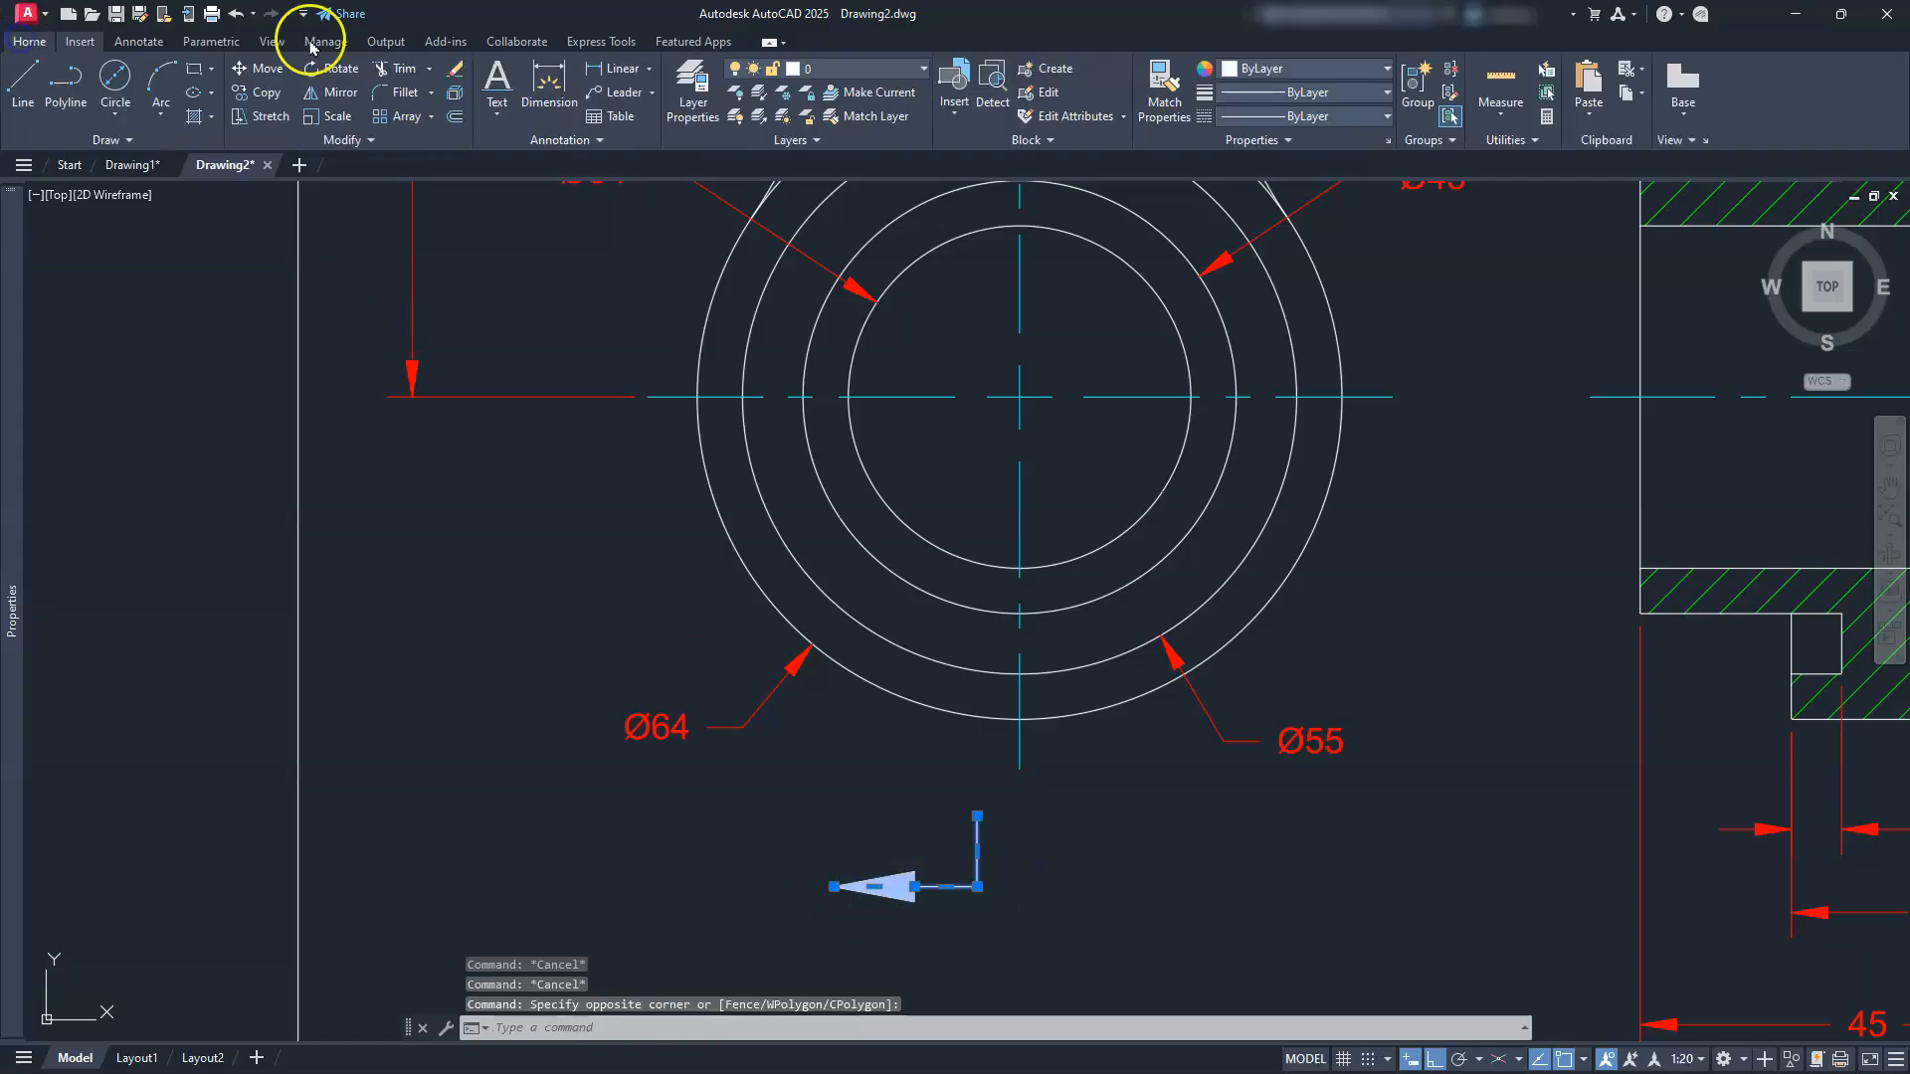
click(850, 71)
click(793, 204)
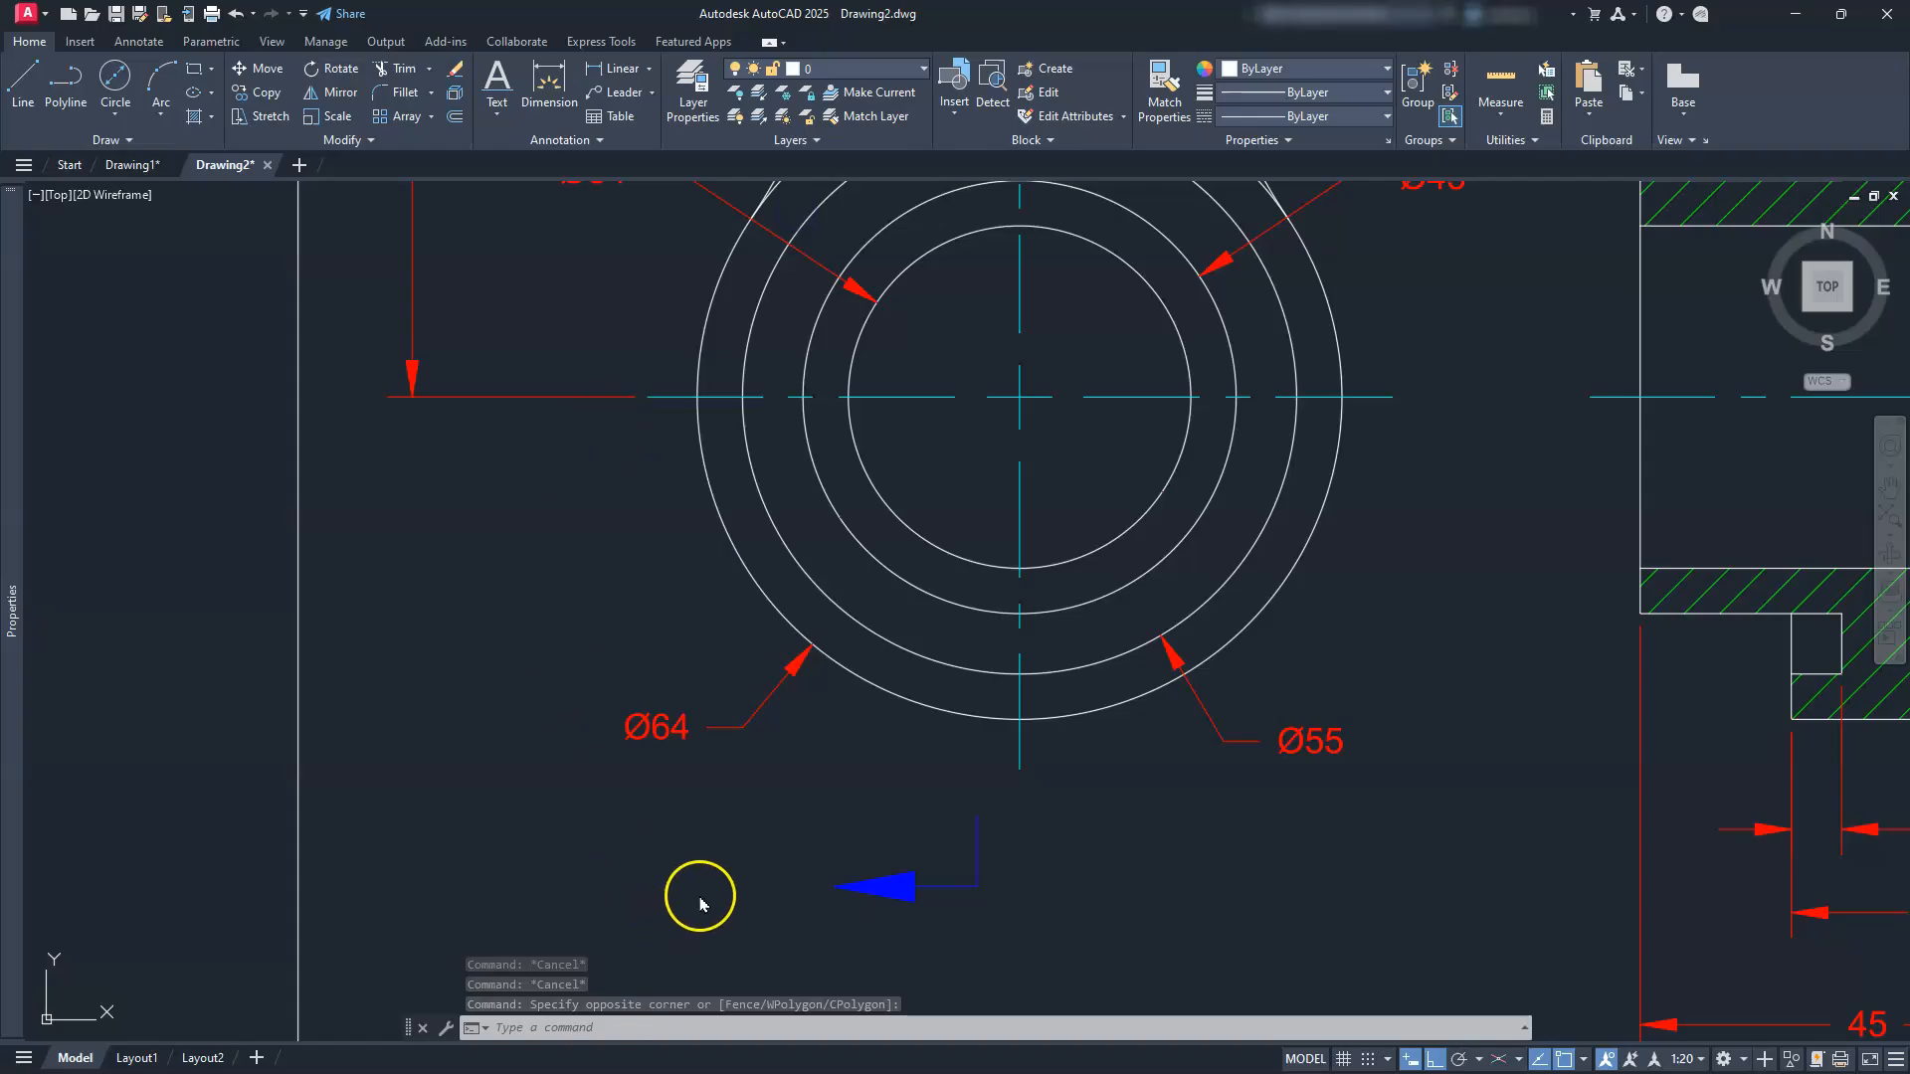
key(Escape)
key(Escape)
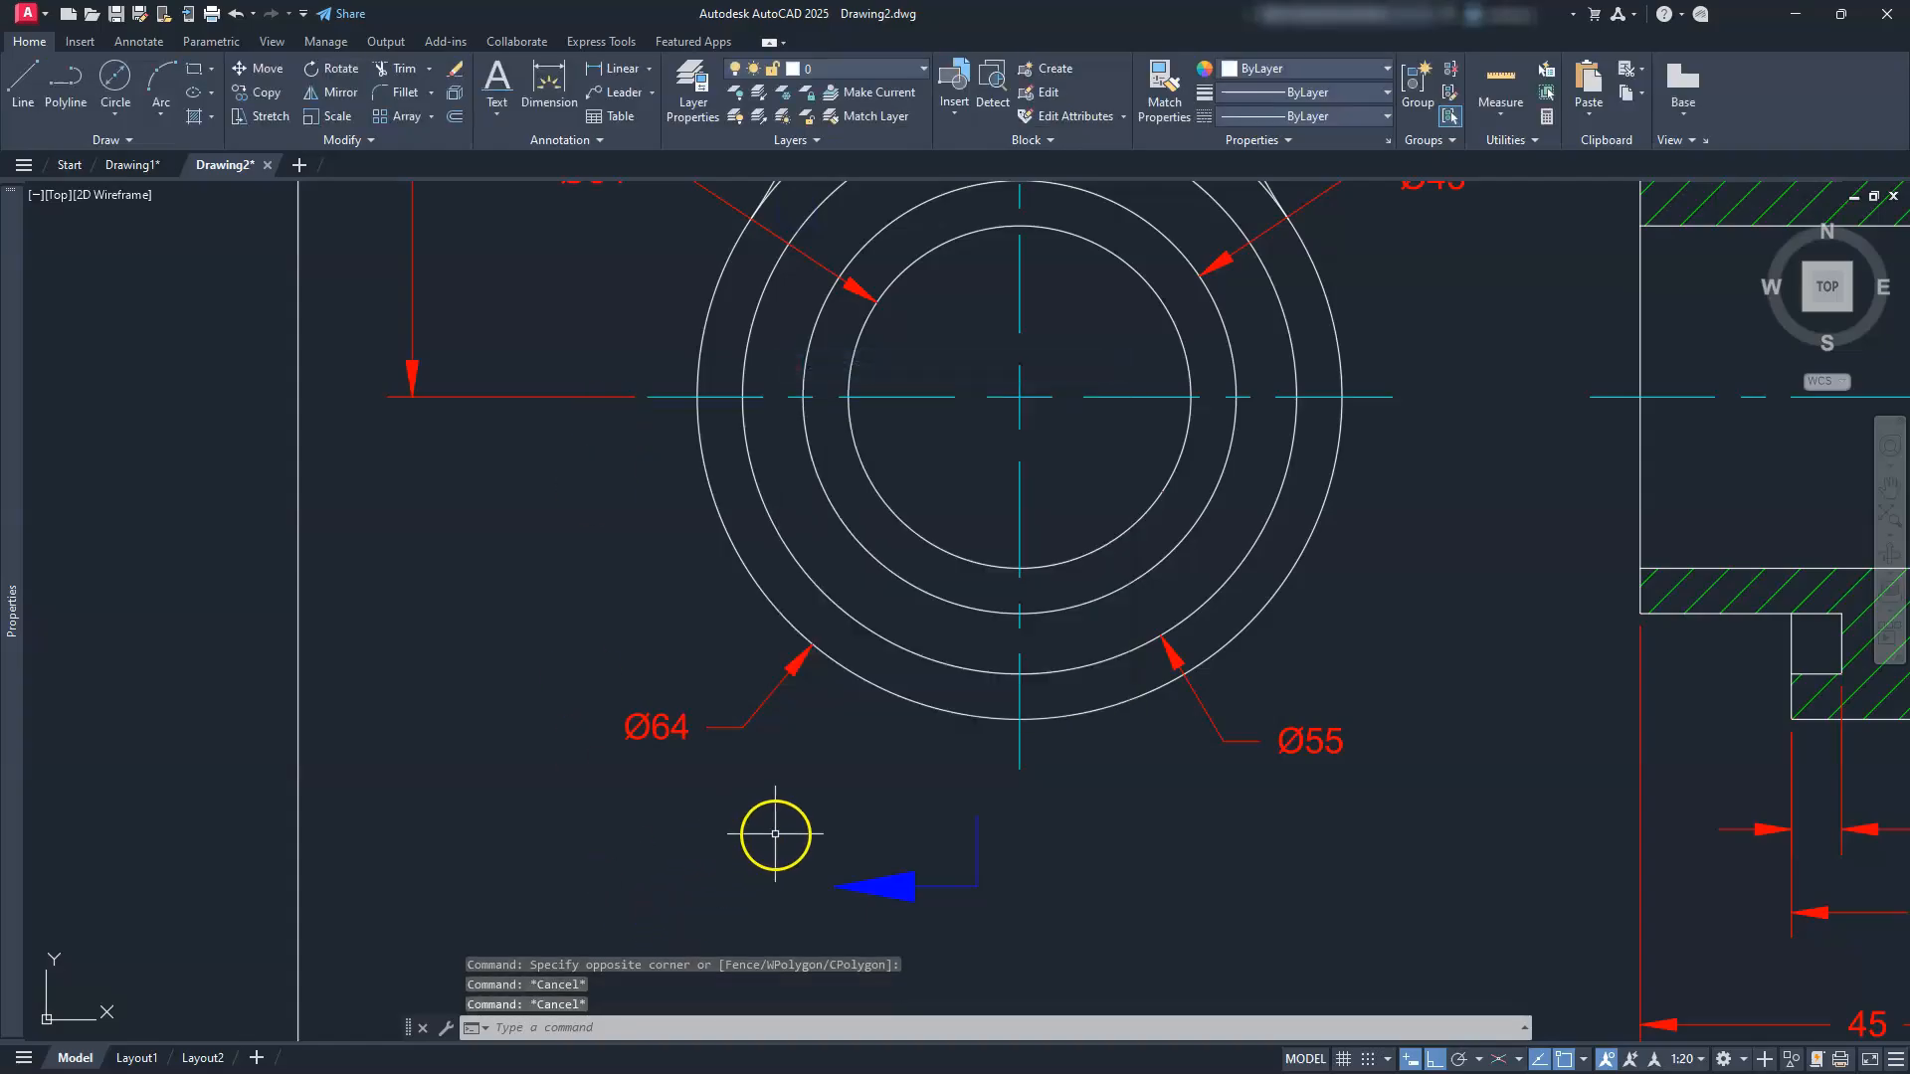
key(Escape)
Step: Start moving the arrow and leader with M, then cancel the move
text(m)
key(Return)
click(1059, 858)
click(845, 940)
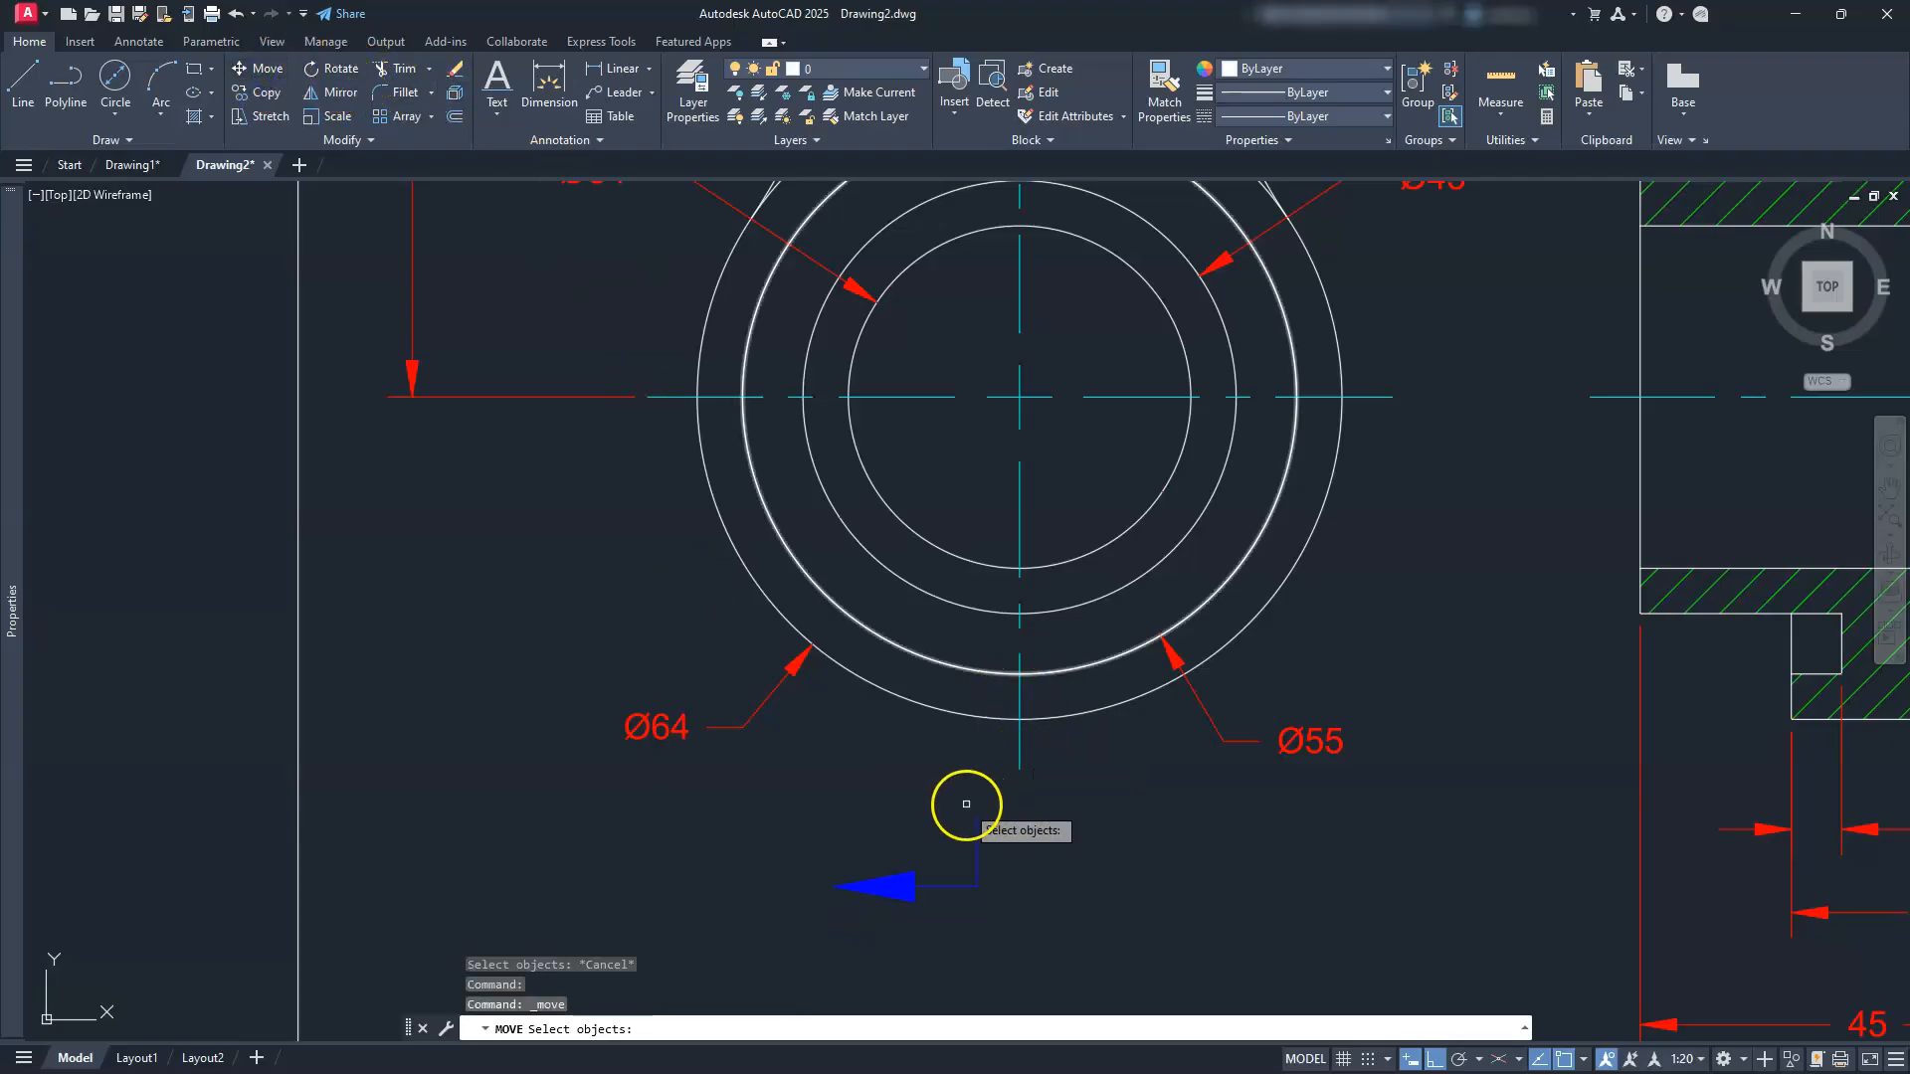
click(1039, 816)
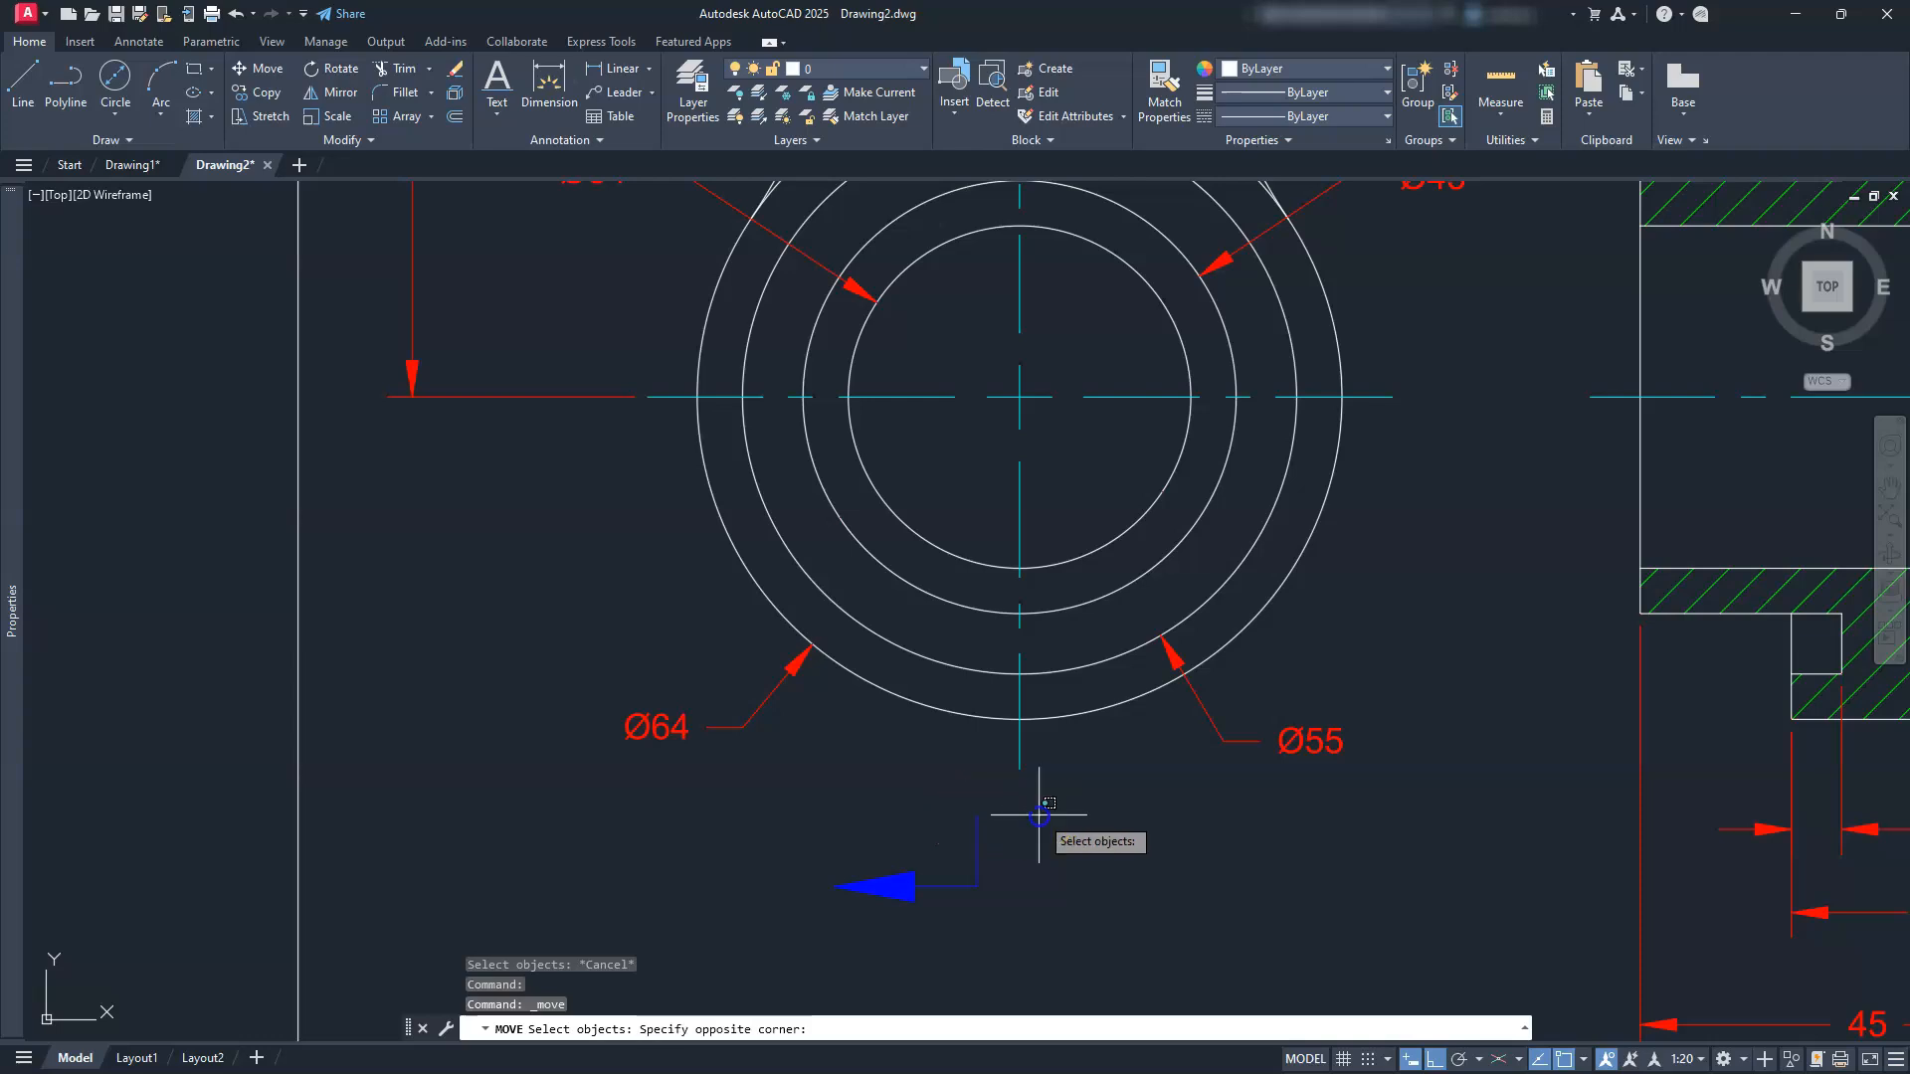
click(853, 909)
key(Return)
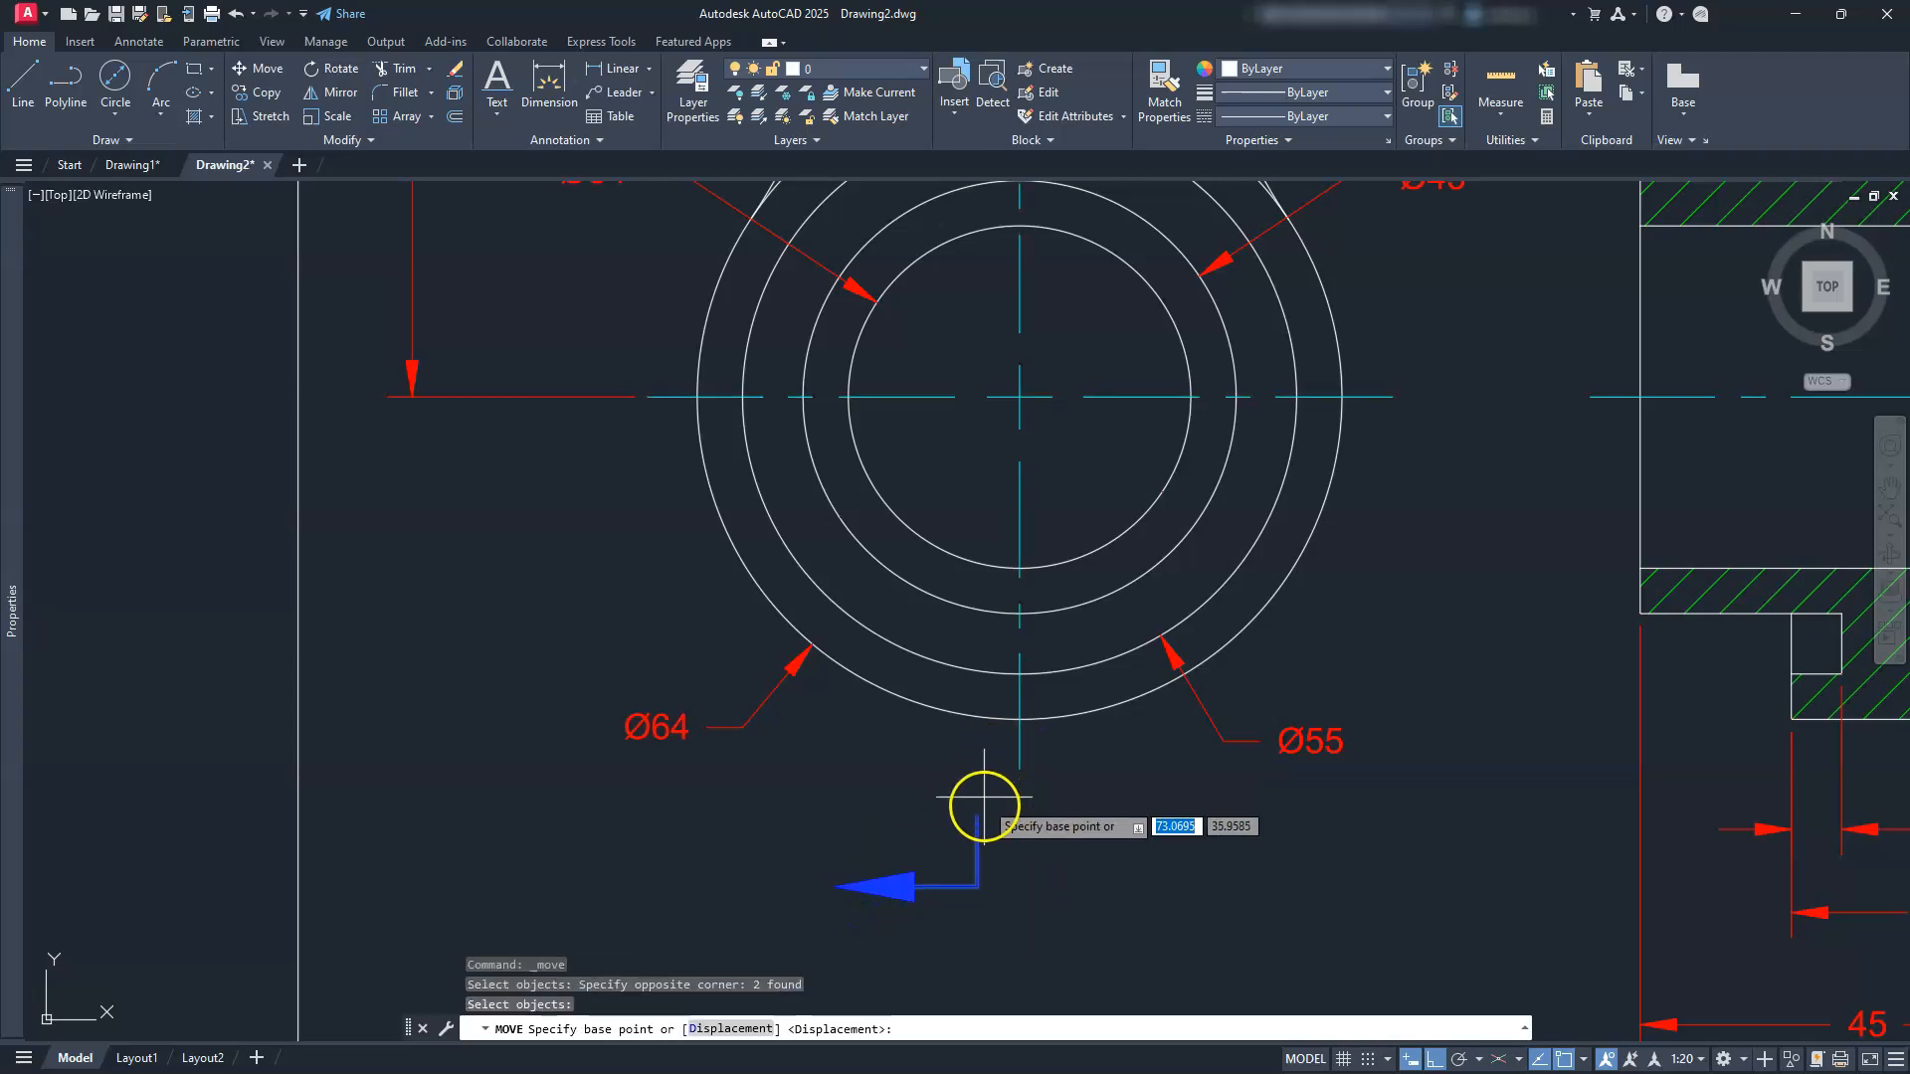
click(987, 793)
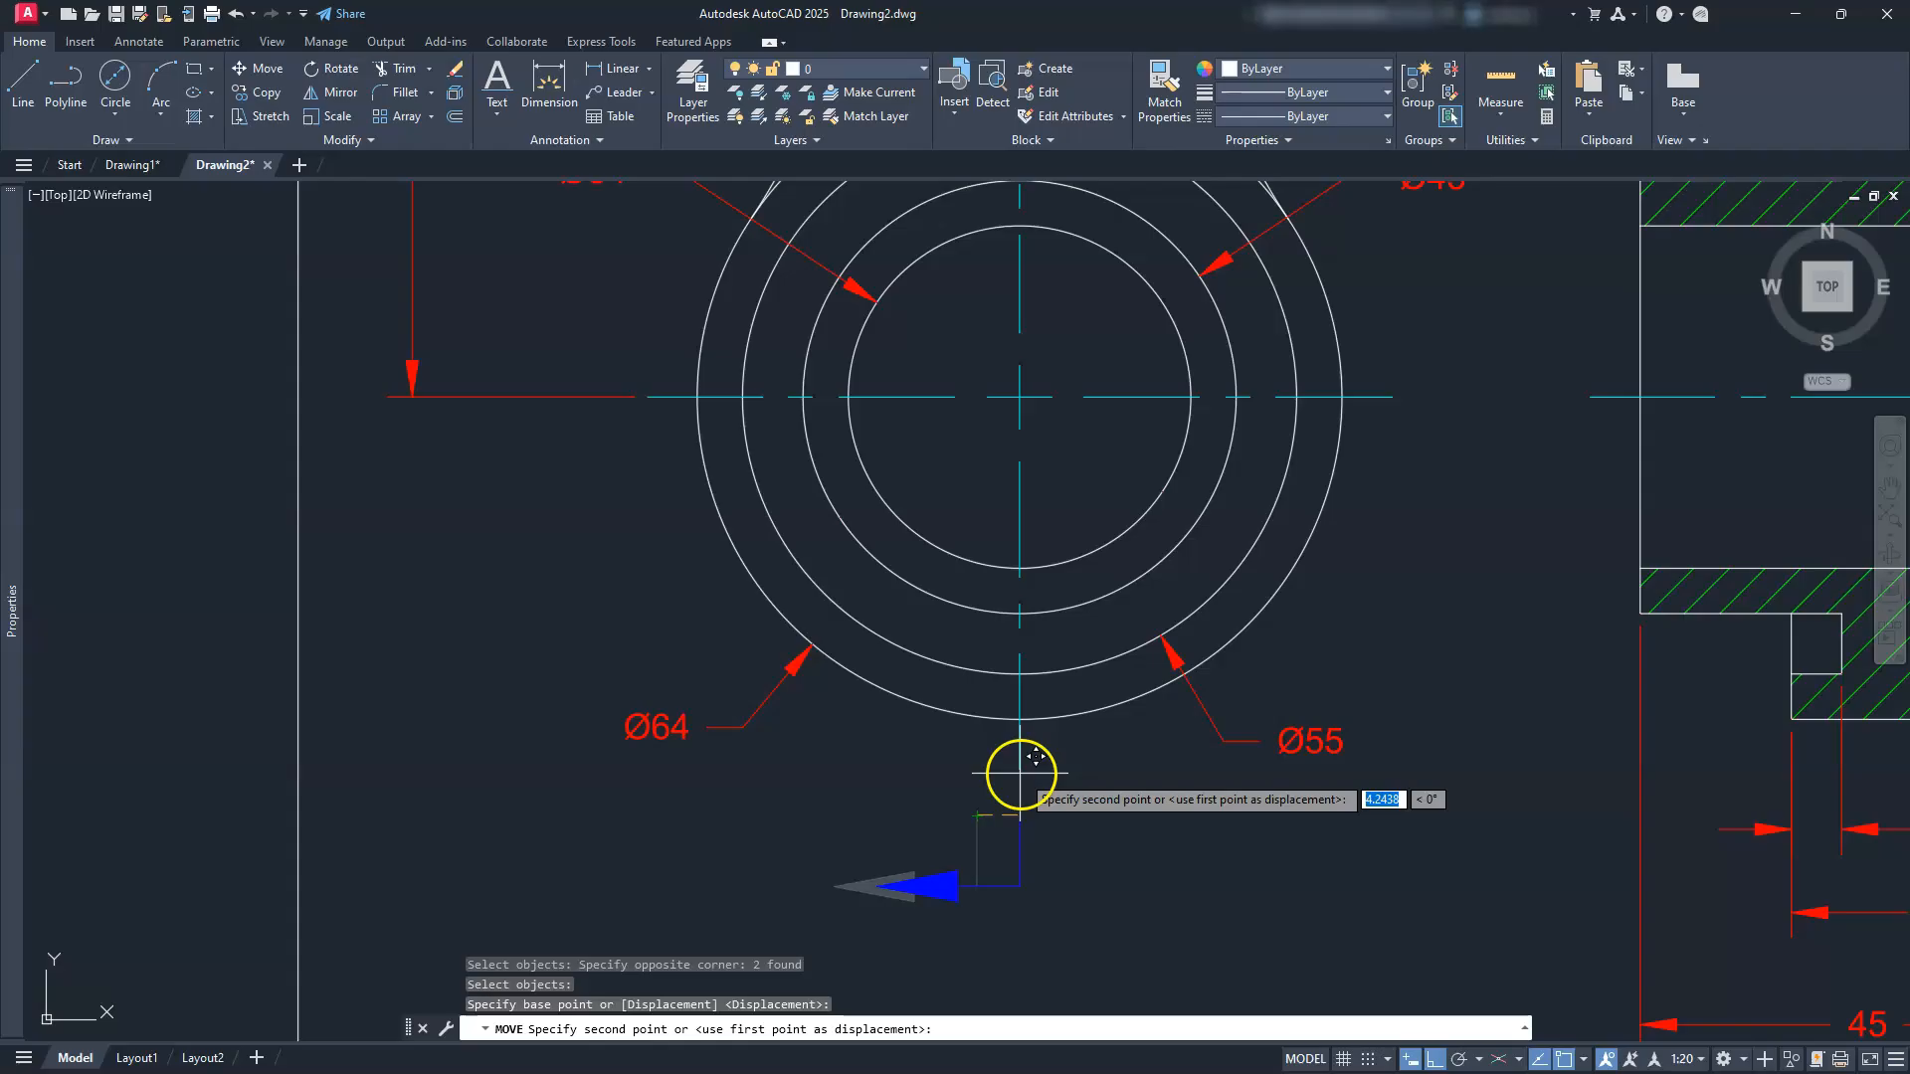
key(Escape)
key(Escape)
key(Escape)
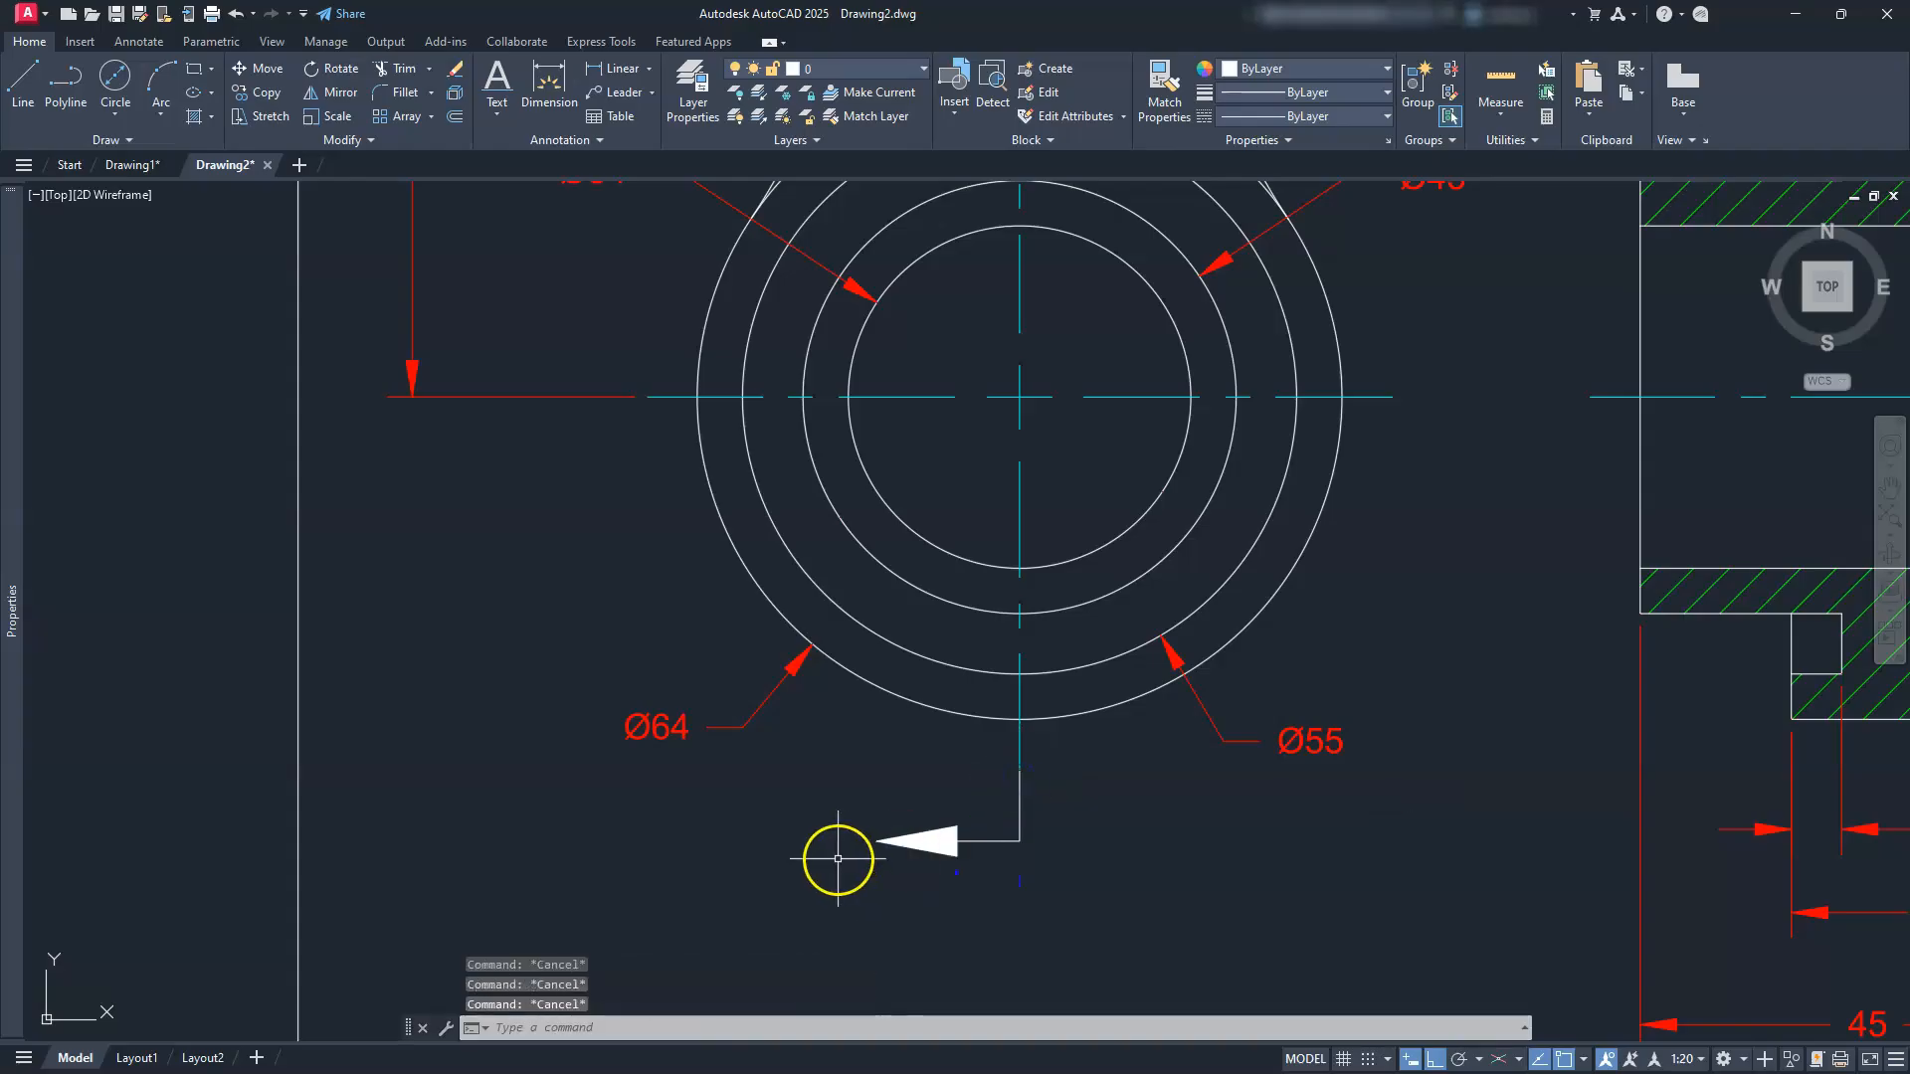
Step: Reselect the arrow and leader, put them on the SECTION layer, and clear the selection
click(977, 827)
click(906, 874)
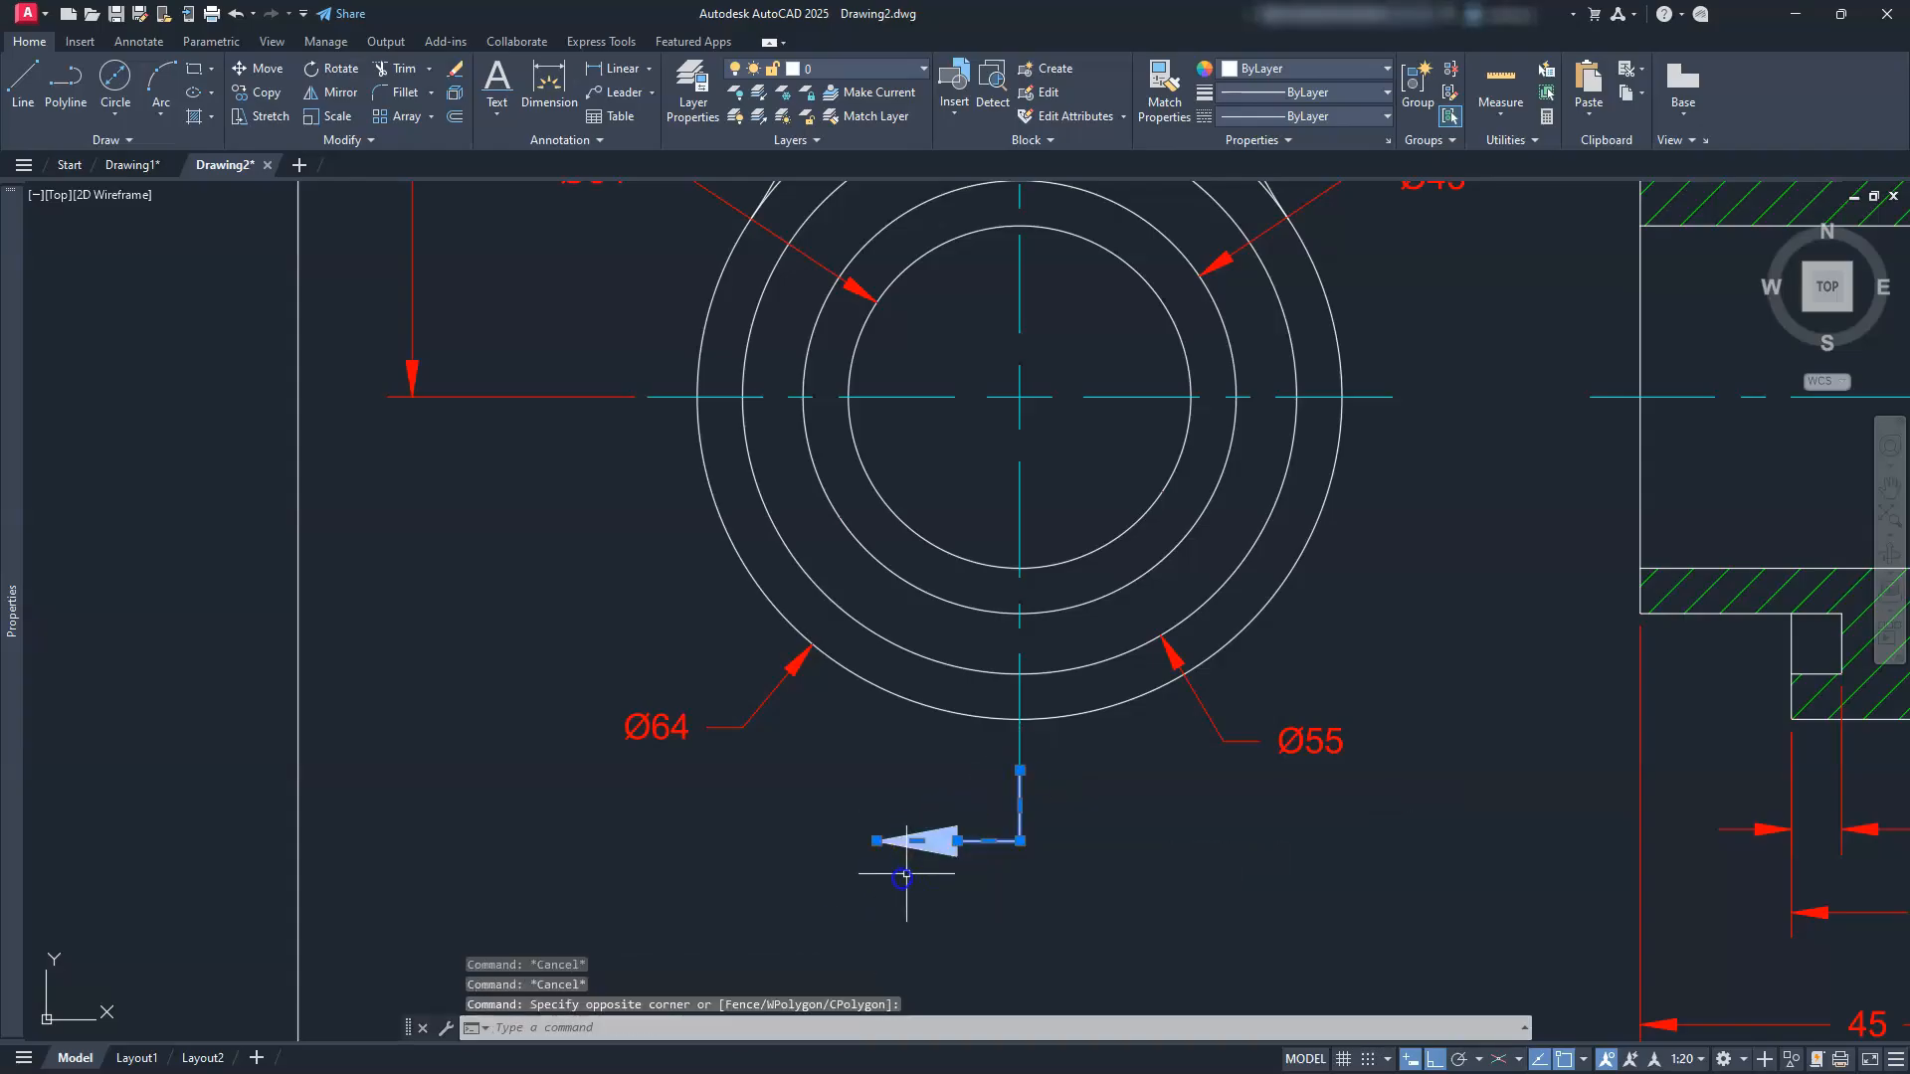
click(843, 69)
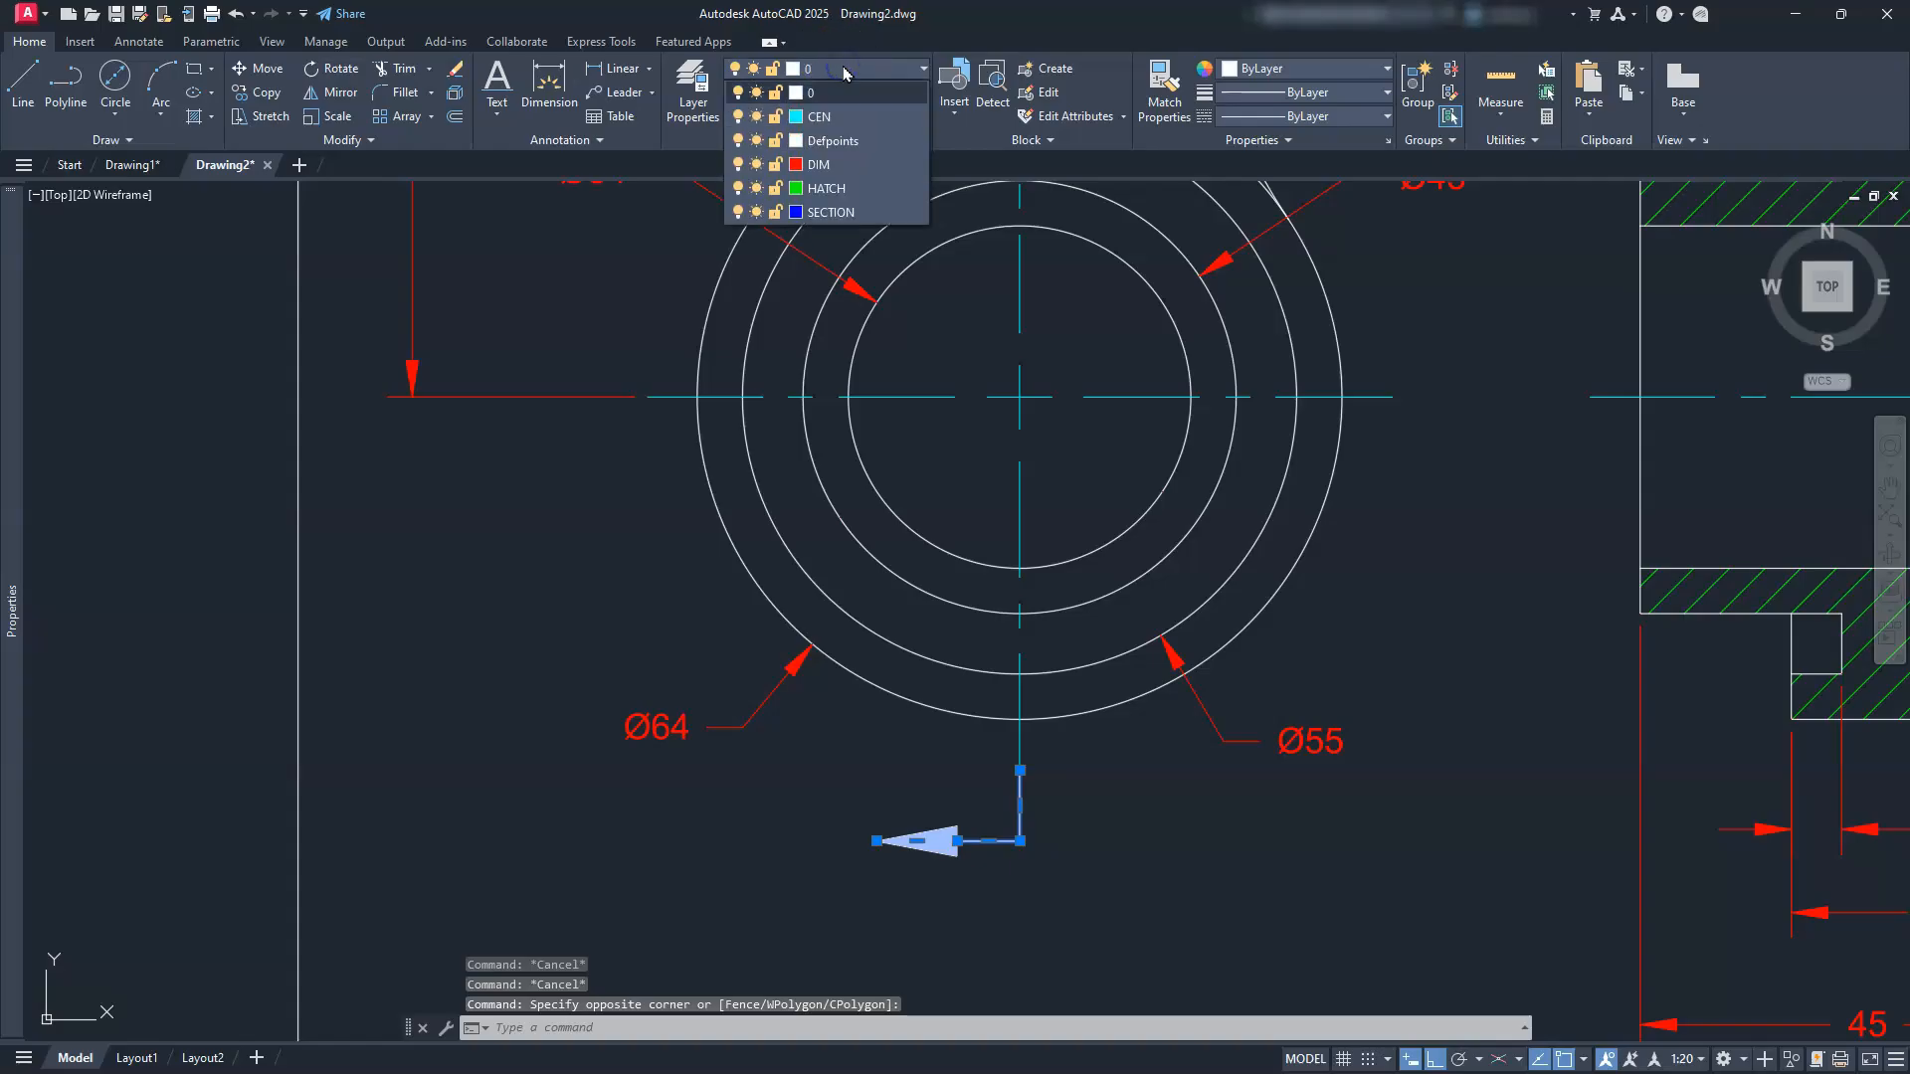
click(841, 206)
click(534, 503)
key(Escape)
key(Escape)
key(Escape)
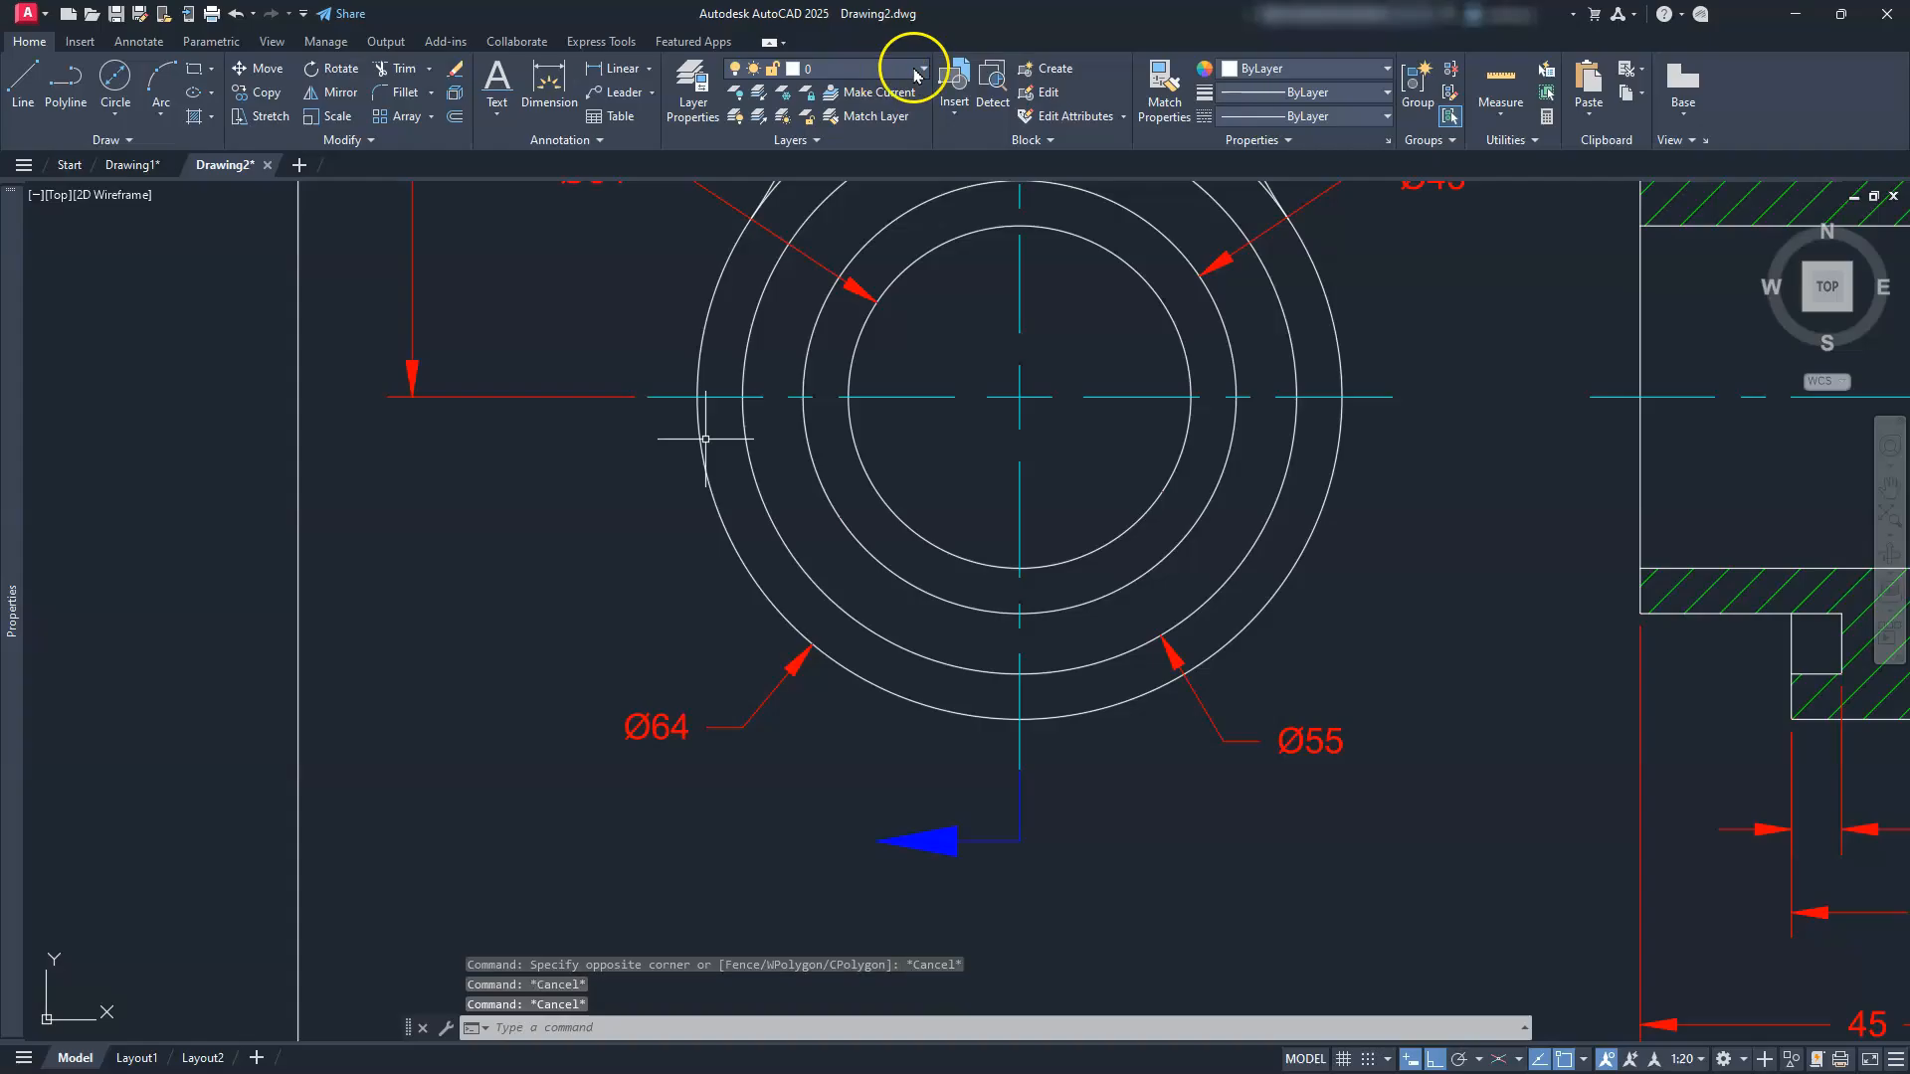
click(488, 590)
key(Escape)
key(Escape)
key(Escape)
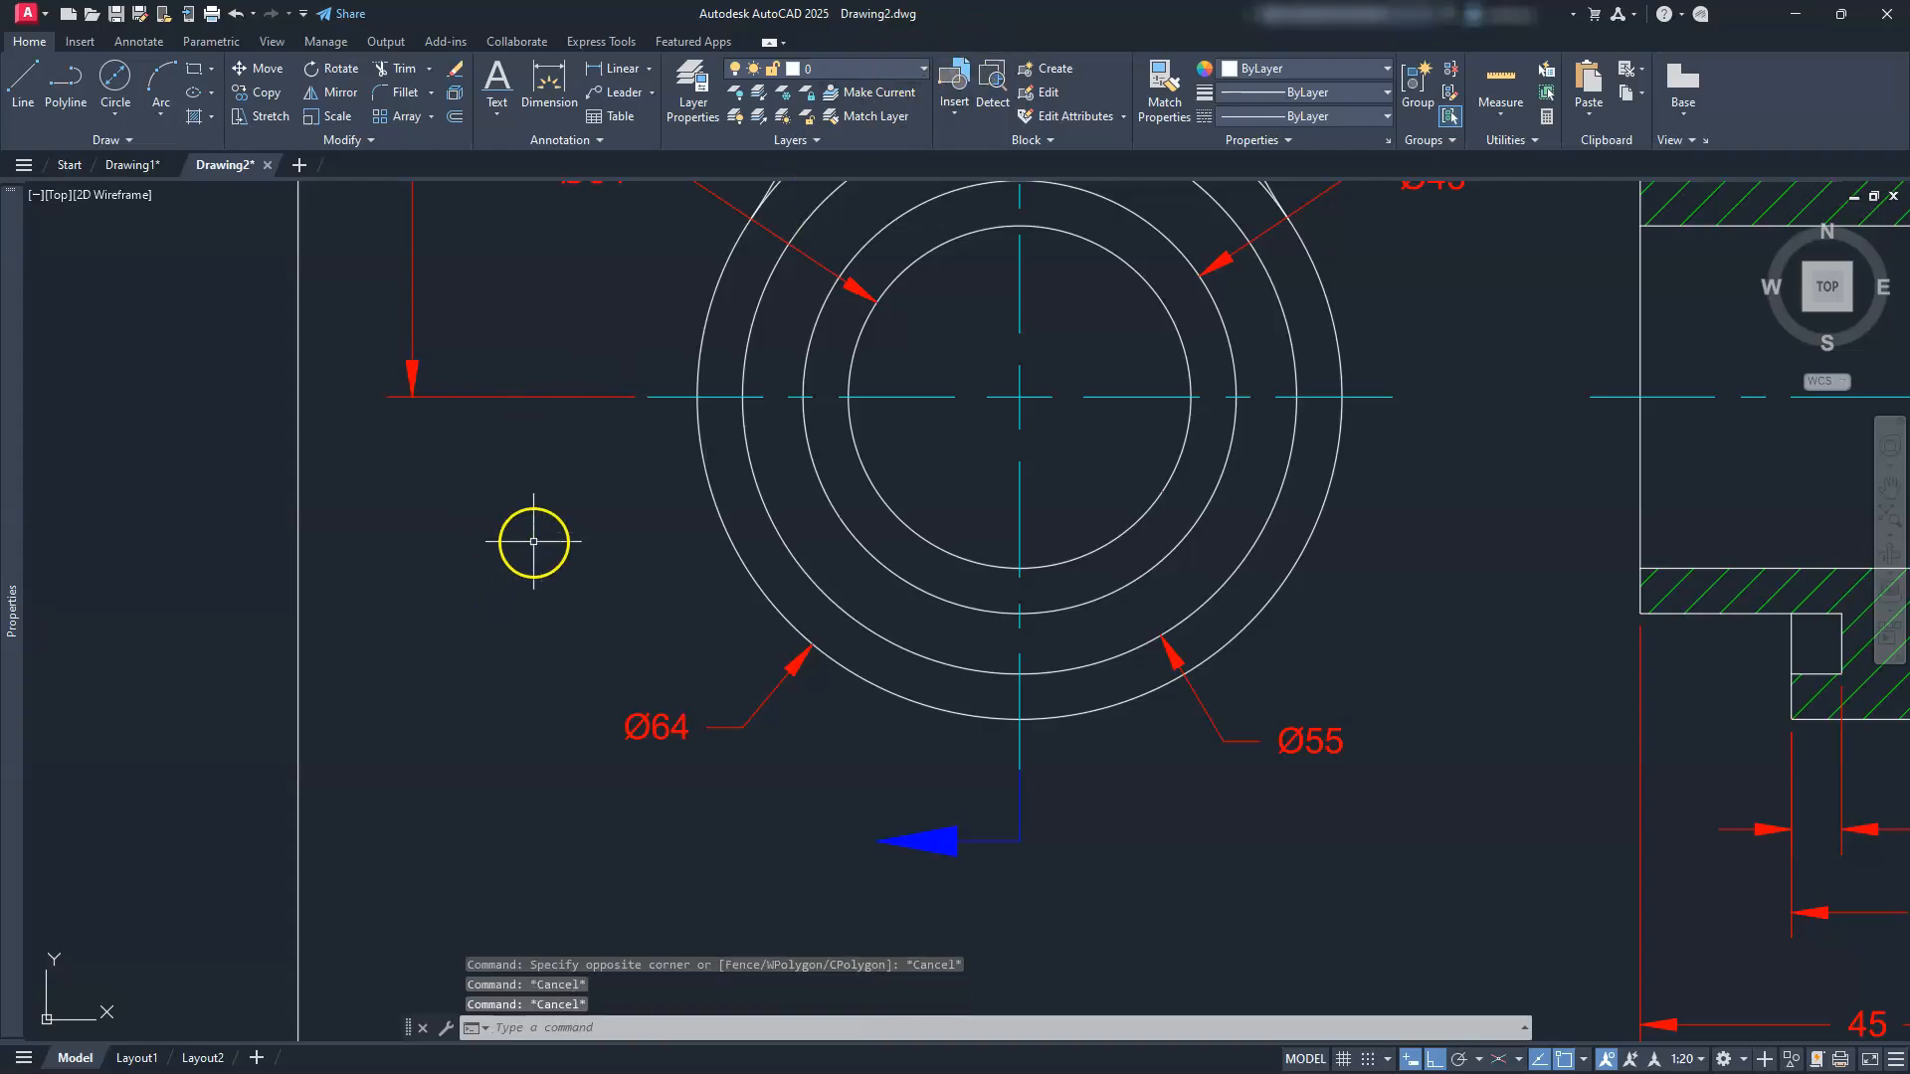
Step: Move the blue arrow and its leader slightly downward, below the Ø64 circle
scroll(851, 661, down, 2)
middle_drag(875, 682, 1114, 609)
scroll(1114, 609, up, 2)
text(m)
key(Return)
click(1390, 703)
click(1214, 772)
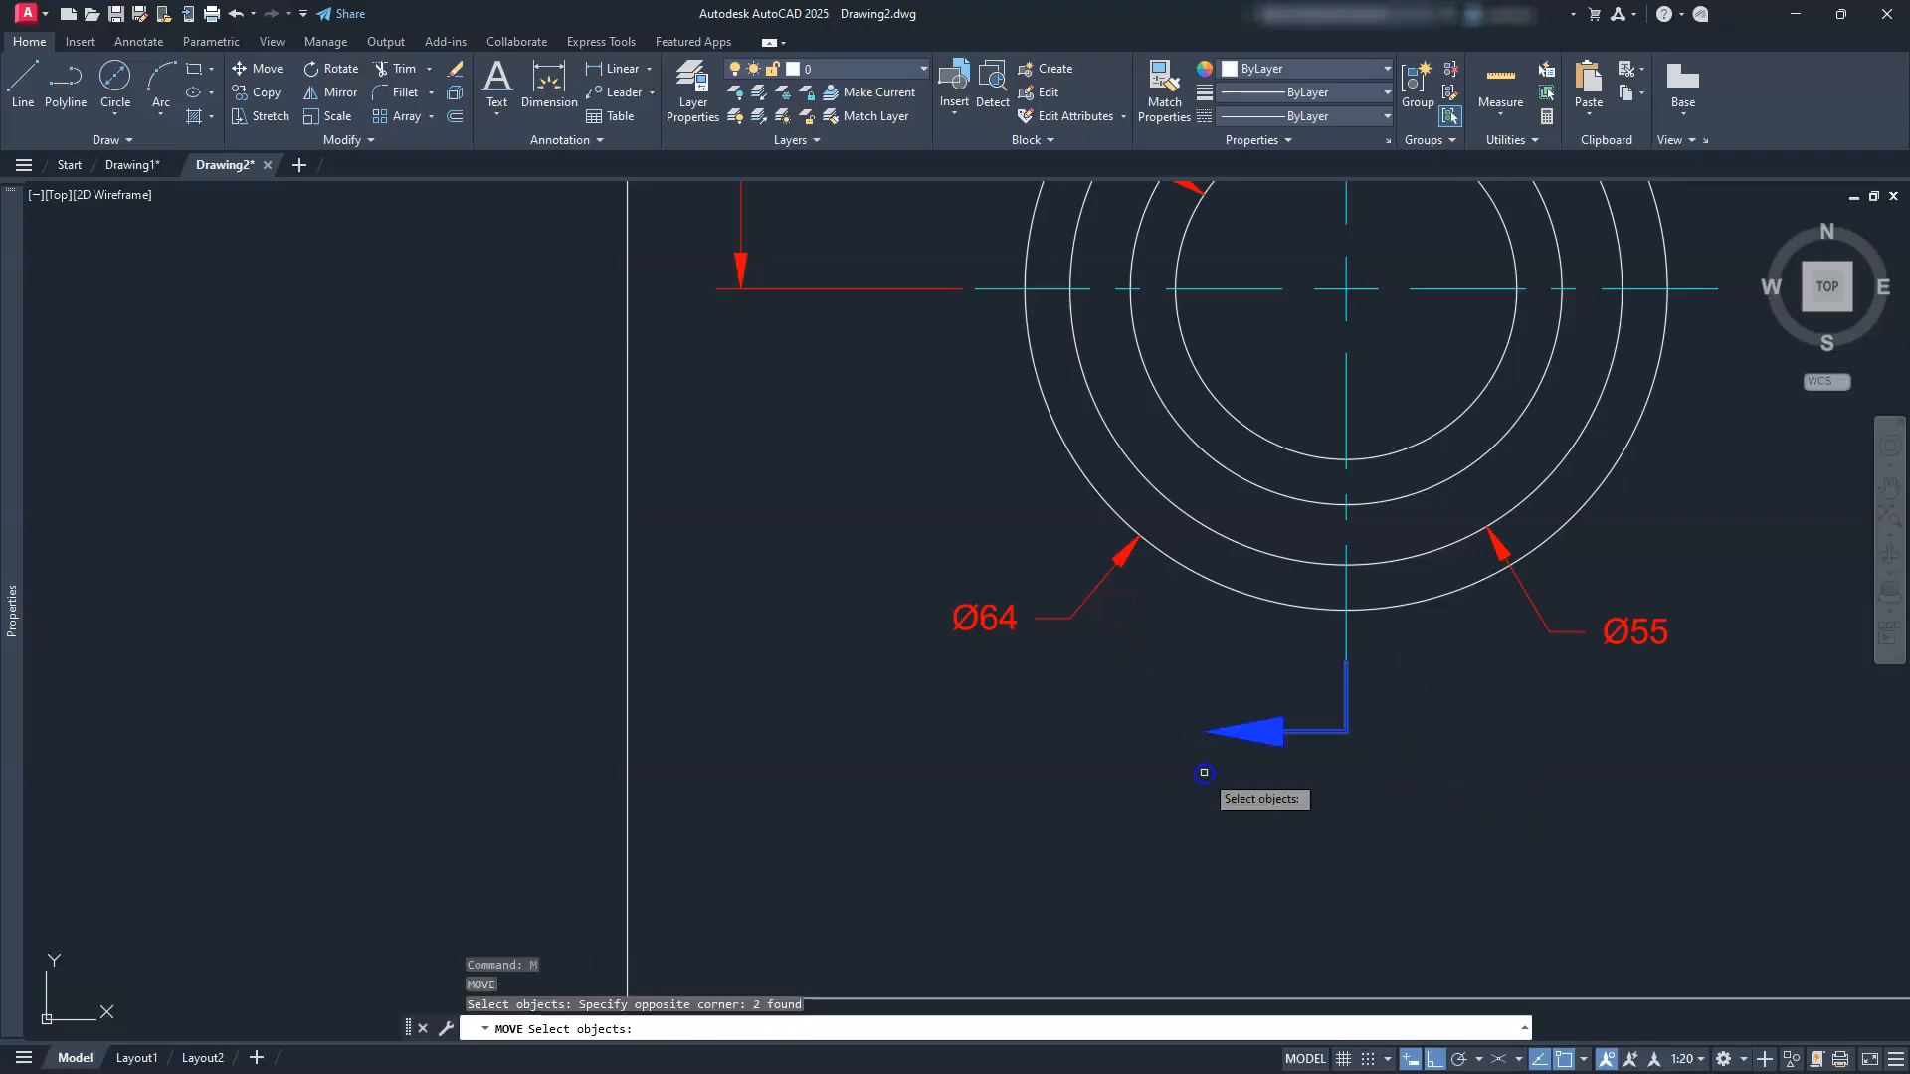
key(Return)
click(1222, 776)
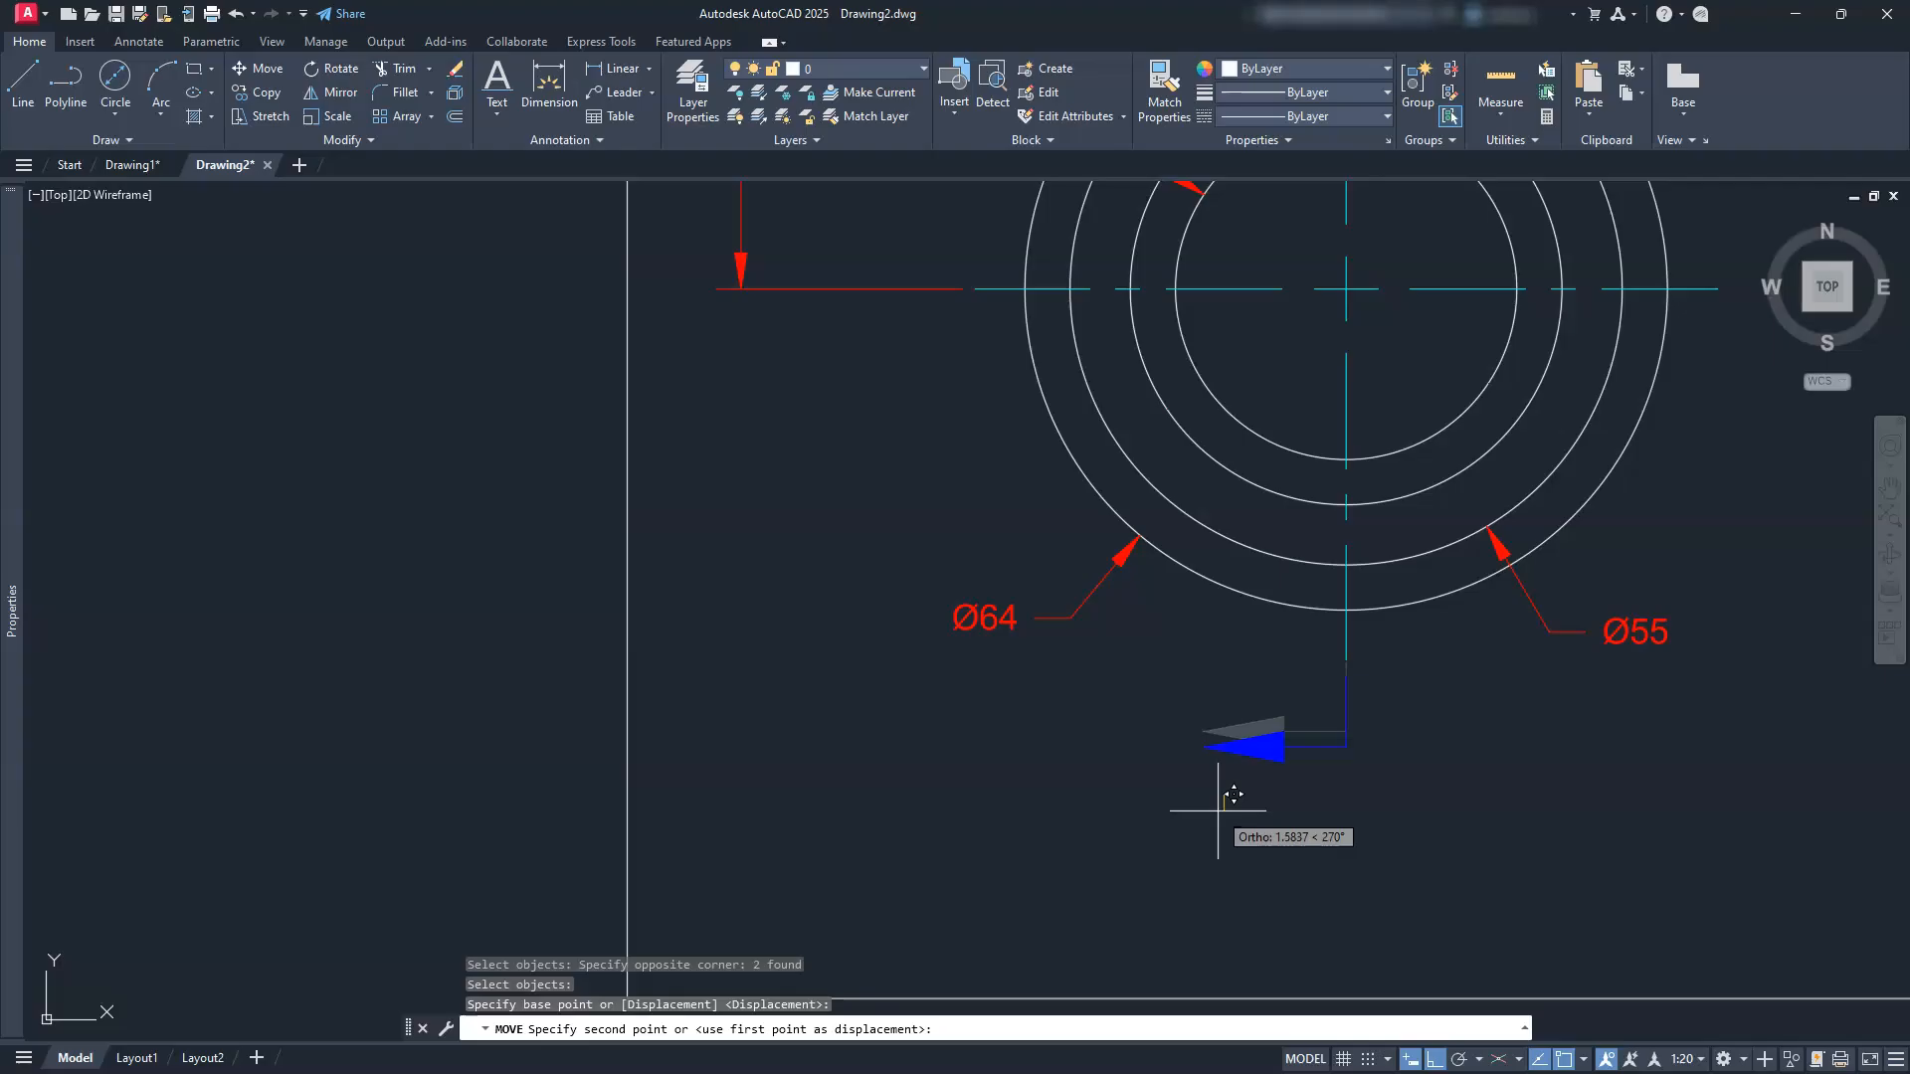
click(1223, 811)
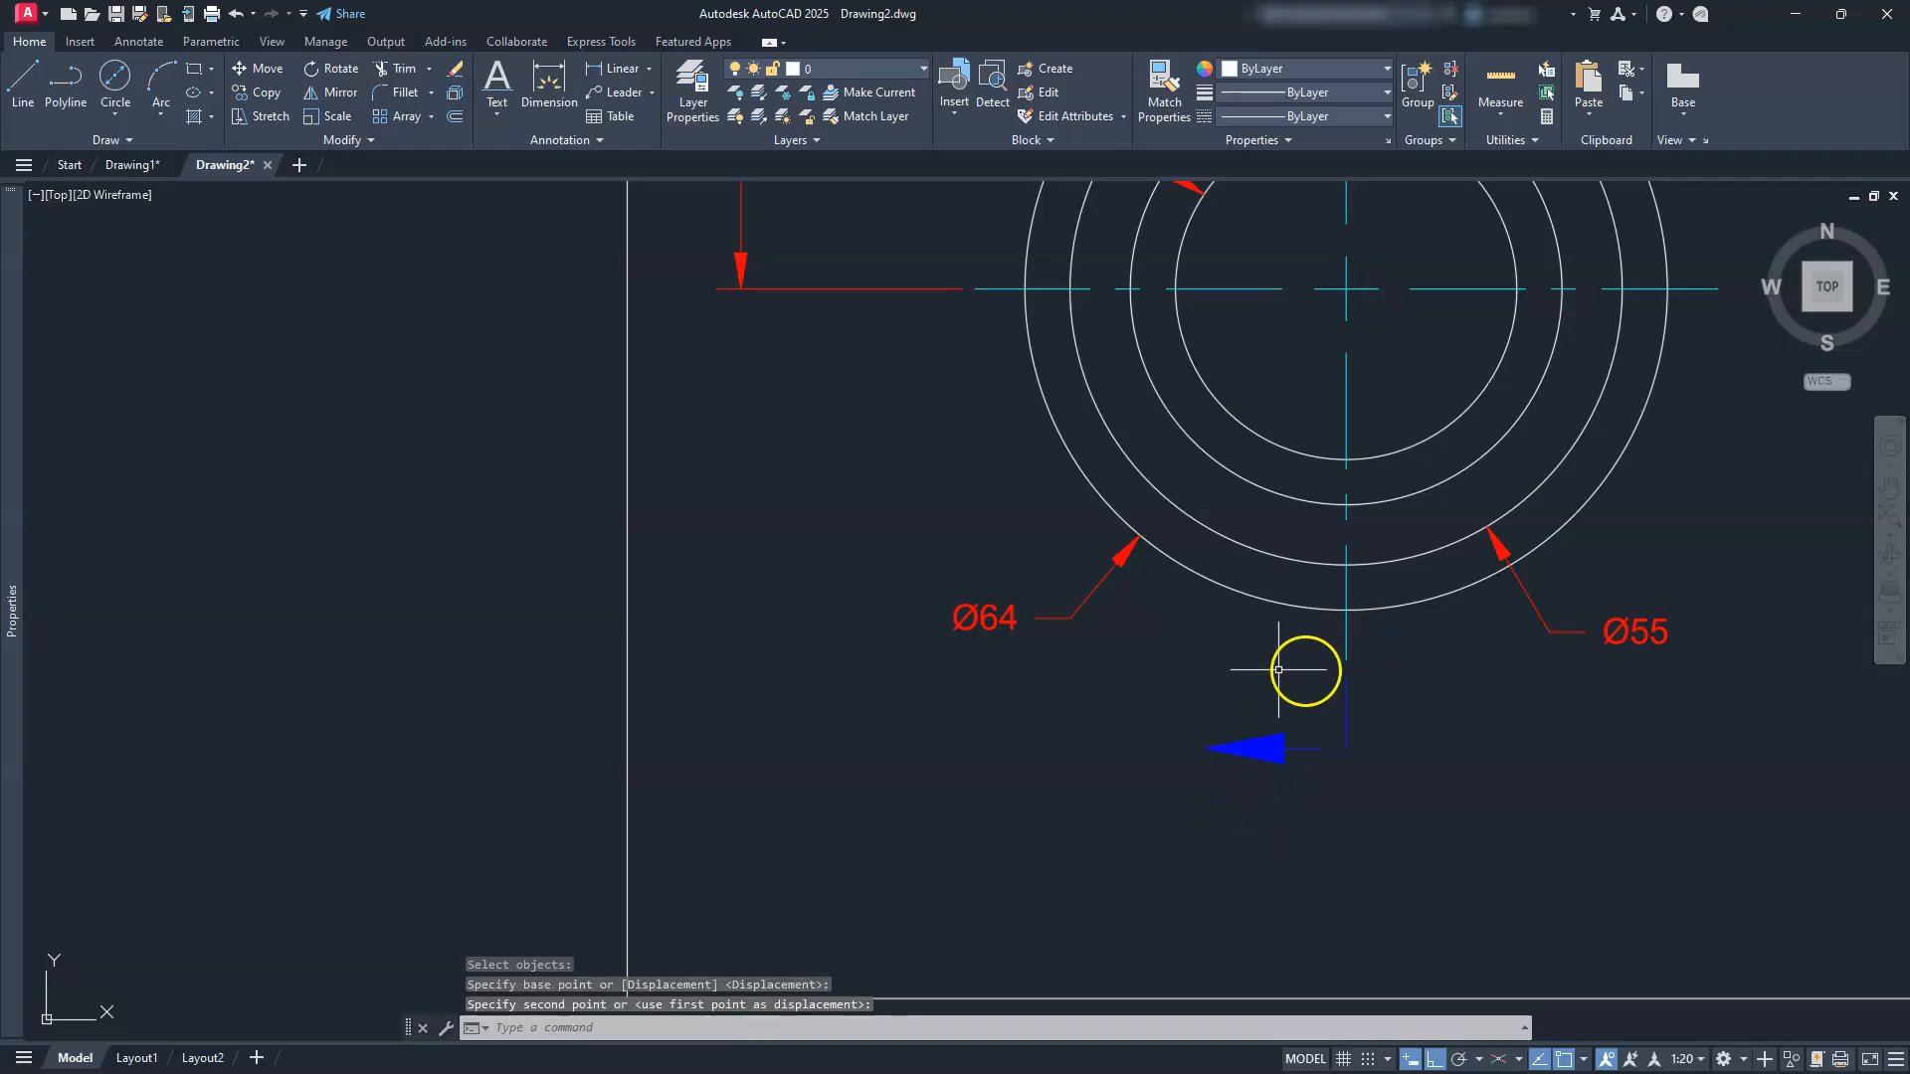
key(Escape)
key(Escape)
key(Escape)
mouse_move(1184, 637)
middle_down()
mouse_move(1185, 718)
mouse_move(1181, 640)
middle_up()
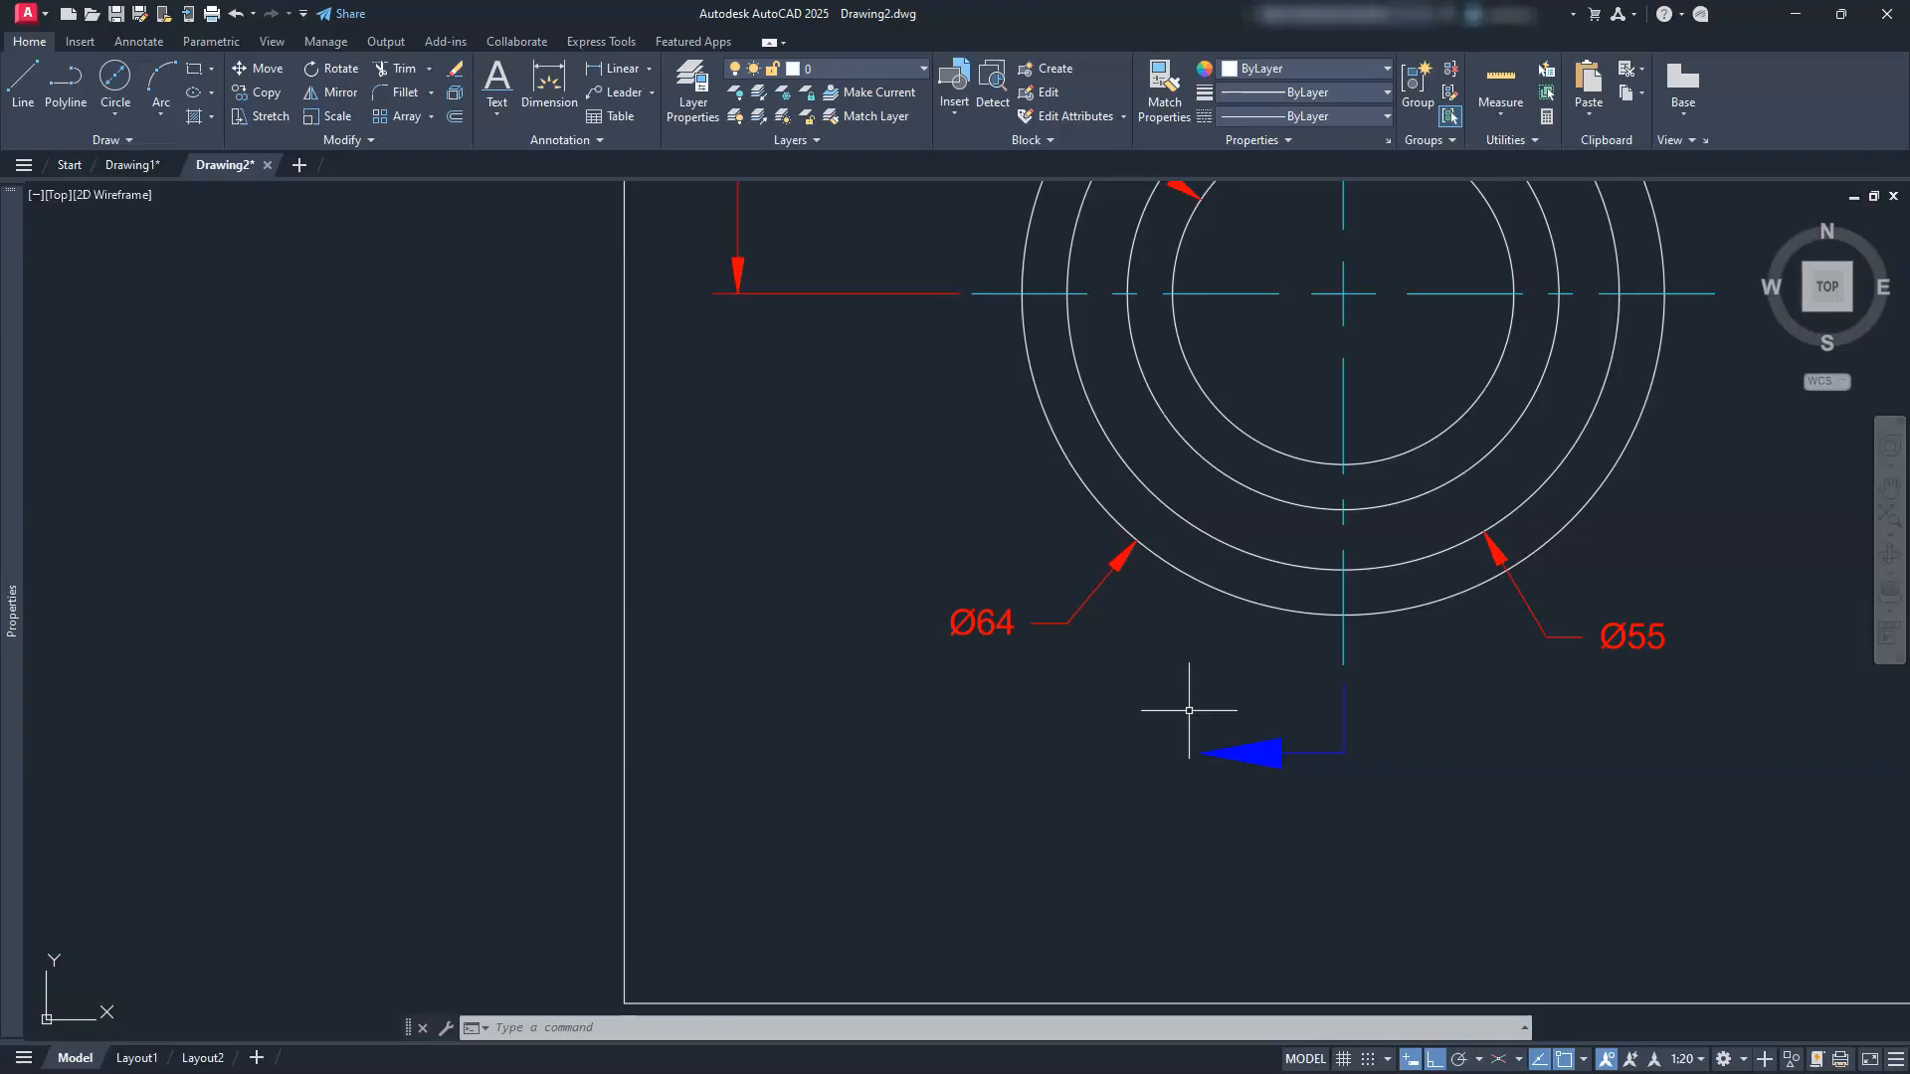
Step: Open the Text Style dialog with ST and close it without changes
key(Escape)
key(Escape)
key(Escape)
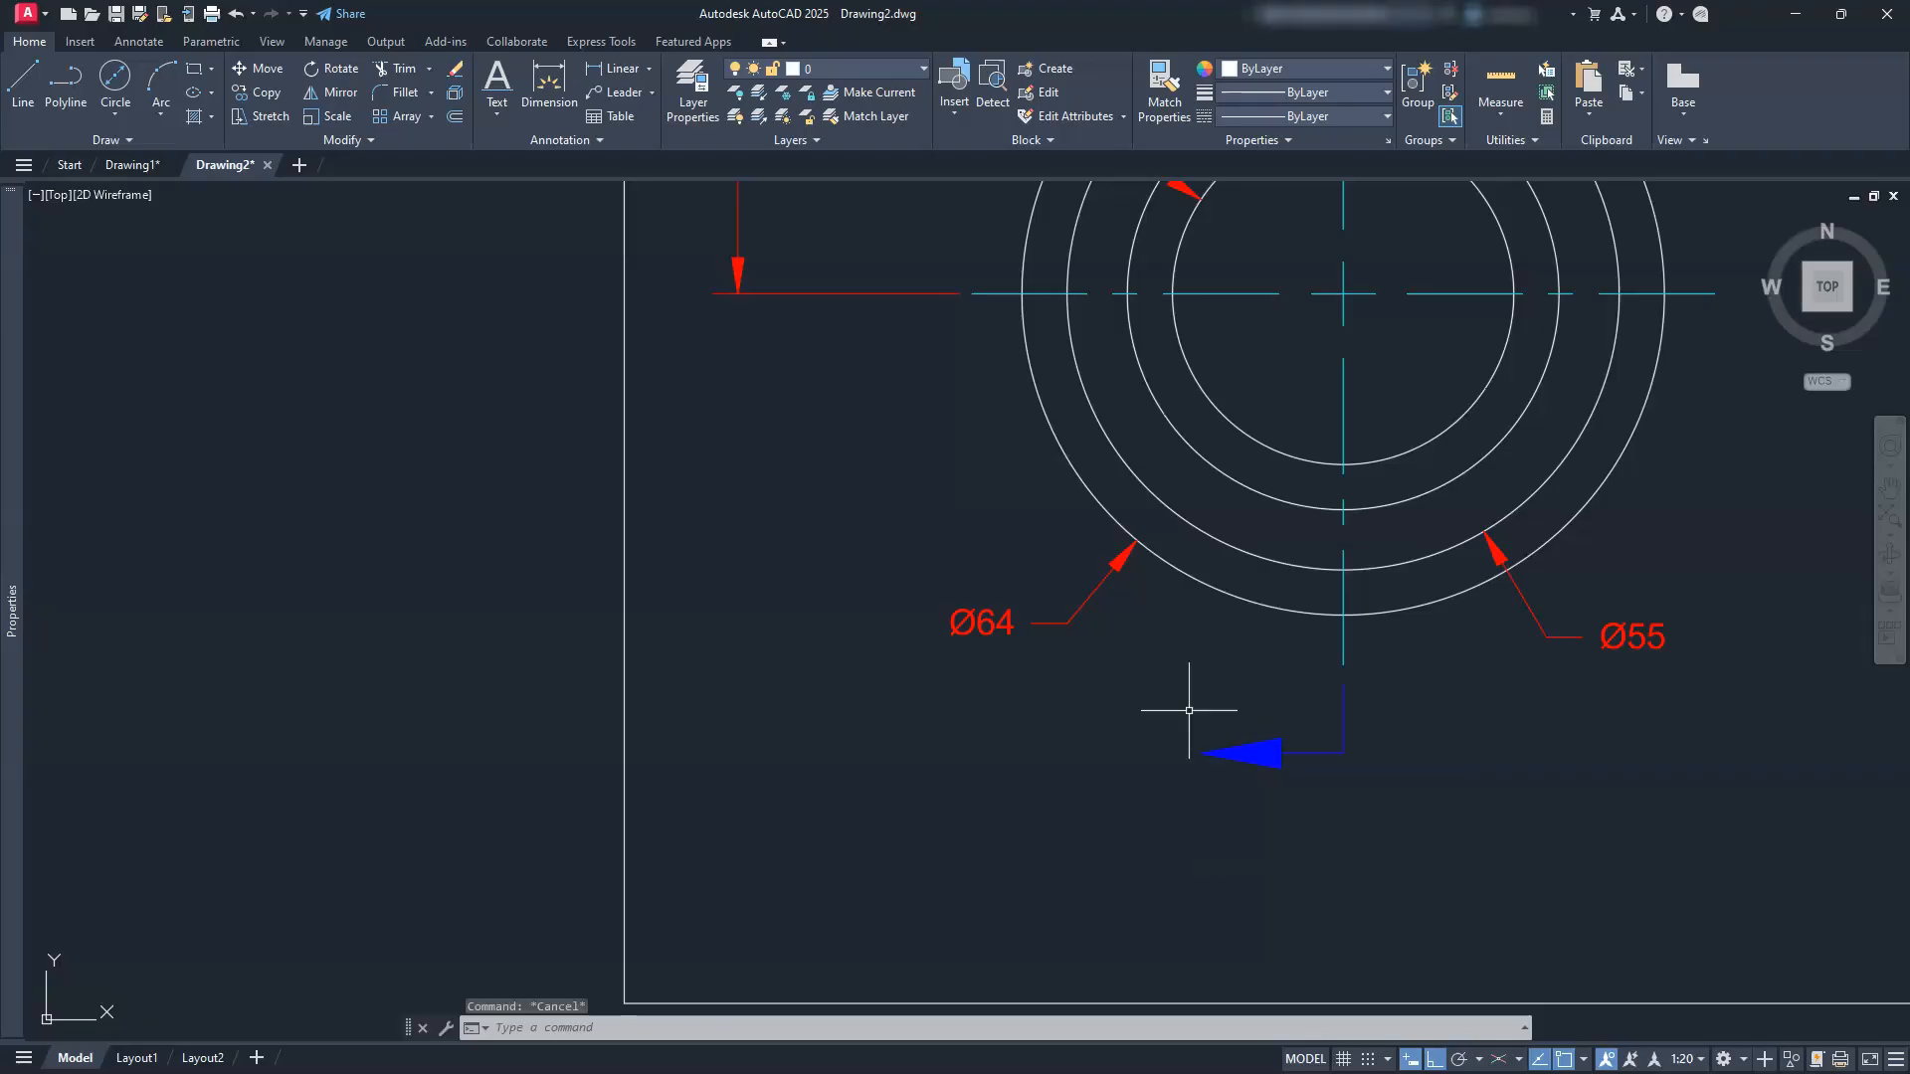
click(1088, 466)
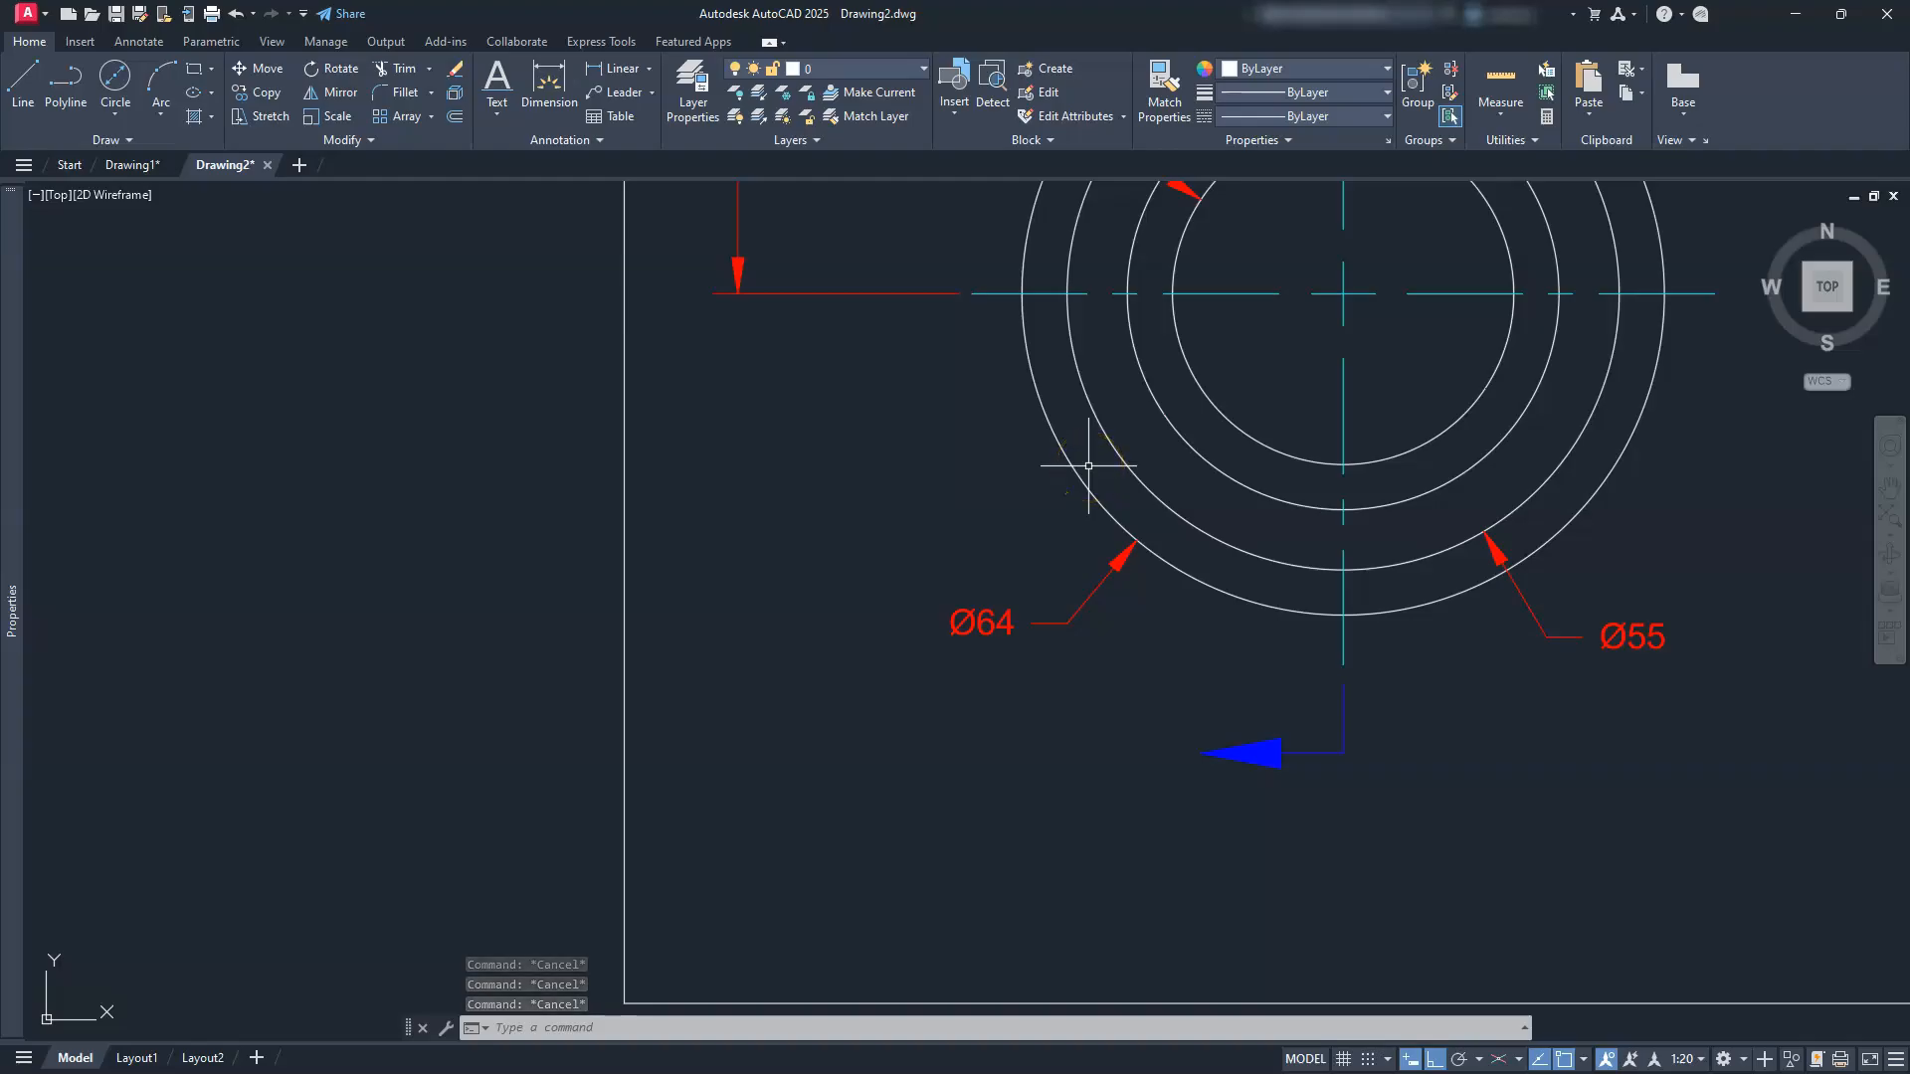
text(ST)
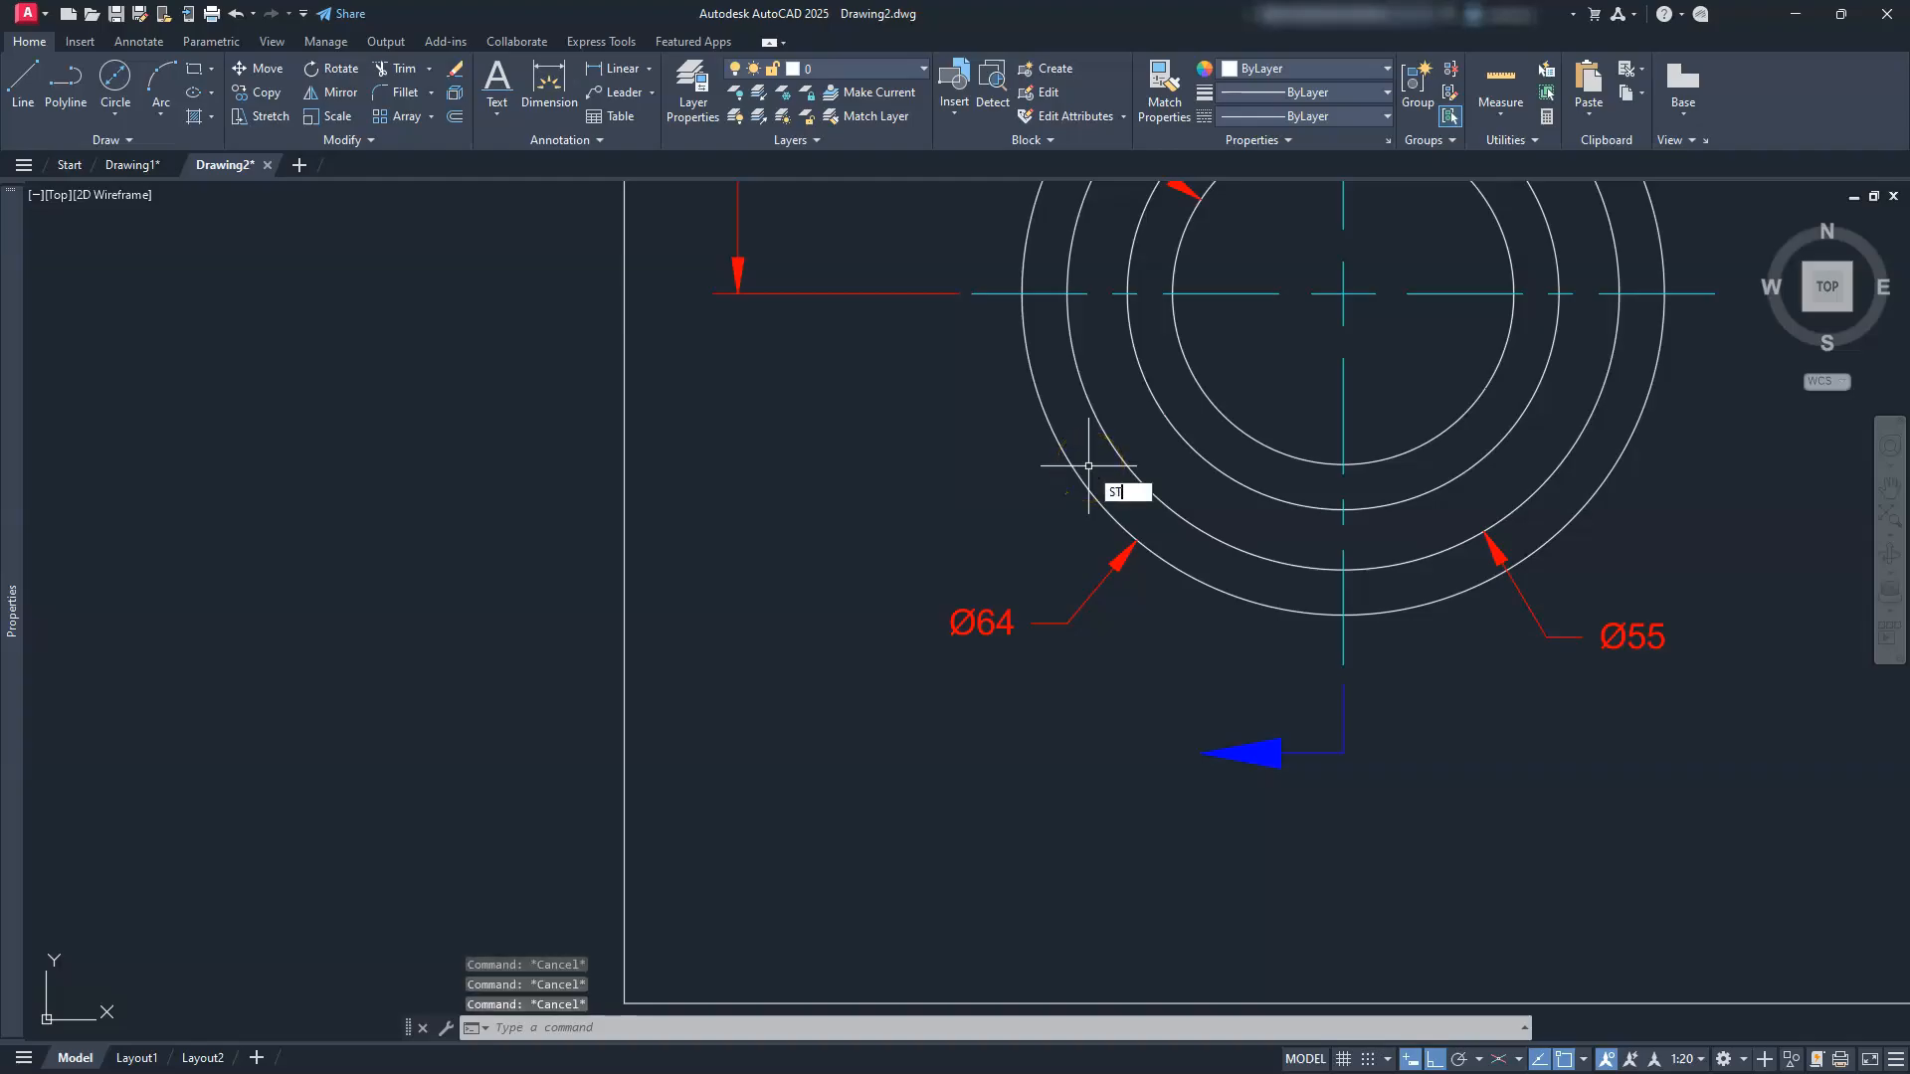
key(Escape)
text(ST)
key(Return)
key(Escape)
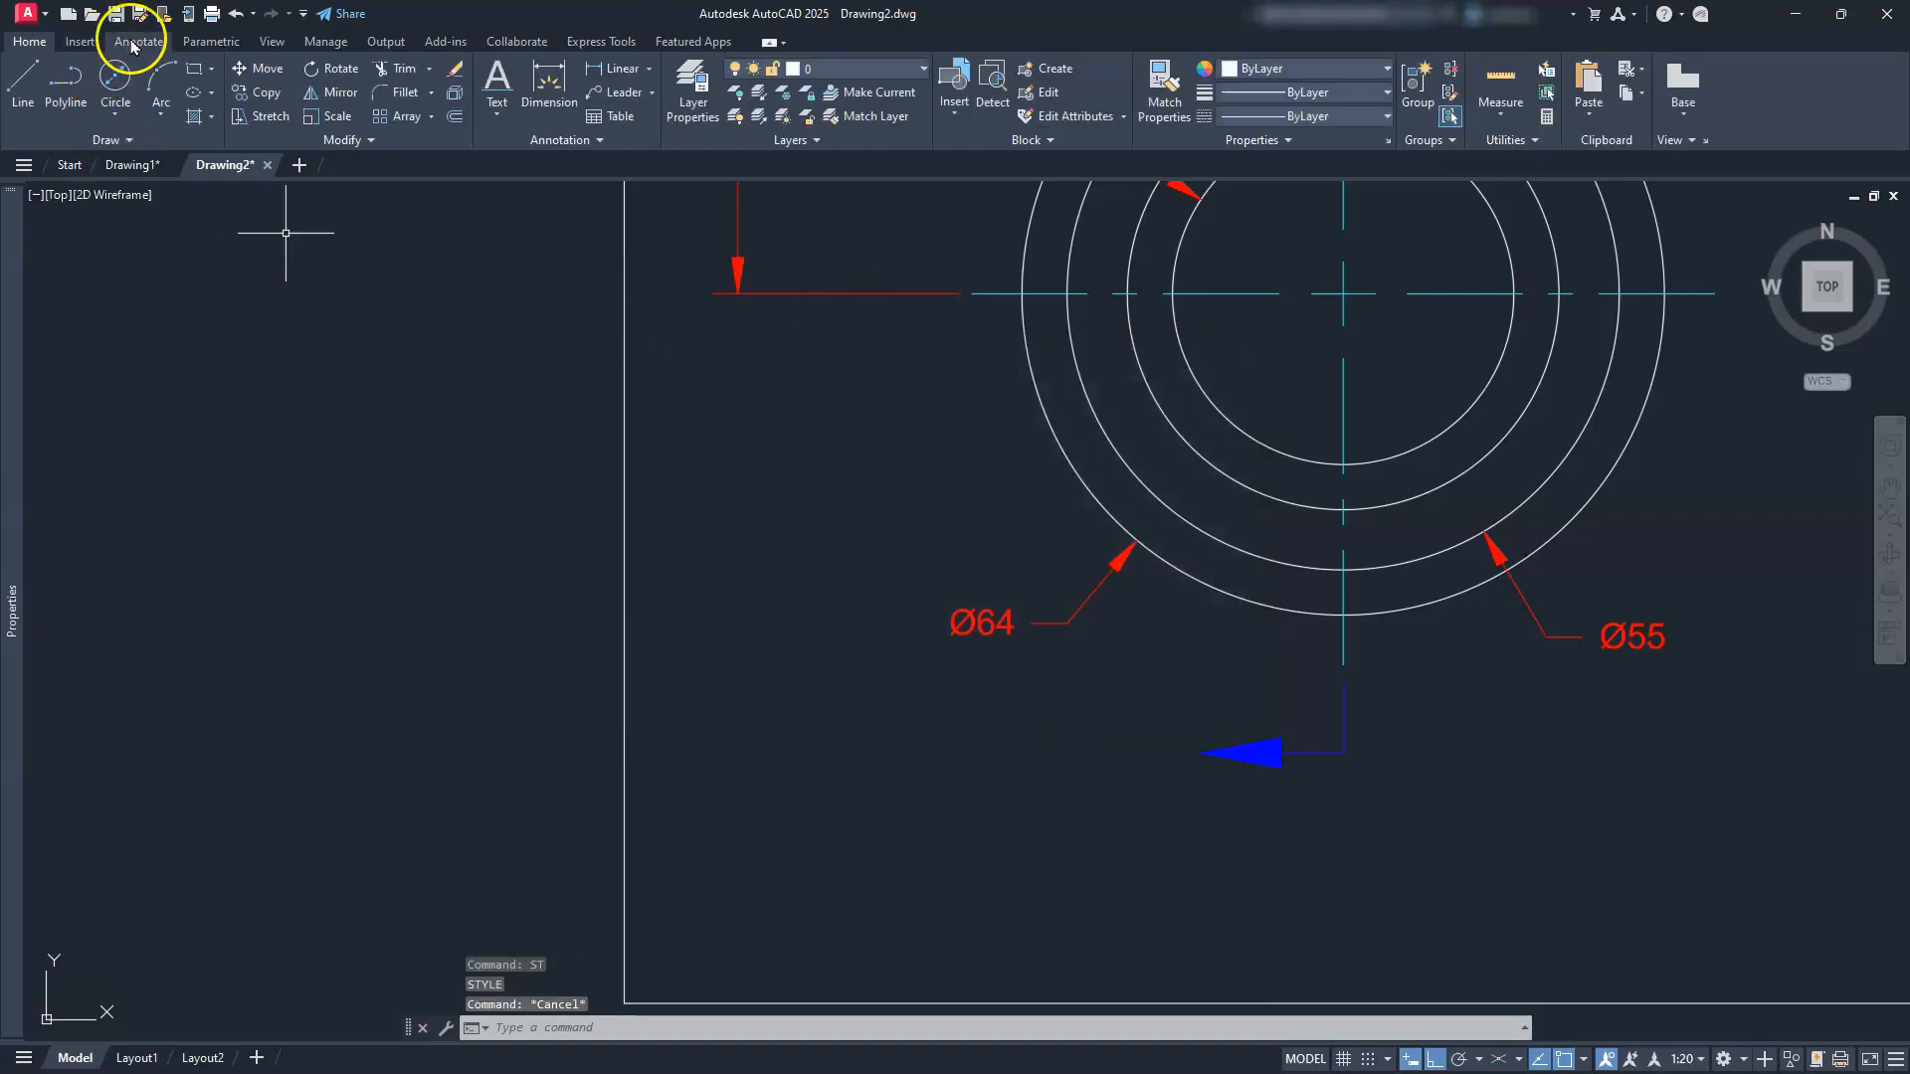
Step: Pick Annotative as the current style from the Annotate tab's Text Style list
click(132, 44)
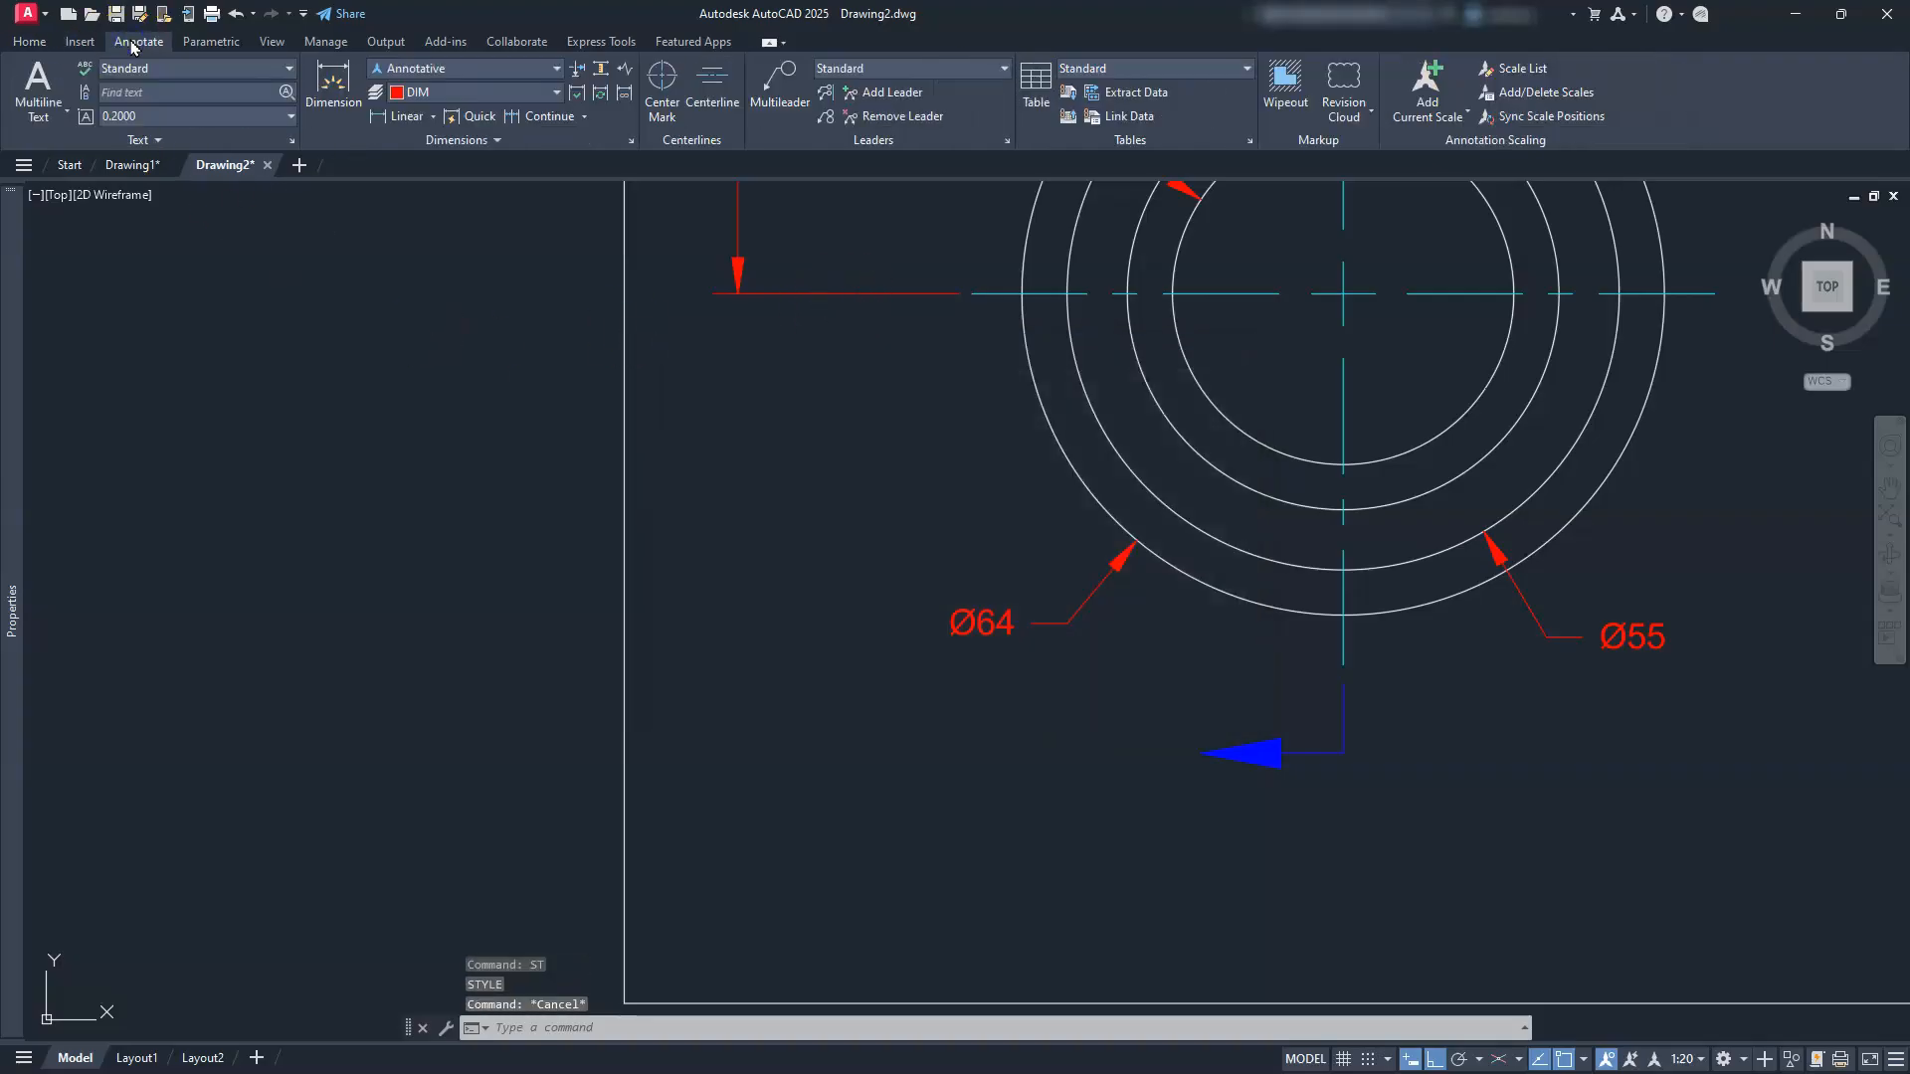
click(170, 74)
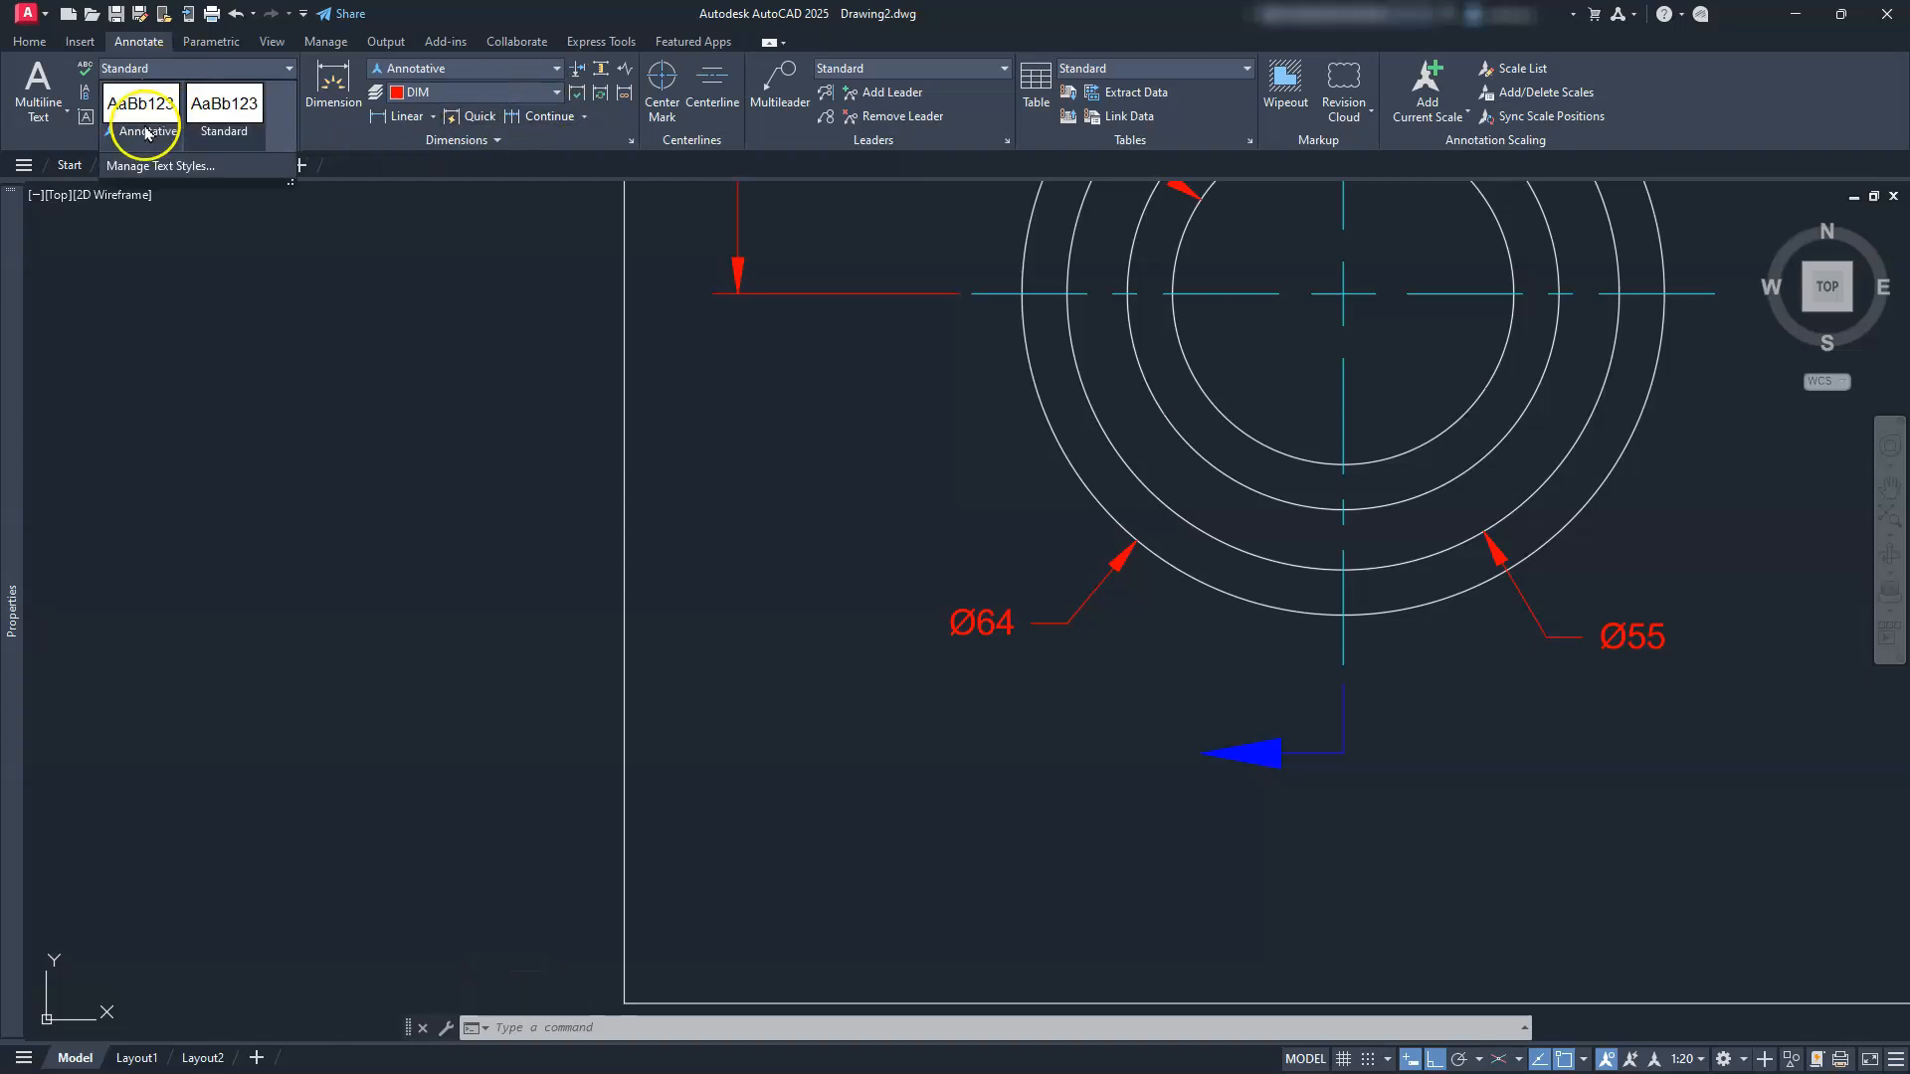
click(141, 117)
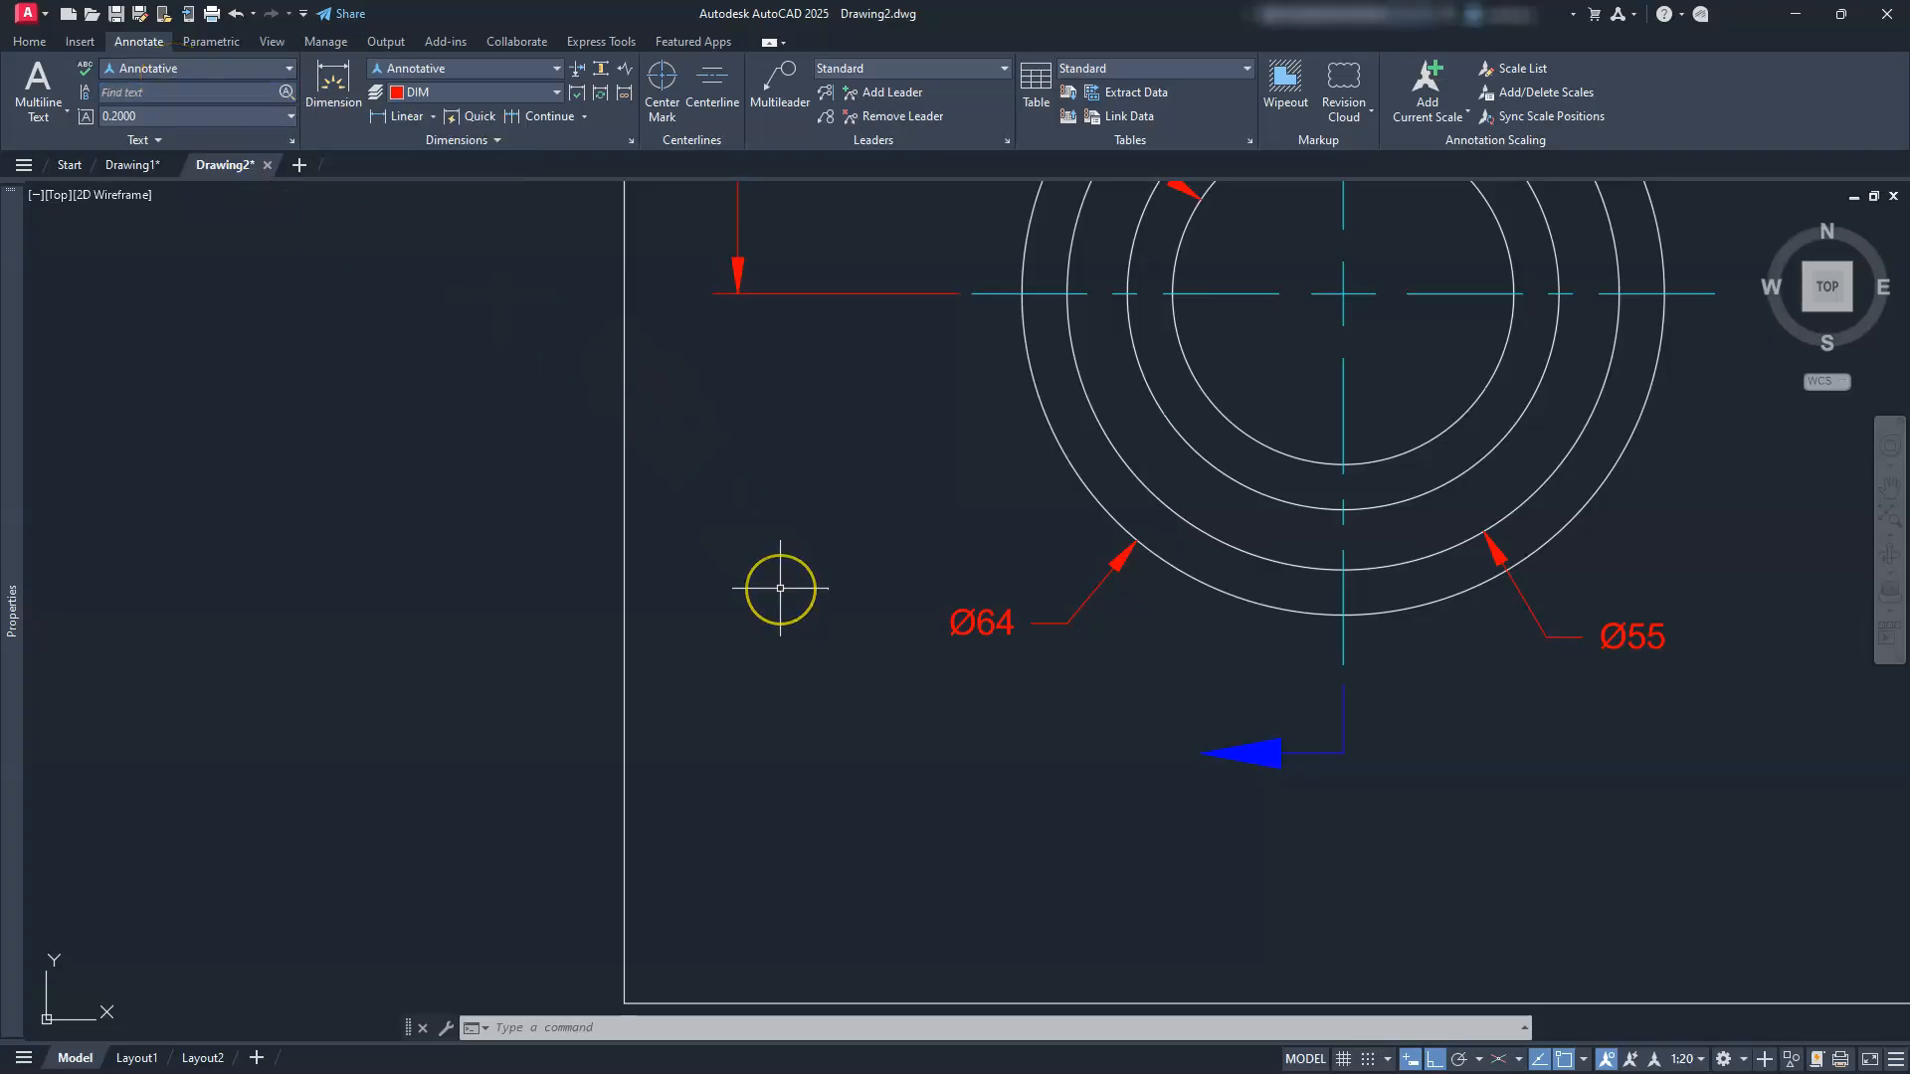
key(Escape)
key(Escape)
key(Escape)
click(28, 42)
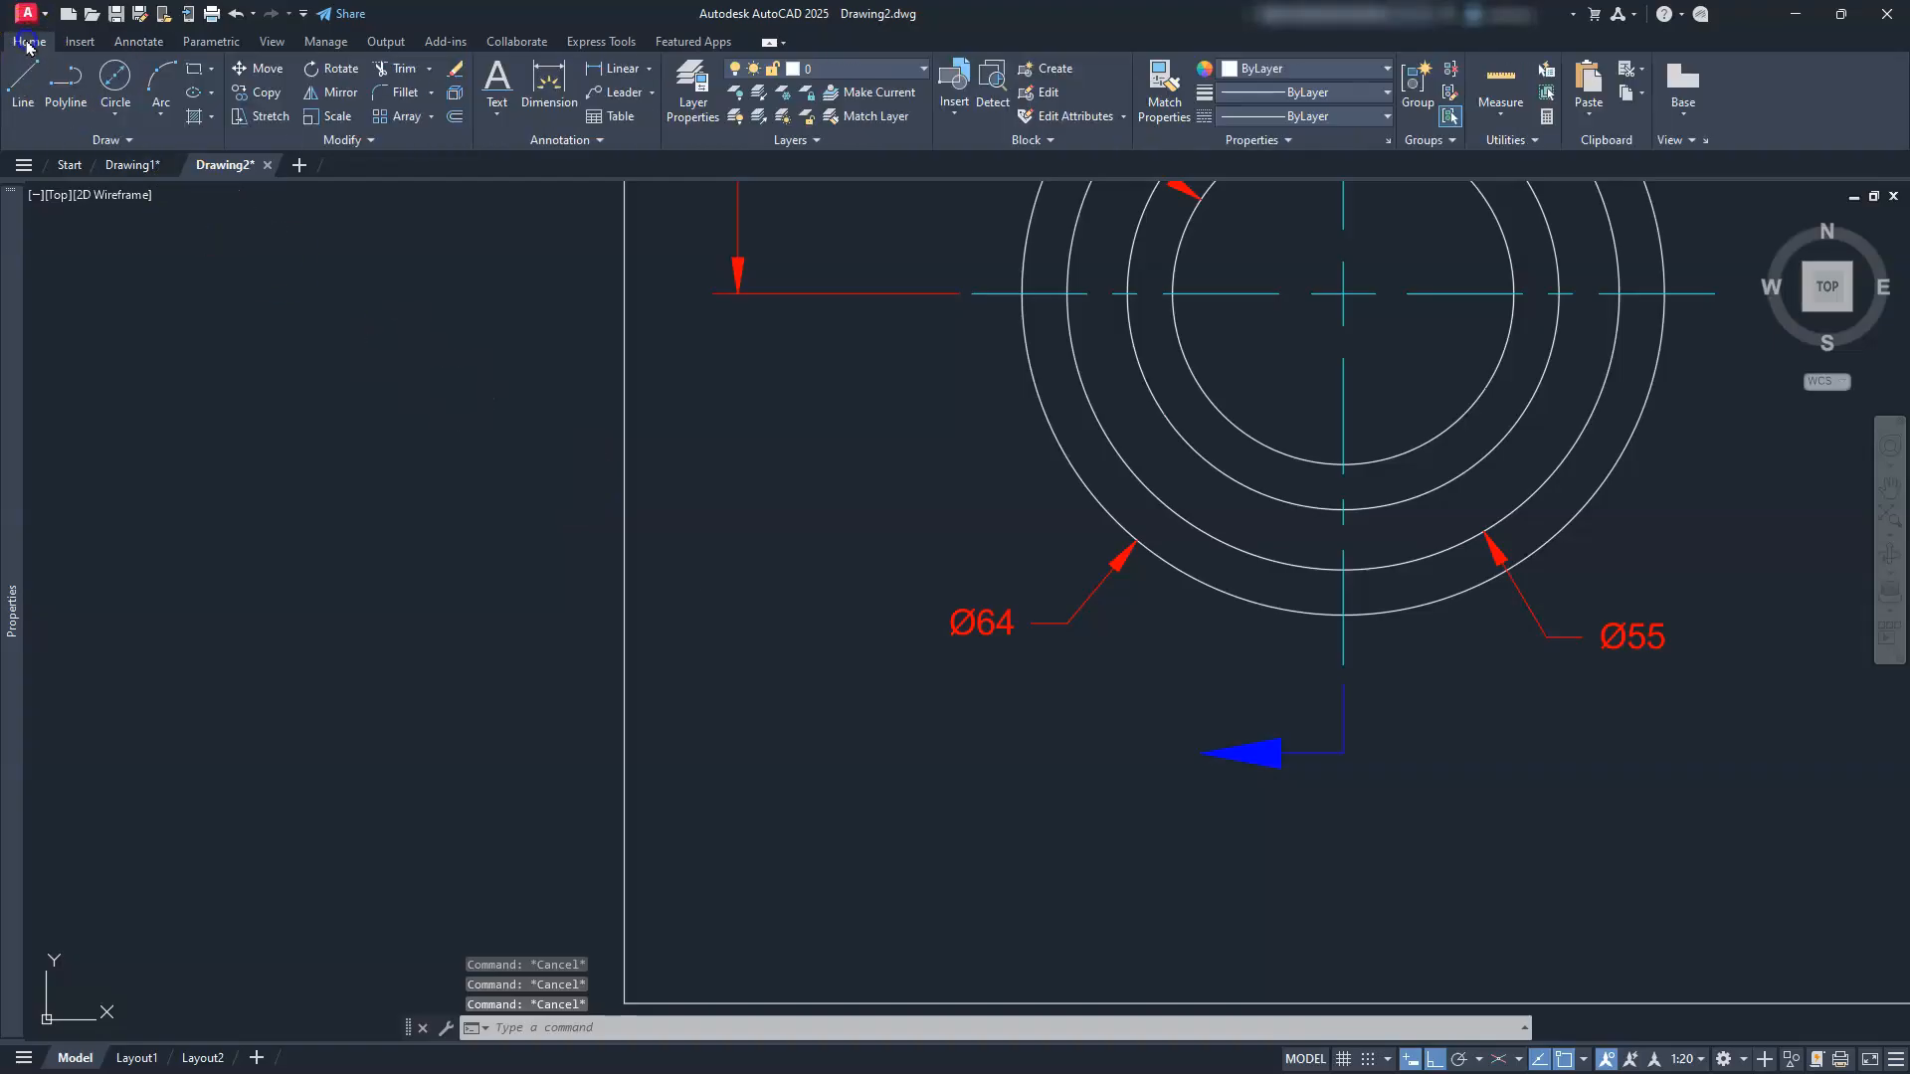
Step: Place single-line text 'A', middle-centred beside the blue arrow, height .1875, rotation 0
click(593, 141)
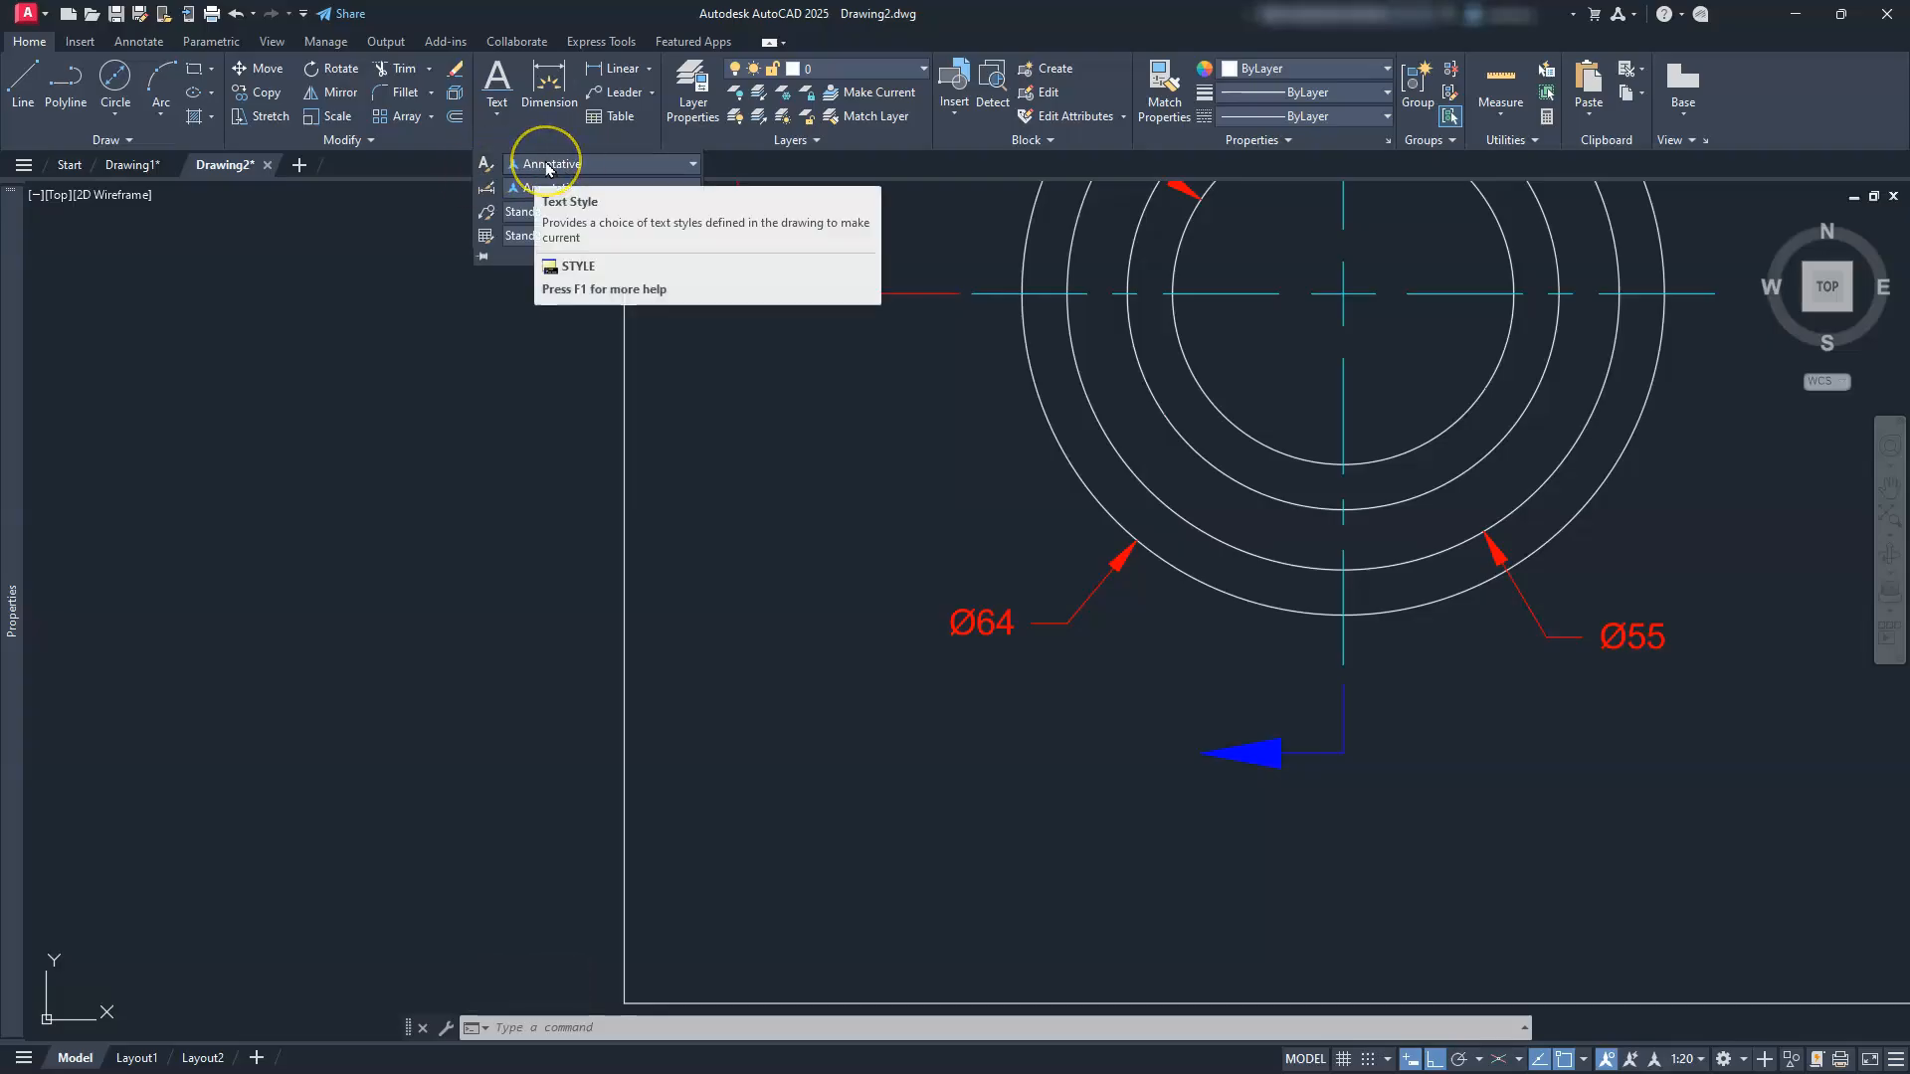
key(Escape)
key(Escape)
key(Escape)
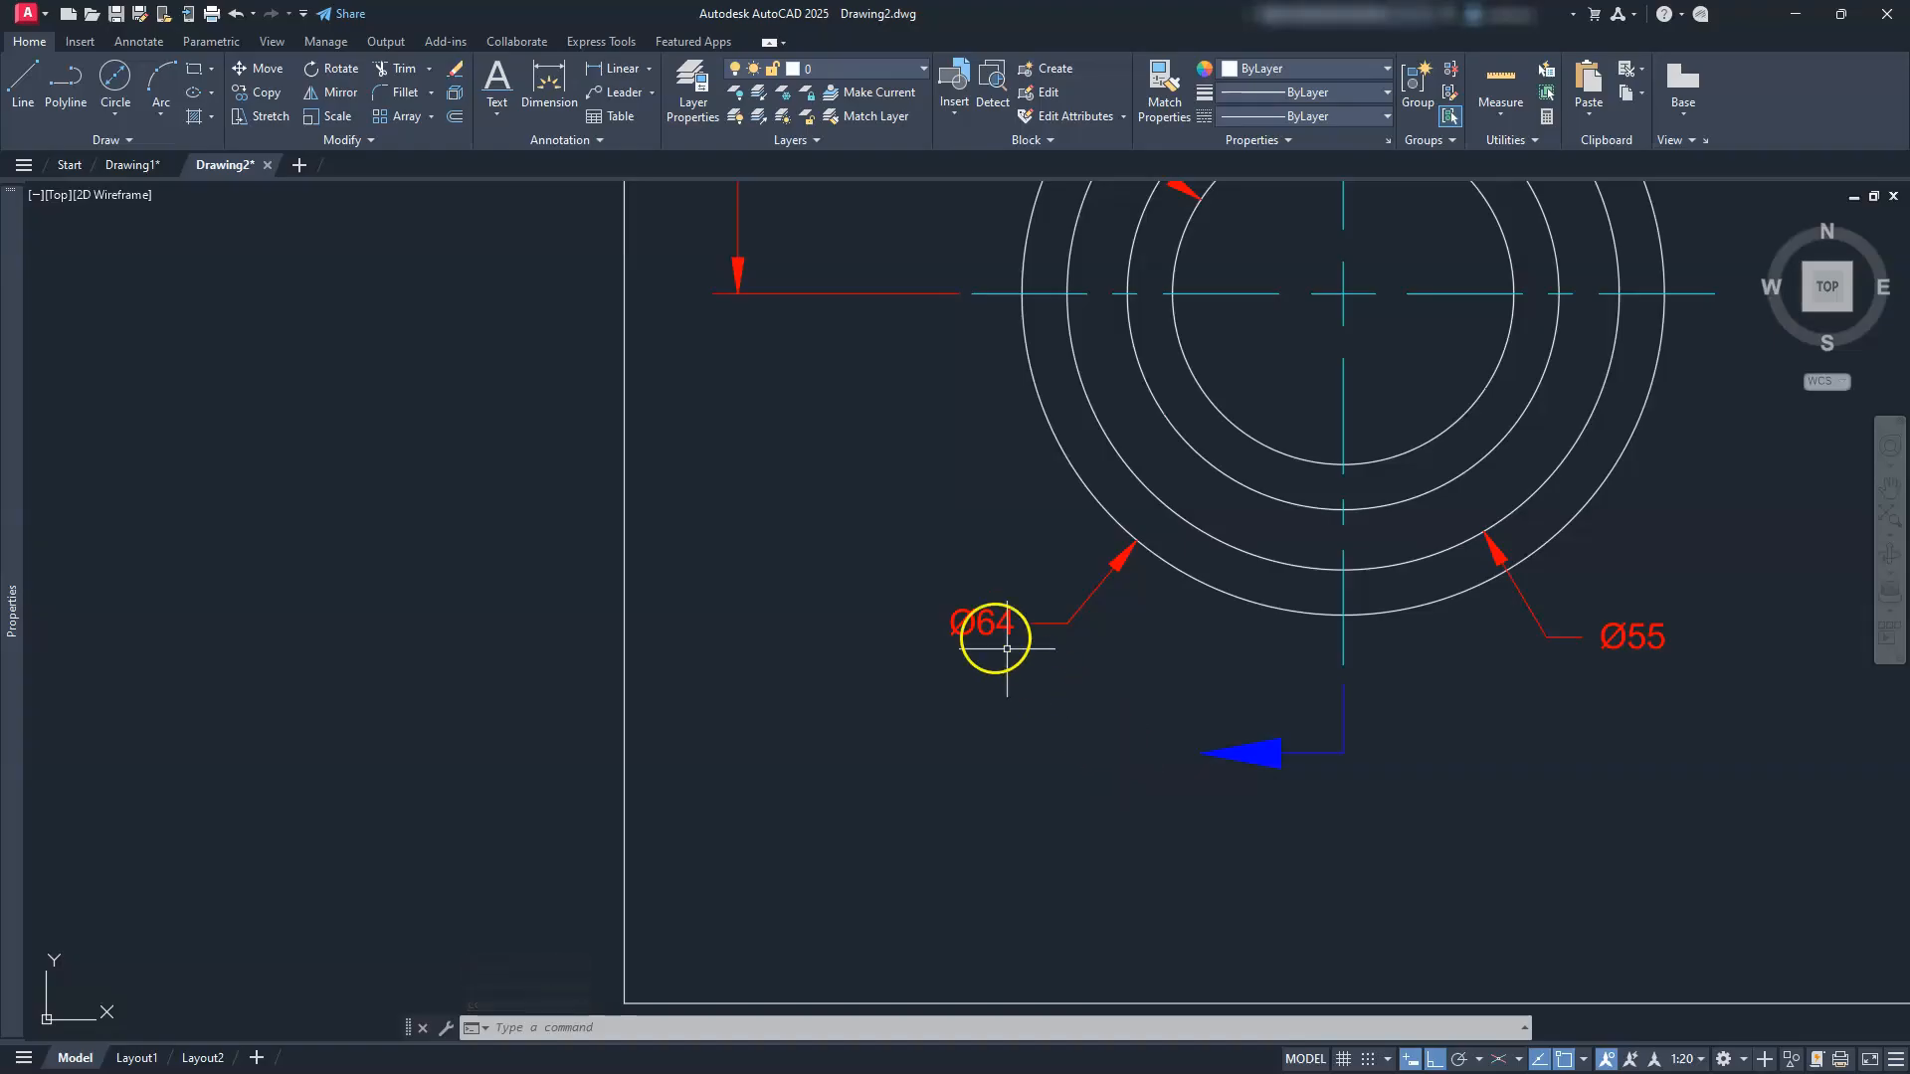
click(504, 112)
click(540, 182)
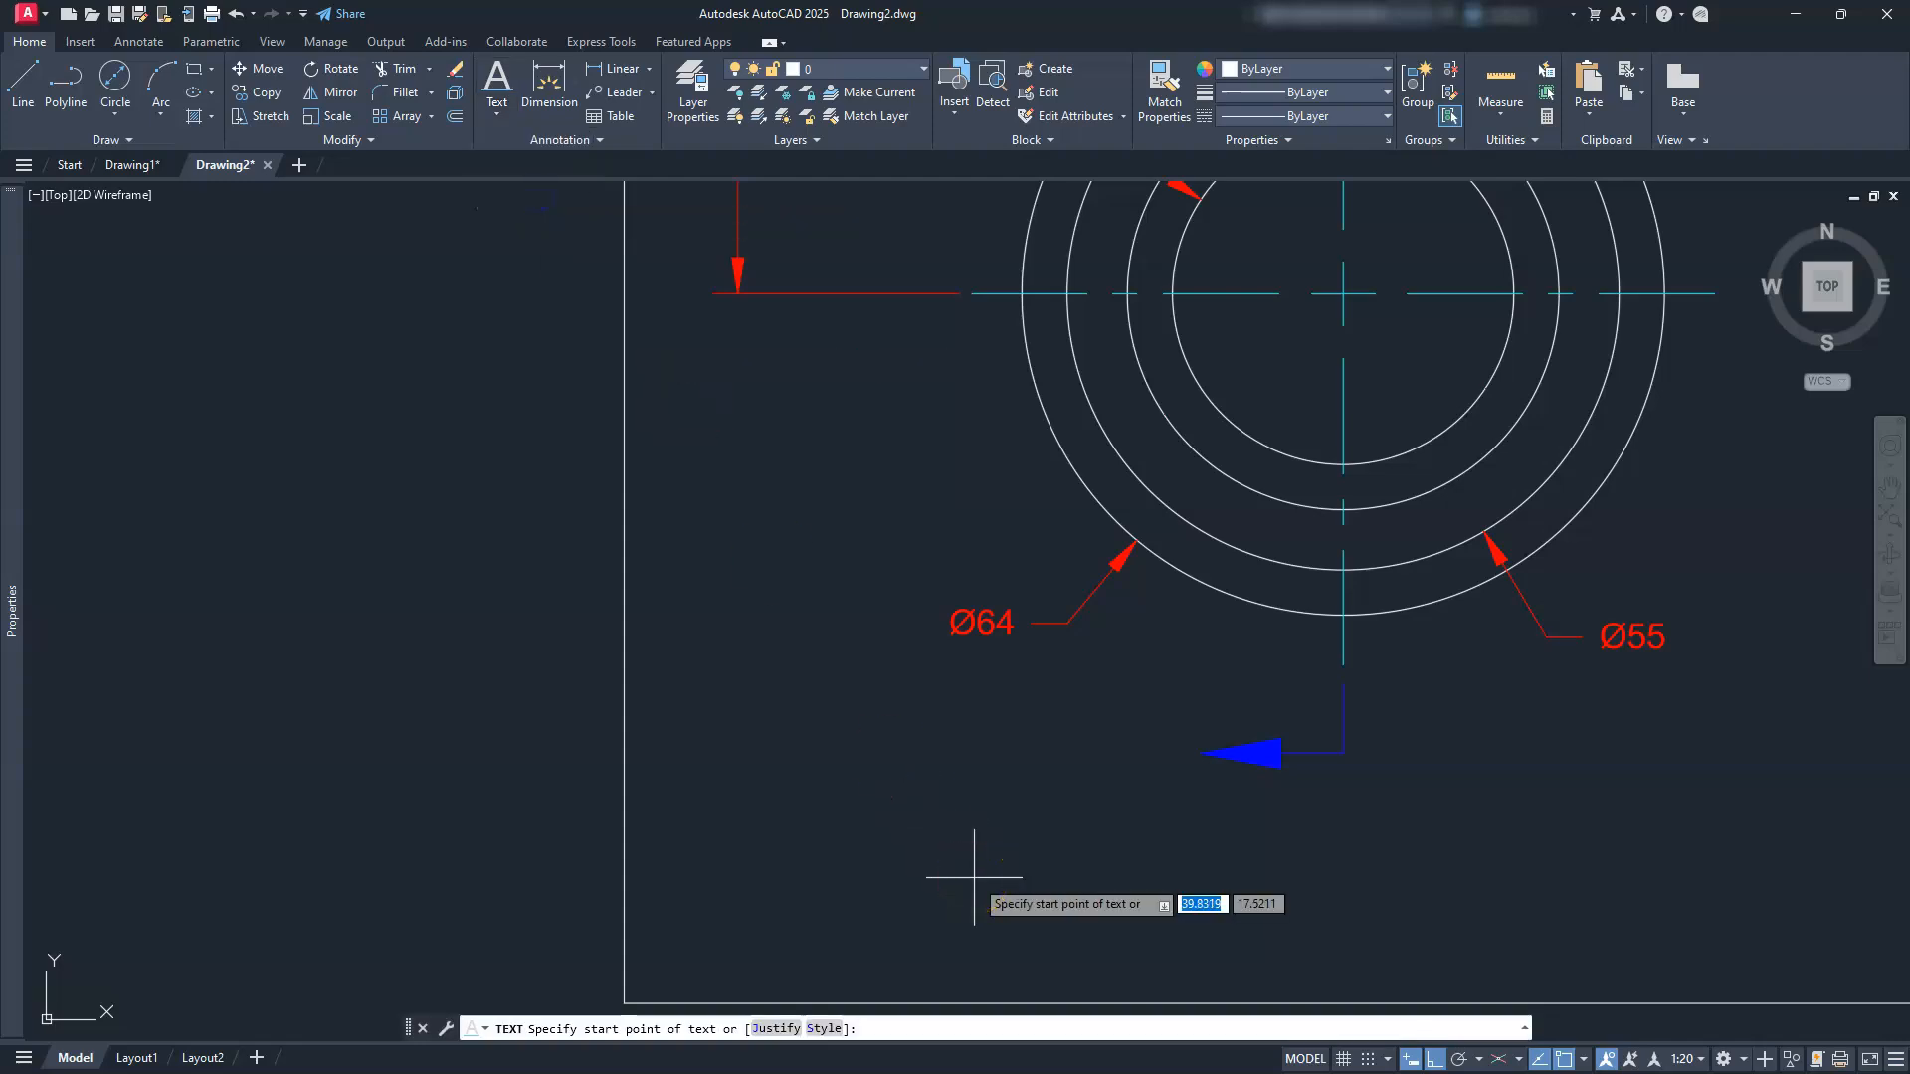
key(Return)
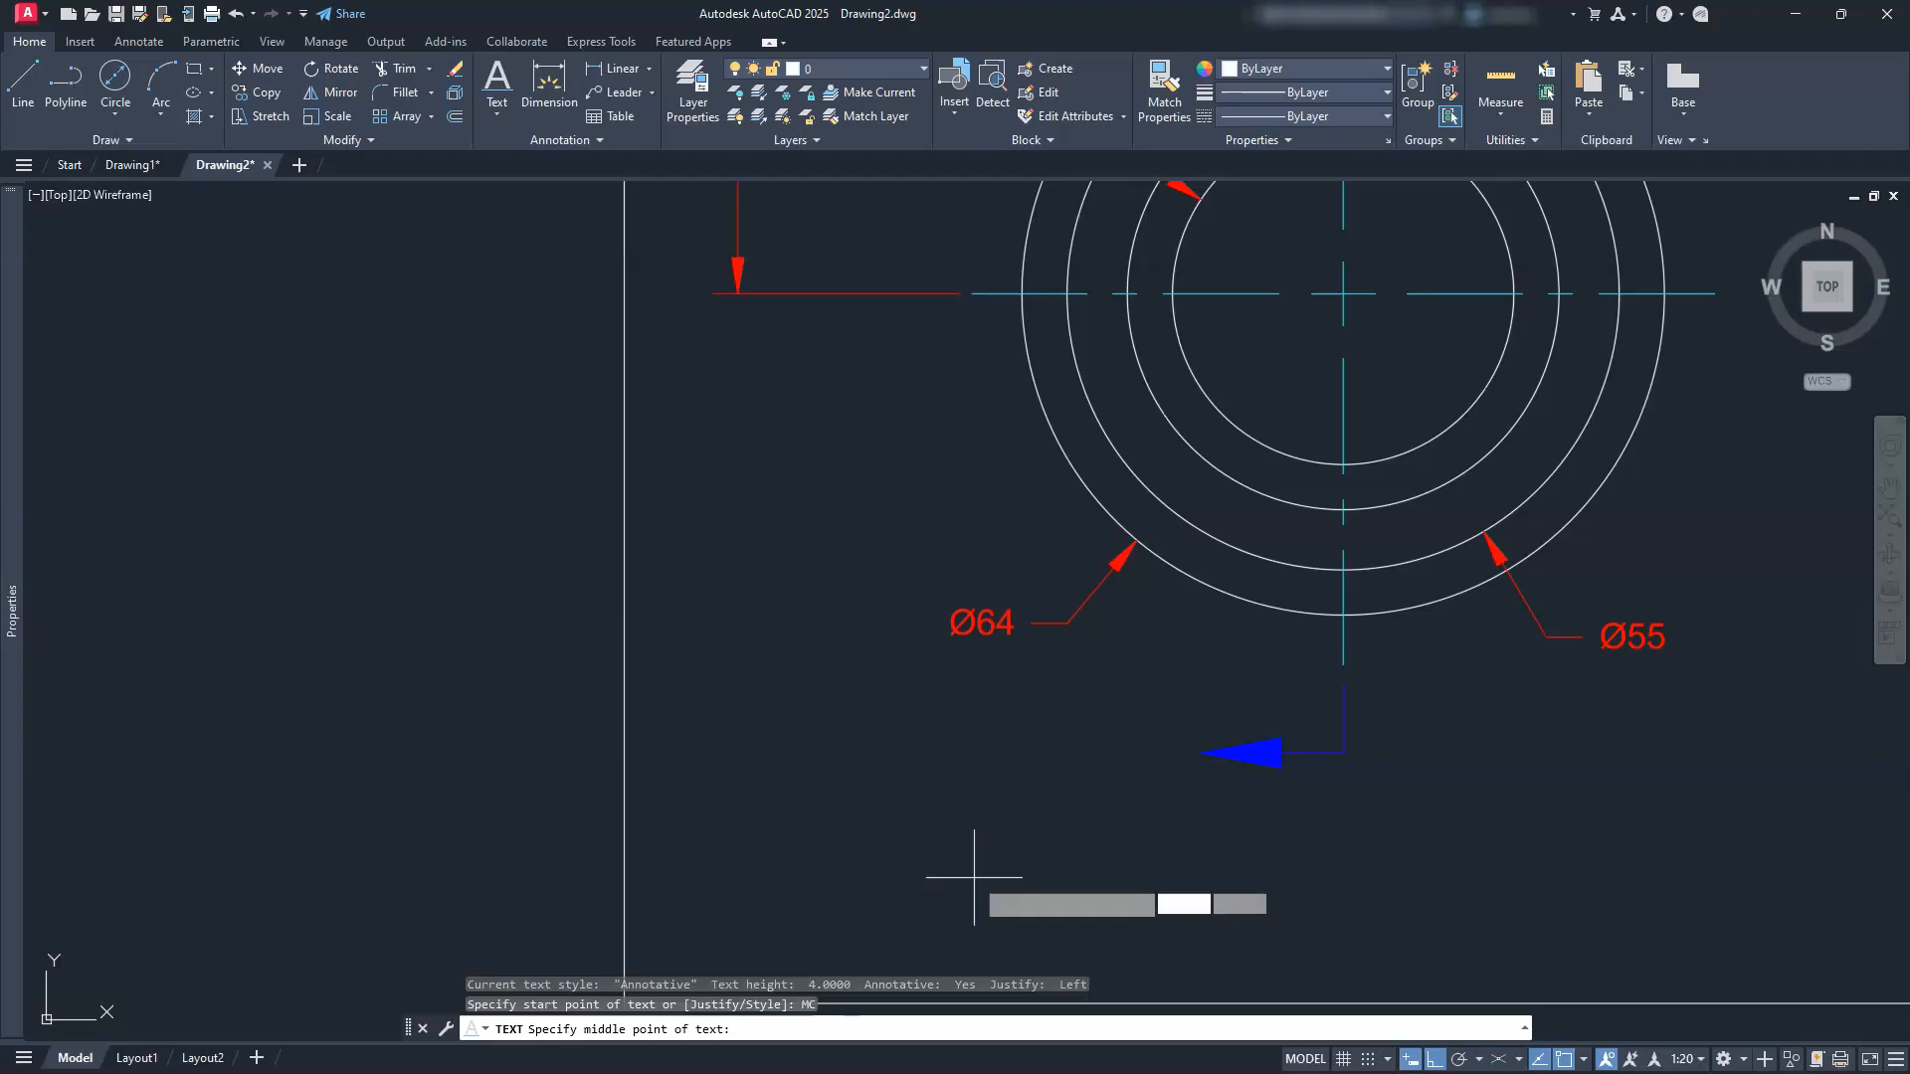
click(1144, 753)
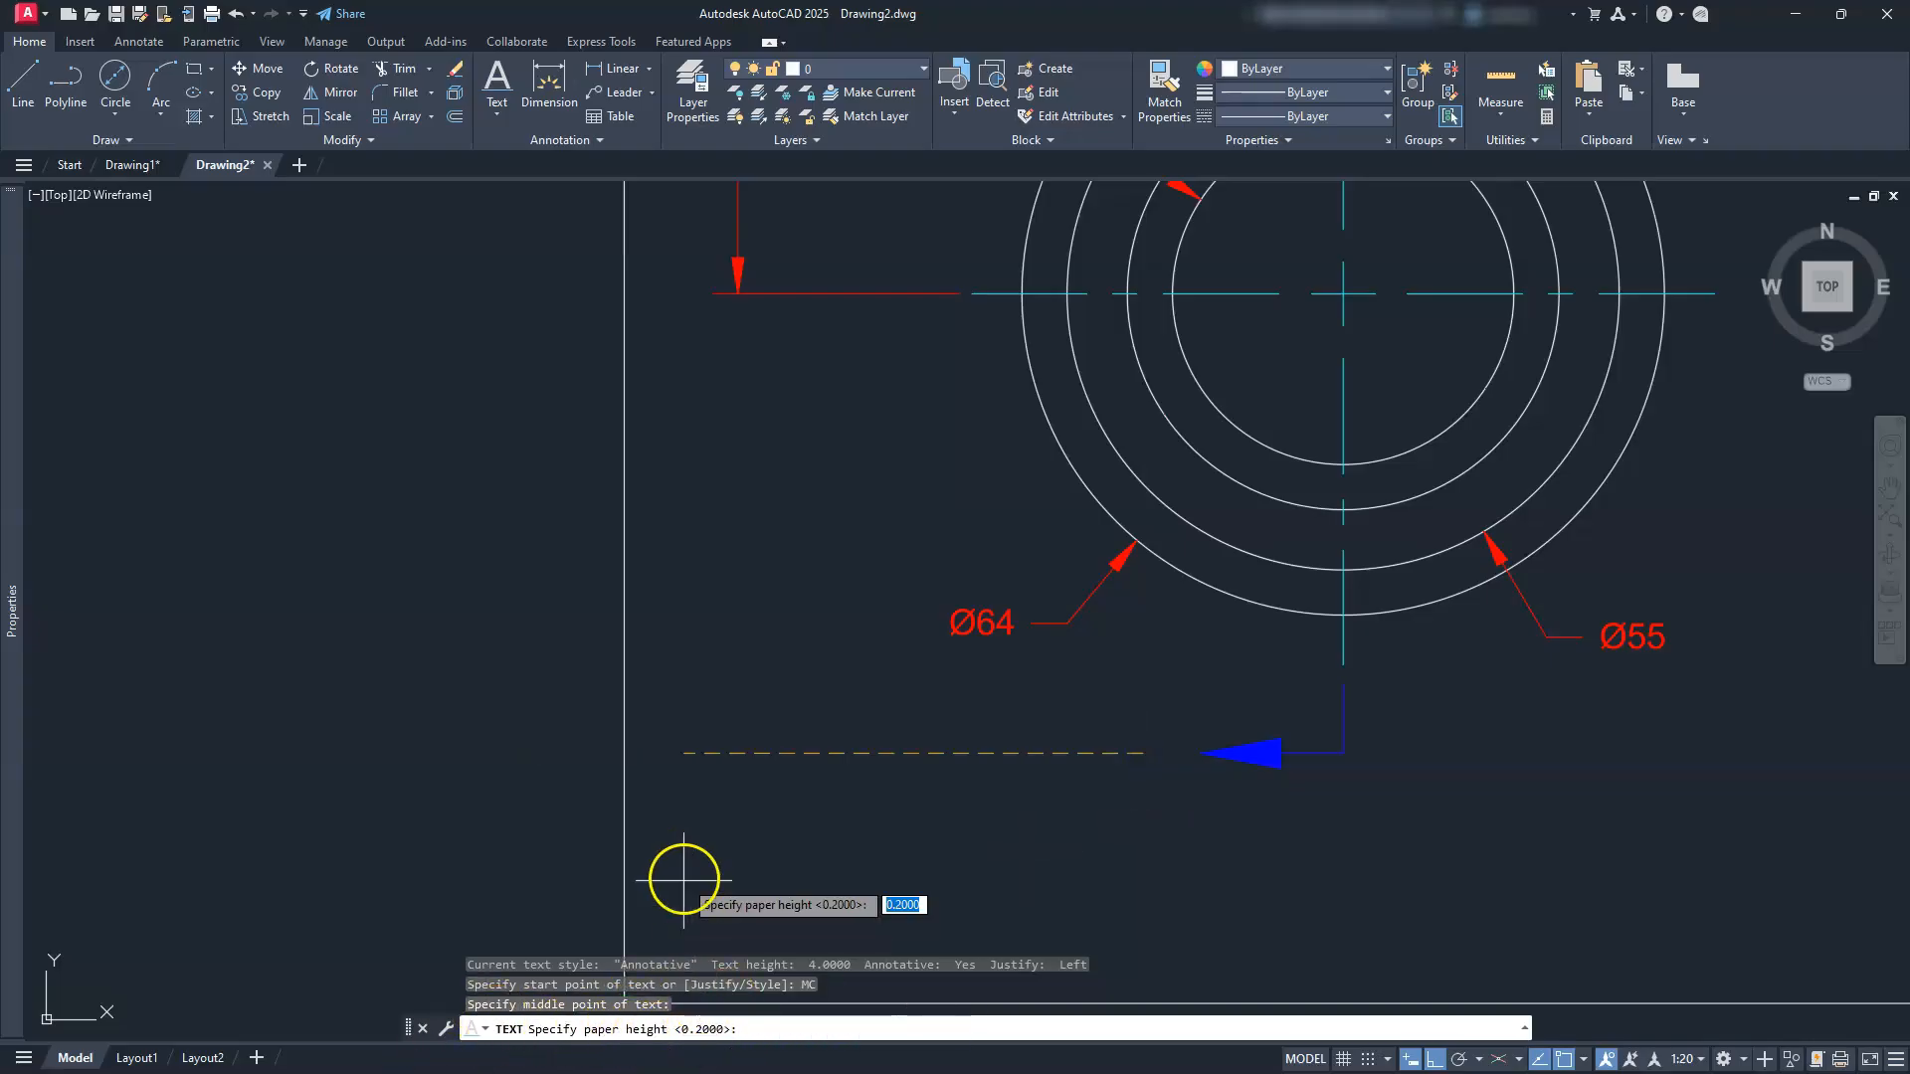
text(.1875)
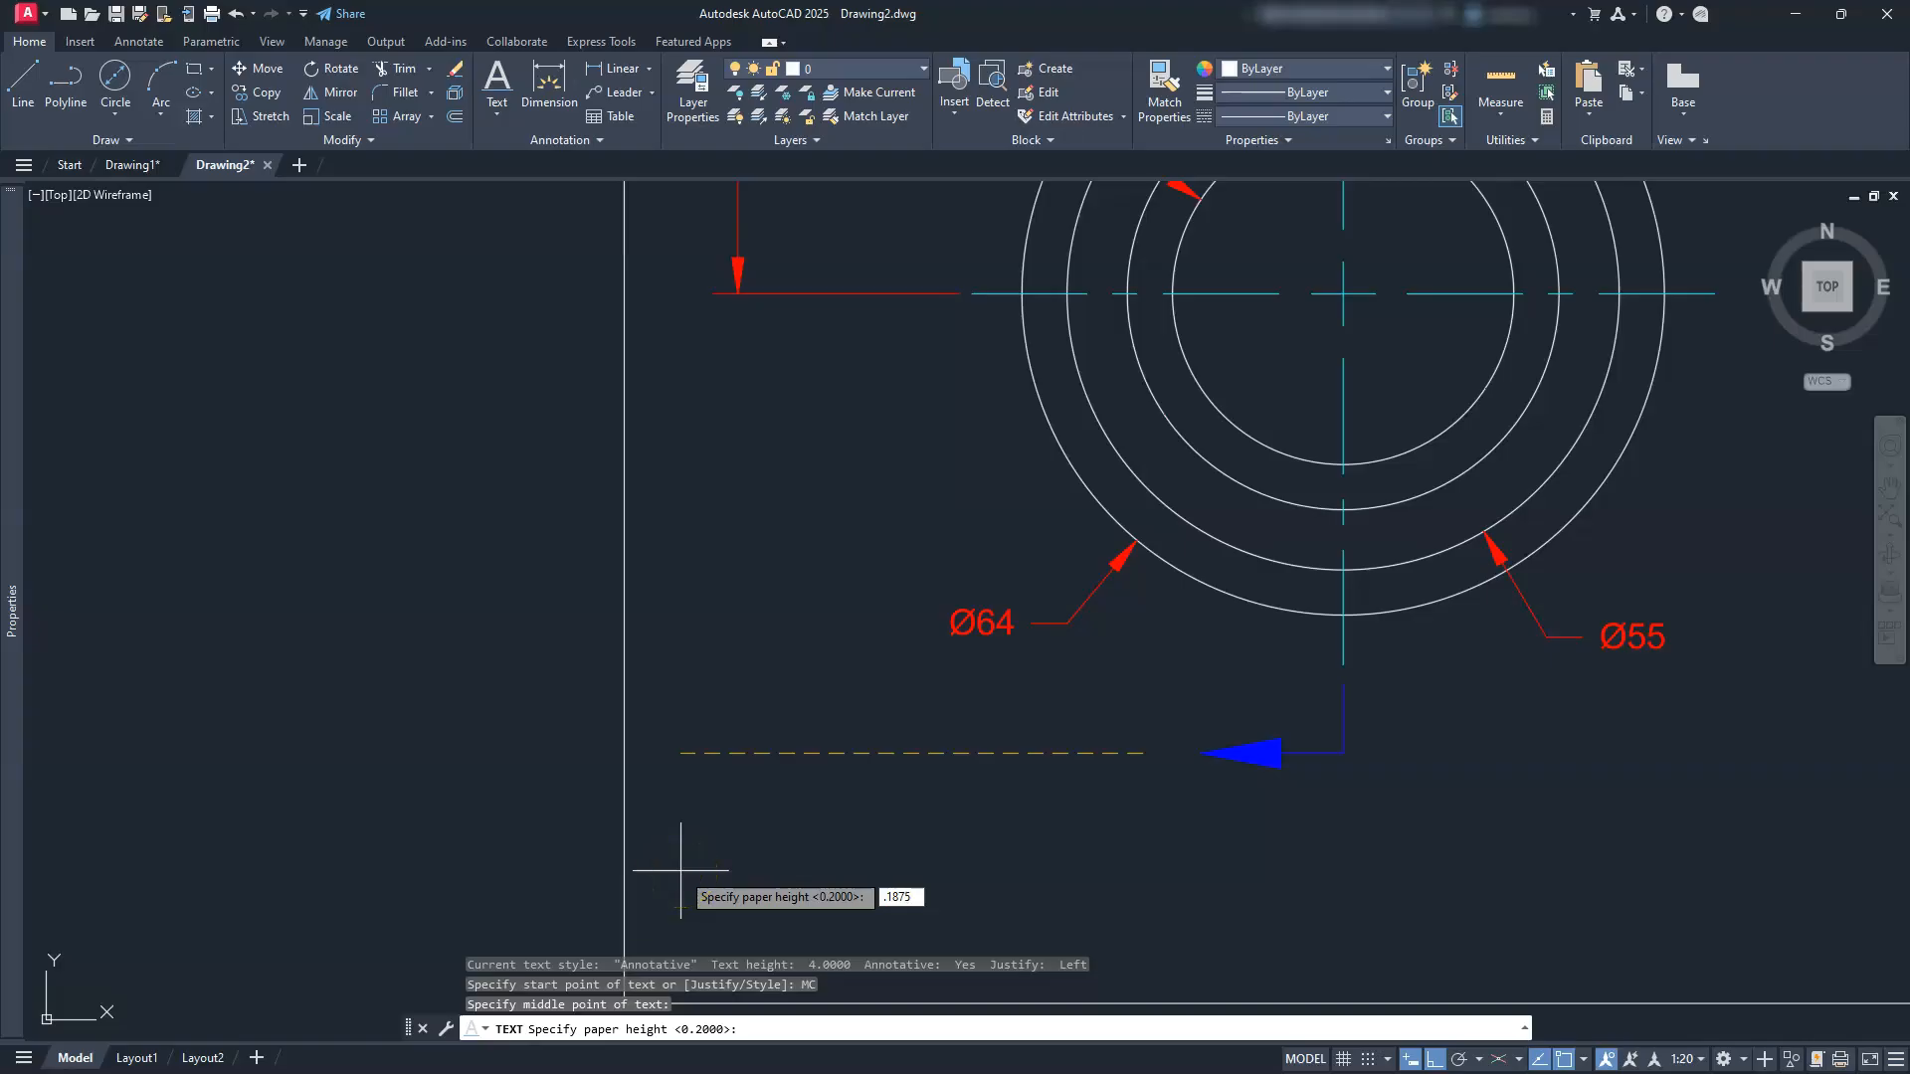
key(Return)
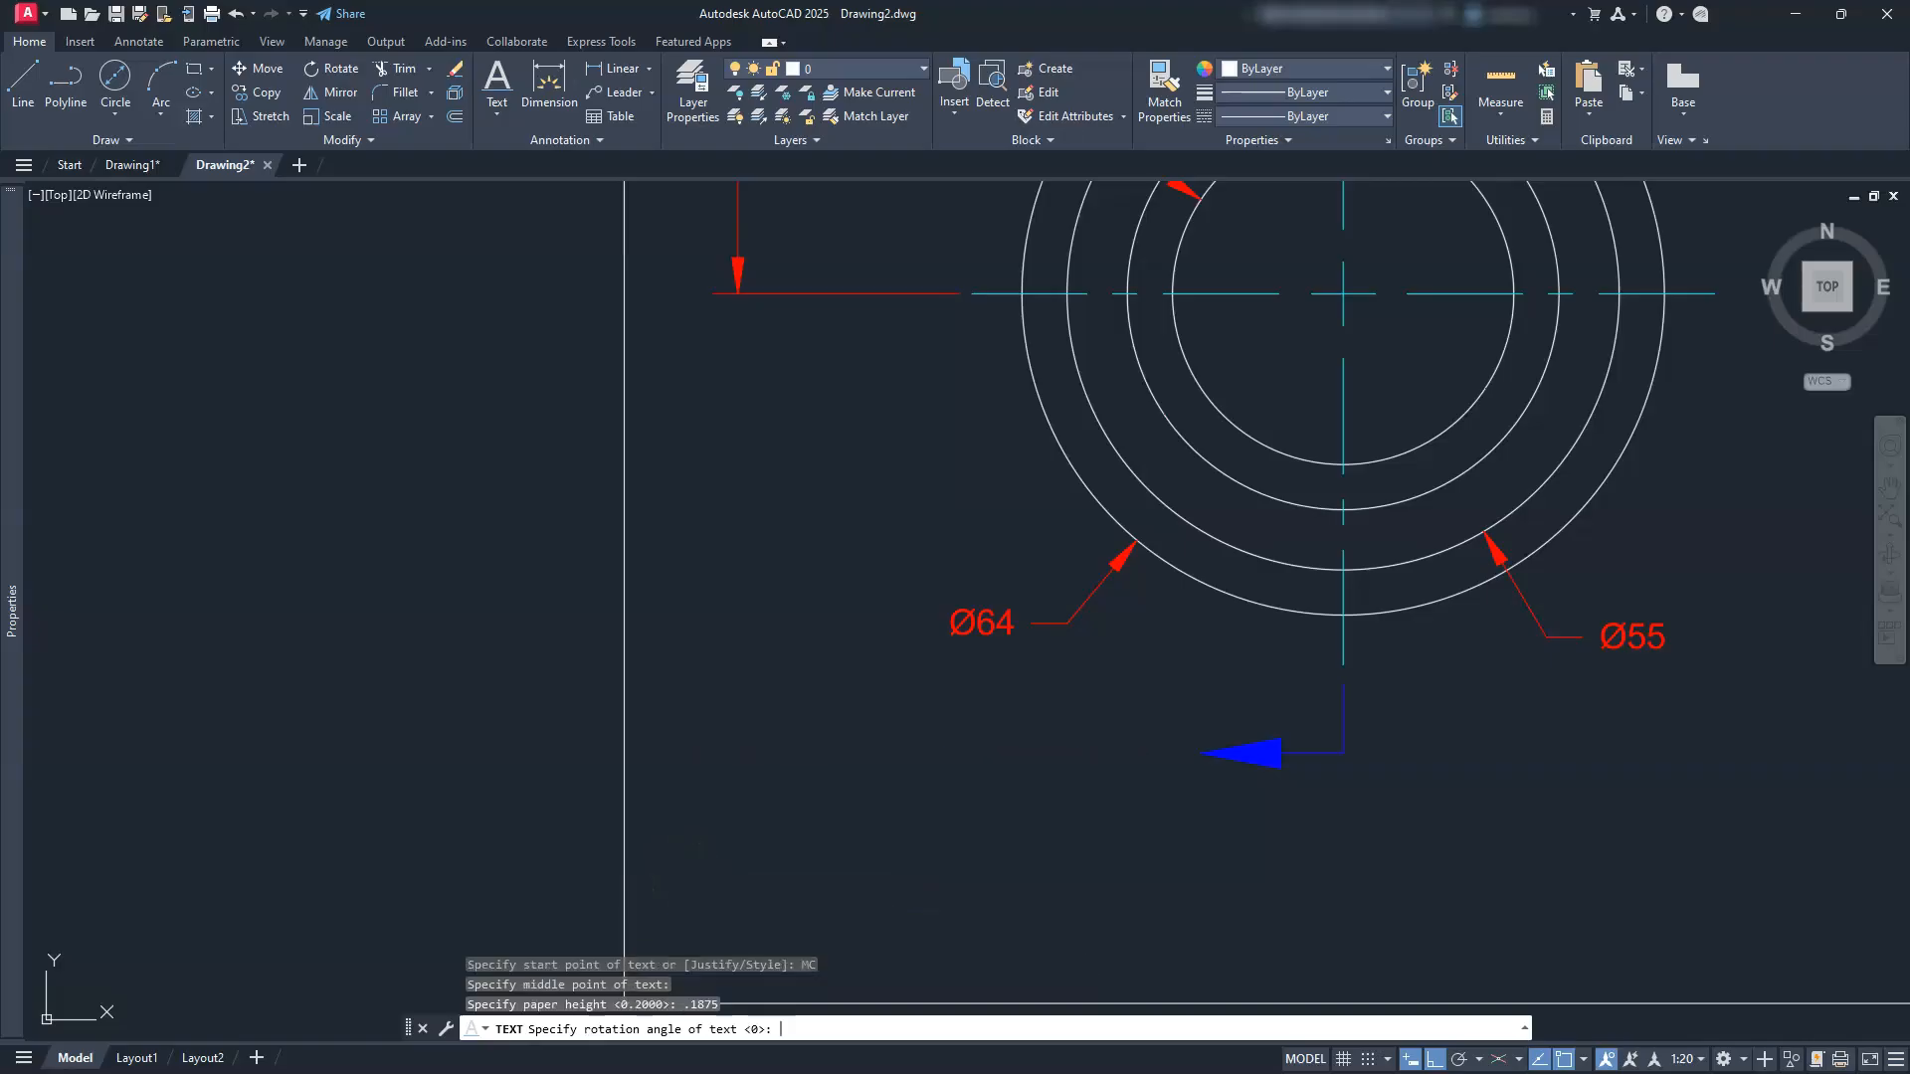
key(Return)
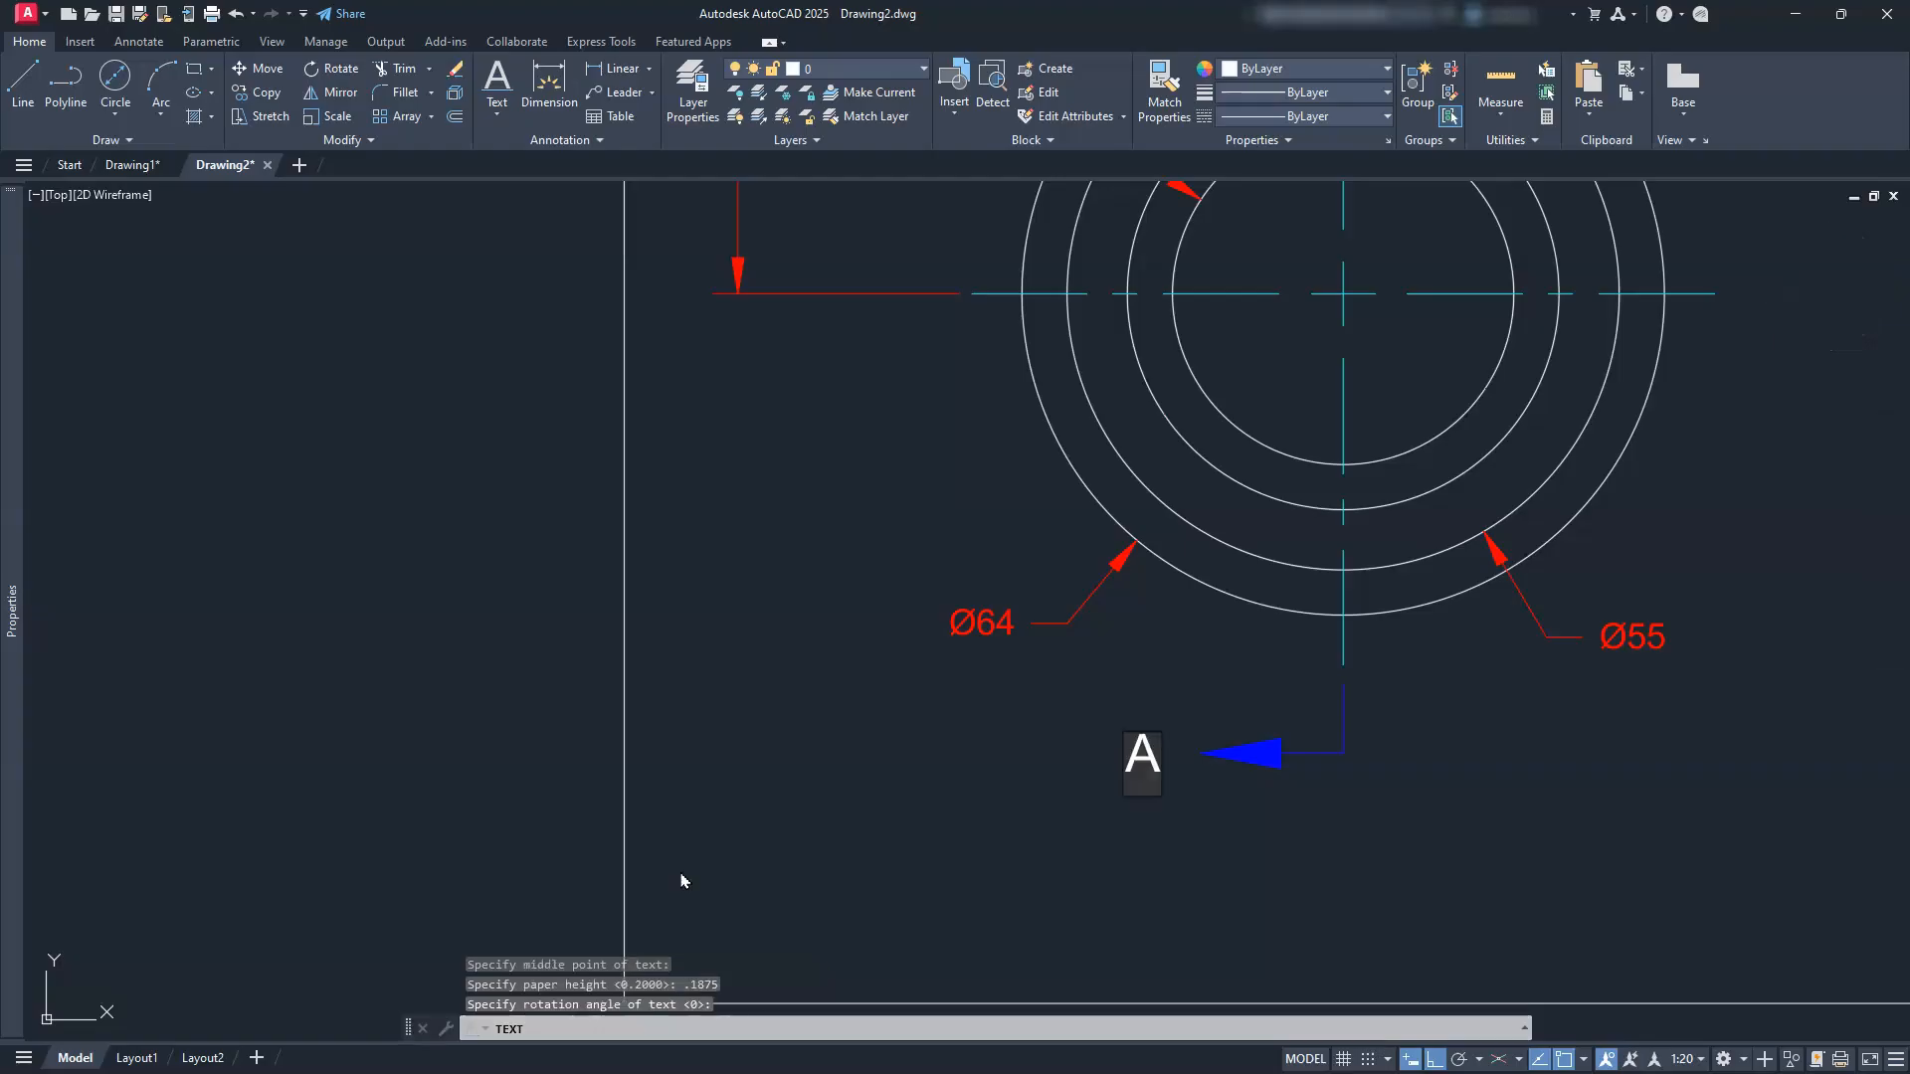
text(A)
key(Return)
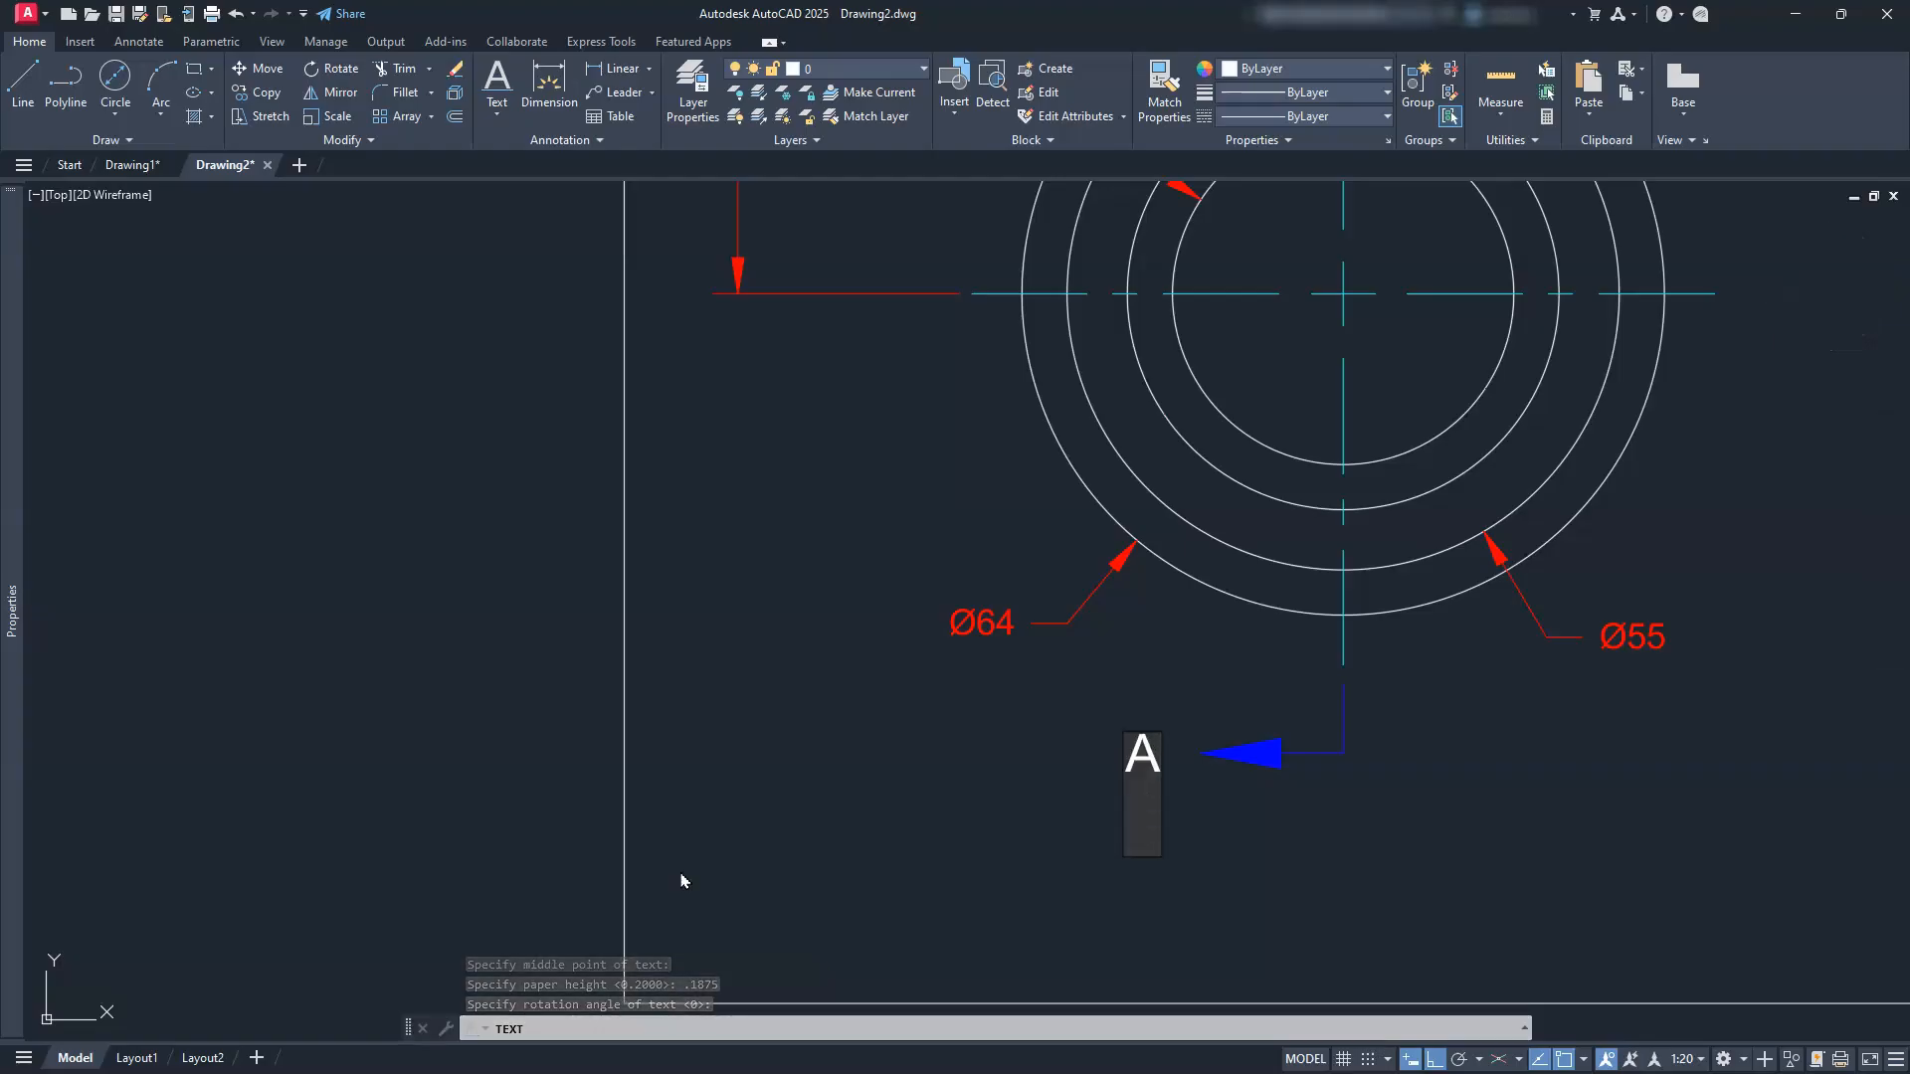
key(Return)
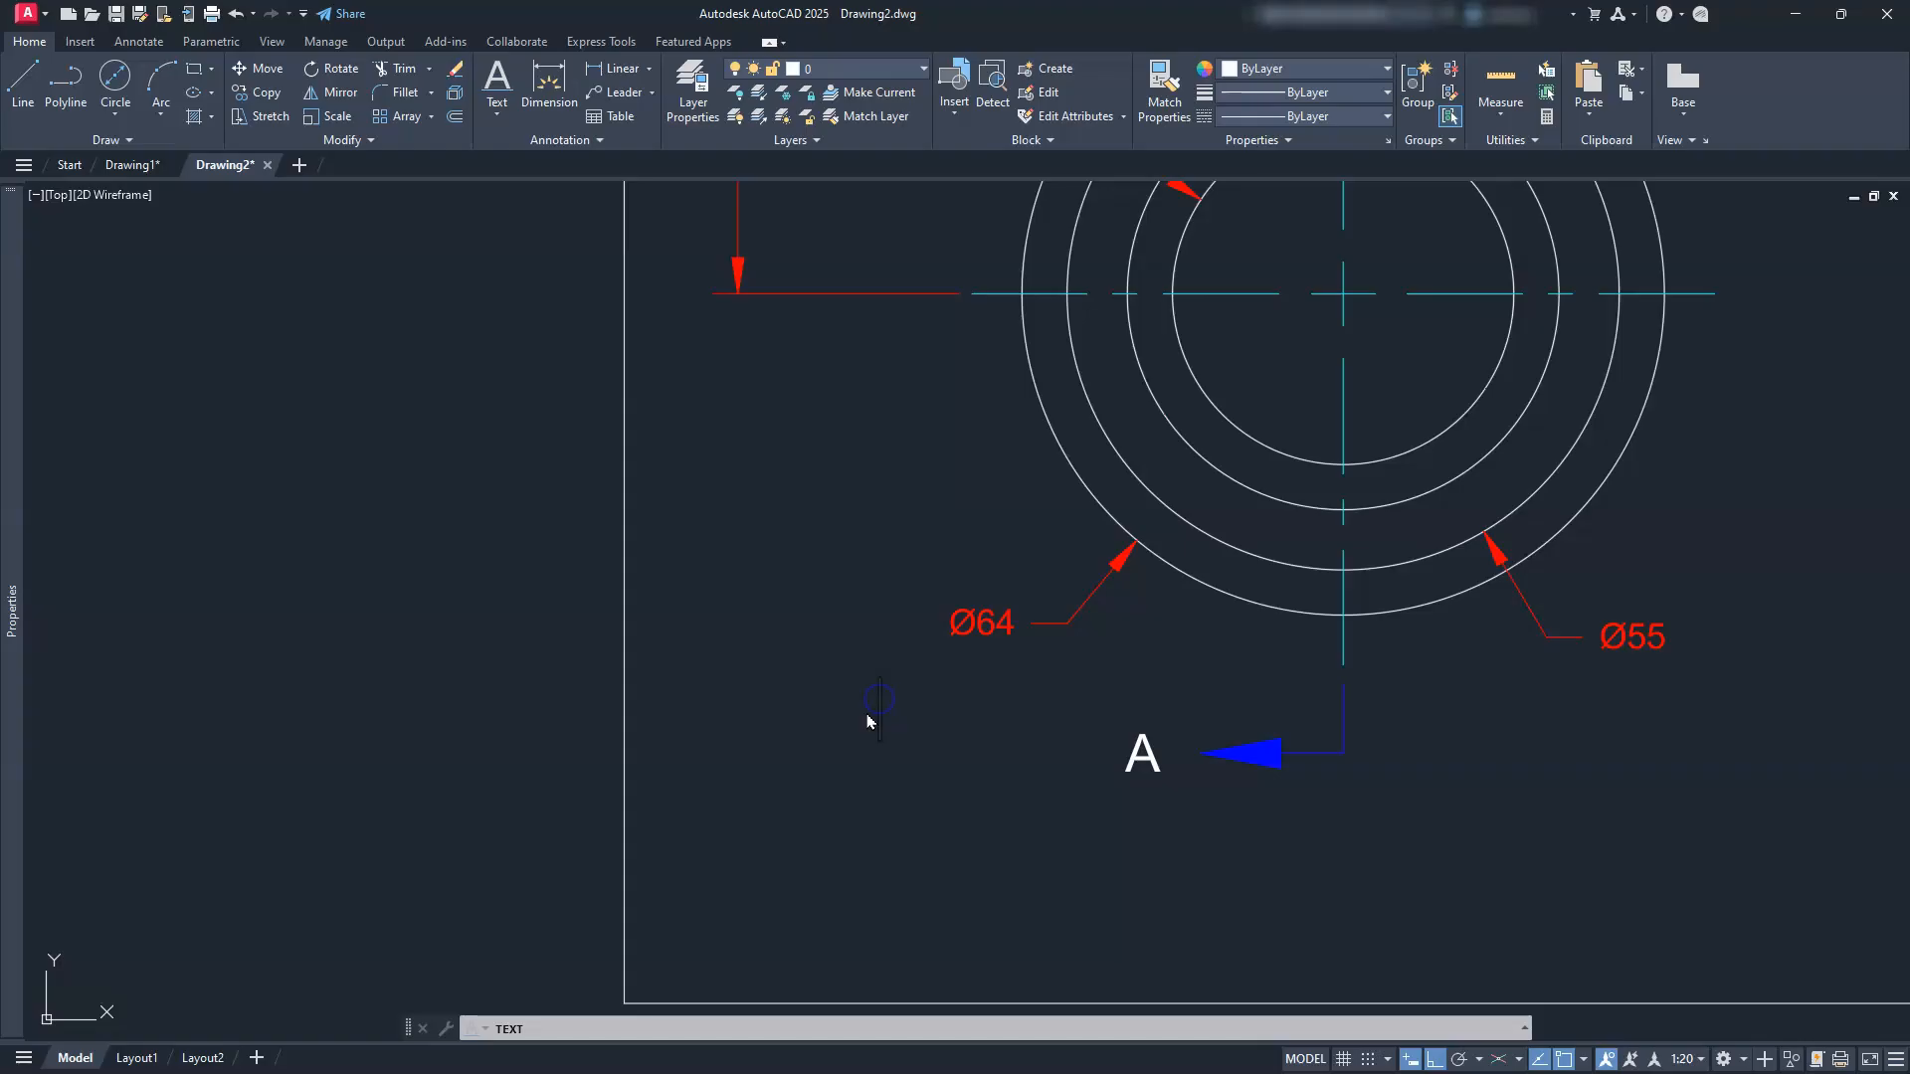
Step: Start moving the A label, cancel, then zoom out to show the whole lever drawing
key(Escape)
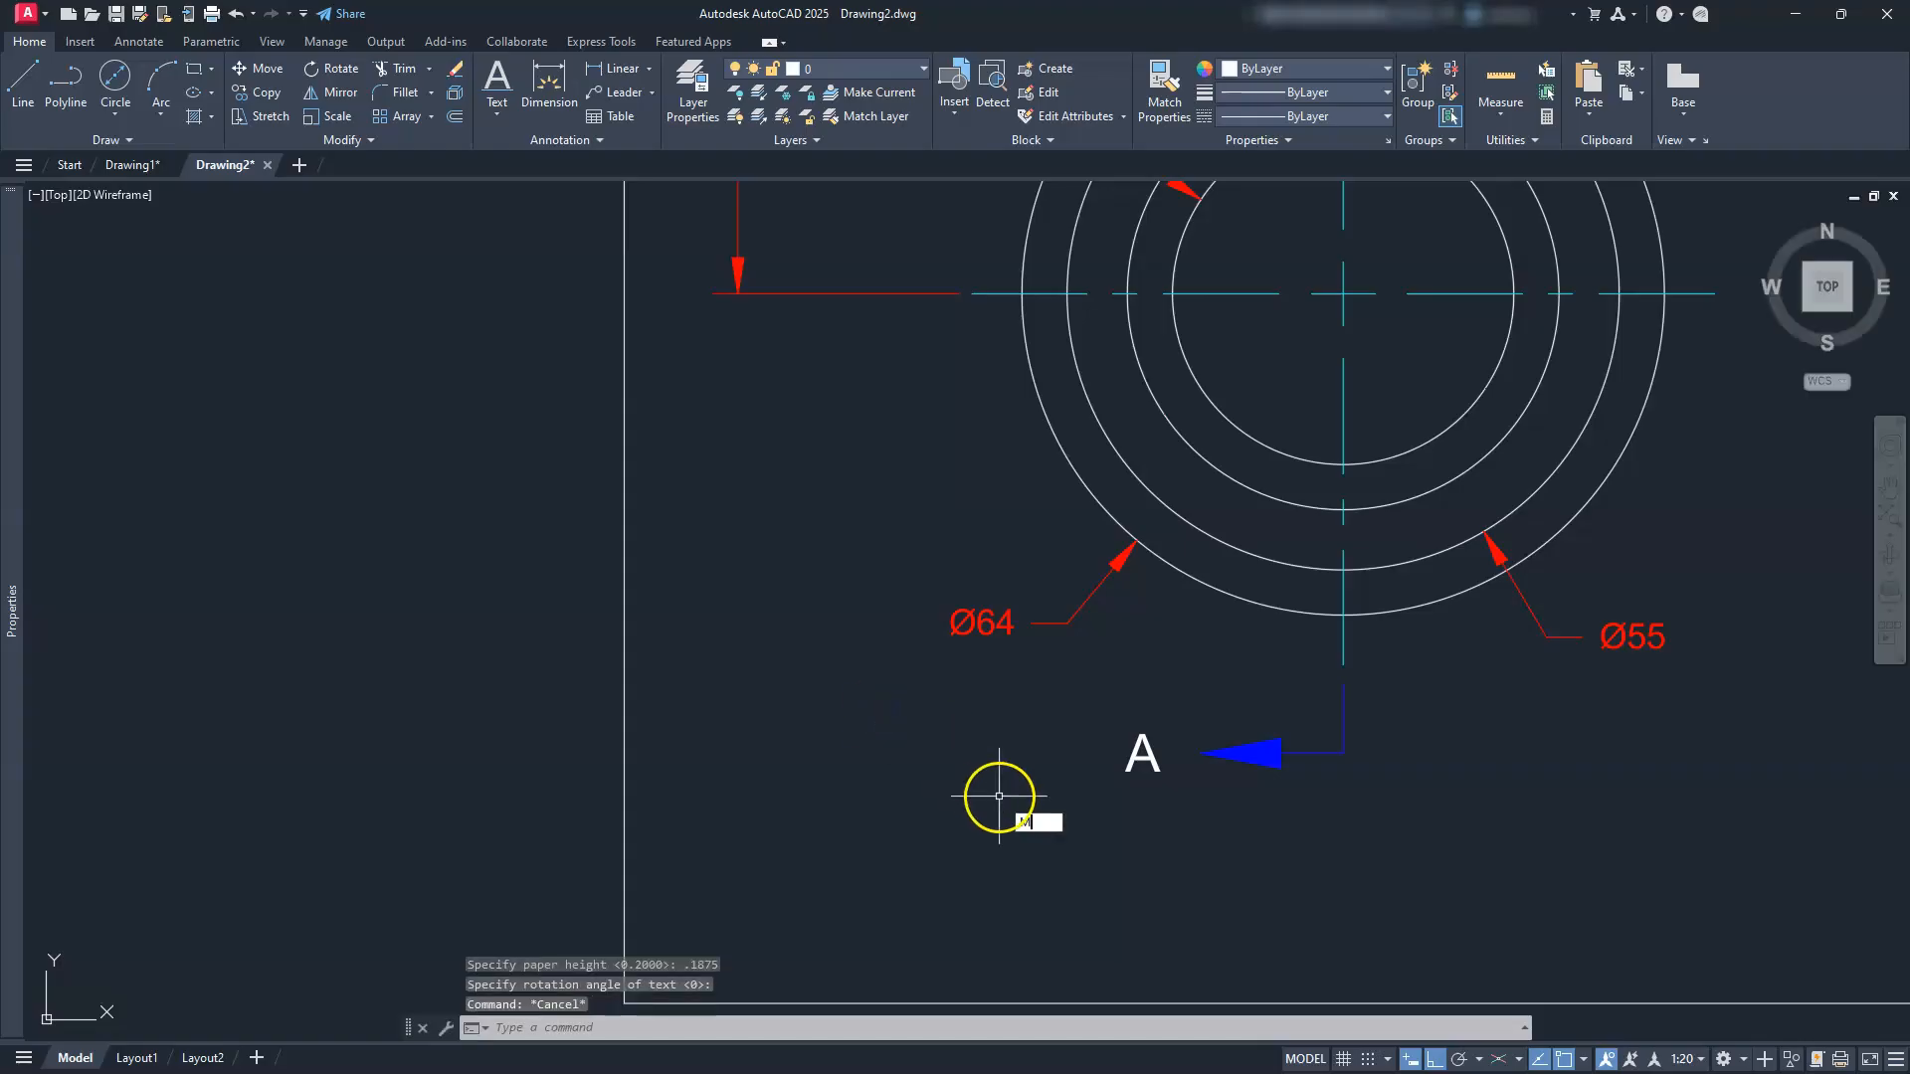
text(M)
key(Return)
click(1273, 702)
click(1091, 785)
key(Return)
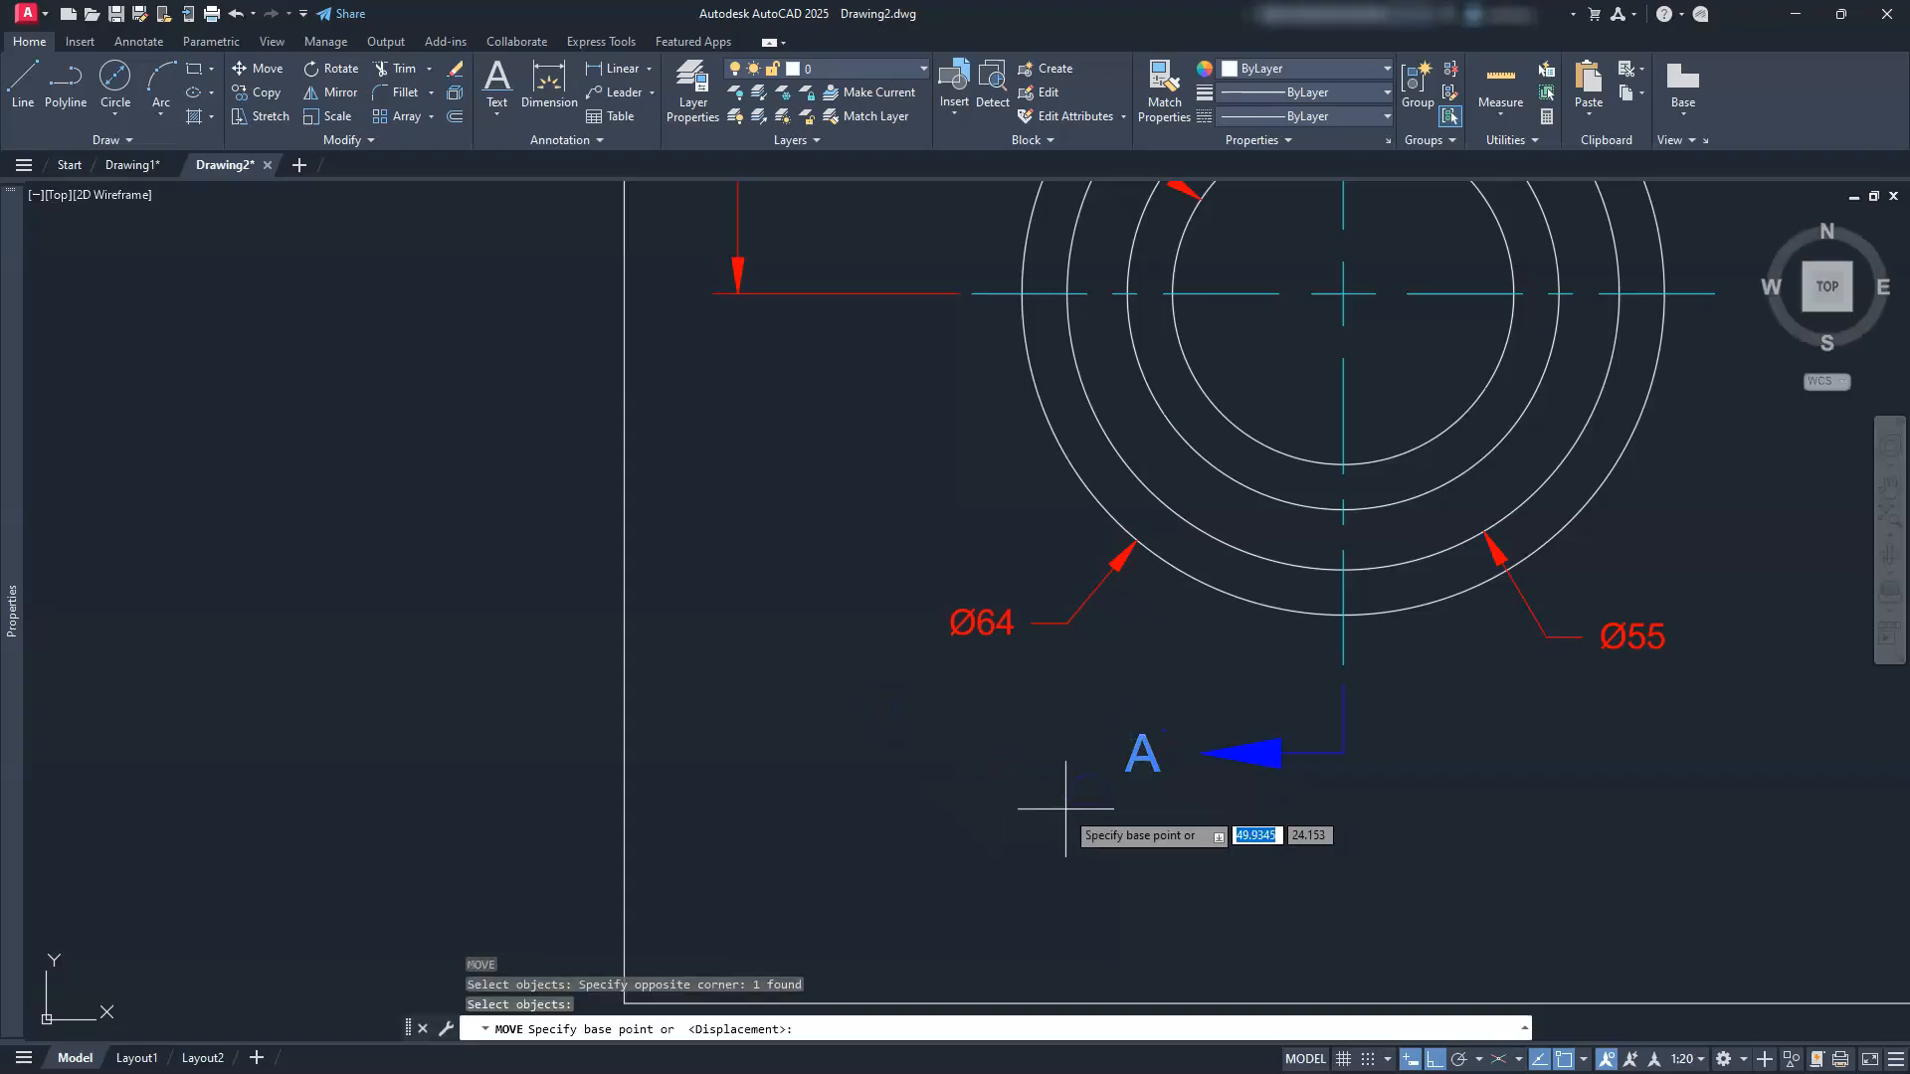
click(1035, 808)
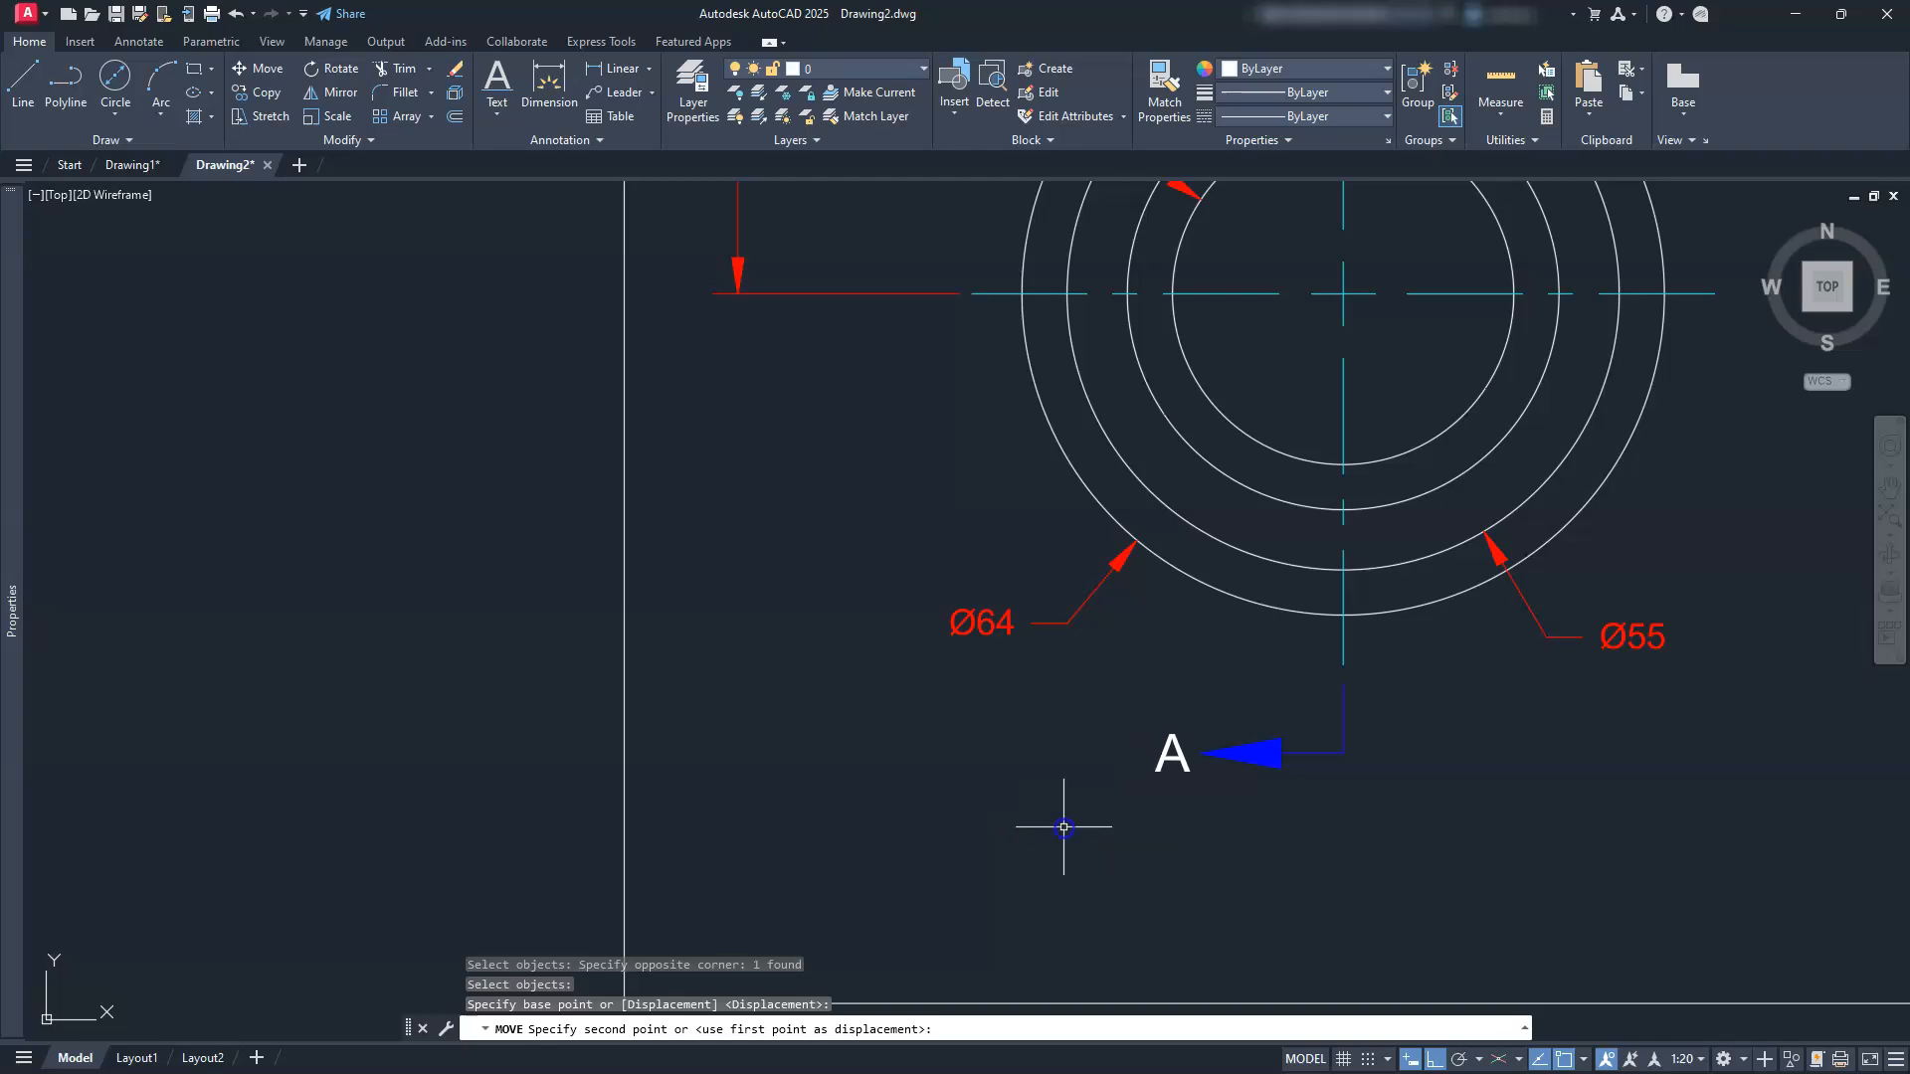
key(Escape)
key(Escape)
key(Escape)
scroll(1054, 811, down, 3)
middle_drag(1030, 801, 1027, 881)
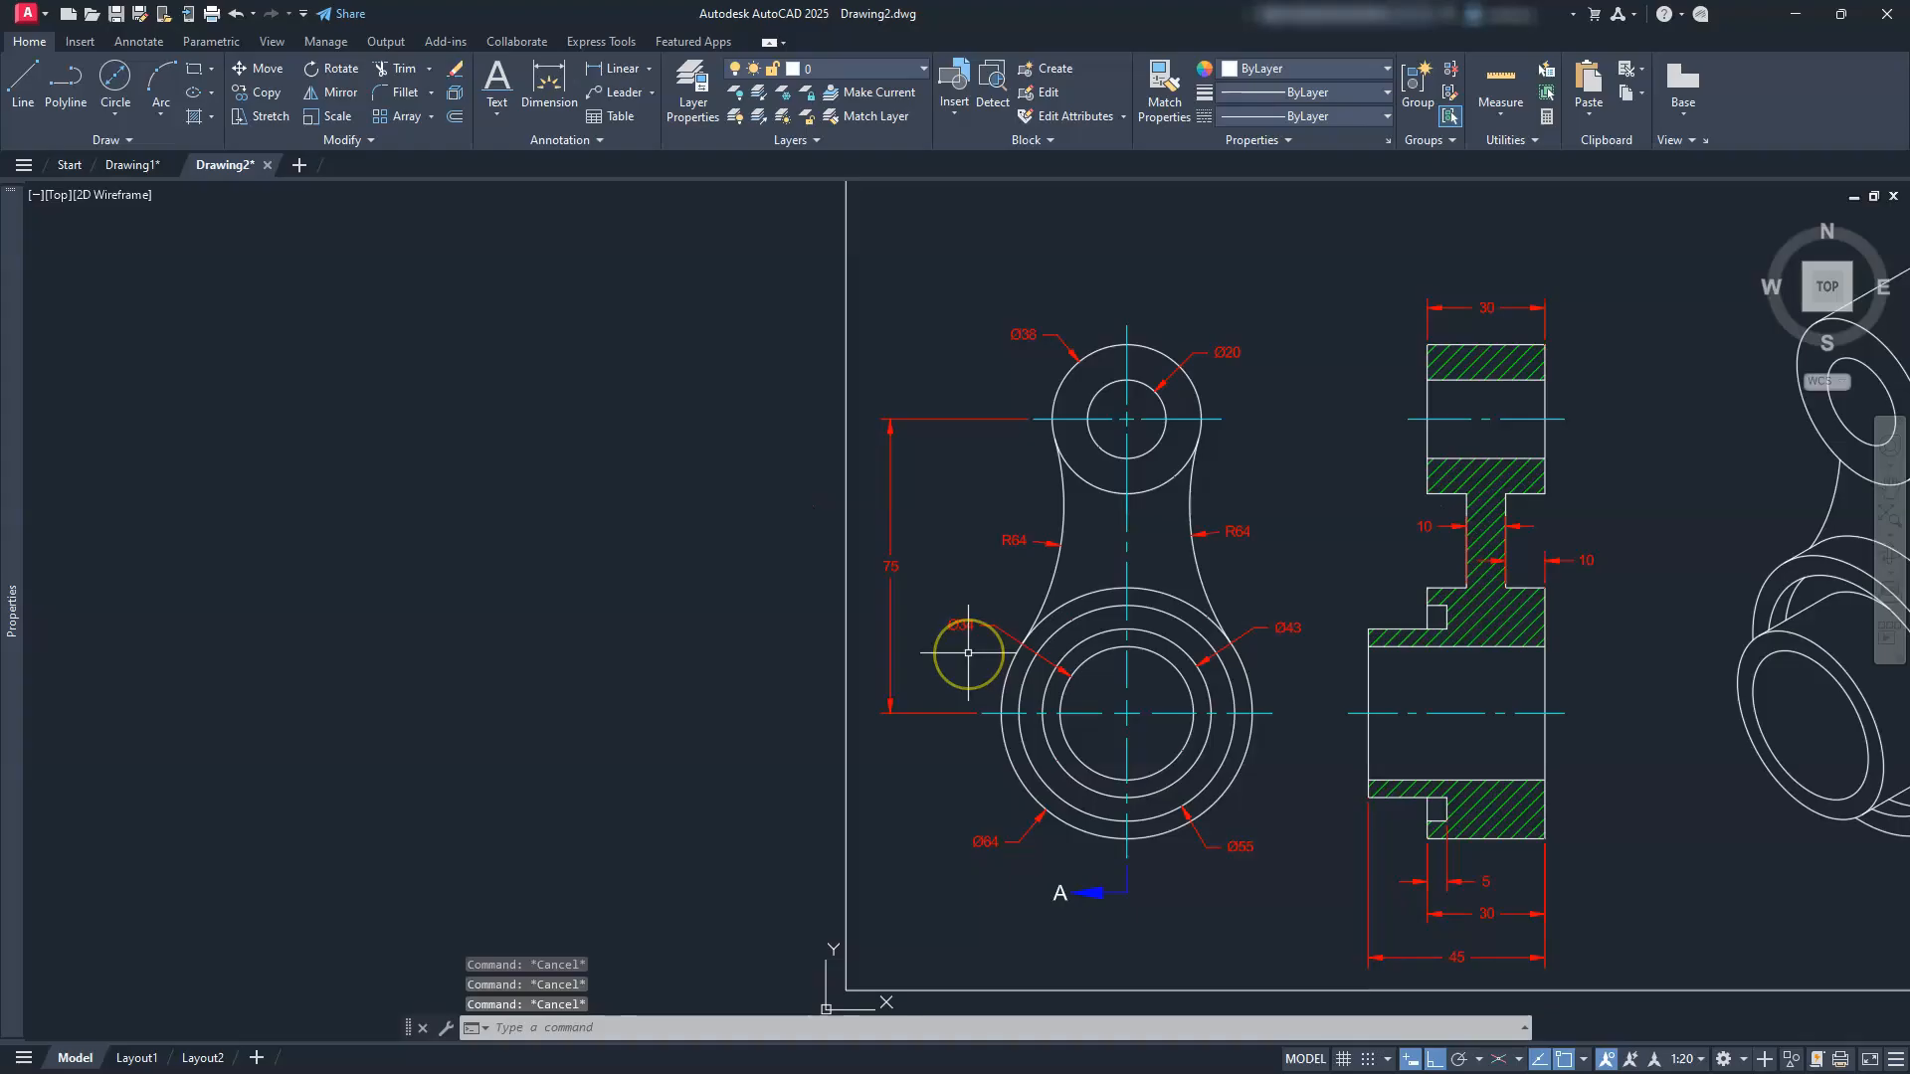
Step: Start Mirror and select the A label, arrow and leader line
click(339, 94)
scroll(1058, 893, up, 3)
drag(1194, 853, 983, 943)
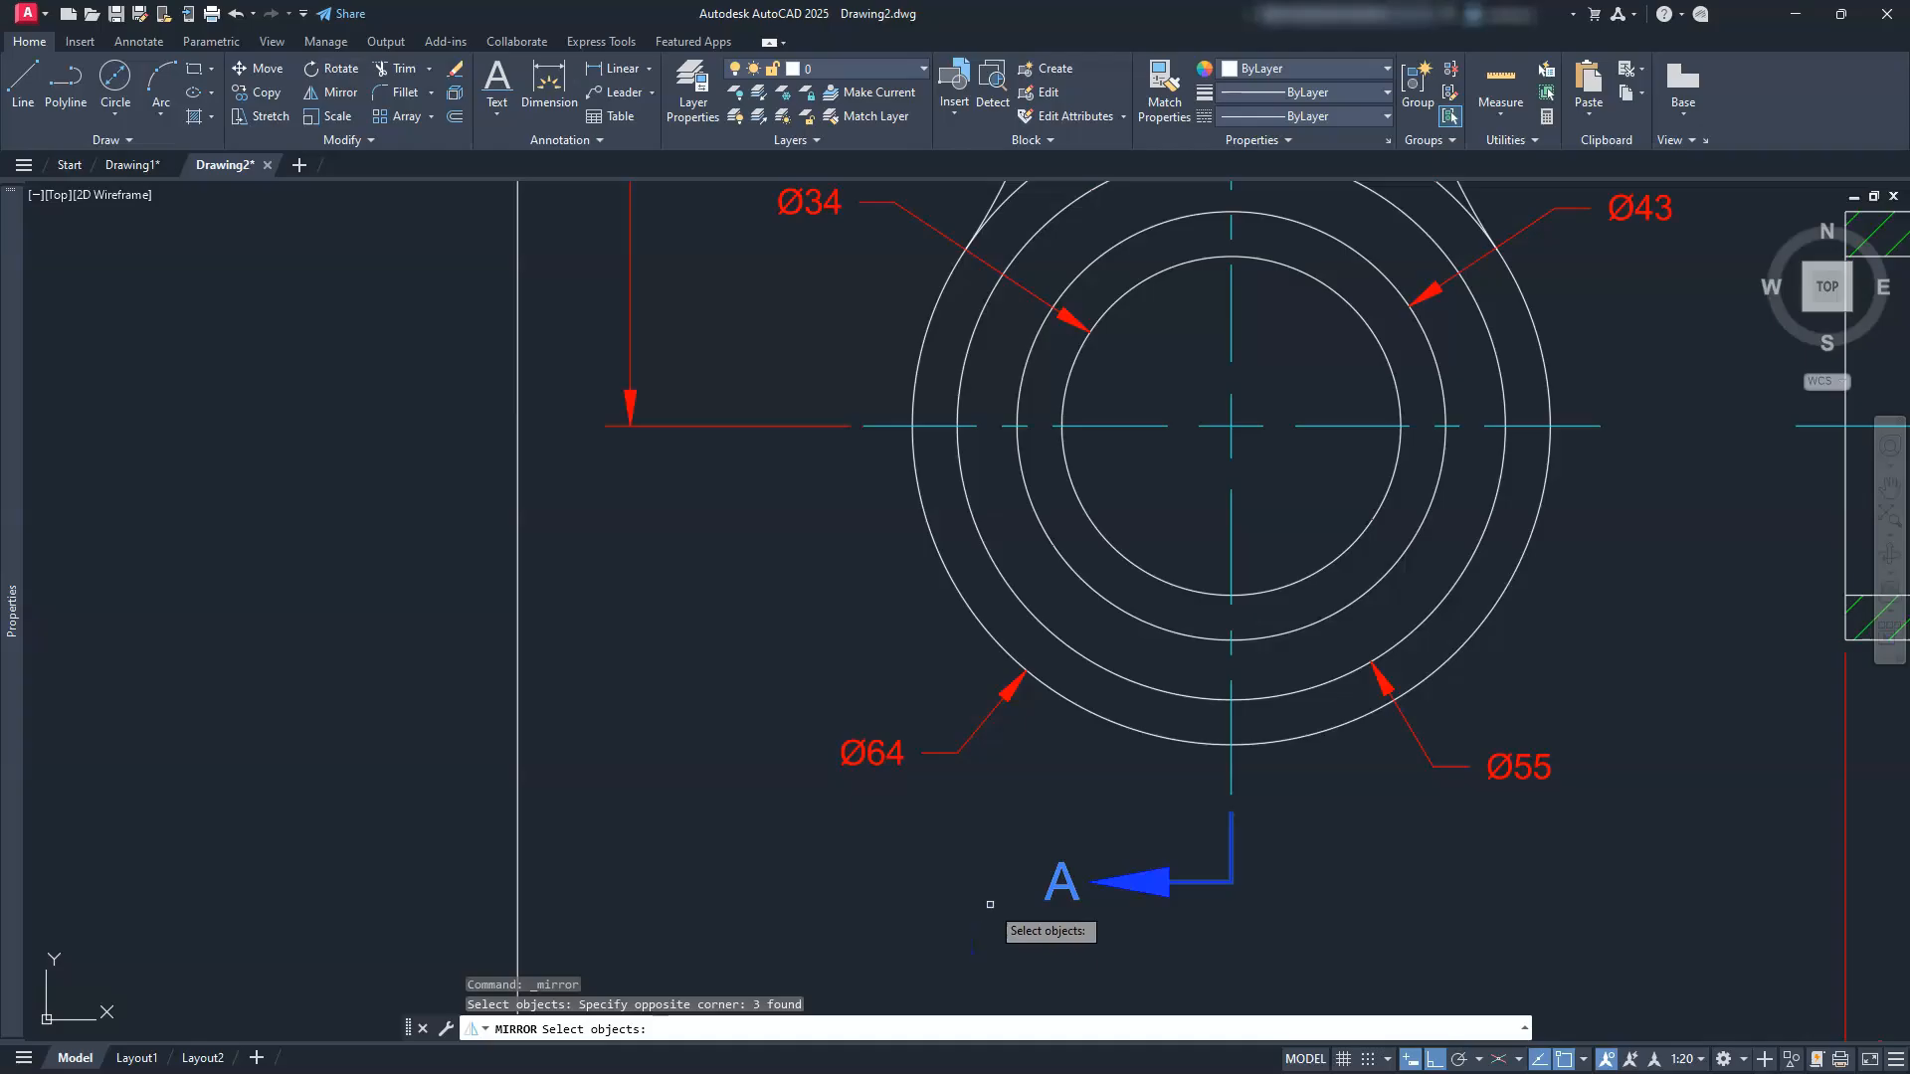
key(Return)
scroll(992, 871, down, 2)
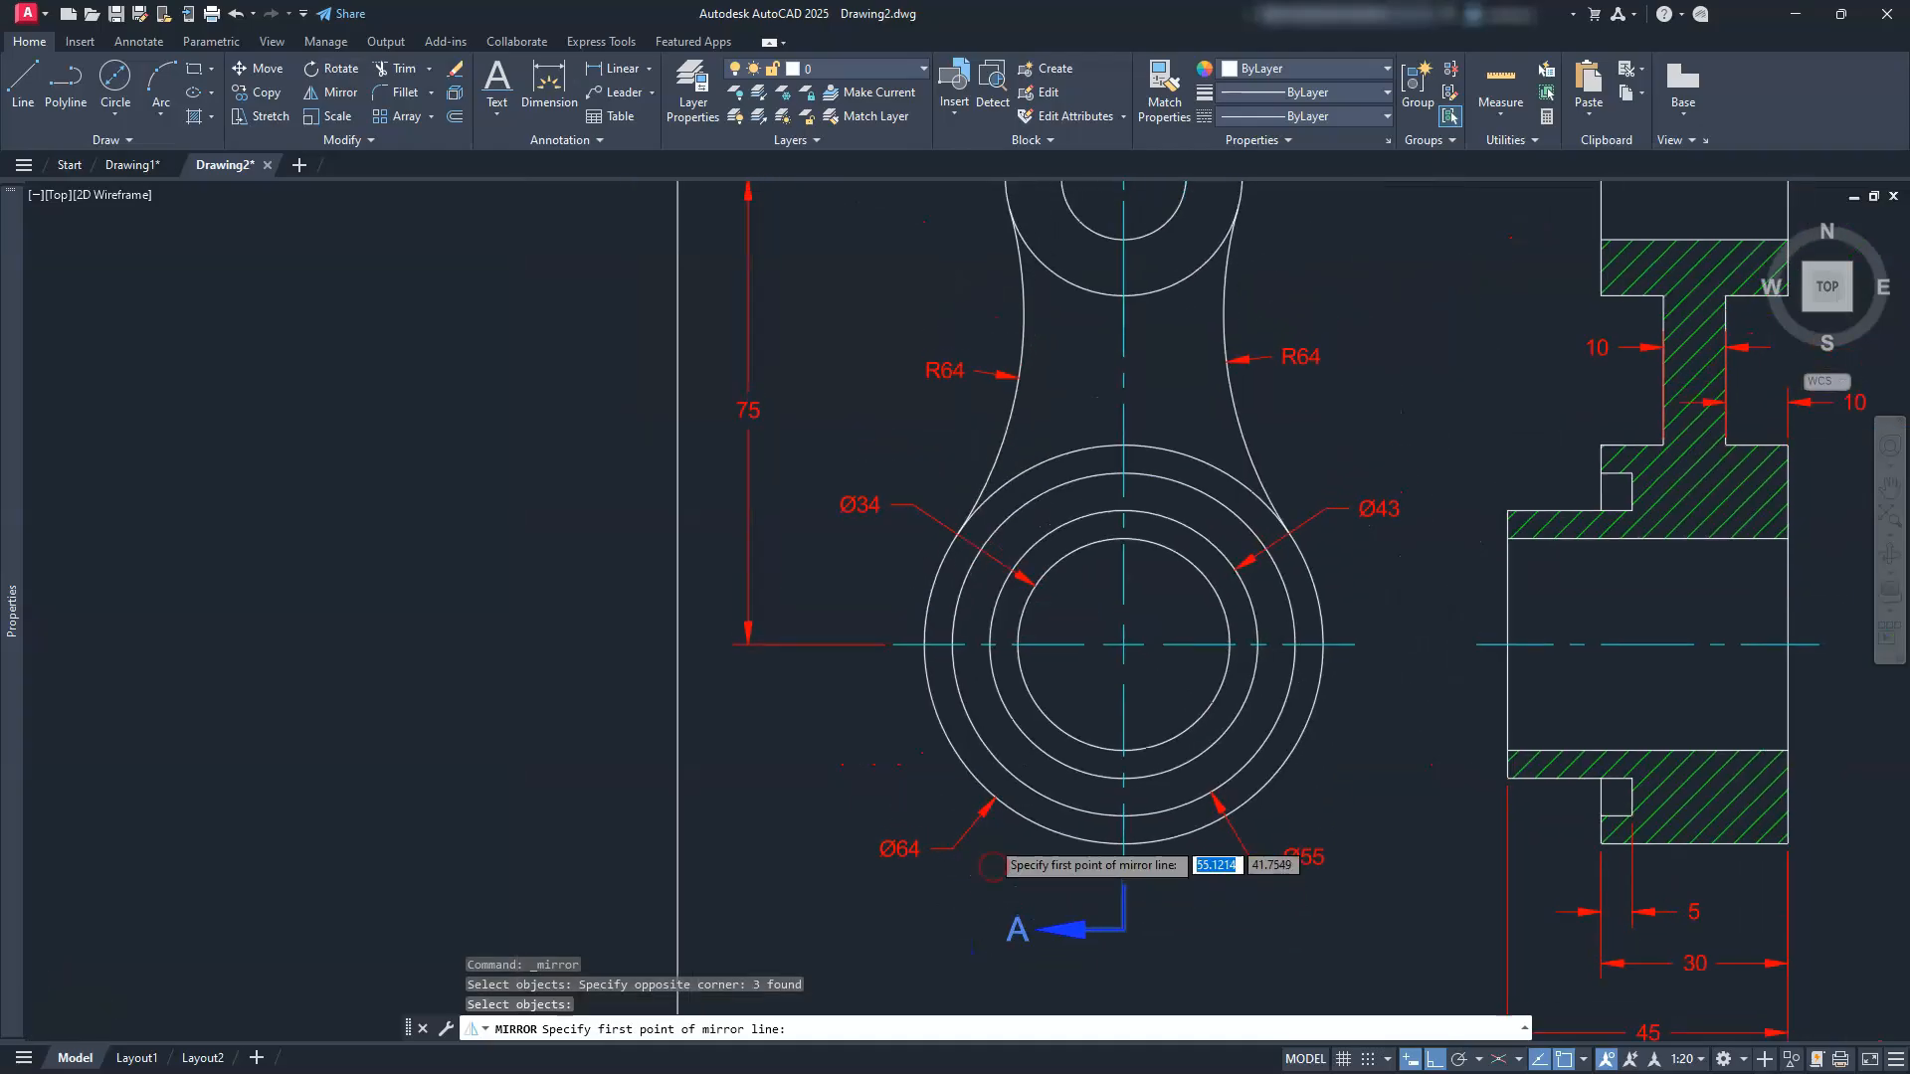
scroll(992, 865, down, 2)
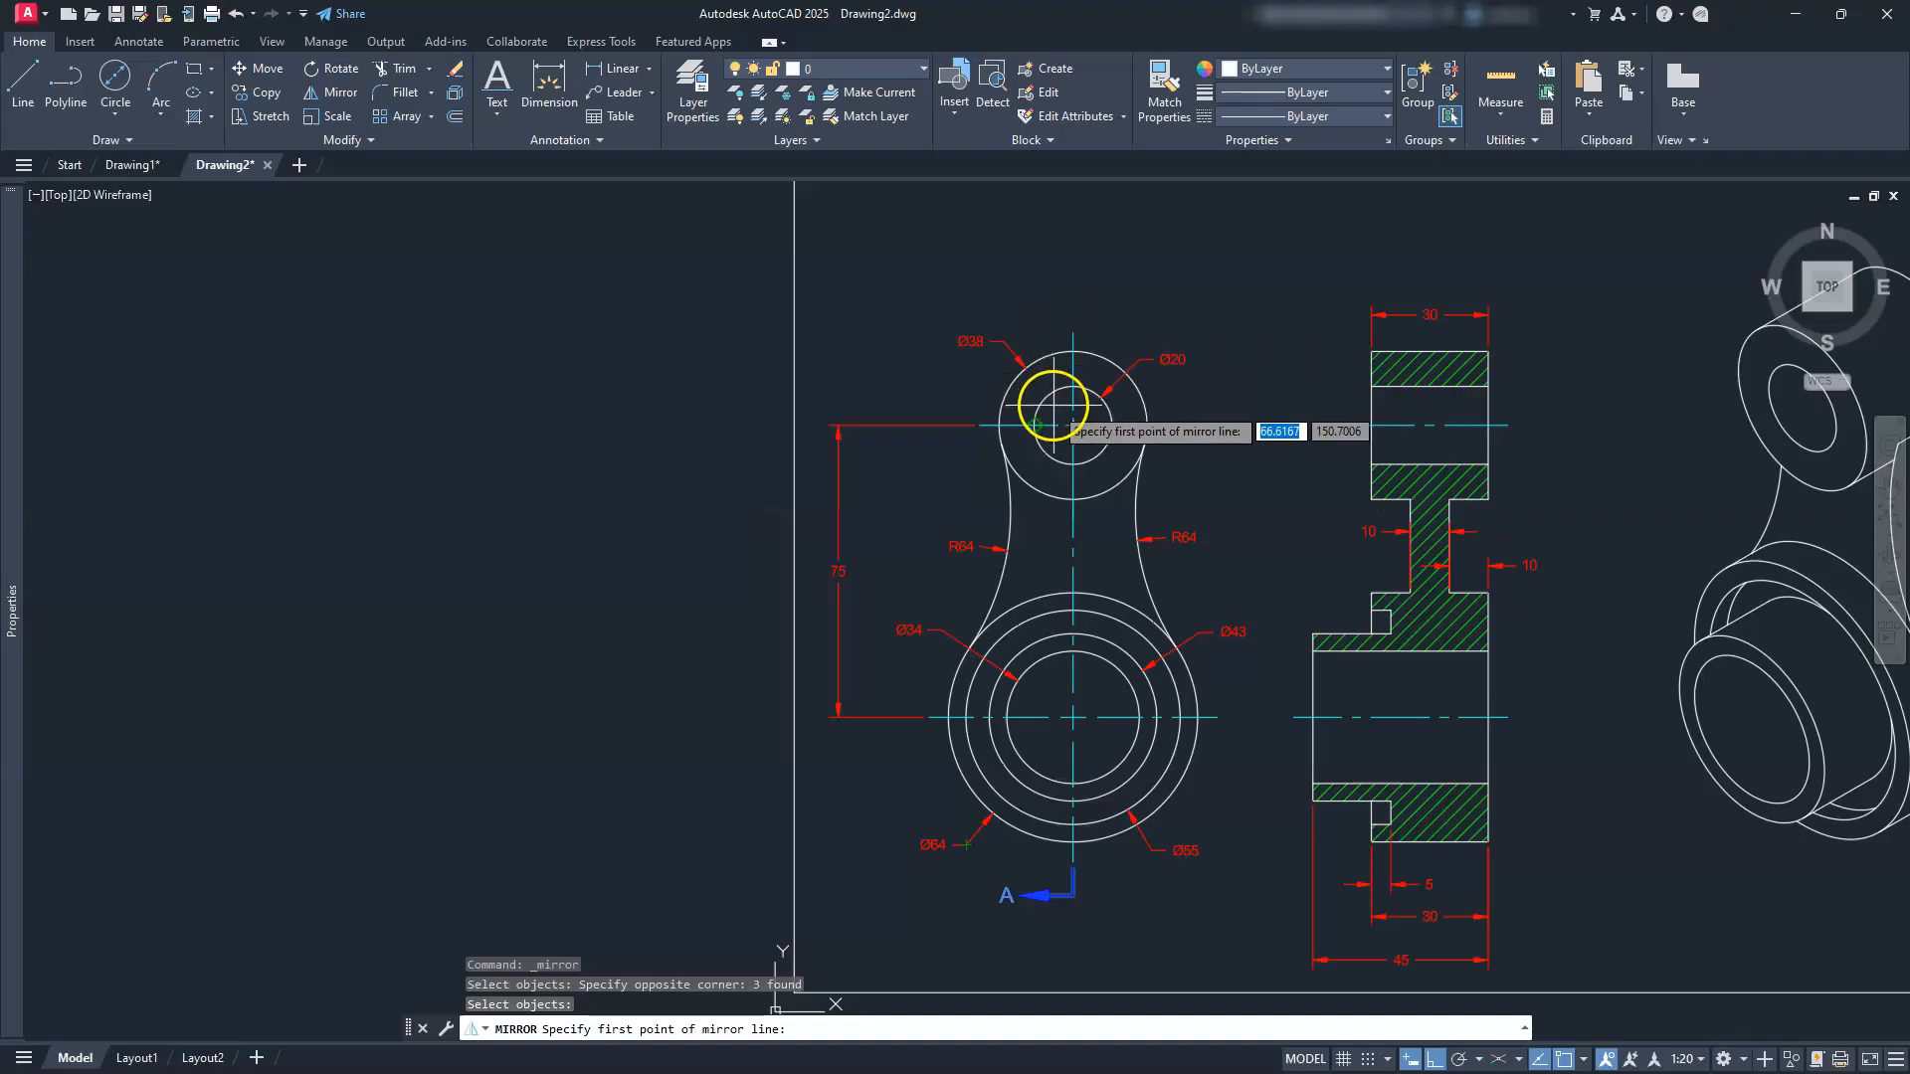
key(F8)
Step: Mirror them about a horizontal line through the circles' midpoint, keeping the original, so a copy sits above the Ø38 circle
shift+right_click(1012, 294)
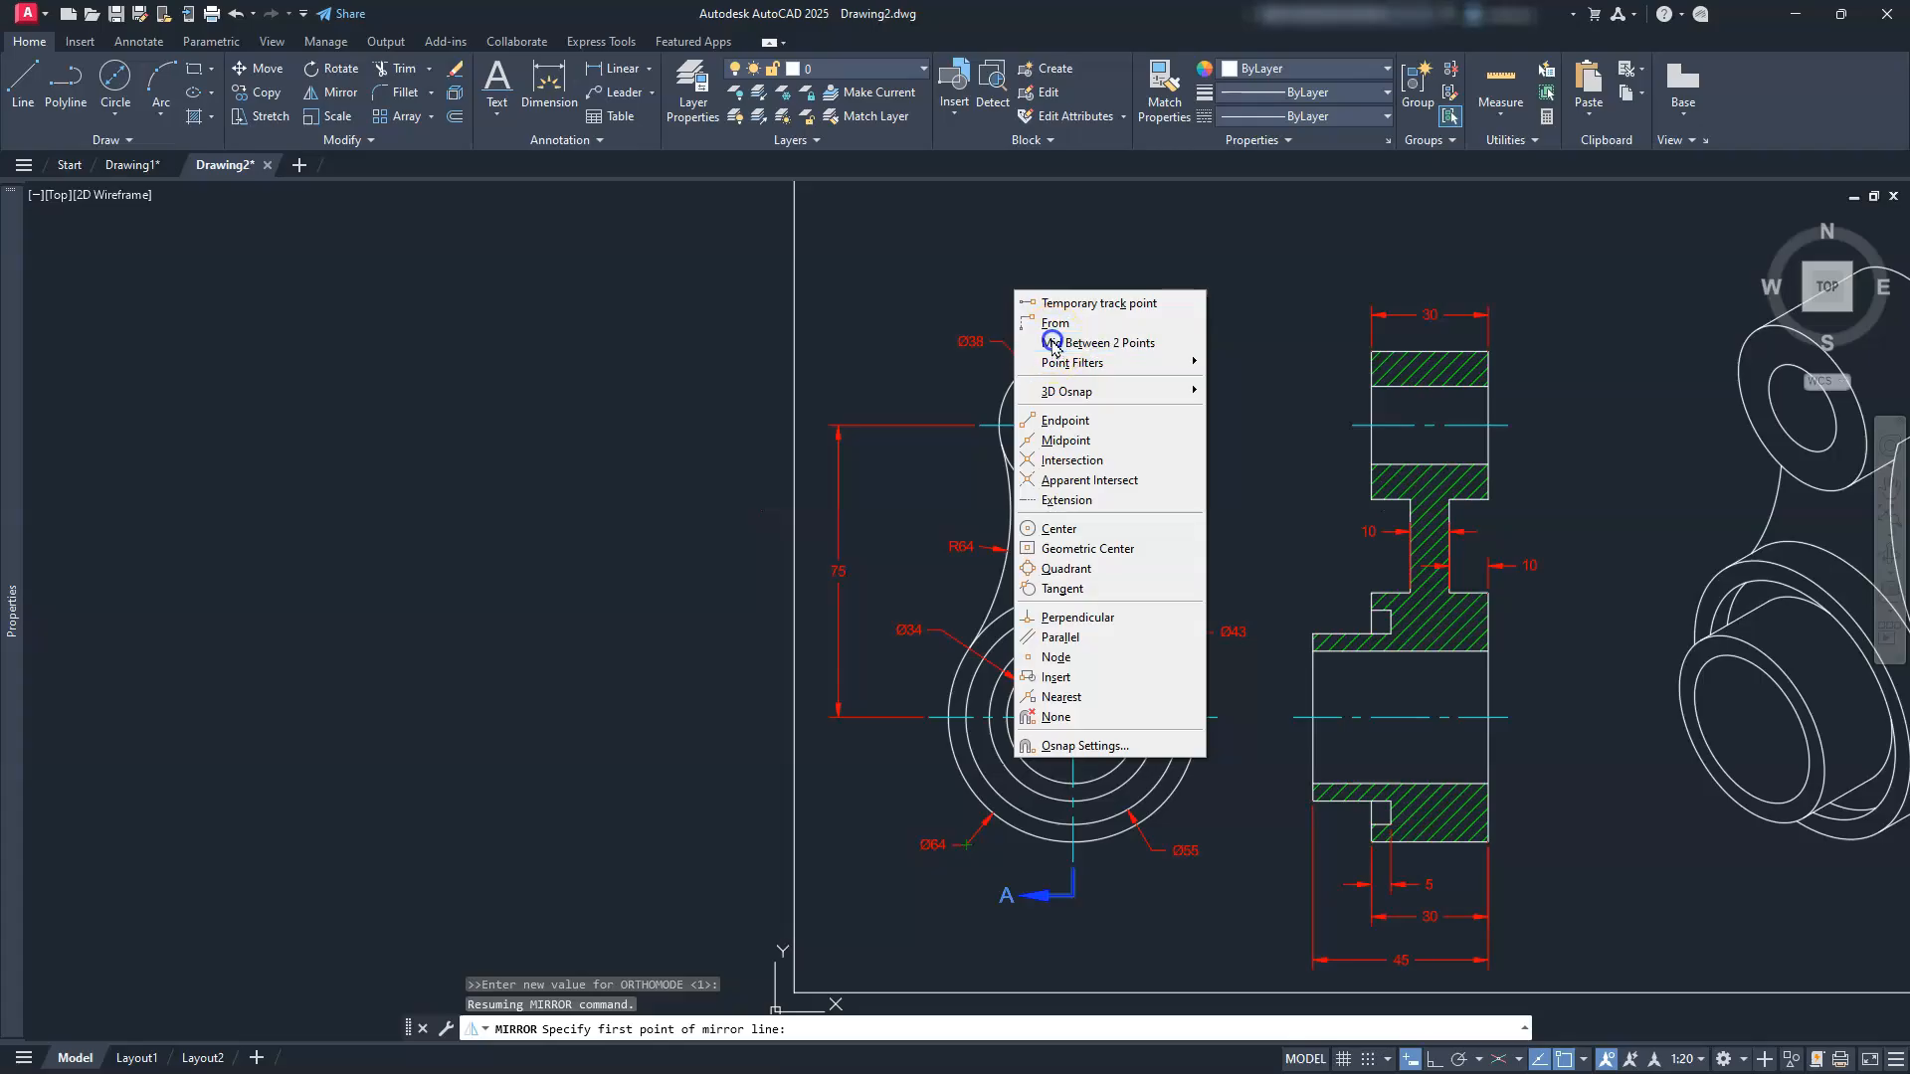
click(1055, 344)
click(1072, 333)
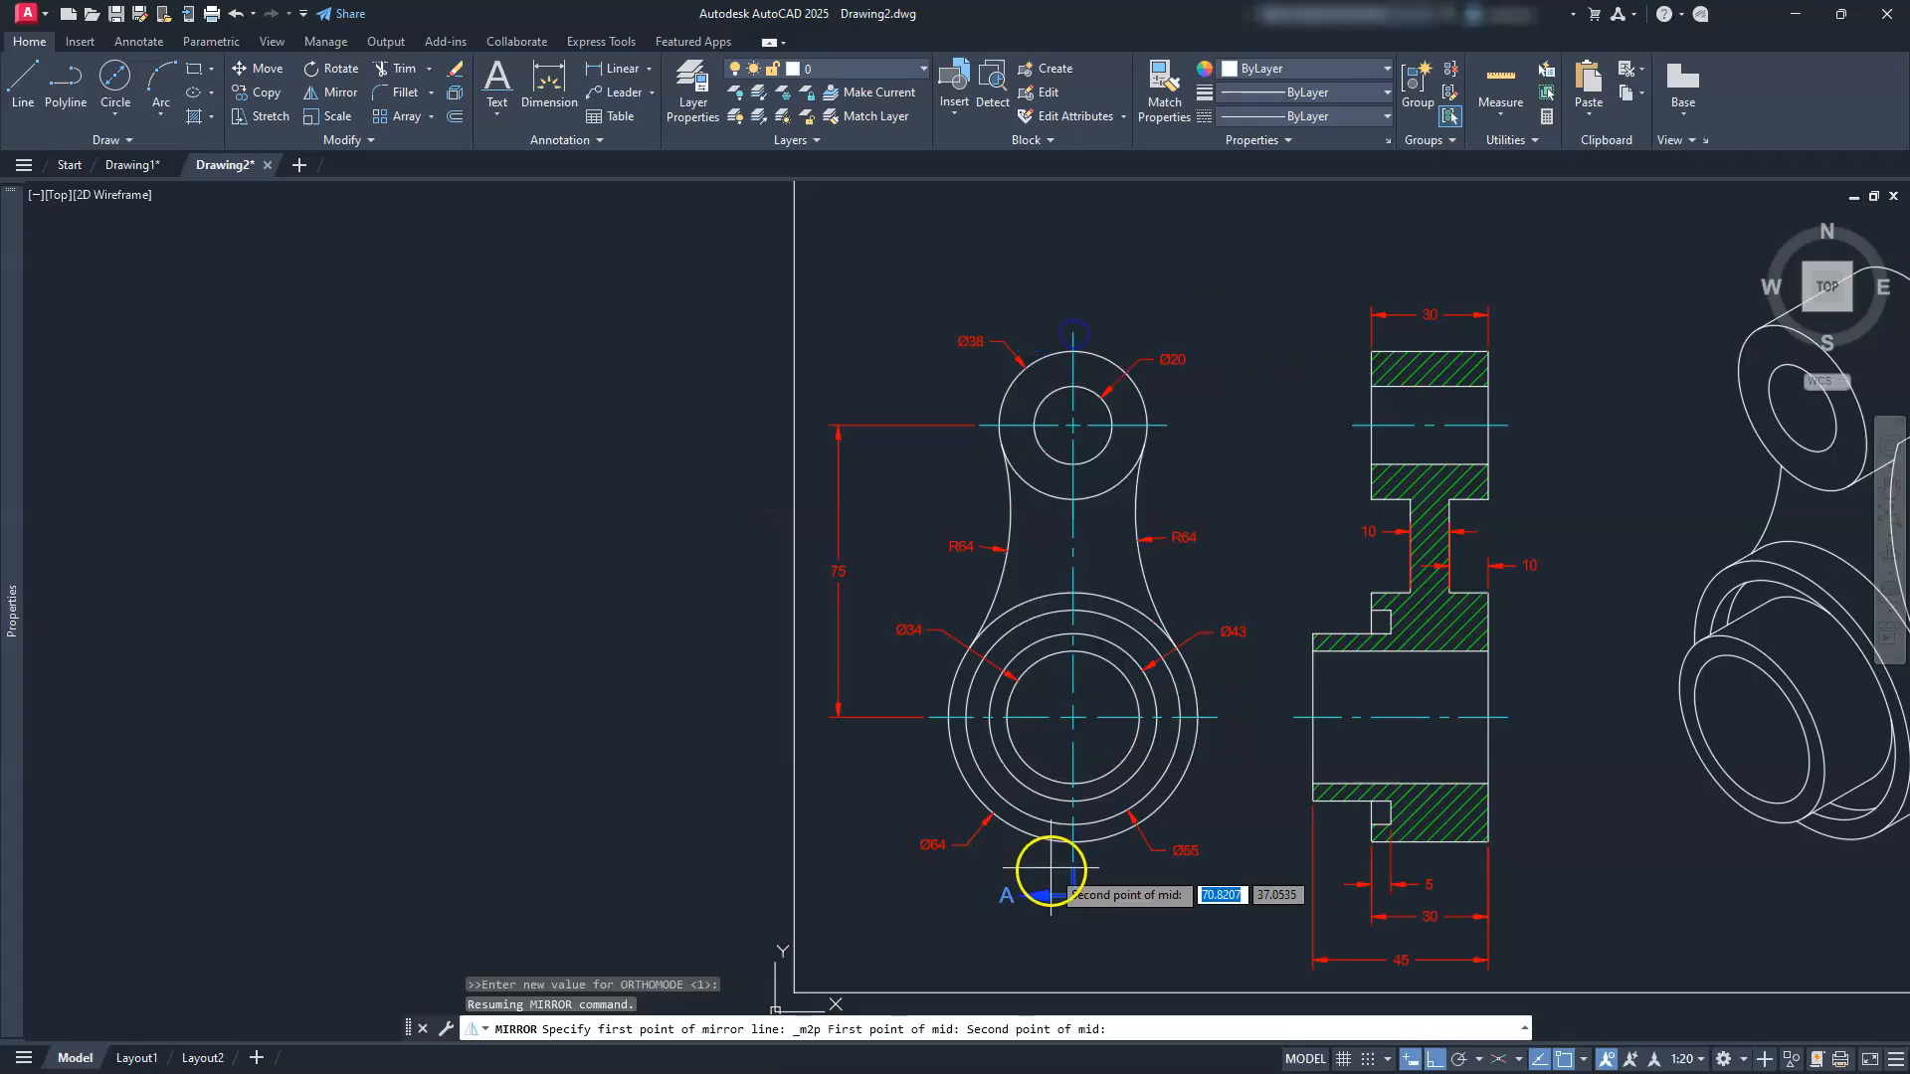
scroll(1053, 874, up, 8)
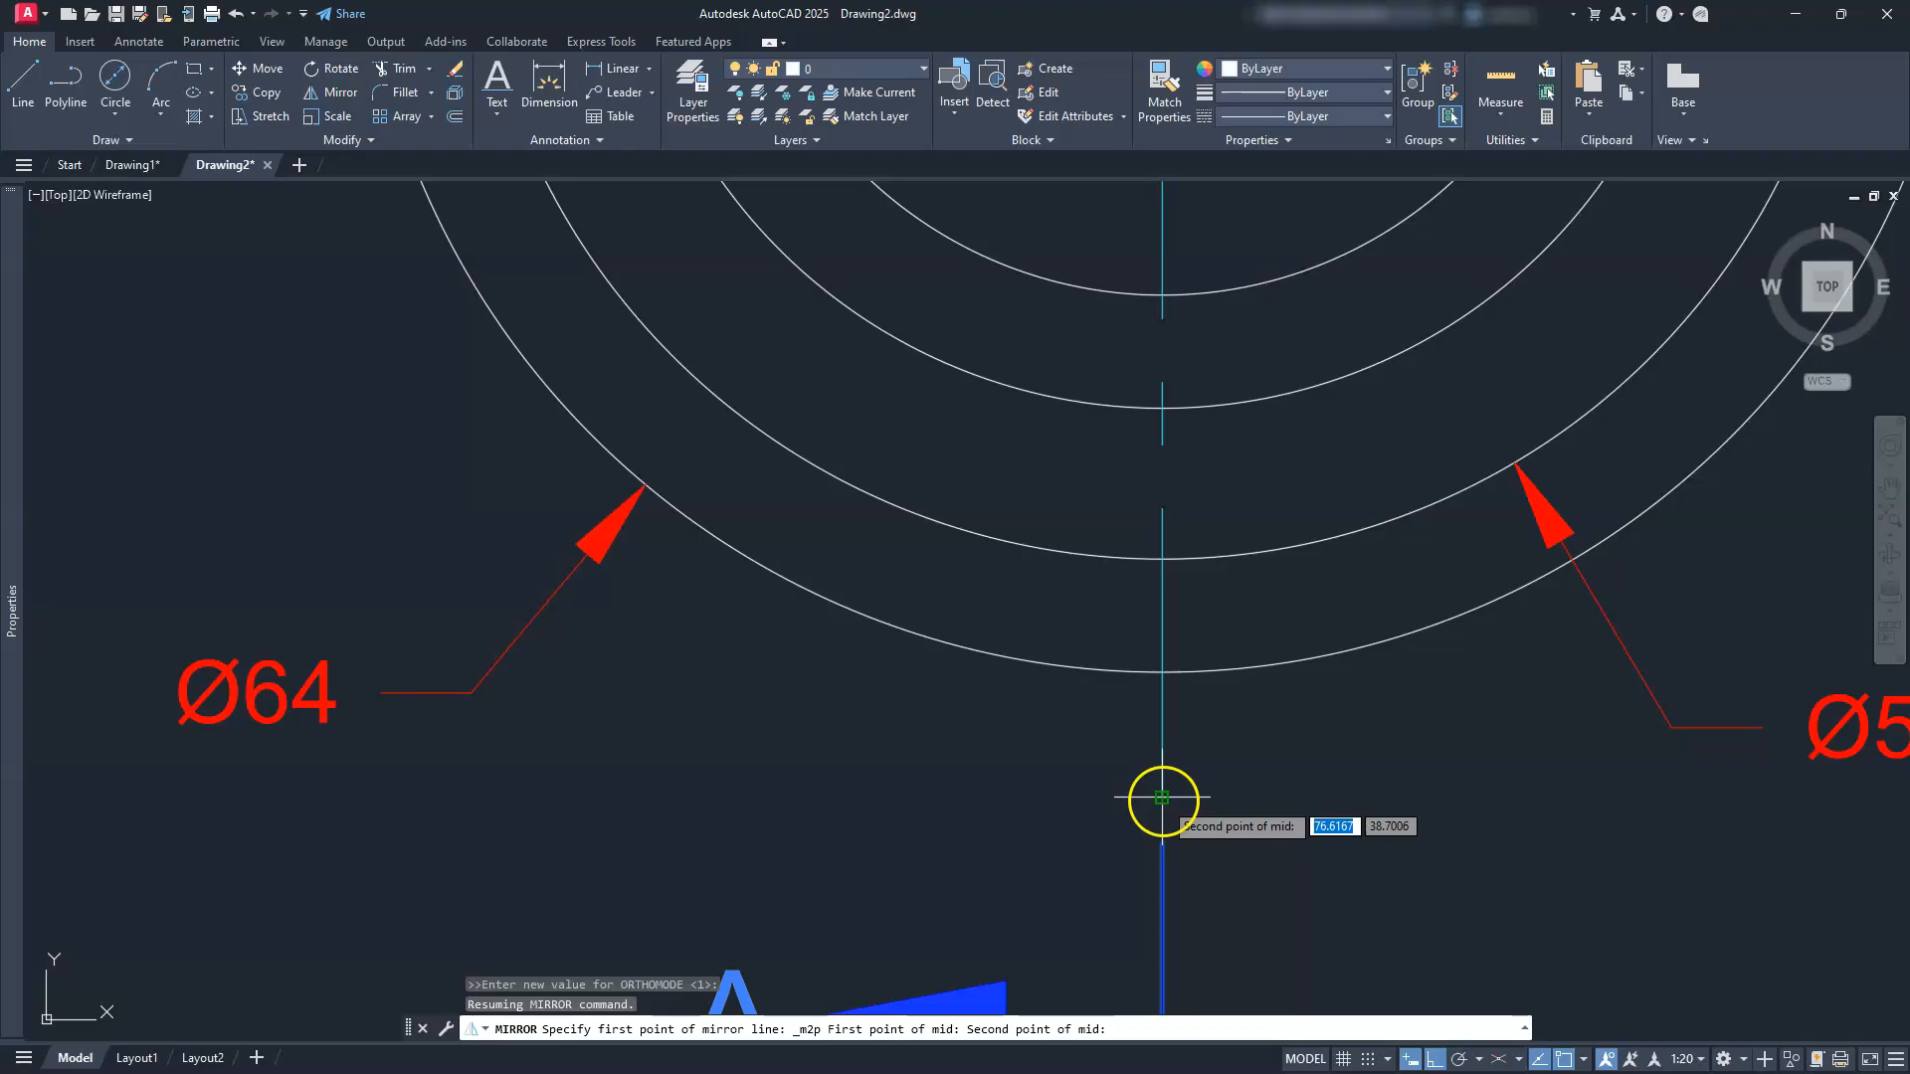
click(1158, 799)
scroll(1160, 800, down, 8)
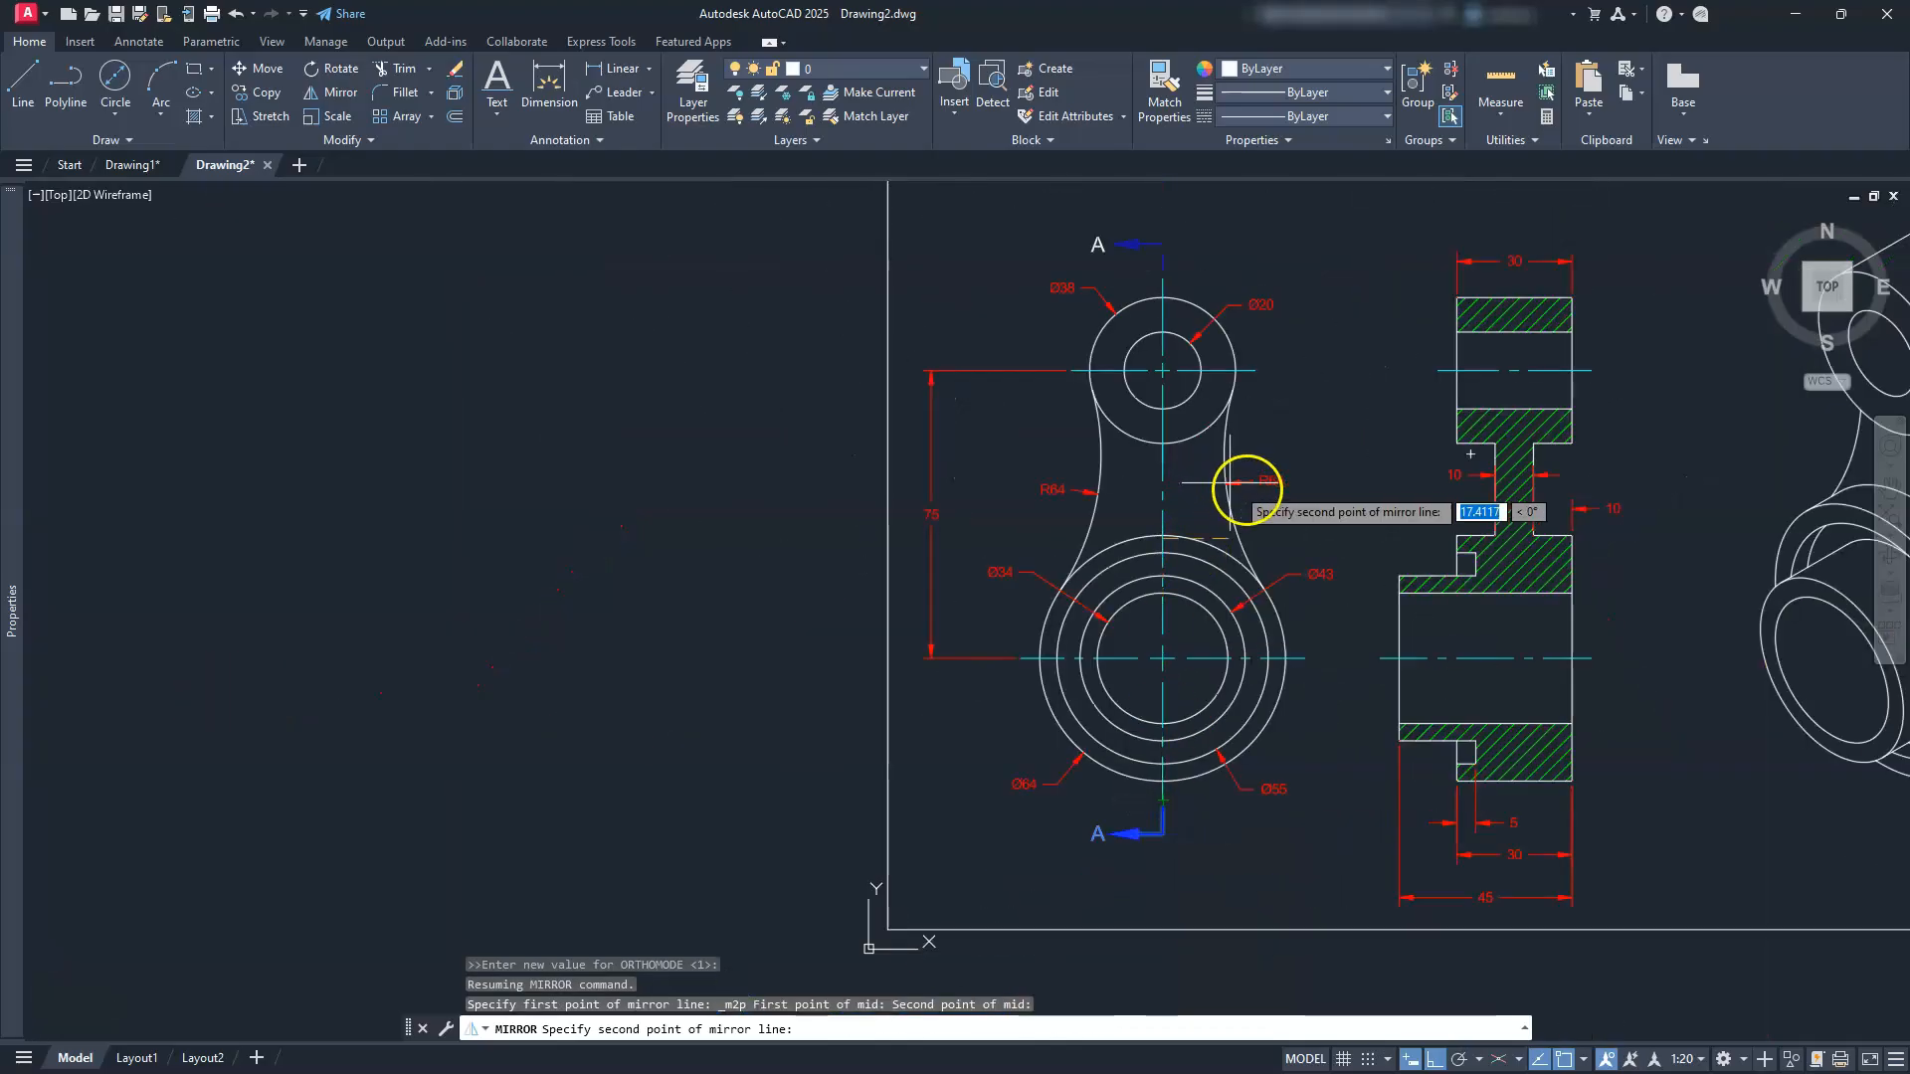
click(1313, 519)
key(Return)
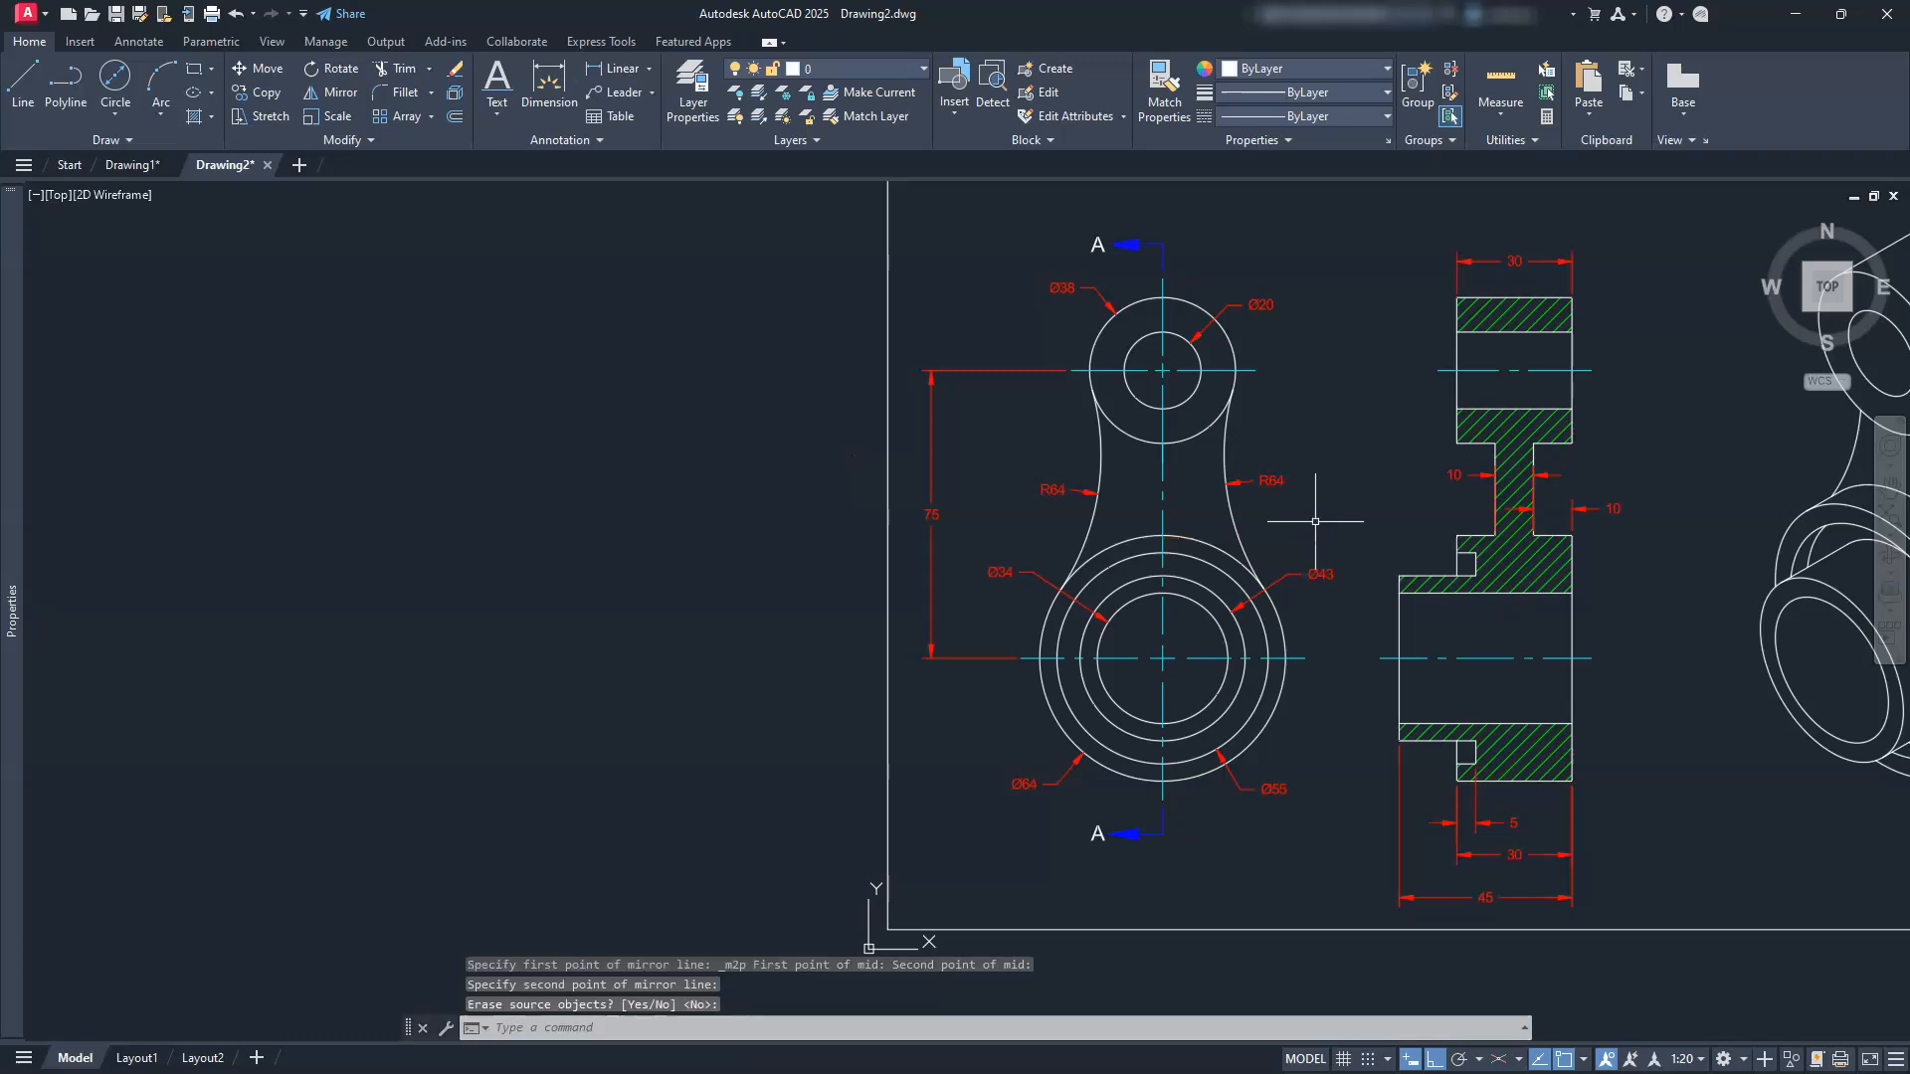
middle_drag(1128, 387, 1187, 494)
middle_drag(1239, 767, 1138, 554)
mouse_move(1405, 756)
middle_down()
mouse_move(1348, 945)
mouse_move(1305, 862)
middle_up()
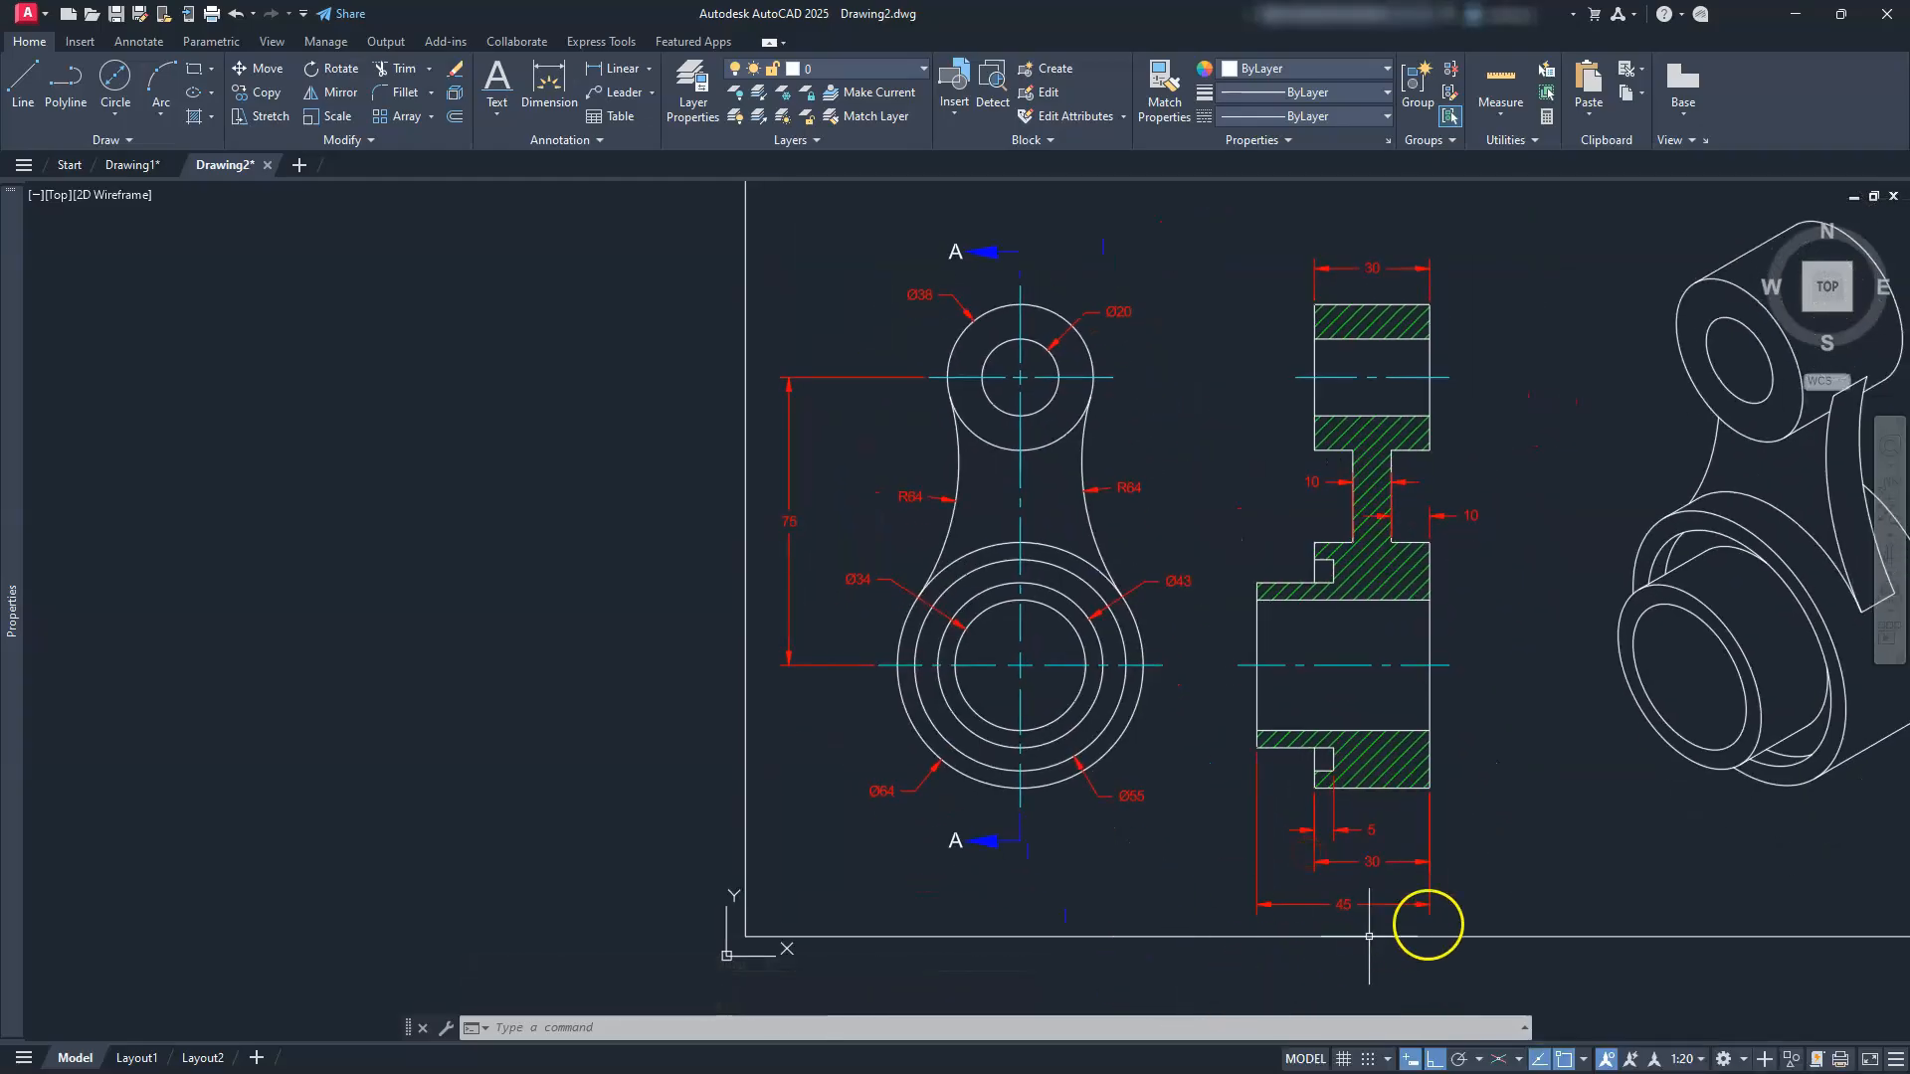
Step: Window-select the front and section views, with their dimensions and arrows, and move them slightly upward
scroll(1322, 861, down, 2)
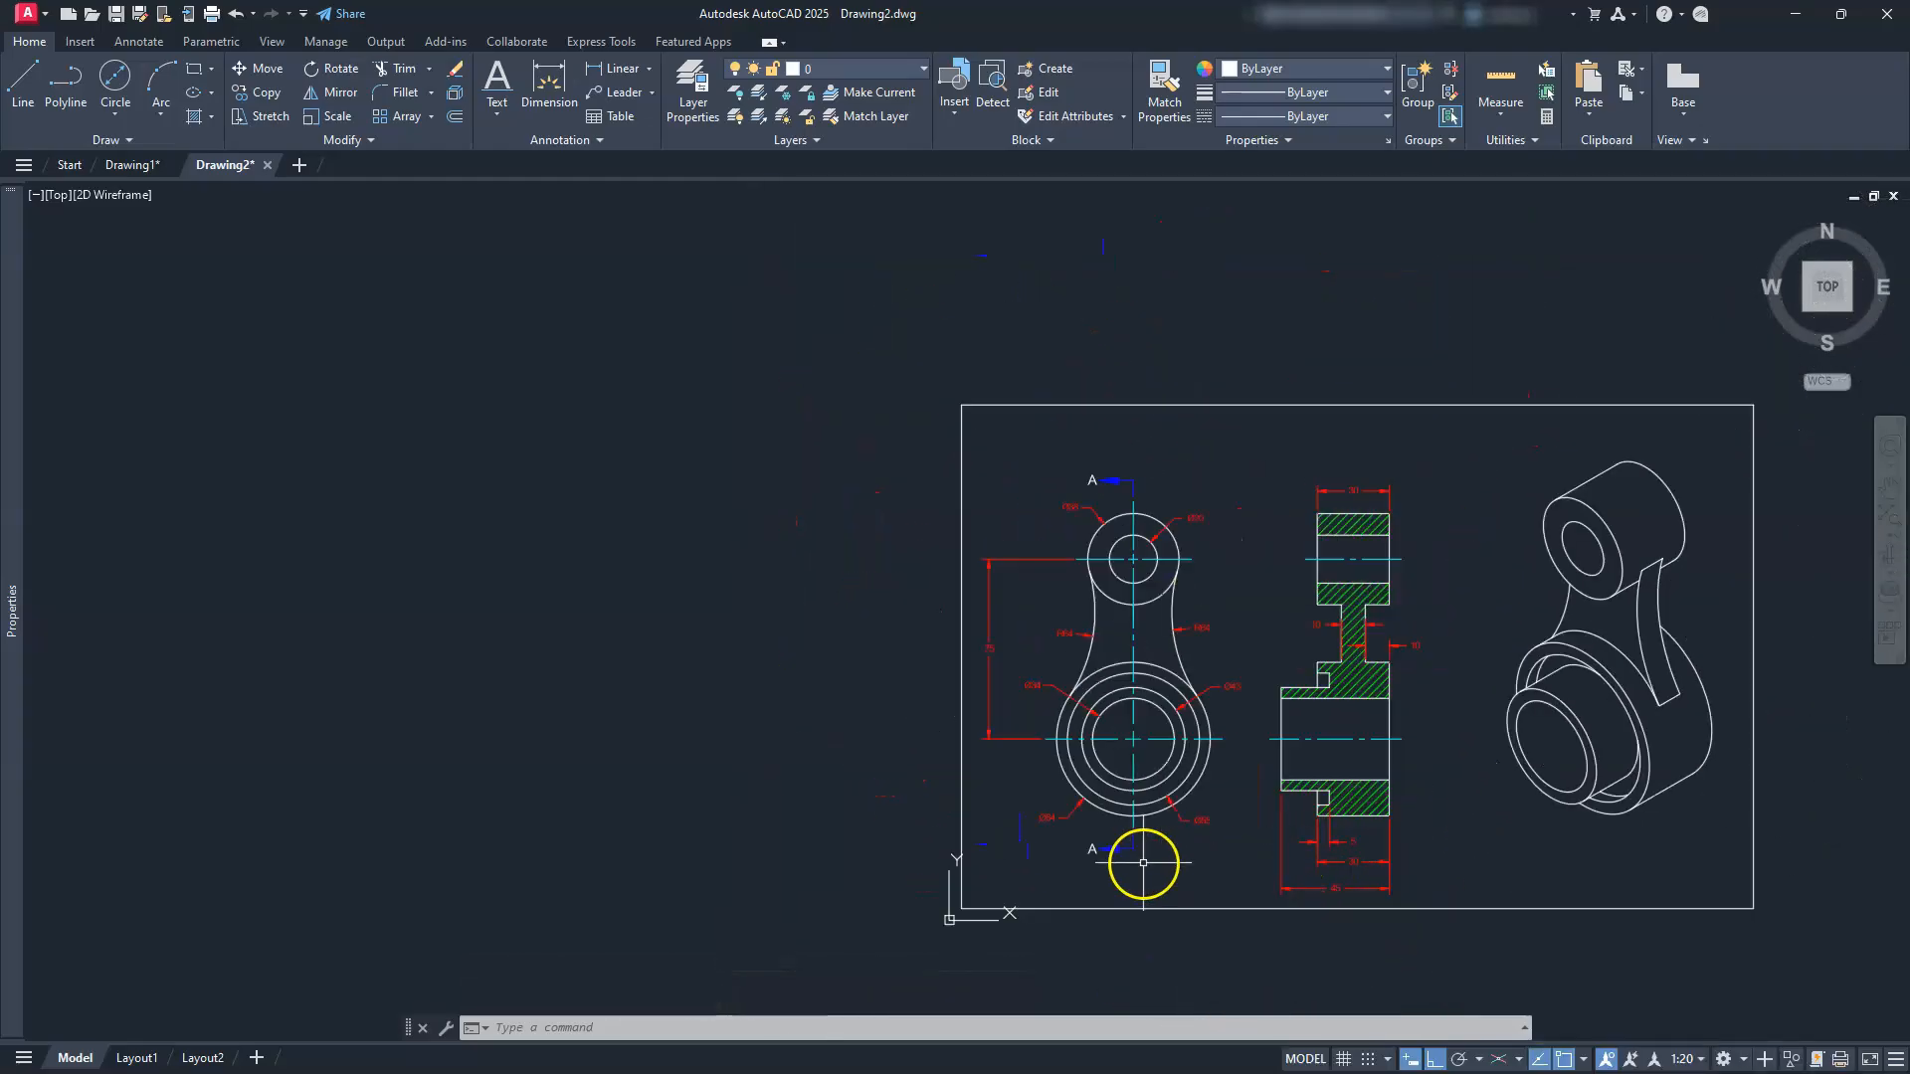
click(261, 68)
click(912, 444)
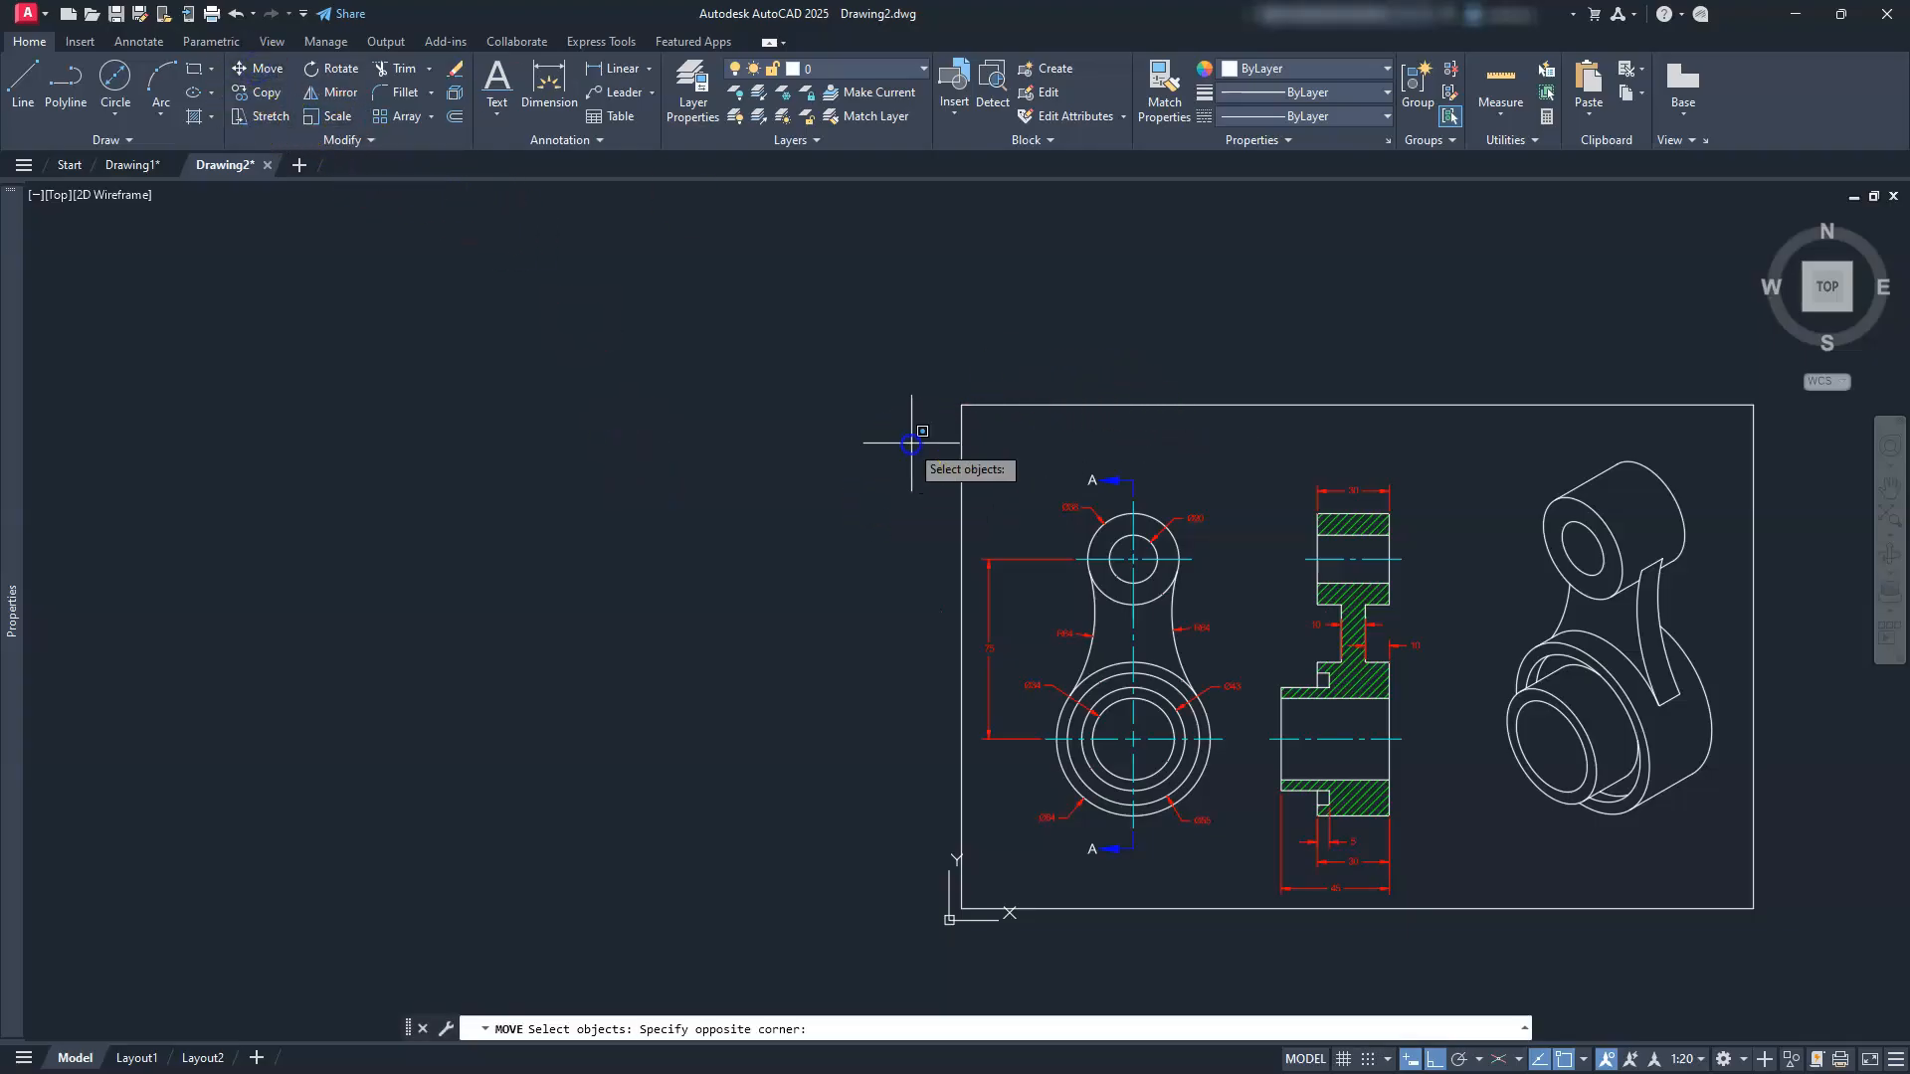
click(1473, 995)
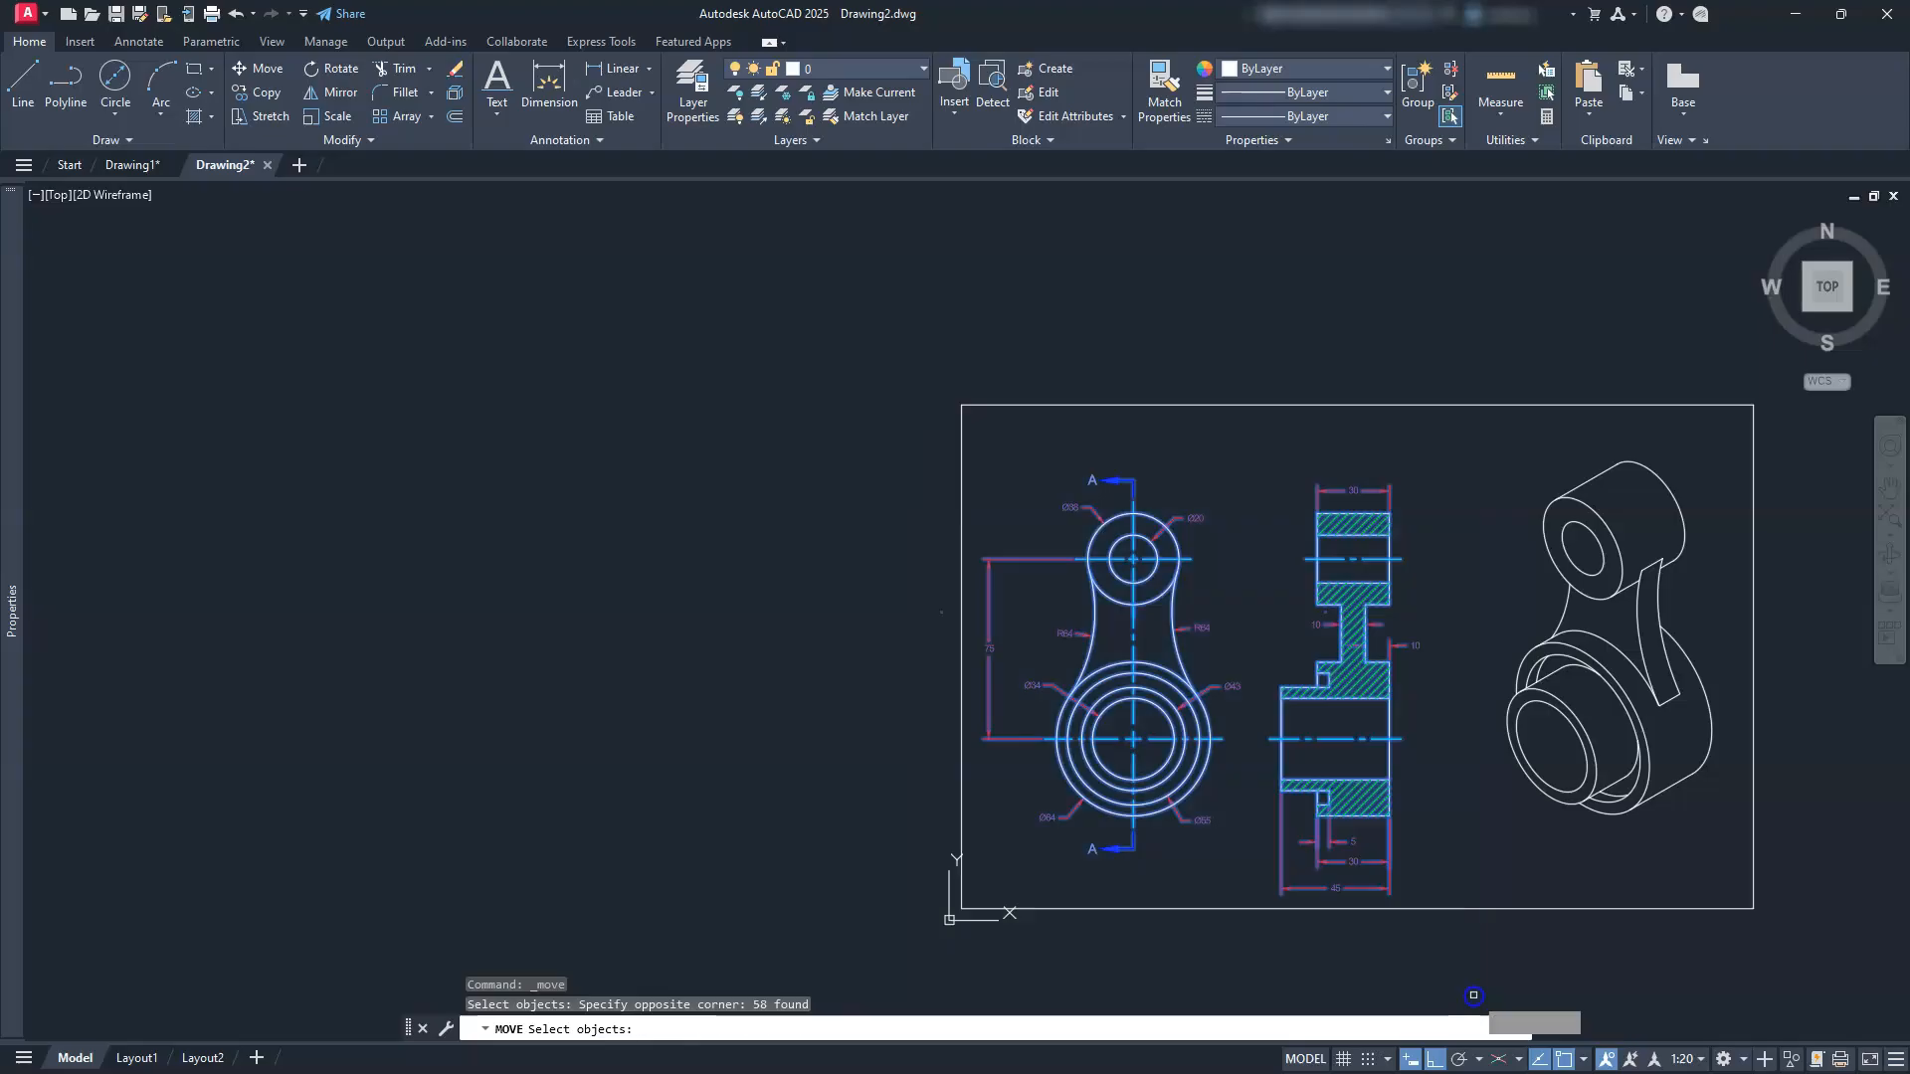
key(Return)
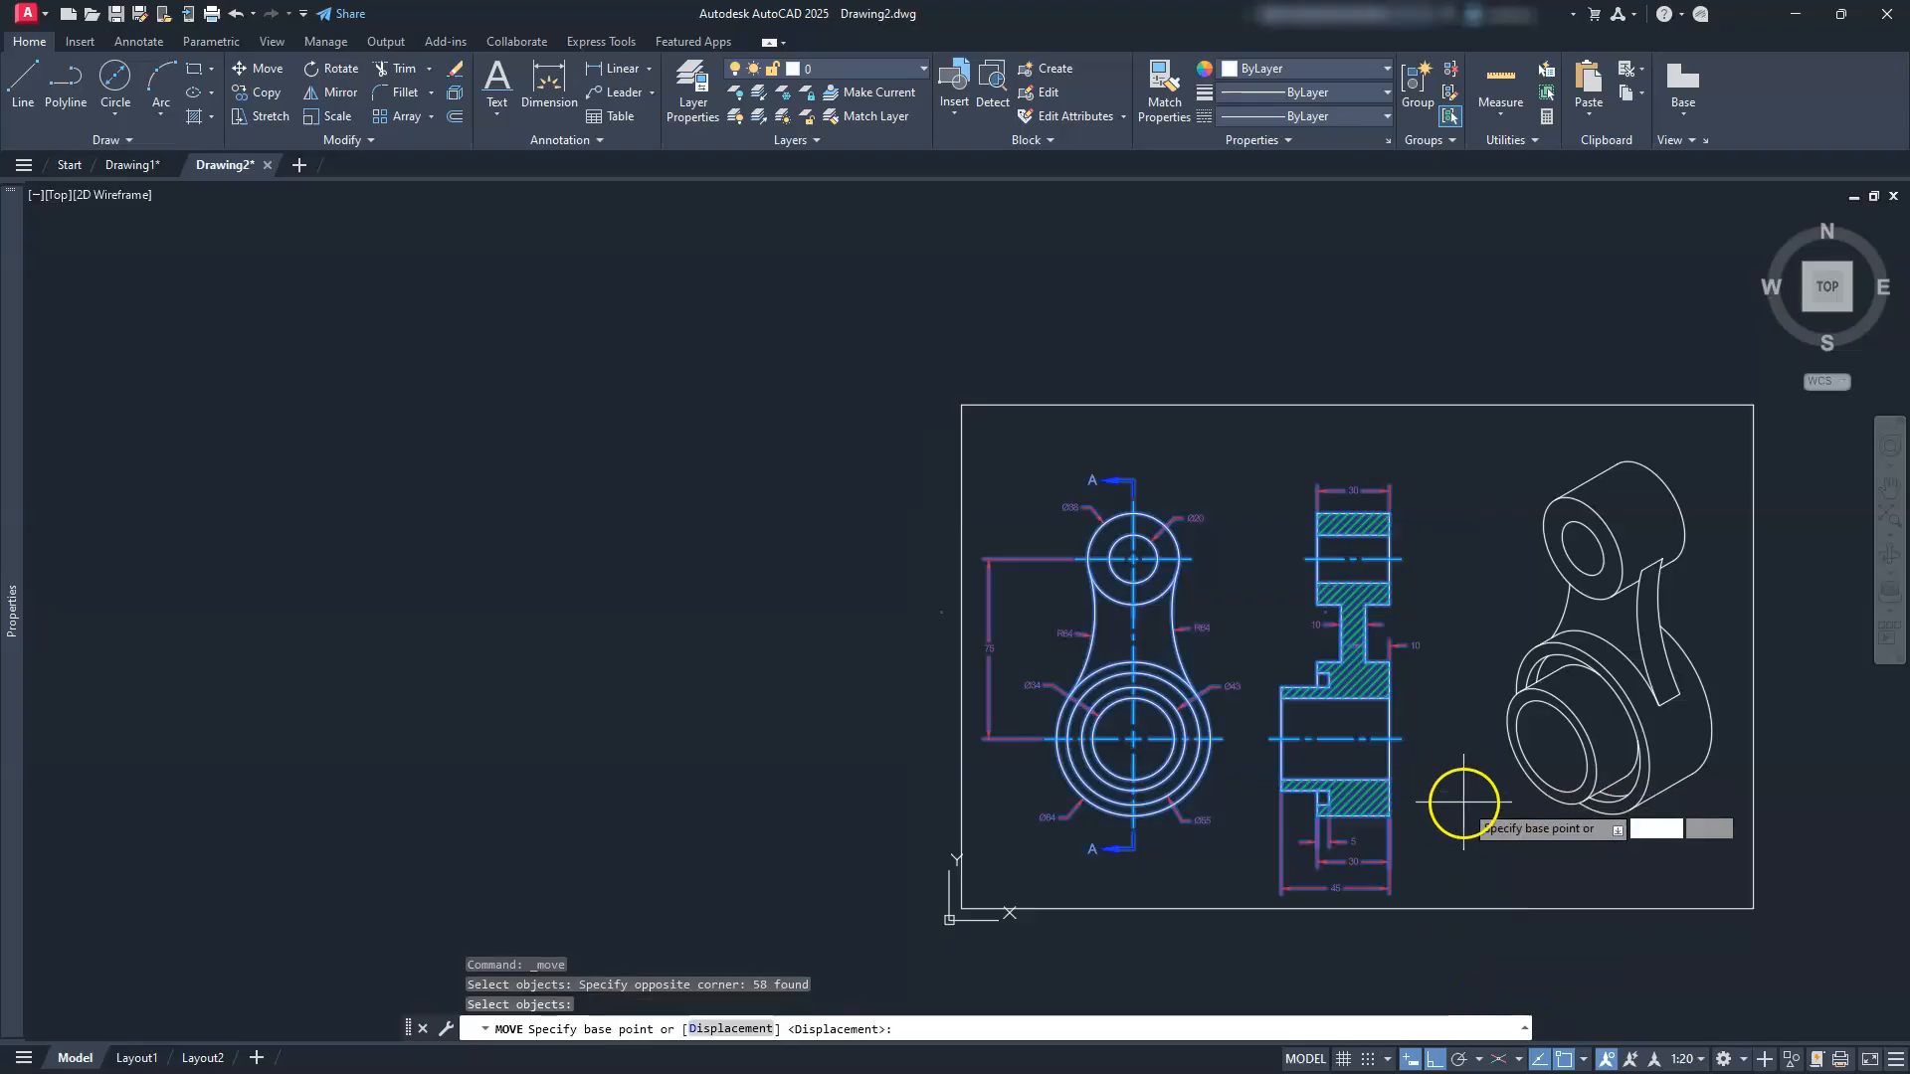
click(1461, 800)
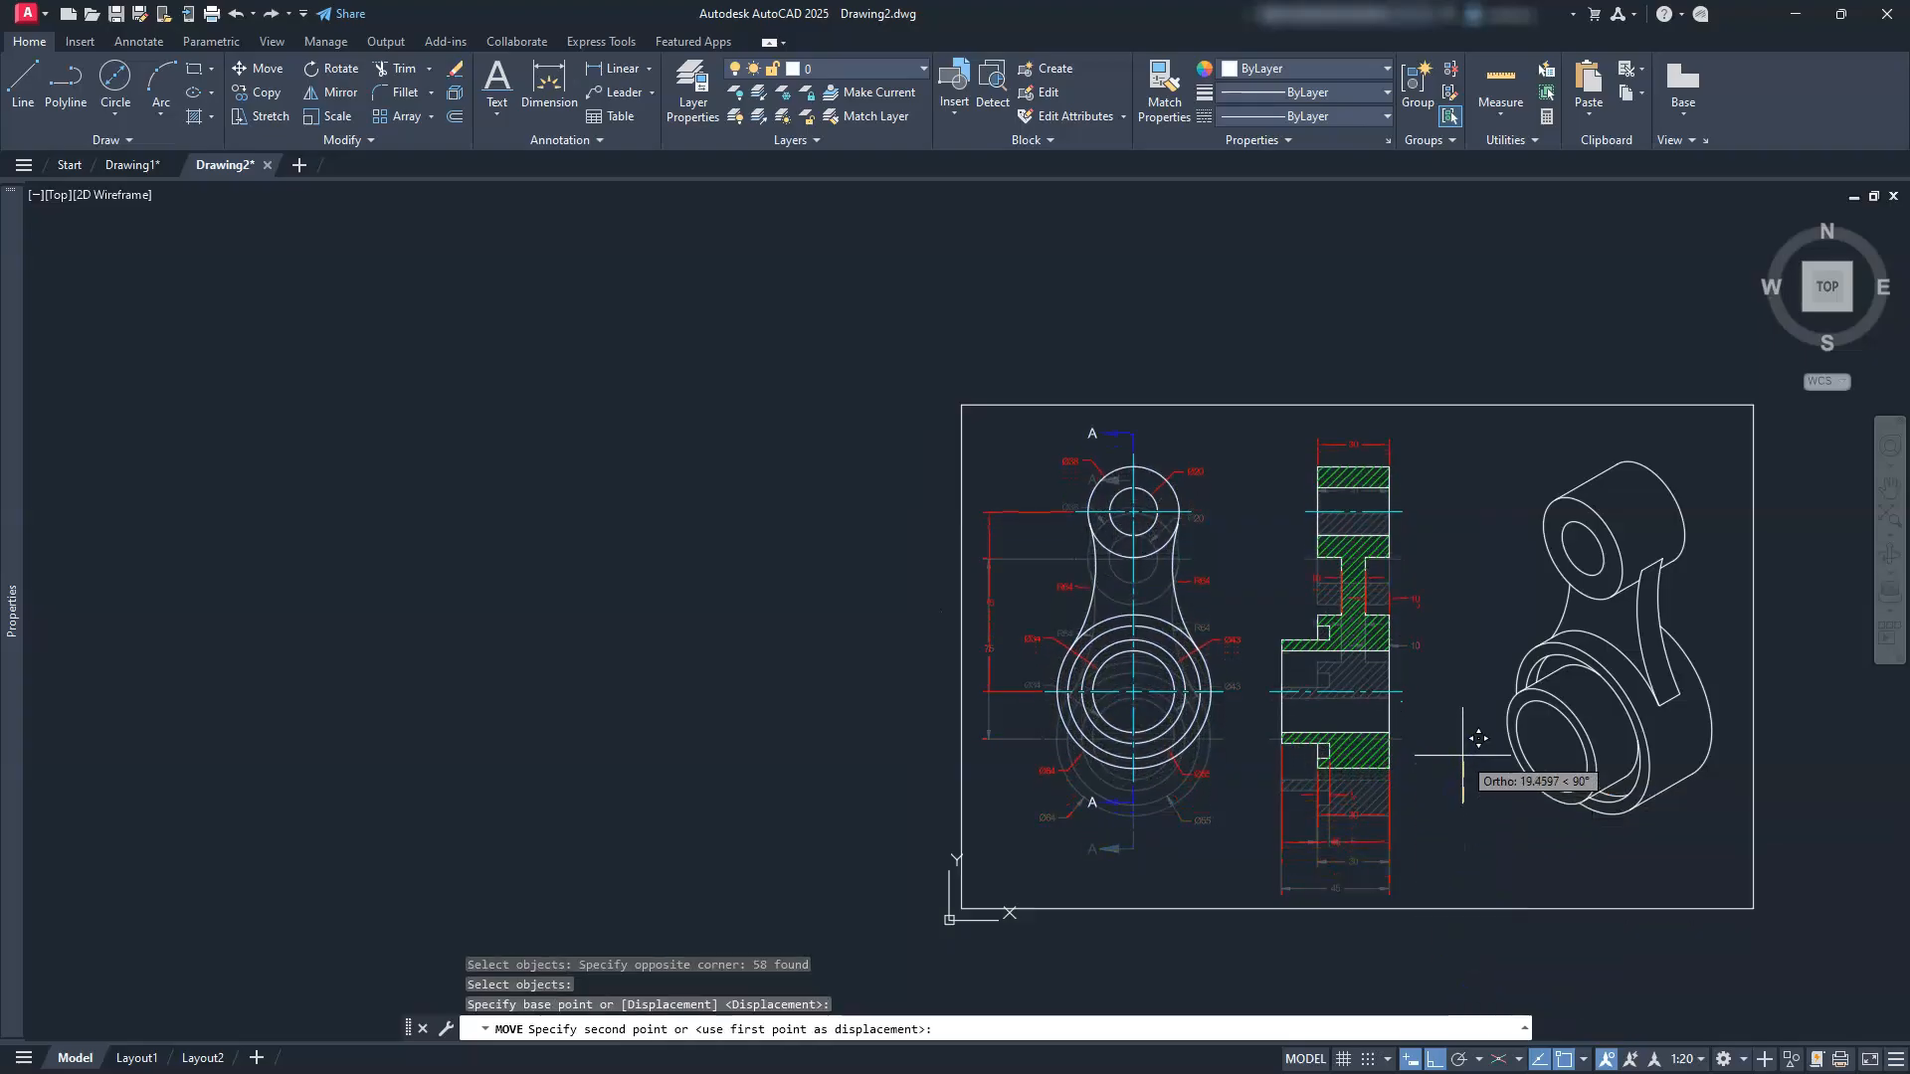
click(1462, 754)
key(Escape)
key(Escape)
key(Escape)
scroll(1432, 838, up, 5)
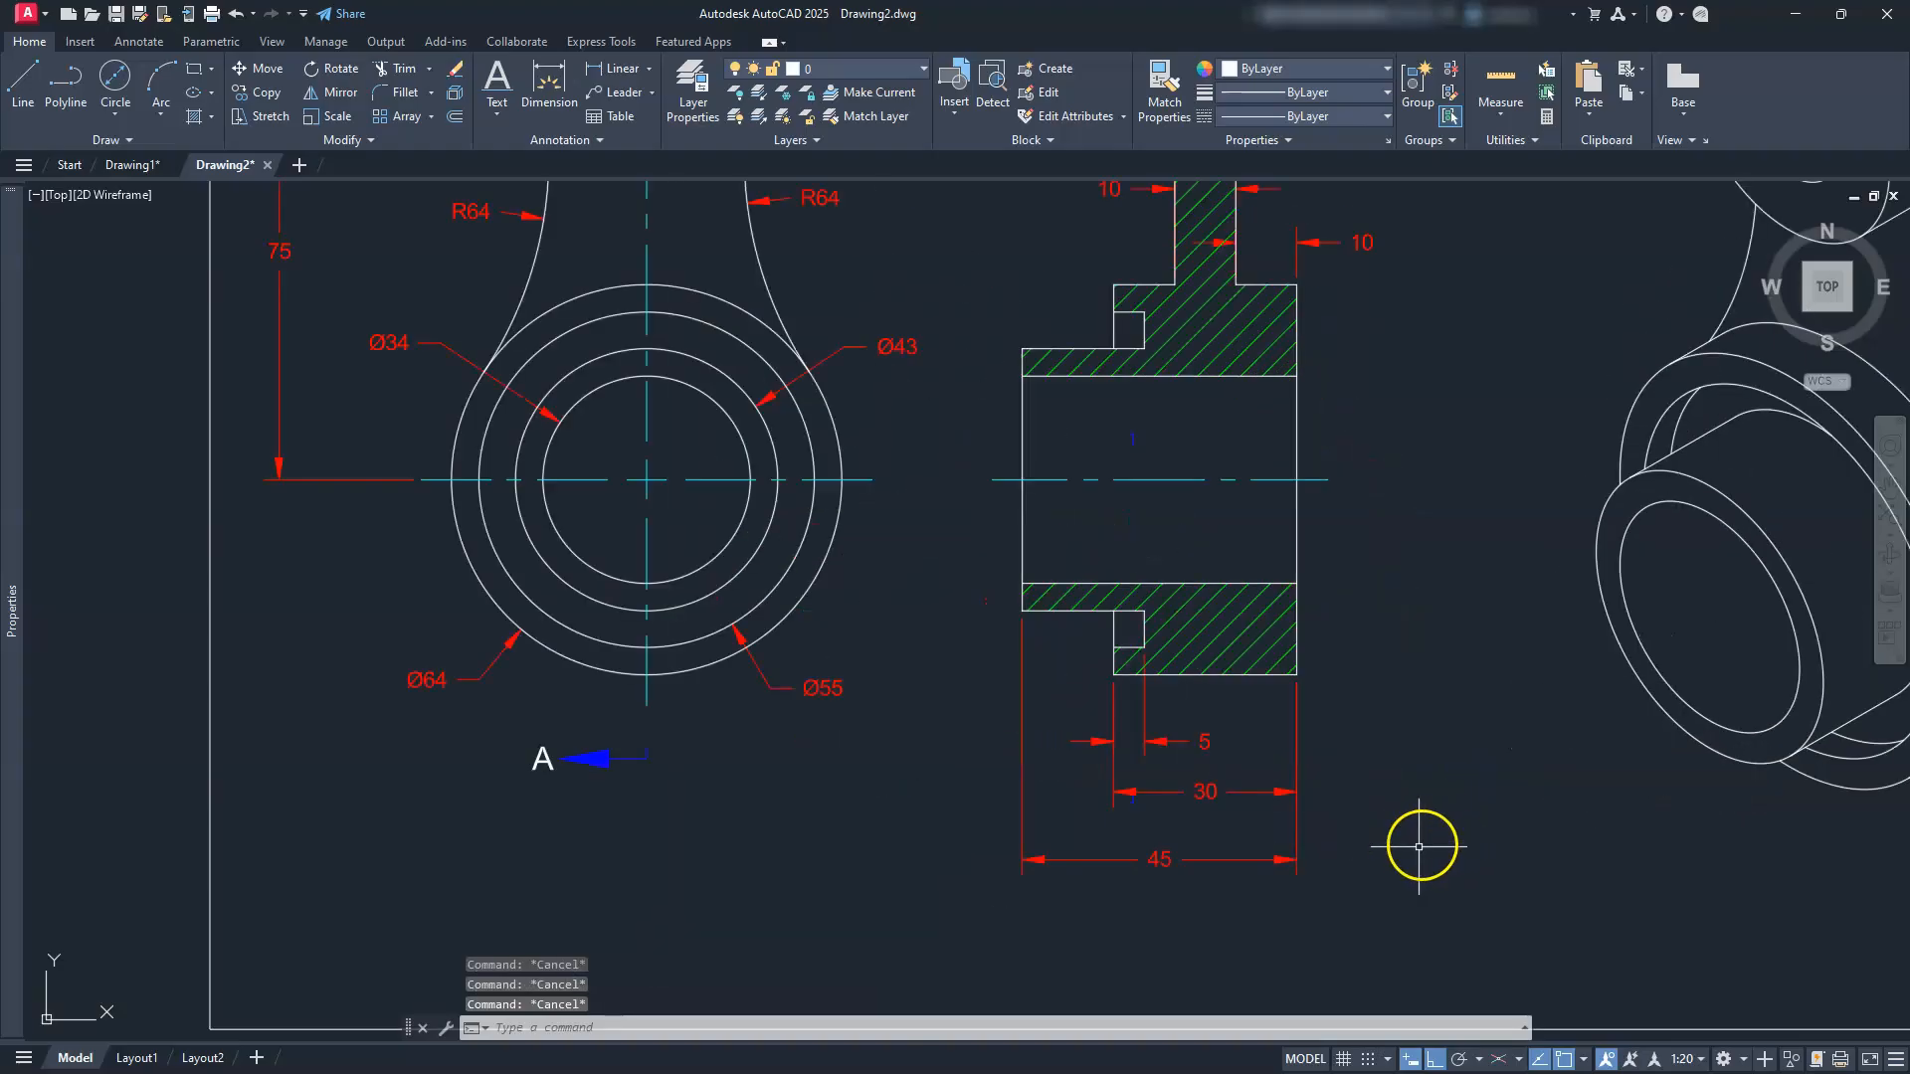
scroll(1135, 830, up, 2)
middle_drag(1142, 845, 1234, 875)
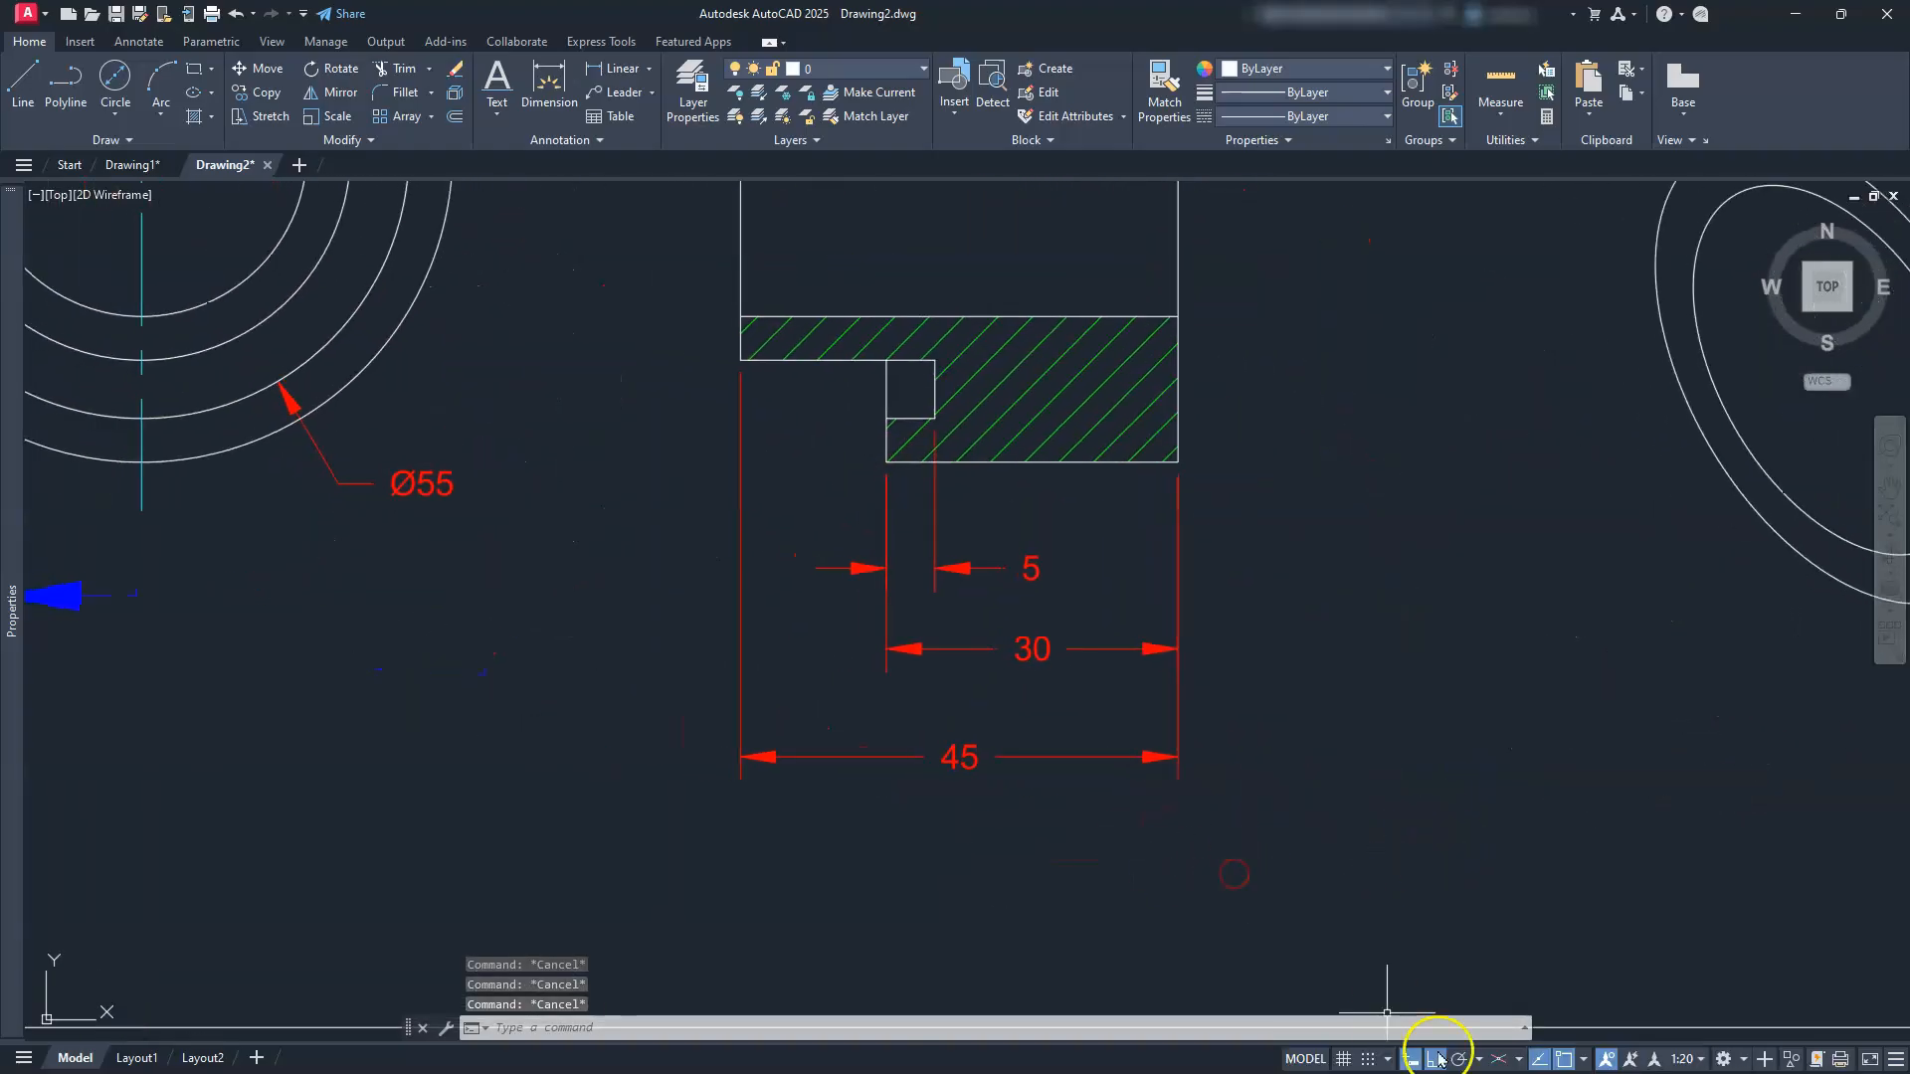
Step: Add a 'SECTION A-A' title, height .25 and rotation 0, centred beneath the hatched section view
click(497, 77)
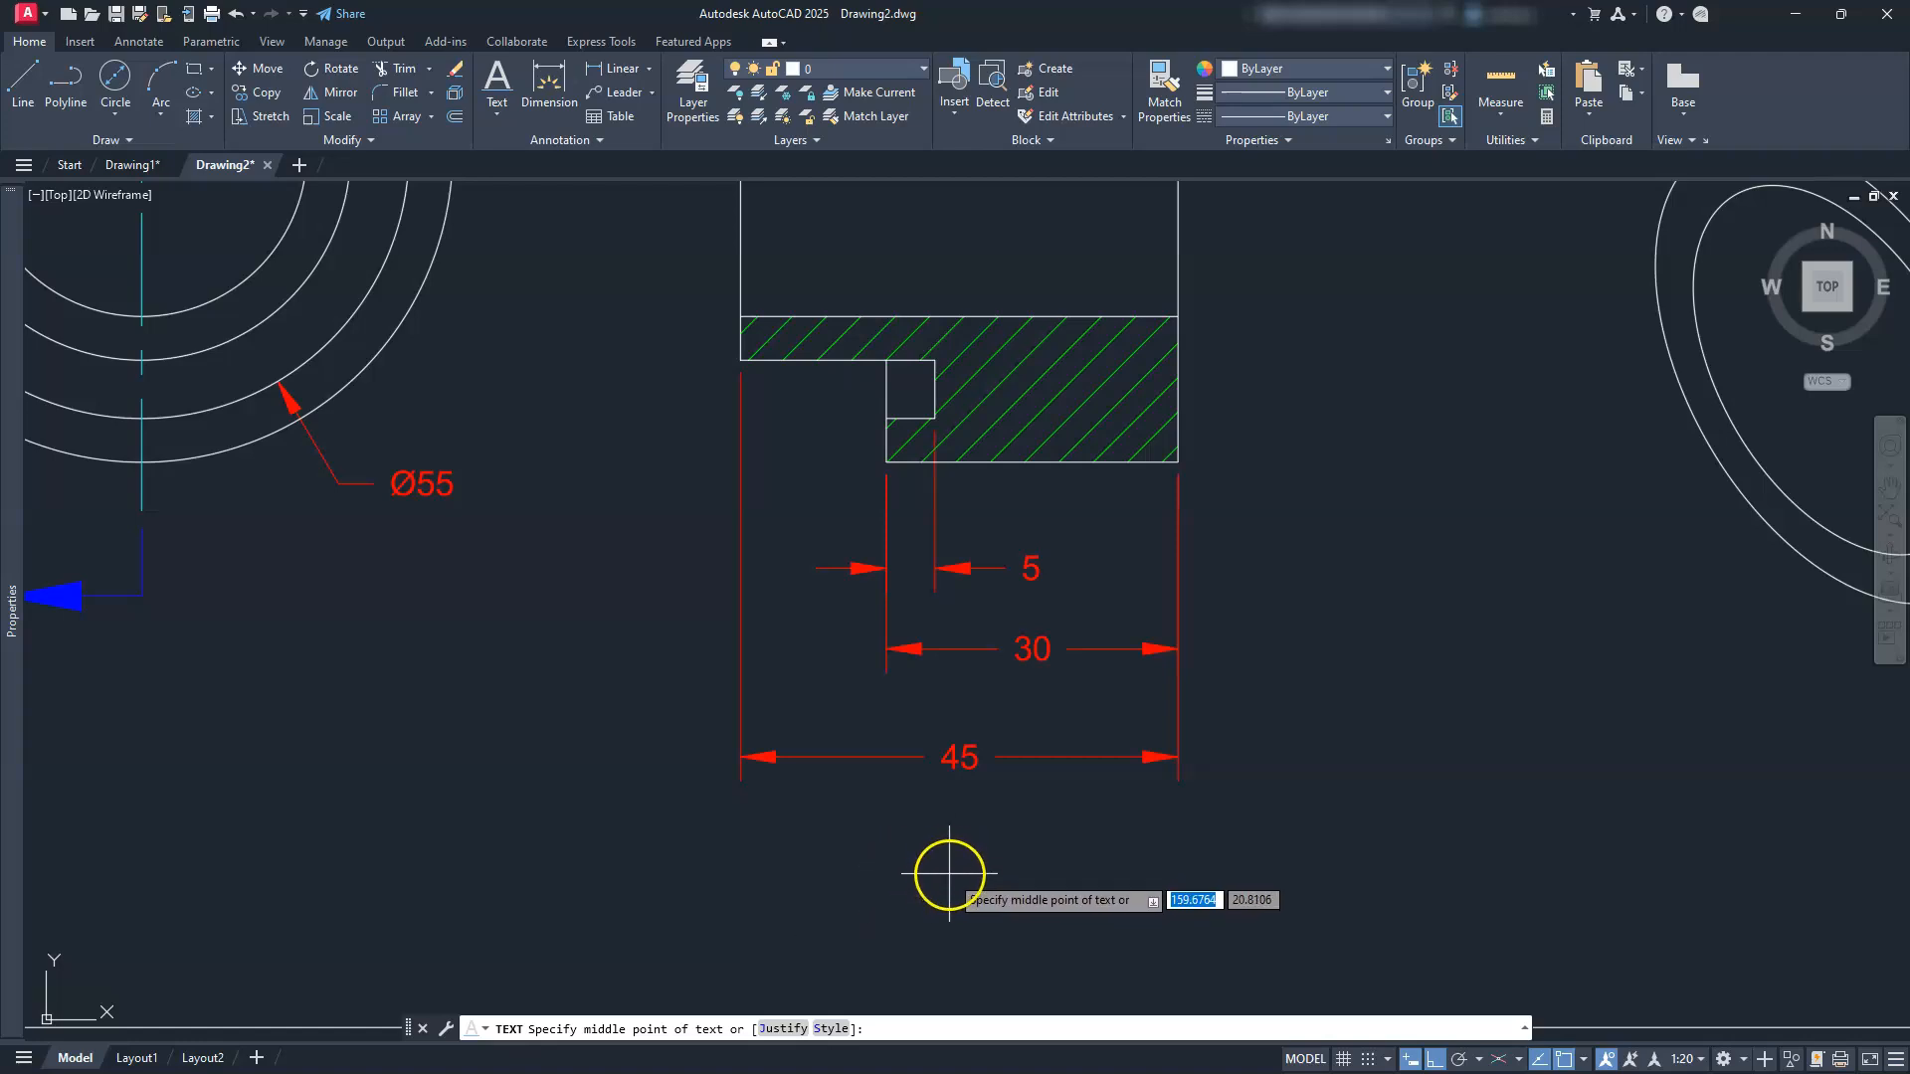
click(949, 874)
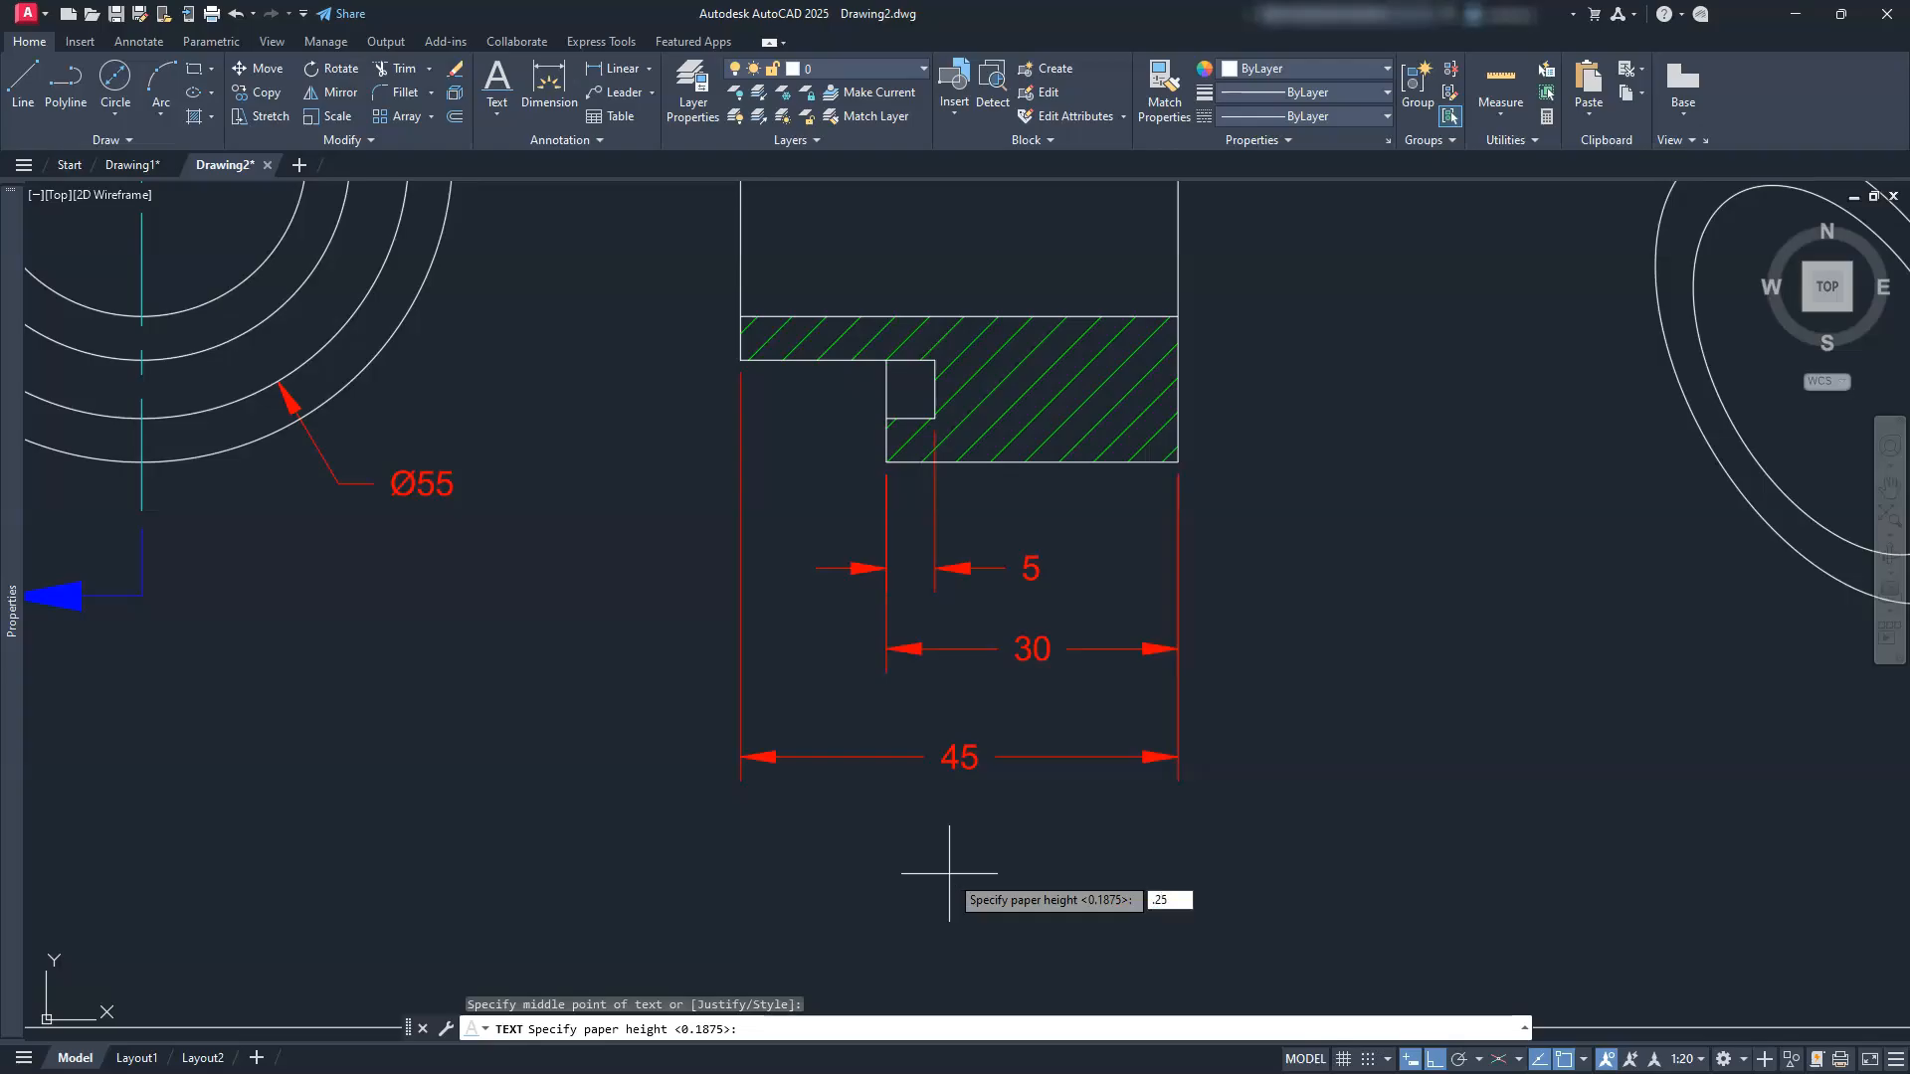
key(Return)
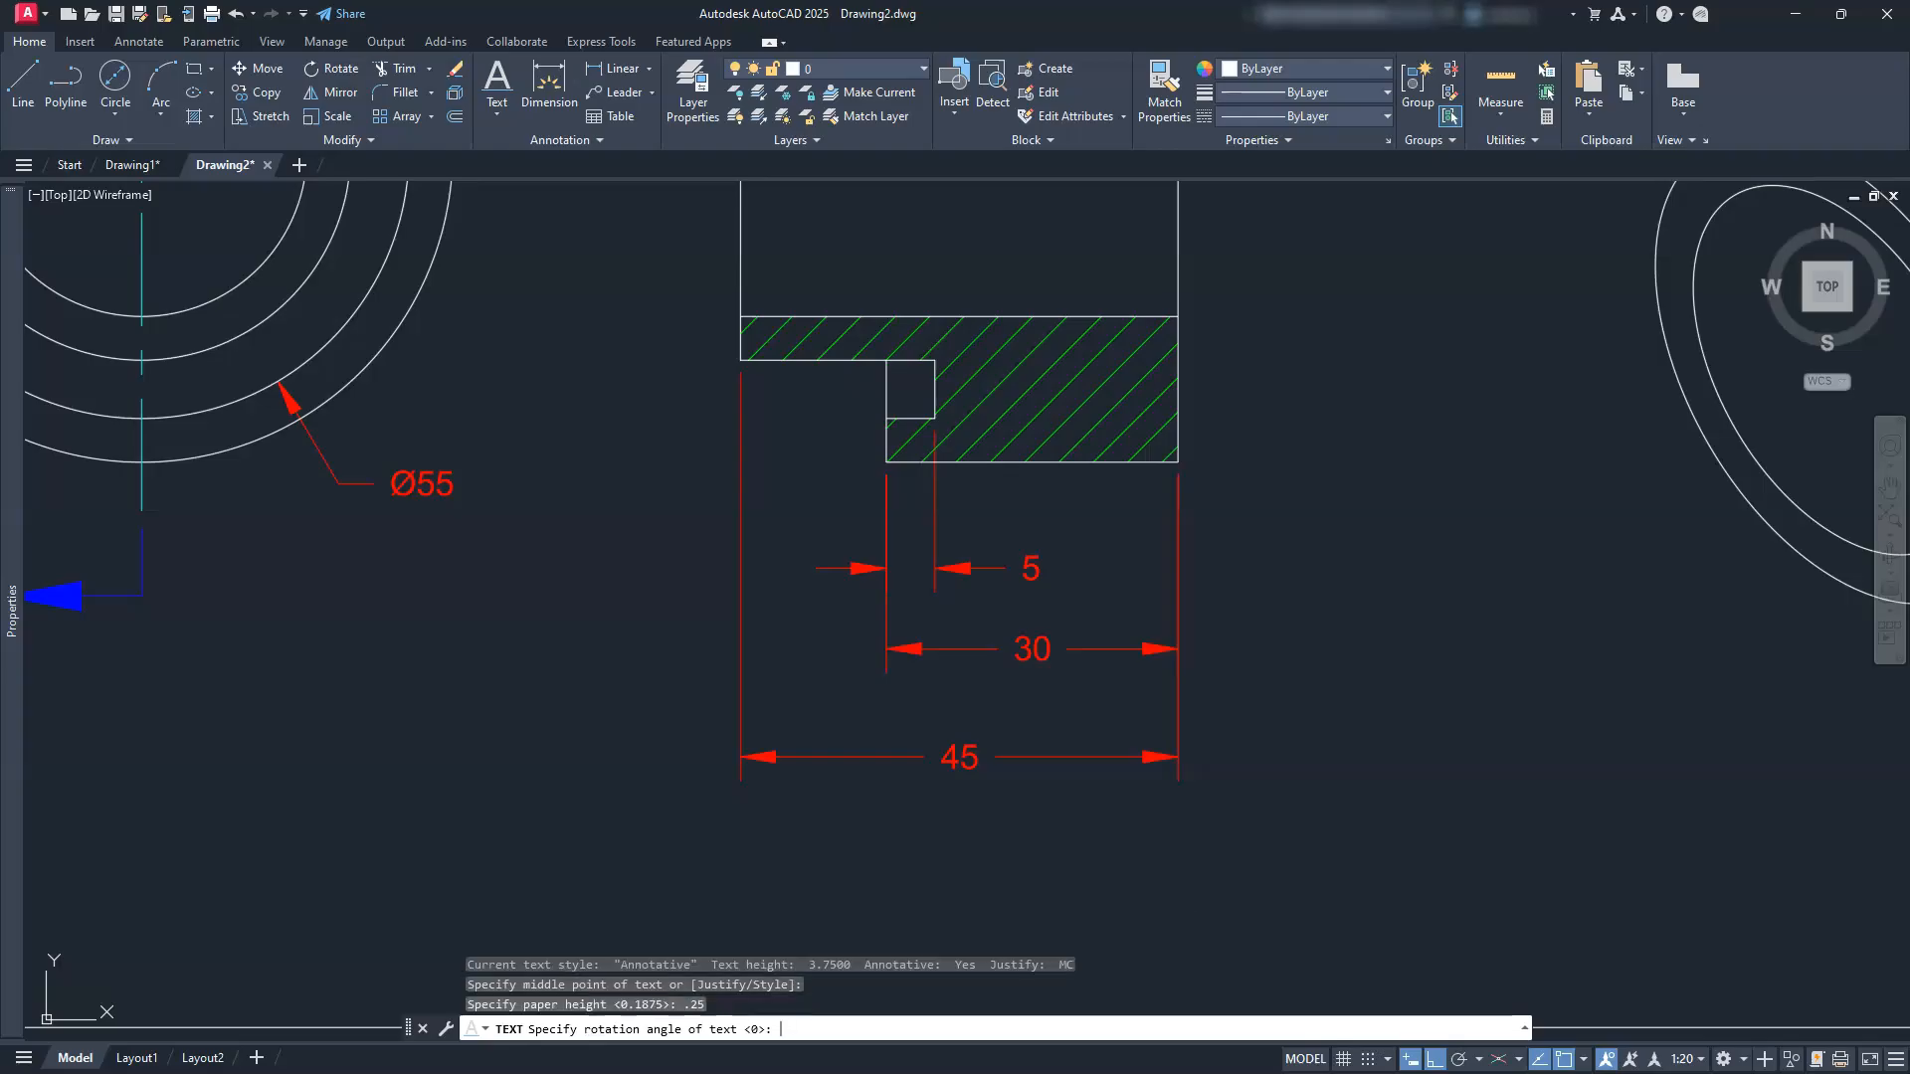
key(Return)
text(%%)
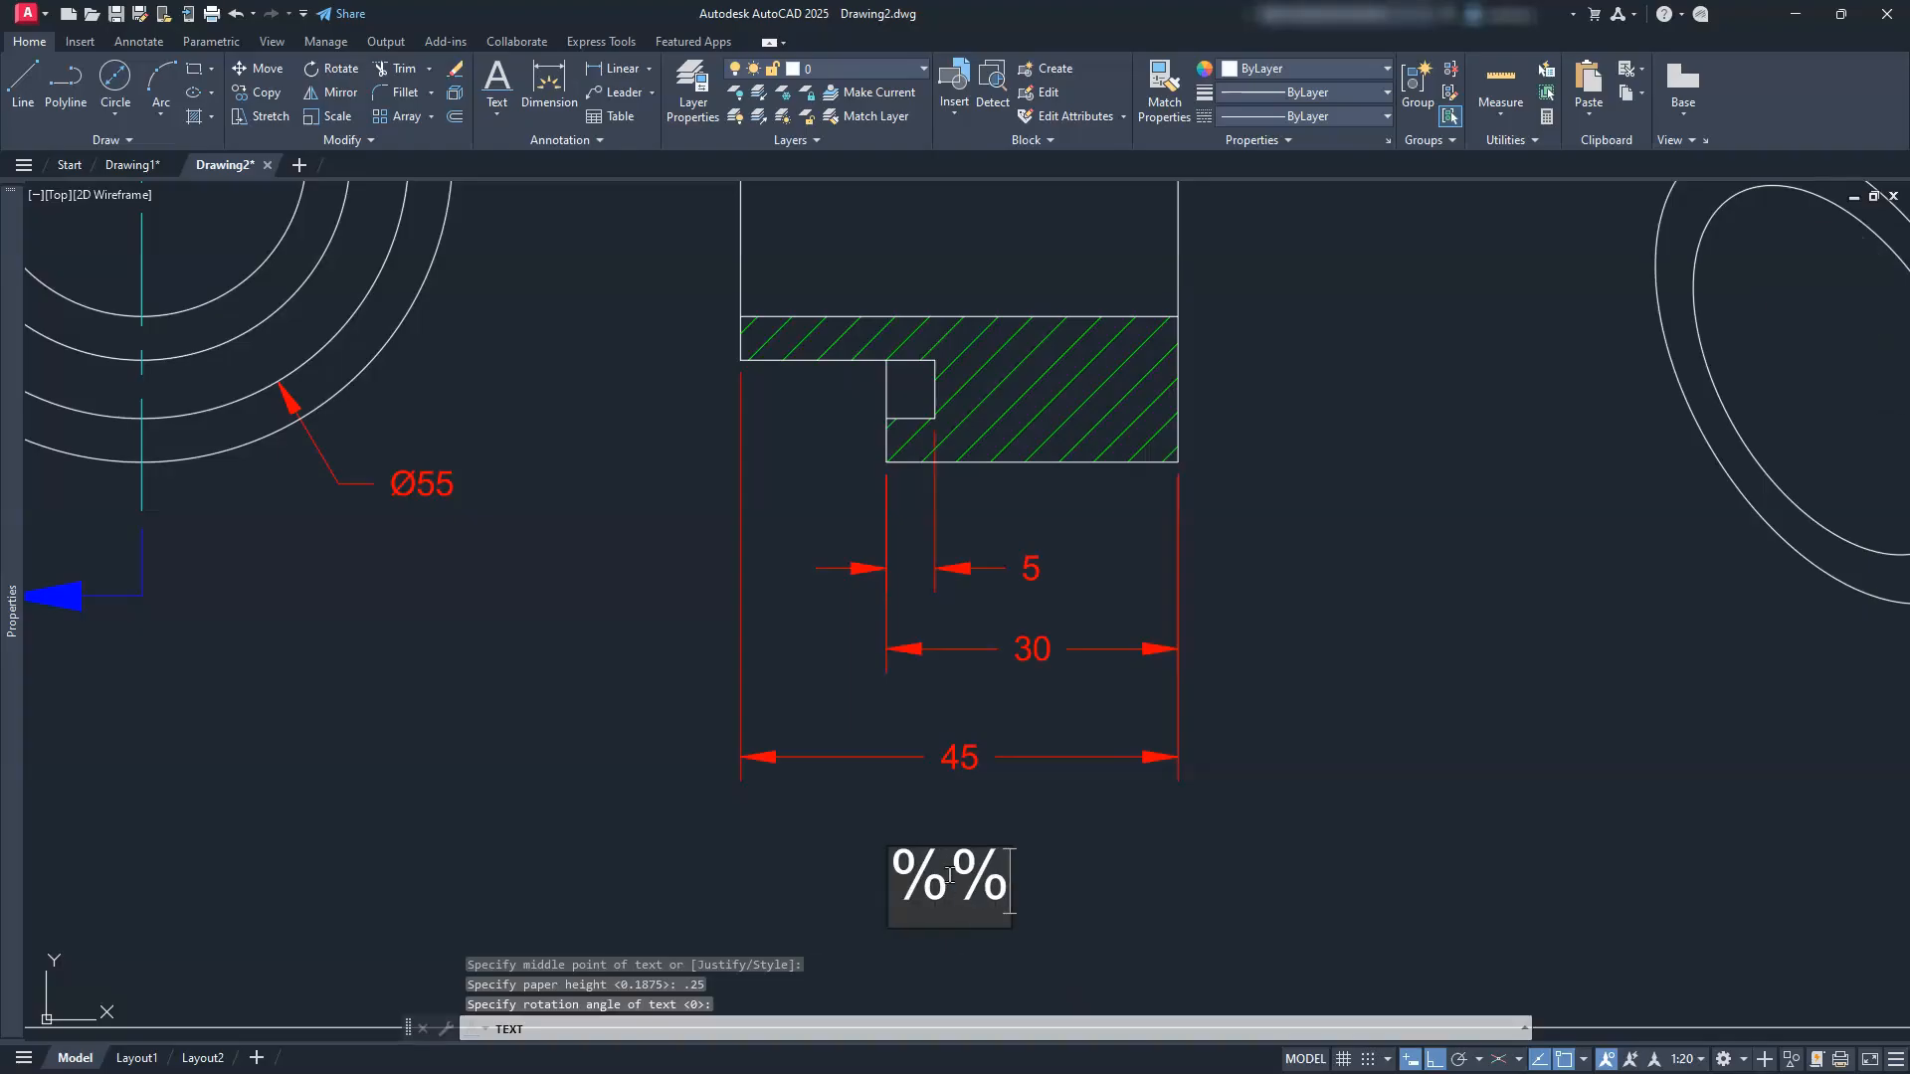
key(BackSpace)
key(BackSpace)
text(S)
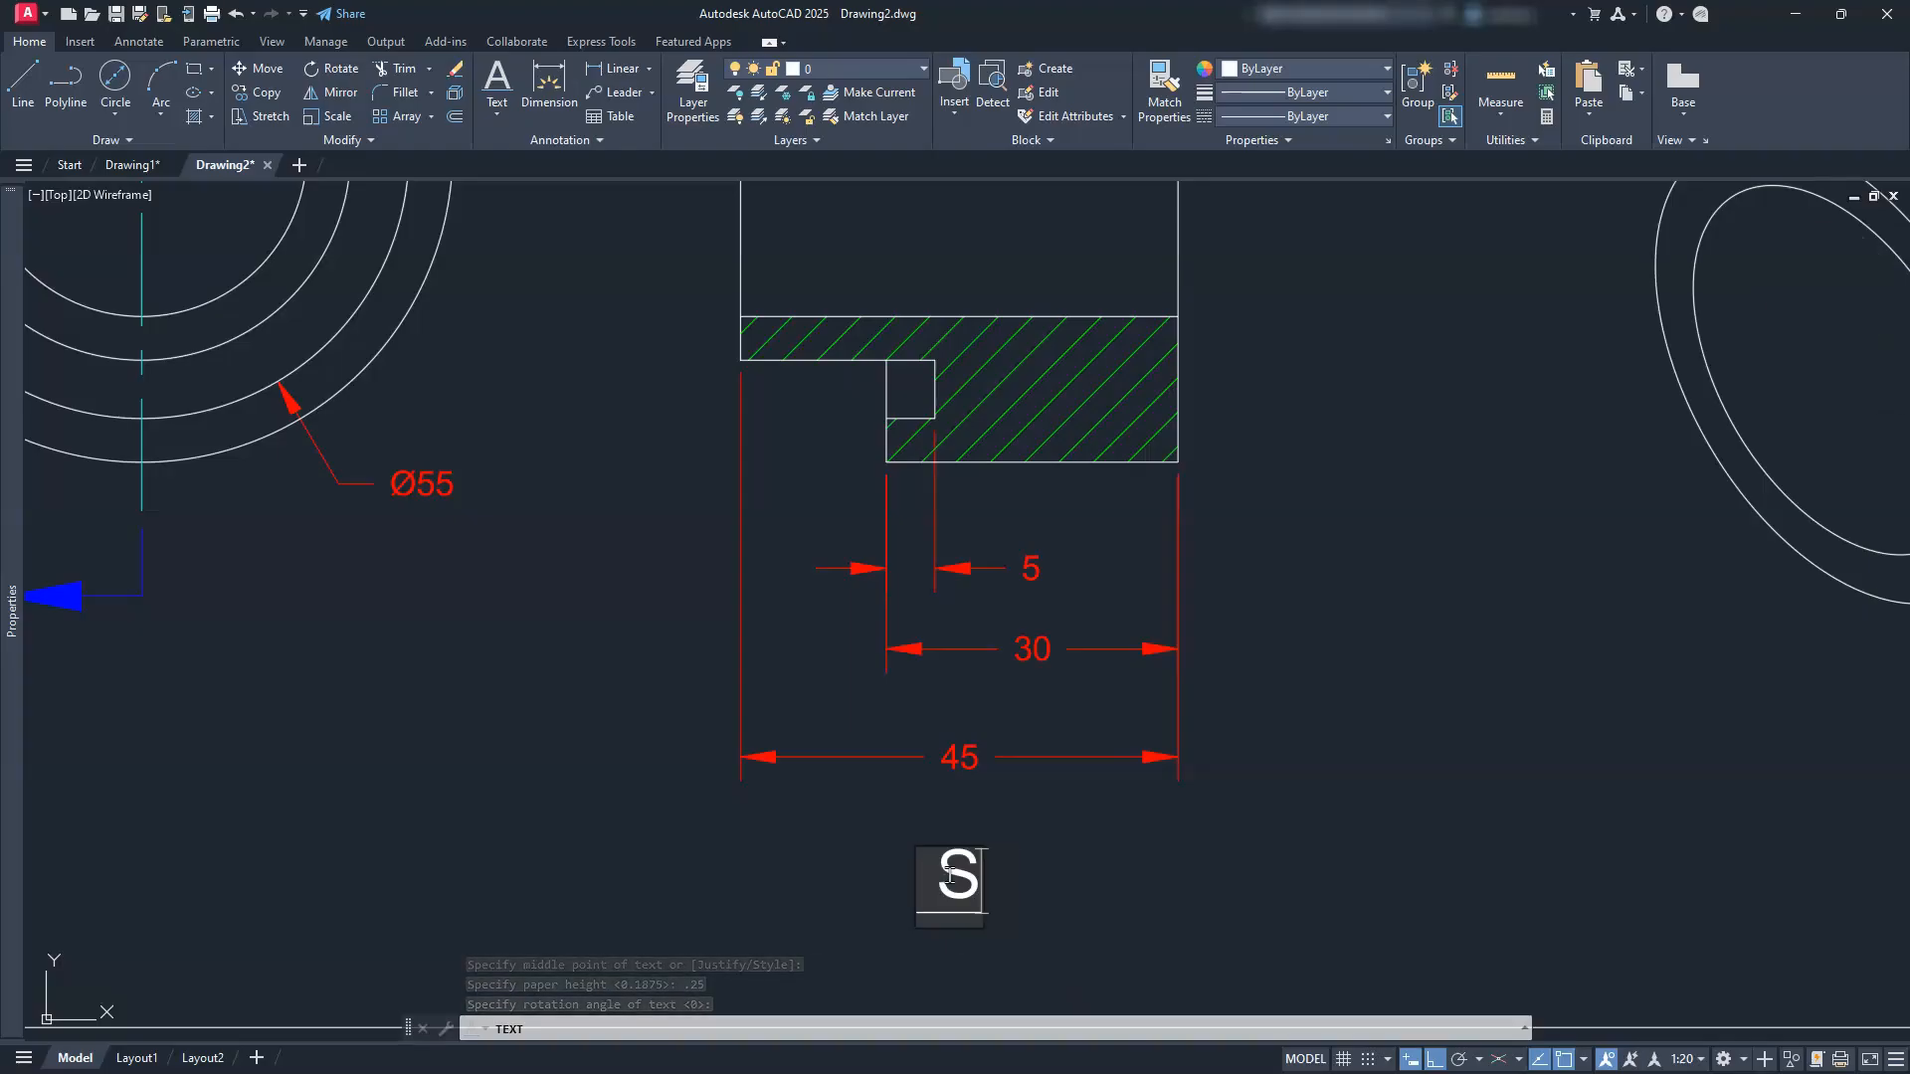
text(ECTION)
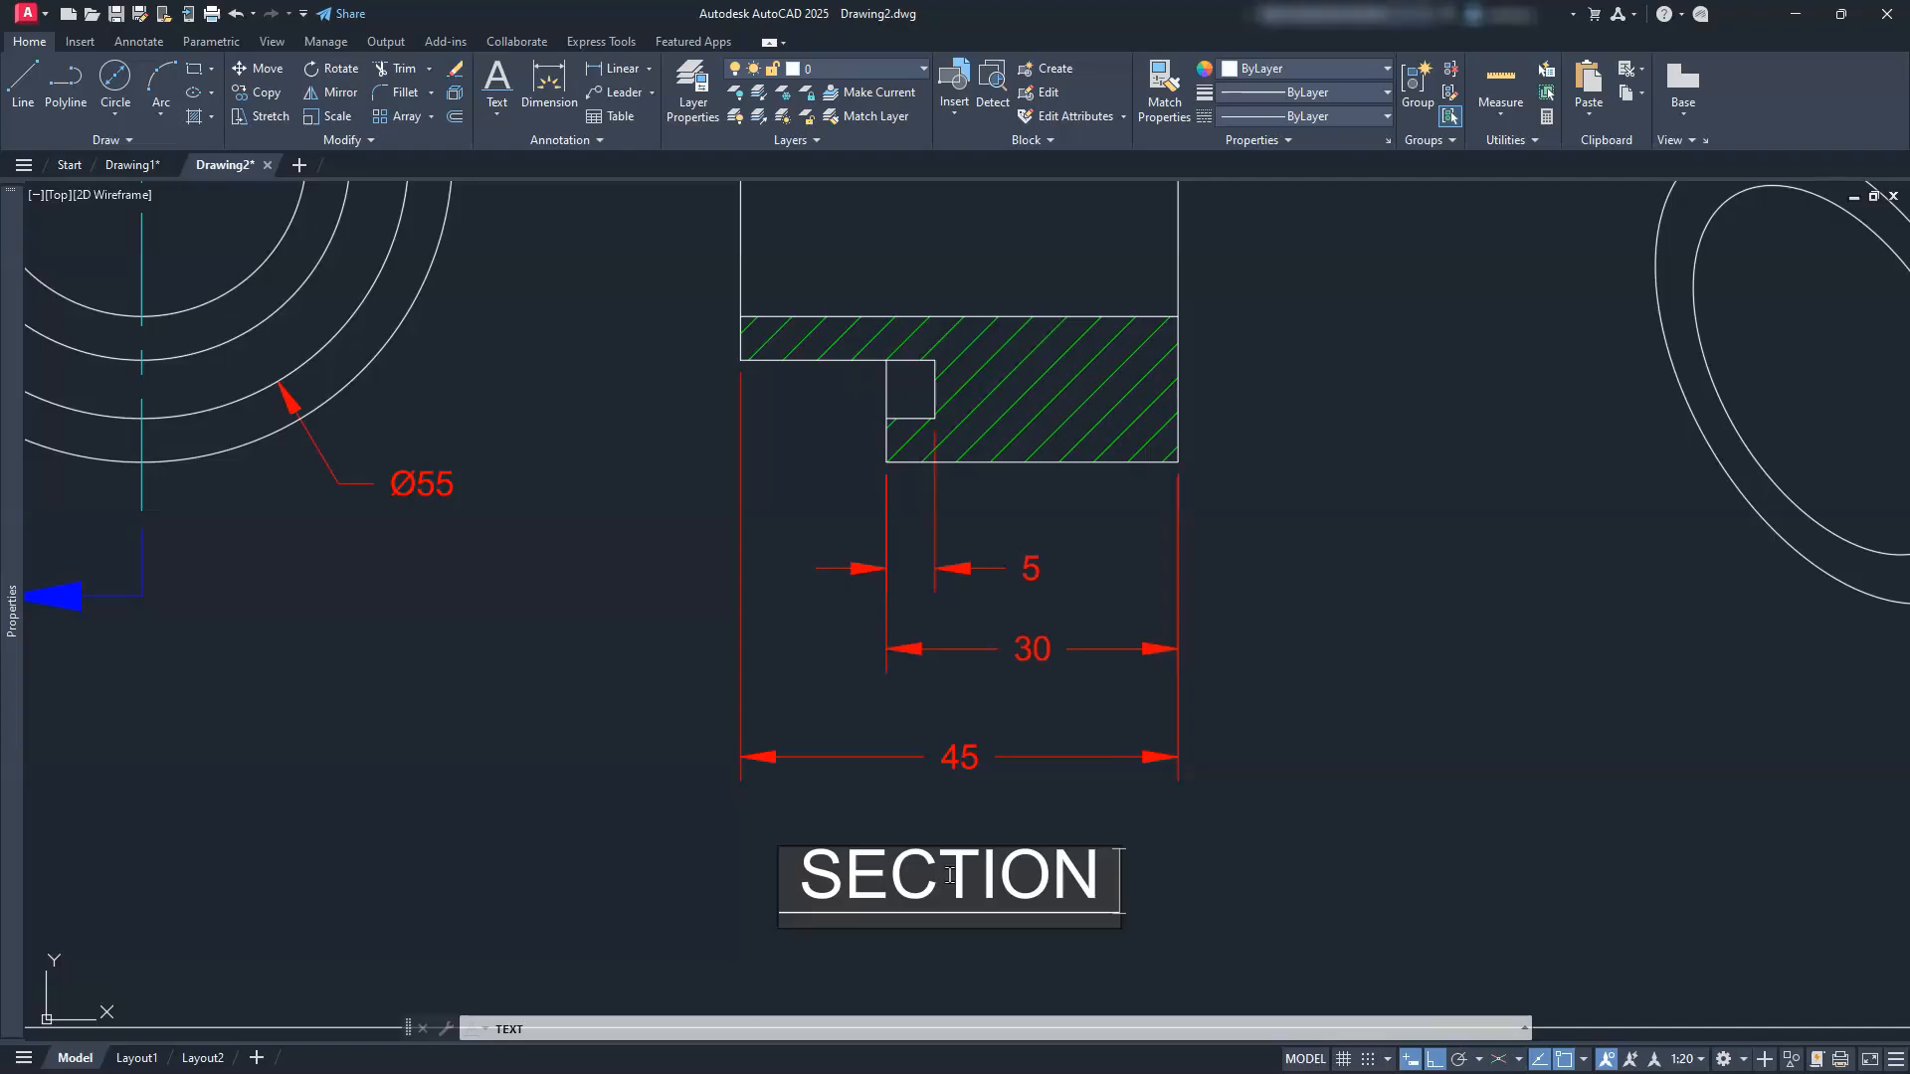
text( A-A)
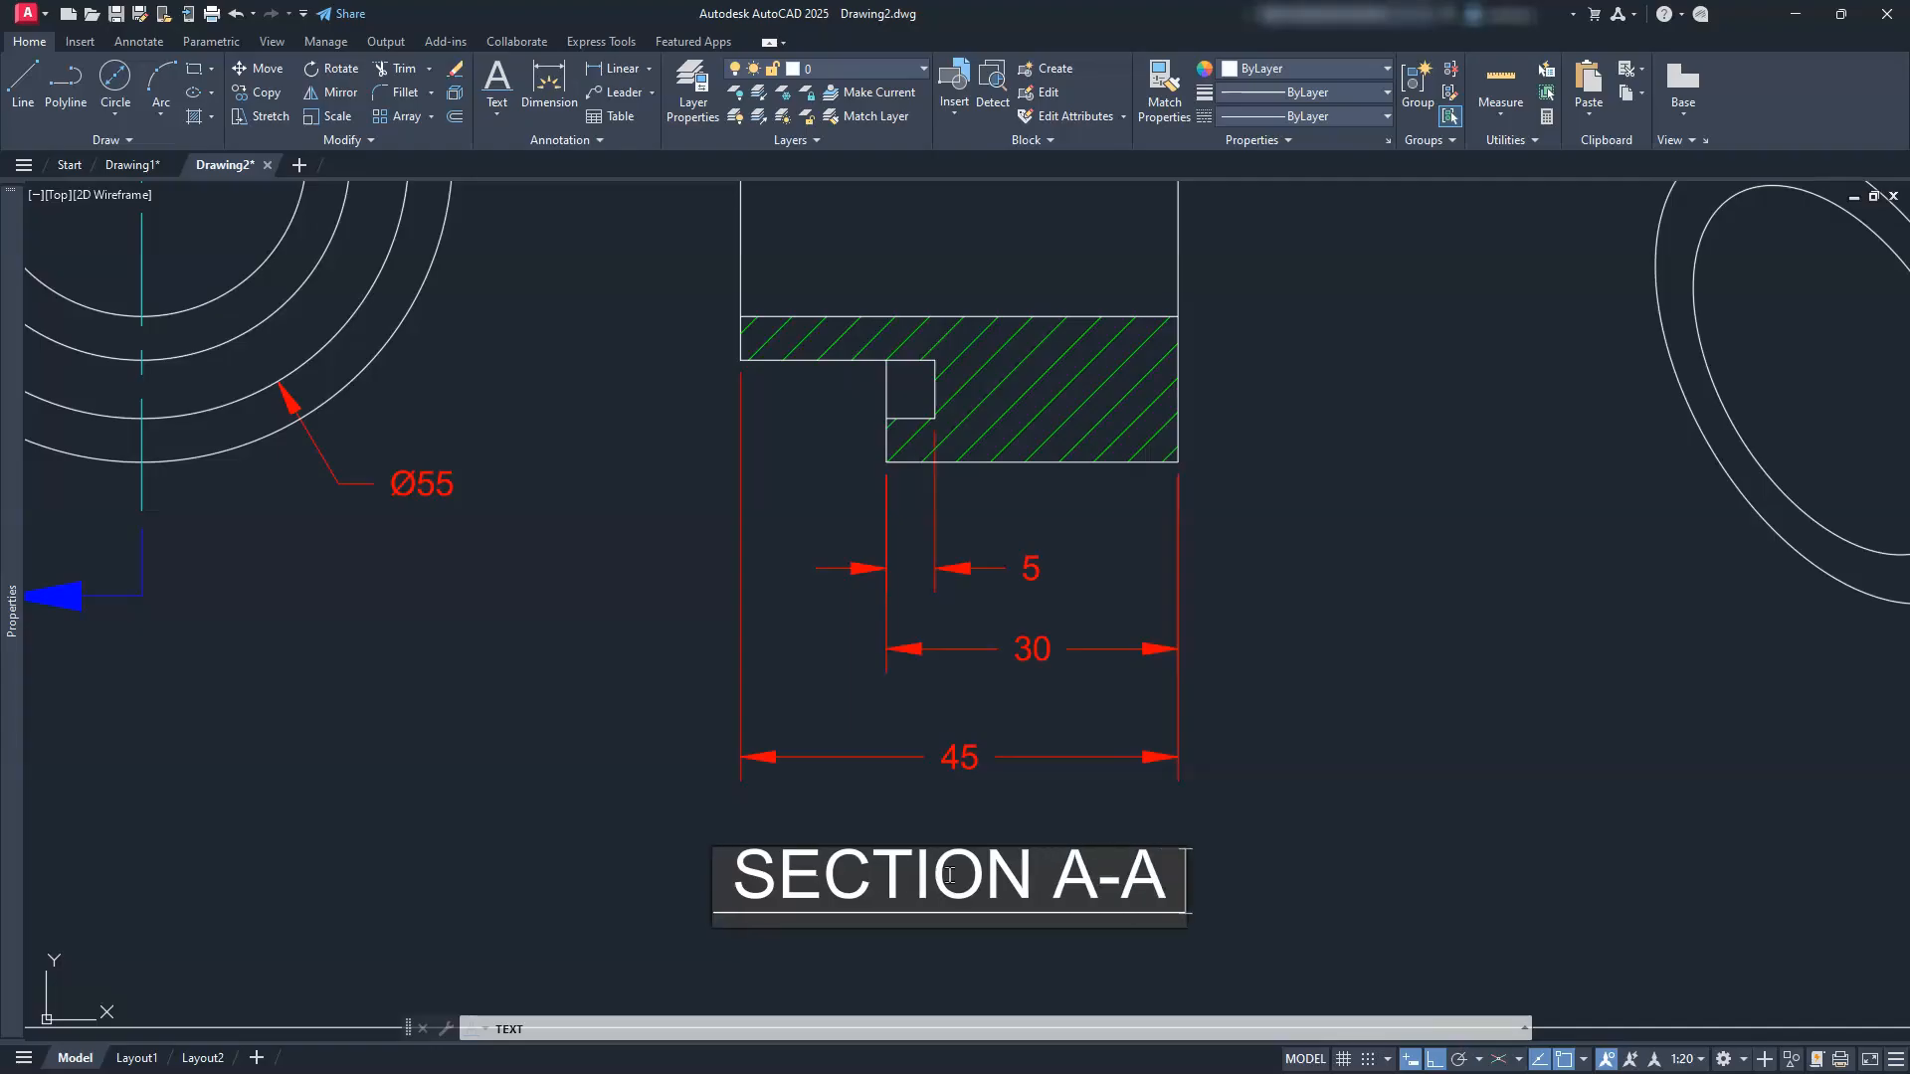
click(1405, 680)
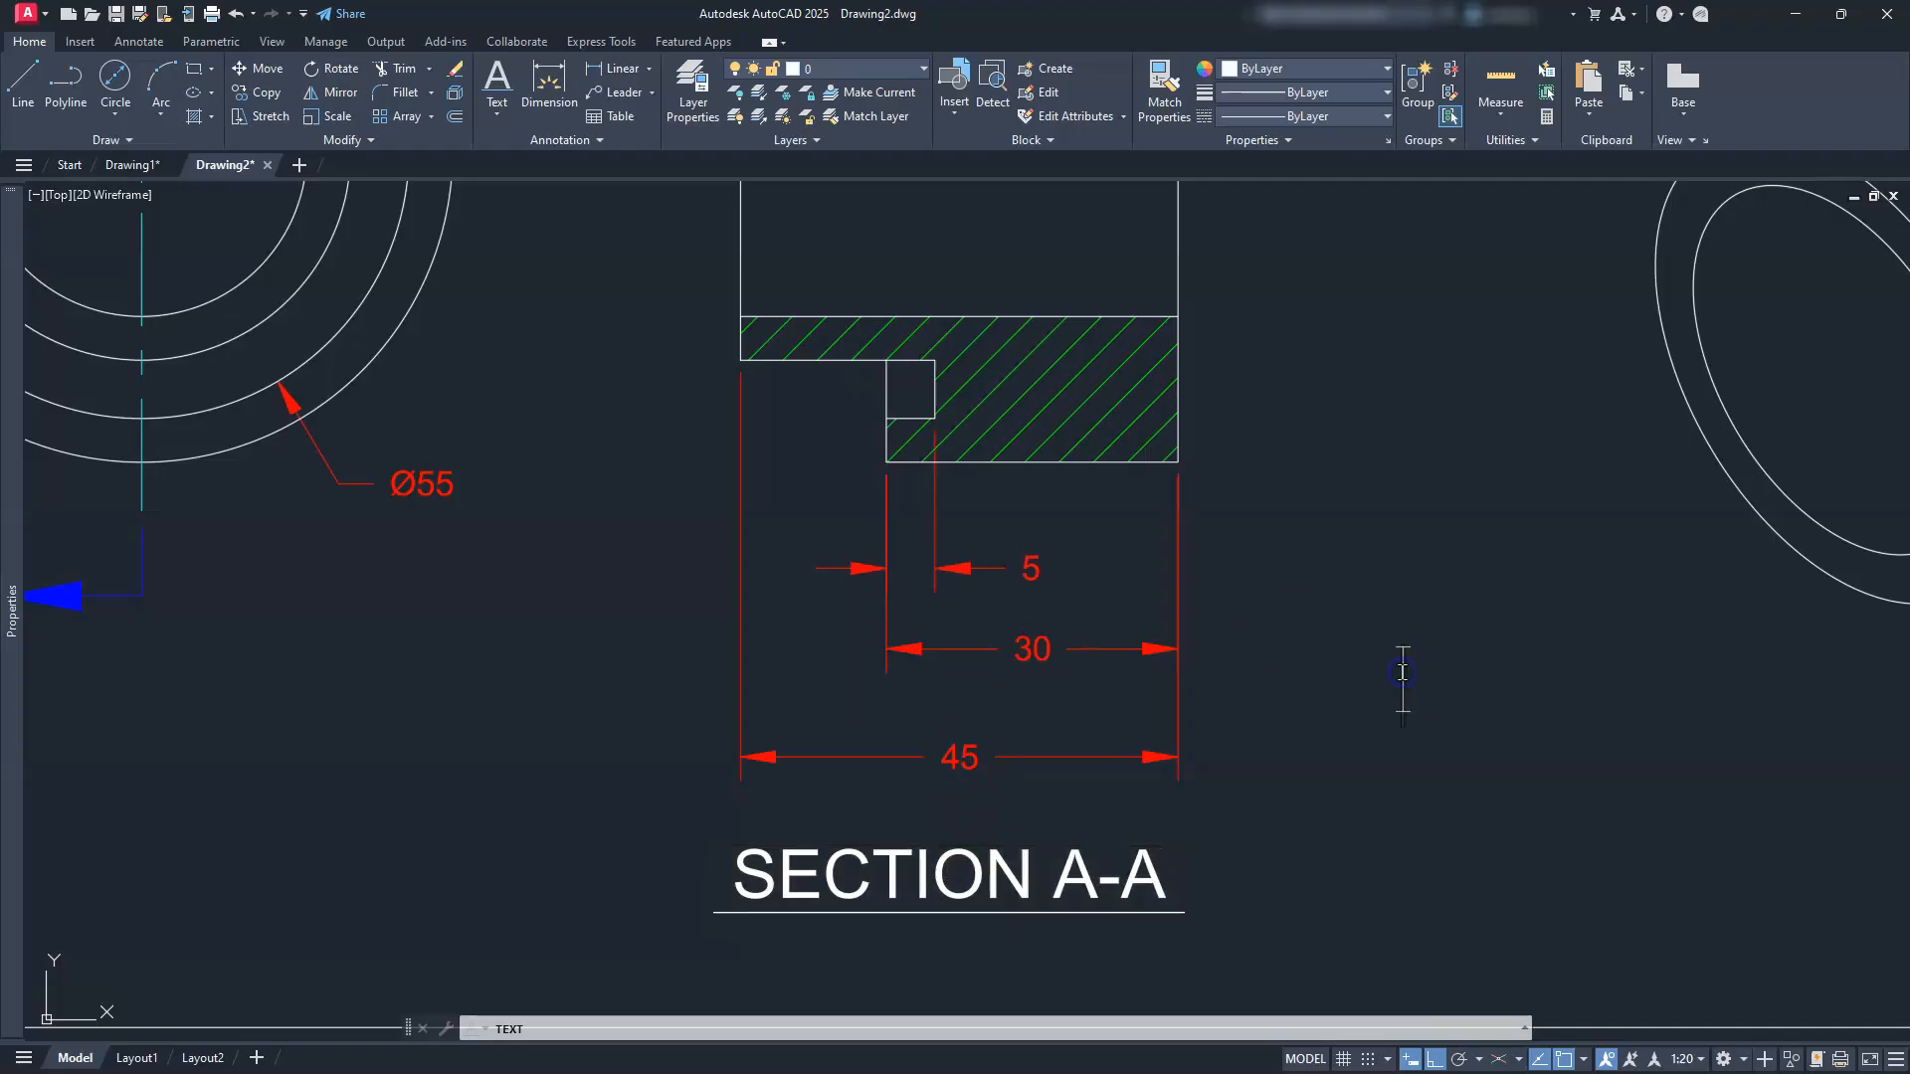
key(Escape)
scroll(939, 693, down, 4)
middle_drag(939, 693, 802, 708)
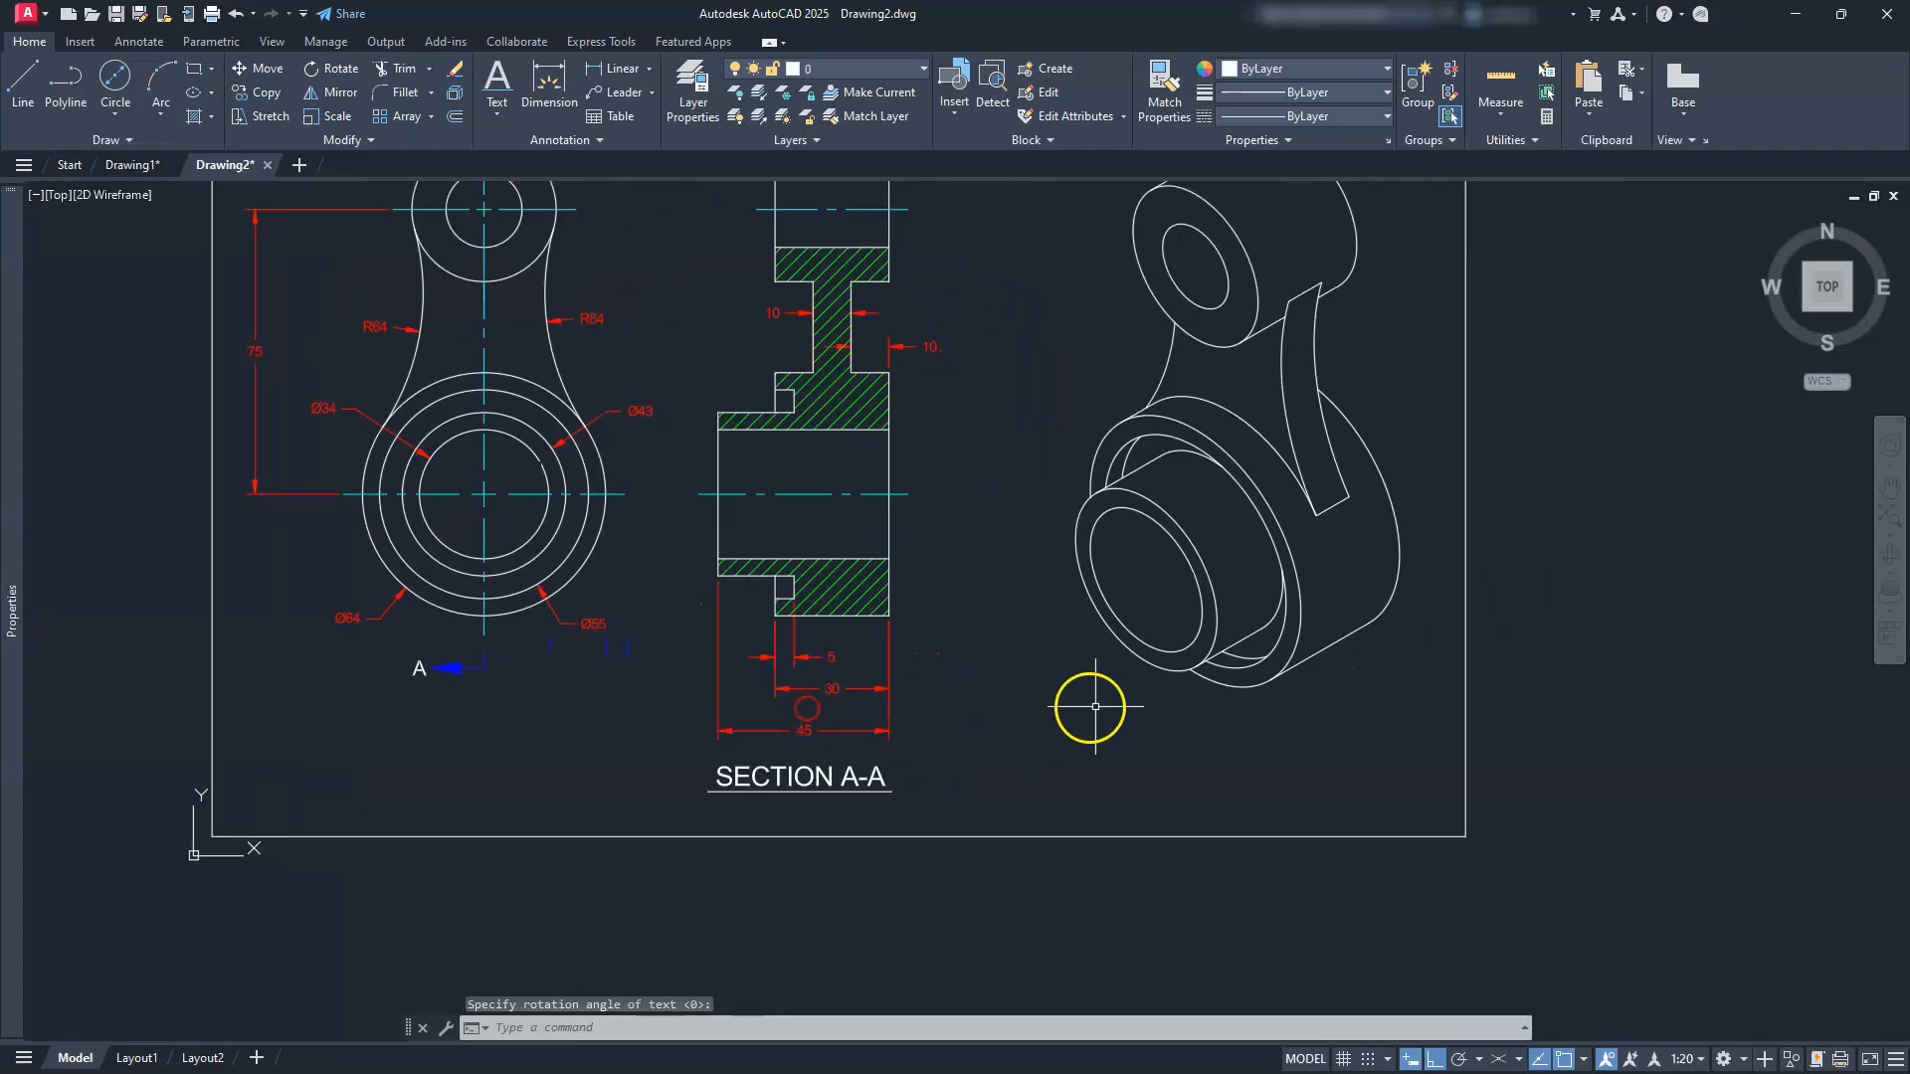
Step: Add an 'ISOMETRIC VIEW' title centred below the isometric view at the default height
scroll(1241, 686, up, 2)
scroll(1241, 708, up, 2)
mouse_move(1236, 707)
middle_down()
mouse_move(1143, 700)
mouse_move(1058, 725)
middle_up()
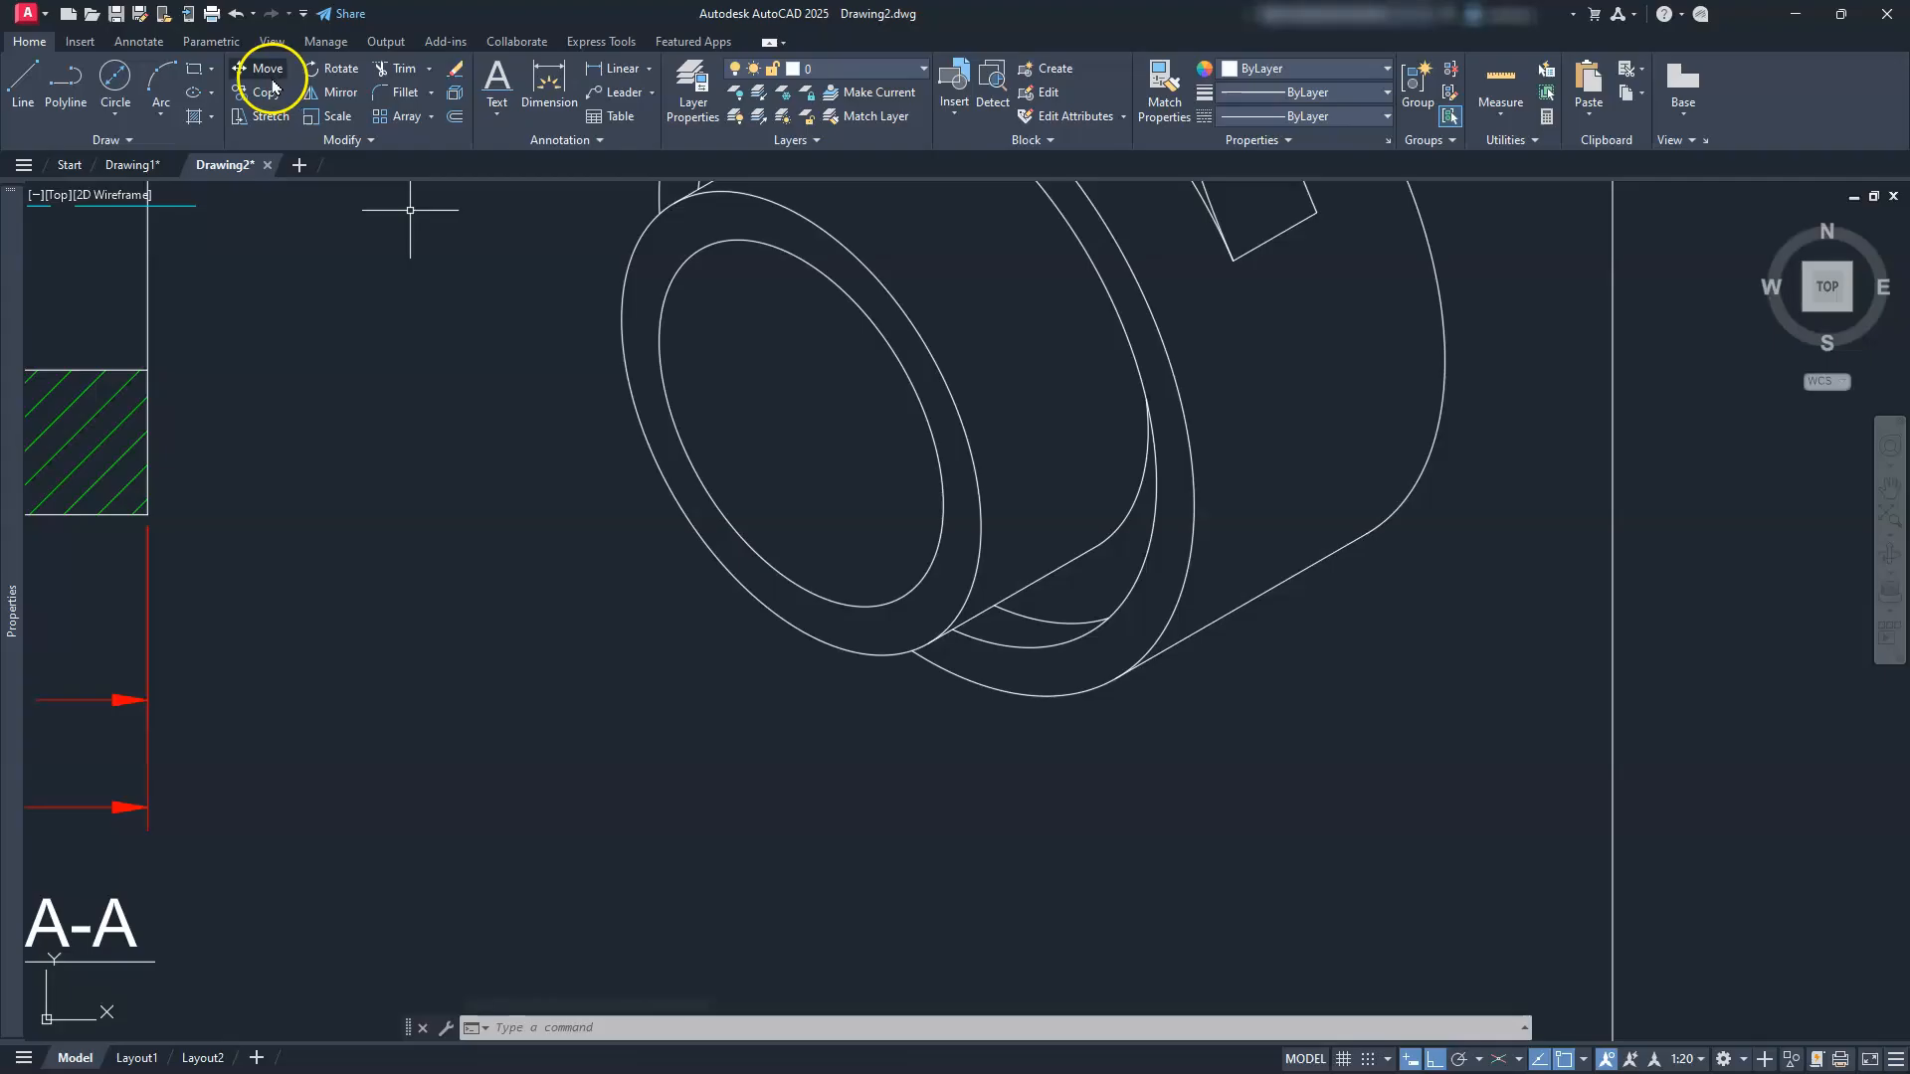
click(502, 79)
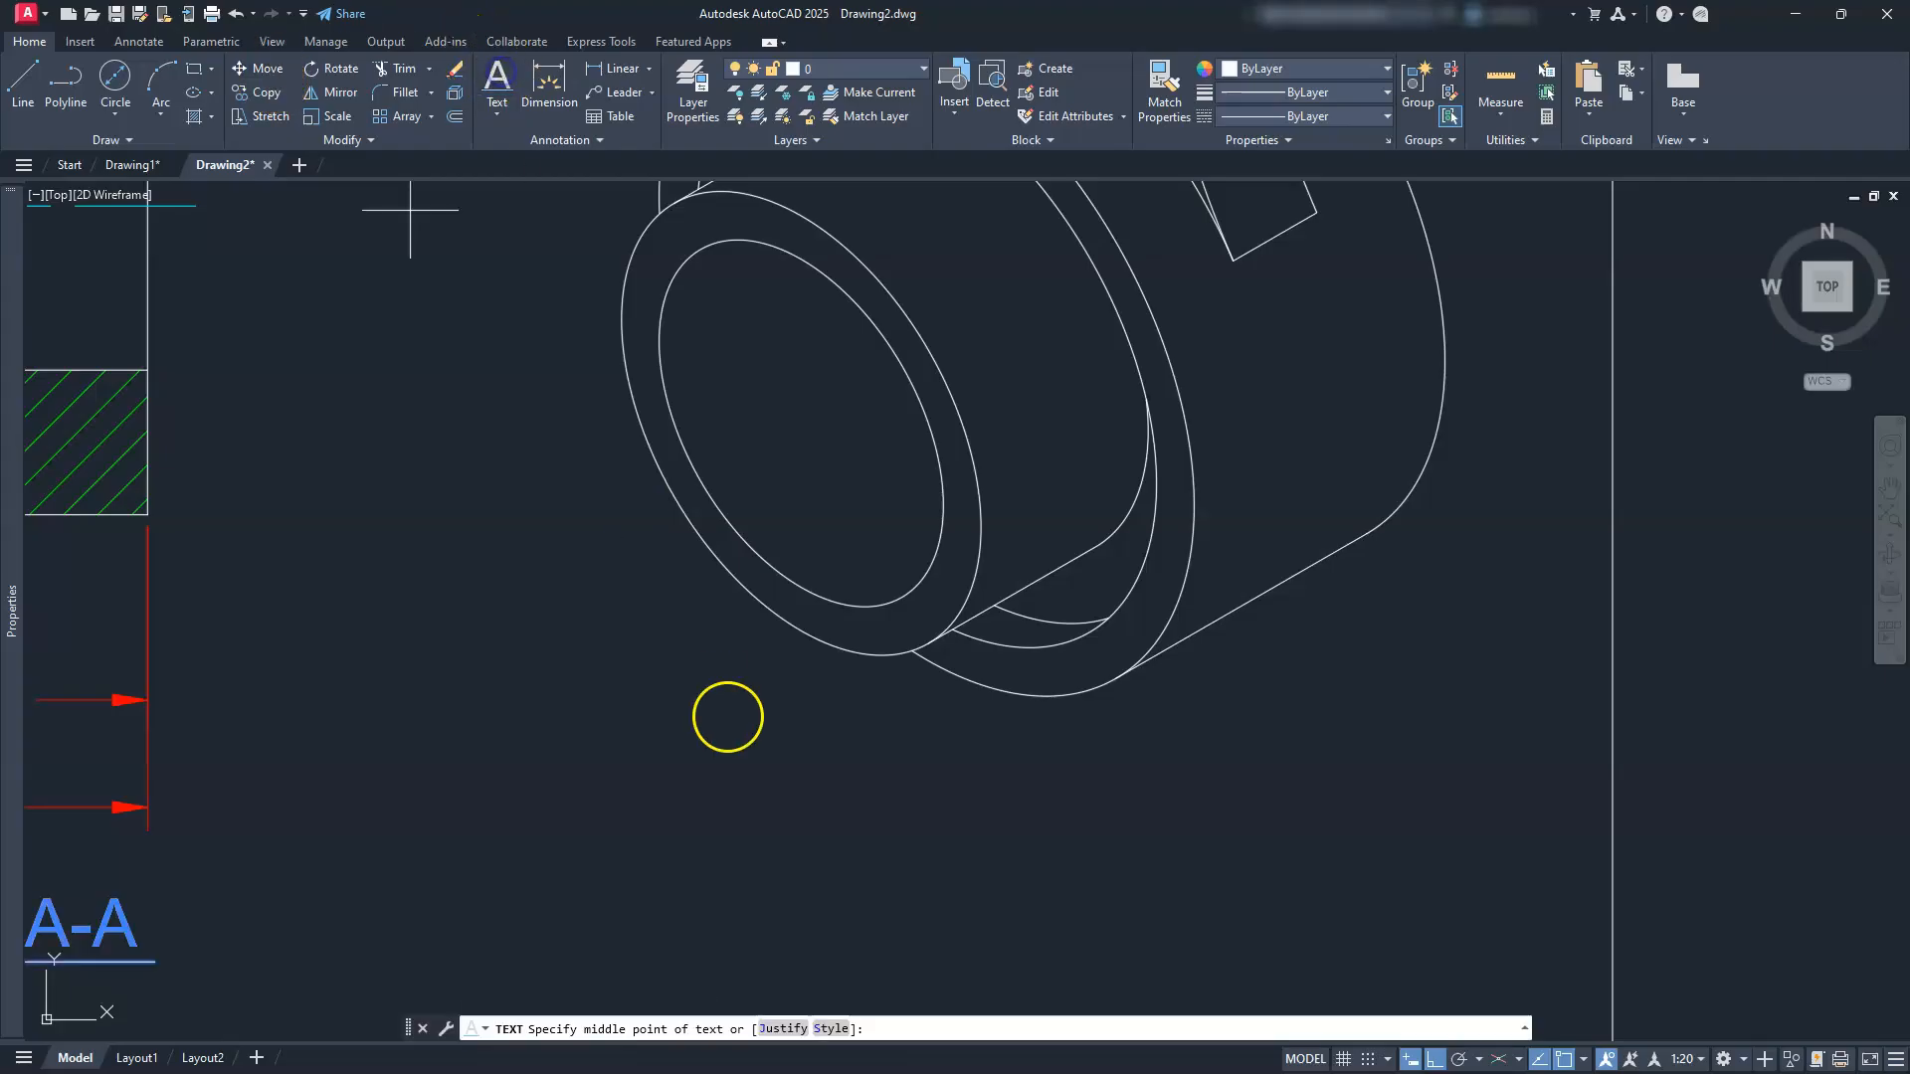
click(961, 841)
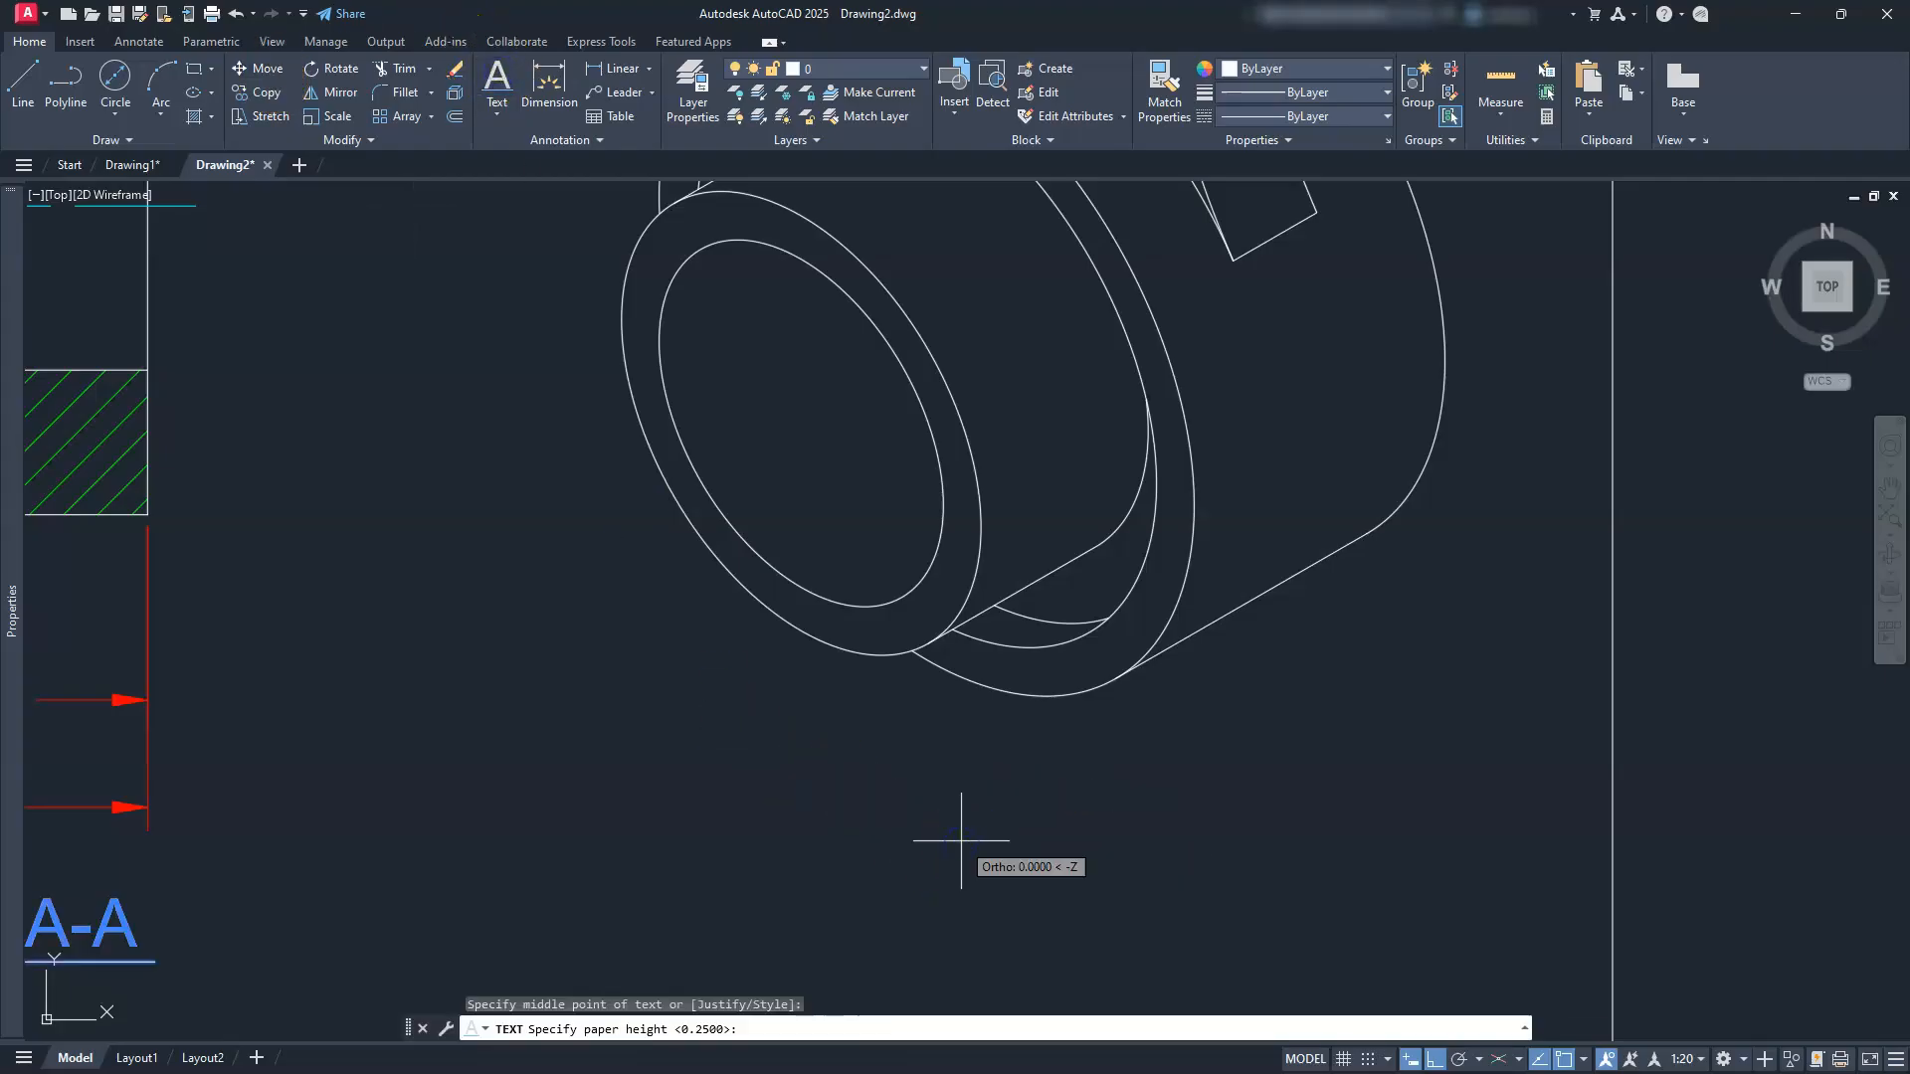
key(Return)
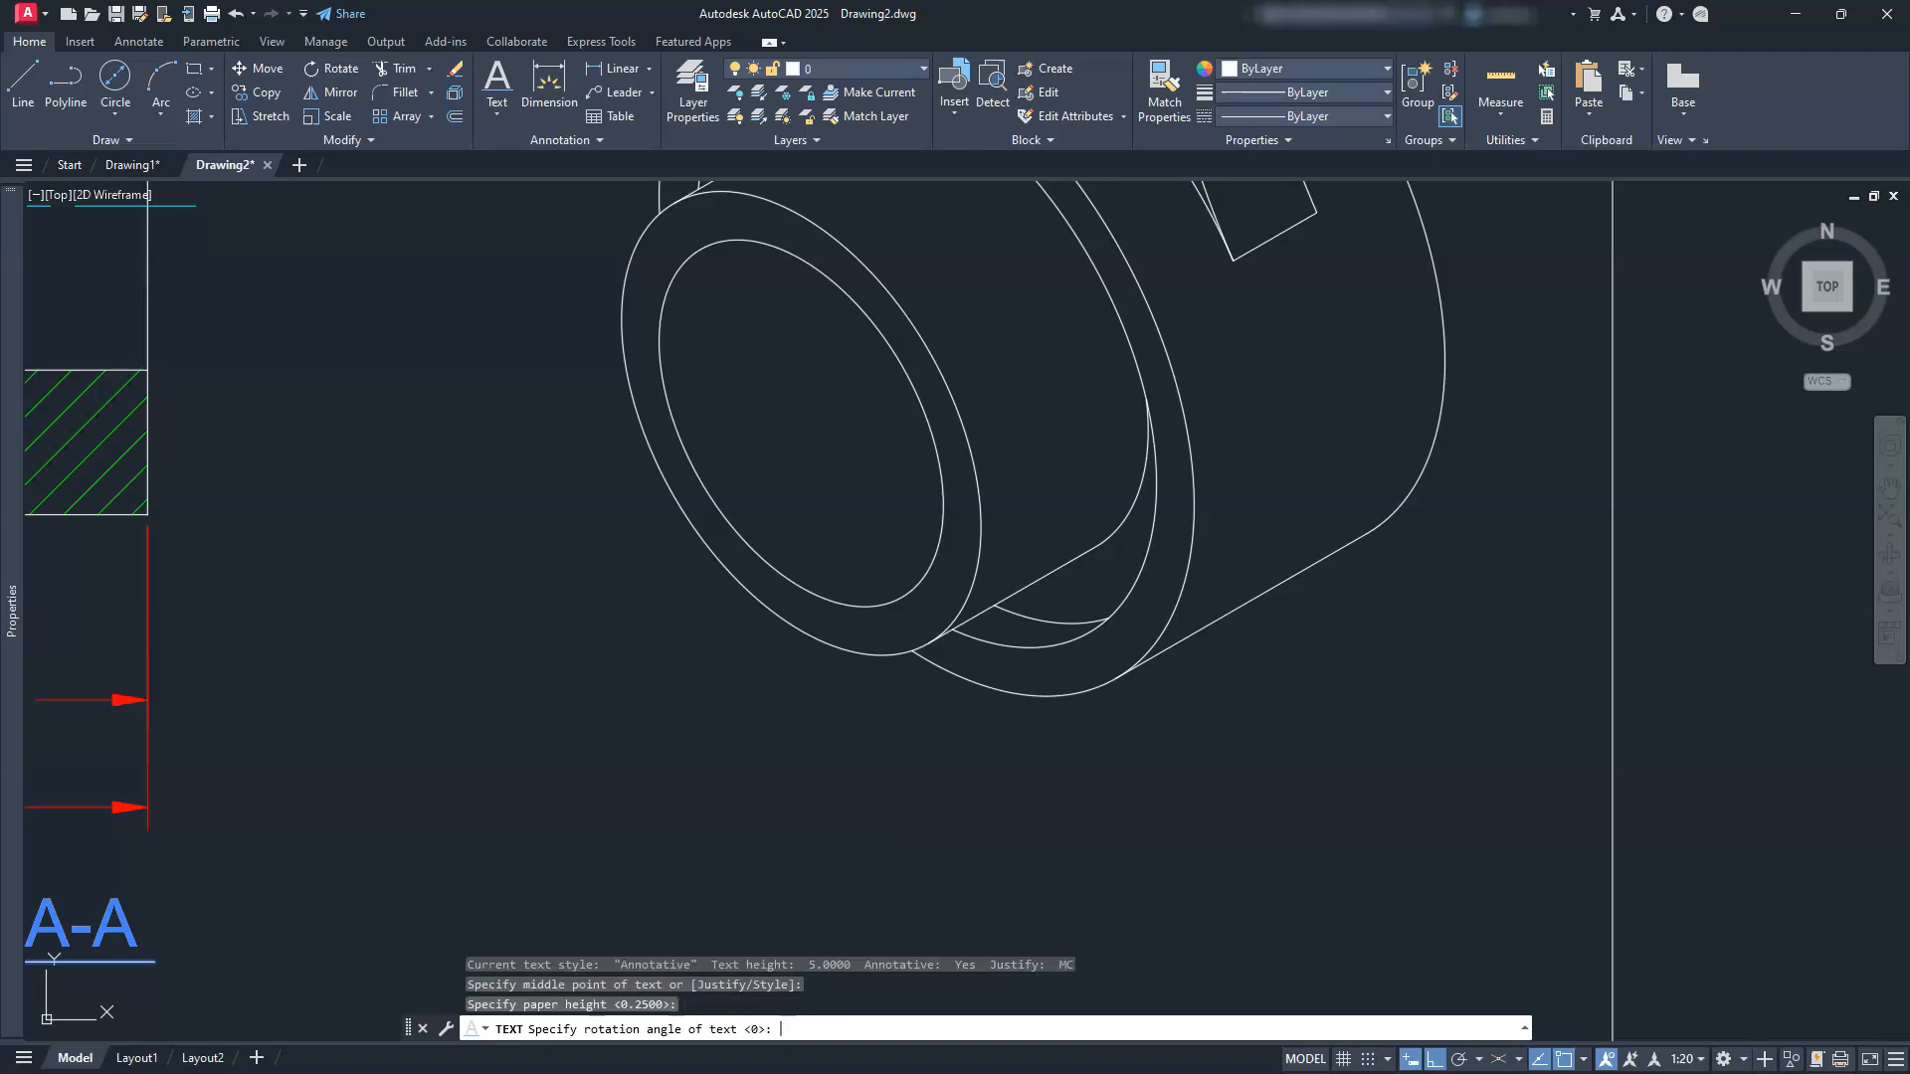
key(Return)
text(%%)
key(BackSpace)
key(BackSpace)
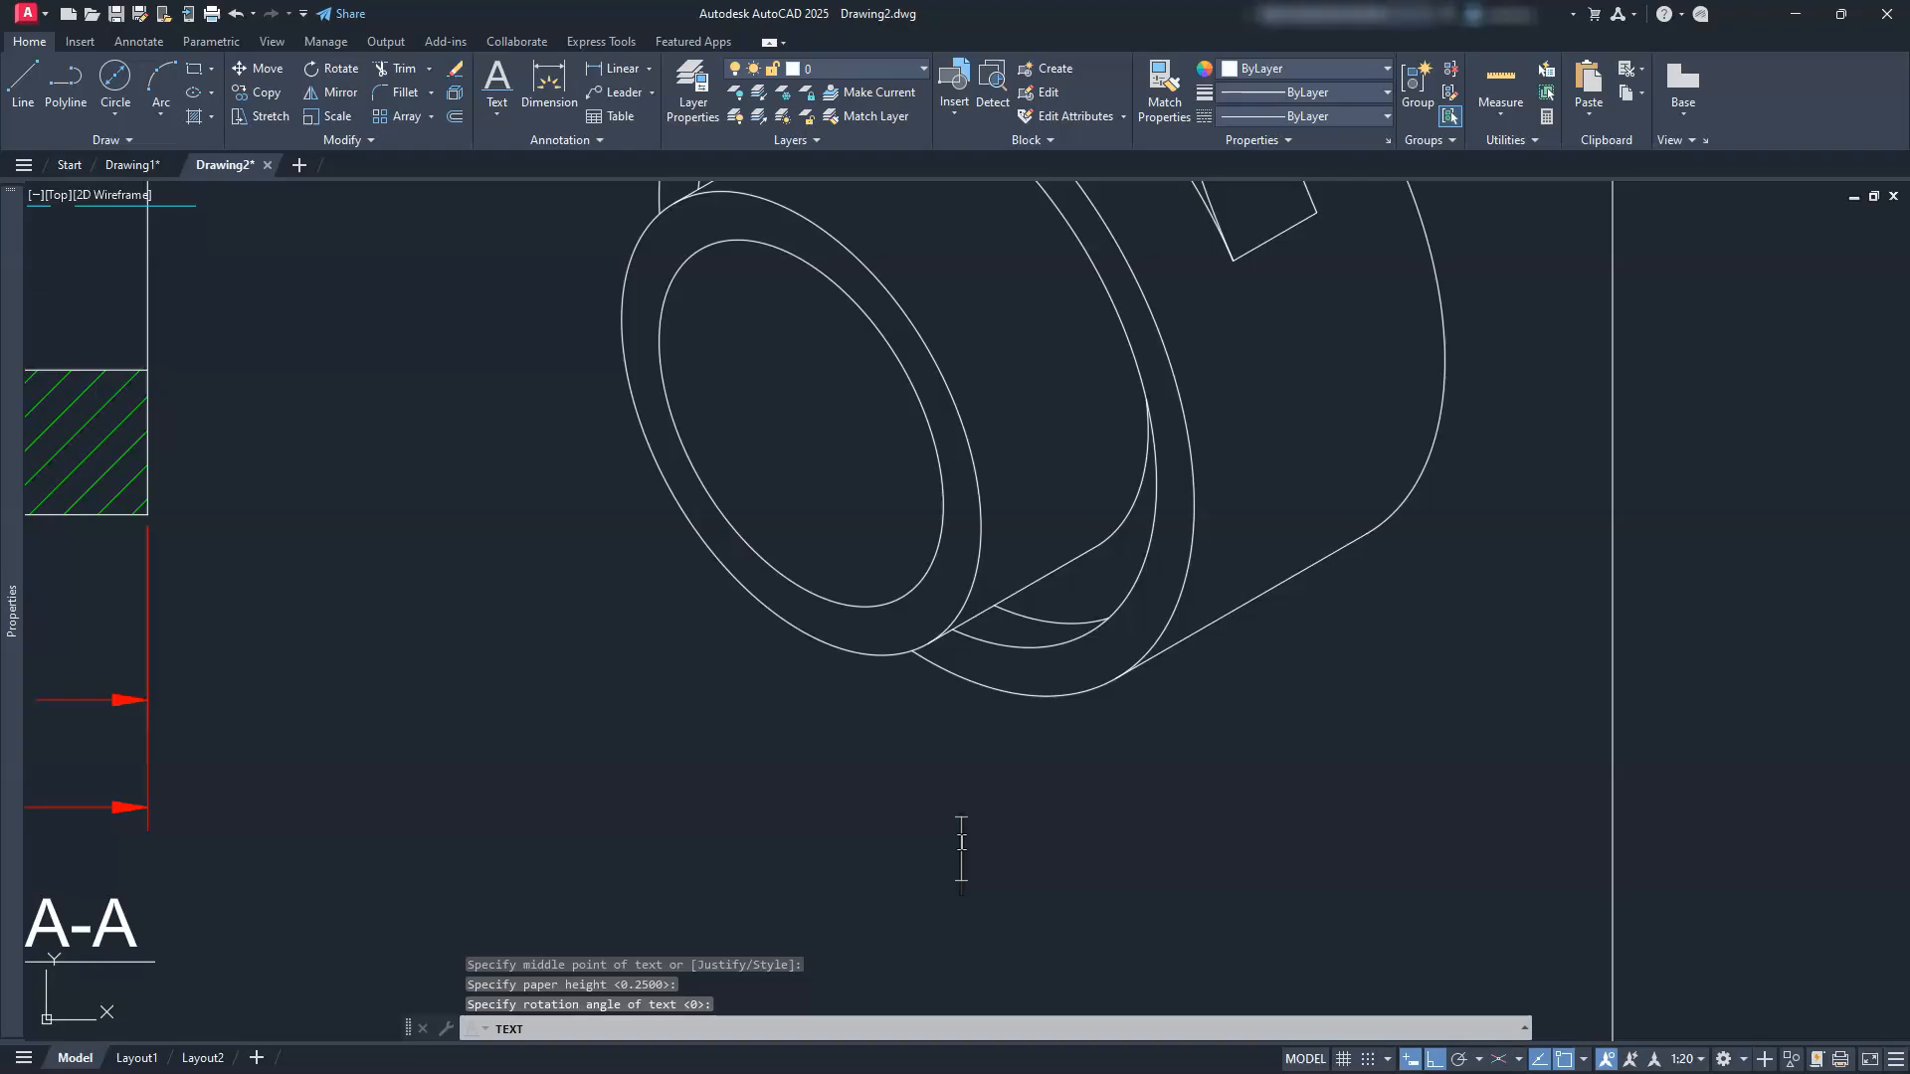
text(I)
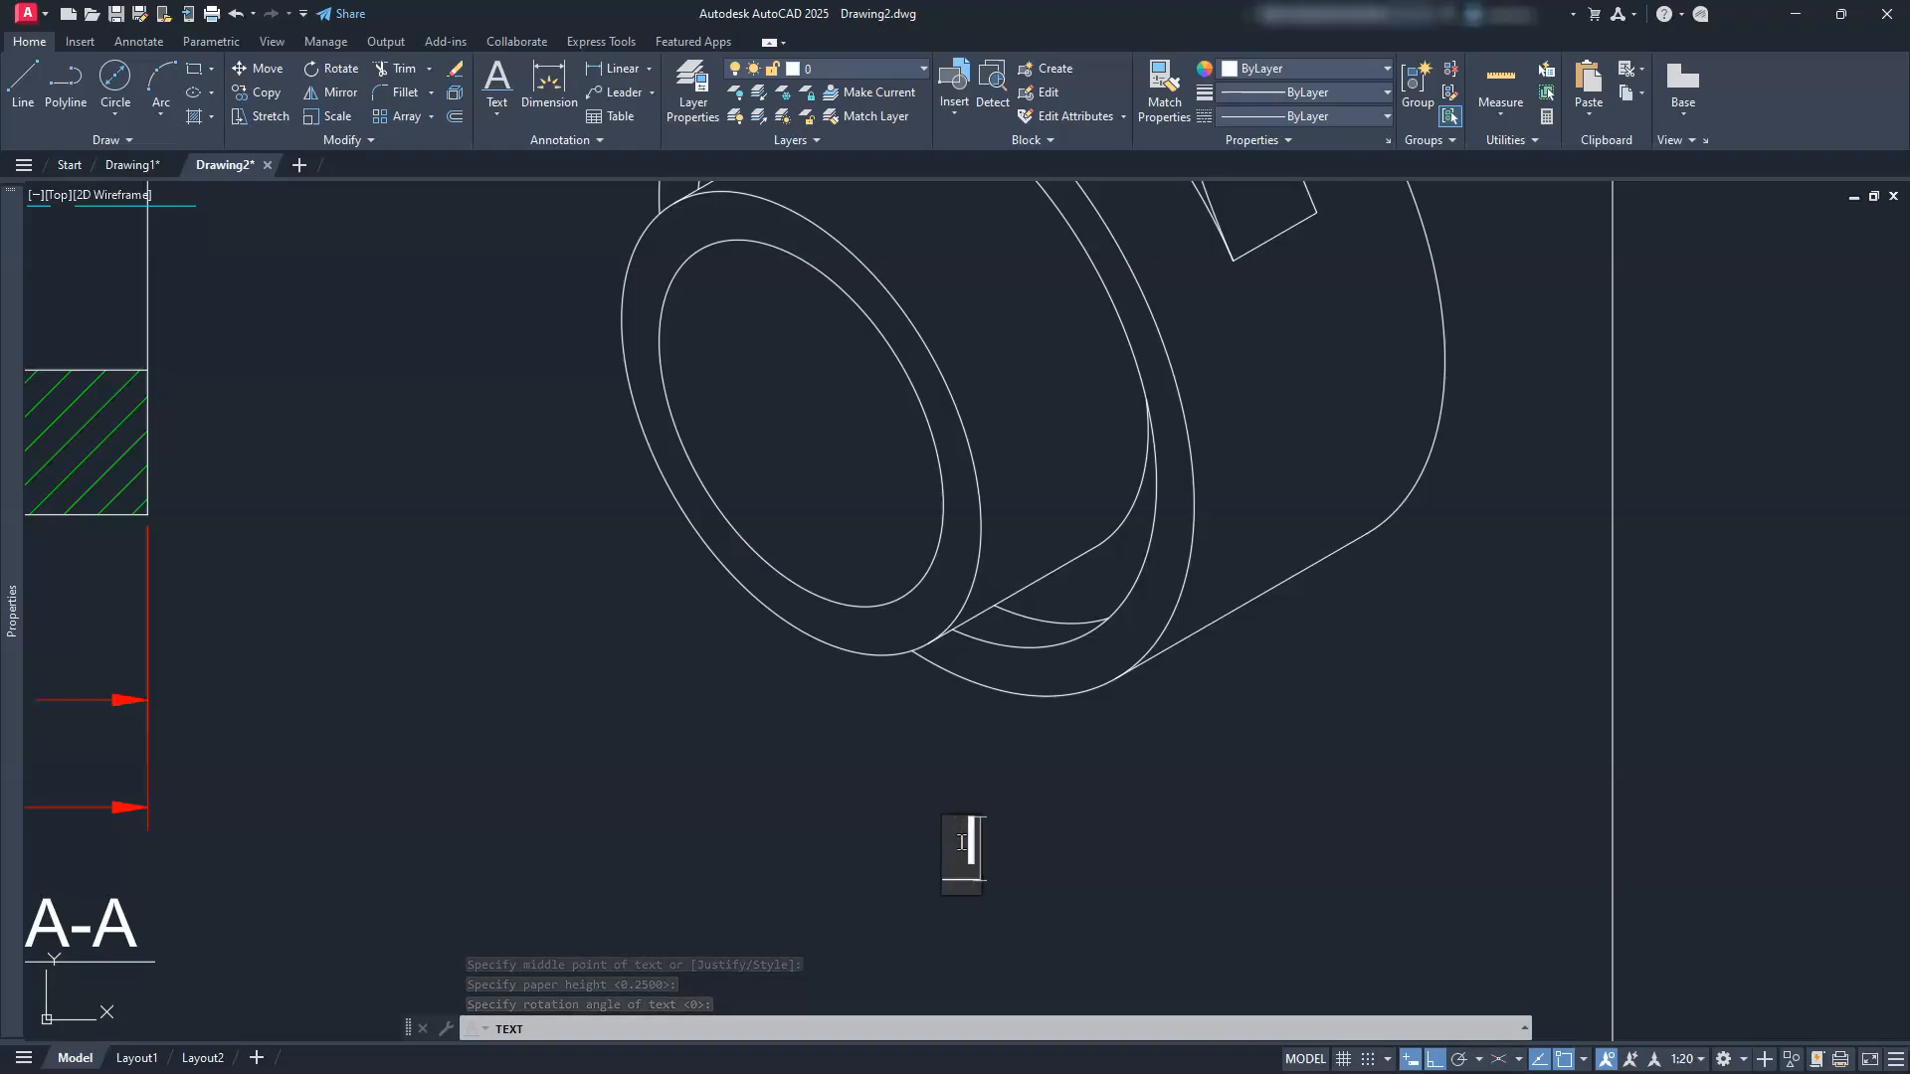
text(SOMETRIC VIEW)
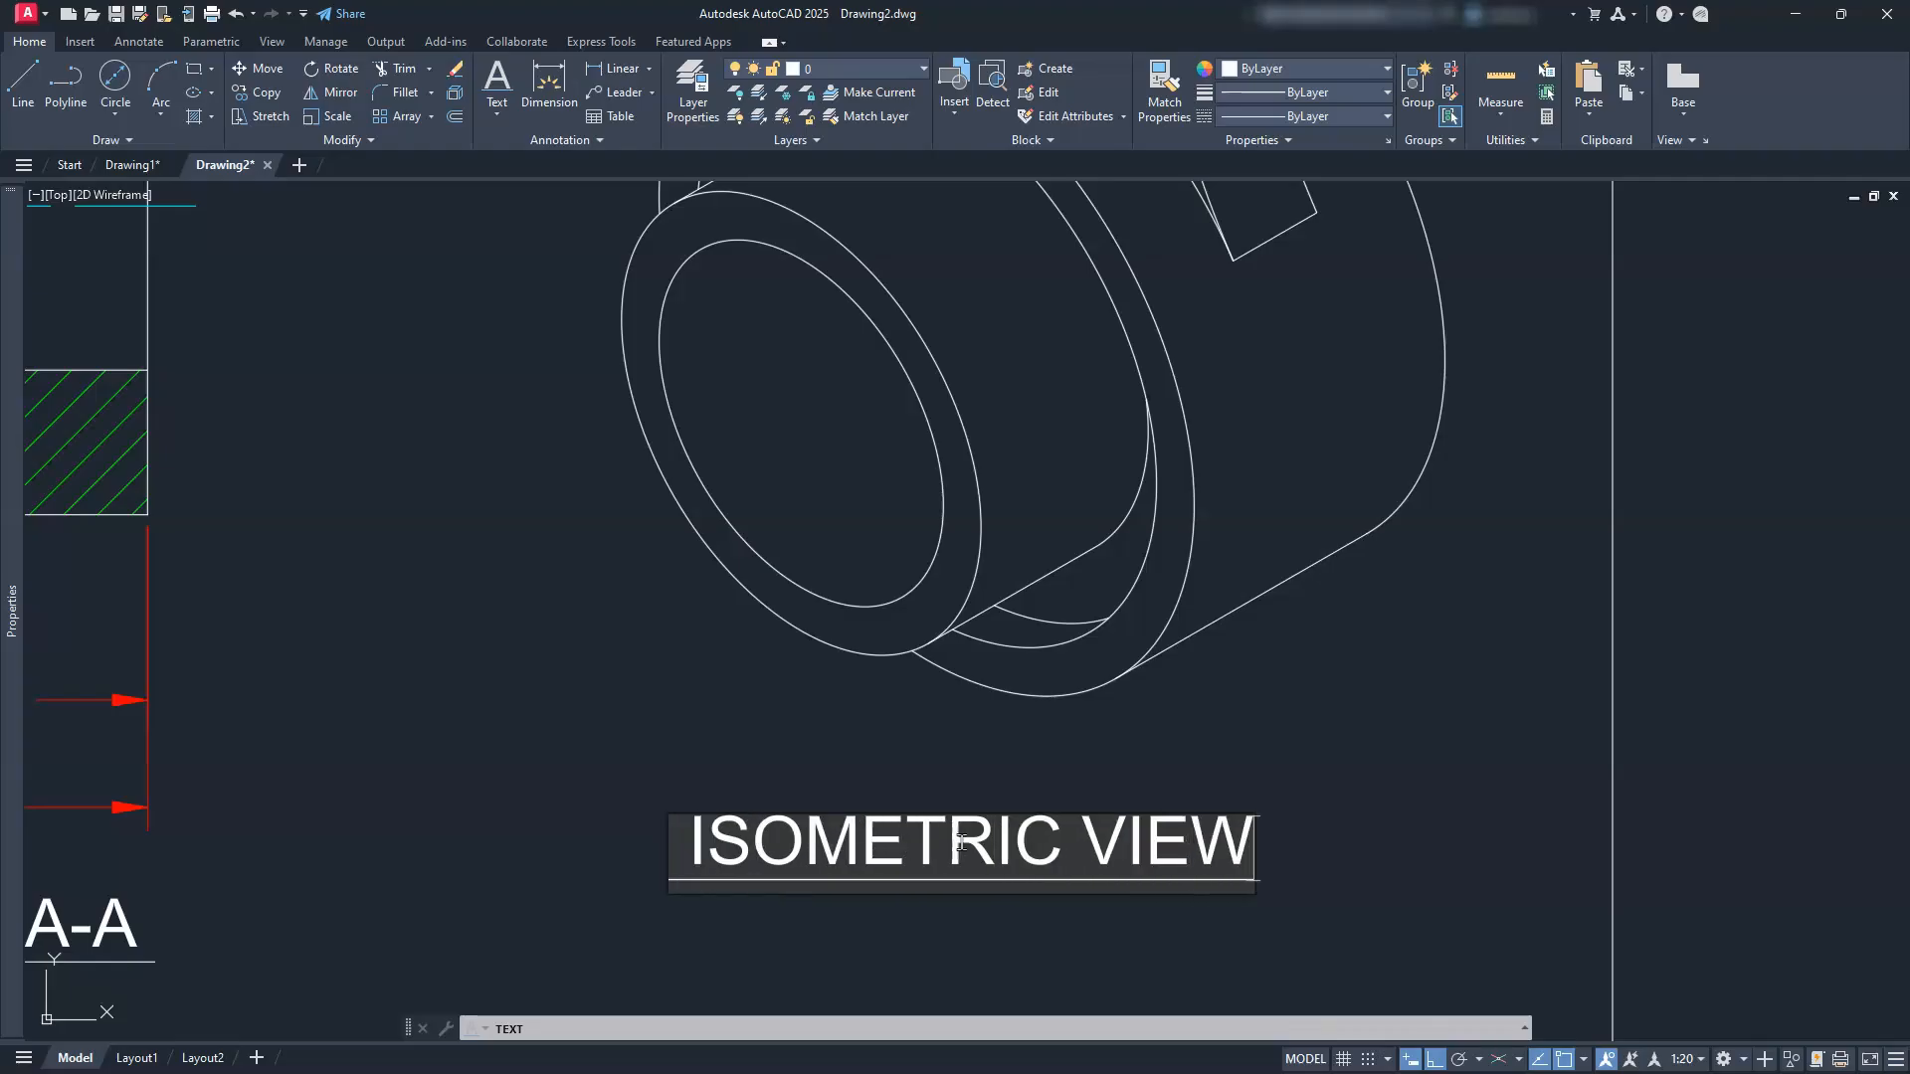
key(Return)
key(Return)
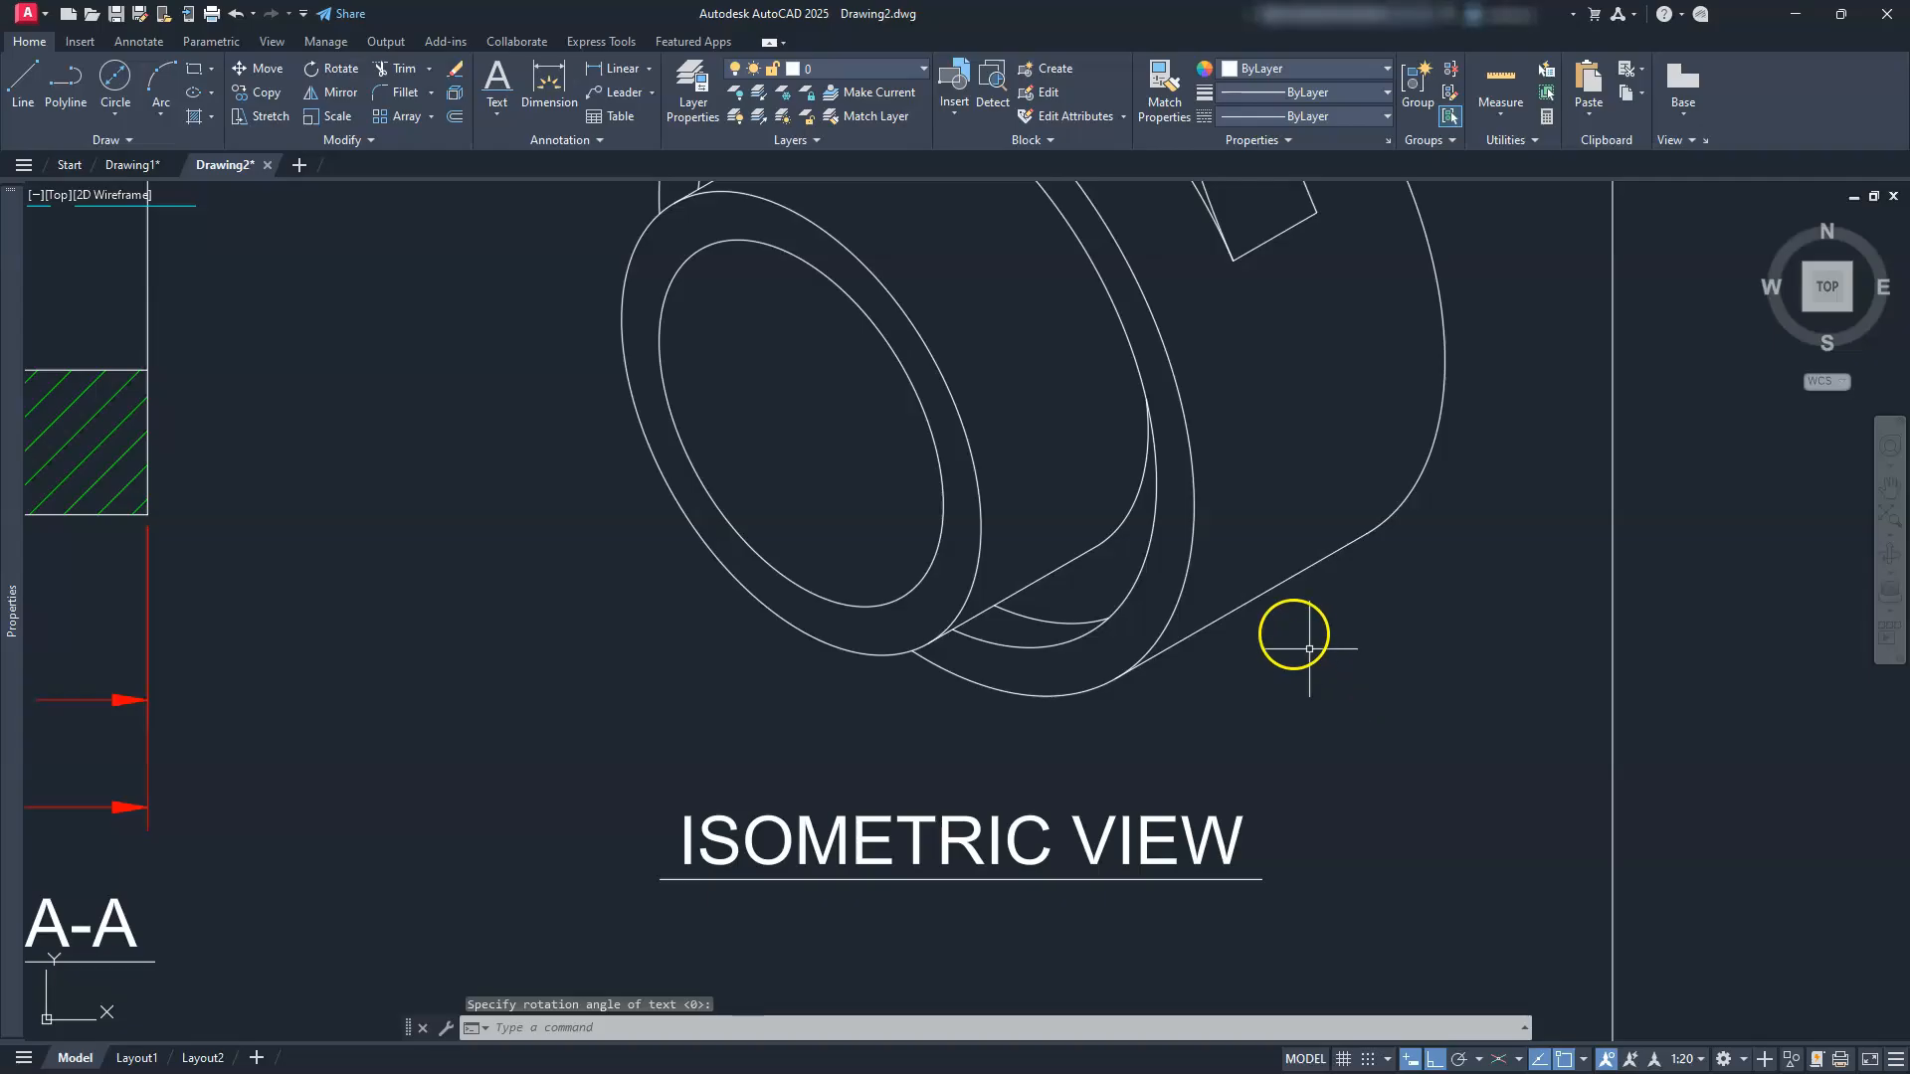
Step: Zoom to extents and centre the finished lever sheet in the view
scroll(1310, 649, down, 2)
middle_click(1284, 642)
middle_click(1283, 641)
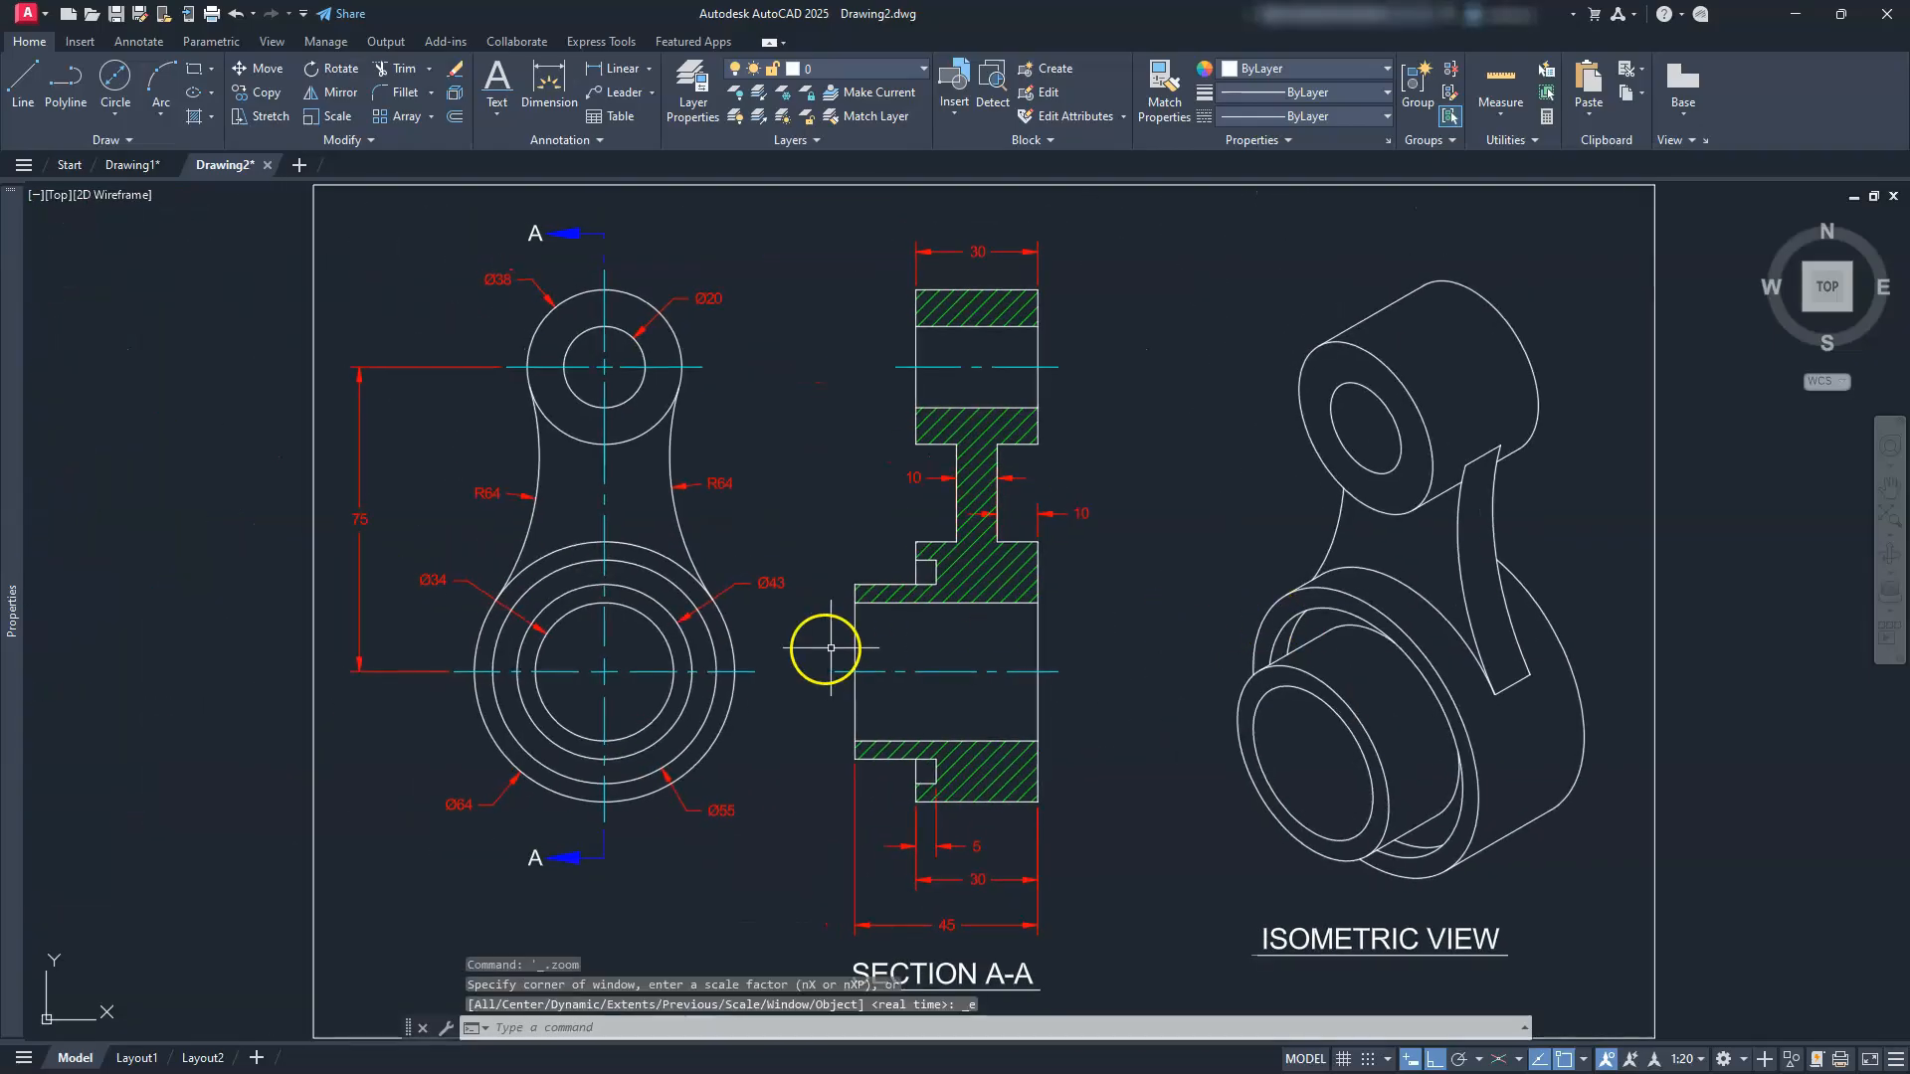
scroll(800, 669, down, 2)
mouse_move(789, 673)
middle_down()
mouse_move(844, 682)
mouse_move(858, 653)
middle_up()
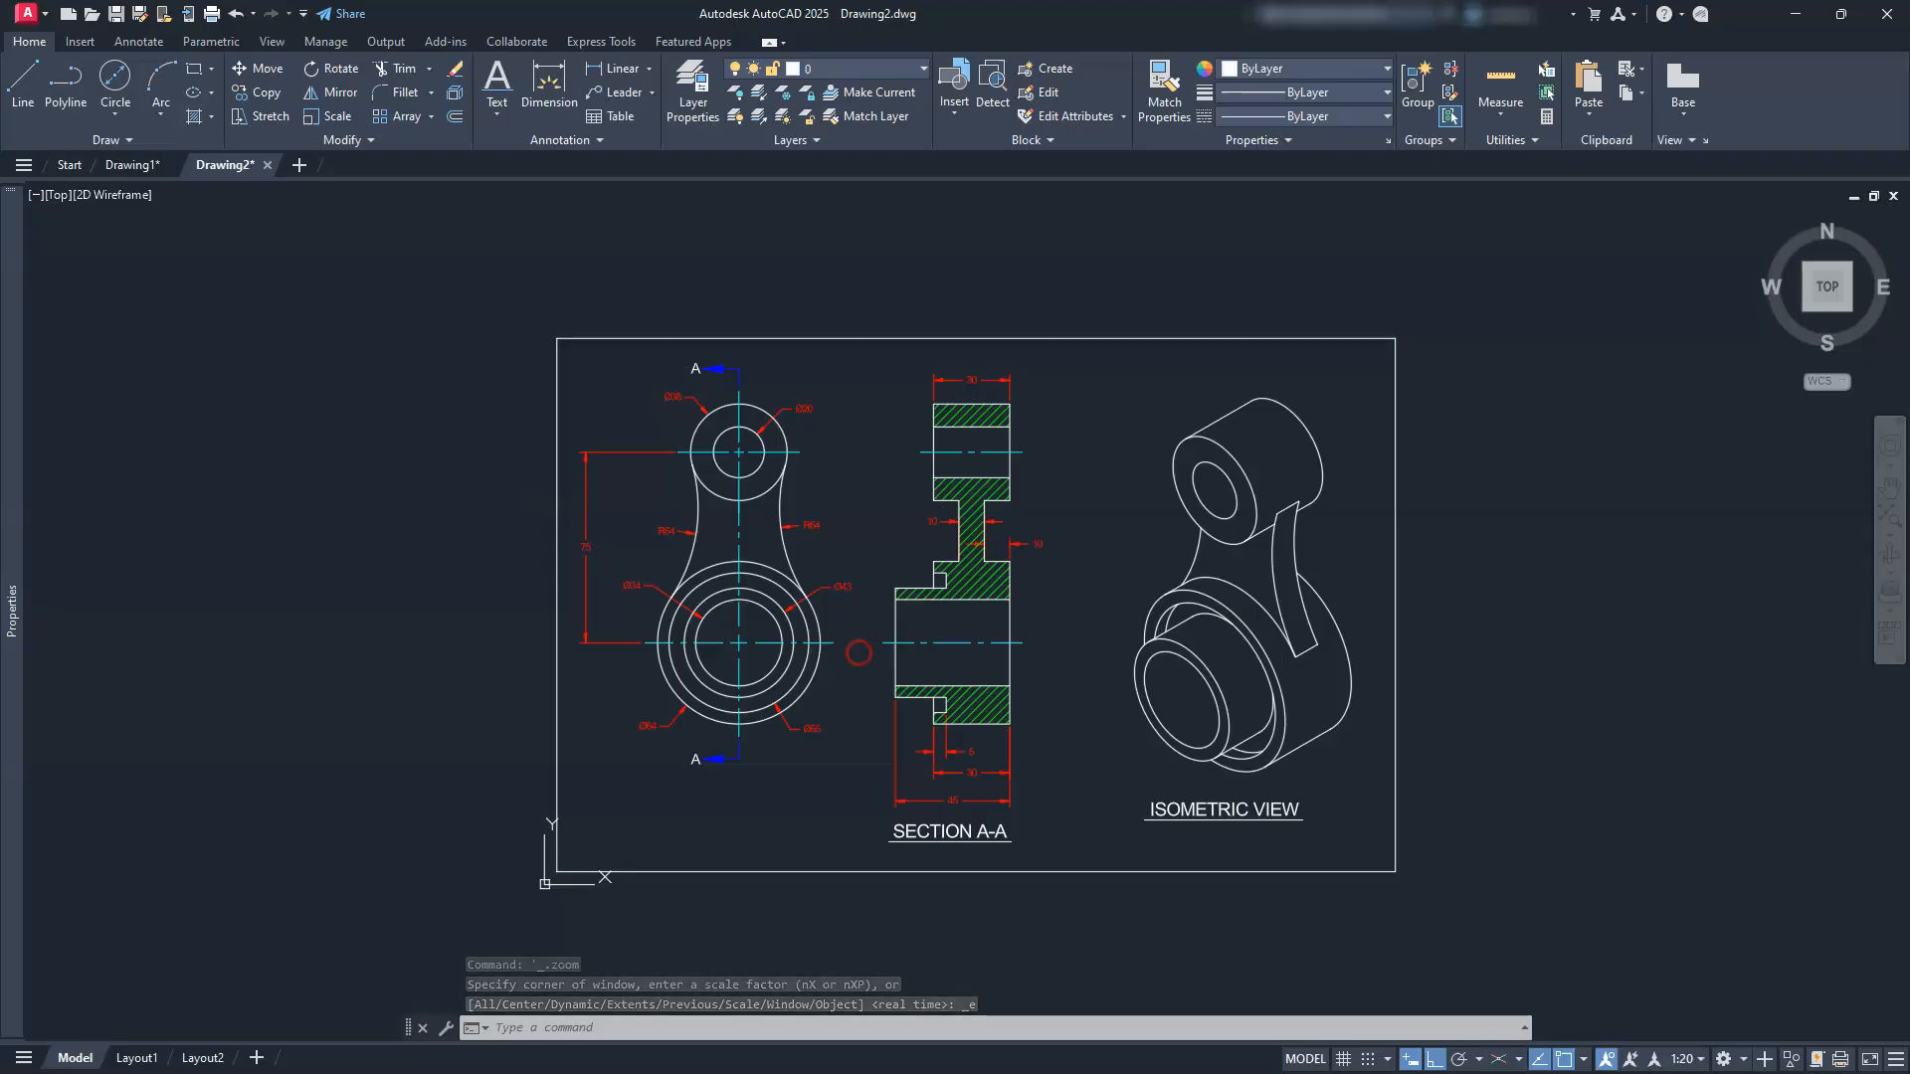
scroll(859, 653, up, 2)
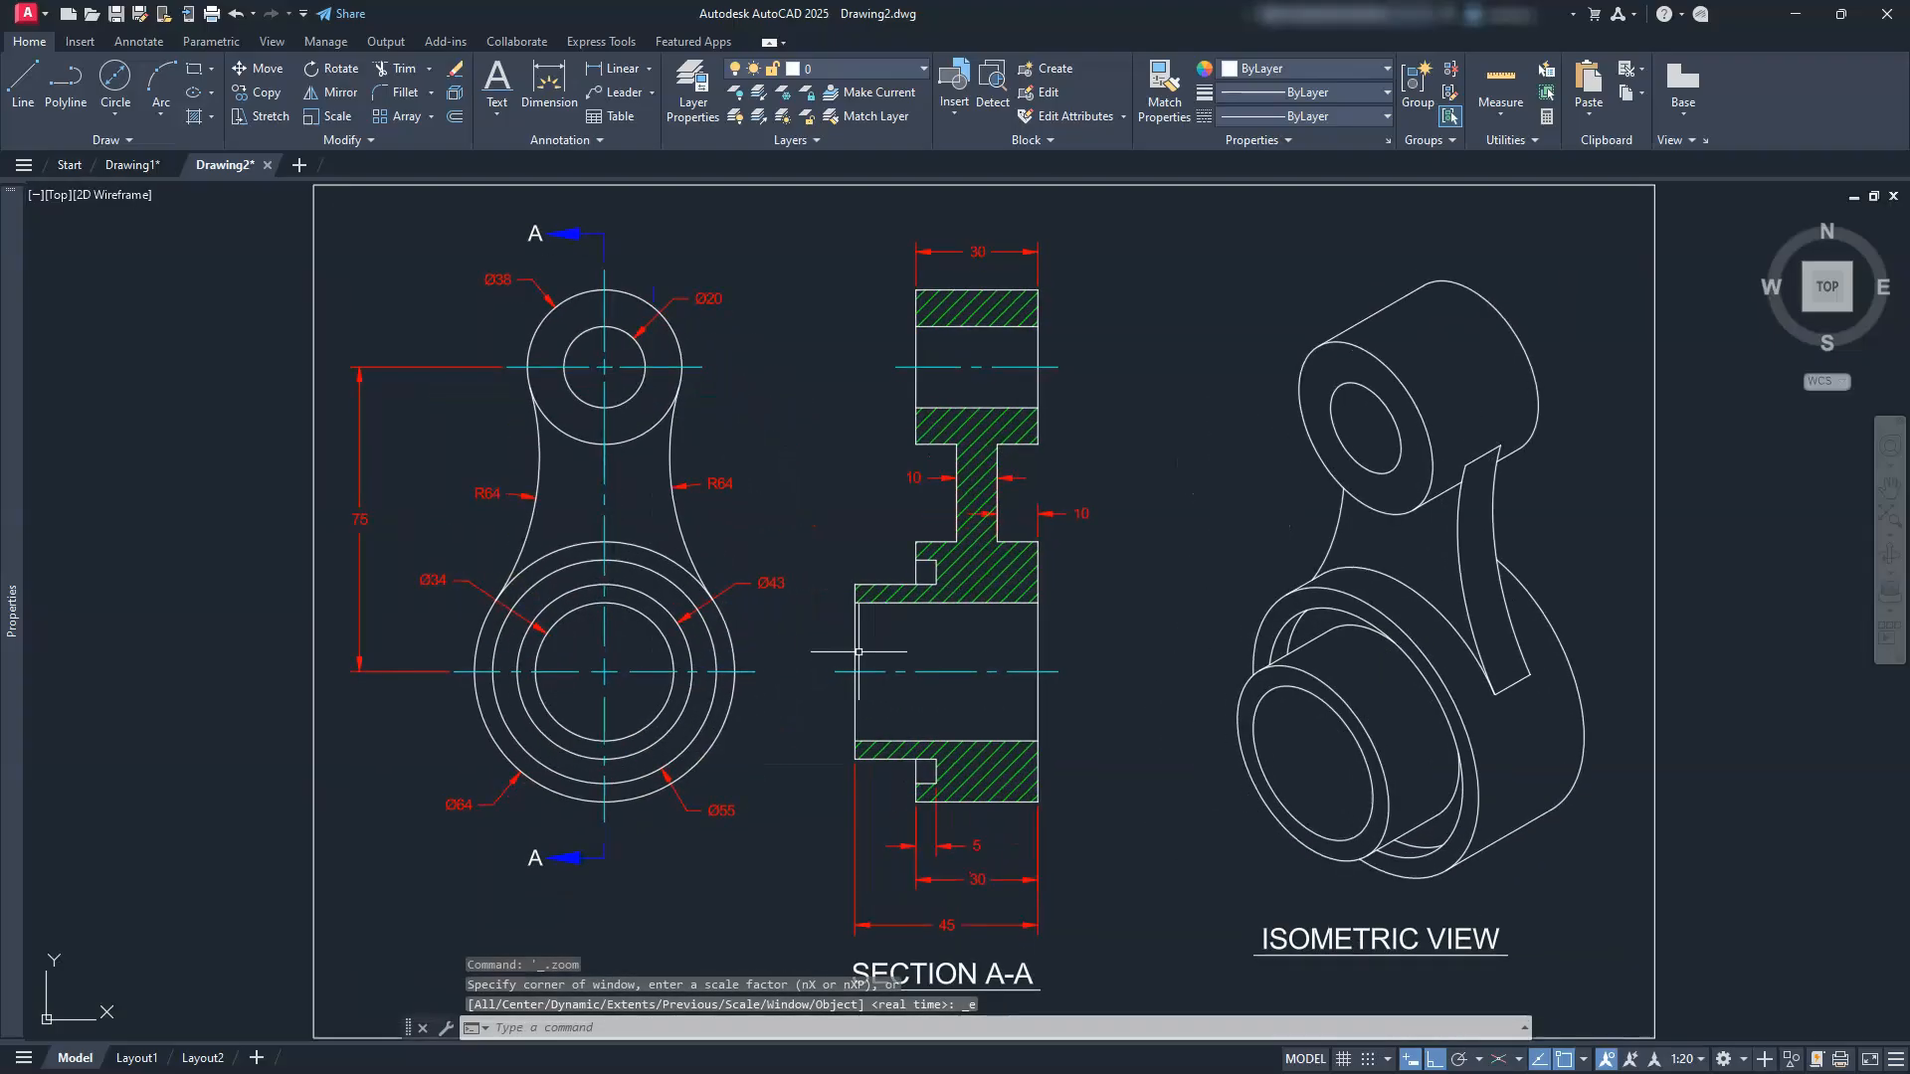